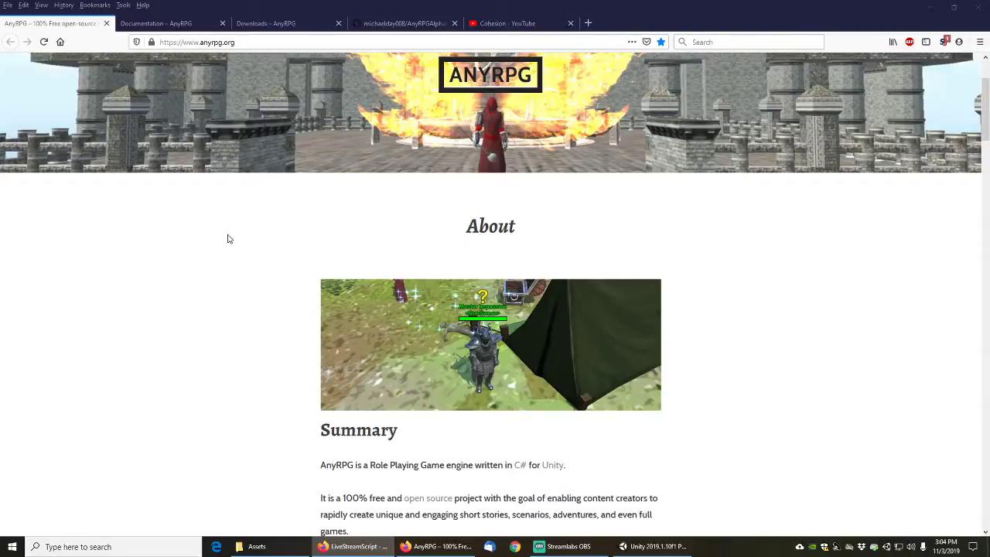
# Look through the AnyRPG documentation, downloads, GitHub repository and YouTube channel pages
pyautogui.click(166, 23)
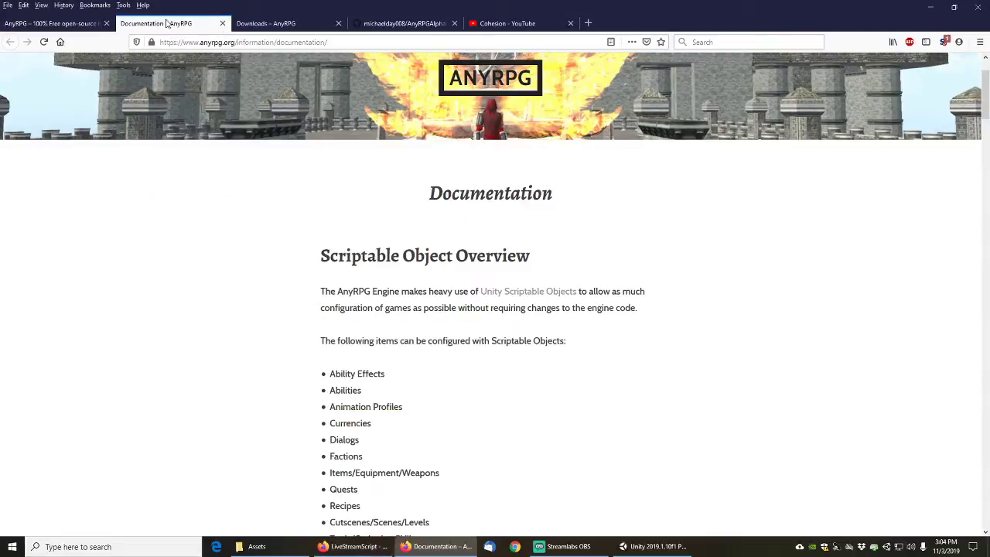
pyautogui.click(287, 25)
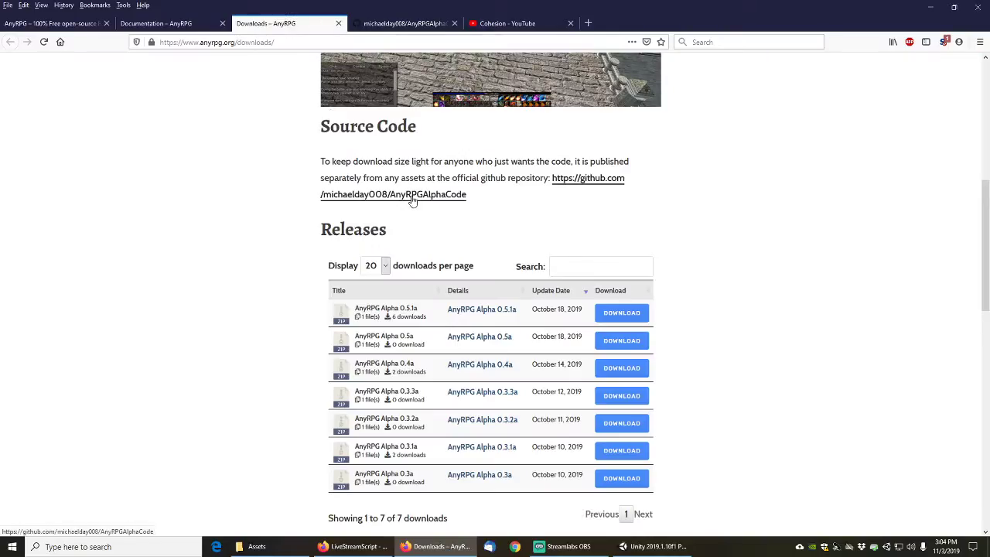
pyautogui.click(405, 24)
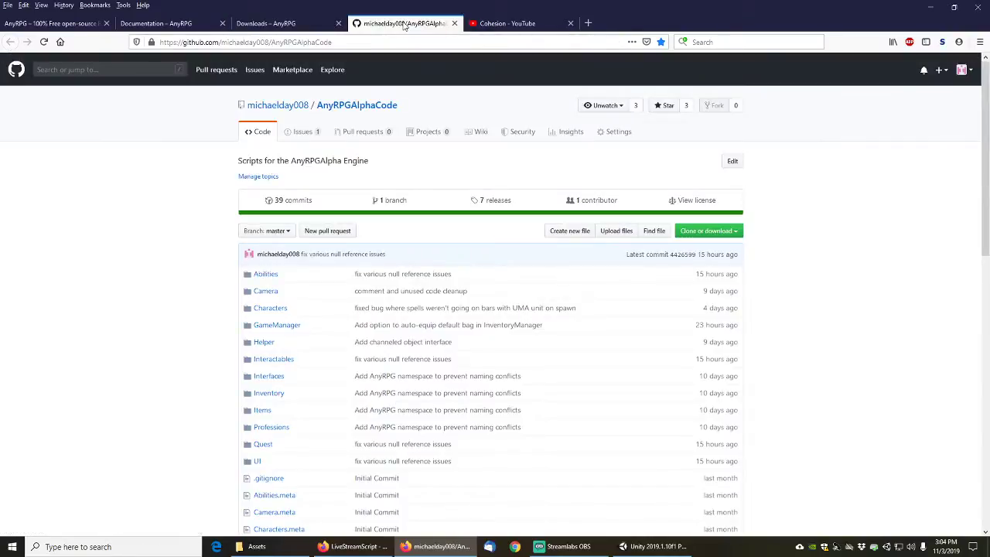
pyautogui.click(278, 25)
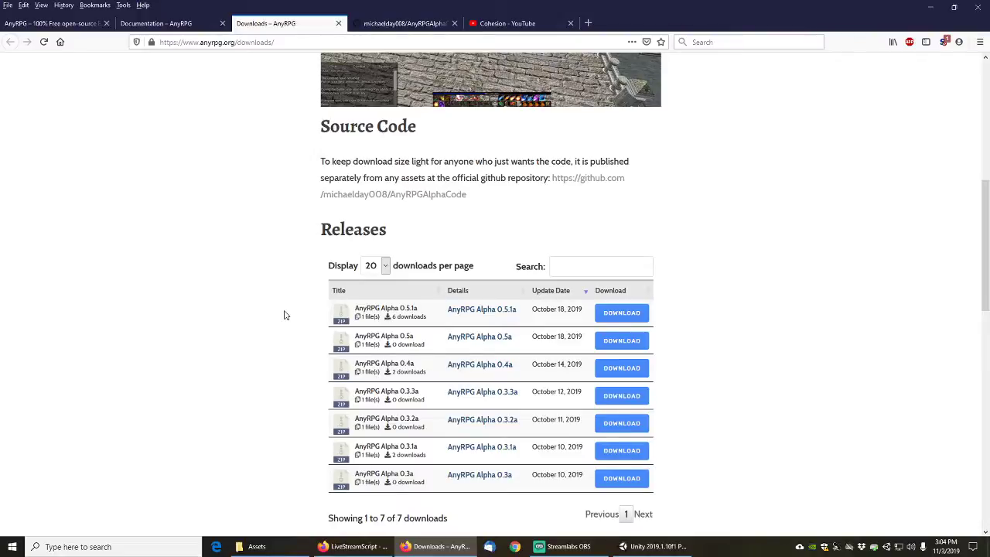
pyautogui.click(508, 23)
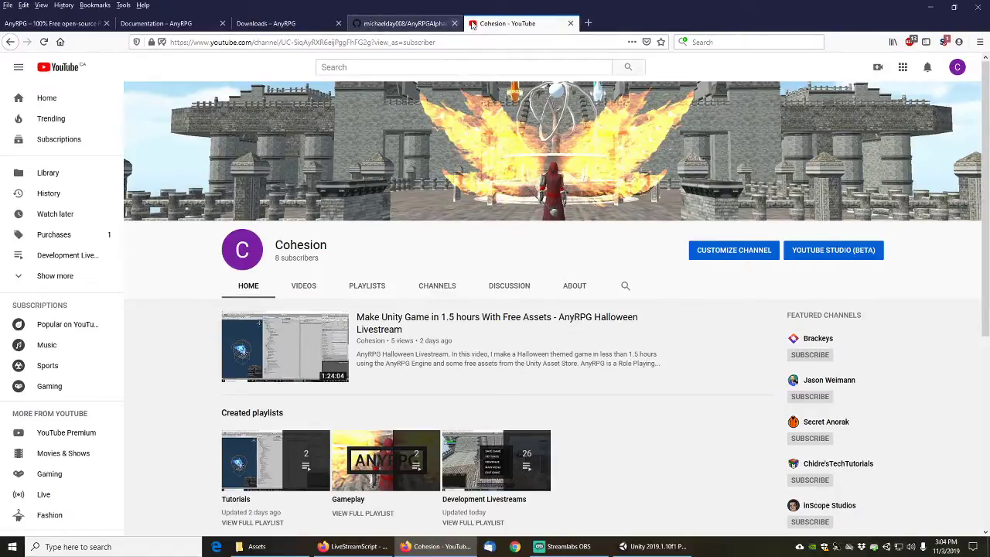
# Switch to Unity and select the ExampleCombatScene, ExampleCutScene, ExampleDefaultScene and ExampleLoadGameManager scene assets together
pyautogui.click(630, 546)
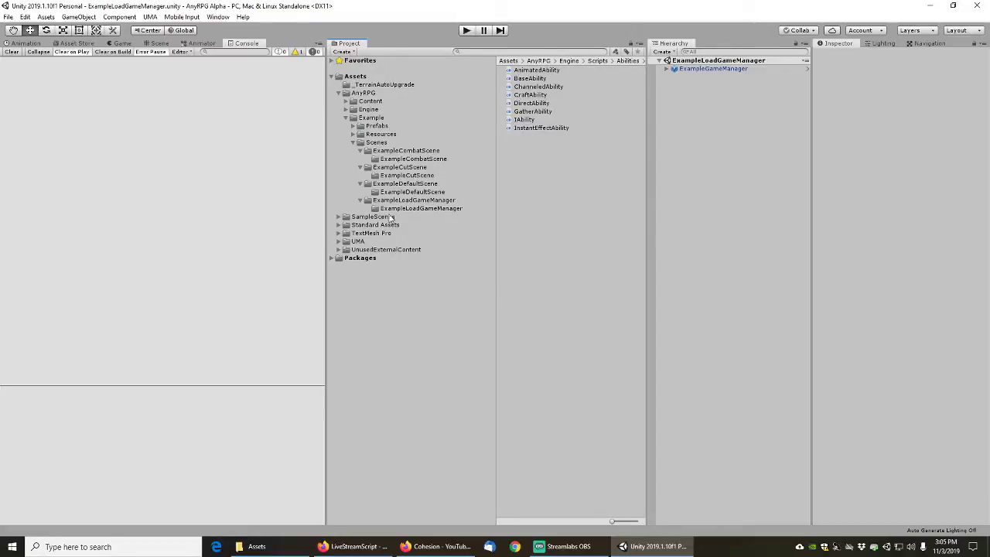
pyautogui.click(388, 153)
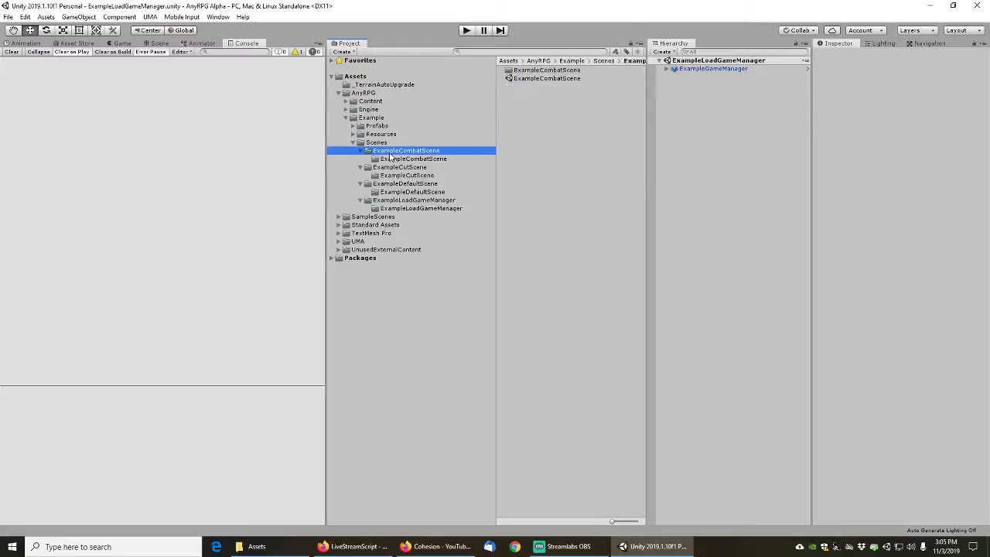
pyautogui.click(531, 79)
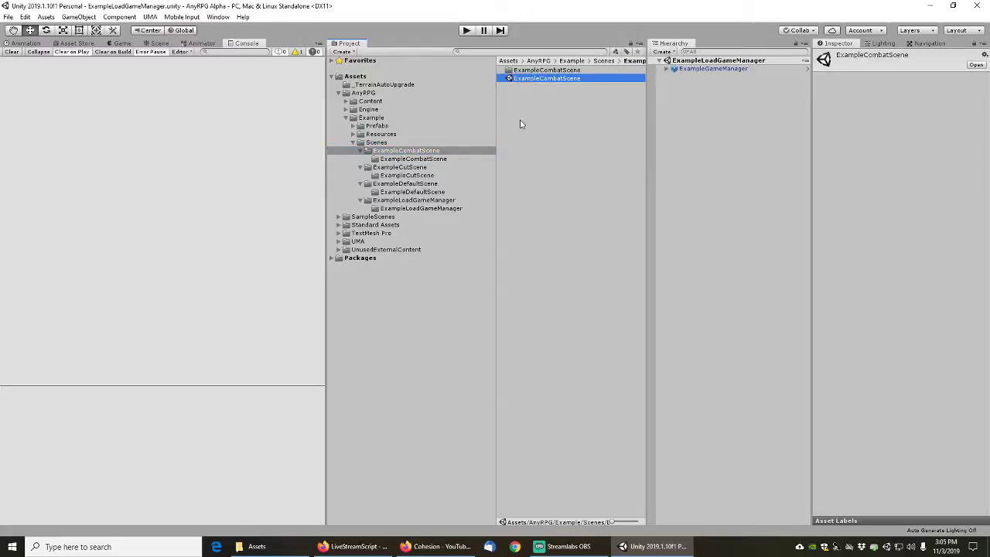
pyautogui.click(410, 169)
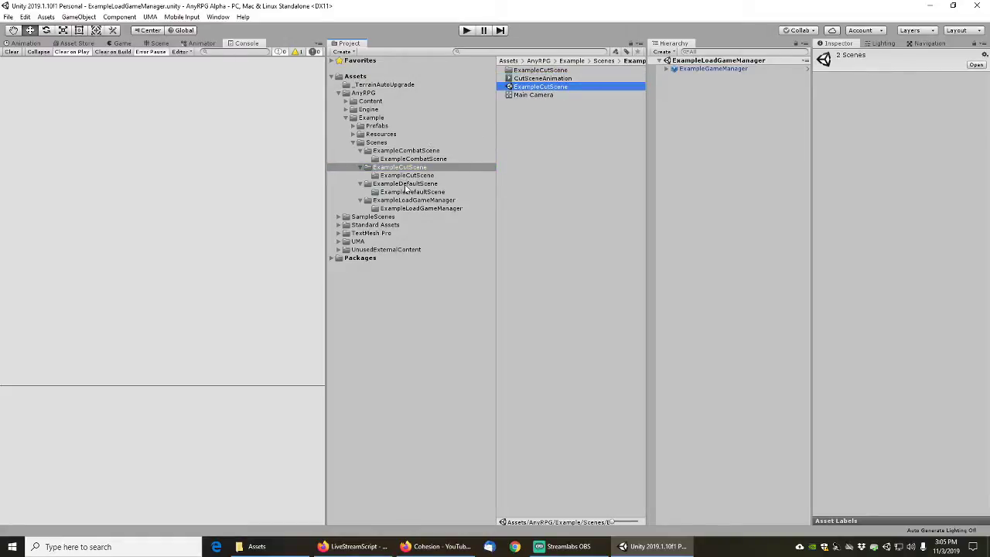
pyautogui.click(405, 185)
pyautogui.click(528, 79)
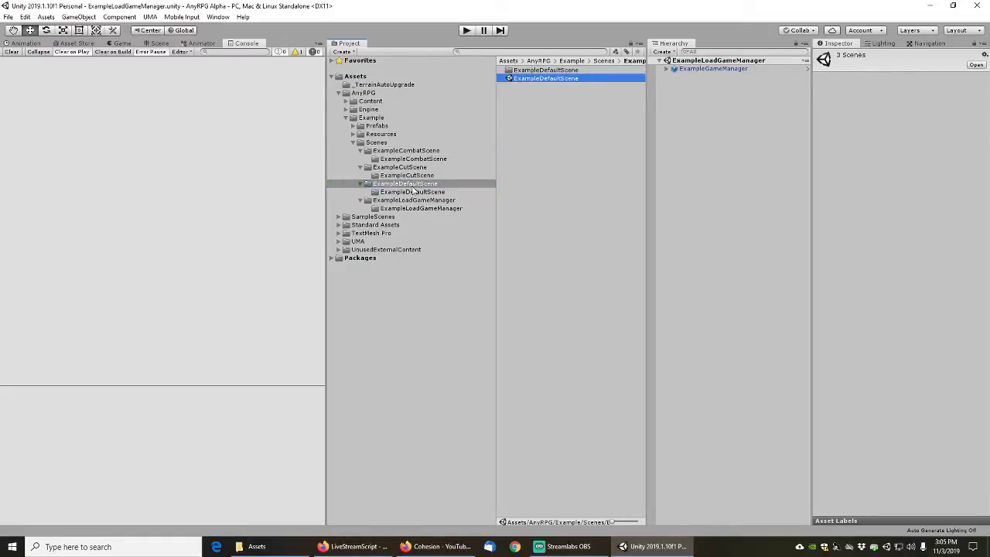
pyautogui.click(410, 200)
pyautogui.click(533, 79)
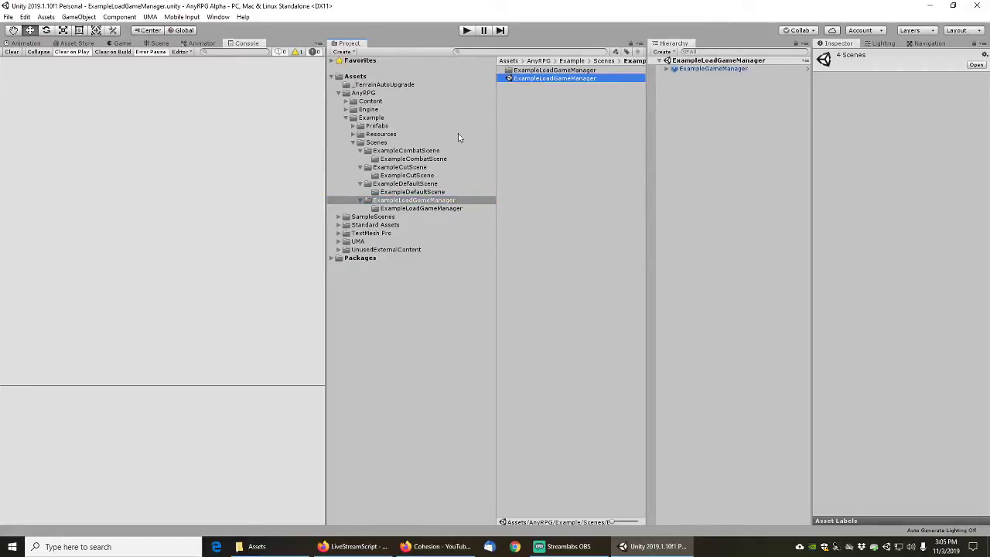
# Expand the AnyRPG Engine folder, collapse its Materials, Prefabs, Resources and Scripts subfolders, and expand Scenes
pyautogui.click(346, 110)
pyautogui.click(354, 117)
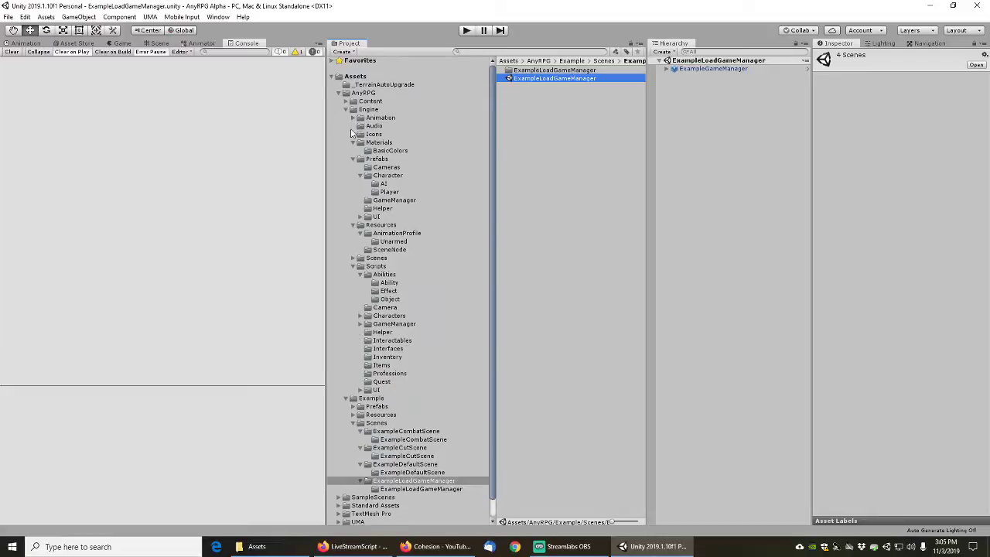
pyautogui.click(354, 143)
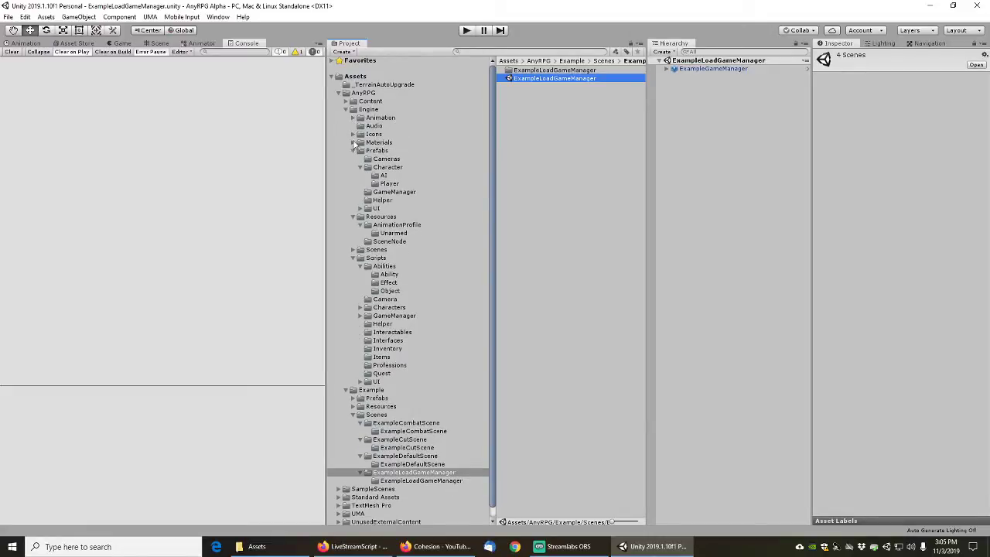
pyautogui.click(353, 151)
pyautogui.click(354, 159)
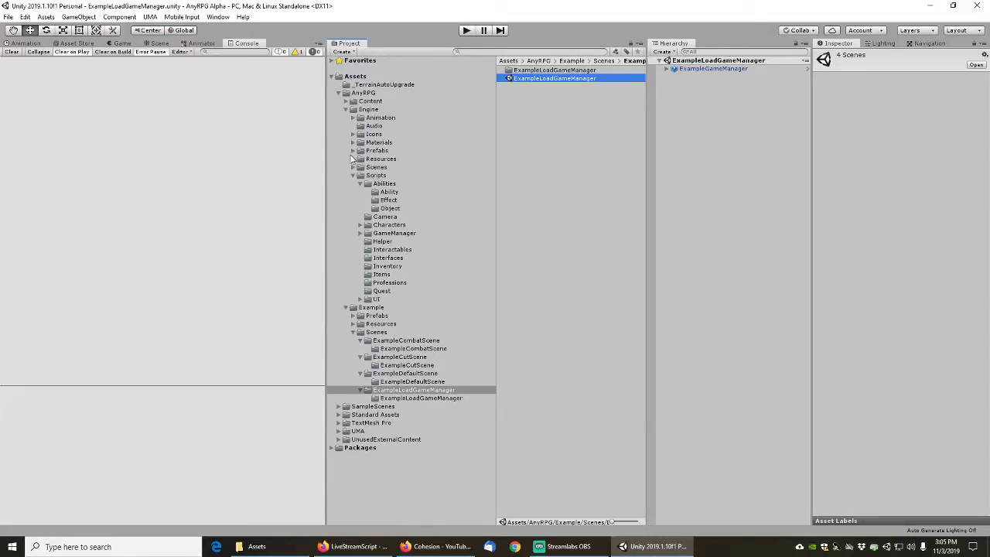
pyautogui.click(353, 175)
pyautogui.click(354, 167)
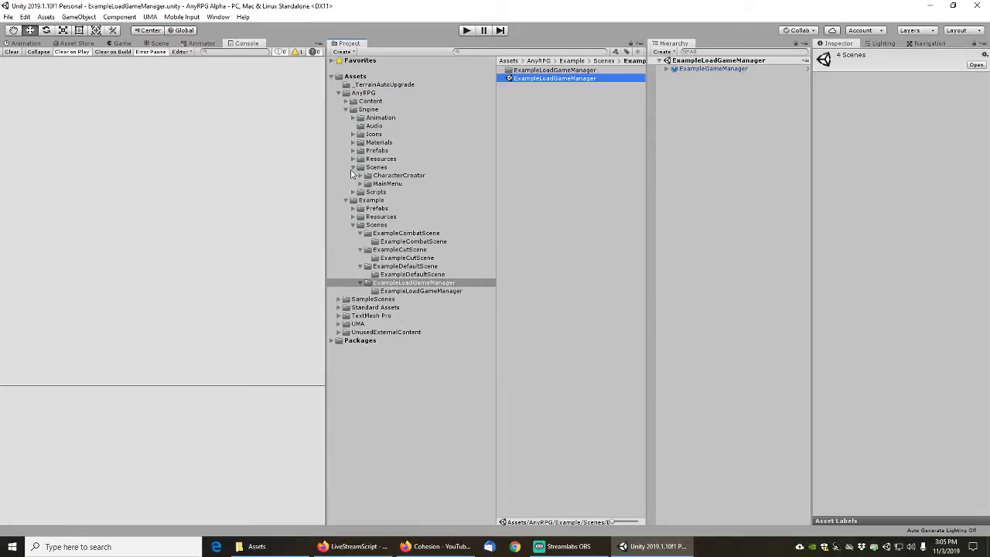
# Add the MainMenu scene from the Engine Scenes folder to the current scene selection
pyautogui.click(360, 184)
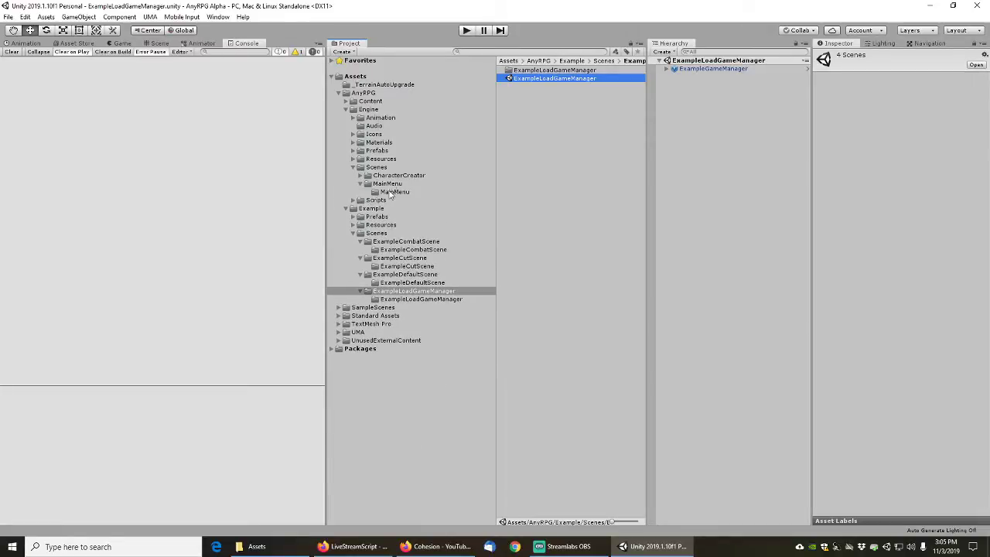
pyautogui.click(387, 184)
pyautogui.click(527, 78)
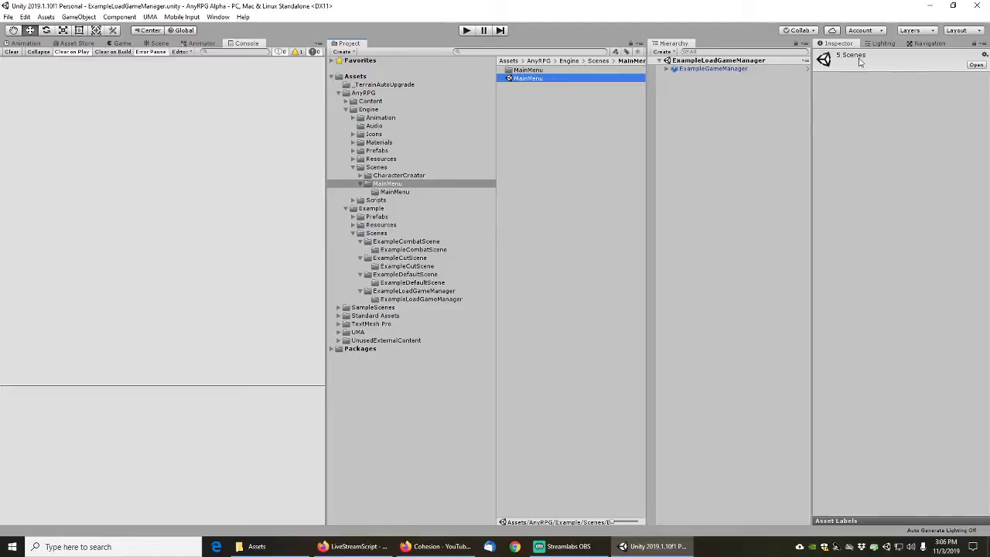
# Find the dependencies of the selected scenes and select all of the listed assets
pyautogui.rightClick(530, 84)
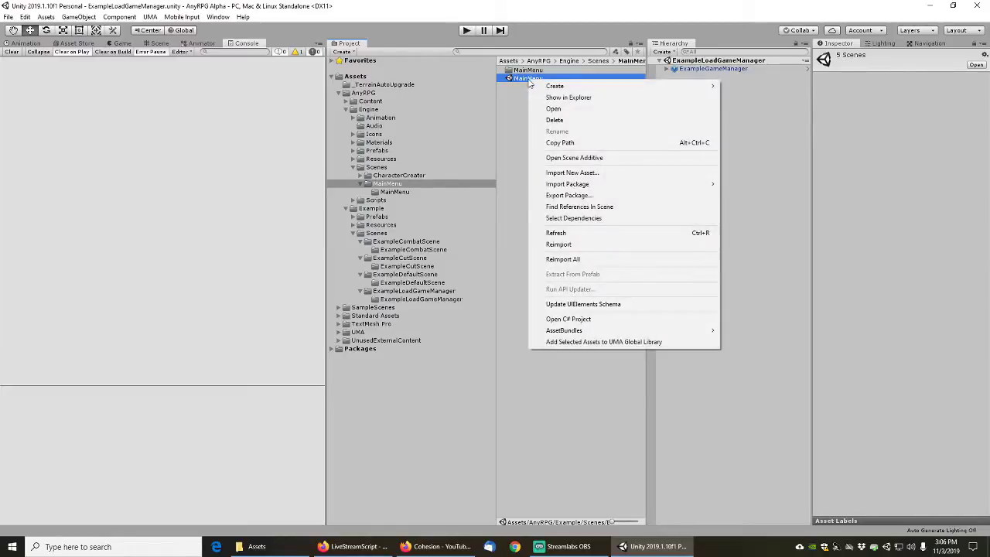
pyautogui.click(572, 219)
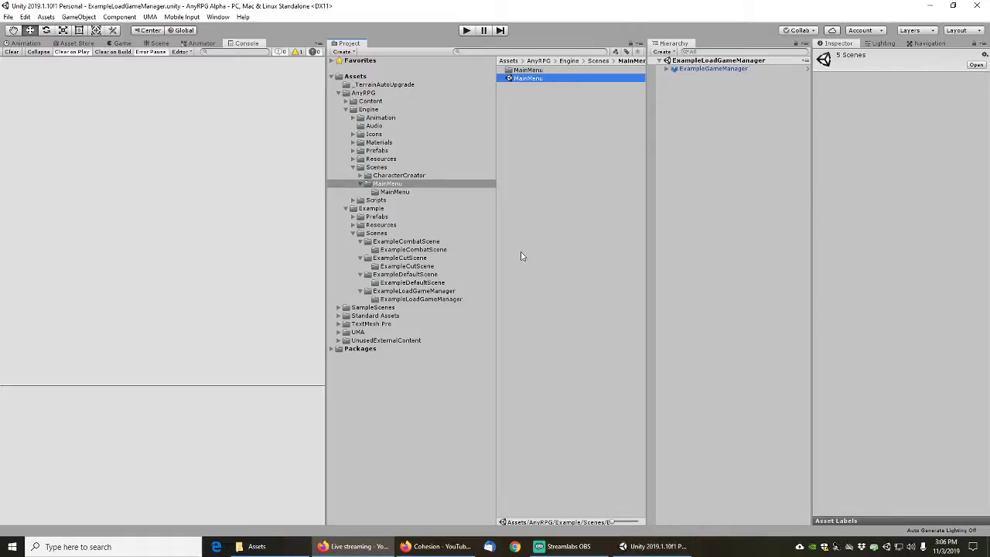
pyautogui.doubleClick(532, 80)
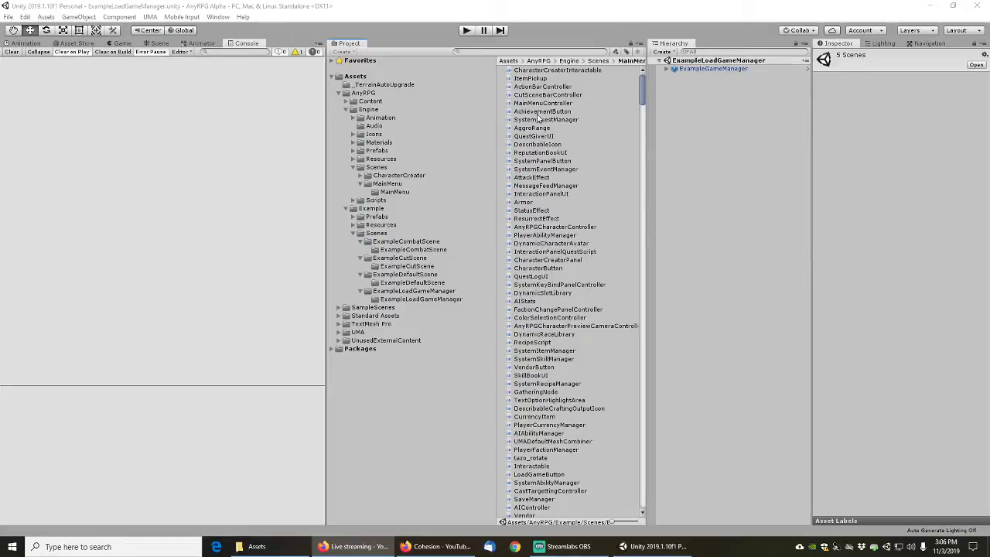
pyautogui.hotkey('ctrl', 'a')
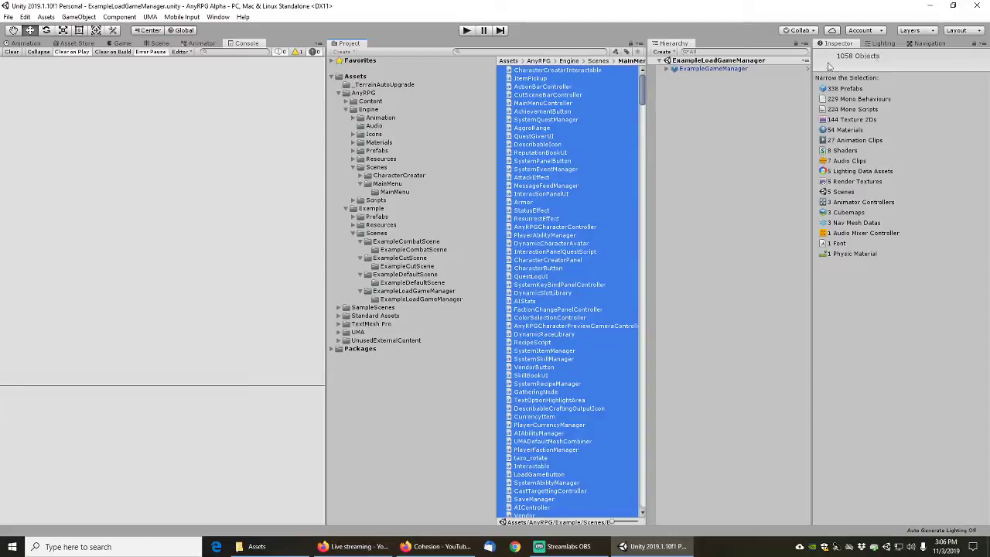
# Review the package export list for the selected assets with dependencies excluded, and close it without exporting
pyautogui.rightClick(544, 180)
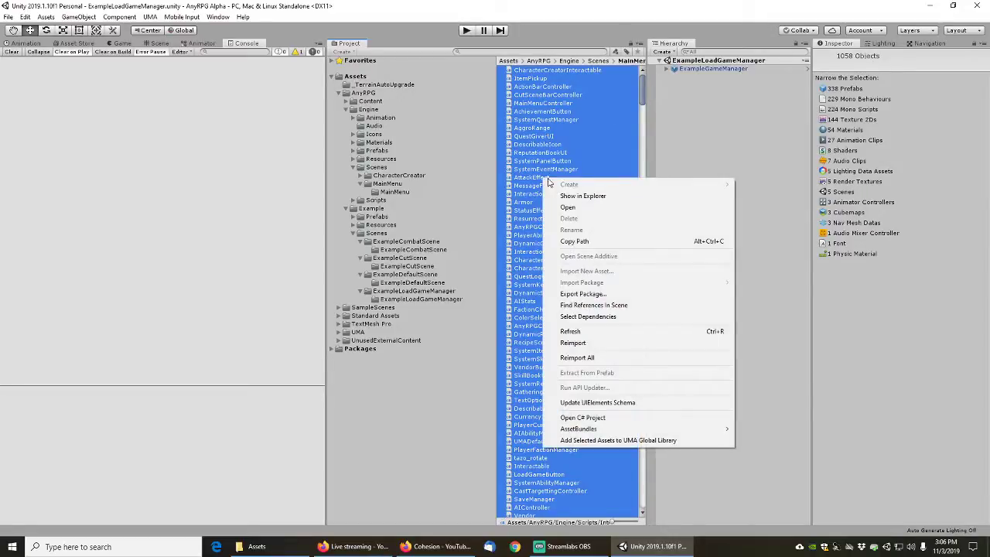
pyautogui.click(583, 294)
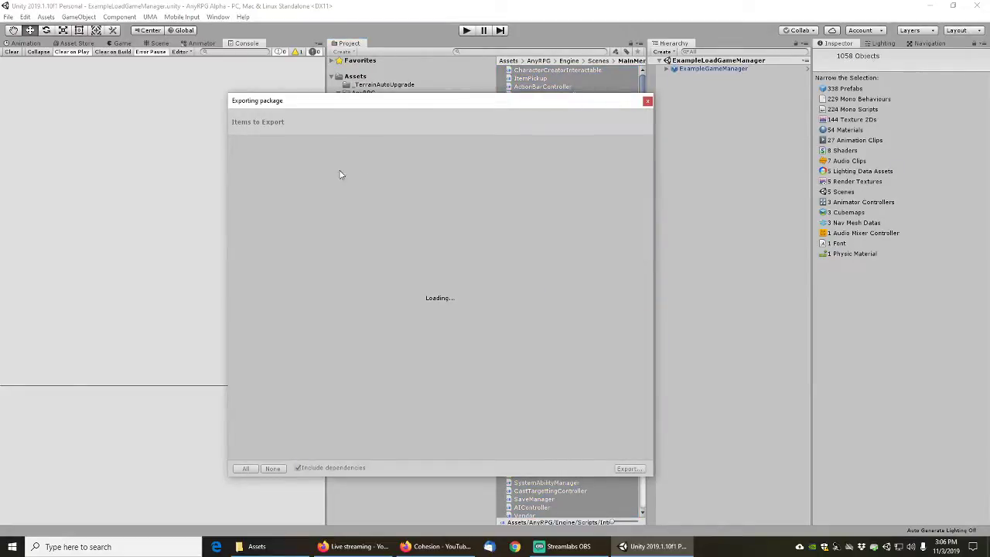
pyautogui.click(299, 469)
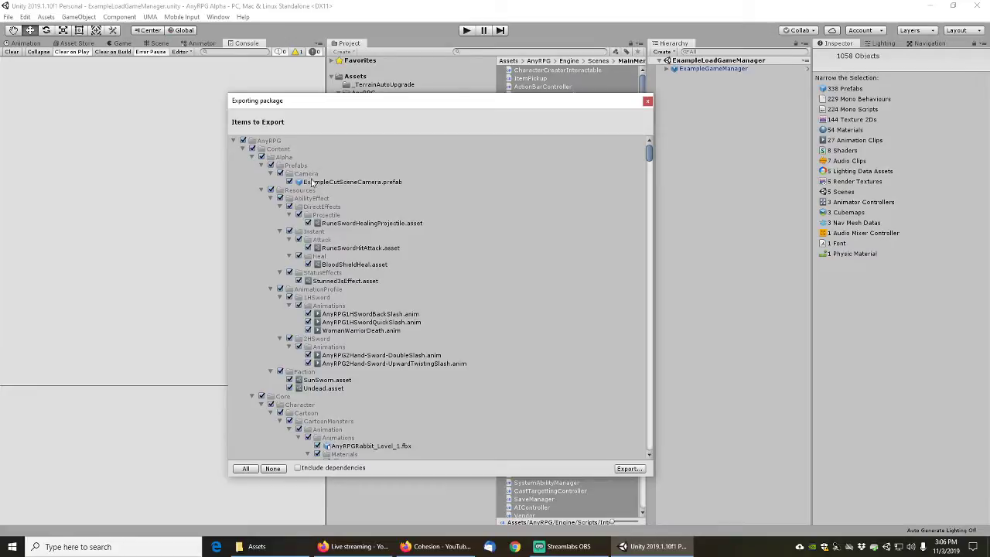
pyautogui.moveTo(370, 104); pyautogui.dragTo(345, 108)
pyautogui.press('Escape')
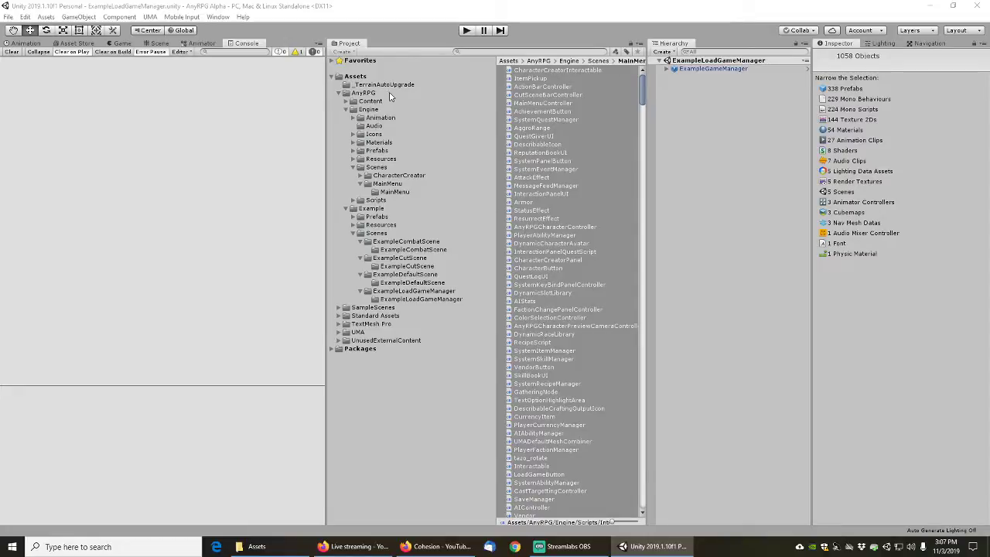
# Open the Camera folder in Content/Alpha/Prefabs to examine where ExampleCutSceneCamera is stored
pyautogui.click(346, 101)
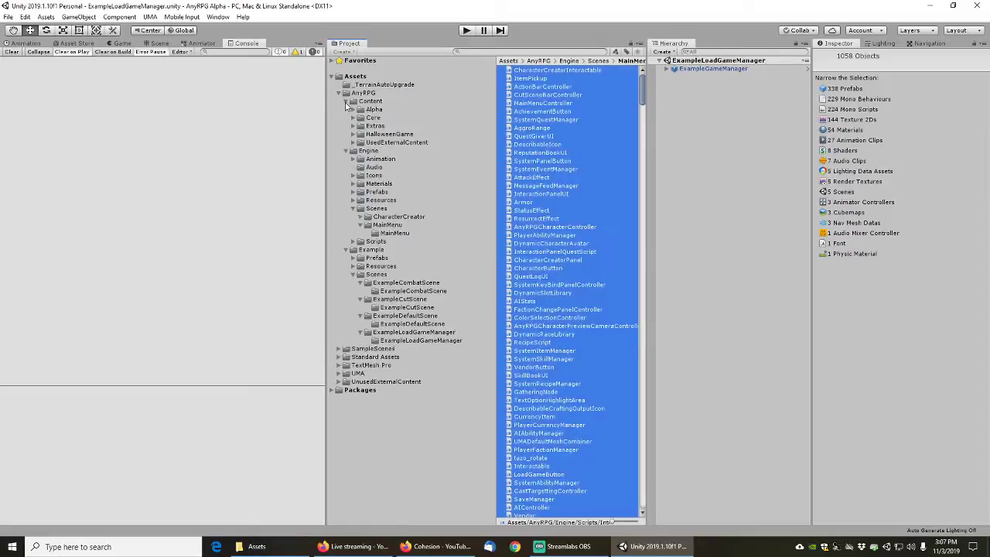
pyautogui.click(353, 110)
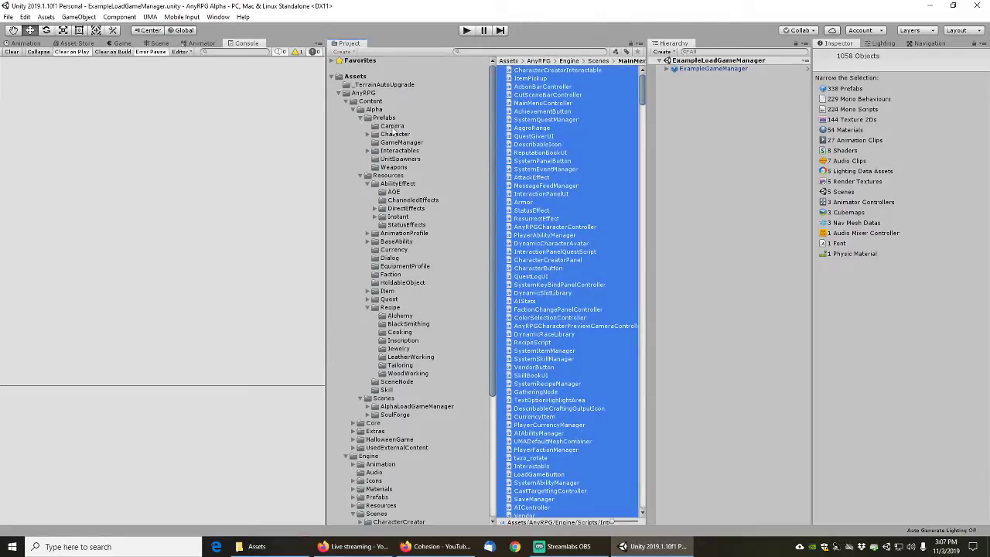
pyautogui.click(393, 126)
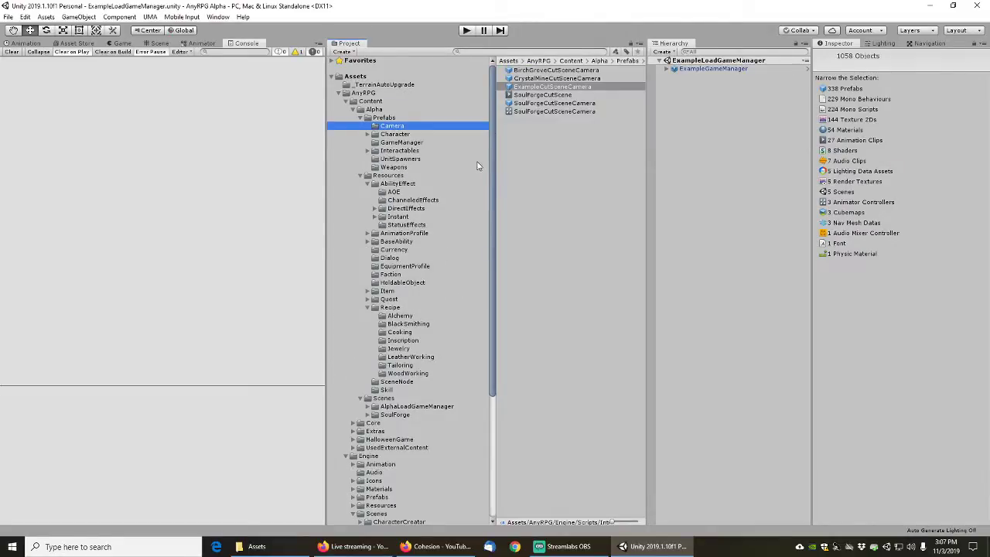
# Create a new folder named Camera inside the Prefabs folder of AnyRPG/Example
pyautogui.moveTo(493, 166); pyautogui.dragTo(488, 292)
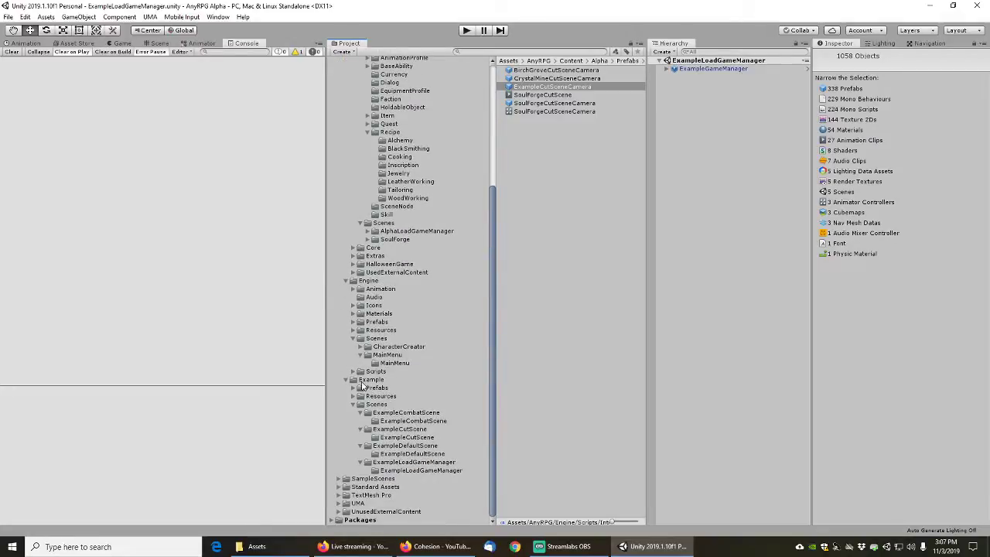
pyautogui.click(353, 389)
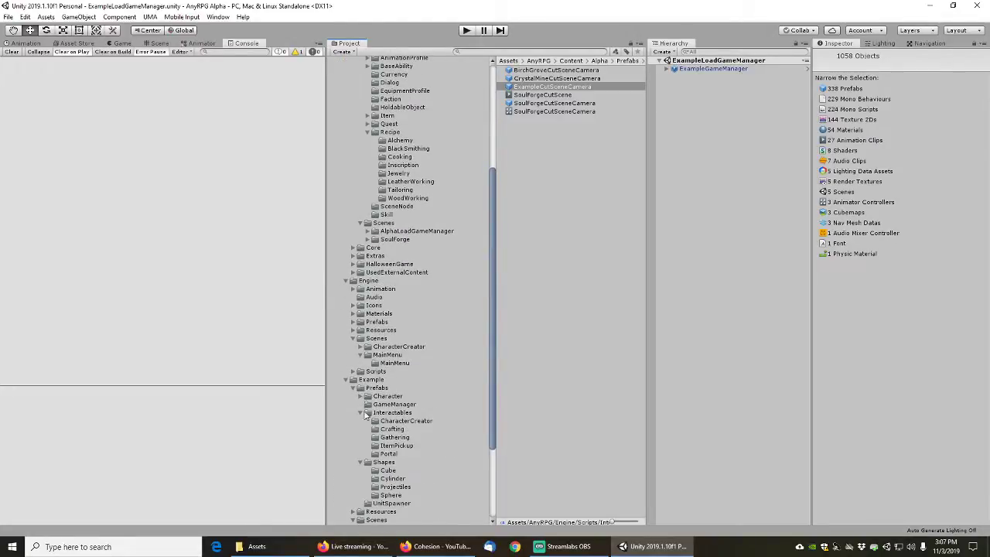
pyautogui.click(361, 413)
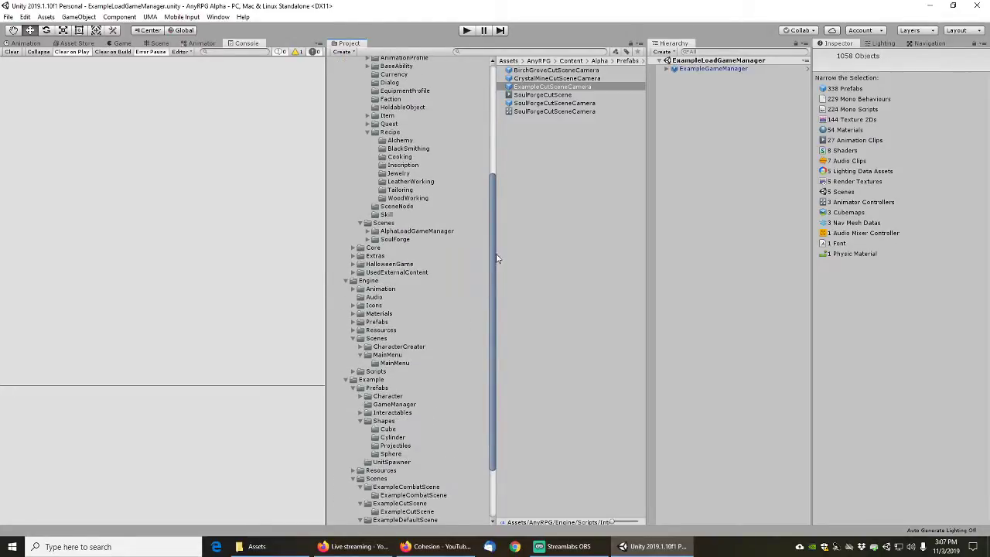
pyautogui.moveTo(495, 259); pyautogui.dragTo(495, 287)
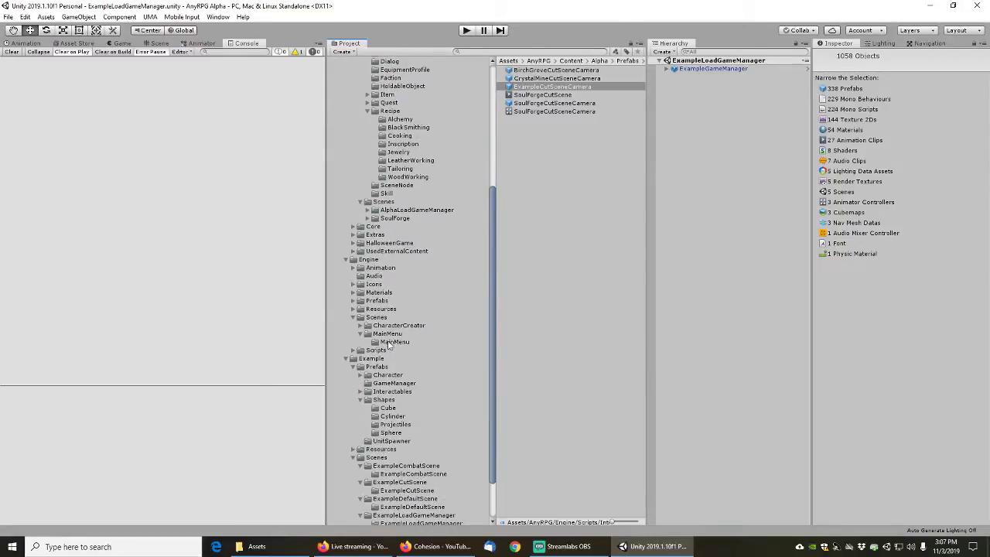
pyautogui.click(379, 360)
pyautogui.click(380, 367)
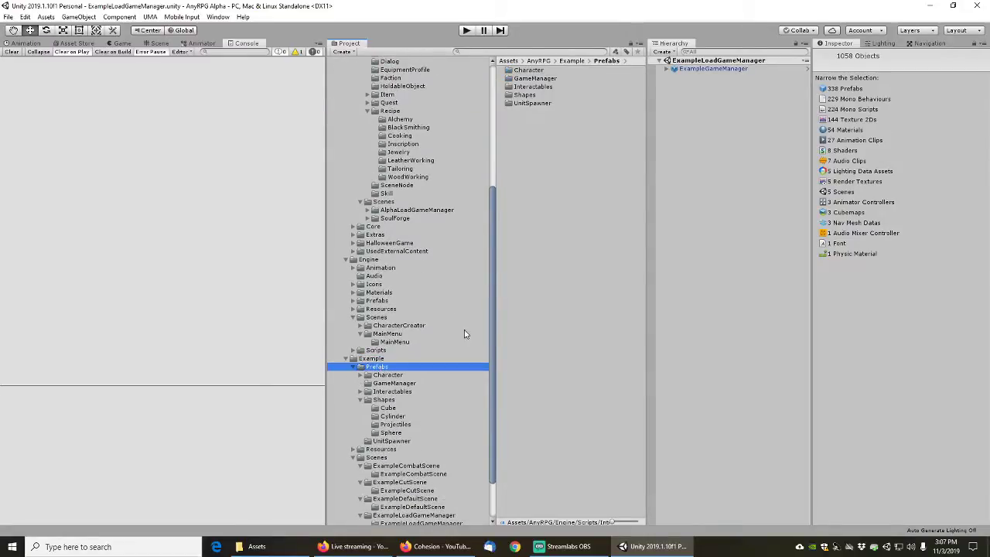
pyautogui.rightClick(526, 129)
pyautogui.moveTo(563, 140)
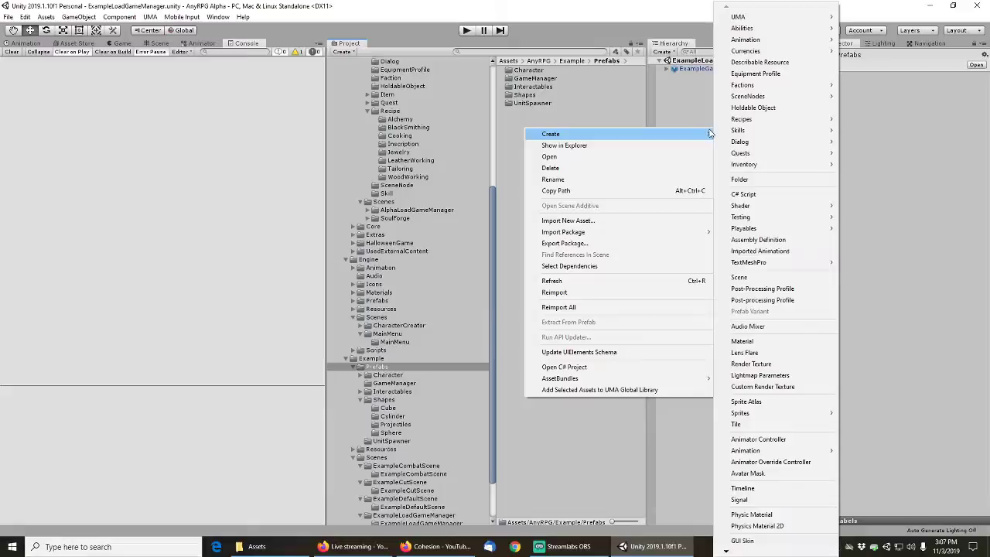
pyautogui.click(732, 178)
pyautogui.write('Camera')
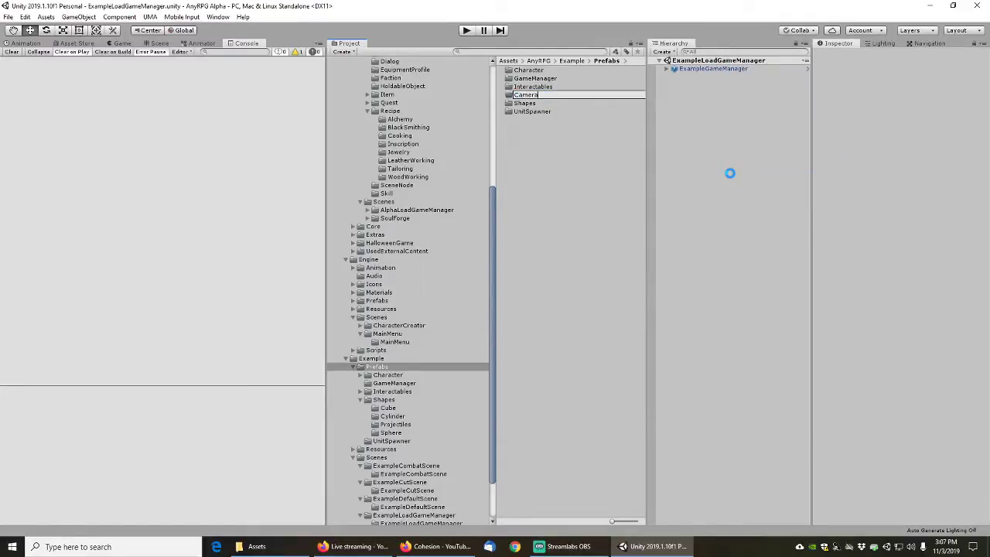
# Confirm the Camera folder name and move ExampleCutSceneCamera from the Alpha prefabs into Example/Prefabs/Camera
pyautogui.press('Return')
pyautogui.moveTo(495, 206); pyautogui.dragTo(484, 226)
pyautogui.click(455, 118)
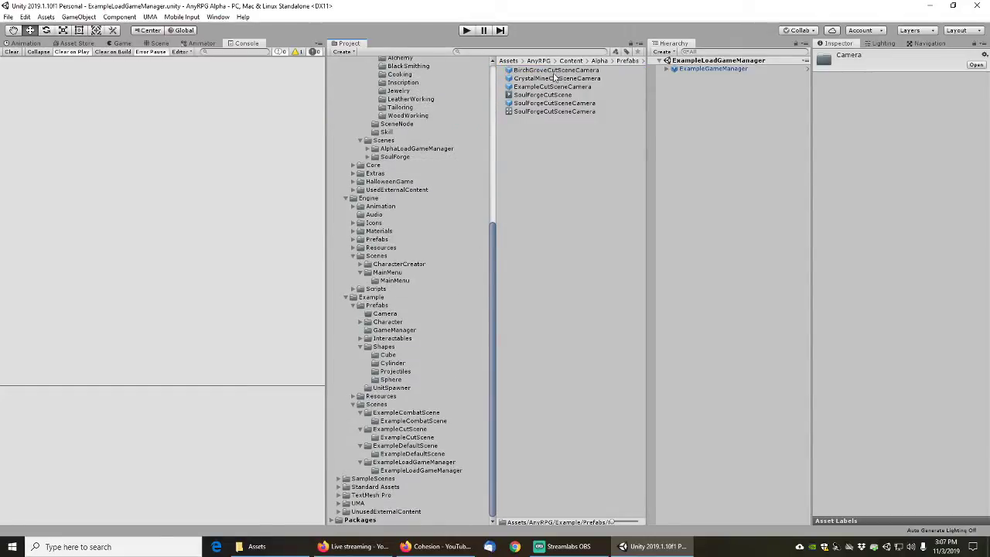
pyautogui.moveTo(548, 87); pyautogui.dragTo(386, 314)
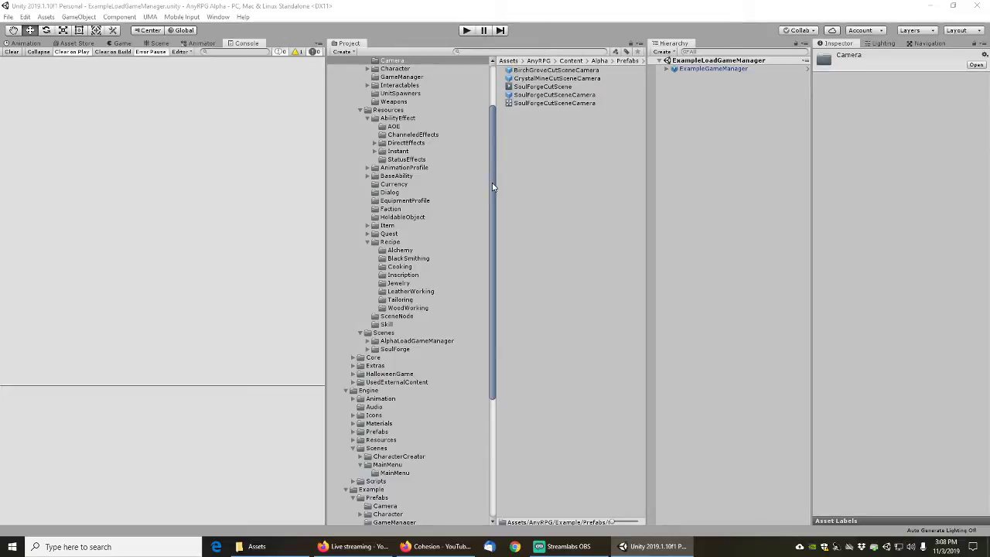
# Collapse the Engine, Content/Alpha and Example/Prefabs folders in the project tree
pyautogui.moveTo(495, 186); pyautogui.dragTo(498, 295)
pyautogui.click(354, 264)
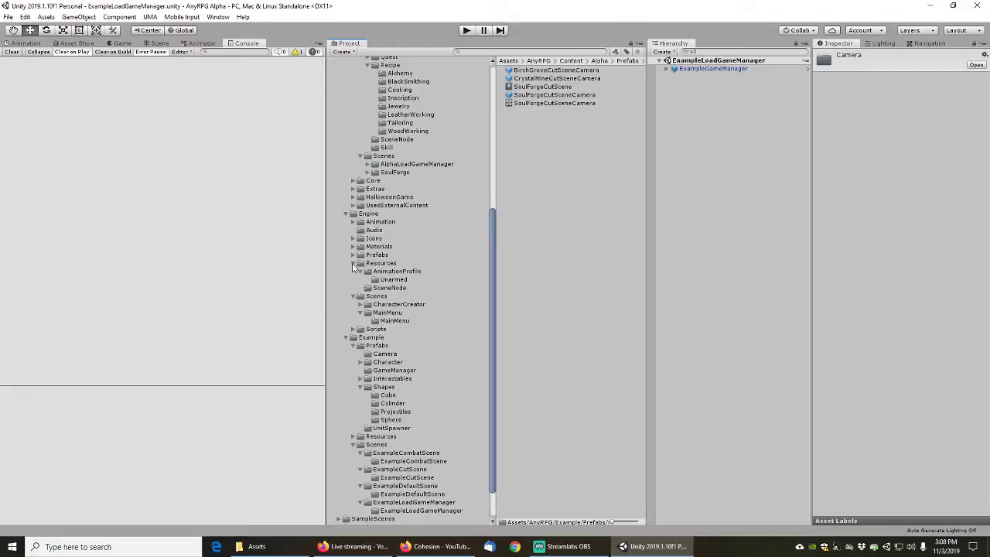
pyautogui.click(346, 215)
pyautogui.scroll(10, 348, 178)
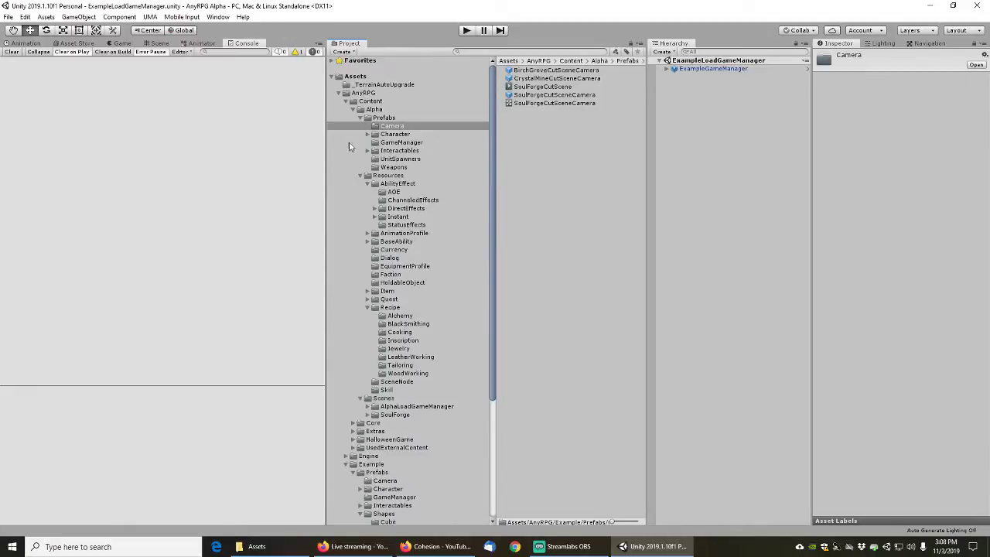
pyautogui.click(359, 109)
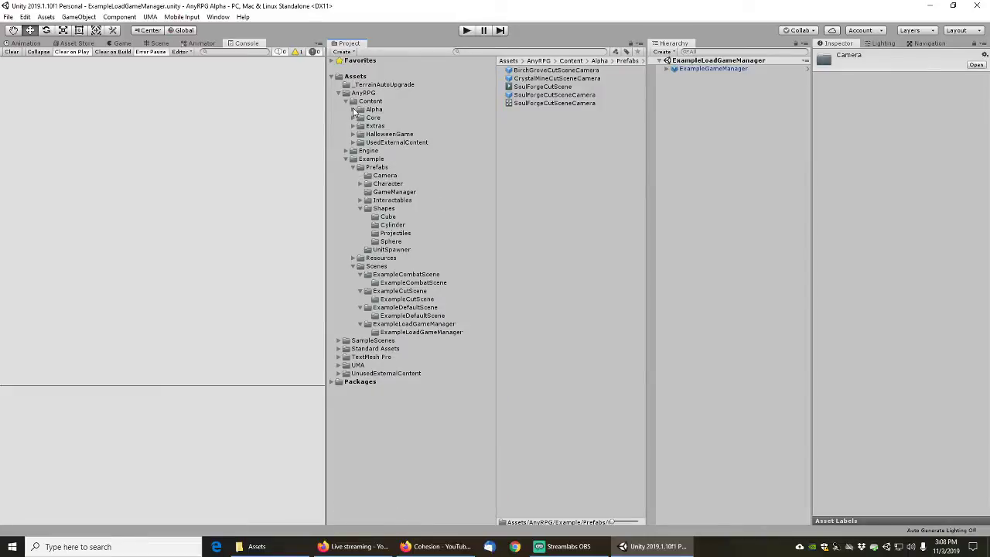
pyautogui.click(354, 168)
# Open the Weapons folder in Example/Resources/Item and inspect the ExampleRuneSword asset
pyautogui.click(353, 176)
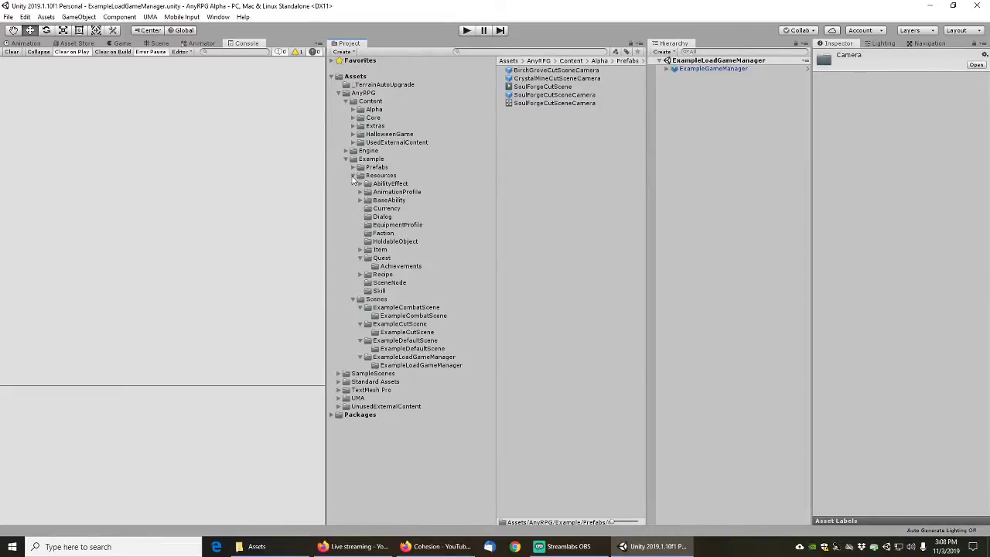
pyautogui.click(360, 250)
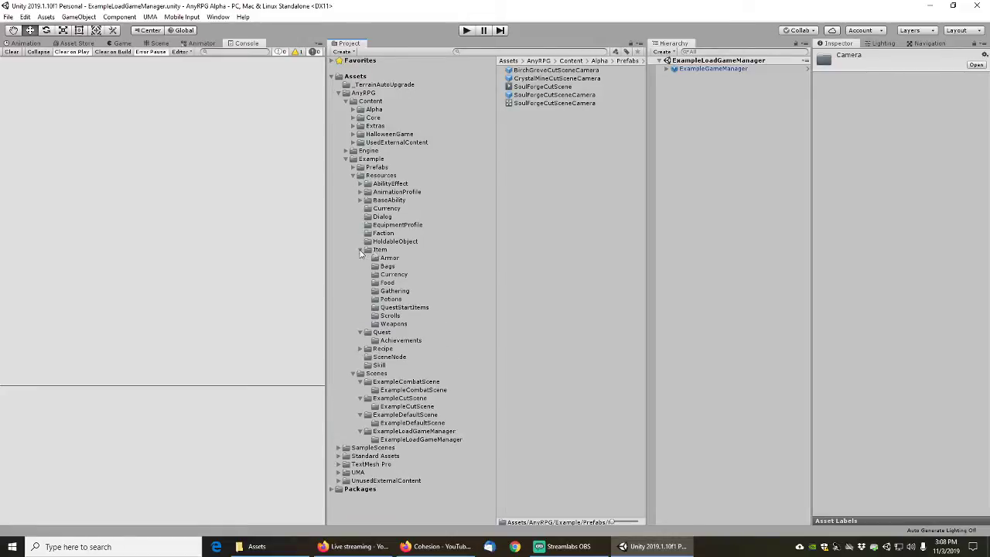
pyautogui.click(394, 324)
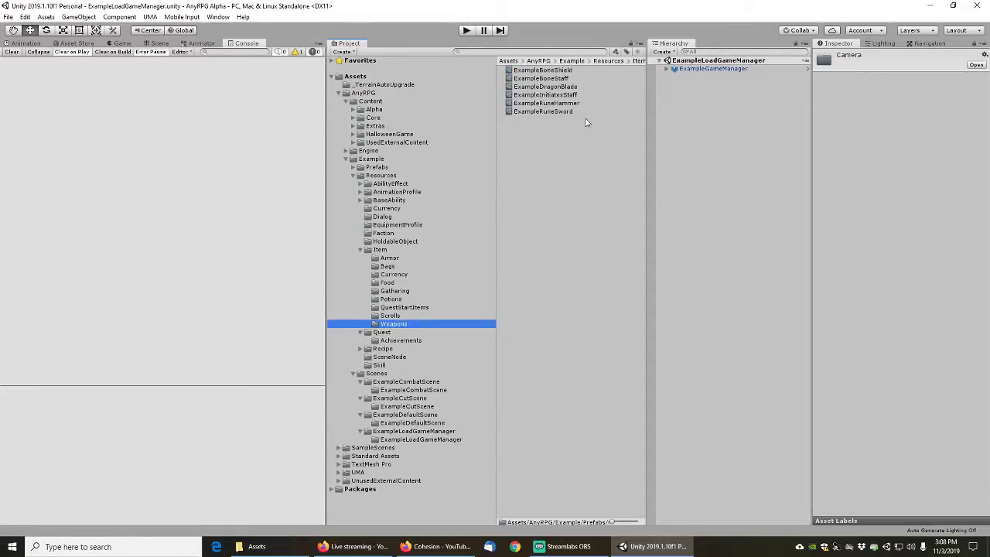
pyautogui.click(543, 111)
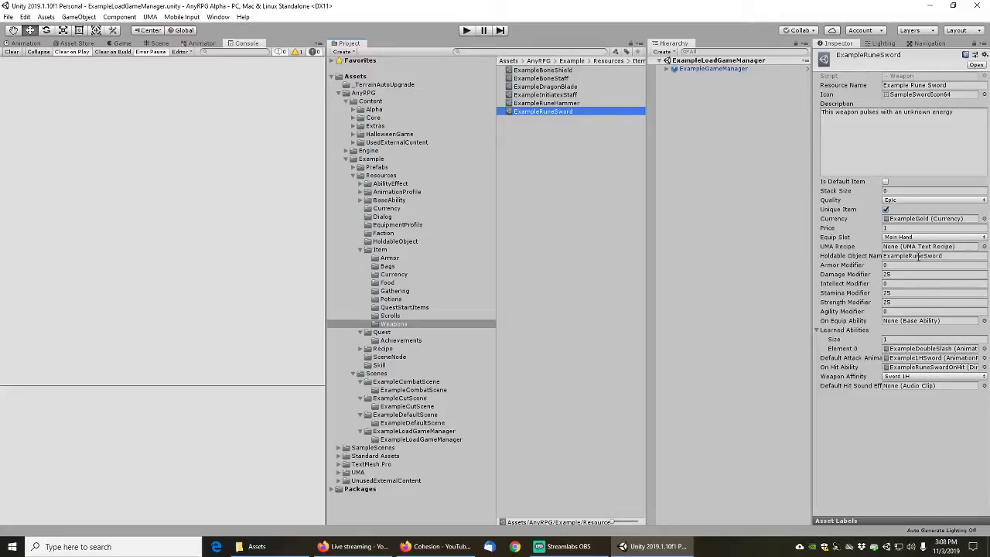
# Follow the rune sword's On Hit Ability to ExampleRuneSwordOnHit and its ability effect, and inspect ExampleRuneSwordOnHitEffect
pyautogui.click(911, 368)
pyautogui.click(555, 146)
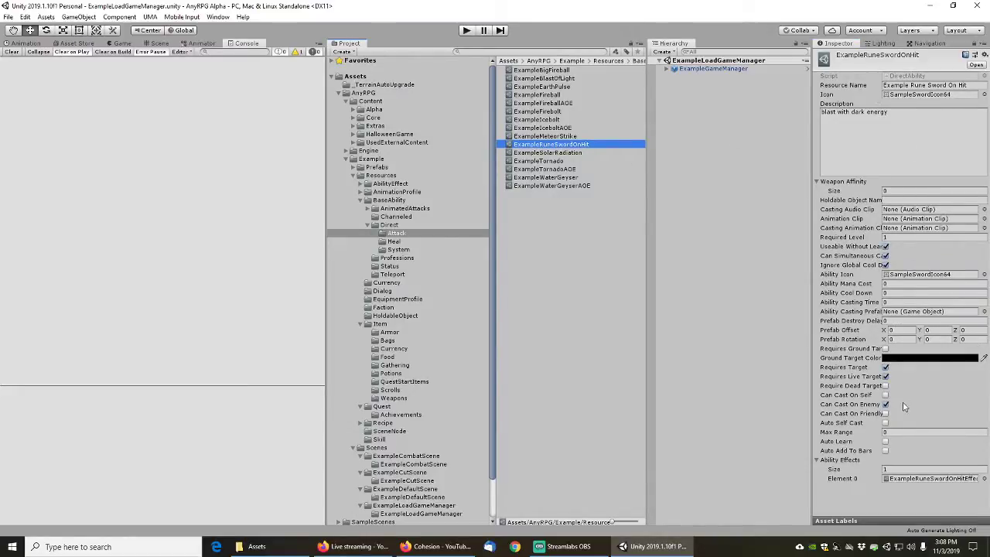
pyautogui.click(928, 480)
pyautogui.click(567, 104)
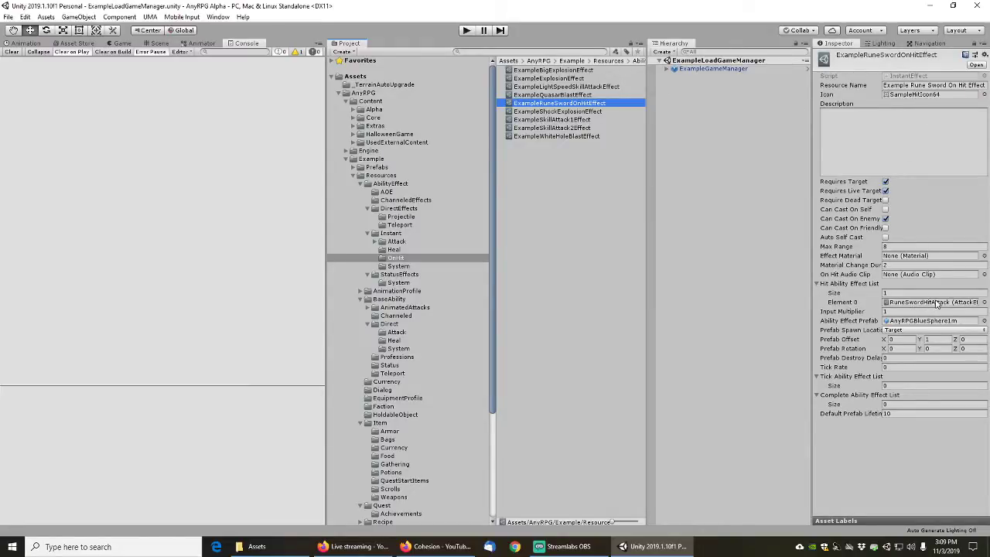
# Set Element 0 of the effect's Hit Ability Effect List to ExampleRuneSwordHitAttack
pyautogui.click(984, 302)
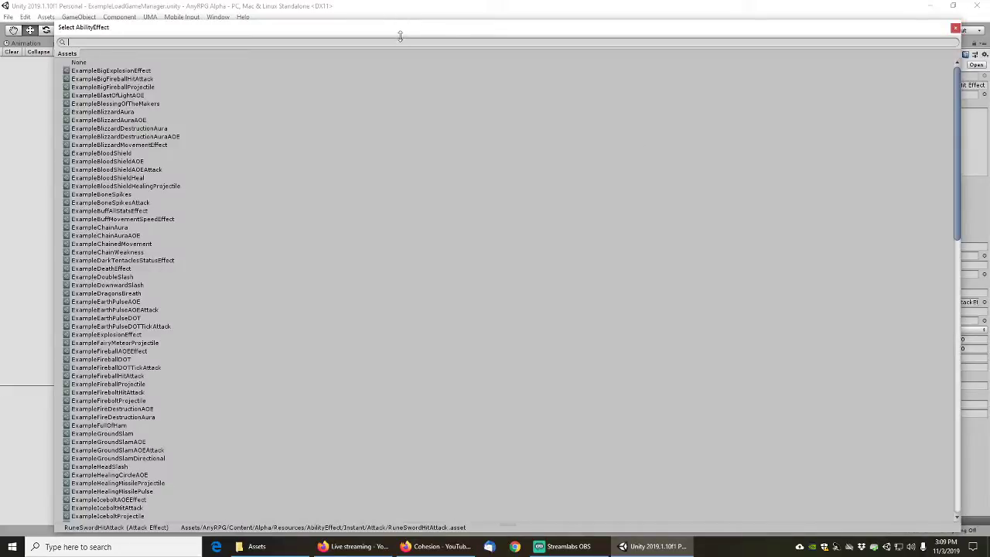
pyautogui.write('runeswo')
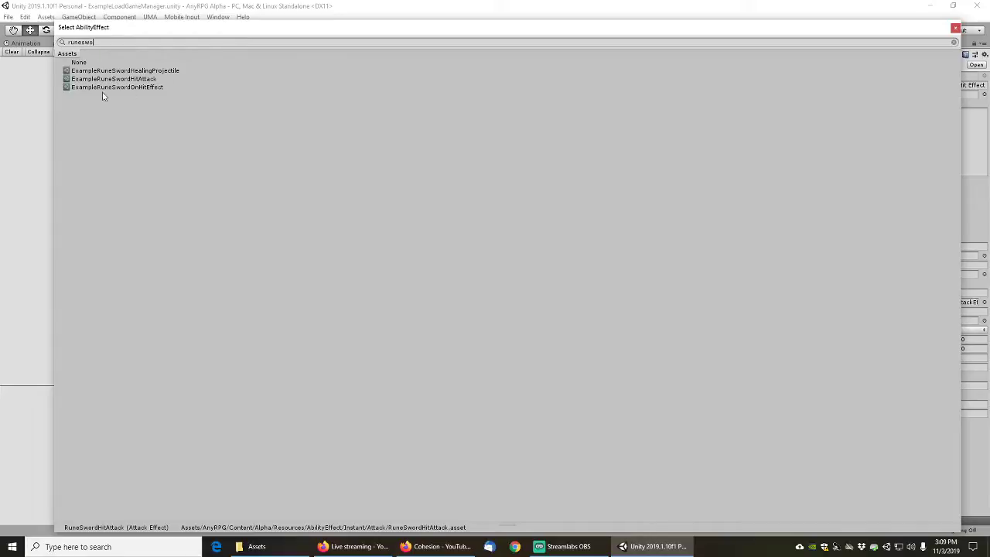
pyautogui.moveTo(315, 33); pyautogui.dragTo(465, 348)
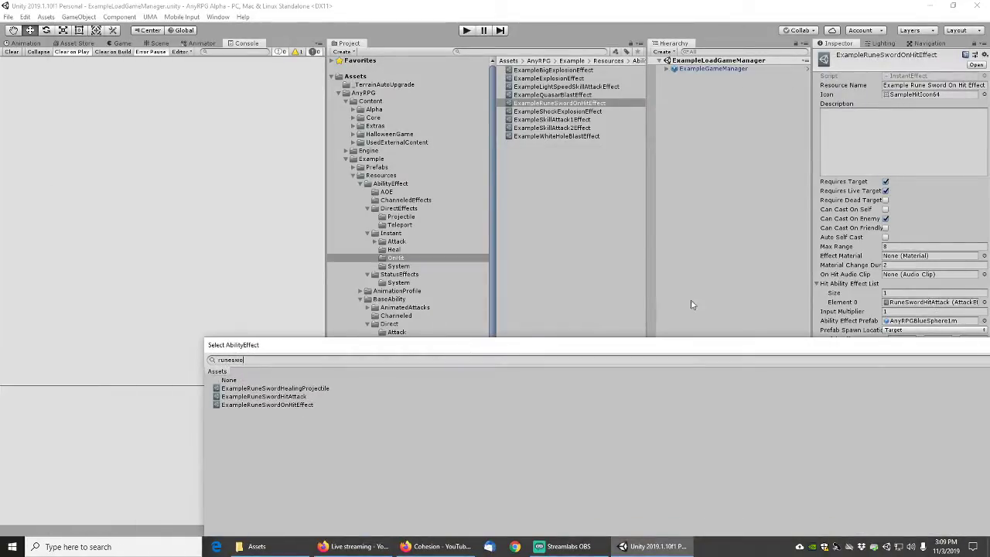
pyautogui.doubleClick(258, 397)
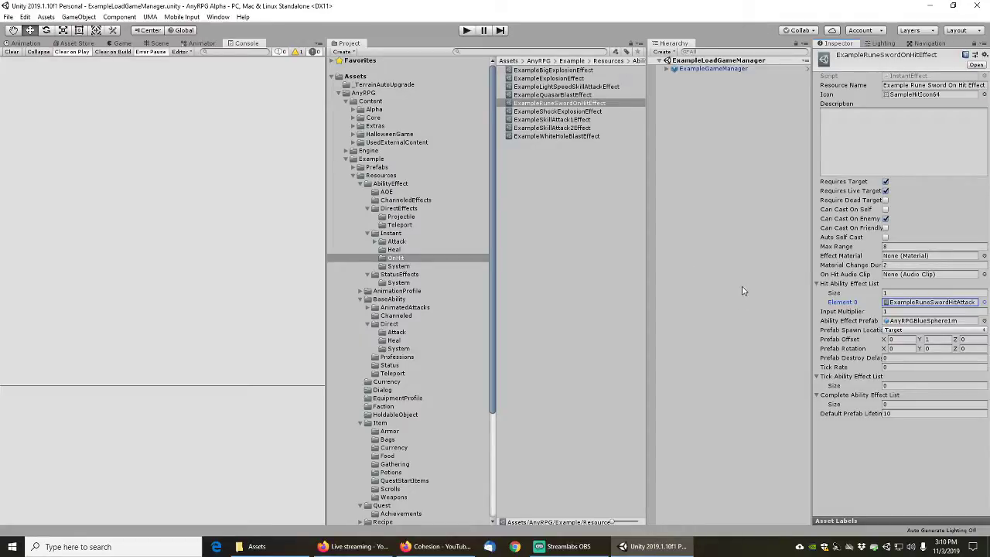
# Search the project for "logging", inspect ExampleLoggingAxe, and locate its physical prefab AnyRPGaxe01 in the project
pyautogui.click(539, 128)
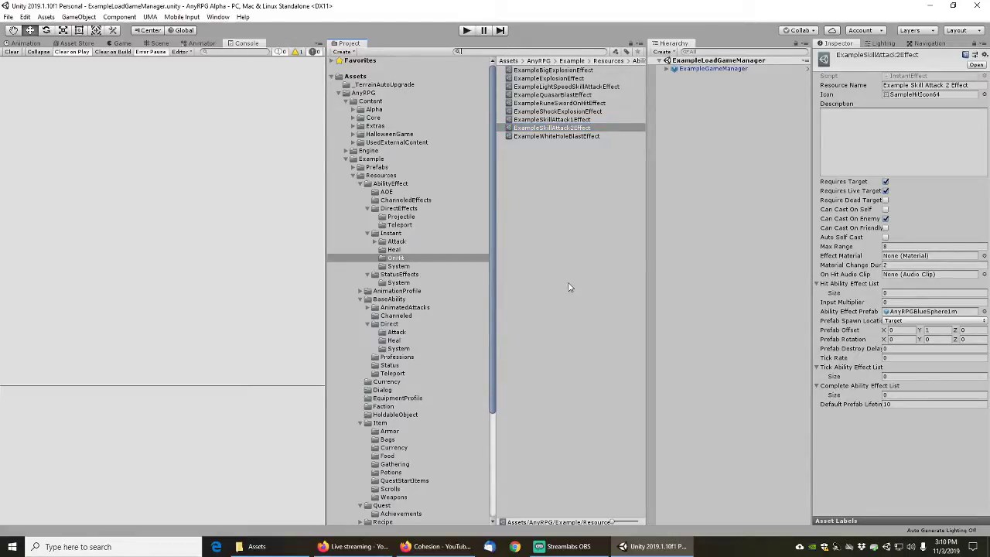
pyautogui.write('logging')
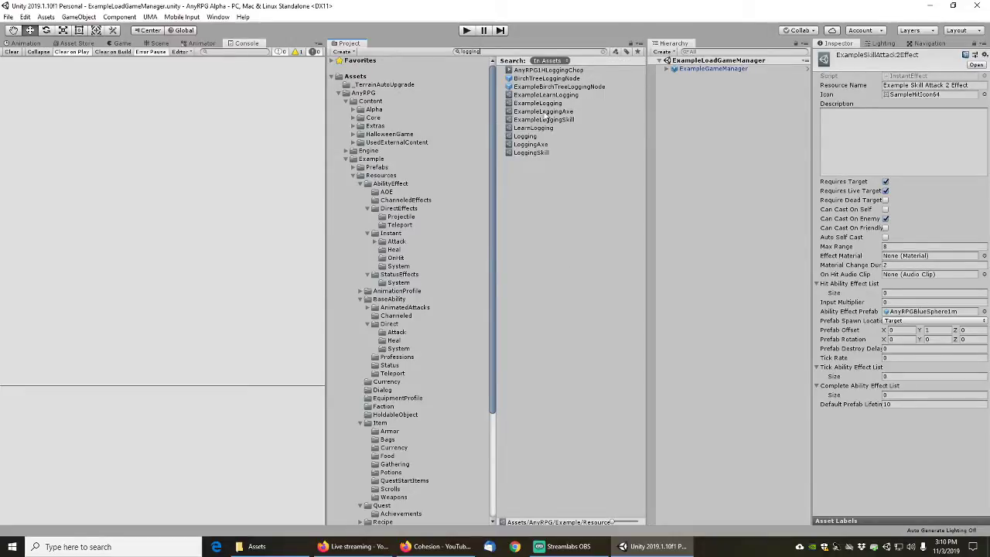
pyautogui.click(536, 112)
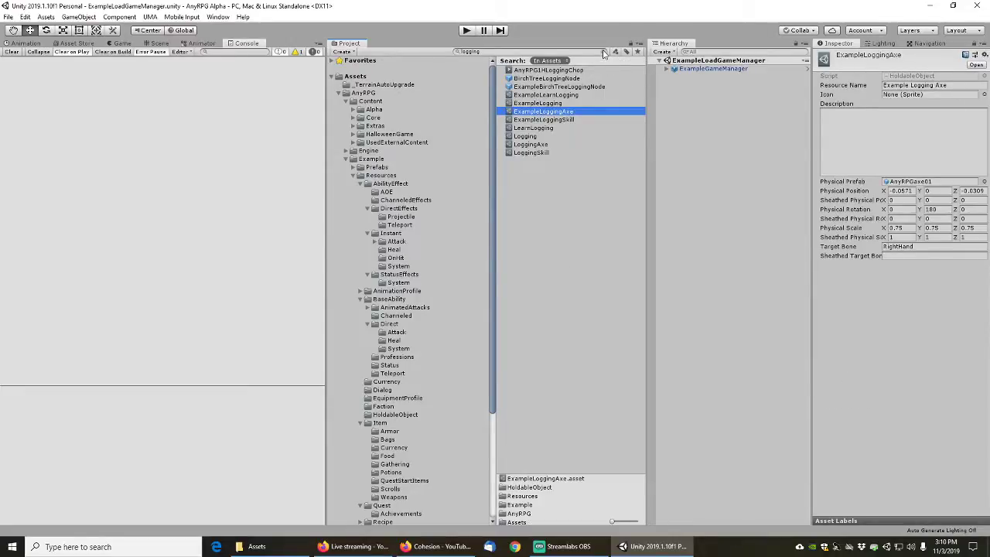
pyautogui.click(605, 51)
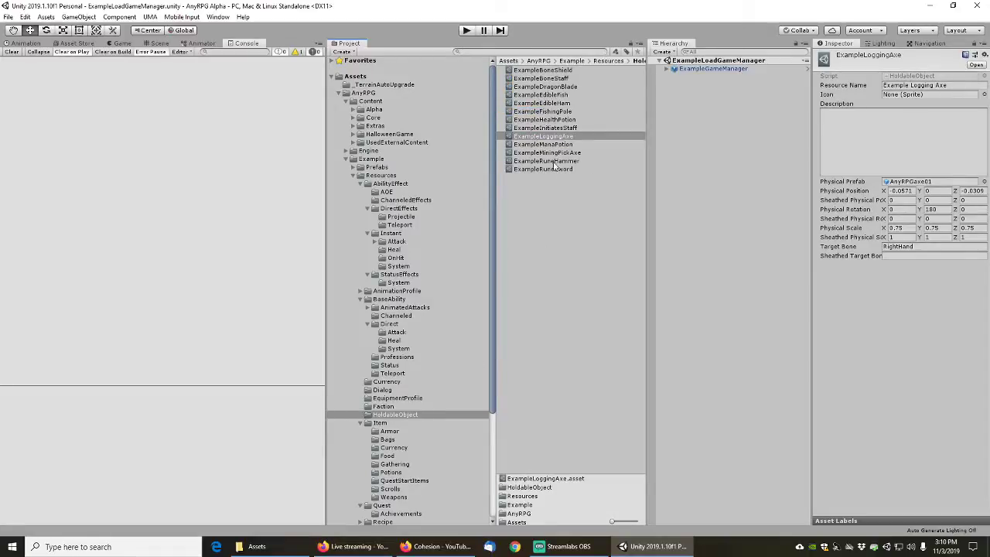
pyautogui.click(910, 183)
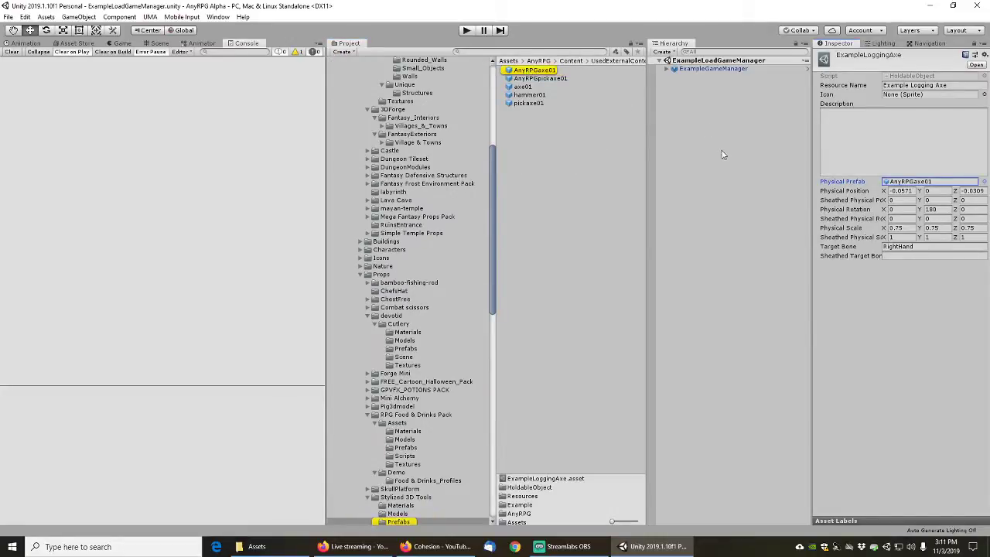
# Place the AnyRPGaxe01 prefab in the scene and frame it to examine the model
pyautogui.click(154, 44)
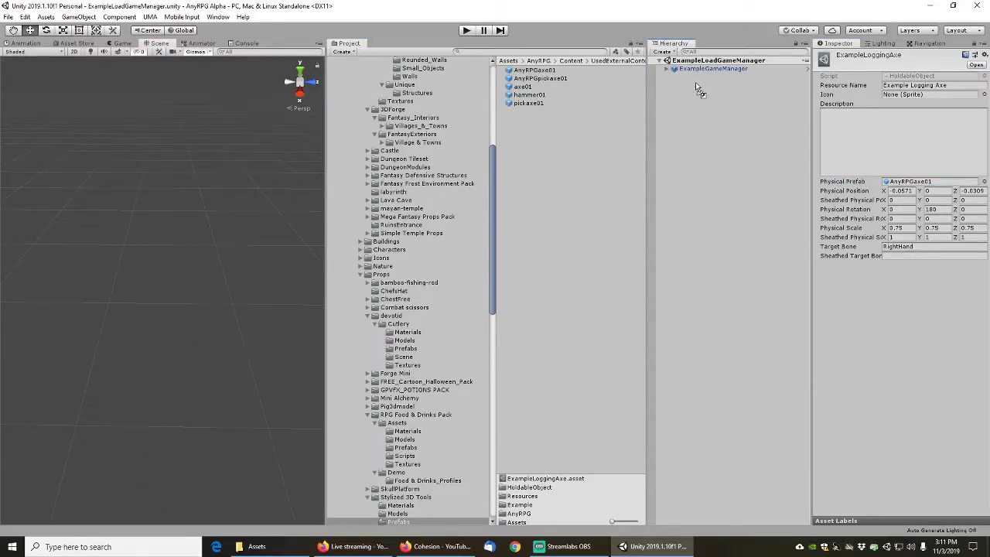
pyautogui.moveTo(696, 84); pyautogui.dragTo(697, 87)
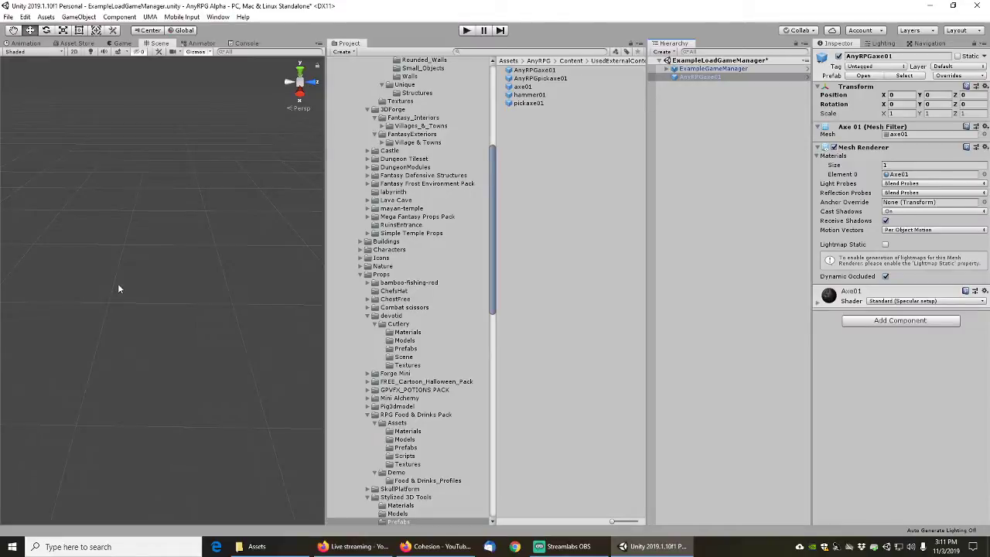
pyautogui.press('f')
pyautogui.moveTo(212, 281); pyautogui.dragTo(133, 208, button='right')
pyautogui.moveTo(133, 208); pyautogui.dragTo(95, 201, button='middle')
pyautogui.moveTo(220, 222); pyautogui.dragTo(142, 188, button='right')
pyautogui.moveTo(246, 249); pyautogui.dragTo(143, 201, button='middle')
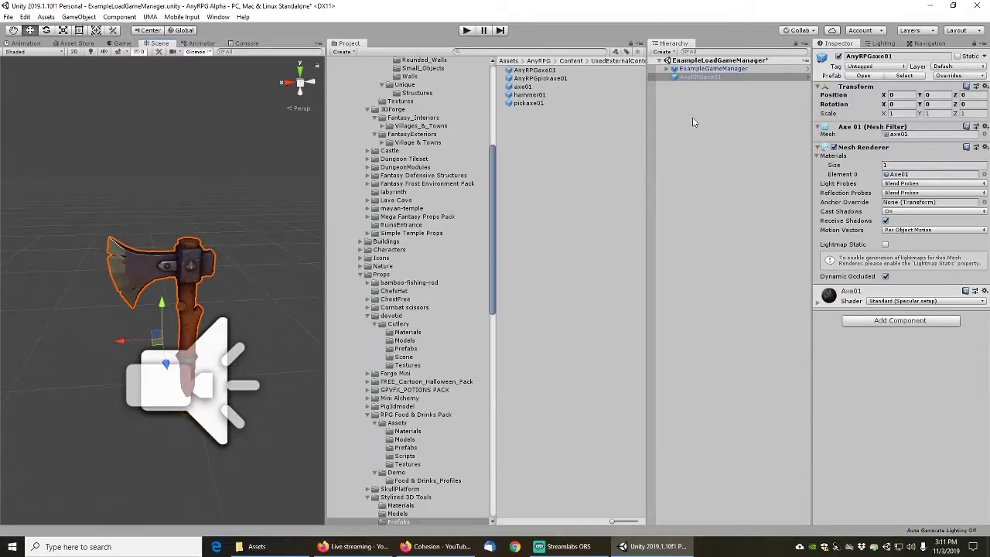
# Add a cube to the scene behind the axe as a rough stand-in shape
pyautogui.rightClick(699, 102)
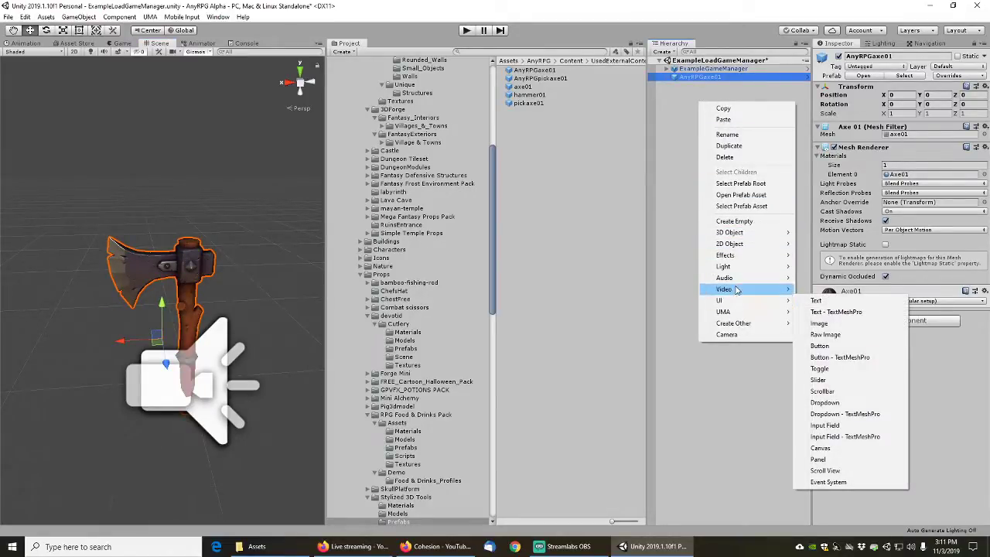
pyautogui.moveTo(746, 232)
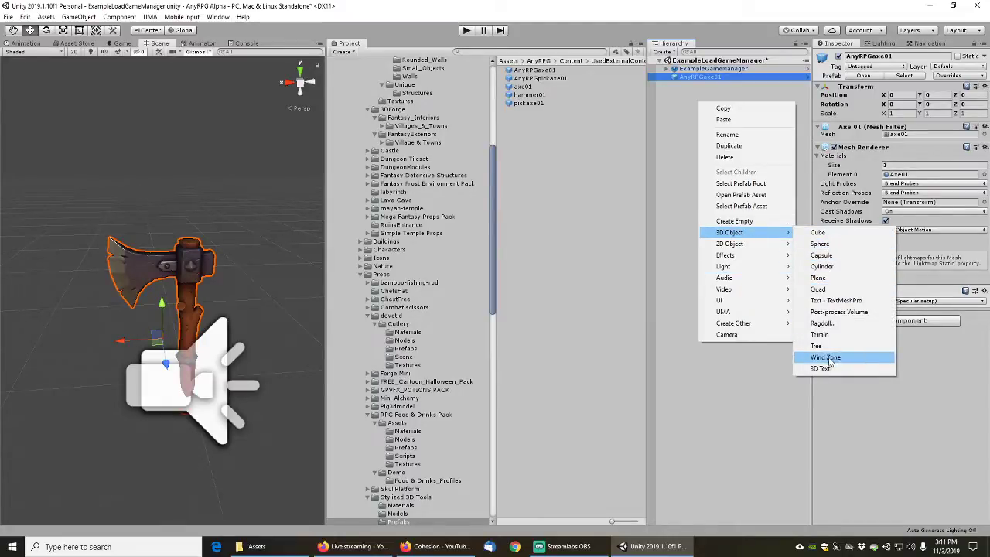
pyautogui.click(818, 232)
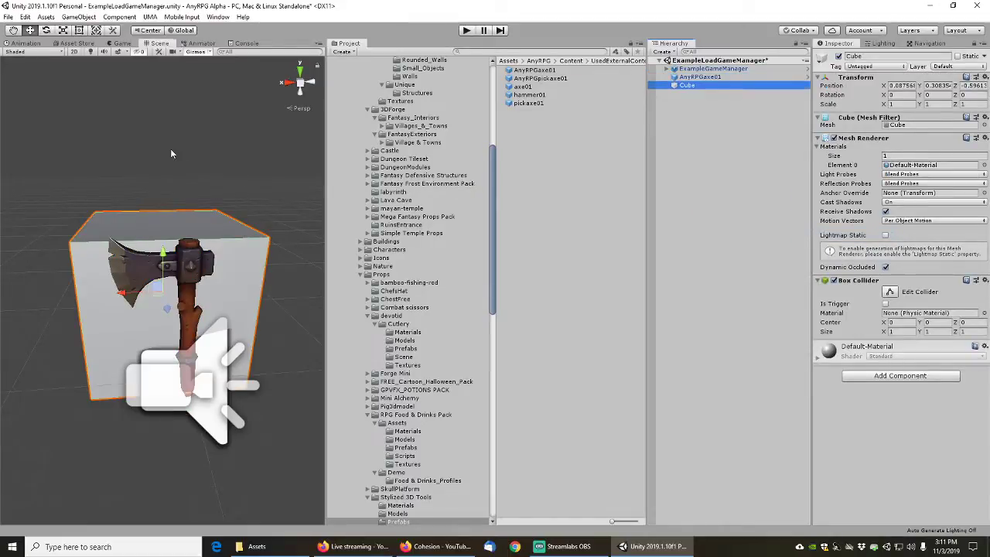
pyautogui.moveTo(171, 150); pyautogui.dragTo(182, 250, button='middle')
pyautogui.moveTo(160, 108); pyautogui.dragTo(172, 170, button='right')
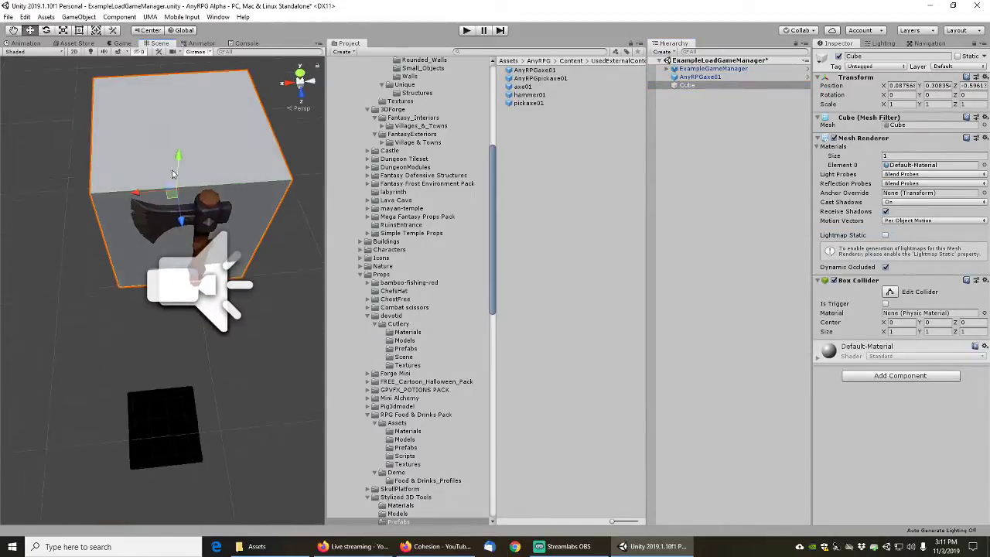
pyautogui.moveTo(170, 95); pyautogui.dragTo(162, 207, button='middle')
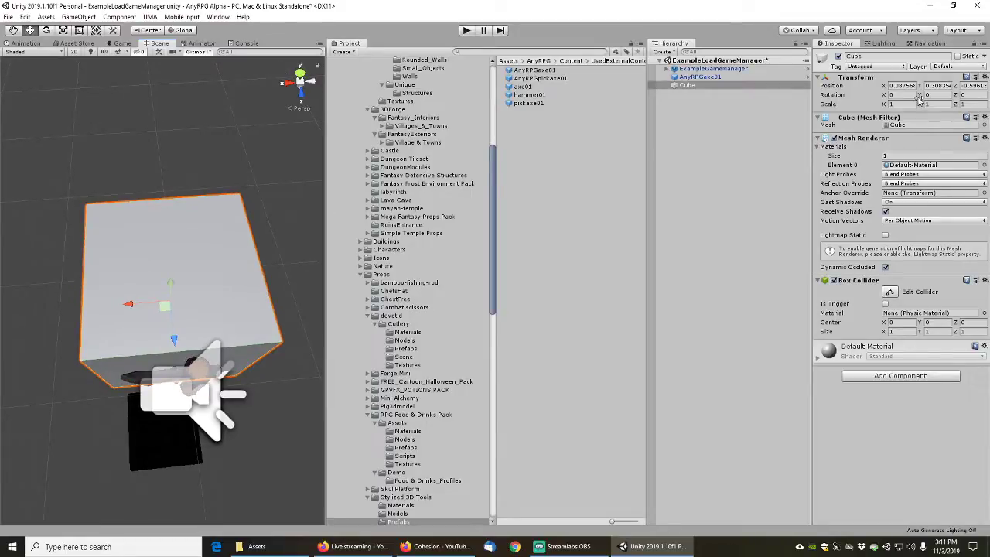
# Resize the cube with the Rect tool to a narrow block with scale about 0.29 × 1 × 0.16 behind the axe
pyautogui.click(79, 31)
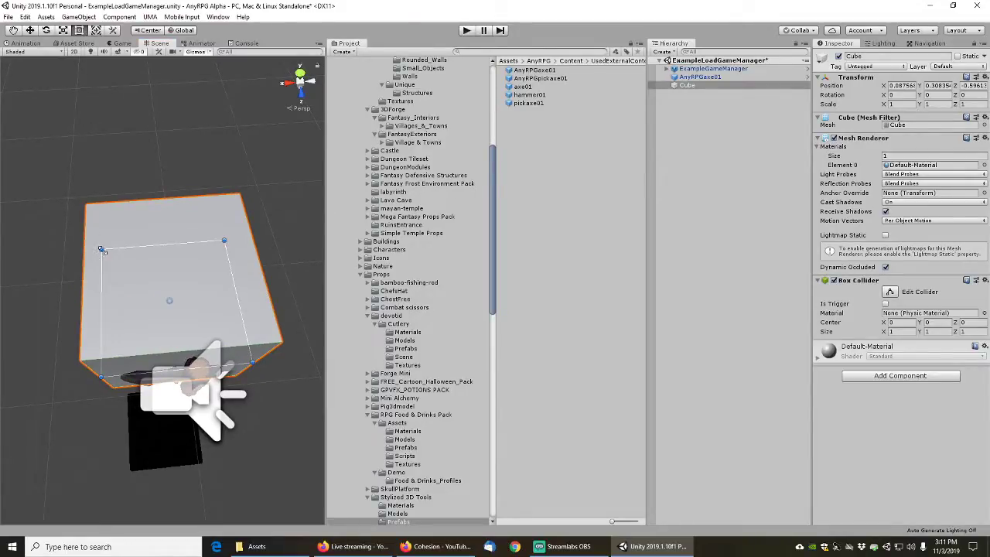
pyautogui.moveTo(151, 246); pyautogui.dragTo(160, 346)
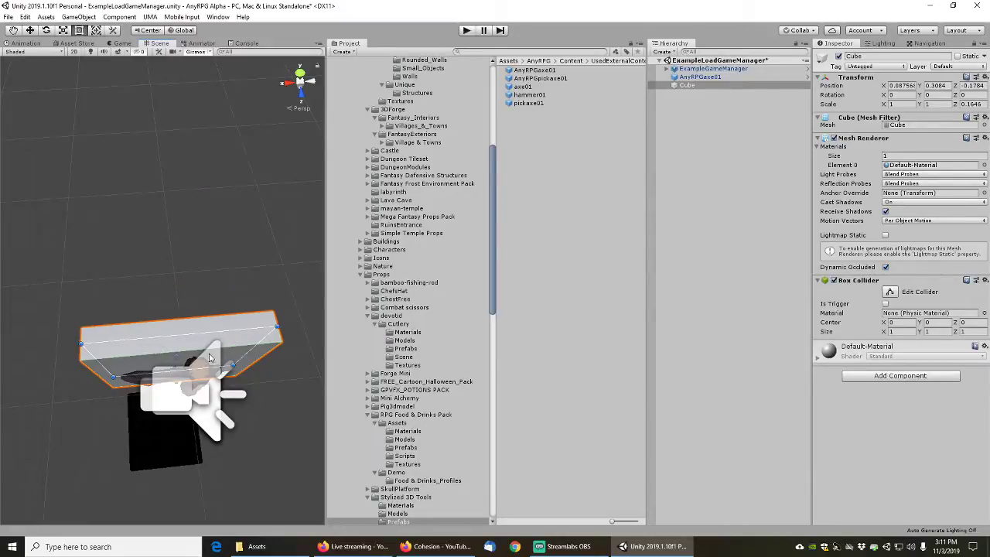
pyautogui.moveTo(191, 319); pyautogui.dragTo(178, 161, button='middle')
pyautogui.moveTo(98, 210); pyautogui.dragTo(161, 209)
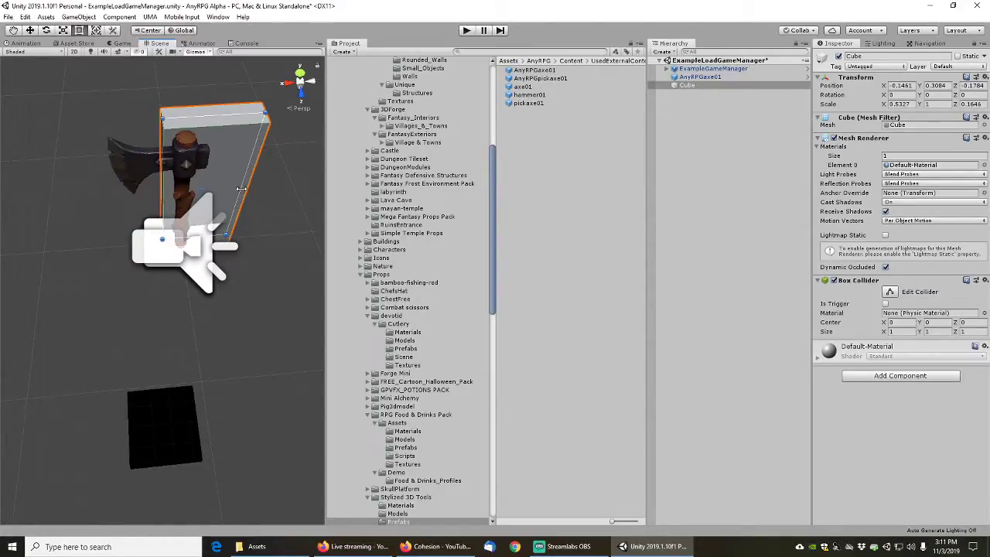
pyautogui.moveTo(241, 189); pyautogui.dragTo(207, 188)
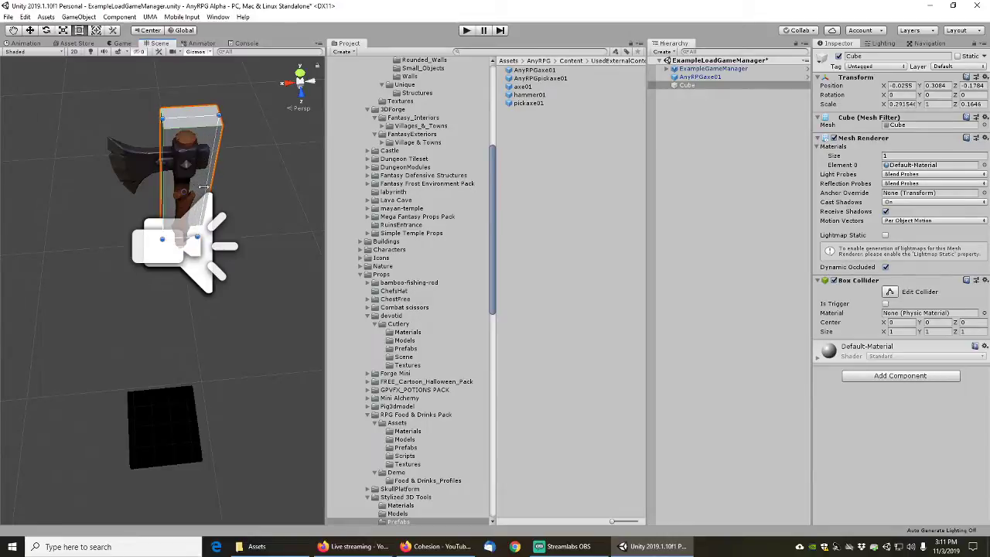
pyautogui.moveTo(116, 241); pyautogui.dragTo(171, 316, button='middle')
pyautogui.moveTo(100, 302); pyautogui.dragTo(177, 267, button='right')
pyautogui.moveTo(176, 301); pyautogui.dragTo(149, 140, button='middle')
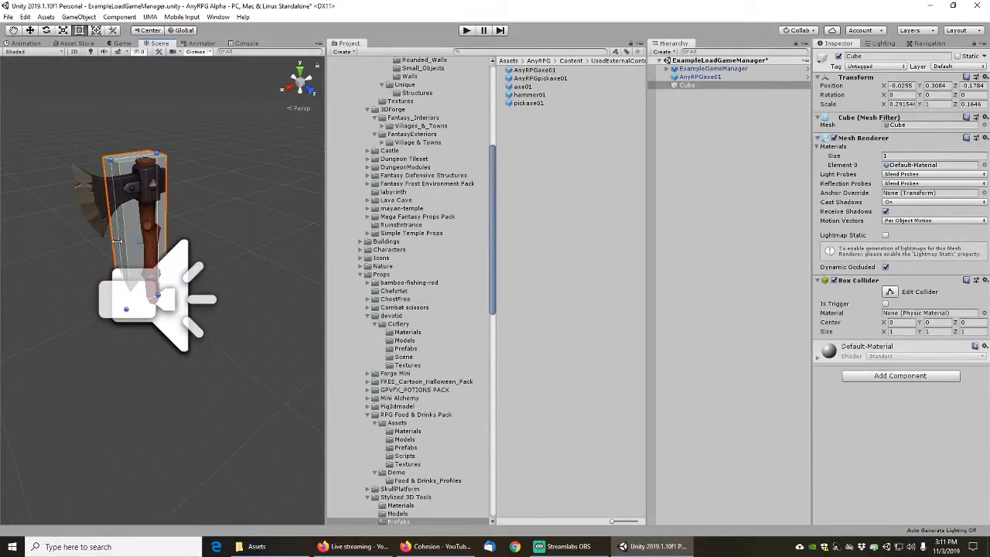
# Delete the cube from the scene, keeping the axe
pyautogui.click(691, 87)
pyautogui.press('Up')
pyautogui.press('Down')
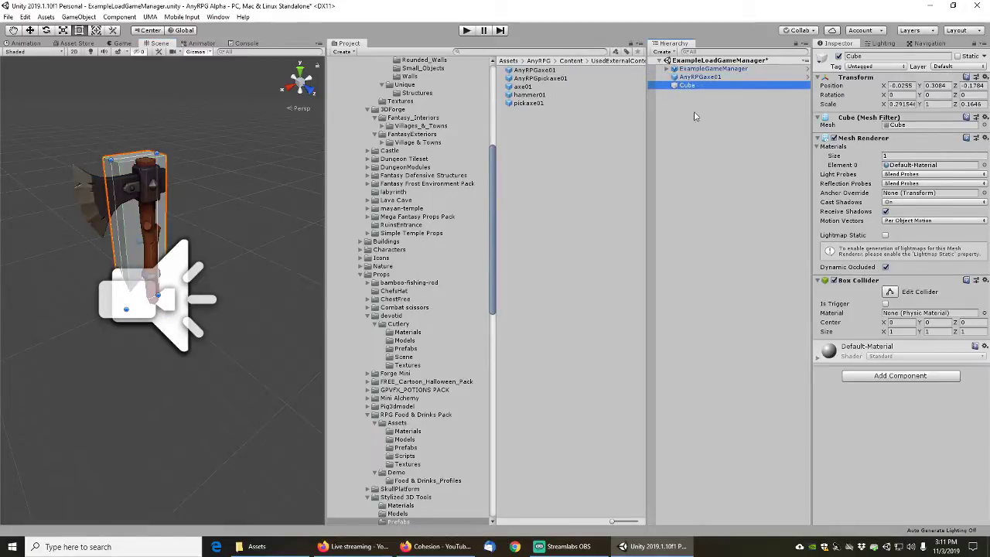
pyautogui.press('Delete')
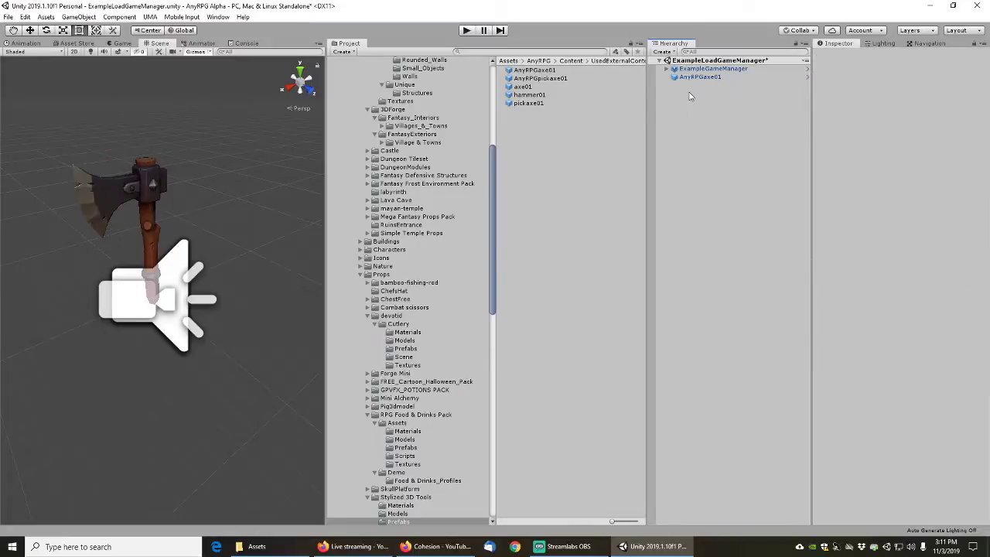
# Add a cylinder to the scene at the axe and shrink its depth with the Rect tool to a Z scale of about 0.54
pyautogui.rightClick(688, 116)
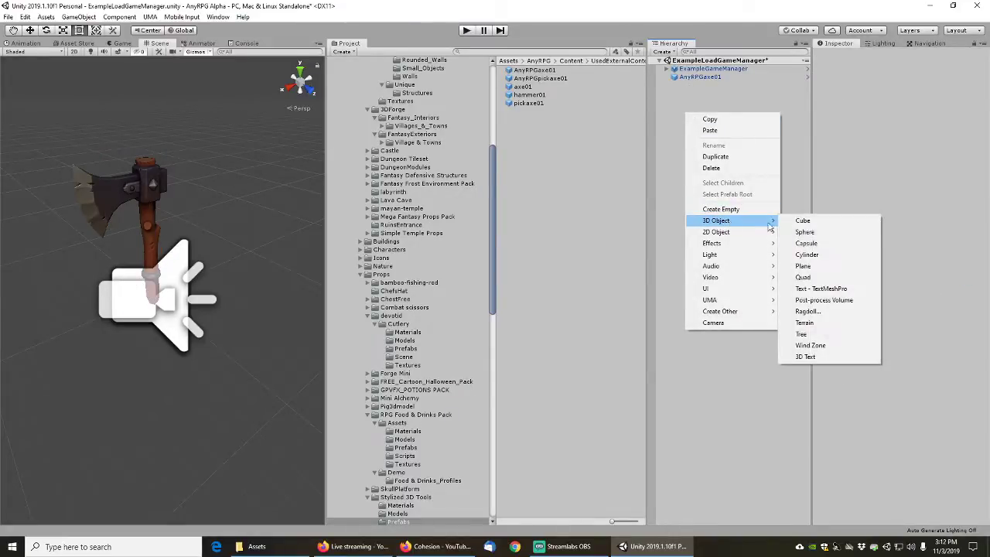
pyautogui.click(809, 255)
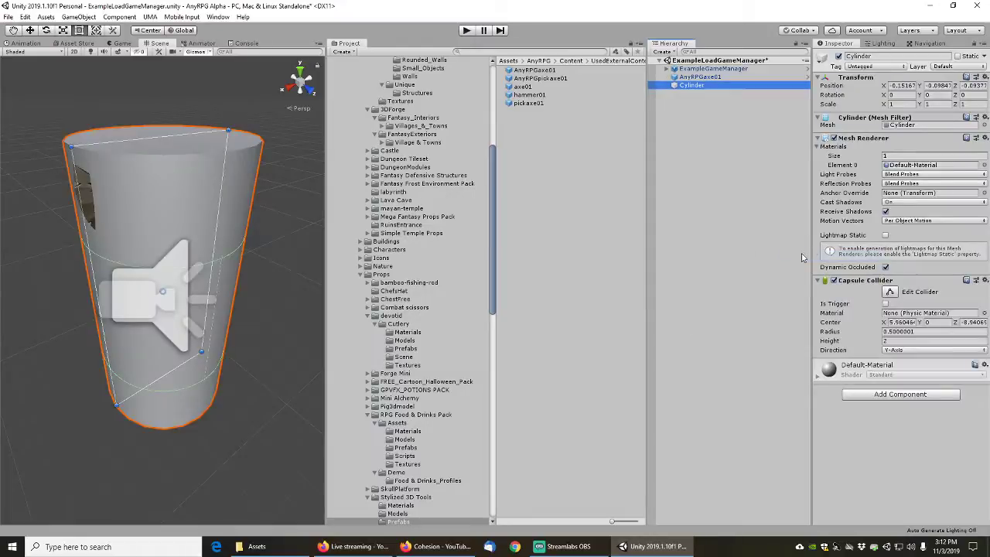
pyautogui.keyDown('alt'); pyautogui.moveTo(162, 108); pyautogui.dragTo(112, 250); pyautogui.keyUp('alt')
pyautogui.moveTo(112, 251); pyautogui.dragTo(116, 252, button='middle')
pyautogui.moveTo(175, 212); pyautogui.dragTo(163, 270)
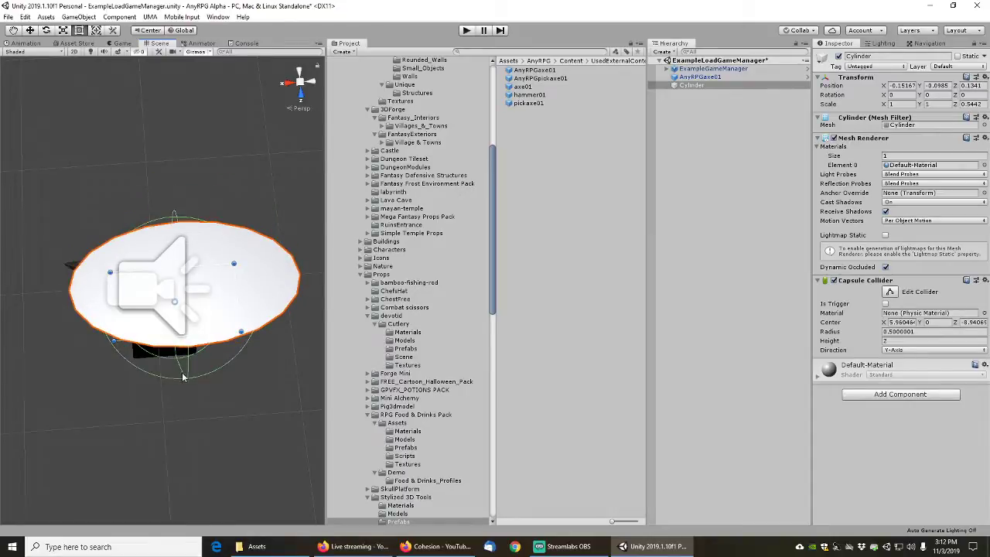
# Set the cylinder's X and Z scale to 0.1 to make it a thin pole
pyautogui.click(905, 105)
pyautogui.write('0.2')
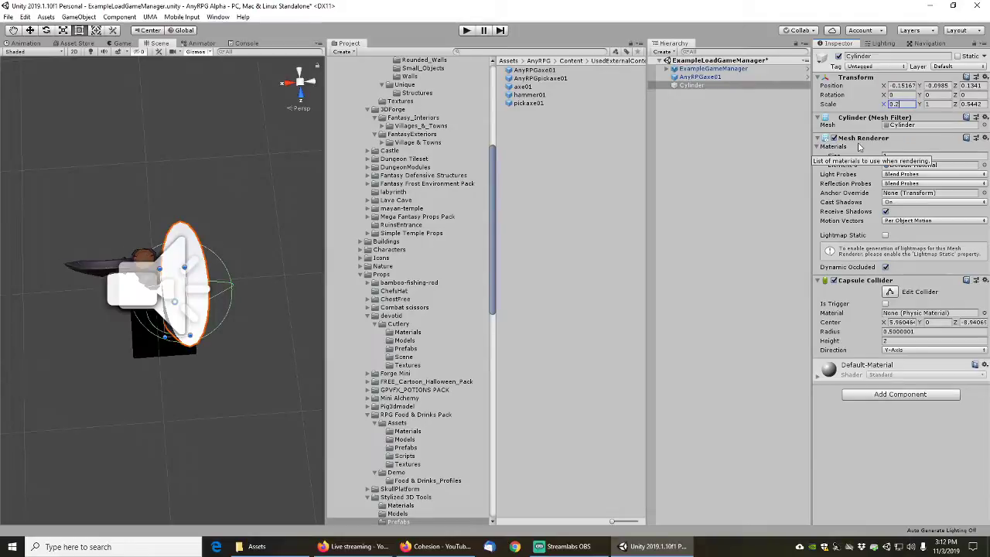
pyautogui.press('Tab')
pyautogui.press('Tab')
pyautogui.write('0.2')
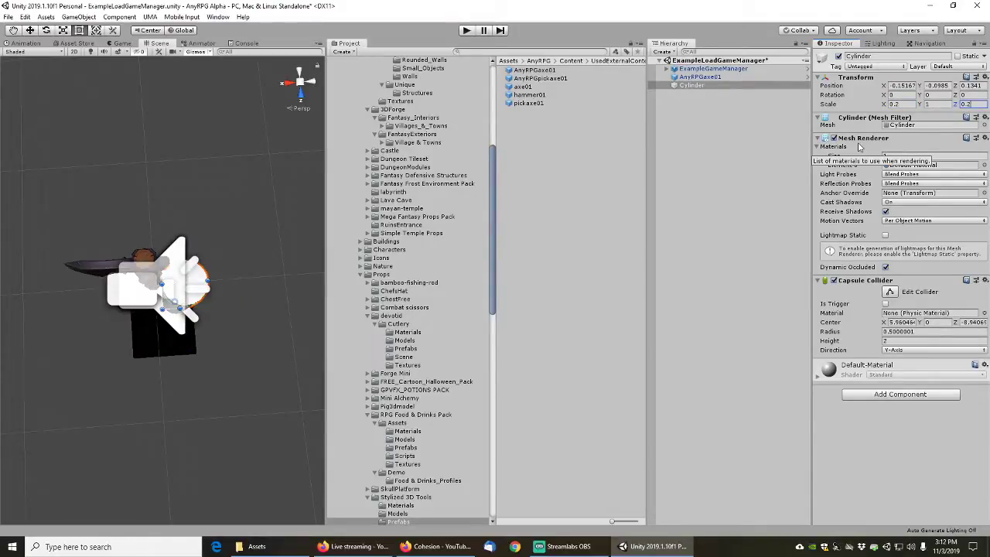
pyautogui.hotkey('shift', 'Tab')
pyautogui.hotkey('shift', 'Tab')
pyautogui.write('0.1')
pyautogui.press('Tab')
pyautogui.press('Tab')
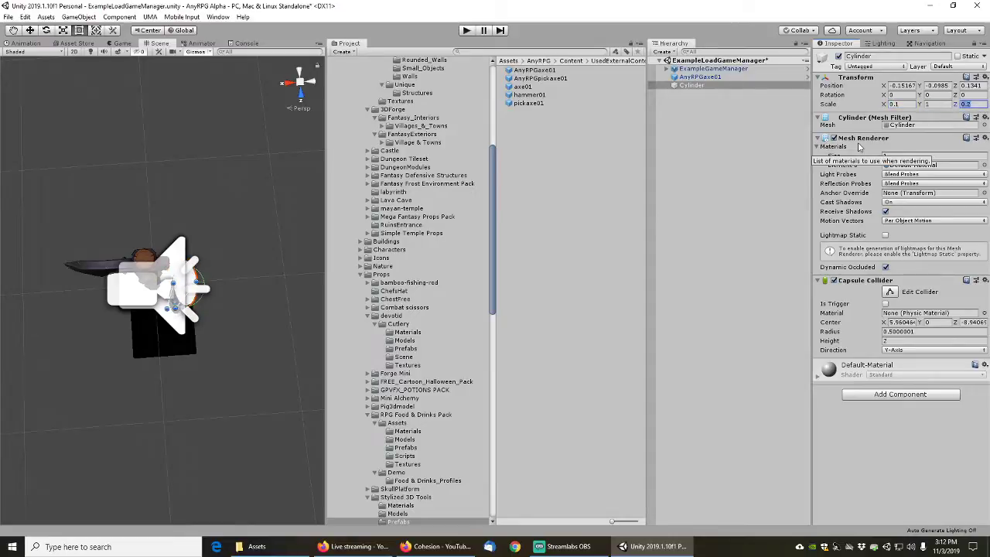
pyautogui.write('0.1')
# Set the cylinder's Y scale to 0.5 to shorten it to roughly the axe's length
pyautogui.keyDown('alt'); pyautogui.moveTo(256, 251); pyautogui.dragTo(238, 172); pyautogui.keyUp('alt')
pyautogui.moveTo(238, 172); pyautogui.dragTo(202, 387, button='middle')
pyautogui.keyDown('alt'); pyautogui.moveTo(202, 387); pyautogui.dragTo(188, 340); pyautogui.keyUp('alt')
pyautogui.moveTo(188, 340); pyautogui.dragTo(184, 192, button='middle')
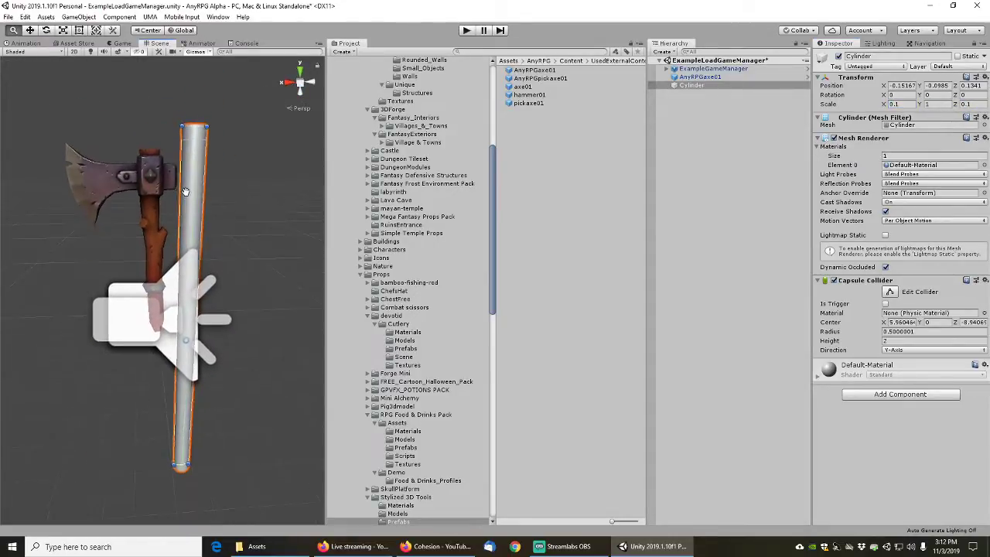
pyautogui.click(942, 104)
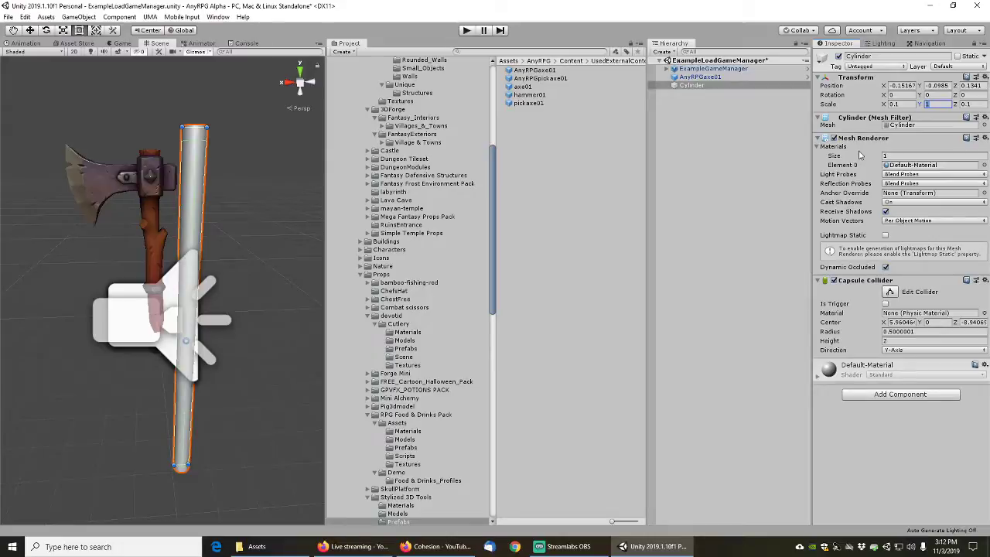
pyautogui.write('0.5')
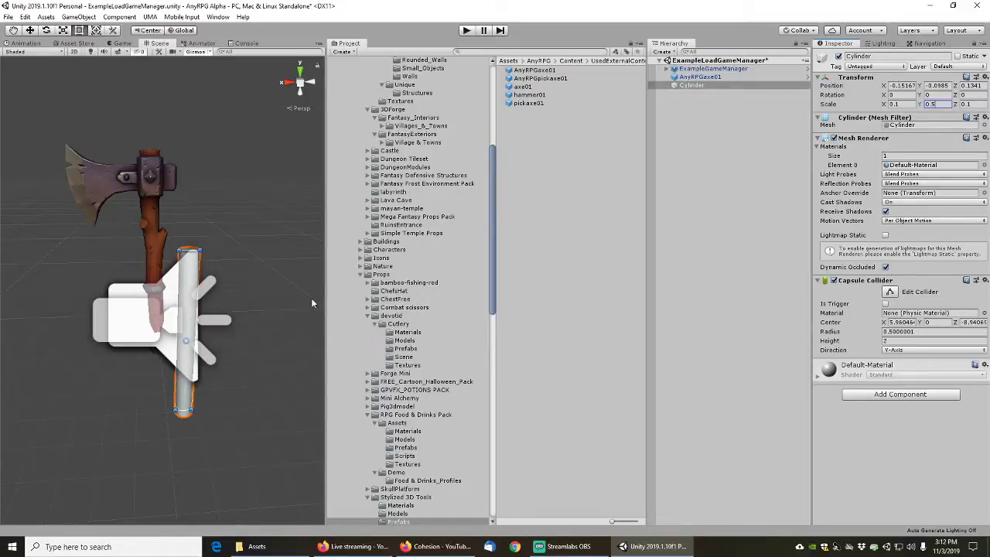
pyautogui.write('e')
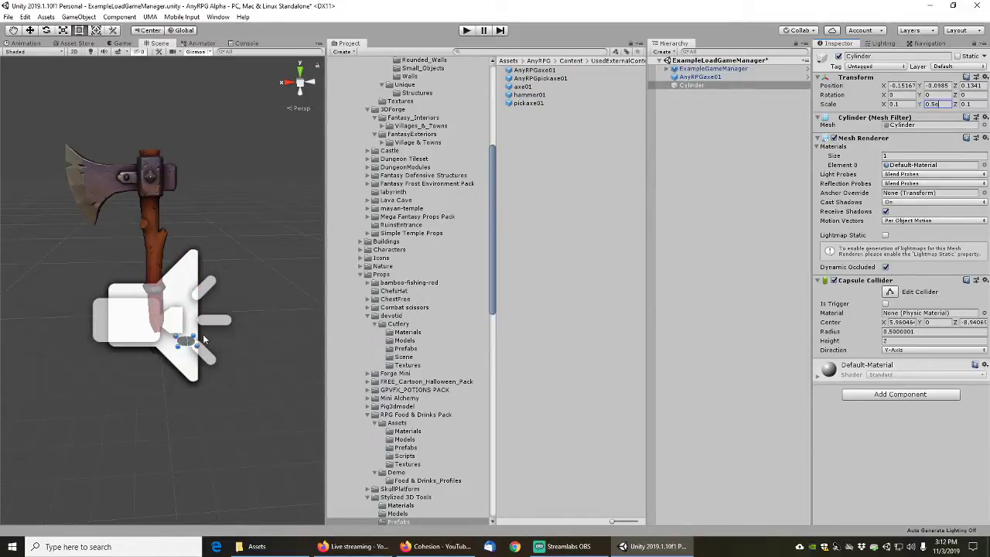
pyautogui.moveTo(208, 296)
pyautogui.mouseDown(button='middle')
pyautogui.moveTo(229, 254)
pyautogui.moveTo(241, 147)
pyautogui.moveTo(196, 293)
pyautogui.mouseUp(button='middle')
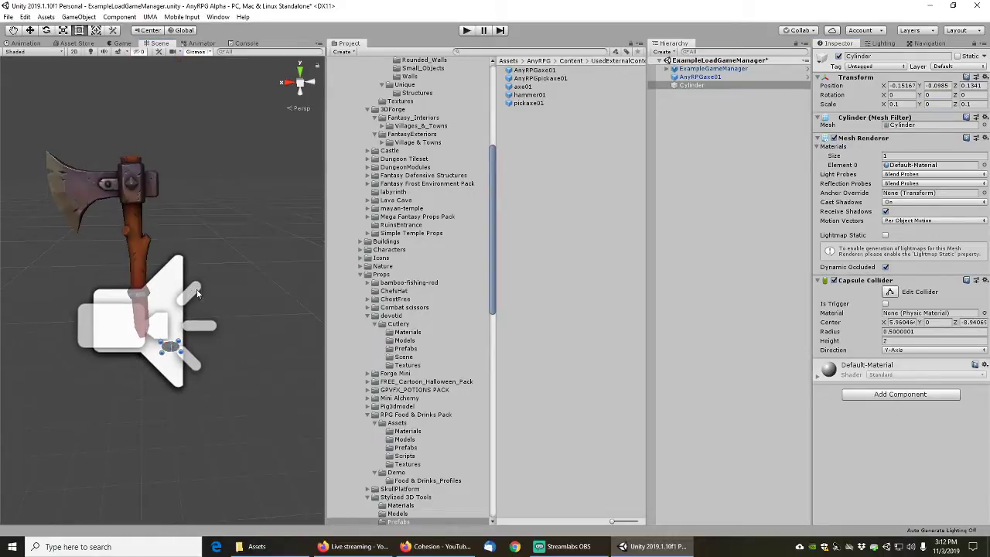
pyautogui.click(948, 103)
pyautogui.write('0.5')
pyautogui.press('Tab')
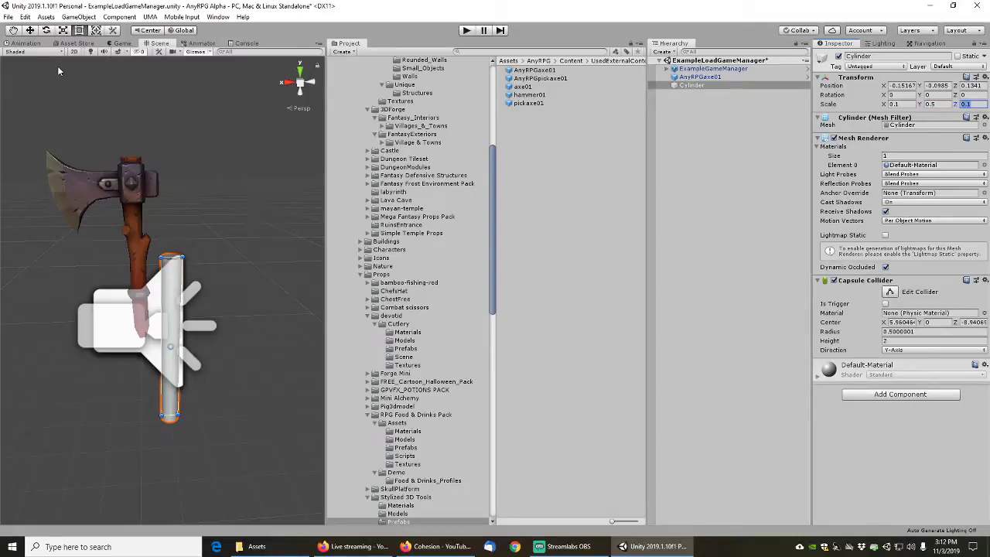
# Move the cylinder onto the axe's handle, at a position of about X 0.021, Y 0.355, Z -0.005
pyautogui.click(30, 32)
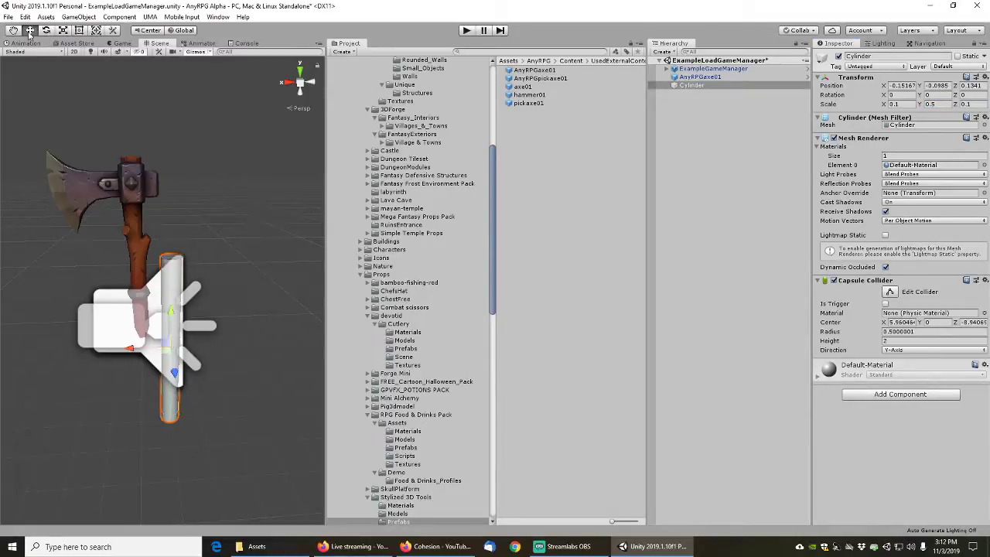
pyautogui.moveTo(173, 317); pyautogui.dragTo(100, 268)
pyautogui.moveTo(185, 182); pyautogui.dragTo(182, 290, button='middle')
pyautogui.moveTo(182, 259); pyautogui.dragTo(169, 399, button='right')
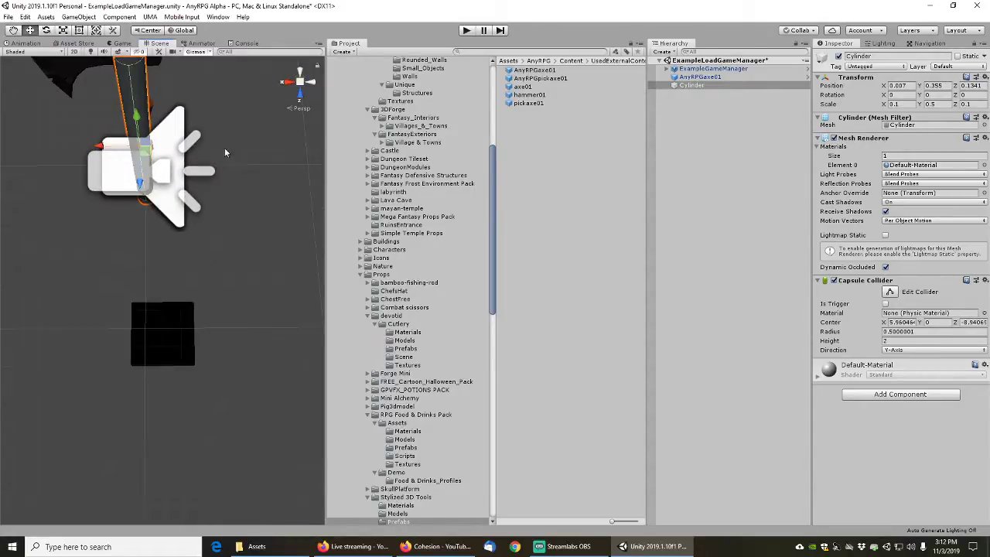
pyautogui.moveTo(223, 138); pyautogui.dragTo(231, 257, button='middle')
pyautogui.moveTo(150, 360); pyautogui.dragTo(143, 332)
pyautogui.moveTo(110, 291); pyautogui.dragTo(115, 287)
pyautogui.moveTo(114, 287); pyautogui.dragTo(193, 215, button='right')
pyautogui.moveTo(168, 411); pyautogui.dragTo(173, 289, button='middle')
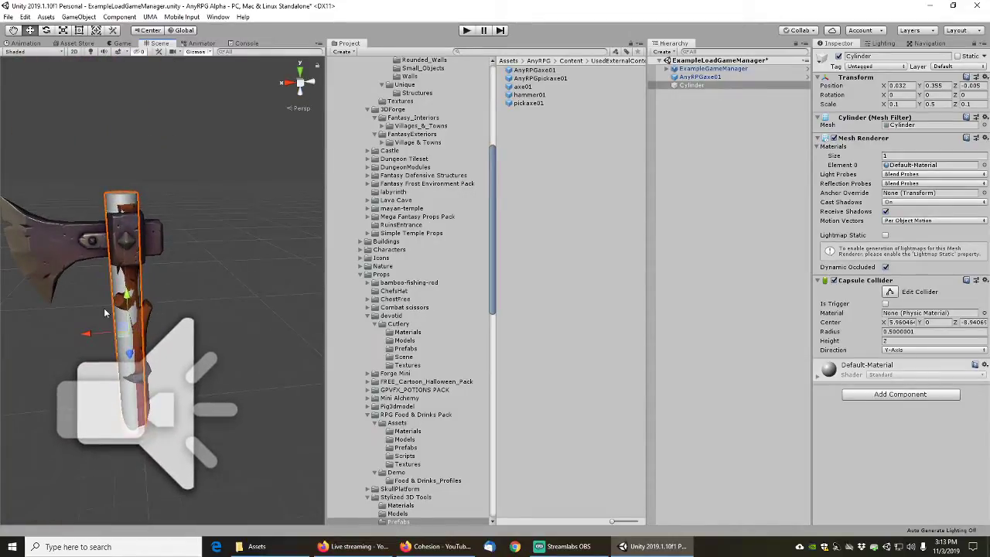
pyautogui.moveTo(86, 335); pyautogui.dragTo(89, 336)
pyautogui.moveTo(182, 169)
pyautogui.mouseDown(button='middle')
pyautogui.moveTo(196, 197)
pyautogui.moveTo(188, 178)
pyautogui.mouseUp(button='middle')
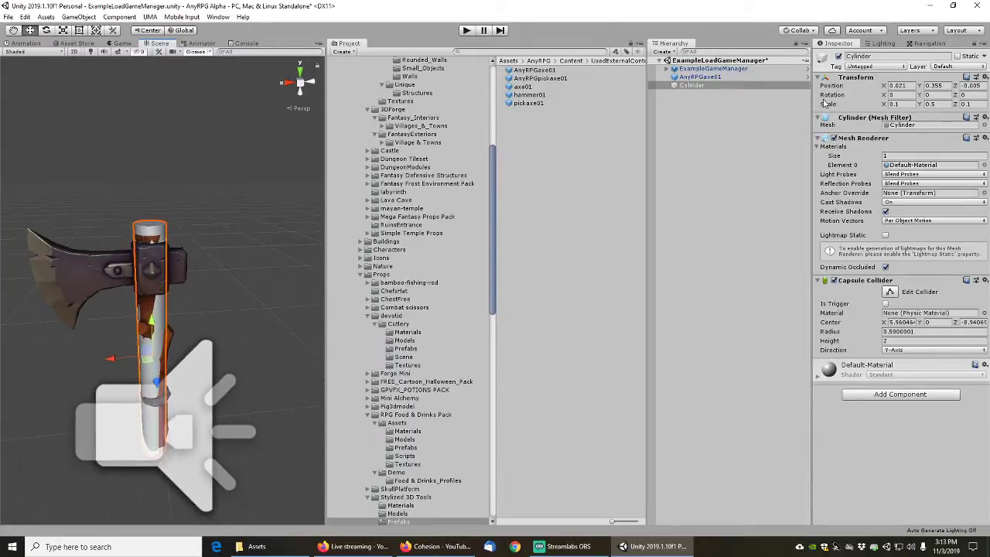
# Add a cube as a child of the cylinder
pyautogui.rightClick(691, 85)
pyautogui.moveTo(732, 194)
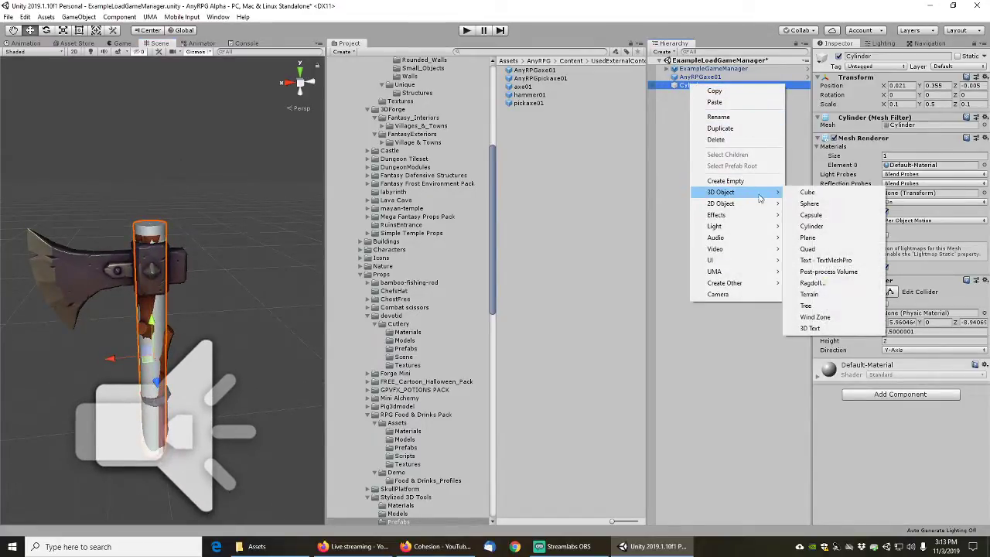
pyautogui.click(818, 195)
pyautogui.moveTo(141, 379); pyautogui.dragTo(165, 389, button='middle')
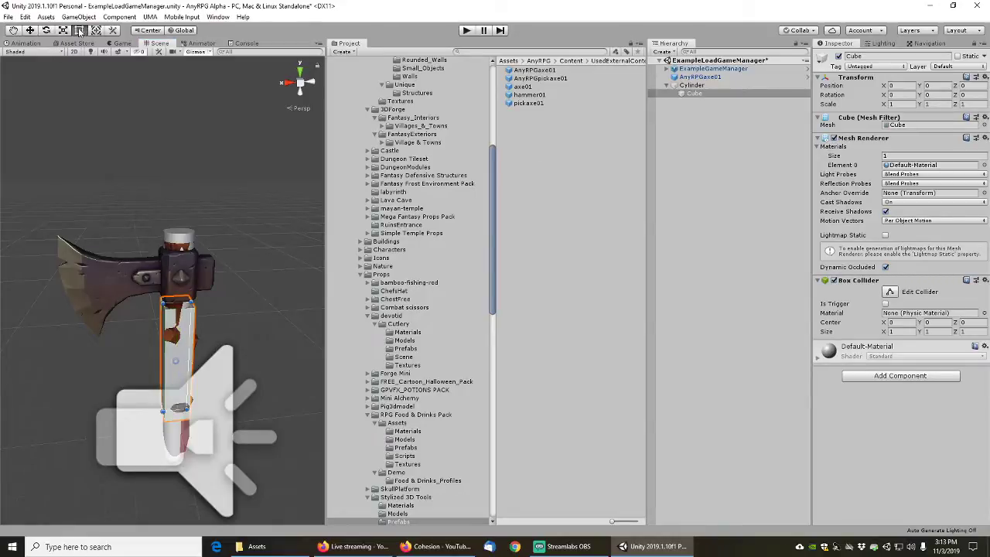
# Stretch the cube toward the blade side with the Rect tool to an X scale of about 5.18
pyautogui.keyDown('alt'); pyautogui.moveTo(197, 202); pyautogui.dragTo(186, 188); pyautogui.keyUp('alt')
pyautogui.moveTo(186, 188); pyautogui.dragTo(178, 337, button='right')
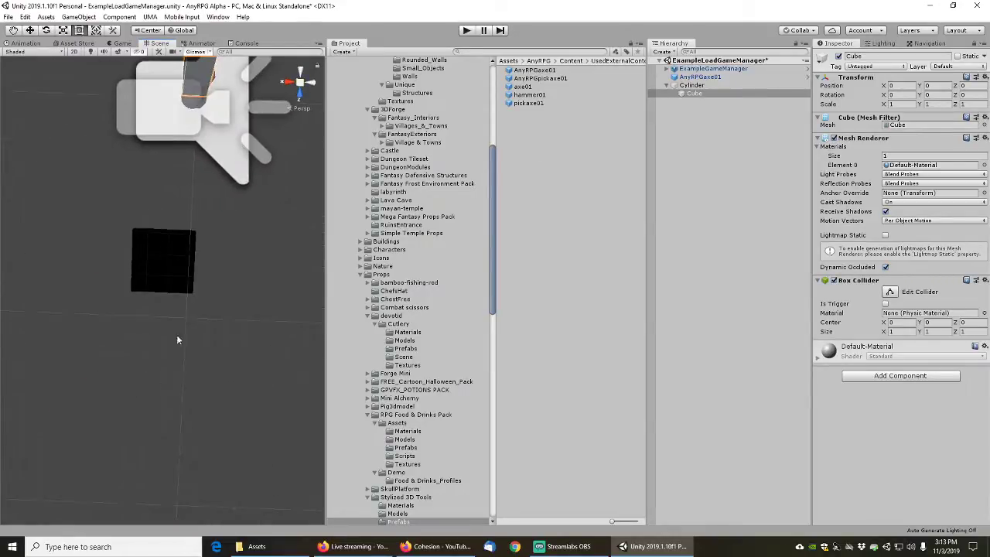
pyautogui.moveTo(177, 109); pyautogui.dragTo(198, 206, button='middle')
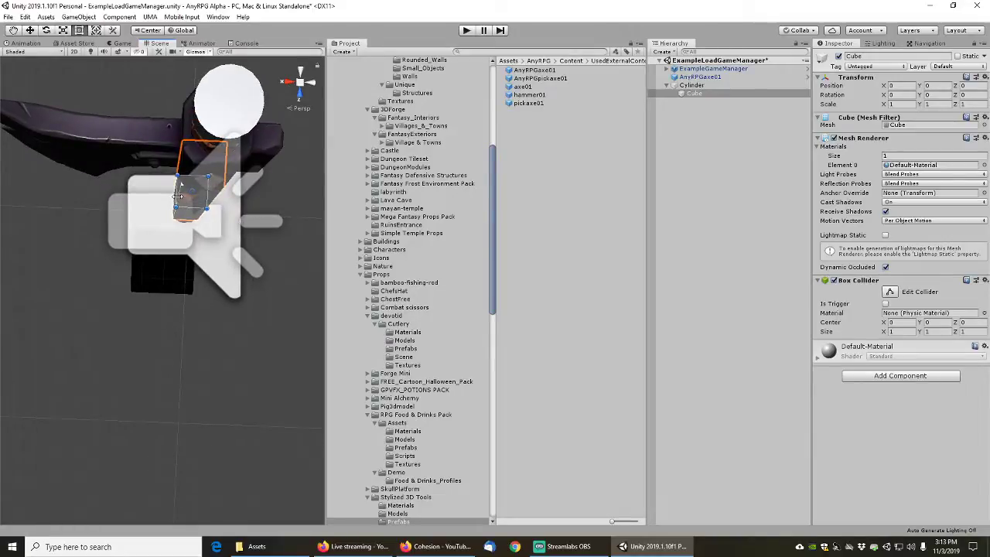
pyautogui.moveTo(178, 196); pyautogui.dragTo(47, 178)
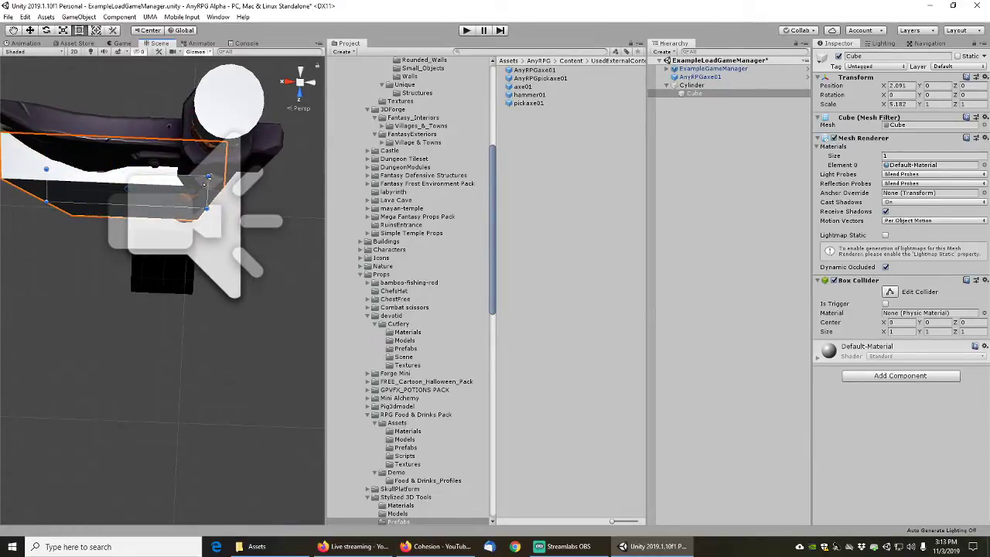
# Raise the cube's upper and lower edges to axe-head height with the Rect tool, giving a Y scale of about 0.41
pyautogui.moveTo(188, 277); pyautogui.dragTo(181, 226, button='middle')
pyautogui.moveTo(178, 329); pyautogui.dragTo(175, 170, button='right')
pyautogui.moveTo(168, 300); pyautogui.dragTo(184, 231, button='middle')
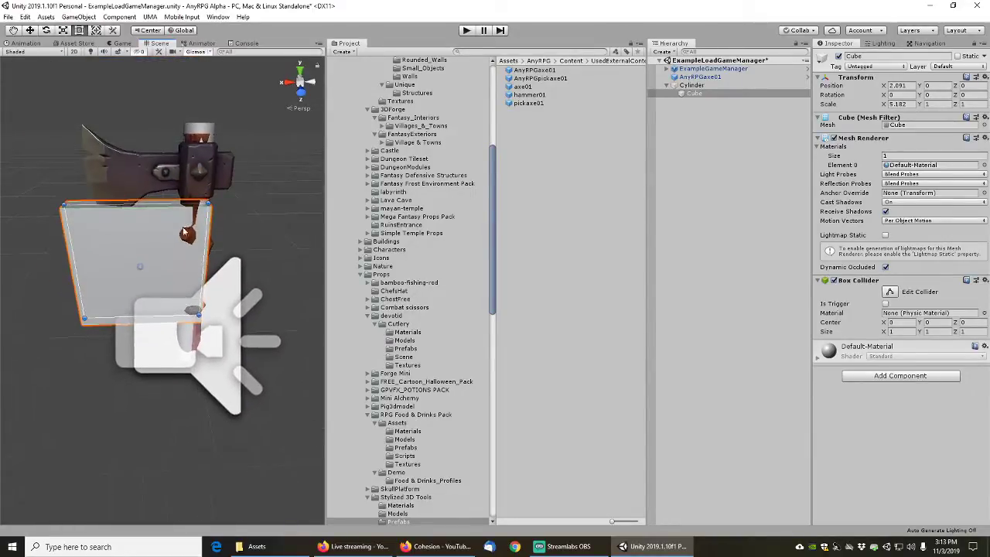
pyautogui.moveTo(160, 206); pyautogui.dragTo(151, 129)
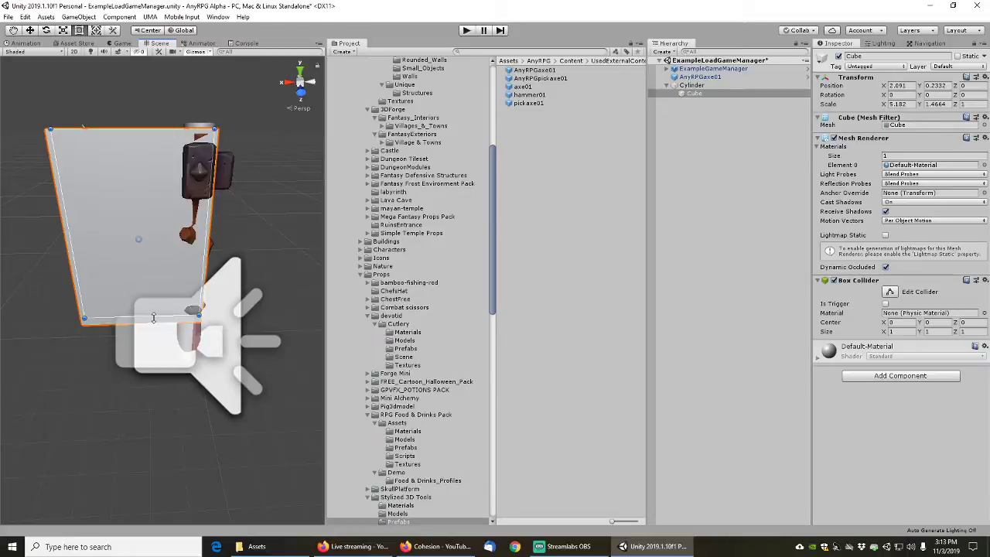
pyautogui.moveTo(154, 320); pyautogui.dragTo(143, 199)
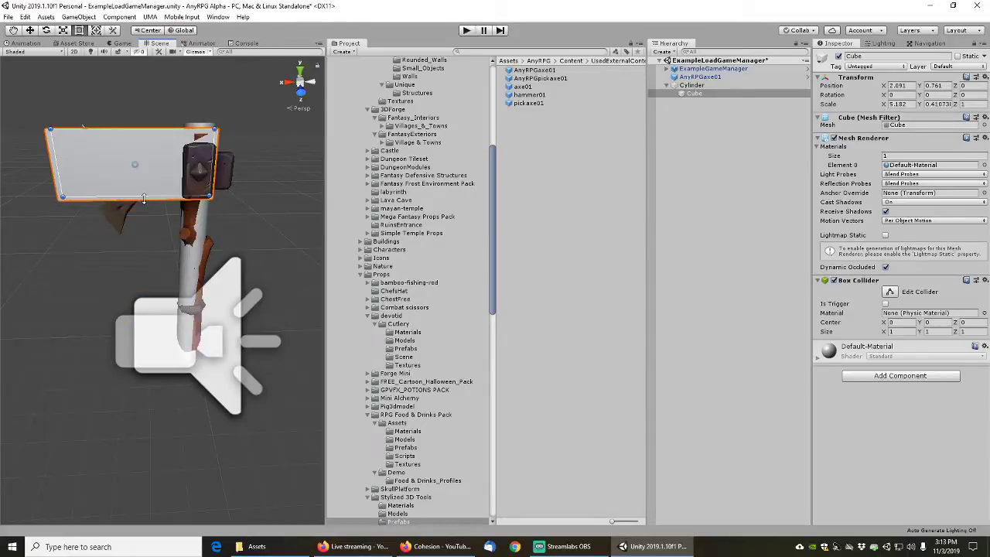
pyautogui.moveTo(229, 132); pyautogui.dragTo(243, 268, button='middle')
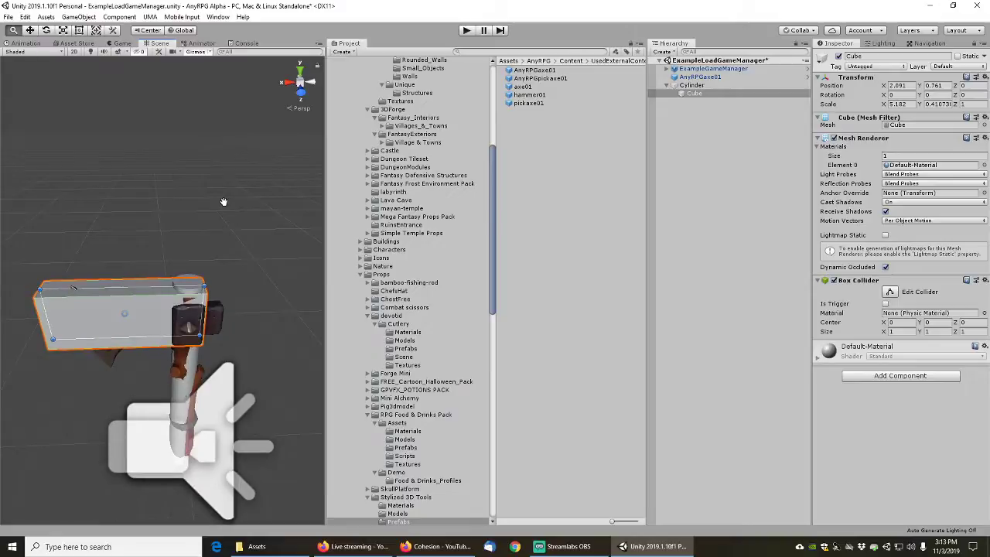
# Rename the parent cylinder to AnyRPGExampleAxe
pyautogui.click(684, 86)
pyautogui.press('F2')
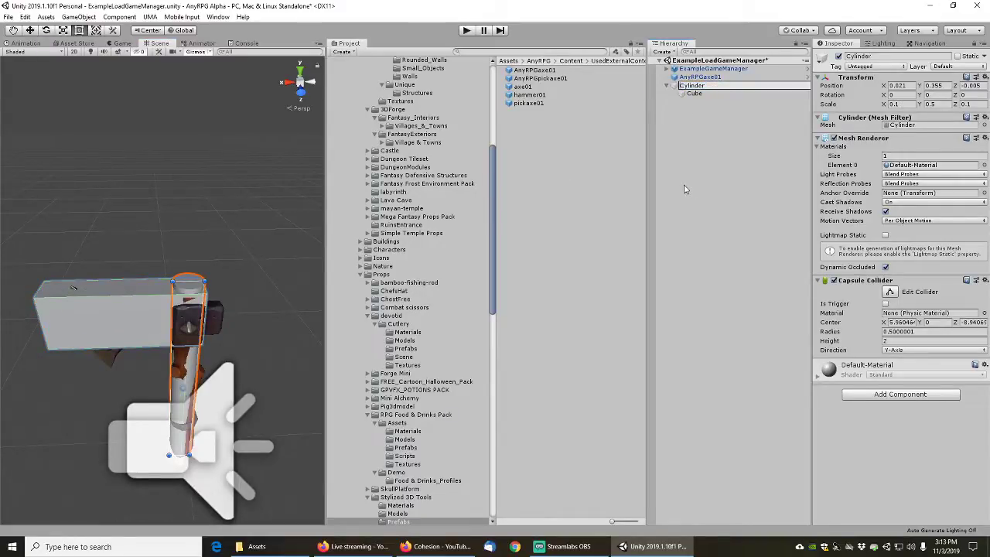
pyautogui.write('AnyRPGExampleAxe')
pyautogui.press('Return')
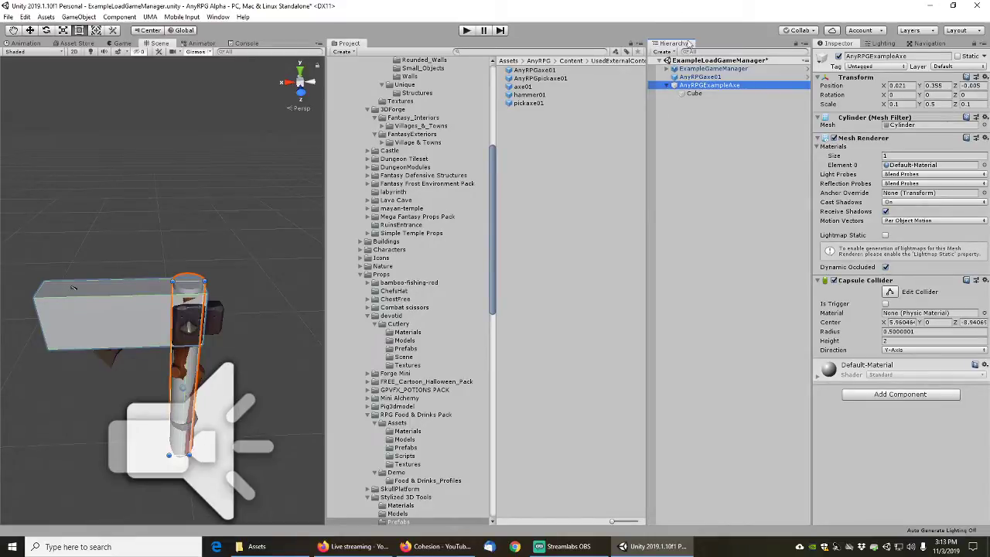
# Deactivate the AnyRPGaxe01 object in the scene and inspect the stand-in axe from several angles
pyautogui.click(701, 78)
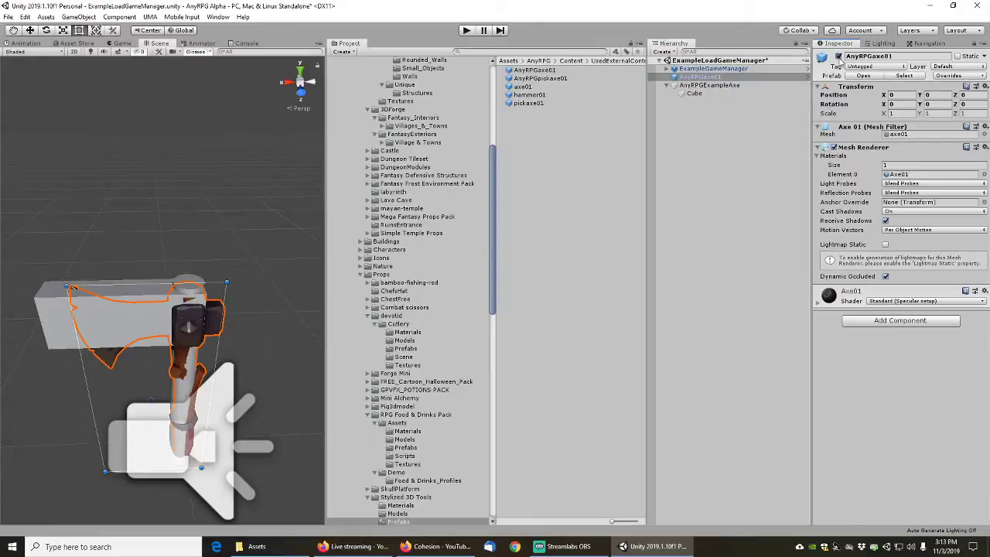
pyautogui.moveTo(187, 302); pyautogui.dragTo(241, 358, button='middle')
pyautogui.moveTo(236, 225); pyautogui.dragTo(208, 303, button='right')
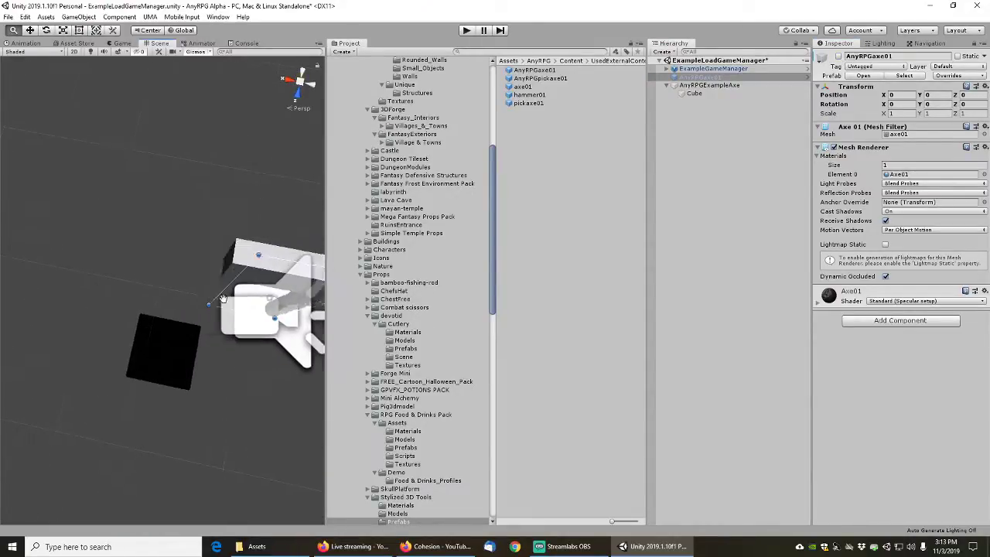
pyautogui.moveTo(205, 303); pyautogui.dragTo(169, 314, button='middle')
pyautogui.moveTo(168, 314); pyautogui.dragTo(210, 231, button='right')
pyautogui.moveTo(177, 418); pyautogui.dragTo(201, 228, button='middle')
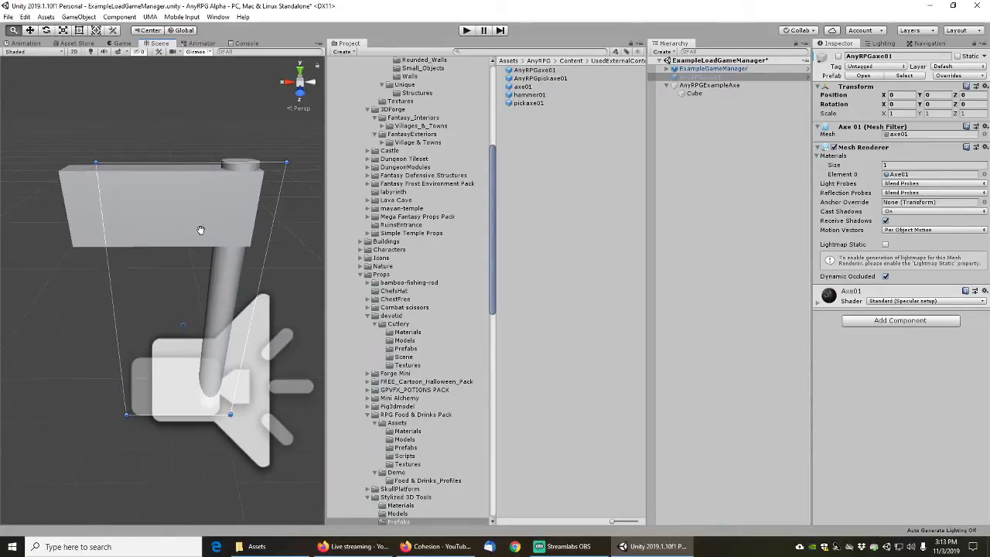
# Save the AnyRPGExampleAxe object as a prefab in the Example/Prefabs folder
pyautogui.click(709, 85)
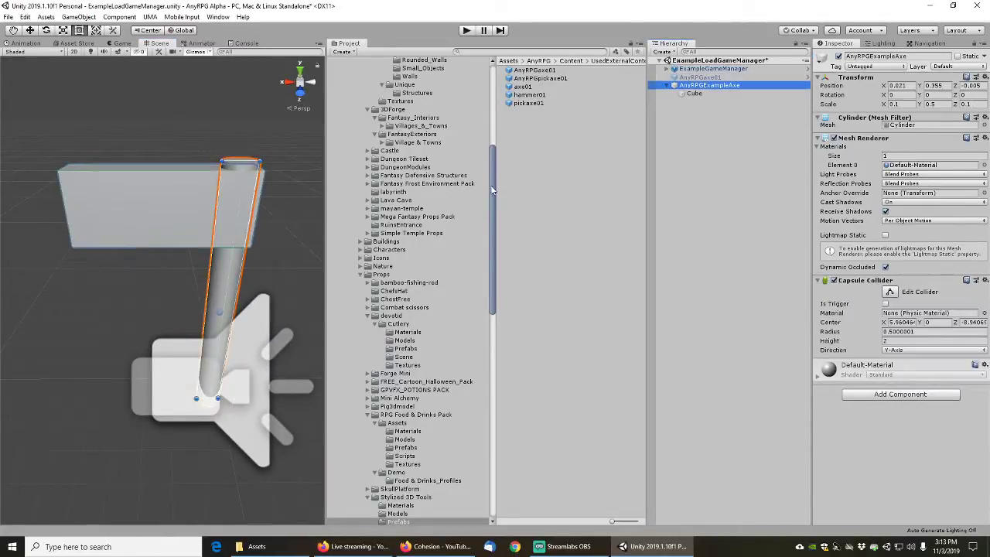
pyautogui.moveTo(495, 188); pyautogui.dragTo(498, 389)
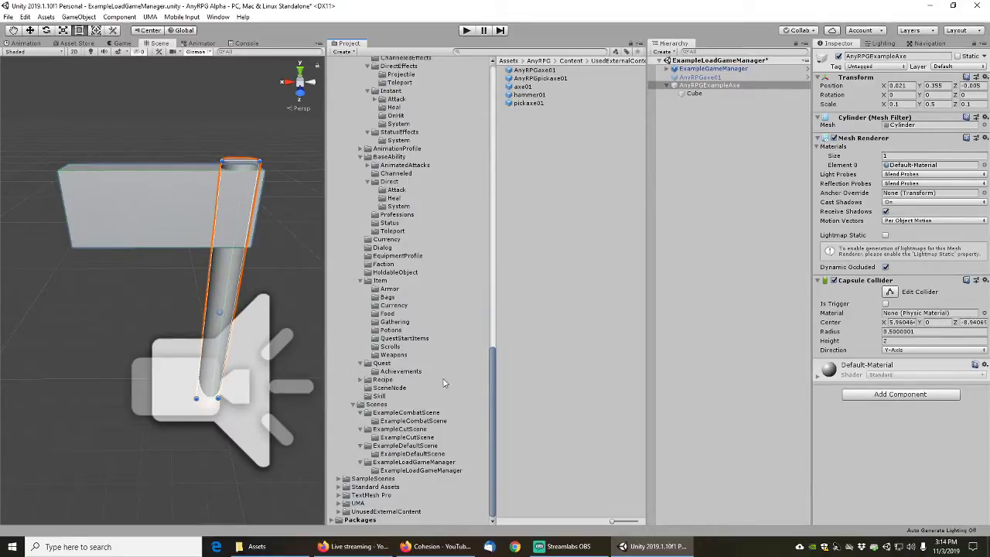
pyautogui.scroll(3, 363, 183)
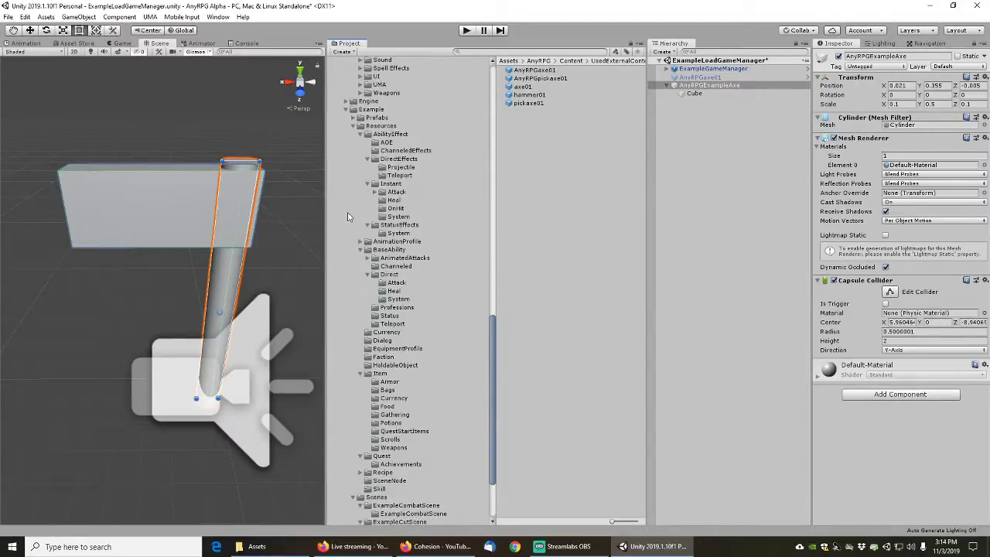
pyautogui.click(354, 127)
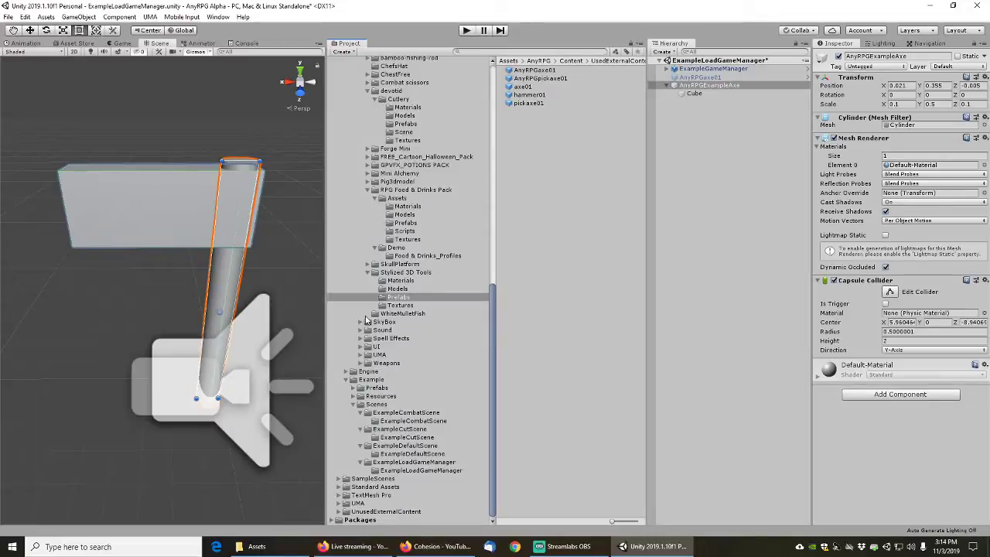
pyautogui.click(361, 387)
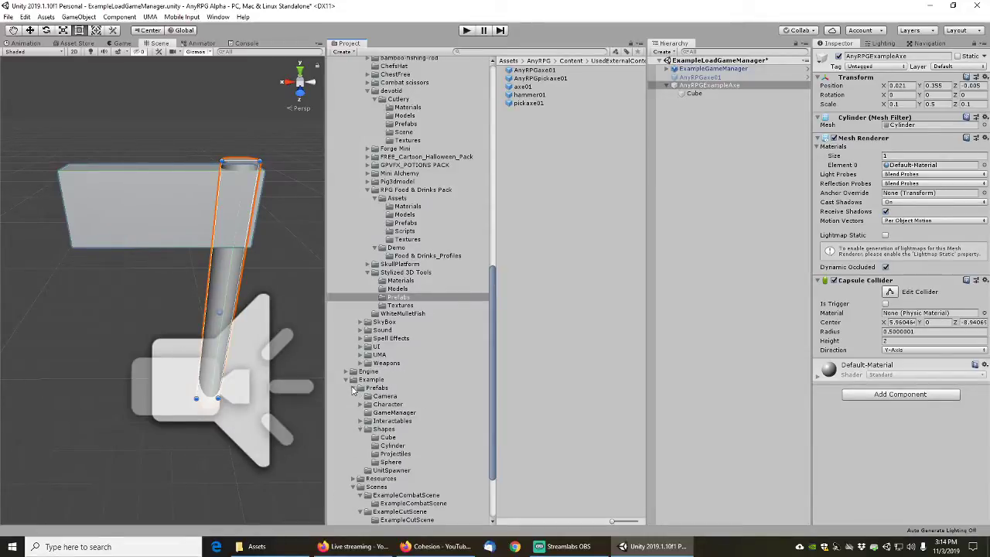
pyautogui.click(361, 429)
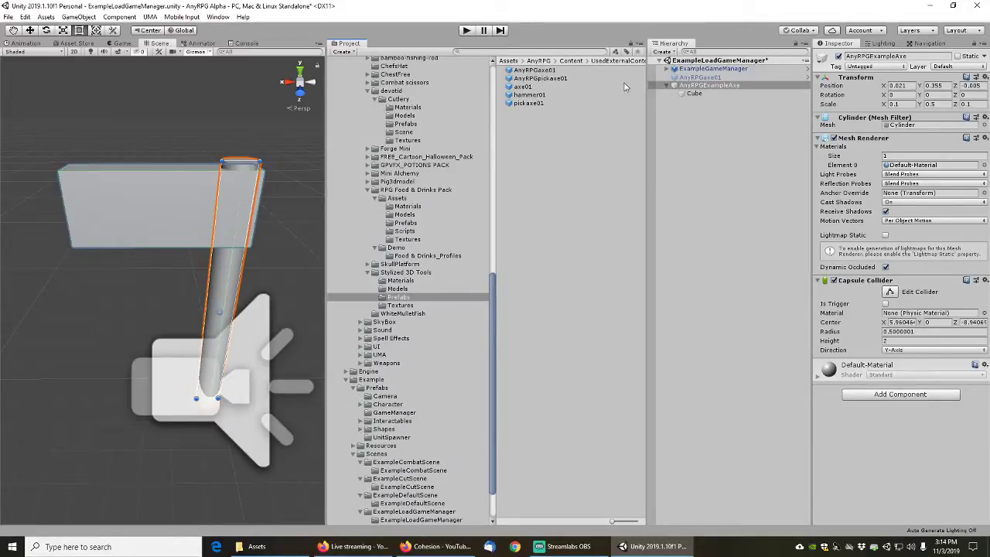
pyautogui.moveTo(701, 86); pyautogui.dragTo(382, 388)
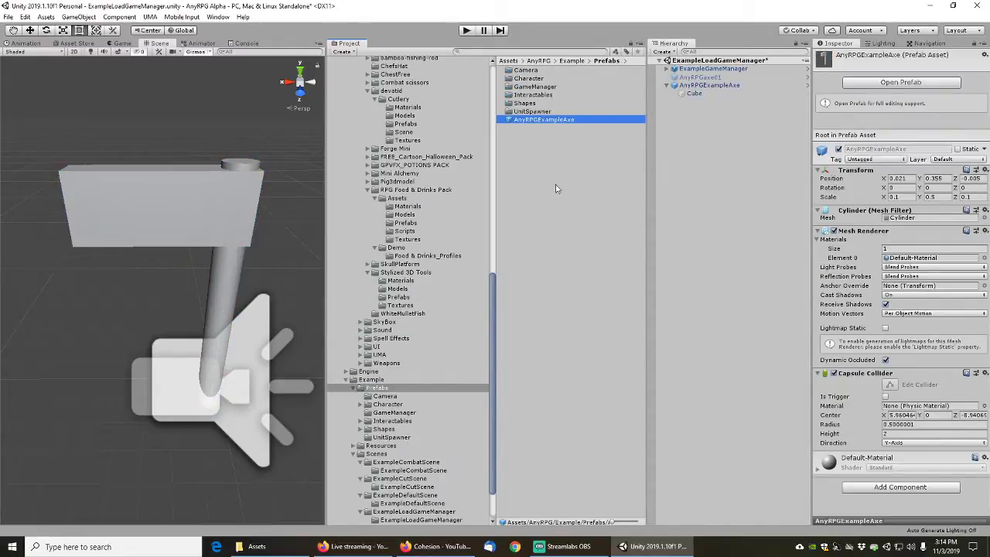
pyautogui.moveTo(251, 184); pyautogui.dragTo(246, 199, button='middle')
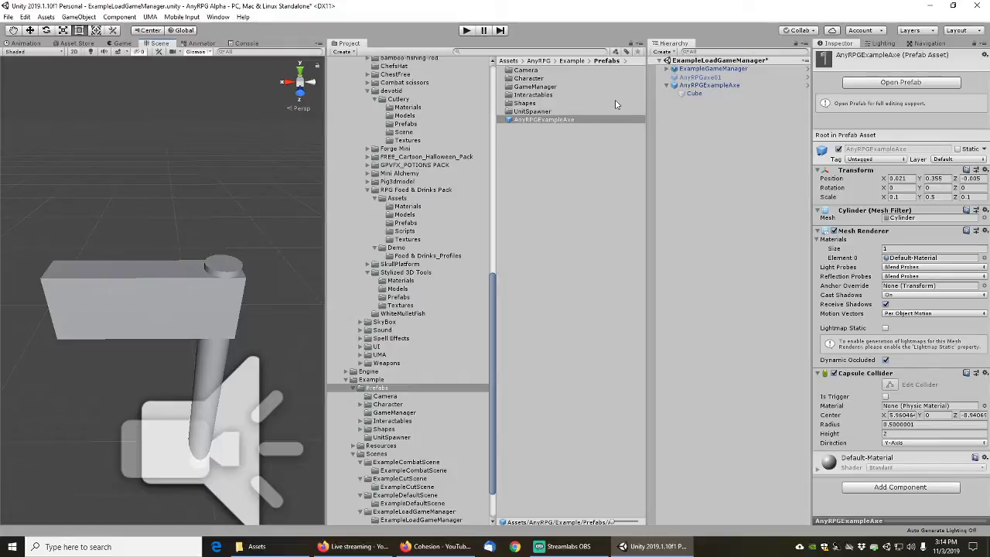
# Search the project for "anyrpgpick" and add the AnyRPGpickaxe01 prefab to the scene as a reference
pyautogui.click(536, 52)
pyautogui.write('anyrpgpic')
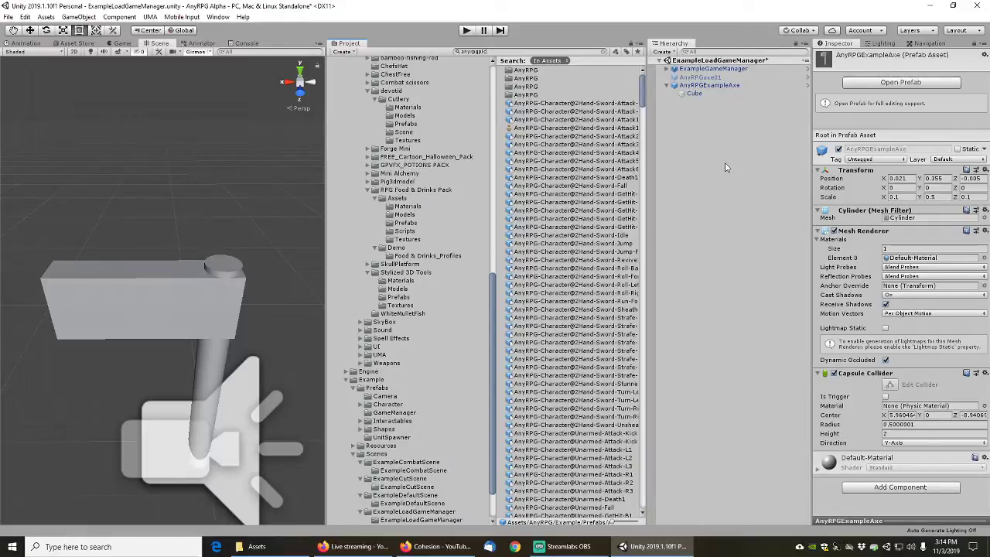
pyautogui.write('k')
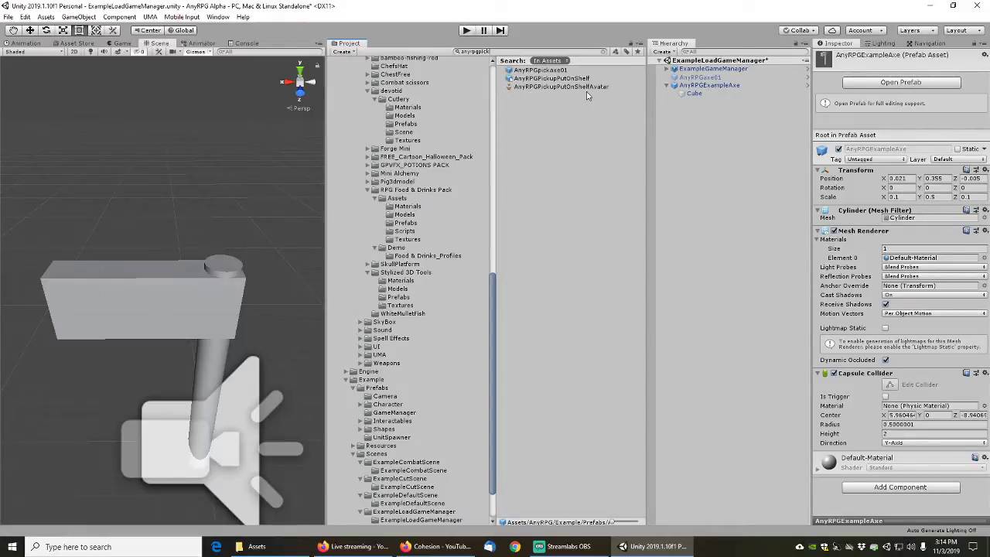
pyautogui.click(544, 70)
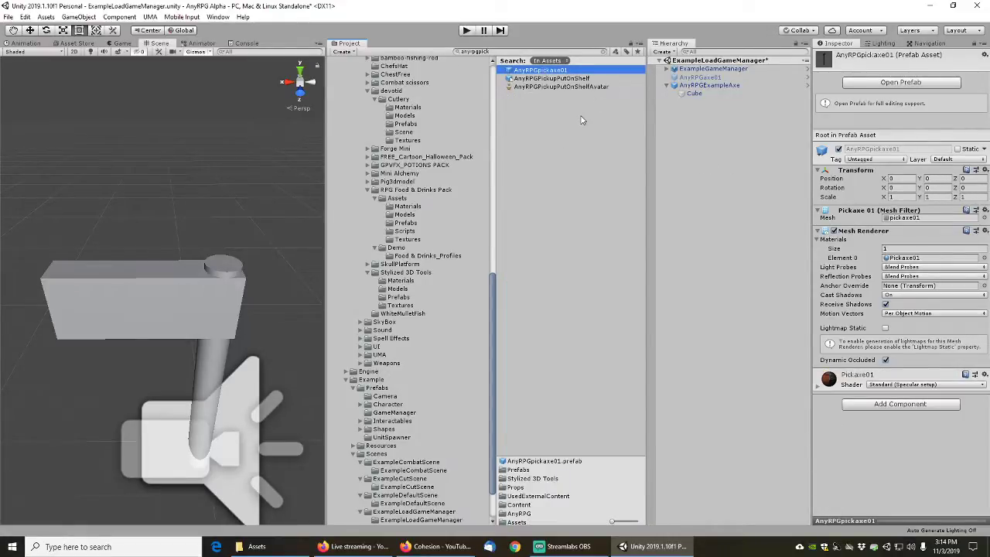
pyautogui.click(604, 51)
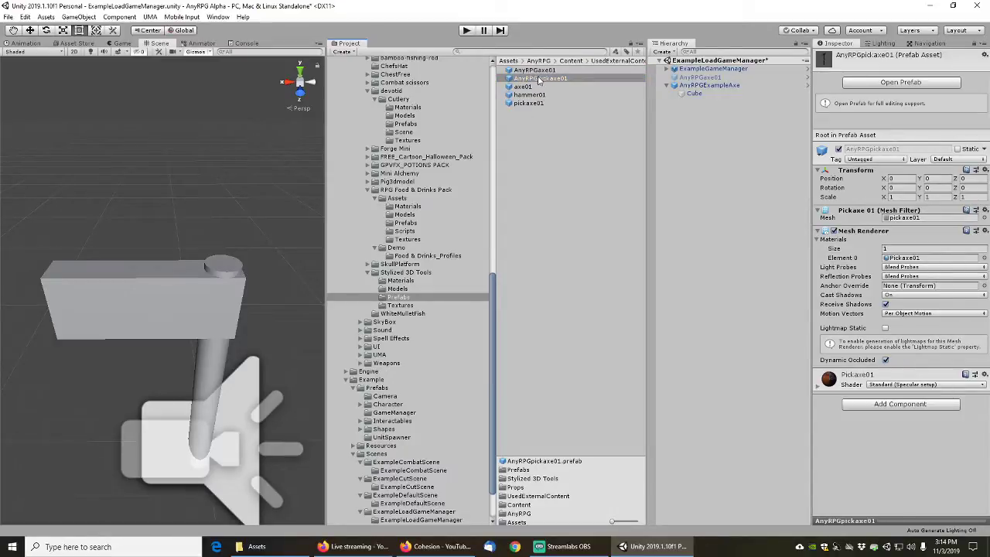
pyautogui.moveTo(537, 81); pyautogui.dragTo(706, 109)
# Delete AnyRPGaxe01 from the scene and completely unpack the AnyRPGExampleAxe prefab instance
pyautogui.click(699, 78)
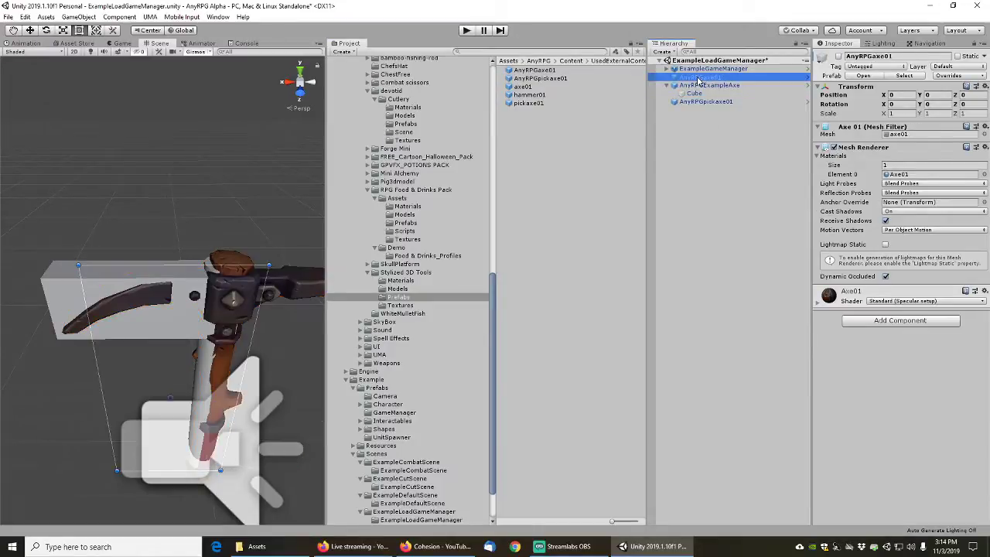
pyautogui.press('Delete')
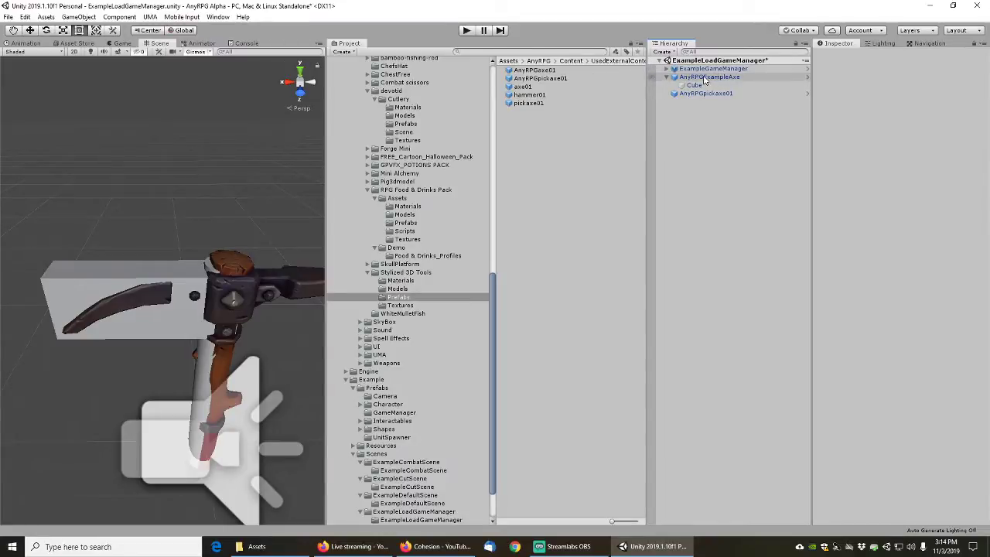
pyautogui.click(705, 79)
pyautogui.rightClick(704, 77)
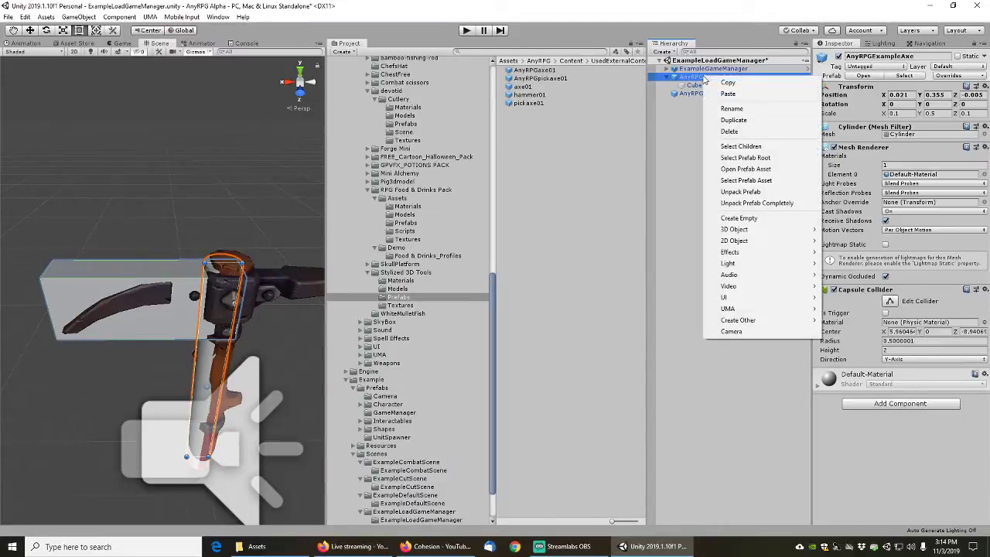
pyautogui.click(754, 203)
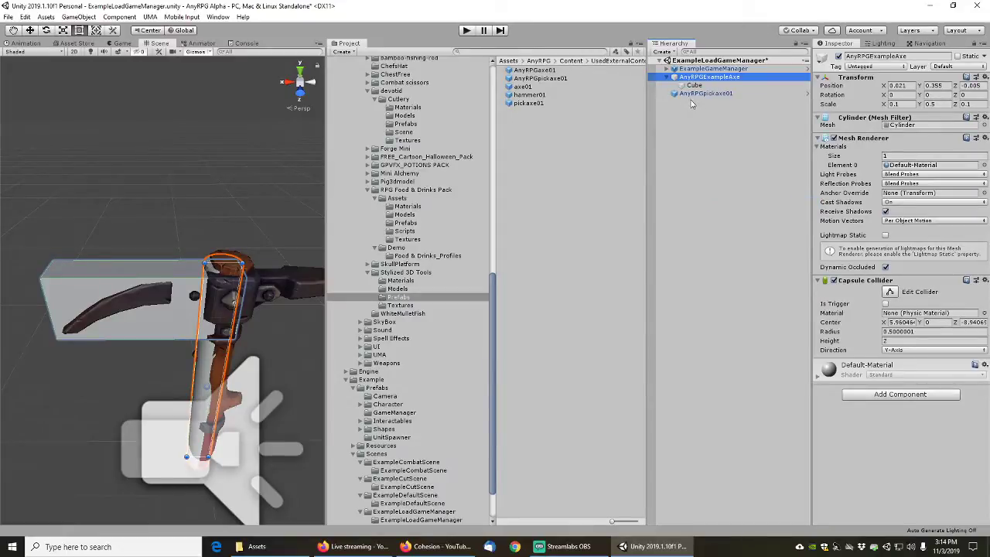
# Reshape the Cube with the Rect tool into a pickaxe head with an X scale of about 9.72 and Y scale of about 0.21
pyautogui.moveTo(252, 232)
pyautogui.mouseDown(button='middle')
pyautogui.moveTo(212, 221)
pyautogui.moveTo(241, 228)
pyautogui.mouseUp(button='middle')
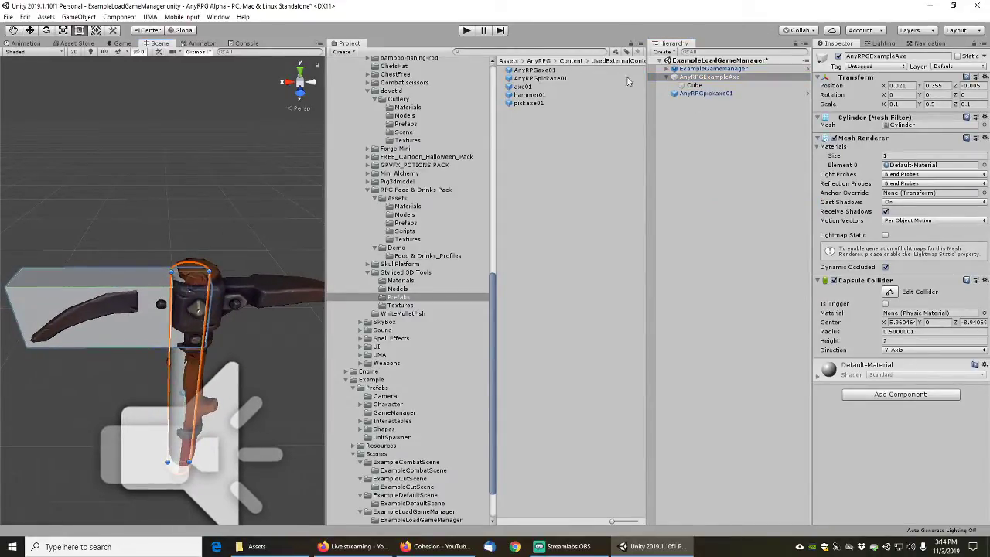
pyautogui.click(704, 86)
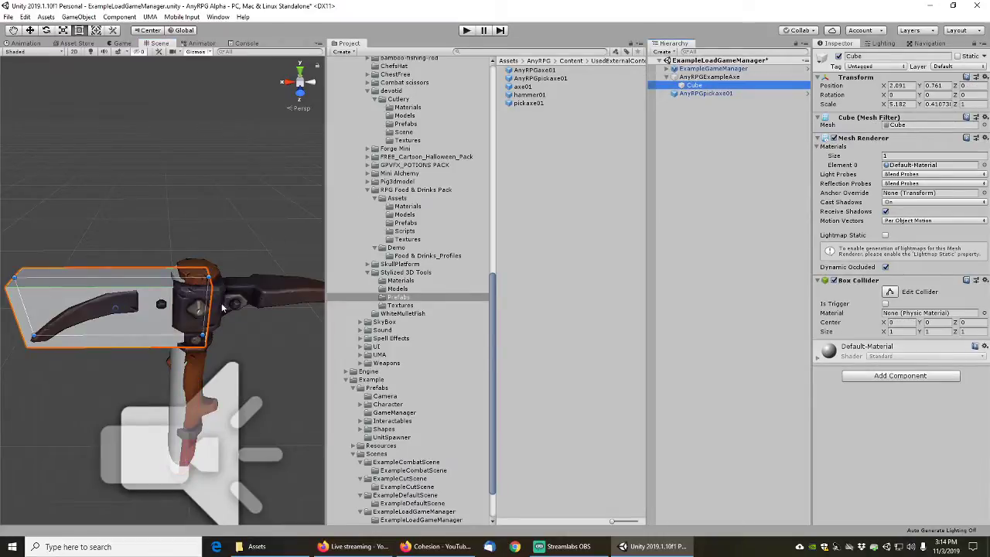
pyautogui.moveTo(222, 308); pyautogui.dragTo(151, 289, button='middle')
pyautogui.moveTo(133, 292); pyautogui.dragTo(290, 291)
pyautogui.moveTo(146, 319); pyautogui.dragTo(147, 294)
pyautogui.moveTo(147, 230); pyautogui.dragTo(124, 223, button='middle')
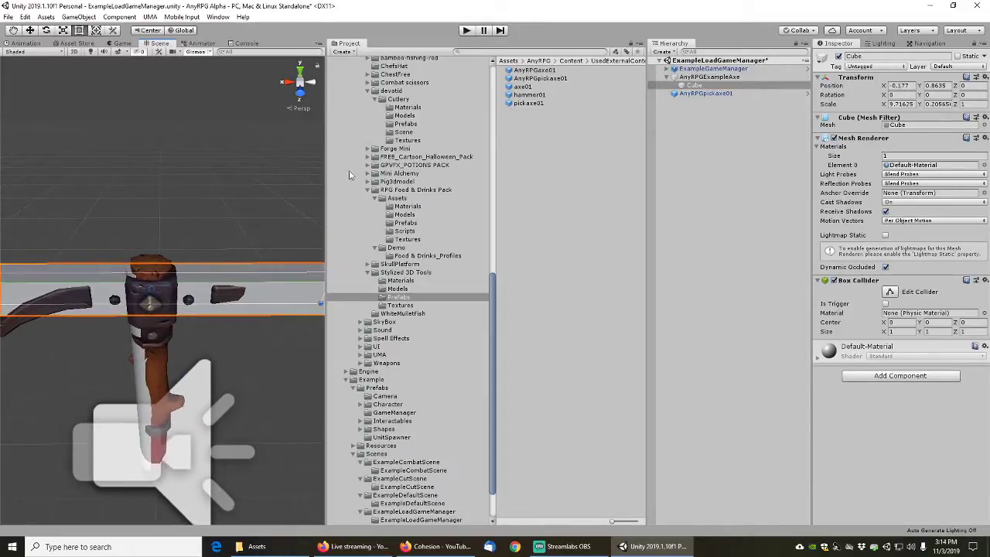
# Deactivate the AnyRPGpickaxe01 reference object in the scene and check the stand-in pickaxe
pyautogui.click(706, 93)
pyautogui.click(839, 56)
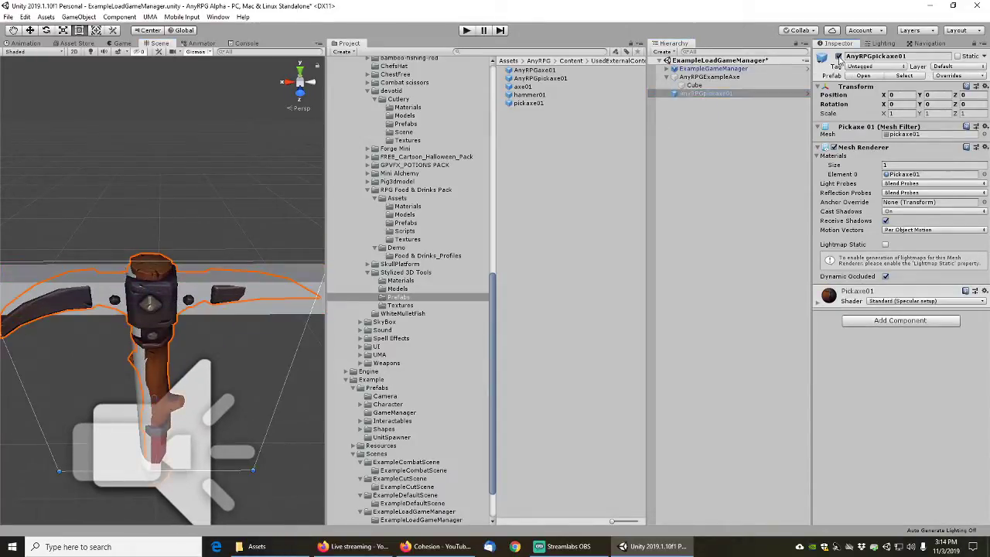
pyautogui.scroll(-5, 232, 197)
pyautogui.scroll(5, 213, 225)
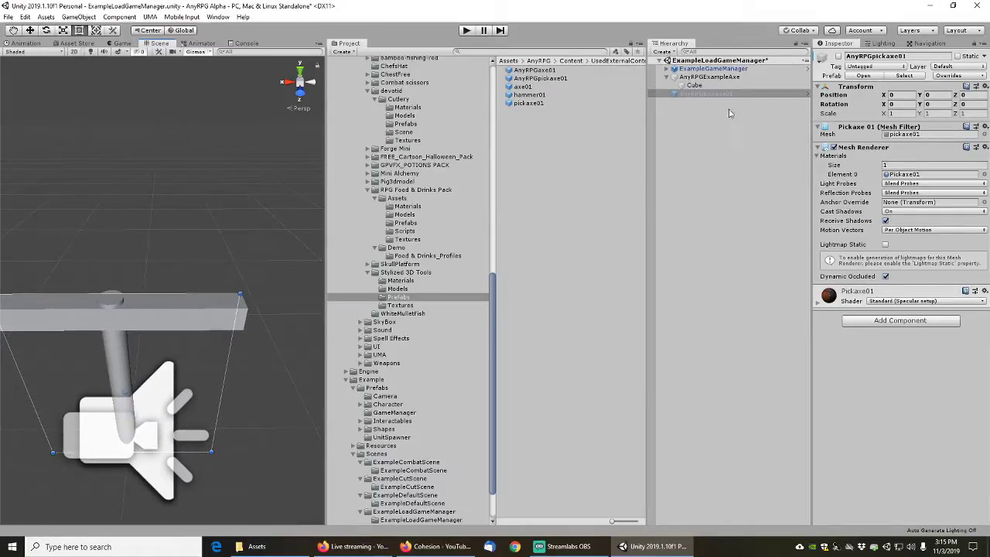
# Rename the unpacked parent object to AnyRPGExamplePickAxe and save it as a prefab in the Example/Prefabs folder
pyautogui.click(702, 79)
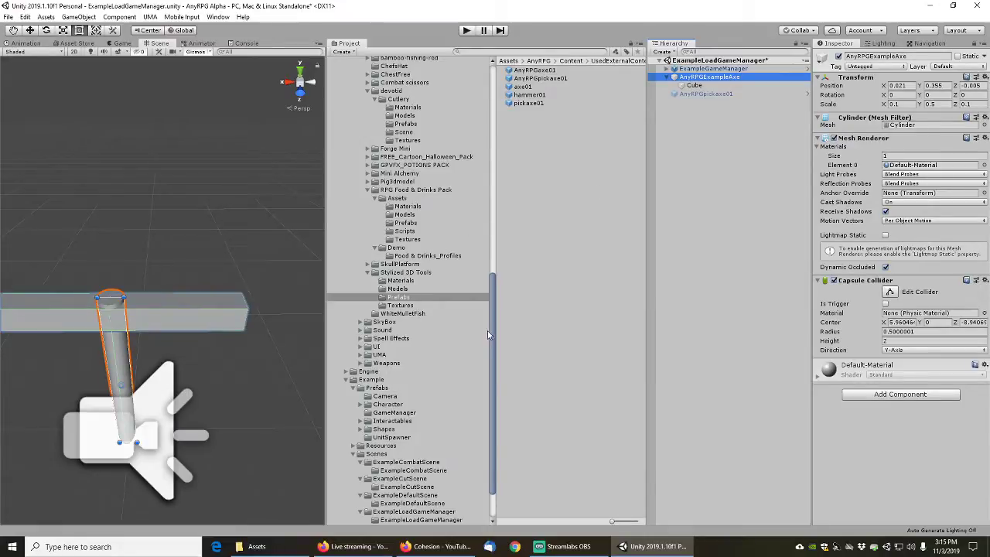
pyautogui.moveTo(493, 342); pyautogui.dragTo(496, 375)
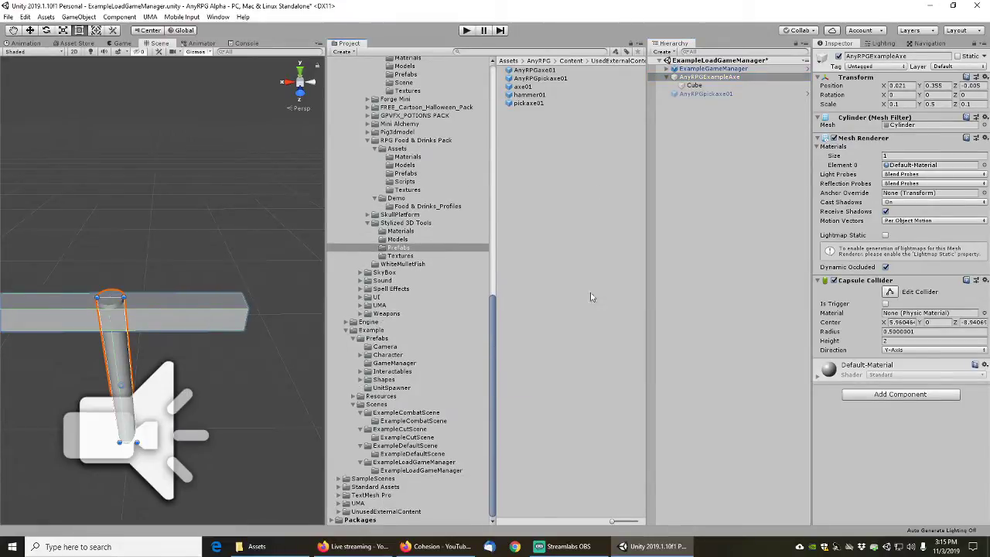
pyautogui.click(718, 81)
pyautogui.press('Right')
pyautogui.press('Left')
pyautogui.press('Left')
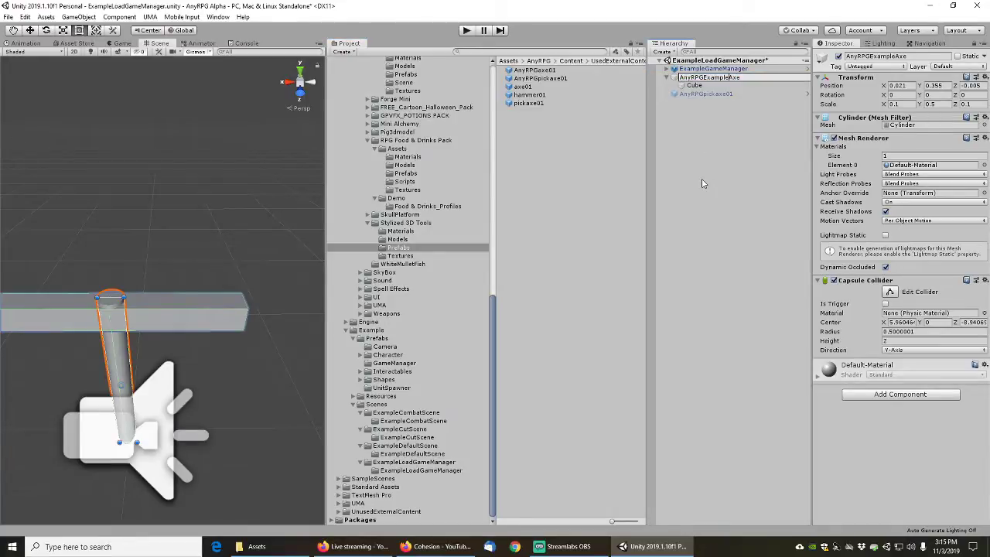
pyautogui.write('Pick')
pyautogui.press('Return')
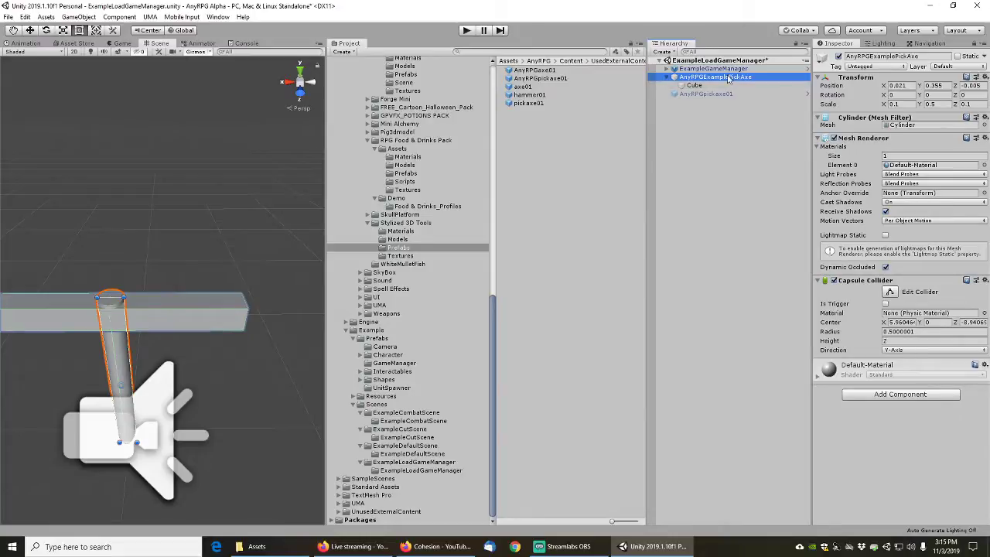
pyautogui.moveTo(728, 80); pyautogui.dragTo(376, 339)
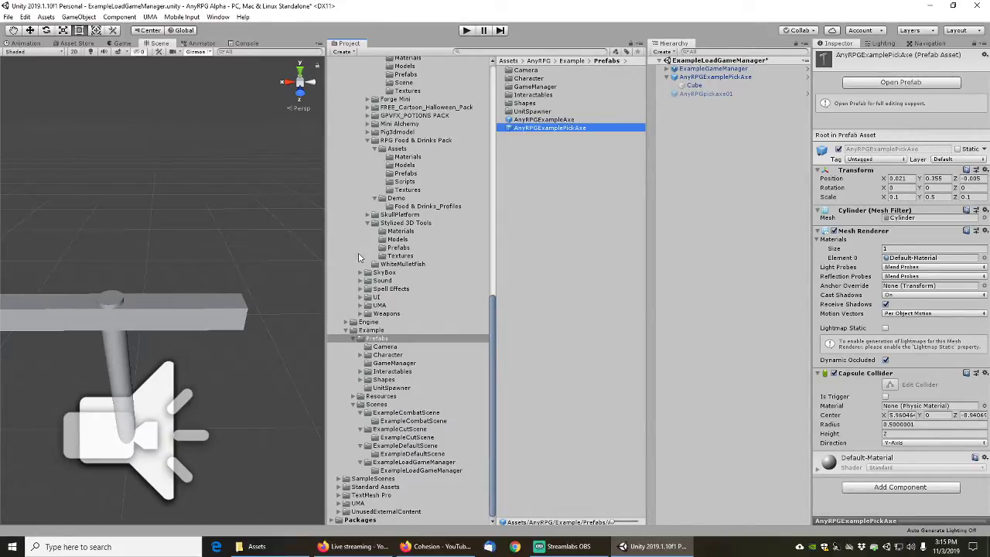
pyautogui.moveTo(192, 227); pyautogui.dragTo(213, 237, button='middle')
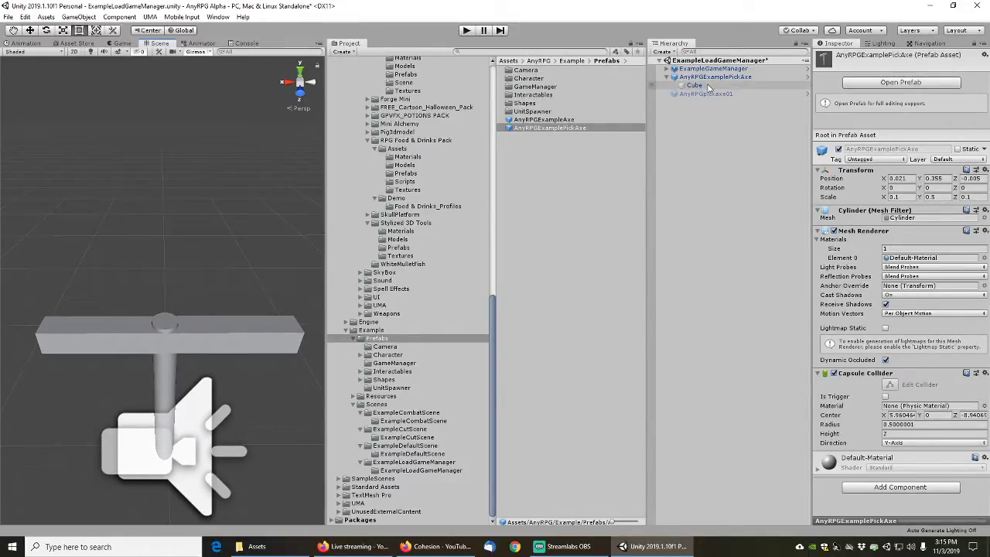
# Search the project for "runesword", add the AnyRPGRuneSword prefab to the scene and inspect it against the pickaxe stand-in
pyautogui.click(479, 53)
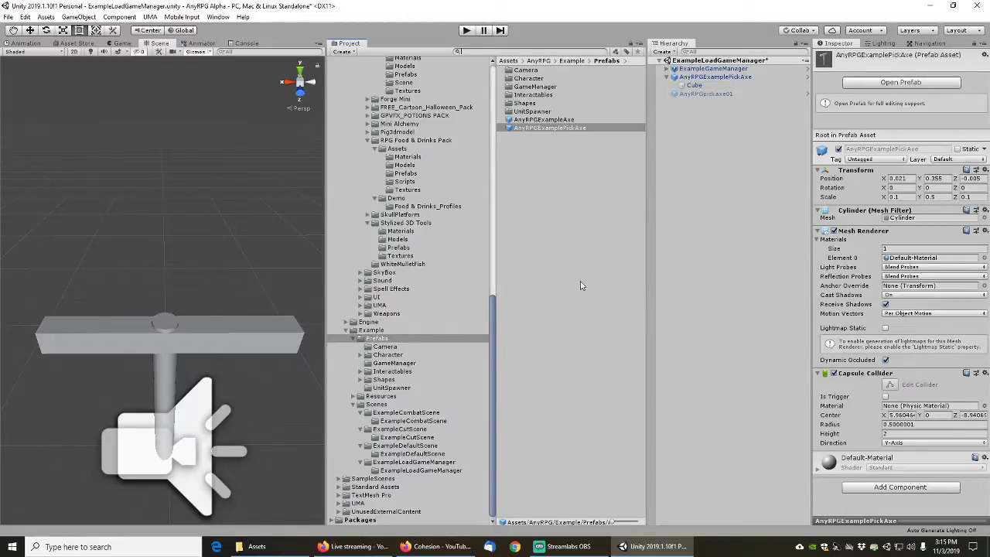
pyautogui.write('runesword')
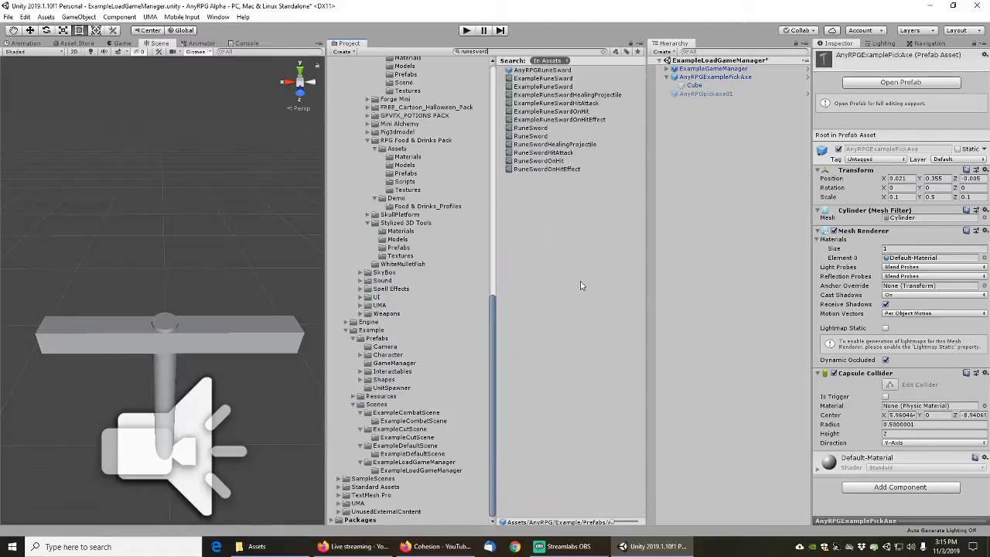
pyautogui.moveTo(525, 70); pyautogui.dragTo(700, 145)
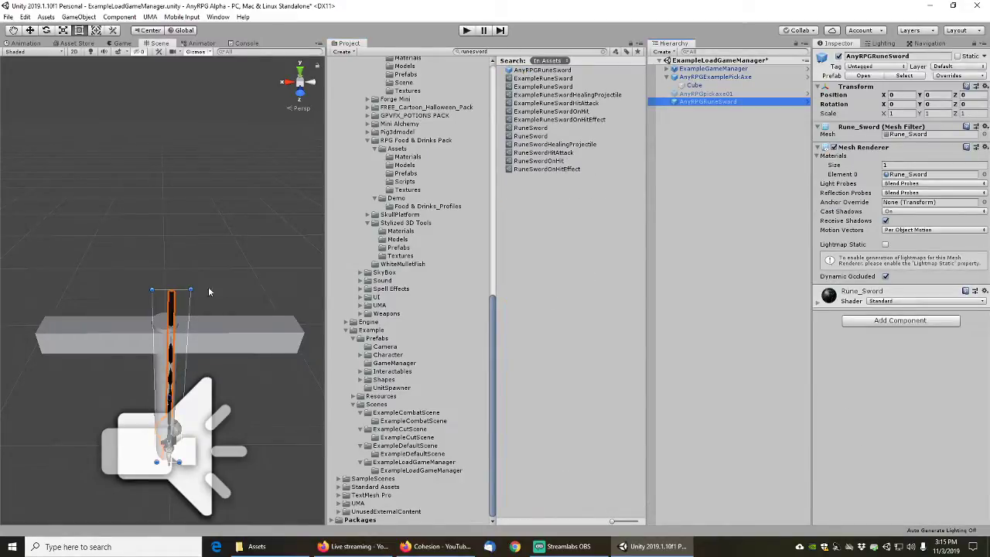
pyautogui.moveTo(229, 293); pyautogui.dragTo(249, 239, button='middle')
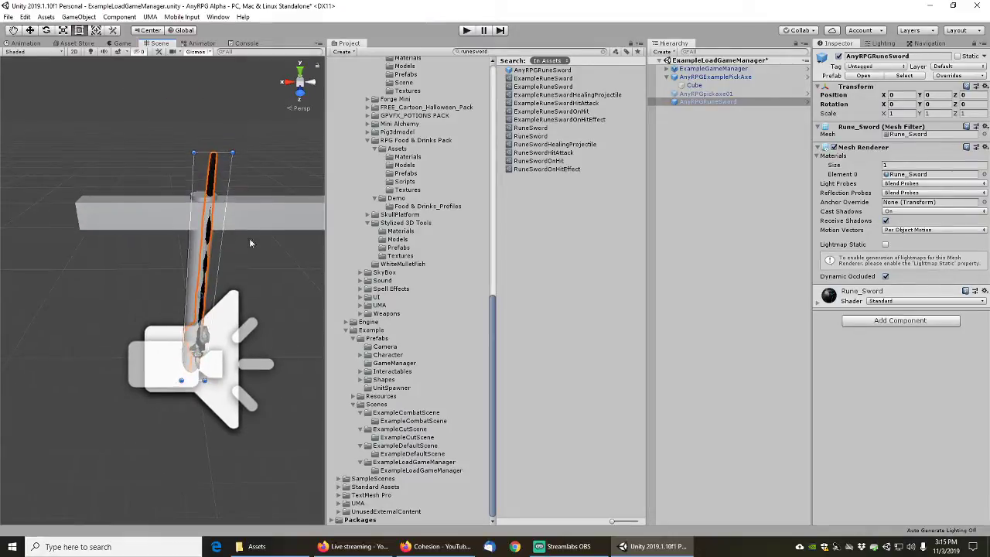
pyautogui.moveTo(101, 336); pyautogui.dragTo(223, 283, button='right')
pyautogui.moveTo(130, 341); pyautogui.dragTo(158, 327, button='middle')
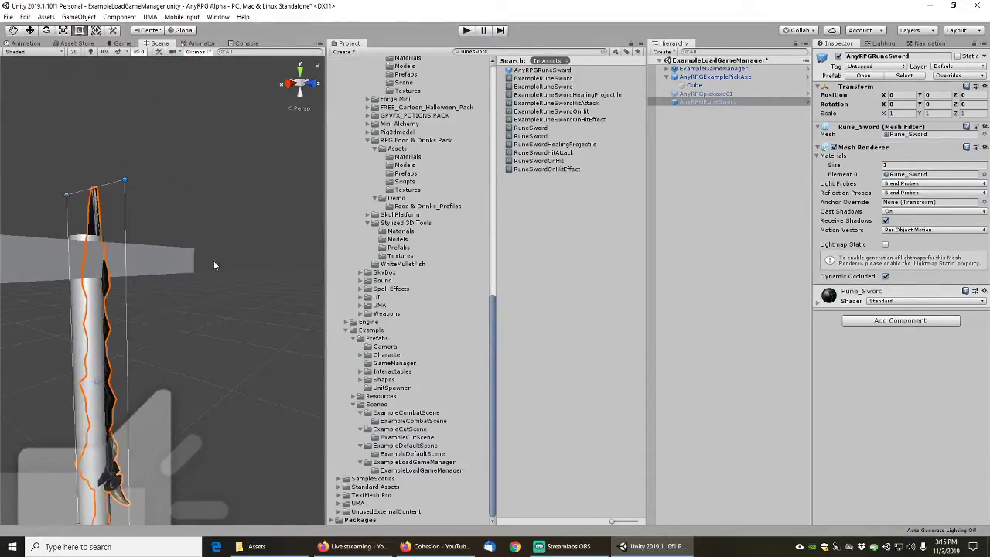
pyautogui.moveTo(214, 266); pyautogui.dragTo(203, 313, button='right')
pyautogui.moveTo(202, 280); pyautogui.dragTo(214, 298, button='middle')
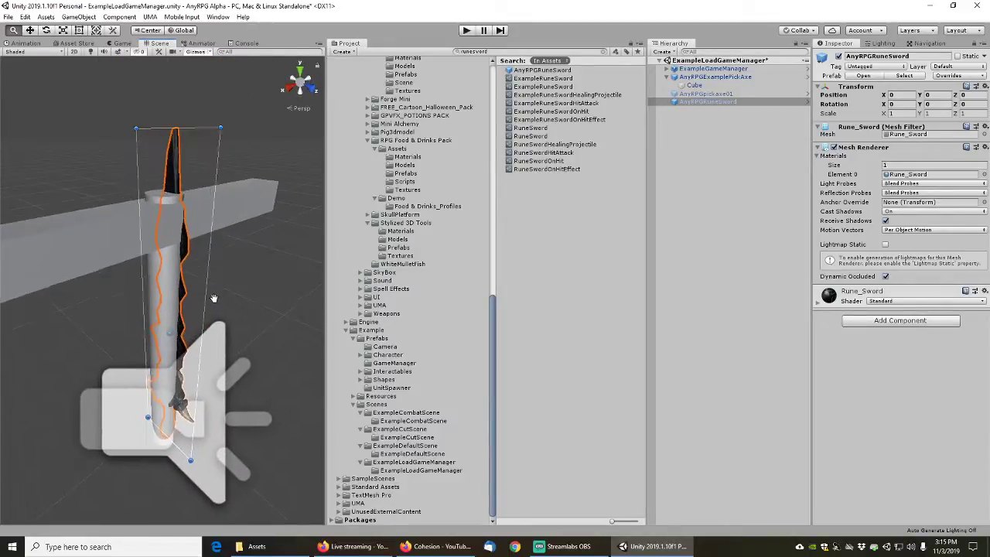
# Delete the inactive AnyRPGpickaxe01 reference object from the scene
pyautogui.press('Up')
pyautogui.press('Up')
pyautogui.press('Up')
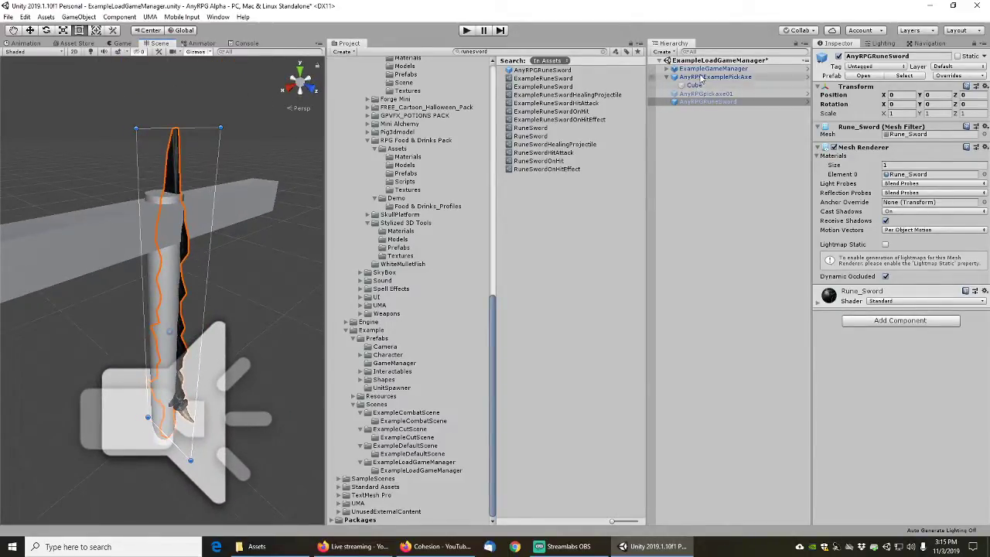
pyautogui.press('Down')
pyautogui.press('Down')
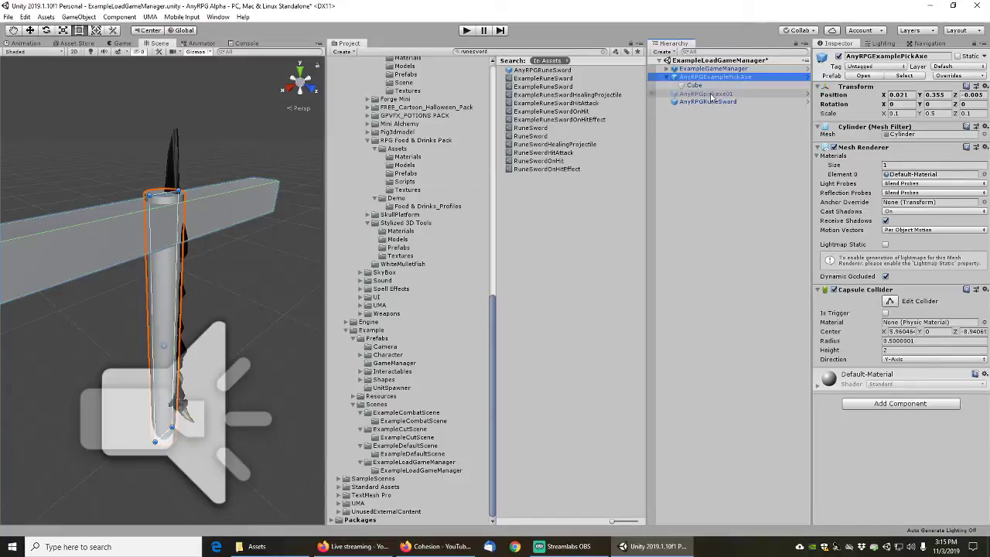
pyautogui.press('Delete')
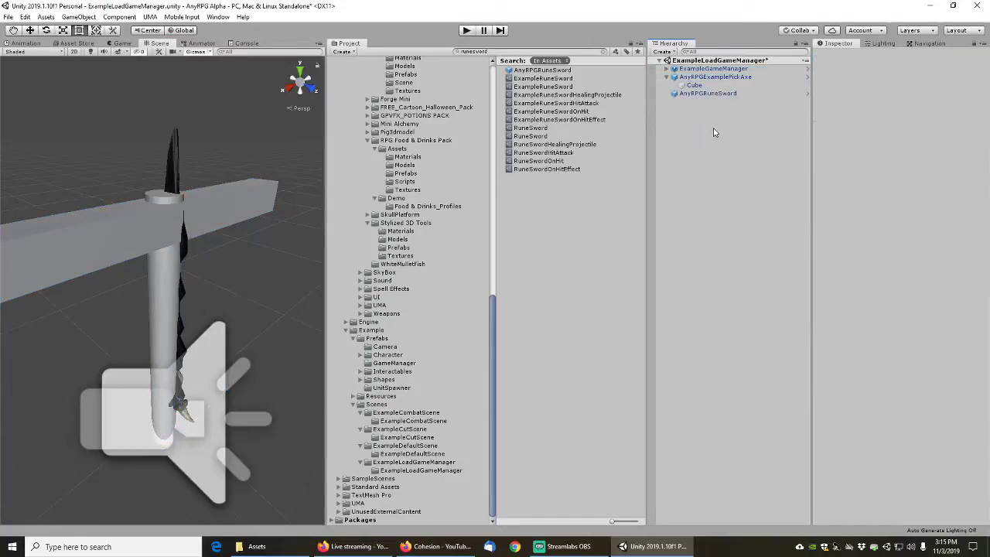
# Unpack the AnyRPGExamplePickAxe prefab instance in the scene
pyautogui.click(710, 78)
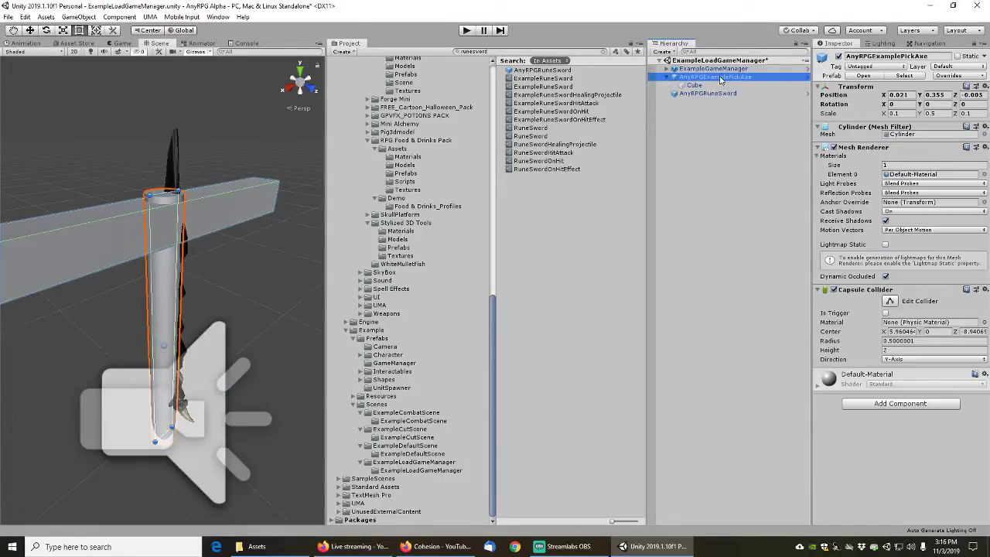
pyautogui.rightClick(719, 78)
pyautogui.click(757, 194)
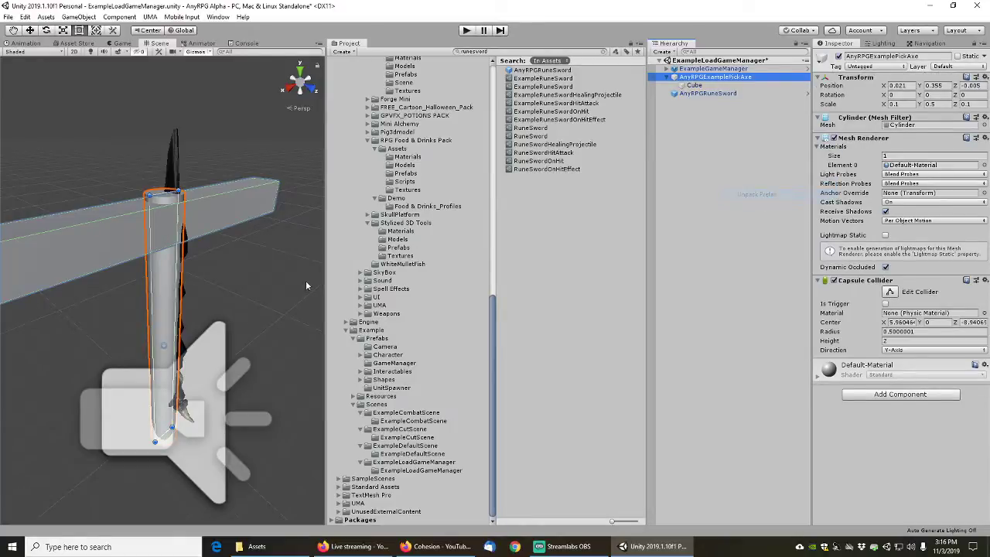
# Rotate the Cube under AnyRPGExamplePickAxe about its vertical axis to a Y rotation of about 105
pyautogui.moveTo(283, 243); pyautogui.dragTo(272, 273, button='right')
pyautogui.click(700, 85)
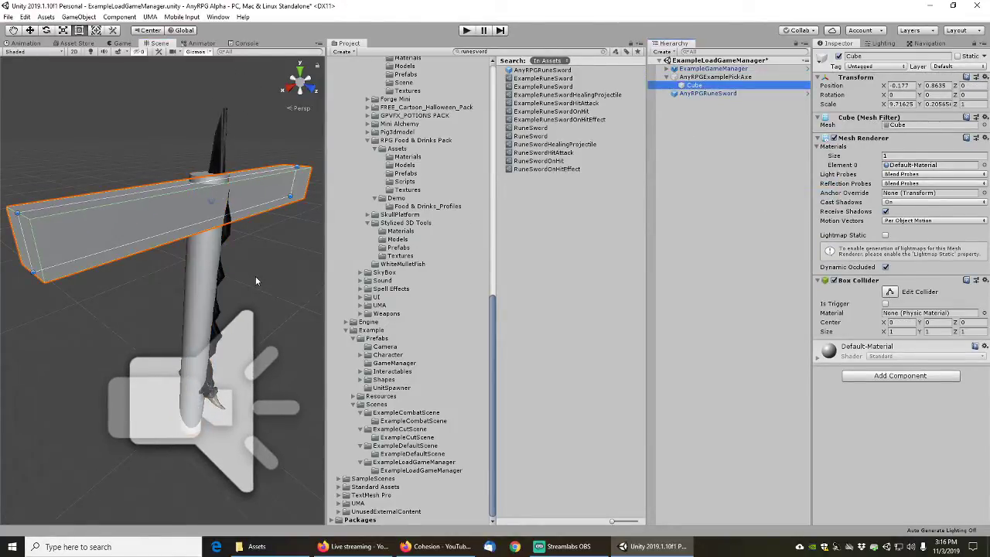
pyautogui.click(45, 31)
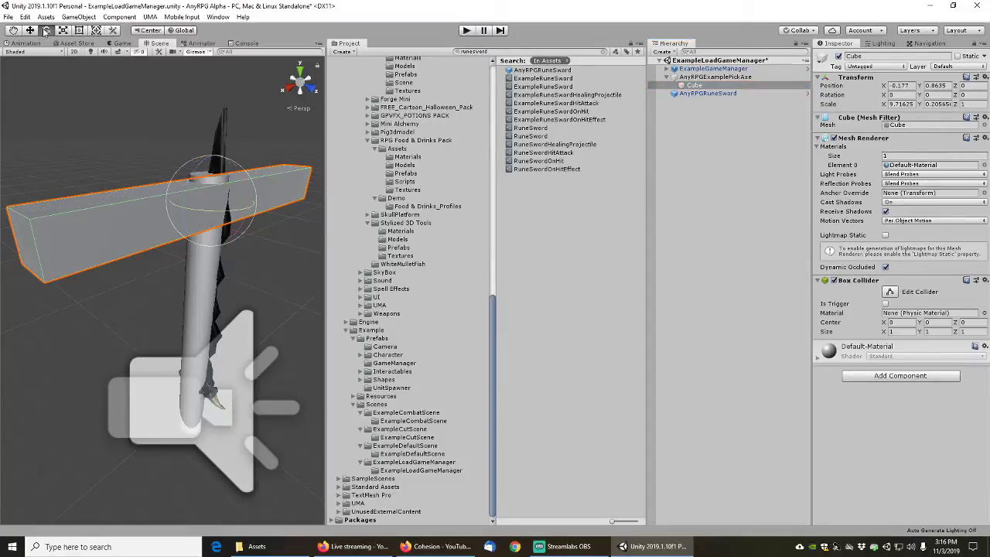
pyautogui.moveTo(236, 214); pyautogui.dragTo(140, 235)
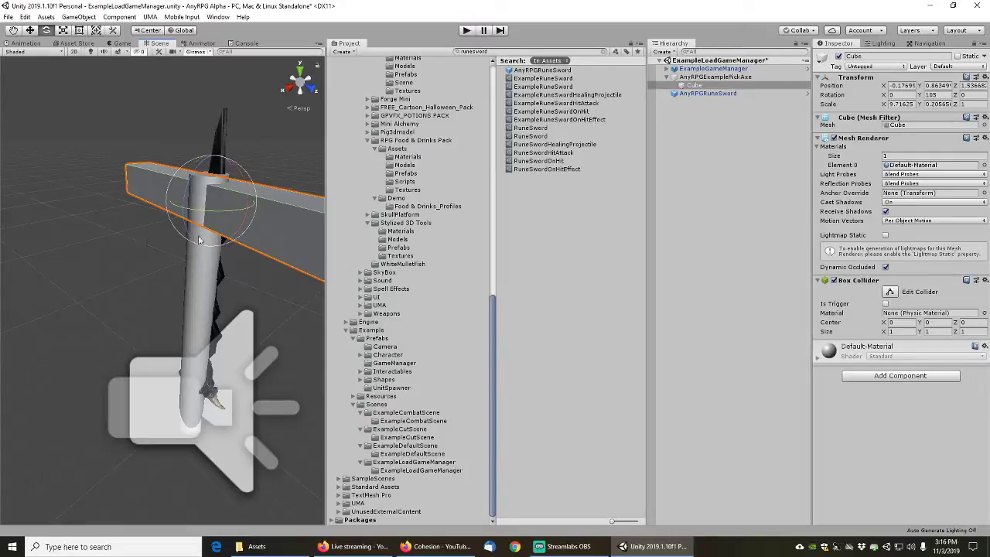
# Shorten the Cube with the Rect tool to an X scale of about 4.66 and set its Y rotation to 90
pyautogui.click(81, 32)
pyautogui.moveTo(95, 219); pyautogui.dragTo(186, 243, button='right')
pyautogui.moveTo(186, 243); pyautogui.dragTo(212, 181, button='middle')
pyautogui.moveTo(212, 181); pyautogui.dragTo(224, 228, button='right')
pyautogui.moveTo(223, 227); pyautogui.dragTo(168, 296, button='middle')
pyautogui.scroll(-3, 191, 277)
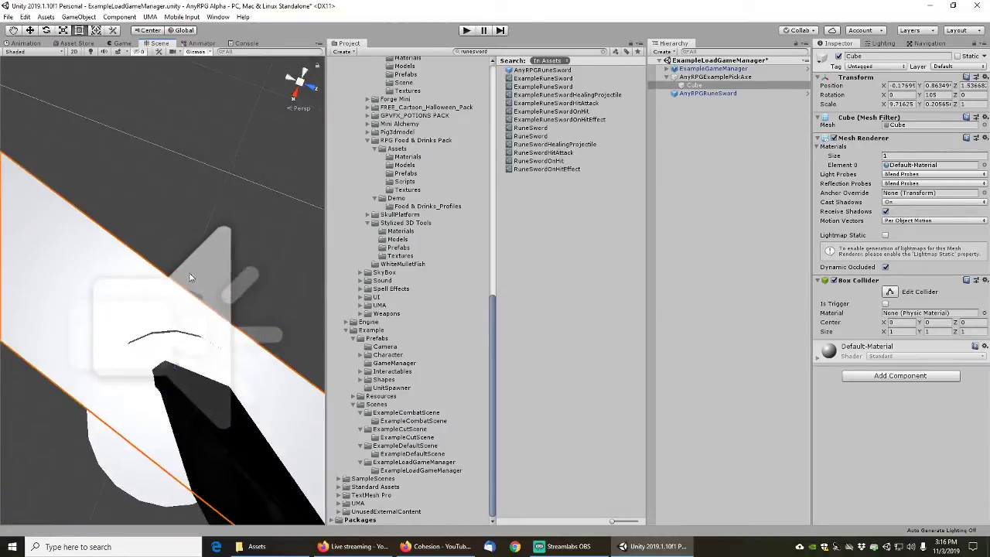
pyautogui.scroll(-5, 191, 277)
pyautogui.scroll(1, 188, 269)
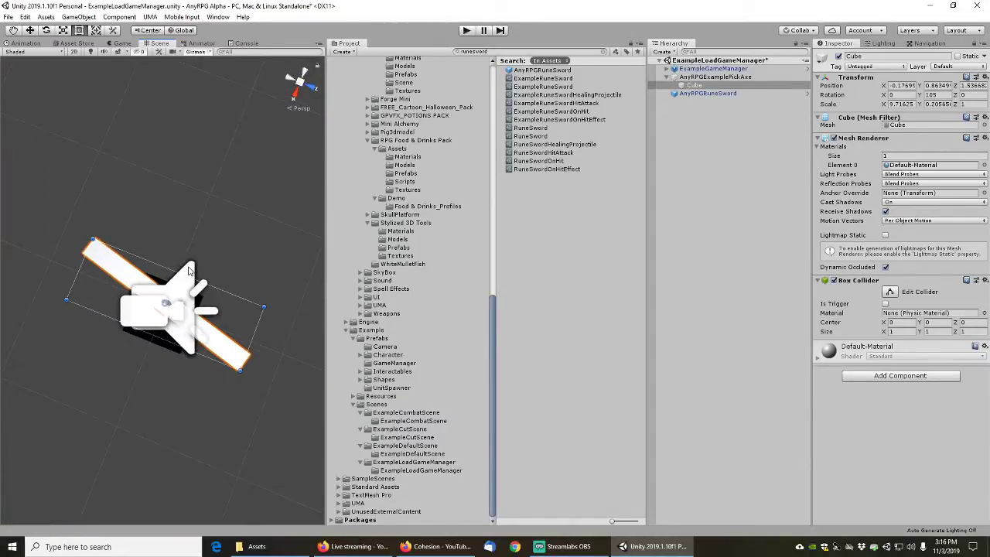
pyautogui.moveTo(255, 330); pyautogui.dragTo(116, 294)
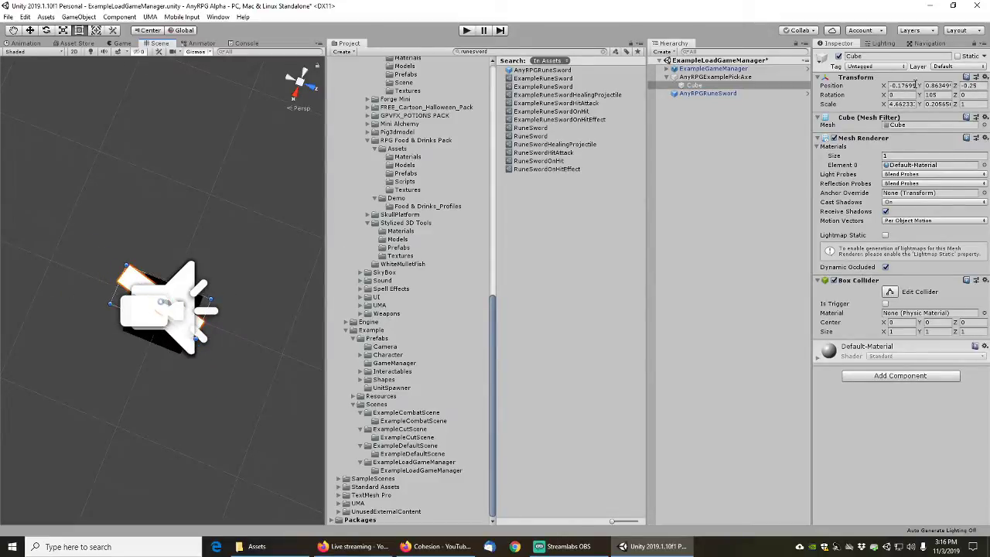
pyautogui.click(941, 95)
pyautogui.write('90')
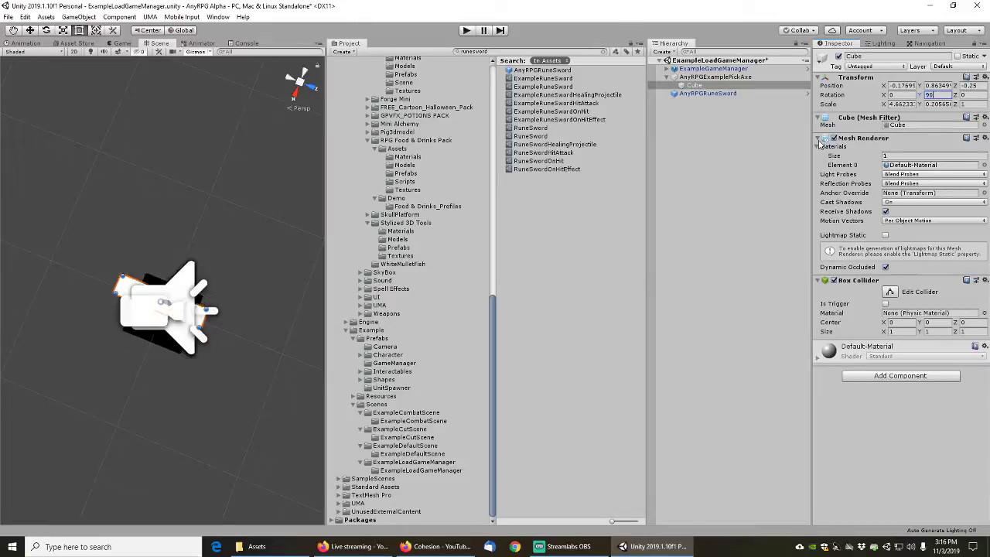
# Reshape the Cube with the Rect tool into a thin crossguard with X scale about 3.73 and Z scale about 0.42
pyautogui.moveTo(192, 368); pyautogui.dragTo(213, 302, button='right')
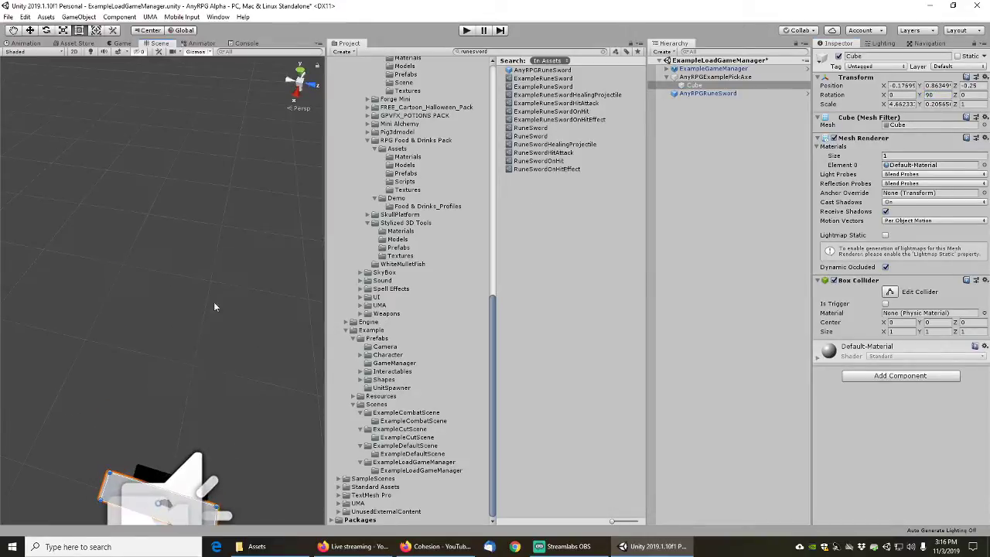
pyautogui.moveTo(214, 302); pyautogui.dragTo(217, 263, button='middle')
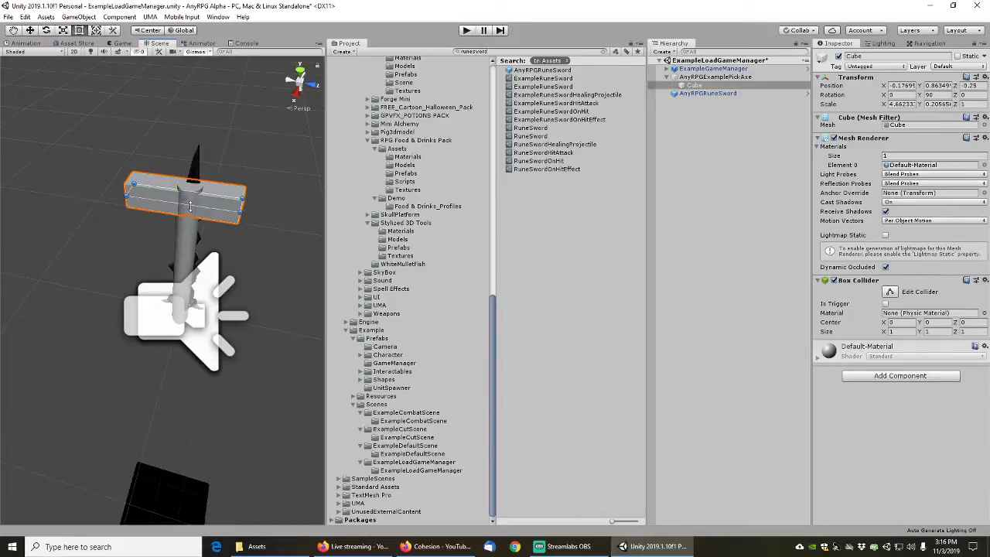
pyautogui.moveTo(203, 157); pyautogui.dragTo(210, 198, button='right')
pyautogui.moveTo(210, 198); pyautogui.dragTo(202, 232, button='middle')
pyautogui.moveTo(215, 310); pyautogui.dragTo(209, 338)
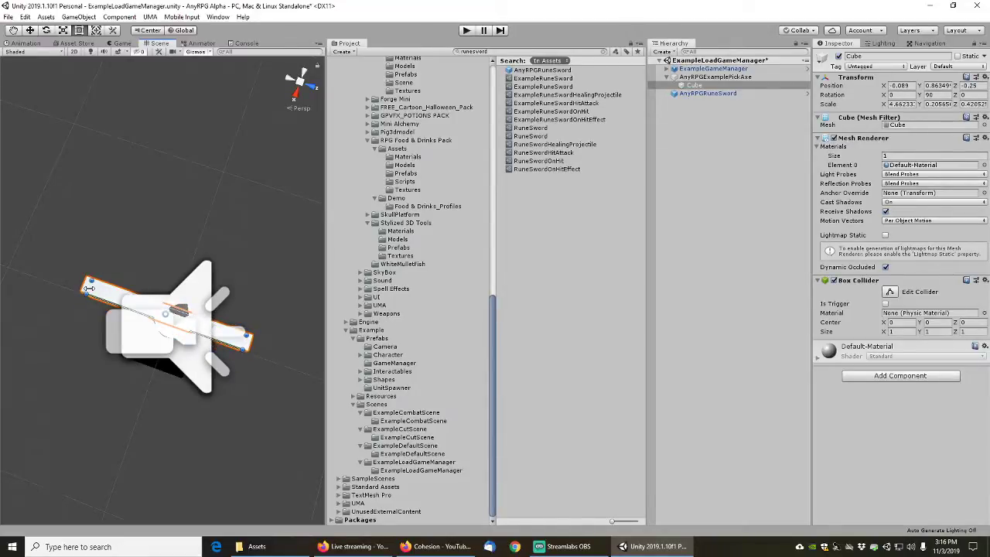
pyautogui.moveTo(89, 288); pyautogui.dragTo(108, 291)
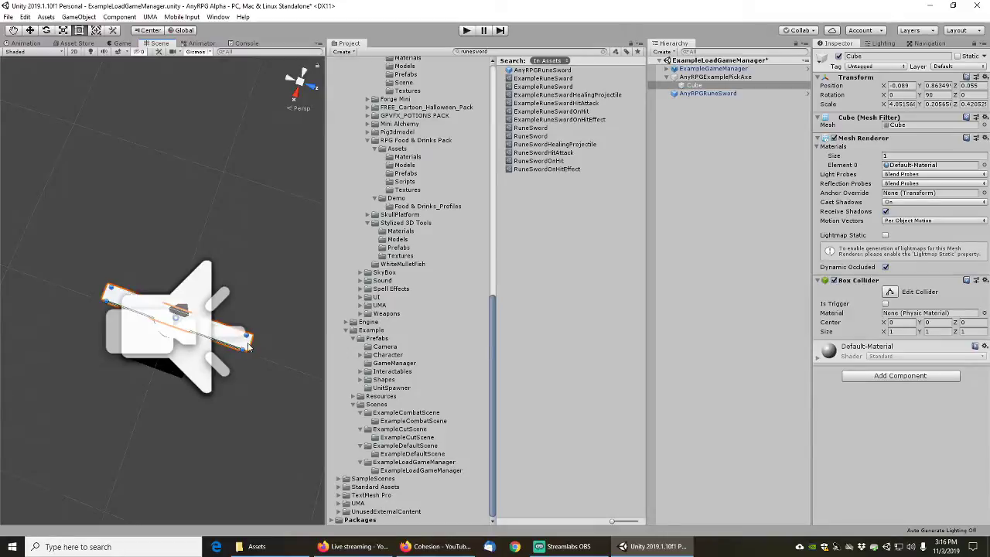
pyautogui.moveTo(244, 343); pyautogui.dragTo(233, 340)
pyautogui.keyDown('alt'); pyautogui.moveTo(232, 341); pyautogui.dragTo(223, 321); pyautogui.keyUp('alt')
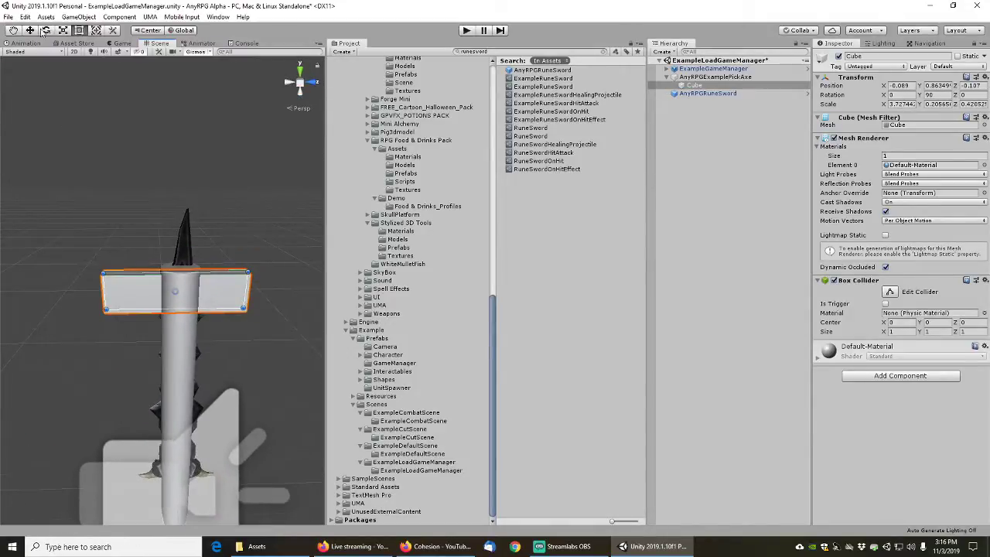
# Move the Cube down the cylinder to a Y position of about -0.483 as the sword's guard
pyautogui.click(30, 30)
pyautogui.moveTo(176, 256); pyautogui.dragTo(203, 325)
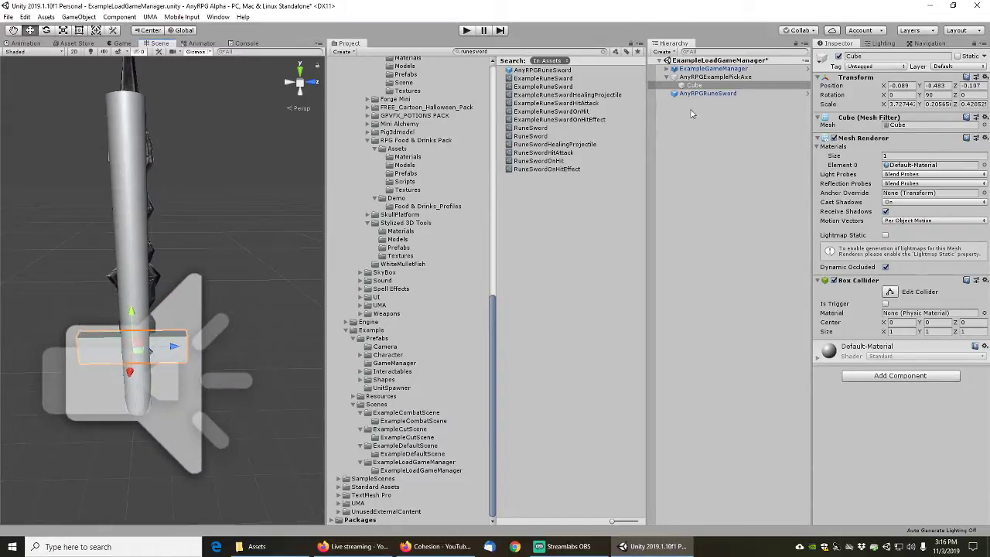
pyautogui.keyDown('alt'); pyautogui.moveTo(285, 171); pyautogui.dragTo(215, 283); pyautogui.keyUp('alt')
# Deactivate the AnyRPGRuneSword reference object and check the stand-in sword
pyautogui.click(708, 93)
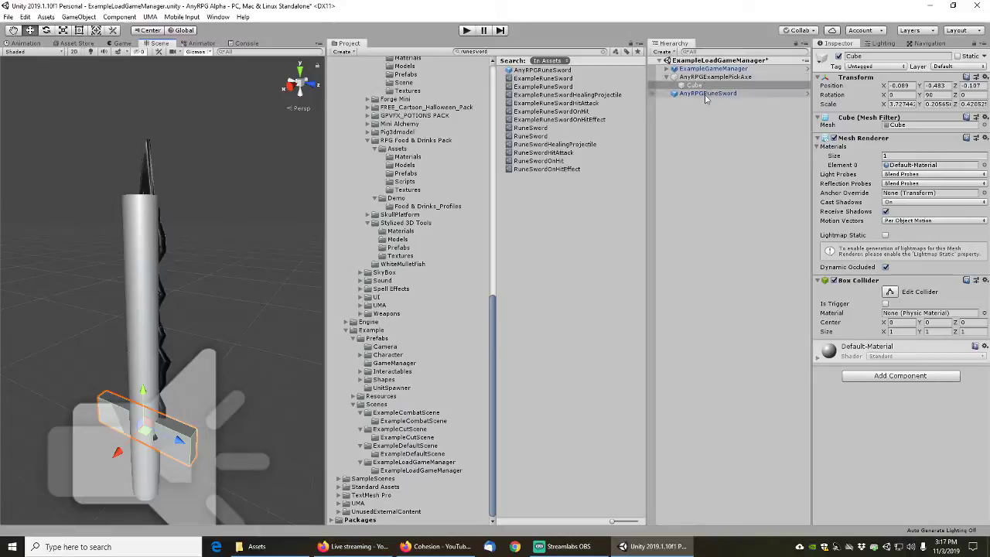
pyautogui.click(839, 57)
pyautogui.moveTo(285, 263)
pyautogui.keyDown('alt'); pyautogui.mouseDown()
pyautogui.moveTo(291, 244)
pyautogui.moveTo(292, 270)
pyautogui.mouseUp(); pyautogui.keyUp('alt')
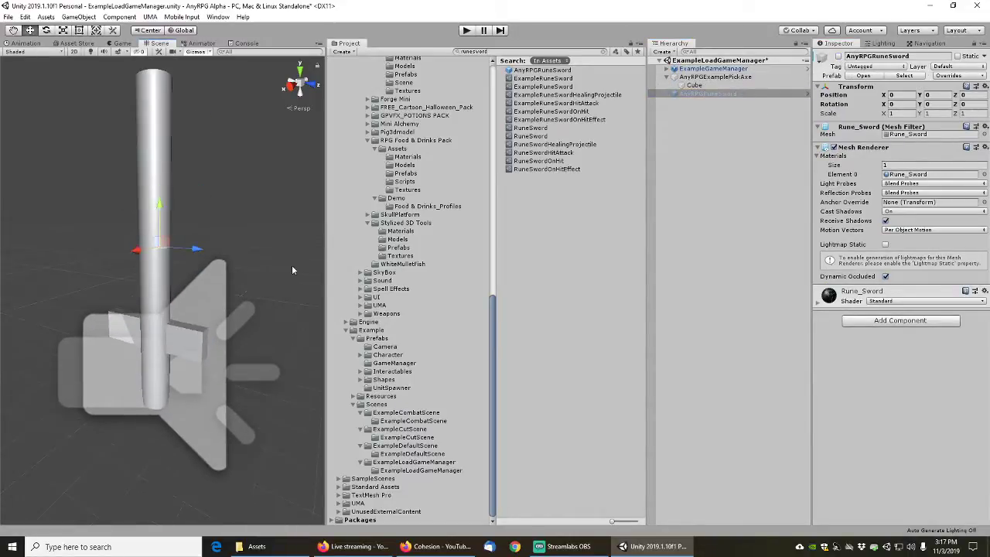
# Rename the AnyRPGExamplePickAxe object to AnyRPGExampleRuneSword and save it as a prefab in the Example/Prefabs folder
pyautogui.click(720, 77)
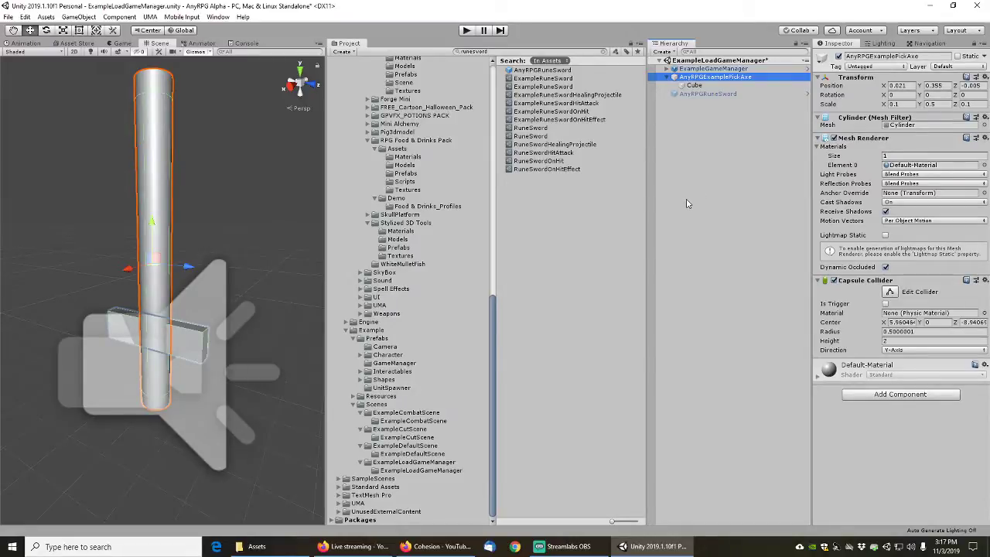
pyautogui.press('F2')
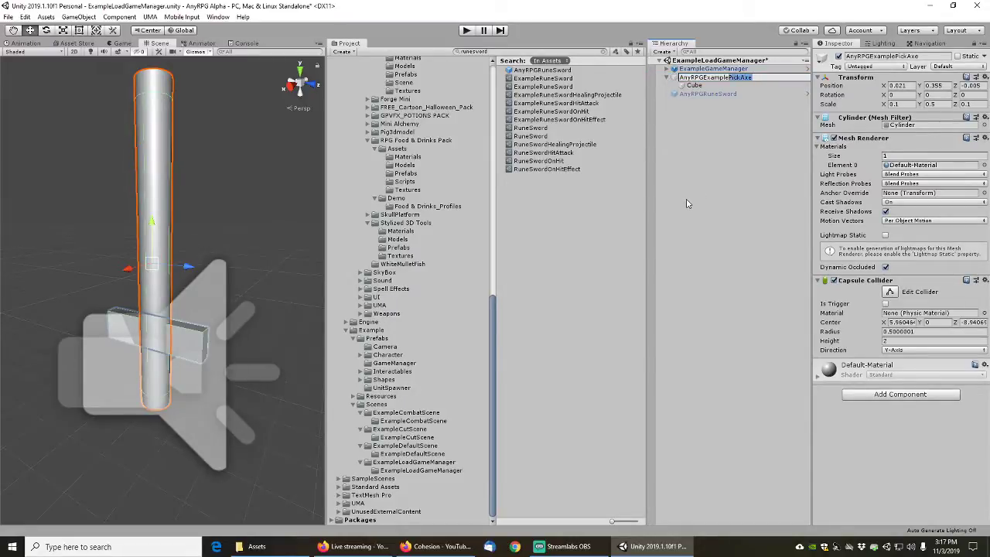
pyautogui.write('RuneSword')
pyautogui.press('Return')
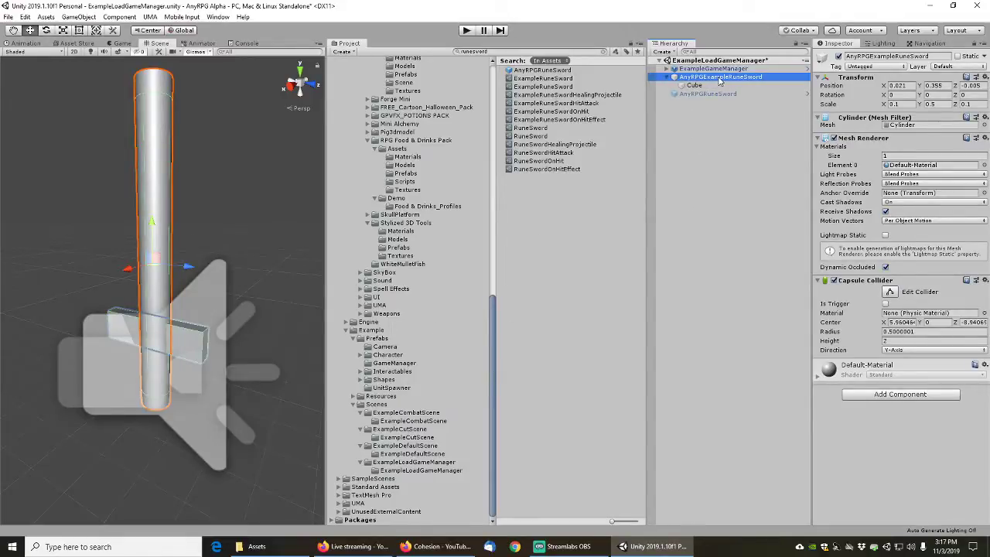
pyautogui.moveTo(720, 80); pyautogui.dragTo(380, 344)
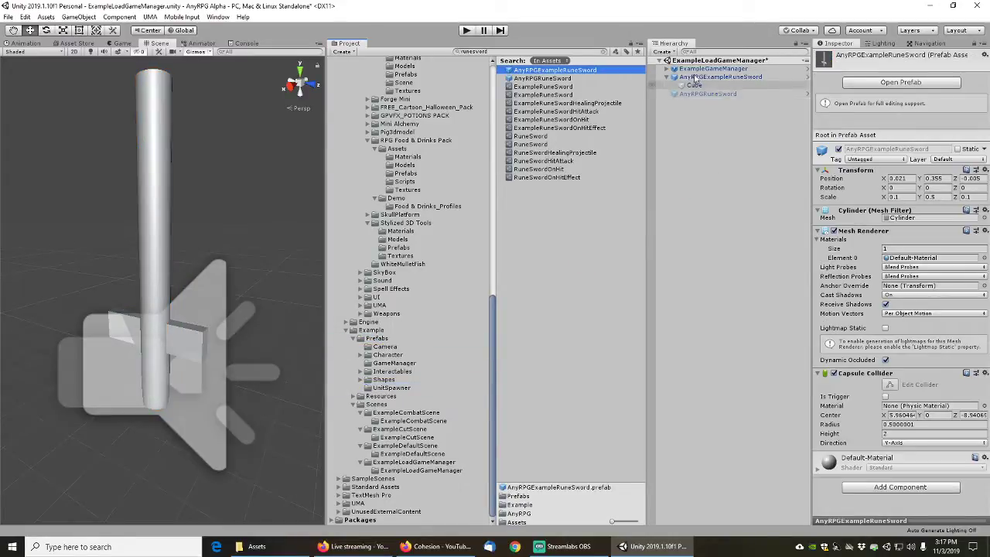
# Search the project for "dragonblade" and add the AnyRPGDragonbladePrefab to the scene
pyautogui.click(501, 51)
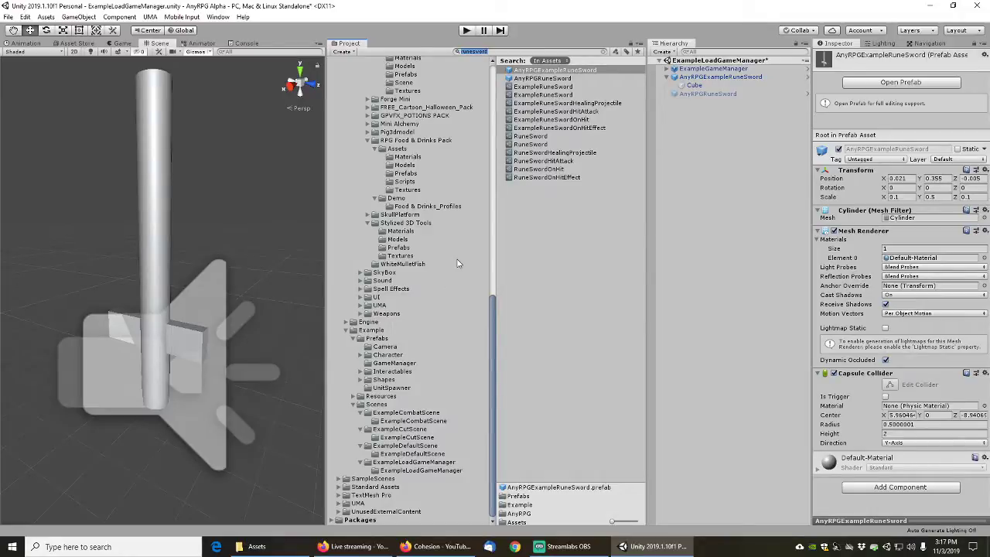
pyautogui.write('dragonblade')
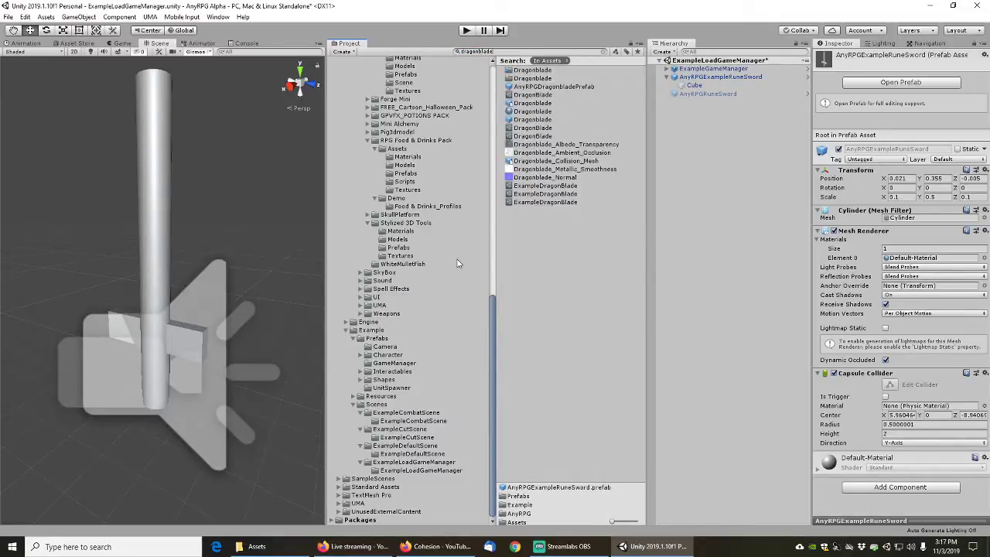
pyautogui.moveTo(551, 87); pyautogui.dragTo(709, 118)
# Delete AnyRPGRuneSword from the scene and unpack the AnyRPGExampleRuneSword prefab instance
pyautogui.click(707, 93)
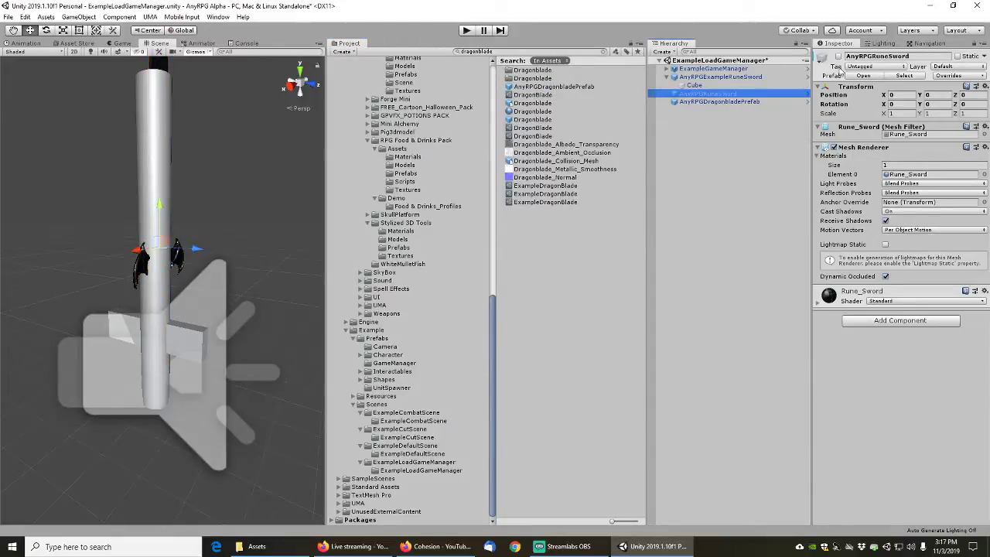
pyautogui.click(709, 76)
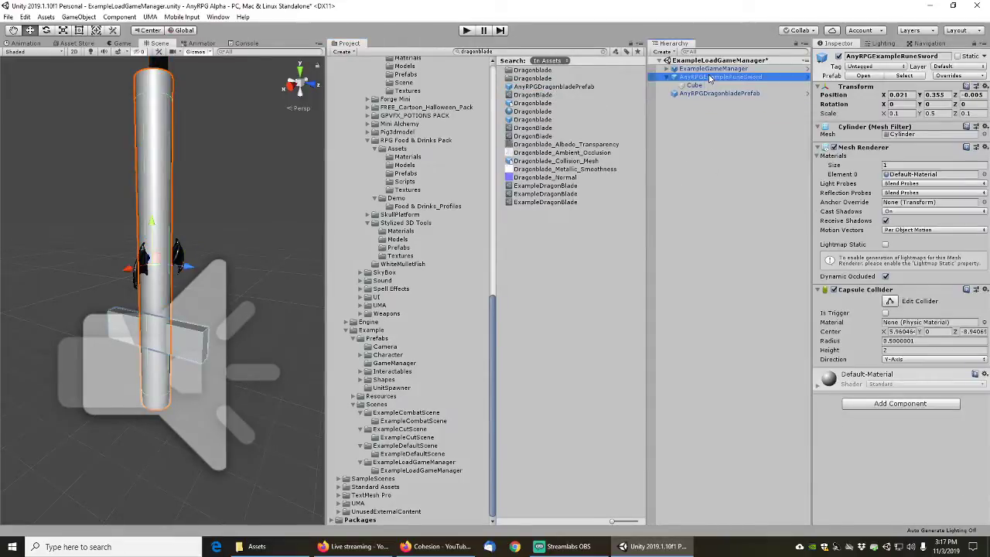
pyautogui.rightClick(709, 77)
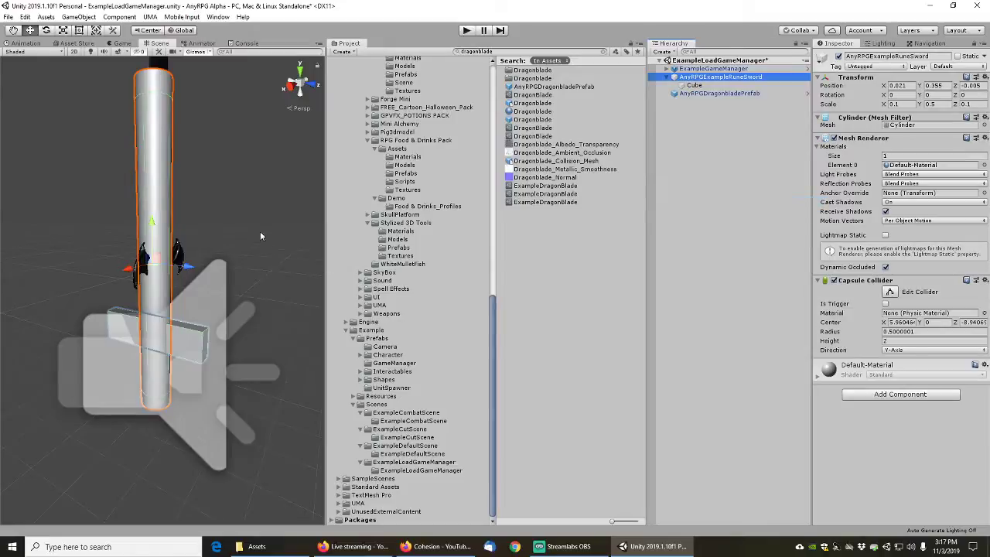
# Compare the stand-in sword with the dragonblade, then set AnyRPGExampleRuneSword's Y rotation to -90 and Y scale to 1
pyautogui.scroll(-3, 242, 195)
pyautogui.moveTo(212, 154); pyautogui.dragTo(212, 198, button='middle')
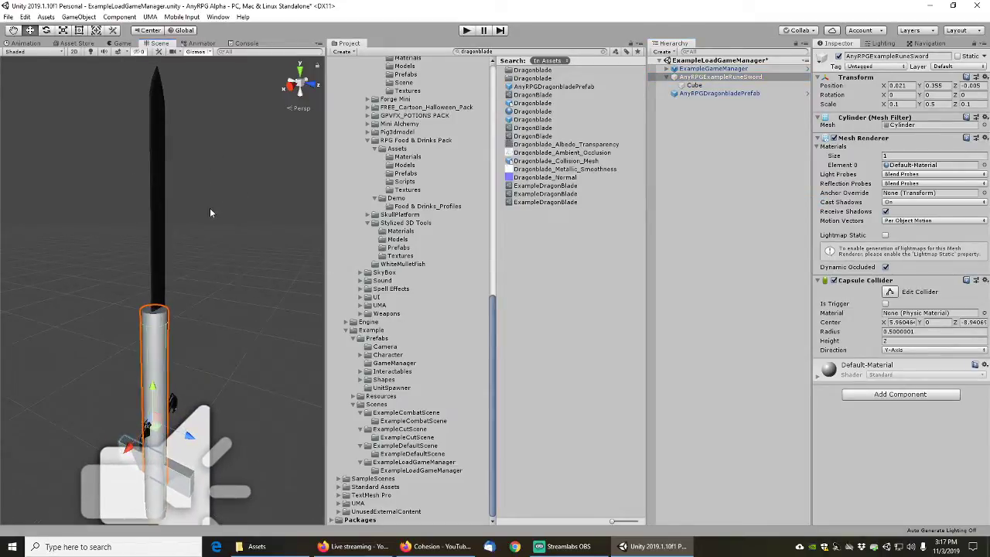
pyautogui.moveTo(223, 254); pyautogui.dragTo(203, 220, button='middle')
pyautogui.moveTo(251, 186); pyautogui.dragTo(182, 171, button='right')
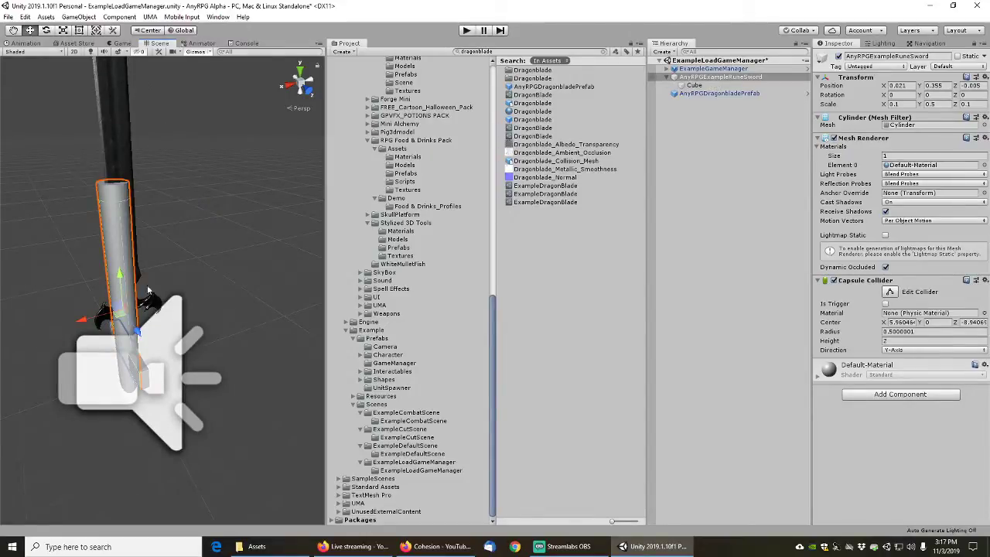
pyautogui.click(46, 31)
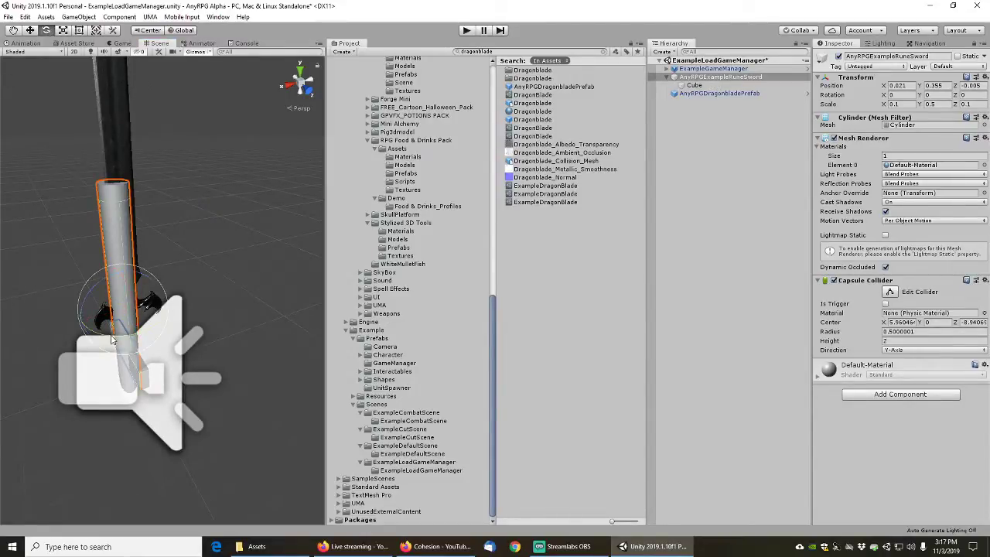
pyautogui.moveTo(113, 338); pyautogui.dragTo(230, 313)
pyautogui.click(935, 95)
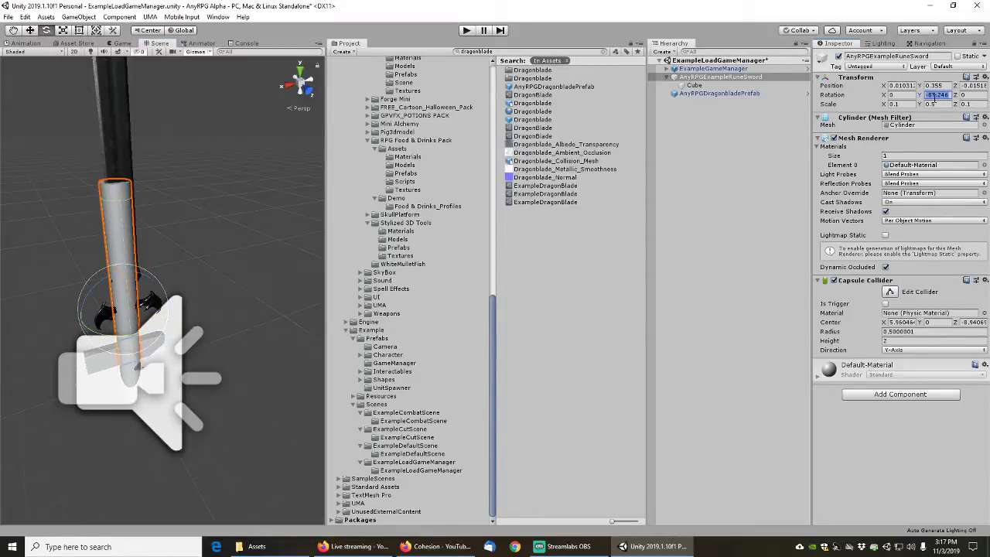
pyautogui.write('-90')
pyautogui.press('Tab')
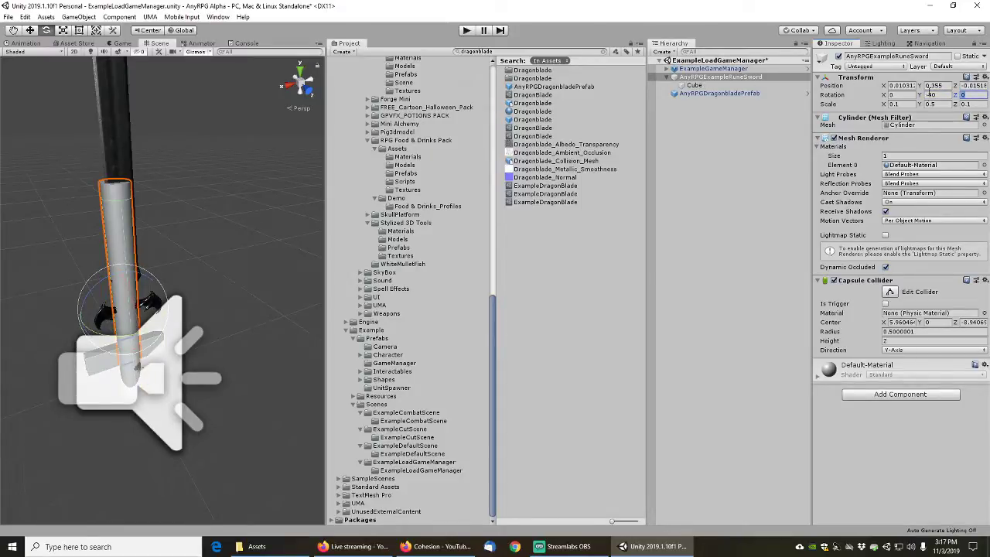
pyautogui.click(943, 104)
pyautogui.write('1')
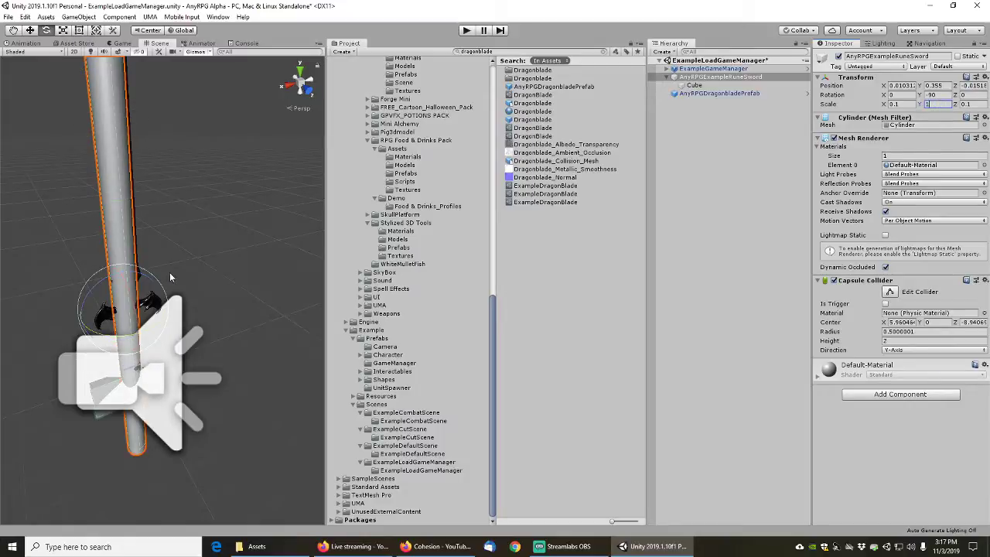
# Raise AnyRPGExampleRuneSword to a Y position of about 0.86 relative to the dragonblade
pyautogui.moveTo(170, 213)
pyautogui.mouseDown(button='middle')
pyautogui.moveTo(182, 275)
pyautogui.moveTo(170, 219)
pyautogui.mouseUp(button='middle')
pyautogui.click(30, 30)
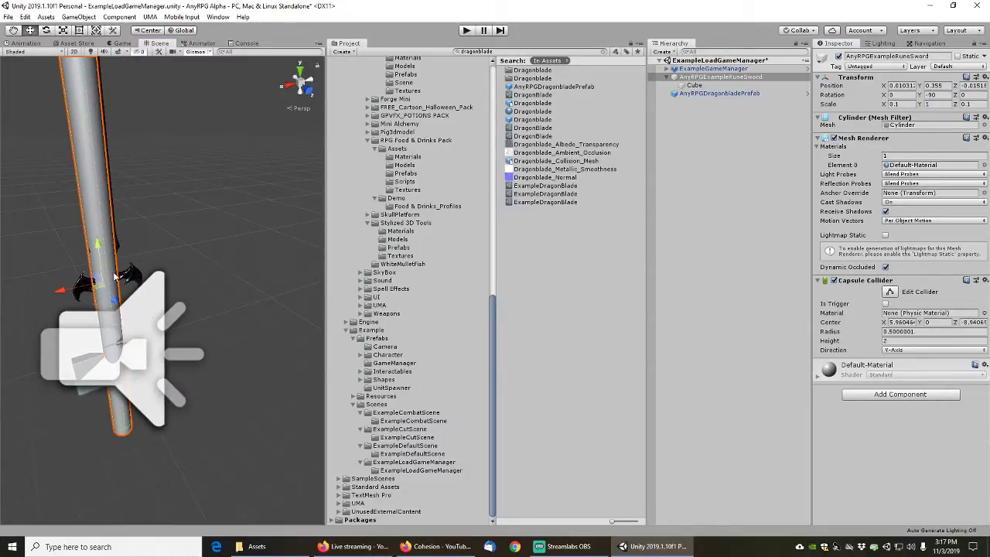
pyautogui.moveTo(98, 246); pyautogui.dragTo(100, 167)
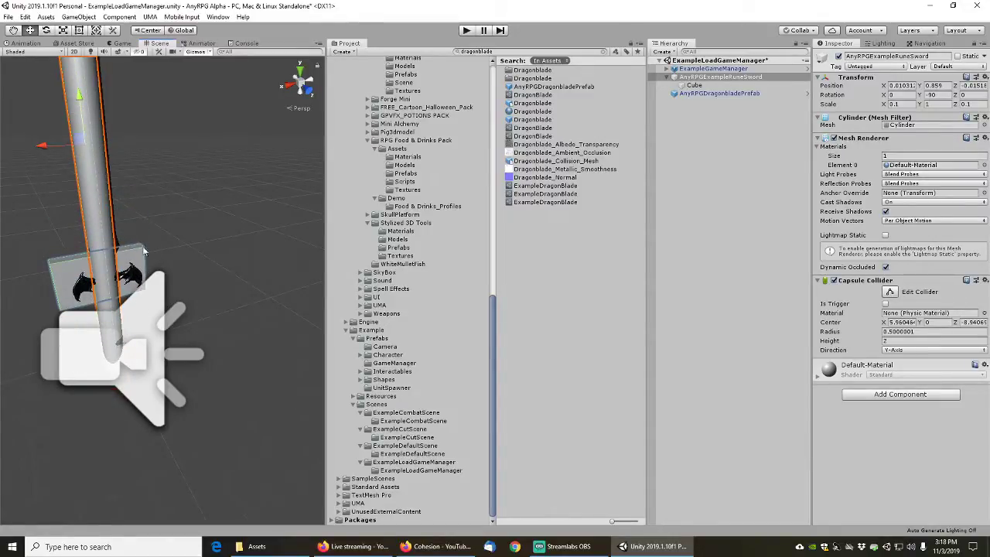
# Shorten AnyRPGExampleRuneSword at both ends to match the dragonblade, giving it a Y scale of about 0.81
pyautogui.moveTo(147, 101); pyautogui.dragTo(157, 251, button='middle')
pyautogui.scroll(-4, 169, 251)
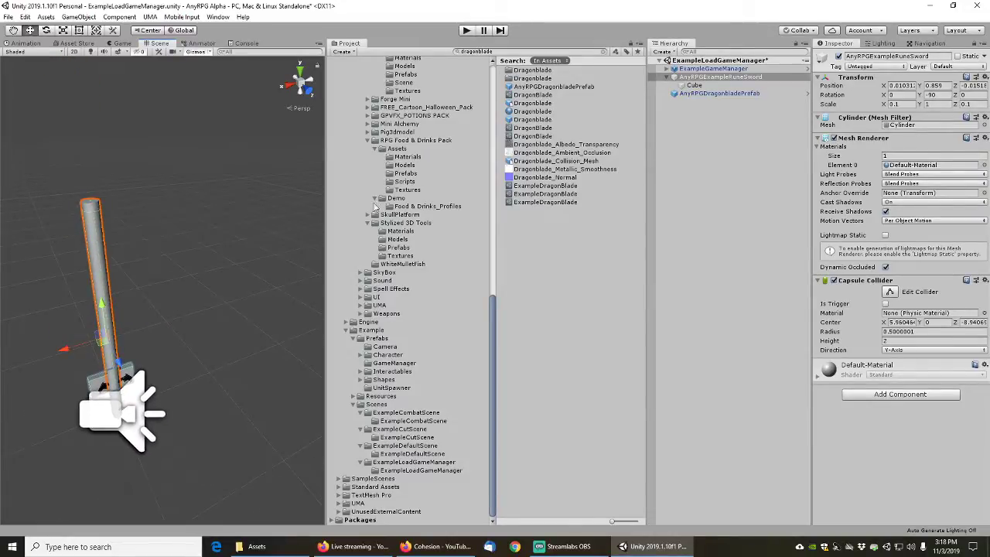
pyautogui.click(78, 31)
pyautogui.moveTo(91, 201); pyautogui.dragTo(103, 244)
pyautogui.scroll(6, 142, 288)
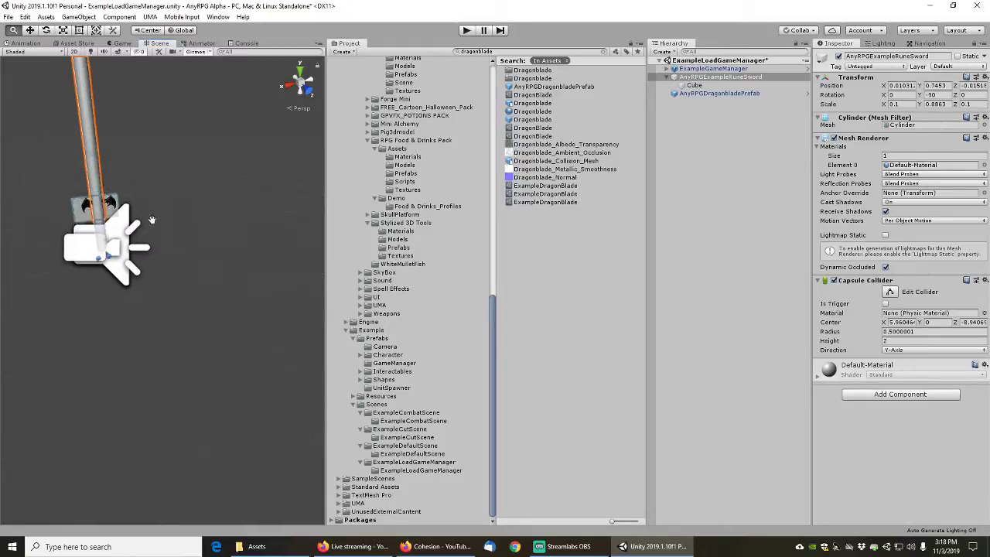
pyautogui.scroll(-5, 134, 305)
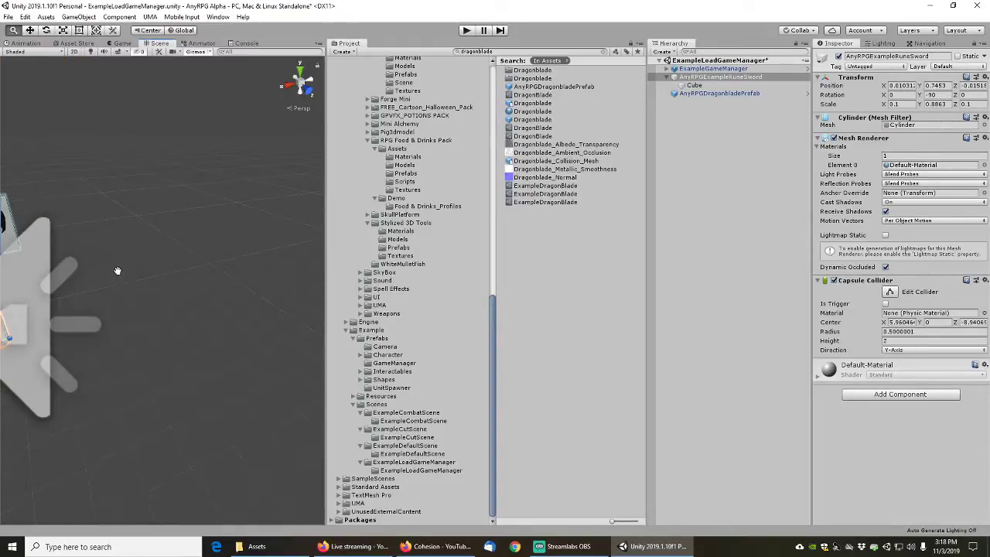
pyautogui.moveTo(147, 336); pyautogui.dragTo(149, 316)
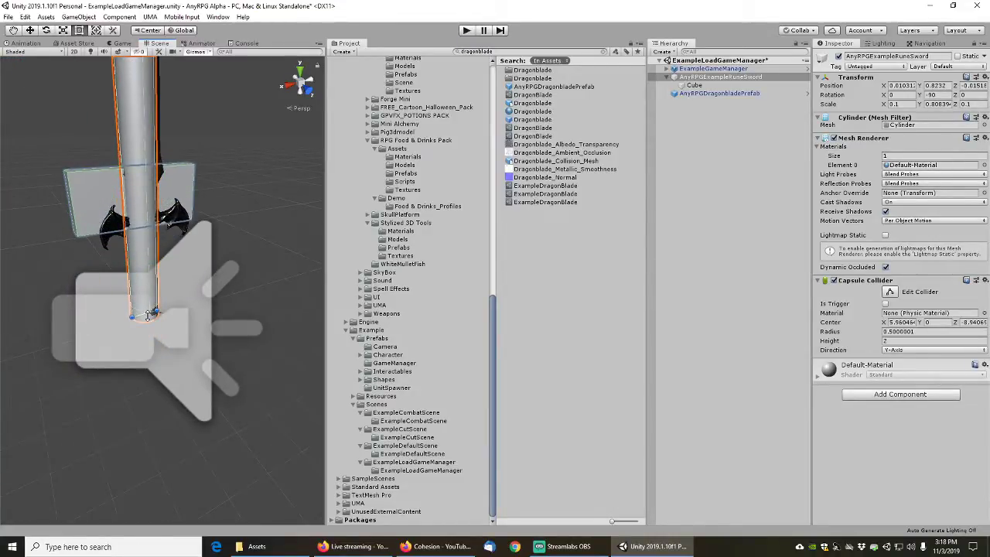
# Lower the Cube crossguard to a Y position of about -0.585, level with the dragonblade's guard
pyautogui.press('w')
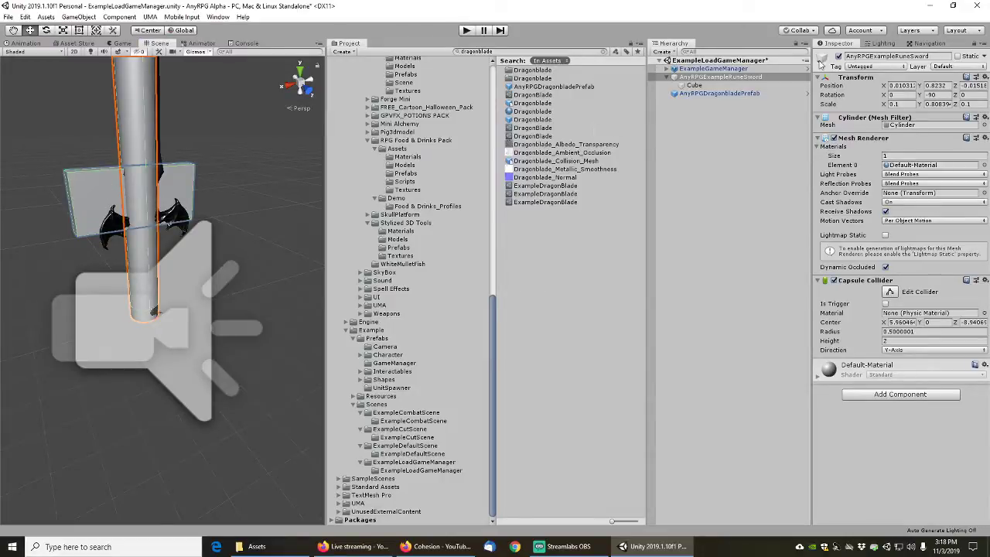
pyautogui.click(104, 192)
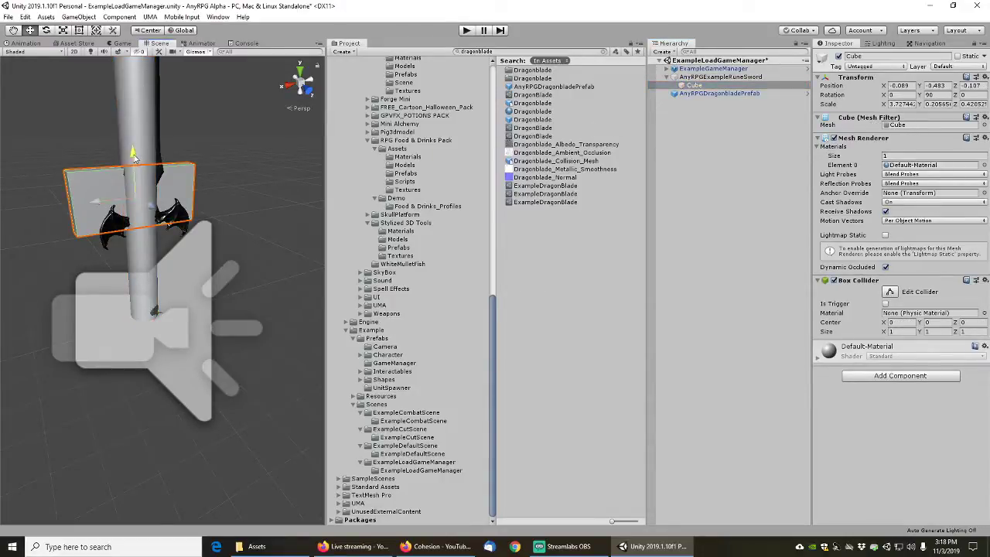
pyautogui.moveTo(135, 155); pyautogui.dragTo(136, 183)
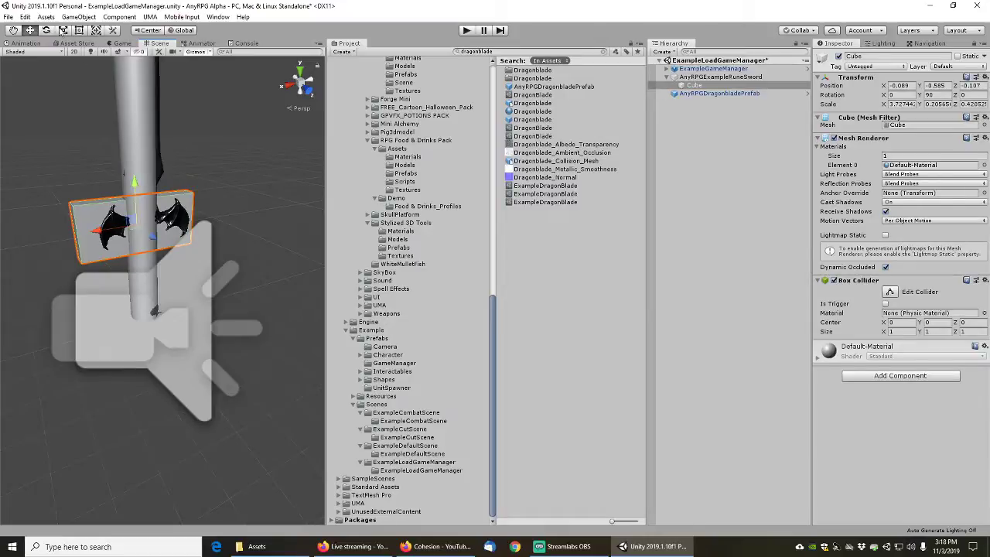
# Resize the Cube crossguard to fit the dragonblade's guard, with an X scale of about 3.15 and Y scale of about 0.14
pyautogui.click(81, 30)
pyautogui.moveTo(149, 247); pyautogui.dragTo(152, 238)
pyautogui.moveTo(154, 197); pyautogui.dragTo(155, 200)
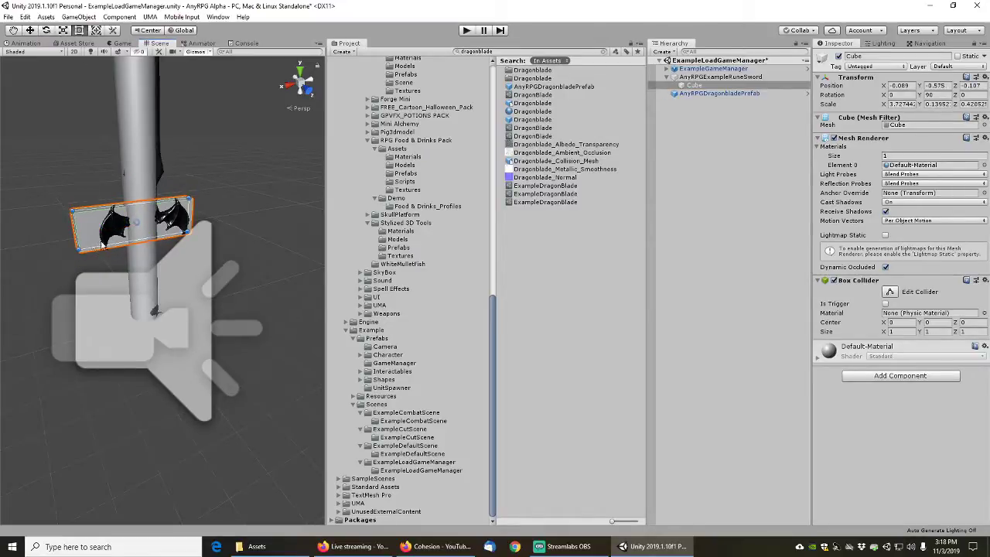
pyautogui.moveTo(74, 232); pyautogui.dragTo(99, 237)
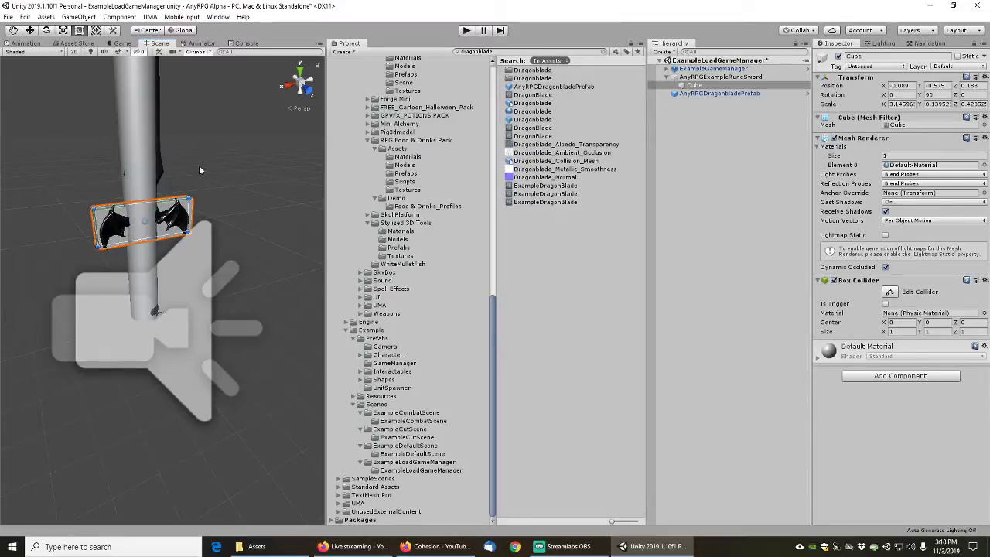
pyautogui.keyDown('alt'); pyautogui.moveTo(199, 166); pyautogui.dragTo(189, 232); pyautogui.keyUp('alt')
pyautogui.scroll(-3, 190, 232)
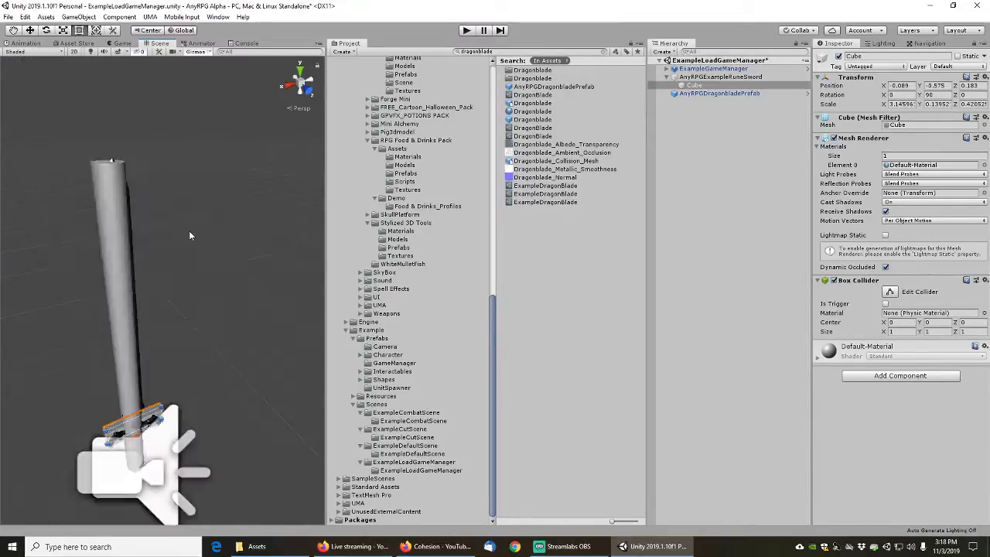
pyautogui.moveTo(181, 230)
pyautogui.mouseDown(button='middle')
pyautogui.moveTo(172, 207)
pyautogui.moveTo(170, 217)
pyautogui.mouseUp(button='middle')
# Rename AnyRPGExampleRuneSword to AnyRPGExampleDragonBlade and save it as a prefab in the Example/Prefabs folder
pyautogui.click(704, 78)
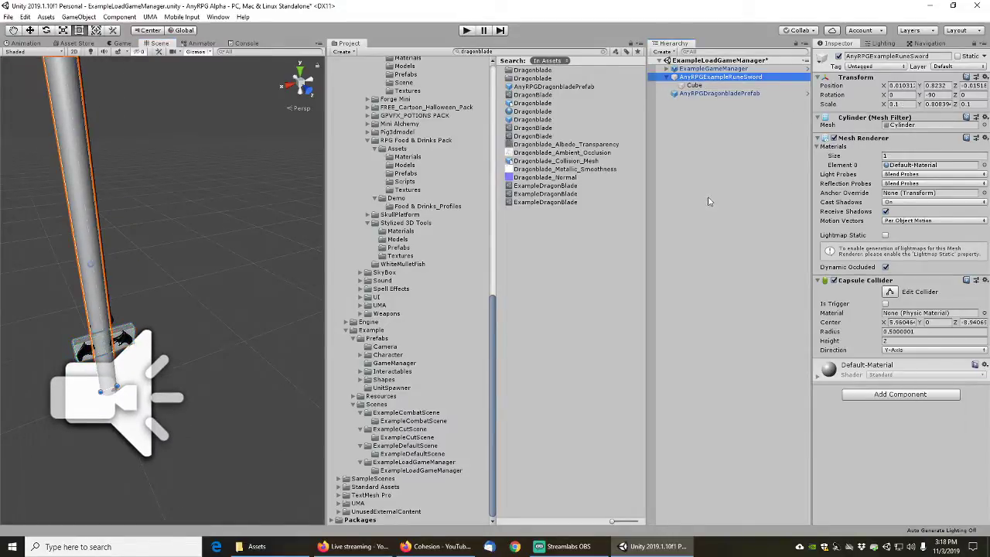
pyautogui.press('F2')
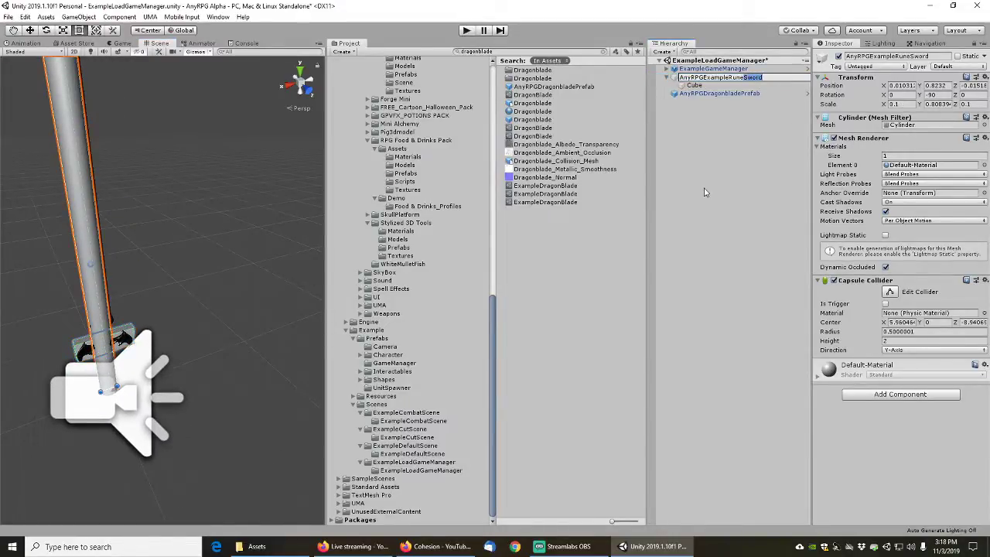
pyautogui.write('DragonBlade')
pyautogui.press('Return')
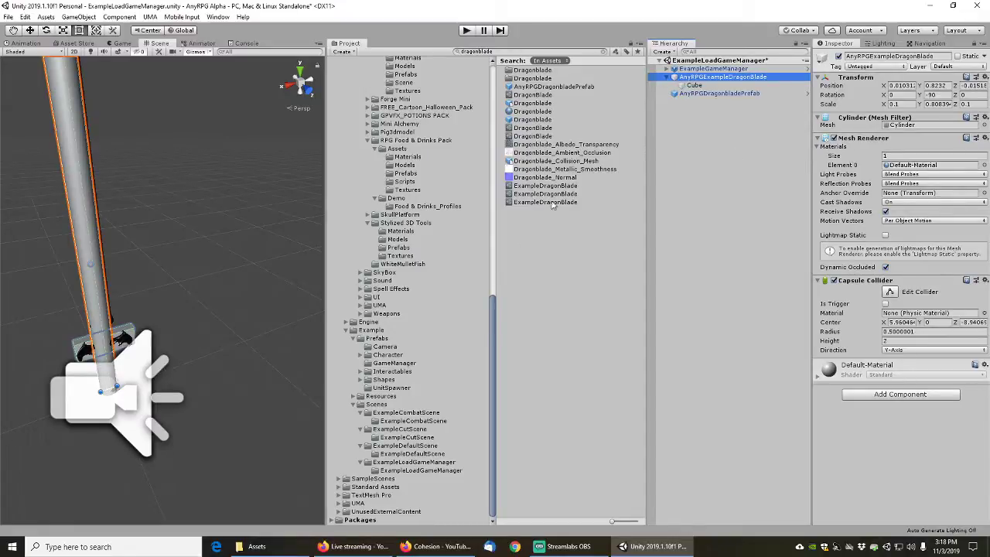
pyautogui.moveTo(712, 79); pyautogui.dragTo(386, 341)
# Delete AnyRPGDragonbladePrefab from the scene, and add the InitiatesStaff prefab found by searching the project for "initi"
pyautogui.click(710, 94)
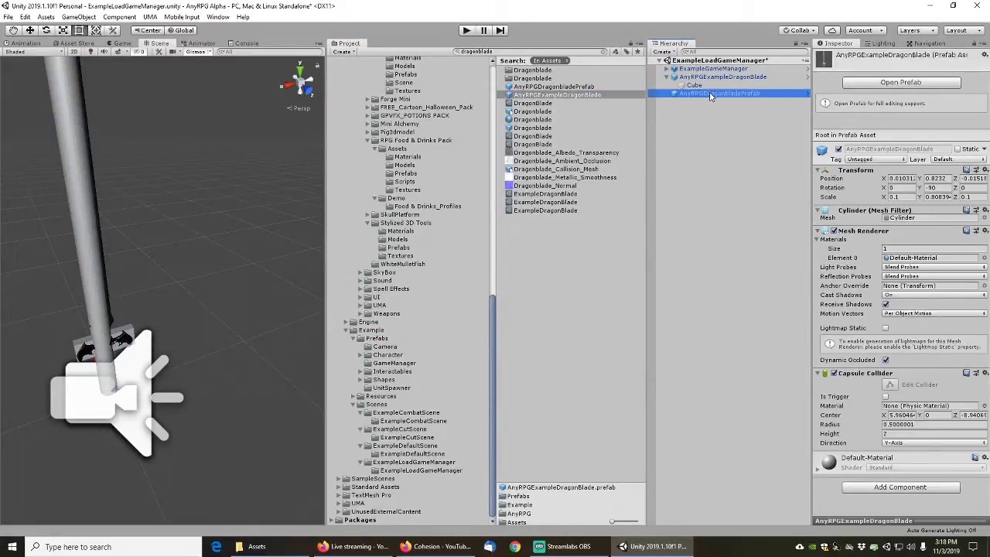
pyautogui.press('Delete')
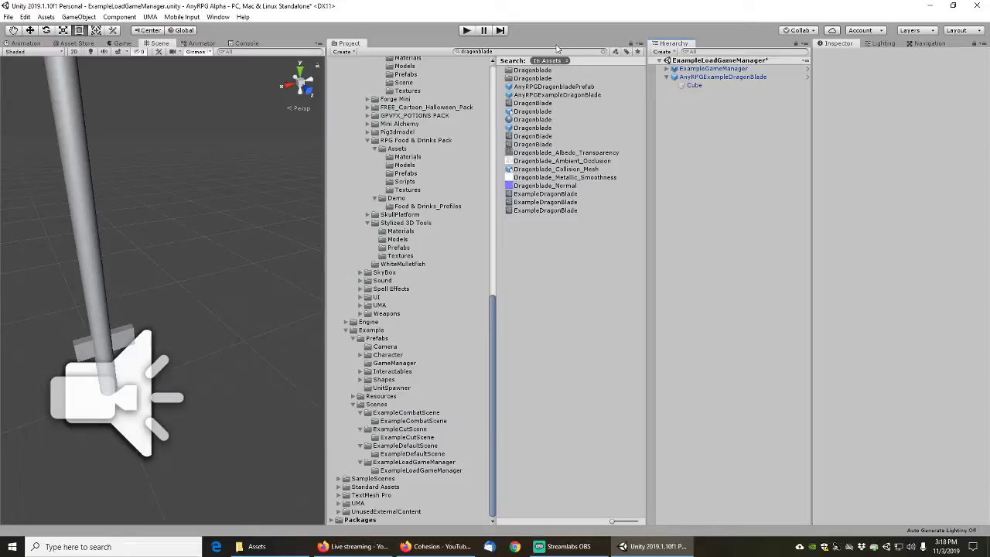
pyautogui.click(547, 51)
pyautogui.write('initi')
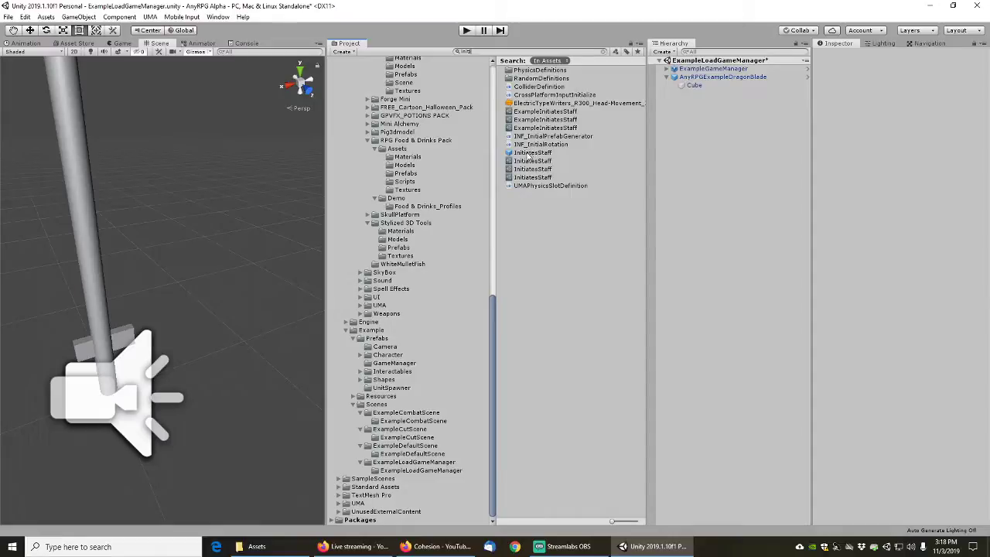
pyautogui.moveTo(532, 156); pyautogui.dragTo(714, 131)
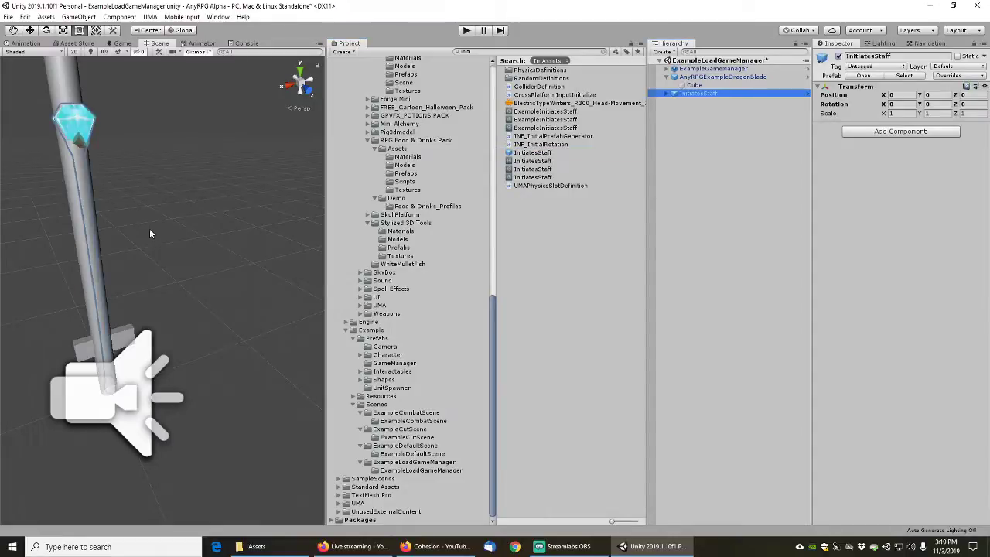
pyautogui.moveTo(161, 202)
pyautogui.mouseDown(button='middle')
pyautogui.moveTo(181, 228)
pyautogui.moveTo(168, 214)
pyautogui.mouseUp(button='middle')
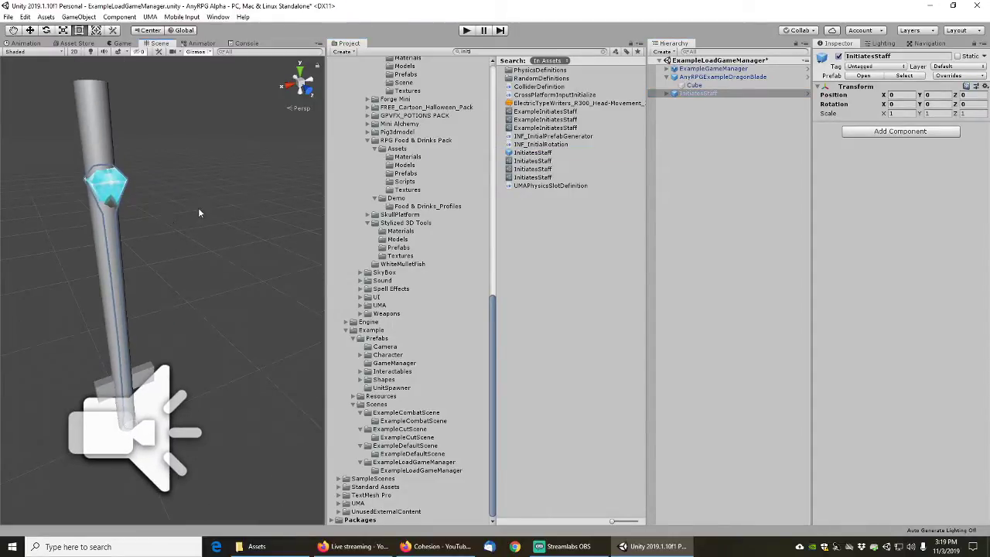
pyautogui.click(695, 85)
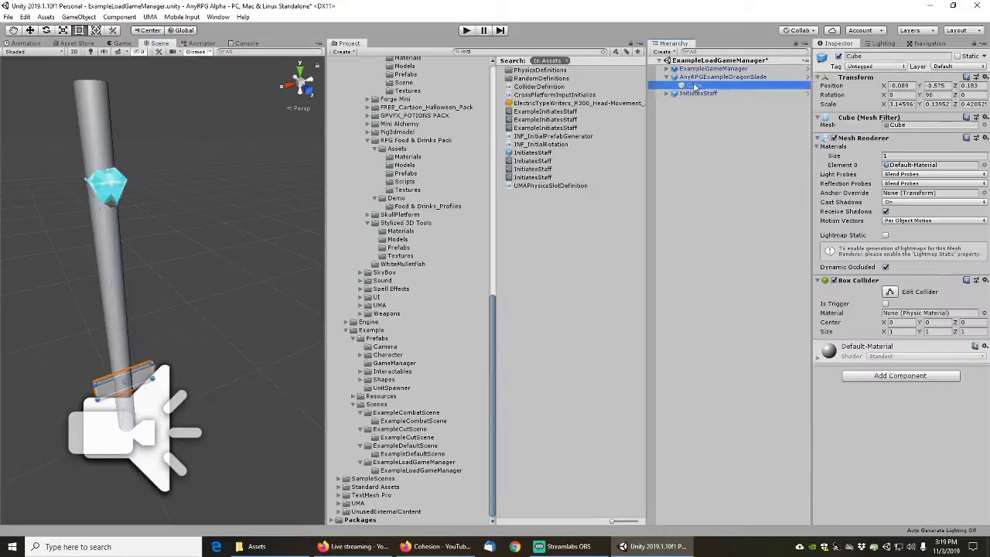
pyautogui.click(839, 57)
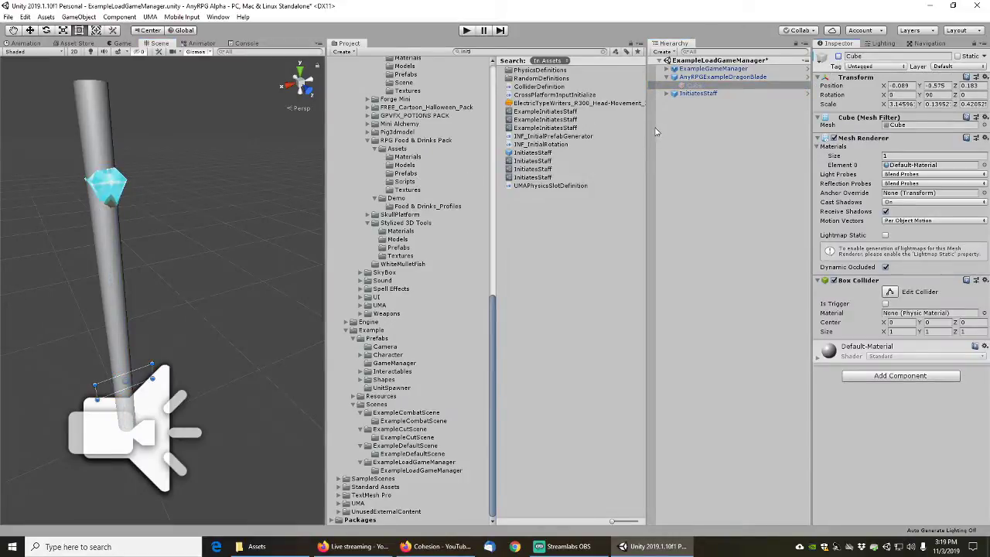
pyautogui.click(705, 77)
pyautogui.rightClick(706, 78)
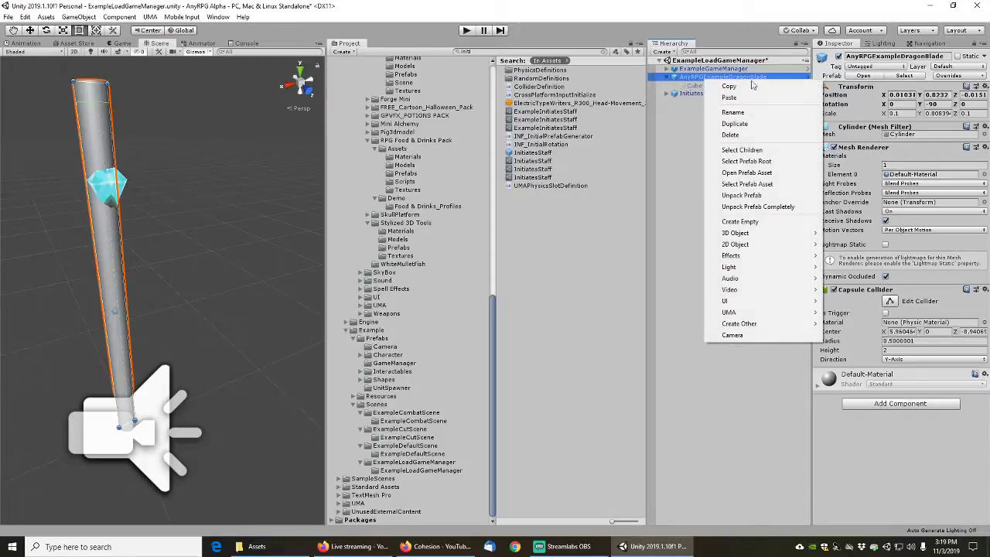
pyautogui.click(742, 195)
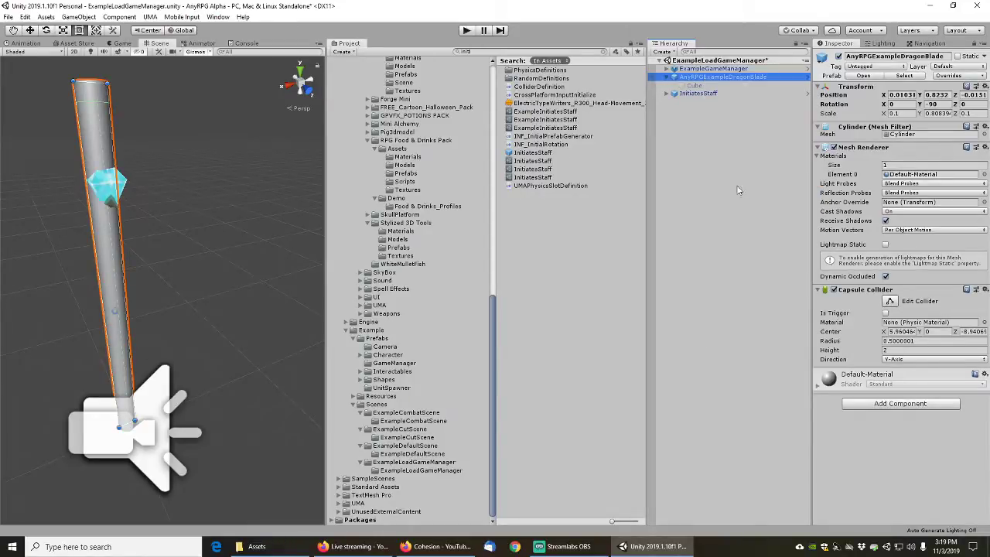
pyautogui.click(692, 86)
# Unpack the AnyRPGExampleDragonBlade prefab instance in the scene
pyautogui.click(700, 77)
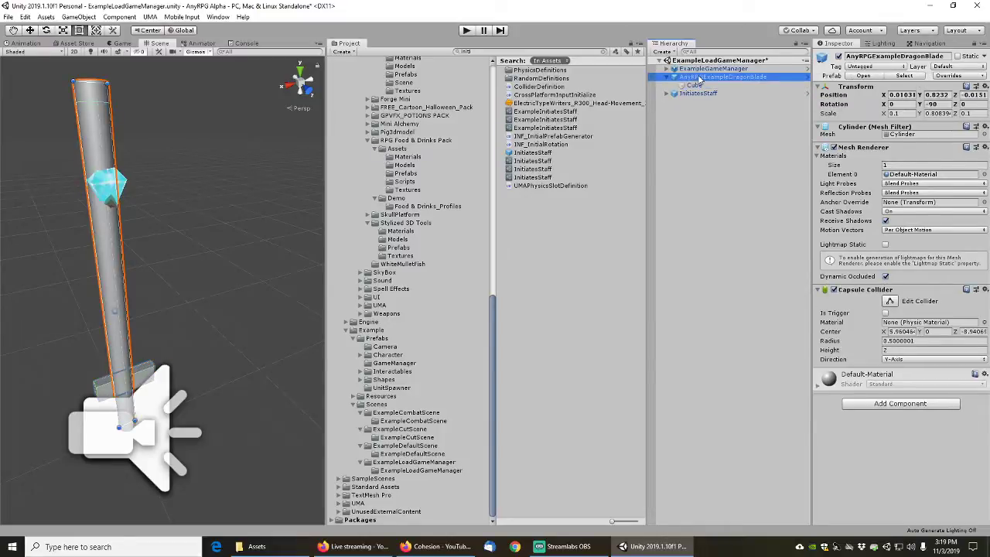
pyautogui.rightClick(700, 78)
pyautogui.click(755, 196)
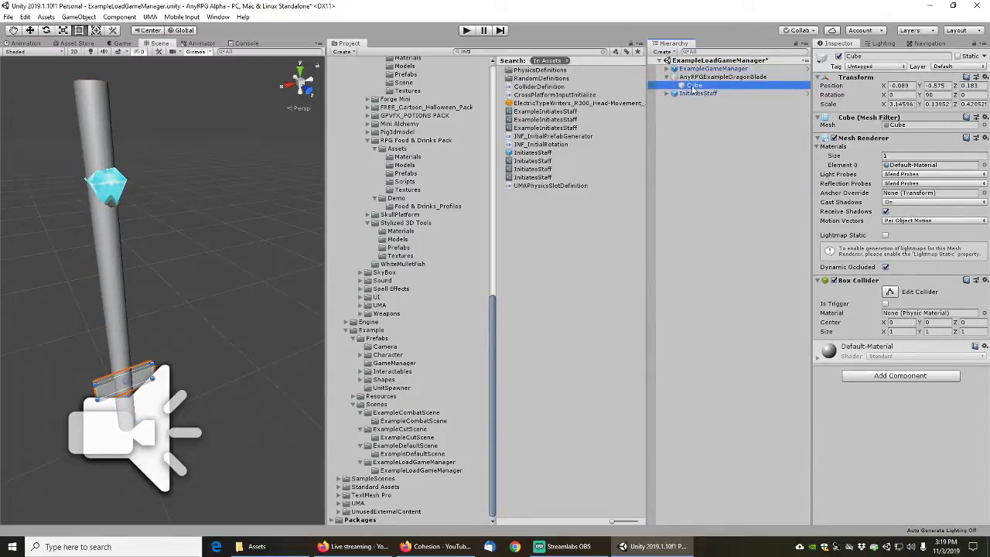
pyautogui.click(693, 78)
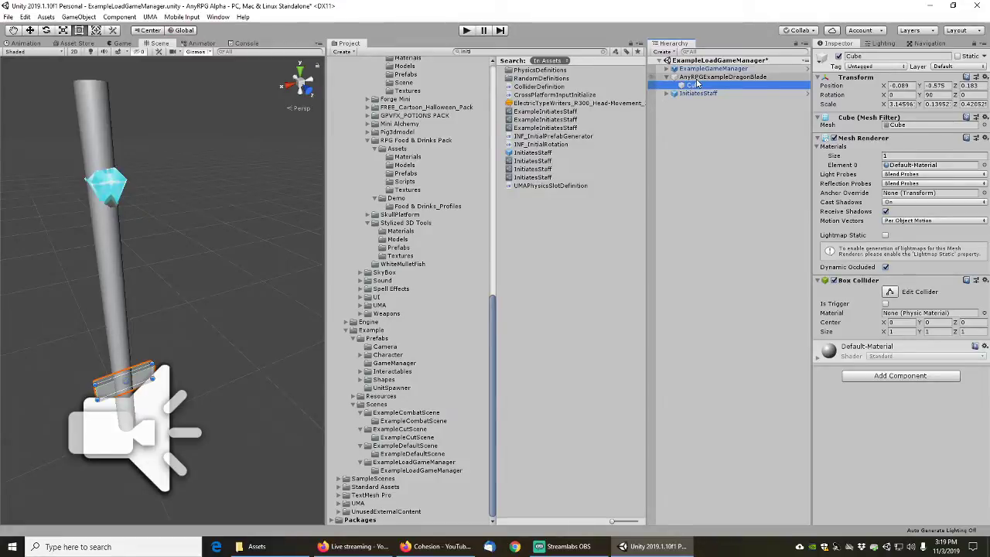
pyautogui.hotkey('ctrl', 'd')
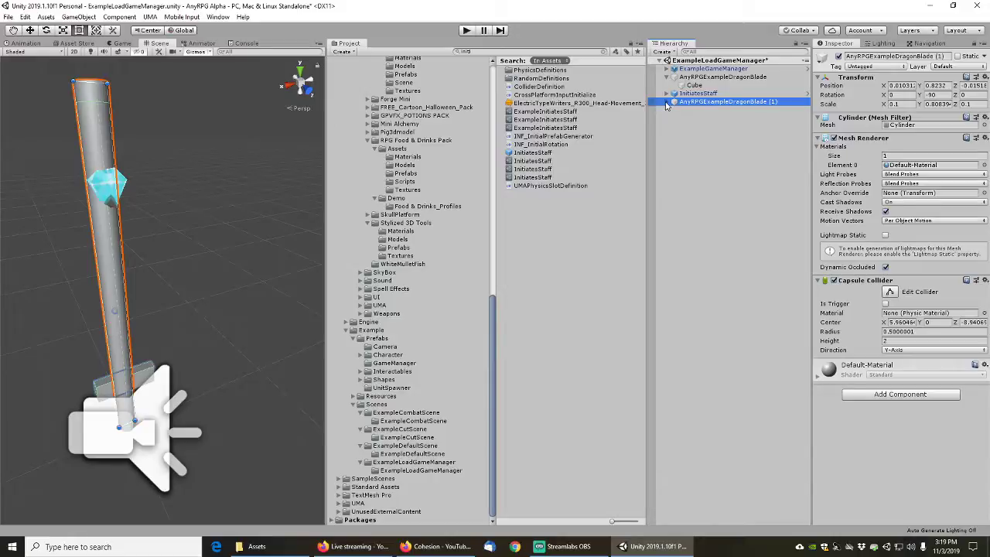
pyautogui.click(687, 121)
pyautogui.click(693, 103)
pyautogui.press('Delete')
# Delete the Cube from AnyRPGExampleDragonBlade and resize the cylinder to match InitiatesStaff, with a Y scale of about 0.69
pyautogui.click(694, 86)
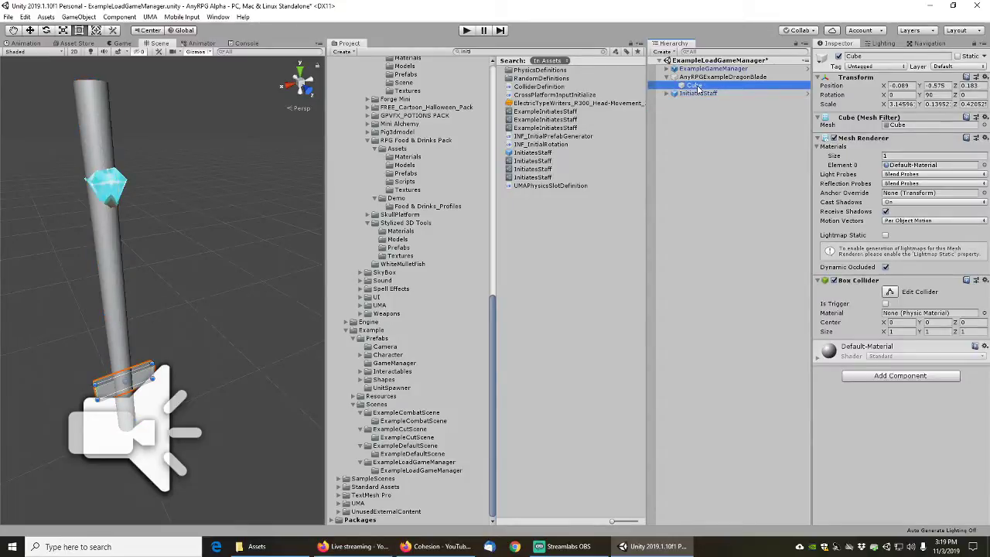
pyautogui.press('Delete')
pyautogui.click(724, 77)
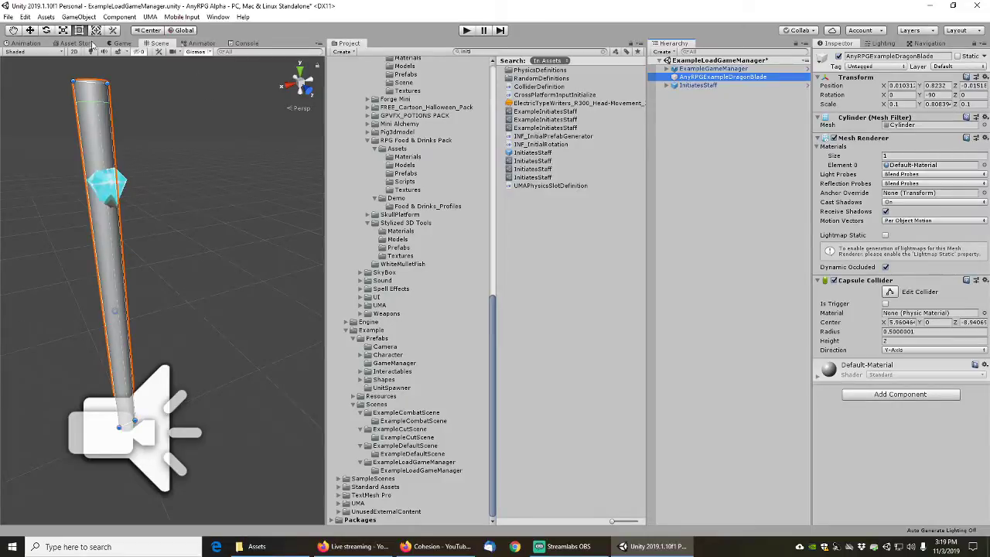
pyautogui.click(80, 31)
pyautogui.moveTo(91, 80); pyautogui.dragTo(110, 167)
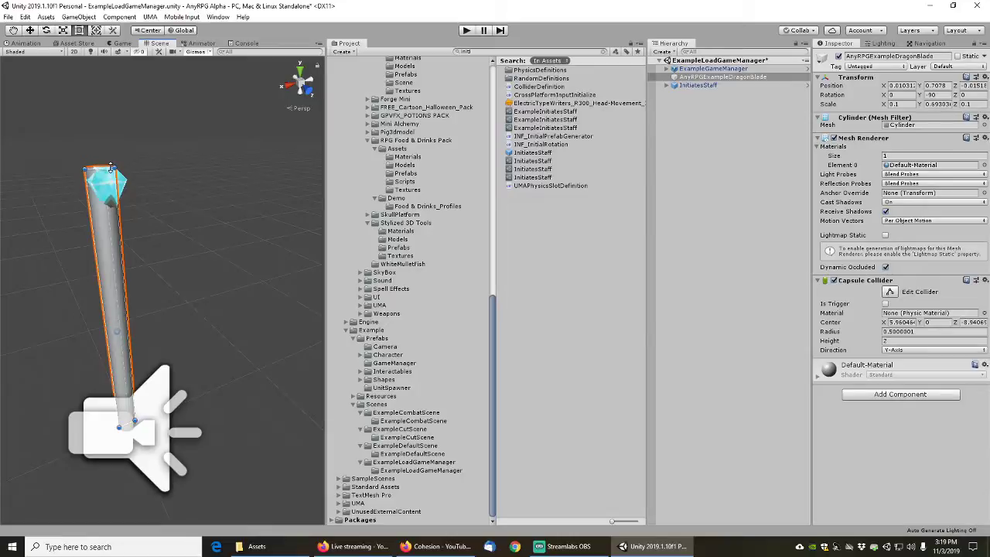
pyautogui.moveTo(150, 296)
pyautogui.mouseDown(button='middle')
pyautogui.moveTo(103, 154)
pyautogui.moveTo(141, 287)
pyautogui.mouseUp(button='middle')
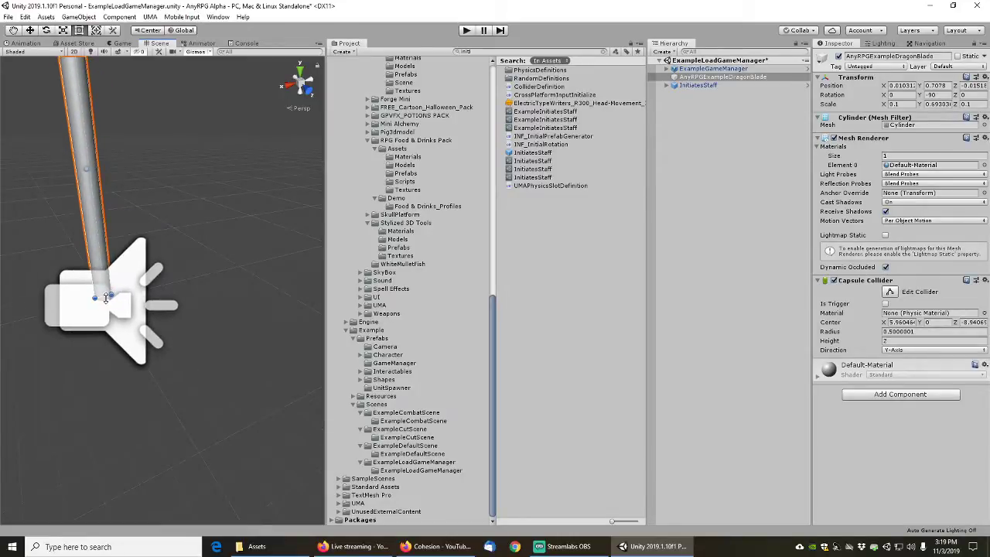
pyautogui.moveTo(105, 291); pyautogui.dragTo(108, 297)
pyautogui.moveTo(150, 205); pyautogui.dragTo(164, 334, button='middle')
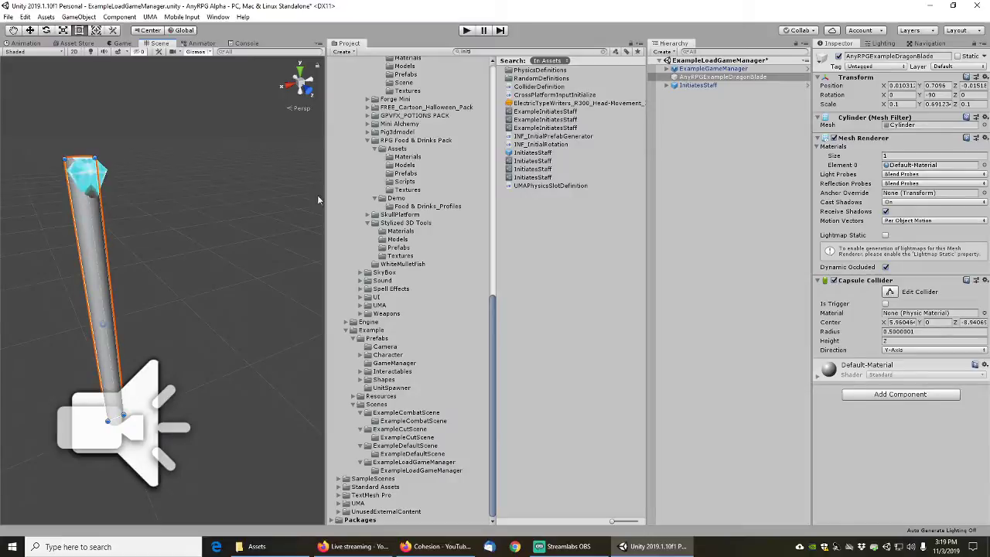
# Rename the AnyRPGExampleDragonBlade object in the scene to AnyRPGExampleInitiatesStaff
pyautogui.click(718, 80)
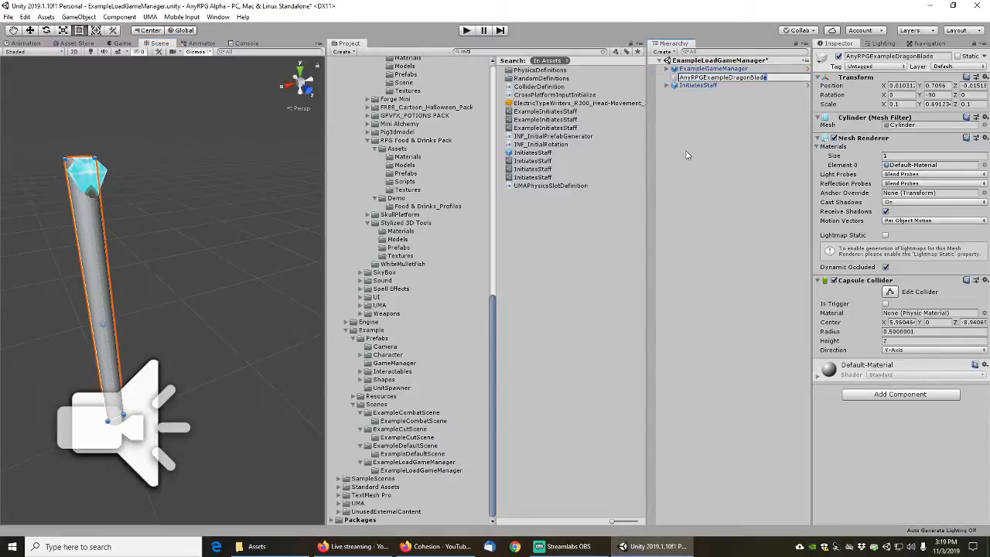
pyautogui.hotkey('shift', 'Left')
pyautogui.hotkey('shift', 'Left')
pyautogui.hotkey('shift', 'Left')
pyautogui.hotkey('shift', 'Left')
pyautogui.hotkey('shift', 'Left')
pyautogui.write('In')
pyautogui.press('Return')
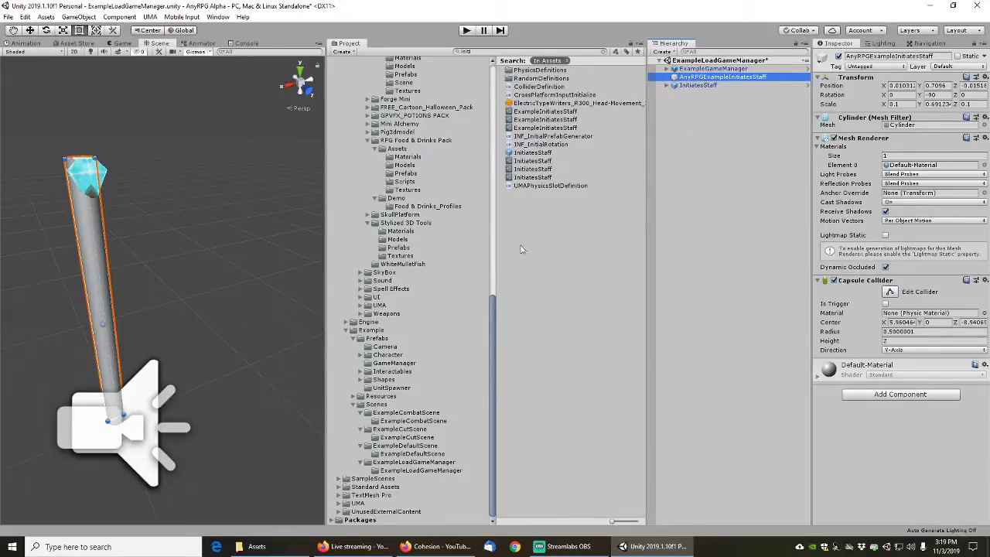
# Save AnyRPGExampleInitiatesStaff as a prefab in the Example/Prefabs folder, and completely unpack its instance in the scene
pyautogui.moveTo(708, 78); pyautogui.dragTo(381, 345)
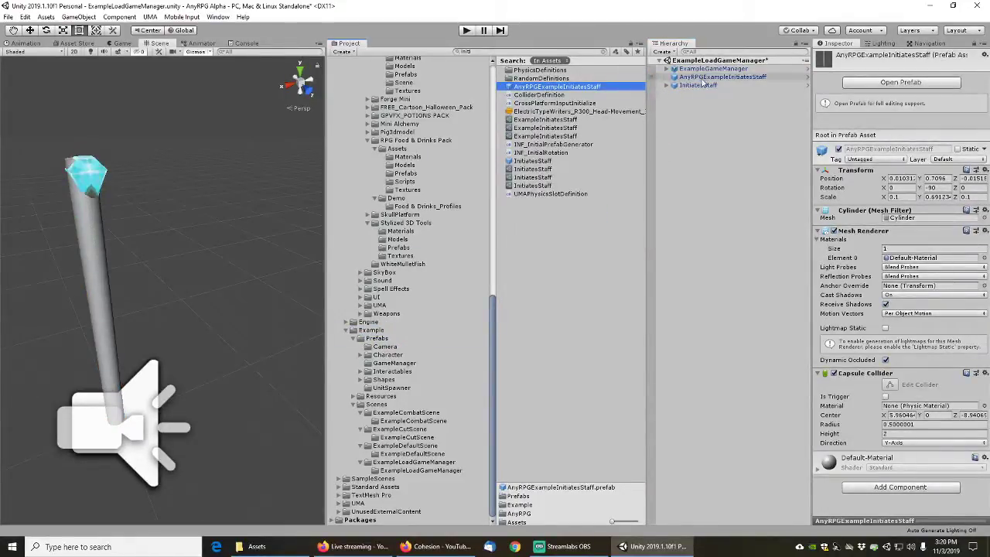
pyautogui.rightClick(701, 77)
pyautogui.click(750, 203)
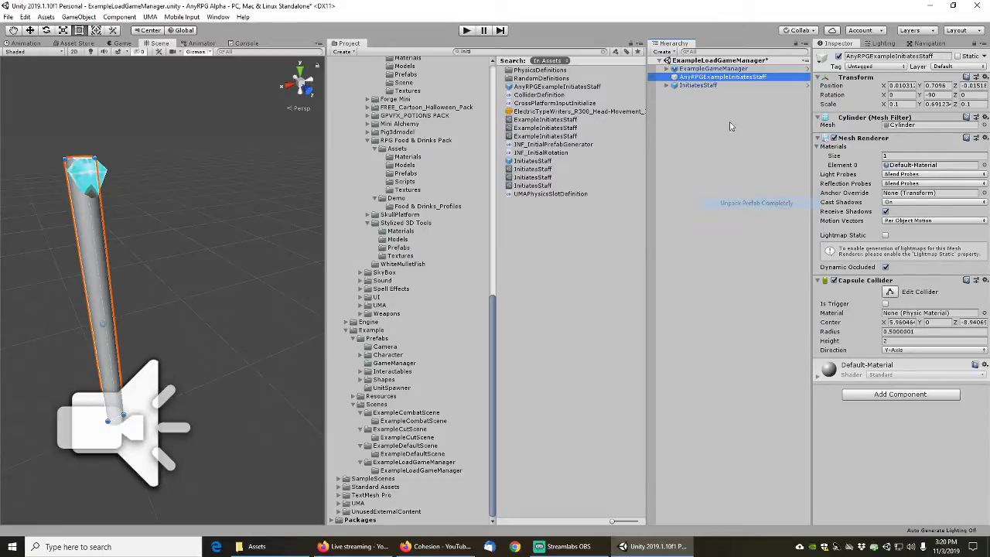
# Delete InitiatesStaff from the scene, and add the AnyRPGBoneStaff prefab found by searching the project for "bonestaff"
pyautogui.click(690, 87)
pyautogui.press('Delete')
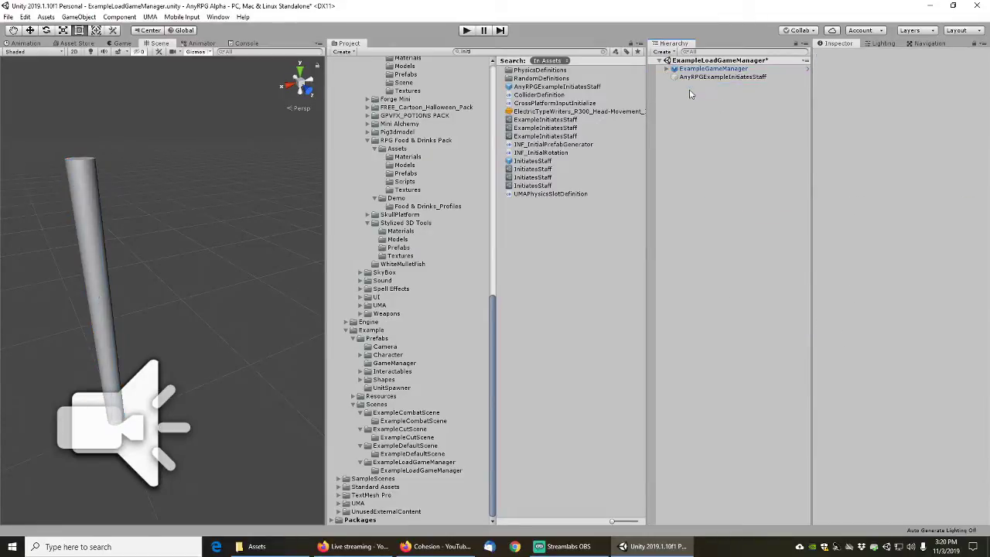
pyautogui.click(548, 51)
pyautogui.write('bonestaff')
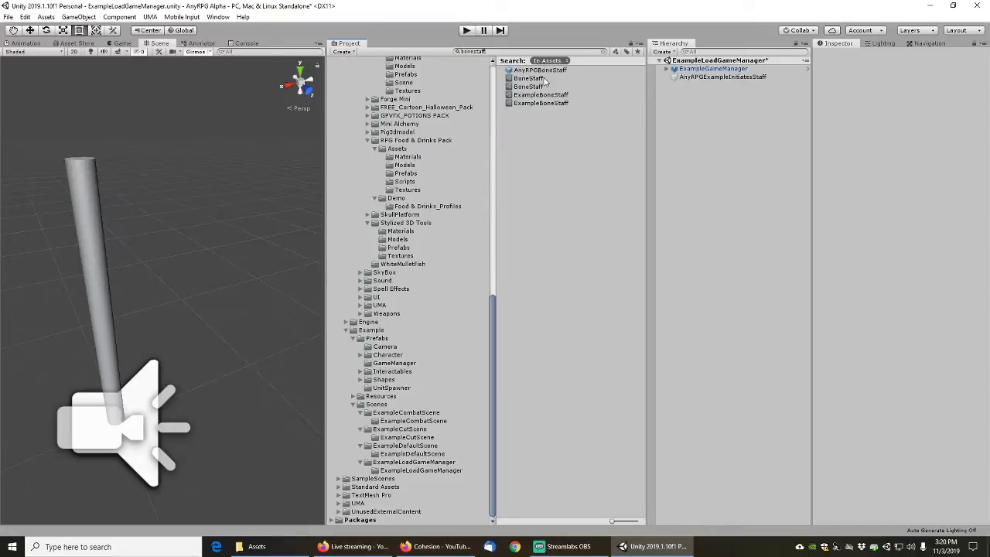
pyautogui.click(541, 70)
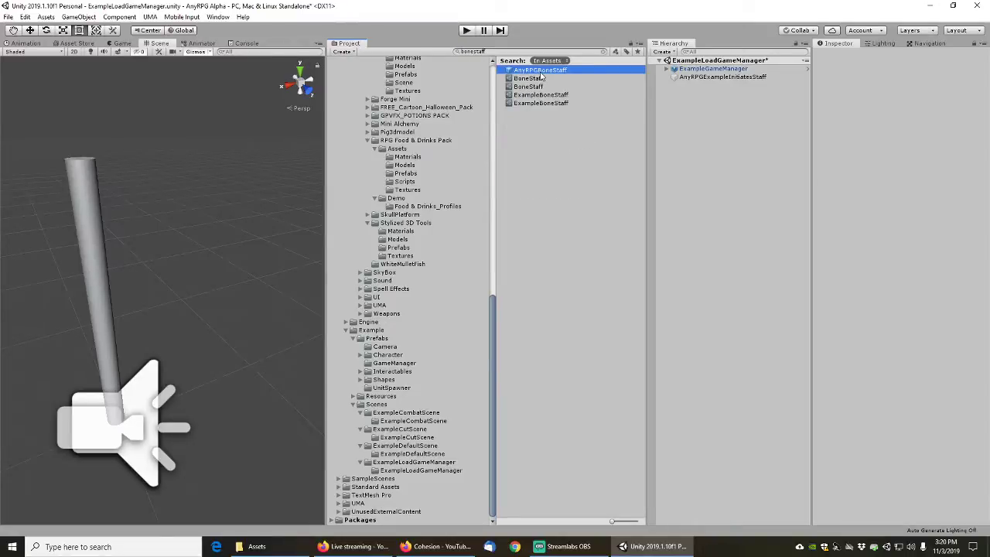
pyautogui.moveTo(542, 76); pyautogui.dragTo(692, 167)
pyautogui.press('f')
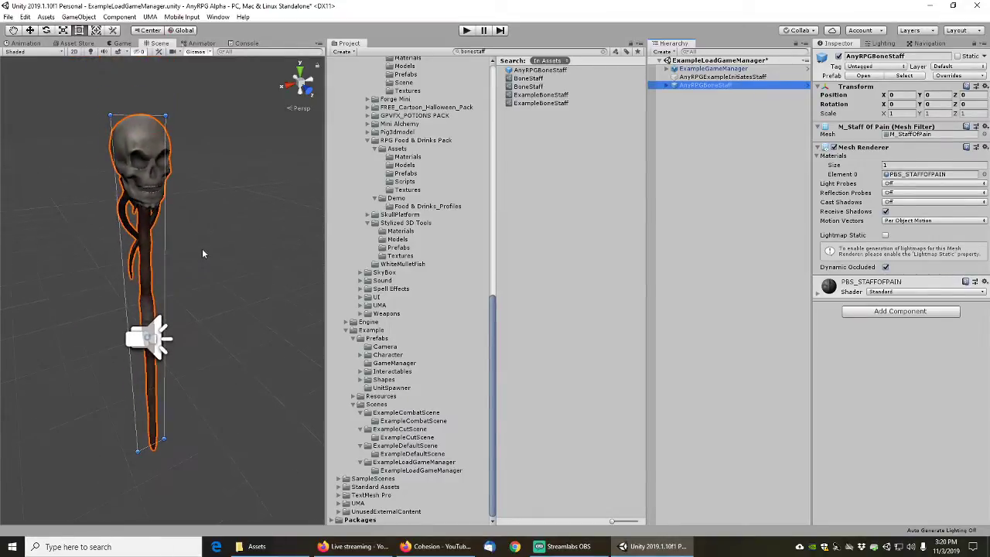
pyautogui.scroll(1, 202, 248)
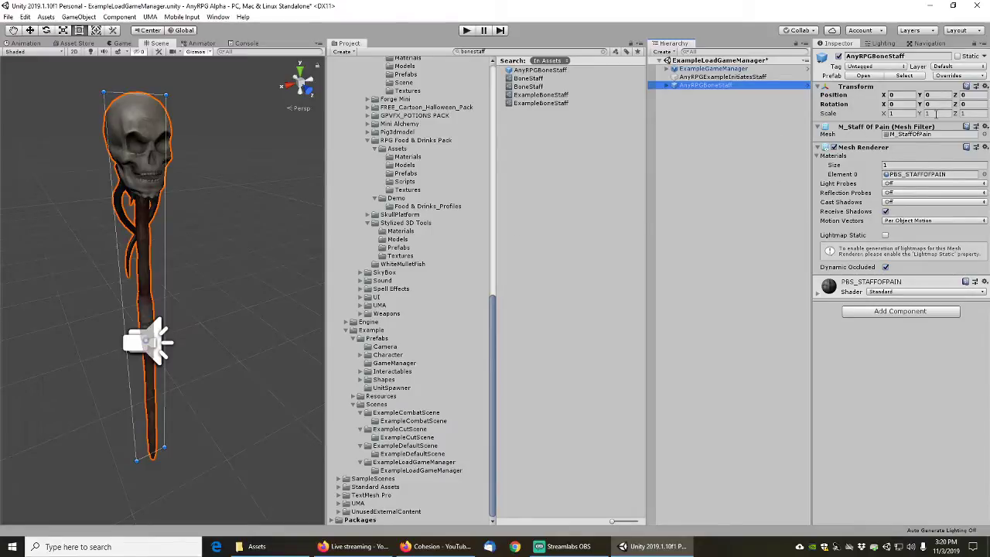
# Resize the AnyRPGExampleInitiatesStaff cylinder to match the bone staff's shaft, with a Y scale of about 3.05 and Z scale of about 0.19
pyautogui.click(723, 76)
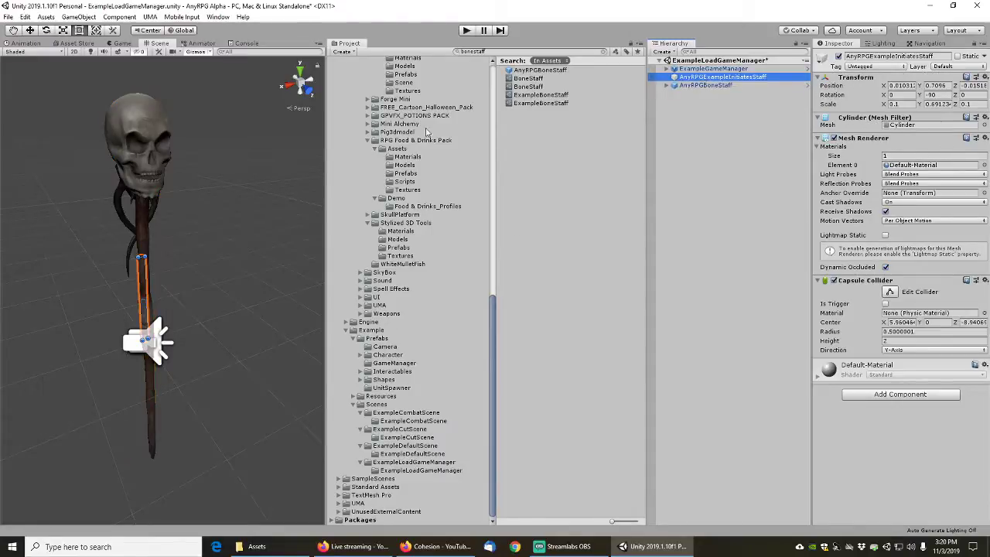
pyautogui.scroll(2, 153, 273)
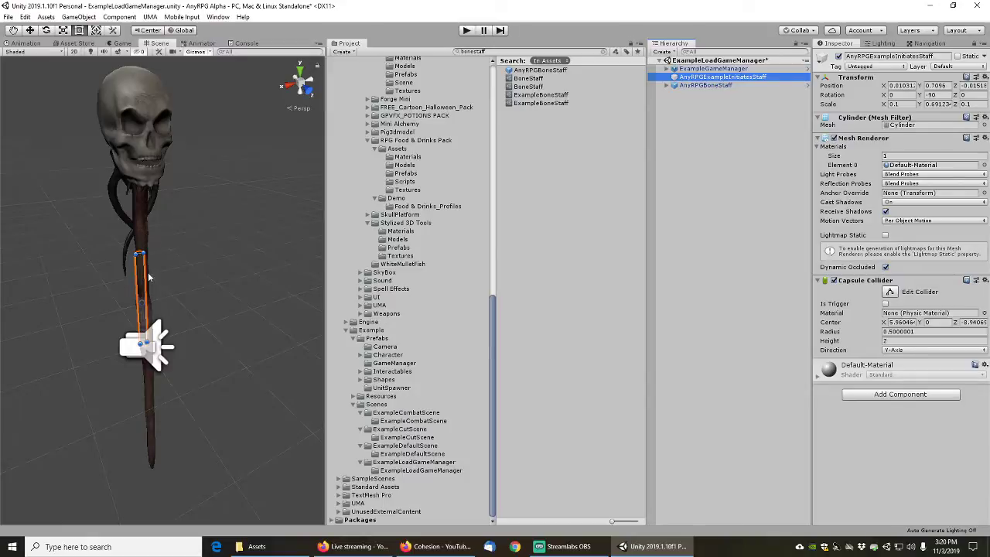
pyautogui.moveTo(140, 255); pyautogui.dragTo(136, 177)
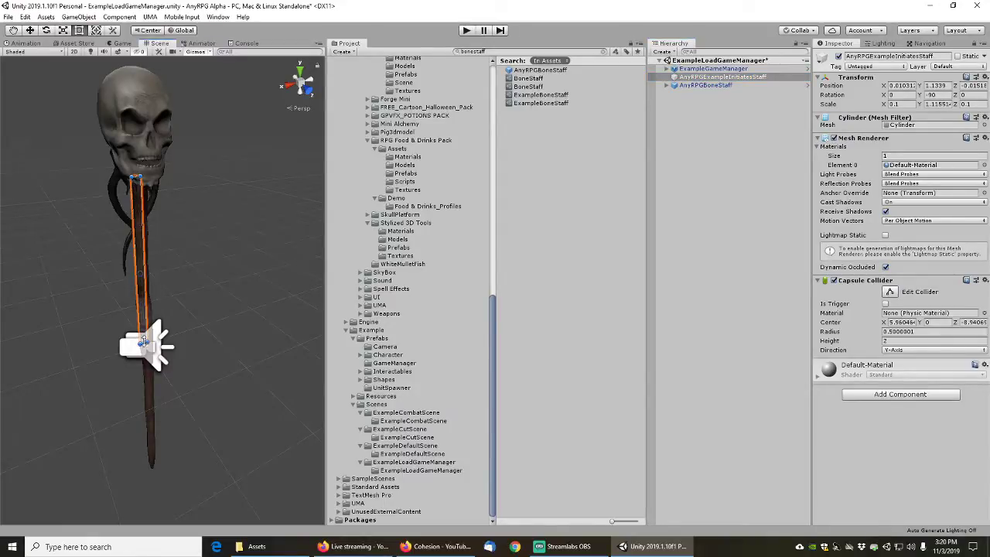
pyautogui.moveTo(143, 340); pyautogui.dragTo(149, 466)
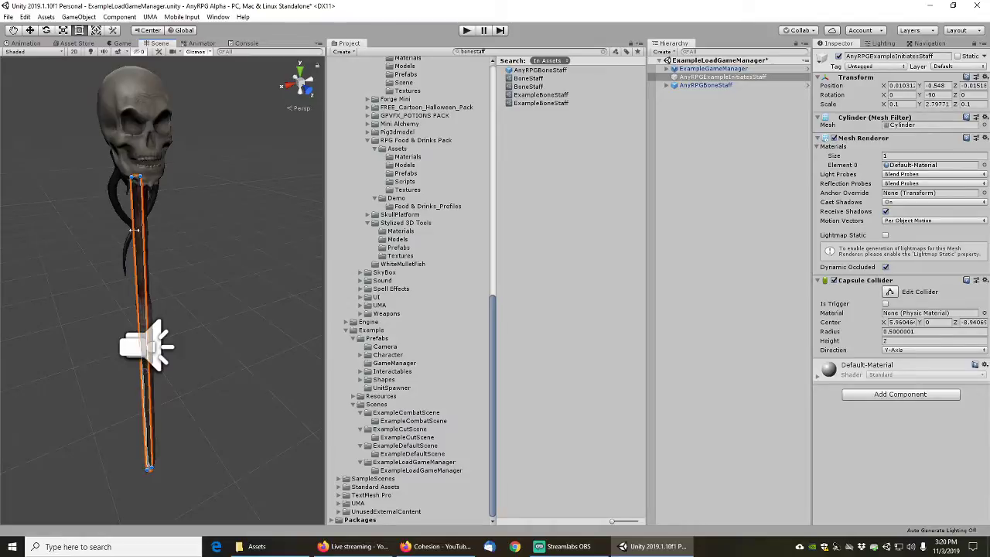
pyautogui.moveTo(146, 278); pyautogui.dragTo(152, 276)
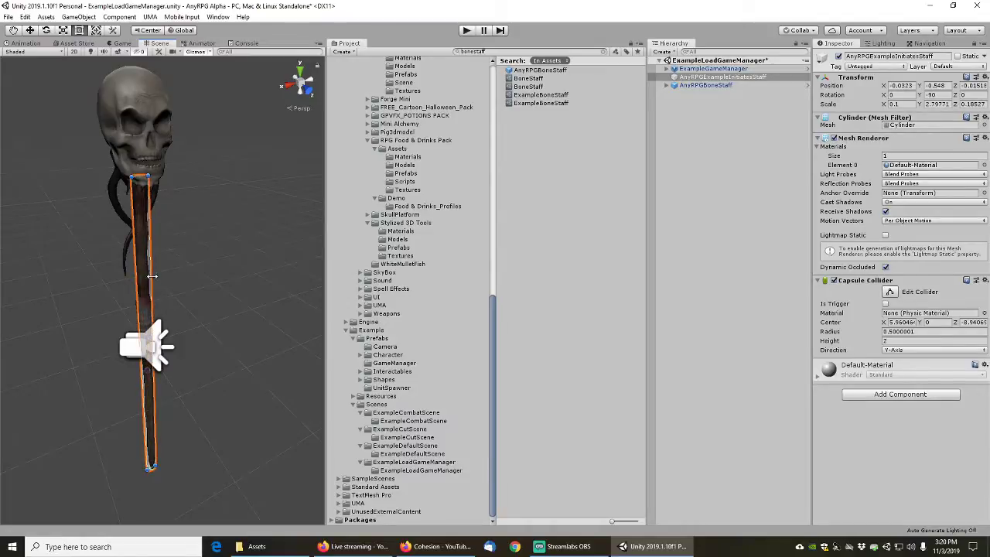
pyautogui.moveTo(182, 170); pyautogui.dragTo(177, 264, button='middle')
pyautogui.moveTo(177, 264); pyautogui.dragTo(178, 339, button='right')
pyautogui.moveTo(194, 133); pyautogui.dragTo(202, 230, button='middle')
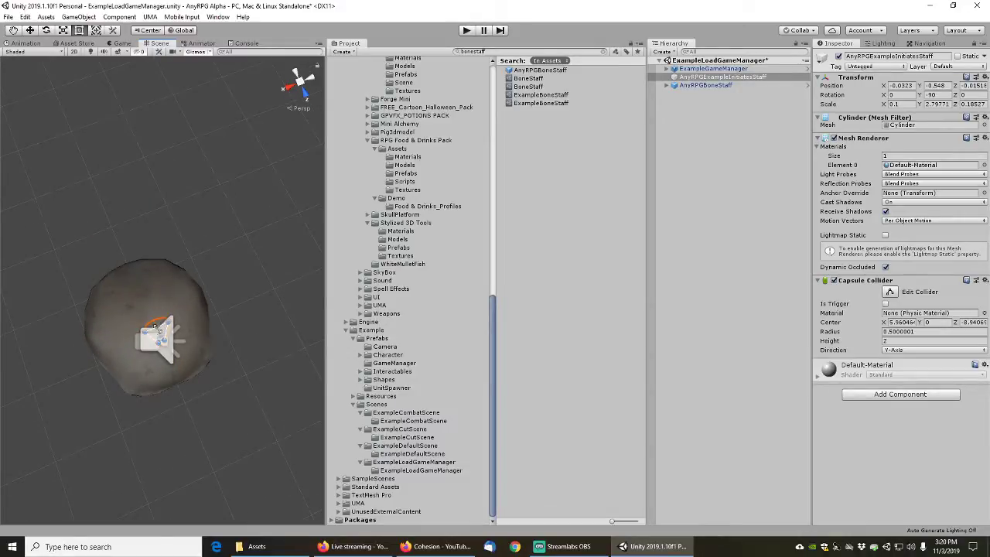
pyautogui.moveTo(157, 329); pyautogui.dragTo(154, 316)
pyautogui.moveTo(219, 371); pyautogui.dragTo(205, 286, button='middle')
pyautogui.moveTo(203, 307)
pyautogui.mouseDown(button='right')
pyautogui.moveTo(201, 282)
pyautogui.moveTo(199, 308)
pyautogui.mouseUp(button='right')
pyautogui.moveTo(199, 307)
pyautogui.mouseDown(button='middle')
pyautogui.moveTo(200, 231)
pyautogui.moveTo(194, 299)
pyautogui.mouseUp(button='middle')
pyautogui.scroll(-3, 194, 297)
pyautogui.moveTo(201, 224); pyautogui.dragTo(203, 252, button='middle')
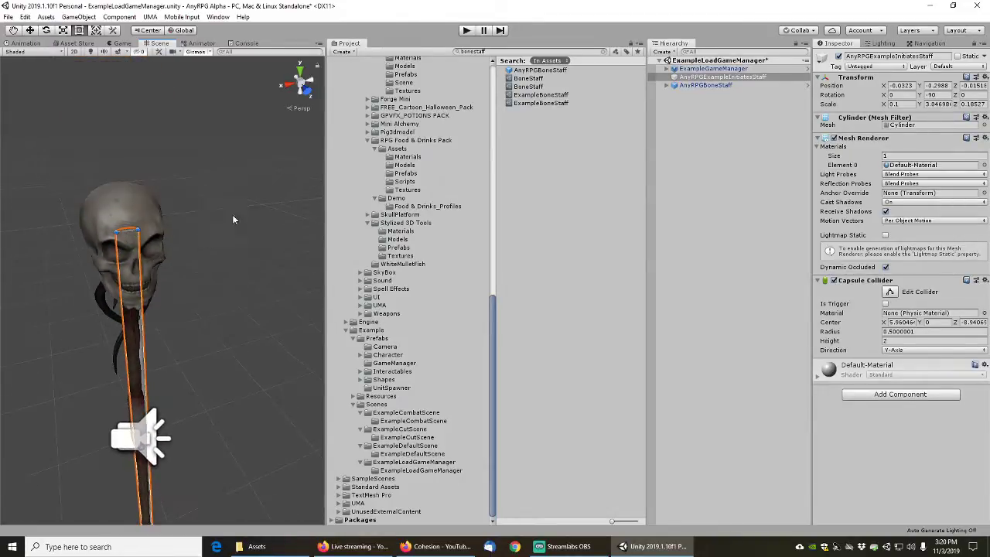
# Add a 3D Sphere as a child of AnyRPGExampleInitiatesStaff
pyautogui.rightClick(714, 77)
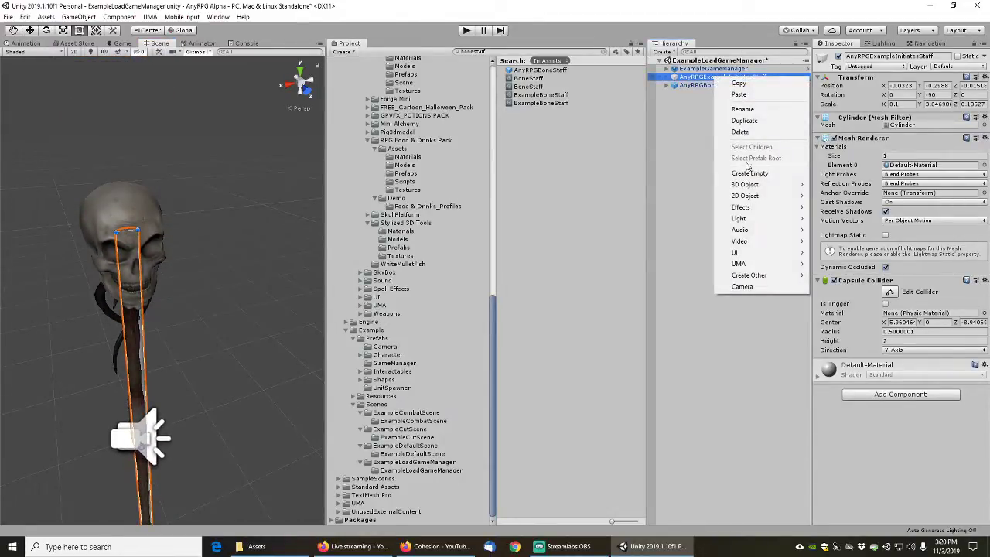
pyautogui.moveTo(748, 186)
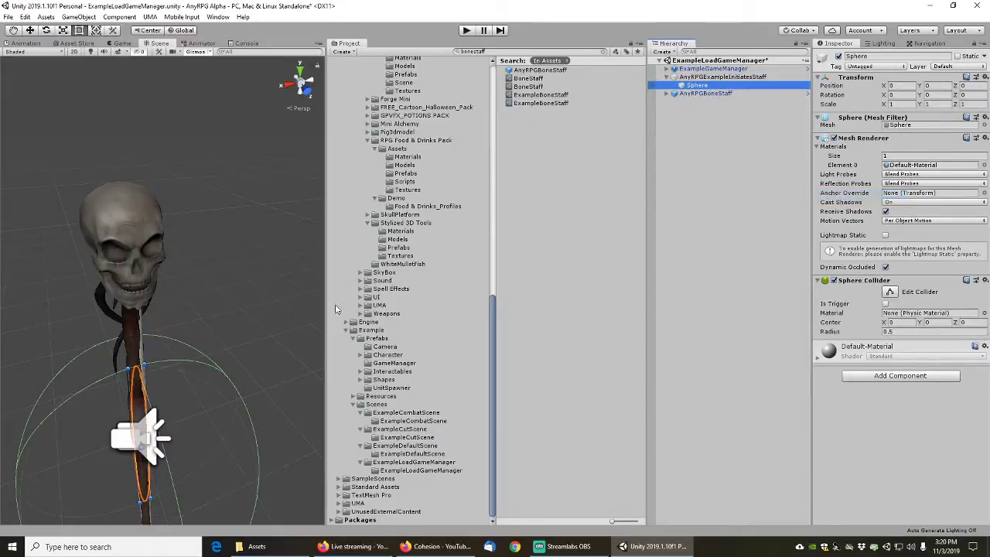
pyautogui.moveTo(165, 393); pyautogui.dragTo(151, 295, button='middle')
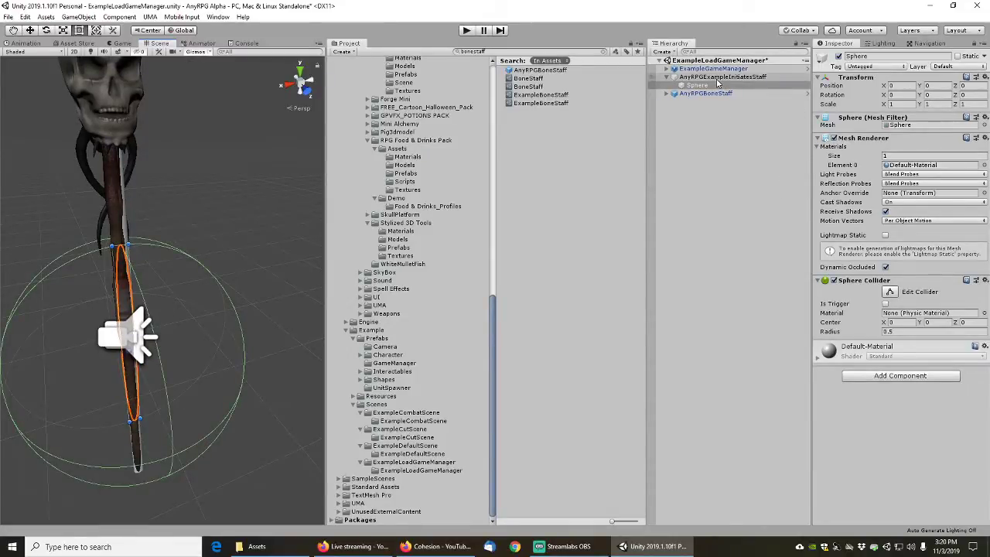
pyautogui.moveTo(162, 222); pyautogui.dragTo(191, 230, button='middle')
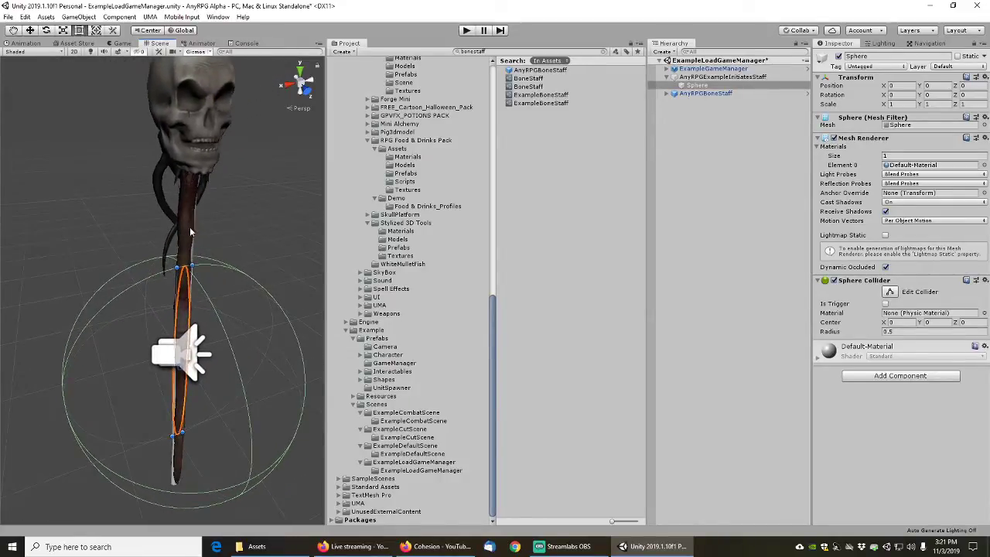
# Move the Sphere out of AnyRPGExampleInitiatesStaff to the root level of the scene hierarchy
pyautogui.click(726, 78)
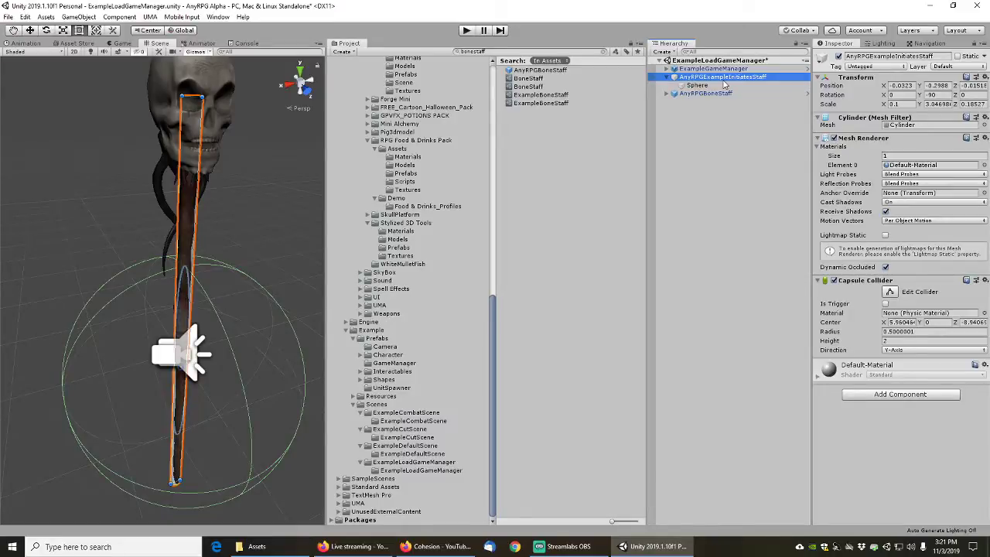
pyautogui.click(698, 86)
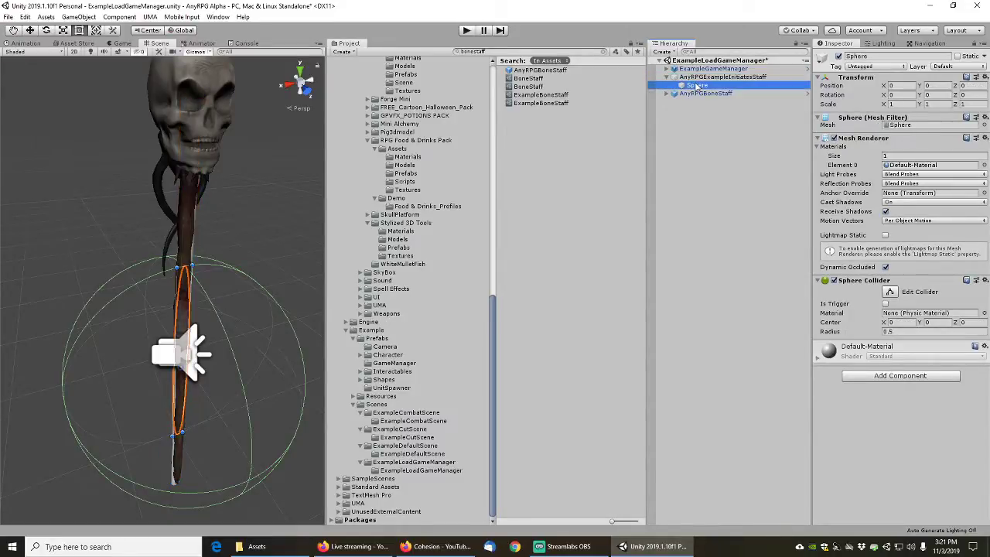
pyautogui.click(699, 78)
pyautogui.click(700, 86)
pyautogui.moveTo(699, 88); pyautogui.dragTo(689, 66)
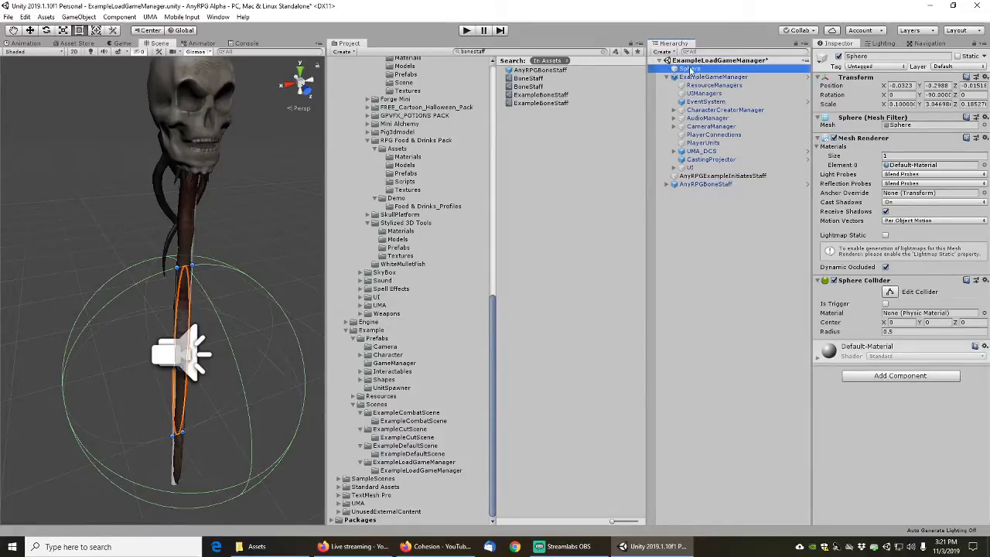
pyautogui.click(668, 78)
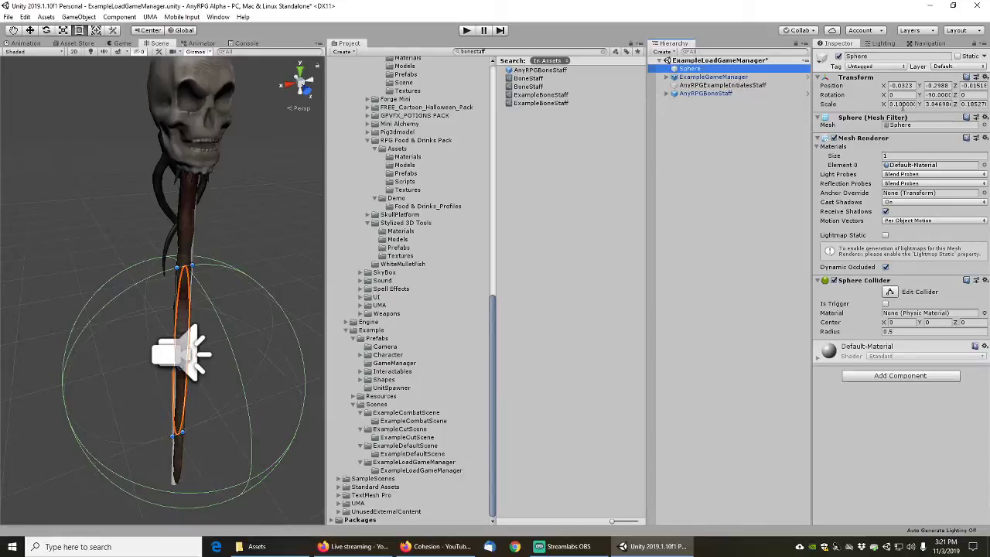
# Set the Sphere's scale to 1 on X, Y and Z
pyautogui.click(901, 103)
pyautogui.write('1')
pyautogui.press('Tab')
pyautogui.write('1')
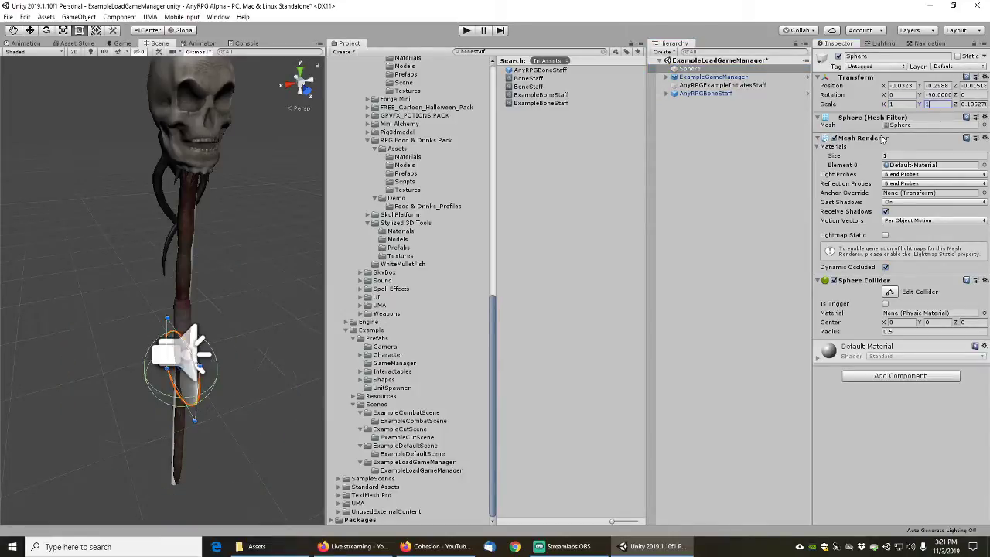
pyautogui.press('Tab')
pyautogui.write('1')
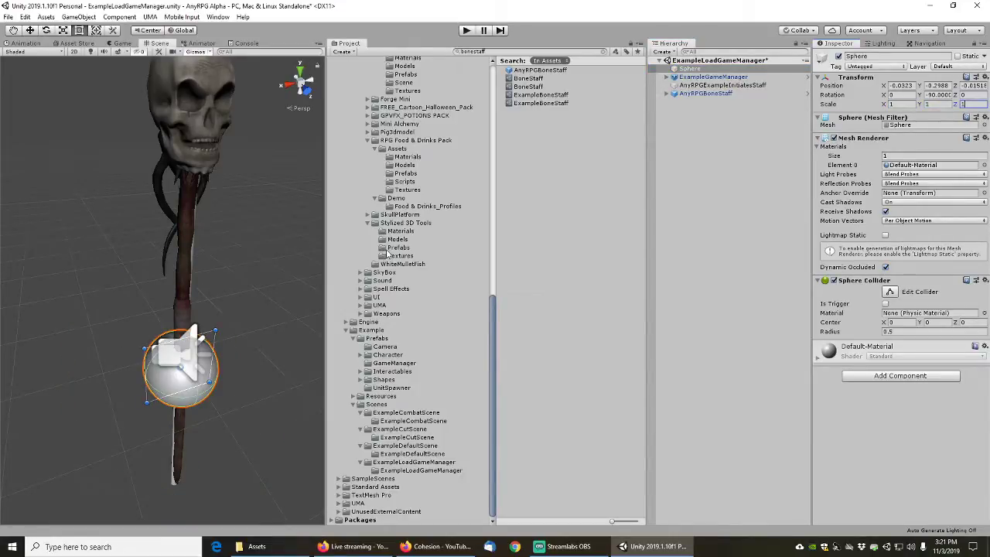
# Raise the Sphere to the staff's skull, at a Y position of about 2.55, and parent it to AnyRPGExampleInitiatesStaff
pyautogui.click(30, 30)
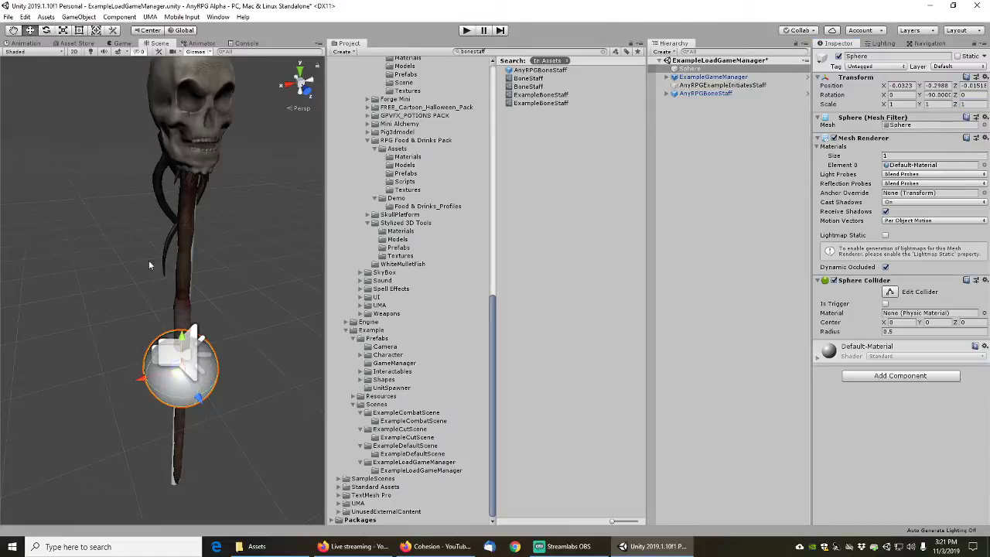
pyautogui.moveTo(185, 340); pyautogui.dragTo(184, 207)
pyautogui.moveTo(262, 211); pyautogui.dragTo(255, 228, button='middle')
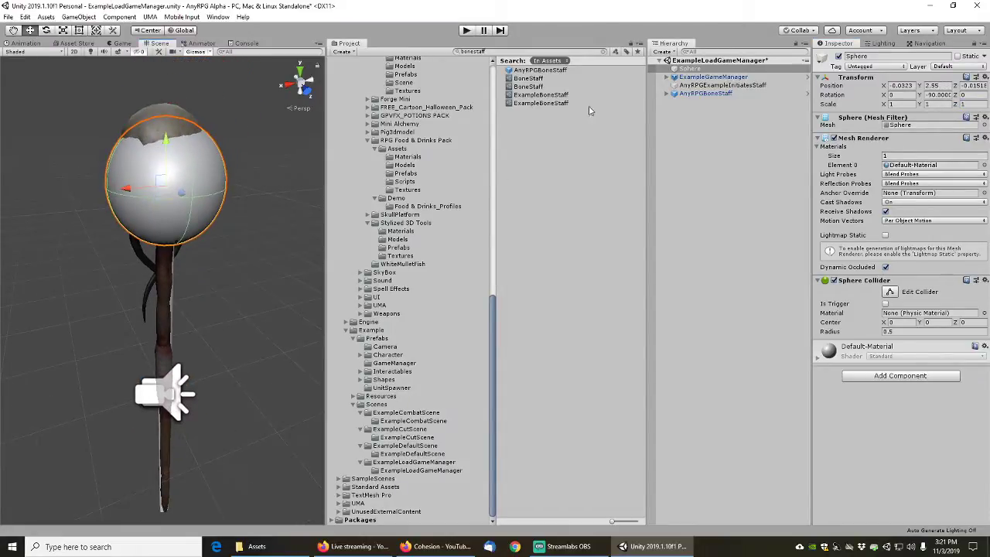
pyautogui.click(693, 69)
pyautogui.moveTo(692, 69); pyautogui.dragTo(701, 90)
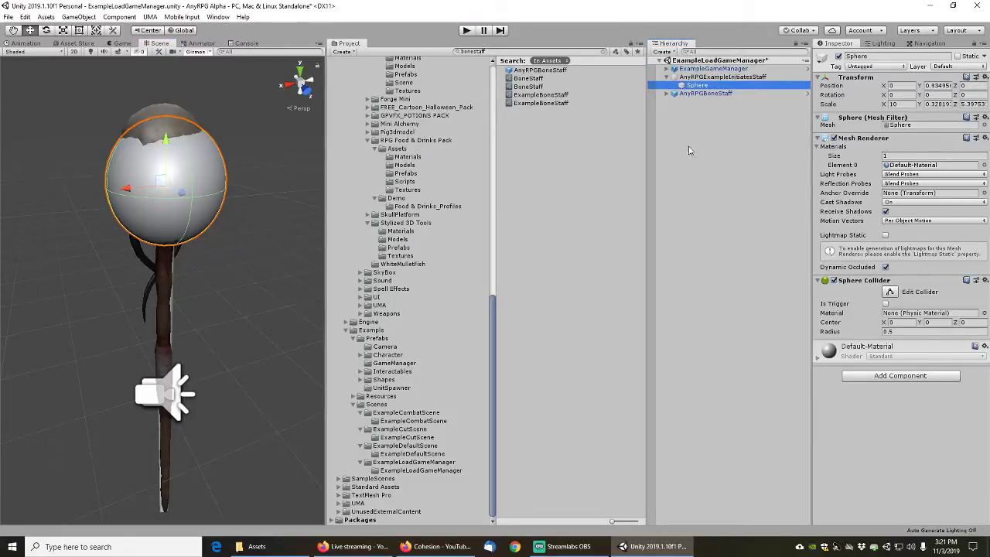
pyautogui.moveTo(243, 230); pyautogui.dragTo(226, 289, button='middle')
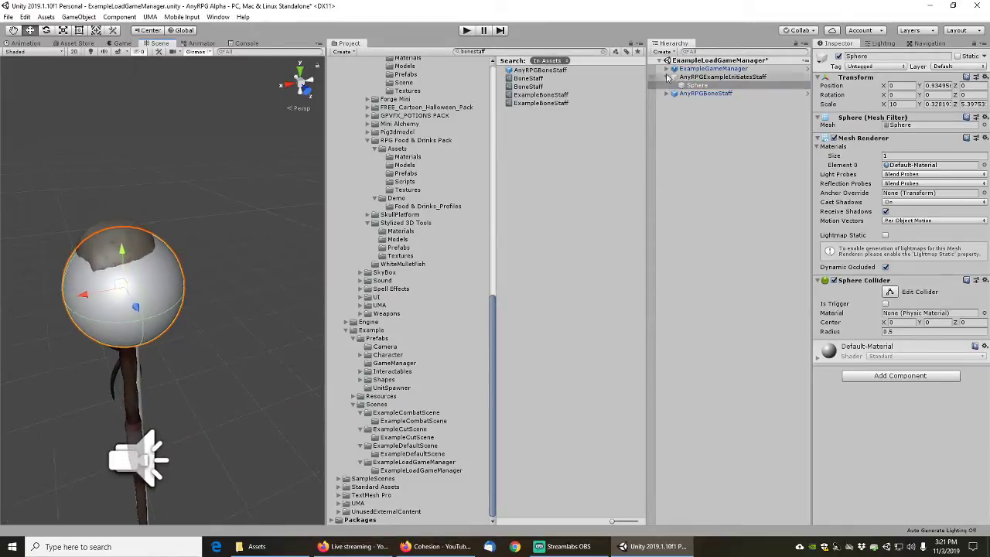
# Rename AnyRPGExampleInitiatesStaff in the scene to AnyRPGExampleBoneStaff and save it as a prefab in the Example/Prefabs folder
pyautogui.click(719, 77)
pyautogui.press('F2')
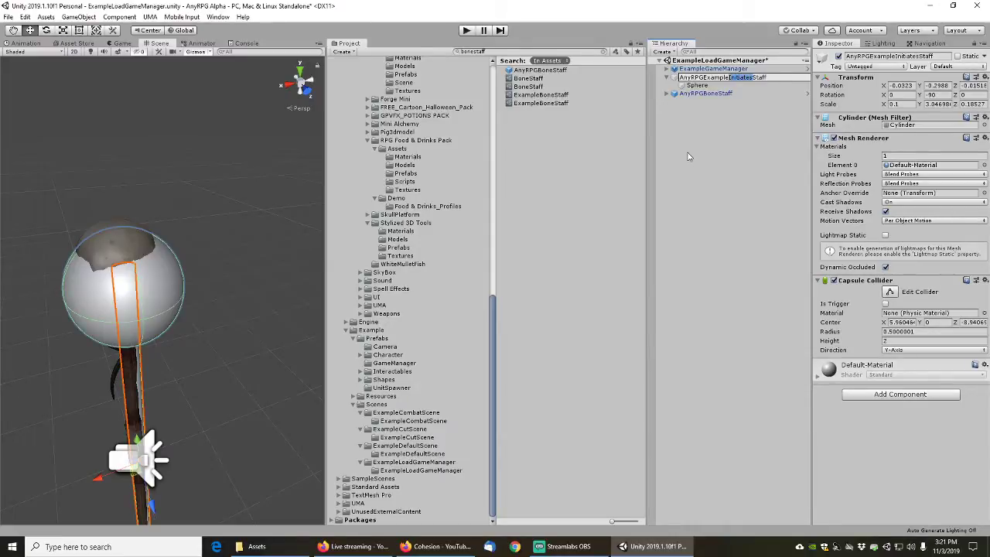
pyautogui.write('Bone')
pyautogui.press('Return')
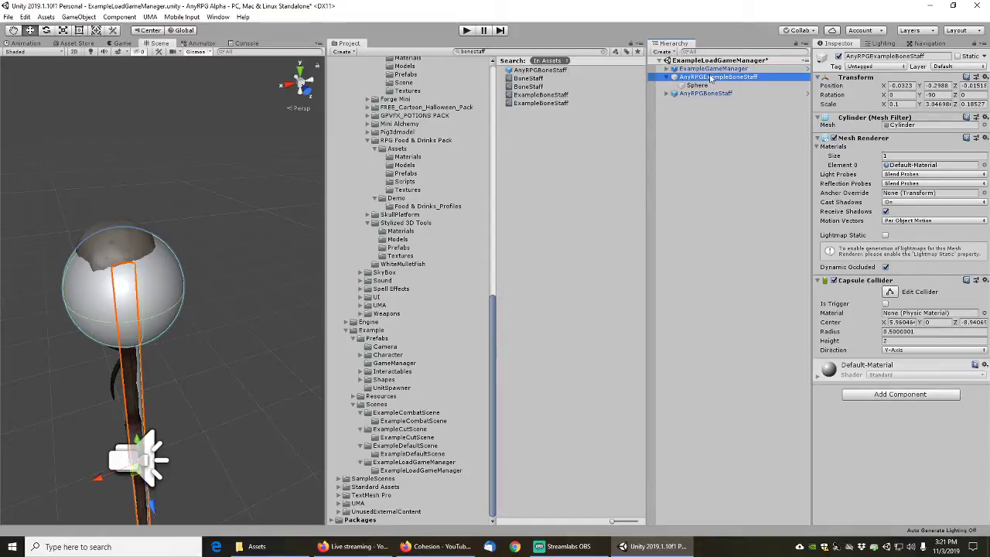
pyautogui.moveTo(712, 83); pyautogui.dragTo(382, 342)
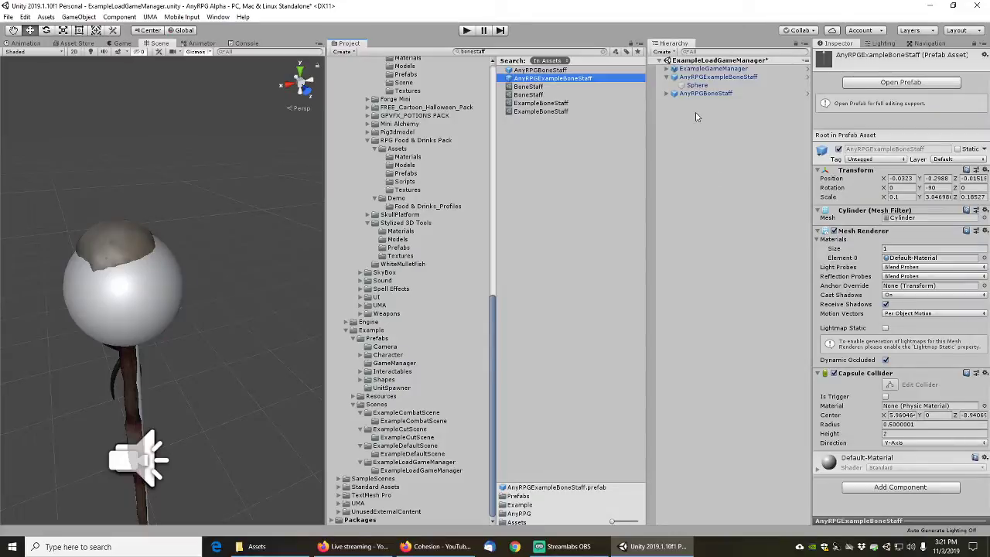
# Search the project for "bonesh", and delete AnyRPGBoneStaff from the scene
pyautogui.click(497, 51)
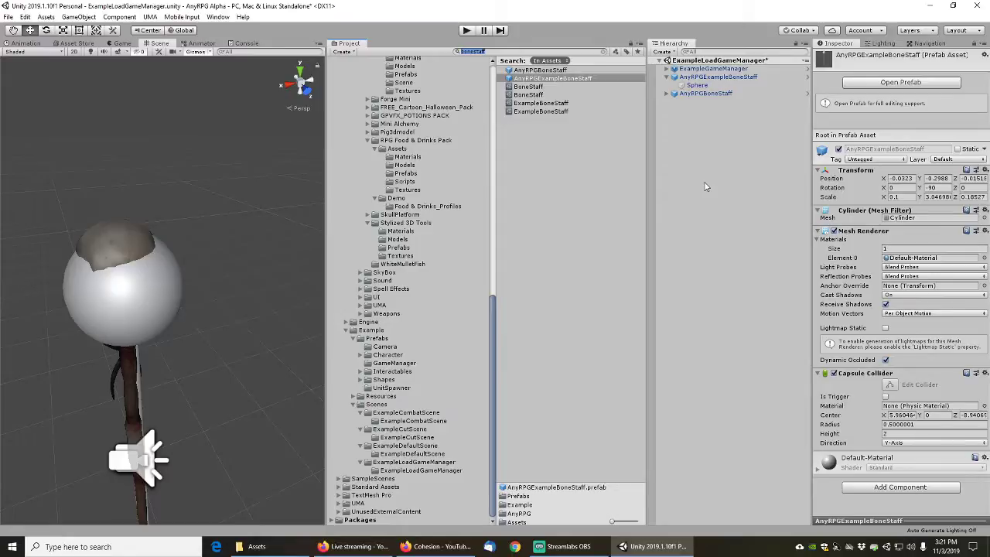
pyautogui.write('bo')
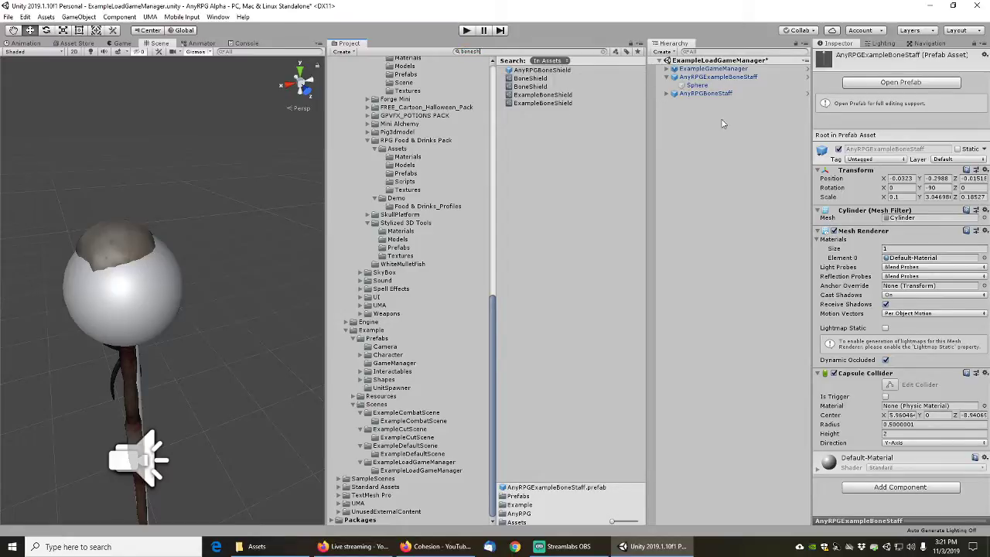
pyautogui.click(704, 94)
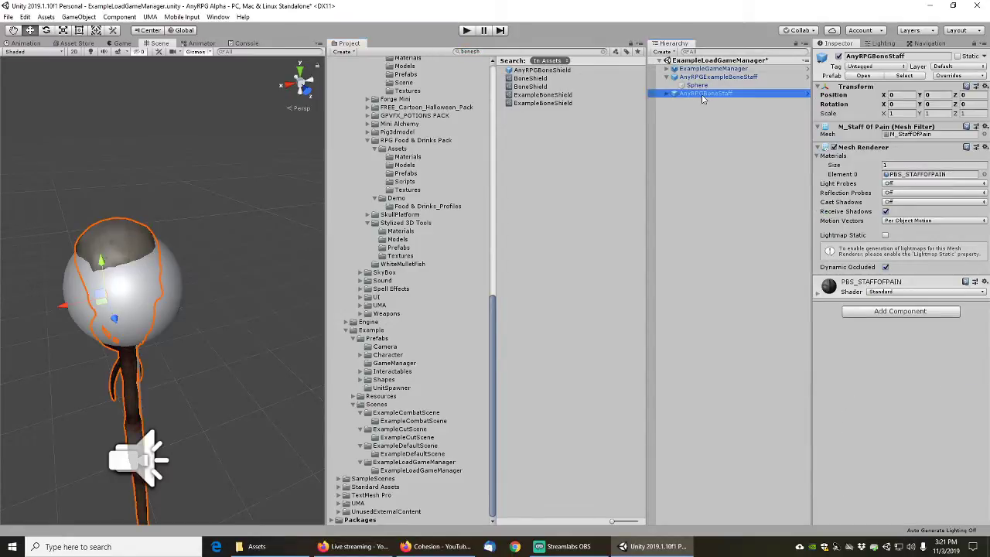
pyautogui.press('Delete')
pyautogui.click(700, 78)
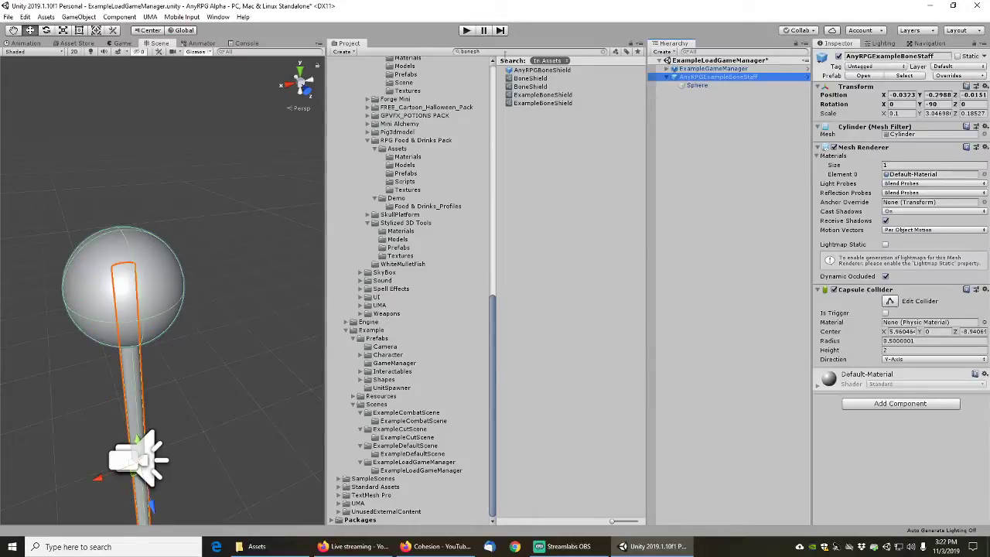
# Place the AnyRPGBoneShield prefab in the scene as the size and position reference for a replacement shield
pyautogui.moveTo(526, 70); pyautogui.dragTo(692, 137)
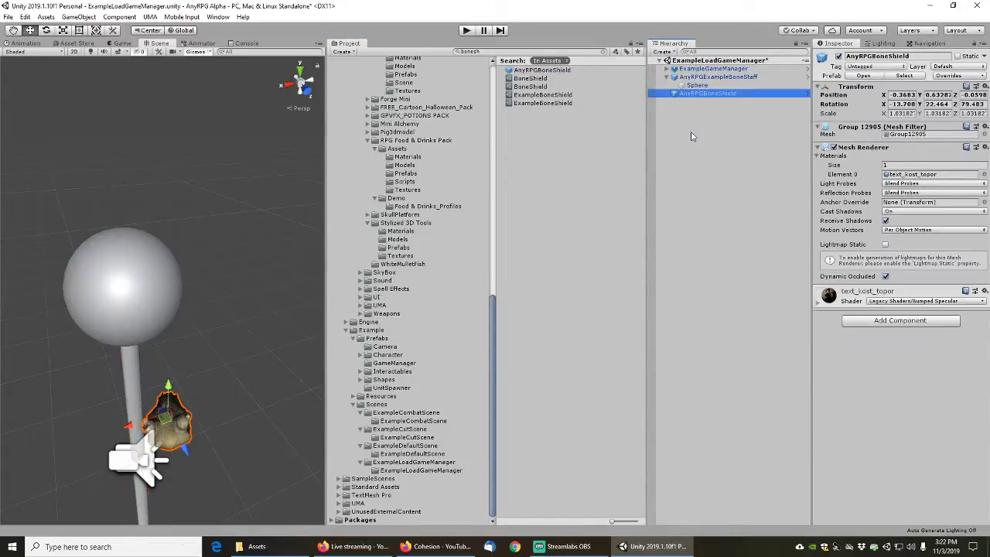
pyautogui.keyDown('alt'); pyautogui.moveTo(153, 333); pyautogui.dragTo(188, 248); pyautogui.keyUp('alt')
pyautogui.moveTo(188, 248); pyautogui.dragTo(182, 331, button='middle')
pyautogui.scroll(5, 178, 345)
pyautogui.keyDown('alt'); pyautogui.moveTo(171, 359); pyautogui.dragTo(124, 333); pyautogui.keyUp('alt')
pyautogui.moveTo(123, 333); pyautogui.dragTo(176, 306, button='middle')
pyautogui.keyDown('alt'); pyautogui.moveTo(176, 307); pyautogui.dragTo(186, 242); pyautogui.keyUp('alt')
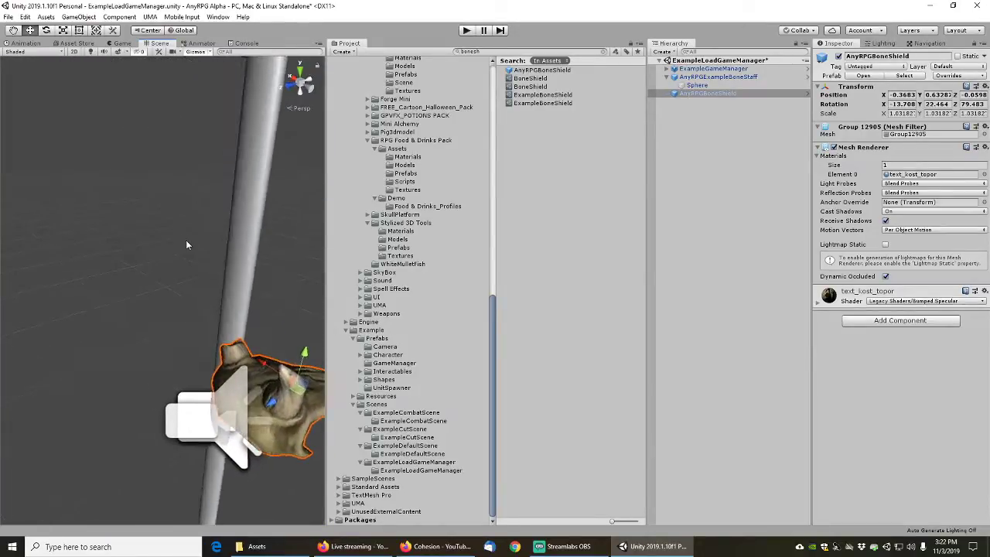
pyautogui.scroll(-5, 186, 241)
pyautogui.moveTo(230, 246); pyautogui.dragTo(159, 249, button='middle')
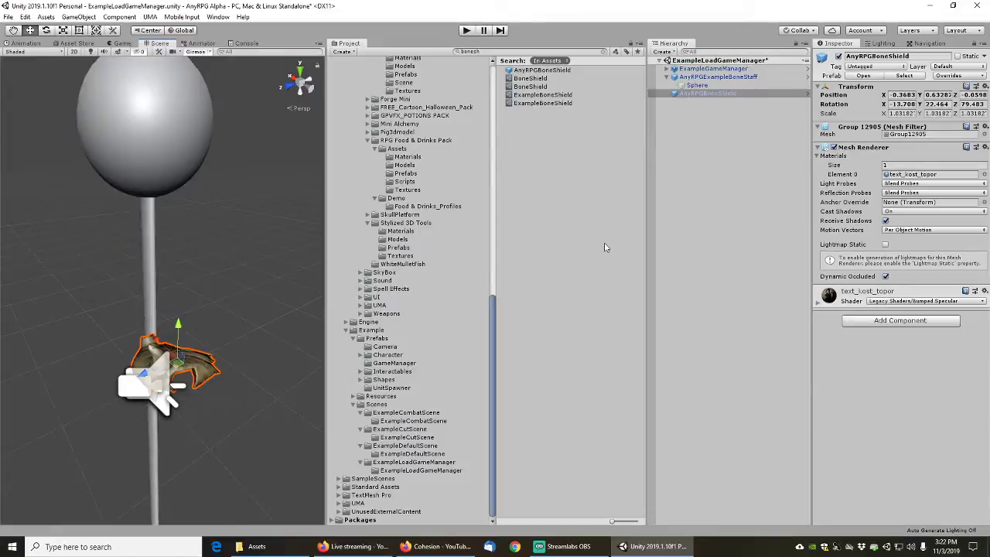
# Unpack the AnyRPGExampleBoneStaff prefab instance and delete its Sphere and the staff from the scene
pyautogui.rightClick(704, 79)
pyautogui.click(741, 195)
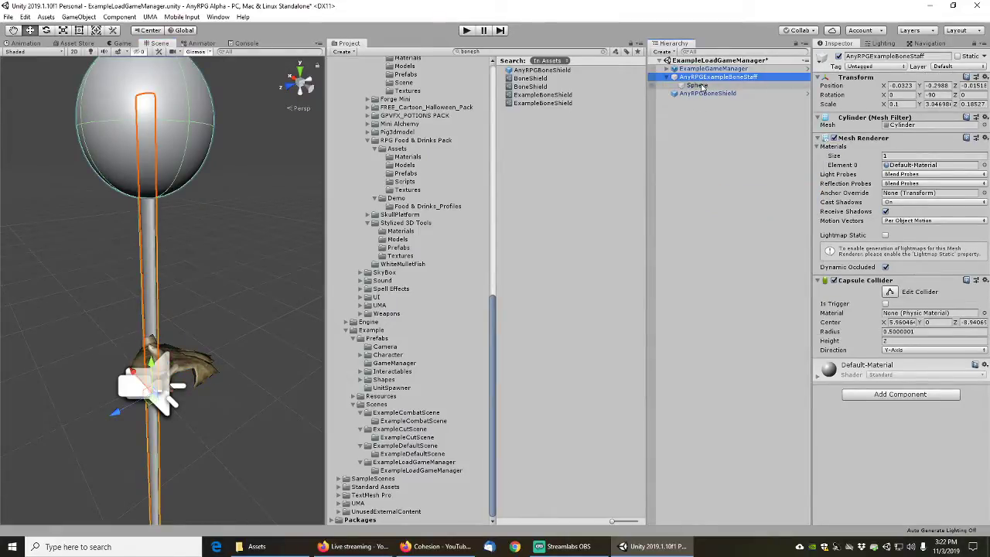
pyautogui.click(700, 86)
pyautogui.press('Delete')
pyautogui.click(704, 77)
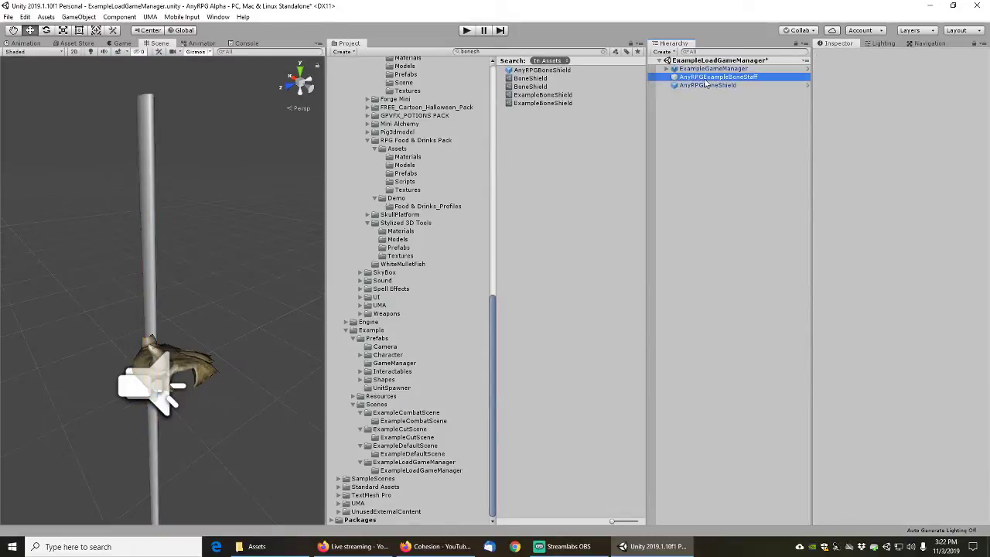
pyautogui.press('Delete')
# Create a 3D Cube in the scene and set its position to 0 on X, Y and Z
pyautogui.rightClick(689, 118)
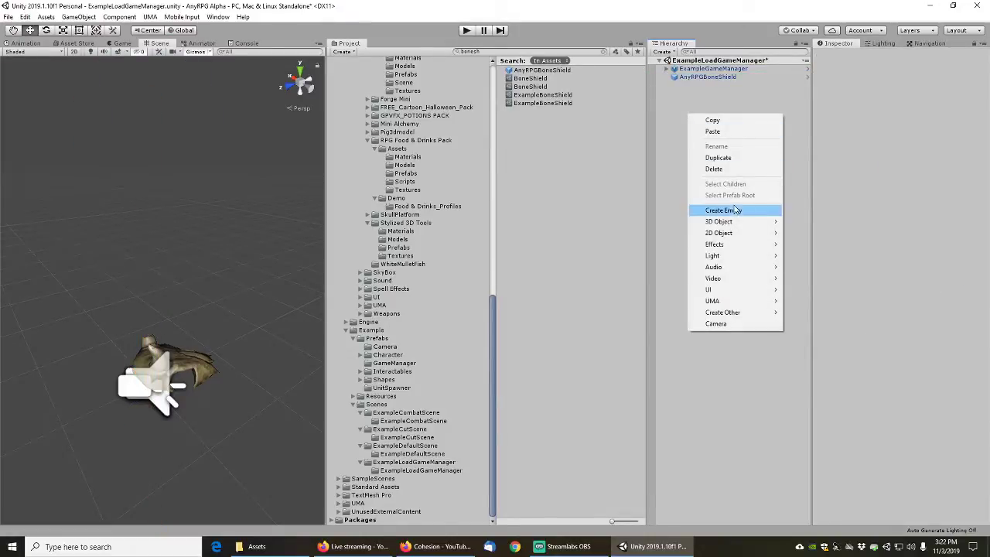
pyautogui.moveTo(734, 225)
pyautogui.click(806, 222)
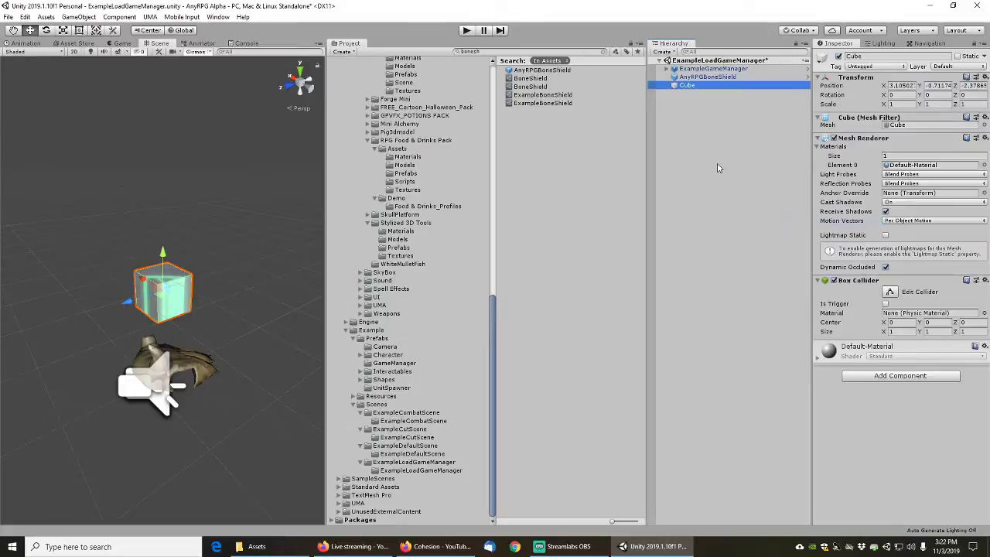
pyautogui.middleClick(215, 218)
pyautogui.moveTo(215, 218); pyautogui.dragTo(191, 232, button='middle')
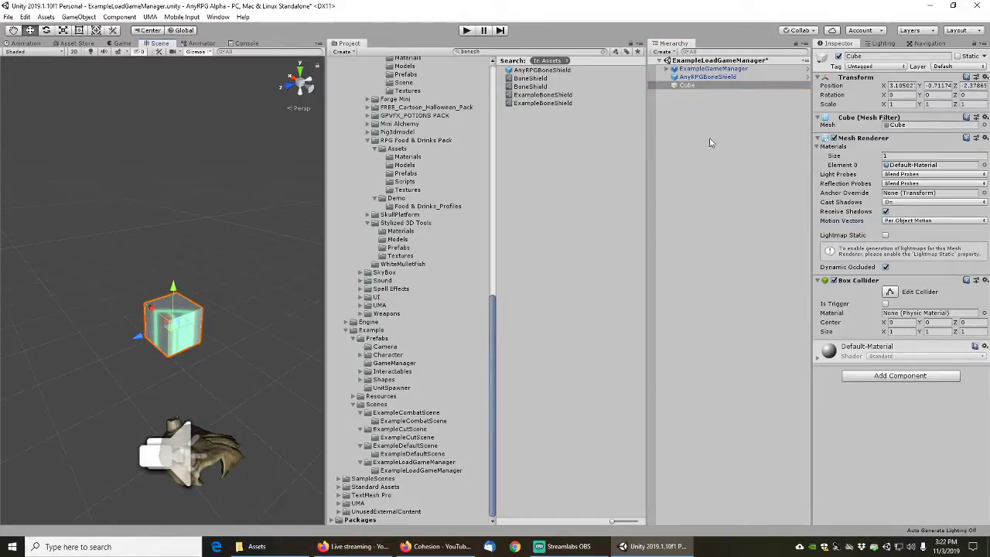
pyautogui.click(907, 86)
pyautogui.write('0')
pyautogui.press('Tab')
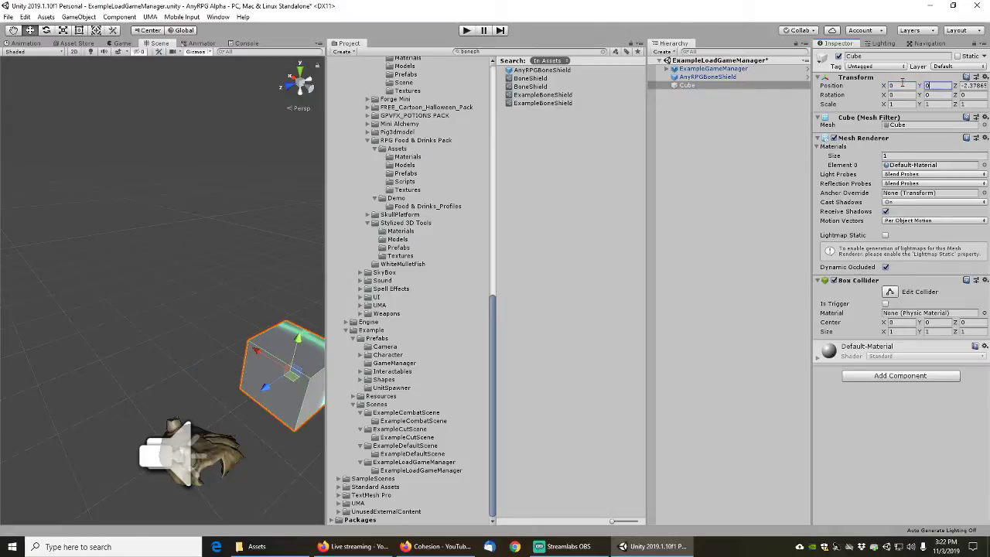
pyautogui.write('0')
pyautogui.press('Tab')
pyautogui.write('0')
# Flatten the Cube from its underside into a slab with a Y scale of about 0.13
pyautogui.moveTo(218, 300); pyautogui.dragTo(181, 250, button='middle')
pyautogui.click(80, 32)
pyautogui.moveTo(229, 449); pyautogui.dragTo(210, 333, button='right')
pyautogui.moveTo(204, 448); pyautogui.dragTo(178, 364, button='middle')
pyautogui.moveTo(171, 249); pyautogui.dragTo(126, 287, button='right')
pyautogui.moveTo(133, 199); pyautogui.dragTo(137, 204, button='middle')
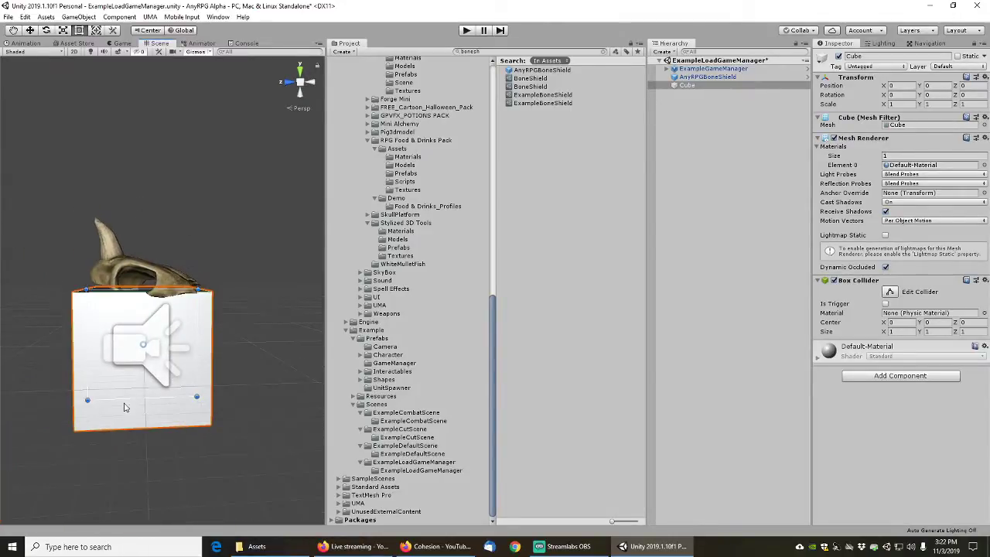
pyautogui.moveTo(139, 399); pyautogui.dragTo(152, 304)
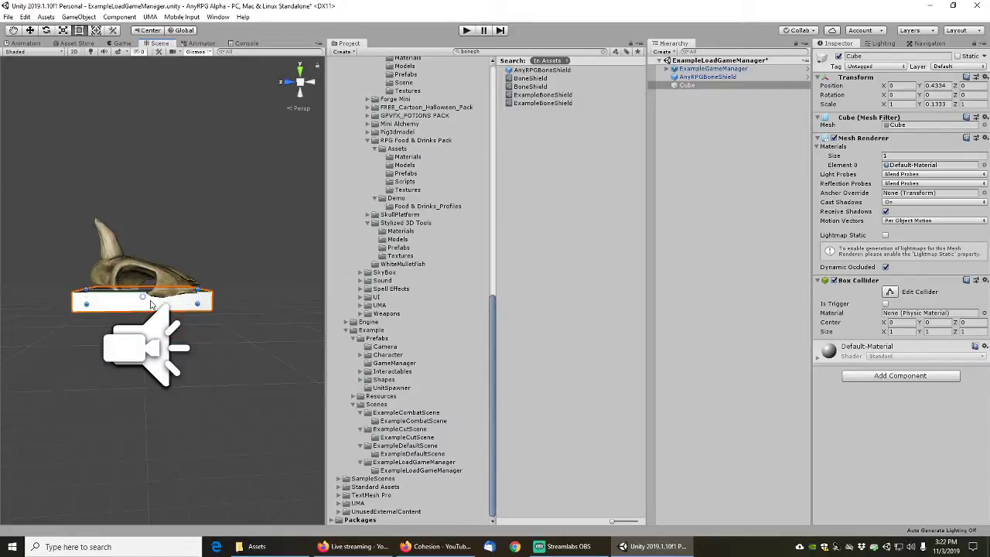
# Move the Cube along X under the bone shield, to an X position of about -0.35
pyautogui.moveTo(155, 170); pyautogui.dragTo(160, 267, button='middle')
pyautogui.moveTo(161, 248); pyautogui.dragTo(165, 298, button='right')
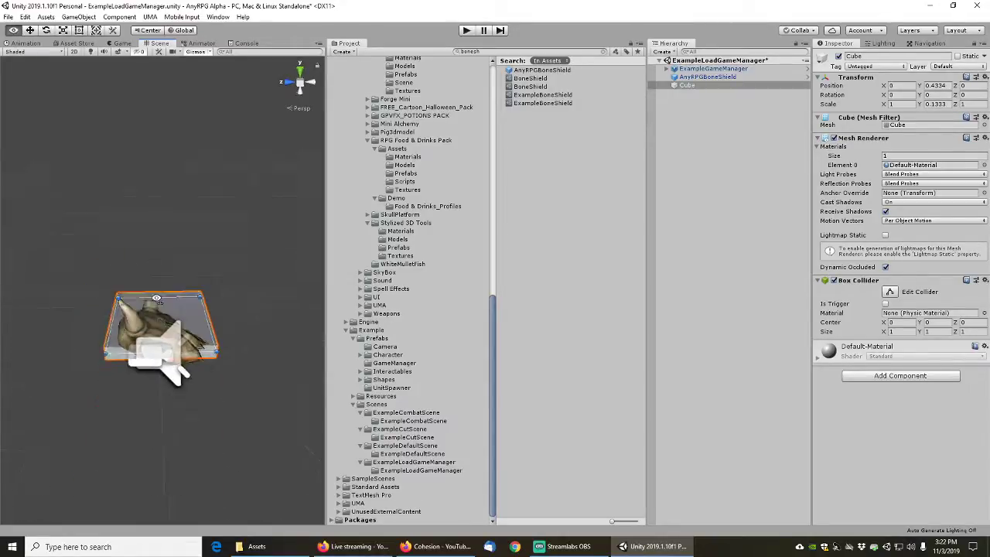
pyautogui.moveTo(171, 194); pyautogui.dragTo(171, 267, button='middle')
pyautogui.moveTo(172, 226); pyautogui.dragTo(104, 242, button='right')
pyautogui.moveTo(291, 246); pyautogui.dragTo(211, 270, button='middle')
pyautogui.moveTo(208, 267); pyautogui.dragTo(182, 256, button='right')
pyautogui.moveTo(146, 249); pyautogui.dragTo(184, 256, button='middle')
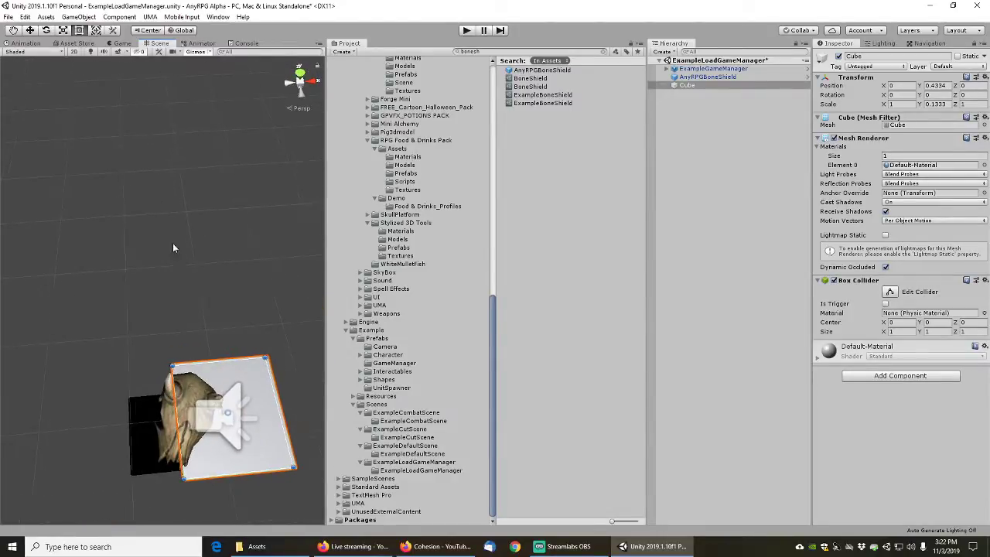
pyautogui.click(30, 31)
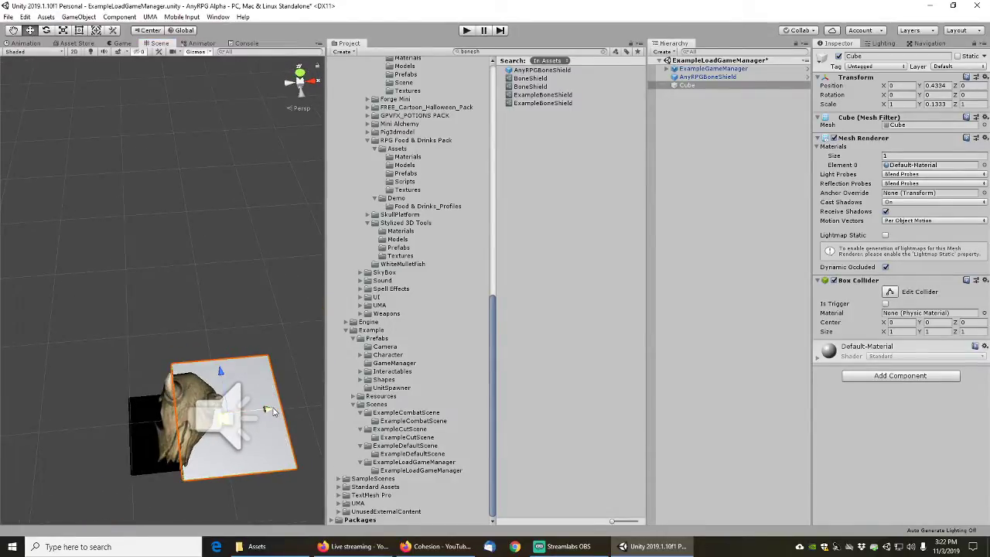
pyautogui.moveTo(272, 410); pyautogui.dragTo(239, 410)
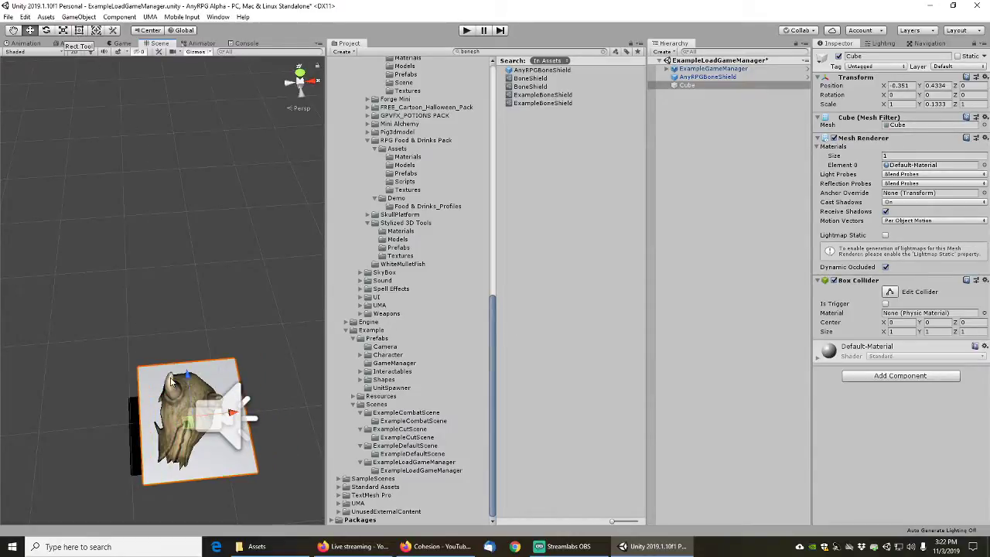
# Raise the Cube into the bone shield, to a Y position of about 0.62
pyautogui.moveTo(225, 354); pyautogui.dragTo(215, 269, button='middle')
pyautogui.moveTo(220, 456); pyautogui.dragTo(204, 352, button='right')
pyautogui.moveTo(205, 402); pyautogui.dragTo(195, 279, button='middle')
pyautogui.moveTo(195, 279); pyautogui.dragTo(192, 269, button='right')
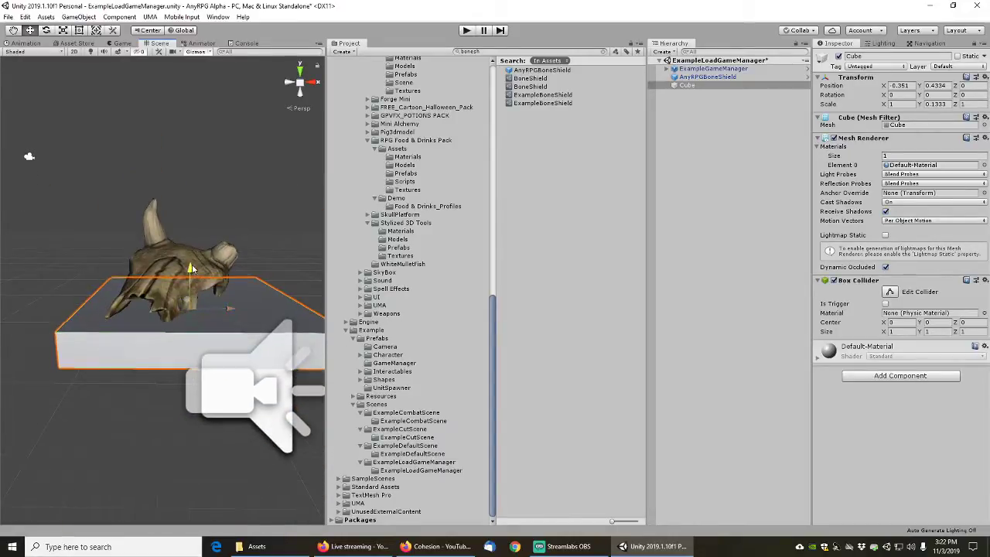
pyautogui.moveTo(193, 270); pyautogui.dragTo(193, 233)
pyautogui.moveTo(189, 433); pyautogui.dragTo(200, 376, button='right')
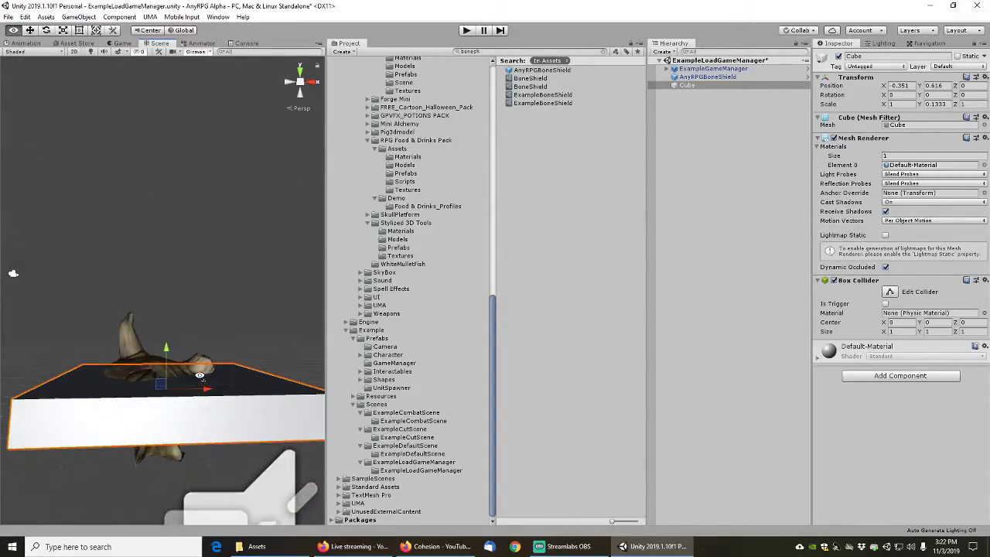
pyautogui.moveTo(200, 375); pyautogui.dragTo(185, 224, button='middle')
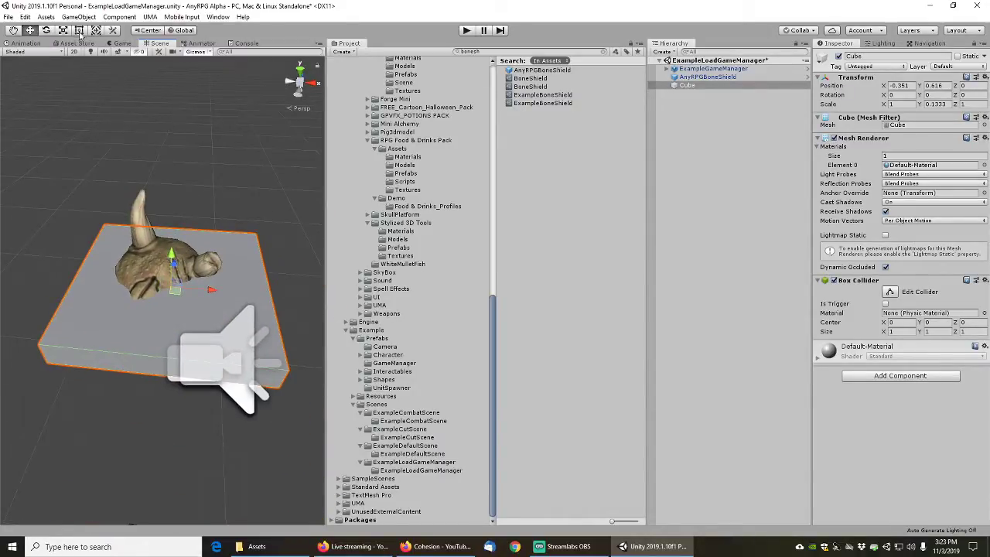
# Resize the Cube around the bone shield's outline, to a scale of about 0.61 on X and 0.80 on Z
pyautogui.click(79, 30)
pyautogui.moveTo(261, 270); pyautogui.dragTo(219, 261)
pyautogui.moveTo(94, 256); pyautogui.dragTo(118, 256)
pyautogui.moveTo(140, 372); pyautogui.dragTo(142, 349)
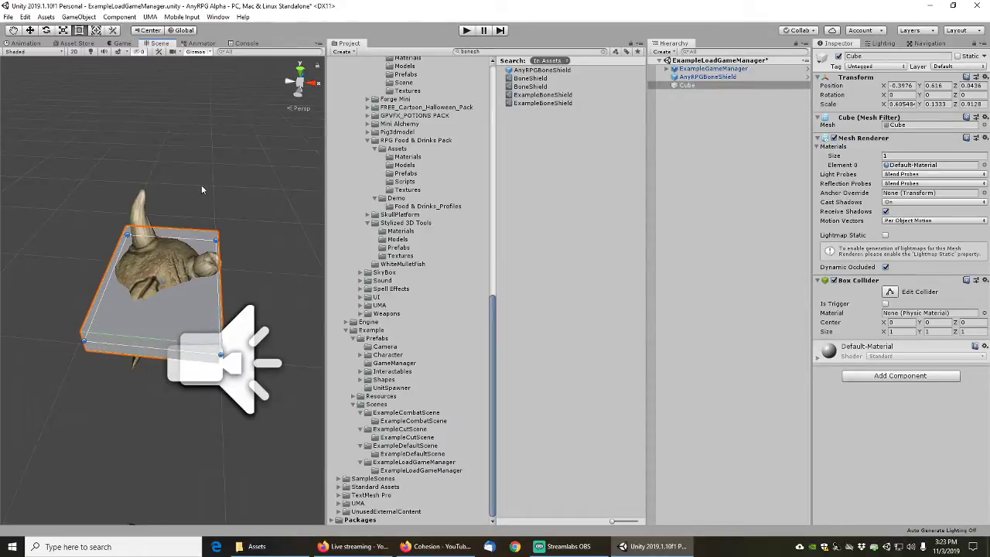
pyautogui.press('e')
pyautogui.moveTo(201, 186); pyautogui.dragTo(169, 269, button='right')
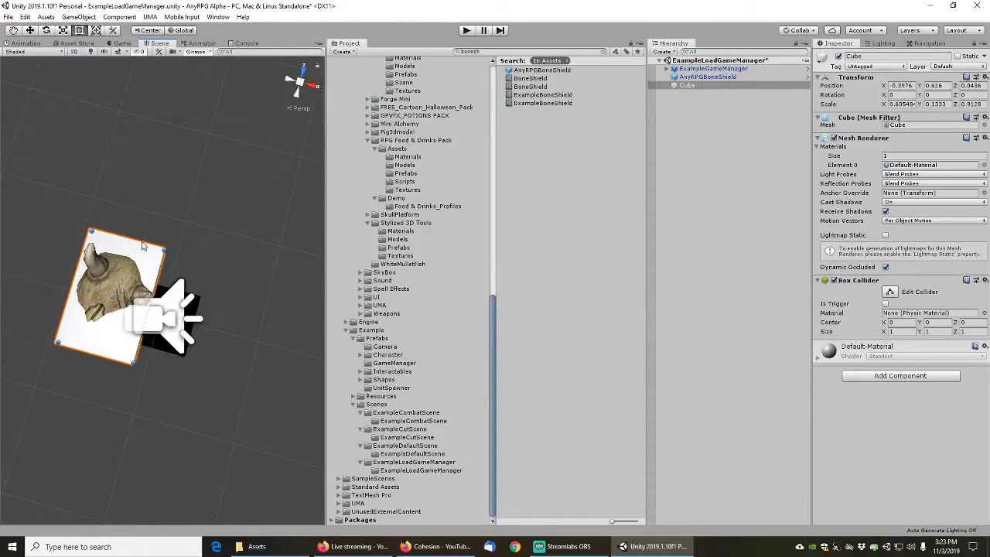
pyautogui.moveTo(143, 244); pyautogui.dragTo(138, 257)
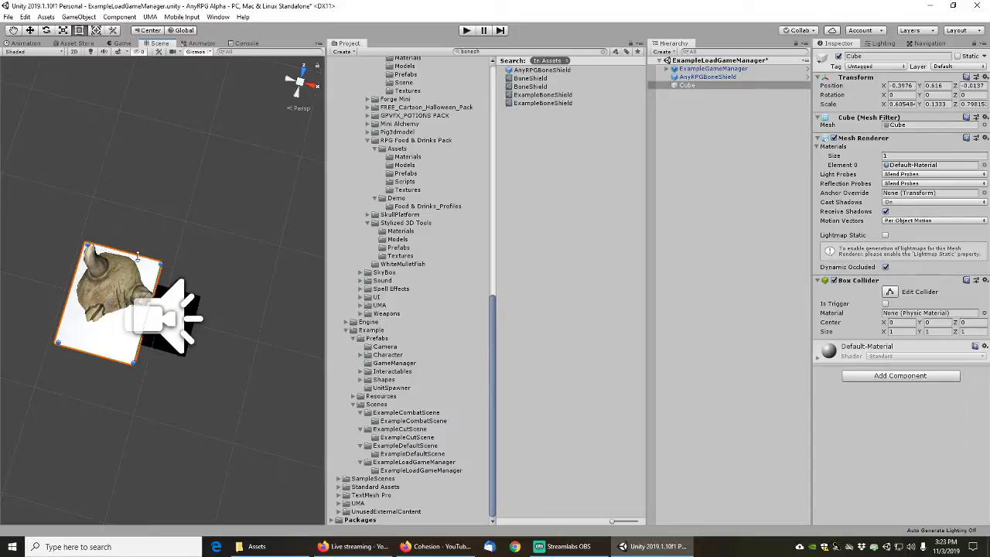
# Rename the Cube as AnyRPGExampleBoneShield and save it as a prefab in the Example/Prefabs folder
pyautogui.moveTo(146, 392); pyautogui.dragTo(175, 303, button='middle')
pyautogui.moveTo(152, 395); pyautogui.dragTo(178, 276, button='right')
pyautogui.moveTo(161, 379); pyautogui.dragTo(160, 201, button='middle')
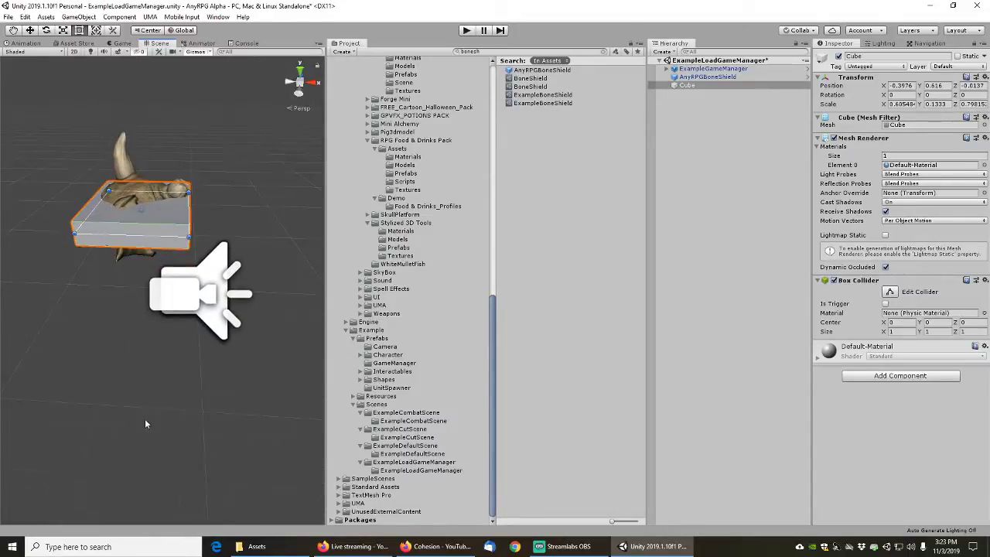
pyautogui.moveTo(146, 433); pyautogui.dragTo(261, 223, button='right')
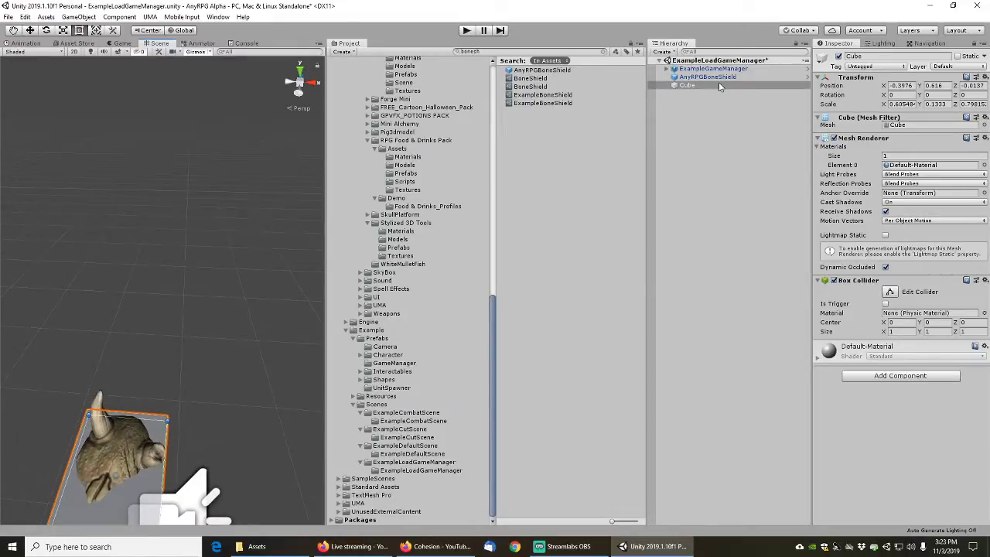
pyautogui.click(691, 86)
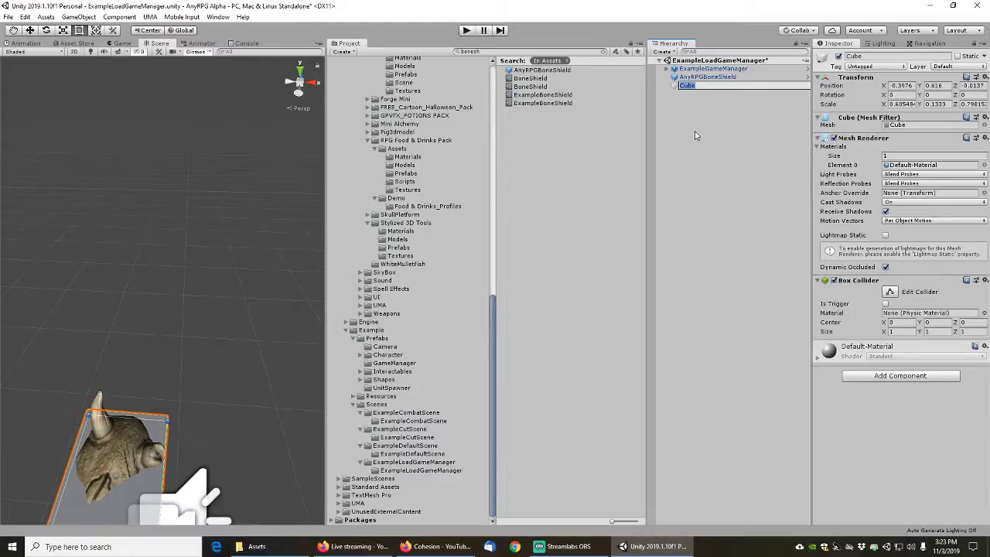
pyautogui.write('AnyRPGExampleBoneShield')
pyautogui.press('Return')
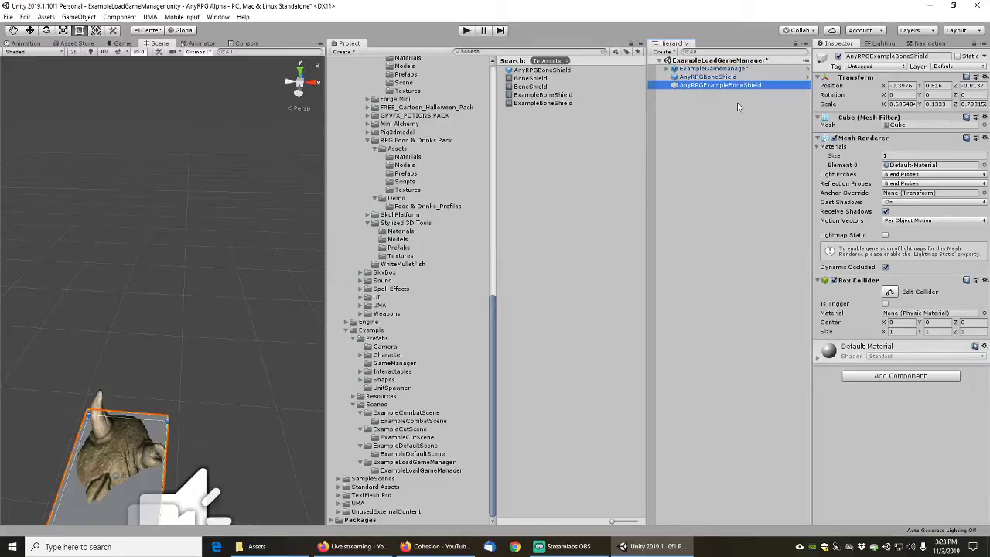
pyautogui.moveTo(718, 90); pyautogui.dragTo(403, 346)
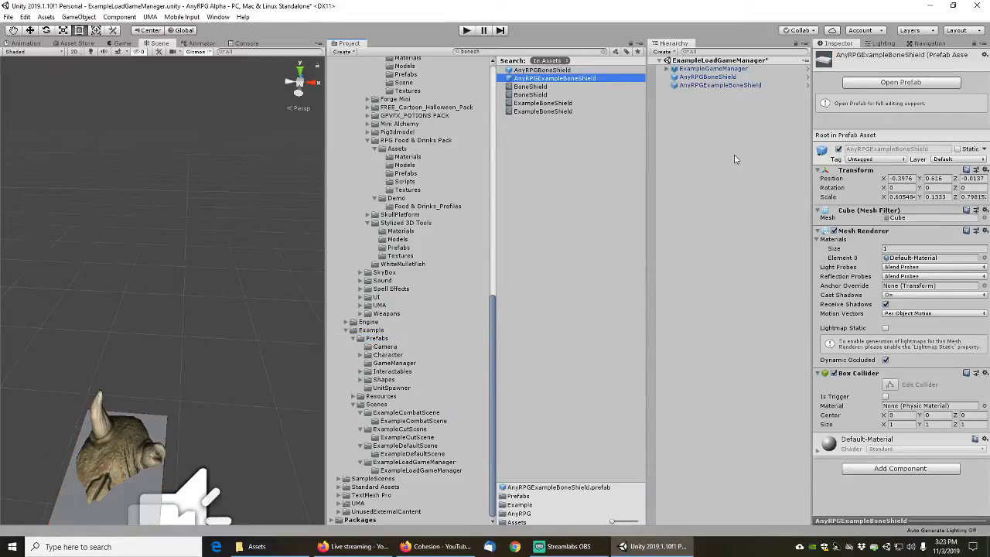
# Clear the project search and create a folder named Item in the Example/Prefabs folder
pyautogui.click(605, 52)
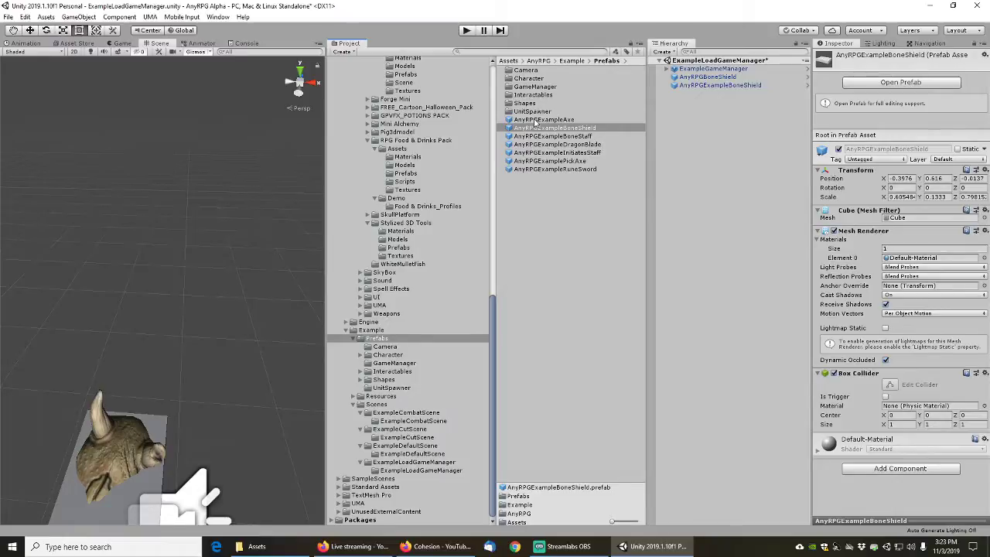
pyautogui.rightClick(522, 209)
pyautogui.moveTo(557, 211)
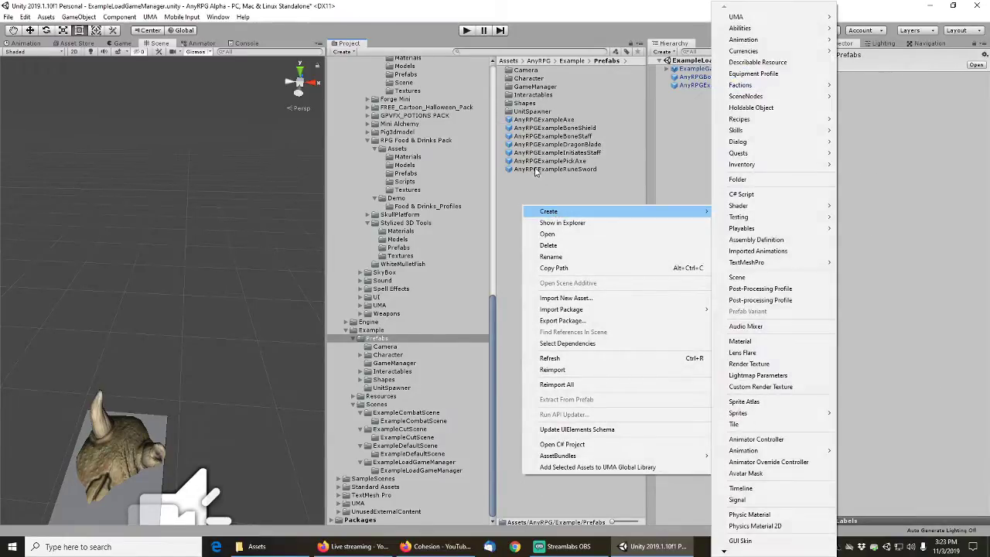
pyautogui.click(517, 194)
pyautogui.click(360, 380)
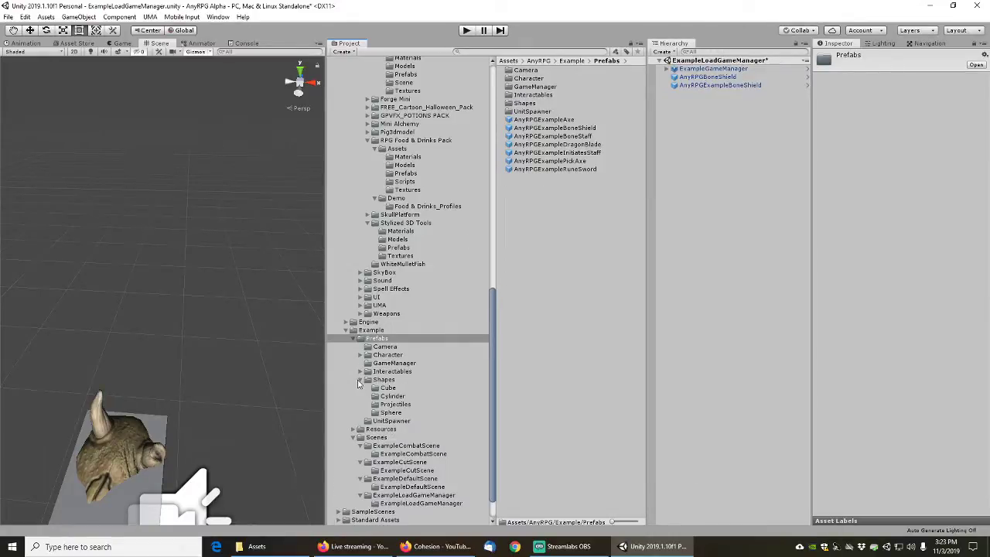
pyautogui.rightClick(519, 210)
pyautogui.moveTo(579, 212)
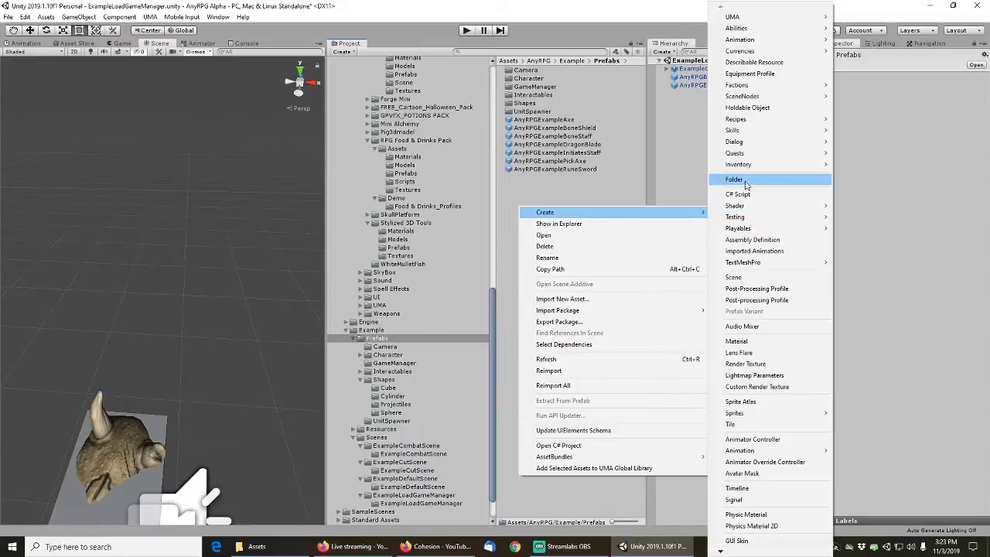
pyautogui.click(745, 185)
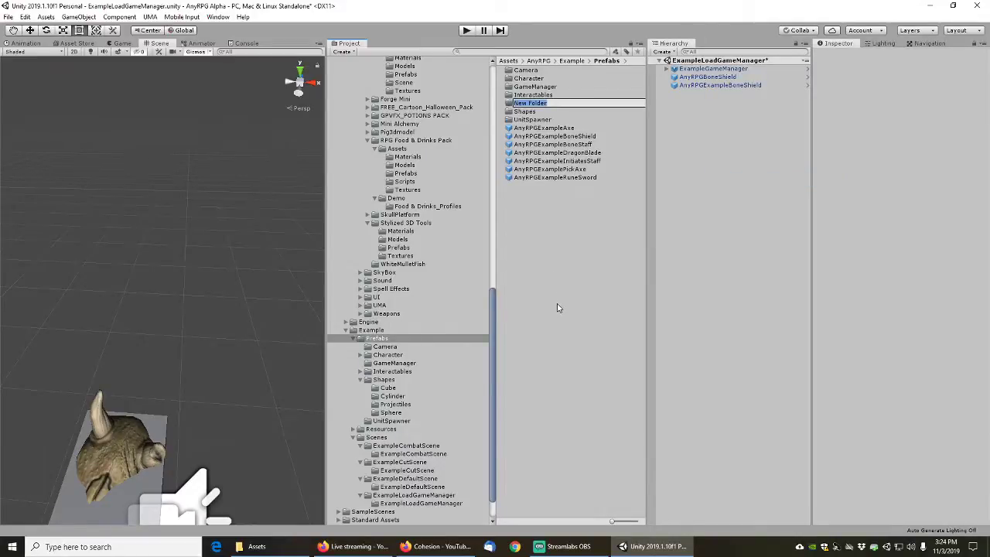
pyautogui.write('It')
pyautogui.write('em')
pyautogui.press('Return')
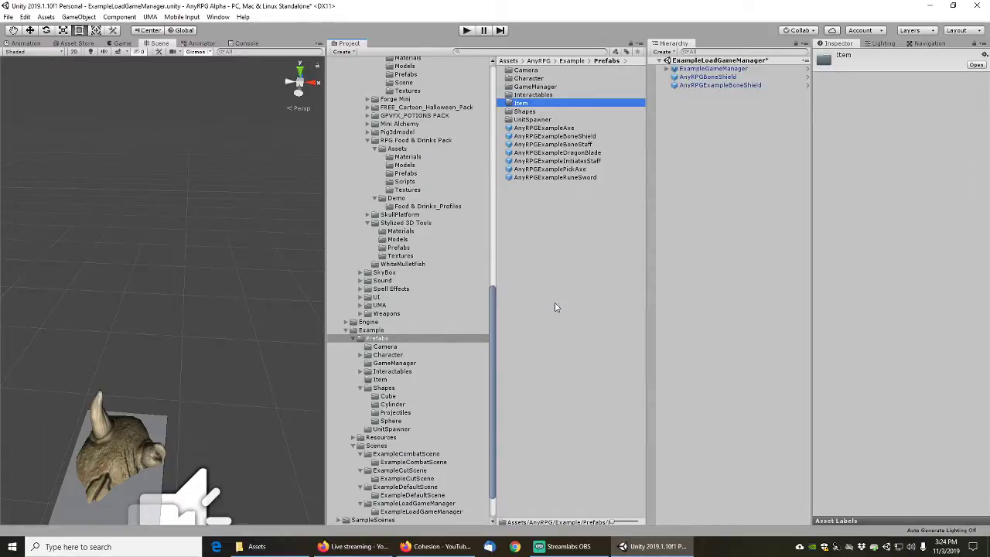
# Create a folder named Weapon inside the Example/Prefabs/Item folder
pyautogui.click(370, 380)
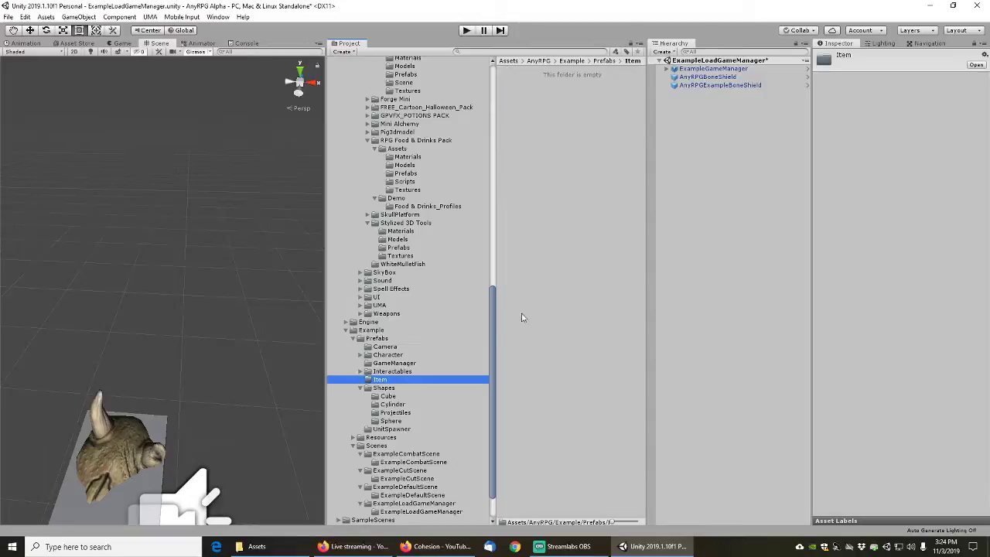
pyautogui.rightClick(516, 123)
pyautogui.moveTo(558, 132)
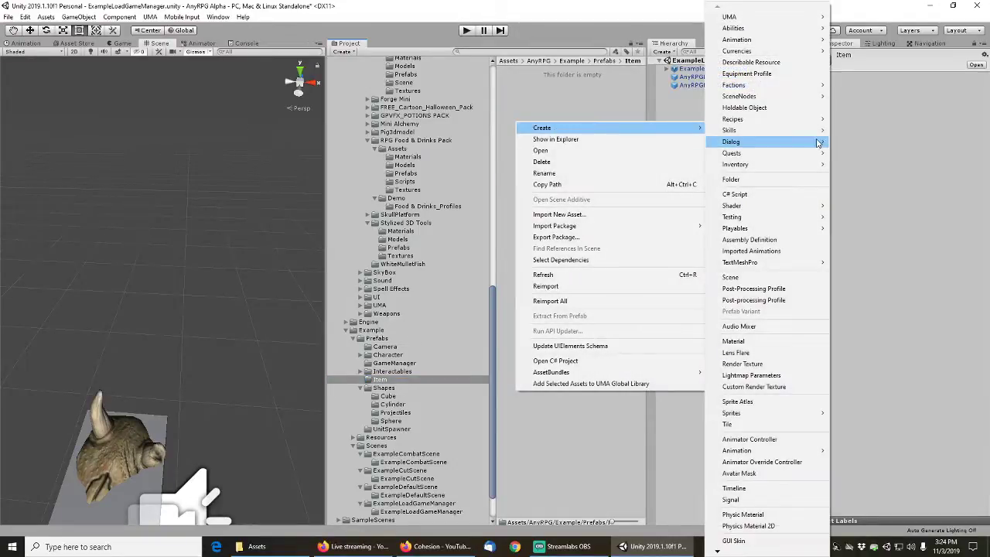
pyautogui.click(755, 184)
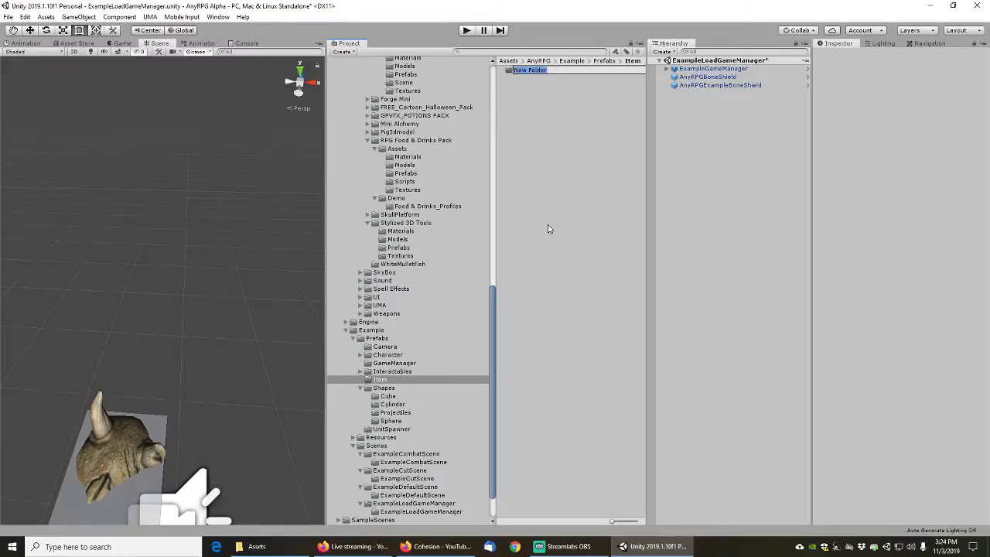
pyautogui.write('Weapon')
pyautogui.press('Return')
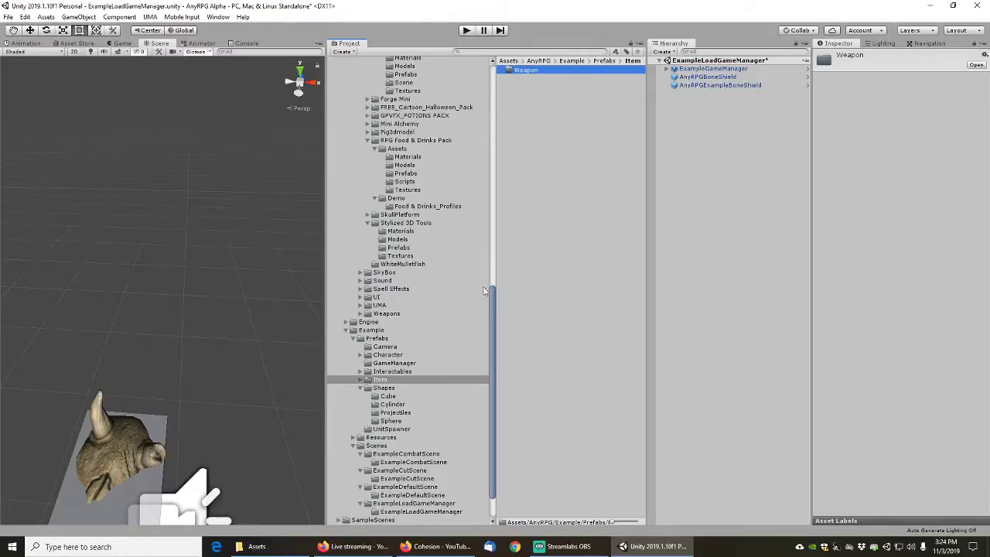
# Examine the folder structure under Engine and Example/Resources, particularly how the Resources/Item subfolders are organized
pyautogui.moveTo(492, 314); pyautogui.dragTo(497, 293)
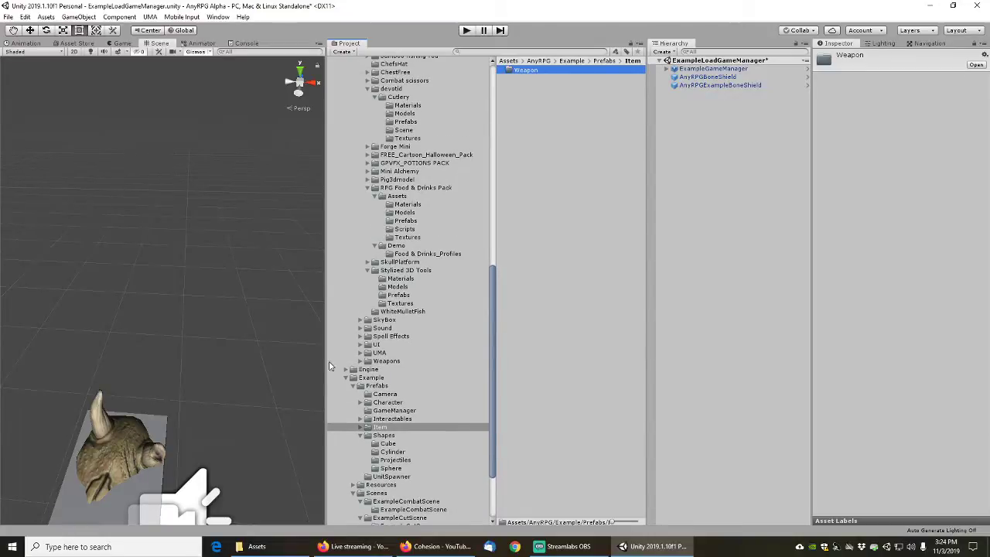
pyautogui.click(345, 370)
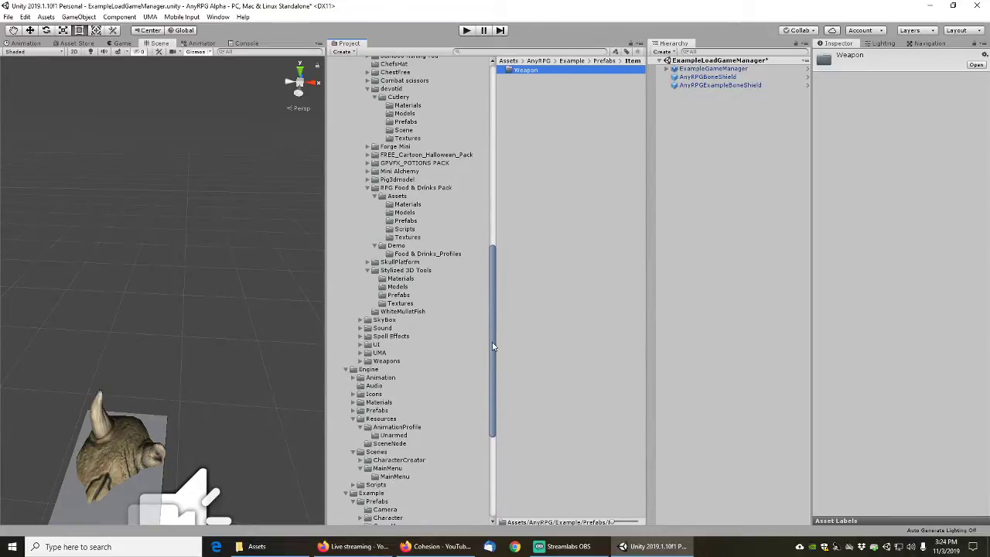
pyautogui.moveTo(493, 346); pyautogui.dragTo(487, 400)
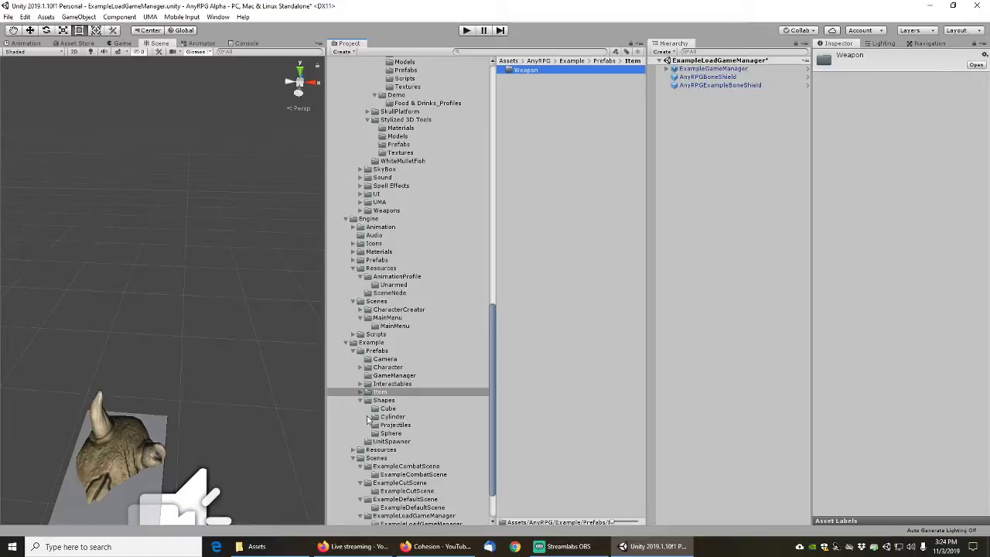
pyautogui.scroll(-3, 362, 401)
pyautogui.click(354, 396)
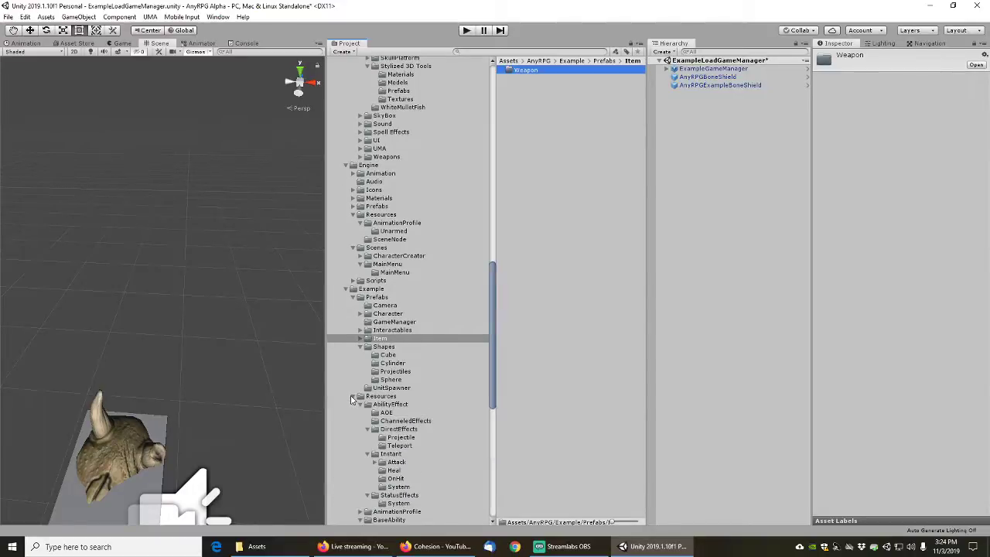
pyautogui.scroll(-3, 353, 401)
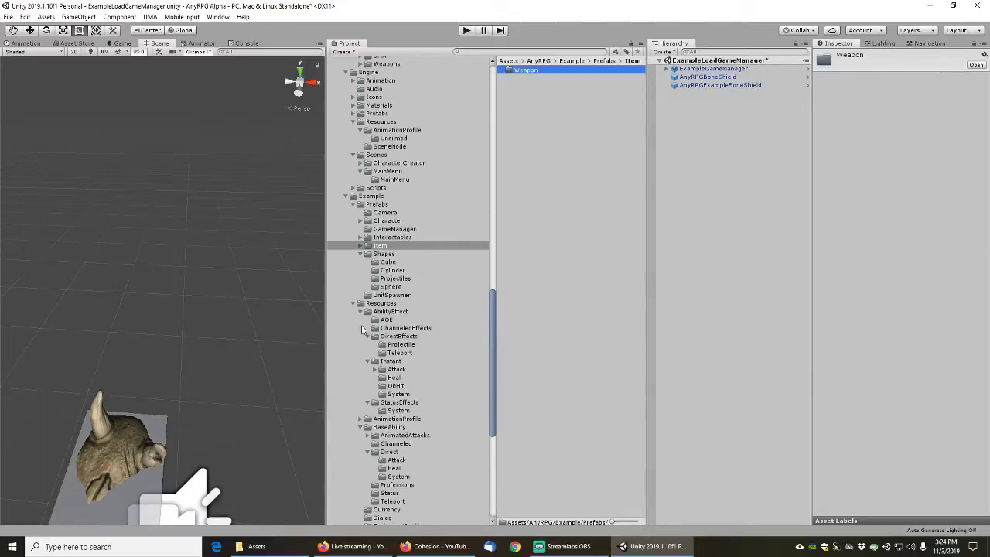
pyautogui.click(360, 312)
pyautogui.click(360, 328)
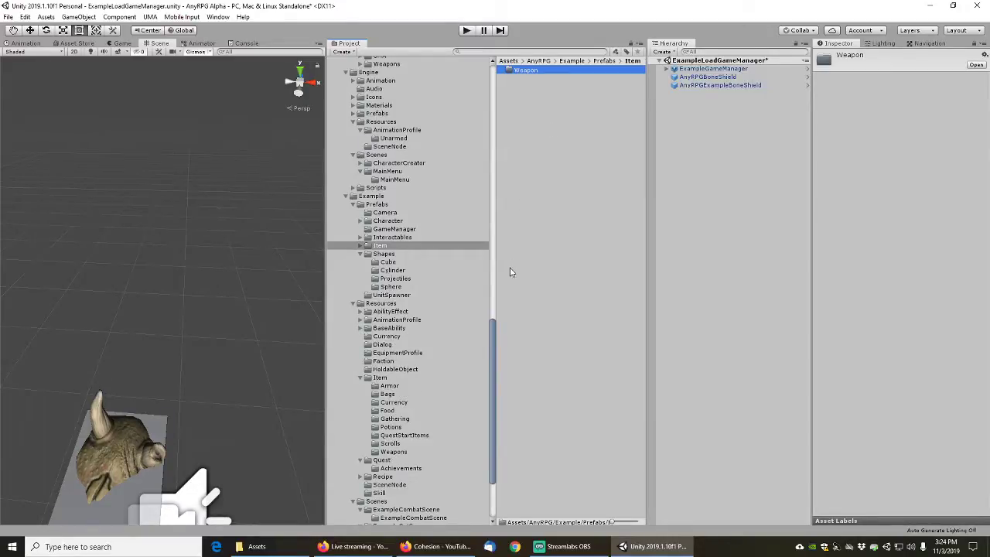
pyautogui.moveTo(495, 337); pyautogui.dragTo(497, 324)
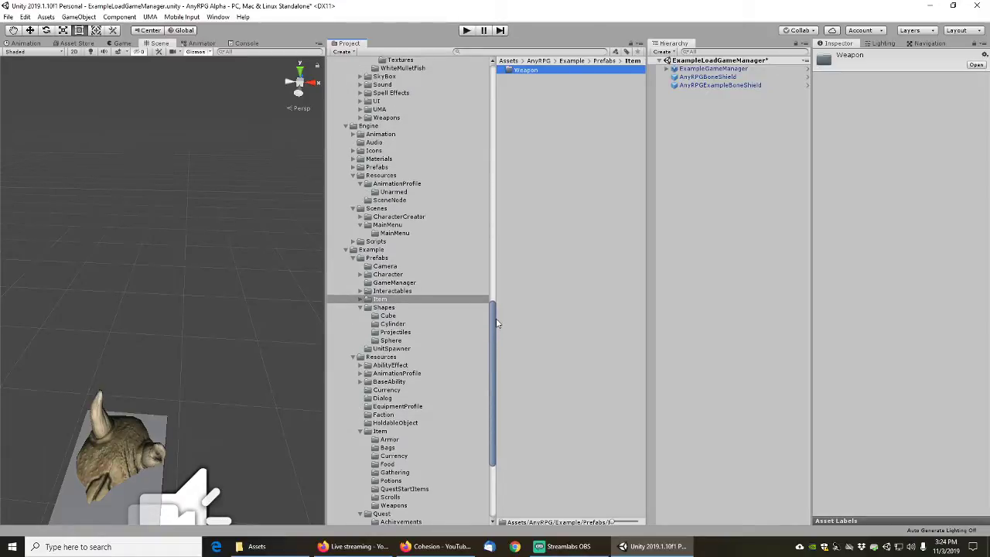
pyautogui.scroll(-1, 497, 323)
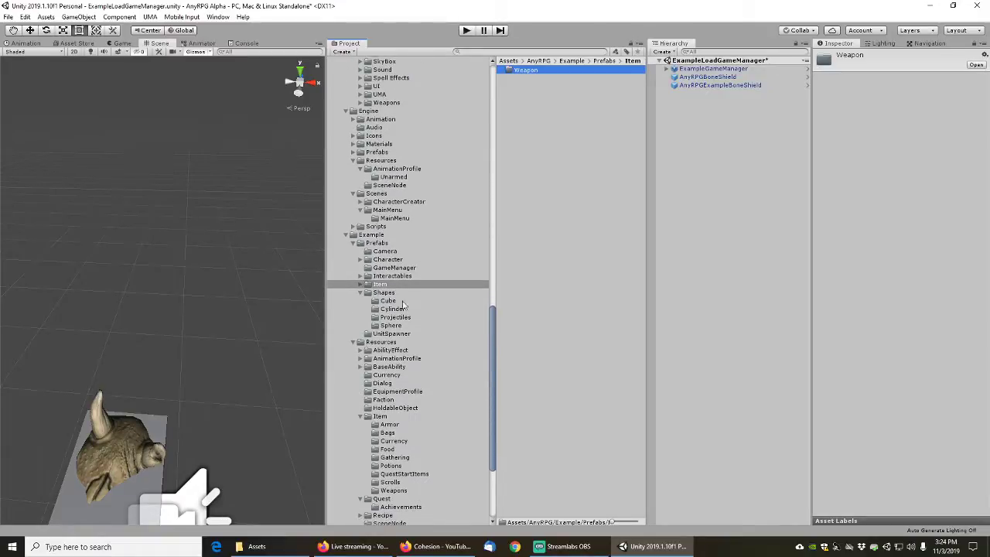
# Create a second folder named Holdable inside Example/Prefabs/Item
pyautogui.click(360, 285)
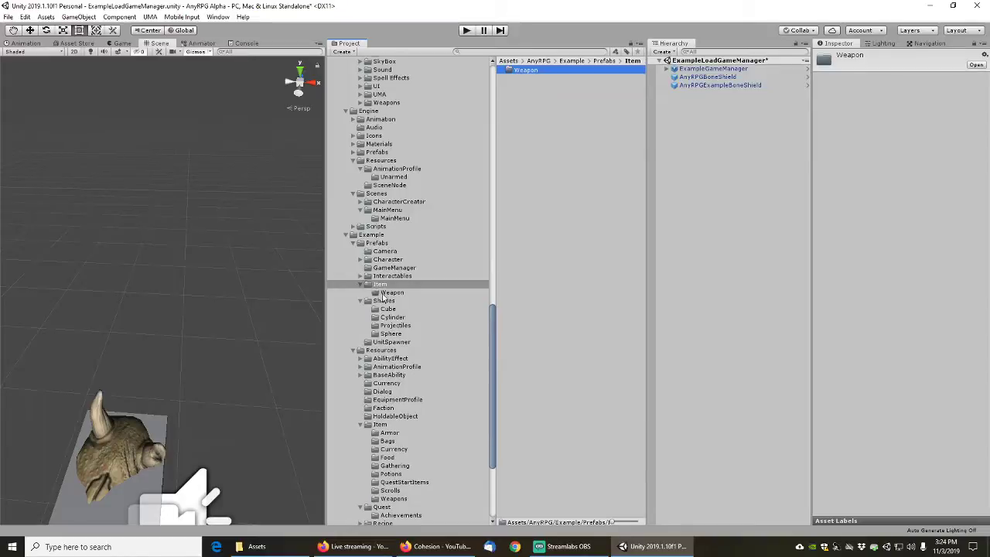
pyautogui.click(519, 101)
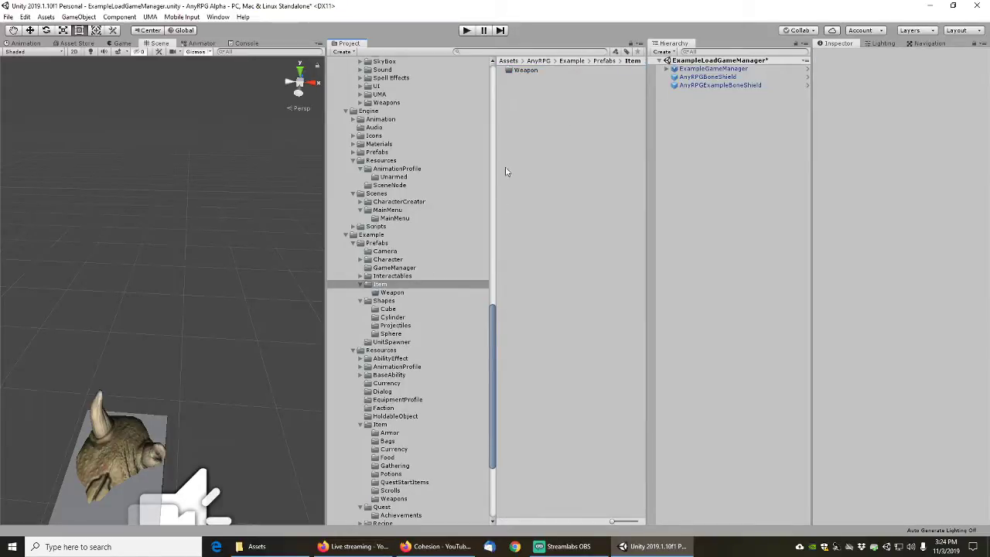
pyautogui.rightClick(514, 99)
pyautogui.moveTo(541, 103)
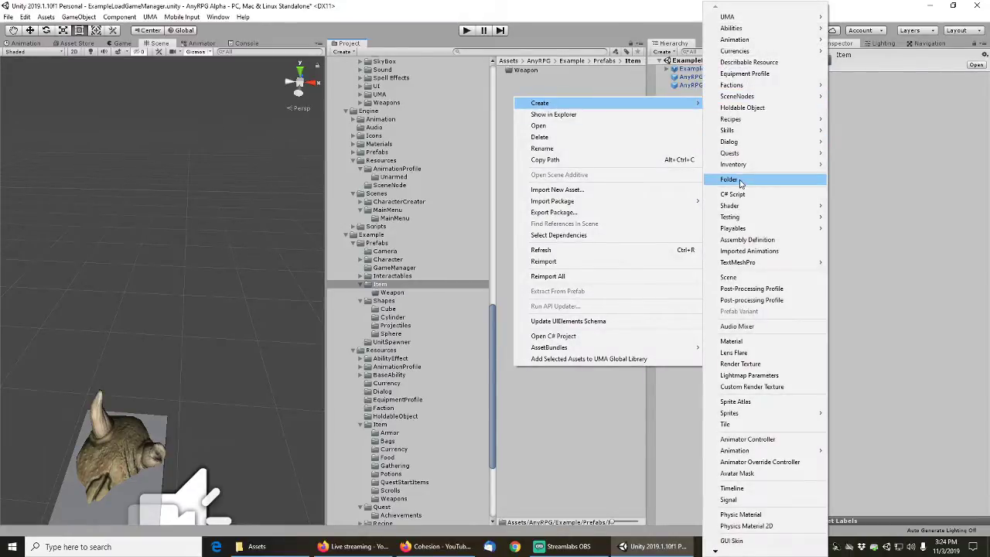
pyautogui.click(742, 180)
pyautogui.write('Holda')
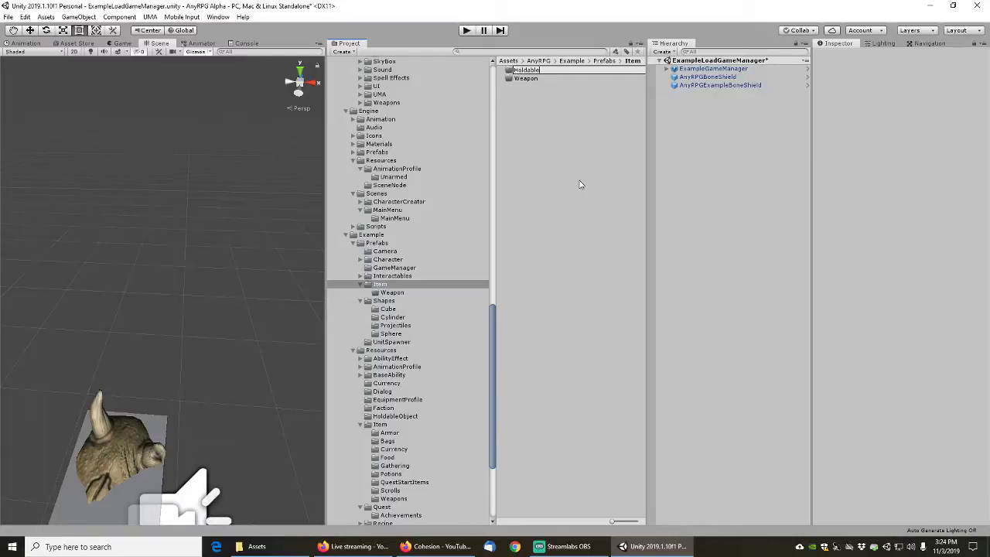
pyautogui.write('ble')
pyautogui.press('Return')
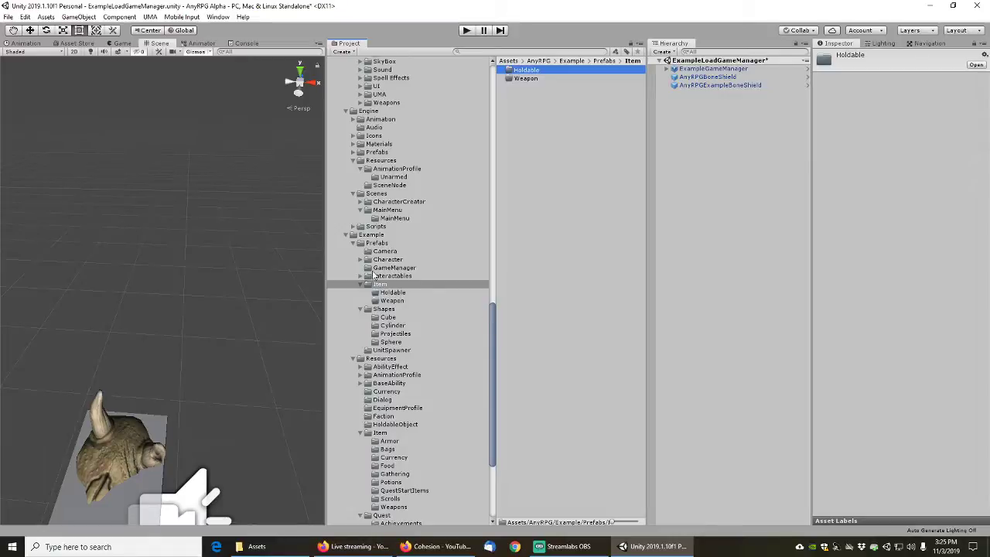
# Move the AnyRPGExampleAxe and AnyRPGExamplePickAxe prefabs from Example/Prefabs into the Item/Holdable folder
pyautogui.click(378, 243)
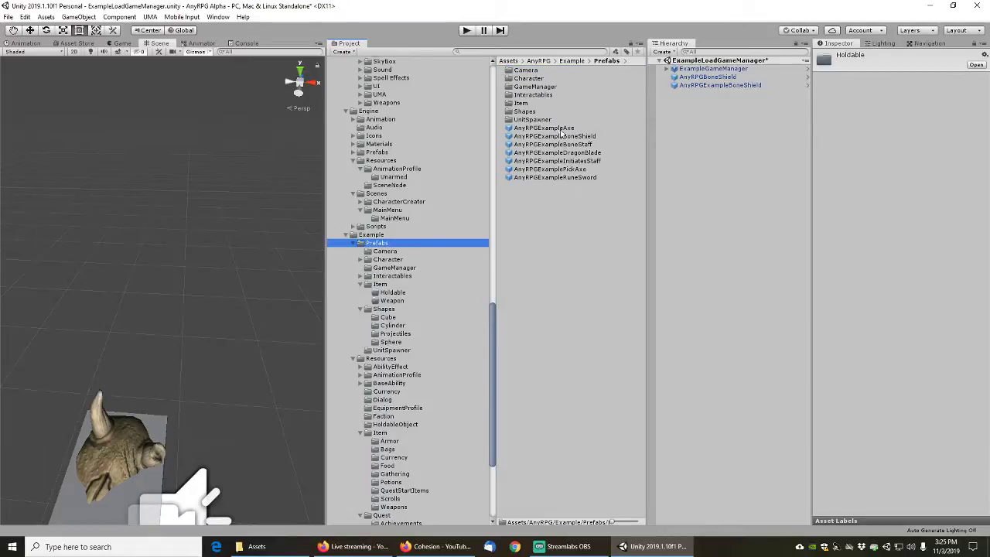
pyautogui.click(558, 128)
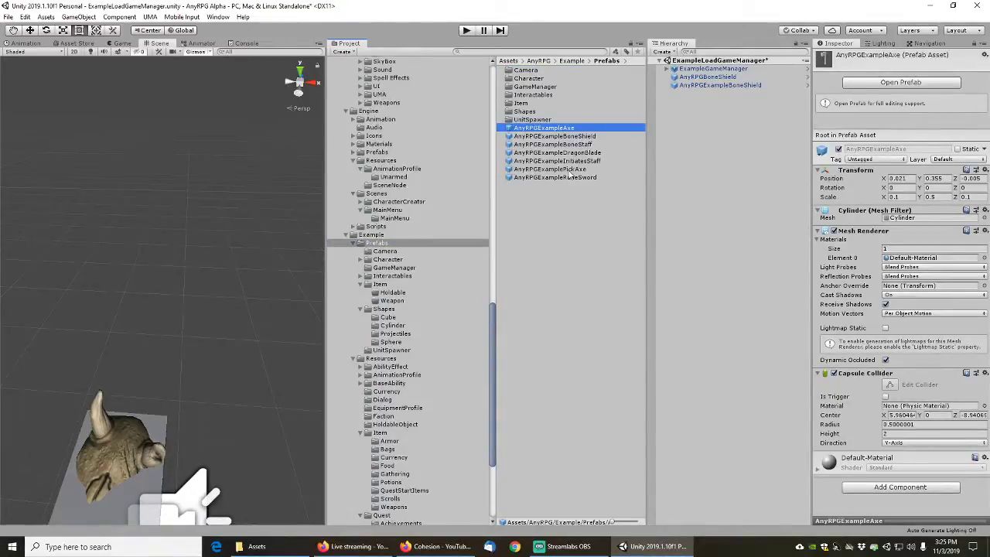
pyautogui.keyDown('ctrl'); pyautogui.click(569, 169); pyautogui.keyUp('ctrl')
pyautogui.moveTo(573, 170); pyautogui.dragTo(399, 299)
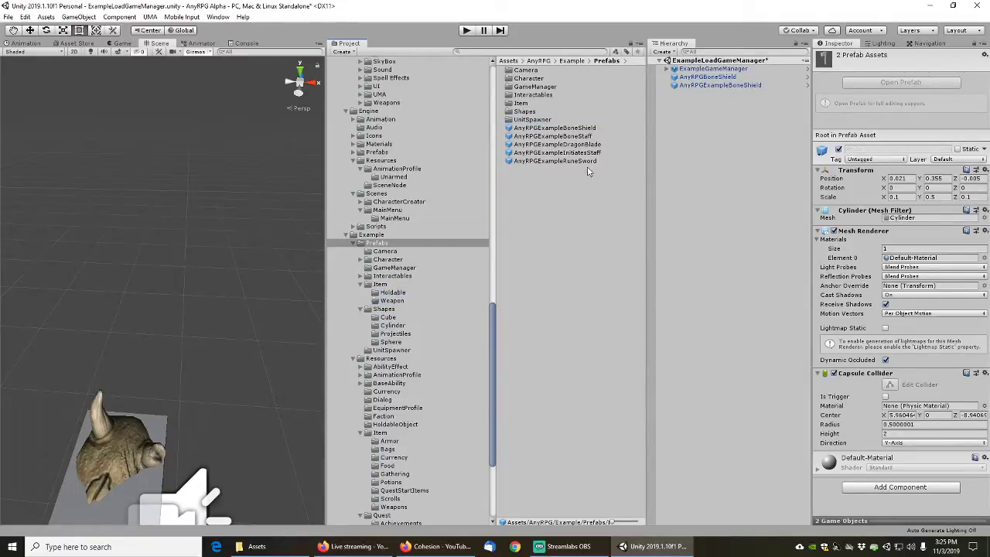
# Move the AnyRPGExampleBoneStaff, AnyRPGExampleDragonBlade, AnyRPGExampleInitiatesStaff and AnyRPGExampleRuneSword prefabs into the Item/Weapon folder
pyautogui.click(577, 137)
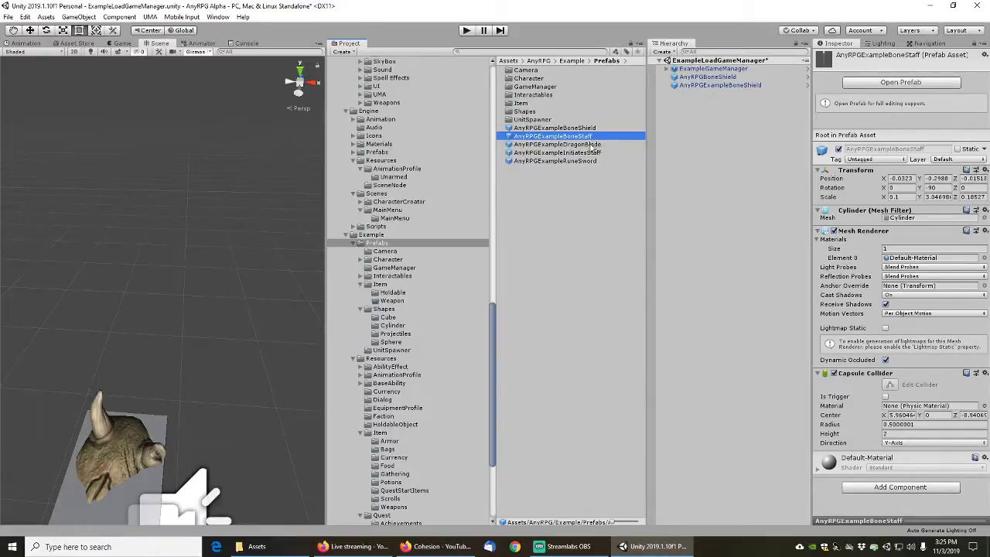
pyautogui.keyDown('ctrl'); pyautogui.click(592, 145); pyautogui.keyUp('ctrl')
pyautogui.keyDown('ctrl'); pyautogui.click(593, 153); pyautogui.keyUp('ctrl')
pyautogui.keyDown('ctrl'); pyautogui.click(577, 162); pyautogui.keyUp('ctrl')
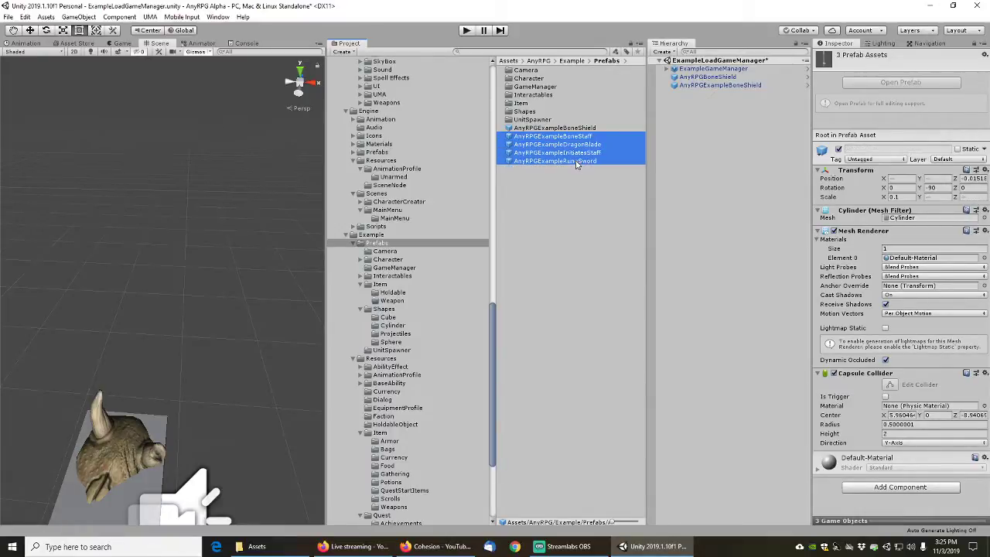
pyautogui.moveTo(575, 155); pyautogui.dragTo(399, 301)
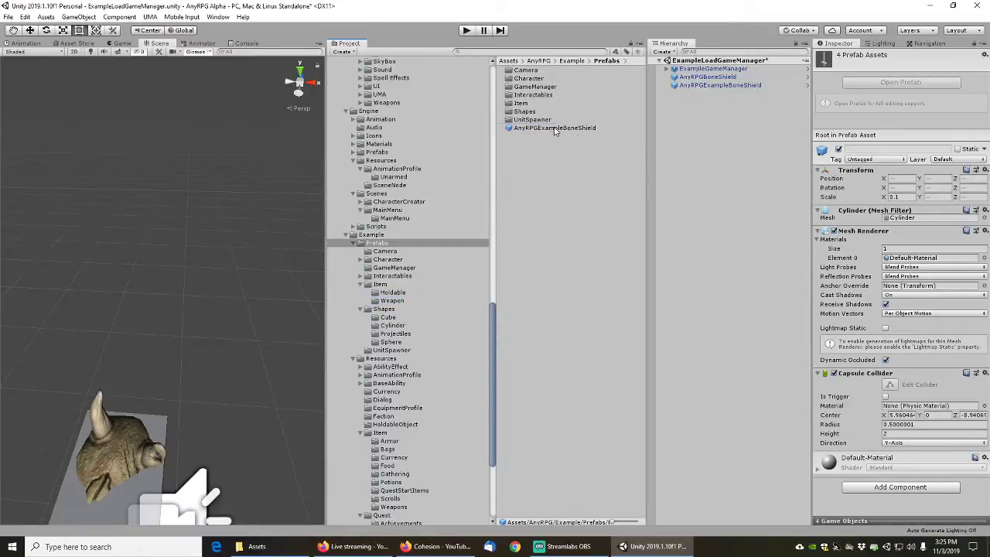
# Move the AnyRPGExampleBoneShield prefab into the Example/Prefabs/Item folder
pyautogui.moveTo(555, 129); pyautogui.dragTo(385, 288)
pyautogui.click(390, 287)
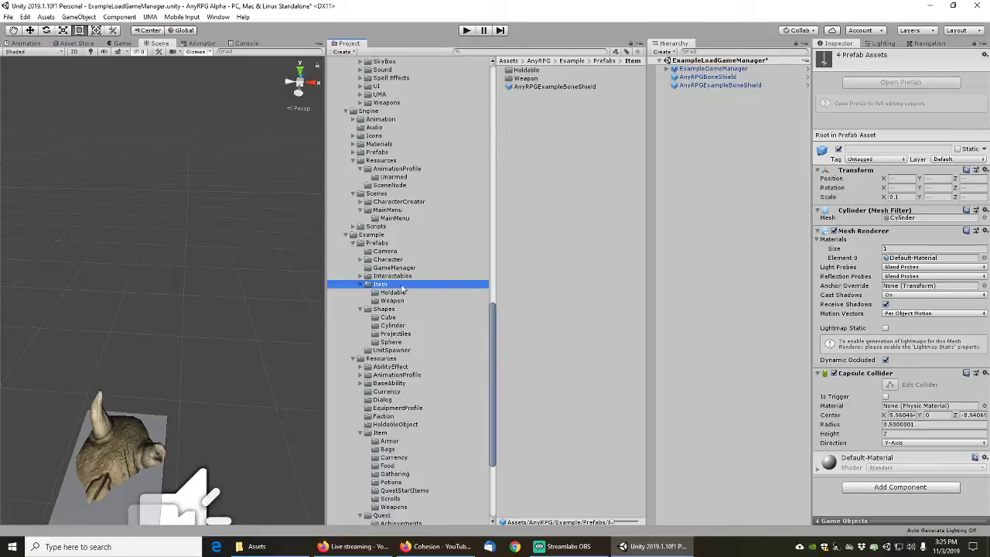
pyautogui.rightClick(567, 148)
# Check the Armor and Weapons folders under Example/Resources/Item to see where the bone shield is categorized
pyautogui.click(390, 442)
pyautogui.click(389, 441)
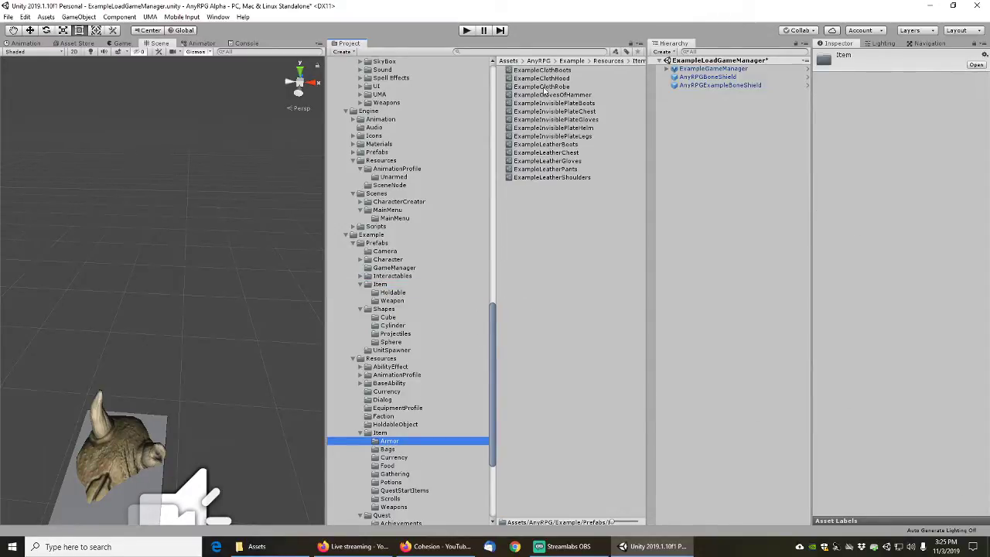
pyautogui.click(394, 507)
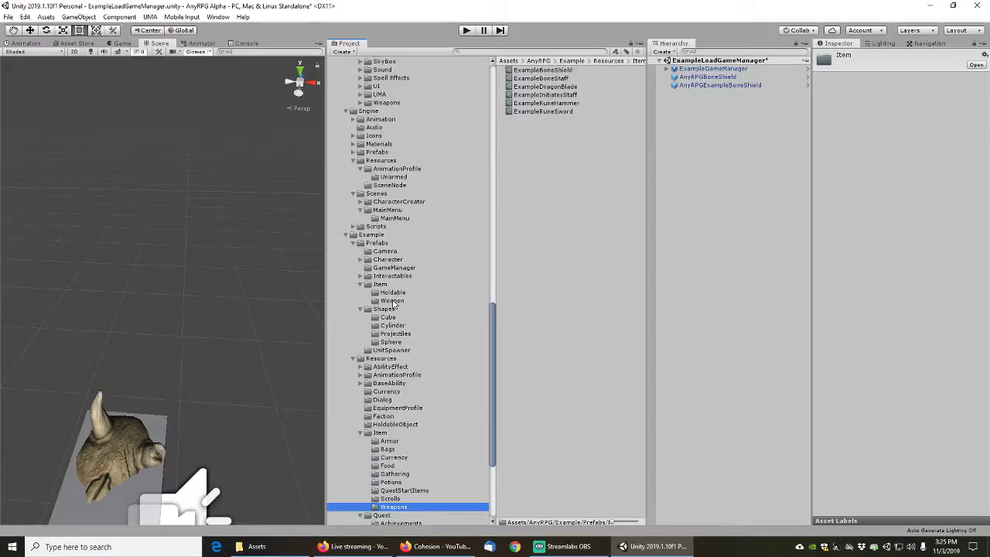
# Move the AnyRPGExampleBoneShield prefab from Example/Prefabs/Item into its Weapon subfolder
pyautogui.click(392, 301)
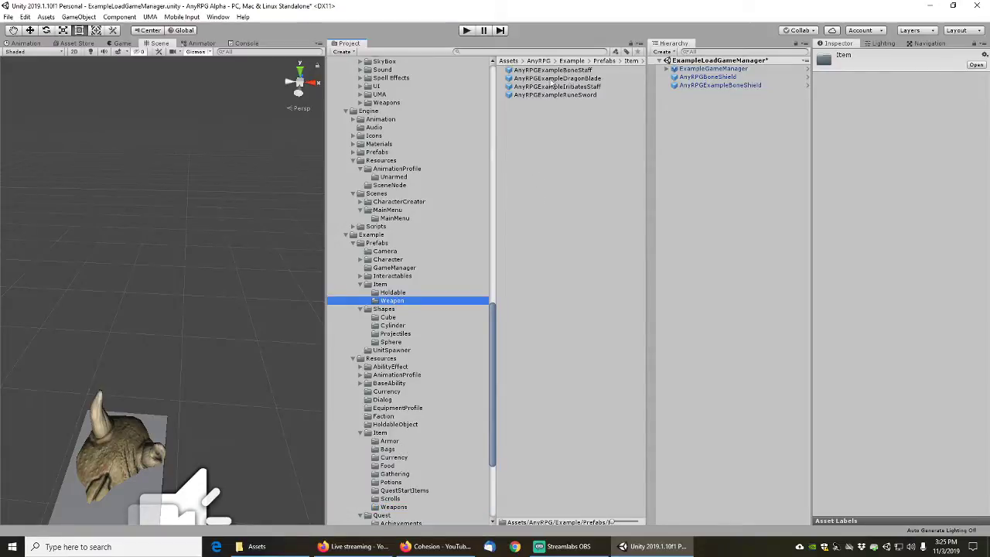
pyautogui.click(381, 284)
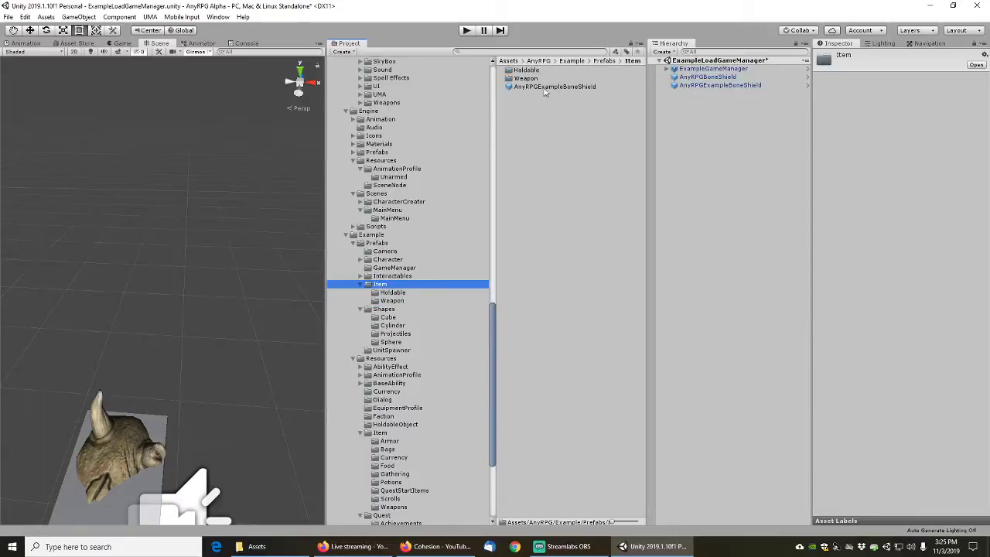
pyautogui.moveTo(548, 87); pyautogui.dragTo(402, 303)
pyautogui.click(398, 301)
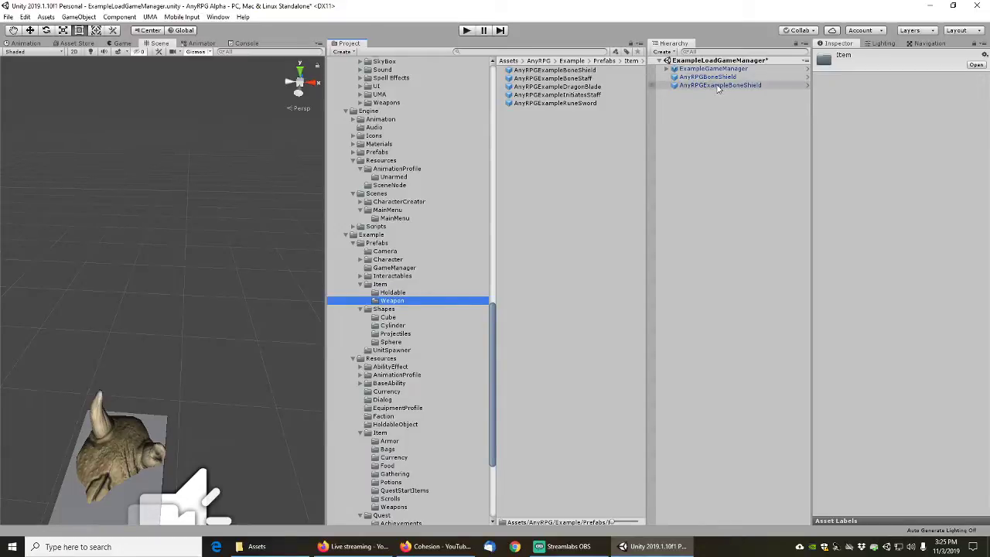
# Delete the AnyRPGBoneShield and AnyRPGExampleBoneShield objects from the scene
pyautogui.click(718, 86)
pyautogui.moveTo(225, 302)
pyautogui.mouseDown(button='middle')
pyautogui.moveTo(226, 261)
pyautogui.moveTo(231, 285)
pyautogui.mouseUp(button='middle')
pyautogui.click(715, 76)
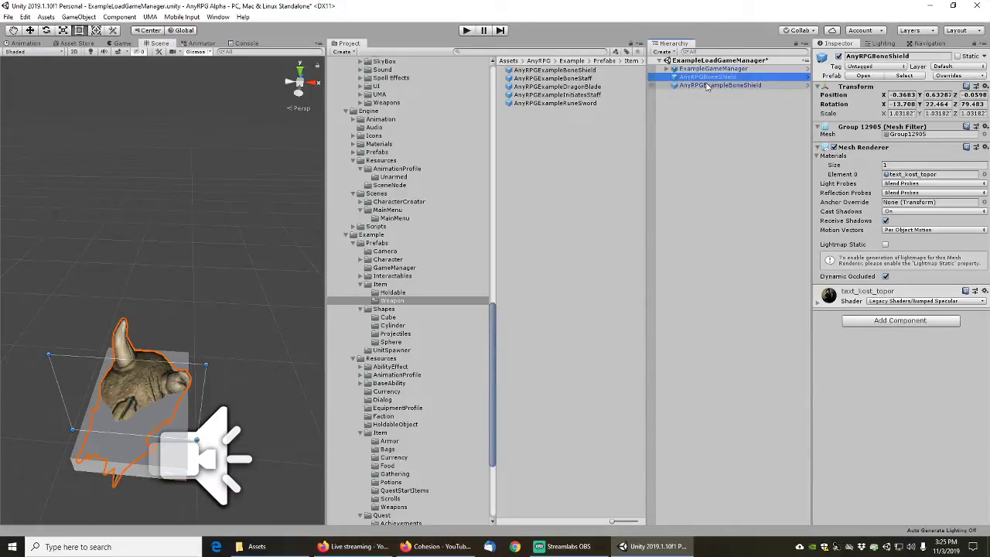
pyautogui.press('Delete')
pyautogui.click(705, 78)
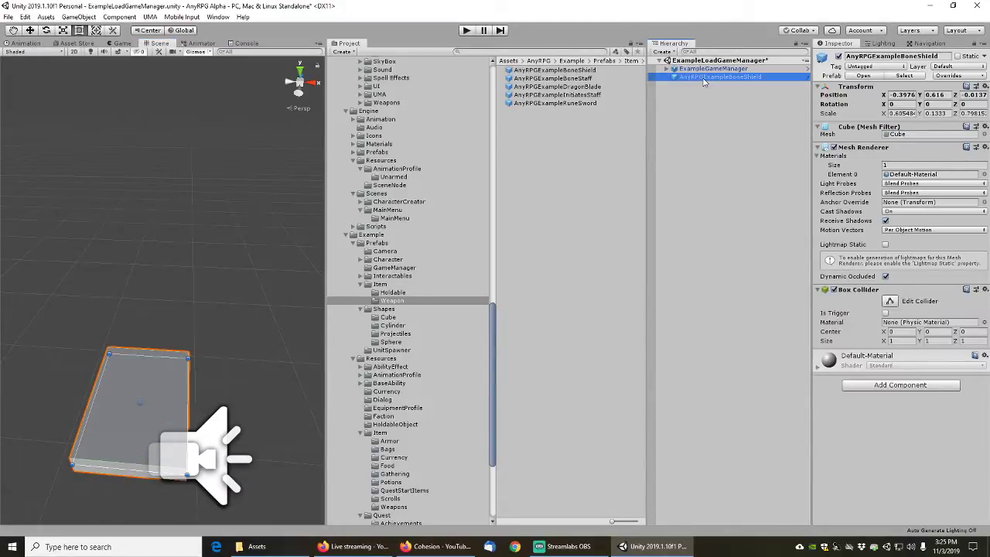
pyautogui.rightClick(704, 80)
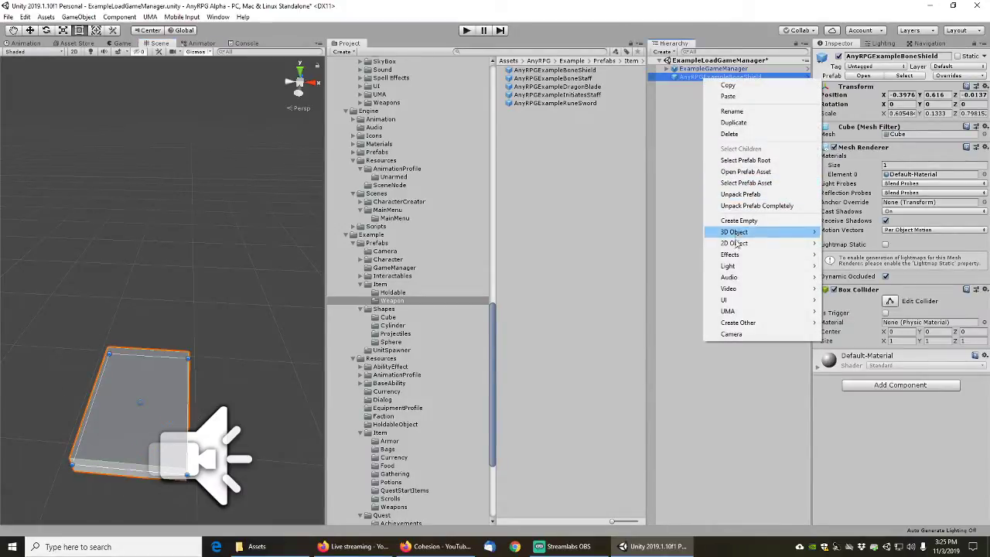
pyautogui.click(730, 135)
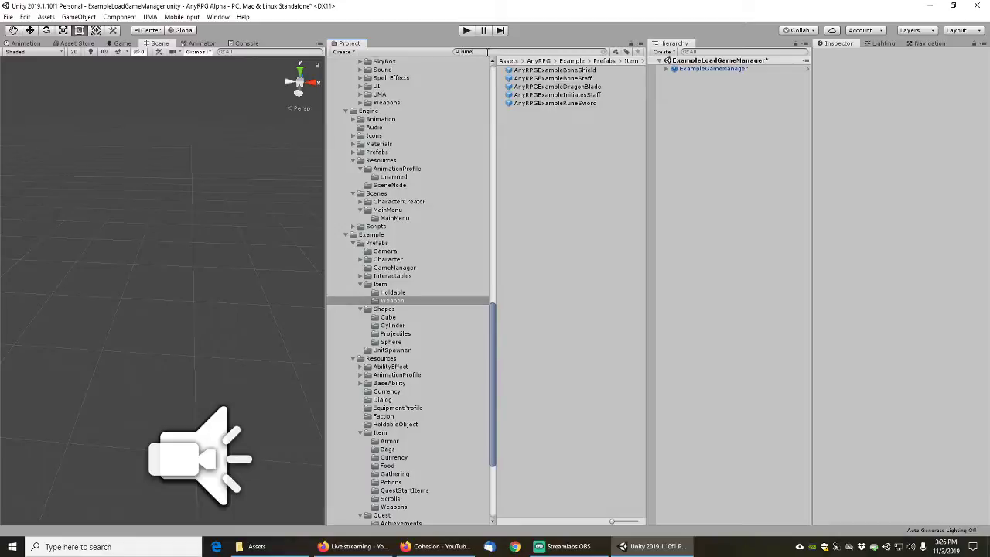
# Search the project for "runehamm" and add the AnyRPGRuneHammer prefab to the scene
pyautogui.write('runehamm')
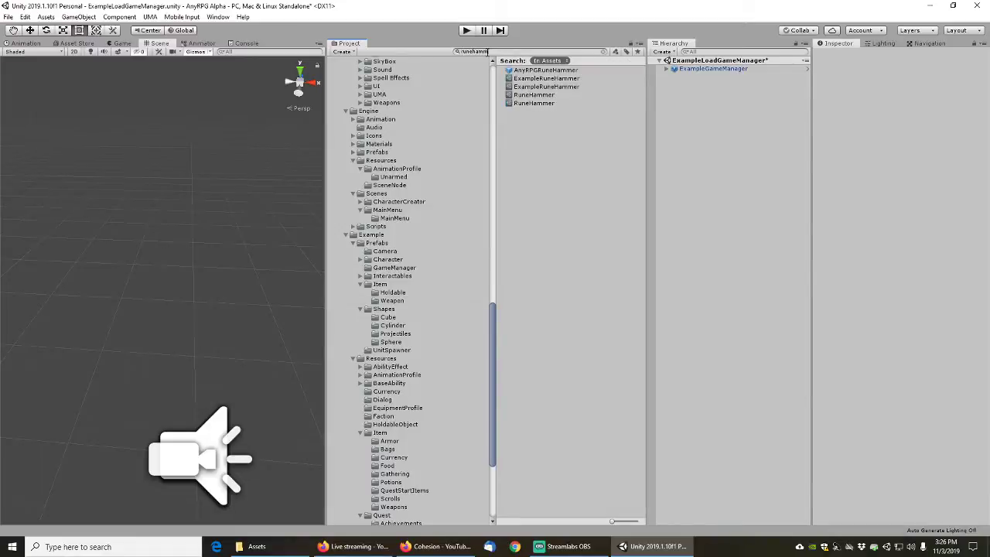
pyautogui.click(534, 71)
pyautogui.moveTo(534, 74); pyautogui.dragTo(714, 126)
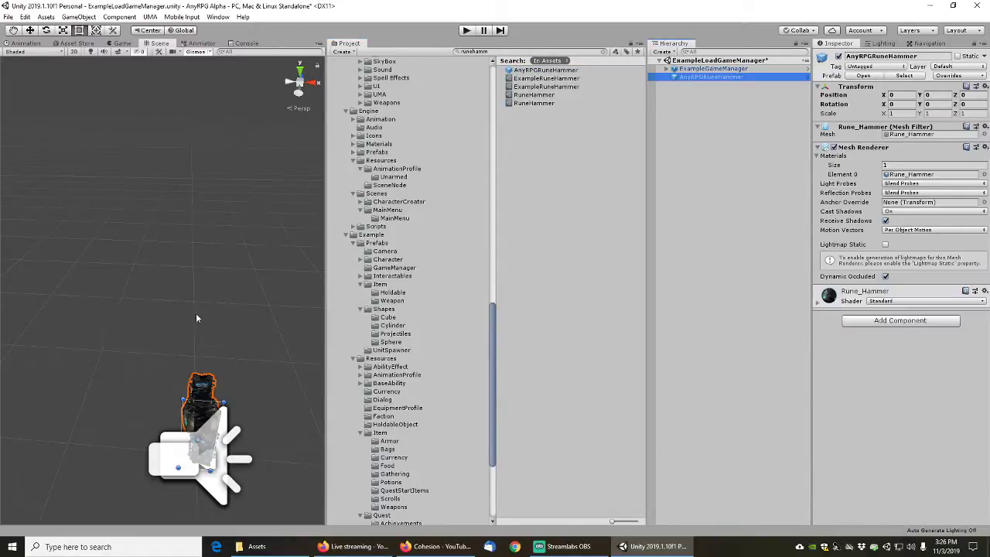
# Add a cylinder primitive to the scene alongside the AnyRPGRuneHammer model
pyautogui.moveTo(222, 267); pyautogui.dragTo(160, 316, button='right')
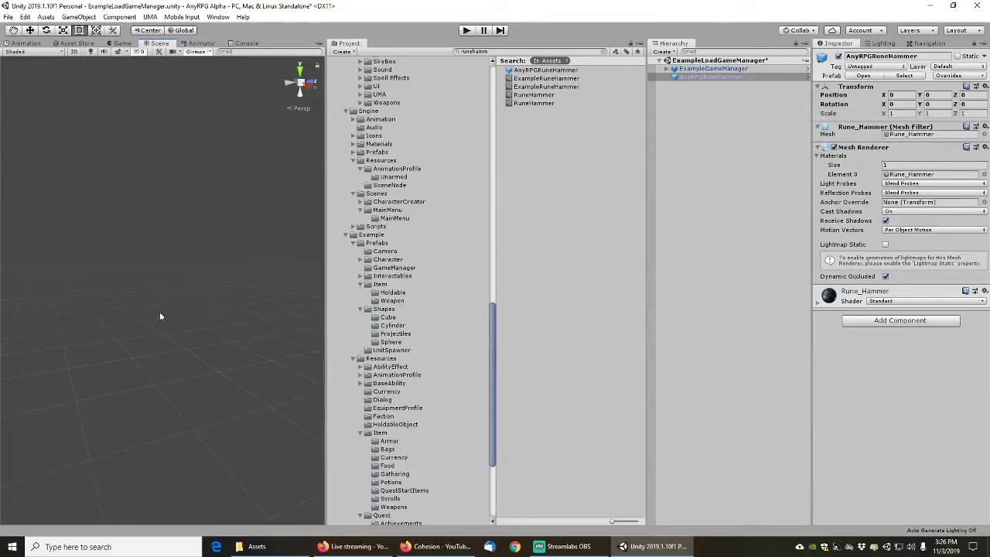
pyautogui.moveTo(160, 316); pyautogui.dragTo(135, 271, button='middle')
pyautogui.scroll(-5, 135, 270)
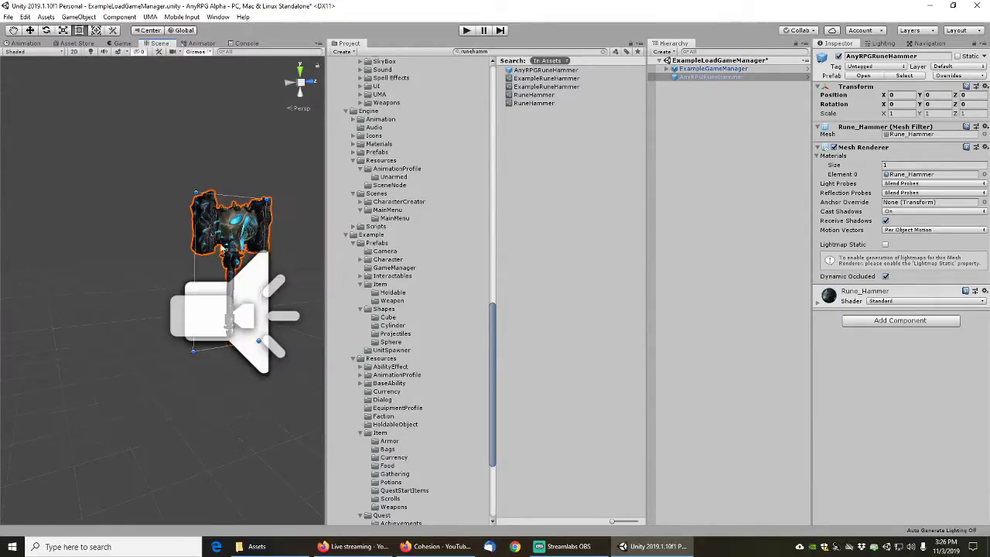
pyautogui.moveTo(267, 228); pyautogui.dragTo(206, 261, button='middle')
pyautogui.moveTo(151, 283); pyautogui.dragTo(208, 268, button='middle')
pyautogui.scroll(5, 208, 269)
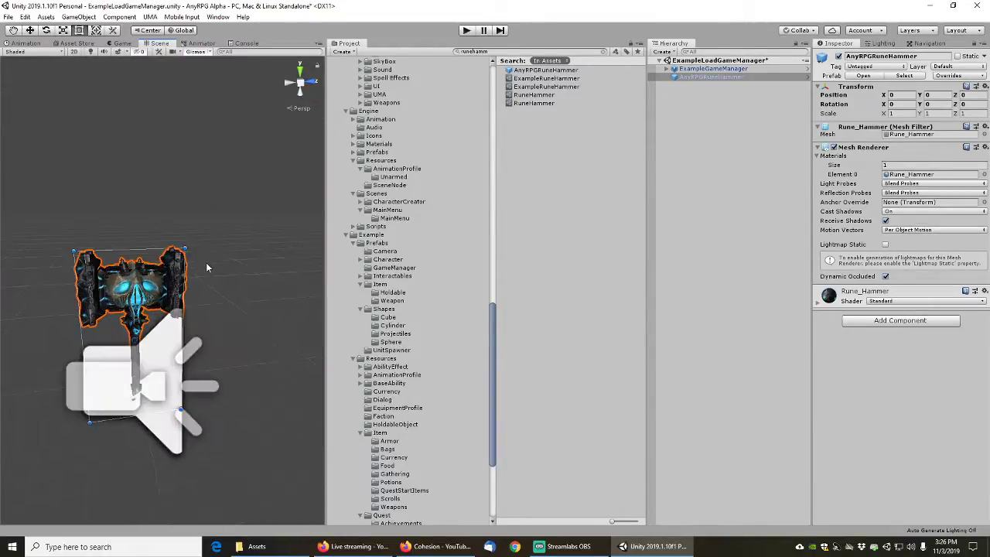
pyautogui.rightClick(703, 130)
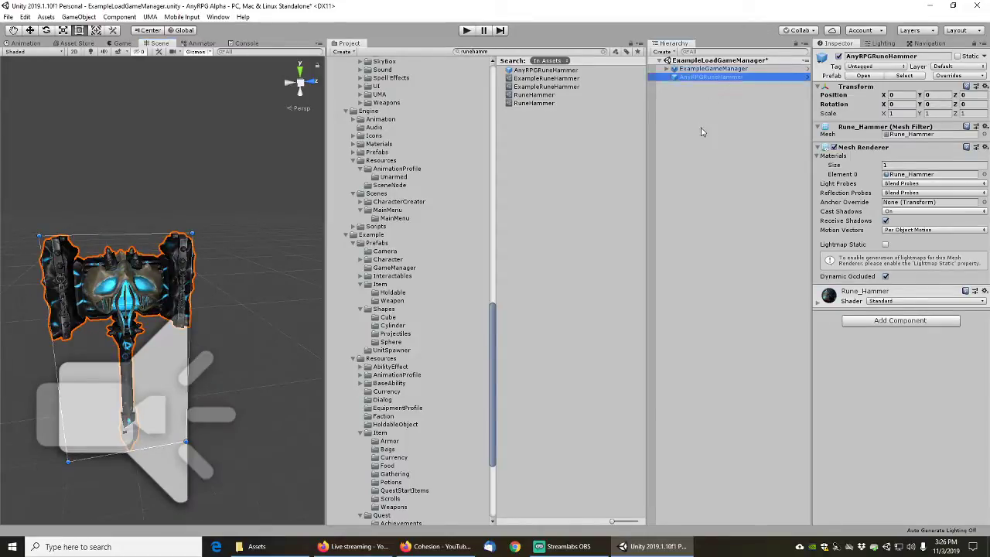
pyautogui.moveTo(770, 263)
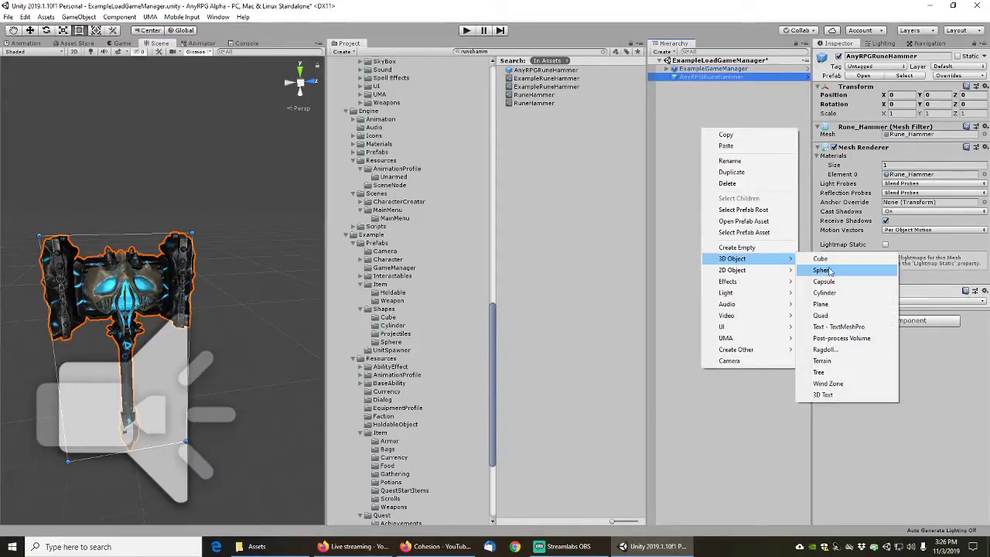
pyautogui.click(826, 293)
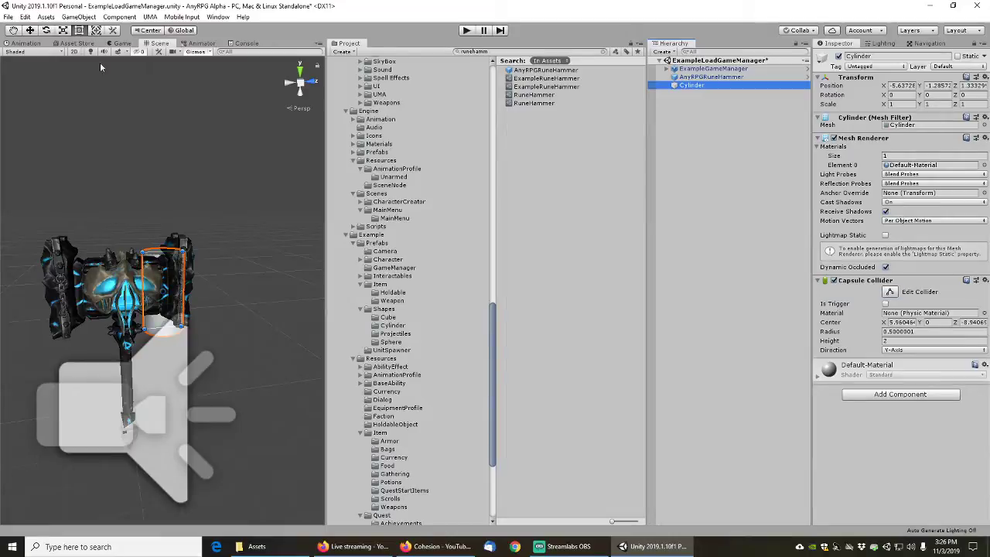
# Try to align the cylinder with the rune hammer and lengthen it along the handle, and undo both changes
pyautogui.click(30, 31)
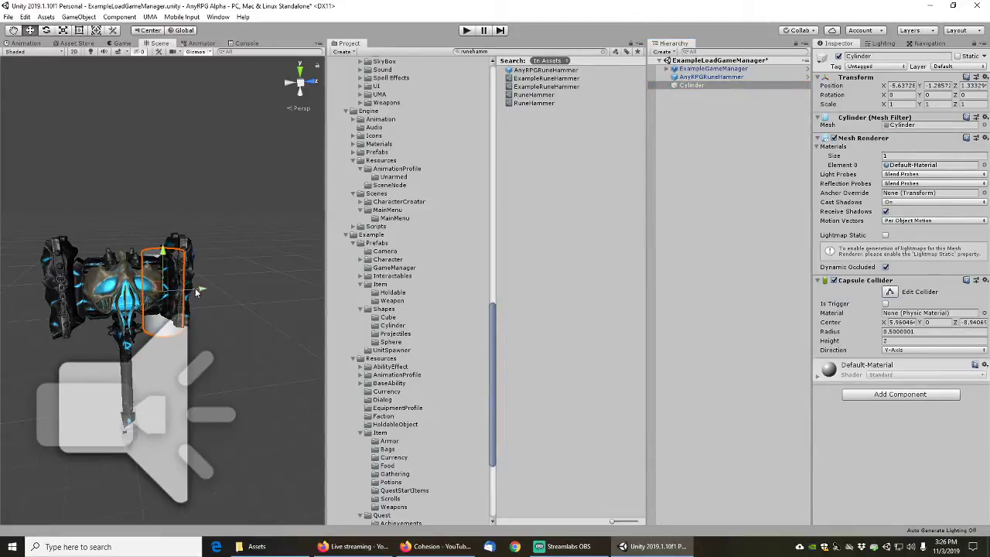
pyautogui.moveTo(199, 290); pyautogui.dragTo(150, 293)
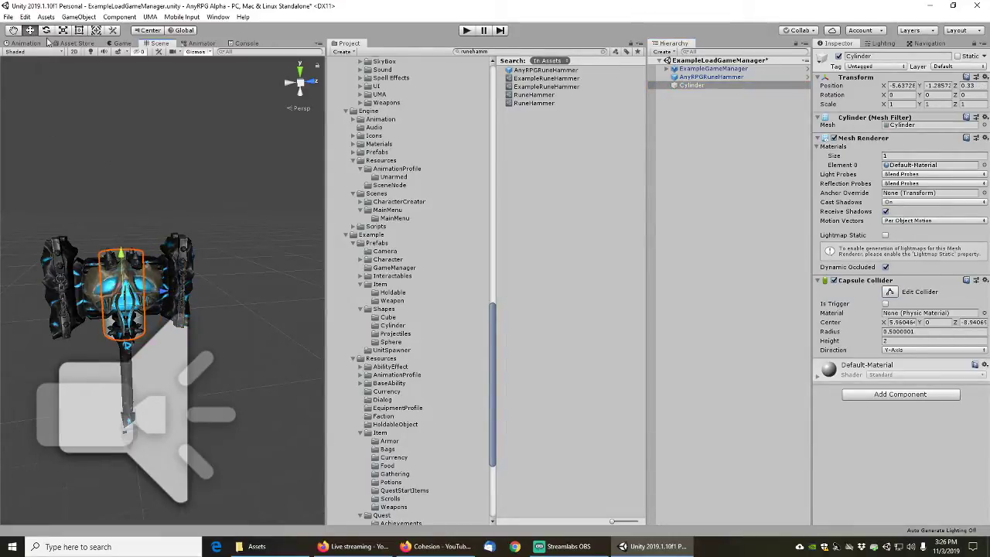
pyautogui.click(79, 31)
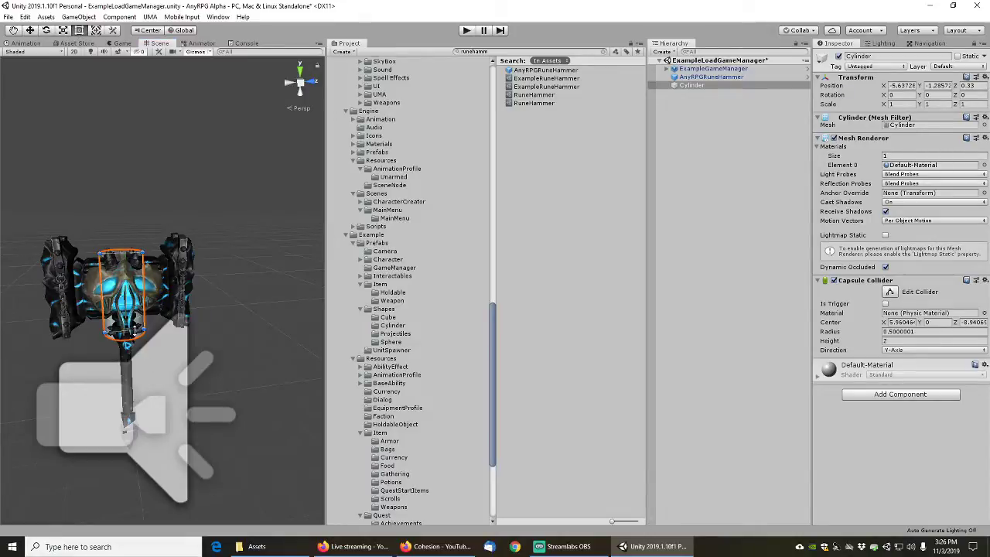
pyautogui.moveTo(135, 331); pyautogui.dragTo(137, 438)
pyautogui.moveTo(173, 197)
pyautogui.mouseDown(button='middle')
pyautogui.moveTo(175, 211)
pyautogui.moveTo(161, 211)
pyautogui.mouseUp(button='middle')
pyautogui.scroll(-4, 157, 267)
pyautogui.moveTo(157, 272); pyautogui.dragTo(148, 338, button='right')
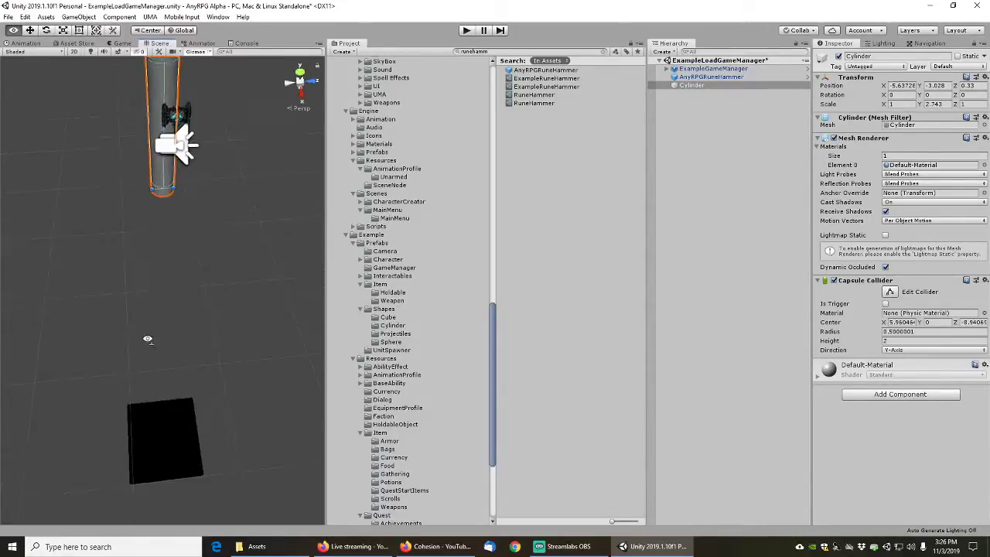
pyautogui.moveTo(188, 188); pyautogui.dragTo(183, 258, button='middle')
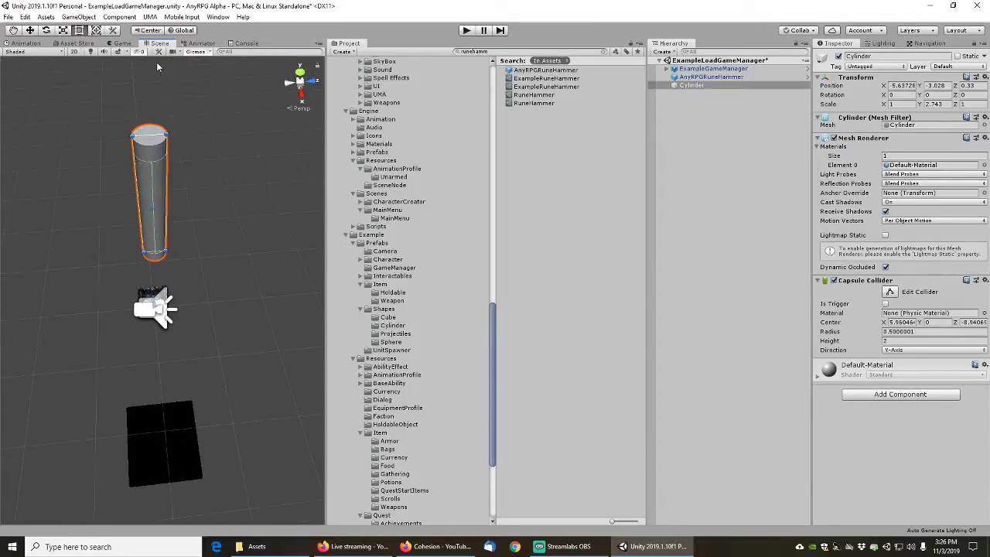
pyautogui.hotkey('ctrl', 'z')
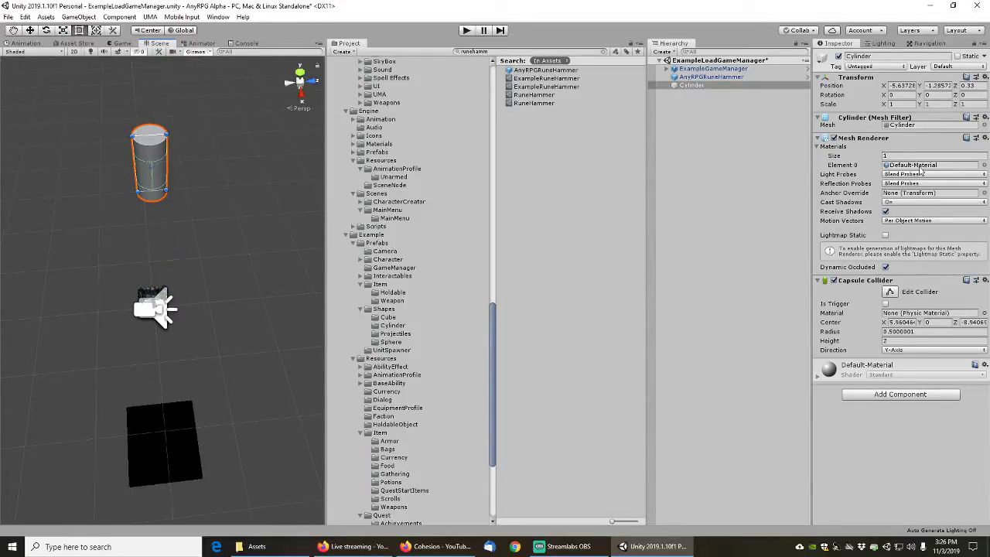
pyautogui.hotkey('ctrl', 'z')
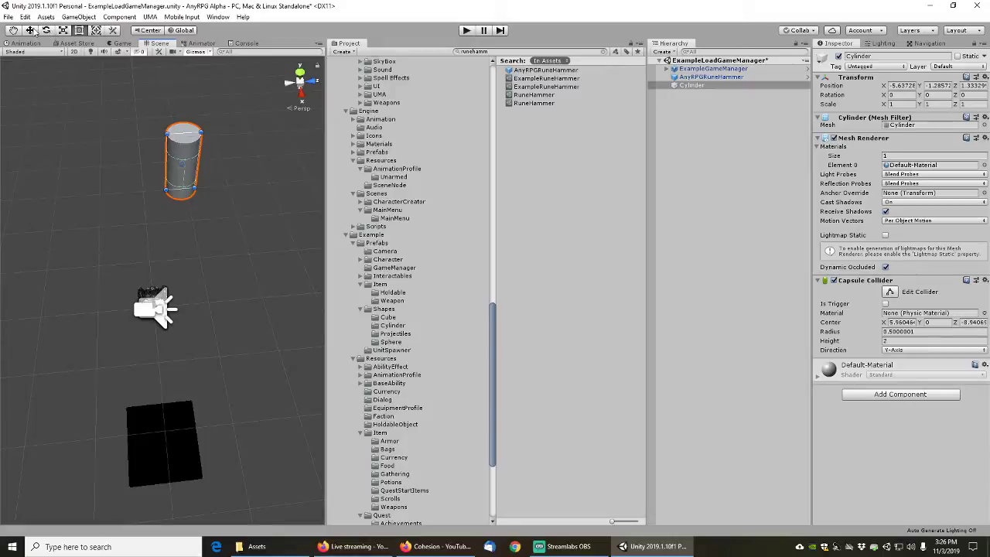
# Set the cylinder's position to 0, 0, 0
pyautogui.click(902, 85)
pyautogui.write('0')
pyautogui.press('Tab')
pyautogui.write('0')
pyautogui.press('Tab')
pyautogui.write('0')
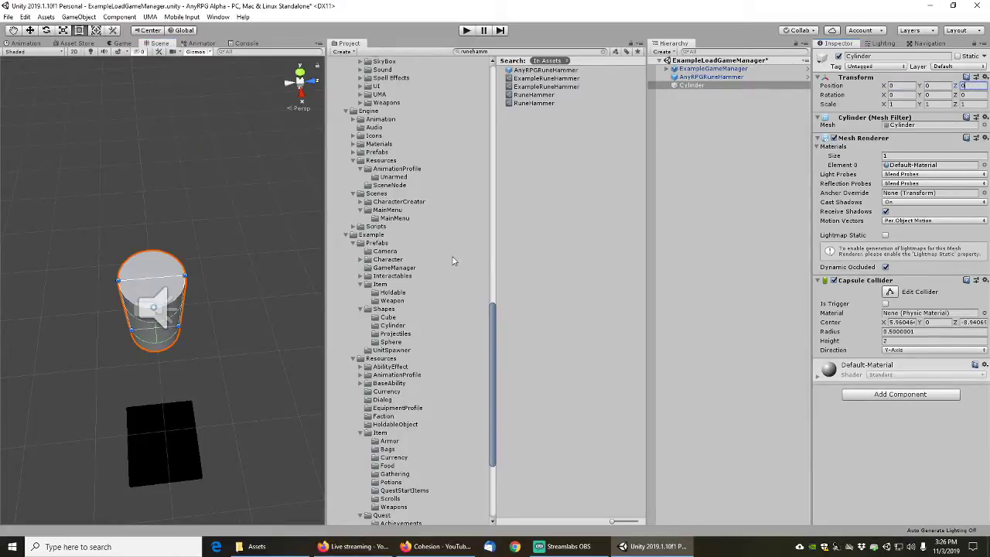
# Set the cylinder's X and Z scale to 0.1
pyautogui.click(906, 104)
pyautogui.write('0.1')
pyautogui.press('Tab')
pyautogui.press('Tab')
pyautogui.write('0.1')
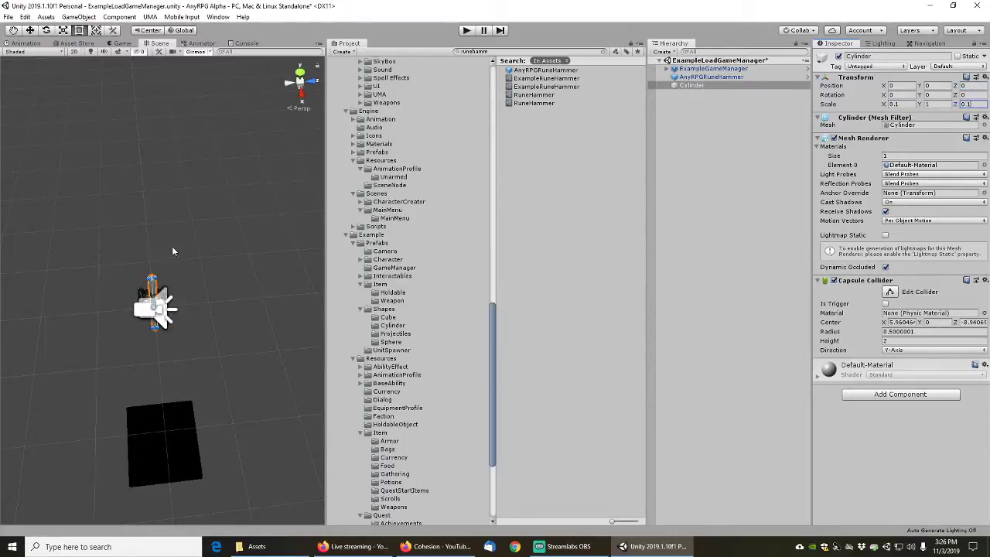
# Fit the cylinder's length to the rune hammer's handle, from the head to the tip, with a Y scale of about 0.41
pyautogui.moveTo(177, 285); pyautogui.dragTo(177, 262, button='middle')
pyautogui.moveTo(177, 262); pyautogui.dragTo(182, 208, button='right')
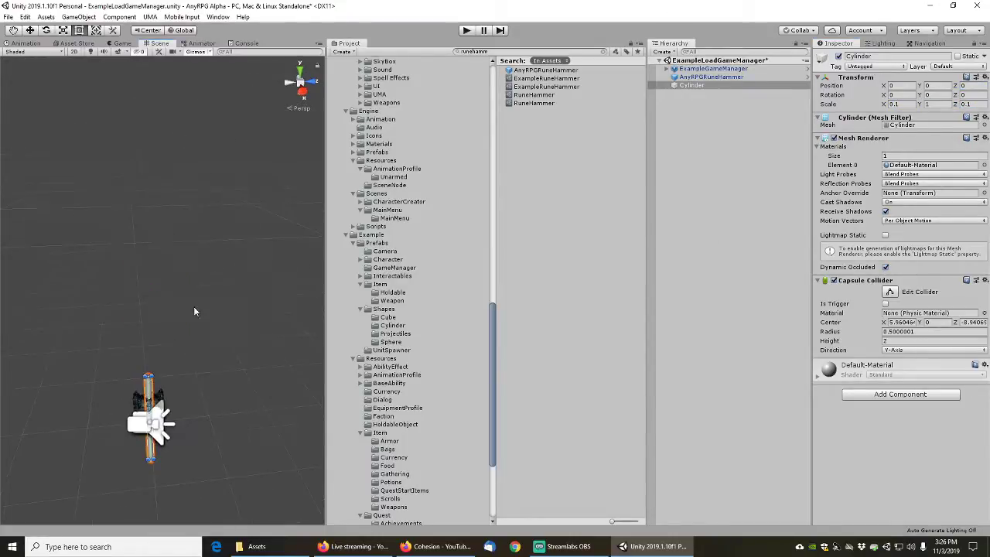
pyautogui.moveTo(194, 306); pyautogui.dragTo(185, 243, button='middle')
pyautogui.scroll(4, 185, 249)
pyautogui.press('f')
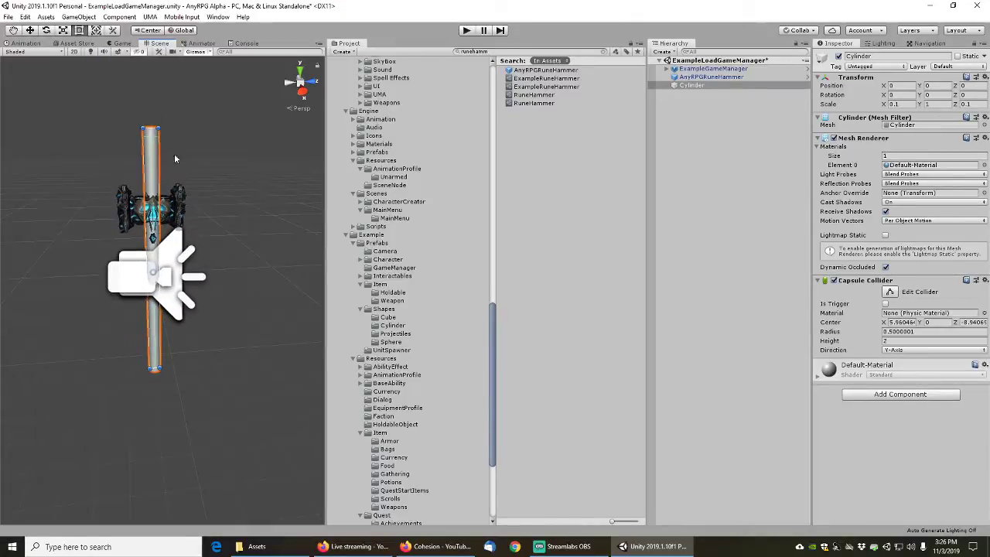
pyautogui.click(78, 30)
pyautogui.moveTo(156, 128); pyautogui.dragTo(155, 190)
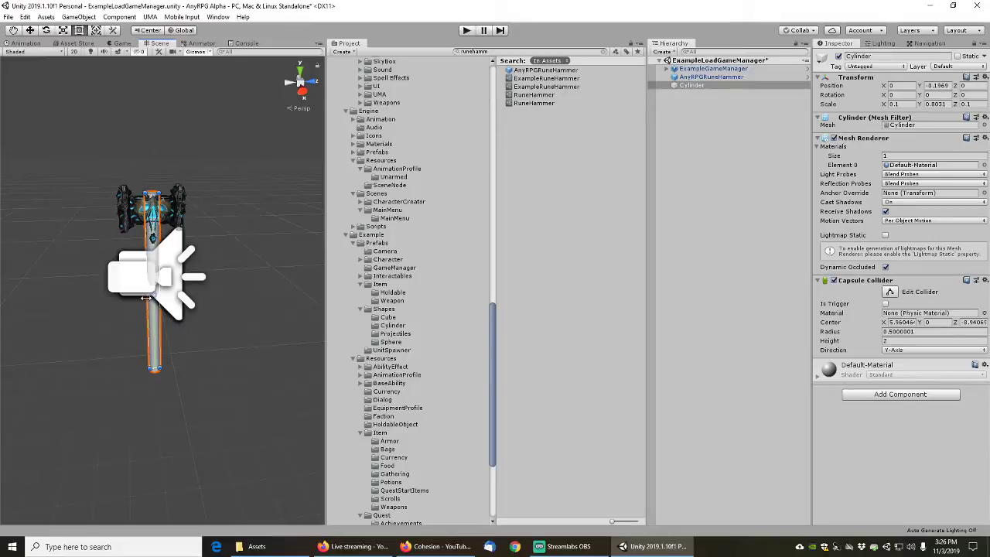
pyautogui.moveTo(155, 369); pyautogui.dragTo(161, 292)
pyautogui.scroll(5, 163, 279)
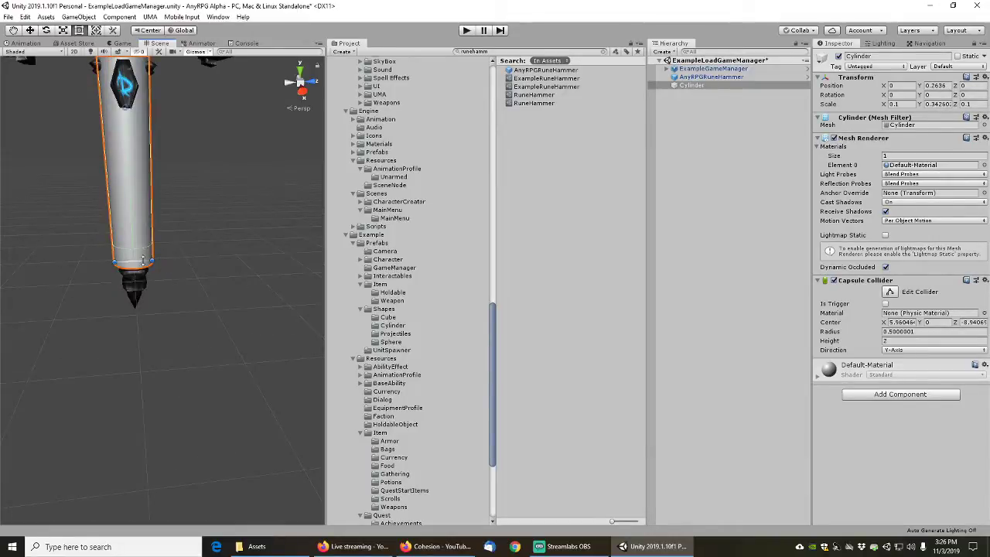
pyautogui.moveTo(143, 260); pyautogui.dragTo(144, 314)
pyautogui.scroll(-4, 158, 309)
pyautogui.moveTo(191, 226); pyautogui.dragTo(191, 237, button='middle')
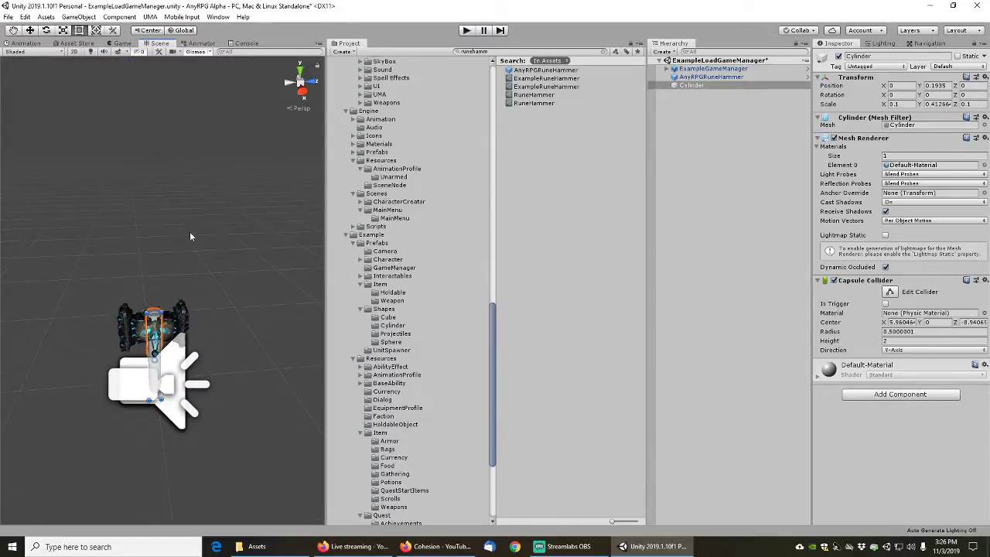
# Add a cube primitive to the scene and set its position to 0, 0, 0
pyautogui.rightClick(696, 121)
pyautogui.moveTo(740, 226)
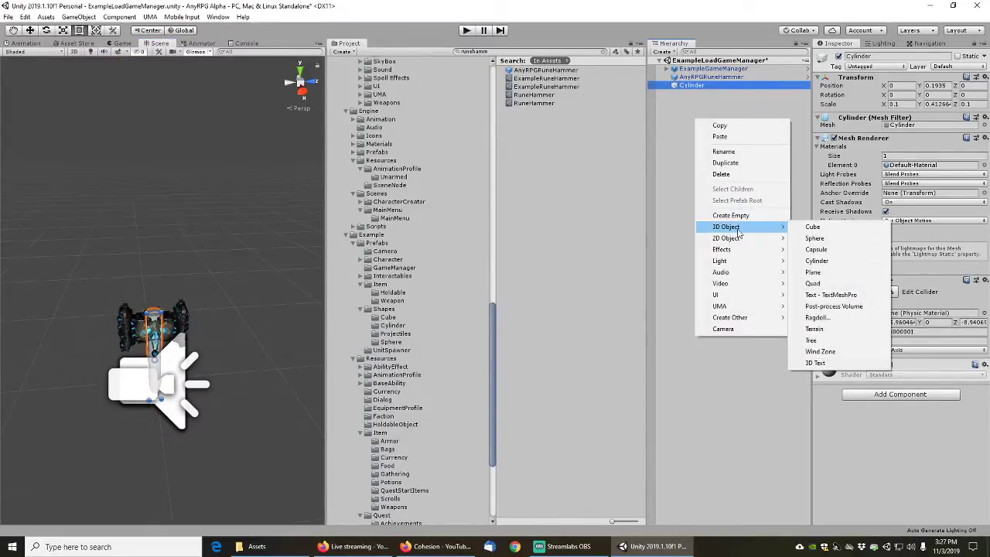
pyautogui.click(835, 227)
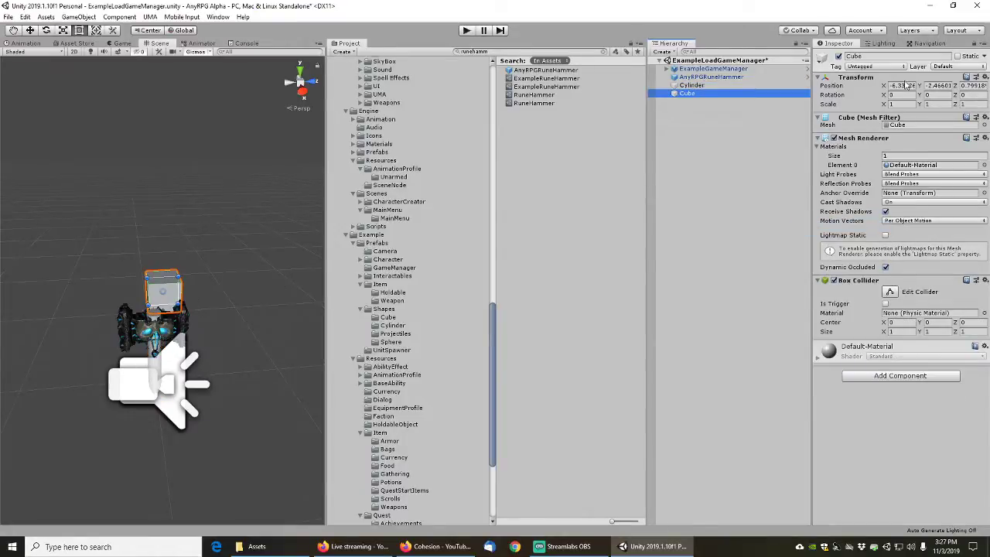
pyautogui.click(904, 85)
pyautogui.write('0')
pyautogui.press('Tab')
pyautogui.write('0')
pyautogui.press('Tab')
pyautogui.write('0')
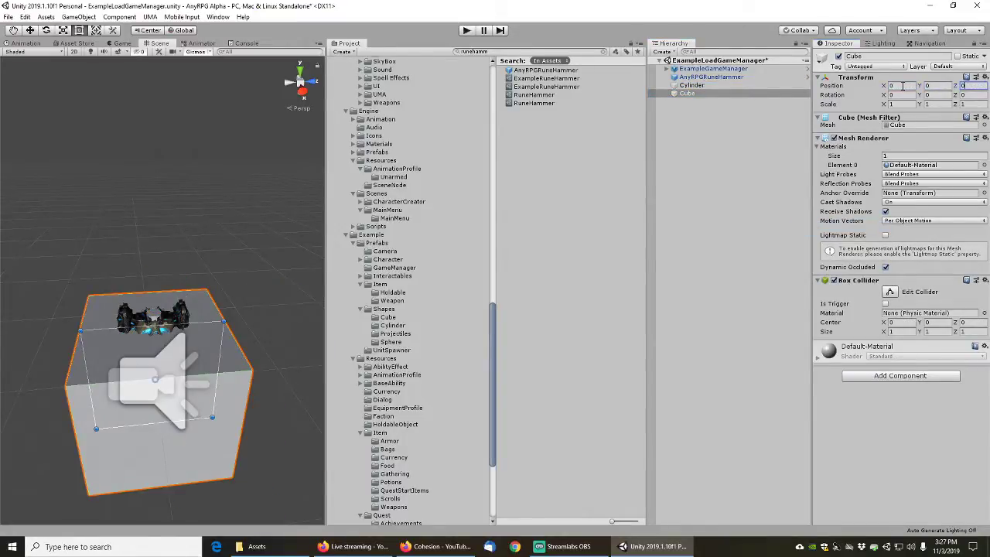
pyautogui.press('Return')
pyautogui.press('f')
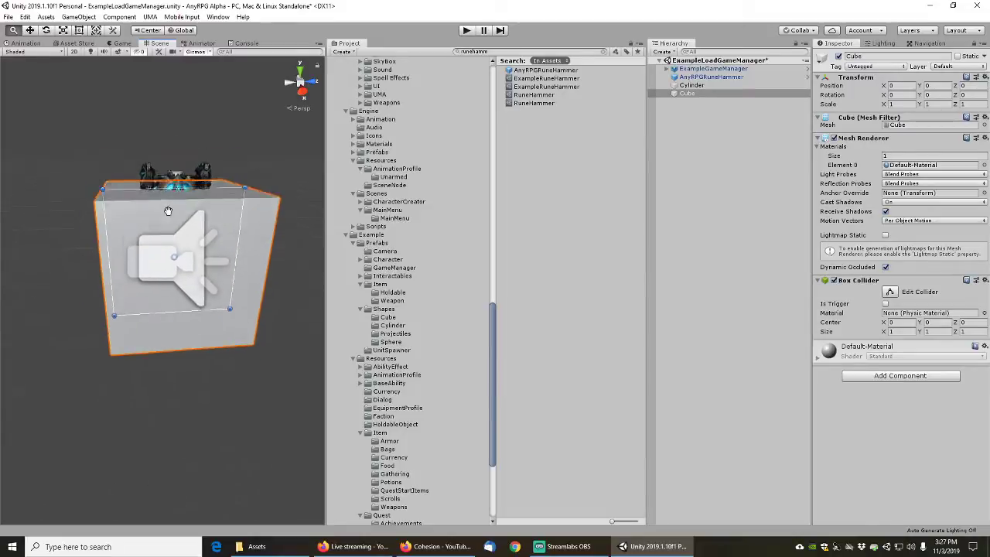
# Raise the cube toward the hammer's head and flatten it to a Y scale of about 0.21
pyautogui.click(30, 30)
pyautogui.moveTo(168, 247); pyautogui.dragTo(171, 227)
pyautogui.click(80, 30)
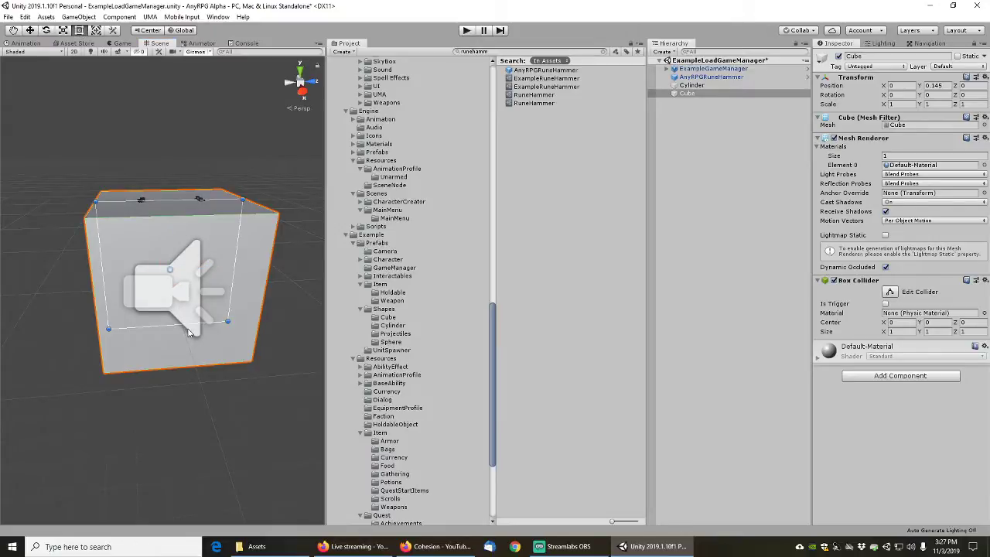
pyautogui.moveTo(186, 325); pyautogui.dragTo(190, 238)
# Shrink the cube around the hammer's head to a scale of about 0.22 in X and 0.48 in Z
pyautogui.keyDown('alt'); pyautogui.moveTo(190, 139); pyautogui.dragTo(165, 203); pyautogui.keyUp('alt')
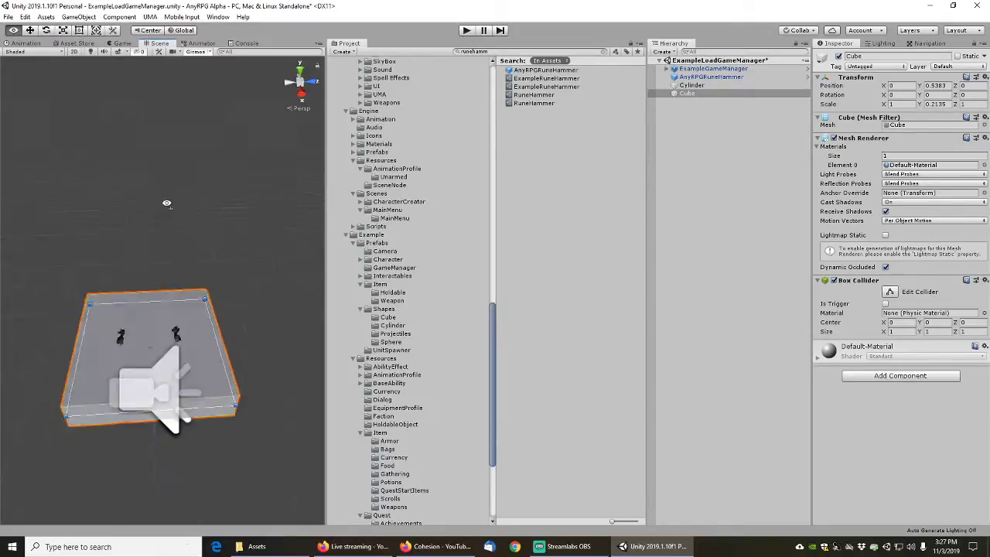
pyautogui.moveTo(166, 204); pyautogui.dragTo(165, 241, button='middle')
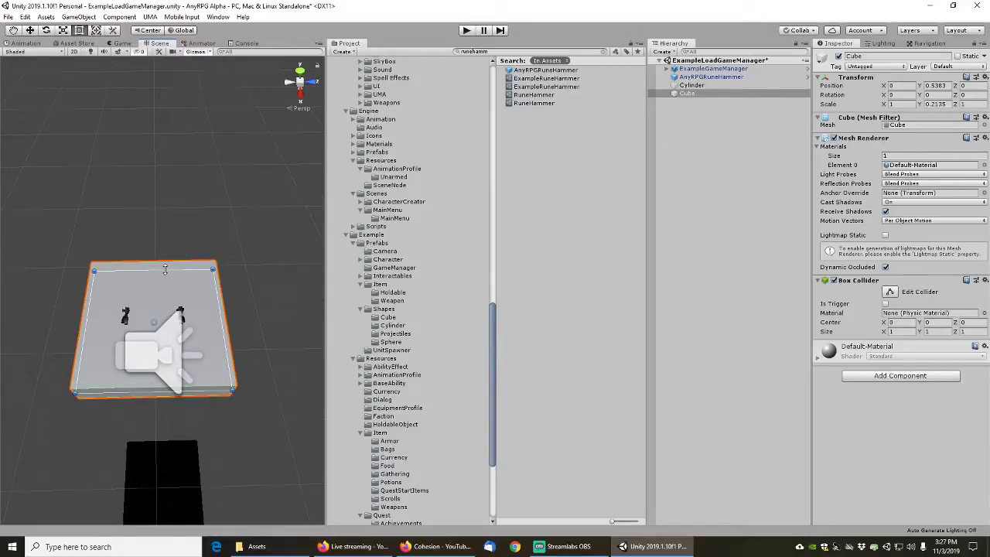
pyautogui.moveTo(165, 269); pyautogui.dragTo(157, 308)
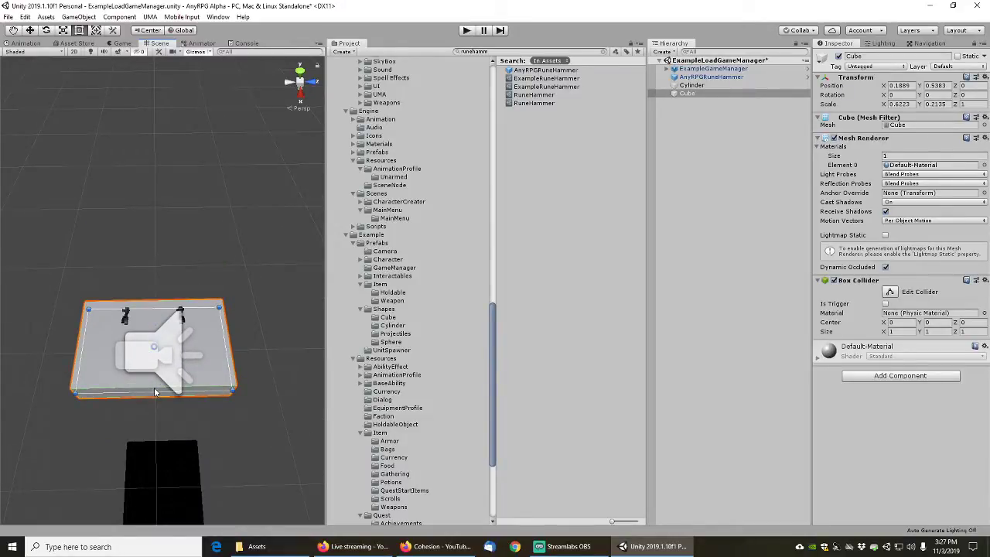
pyautogui.moveTo(153, 386); pyautogui.dragTo(164, 340)
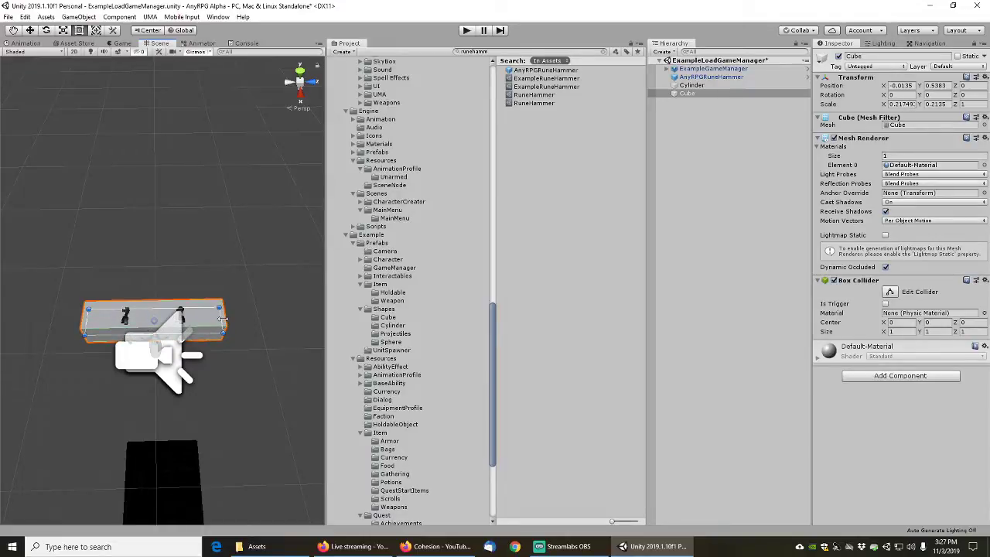
pyautogui.moveTo(222, 318); pyautogui.dragTo(187, 318)
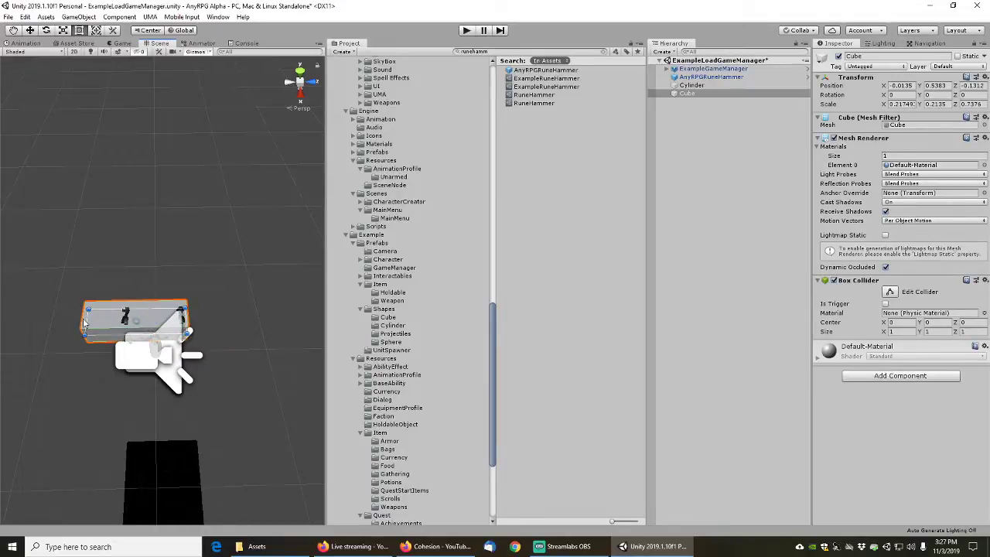
pyautogui.moveTo(87, 318); pyautogui.dragTo(120, 318)
# Extend the cube's lower face to cover more of the hammer's head, with a Y scale of about 0.29
pyautogui.keyDown('alt'); pyautogui.moveTo(137, 409); pyautogui.dragTo(153, 339); pyautogui.keyUp('alt')
pyautogui.moveTo(160, 333); pyautogui.dragTo(209, 309, button='middle')
pyautogui.scroll(1, 209, 324)
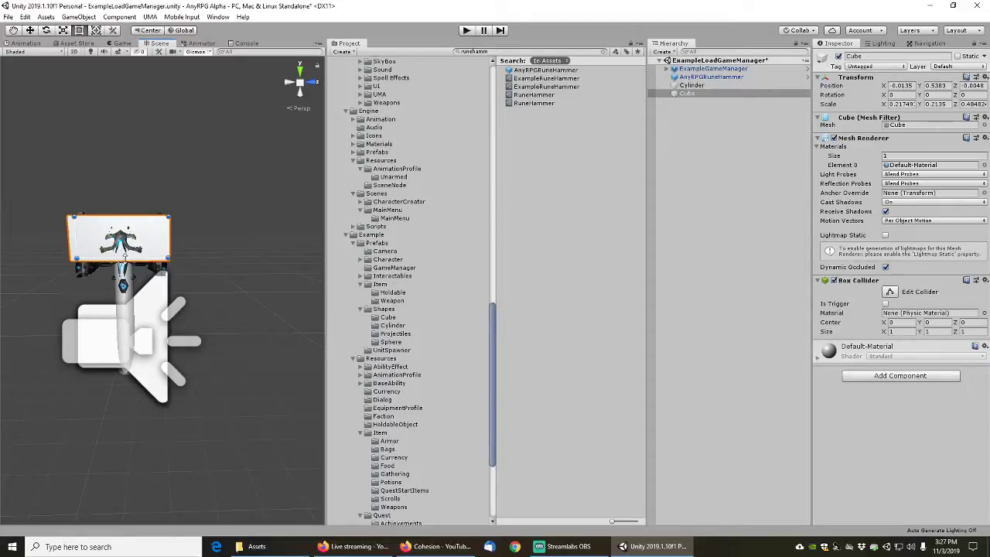
pyautogui.moveTo(124, 256); pyautogui.dragTo(124, 276)
pyautogui.moveTo(235, 230); pyautogui.dragTo(221, 194, button='middle')
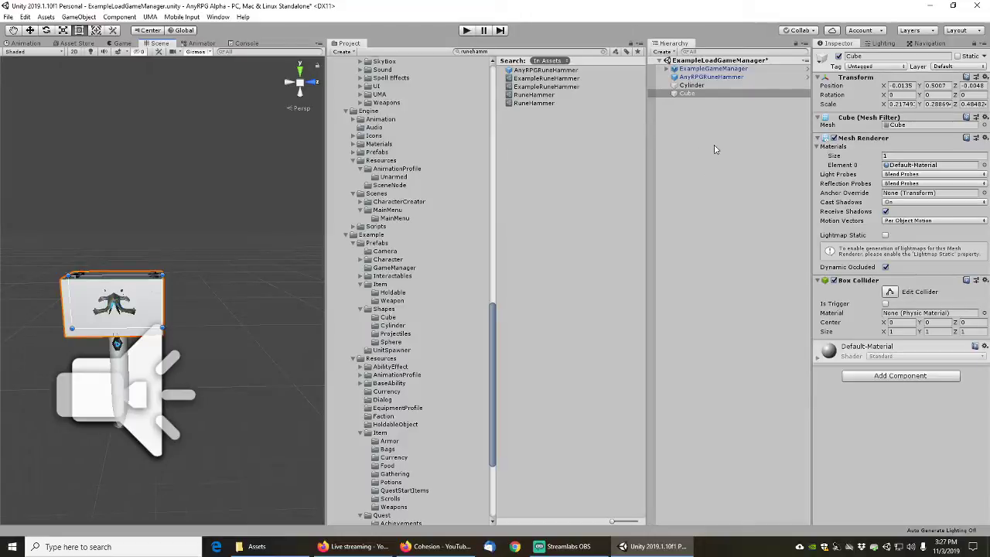
# Make the cube a child of the cylinder and rename the cylinder AnyRPGExampleRuneHammer
pyautogui.moveTo(691, 98); pyautogui.dragTo(694, 91)
pyautogui.click(693, 88)
pyautogui.press('F2')
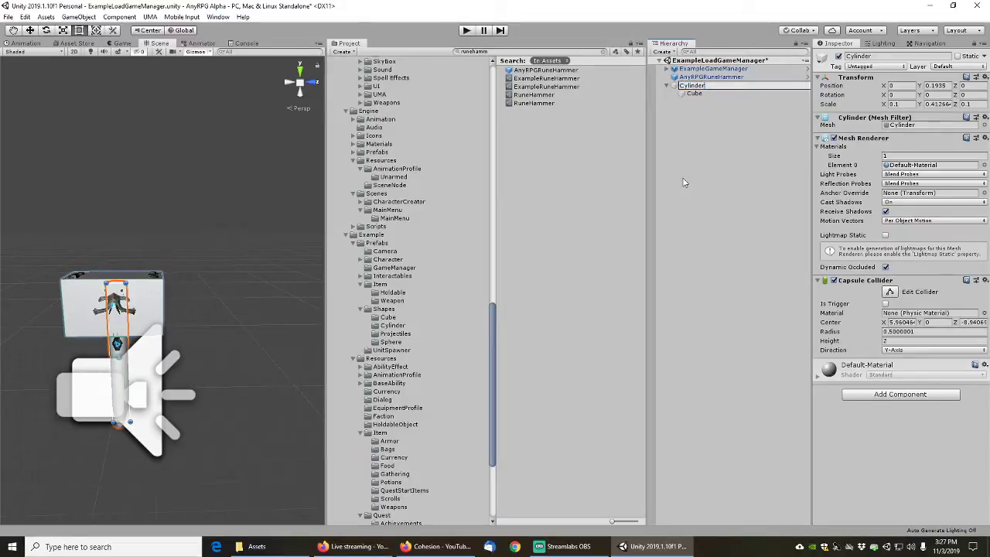
pyautogui.write('AnyRPGExampleRuneHammer')
pyautogui.press('Return')
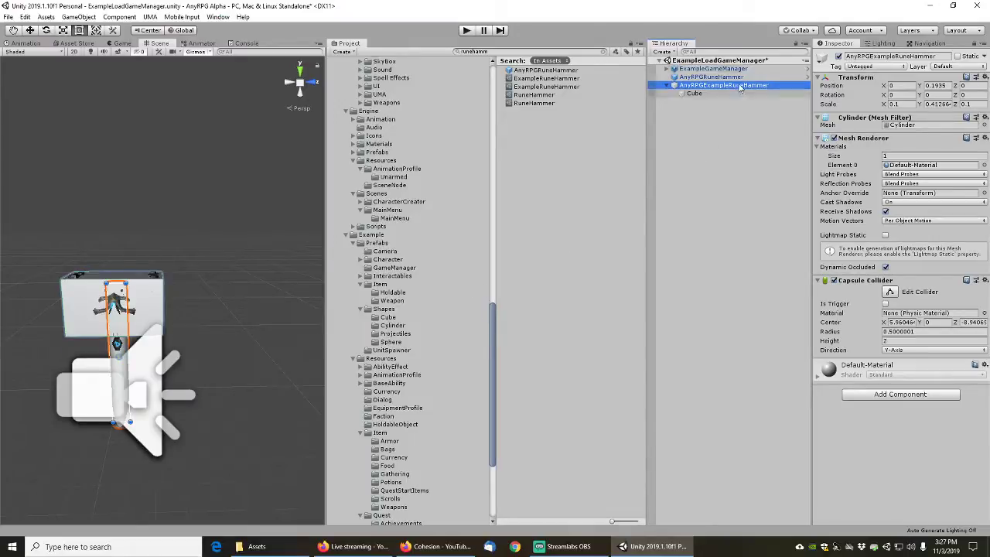
# Save the AnyRPGExampleRuneHammer object as a prefab in the Example/Prefabs/Item/Weapon folder
pyautogui.moveTo(731, 86); pyautogui.dragTo(396, 302)
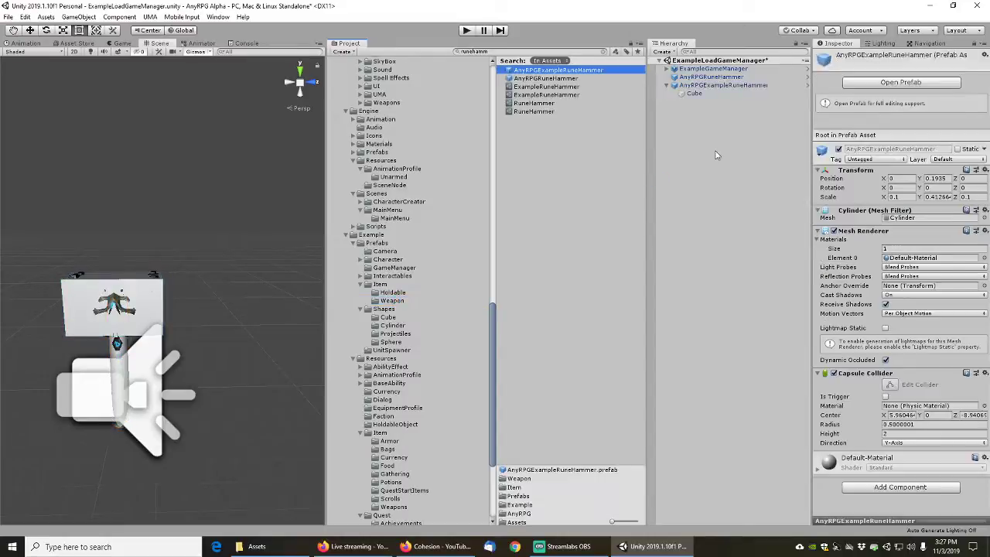
# Delete the original AnyRPGRuneHammer and the AnyRPGExampleRuneHammer instance from the scene
pyautogui.click(698, 78)
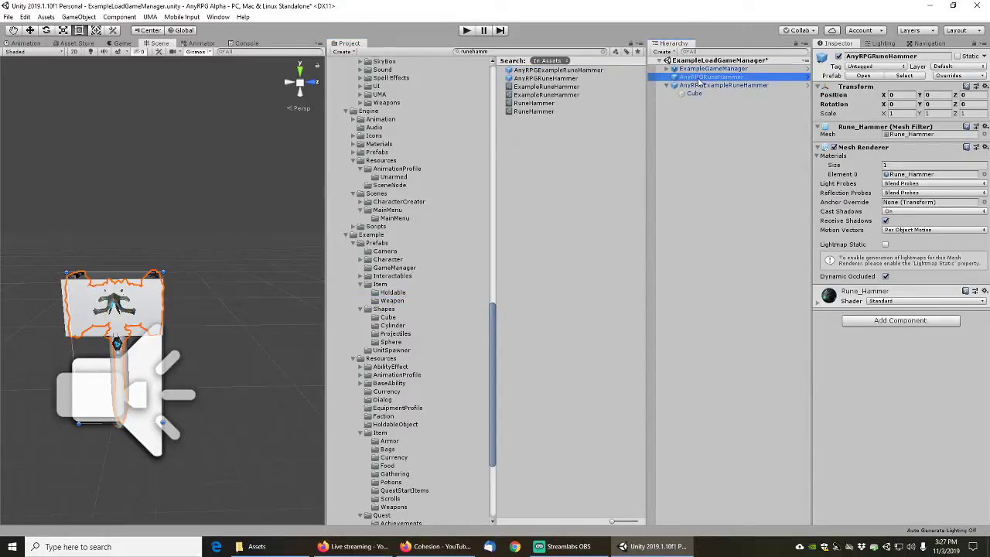
pyautogui.press('Delete')
pyautogui.click(702, 77)
pyautogui.press('Delete')
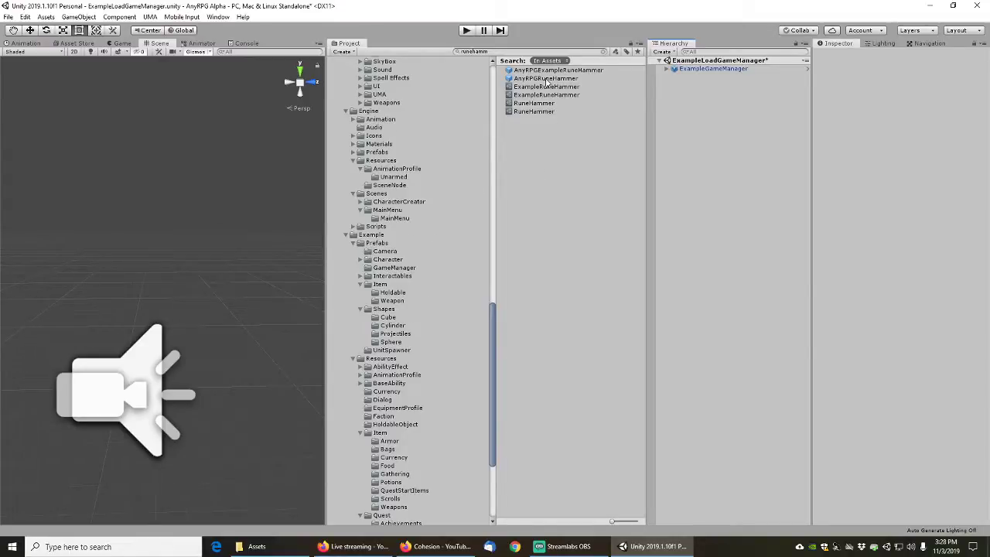
# Compare the prefabs in Example/Prefabs/Item/Weapon with the items in Resources/Item/Weapons, and check the prefabs in the Holdable folder
pyautogui.click(549, 70)
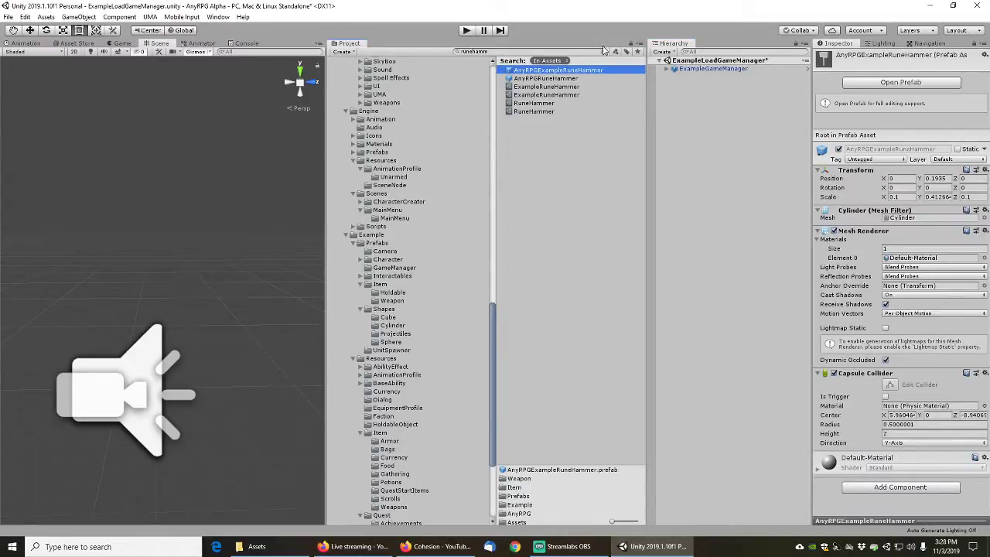
pyautogui.click(604, 51)
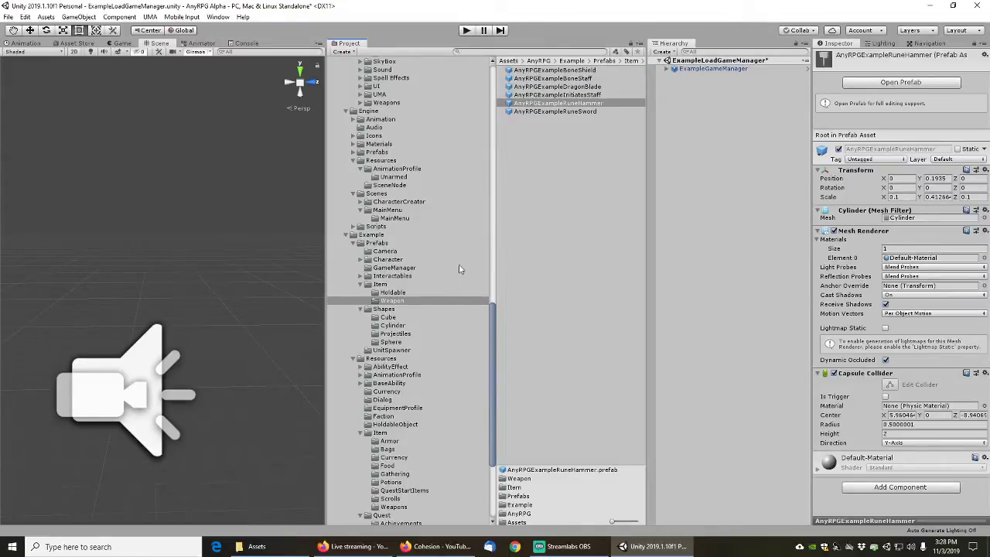
pyautogui.click(561, 70)
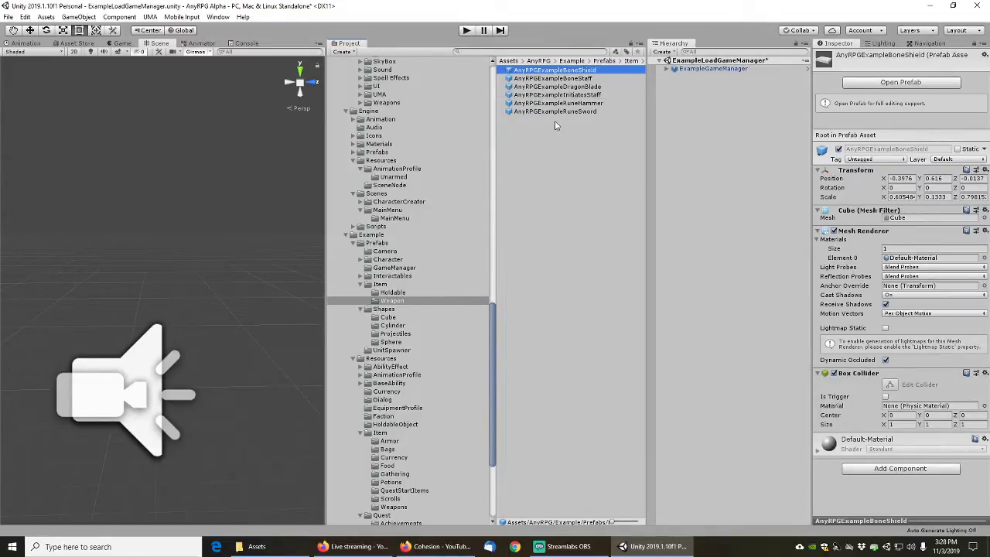
pyautogui.keyDown('shift'); pyautogui.click(557, 112); pyautogui.keyUp('shift')
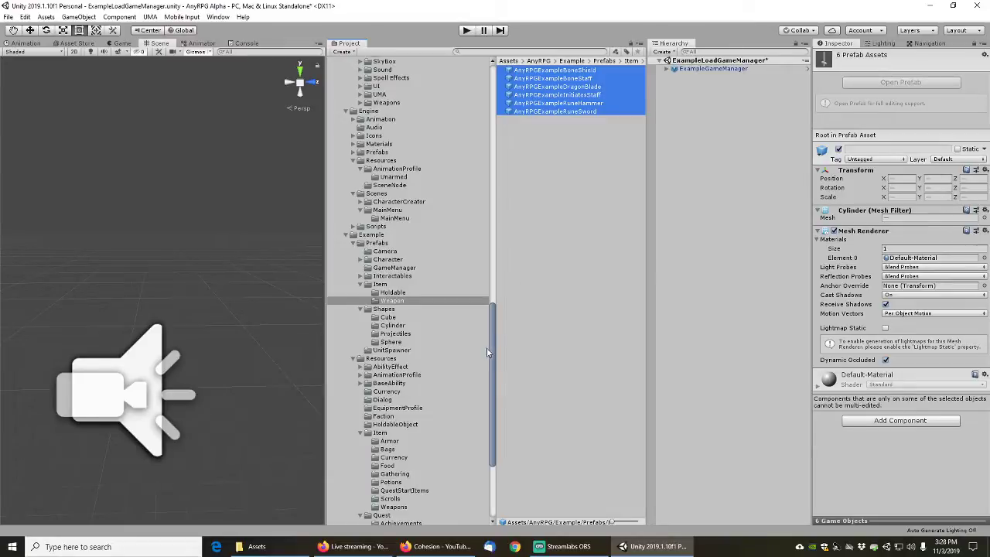
pyautogui.moveTo(492, 354); pyautogui.dragTo(491, 394)
pyautogui.scroll(3, 403, 278)
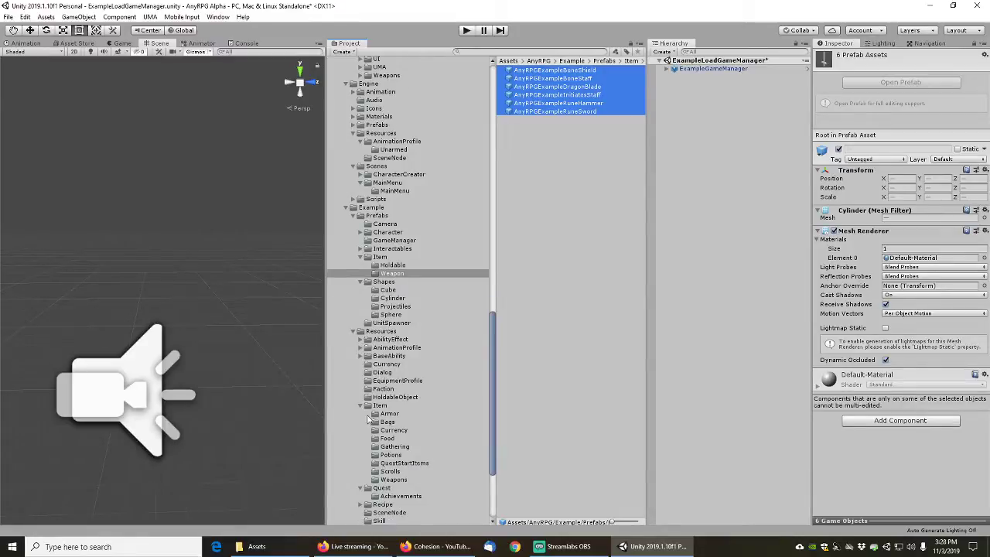
pyautogui.click(394, 481)
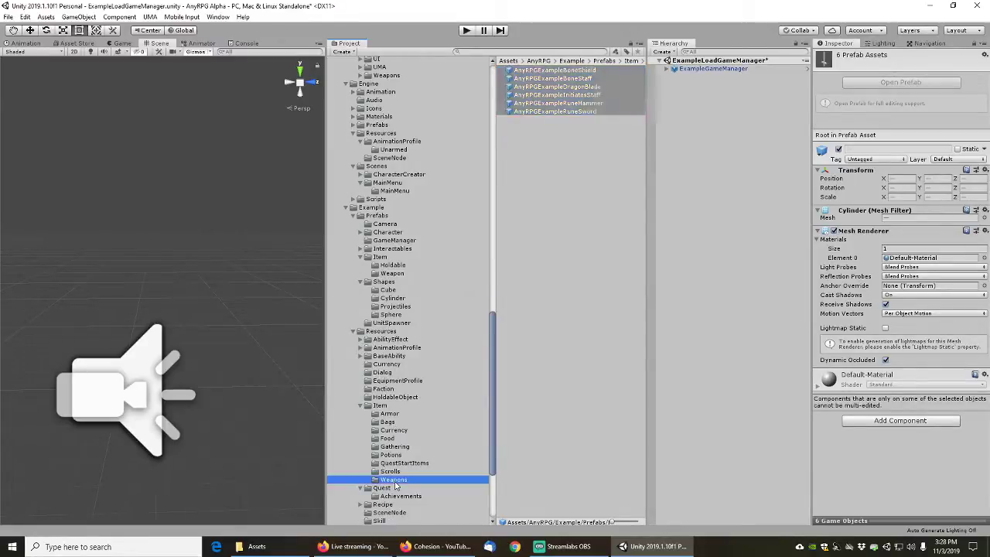
pyautogui.click(546, 70)
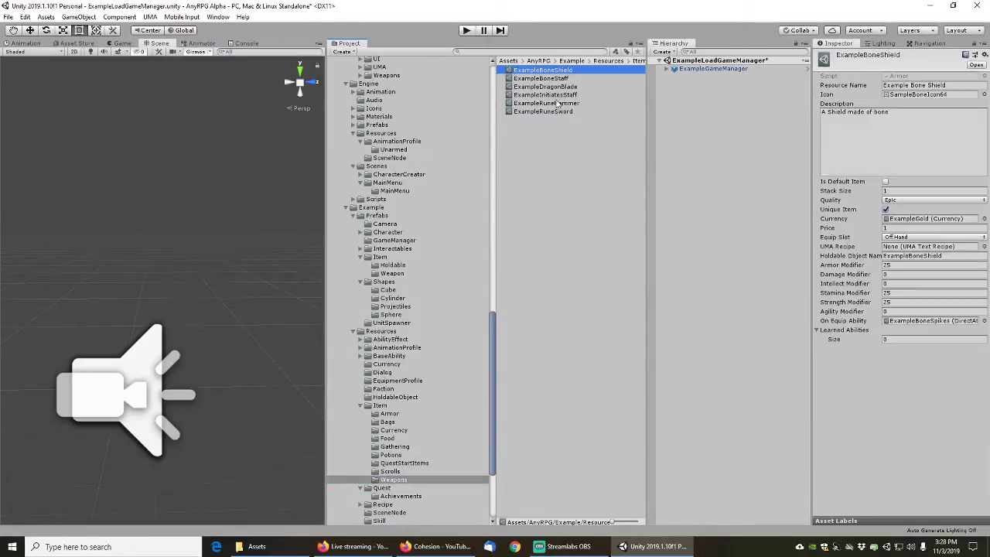
pyautogui.keyDown('shift'); pyautogui.click(553, 113); pyautogui.keyUp('shift')
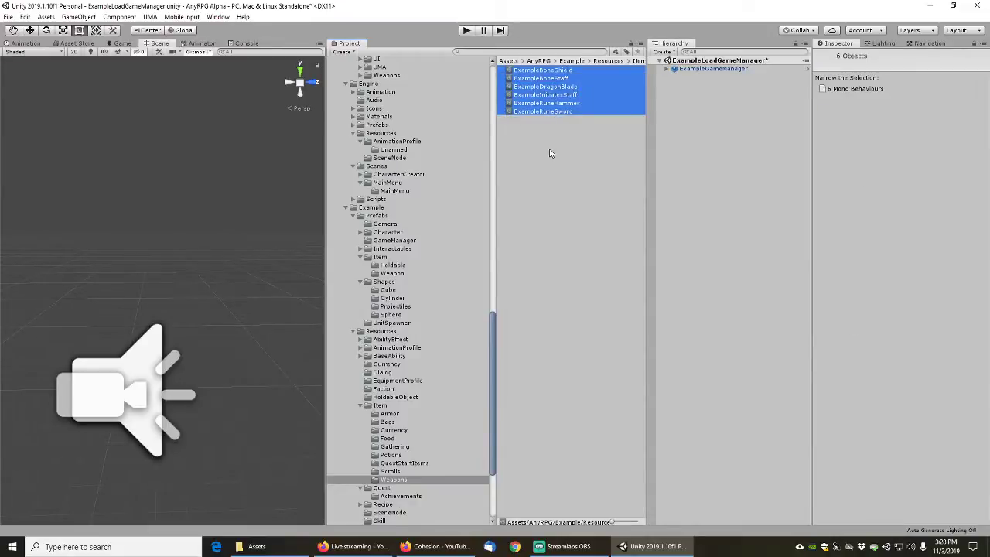
pyautogui.click(540, 300)
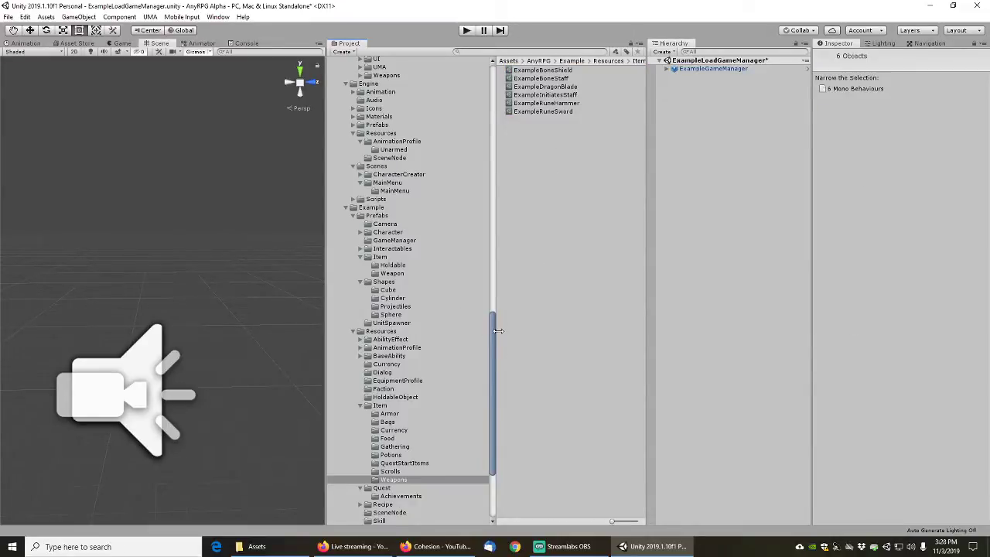
pyautogui.scroll(2, 495, 331)
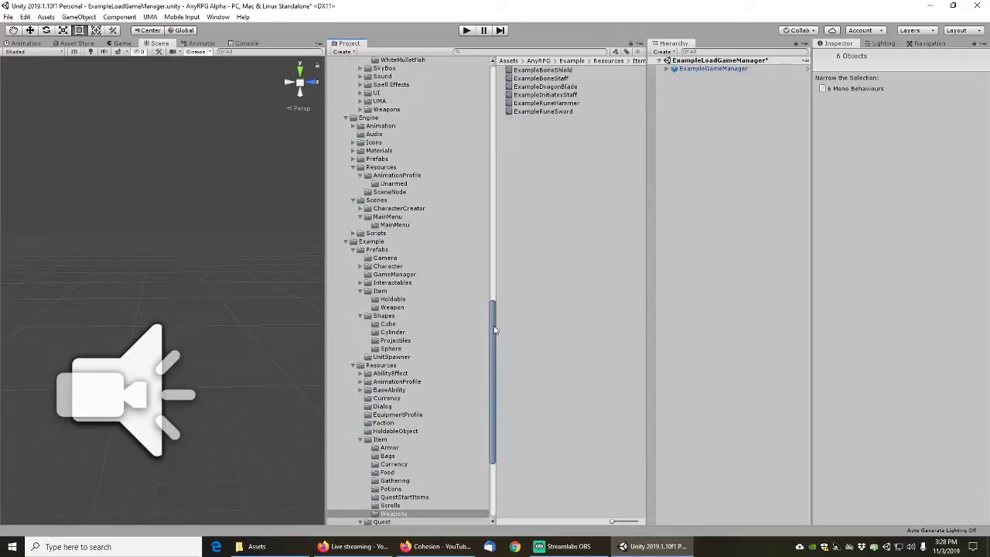
pyautogui.scroll(-2, 495, 330)
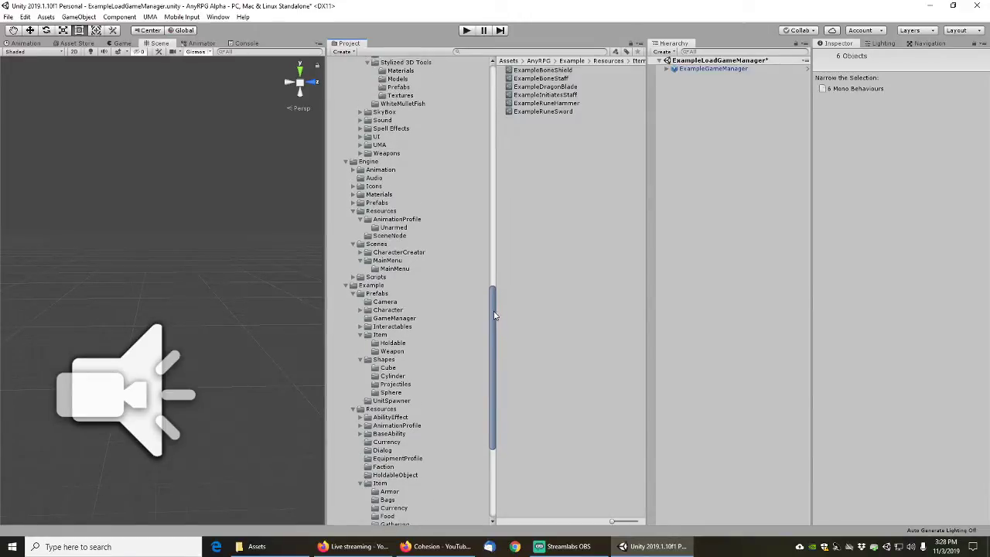
pyautogui.scroll(-2, 490, 339)
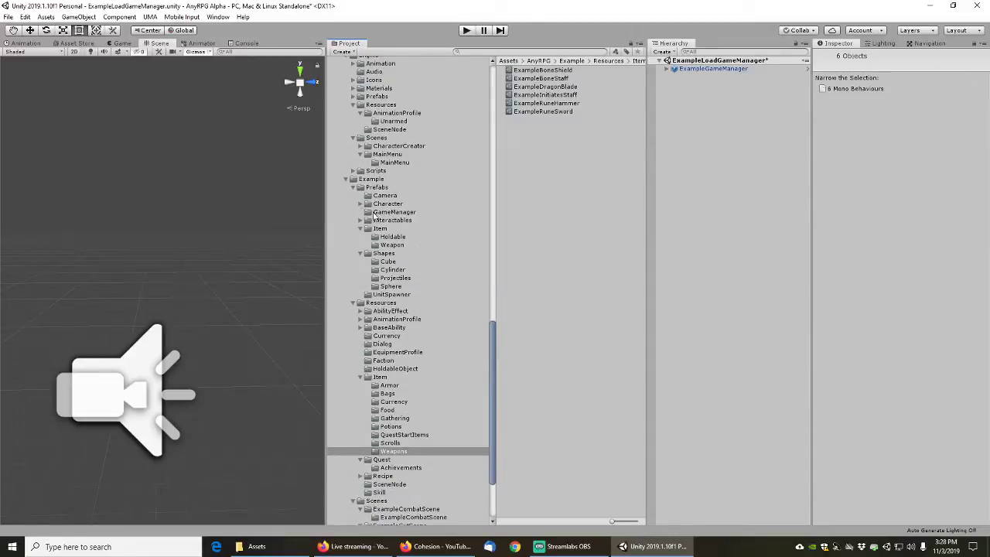
pyautogui.click(394, 236)
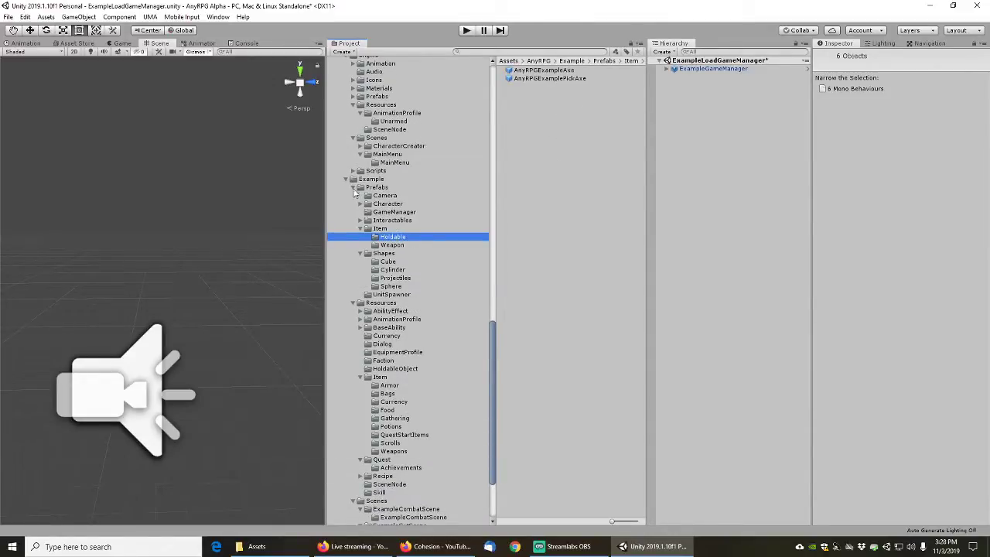
# In Example/Resources/HoldableObject, set the physical prefab of ExampleBoneShield to AnyRPGExampleBoneShield
pyautogui.click(353, 187)
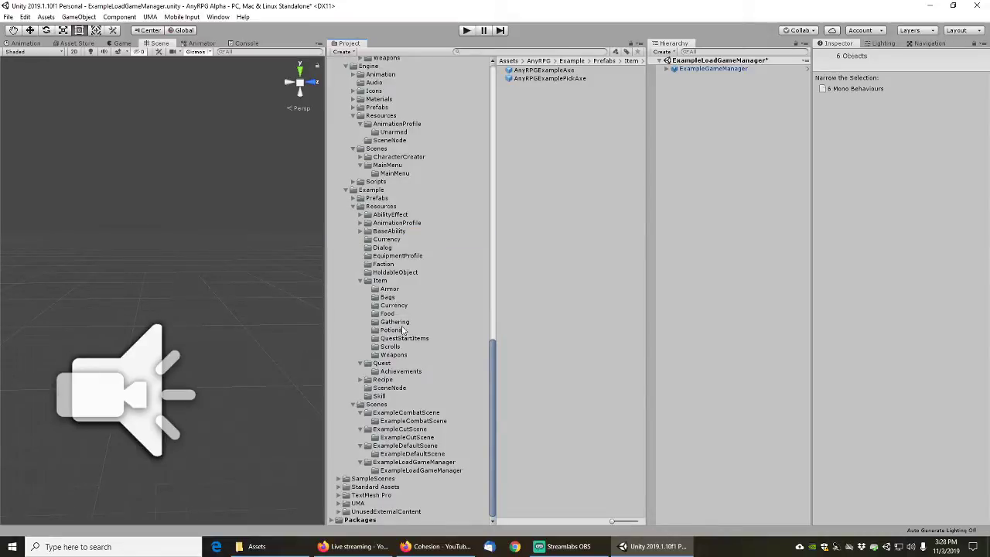
pyautogui.click(390, 274)
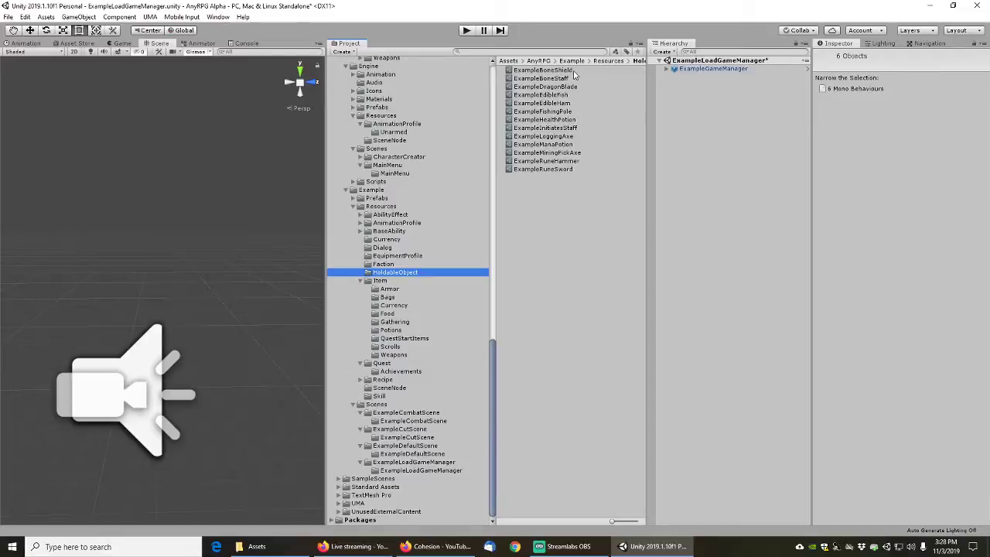
pyautogui.click(562, 71)
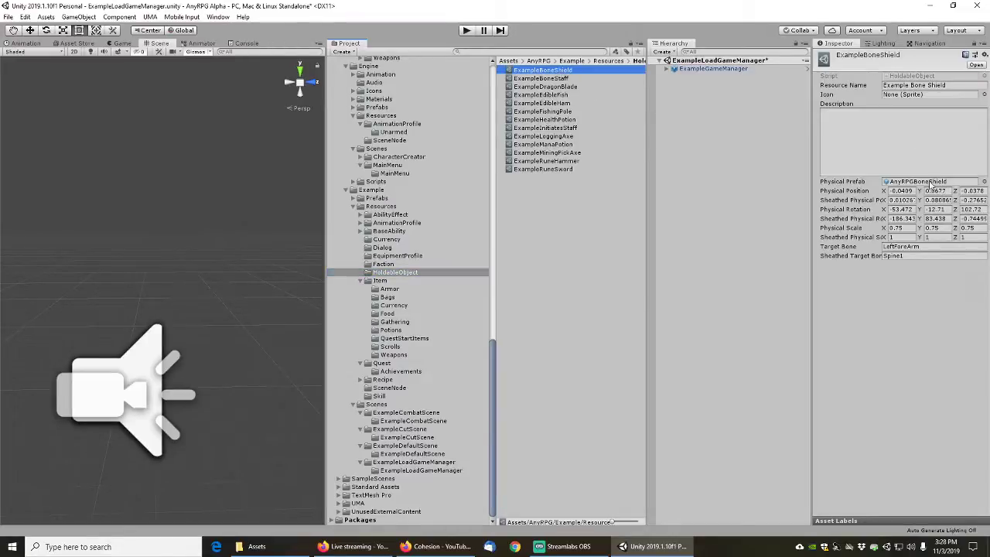
pyautogui.click(984, 181)
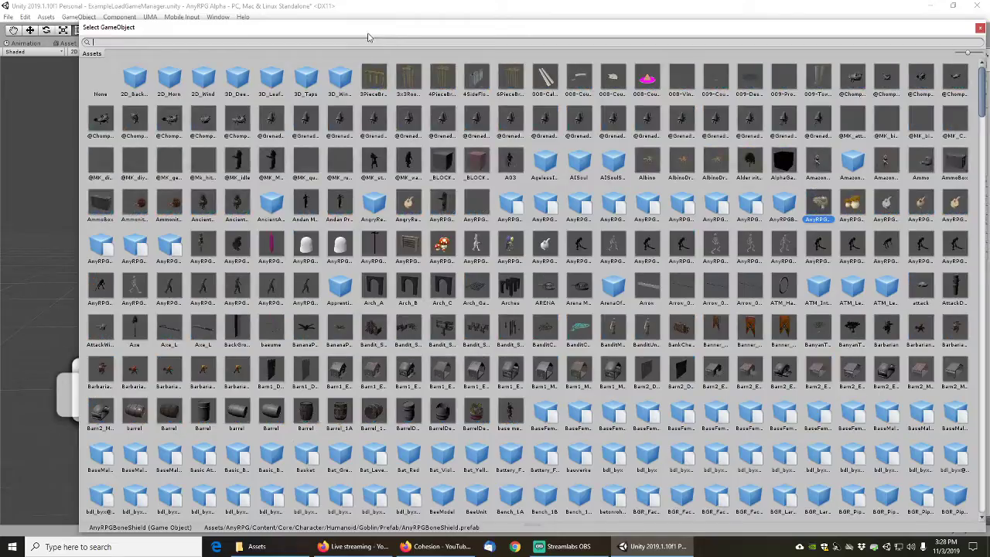
pyautogui.write('bonesh')
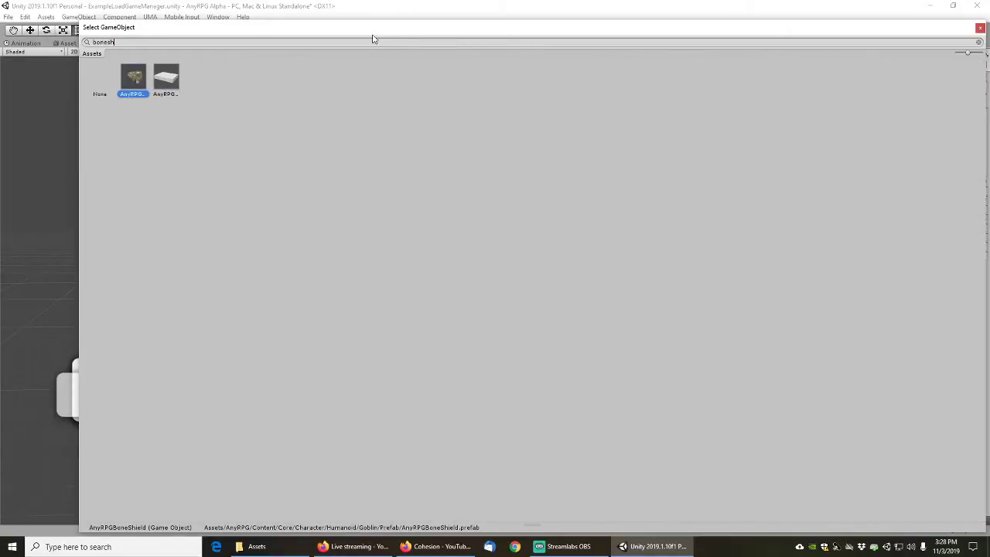
pyautogui.doubleClick(167, 78)
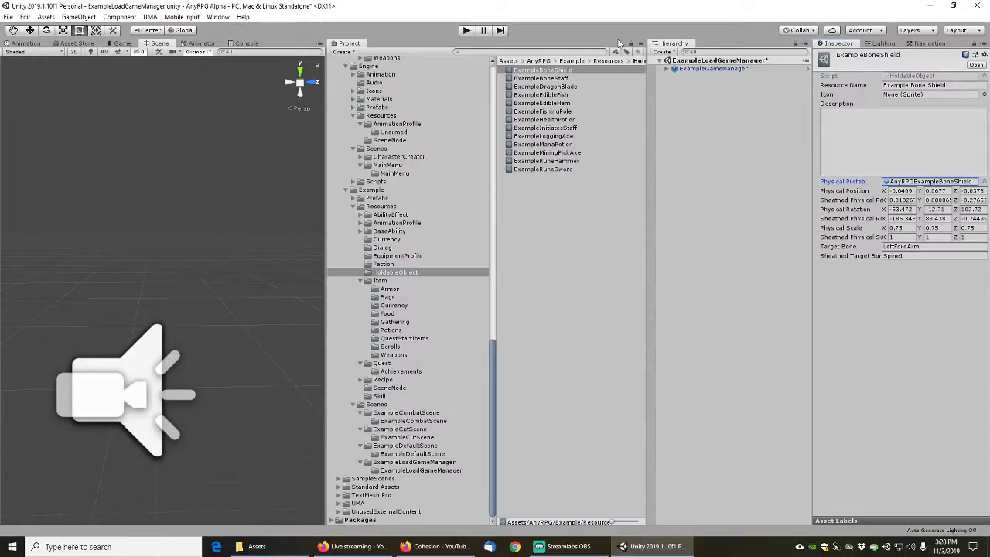
# Set the physical prefab of the ExampleBoneStaff holdable object to AnyRPGExampleBoneStaff
pyautogui.click(550, 79)
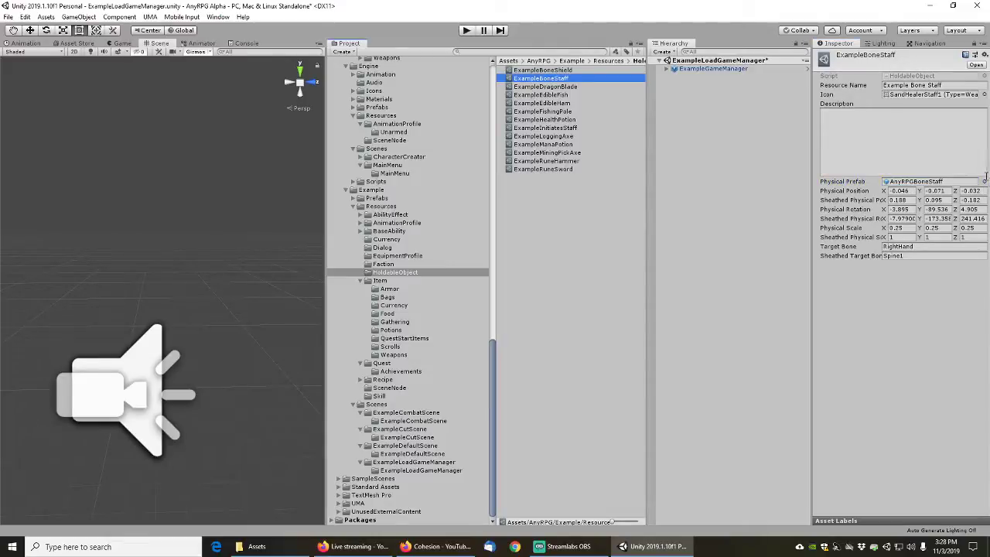
pyautogui.click(984, 181)
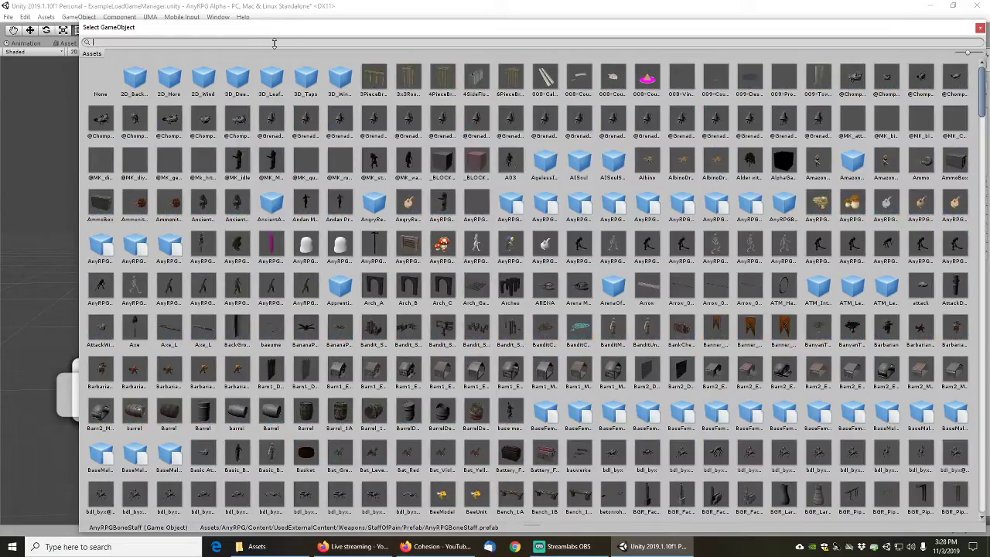
pyautogui.write('bonestaff')
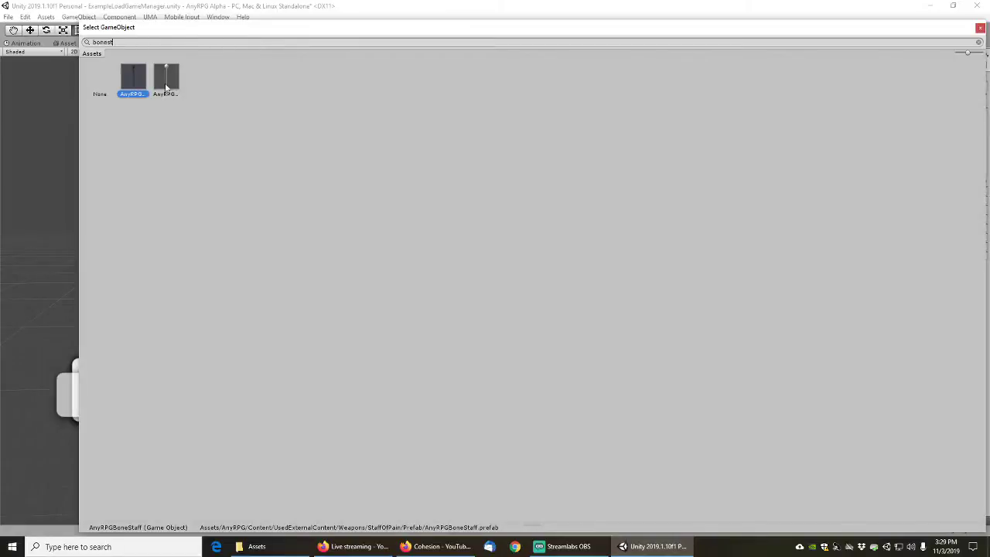
pyautogui.doubleClick(164, 78)
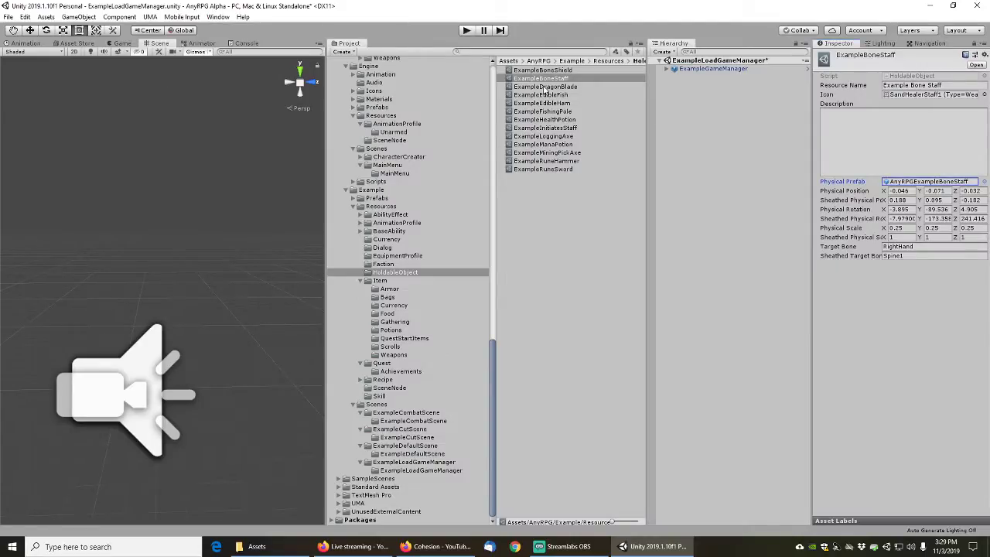
# Set the physical prefab of the ExampleDragonBlade holdable object to AnyRPGExampleDragonBlade
pyautogui.click(546, 87)
pyautogui.click(985, 181)
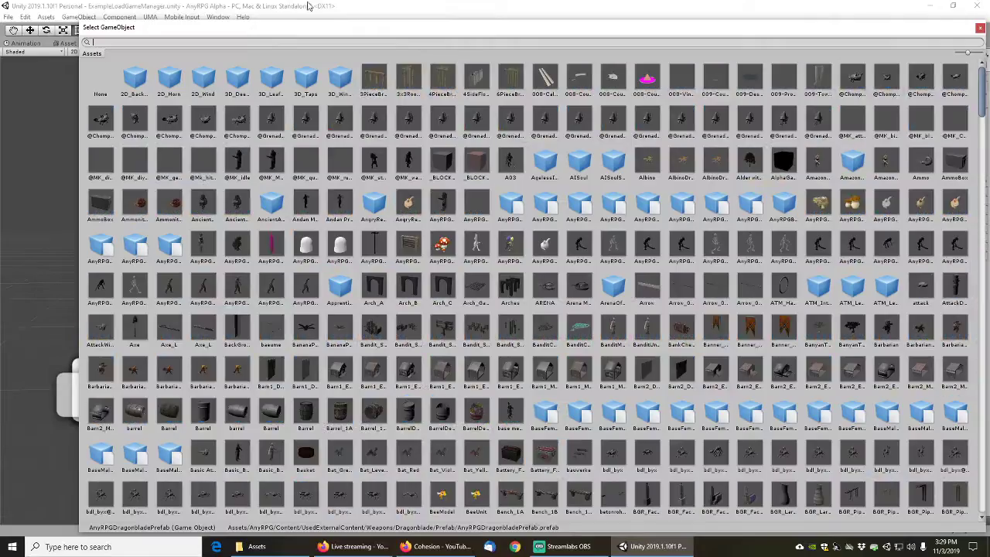
pyautogui.write('dragonbl')
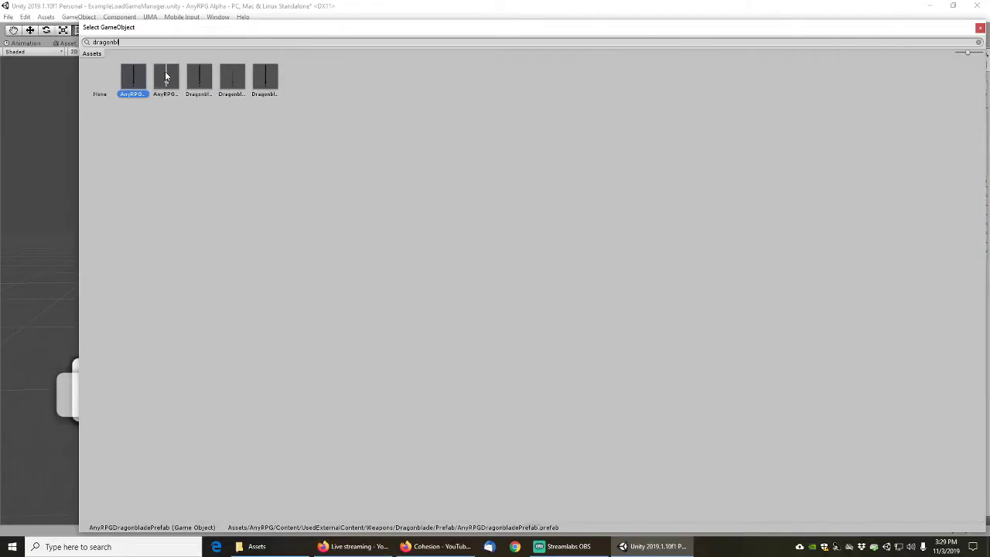
pyautogui.doubleClick(166, 76)
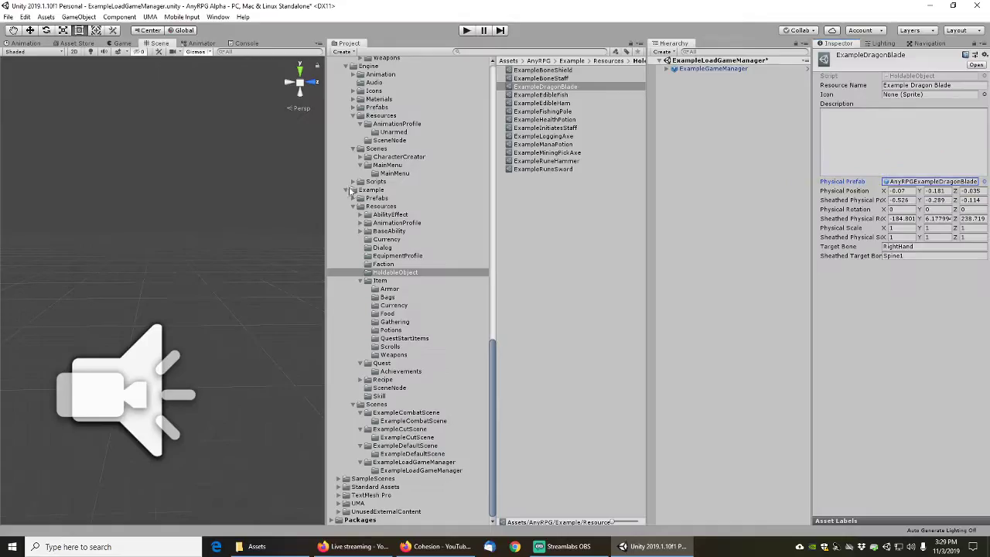
# Replace the physical prefab of the ExampleEdibleFish holdable object with the non-transparent AnyRPGWhiteSphere1m
pyautogui.click(556, 96)
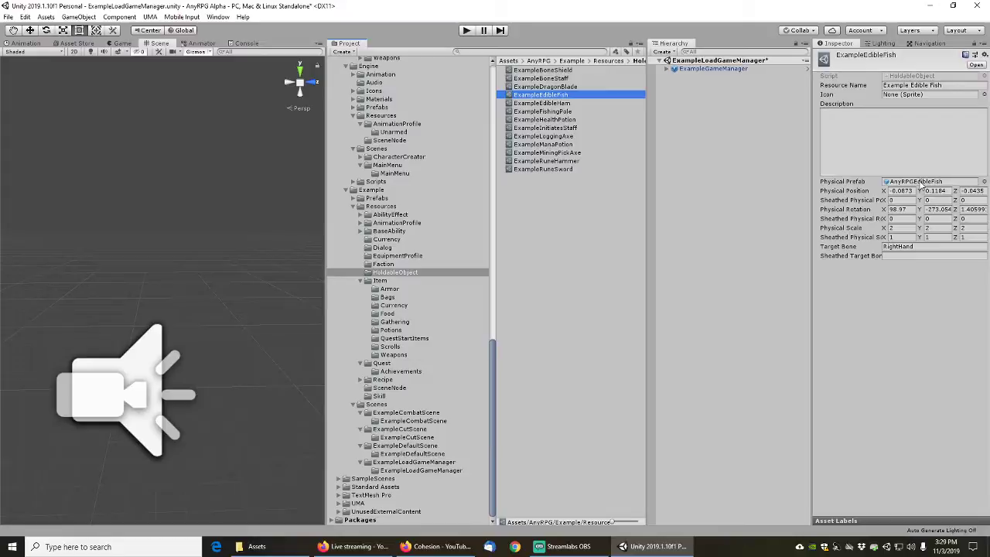
pyautogui.click(984, 182)
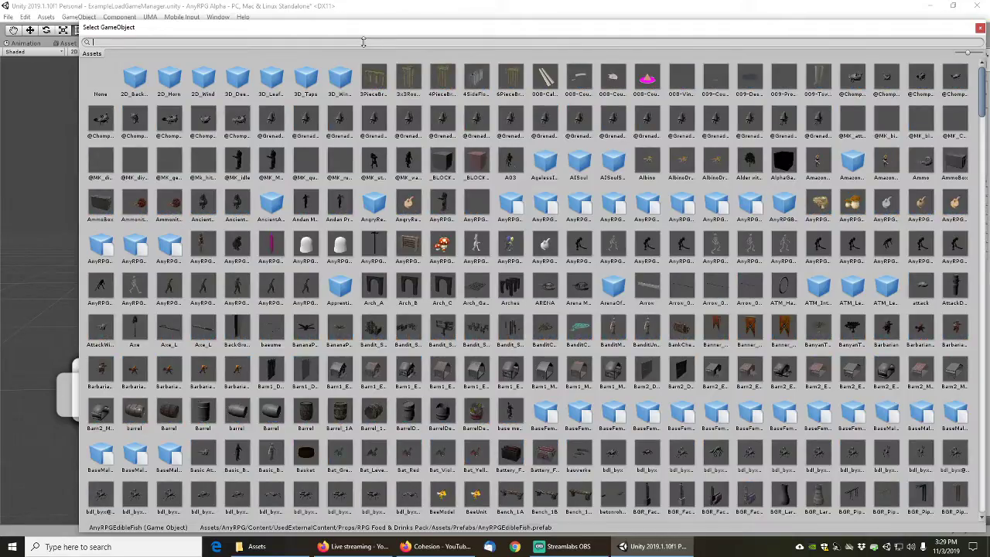
pyautogui.write('whitesph')
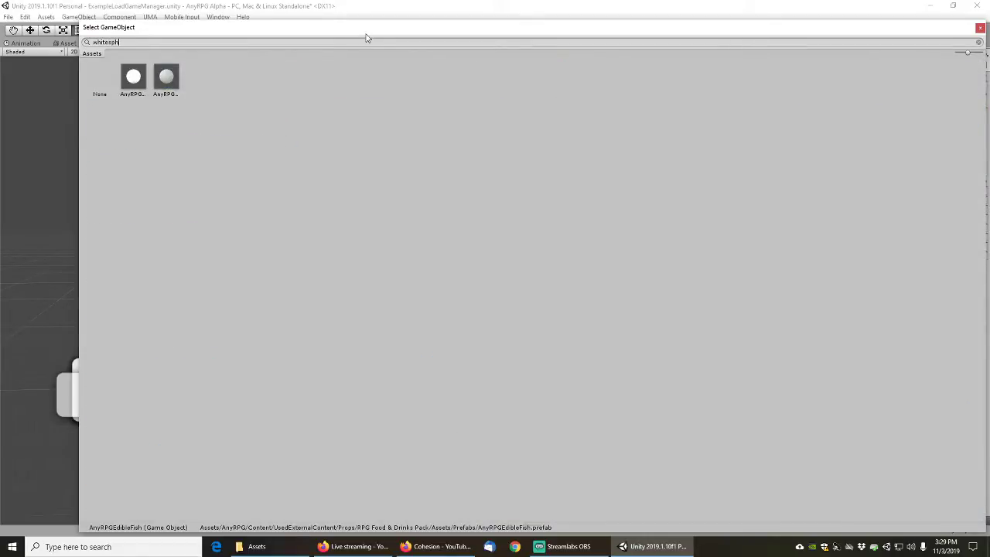
pyautogui.click(166, 78)
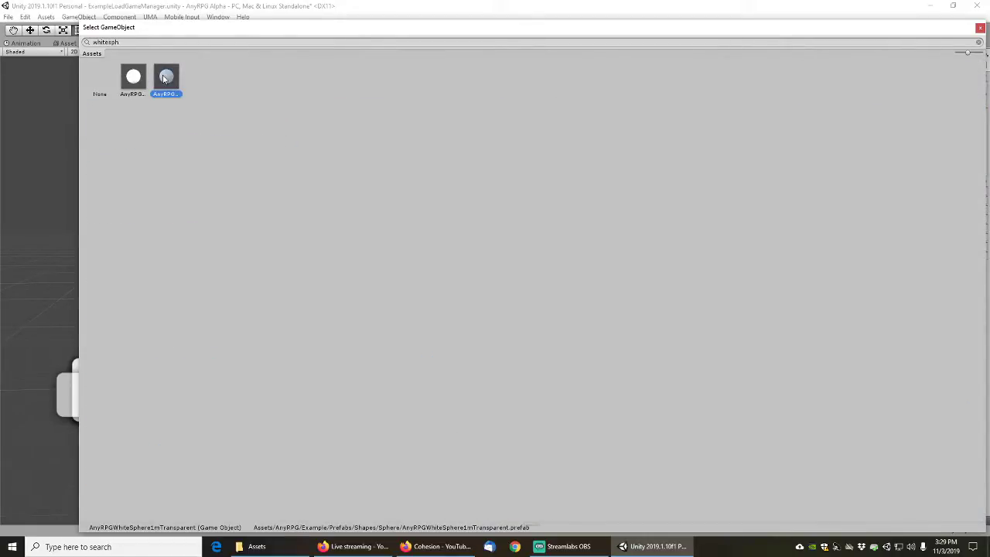
pyautogui.click(134, 75)
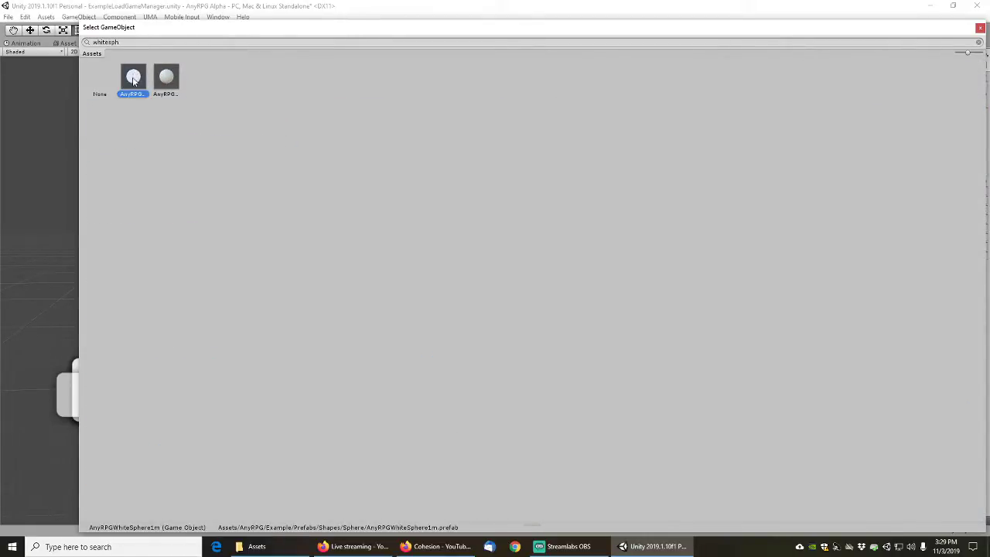
pyautogui.doubleClick(134, 79)
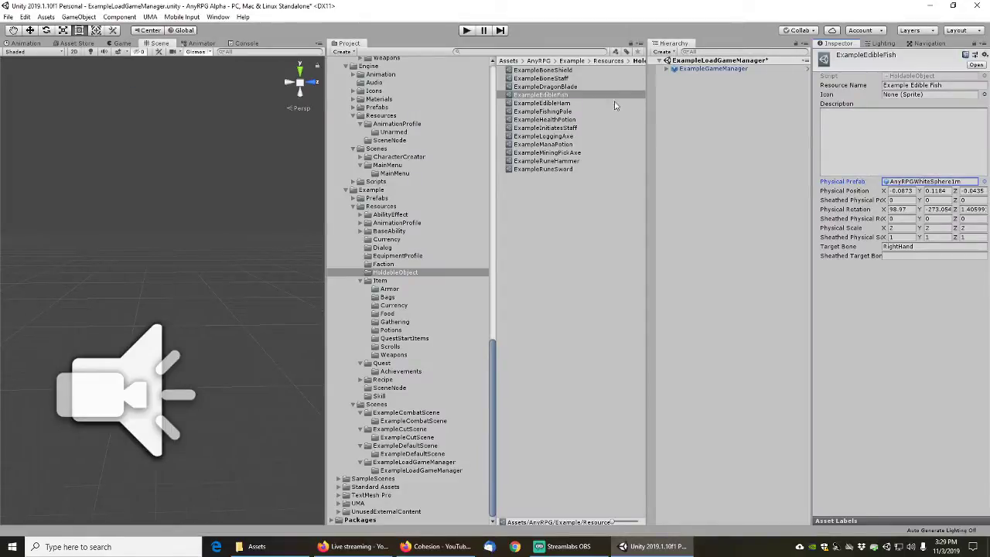
# Set the physical prefab of the ExampleEdibleHam holdable object to AnyRPGBrownSphere1m
pyautogui.click(554, 103)
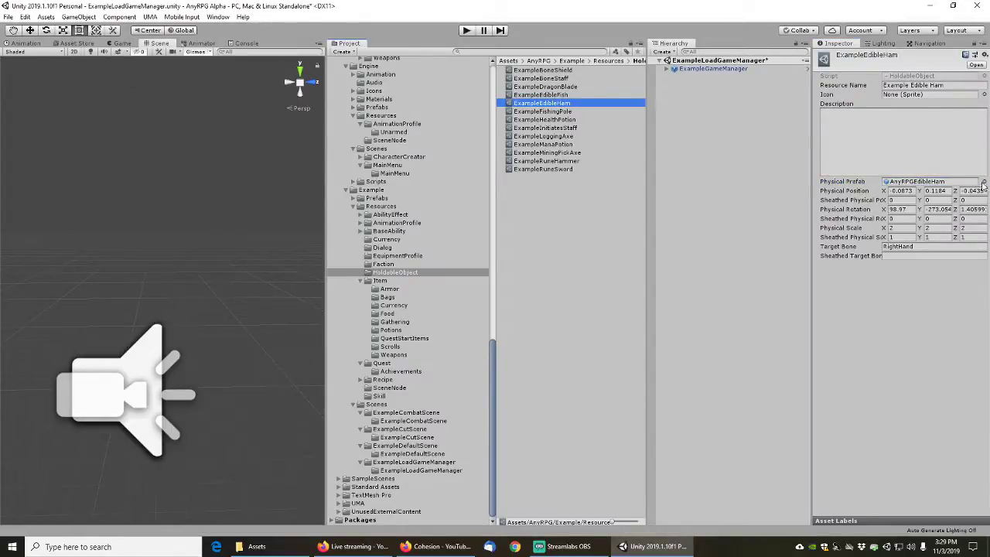
pyautogui.click(984, 181)
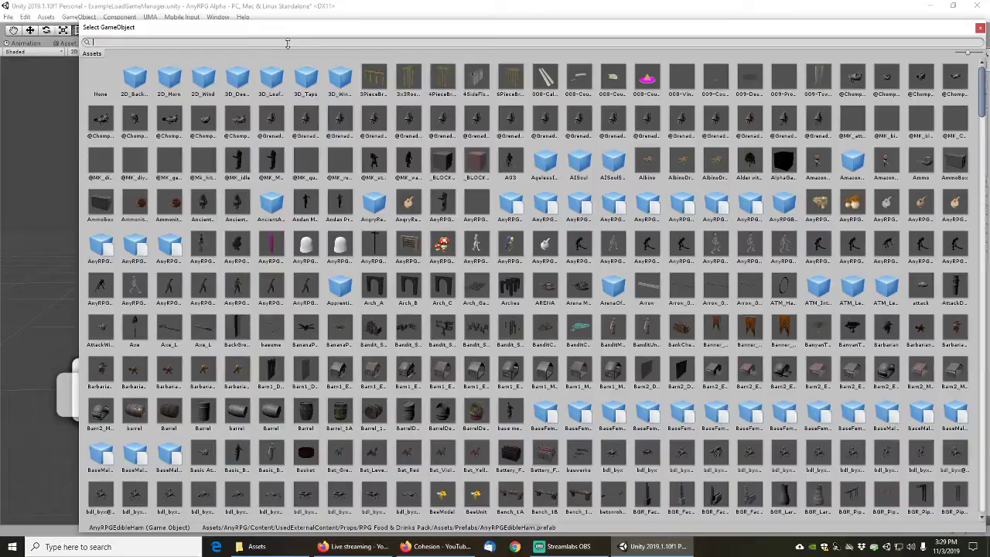
pyautogui.write('brownsph')
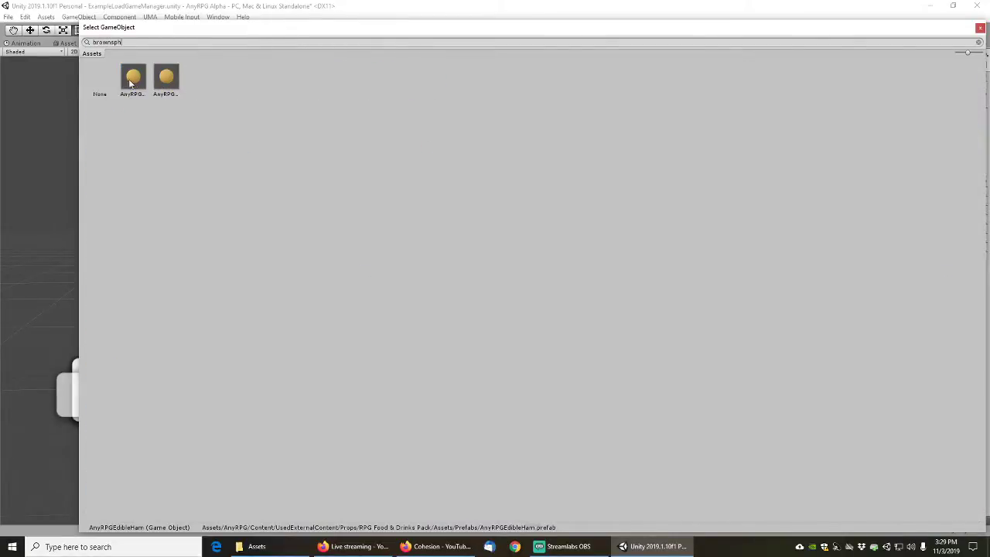
pyautogui.click(133, 79)
pyautogui.doubleClick(133, 79)
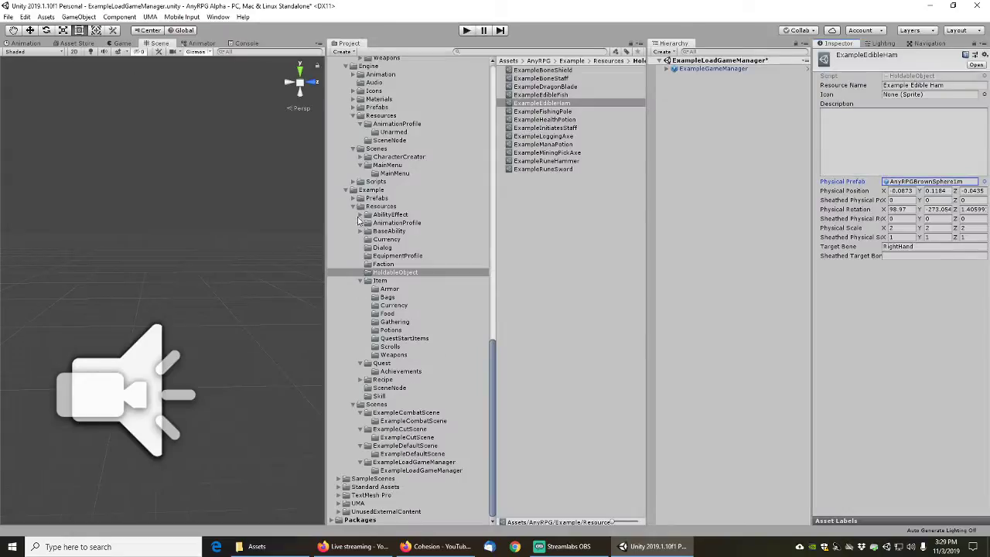
# Inspect the ExampleFishingPole holdable object and switch to Firefox to look up the asset source categories on the AnyRPG website
pyautogui.click(543, 111)
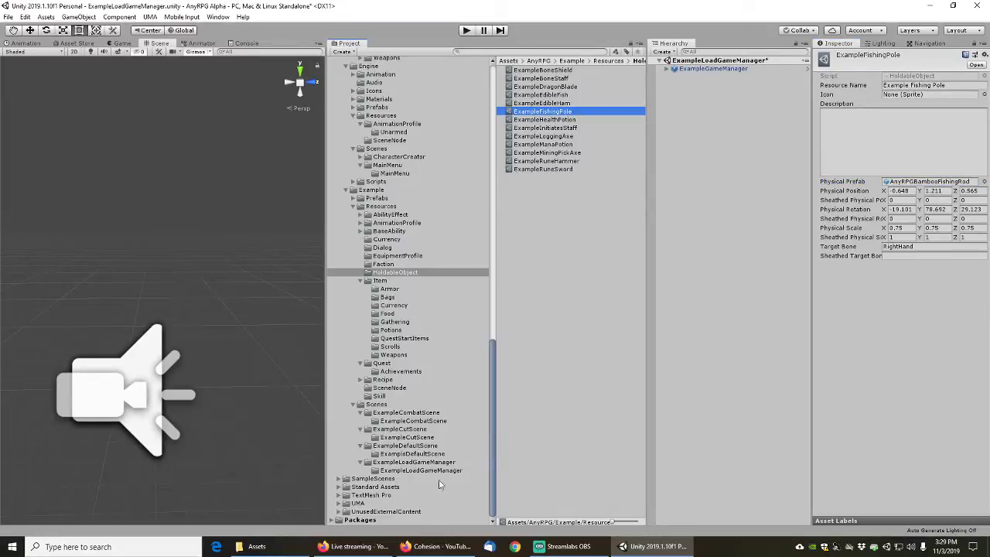
pyautogui.moveTo(431, 551)
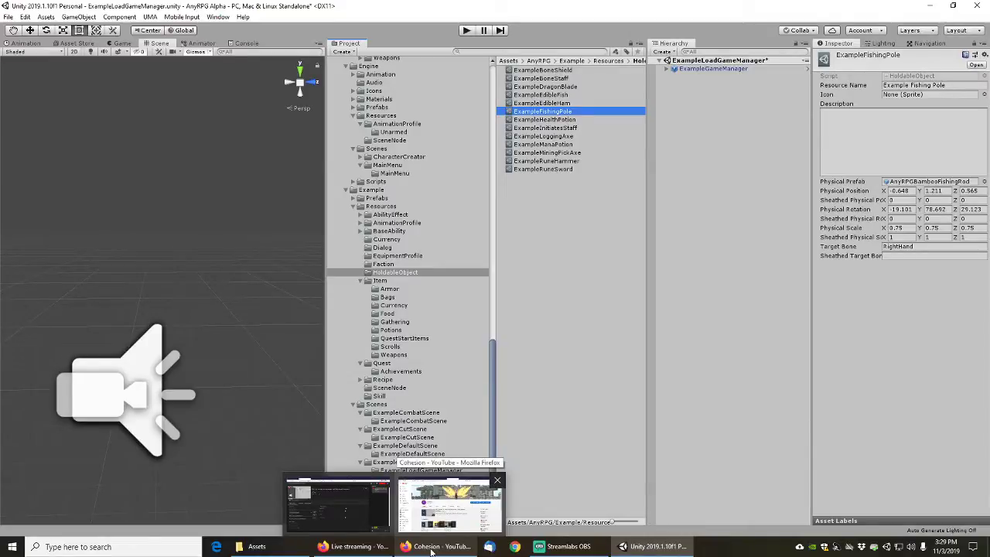
pyautogui.click(432, 551)
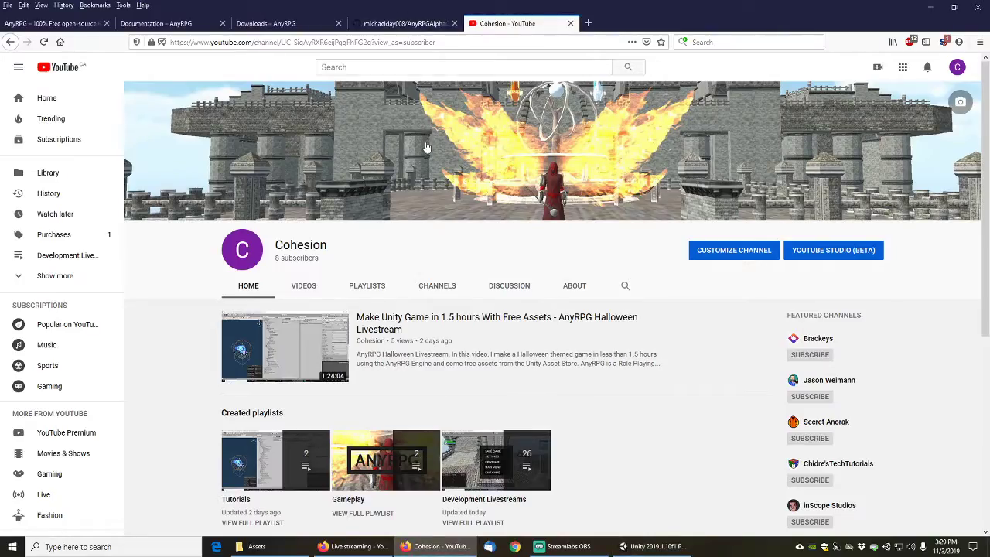
pyautogui.click(283, 30)
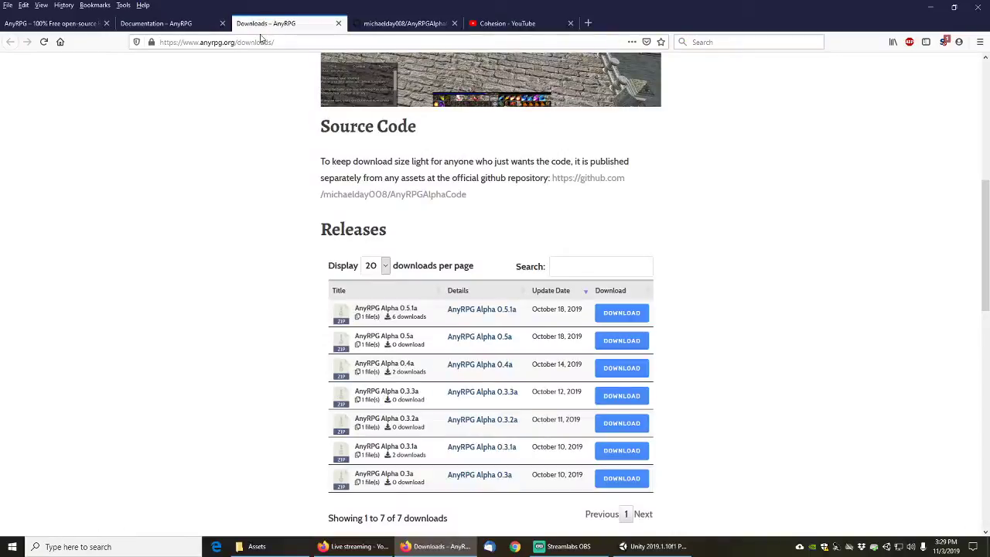
pyautogui.scroll(4, 239, 142)
pyautogui.scroll(2, 239, 142)
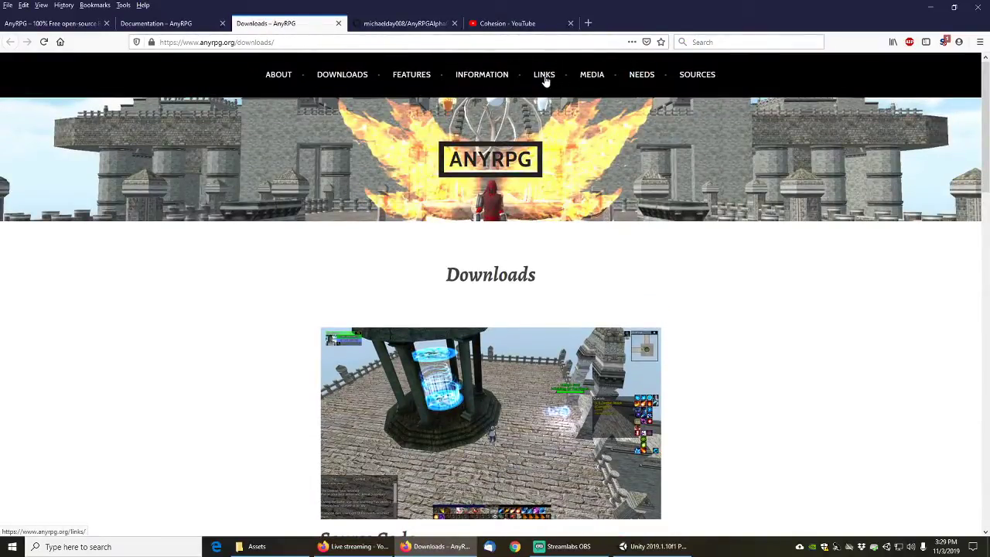
pyautogui.moveTo(701, 77)
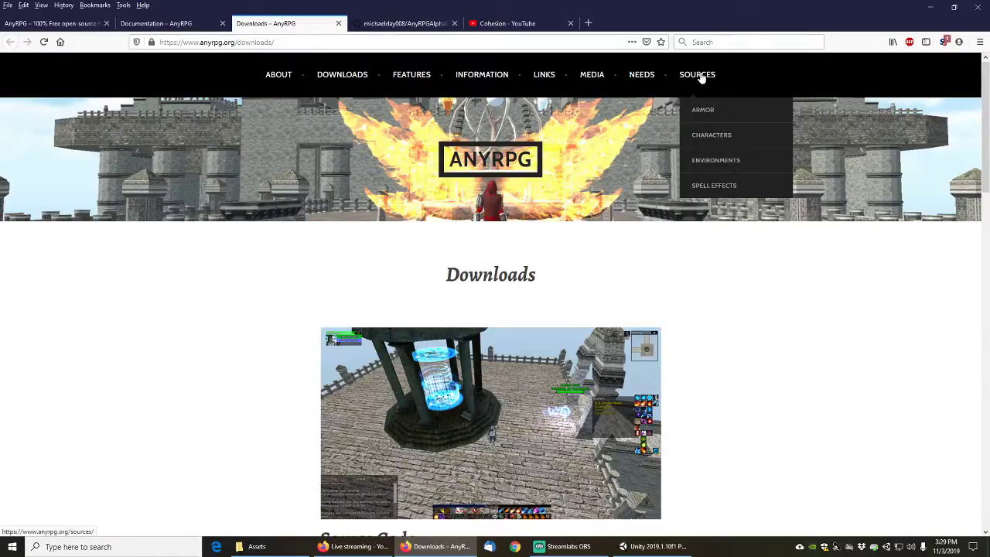
# Open the AnyRPG Sources page in its own tab and look through its asset tables down to the Props list
pyautogui.middleClick(699, 75)
pyautogui.click(402, 26)
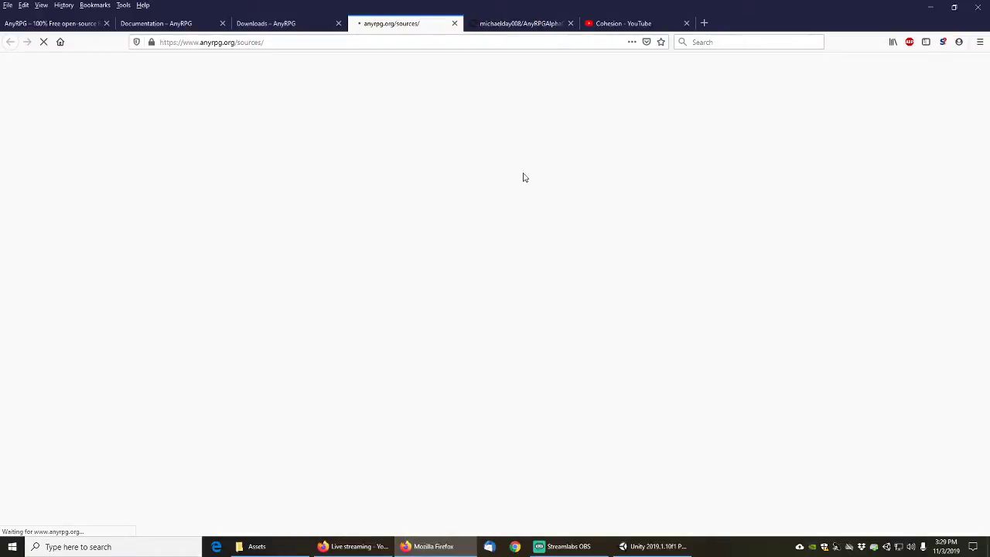
pyautogui.scroll(-5, 707, 287)
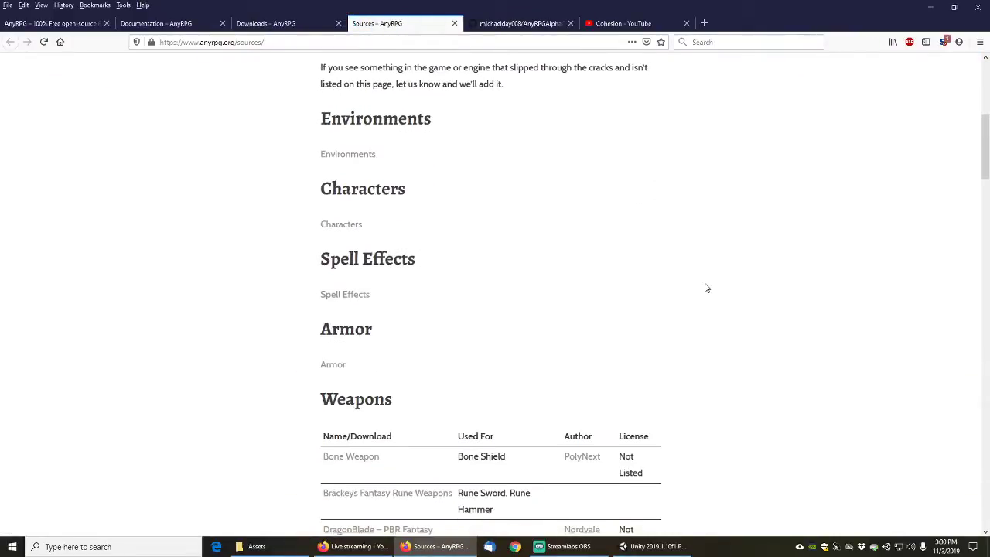
pyautogui.scroll(-3, 705, 287)
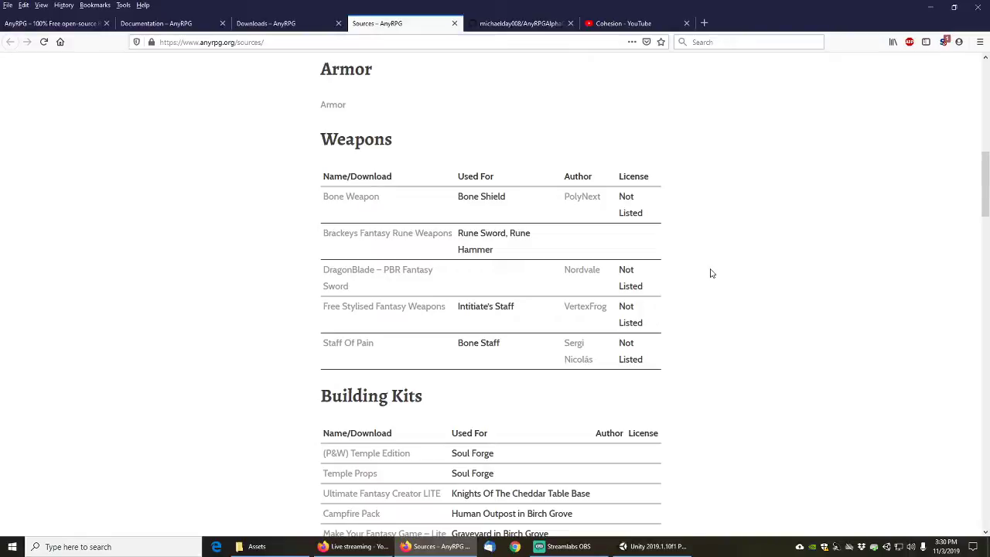
pyautogui.scroll(-4, 723, 263)
pyautogui.scroll(-2, 741, 250)
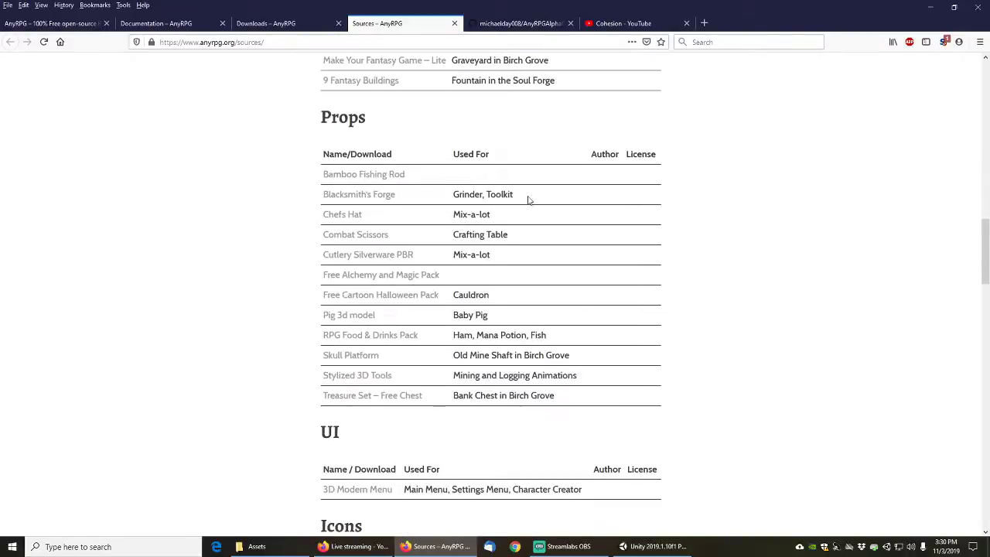
# Open the Bamboo Fishing Rod model page from the Props list and find its license information
pyautogui.middleClick(384, 175)
pyautogui.click(513, 23)
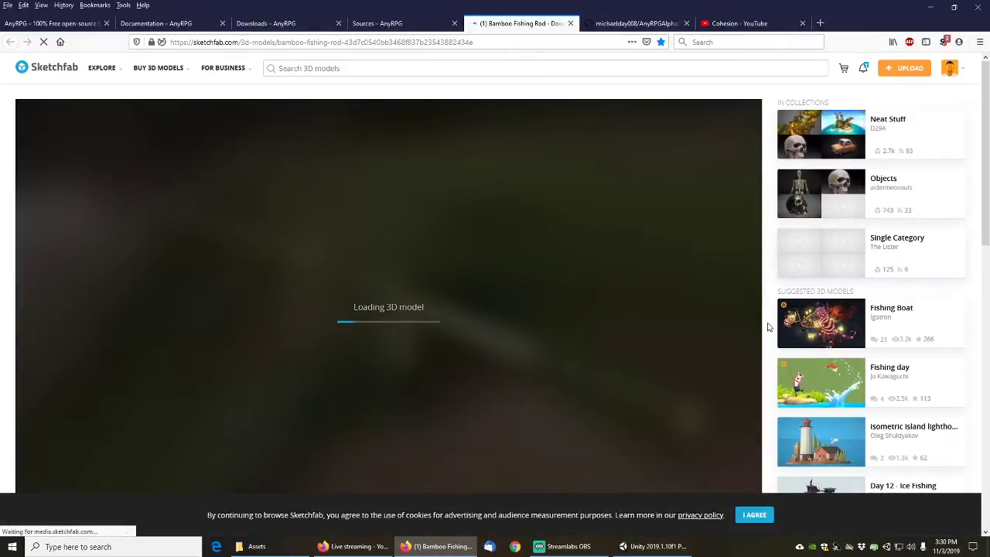
pyautogui.scroll(-5, 769, 327)
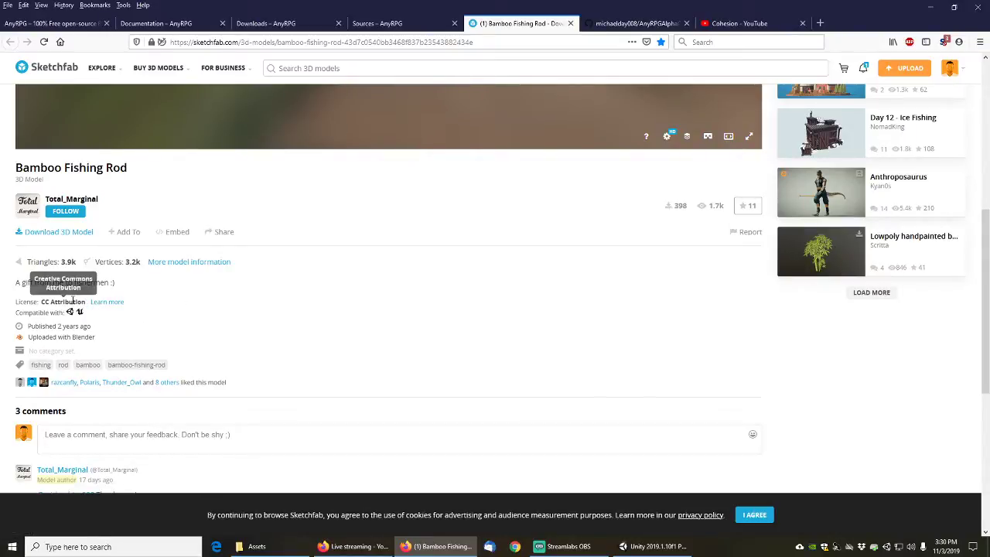
# Open the details of the model's CC Attribution license and read its freedoms and terms
pyautogui.middleClick(108, 303)
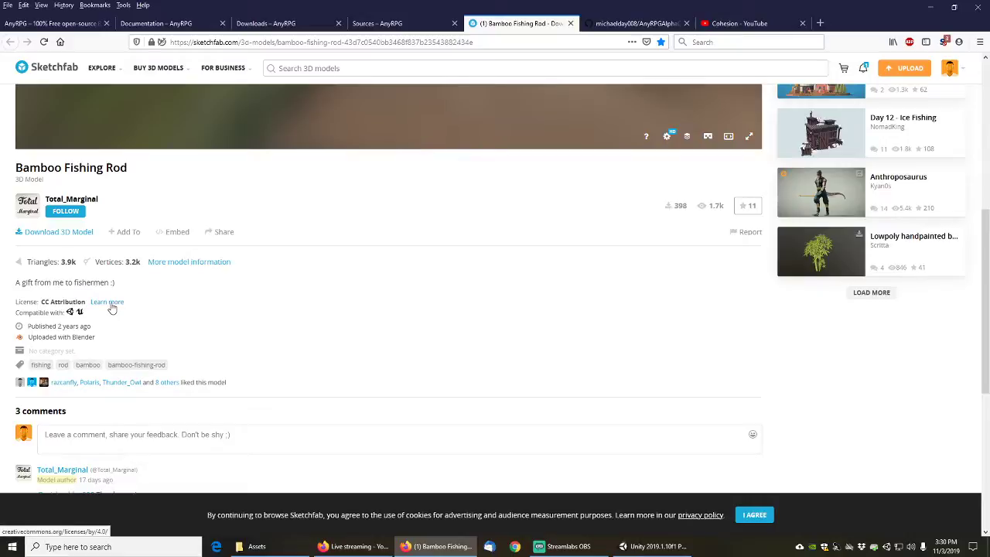
pyautogui.click(630, 23)
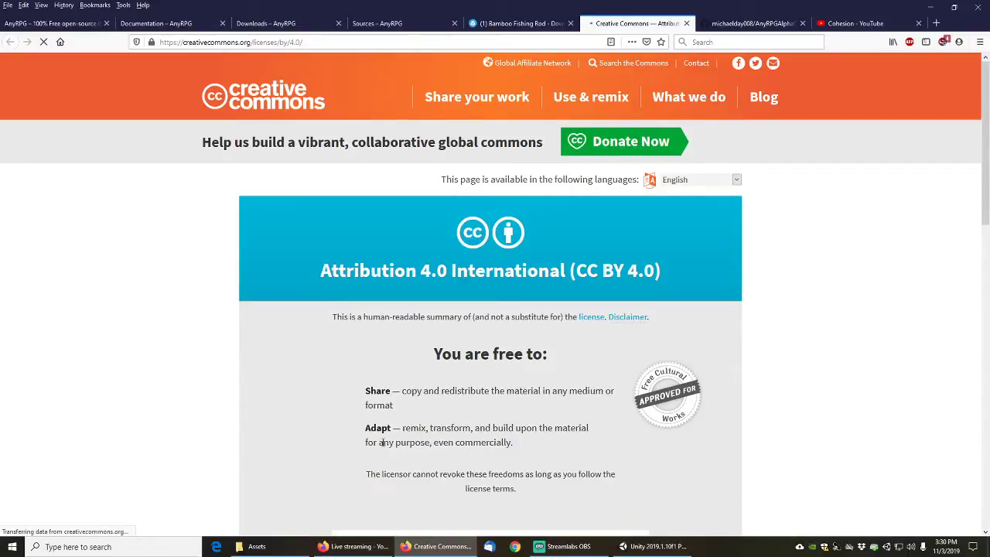
pyautogui.scroll(-2, 337, 400)
pyautogui.scroll(-3, 263, 363)
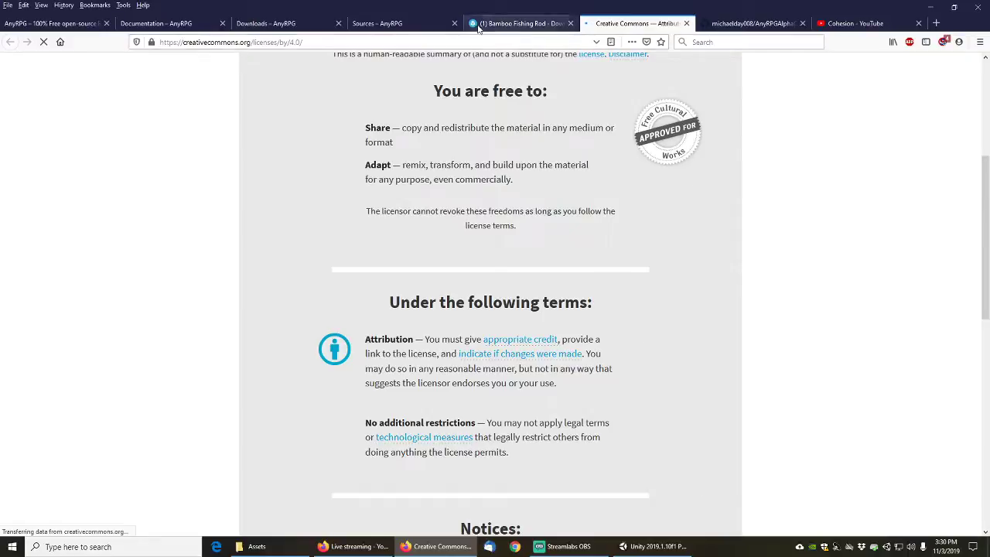
# Select the license page's address, then review the Props table, the license summary and the Bamboo Fishing Rod page, ending on Sources
pyautogui.click(337, 44)
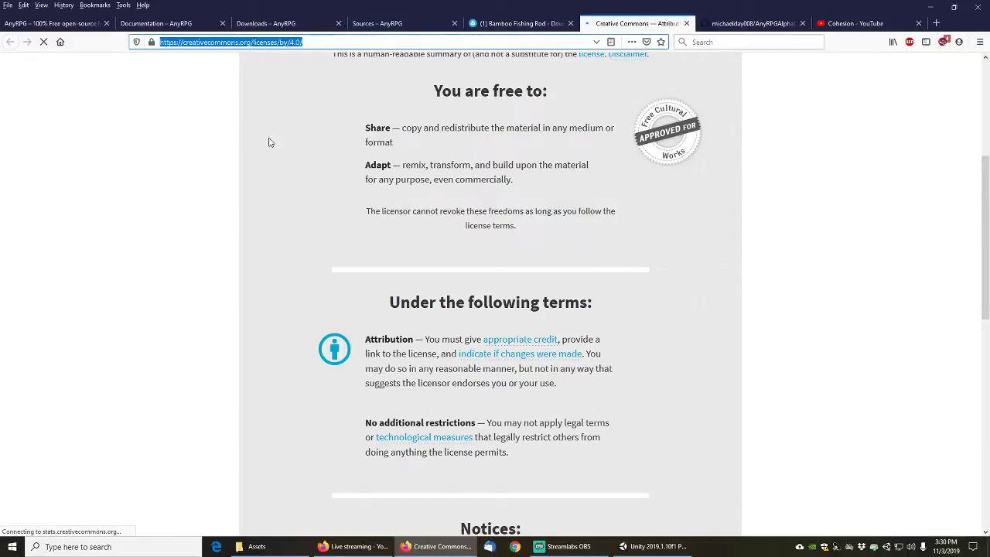
pyautogui.hotkey('ctrl', 'shift', 'Tab')
pyautogui.hotkey('ctrl', 'shift', 'Tab')
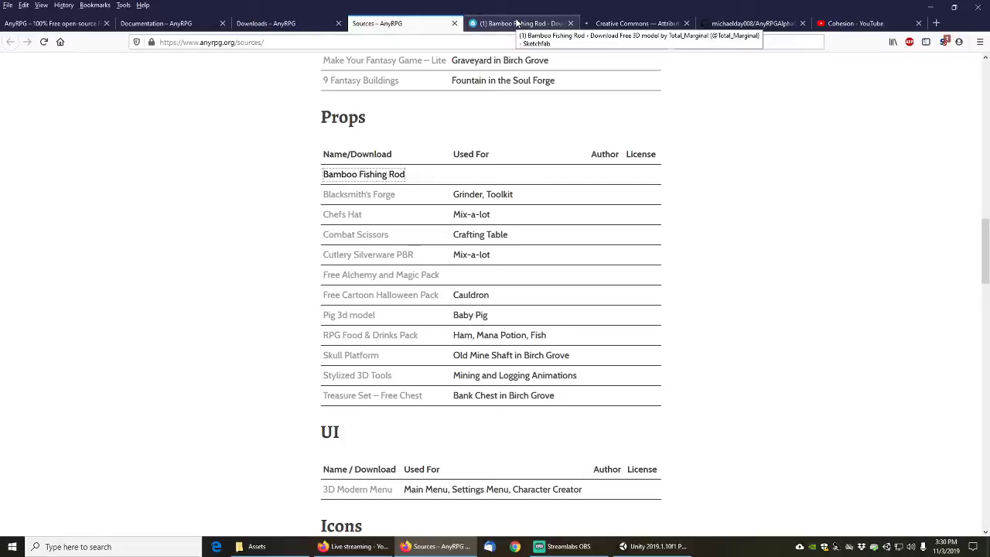
pyautogui.click(643, 23)
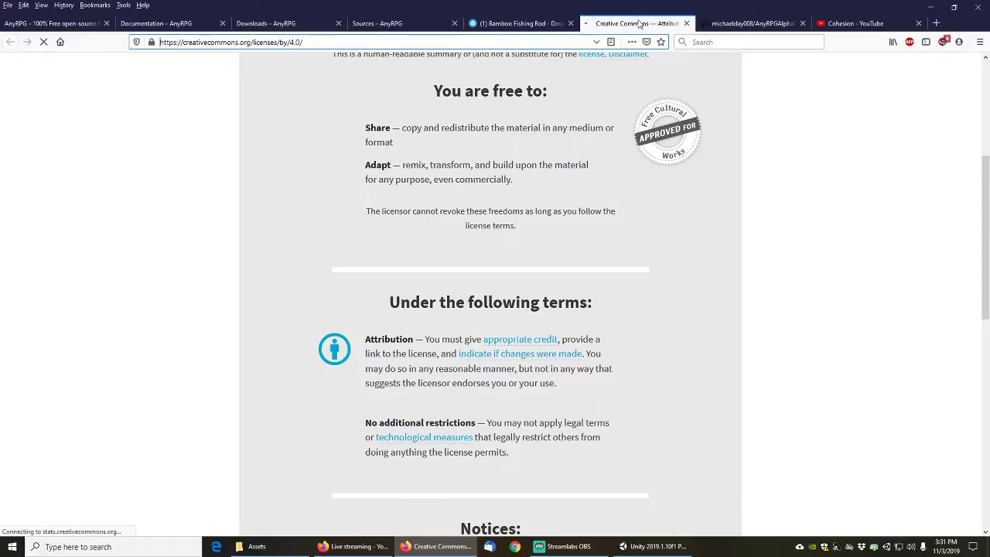
pyautogui.scroll(5, 683, 239)
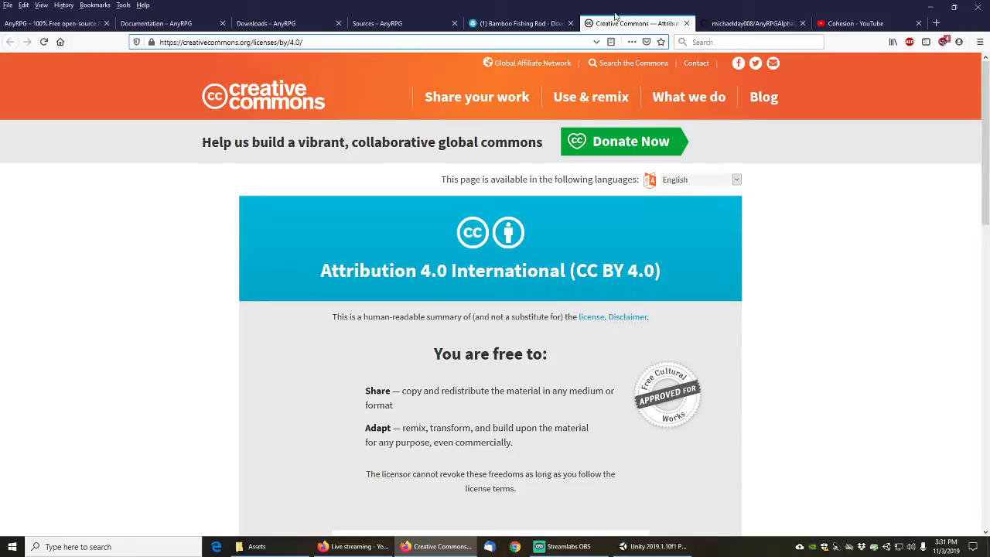
pyautogui.click(522, 24)
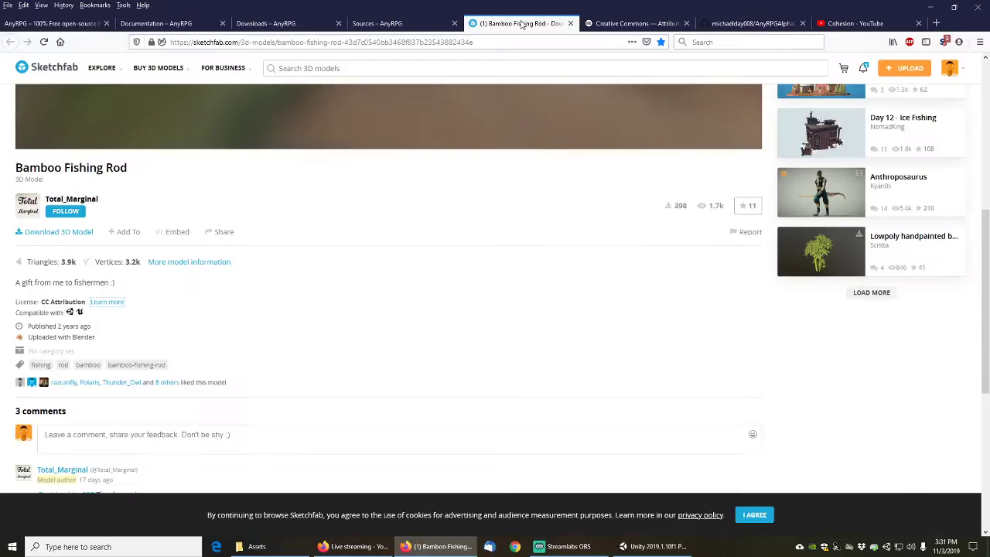
pyautogui.click(408, 24)
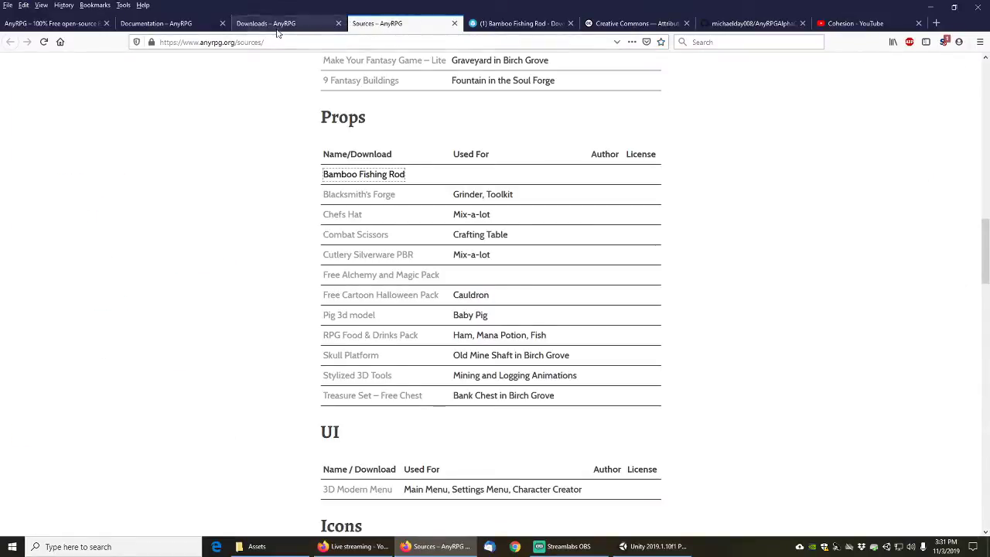
# Switch to Unity and set the Physical Prefab of the ExampleHealthPotion holdable object to AnyRPGRedSphere1m
pyautogui.click(643, 547)
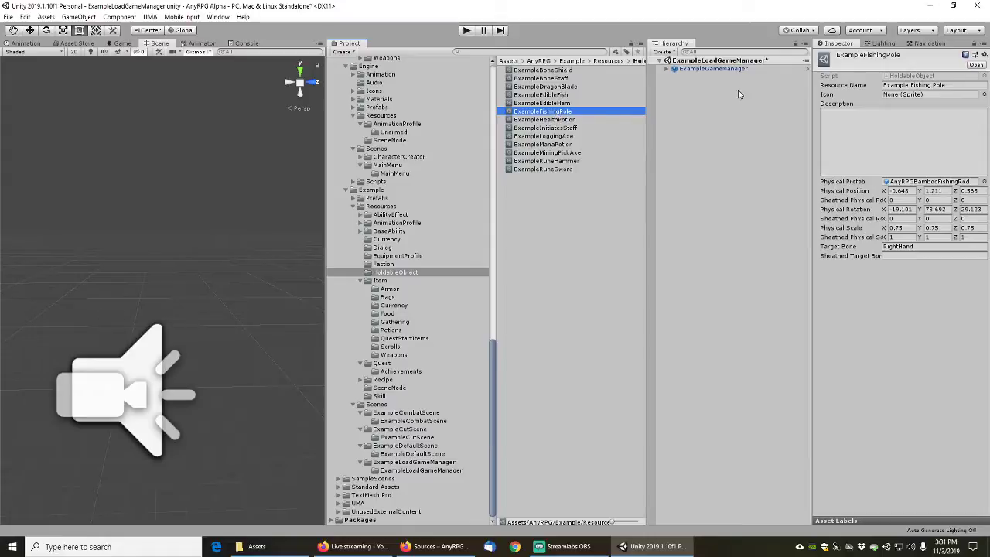
pyautogui.click(544, 120)
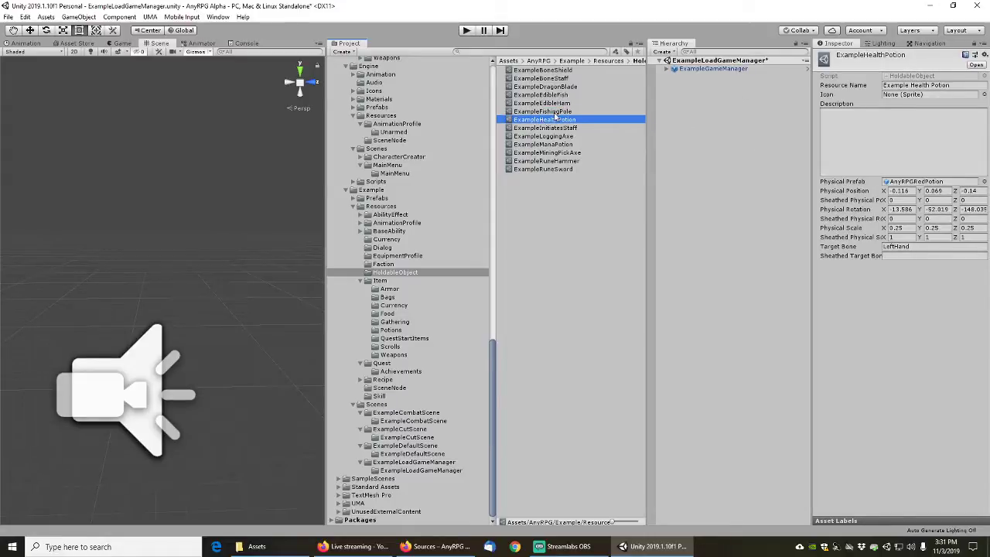
pyautogui.click(985, 182)
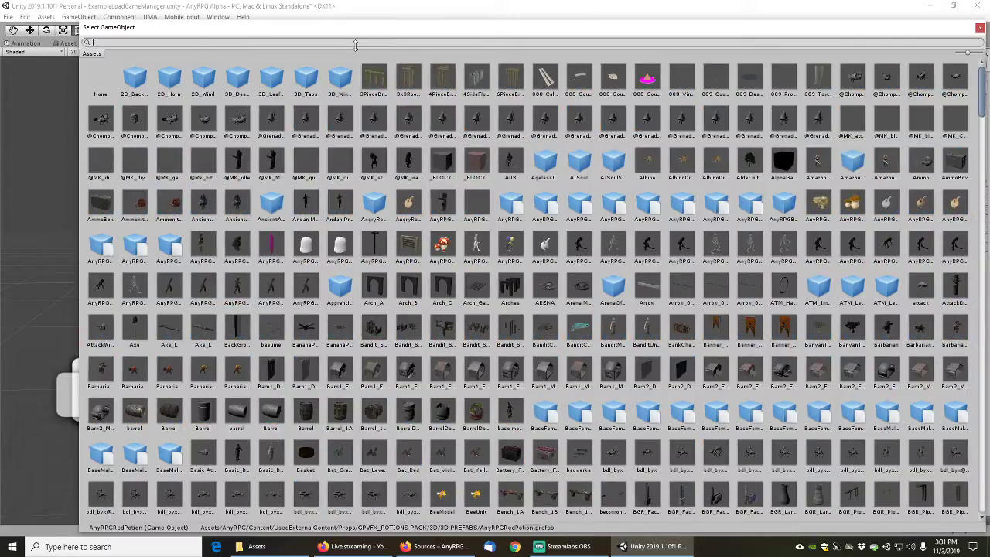
pyautogui.write('redsphar34e')
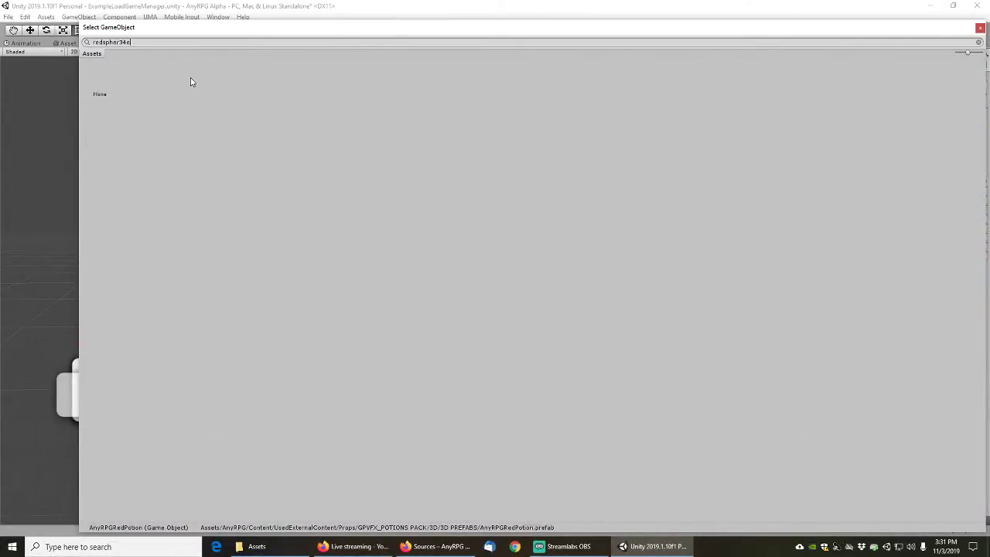
pyautogui.hotkey('ctrl', 'a')
pyautogui.write('redsphere')
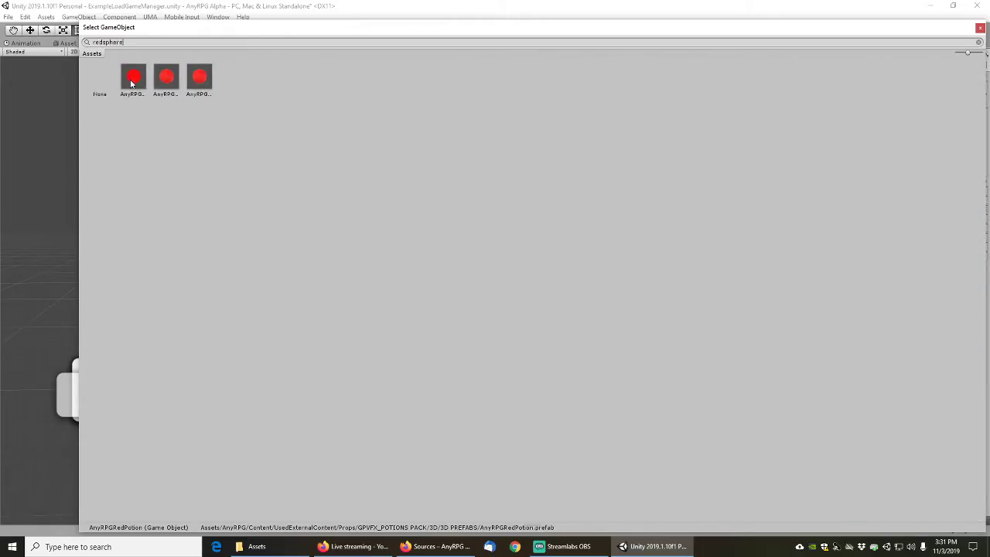
pyautogui.click(135, 82)
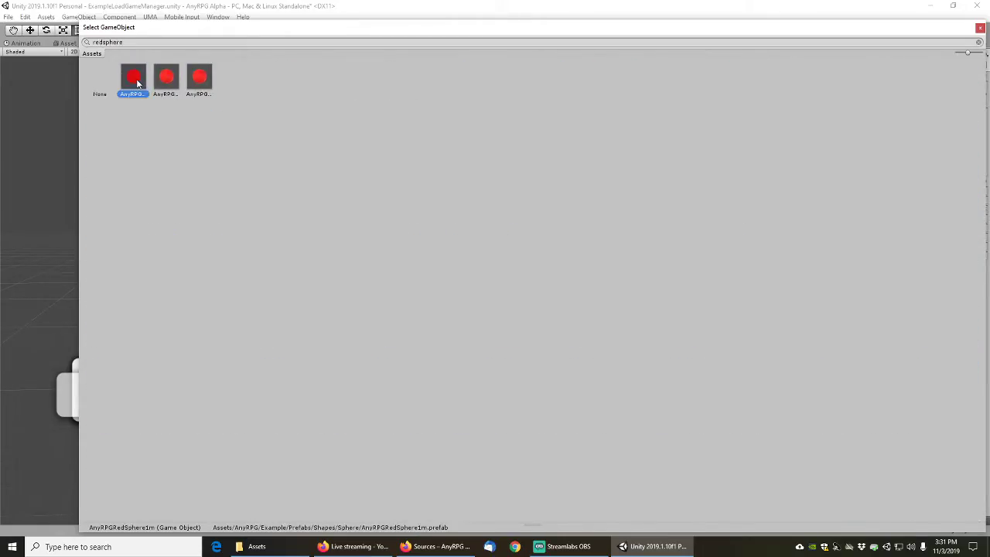
pyautogui.doubleClick(136, 78)
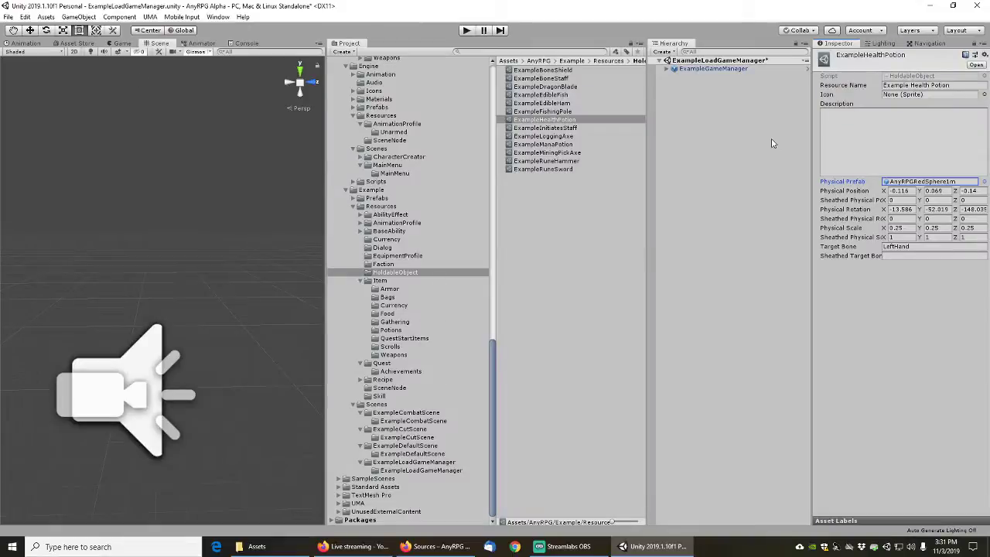
# Search the prefabs for "init" and assign the AnyRPG-prefixed match as the Physical Prefab of ExampleInitiatesStaff
pyautogui.click(552, 128)
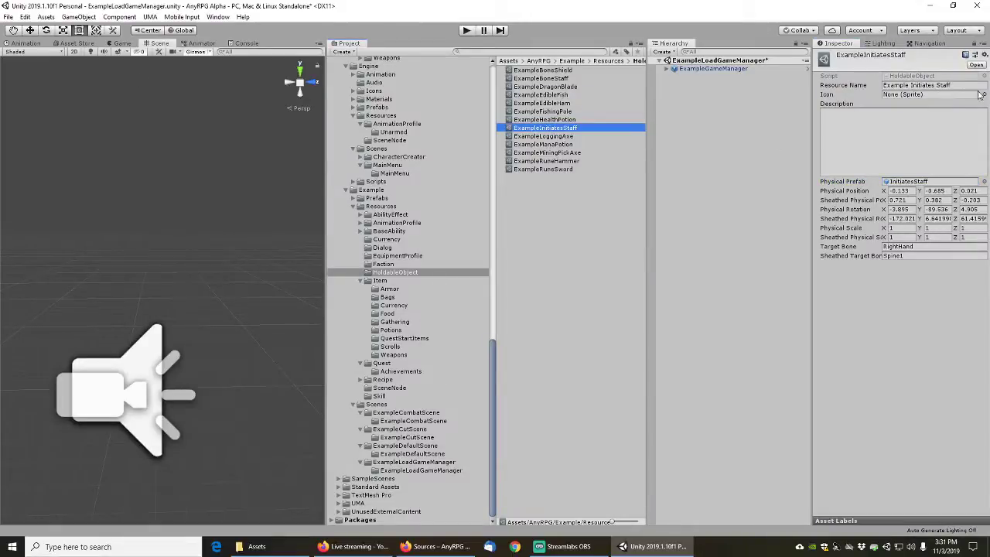
pyautogui.click(984, 182)
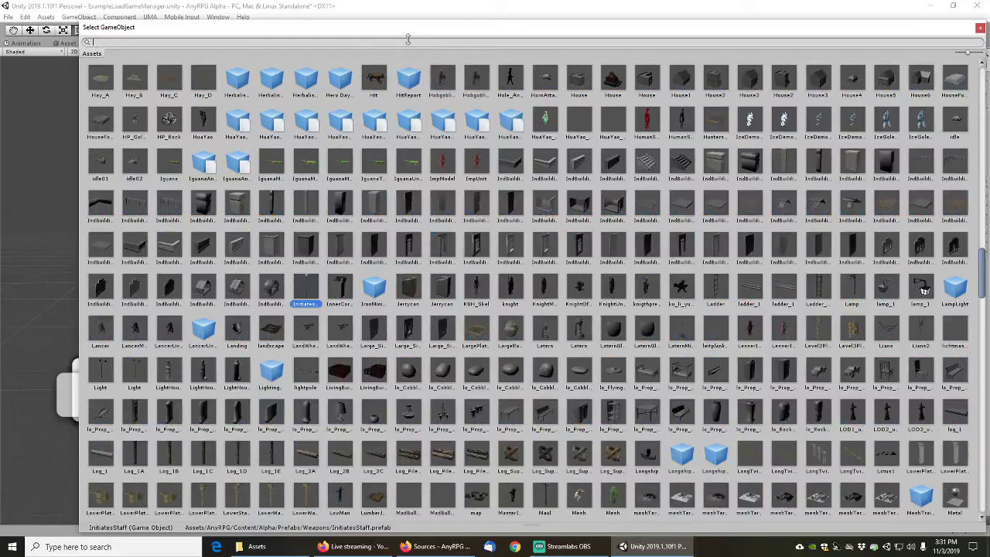
pyautogui.write('init')
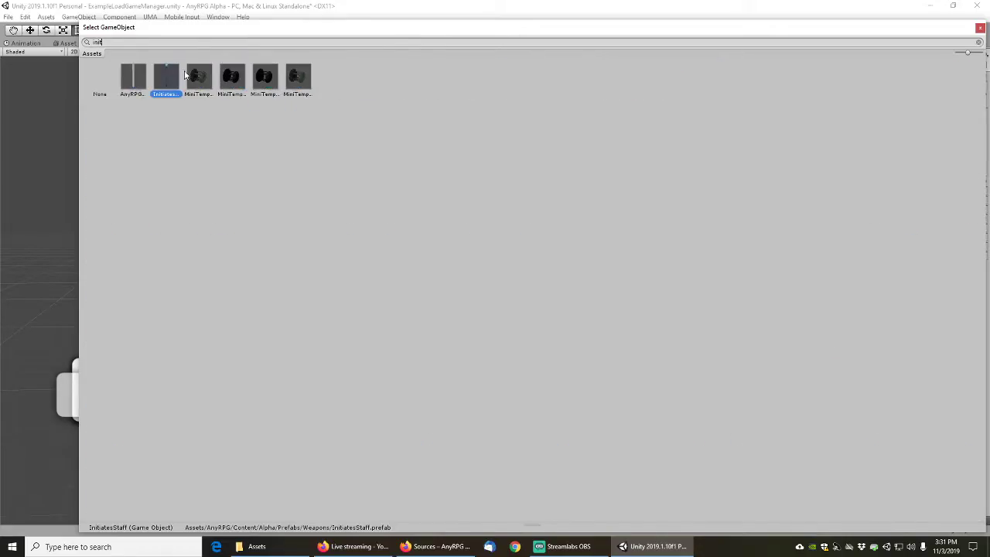
pyautogui.doubleClick(130, 77)
# Set the Physical Prefab of ExampleLoggingAxe to AnyRPGExampleAxe
pyautogui.click(553, 137)
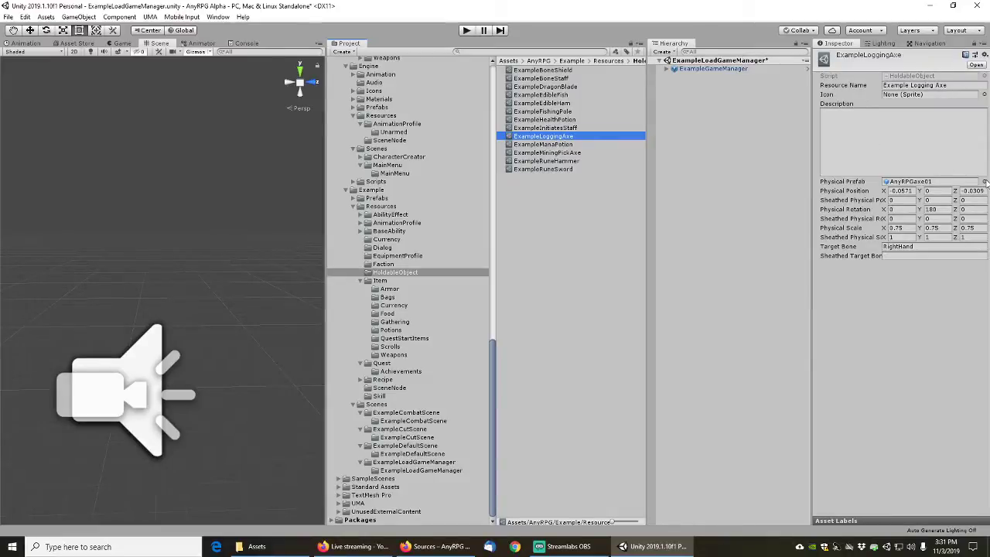
pyautogui.click(984, 182)
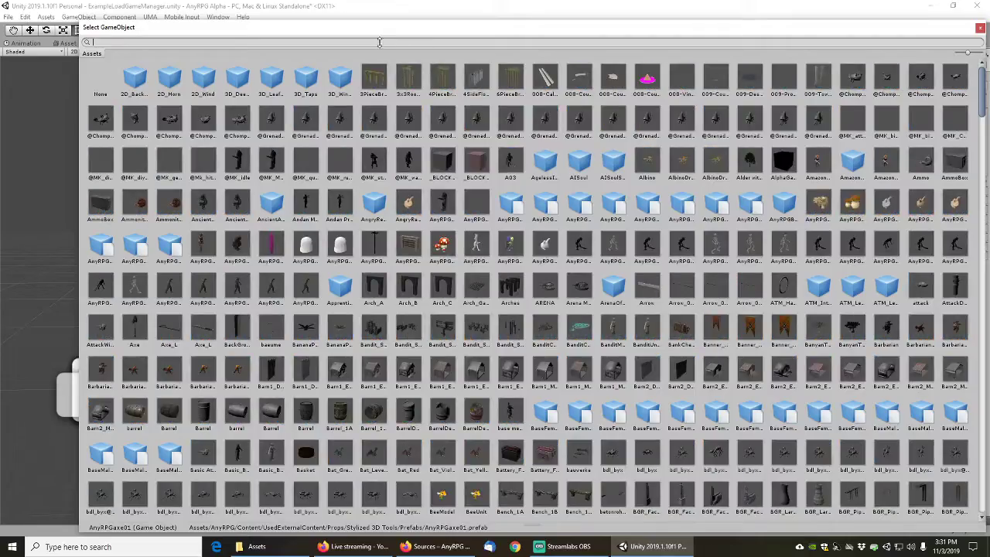
pyautogui.write('axe')
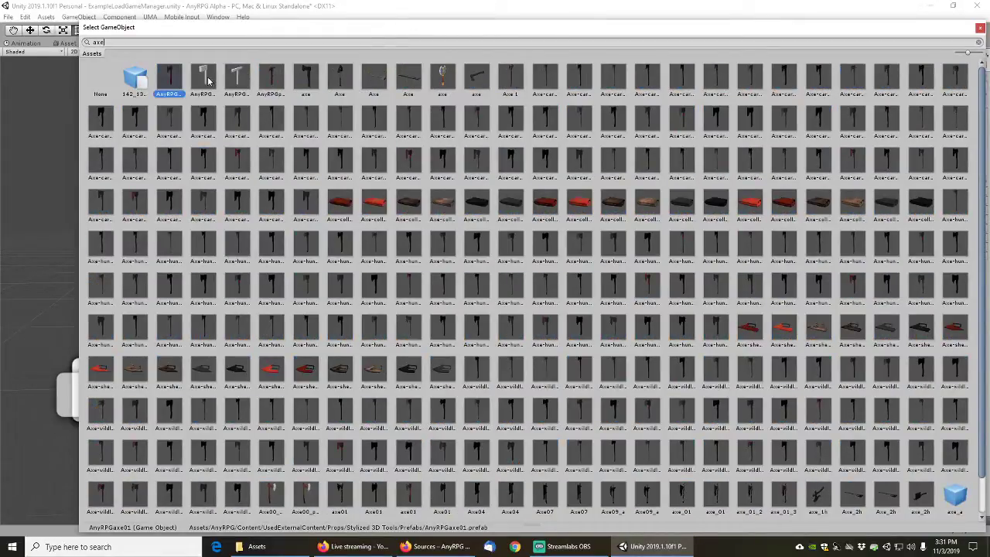
pyautogui.doubleClick(208, 79)
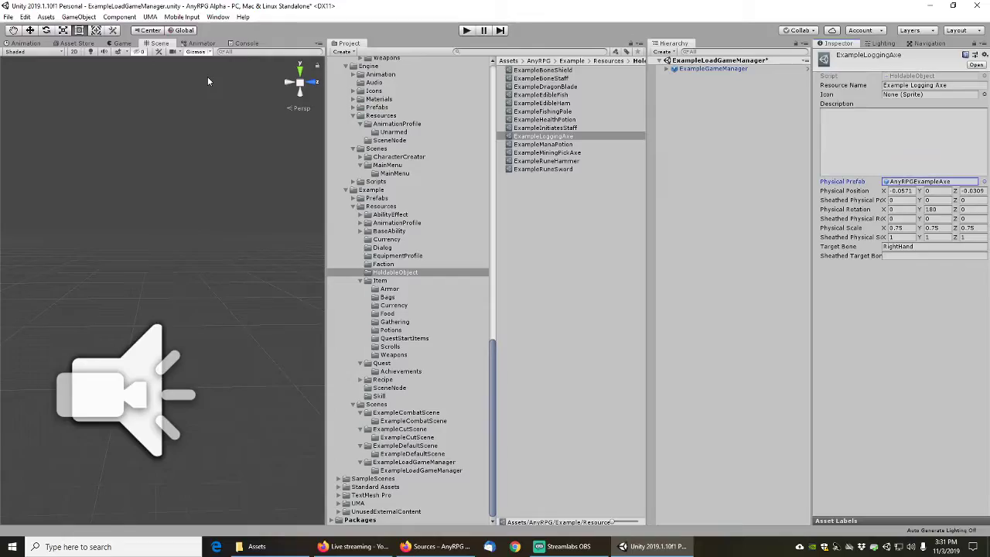
# Set the Physical Prefab of ExampleManaPotion to AnyRPGBlueSphere1m
pyautogui.click(551, 146)
pyautogui.click(985, 182)
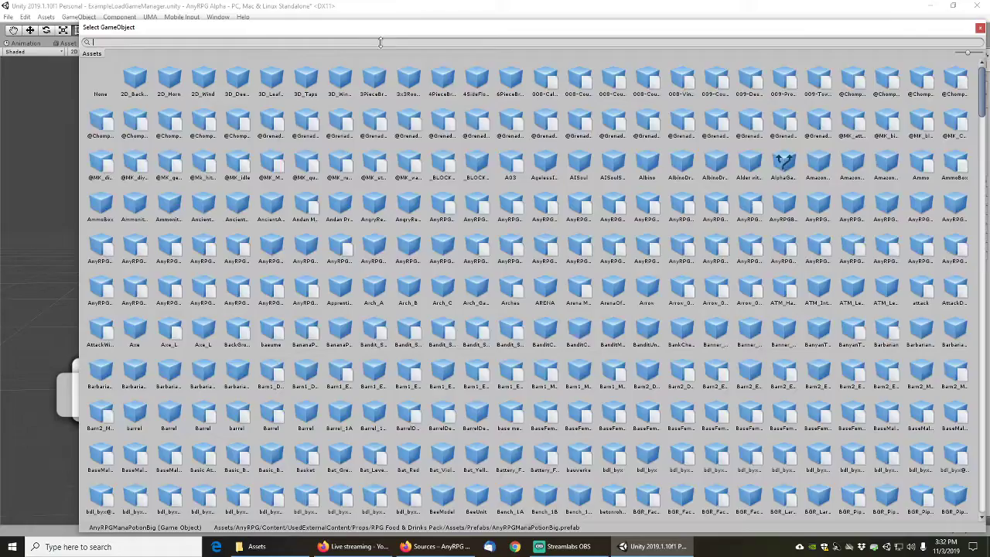
pyautogui.write('bluesphere')
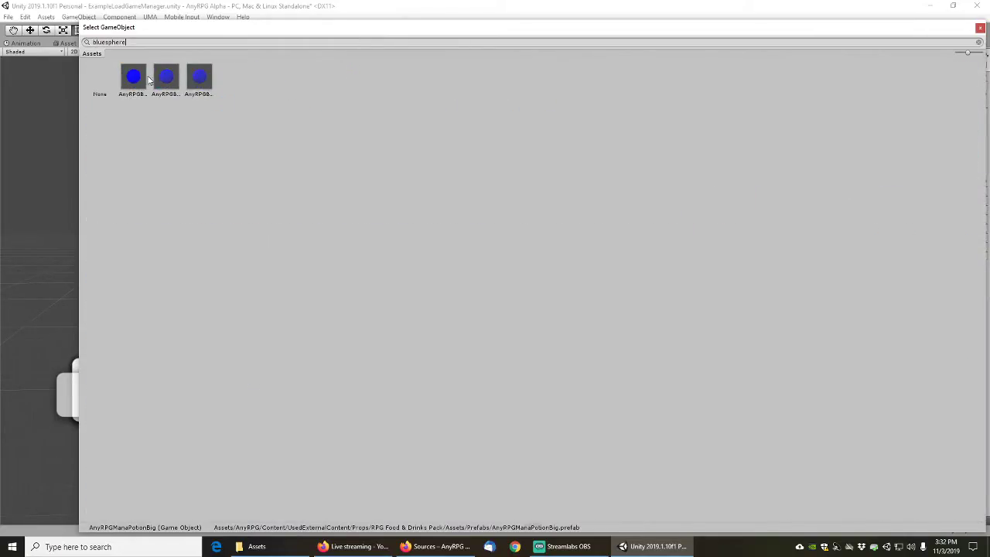
pyautogui.click(140, 78)
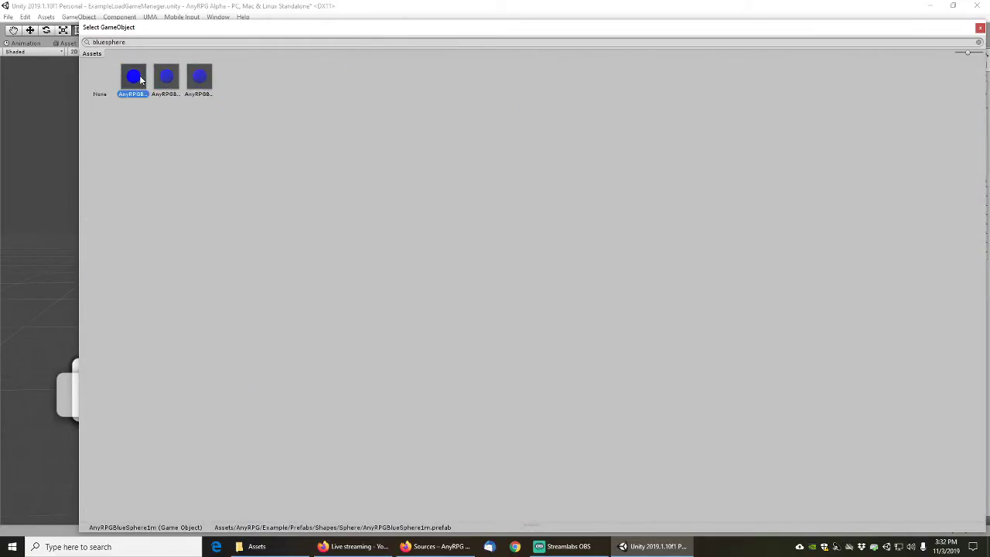
pyautogui.doubleClick(140, 78)
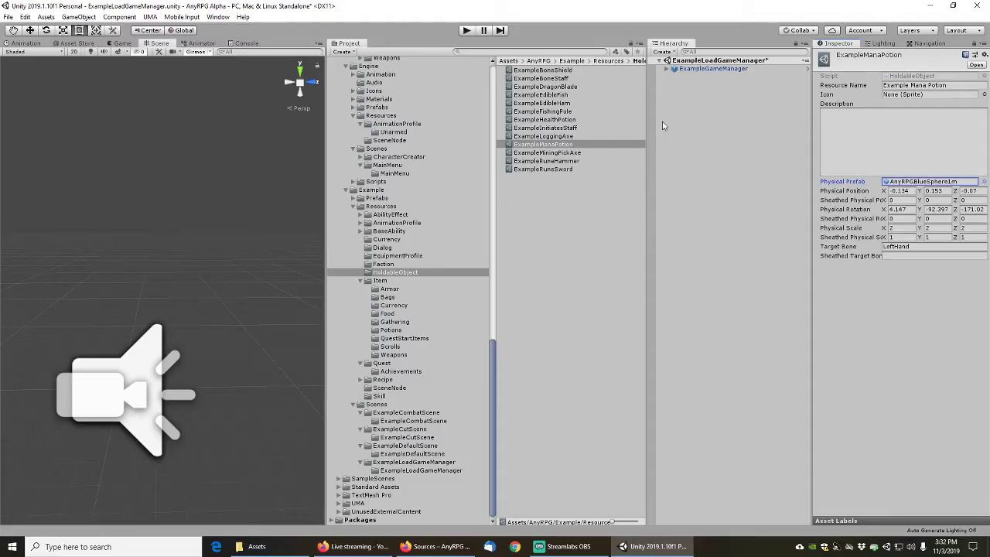
# Search the prefabs for "pick" and set the Physical Prefab of ExampleMiningPickAxe to AnyRPGExamplePickAxe
pyautogui.click(551, 154)
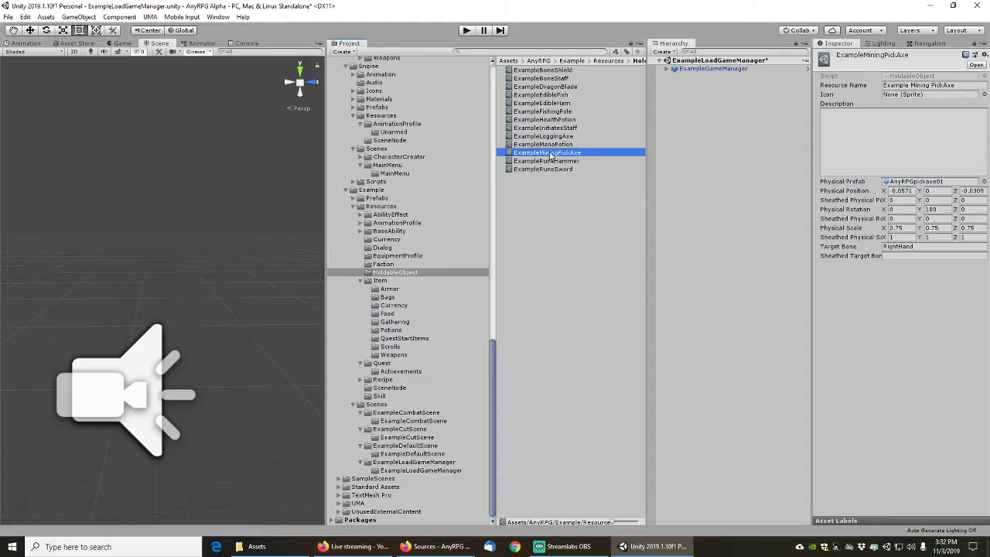
pyautogui.click(985, 182)
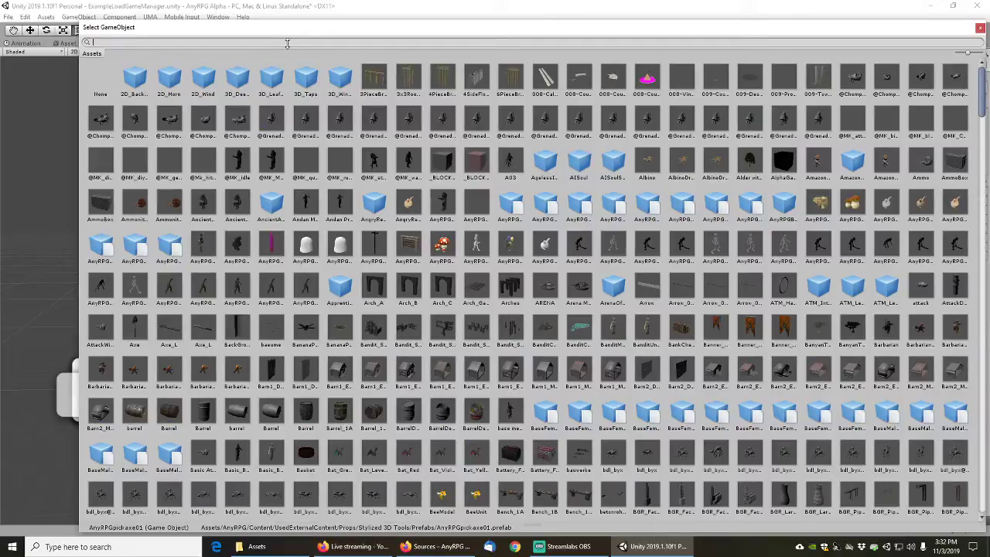
pyautogui.write('pi')
pyautogui.press('BackSpace')
pyautogui.press('BackSpace')
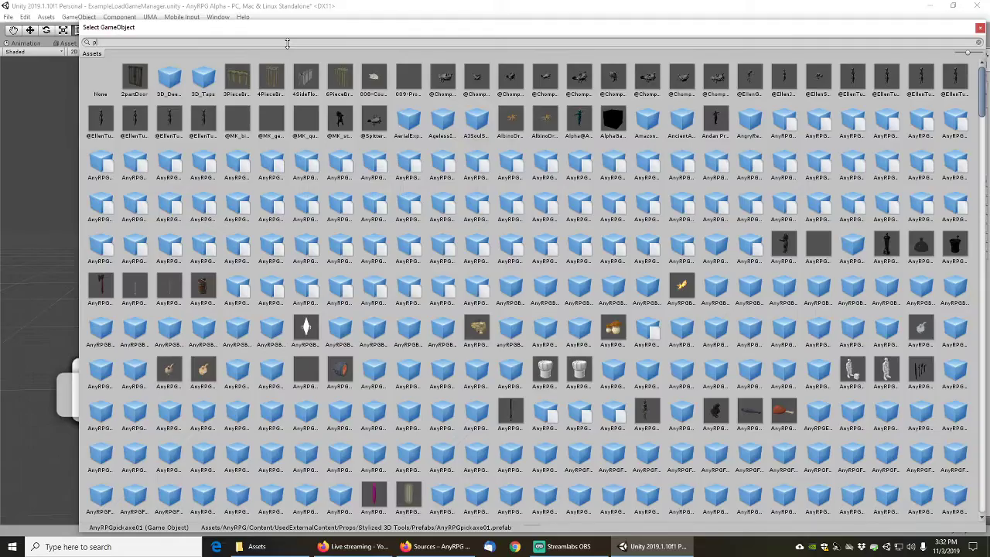
pyautogui.write('ick')
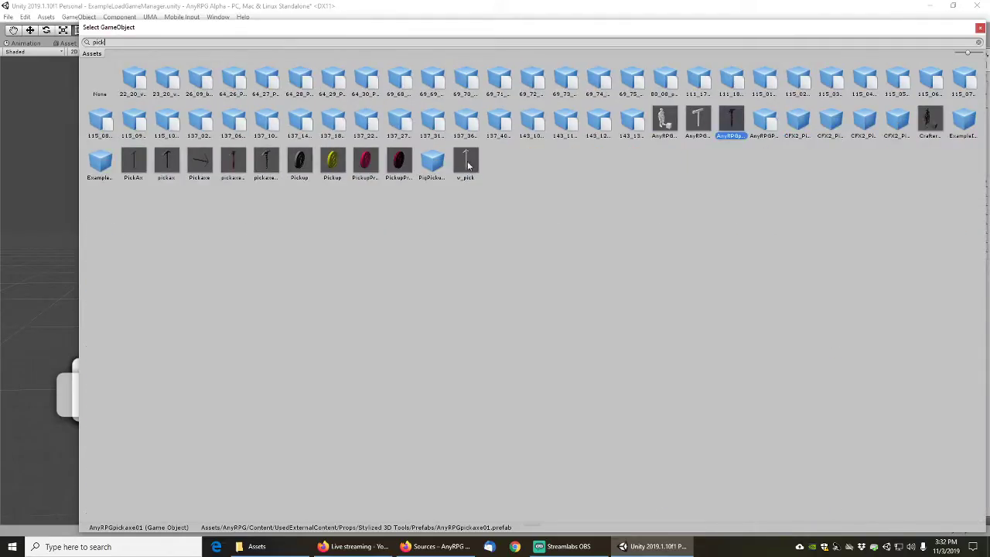
pyautogui.doubleClick(697, 121)
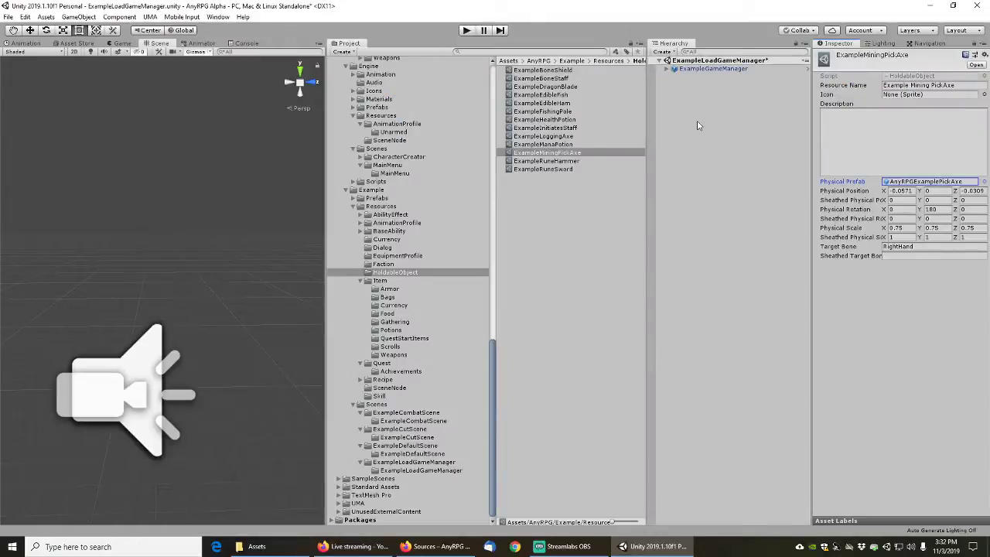
# Search the prefabs for "runeh" and set the Physical Prefab of ExampleRuneHammer to AnyRPGExampleRuneHammer
pyautogui.click(547, 161)
pyautogui.click(985, 181)
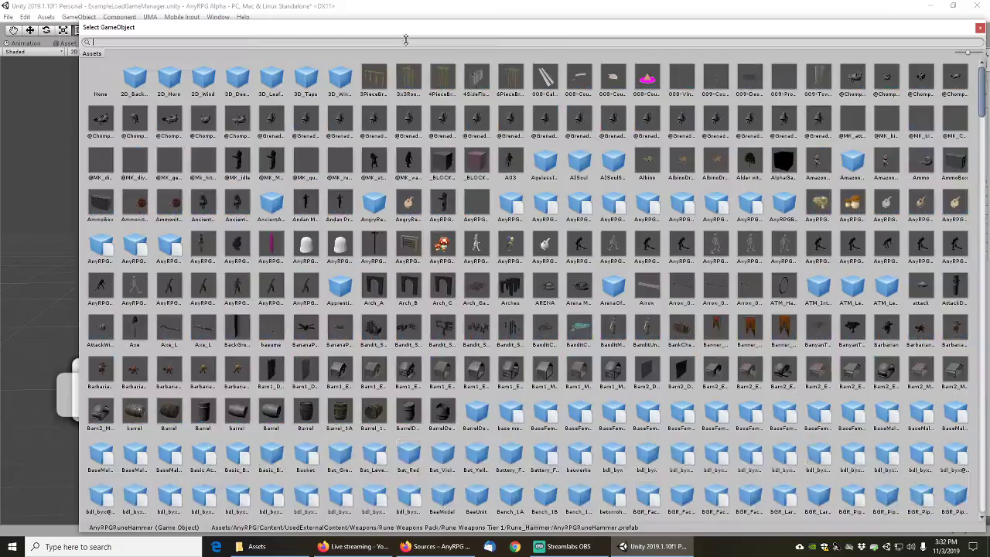
pyautogui.write('runeh')
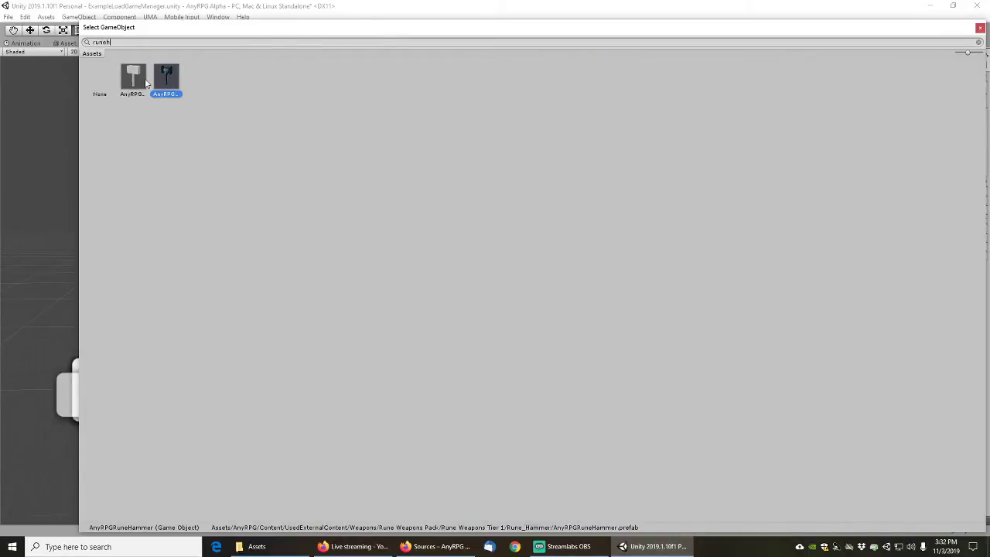
pyautogui.doubleClick(144, 82)
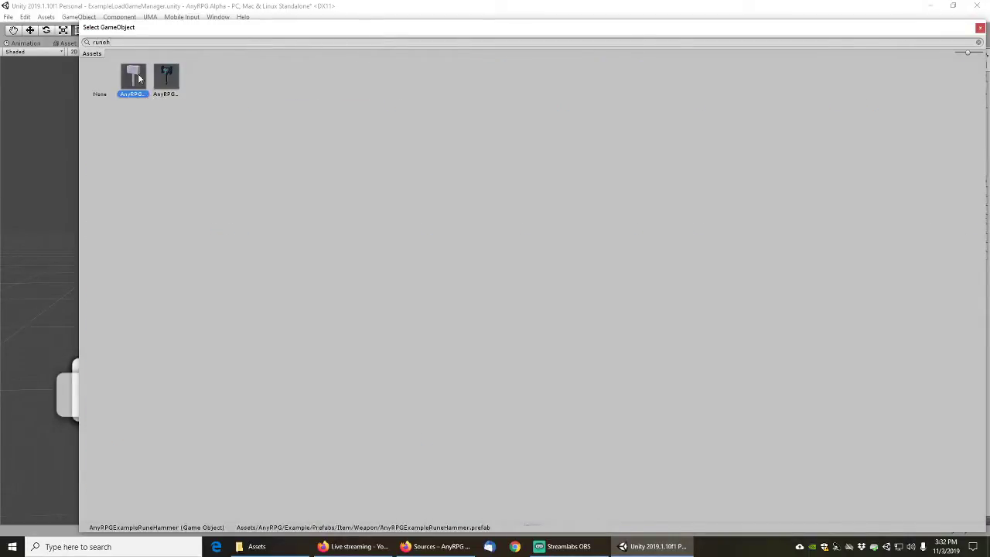
# Set the Physical Prefab of ExampleRuneSword to AnyRPGExampleRuneSword and save the scene
pyautogui.click(547, 169)
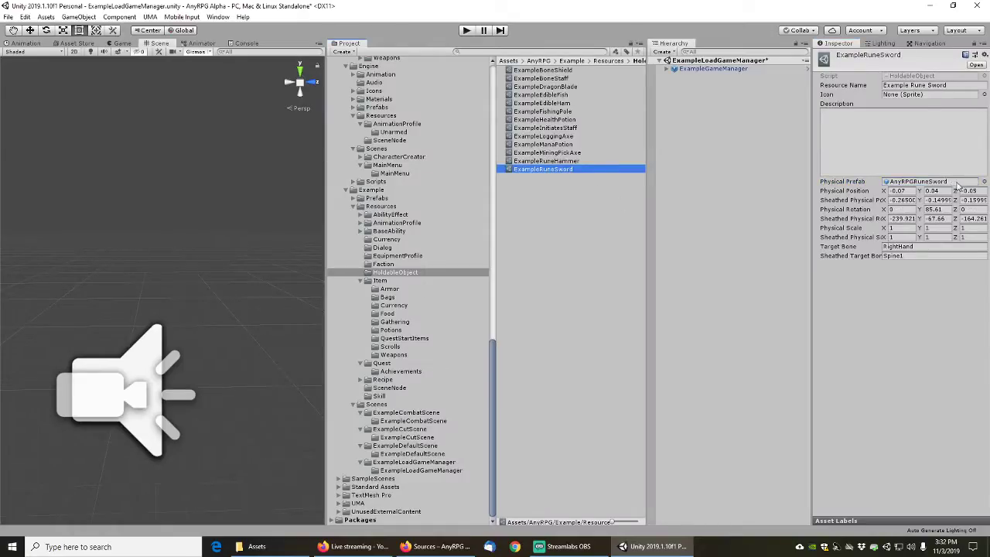
pyautogui.click(985, 181)
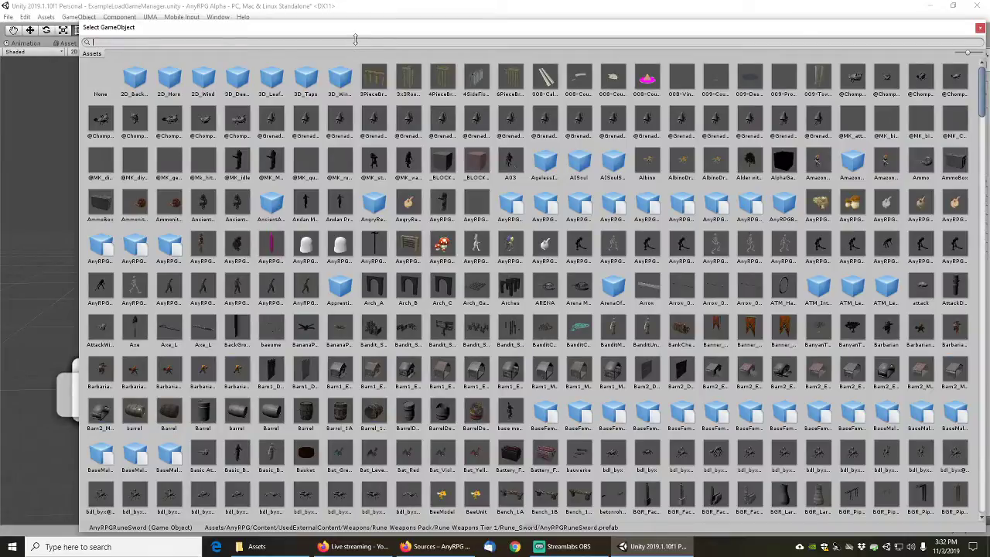
pyautogui.write('runes')
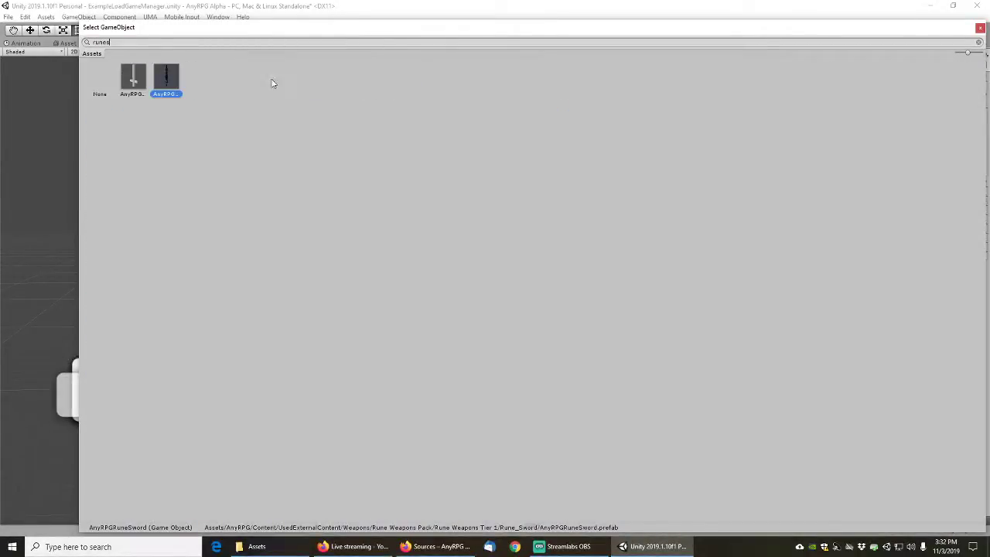
pyautogui.doubleClick(129, 80)
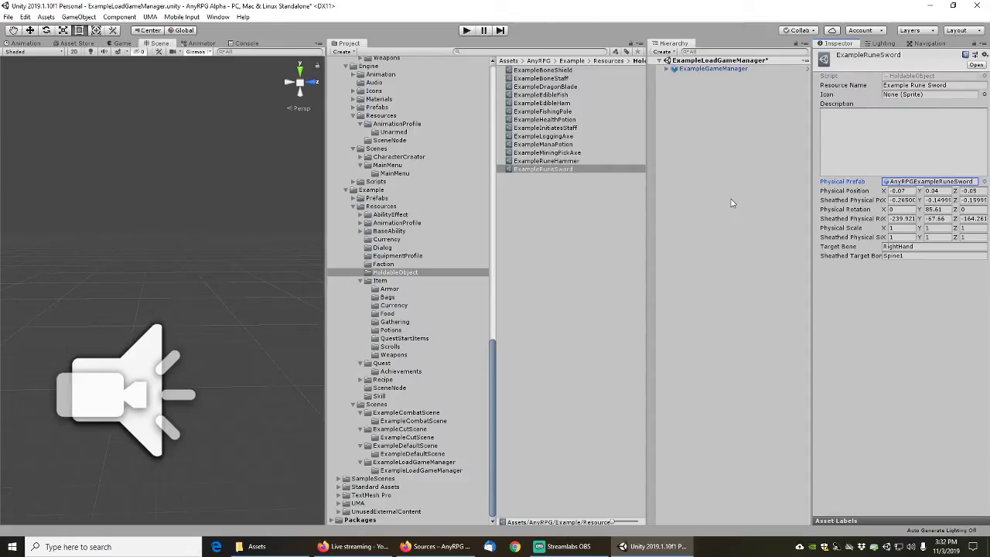
pyautogui.click(7, 17)
pyautogui.click(24, 48)
# Select the ExampleLoadGameManager, ExampleDefaultScene, ExampleCutScene, ExampleCombatScene and MainMenu scene assets together
pyautogui.click(359, 283)
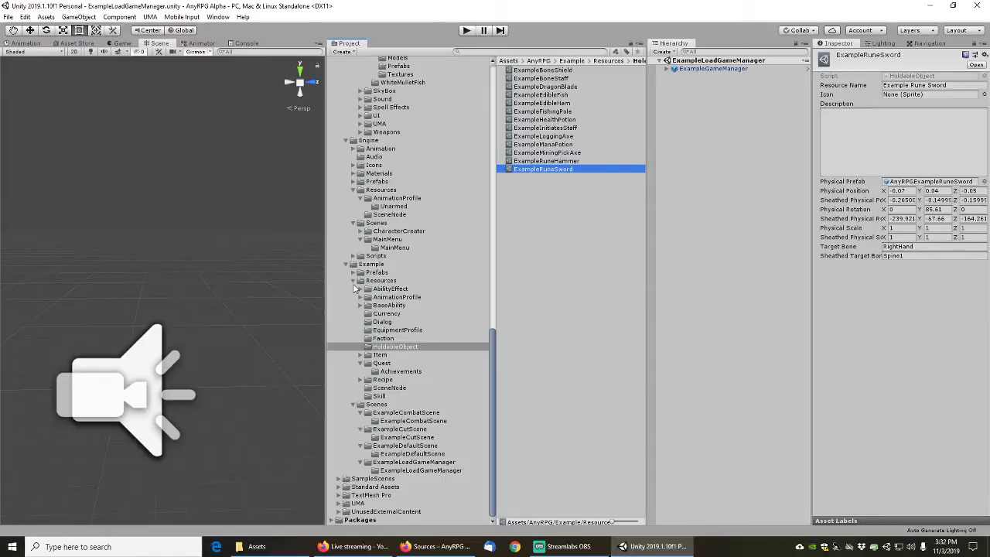
pyautogui.click(353, 281)
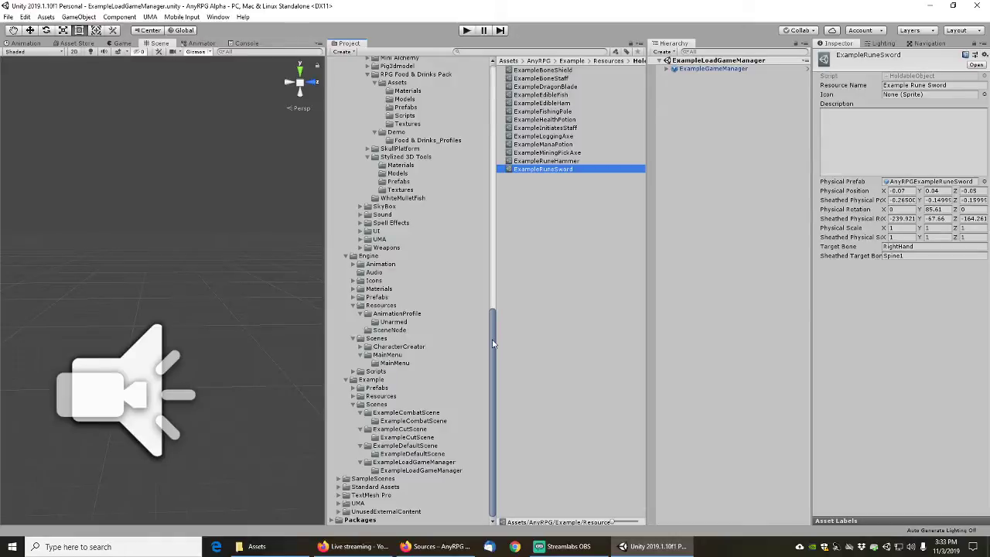
pyautogui.click(401, 463)
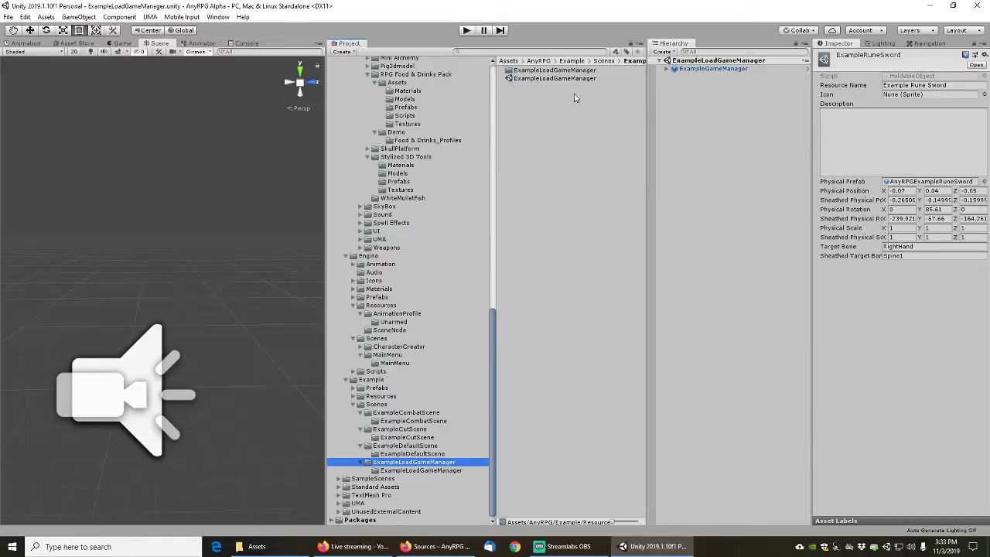
pyautogui.click(544, 79)
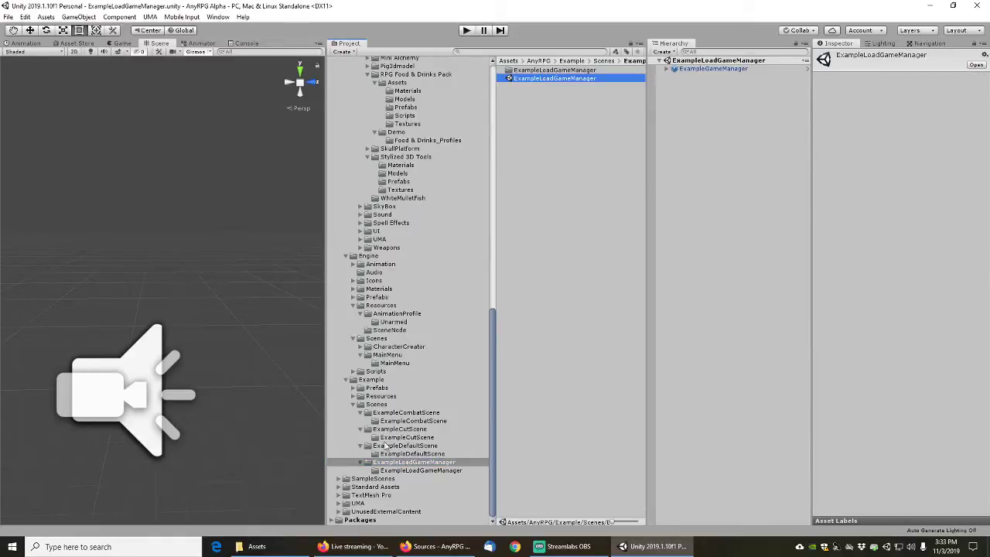
pyautogui.click(401, 447)
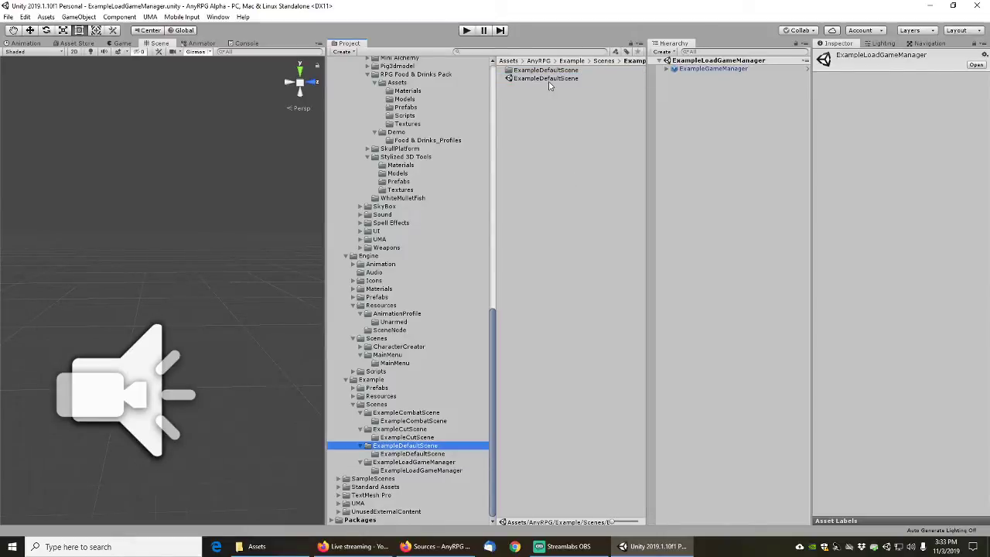
pyautogui.keyDown('ctrl'); pyautogui.click(549, 81); pyautogui.keyUp('ctrl')
pyautogui.click(401, 431)
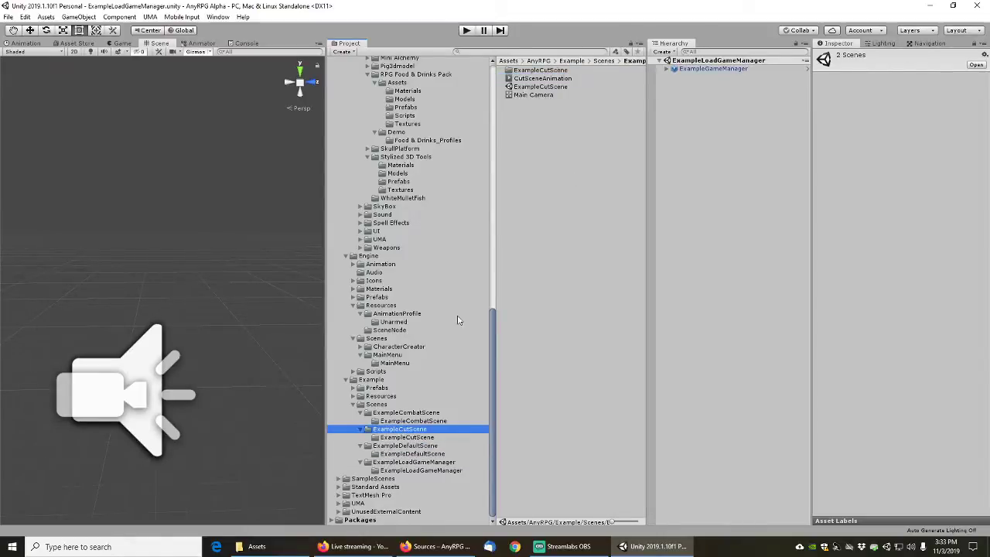
pyautogui.keyDown('ctrl'); pyautogui.click(541, 87); pyautogui.keyUp('ctrl')
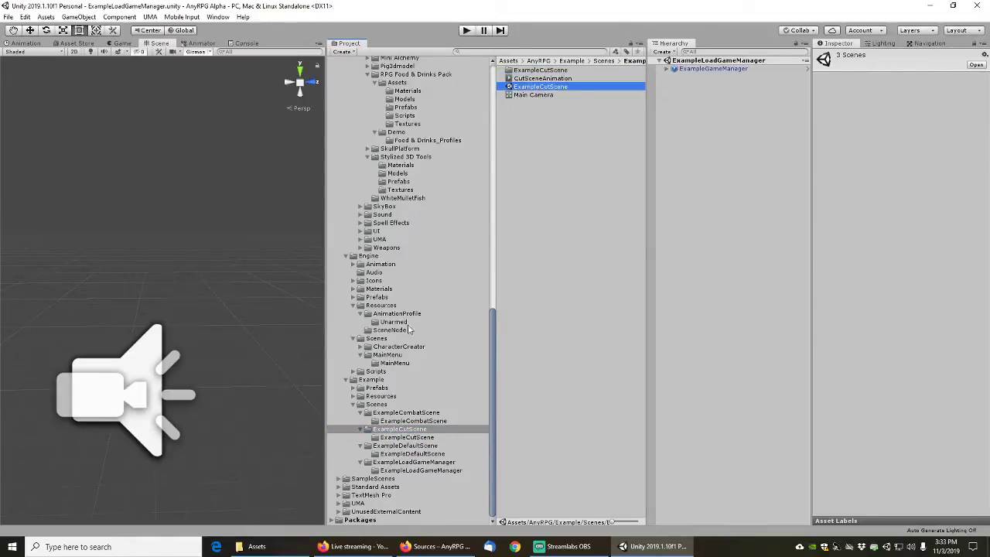
pyautogui.click(393, 412)
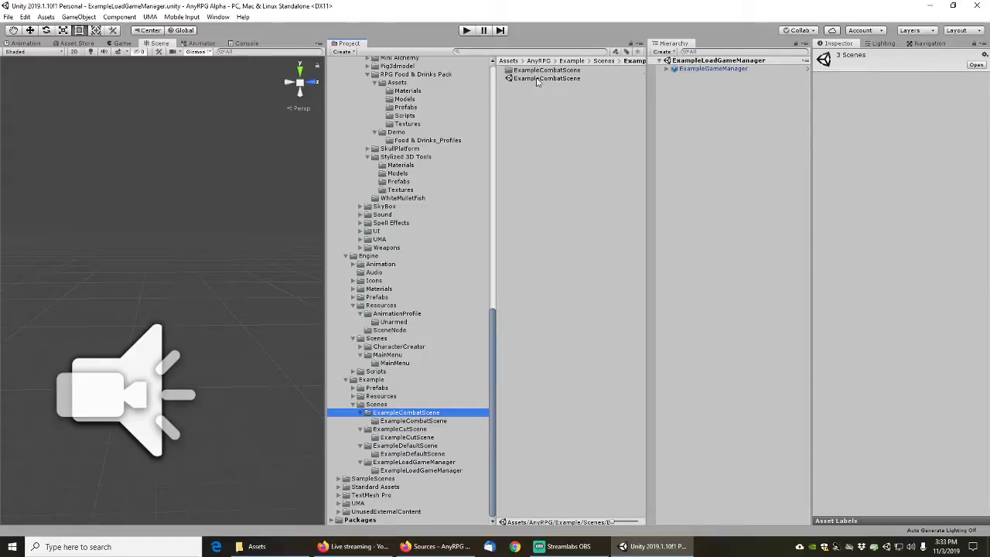
pyautogui.keyDown('ctrl'); pyautogui.click(542, 79); pyautogui.keyUp('ctrl')
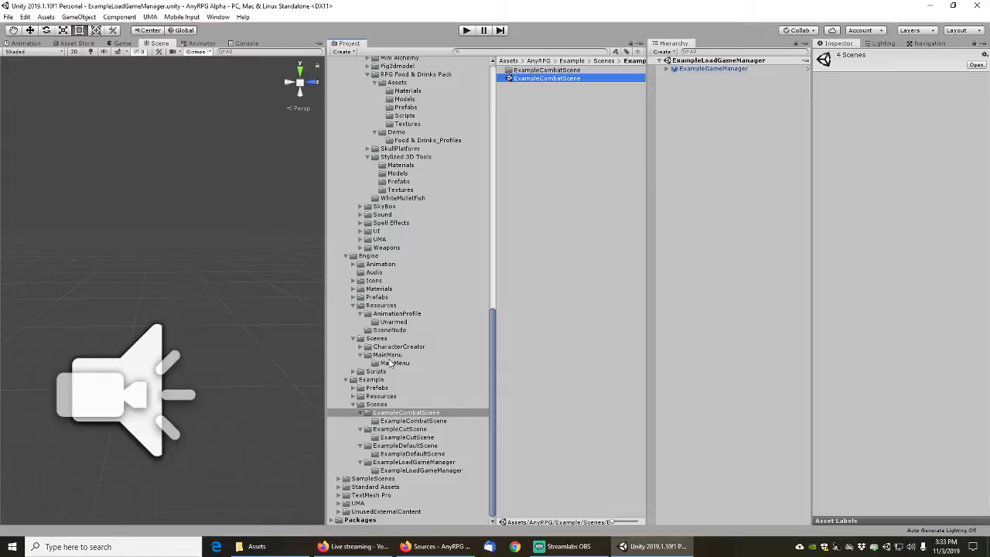
pyautogui.click(389, 356)
pyautogui.keyDown('ctrl'); pyautogui.click(526, 79); pyautogui.keyUp('ctrl')
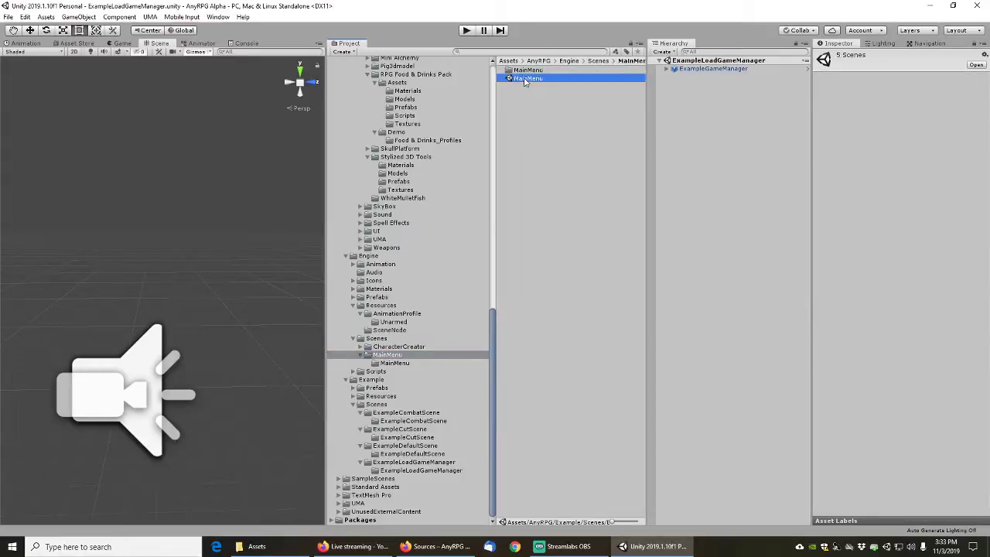
# Select all dependencies of the five selected scenes
pyautogui.rightClick(525, 80)
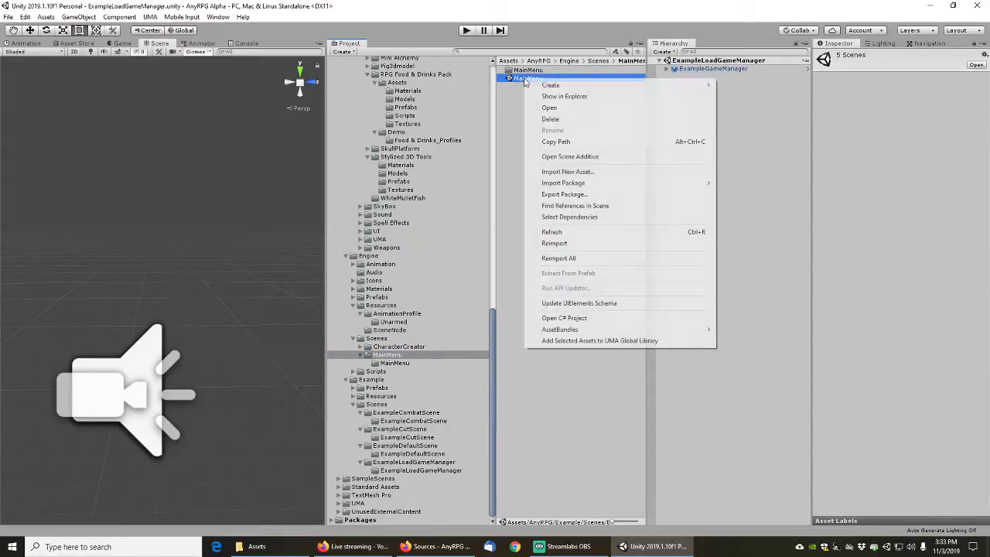
pyautogui.click(573, 218)
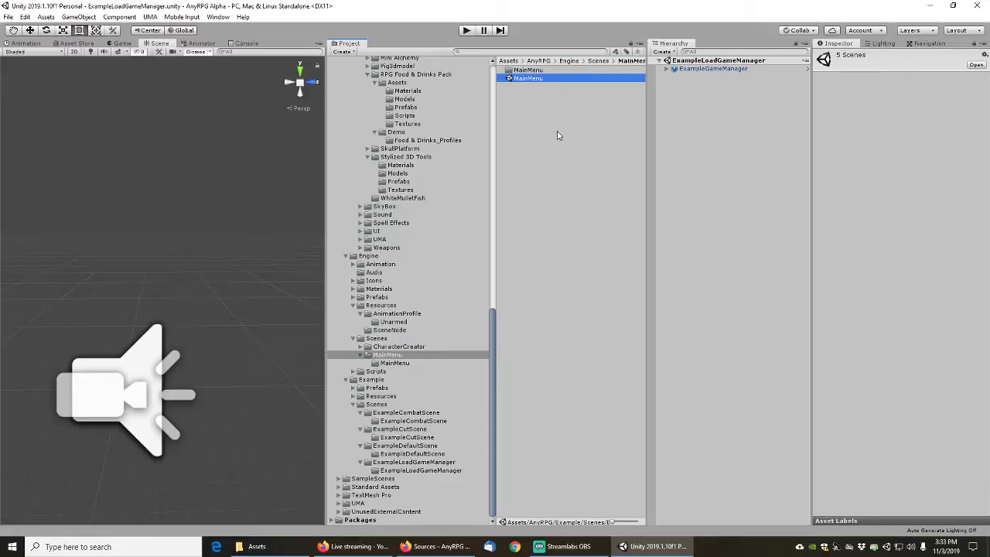
pyautogui.hotkey('ctrl', 'a')
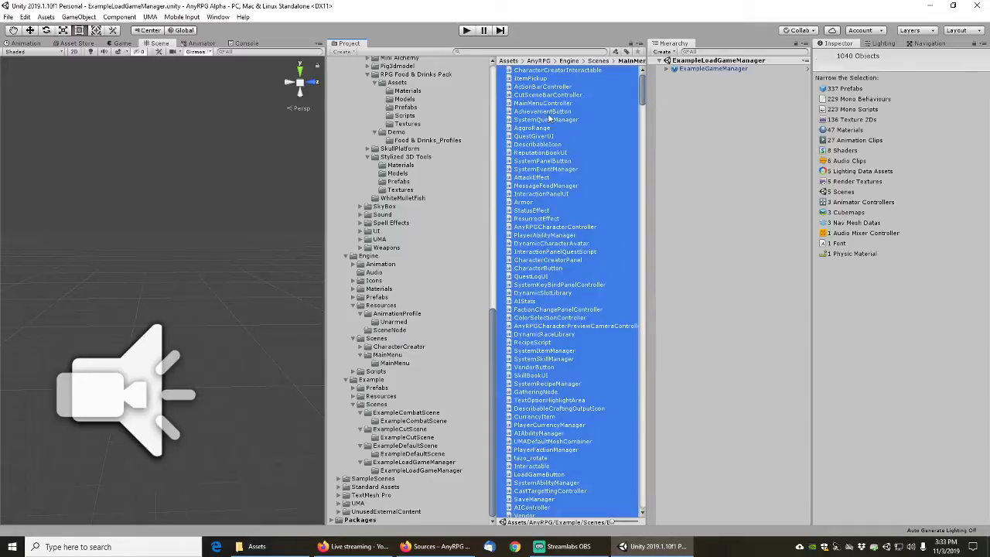
# Open a package export for the selected assets with dependencies excluded, review the items to export, and move the export window aside
pyautogui.rightClick(534, 113)
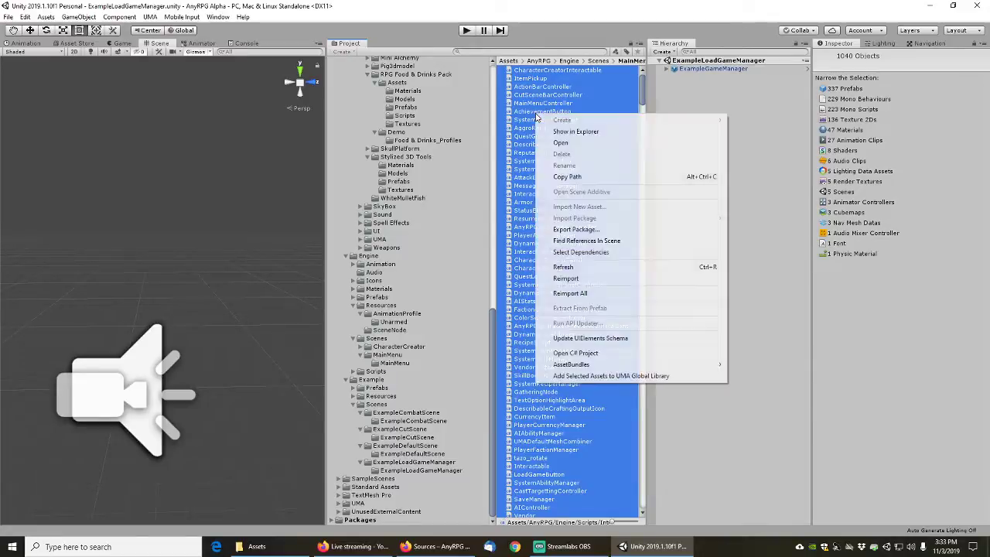
pyautogui.click(576, 231)
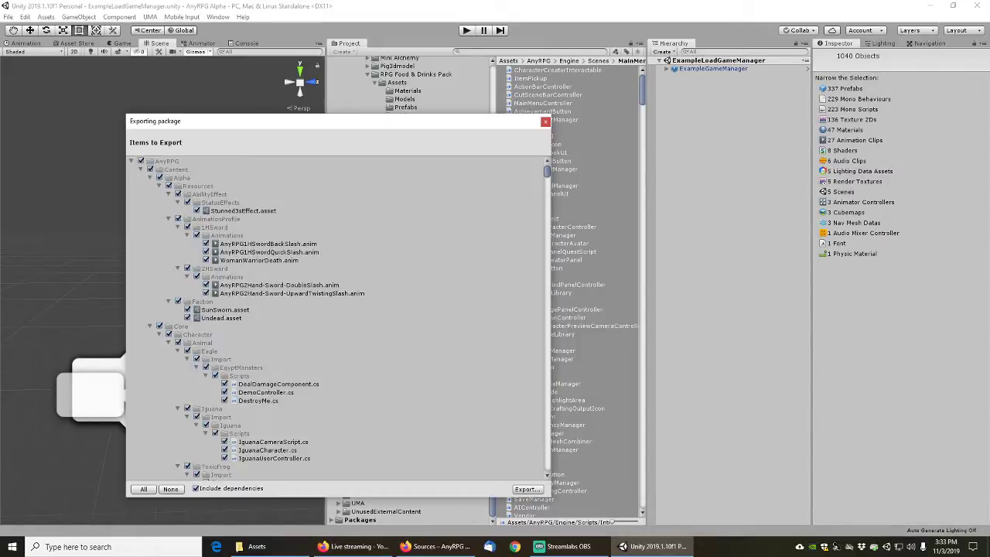
pyautogui.click(196, 489)
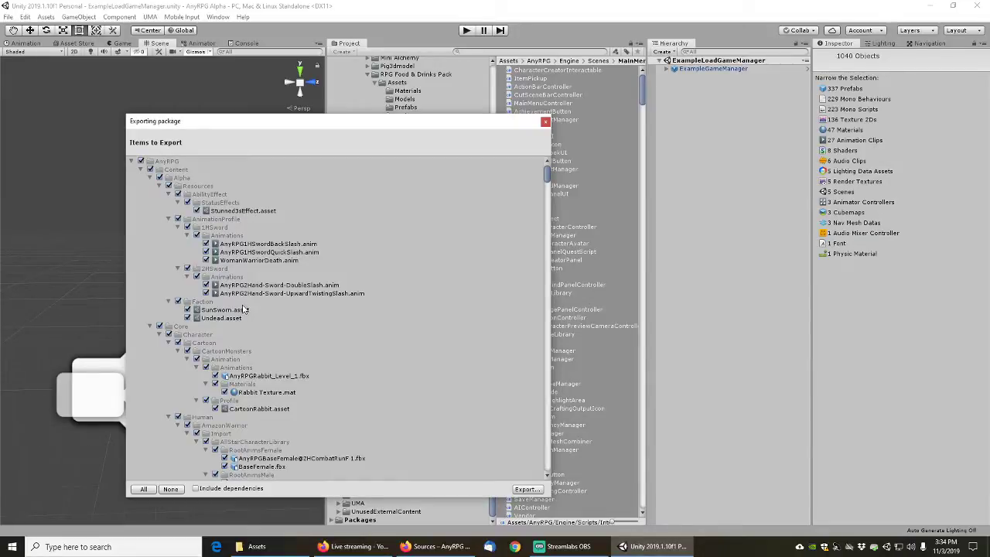
pyautogui.scroll(-2, 240, 313)
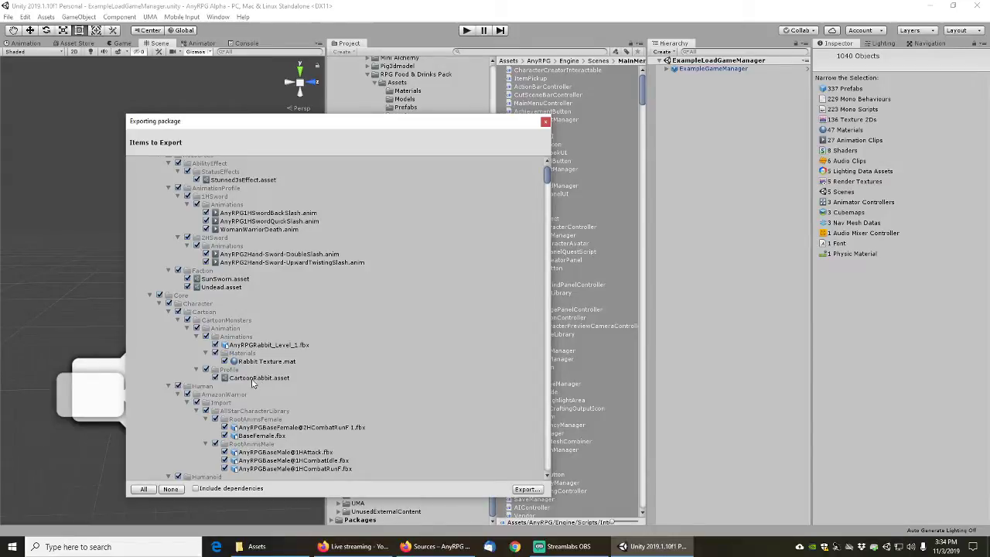
pyautogui.scroll(2, 272, 273)
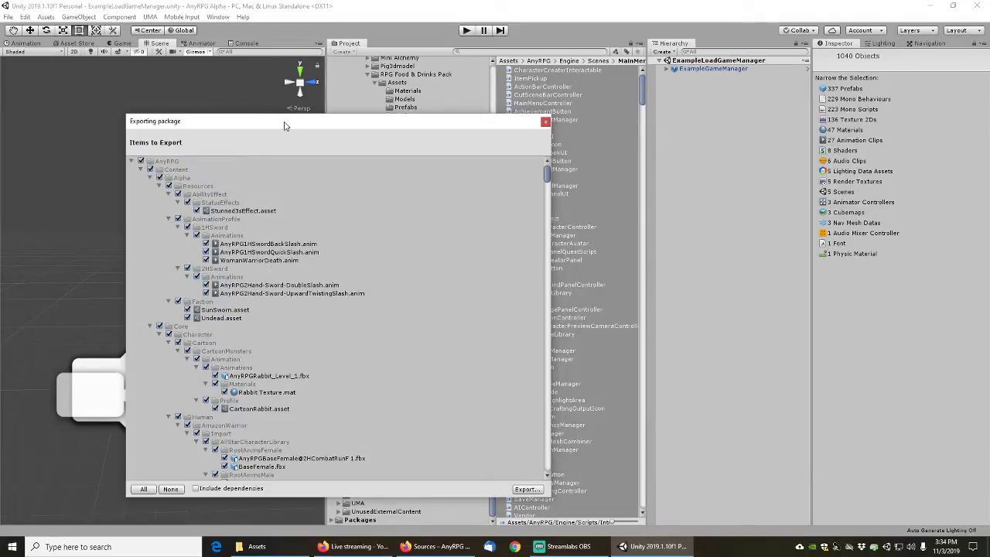
pyautogui.moveTo(284, 126); pyautogui.dragTo(0, 109)
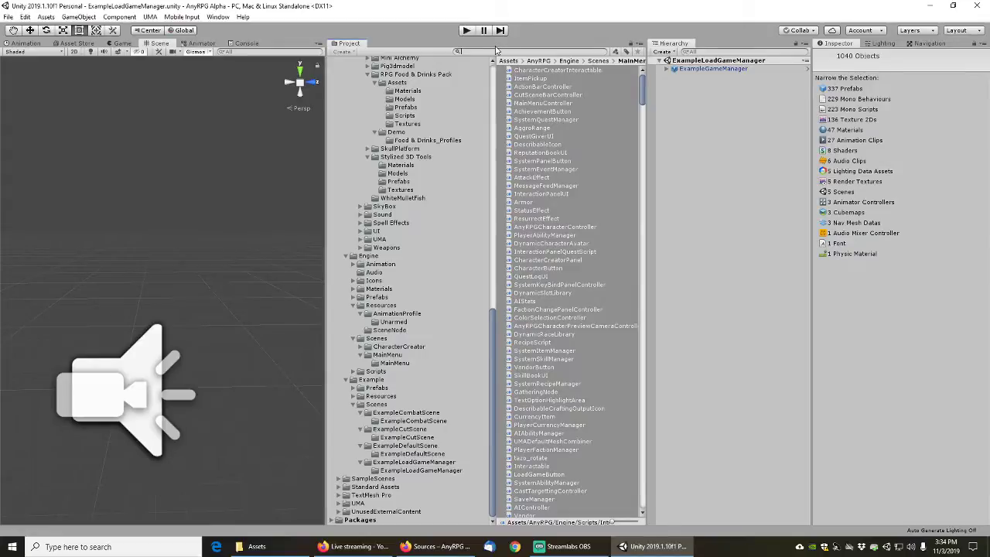
# Search the project for stunned3s and compare the settings of ExampleStunned3sEffect and Stunned3sEffect
pyautogui.write('3s')
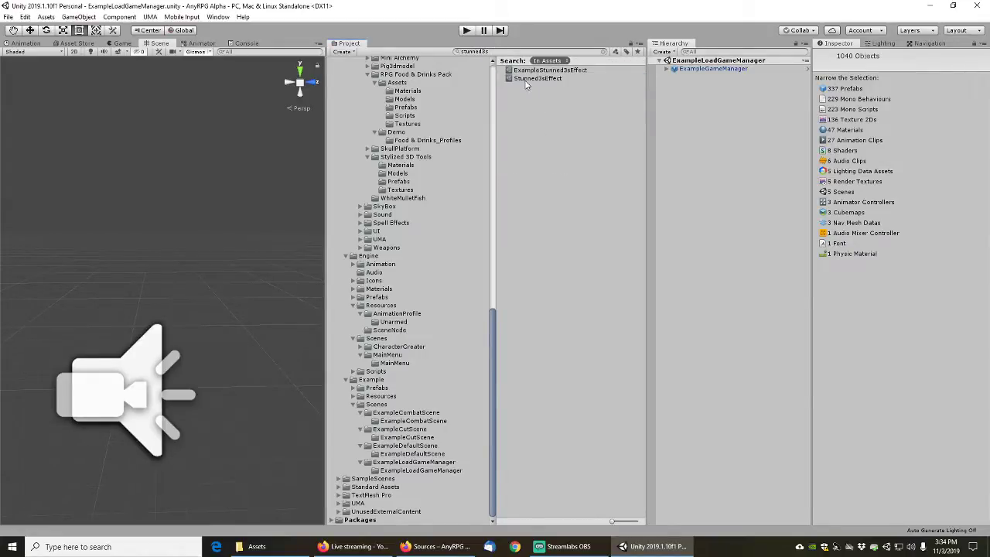
pyautogui.click(526, 79)
pyautogui.click(541, 71)
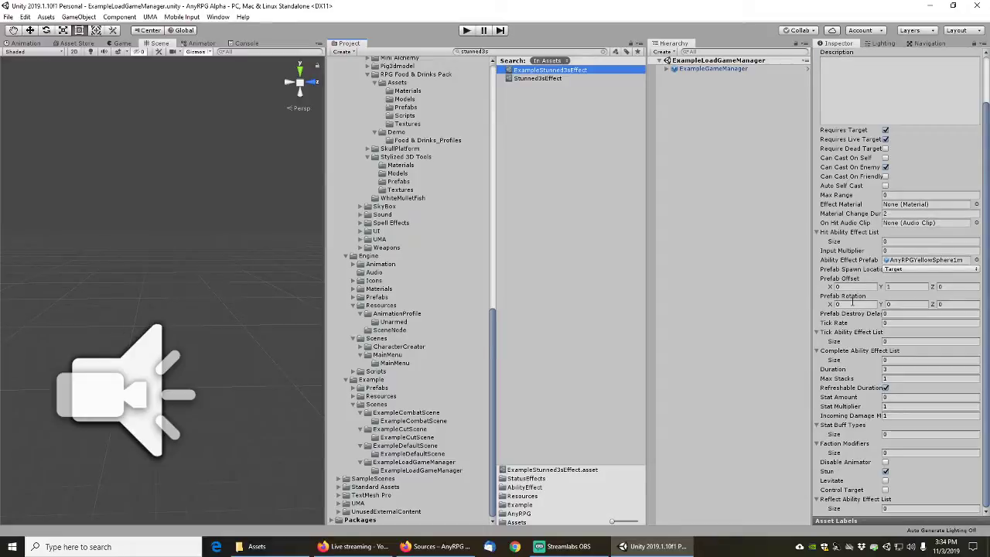
pyautogui.click(536, 80)
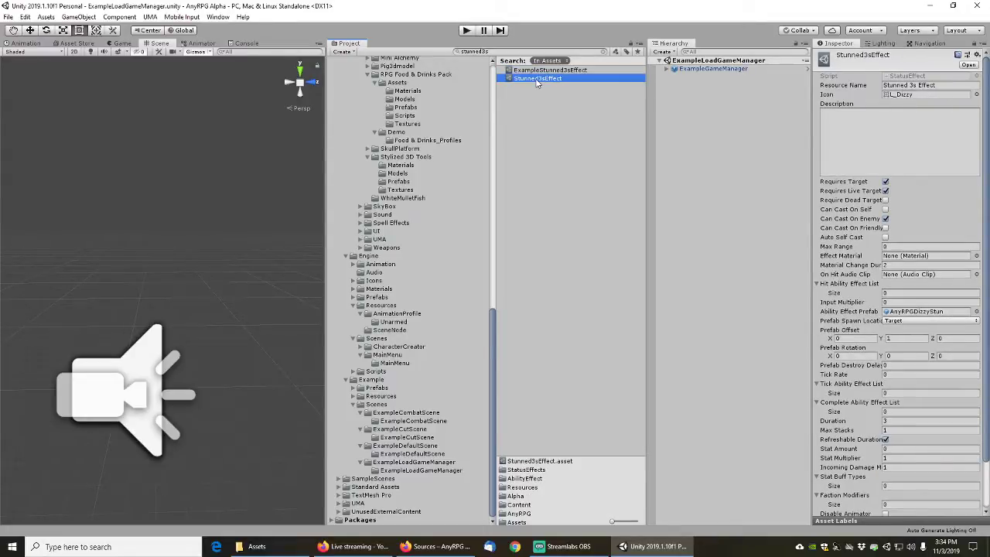
# Select the dependencies of Stunned3sEffect and inspect the AnyRPGDizzyStun prefab among them
pyautogui.rightClick(537, 81)
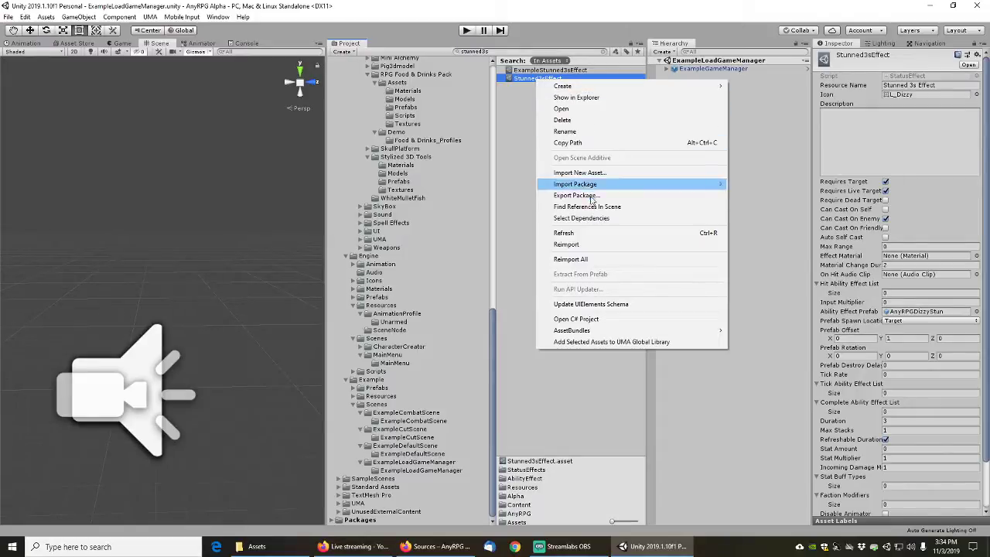
pyautogui.click(581, 218)
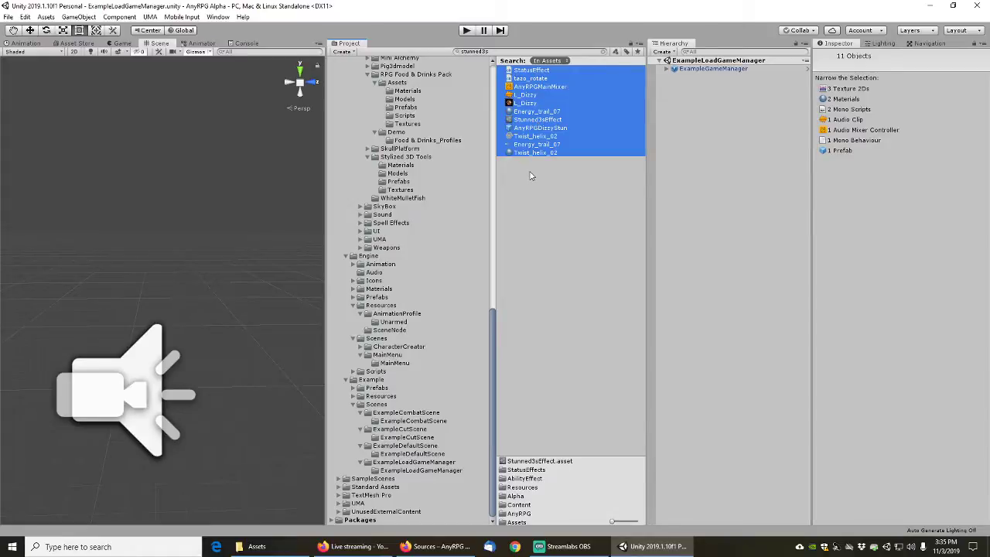
pyautogui.click(532, 129)
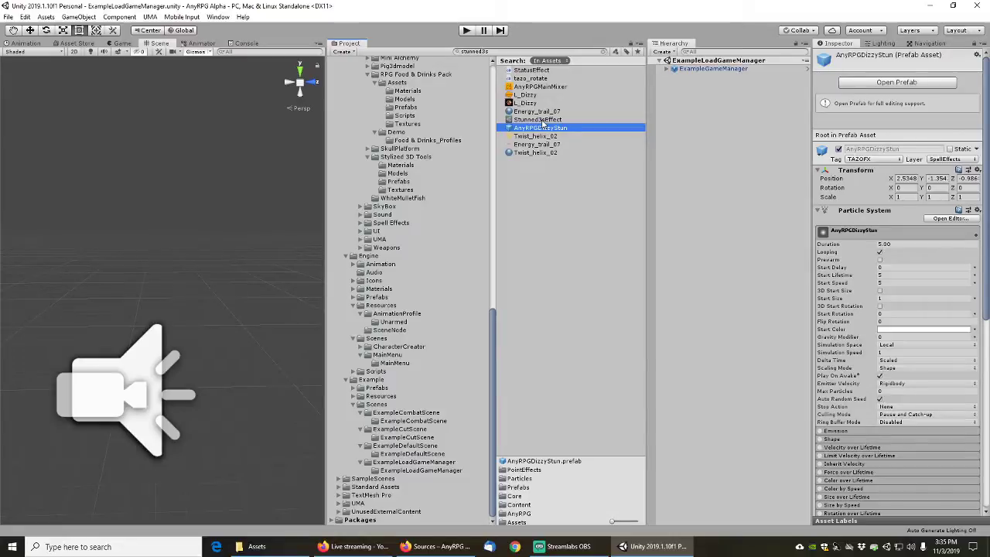
# Clear the project search and collapse the Props and Engine folders in the project's folder tree
pyautogui.click(495, 52)
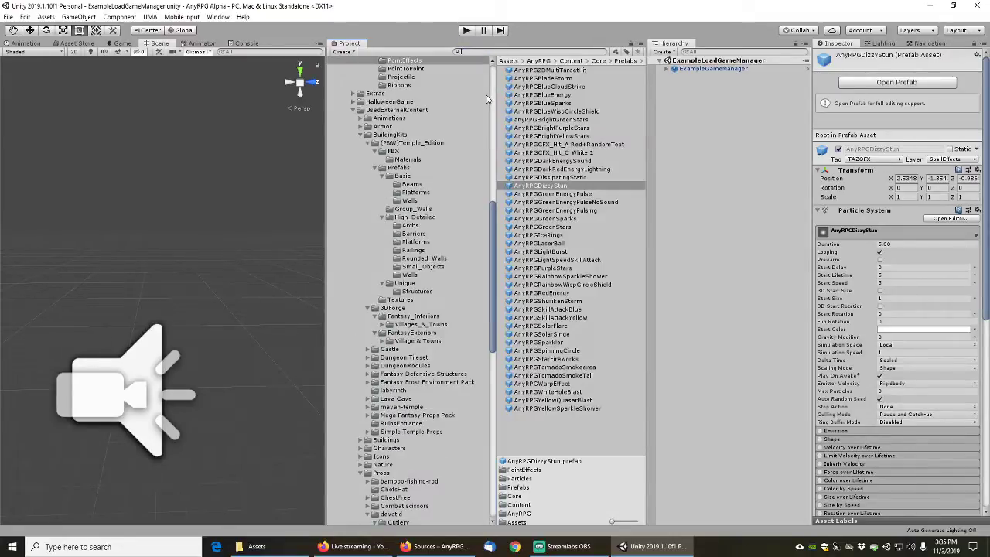
pyautogui.moveTo(493, 259); pyautogui.dragTo(496, 349)
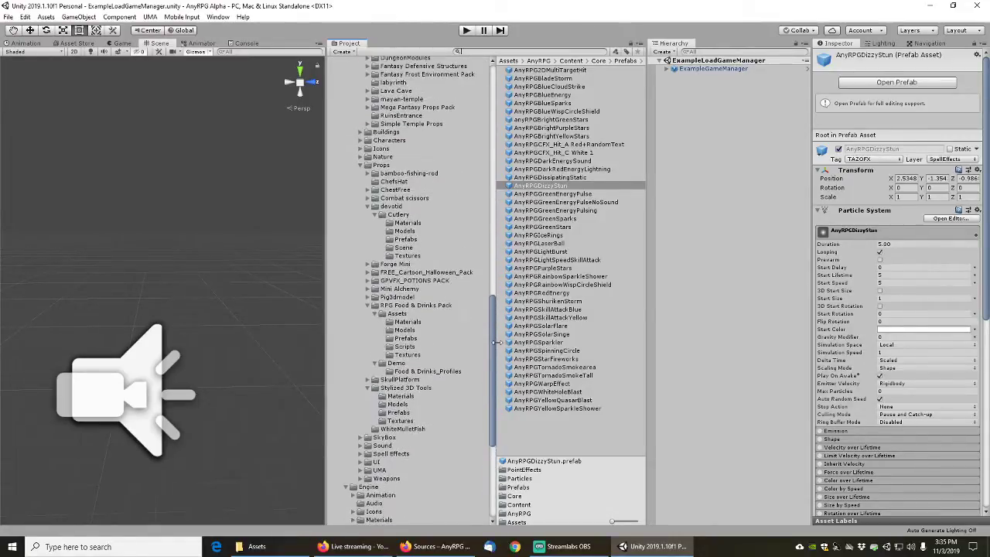
pyautogui.click(360, 165)
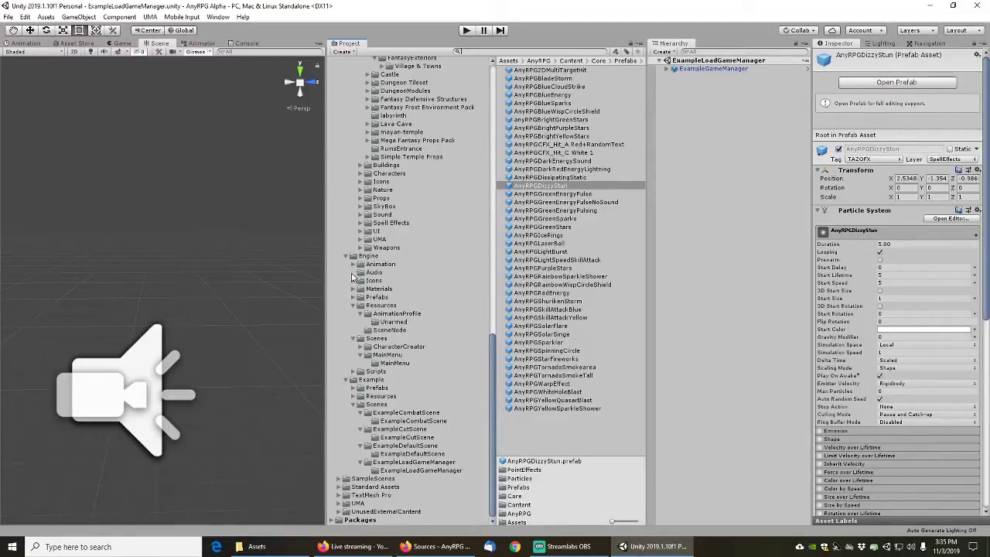
pyautogui.click(365, 314)
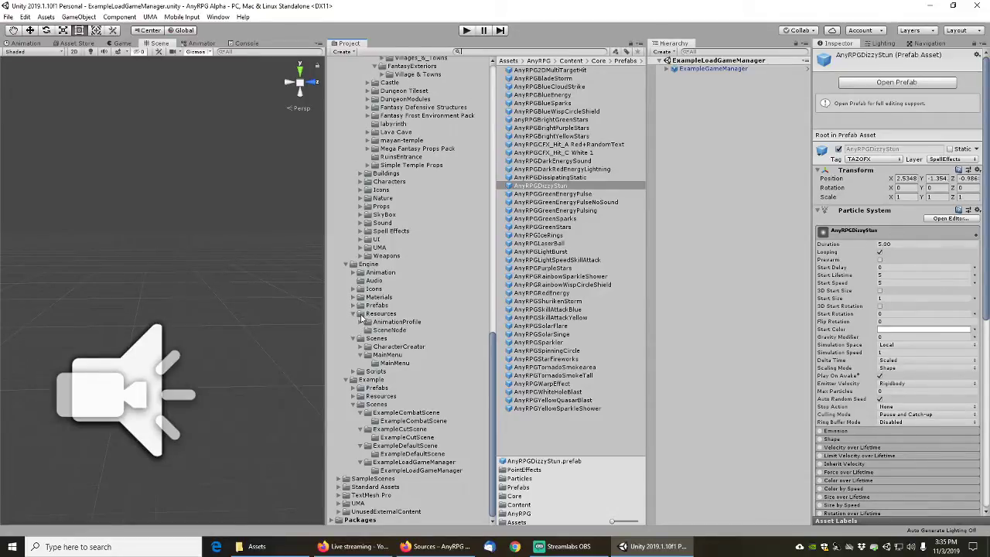
pyautogui.click(353, 339)
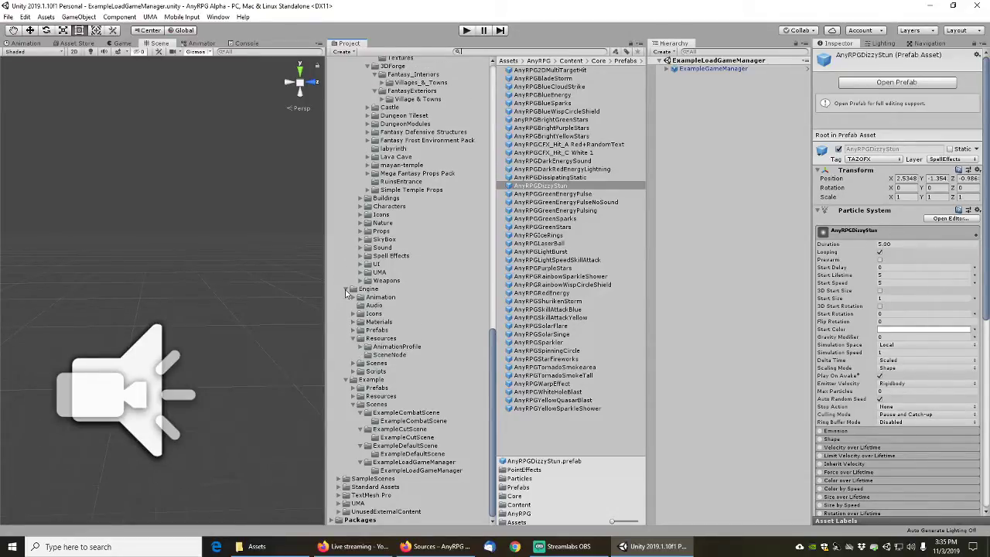
pyautogui.click(352, 289)
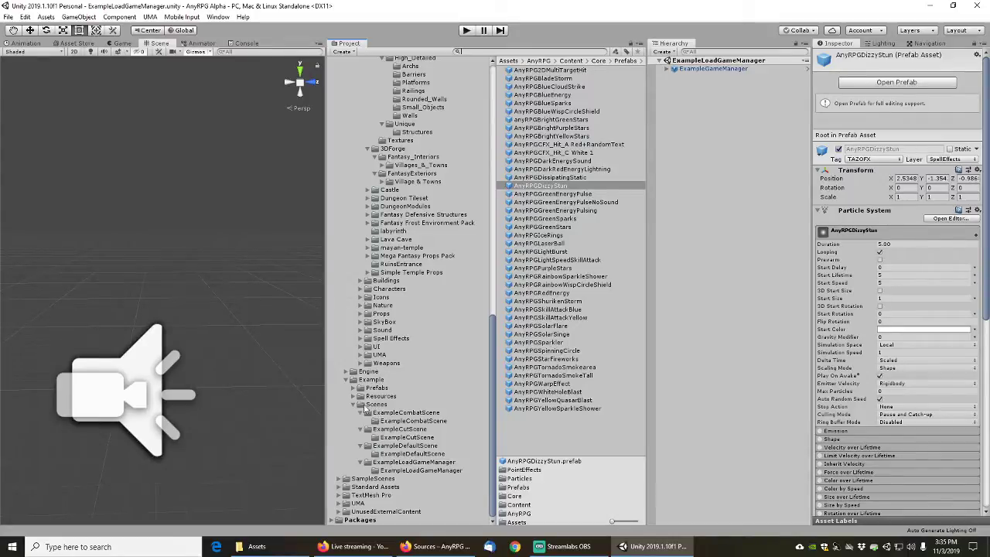
# Expand the Example Resources folder down to AbilityEffect/Instant/Attack and open its 1HMace folder
pyautogui.click(354, 396)
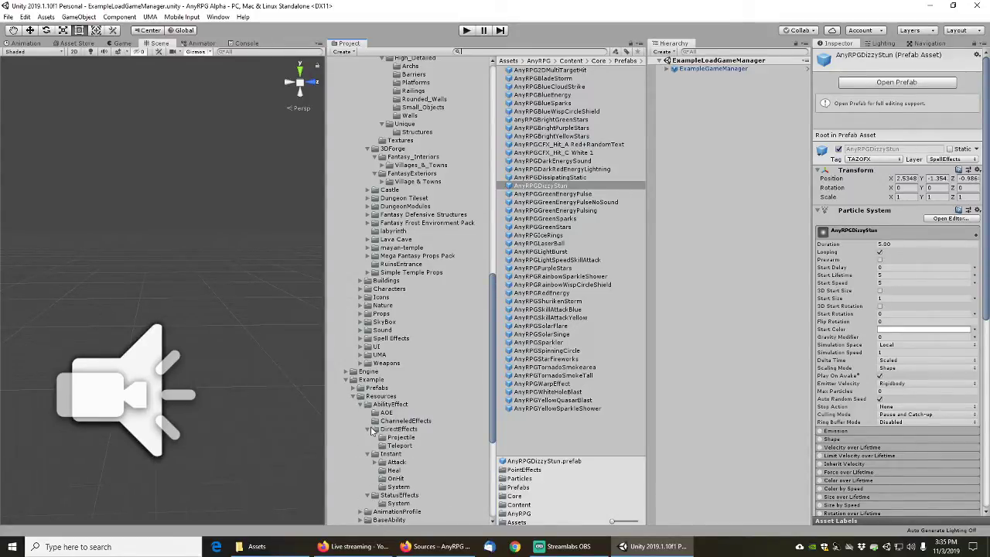
pyautogui.click(369, 429)
pyautogui.click(369, 438)
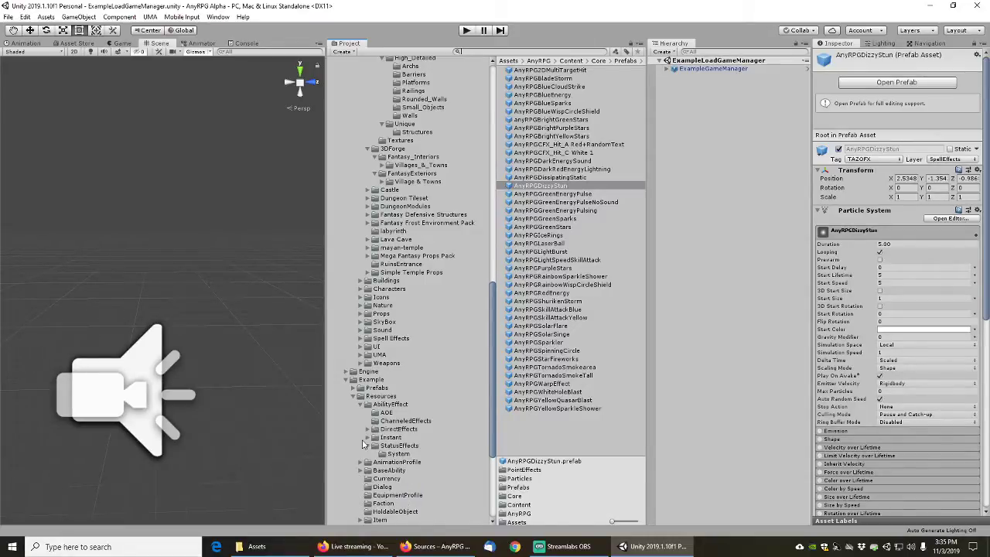
pyautogui.scroll(-3, 366, 438)
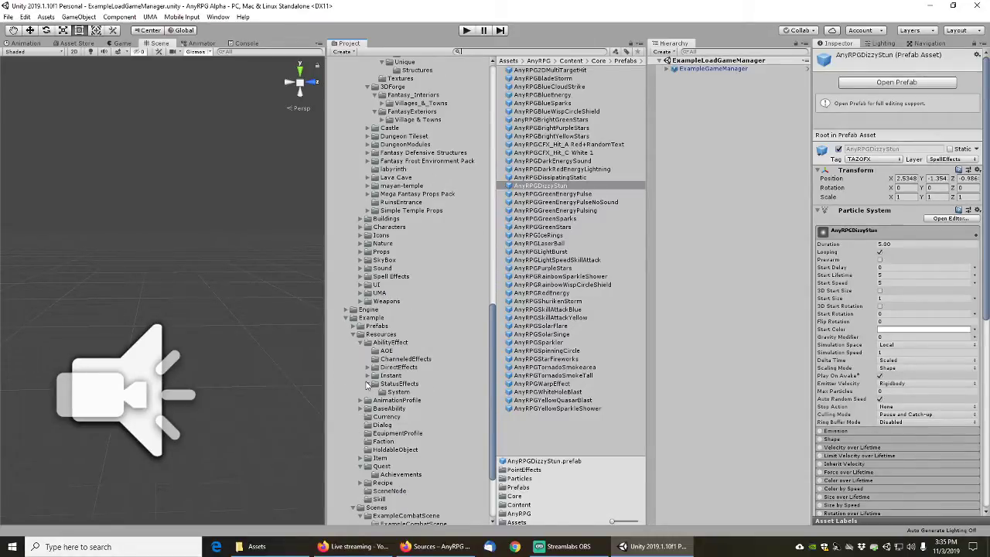
pyautogui.click(369, 376)
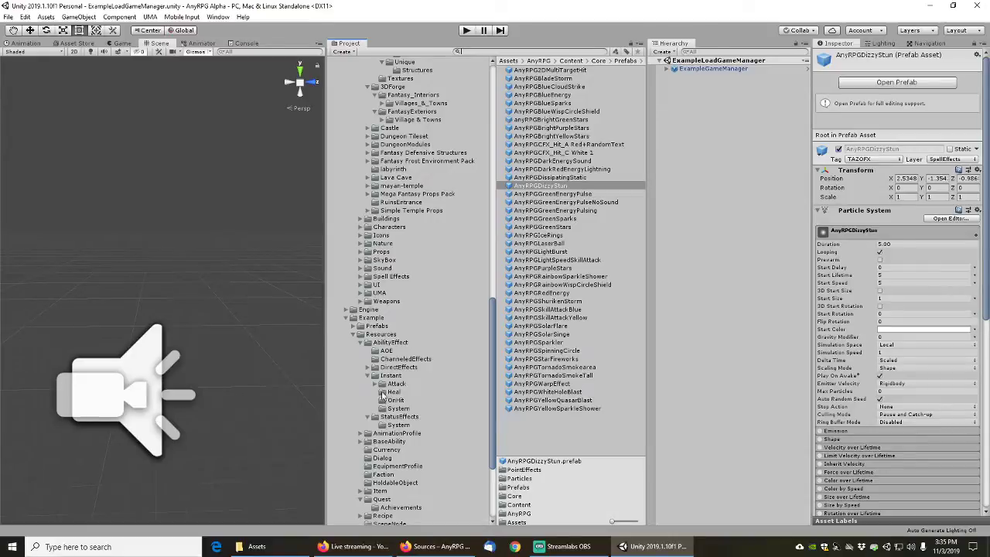
pyautogui.click(378, 384)
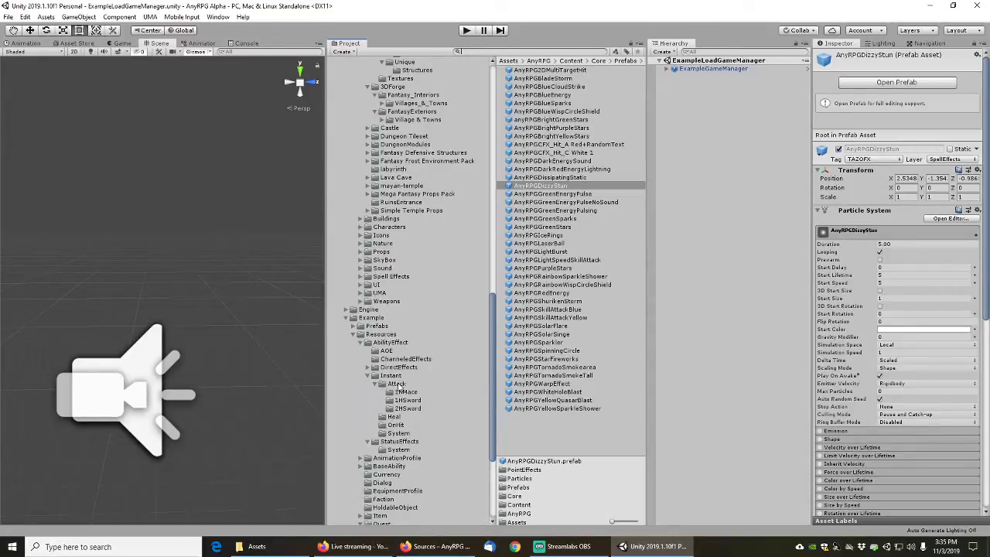
pyautogui.click(400, 385)
pyautogui.click(407, 392)
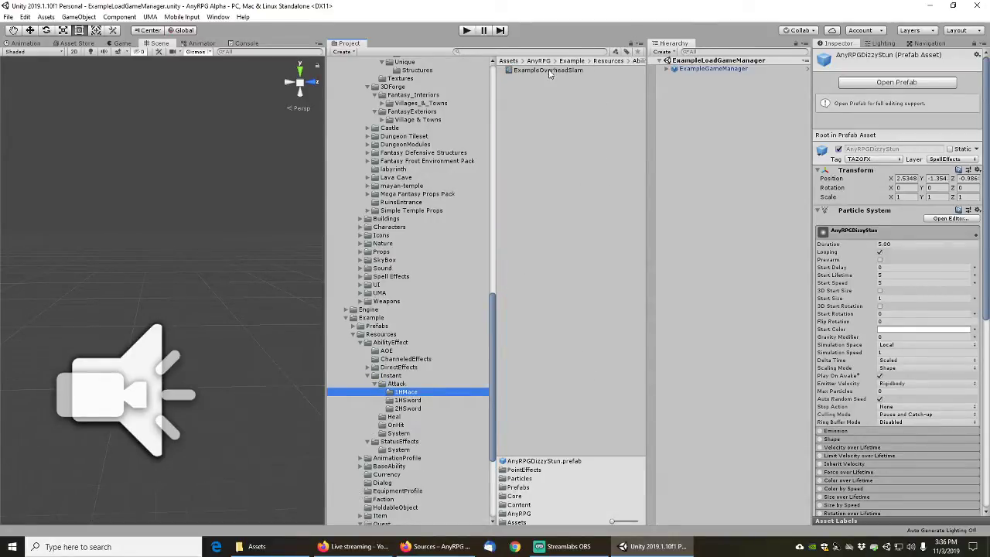
# In ExampleOverheadSlam, set the On Hit Audio Clip to None and the Hit Ability Effect List element to ExampleStunned3sEffect
pyautogui.click(547, 72)
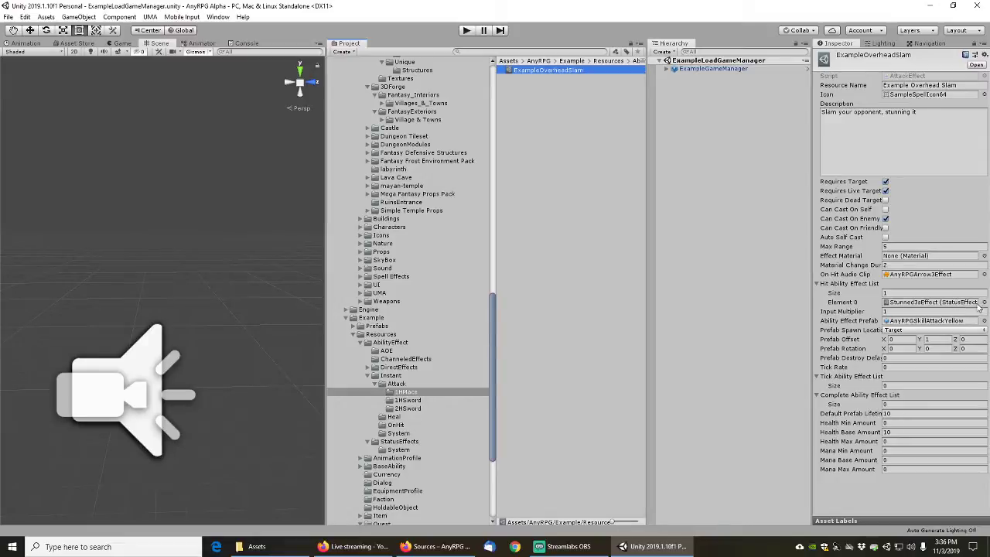
pyautogui.click(983, 274)
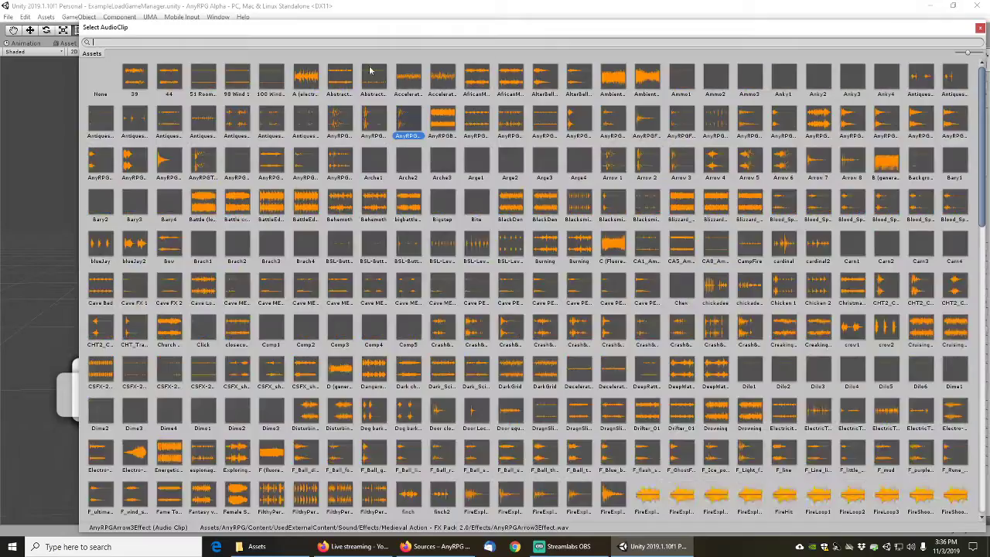
pyautogui.doubleClick(95, 73)
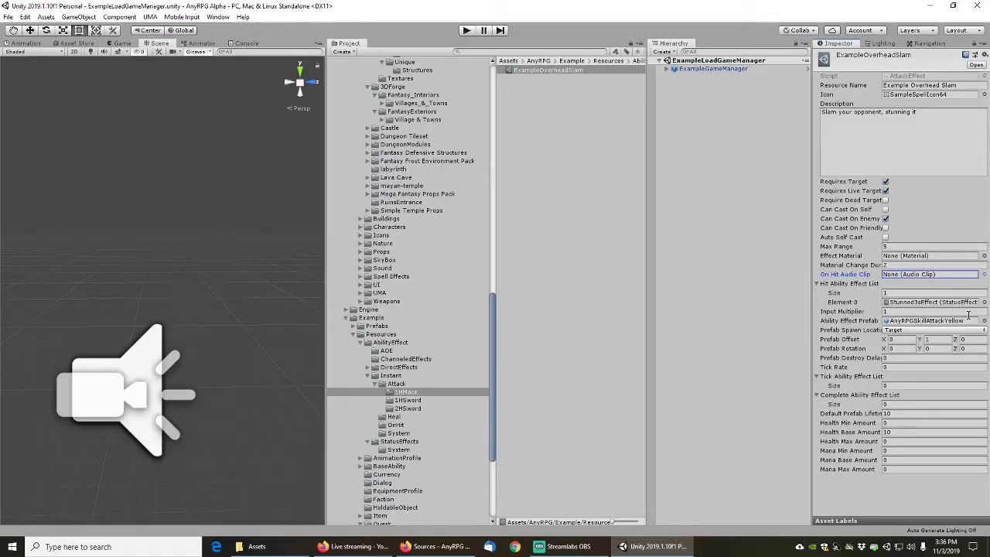
pyautogui.click(985, 303)
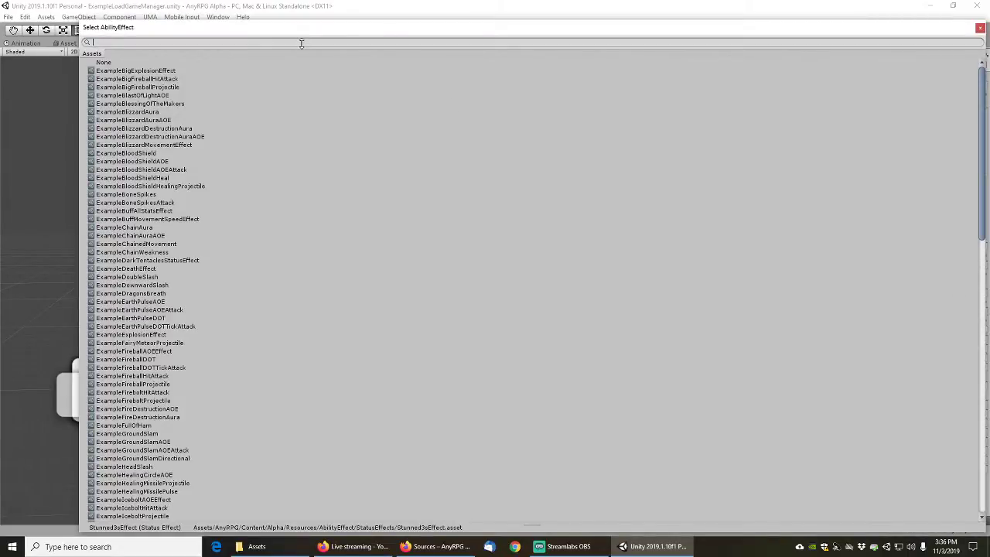
pyautogui.write('stunned')
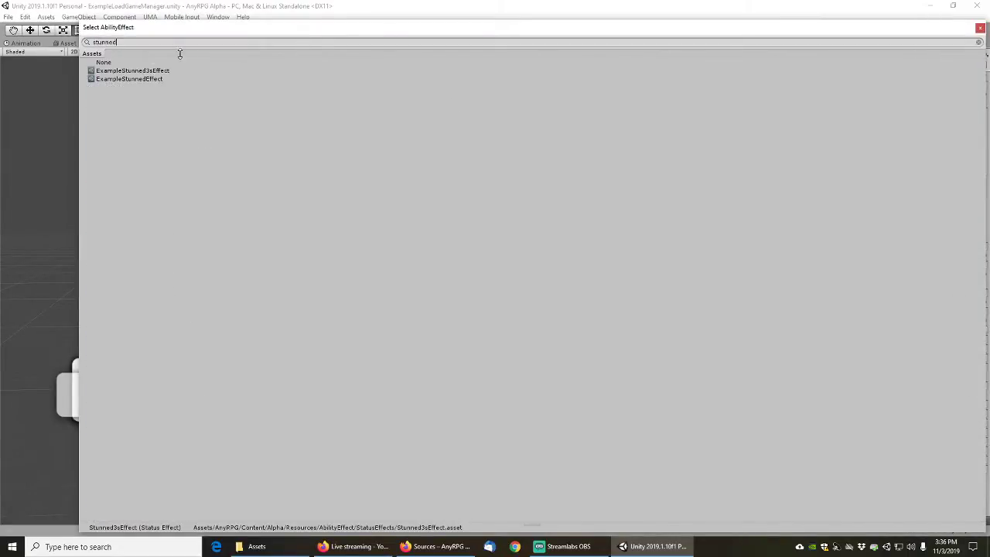
pyautogui.doubleClick(132, 71)
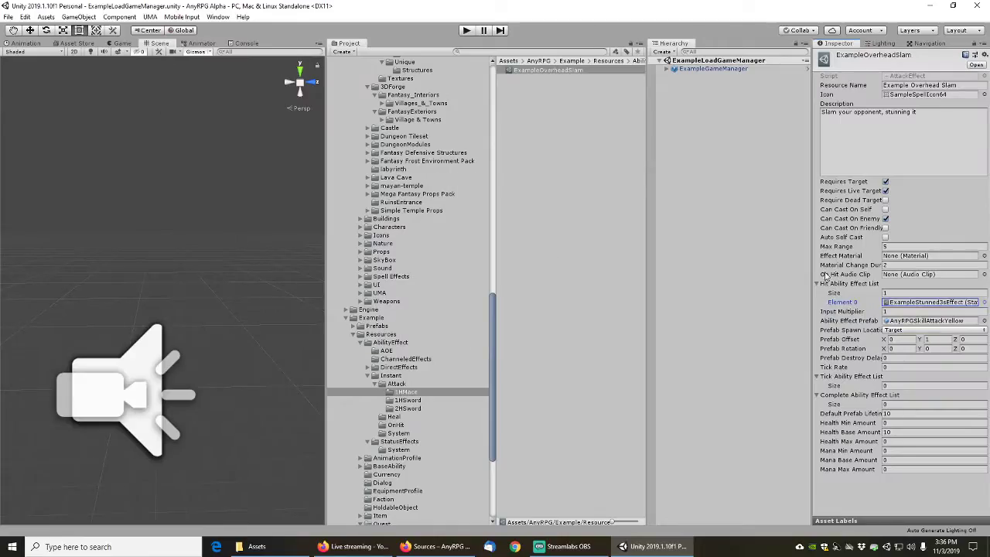
# Set ExampleOverheadSlam's Ability Effect Prefab to the transparent variant of AnyRPGYellowSphere1m and save
pyautogui.click(984, 322)
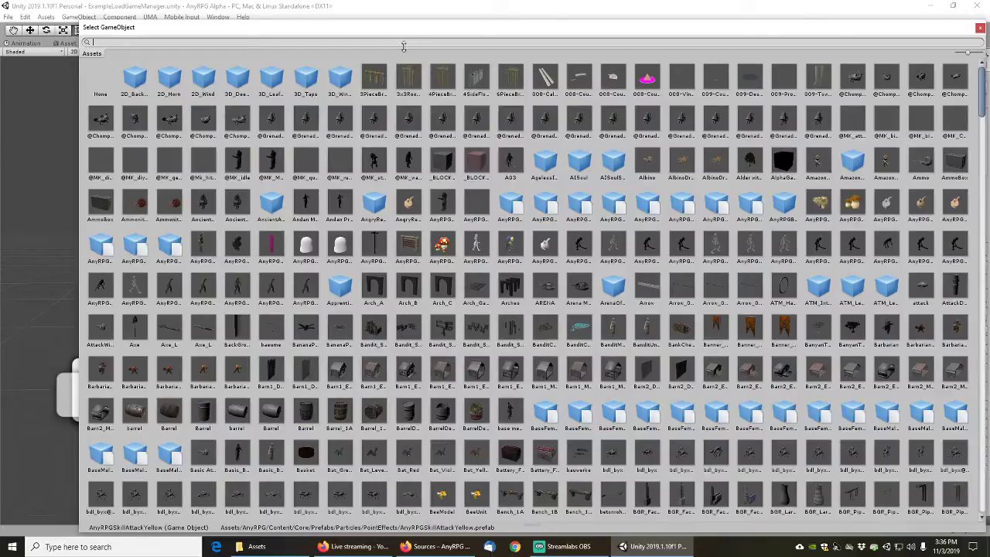
pyautogui.write('yello')
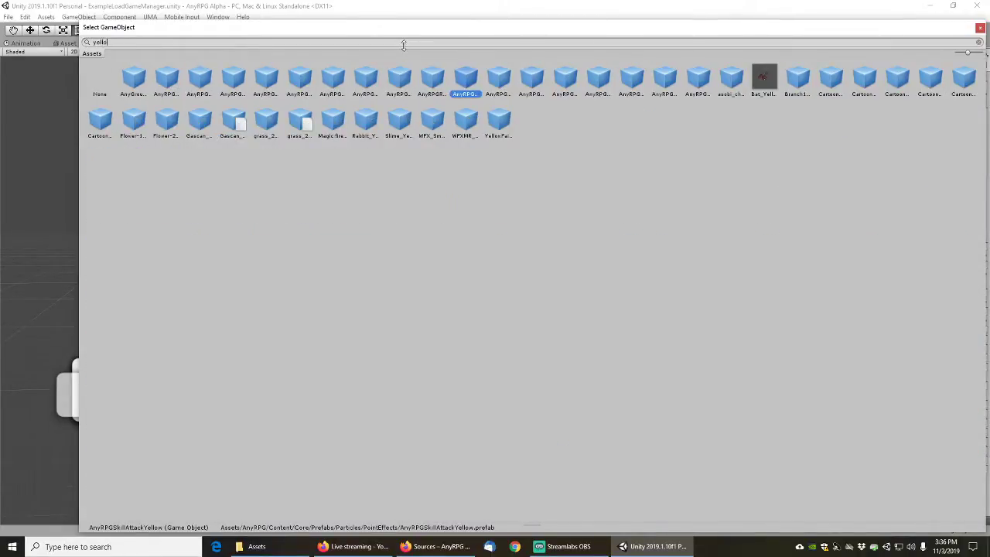
pyautogui.write('wsph')
pyautogui.click(133, 78)
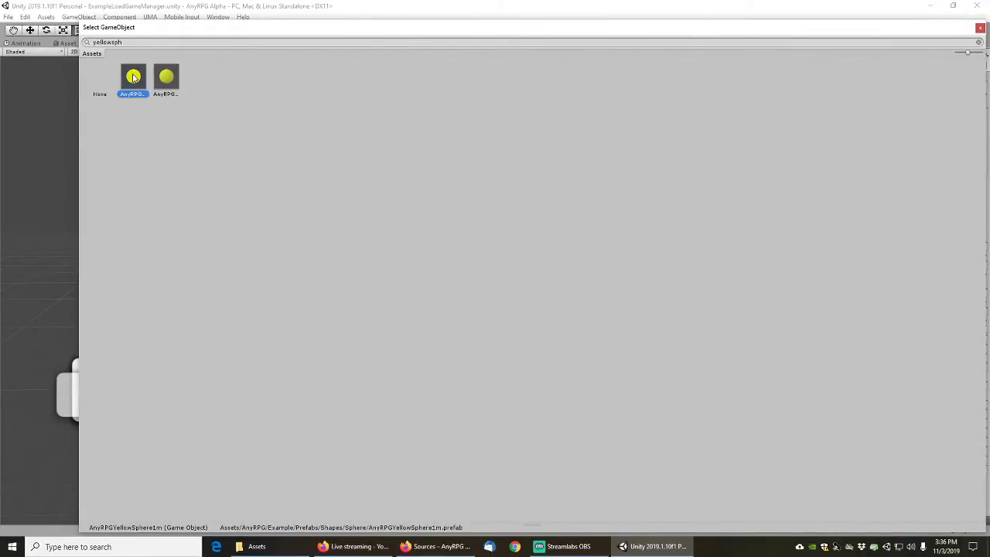
pyautogui.doubleClick(169, 78)
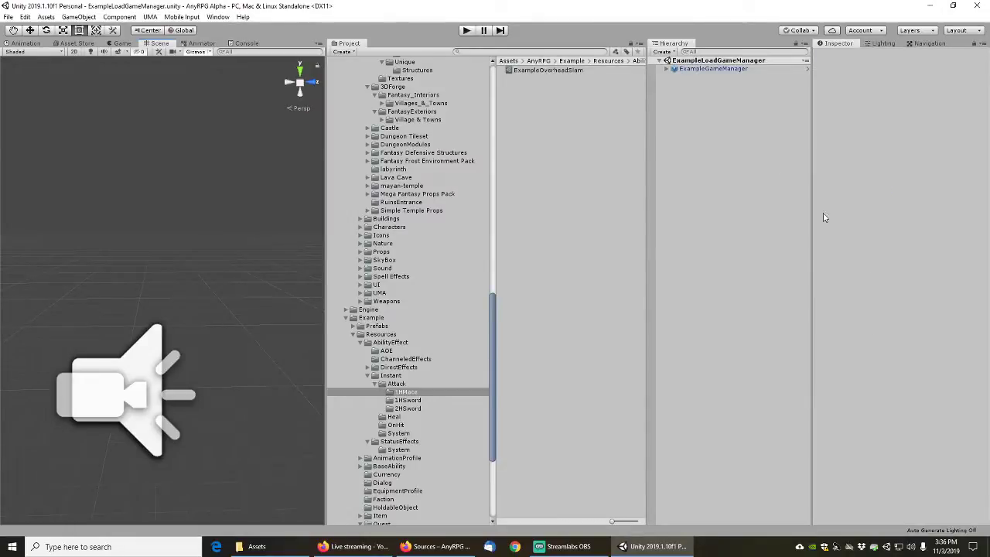
pyautogui.click(555, 69)
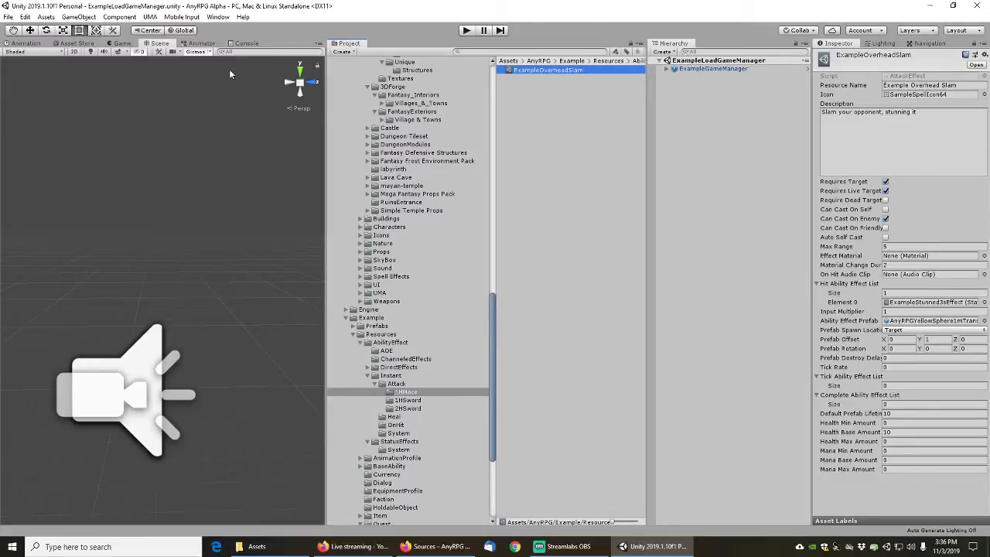
pyautogui.click(8, 16)
pyautogui.click(24, 56)
# Delete the ExampleSpinningSlash asset from the 1HSword attack effects folder
pyautogui.click(410, 400)
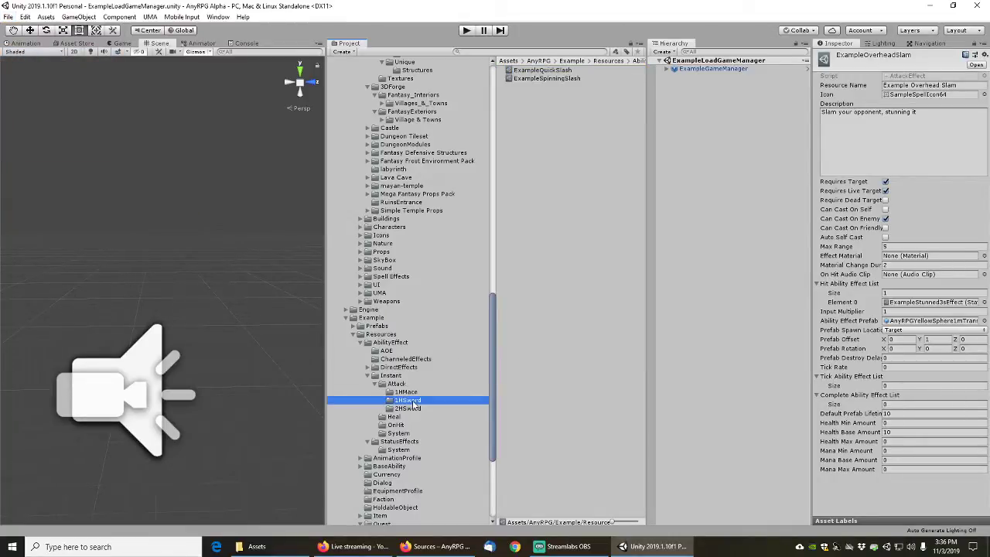
pyautogui.click(546, 79)
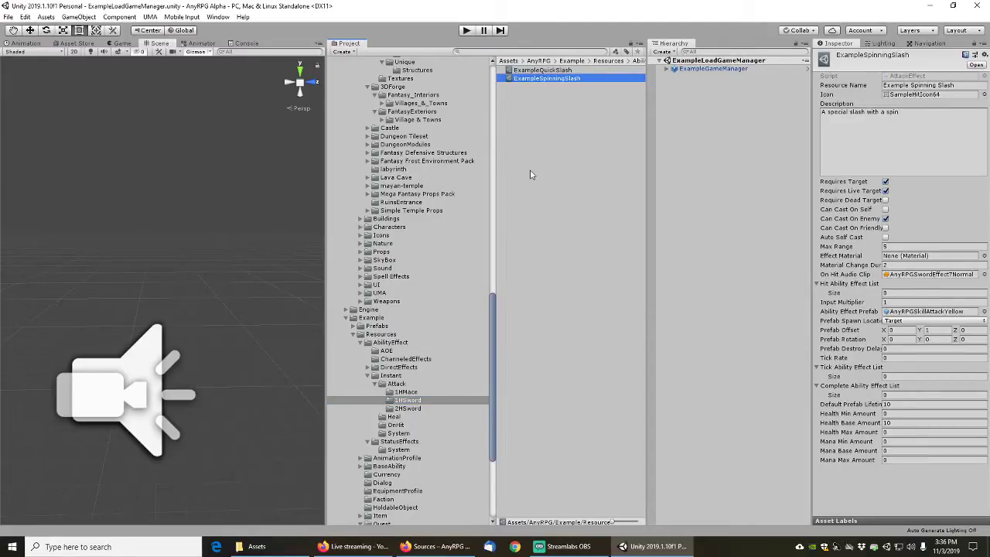
pyautogui.press('Delete')
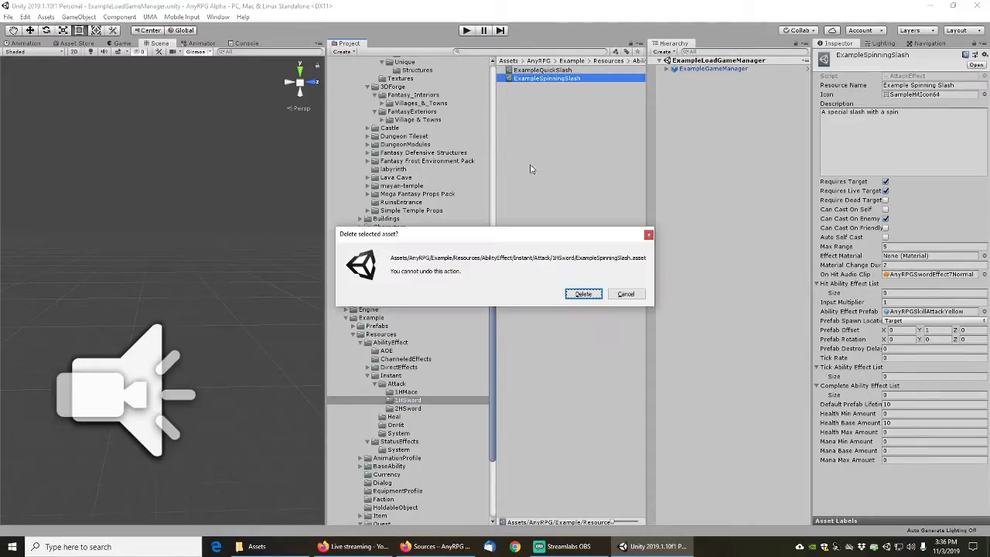
pyautogui.click(585, 294)
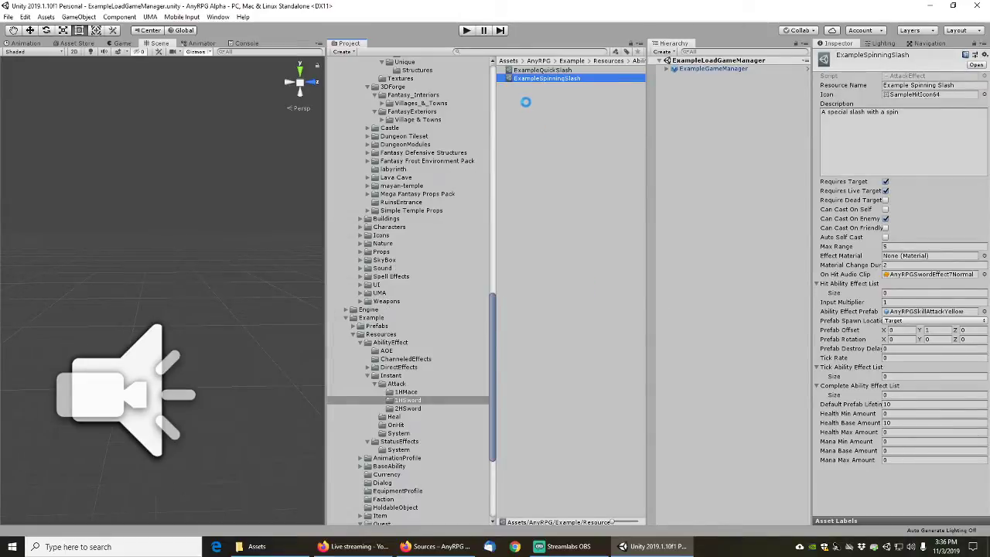
# In ExampleQuickSlash, set the On Hit Audio Clip to None and the Ability Effect Prefab to AnyRPGYellowSphere1mTransparent
pyautogui.click(540, 72)
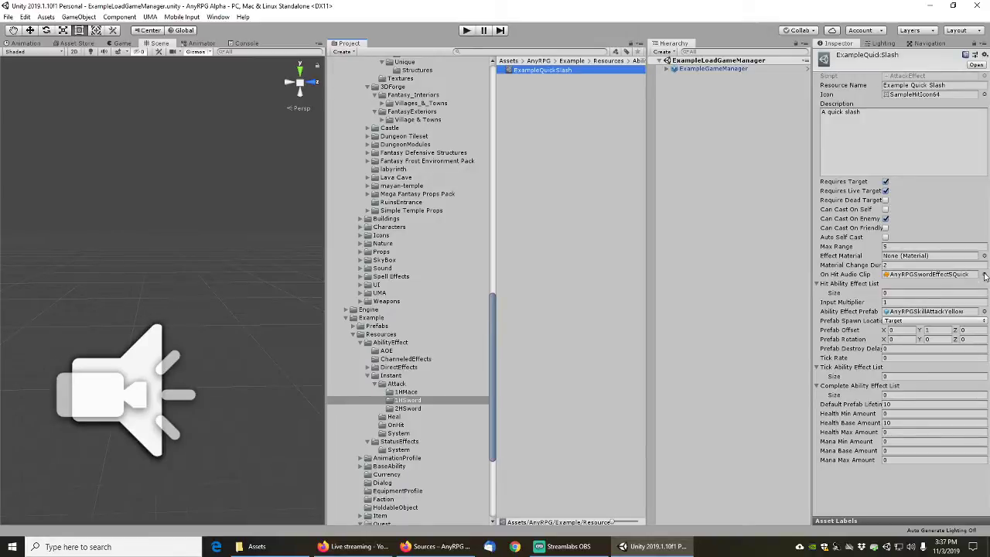
pyautogui.click(985, 276)
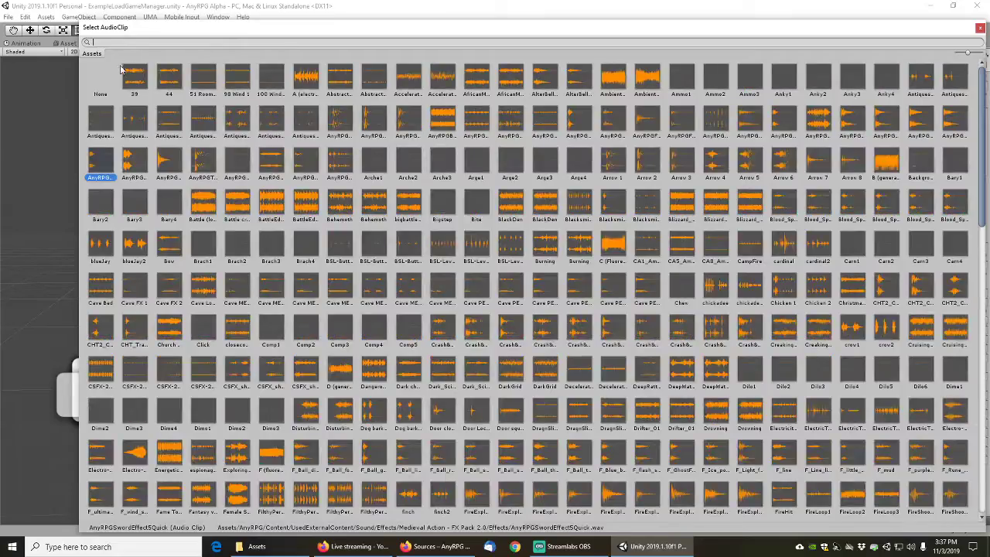
pyautogui.doubleClick(104, 73)
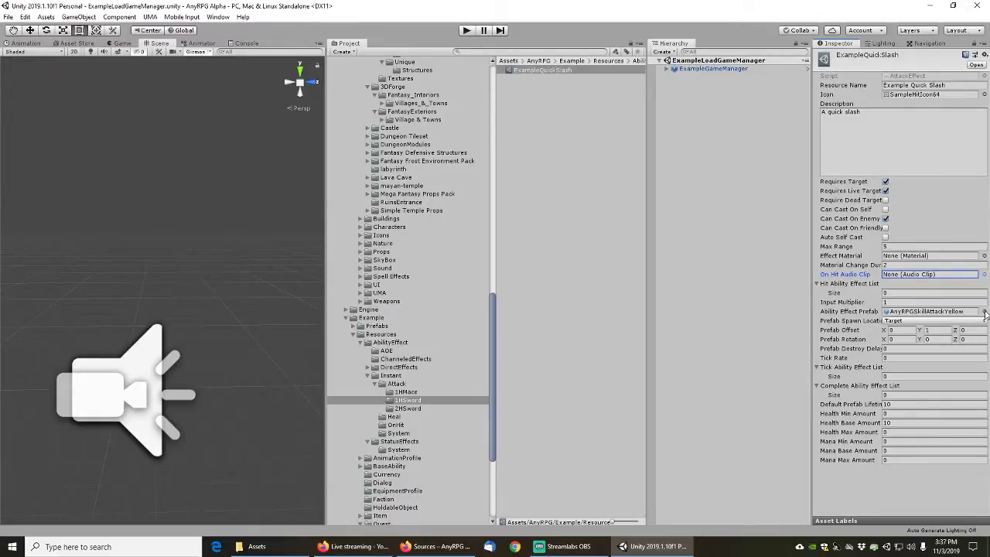
pyautogui.click(985, 312)
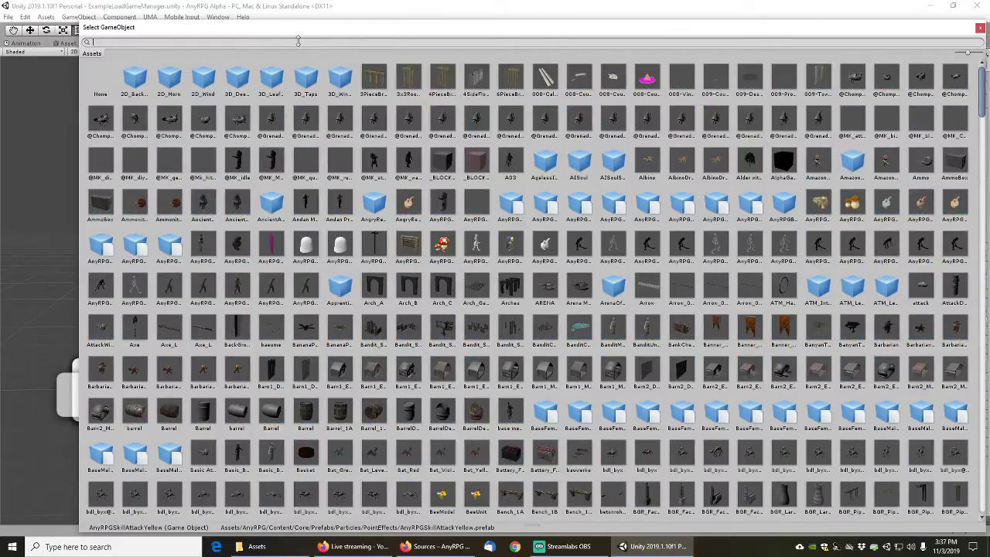
pyautogui.write('yellowsph')
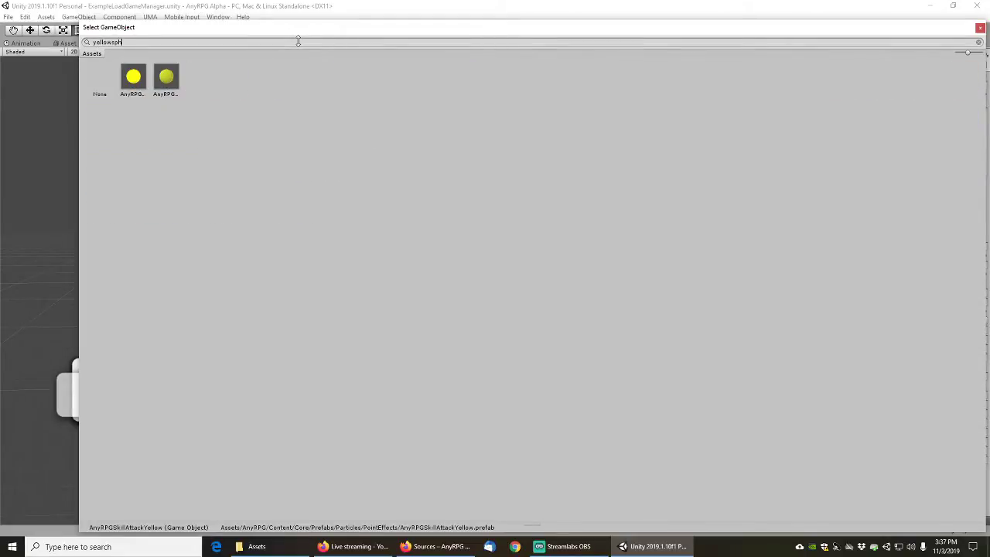
pyautogui.click(167, 86)
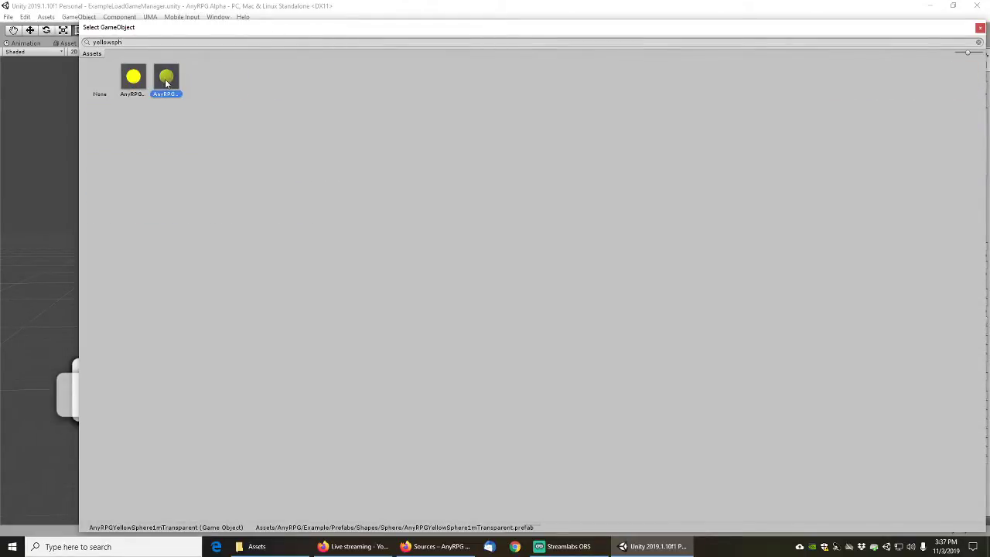
pyautogui.doubleClick(167, 84)
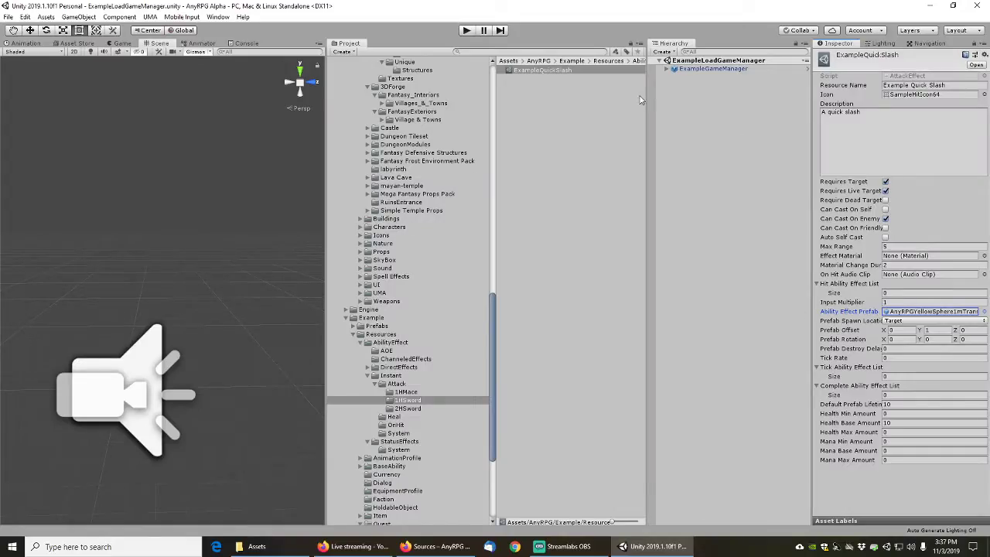
# Delete ExampleDownwardSlash, ExampleHeadSlash, ExampleTwistingSlash and ExampleUpwardSlash from the 2HSword attack effects folder
pyautogui.click(408, 392)
pyautogui.click(549, 71)
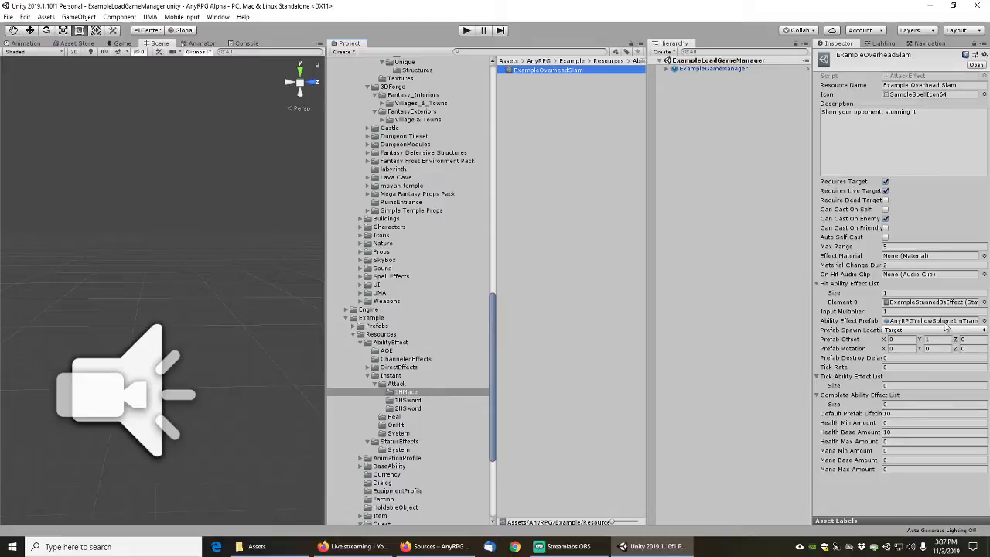
pyautogui.click(409, 409)
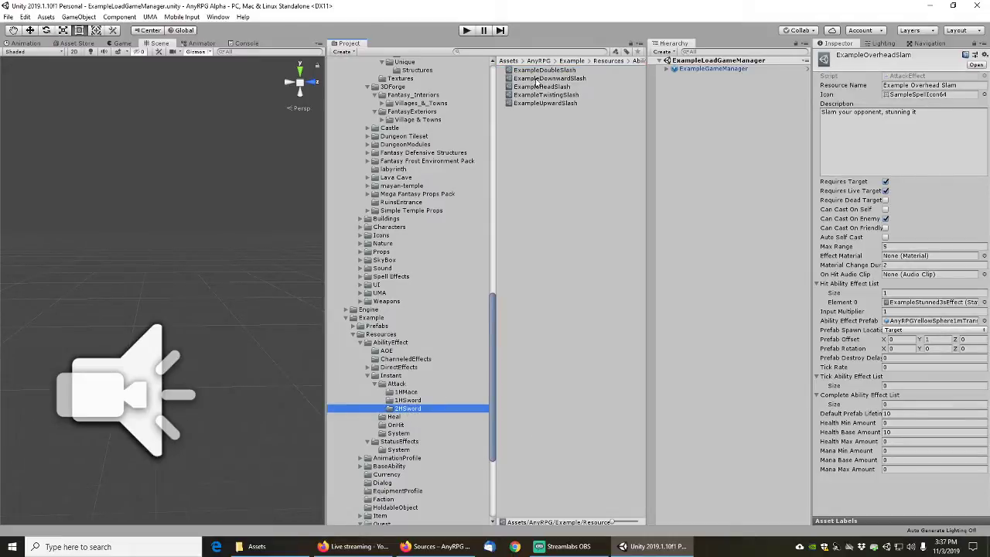
pyautogui.click(539, 80)
pyautogui.keyDown('shift'); pyautogui.click(548, 103); pyautogui.keyUp('shift')
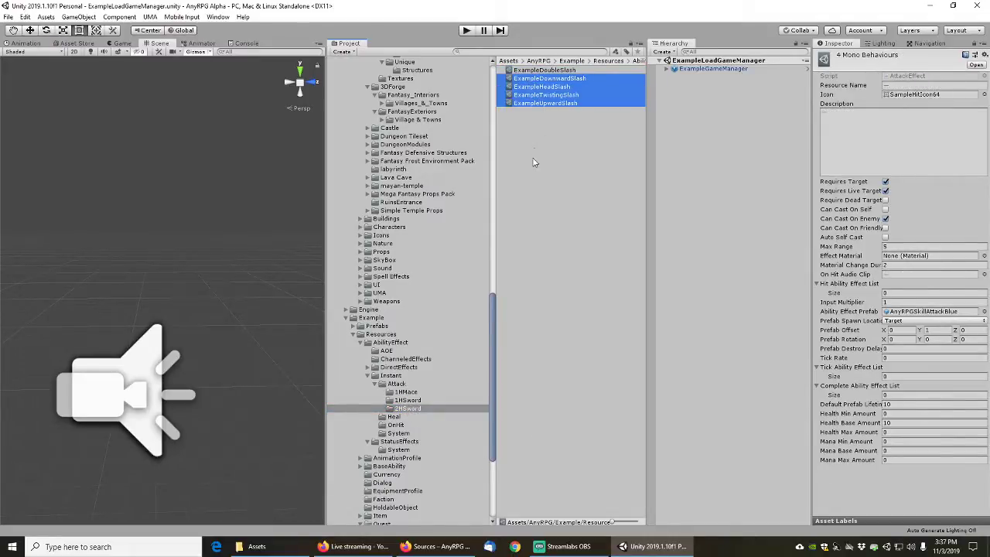
pyautogui.press('Delete')
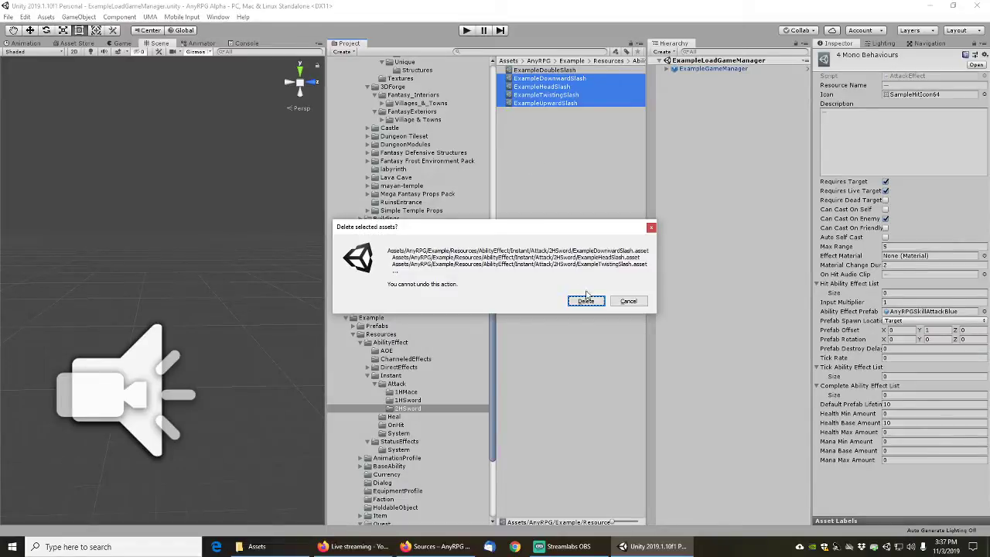
pyautogui.click(585, 301)
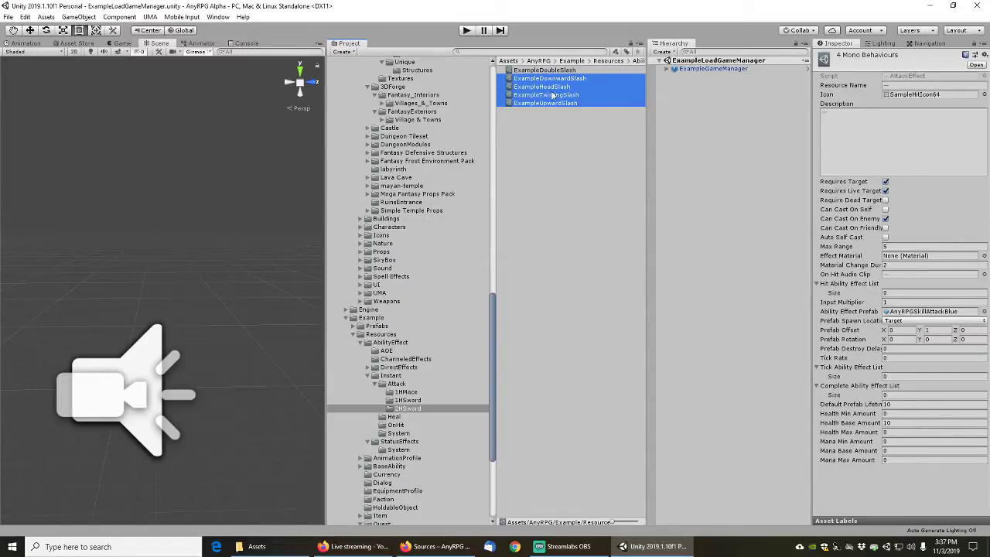
# Set the On Hit Audio Clip of the ExampleDoubleSlash effect to None
pyautogui.click(545, 71)
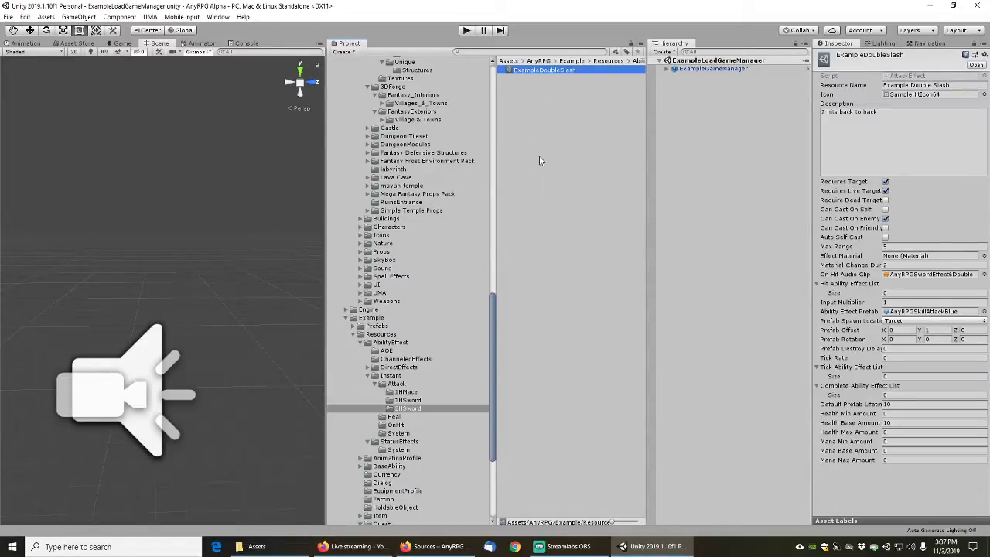
pyautogui.press('F2')
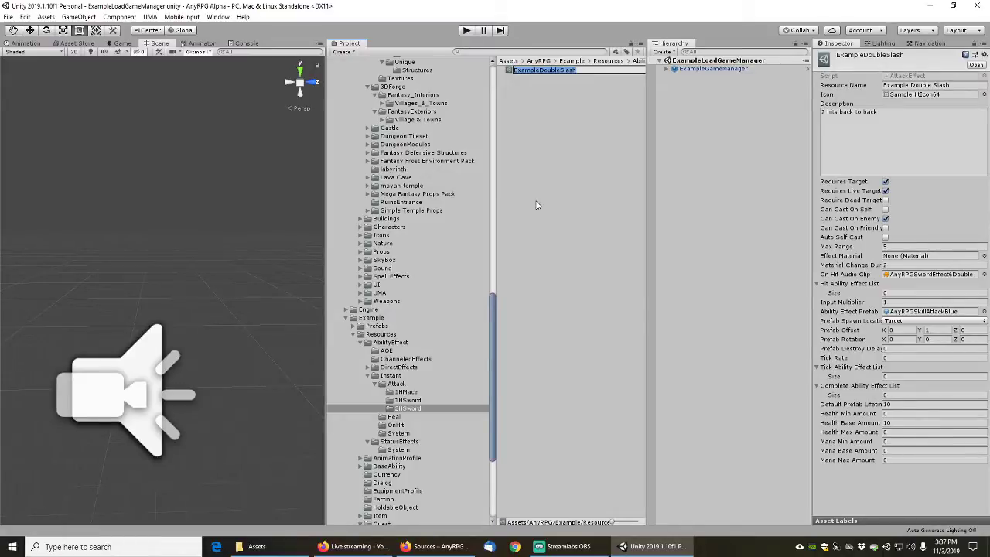
pyautogui.press('Left')
pyautogui.press('Return')
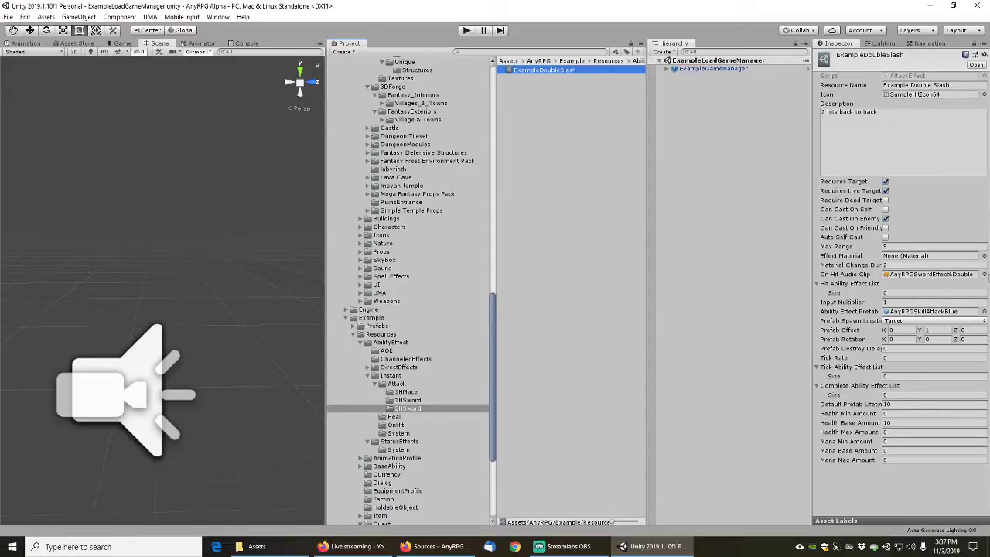
pyautogui.click(985, 276)
pyautogui.doubleClick(101, 81)
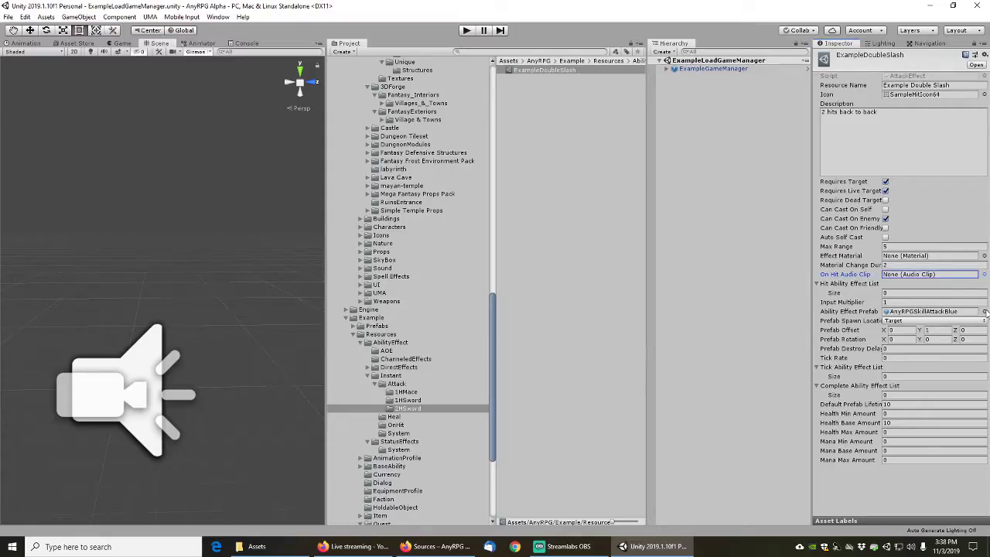
# Set ExampleDoubleSlash's Ability Effect Prefab to the transparent variant of AnyRPGBlueSphere1m
pyautogui.click(984, 311)
pyautogui.write('b')
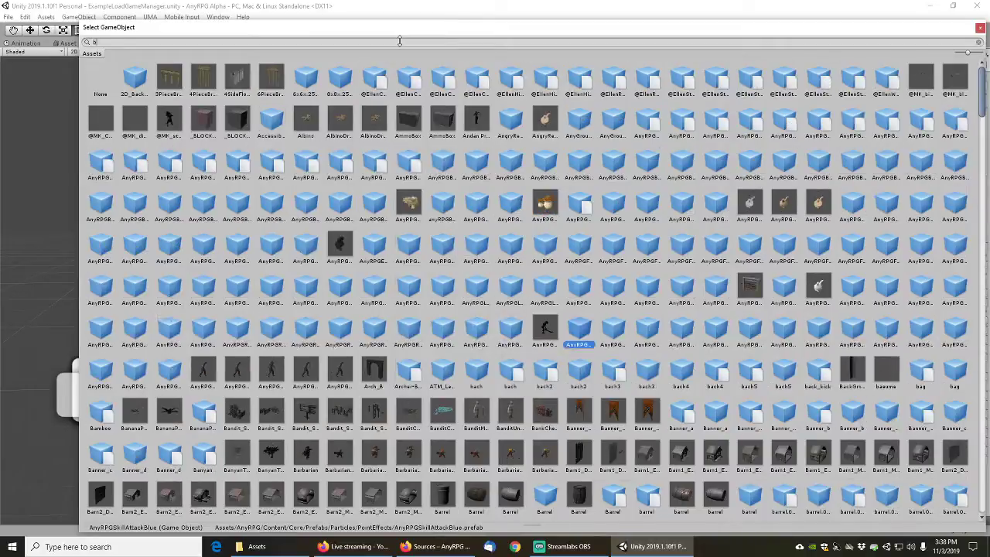
pyautogui.write('luesphere')
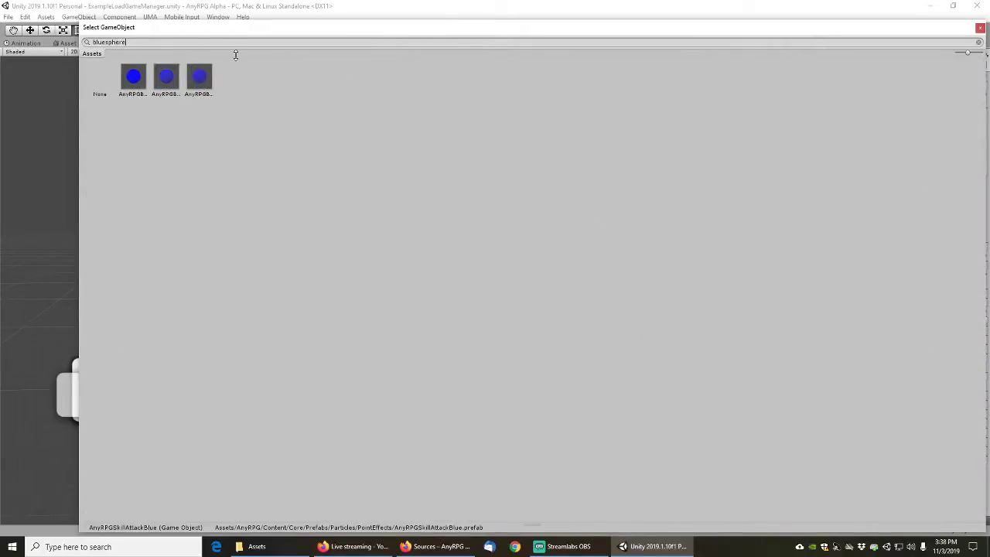
pyautogui.click(165, 76)
pyautogui.doubleClick(161, 81)
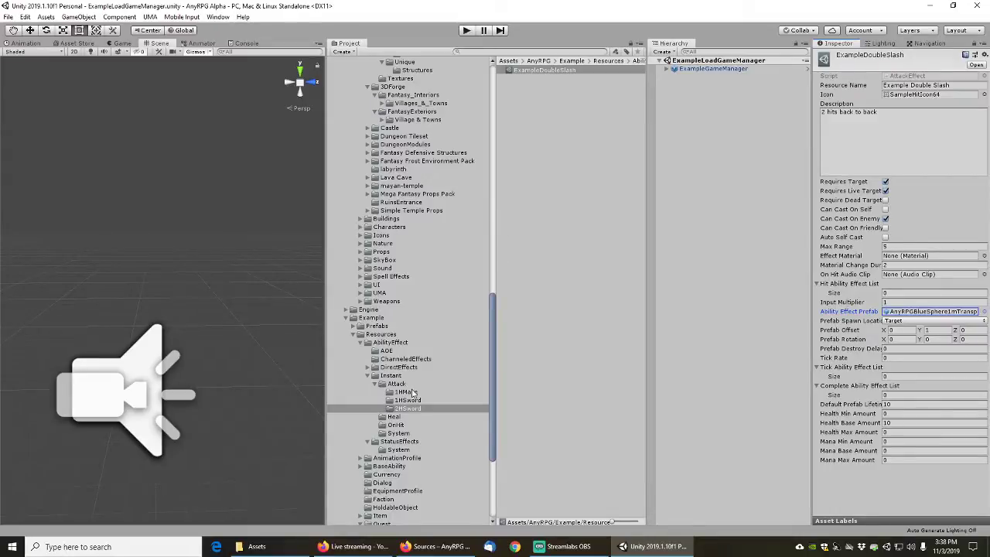
# Tidy the Content folder tree by collapsing Core, UsedExternalContent and Alpha's Prefabs, AbilityEffect and Recipe folders
pyautogui.moveTo(493, 341); pyautogui.dragTo(508, 85)
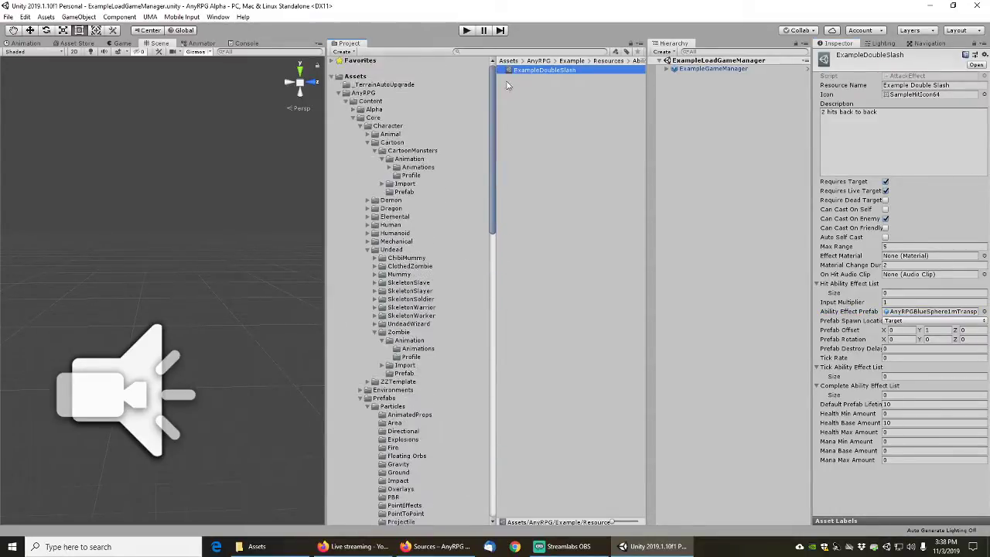
pyautogui.click(353, 118)
pyautogui.click(352, 142)
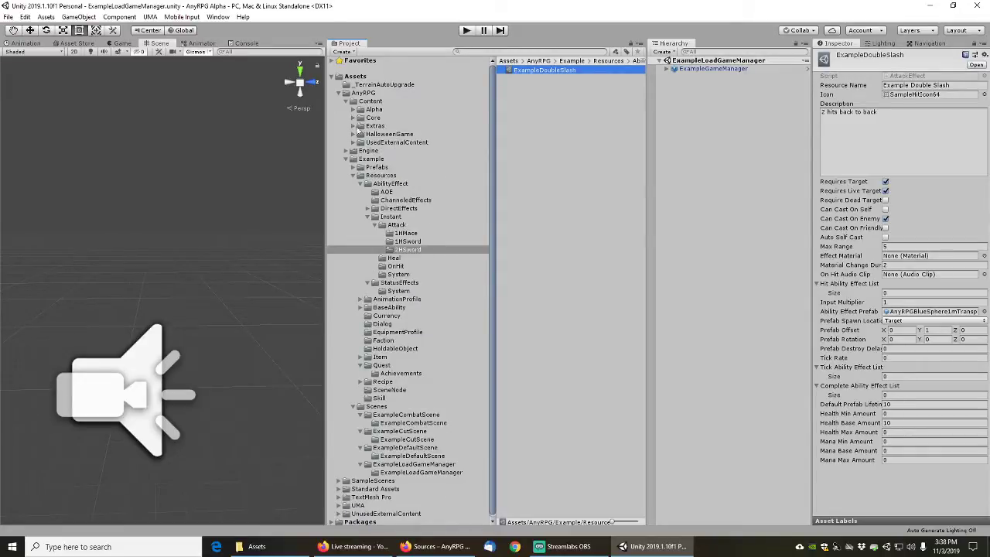
pyautogui.click(346, 102)
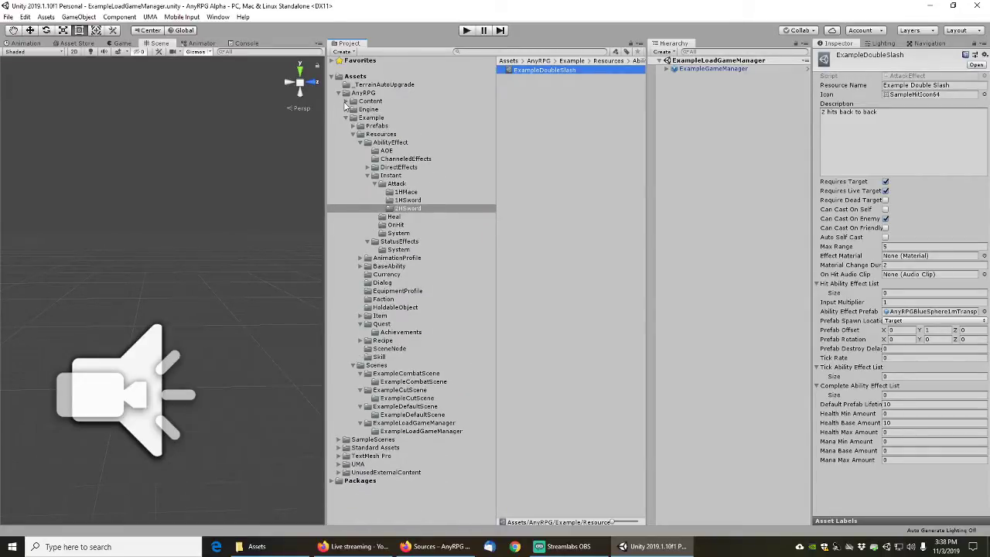
pyautogui.click(345, 101)
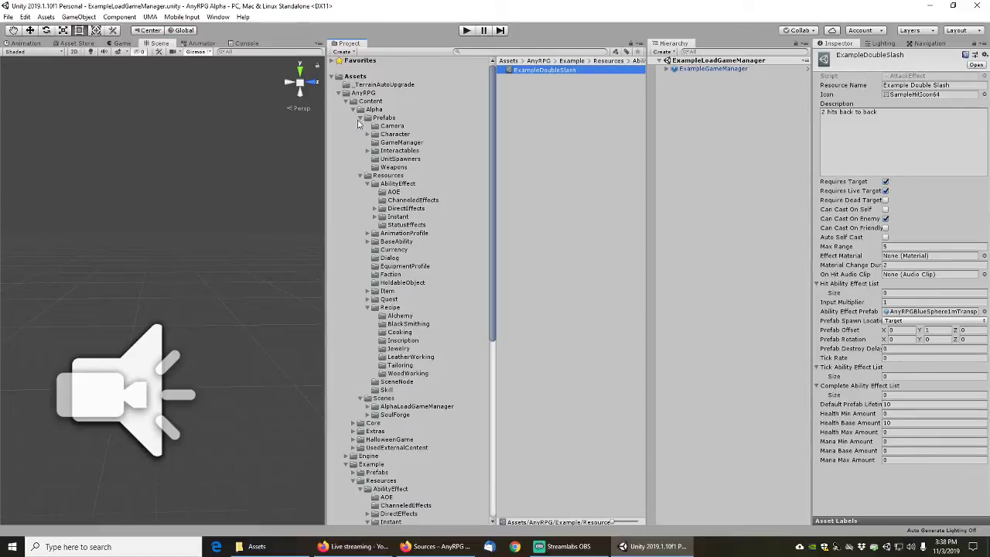
pyautogui.click(360, 118)
pyautogui.click(368, 134)
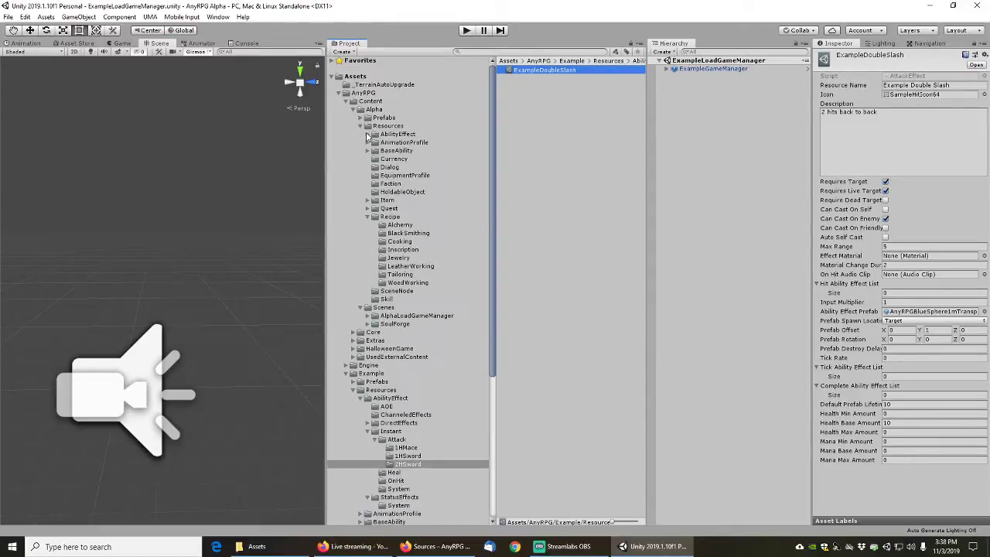
pyautogui.click(368, 217)
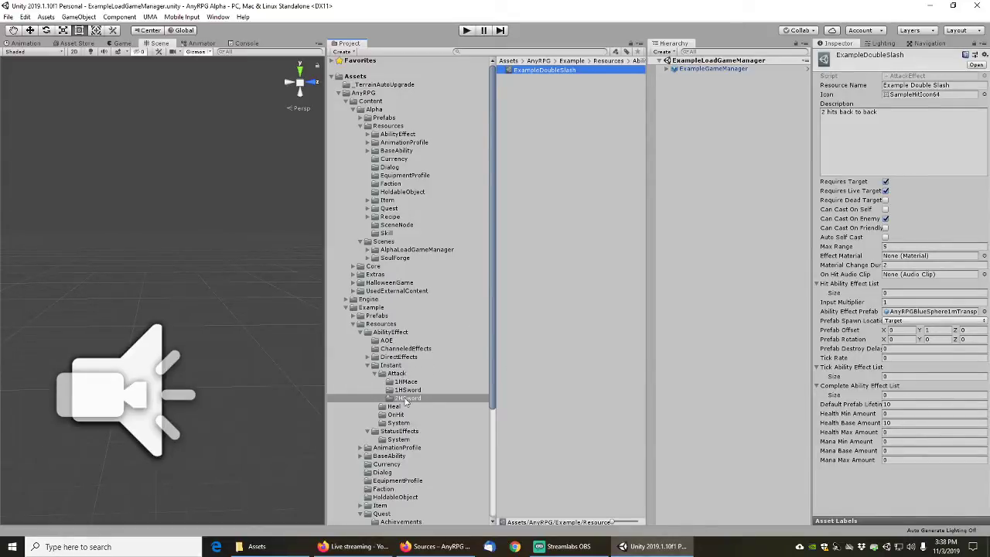
# Open the Example Instant/Attack effects folder and expand Alpha's AbilityEffect/Instant folders to compare their structure
pyautogui.click(396, 374)
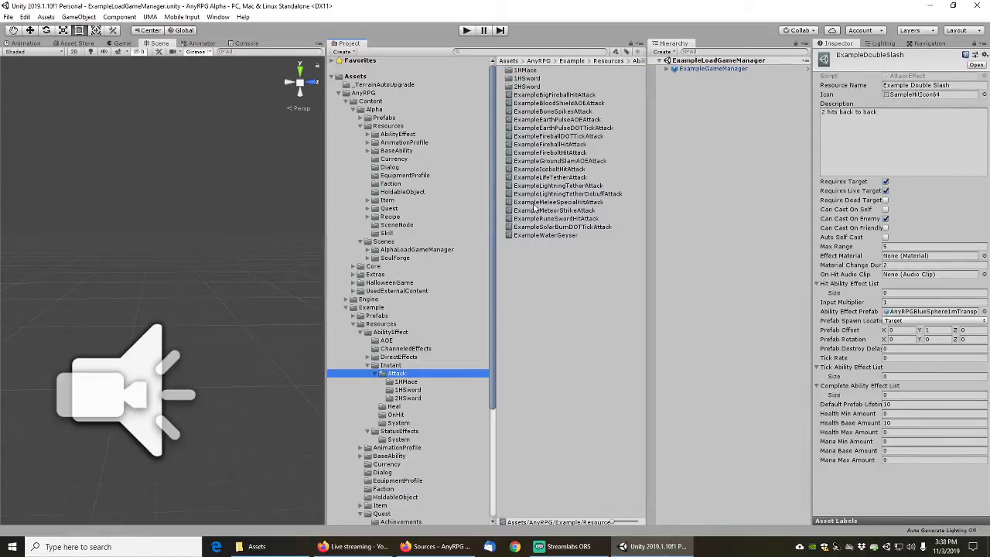
pyautogui.click(368, 134)
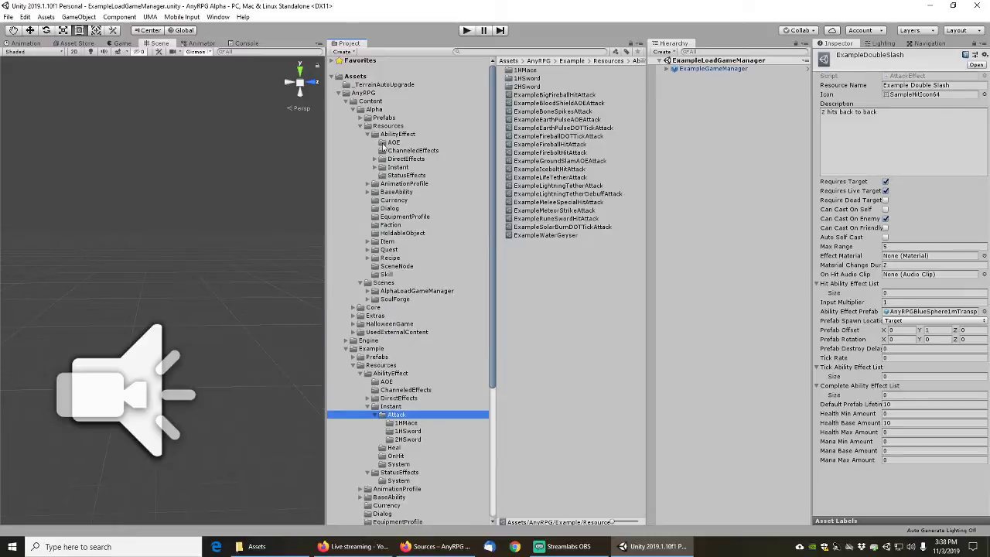
pyautogui.click(376, 167)
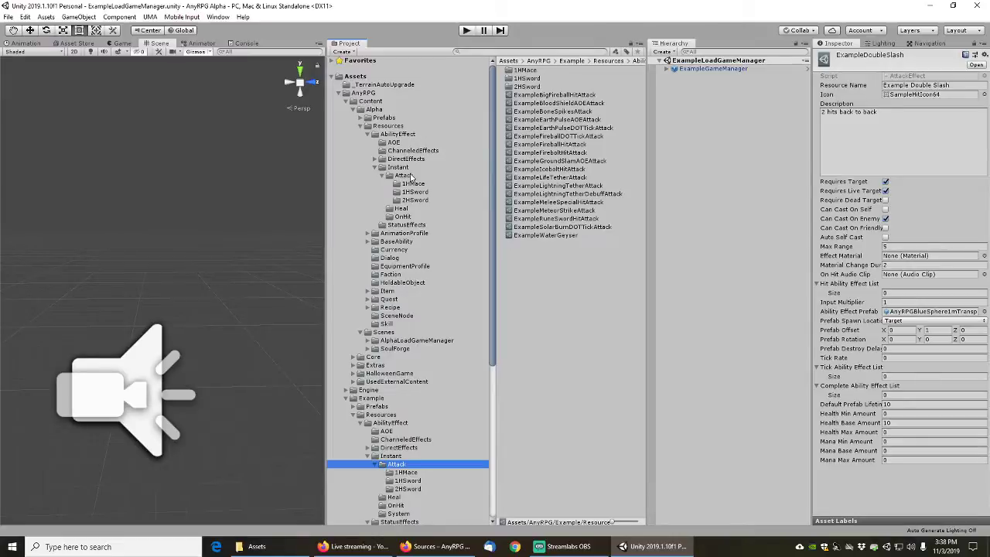
pyautogui.moveTo(496, 214); pyautogui.dragTo(497, 340)
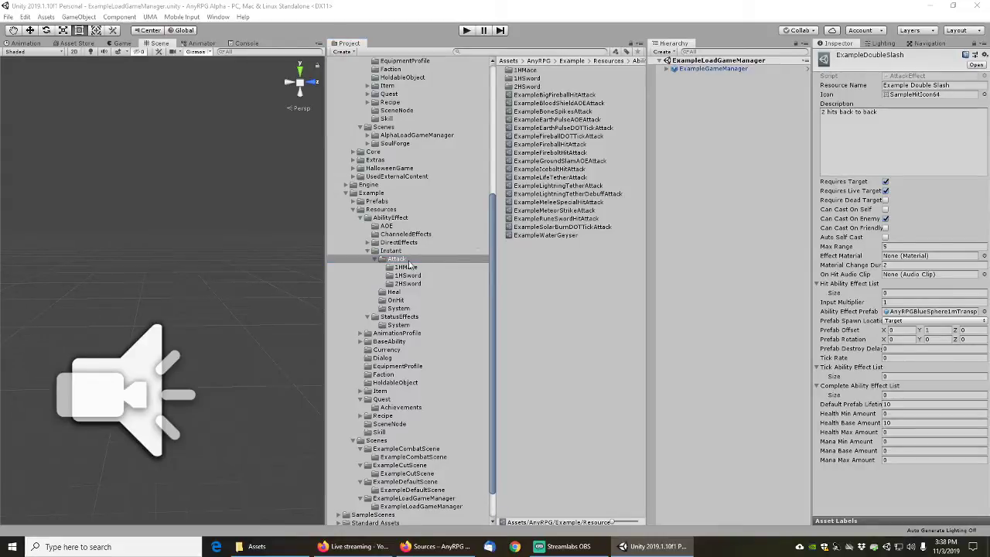
pyautogui.moveTo(493, 254); pyautogui.dragTo(495, 270)
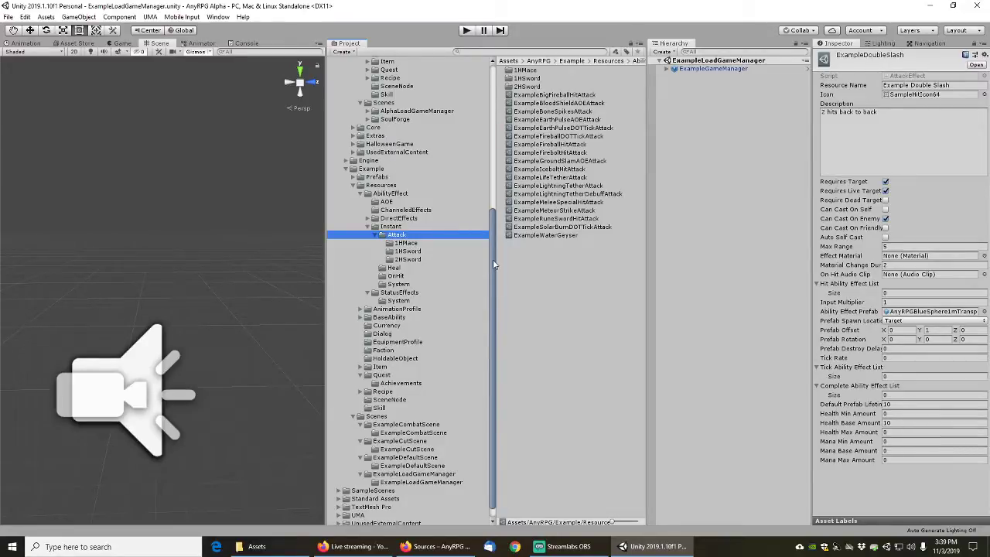
pyautogui.moveTo(492, 259); pyautogui.dragTo(496, 267)
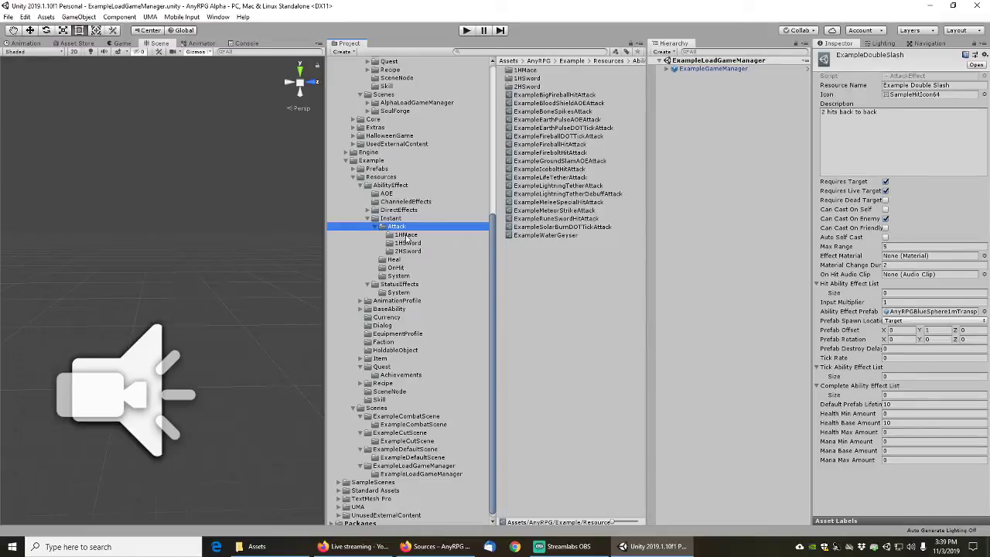
# Collapse the Example AbilityEffect folder and expand BaseAbility down to the AnimatedAttacks subfolders
pyautogui.click(370, 219)
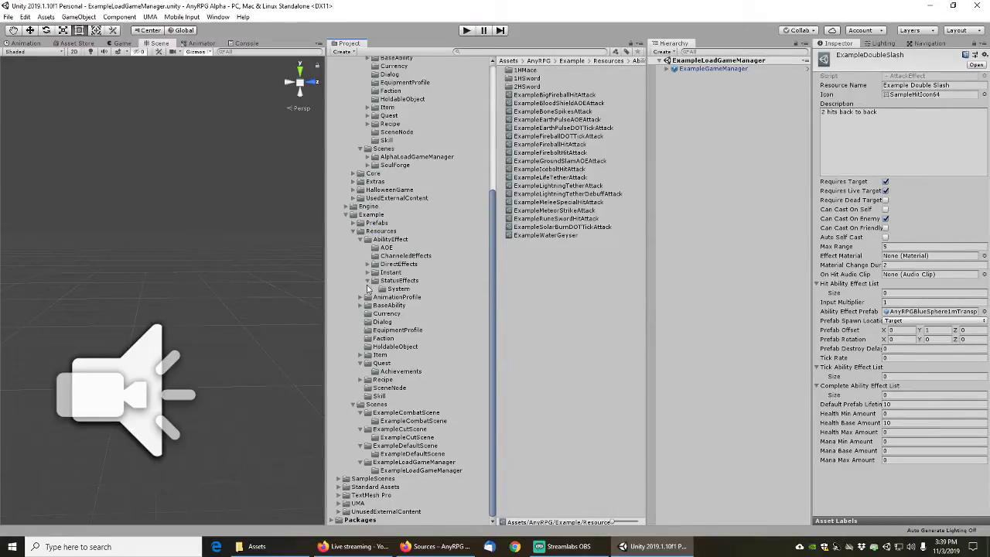
pyautogui.click(369, 240)
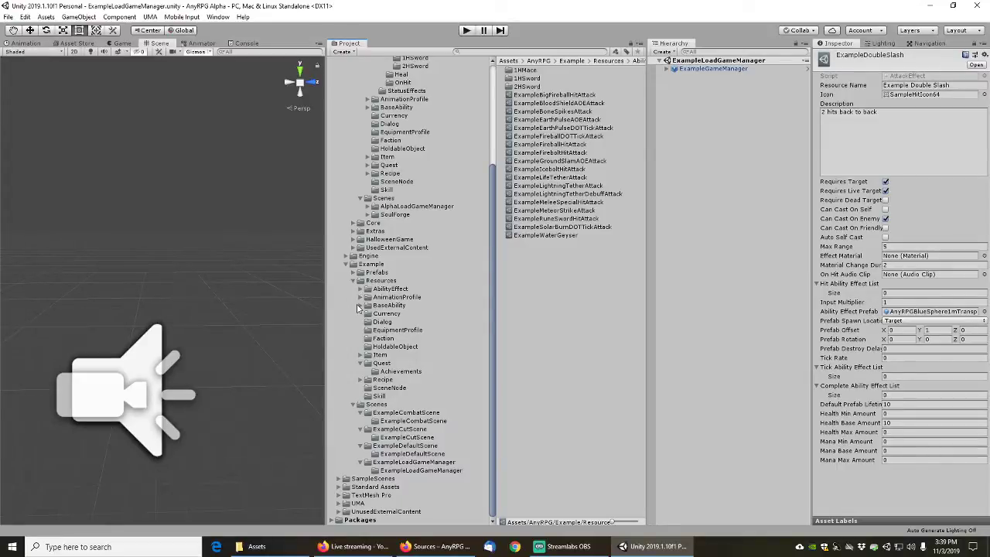
pyautogui.click(360, 306)
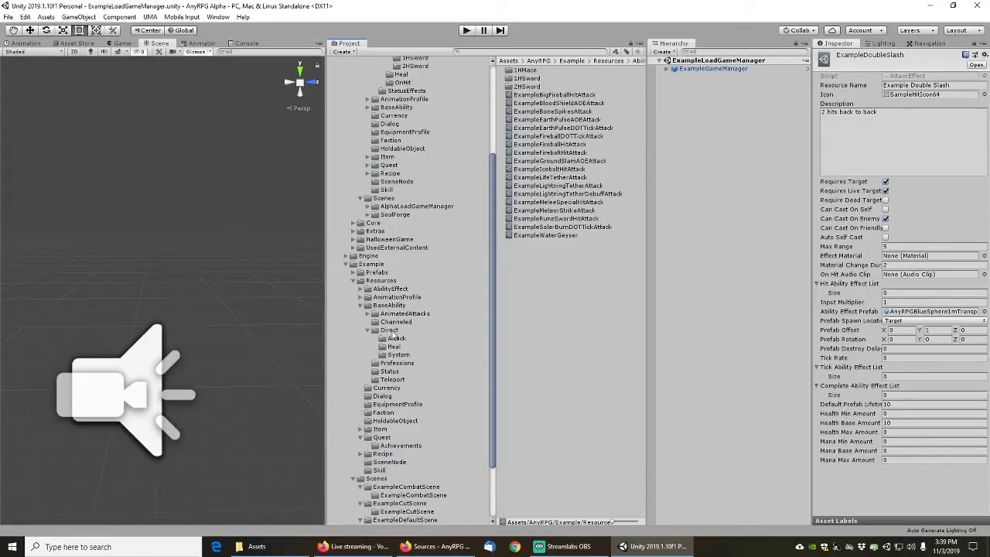
pyautogui.click(375, 313)
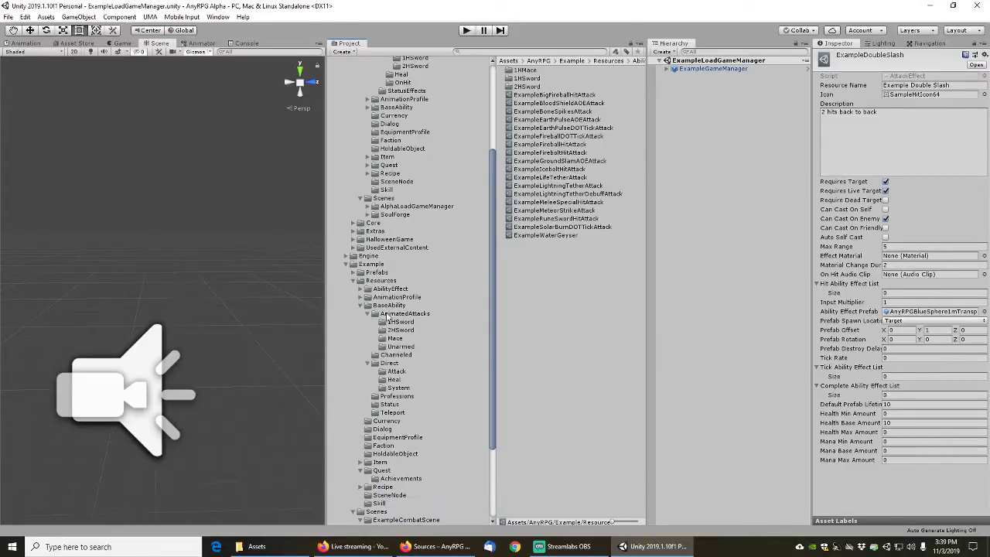
# Open the ExampleQuickSlash ability in the Example BaseAbility/AnimatedAttacks/1HSword folder to inspect its settings
pyautogui.click(393, 314)
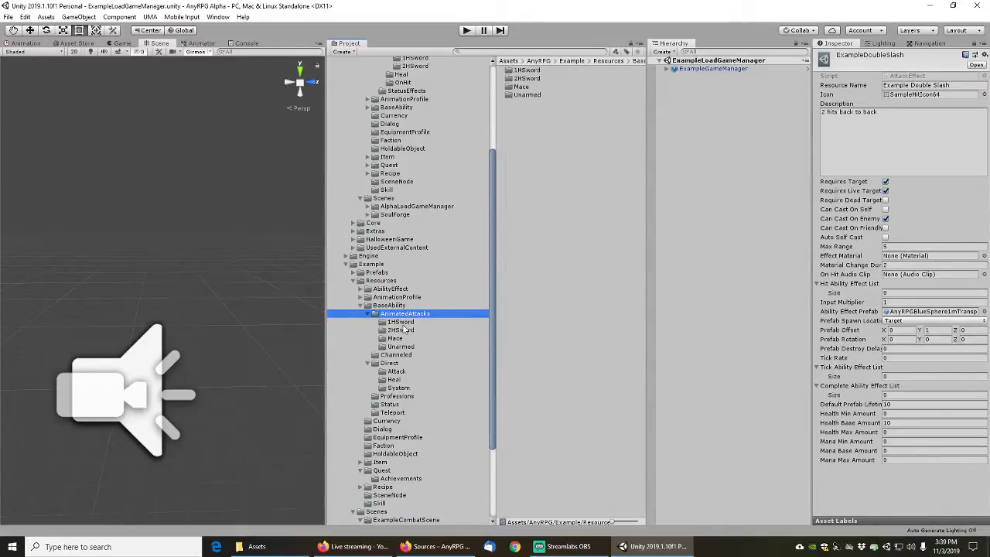
pyautogui.click(400, 322)
pyautogui.click(537, 71)
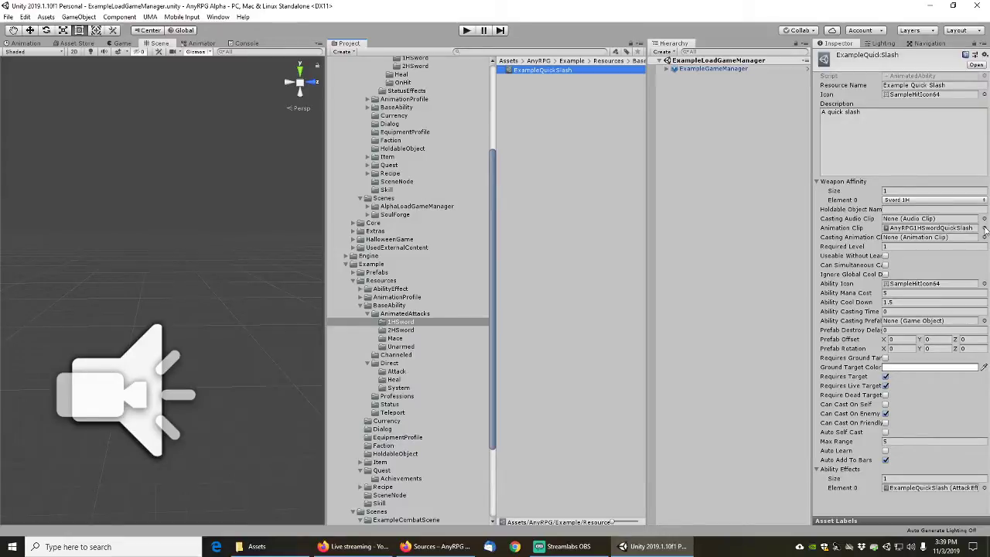
# Search the clips available for ExampleQuickSlash's Animation Clip for "anyrpg*chop", then close the selection without changing the clip
pyautogui.click(985, 228)
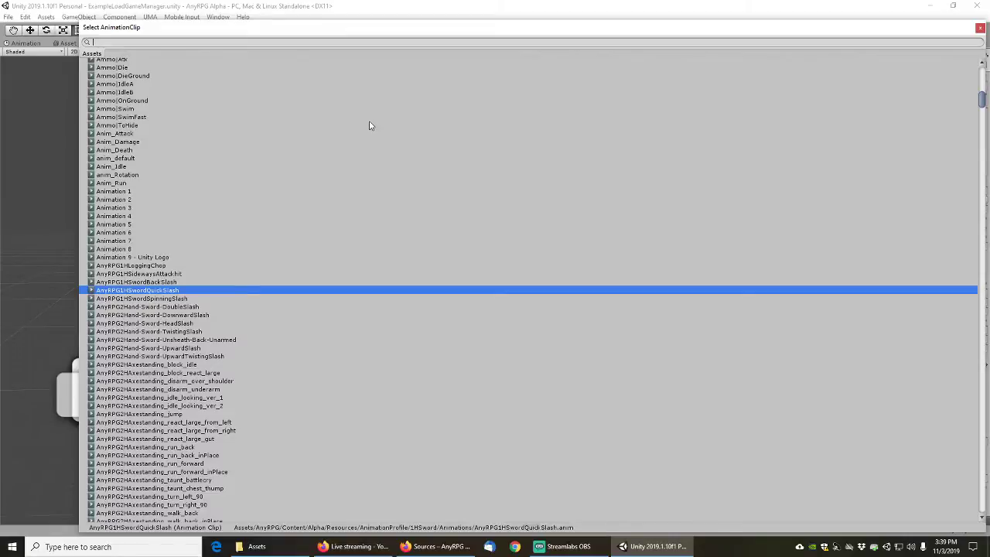
pyautogui.write('anyrpgcheop')
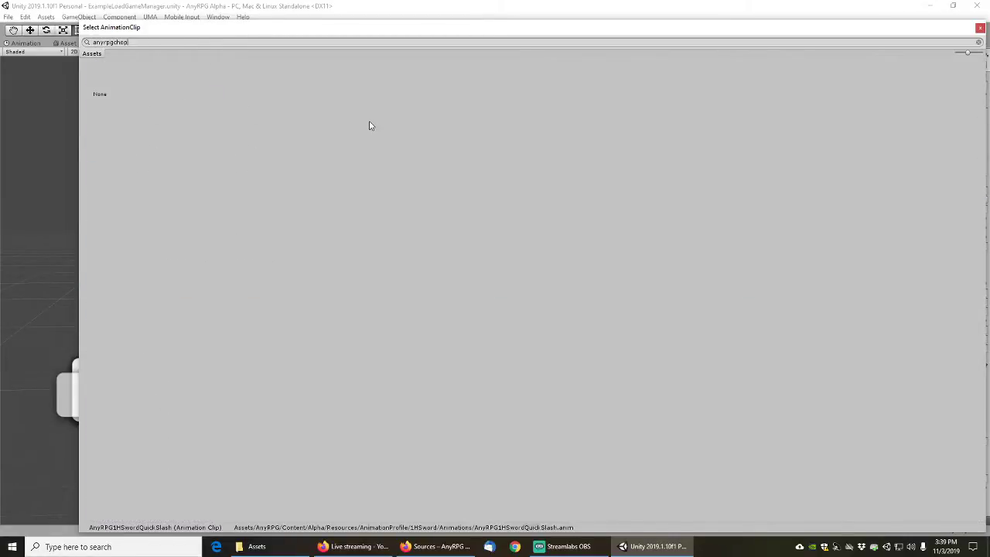
pyautogui.press('BackSpace')
pyautogui.press('BackSpace')
pyautogui.press('BackSpace')
pyautogui.press('BackSpace')
pyautogui.write('cho')
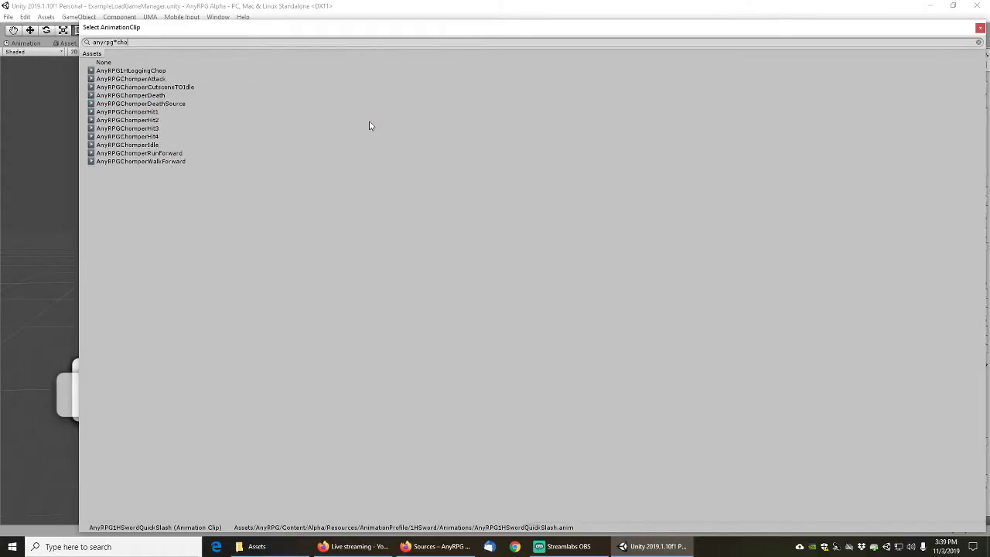
pyautogui.write('p')
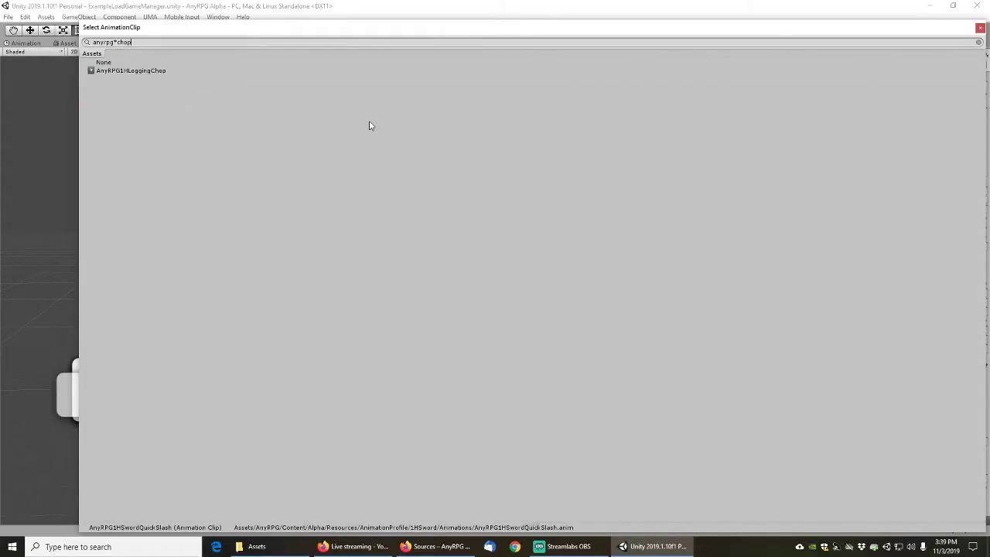
pyautogui.hotkey('ctrl', 'a')
pyautogui.press('BackSpace')
pyautogui.click(980, 28)
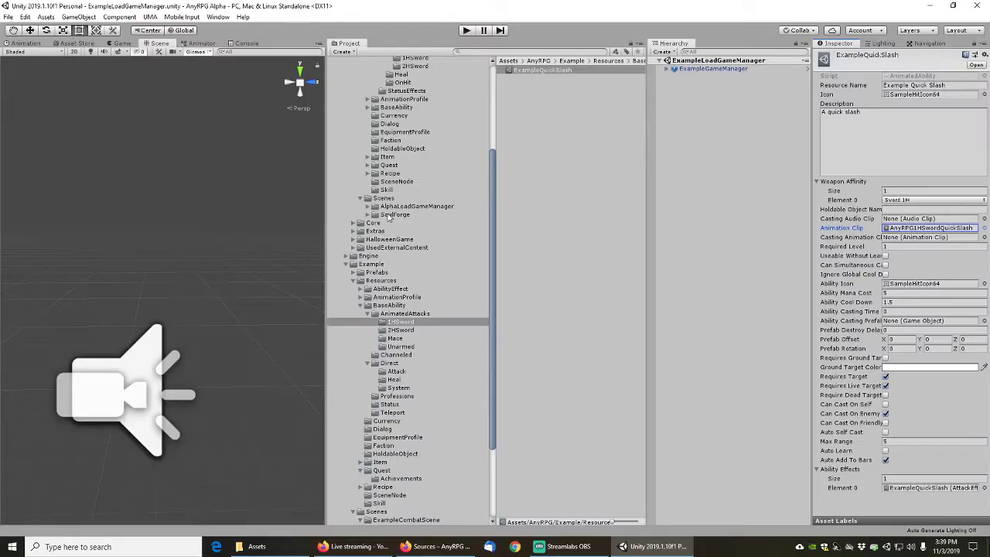
# Search for "chop" within the mocap animations folder of UnusedExternalContent's Huge Mocap Library
pyautogui.moveTo(493, 284); pyautogui.dragTo(488, 350)
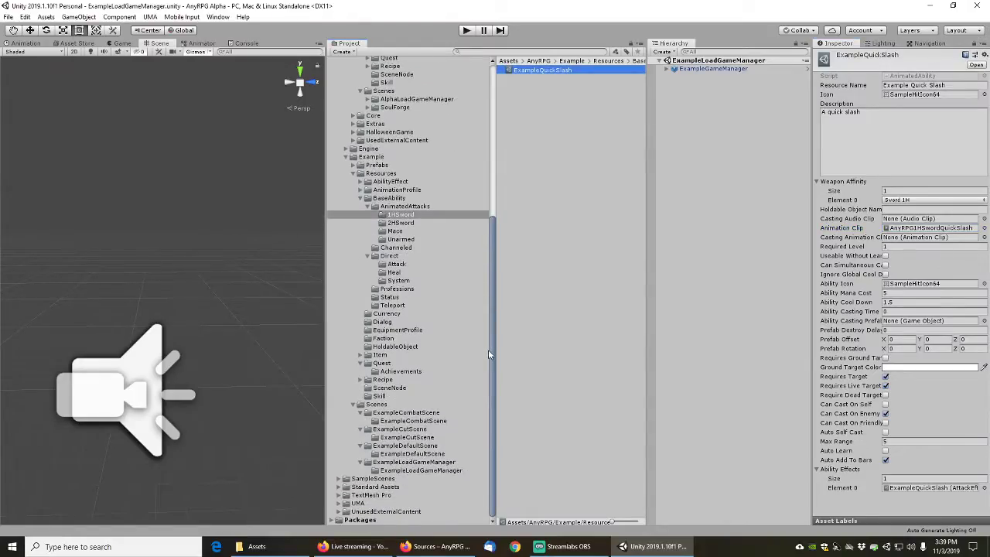
pyautogui.click(338, 512)
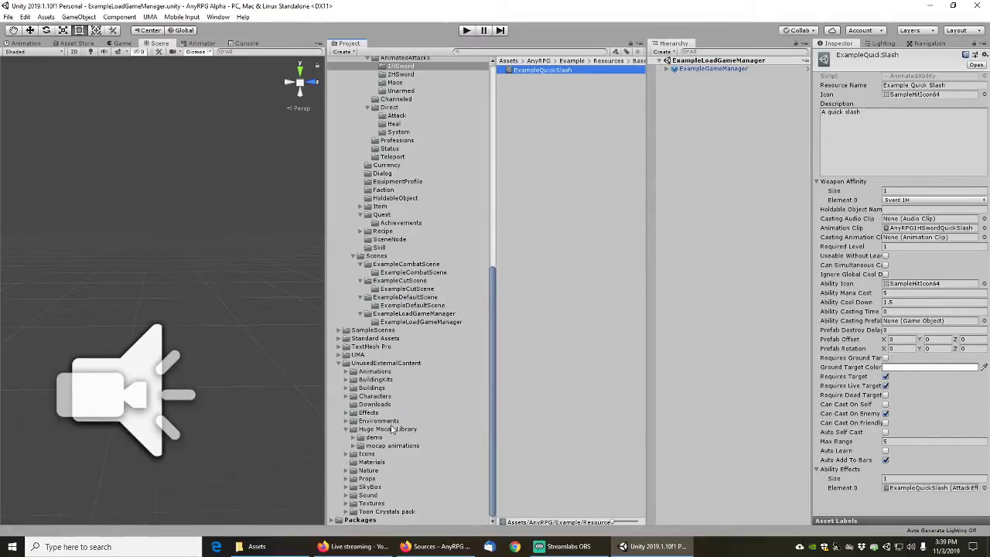
pyautogui.click(380, 447)
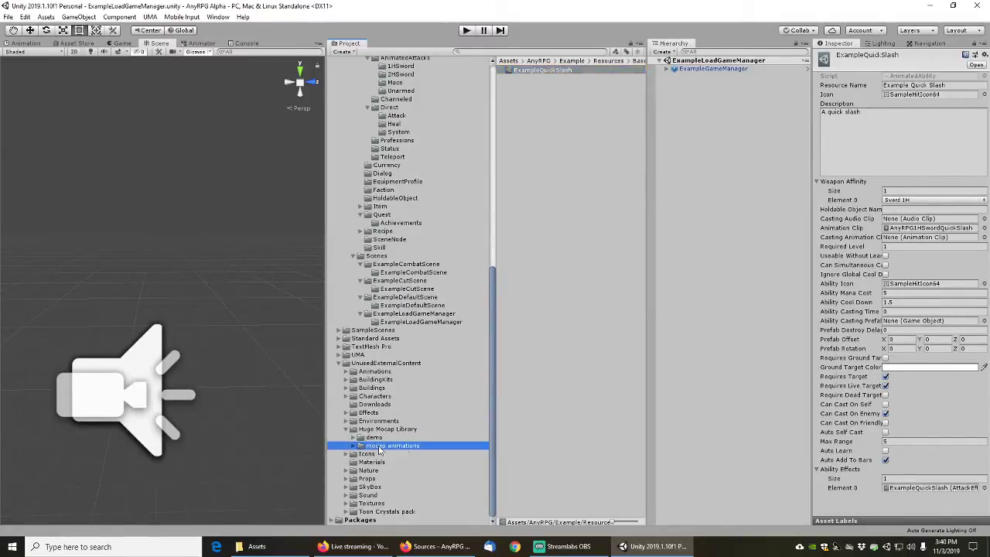
pyautogui.click(575, 52)
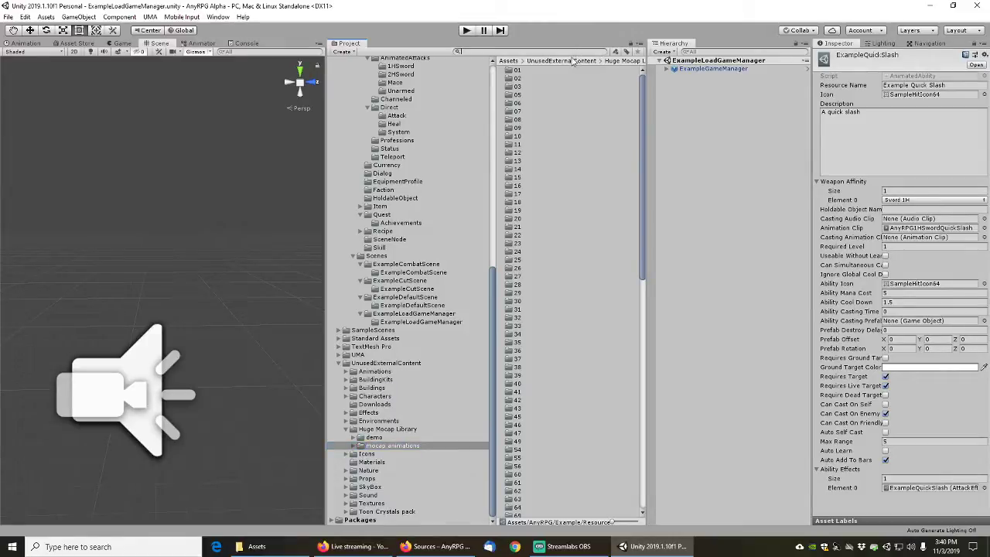
pyautogui.write('chop')
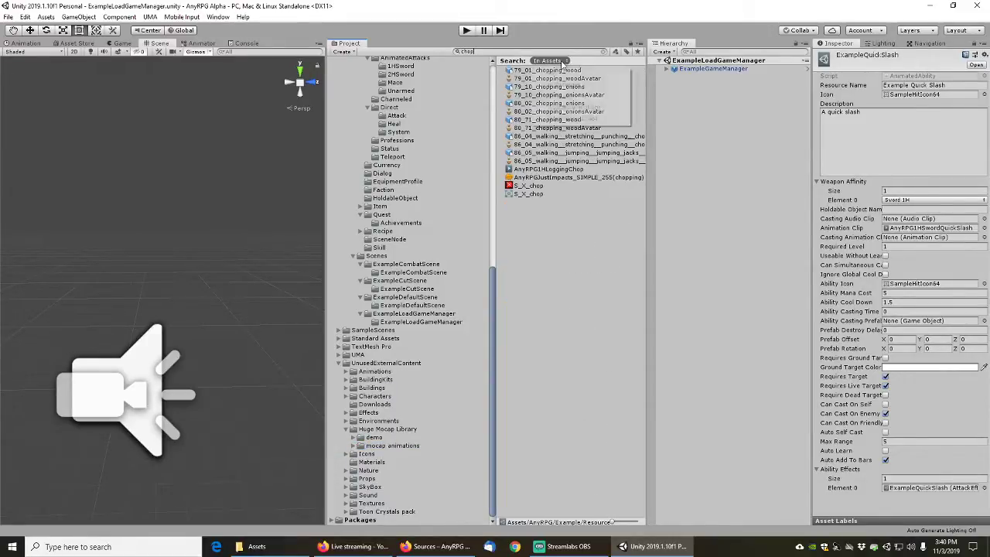
pyautogui.click(571, 106)
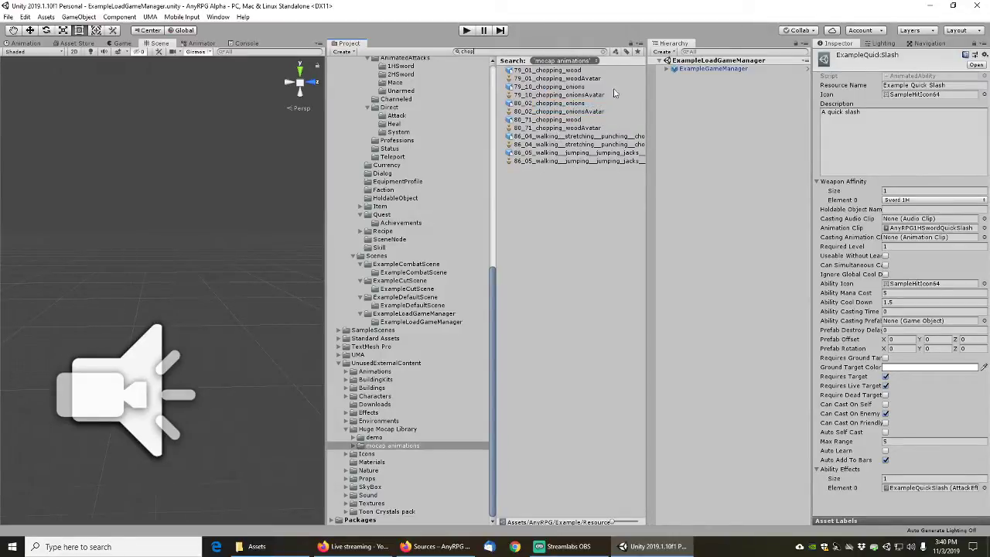
# Preview the 79_01_chopping_wood and 80_71_chopping_wood animations to compare their chopping motions
pyautogui.click(550, 70)
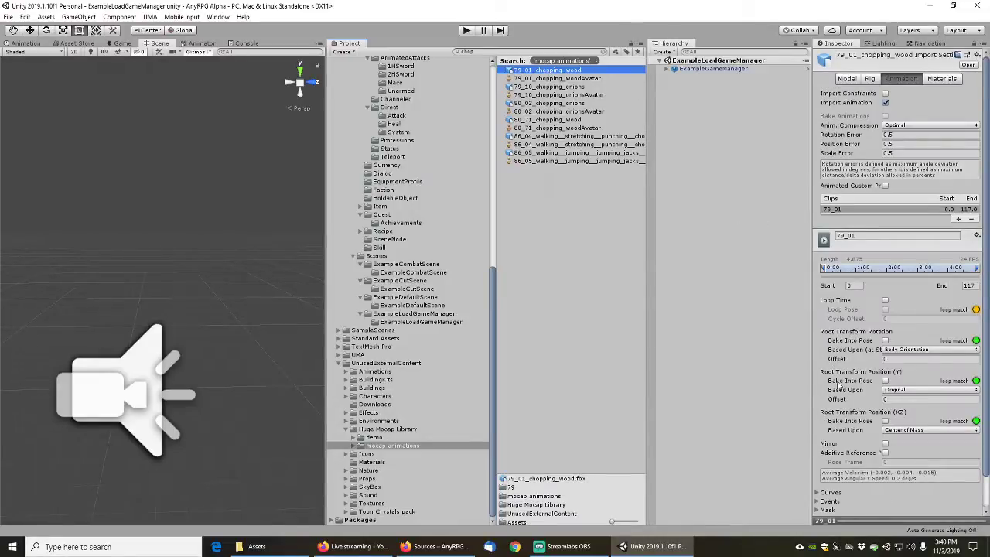
pyautogui.scroll(-2, 887, 508)
pyautogui.click(882, 520)
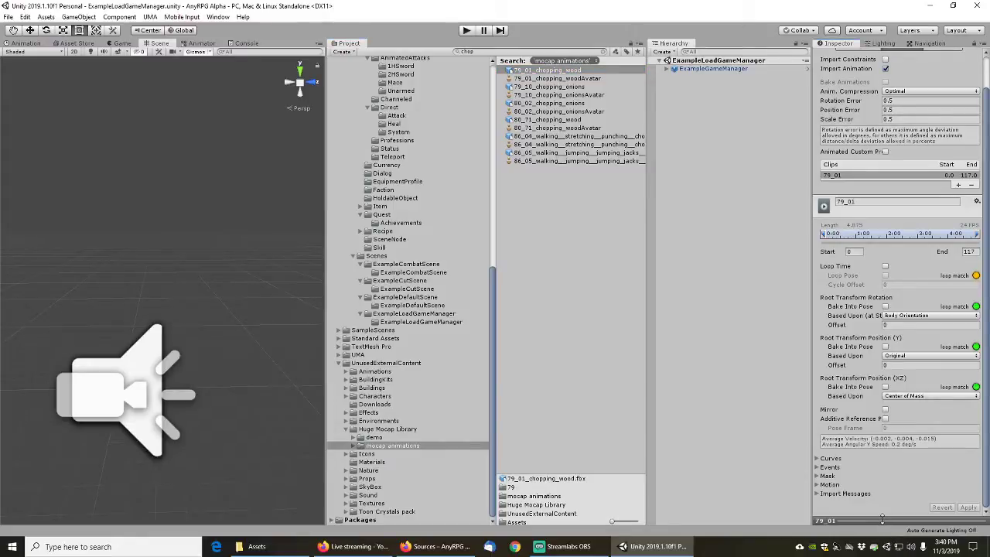
pyautogui.click(882, 520)
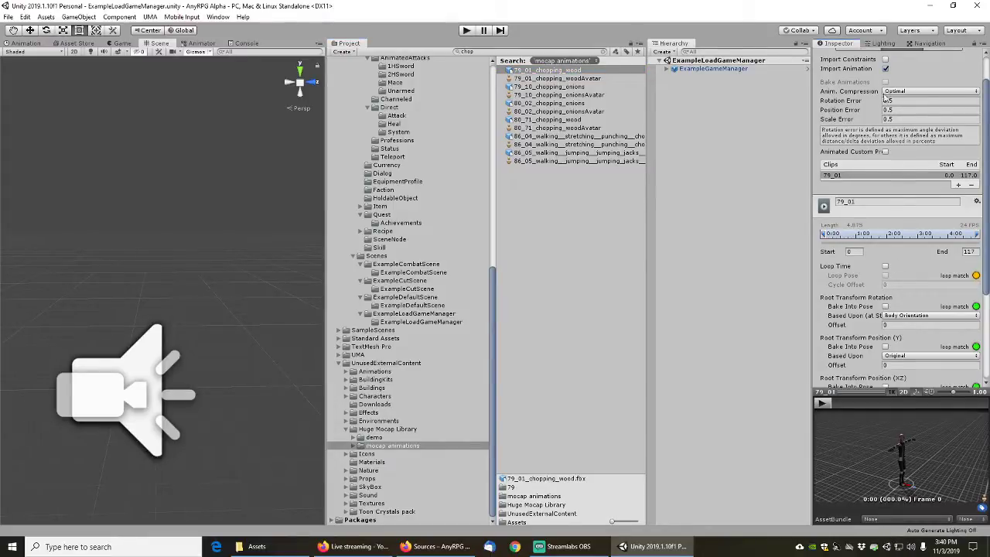
pyautogui.scroll(2, 859, 186)
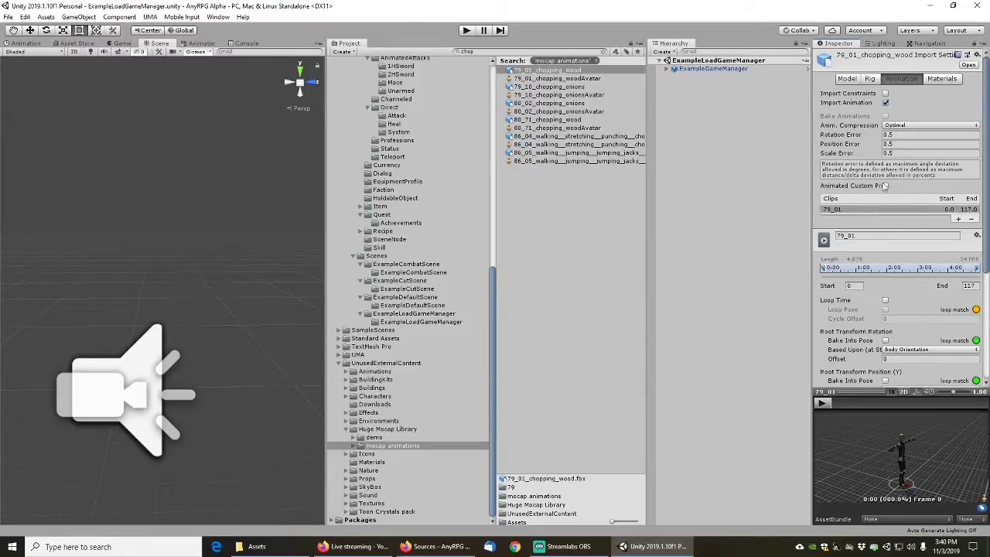
pyautogui.click(822, 403)
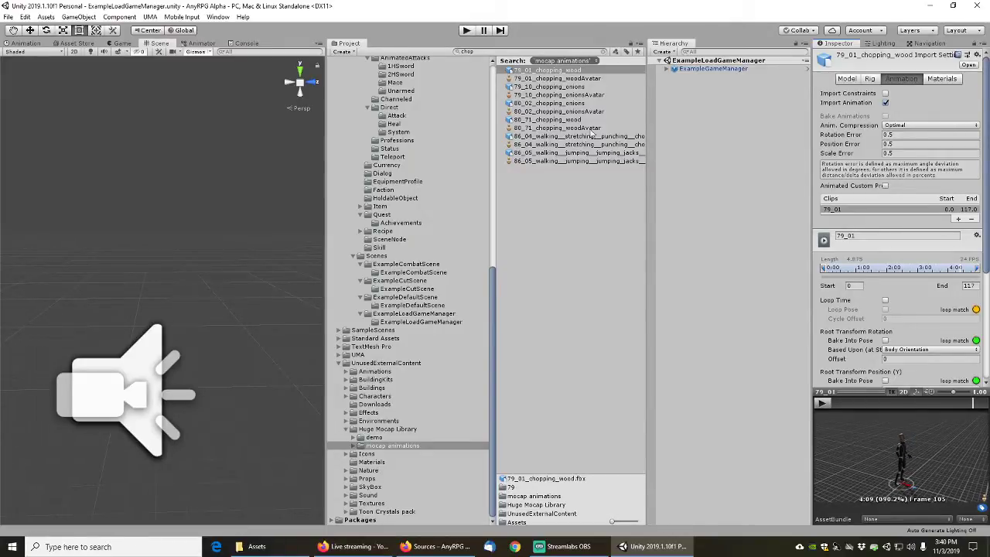
pyautogui.click(551, 120)
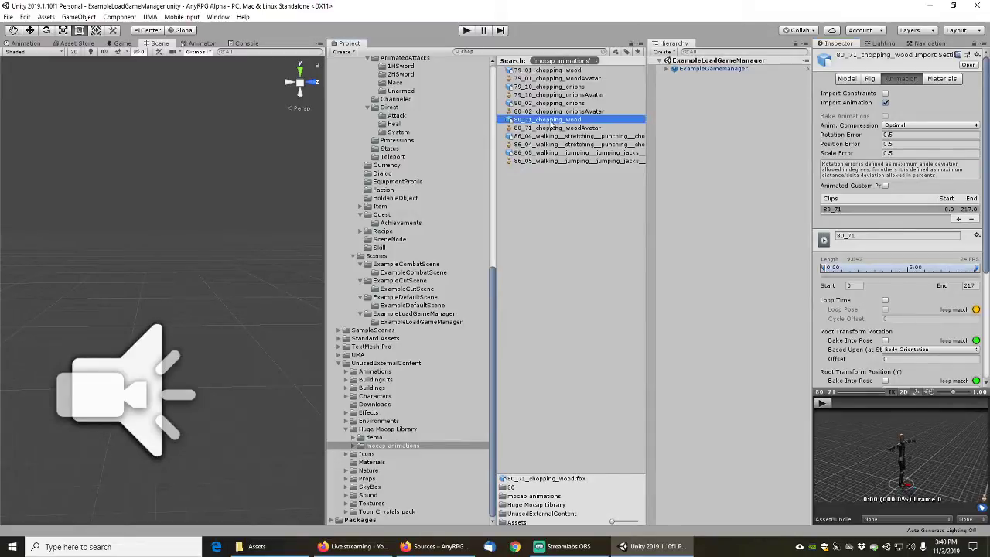
pyautogui.click(824, 403)
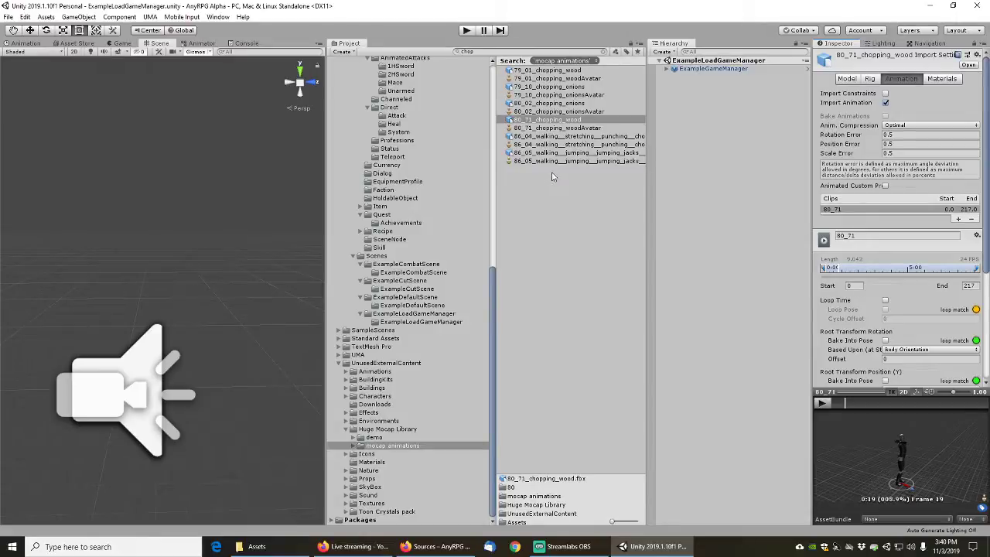
# Search the mocap animations folder for "anyrpg" to check the clip naming, then for "chopping"
pyautogui.click(486, 52)
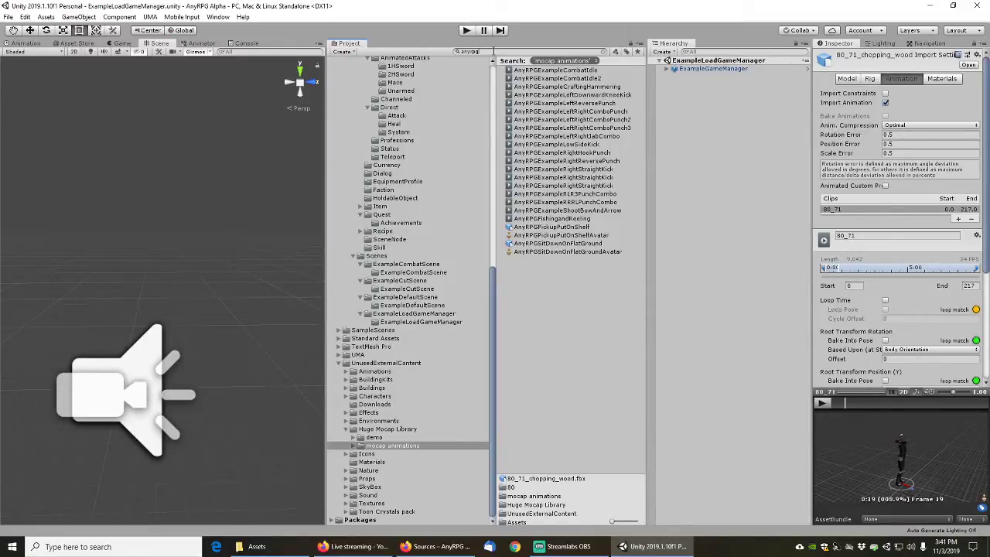
pyautogui.click(480, 51)
pyautogui.write('chopping')
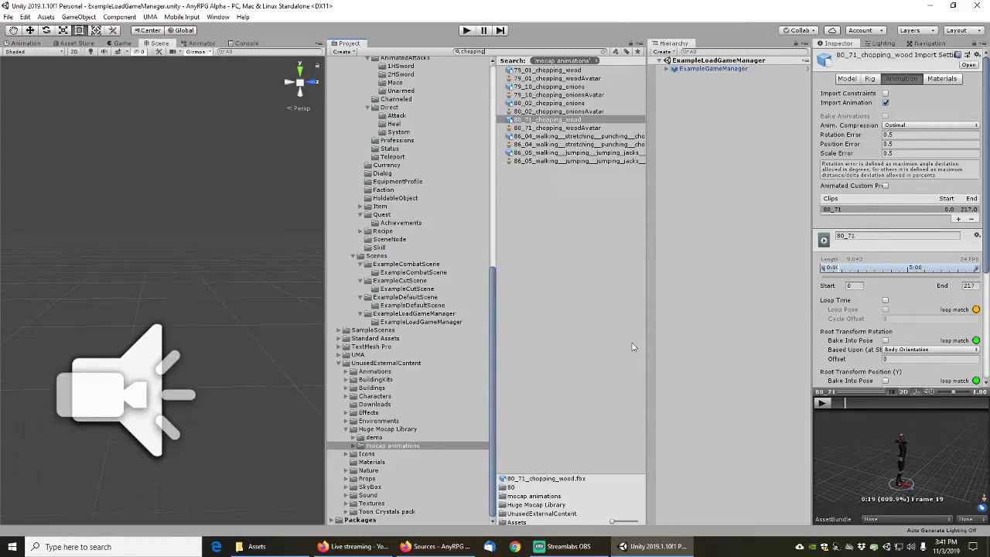
# Add a new clip to 79_01_chopping_wood and name it AnyRPG2HChopWood2Hit
pyautogui.click(554, 69)
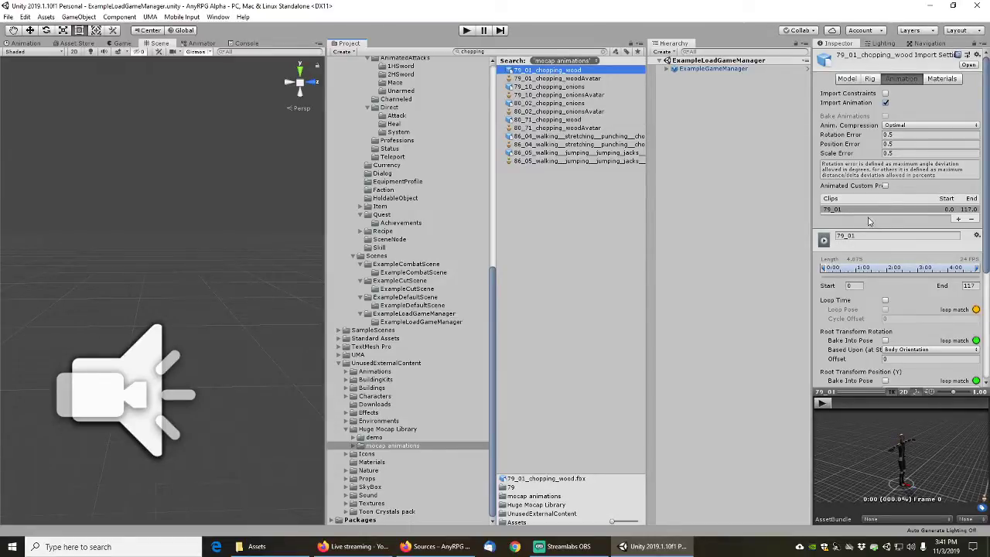
pyautogui.click(959, 219)
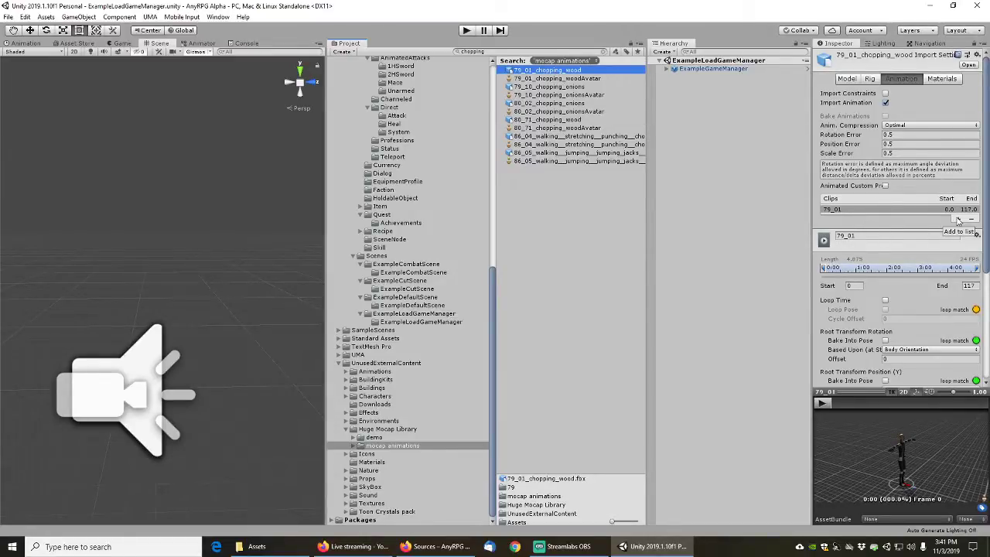
pyautogui.click(880, 243)
pyautogui.write('AnyRPG2HChopWood2H')
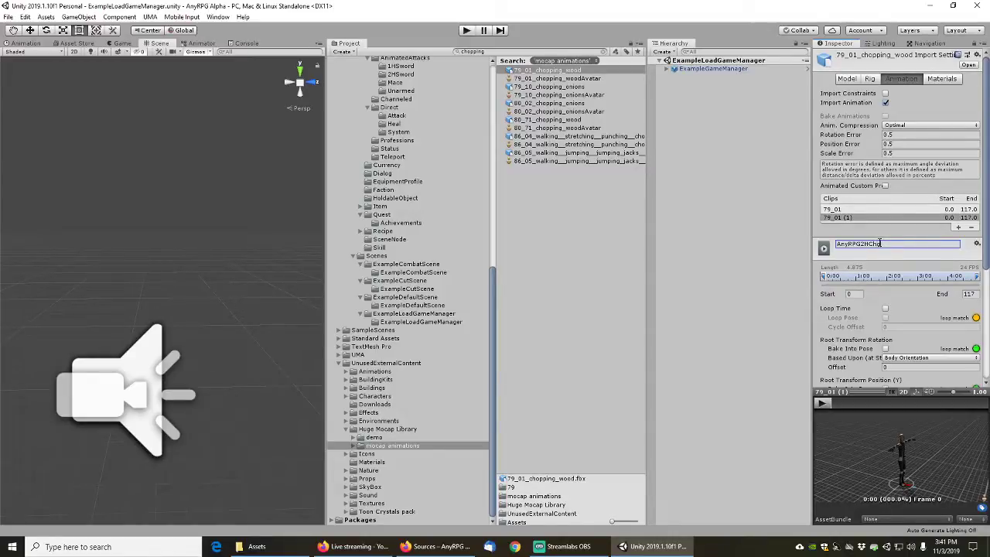
pyautogui.write('ood2Hit')
pyautogui.press('Return')
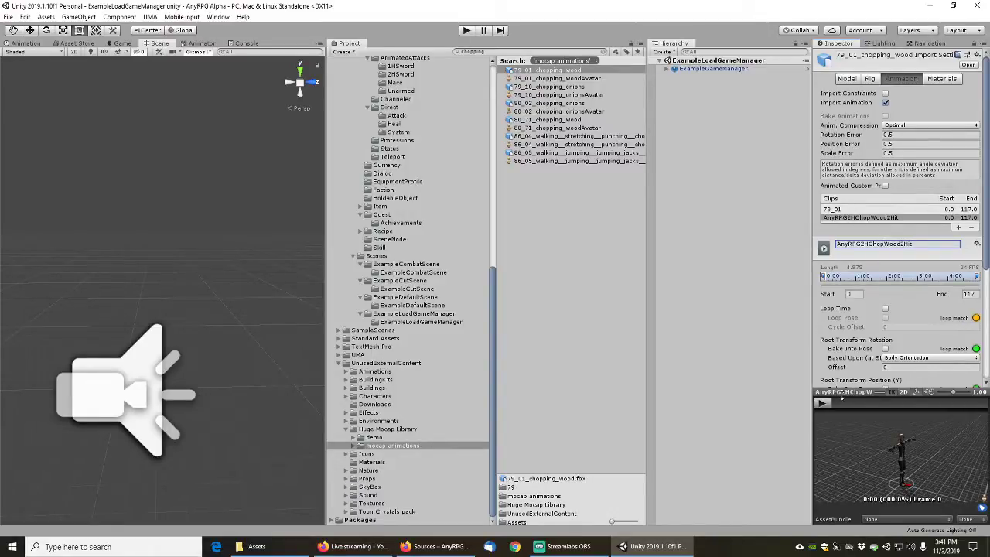
# Trim the AnyRPG2HChopWood2Hit clip to start at frame 3 and end at frame 103
pyautogui.click(827, 279)
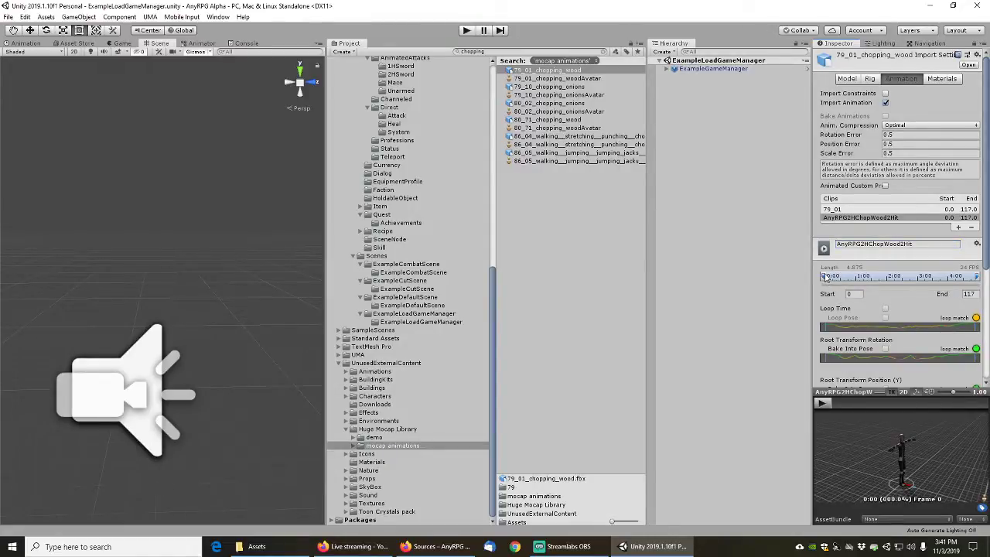
pyautogui.moveTo(826, 277)
pyautogui.mouseDown()
pyautogui.moveTo(837, 277)
pyautogui.moveTo(827, 277)
pyautogui.mouseUp()
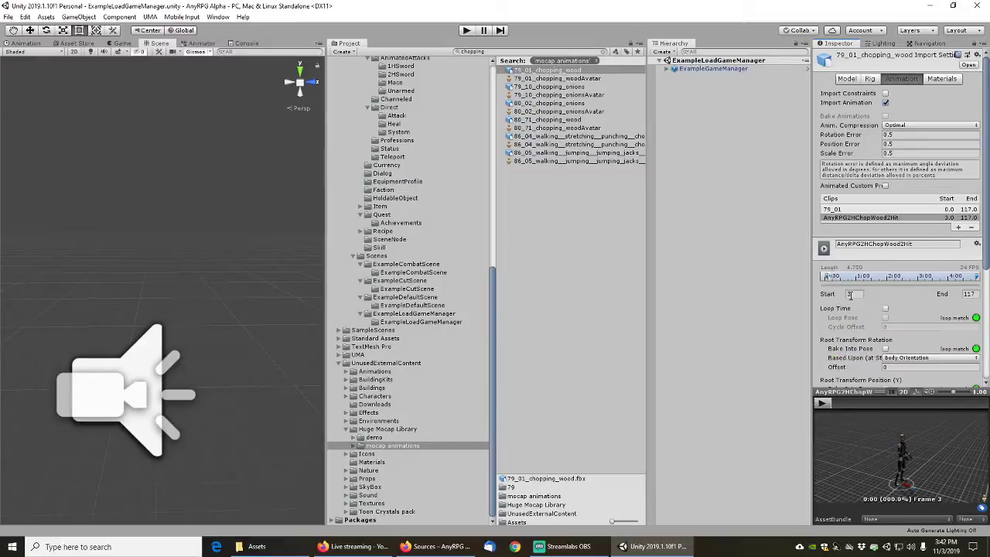
pyautogui.moveTo(976, 277)
pyautogui.mouseDown()
pyautogui.moveTo(944, 276)
pyautogui.moveTo(984, 273)
pyautogui.moveTo(959, 271)
pyautogui.mouseUp()
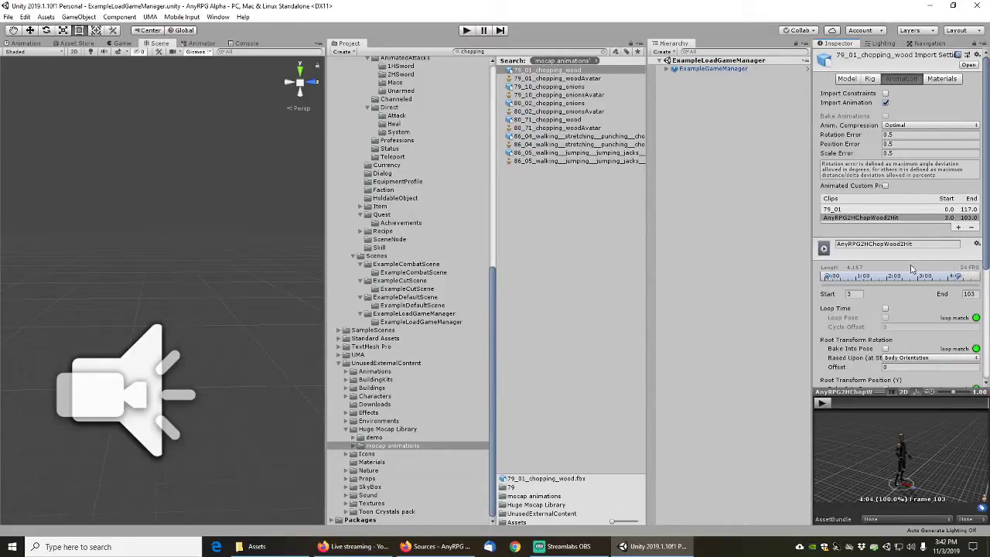
# Bake AnyRPG2HChopWood2Hit's root transform rotation and Y position into the pose and preview its playback
pyautogui.scroll(-3, 862, 349)
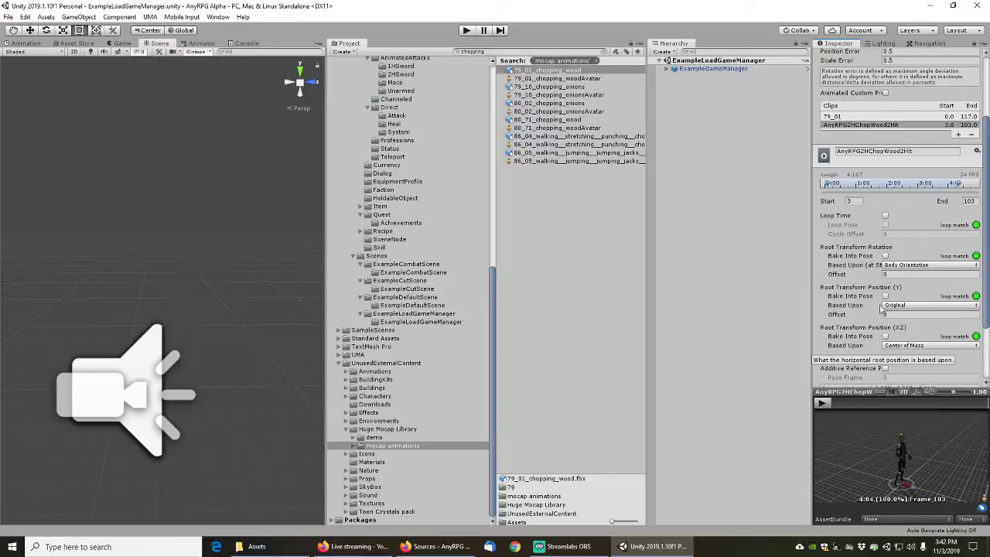
pyautogui.click(886, 256)
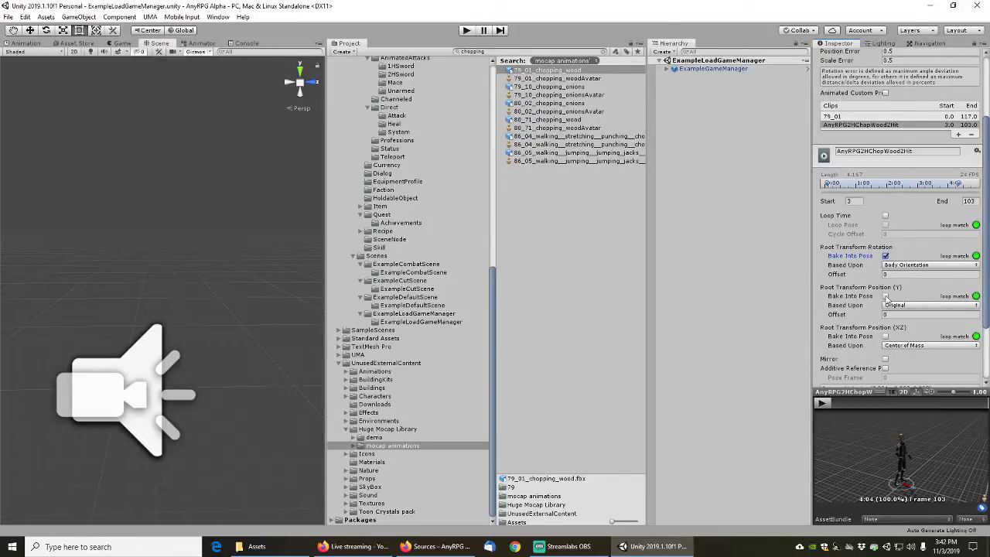
pyautogui.click(885, 296)
pyautogui.click(824, 402)
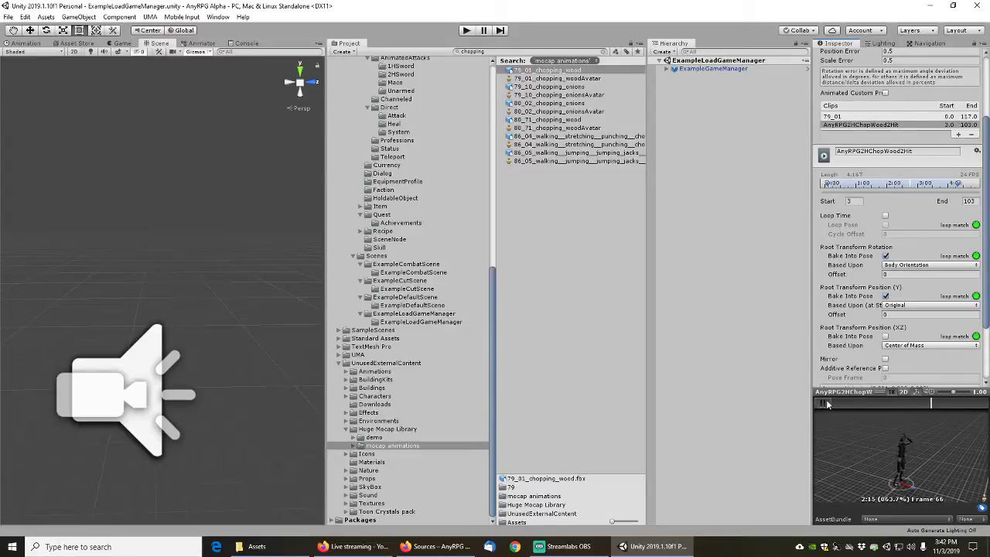
pyautogui.click(825, 401)
pyautogui.click(824, 402)
pyautogui.click(825, 403)
# Review the clip's import settings and apply them to 79_01_chopping_wood
pyautogui.scroll(3, 889, 271)
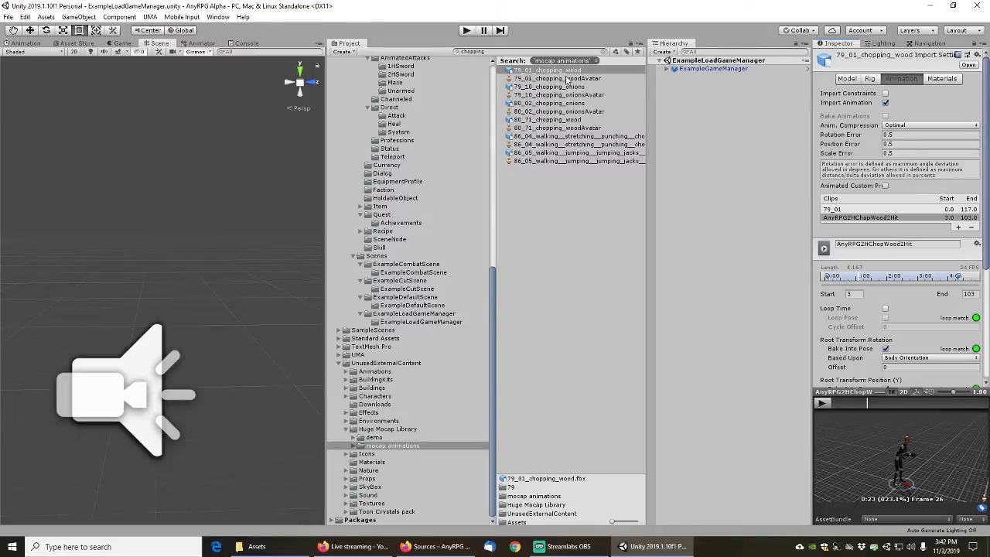
pyautogui.scroll(-5, 962, 341)
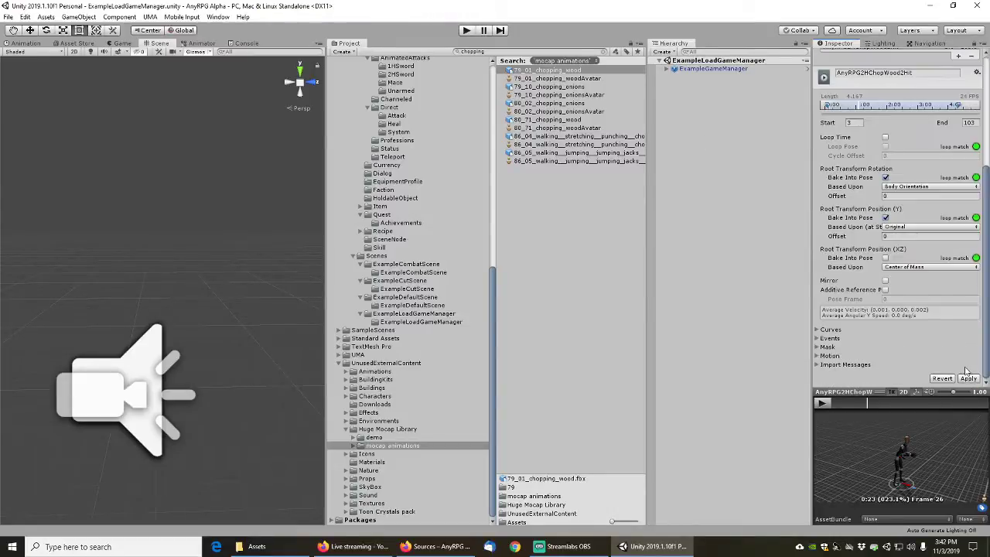
pyautogui.click(968, 378)
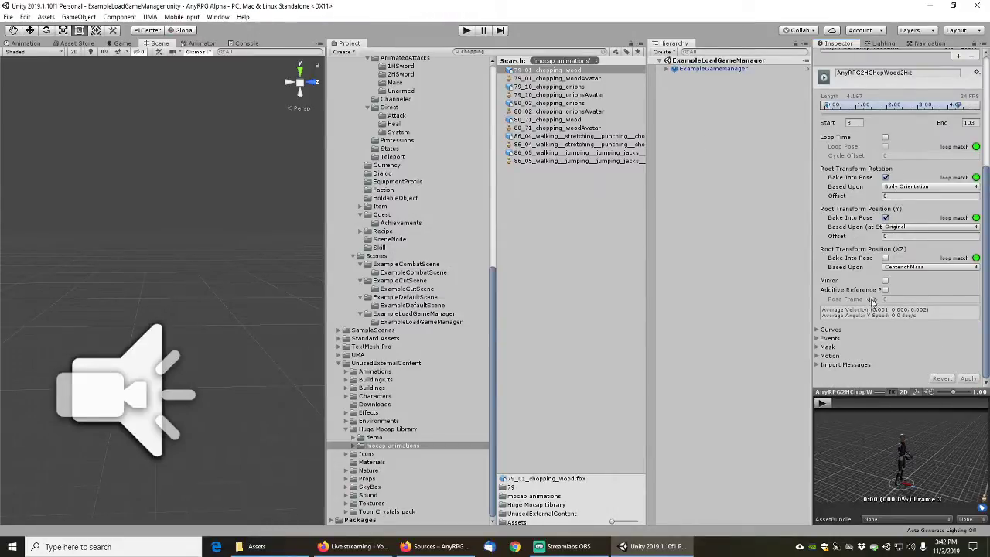
# Add a new clip to 80_71_chopping_wood and name it AnyRPG2HChopWoodMultiHit
pyautogui.scroll(3, 866, 268)
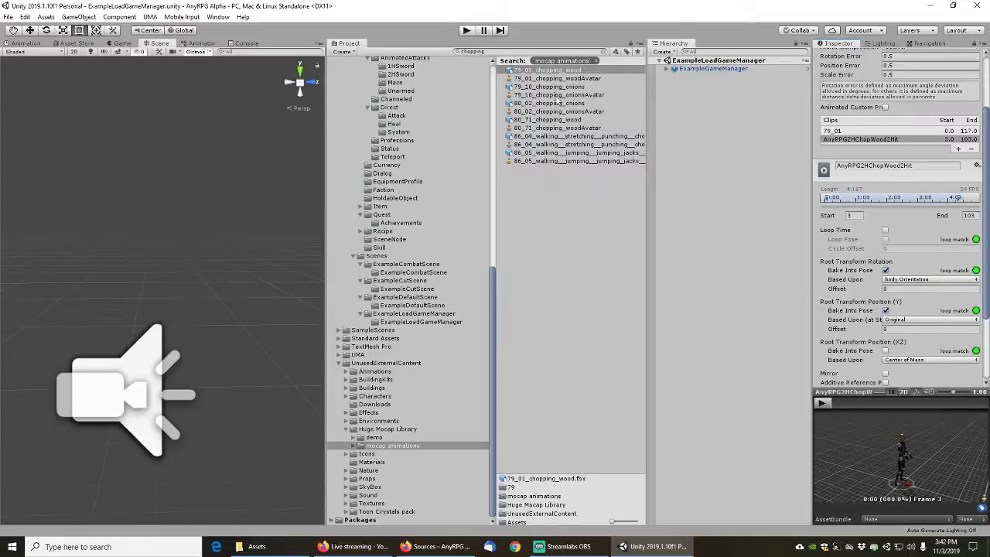
pyautogui.click(546, 120)
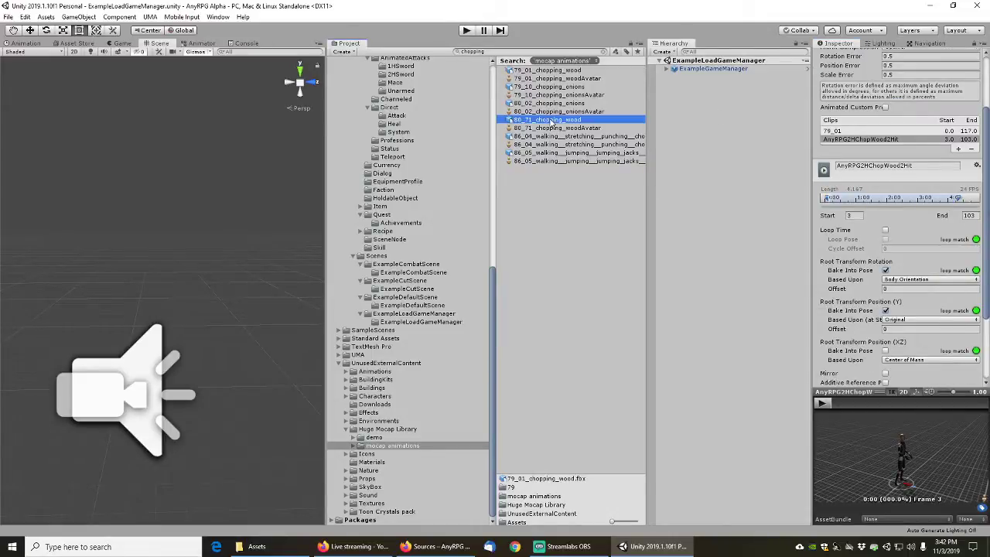
pyautogui.click(958, 141)
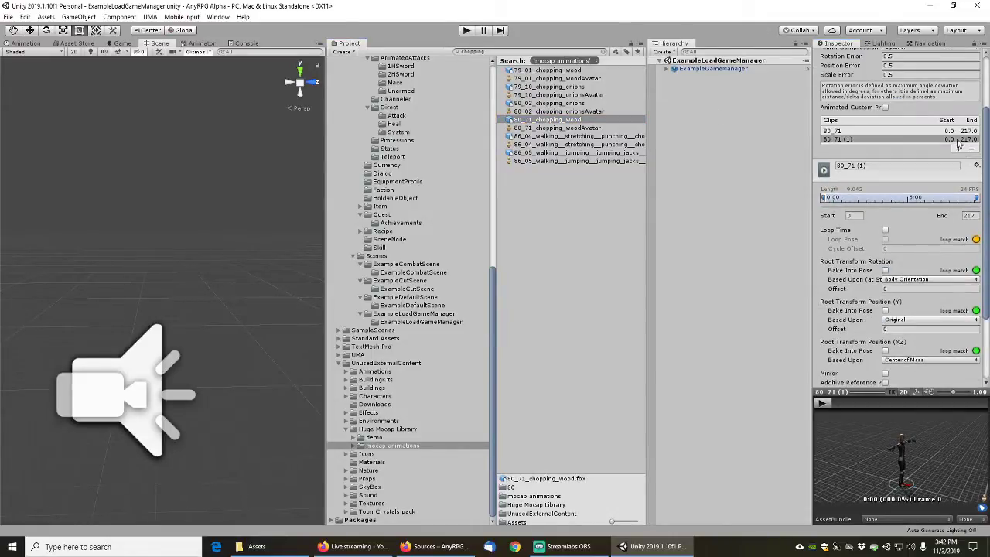
pyautogui.click(877, 167)
pyautogui.write('AnyRPG2HChopWoodMul')
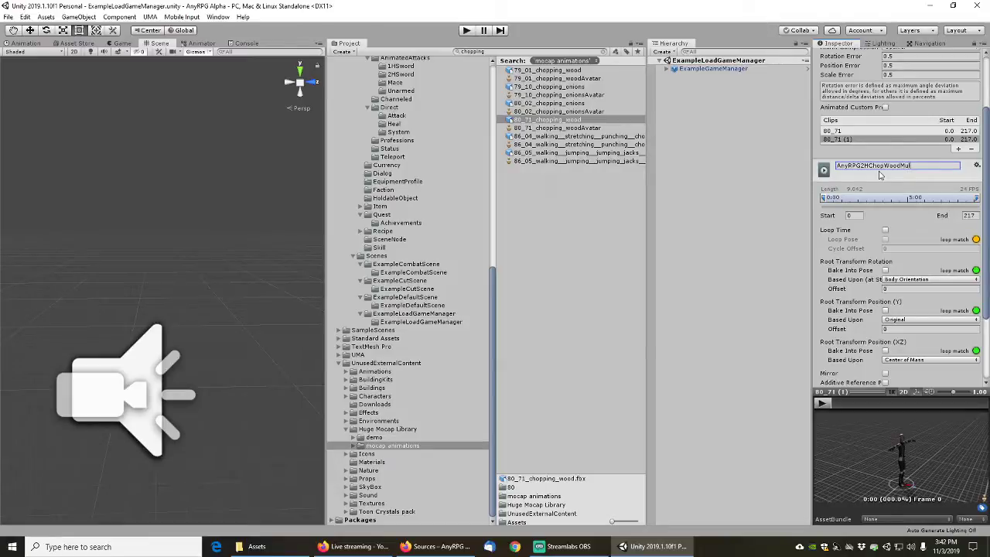
pyautogui.write('it')
pyautogui.press('Return')
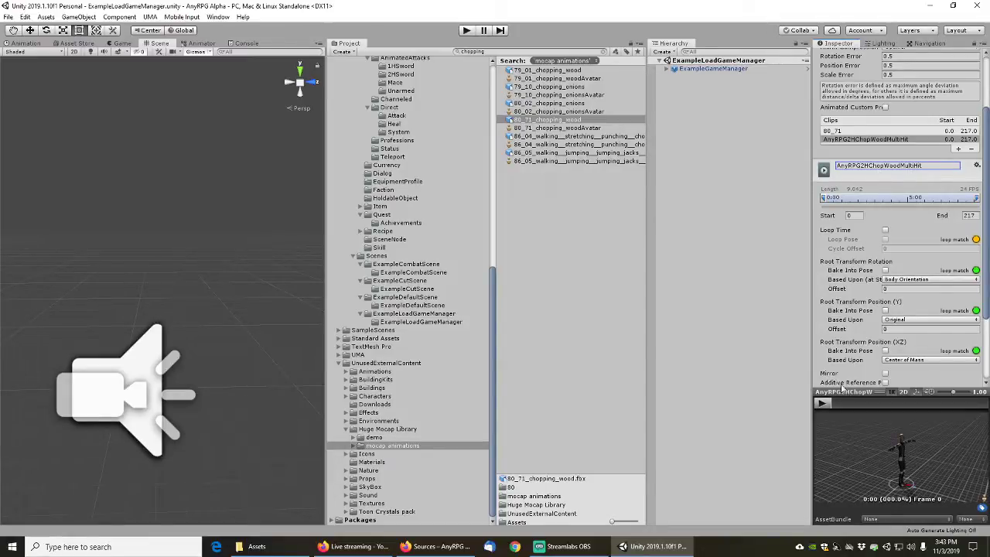
# Trim the AnyRPG2HChopWoodMultiHit clip to start at frame 12 and end at frame 198
pyautogui.moveTo(824, 198); pyautogui.dragTo(833, 197)
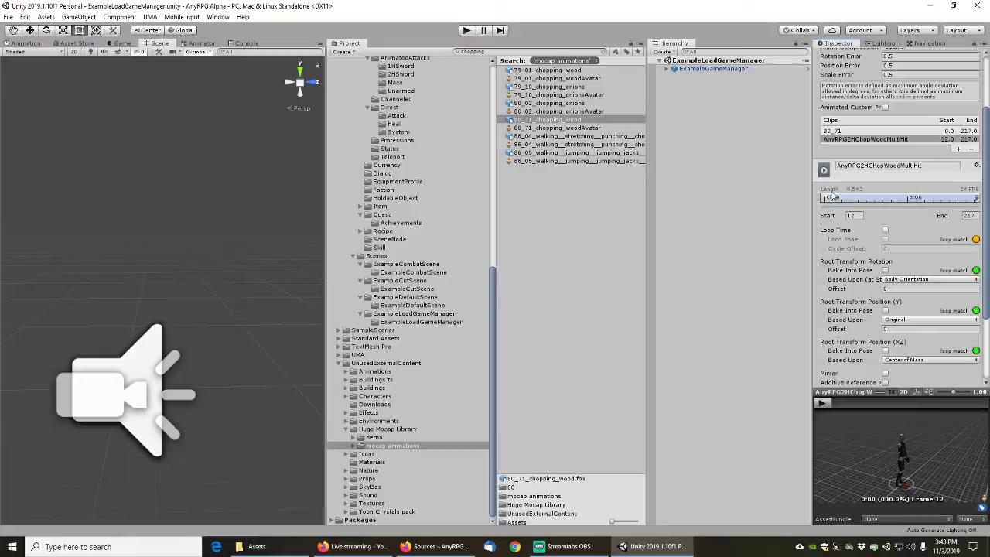
pyautogui.click(825, 402)
pyautogui.moveTo(979, 198); pyautogui.dragTo(965, 198)
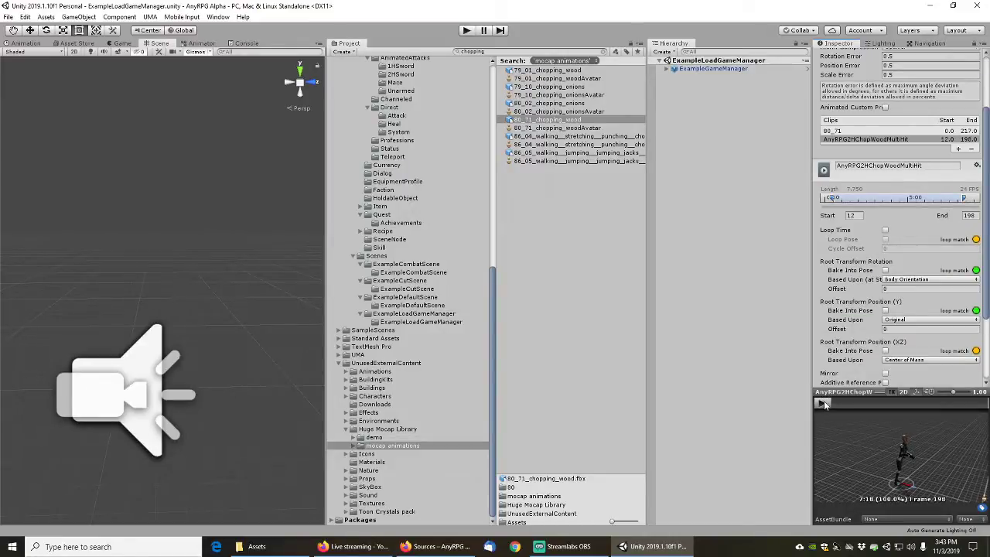
# Bake AnyRPG2HChopWoodMultiHit's root transform rotation and Y position into the pose and preview its playback
pyautogui.click(885, 270)
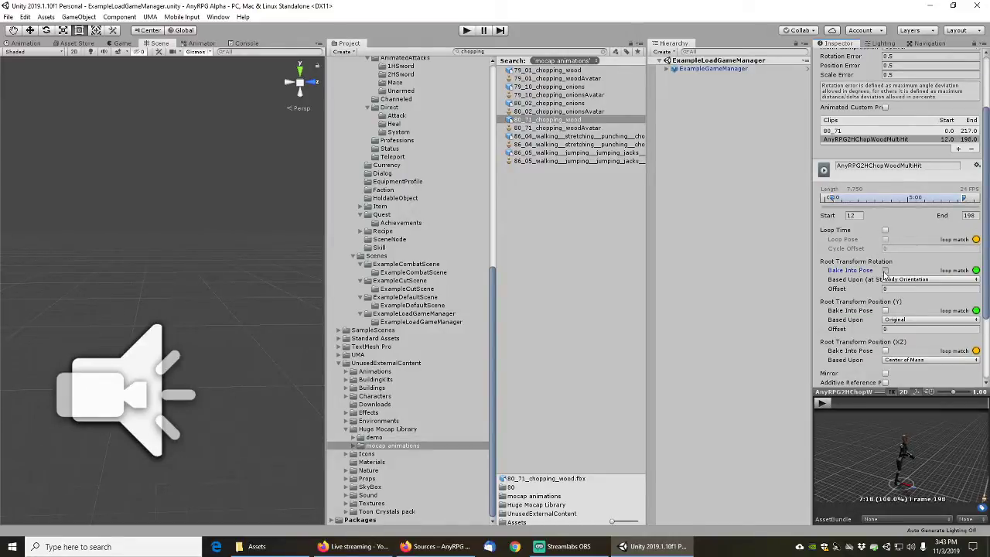
pyautogui.click(886, 310)
pyautogui.click(825, 402)
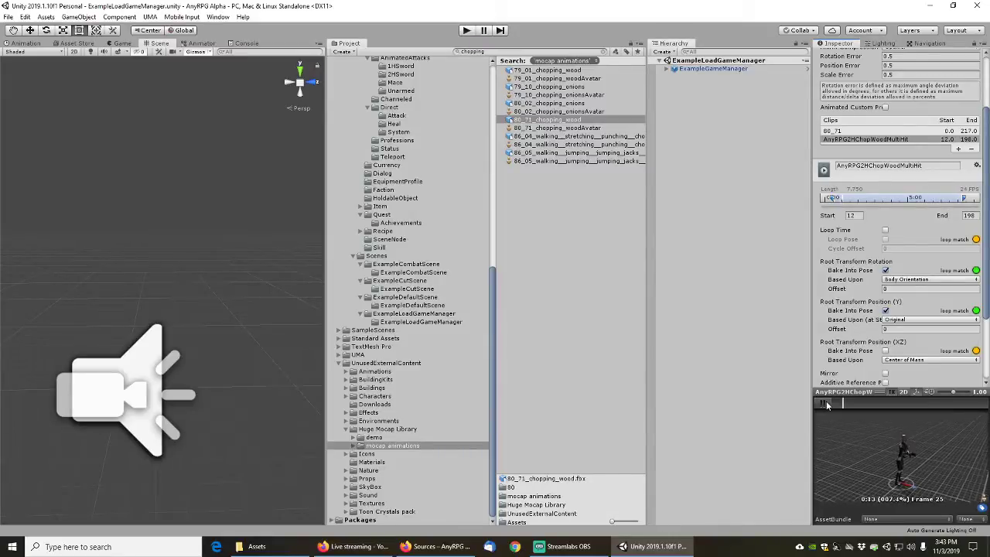
pyautogui.click(827, 401)
pyautogui.click(823, 402)
pyautogui.click(825, 402)
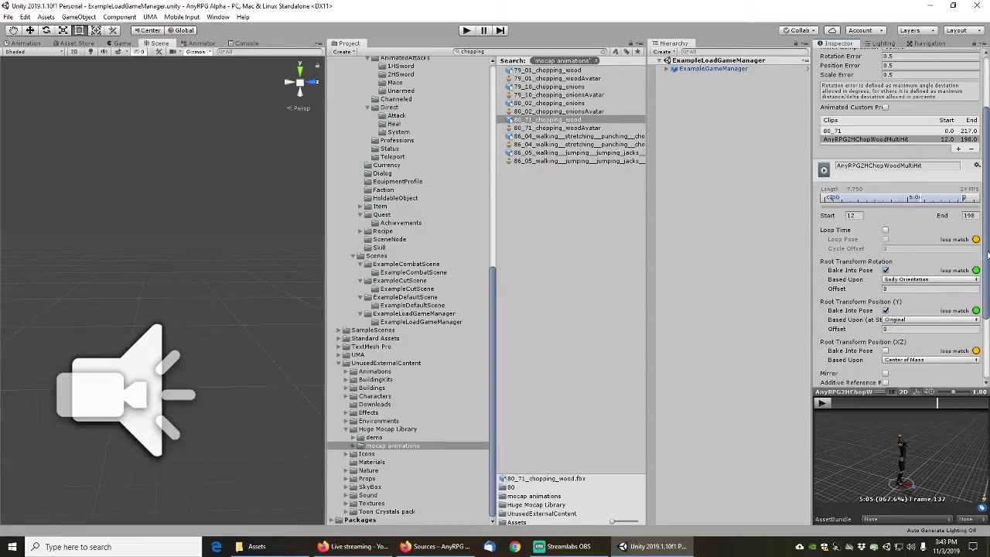
# Apply the import settings to 80_71_chopping_wood and check its Rig and Model settings
pyautogui.scroll(-3, 988, 255)
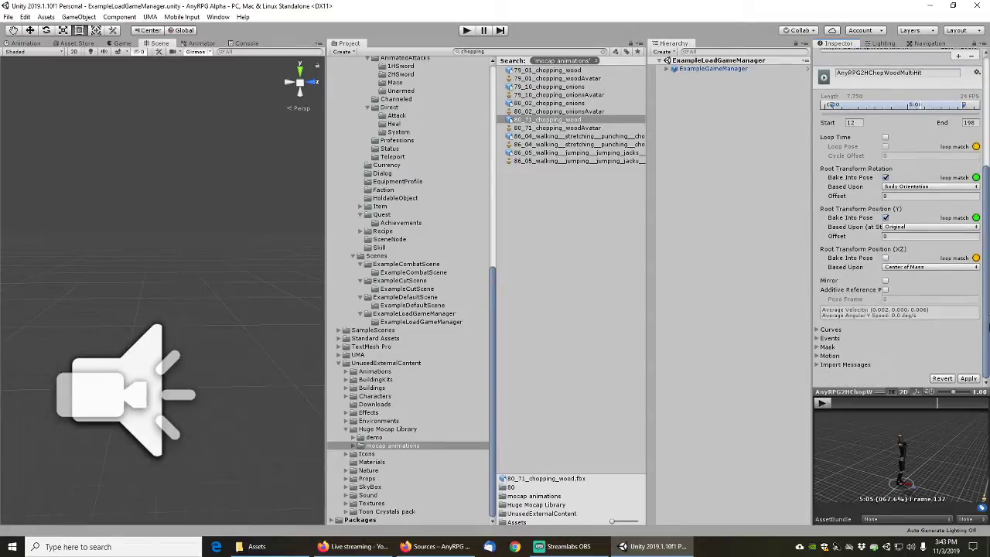
pyautogui.click(969, 379)
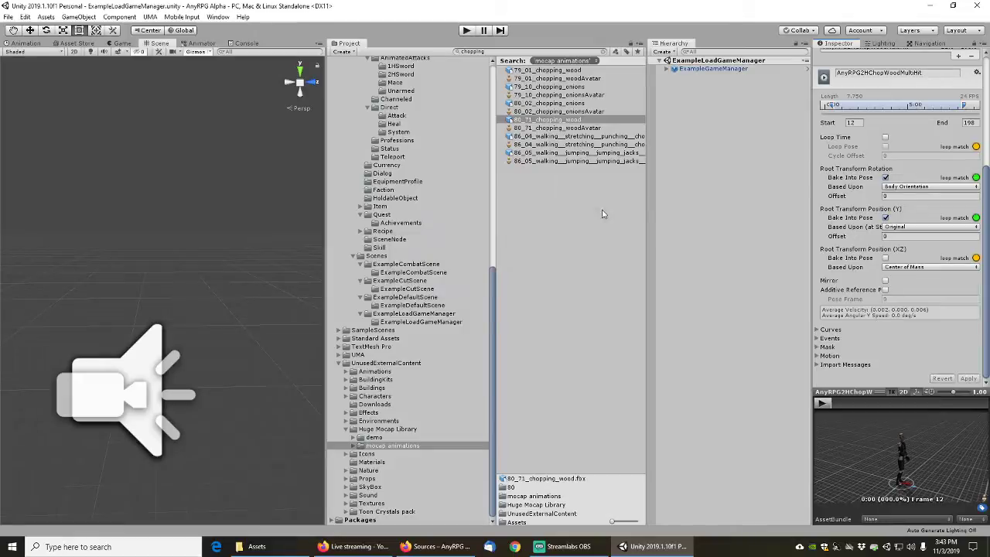
pyautogui.scroll(6, 865, 242)
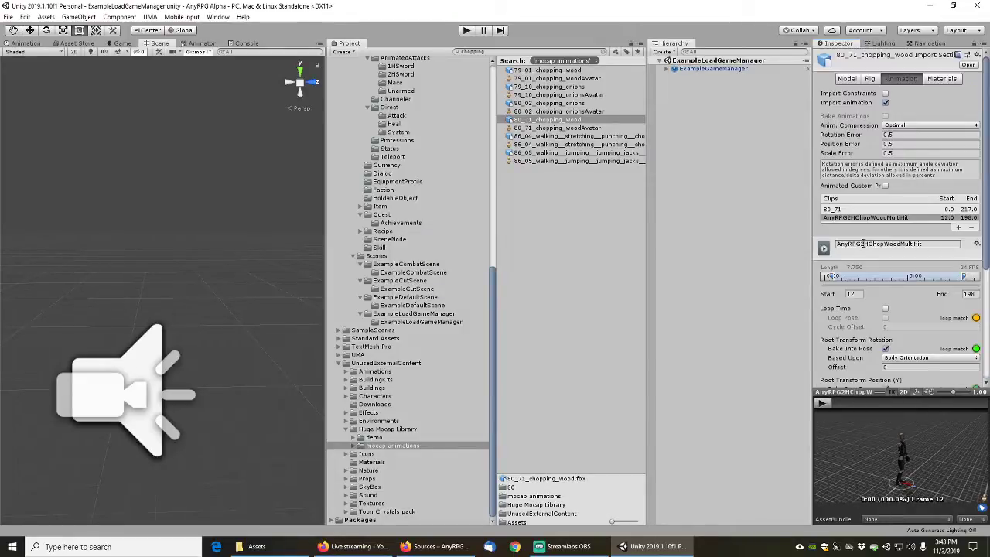
pyautogui.click(872, 81)
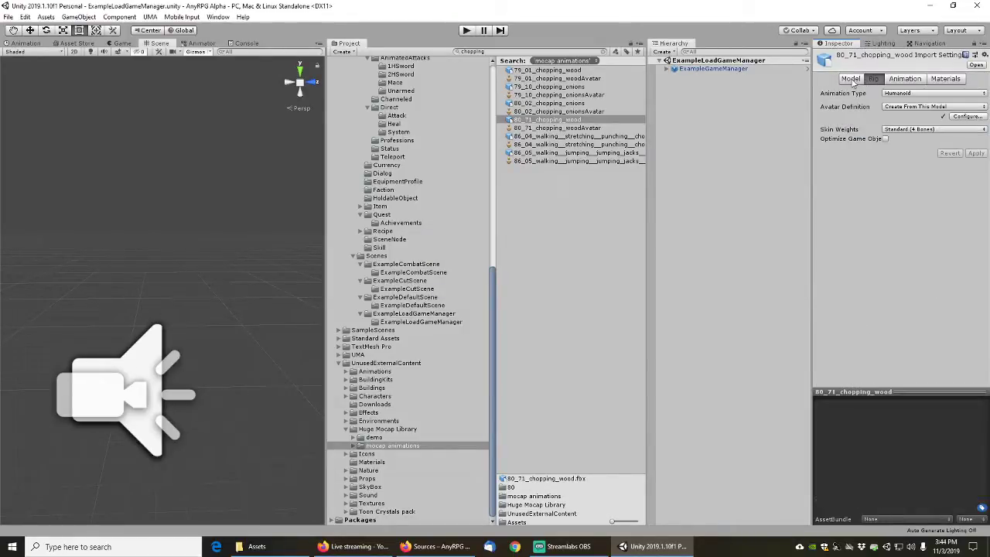
pyautogui.click(851, 80)
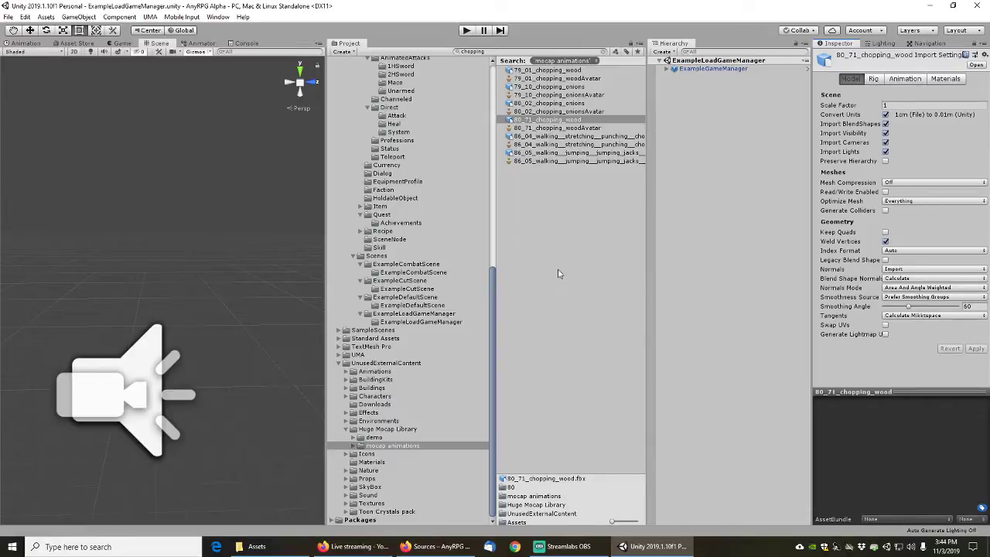
# Collapse the UnusedExternalContent, Alpha and Content folders in the project tree
pyautogui.scroll(3, 396, 224)
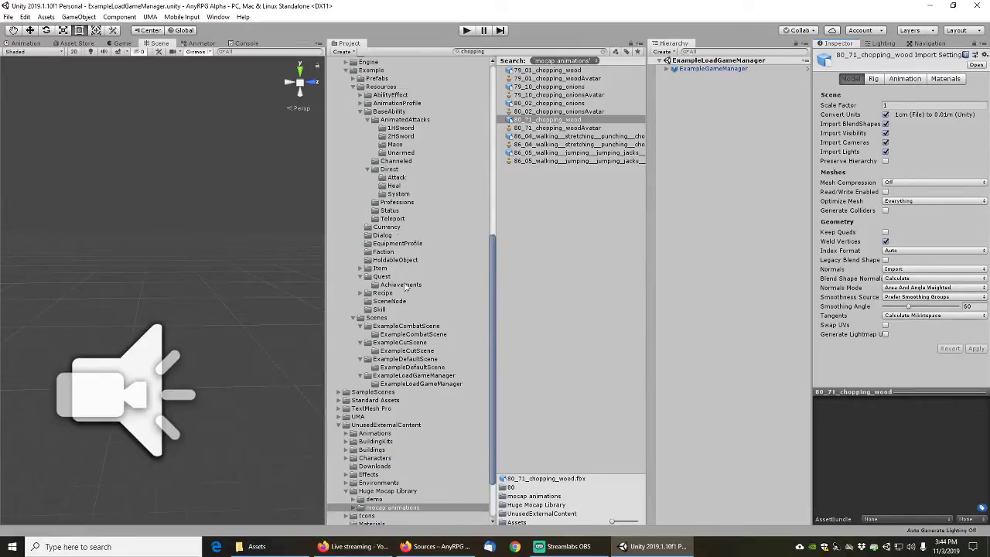
pyautogui.scroll(-3, 404, 292)
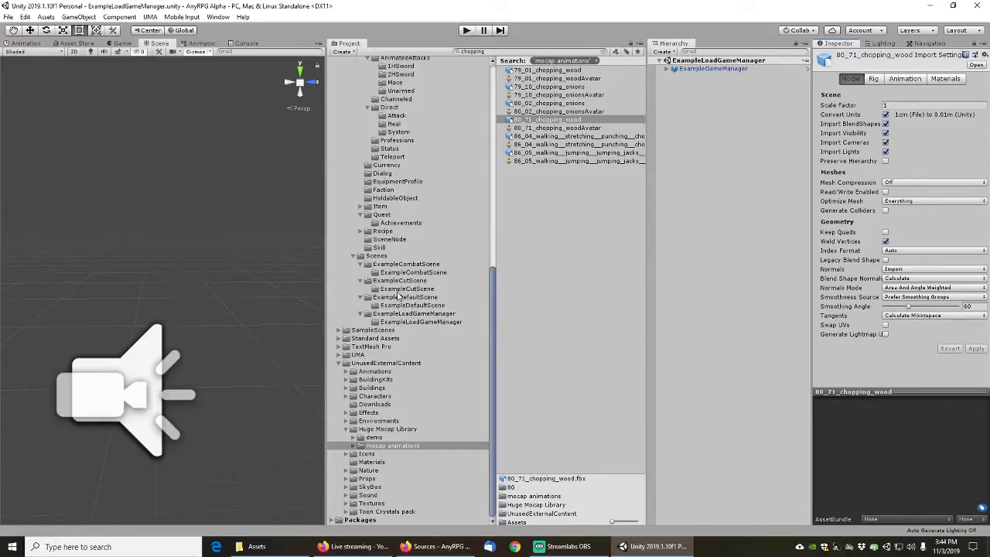
pyautogui.click(339, 364)
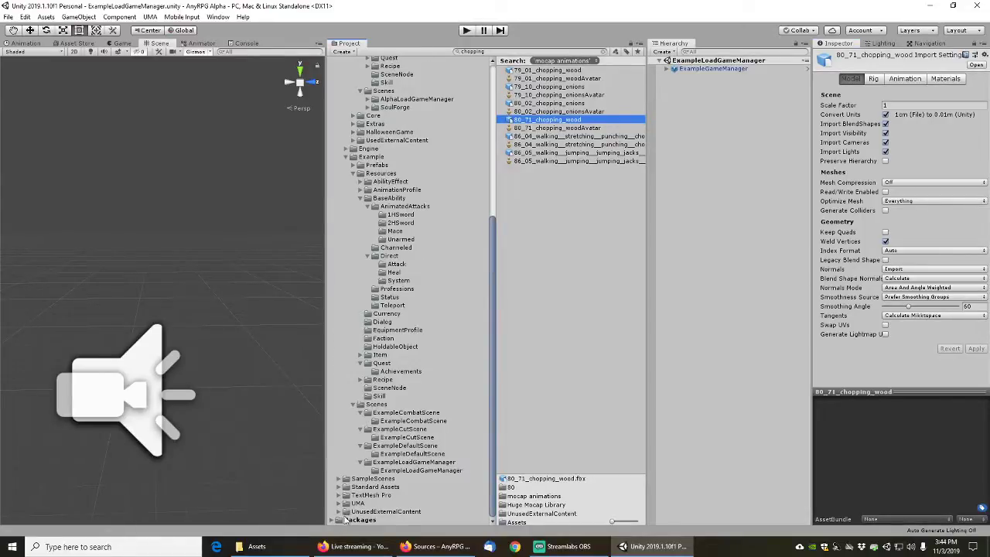
pyautogui.click(338, 511)
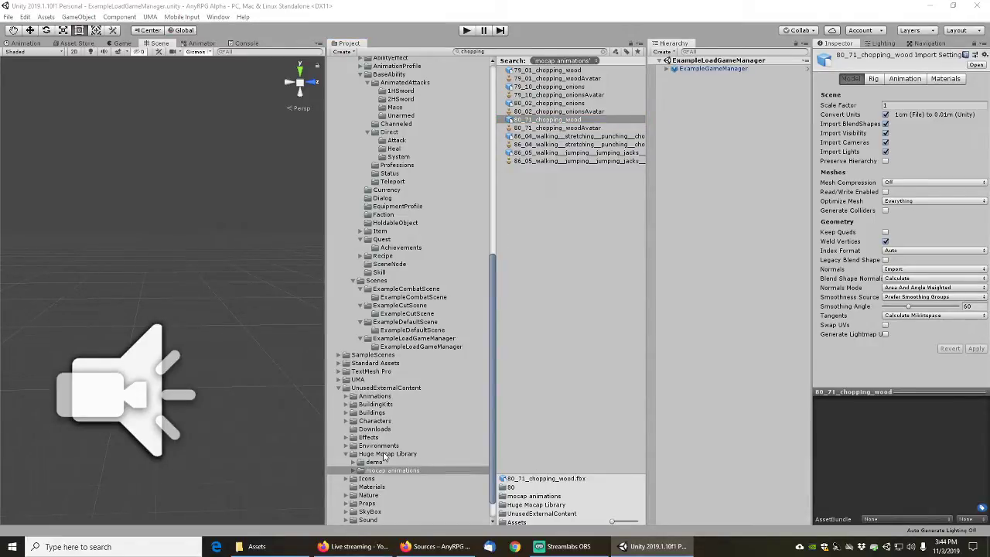
pyautogui.click(344, 388)
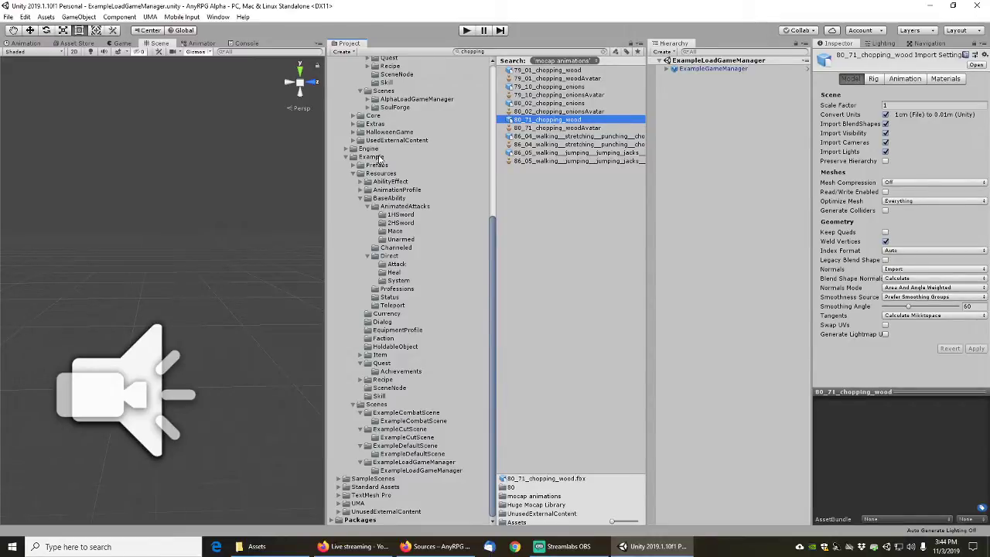
pyautogui.scroll(3, 379, 216)
pyautogui.scroll(6, 379, 219)
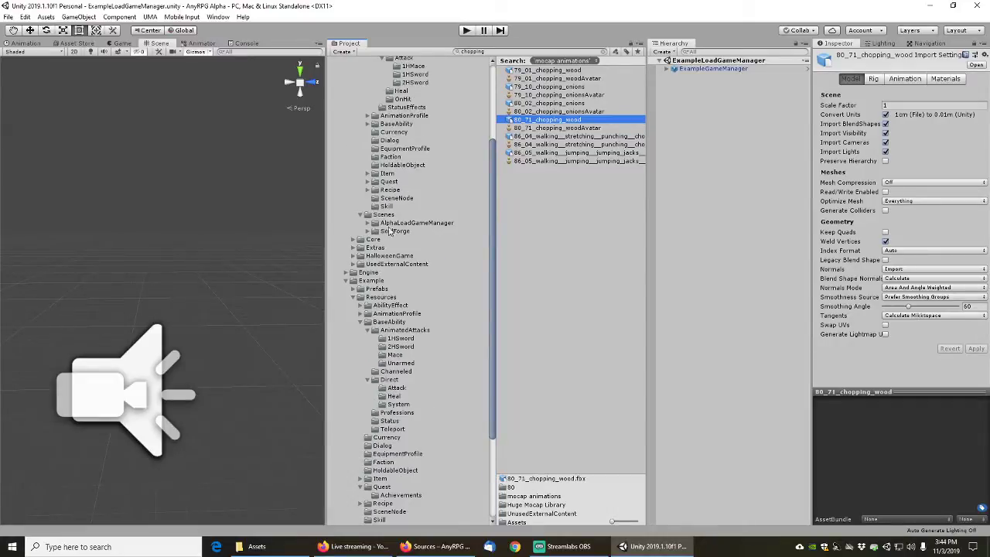
pyautogui.scroll(3, 395, 203)
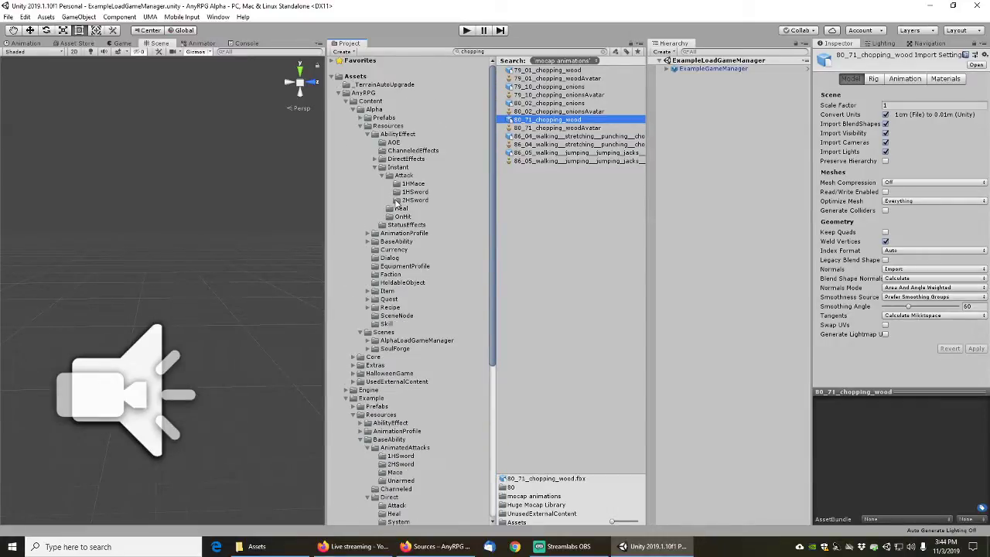
pyautogui.click(355, 110)
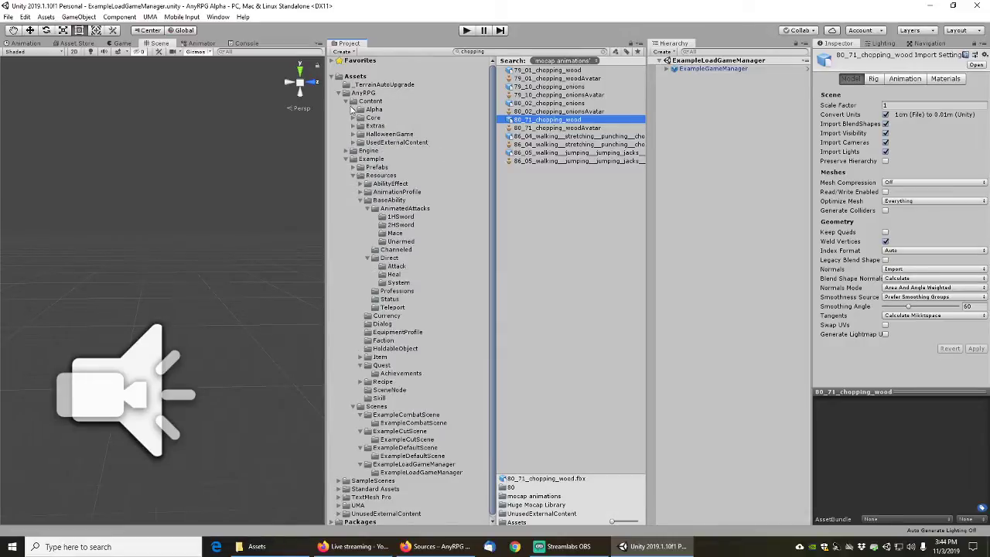
pyautogui.click(346, 102)
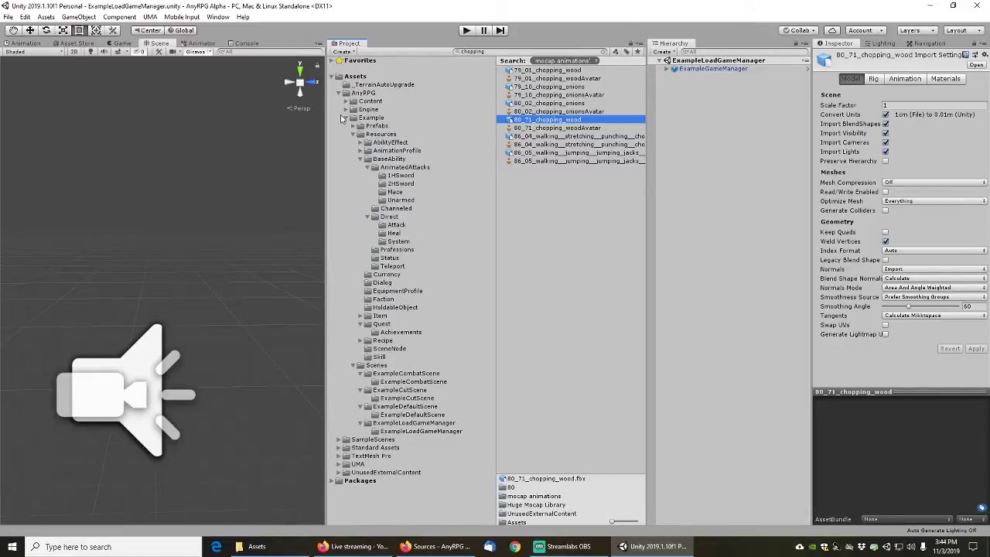
# Clear the asset search and open ExampleQuickSlash from the example AnimatedAttacks 1HSword folder
pyautogui.click(402, 175)
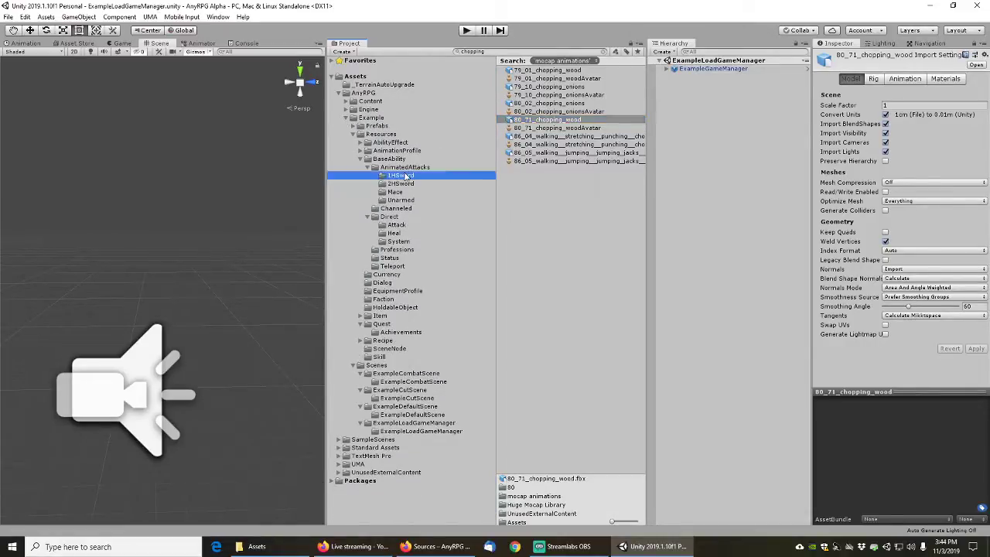
pyautogui.click(607, 51)
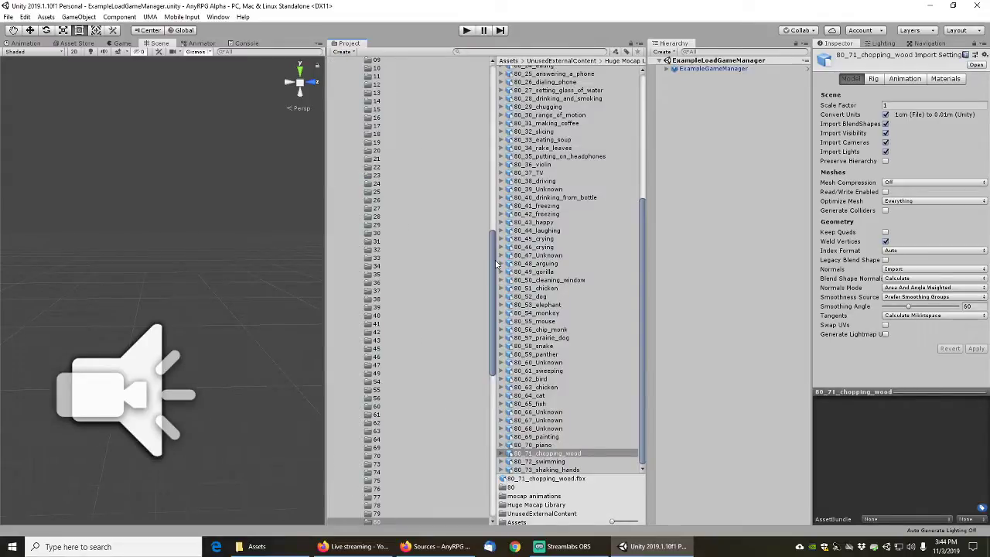
pyautogui.moveTo(493, 263); pyautogui.dragTo(494, 91)
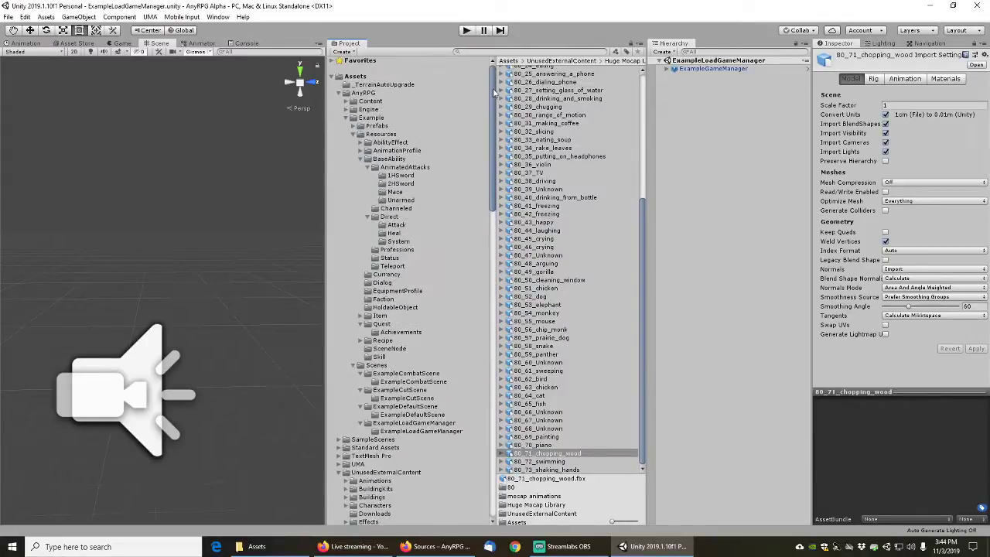
pyautogui.click(394, 168)
pyautogui.click(400, 176)
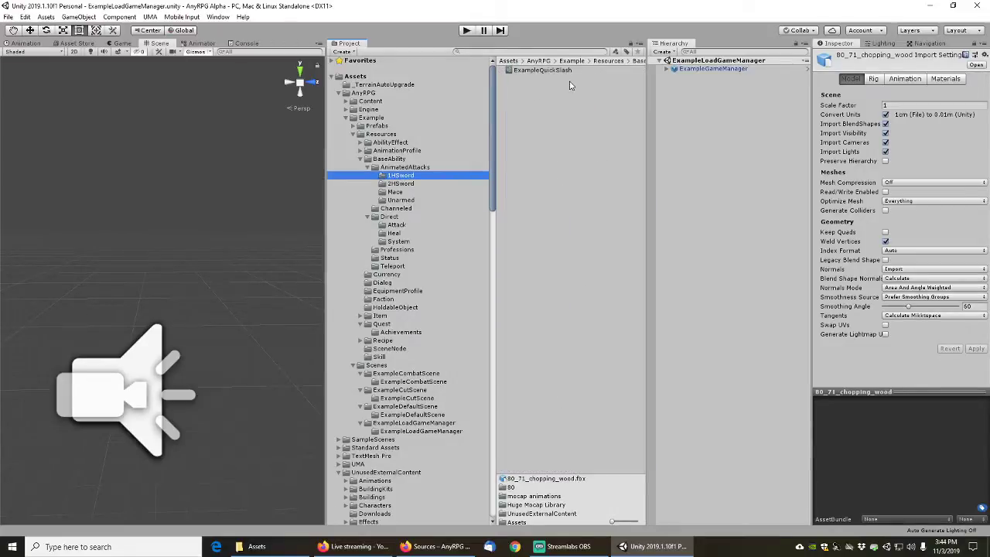
pyautogui.click(543, 71)
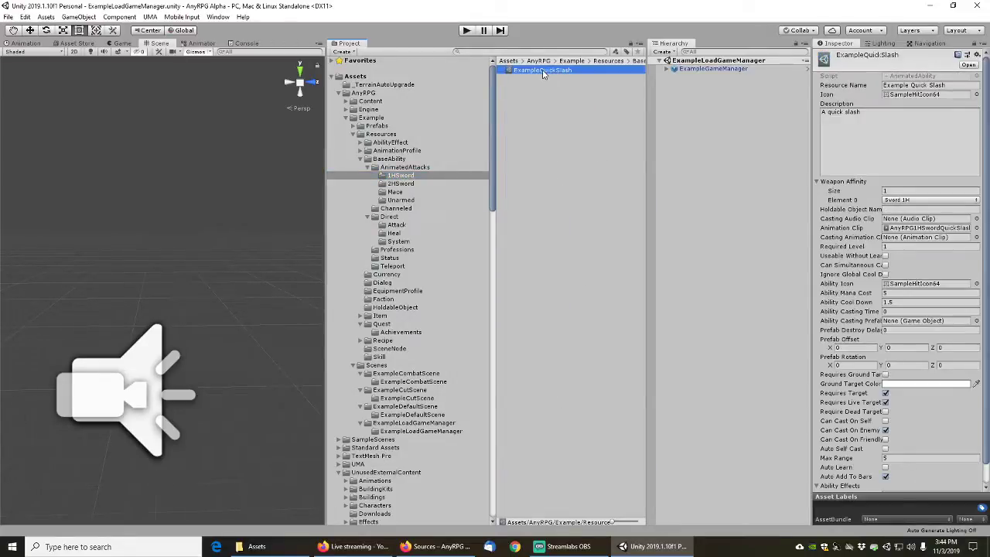
# Search the animation clips for "anyrpg*chop" and assign AnyRPG2HChopWood2Hit as ExampleQuickSlash's Animation Clip
pyautogui.click(977, 228)
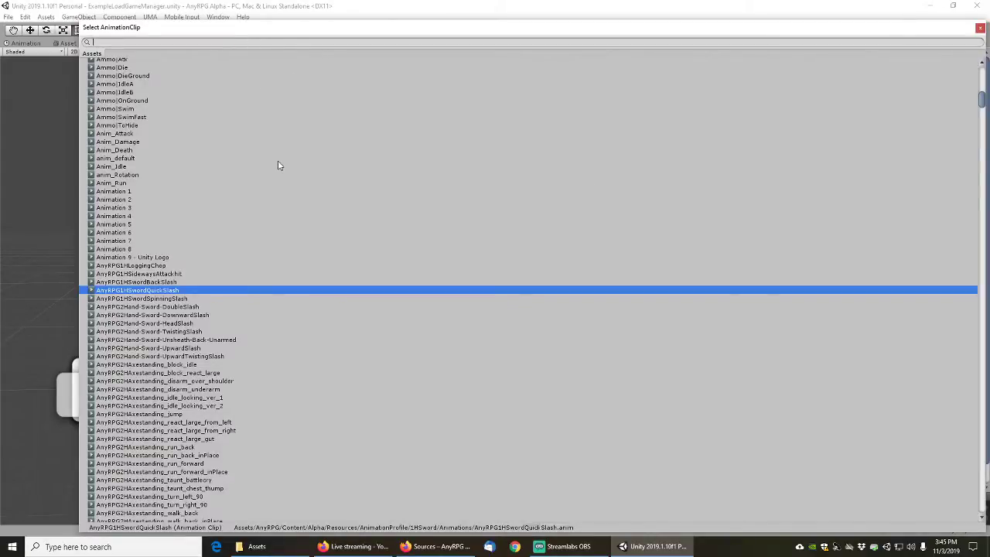
pyautogui.write('anyrpg')
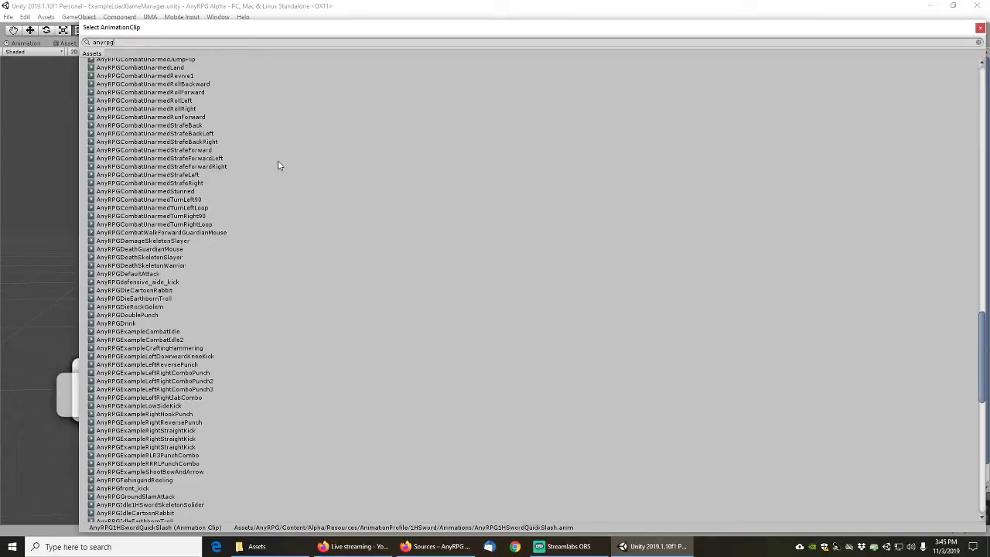
pyautogui.write('ch')
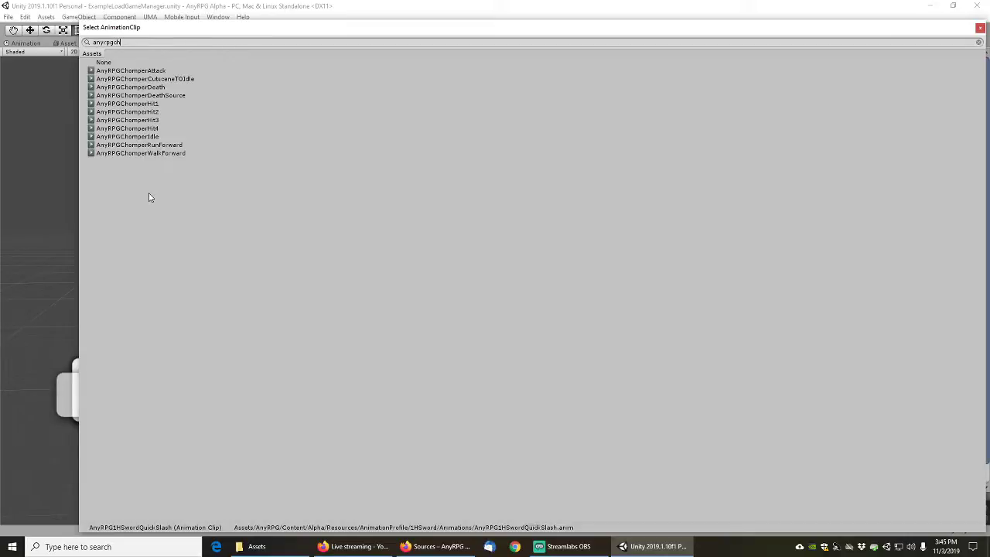
pyautogui.press('BackSpace')
pyautogui.press('BackSpace')
pyautogui.write('*chop')
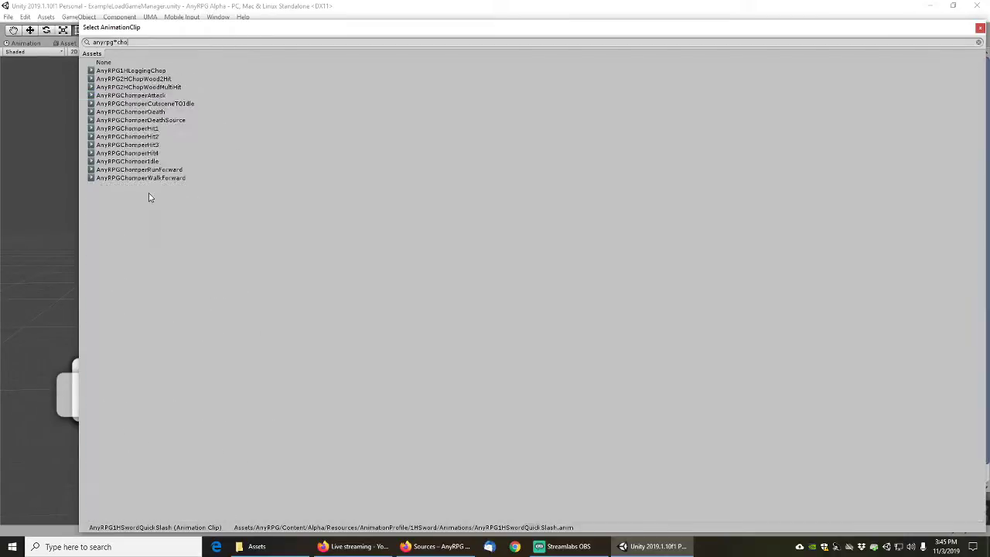
pyautogui.click(142, 80)
pyautogui.click(154, 71)
pyautogui.doubleClick(148, 80)
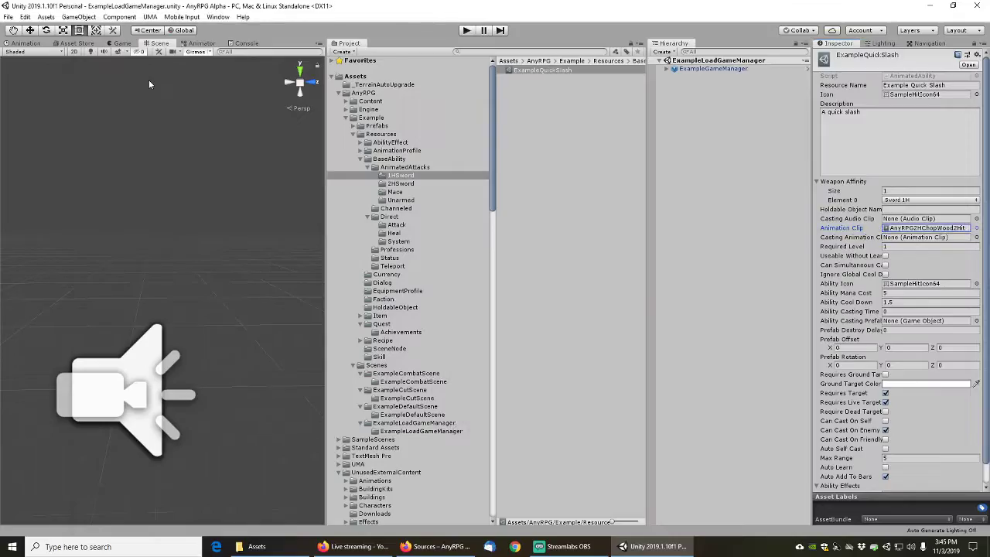
# In the example 2HSword folder, search the clips for "*chop" and assign AnyRPG2HChopWood2Hit as ExampleDoubleSlash's Animation Clip
pyautogui.click(401, 184)
pyautogui.click(544, 70)
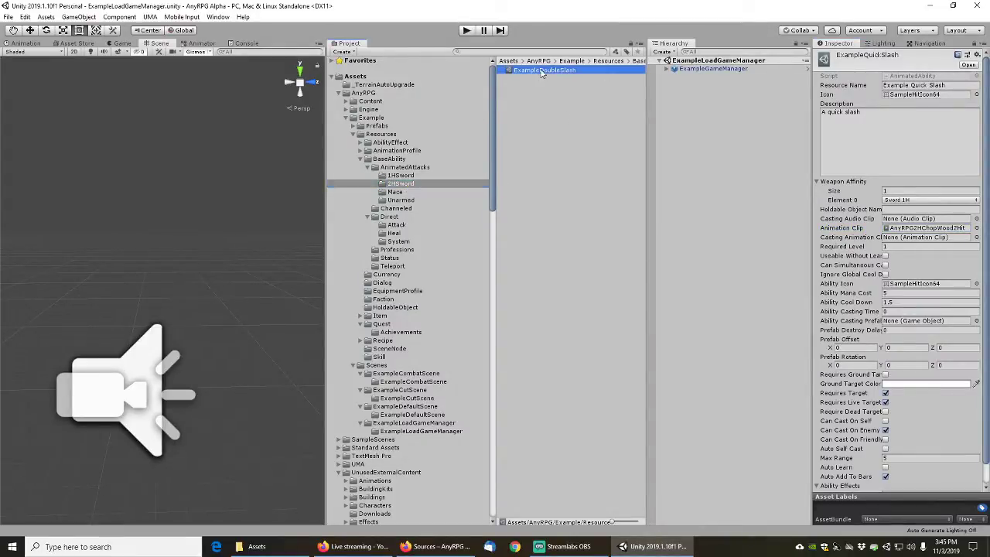
pyautogui.click(977, 228)
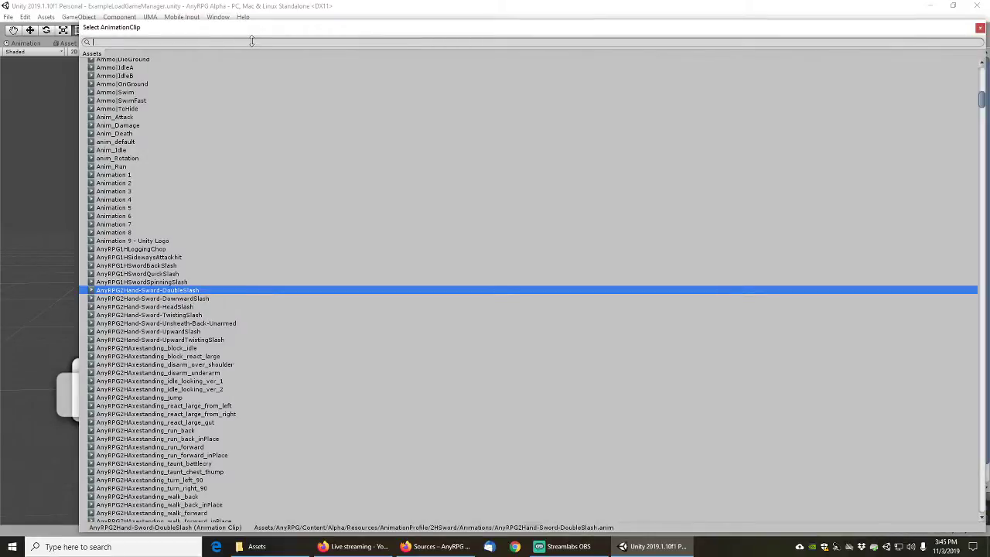
pyautogui.write('*chop')
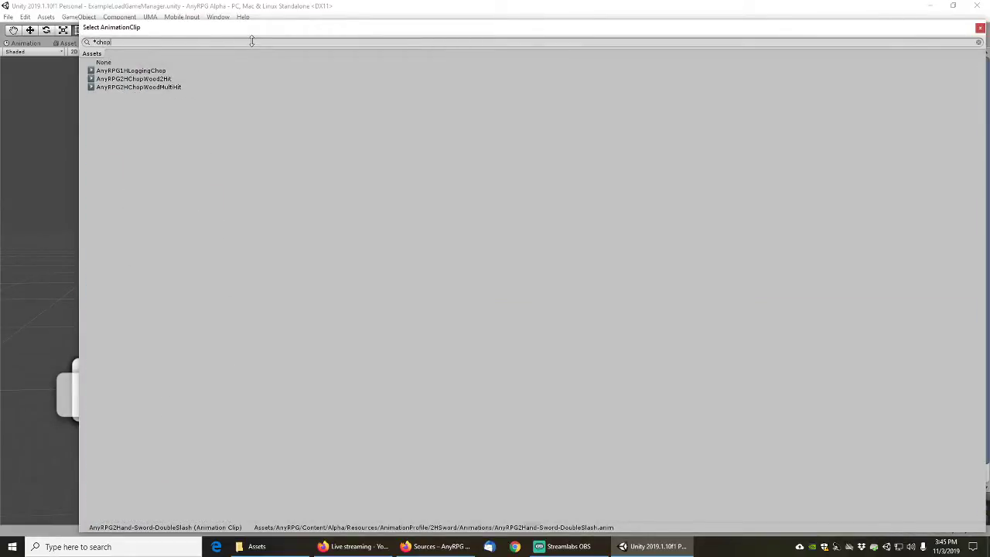
pyautogui.doubleClick(147, 79)
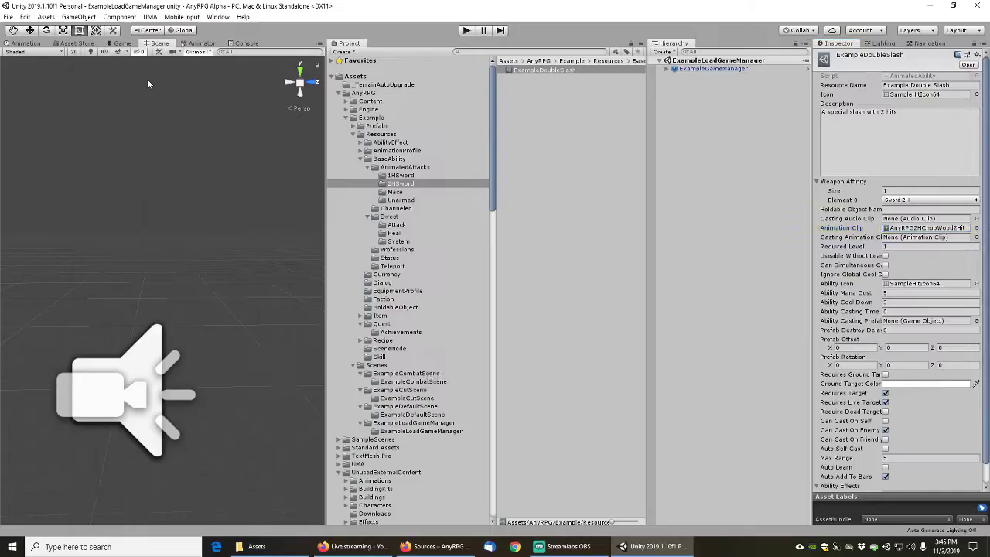
# In the example Mace folder, search the clips for "chopwood" and assign AnyRPG2HChopWood2Hit as ExampleOverheadSlam's Animation Clip
pyautogui.click(395, 192)
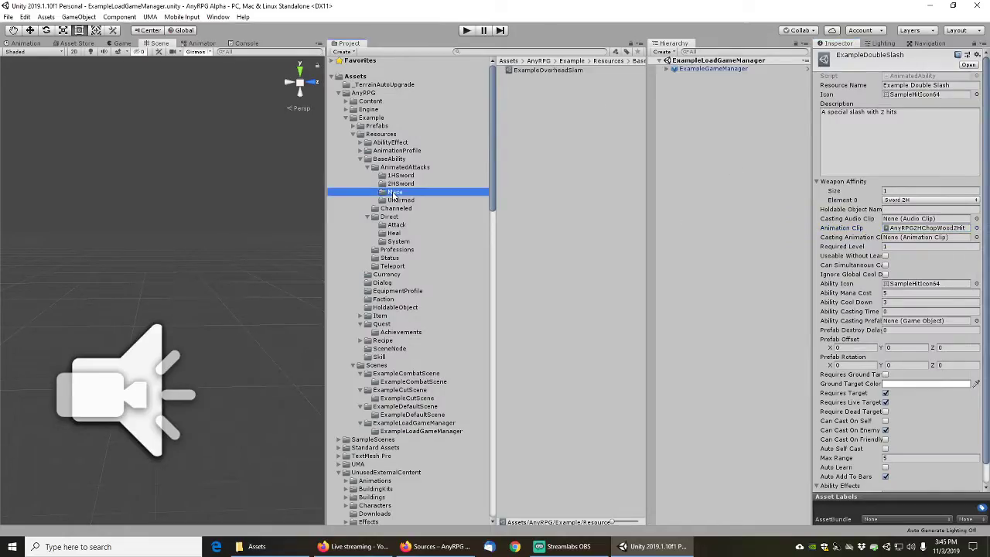
pyautogui.click(550, 70)
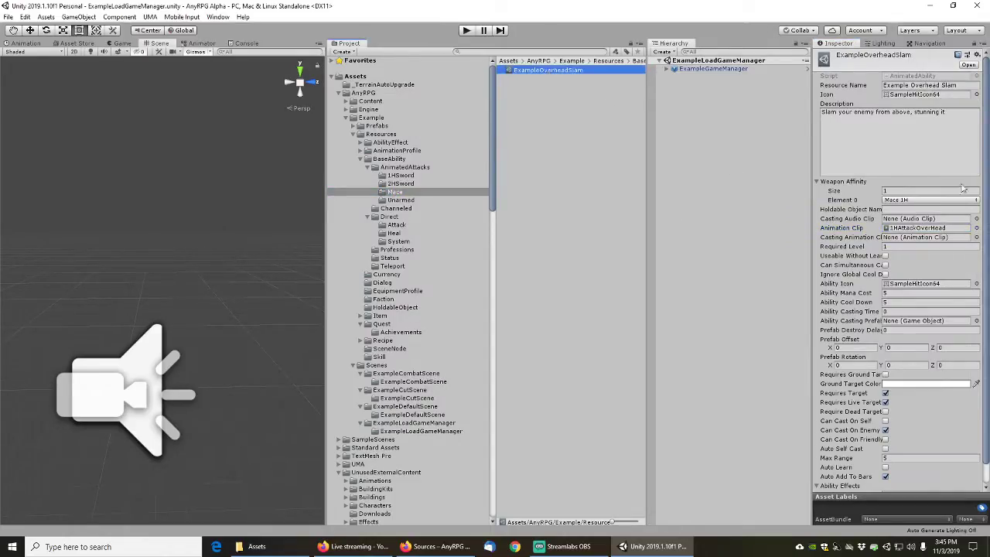
pyautogui.click(977, 228)
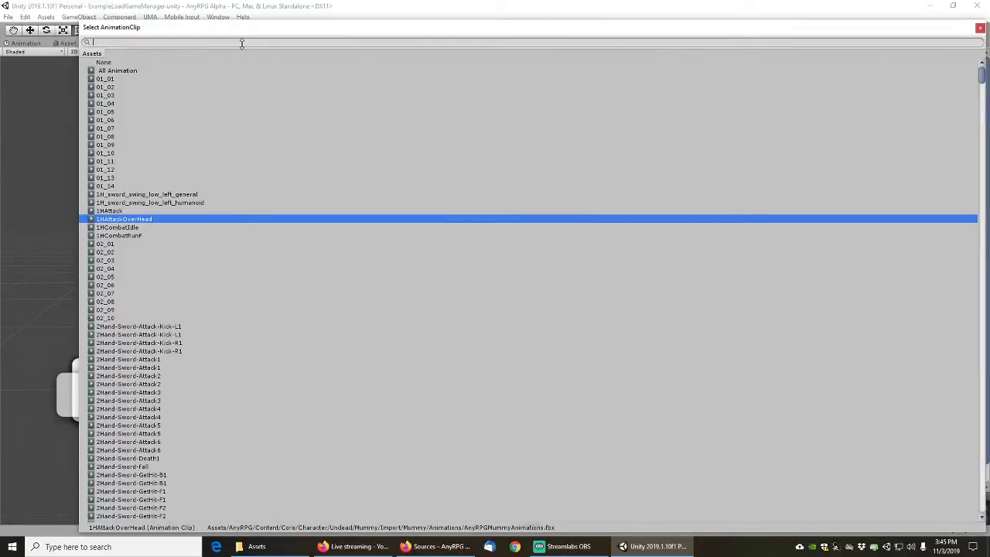
pyautogui.write('chopwood')
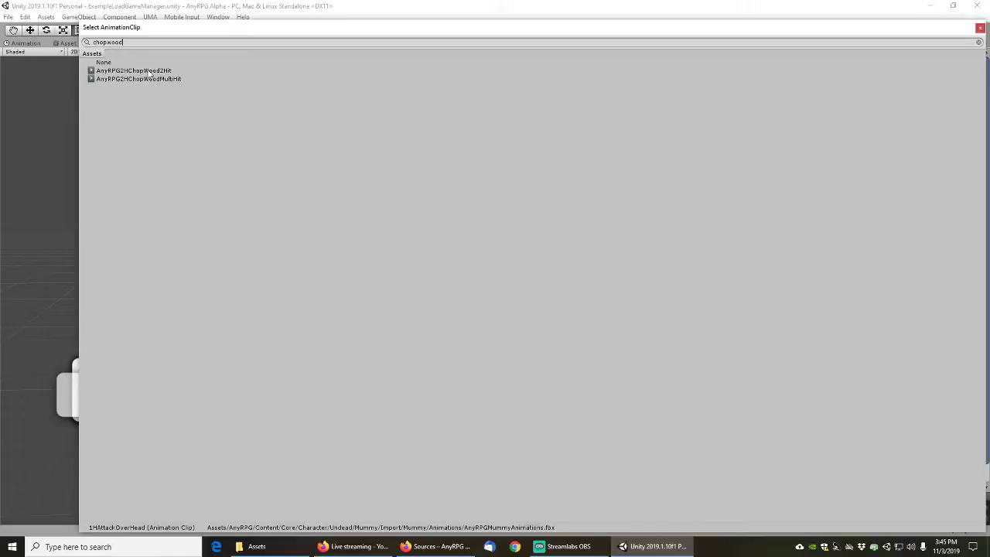
pyautogui.doubleClick(139, 71)
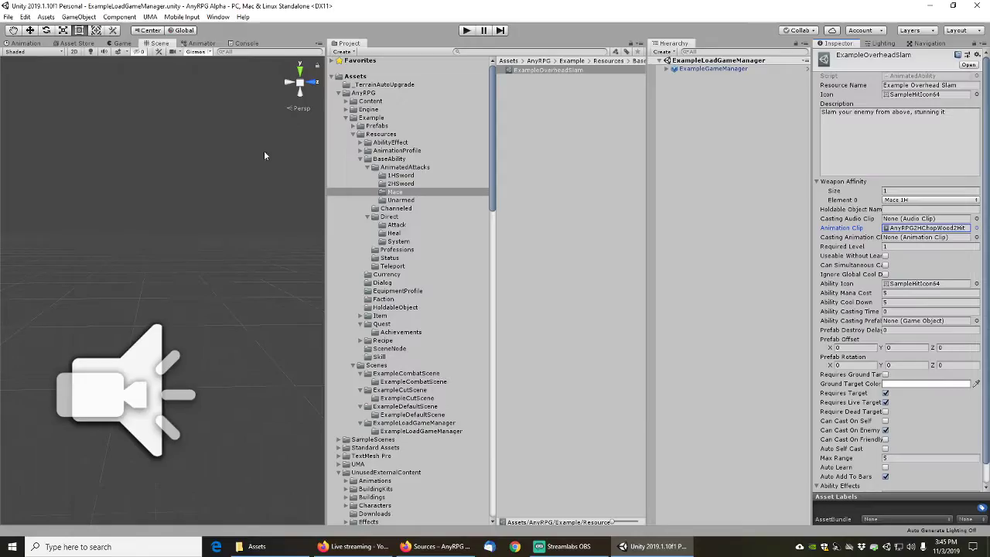
# Check the settings of ExampleLeftDownwardKneeKick in the Unarmed folder and collapse the AnimatedAttacks folder
pyautogui.click(401, 201)
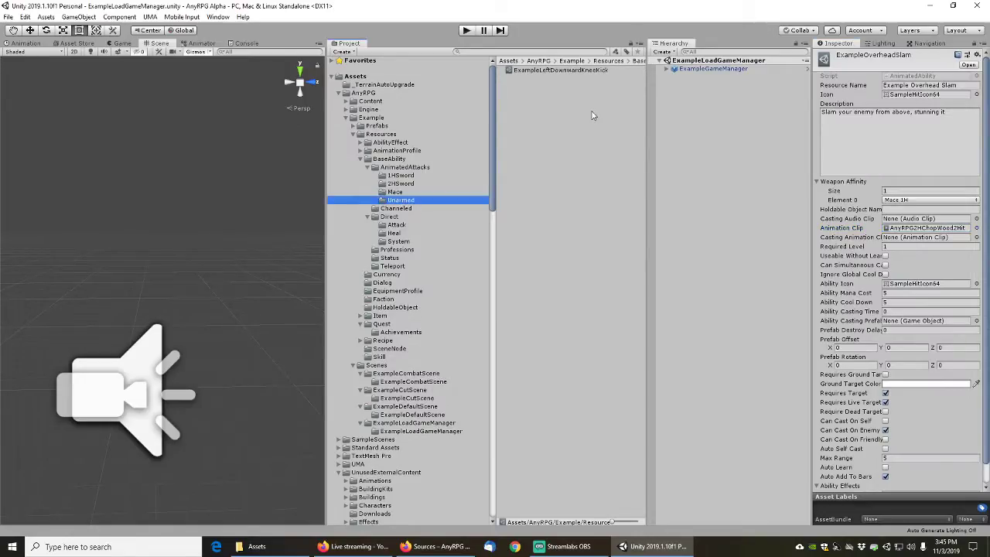
pyautogui.click(554, 71)
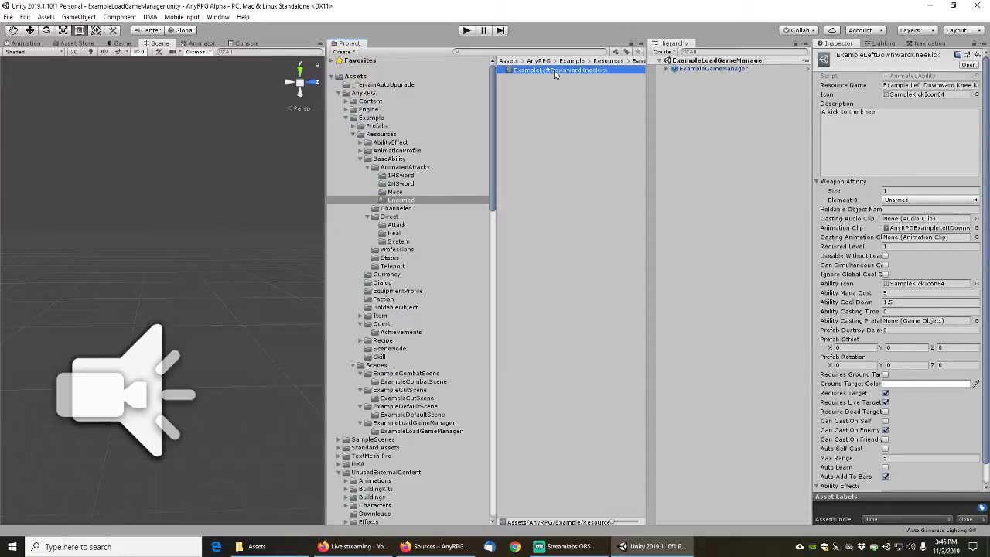
pyautogui.scroll(-1, 833, 380)
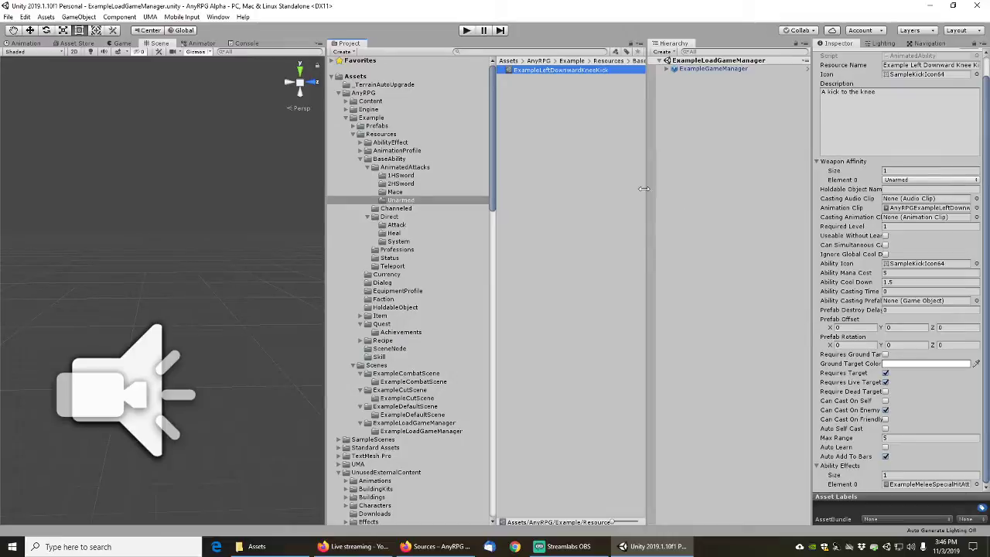
pyautogui.click(370, 168)
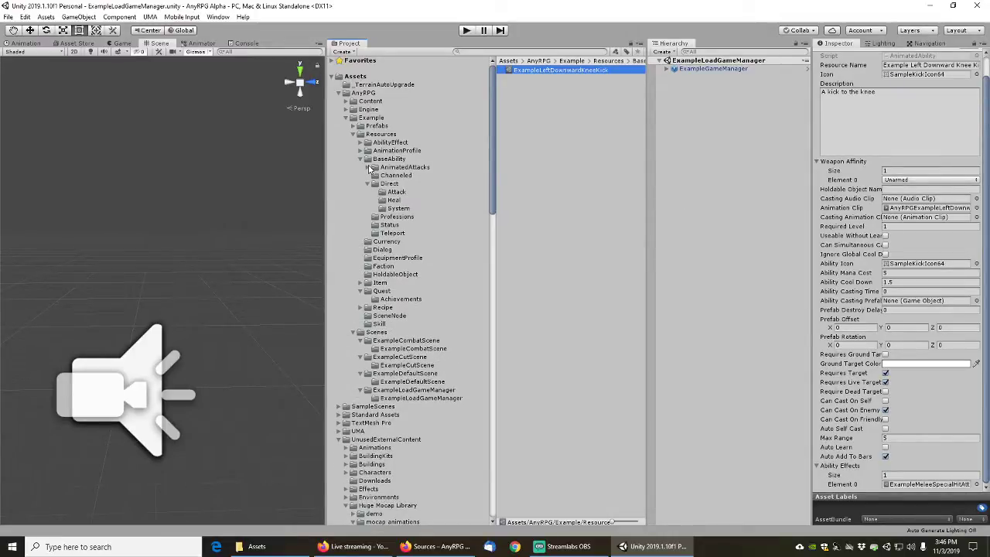
# In the Professions folder, search the clips for "anyrpg*cra" and assign AnyRPGExampleCraftingHammering as ExampleAlchemy's Casting Animation Clip
pyautogui.click(393, 219)
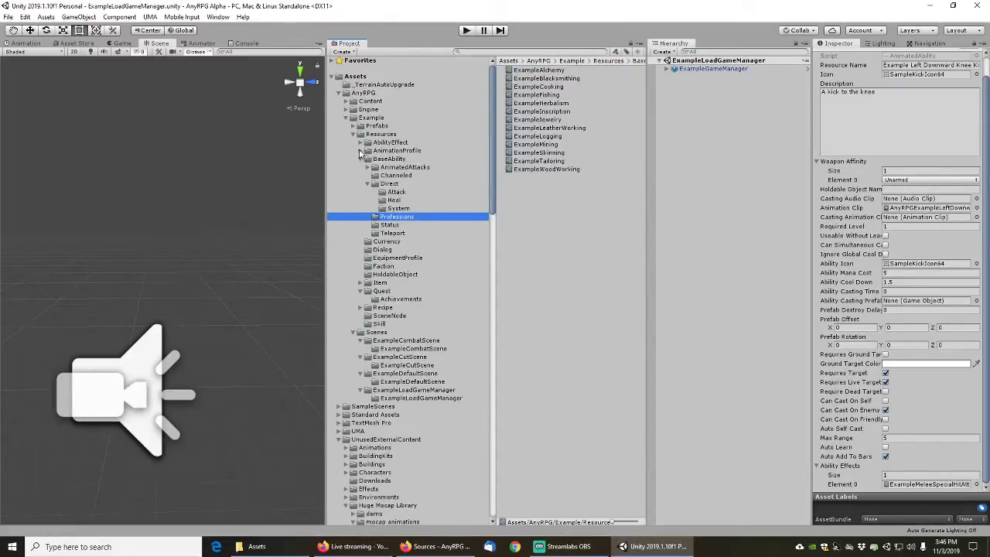
pyautogui.click(542, 71)
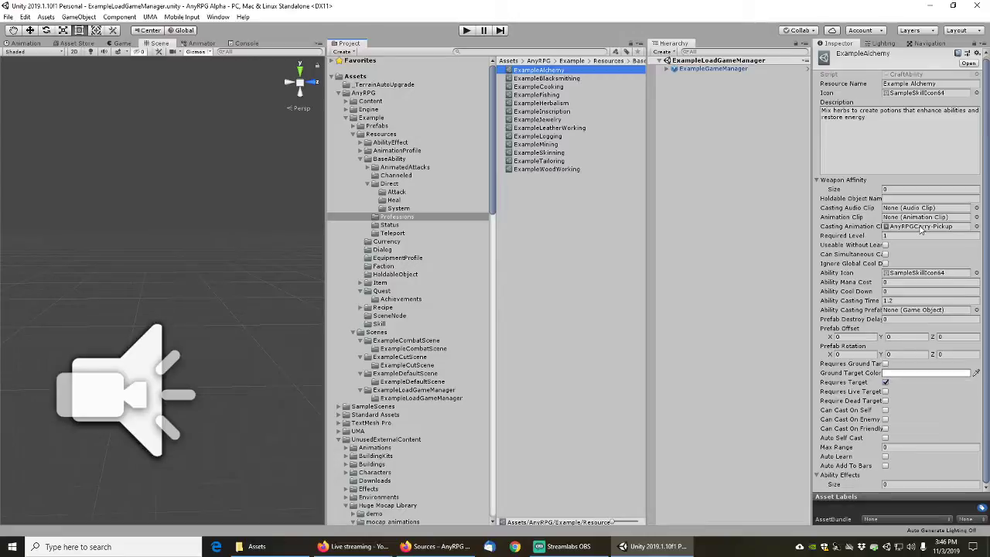
pyautogui.click(976, 226)
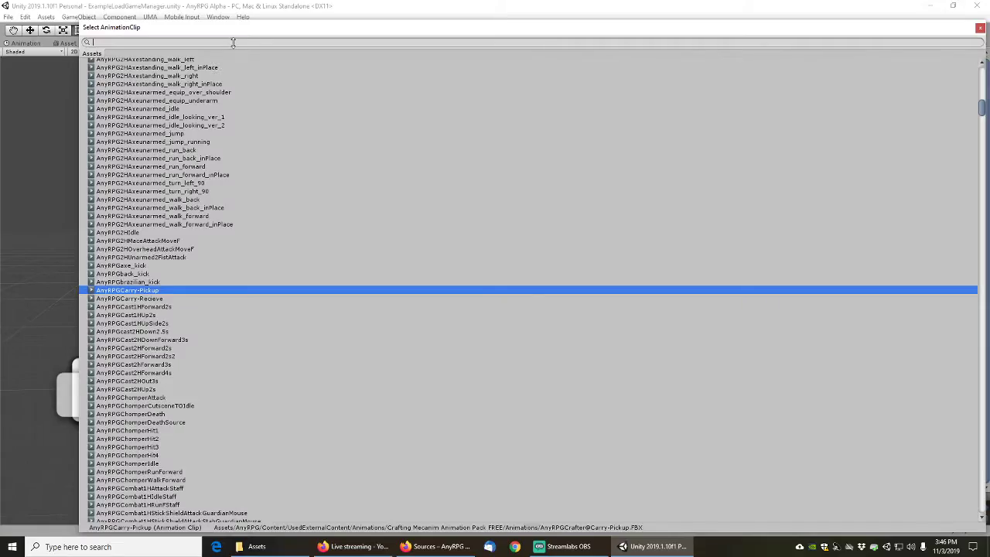
pyautogui.write('anyrp')
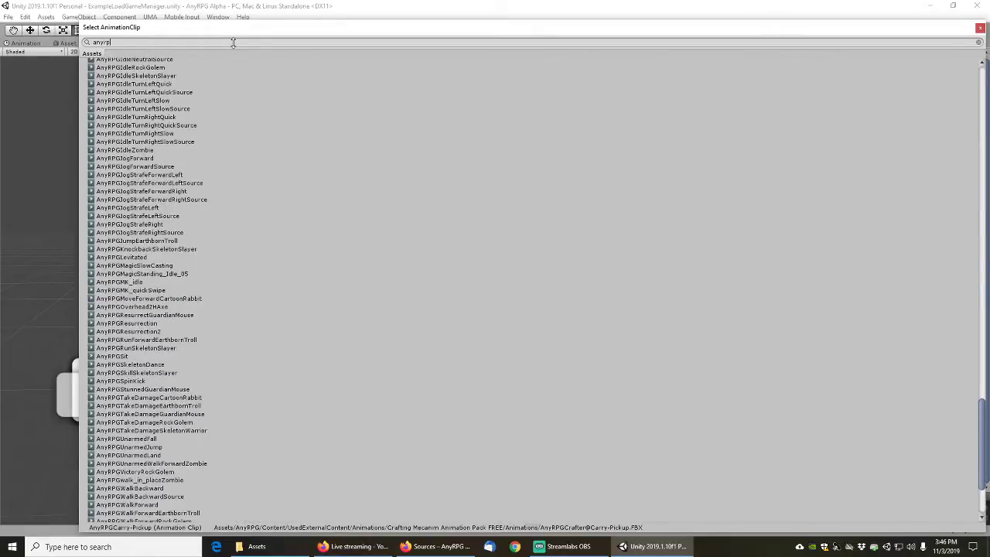
pyautogui.write('g*cra')
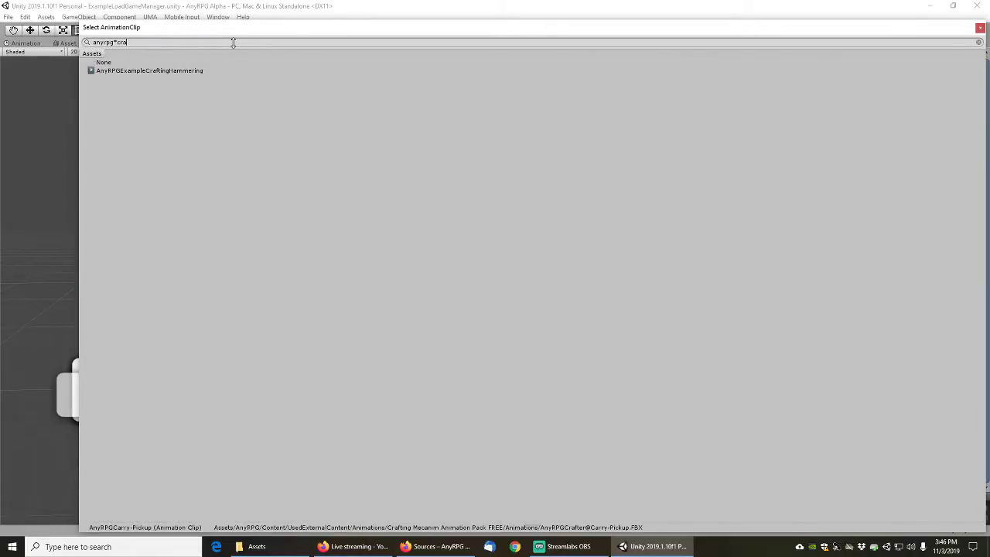
pyautogui.doubleClick(164, 72)
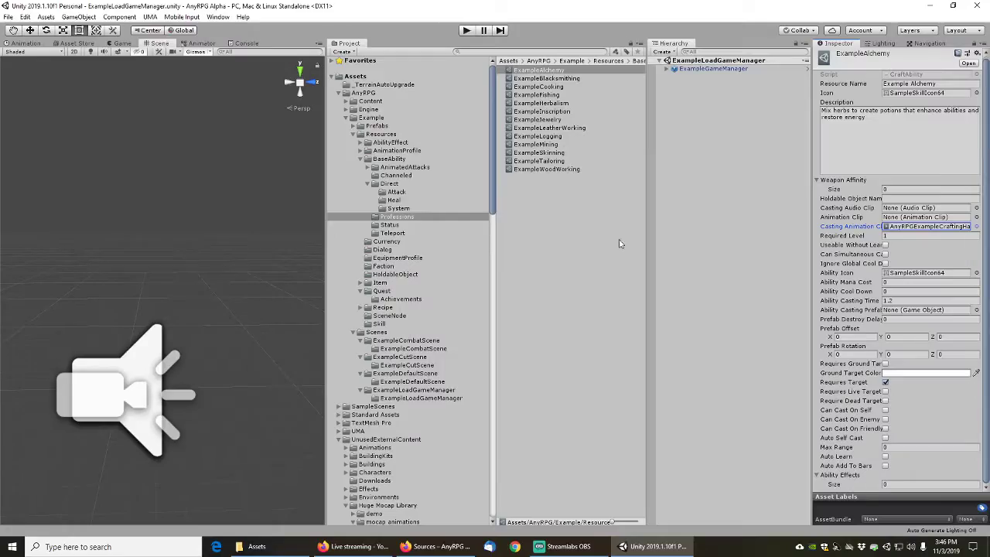
# Locate ExampleAlchemy's assigned casting clip in the project and play its animation preview, then pause it
pyautogui.click(939, 228)
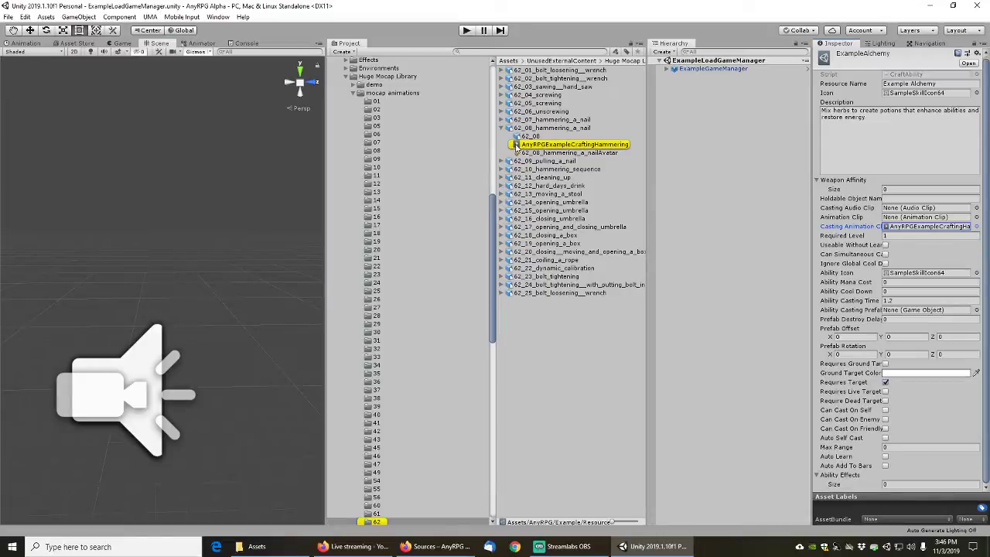
pyautogui.doubleClick(939, 227)
pyautogui.click(826, 403)
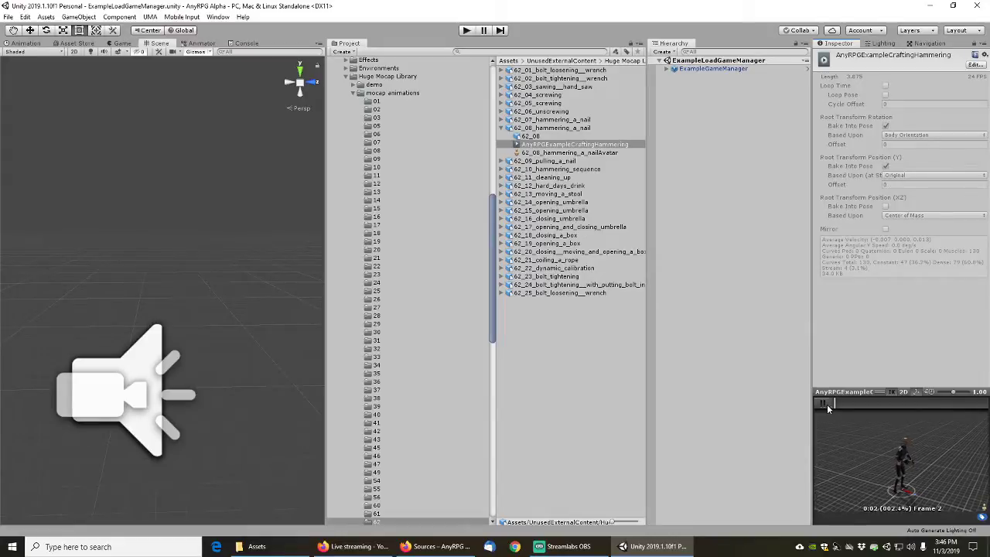
pyautogui.click(825, 403)
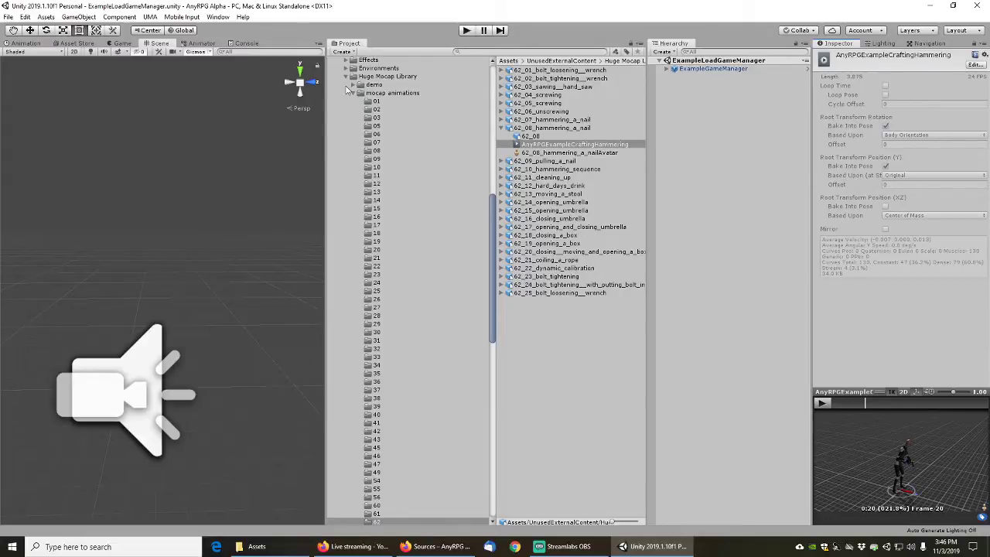
# Collapse the Huge Mocap Library folder and return to the example BaseAbility Professions folder
pyautogui.click(507, 144)
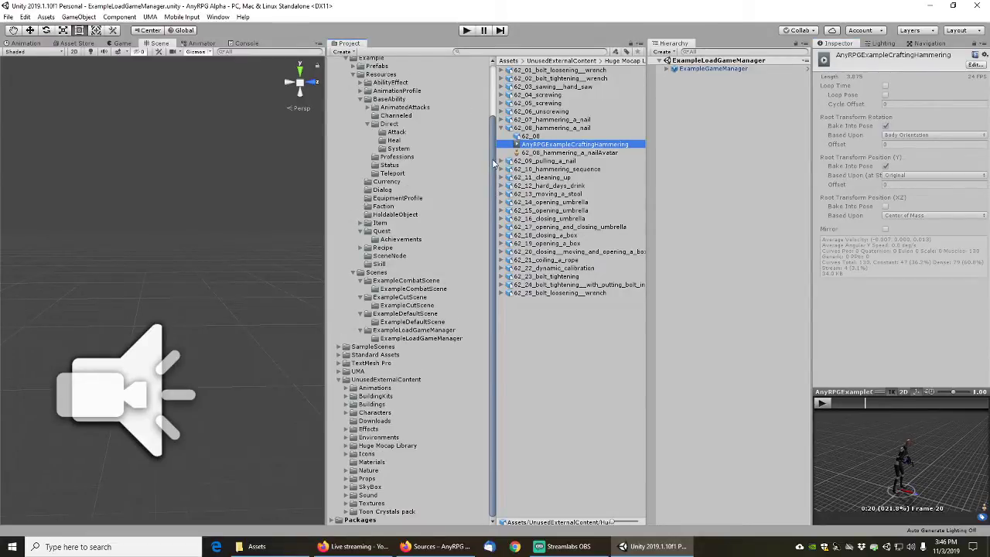
pyautogui.scroll(3, 490, 111)
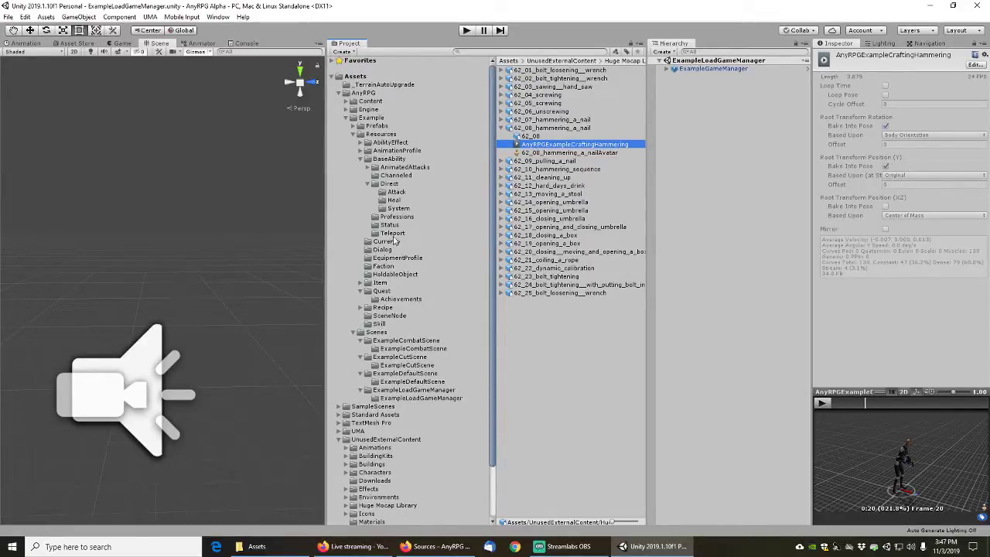
pyautogui.click(393, 218)
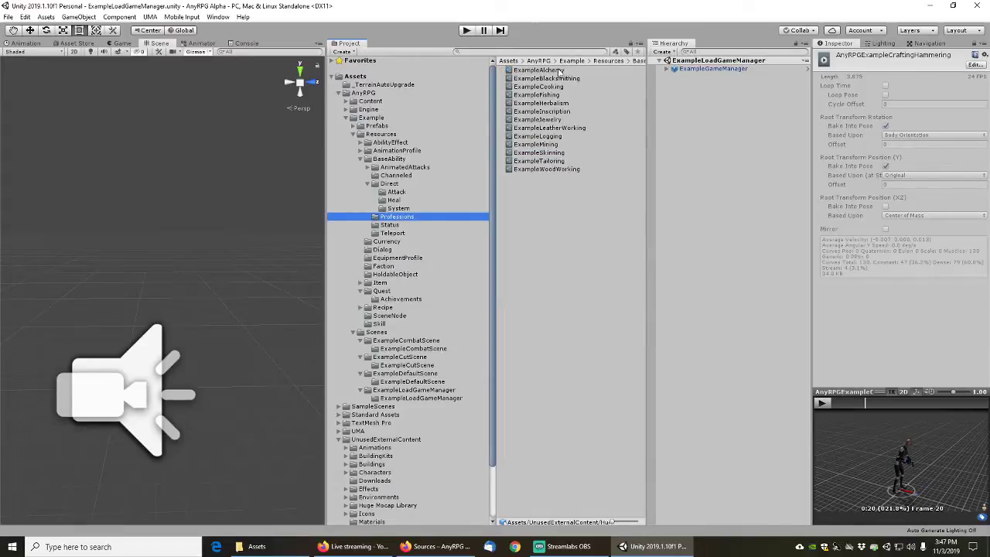
# Assign AnyRPGExampleCraftingHammering as the Casting Animation Clip of ExampleBlacksmithing, ExampleCooking, ExampleInscription, ExampleJewelry, ExampleLeatherWorking, ExampleTailoring and ExampleWoodWorking together
pyautogui.click(559, 72)
pyautogui.click(556, 79)
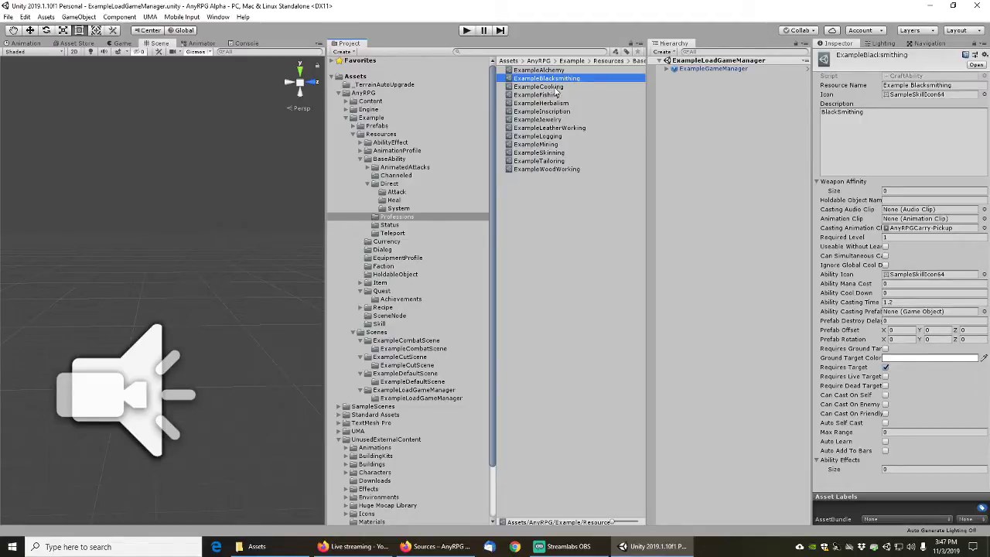
pyautogui.keyDown('ctrl'); pyautogui.click(559, 86); pyautogui.keyUp('ctrl')
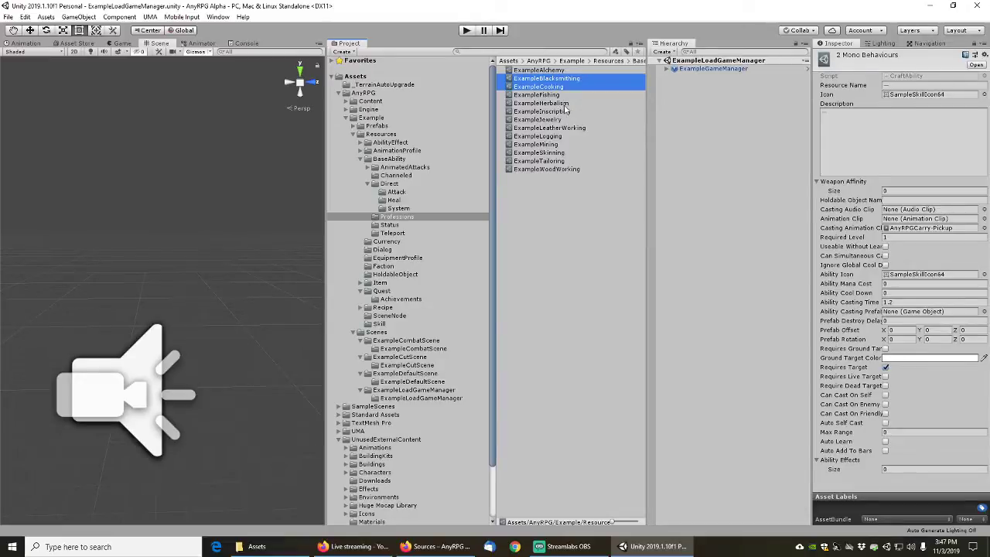
pyautogui.keyDown('ctrl'); pyautogui.click(554, 113); pyautogui.keyUp('ctrl')
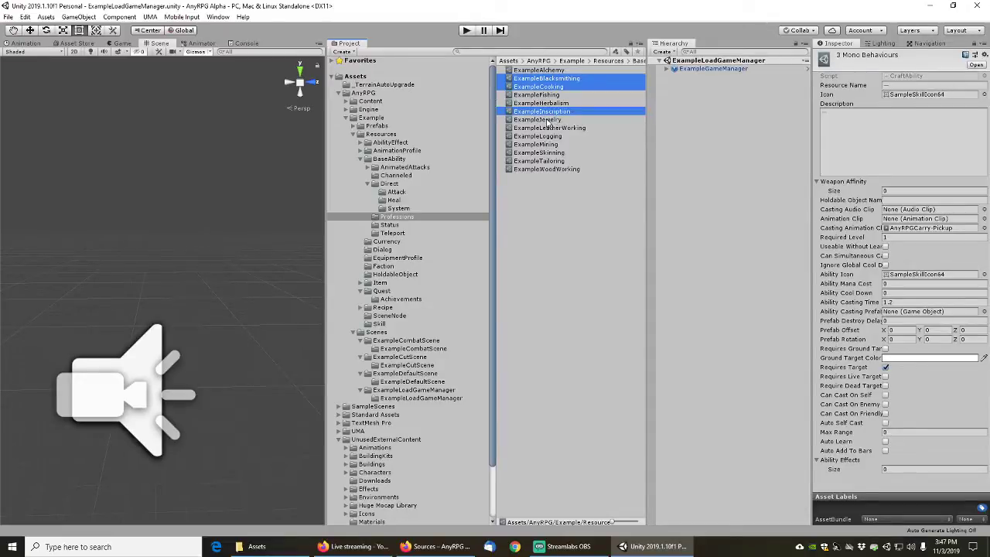
pyautogui.keyDown('ctrl'); pyautogui.click(549, 120); pyautogui.keyUp('ctrl')
pyautogui.keyDown('ctrl'); pyautogui.click(570, 129); pyautogui.keyUp('ctrl')
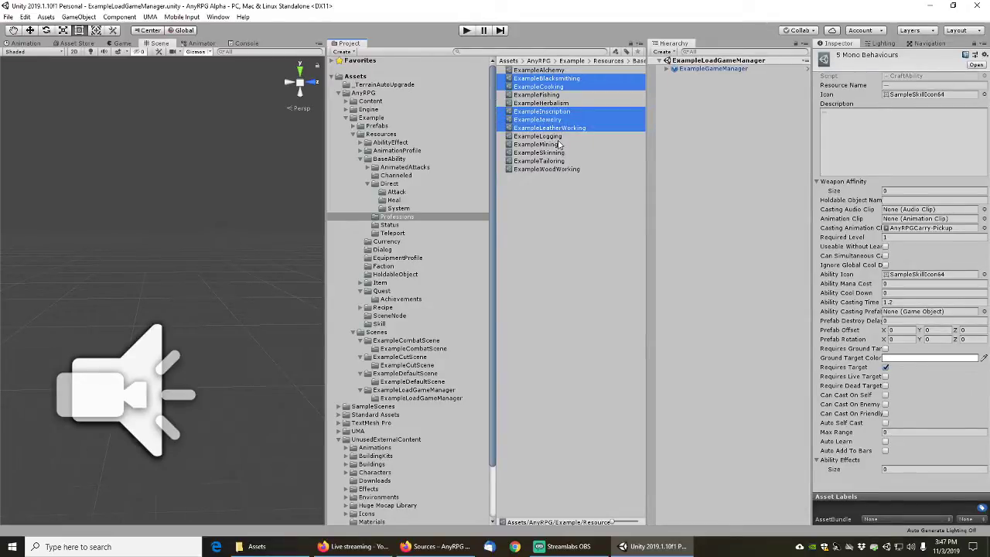
pyautogui.keyDown('ctrl'); pyautogui.click(554, 161); pyautogui.keyUp('ctrl')
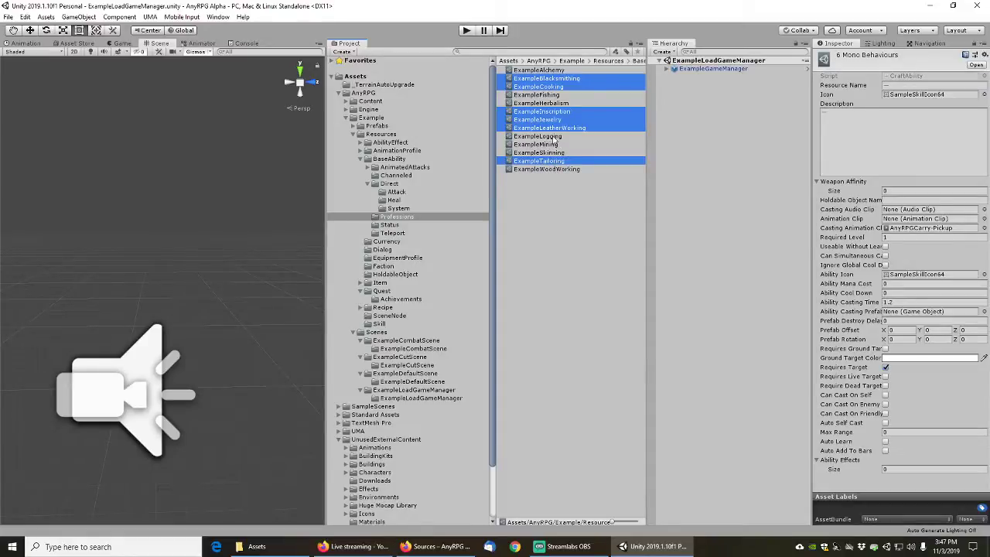
pyautogui.keyDown('ctrl'); pyautogui.click(555, 170); pyautogui.keyUp('ctrl')
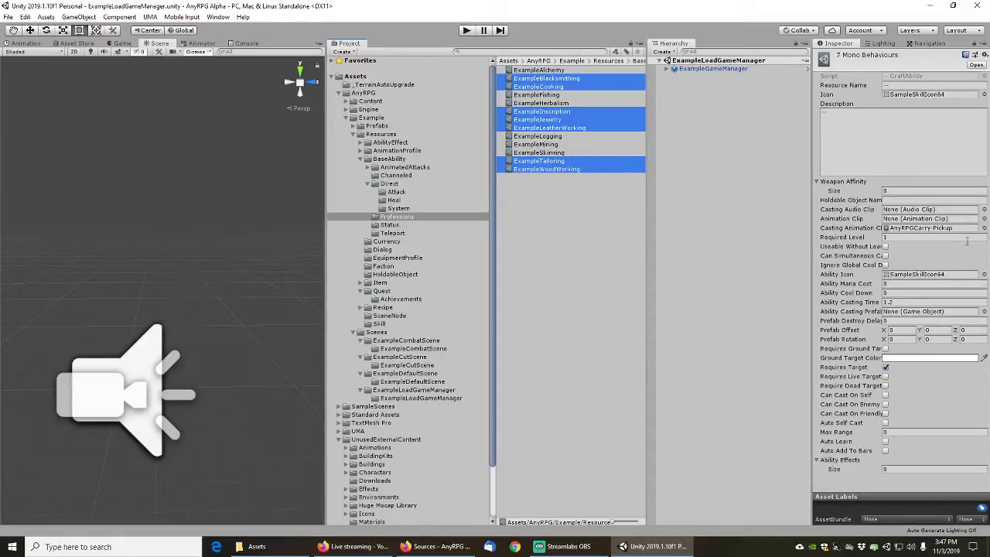
pyautogui.click(982, 228)
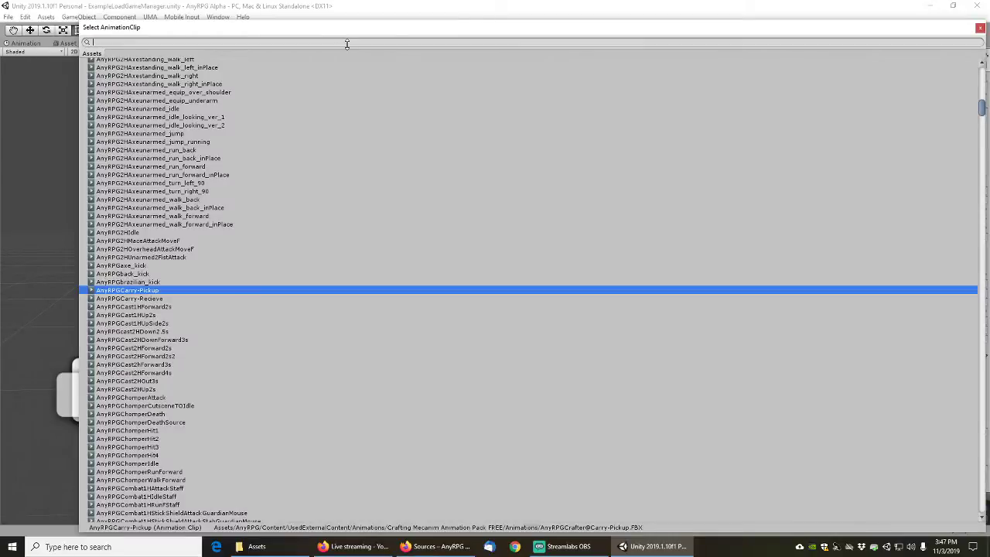
pyautogui.write('any')
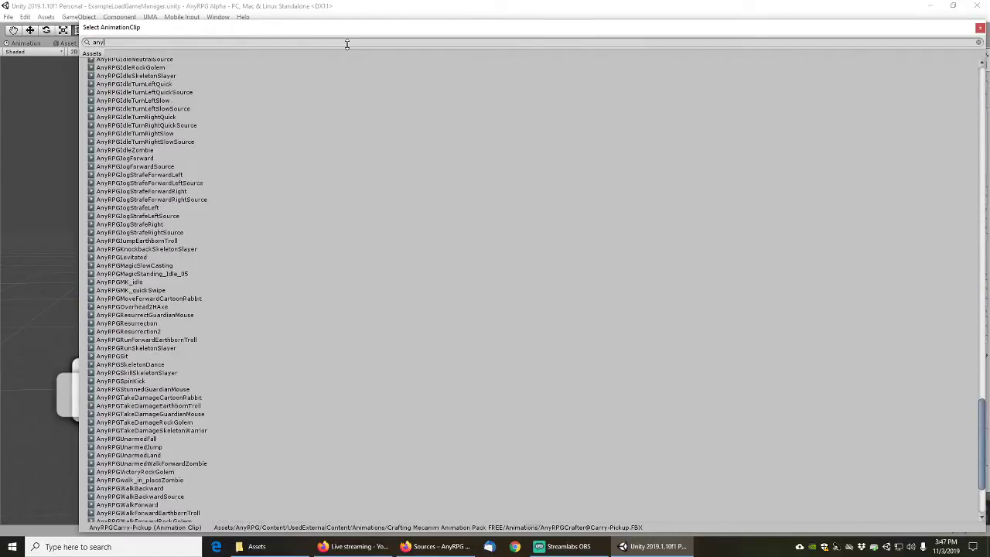
pyautogui.write('rpg*c')
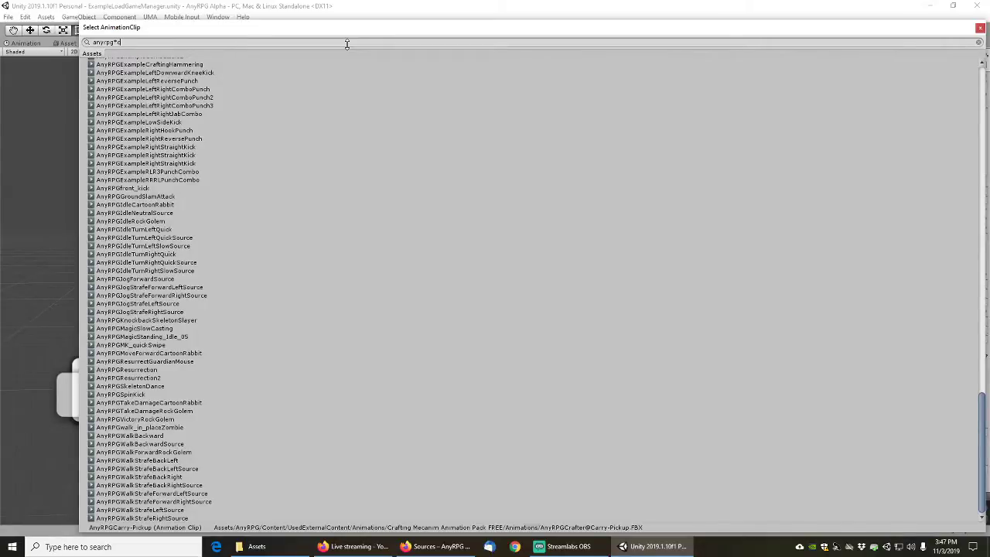
pyautogui.write('ra')
pyautogui.doubleClick(170, 72)
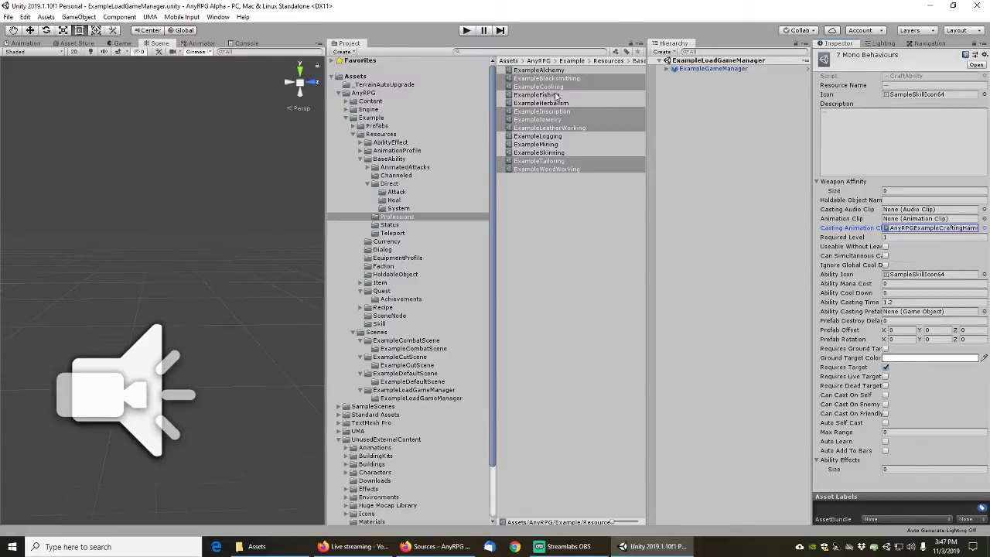
# Locate ExampleSkinning's assigned Casting Animation Clip in the project, then collapse the UsedExternalContent folder
pyautogui.click(545, 154)
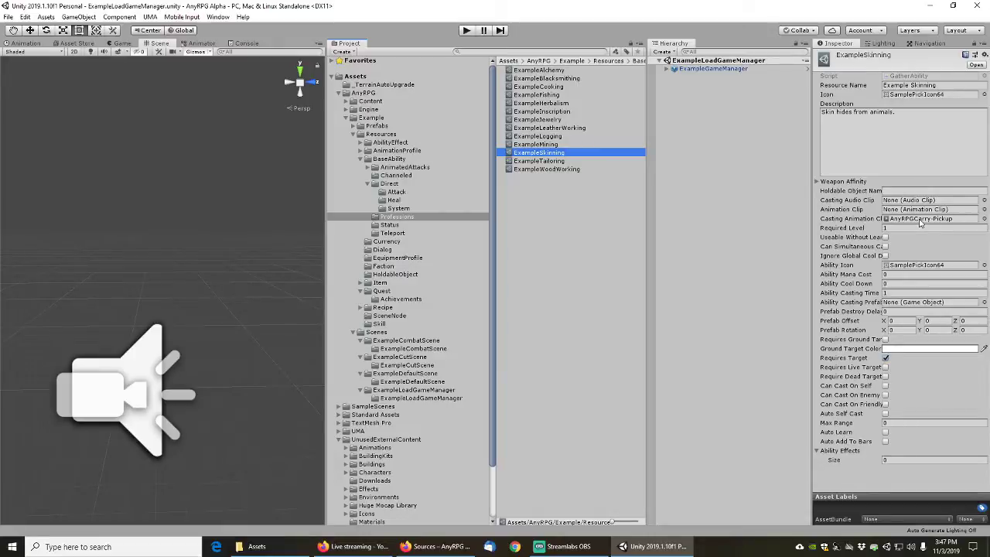
pyautogui.click(921, 220)
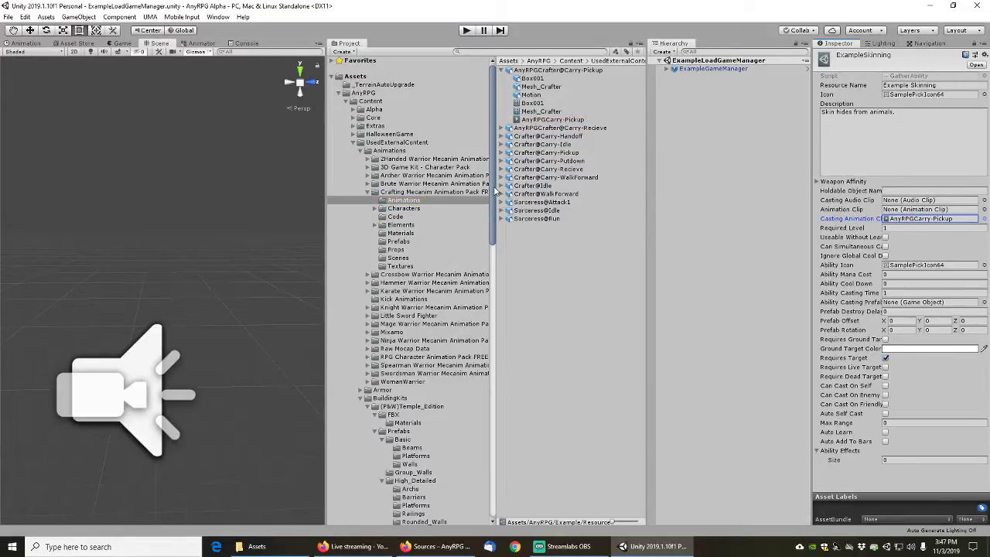
pyautogui.click(360, 150)
pyautogui.click(360, 143)
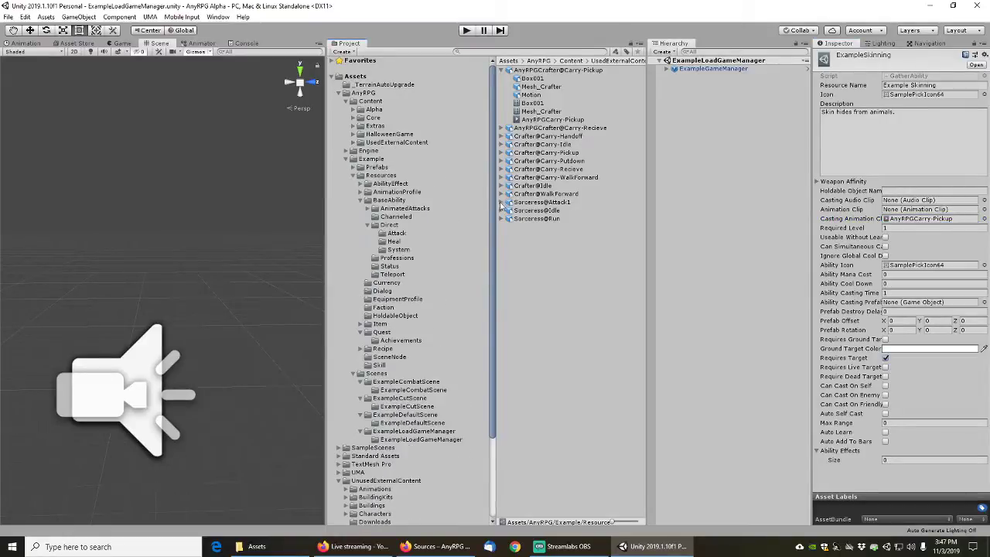
# Open the mocap animations folder of the Huge Mocap Library and search it for "pick"
pyautogui.moveTo(494, 227); pyautogui.dragTo(492, 374)
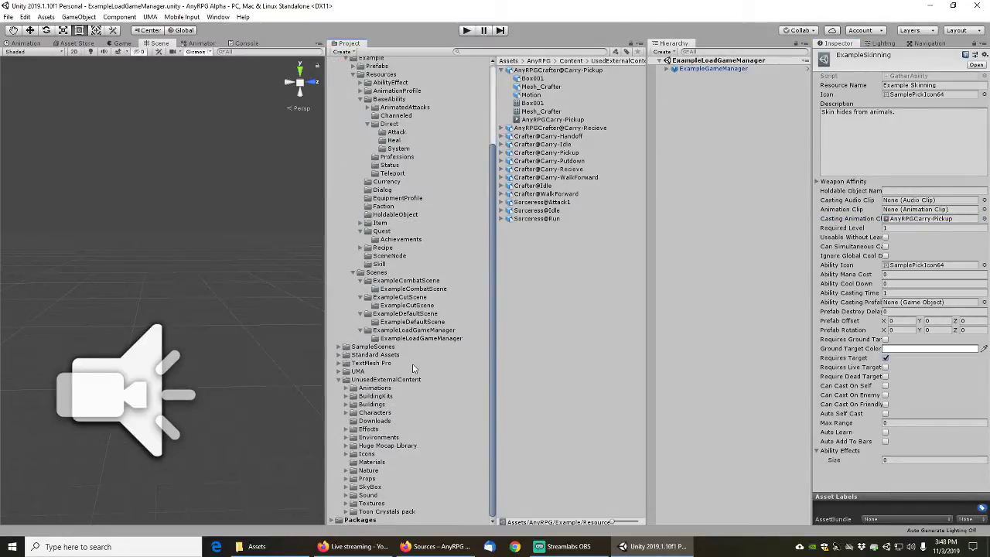
pyautogui.click(369, 447)
pyautogui.click(352, 446)
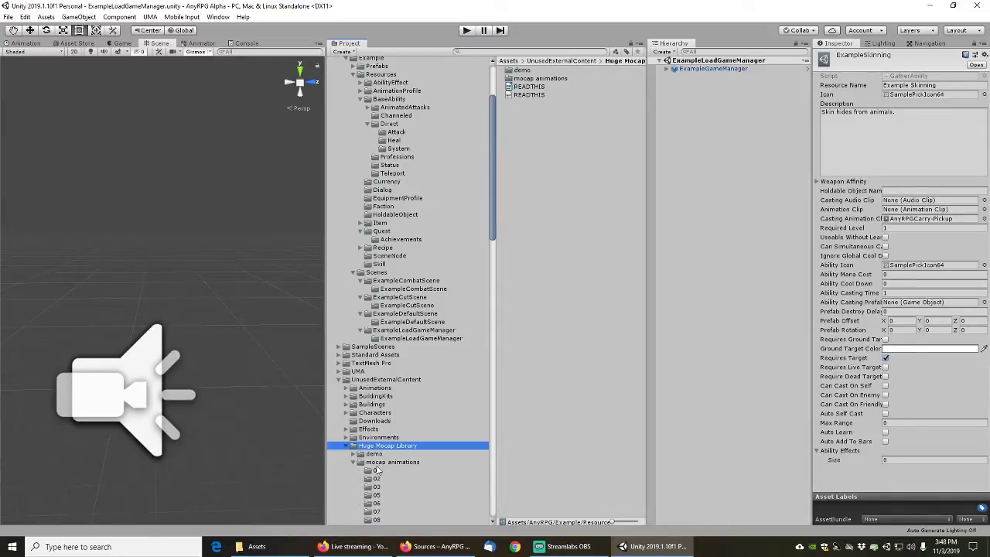
pyautogui.click(380, 463)
pyautogui.click(549, 52)
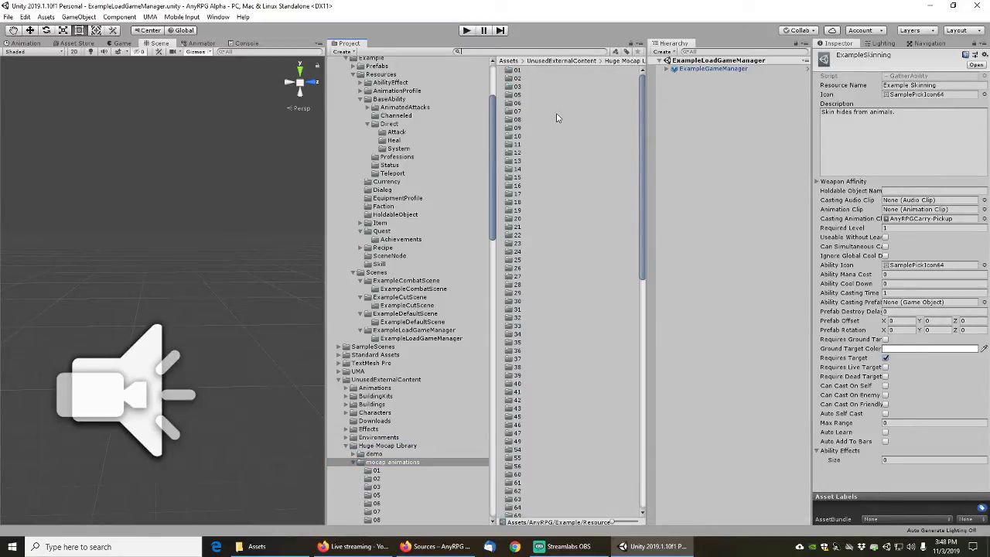
pyautogui.write('pick')
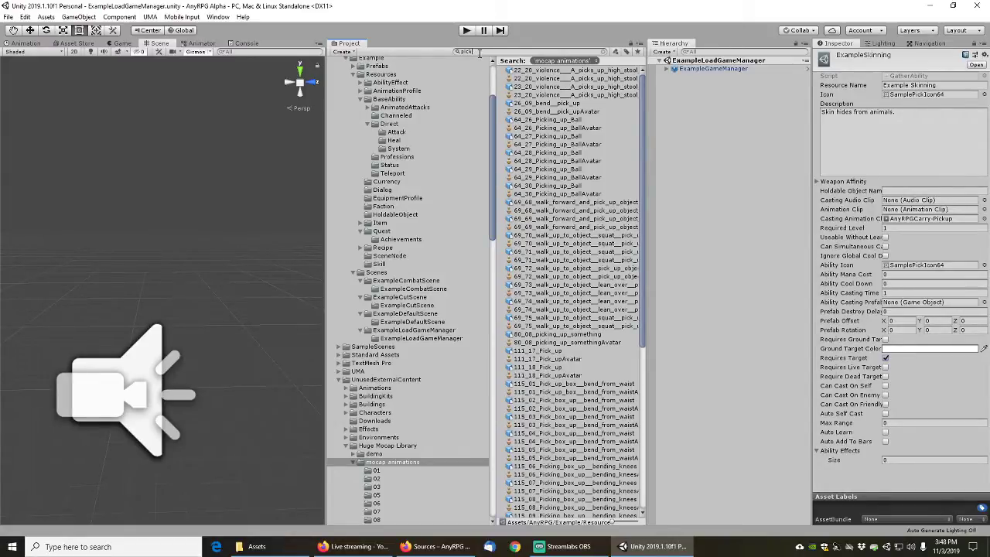
# Search the mocap animations for "anyrpg", then search them for "pick" again
pyautogui.click(456, 50)
pyautogui.write('anyrpg')
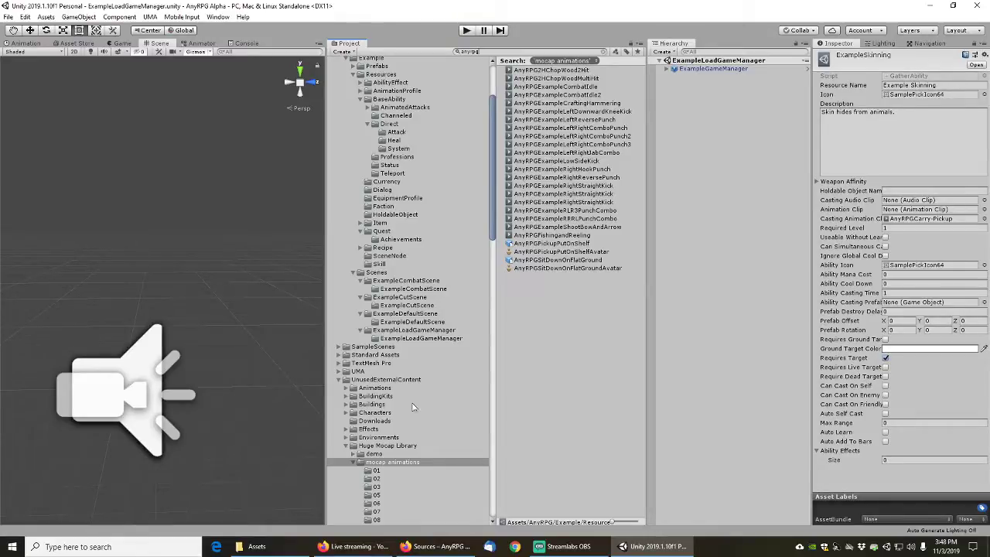
pyautogui.click(485, 51)
pyautogui.write('a')
pyautogui.write('i')
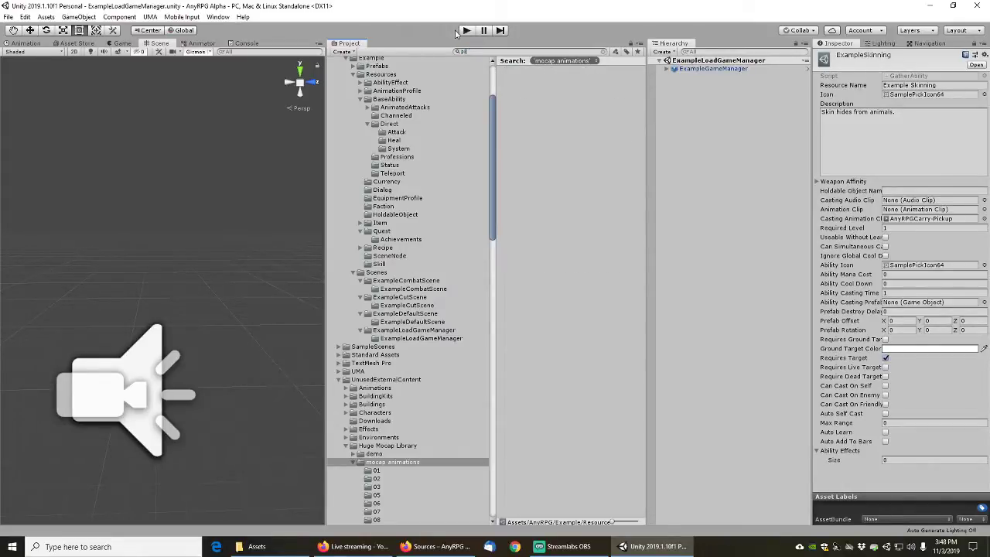
pyautogui.write('ck')
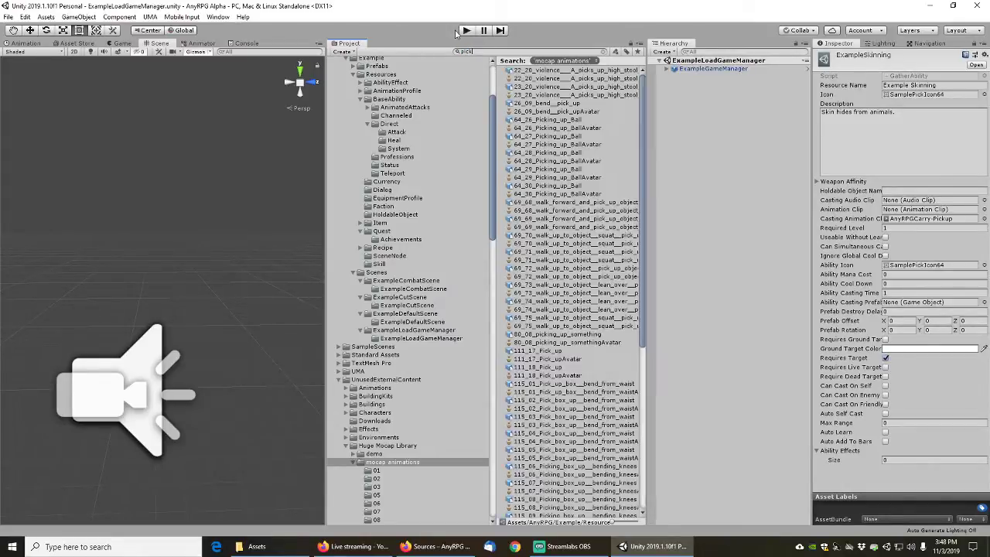
# Open the animation import settings of 26_09_bend__pick_up and play its preview, then pause it
pyautogui.click(555, 104)
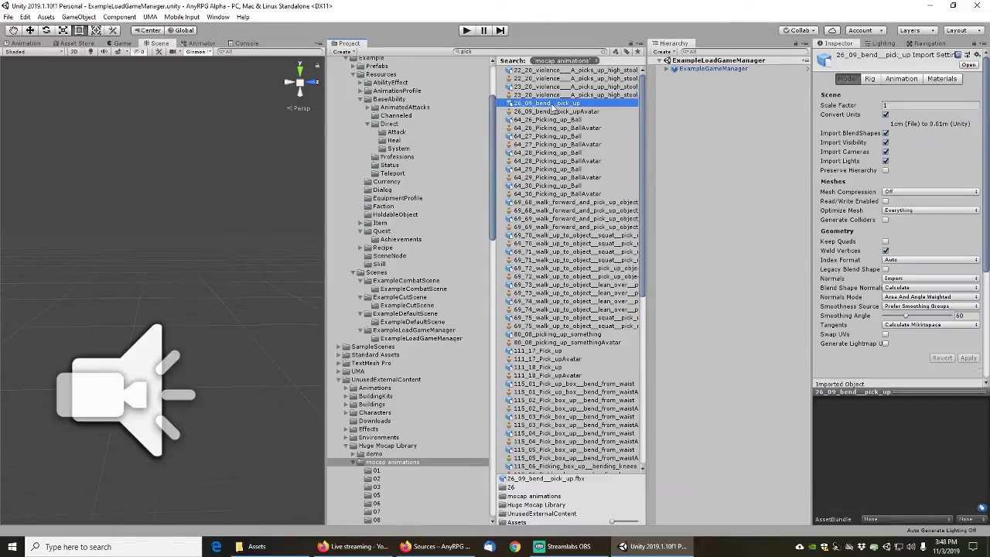
pyautogui.click(902, 78)
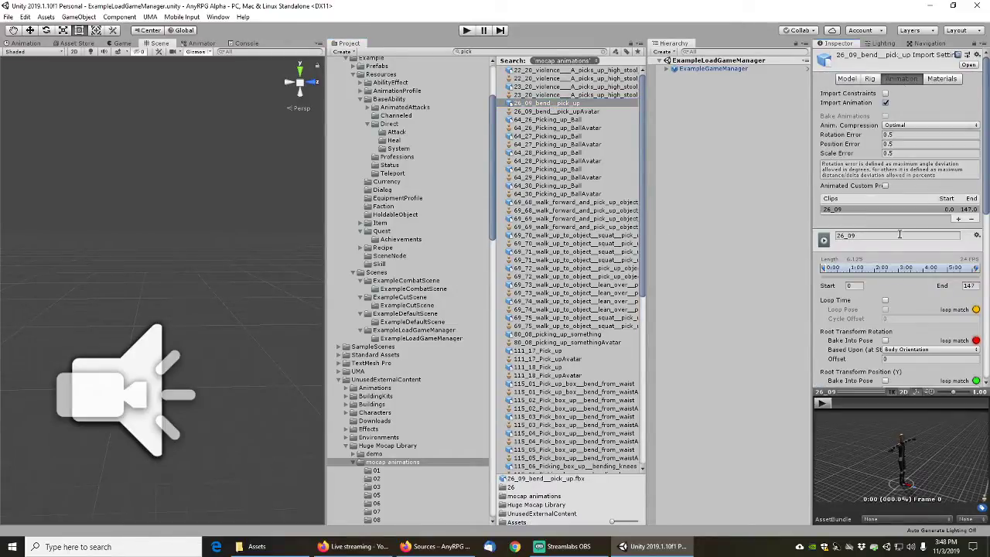
pyautogui.click(822, 403)
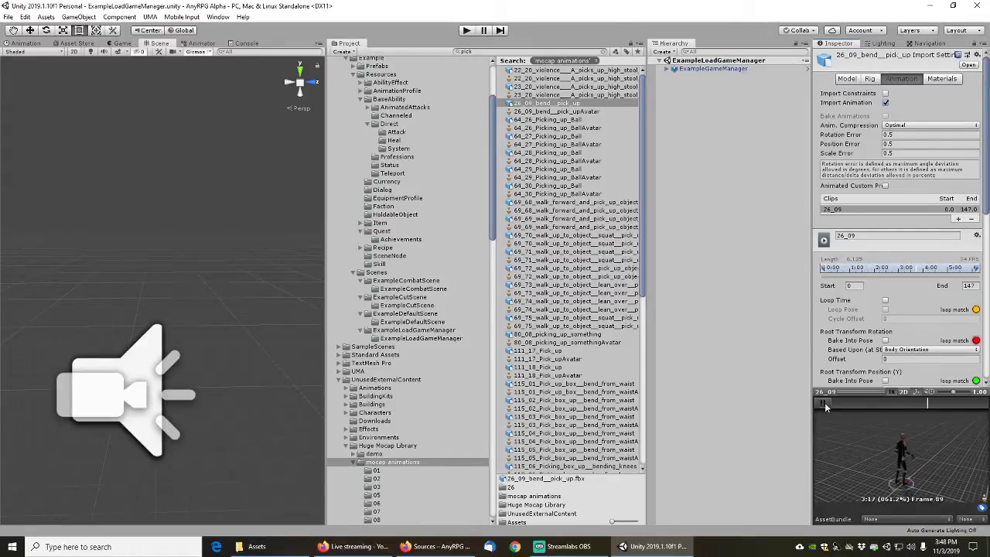
pyautogui.click(825, 403)
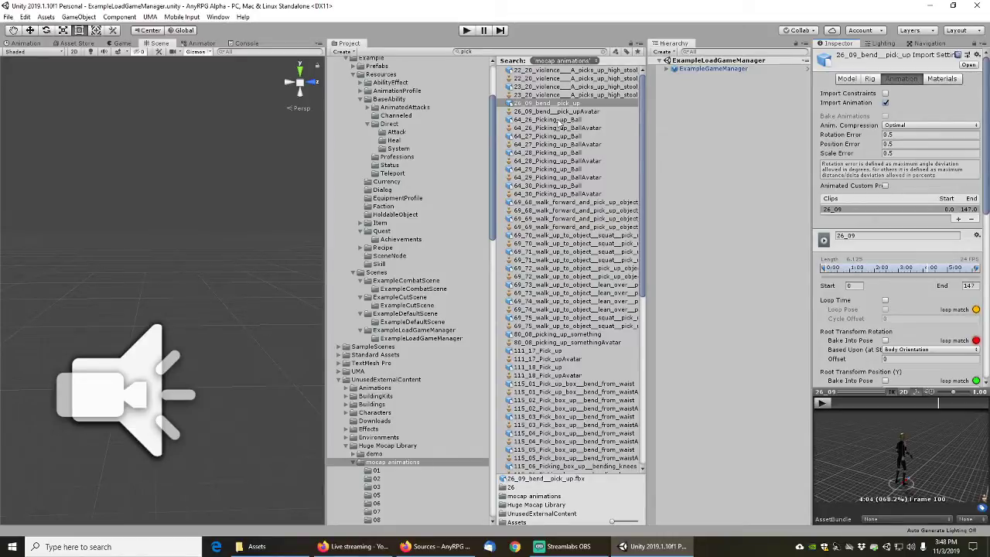
# Play and pause the preview of 64_26_Picking_up_Ball, then select 64_27_Picking_up_Ball
pyautogui.click(557, 121)
pyautogui.click(824, 403)
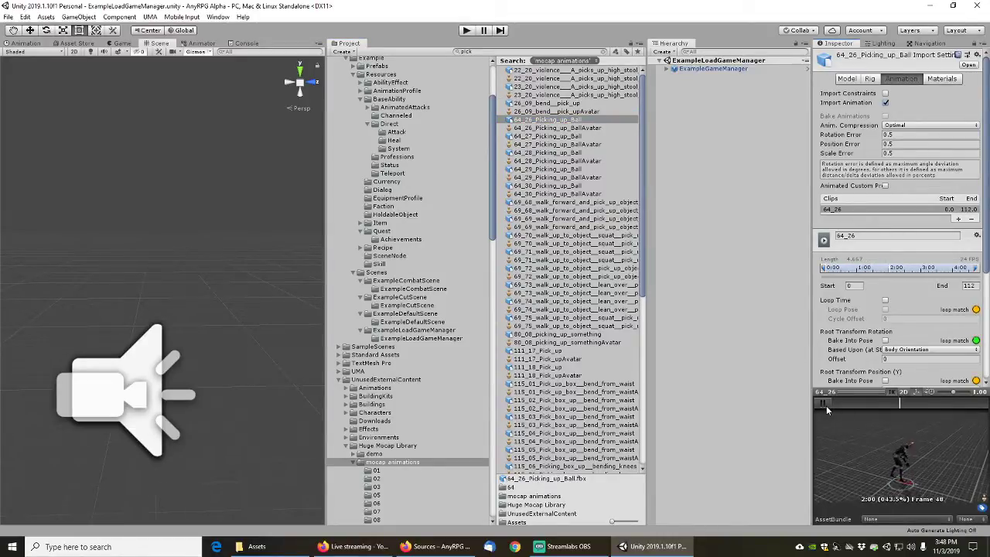
pyautogui.click(825, 403)
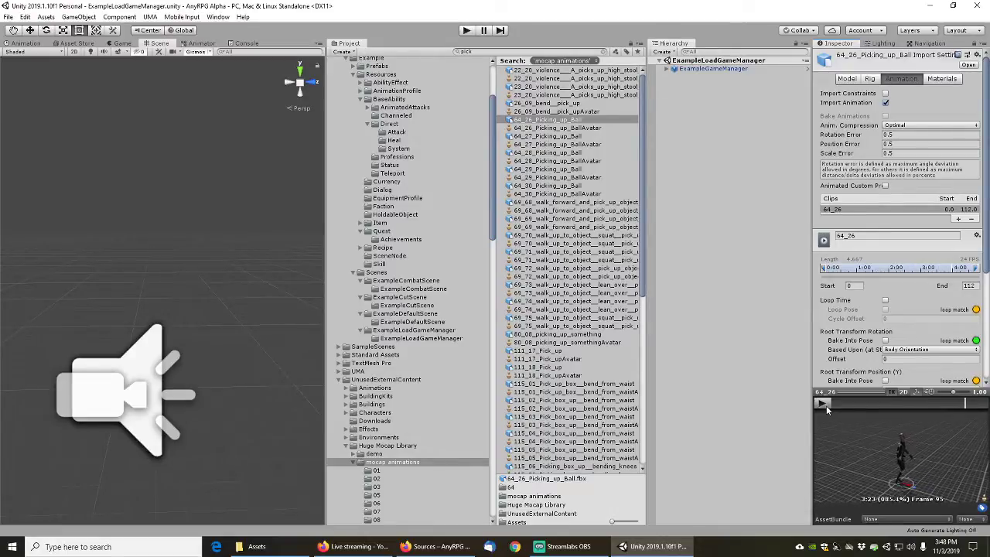
pyautogui.click(556, 137)
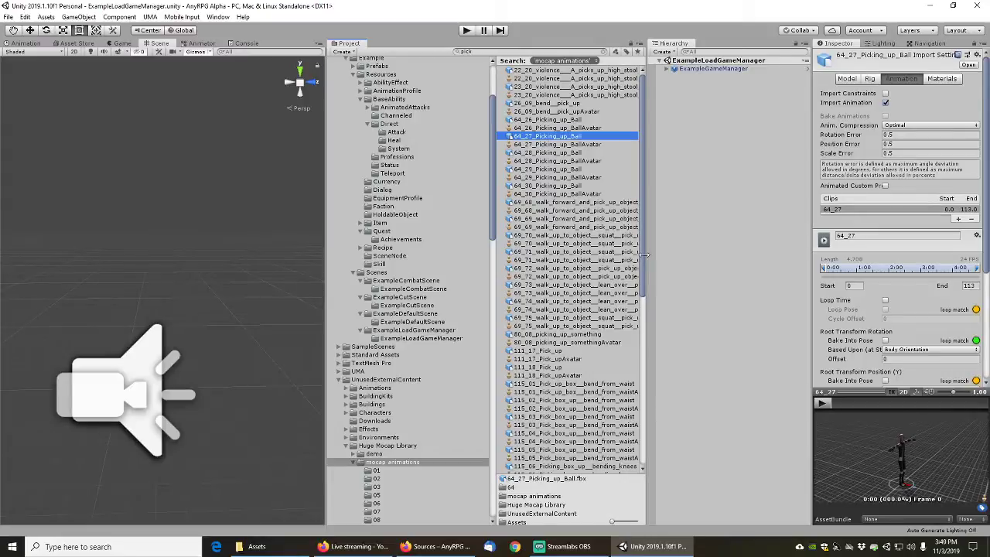
# Widen the project asset list and play the preview of 80_08_picking_up_something, then pause it
pyautogui.moveTo(643, 254); pyautogui.dragTo(679, 254)
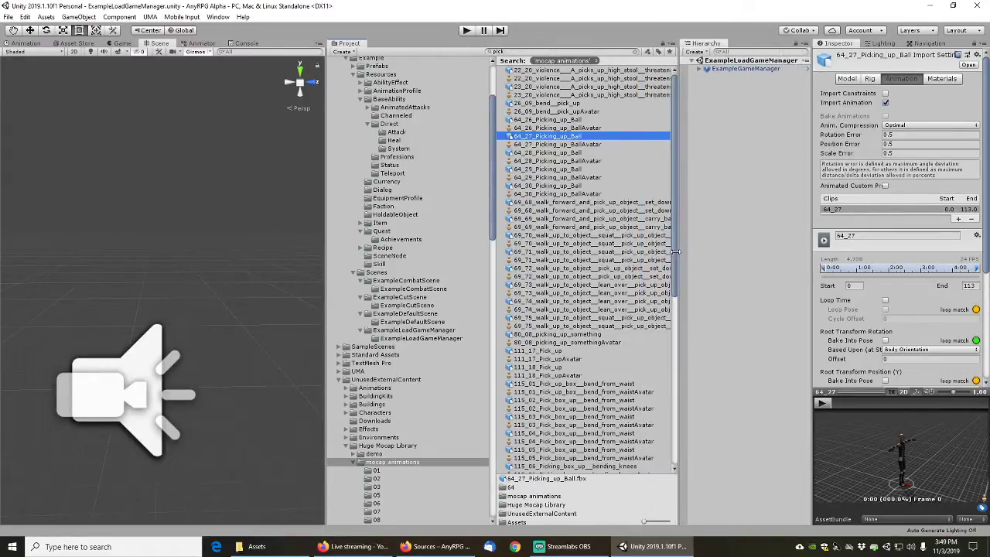
pyautogui.click(555, 336)
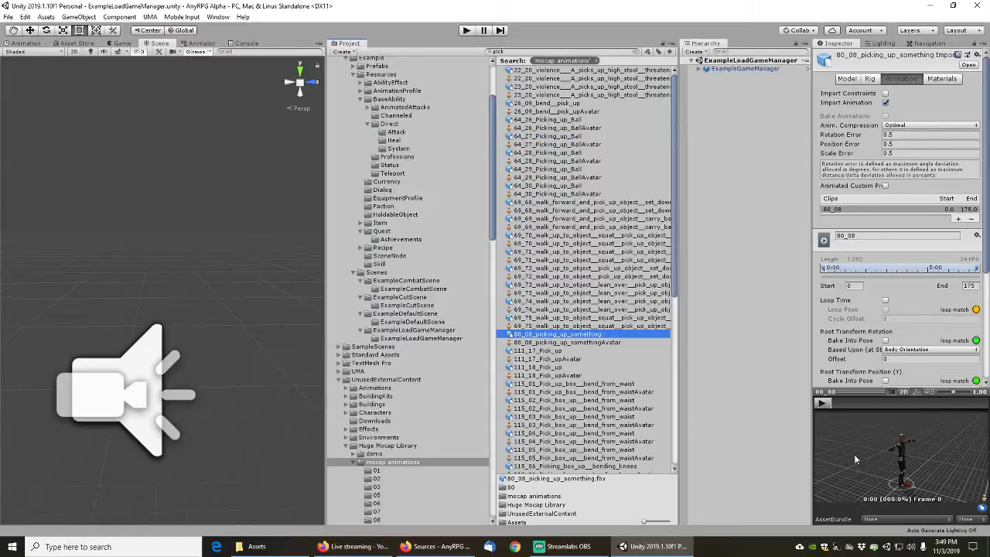
pyautogui.click(827, 406)
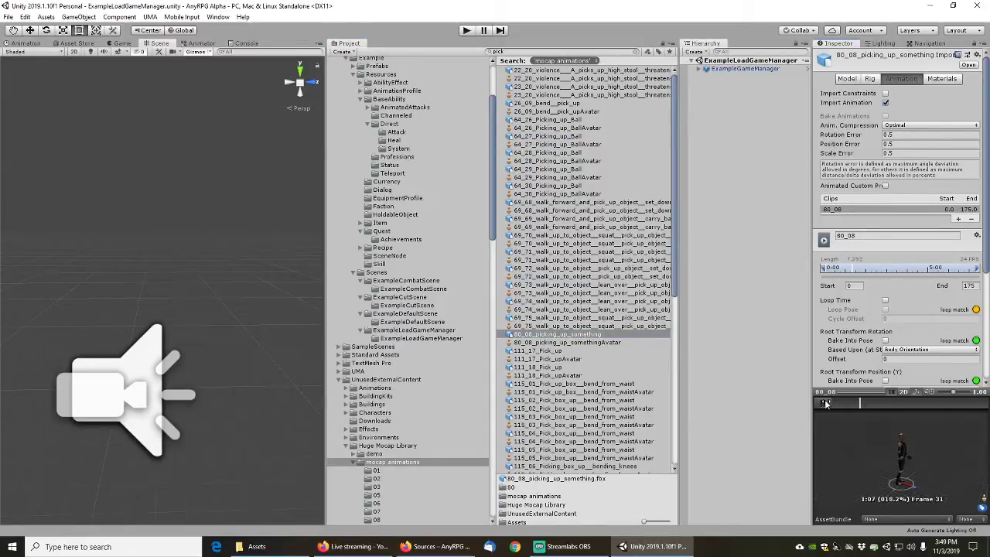
pyautogui.click(825, 404)
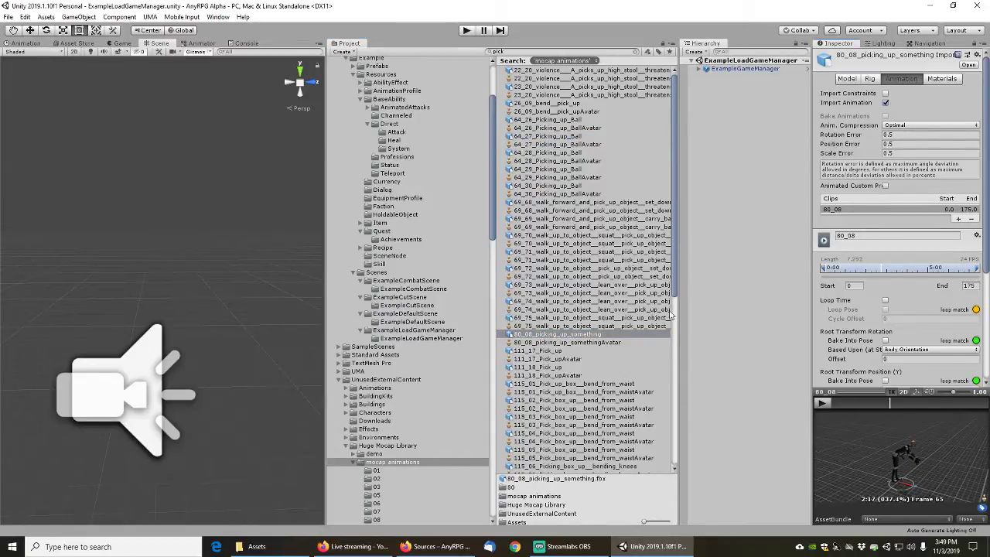
# Preview the 69_68 walk-forward-and-pick-up-object animation, scrub through it in a separate enlarged preview window, and close that window
pyautogui.moveTo(675, 270); pyautogui.dragTo(695, 295)
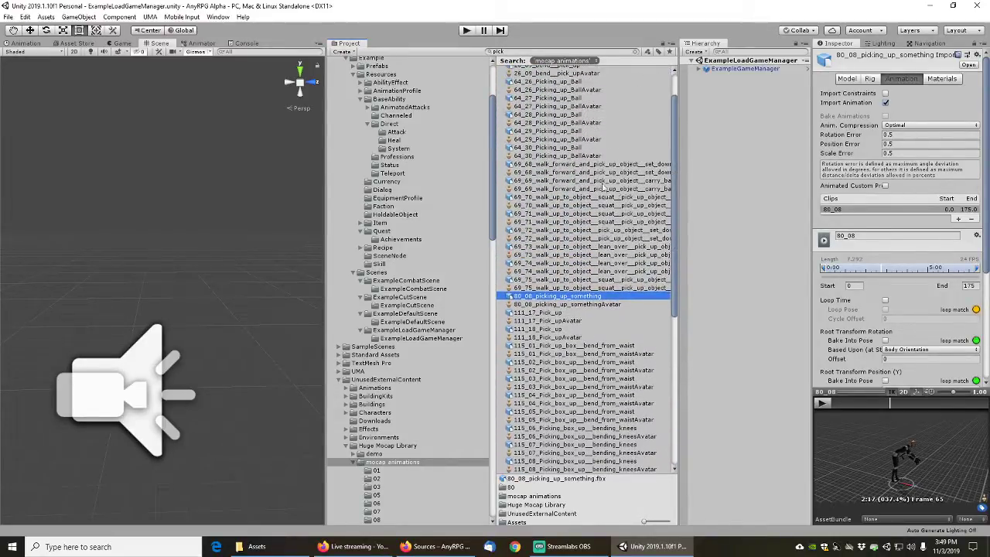
pyautogui.click(568, 165)
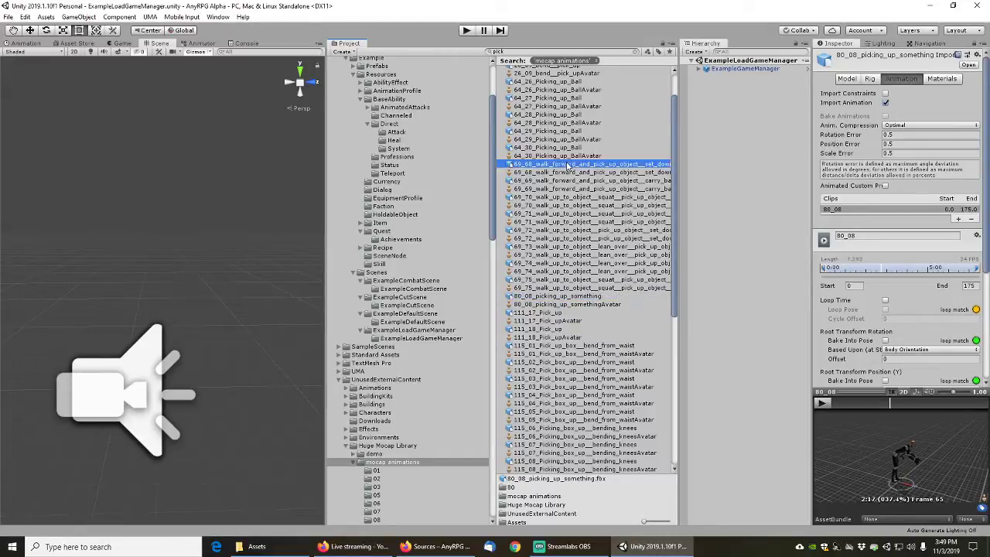
pyautogui.click(823, 401)
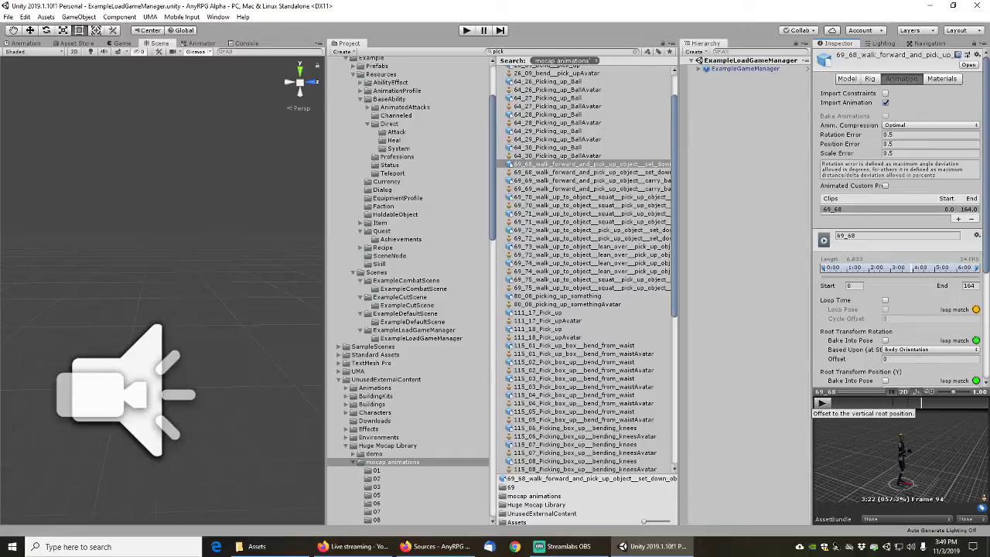
pyautogui.rightClick(867, 393)
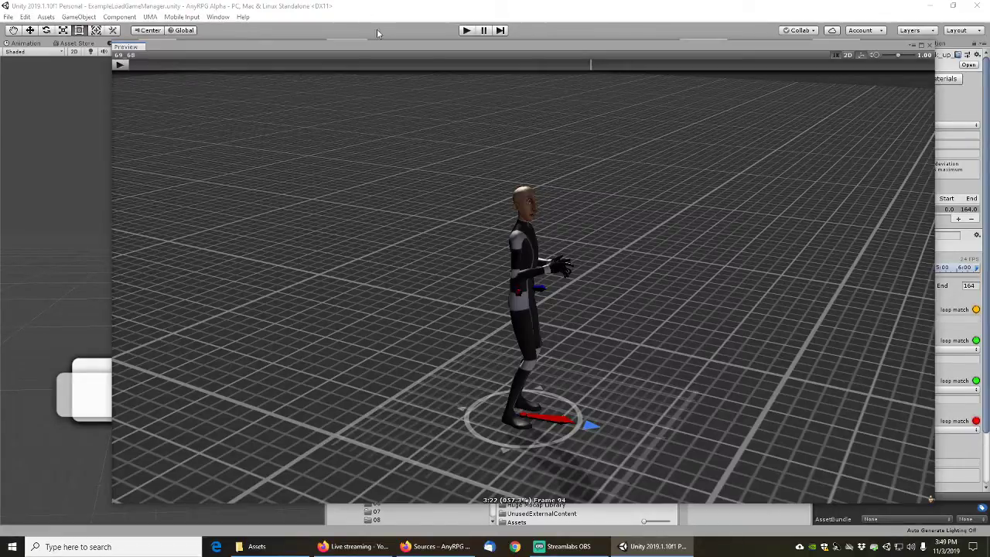
pyautogui.moveTo(566, 69); pyautogui.dragTo(919, 43)
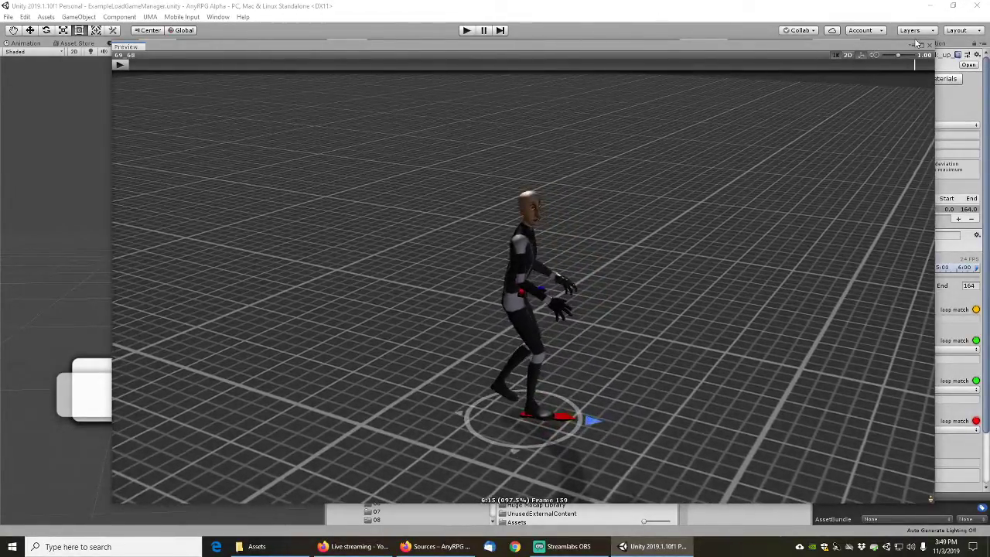
pyautogui.click(925, 43)
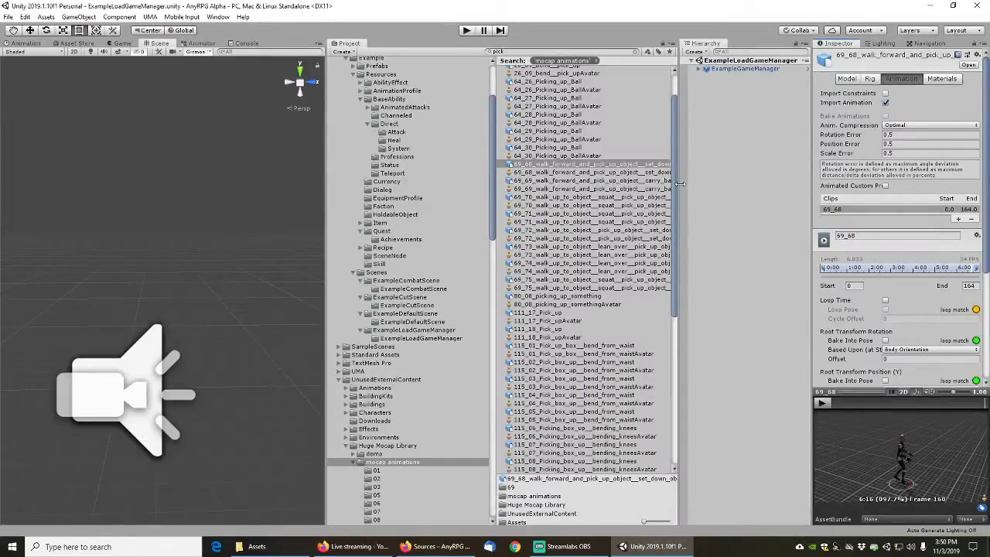
# Widen the asset list to show full names and play the preview of the 69_70 walk-up, squat and pick-up animation, then pause it
pyautogui.moveTo(680, 183); pyautogui.dragTo(779, 157)
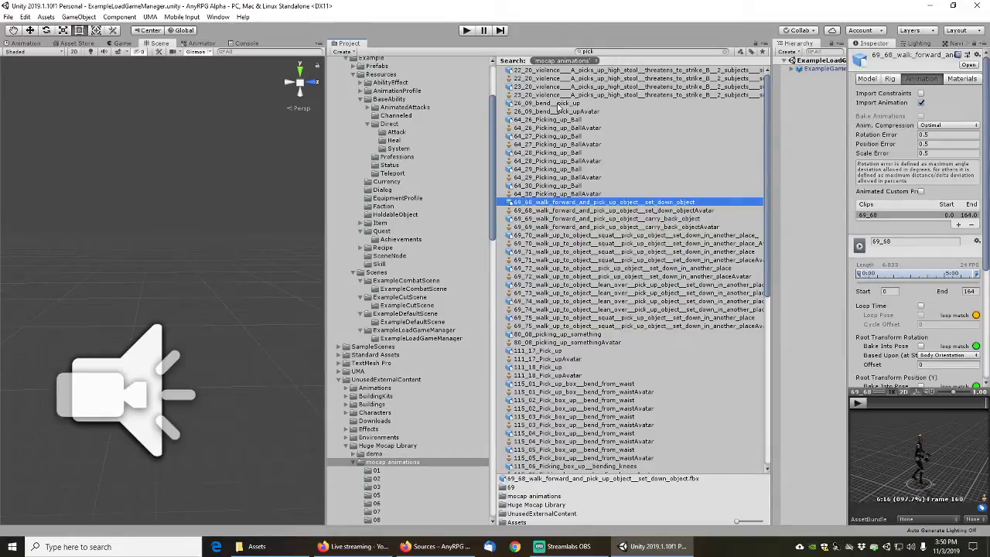
pyautogui.click(601, 236)
pyautogui.click(867, 404)
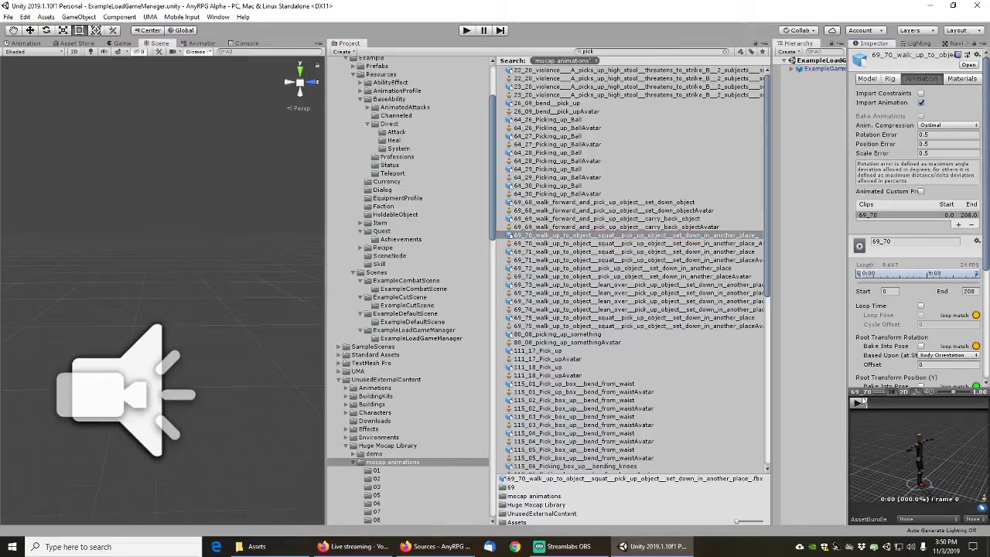
pyautogui.click(859, 403)
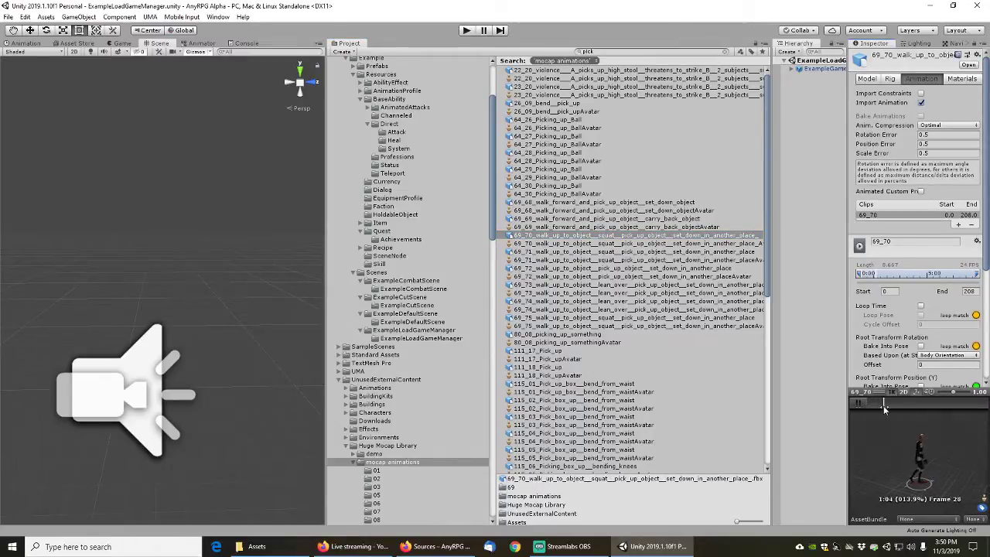
pyautogui.click(861, 404)
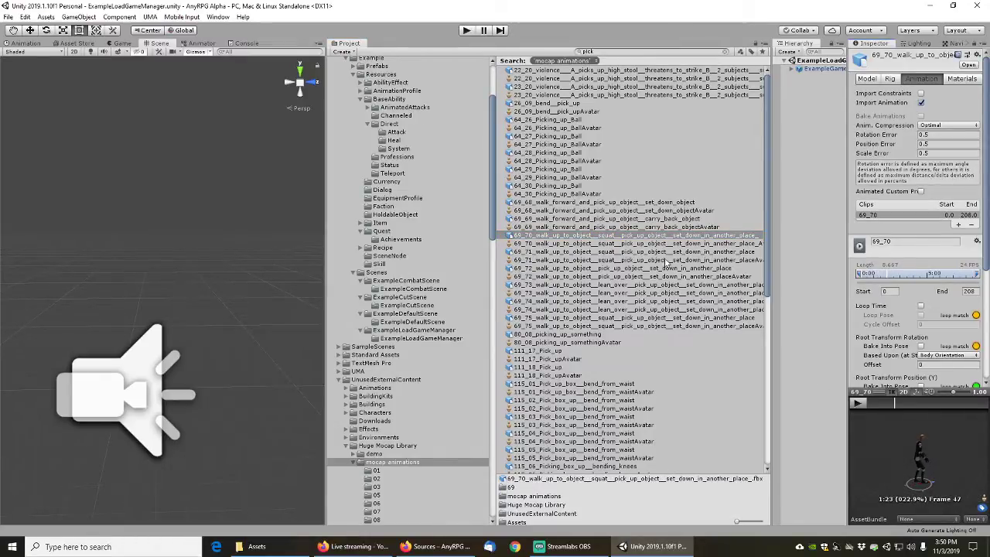
pyautogui.click(621, 243)
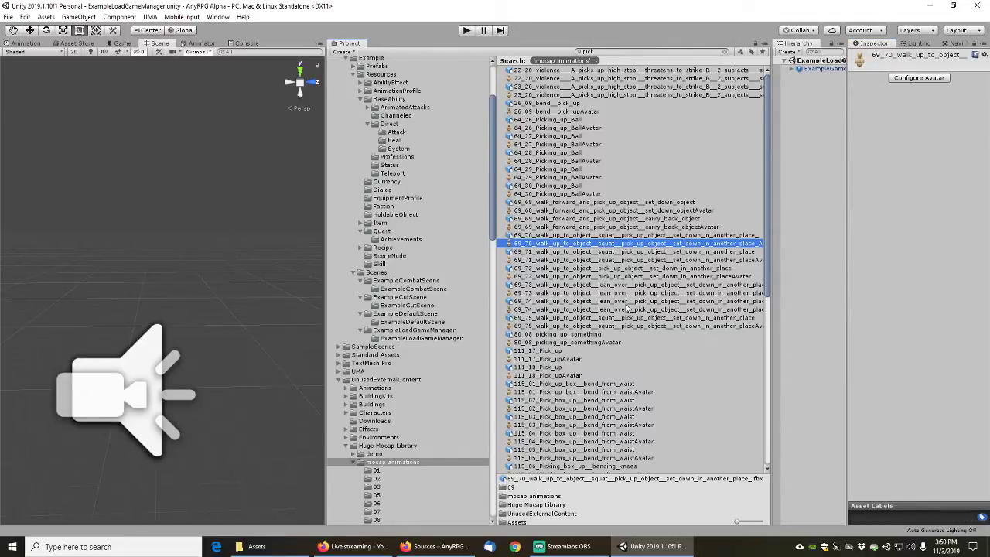
# Search the mocap animations for "shelf" and play the preview of AnyRPGPickupPutOnShelf
pyautogui.click(609, 51)
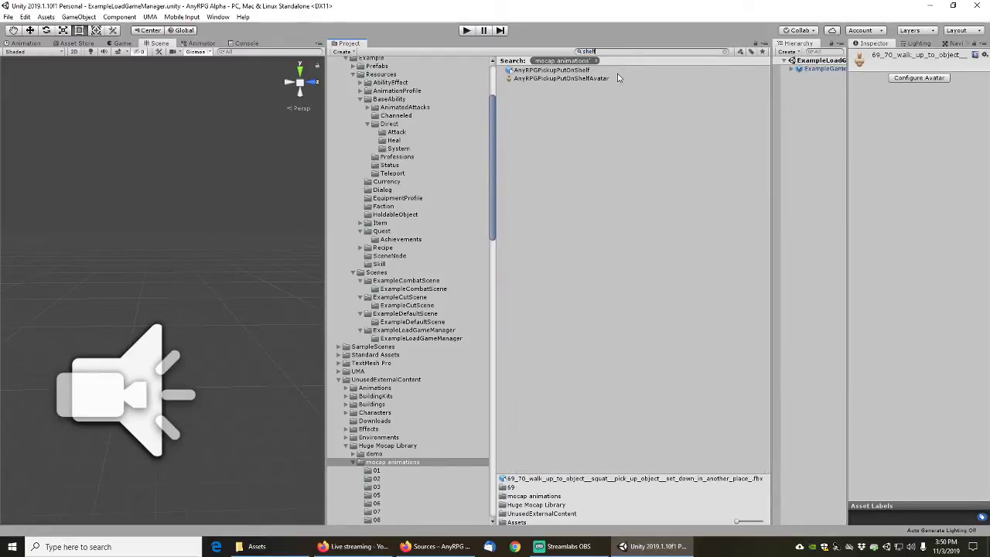
pyautogui.click(566, 71)
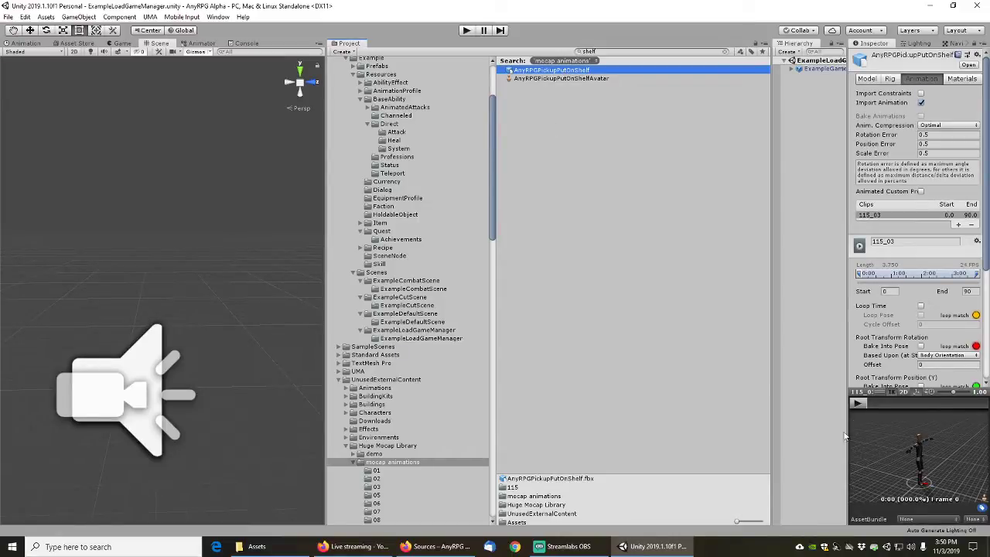
pyautogui.click(858, 403)
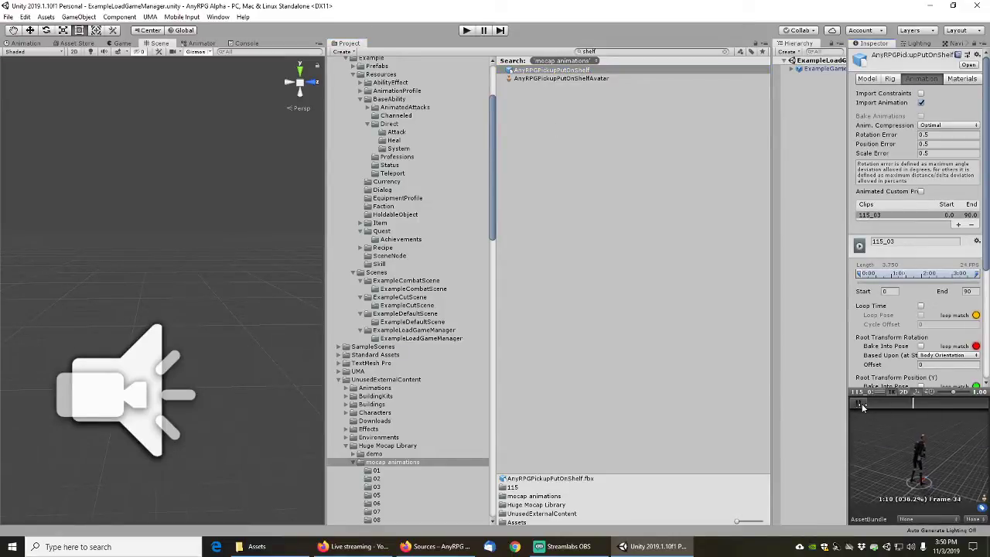
# Finish previewing AnyRPGPickupPutOnShelf and resize the panels so the Hierarchy and the animation import settings have more room
pyautogui.click(860, 403)
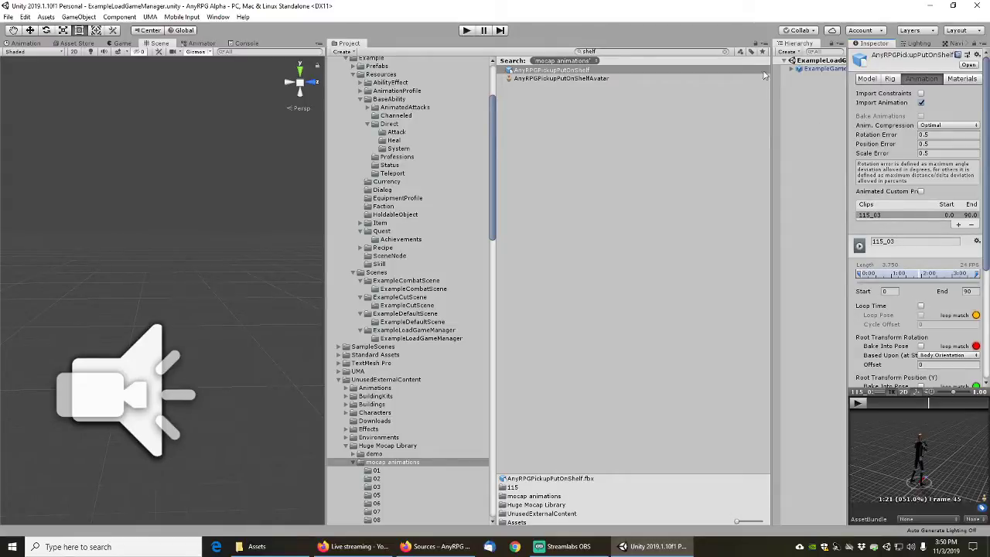
pyautogui.moveTo(770, 111); pyautogui.dragTo(688, 111)
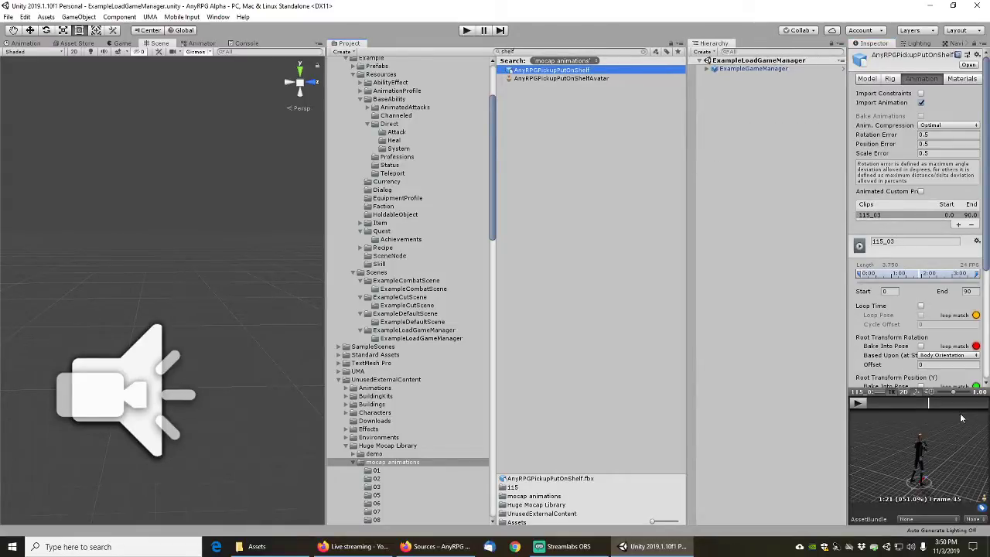
pyautogui.click(860, 404)
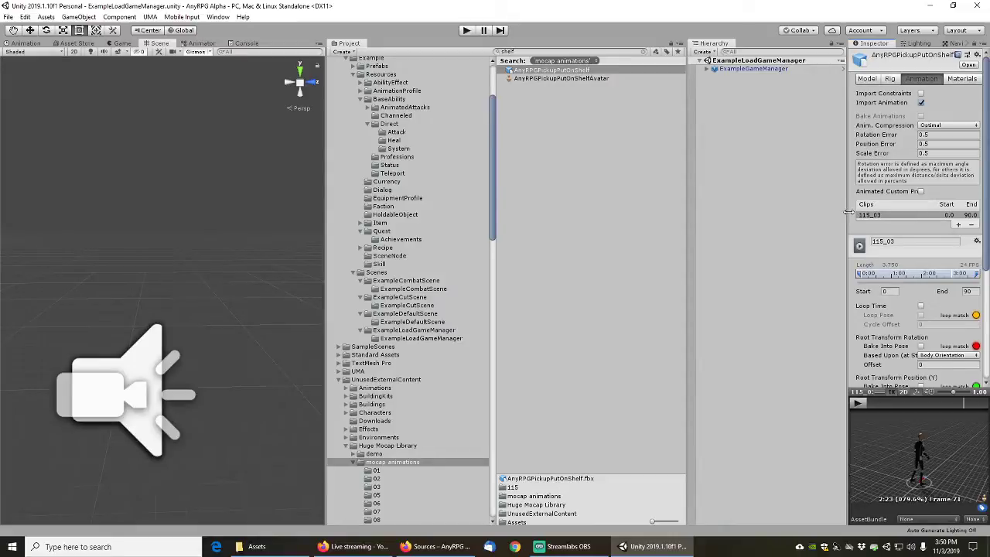
pyautogui.moveTo(847, 214); pyautogui.dragTo(781, 213)
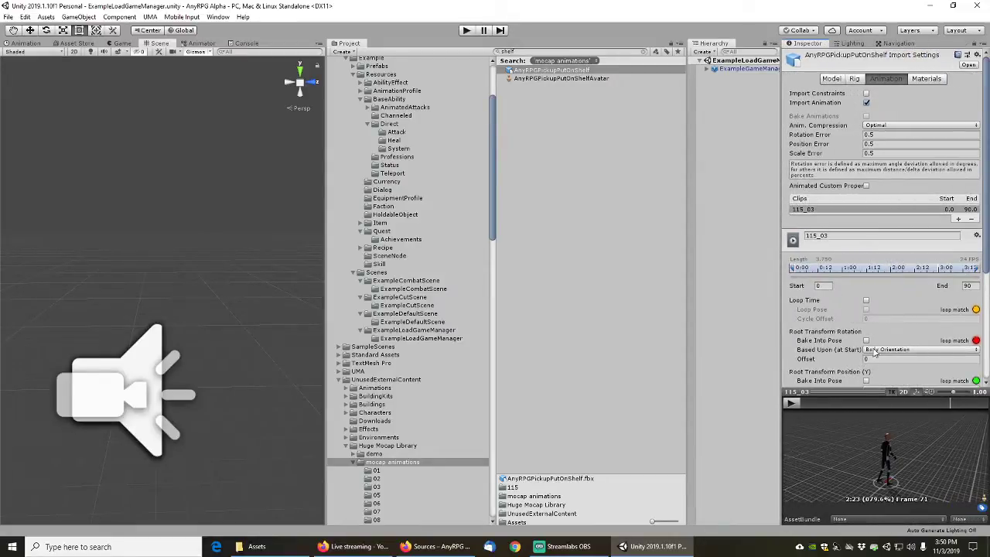
# Rename the 115_03 clip to AnyRPGPickupPutOnShelf in the animation import settings and apply the change
pyautogui.click(841, 242)
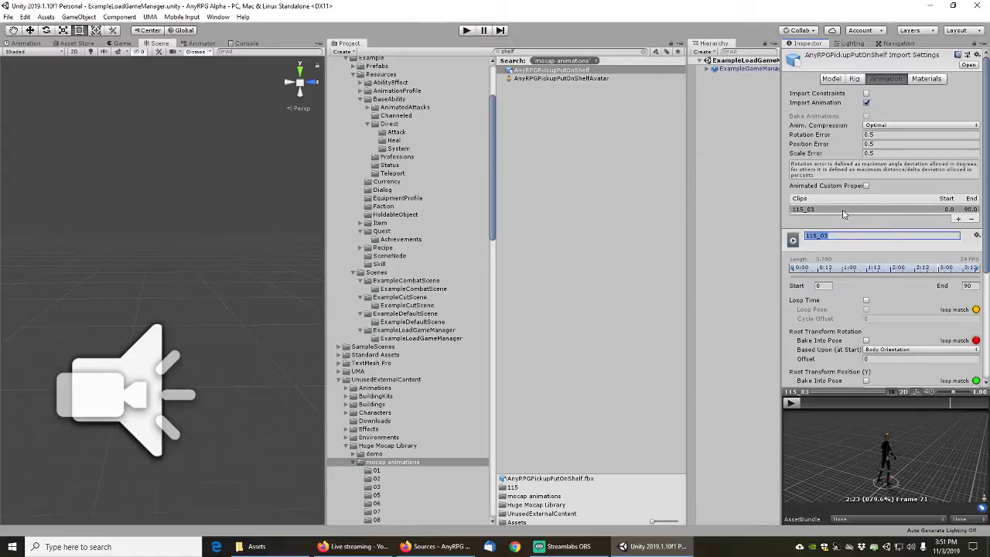
pyautogui.write('AnyRPGPickupPutOnShelf')
pyautogui.press('Return')
pyautogui.scroll(-5, 960, 355)
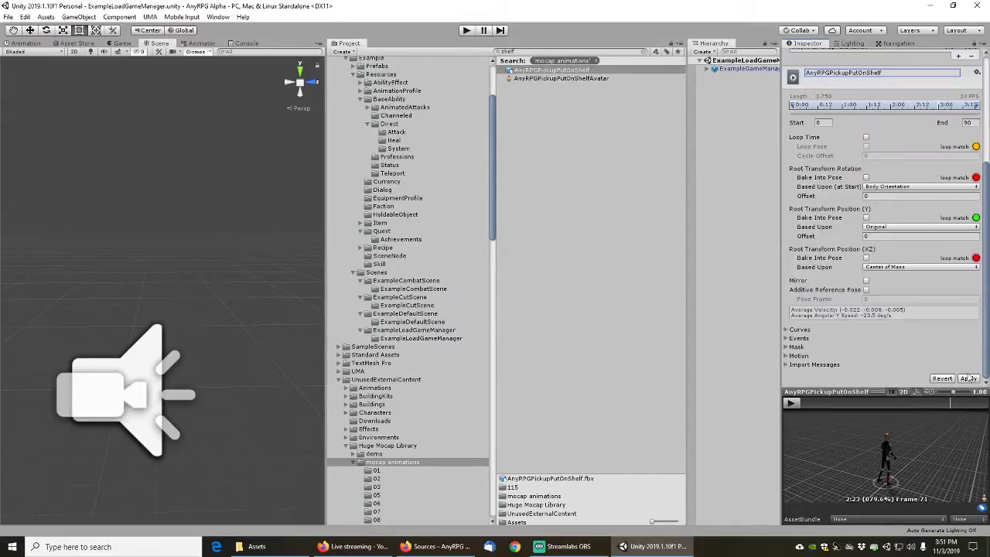
pyautogui.click(968, 378)
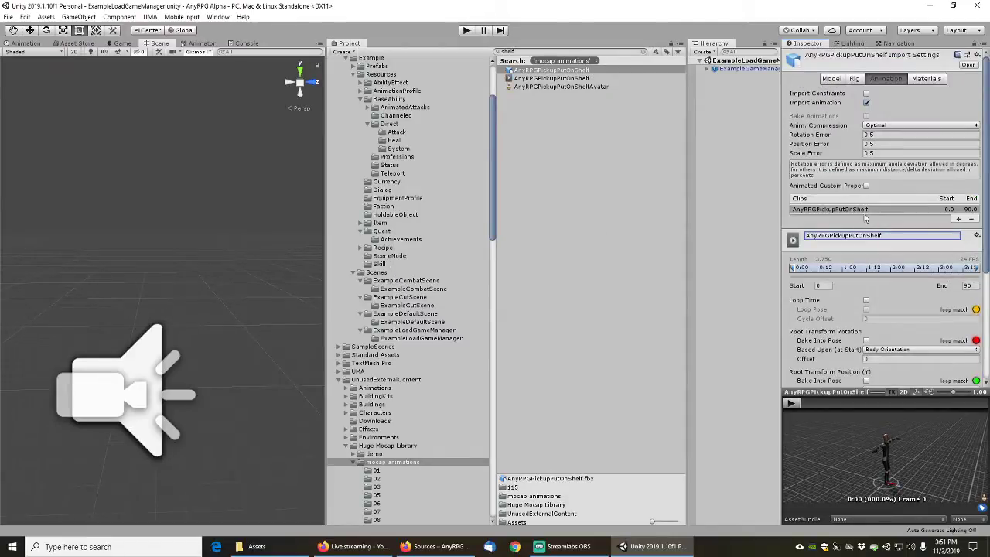
# Add a second clip to the AnyRPGPickupPutOnShelf import, trim it to frames 1 through 42, and apply
pyautogui.click(959, 220)
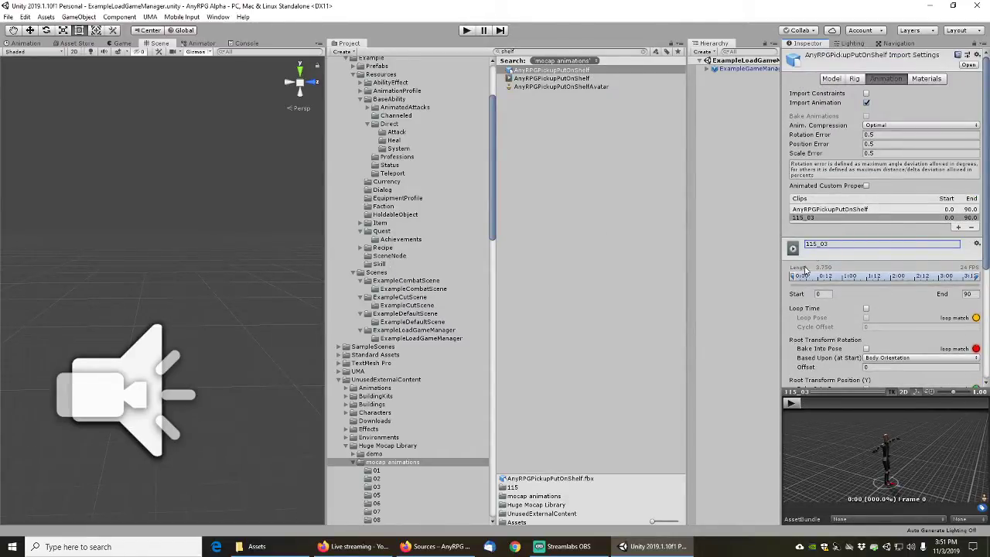
pyautogui.moveTo(794, 277); pyautogui.dragTo(800, 278)
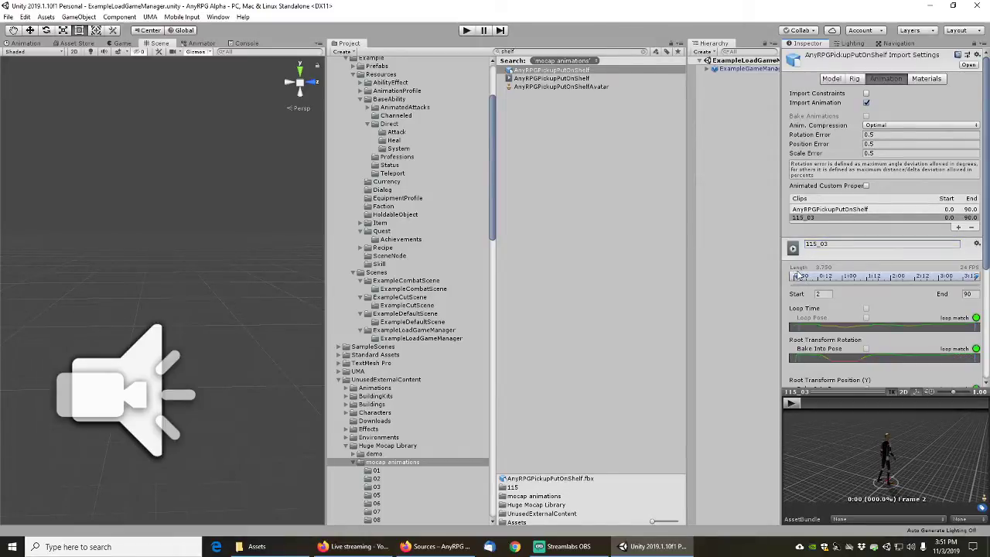
pyautogui.moveTo(798, 277); pyautogui.dragTo(796, 277)
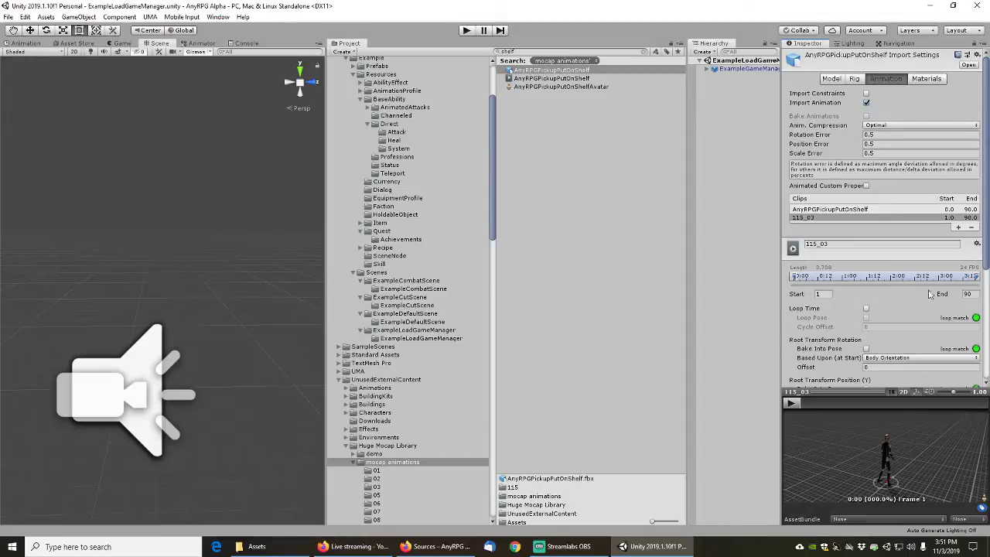
pyautogui.moveTo(973, 277); pyautogui.dragTo(880, 283)
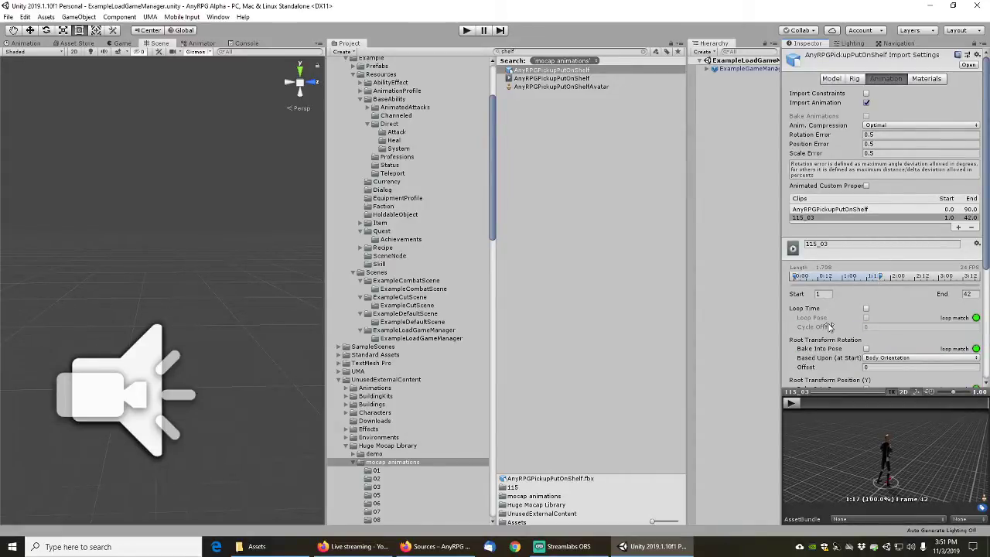
pyautogui.scroll(-5, 830, 338)
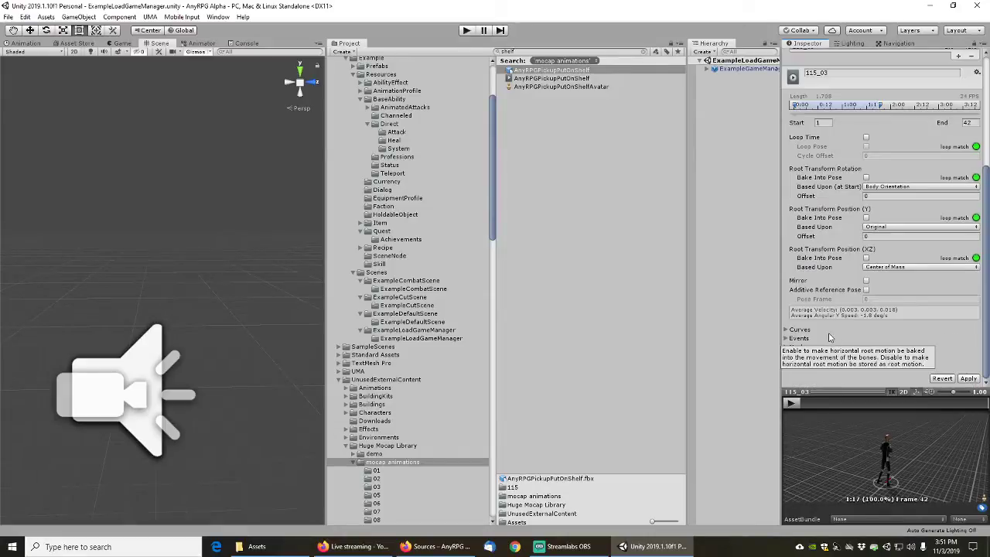
pyautogui.click(968, 380)
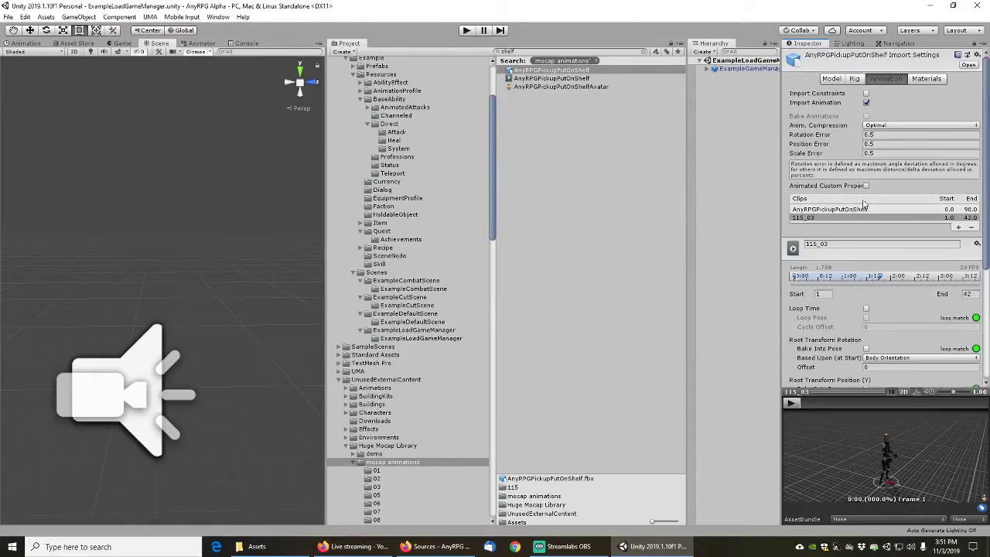
# Rename the trimmed 1–42 clip to AnyRPGPickup and apply the import settings
pyautogui.click(835, 246)
pyautogui.doubleClick(859, 245)
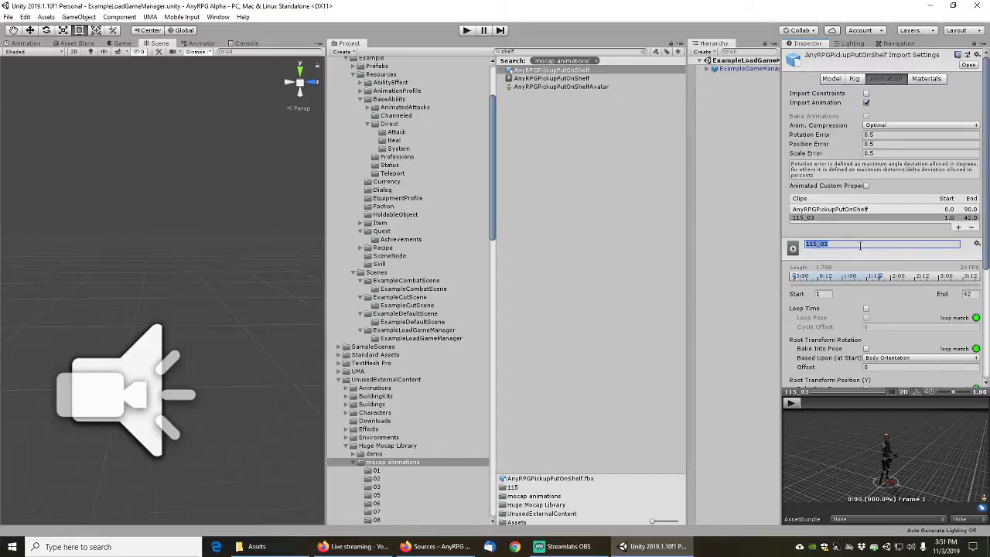
pyautogui.write('AnyRPGPickup')
pyautogui.press('Return')
pyautogui.scroll(-5, 845, 318)
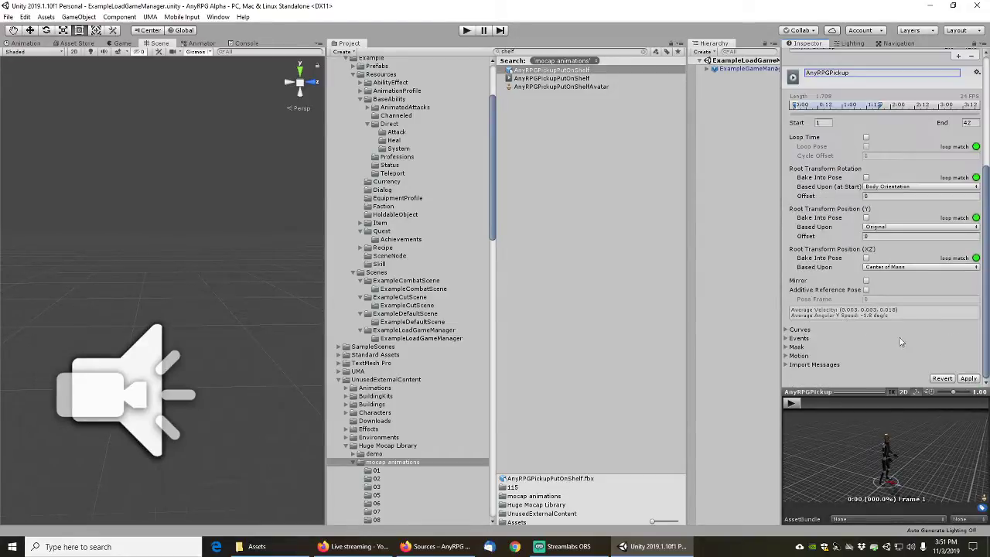
pyautogui.click(969, 378)
# Clear the asset search, collapse the Huge Mocap Library, and show the Professions folder under the example BaseAbility assets
pyautogui.click(644, 52)
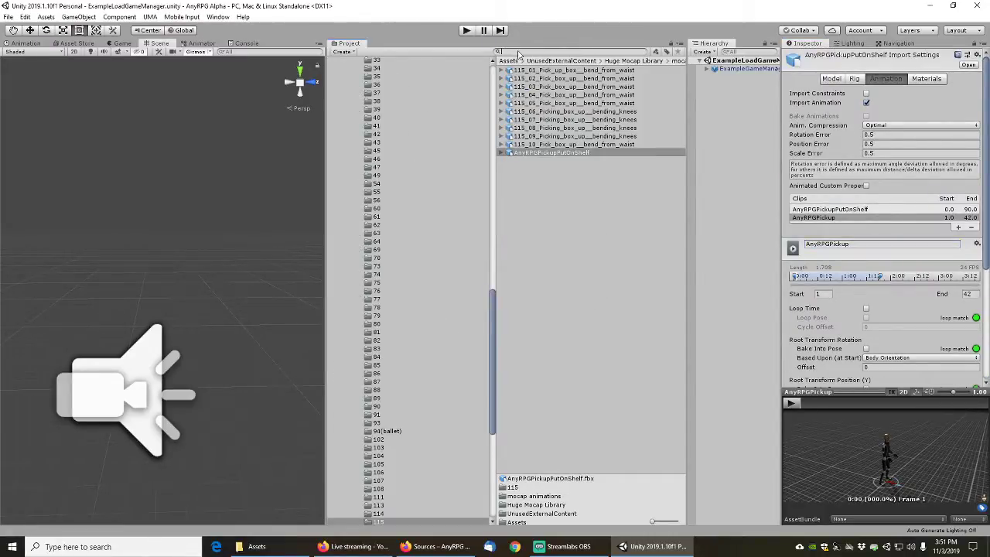
pyautogui.moveTo(494, 312); pyautogui.dragTo(493, 182)
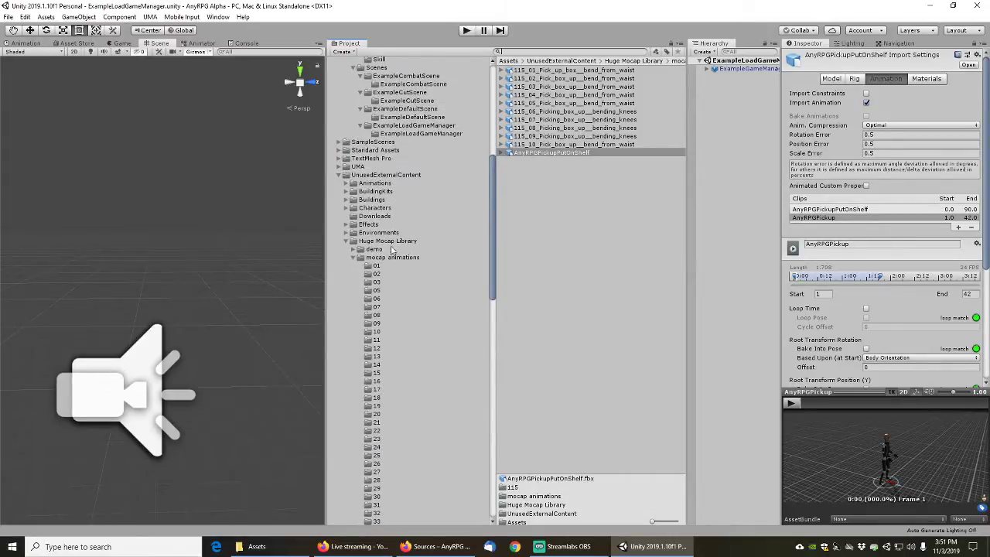
pyautogui.click(354, 259)
pyautogui.click(346, 241)
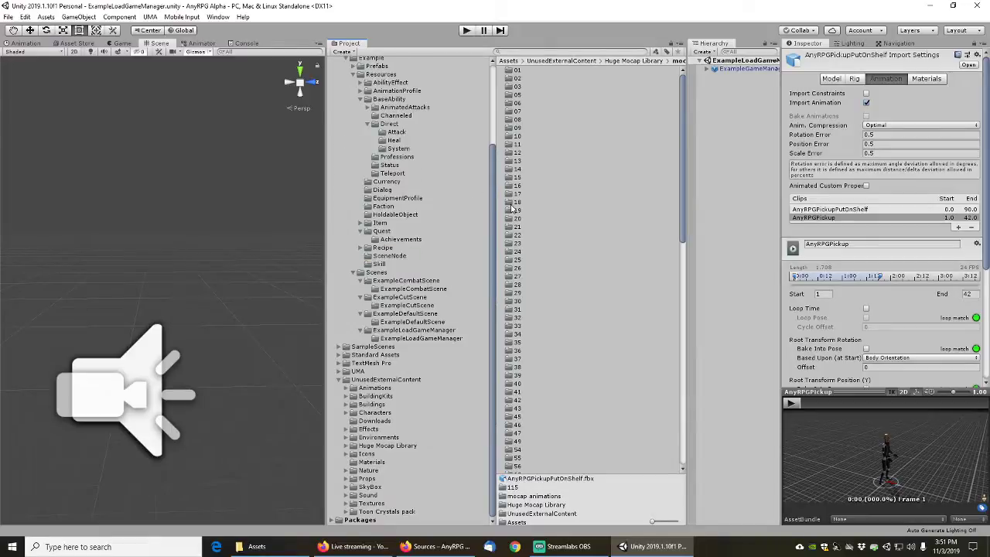
pyautogui.scroll(5, 422, 163)
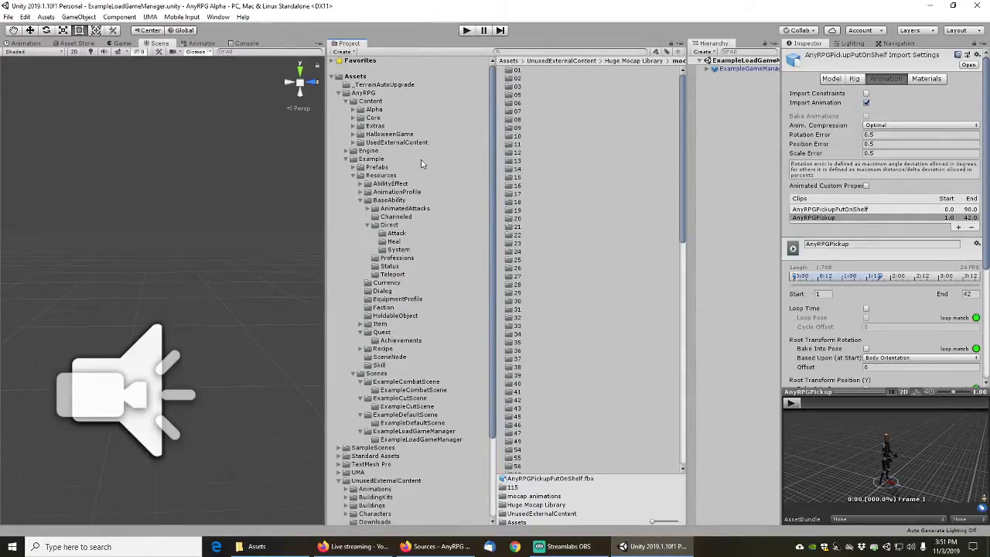
pyautogui.click(391, 226)
pyautogui.click(398, 259)
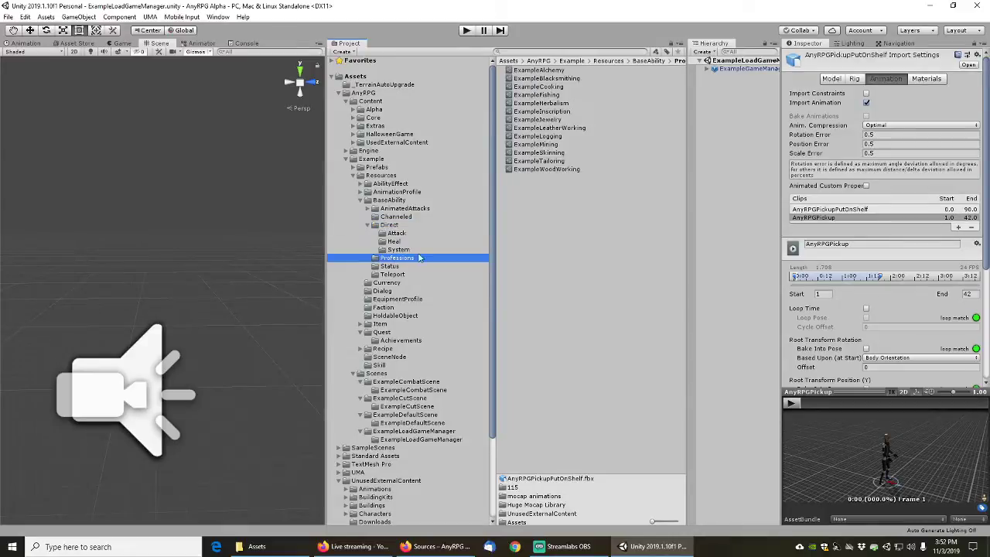
# Assign AnyRPGFishingandReeling as the casting animation clip of the ExampleFishing ability
pyautogui.click(547, 79)
pyautogui.click(544, 95)
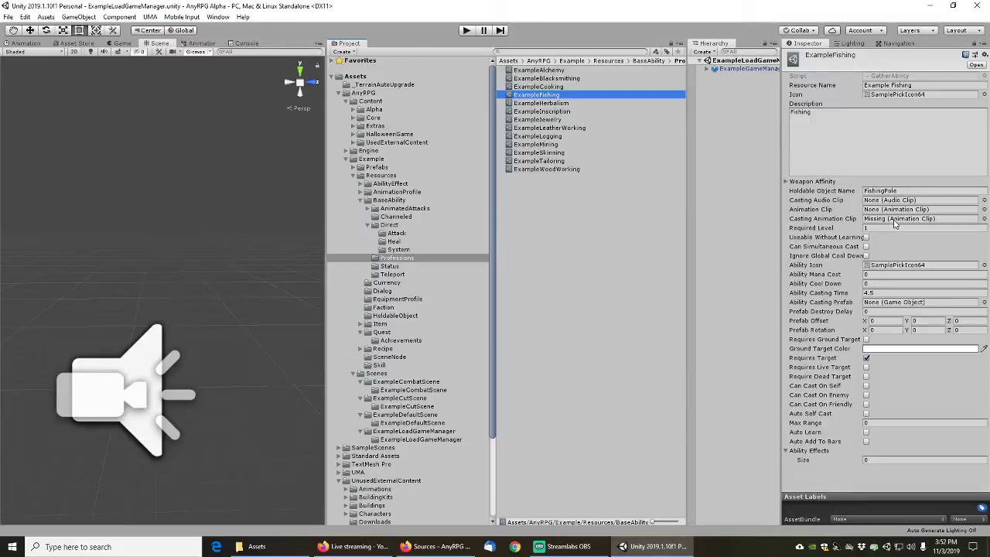
pyautogui.click(985, 220)
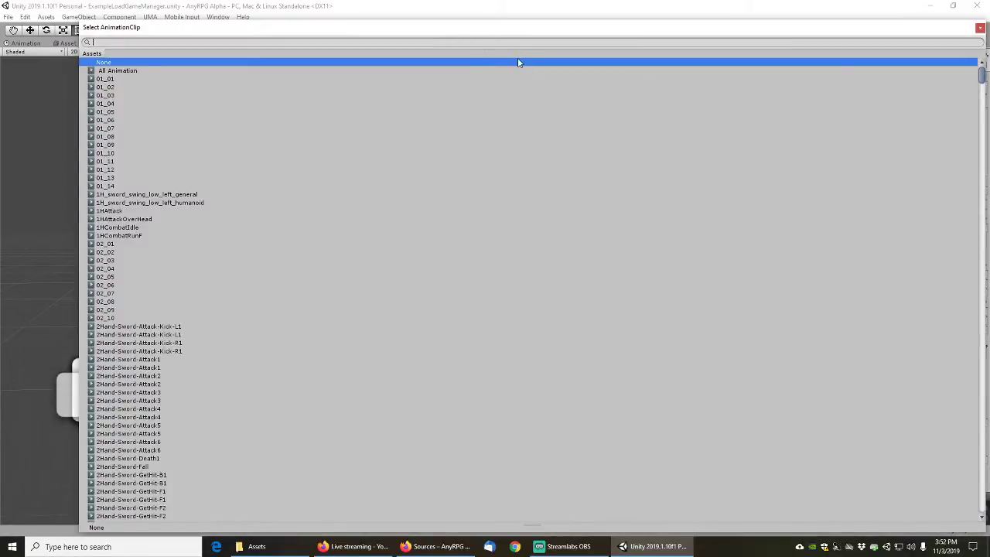
pyautogui.write('fish')
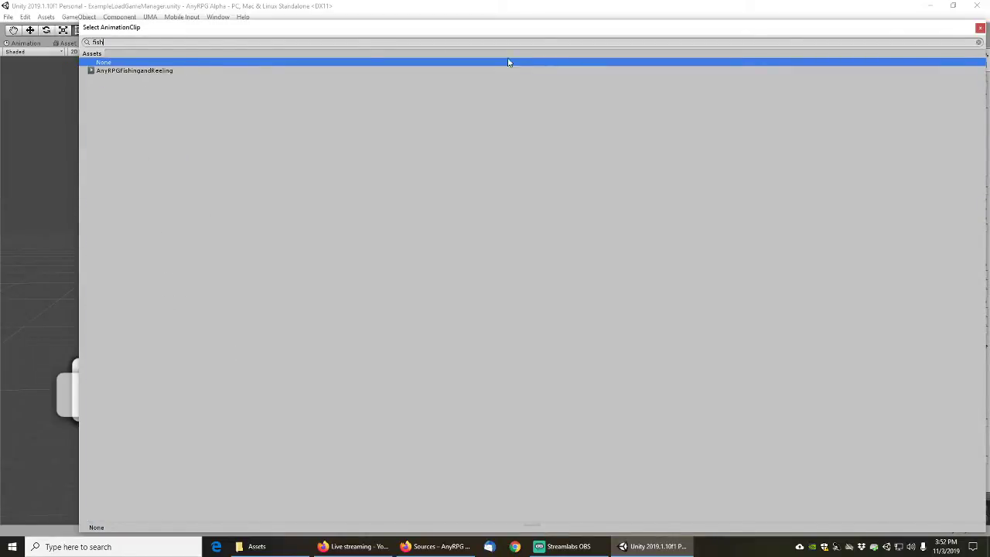
pyautogui.doubleClick(150, 71)
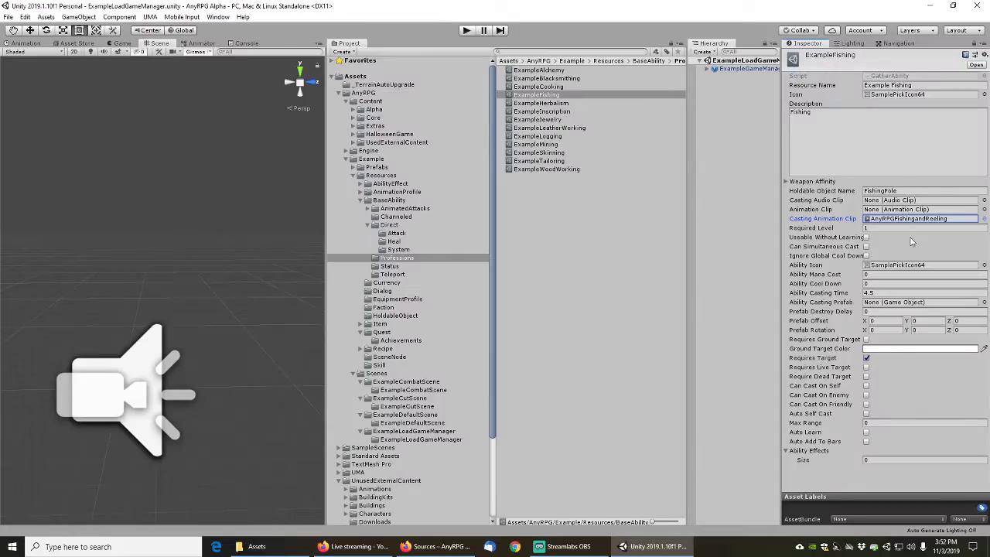
# Replace the casting animation clip of the ExampleHerbalism ability with AnyRPGPickup
pyautogui.click(540, 104)
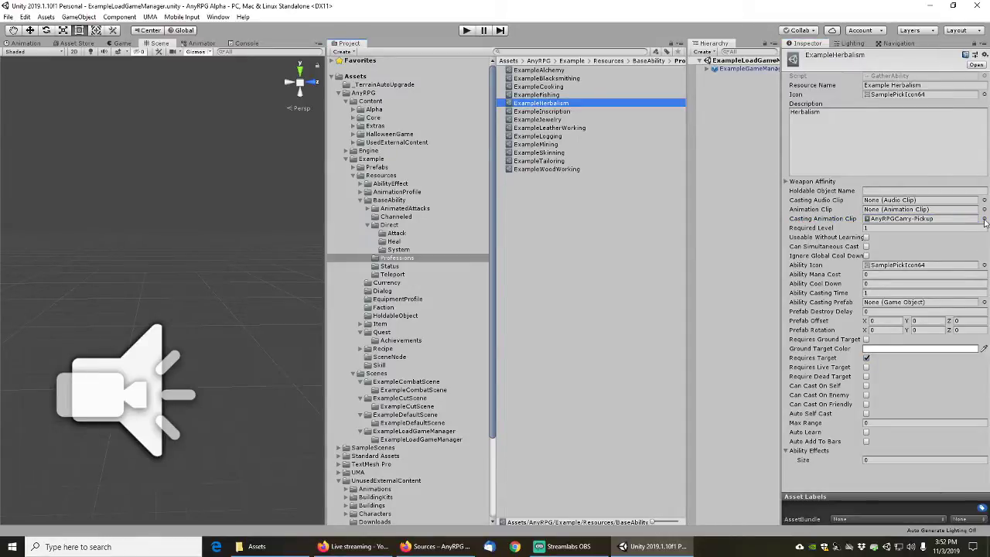
pyautogui.click(984, 220)
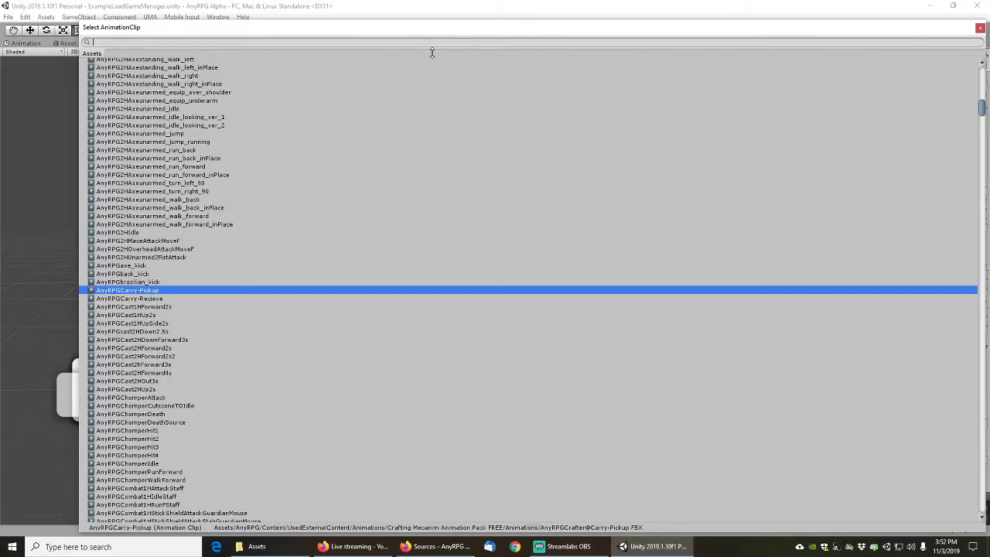
pyautogui.write('anyrpgp')
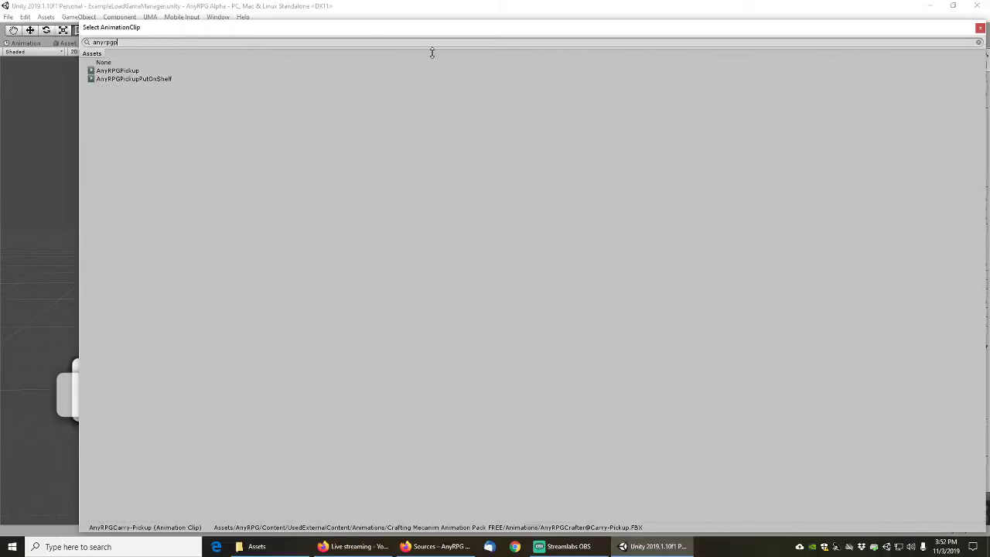
pyautogui.doubleClick(122, 70)
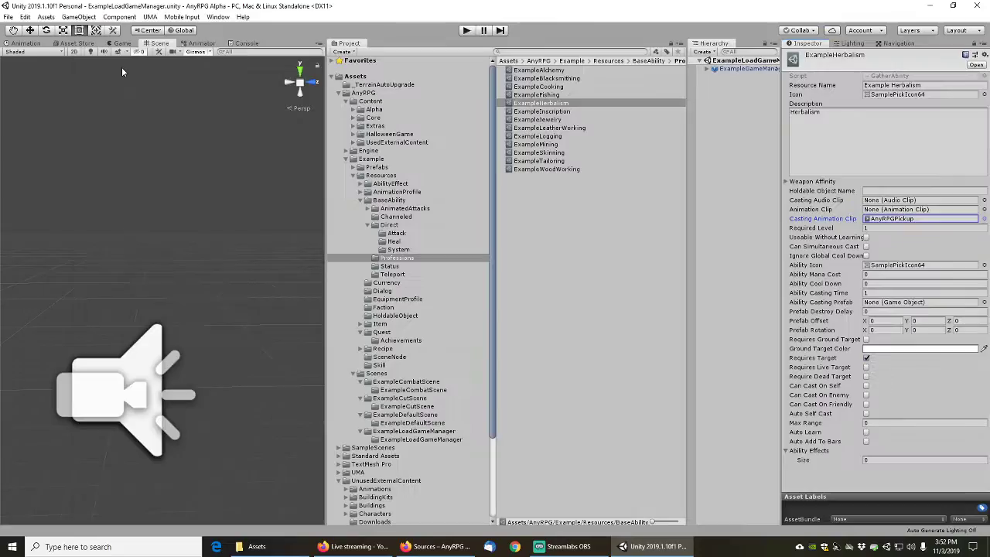
# Search the clips for "anyrpg*chop" and assign AnyRPG2HChopWoodMultiHit as ExampleLogging's casting animation clip
pyautogui.click(555, 137)
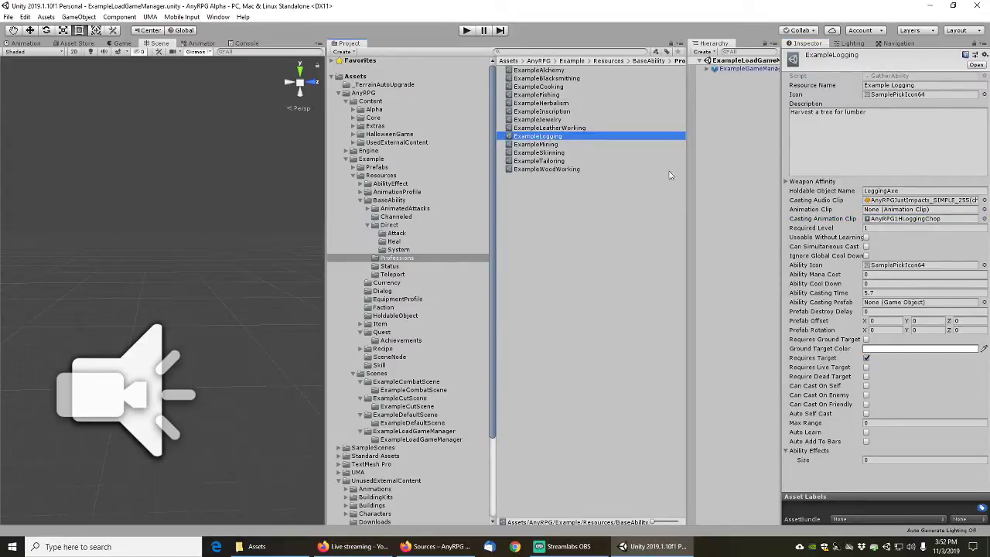
pyautogui.click(985, 219)
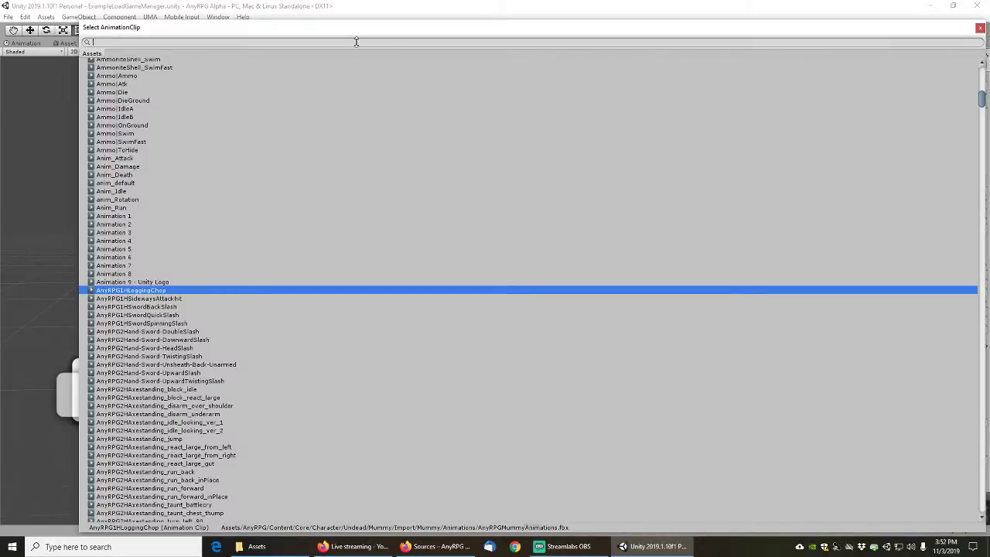
pyautogui.write('anyrp')
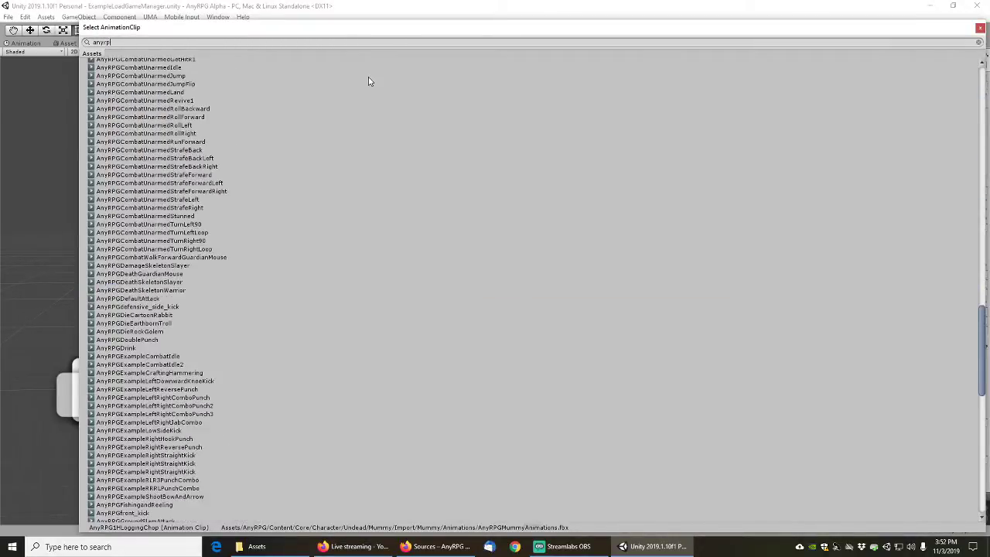
pyautogui.write('g chop')
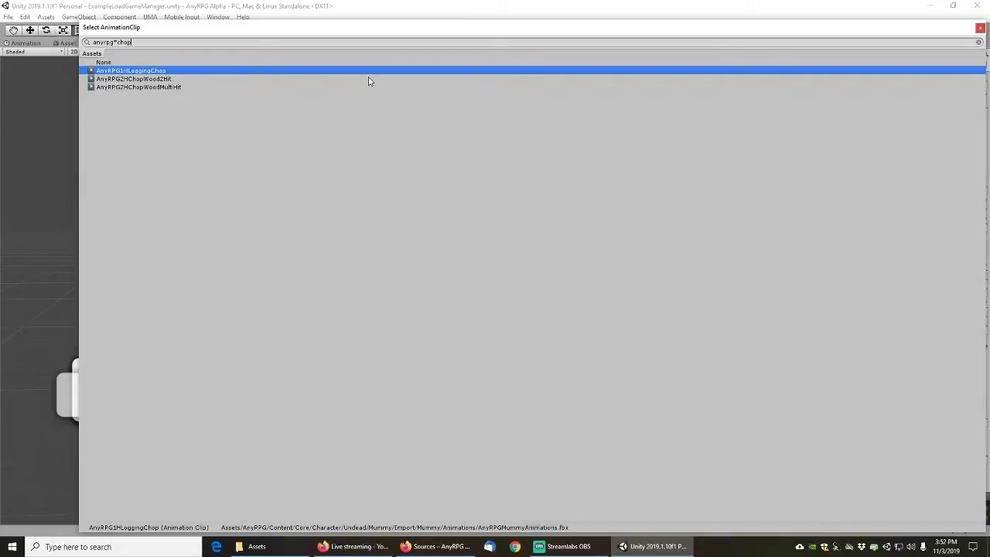
pyautogui.doubleClick(137, 88)
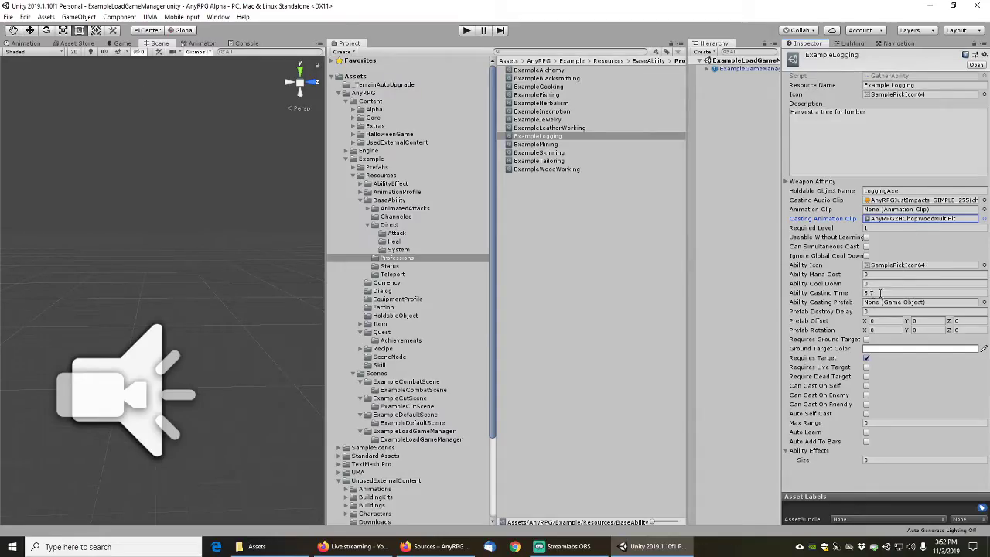
# Locate the AnyRPG2HChopWoodMultiHit clip in the project to check its length, and return to the example ability folders
pyautogui.click(914, 222)
pyautogui.click(574, 489)
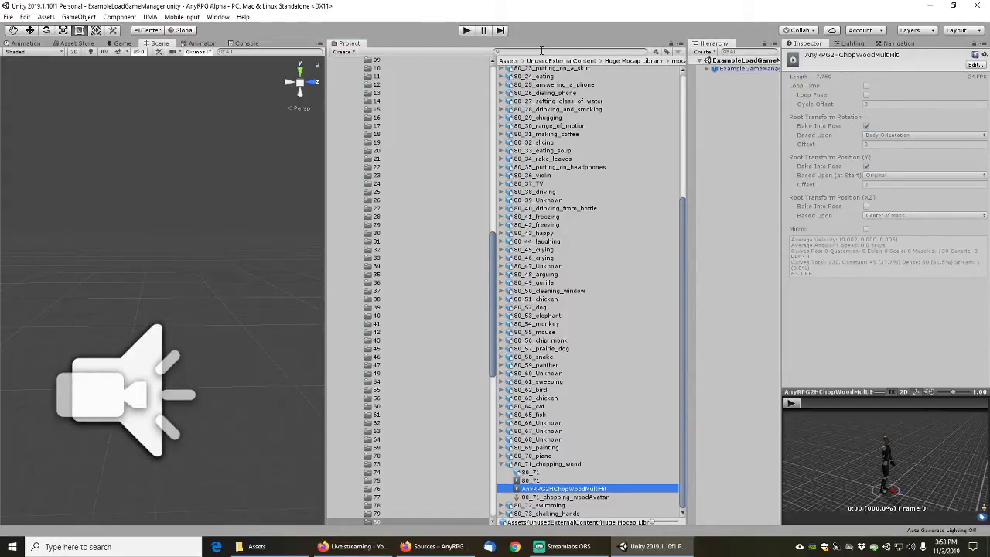
pyautogui.moveTo(493, 267); pyautogui.dragTo(485, 106)
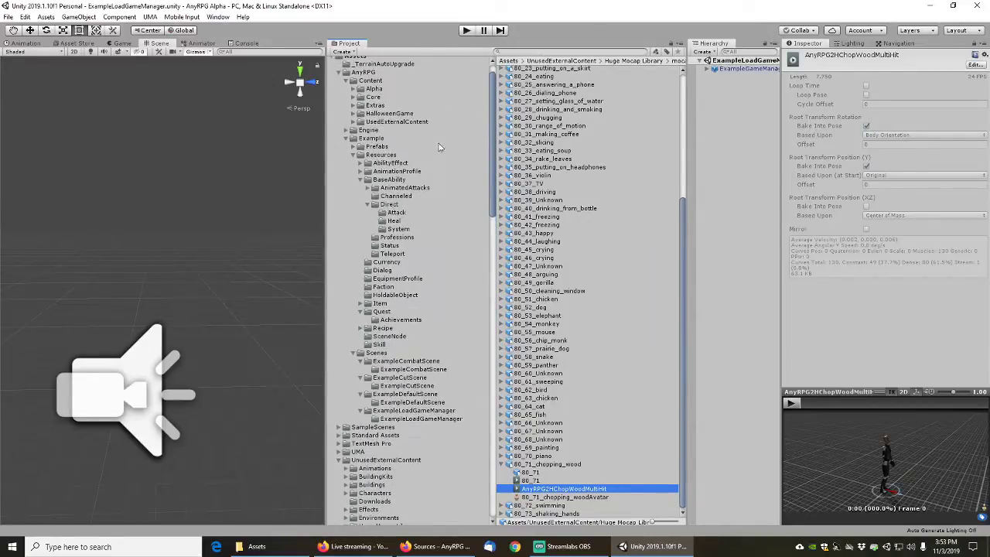
# Set the ability casting time of ExampleLogging in the Professions folder to 7.7
pyautogui.click(396, 237)
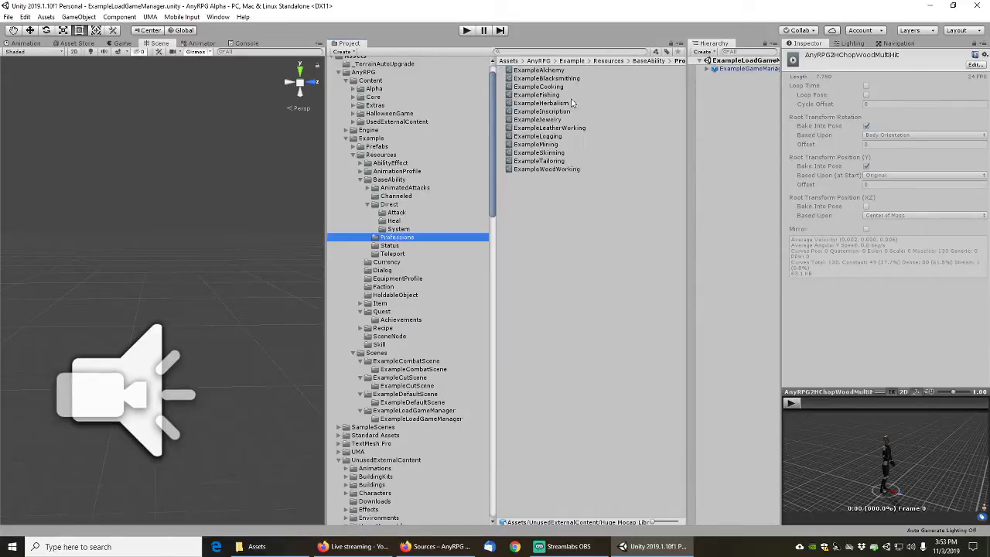
pyautogui.click(551, 137)
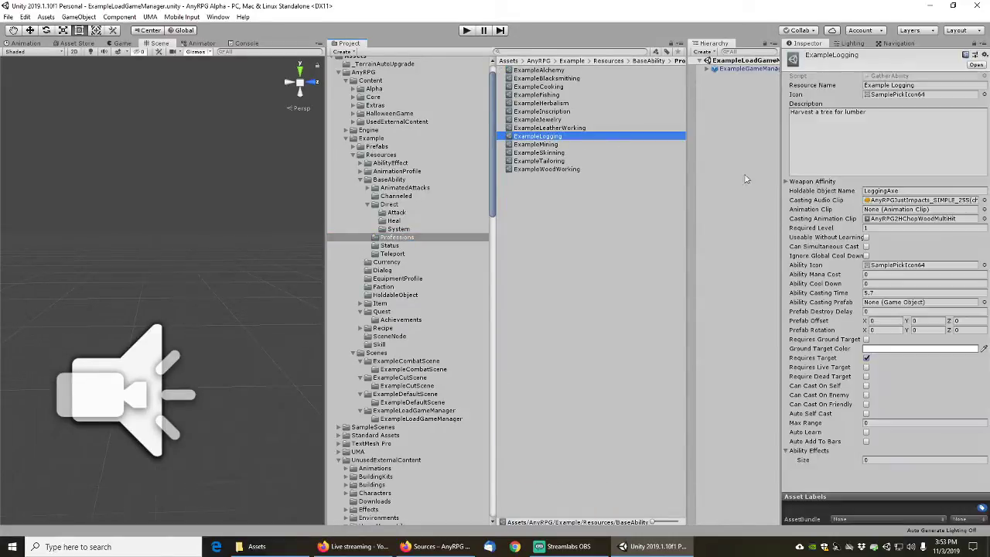
pyautogui.click(880, 293)
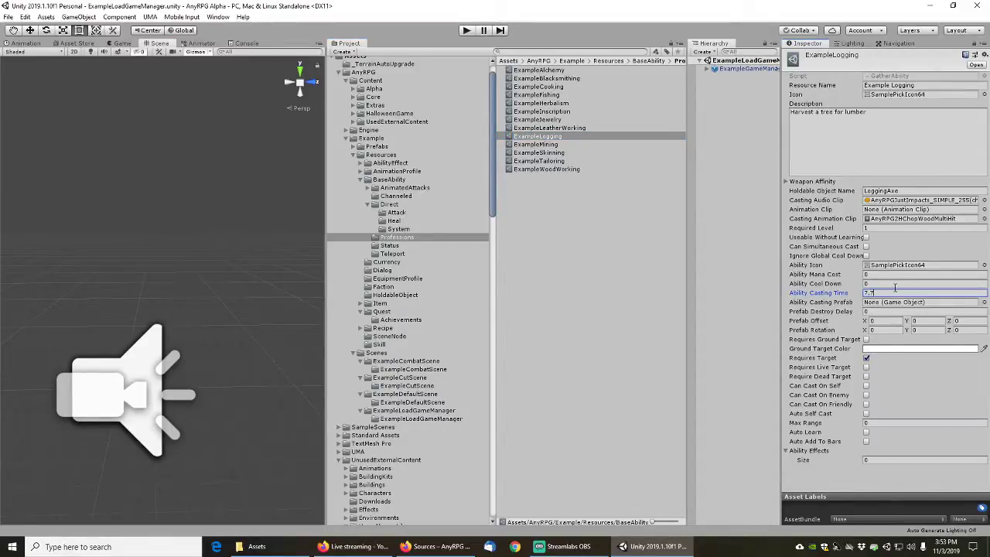
pyautogui.write('7.7')
pyautogui.press('Tab')
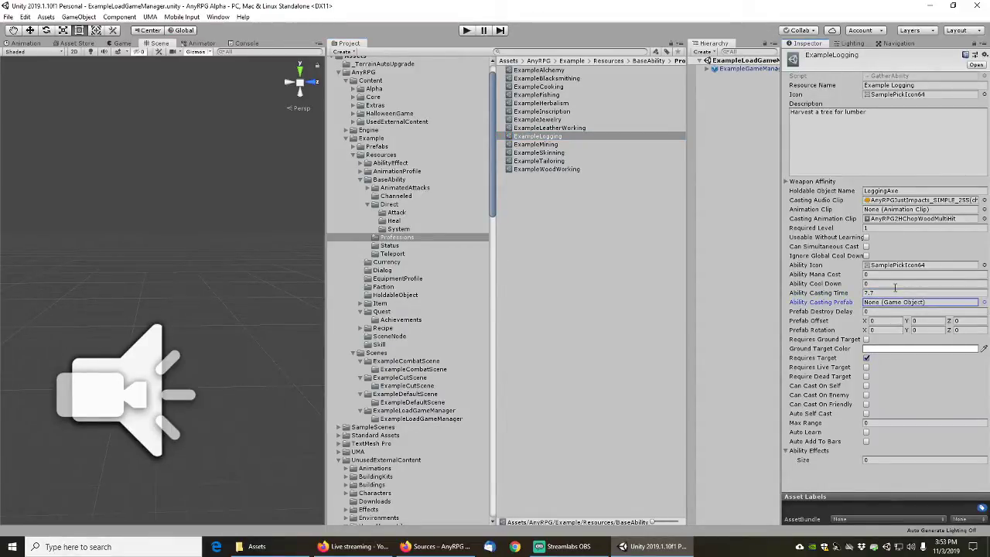
# Assign AnyRPG2HChopWood2Hit as ExampleMining's casting animation clip and set its casting audio clip to None
pyautogui.click(540, 145)
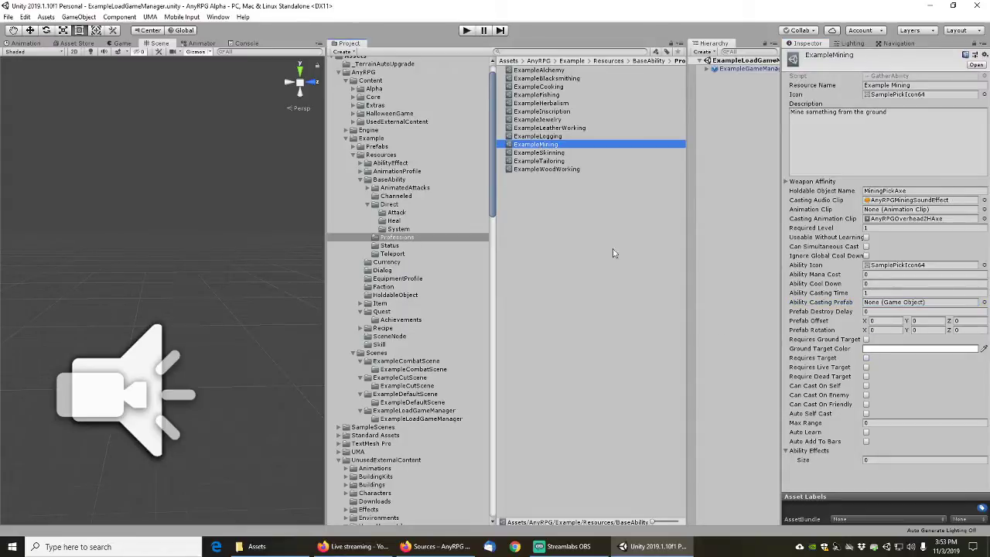
pyautogui.click(984, 219)
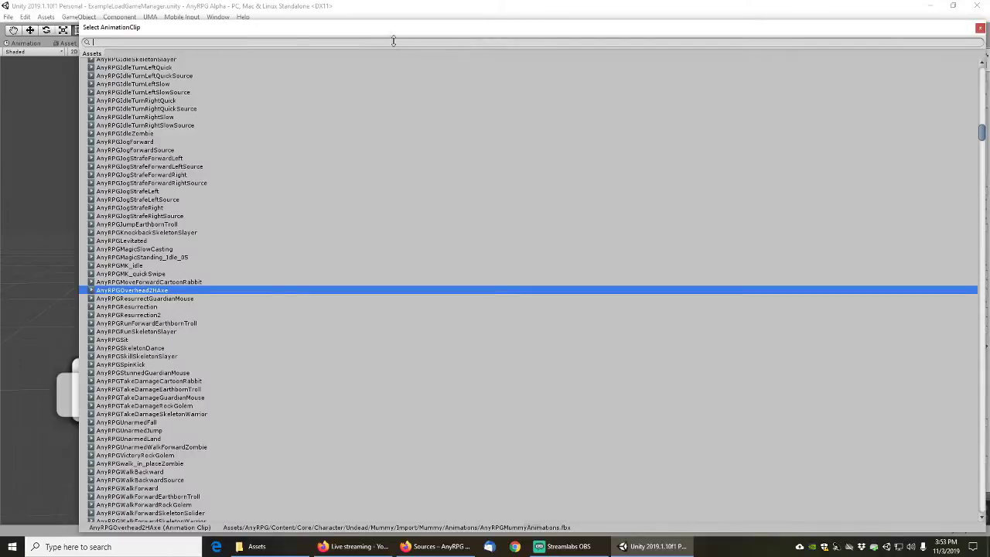
pyautogui.write('anyrpg')
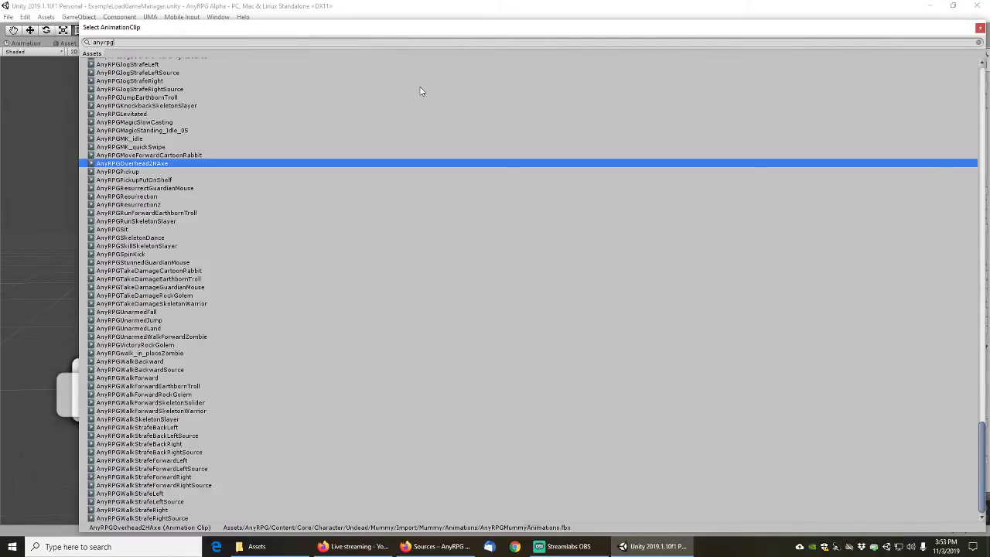
pyautogui.write('*chop')
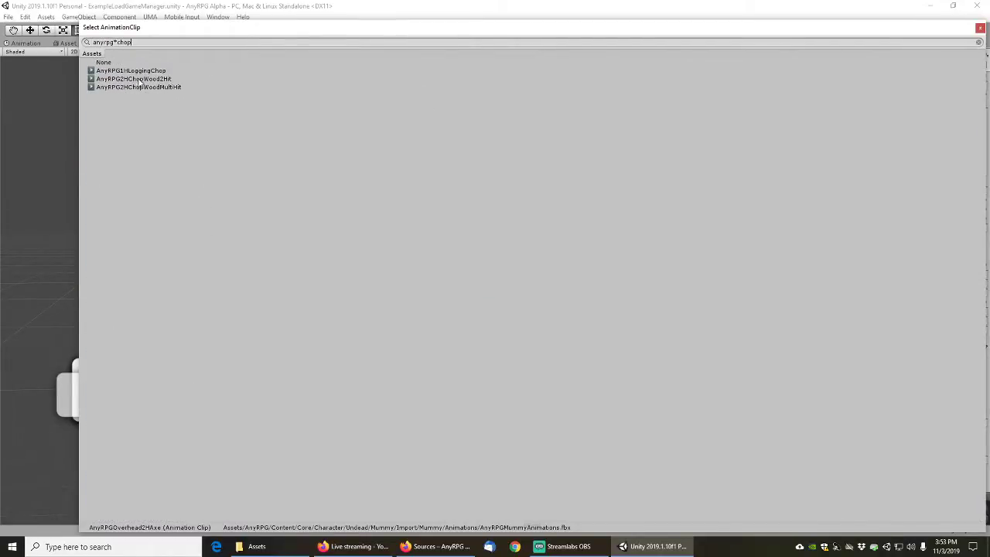
pyautogui.doubleClick(137, 79)
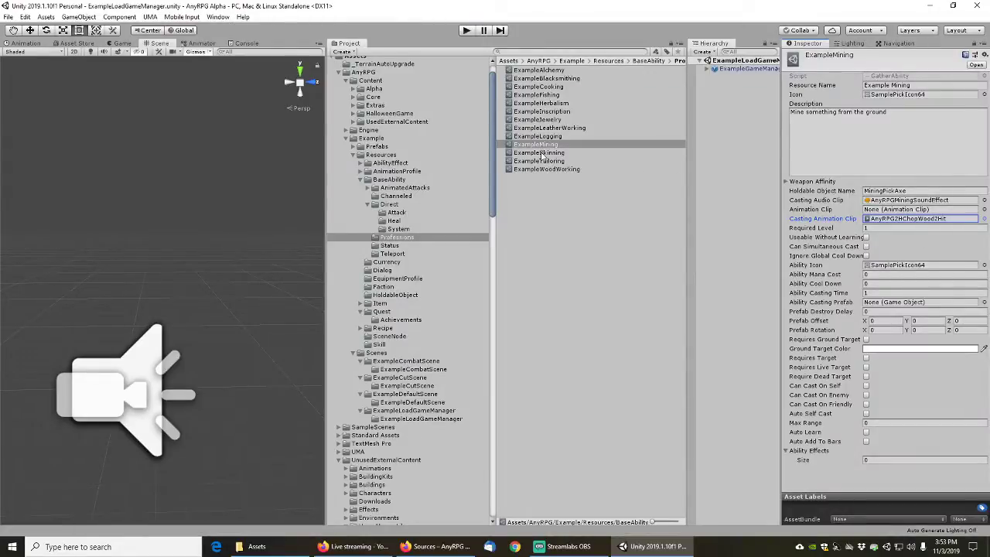
pyautogui.click(984, 200)
pyautogui.doubleClick(110, 76)
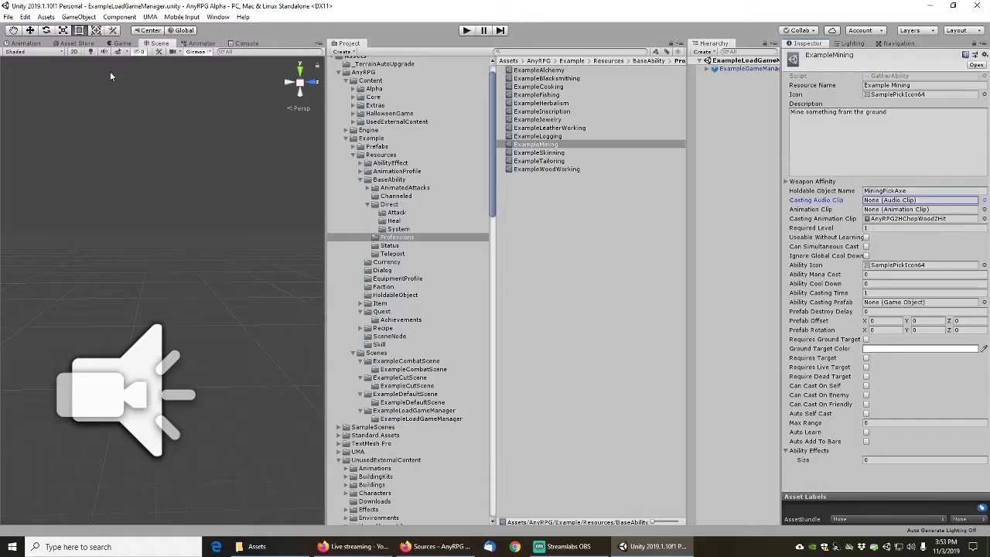
# Go through the profession abilities from ExampleAlchemy to ExampleLogging and set ExampleLogging's casting audio clip to None
pyautogui.click(543, 70)
pyautogui.click(550, 79)
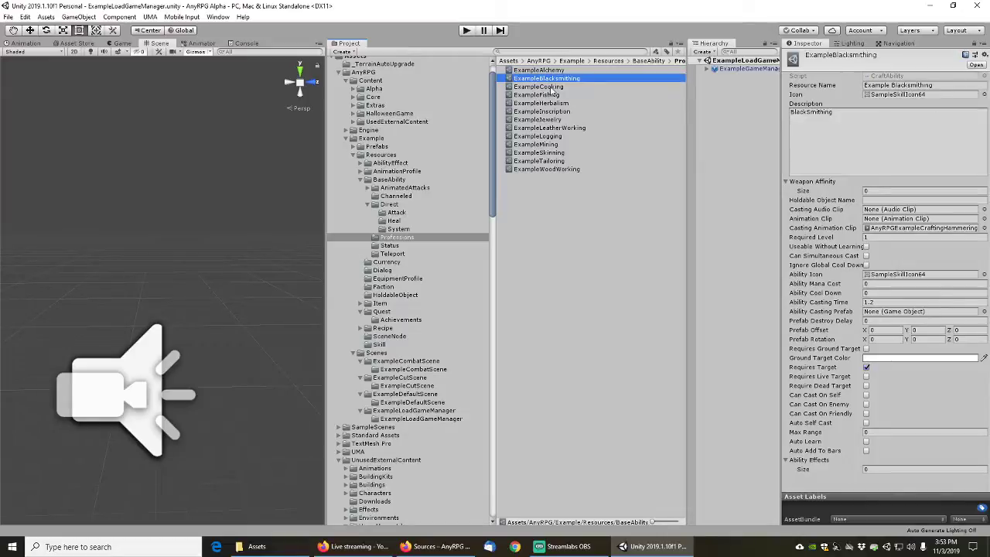
pyautogui.press('Down')
pyautogui.press('Down')
pyautogui.press('Down')
pyautogui.press('Down')
pyautogui.press('Down')
pyautogui.press('Down')
pyautogui.press('Down')
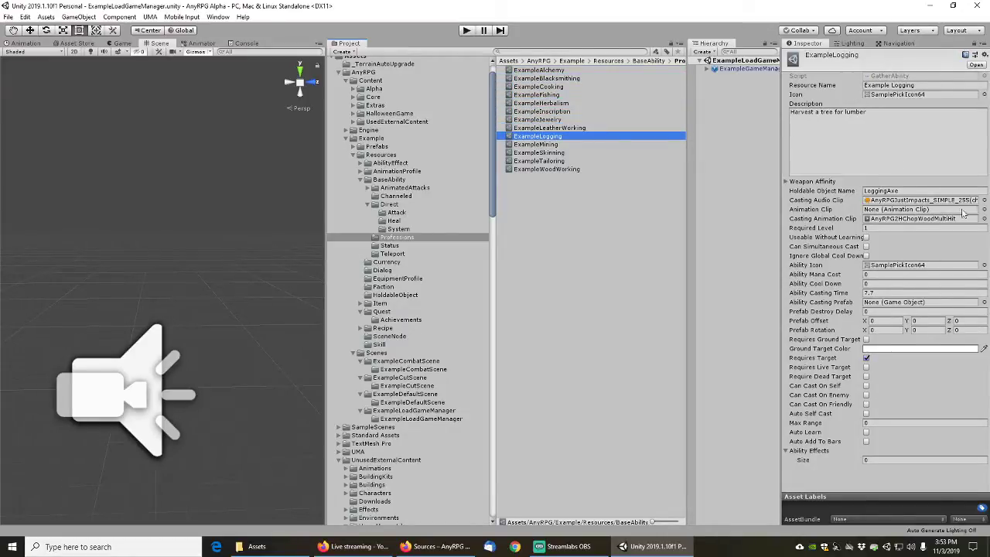
pyautogui.click(985, 200)
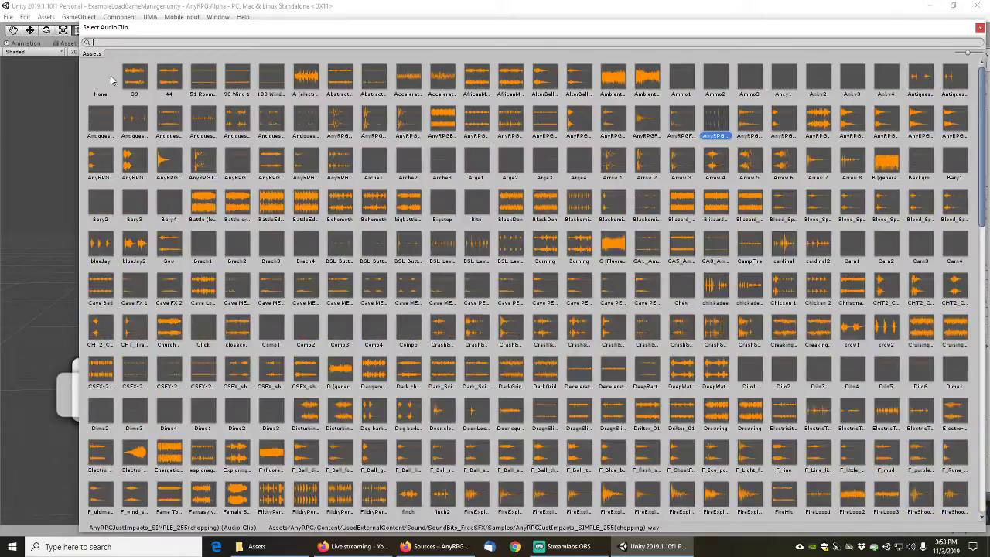
pyautogui.doubleClick(106, 79)
# Check the settings of the mining, alchemy, blacksmithing, cooking and fishing abilities, including ExampleFishing's holdable object name
pyautogui.click(531, 146)
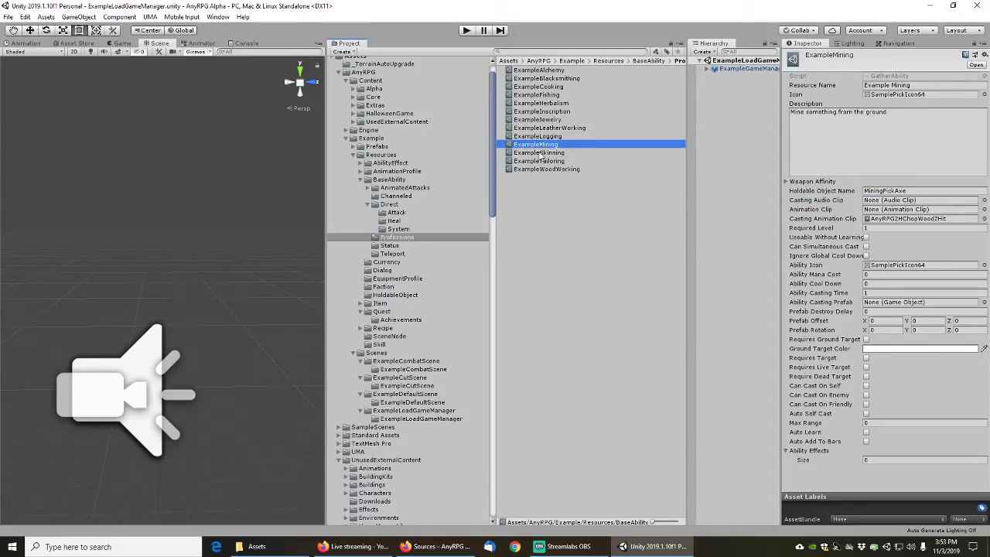
pyautogui.click(541, 71)
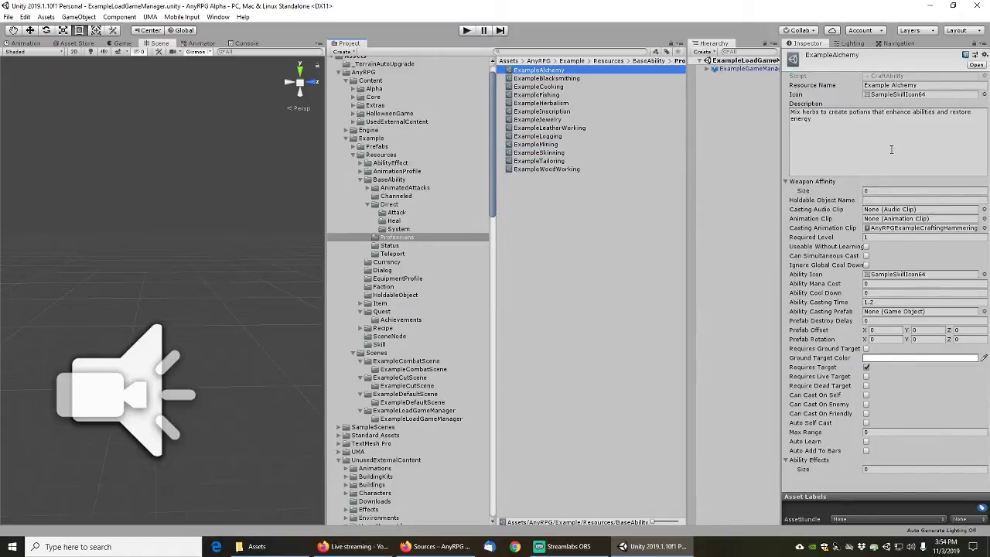
pyautogui.click(546, 79)
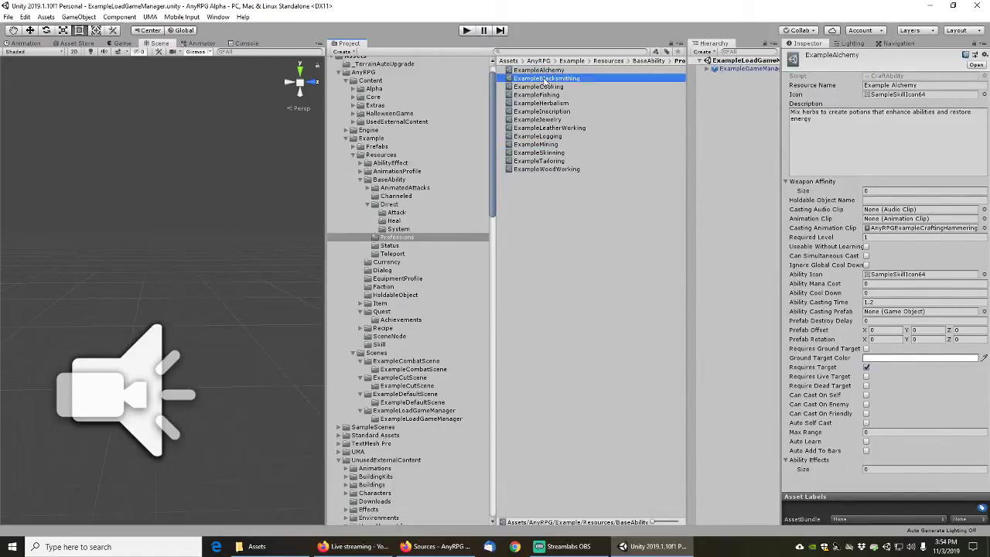
pyautogui.click(547, 87)
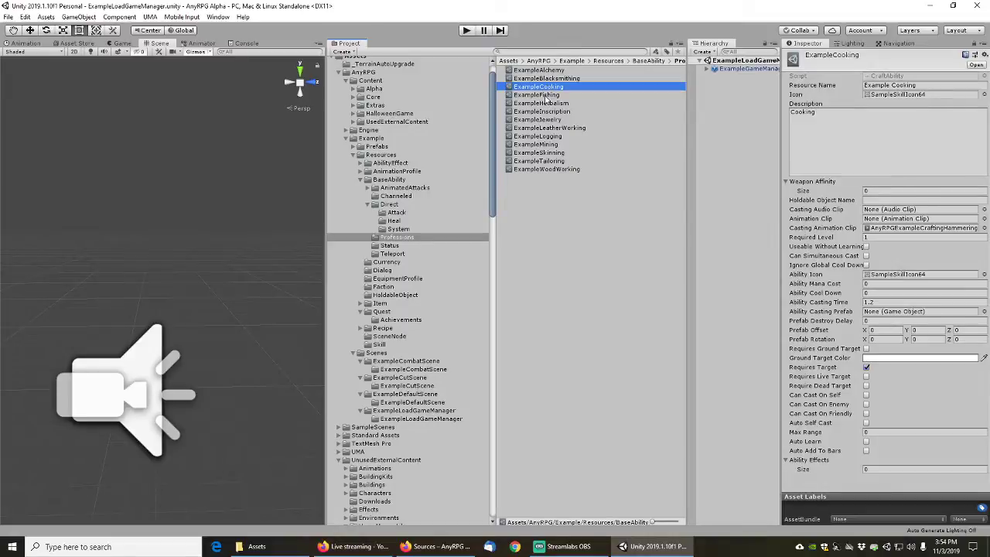
pyautogui.click(546, 95)
pyautogui.click(905, 190)
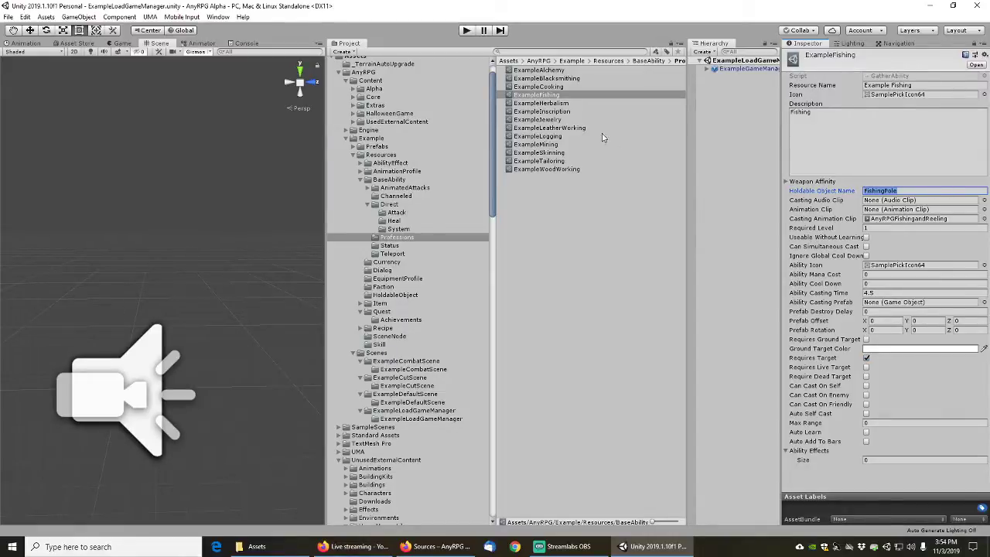
# Search all project assets for "fishing" and locate the AnyRPGBambooFishingRod prefab in its folder
pyautogui.moveTo(493, 97); pyautogui.dragTo(491, 85)
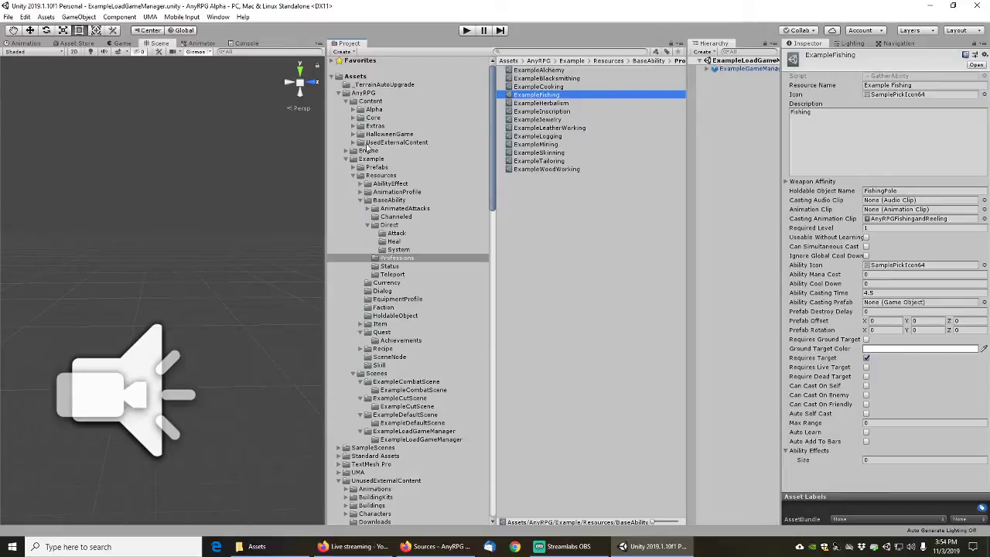
pyautogui.click(517, 51)
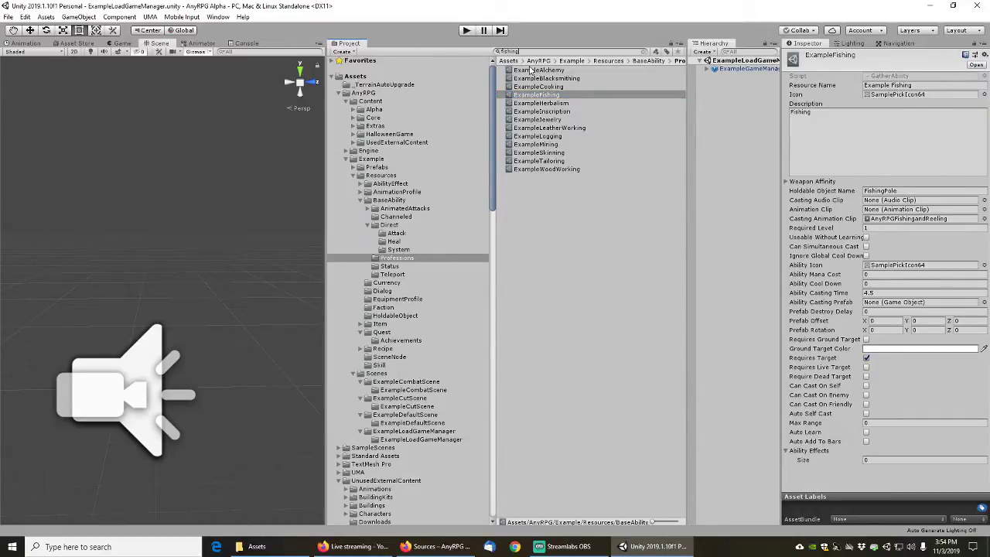
pyautogui.click(542, 74)
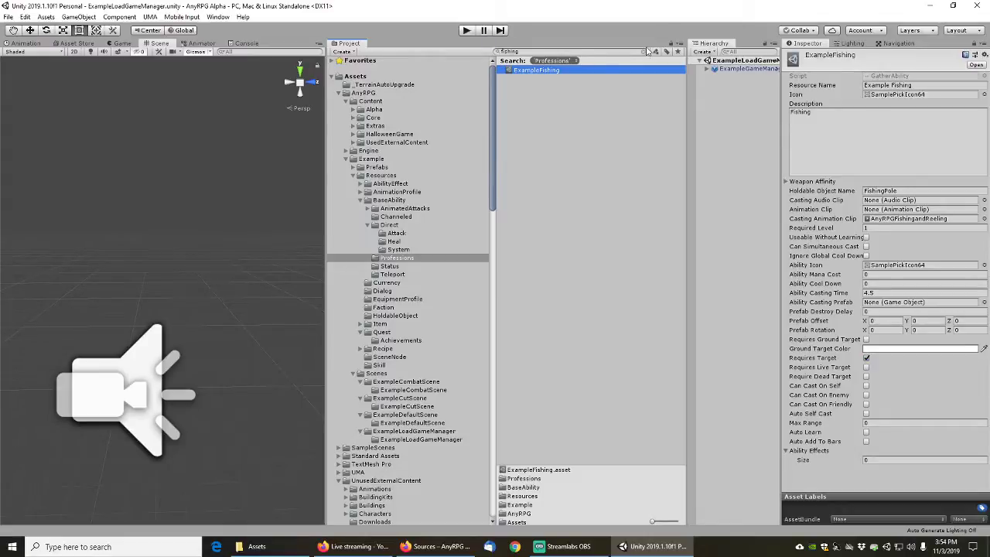
pyautogui.click(571, 61)
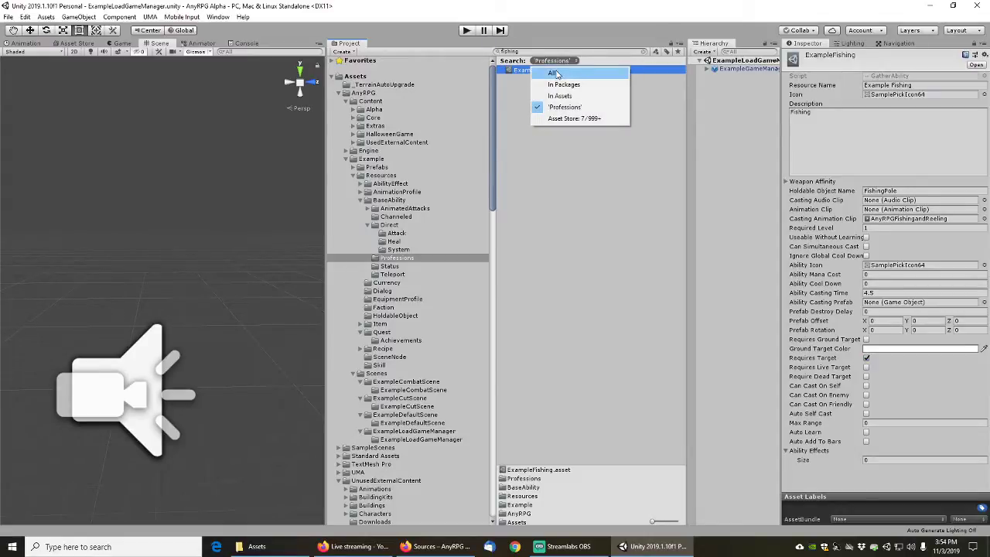
pyautogui.click(554, 73)
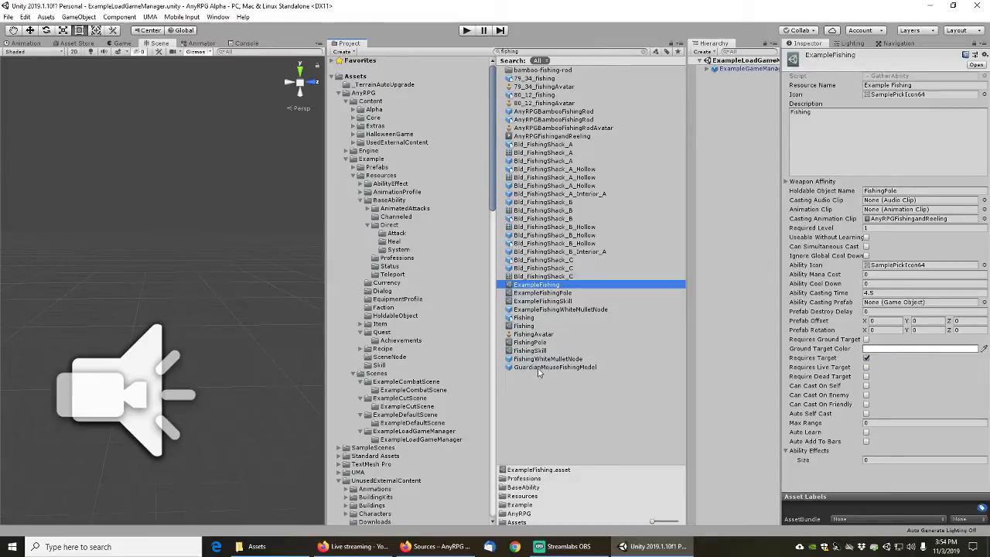
pyautogui.click(549, 113)
pyautogui.click(642, 52)
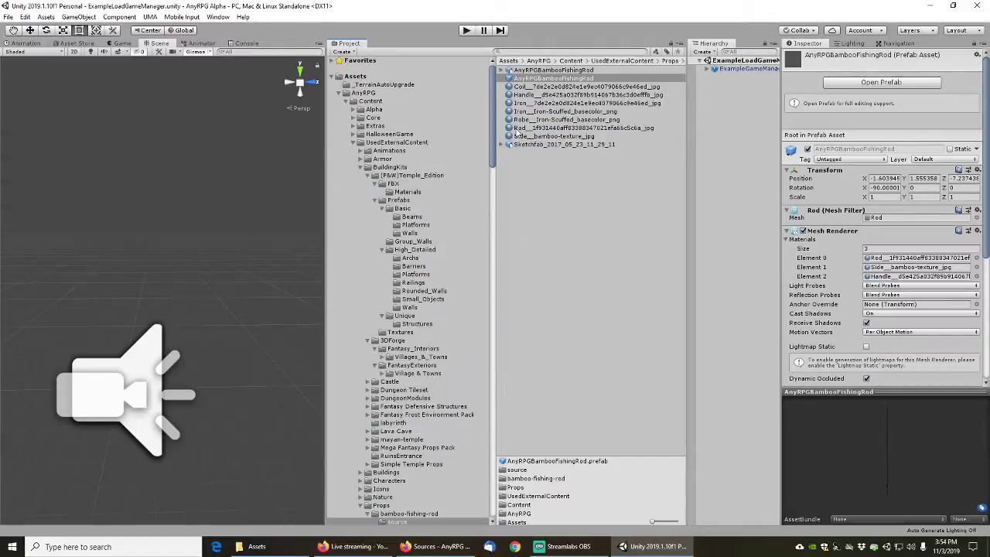
# Return to the example Professions folder and change ExampleFishing's holdable object name to ExampleFishingPole
pyautogui.moveTo(493, 116); pyautogui.dragTo(490, 155)
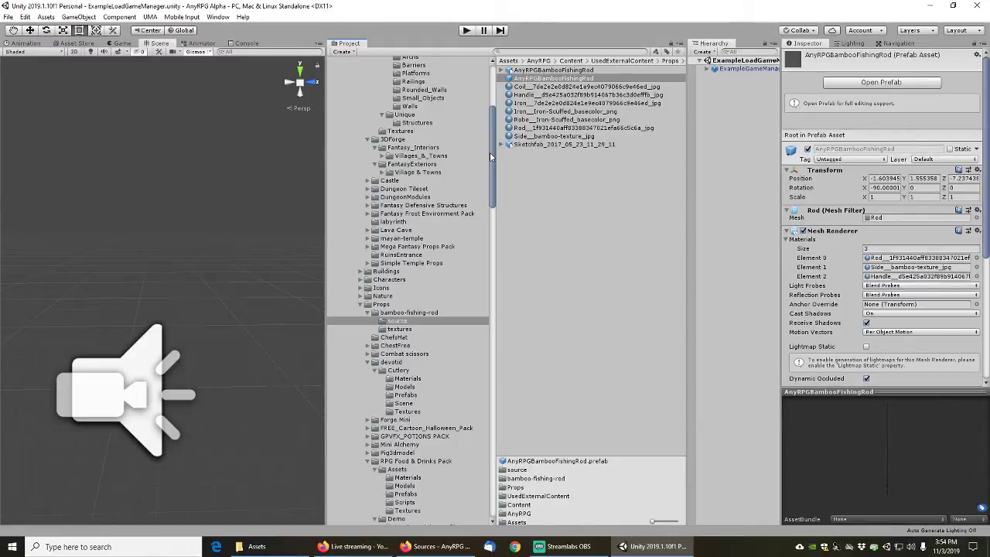
pyautogui.moveTo(489, 152); pyautogui.dragTo(493, 106)
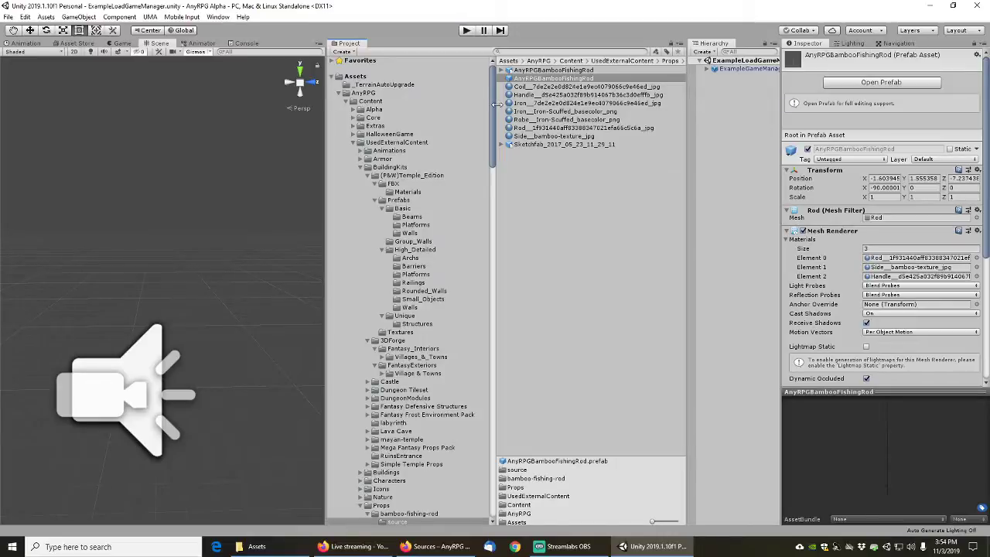
pyautogui.moveTo(494, 113)
pyautogui.mouseDown()
pyautogui.moveTo(498, 157)
pyautogui.moveTo(493, 111)
pyautogui.mouseUp()
pyautogui.moveTo(494, 144); pyautogui.dragTo(492, 314)
pyautogui.click(346, 334)
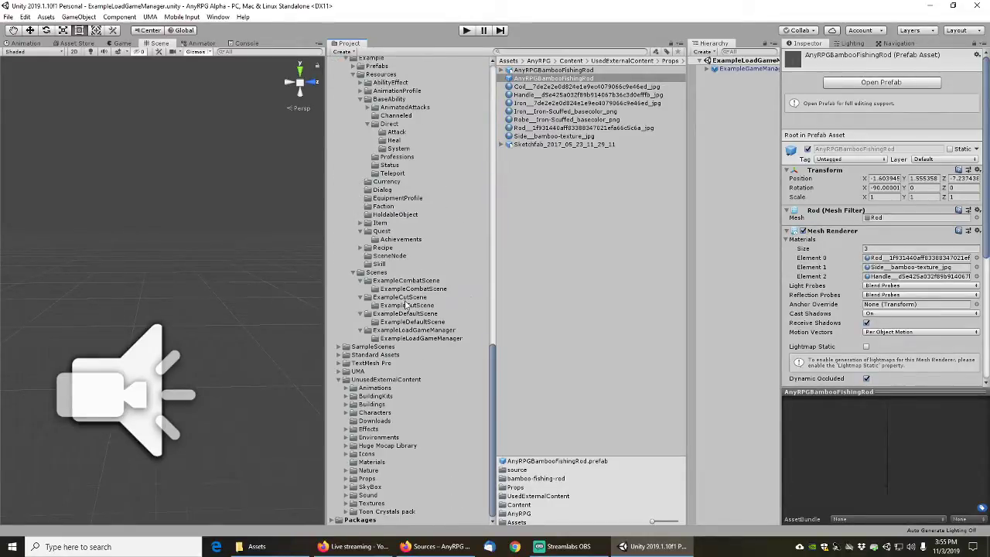
pyautogui.scroll(3, 396, 279)
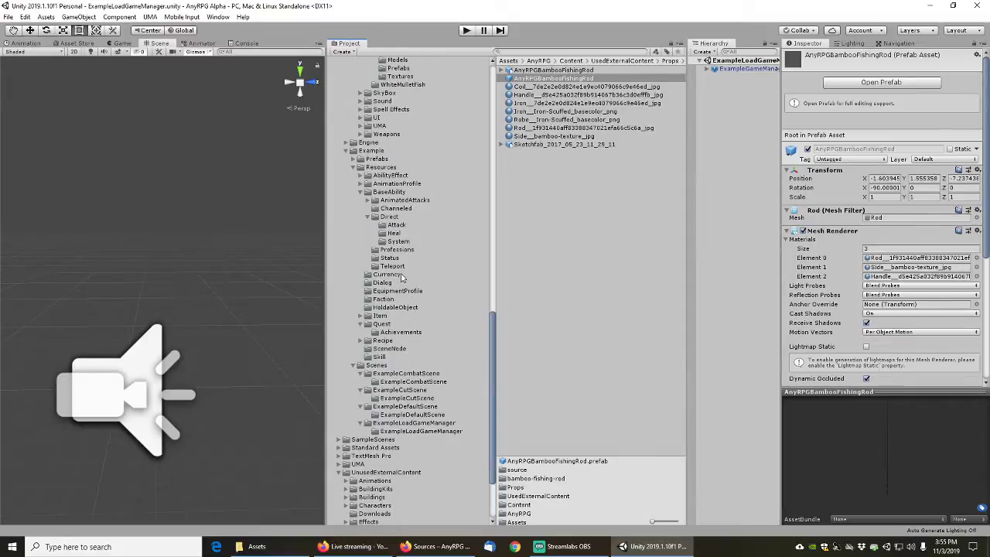
pyautogui.click(398, 250)
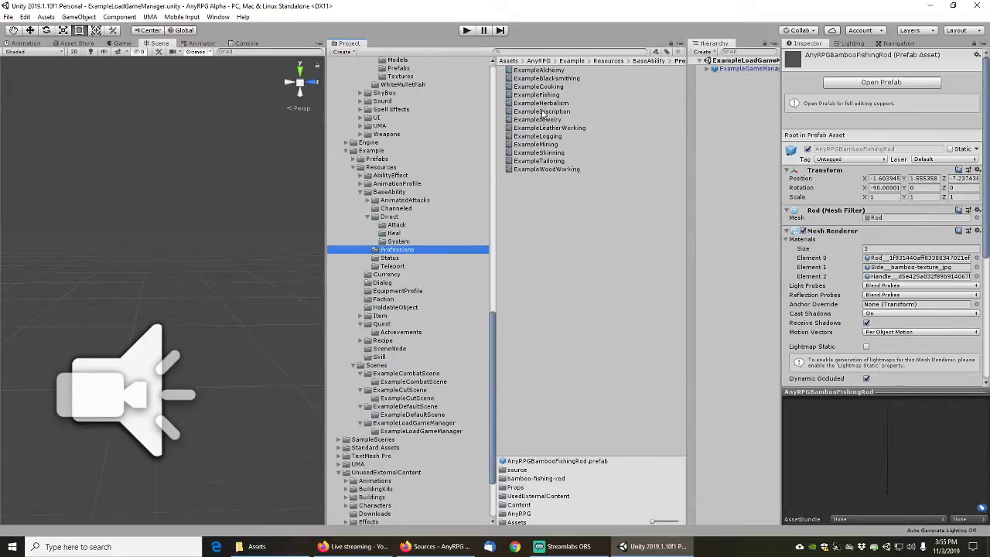
pyautogui.click(534, 95)
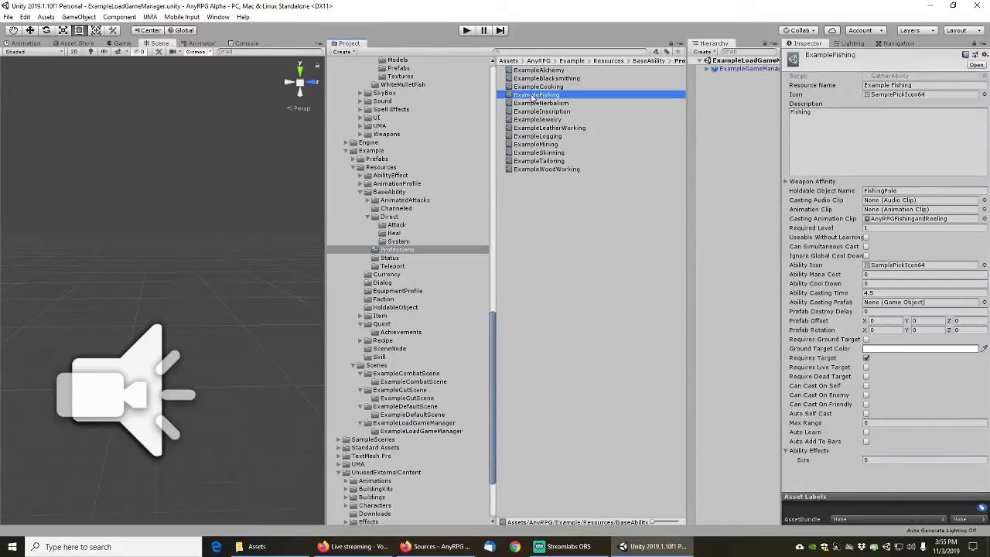
pyautogui.click(919, 192)
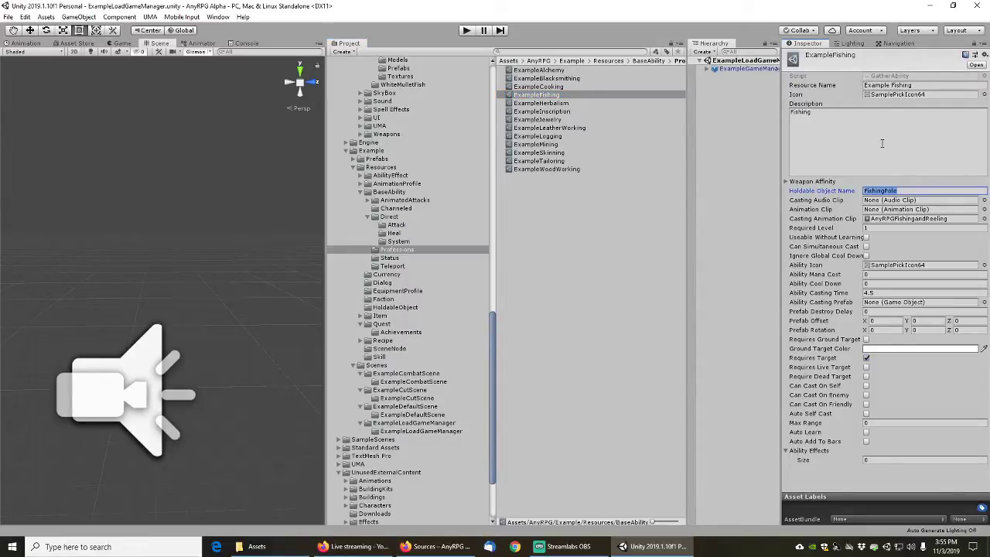
pyautogui.write('examp')
pyautogui.press('BackSpace')
pyautogui.press('BackSpace')
pyautogui.press('BackSpace')
pyautogui.press('BackSpace')
pyautogui.press('BackSpace')
pyautogui.write('Example')
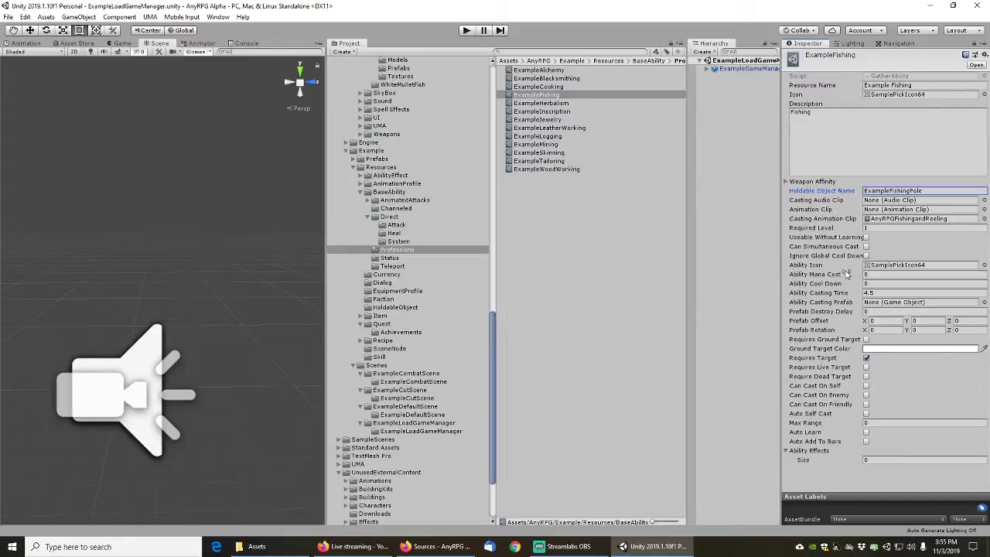
# Review the abilities from ExampleHerbalism to ExampleLeatherWorking and set ExampleLogging's holdable object name to ExampleLoggingAxe
pyautogui.click(546, 104)
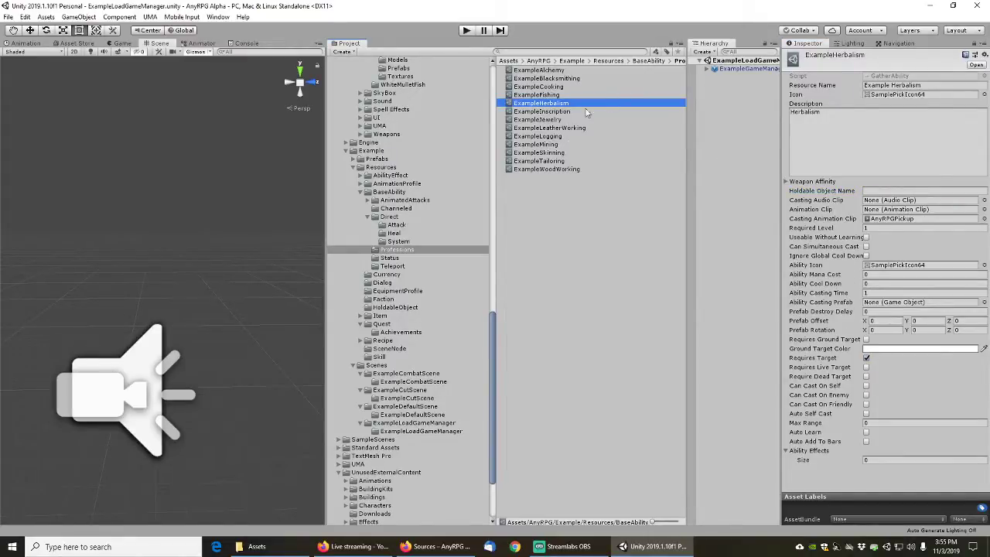
pyautogui.click(547, 112)
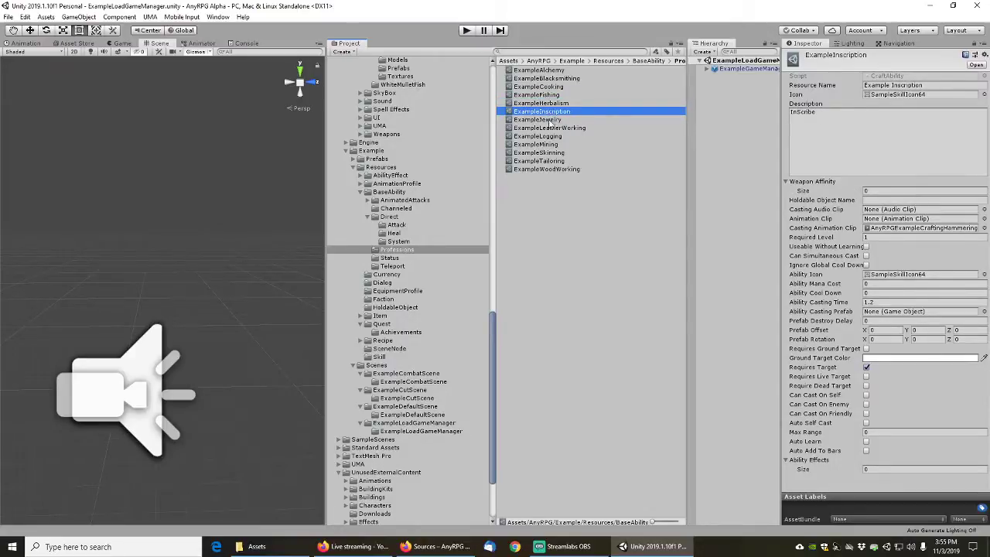
pyautogui.click(551, 120)
pyautogui.click(553, 128)
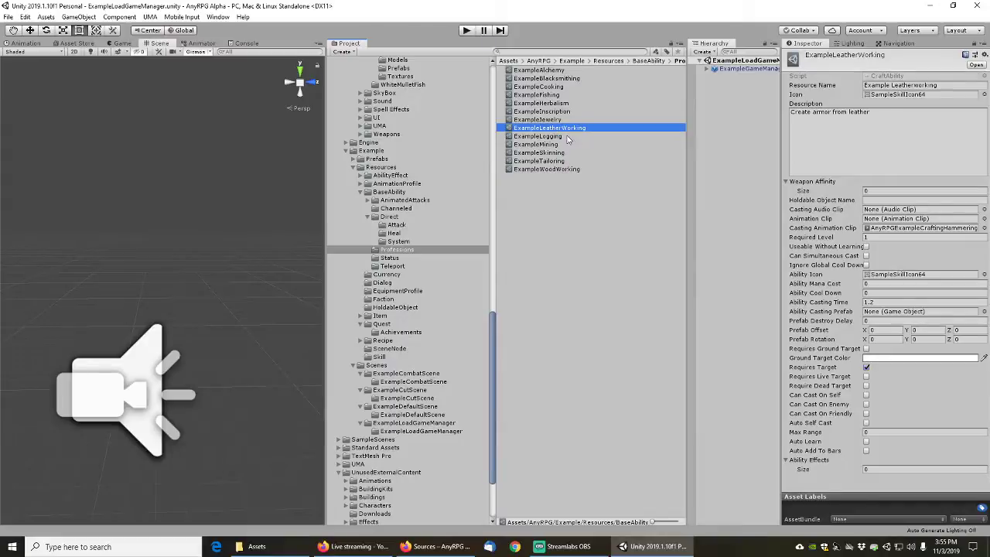
pyautogui.click(551, 136)
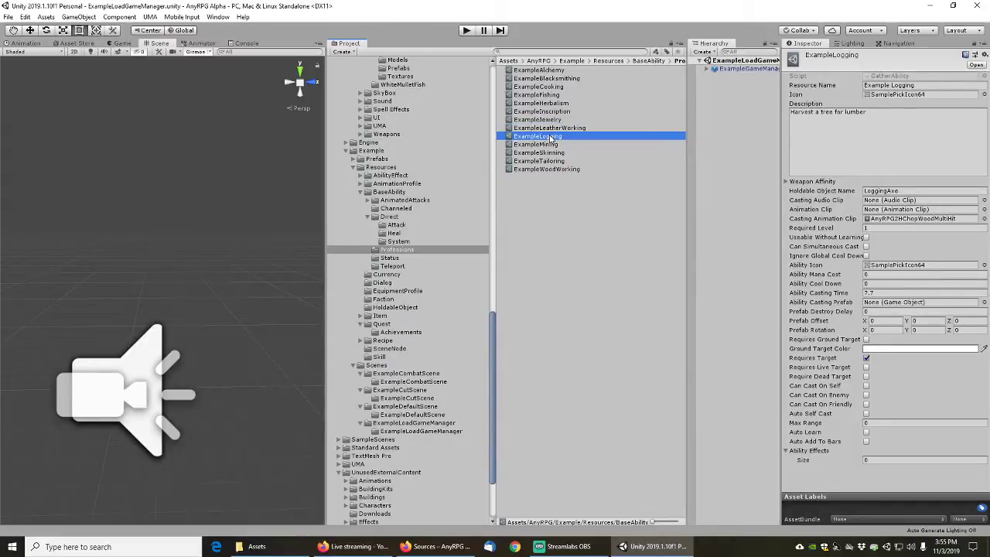
pyautogui.click(914, 190)
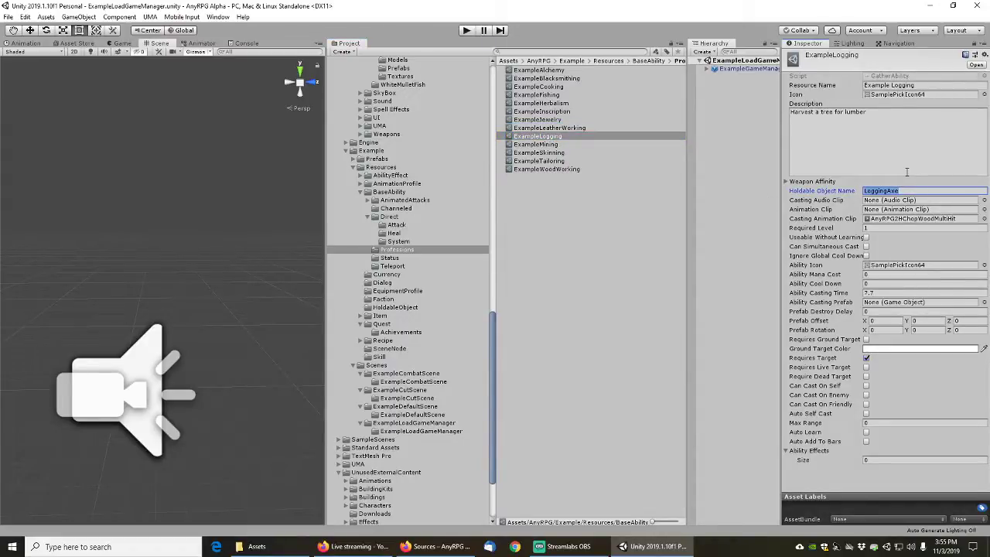
pyautogui.press('Home')
pyautogui.write('Example')
# Set the holdable object name of the ExampleMining ability to ExampleMiningPickAxe
pyautogui.click(558, 129)
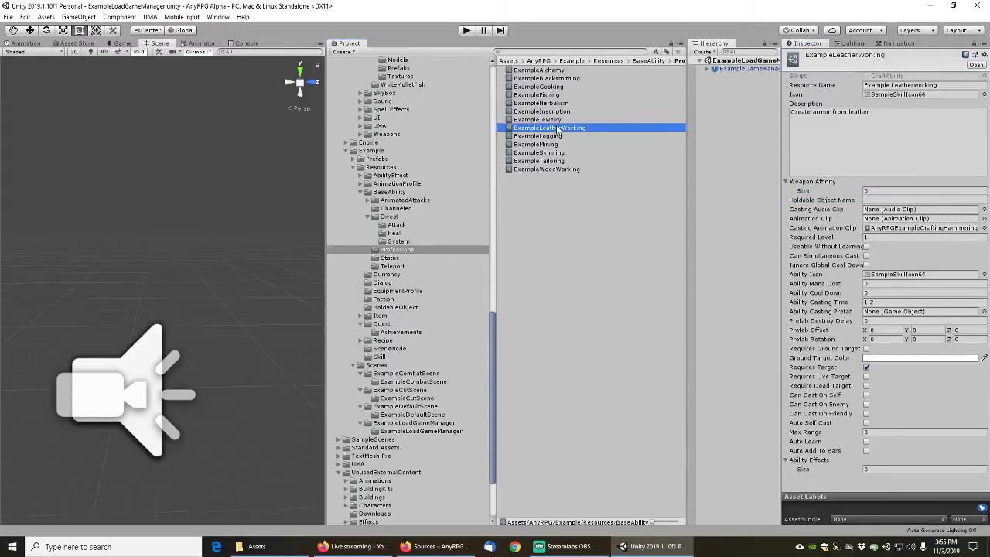
pyautogui.press('Up')
pyautogui.press('Up')
pyautogui.press('Down')
pyautogui.press('Down')
pyautogui.press('Down')
pyautogui.press('Down')
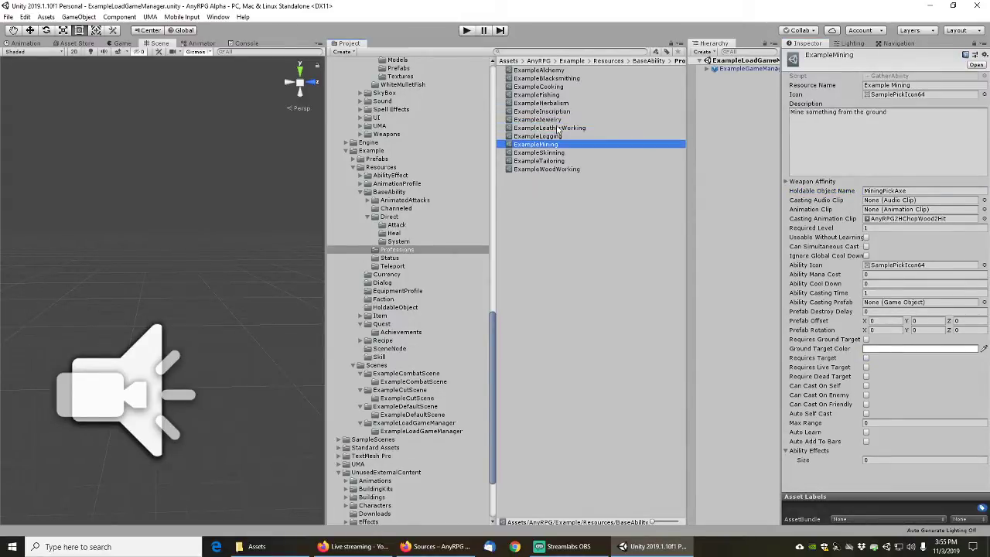
pyautogui.click(923, 190)
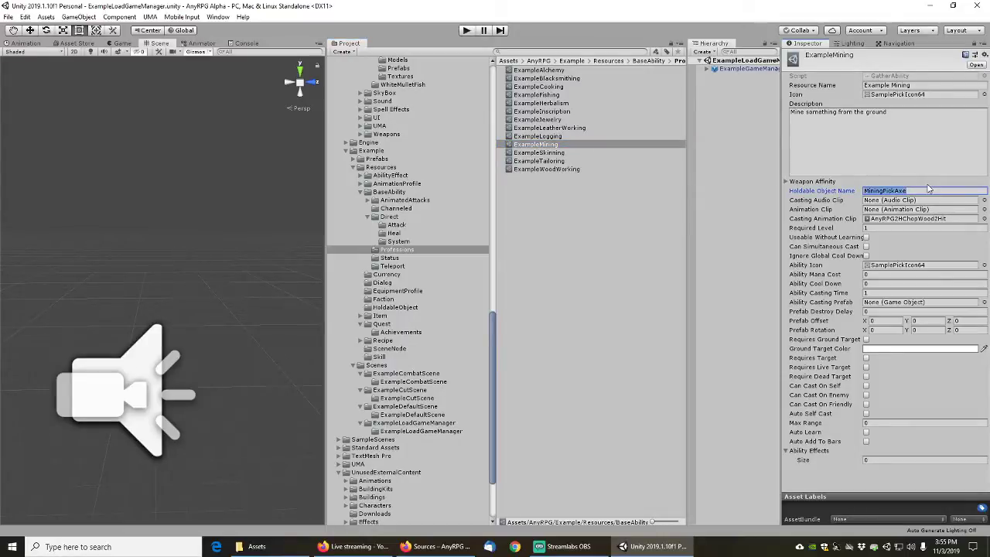
pyautogui.write('ExampleMiningPickAxe')
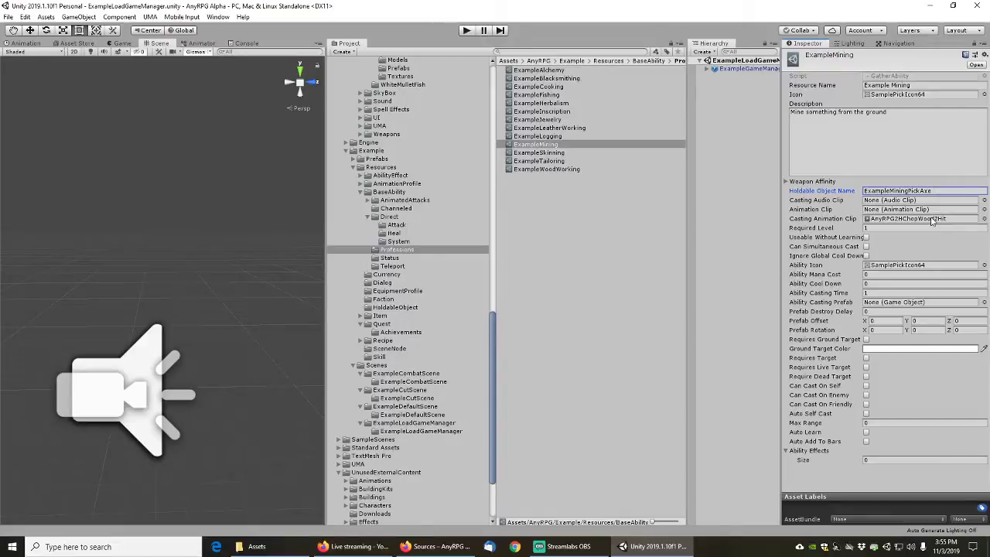
# Change ExampleSkinning's casting animation clip to AnyRPGPickup
pyautogui.click(544, 153)
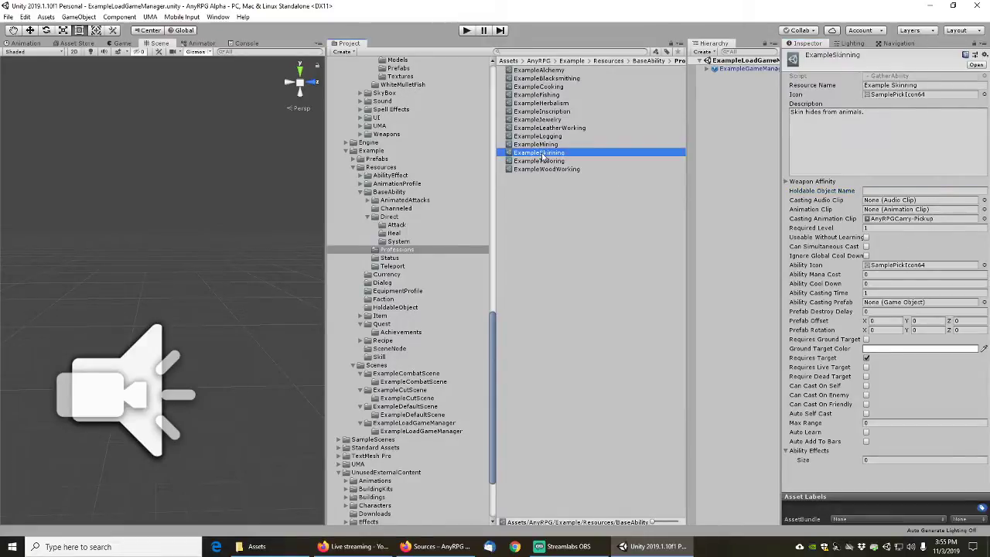
pyautogui.click(985, 219)
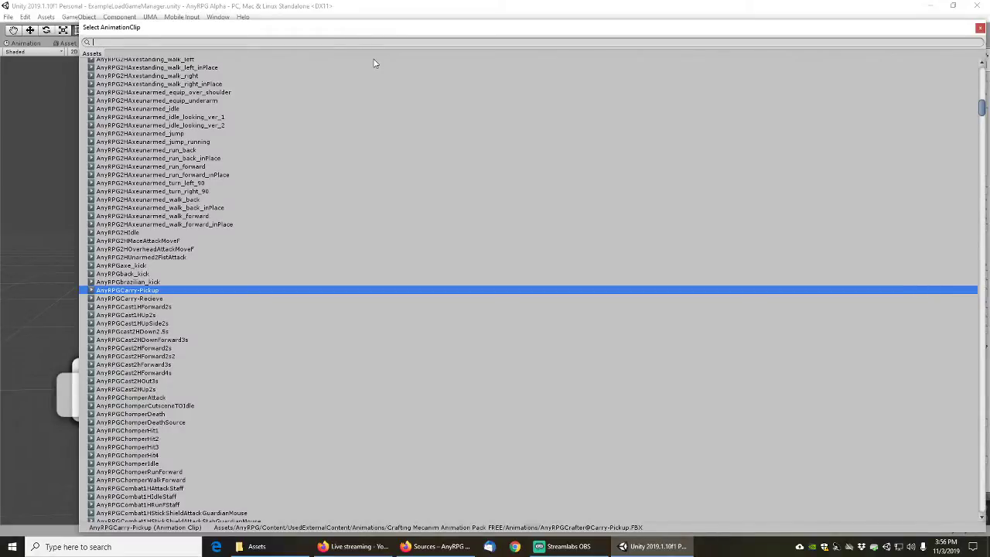
pyautogui.write('anyrpg')
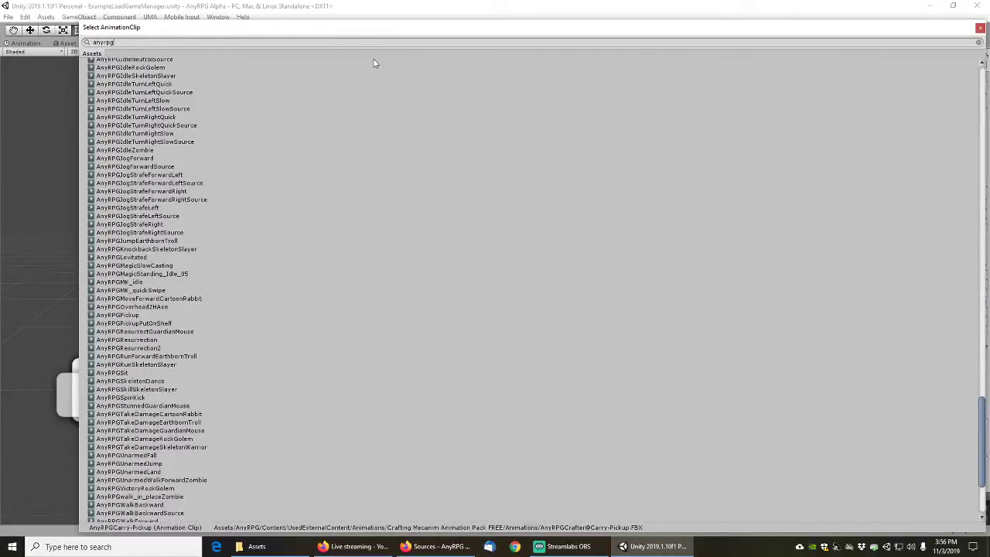
pyautogui.write('p')
pyautogui.doubleClick(120, 71)
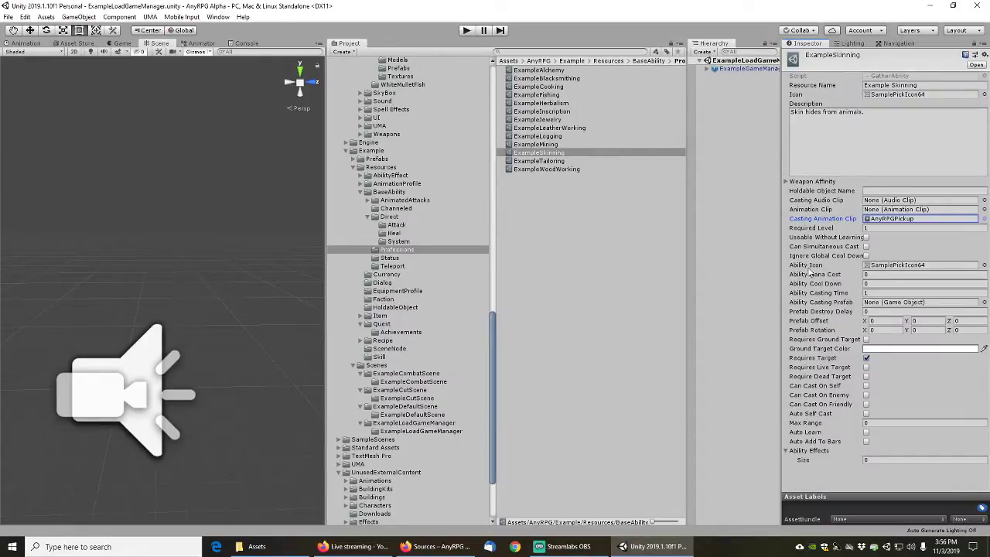
# Check the ExampleTailoring and ExampleWoodWorking abilities, and collapse the BaseAbility and UsedExternalContent folders in the project tree
pyautogui.click(547, 162)
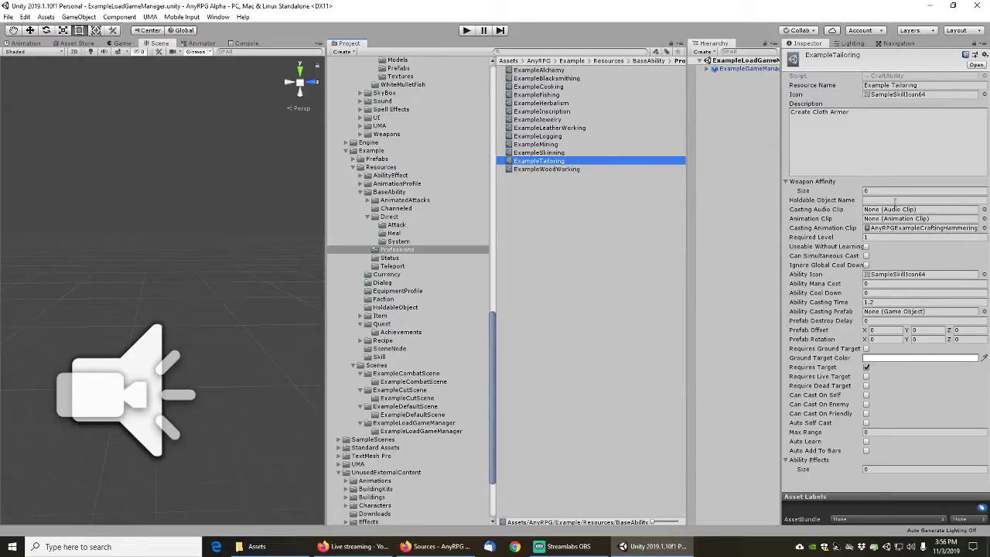
pyautogui.click(546, 169)
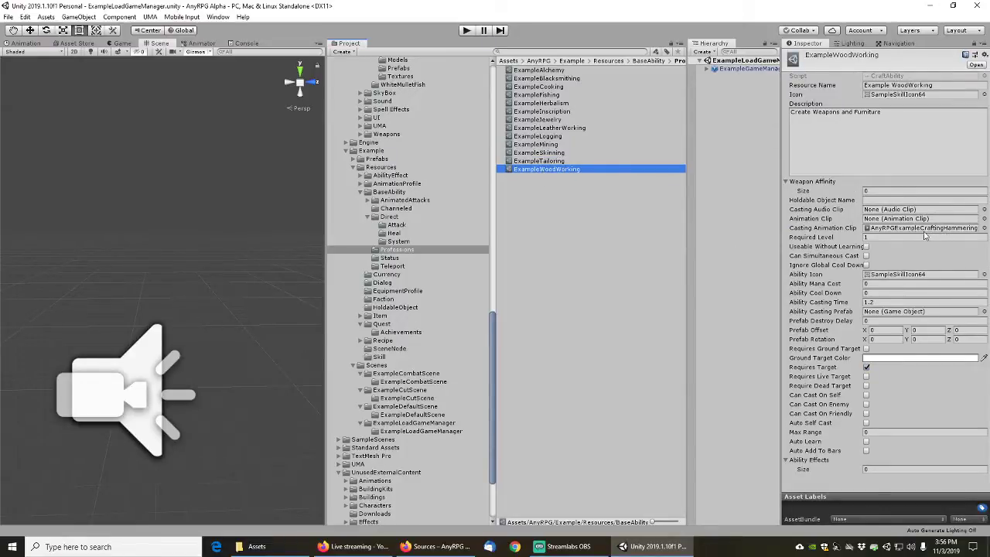
pyautogui.click(367, 217)
pyautogui.click(360, 192)
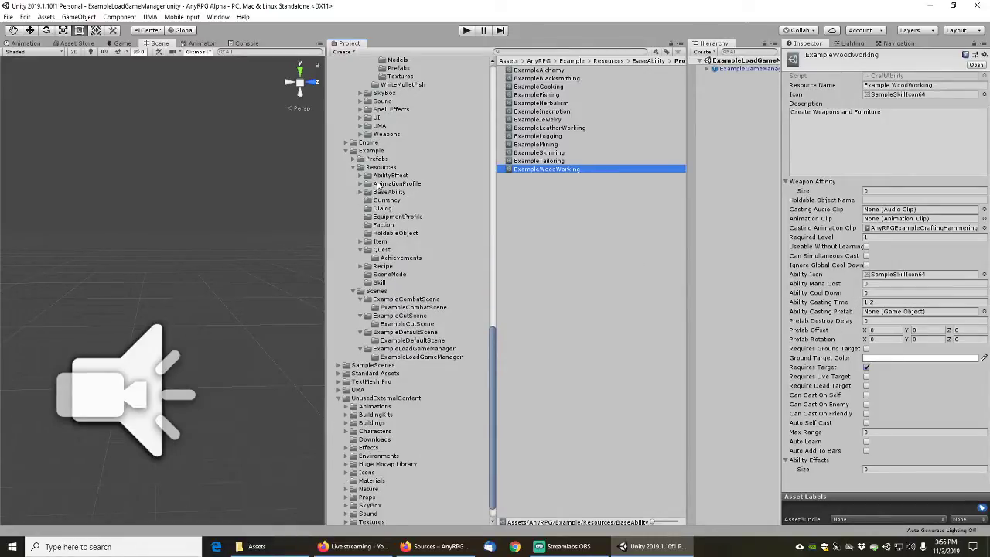
pyautogui.moveTo(492, 345); pyautogui.dragTo(489, 84)
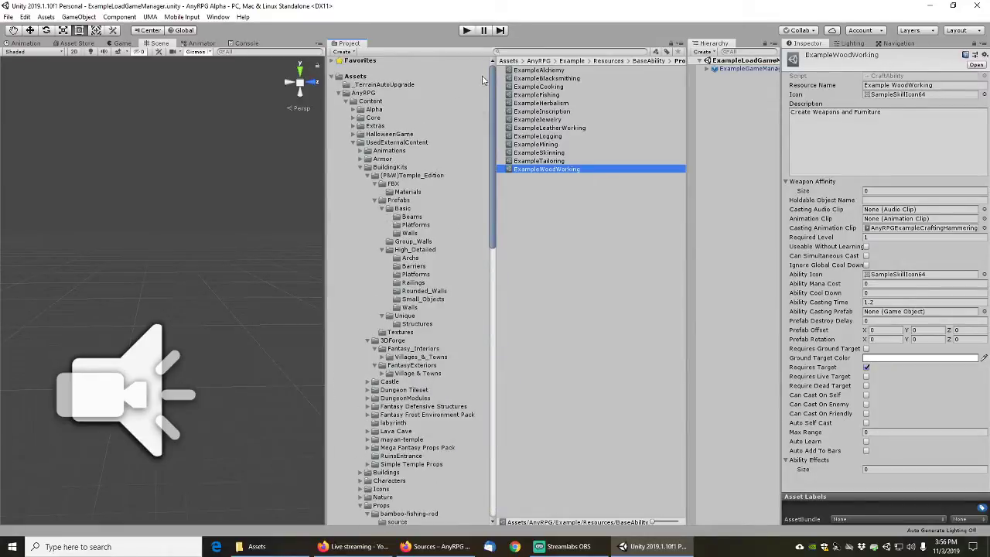
pyautogui.click(357, 152)
pyautogui.click(360, 143)
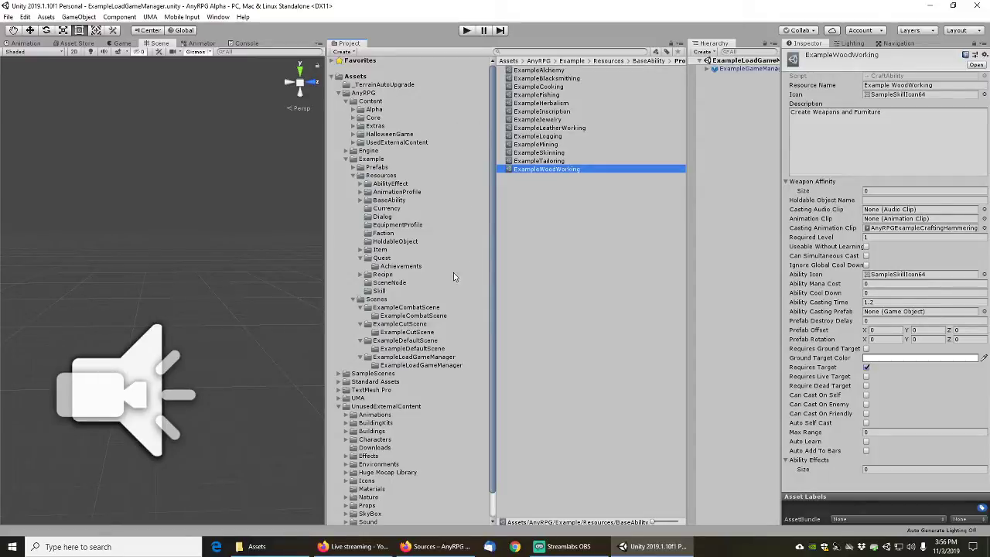
# Save the current work
pyautogui.click(8, 17)
pyautogui.click(170, 116)
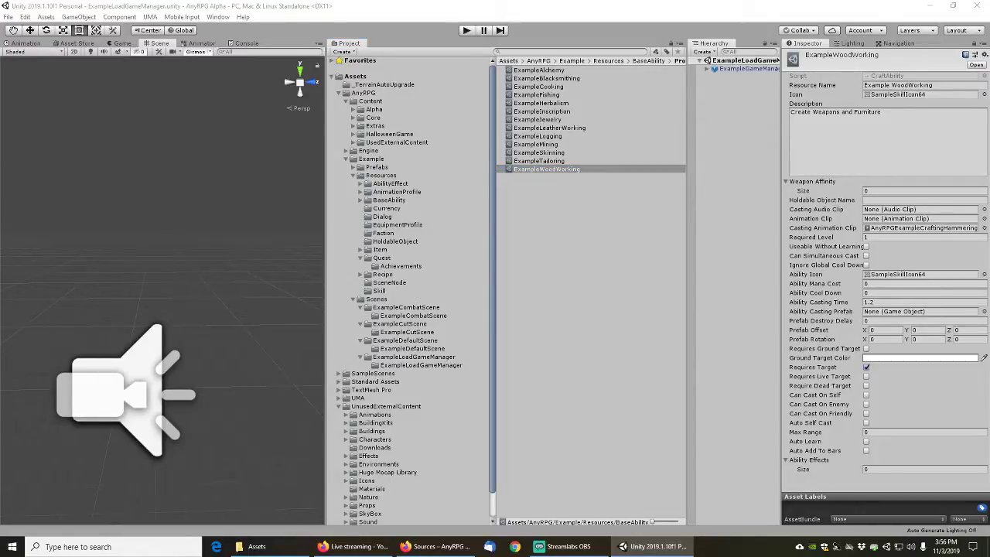
pyautogui.click(7, 16)
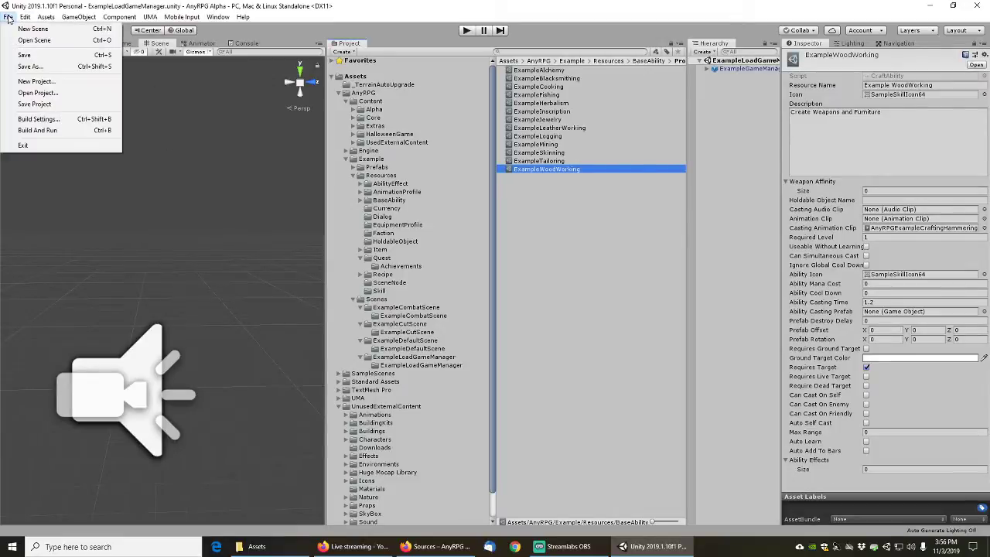
pyautogui.click(24, 60)
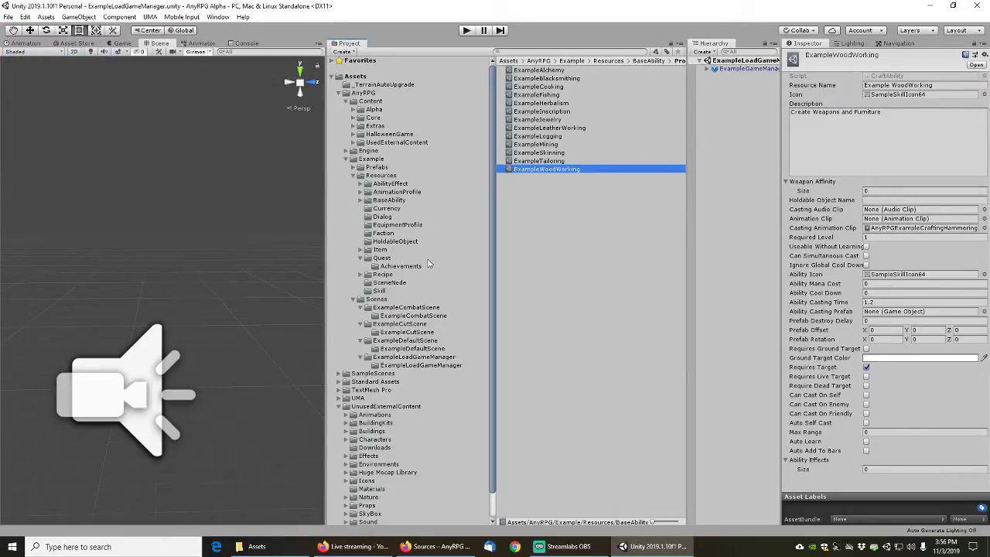
# Select the ExampleLoadGameManager, ExampleDefaultScene, ExampleCutScene and ExampleCombatScene scene assets together across their folders
pyautogui.scroll(-1, 490, 198)
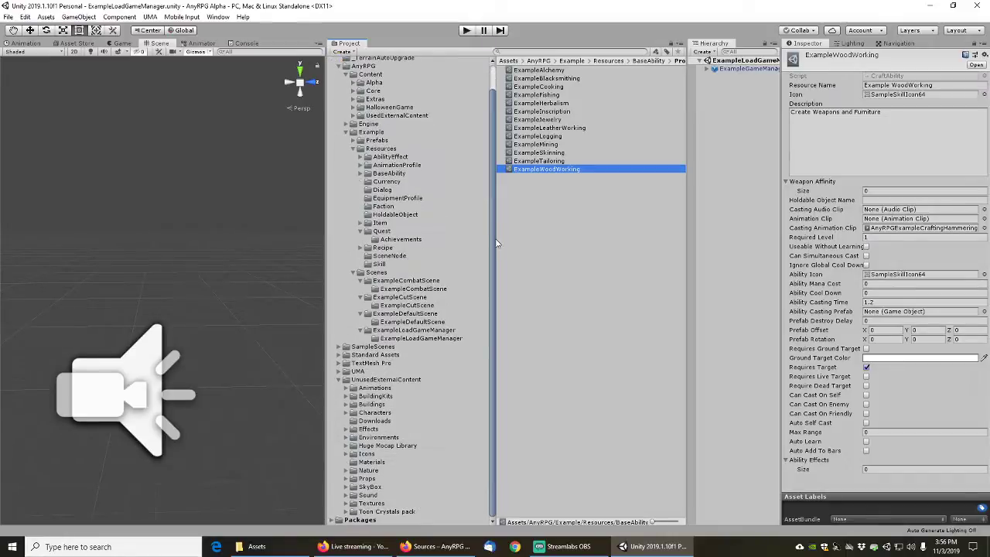
pyautogui.click(405, 332)
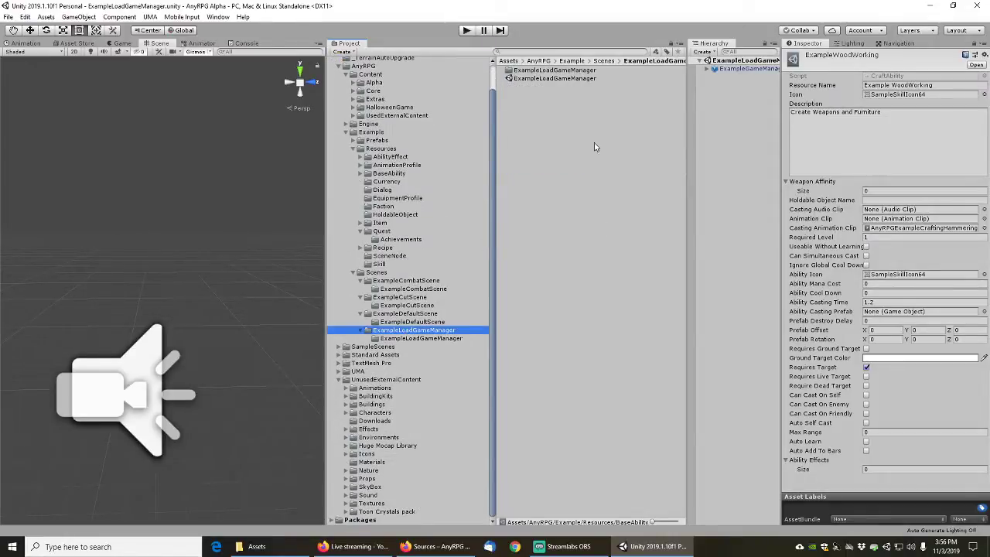
pyautogui.click(543, 79)
pyautogui.click(401, 315)
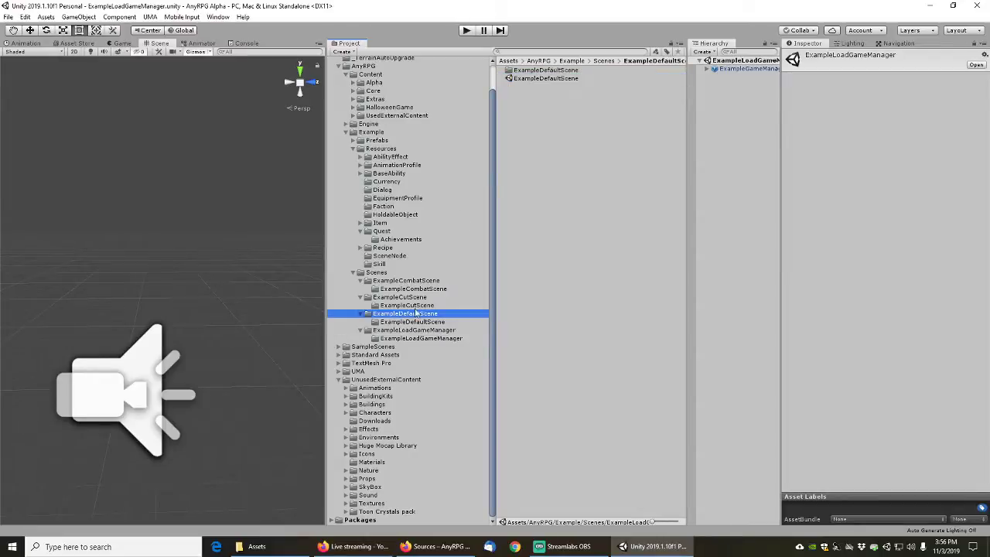
pyautogui.click(542, 80)
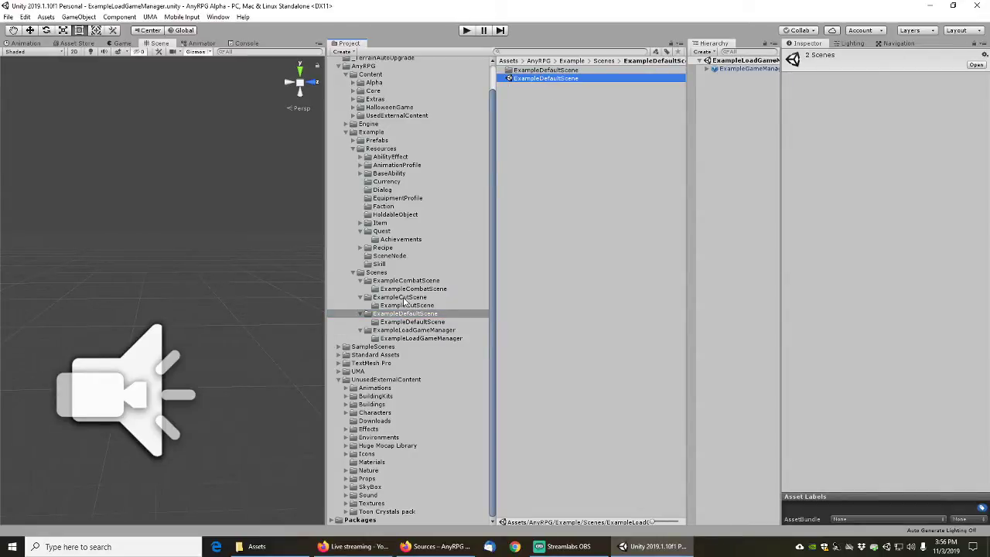
pyautogui.click(403, 299)
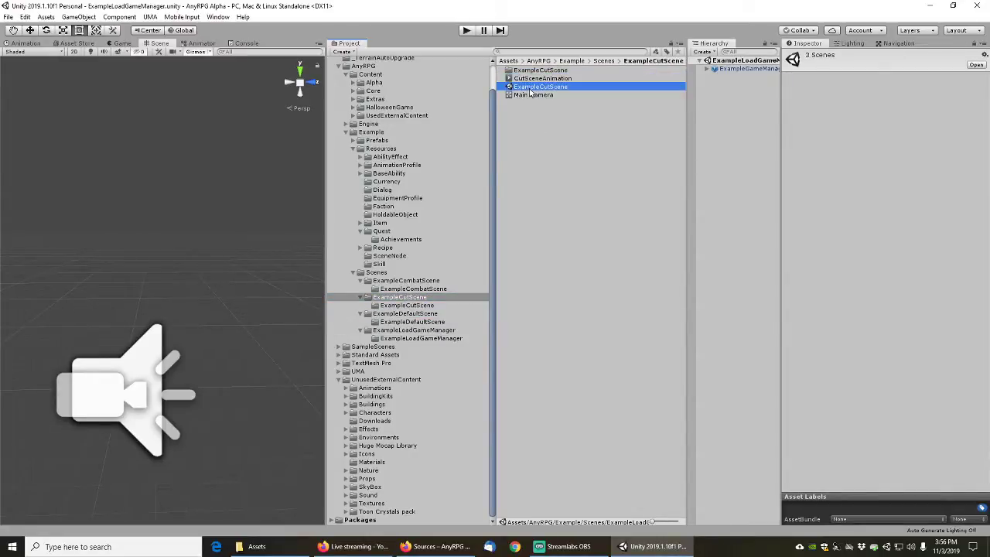
pyautogui.click(406, 282)
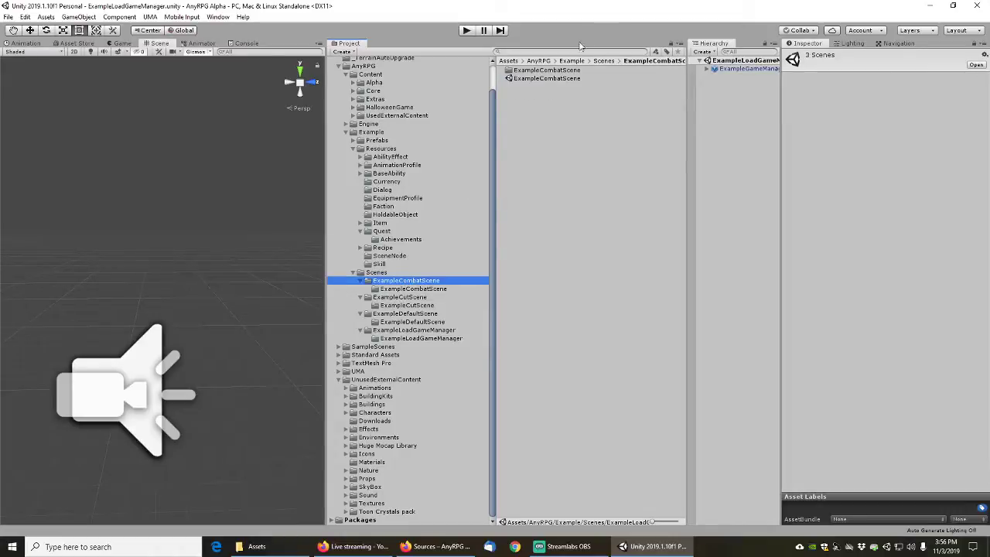
pyautogui.click(548, 79)
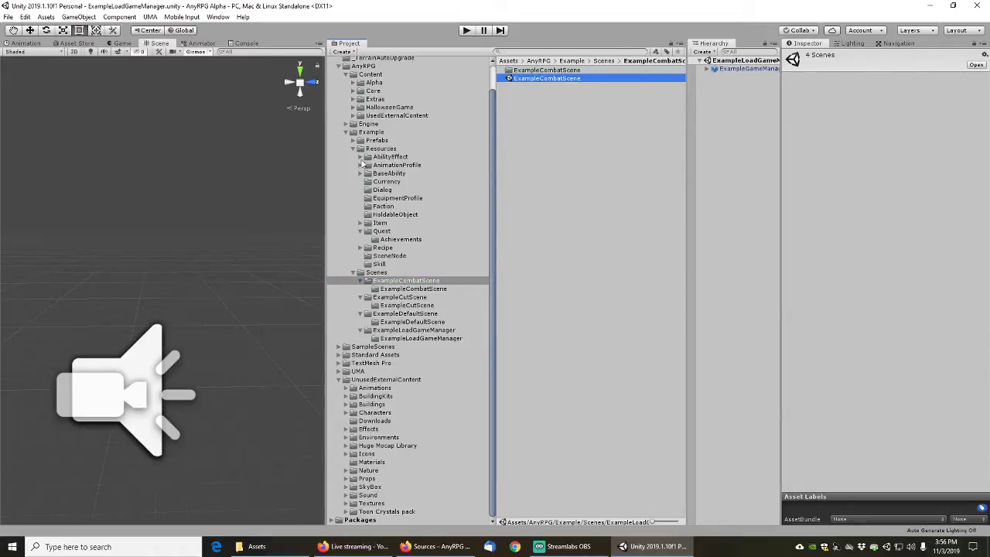
# Add the MainMenu scene from the Engine Scenes folder to the current scene selection
pyautogui.scroll(2, 364, 164)
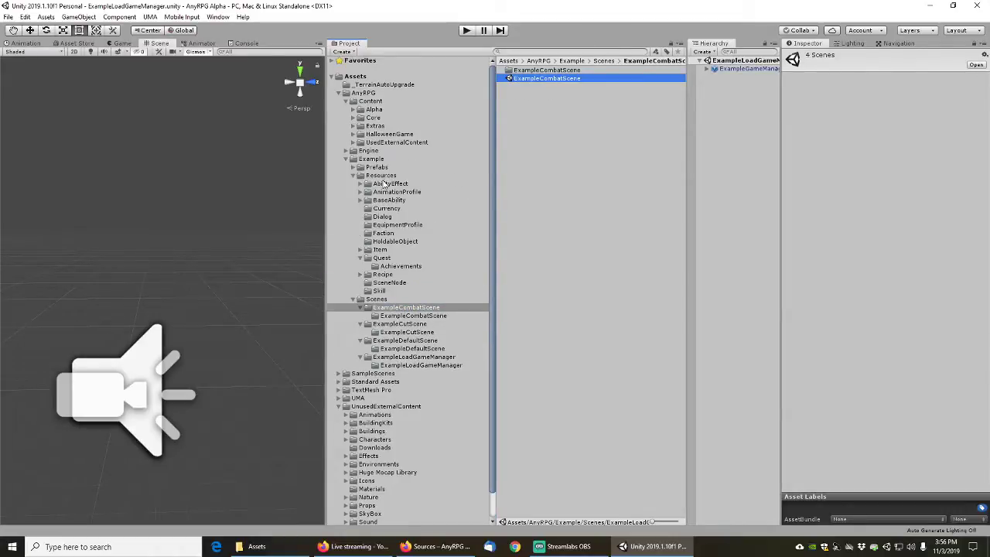
pyautogui.click(346, 151)
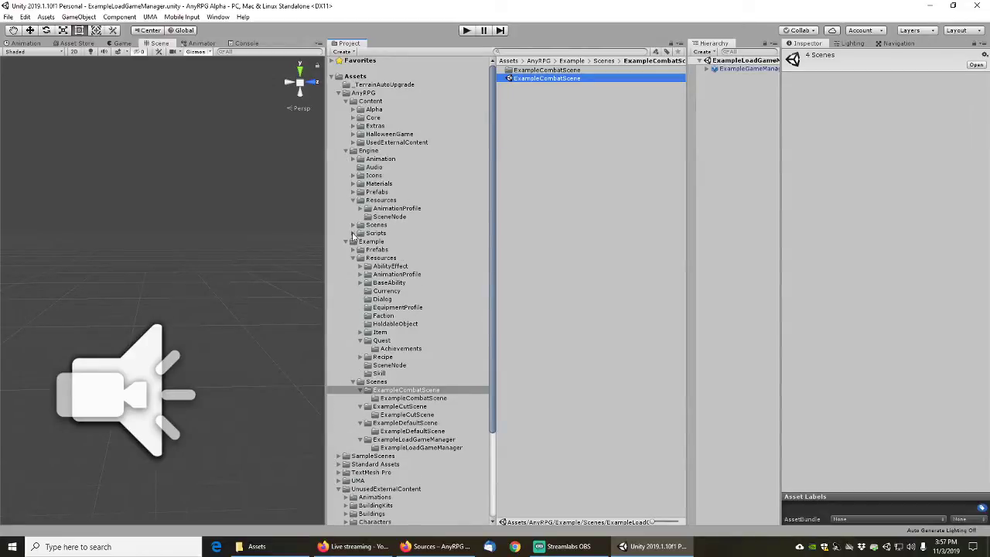
pyautogui.click(353, 225)
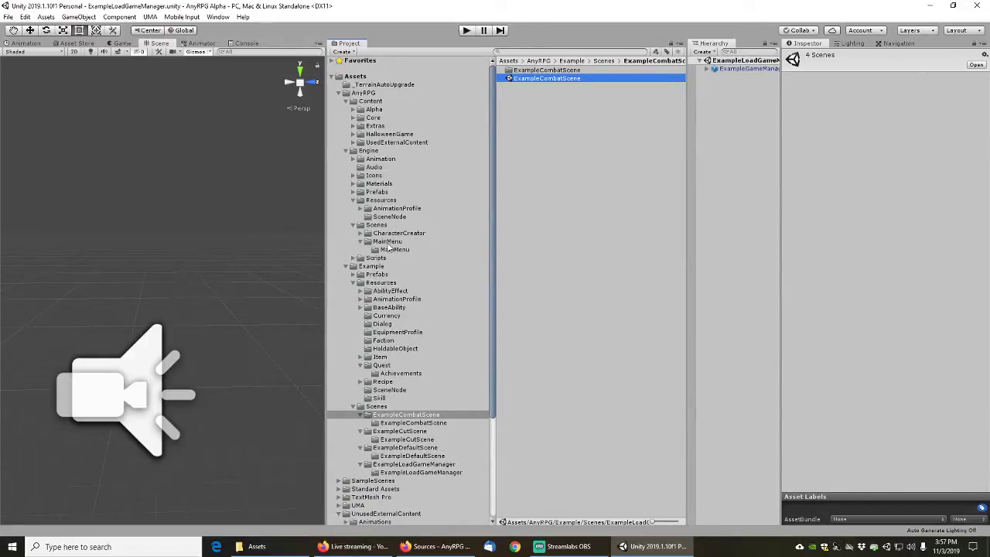
pyautogui.click(389, 243)
pyautogui.click(526, 79)
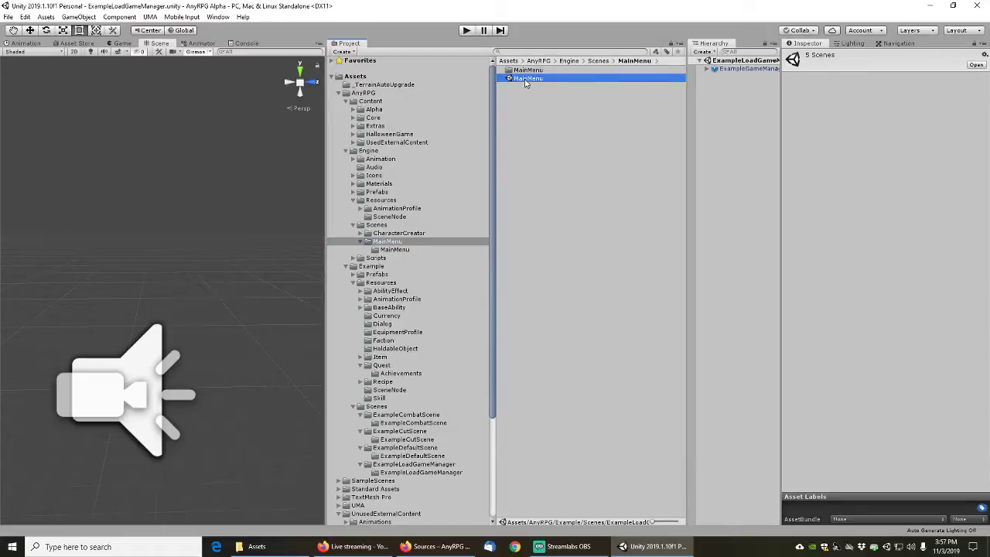
# Select all dependencies of the five chosen scenes and review their export package contents with Include dependencies turned off, without exporting
pyautogui.rightClick(525, 82)
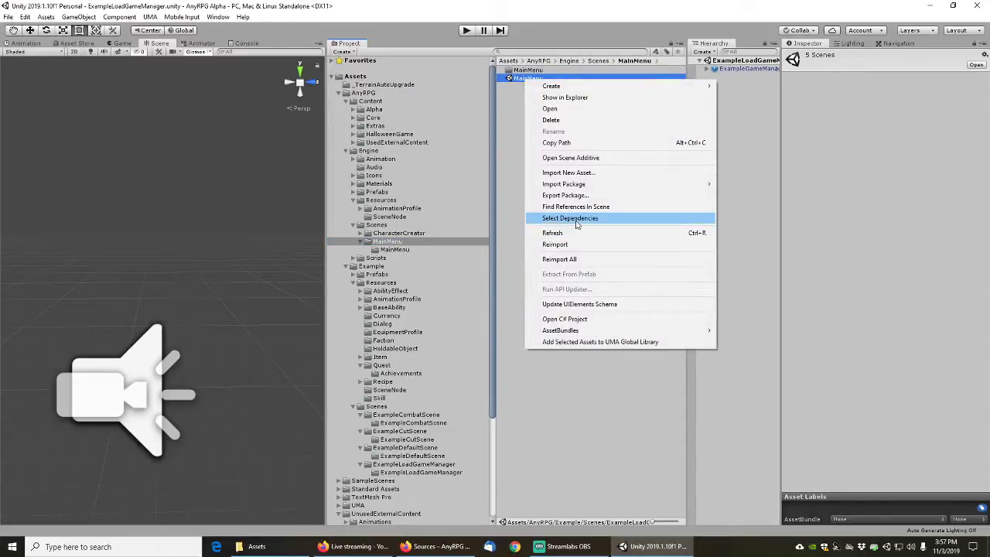
pyautogui.click(575, 221)
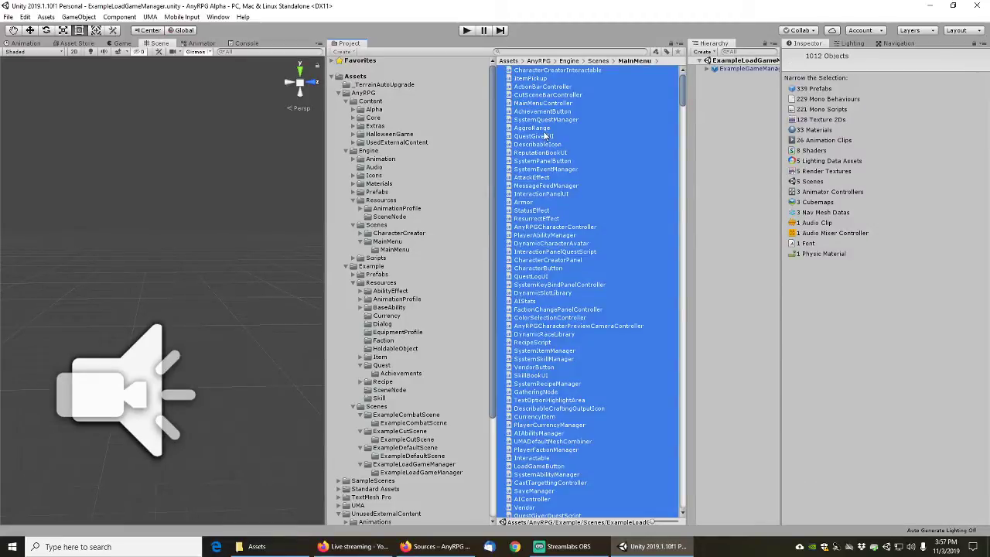
pyautogui.rightClick(553, 136)
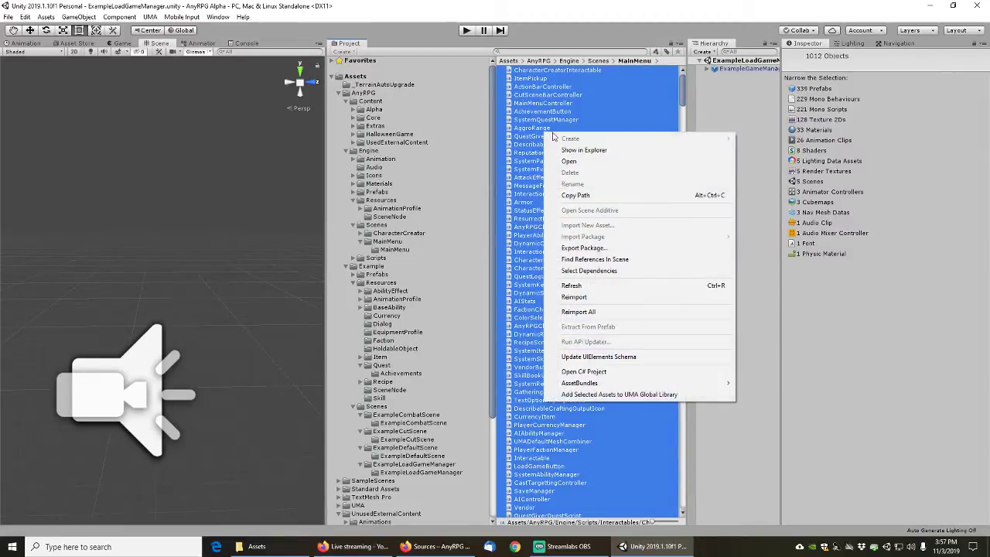
pyautogui.click(587, 248)
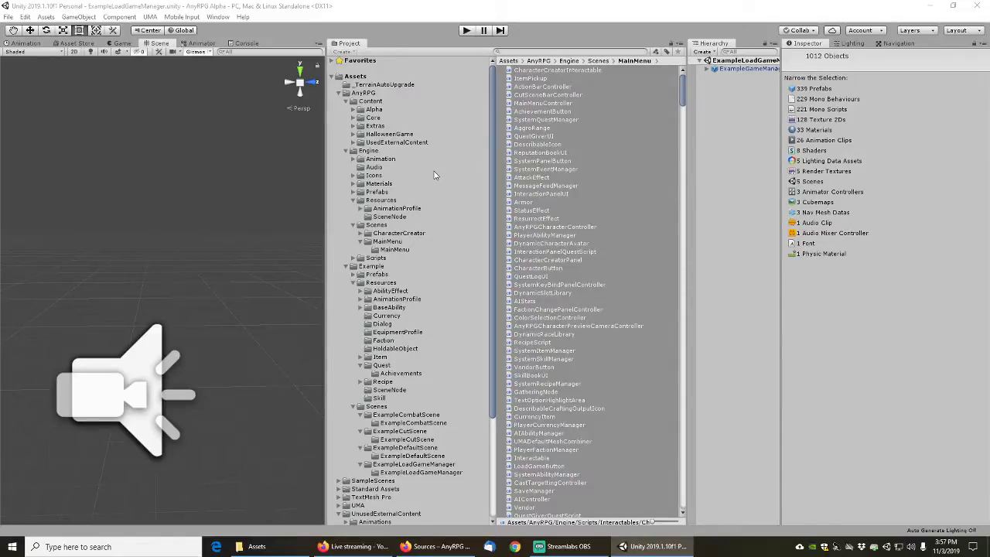
pyautogui.moveTo(488, 163); pyautogui.dragTo(384, 84)
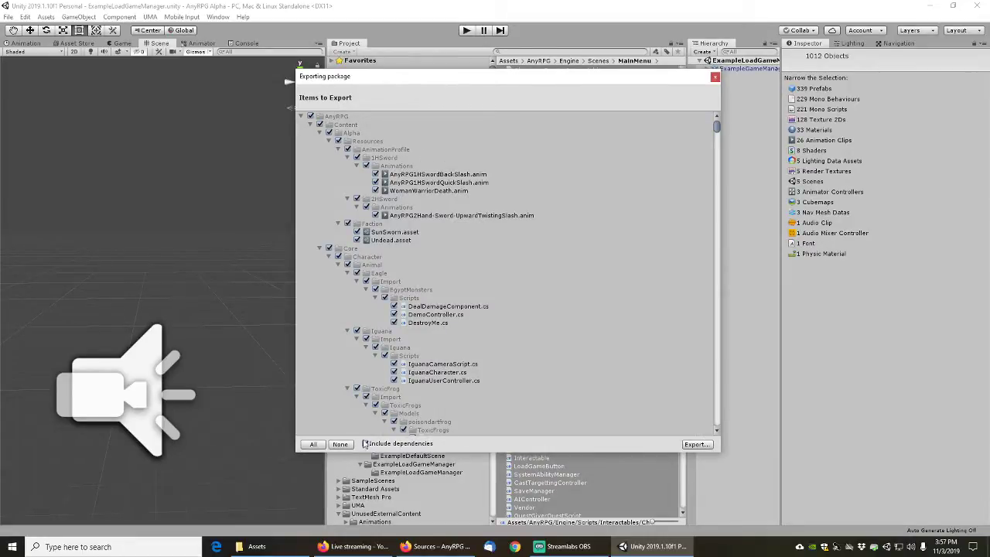
pyautogui.click(365, 444)
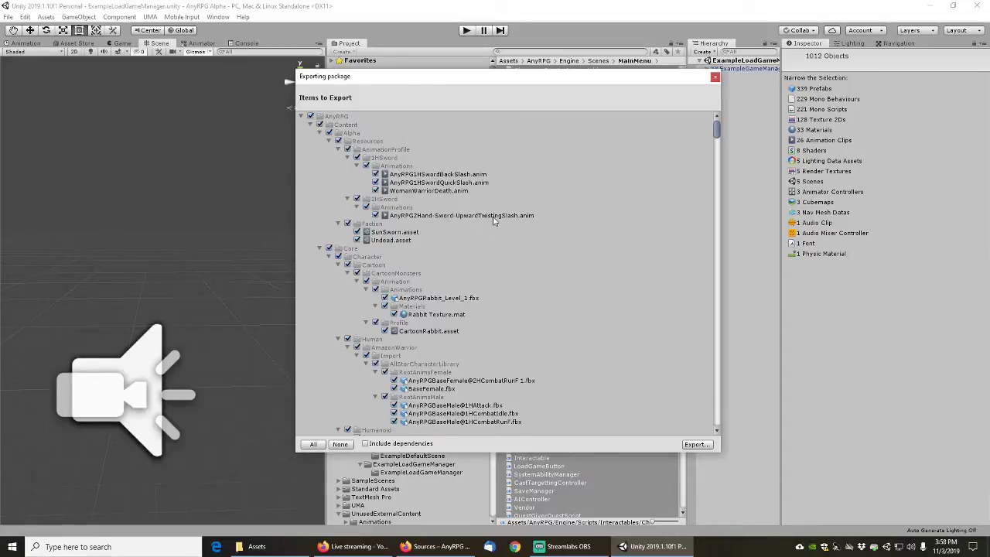
pyautogui.click(715, 77)
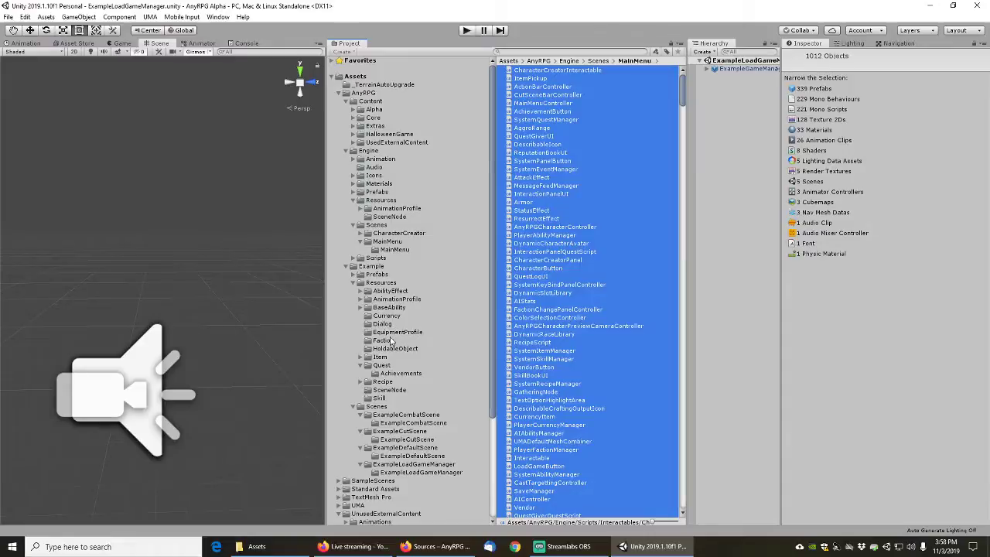
# Inspect the Example1HSword animation profile in the Example resources and open the animation clip selection for its Death Clip
pyautogui.click(361, 357)
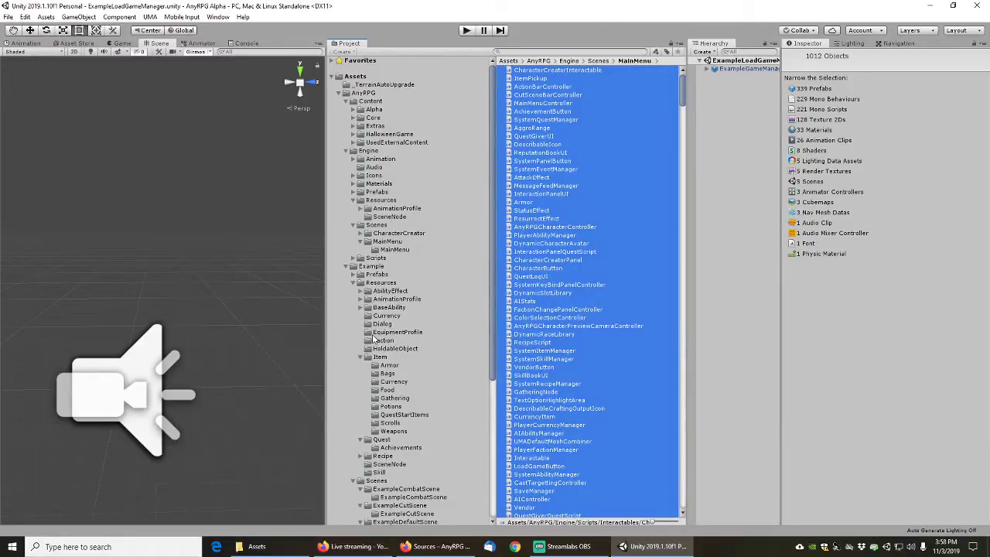
pyautogui.scroll(-2, 374, 341)
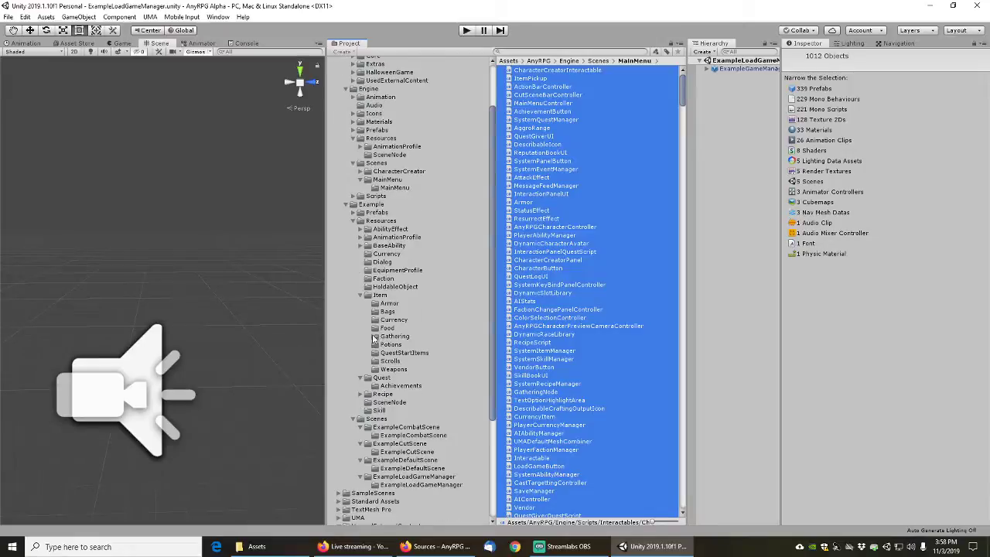
pyautogui.click(361, 237)
pyautogui.click(393, 246)
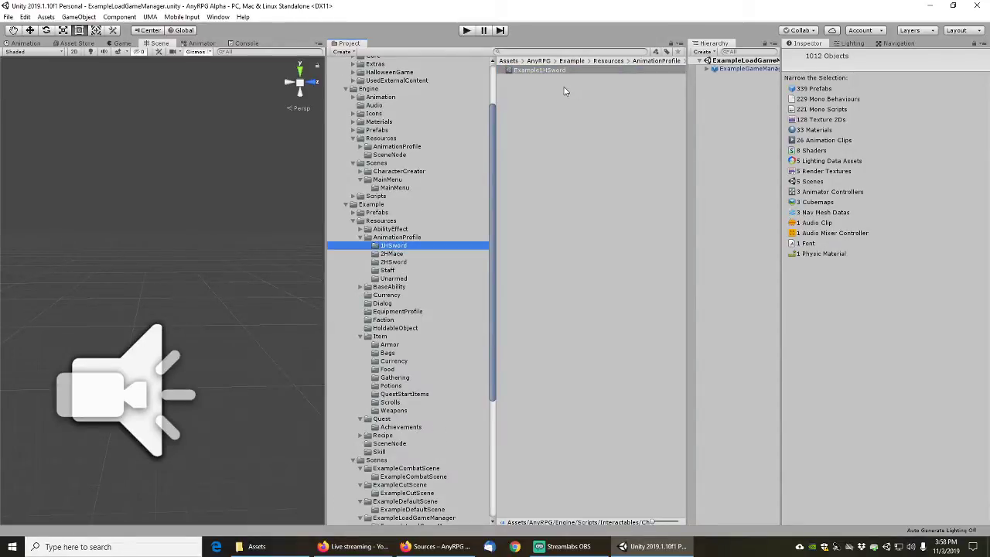
pyautogui.click(544, 71)
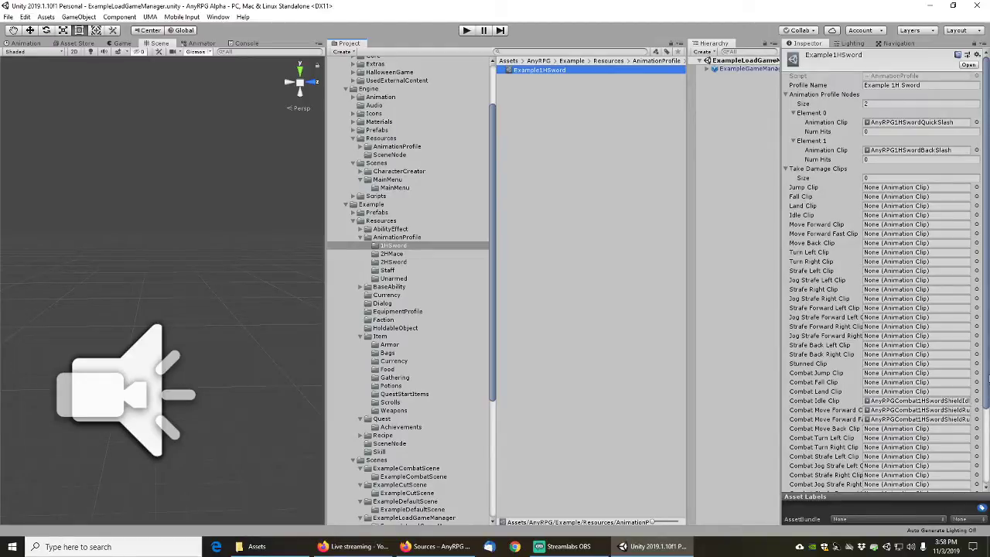
pyautogui.scroll(-3, 921, 387)
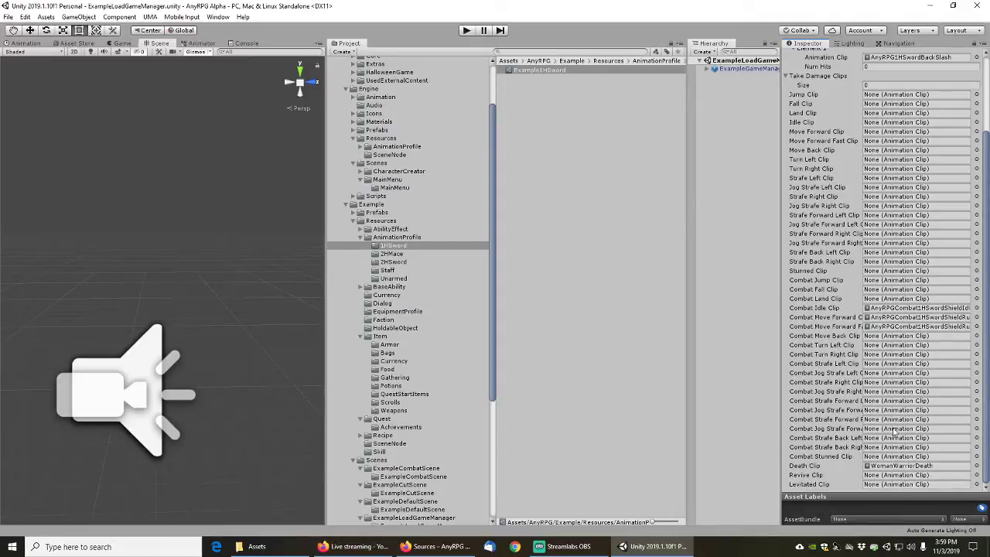
pyautogui.click(977, 467)
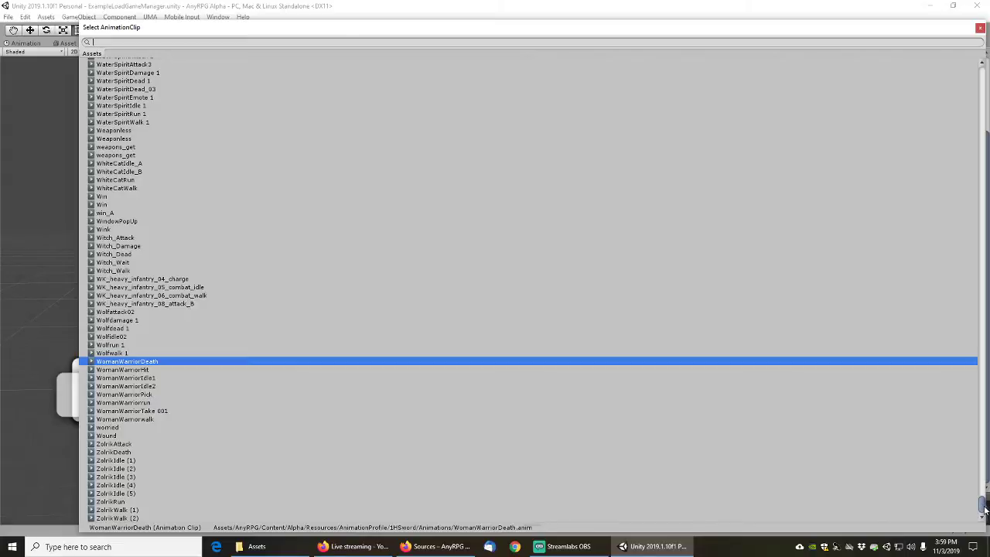
# Clear the Death Clip and Combat Move Forward Fast Clip of the Example1HSword profile by setting both to None
pyautogui.moveTo(985, 508); pyautogui.dragTo(981, 76)
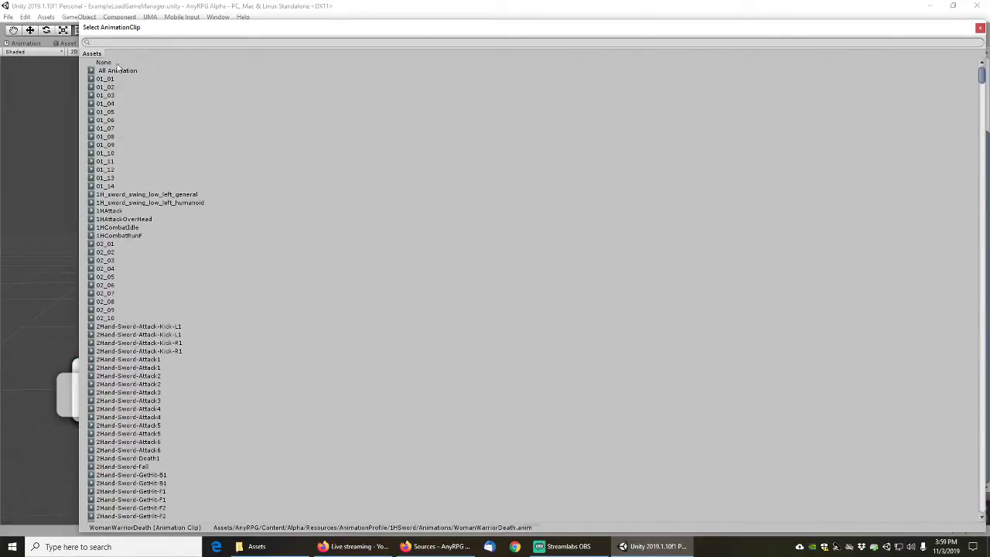
pyautogui.doubleClick(110, 61)
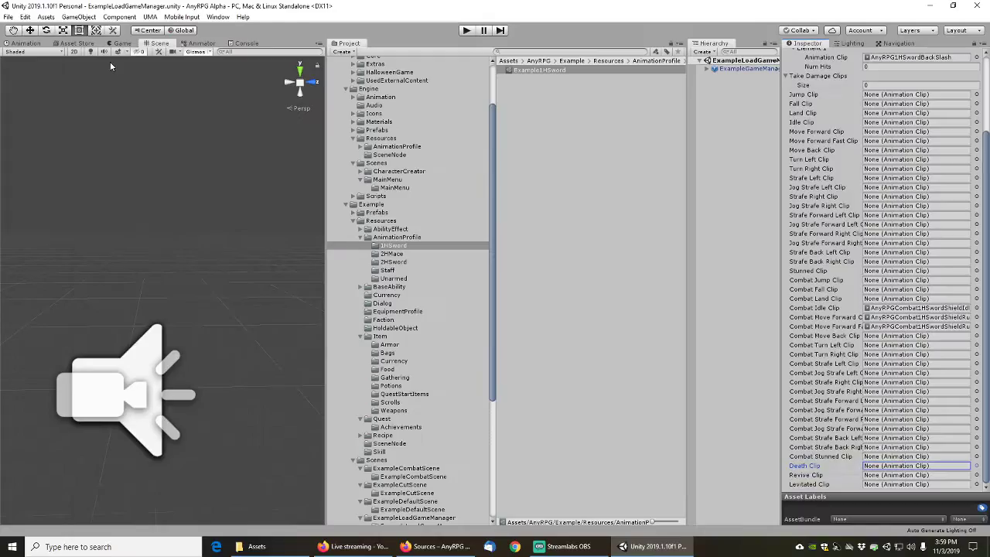
pyautogui.click(976, 327)
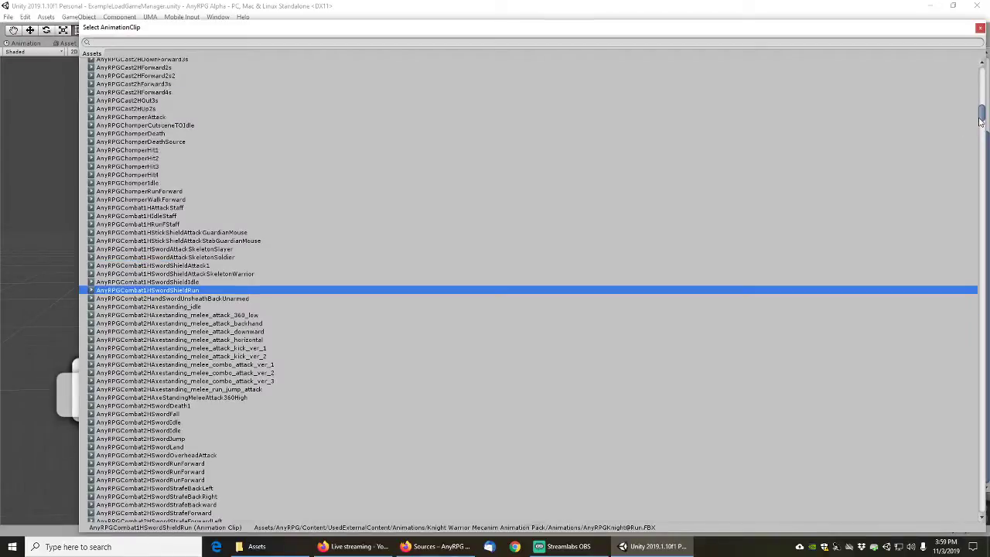
pyautogui.moveTo(981, 117); pyautogui.dragTo(982, 82)
pyautogui.doubleClick(138, 66)
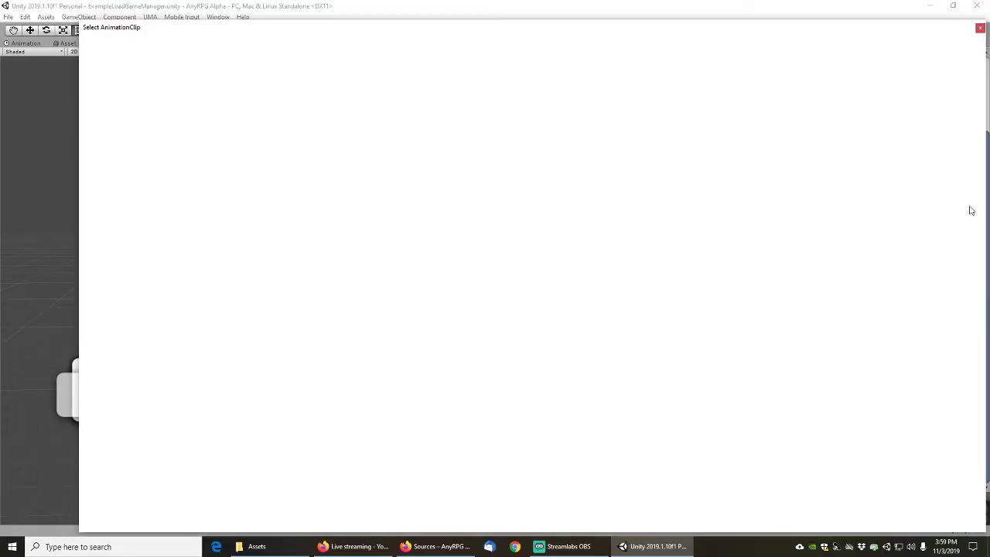
# Set the Combat Move Forward Clip and Combat Idle Clip of the Example1HSword profile to None
pyautogui.click(976, 317)
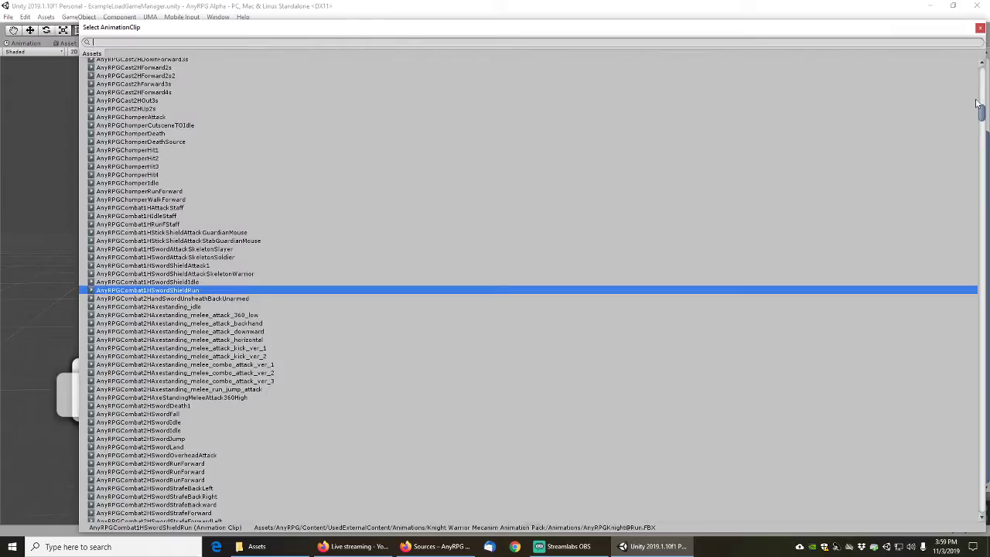
pyautogui.moveTo(981, 120); pyautogui.dragTo(984, 80)
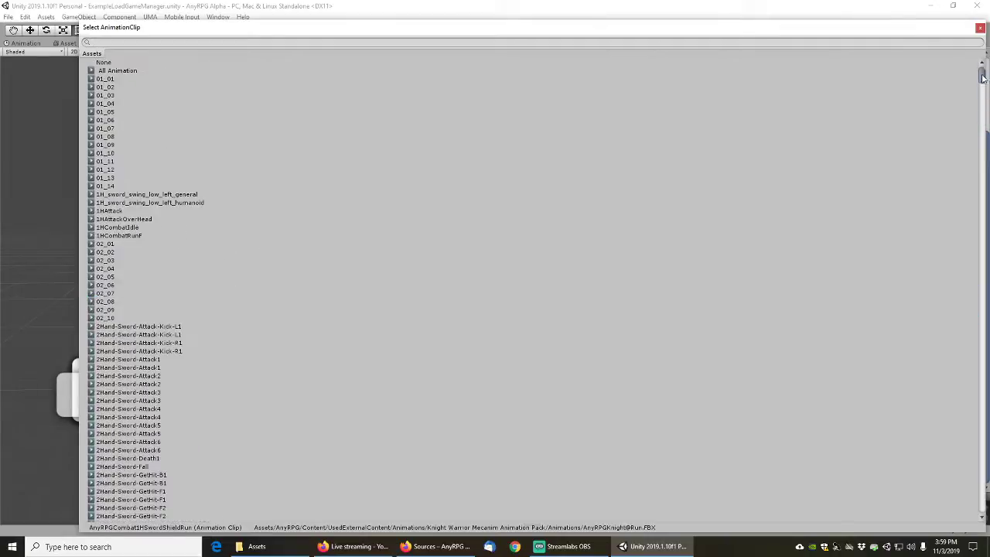
pyautogui.doubleClick(111, 65)
pyautogui.click(981, 313)
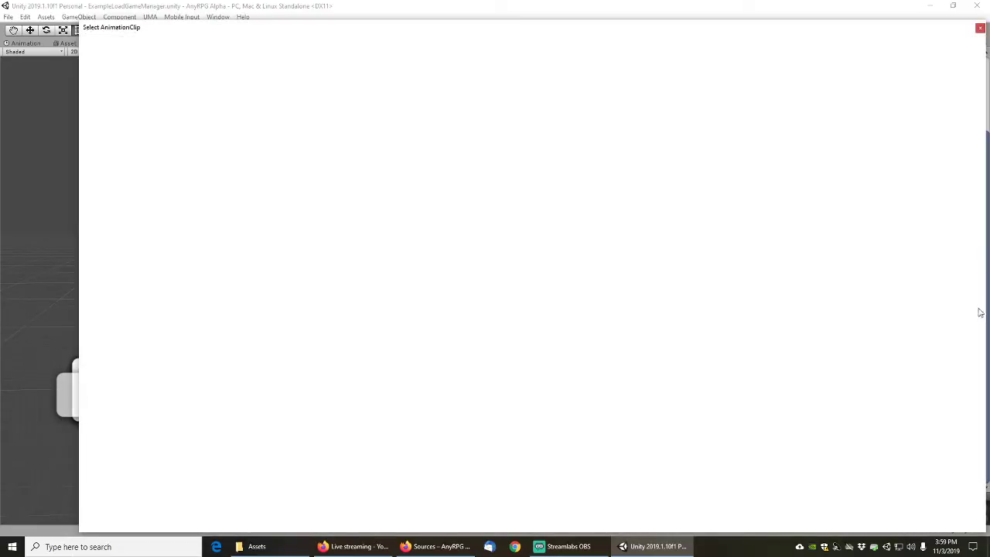
pyautogui.moveTo(982, 116); pyautogui.dragTo(983, 74)
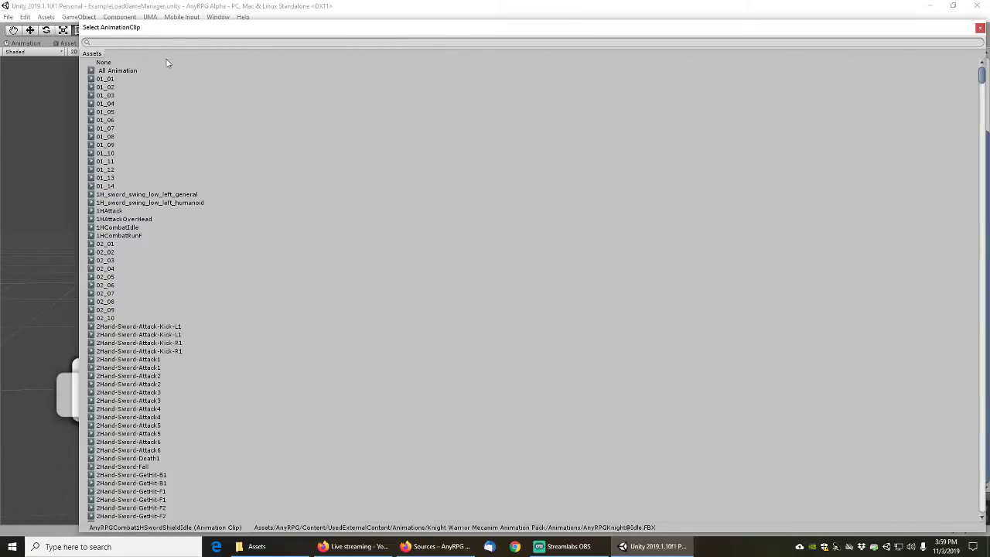
pyautogui.doubleClick(112, 66)
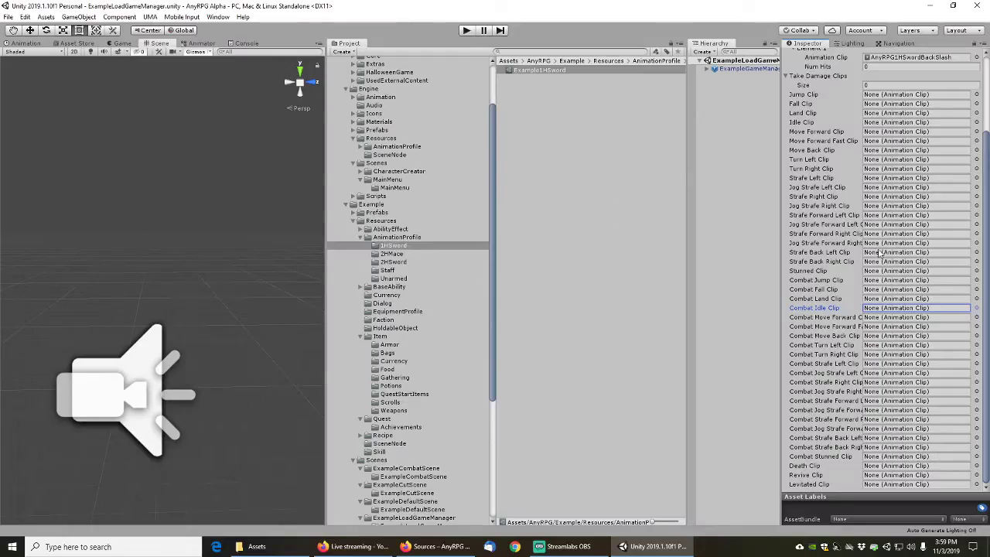
# Reduce the Animation Profile Nodes of Example1HSword to a size of 1
pyautogui.moveTo(988, 176); pyautogui.dragTo(988, 93)
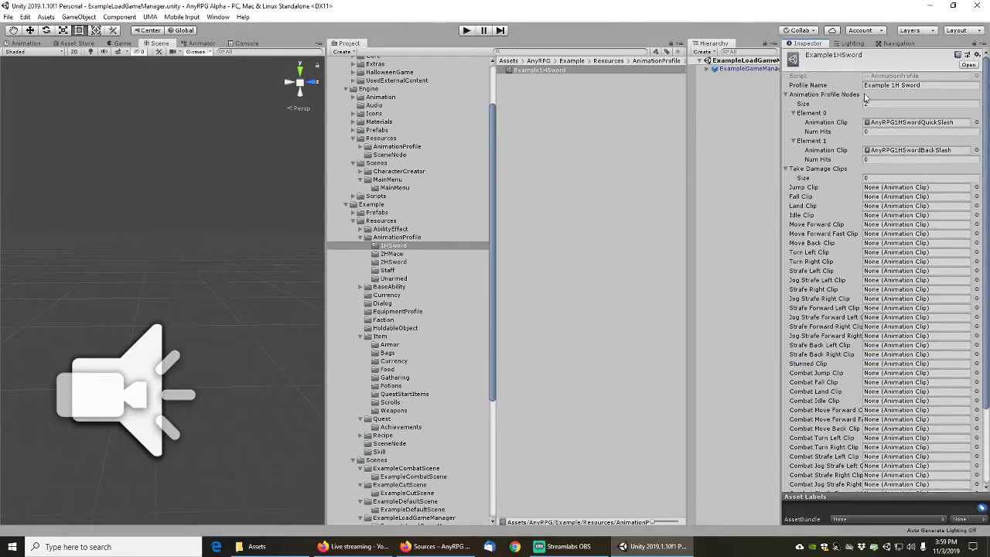
pyautogui.click(880, 104)
pyautogui.write('1')
pyautogui.press('Return')
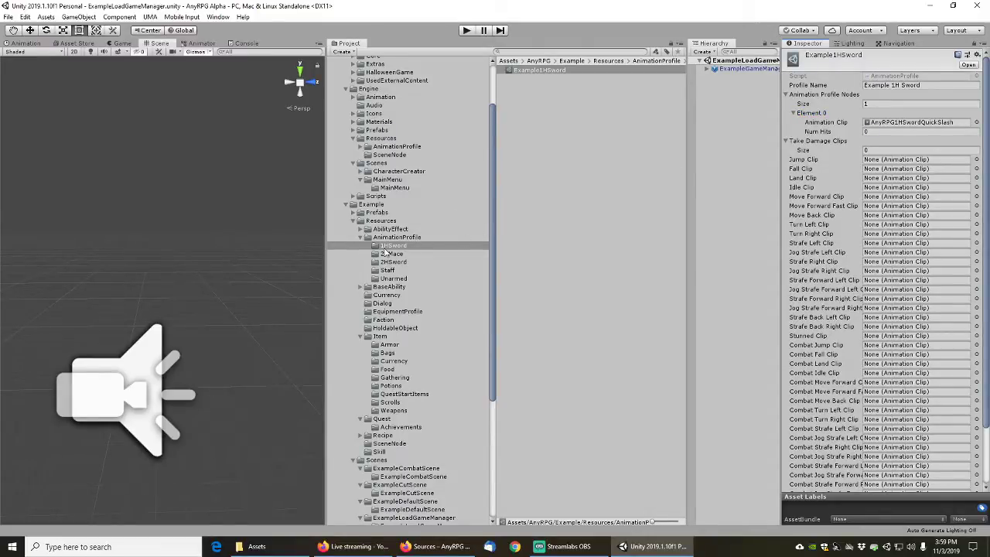
# Check which attack ability is stored in the 1HSword folder under BaseAbility's AnimatedAttacks
pyautogui.click(360, 287)
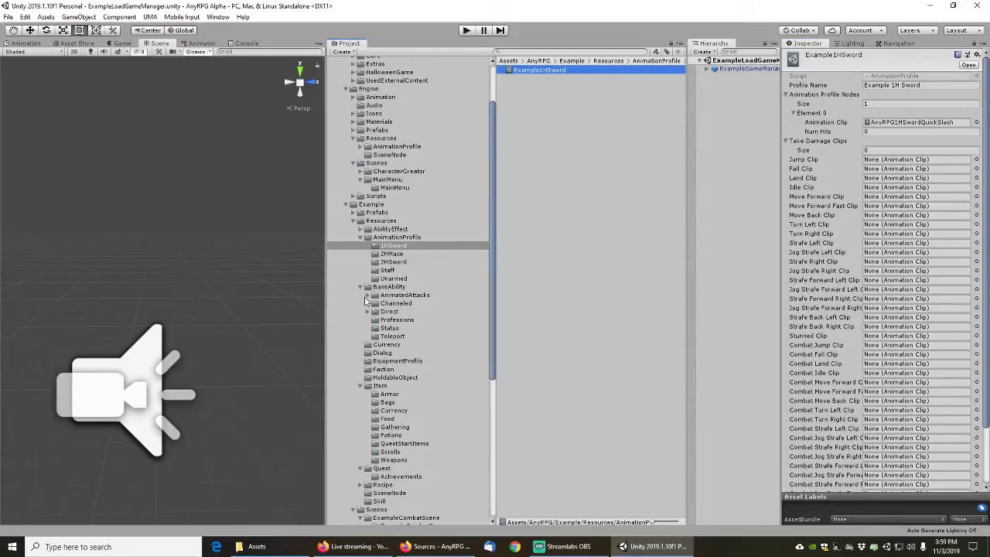
pyautogui.click(368, 295)
pyautogui.click(402, 304)
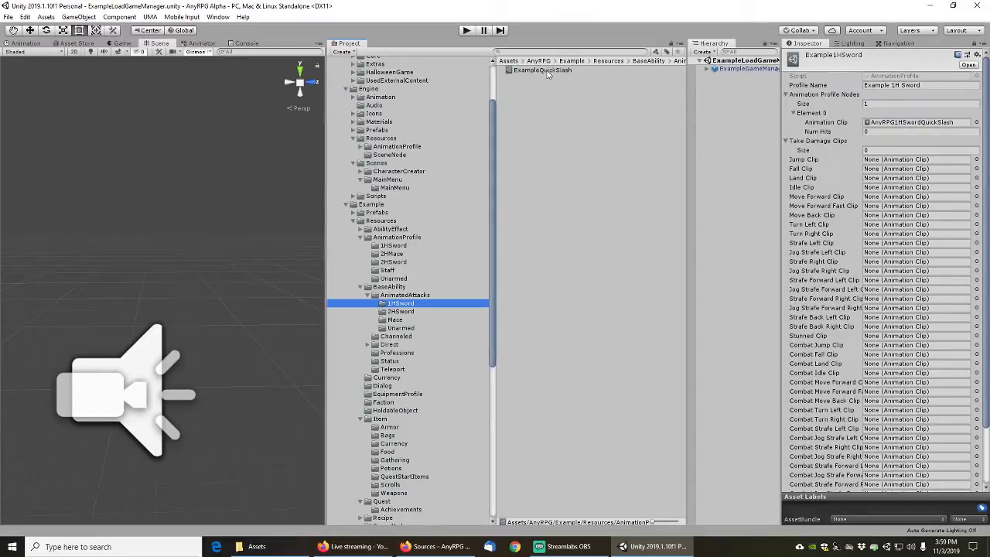
pyautogui.moveTo(546, 72); pyautogui.dragTo(915, 122)
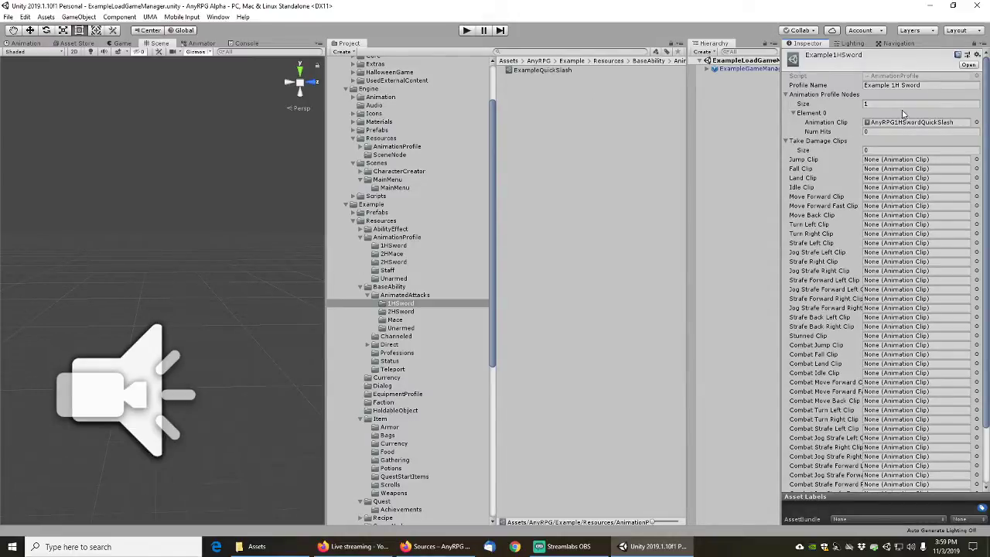
# Search the animation clips for anyrpg*chop and assign AnyRPG2HChopWood2Hit to Element 0 of the Example1HSword profile
pyautogui.click(978, 122)
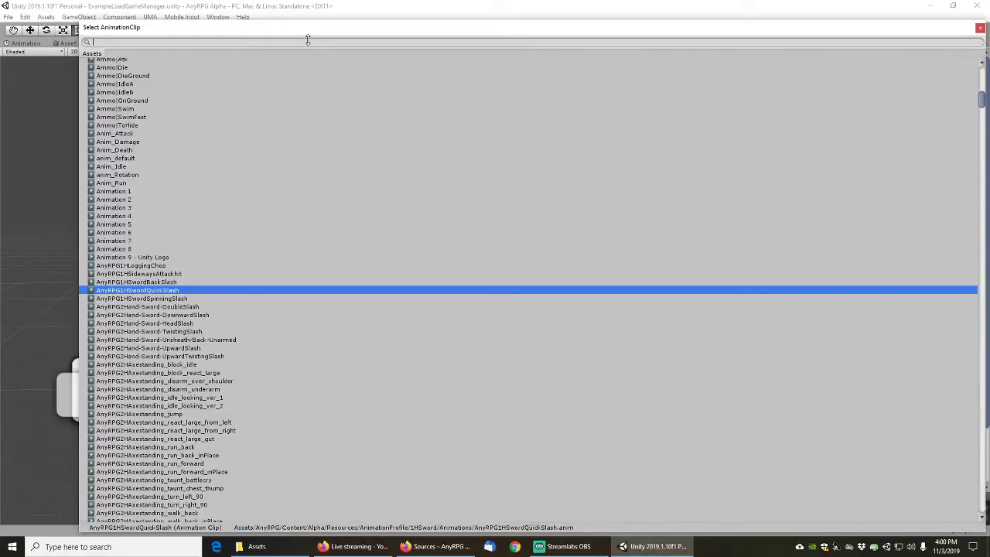
pyautogui.write('anyrpg*')
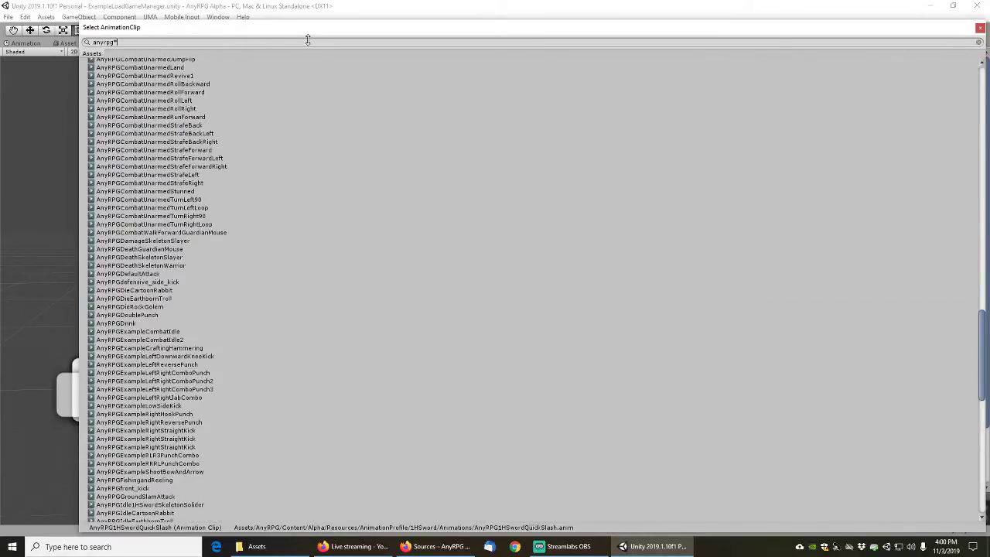
pyautogui.write('chop')
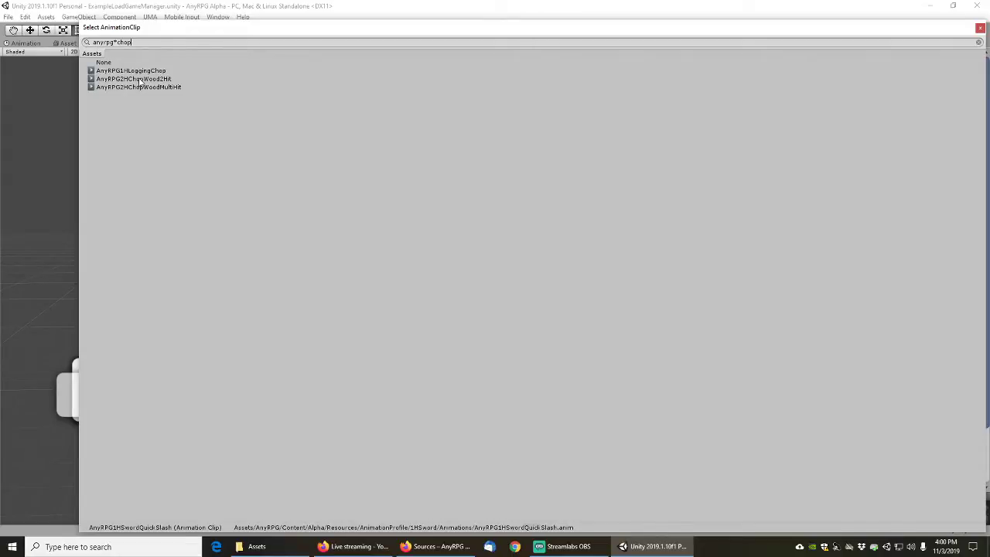
pyautogui.doubleClick(138, 79)
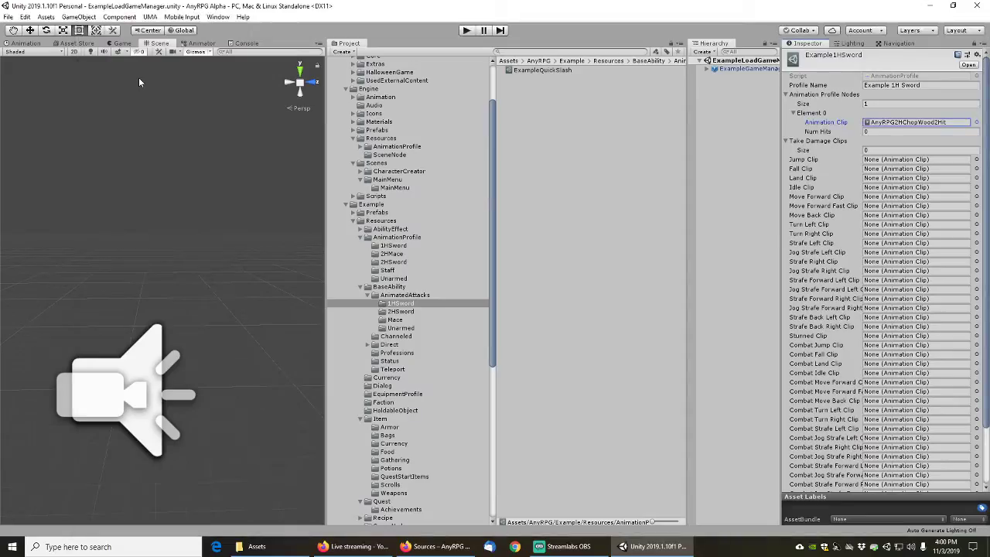
# Select the ExampleDoubleSlash ability in the AnimatedAttacks 2HSword folder and unlock the Inspector to show its properties
pyautogui.click(401, 312)
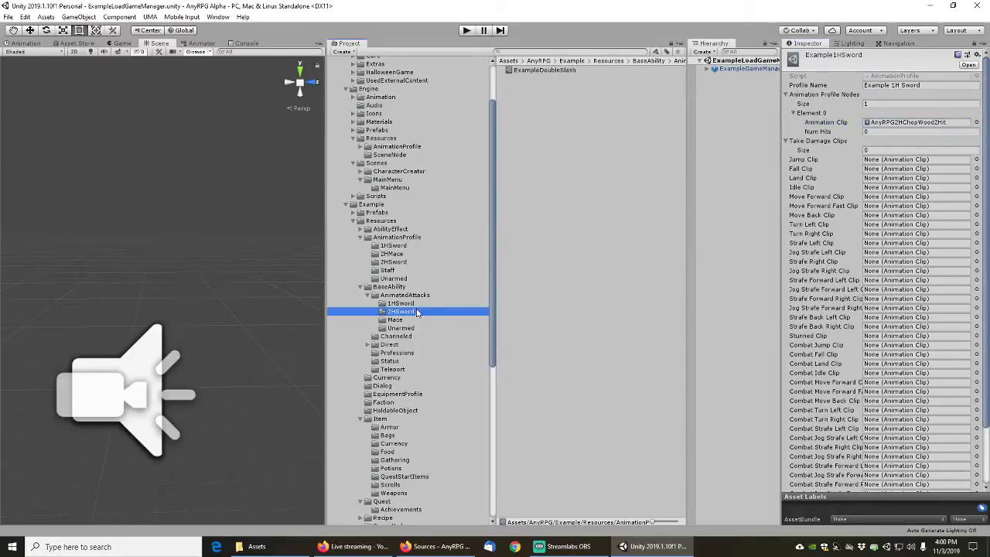
pyautogui.click(540, 70)
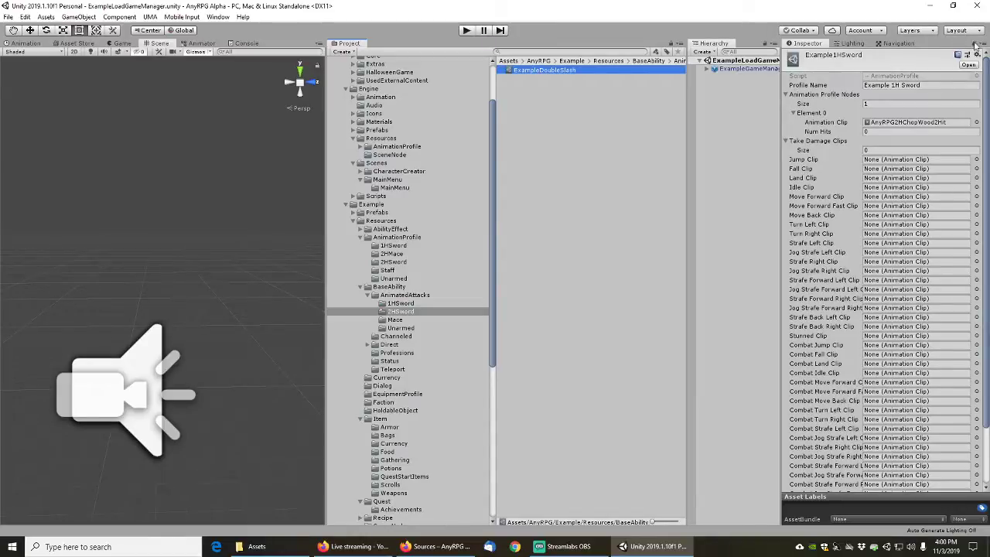
pyautogui.click(974, 44)
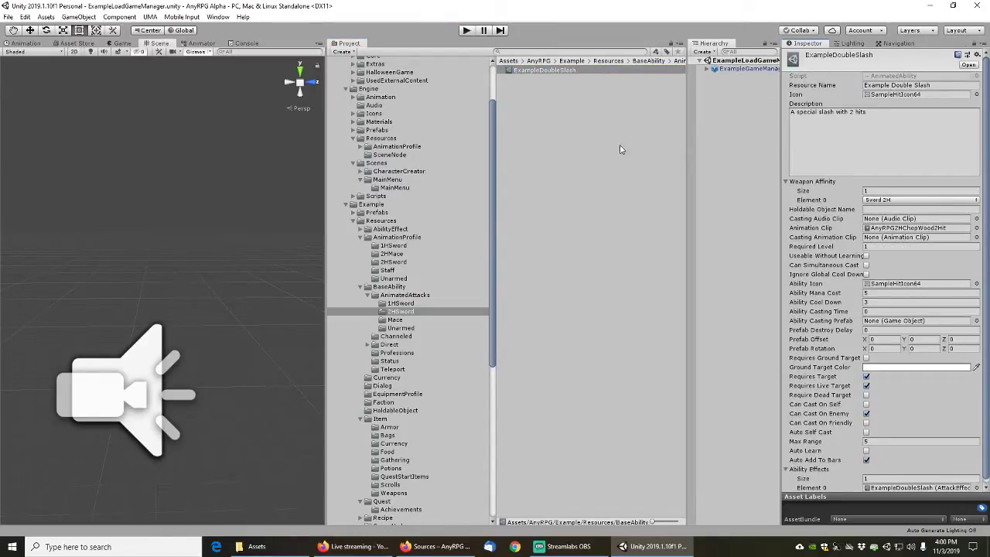
# Open the Example2HMace animation profile and set its Animation Profile Nodes size to 1
pyautogui.click(391, 253)
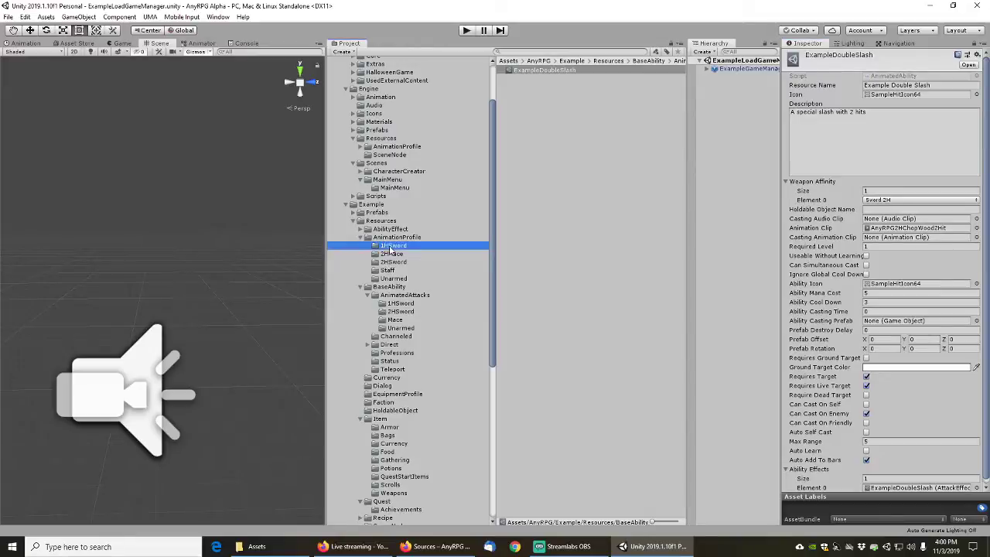
pyautogui.click(538, 71)
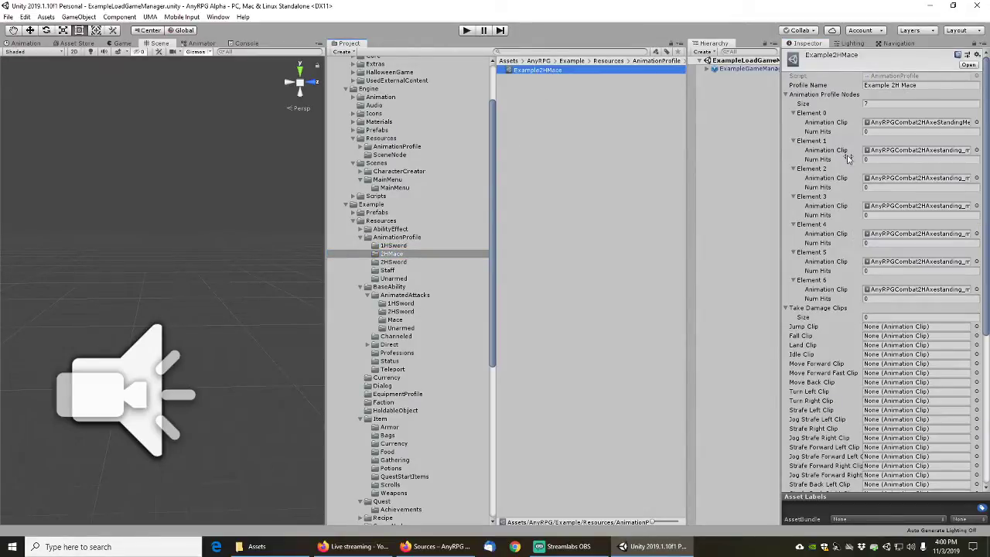
pyautogui.click(883, 106)
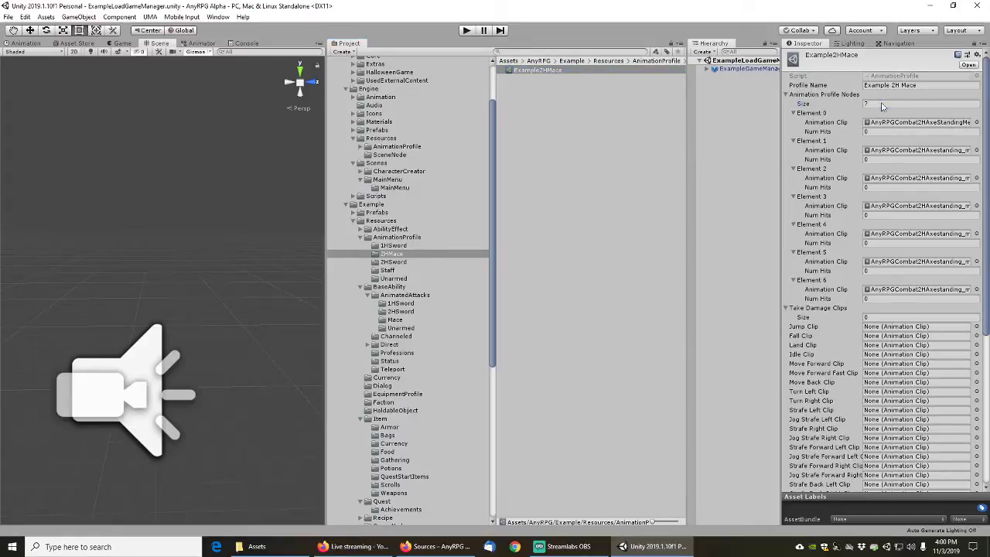
pyautogui.write('1')
pyautogui.press('Return')
# Search the animation clips for *chop and assign AnyRPG2HChopWood2Hit to Element 0 of the Example2HMace profile
pyautogui.click(977, 123)
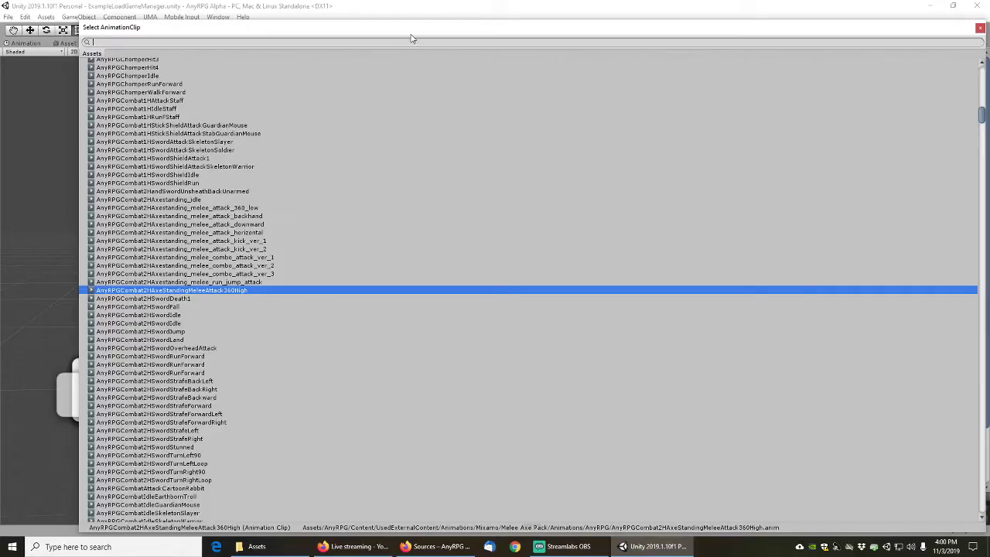
pyautogui.write('chop')
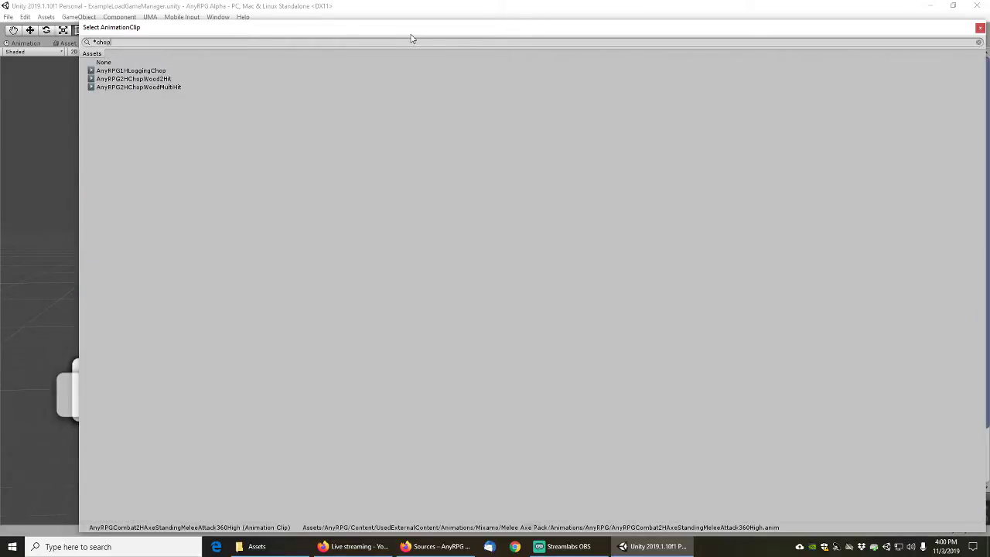
pyautogui.doubleClick(133, 79)
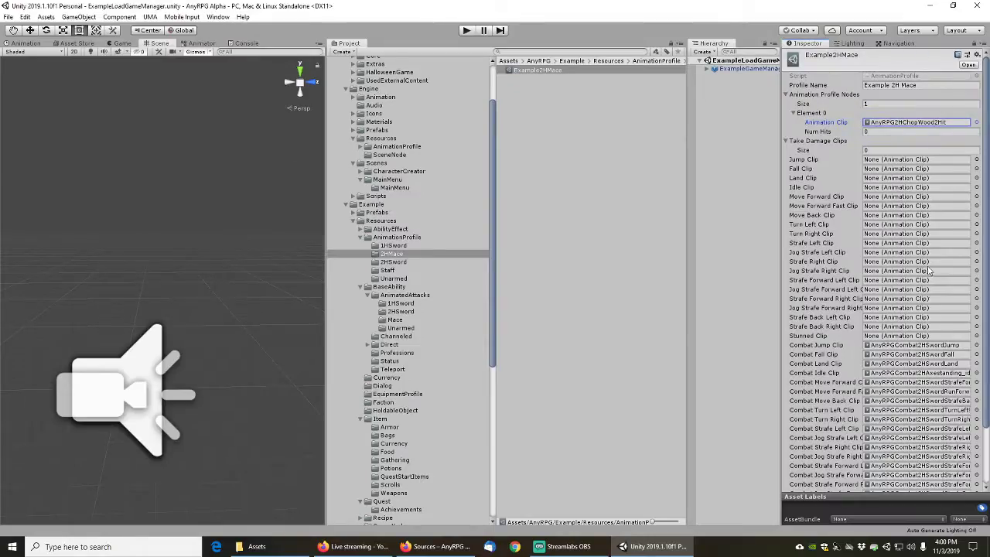
# Clear the Combat Jump Clip of the Example2HMace profile by setting it to None
pyautogui.scroll(-3, 941, 378)
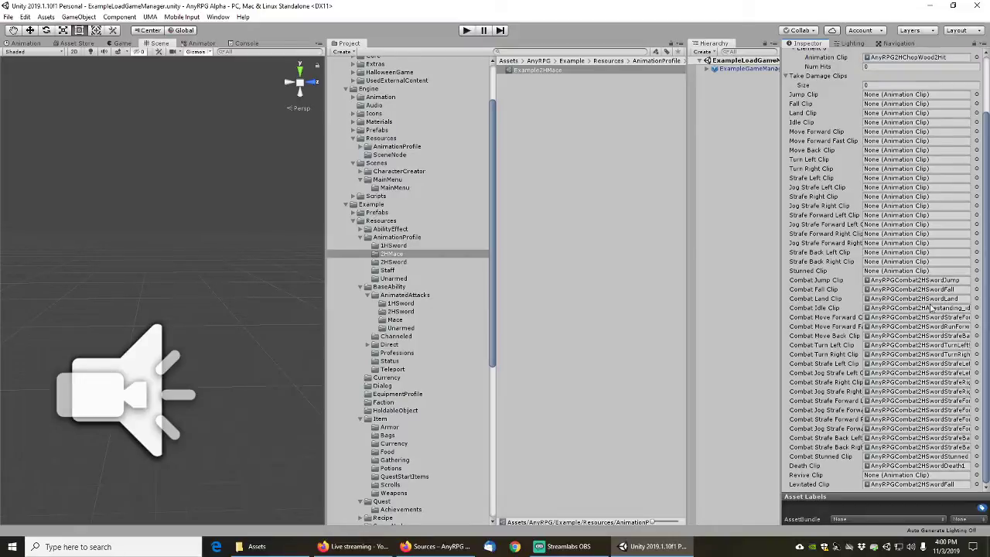
pyautogui.click(977, 281)
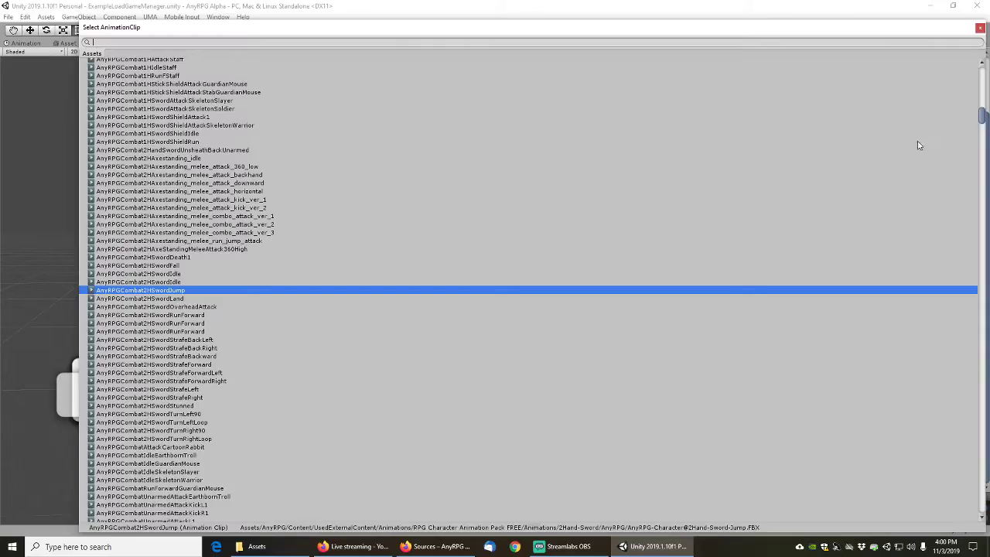
pyautogui.moveTo(982, 120); pyautogui.dragTo(982, 72)
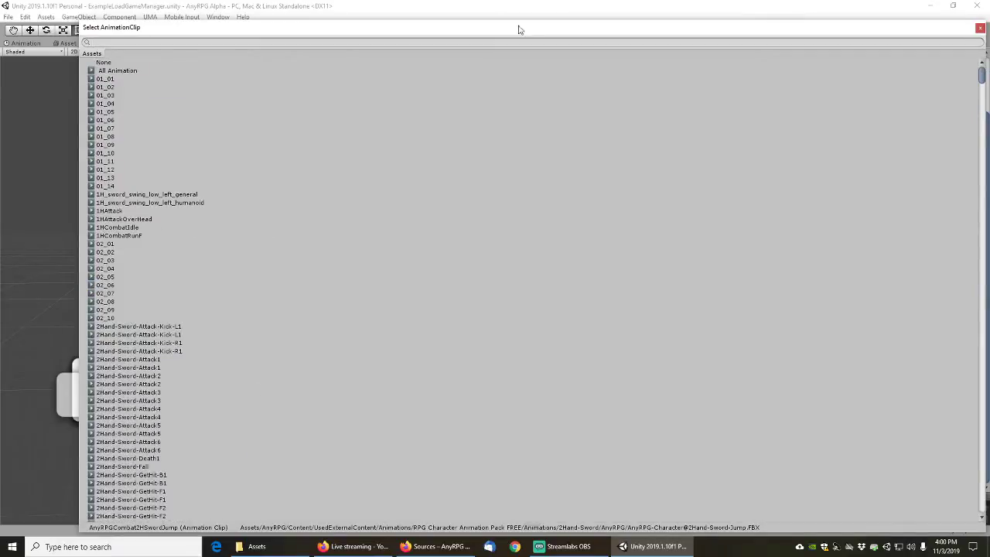
pyautogui.write('none')
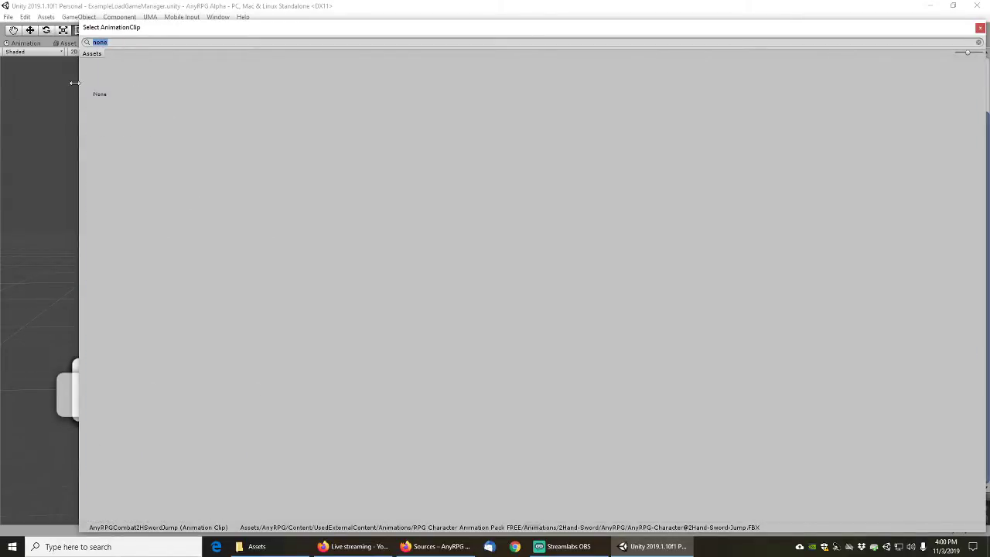
pyautogui.doubleClick(102, 80)
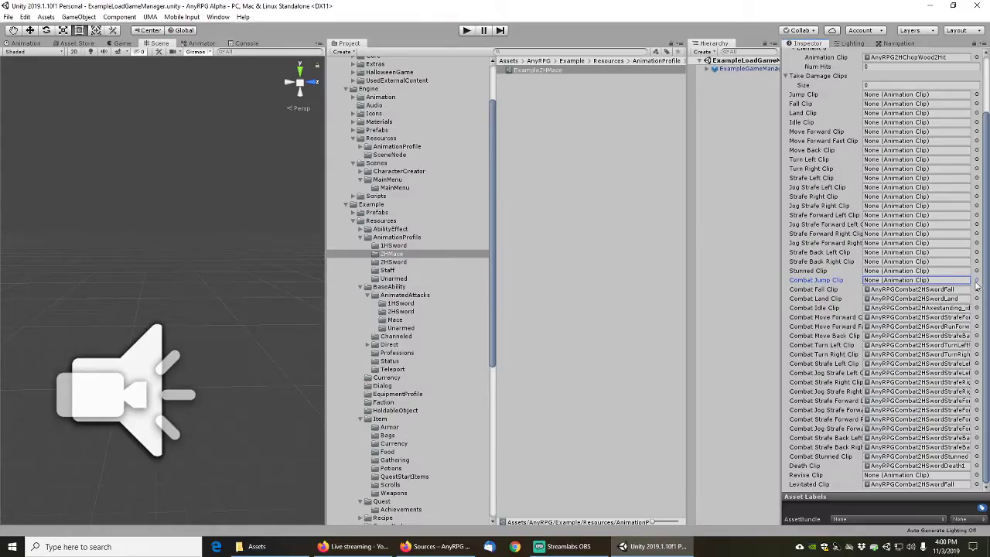
# Set the Combat Fall Clip and Combat Land Clip of the Example2HMace profile to None
pyautogui.click(976, 289)
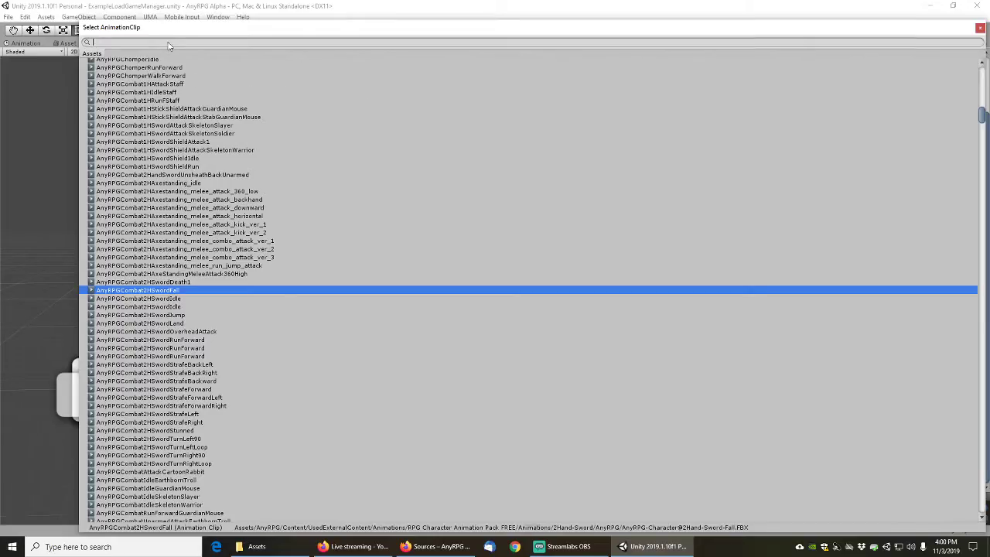
pyautogui.write('none')
pyautogui.doubleClick(108, 83)
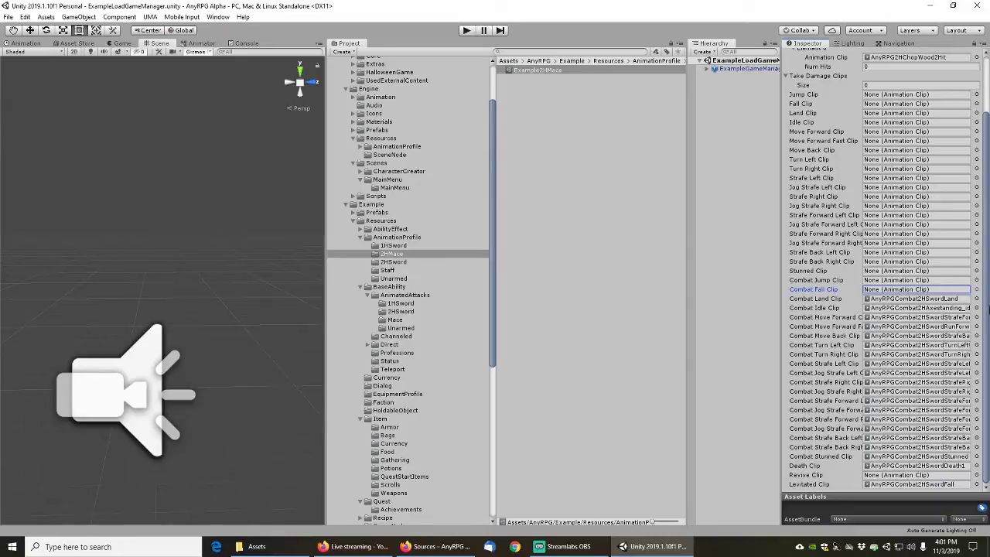
pyautogui.click(978, 299)
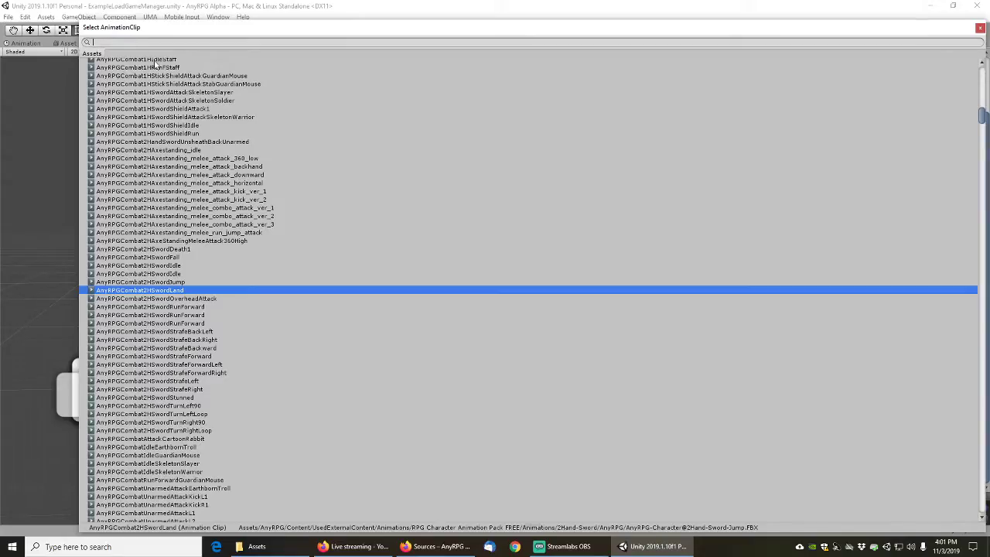
pyautogui.press('Escape')
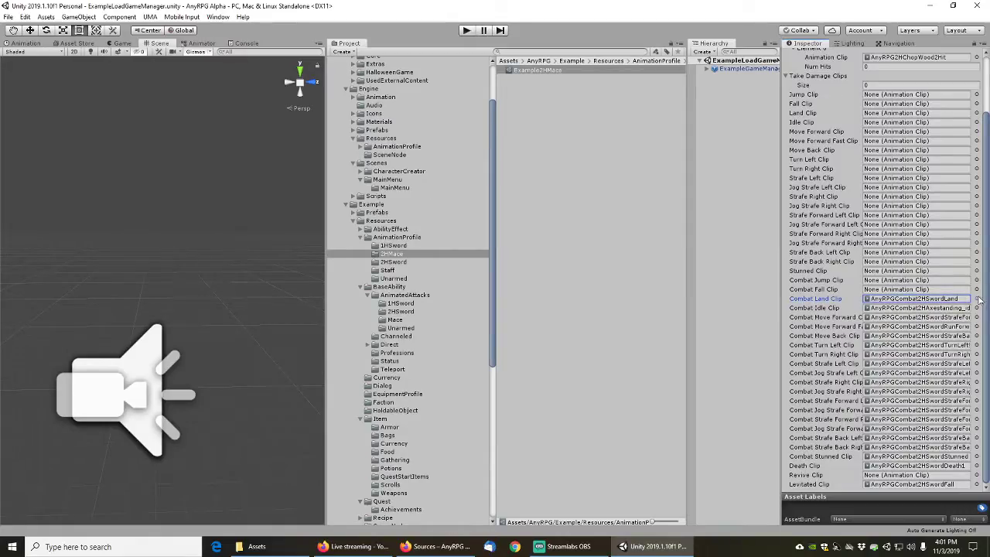
pyautogui.click(977, 299)
pyautogui.write('none')
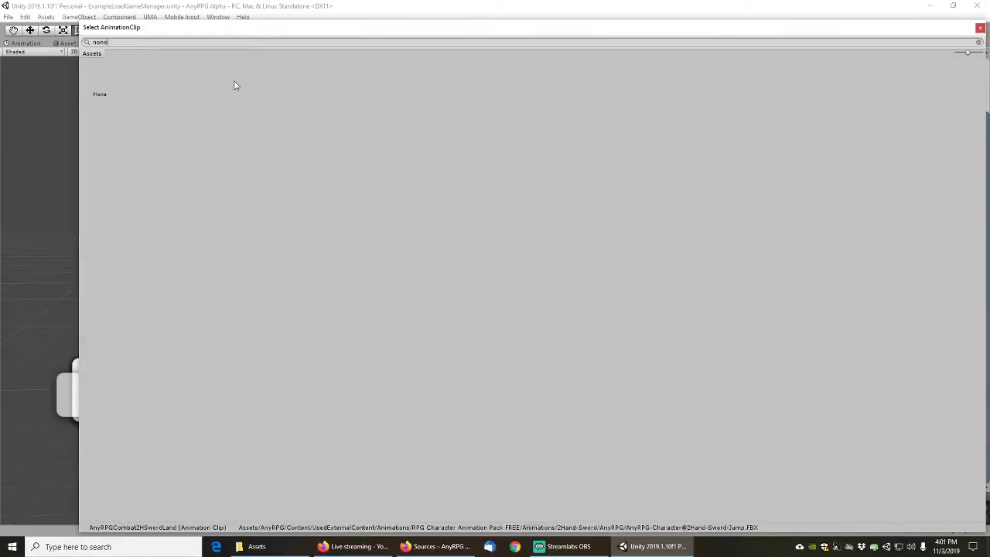
pyautogui.press('Escape')
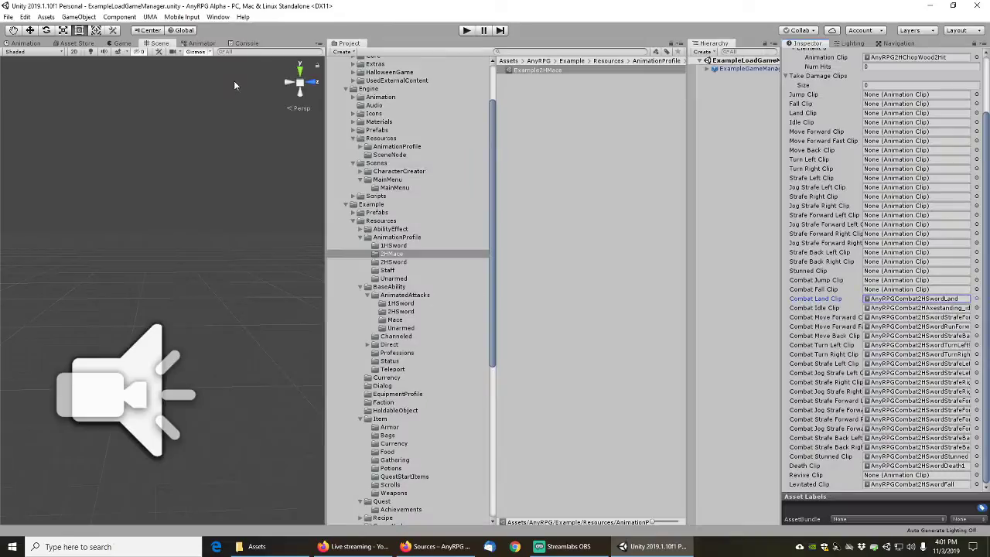
pyautogui.click(977, 299)
pyautogui.write('none')
pyautogui.doubleClick(99, 91)
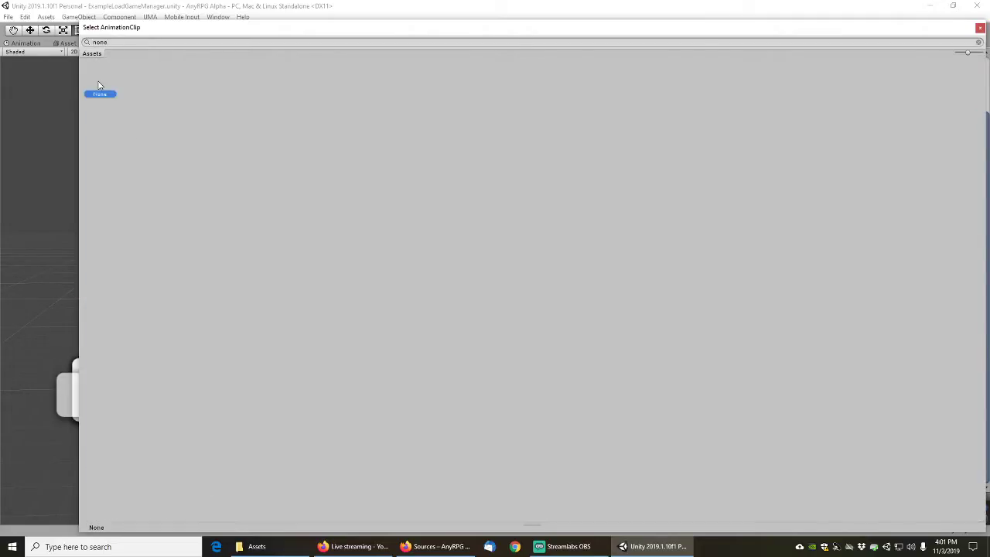
# Clear the Combat Idle Clip and Combat Move Forward Clip of the Example2HMace profile to None
pyautogui.click(977, 308)
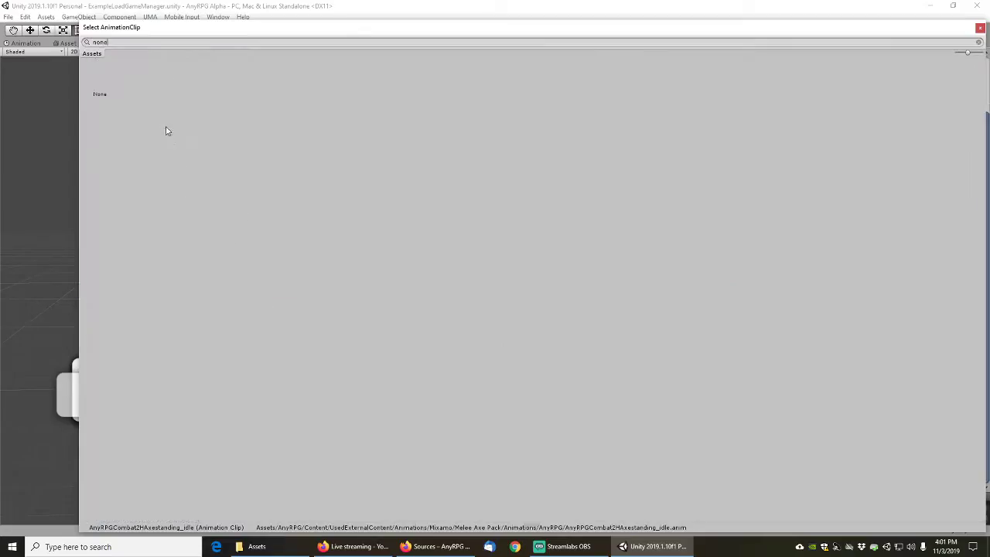
pyautogui.doubleClick(99, 88)
pyautogui.click(977, 318)
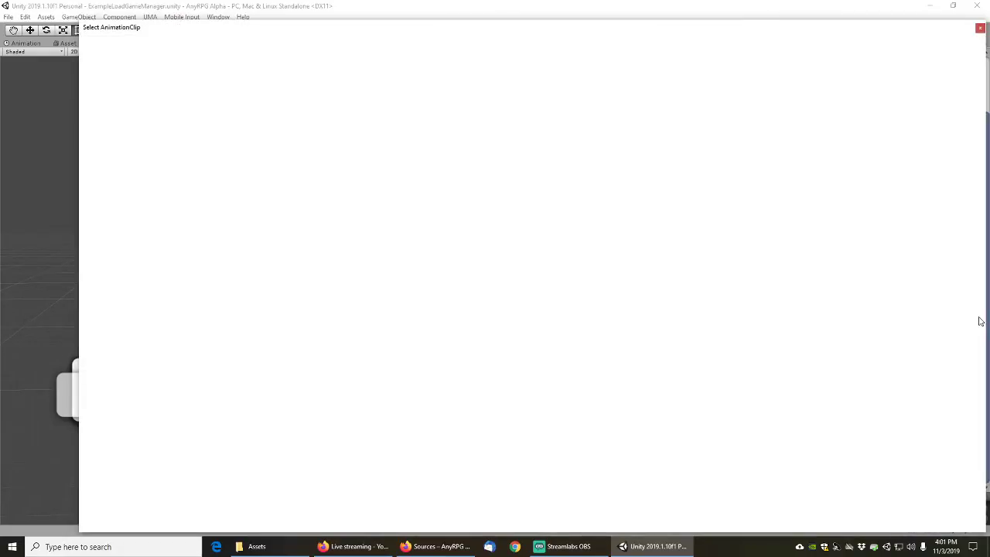
pyautogui.doubleClick(103, 81)
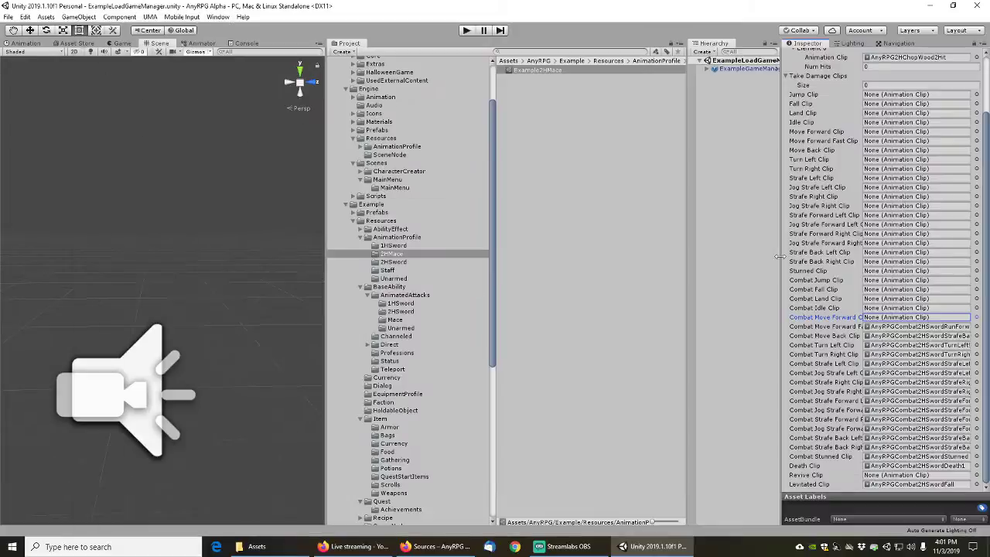
# Clear the Combat Move Forward Fast Clip and Combat Move Back Clip of the Example2HMace profile to None
pyautogui.click(977, 326)
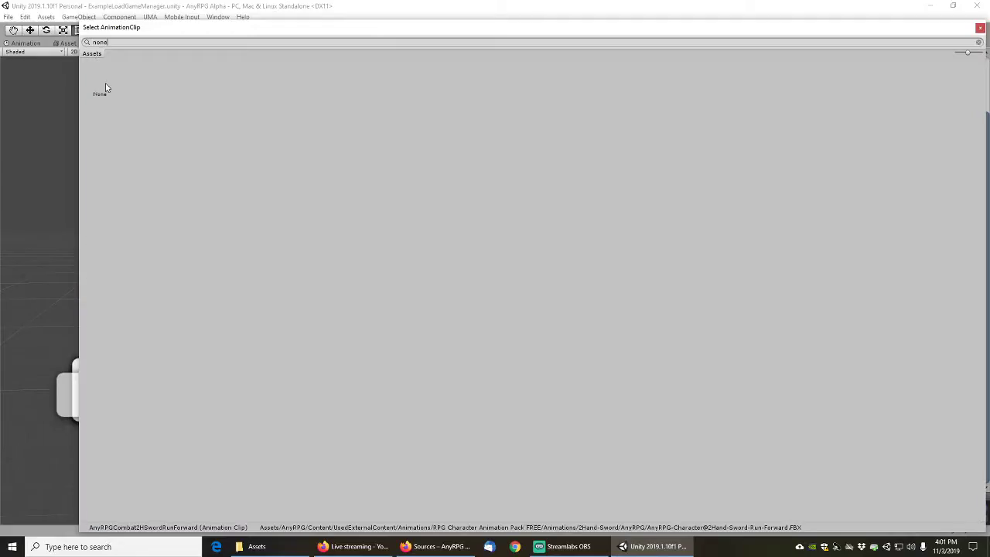
pyautogui.doubleClick(104, 82)
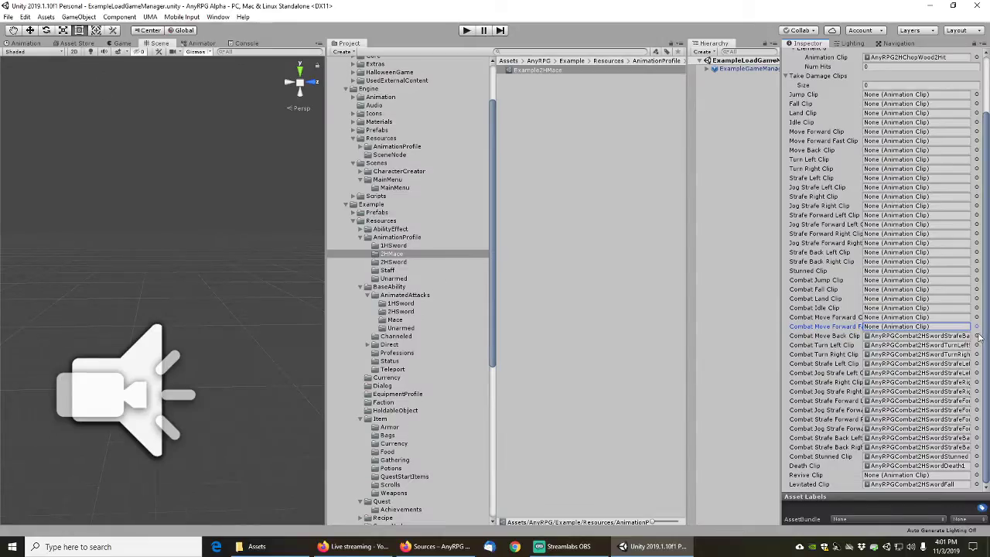
pyautogui.click(977, 335)
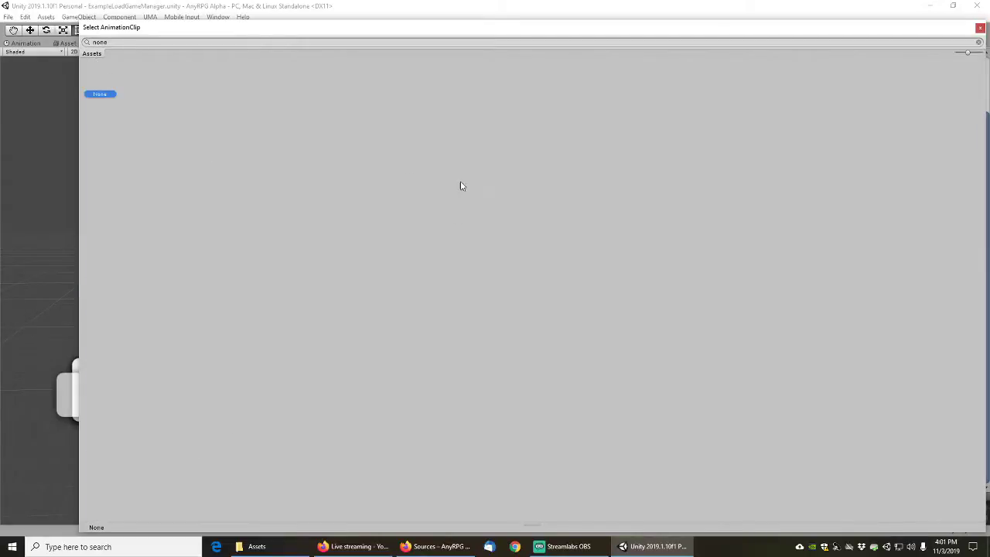
pyautogui.doubleClick(98, 77)
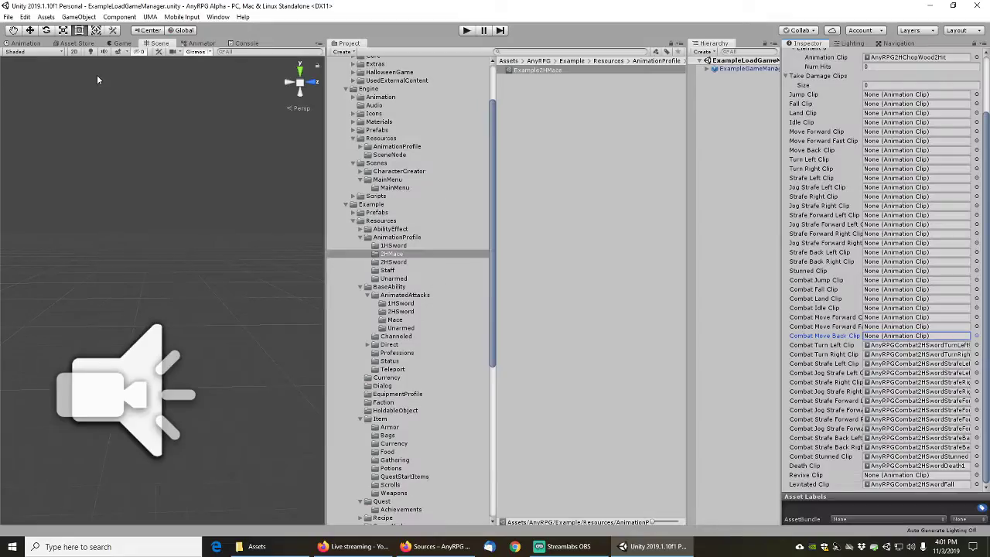
# Set the Combat Turn Left Clip and Combat Turn Right Clip of the Example2HMace profile to None
pyautogui.click(977, 346)
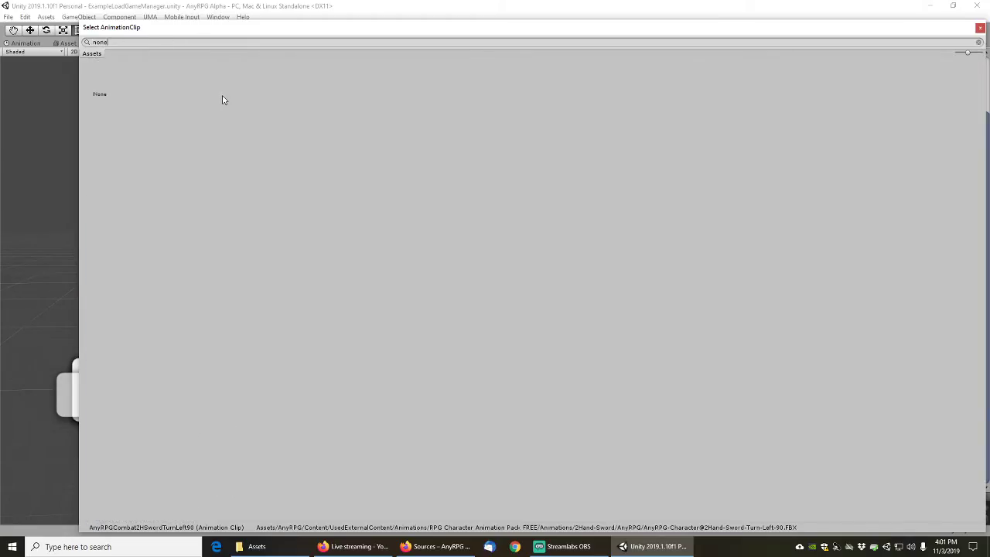
pyautogui.hotkey('ctrl', 'a')
pyautogui.doubleClick(98, 77)
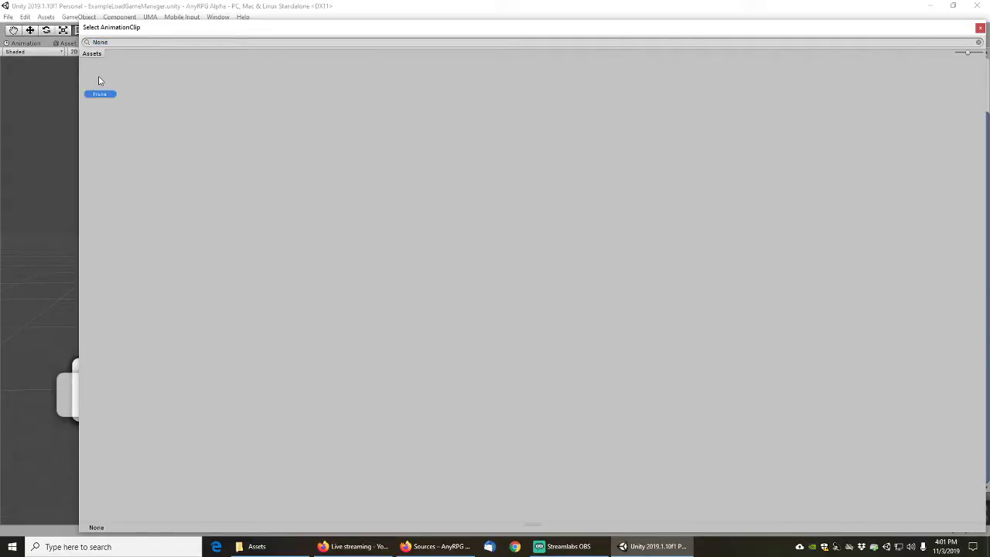
pyautogui.click(977, 354)
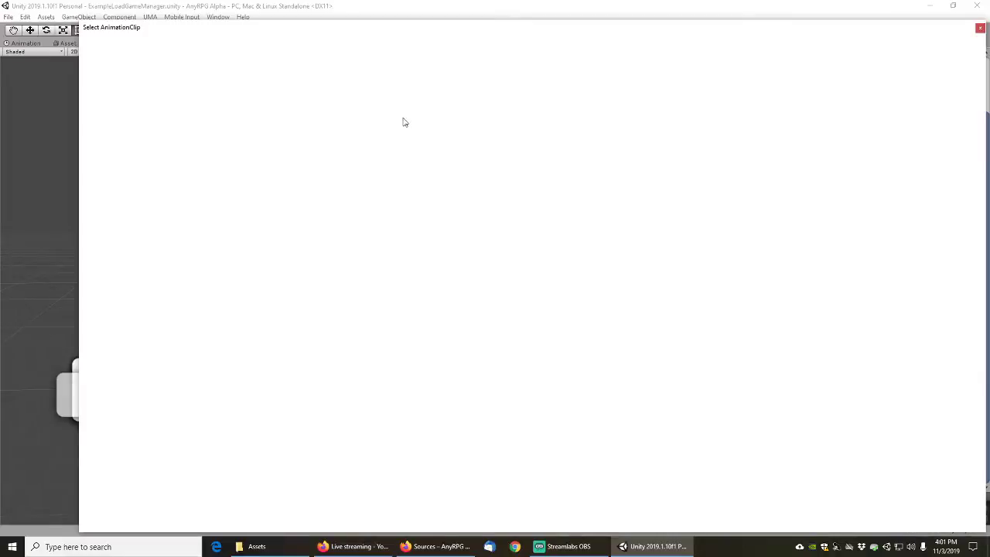
pyautogui.doubleClick(101, 80)
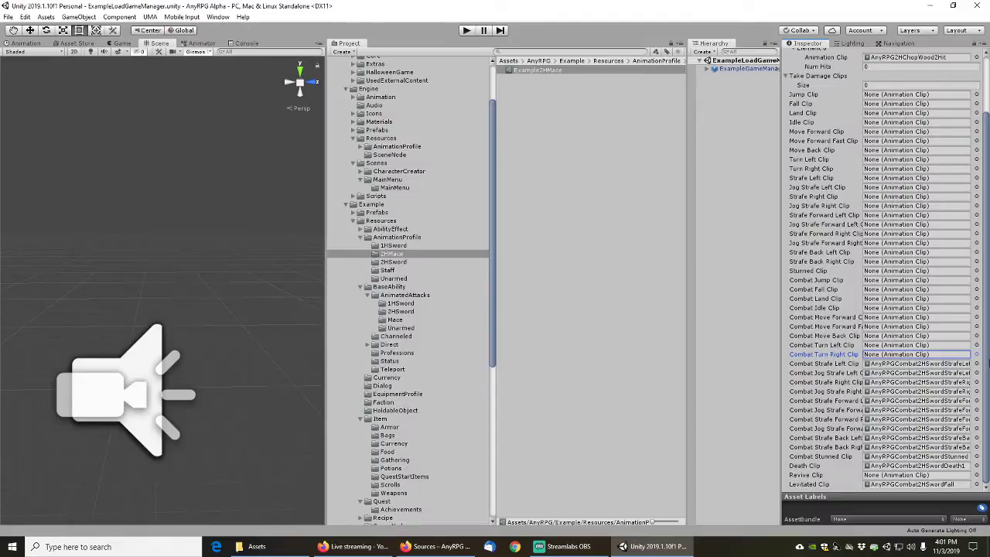
# Set the Combat Strafe Left Clip and Combat Jog Strafe Left Clip of the Example2HMace profile to None
pyautogui.click(976, 364)
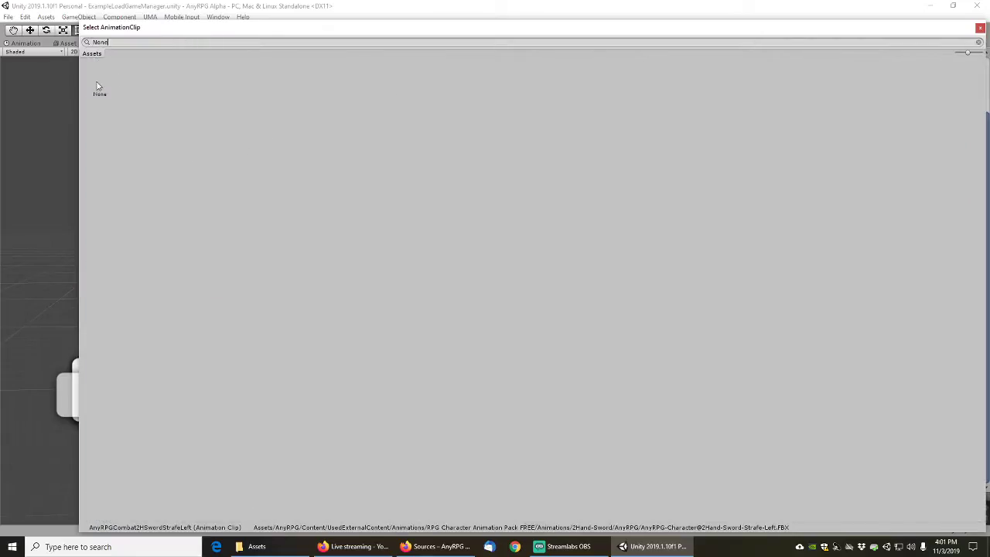
pyautogui.doubleClick(98, 81)
pyautogui.click(977, 373)
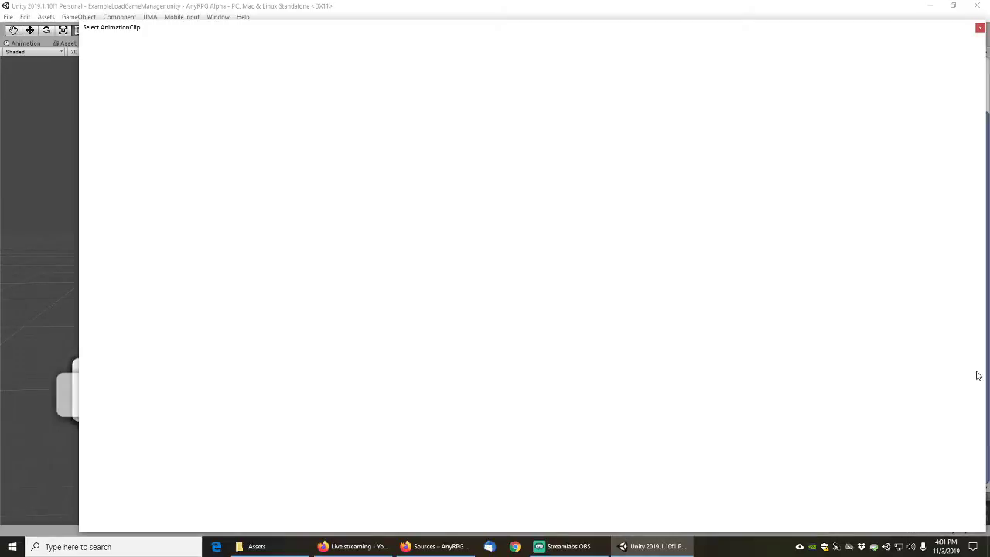
pyautogui.write('none')
pyautogui.doubleClick(102, 80)
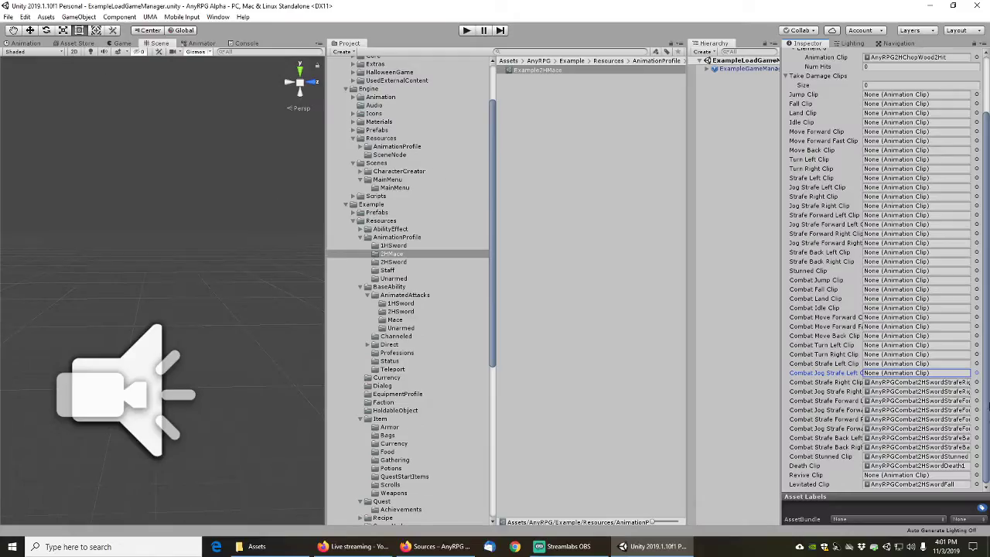
# Set the Combat Strafe Right Clip and Combat Jog Strafe Right Clip of the Example2HMace profile to None
pyautogui.click(977, 382)
pyautogui.write('None')
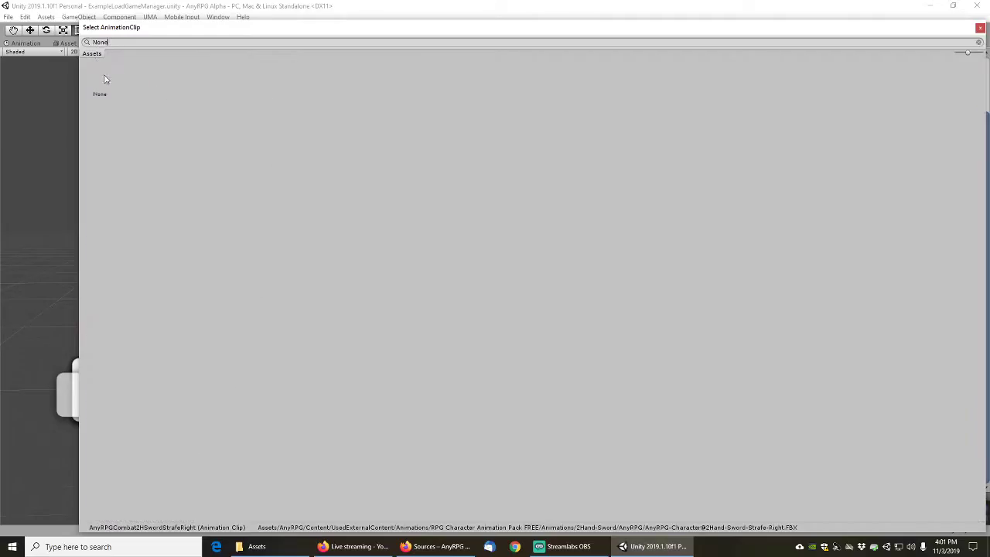
pyautogui.doubleClick(104, 76)
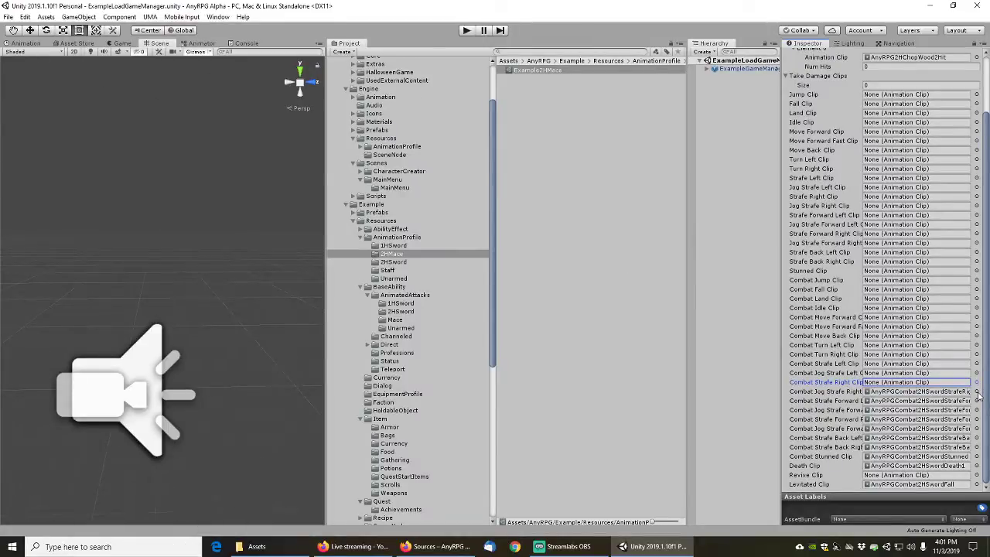
pyautogui.click(977, 392)
pyautogui.write('None')
pyautogui.doubleClick(96, 81)
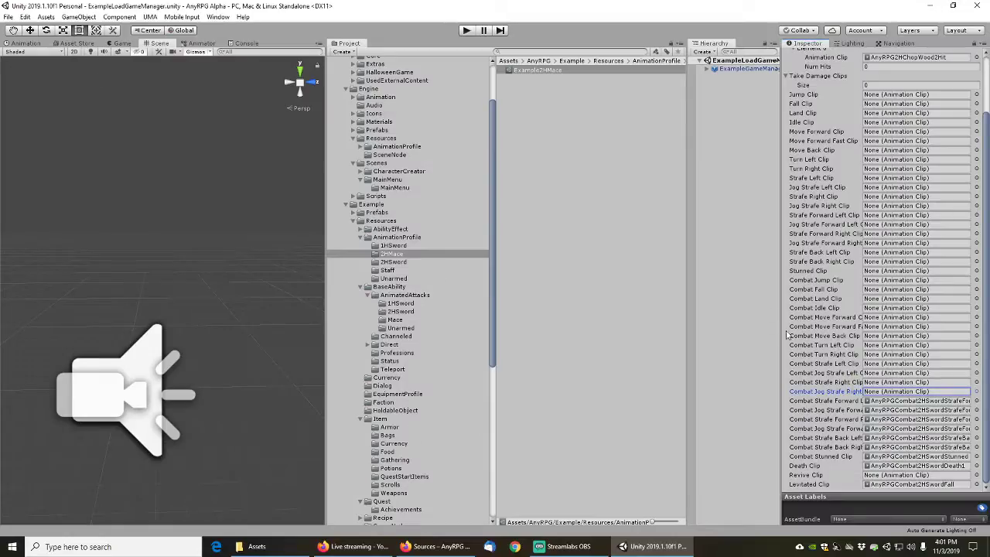
# Clear the Combat Strafe Forward Left and Combat Jog Strafe Forward Left clips of the Example2HMace profile to None
pyautogui.click(977, 401)
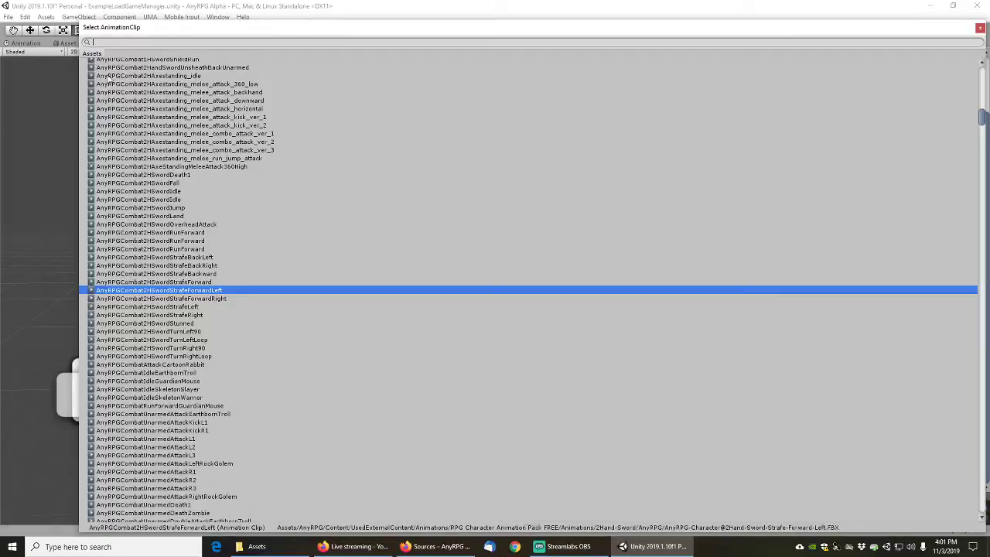
pyautogui.write('None')
pyautogui.doubleClick(106, 78)
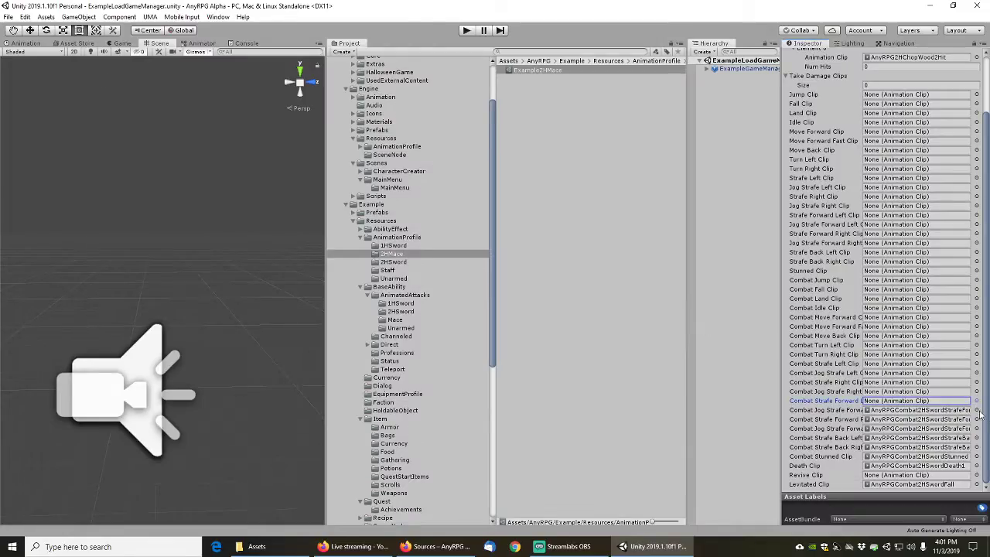
pyautogui.click(977, 410)
pyautogui.write('None')
pyautogui.doubleClick(100, 83)
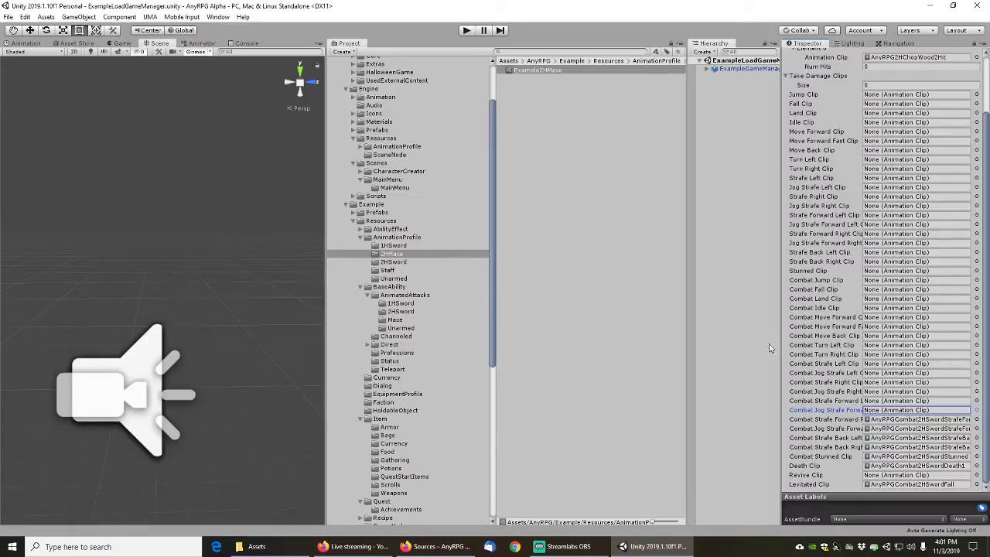
# Clear the Combat Strafe Forward Right and Combat Jog Strafe Forward Right clips of the Example2HMace profile to None
pyautogui.click(977, 420)
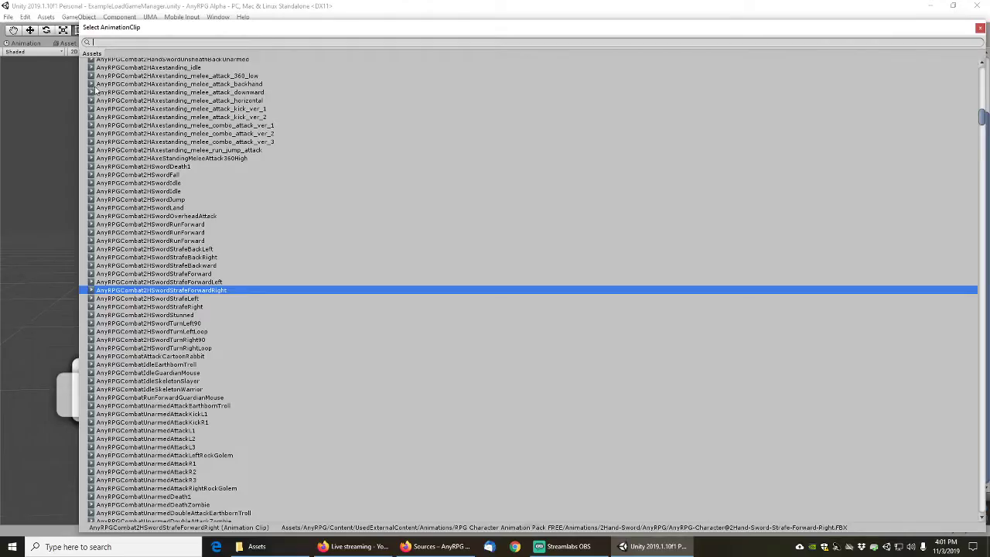
pyautogui.write('None')
pyautogui.doubleClick(106, 79)
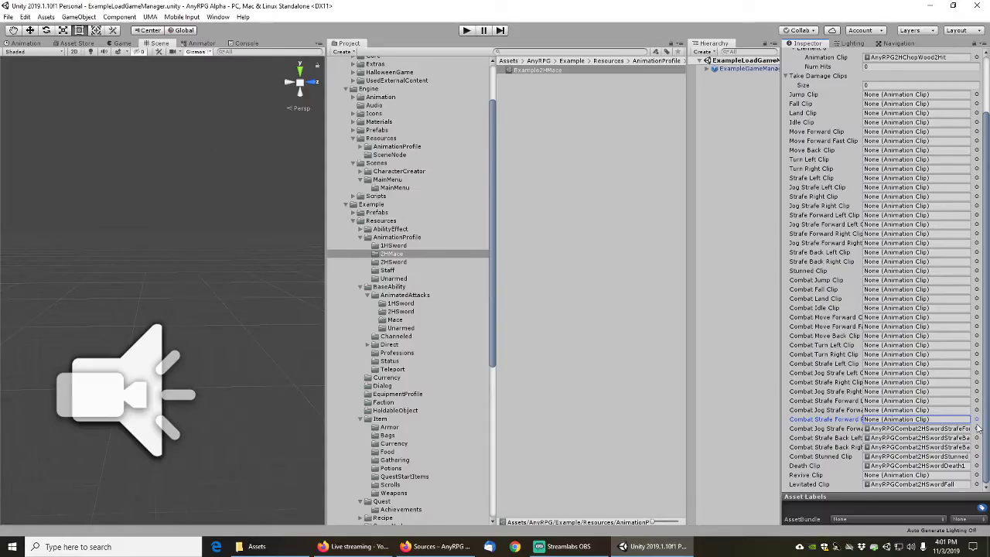
pyautogui.click(977, 429)
pyautogui.write('None')
pyautogui.doubleClick(102, 87)
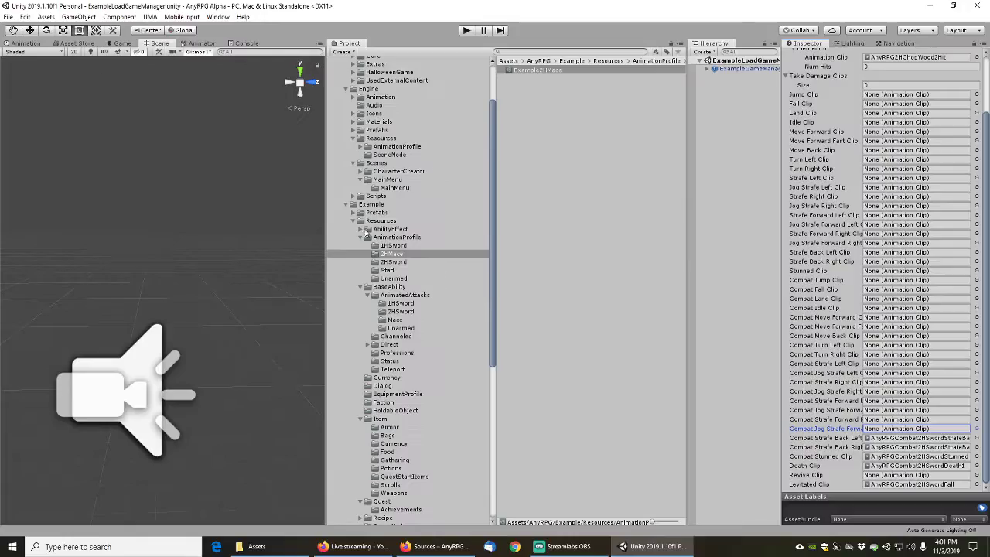
# Set the Combat Strafe Back Left, Combat Strafe Back Right and Combat Stunned clips of the Example2HMace profile to None
pyautogui.click(977, 438)
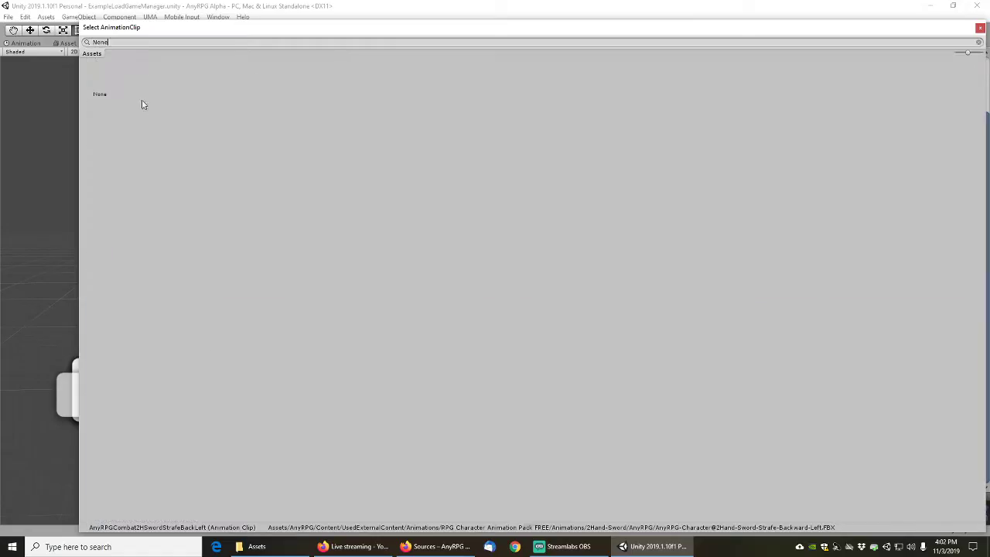
pyautogui.doubleClick(100, 89)
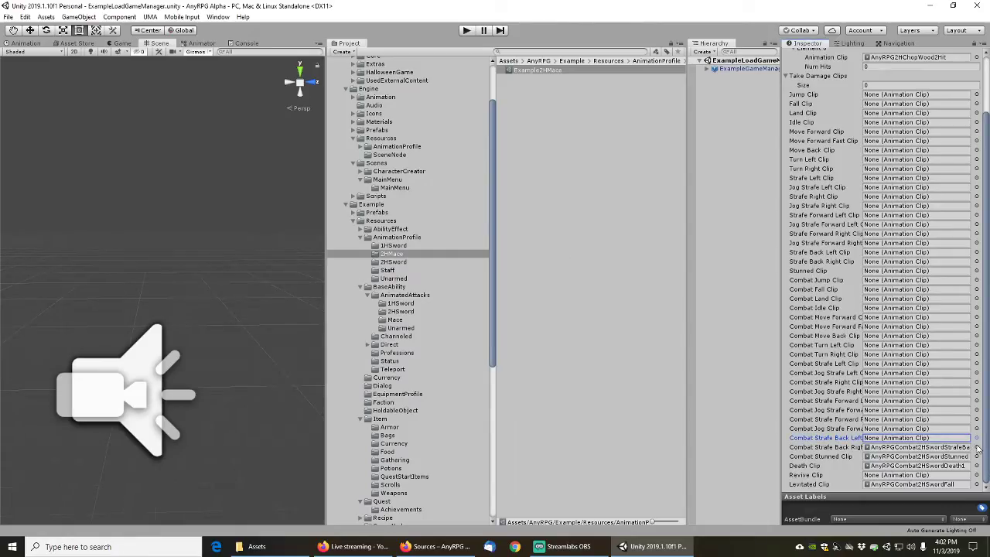
pyautogui.click(977, 448)
pyautogui.doubleClick(100, 81)
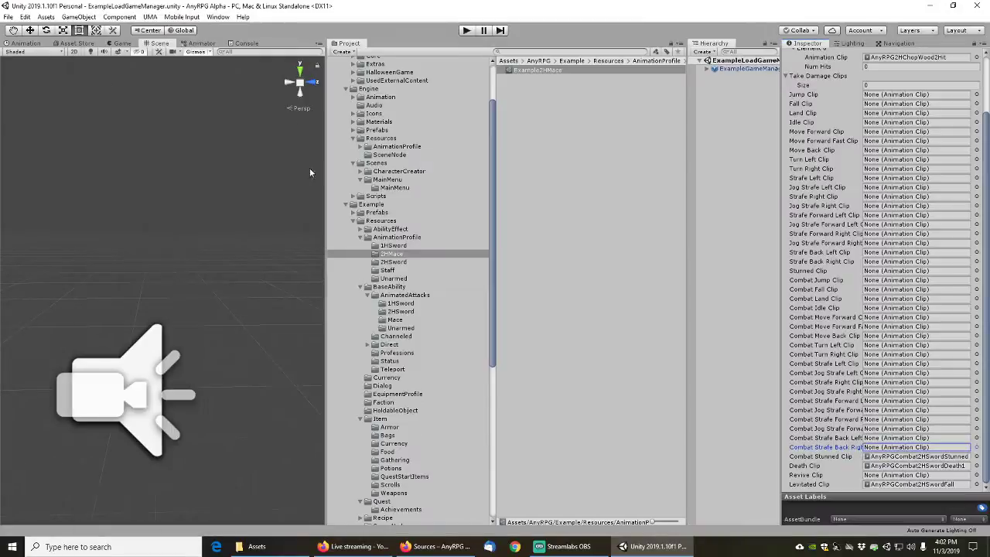
pyautogui.click(977, 456)
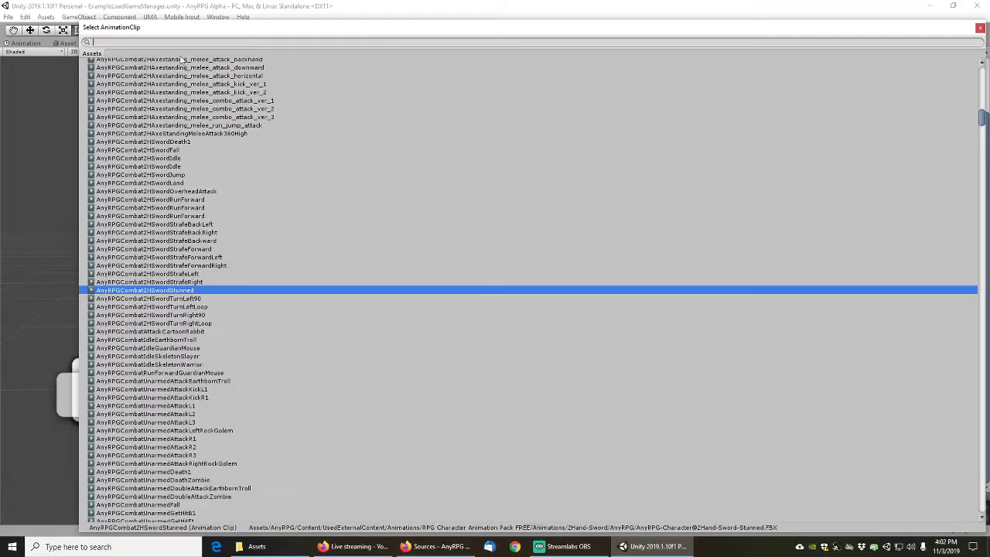
pyautogui.doubleClick(99, 81)
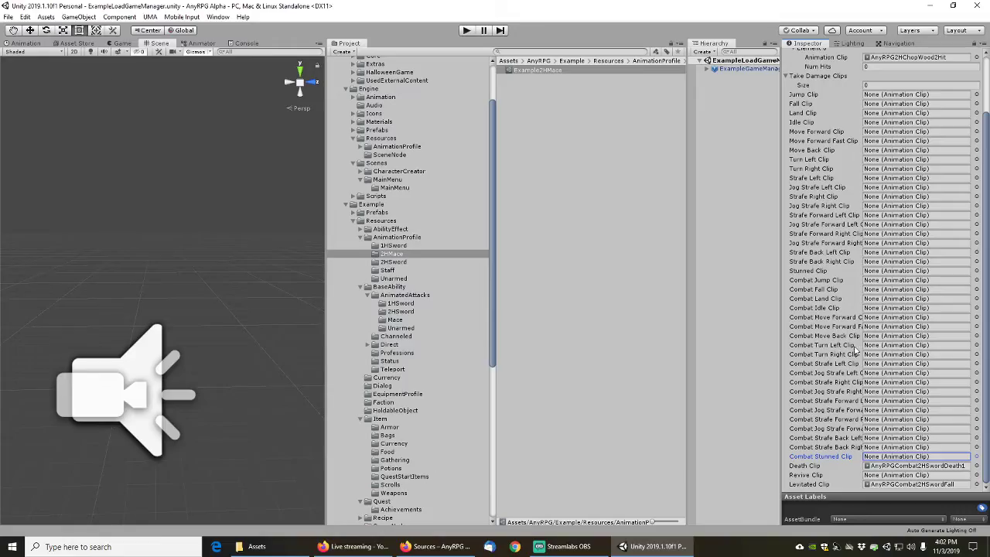
# Set the Death Clip and Levitated Clip of the Example2HMace profile to None and save
pyautogui.click(977, 466)
pyautogui.doubleClick(96, 78)
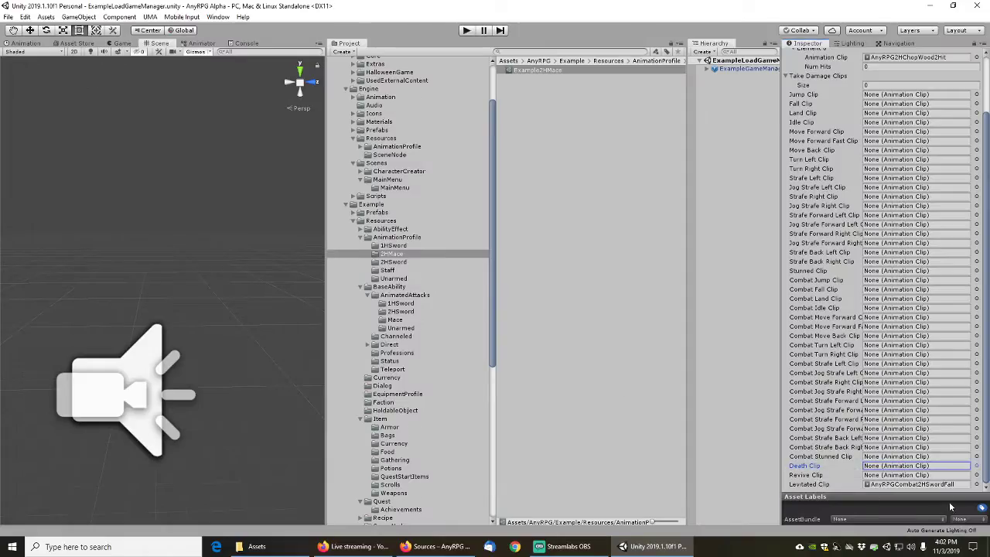
pyautogui.click(977, 485)
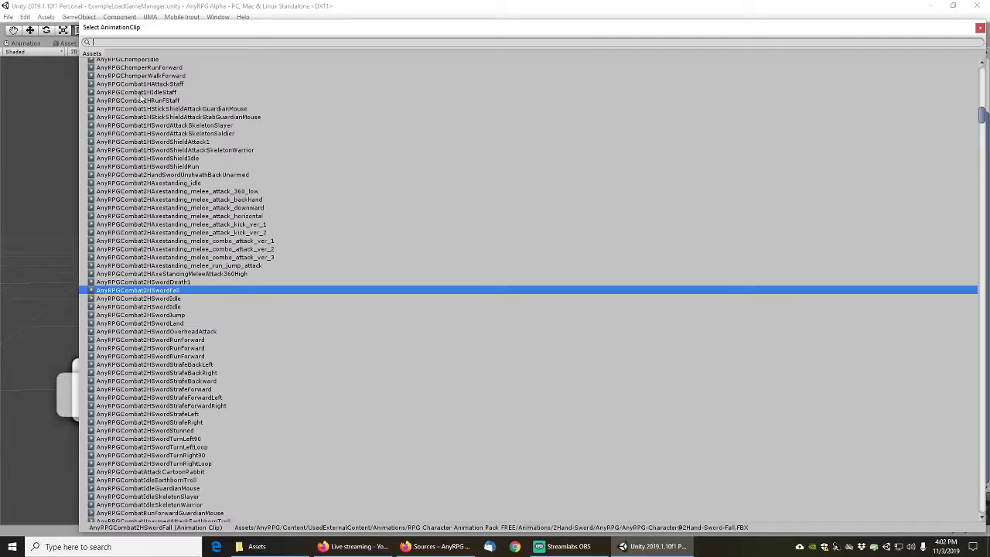
pyautogui.doubleClick(100, 81)
pyautogui.scroll(3, 890, 302)
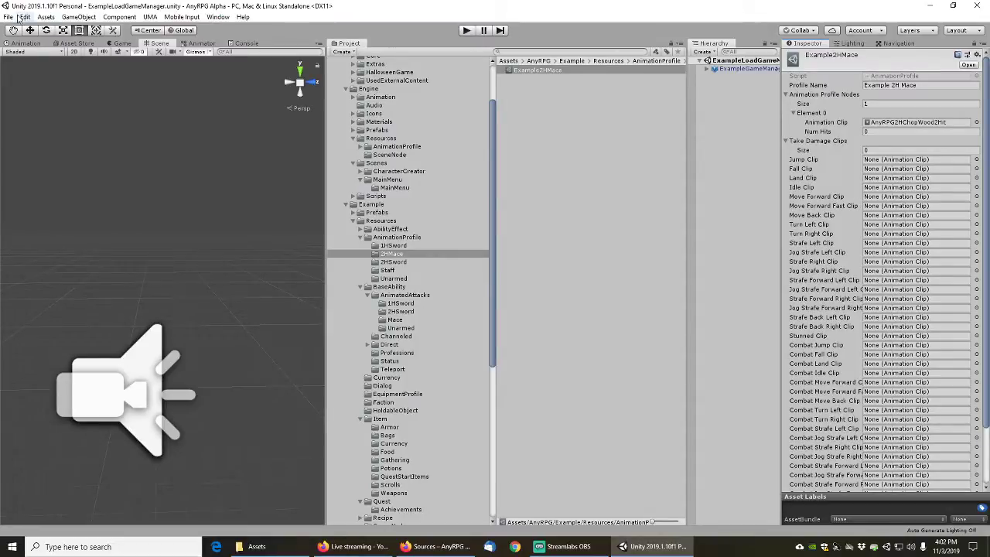
pyautogui.click(9, 17)
pyautogui.click(19, 52)
# In the Example2HSword profile, set the Element 0 Animation Clip to AnyRPG2HChopWood2Hit
pyautogui.click(396, 264)
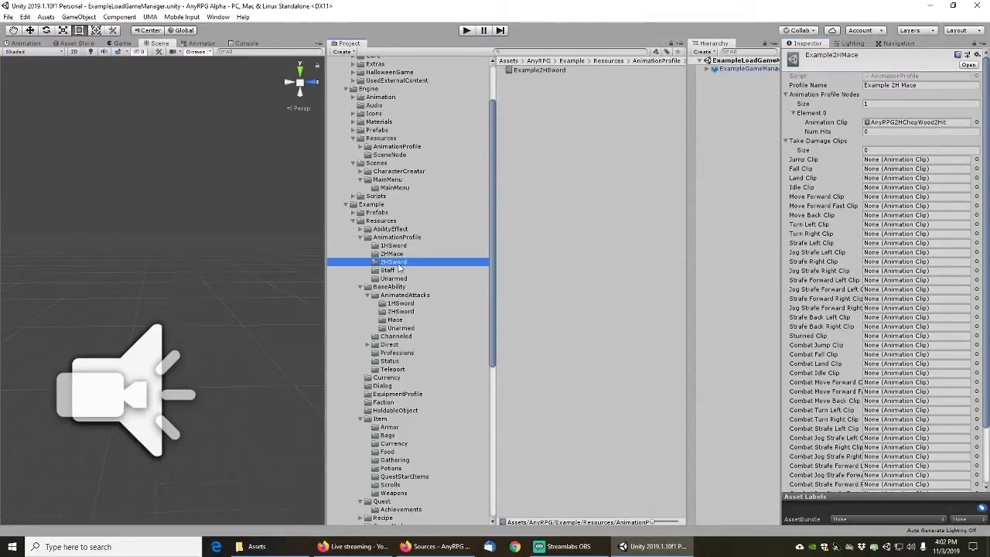
pyautogui.click(543, 72)
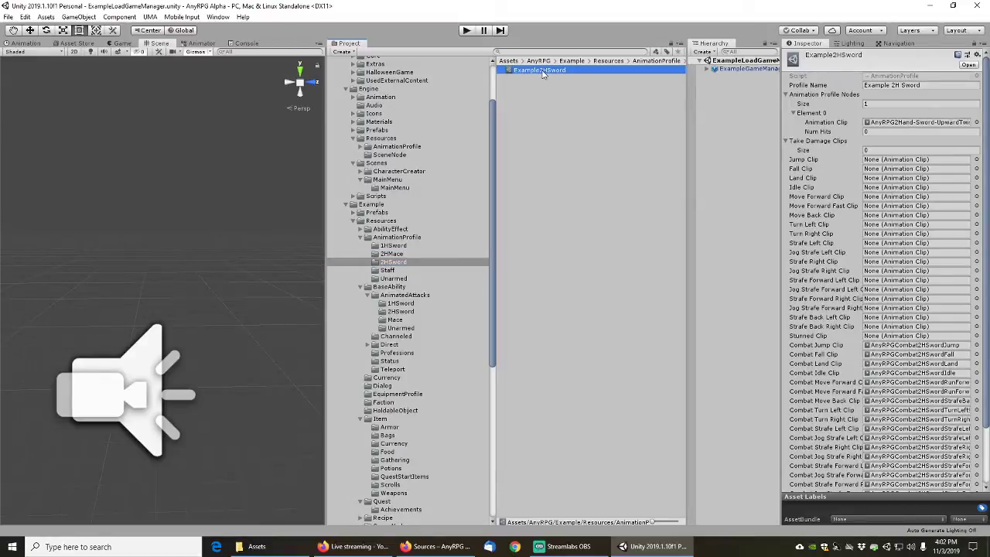
pyautogui.click(976, 122)
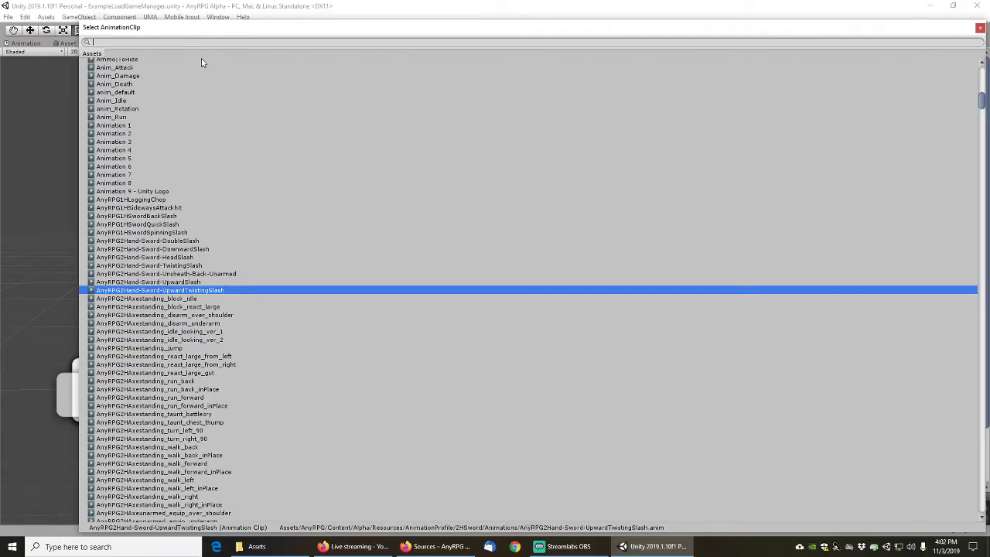
pyautogui.write('chop')
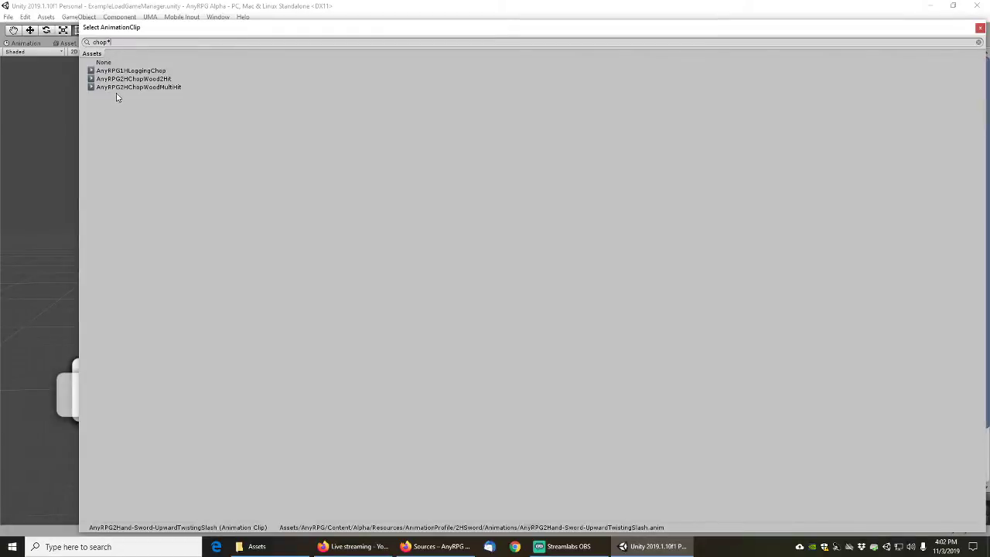
pyautogui.doubleClick(133, 80)
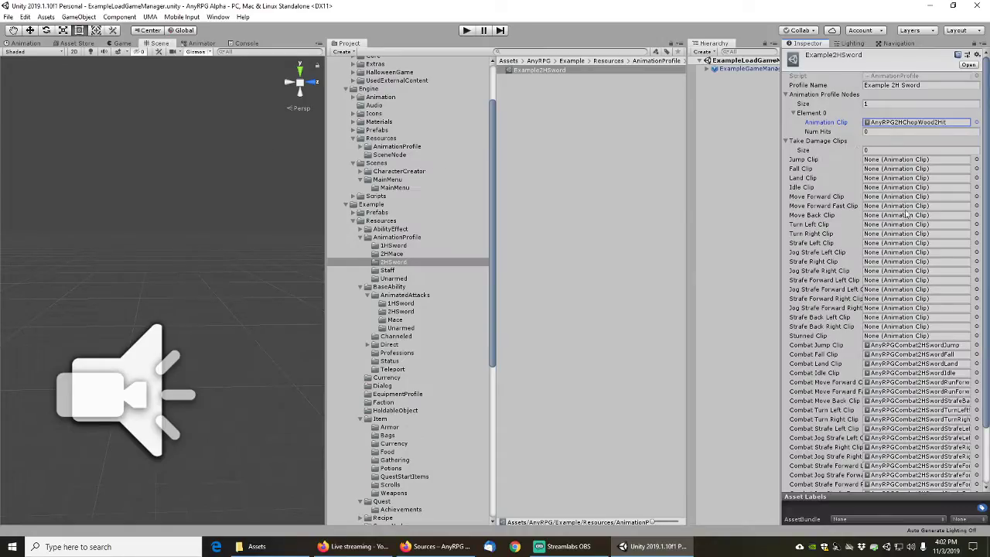
# Set the Combat Jump Clip and Combat Fall Clip of the Example2HSword profile to None
pyautogui.scroll(-3, 847, 305)
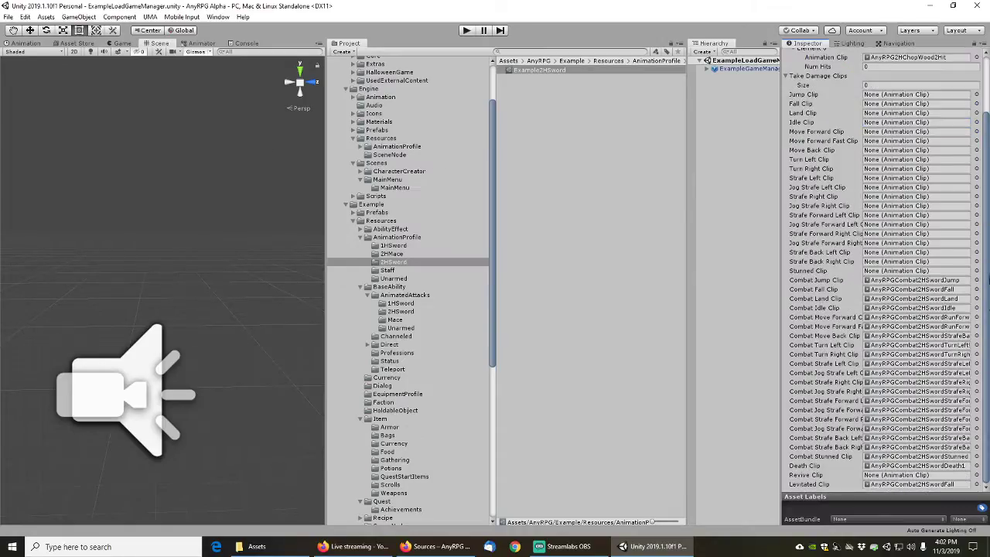
pyautogui.click(976, 280)
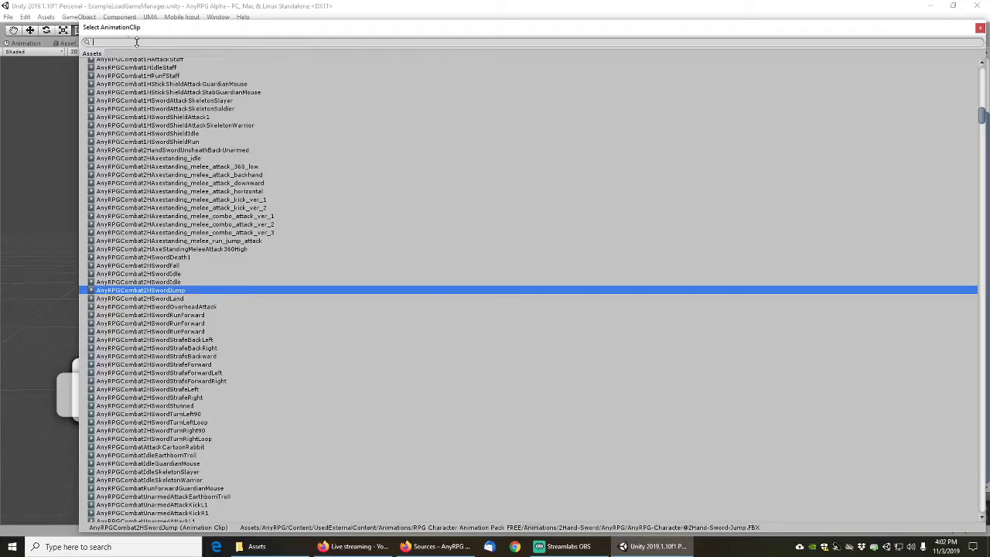
pyautogui.write('none')
pyautogui.doubleClick(110, 84)
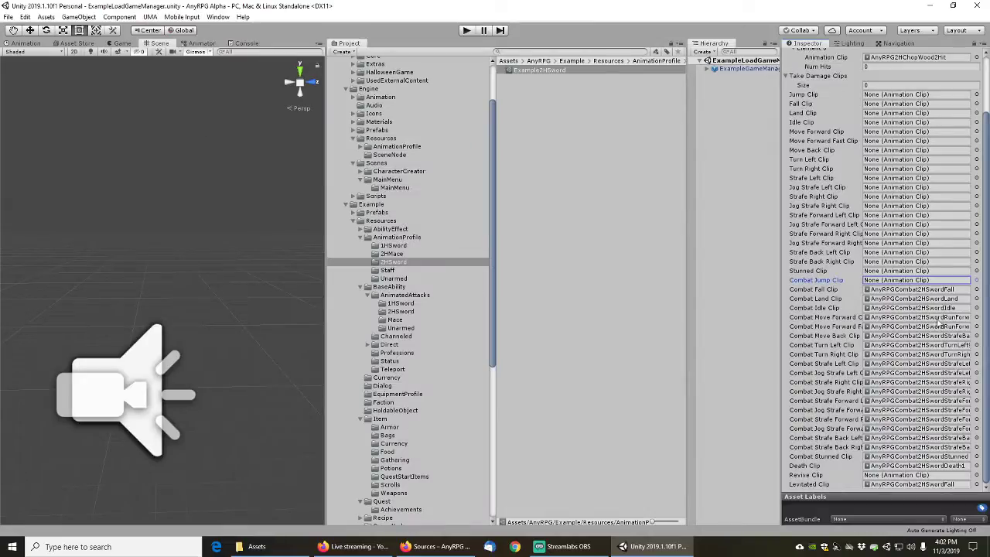
pyautogui.click(816, 289)
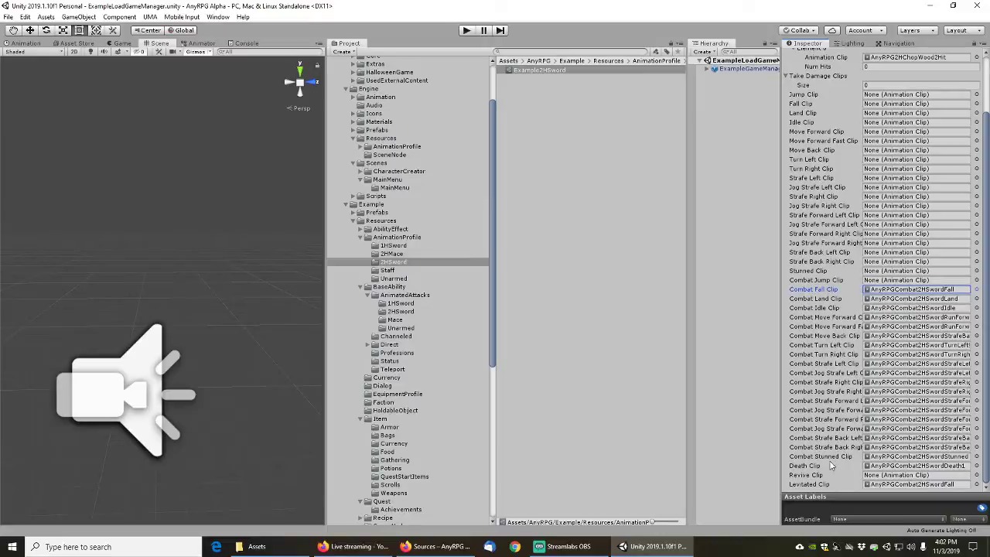
pyautogui.click(831, 457)
pyautogui.click(976, 289)
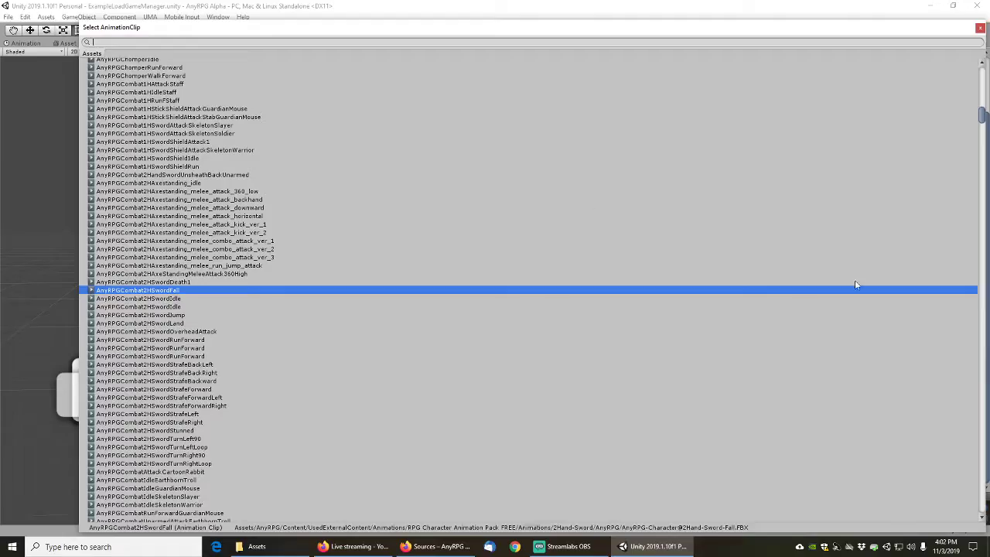
pyautogui.write('none')
pyautogui.doubleClick(99, 73)
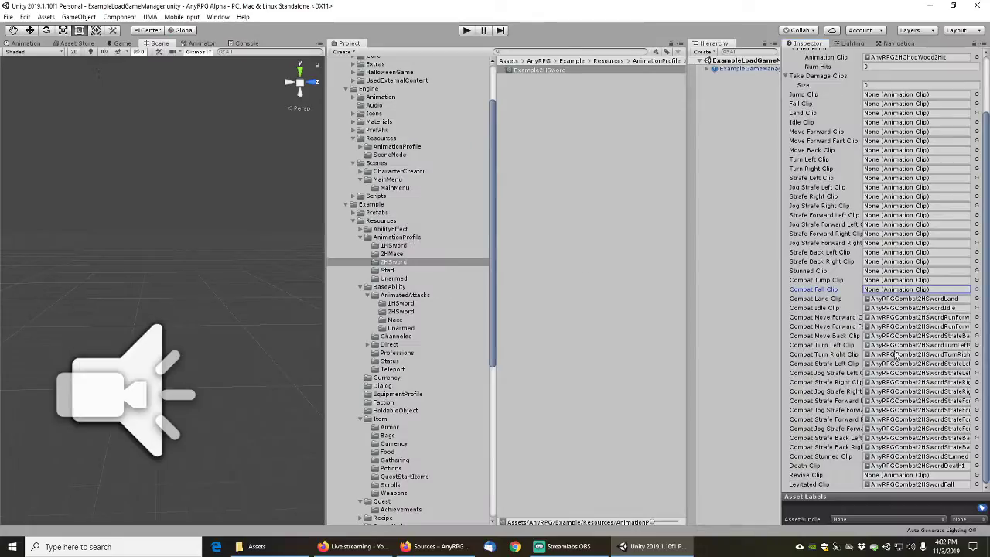
# Set the Combat Land Clip and Combat Idle Clip of the Example2HSword profile to None
pyautogui.click(980, 299)
pyautogui.write('none')
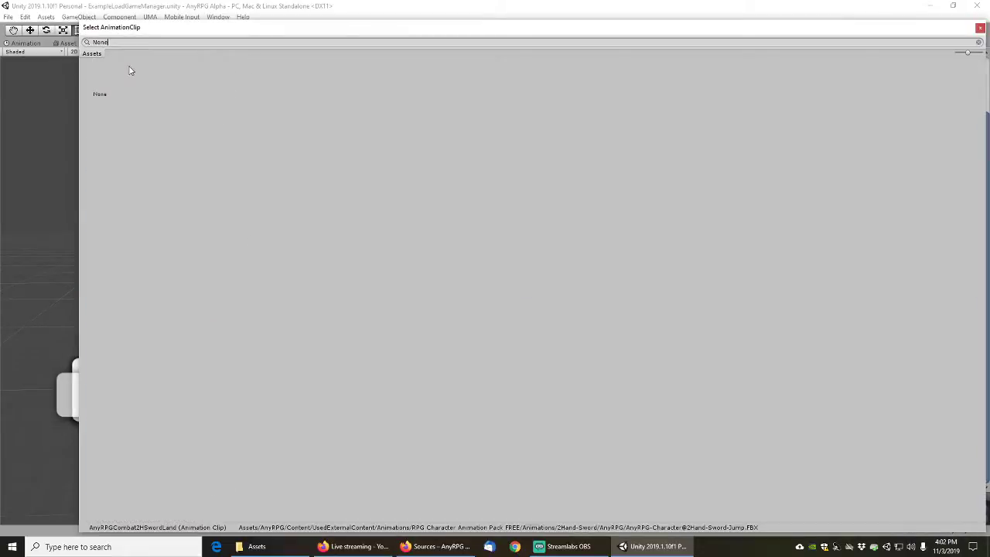
pyautogui.doubleClick(101, 73)
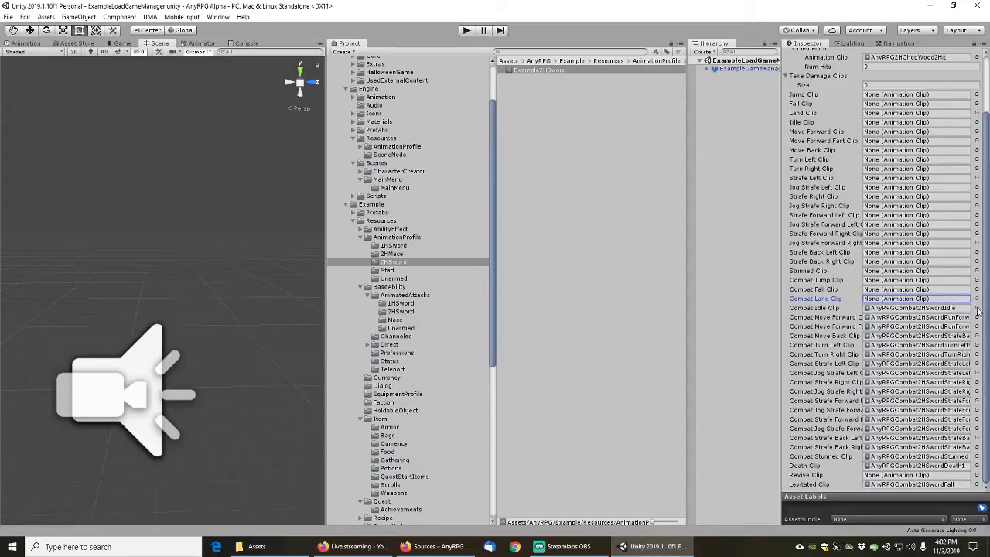
pyautogui.click(977, 308)
pyautogui.write('none')
pyautogui.doubleClick(99, 73)
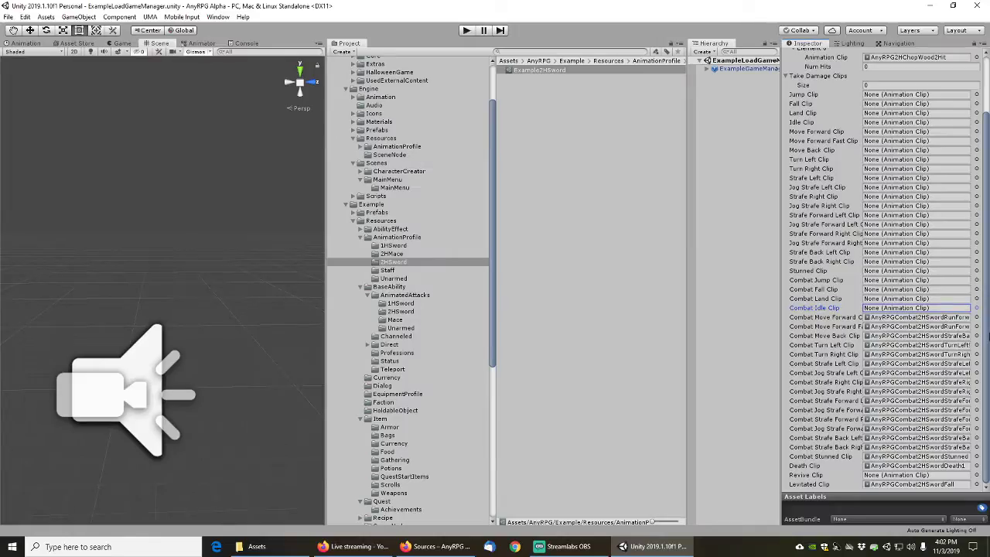
# Clear the Combat Move Forward and Combat Move Forward Fast clips of the Example2HSword profile to None
pyautogui.click(977, 317)
pyautogui.write('None')
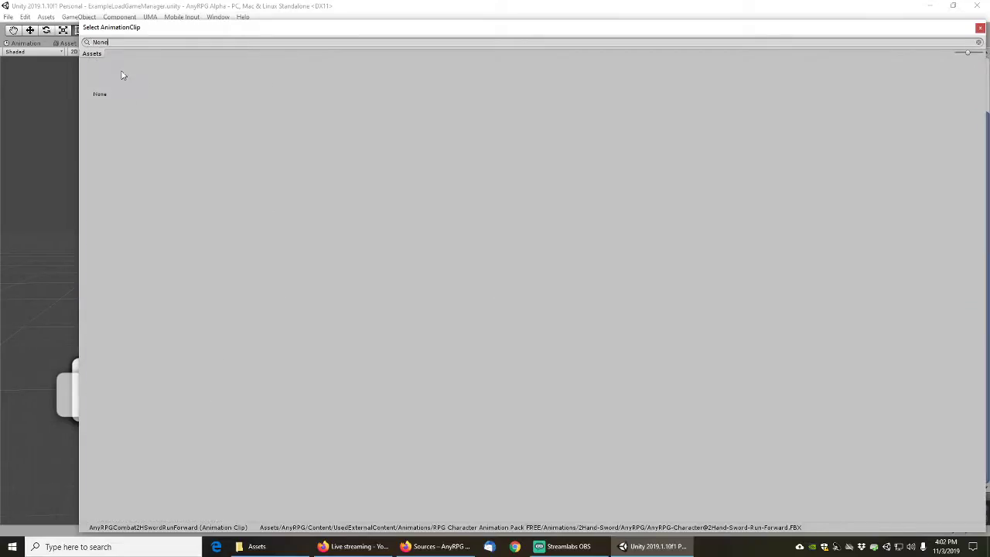
pyautogui.doubleClick(106, 77)
pyautogui.click(977, 327)
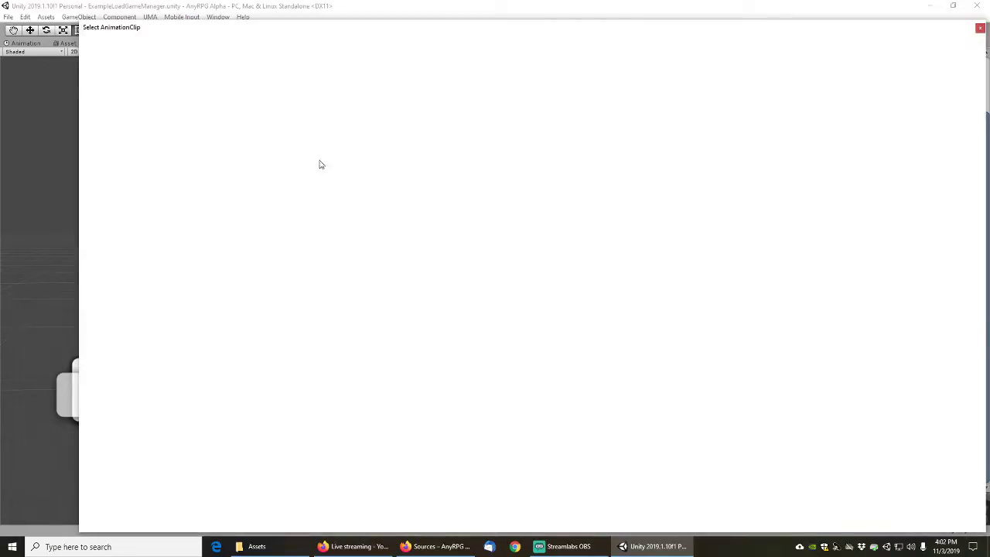
pyautogui.click(106, 82)
pyautogui.doubleClick(109, 79)
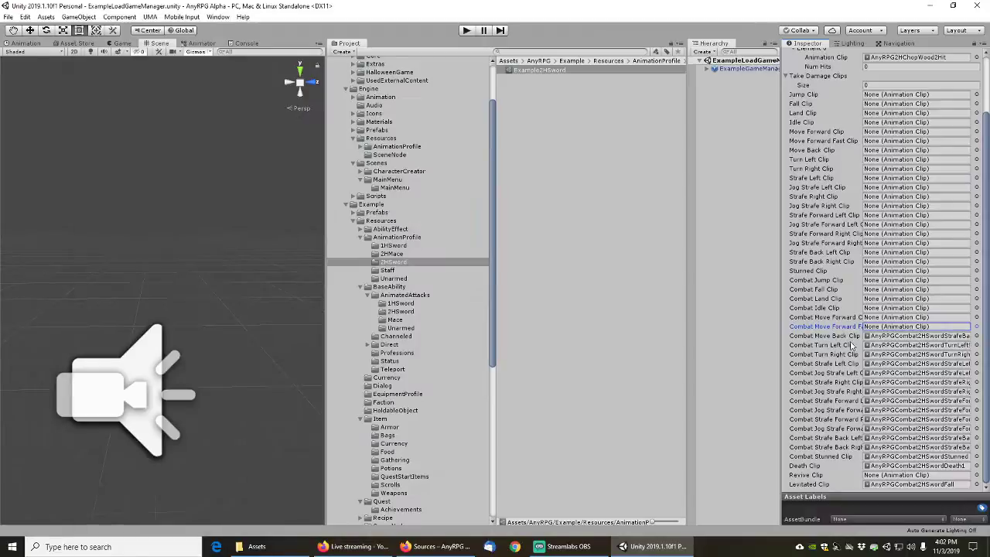
# Set the Combat Move Back, Combat Turn Left and Combat Turn Right clips of the Example2HSword profile to None
pyautogui.click(976, 336)
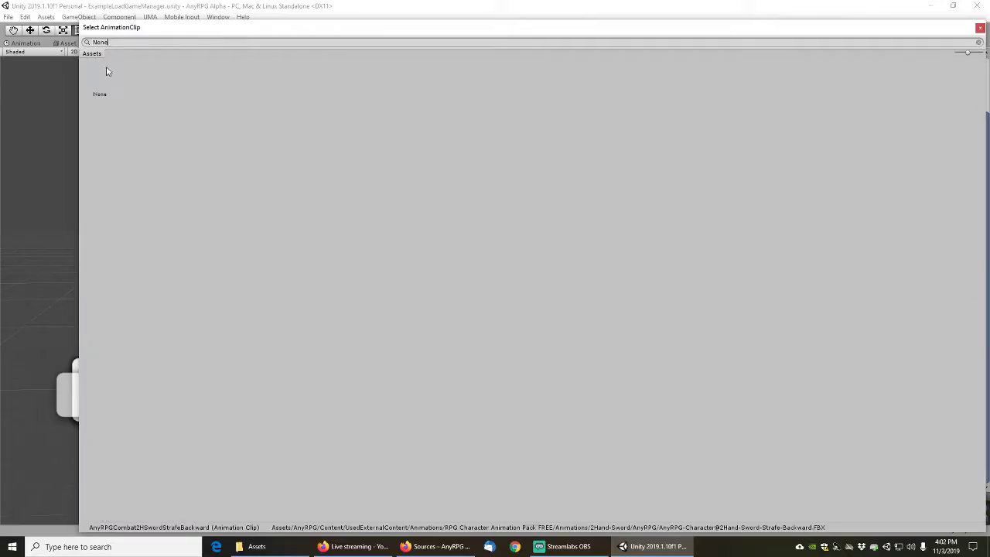
pyautogui.doubleClick(106, 77)
pyautogui.click(976, 345)
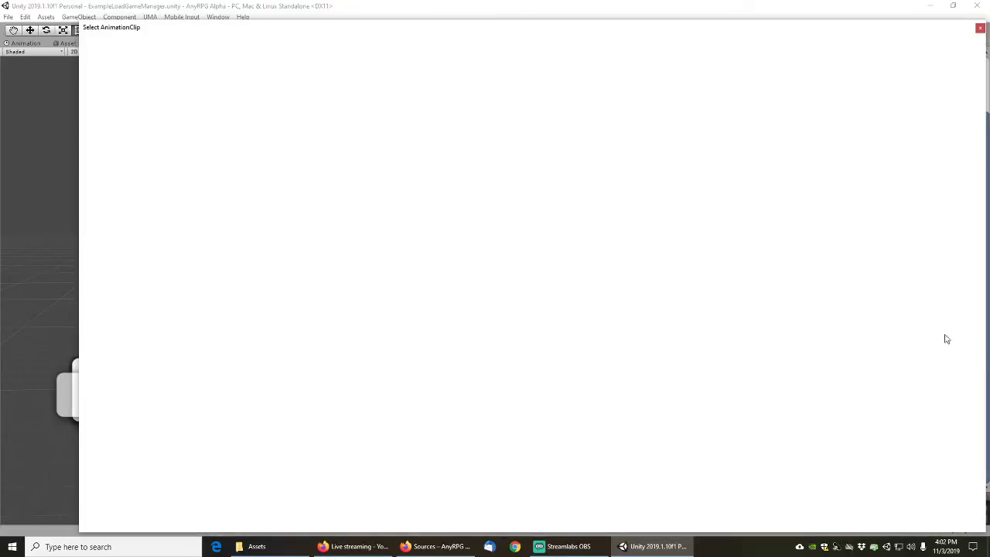
pyautogui.doubleClick(100, 80)
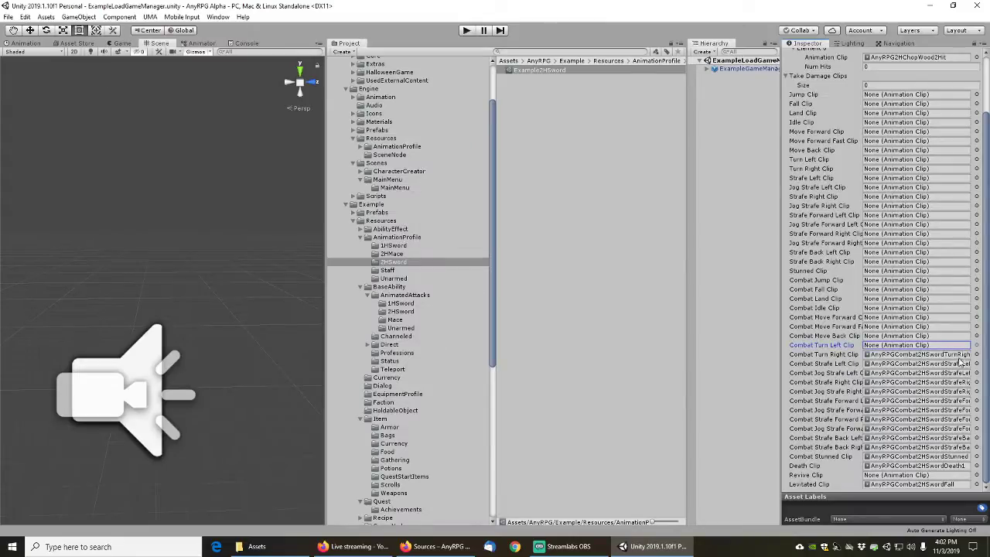
pyautogui.click(976, 355)
pyautogui.doubleClick(101, 78)
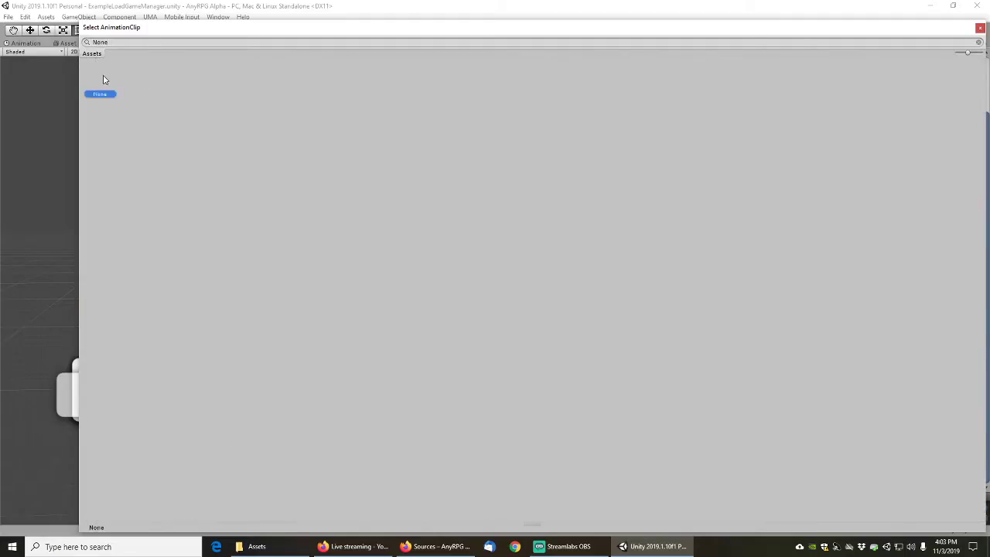
# Clear the Combat Strafe Left and Combat Jog Strafe Left clips of the Example2HSword profile to None
pyautogui.click(977, 363)
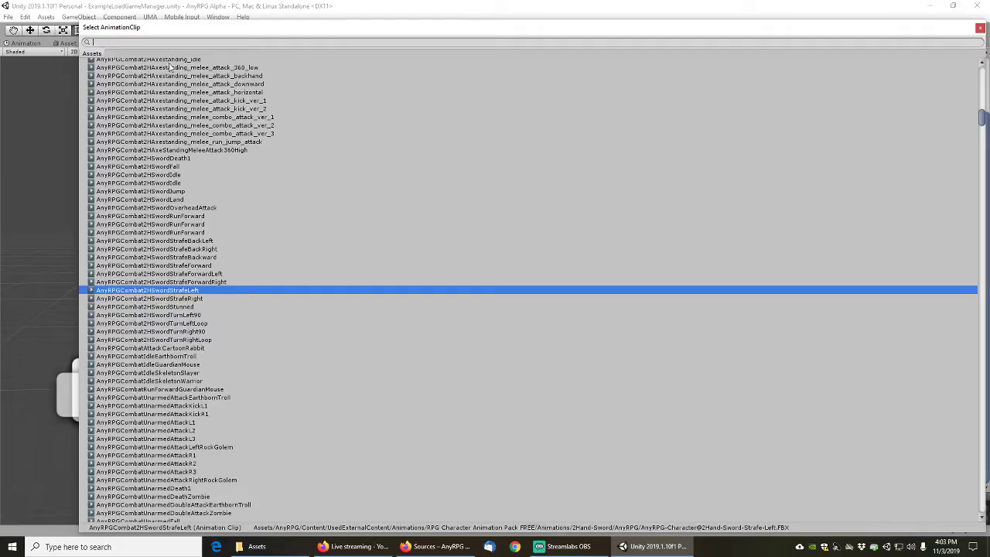
pyautogui.doubleClick(102, 78)
pyautogui.click(977, 373)
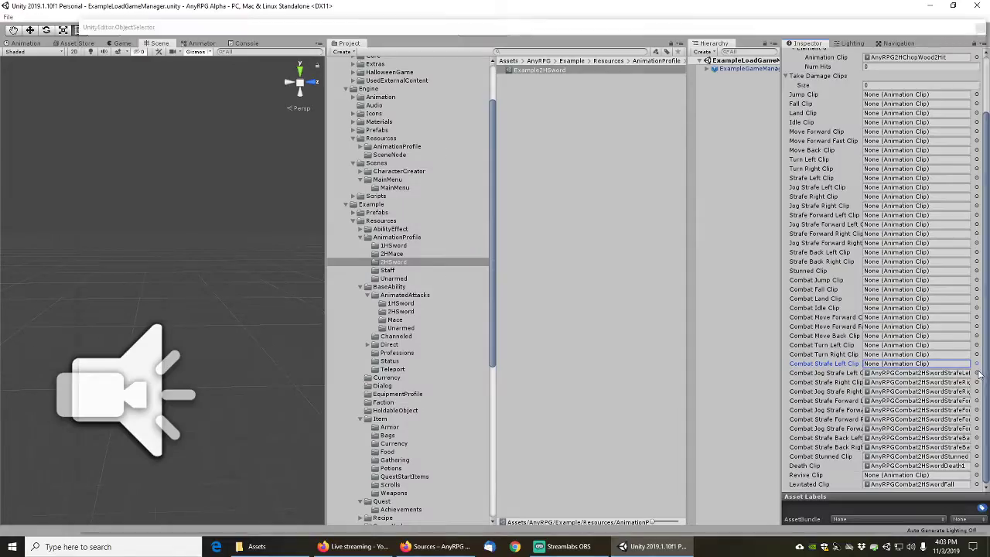
pyautogui.doubleClick(108, 75)
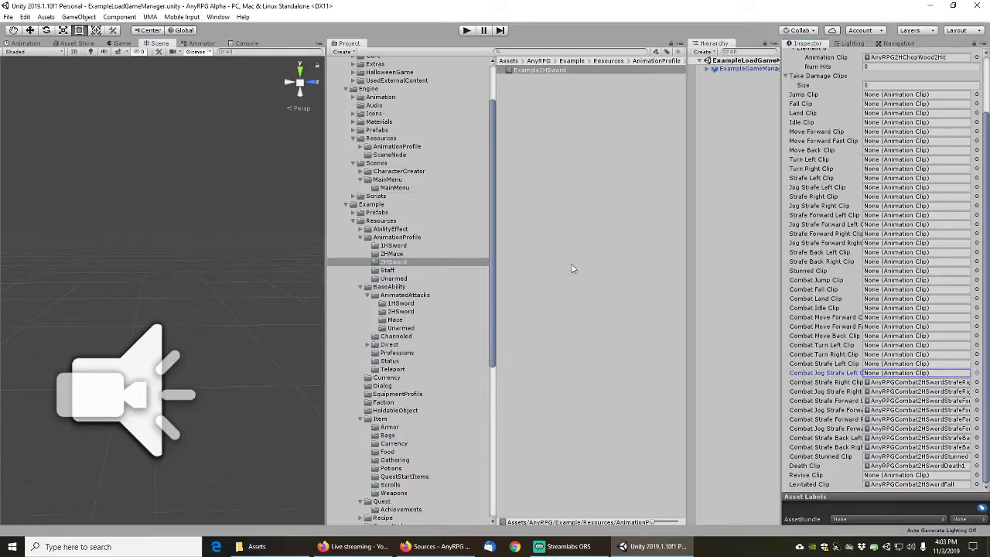
# Set the Combat Strafe Right Clip and Combat Jog Strafe Right Clip of the Example2HSword profile to None
pyautogui.click(976, 384)
pyautogui.write('none')
pyautogui.doubleClick(104, 77)
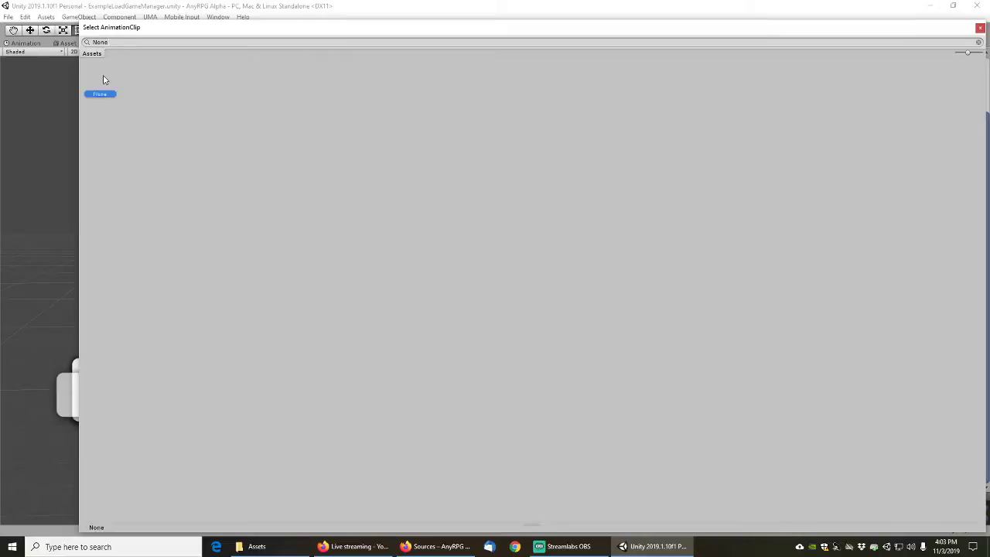
pyautogui.click(977, 392)
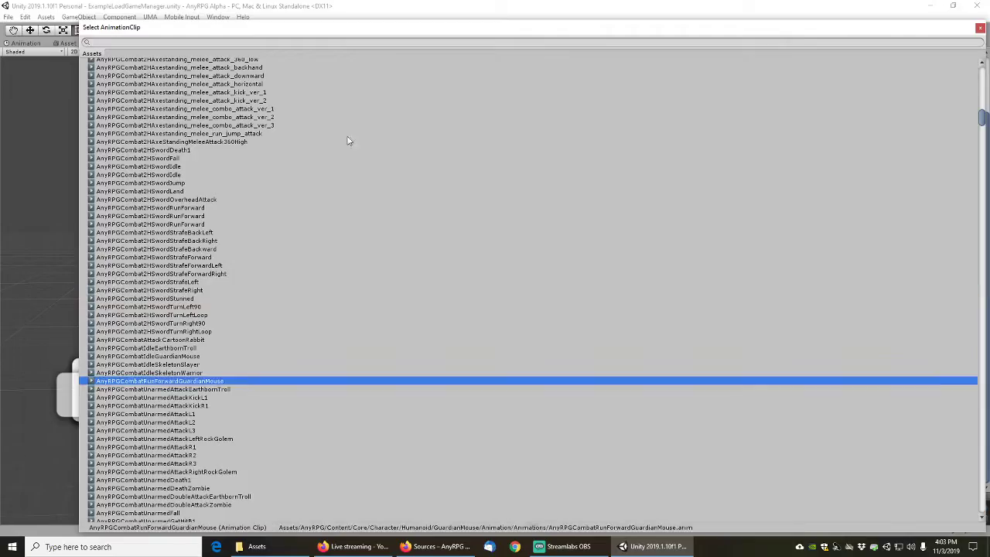
pyautogui.write('none')
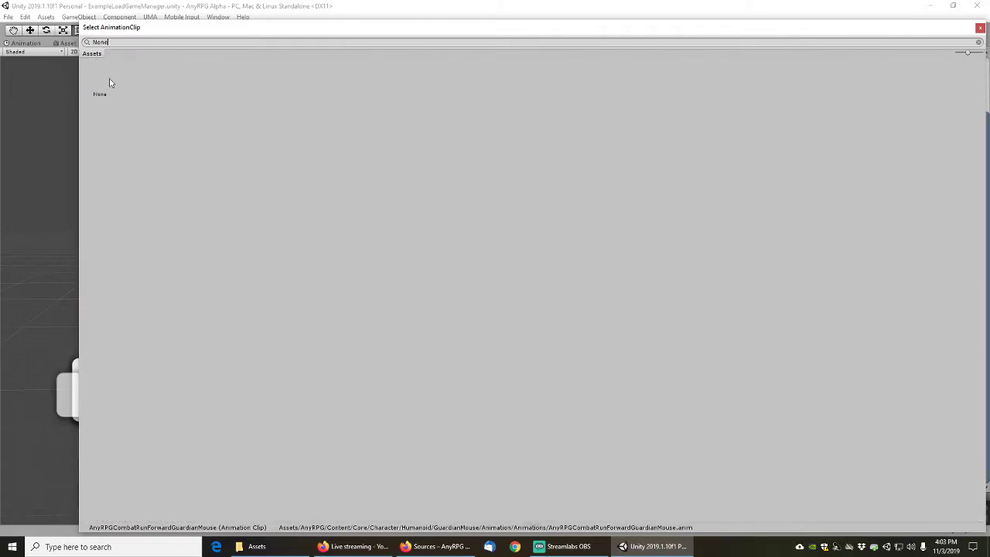
pyautogui.doubleClick(107, 82)
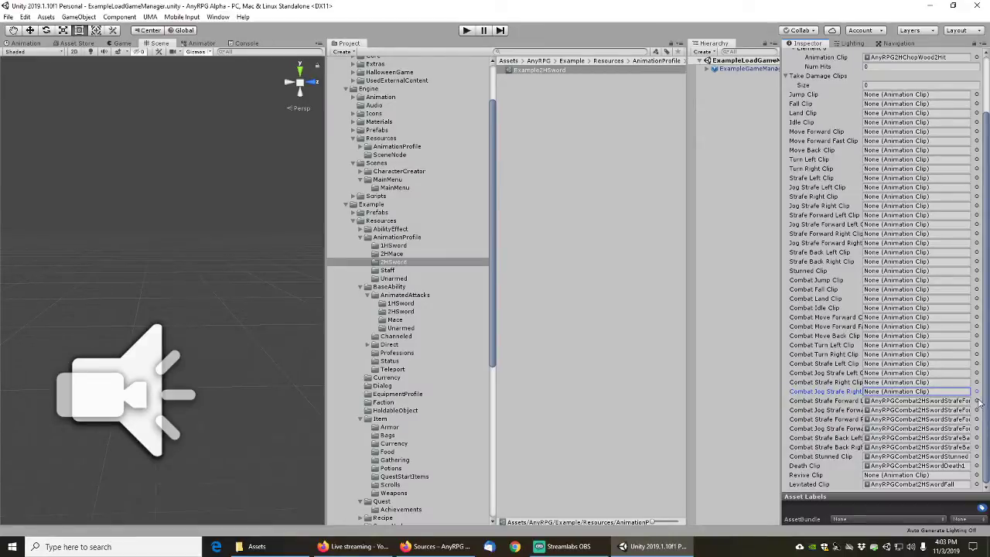
# Clear the Combat Strafe Forward Left and Combat Jog Strafe Forward Left clips of the Example2HSword profile to None
pyautogui.click(976, 401)
pyautogui.doubleClick(99, 85)
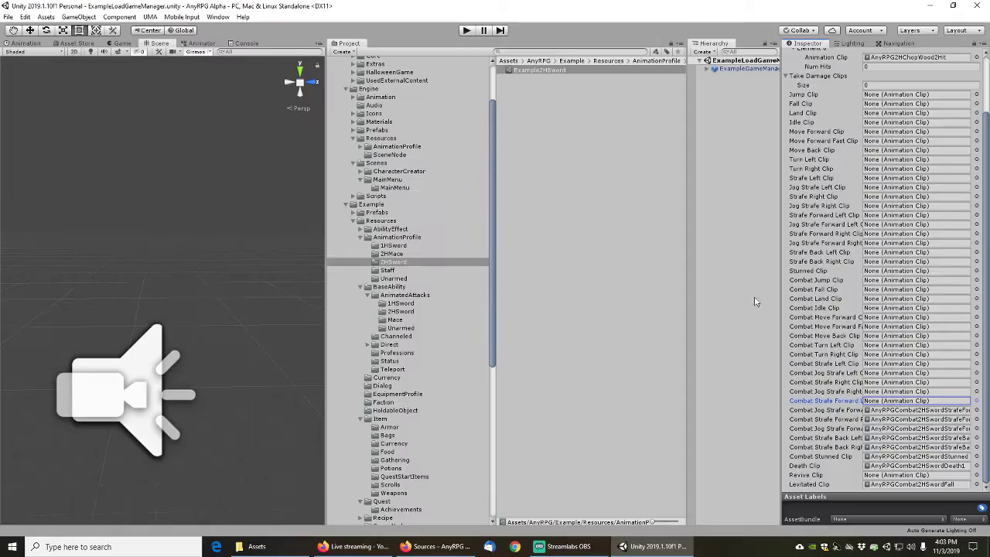
pyautogui.click(977, 410)
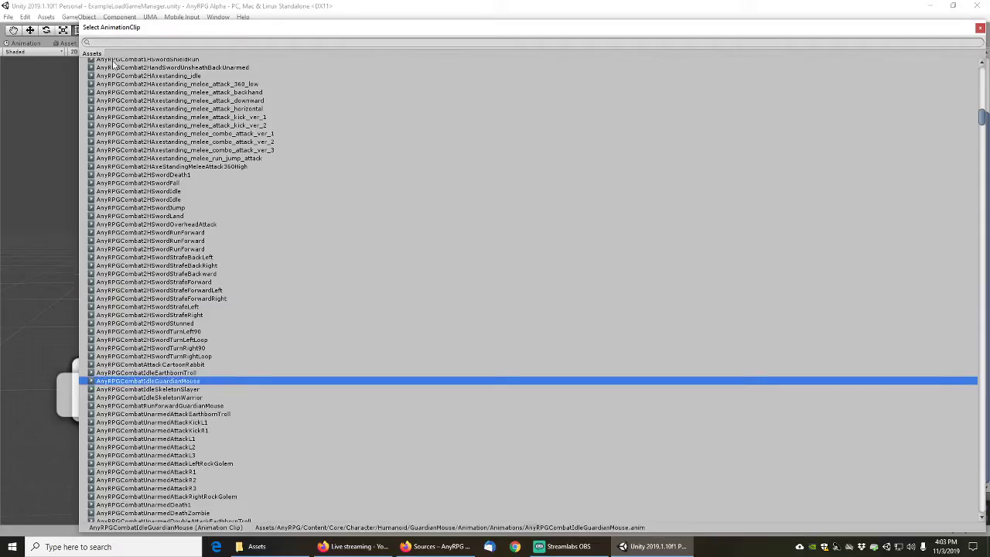
pyautogui.doubleClick(108, 85)
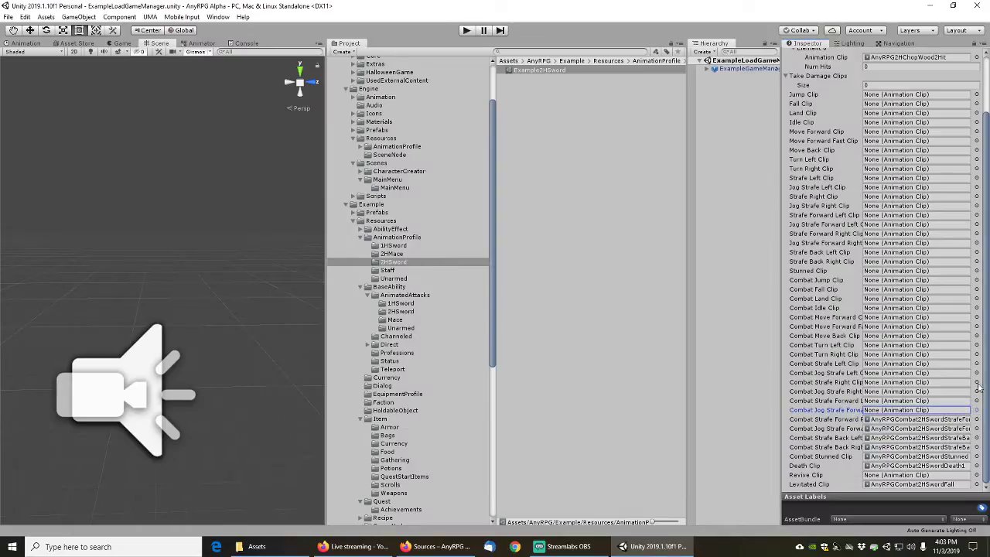
# Set the Combat Strafe Forward Right and Combat Jog Strafe Forward Right clips of the Example2HSword profile to None
pyautogui.click(977, 419)
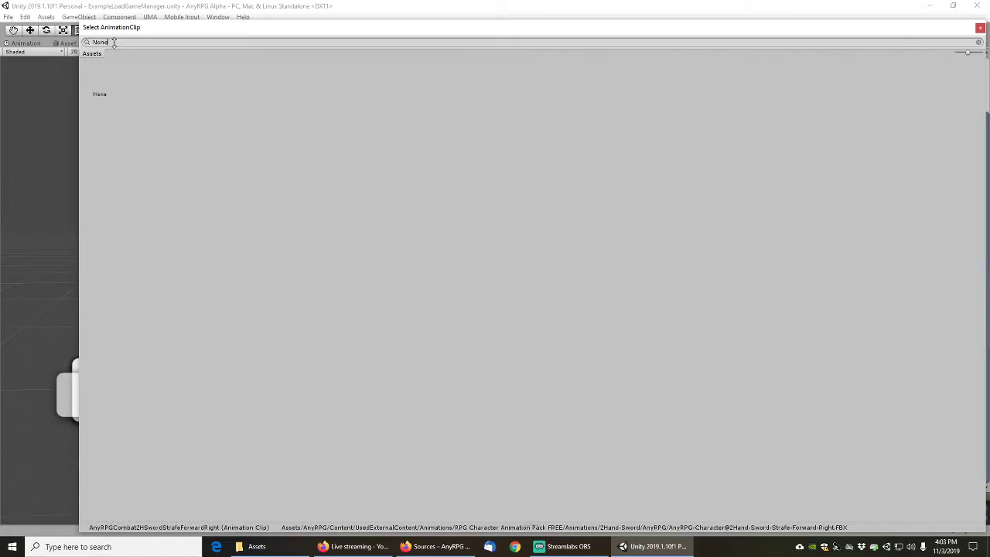
pyautogui.click(105, 90)
pyautogui.click(105, 90)
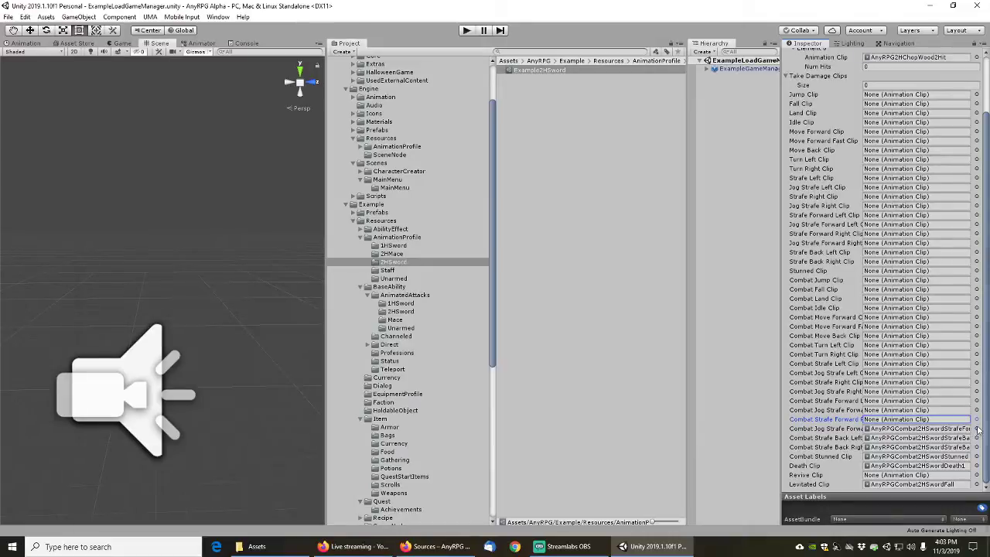
pyautogui.click(977, 427)
pyautogui.write('none')
pyautogui.doubleClick(105, 73)
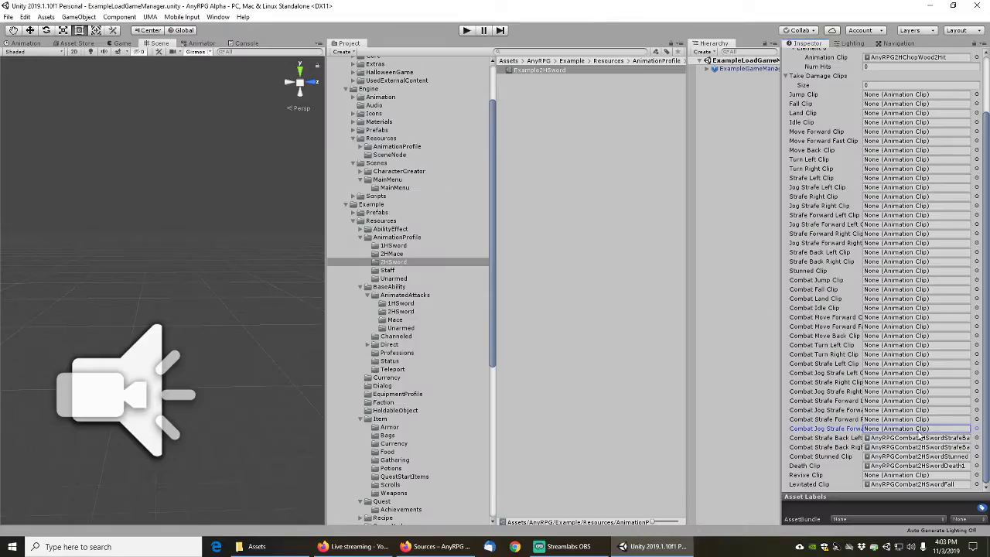
# Clear the Combat Strafe Back Left and Combat Strafe Back Right clips of the Example2HSword profile to None
pyautogui.click(978, 438)
pyautogui.write('none')
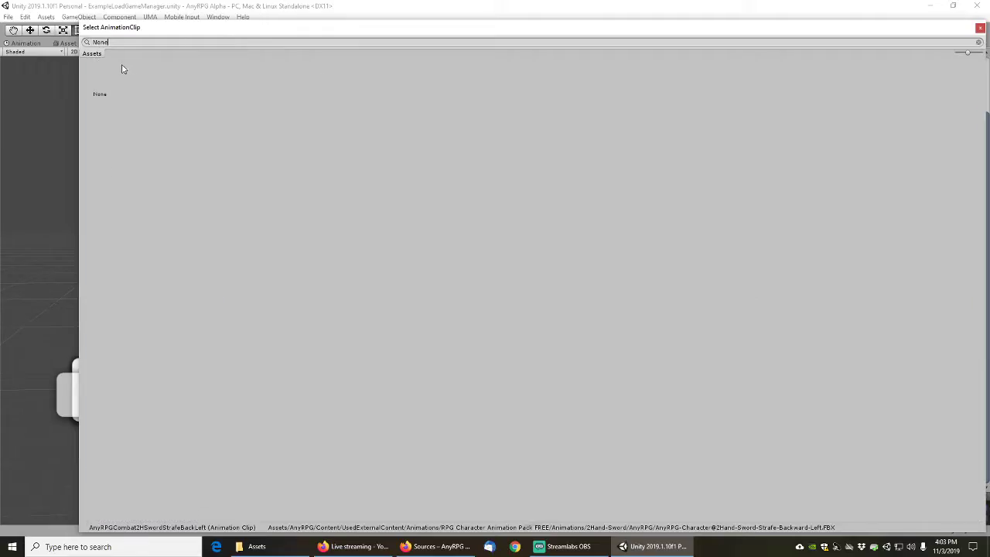
pyautogui.doubleClick(100, 89)
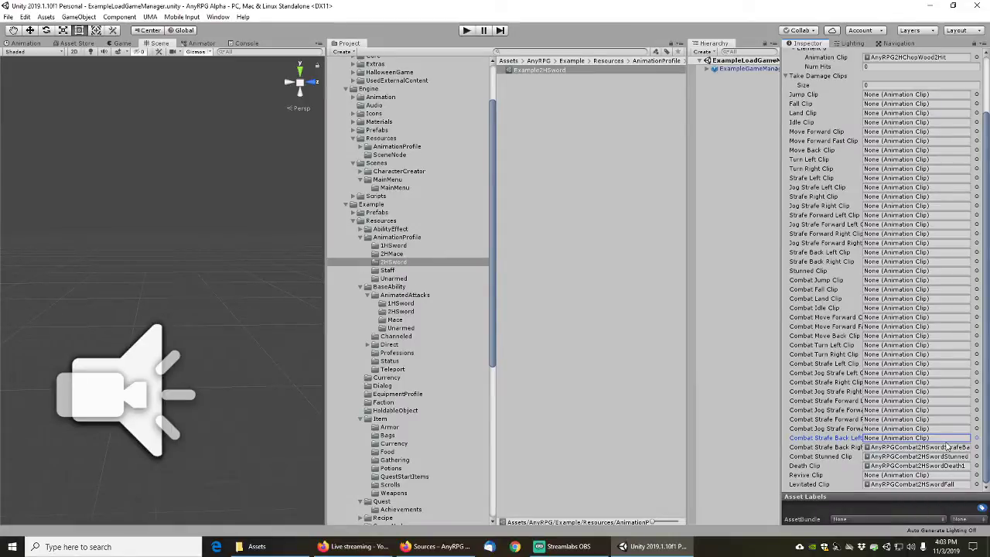
pyautogui.click(977, 448)
pyautogui.write('none')
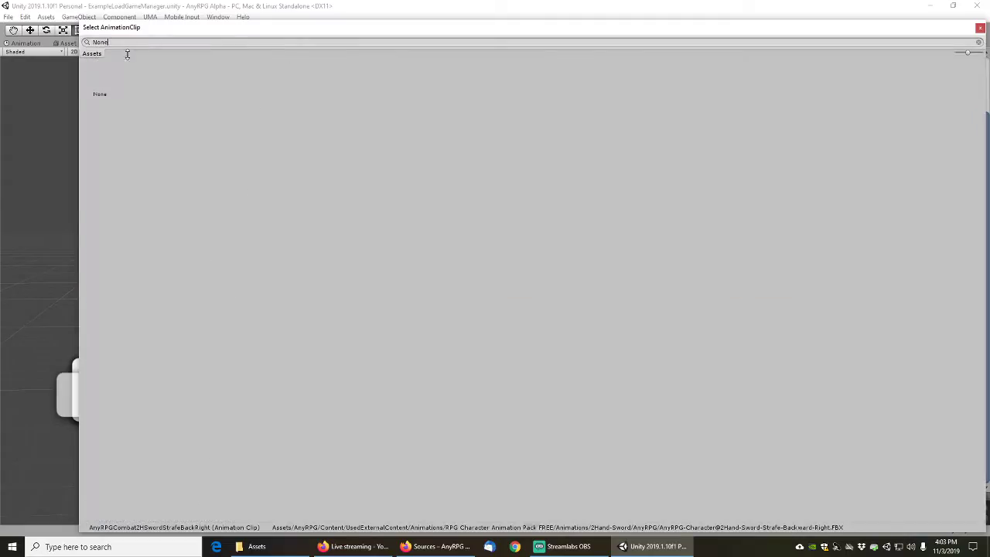
pyautogui.doubleClick(112, 78)
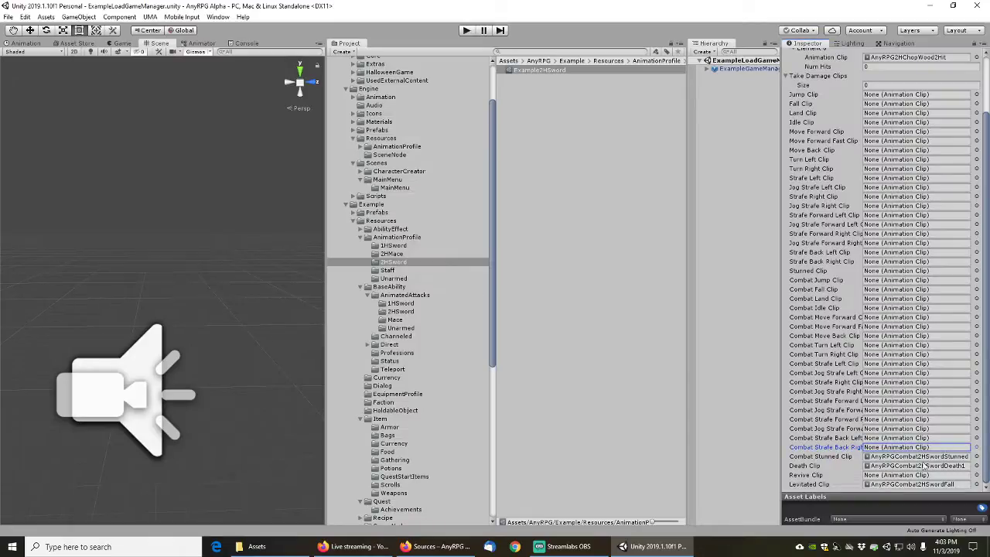
# Set the Combat Stunned, Death and Levitated clips of the Example2HSword profile to None
pyautogui.click(978, 458)
pyautogui.write('none')
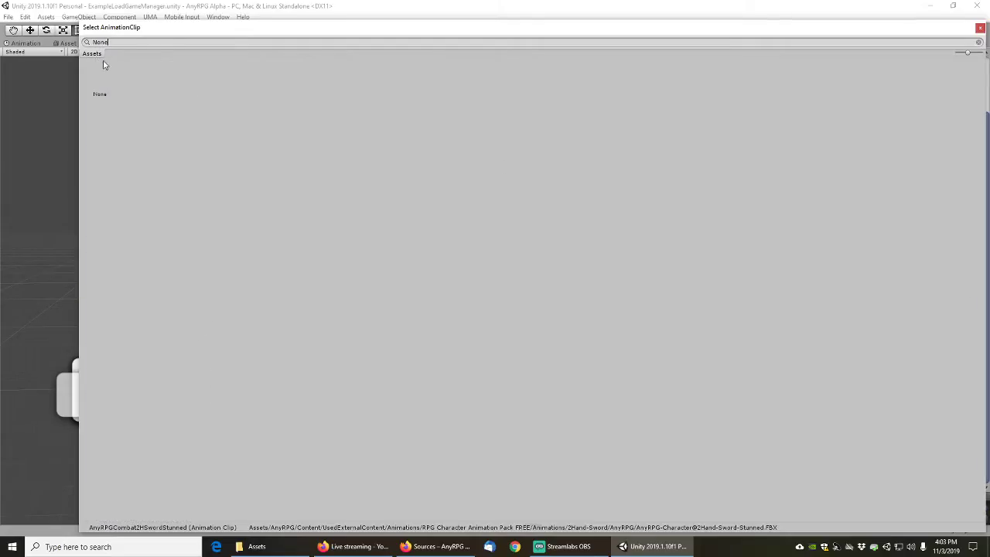
pyautogui.doubleClick(108, 78)
pyautogui.click(977, 466)
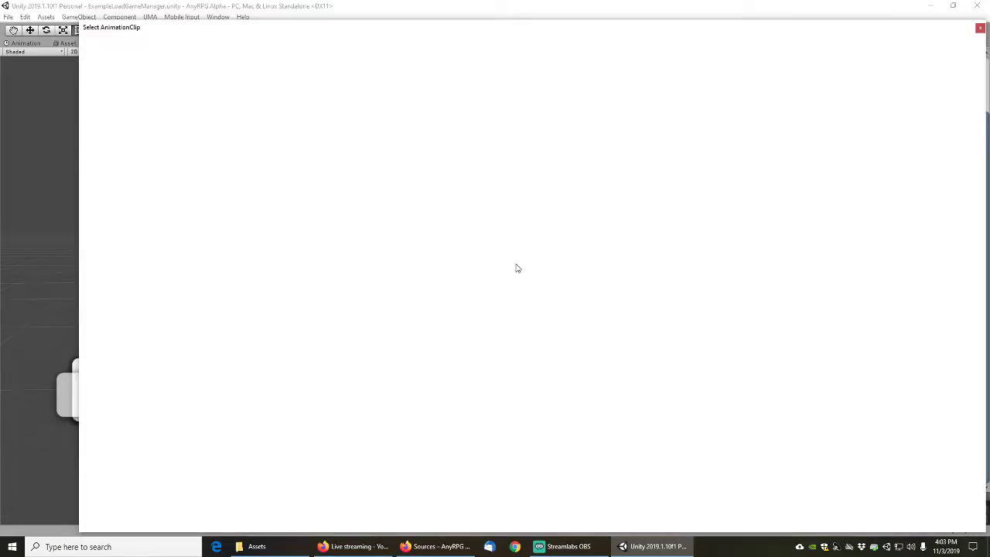
pyautogui.write('none')
pyautogui.doubleClick(99, 93)
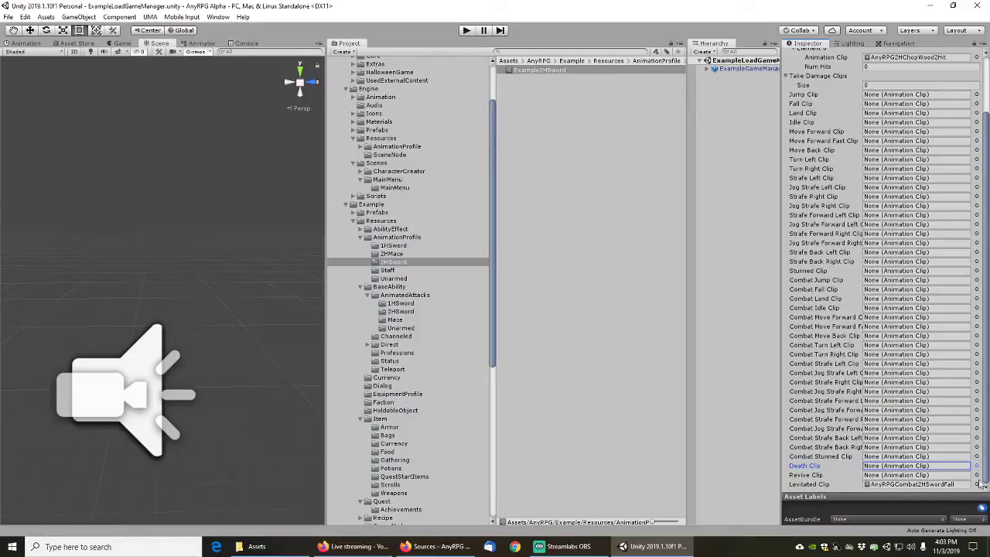
pyautogui.click(977, 485)
pyautogui.write('none')
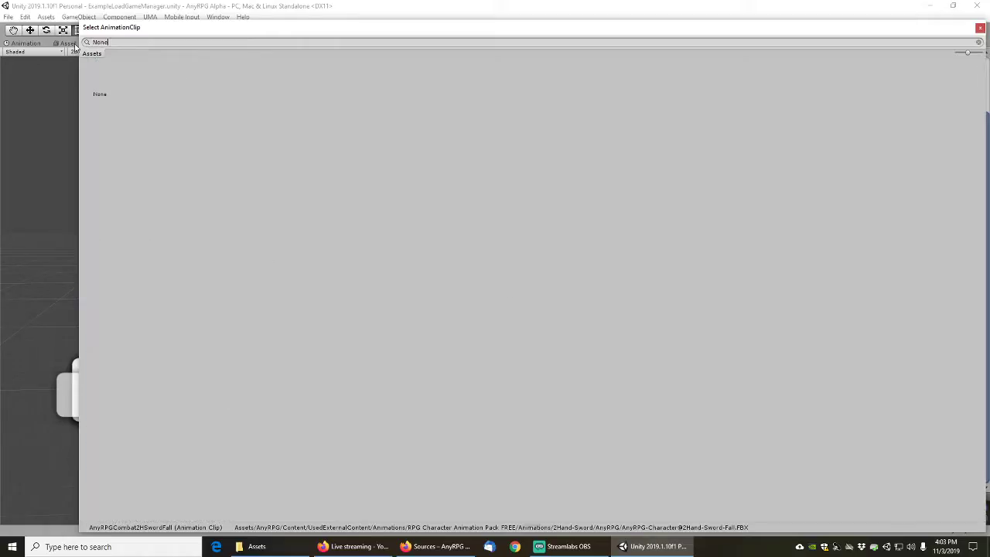
pyautogui.doubleClick(99, 91)
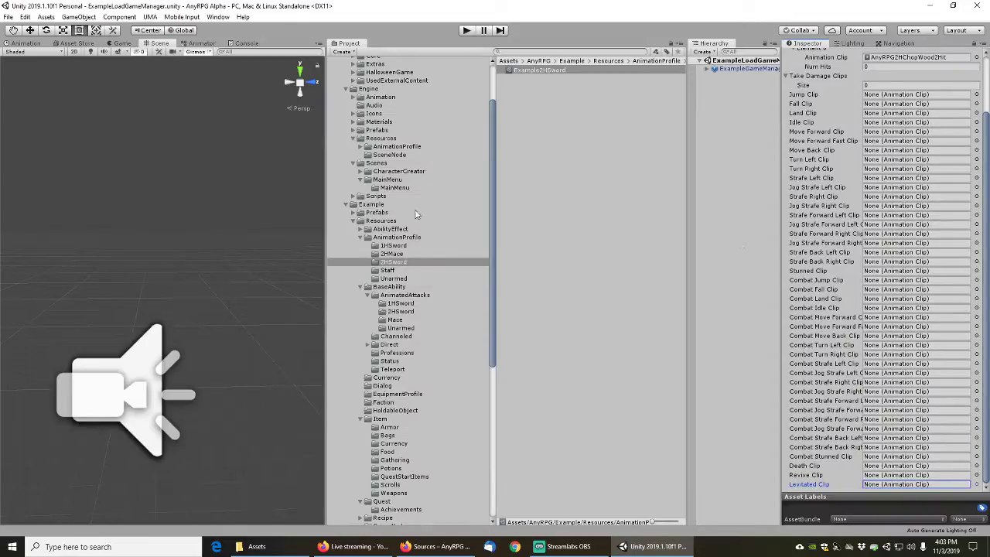
# Reduce the ExampleHumanStaffAttacks profile in the Staff folder to 1 animation node and assign AnyRPG2HChopWood2Hit as its clip
pyautogui.click(387, 270)
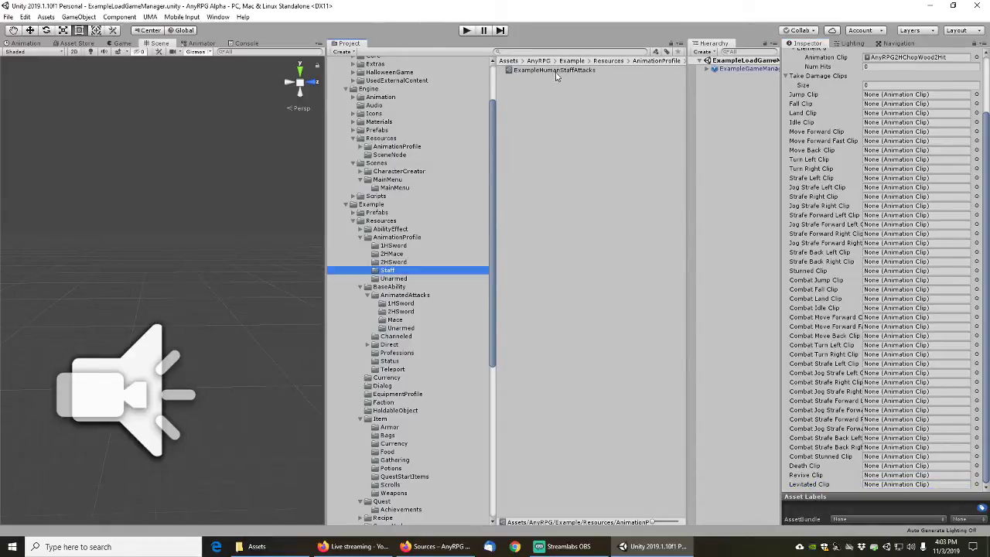
pyautogui.click(554, 70)
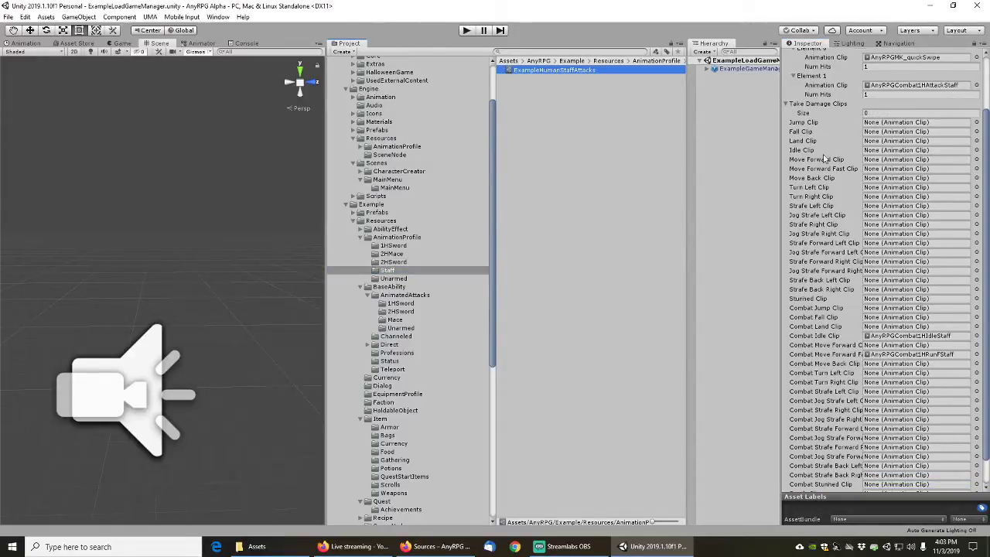
pyautogui.scroll(3, 825, 158)
pyautogui.click(869, 104)
pyautogui.write('1')
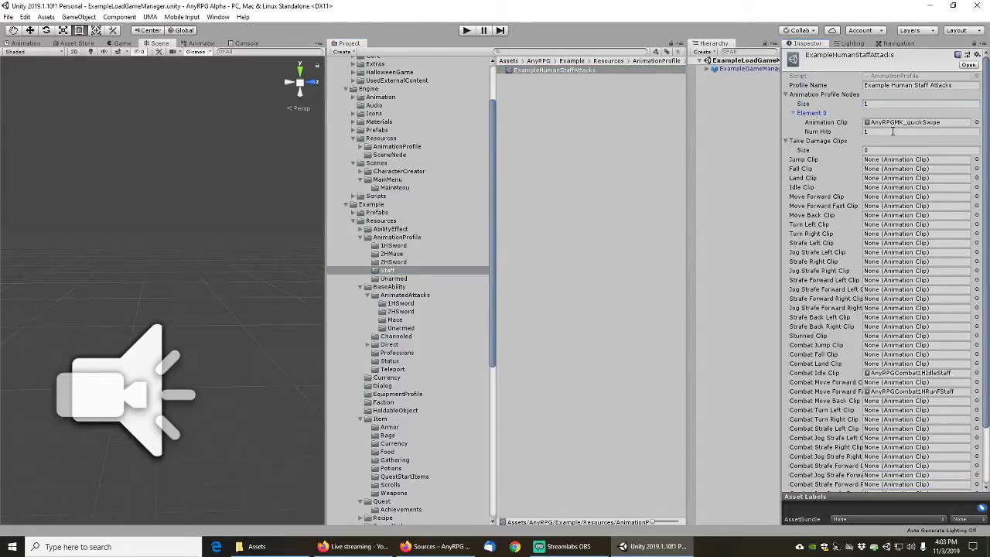
pyautogui.press('Return')
pyautogui.click(977, 123)
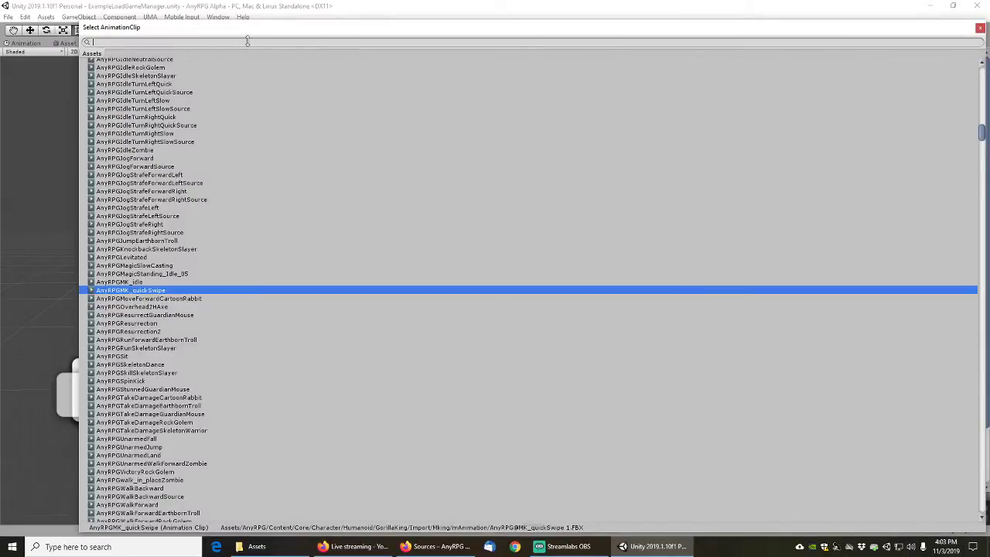
pyautogui.write('chop')
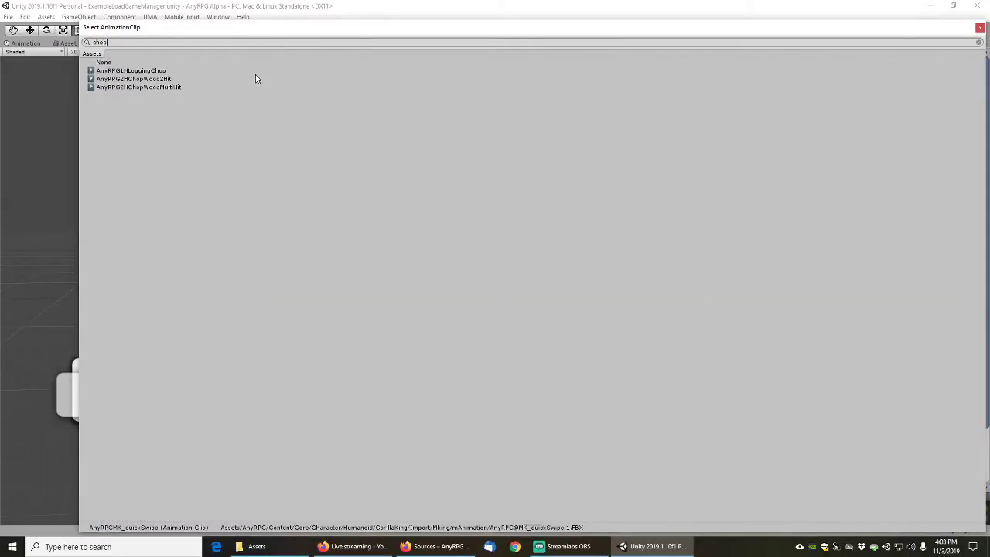
pyautogui.doubleClick(136, 79)
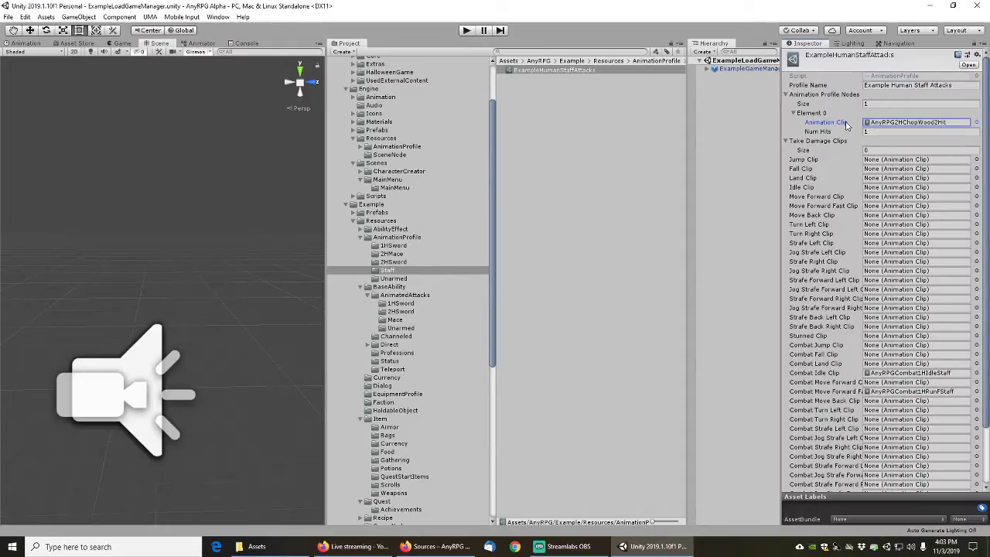
# Set the Combat Idle and Combat Move Forward Fast clips of the ExampleHumanStaffAttacks profile to None
pyautogui.click(976, 373)
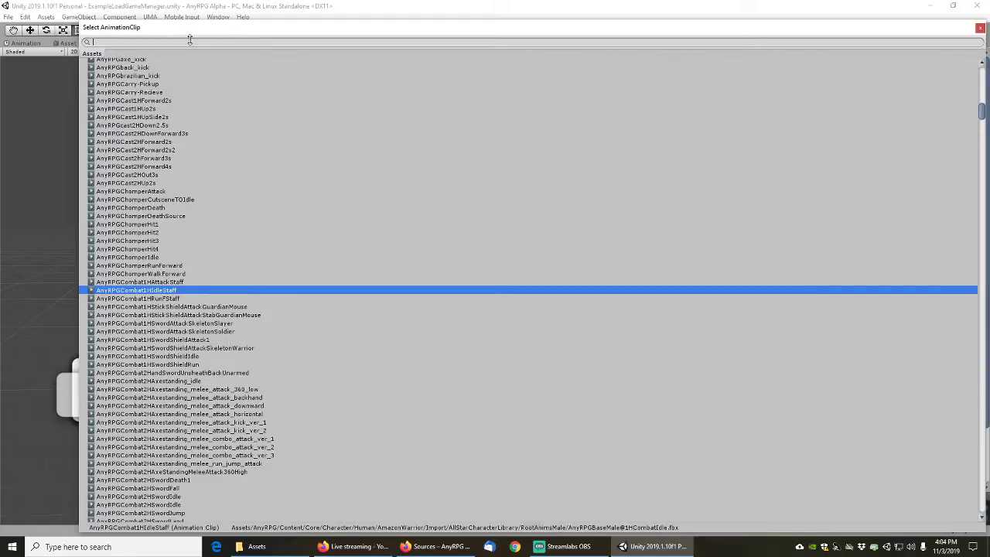
pyautogui.write('none')
pyautogui.doubleClick(99, 72)
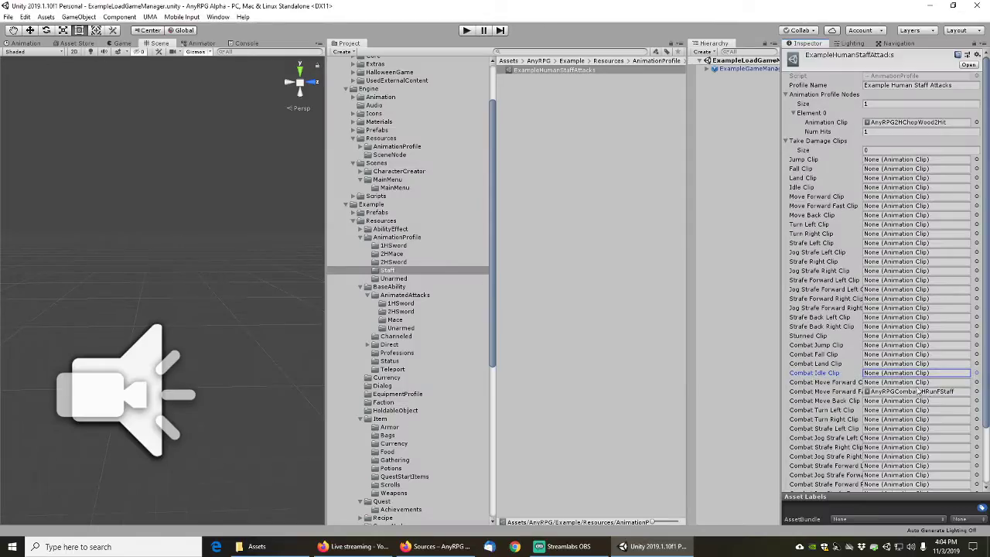
pyautogui.click(977, 392)
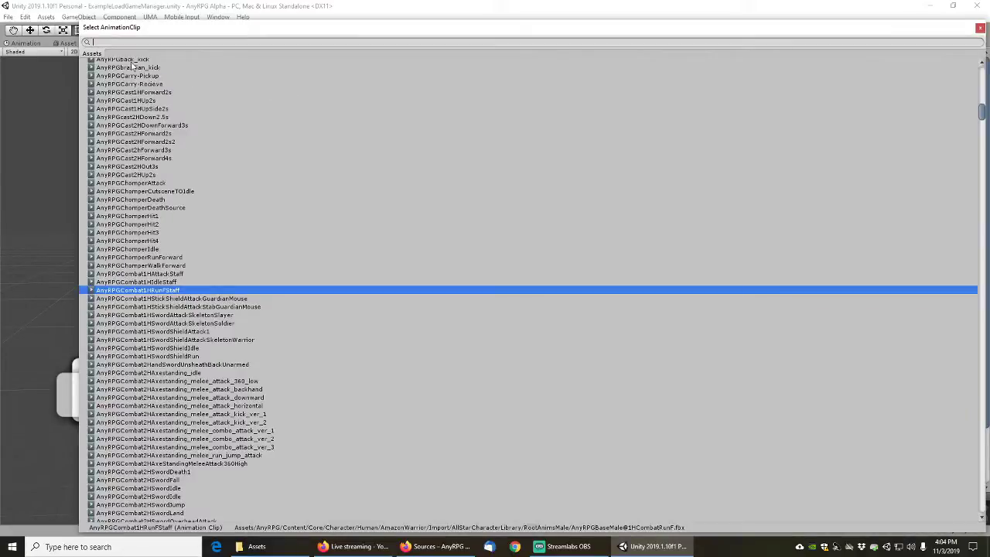
pyautogui.write('none')
pyautogui.doubleClick(101, 73)
pyautogui.scroll(-3, 953, 393)
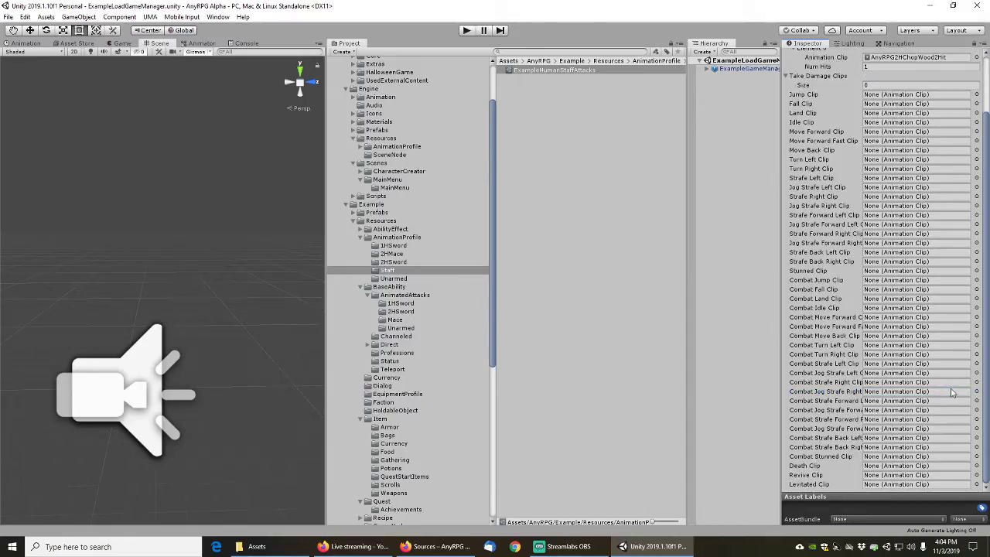
pyautogui.scroll(3, 907, 419)
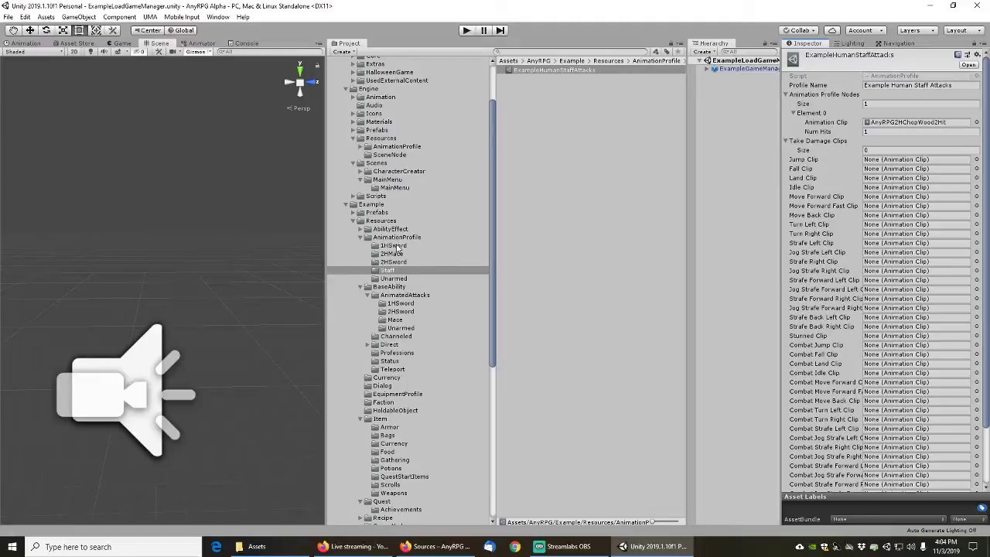
# Review the clips of the ExampleHumanUnarmedAttacks profile and locate the source assets of its Combat Stunned, Death and Combat Strafe Back Right clips
pyautogui.click(396, 279)
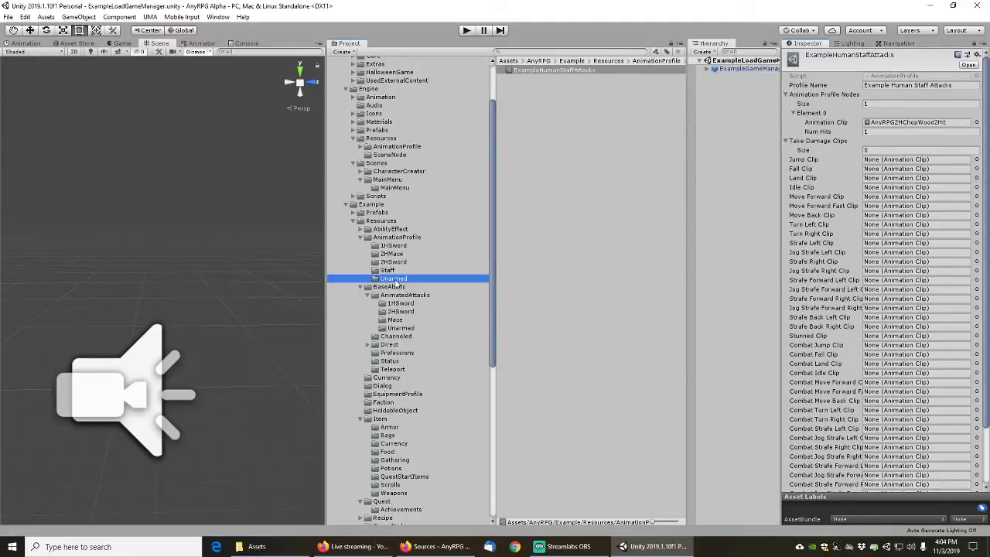
pyautogui.click(547, 70)
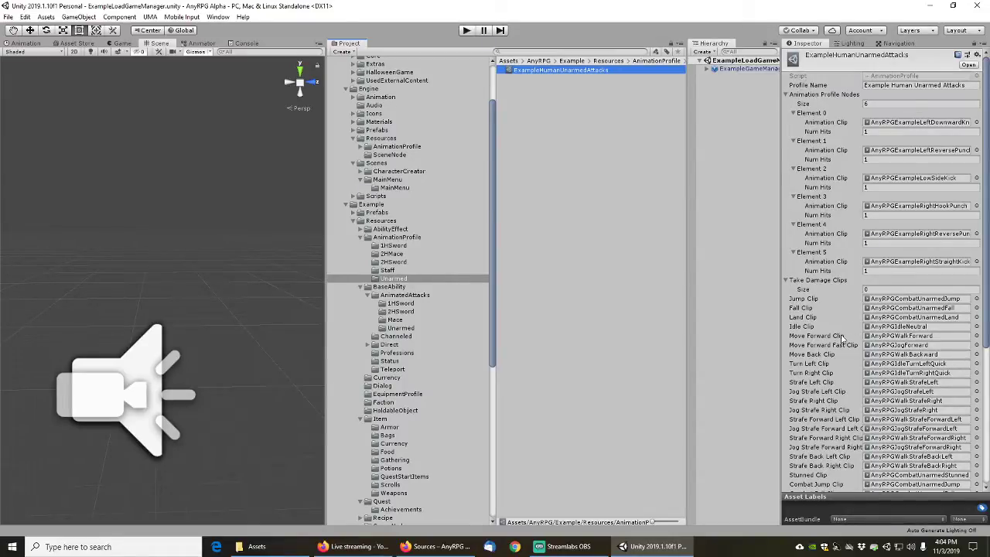
pyautogui.scroll(-3, 843, 339)
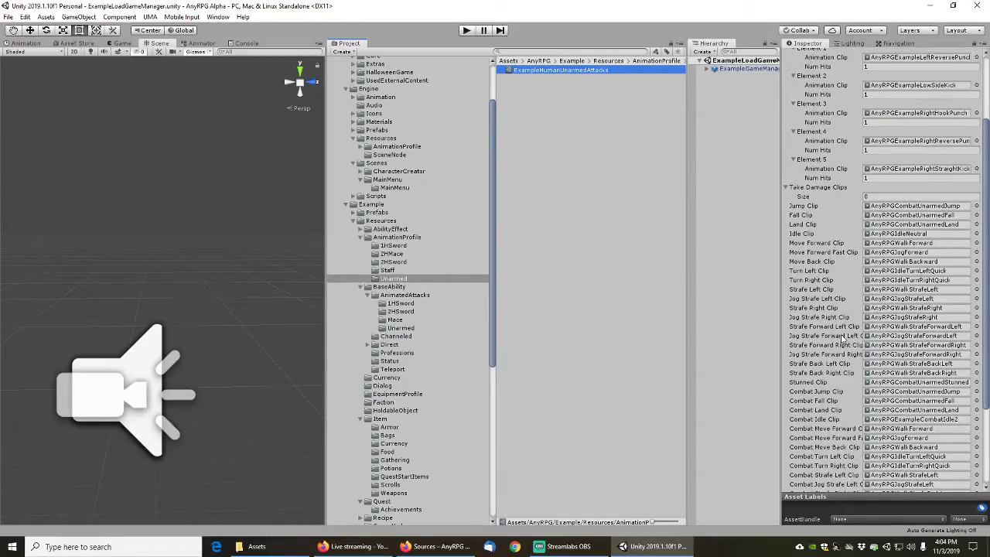
pyautogui.scroll(-4, 844, 339)
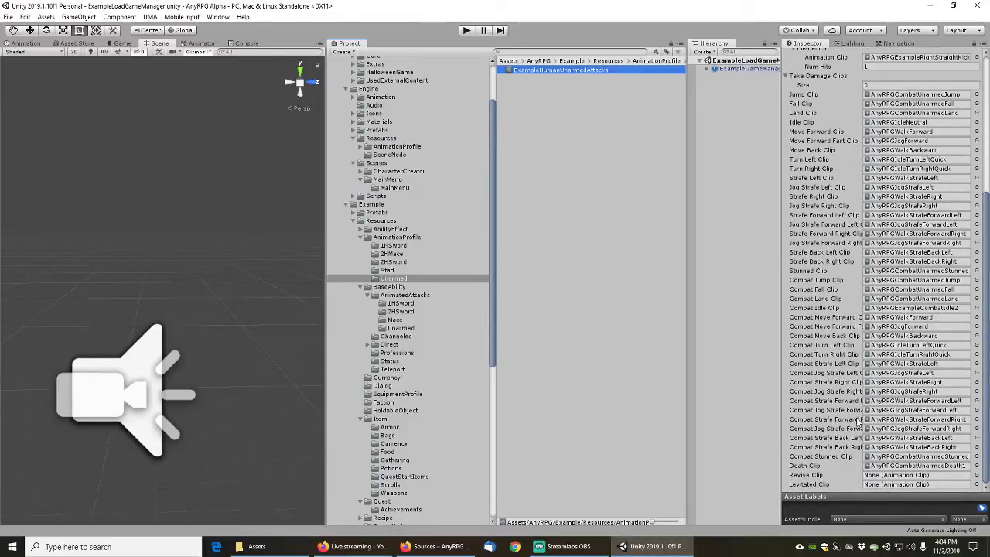
pyautogui.click(906, 457)
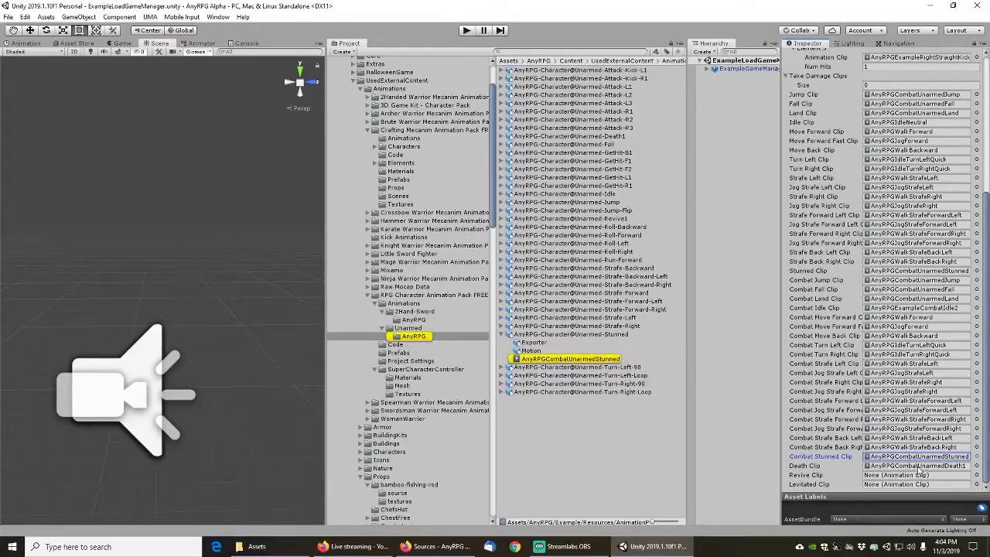
pyautogui.click(916, 465)
pyautogui.click(911, 448)
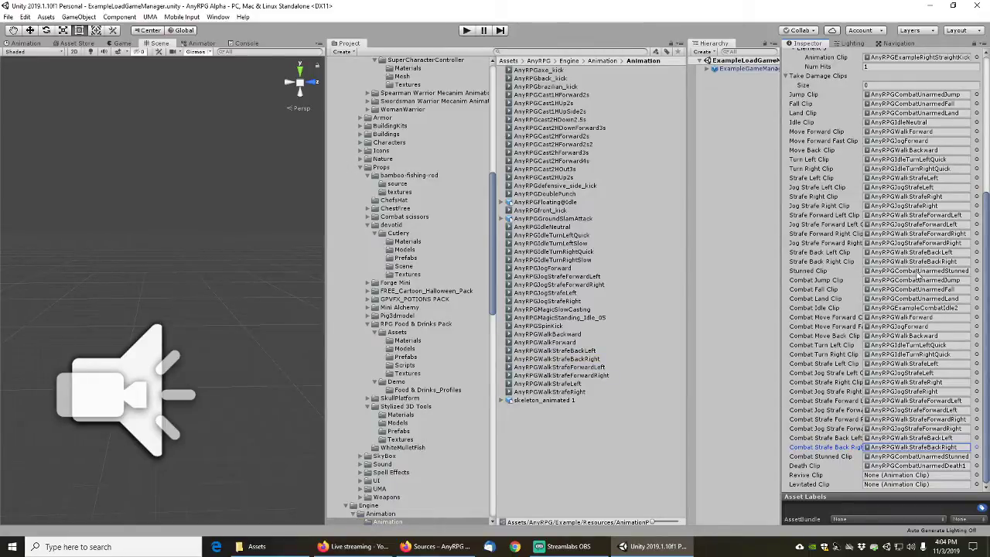
pyautogui.scroll(5, 913, 306)
pyautogui.scroll(1, 913, 307)
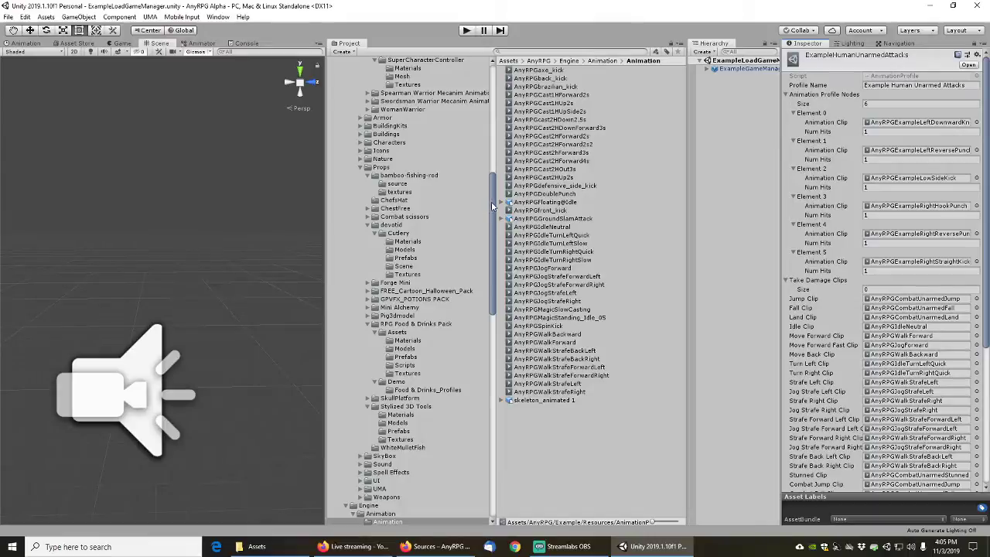
# Collapse the Crafting and RPG Character animation pack folders and browse to the Idle animations inside Raw Mocap Data
pyautogui.moveTo(493, 214); pyautogui.dragTo(495, 96)
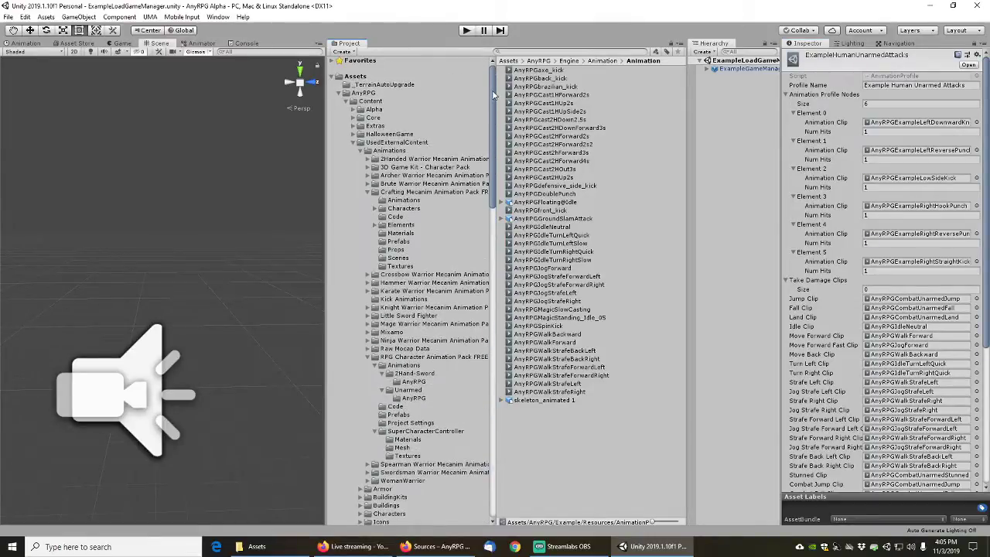
pyautogui.click(368, 192)
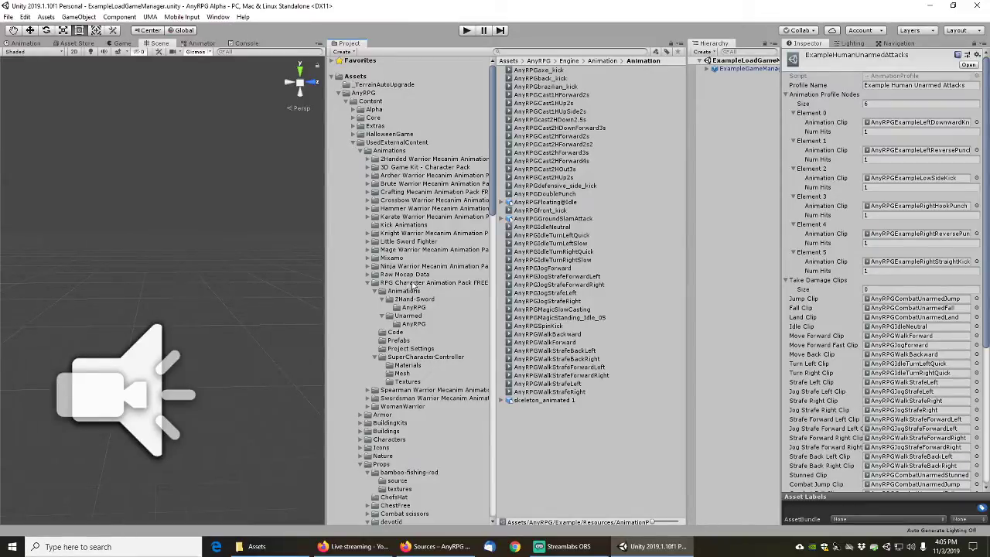
pyautogui.click(369, 283)
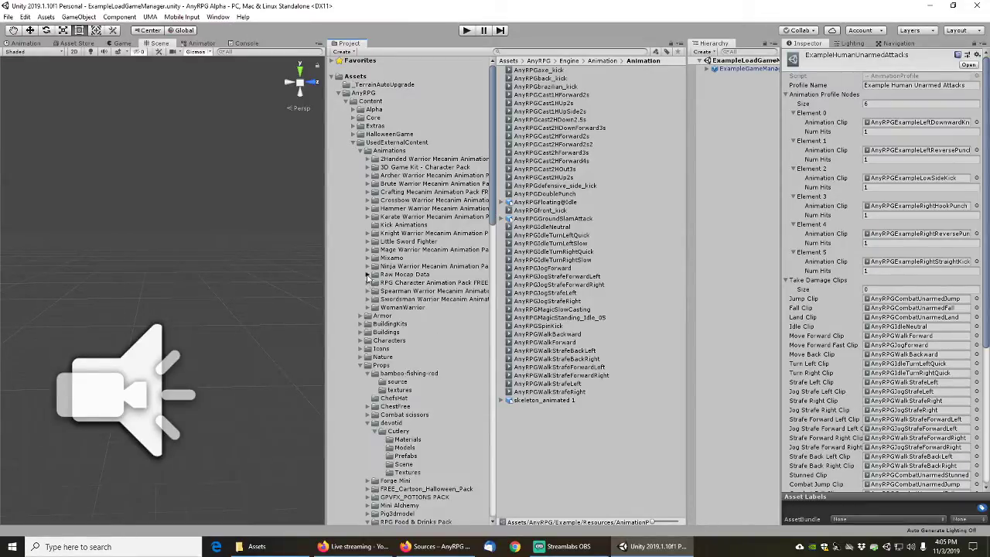
pyautogui.click(368, 274)
pyautogui.click(396, 276)
pyautogui.click(410, 283)
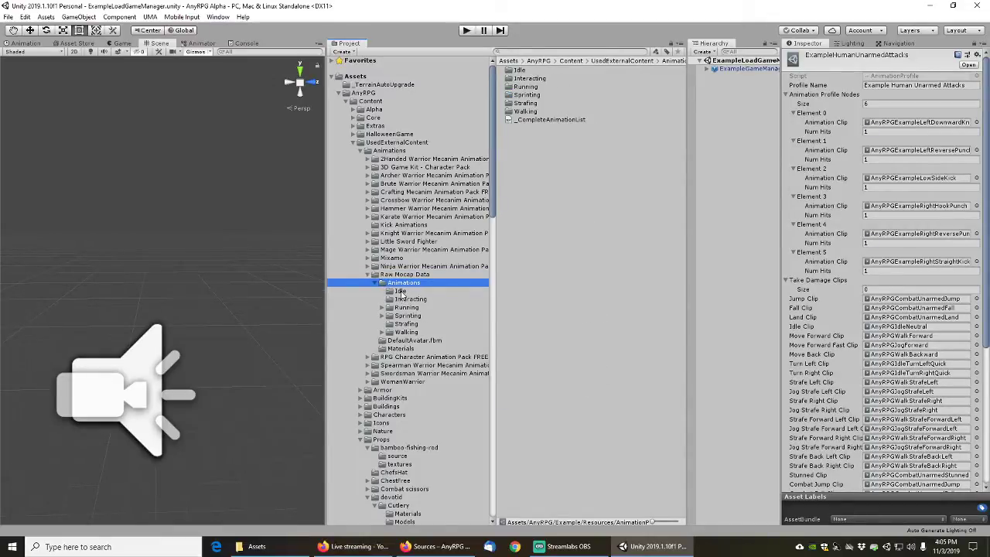
pyautogui.click(400, 291)
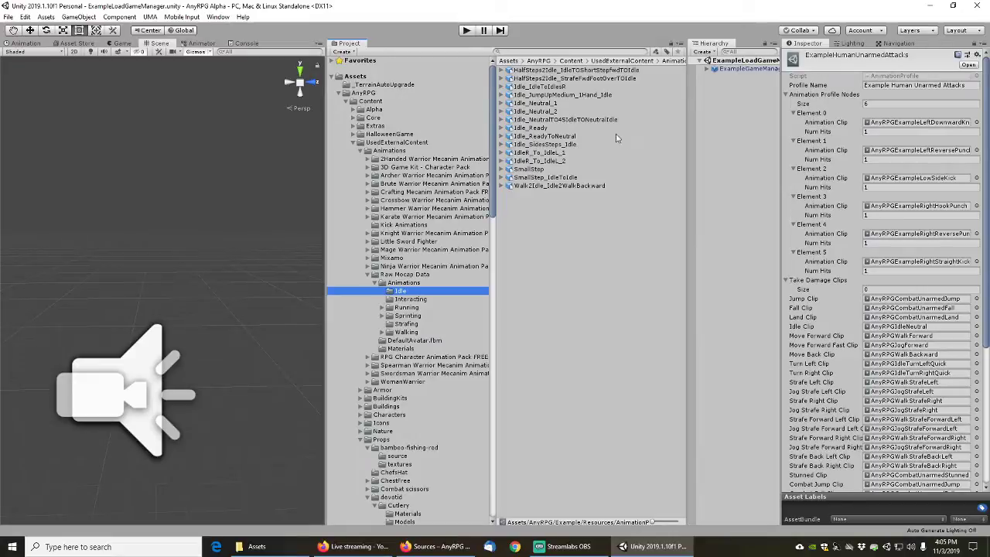
# Preview the Idle_JumpUpMedium_1Hand_Idle animation, skipping ahead toward the end of its timeline
pyautogui.click(540, 96)
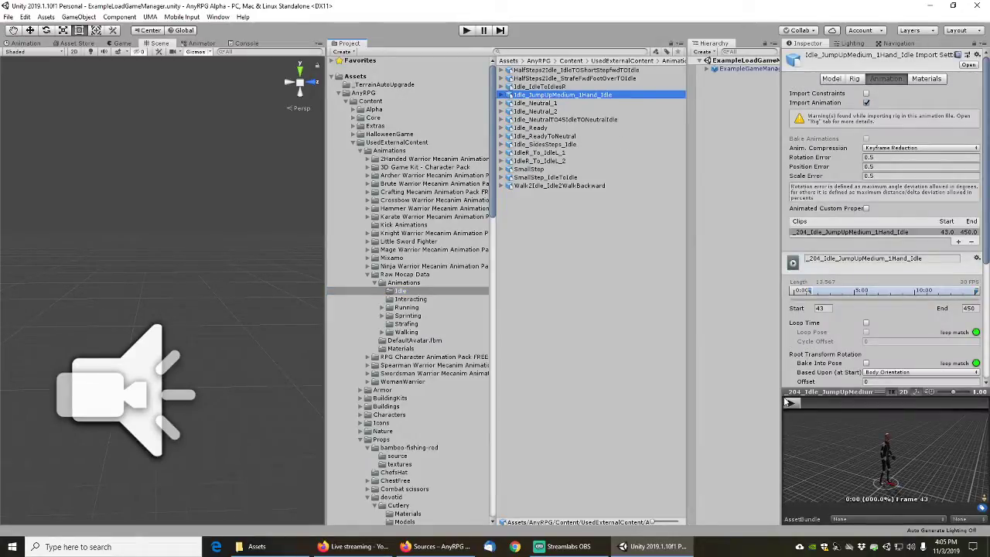
pyautogui.click(792, 403)
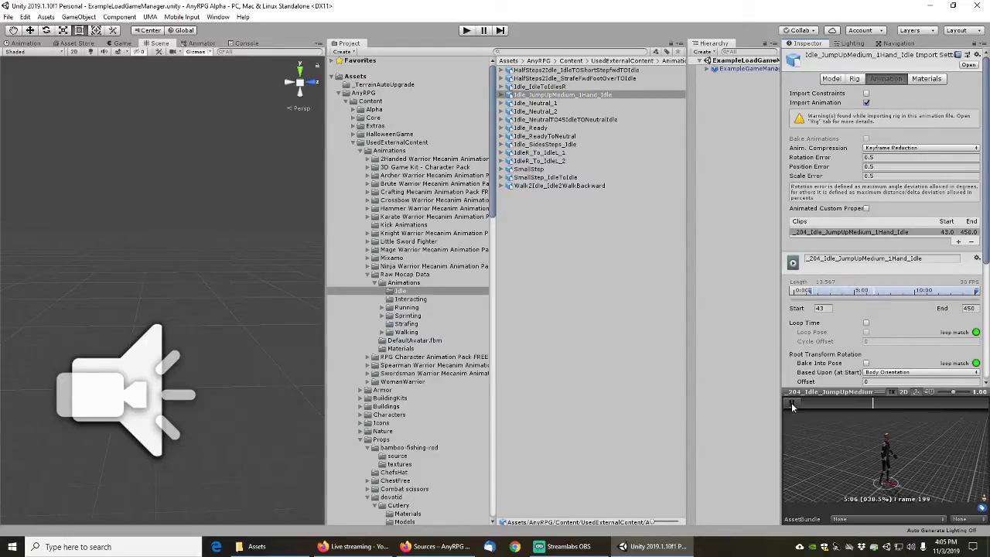
pyautogui.moveTo(888, 402); pyautogui.dragTo(942, 408)
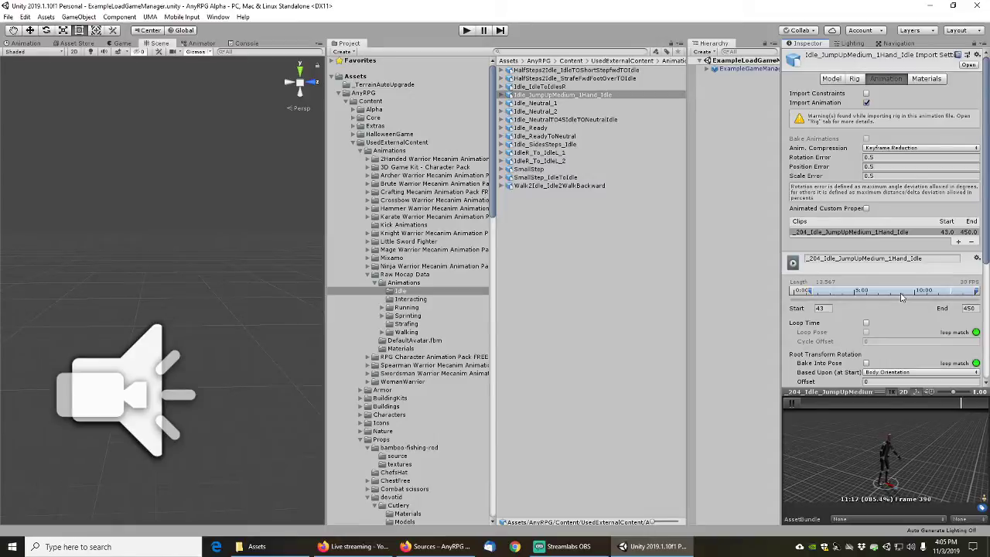
pyautogui.click(793, 403)
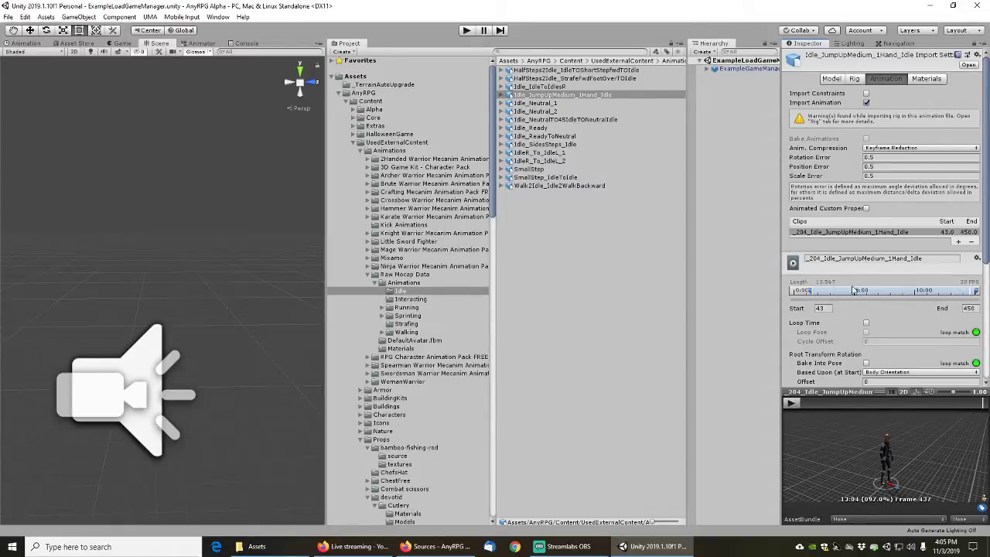
# Try a second clip on the Idle_JumpUpMedium_1Hand_Idle import with its start at frame 0, and preview it
pyautogui.click(958, 243)
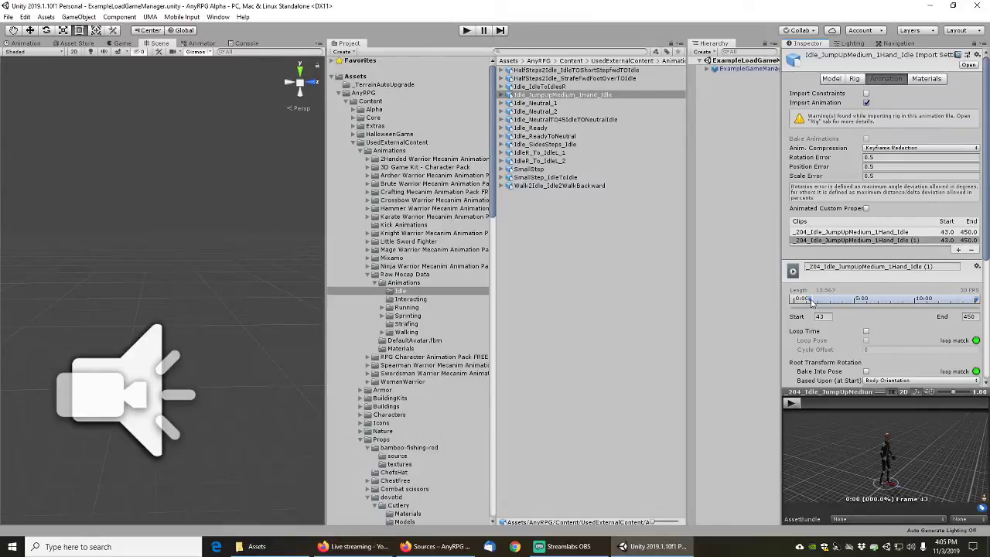
pyautogui.moveTo(812, 303); pyautogui.dragTo(777, 304)
pyautogui.click(796, 403)
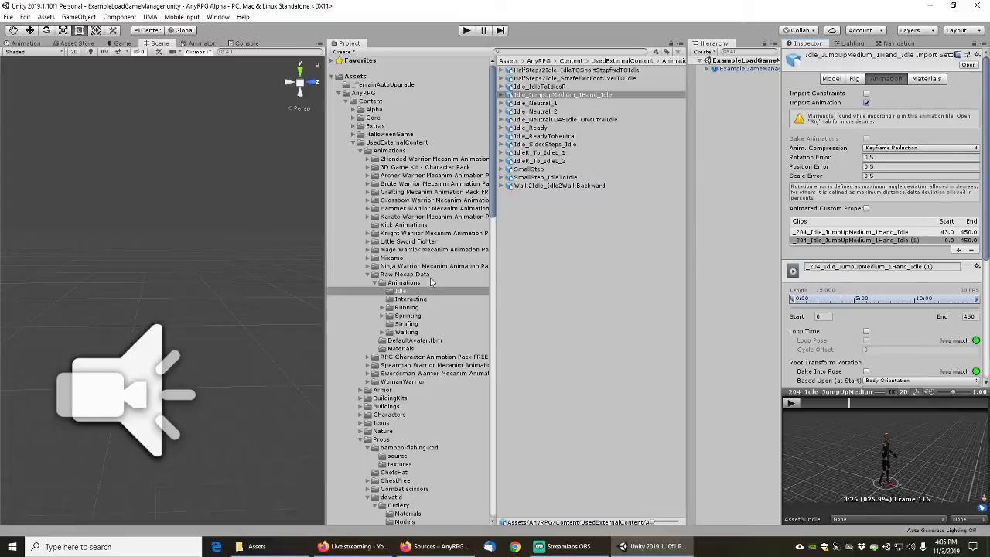
# Search for "jump" assets within the Raw Mocap Data folder only
pyautogui.click(402, 284)
pyautogui.click(406, 276)
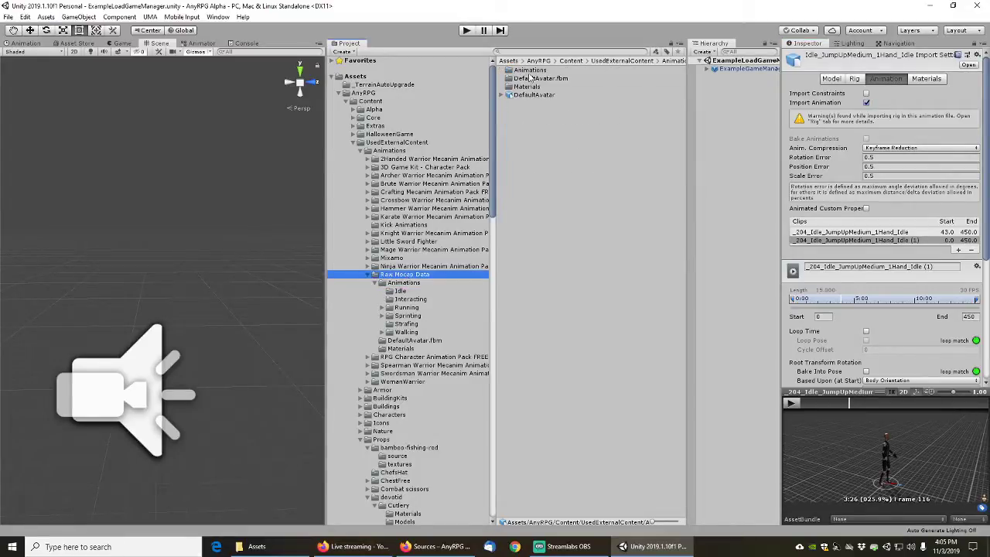
pyautogui.click(546, 130)
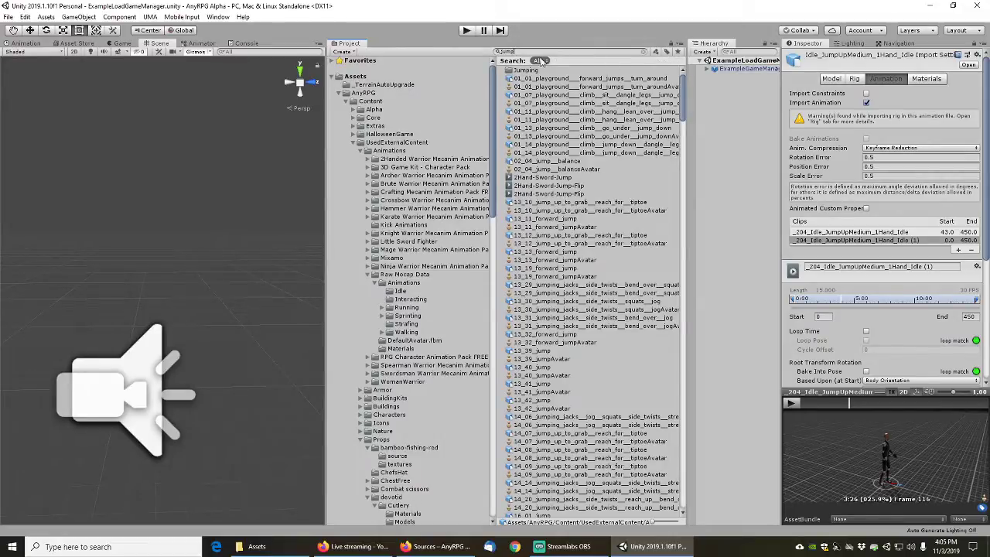
pyautogui.click(539, 61)
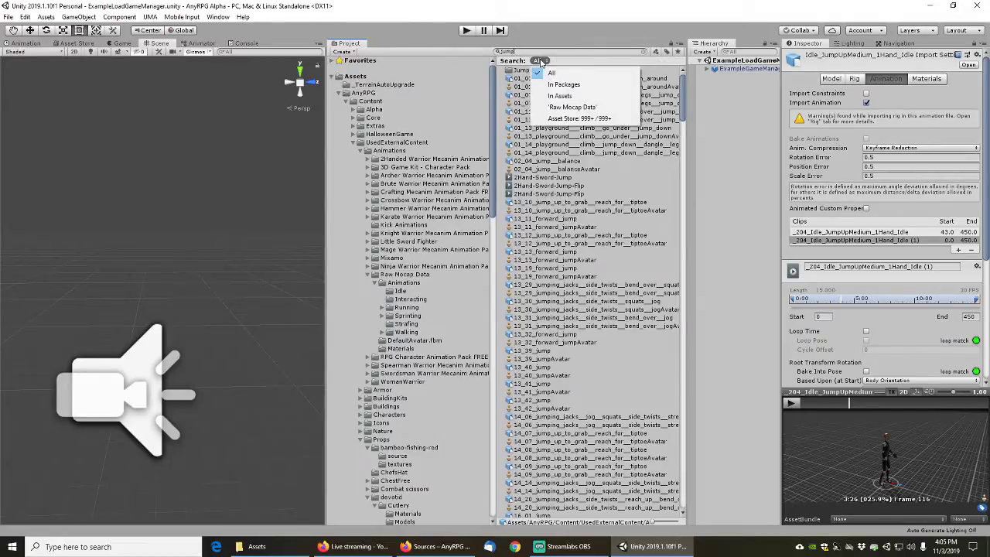
pyautogui.click(572, 108)
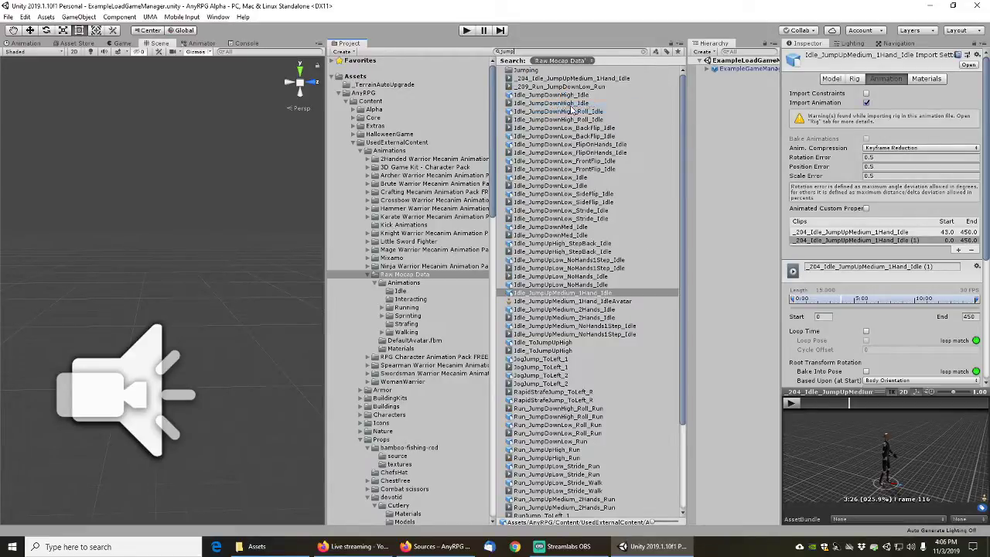
# Revert the unapplied import settings and scrub through the preview of the _204_Idle_JumpUpMedium_1Hand_Idle clip
pyautogui.click(558, 80)
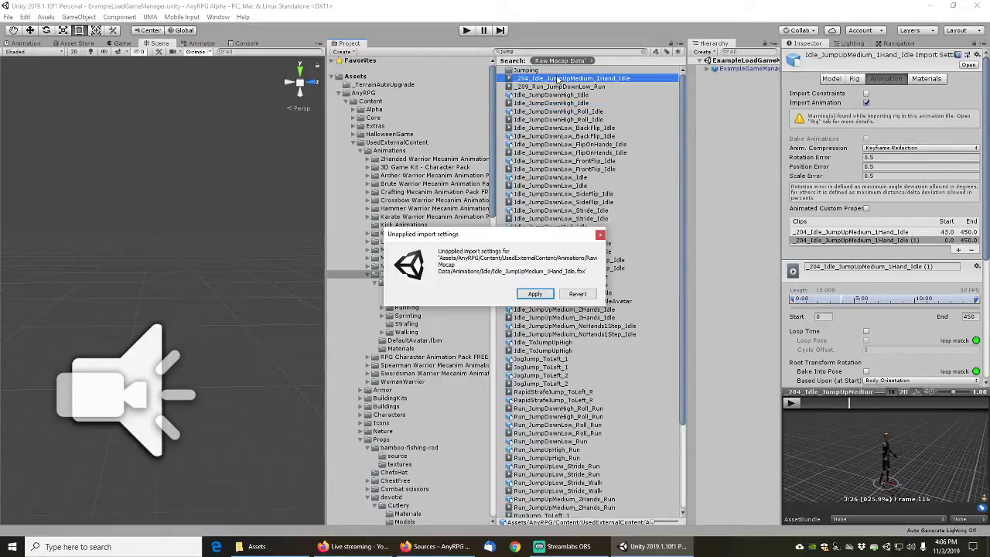
pyautogui.click(578, 295)
pyautogui.click(794, 397)
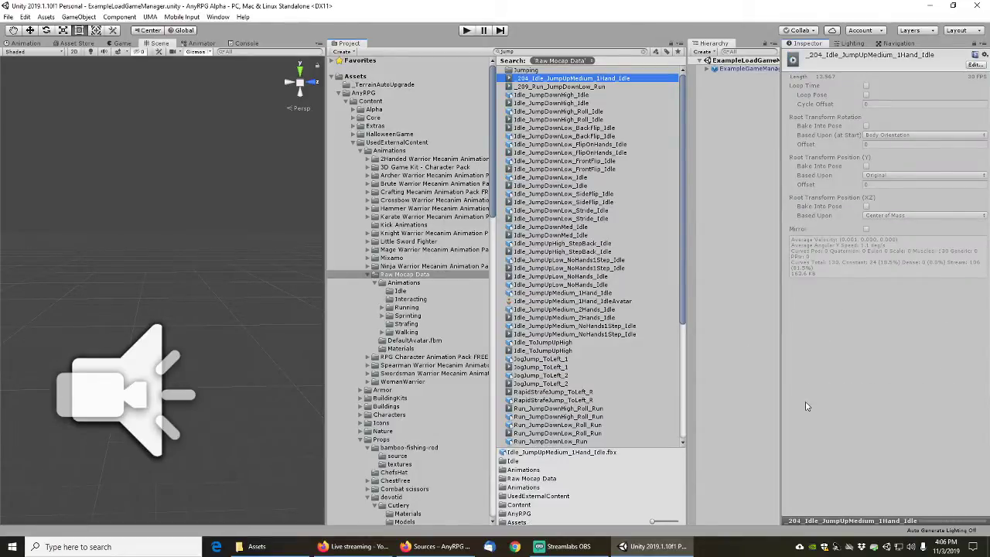
pyautogui.click(828, 520)
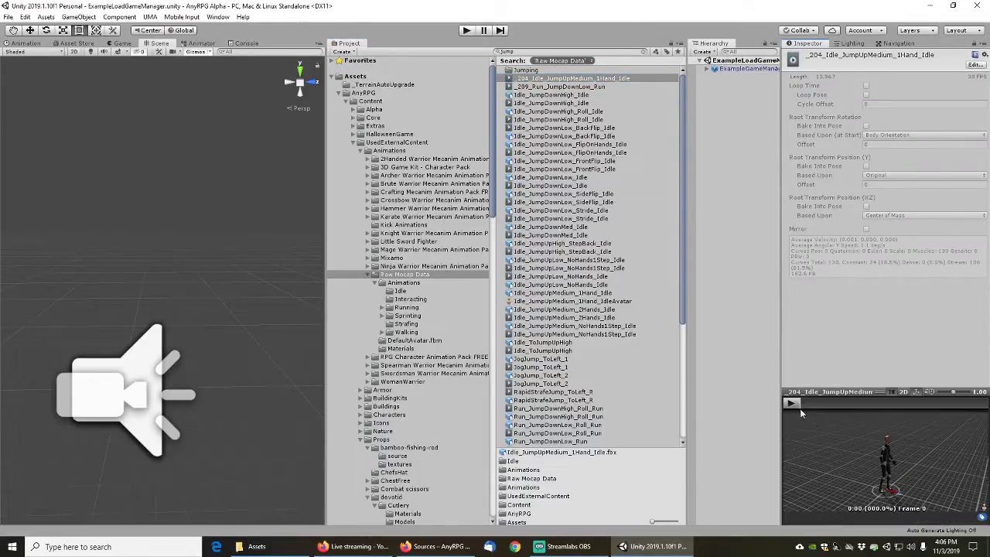
pyautogui.moveTo(826, 406); pyautogui.dragTo(964, 405)
# Preview the _209_Run_JumpDownLow_Run and Idle_JumpDownHigh_Idle clips
pyautogui.click(579, 86)
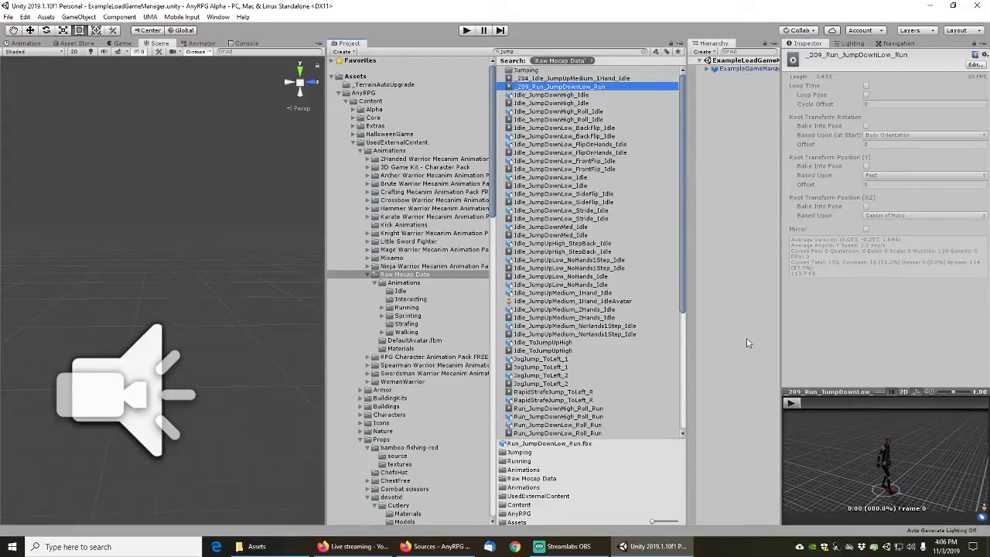
pyautogui.click(793, 402)
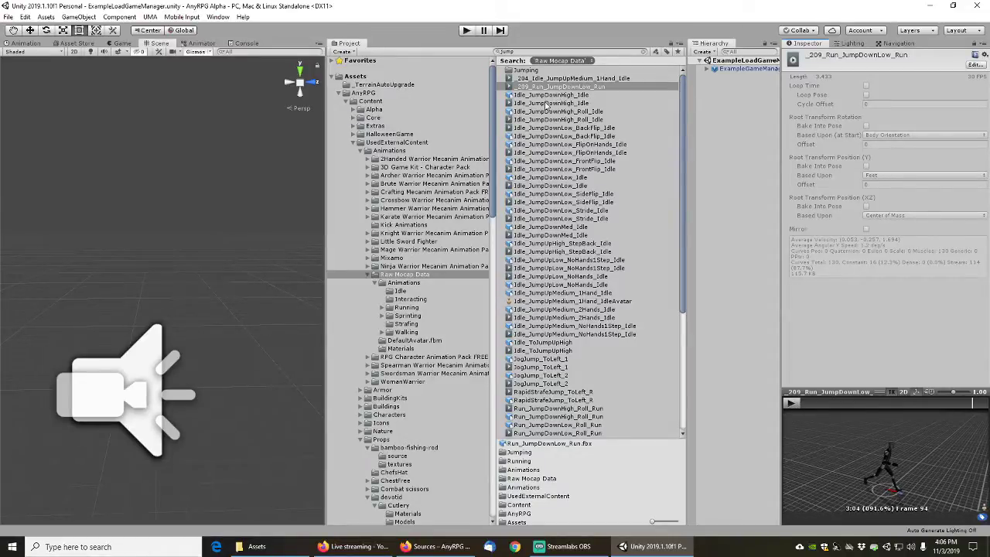
pyautogui.click(548, 103)
pyautogui.click(794, 403)
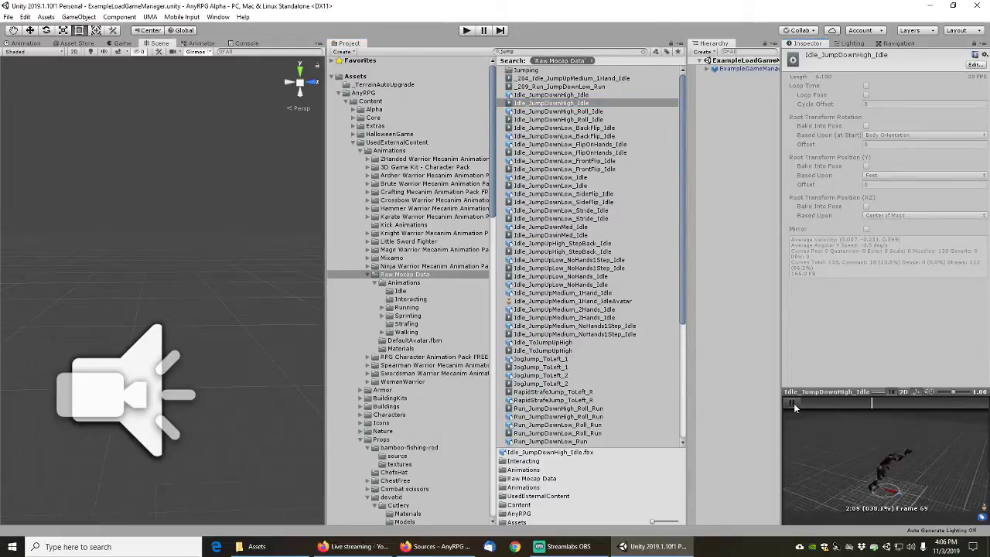
pyautogui.click(793, 403)
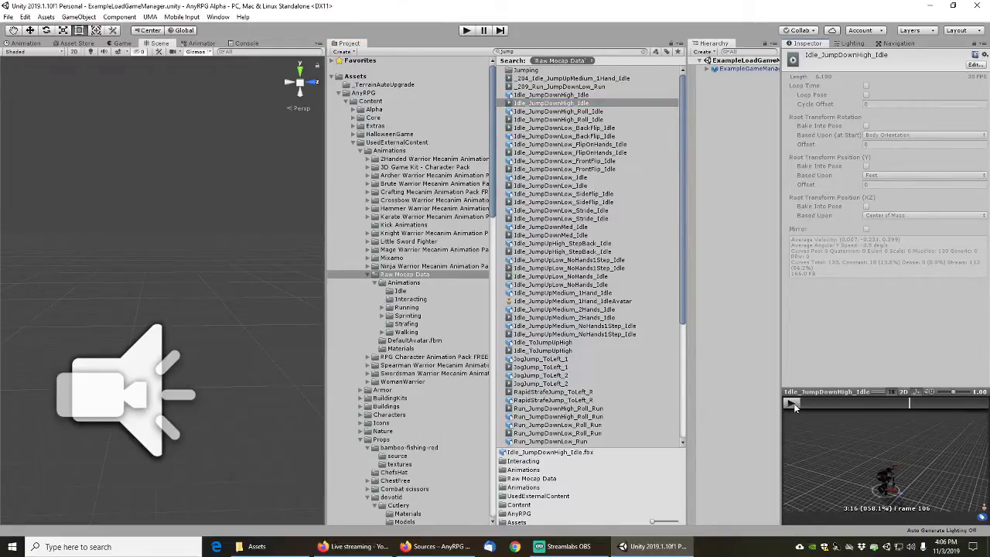
# Preview the Idle_JumpDownHigh_Roll_Idle clip and play the Idle_JumpDownLow_BackFlip_Idle clip twice
pyautogui.click(555, 120)
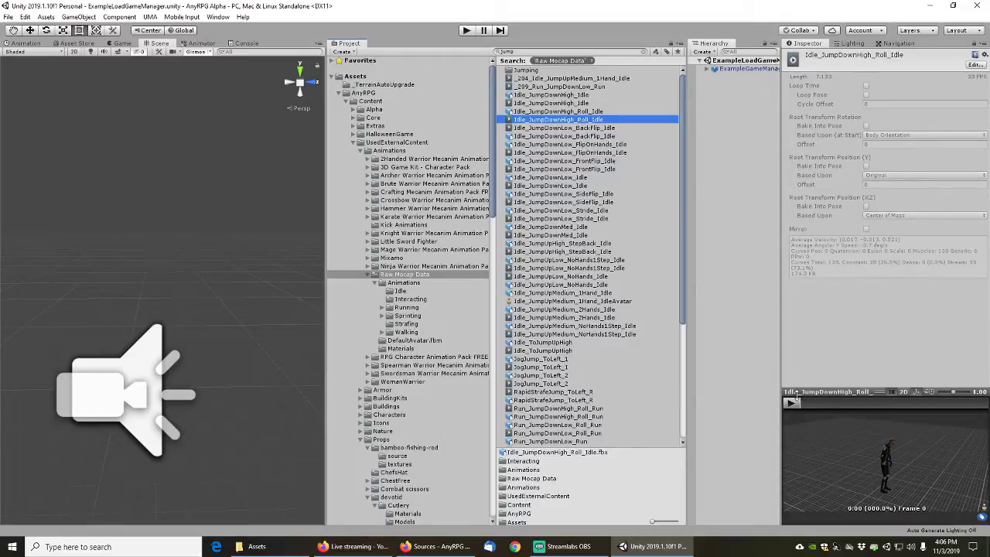
pyautogui.click(795, 405)
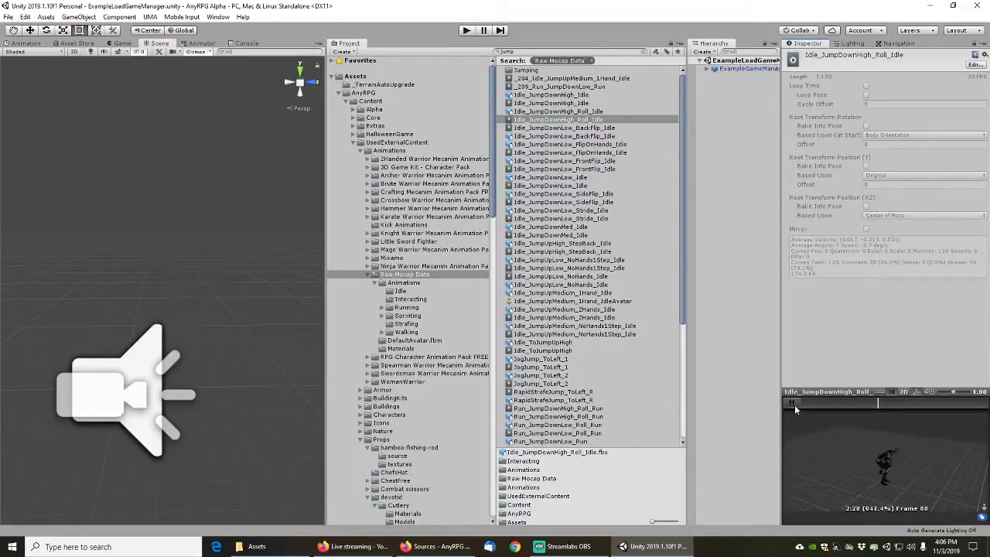
pyautogui.click(549, 127)
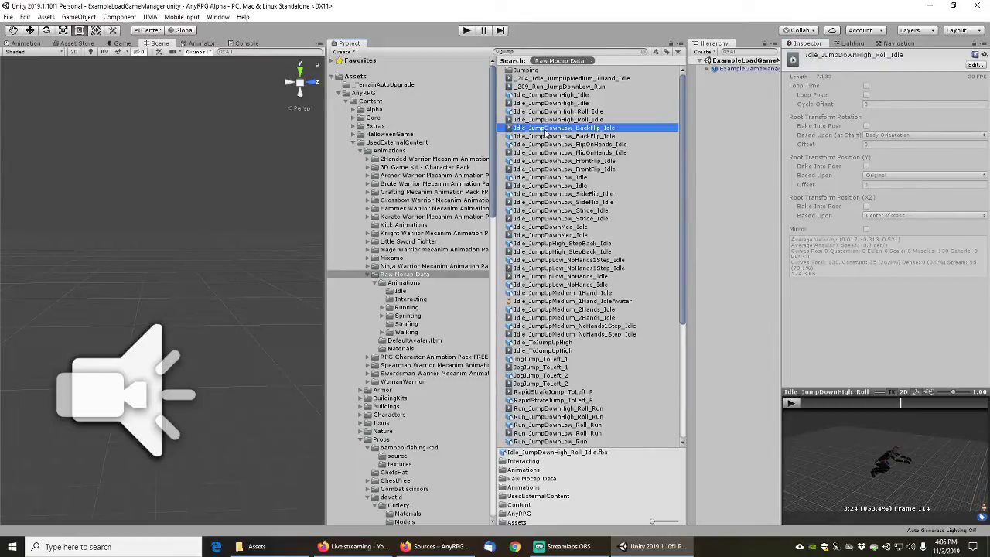
pyautogui.click(795, 404)
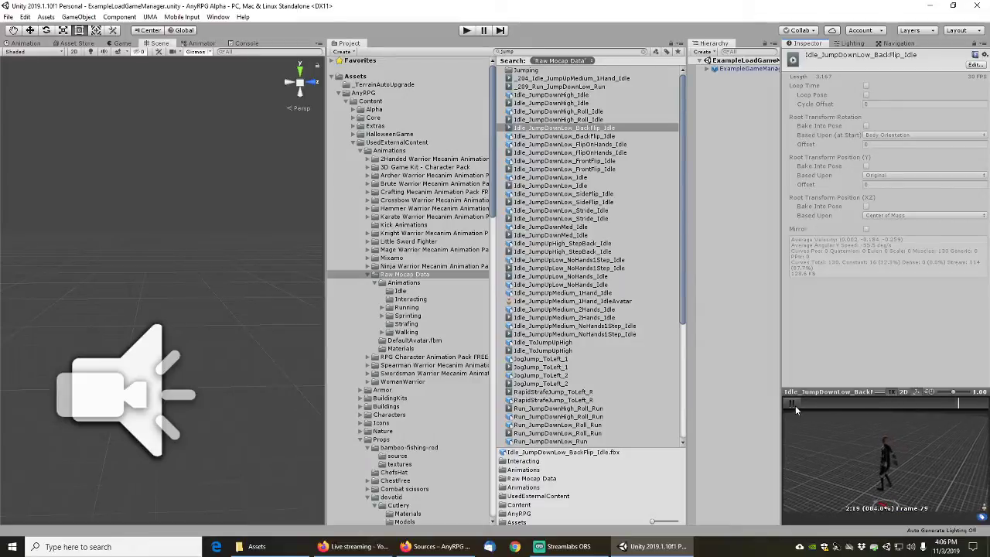
pyautogui.click(794, 405)
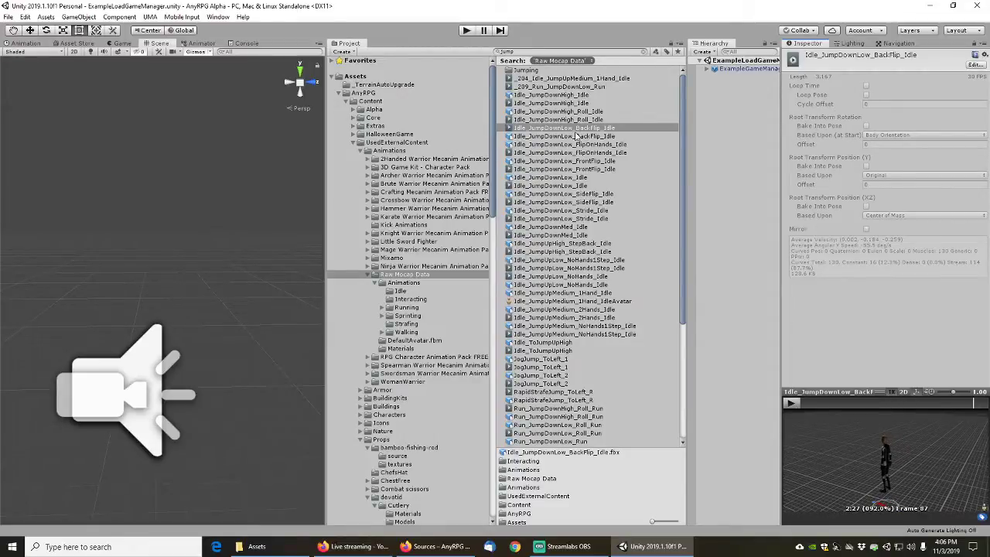
pyautogui.click(791, 404)
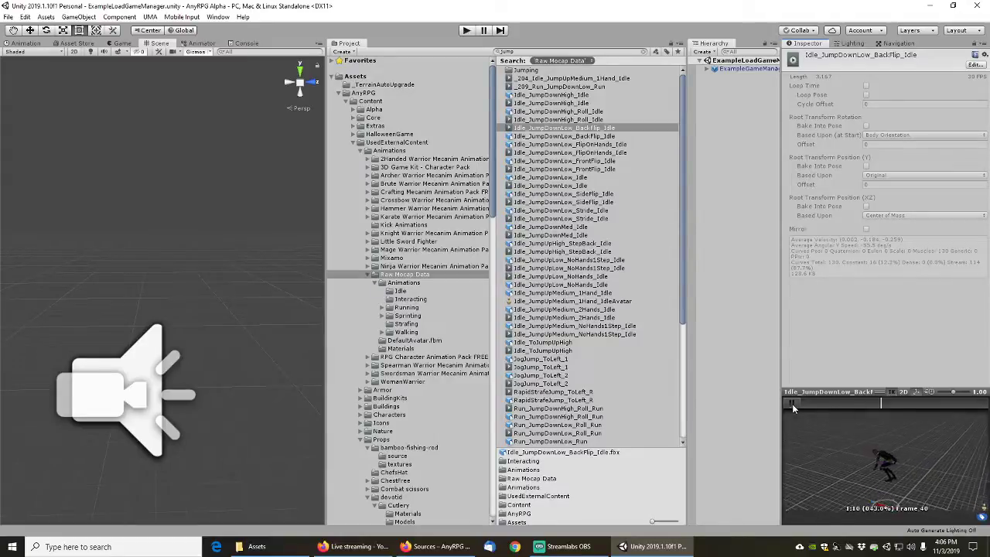
pyautogui.click(793, 404)
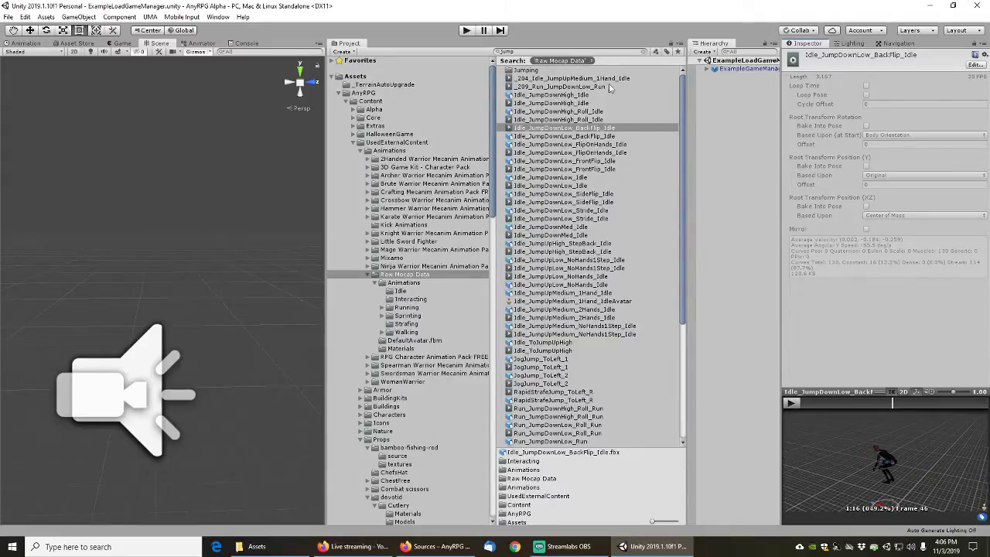
# Preview the Idle_JumpDownLow_FlipOnHands_Idle, Idle_JumpDownLow_FrontFlip_Idle and Idle_JumpDownLow_Idle clips
pyautogui.click(564, 152)
pyautogui.click(791, 404)
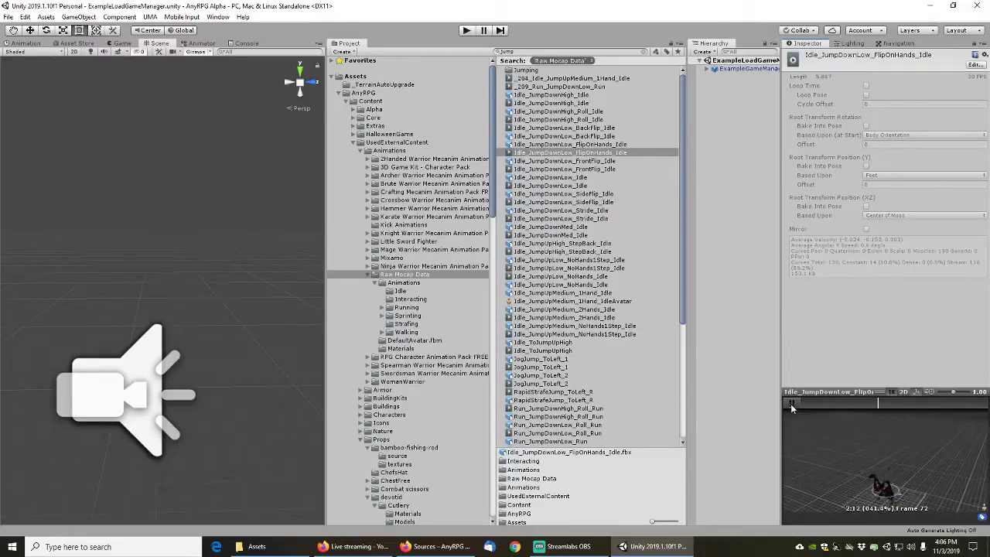
pyautogui.click(546, 170)
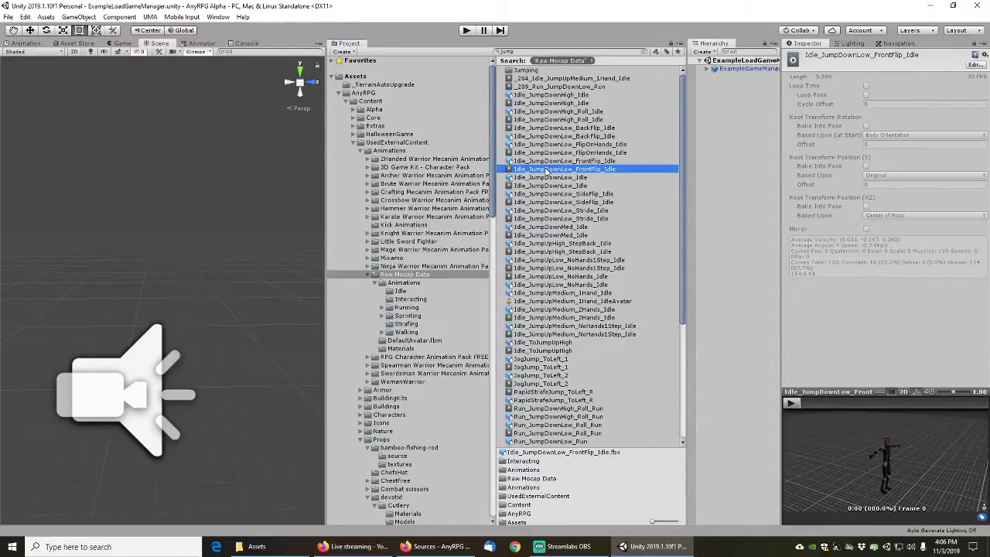
pyautogui.click(791, 404)
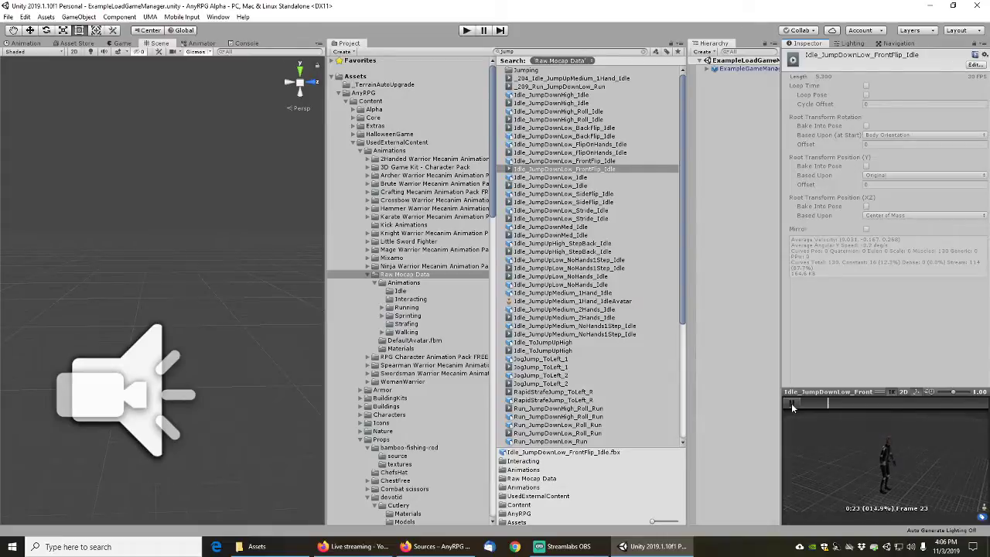
pyautogui.click(792, 403)
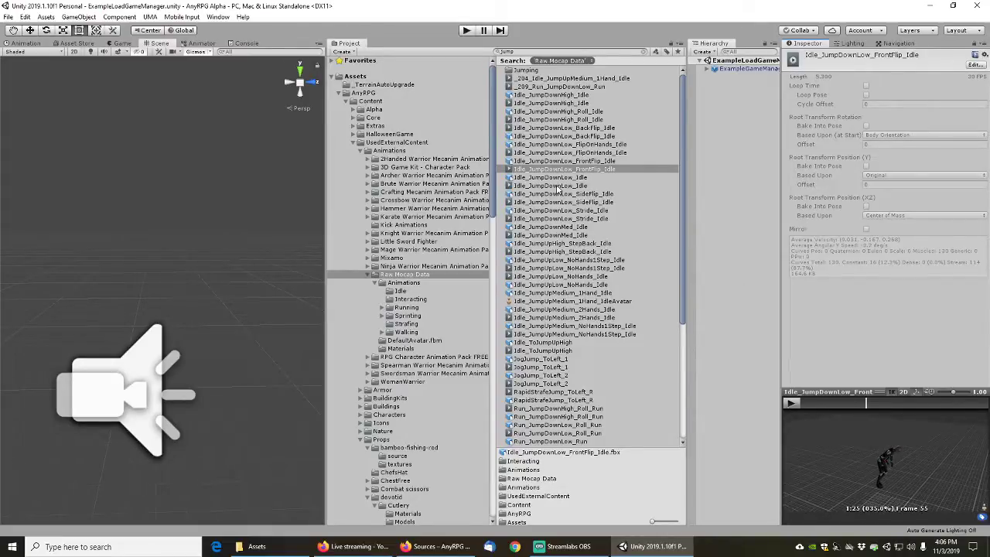
pyautogui.click(557, 186)
pyautogui.click(792, 404)
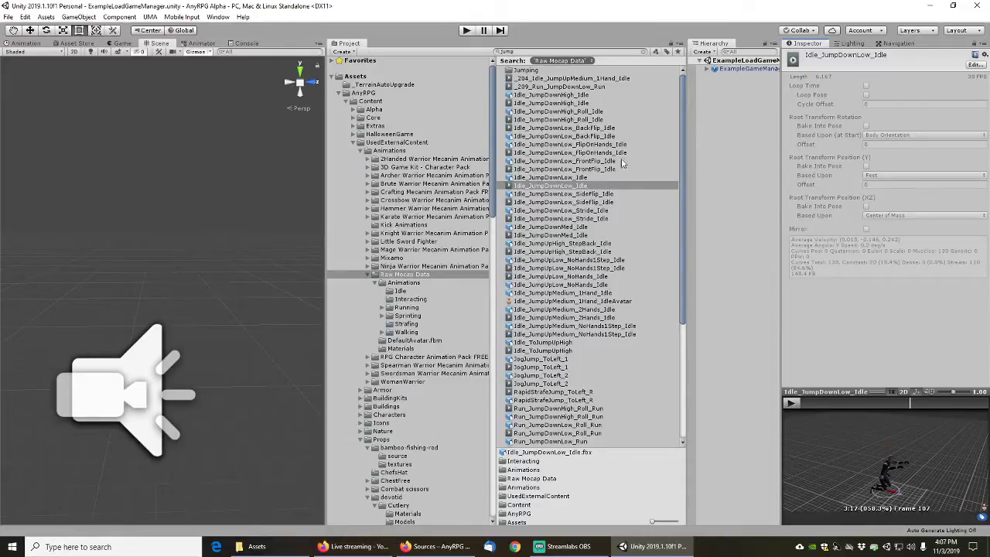
# Look over the remaining jump-down clips and preview Idle_JumpUpHigh_StepBack_Idle and Idle_JumpUpLow_NoHands1Step_Idle
pyautogui.click(566, 202)
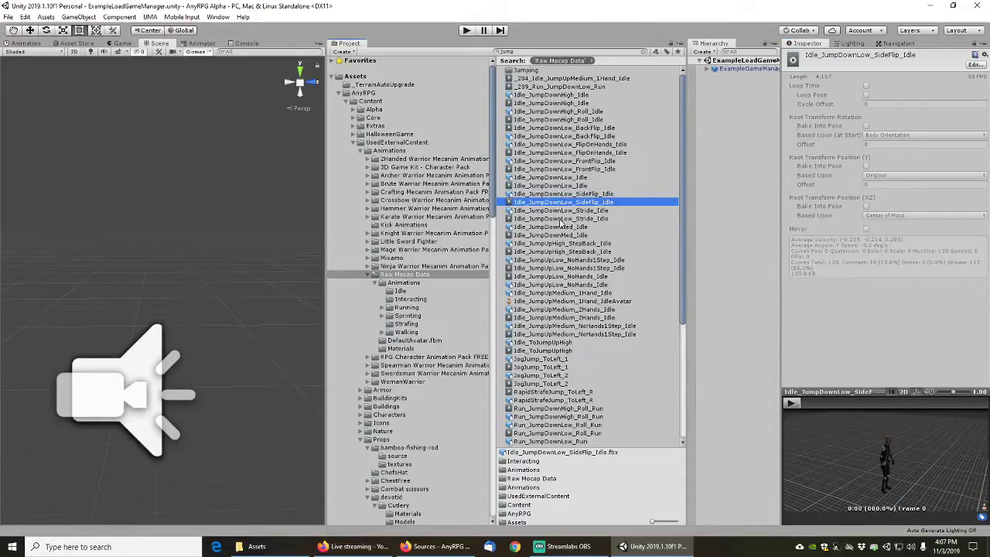
pyautogui.click(560, 220)
pyautogui.click(563, 235)
pyautogui.click(560, 253)
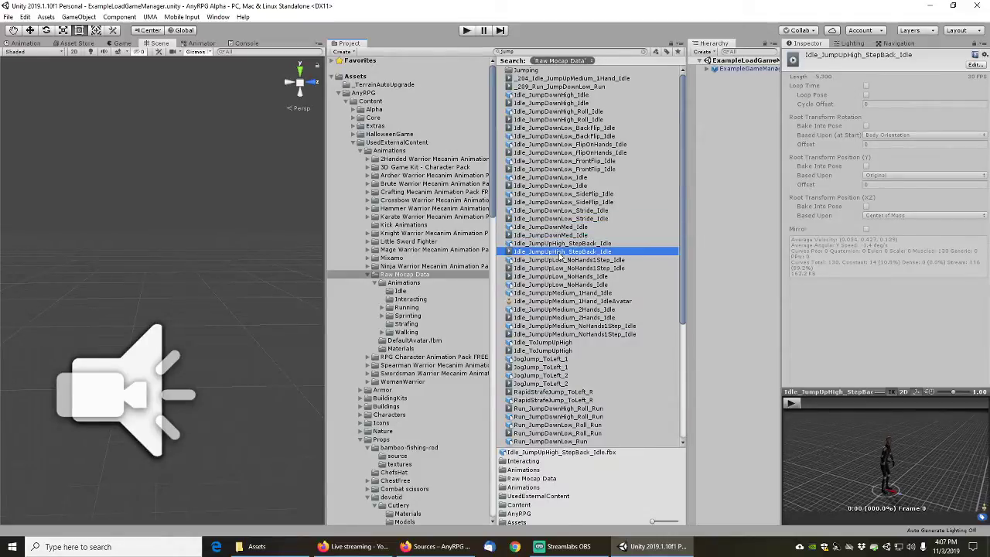
pyautogui.click(793, 402)
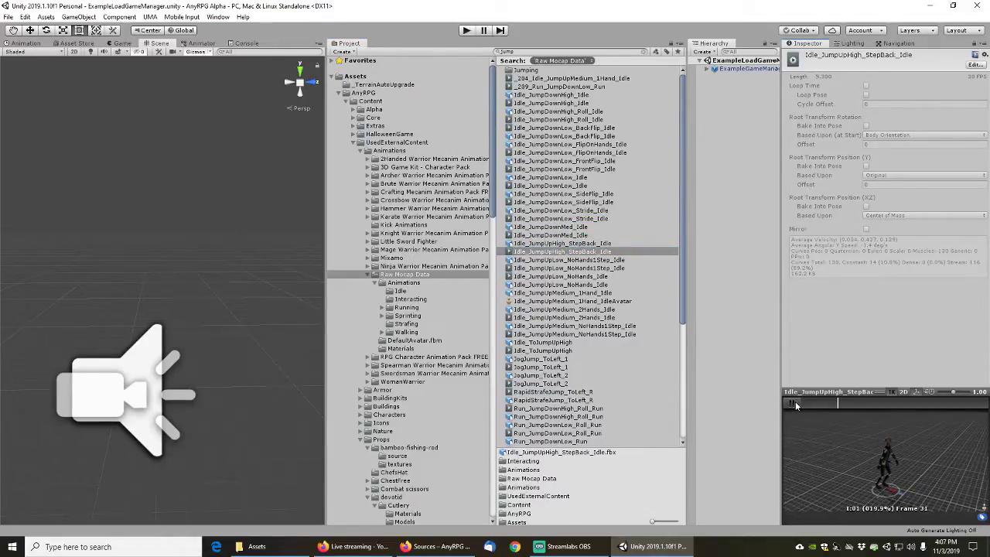
pyautogui.click(793, 402)
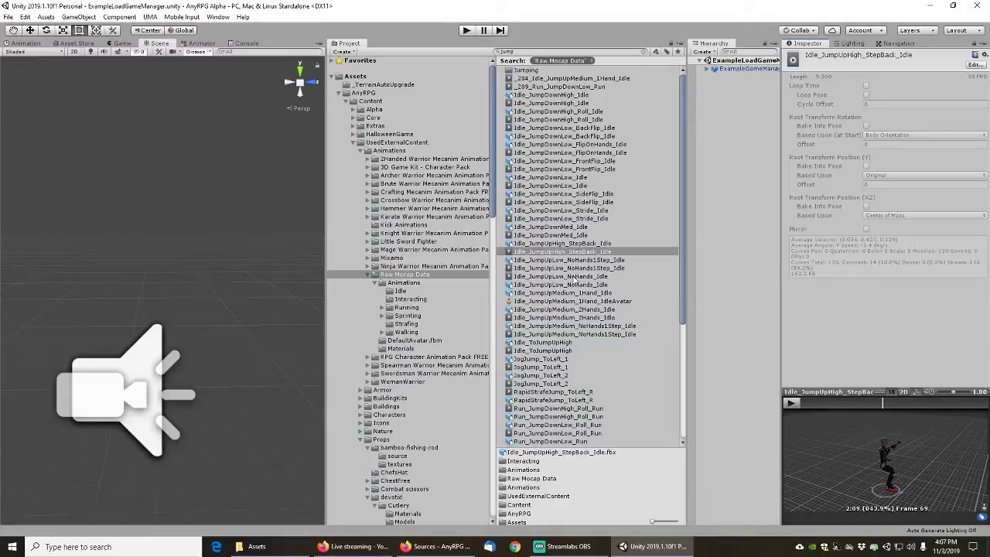
pyautogui.click(574, 269)
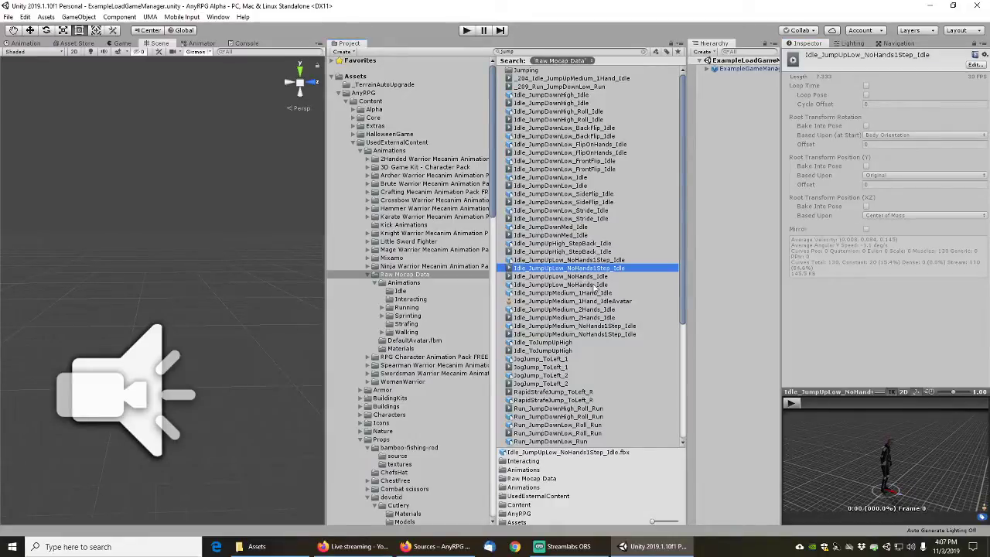
pyautogui.click(794, 402)
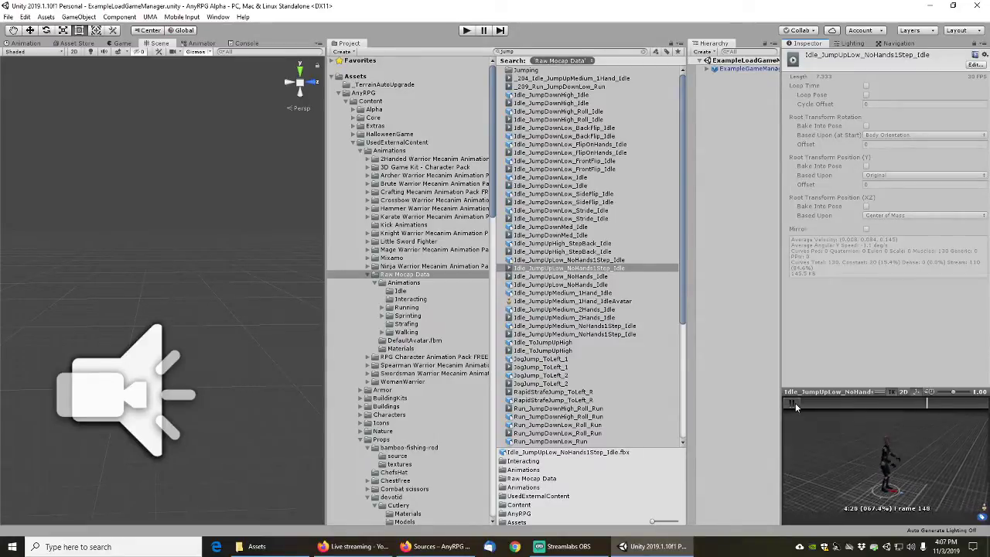
# Stop the running preview and look over the remaining Idle_JumpUpLow and Idle_JumpUpMedium clips and Idle_ToJumpUpHigh
pyautogui.click(796, 403)
pyautogui.scroll(-2, 574, 285)
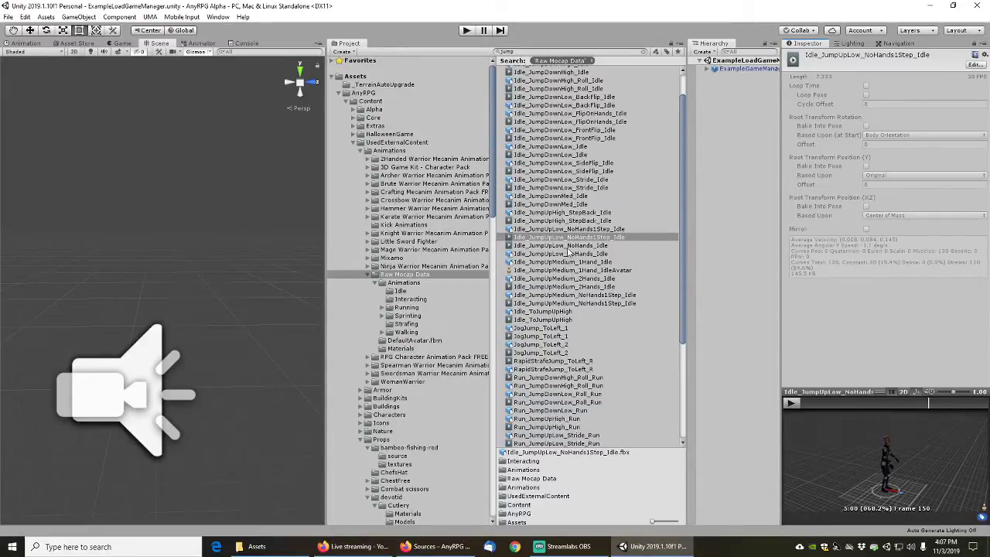
pyautogui.click(568, 247)
pyautogui.click(564, 288)
pyautogui.click(560, 304)
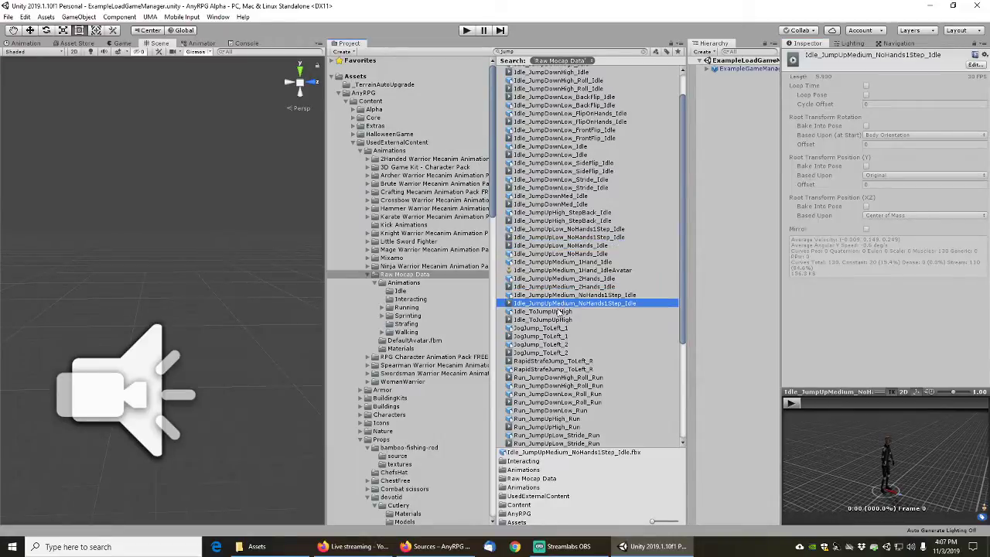
pyautogui.click(559, 320)
# Preview the JogJump_ToLeft_1 clip and play RapidStrafeJump_ToLeft_R, skipping ahead to its later frames
pyautogui.scroll(-4, 547, 293)
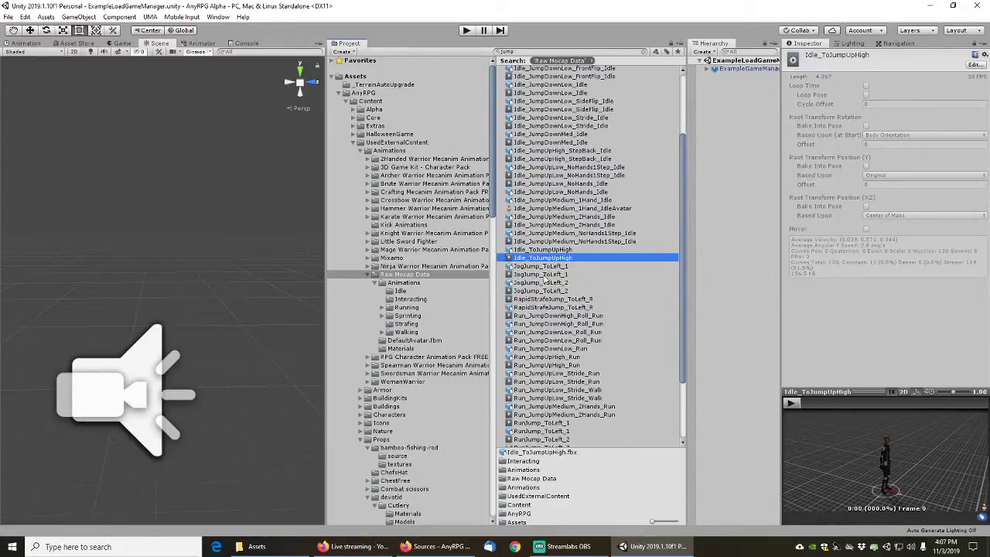
pyautogui.click(542, 274)
pyautogui.click(792, 403)
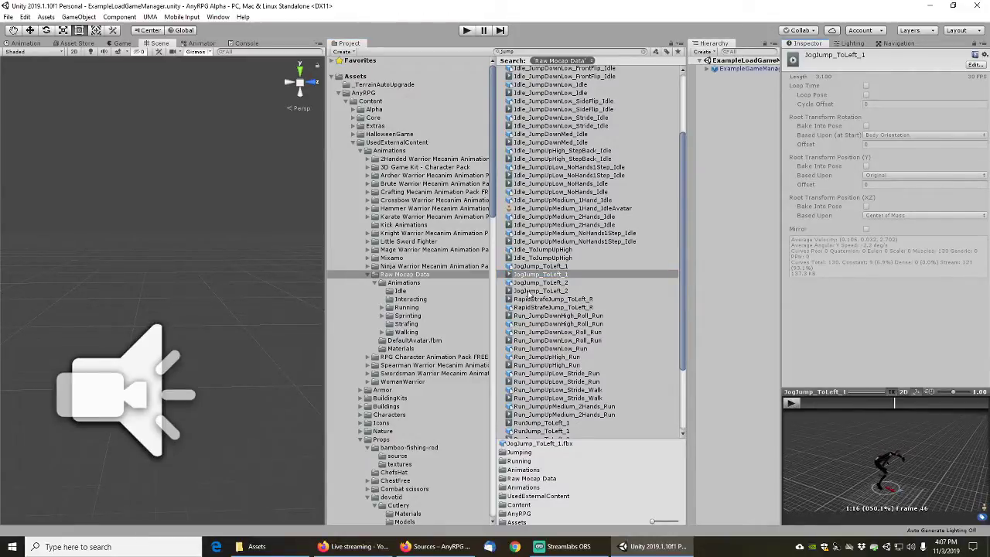
pyautogui.click(532, 298)
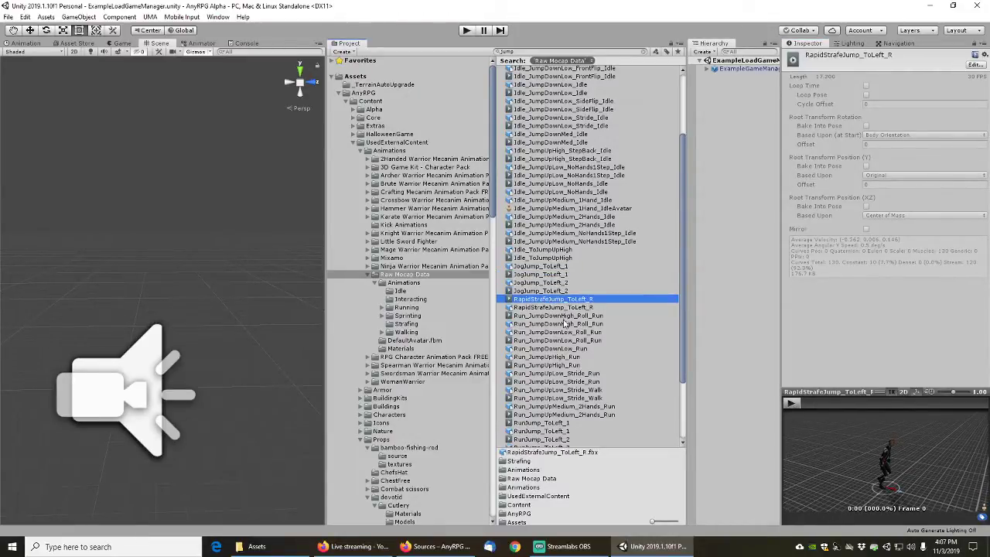
pyautogui.click(796, 403)
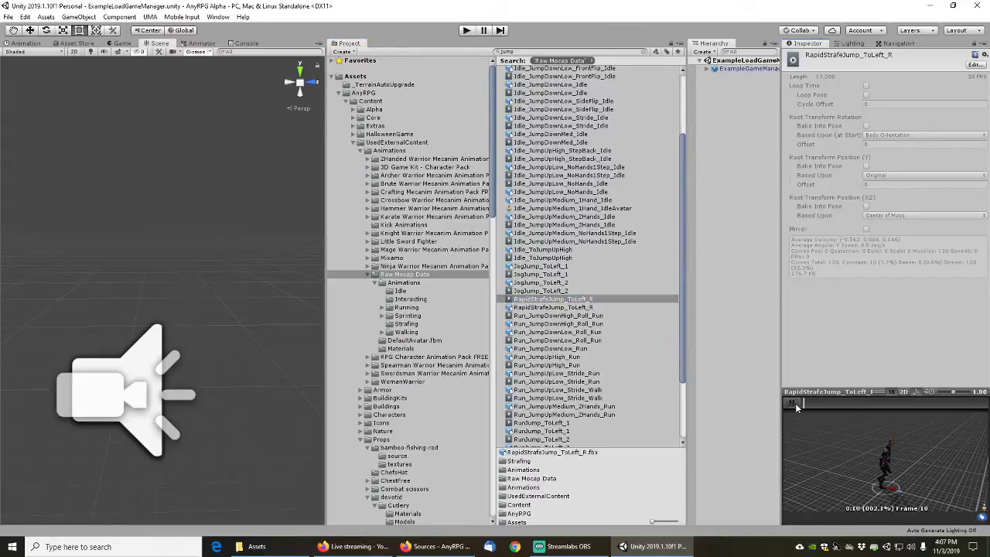
pyautogui.moveTo(867, 402); pyautogui.dragTo(937, 403)
pyautogui.click(796, 404)
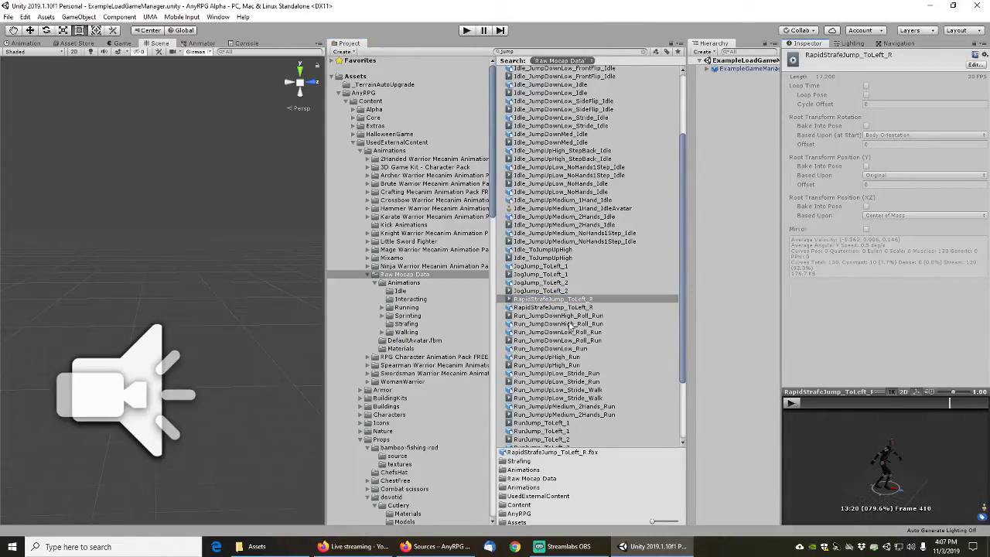
# Preview the Run_JumpDownHigh_Roll_Run clip and scrub it to frame 55
pyautogui.scroll(-2, 552, 319)
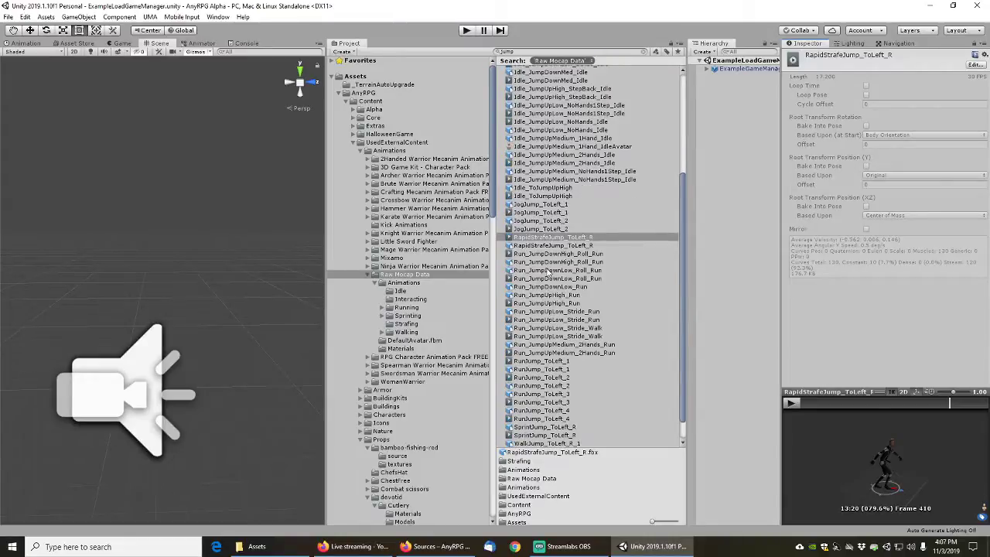
pyautogui.click(532, 256)
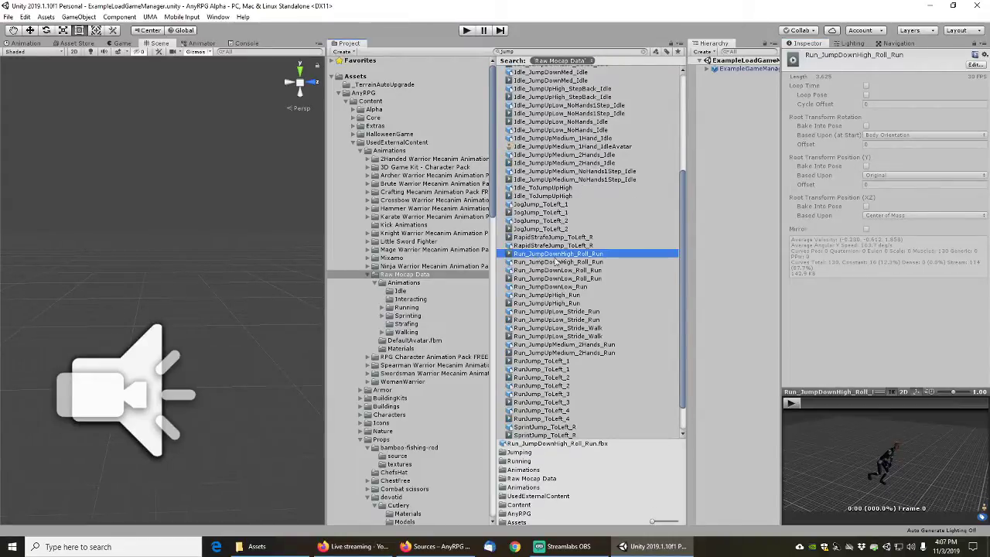
pyautogui.click(794, 404)
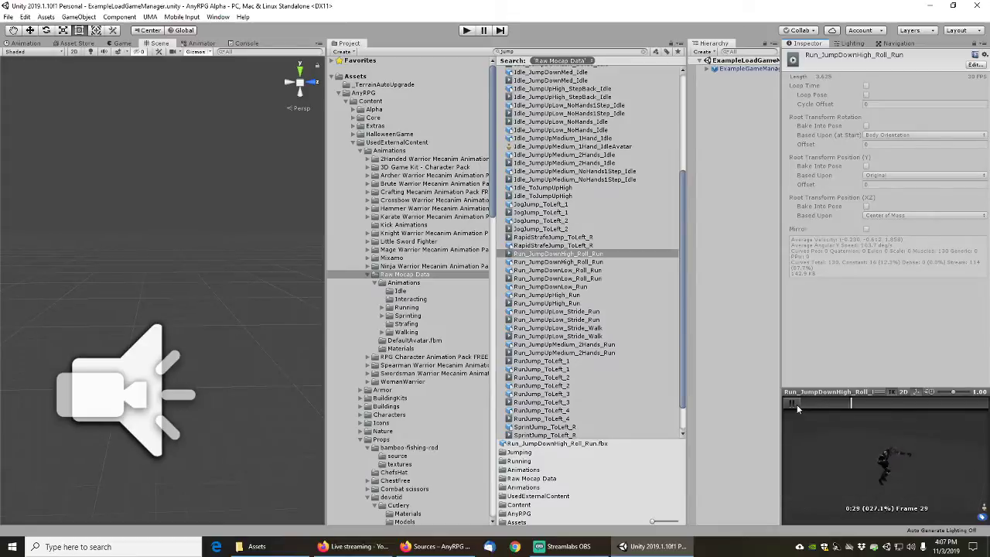
pyautogui.click(797, 405)
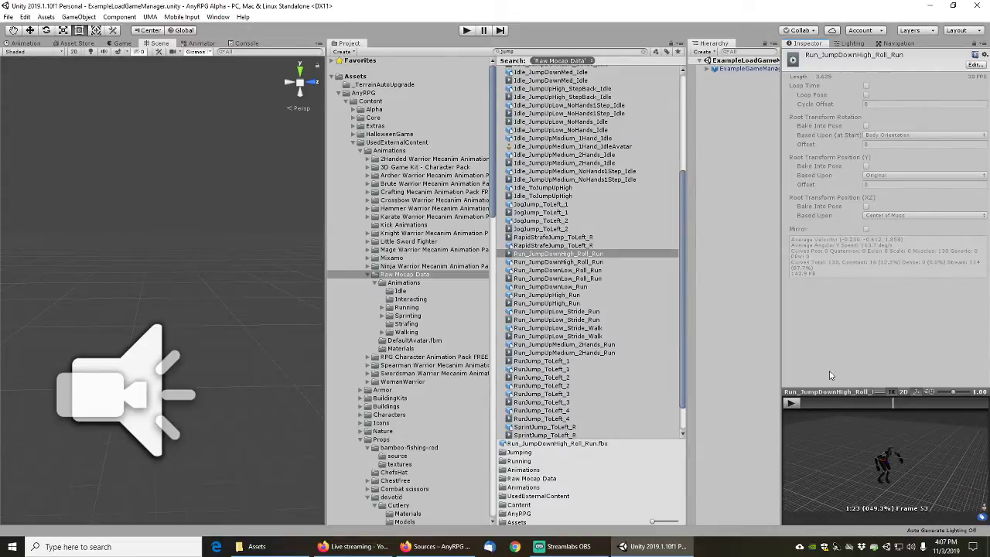
pyautogui.moveTo(888, 404)
pyautogui.mouseDown()
pyautogui.moveTo(857, 403)
pyautogui.moveTo(895, 403)
pyautogui.moveTo(851, 390)
pyautogui.moveTo(897, 391)
pyautogui.mouseUp()
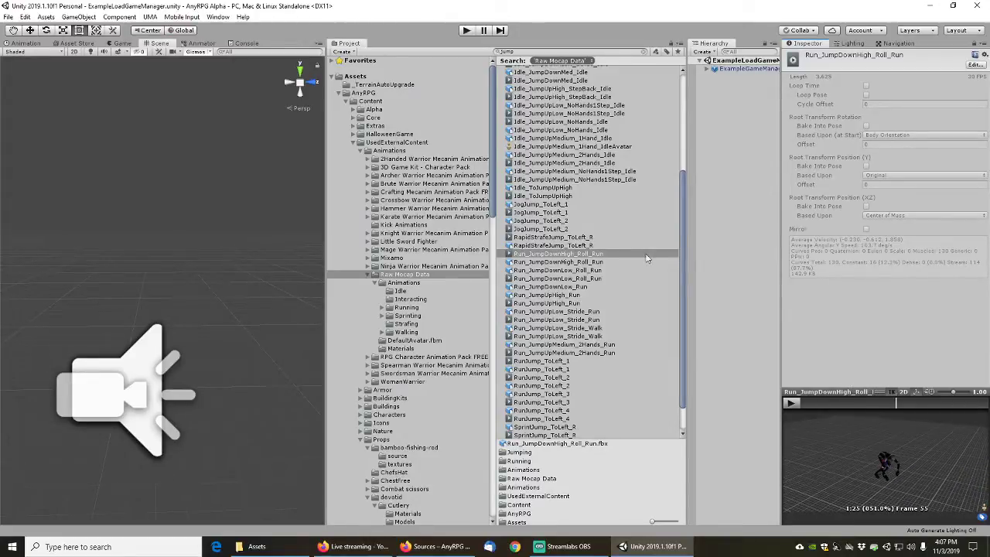
# Preview the Run_JumpDownLow_Roll_Run, Run_JumpUpHigh_Run and Run_JumpUpLow_Stride_Walk clips
pyautogui.click(569, 278)
pyautogui.click(795, 403)
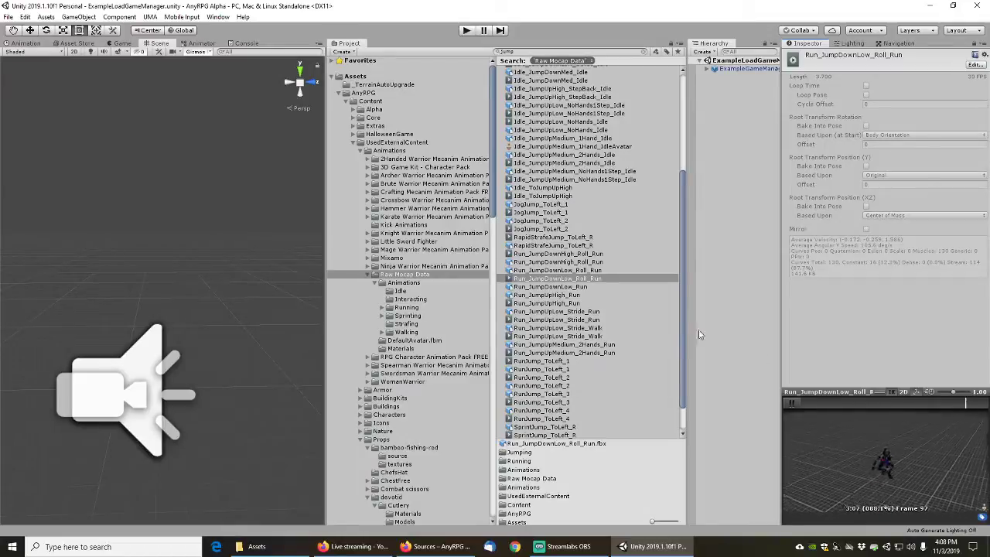
pyautogui.click(546, 304)
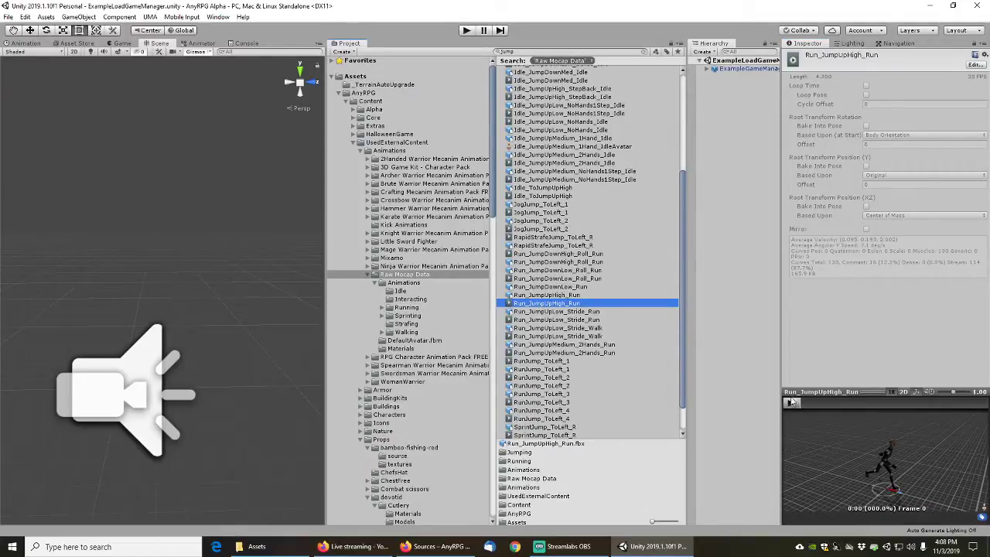
pyautogui.click(557, 336)
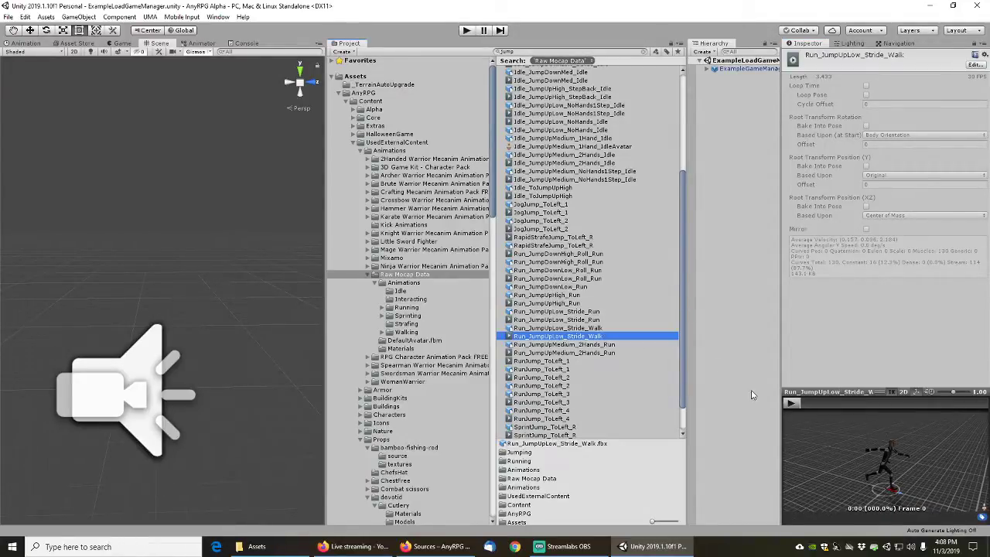
pyautogui.click(794, 403)
pyautogui.click(794, 403)
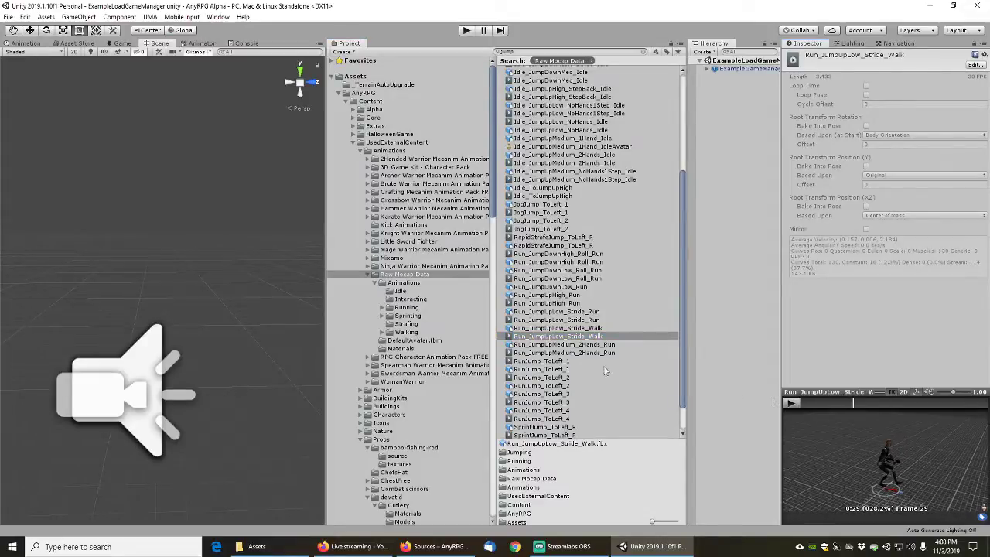
# Preview the Run_JumpUpMedium_2Hands_Run clip, expanding the preview area again if it collapses
pyautogui.click(549, 353)
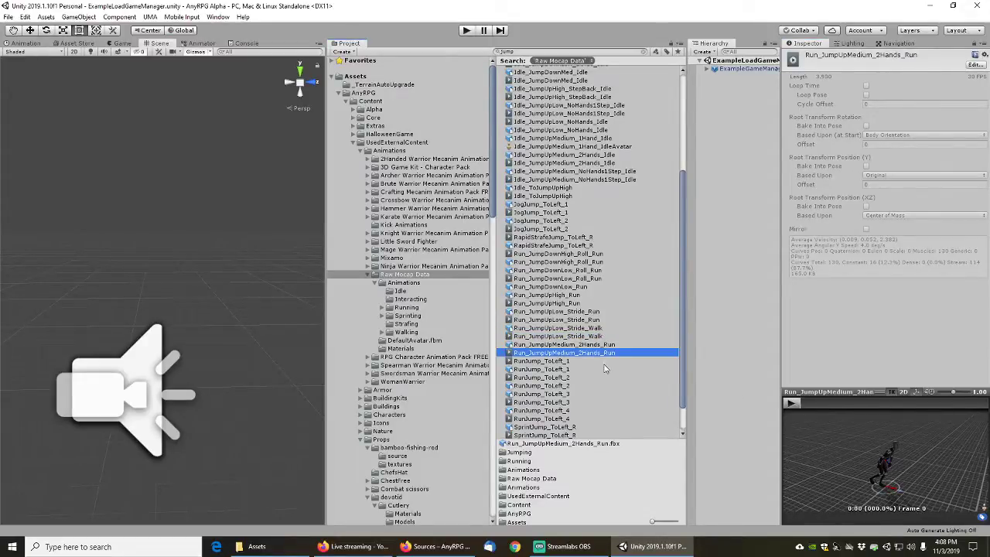
pyautogui.click(792, 402)
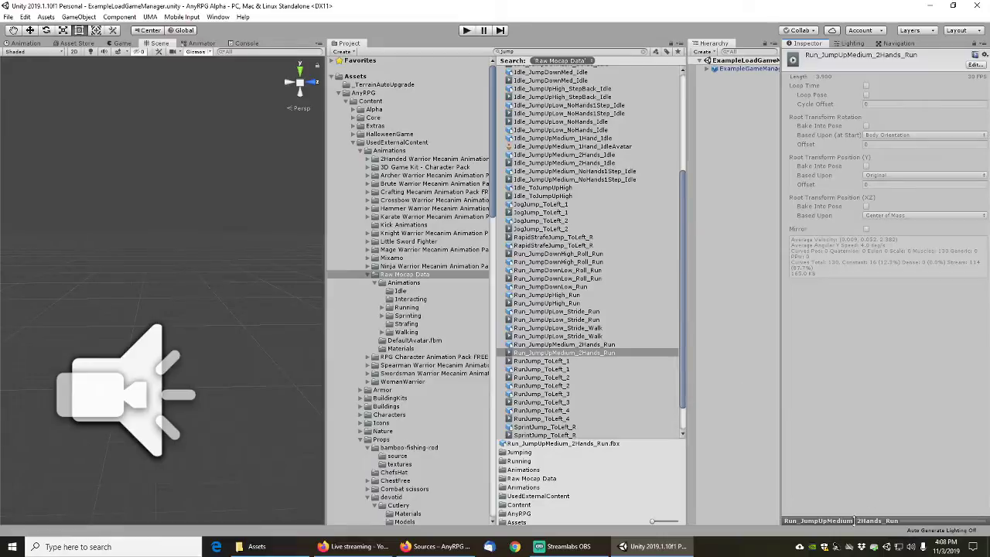
pyautogui.click(854, 521)
pyautogui.click(793, 403)
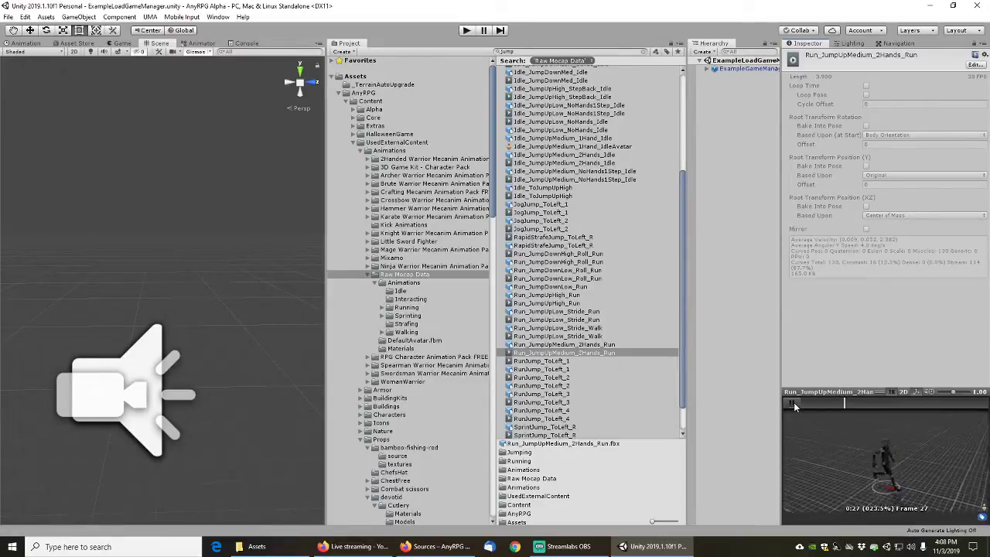
pyautogui.click(794, 403)
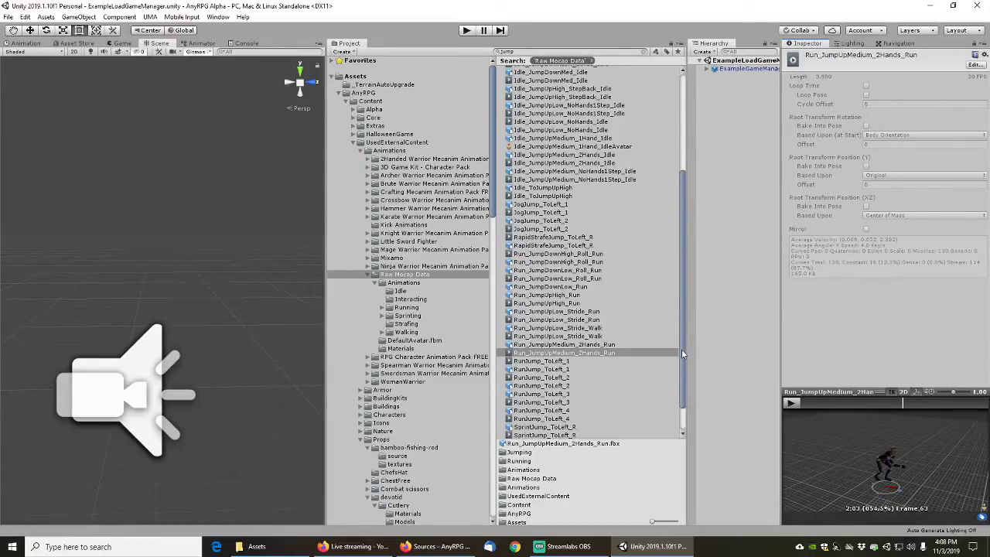
# Preview the RunJump_ToLeft_2 and RunJump_ToLeft_3 clips and inspect RunJump_ToLeft_4
pyautogui.moveTo(682, 349); pyautogui.dragTo(681, 368)
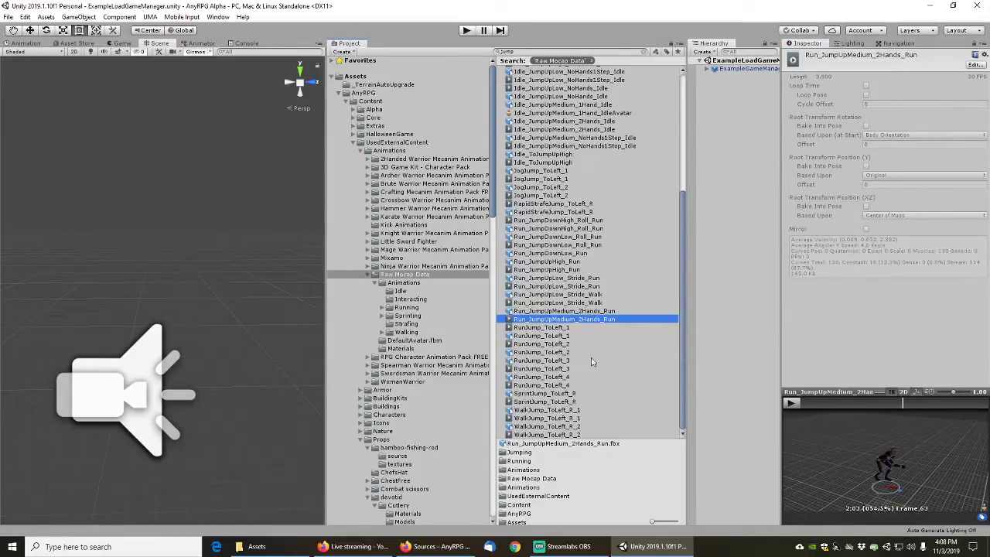
pyautogui.click(536, 344)
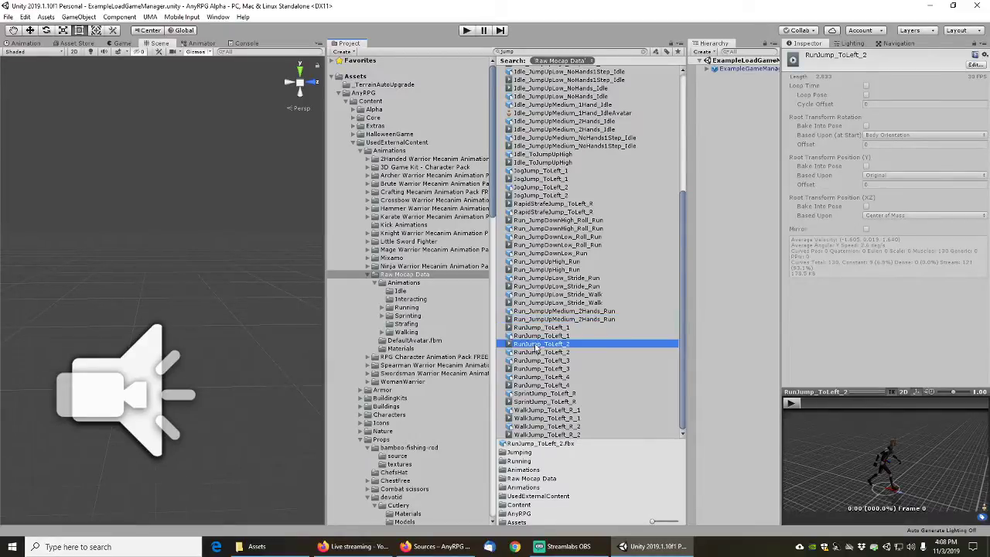
pyautogui.click(789, 403)
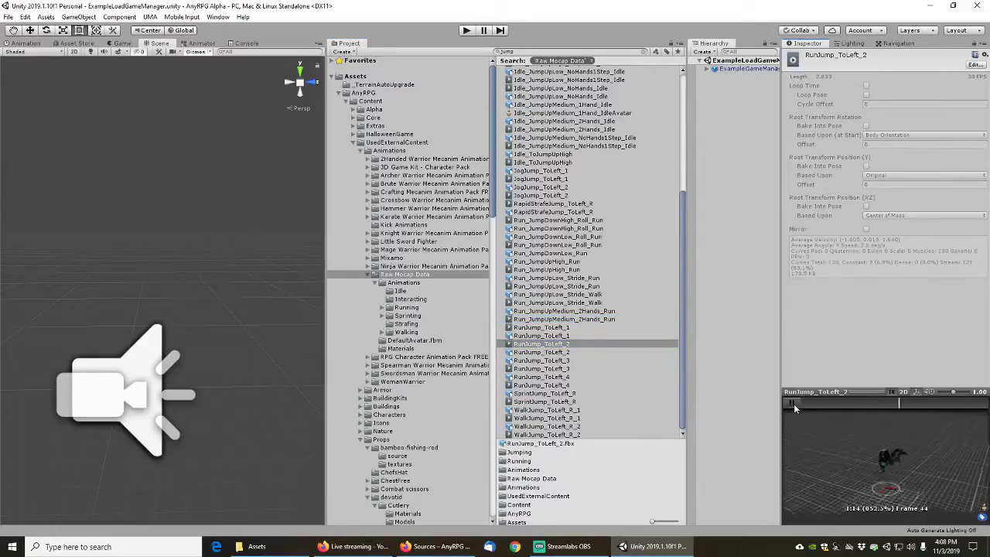
pyautogui.click(543, 369)
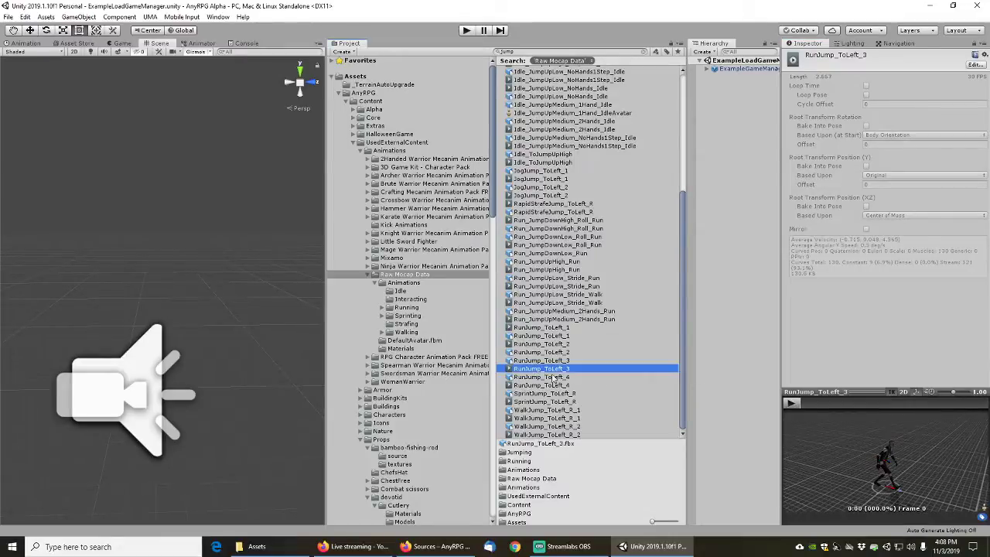
pyautogui.click(793, 403)
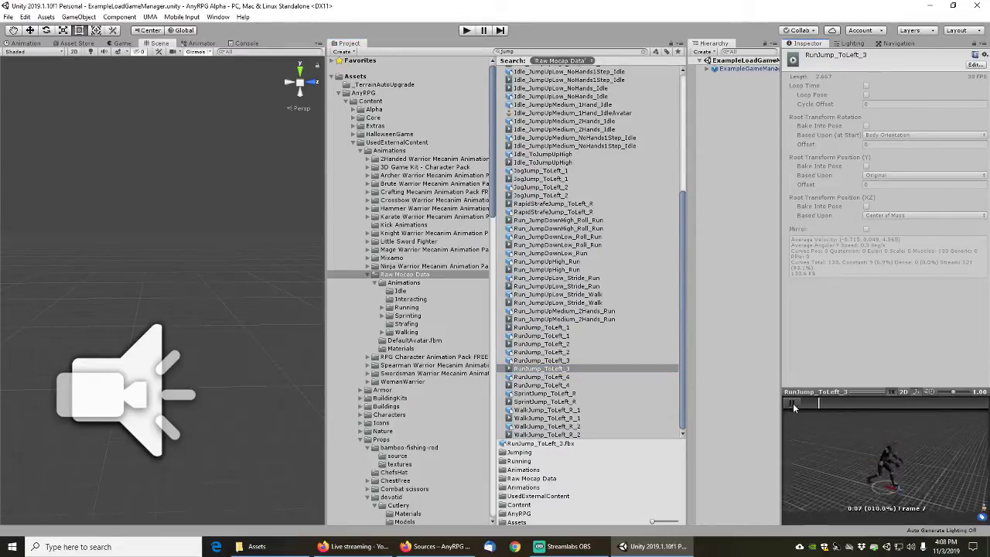
pyautogui.click(544, 384)
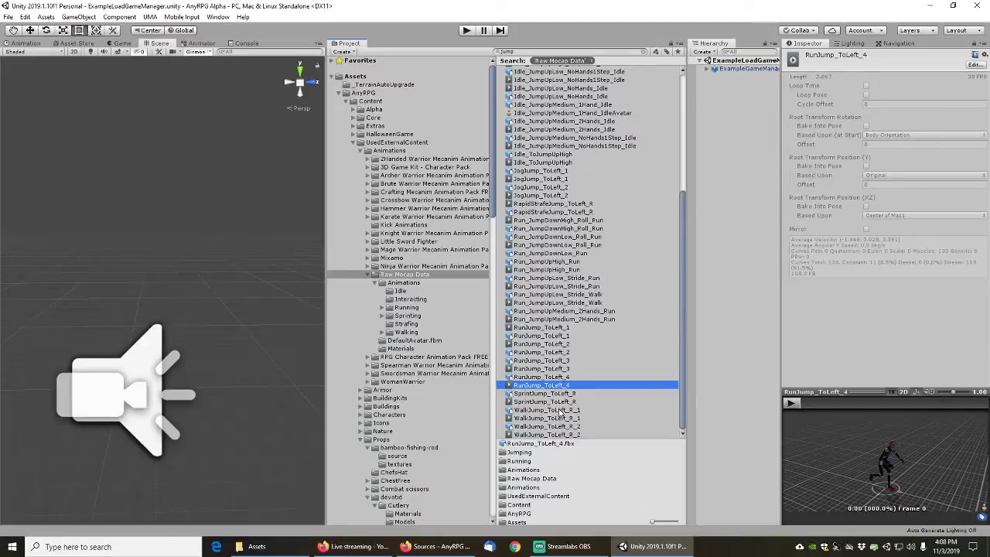
# Play the WalkJump_ToLeft_R_1 clip partway through and pause it
pyautogui.click(546, 418)
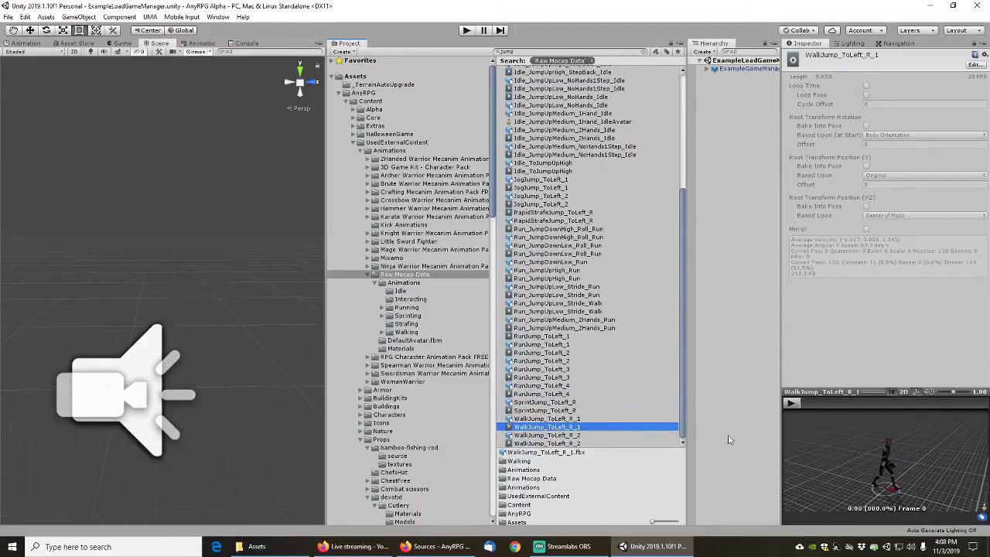
pyautogui.click(792, 404)
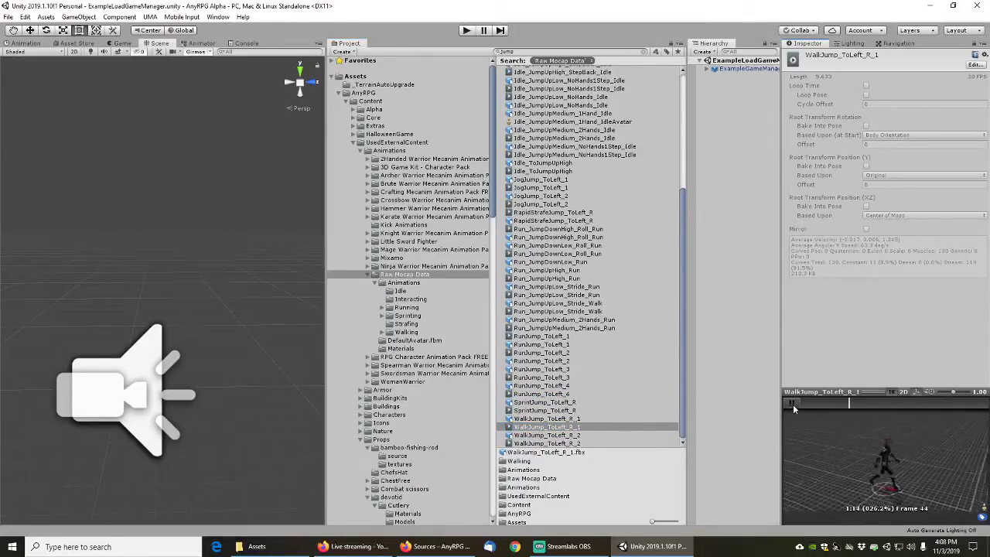
pyautogui.click(793, 403)
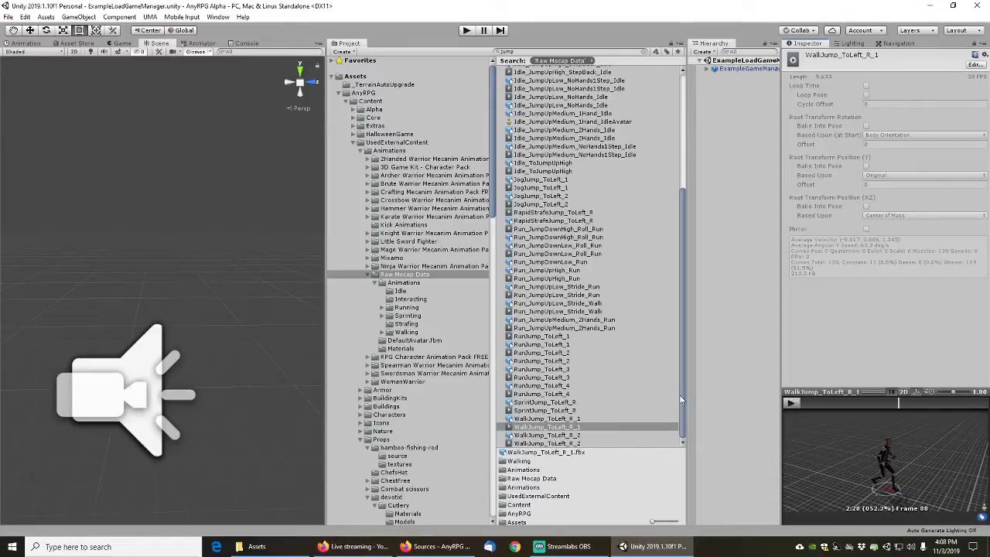
pyautogui.click(682, 396)
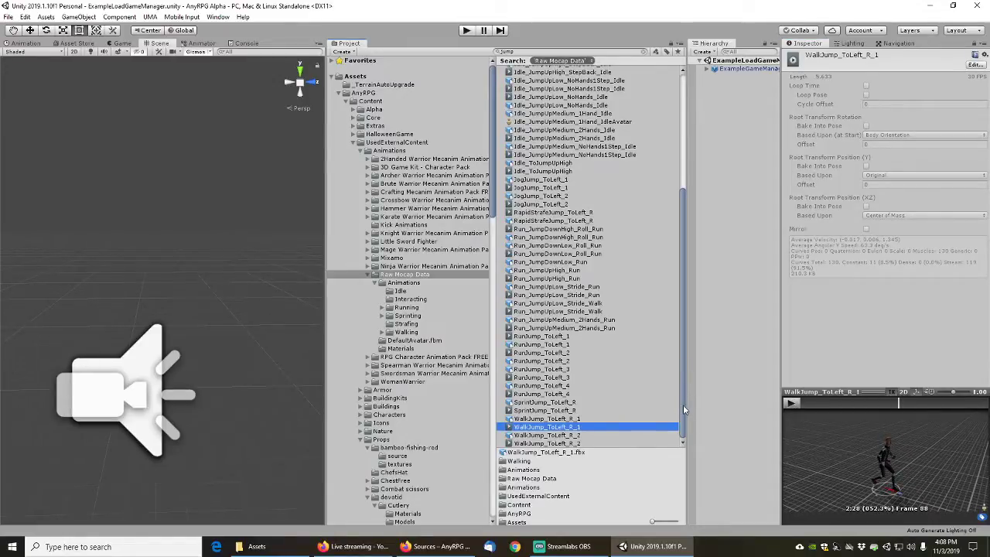
# Check the Idle folder of Raw Mocap Data for jump clips and switch the jump search to the Huge Mocap Library in UnusedExternalContent
pyautogui.click(408, 291)
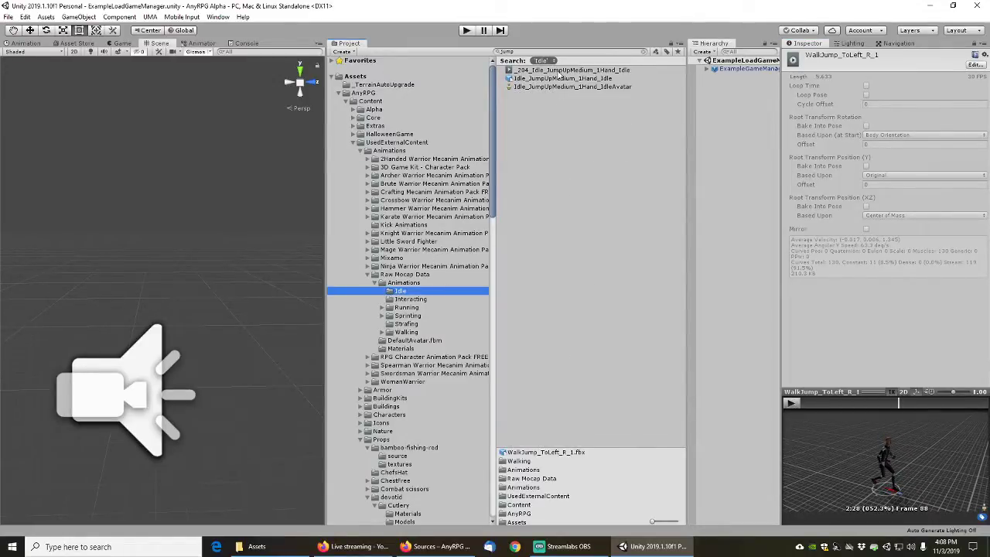
pyautogui.click(376, 283)
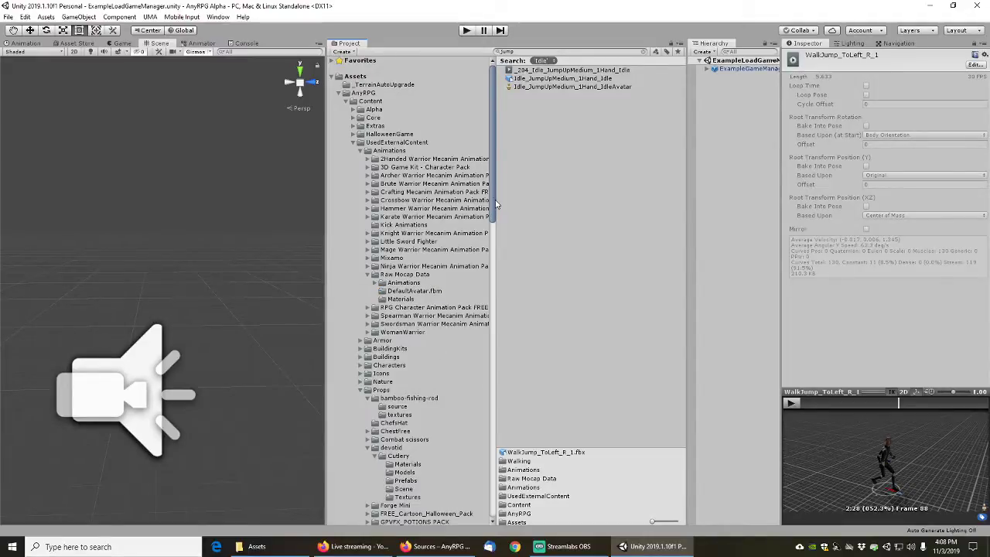
pyautogui.moveTo(493, 209); pyautogui.dragTo(485, 496)
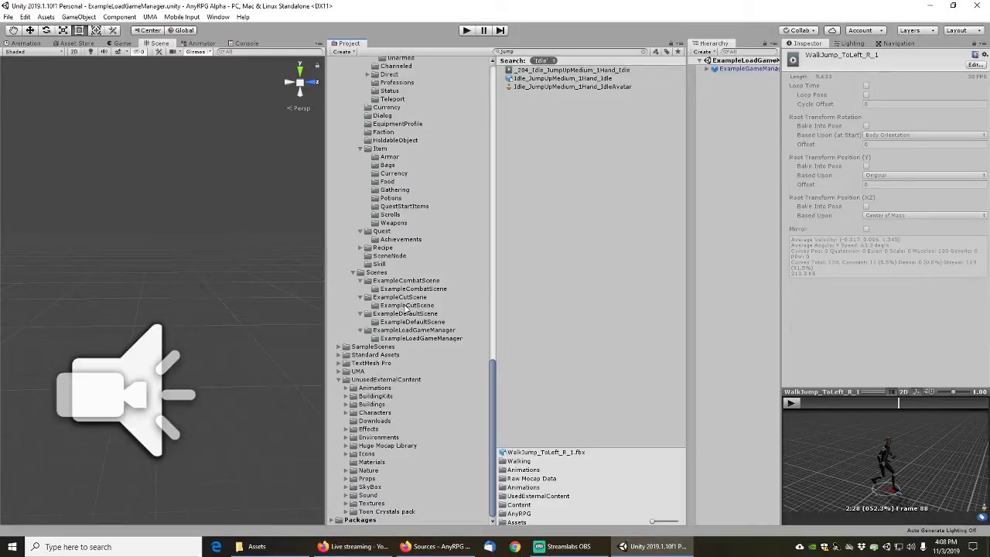
pyautogui.moveTo(493, 377); pyautogui.dragTo(485, 456)
pyautogui.click(387, 446)
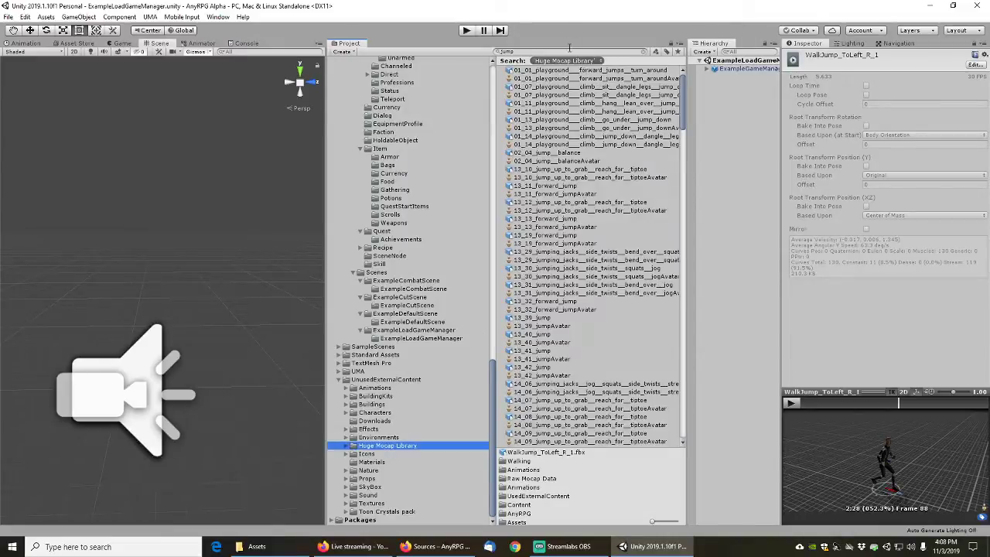
pyautogui.click(529, 51)
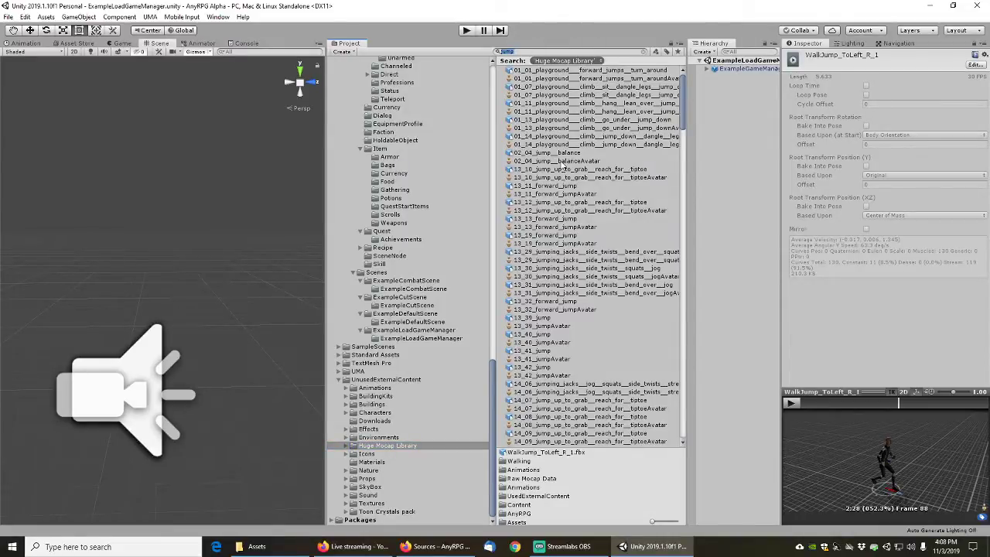
# Search the Huge Mocap Library for stun and dizzy clips and restore the jump search
pyautogui.write('stun')
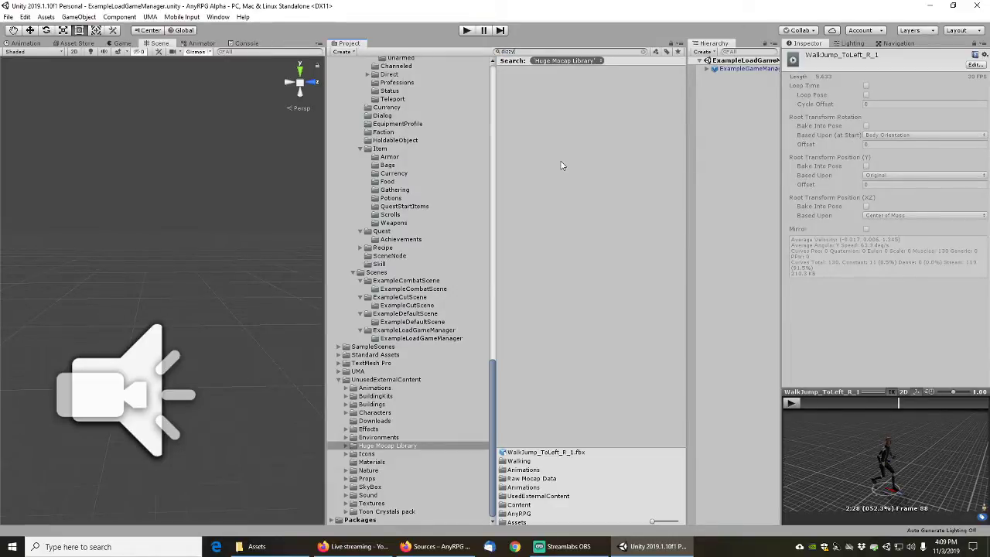
pyautogui.press('BackSpace')
pyautogui.press('BackSpace')
pyautogui.press('BackSpace')
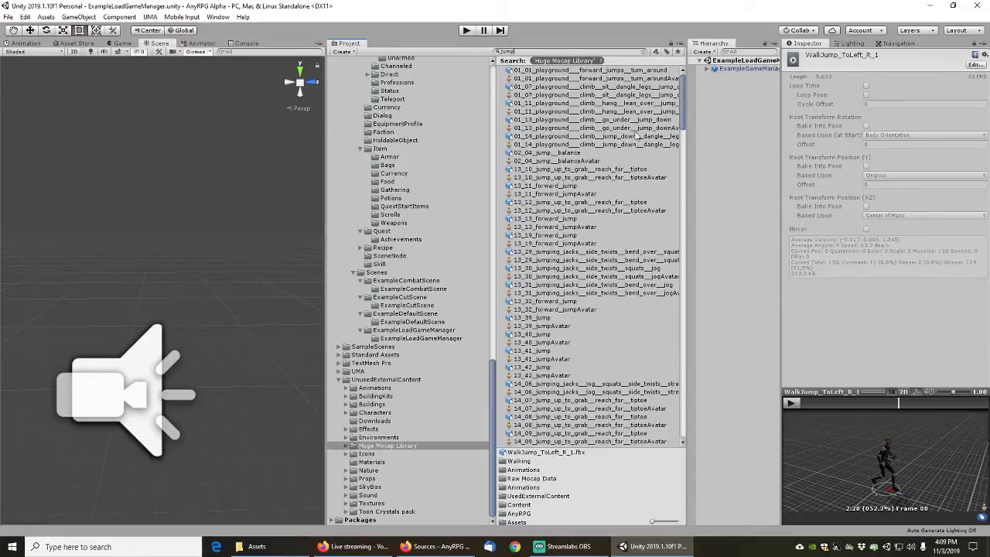
# Preview the 01_01_playground forward jumps and turn around clip partway and pause it
pyautogui.click(602, 71)
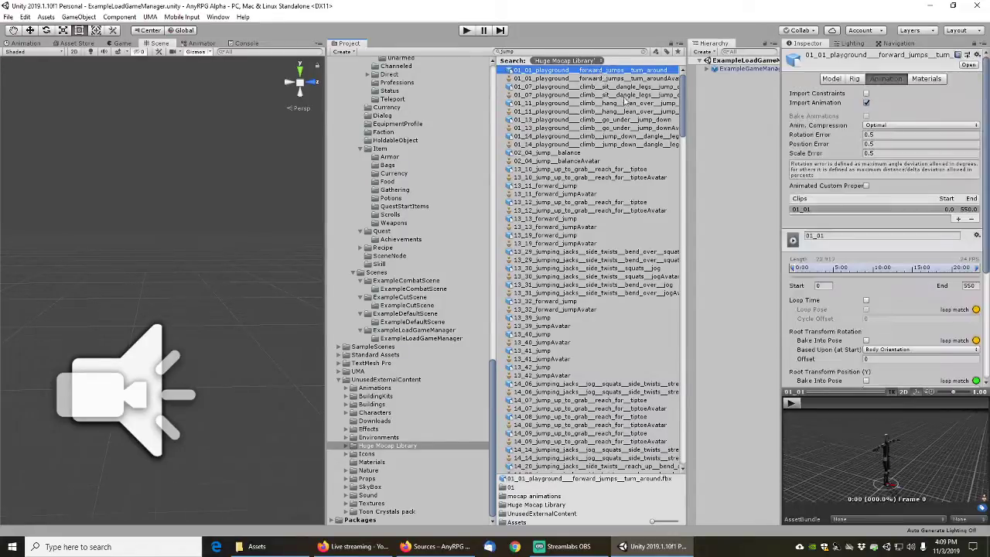
pyautogui.click(795, 403)
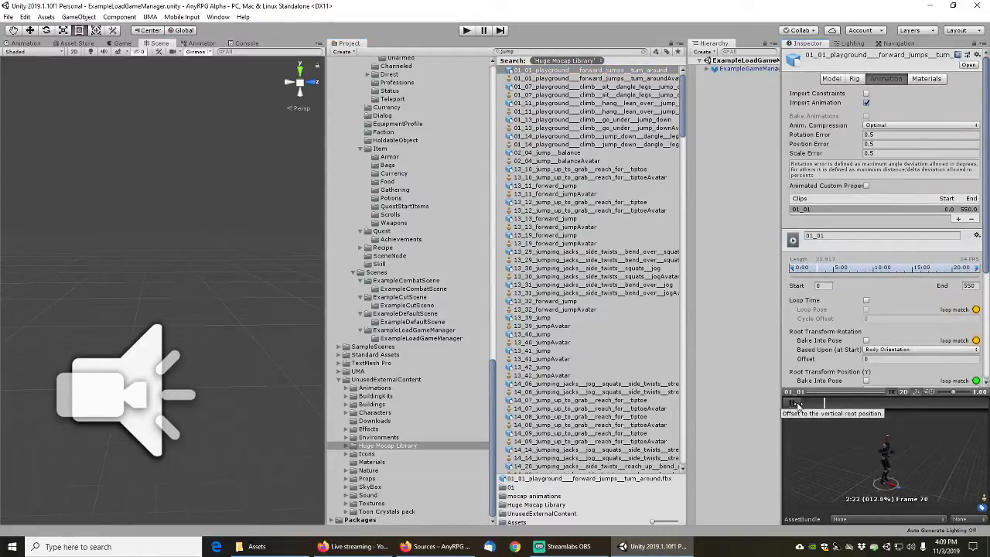
pyautogui.click(796, 403)
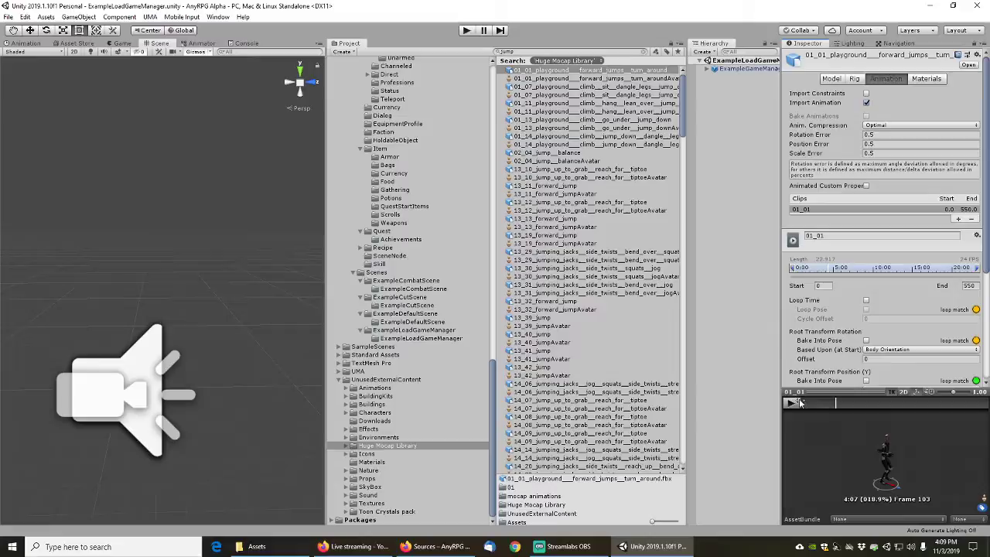
# Append "(badarm)" to the file name of the 01_01_playground forward jumps and turn around animation
pyautogui.click(586, 70)
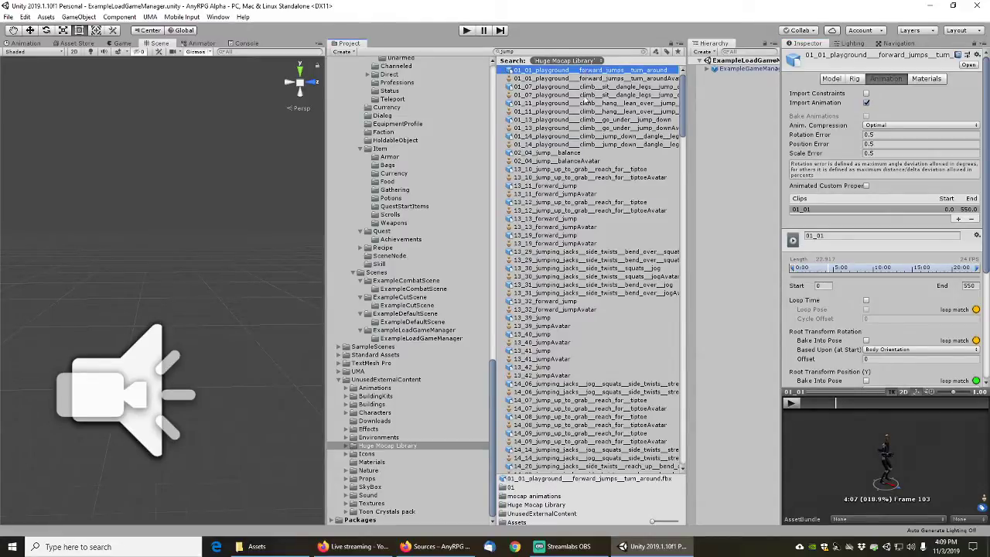
pyautogui.press('End')
pyautogui.write('(')
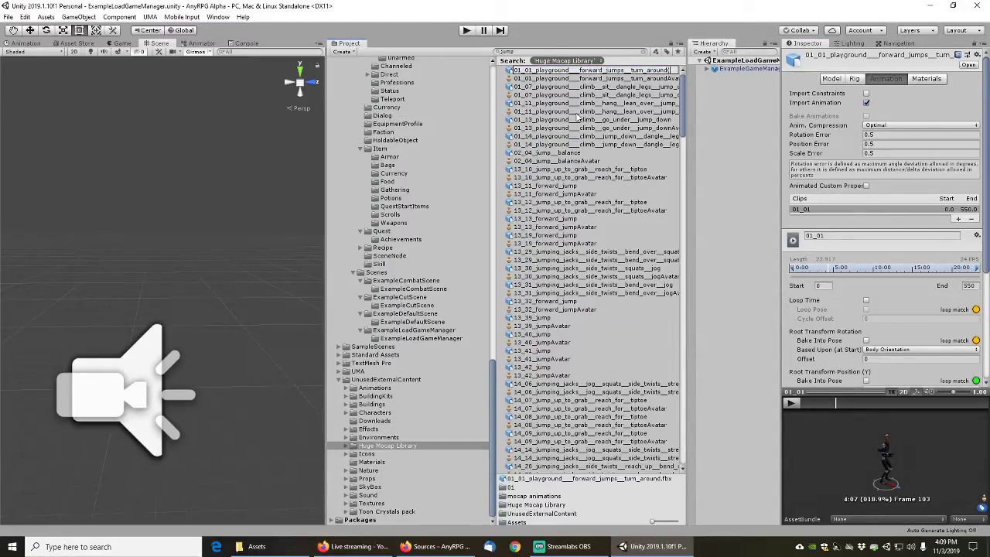
pyautogui.write('badarm)')
pyautogui.press('Return')
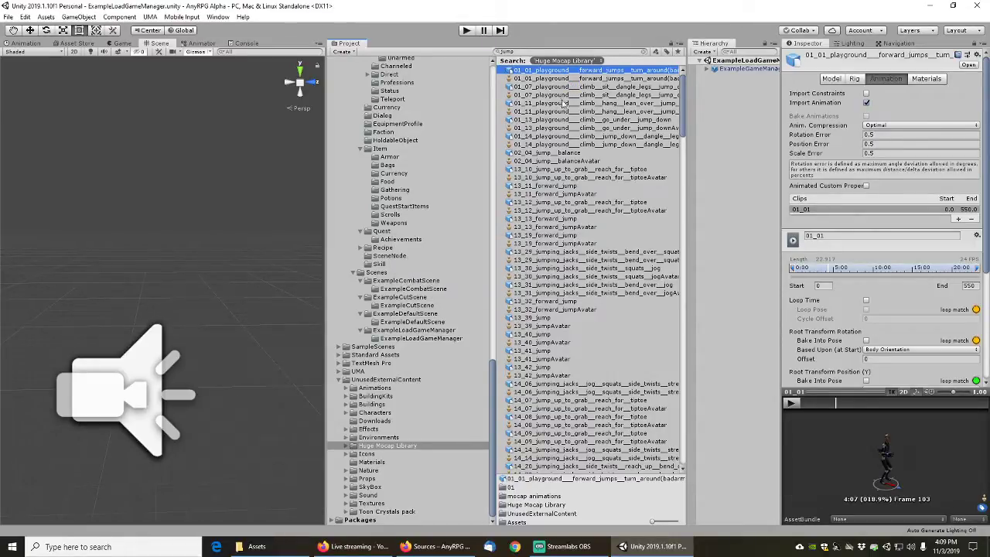
# Preview the 01_13_playground climb, go under, jump down clip and scrub ahead through its timeline
pyautogui.click(567, 104)
pyautogui.click(569, 121)
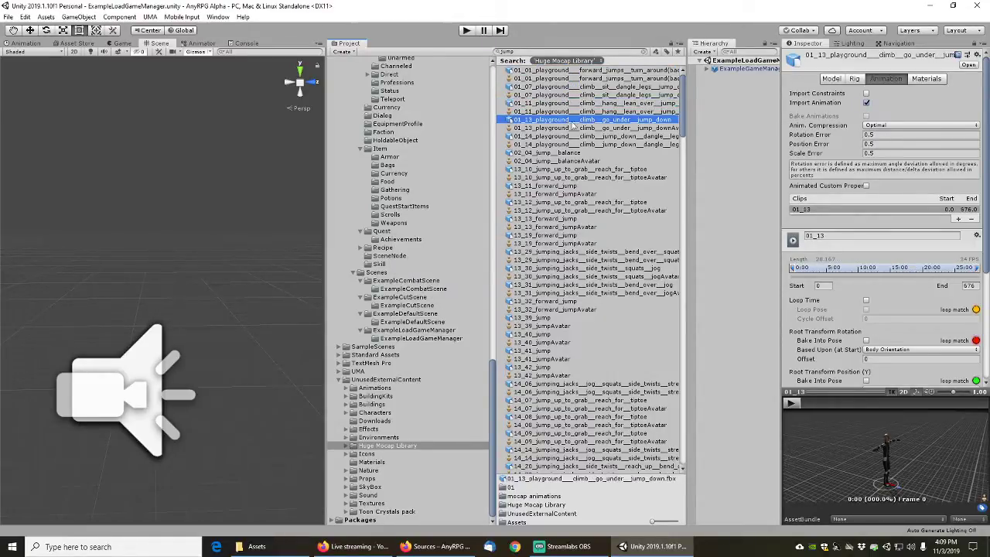
pyautogui.click(792, 404)
pyautogui.moveTo(807, 403); pyautogui.dragTo(945, 403)
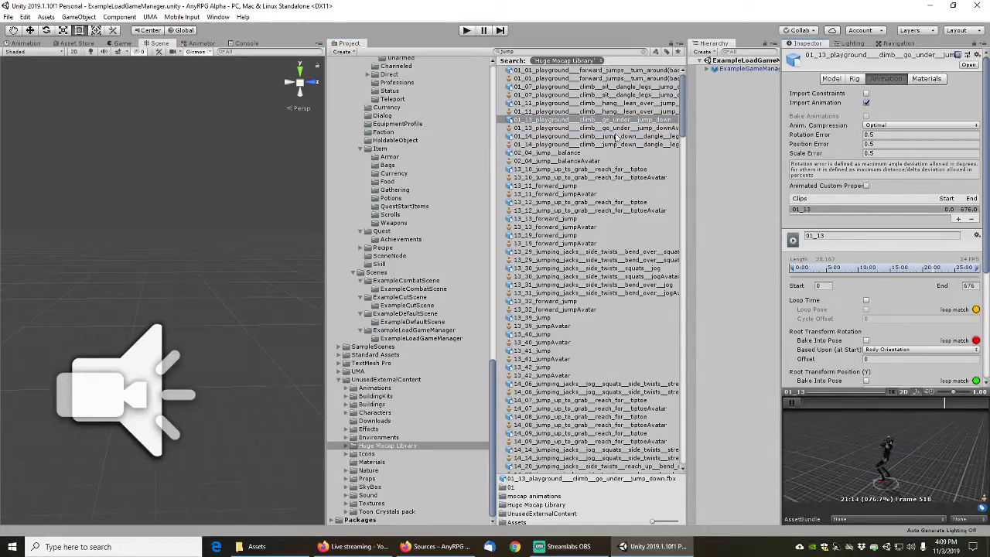
# Preview the 02_04_jump__balance clip, replaying its jump section and pausing it
pyautogui.click(552, 153)
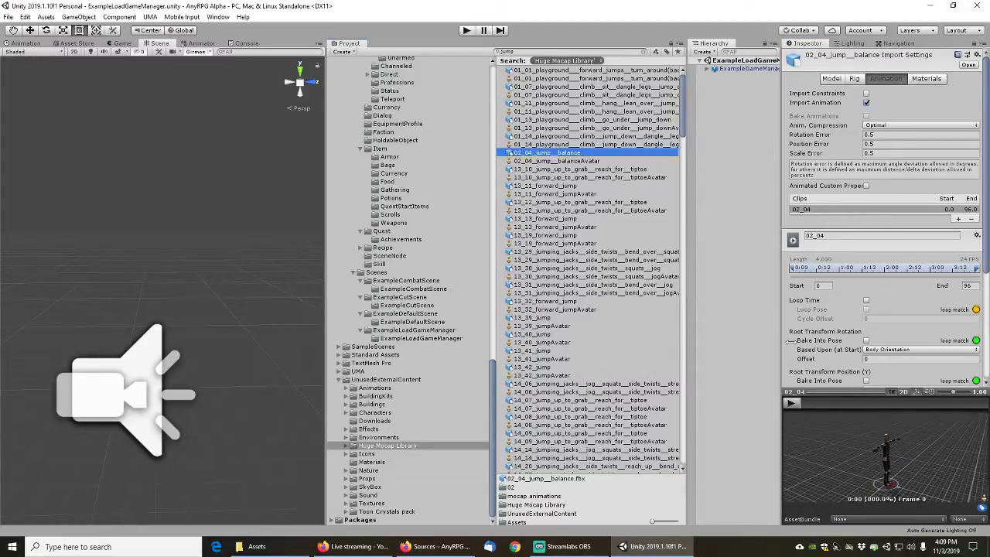
pyautogui.click(796, 405)
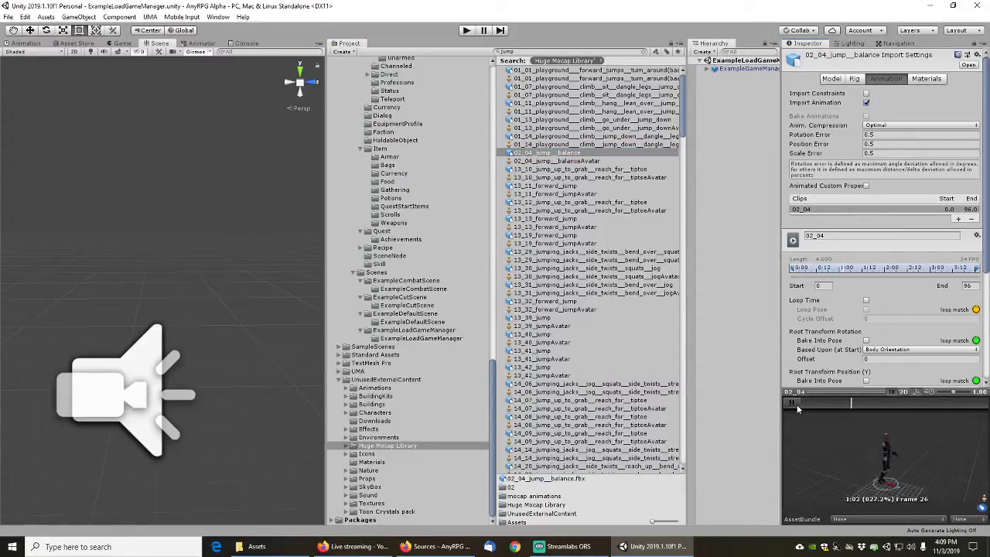
pyautogui.click(797, 405)
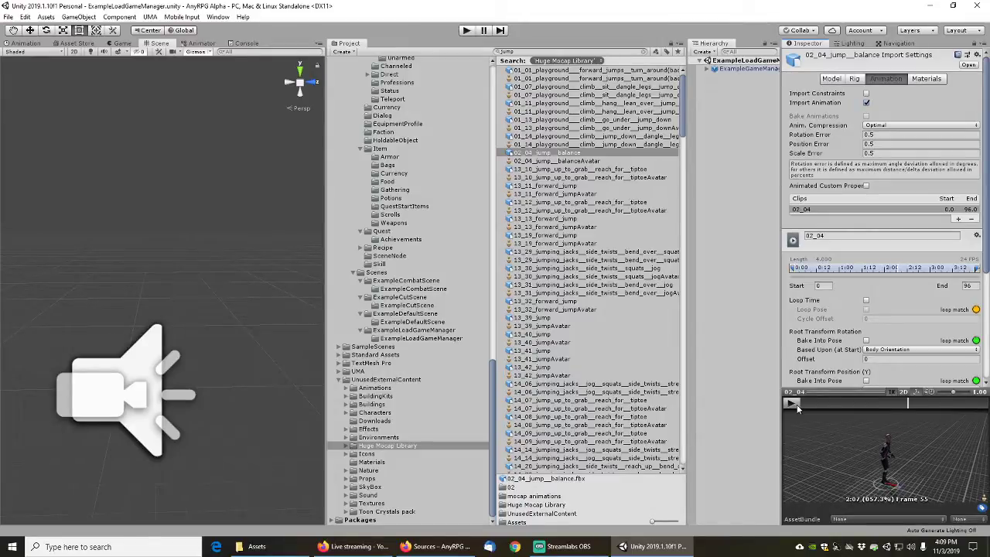
pyautogui.click(796, 404)
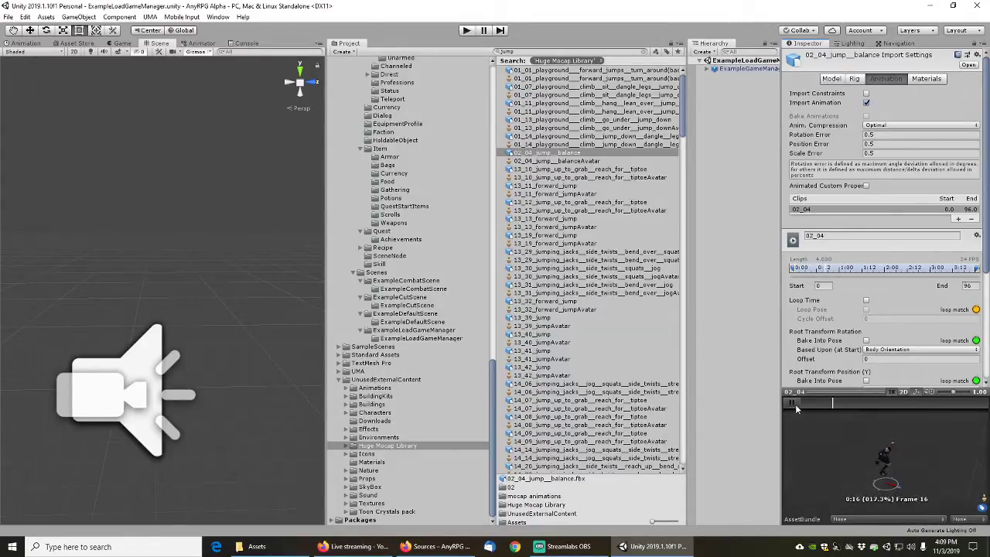
pyautogui.click(795, 404)
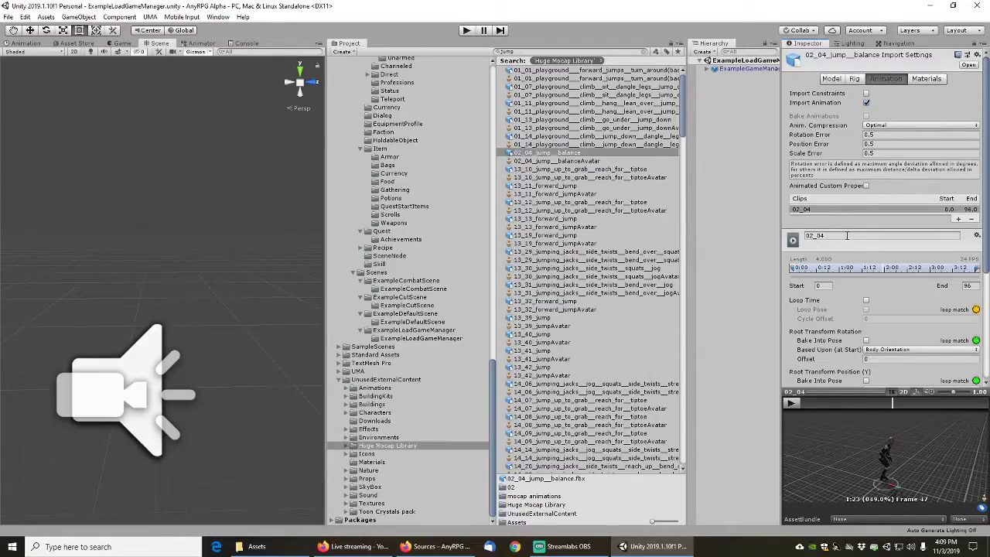
# Add a second clip to the 02_04_jump__balance animation import settings
pyautogui.click(960, 219)
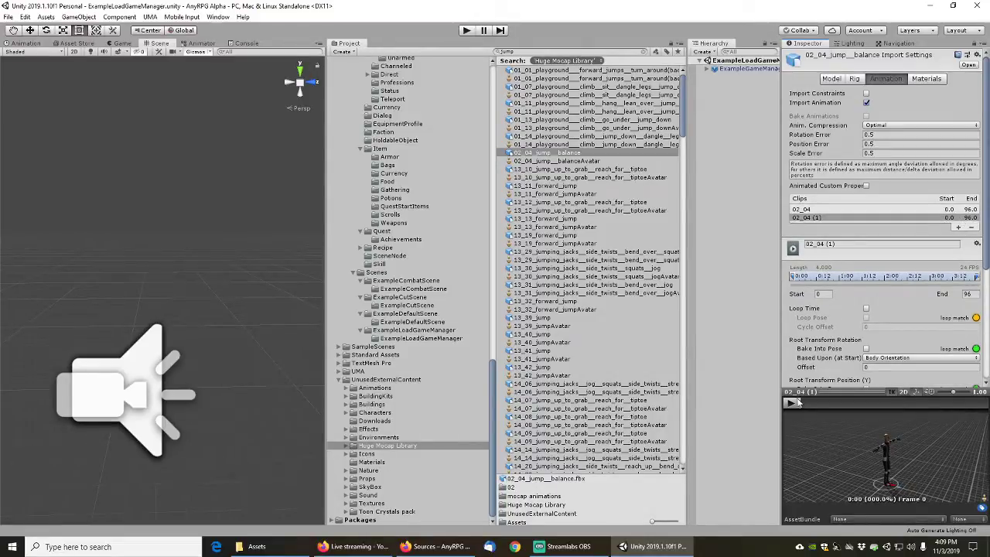
pyautogui.moveTo(800, 402)
pyautogui.mouseDown()
pyautogui.moveTo(913, 401)
pyautogui.moveTo(799, 405)
pyautogui.mouseUp()
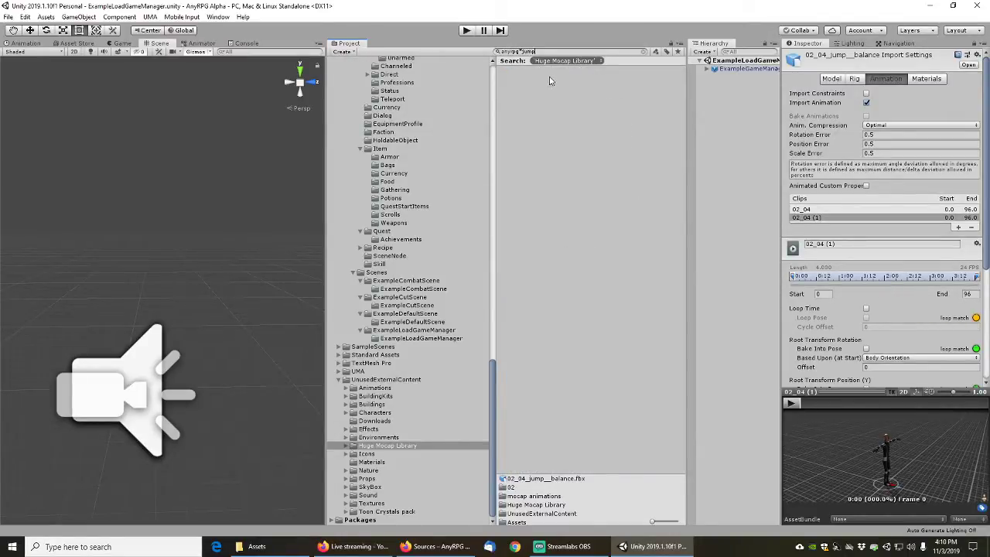
# Search all assets for "anyrpg jump" and select AnyRPGCombatUnarmedJump, applying the pending 02_04_jump__balance import settings
pyautogui.hotkey('ctrl', 'a')
pyautogui.click(592, 62)
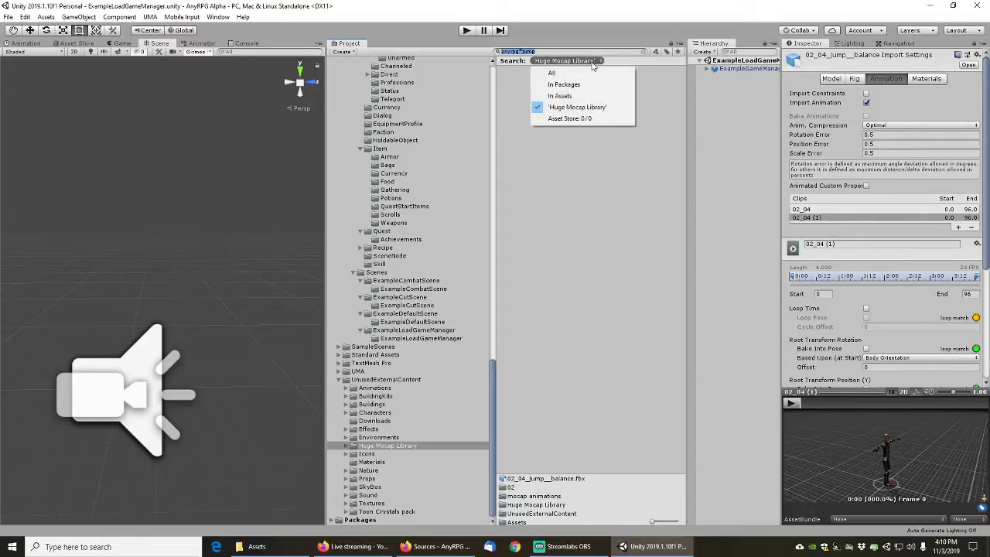
pyautogui.click(554, 73)
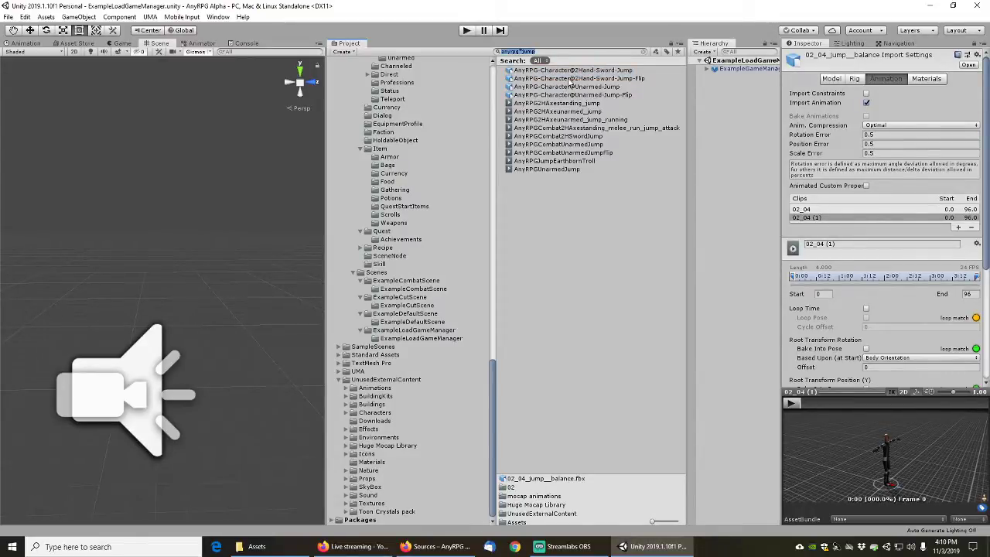
pyautogui.click(566, 145)
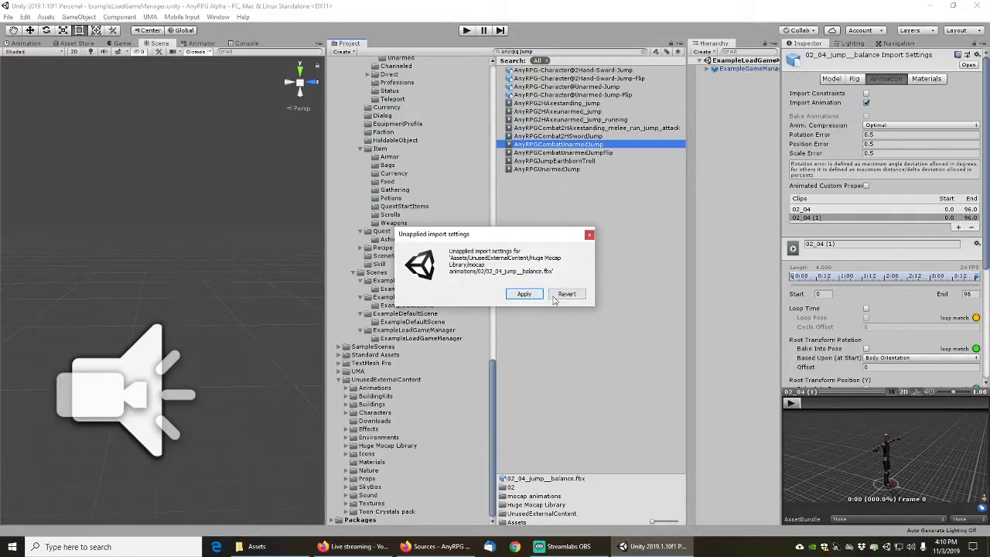
pyautogui.click(524, 295)
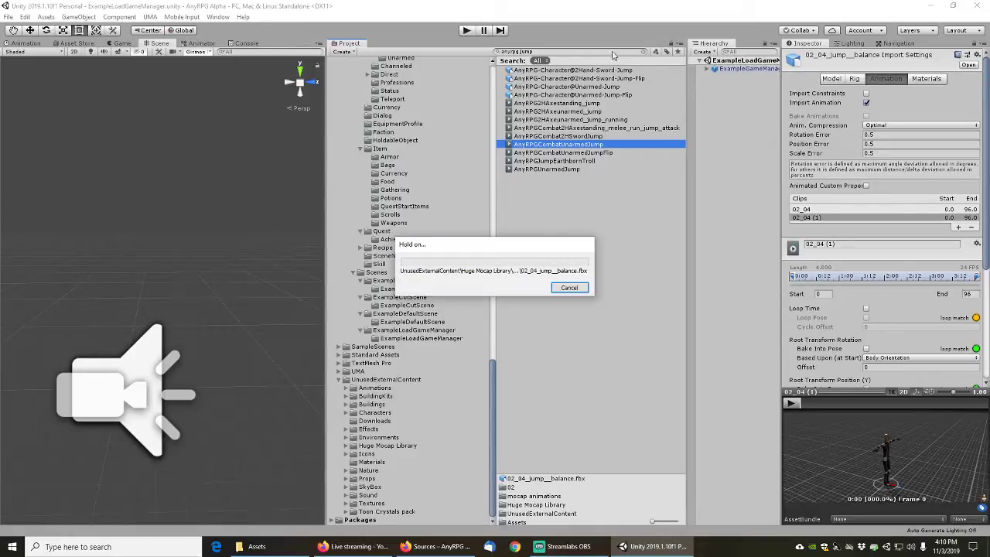
# Clear the search to reveal AnyRPGCombatUnarmedJump in its folder and examine the neighbouring unarmed jump and land clips
pyautogui.click(644, 56)
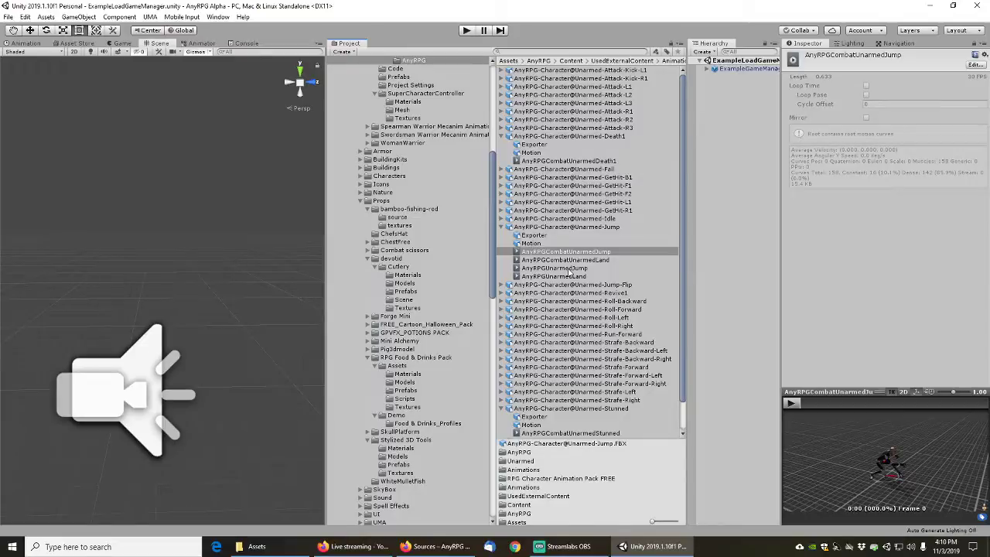
pyautogui.scroll(-1, 568, 272)
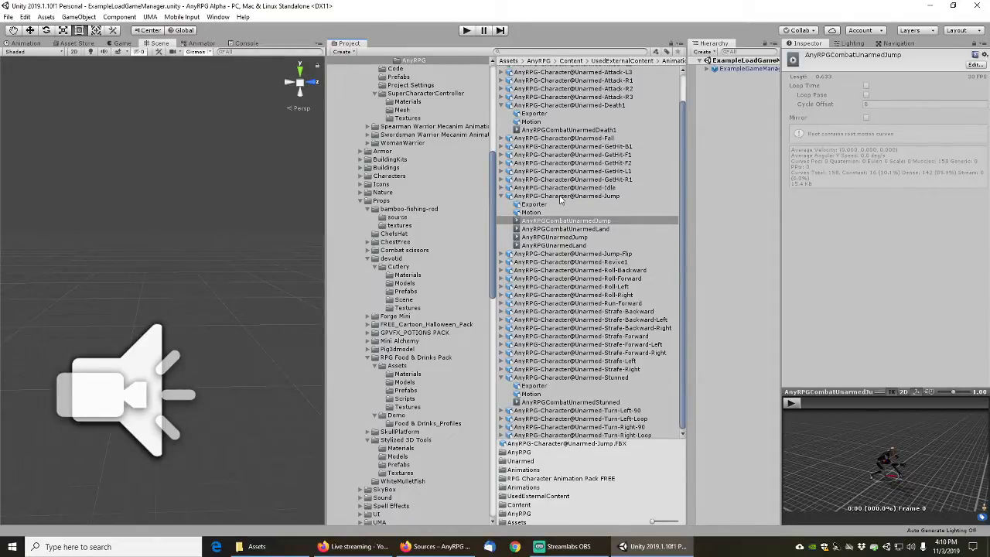
pyautogui.scroll(1, 561, 199)
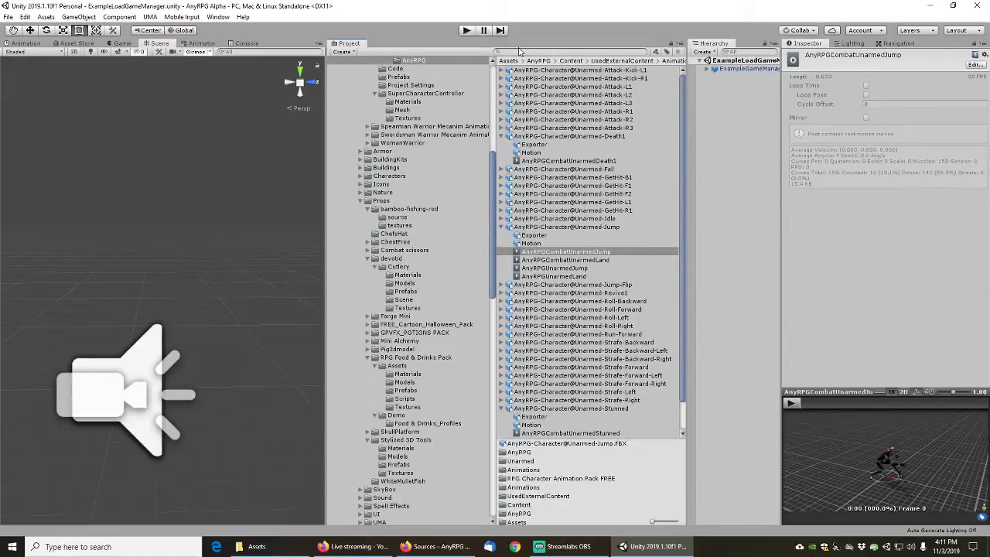
# Search all assets for "fall", locate AnyRPGCombatUnarmedFall in its folder, and preview the AnyRPGUnarmedFall clip beside it
pyautogui.scroll(3, 478, 135)
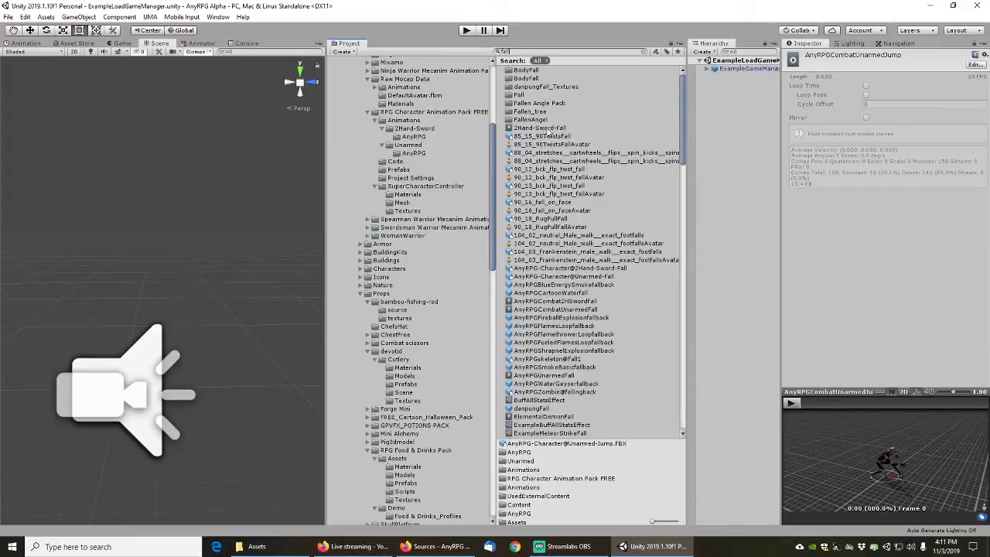
pyautogui.click(573, 310)
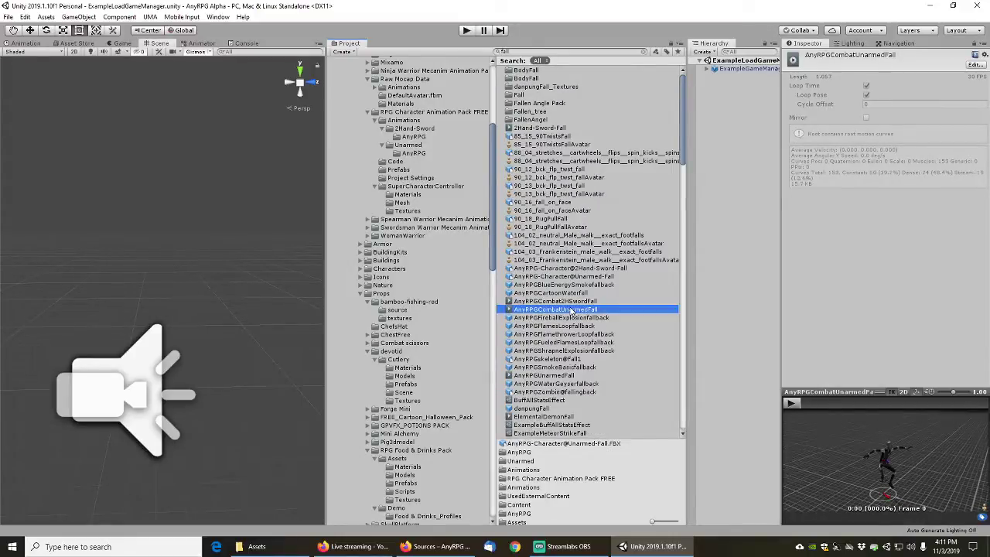
pyautogui.click(642, 53)
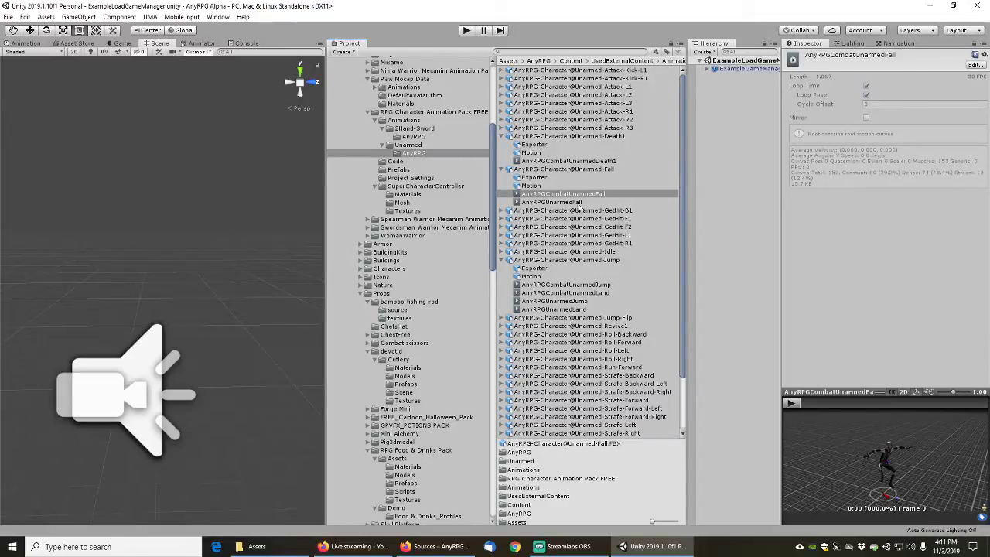
pyautogui.click(572, 203)
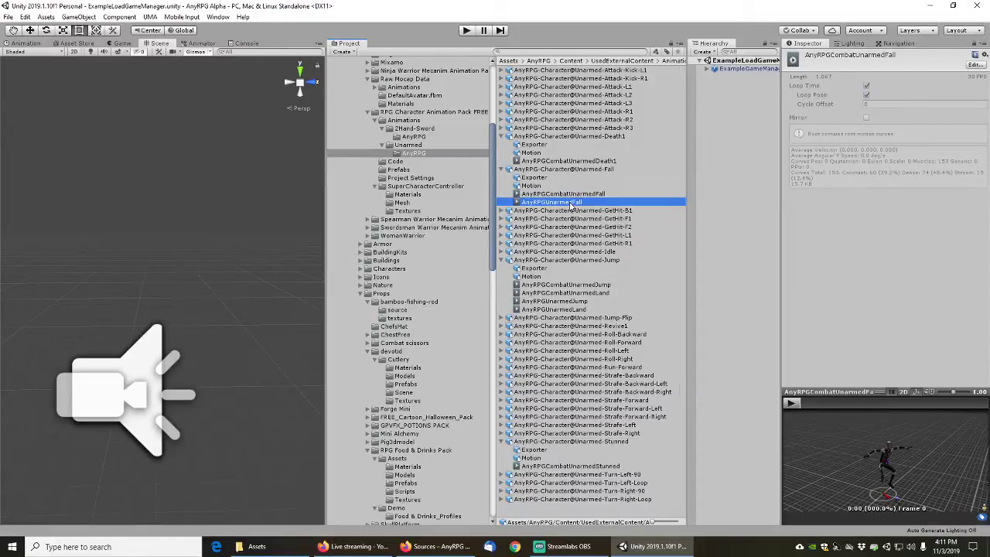
pyautogui.click(791, 404)
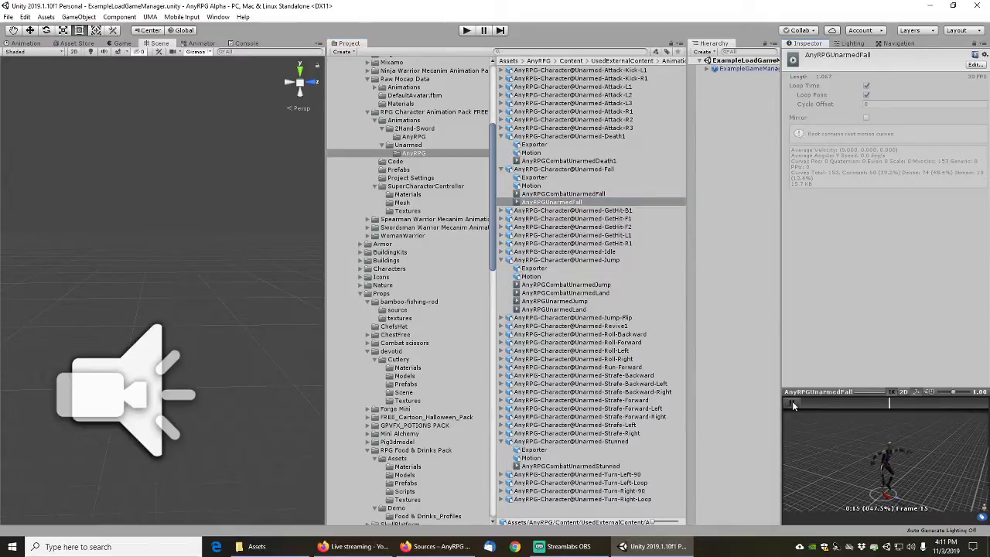
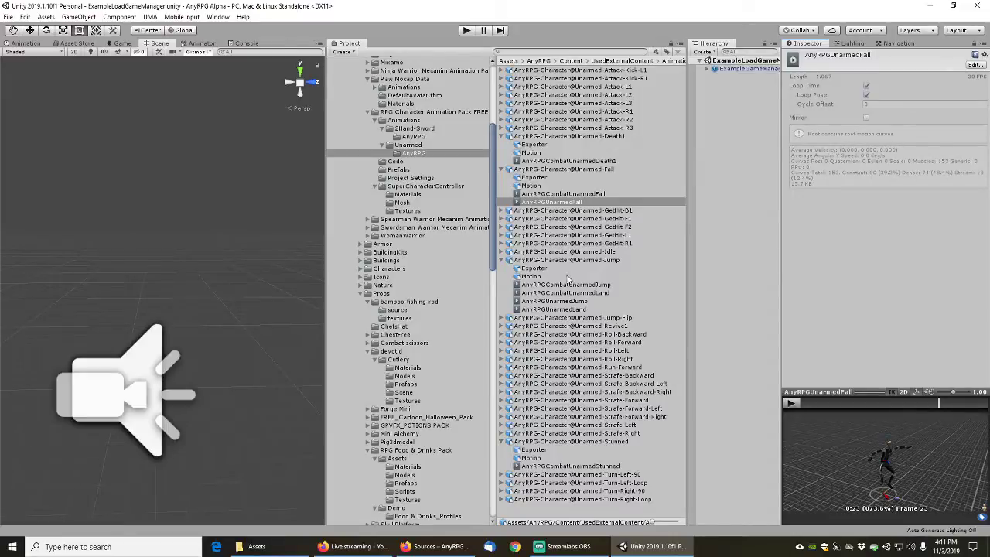
# Preview the AnyRPGUnarmedJump clip and scrub through its timeline
pyautogui.click(569, 301)
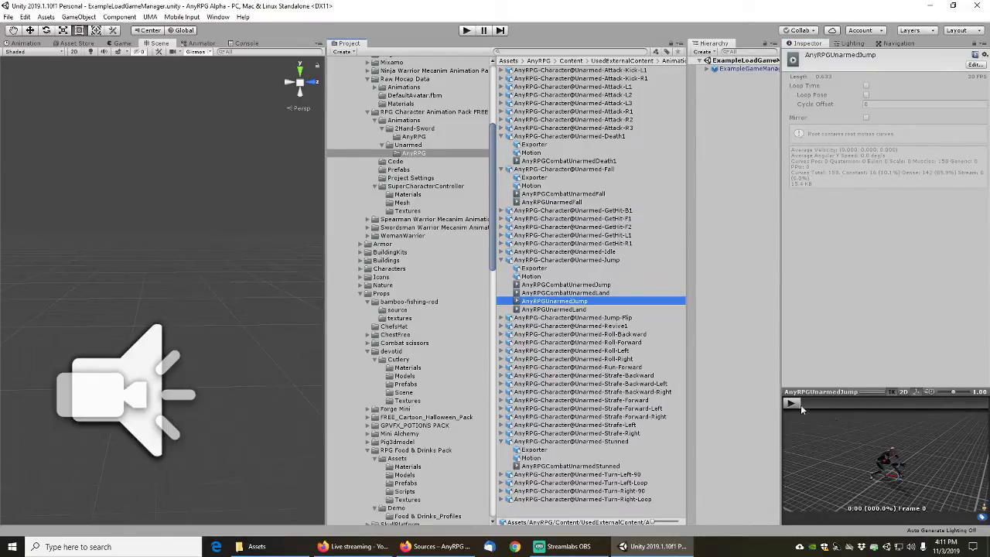
pyautogui.click(792, 403)
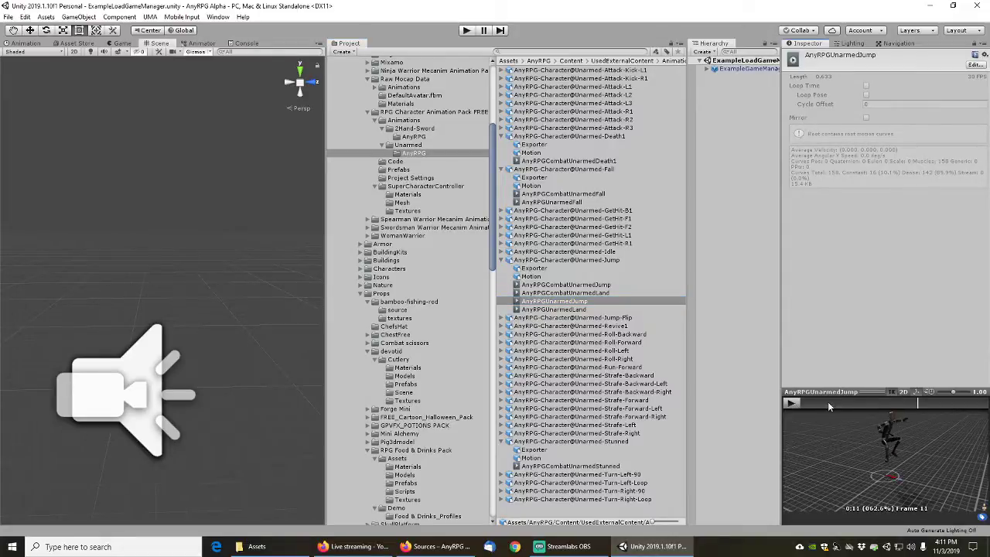
pyautogui.moveTo(838, 400); pyautogui.dragTo(10, 406)
# Preview the AnyRPGUnarmedLand clip and pause it to inspect its opening pose
pyautogui.click(592, 309)
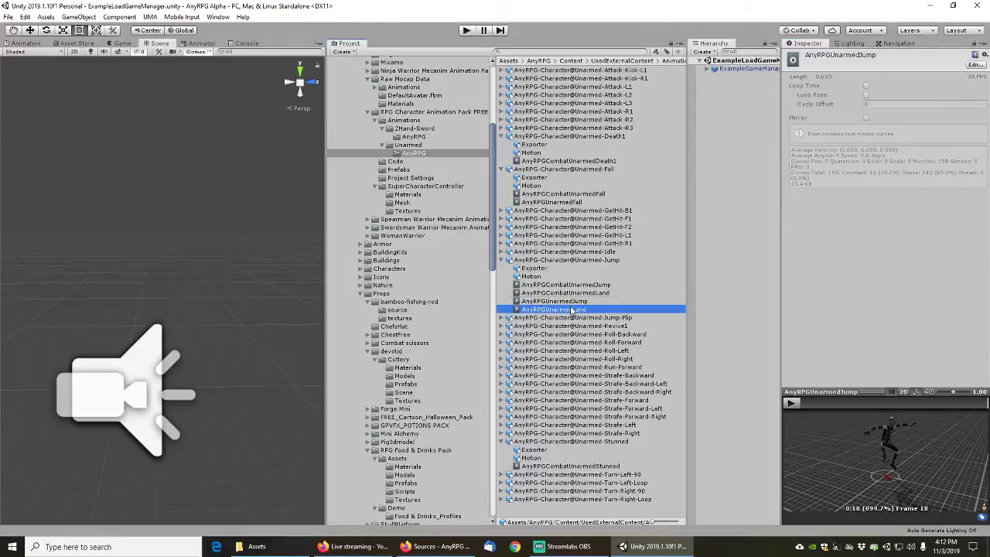
pyautogui.click(808, 401)
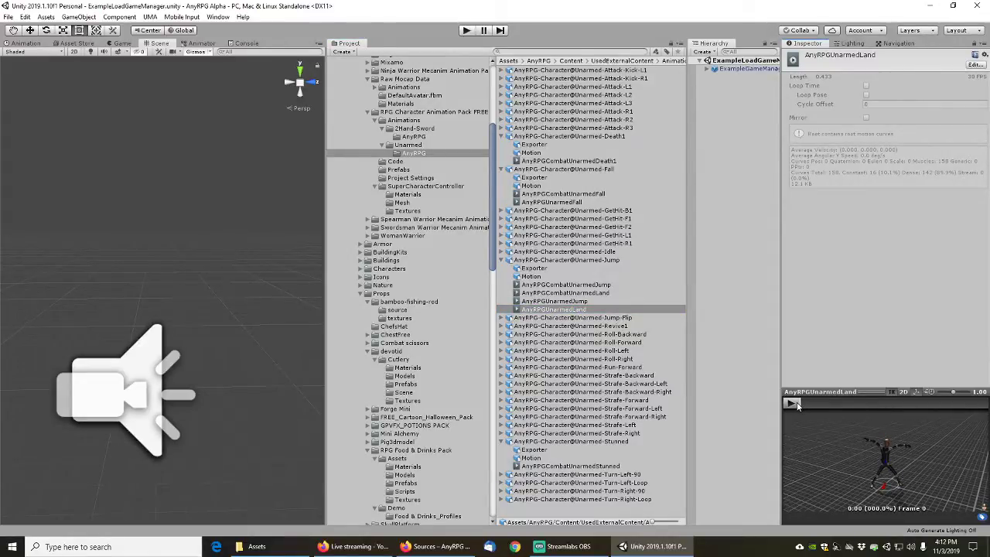
pyautogui.moveTo(798, 404)
pyautogui.mouseDown()
pyautogui.moveTo(970, 406)
pyautogui.moveTo(796, 403)
pyautogui.mouseUp()
pyautogui.click(794, 403)
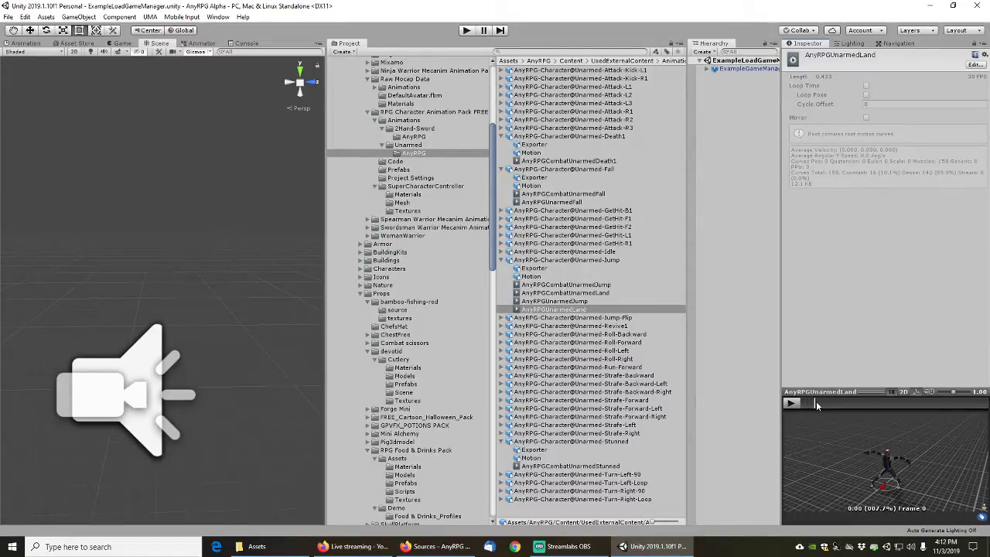
# Scrub through the AnyRPGUnarmedLand, AnyRPGUnarmedJump and AnyRPGUnarmedFall clips to compare their poses
pyautogui.click(795, 403)
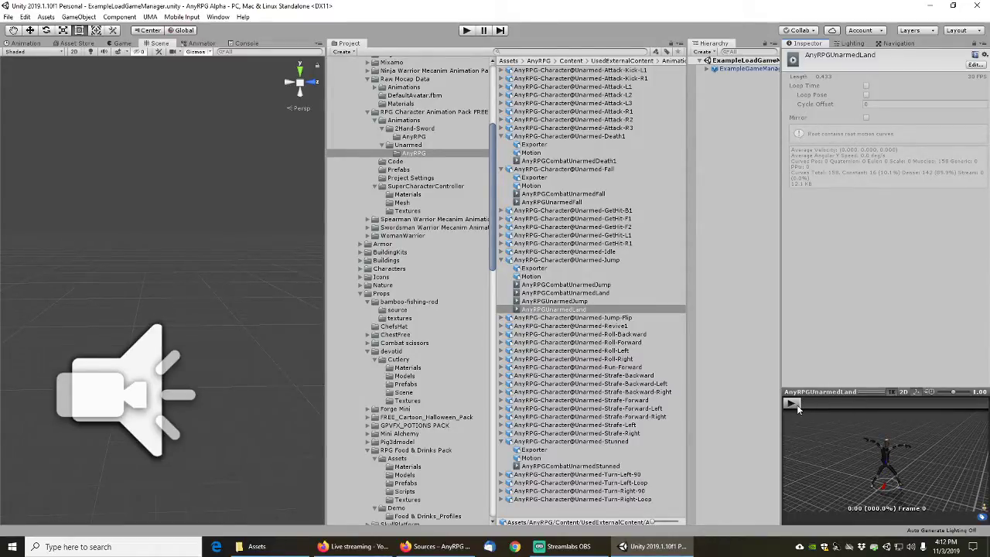
pyautogui.moveTo(796, 405); pyautogui.dragTo(936, 414)
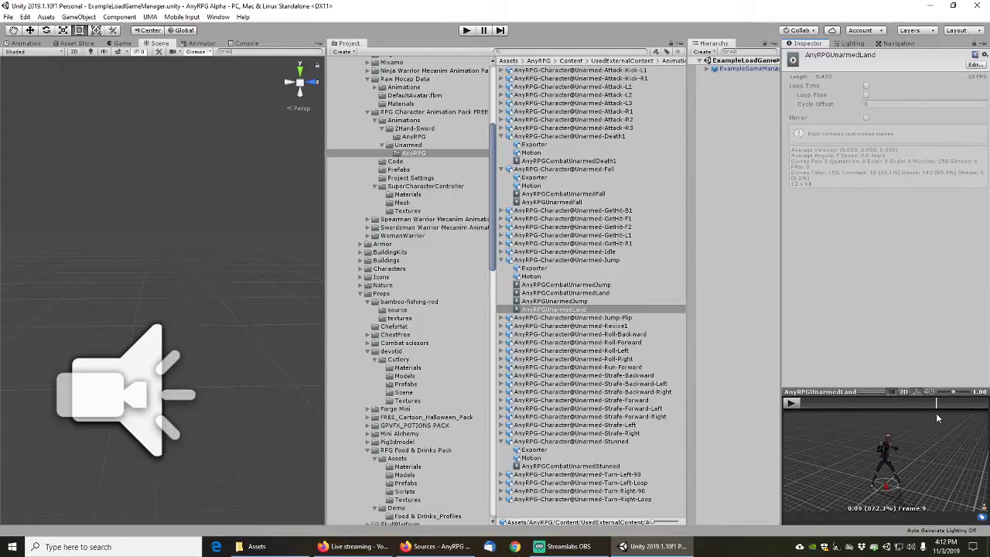
pyautogui.click(578, 302)
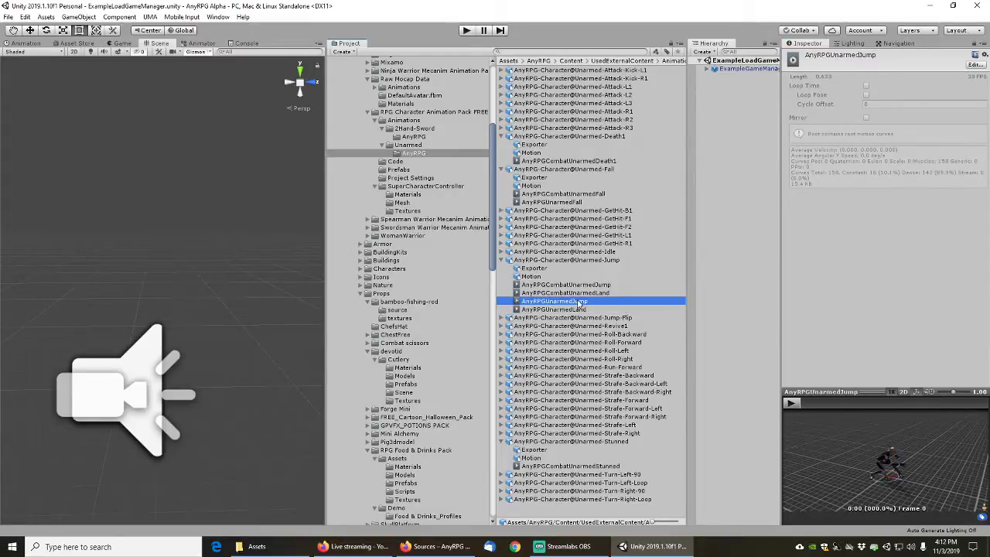
pyautogui.click(797, 402)
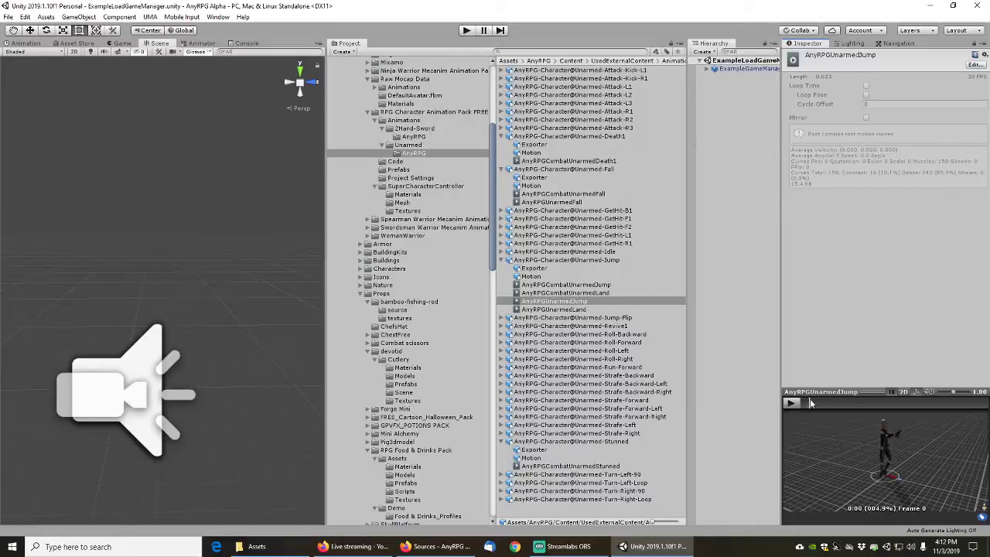
pyautogui.moveTo(804, 404); pyautogui.dragTo(6, 407)
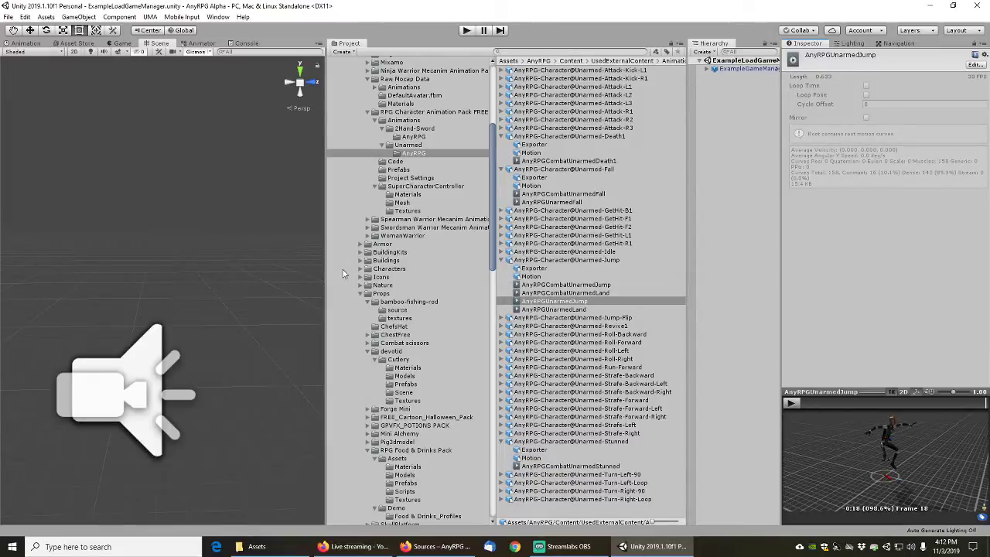
pyautogui.click(569, 203)
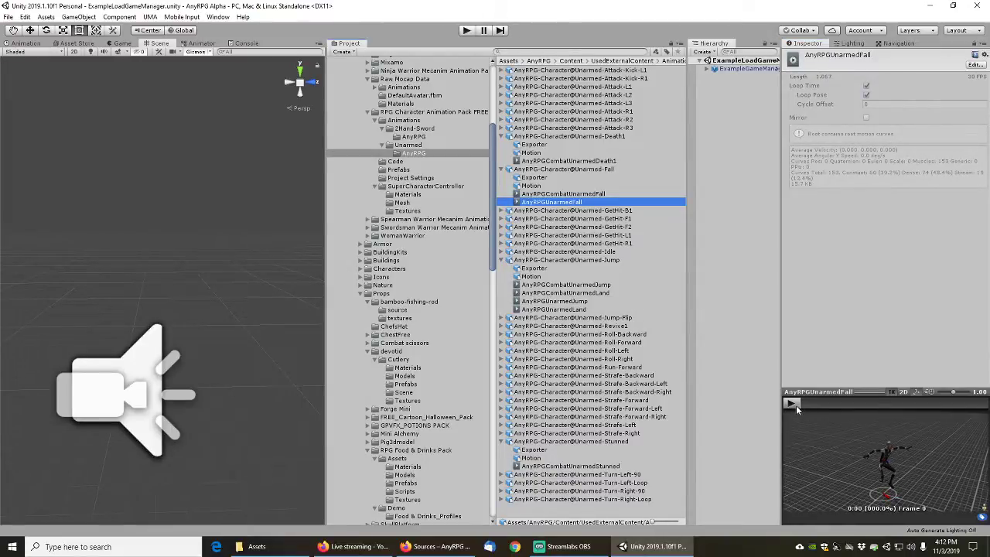
pyautogui.moveTo(797, 406); pyautogui.dragTo(55, 390)
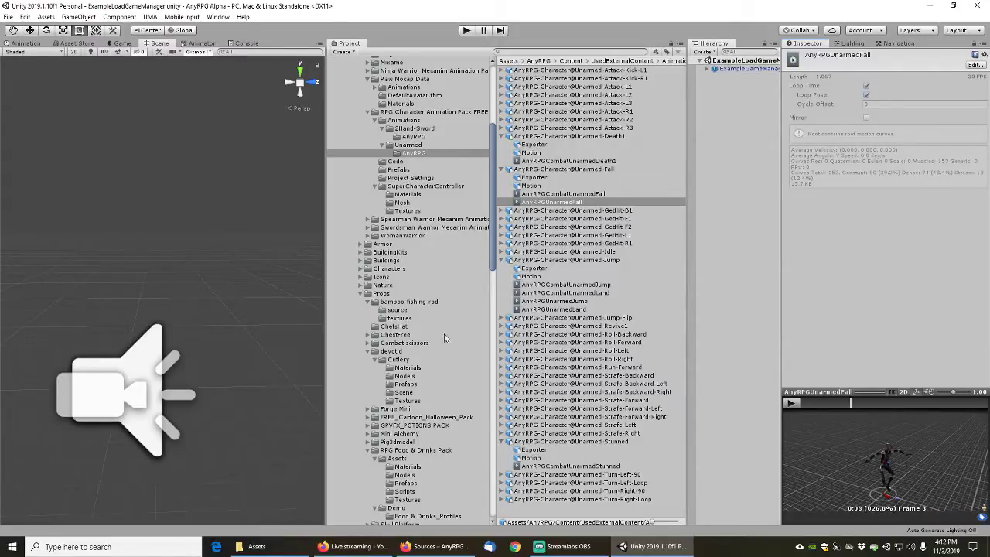
# Search for "fall" within the mocap animations folder of the Huge Mocap Library only
pyautogui.moveTo(493, 188); pyautogui.dragTo(500, 456)
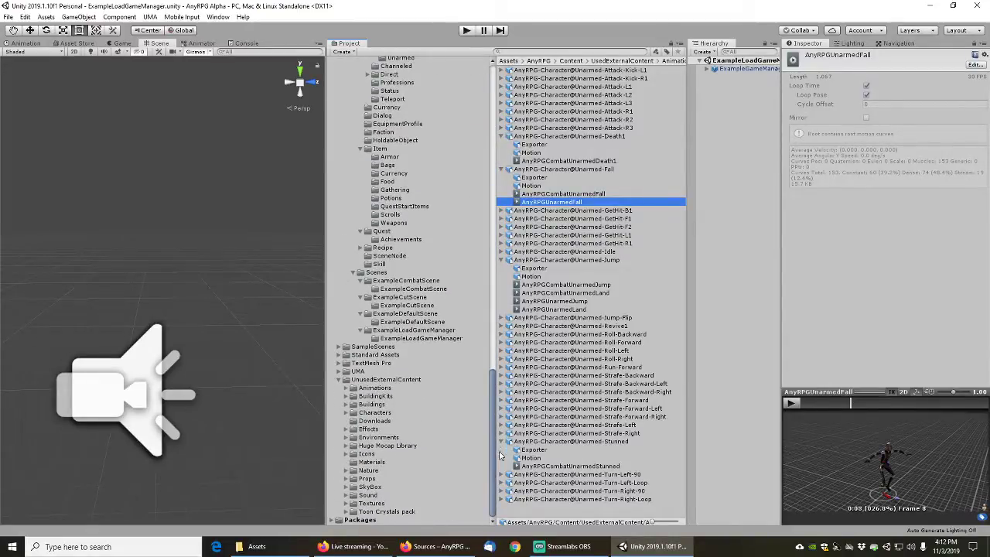
pyautogui.click(387, 446)
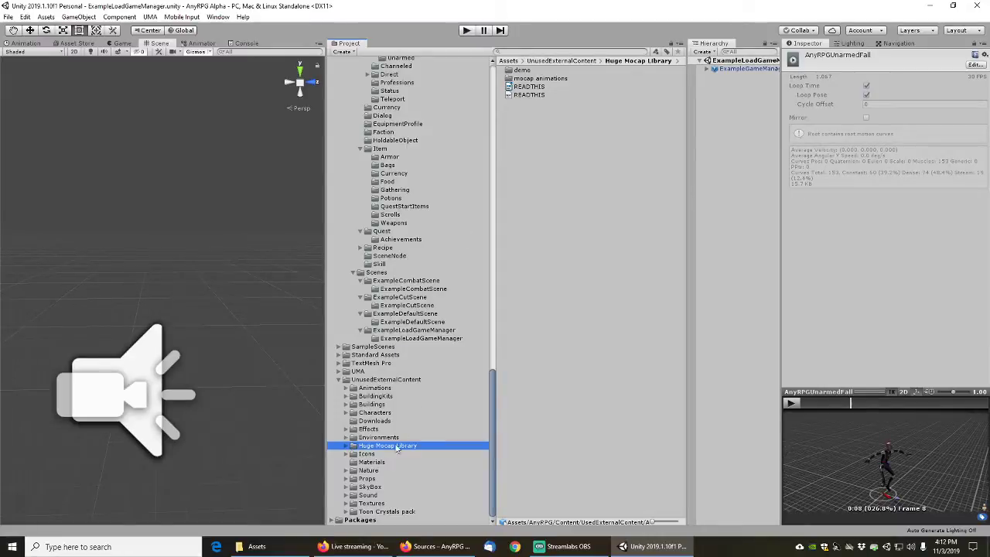
pyautogui.click(353, 446)
pyautogui.click(384, 463)
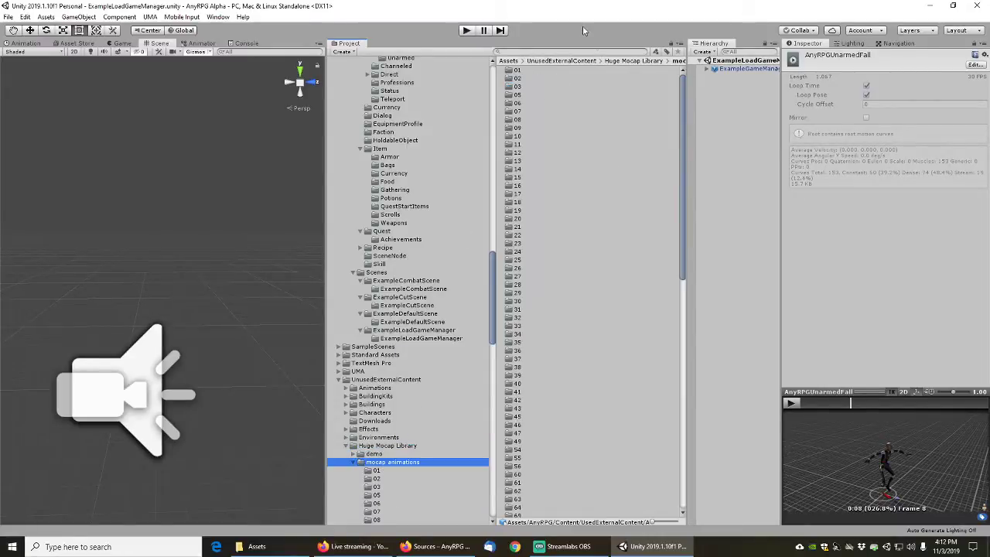
pyautogui.click(548, 50)
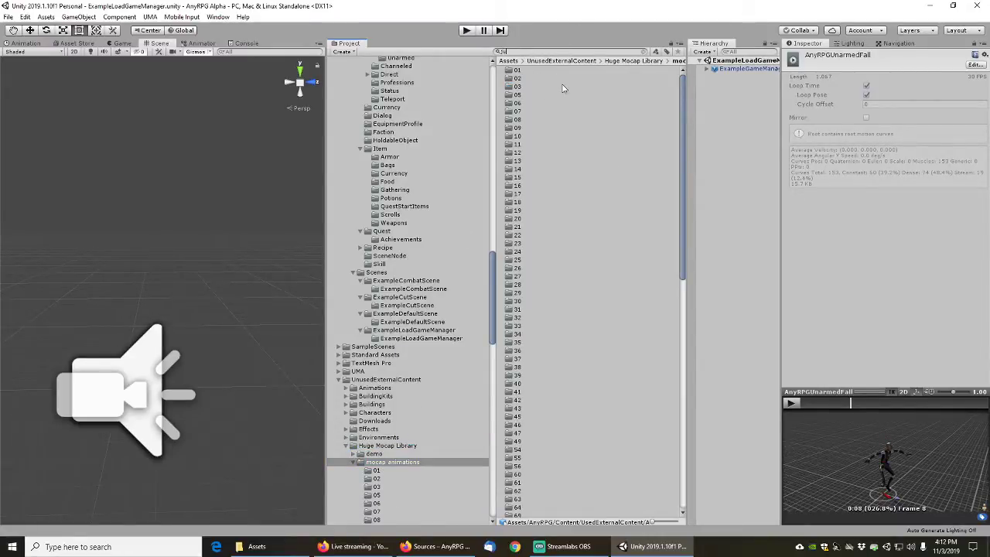
pyautogui.write('j')
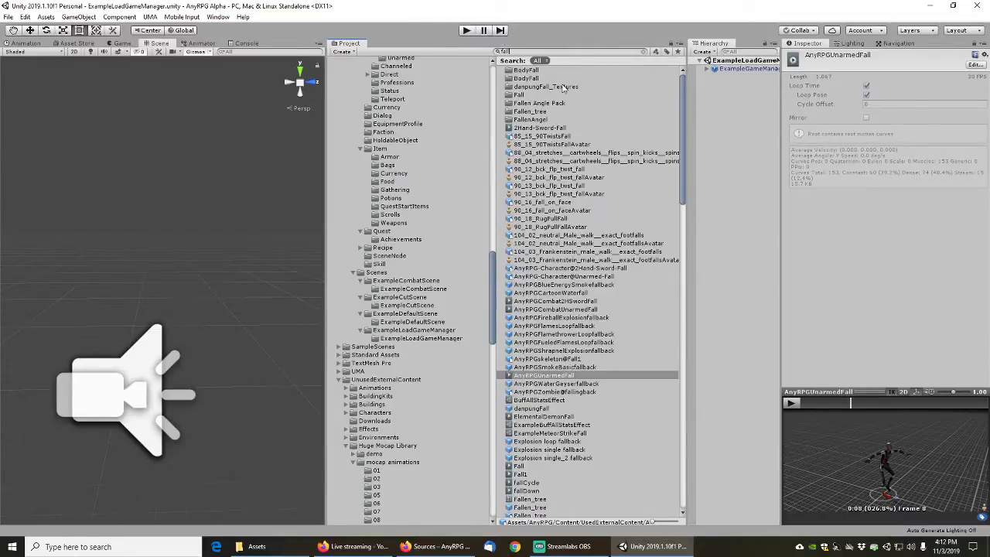
pyautogui.click(536, 60)
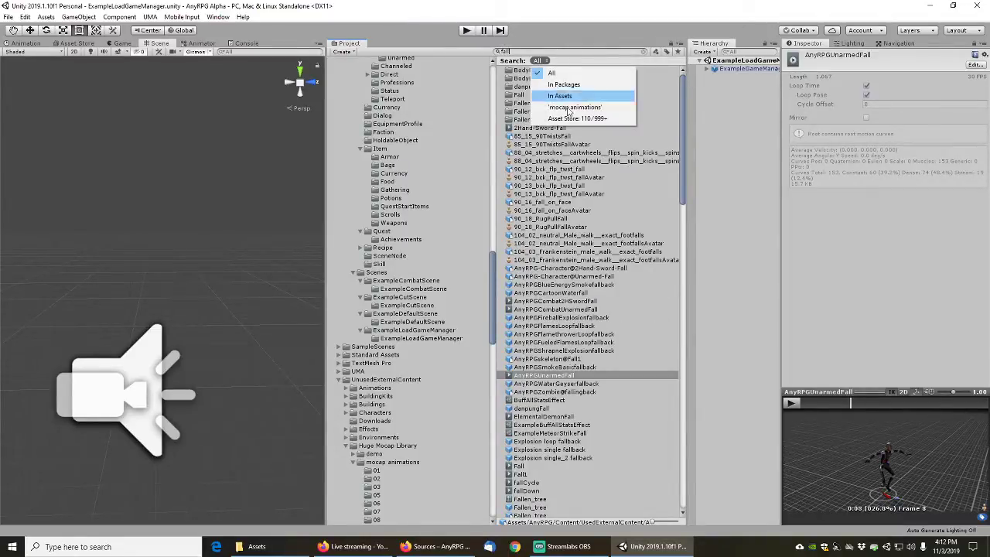
pyautogui.click(570, 113)
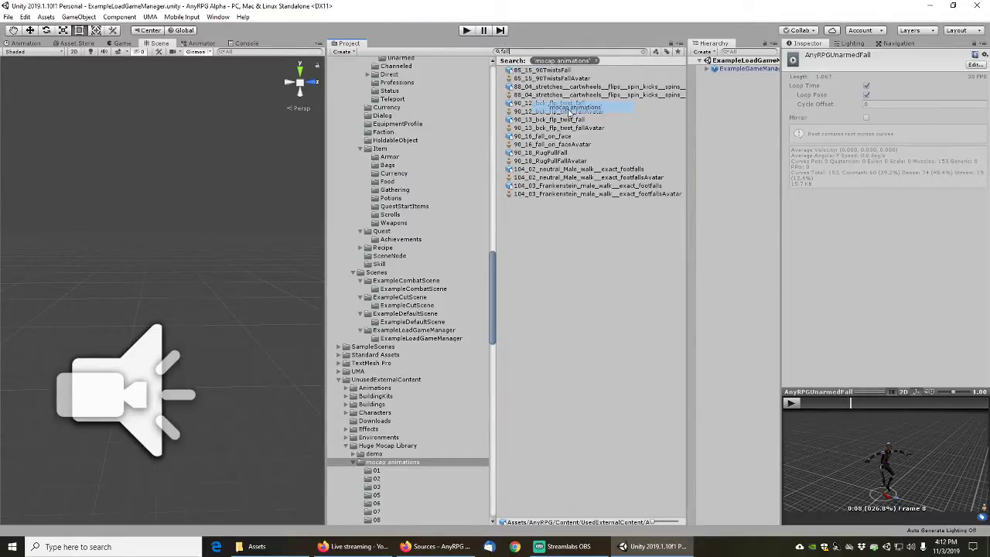
# Scrub through the 85_15_90TwistsFall and 88_04 stretches, cartwheels and flips animations to examine their falling motion
pyautogui.click(546, 71)
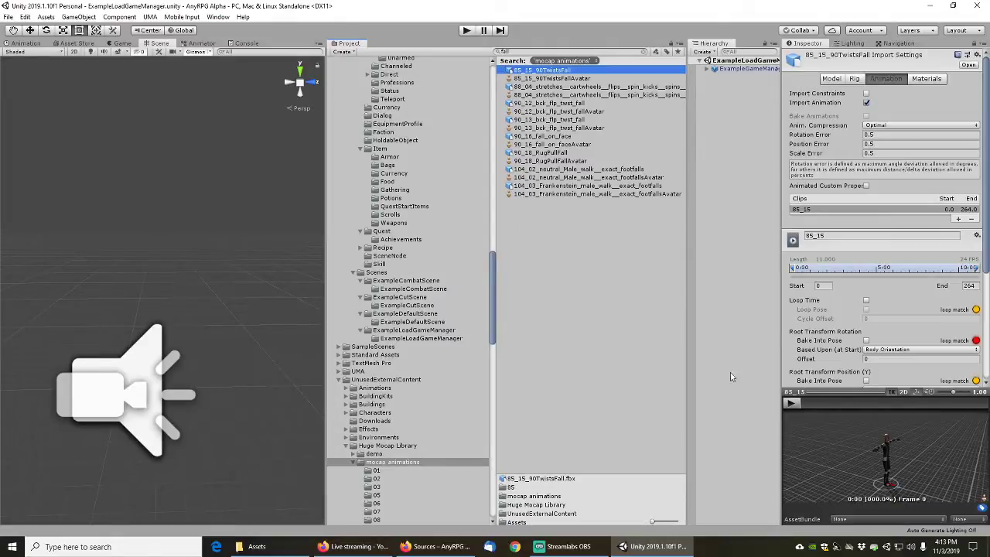
pyautogui.moveTo(807, 405); pyautogui.dragTo(905, 410)
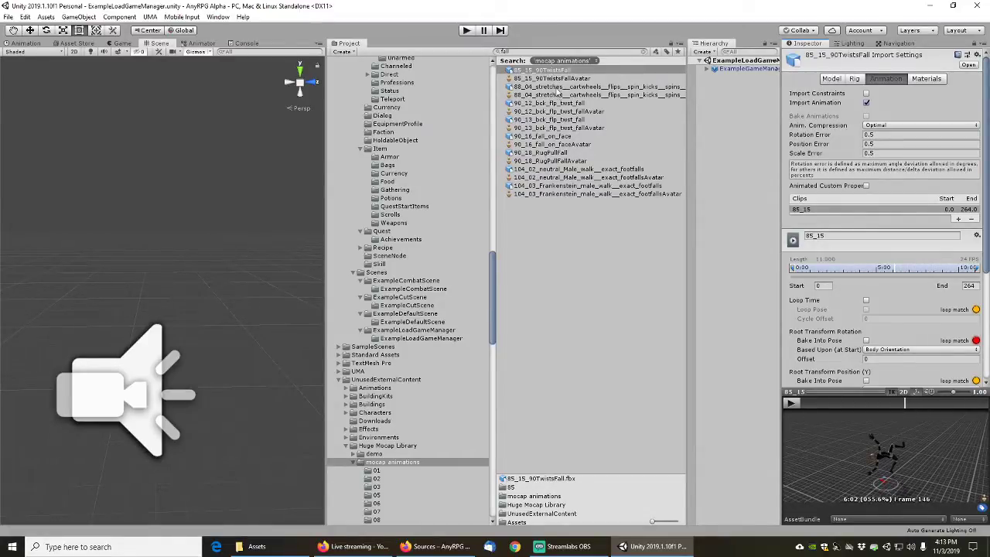
pyautogui.click(552, 87)
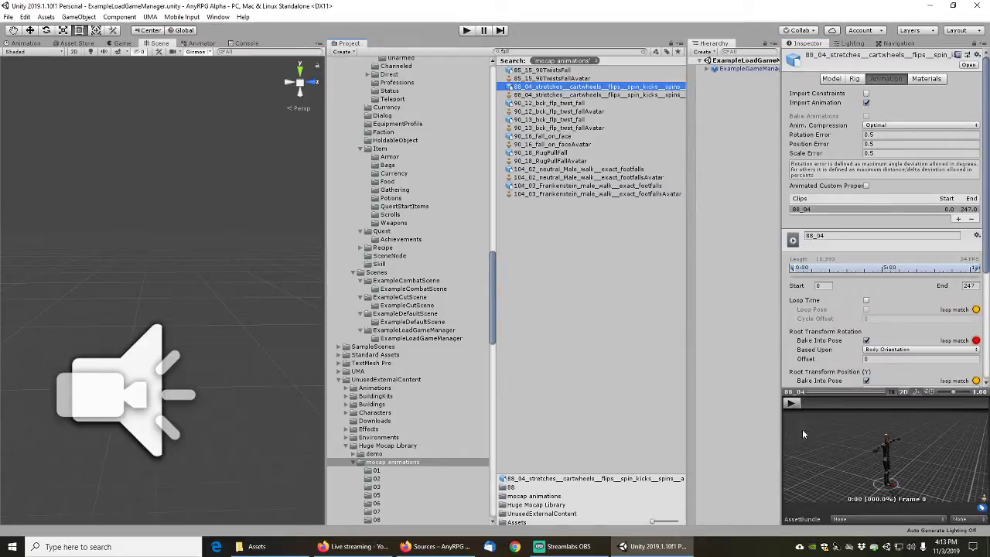
pyautogui.moveTo(807, 405); pyautogui.dragTo(964, 402)
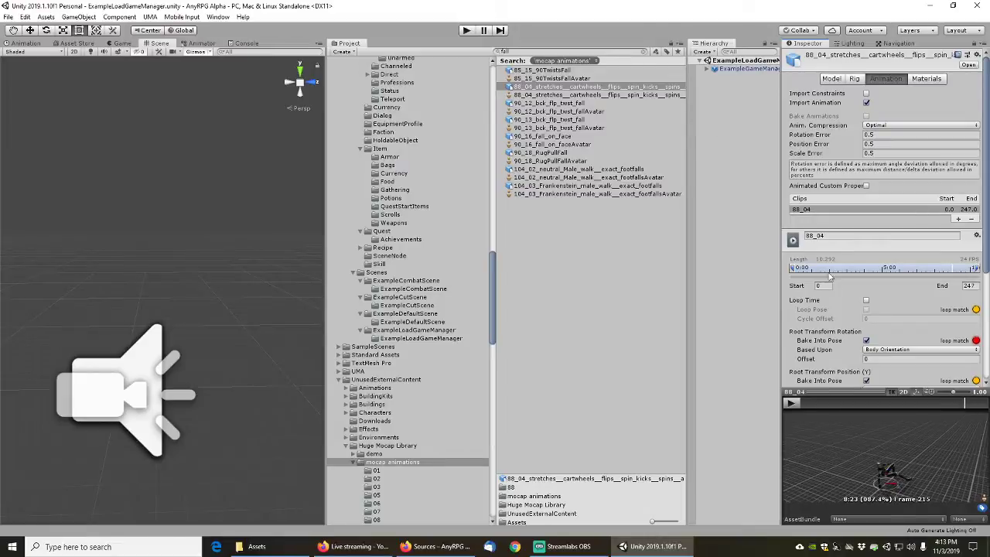
# Scrub through the 90_12_bck_flp_twst_fall, 90_13_bck_flp_twst_fall and 90_16_fall_on_face animations to examine their falls
pyautogui.click(555, 105)
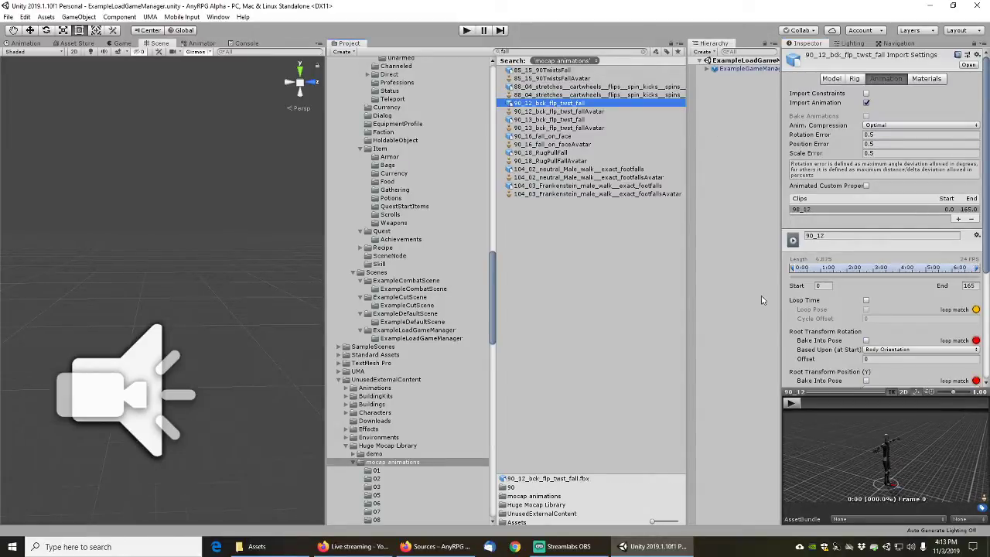
pyautogui.moveTo(818, 403); pyautogui.dragTo(948, 404)
pyautogui.click(556, 120)
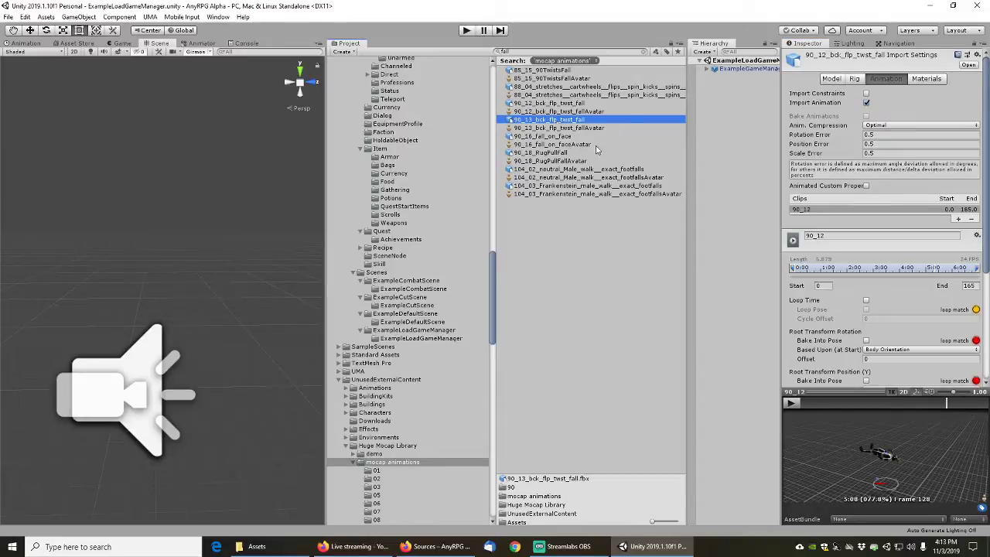
pyautogui.moveTo(829, 403); pyautogui.dragTo(932, 403)
pyautogui.click(537, 136)
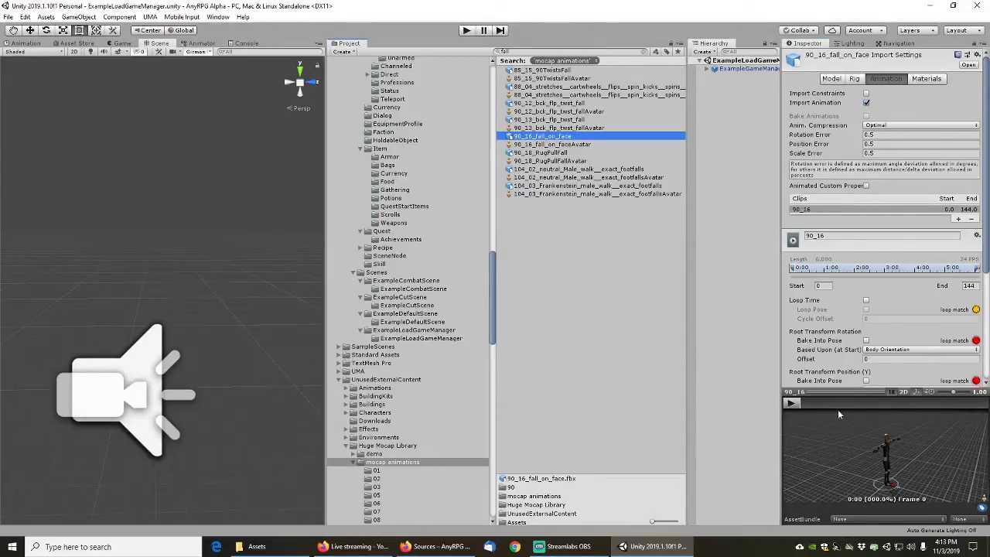
pyautogui.moveTo(810, 401); pyautogui.dragTo(947, 408)
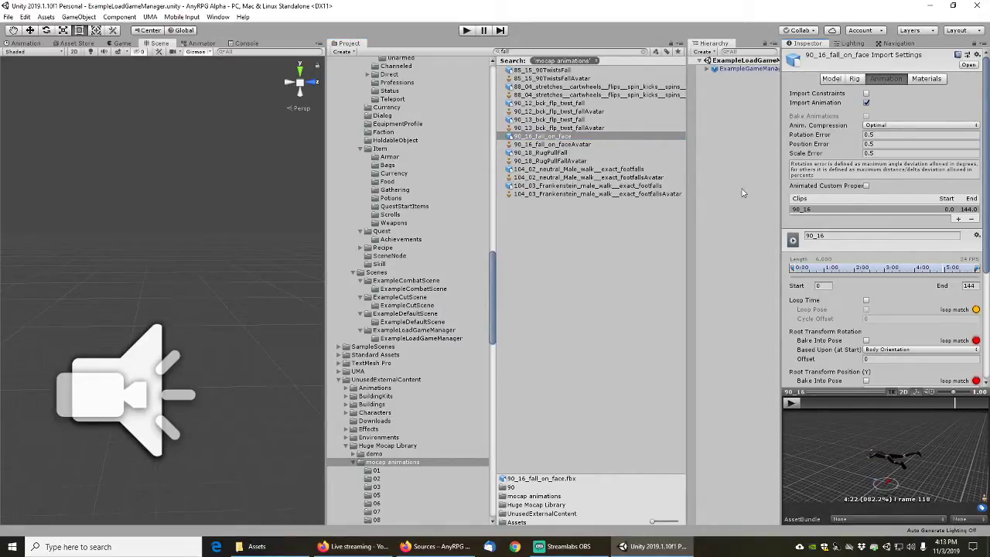
# Scrub back and forth through the 90_18_RugPullFall animation to examine its fall
pyautogui.click(556, 153)
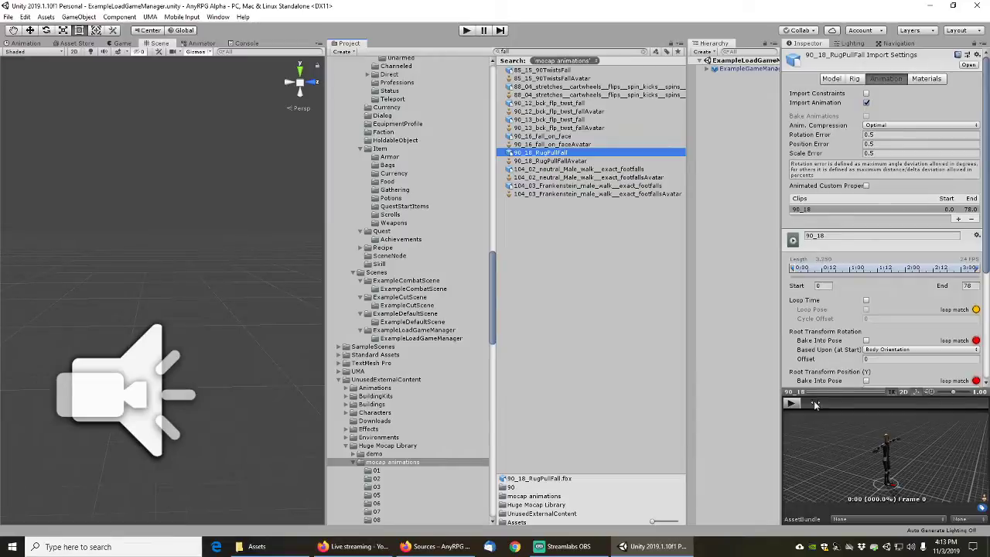
pyautogui.moveTo(814, 402)
pyautogui.mouseDown()
pyautogui.moveTo(898, 406)
pyautogui.moveTo(803, 406)
pyautogui.mouseUp()
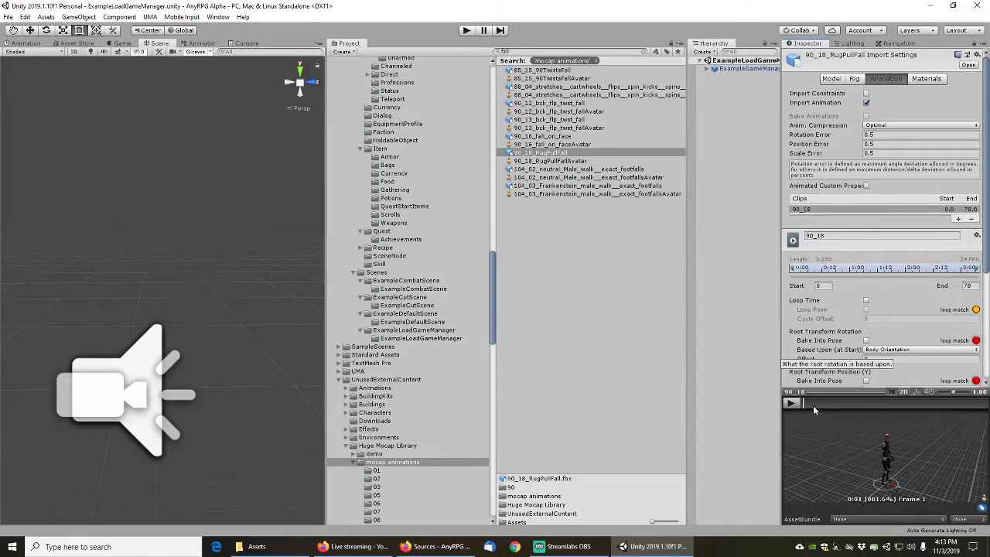
pyautogui.moveTo(804, 404)
pyautogui.mouseDown()
pyautogui.moveTo(965, 412)
pyautogui.moveTo(802, 407)
pyautogui.mouseUp()
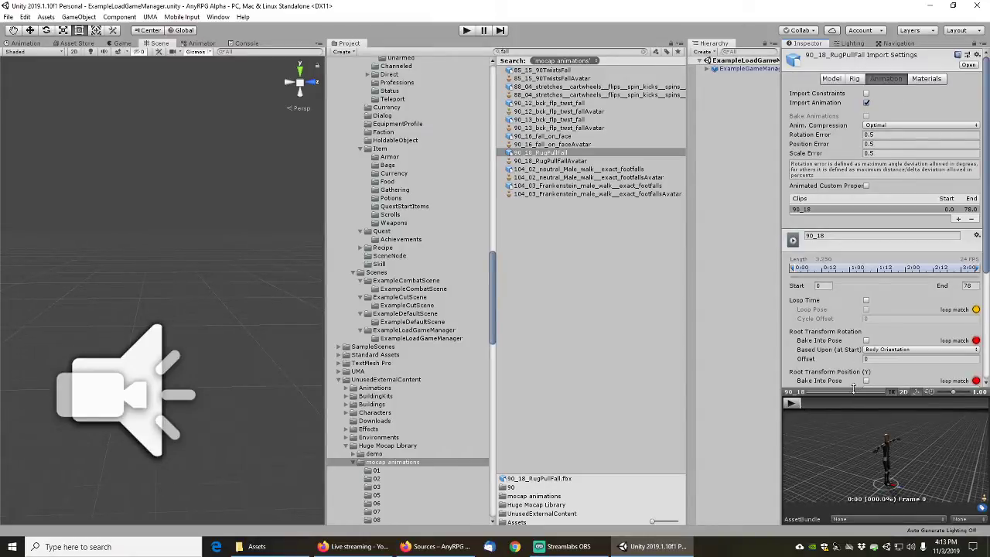
# Add a second clip to 90_18_RugPullFall with root rotation and Y position baked into the pose, and apply the import settings
pyautogui.click(958, 221)
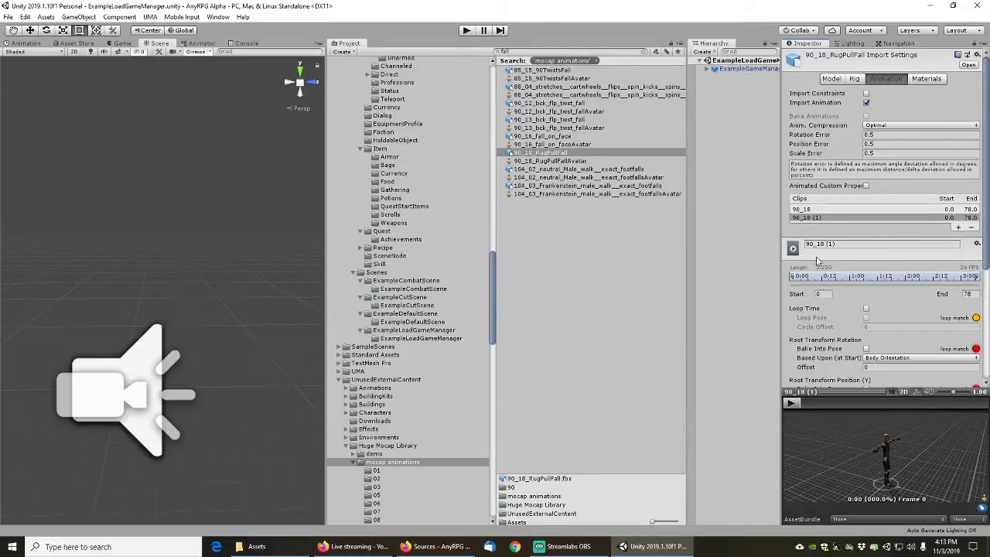
pyautogui.moveTo(815, 406)
pyautogui.mouseDown()
pyautogui.moveTo(795, 403)
pyautogui.moveTo(839, 403)
pyautogui.moveTo(824, 403)
pyautogui.mouseUp()
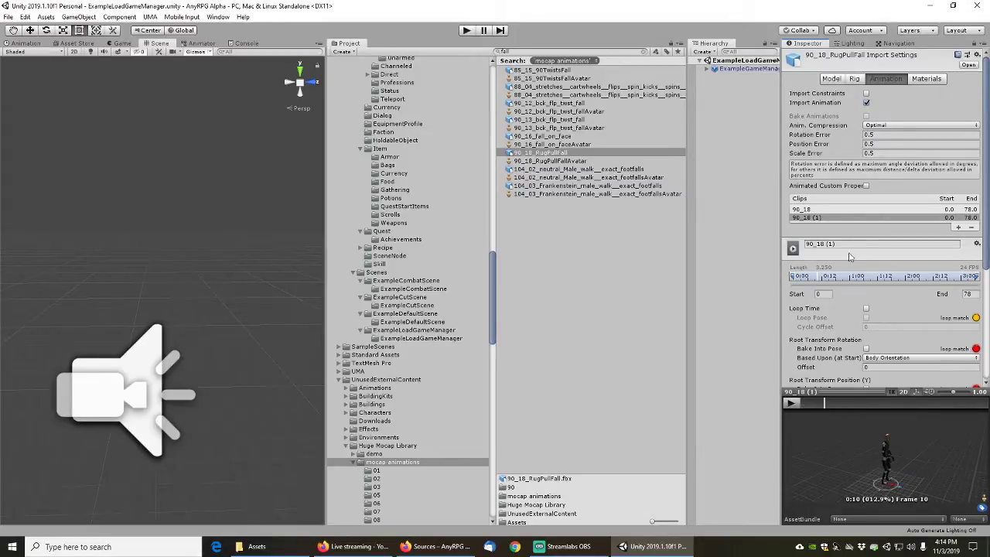
pyautogui.scroll(-3, 837, 323)
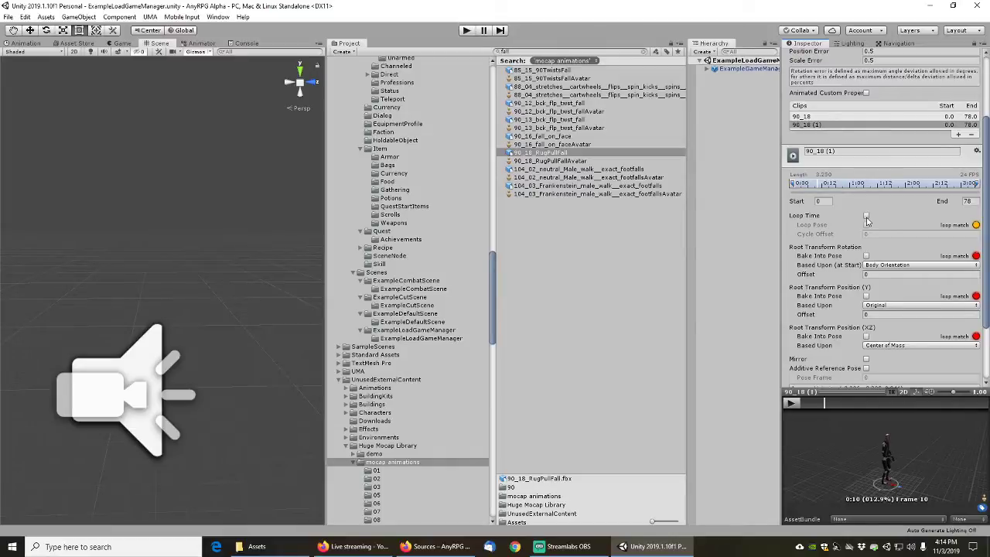
pyautogui.click(867, 256)
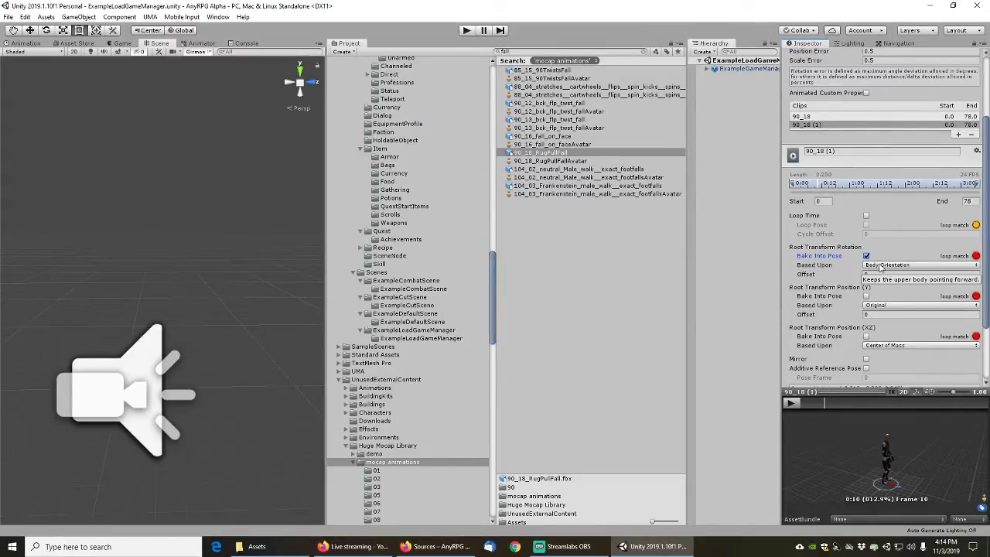
pyautogui.click(866, 296)
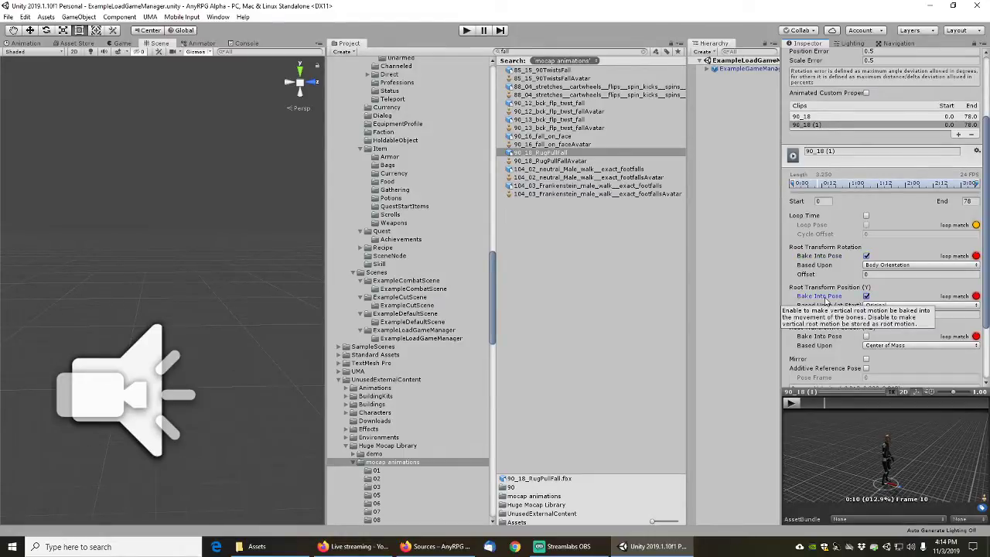
pyautogui.scroll(-2, 847, 305)
pyautogui.click(978, 380)
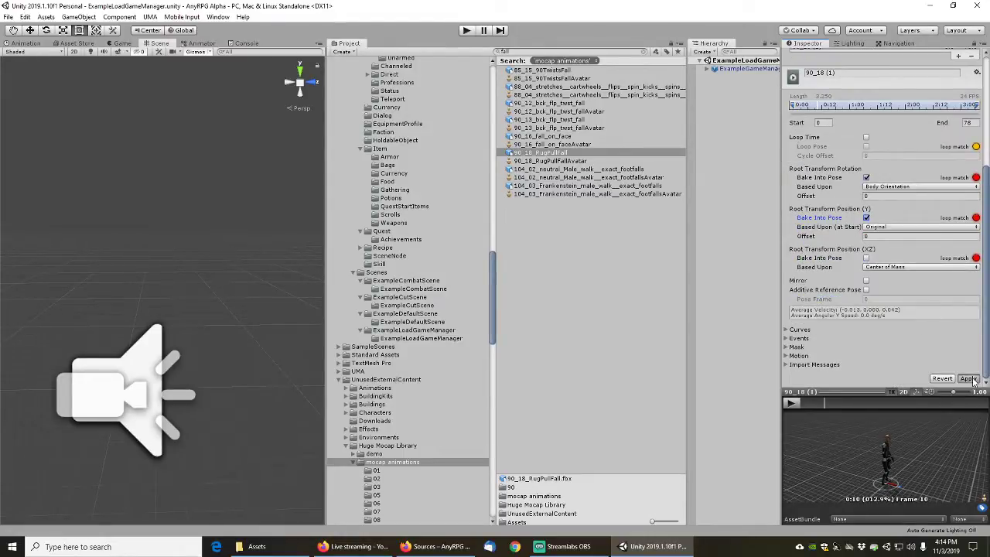
# Trim the added clip of 90_18_RugPullFall to start at frame 15 and end at frame 75
pyautogui.moveTo(791, 107); pyautogui.dragTo(827, 109)
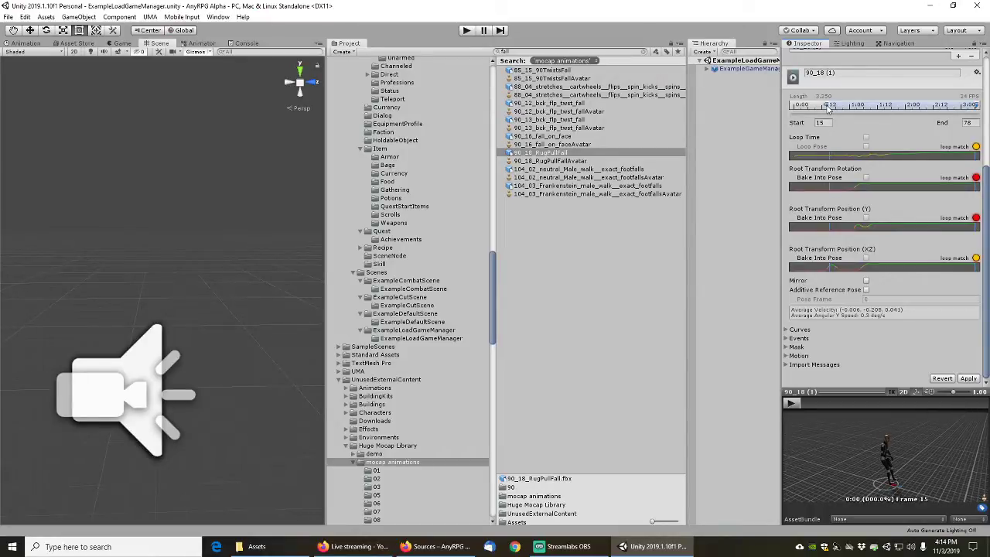
pyautogui.moveTo(828, 109); pyautogui.dragTo(829, 109)
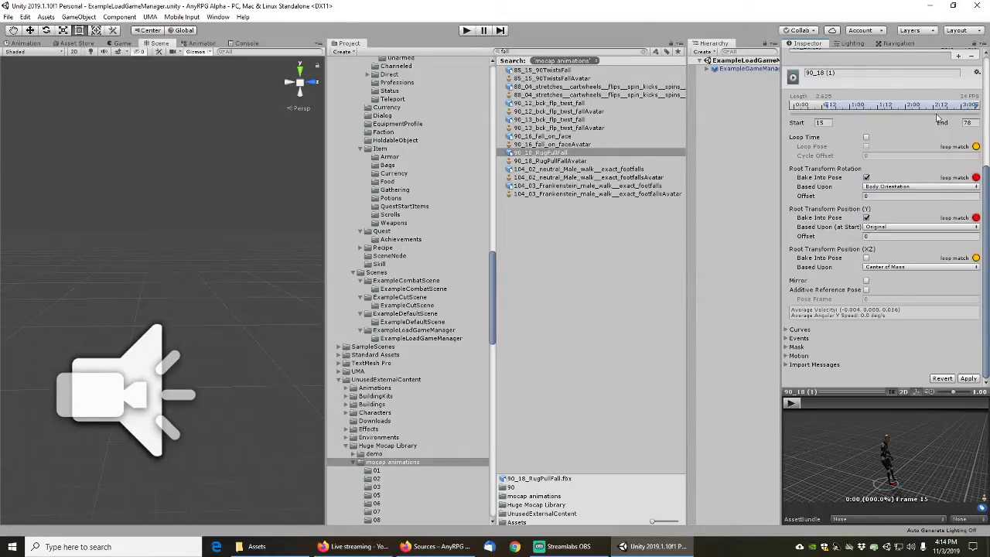
pyautogui.moveTo(980, 106); pyautogui.dragTo(973, 107)
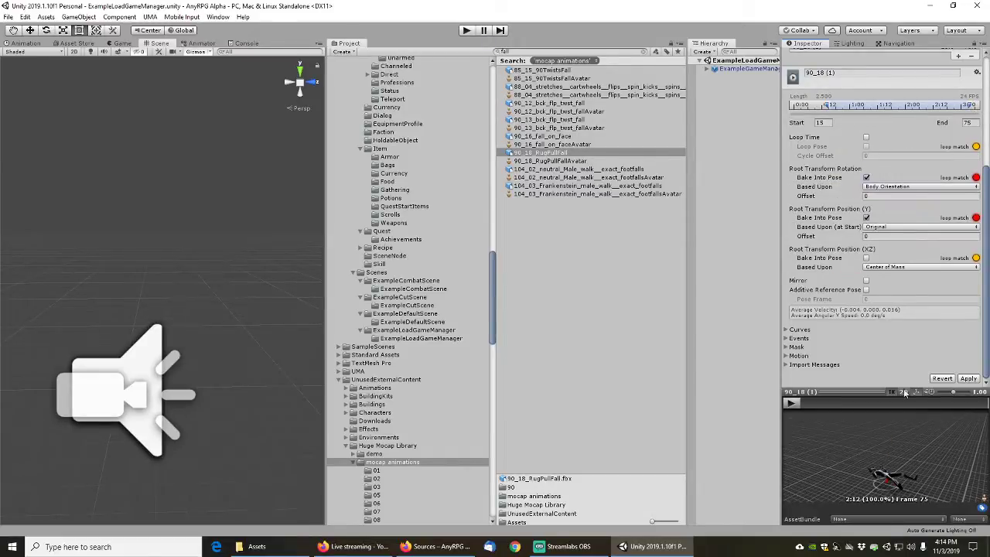
pyautogui.moveTo(875, 446); pyautogui.dragTo(864, 374)
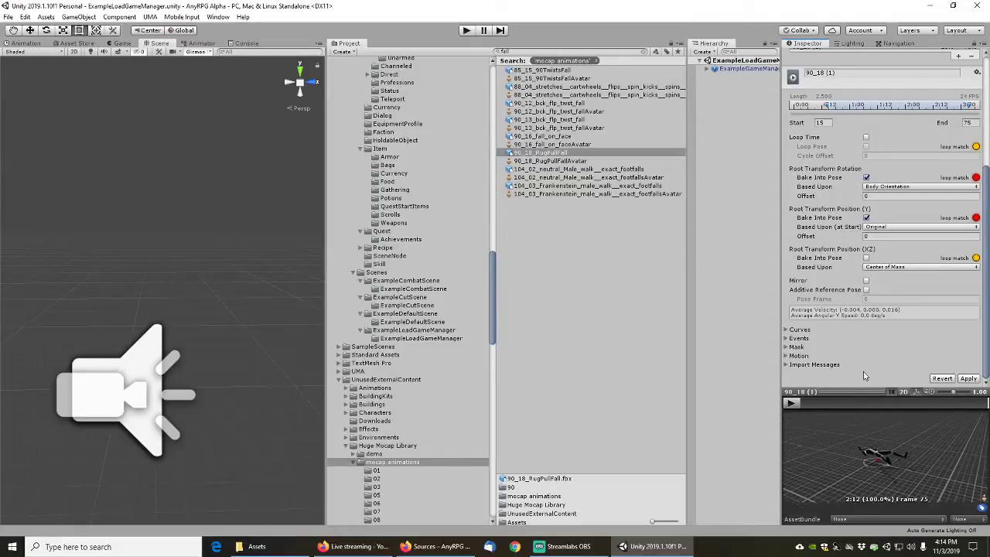
# Try basing the added clip's root Y position on Center of Mass, apply it, and play the preview
pyautogui.click(882, 228)
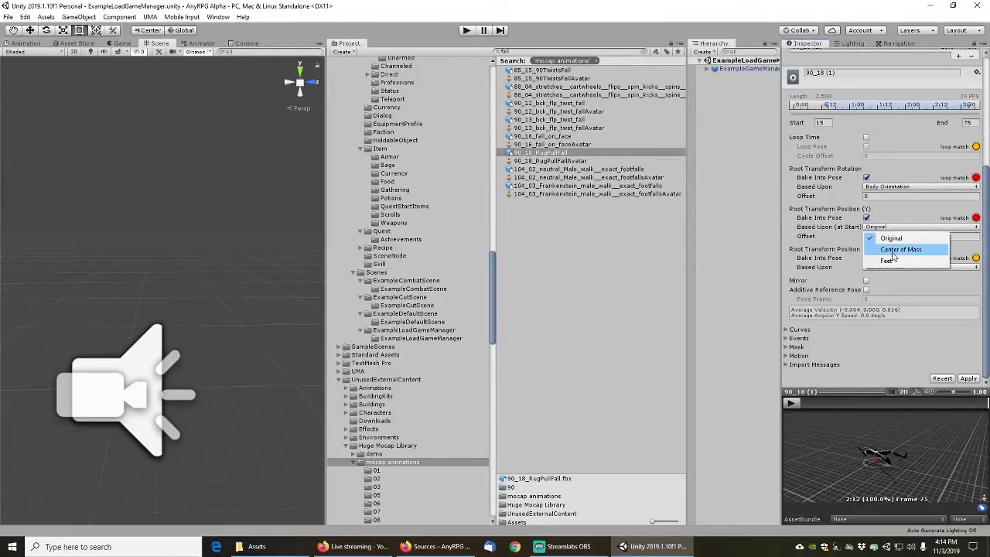
pyautogui.click(894, 252)
pyautogui.moveTo(867, 446); pyautogui.dragTo(861, 424)
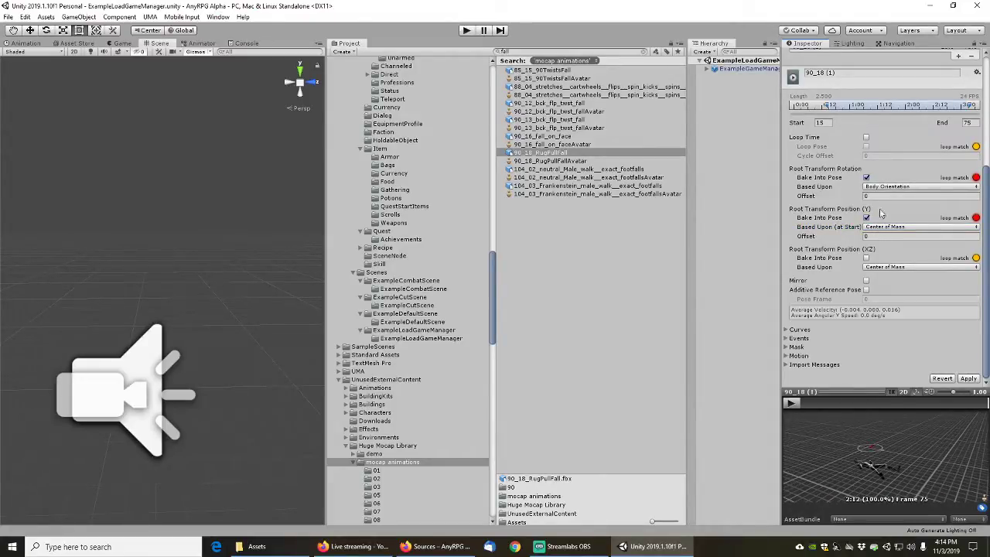
pyautogui.click(968, 379)
pyautogui.click(791, 403)
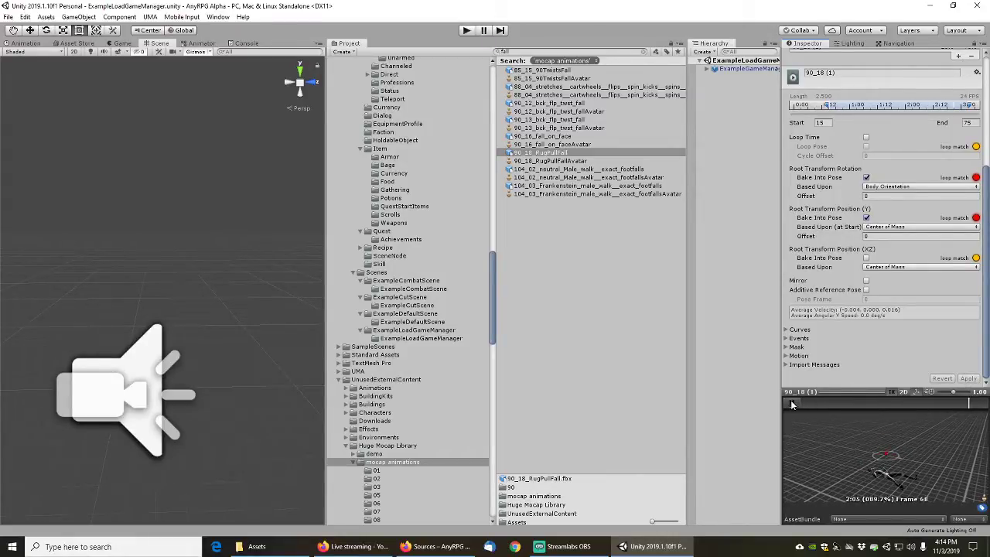
pyautogui.click(791, 401)
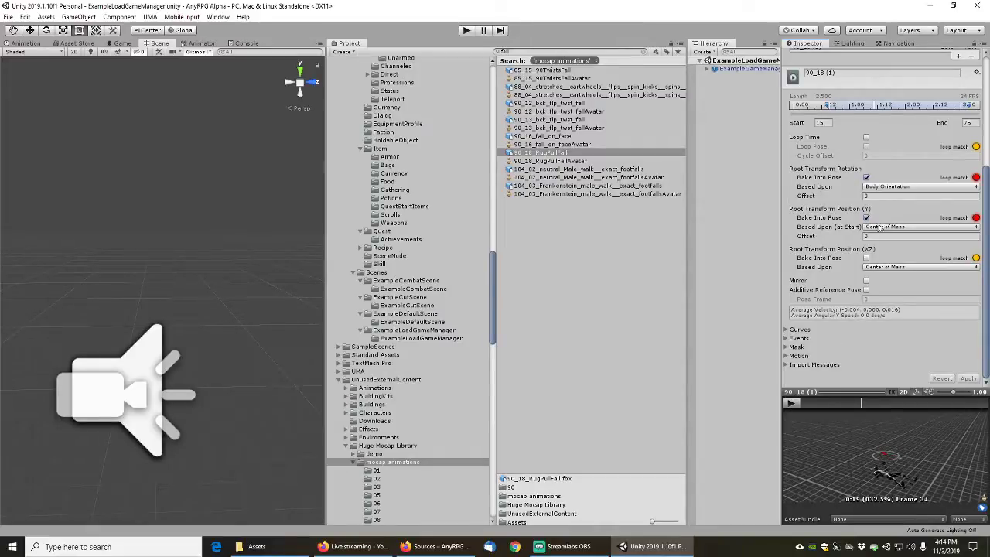
# Base the clip's root Y position on Feet, bake its root XZ position into the pose, and apply
pyautogui.click(905, 226)
pyautogui.click(890, 265)
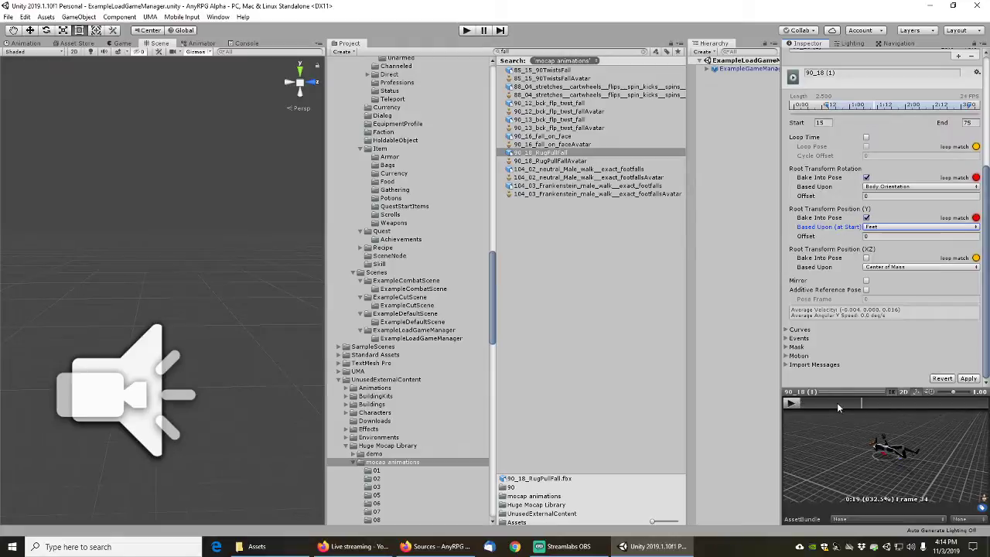
pyautogui.moveTo(837, 403)
pyautogui.mouseDown()
pyautogui.moveTo(791, 402)
pyautogui.moveTo(880, 419)
pyautogui.moveTo(835, 401)
pyautogui.moveTo(802, 401)
pyautogui.mouseUp()
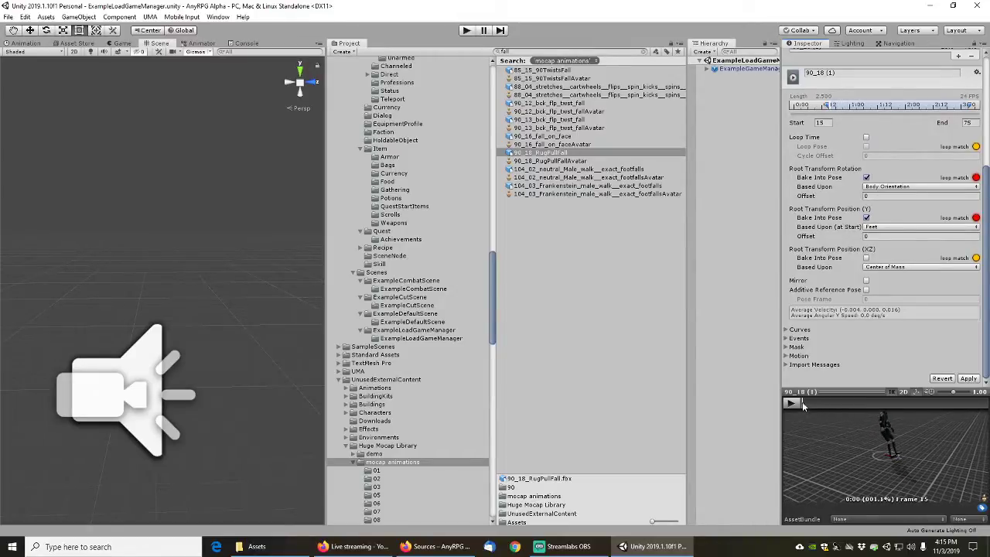
pyautogui.click(866, 257)
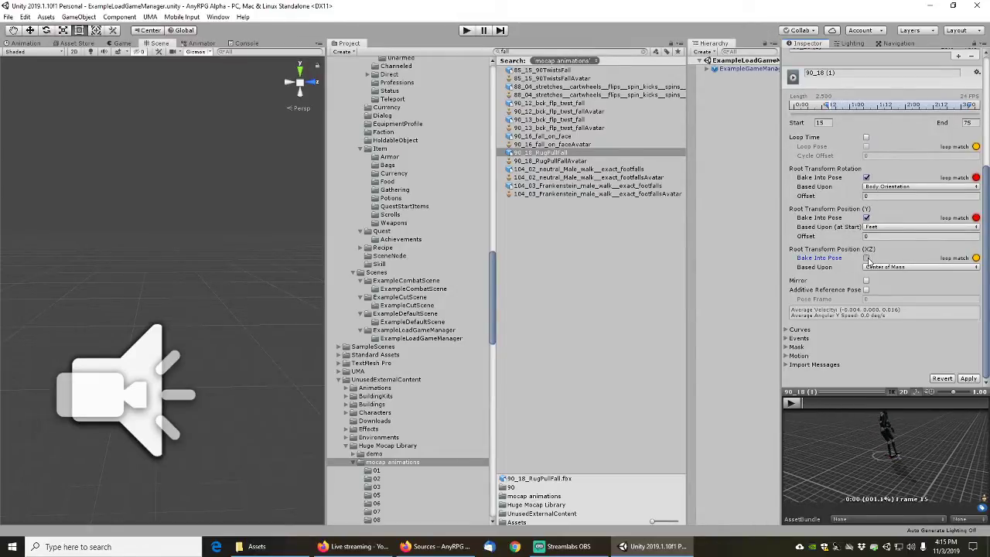
pyautogui.click(976, 379)
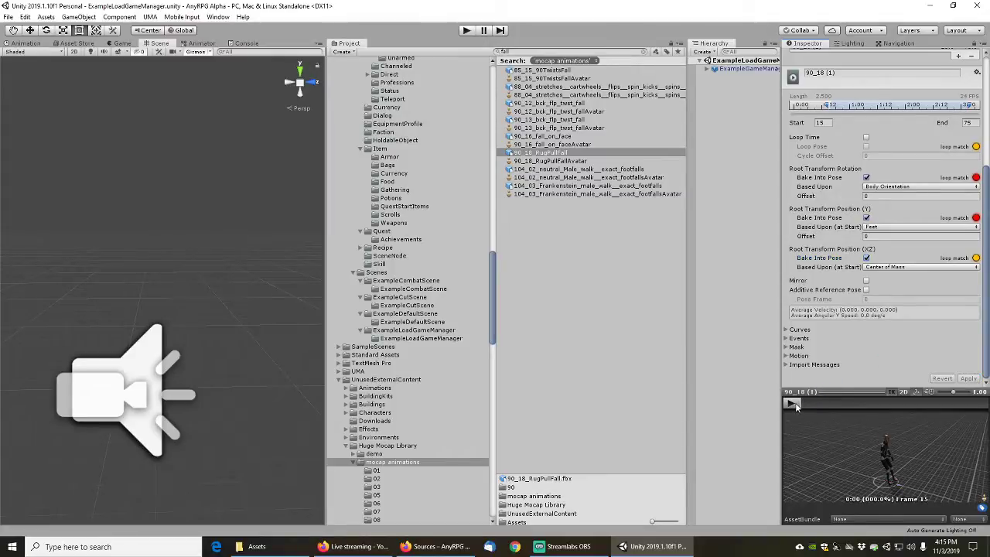
pyautogui.moveTo(796, 405)
pyautogui.mouseDown()
pyautogui.moveTo(850, 401)
pyautogui.moveTo(801, 402)
pyautogui.mouseUp()
# Base the clip's root XZ position on Original, apply, and turn off baking the XZ position into the pose
pyautogui.click(890, 267)
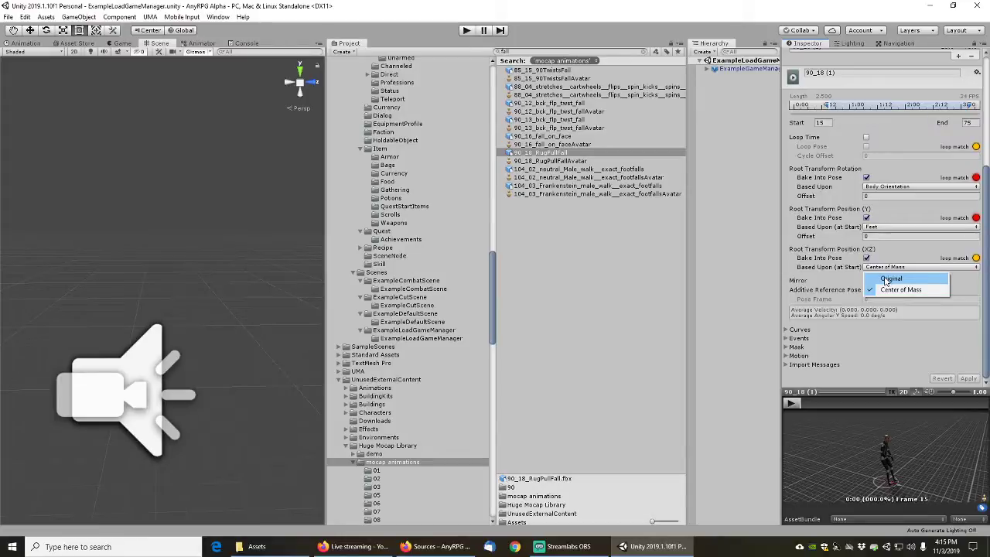
pyautogui.click(886, 279)
pyautogui.click(965, 379)
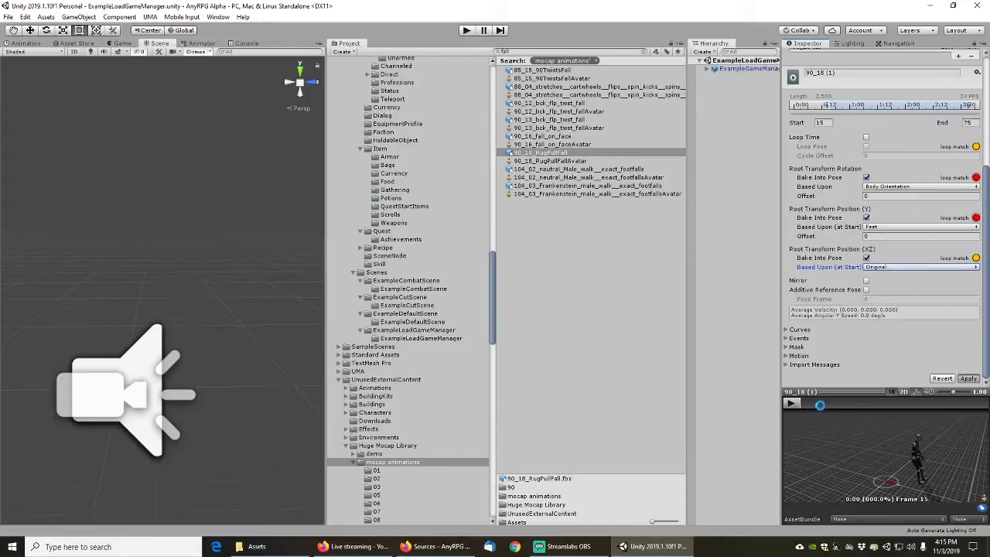
pyautogui.moveTo(804, 403)
pyautogui.mouseDown()
pyautogui.moveTo(855, 403)
pyautogui.moveTo(799, 400)
pyautogui.mouseUp()
pyautogui.click(890, 267)
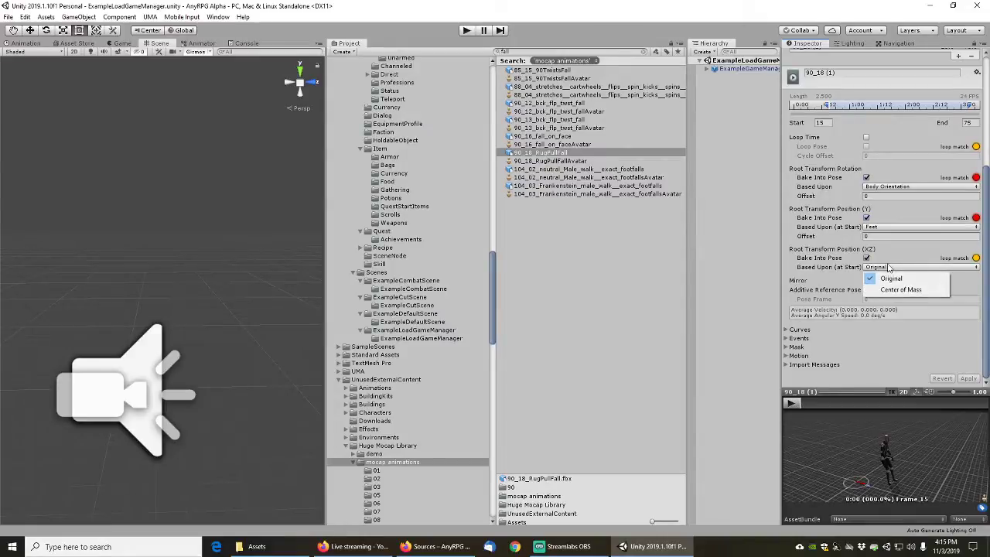
pyautogui.click(891, 263)
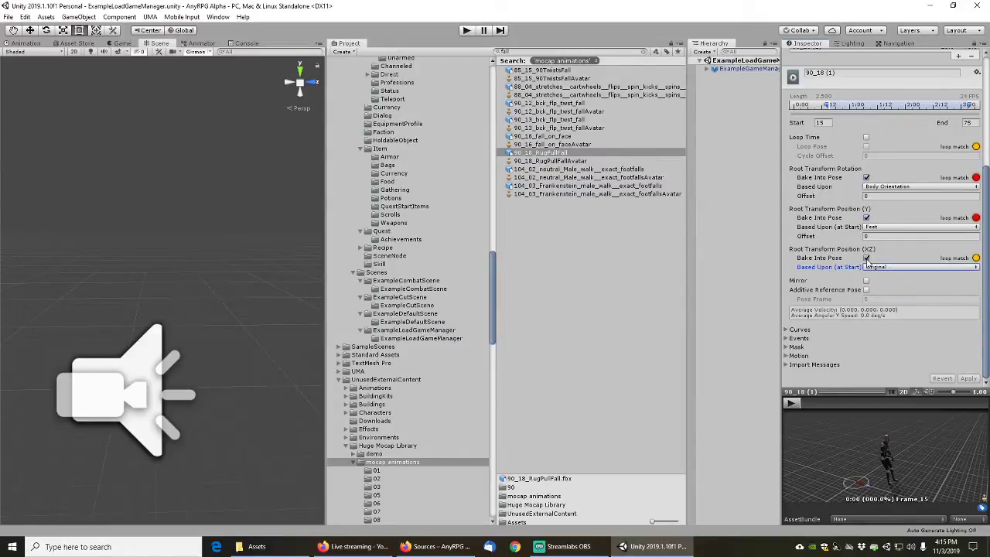
pyautogui.click(867, 258)
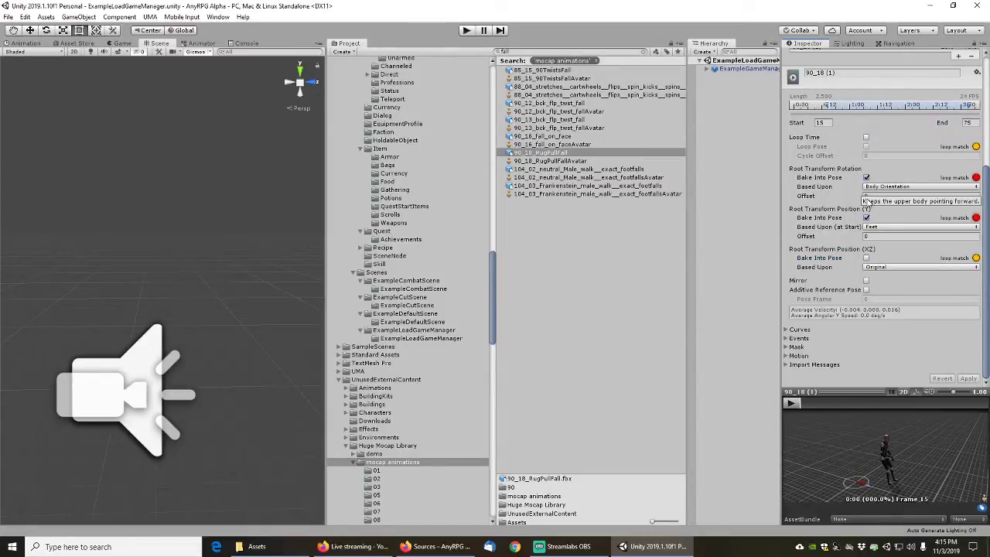
# Trim the added clip to start at frame 11 and end at frame 60, and apply the changes
pyautogui.moveTo(971, 105)
pyautogui.mouseDown()
pyautogui.moveTo(849, 106)
pyautogui.moveTo(959, 116)
pyautogui.moveTo(910, 113)
pyautogui.moveTo(938, 116)
pyautogui.mouseUp()
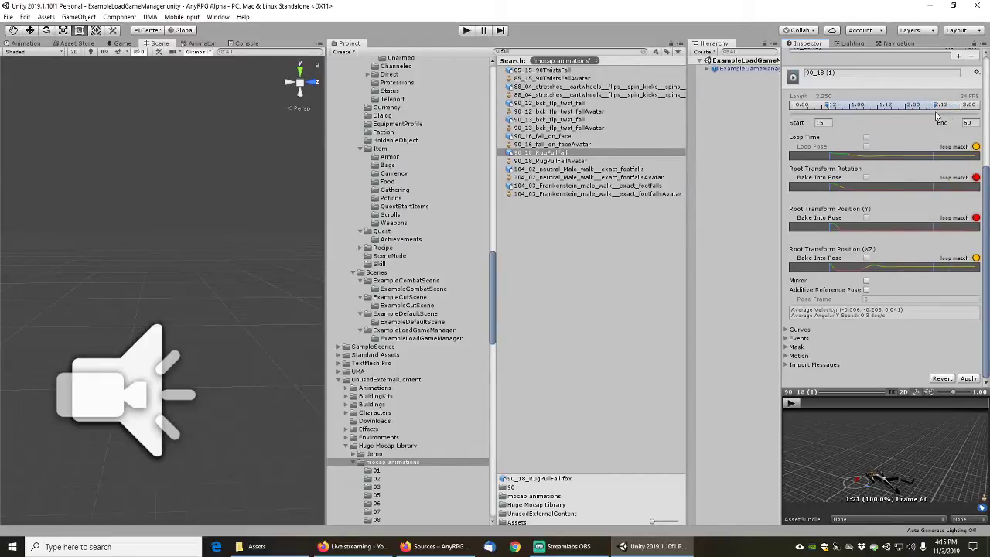
pyautogui.click(970, 378)
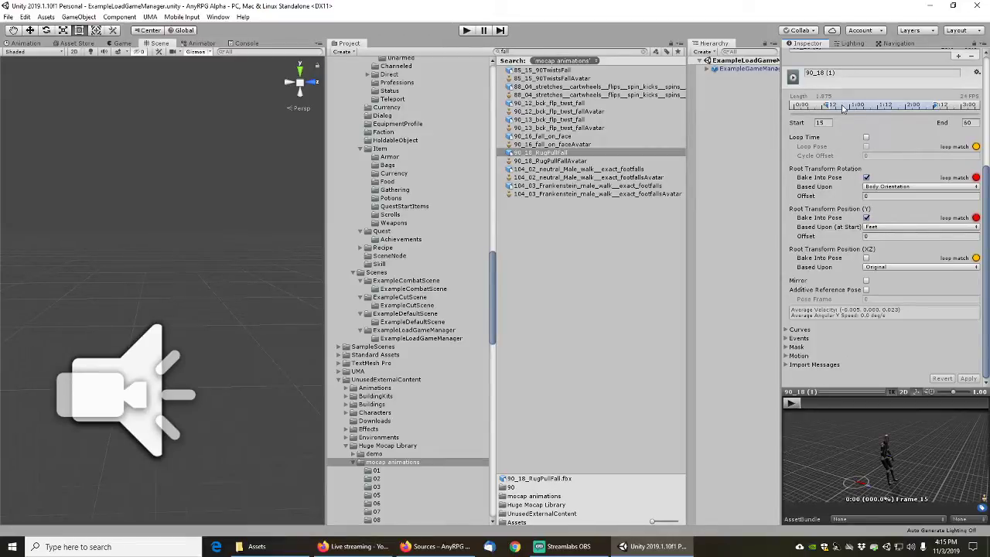
pyautogui.moveTo(828, 107); pyautogui.dragTo(819, 107)
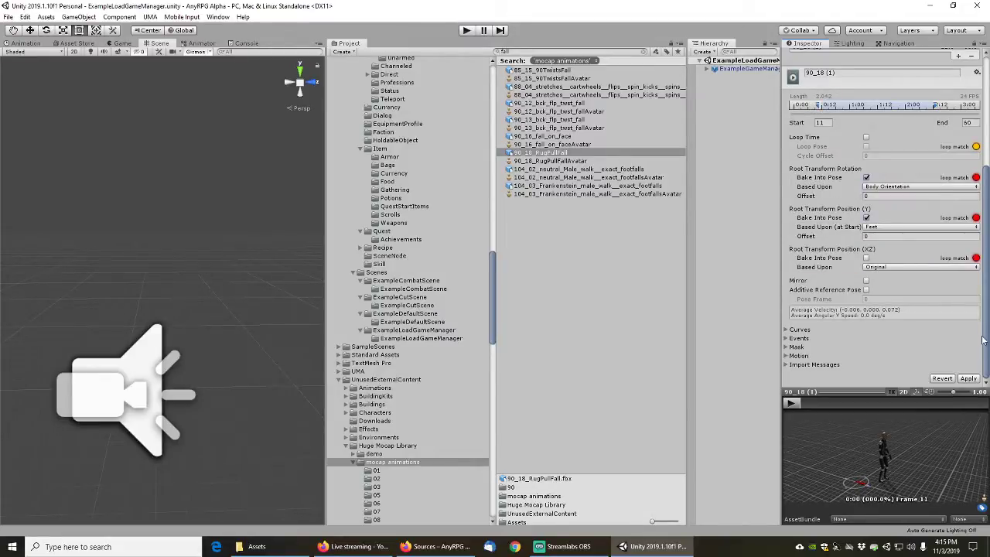
pyautogui.click(969, 379)
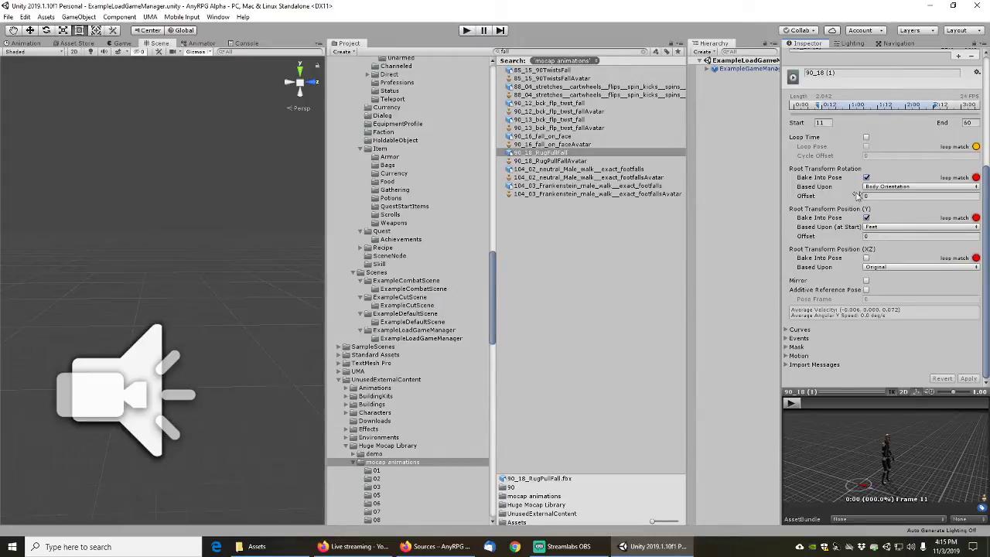
# Base the clip's root rotation on Original and apply the import settings
pyautogui.click(875, 188)
pyautogui.click(879, 192)
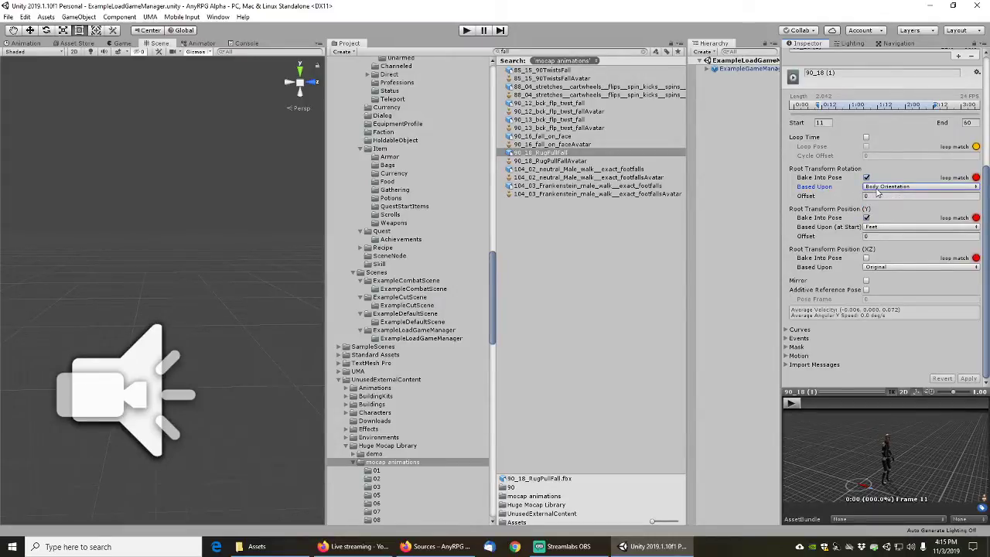
pyautogui.click(880, 189)
pyautogui.click(891, 198)
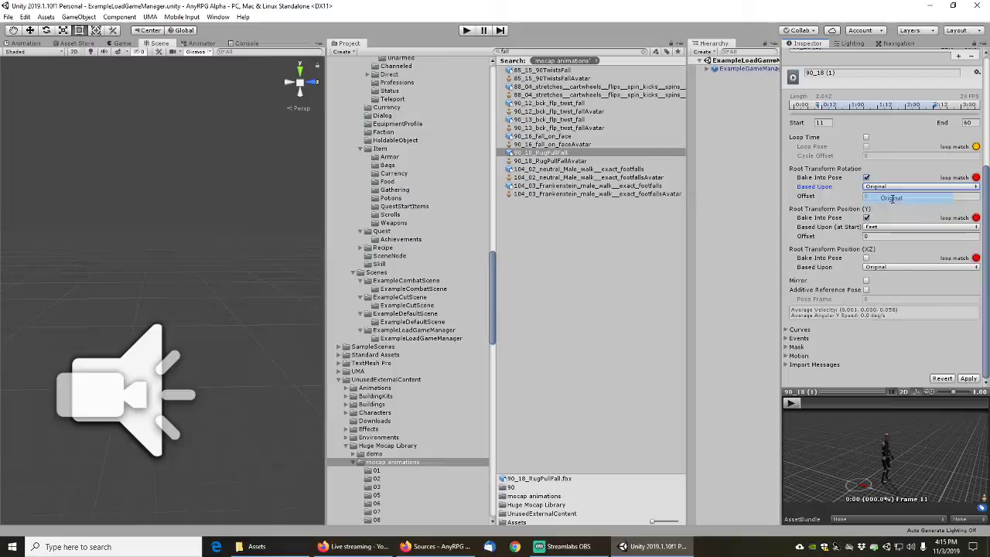
pyautogui.click(971, 378)
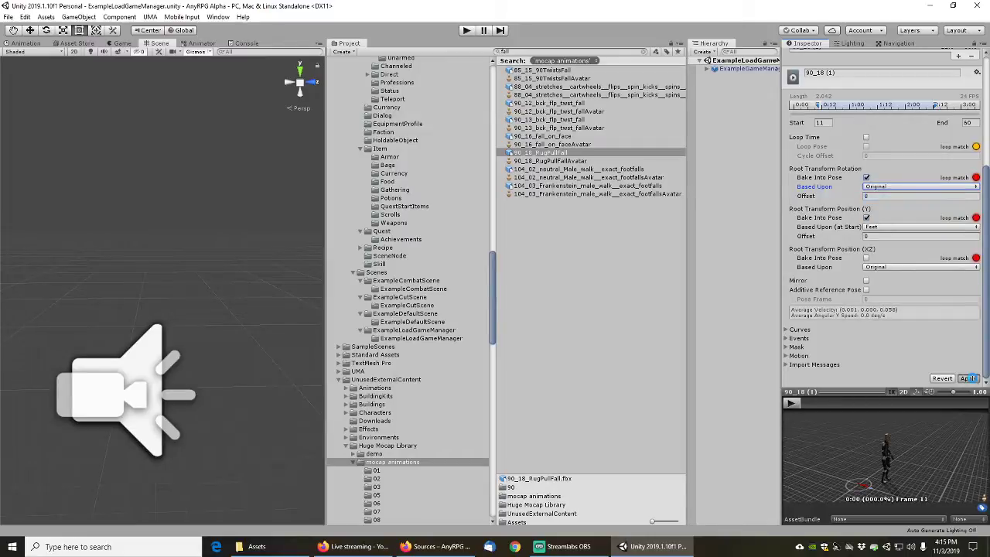
# Play the trimmed clip and examine the fall relative to the ground in an enlarged, separate preview window
pyautogui.click(792, 403)
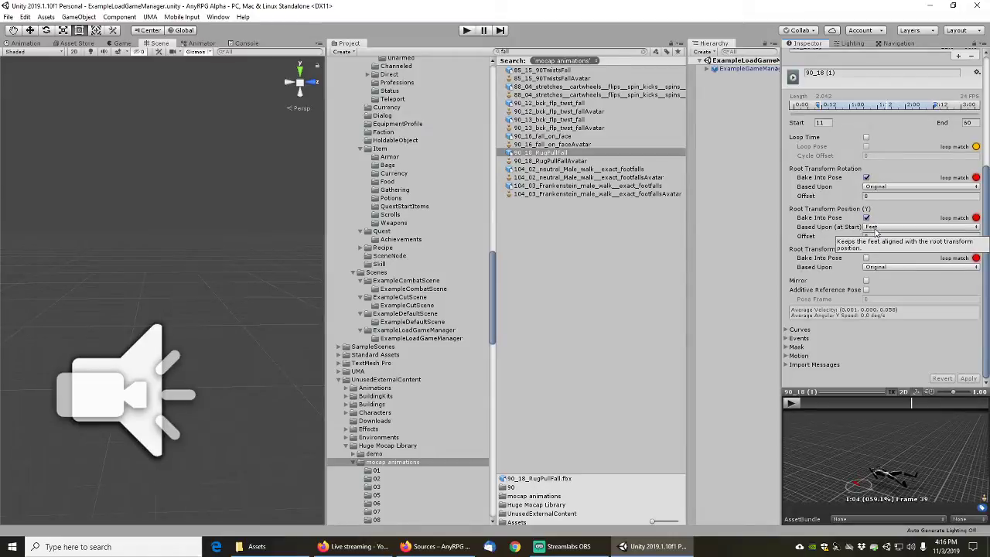
pyautogui.click(797, 404)
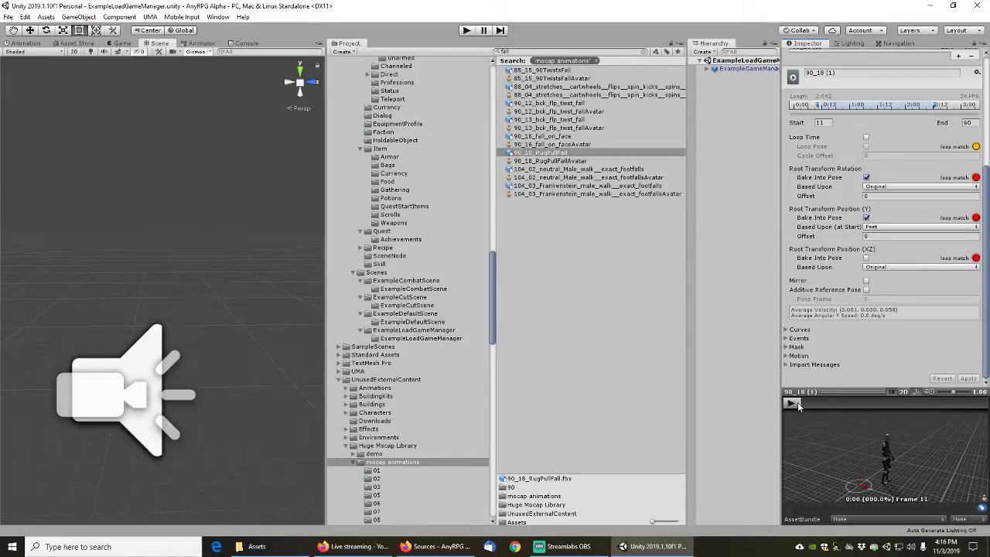
pyautogui.rightClick(832, 391)
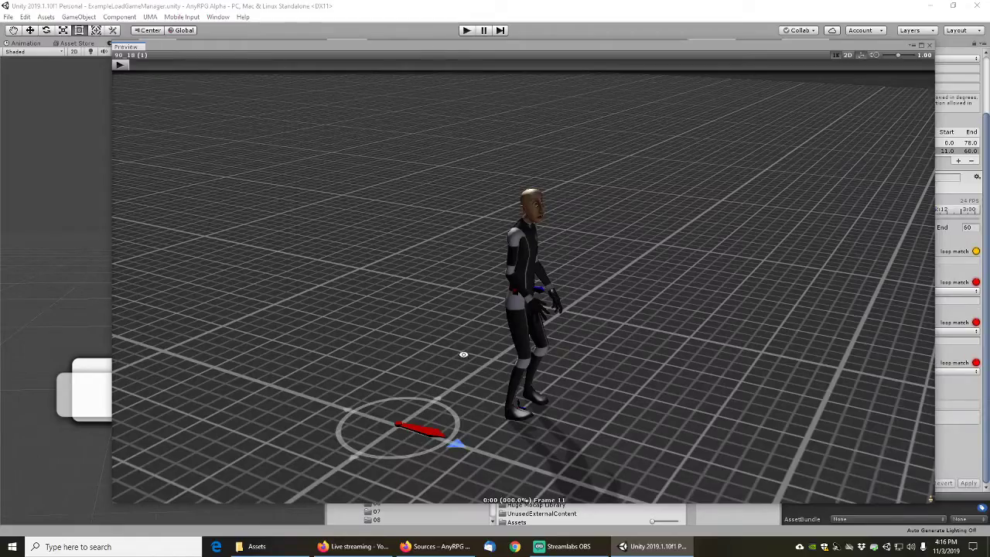
pyautogui.moveTo(464, 351)
pyautogui.mouseDown()
pyautogui.moveTo(456, 271)
pyautogui.moveTo(475, 246)
pyautogui.moveTo(470, 341)
pyautogui.mouseUp()
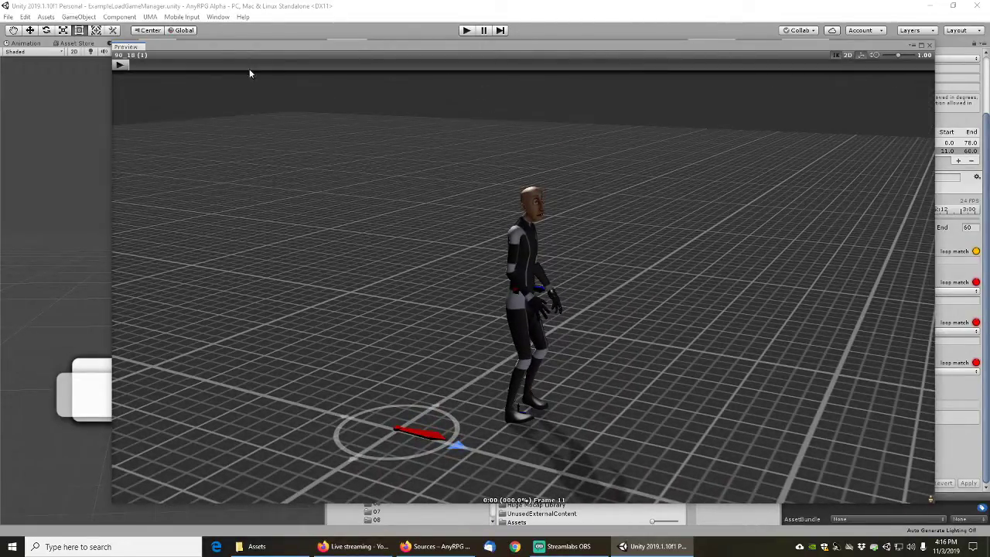
pyautogui.moveTo(138, 66); pyautogui.dragTo(560, 173)
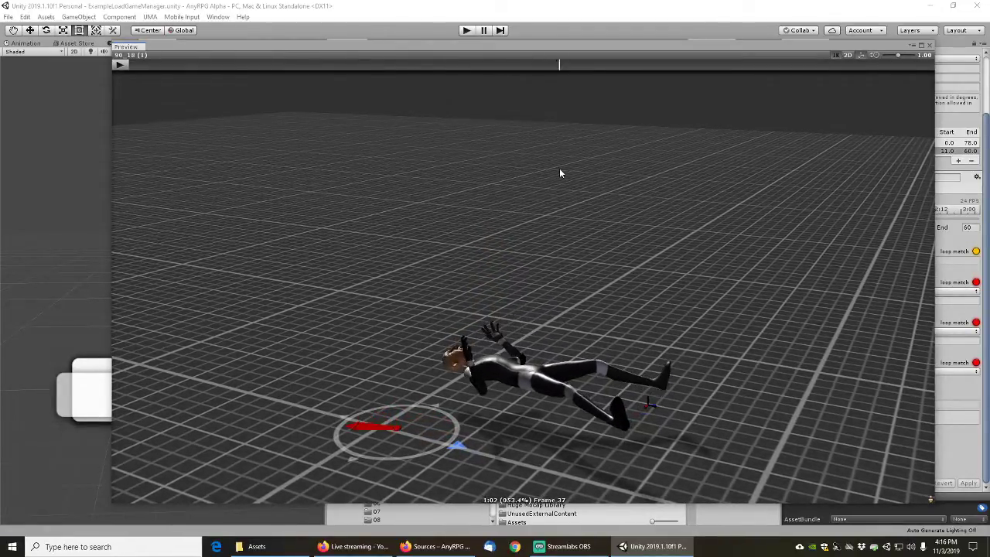
pyautogui.moveTo(576, 304); pyautogui.dragTo(533, 292)
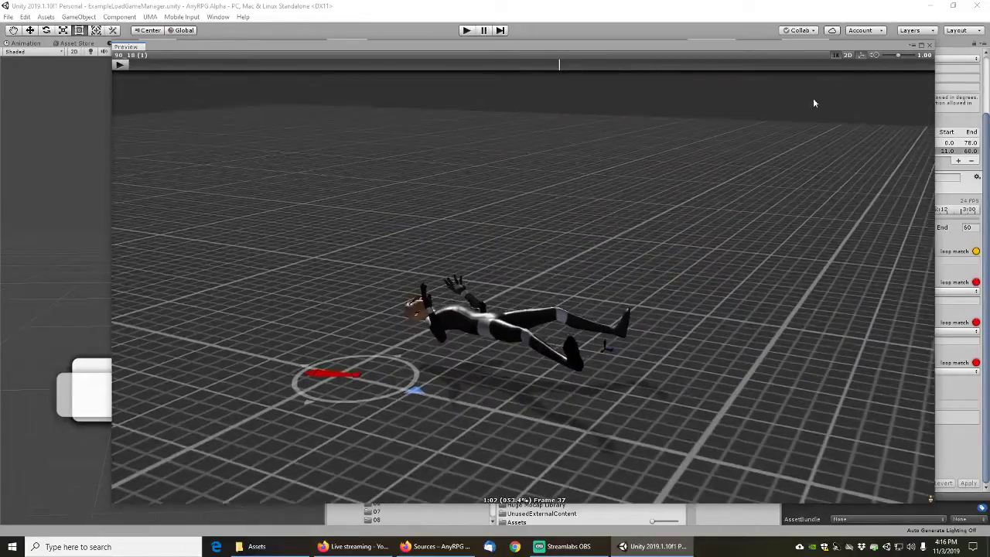
pyautogui.click(929, 46)
# Compare Center of Mass, Original and Feet as the basis for the clip's root Y position at the mid-fall frame
pyautogui.scroll(-3, 856, 329)
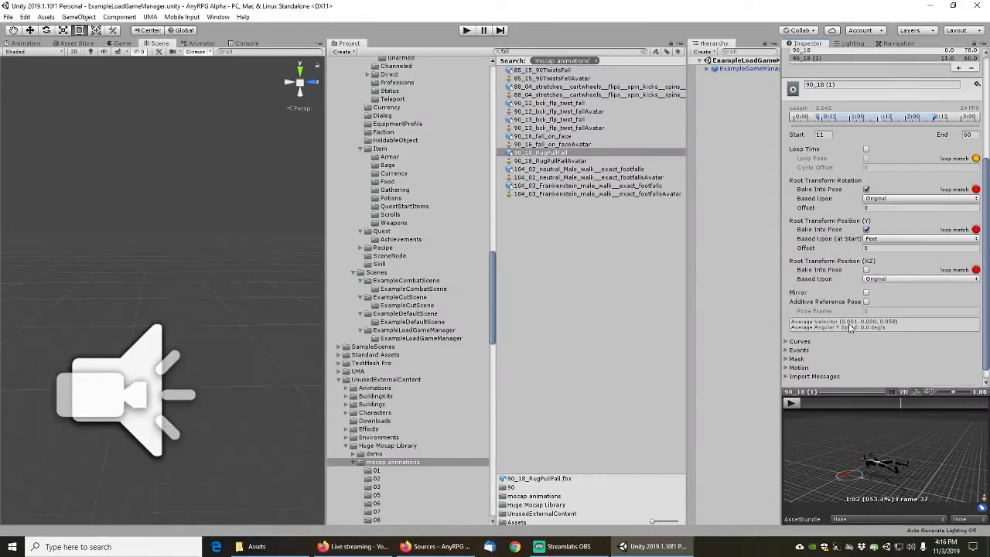
pyautogui.click(878, 241)
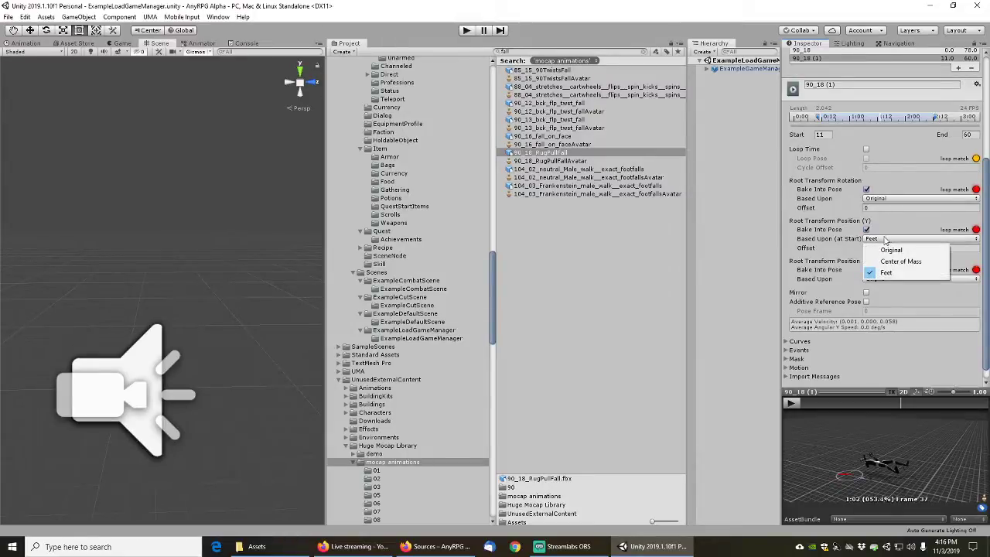
pyautogui.click(888, 225)
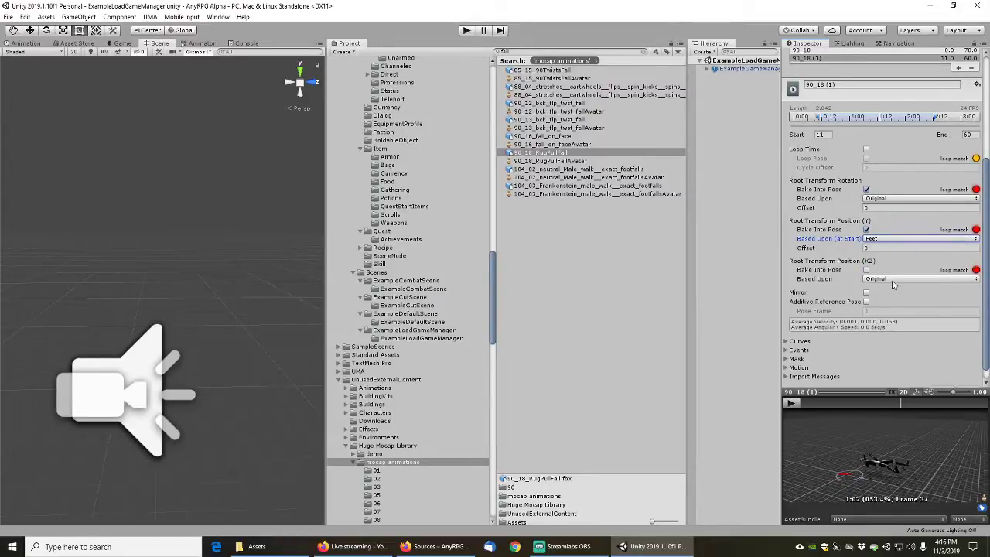
pyautogui.click(880, 241)
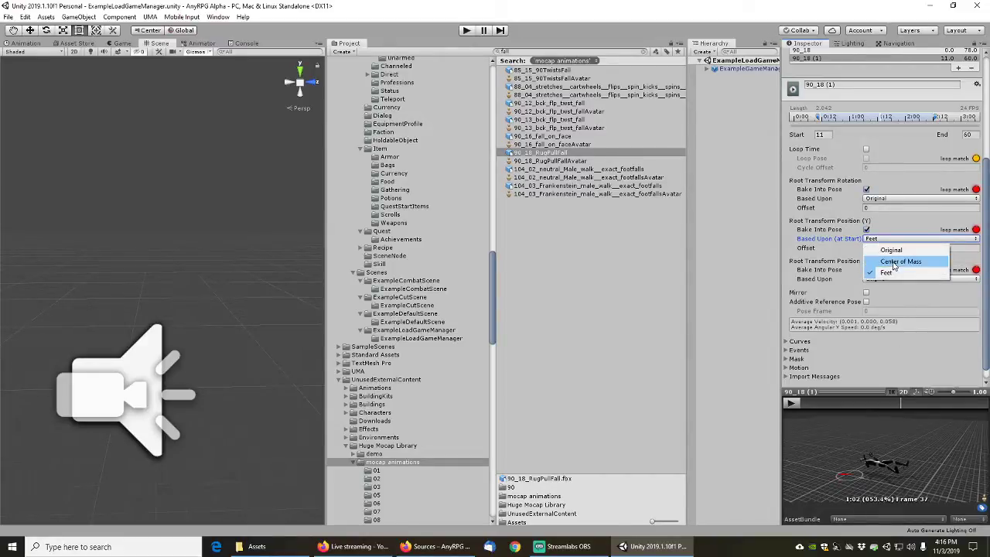
pyautogui.click(895, 265)
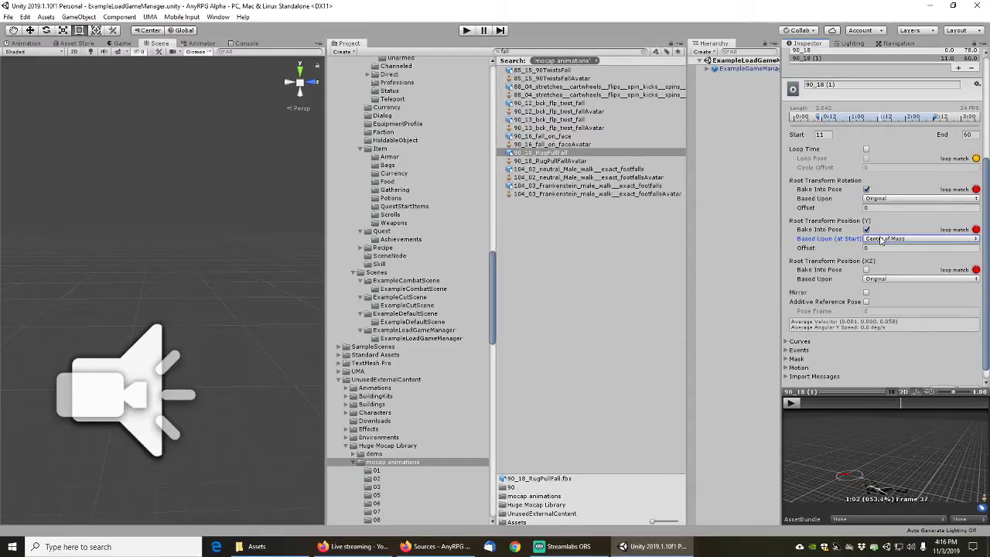
pyautogui.click(882, 240)
pyautogui.click(889, 248)
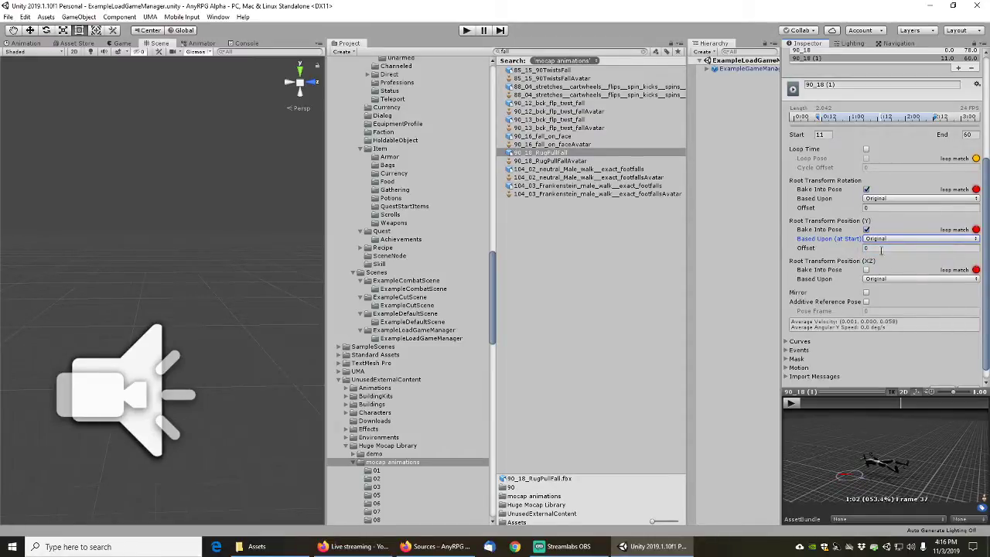
pyautogui.click(881, 239)
pyautogui.click(888, 268)
# Base the clip's root Y position on Original, then play and scrub the preview back to the start
pyautogui.click(879, 239)
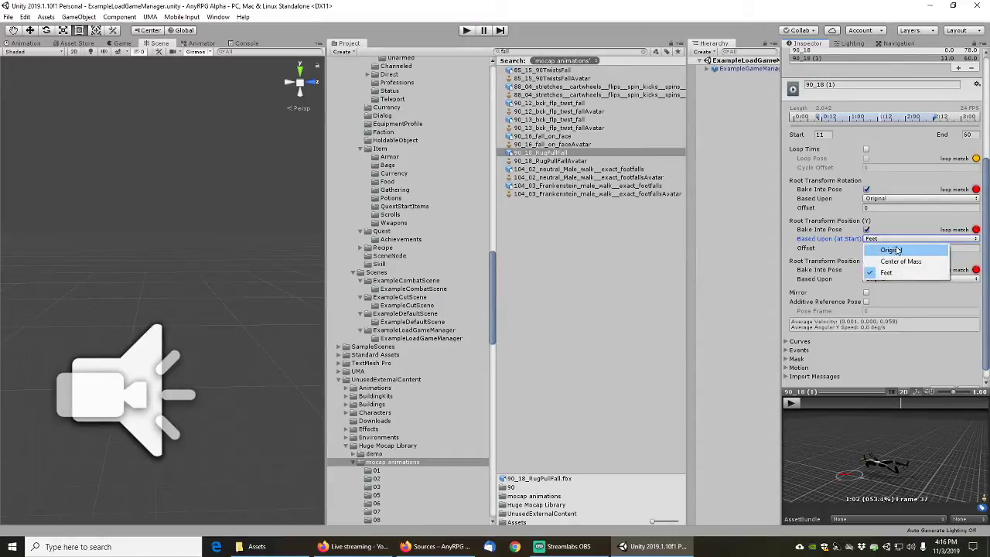
pyautogui.click(893, 251)
pyautogui.click(791, 403)
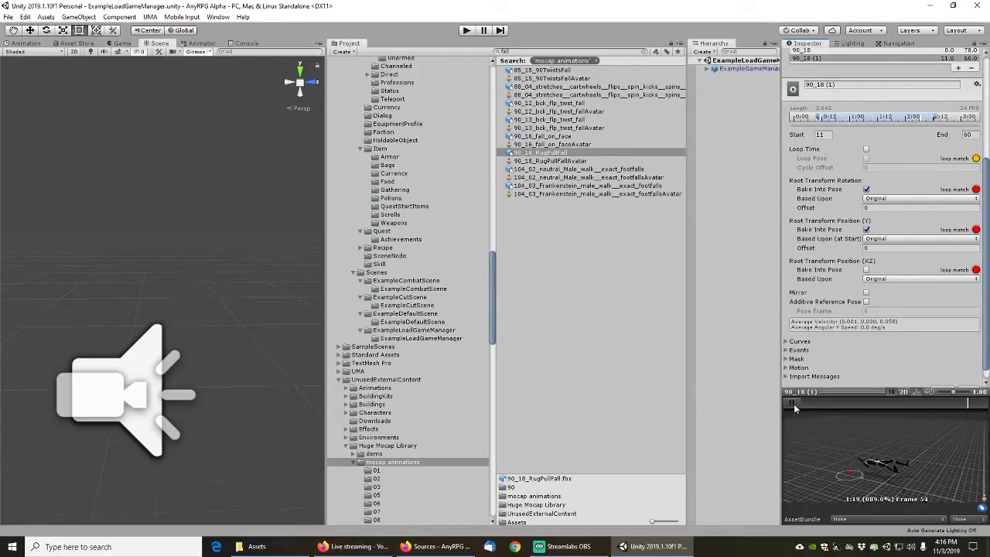
pyautogui.click(849, 402)
pyautogui.moveTo(853, 401); pyautogui.dragTo(790, 404)
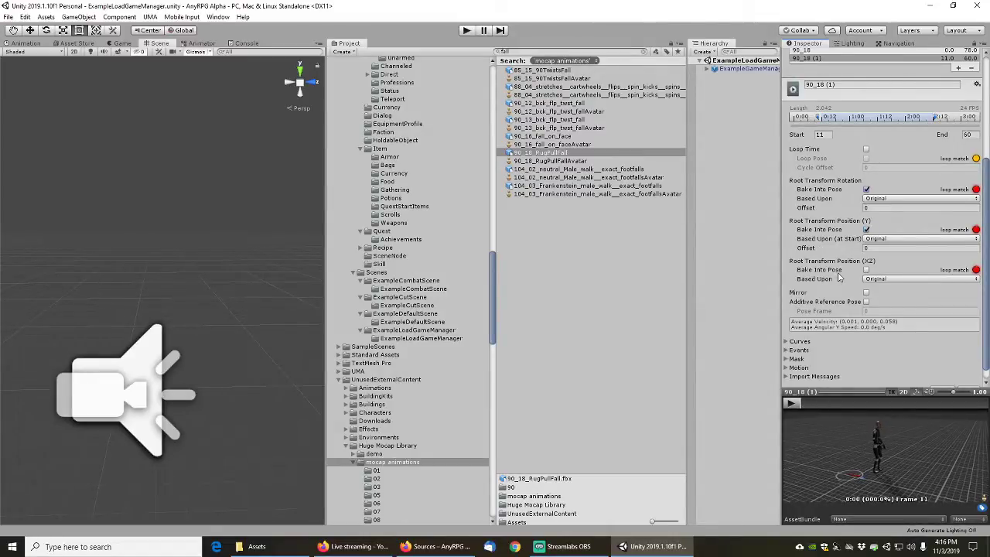
# Apply the root transform settings, rename the 90_18 (1) clip AnyExampleDeathFall and apply the new name
pyautogui.scroll(-1, 852, 329)
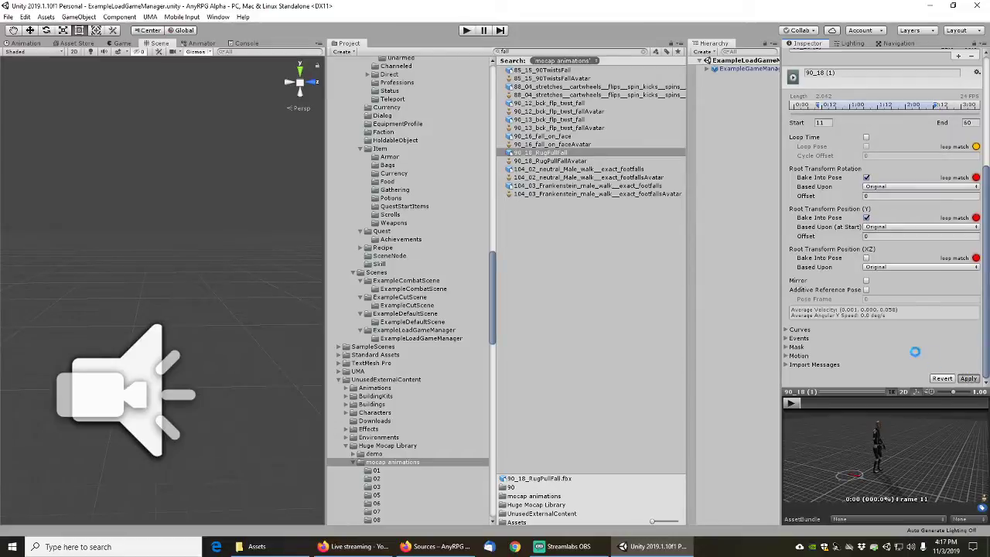
pyautogui.scroll(5, 842, 337)
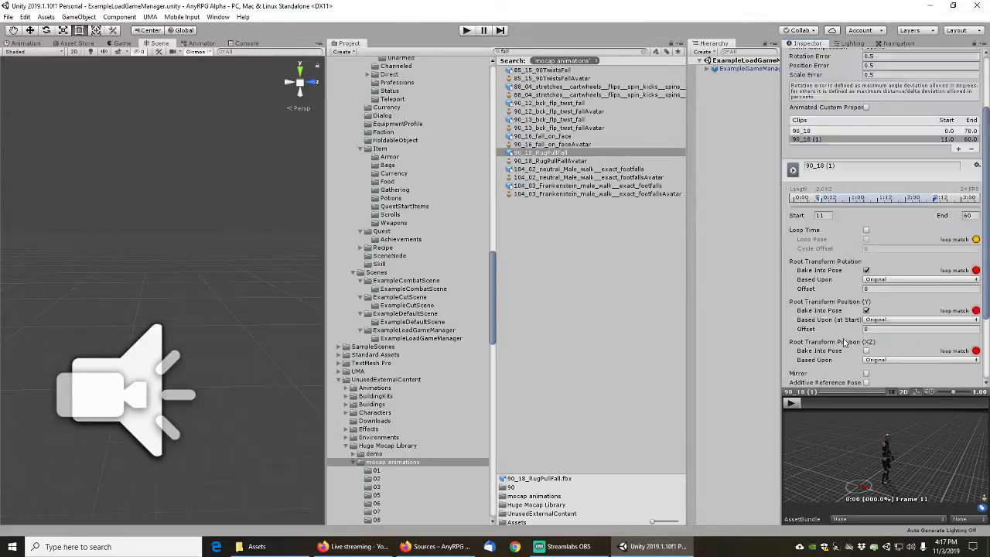
pyautogui.click(846, 244)
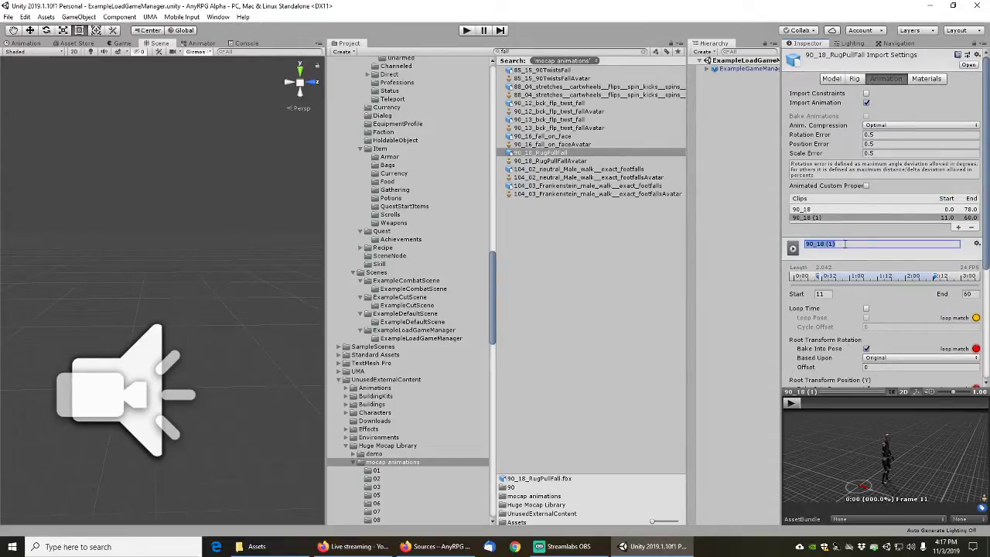
pyautogui.write('AnyExampleDeathFall')
pyautogui.press('Return')
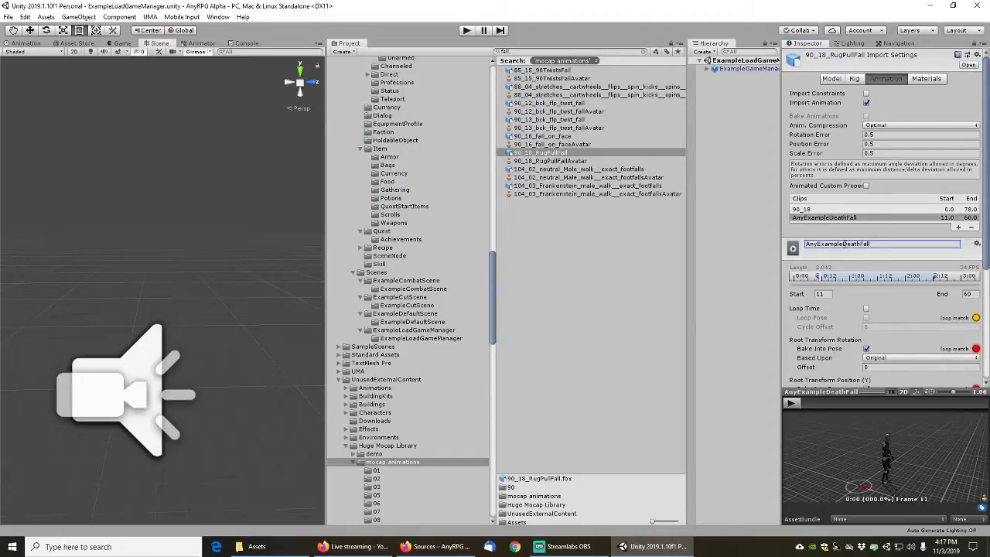
pyautogui.scroll(-4, 864, 261)
pyautogui.click(970, 381)
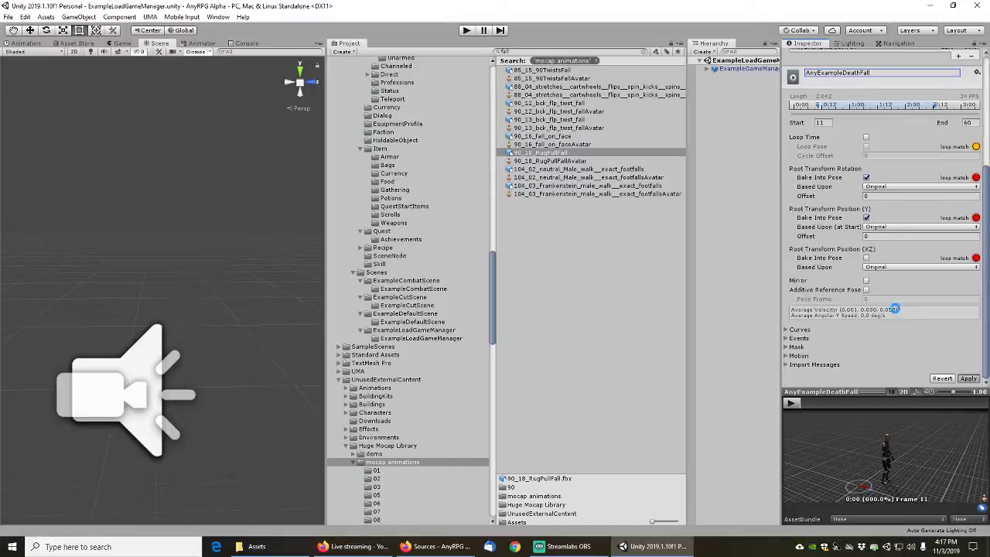
# Play the AnyExampleDeathFall clip in the preview to check the fall
pyautogui.click(797, 402)
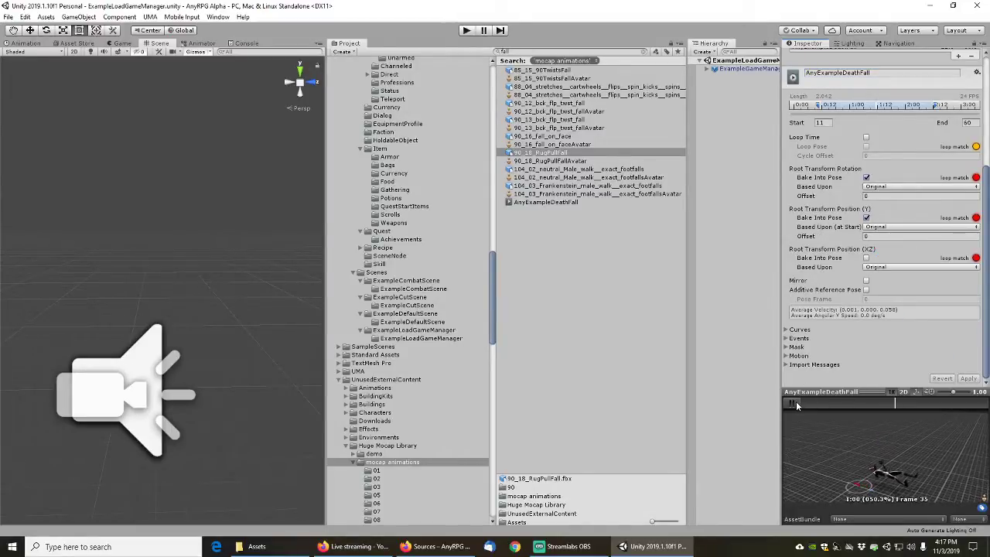
pyautogui.click(796, 401)
pyautogui.scroll(4, 863, 218)
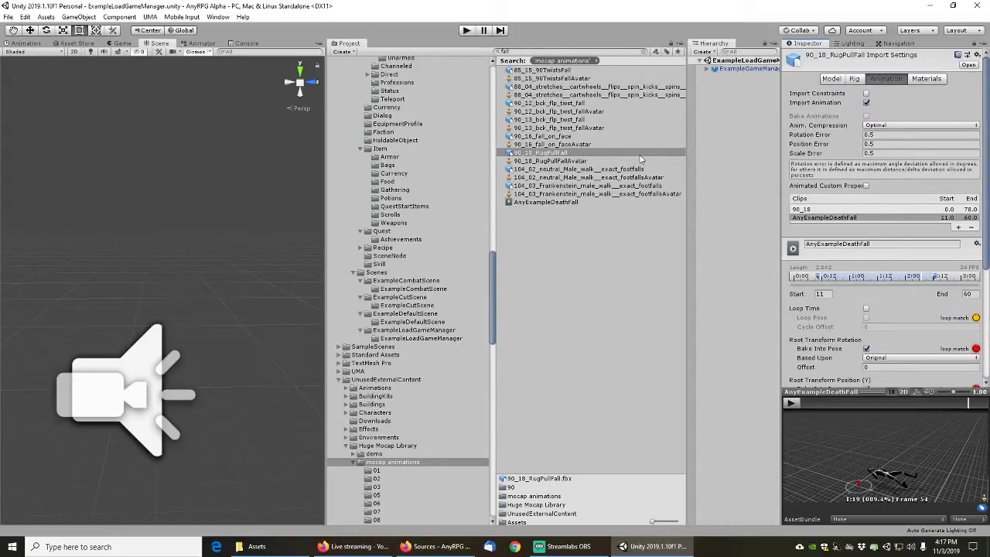
# Play and scrub 104_02_neutral_Male_walk__exact_footfalls, and view the import settings of 104_03_Frankenstein_male_walk__exact_footfalls
pyautogui.click(560, 170)
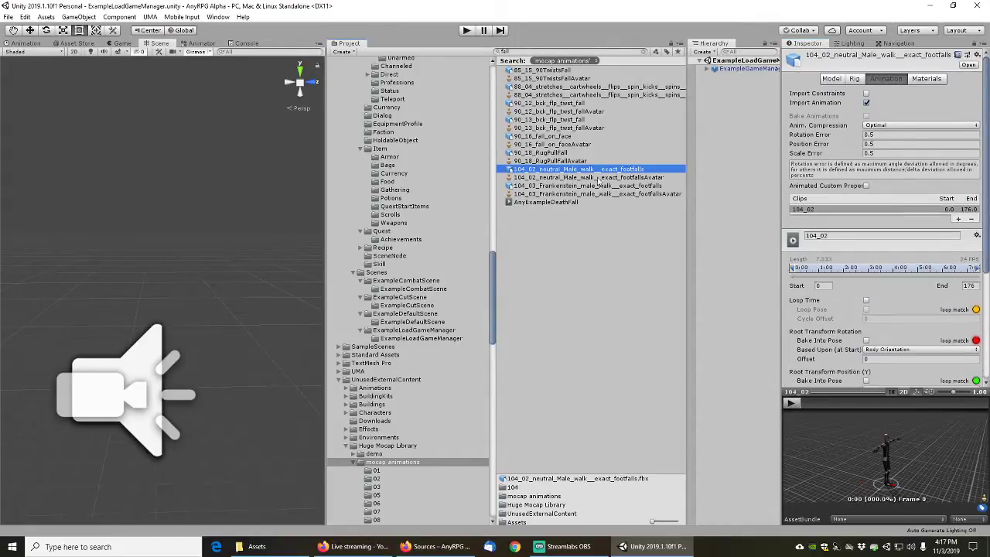
pyautogui.click(796, 404)
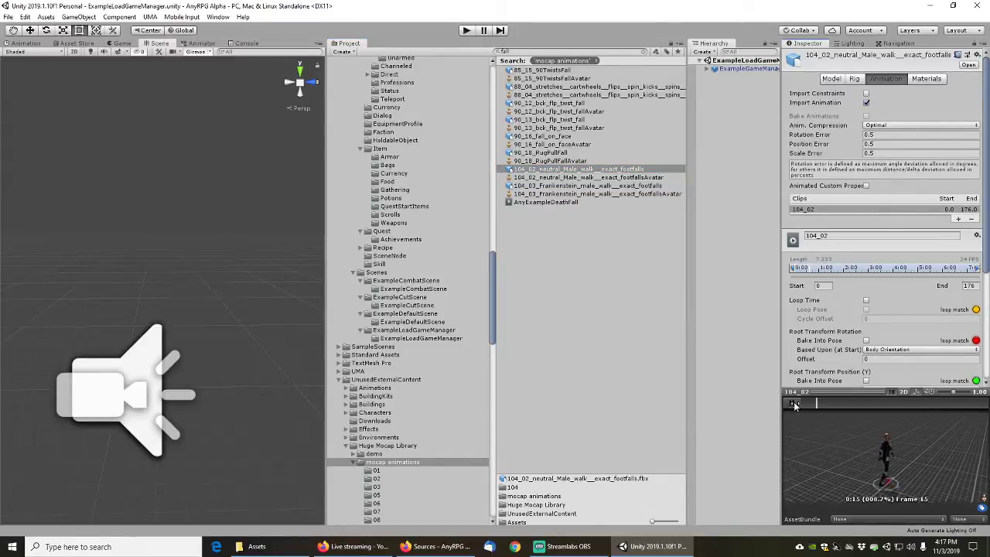
pyautogui.click(796, 404)
pyautogui.moveTo(816, 403); pyautogui.dragTo(936, 408)
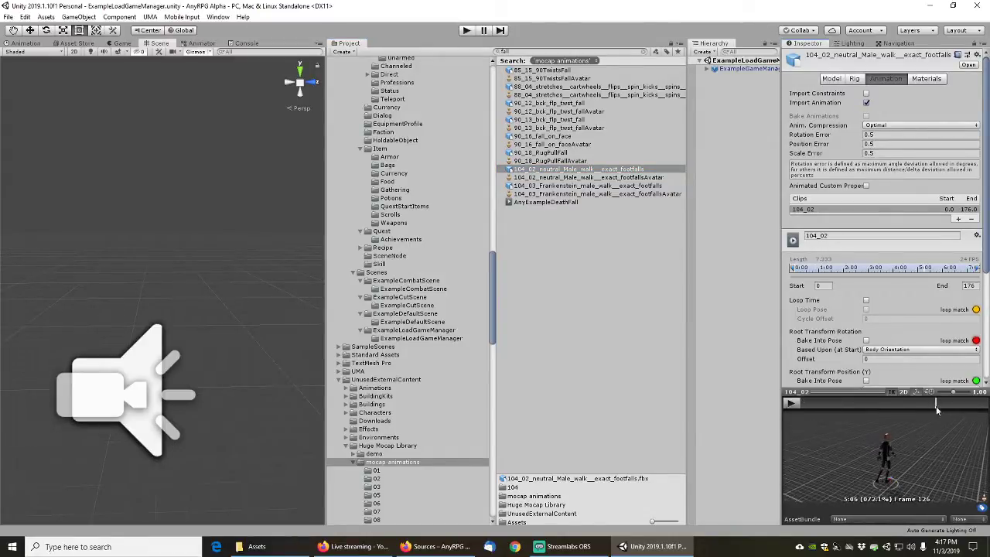
pyautogui.click(557, 187)
# Search the mocap animations for jump and select the 02_04 (1) clip of 02_04_jump__balance
pyautogui.click(525, 51)
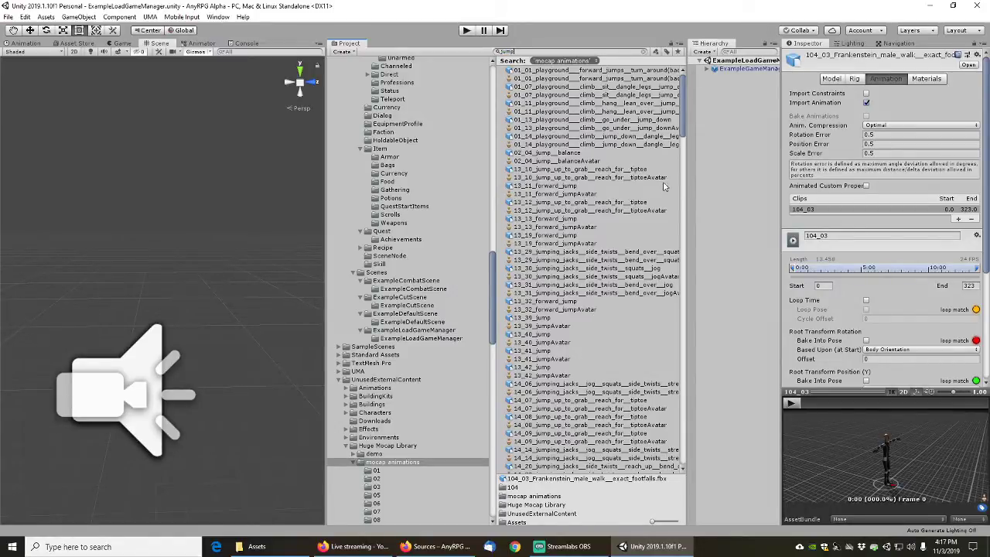
pyautogui.click(535, 153)
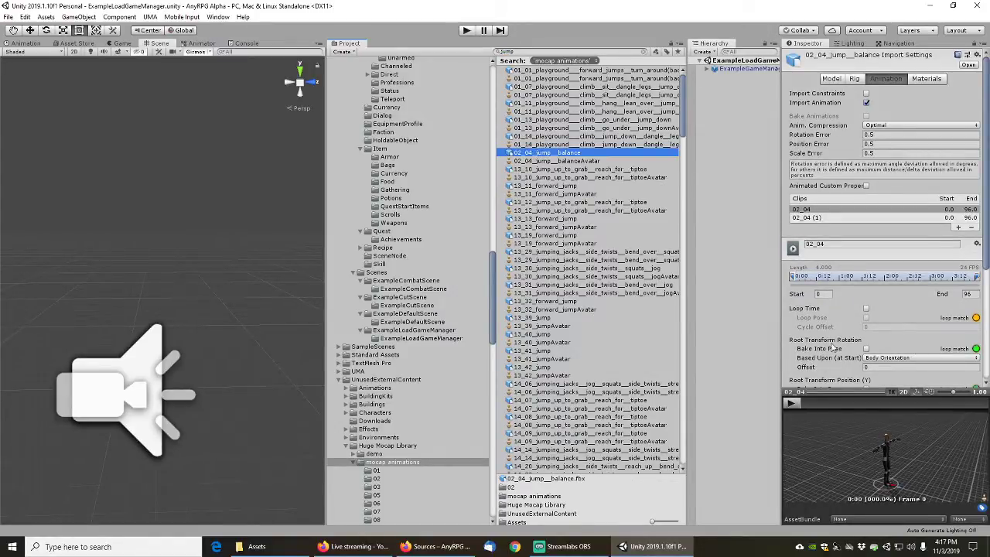
pyautogui.click(811, 219)
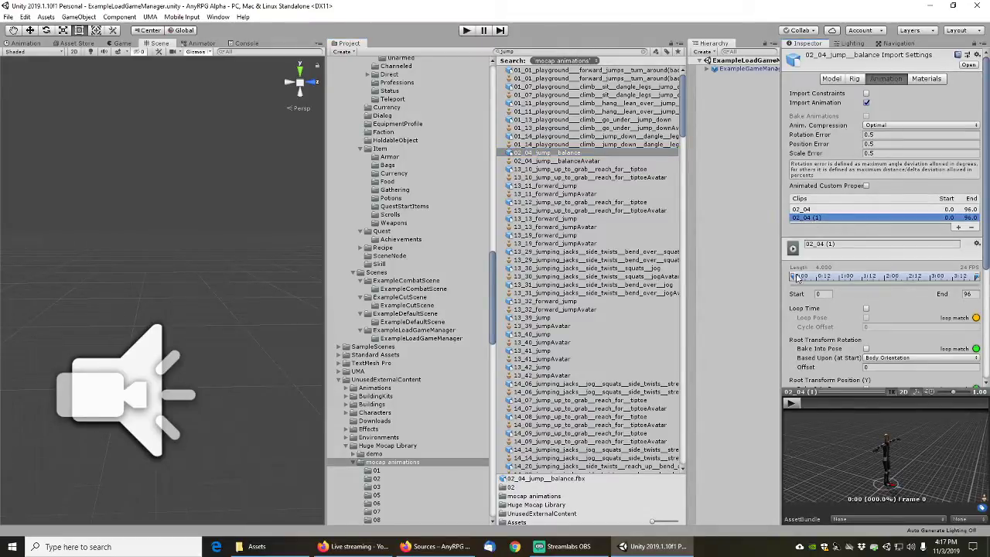
# Trim the 02_04 (1) clip to frames 17–32 and name it AnyRPGExampleJump
pyautogui.moveTo(794, 277); pyautogui.dragTo(825, 280)
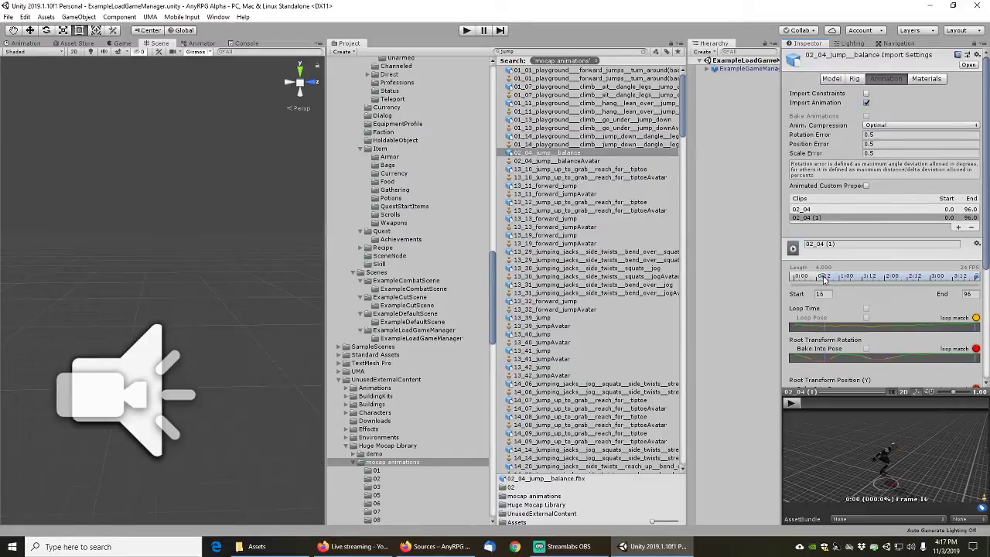
pyautogui.moveTo(825, 278); pyautogui.dragTo(826, 279)
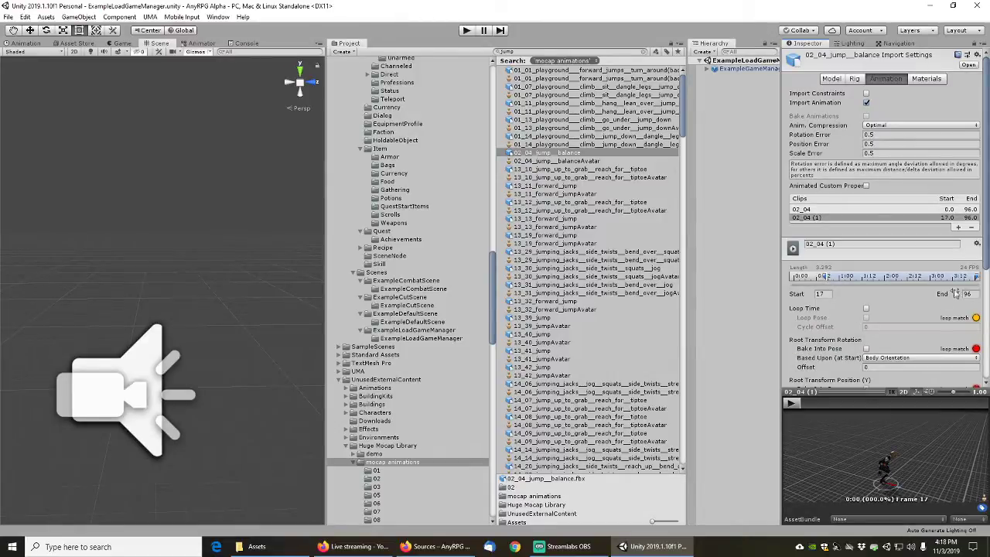
pyautogui.moveTo(978, 278)
pyautogui.mouseDown()
pyautogui.moveTo(826, 277)
pyautogui.moveTo(857, 275)
pyautogui.mouseUp()
pyautogui.click(847, 243)
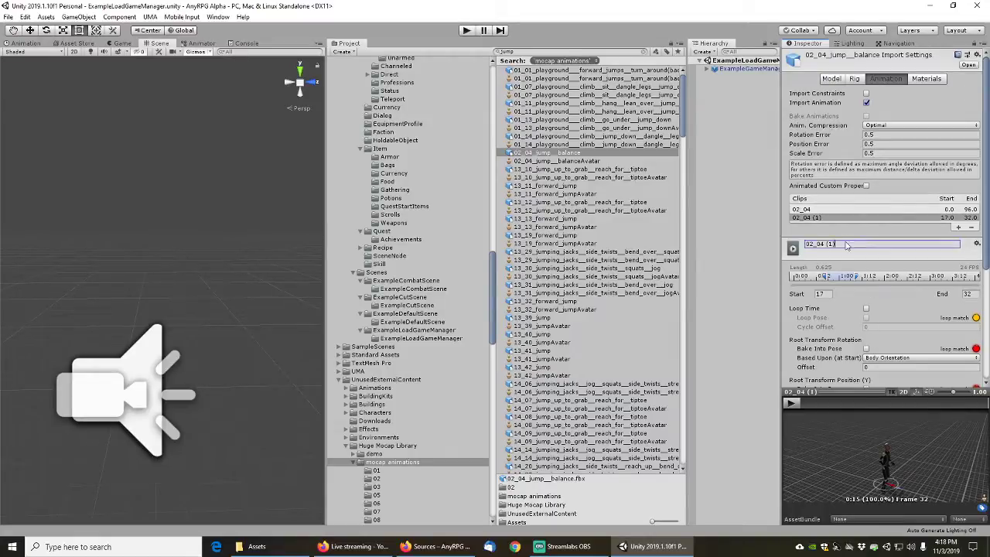
pyautogui.write('anyRPGExampleJump')
pyautogui.press('Return')
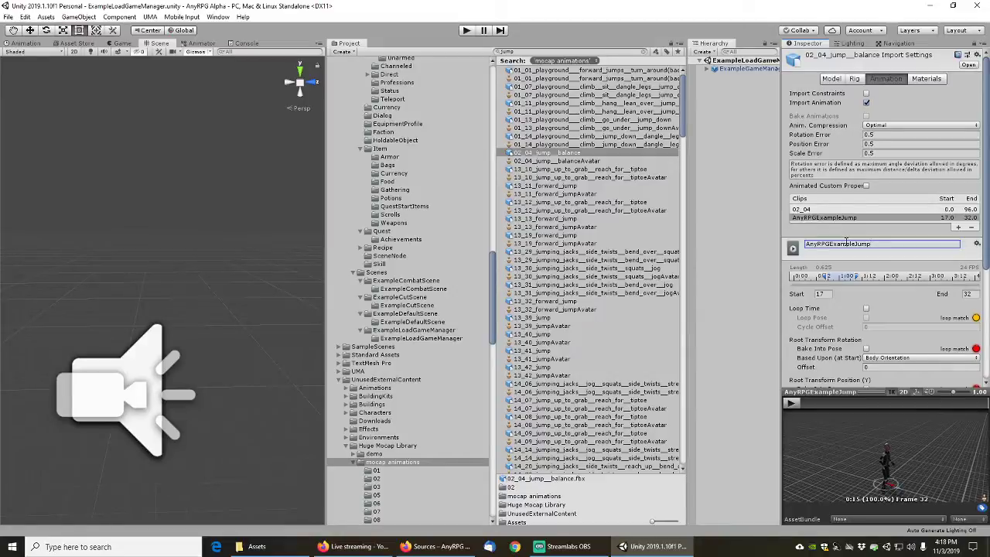
# Bake the root rotation and root Y position of AnyRPGExampleJump into the pose and play the clip
pyautogui.scroll(-3, 845, 349)
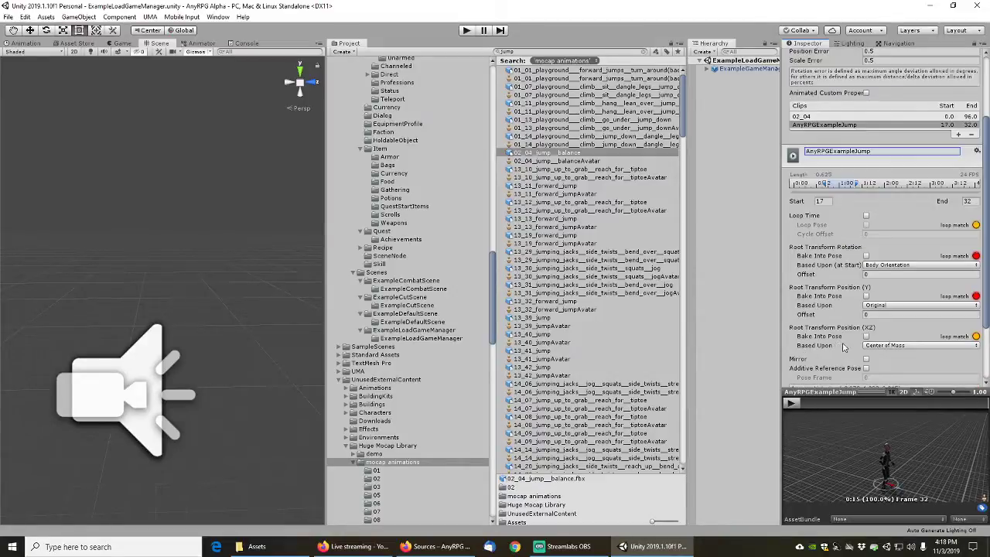
pyautogui.click(866, 296)
pyautogui.click(866, 256)
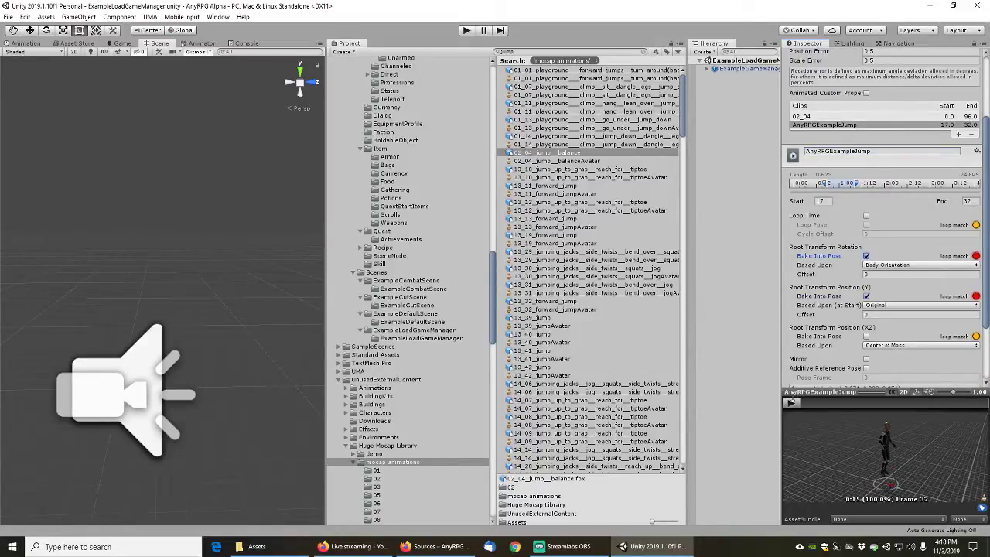
pyautogui.click(792, 404)
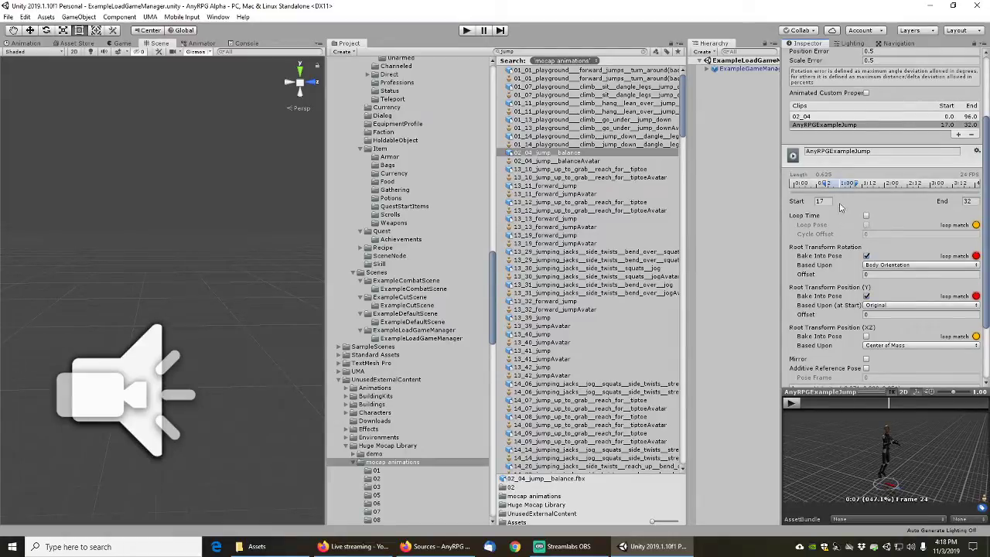
# Add another clip to 02_04_jump__balance starting at frame 32, with its root rotation and root Y position baked into the pose
pyautogui.click(958, 135)
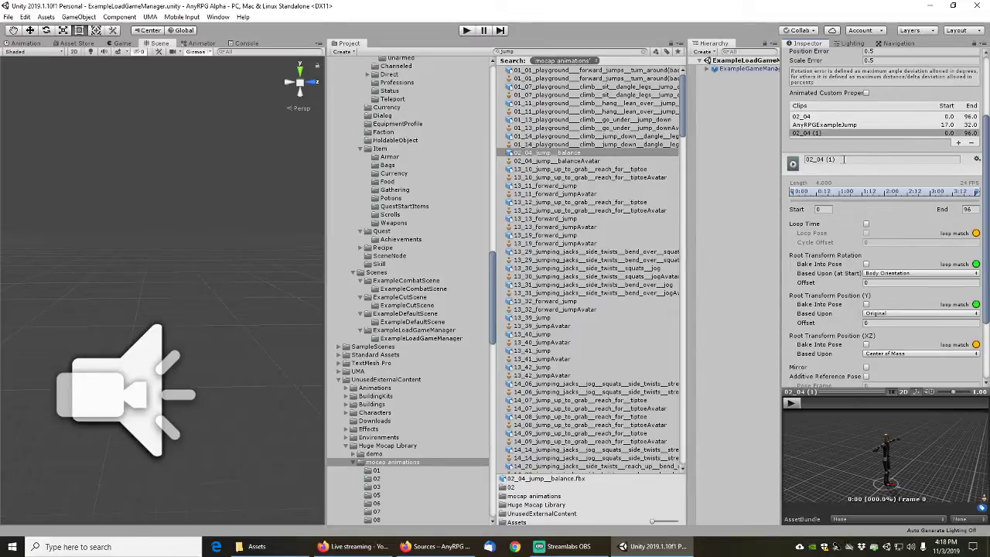
pyautogui.click(822, 209)
pyautogui.write('32')
pyautogui.press('Tab')
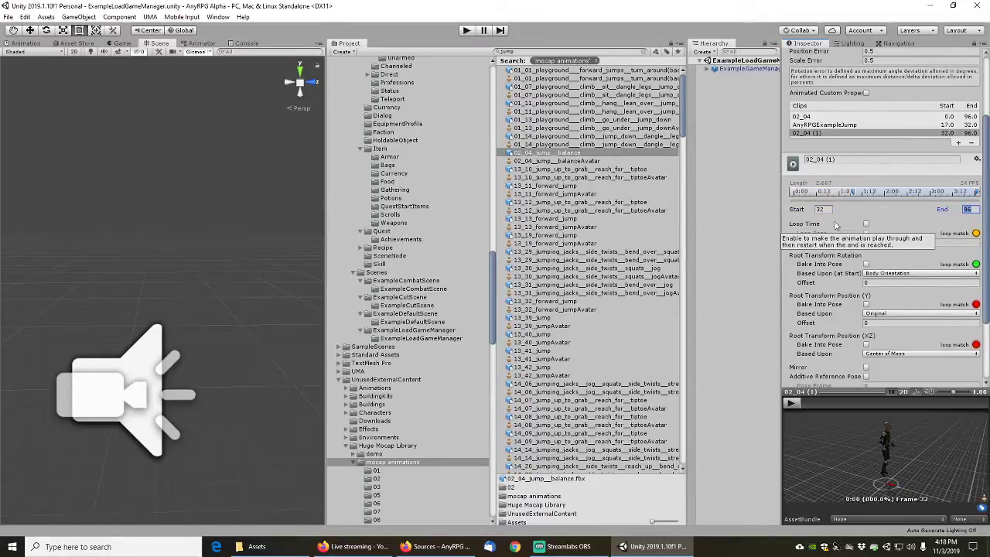
pyautogui.click(867, 264)
pyautogui.click(867, 304)
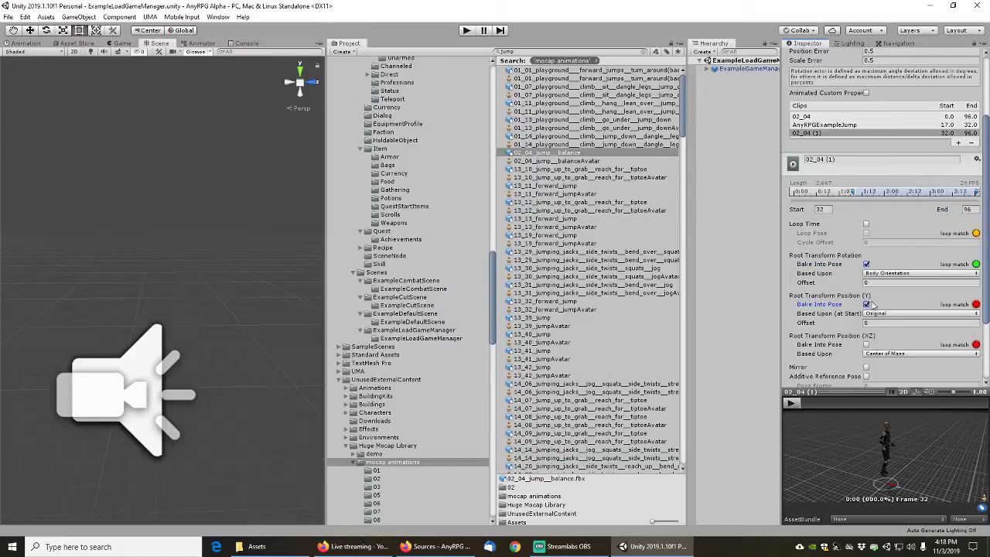
# Set the new clip's end to frame 34, enable Loop Time and play it
pyautogui.click(801, 401)
pyautogui.moveTo(802, 403); pyautogui.dragTo(808, 403)
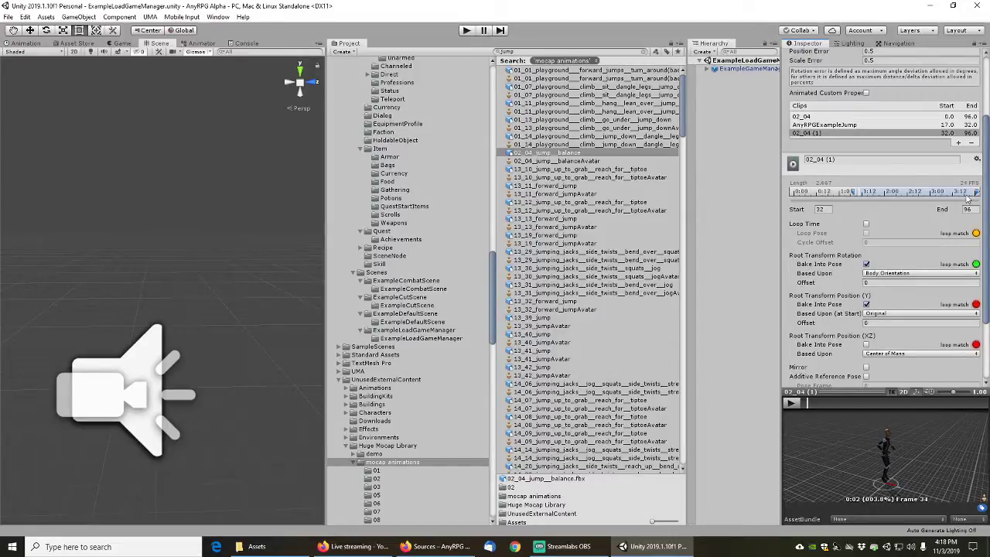
pyautogui.moveTo(978, 192)
pyautogui.mouseDown()
pyautogui.moveTo(854, 195)
pyautogui.moveTo(861, 187)
pyautogui.mouseUp()
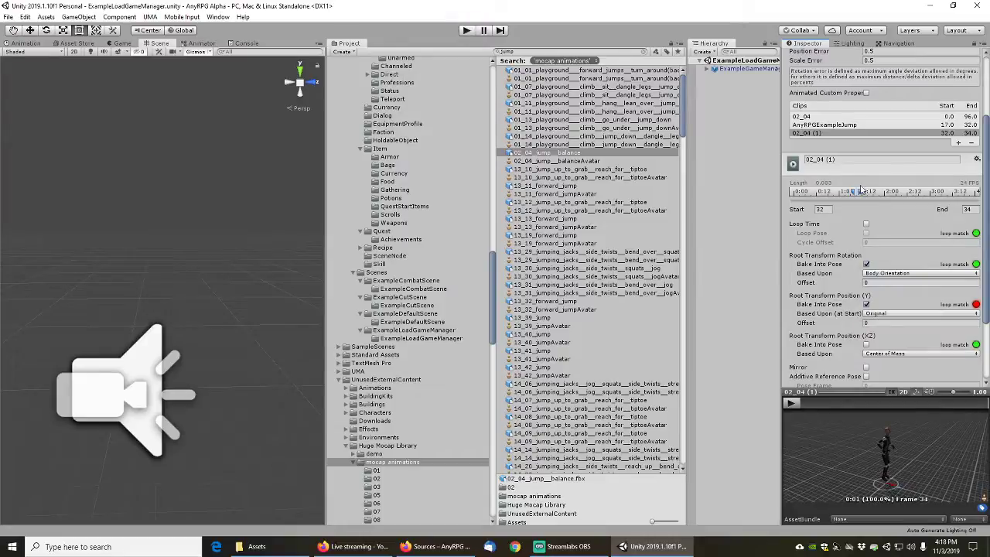
pyautogui.click(866, 224)
pyautogui.click(792, 401)
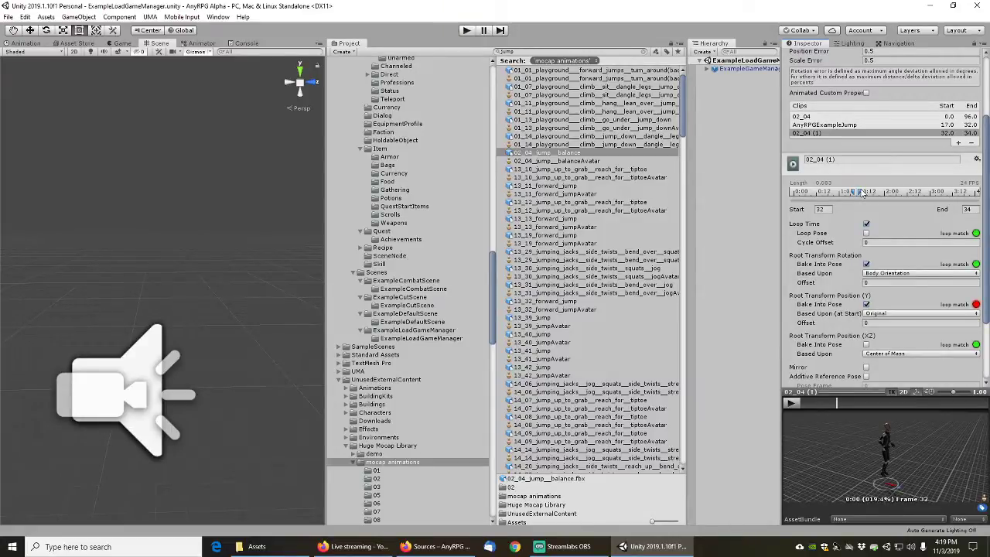
# Change the new clip's range to frames 36–59 to cover the landing, checking it in the preview
pyautogui.moveTo(863, 194)
pyautogui.mouseDown()
pyautogui.moveTo(925, 191)
pyautogui.moveTo(900, 196)
pyautogui.moveTo(909, 196)
pyautogui.mouseUp()
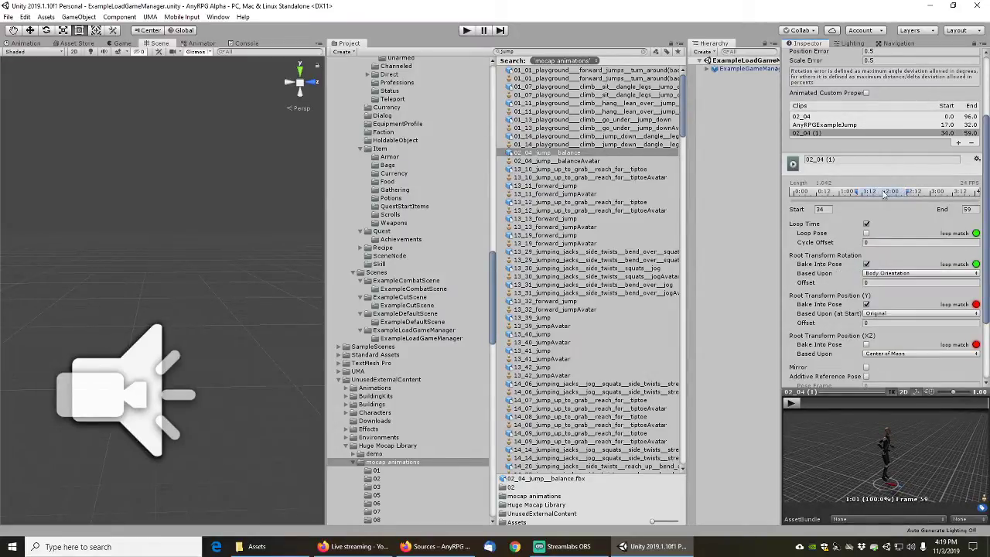
pyautogui.click(790, 403)
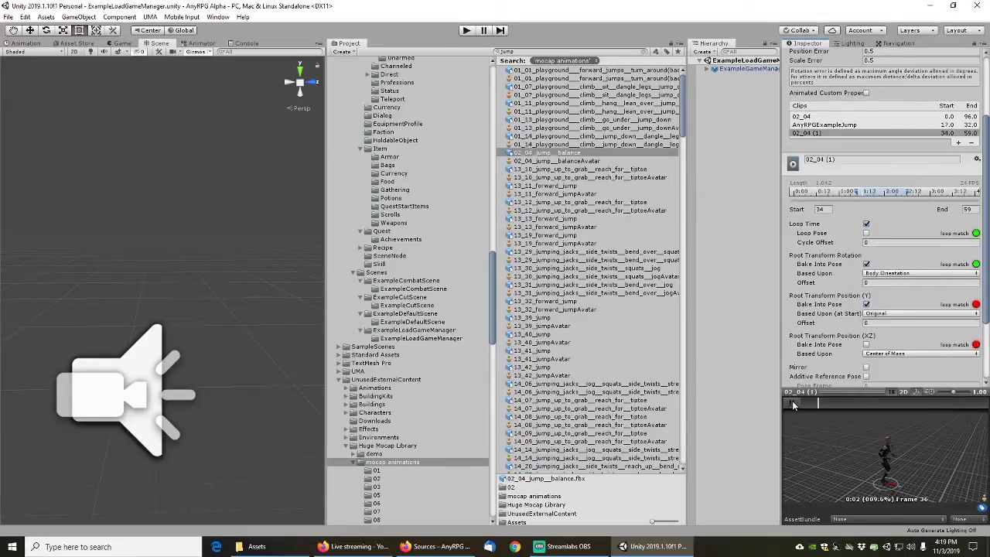
pyautogui.moveTo(860, 194); pyautogui.dragTo(864, 195)
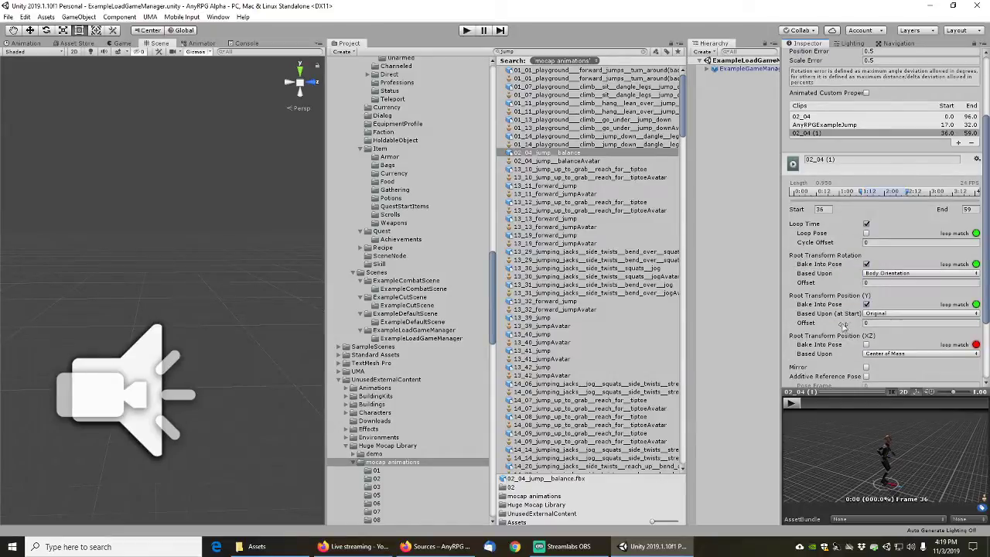
pyautogui.click(793, 402)
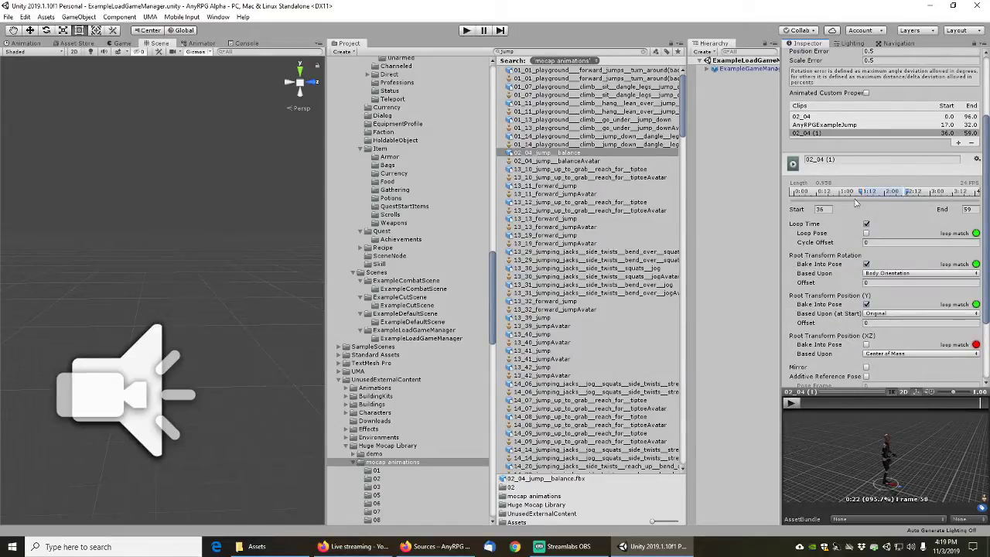
# Name the 36–59 clip AnyRPGExampleLand, then apply the import settings and preview the landing
pyautogui.click(849, 160)
pyautogui.write('AnyRPGExa')
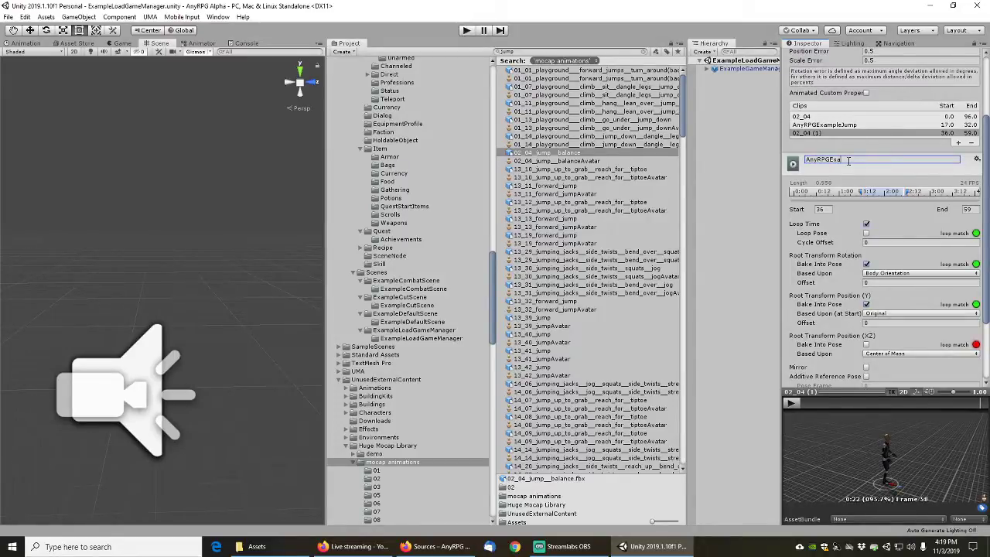
pyautogui.write('mpleLand')
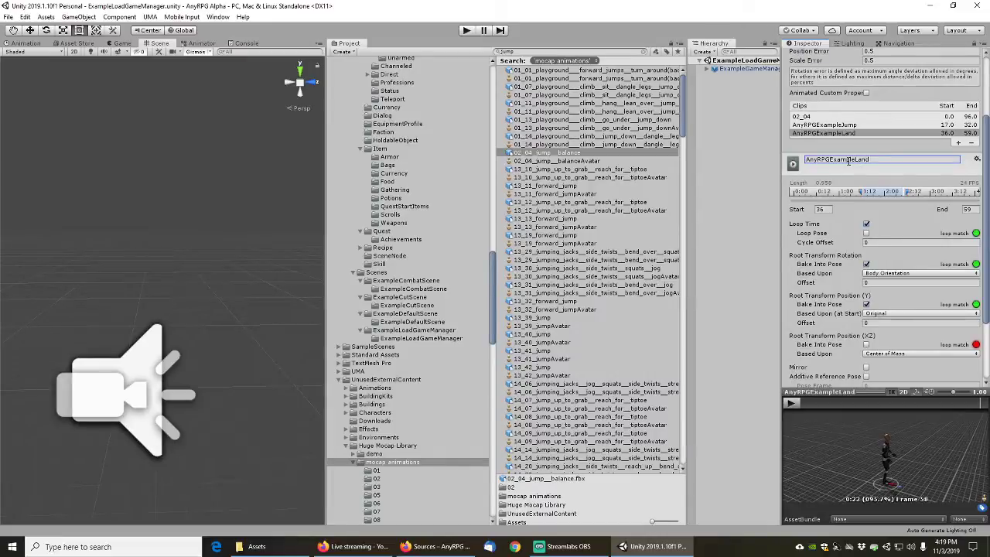
pyautogui.scroll(-3, 827, 318)
pyautogui.click(969, 378)
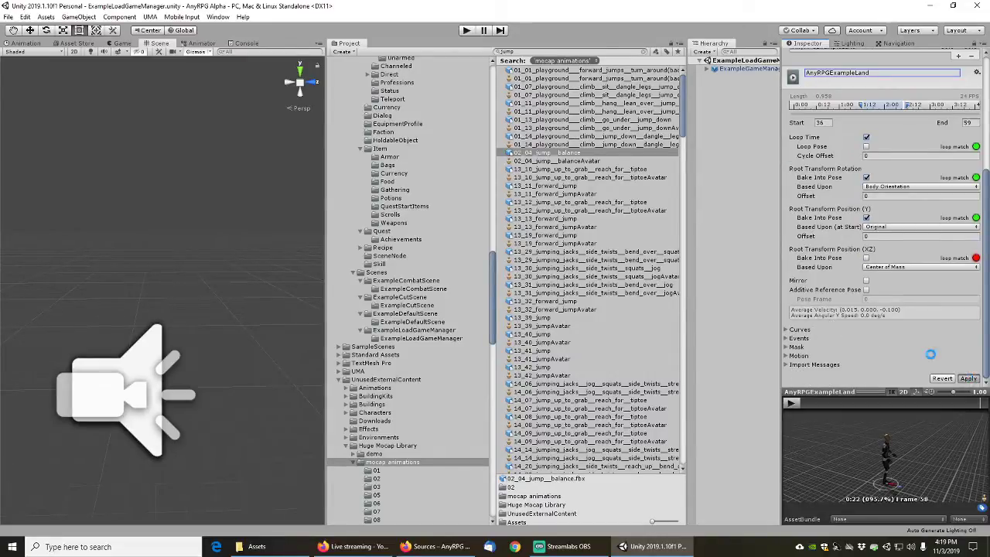
pyautogui.click(792, 402)
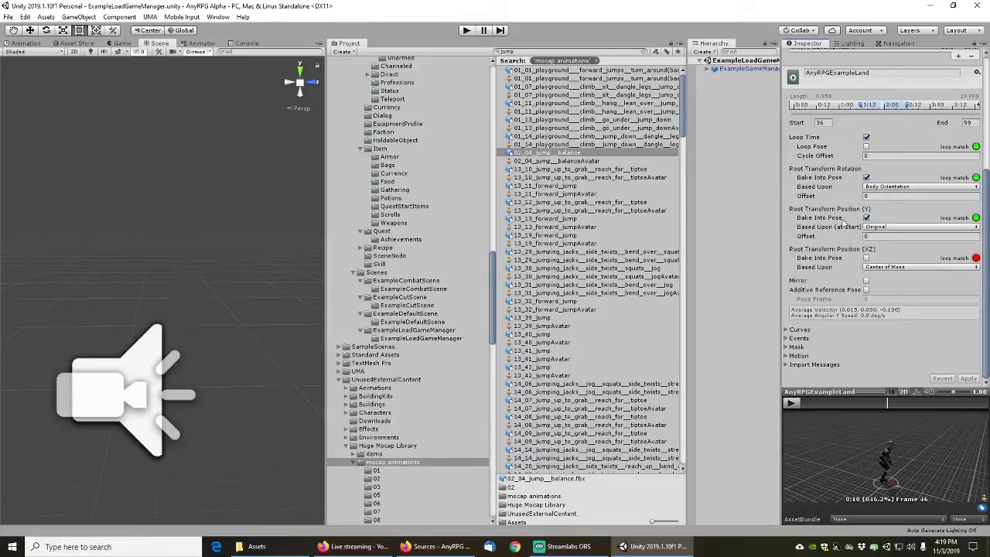
pyautogui.scroll(3, 843, 223)
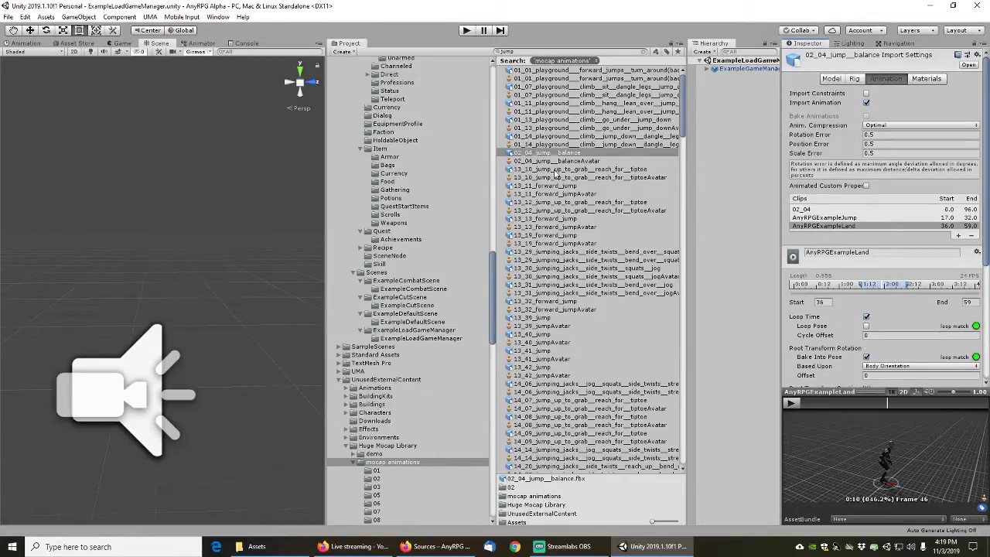
# Preview the jump motions 13_10, 13_11, 13_12, 13_13 and 13_19 by scrubbing through each in the preview
pyautogui.click(546, 169)
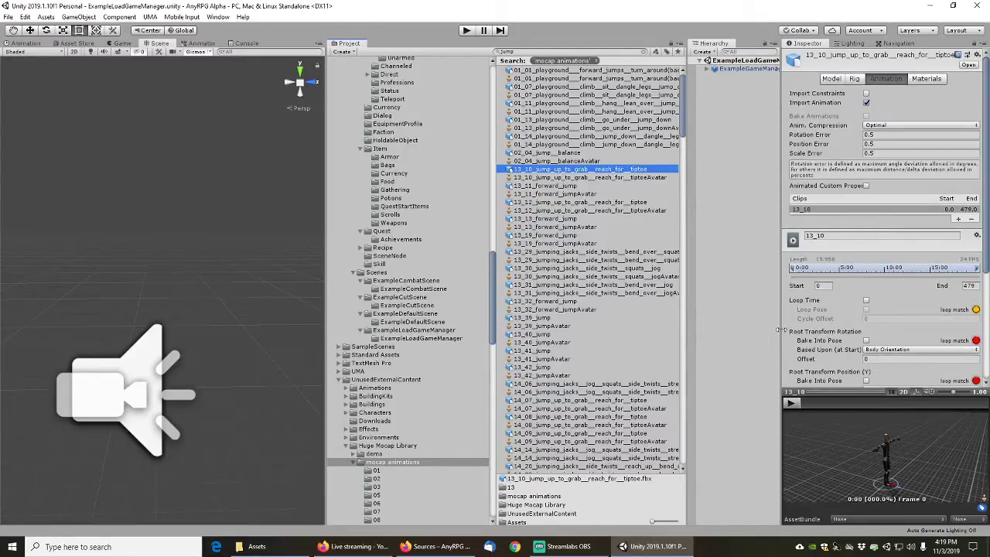
pyautogui.moveTo(803, 399); pyautogui.dragTo(982, 405)
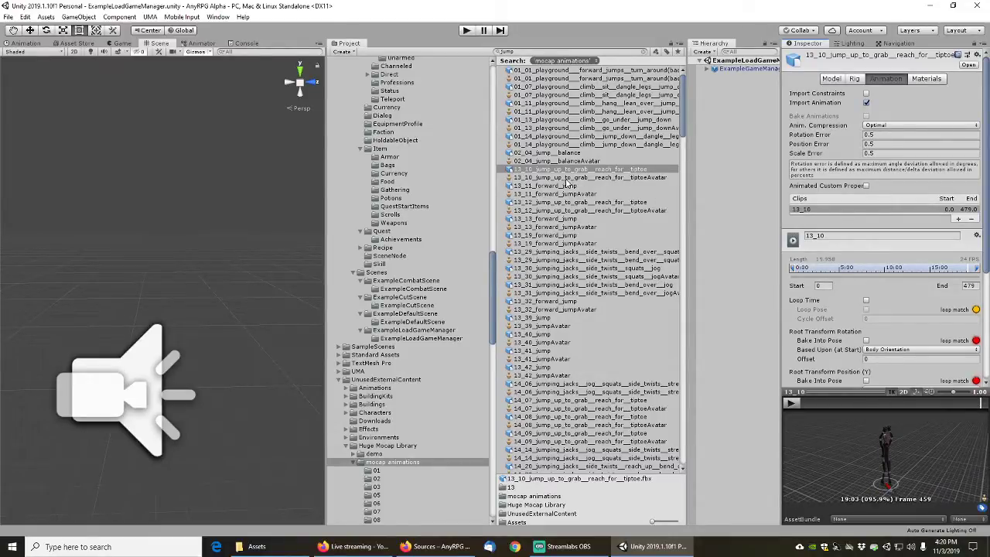
pyautogui.click(557, 186)
pyautogui.moveTo(828, 403); pyautogui.dragTo(940, 393)
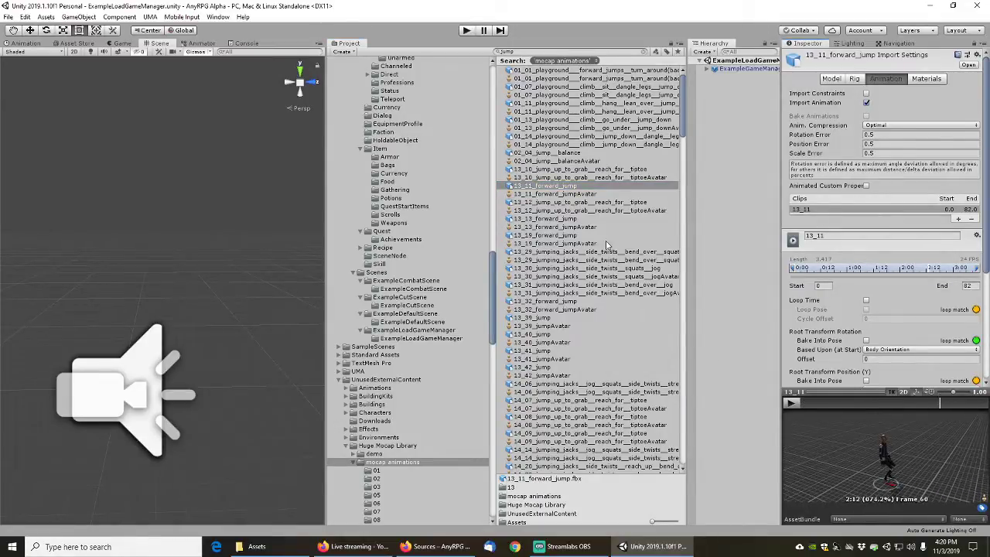
pyautogui.click(554, 203)
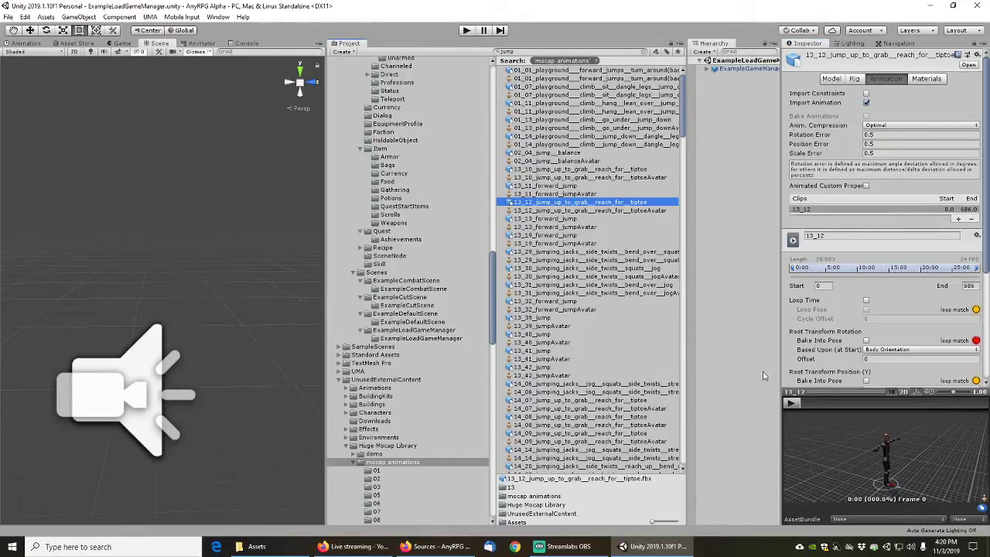
pyautogui.moveTo(806, 405); pyautogui.dragTo(962, 408)
pyautogui.click(557, 219)
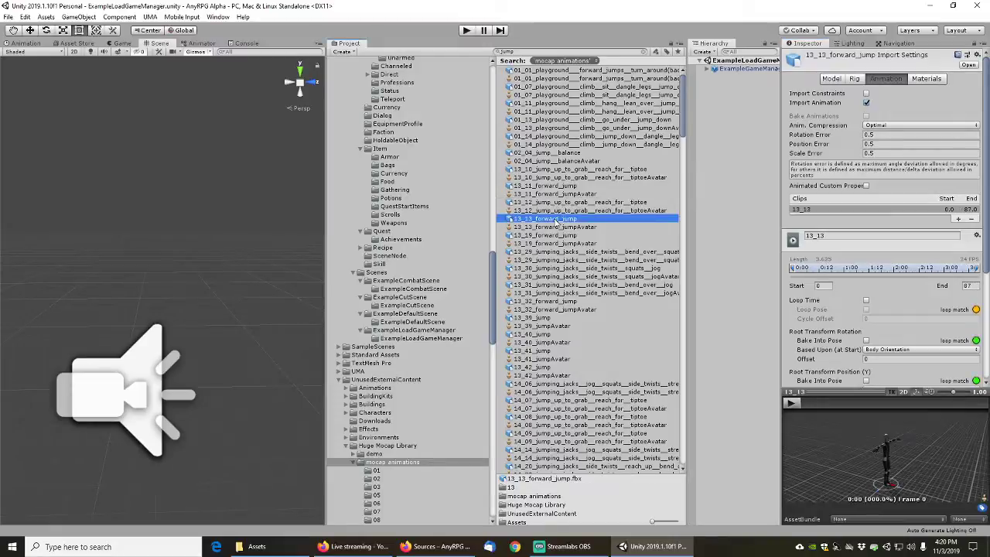
pyautogui.moveTo(825, 404); pyautogui.dragTo(956, 403)
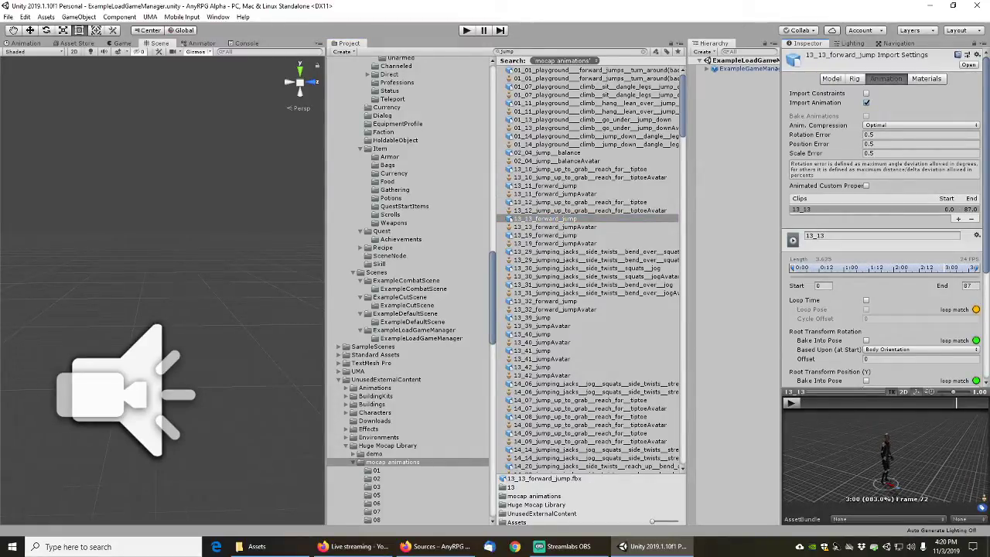
pyautogui.click(549, 236)
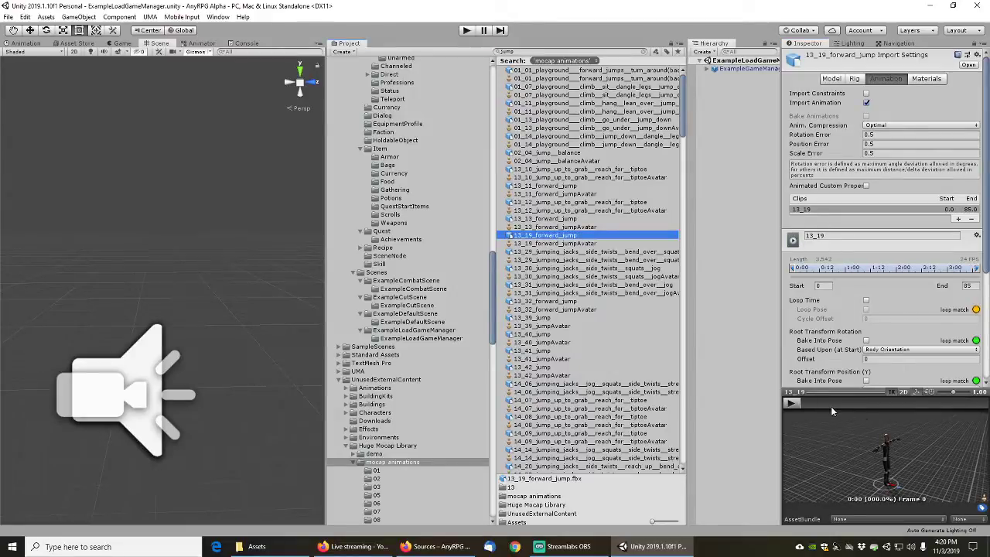
pyautogui.moveTo(809, 405); pyautogui.dragTo(967, 408)
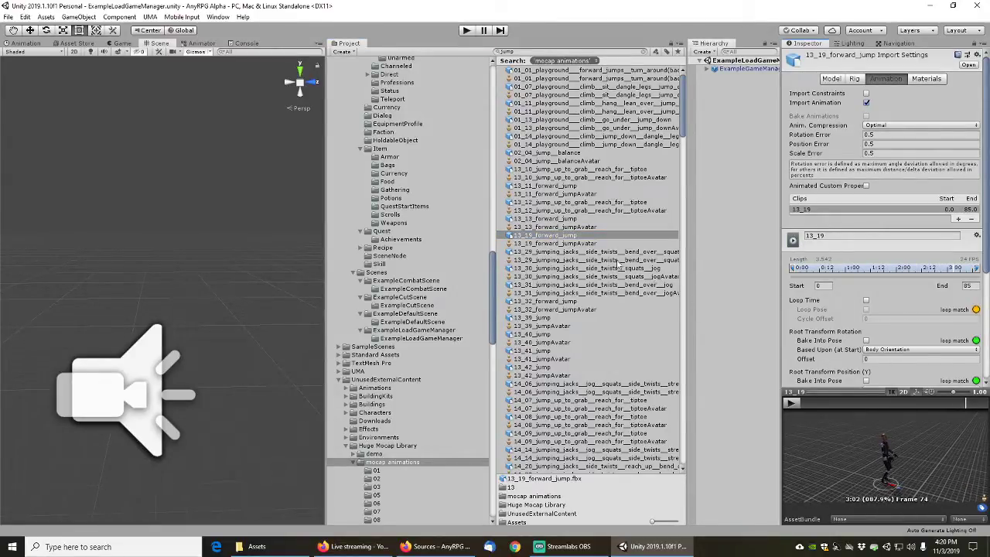
# Preview 13_29_jumping_jacks, 13_32_forward_jump and 13_39_jump, examining the takeoff and landing frames of 13_39_jump
pyautogui.scroll(-3, 572, 280)
pyautogui.click(559, 190)
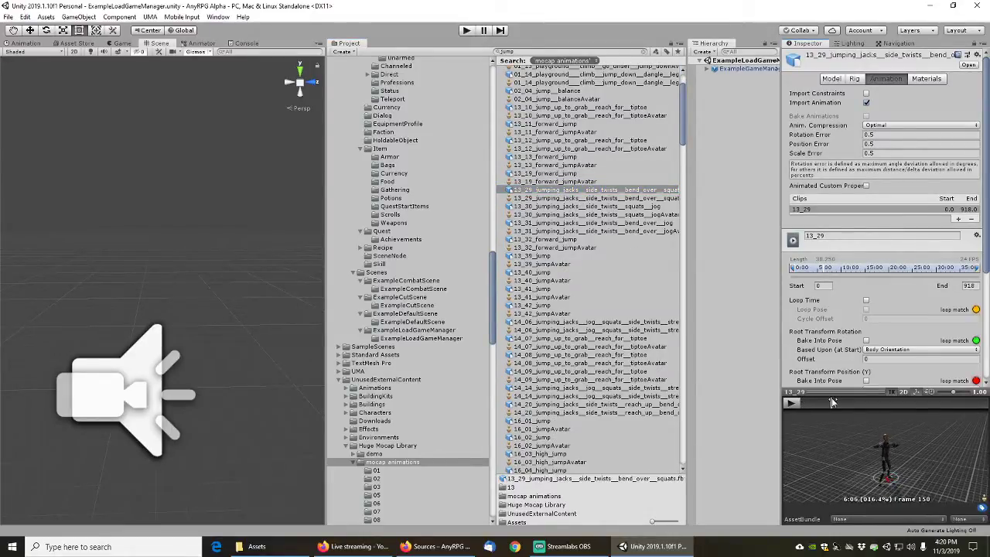
pyautogui.moveTo(832, 403); pyautogui.dragTo(943, 402)
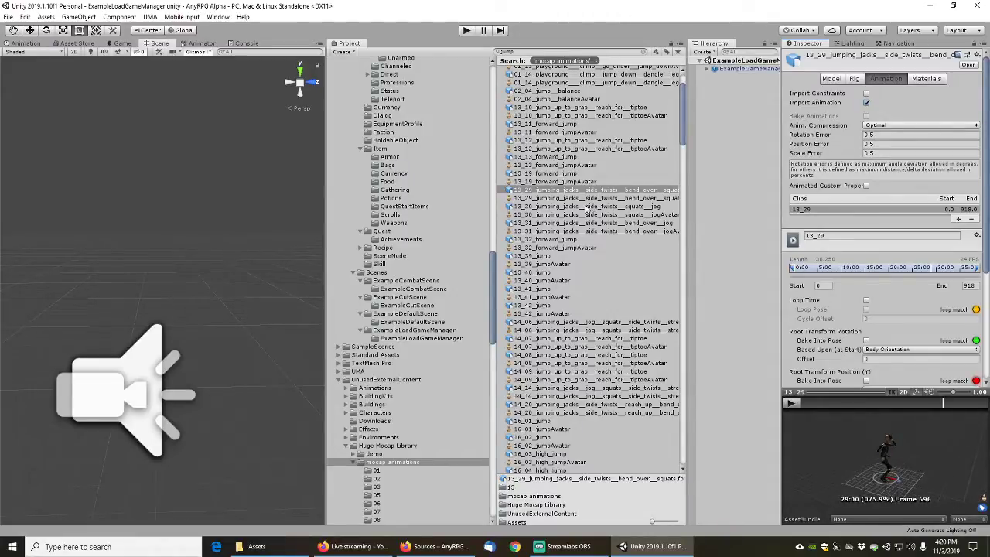
pyautogui.click(553, 240)
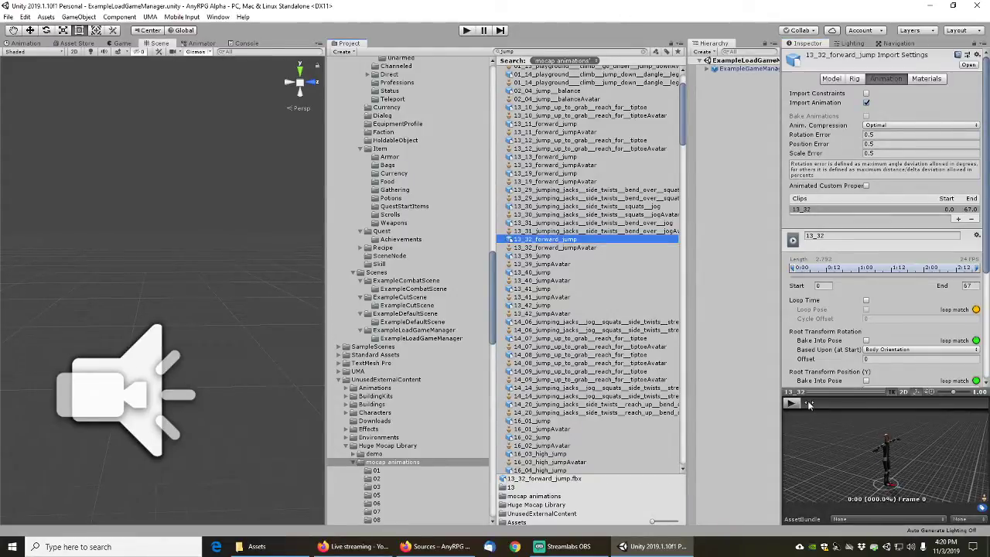
pyautogui.moveTo(809, 404); pyautogui.dragTo(944, 402)
pyautogui.click(539, 256)
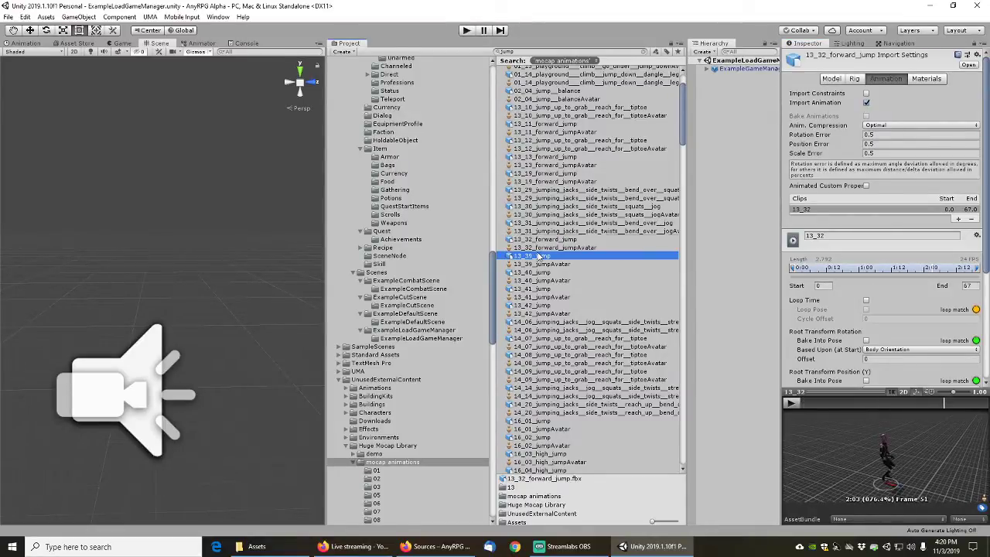
pyautogui.moveTo(803, 404); pyautogui.dragTo(926, 401)
pyautogui.scroll(-4, 598, 281)
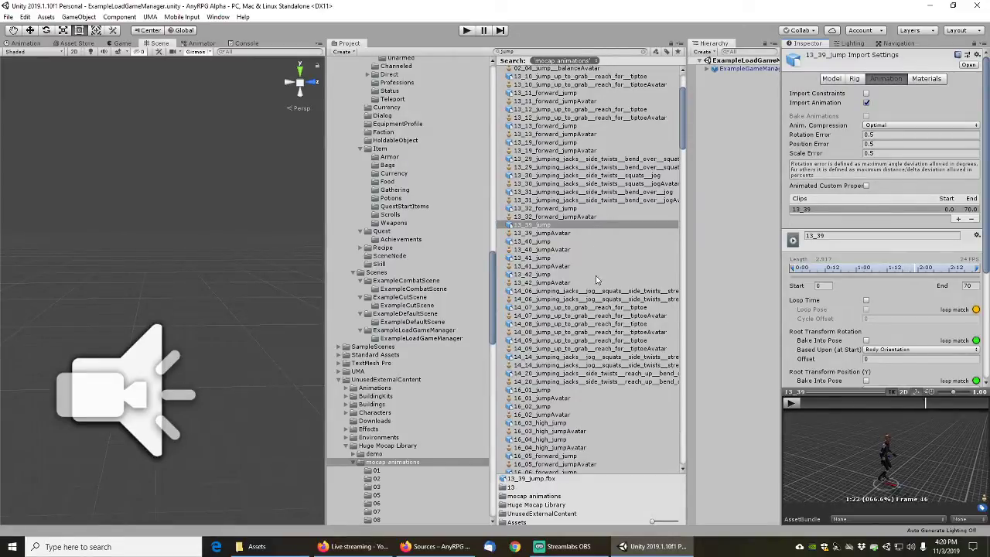
pyautogui.click(799, 402)
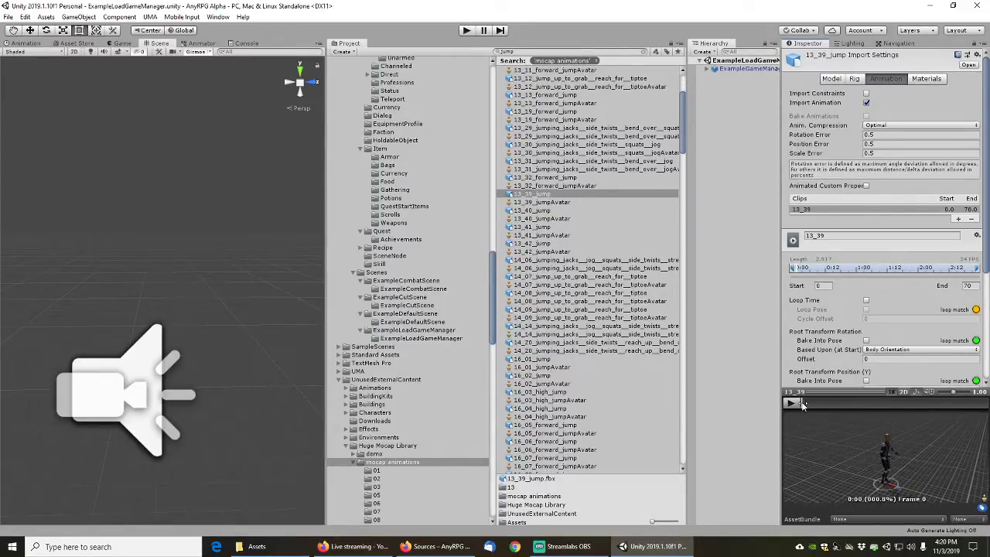
pyautogui.moveTo(804, 403); pyautogui.dragTo(891, 401)
pyautogui.moveTo(902, 400)
pyautogui.mouseDown()
pyautogui.moveTo(925, 398)
pyautogui.moveTo(903, 398)
pyautogui.mouseUp()
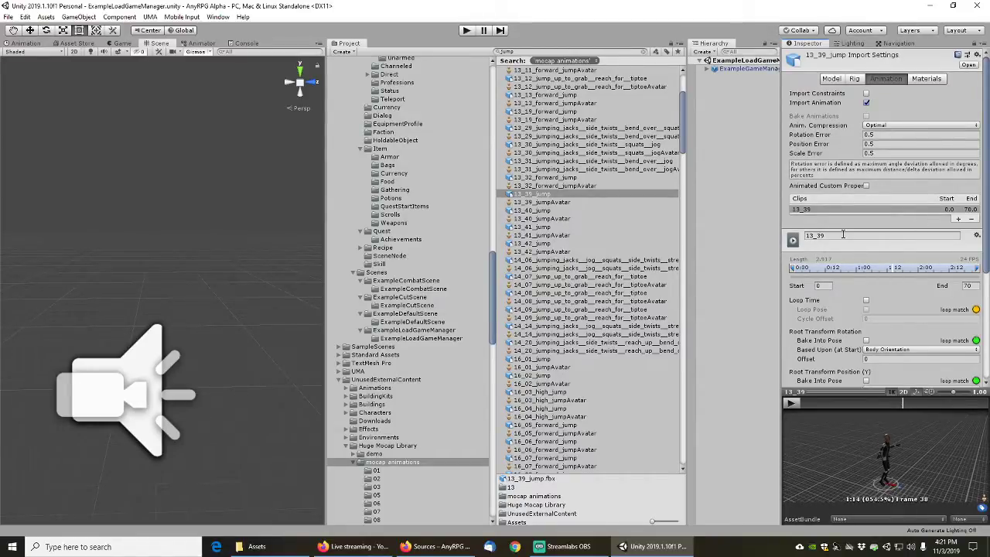
# Add a clip to 13_39_jump starting at frame 25, with its root rotation and root Y position baked into the pose
pyautogui.click(960, 220)
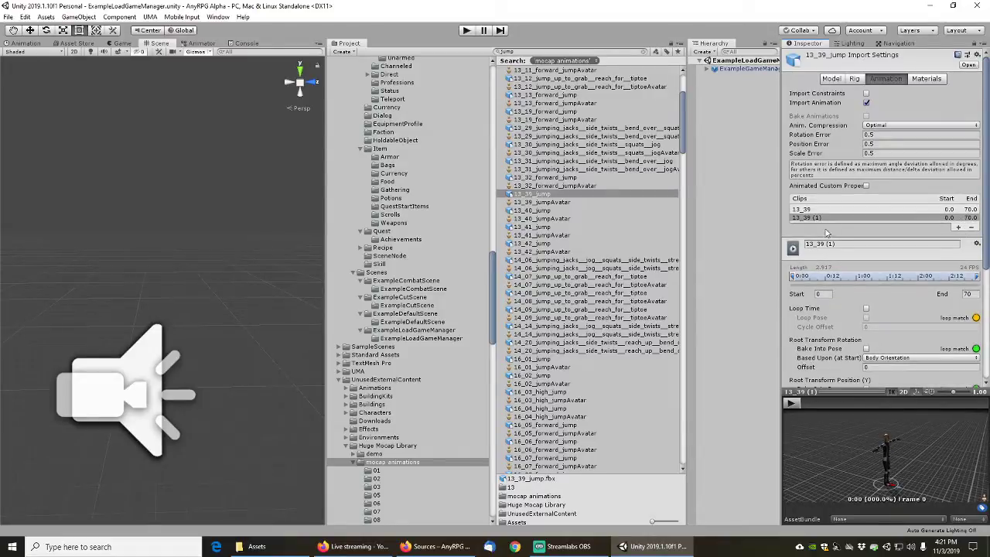
pyautogui.click(866, 244)
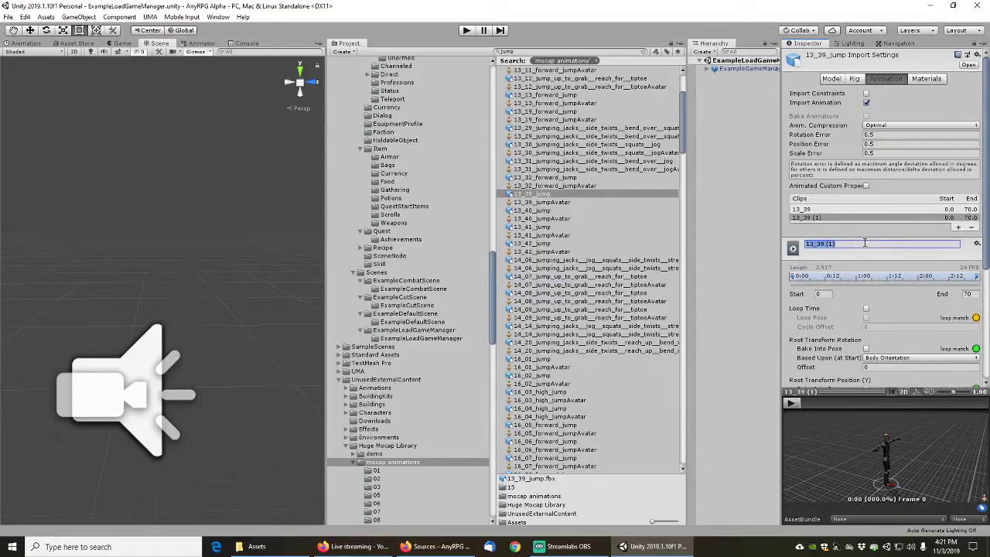
pyautogui.click(799, 401)
pyautogui.moveTo(809, 403); pyautogui.dragTo(863, 403)
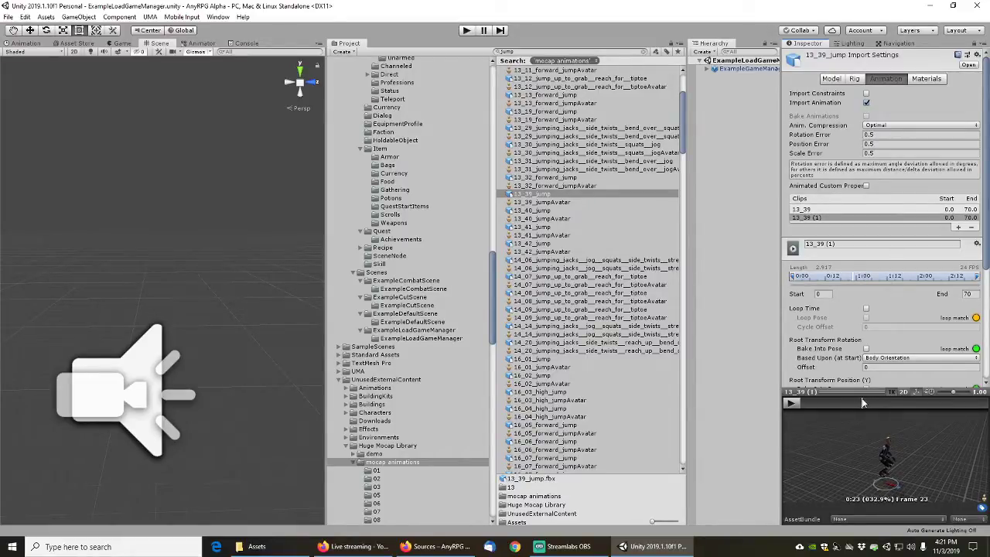
pyautogui.moveTo(795, 279); pyautogui.dragTo(850, 279)
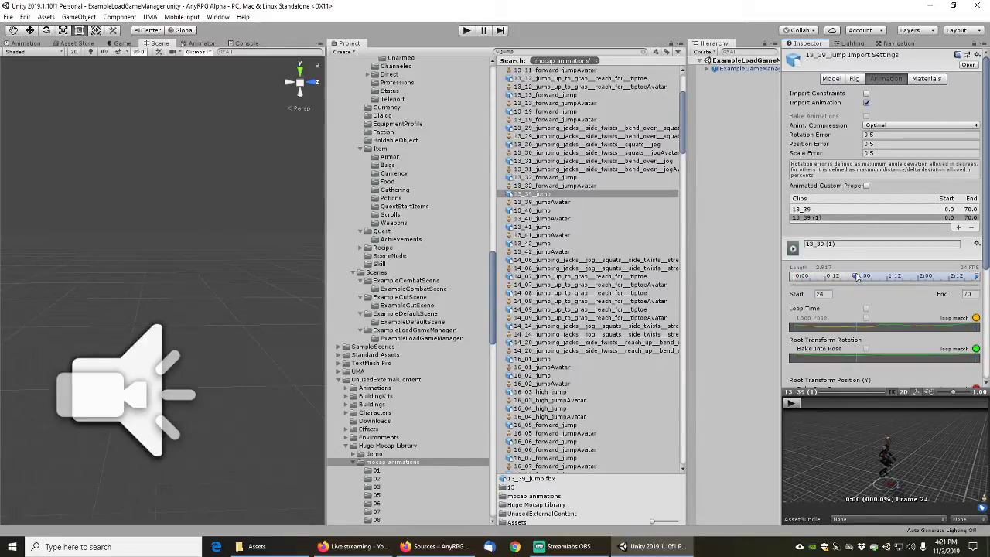
pyautogui.scroll(-3, 860, 364)
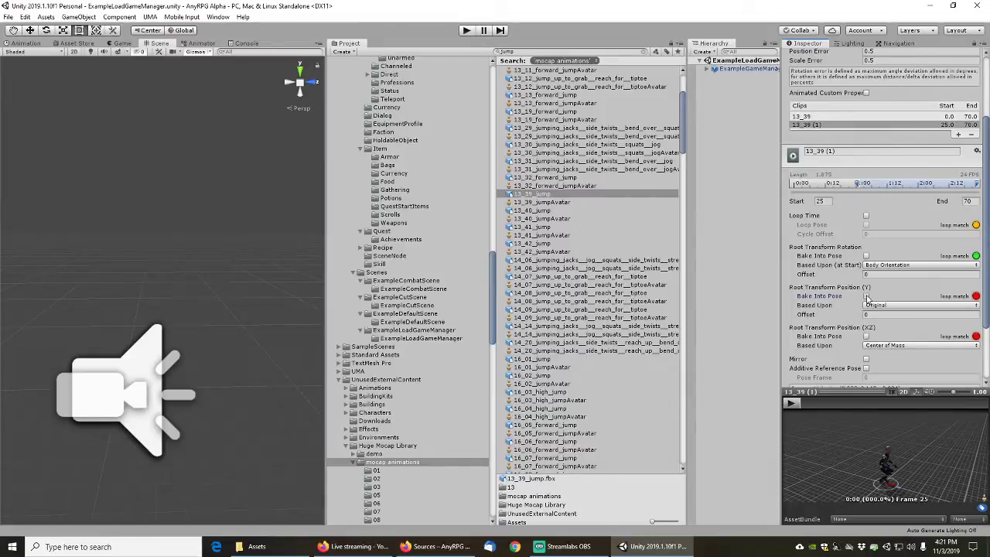
pyautogui.click(866, 257)
pyautogui.scroll(-3, 963, 360)
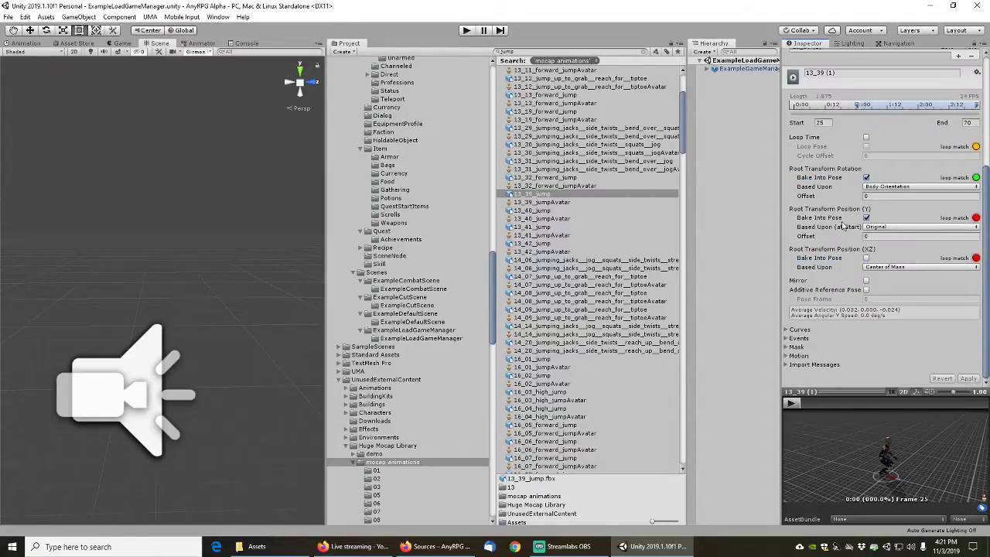
# Adjust the new clip's range to frames 24–40 and name it AnyRPGExampleJump2
pyautogui.scroll(3, 843, 191)
pyautogui.moveTo(858, 200)
pyautogui.mouseDown()
pyautogui.moveTo(792, 201)
pyautogui.moveTo(868, 219)
pyautogui.moveTo(855, 220)
pyautogui.mouseUp()
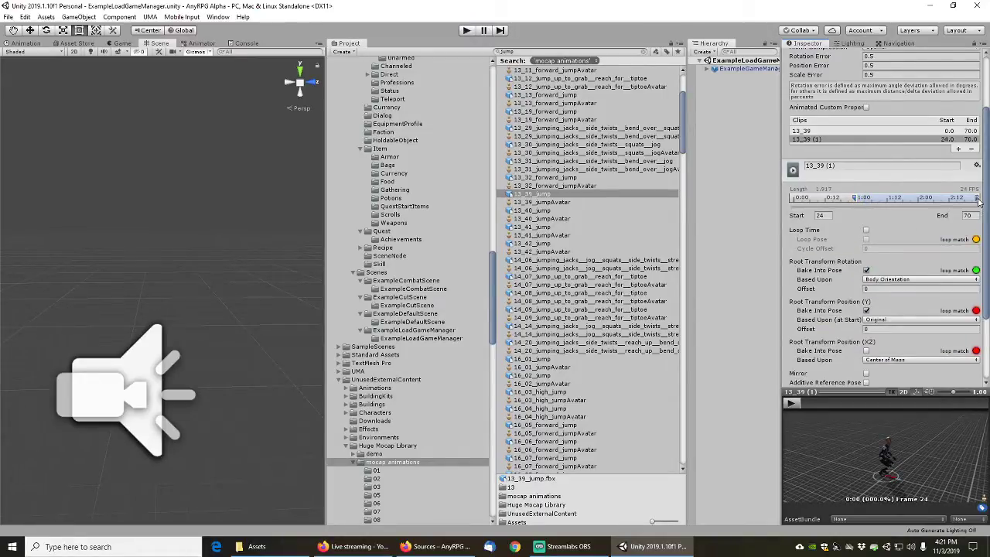
pyautogui.moveTo(978, 202)
pyautogui.mouseDown()
pyautogui.moveTo(865, 200)
pyautogui.moveTo(901, 207)
pyautogui.mouseUp()
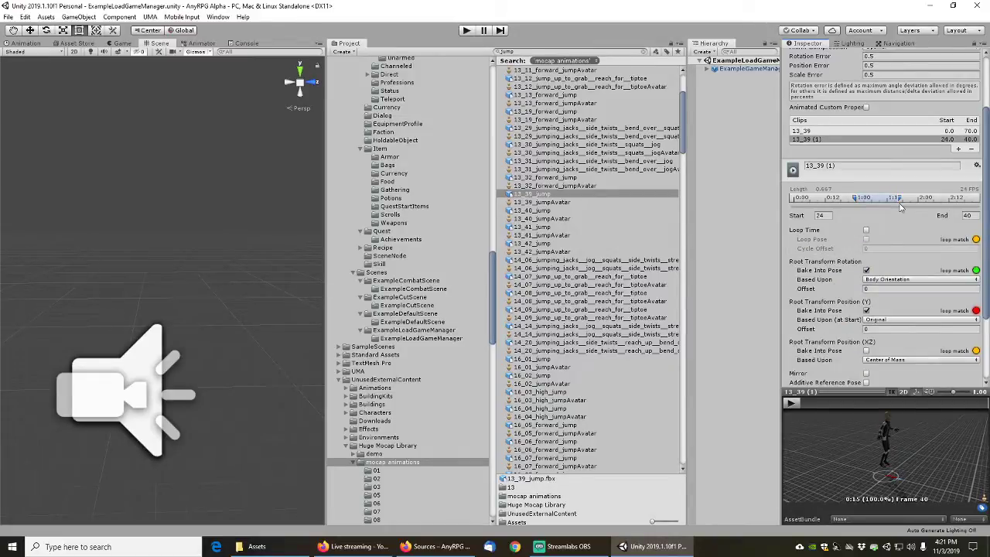
pyautogui.click(842, 165)
pyautogui.write('AnyR')
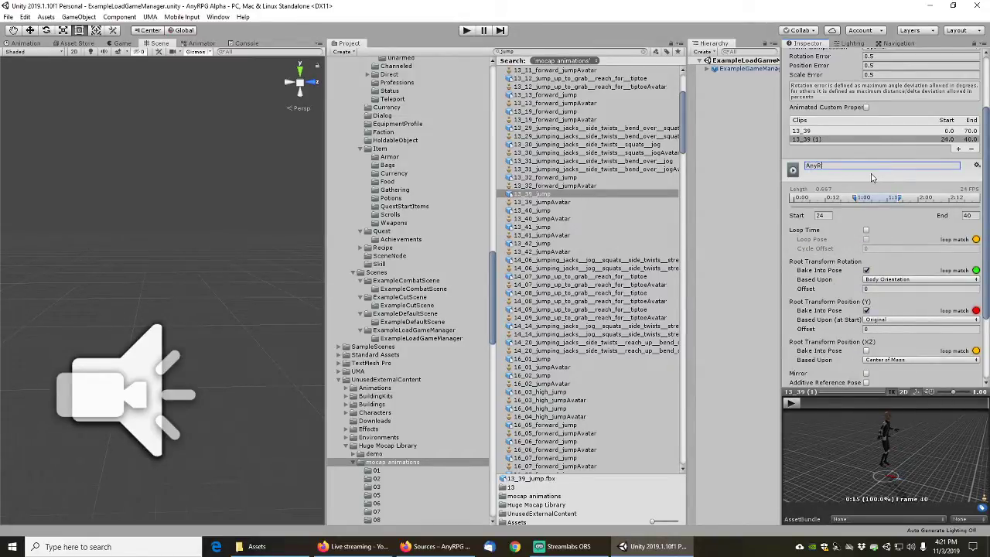
pyautogui.write('PGExampleJump2')
pyautogui.press('Return')
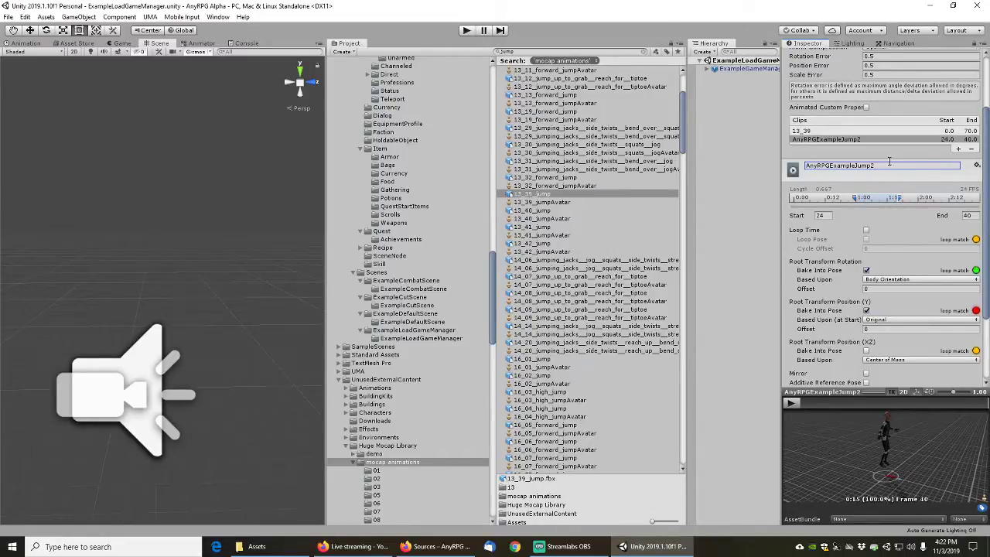
# Add another clip to 13_39_jump covering frames 45–70 and name it AnyRPGExampleLand2
pyautogui.click(961, 149)
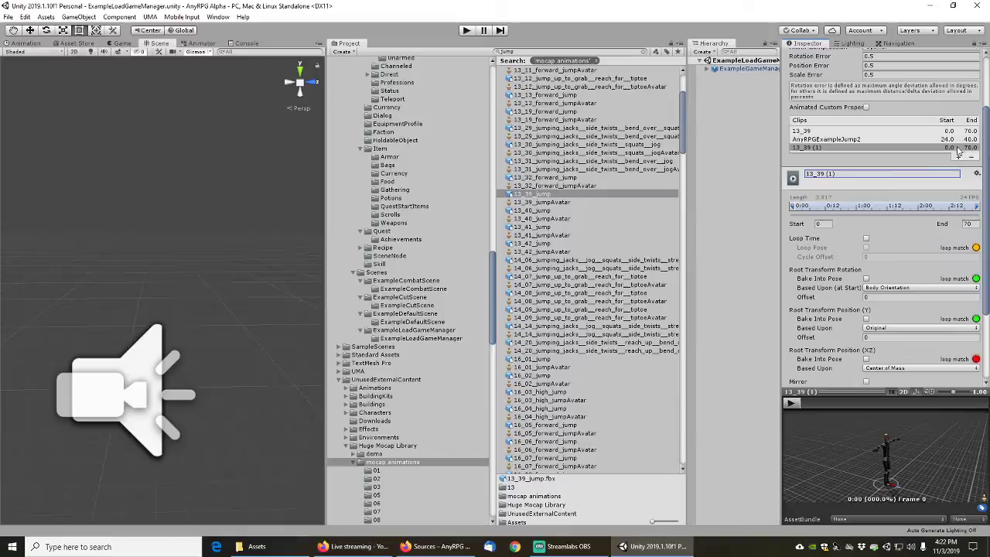
pyautogui.click(828, 224)
pyautogui.write('40')
pyautogui.press('Tab')
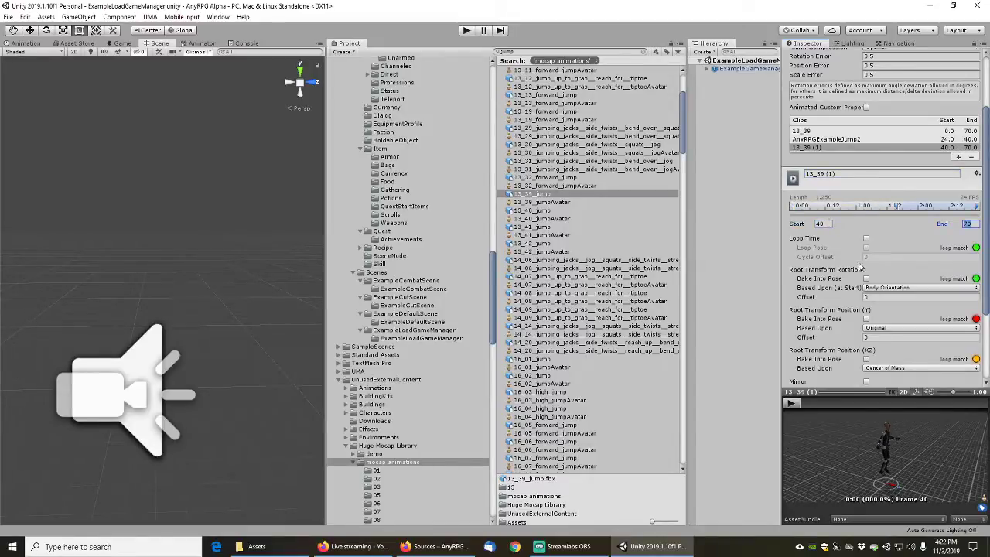
pyautogui.moveTo(979, 208)
pyautogui.mouseDown()
pyautogui.moveTo(899, 205)
pyautogui.moveTo(985, 208)
pyautogui.mouseUp()
pyautogui.click(847, 174)
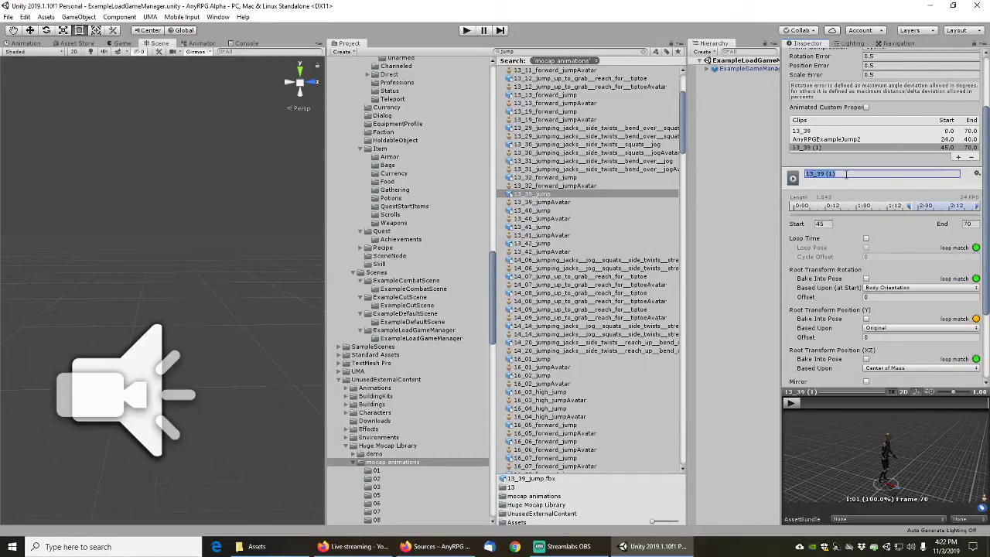
pyautogui.write('AnyRPGExampleLand2')
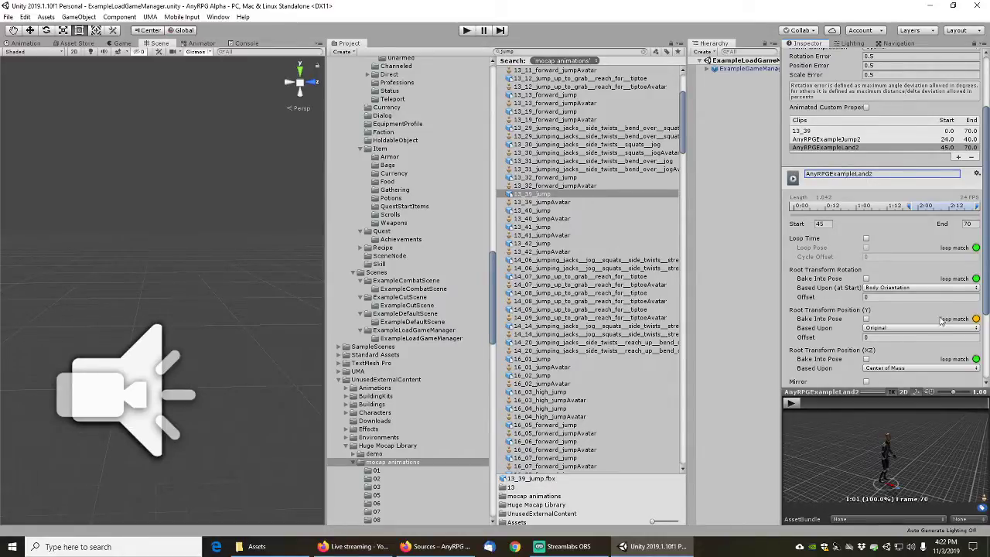
pyautogui.scroll(-3, 943, 323)
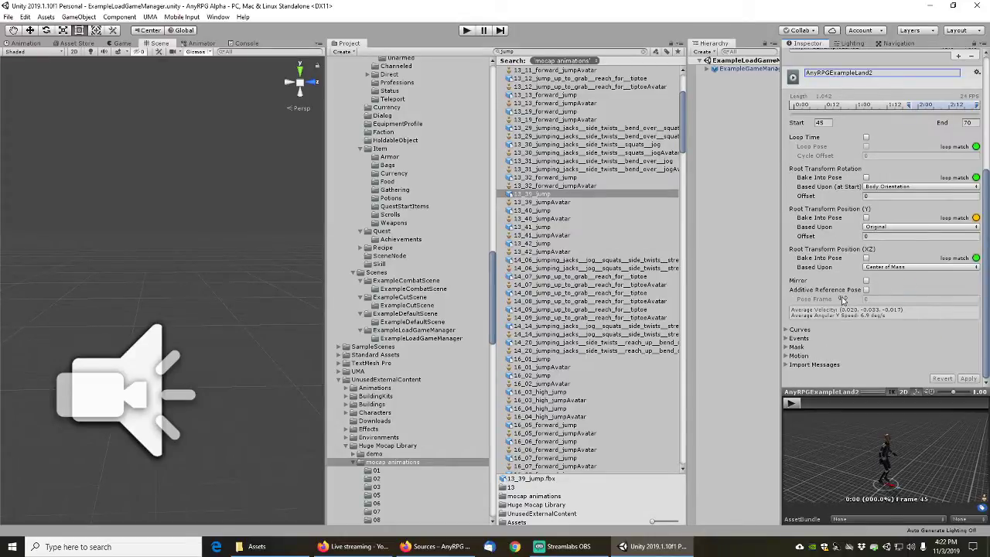
pyautogui.scroll(3, 844, 301)
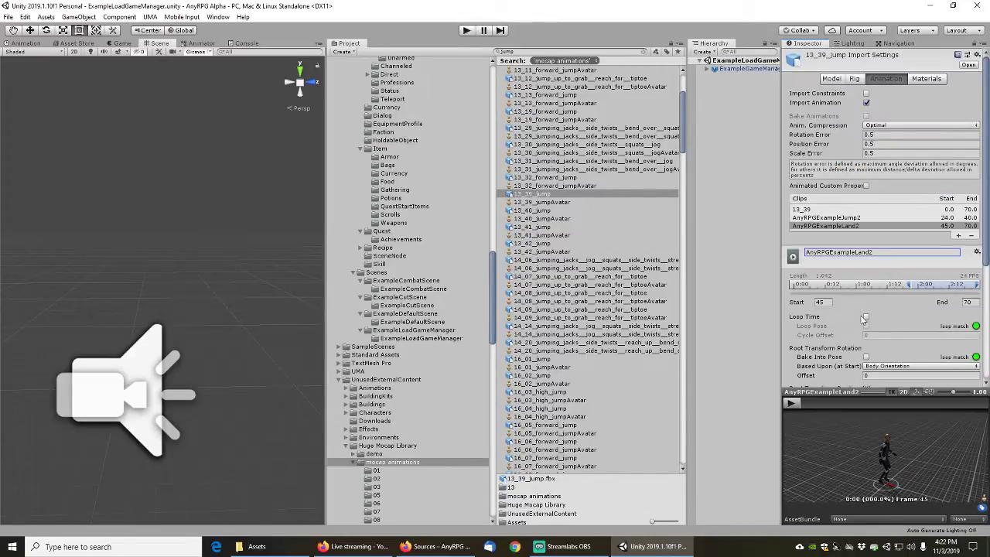
# Preview the 13_40_jump and 13_41_jump motions, examining the middle of 13_41_jump in an enlarged floating preview
pyautogui.click(532, 210)
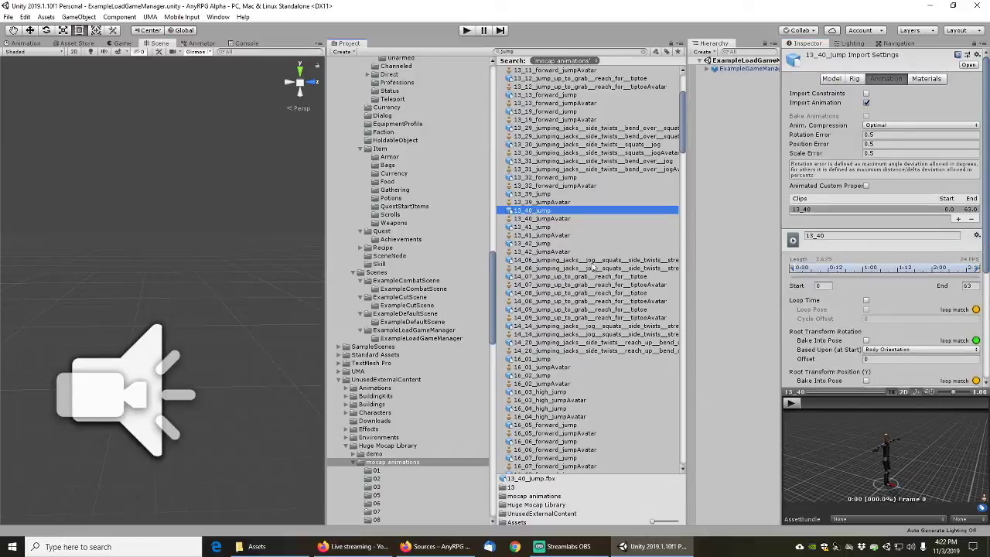
pyautogui.moveTo(820, 403); pyautogui.dragTo(802, 412)
pyautogui.click(536, 227)
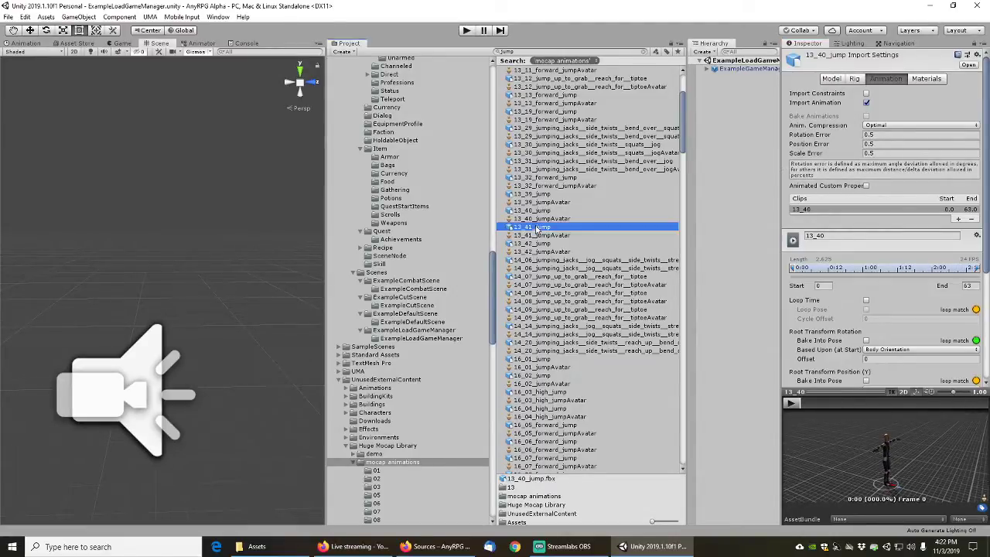
pyautogui.moveTo(818, 400); pyautogui.dragTo(933, 409)
pyautogui.rightClick(867, 393)
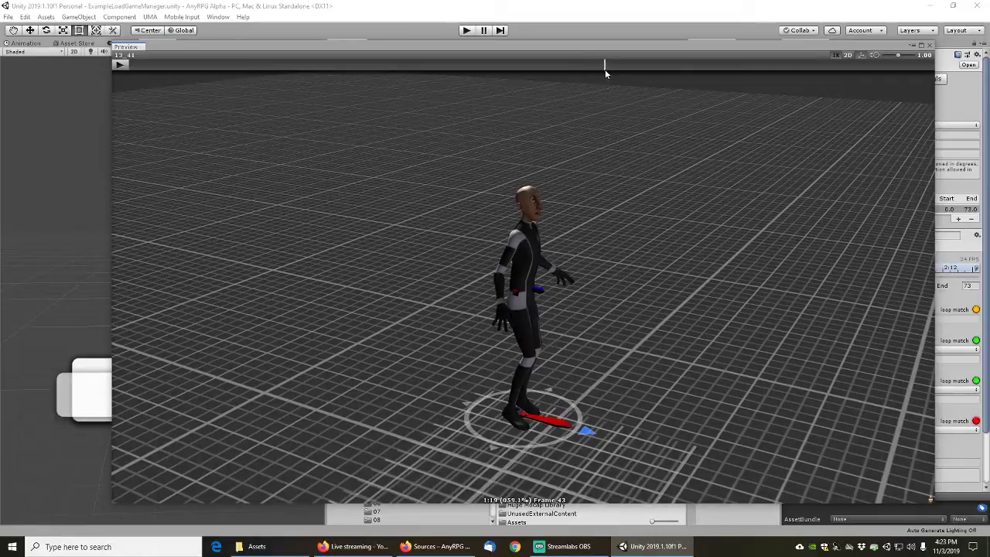
pyautogui.moveTo(606, 73); pyautogui.dragTo(574, 84)
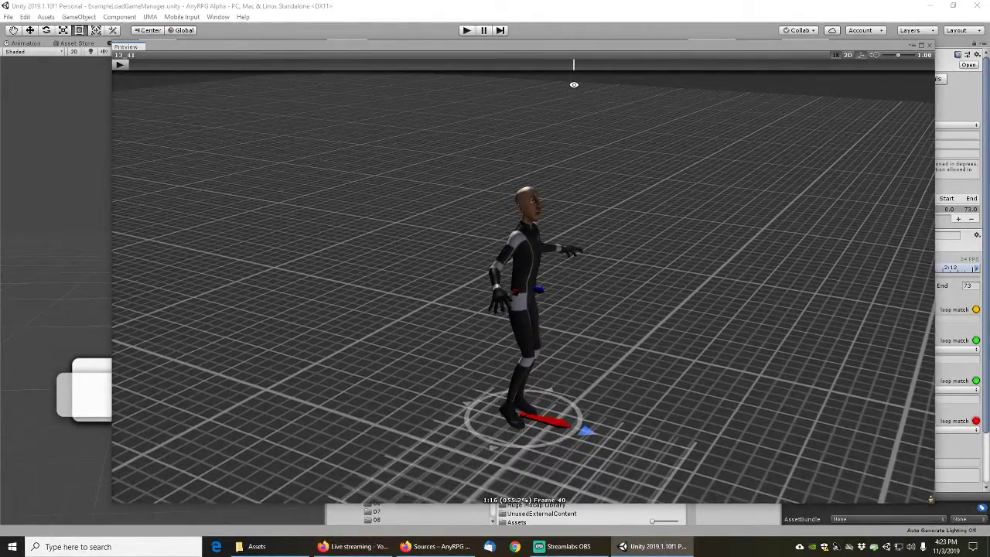
pyautogui.click(932, 48)
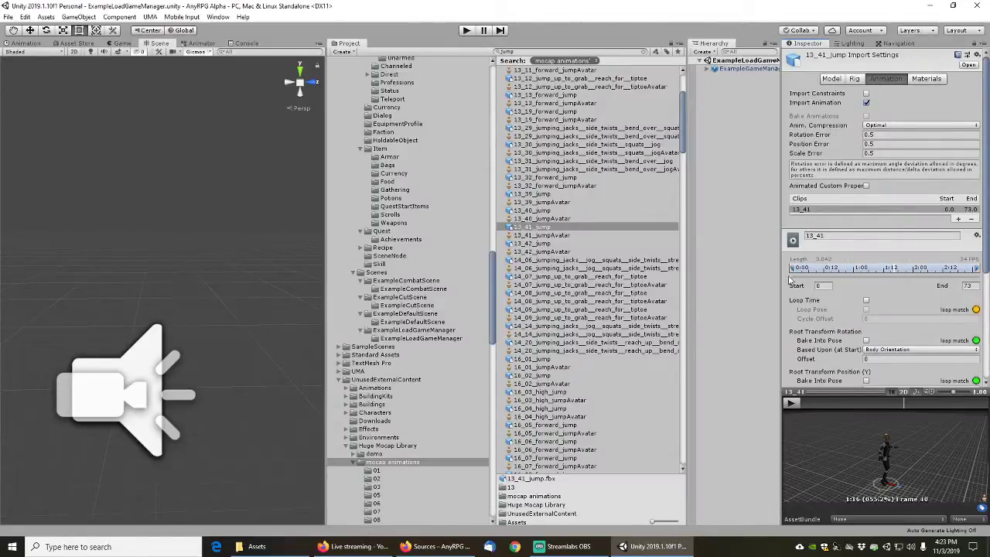
# Move the start of the 13_41 clip to frame 43
pyautogui.moveTo(793, 269); pyautogui.dragTo(896, 277)
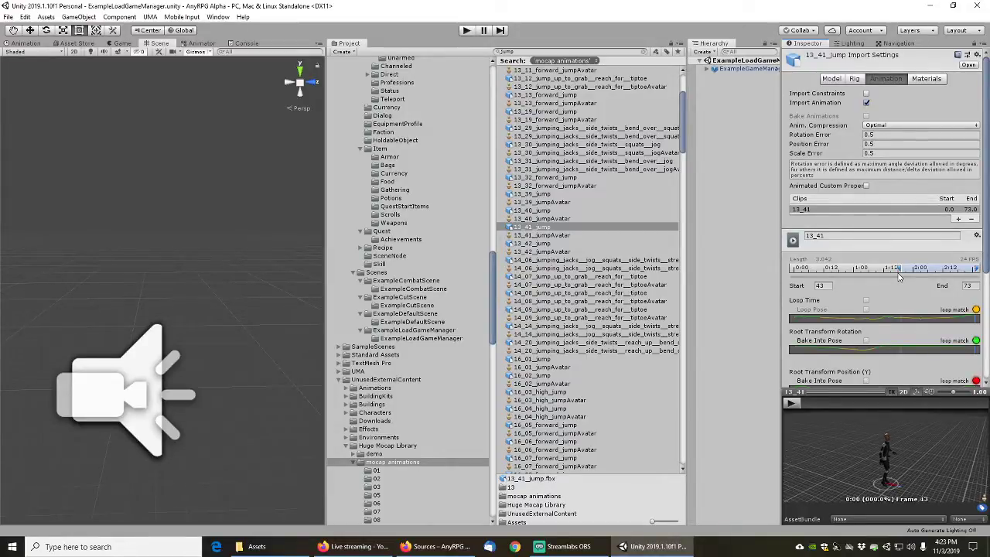
# Trim the 13_41 clip to frames 43 to 49, turn on Loop Time and play it in an enlarged preview
pyautogui.moveTo(900, 277); pyautogui.dragTo(900, 277)
pyautogui.moveTo(979, 267); pyautogui.dragTo(919, 268)
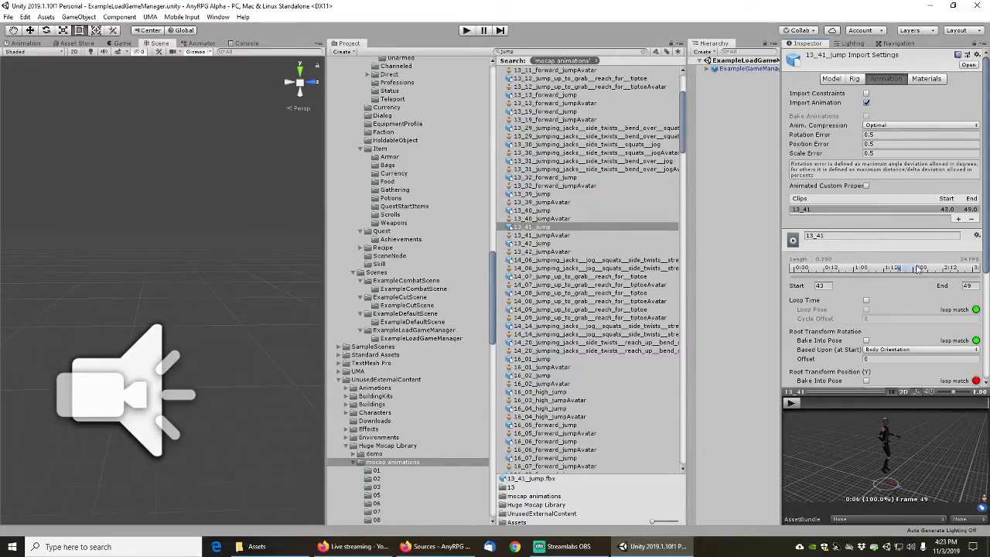
pyautogui.click(867, 301)
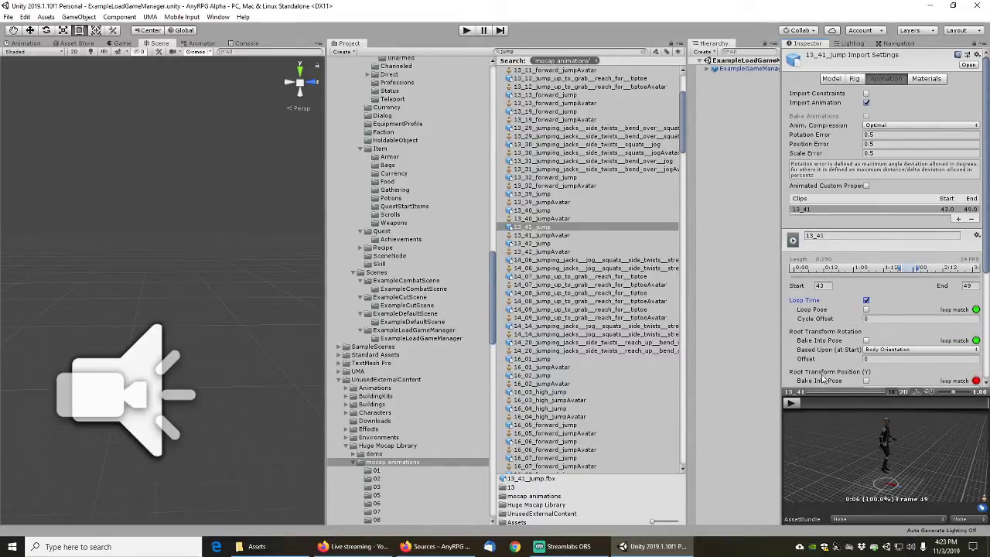
pyautogui.click(792, 403)
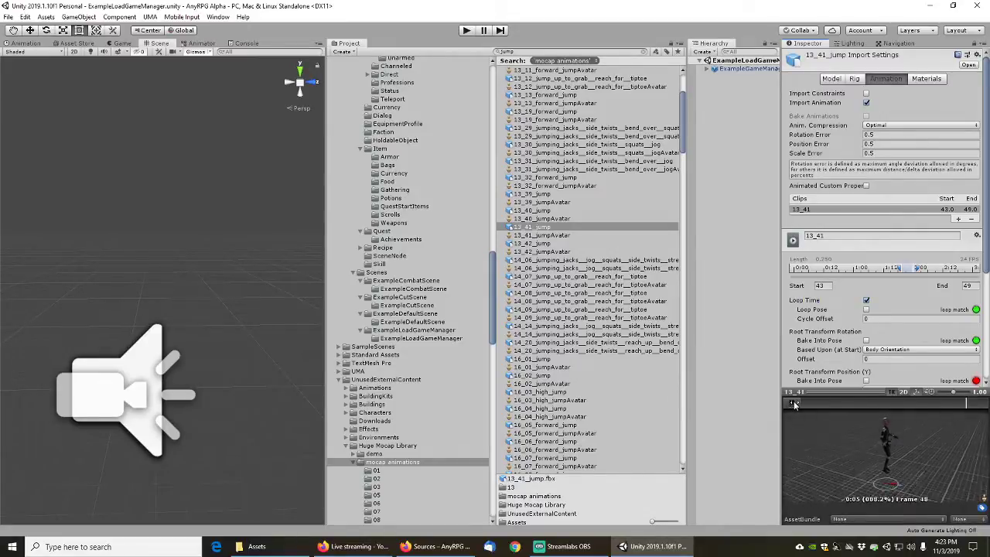
pyautogui.rightClick(835, 391)
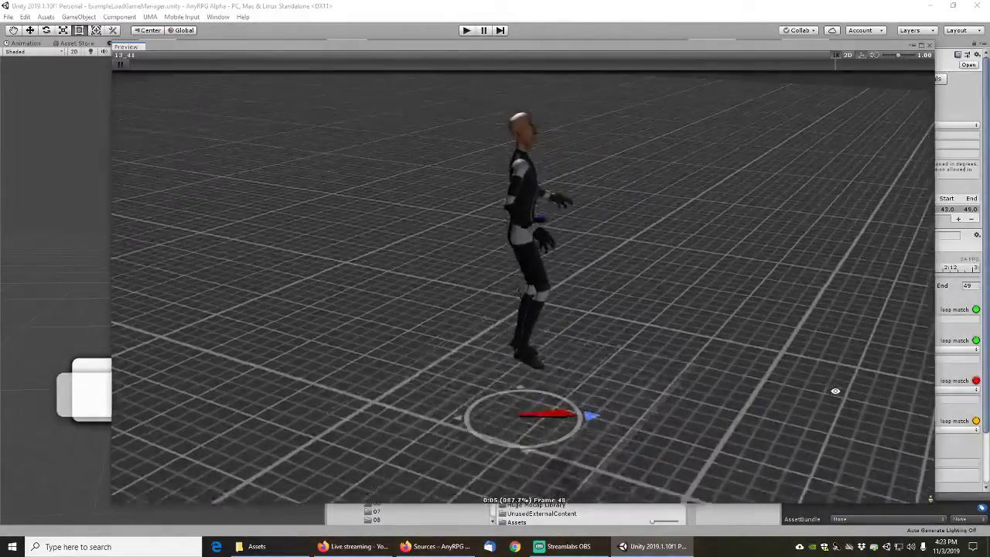
pyautogui.click(927, 48)
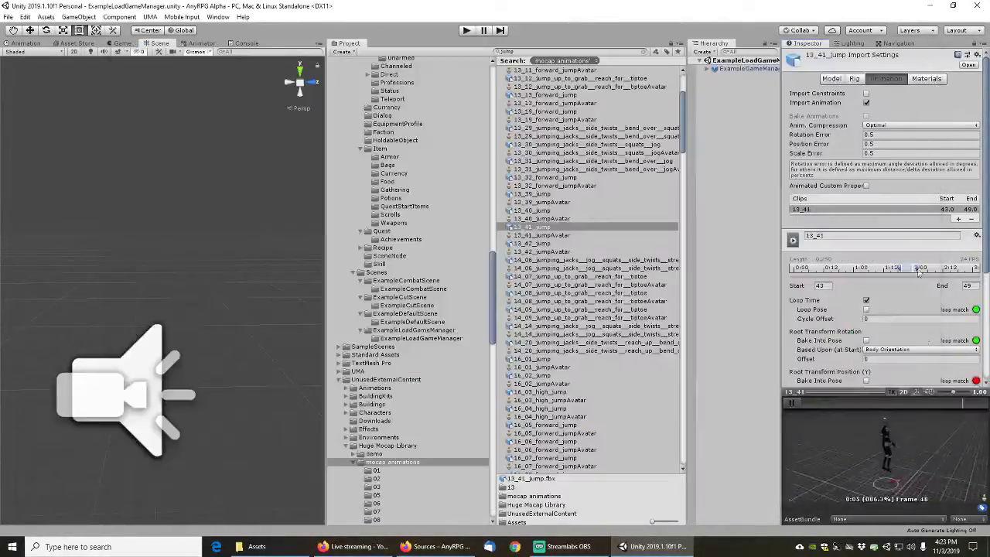
# Turn on Loop Pose for the 13_41 clip and check the looping motion in the enlarged preview
pyautogui.click(866, 310)
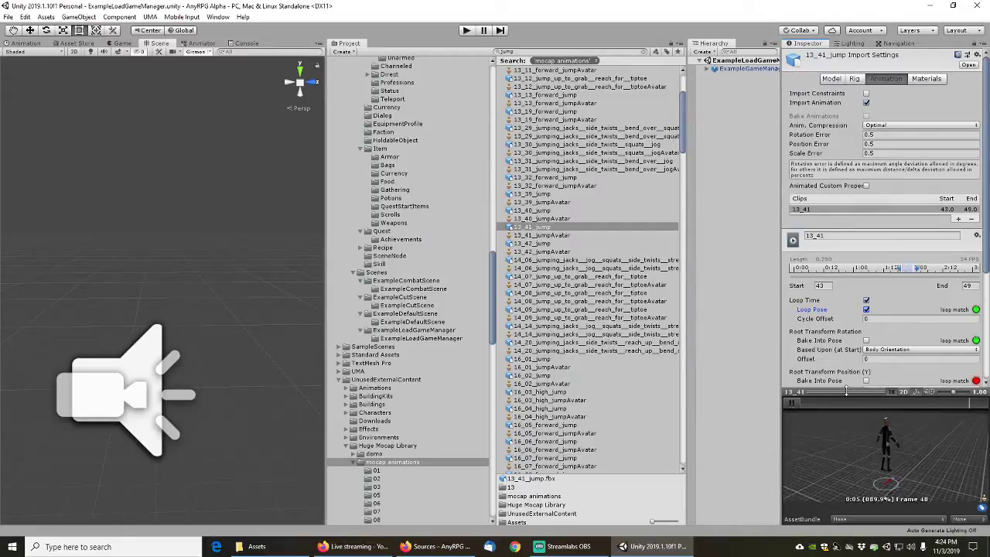
pyautogui.rightClick(846, 391)
pyautogui.moveTo(625, 173)
pyautogui.mouseDown()
pyautogui.moveTo(529, 155)
pyautogui.moveTo(348, 183)
pyautogui.moveTo(247, 170)
pyautogui.moveTo(715, 205)
pyautogui.moveTo(614, 201)
pyautogui.moveTo(469, 171)
pyautogui.moveTo(618, 185)
pyautogui.mouseUp()
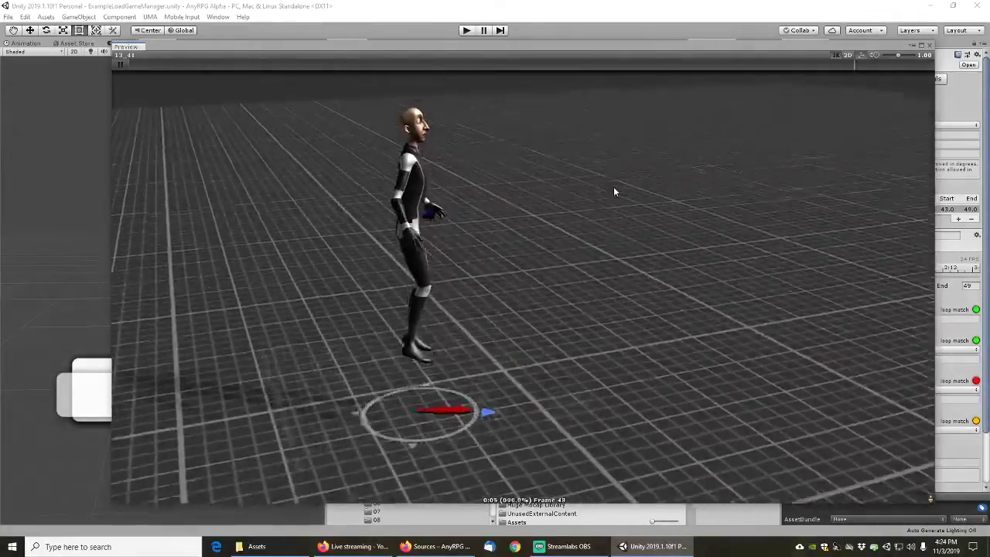
pyautogui.click(929, 48)
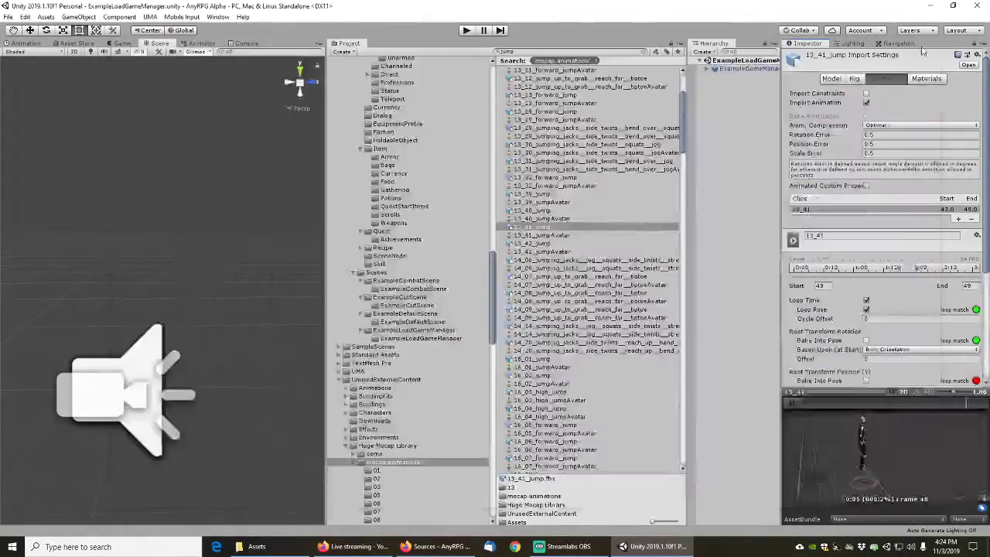
pyautogui.click(795, 403)
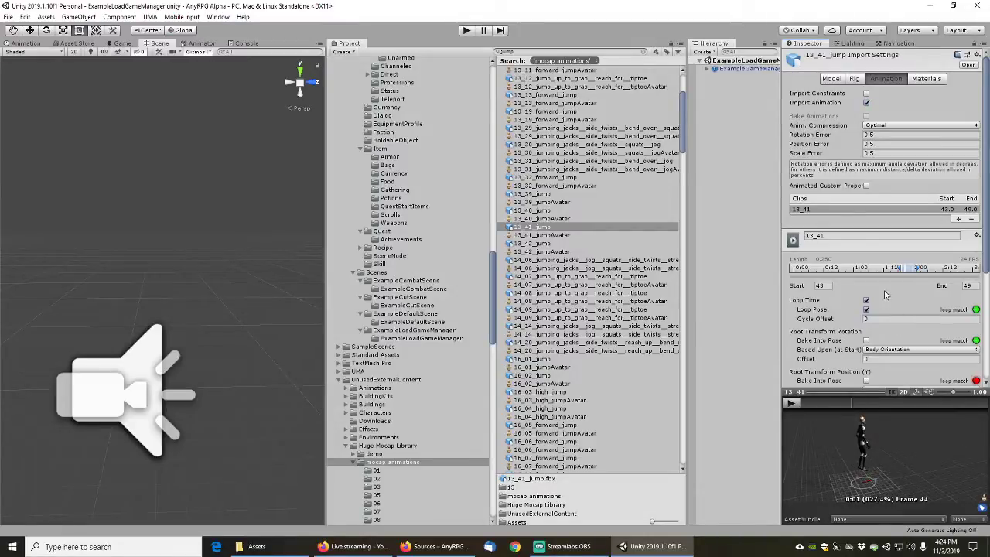
# Add a second clip to the 13_41_jump import settings and name it AnyRPGExampleFall
pyautogui.click(959, 223)
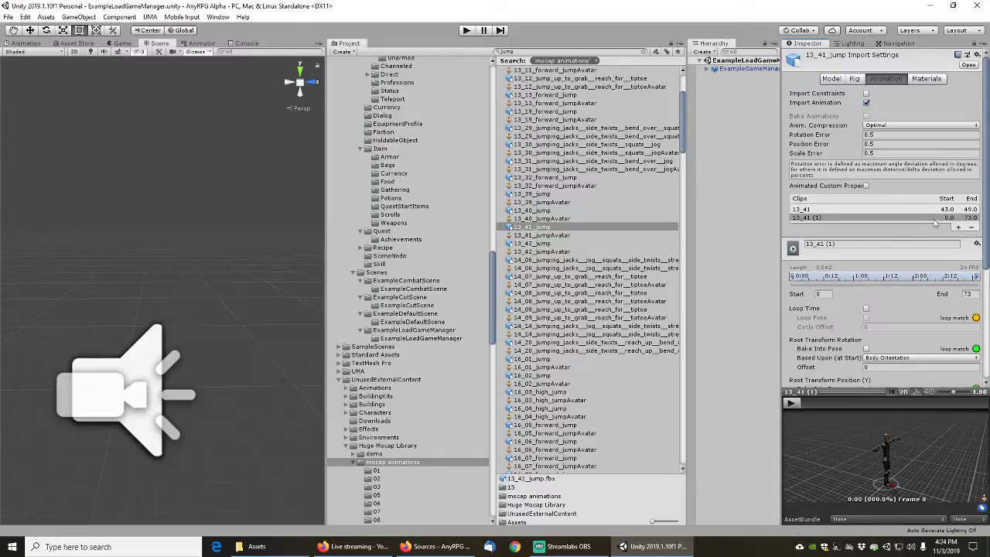
pyautogui.click(846, 242)
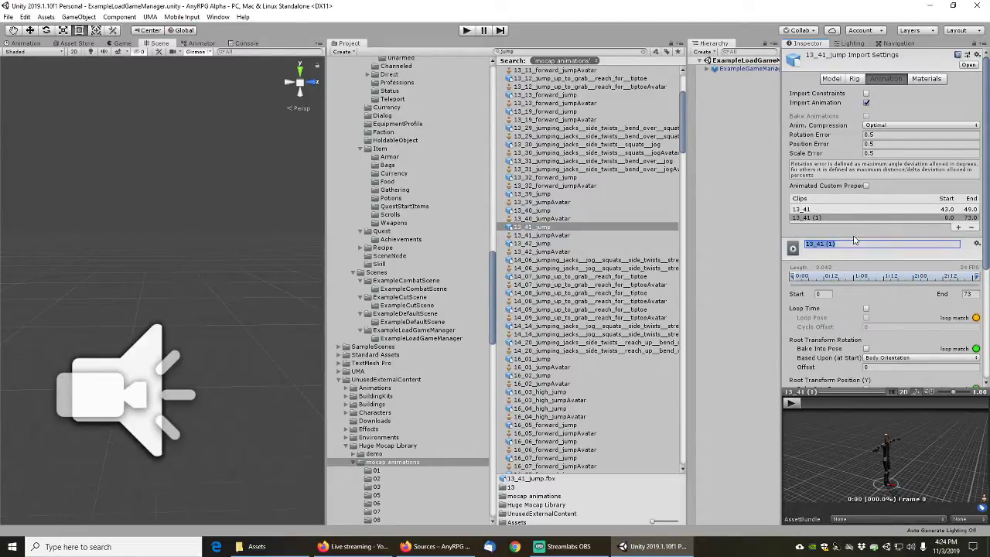
pyautogui.write('AnyRPGExampleFall')
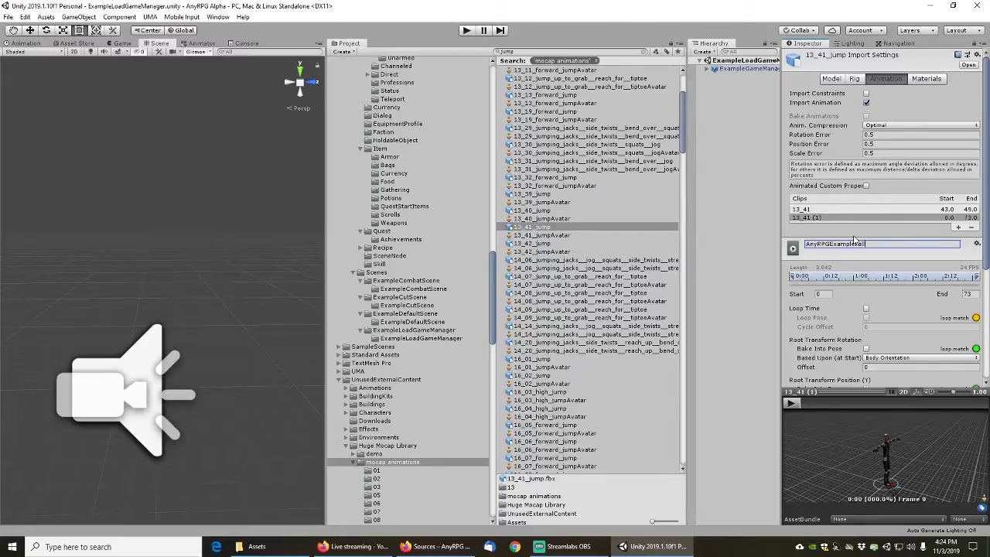
pyautogui.press('Return')
# Set the AnyRPGExampleFall clip to start at 43 and end at 49, with Loop Time and Loop Pose enabled
pyautogui.click(820, 294)
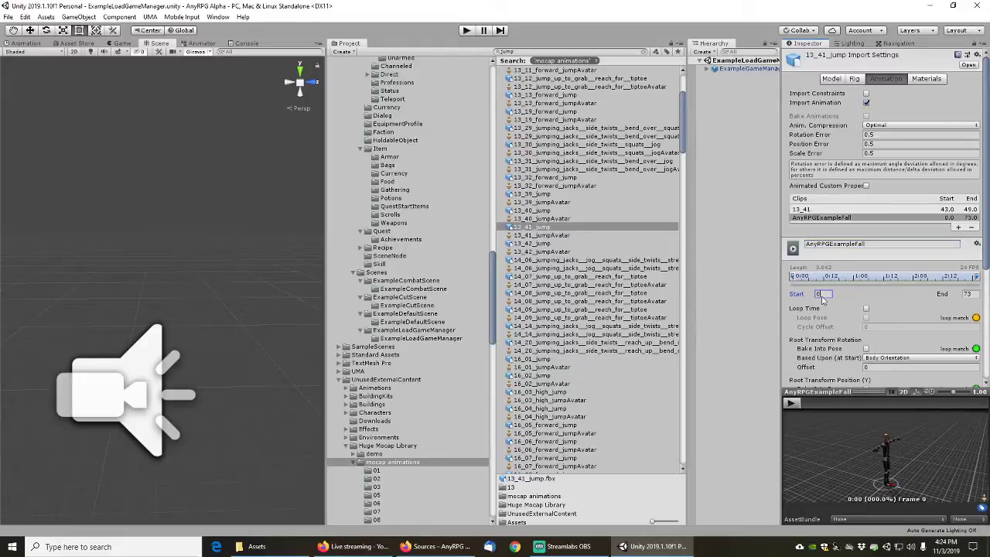
pyautogui.write('43')
pyautogui.press('Tab')
pyautogui.write('49')
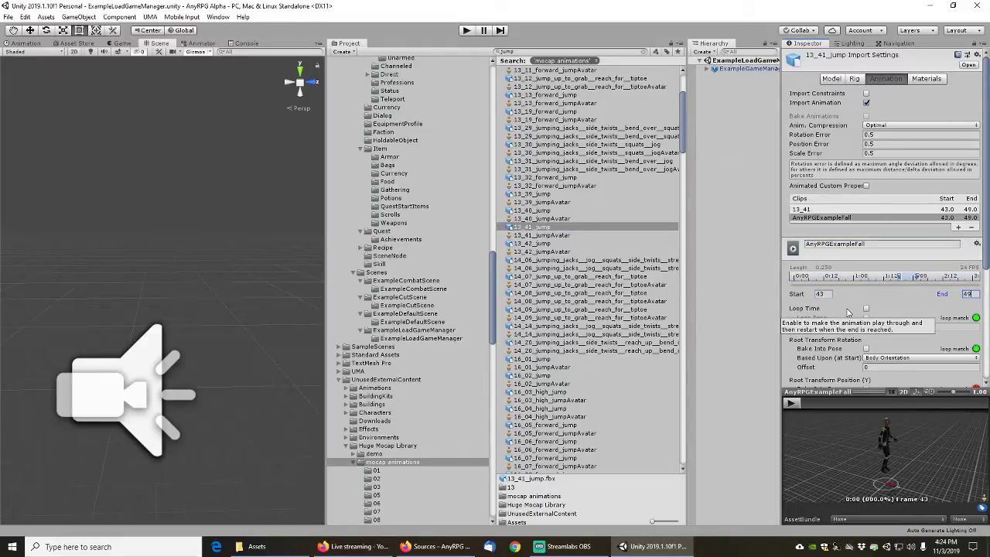
pyautogui.click(867, 309)
pyautogui.click(866, 318)
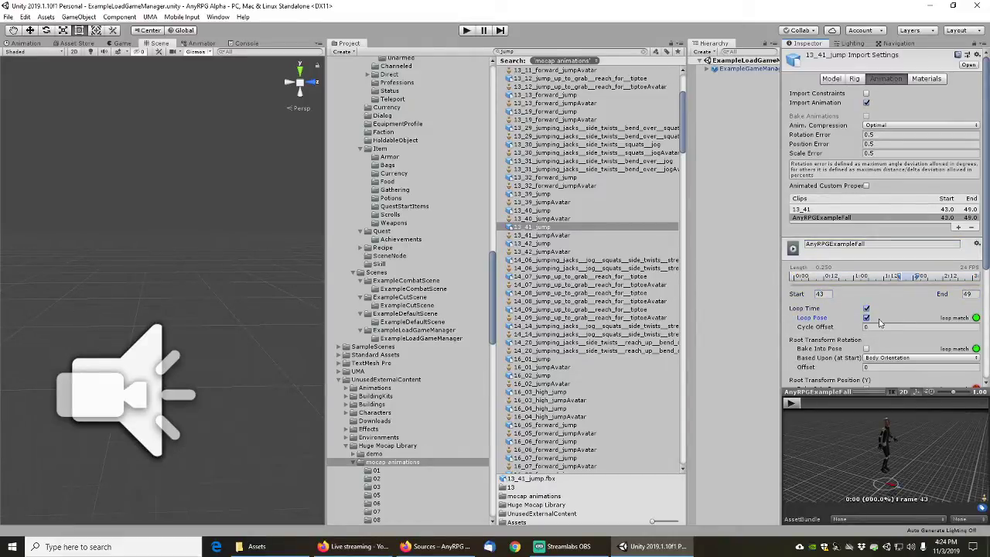
pyautogui.scroll(-4, 959, 356)
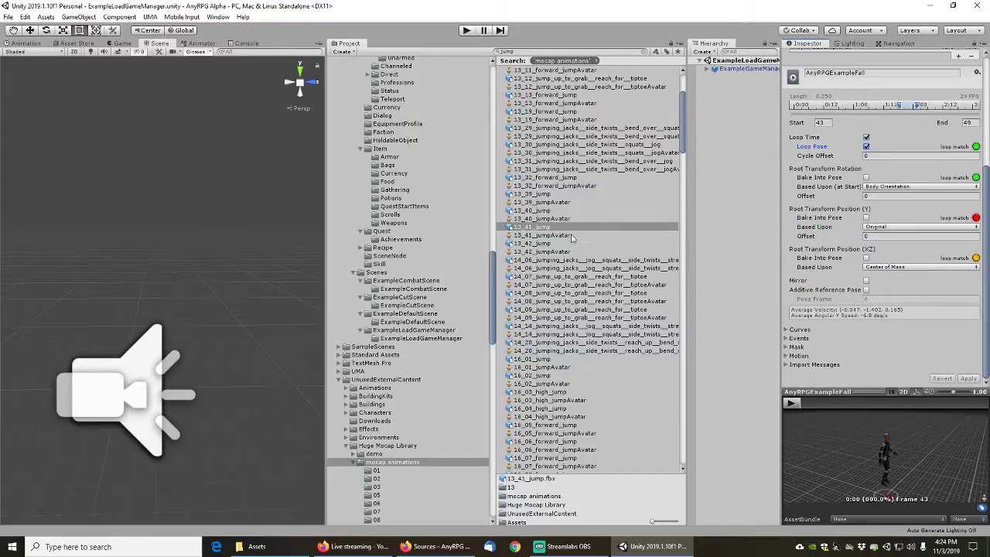
# Preview the 13_42 jump and the 14_07 and 14_09 jump-up-to-grab animations by scrubbing through their motion
pyautogui.click(544, 244)
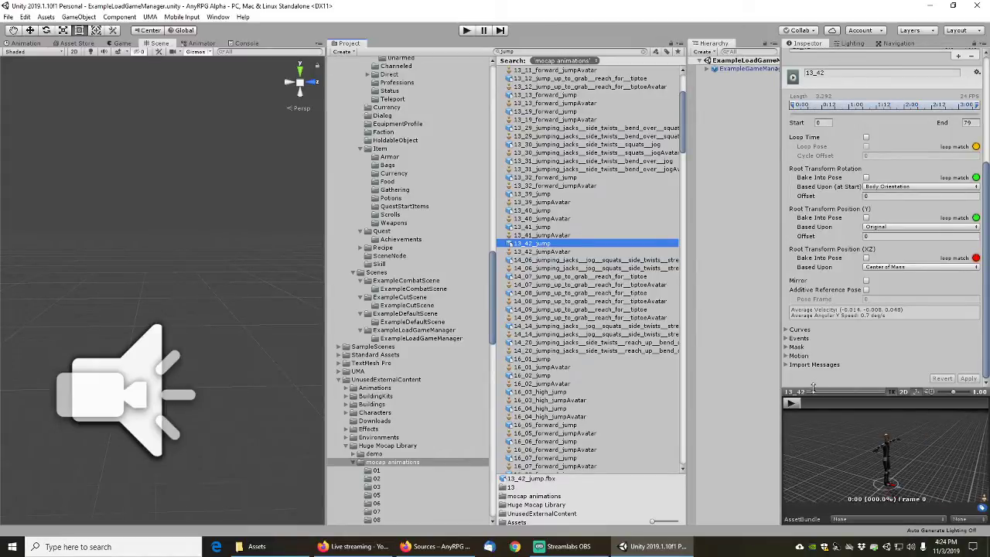
pyautogui.moveTo(805, 405); pyautogui.dragTo(970, 405)
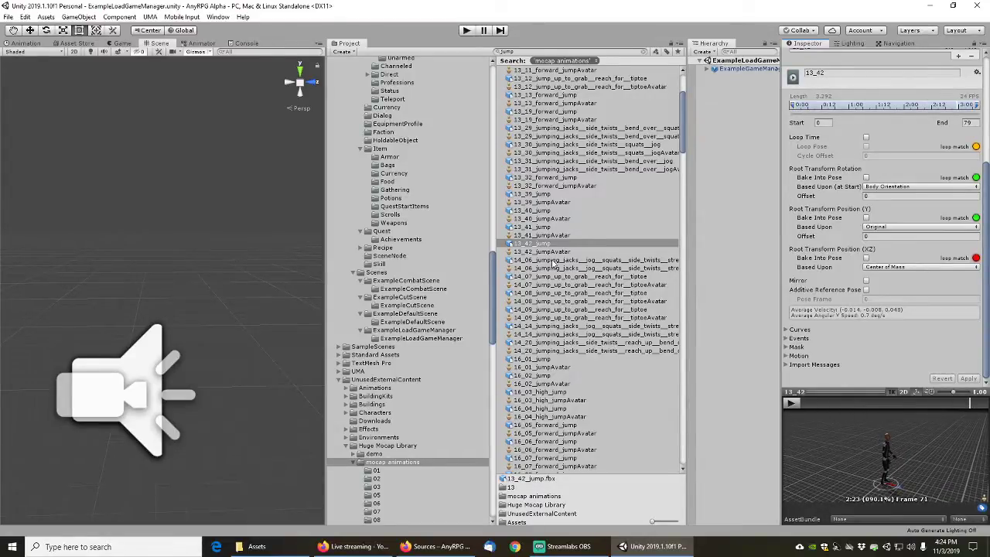
pyautogui.click(563, 277)
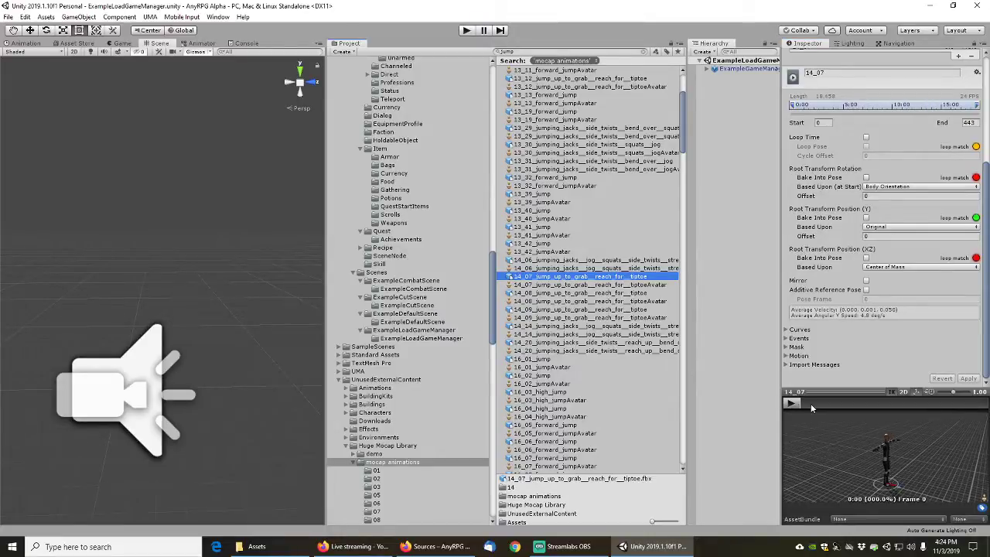
pyautogui.moveTo(811, 408); pyautogui.dragTo(973, 413)
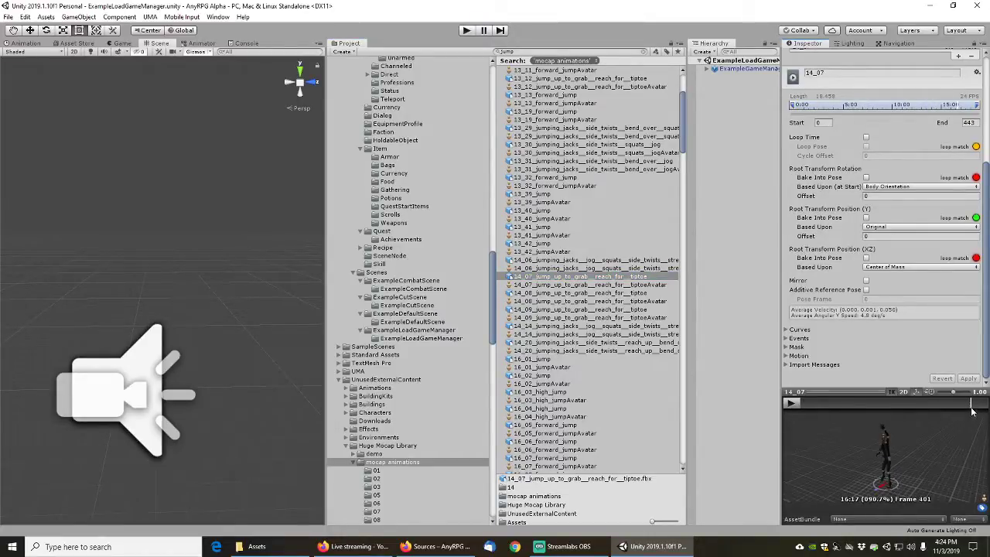
pyautogui.click(577, 310)
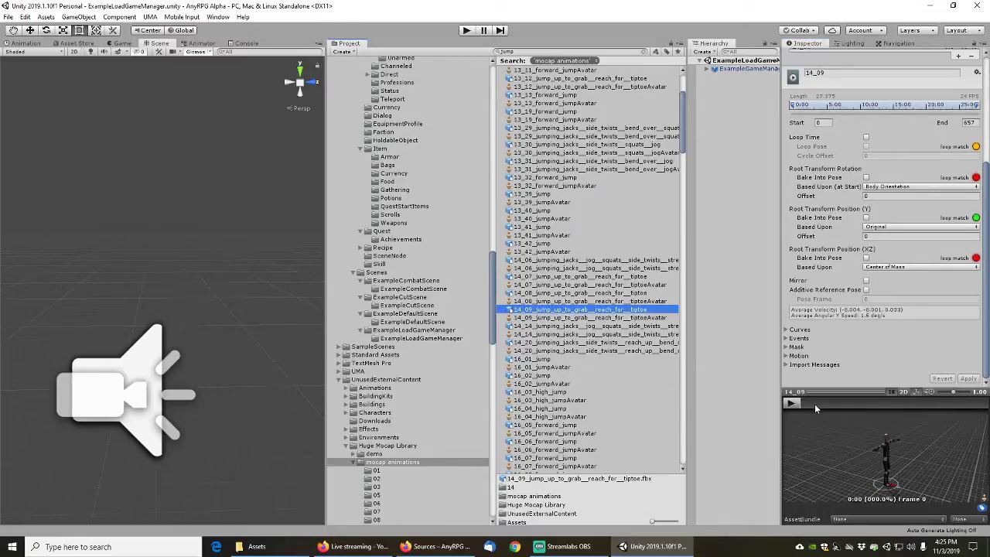
pyautogui.moveTo(814, 404); pyautogui.dragTo(883, 399)
# Preview the jump animations 16_01 and 16_02 and the high jumps 16_03 and 16_04
pyautogui.click(533, 360)
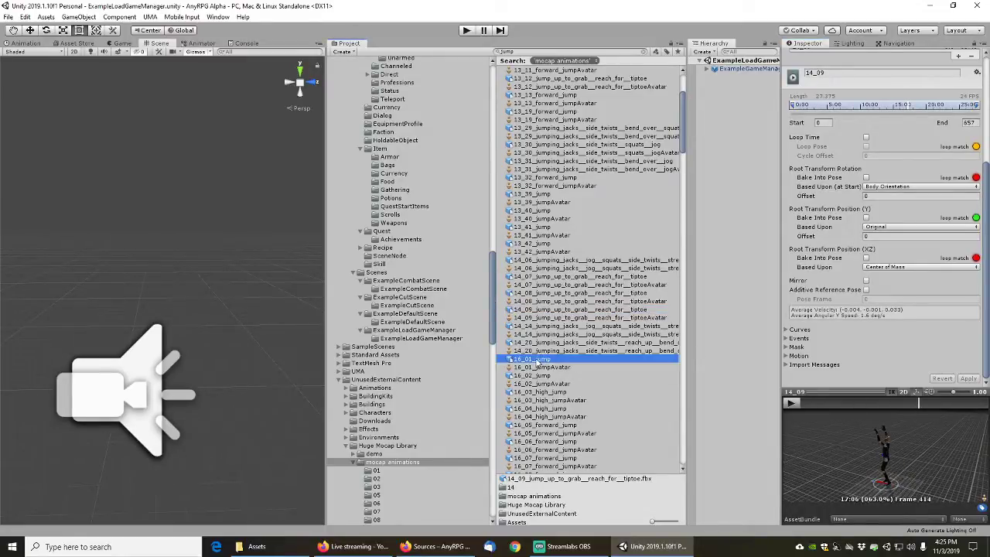
pyautogui.moveTo(804, 403); pyautogui.dragTo(951, 402)
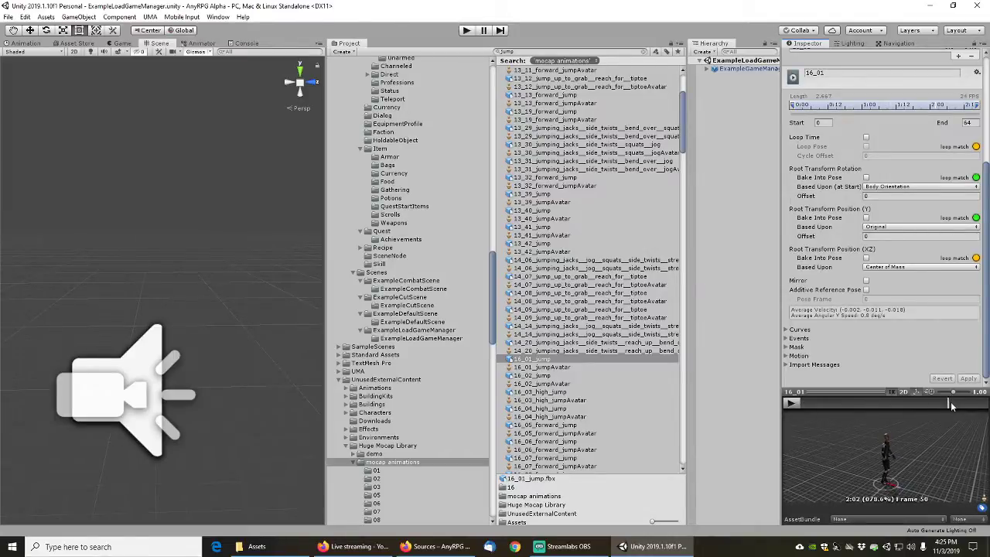
pyautogui.click(546, 376)
pyautogui.moveTo(807, 403); pyautogui.dragTo(956, 408)
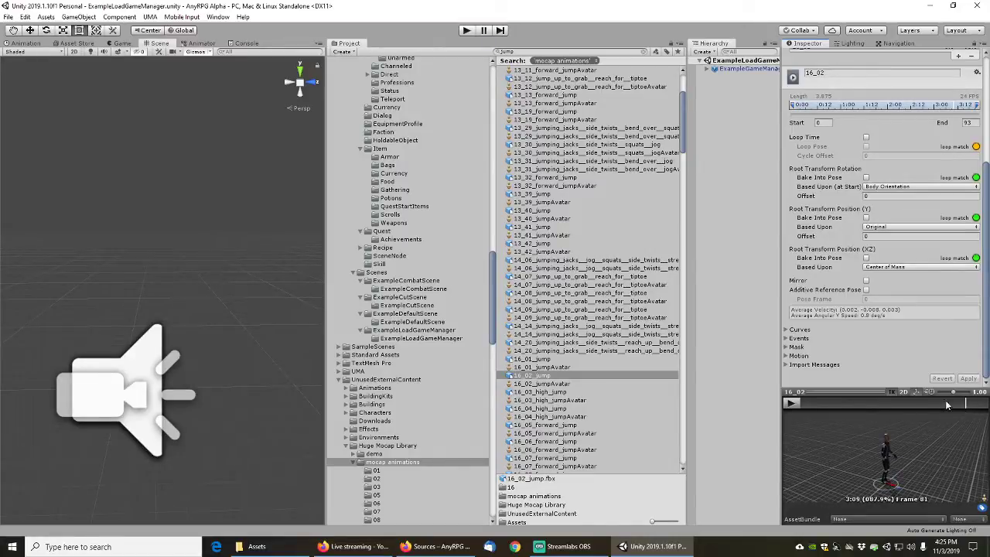
pyautogui.scroll(-4, 589, 404)
pyautogui.click(542, 299)
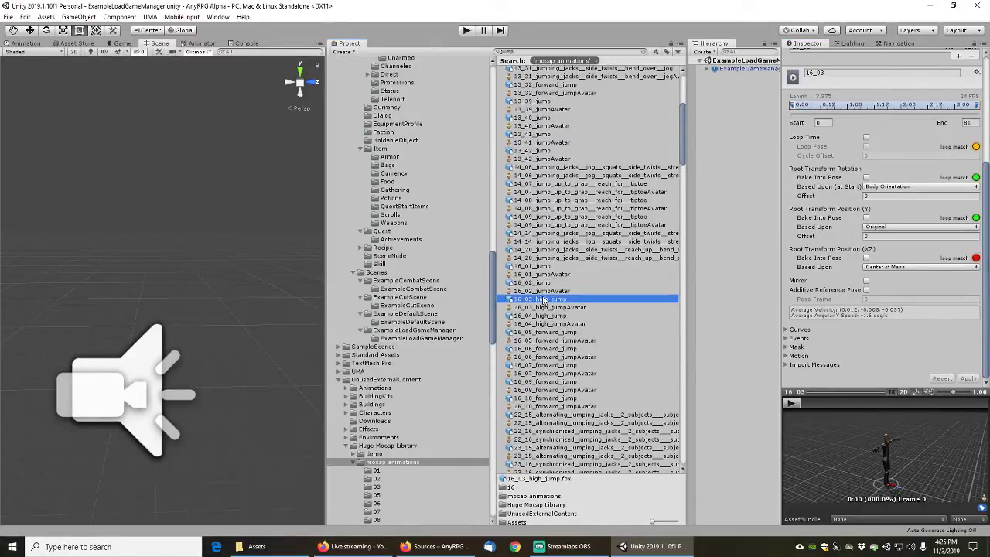
pyautogui.moveTo(817, 406); pyautogui.dragTo(945, 414)
pyautogui.click(551, 315)
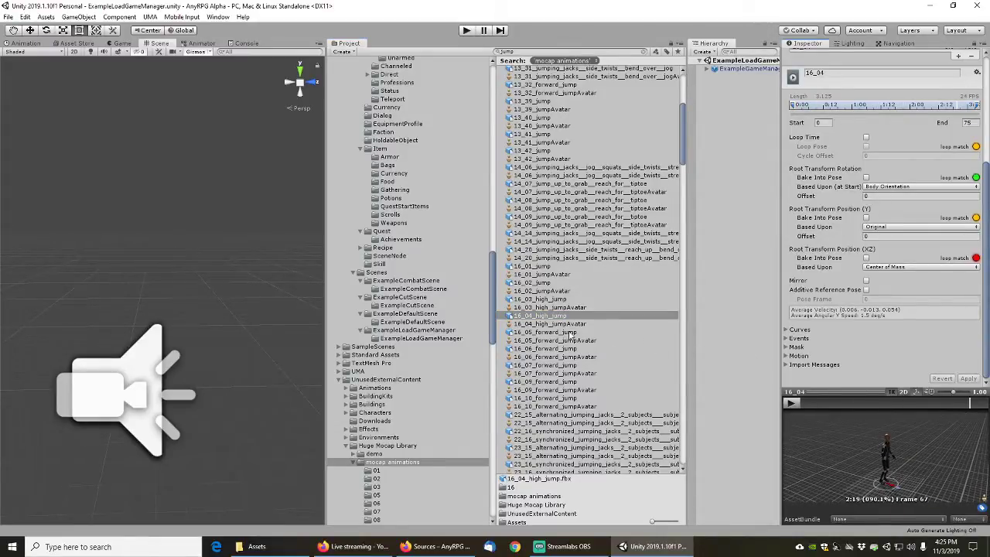
# Preview the forward jump animations 16_05, 16_06 and 16_09 by scrubbing through their motion
pyautogui.scroll(-4, 560, 332)
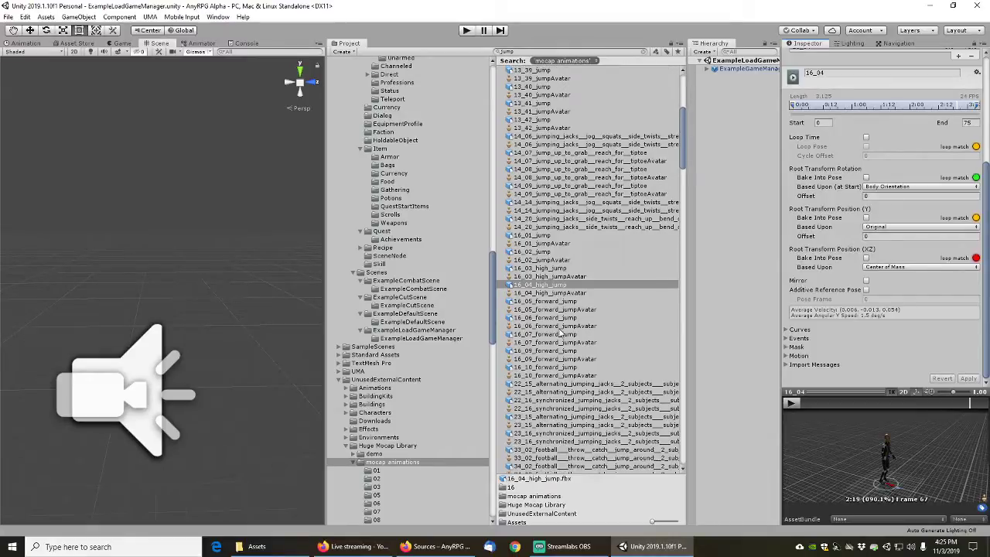
pyautogui.click(566, 209)
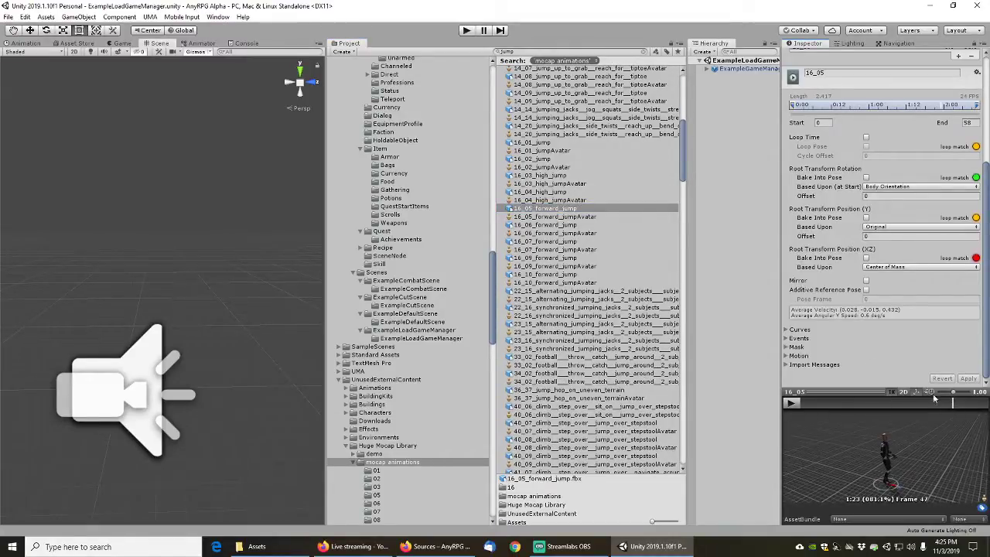
pyautogui.click(562, 225)
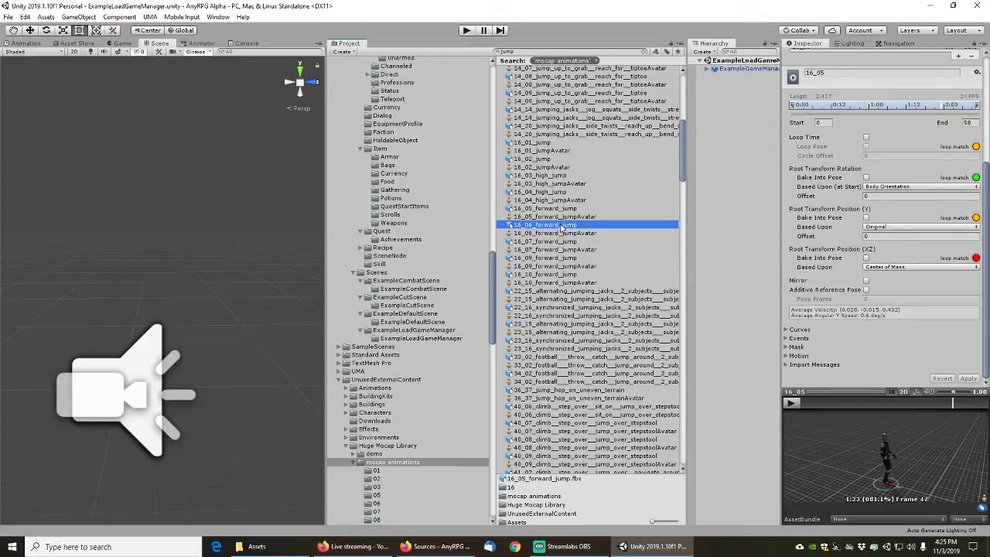
pyautogui.moveTo(807, 404); pyautogui.dragTo(963, 406)
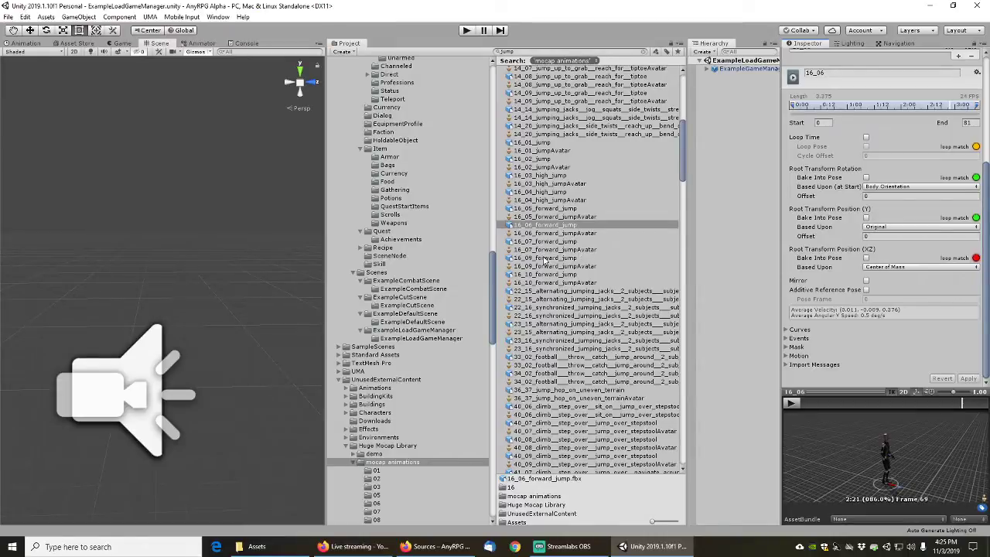
pyautogui.click(579, 258)
pyautogui.moveTo(816, 404); pyautogui.dragTo(948, 405)
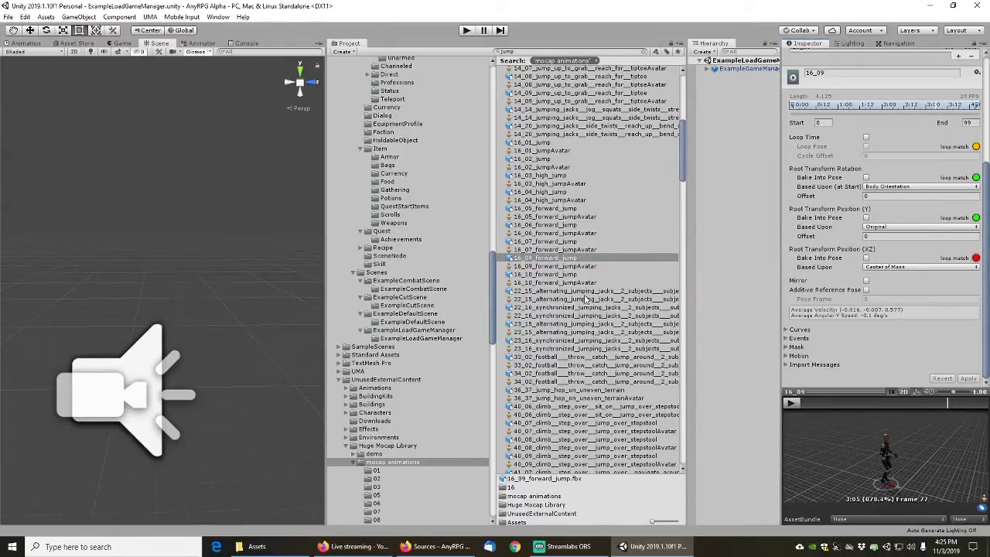
# Look through animations 16_10, 22_15 and 22_16, and scrub through the 33_02 football and 36_37 uneven-terrain jump motions
pyautogui.scroll(-3, 585, 299)
pyautogui.click(550, 212)
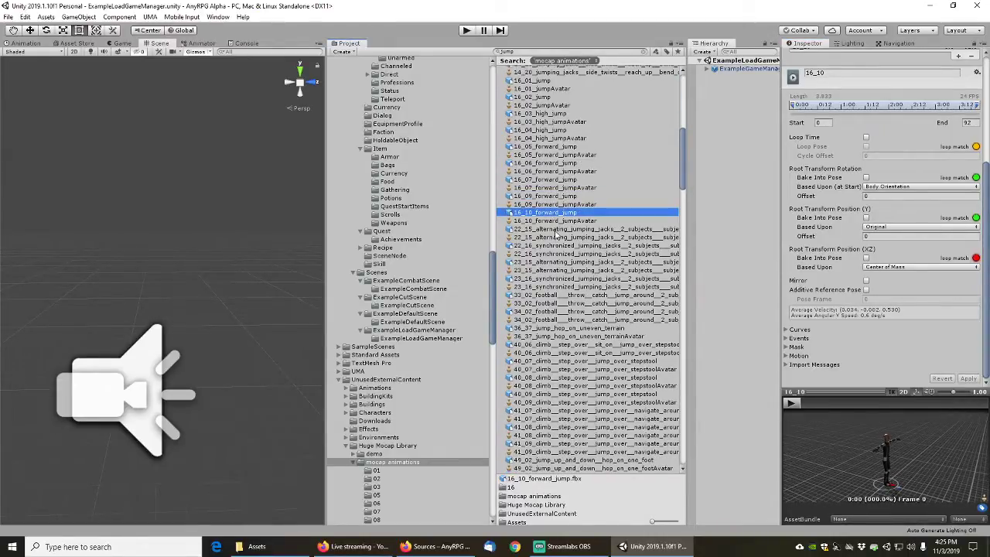
pyautogui.click(554, 230)
pyautogui.click(561, 246)
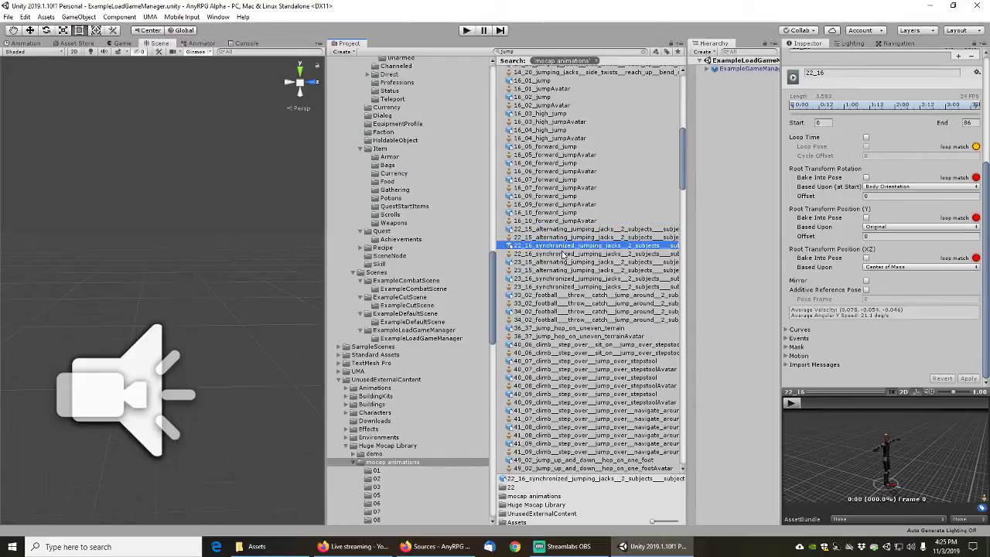
pyautogui.click(560, 297)
pyautogui.moveTo(801, 402); pyautogui.dragTo(965, 403)
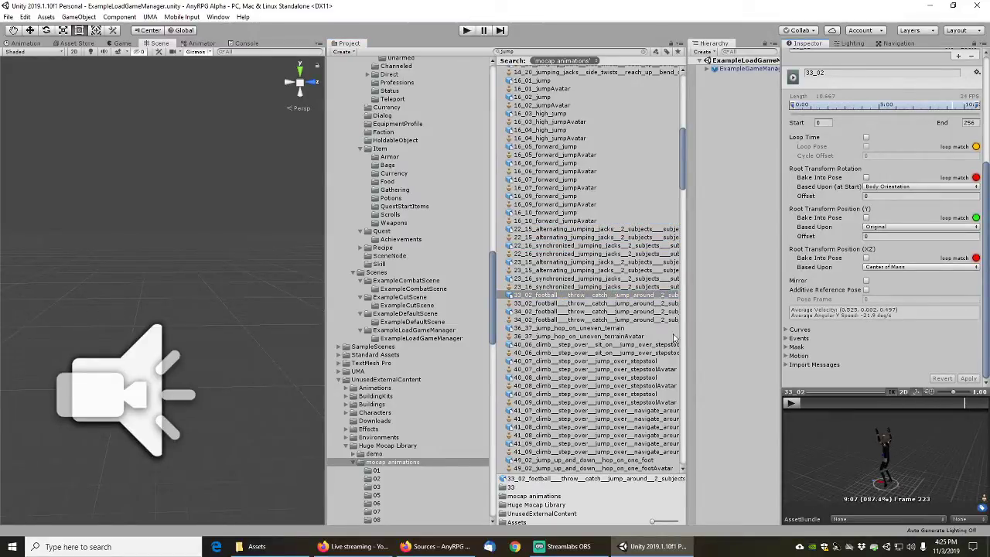
pyautogui.click(567, 329)
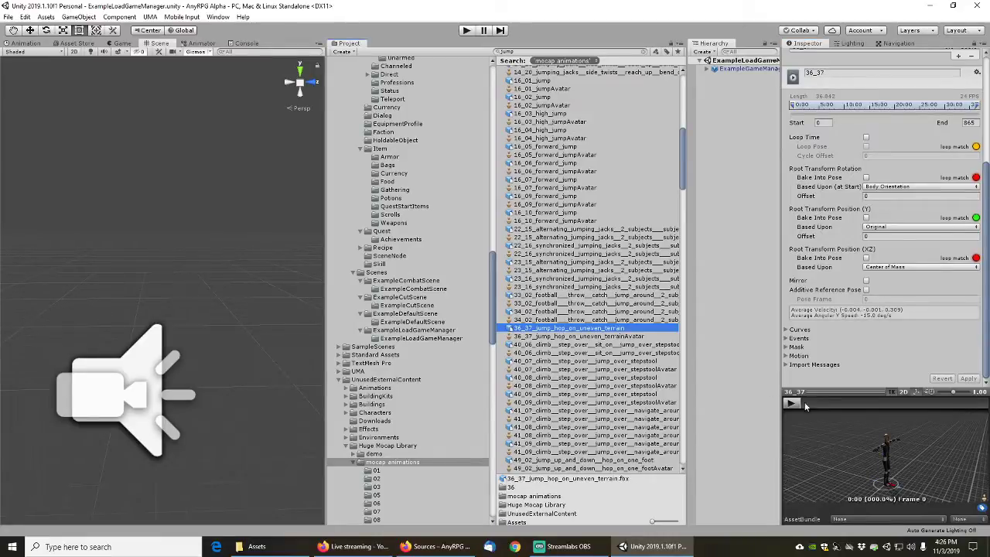
pyautogui.moveTo(804, 402); pyautogui.dragTo(957, 407)
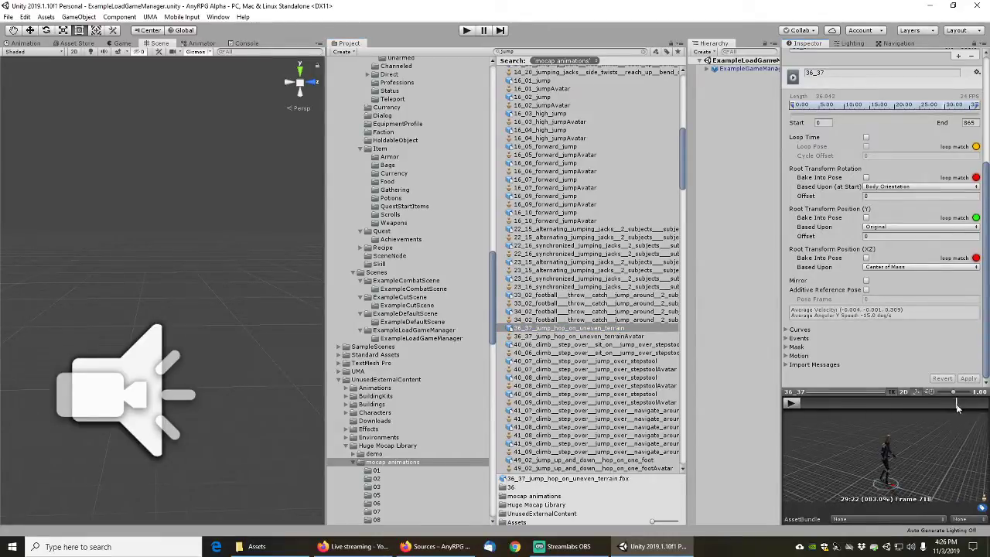
# Preview the 40_06 stepstool, 49_02 jump-up-and-down and 56_04 vignettes animations by scrubbing through their motion
pyautogui.scroll(-6, 570, 319)
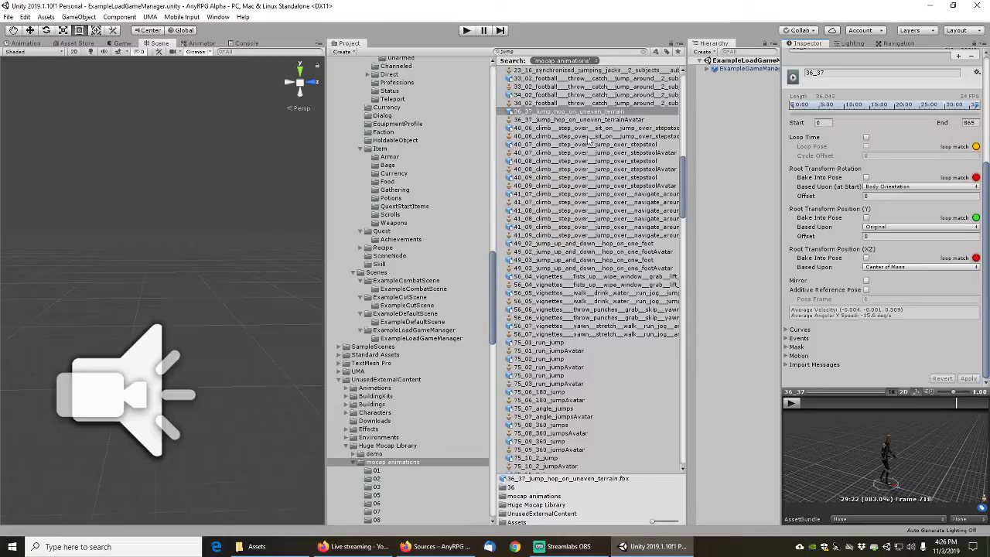
pyautogui.click(565, 128)
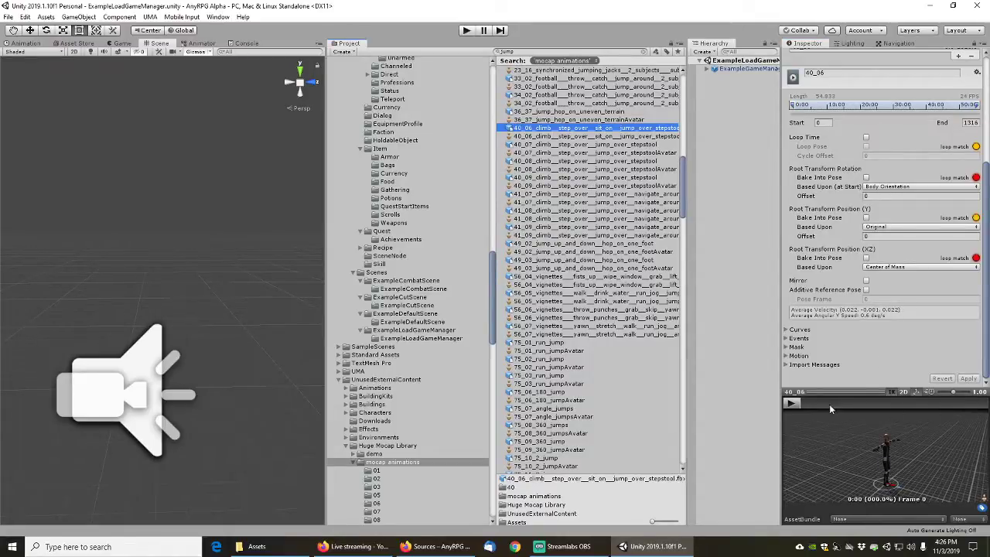
pyautogui.moveTo(830, 404); pyautogui.dragTo(960, 402)
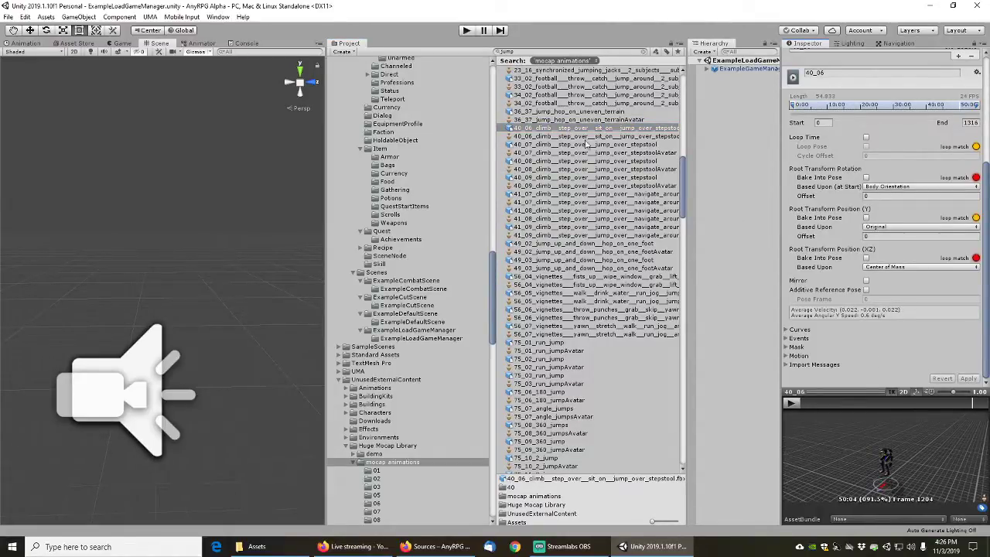
pyautogui.click(566, 244)
pyautogui.moveTo(831, 403); pyautogui.dragTo(961, 402)
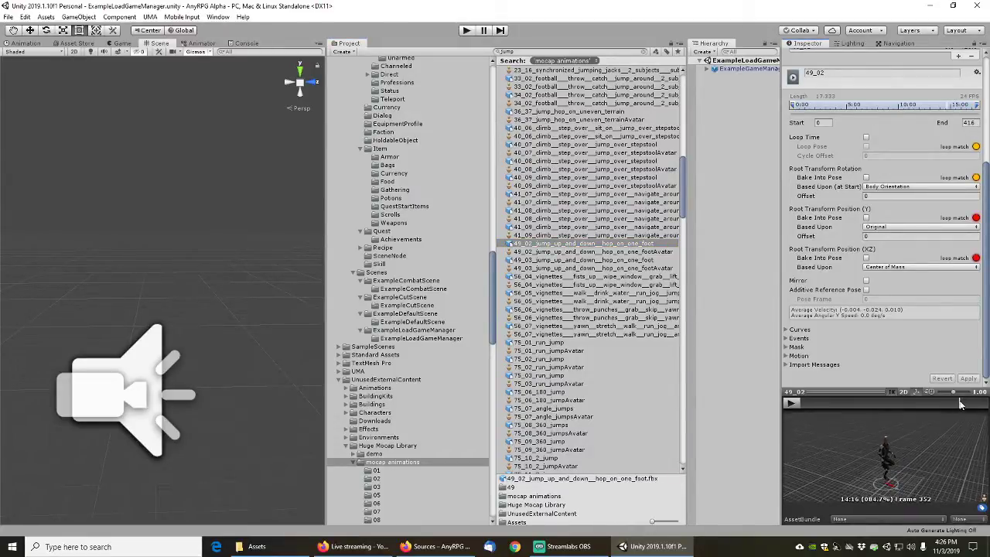
pyautogui.click(554, 278)
pyautogui.moveTo(820, 403); pyautogui.dragTo(952, 401)
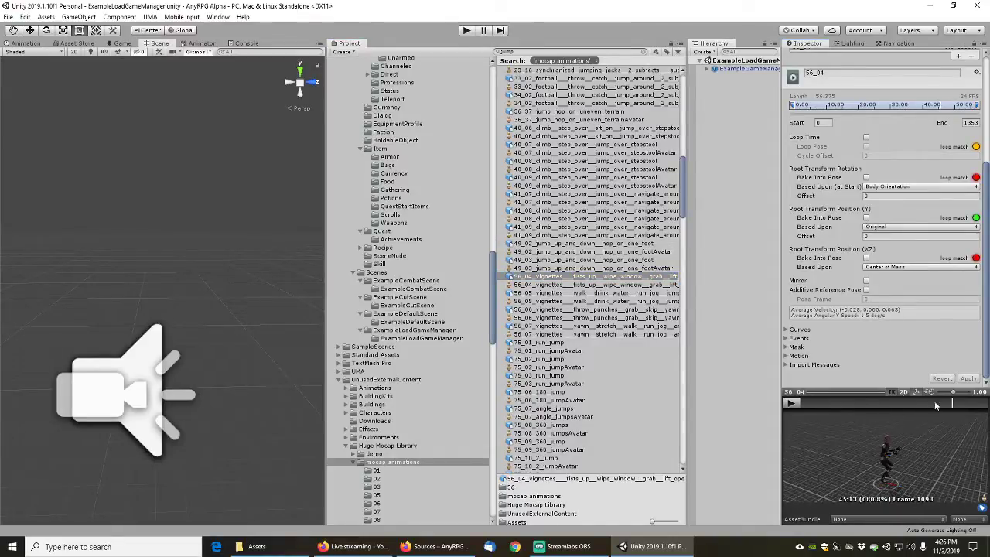
# Preview the run jumps 75_01 and 75_02 and the 180 jump 75_06 by scrubbing through their motion
pyautogui.scroll(-3, 581, 294)
pyautogui.click(546, 249)
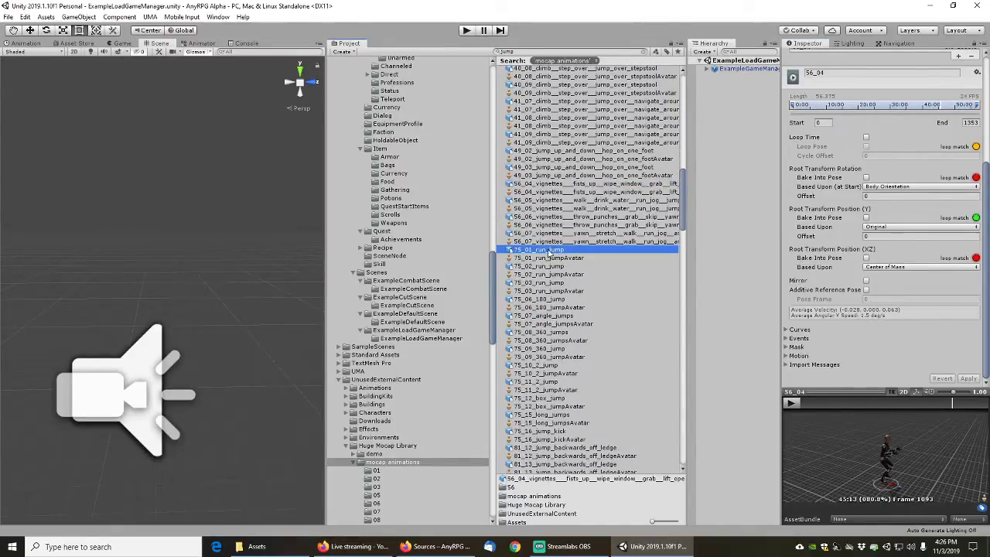
pyautogui.moveTo(817, 402); pyautogui.dragTo(943, 403)
pyautogui.click(553, 266)
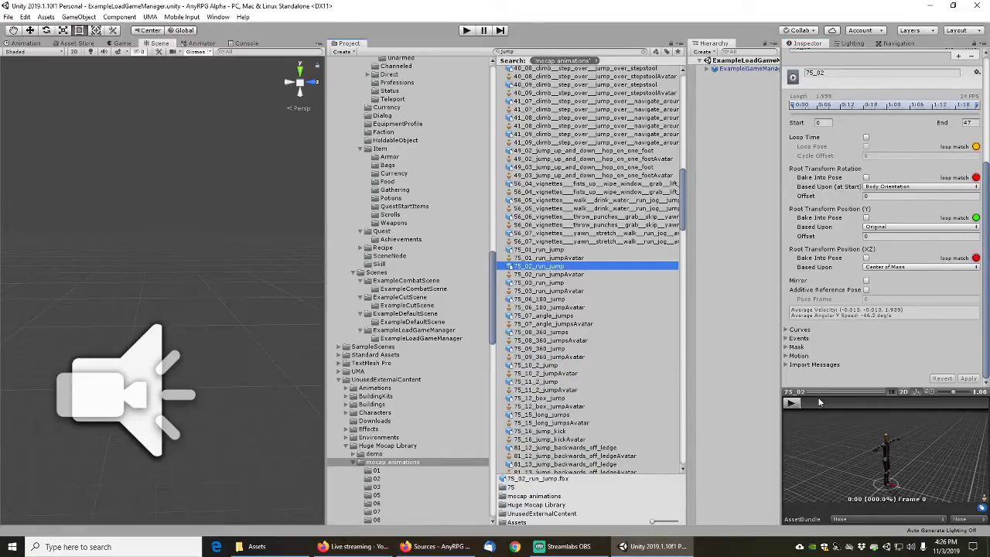
pyautogui.moveTo(820, 403); pyautogui.dragTo(943, 401)
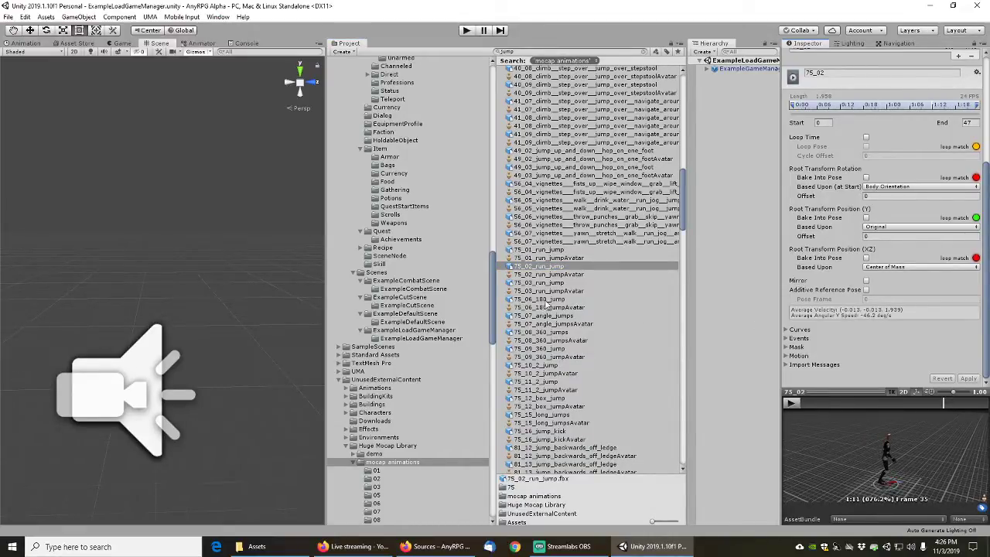
pyautogui.click(546, 300)
pyautogui.moveTo(843, 402); pyautogui.dragTo(968, 412)
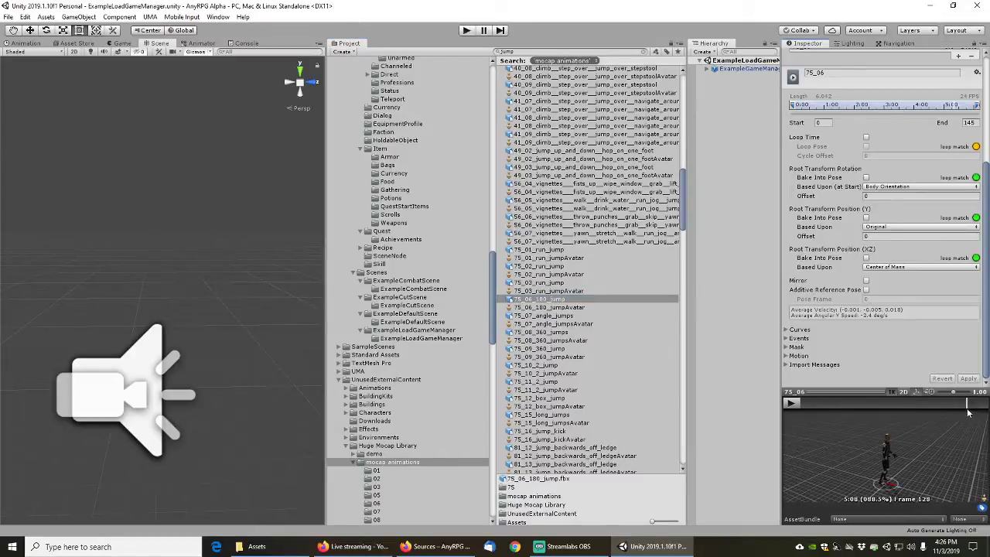
# Preview the 75_07 angle jumps, 75_08 360 jumps and 75_10 2 jump by scrubbing through their motion
pyautogui.scroll(-4, 598, 331)
pyautogui.click(547, 223)
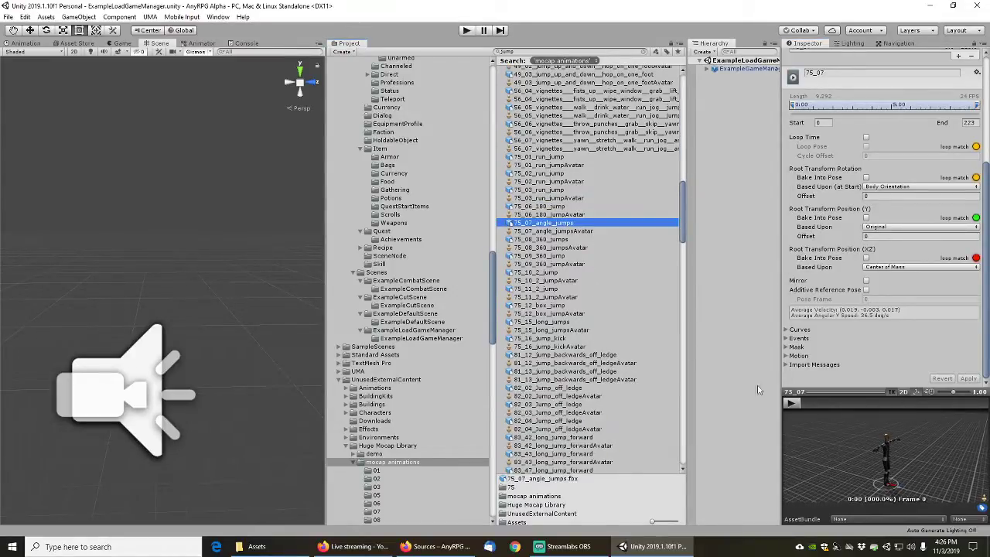
pyautogui.moveTo(810, 399); pyautogui.dragTo(973, 416)
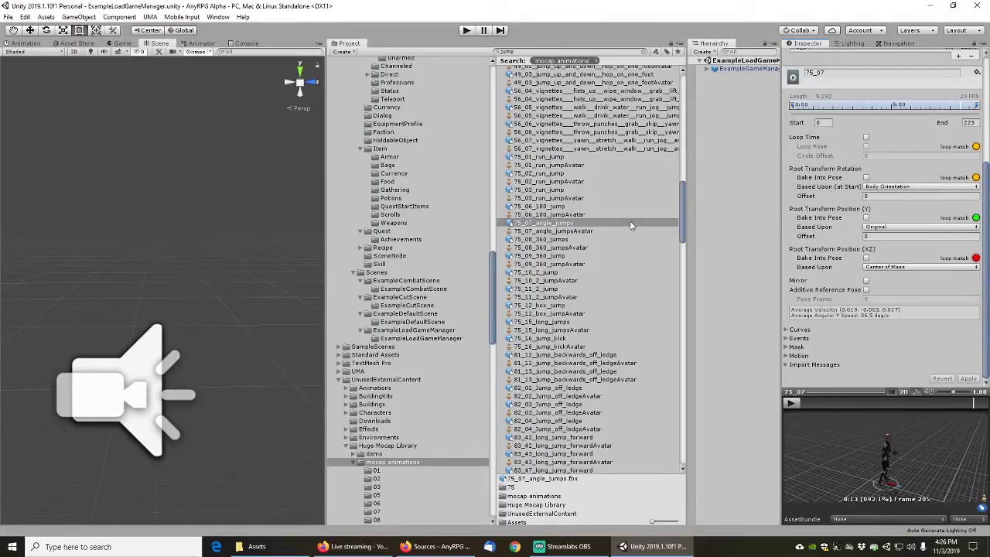
pyautogui.click(549, 240)
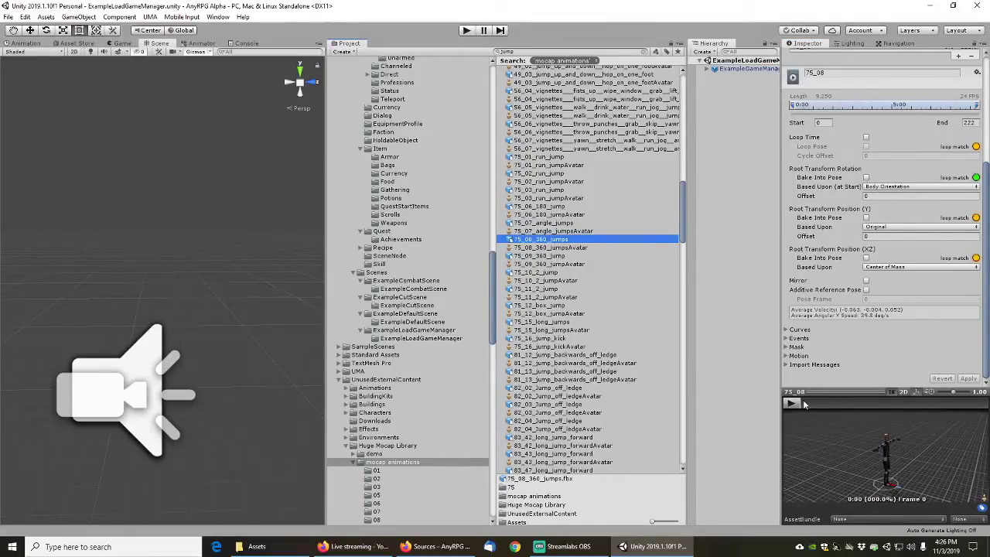
pyautogui.moveTo(804, 404); pyautogui.dragTo(961, 408)
pyautogui.click(542, 273)
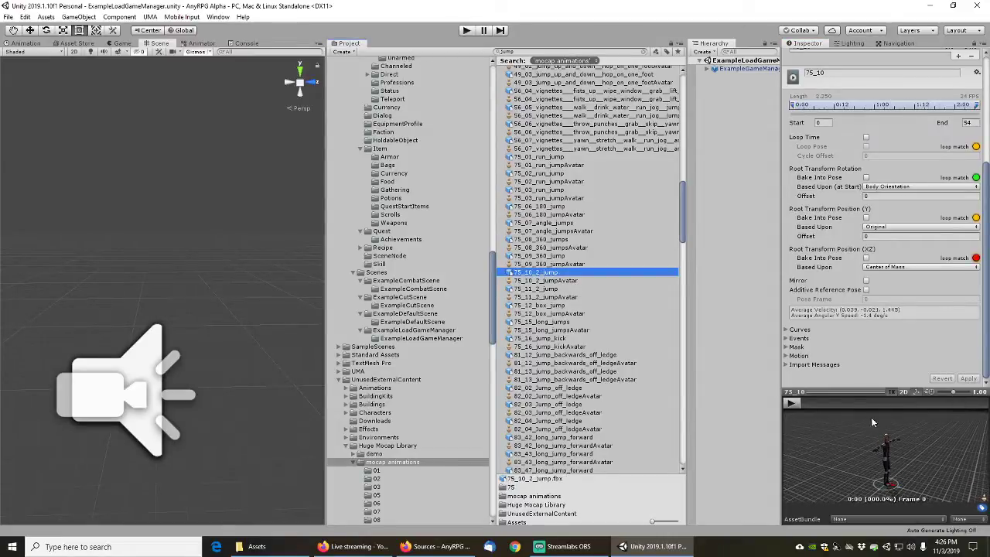
pyautogui.moveTo(809, 403); pyautogui.dragTo(965, 401)
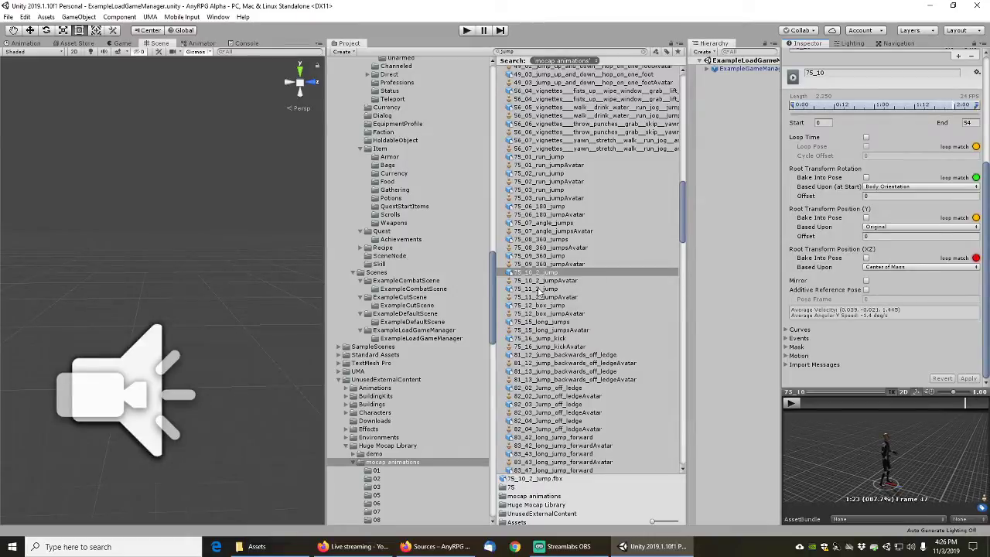
# Preview the 75_11 2 jump, 75_12 box jump and 75_15 long jumps by scrubbing through their motion
pyautogui.click(574, 290)
pyautogui.click(866, 402)
pyautogui.moveTo(867, 402); pyautogui.dragTo(974, 408)
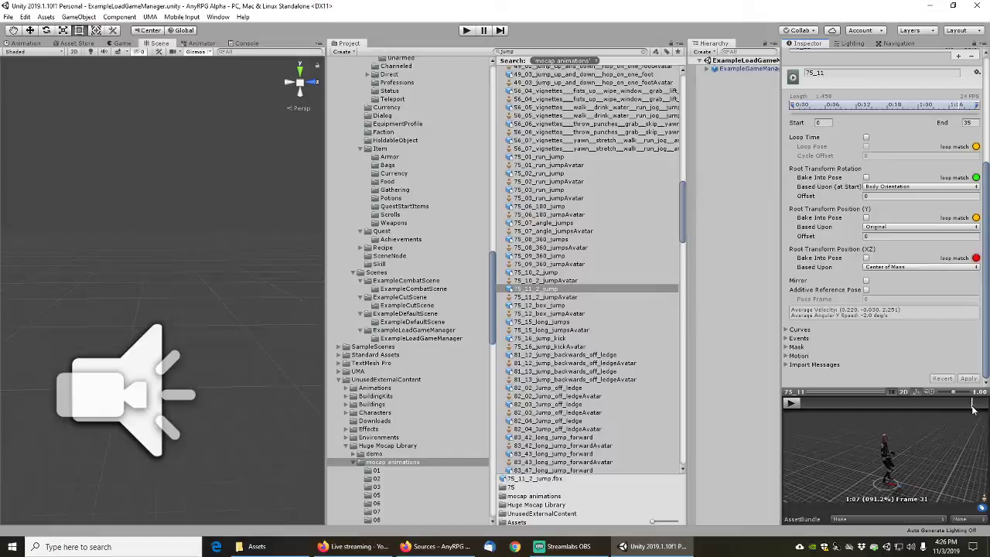
pyautogui.click(549, 306)
pyautogui.moveTo(813, 403); pyautogui.dragTo(937, 403)
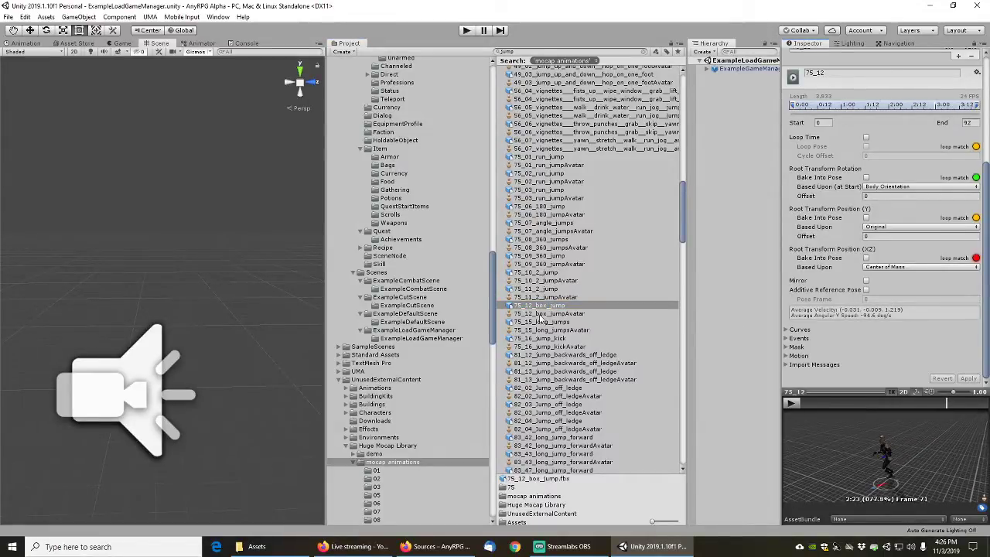
pyautogui.click(541, 321)
pyautogui.moveTo(813, 404); pyautogui.dragTo(963, 407)
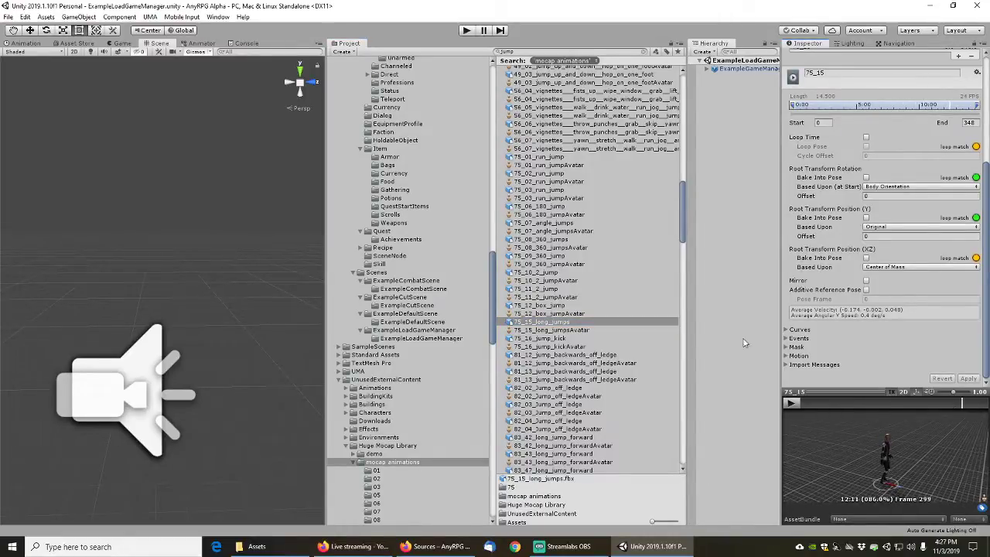
# Preview the 75_16 jump kick and the backwards jumps off a ledge 81_12 and 81_13 by scrubbing through their motion
pyautogui.scroll(-4, 603, 368)
pyautogui.scroll(-4, 565, 268)
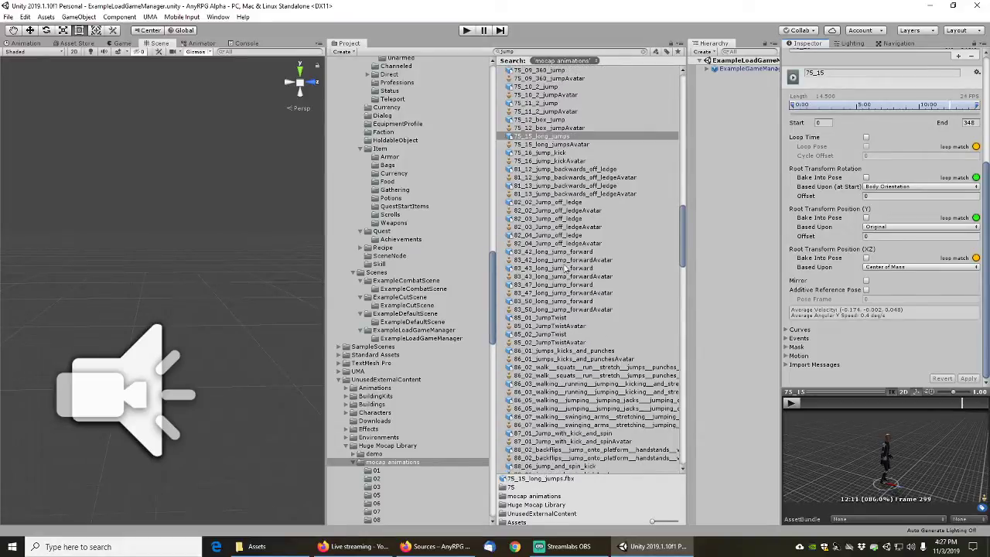
pyautogui.click(553, 153)
pyautogui.moveTo(815, 402); pyautogui.dragTo(948, 404)
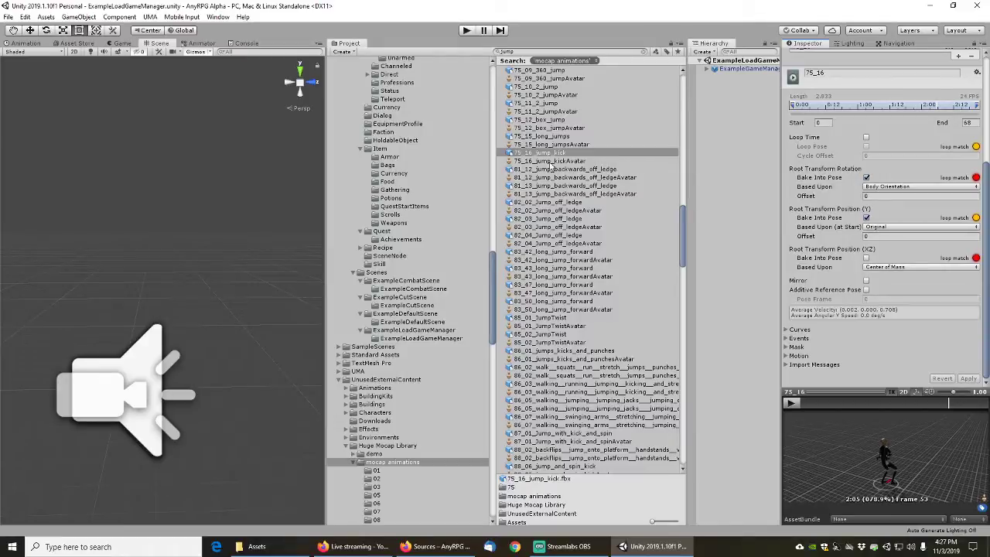
pyautogui.click(639, 168)
pyautogui.moveTo(806, 403); pyautogui.dragTo(879, 401)
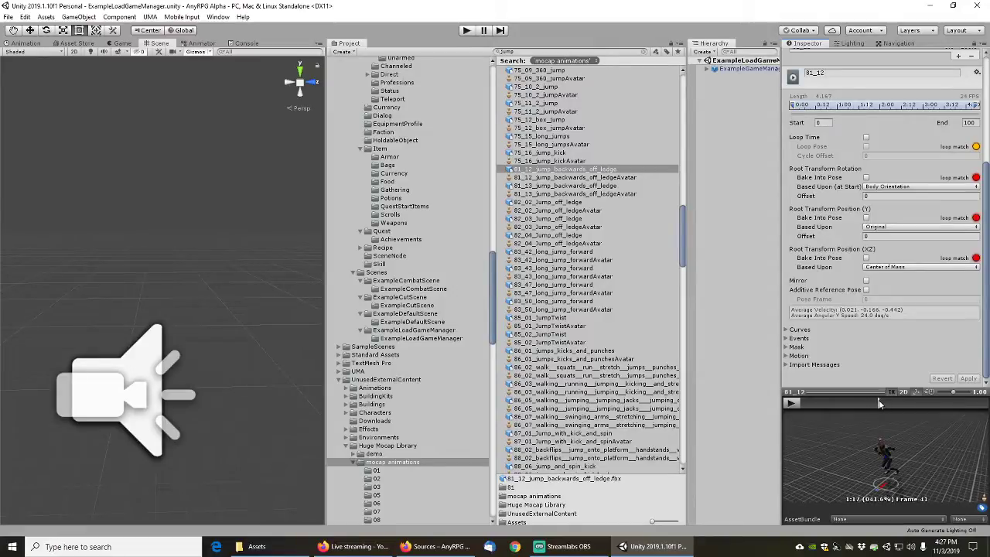
pyautogui.click(548, 186)
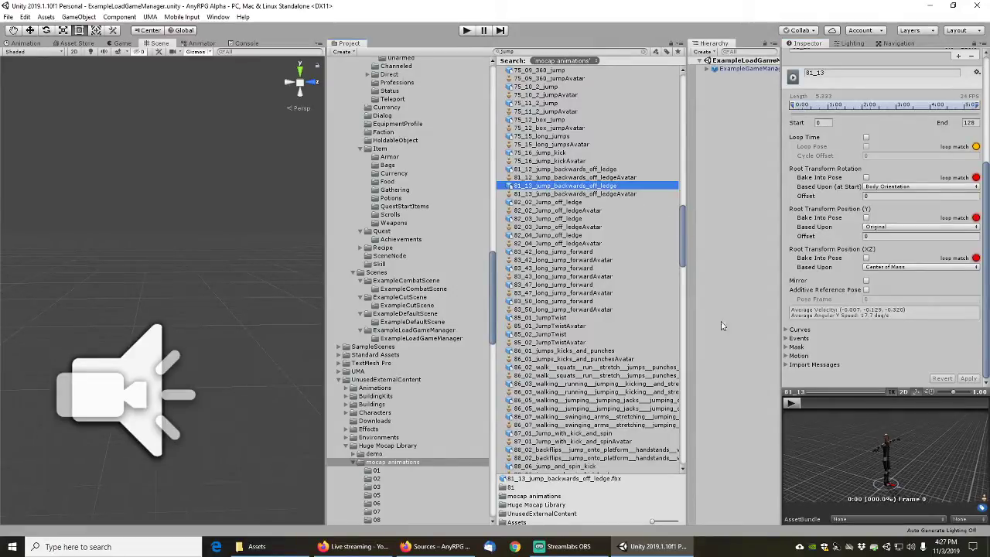
pyautogui.moveTo(794, 392); pyautogui.dragTo(923, 403)
# Examine the 82_02 jump off a ledge in an enlarged floating preview, and scrub through the 82_03 ledge jump
pyautogui.click(547, 202)
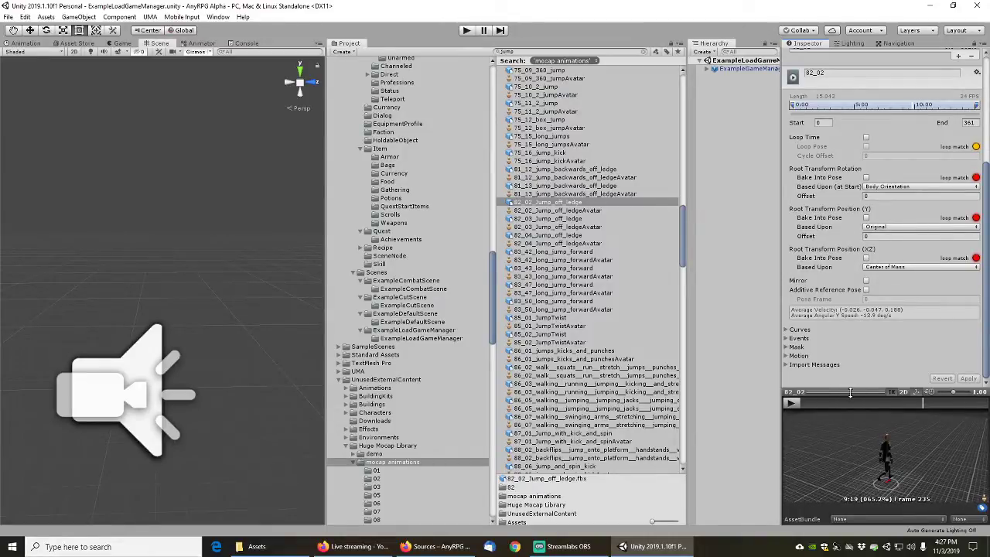
pyautogui.rightClick(850, 392)
pyautogui.moveTo(667, 267); pyautogui.dragTo(411, 223)
pyautogui.moveTo(652, 68); pyautogui.dragTo(631, 70)
pyautogui.moveTo(650, 76); pyautogui.dragTo(694, 82)
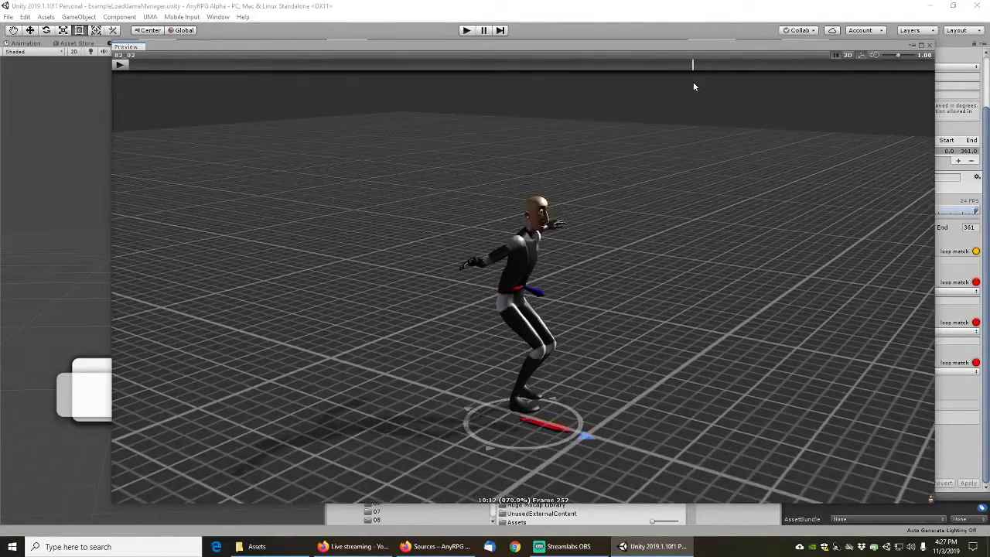
pyautogui.click(931, 50)
pyautogui.click(576, 219)
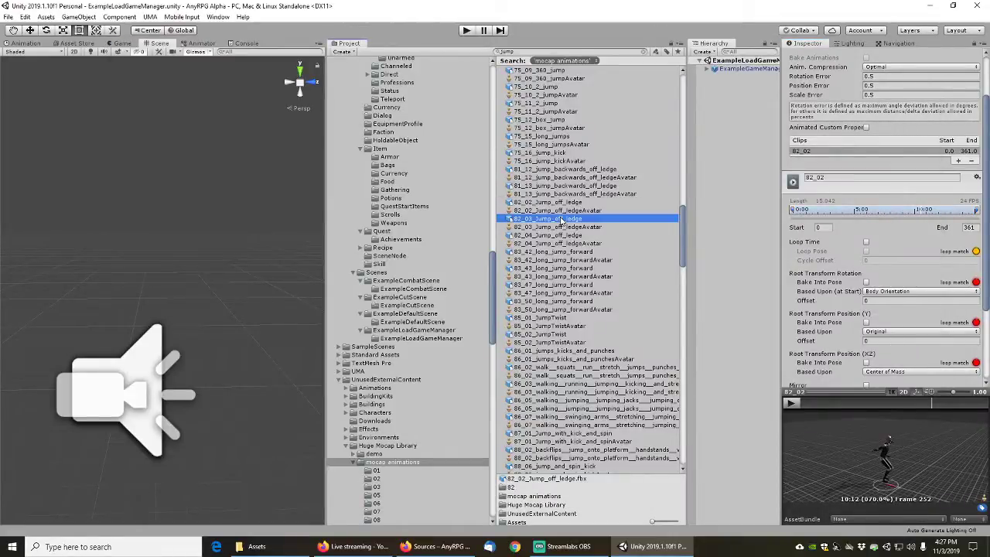
pyautogui.moveTo(809, 404); pyautogui.dragTo(948, 403)
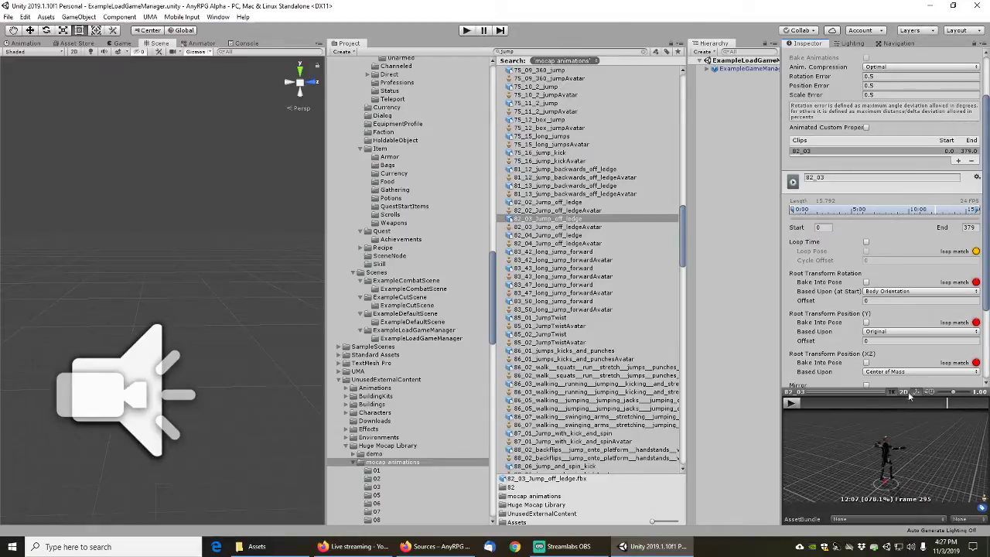
# Preview the long forward jumps 83_42, 83_43 and 83_47 by scrubbing through their motion
pyautogui.click(563, 253)
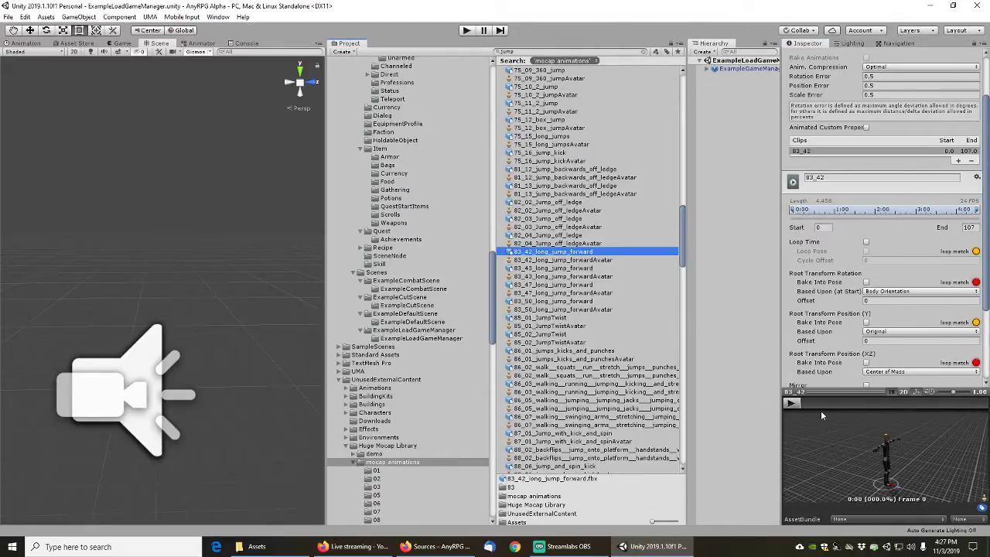
pyautogui.moveTo(824, 401); pyautogui.dragTo(940, 402)
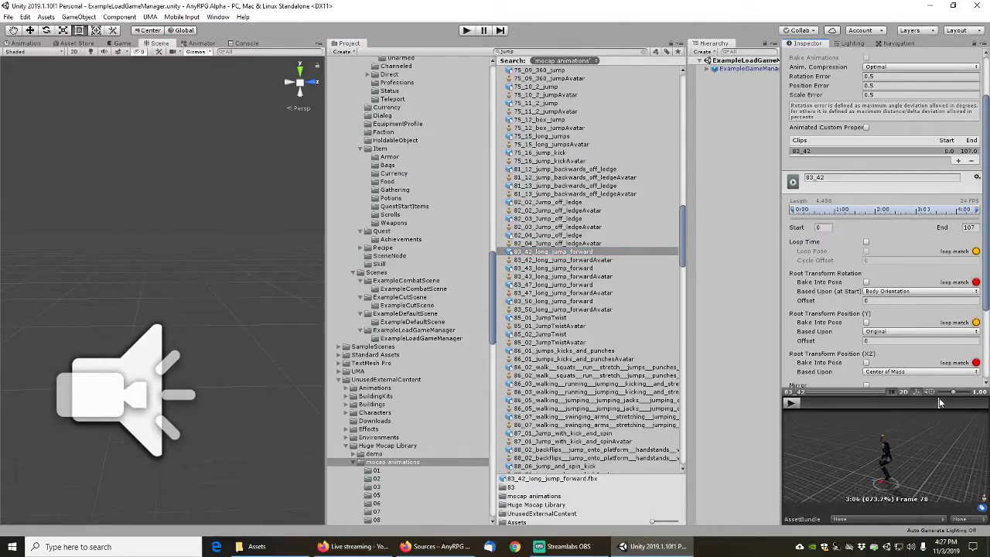
pyautogui.click(570, 269)
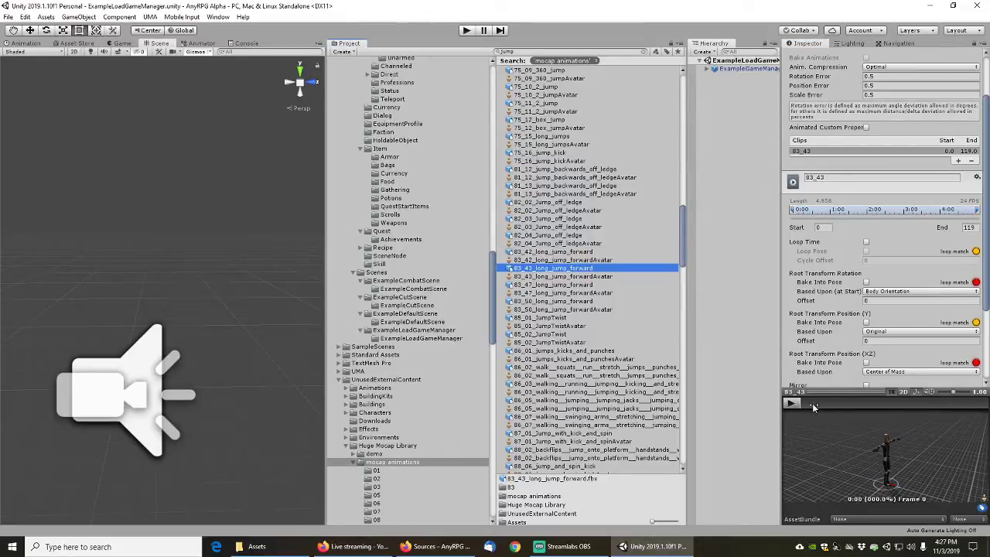
pyautogui.moveTo(812, 403); pyautogui.dragTo(934, 403)
pyautogui.scroll(-3, 592, 289)
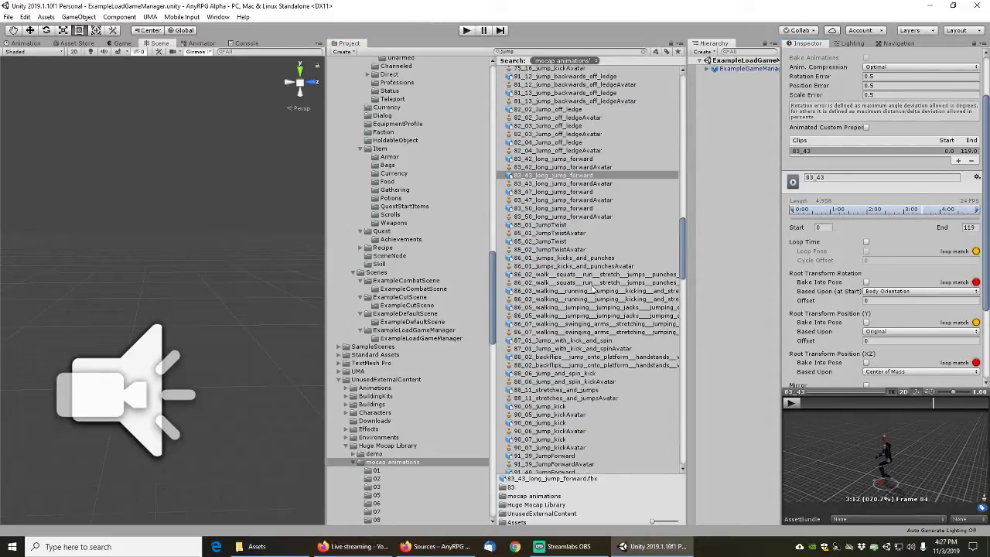
pyautogui.click(572, 192)
pyautogui.moveTo(814, 400); pyautogui.dragTo(910, 403)
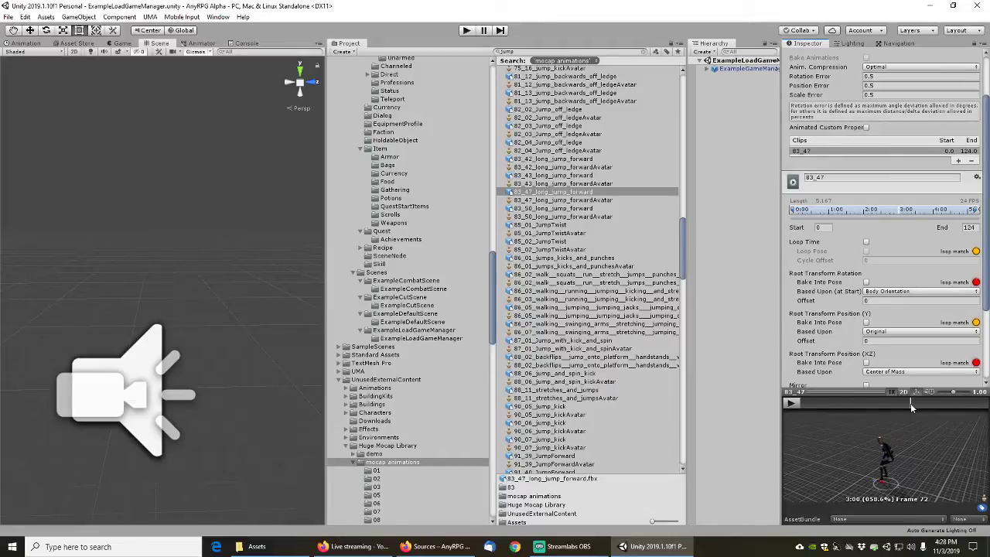
# Preview the 83_50 long forward jump and the 85_01 jump twist by scrubbing their motion, and check the 85_02 jump twist
pyautogui.click(561, 211)
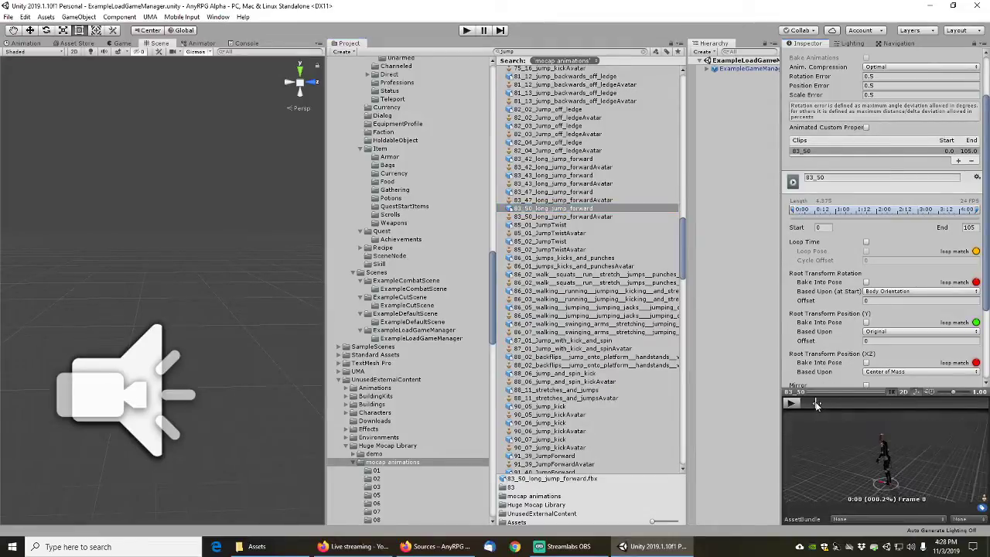
pyautogui.moveTo(884, 404); pyautogui.dragTo(924, 403)
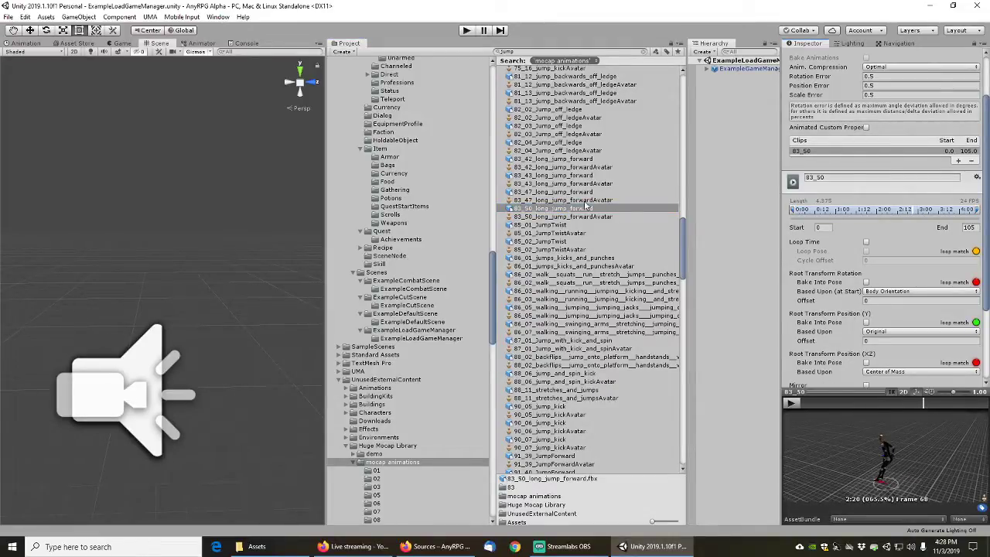
pyautogui.click(546, 225)
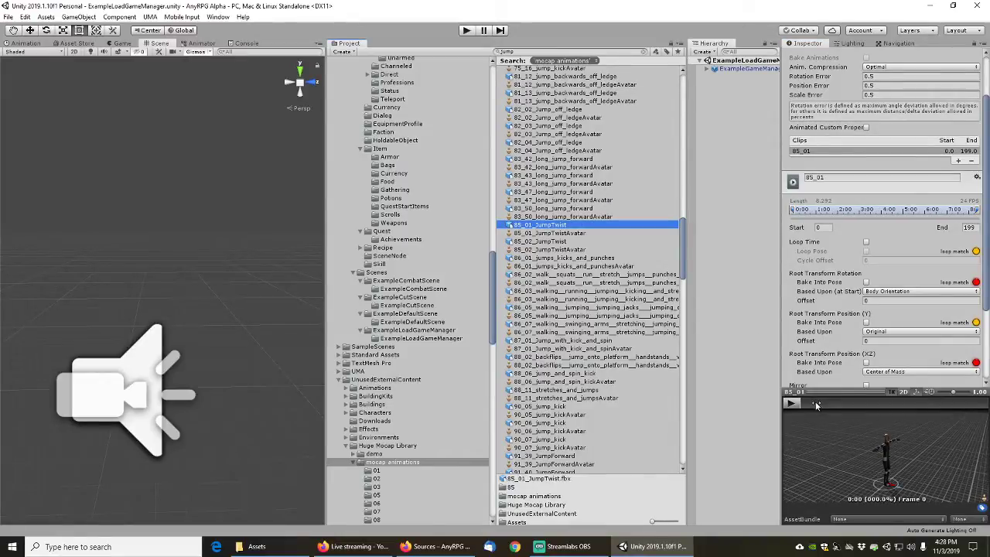
pyautogui.moveTo(815, 401); pyautogui.dragTo(924, 403)
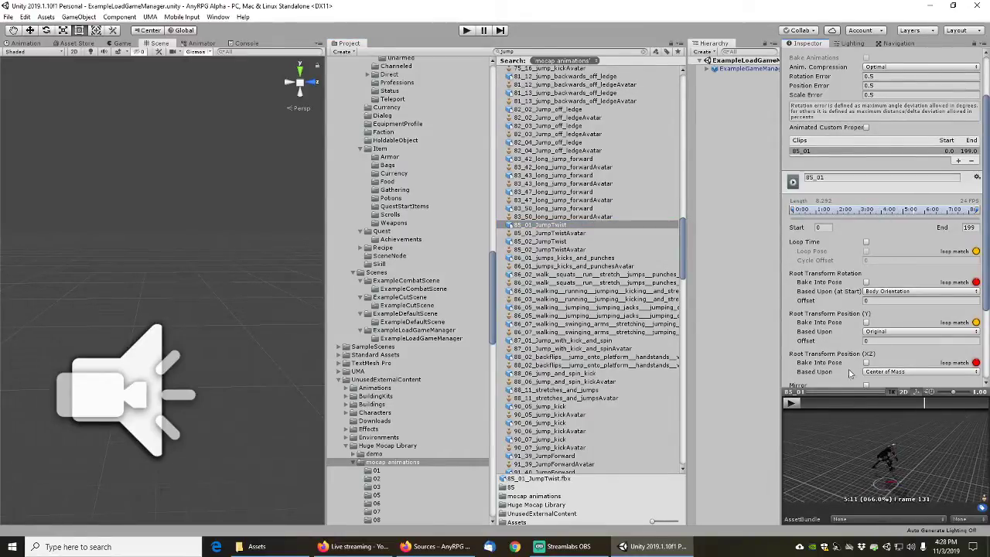
pyautogui.click(548, 242)
# Check the 86_01, 86_02 and 86_03 mixed-motion files, scrubbing through the AnyRPGExampleRightStraightKick clip in 86_03
pyautogui.click(557, 259)
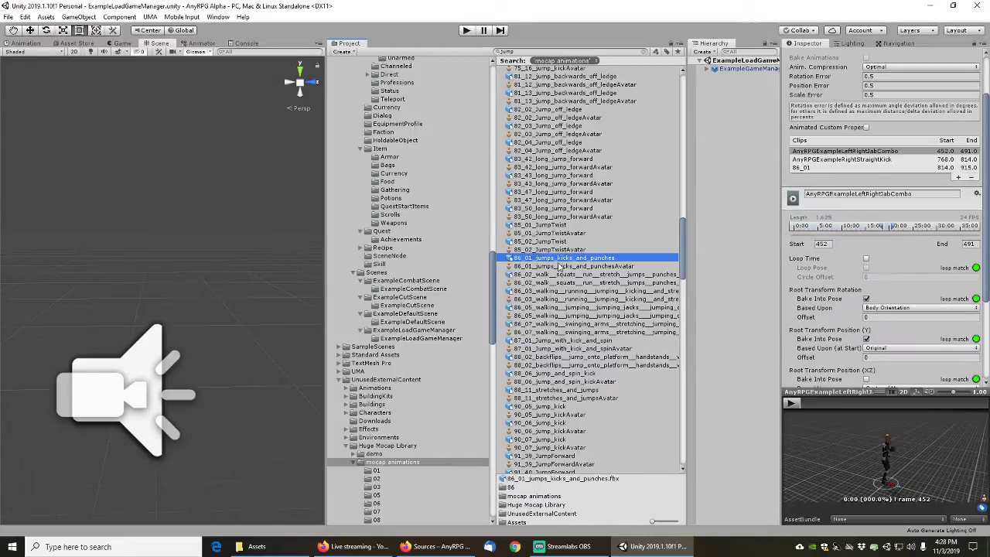
pyautogui.click(556, 276)
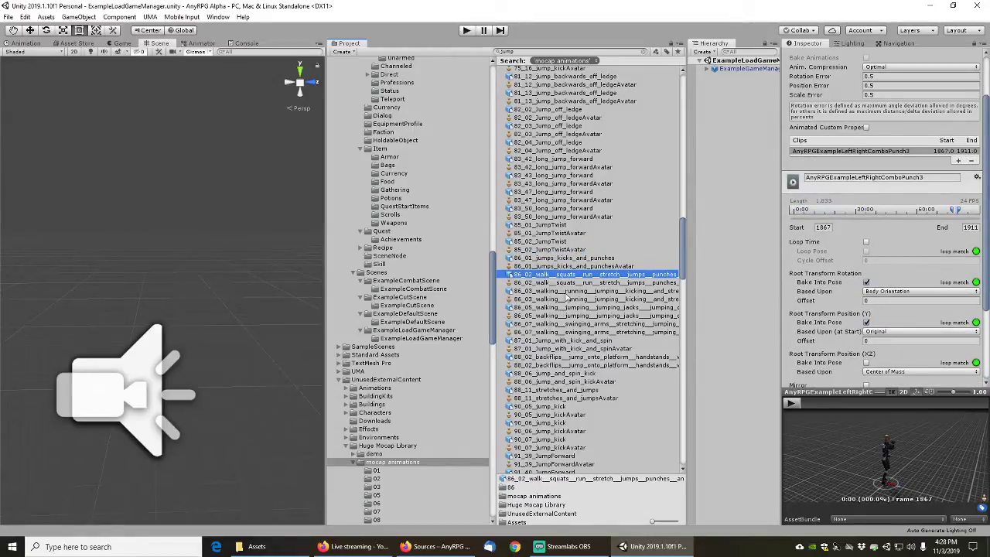
pyautogui.click(561, 292)
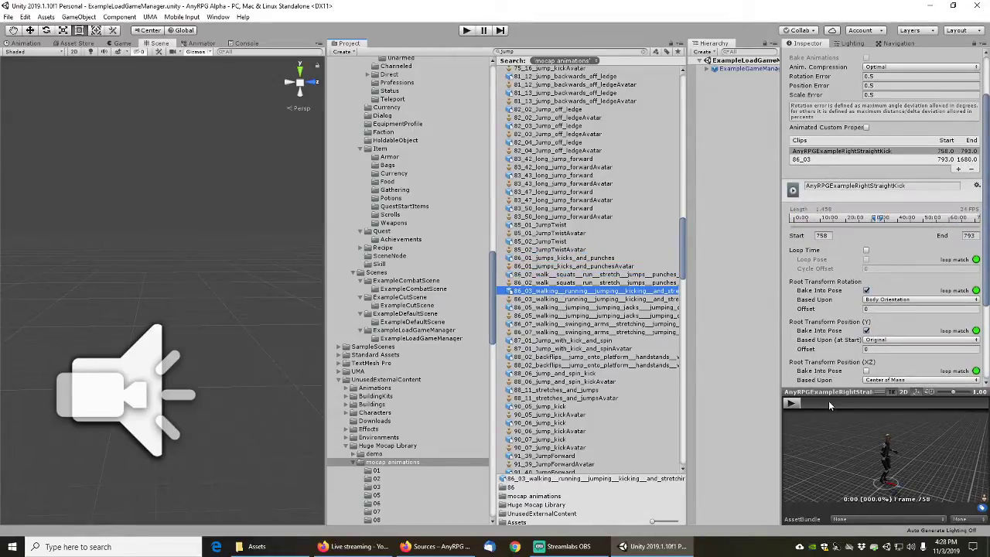
pyautogui.moveTo(829, 402); pyautogui.dragTo(954, 404)
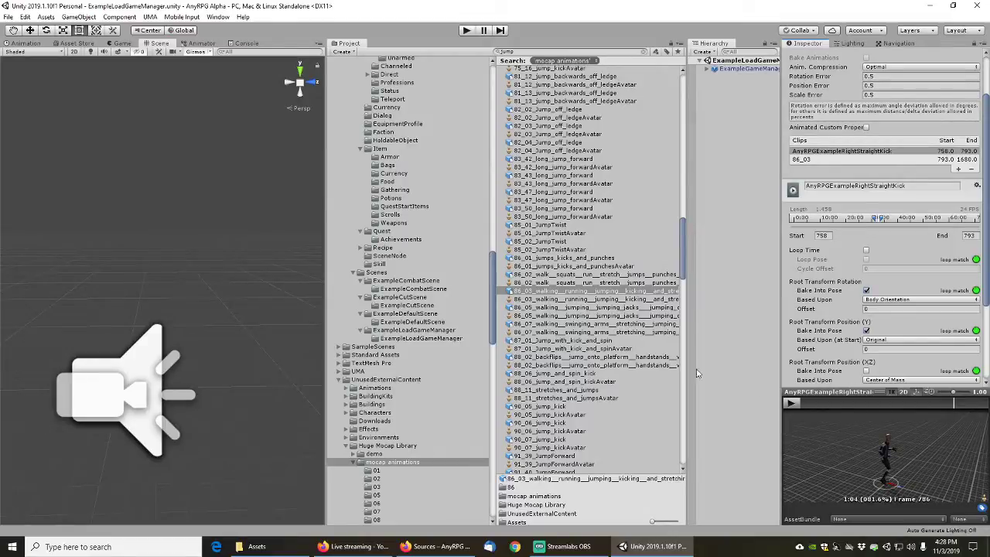
pyautogui.moveTo(810, 402); pyautogui.dragTo(922, 402)
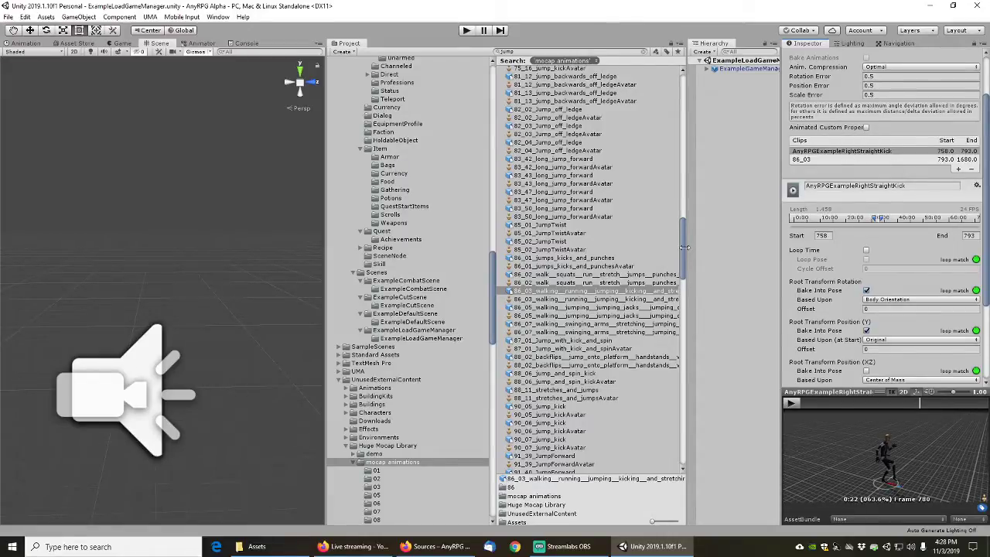
# Scrub through the 87_01 jump with kick and spin, and check the 88_06 jump and spin kick
pyautogui.moveTo(685, 247); pyautogui.dragTo(684, 263)
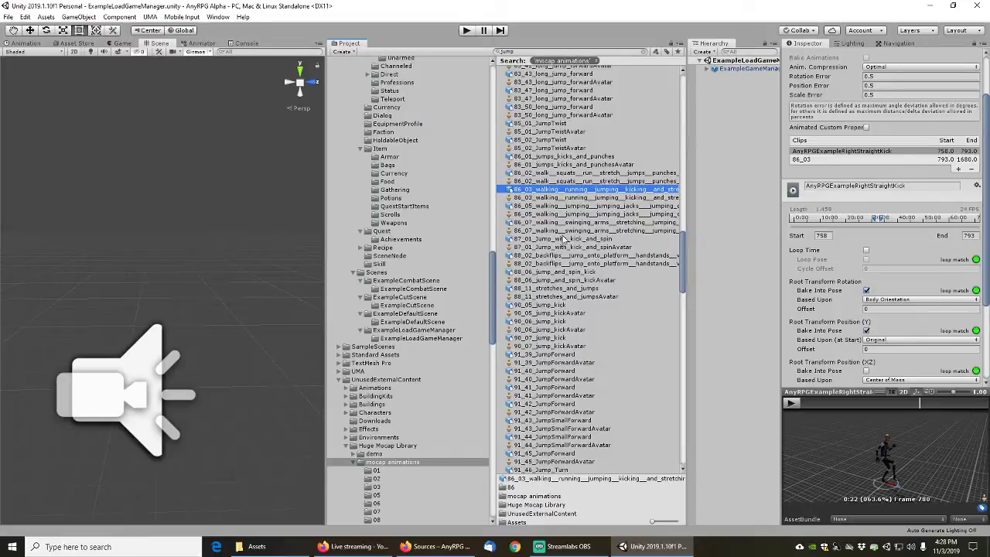
pyautogui.click(565, 239)
pyautogui.moveTo(808, 403); pyautogui.dragTo(844, 402)
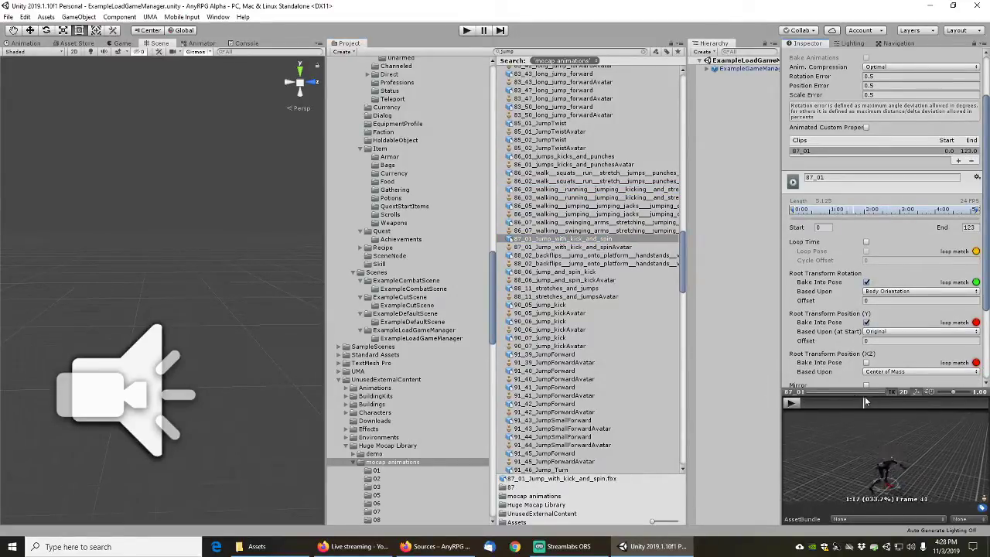
pyautogui.click(565, 272)
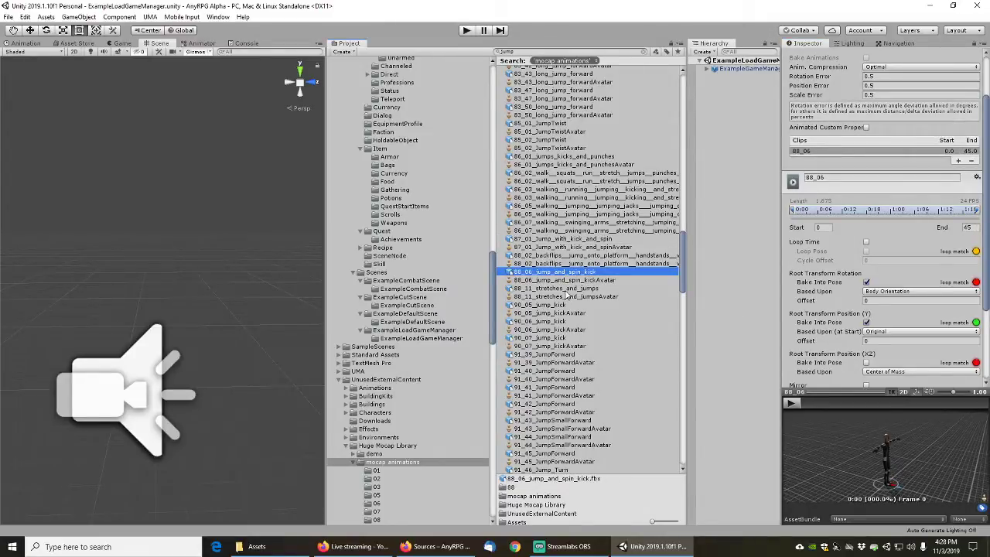
# Examine the 88_11 stretches and jumps motion in an enlarged floating preview, scrubbing around frames 191 to 214 for a fall pose
pyautogui.click(565, 288)
pyautogui.moveTo(807, 408); pyautogui.dragTo(895, 402)
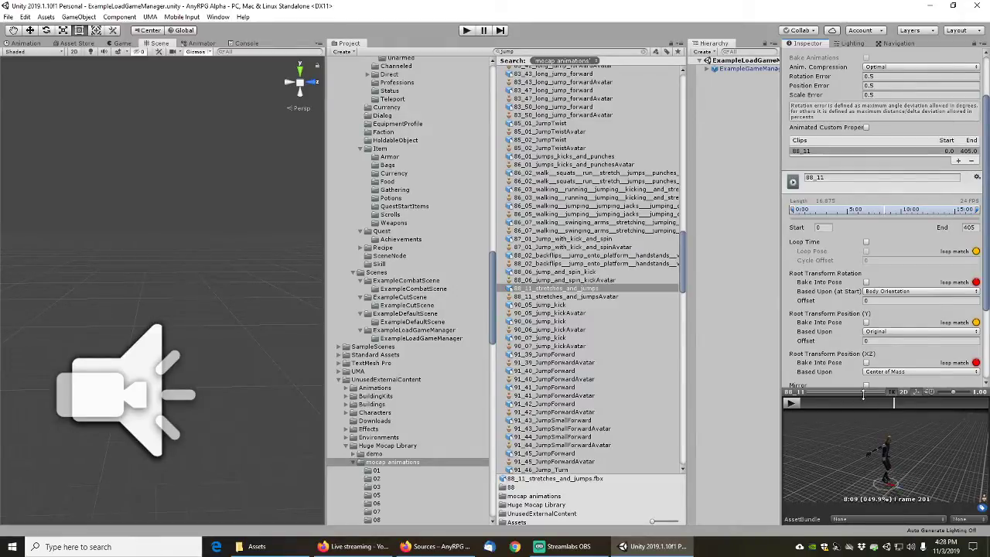
pyautogui.doubleClick(864, 393)
pyautogui.click(509, 64)
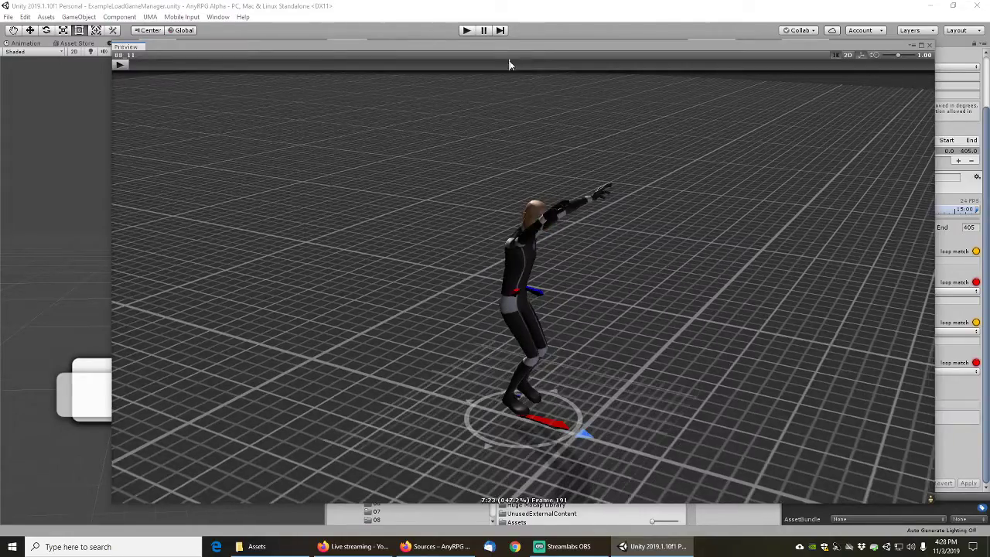
pyautogui.moveTo(509, 64)
pyautogui.mouseDown()
pyautogui.moveTo(393, 62)
pyautogui.moveTo(512, 82)
pyautogui.mouseUp()
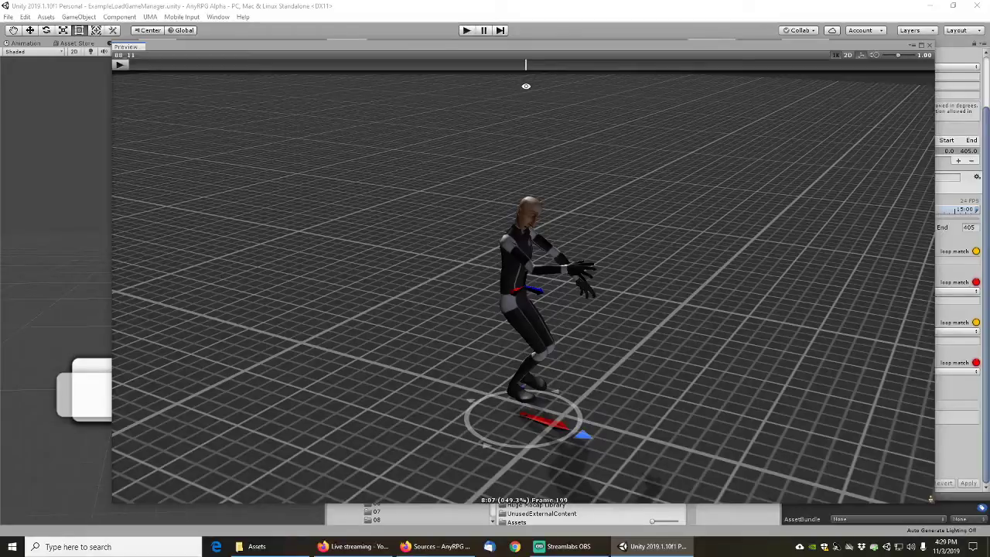
pyautogui.moveTo(527, 85); pyautogui.dragTo(533, 89)
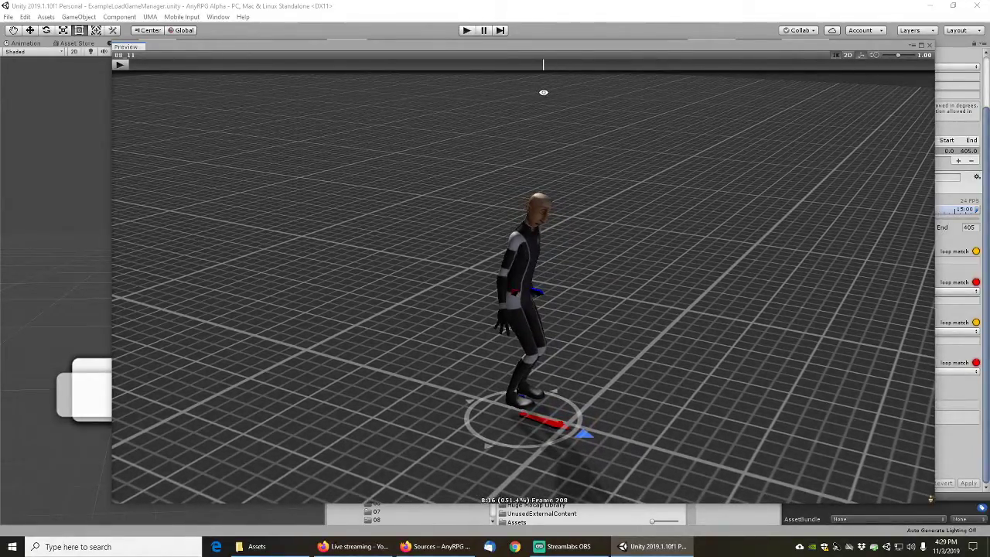
pyautogui.moveTo(541, 92); pyautogui.dragTo(545, 93)
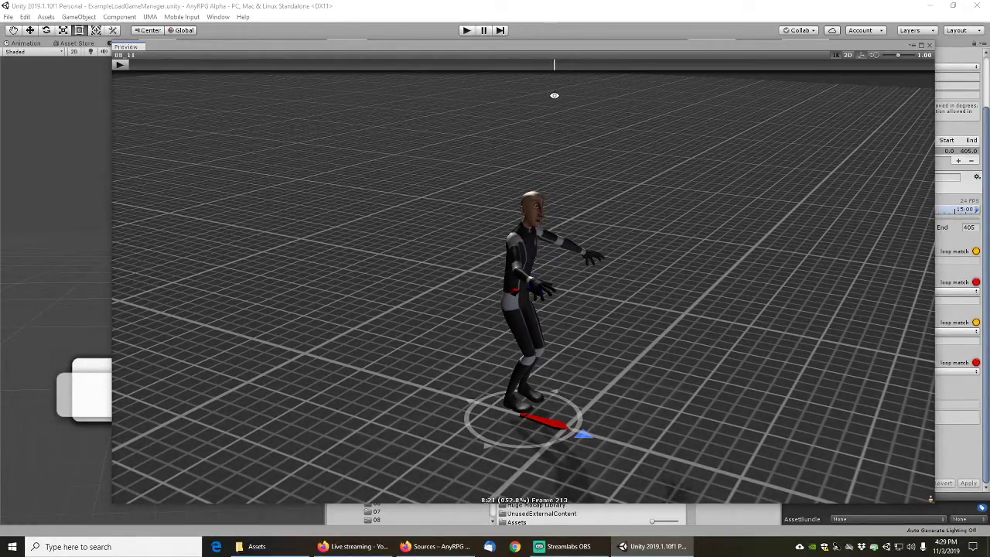
pyautogui.moveTo(560, 98); pyautogui.dragTo(539, 88)
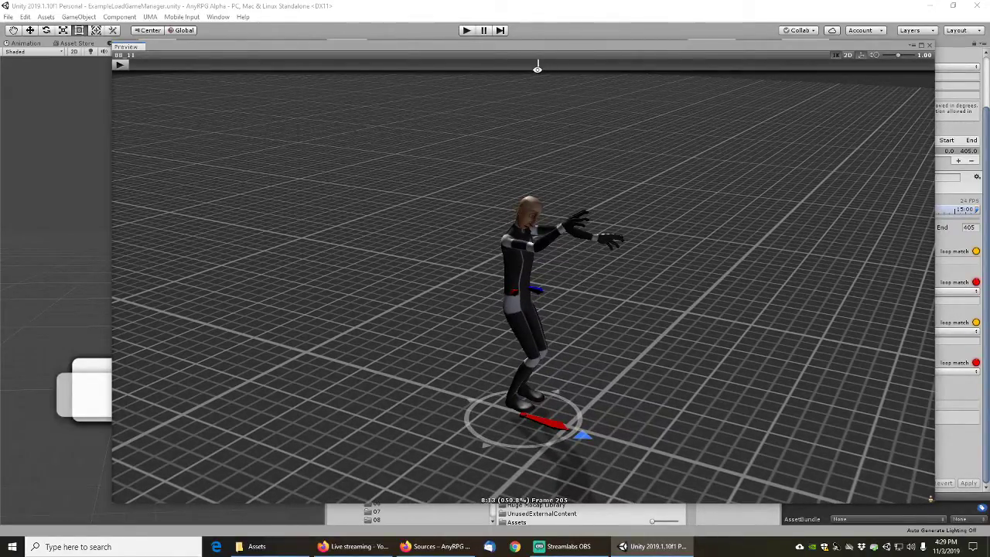
pyautogui.moveTo(538, 68); pyautogui.dragTo(554, 68)
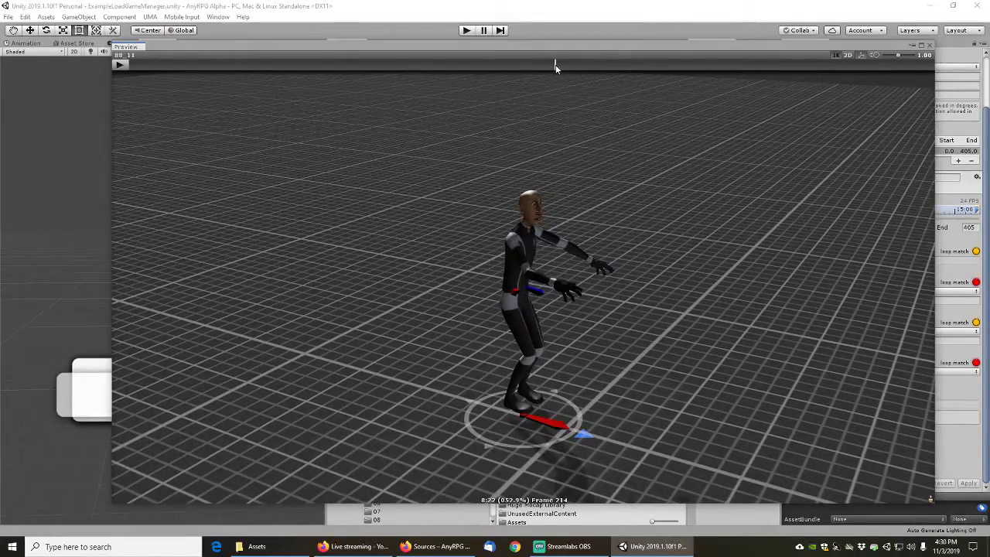
pyautogui.click(932, 46)
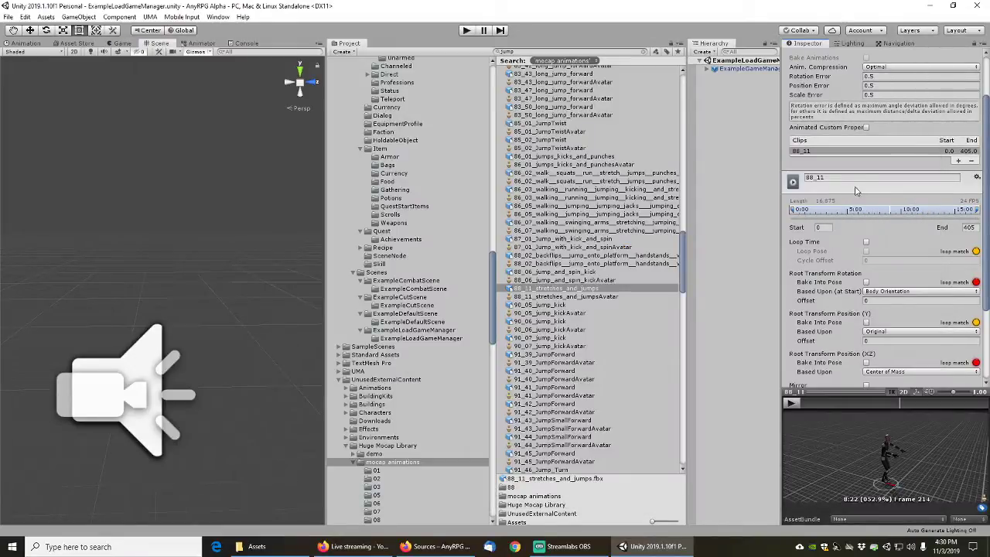
# Add a second clip to 88_11 running from frame 205 to 214, with Loop Time and Loop Pose enabled
pyautogui.click(957, 160)
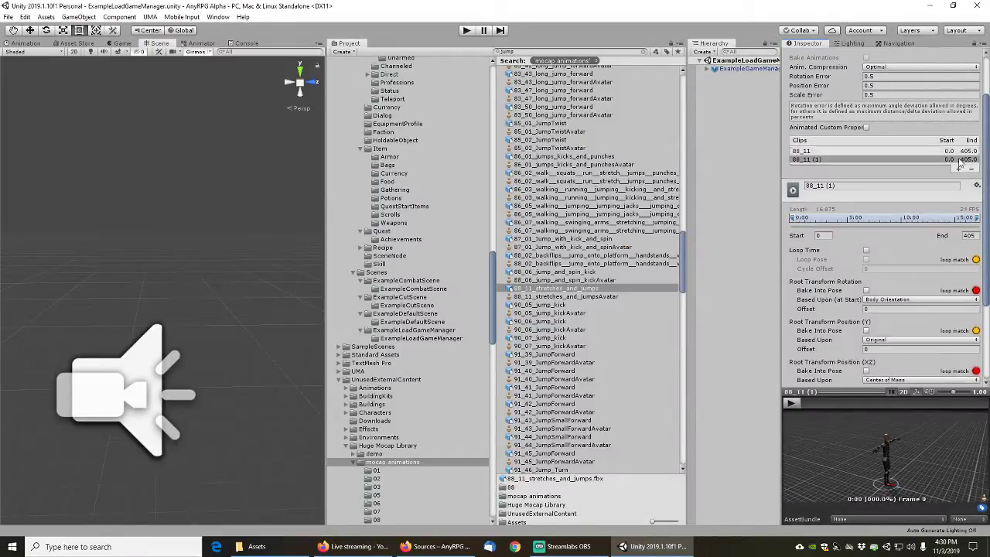
pyautogui.click(826, 235)
pyautogui.write('205')
pyautogui.press('Tab')
pyautogui.write('214')
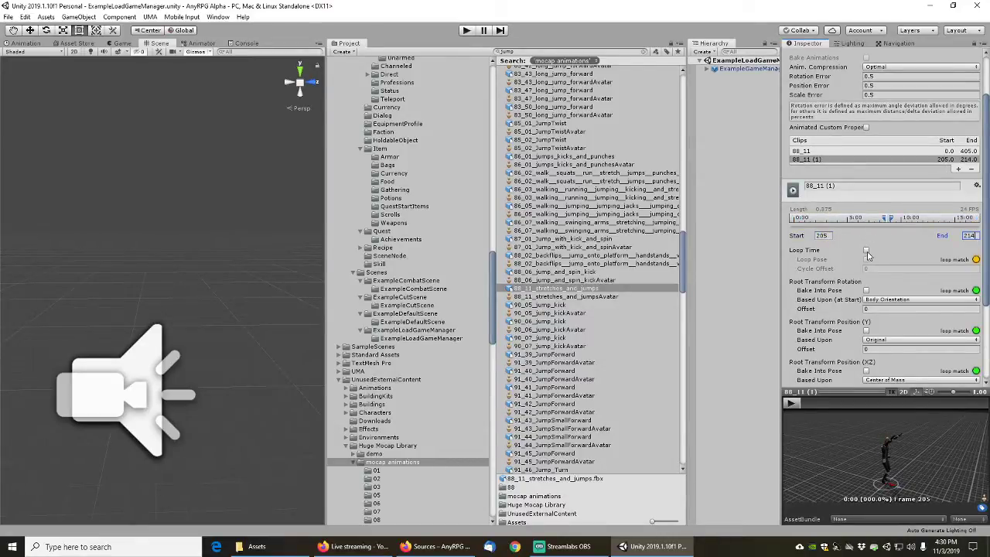
pyautogui.click(866, 250)
pyautogui.click(866, 259)
# Play the new 205 to 214 clip in an enlarged floating preview to check how it loops
pyautogui.click(792, 402)
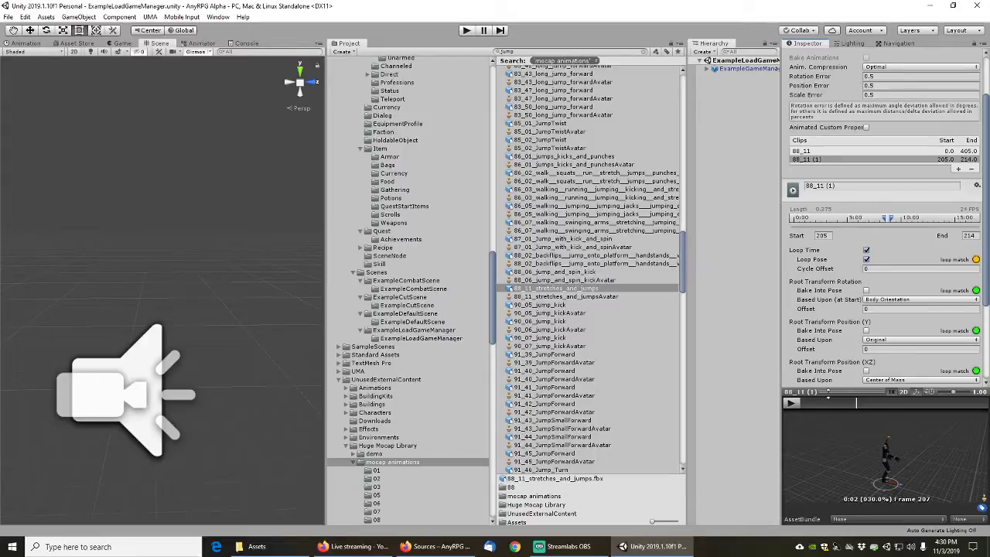
pyautogui.rightClick(830, 393)
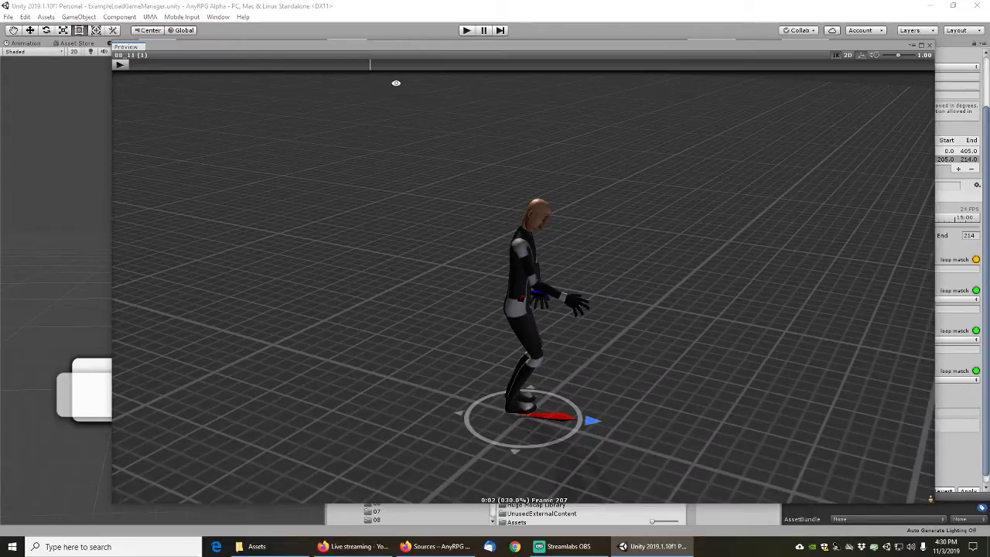
pyautogui.click(120, 66)
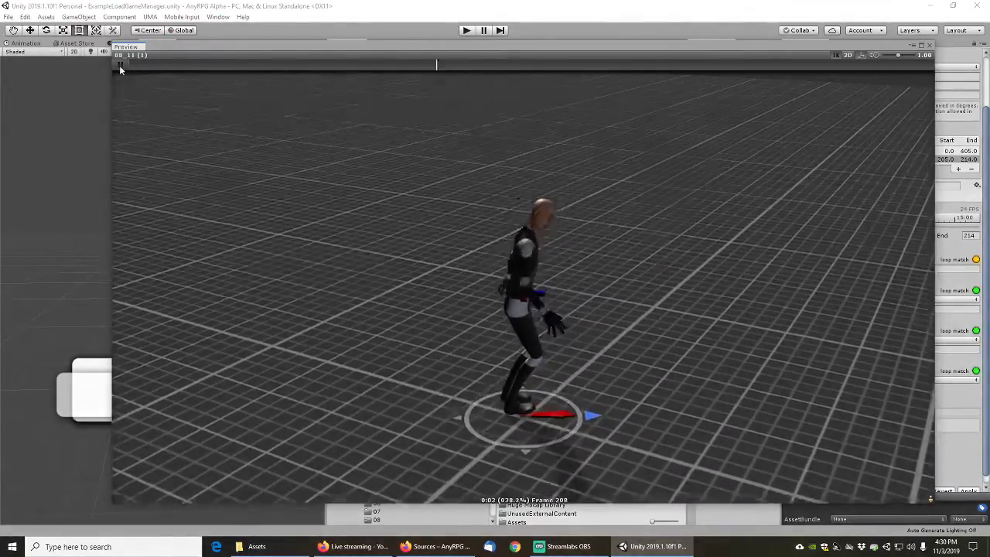
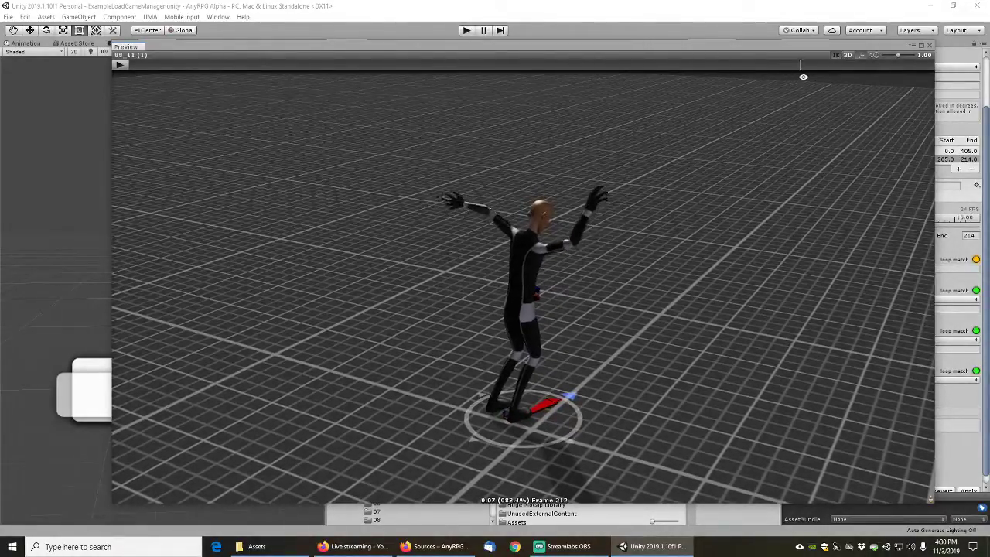
pyautogui.click(932, 48)
# Rename the new 88_11 clip as AnyRPGExampleFall2
pyautogui.click(845, 187)
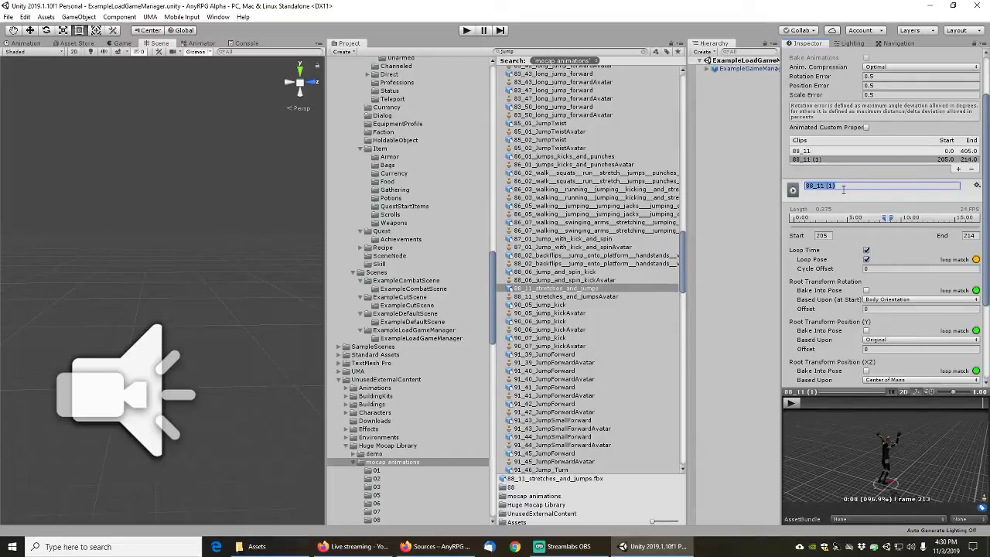
pyautogui.press('Home')
pyautogui.write('A')
pyautogui.press('Return')
pyautogui.scroll(-5, 851, 247)
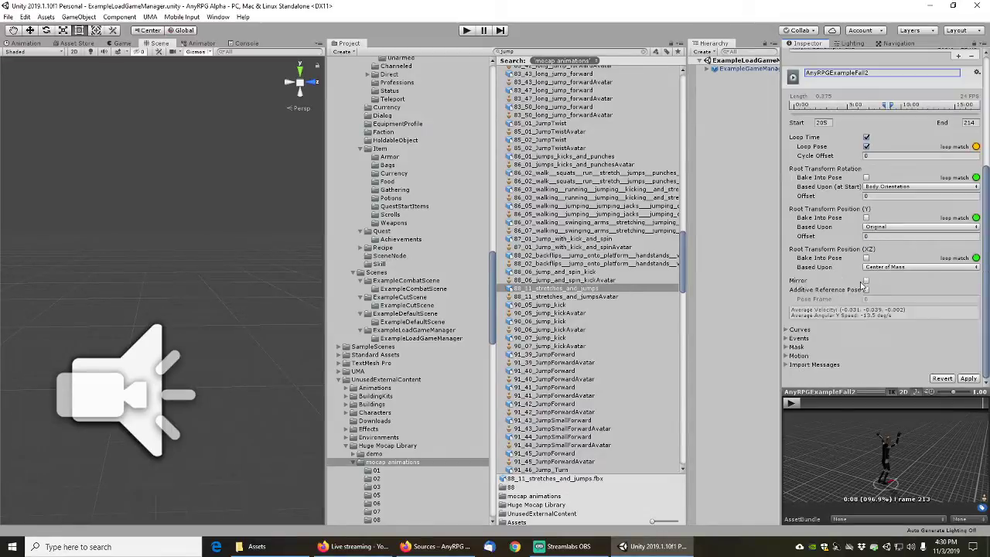
# Bake the AnyRPGExampleFall2 clip's root transform rotation into the pose, apply the import settings, and play back the clip
pyautogui.click(968, 378)
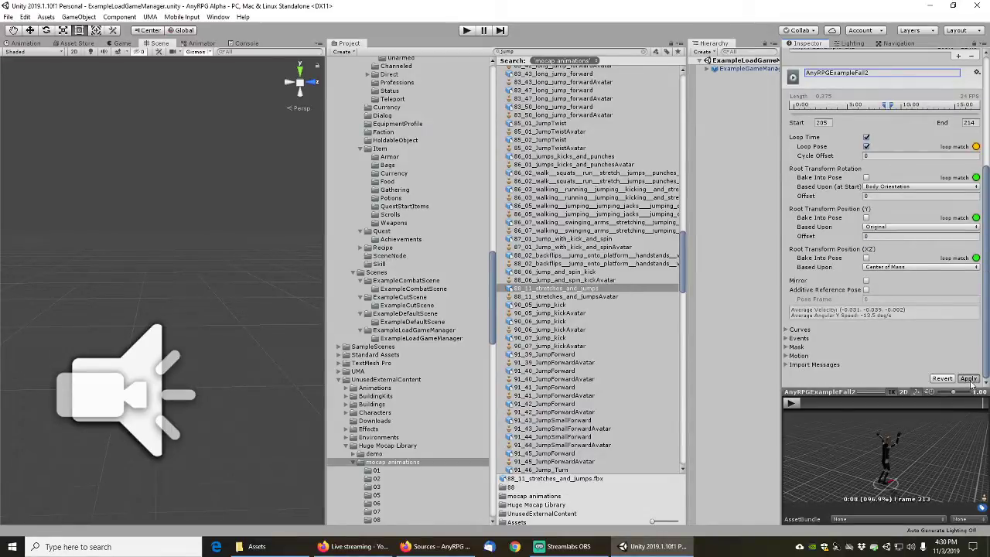
pyautogui.click(867, 178)
pyautogui.click(974, 380)
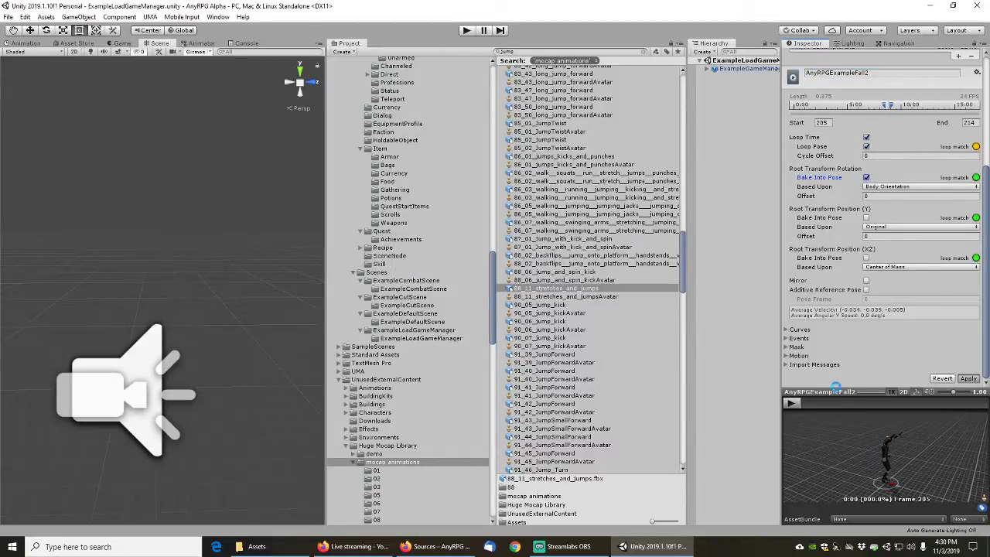
pyautogui.click(792, 403)
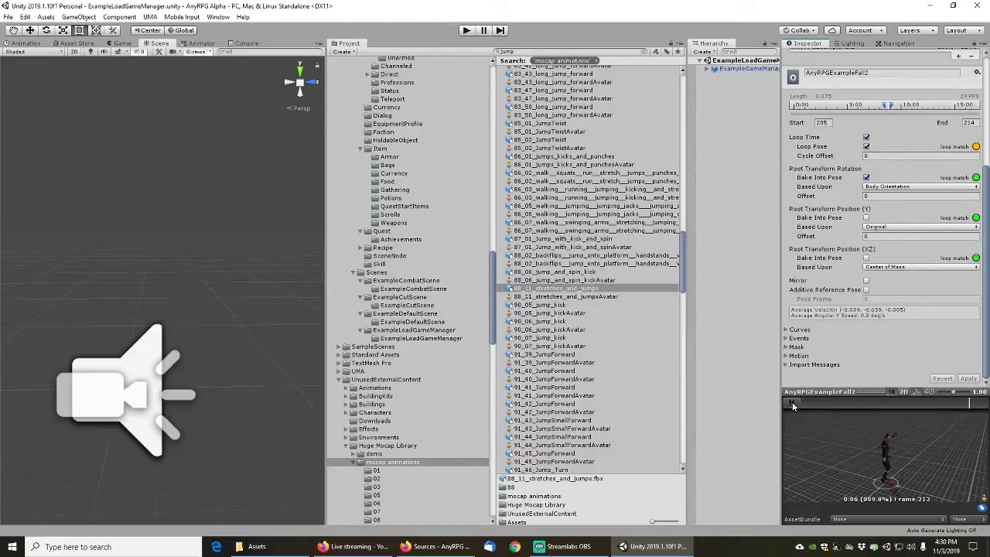
pyautogui.click(792, 402)
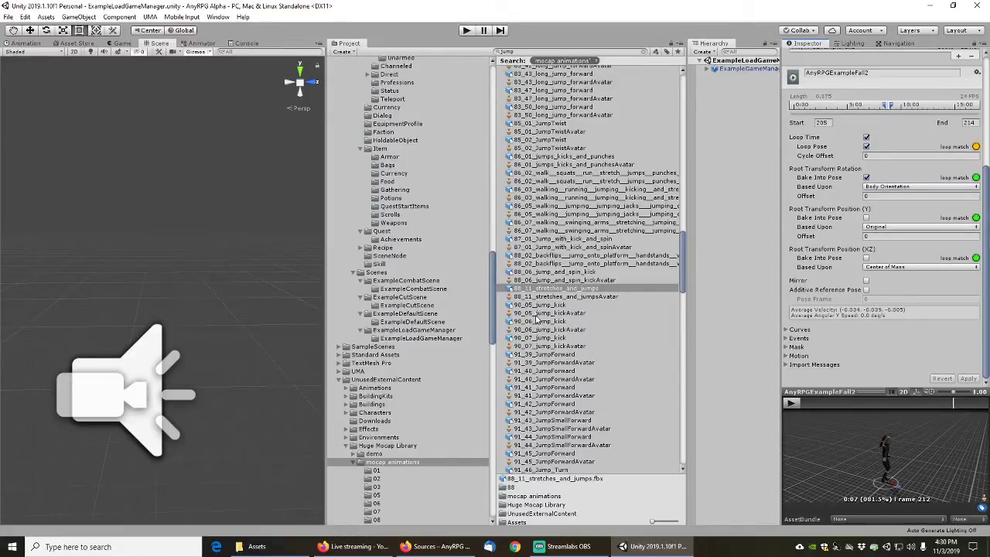
# Preview the 90_05 jump kick by scrubbing through its motion
pyautogui.scroll(-3, 548, 311)
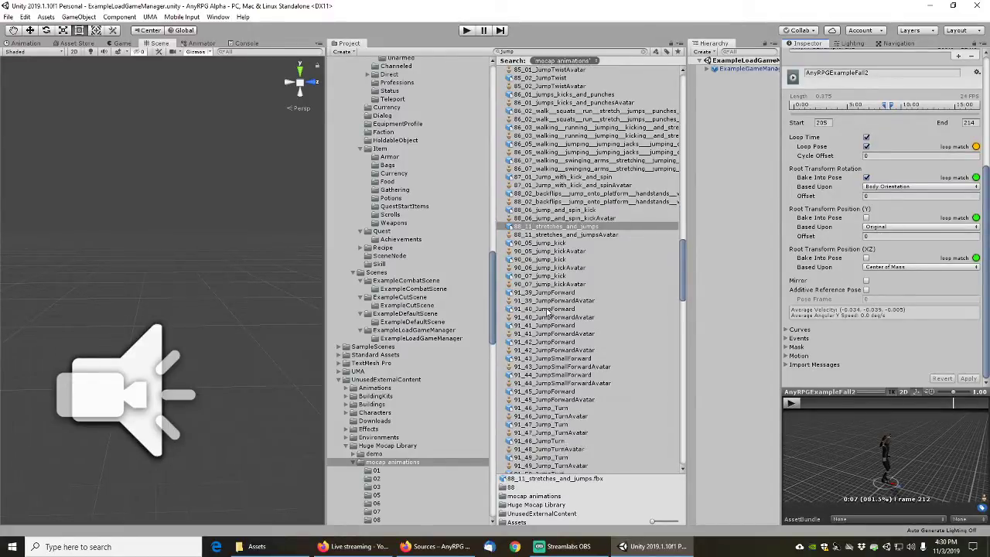
pyautogui.click(556, 244)
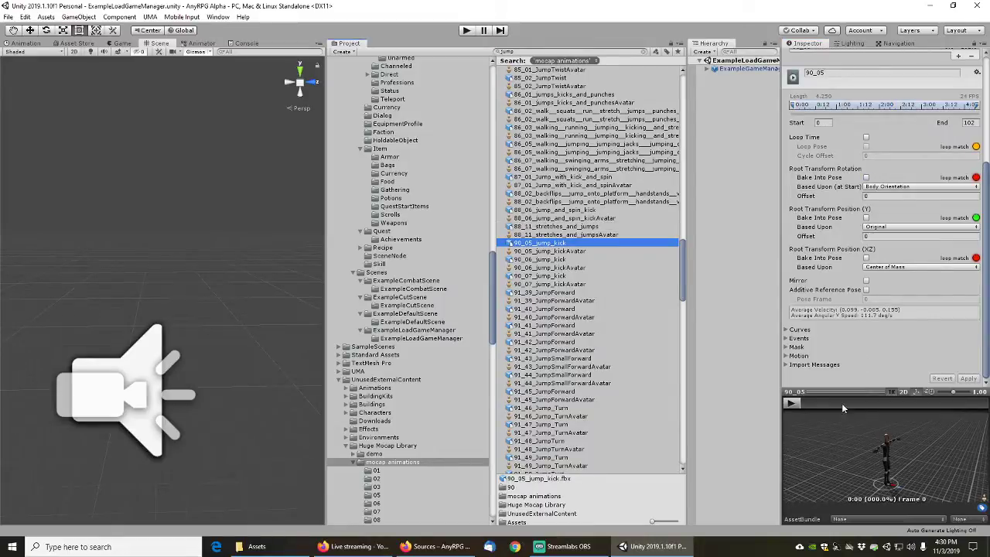
pyautogui.moveTo(807, 403); pyautogui.dragTo(964, 403)
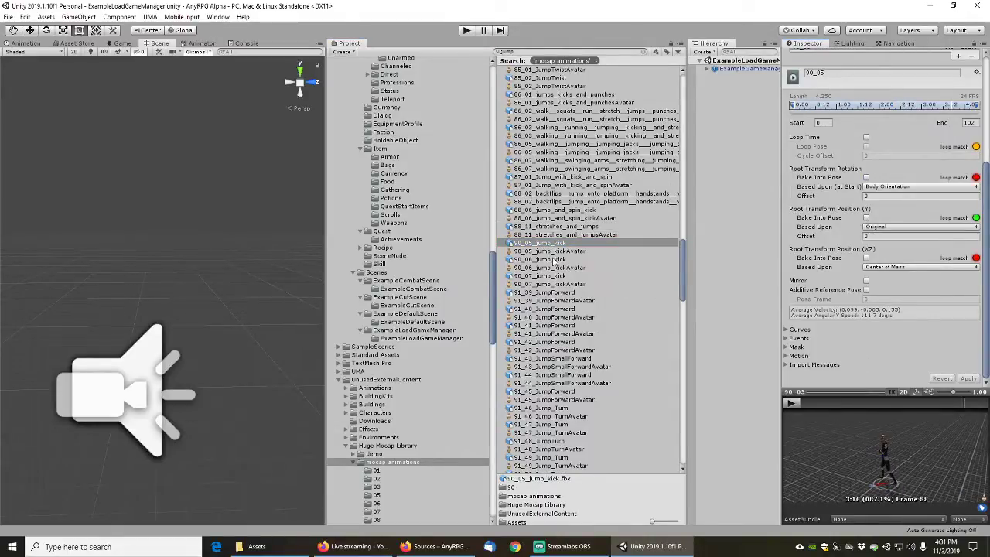
# Preview the 91_39, 91_40, 91_41 and 91_42 JumpForward animations by scrubbing through each motion
pyautogui.scroll(-2, 550, 267)
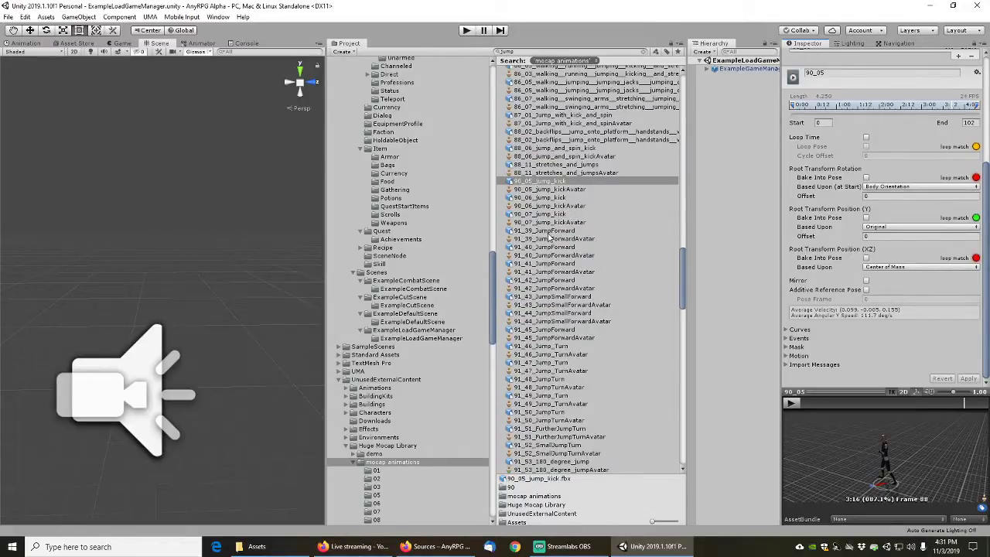
pyautogui.click(548, 231)
pyautogui.moveTo(820, 401); pyautogui.dragTo(910, 401)
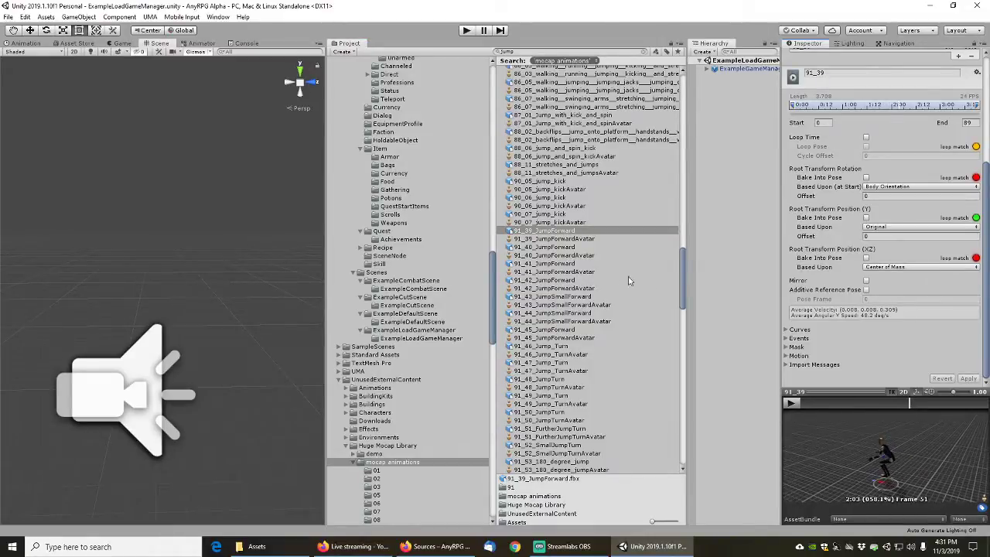
pyautogui.click(557, 247)
pyautogui.moveTo(813, 401); pyautogui.dragTo(937, 406)
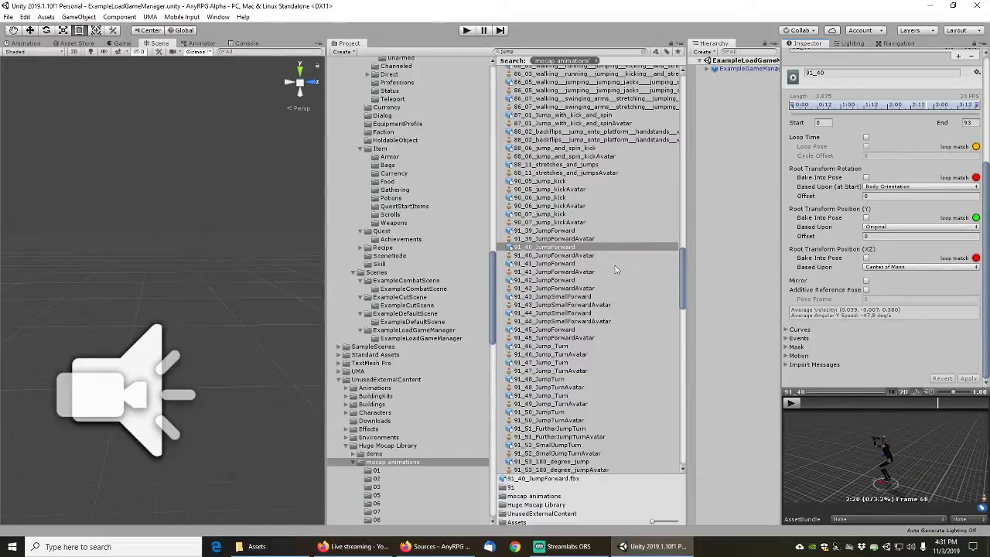
pyautogui.click(554, 263)
pyautogui.moveTo(835, 404); pyautogui.dragTo(927, 404)
pyautogui.click(563, 280)
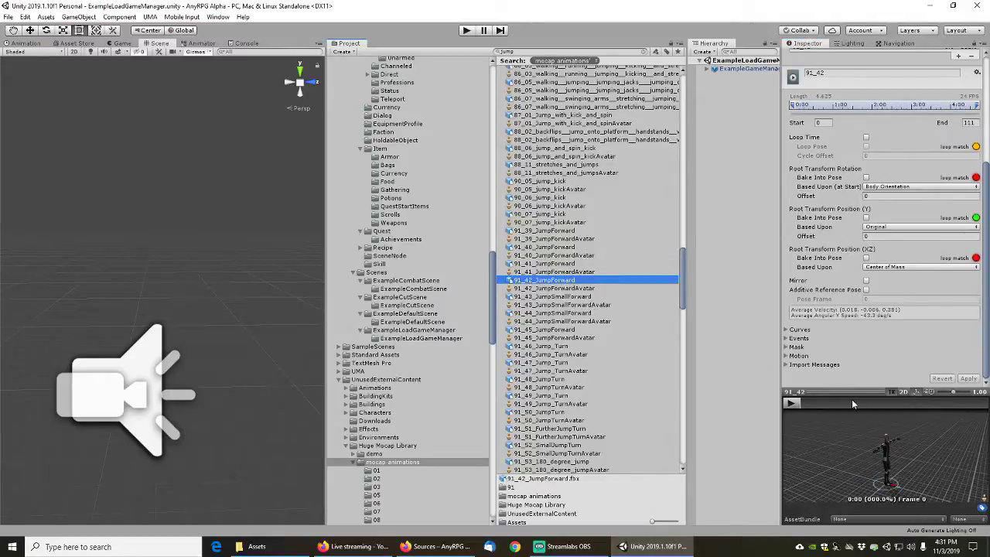
pyautogui.moveTo(819, 403); pyautogui.dragTo(913, 403)
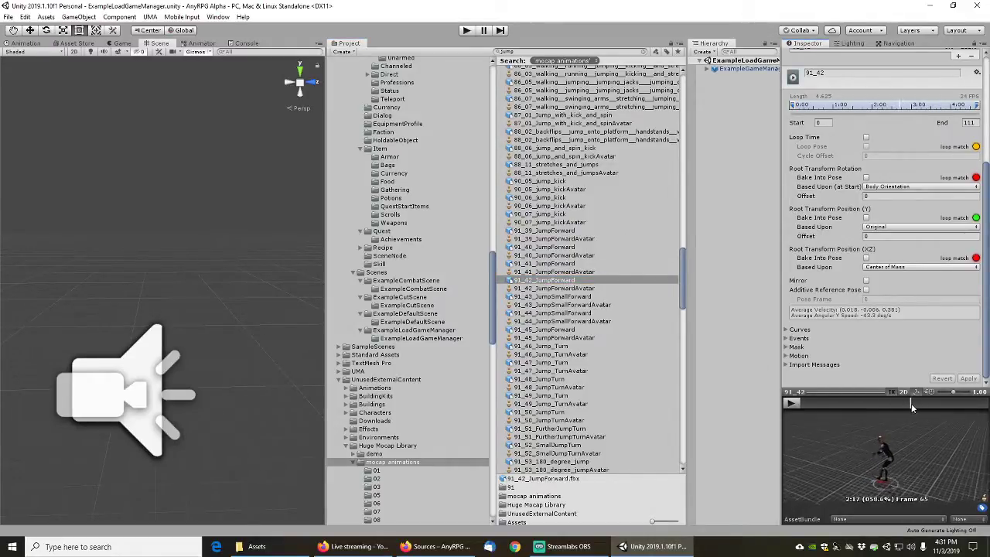
# Check the 91_43 and 91_44 JumpSmallForward animations and the 91_46 Jump_Turn animation in the preview
pyautogui.scroll(-3, 639, 297)
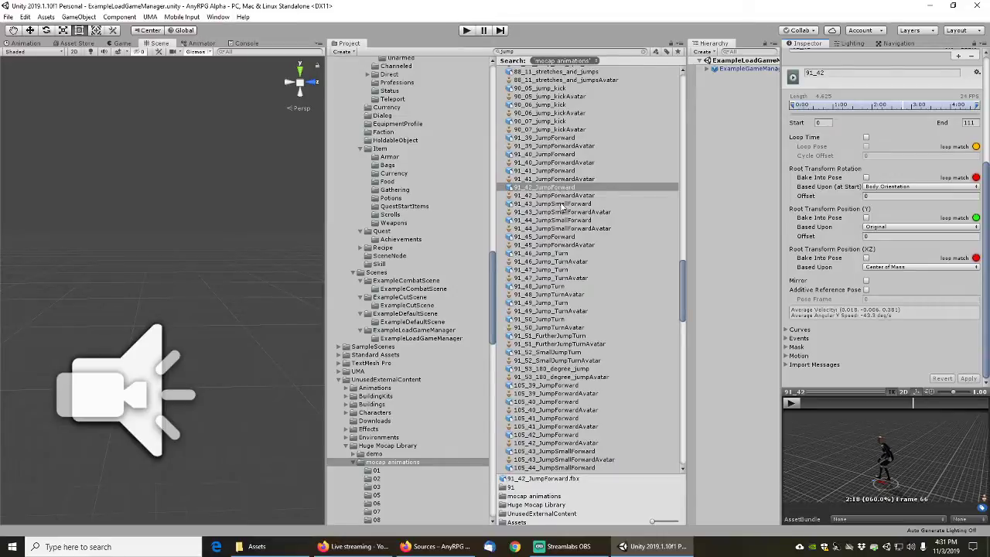
pyautogui.click(562, 205)
pyautogui.moveTo(811, 403); pyautogui.dragTo(930, 402)
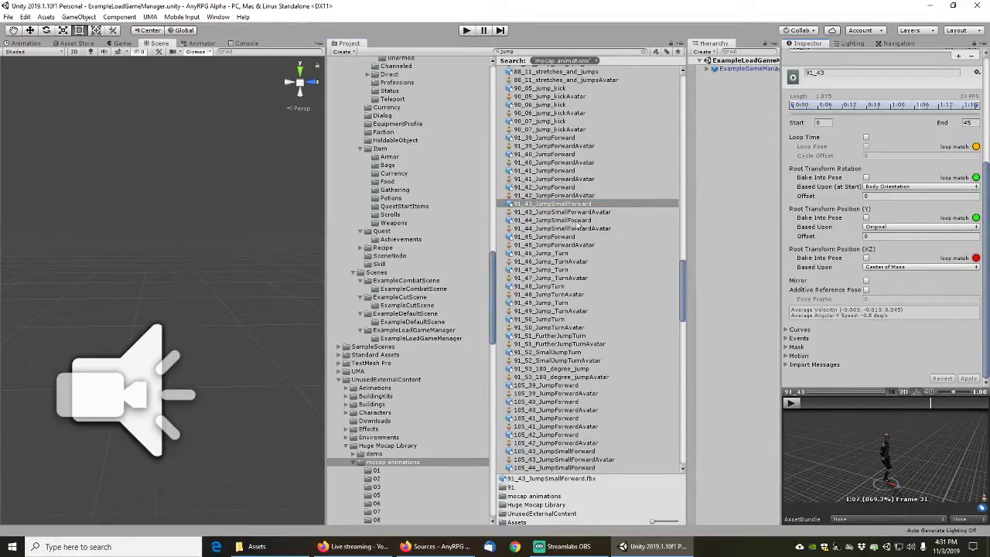
pyautogui.click(554, 221)
pyautogui.click(550, 254)
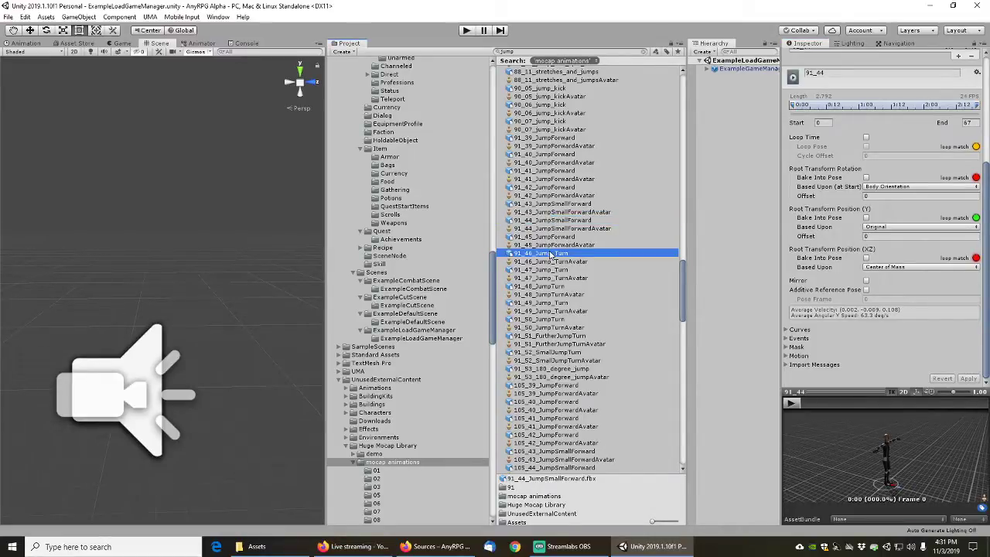
pyautogui.click(894, 393)
pyautogui.moveTo(902, 393); pyautogui.dragTo(945, 393)
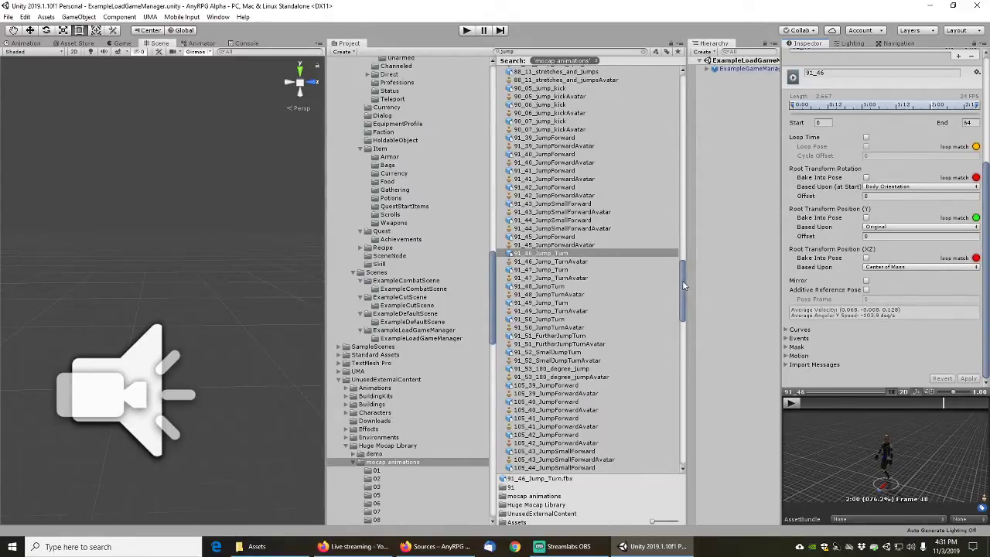
# Scrub through the 105_39, 105_40 and 105_42 JumpForward motions, and bring up the 105_52 SmallJumpTurn animation
pyautogui.moveTo(684, 286); pyautogui.dragTo(686, 301)
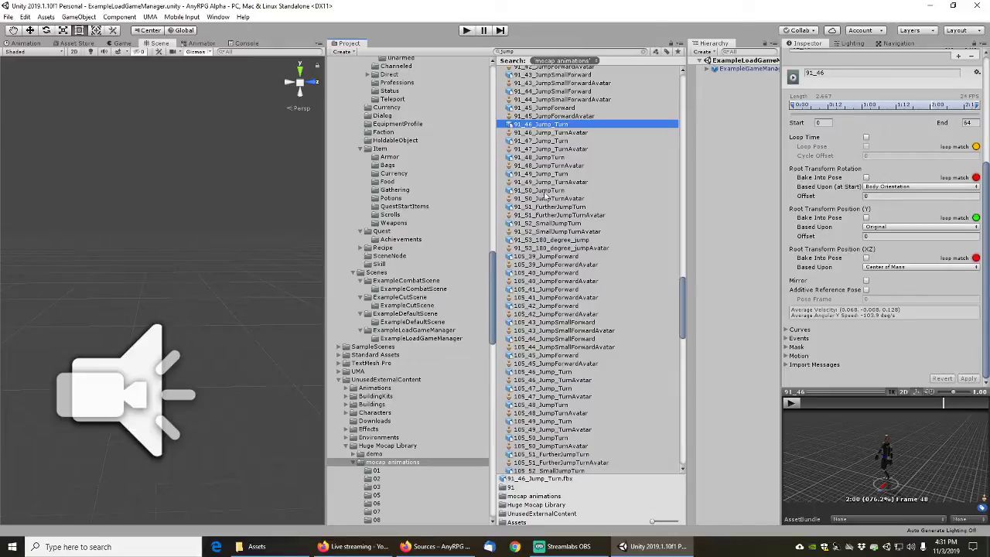
pyautogui.click(554, 258)
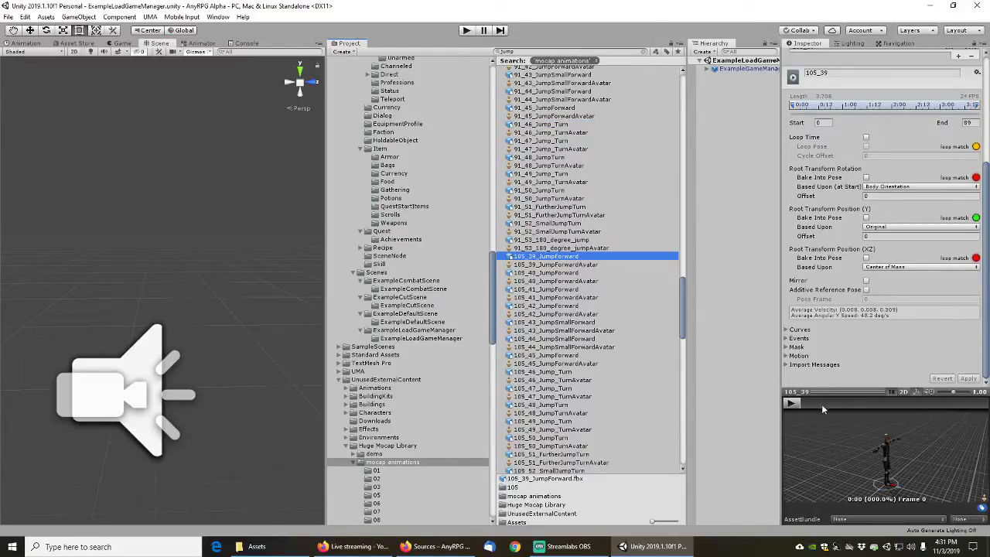
pyautogui.moveTo(822, 404); pyautogui.dragTo(909, 404)
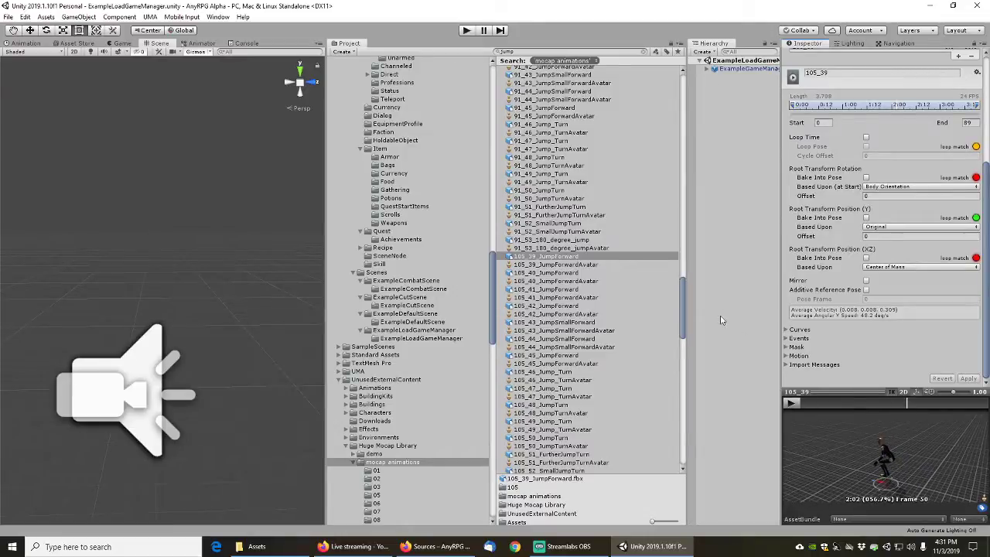
pyautogui.moveTo(684, 299); pyautogui.dragTo(684, 314)
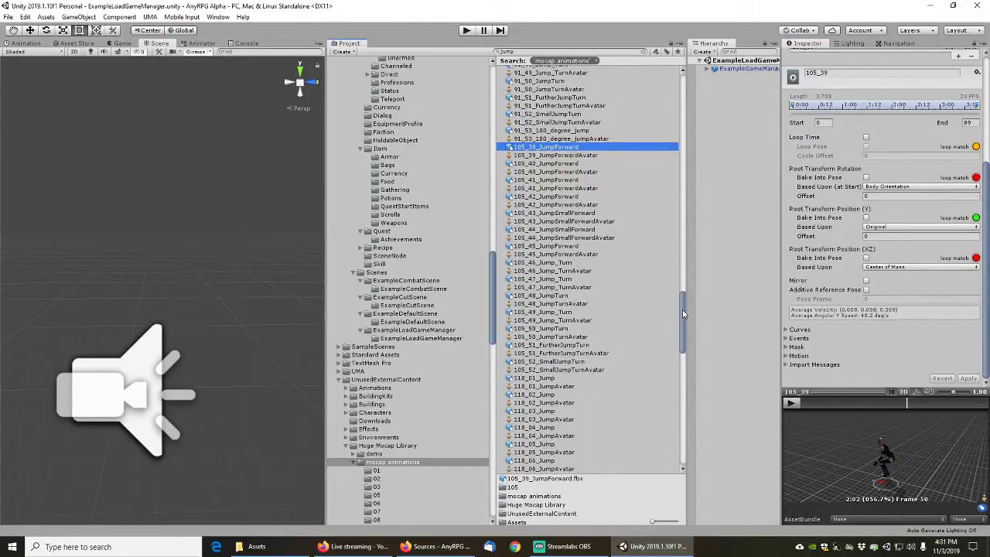
pyautogui.click(554, 165)
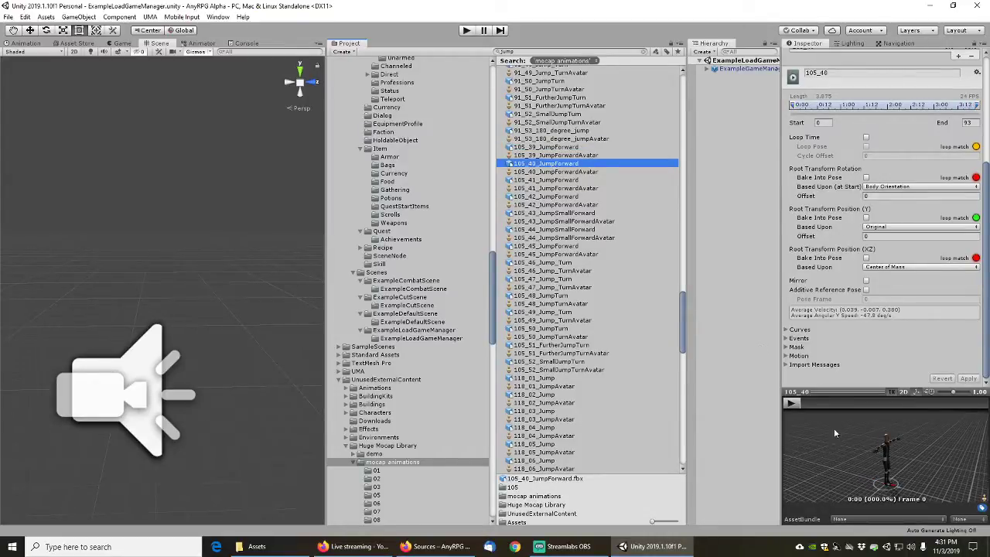
pyautogui.moveTo(806, 402); pyautogui.dragTo(922, 407)
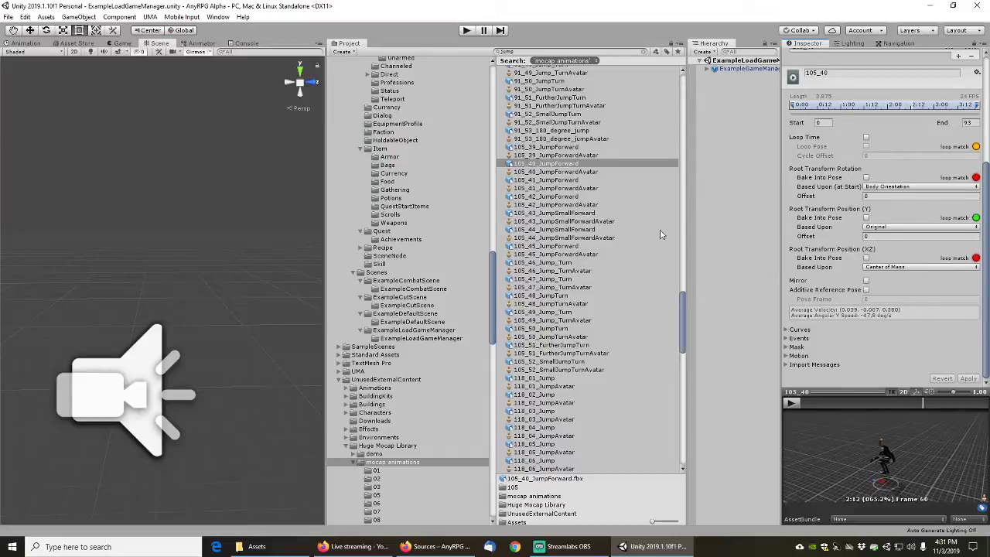
pyautogui.click(554, 197)
pyautogui.moveTo(810, 403); pyautogui.dragTo(923, 409)
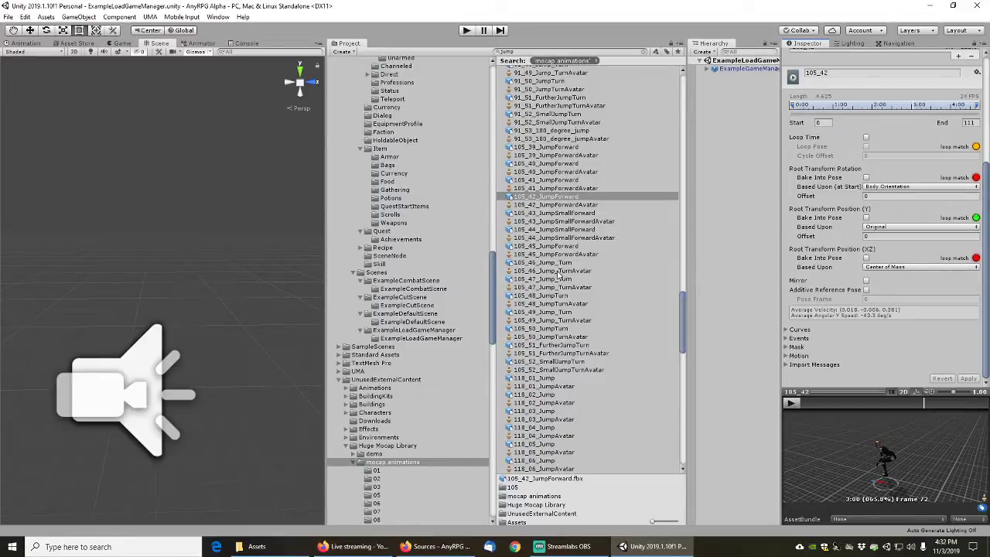
pyautogui.click(557, 362)
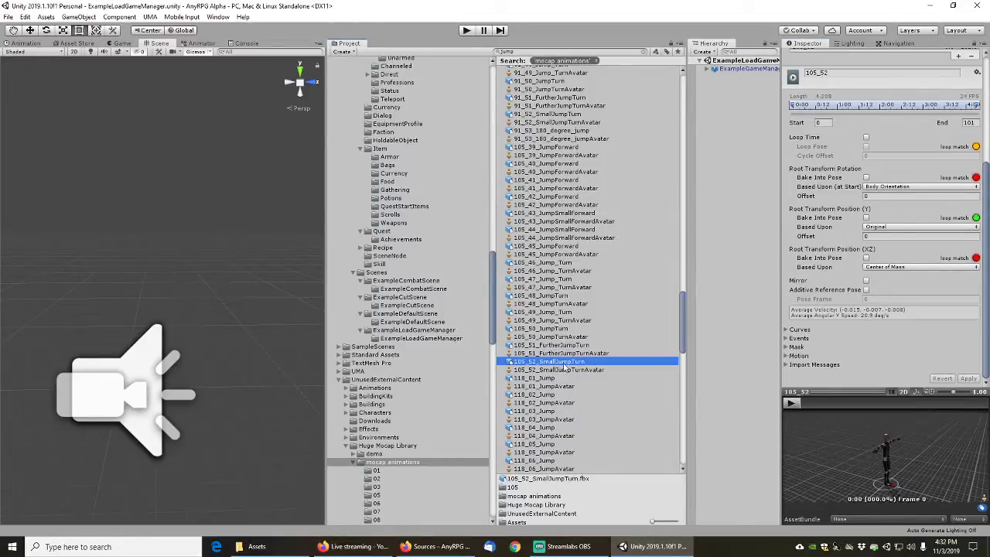
# Scrub through the 118_01 and 118_02 Jump animations to examine their jump motions
pyautogui.scroll(-3, 560, 364)
pyautogui.click(546, 255)
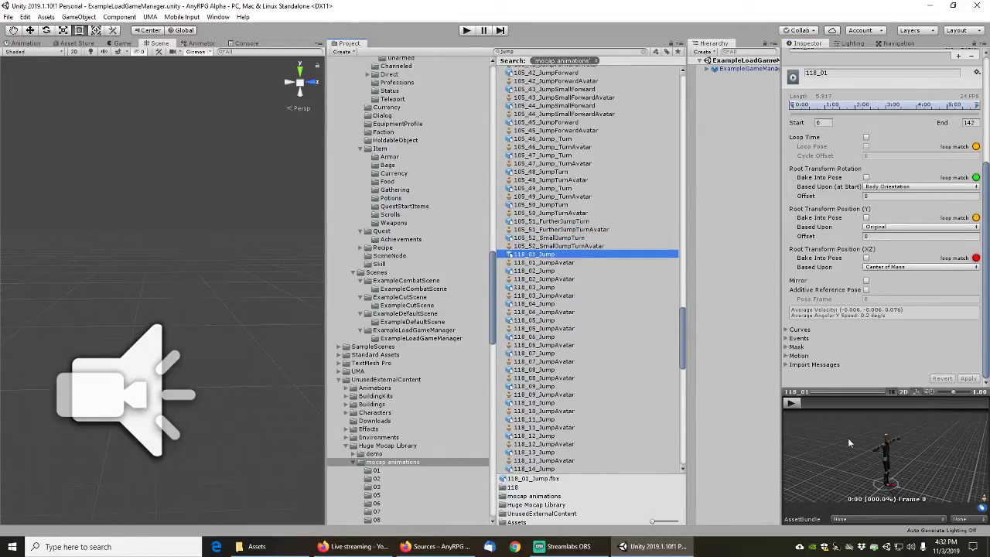
pyautogui.moveTo(804, 401); pyautogui.dragTo(966, 399)
pyautogui.click(536, 271)
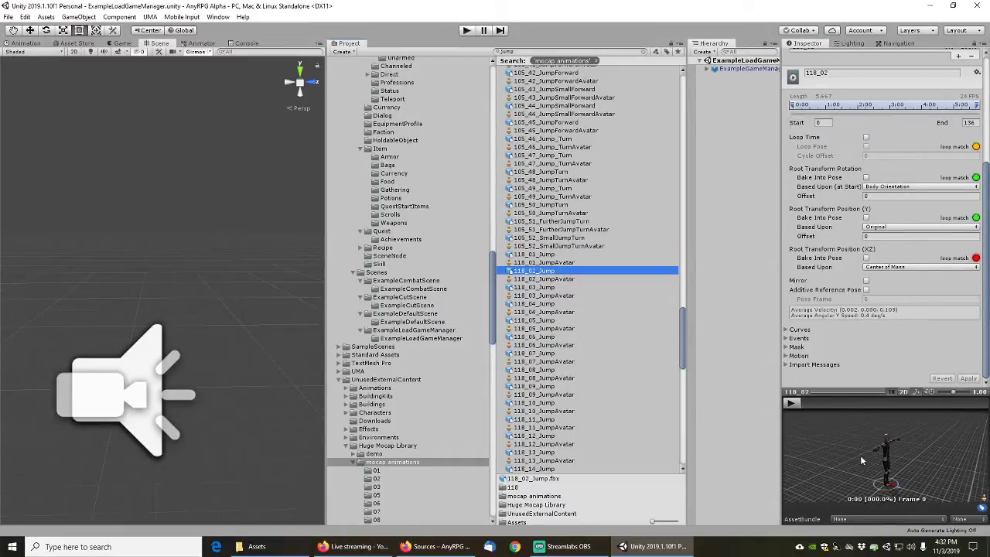
pyautogui.moveTo(818, 401); pyautogui.dragTo(934, 402)
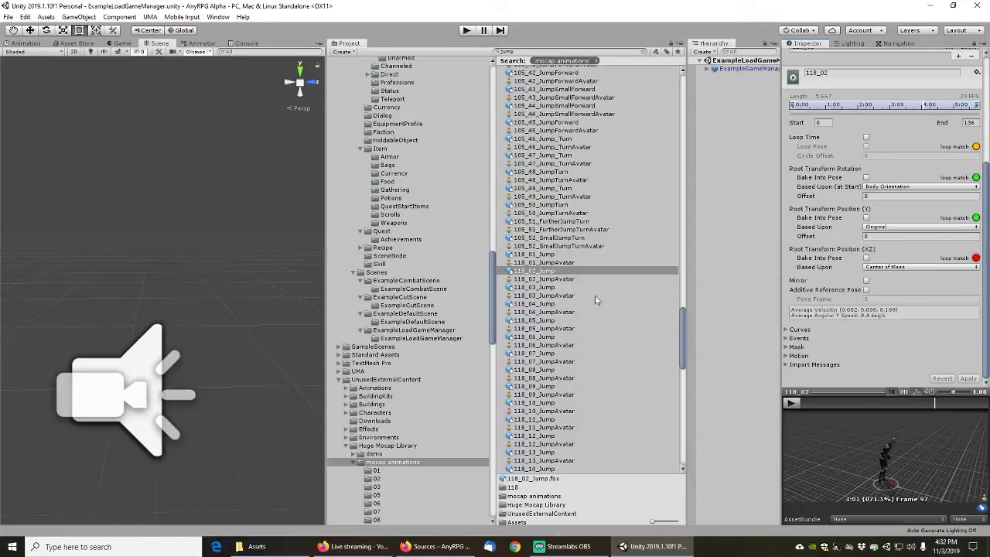
# Sample the 118_03, 118_05, 118_07, 118_12 and 118_15 Jump animations in the preview to compare their motions
pyautogui.scroll(-5, 573, 308)
pyautogui.click(541, 163)
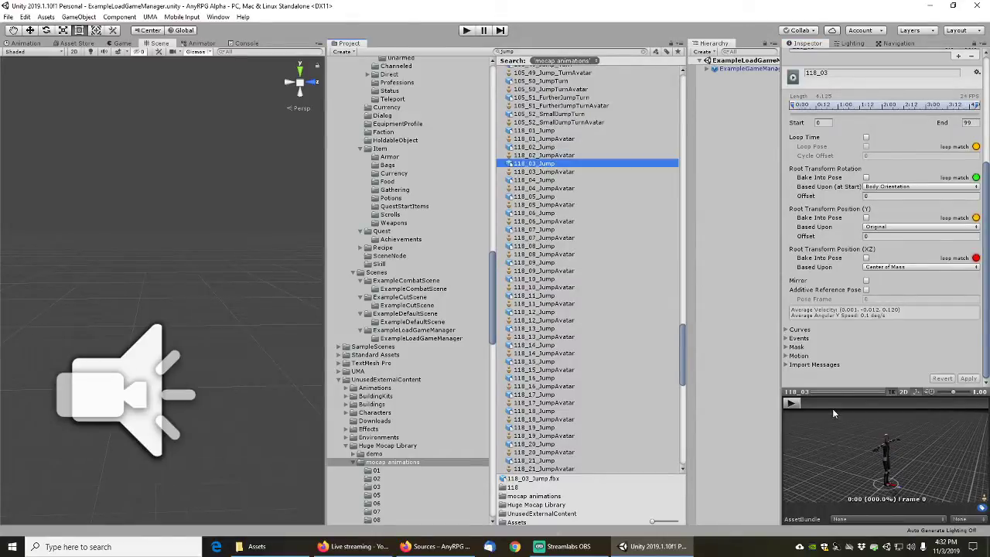
pyautogui.moveTo(832, 408); pyautogui.dragTo(919, 404)
pyautogui.click(541, 196)
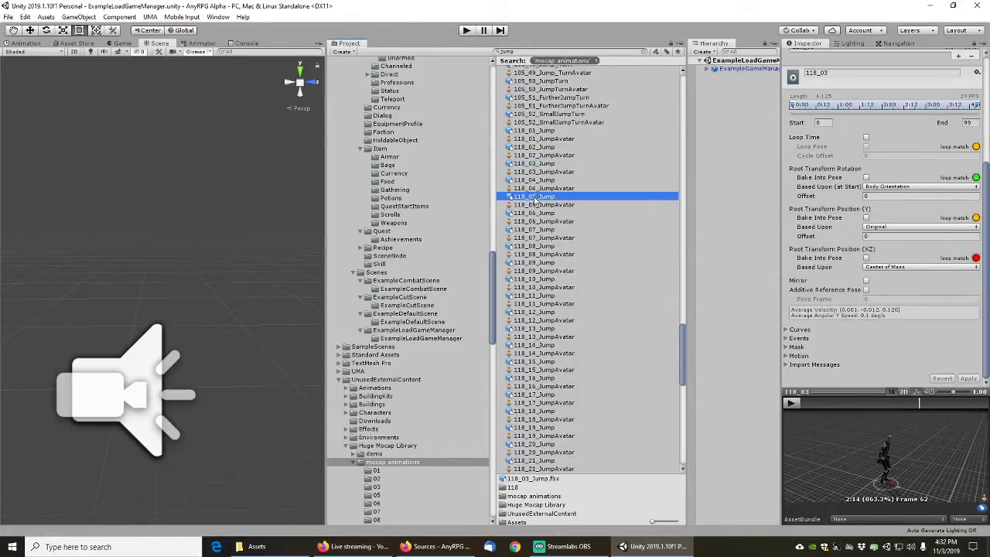
pyautogui.moveTo(827, 402); pyautogui.dragTo(931, 402)
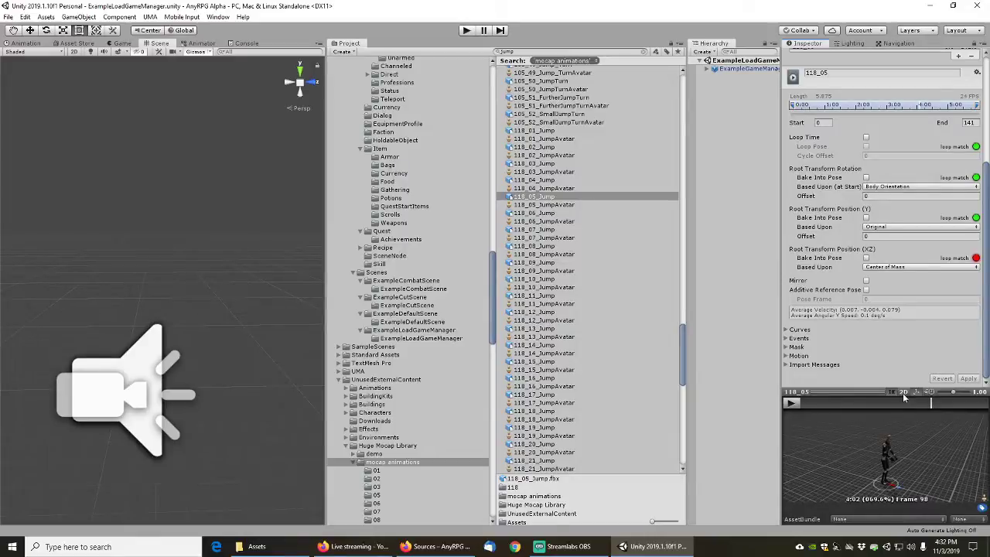
pyautogui.click(541, 230)
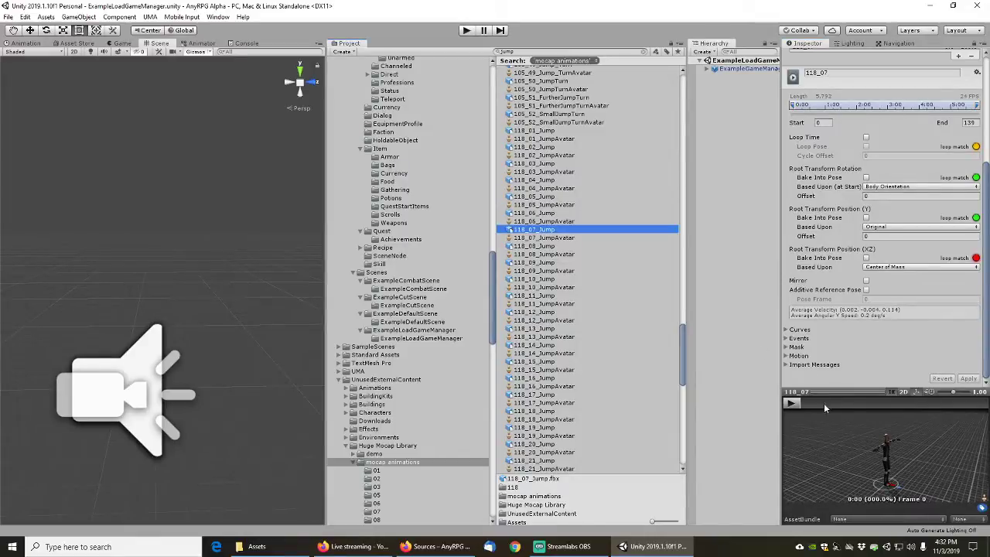
pyautogui.click(531, 312)
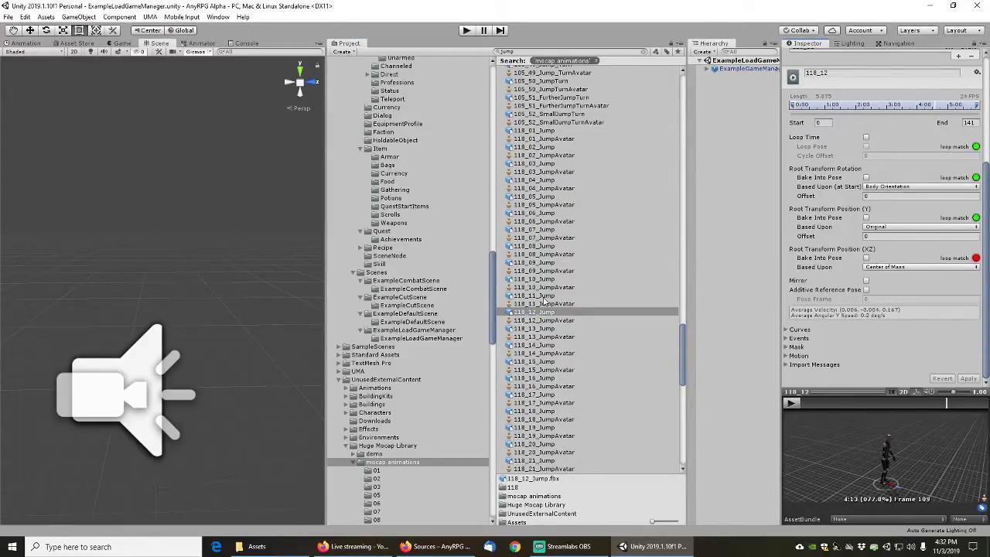
pyautogui.click(533, 362)
pyautogui.moveTo(835, 403); pyautogui.dragTo(958, 403)
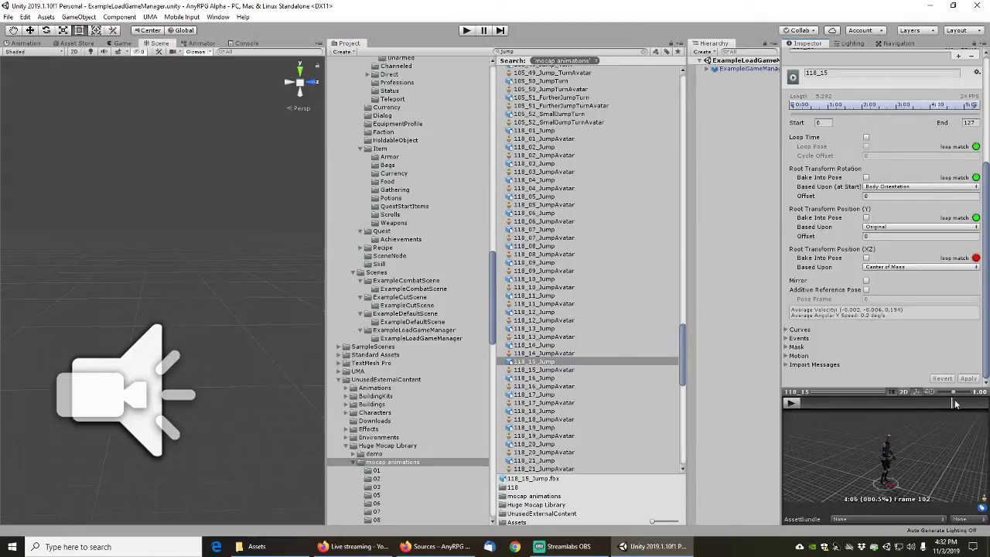
# Scrub through the 118_18, 118_22, 118_24 and 118_28 Jump animations to compare their motions
pyautogui.scroll(-5, 558, 350)
pyautogui.click(541, 258)
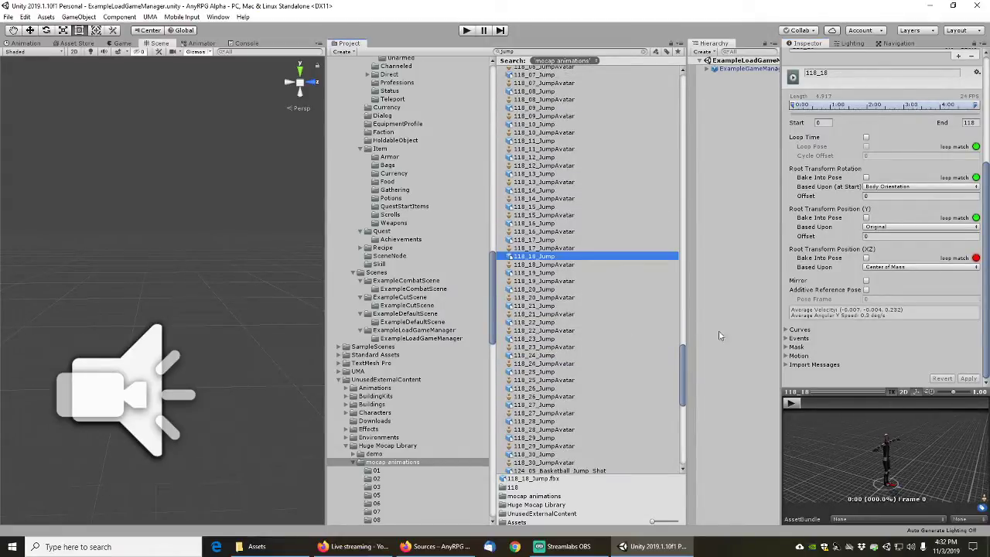
pyautogui.moveTo(813, 403); pyautogui.dragTo(947, 403)
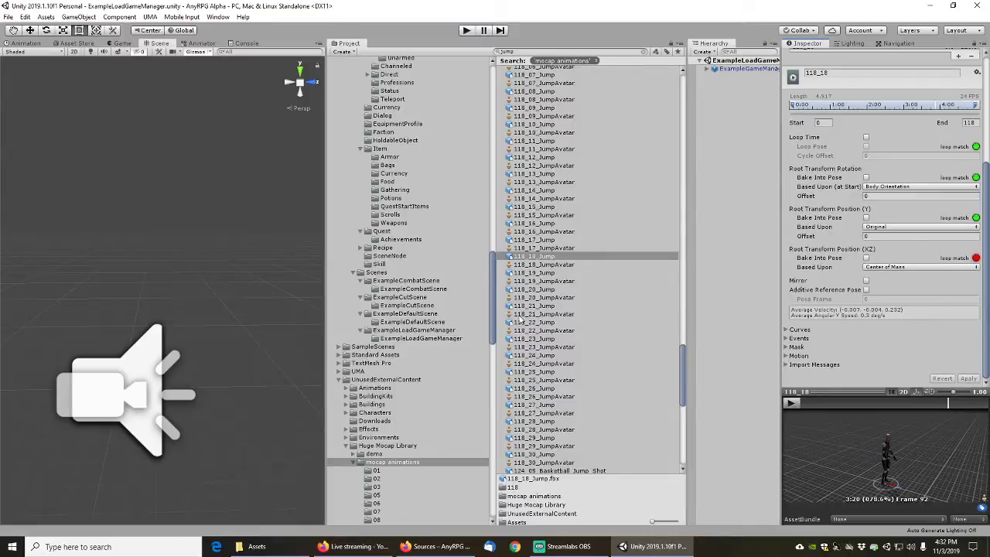
pyautogui.click(532, 324)
pyautogui.moveTo(855, 404); pyautogui.dragTo(965, 403)
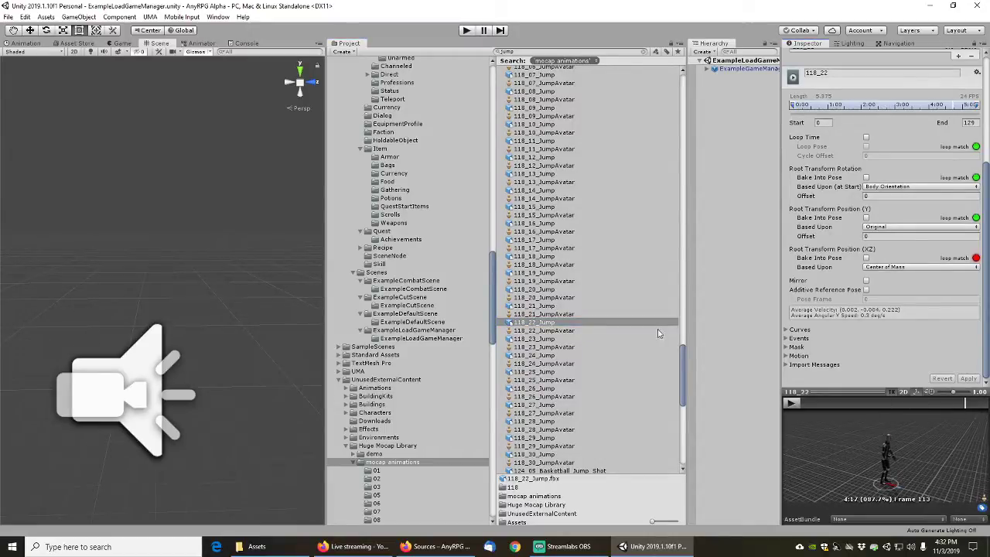
pyautogui.click(534, 355)
pyautogui.moveTo(866, 406); pyautogui.dragTo(961, 403)
pyautogui.scroll(-8, 595, 355)
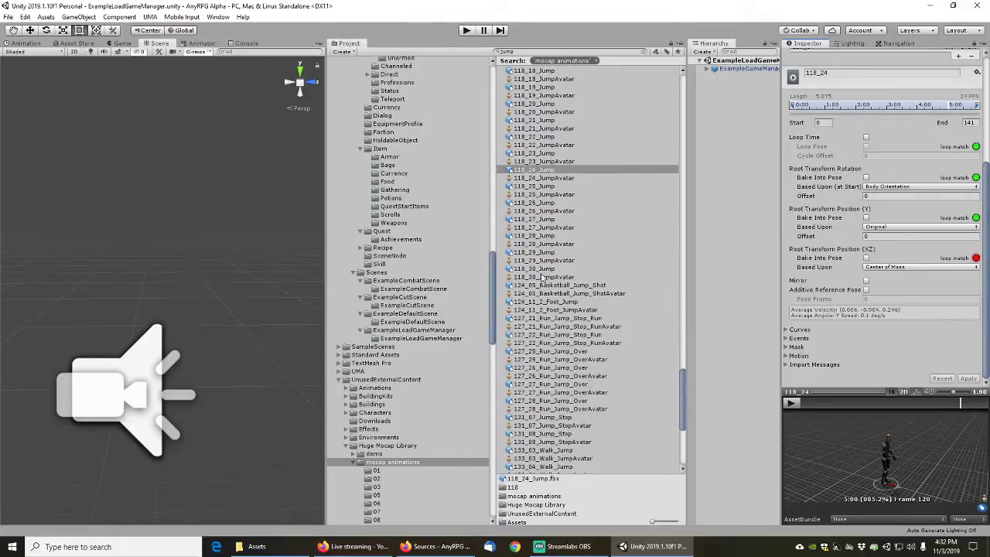
pyautogui.click(542, 235)
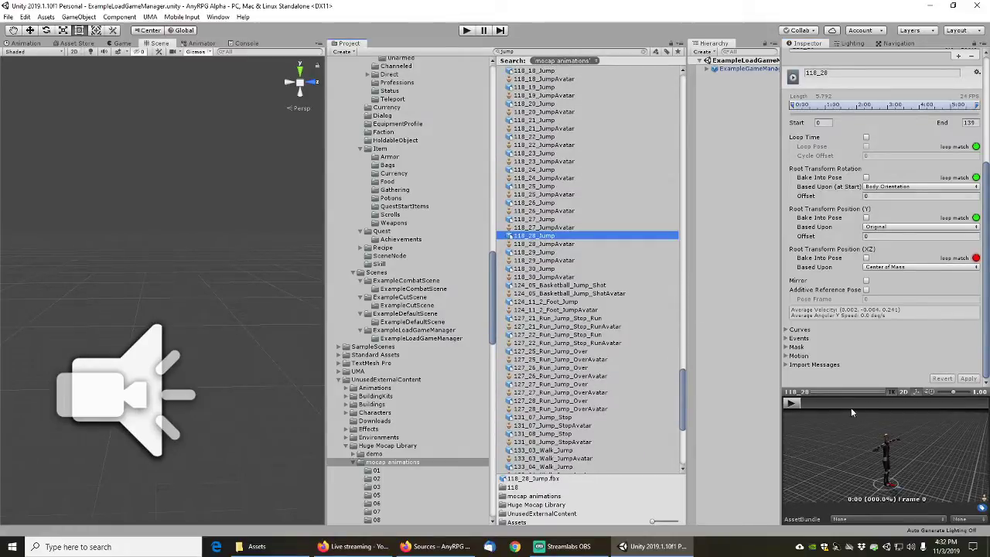
pyautogui.moveTo(851, 410); pyautogui.dragTo(959, 403)
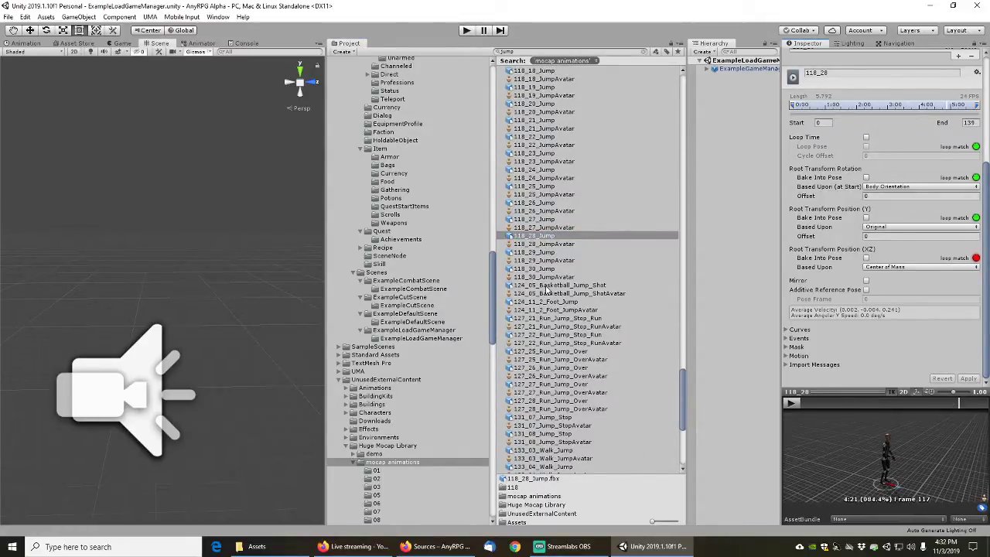
# Preview the 124_05 Basketball_Jump_Shot and 124_11 2_Foot_Jump animations by scrubbing through their motions
pyautogui.click(548, 287)
pyautogui.moveTo(816, 404); pyautogui.dragTo(952, 403)
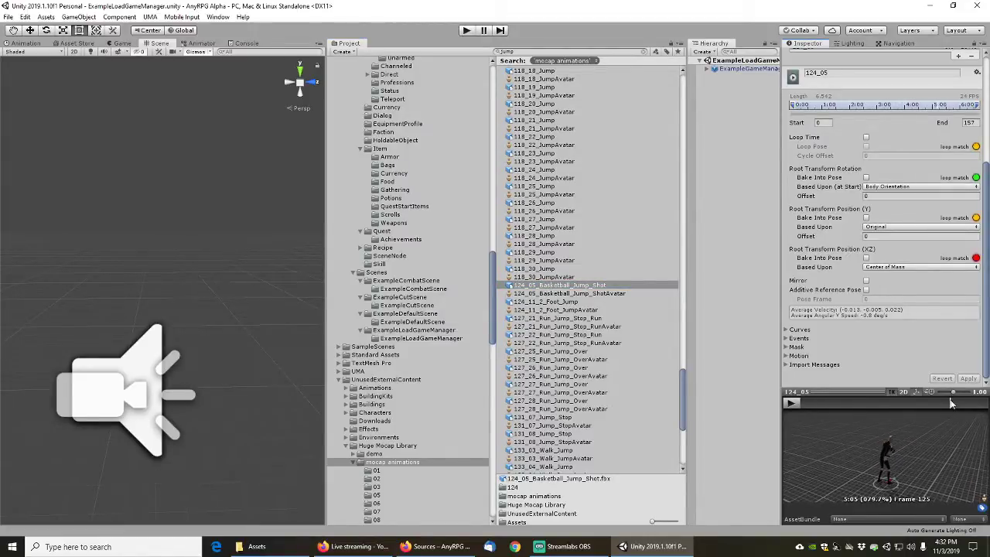
pyautogui.click(557, 302)
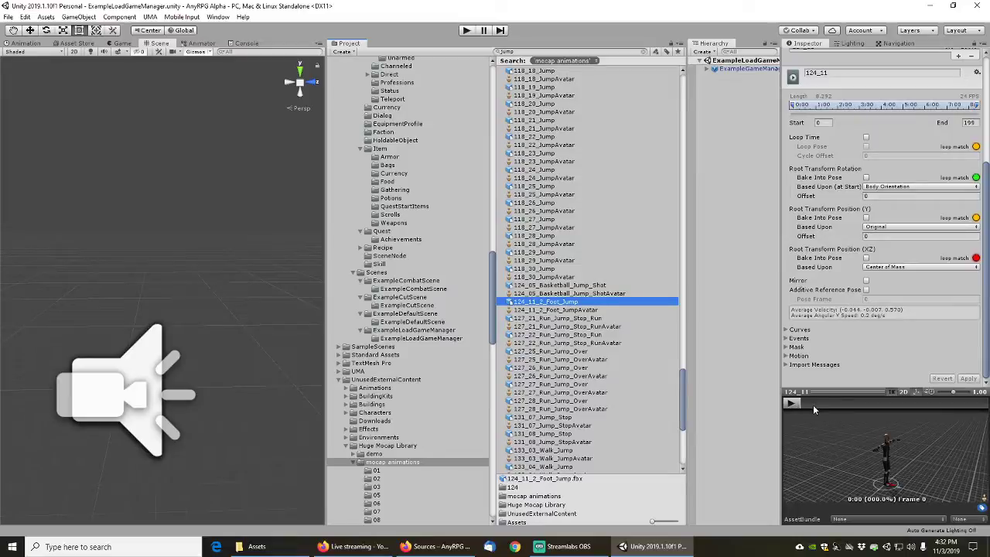
pyautogui.moveTo(814, 404); pyautogui.dragTo(907, 403)
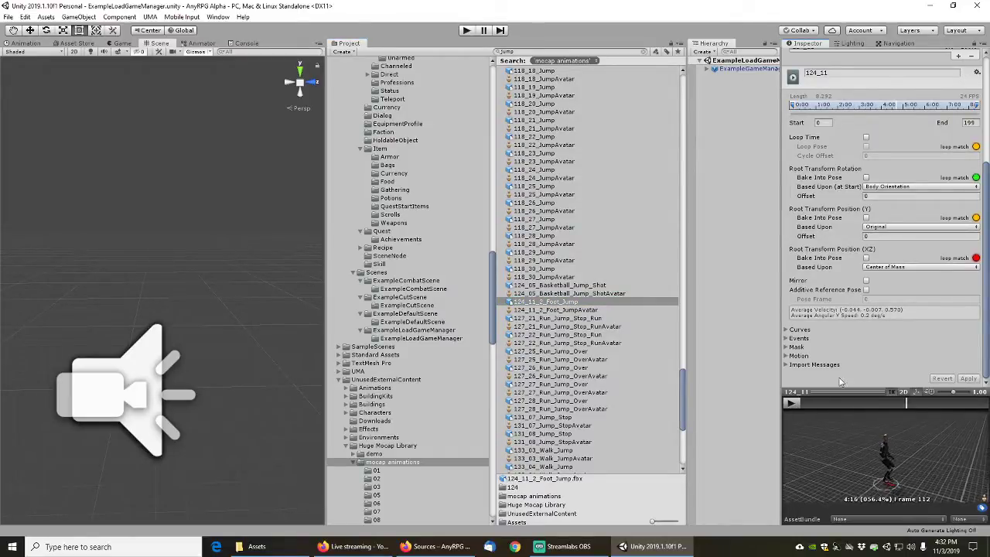
# Scrub through the 127_21_Run_Jump_Stop_Run animation to examine its jump motion
pyautogui.scroll(-3, 588, 360)
pyautogui.click(567, 227)
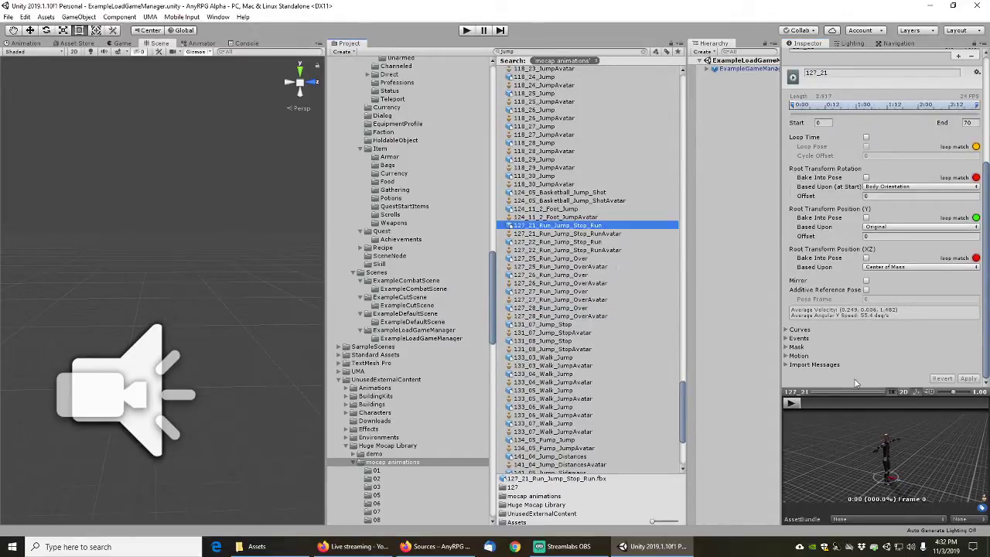
pyautogui.moveTo(825, 405); pyautogui.dragTo(919, 399)
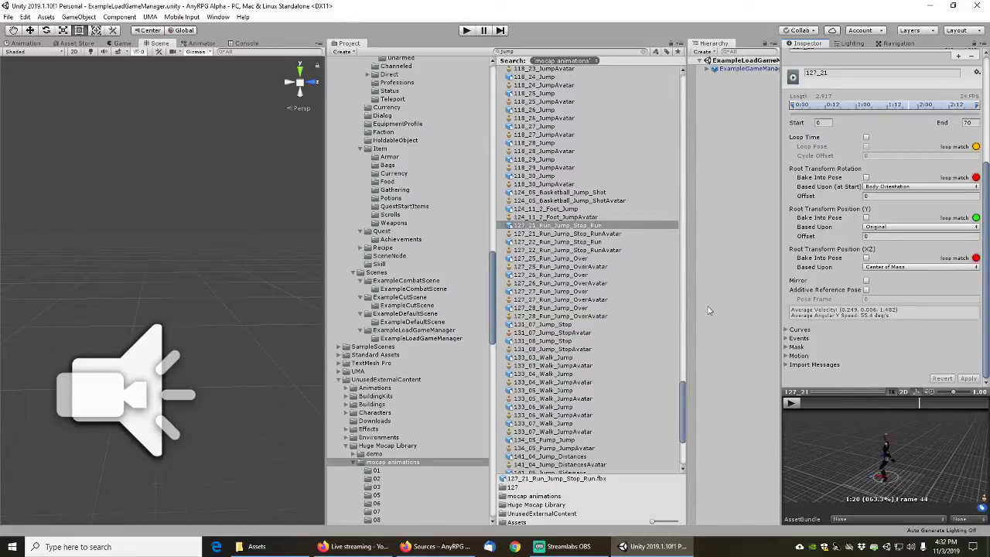
# Rename the 127_21 animation file as 127_21_Run_Jump_Stop_Run(badarm)
pyautogui.click(577, 227)
pyautogui.press('End')
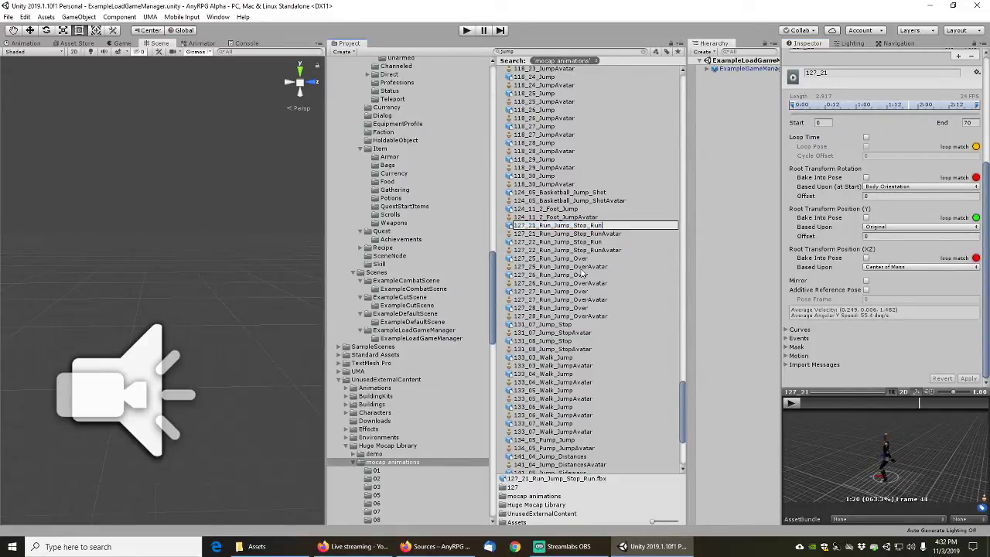
pyautogui.write('(badarm)')
pyautogui.press('Return')
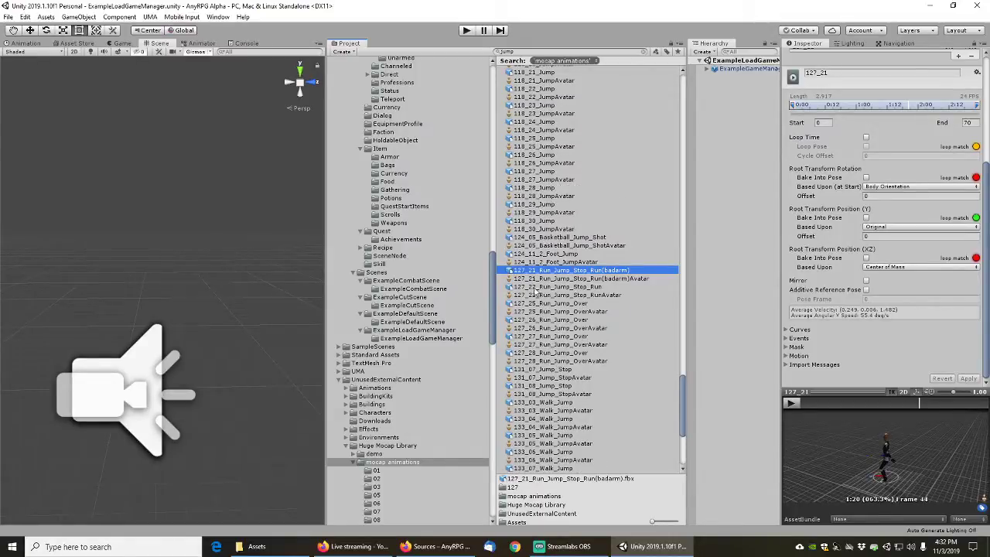
# Scrub through the 127_22_Run_Jump_Stop_Run and 131_07_Jump_Stop animations to compare their motions
pyautogui.click(546, 288)
pyautogui.moveTo(821, 403); pyautogui.dragTo(876, 406)
pyautogui.click(548, 303)
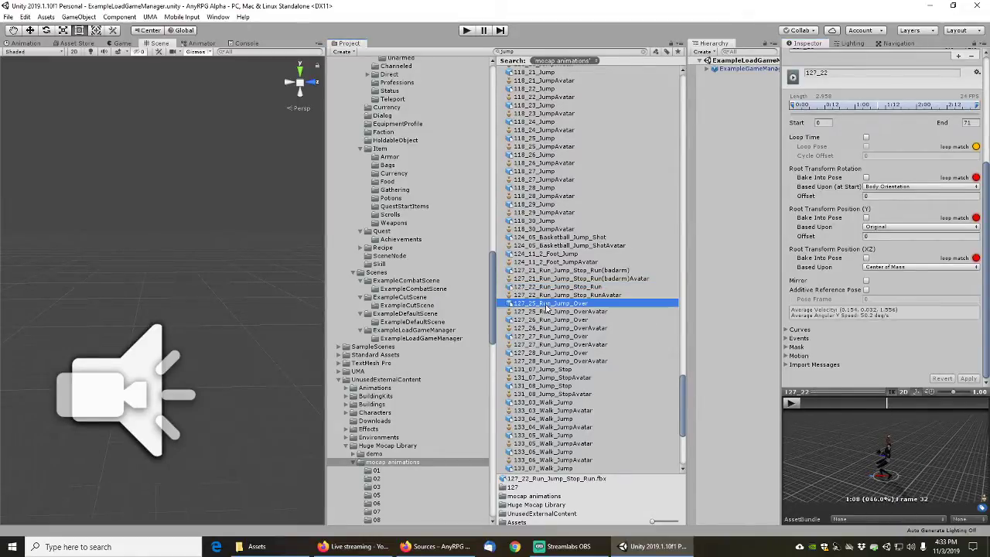
pyautogui.click(556, 370)
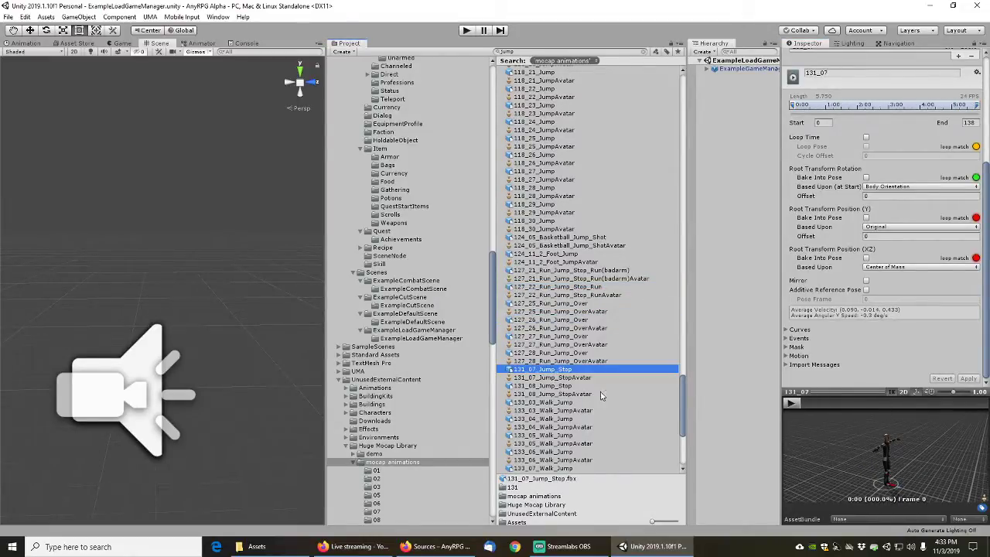
pyautogui.moveTo(818, 404); pyautogui.dragTo(976, 408)
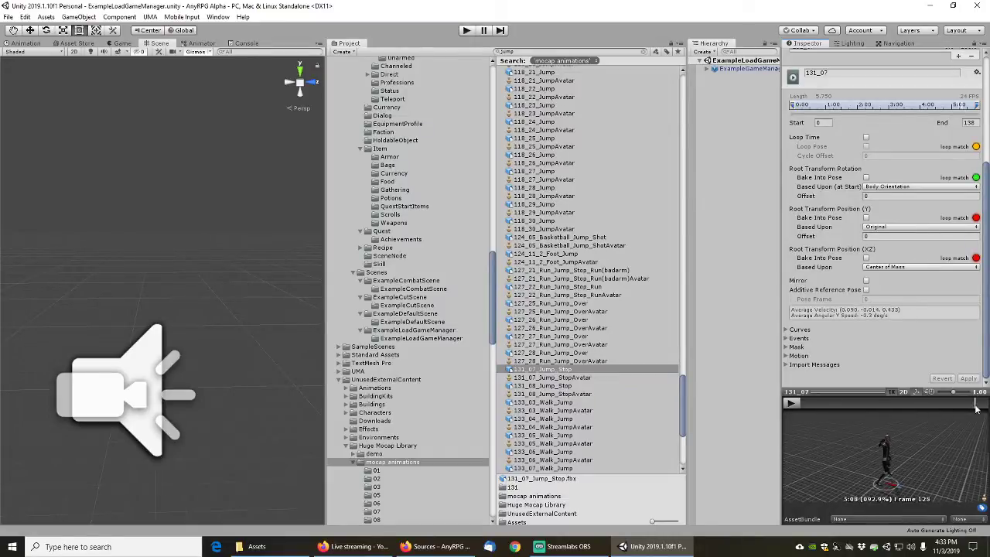
# Preview the 133_03_Walk_Jump animation by scrubbing through most of its length
pyautogui.scroll(-5, 574, 379)
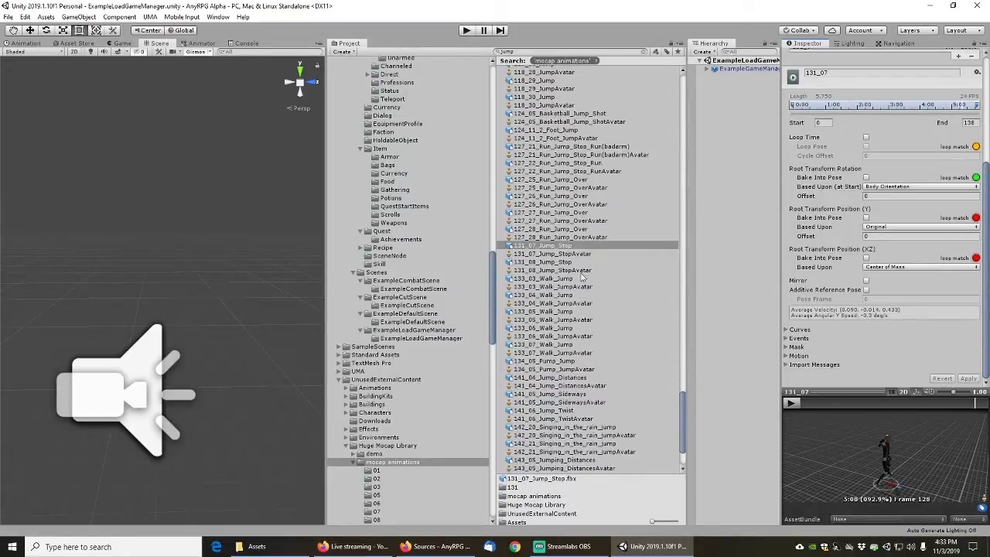
pyautogui.click(563, 270)
pyautogui.click(564, 280)
pyautogui.click(813, 404)
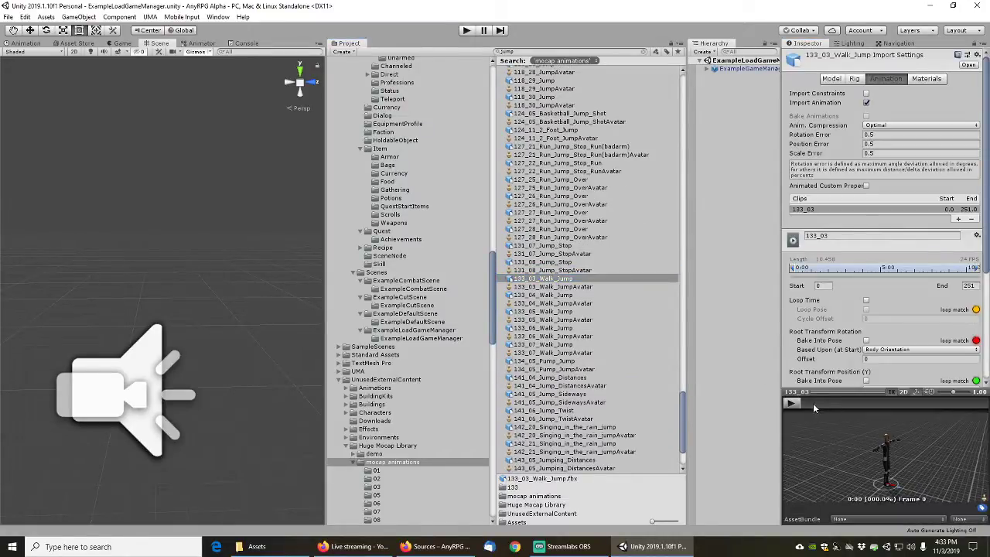
pyautogui.moveTo(813, 403); pyautogui.dragTo(966, 402)
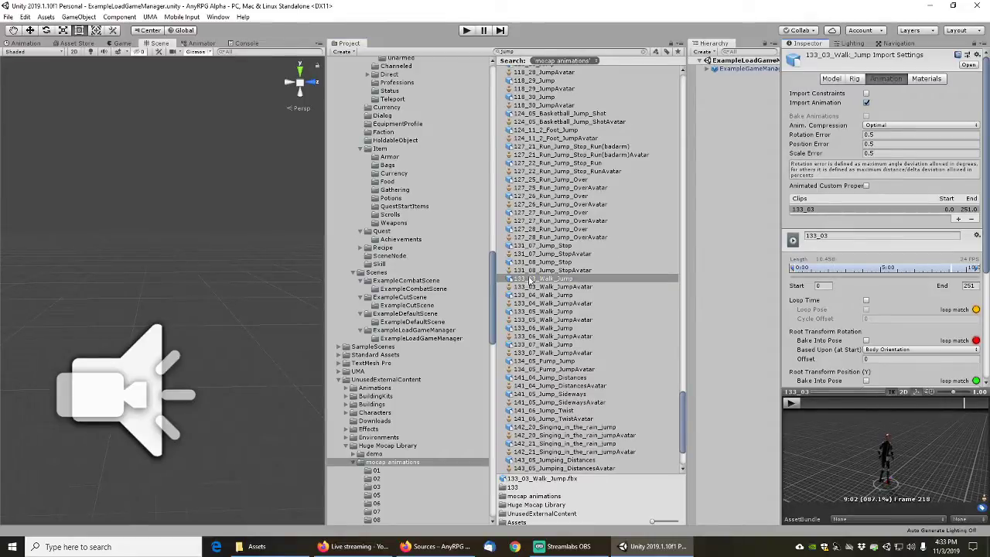
# Scrub through 134_05_Pump_Jump and 141_04_Jump_Distances, and bring up 141_06_Jump_Twist for preview
pyautogui.click(554, 312)
pyautogui.click(559, 361)
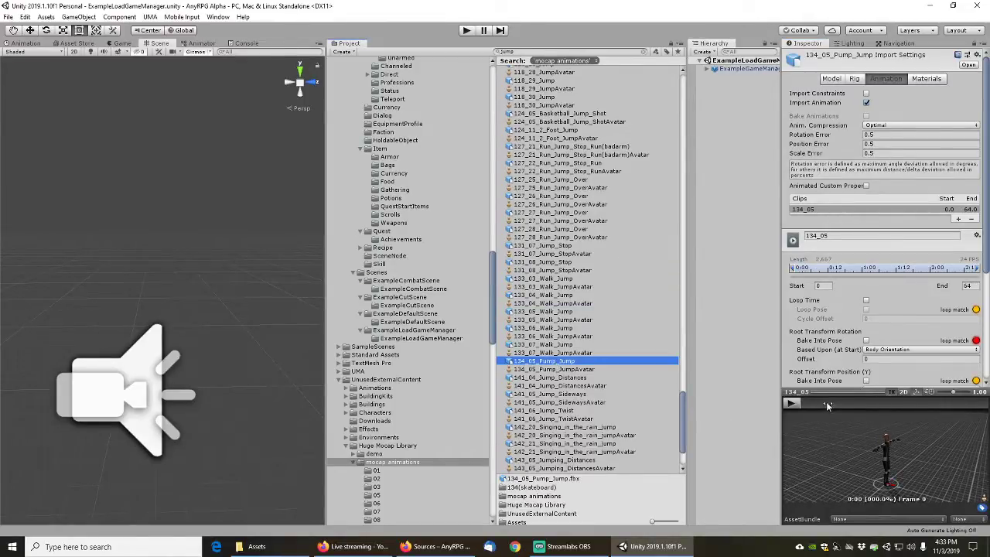
pyautogui.moveTo(827, 405); pyautogui.dragTo(970, 403)
pyautogui.scroll(-3, 548, 387)
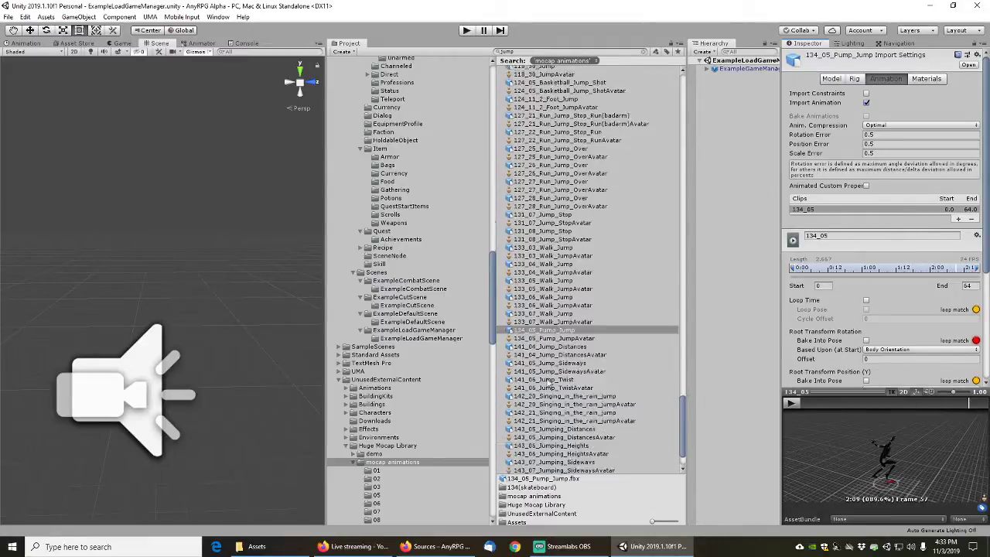
pyautogui.click(554, 298)
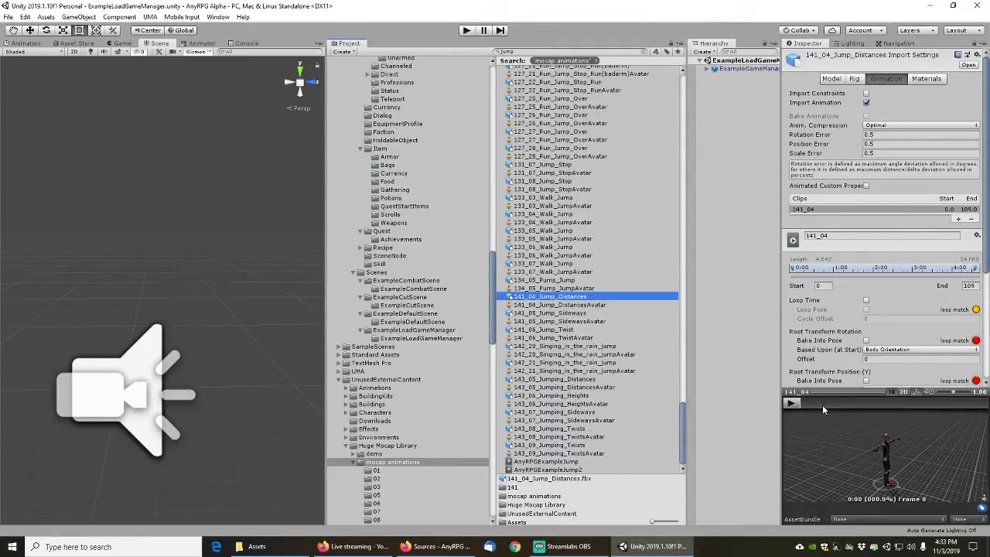
pyautogui.moveTo(823, 405); pyautogui.dragTo(949, 402)
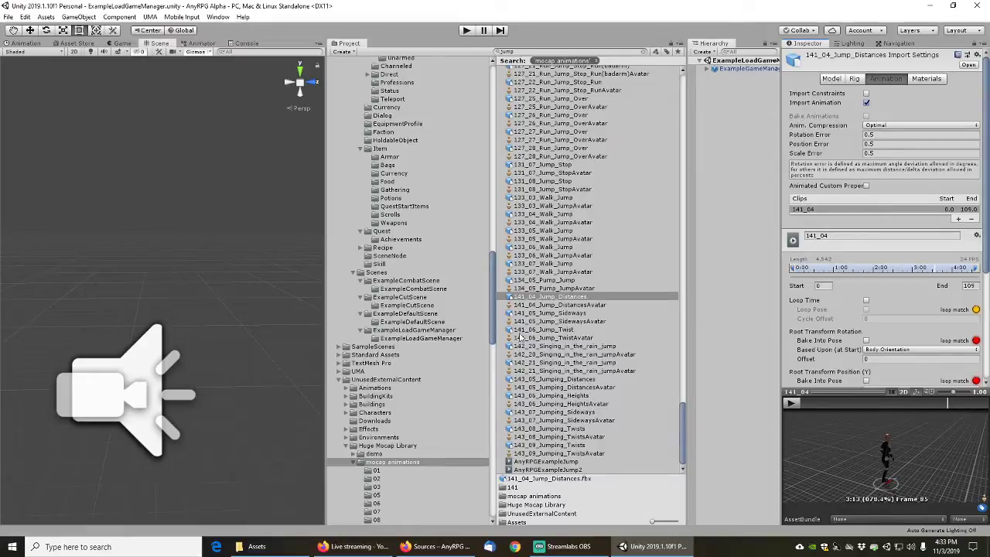
pyautogui.click(557, 331)
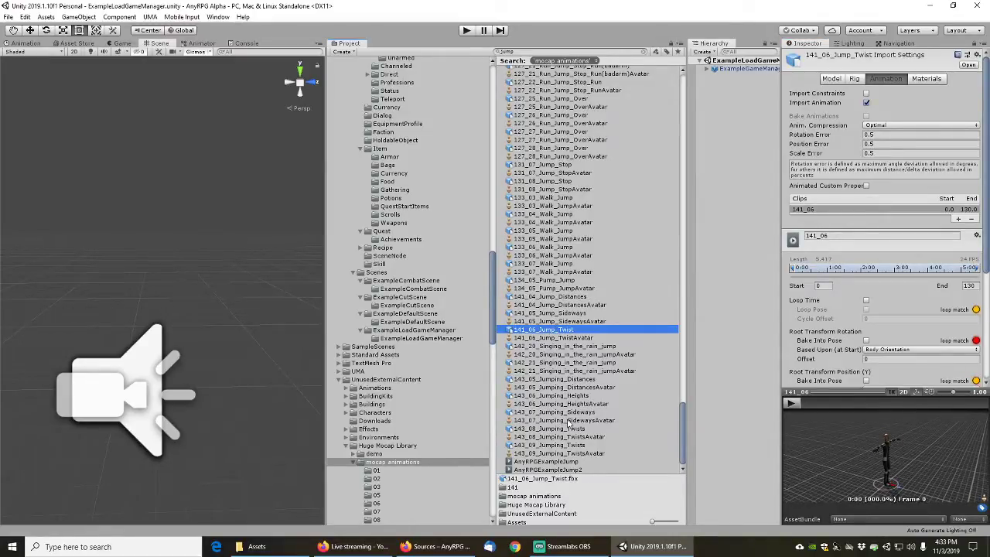
# Collapse the Props and RPG Character Animation Pack folders and show the jump animations of the Raw Mocap Data folder
pyautogui.scroll(10, 397, 221)
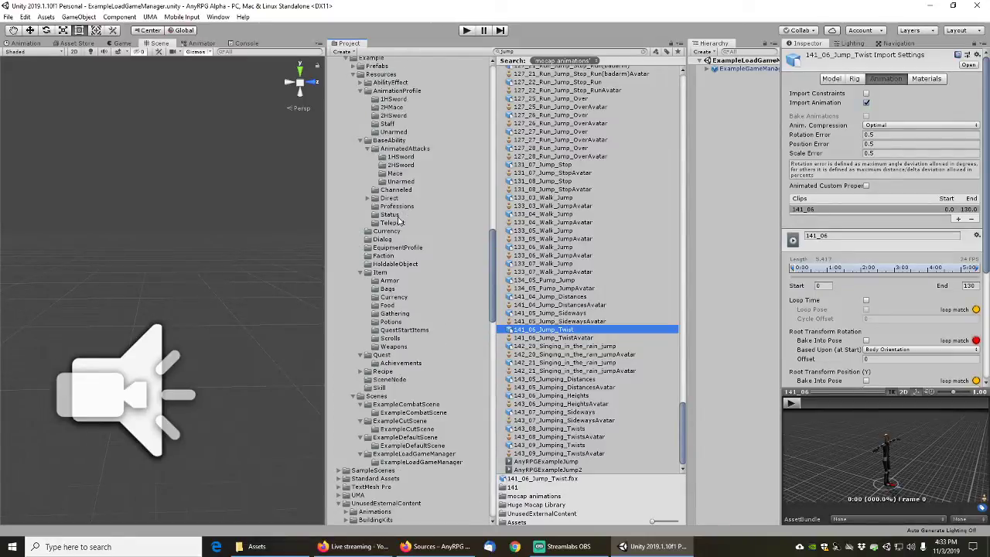
pyautogui.scroll(10, 435, 252)
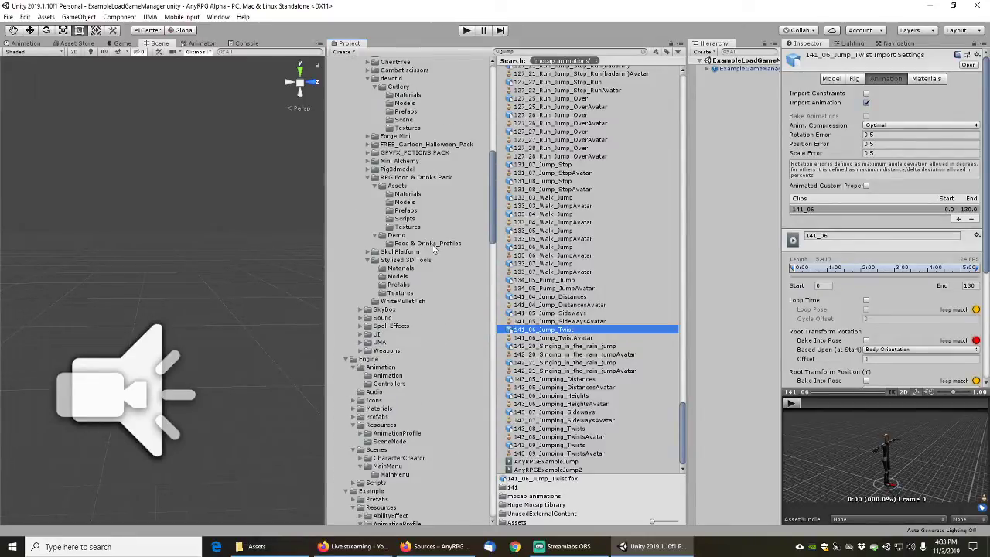
pyautogui.click(361, 177)
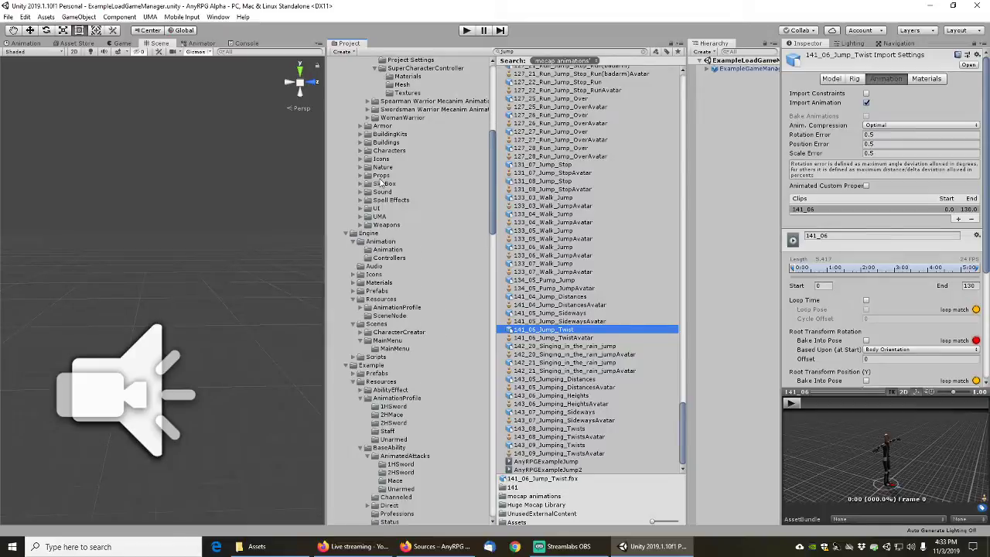
pyautogui.scroll(5, 372, 194)
pyautogui.scroll(5, 403, 249)
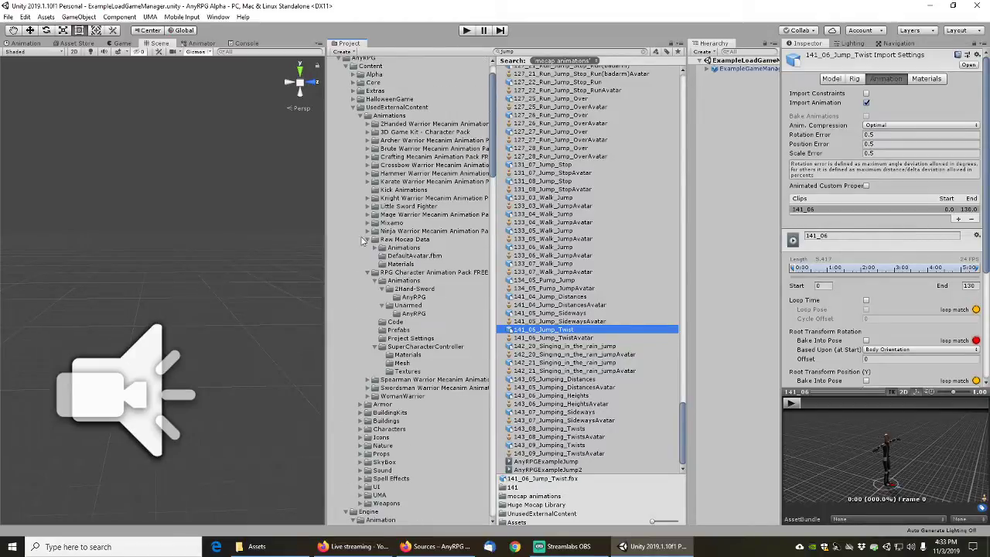
pyautogui.click(368, 241)
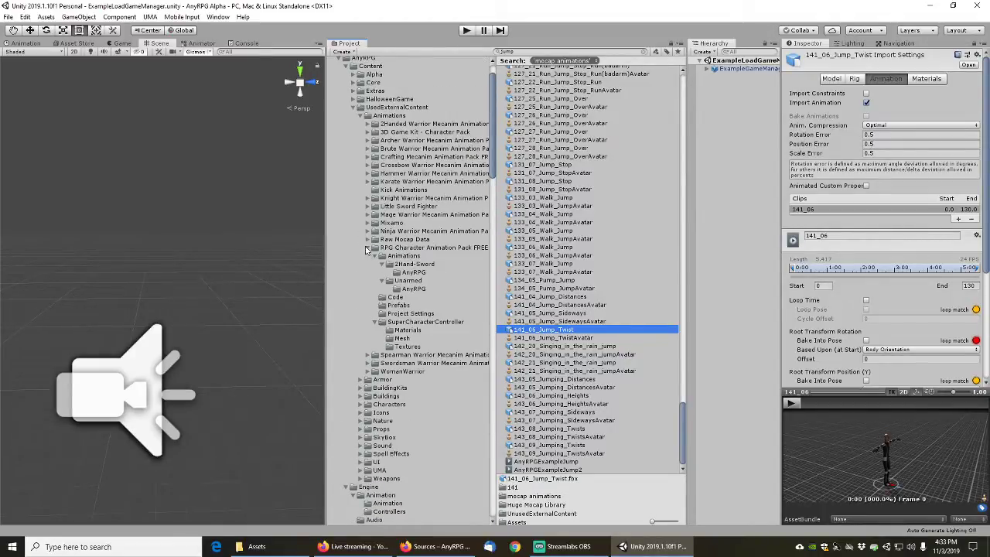
pyautogui.click(369, 247)
pyautogui.click(368, 240)
pyautogui.click(398, 246)
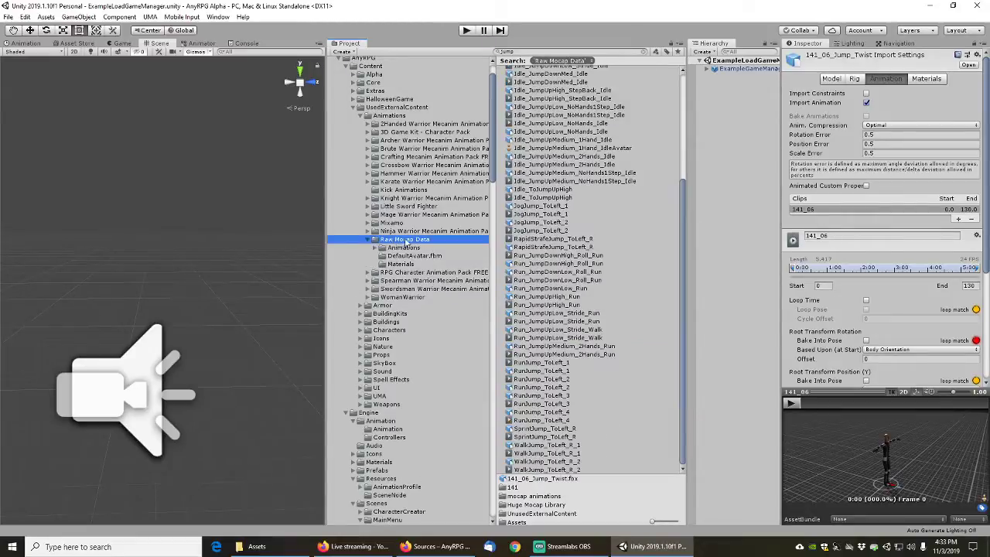
# Browse the Animations subfolders of Raw Mocap Data and open Running > Jumping
pyautogui.click(375, 249)
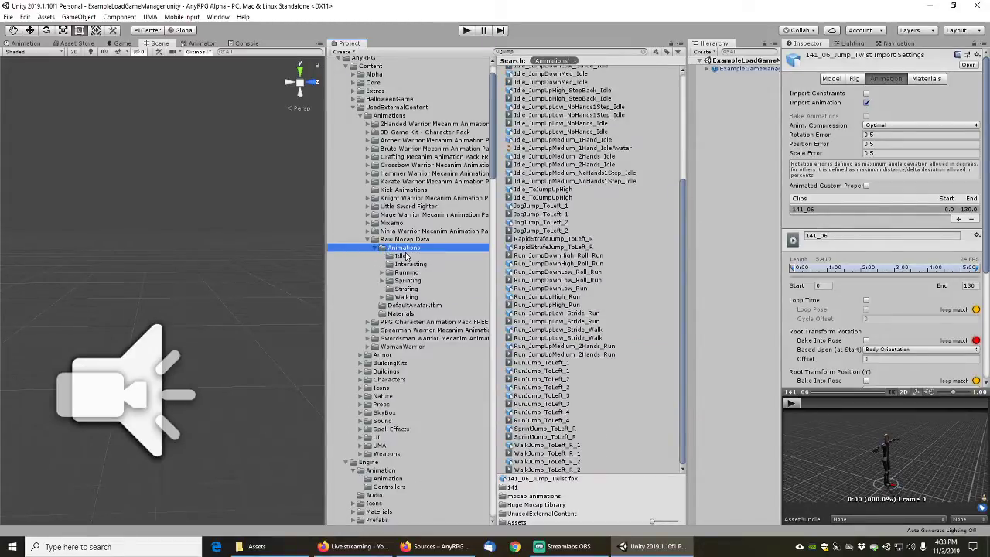
pyautogui.click(403, 256)
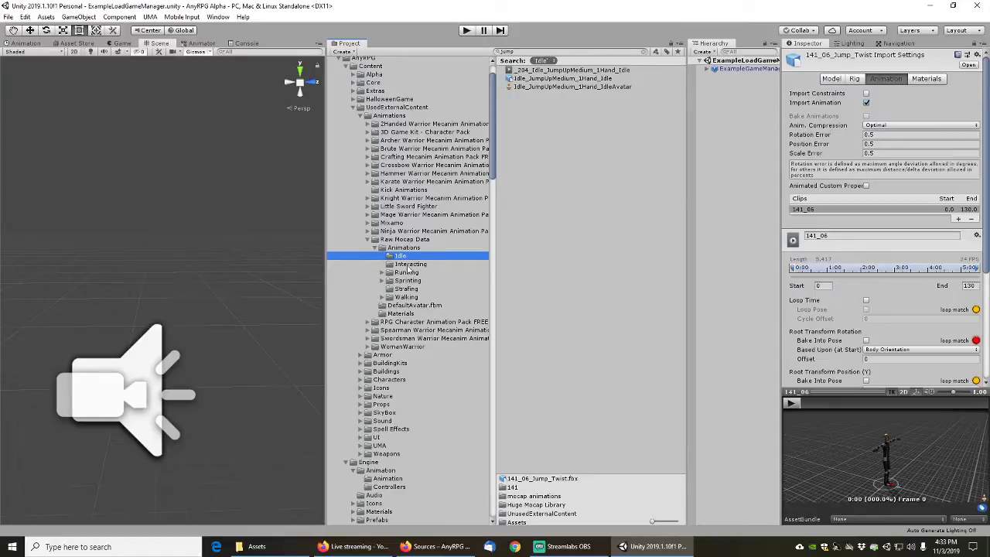
pyautogui.click(389, 273)
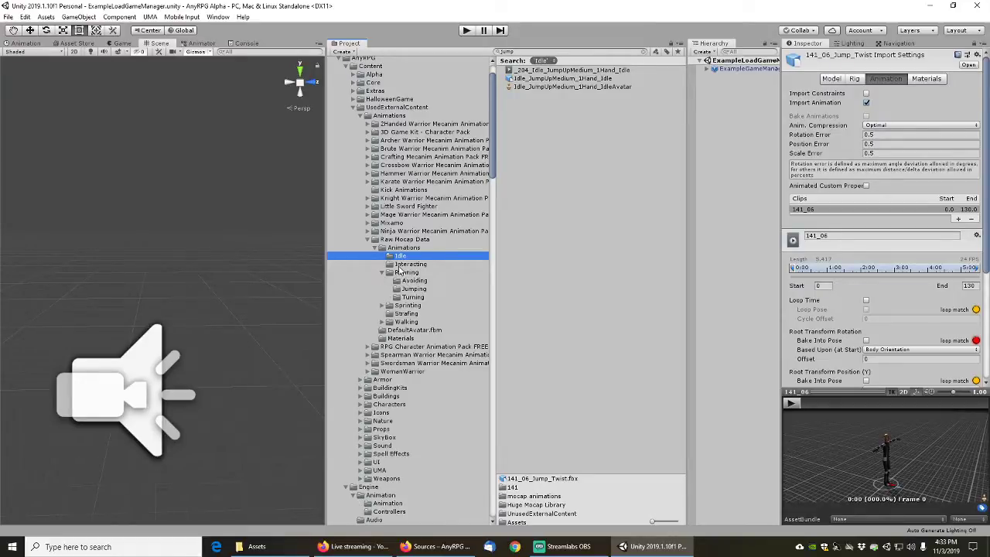
pyautogui.click(408, 273)
pyautogui.click(414, 288)
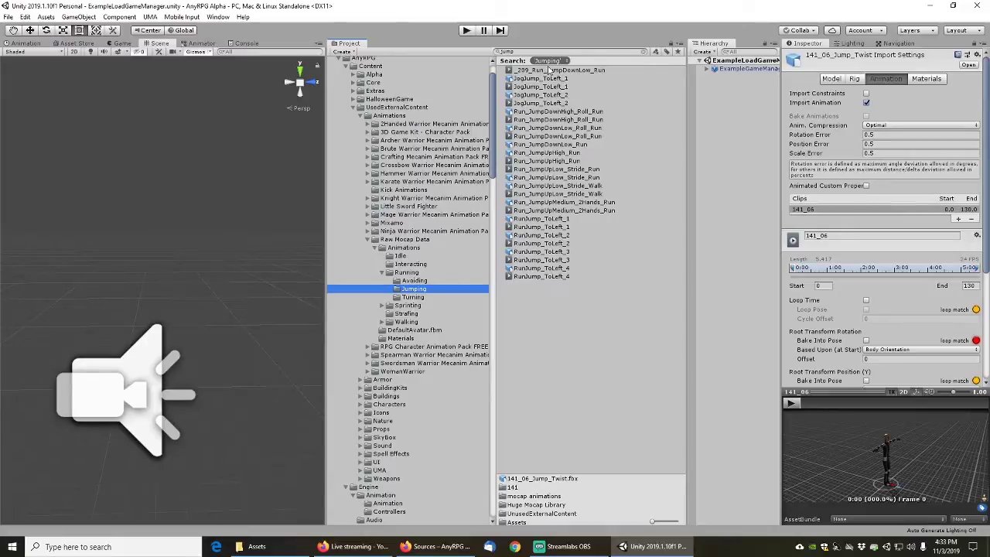
# Scrub through the Run_JumpDownHigh_Roll_Run animation and clear the jump search filter
pyautogui.click(554, 113)
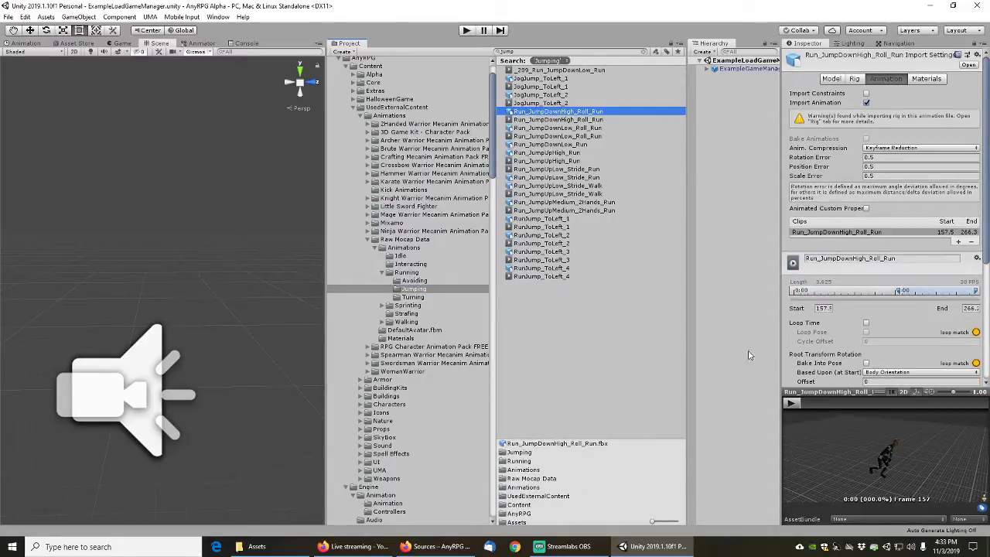
pyautogui.moveTo(802, 404); pyautogui.dragTo(863, 408)
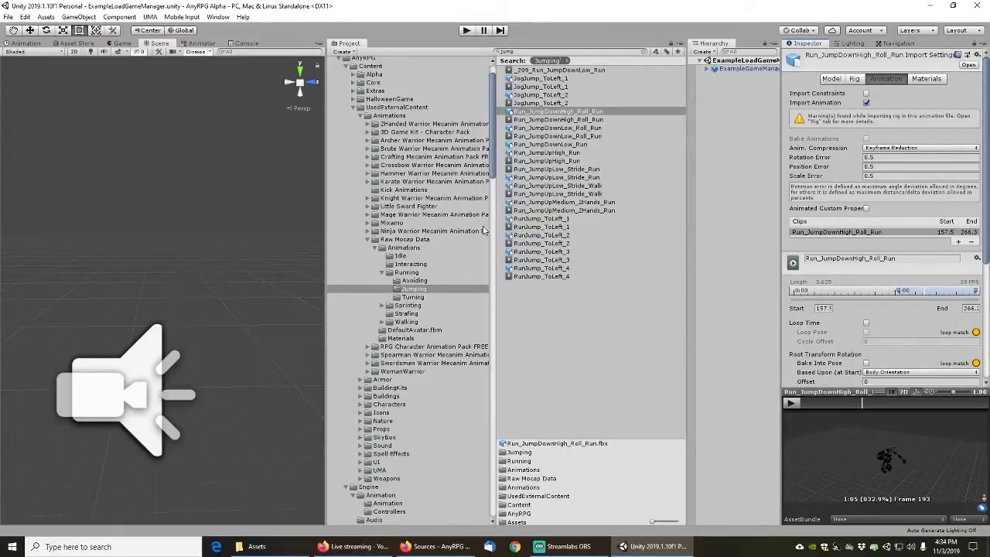
pyautogui.click(643, 52)
pyautogui.click(549, 95)
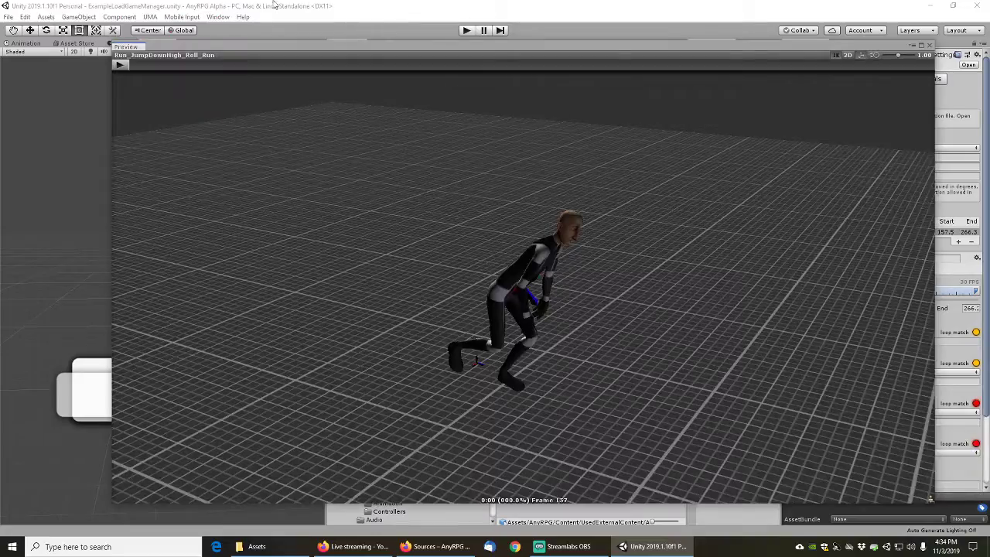
# Examine the fall, landing and roll poses of Run_JumpDownHigh_Roll_Run in the enlarged preview, and close that preview
pyautogui.moveTo(172, 63); pyautogui.dragTo(266, 67)
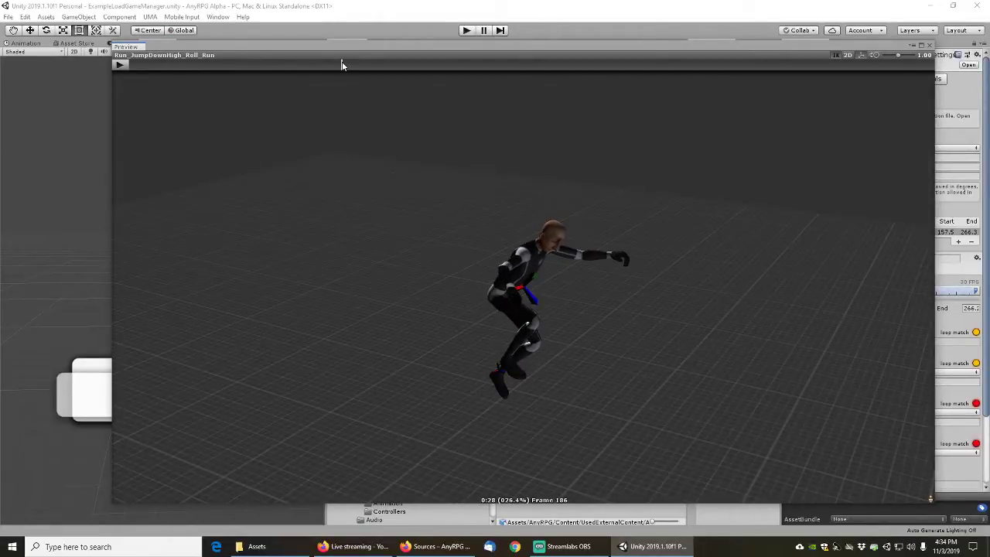
pyautogui.moveTo(342, 65); pyautogui.dragTo(415, 65)
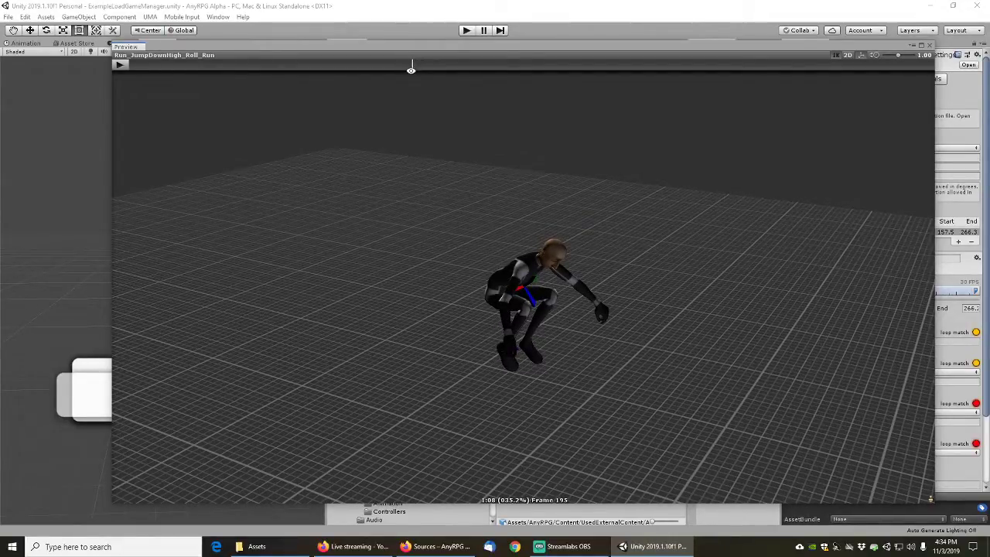
pyautogui.click(417, 68)
pyautogui.moveTo(421, 68); pyautogui.dragTo(451, 100)
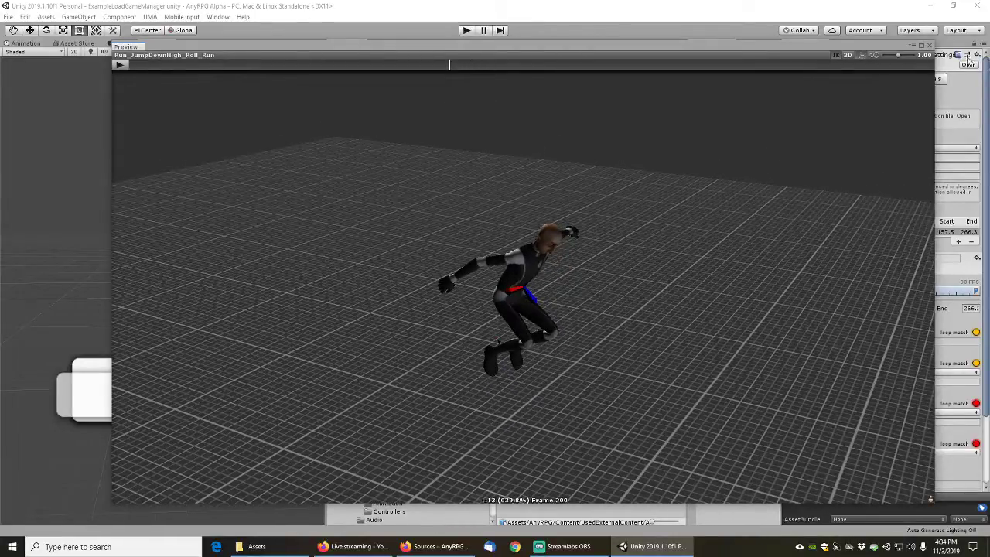
pyautogui.click(709, 65)
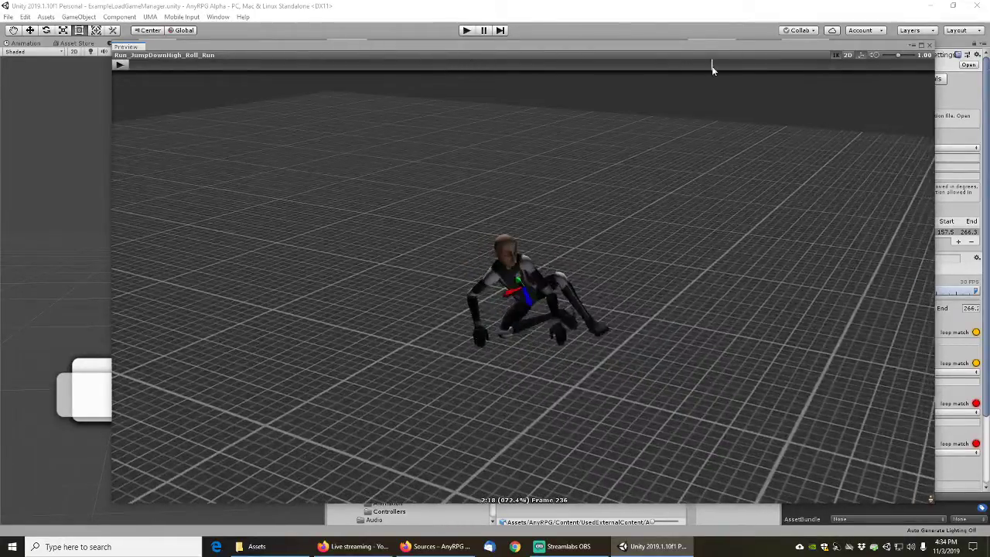
pyautogui.click(930, 45)
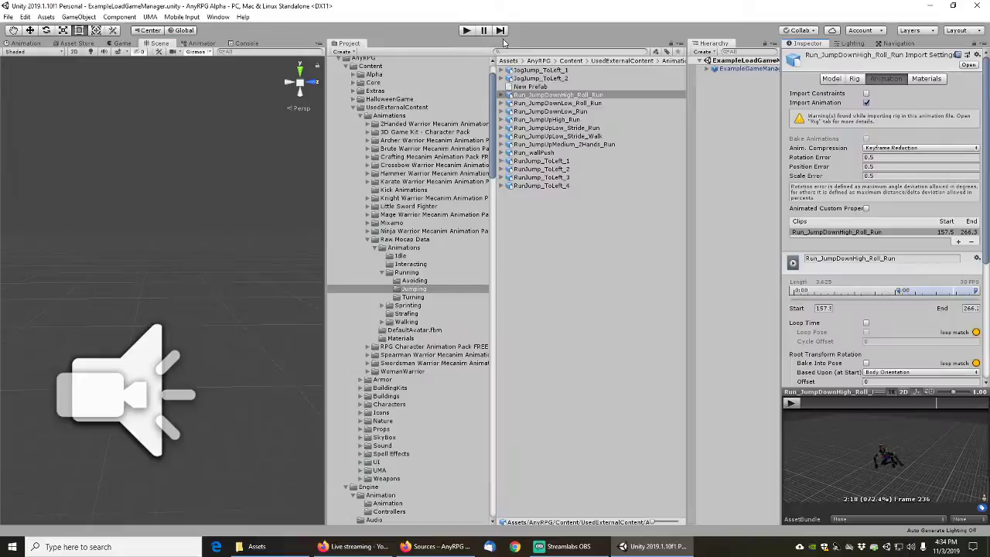
# Scrub through the Run_JumpDownLow_Roll_Run and Run_JumpDownLow_Run animations to compare their motions
pyautogui.click(550, 104)
pyautogui.moveTo(808, 401); pyautogui.dragTo(919, 404)
pyautogui.click(541, 112)
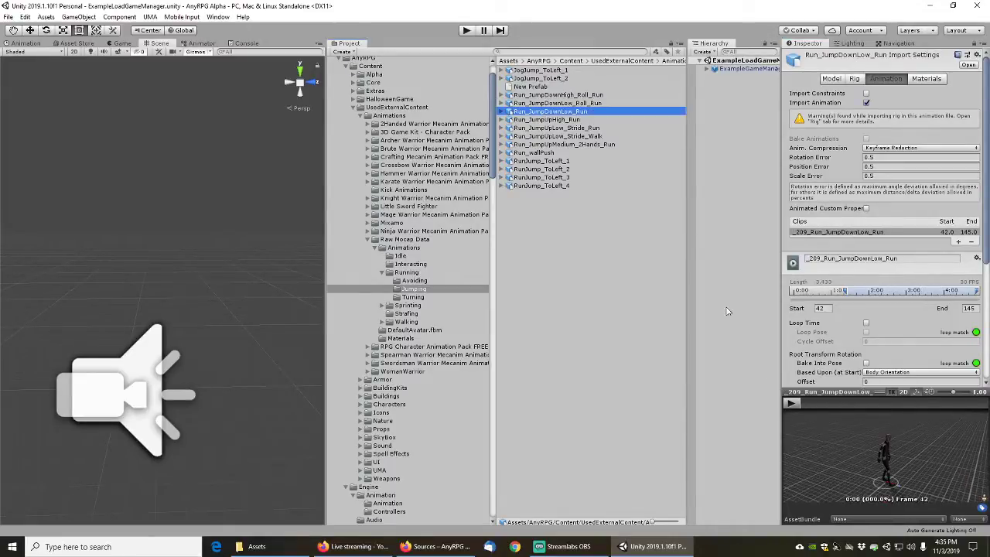
pyautogui.moveTo(811, 404); pyautogui.dragTo(952, 412)
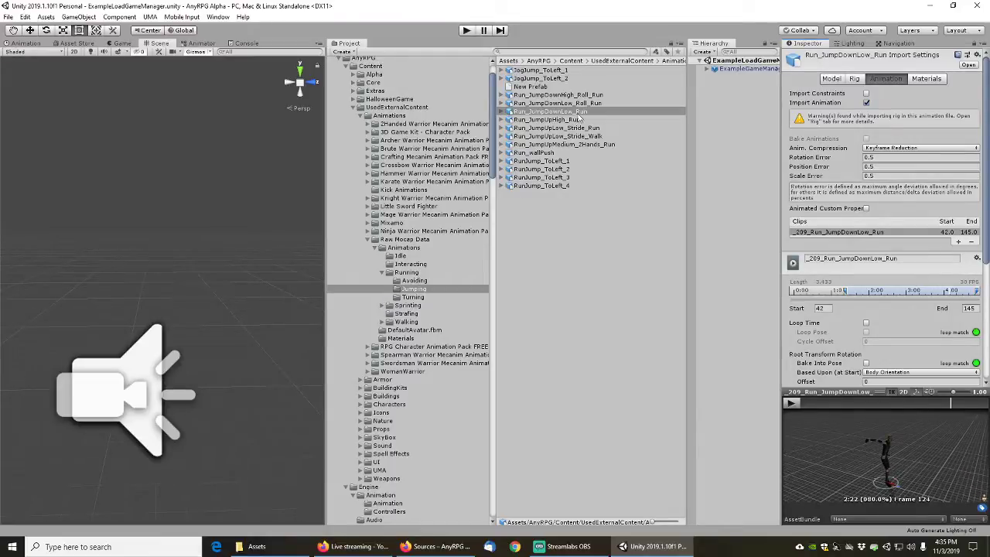
# Scrub through the Run_JumpUpHigh_Run animation, and collapse the Running and Animations folders of Raw Mocap Data
pyautogui.click(549, 120)
pyautogui.moveTo(809, 400); pyautogui.dragTo(865, 406)
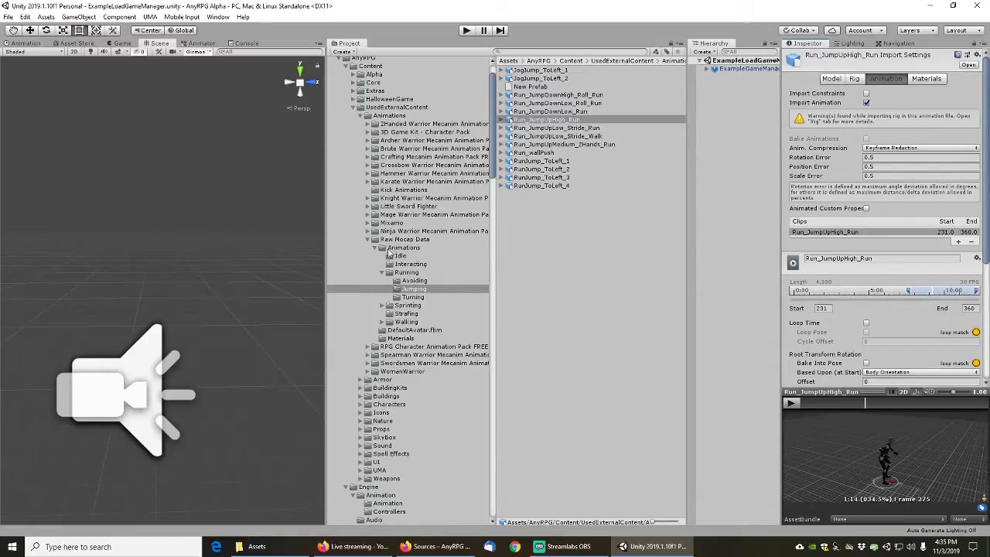
pyautogui.click(390, 272)
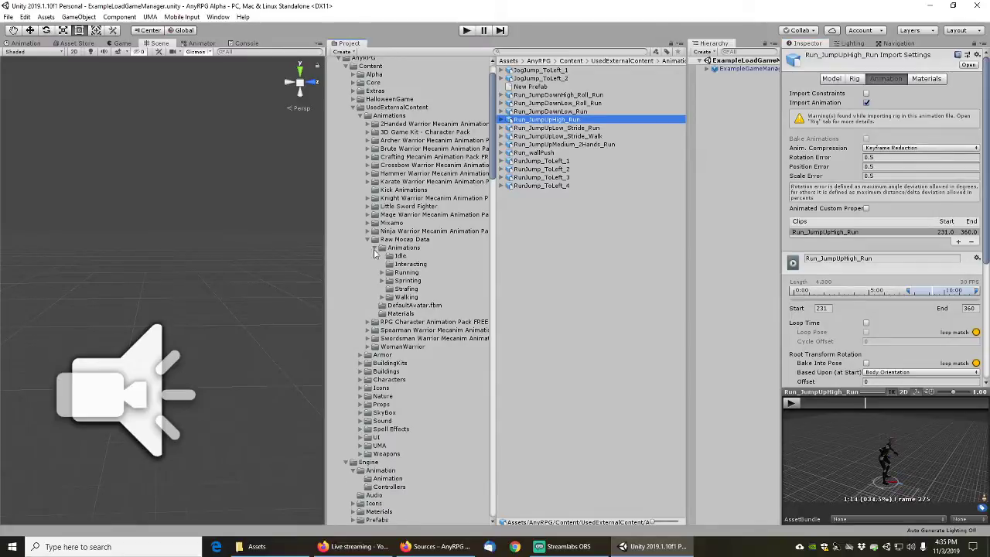
pyautogui.click(376, 248)
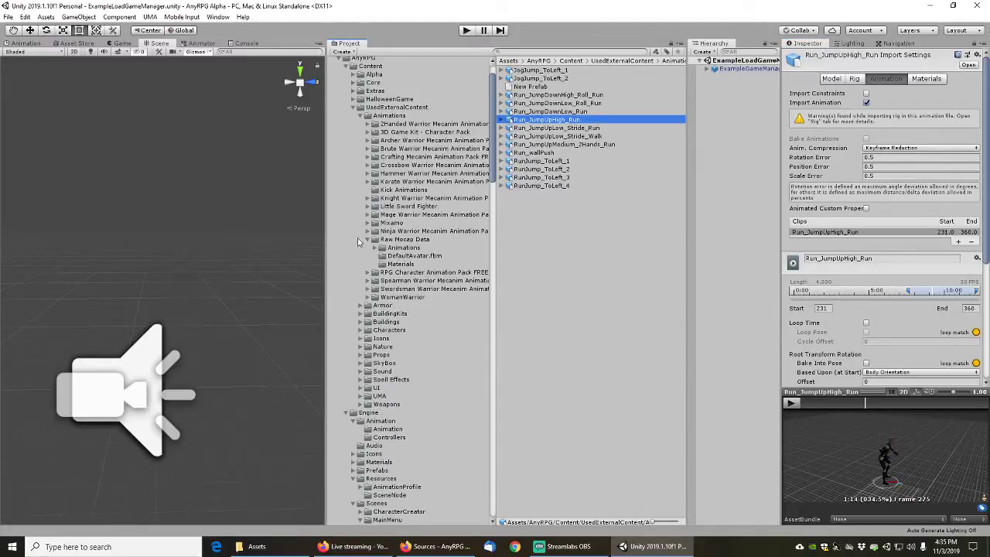
# Collapse the numbered subfolders of Huge Mocap Library under UnusedExternalContent and open the mocap animations folder
pyautogui.scroll(-15, 387, 371)
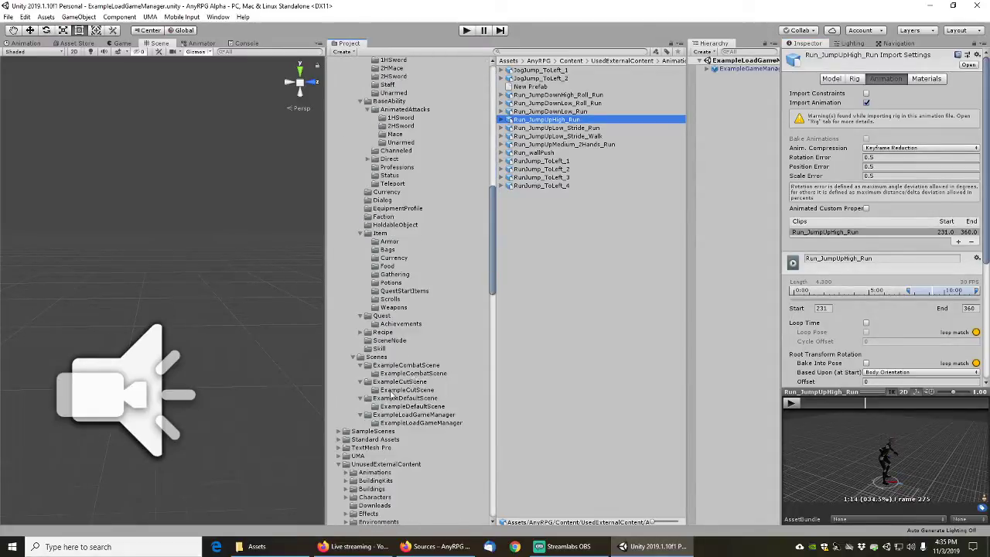
pyautogui.moveTo(494, 252); pyautogui.dragTo(493, 291)
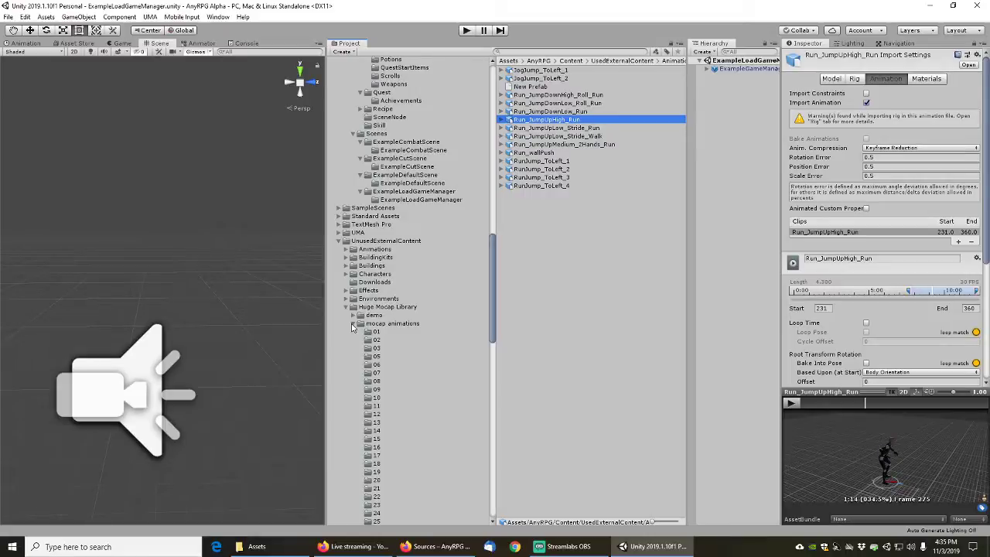
pyautogui.click(353, 325)
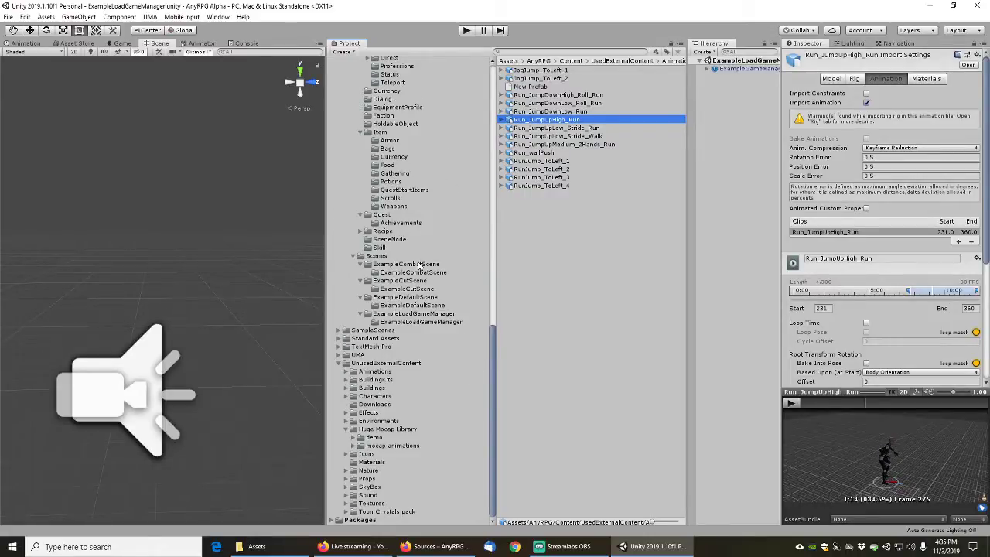
pyautogui.click(387, 447)
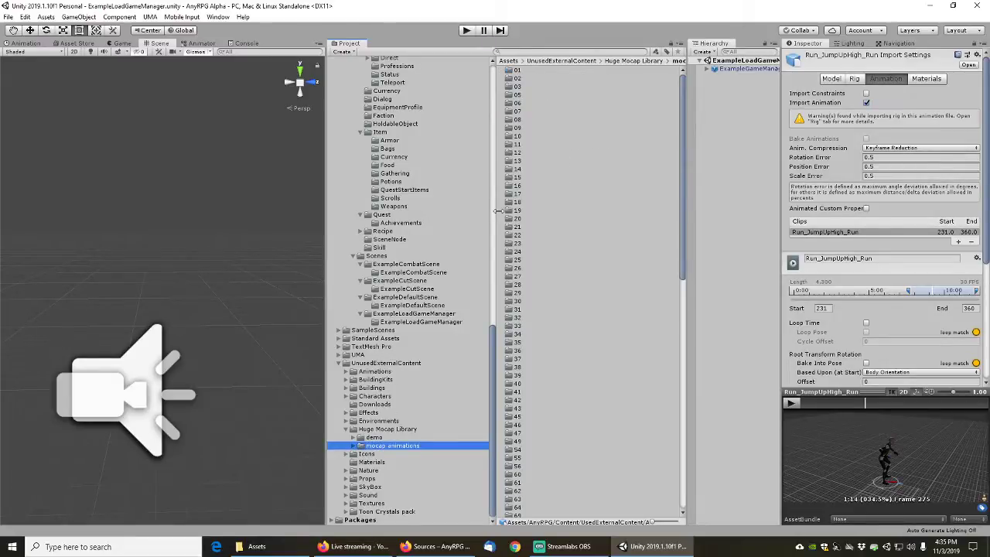
# Search the mocap animations for "fight" and "box", and view the clips in 14_01_boxing and 14_02_boxing(badarms)
pyautogui.click(582, 147)
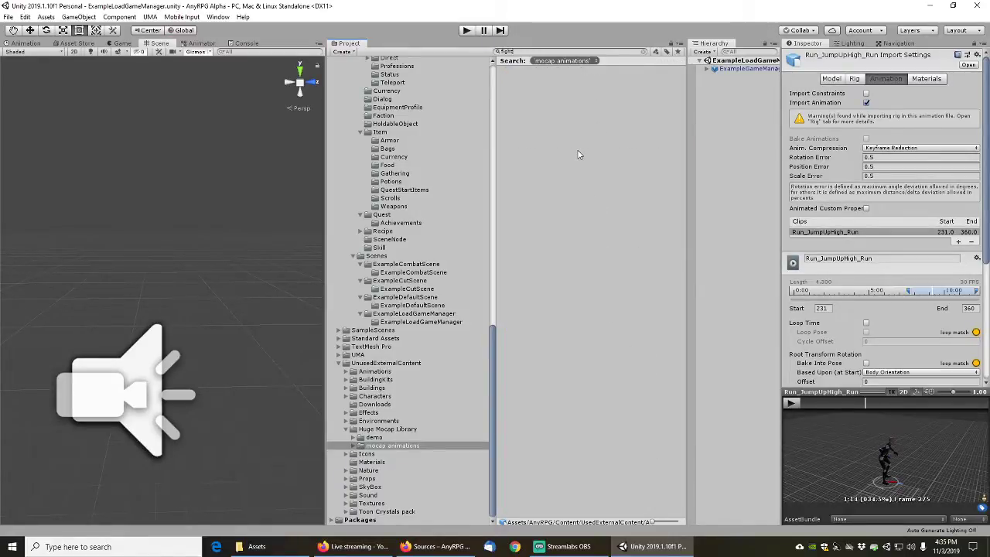
pyautogui.hotkey('ctrl', 'a')
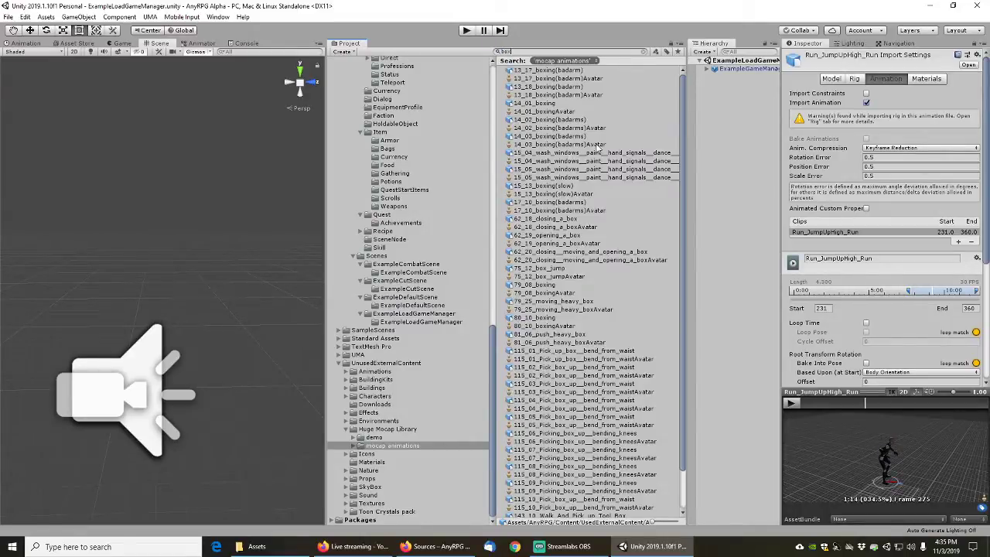
pyautogui.click(542, 104)
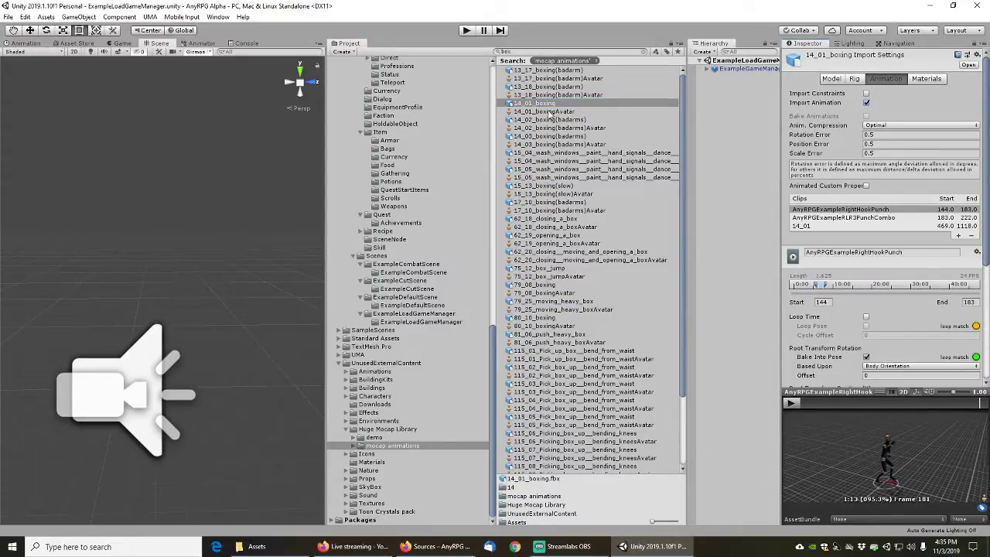
pyautogui.click(550, 120)
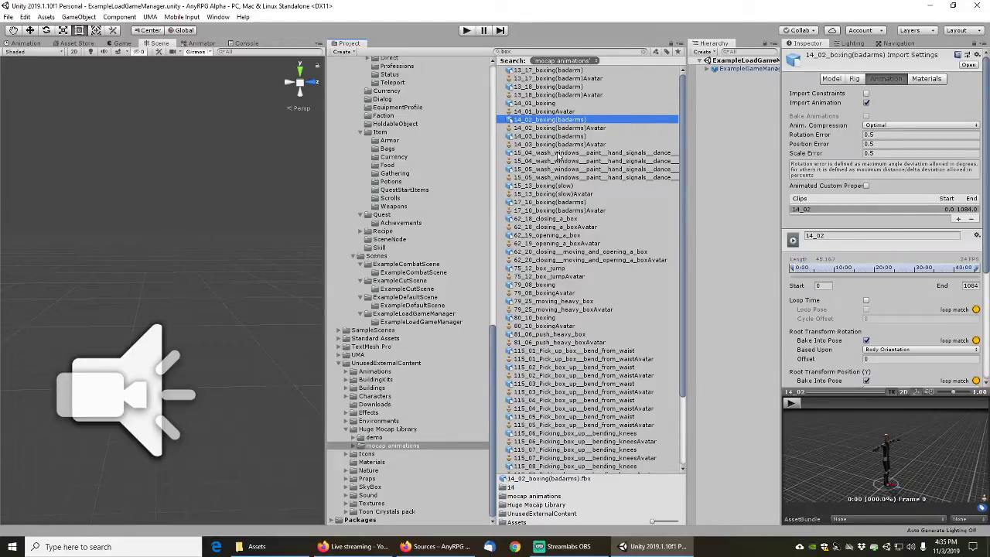
# Preview the AnyRPGExampleCombatIdle and AnyRPGExampleCombatIdle2 clips of the 15_04 wash windows animation
pyautogui.click(556, 154)
pyautogui.click(811, 404)
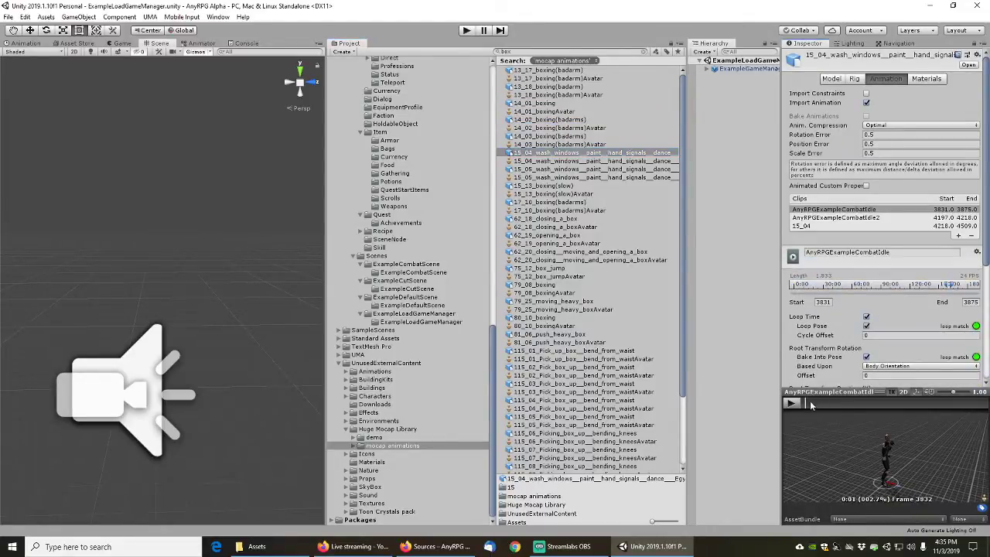
pyautogui.moveTo(811, 404)
pyautogui.mouseDown()
pyautogui.moveTo(983, 407)
pyautogui.moveTo(830, 403)
pyautogui.mouseUp()
pyautogui.click(845, 218)
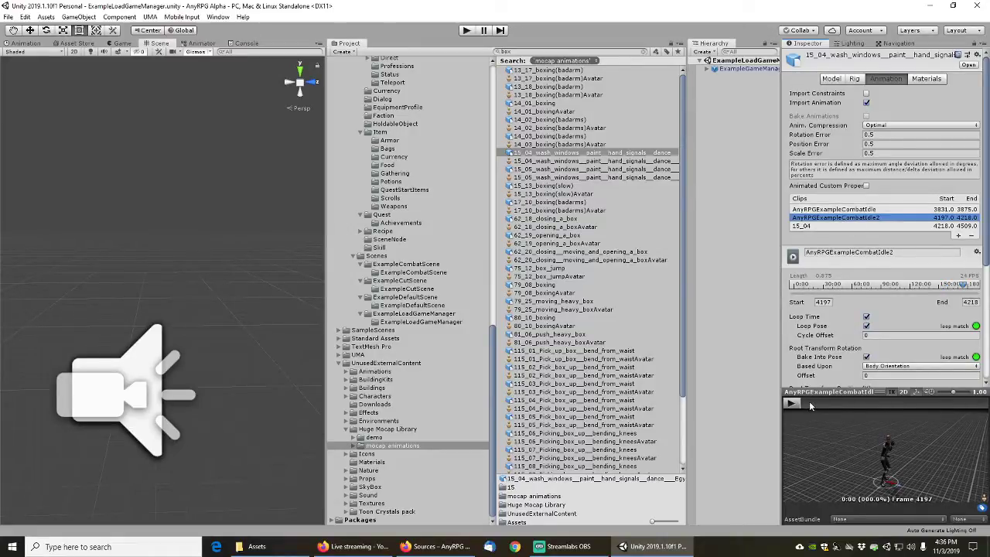
pyautogui.click(791, 403)
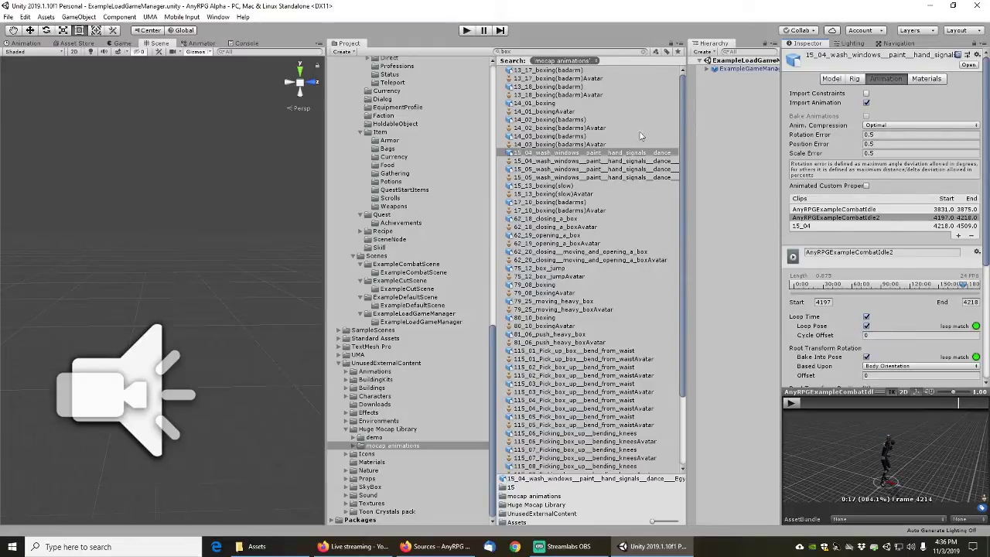
# Scrub through the 15_13_boxing(slow) and 17_10_boxing(badarms) animations to compare their motions
pyautogui.click(552, 174)
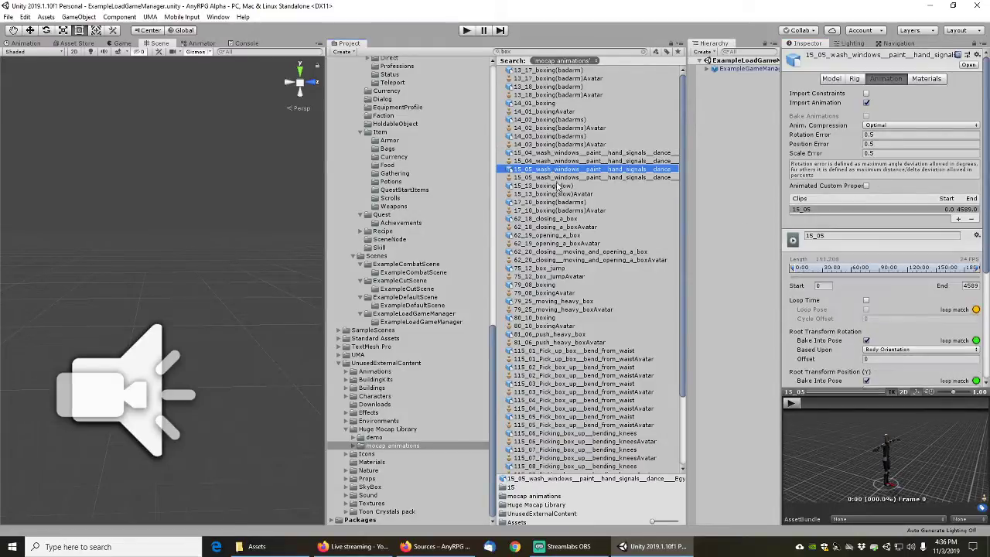
pyautogui.click(554, 187)
pyautogui.moveTo(807, 402); pyautogui.dragTo(926, 410)
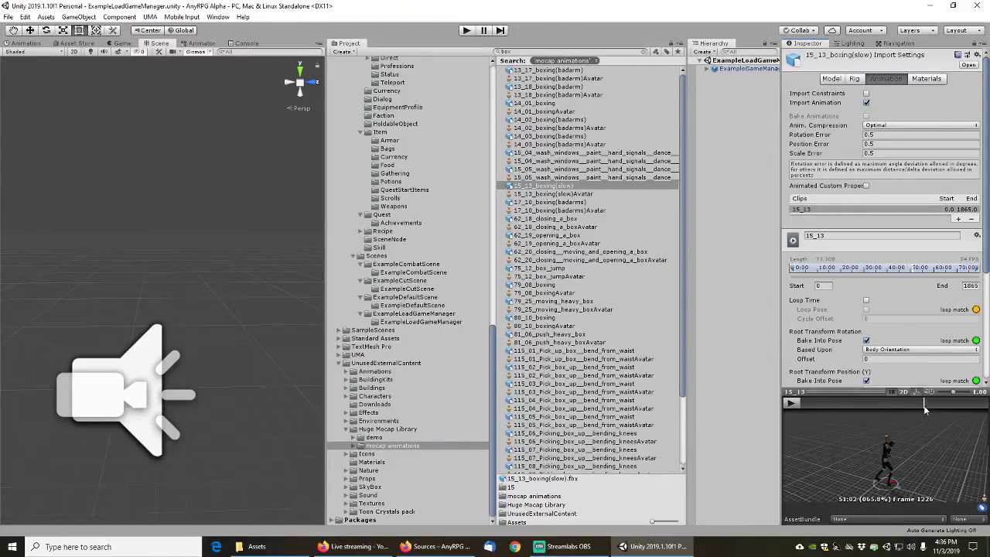
pyautogui.click(552, 203)
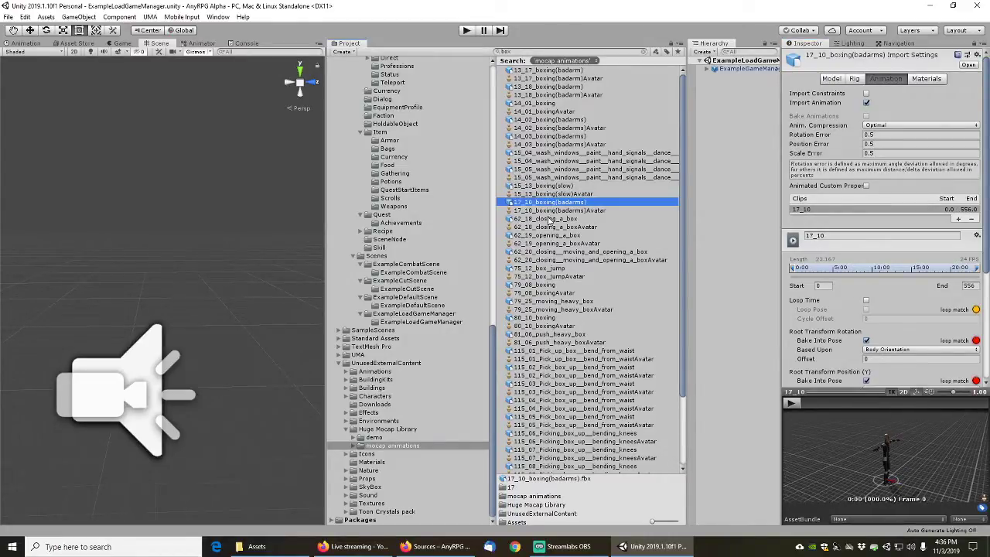
pyautogui.moveTo(807, 403); pyautogui.dragTo(893, 405)
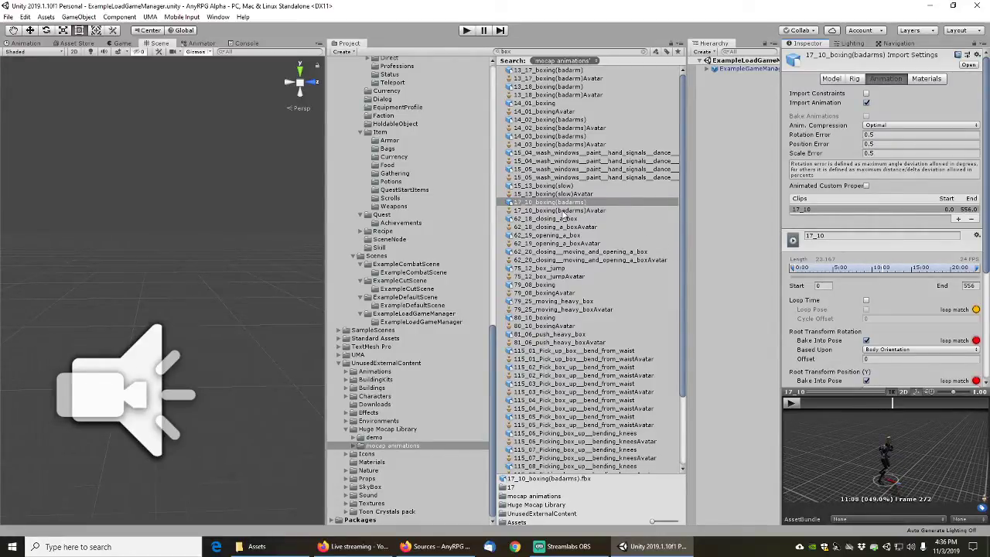
# Look at 62_18_closing_a_box and 75_12_box_jump, and scrub through the AnyRPGExampleRRRLPunchCombo clip of 79_08_boxing
pyautogui.click(546, 218)
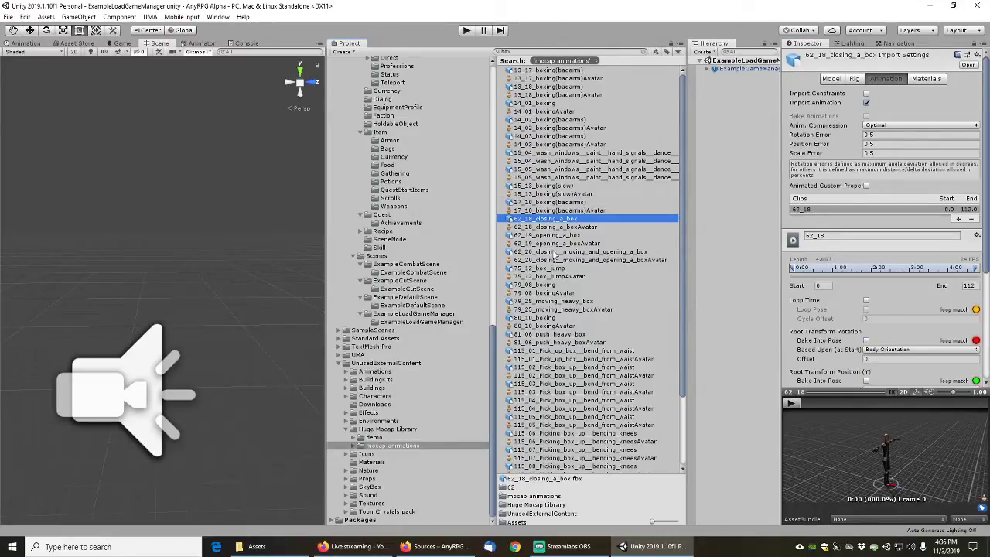
pyautogui.click(548, 269)
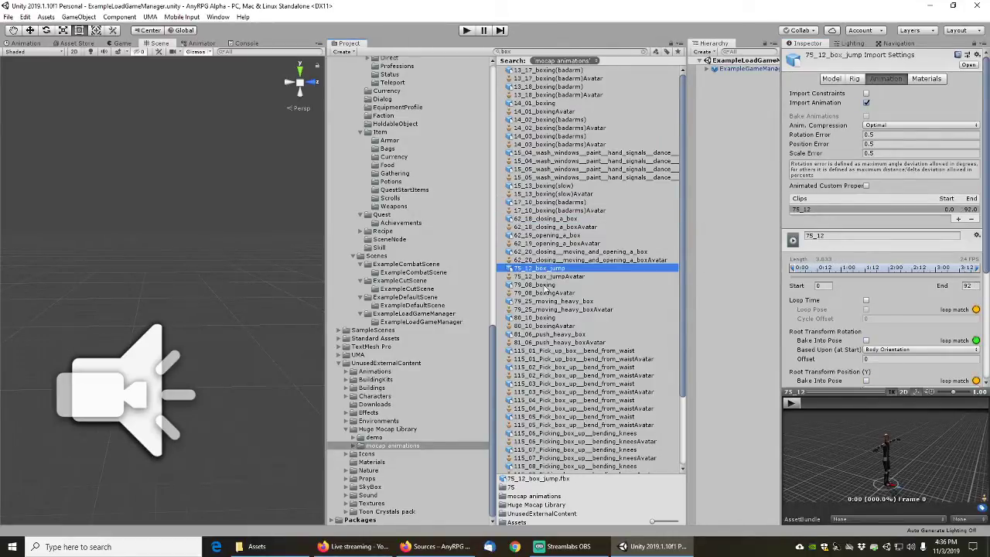
pyautogui.click(546, 285)
pyautogui.moveTo(809, 404); pyautogui.dragTo(865, 405)
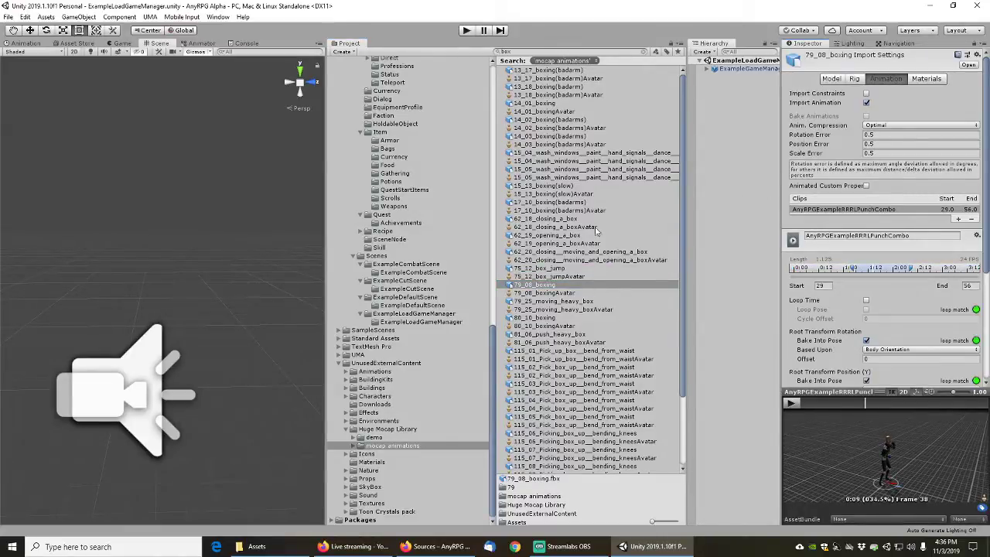
# Scrub through the 80_10_boxing animation to examine its motion
pyautogui.scroll(-3, 552, 304)
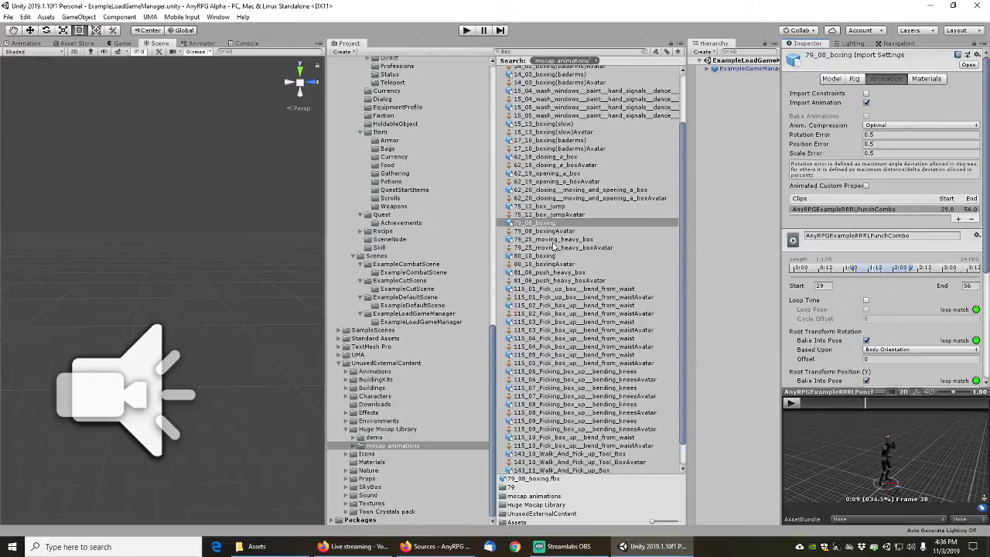
pyautogui.click(550, 256)
pyautogui.click(837, 402)
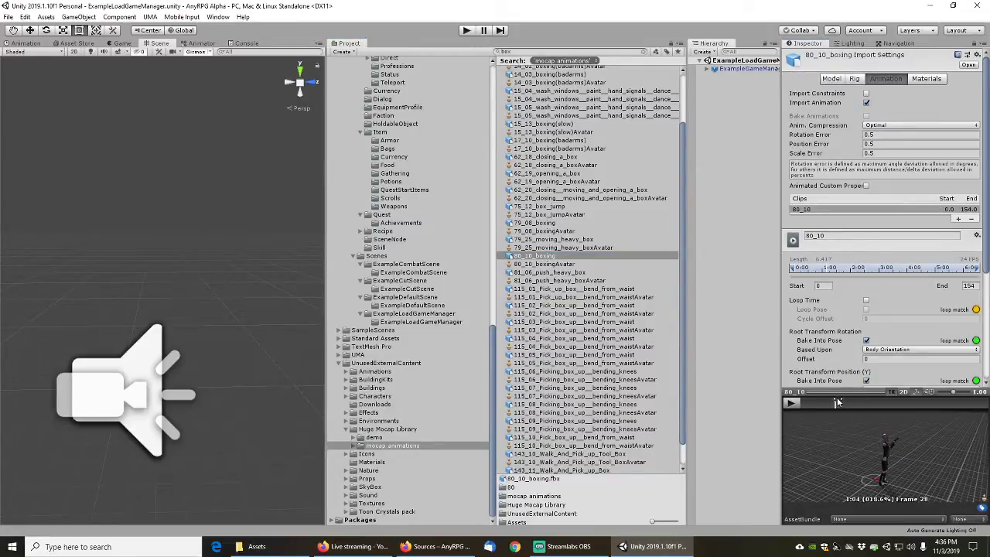
pyautogui.moveTo(838, 402); pyautogui.dragTo(965, 407)
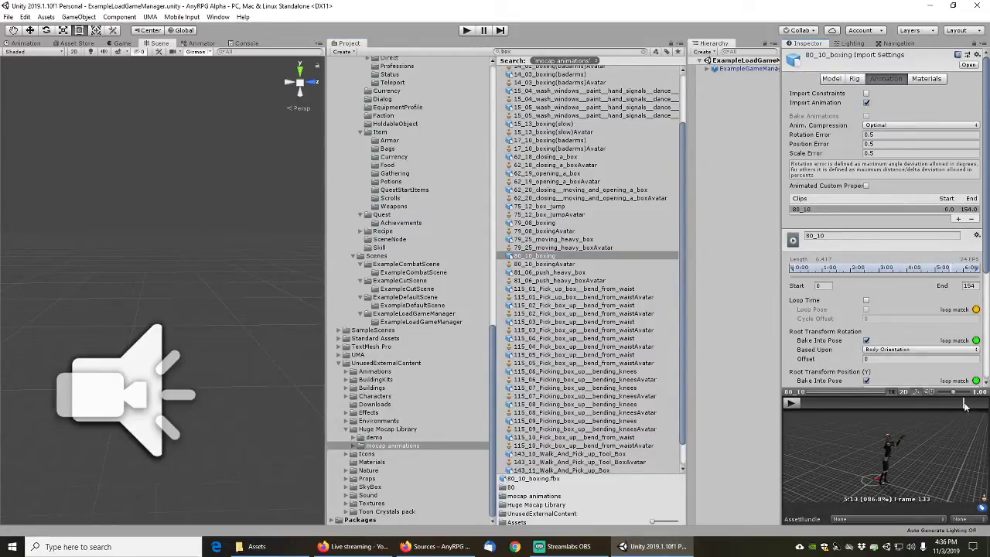
# Preview the 115_01_Pick_up_box__bend_from_waist animation, and search the mocap animations for "range"
pyautogui.scroll(-1, 547, 280)
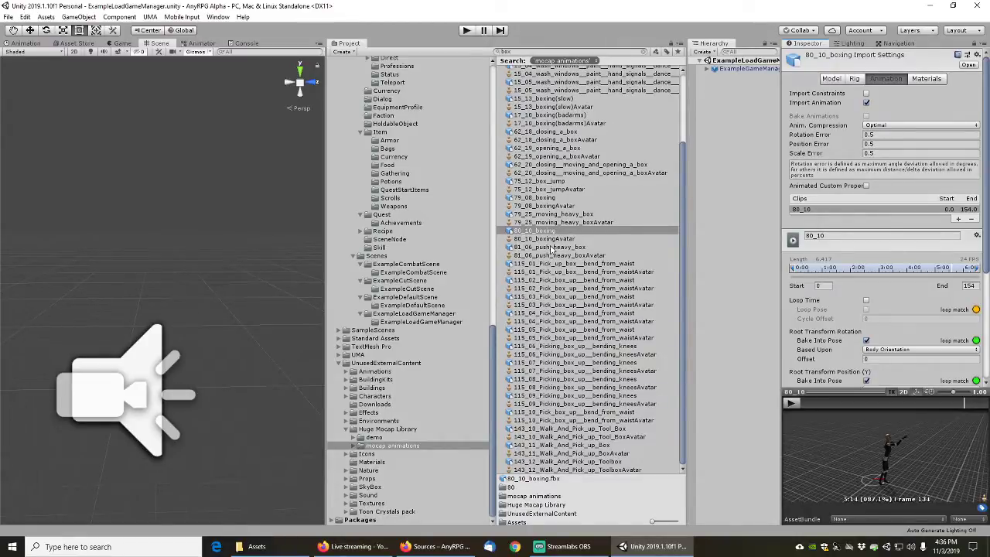
pyautogui.click(553, 247)
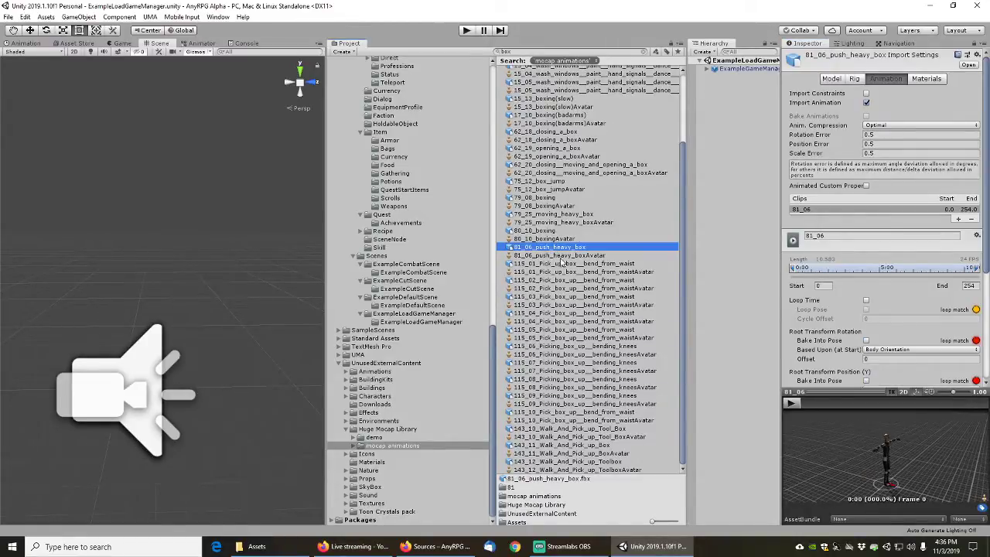
pyautogui.click(559, 264)
pyautogui.click(792, 402)
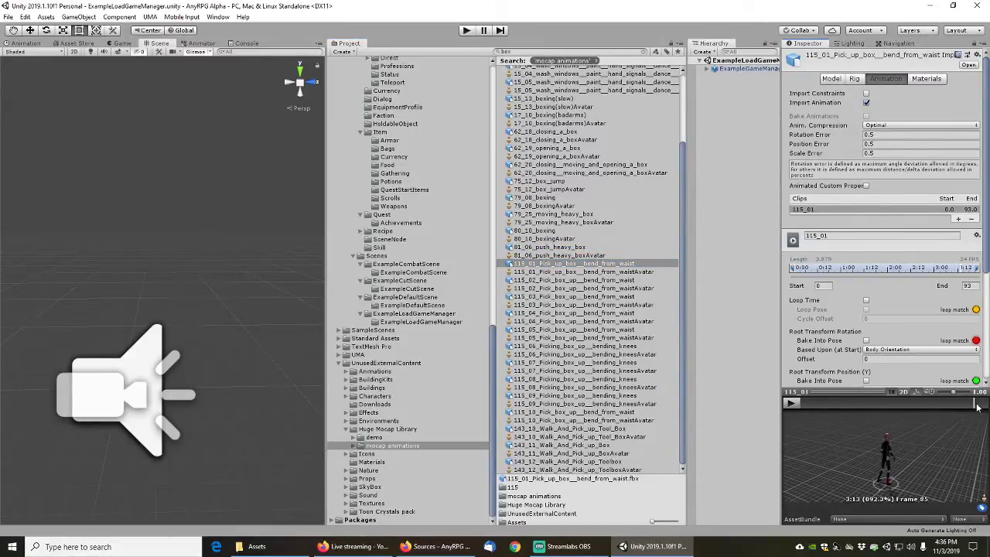
pyautogui.click(836, 397)
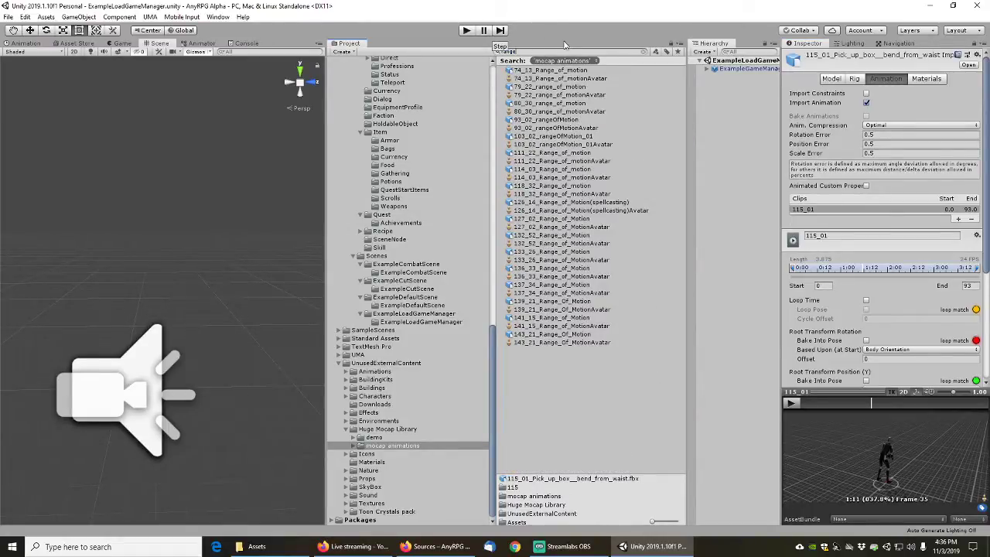
# Scrub through 74_13_Range_of_motion, examine its bent-over poses in the enlarged preview, and close that preview
pyautogui.click(565, 71)
pyautogui.moveTo(808, 405); pyautogui.dragTo(865, 402)
pyautogui.rightClick(865, 393)
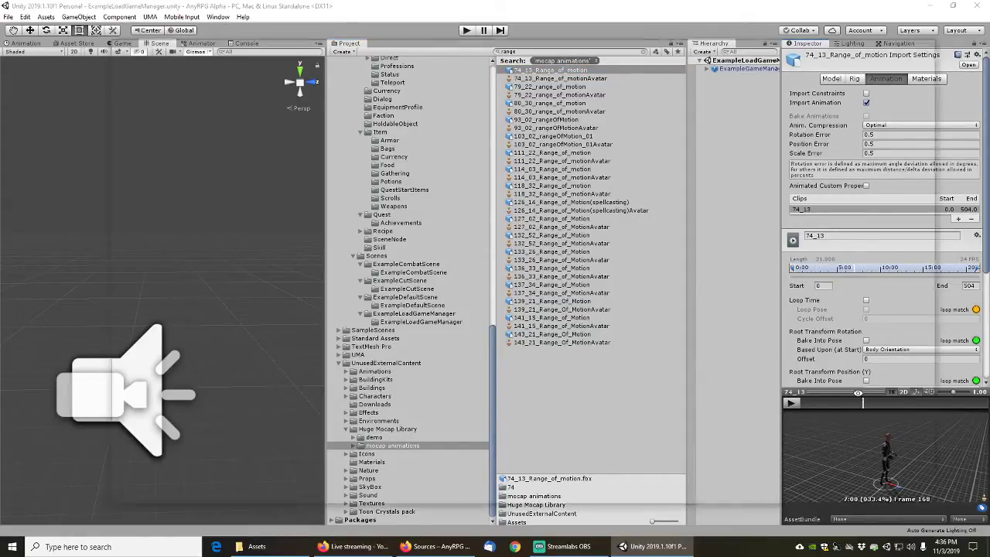
pyautogui.click(120, 65)
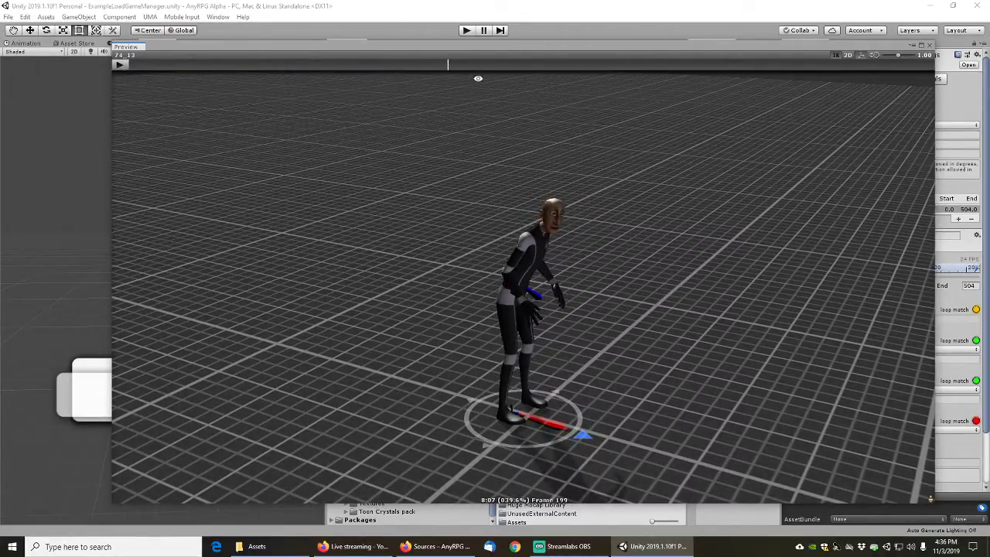
pyautogui.moveTo(437, 68); pyautogui.dragTo(380, 69)
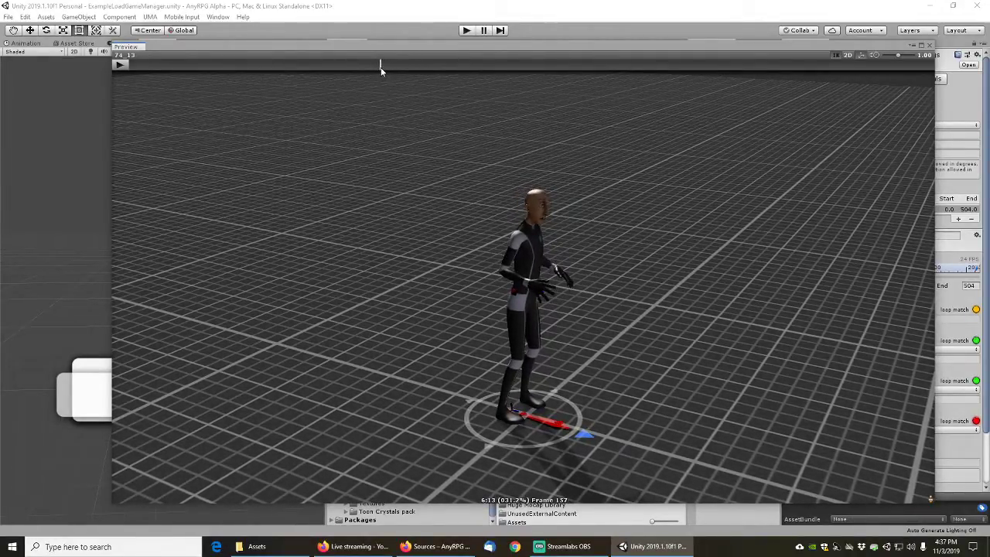
pyautogui.click(931, 47)
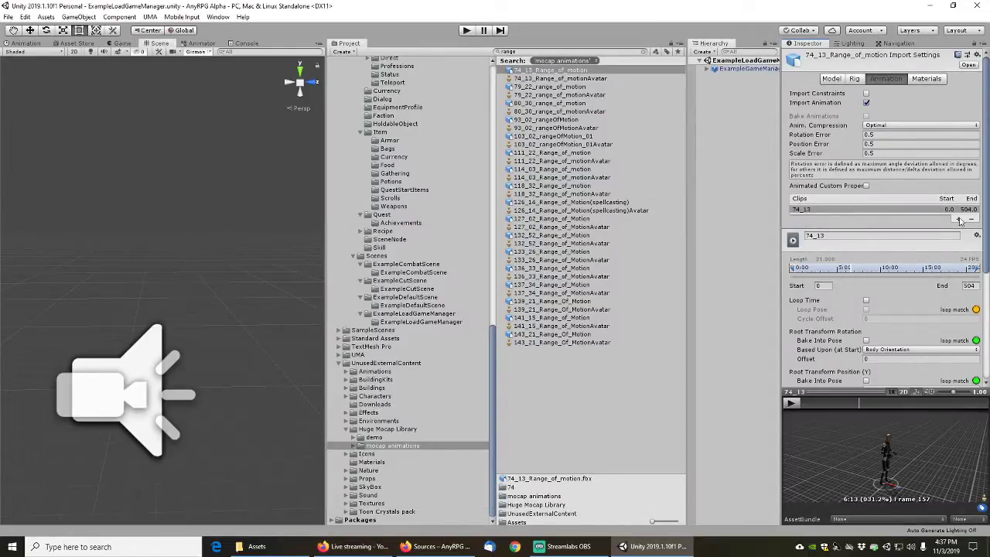
# Add a new clip to 74_13_Range_of_motion and name it AnyRPGExampleStunned
pyautogui.click(958, 219)
pyautogui.click(844, 243)
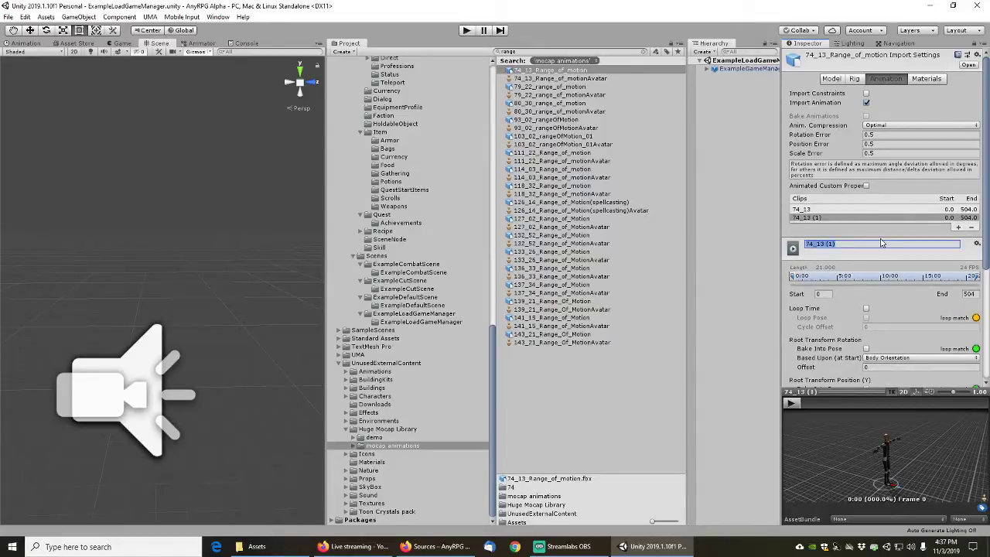
pyautogui.write('A')
pyautogui.write('nyRPGExampleStunned')
pyautogui.press('Return')
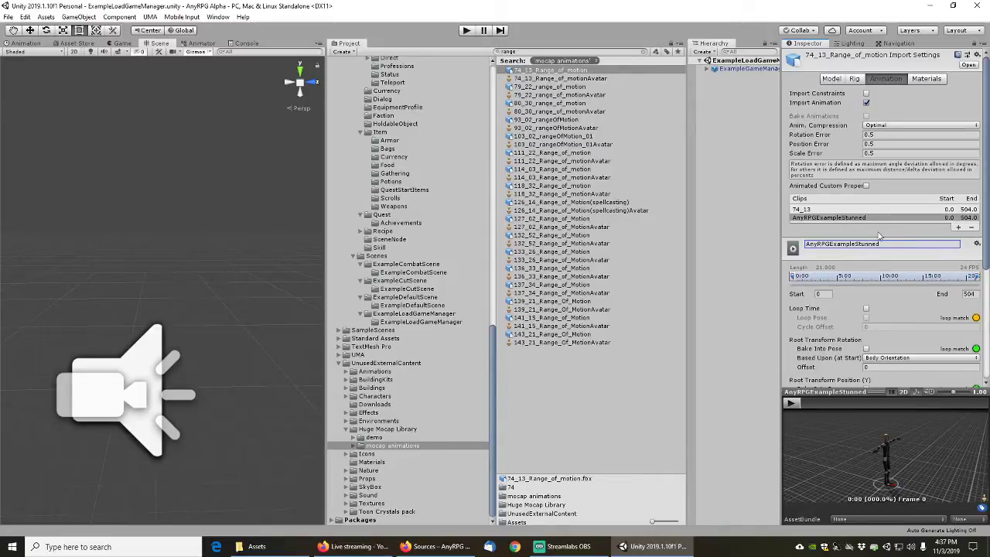
pyautogui.scroll(-4, 851, 317)
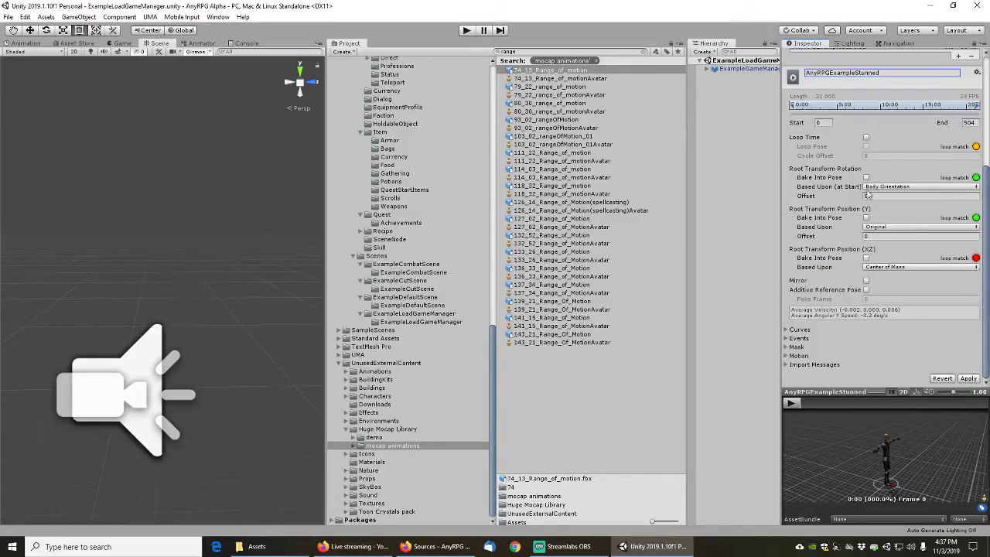
# Bake the AnyRPGExampleStunned clip's root rotation and Y position into the pose, and trim it to frames 157 to 192
pyautogui.click(867, 177)
pyautogui.click(867, 217)
pyautogui.scroll(4, 845, 214)
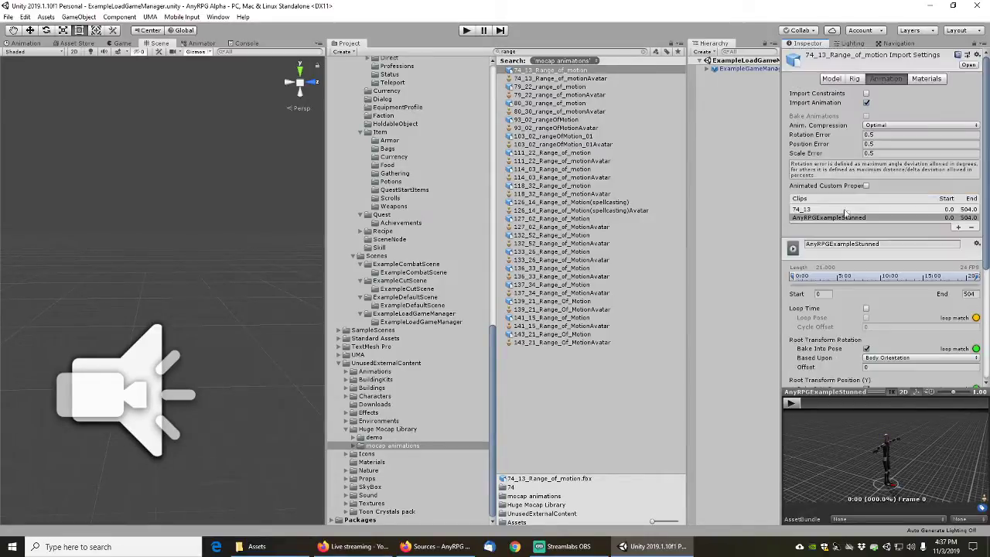
pyautogui.click(822, 294)
pyautogui.write('15')
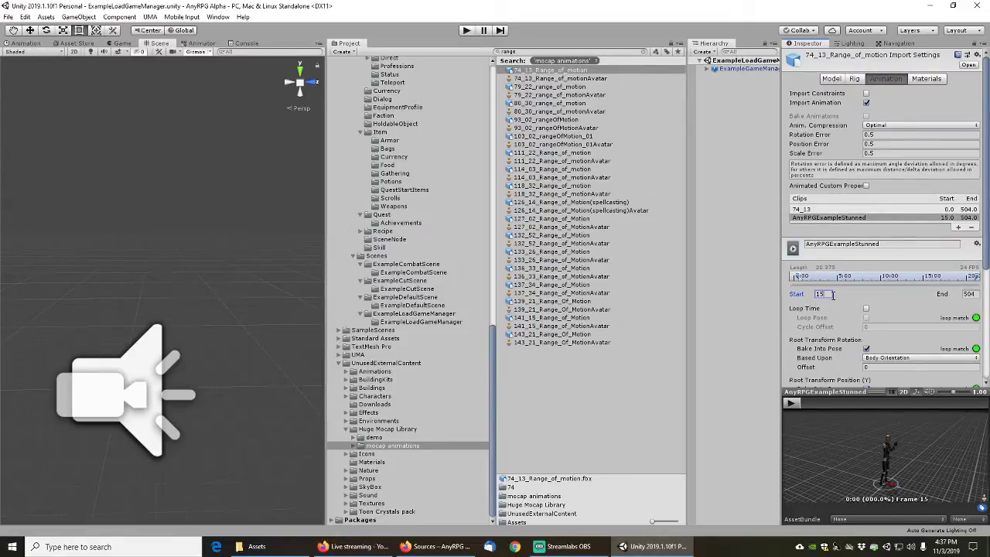
pyautogui.write('7')
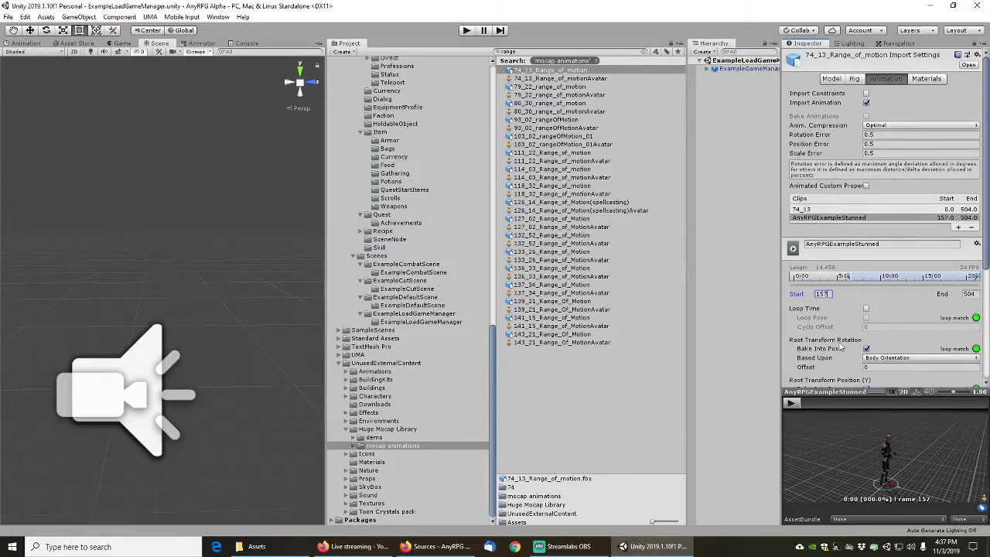
pyautogui.moveTo(976, 279); pyautogui.dragTo(865, 267)
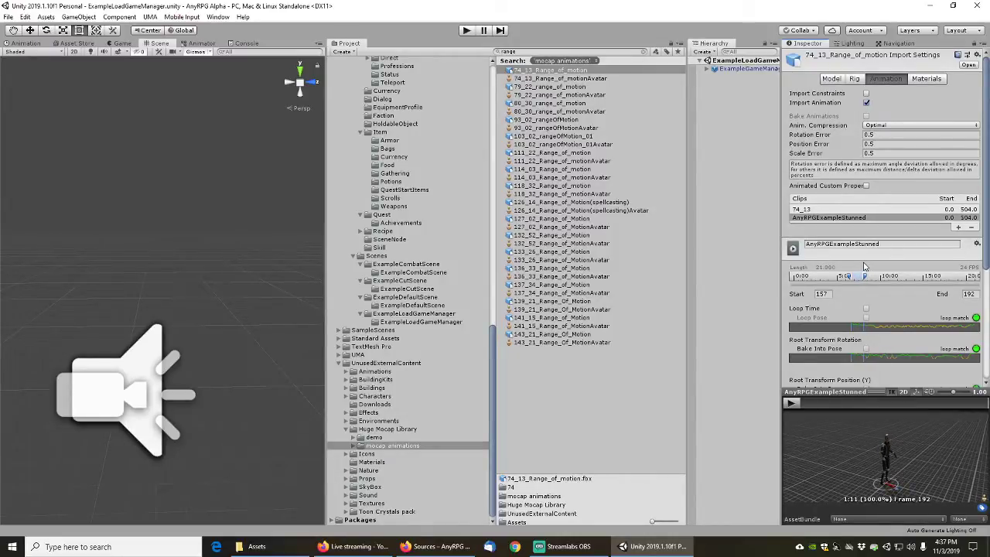
# Enable Loop Time and Loop Pose for the stunned clip, and play and scrub the loop in the enlarged preview
pyautogui.scroll(-3, 847, 322)
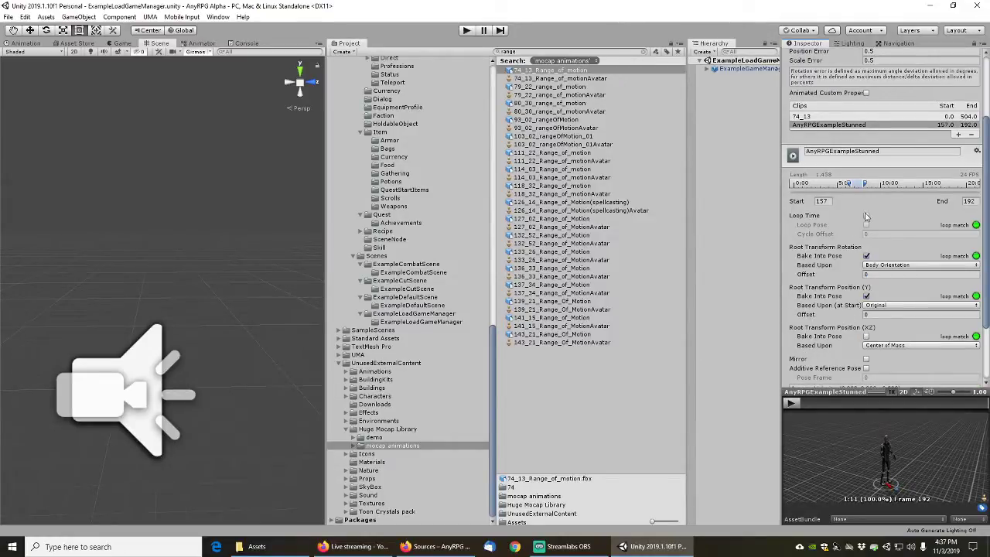
pyautogui.click(866, 216)
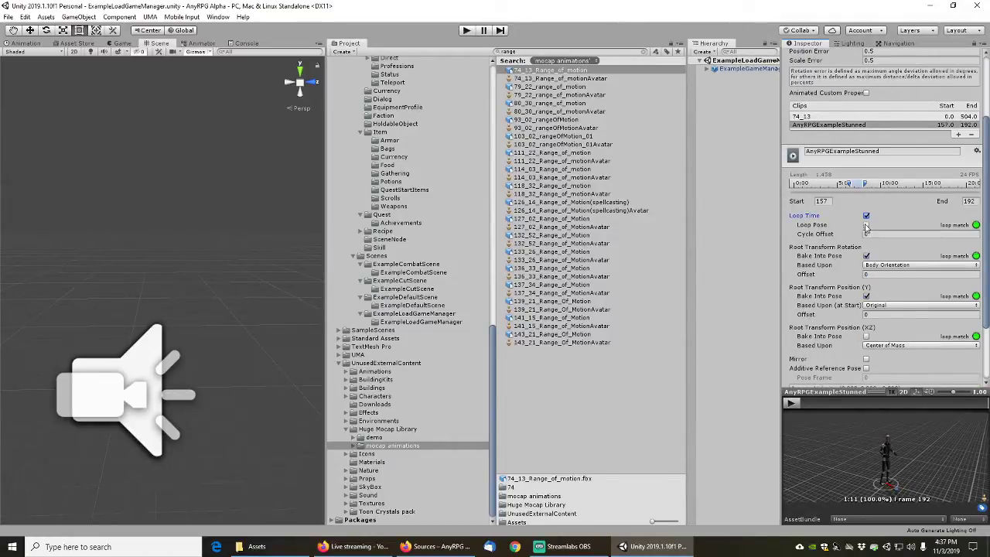
pyautogui.rightClick(815, 391)
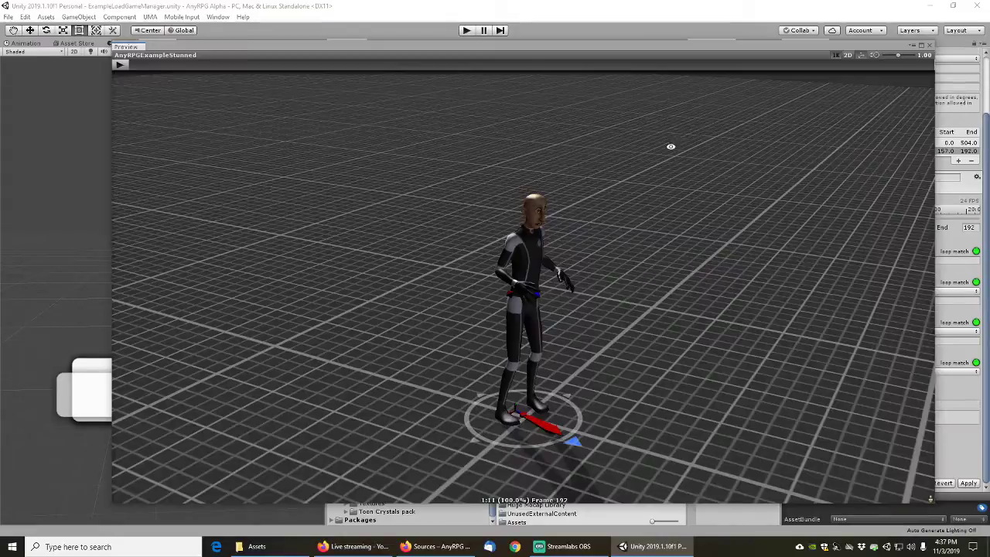
pyautogui.click(121, 65)
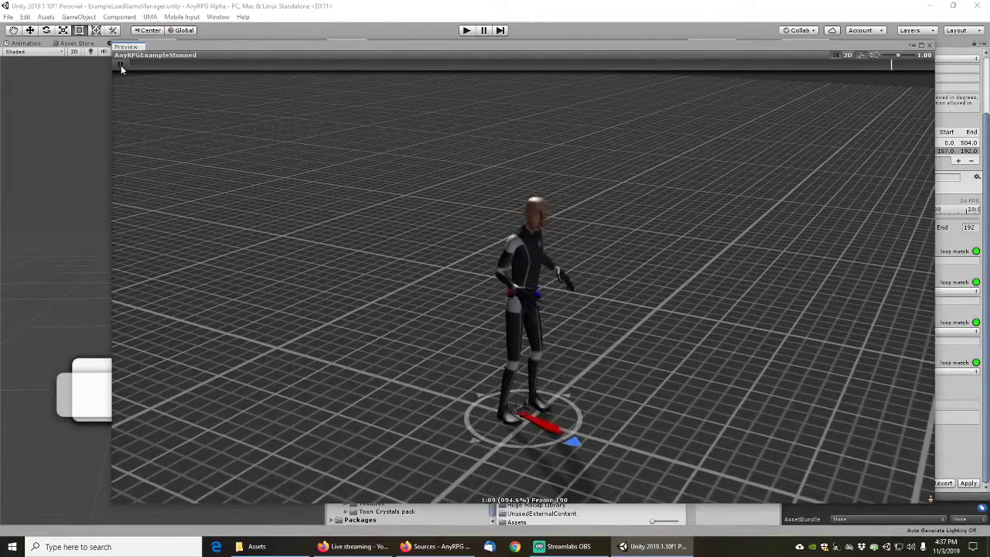
pyautogui.click(120, 65)
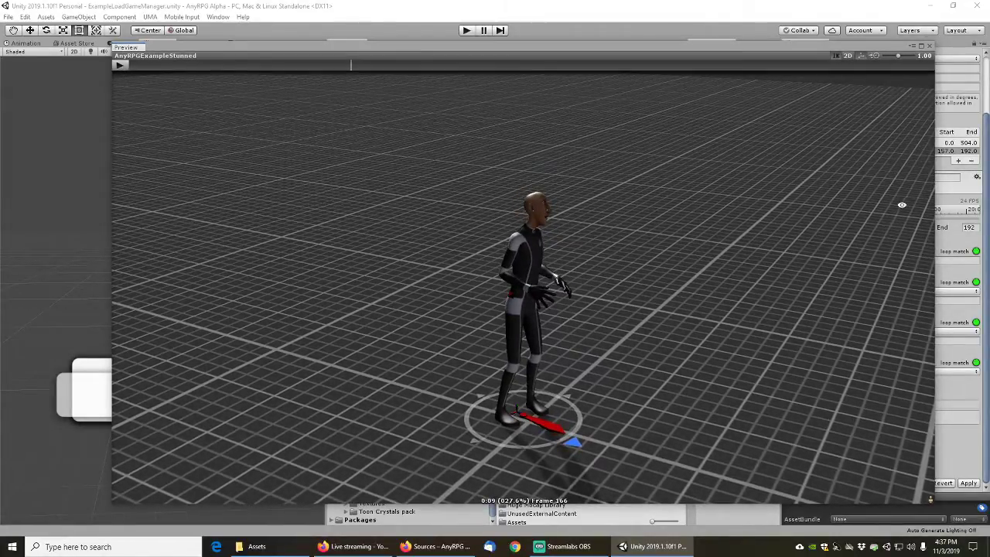
pyautogui.click(119, 66)
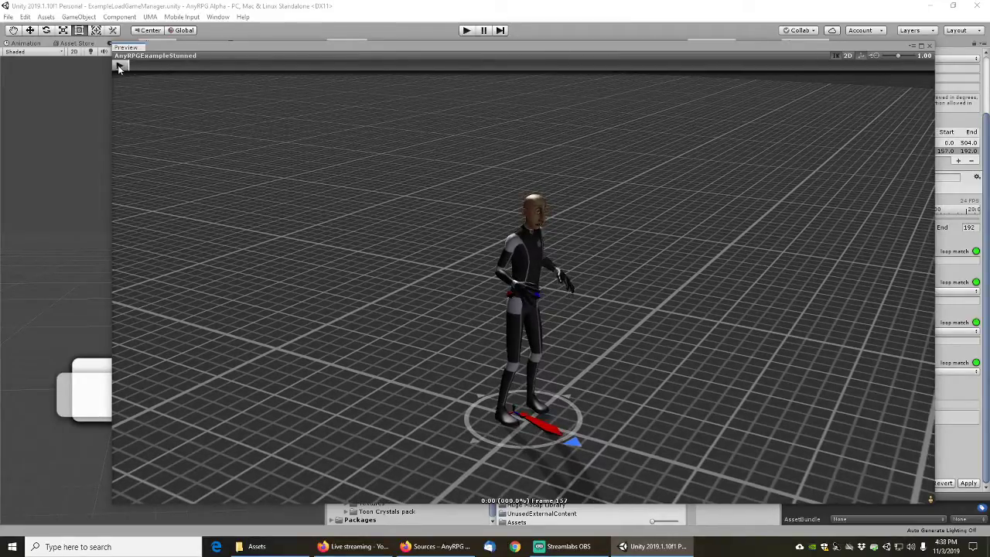
pyautogui.moveTo(129, 68); pyautogui.dragTo(667, 55)
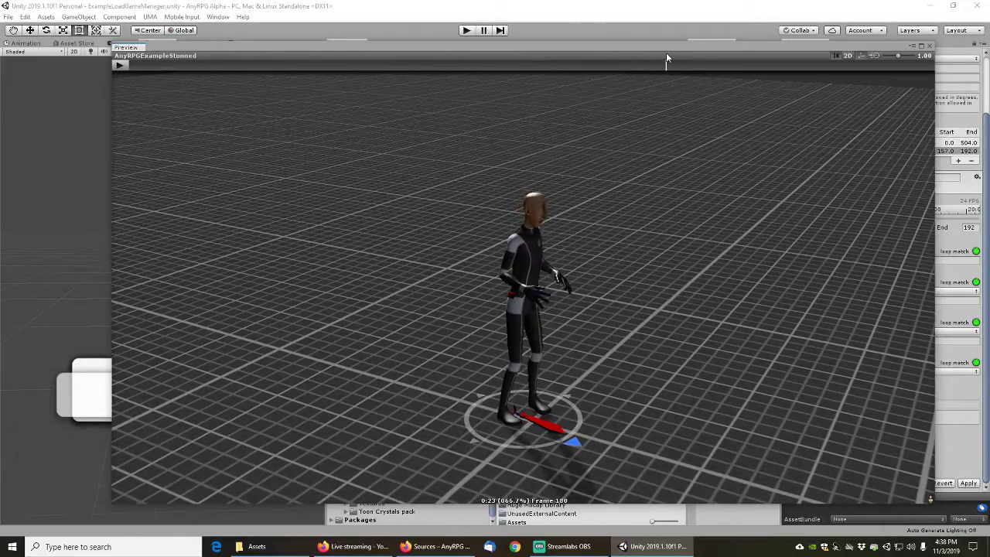
pyautogui.click(933, 47)
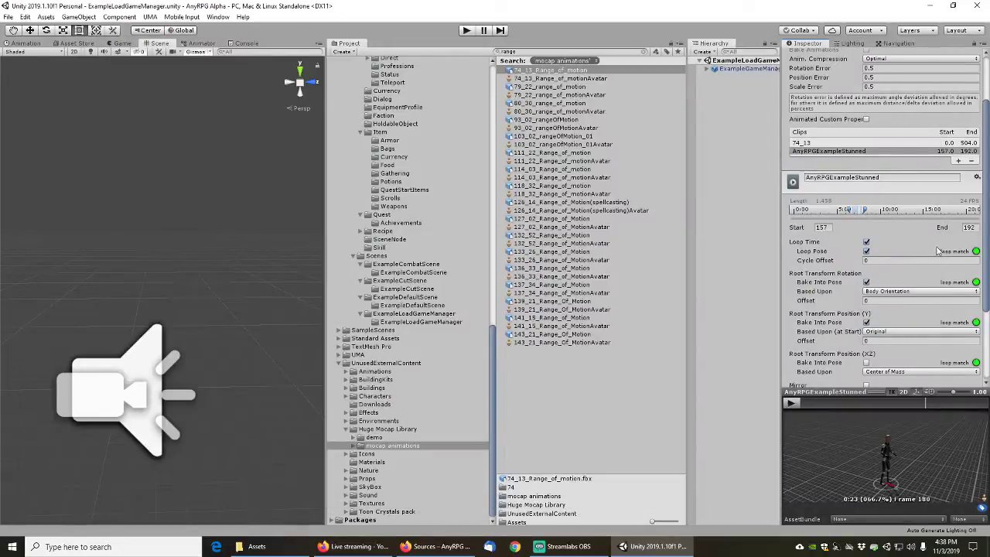
# Set the stunned clip's end frame to 180, and check the loop and its opening frames in the enlarged preview
pyautogui.click(972, 227)
pyautogui.write('180')
pyautogui.rightClick(840, 390)
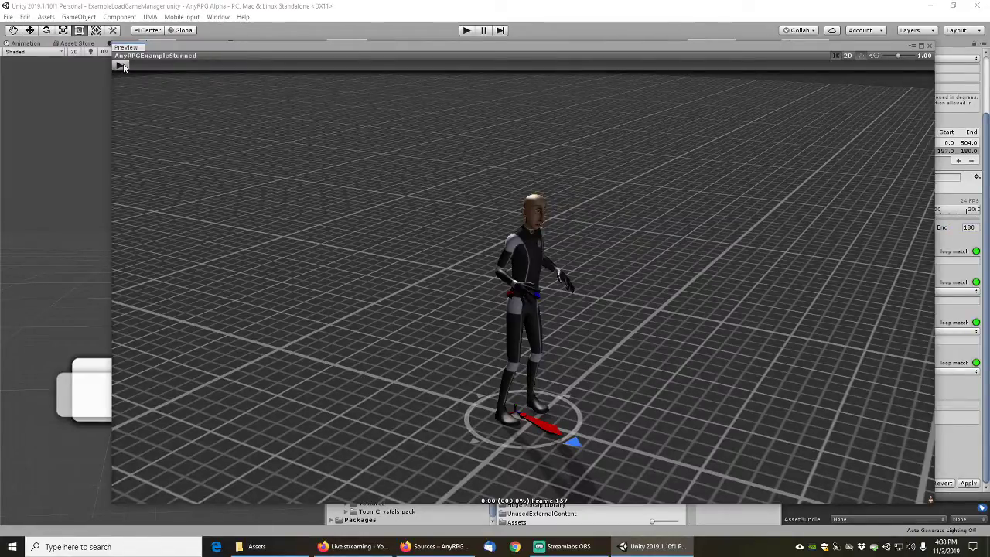
pyautogui.click(122, 65)
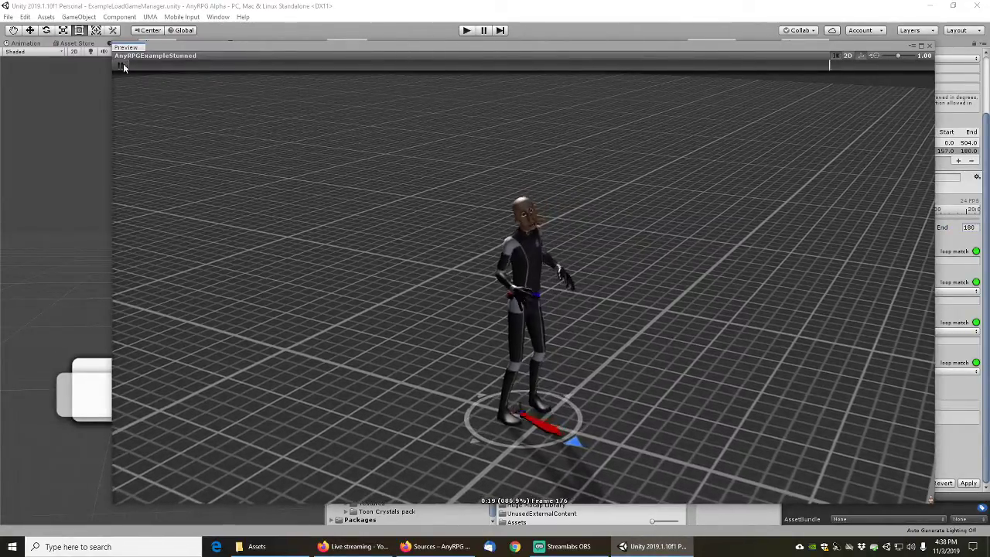
pyautogui.click(140, 65)
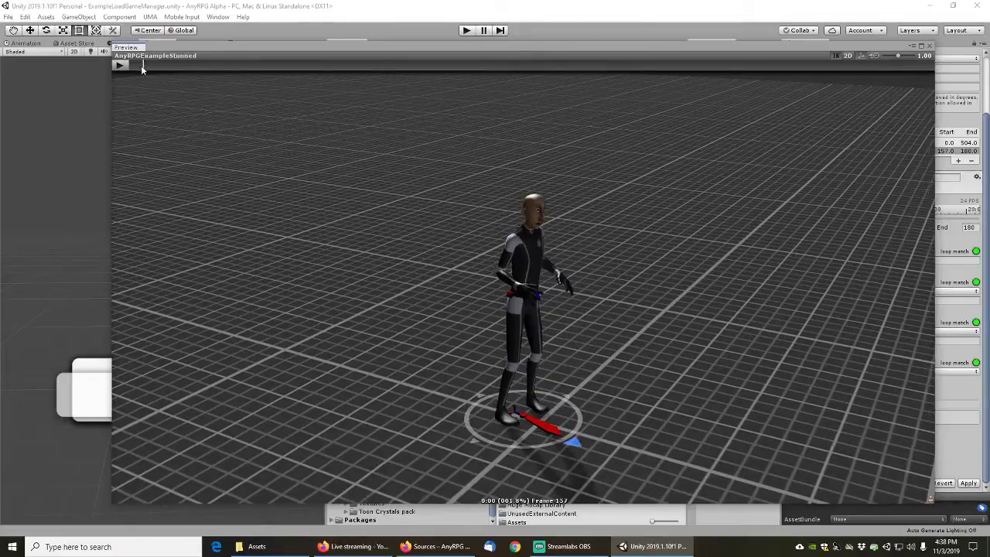
pyautogui.moveTo(141, 65); pyautogui.dragTo(185, 68)
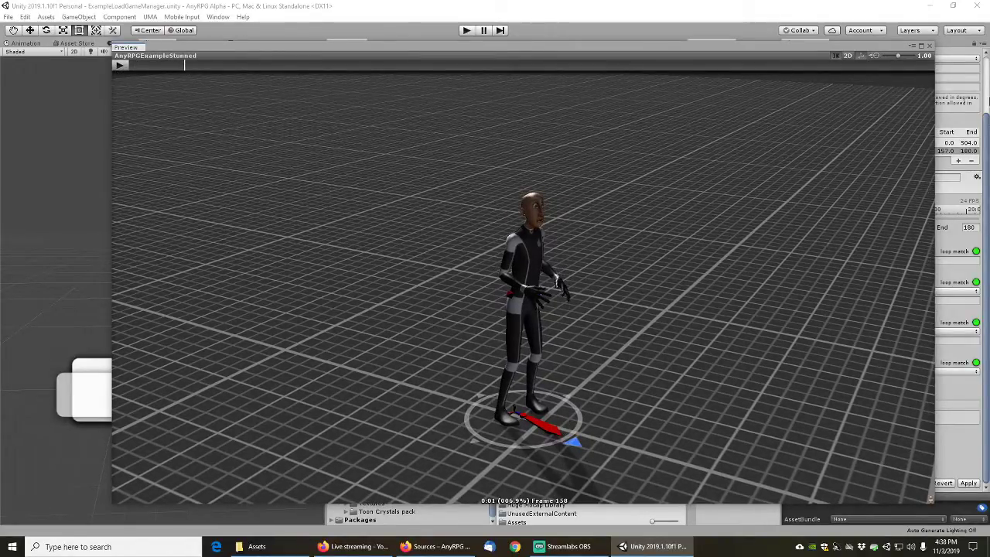
pyautogui.click(930, 45)
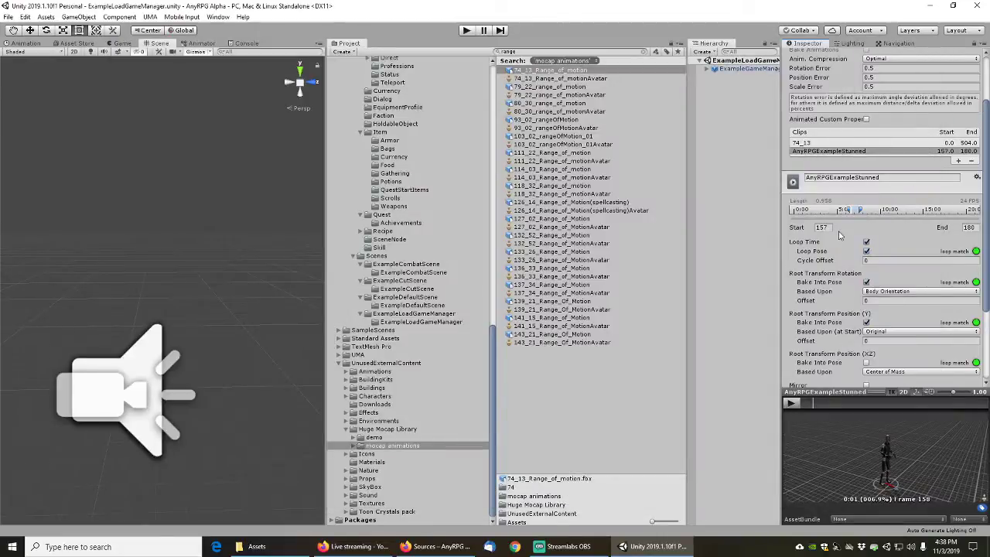
# Set the stunned clip's start frame to 158, and play and scrub the loop in the enlarged preview
pyautogui.click(827, 227)
pyautogui.write('158')
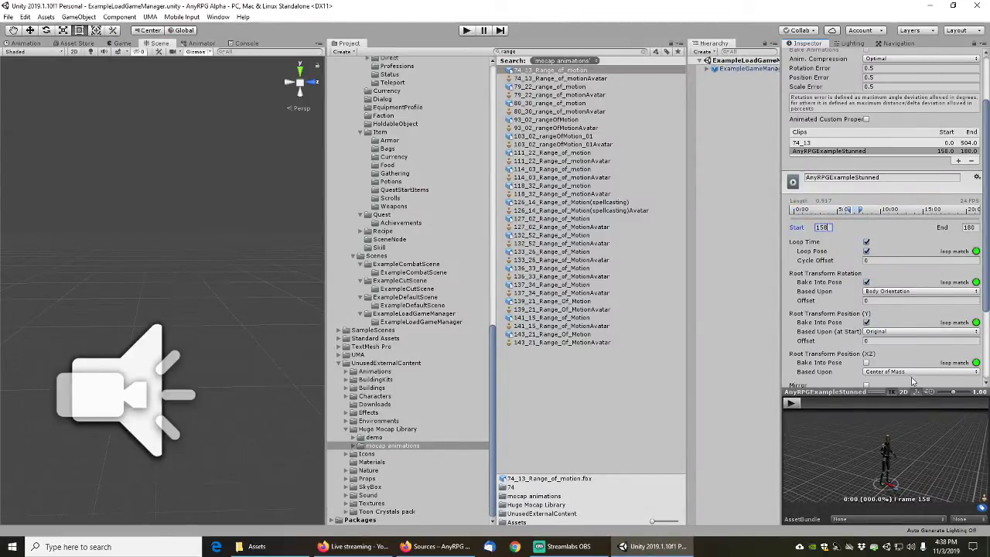
pyautogui.rightClick(856, 391)
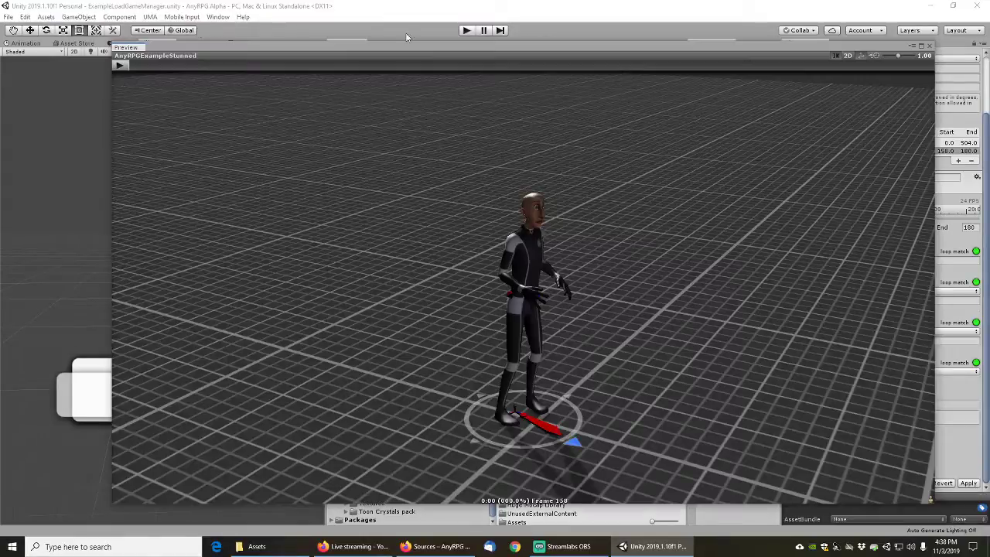
pyautogui.click(122, 65)
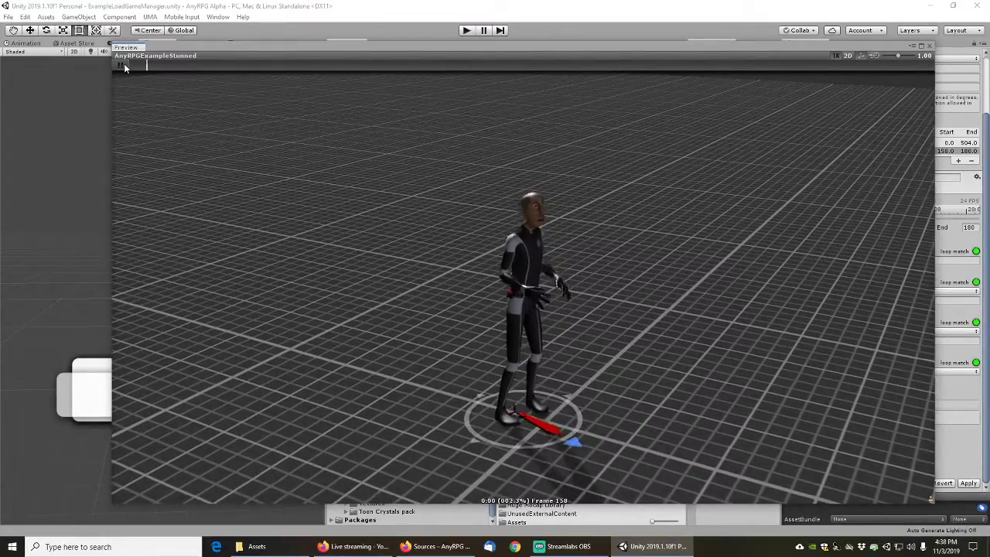
pyautogui.click(124, 67)
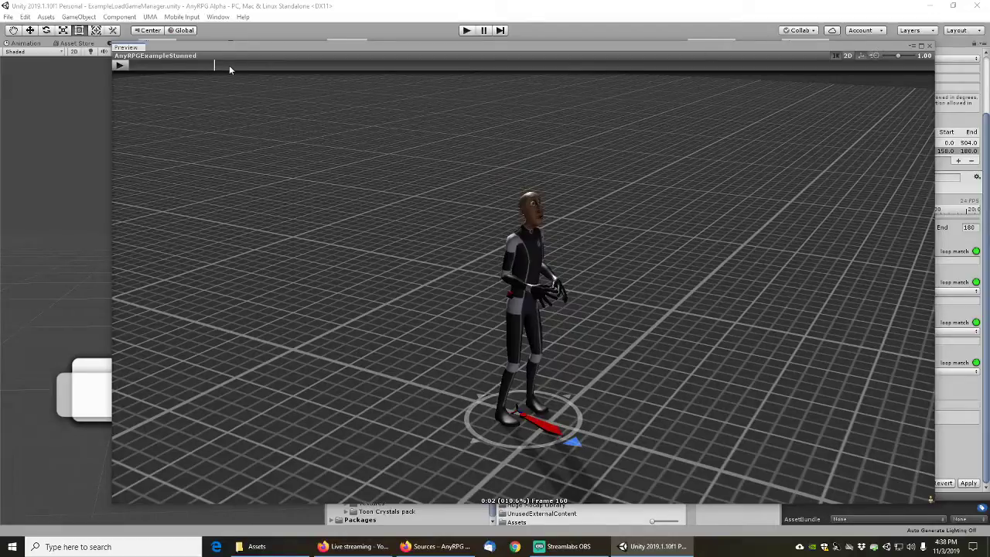
pyautogui.moveTo(230, 65)
pyautogui.mouseDown()
pyautogui.moveTo(122, 65)
pyautogui.moveTo(743, 67)
pyautogui.moveTo(165, 83)
pyautogui.moveTo(216, 86)
pyautogui.moveTo(148, 79)
pyautogui.moveTo(178, 79)
pyautogui.mouseUp()
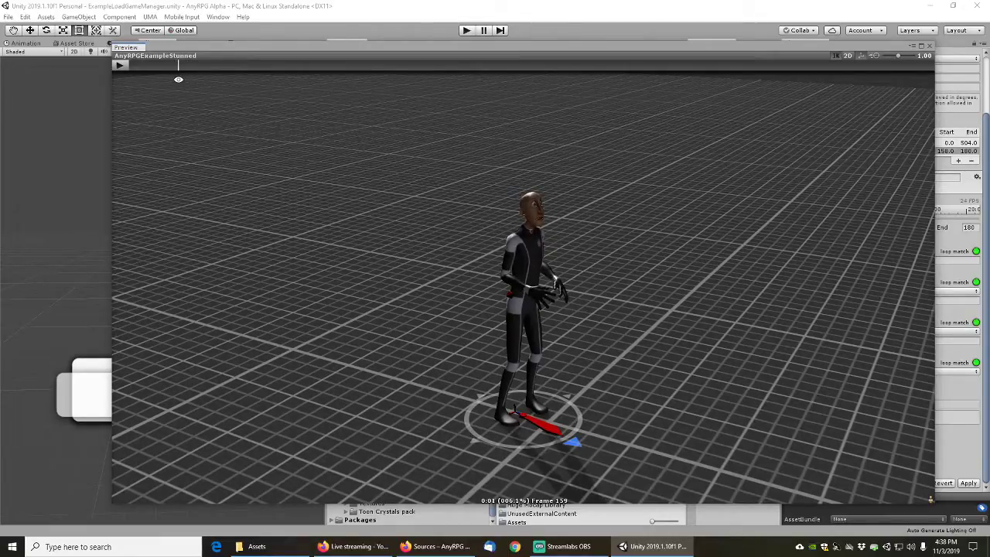
pyautogui.click(920, 47)
# Set the stunned clip's start frame to 159 and play the loop in the enlarged preview
pyautogui.click(826, 227)
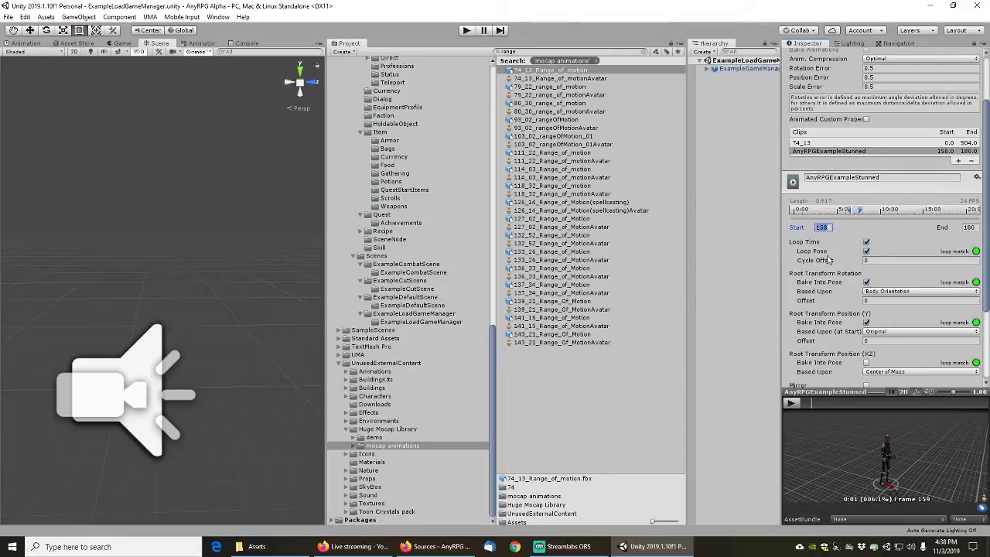
pyautogui.write('159')
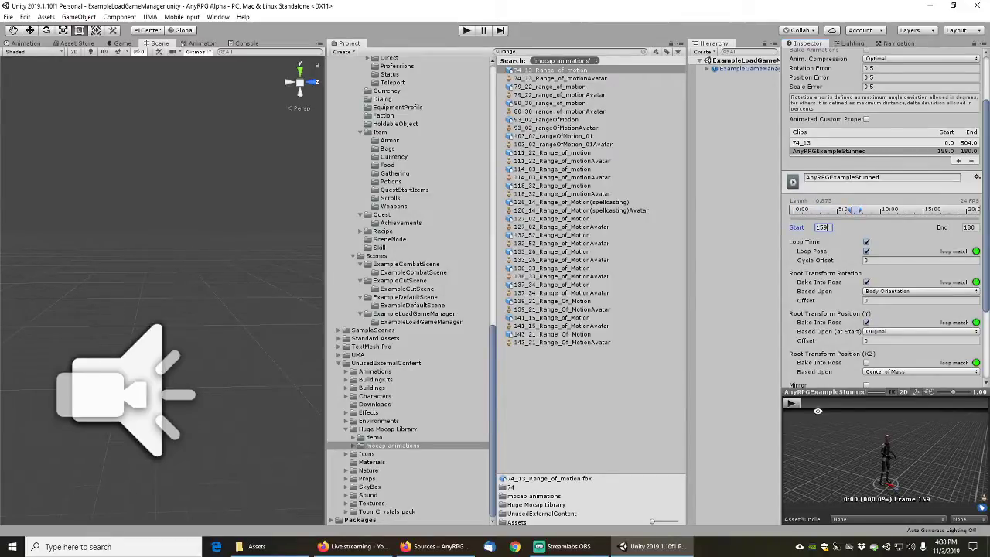
pyautogui.rightClick(831, 392)
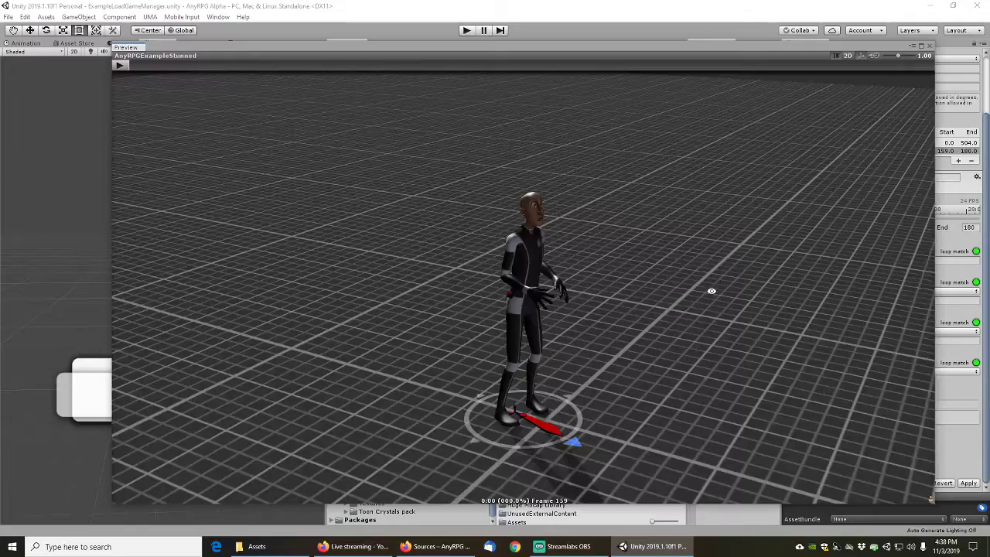
pyautogui.click(120, 65)
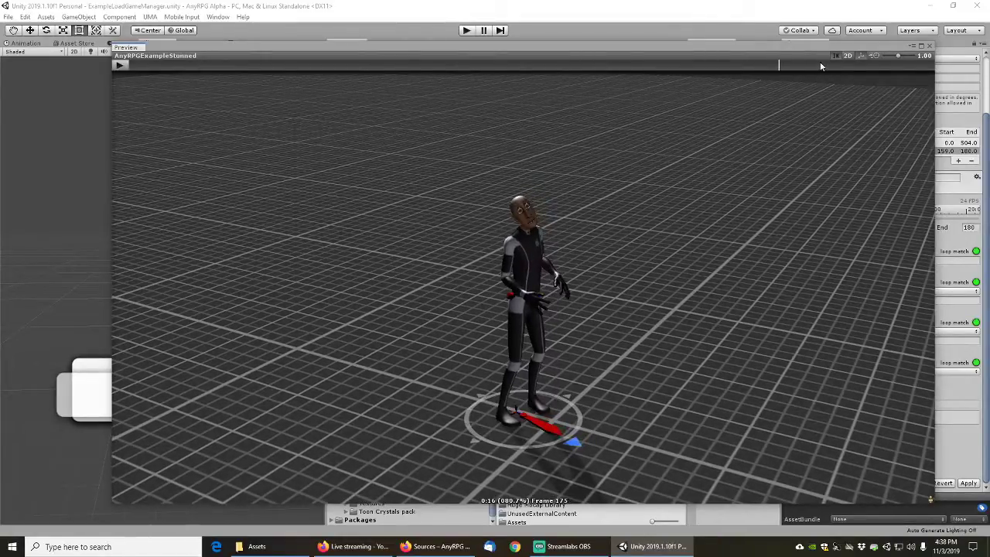
pyautogui.click(930, 46)
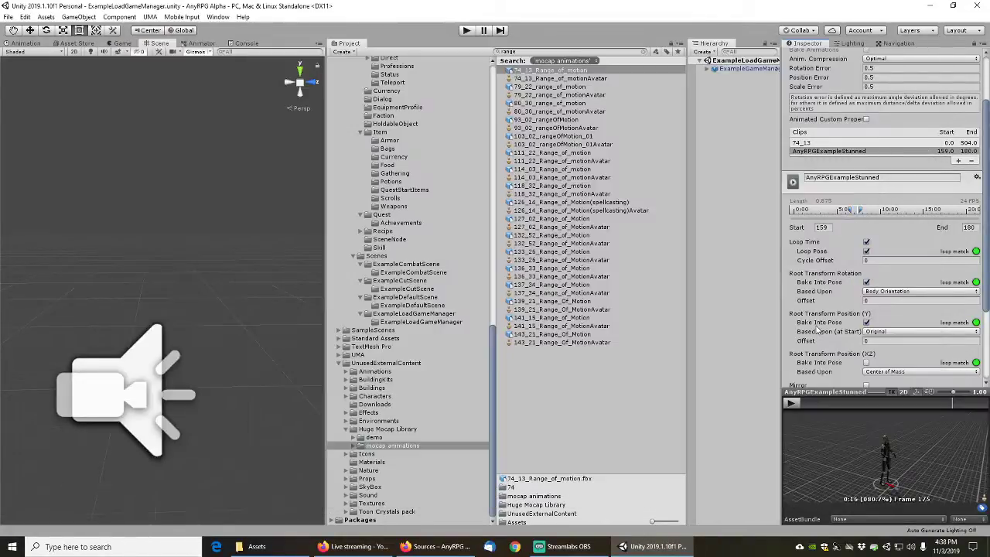
# Try 160 as the stunned clip's start frame and play the loop in the enlarged preview
pyautogui.click(827, 228)
pyautogui.write('160')
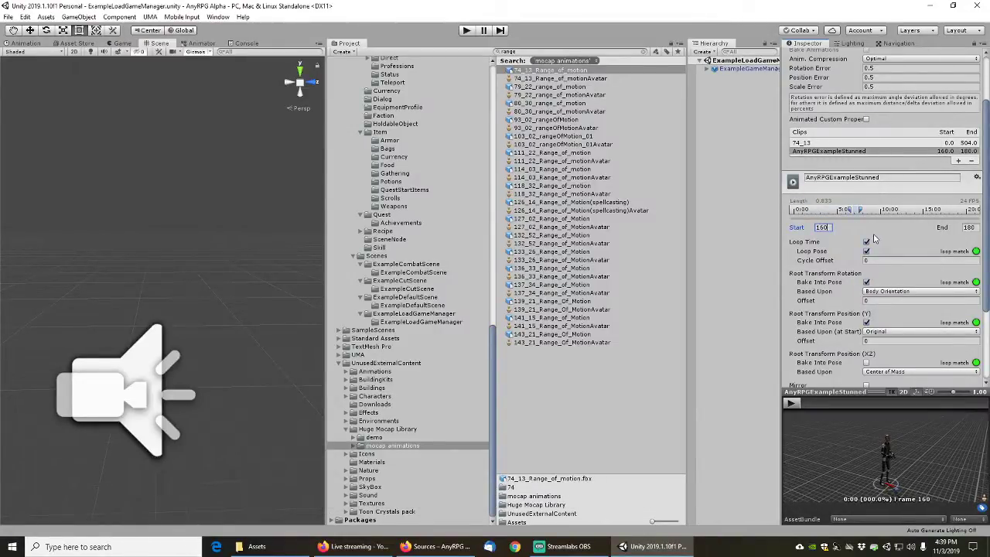
pyautogui.rightClick(851, 391)
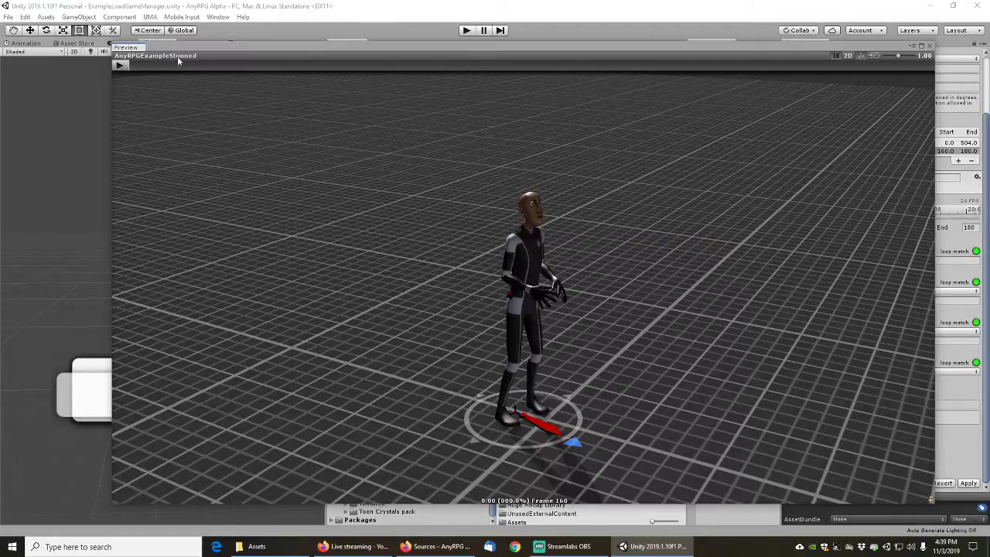
pyautogui.click(121, 68)
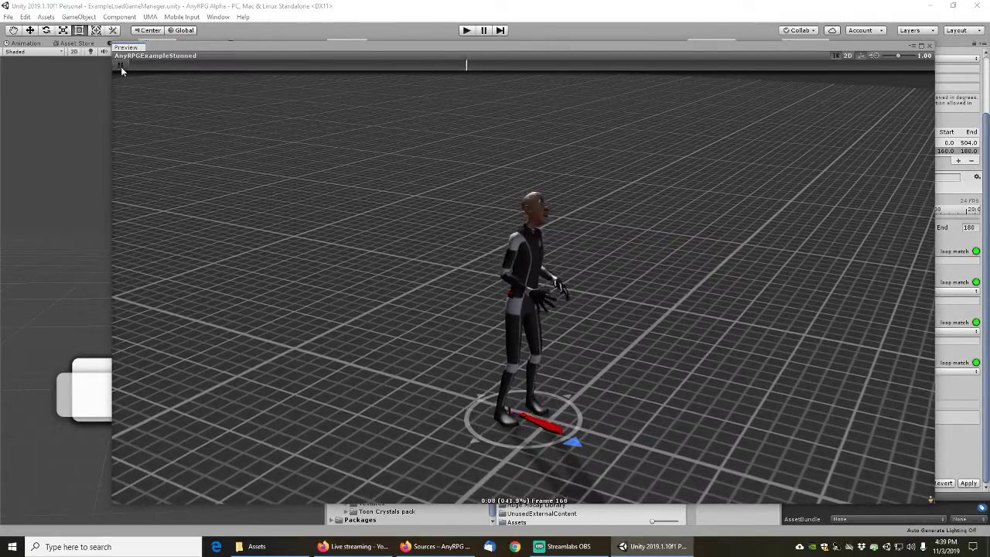
pyautogui.click(121, 66)
pyautogui.click(930, 46)
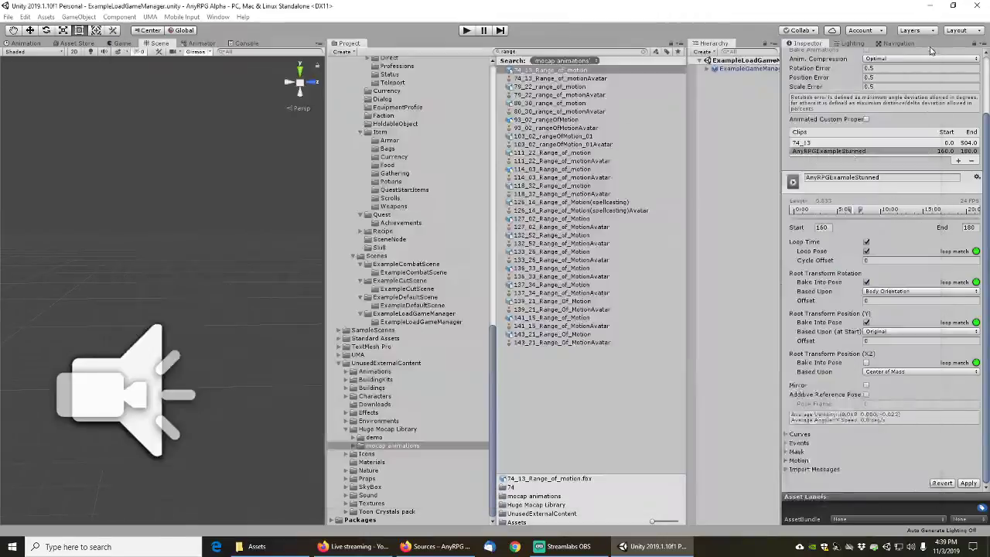
# Set the stunned clip's start frame to 161, and play and scrub its opening frames in the enlarged preview
pyautogui.click(824, 228)
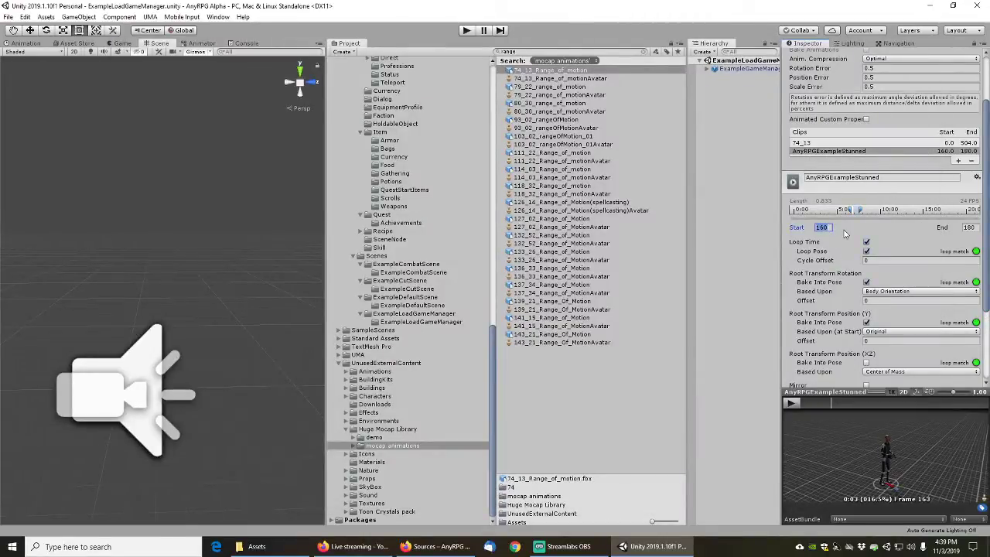
pyautogui.write('161')
pyautogui.press('Return')
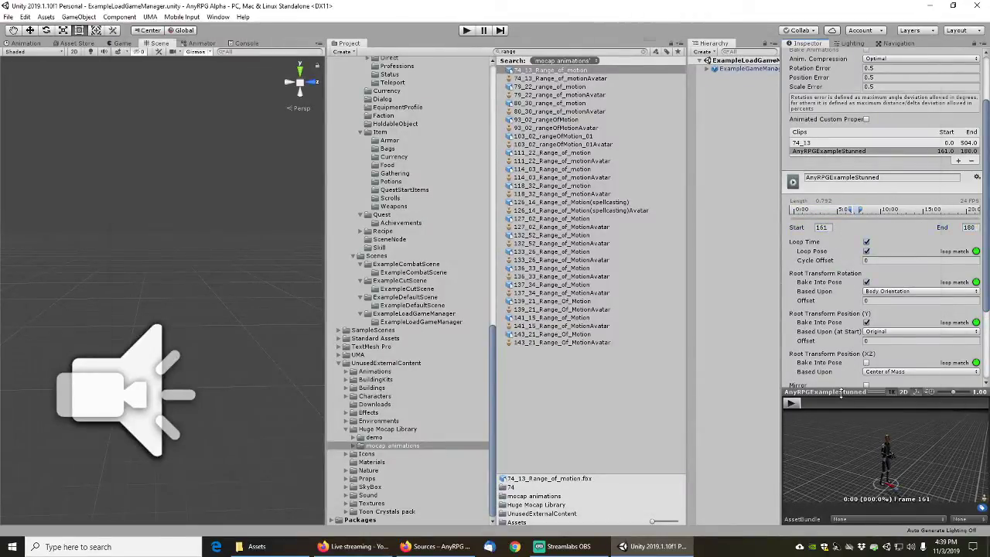
pyautogui.rightClick(842, 393)
pyautogui.click(121, 65)
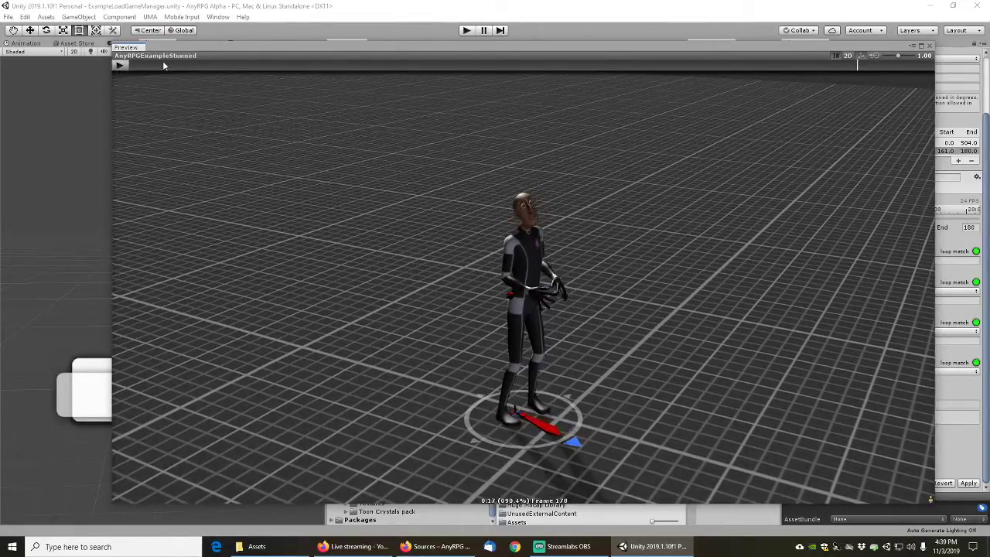
pyautogui.click(121, 65)
pyautogui.moveTo(138, 66); pyautogui.dragTo(56, 62)
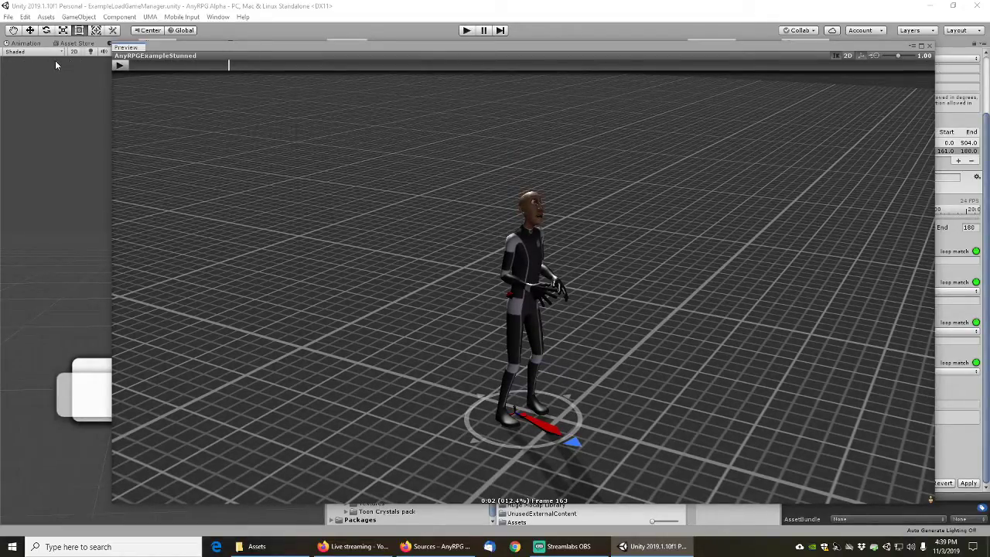
# Try 162 as the stunned clip's start frame and play the loop in the enlarged preview
pyautogui.click(936, 47)
pyautogui.click(827, 226)
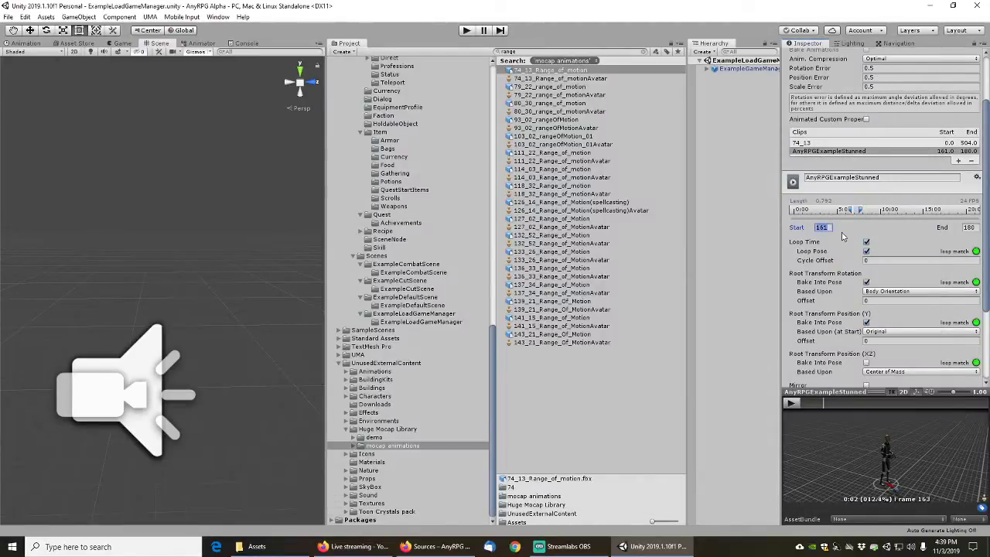
pyautogui.write('162')
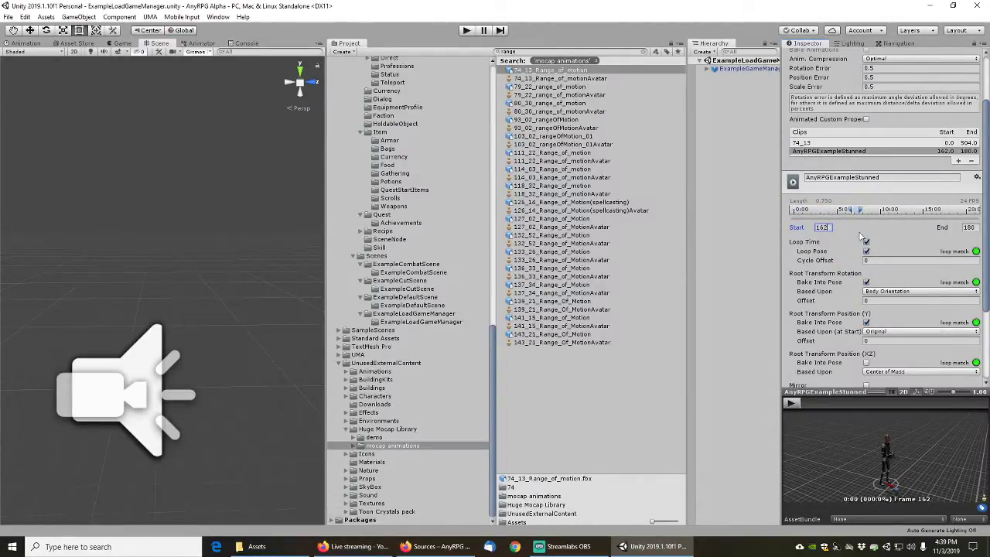
pyautogui.rightClick(817, 391)
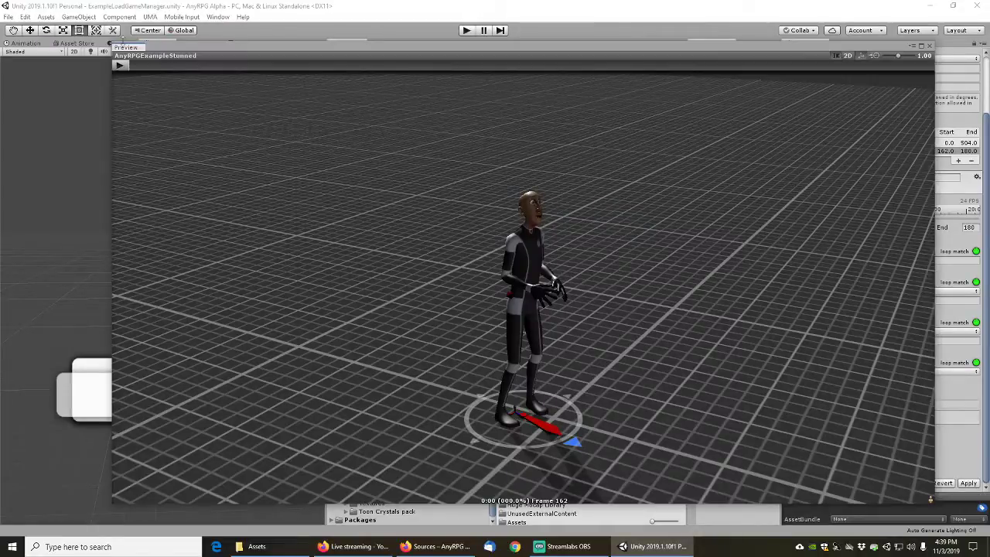
pyautogui.click(120, 65)
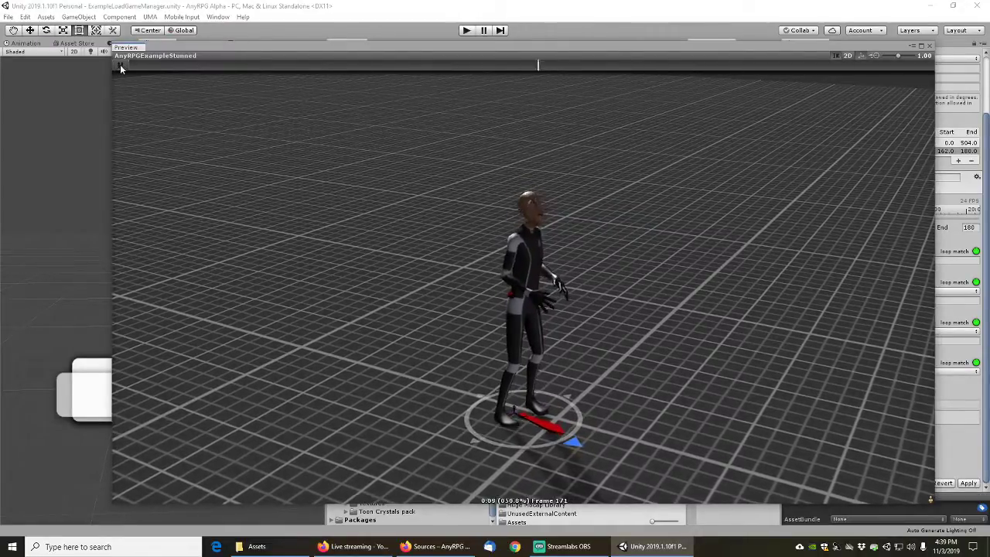
pyautogui.click(929, 46)
# Set the stunned clip's start frame to 163 and play the loop in the enlarged preview
pyautogui.click(837, 229)
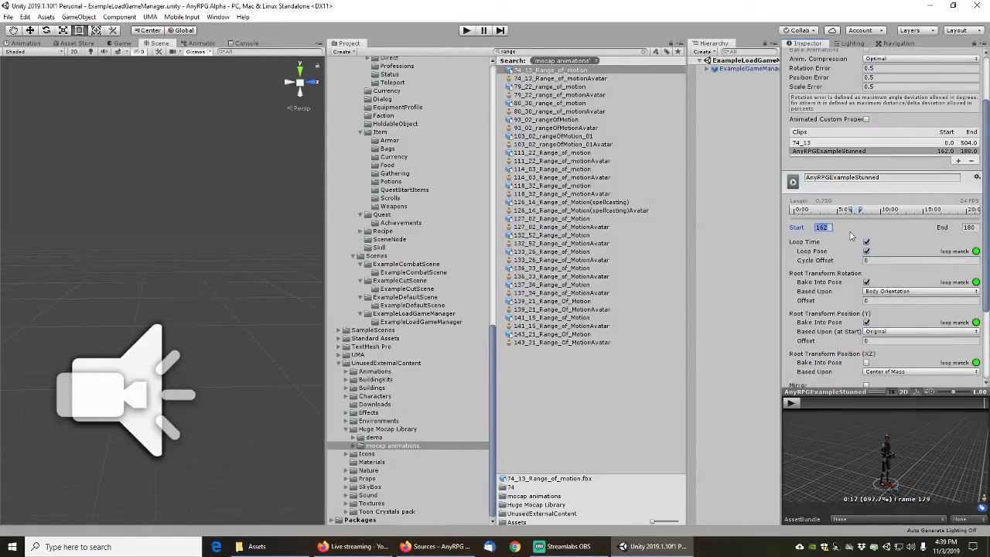
pyautogui.write('163')
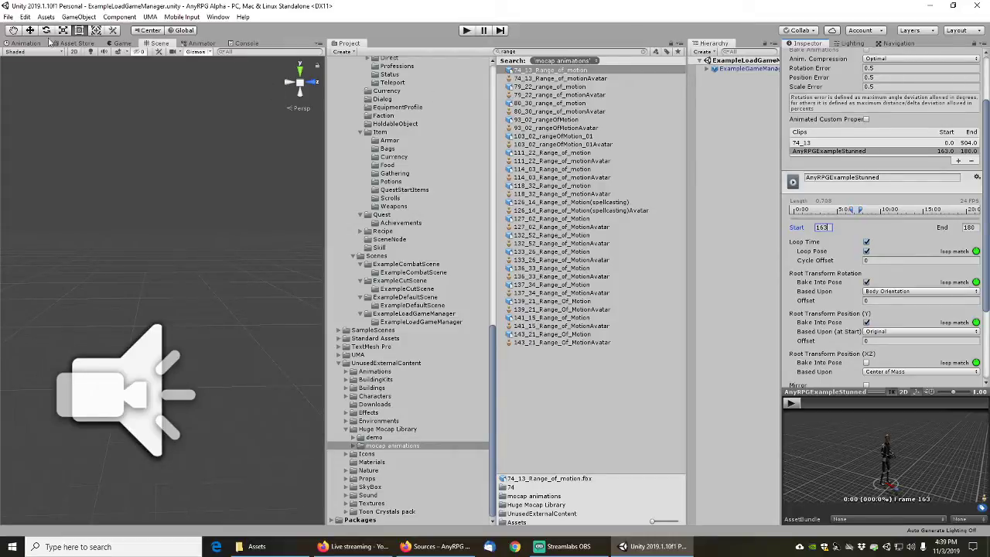
pyautogui.click(8, 17)
pyautogui.click(24, 55)
pyautogui.rightClick(846, 391)
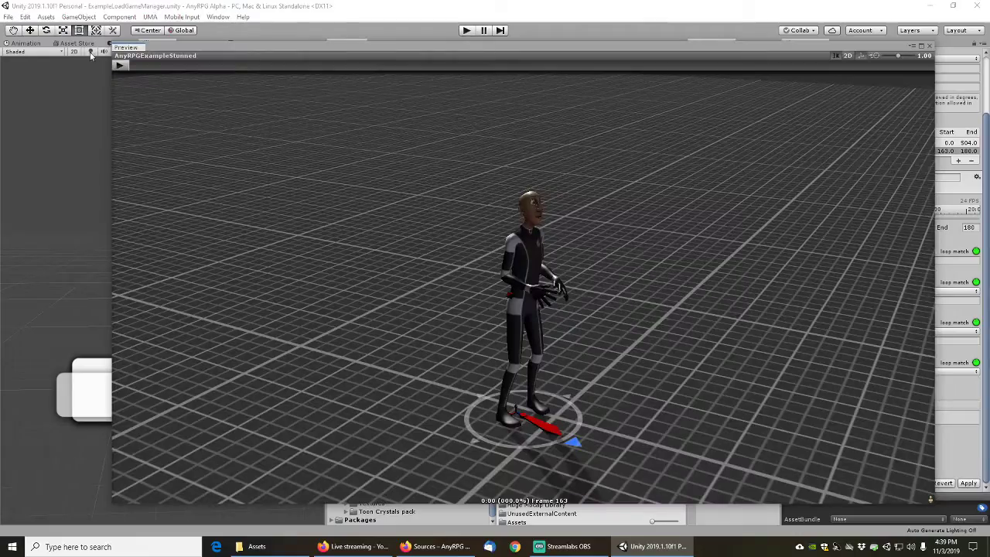
pyautogui.click(120, 65)
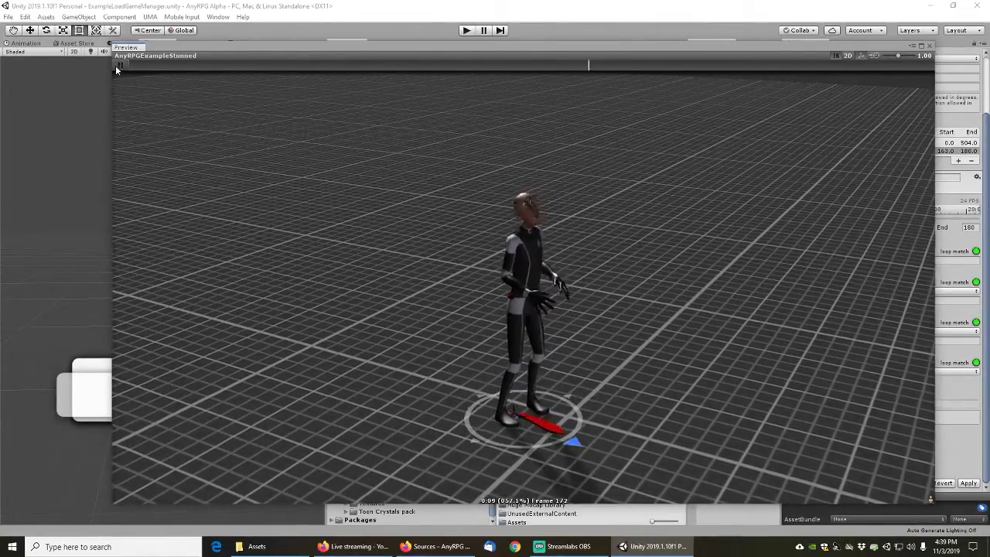
pyautogui.click(120, 65)
pyautogui.click(930, 44)
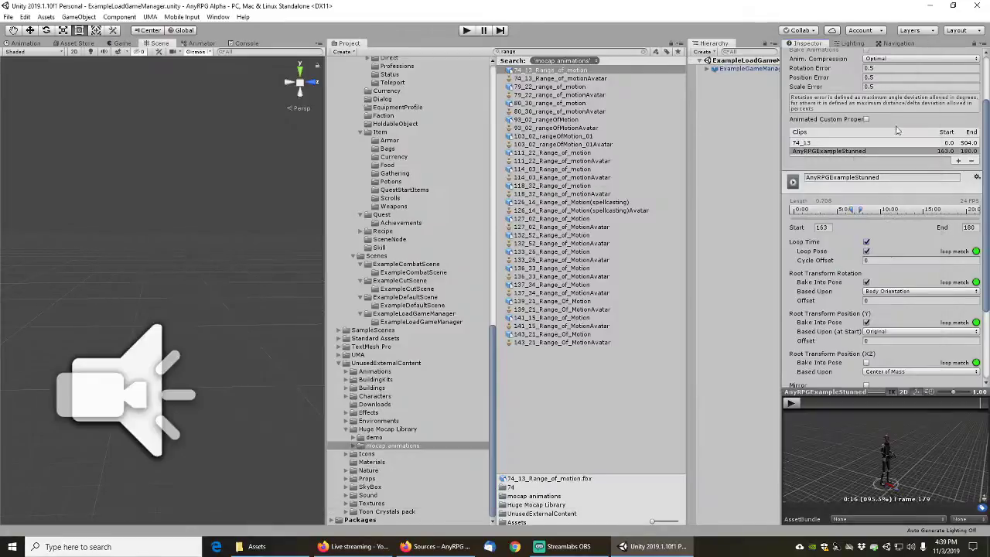
# Apply the import settings of 74_13_Range_of_motion with the adjusted AnyRPGExampleStunned clip
pyautogui.click(886, 177)
pyautogui.scroll(-3, 986, 194)
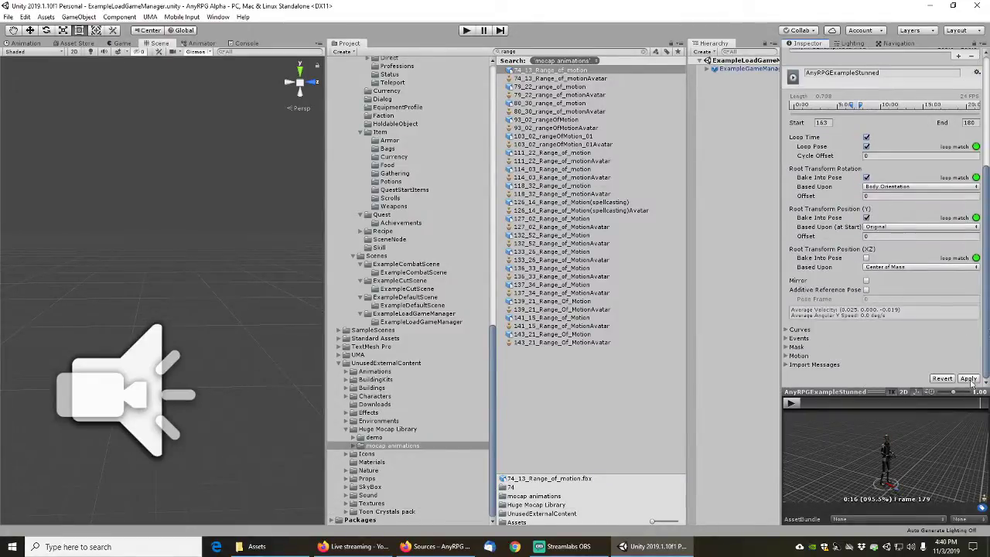
pyautogui.click(969, 379)
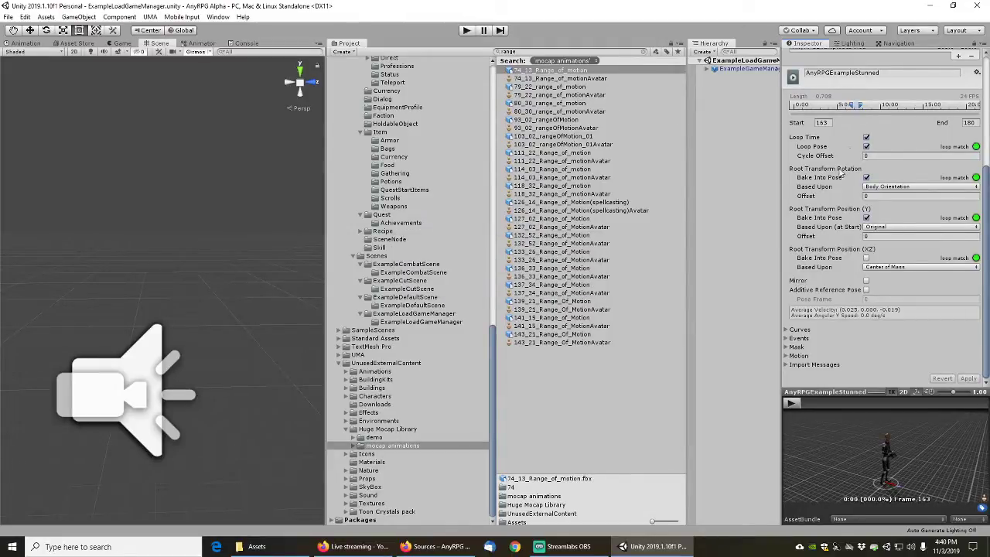
# Scrub through 79_22_range_of_motion in the small and enlarged previews to look for a usable stunned section
pyautogui.scroll(5, 844, 180)
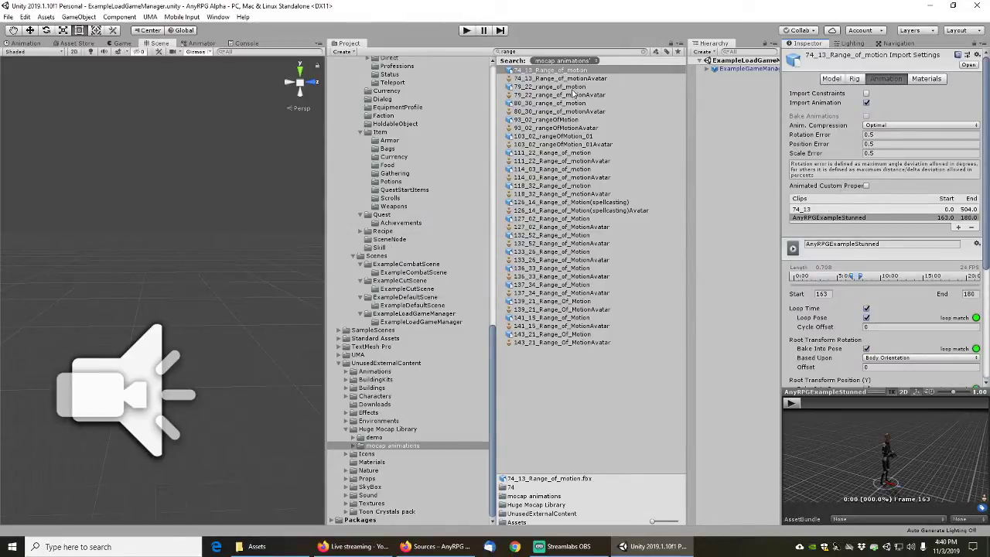
pyautogui.click(548, 88)
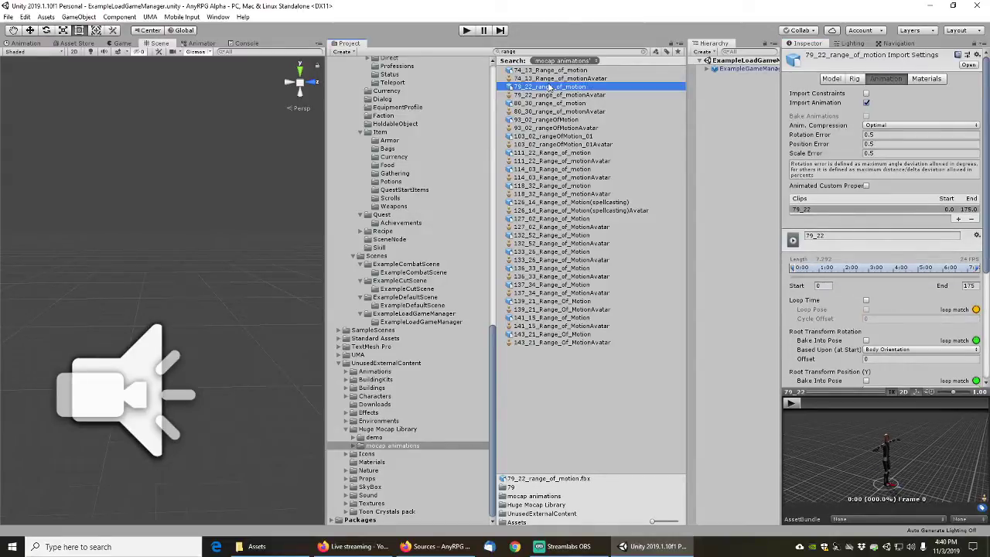
pyautogui.click(791, 403)
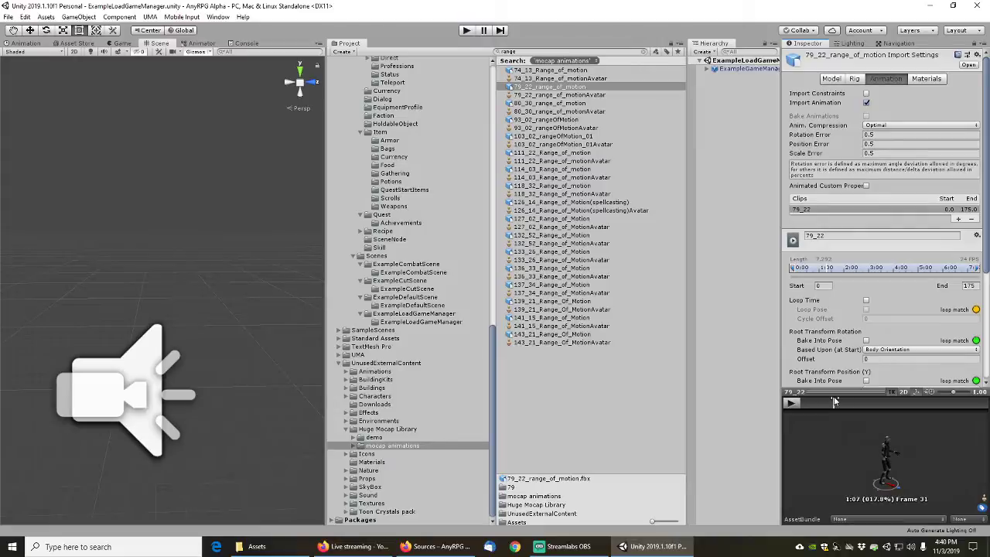
pyautogui.moveTo(855, 401); pyautogui.dragTo(965, 398)
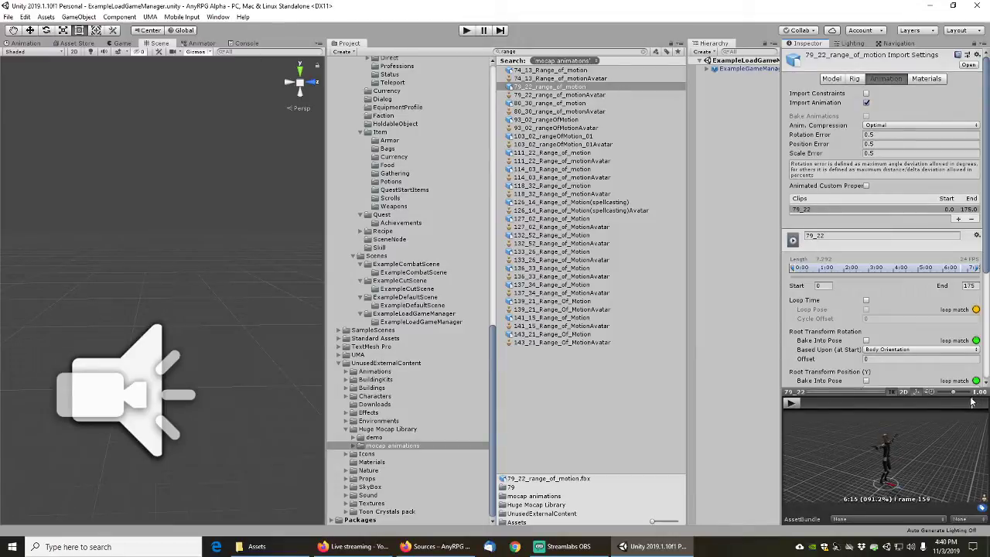
pyautogui.rightClick(863, 392)
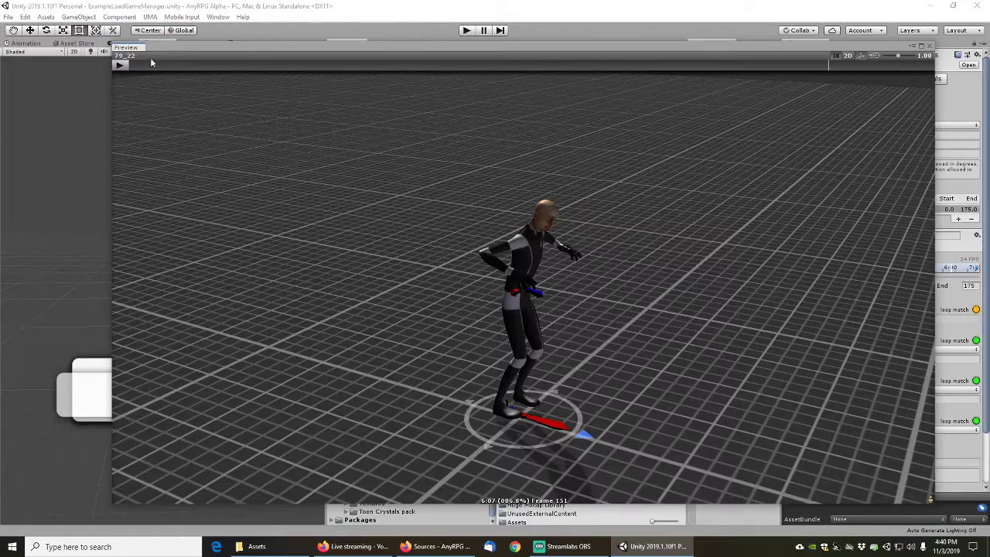
pyautogui.moveTo(147, 65); pyautogui.dragTo(260, 68)
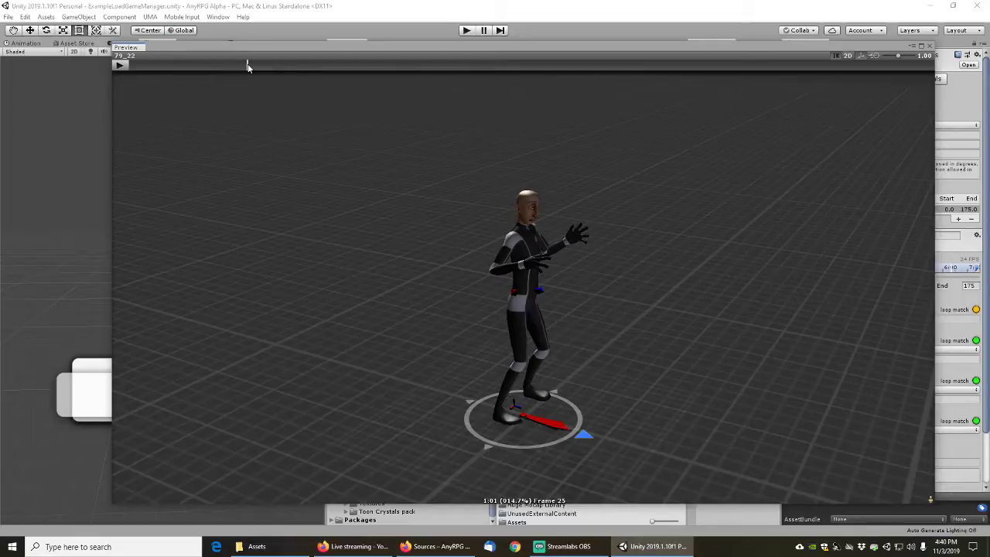
pyautogui.moveTo(253, 63)
pyautogui.mouseDown()
pyautogui.moveTo(454, 51)
pyautogui.moveTo(377, 56)
pyautogui.moveTo(404, 47)
pyautogui.moveTo(230, 35)
pyautogui.moveTo(190, 59)
pyautogui.moveTo(264, 61)
pyautogui.mouseUp()
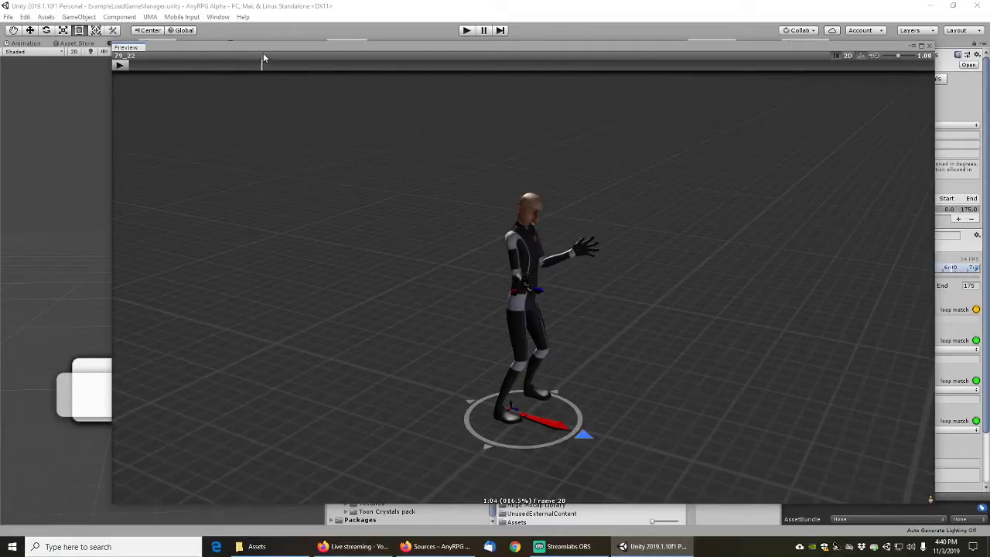
pyautogui.moveTo(306, 51); pyautogui.dragTo(403, 29)
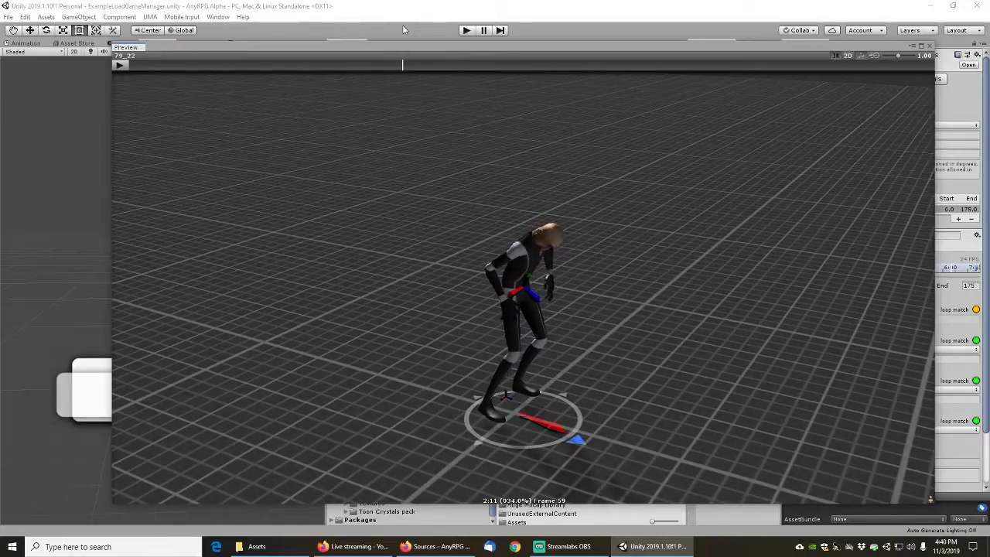
pyautogui.click(933, 48)
# Add a clip to 79_22_range_of_motion covering frames 25 to 59, with Loop Time and Loop Pose enabled
pyautogui.click(958, 219)
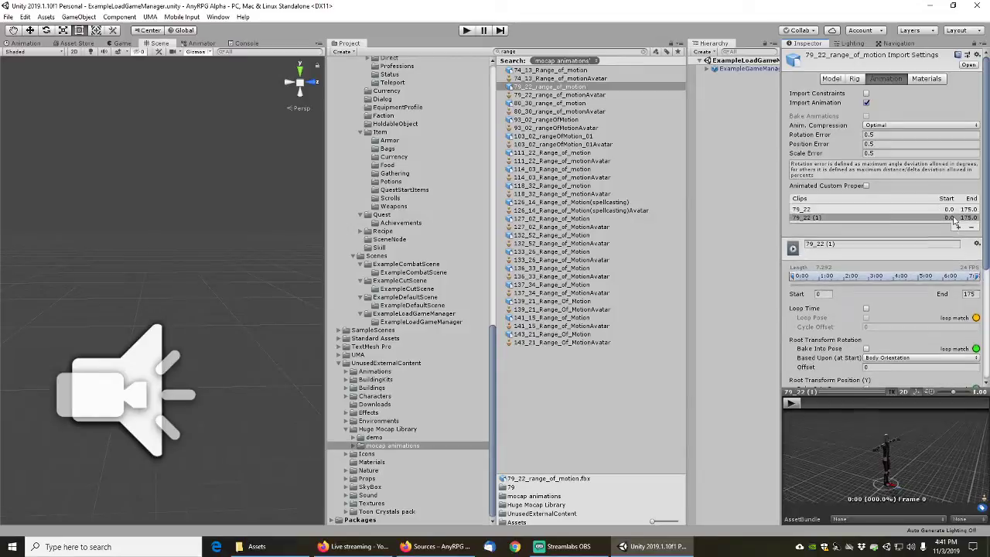
pyautogui.click(827, 295)
pyautogui.write('25')
pyautogui.press('Tab')
pyautogui.write('59')
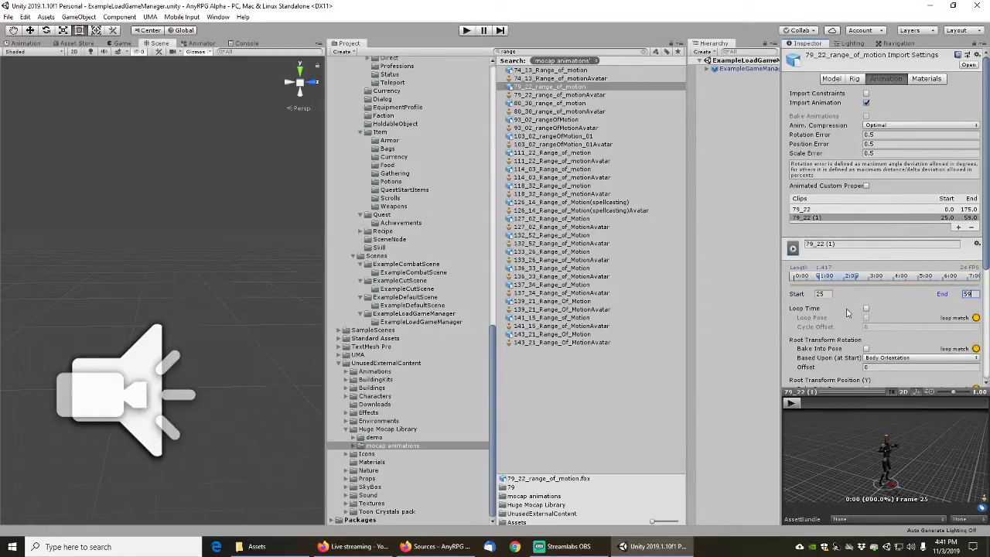
pyautogui.click(866, 309)
pyautogui.click(866, 318)
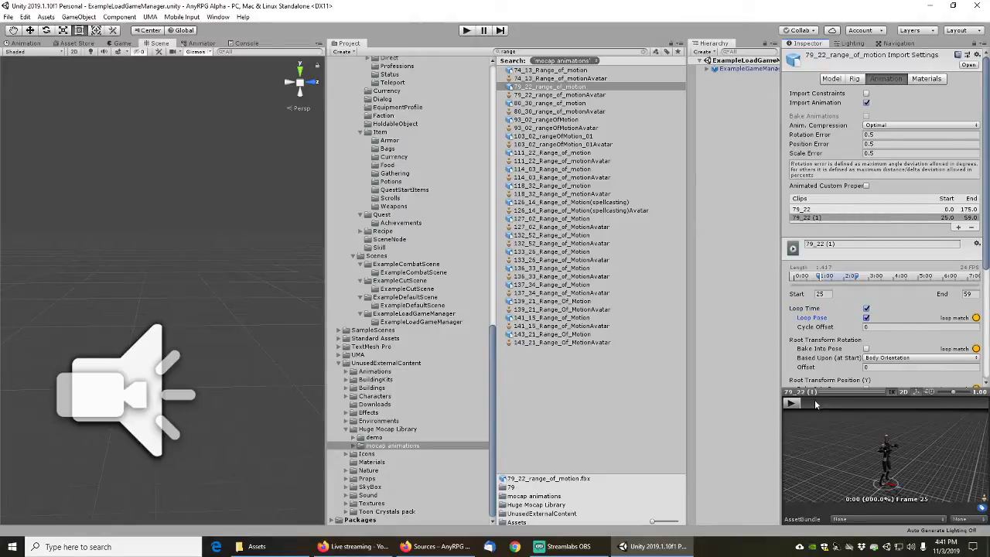
# Play the loop of the new frame 25 to 59 clip in the enlarged preview
pyautogui.rightClick(834, 393)
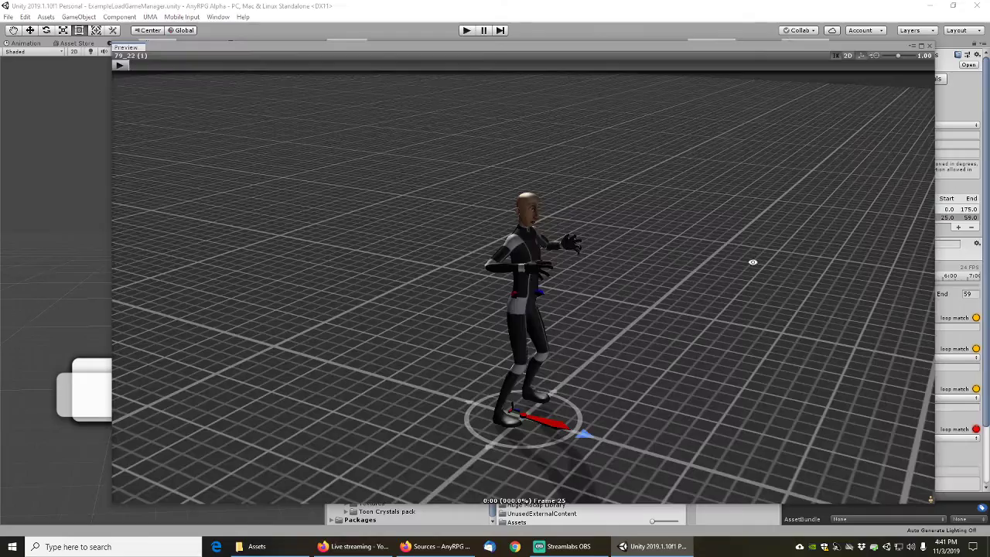
pyautogui.click(120, 66)
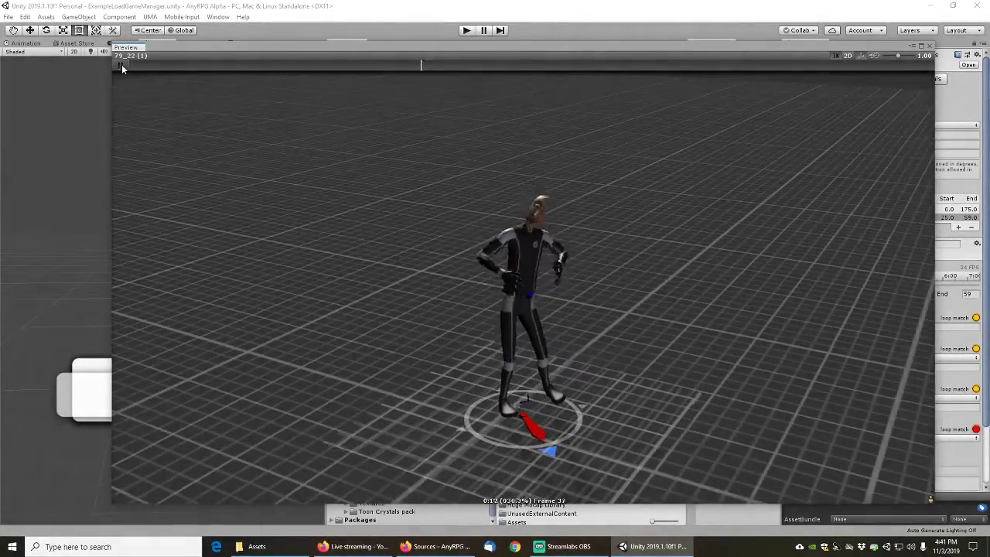
pyautogui.click(121, 65)
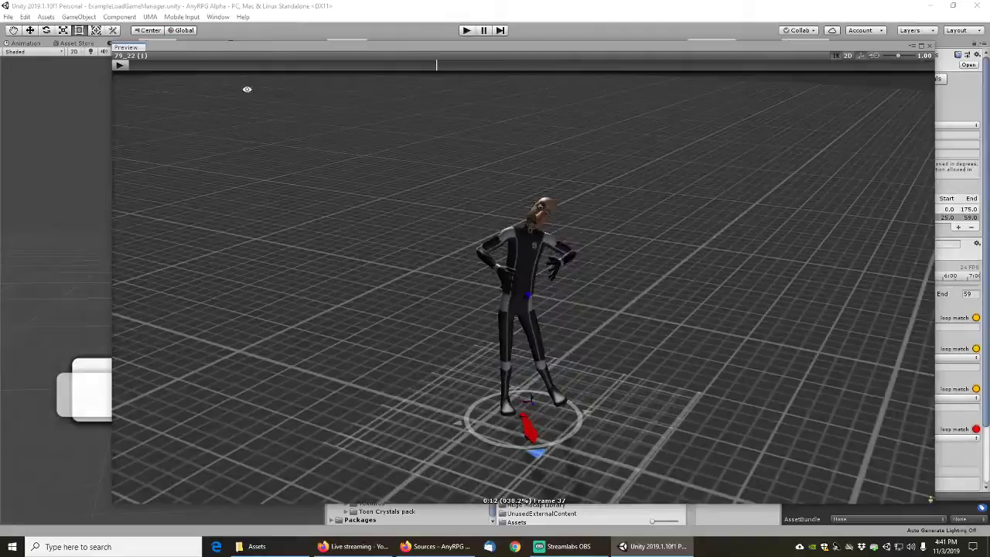
pyautogui.click(932, 47)
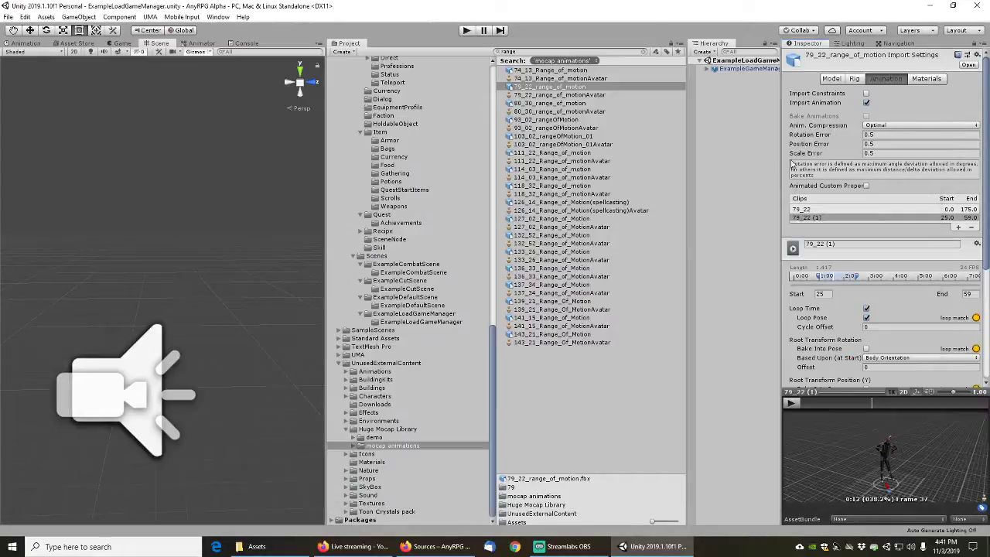
# Switch to 80_30_range_of_motion, reverting the unapplied 79_22 import settings, and scrub through the motion in the small and enlarged previews
pyautogui.click(565, 104)
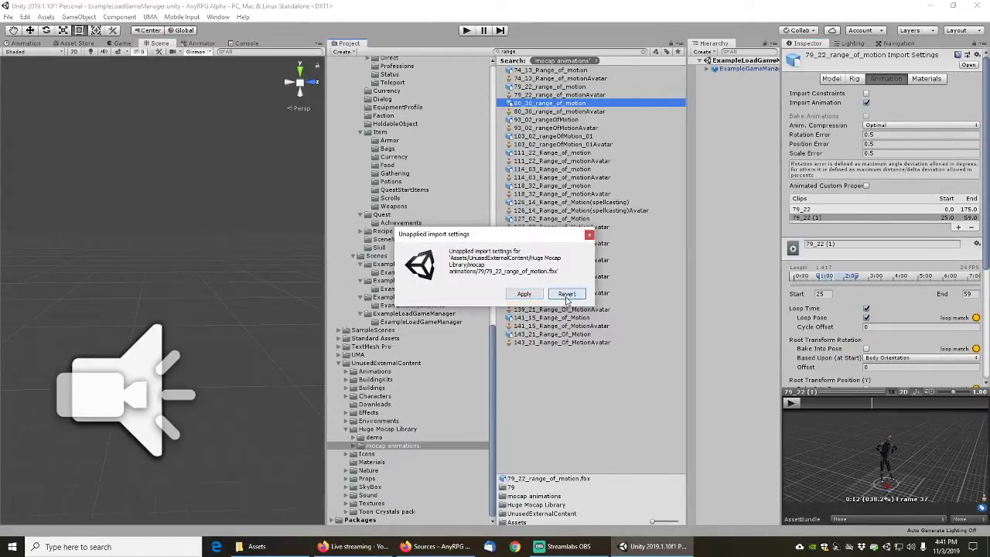
pyautogui.click(567, 294)
pyautogui.moveTo(807, 406); pyautogui.dragTo(913, 412)
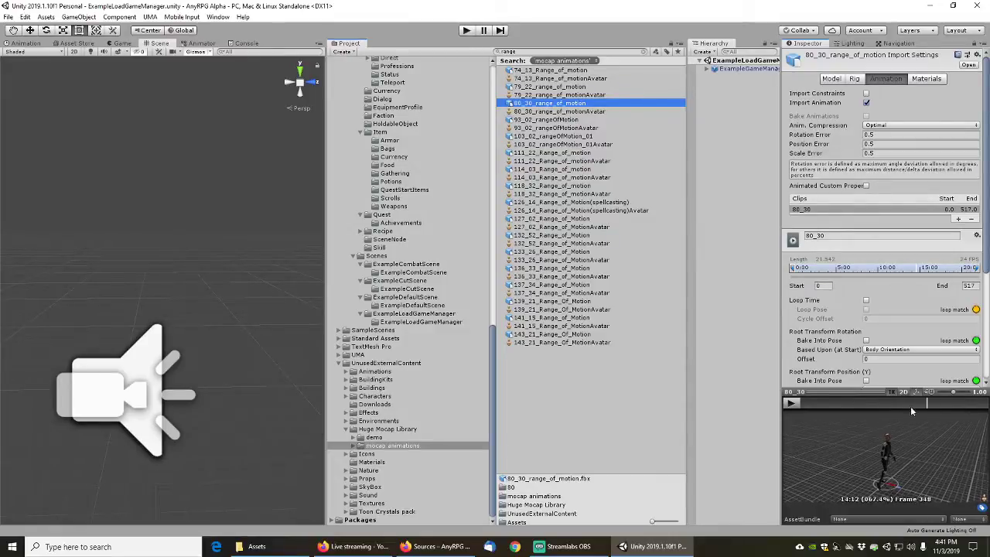
pyautogui.rightClick(855, 392)
pyautogui.moveTo(134, 67)
pyautogui.mouseDown()
pyautogui.moveTo(249, 65)
pyautogui.moveTo(138, 64)
pyautogui.mouseUp()
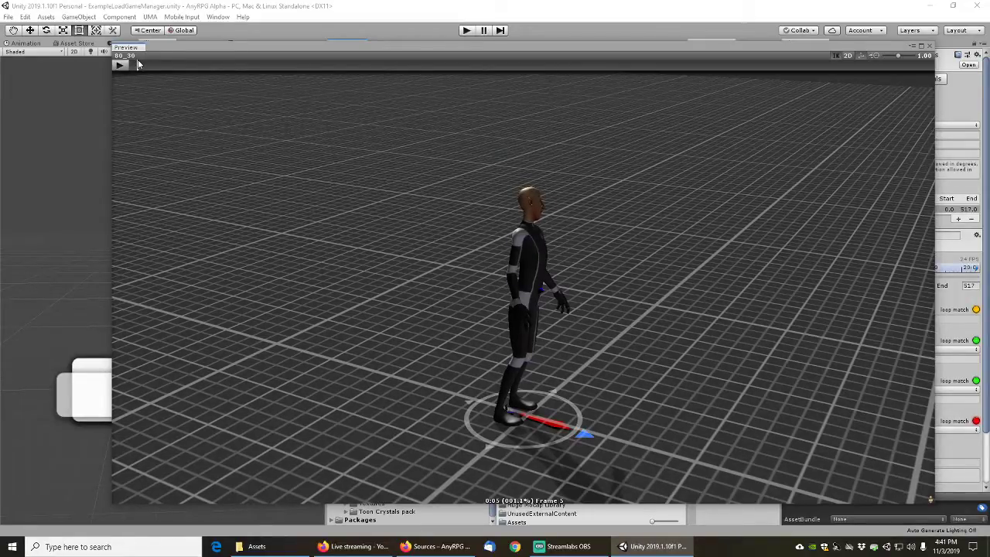
pyautogui.click(932, 49)
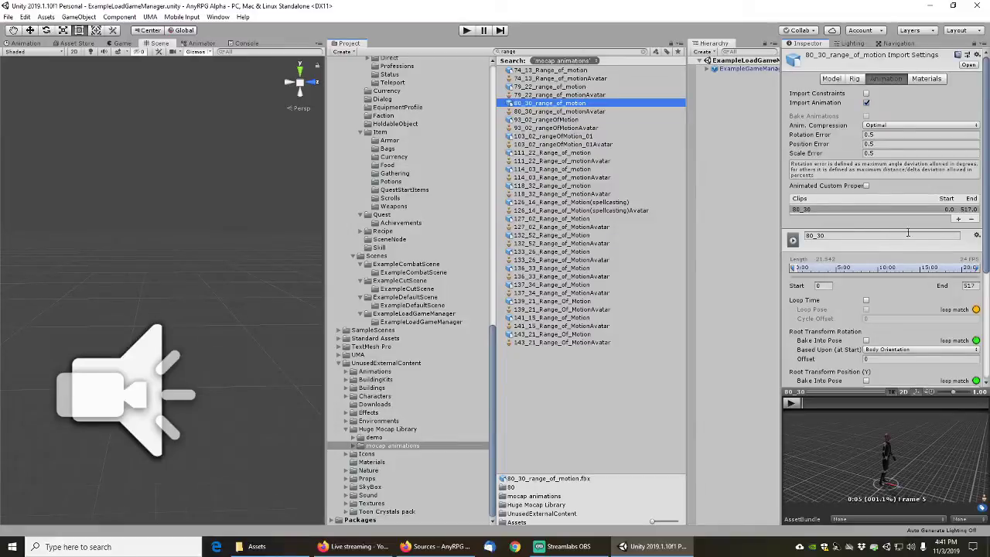
# Add a clip to 80_30_range_of_motion covering frames 5 to 77, enable Loop Time and Loop Pose, and open it in the enlarged preview
pyautogui.click(958, 220)
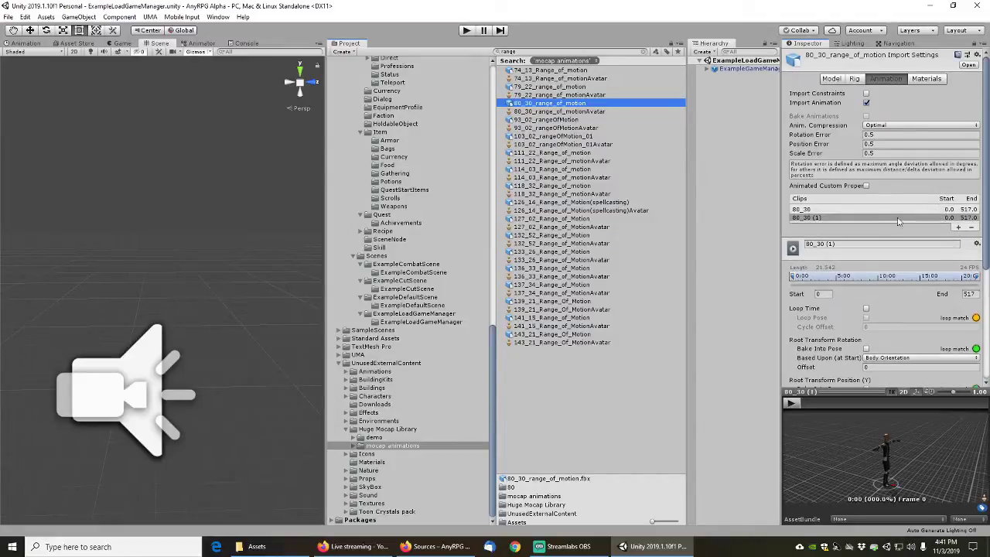
pyautogui.click(846, 244)
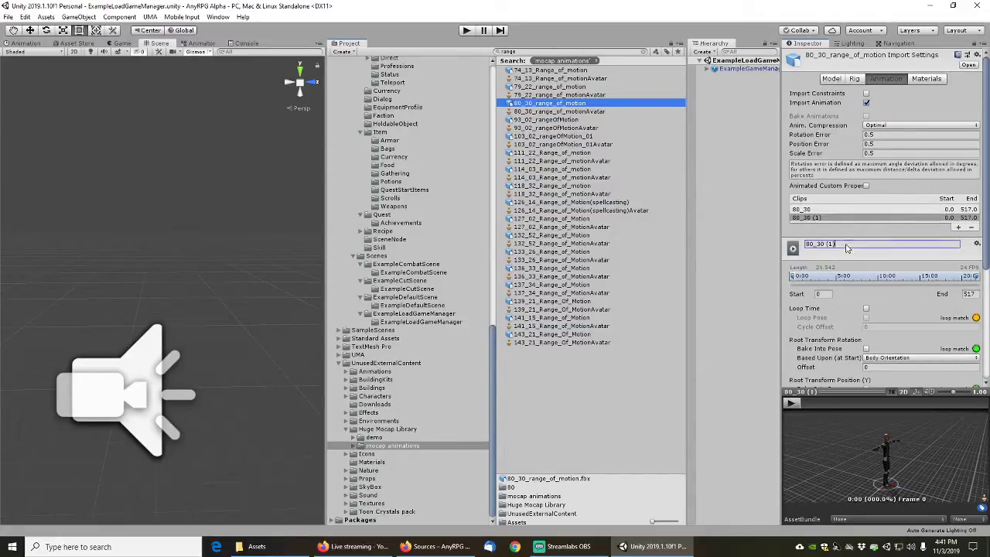
pyautogui.click(822, 294)
pyautogui.write('5')
pyautogui.press('Tab')
pyautogui.write('77')
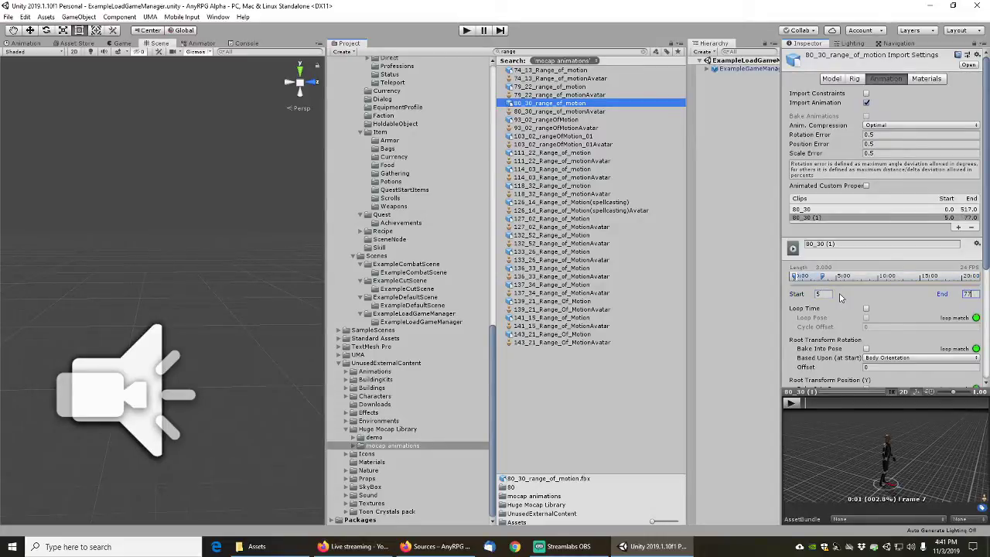
pyautogui.click(867, 307)
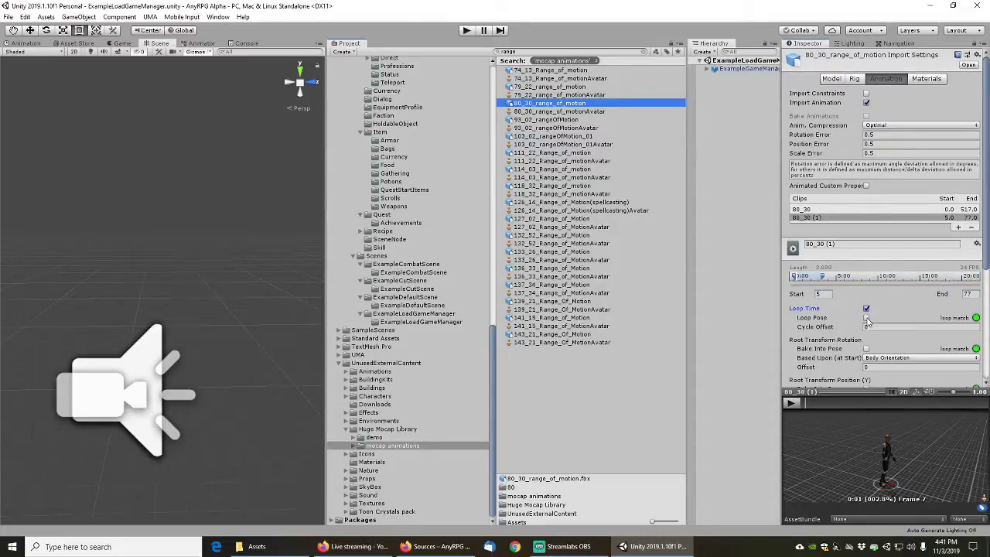
pyautogui.click(866, 317)
pyautogui.rightClick(831, 393)
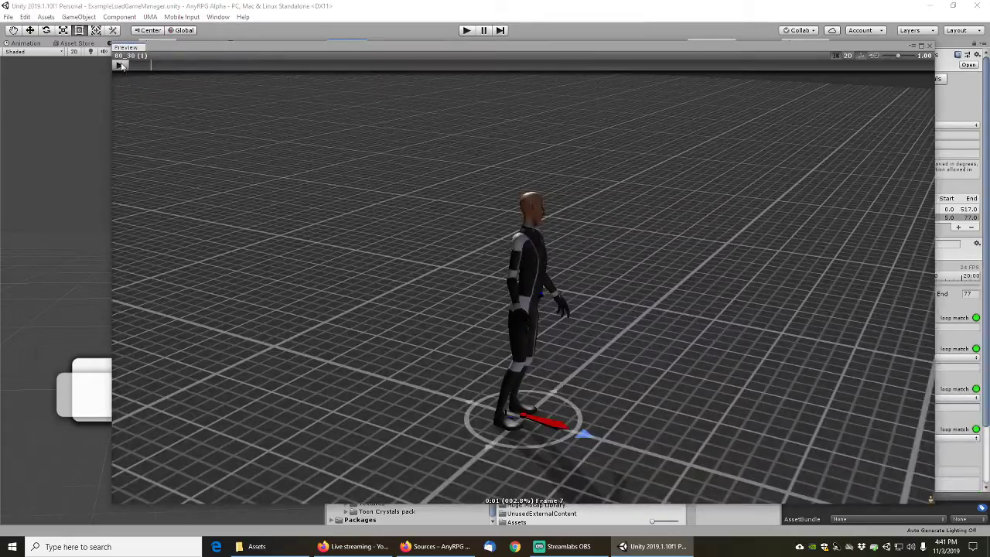
# Play the loop of the frame 5 to 77 clip in the enlarged preview and close the preview
pyautogui.click(121, 65)
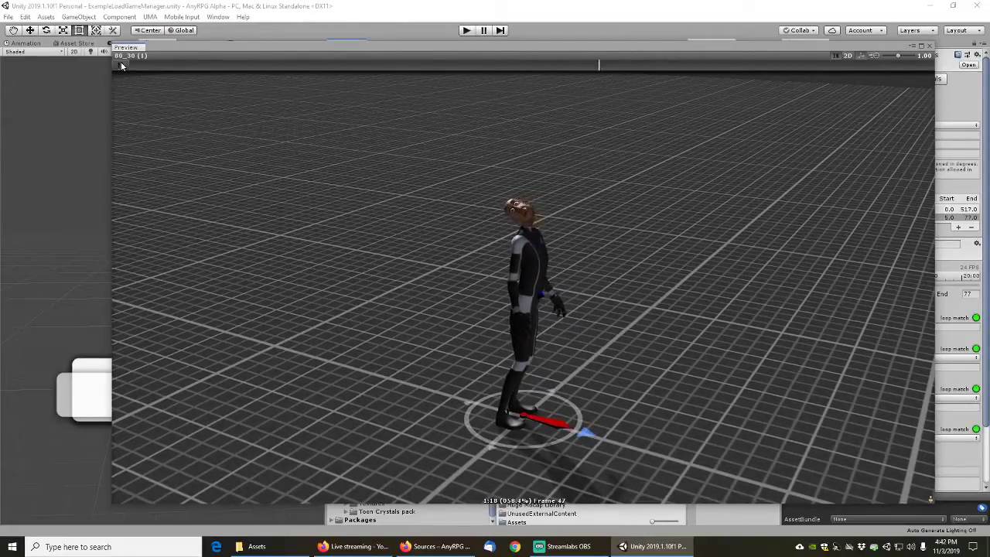
pyautogui.click(120, 65)
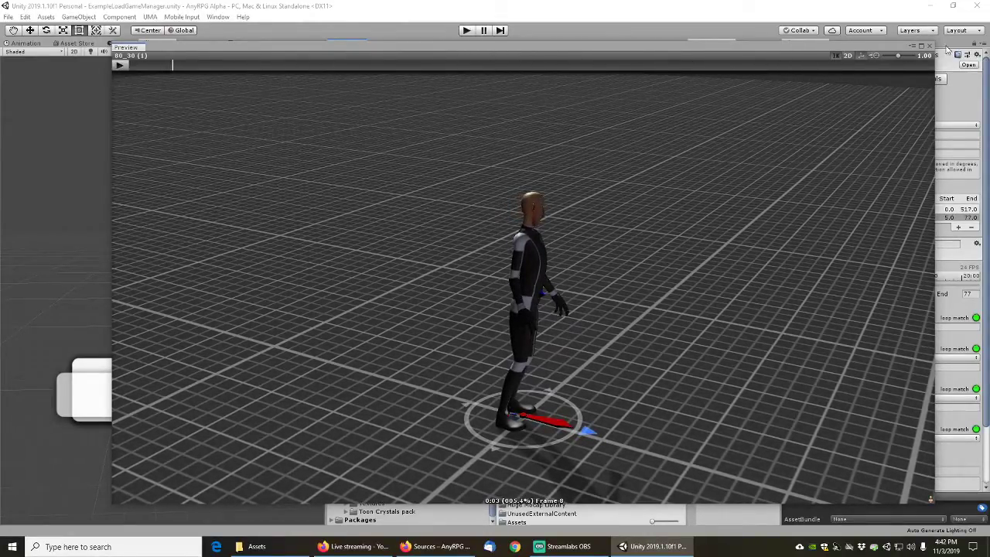
pyautogui.click(932, 49)
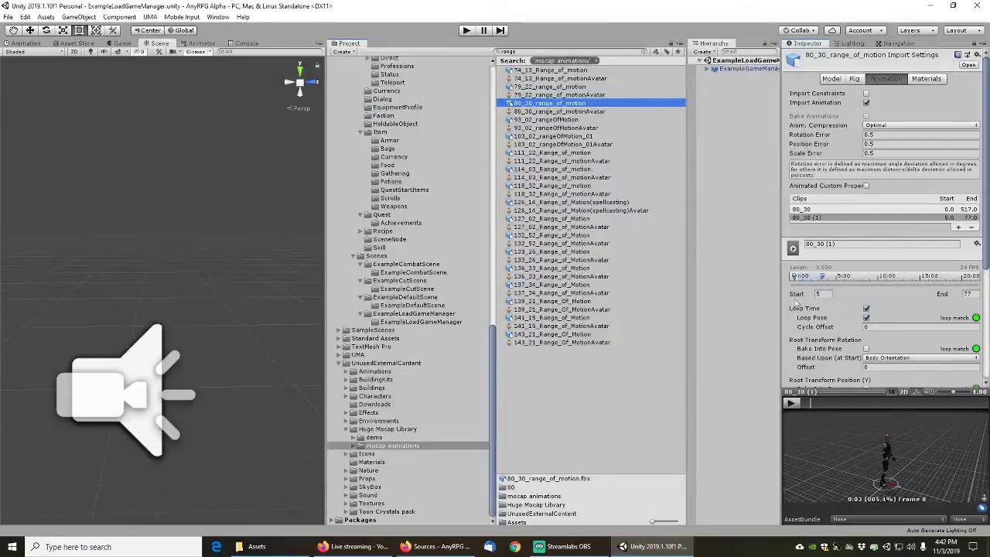
# Rename the frame 5 to 77 clip AnyRPGExampleStunned2 and apply the import settings of 80_30_range_of_motion
pyautogui.click(842, 243)
pyautogui.write('AnyRPGStunned2')
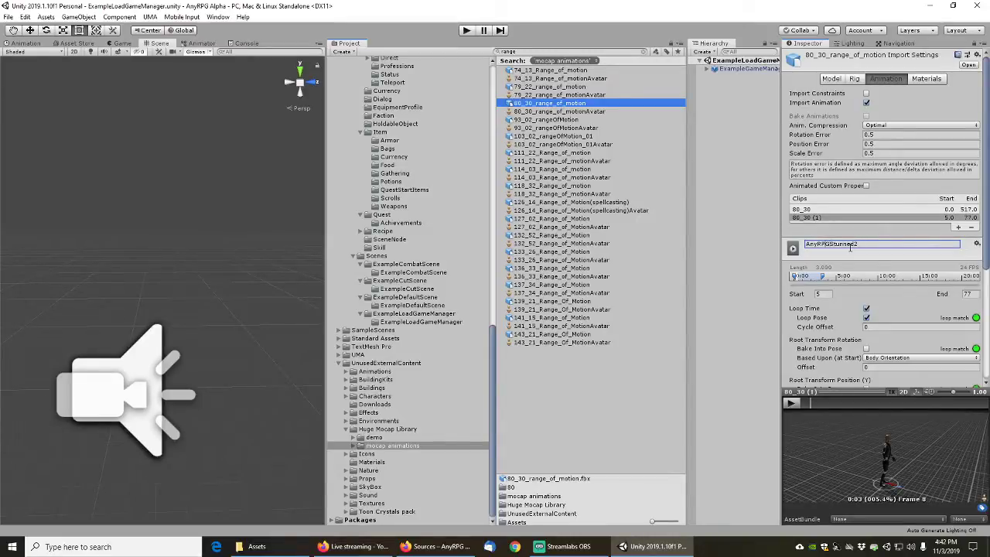
pyautogui.write('Example')
pyautogui.press('Return')
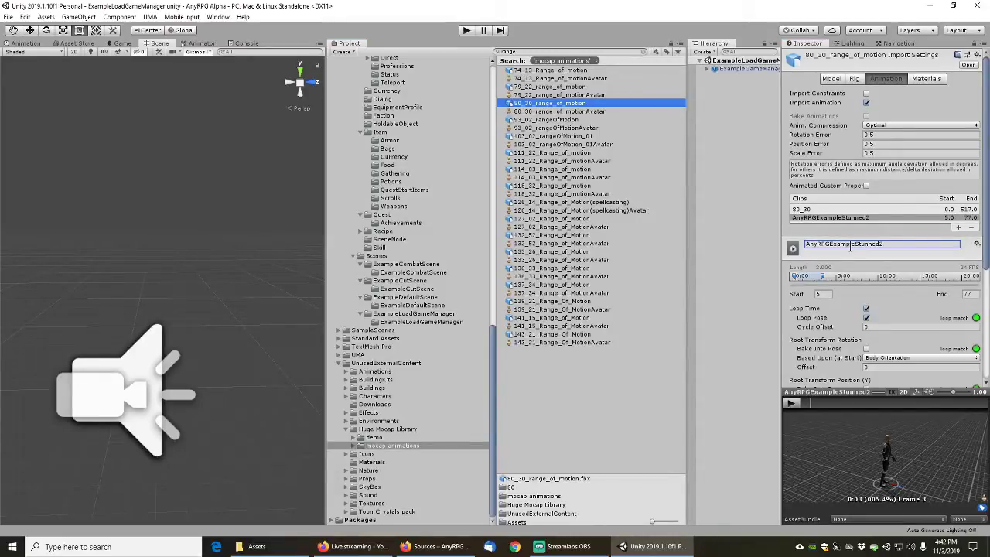
pyautogui.scroll(-5, 890, 325)
pyautogui.click(969, 378)
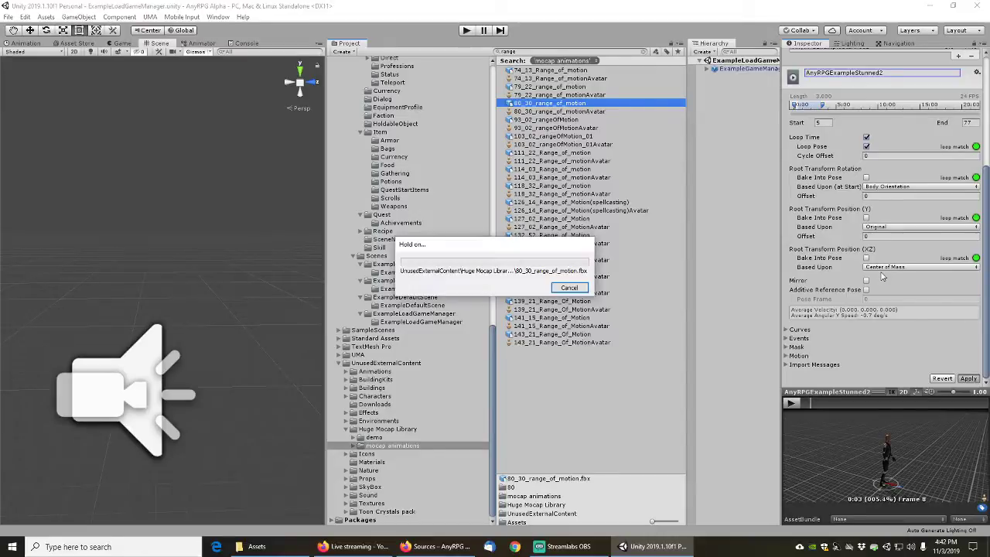
# Scrub through the motions of 93_02_rangeOfMotion and 103_02_rangeOfMotion_01 in the preview
pyautogui.press('Down')
pyautogui.press('Down')
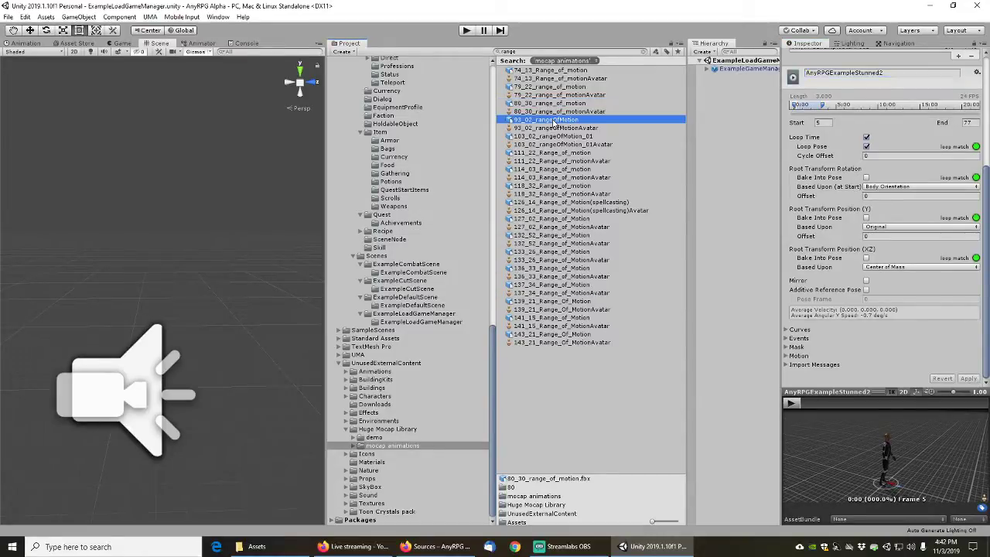
pyautogui.moveTo(803, 402)
pyautogui.mouseDown()
pyautogui.moveTo(943, 411)
pyautogui.moveTo(794, 404)
pyautogui.mouseUp()
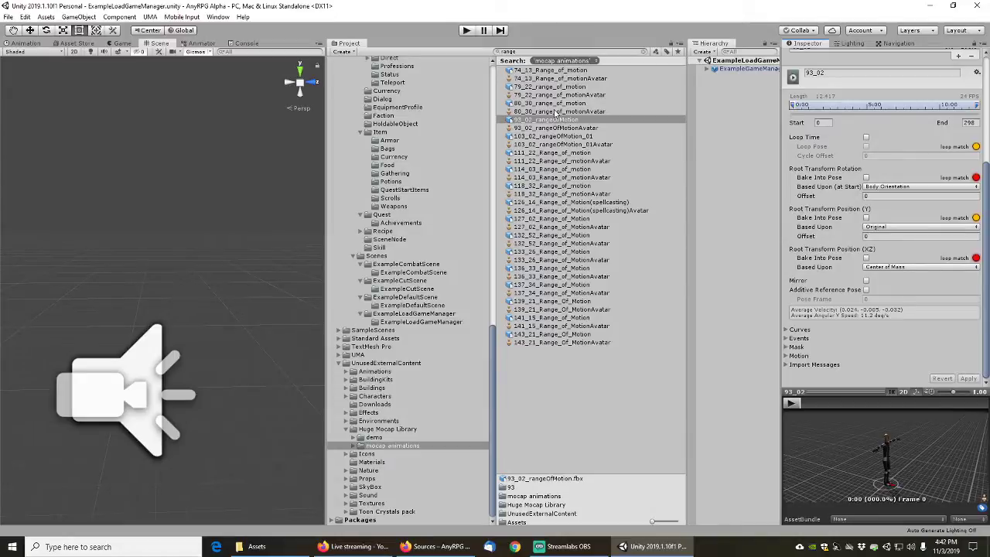
pyautogui.click(554, 137)
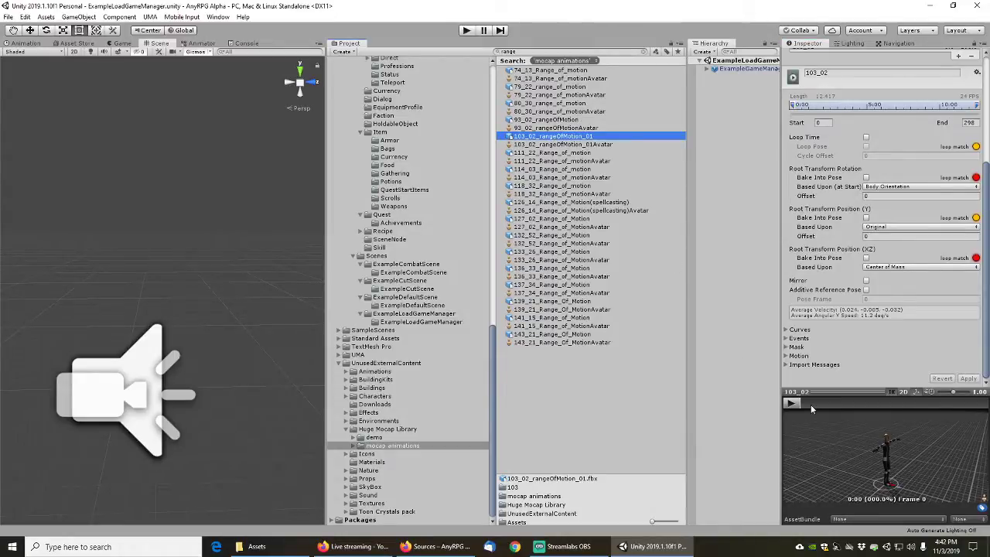
pyautogui.moveTo(811, 405); pyautogui.dragTo(975, 394)
# Scrub through 111_22_Range_of_motion in the small and enlarged previews to find the start and end frames of a stunned loop
pyautogui.click(586, 153)
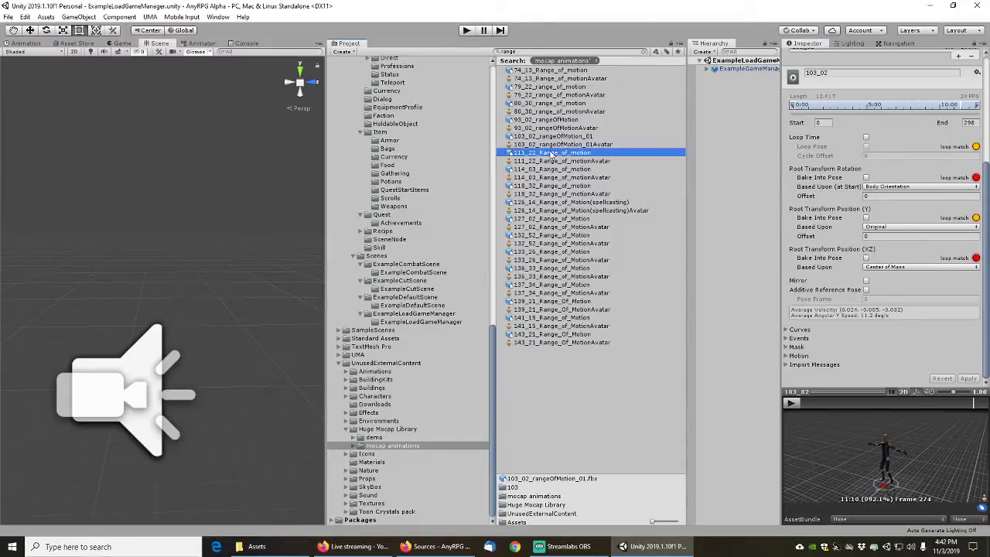
pyautogui.moveTo(806, 402)
pyautogui.mouseDown()
pyautogui.moveTo(852, 404)
pyautogui.moveTo(798, 400)
pyautogui.mouseUp()
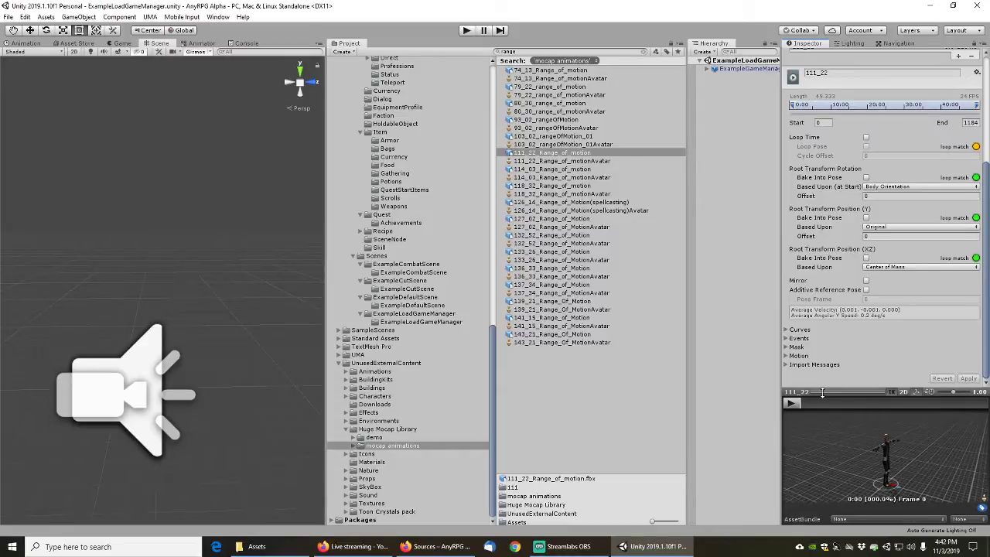
pyautogui.rightClick(822, 391)
pyautogui.click(122, 65)
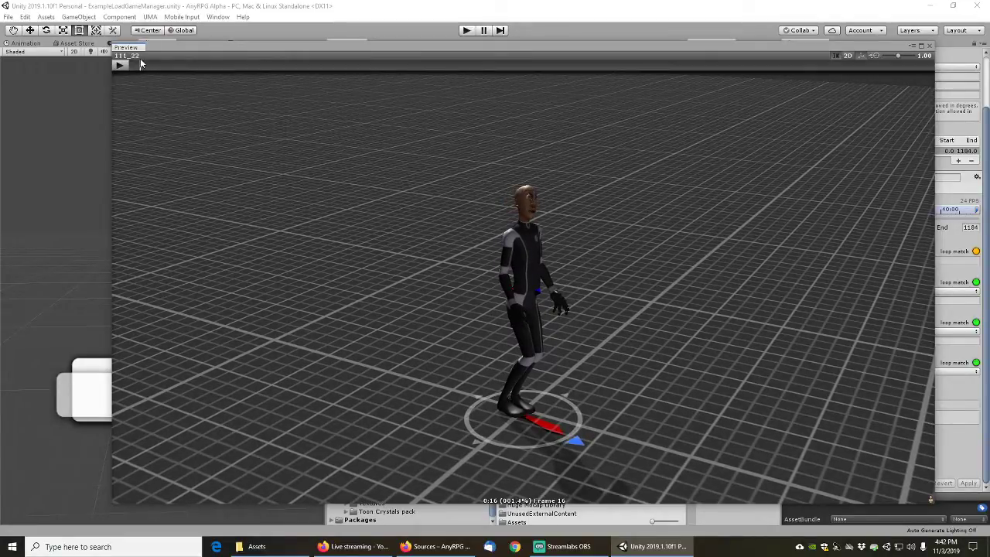
pyautogui.click(133, 65)
pyautogui.moveTo(133, 63); pyautogui.dragTo(134, 65)
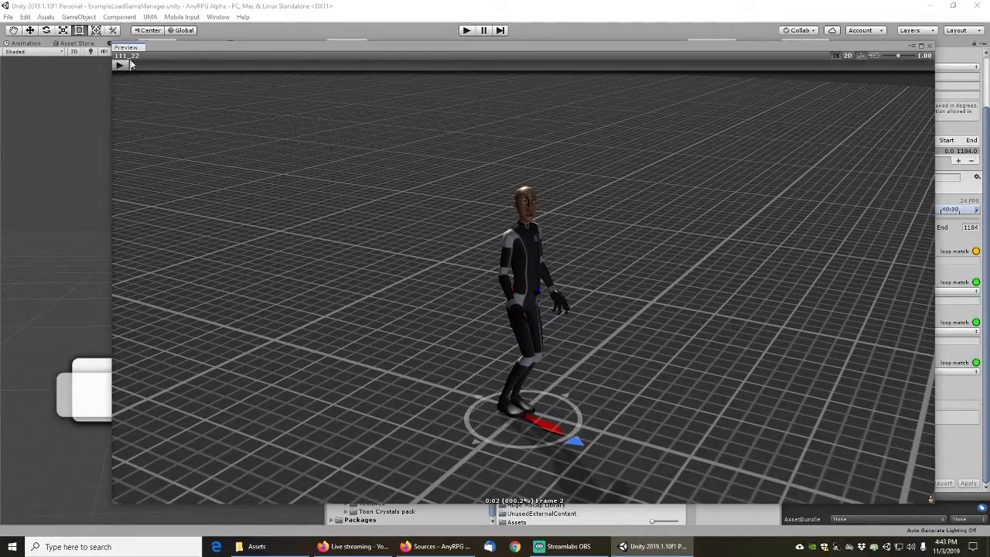
pyautogui.moveTo(134, 65); pyautogui.dragTo(235, 65)
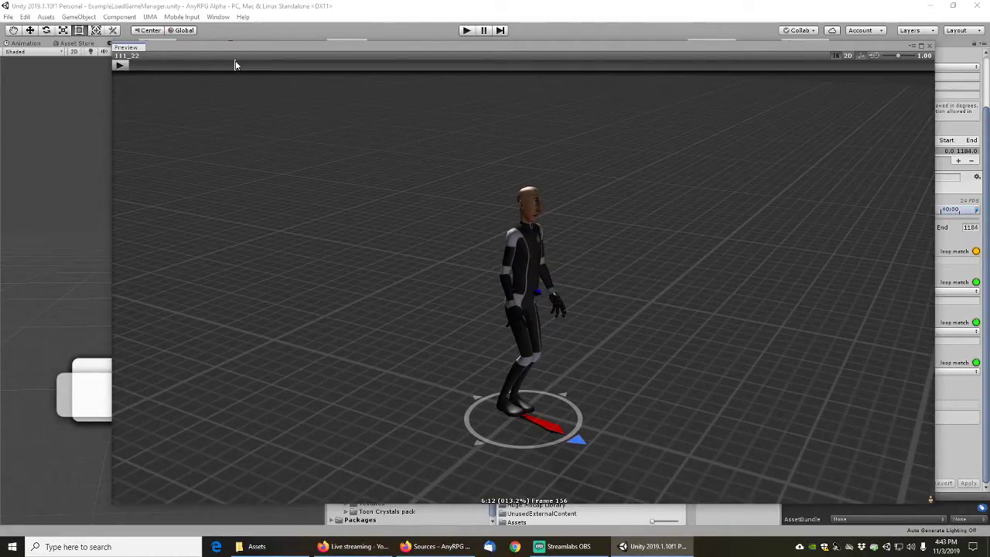
pyautogui.moveTo(236, 65); pyautogui.dragTo(171, 67)
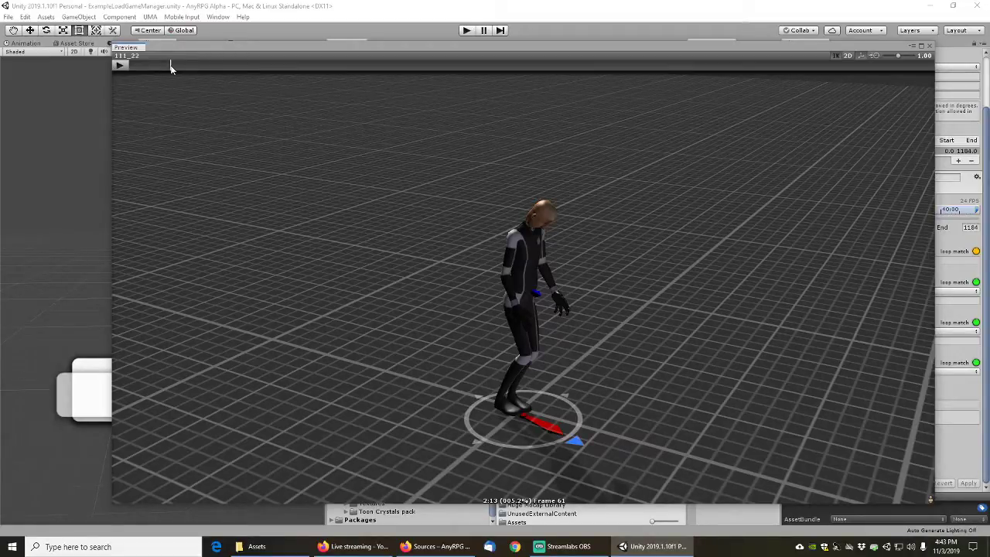
pyautogui.click(931, 50)
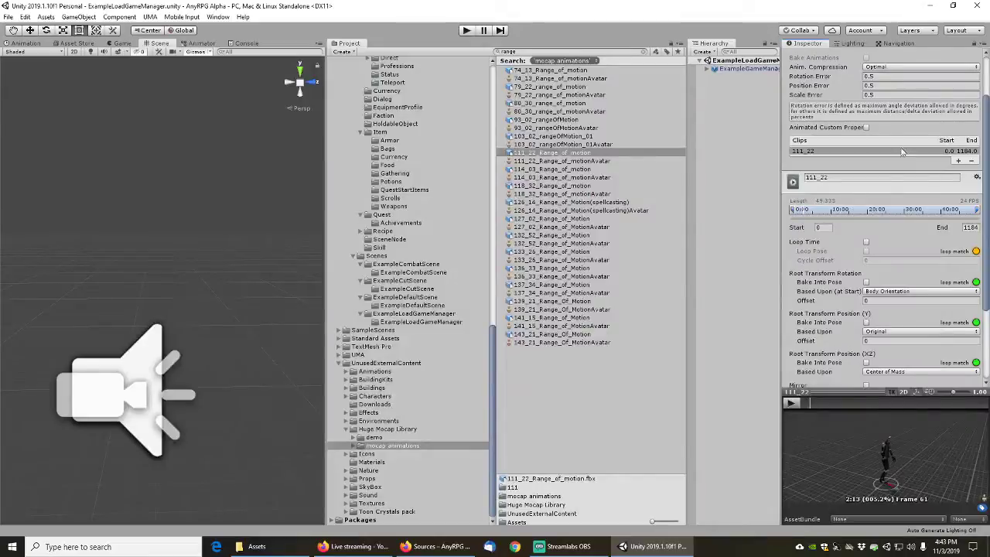
# Add a clip to 111_22_Range_of_motion covering frames 61 to 132
pyautogui.click(959, 162)
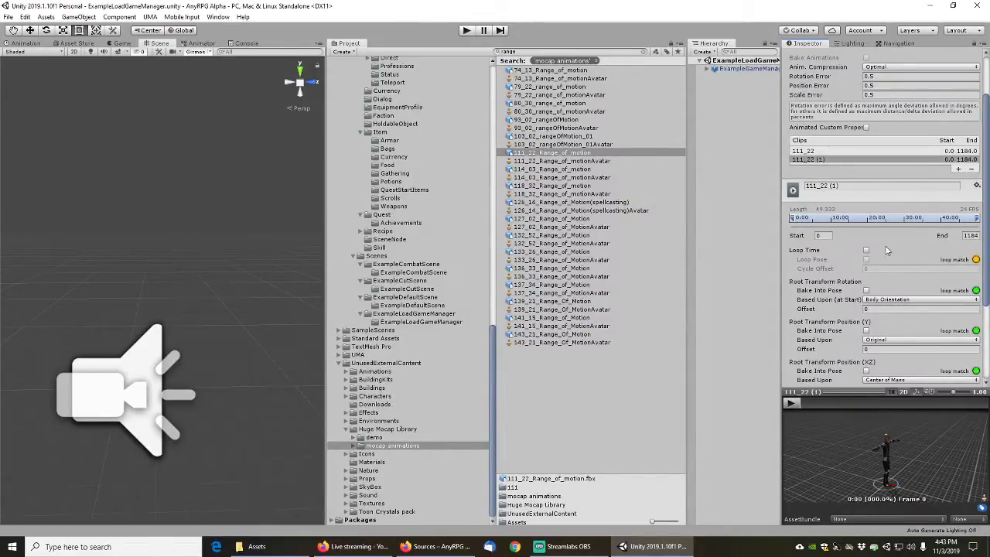
pyautogui.click(827, 234)
pyautogui.write('61')
pyautogui.press('Tab')
pyautogui.write('132')
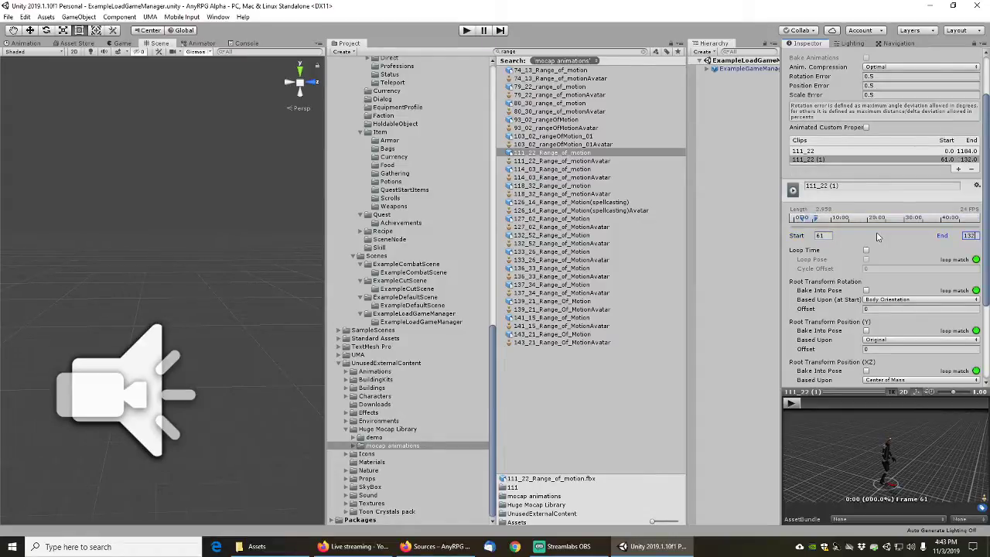
# Name the new frame 61 to 132 clip AnyRPGExampleStunned3
pyautogui.click(849, 186)
pyautogui.write('A')
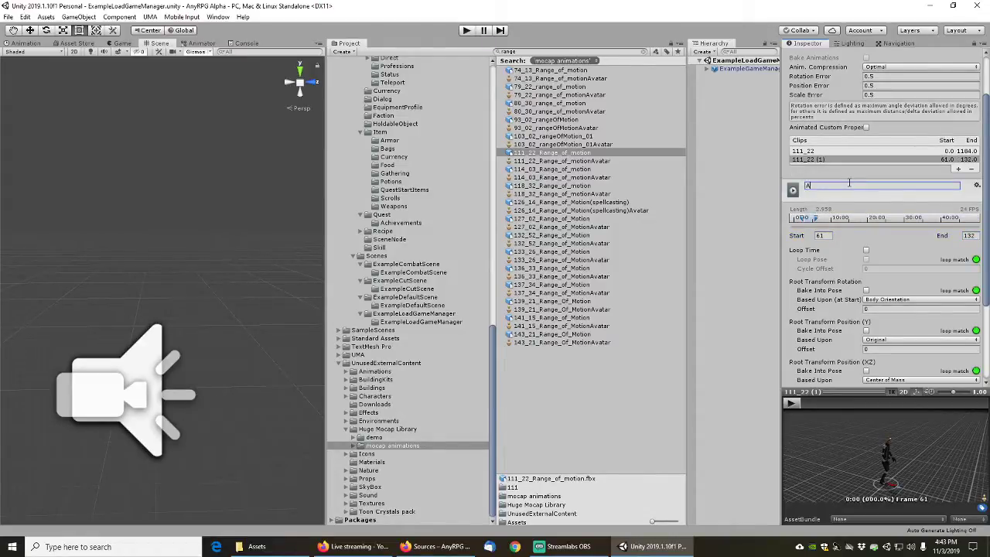
pyautogui.write('nyRPGExampleStunned2')
pyautogui.press('BackSpace')
pyautogui.write('3')
pyautogui.press('Return')
# Enable Loop Time, Loop Pose and Bake Into Pose for root rotation and Y position on AnyRPGExampleStunned3, and apply the import settings
pyautogui.scroll(-3, 933, 310)
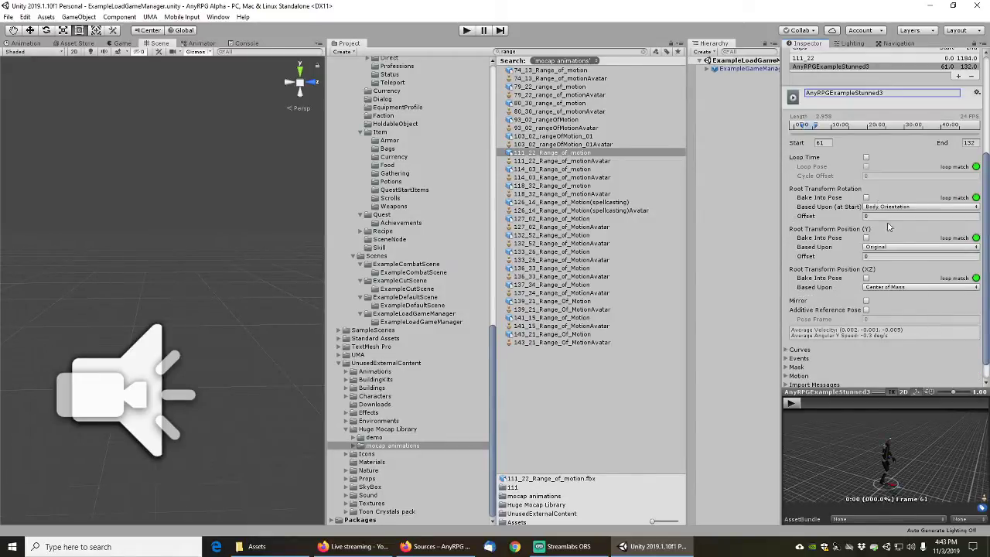
pyautogui.click(867, 158)
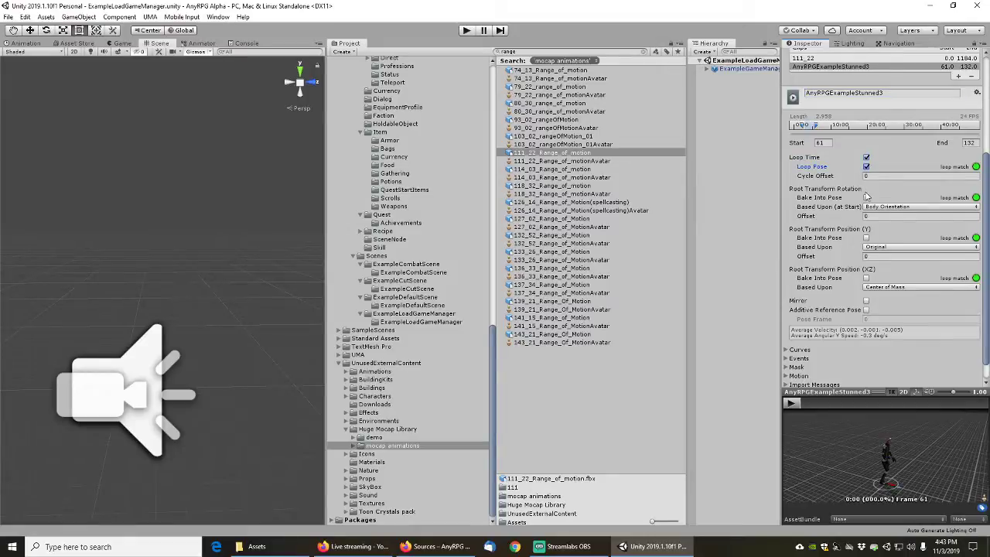
pyautogui.click(867, 198)
pyautogui.click(867, 237)
pyautogui.scroll(-1, 965, 369)
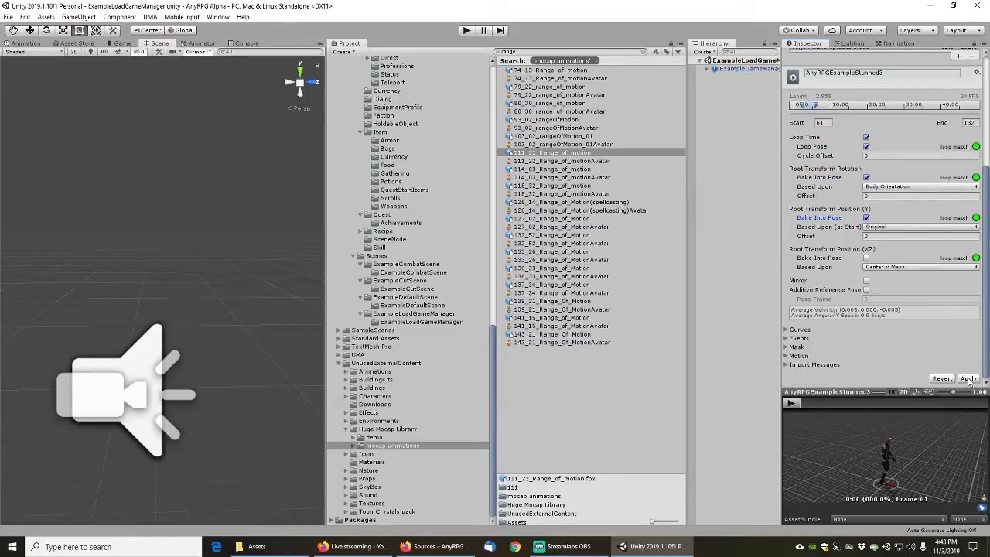
pyautogui.click(968, 378)
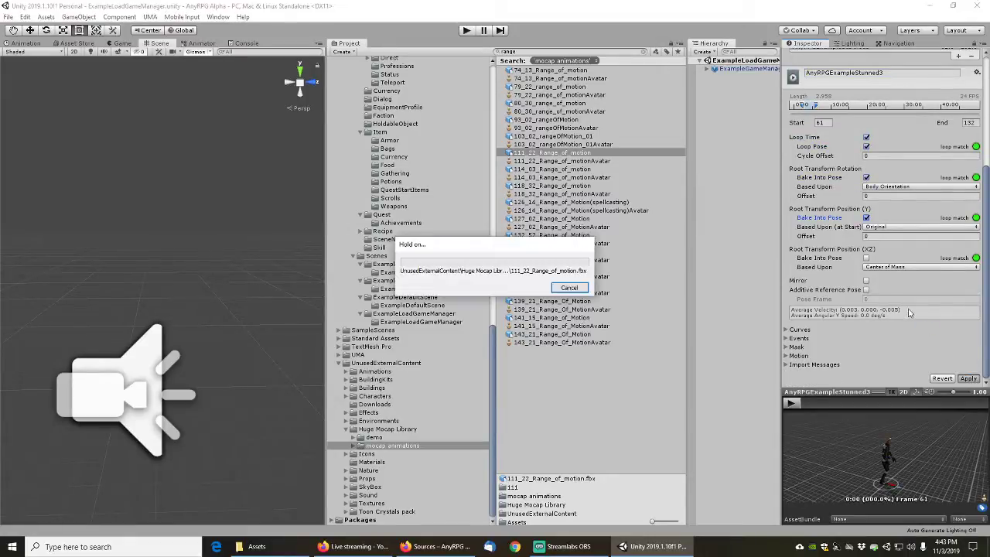
# Play the AnyRPGExampleStunned3 loop in the enlarged preview and review the clip's import settings
pyautogui.rightClick(832, 393)
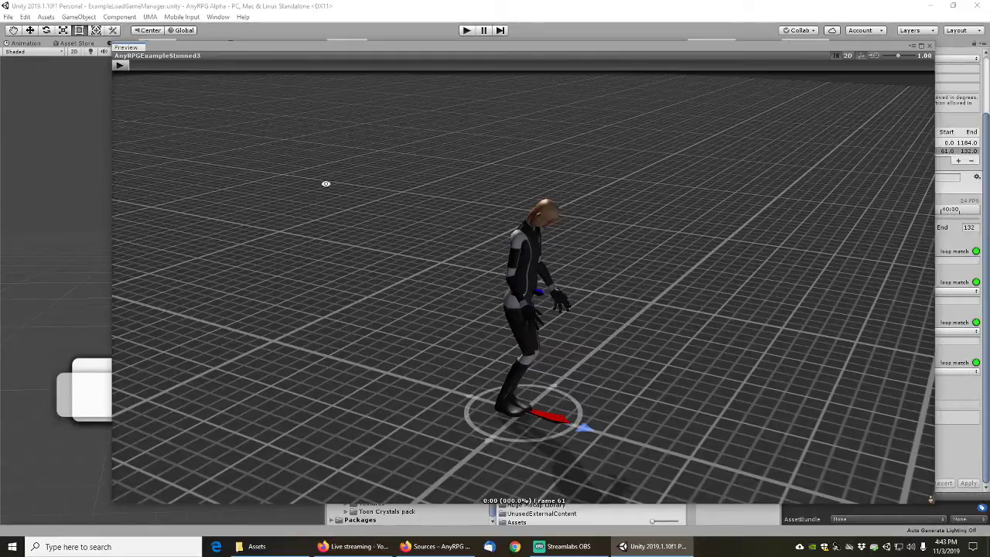
pyautogui.click(121, 65)
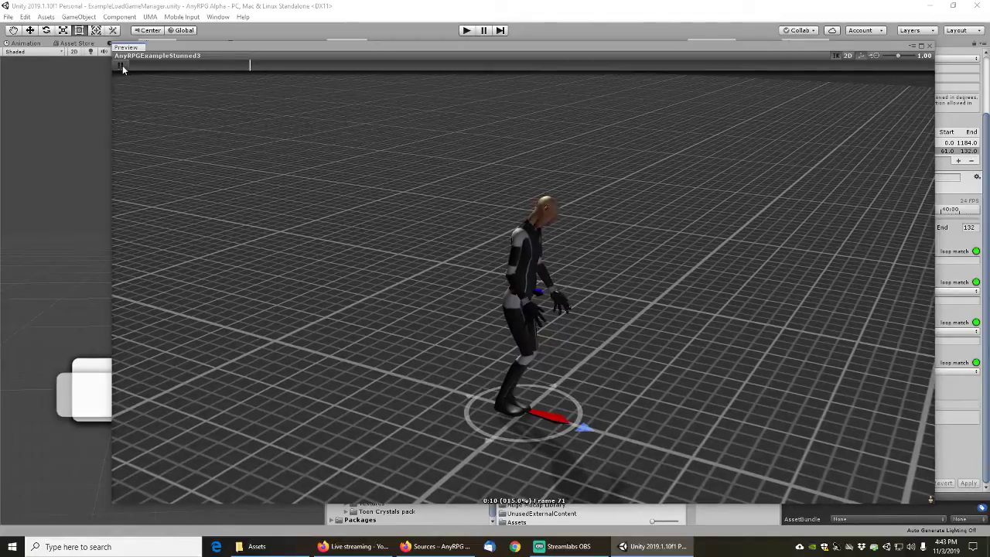
pyautogui.click(931, 47)
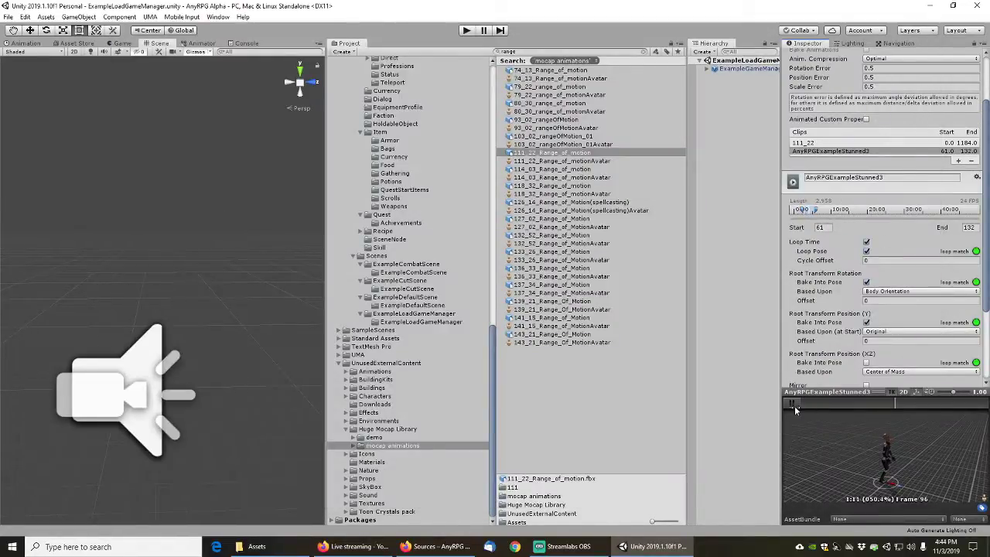
pyautogui.scroll(3, 849, 213)
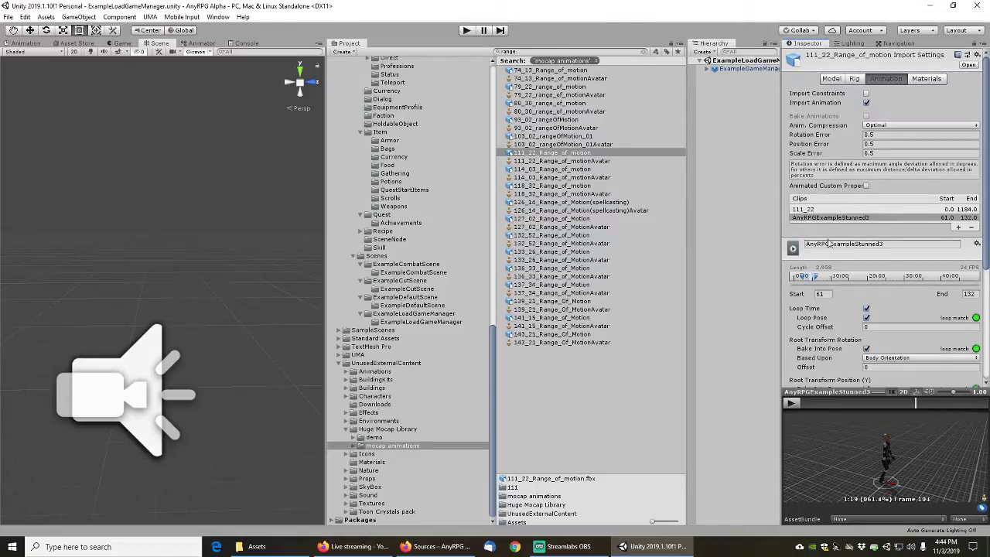
pyautogui.scroll(-5, 833, 255)
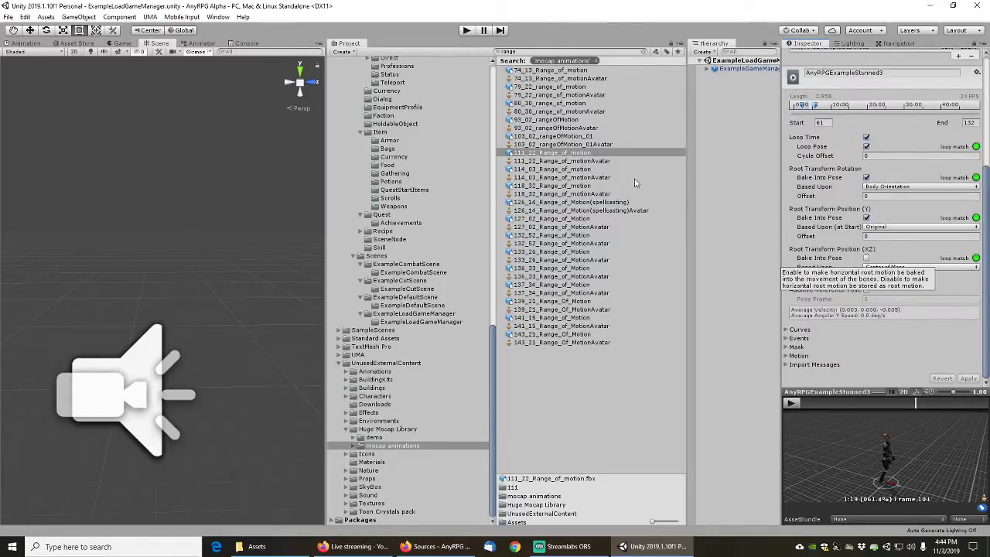
# Scrub through 114_03_Range_of_motion in the small and enlarged previews to find the frames of a usable loop
pyautogui.click(559, 170)
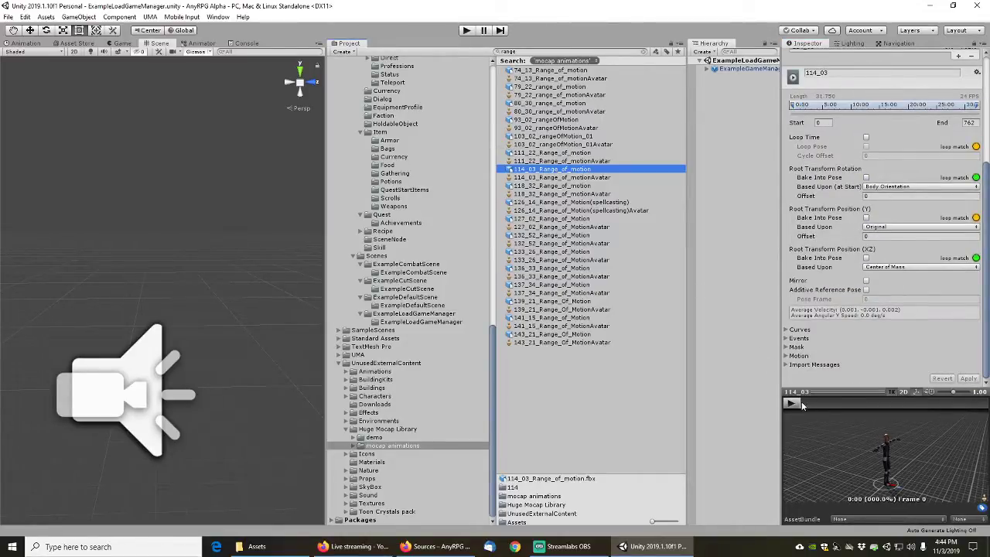
pyautogui.moveTo(804, 402); pyautogui.dragTo(827, 404)
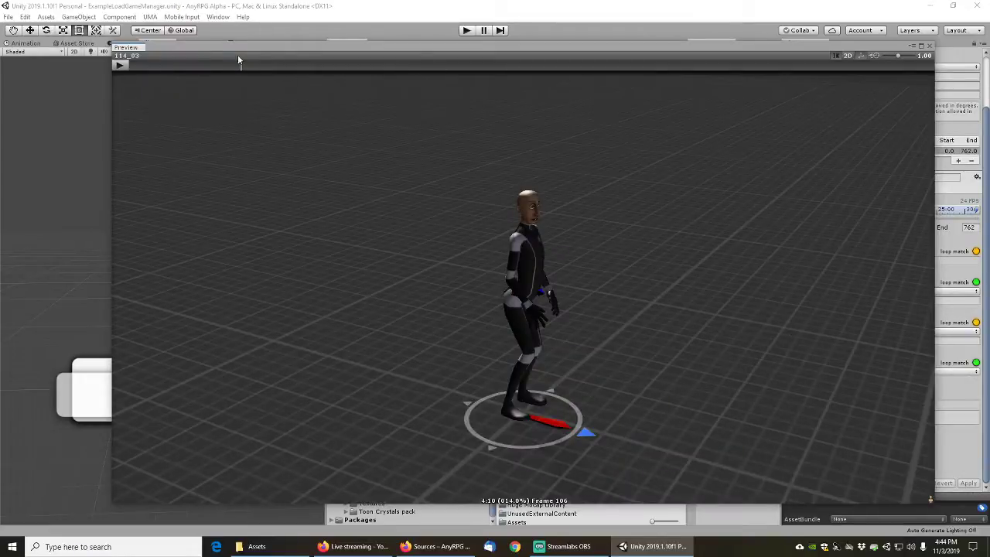
pyautogui.moveTo(237, 59)
pyautogui.mouseDown()
pyautogui.moveTo(124, 66)
pyautogui.moveTo(236, 77)
pyautogui.mouseUp()
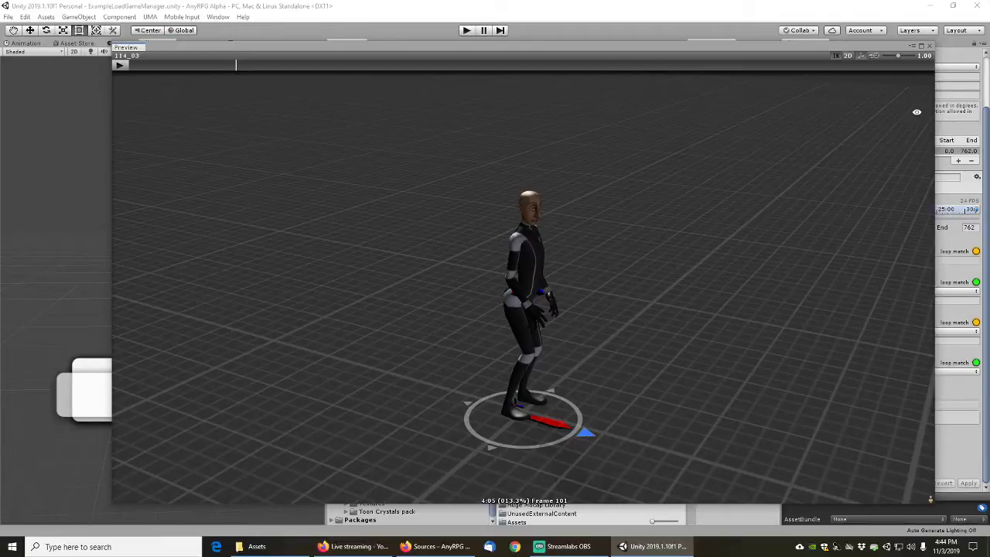
pyautogui.click(931, 47)
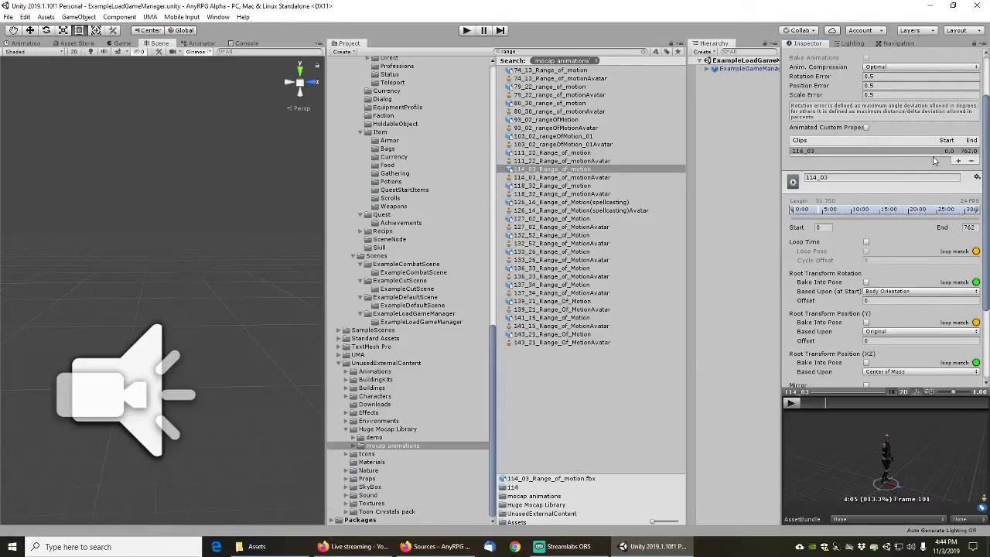
# Add a clip to 114_03_Range_of_motion covering frames 25 to 101, with Loop Time and Loop Pose enabled
pyautogui.click(959, 160)
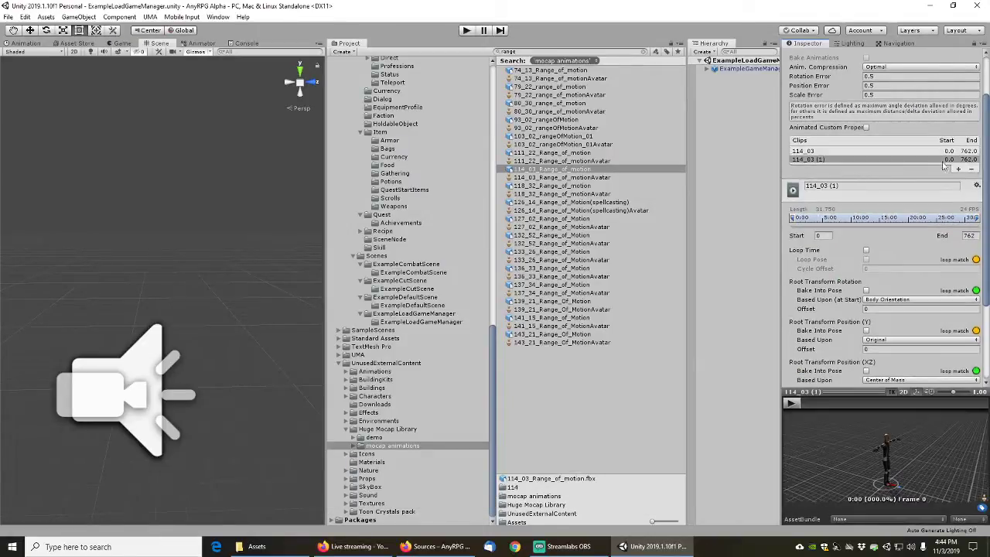
pyautogui.click(824, 238)
pyautogui.write('25')
pyautogui.press('Tab')
pyautogui.write('101')
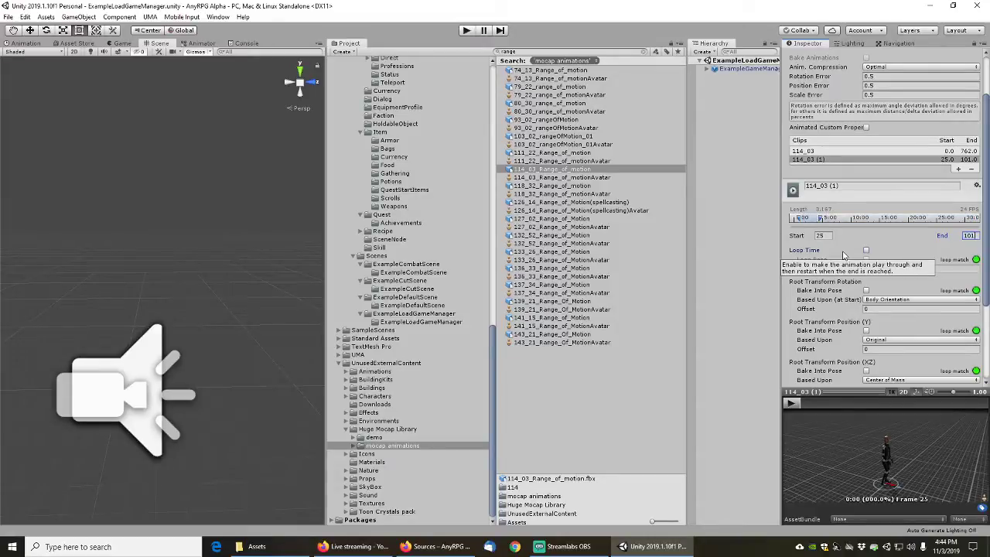
pyautogui.click(866, 250)
pyautogui.click(867, 259)
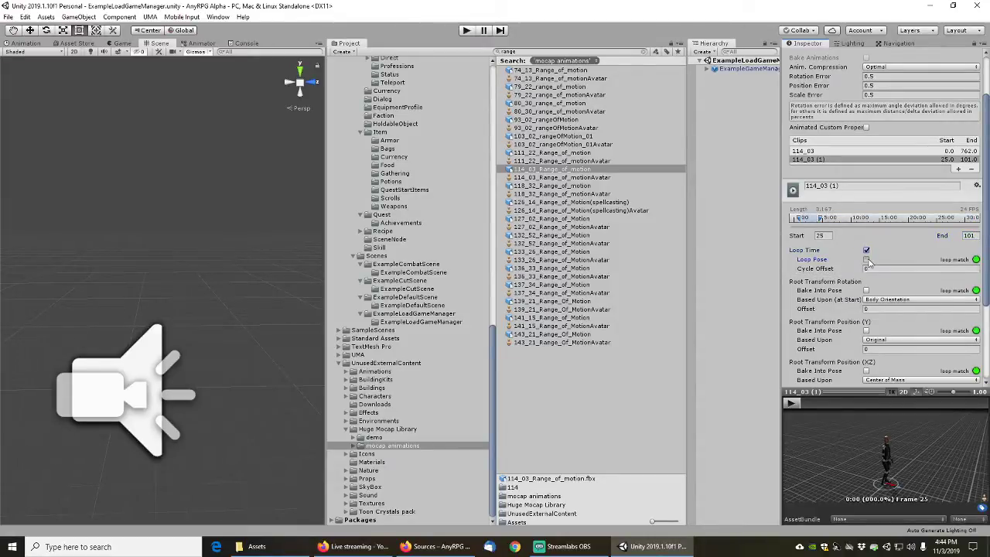
# Play the new 114_03 (1) clip in the enlarged preview to check how it loops
pyautogui.rightClick(855, 391)
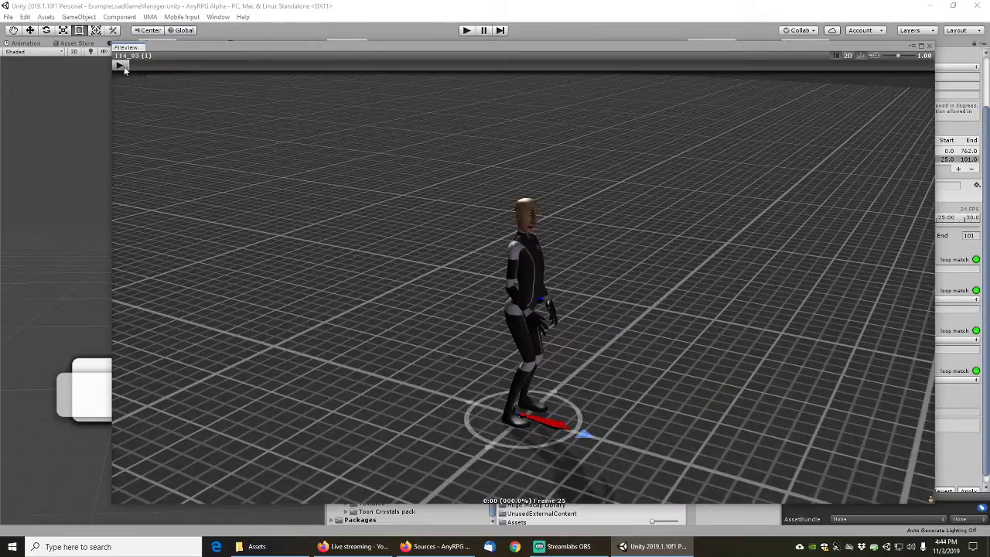
pyautogui.click(121, 66)
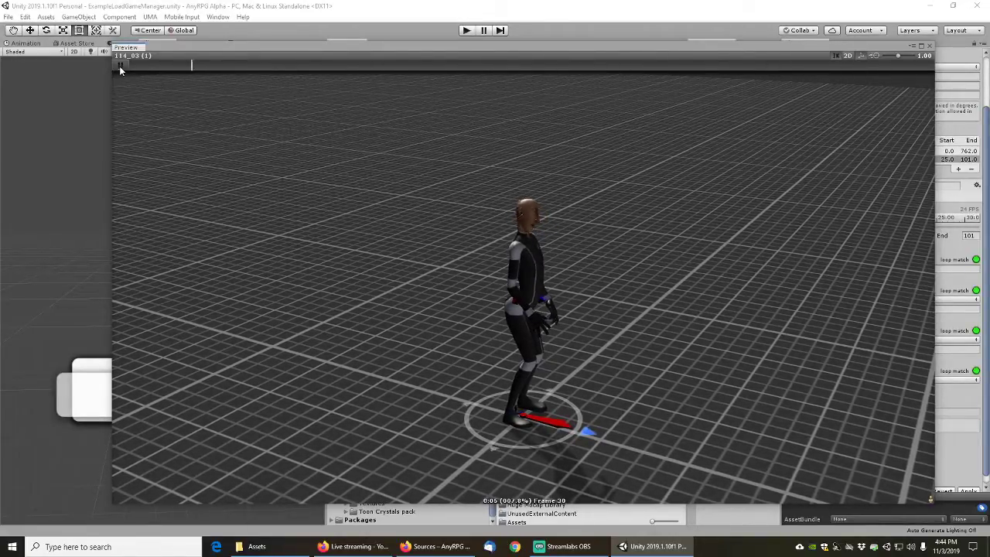
pyautogui.click(120, 66)
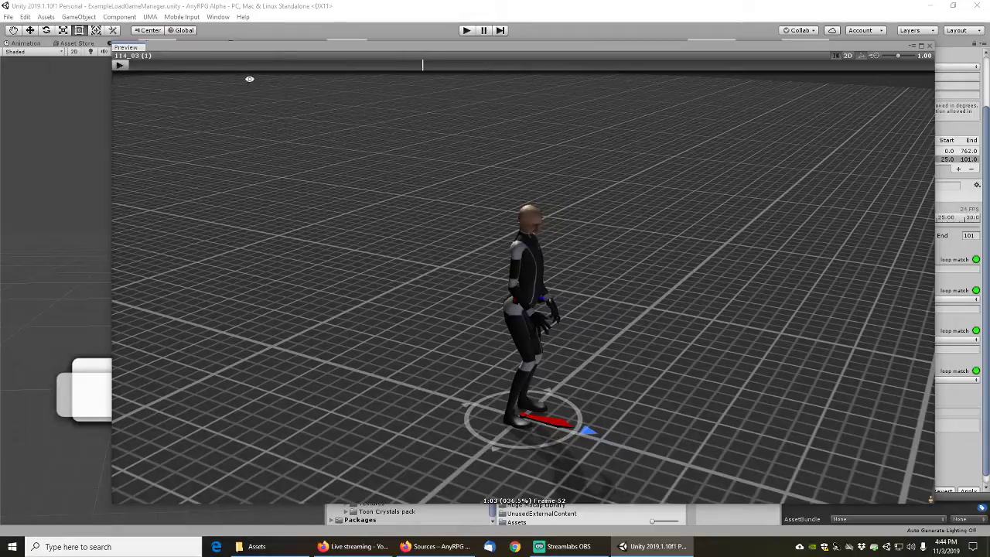
pyautogui.click(932, 49)
# Set the 114_03 (1) clip's start to frame 27 and play the loop in the enlarged preview
pyautogui.click(834, 239)
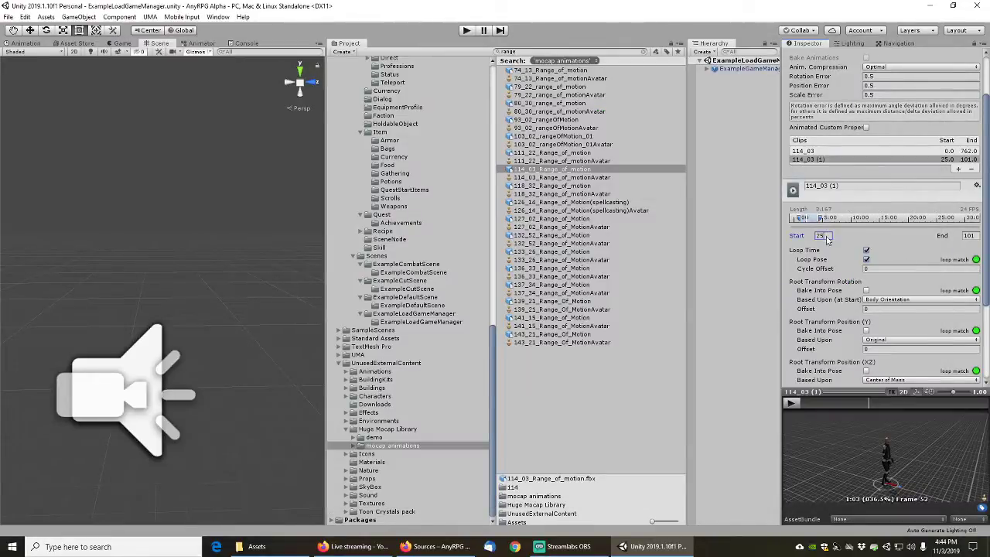
pyautogui.write('27')
pyautogui.press('Tab')
pyautogui.rightClick(828, 391)
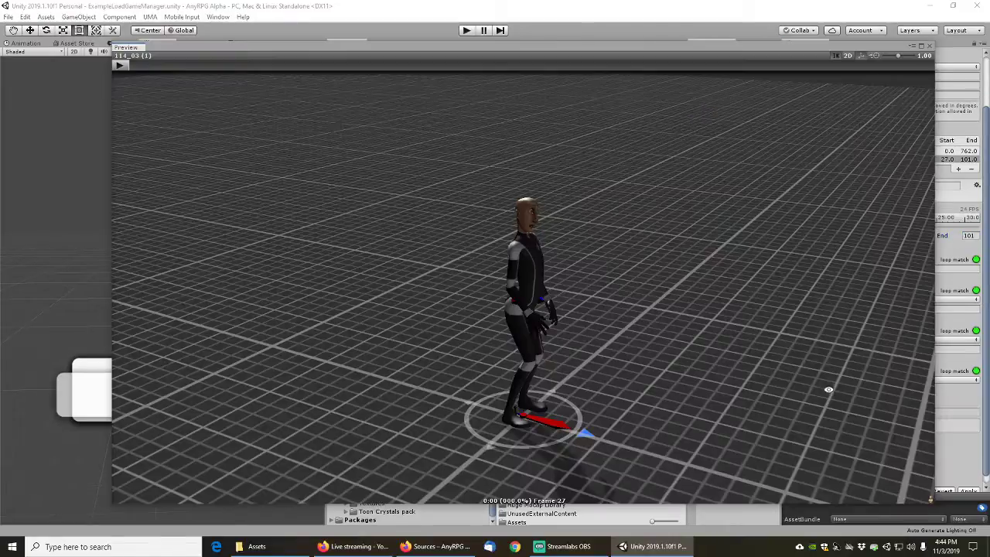
pyautogui.click(119, 65)
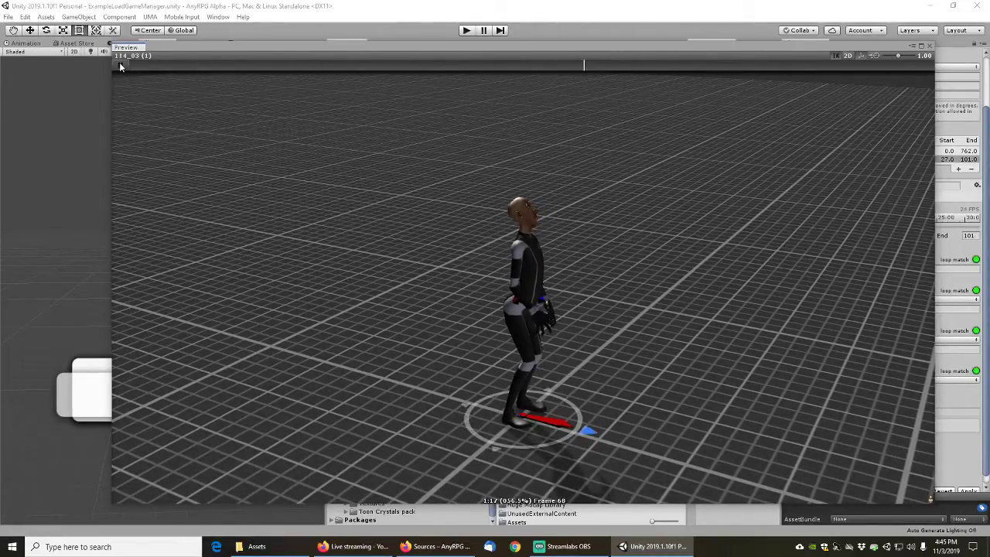
pyautogui.click(931, 48)
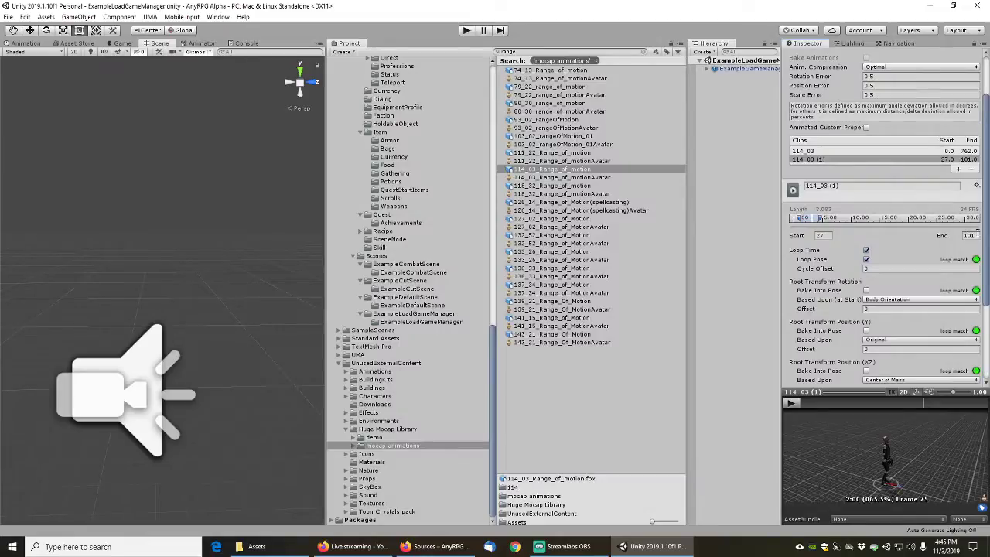
# Set the clip's end to frame 99 and scrub the enlarged preview to compare poses near the start and end
pyautogui.click(971, 235)
pyautogui.write('99')
pyautogui.press('Tab')
pyautogui.rightClick(830, 391)
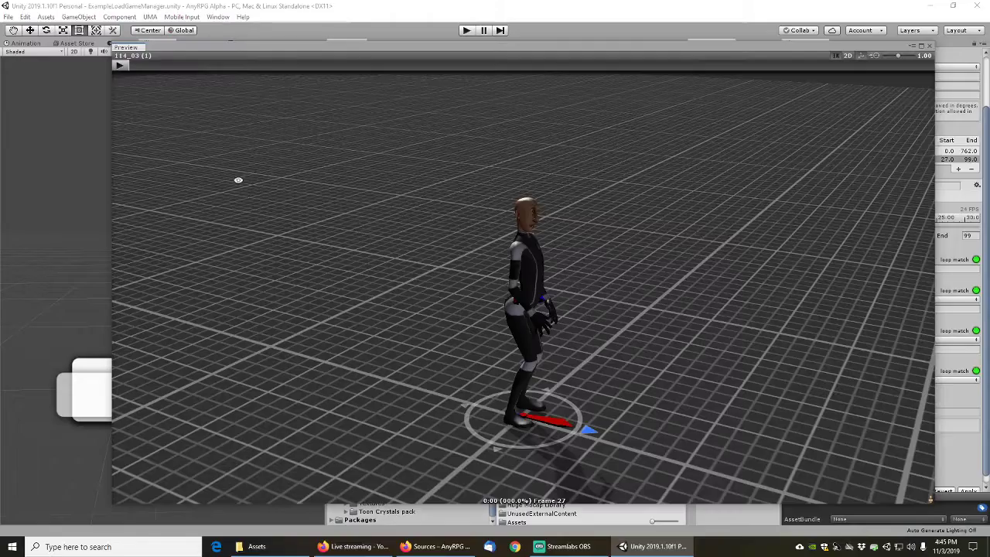
pyautogui.click(128, 65)
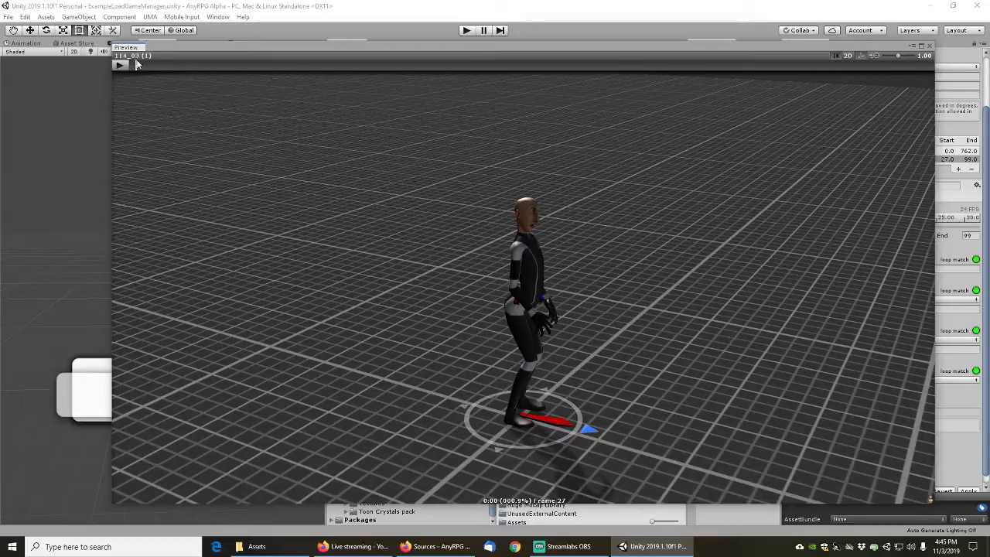
pyautogui.moveTo(137, 65); pyautogui.dragTo(153, 66)
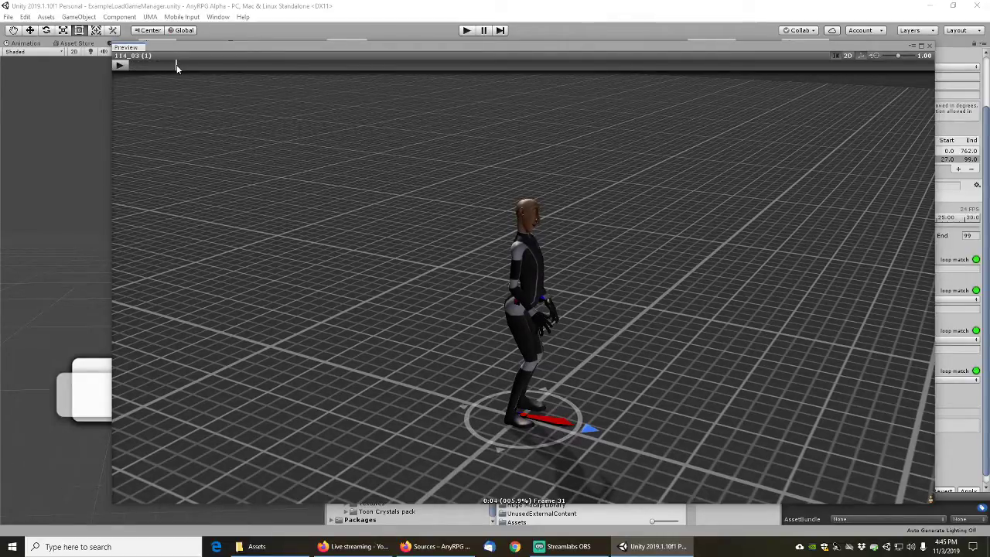
pyautogui.moveTo(171, 66); pyautogui.dragTo(890, 65)
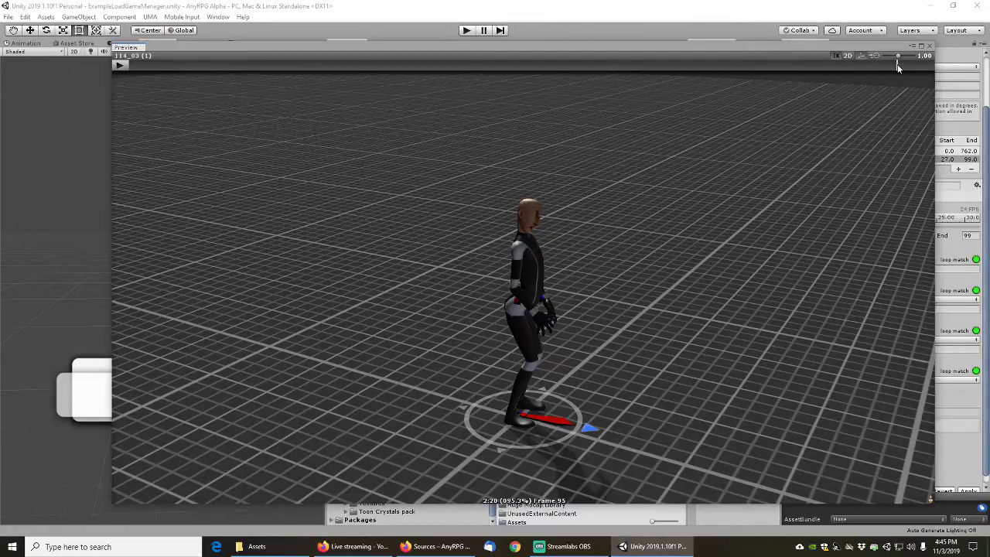
pyautogui.moveTo(896, 65); pyautogui.dragTo(166, 70)
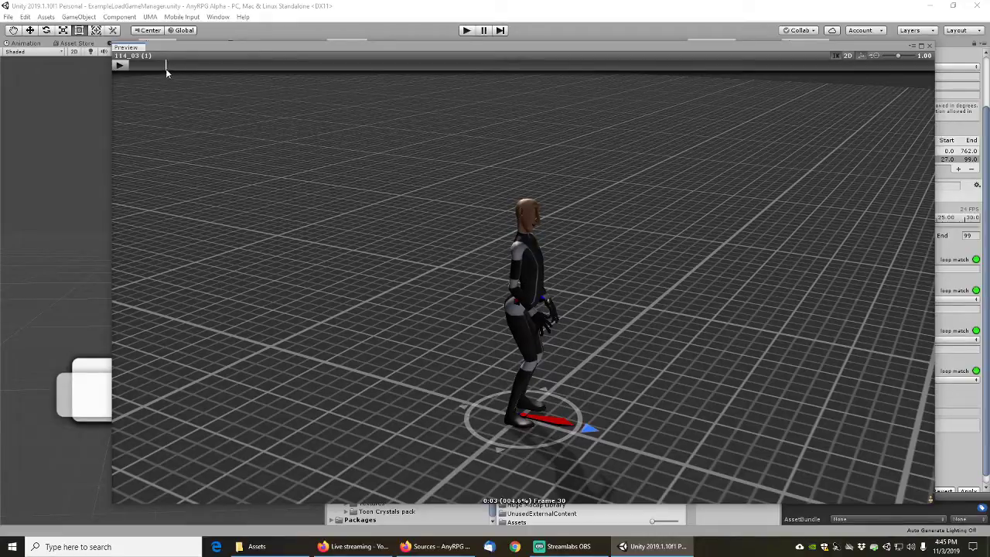
pyautogui.click(931, 46)
# Narrow the 114_03 (1) clip to frames 30 to 95 and play the loop in the enlarged preview
pyautogui.click(827, 236)
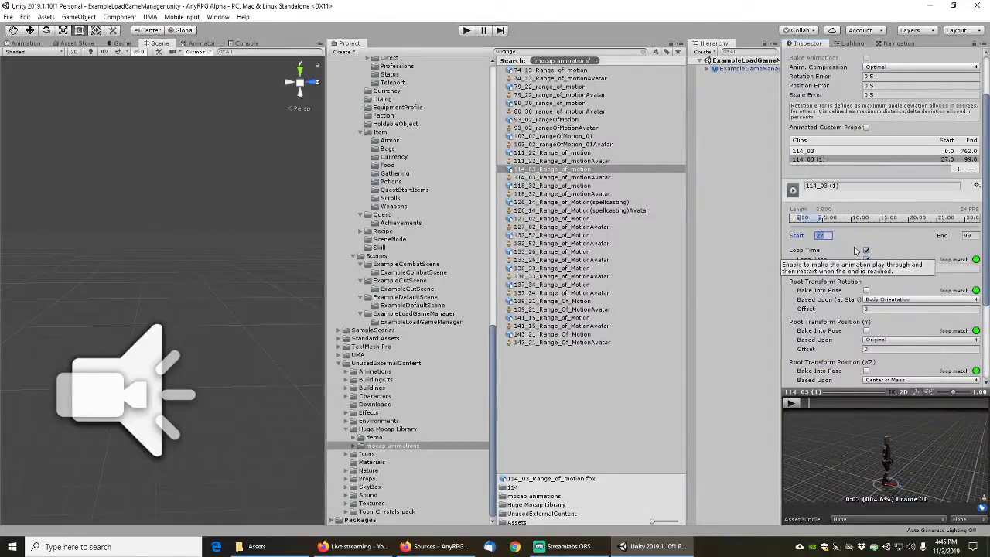
pyautogui.write('30')
pyautogui.press('Tab')
pyautogui.press('Tab')
pyautogui.hotkey('shift', 'Tab')
pyautogui.rightClick(816, 392)
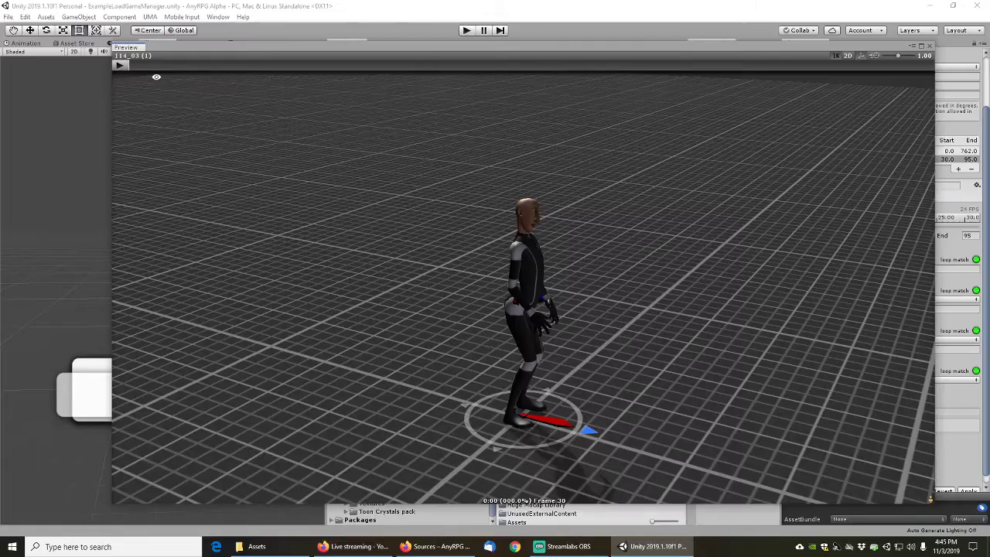
pyautogui.click(121, 66)
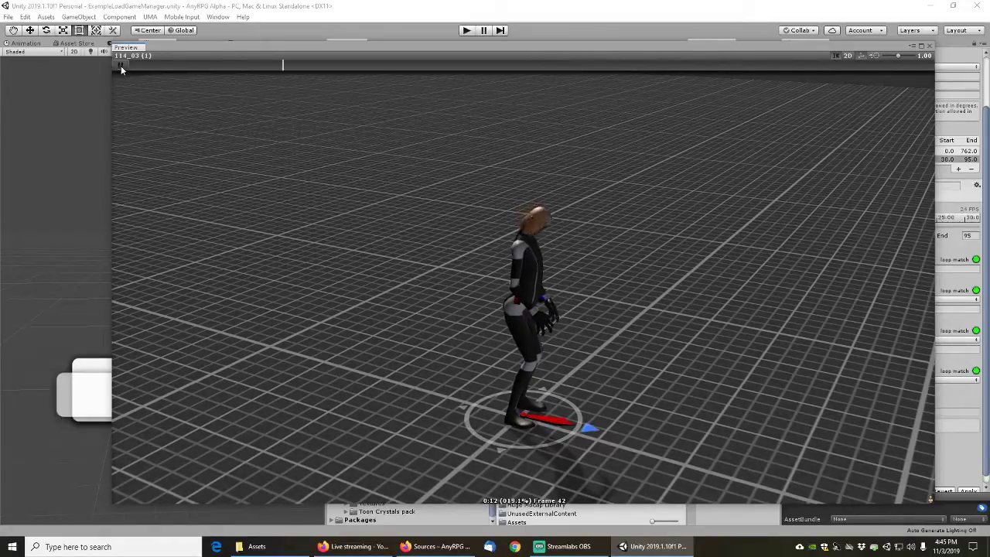
pyautogui.click(121, 65)
pyautogui.click(930, 47)
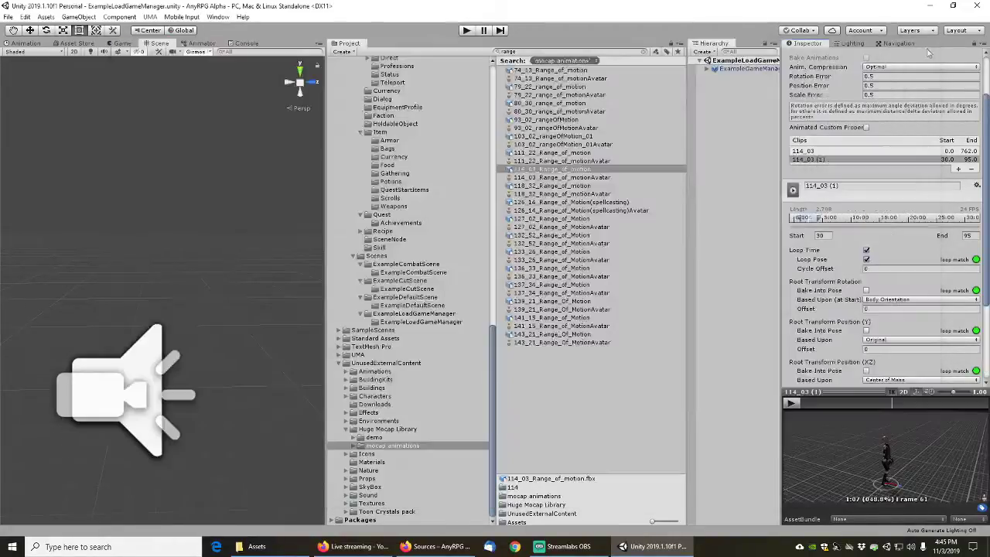
# Switch to 118_32_Range_of_motion, discarding the unapplied 114_03 changes, and scrub through its motion in the preview
pyautogui.click(571, 188)
pyautogui.click(568, 298)
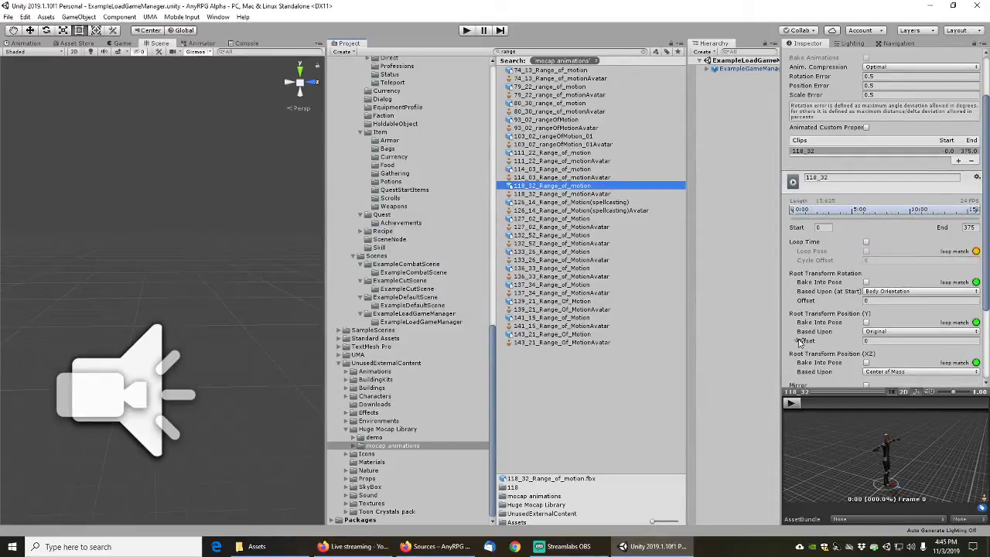
pyautogui.moveTo(811, 402); pyautogui.dragTo(865, 402)
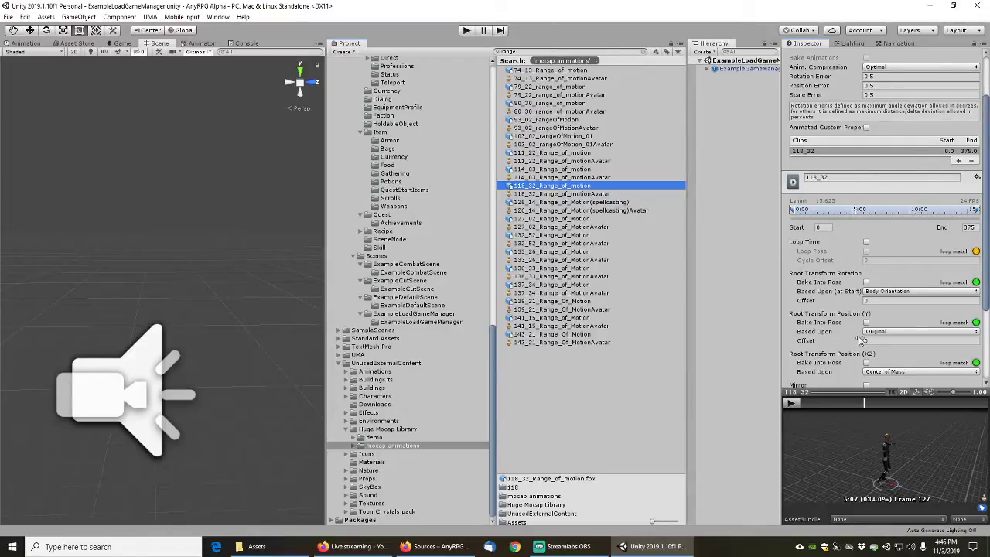
# Add a clip to 118_32_Range_of_motion, scrub its enlarged preview, and set its range to frames 80 to 110
pyautogui.click(959, 161)
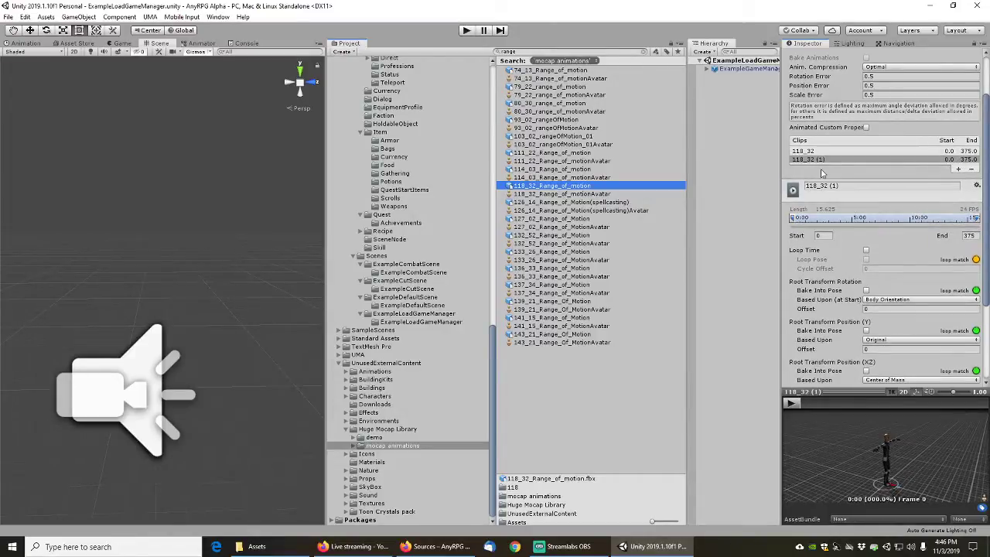
pyautogui.rightClick(847, 393)
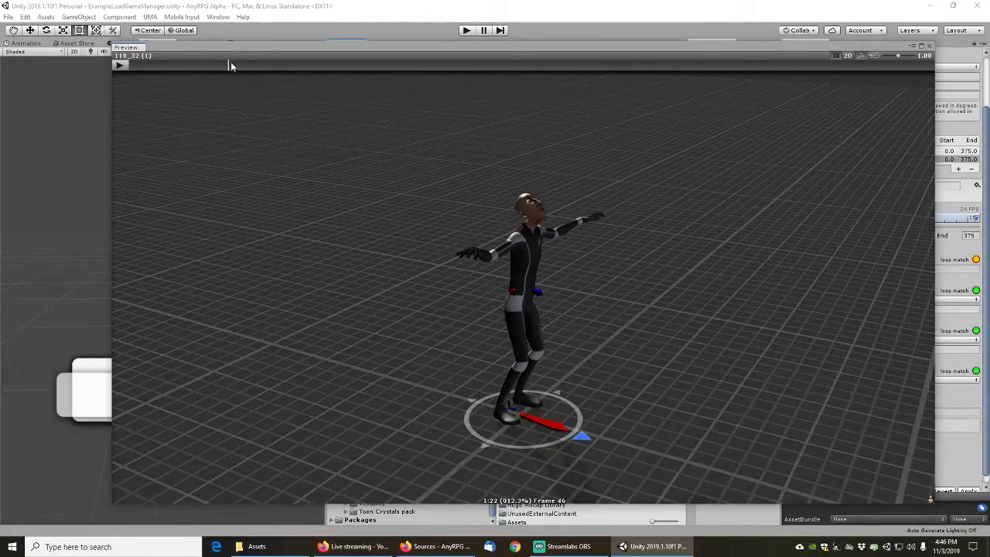
pyautogui.moveTo(275, 65); pyautogui.dragTo(367, 66)
pyautogui.click(929, 41)
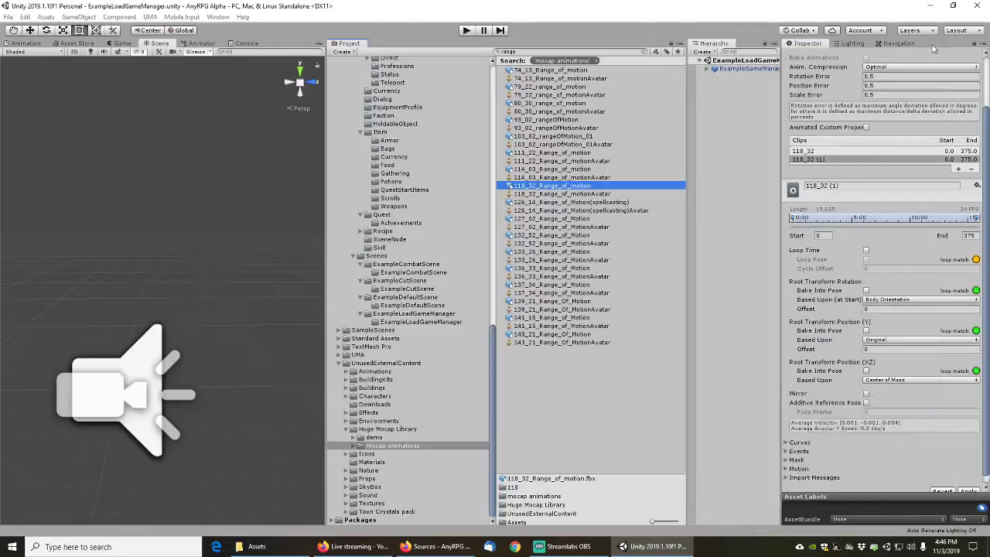
pyautogui.click(822, 235)
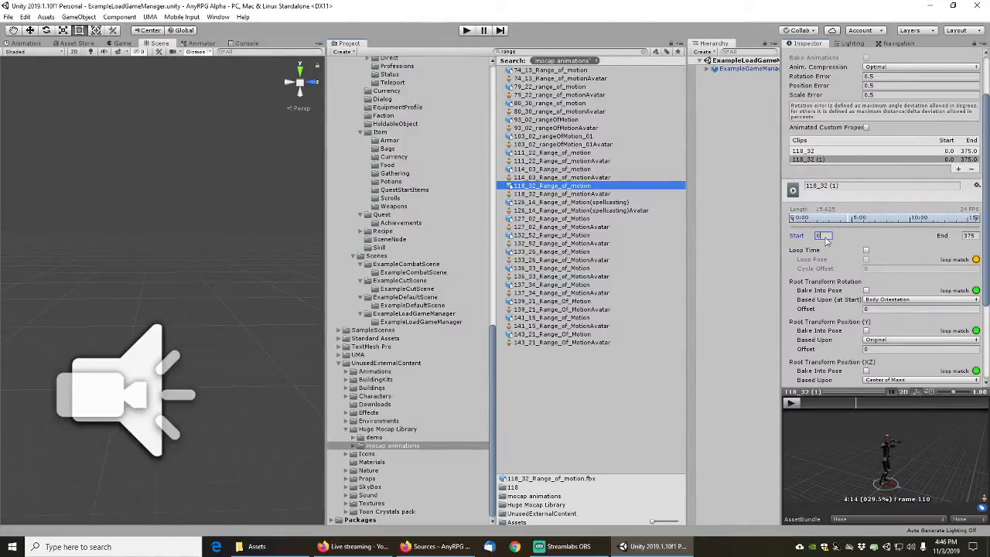
pyautogui.write('80')
pyautogui.press('Tab')
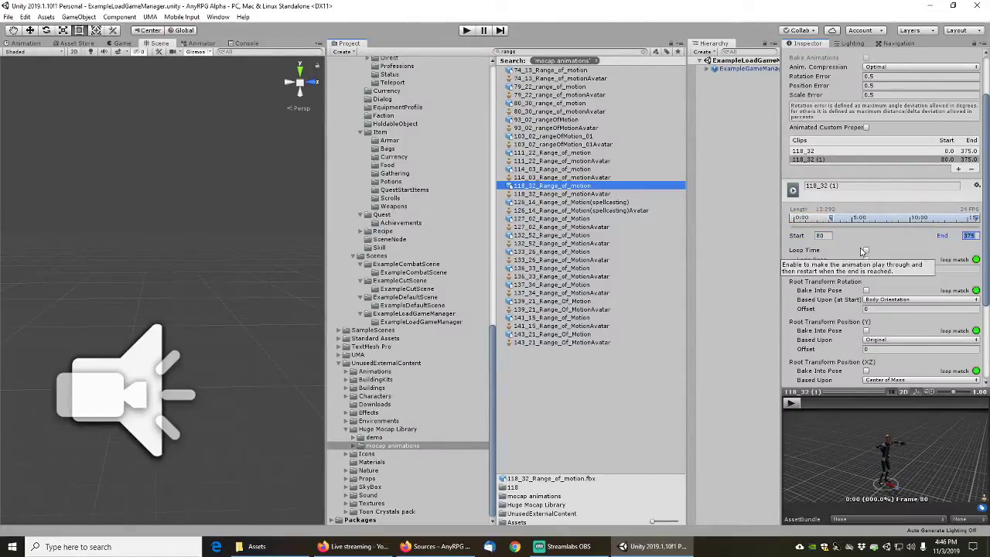
pyautogui.write('110')
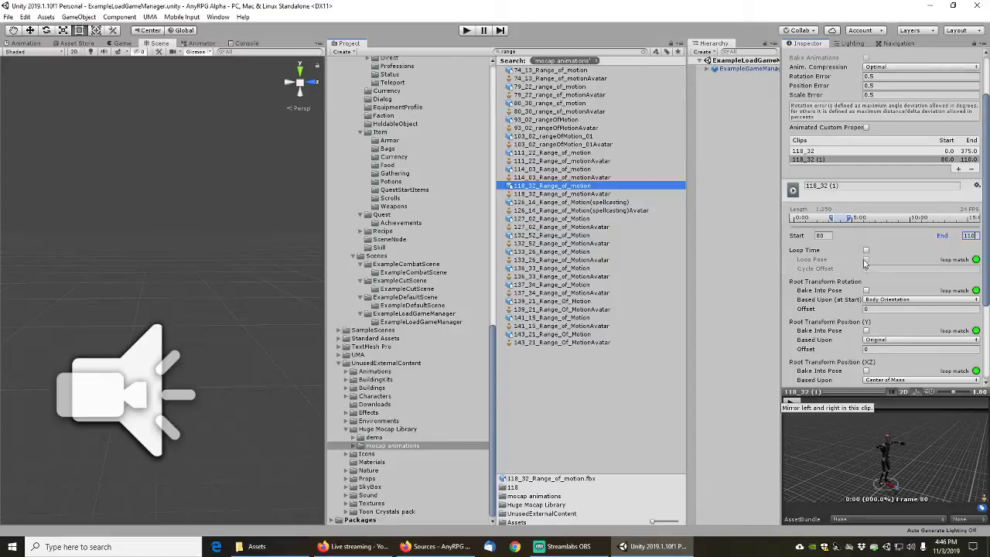
# Enable Loop Time, Loop Pose and Bake Into Pose for root rotation and Y position, apply the settings, and preview the loop
pyautogui.click(866, 250)
pyautogui.click(867, 260)
pyautogui.click(866, 291)
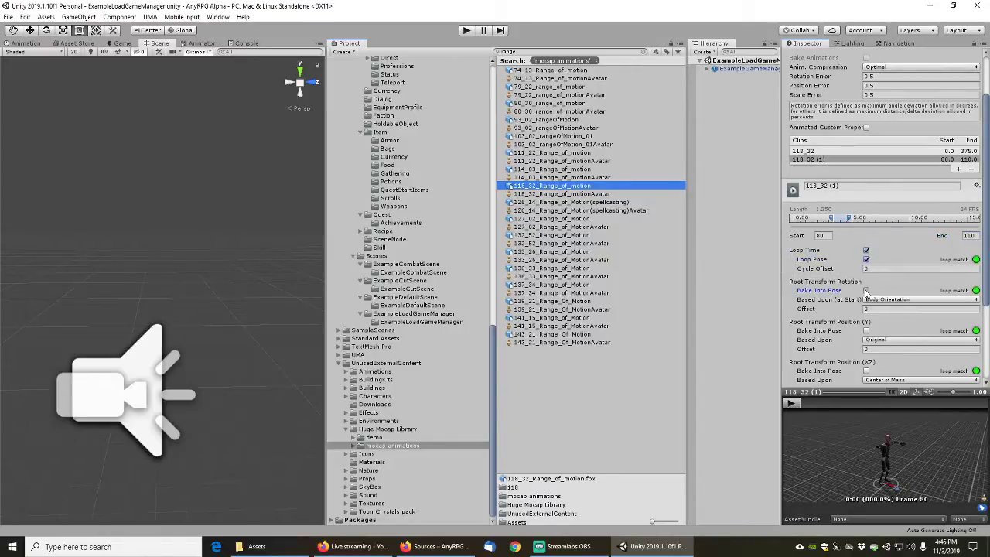
pyautogui.click(866, 331)
pyautogui.scroll(-3, 902, 338)
pyautogui.click(969, 378)
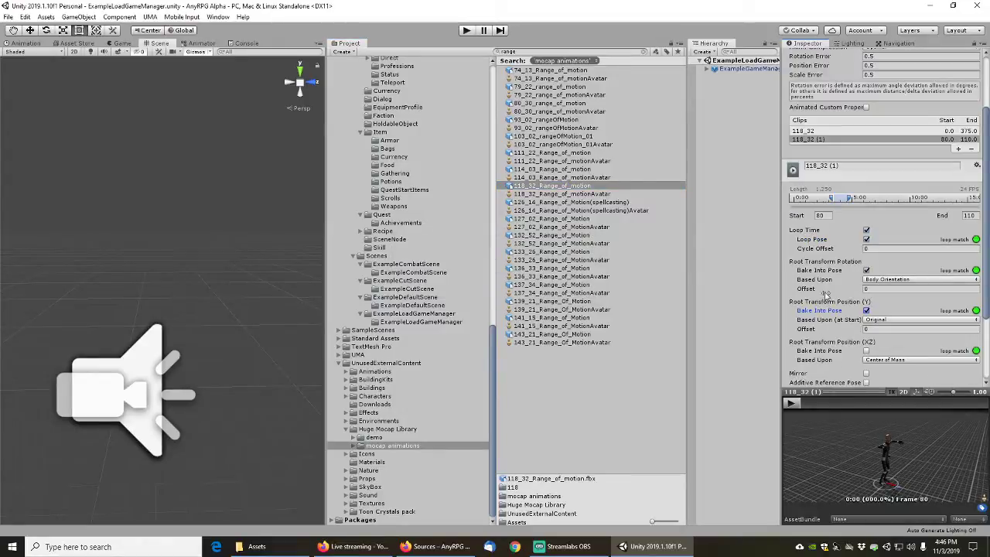
pyautogui.click(792, 402)
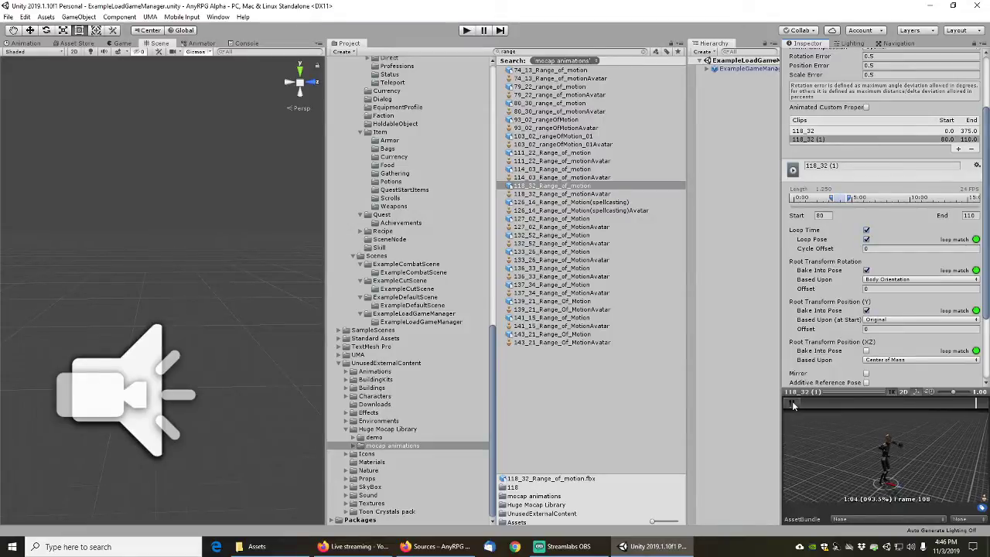
pyautogui.click(793, 402)
# Rename the 118_32 (1) clip AnyRPGExampleWavingArmsLoop and apply the change while switching to 126_14_Range_of_Motion(spellcasting)
pyautogui.click(851, 165)
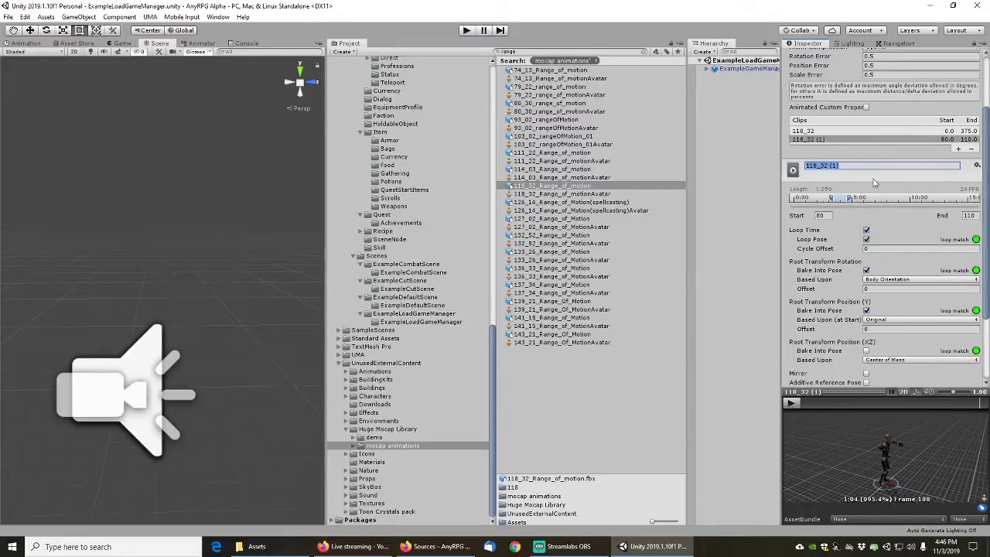
pyautogui.write('AnyRPGExampleWavingArmsLoop')
pyautogui.press('Return')
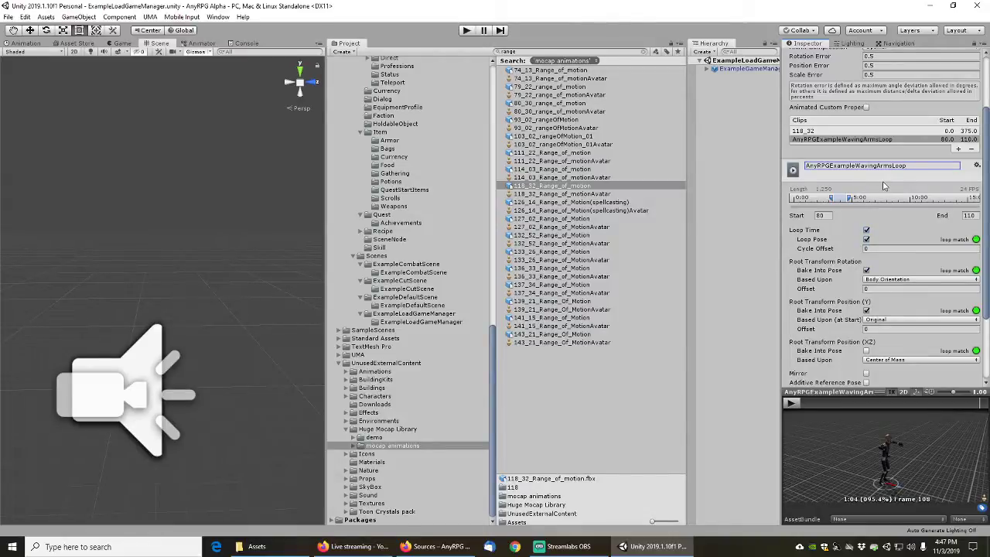
pyautogui.click(577, 204)
pyautogui.click(525, 294)
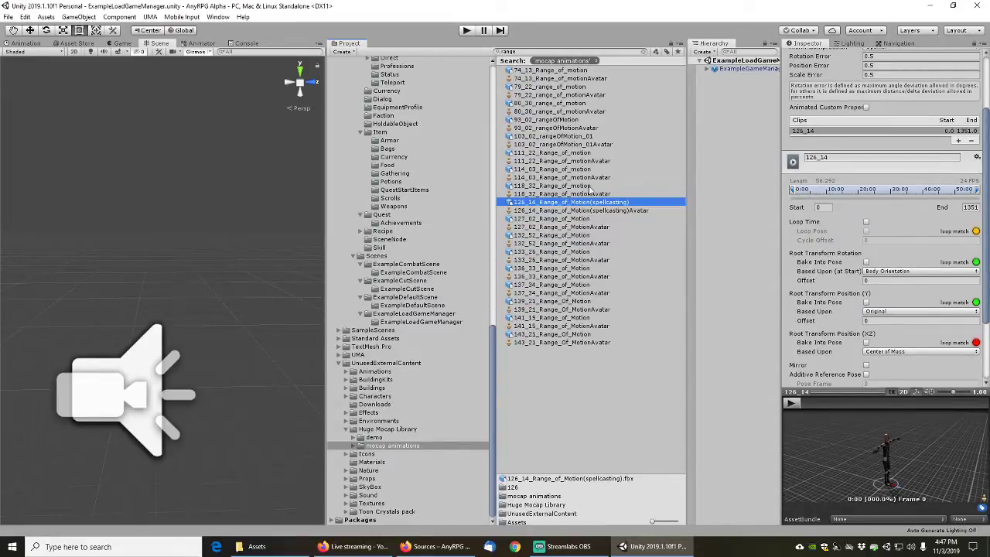
# Return to 118_32_Range_of_motion and rename its waving-arms clip AnyRPGExampleSpellCastingLoop
pyautogui.click(576, 187)
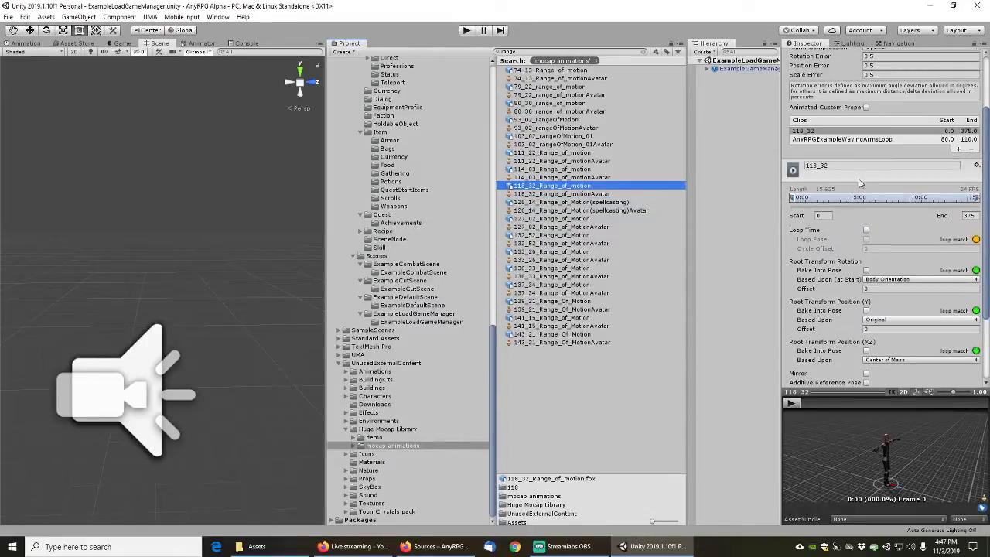
pyautogui.click(837, 139)
pyautogui.click(857, 167)
pyautogui.click(854, 166)
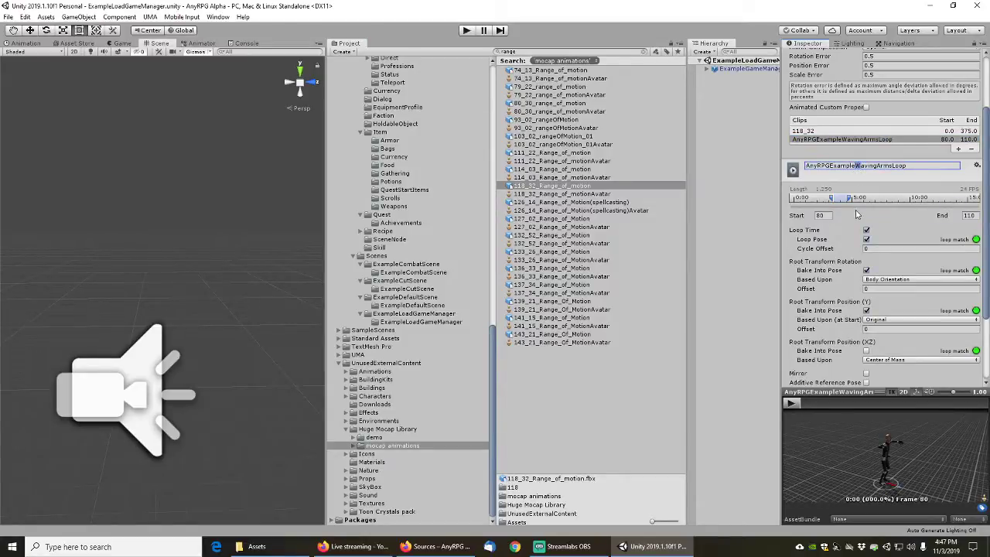
pyautogui.hotkey('shift', 'Right')
pyautogui.hotkey('shift', 'Right')
pyautogui.hotkey('shift', 'Right')
pyautogui.hotkey('shift', 'Right')
pyautogui.hotkey('shift', 'Right')
pyautogui.hotkey('shift', 'Right')
pyautogui.hotkey('shift', 'Right')
pyautogui.hotkey('shift', 'Right')
pyautogui.hotkey('shift', 'Right')
pyautogui.write('SpellCasting')
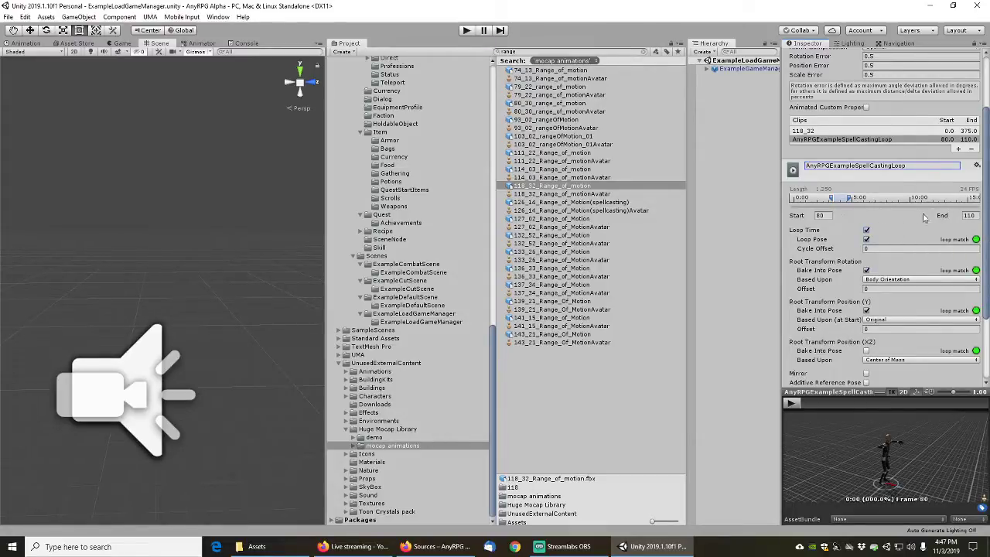
# Play back the AnyRPGExampleSpellCastingLoop clip in the enlarged preview, then close the preview
pyautogui.doubleClick(916, 170)
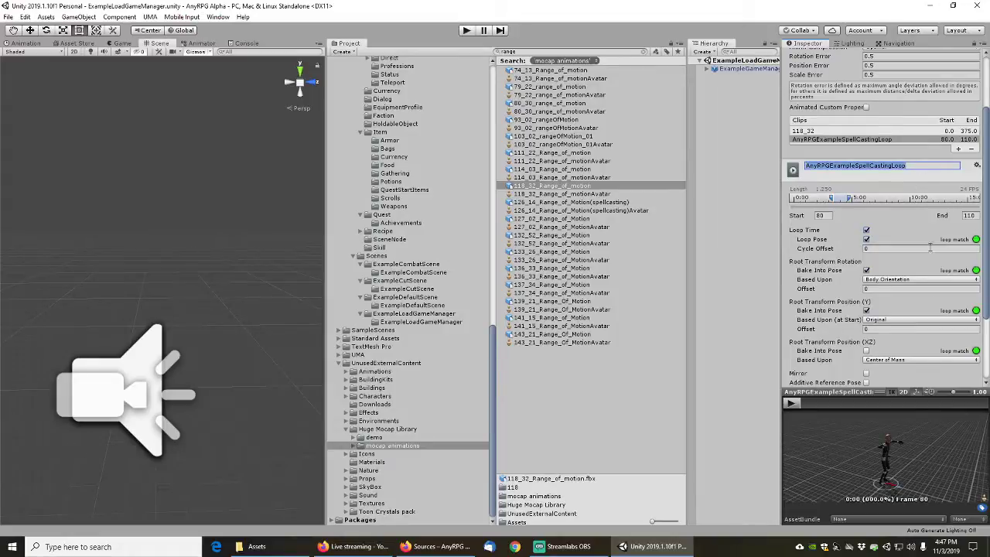
pyautogui.doubleClick(845, 393)
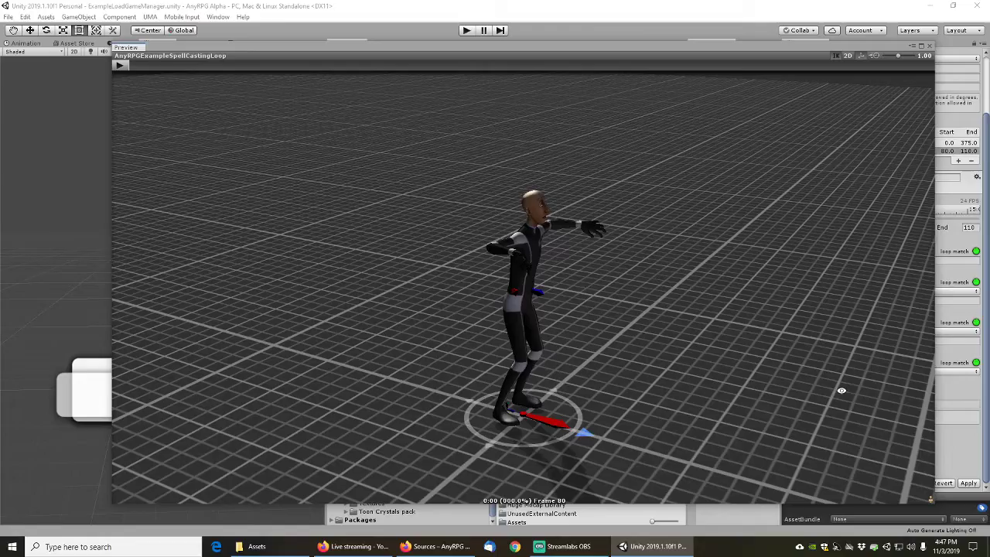
pyautogui.click(122, 65)
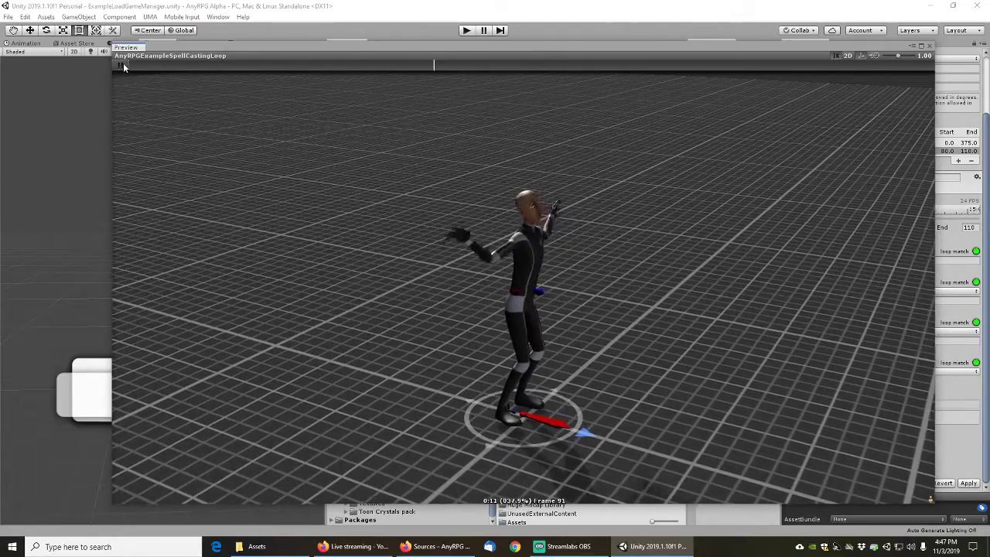
pyautogui.click(122, 64)
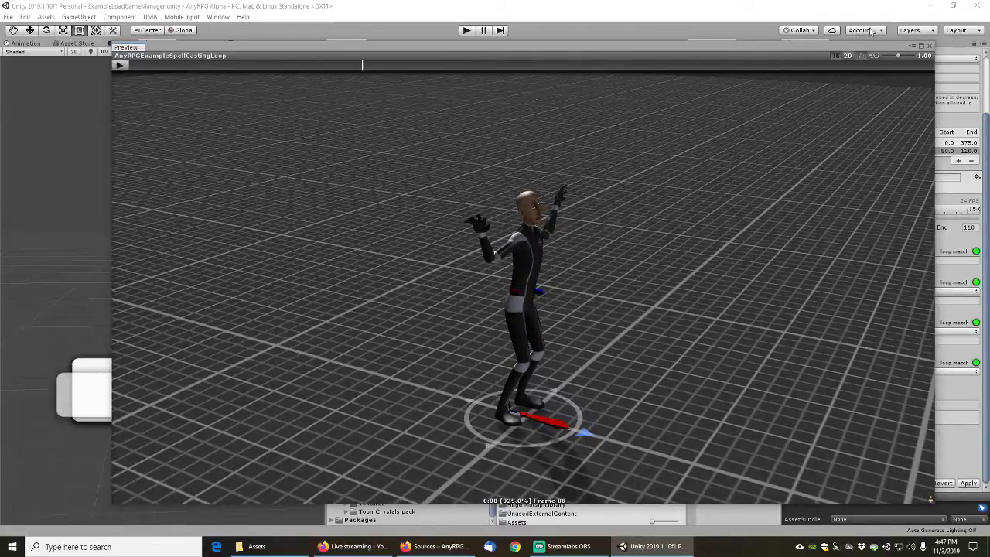
pyautogui.click(933, 46)
# Rename the spell-casting loop AnyRPGExampleSpellCastingLoop1s and apply the change while switching to 126_14_Range_of_Motion(spellcasting)
pyautogui.click(922, 177)
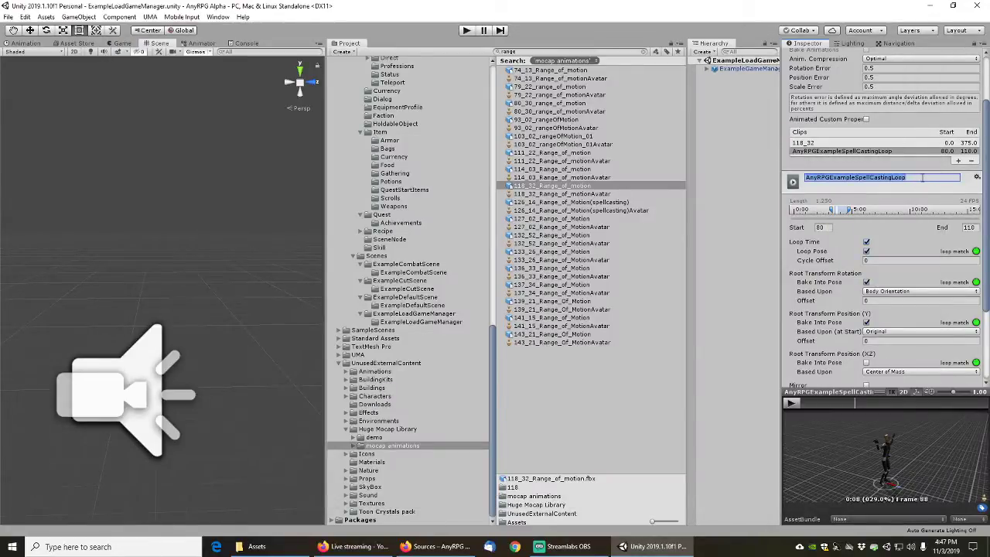
pyautogui.click(922, 179)
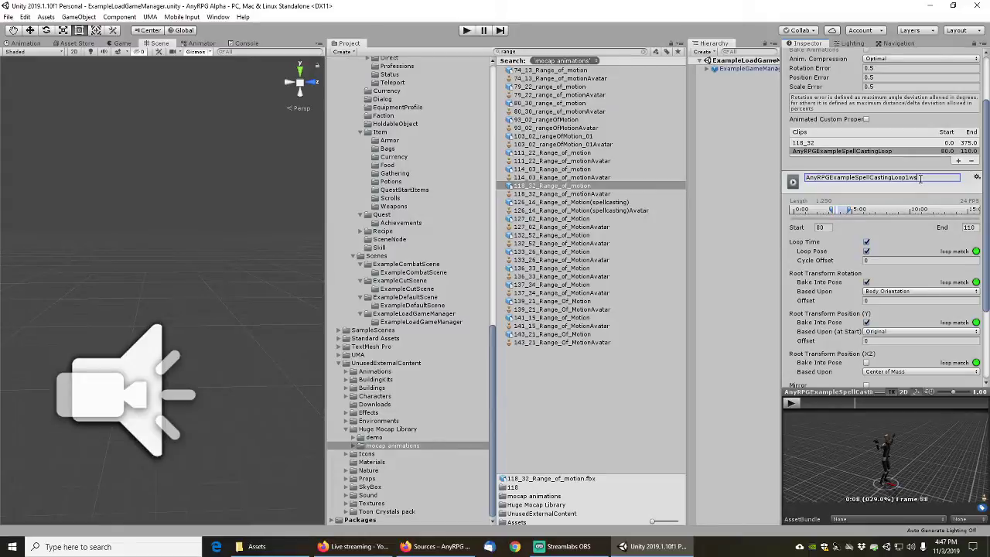
pyautogui.scroll(-3, 929, 328)
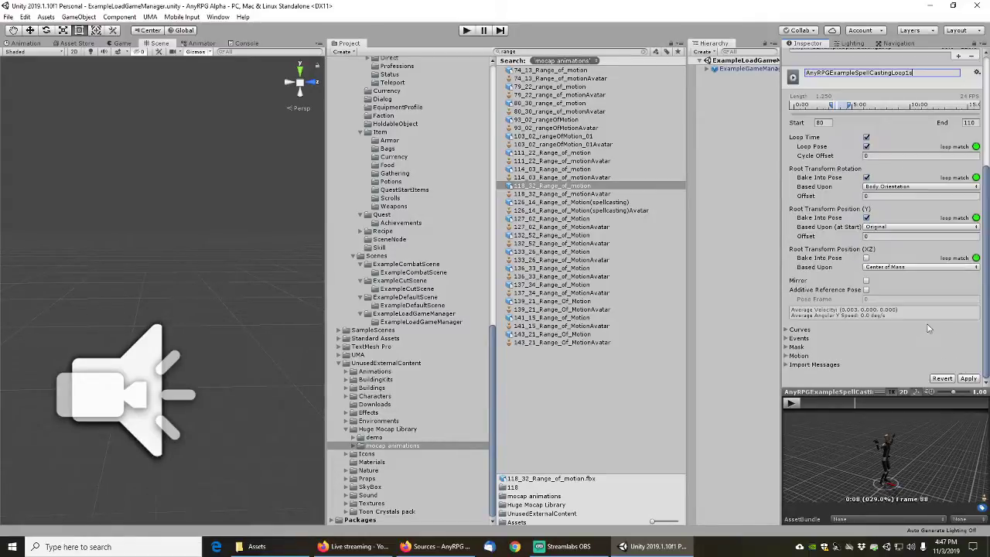
pyautogui.click(977, 379)
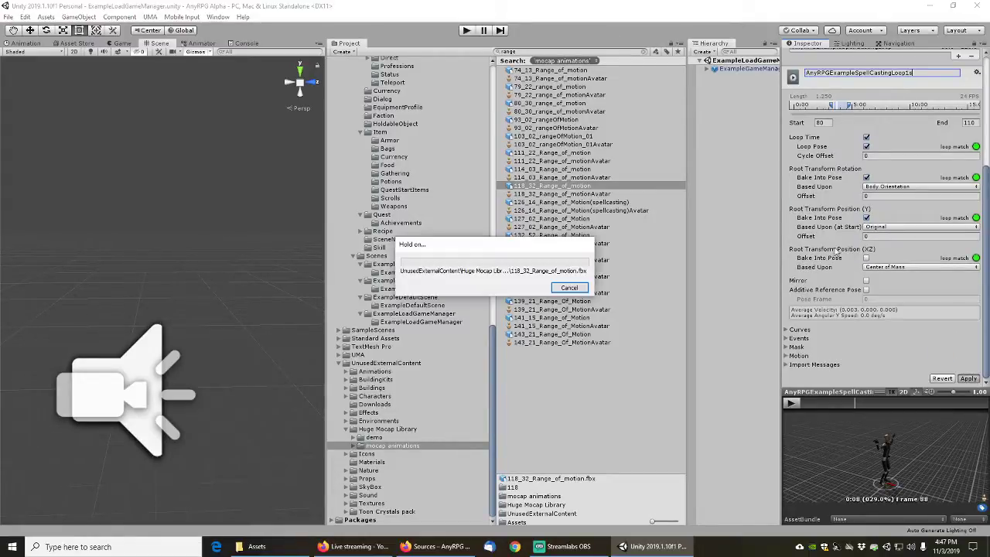
pyautogui.click(578, 202)
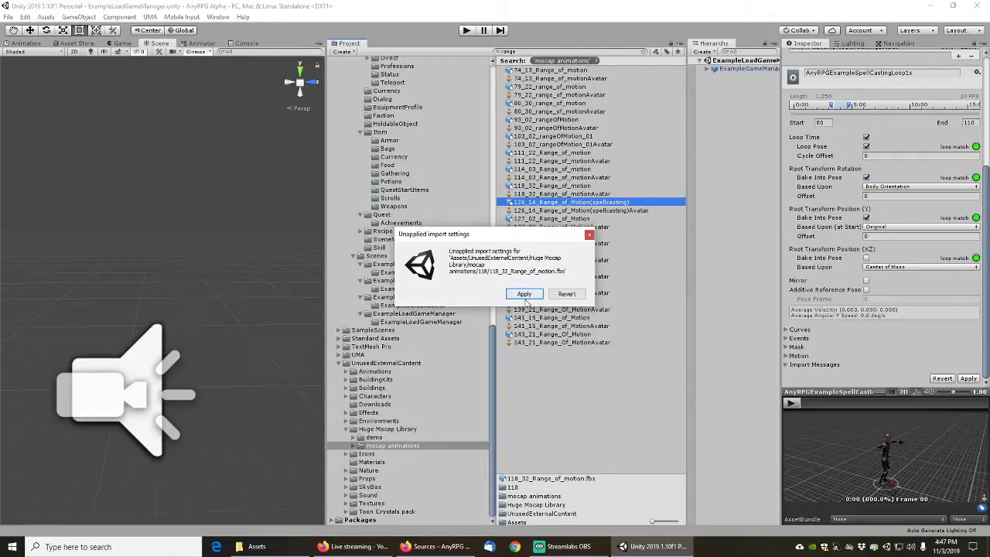
pyautogui.click(527, 300)
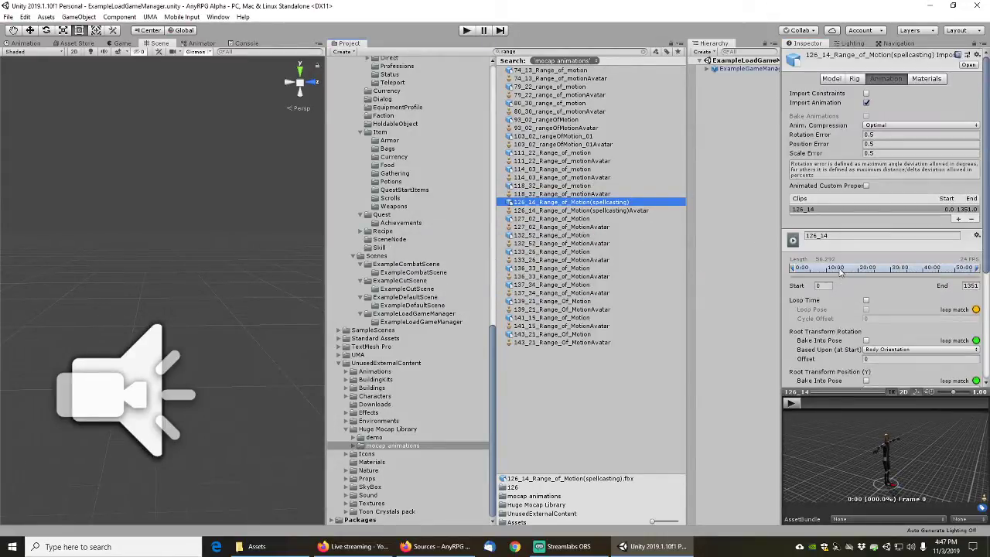
# Scrub the 126_14 preview to find the casting motion and add a clip with start frame 532
pyautogui.scroll(-3, 843, 259)
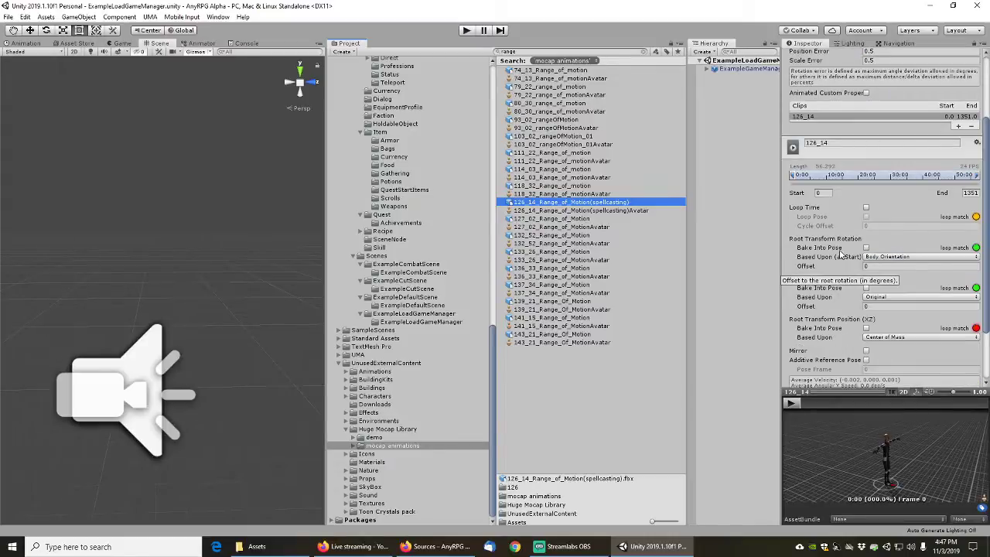
pyautogui.click(804, 402)
pyautogui.moveTo(811, 403); pyautogui.dragTo(875, 403)
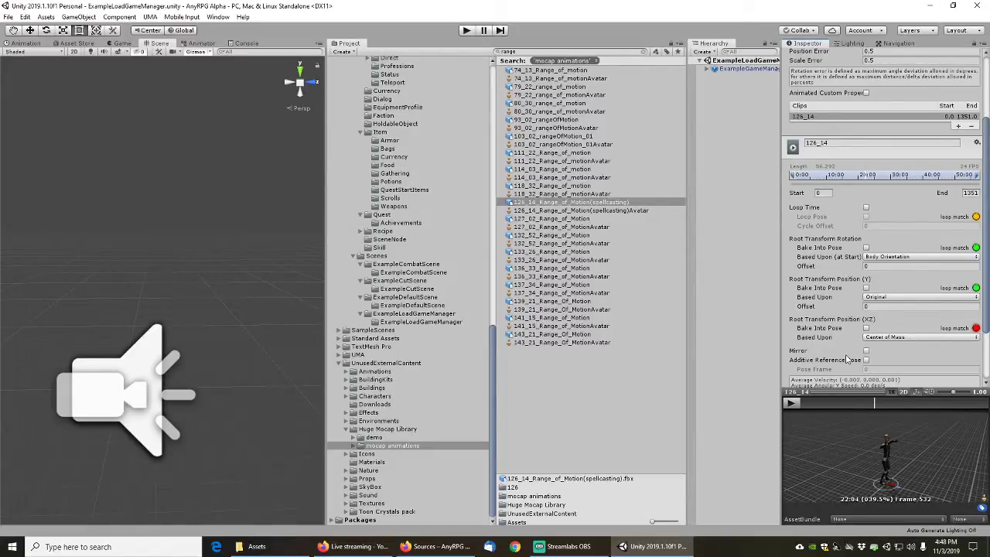
pyautogui.click(960, 126)
pyautogui.click(822, 201)
pyautogui.write('532')
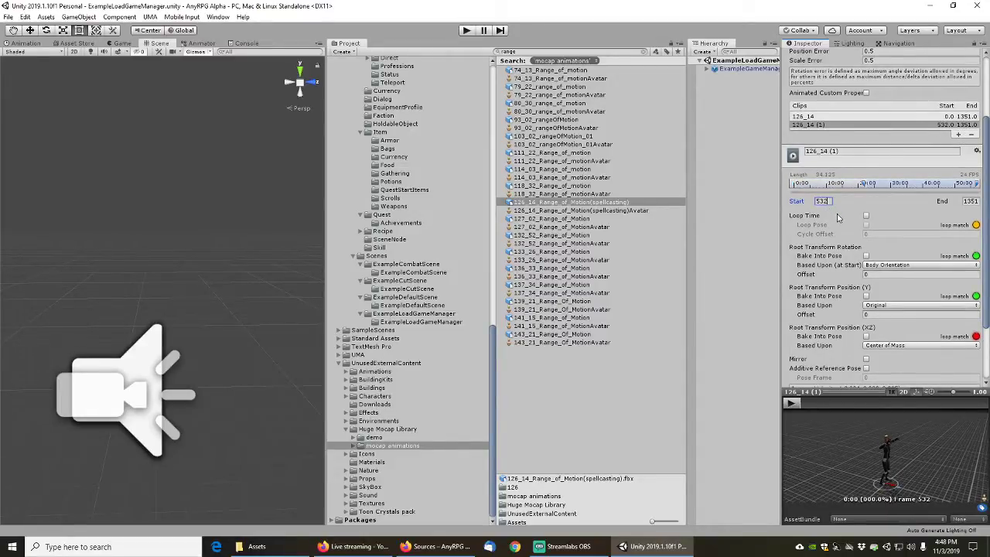
pyautogui.press('Tab')
# Scrub the enlarged preview of 126_14 (1) for the start of the casting motion and set the start frame to 580
pyautogui.click(803, 403)
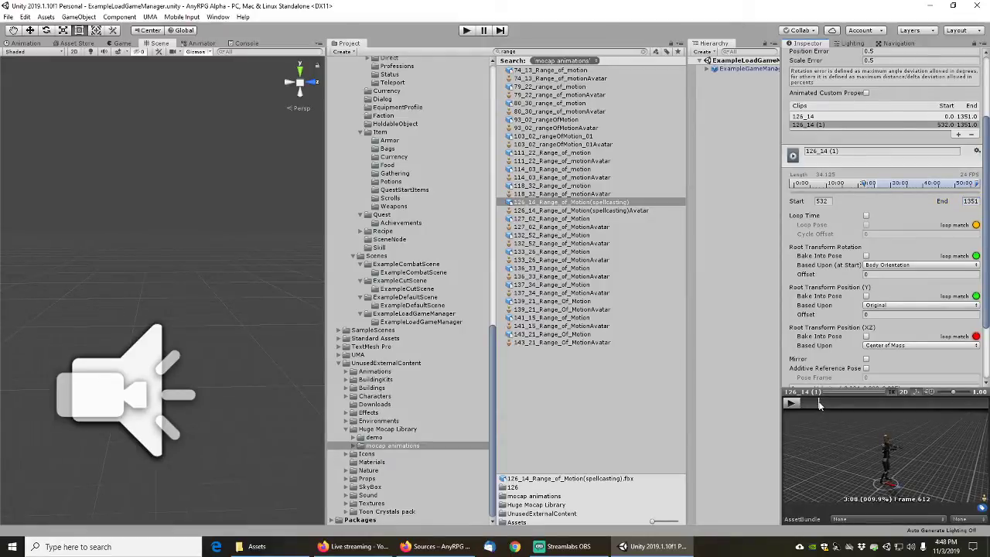
pyautogui.moveTo(823, 403); pyautogui.dragTo(817, 403)
pyautogui.rightClick(841, 393)
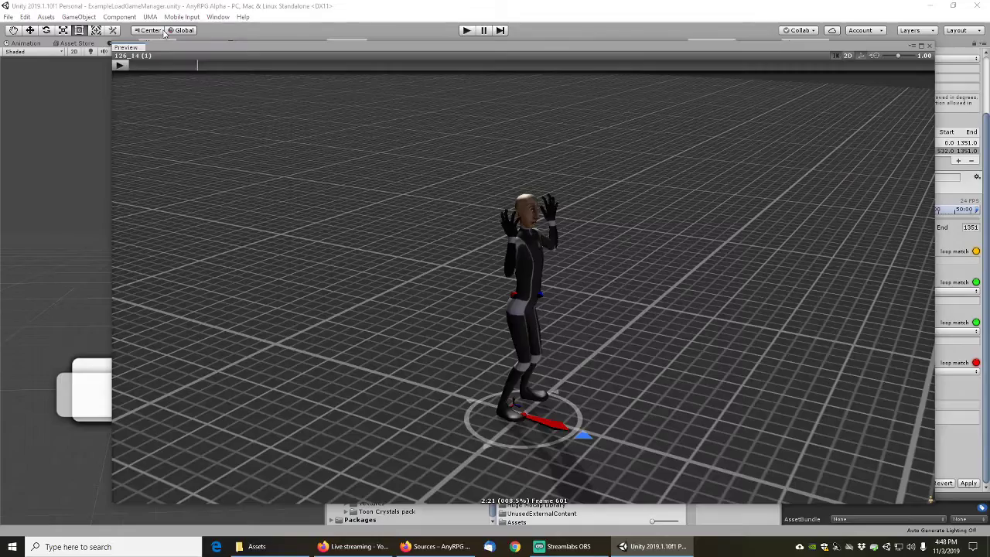
pyautogui.moveTo(146, 64); pyautogui.dragTo(177, 69)
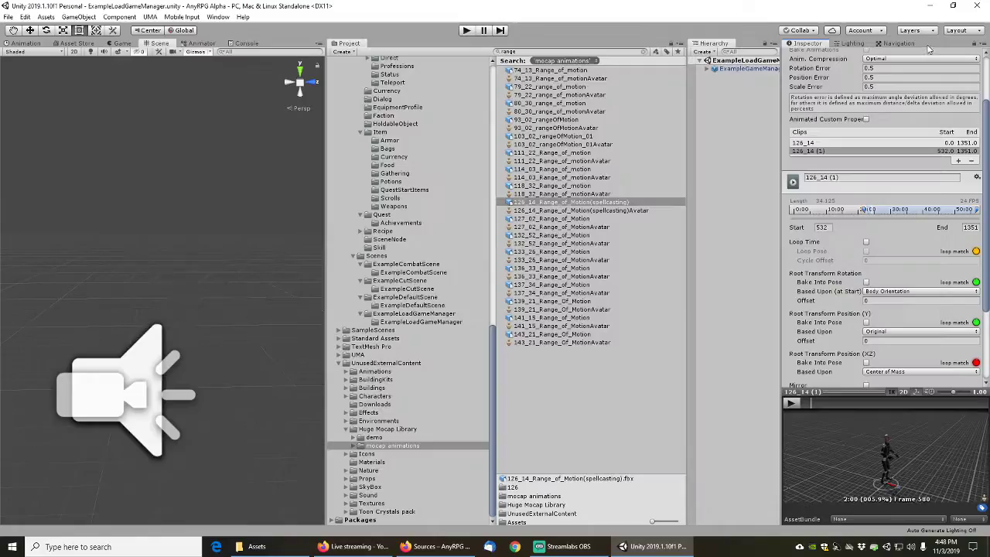
pyautogui.click(921, 46)
pyautogui.click(826, 226)
pyautogui.write('580')
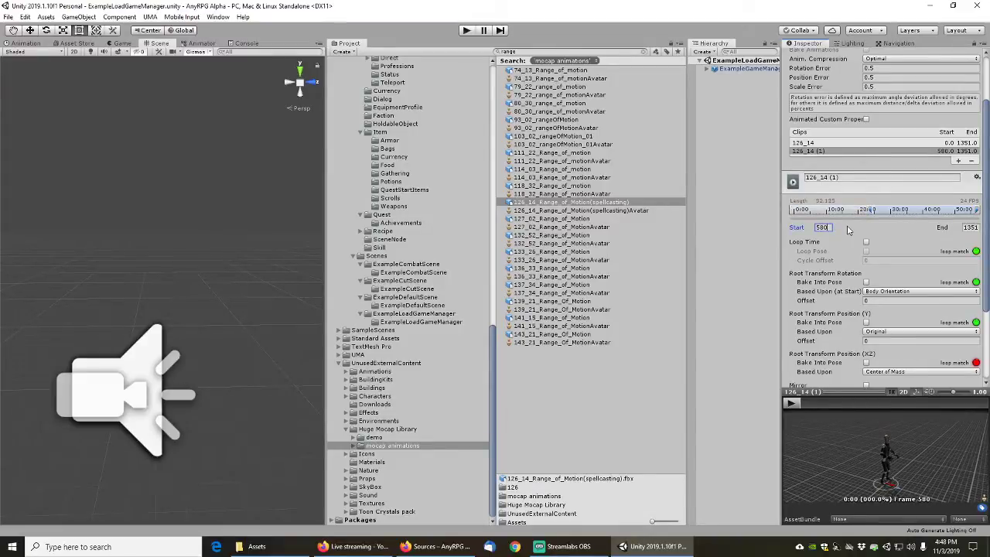
# Scrub the enlarged preview for the end of the casting motion and set the clip's end frame to 720
pyautogui.doubleClick(821, 392)
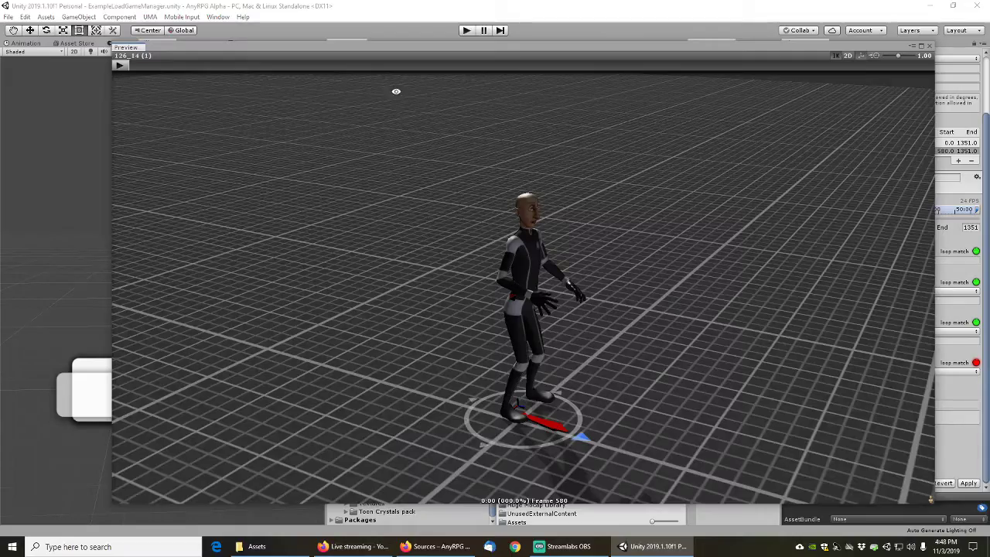
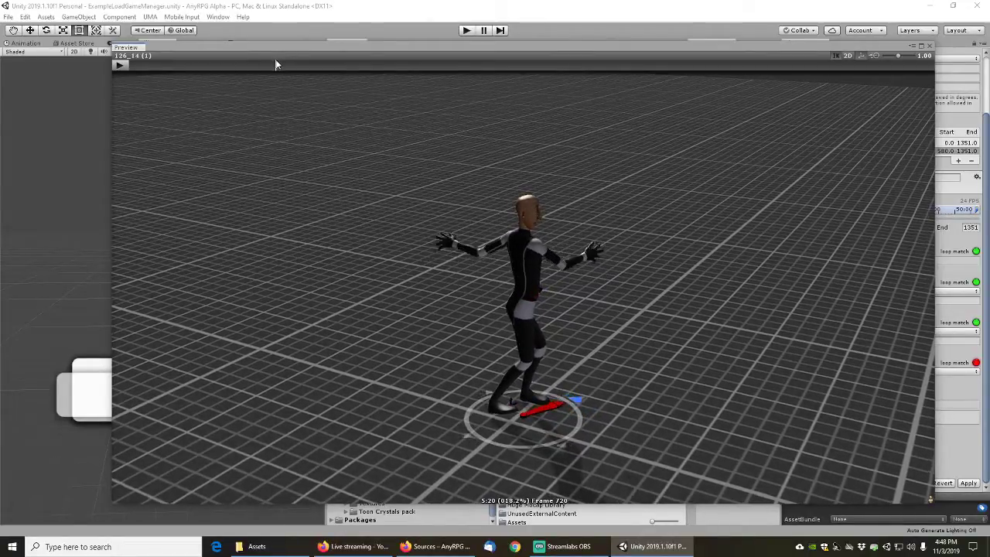
pyautogui.click(932, 48)
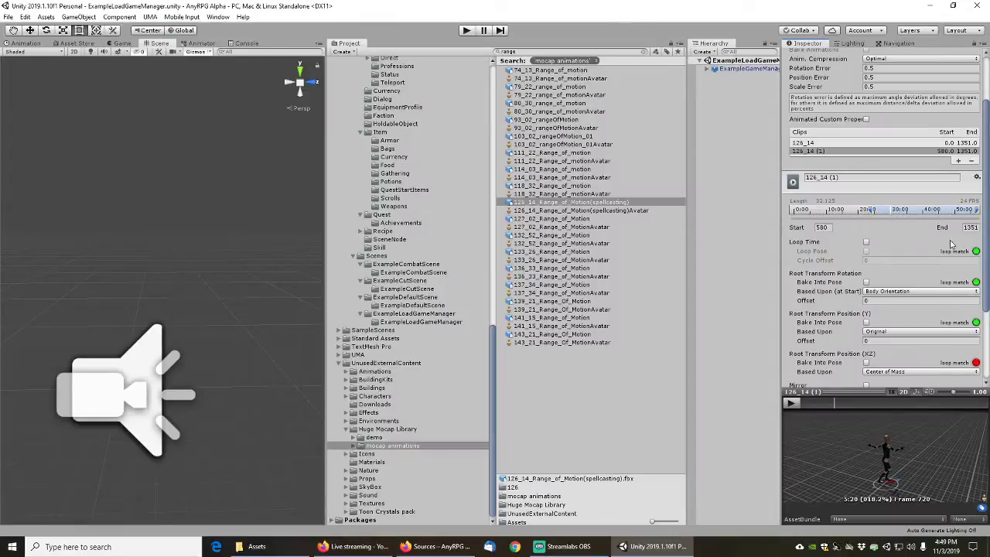
pyautogui.click(974, 227)
pyautogui.write('720')
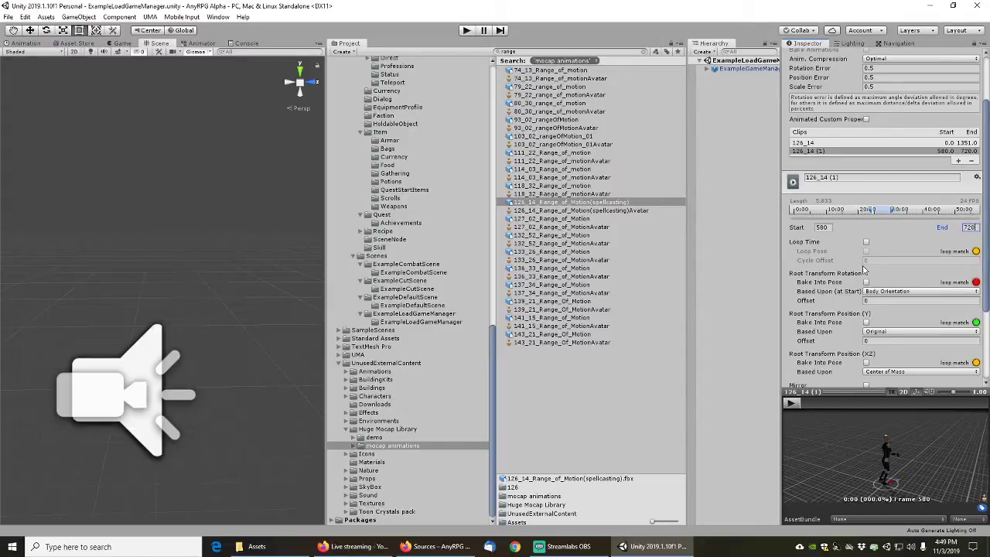
# Enable Bake Into Pose for root rotation and Y position, apply the settings, and play the clip in the enlarged preview
pyautogui.click(866, 282)
pyautogui.click(867, 323)
pyautogui.scroll(-3, 965, 370)
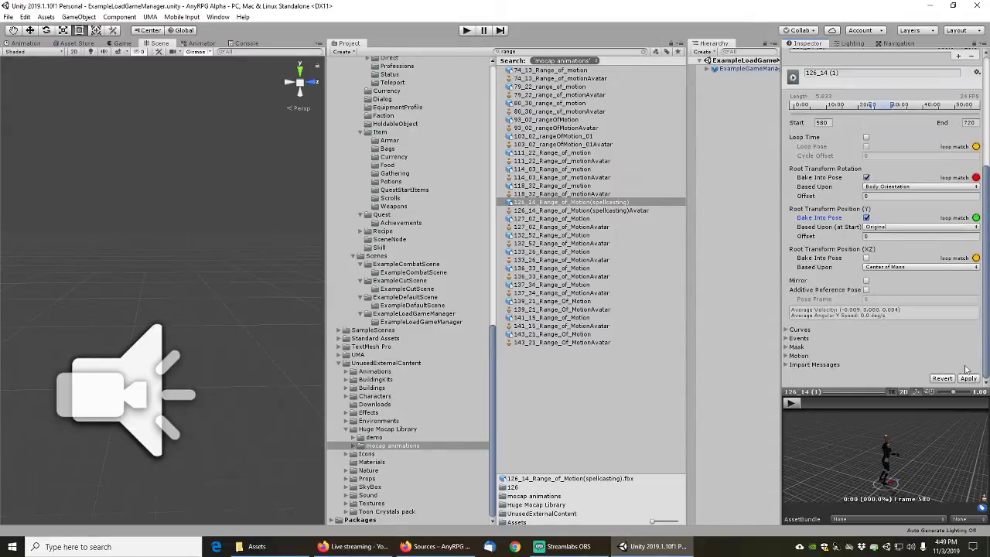
pyautogui.click(968, 379)
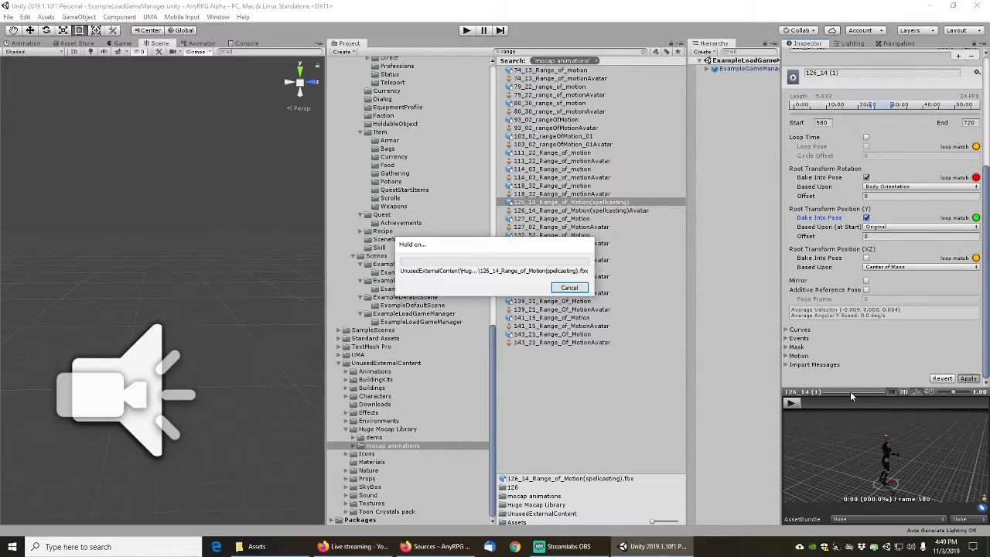
pyautogui.rightClick(853, 393)
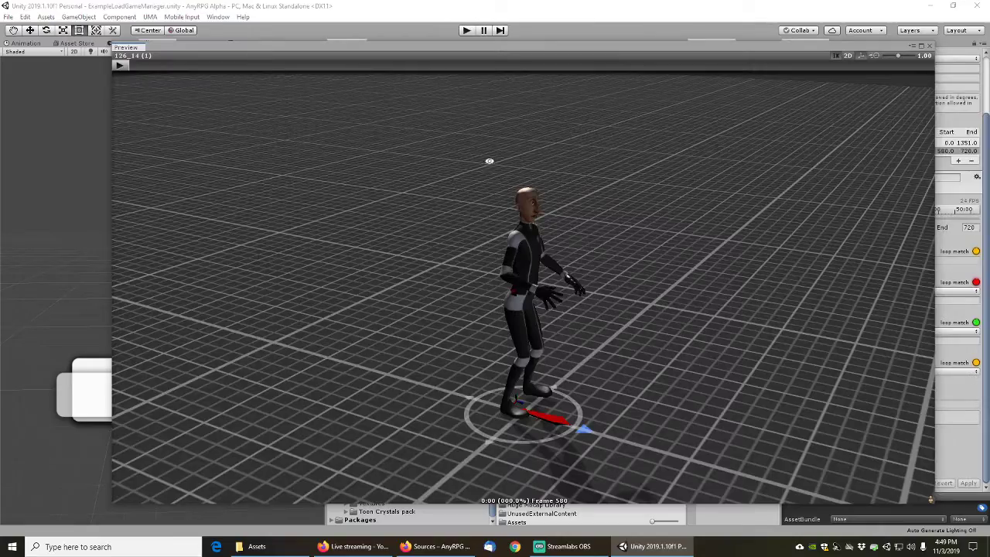
pyautogui.click(120, 65)
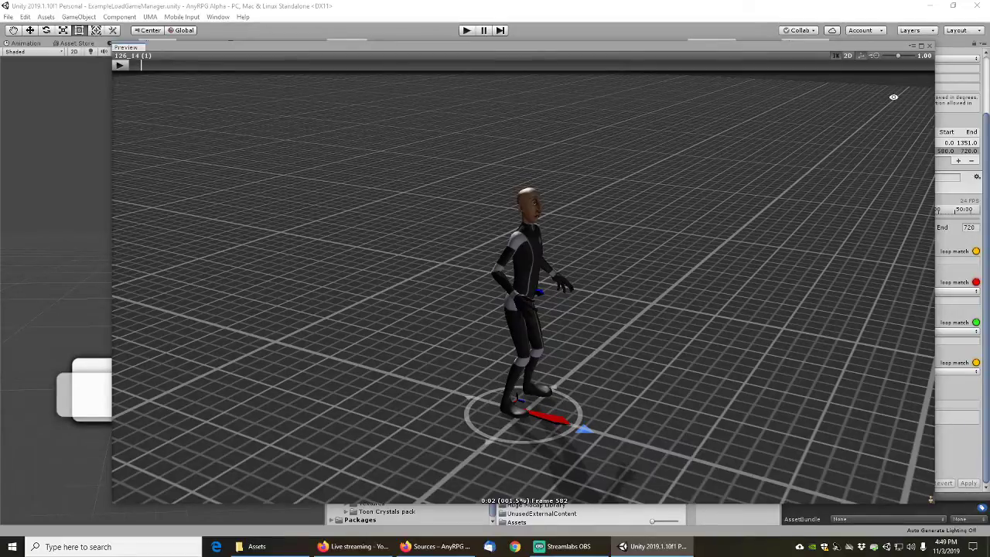
pyautogui.click(930, 46)
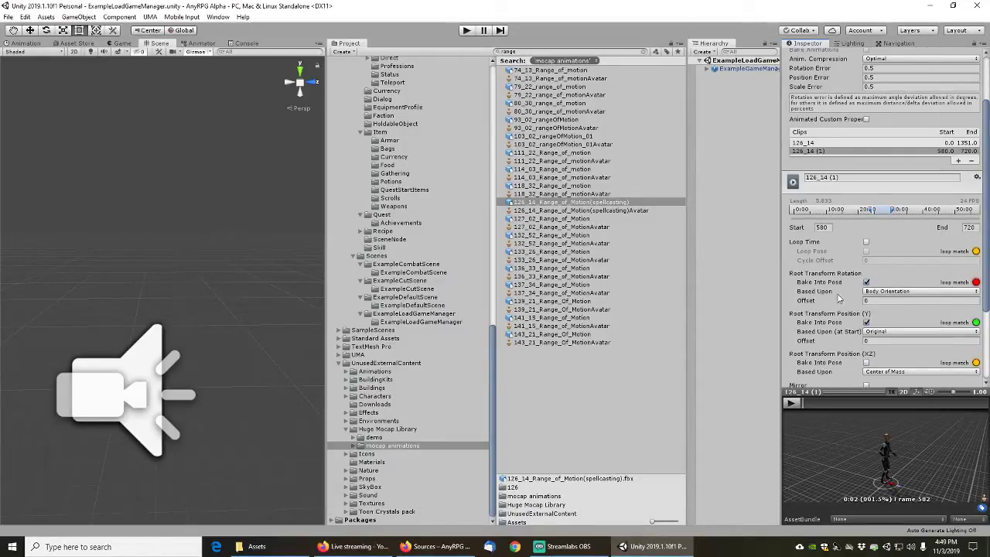
# Rename the 126_14 (1) clip AnyRPGExampleCastingForward58s and apply the change
pyautogui.click(844, 176)
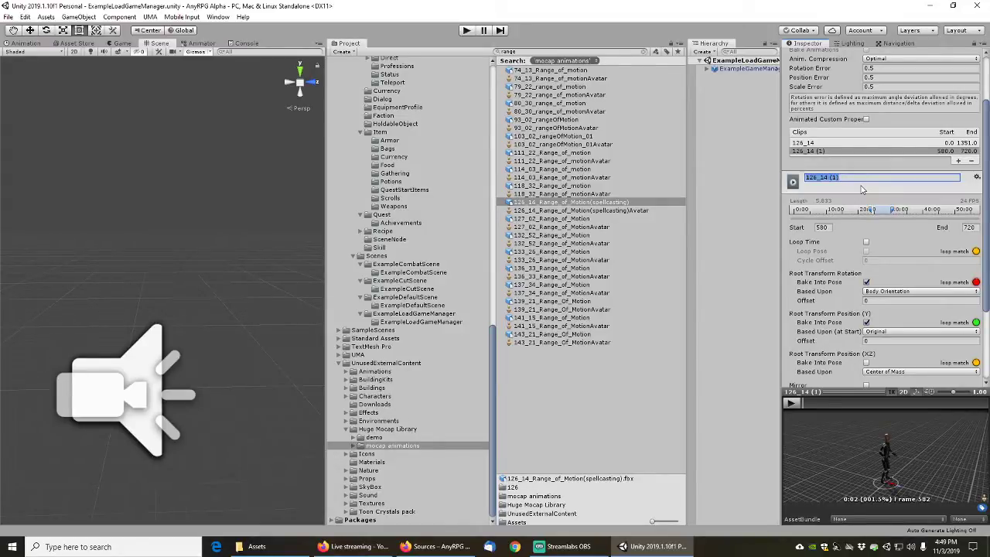
pyautogui.write('AnyRPGExampleCastingForward5')
pyautogui.write('8')
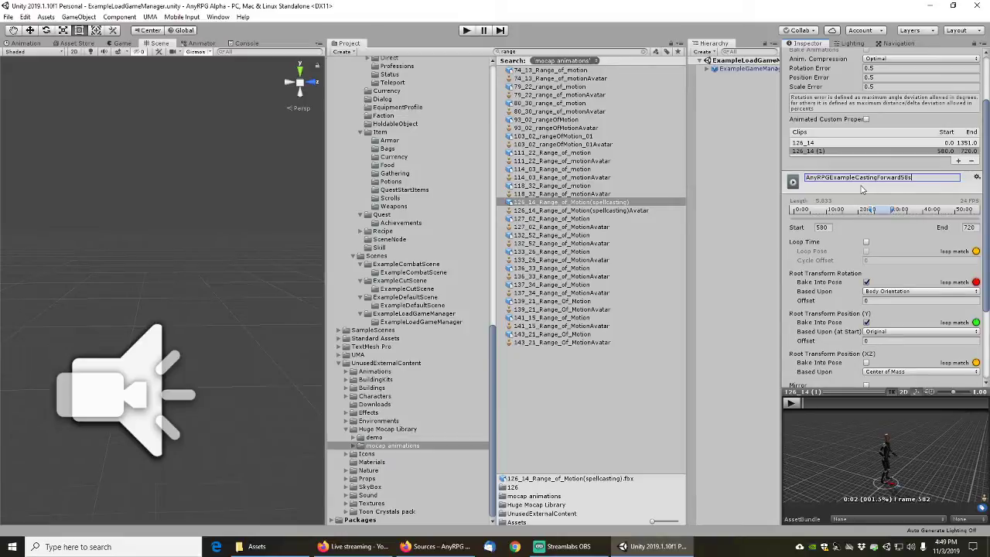
pyautogui.write('s')
pyautogui.press('Return')
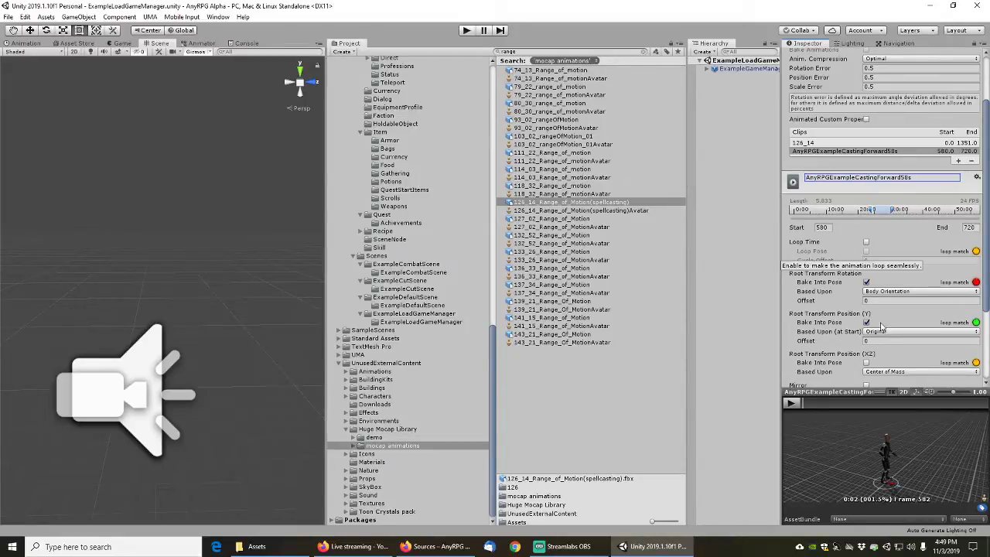
pyautogui.scroll(-3, 847, 254)
pyautogui.click(968, 379)
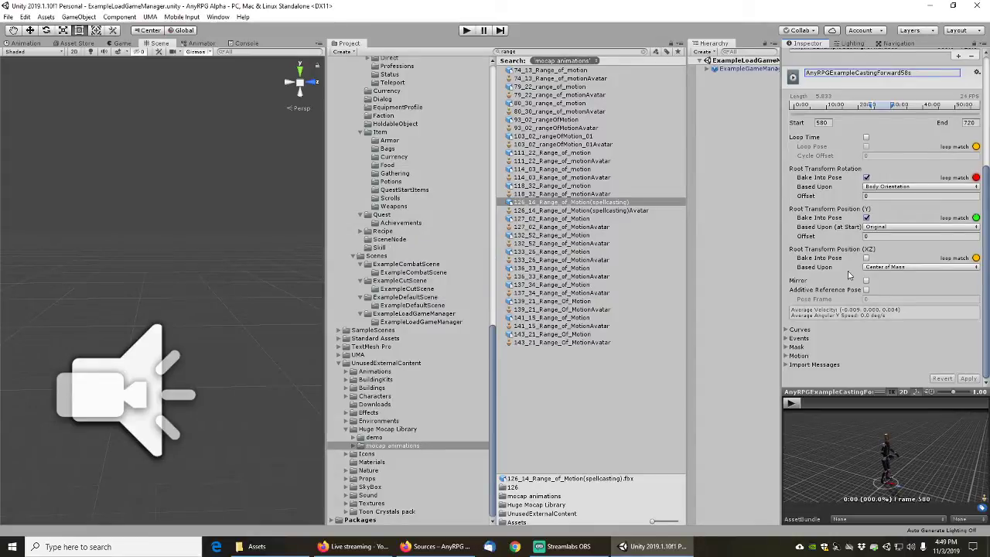
# Add another clip to 126_14_Range_of_Motion(spellcasting), set its start frame to 580, and open its enlarged preview
pyautogui.scroll(3, 848, 274)
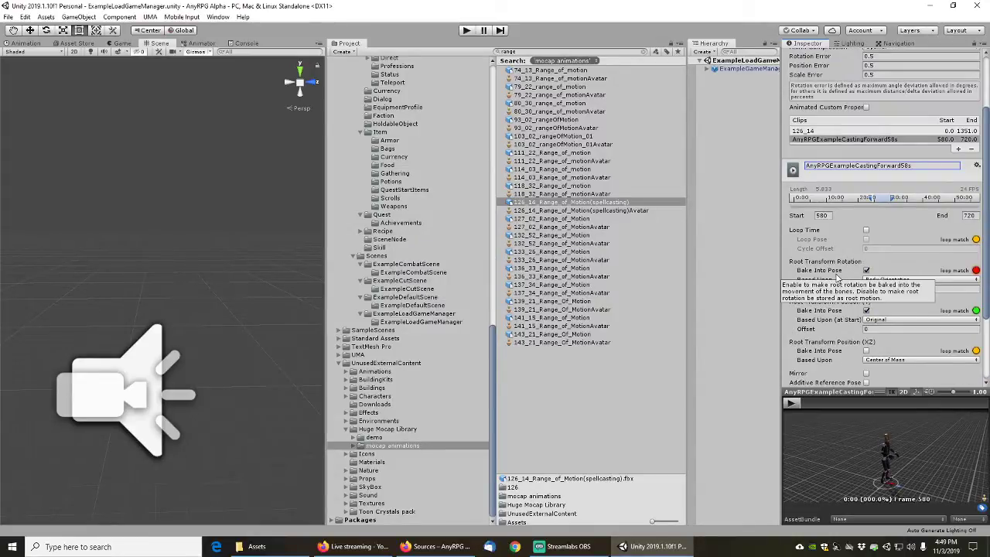
pyautogui.scroll(-3, 838, 278)
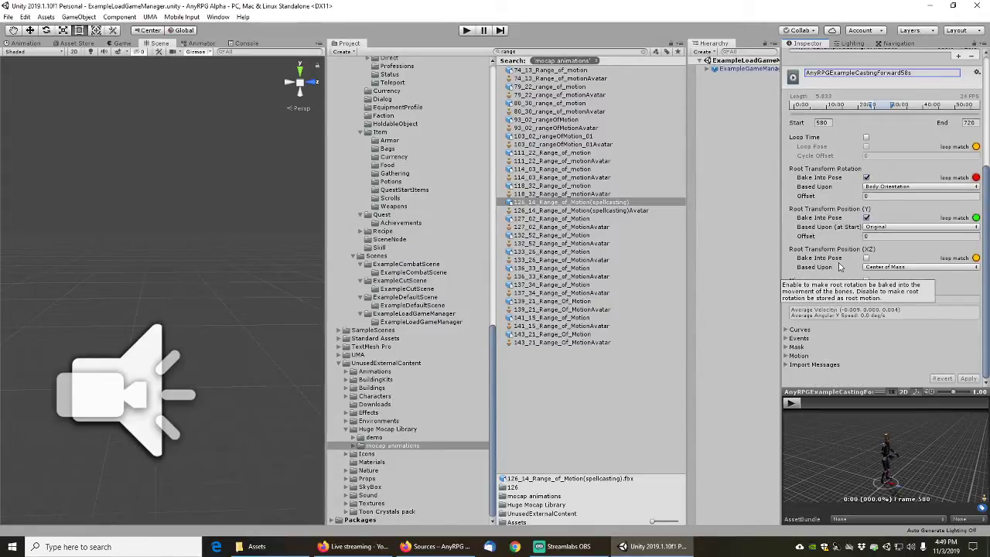
pyautogui.scroll(3, 839, 267)
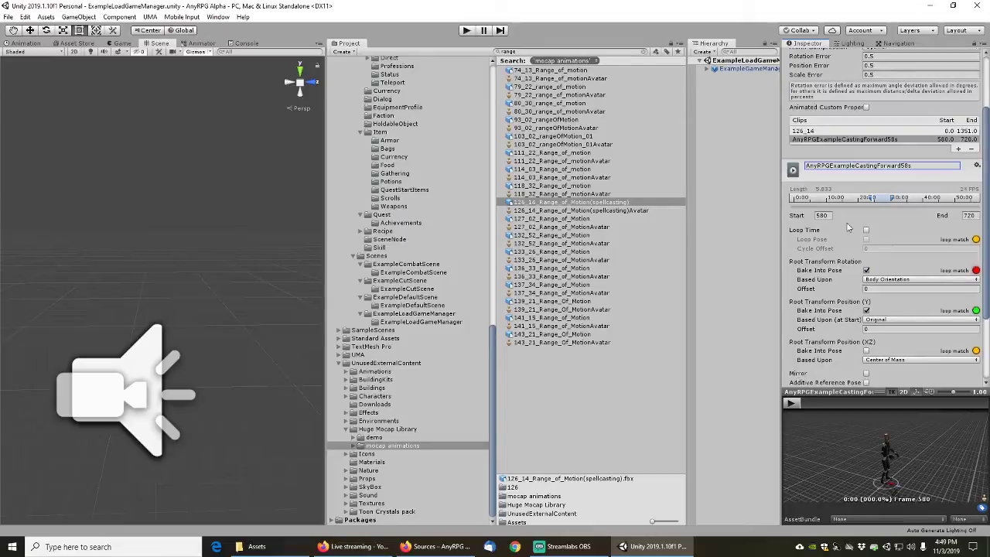
pyautogui.click(960, 149)
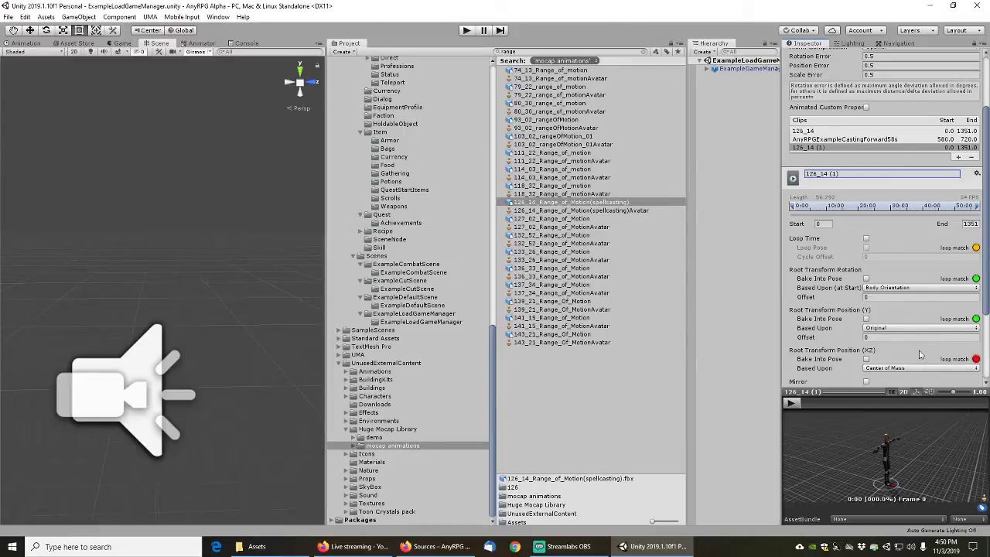
pyautogui.rightClick(859, 390)
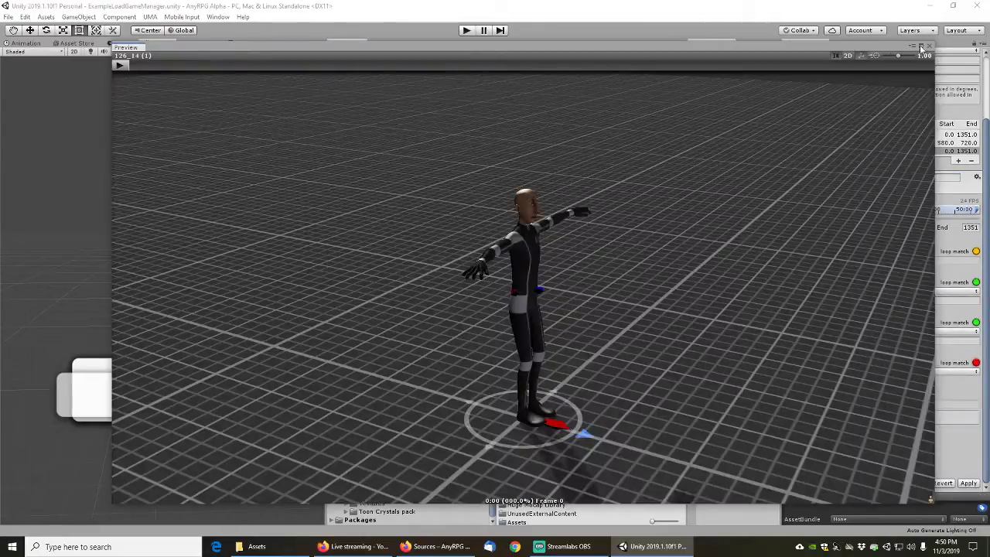
pyautogui.click(931, 48)
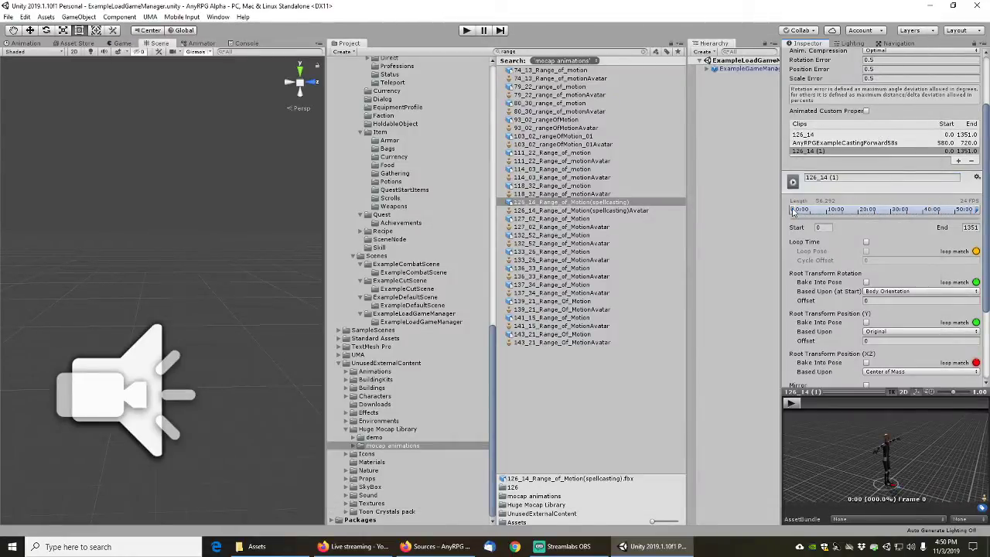
pyautogui.click(818, 227)
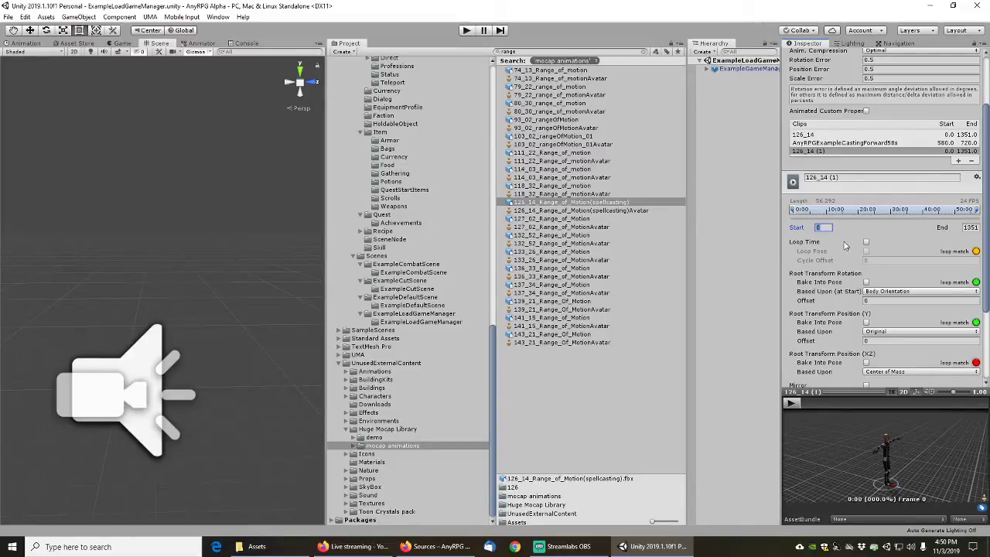
pyautogui.write('580')
pyautogui.press('Tab')
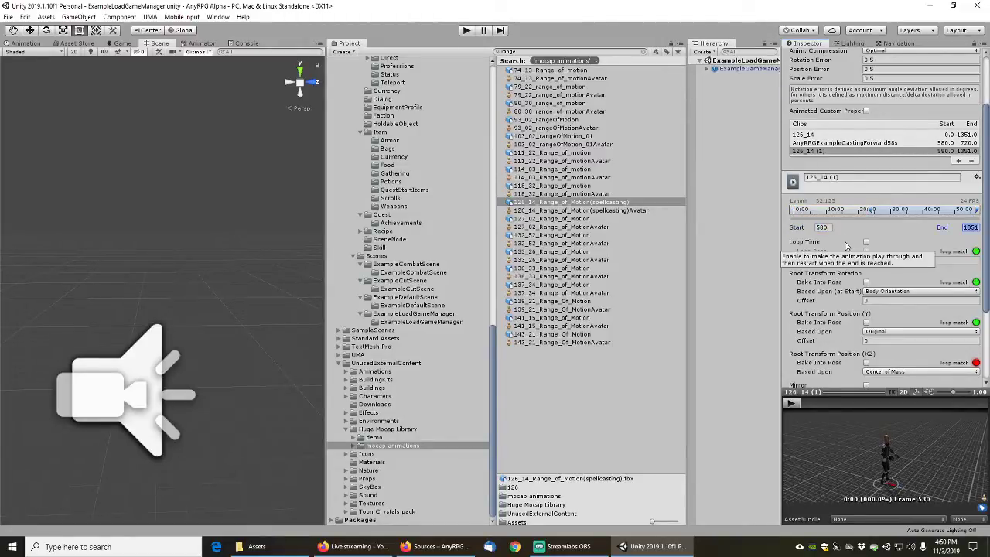
pyautogui.moveTo(806, 406); pyautogui.dragTo(795, 400)
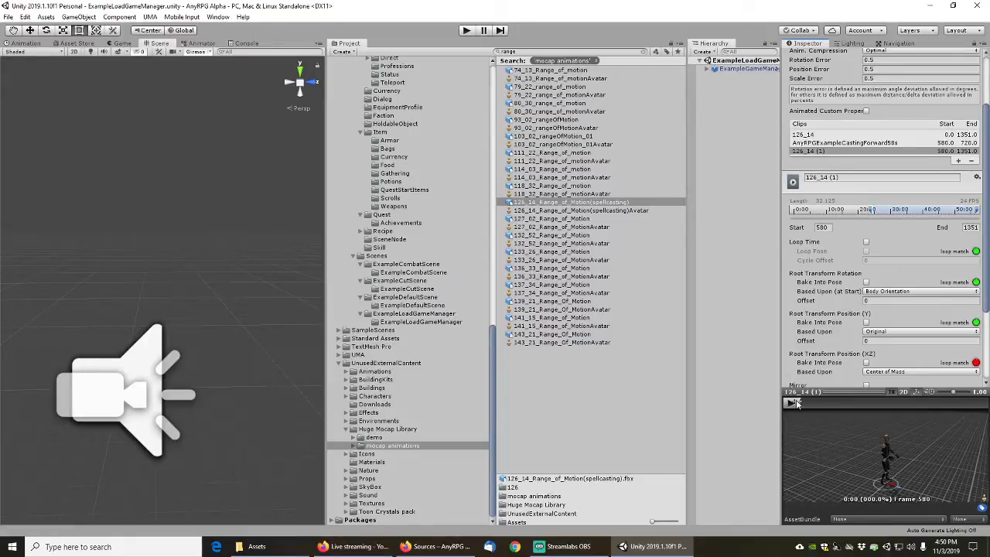
pyautogui.rightClick(828, 390)
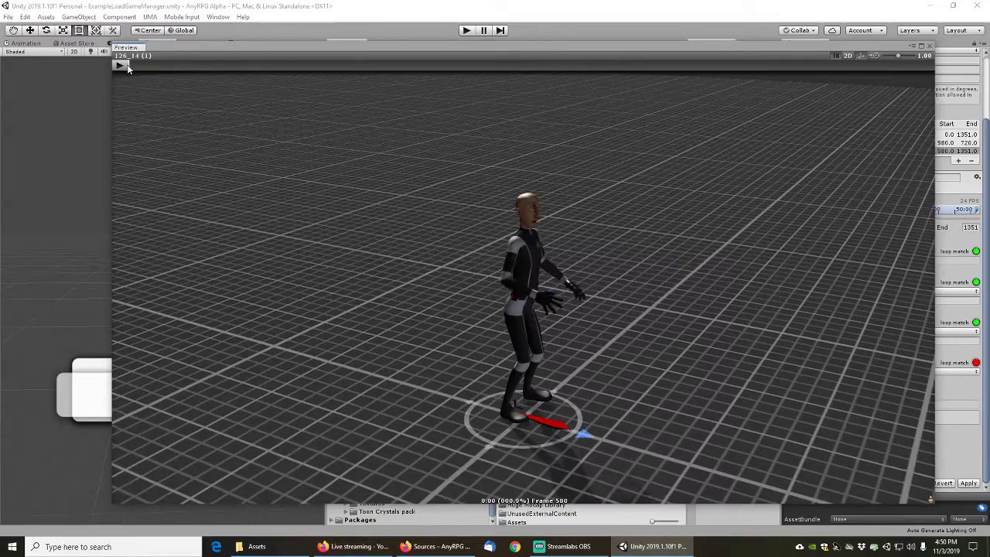
# Scrub the enlarged preview to frame 610 and set the 126_14 (1) clip's start frame to 610
pyautogui.moveTo(130, 68); pyautogui.dragTo(160, 71)
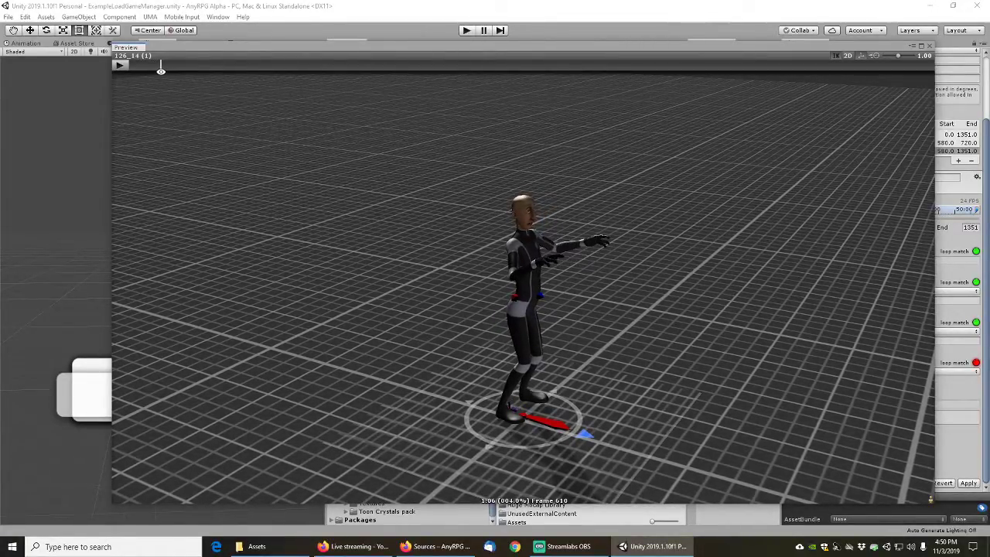
pyautogui.click(929, 47)
pyautogui.click(825, 228)
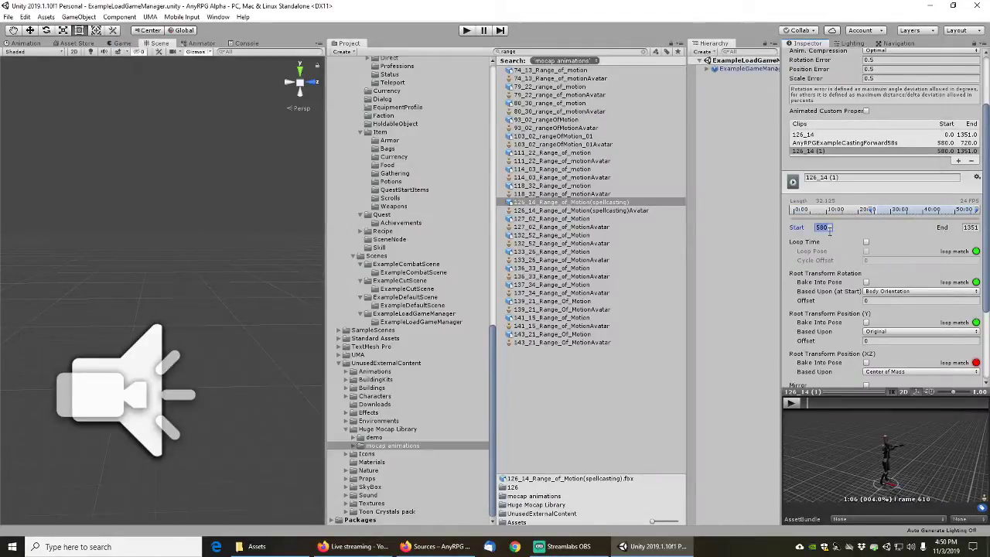
pyautogui.write('610')
pyautogui.press('Tab')
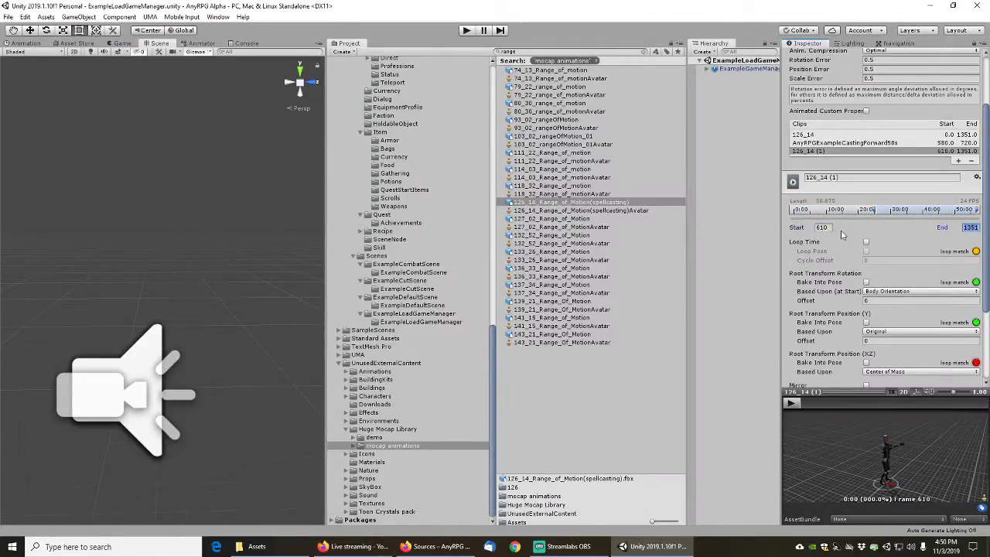
# Scrub the enlarged preview to frame 672 and set the 126_14 (1) clip's end frame to 672
pyautogui.rightClick(848, 392)
pyautogui.moveTo(135, 65); pyautogui.dragTo(198, 69)
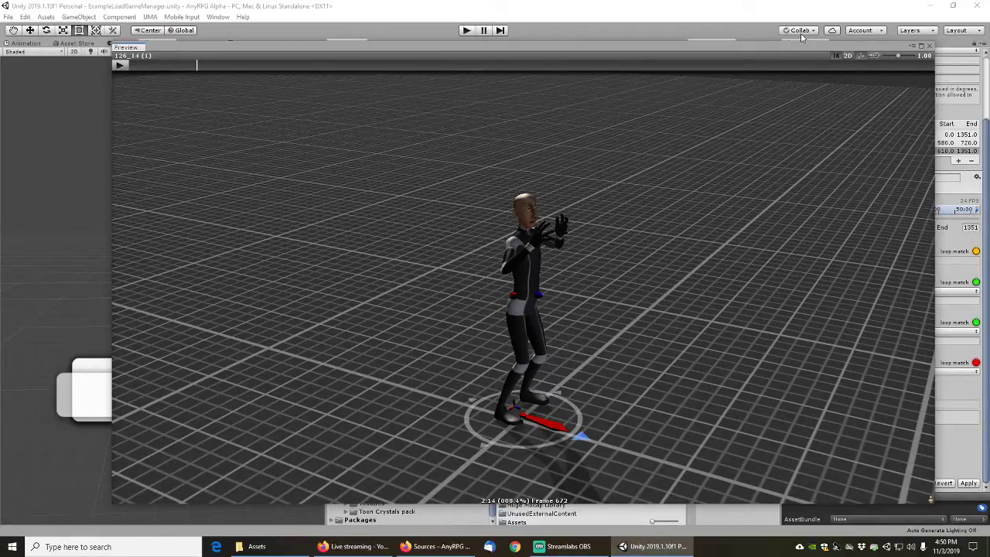
pyautogui.click(921, 46)
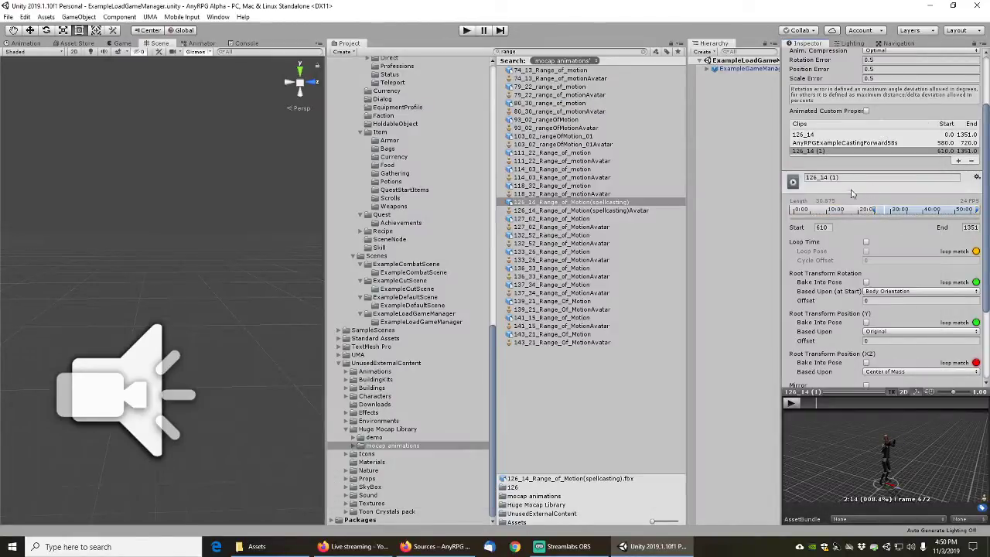
pyautogui.click(972, 227)
pyautogui.write('672')
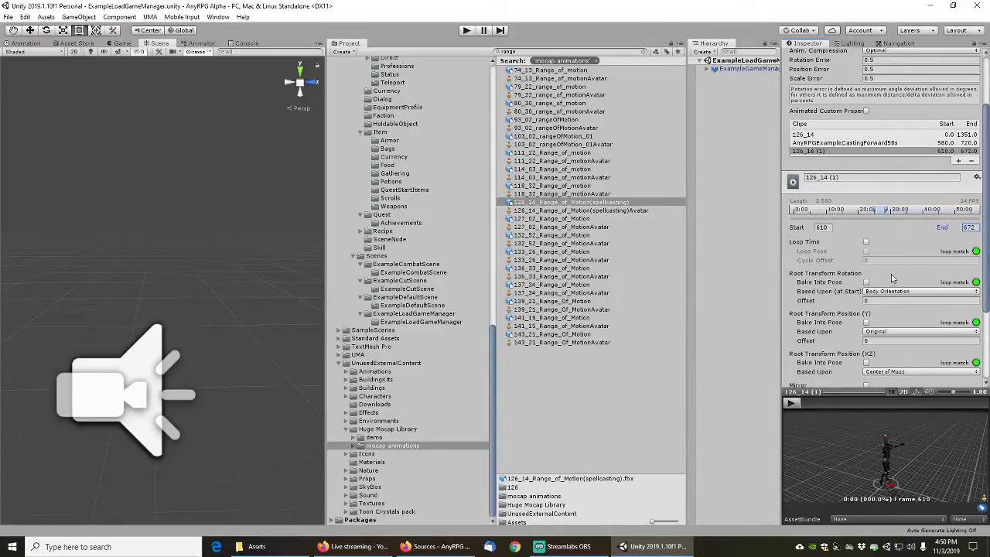
# Enable Loop Time and Loop Pose for the 126_14 (1) clip and play its preview
pyautogui.click(867, 242)
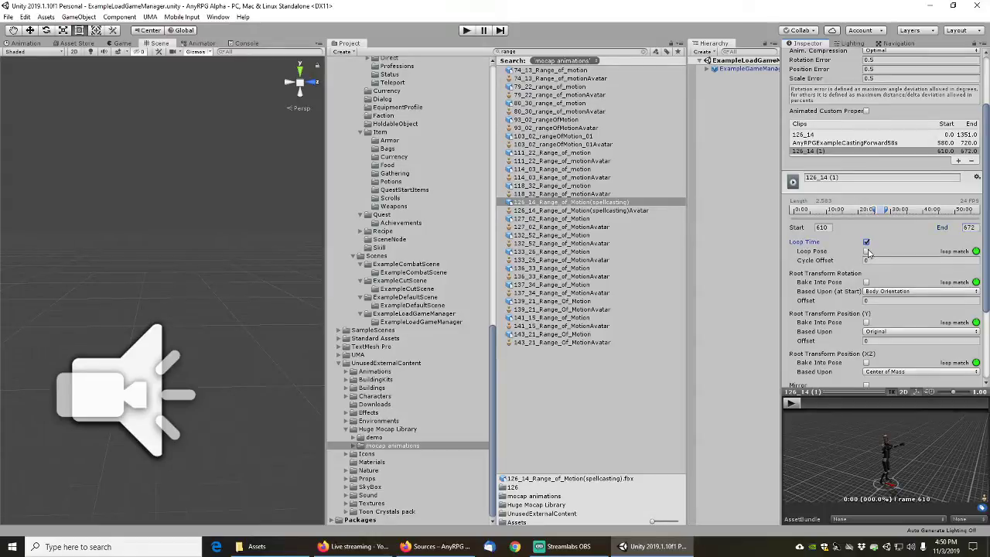
pyautogui.click(867, 252)
pyautogui.click(793, 403)
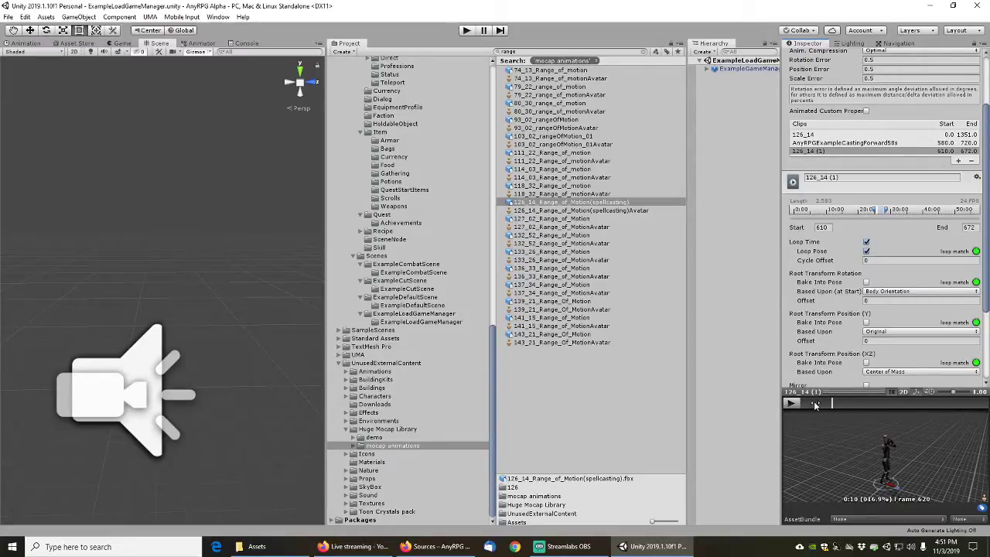
pyautogui.click(794, 404)
pyautogui.click(800, 406)
# Scrub the clip preview to frame 642 and set the clip's end frame to 642
pyautogui.moveTo(803, 407); pyautogui.dragTo(824, 405)
pyautogui.moveTo(897, 396); pyautogui.dragTo(915, 392)
pyautogui.moveTo(910, 393)
pyautogui.mouseDown()
pyautogui.moveTo(889, 391)
pyautogui.moveTo(901, 394)
pyautogui.mouseUp()
pyautogui.click(972, 228)
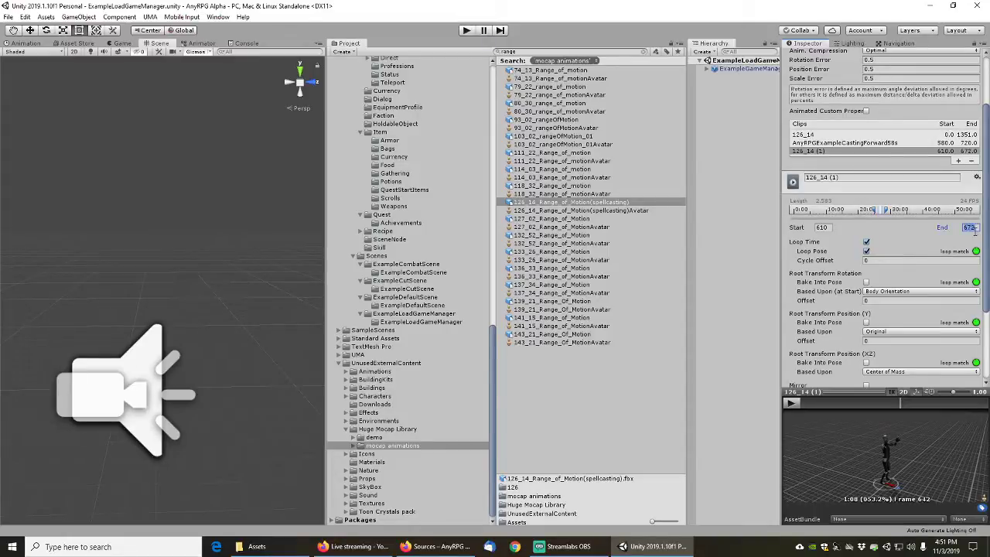
pyautogui.write('642')
# Play the shortened looping clip in the enlarged preview and scrub through it to its end
pyautogui.click(792, 402)
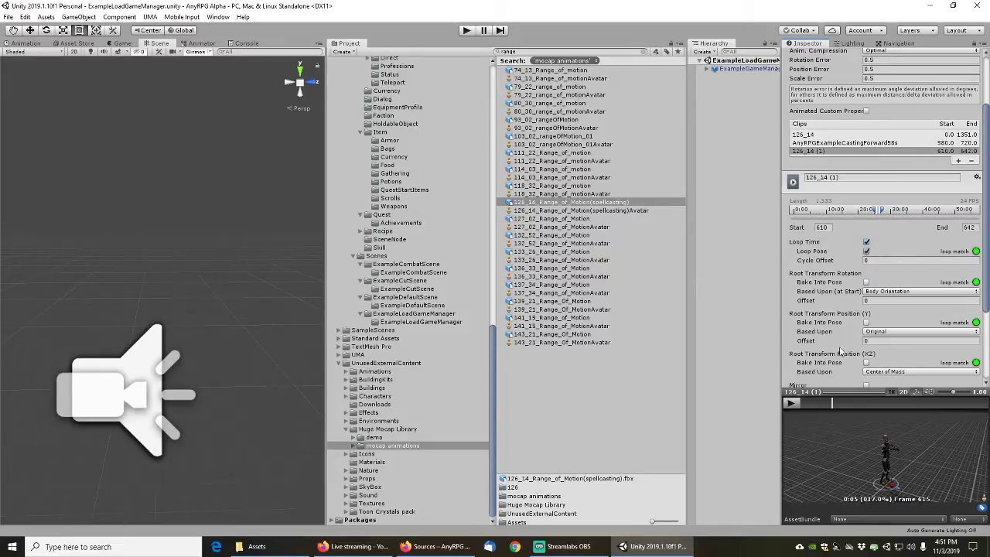
pyautogui.rightClick(843, 395)
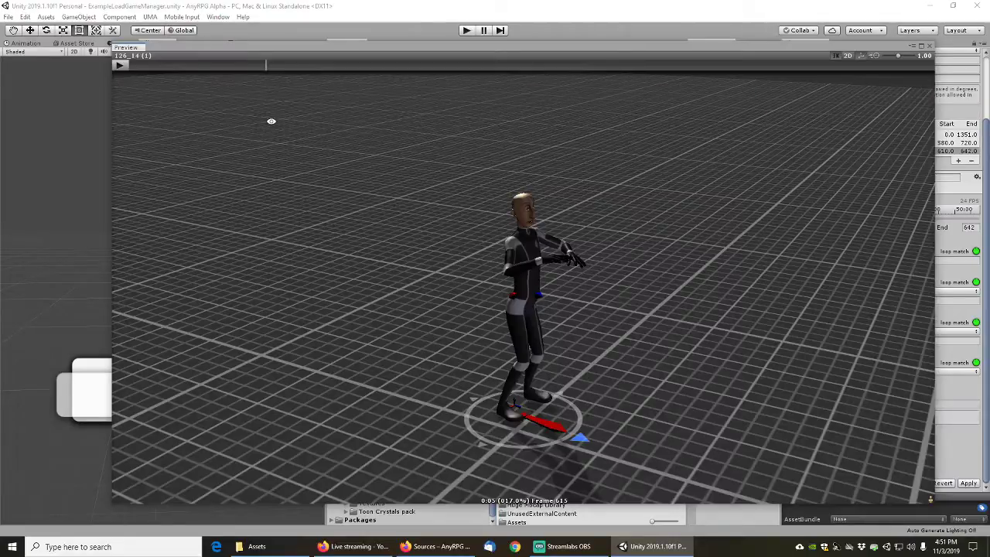
pyautogui.click(120, 66)
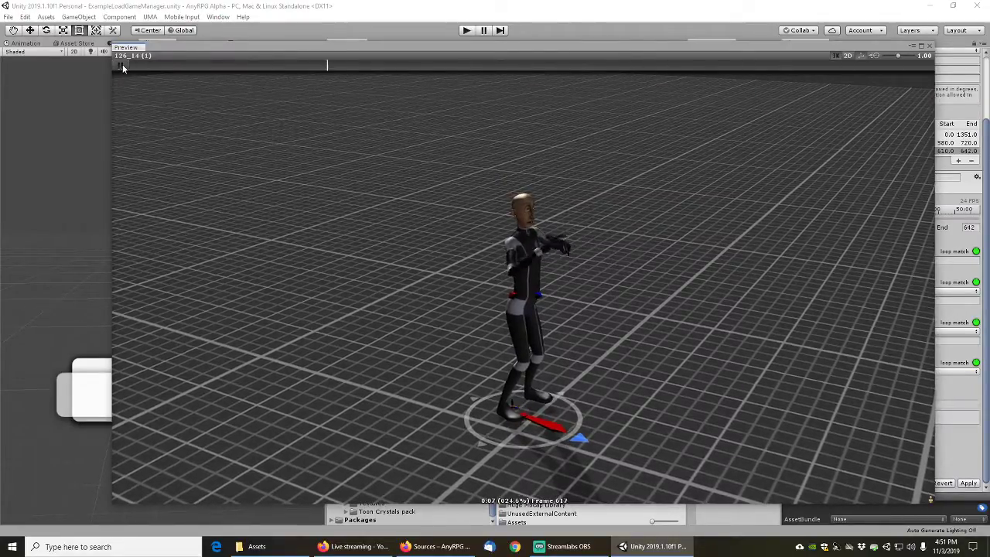
pyautogui.click(121, 66)
pyautogui.moveTo(146, 66); pyautogui.dragTo(943, 45)
pyautogui.click(922, 46)
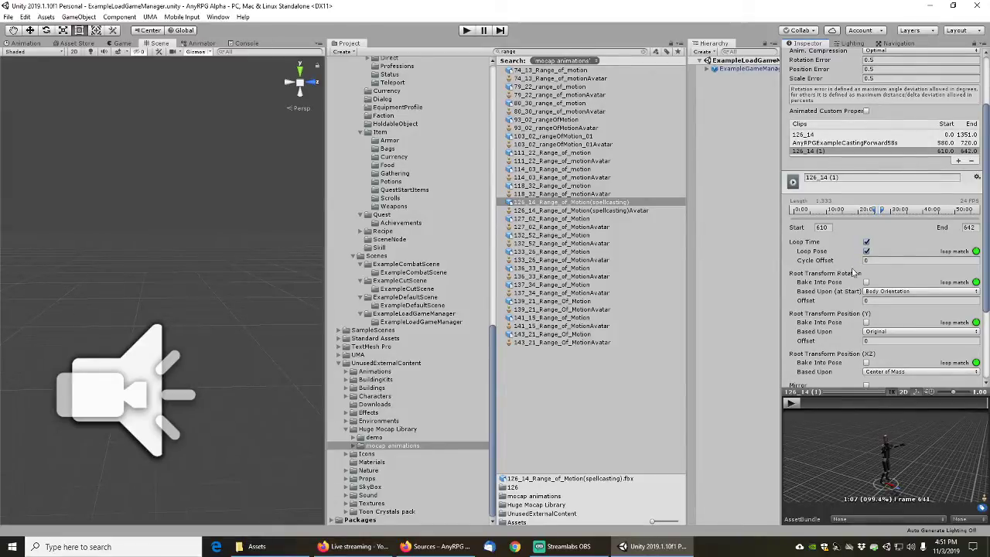
# Widen the clip's range on the timeline to frames 548 to 715 and scrub through it in the enlarged preview
pyautogui.moveTo(883, 210)
pyautogui.mouseDown()
pyautogui.moveTo(910, 210)
pyautogui.moveTo(866, 212)
pyautogui.mouseUp()
pyautogui.click(866, 242)
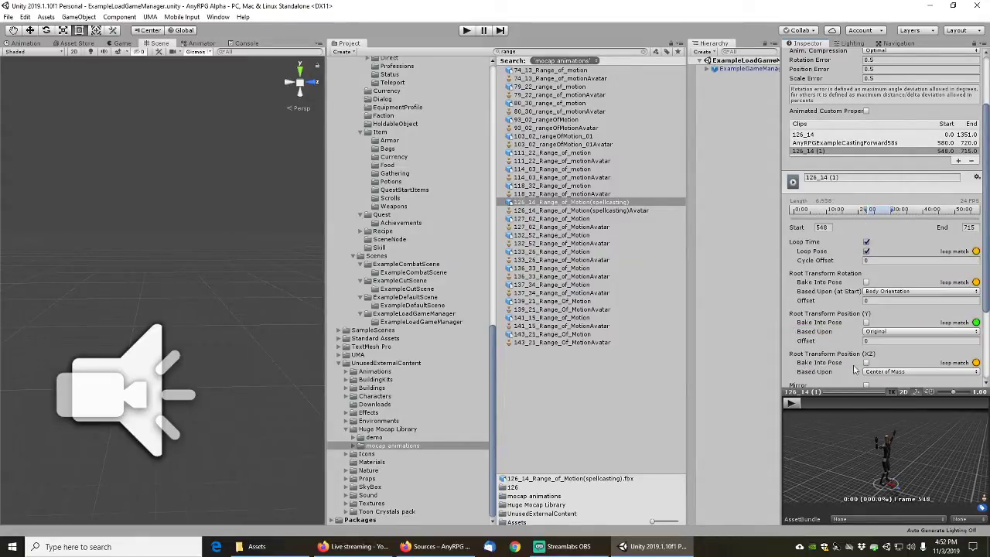
pyautogui.rightClick(851, 392)
pyautogui.moveTo(132, 64); pyautogui.dragTo(933, 72)
pyautogui.click(930, 46)
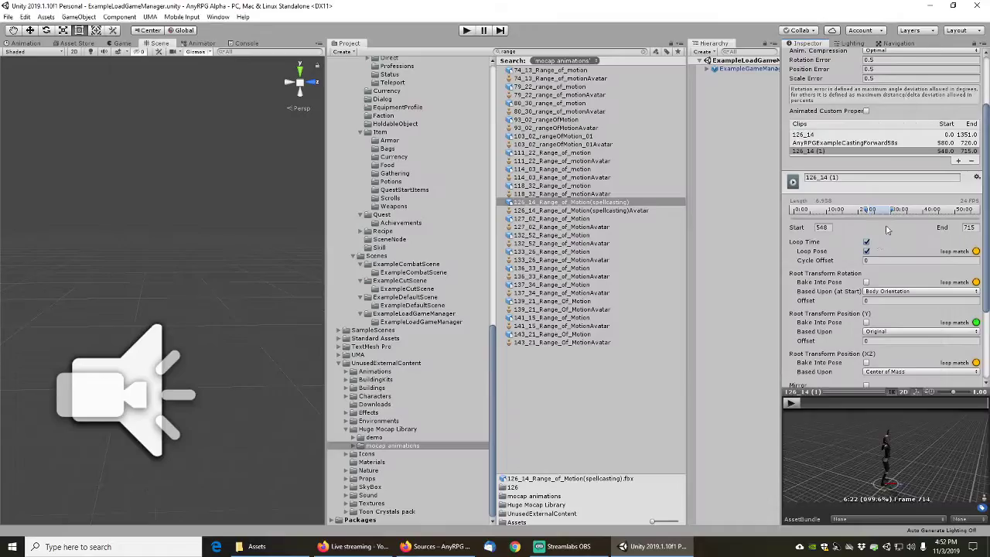
# Turn off Loop Pose and Loop Time for the clip and check its last pose in the enlarged preview
pyautogui.click(868, 251)
pyautogui.click(867, 242)
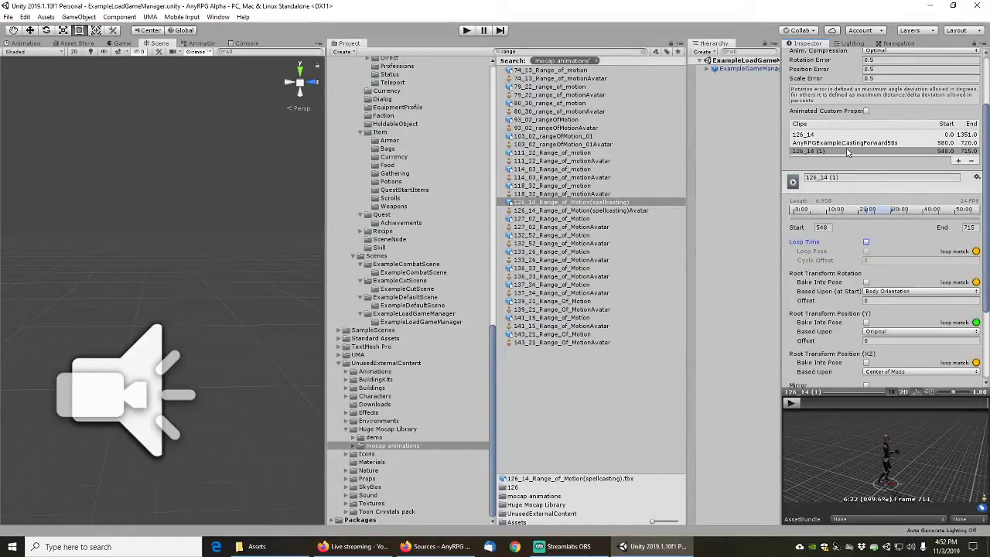
pyautogui.rightClick(842, 392)
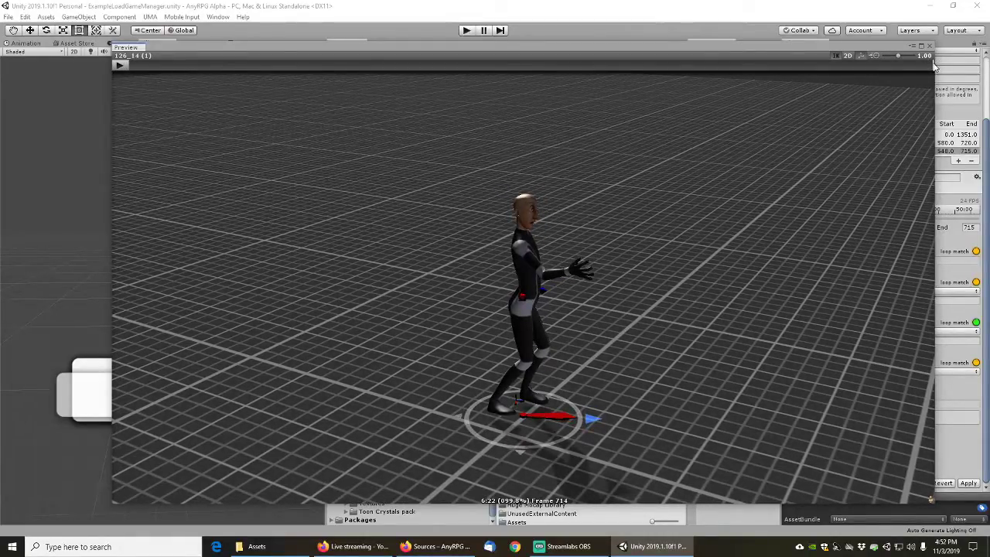
pyautogui.click(932, 45)
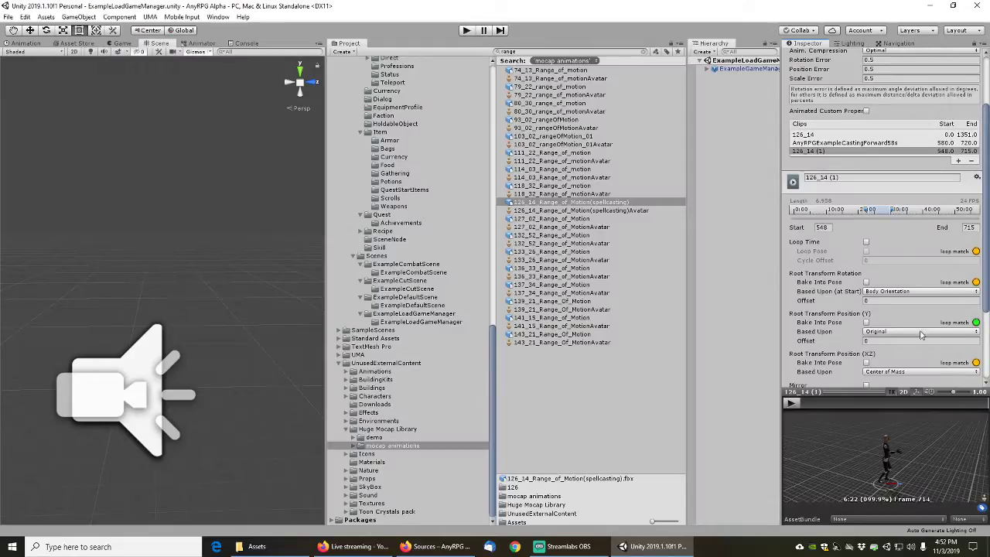
# Extend the clip's end to frame 719, scrub the preview to frame 669 and set the start frame to 669
pyautogui.moveTo(894, 213); pyautogui.dragTo(894, 212)
pyautogui.moveTo(987, 403); pyautogui.dragTo(934, 405)
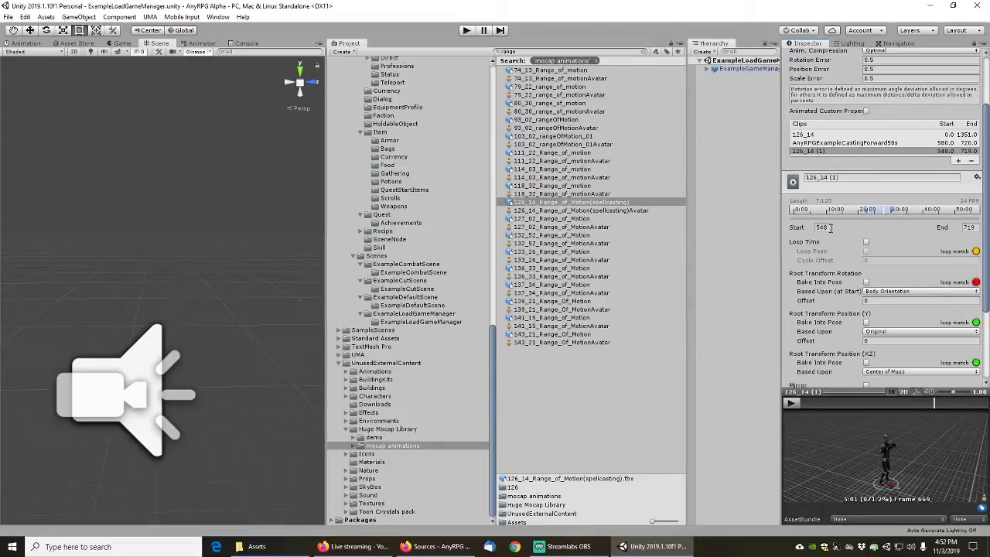
pyautogui.click(830, 227)
pyautogui.write('669')
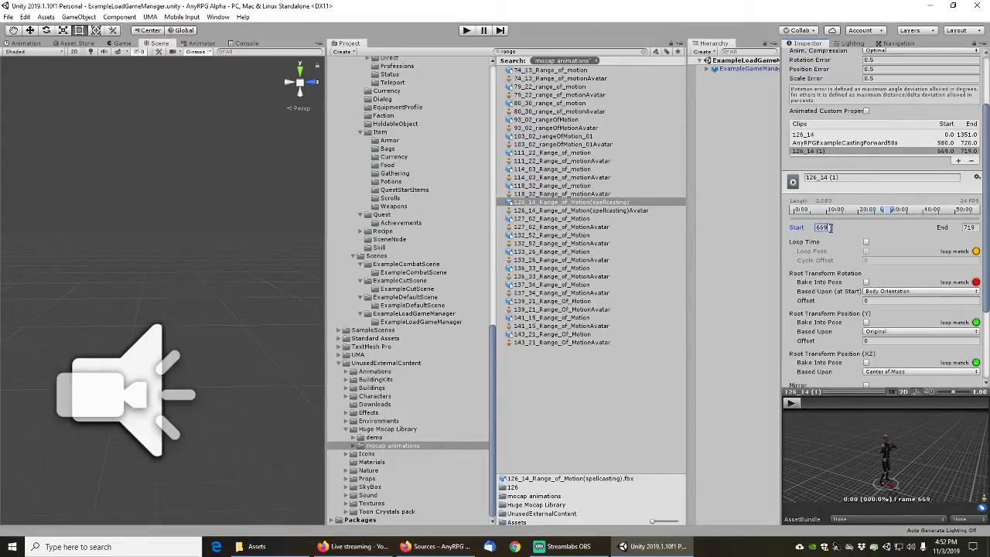
# Play the trimmed casting clip in the enlarged preview to check its motion
pyautogui.rightClick(838, 392)
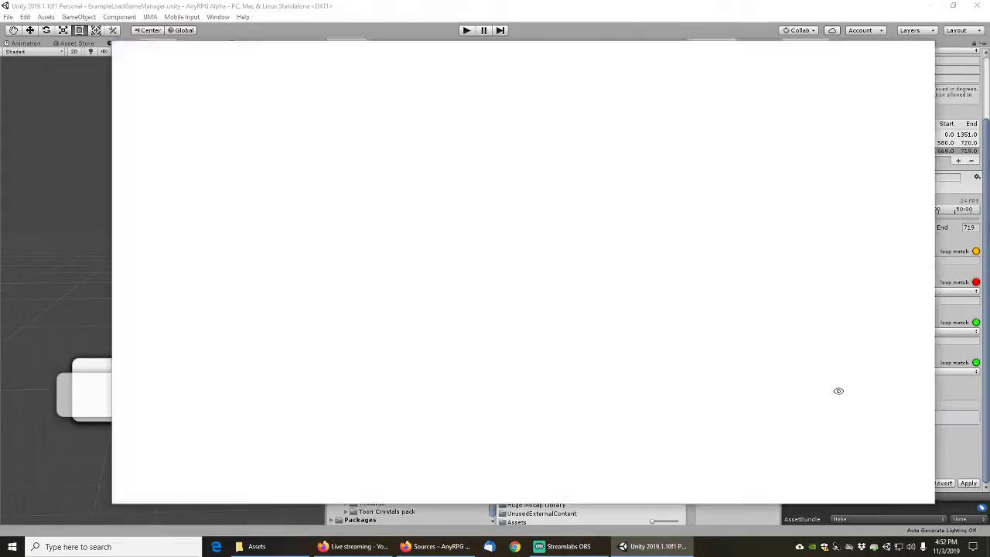
pyautogui.click(120, 66)
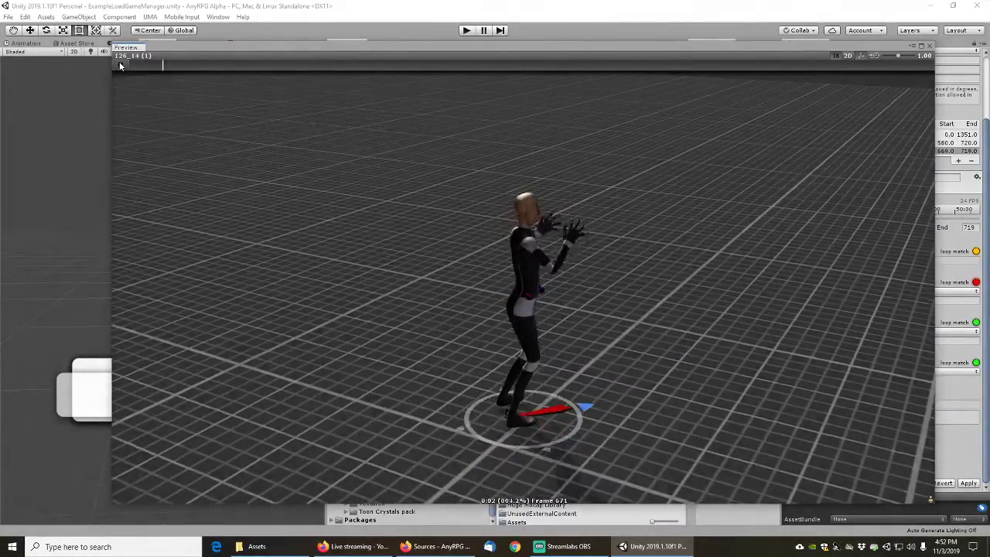
pyautogui.click(120, 66)
pyautogui.click(930, 48)
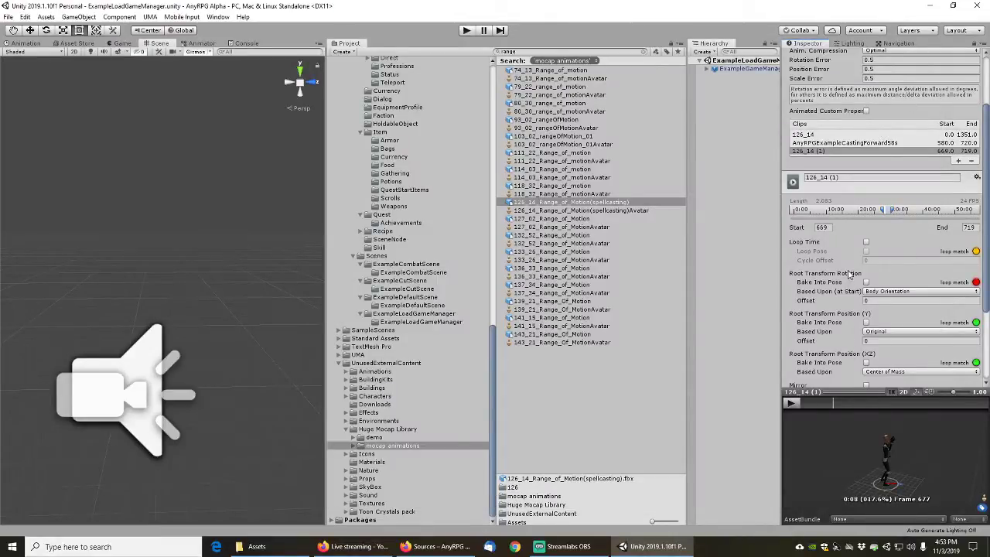
# Rename the 126_14 (1) clip as AnyRPGCasting1HForward2s and apply the import settings
pyautogui.click(848, 178)
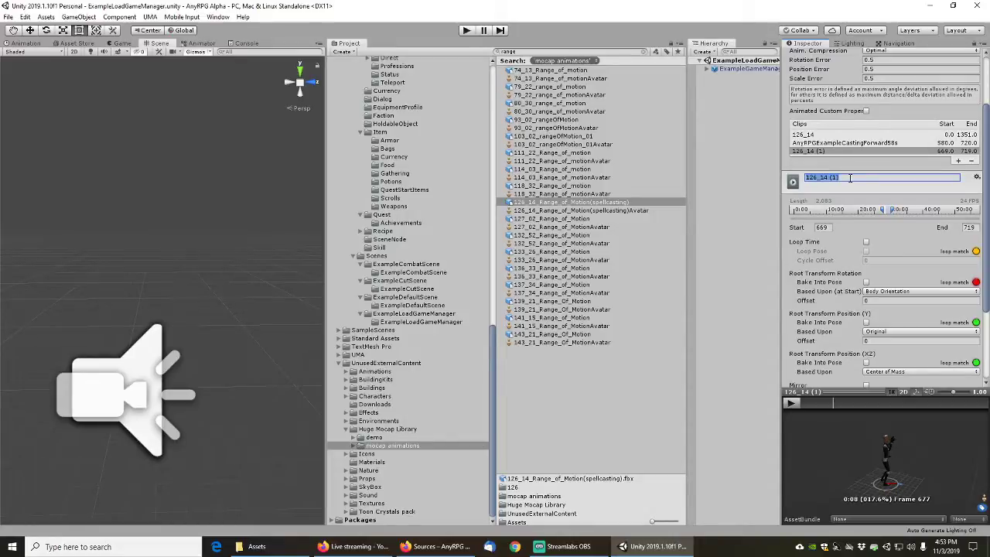
pyautogui.write('AnyRPG1h')
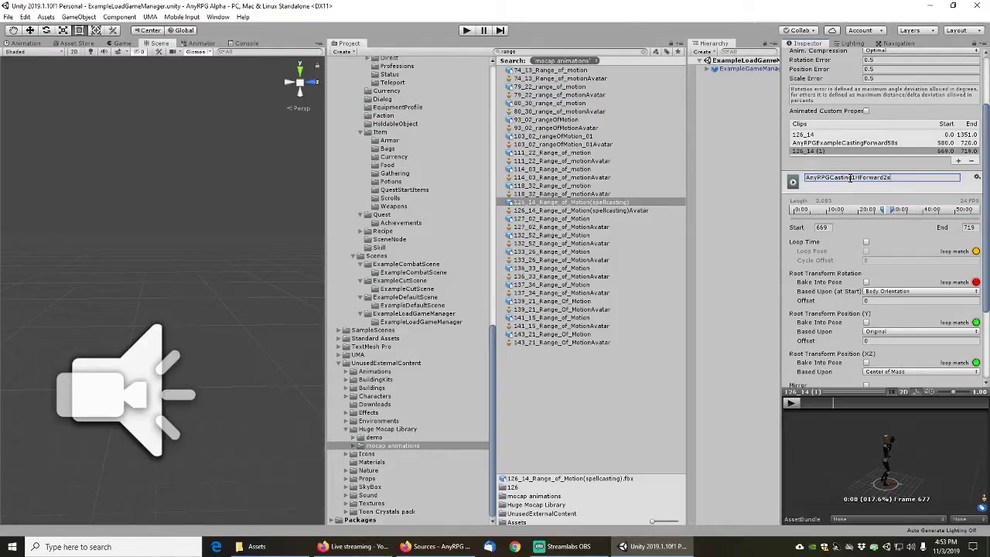
pyautogui.press('Return')
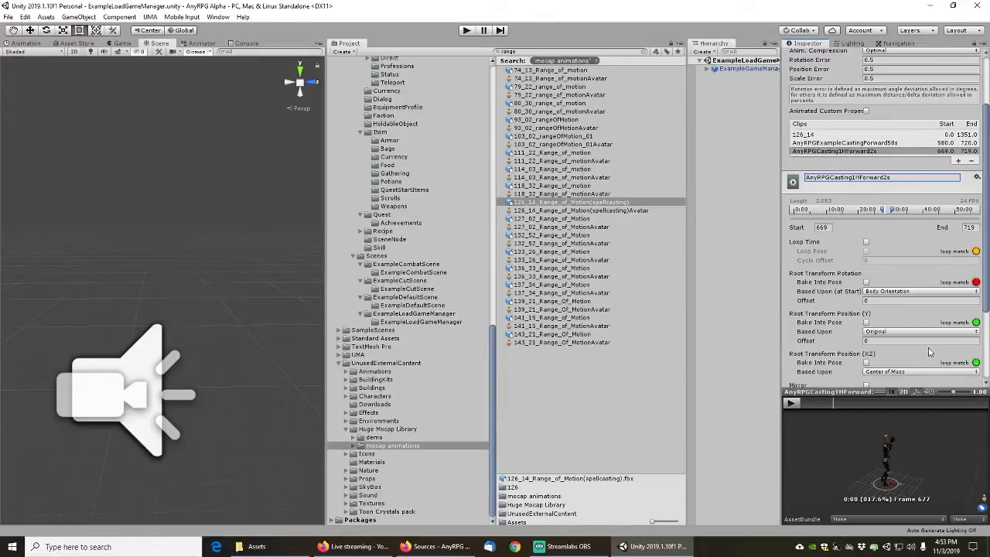
pyautogui.scroll(-3, 931, 352)
pyautogui.click(968, 378)
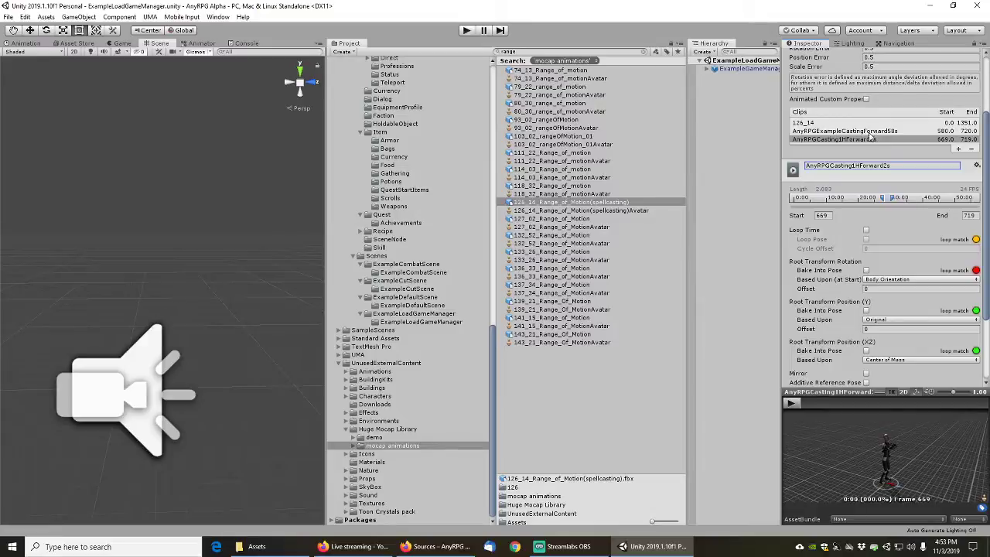
# Add another clip to the spellcasting animation and scrub its enlarged preview through the casting motion up to frame 650
pyautogui.click(959, 149)
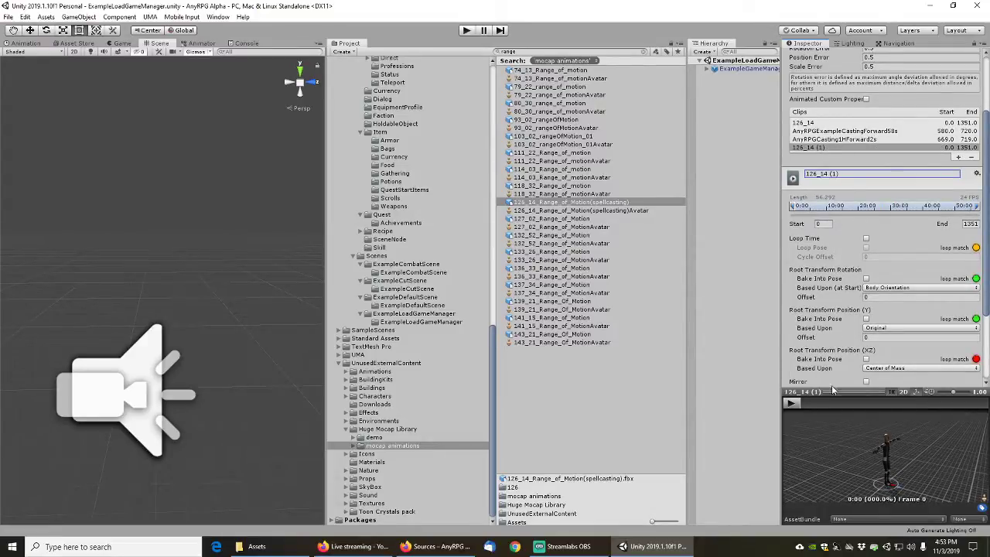
pyautogui.moveTo(836, 392); pyautogui.dragTo(497, 54)
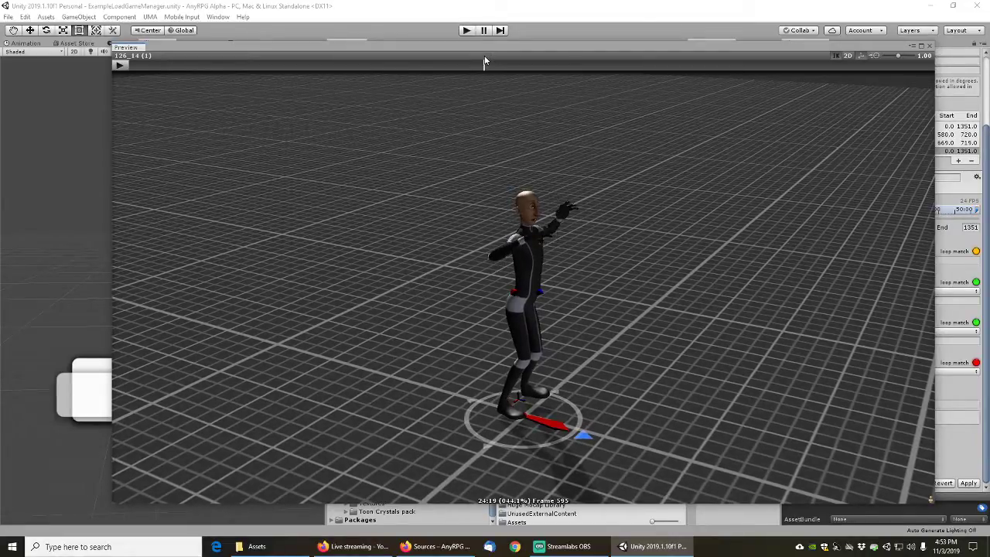
pyautogui.moveTo(484, 60)
pyautogui.mouseDown()
pyautogui.moveTo(472, 57)
pyautogui.moveTo(486, 49)
pyautogui.mouseUp()
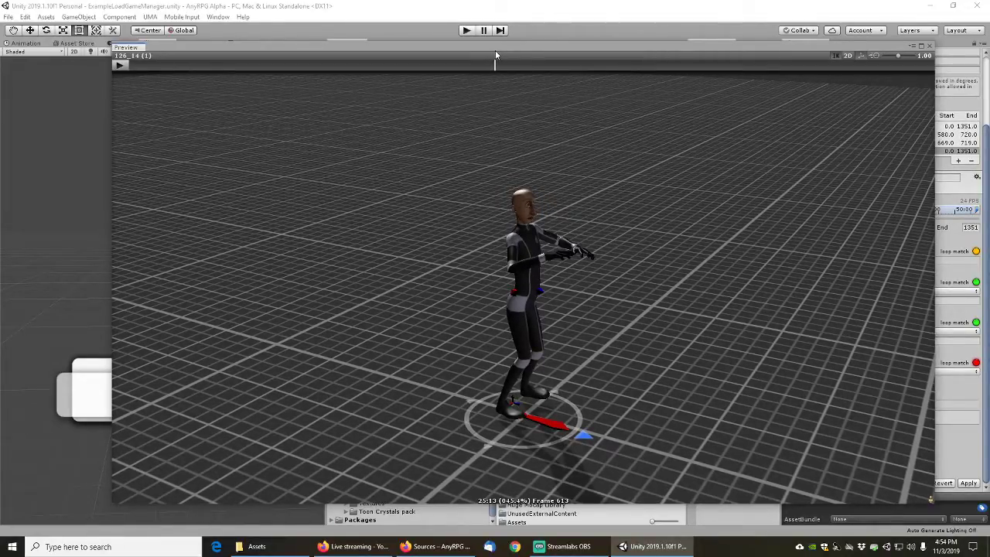
pyautogui.moveTo(496, 52); pyautogui.dragTo(506, 51)
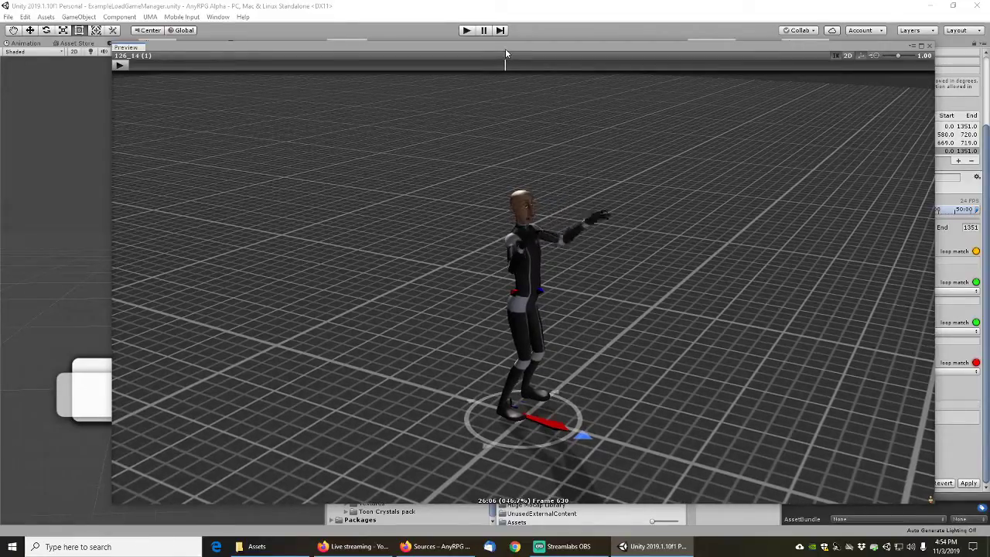
pyautogui.moveTo(513, 49)
pyautogui.mouseDown()
pyautogui.moveTo(533, 49)
pyautogui.moveTo(517, 49)
pyautogui.mouseUp()
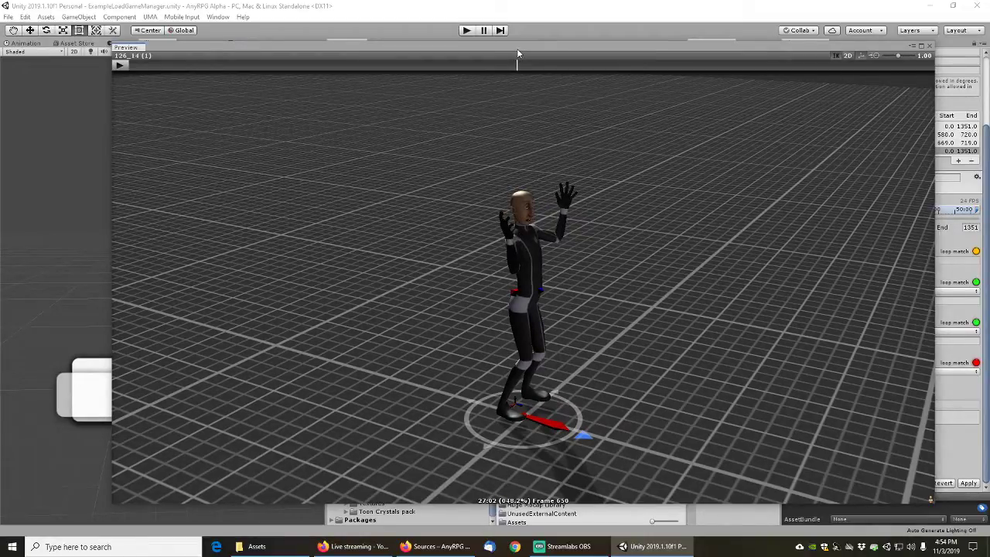
pyautogui.click(932, 48)
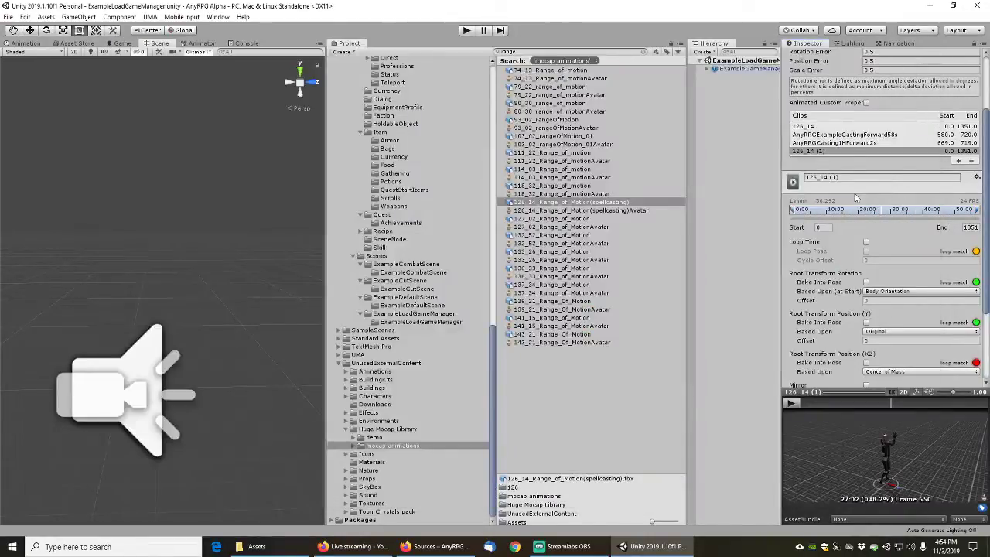
# Set the new 126_14 (1) clip's start frame to 613 and its end frame to 650
pyautogui.click(825, 229)
pyautogui.write('613')
pyautogui.press('Tab')
pyautogui.write('650')
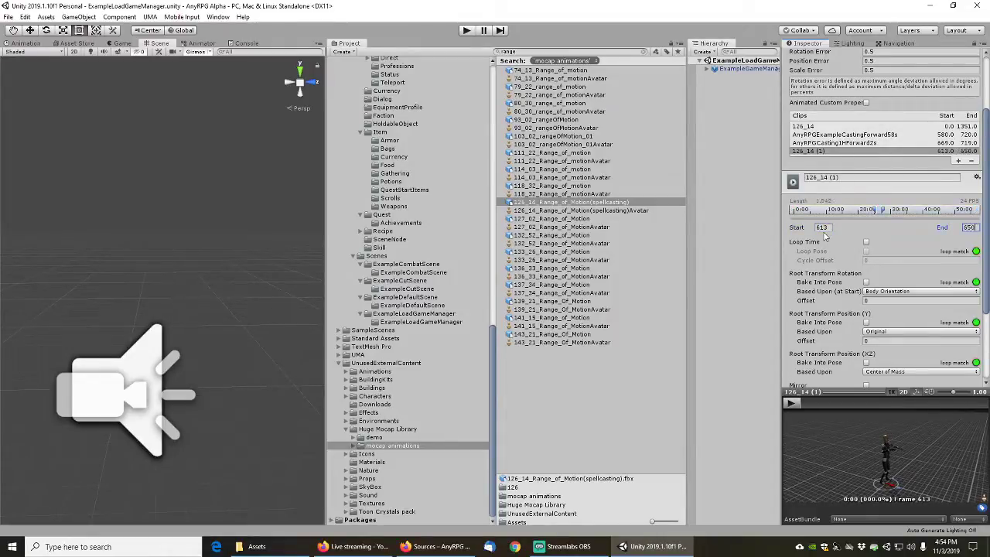
pyautogui.scroll(-3, 918, 315)
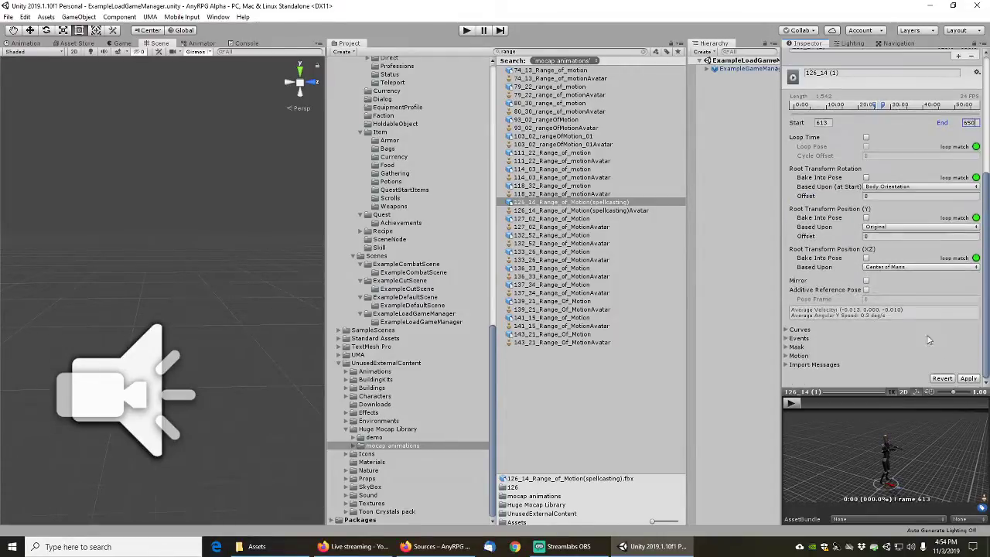
# Bake the root transform rotation and Y position into the pose of the 126_14 (1) clip and apply the import settings
pyautogui.click(968, 379)
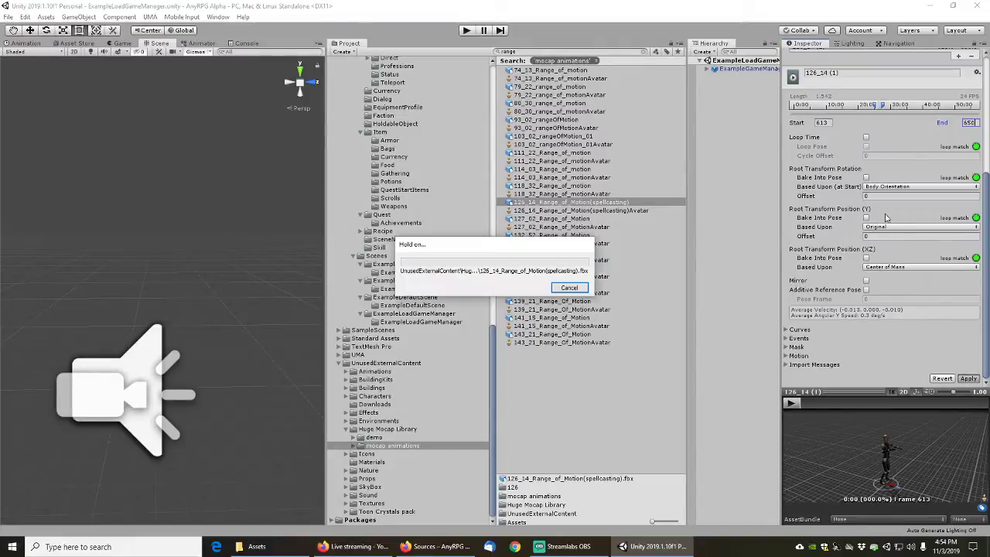
pyautogui.click(866, 177)
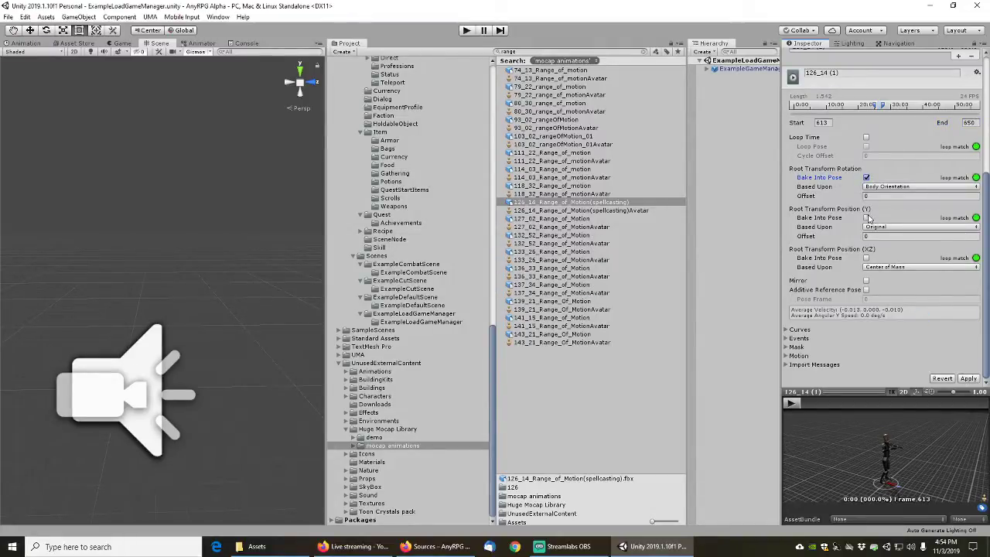
pyautogui.click(866, 218)
pyautogui.click(969, 379)
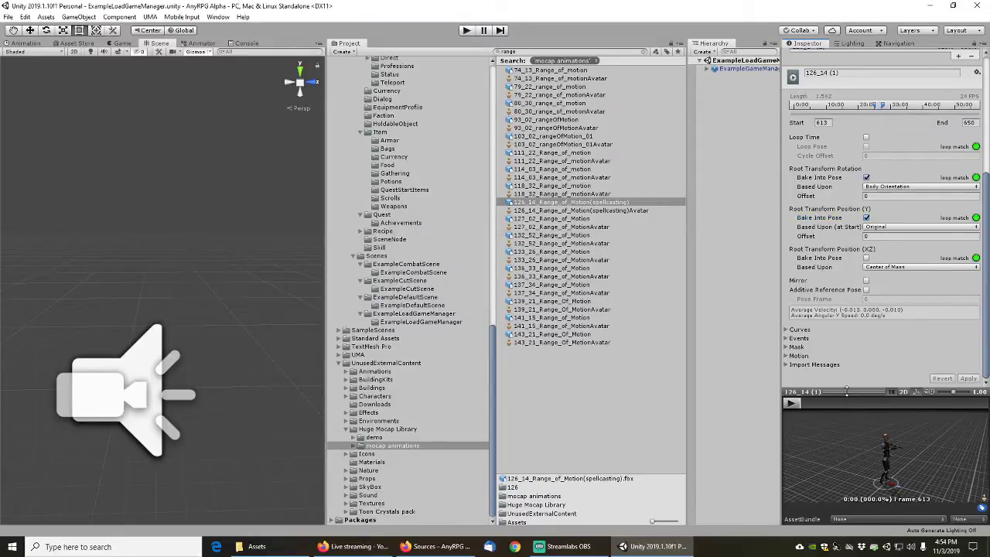
# Play the baked 126_14 (1) clip in the enlarged preview to check its motion
pyautogui.moveTo(847, 390); pyautogui.dragTo(215, 67)
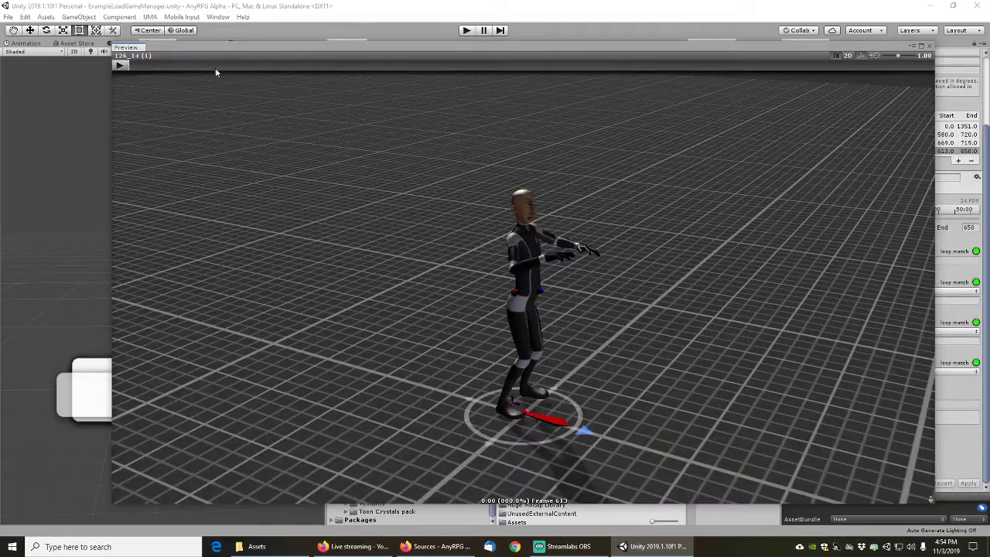
pyautogui.click(120, 65)
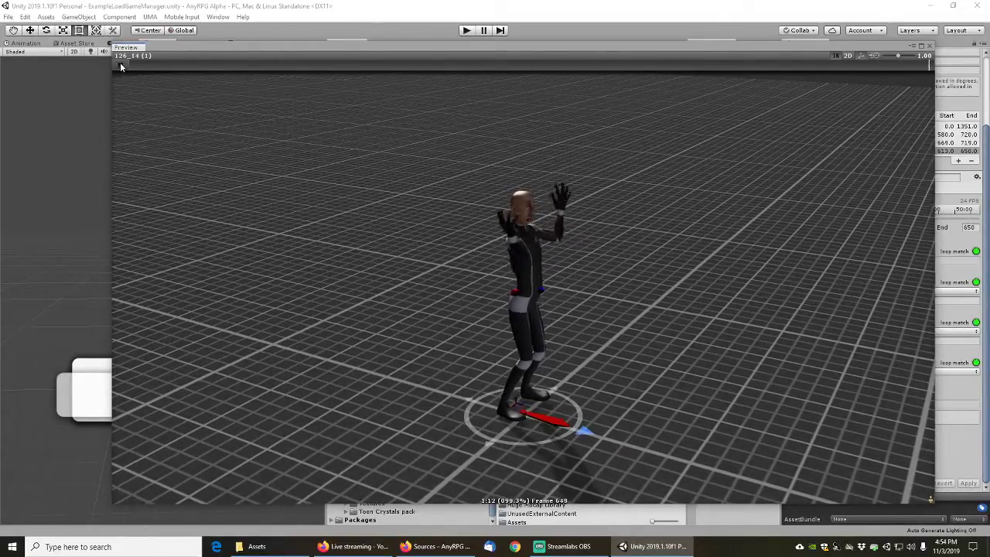
pyautogui.click(931, 48)
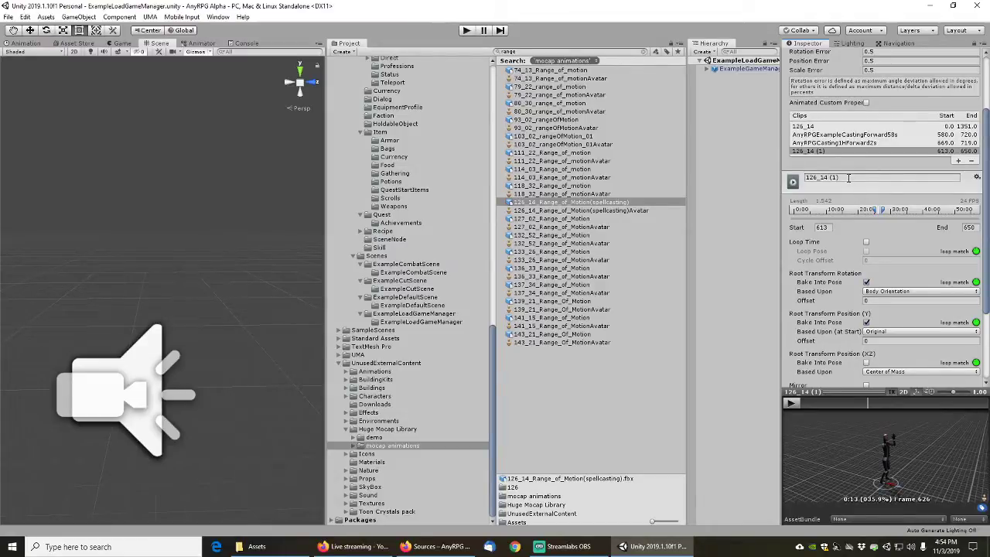
# Rename the 126_14 (1) clip as AnyRPGCasting2HWave15s and apply the import settings
pyautogui.click(849, 178)
pyautogui.write('AnyRP')
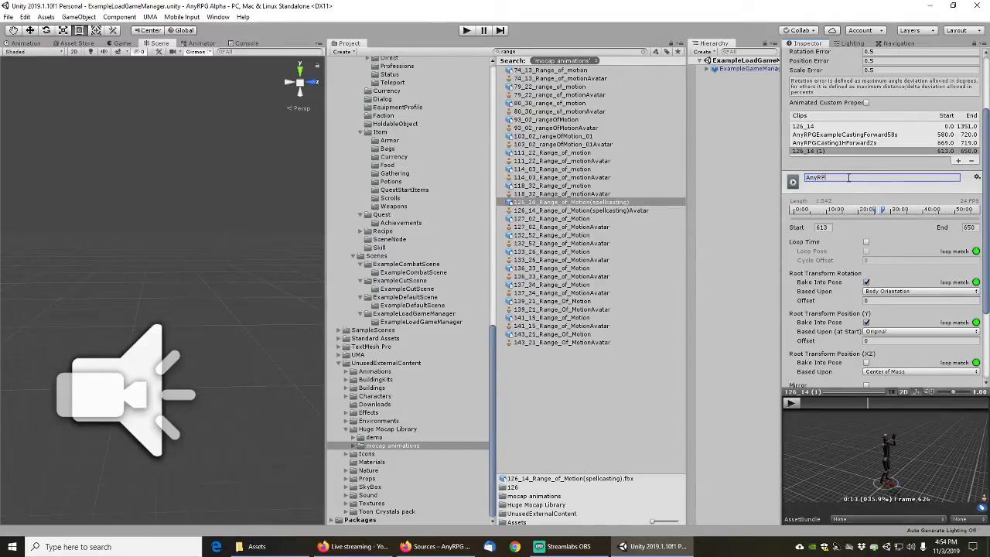
pyautogui.write('GCasting2HWave15s')
pyautogui.press('Return')
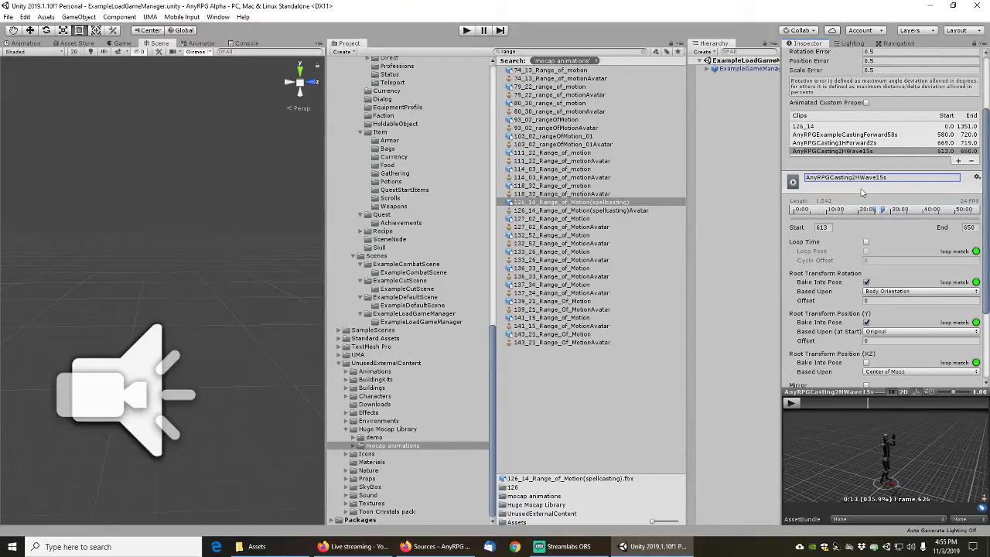
pyautogui.scroll(-3, 896, 369)
pyautogui.click(968, 378)
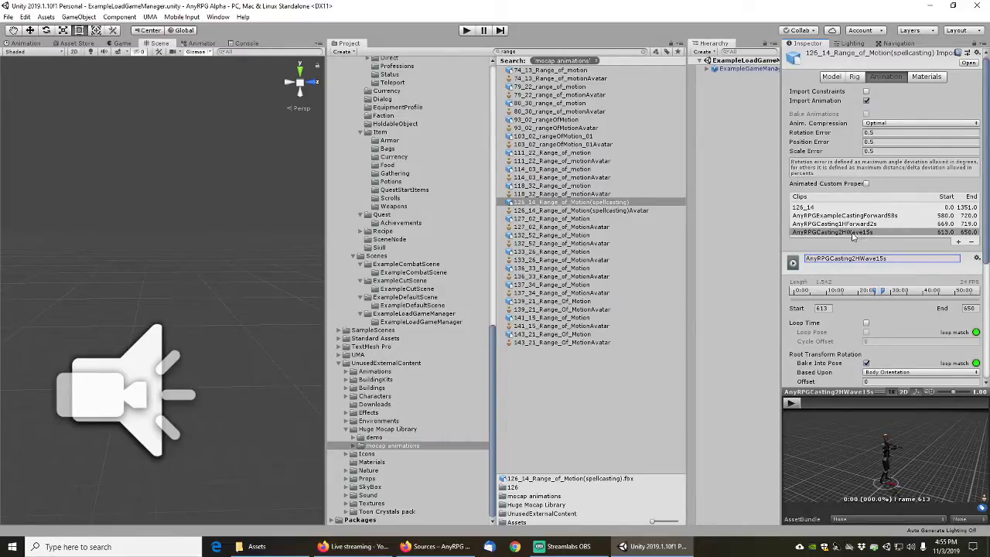
# Scrub through the previews of the 127_02, 132_52, 133_26 and 136_33 range-of-motion animations for usable casting motions
pyautogui.click(559, 220)
pyautogui.click(803, 402)
pyautogui.moveTo(803, 402); pyautogui.dragTo(971, 412)
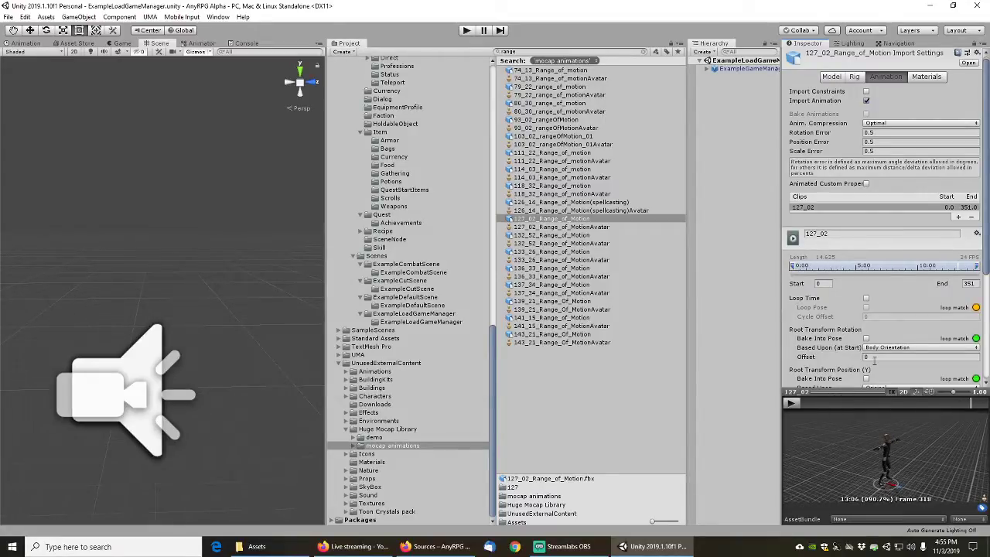
pyautogui.click(552, 235)
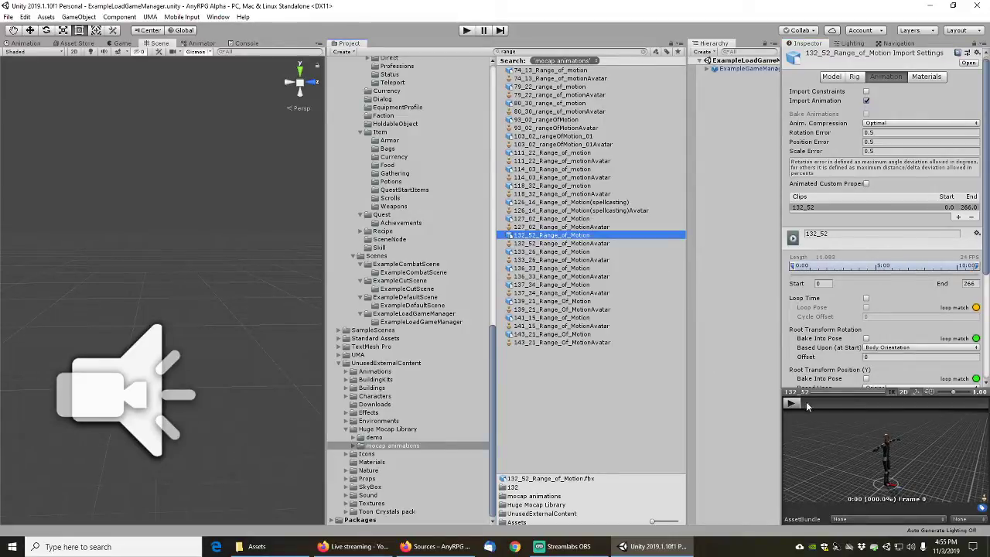
pyautogui.moveTo(806, 402); pyautogui.dragTo(983, 402)
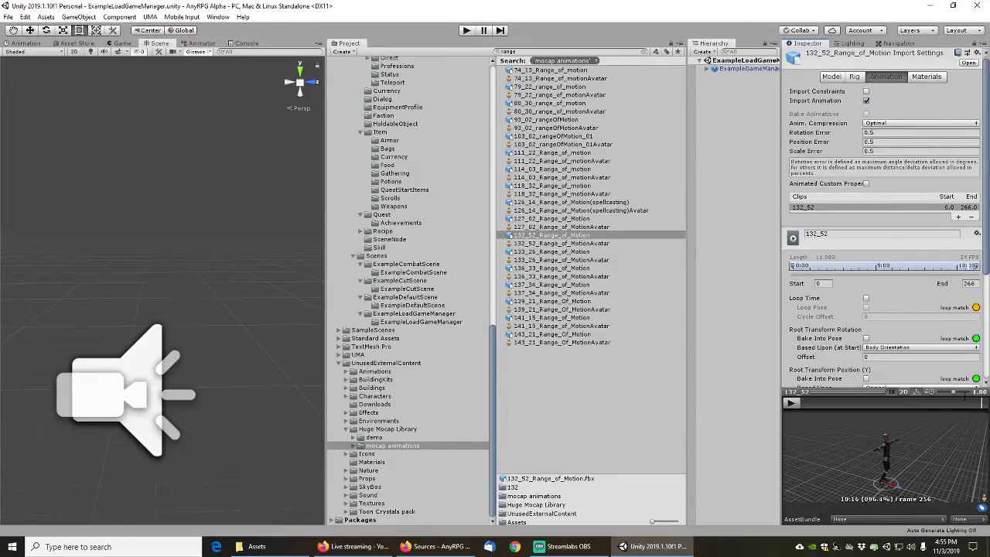
pyautogui.click(571, 254)
pyautogui.moveTo(818, 402); pyautogui.dragTo(889, 398)
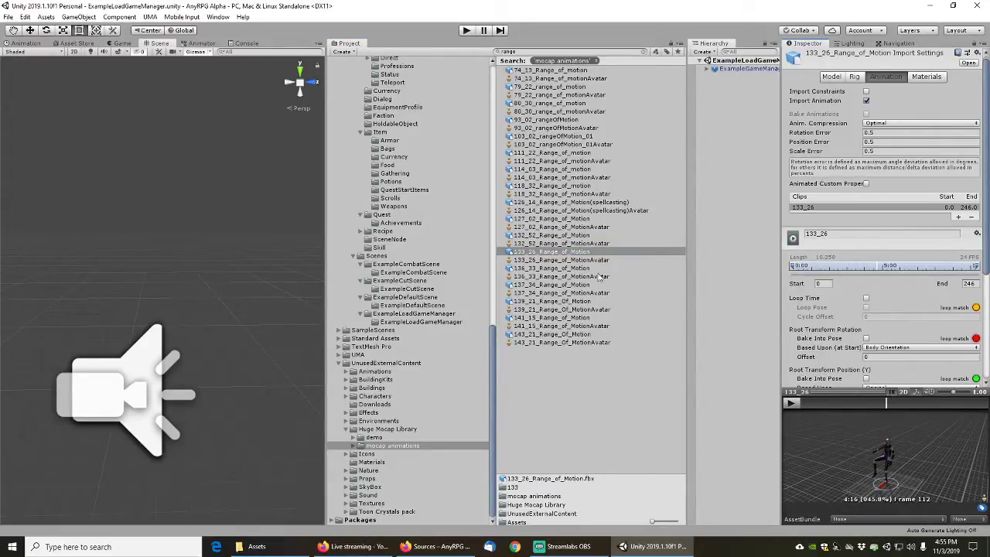
pyautogui.click(550, 268)
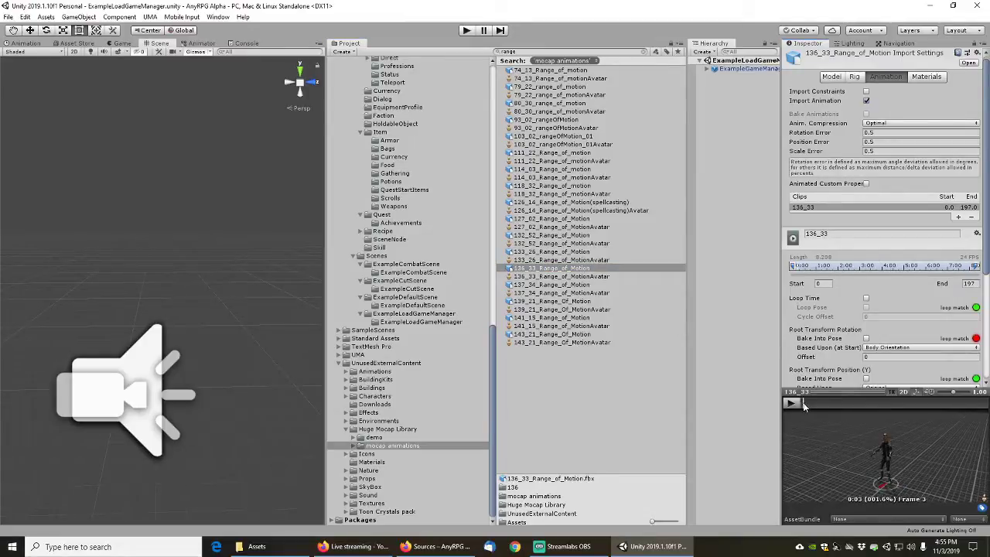
pyautogui.moveTo(804, 401); pyautogui.dragTo(954, 404)
# Scrub the 137_34_Range_of_Motion animation in the enlarged preview to find the frame range of a casting motion
pyautogui.click(547, 287)
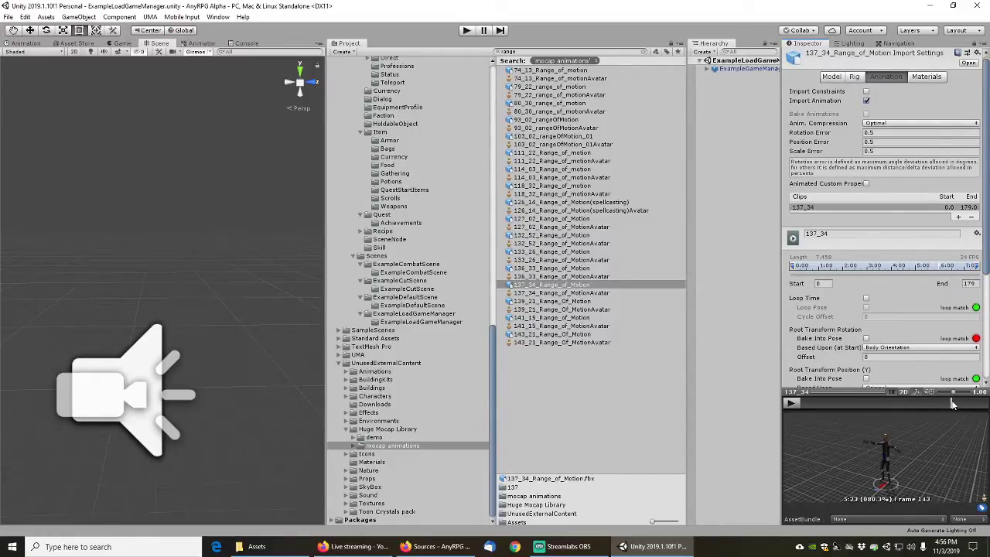
pyautogui.rightClick(857, 391)
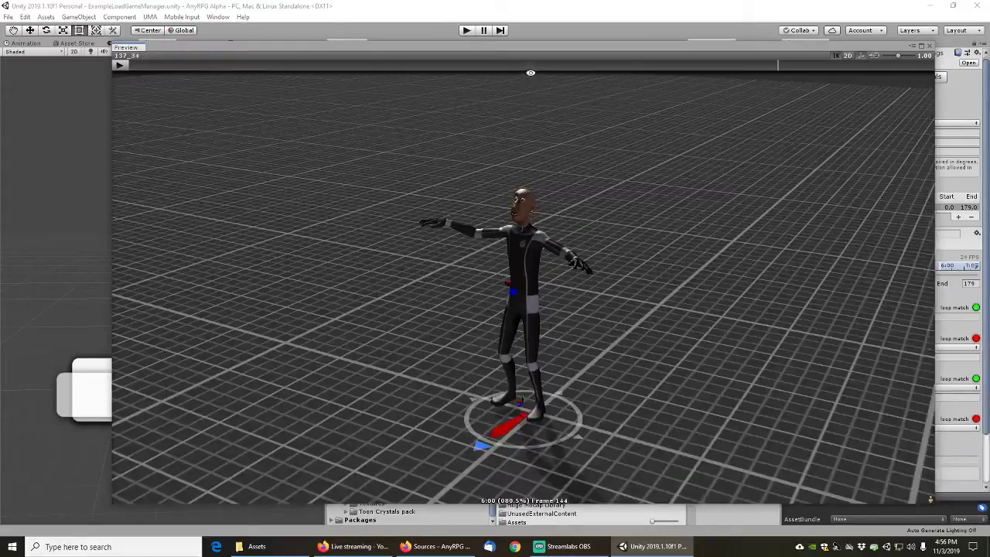
pyautogui.moveTo(750, 68); pyautogui.dragTo(827, 64)
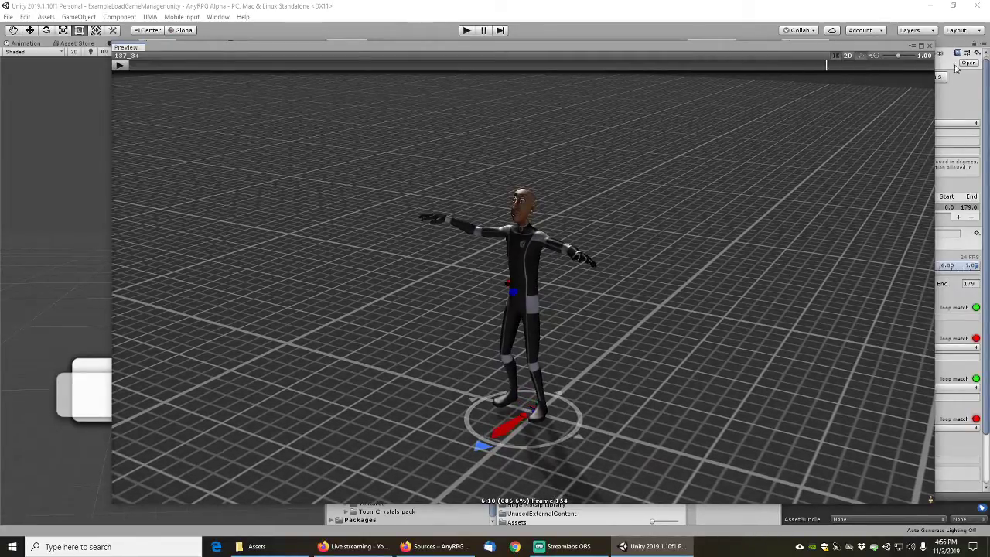
pyautogui.click(931, 46)
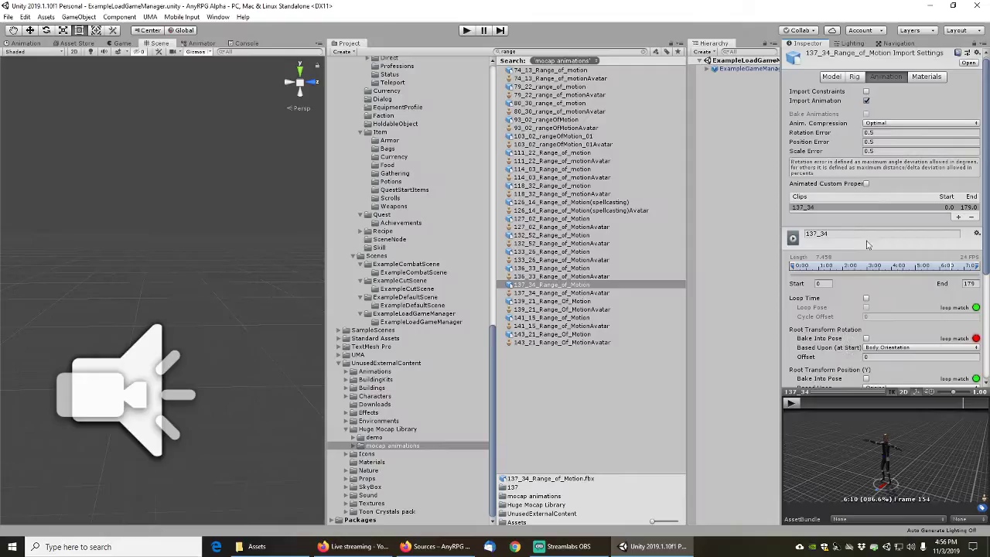
# Add a second clip to the 137_34 animation with start frame 123 and end frame 148
pyautogui.click(958, 217)
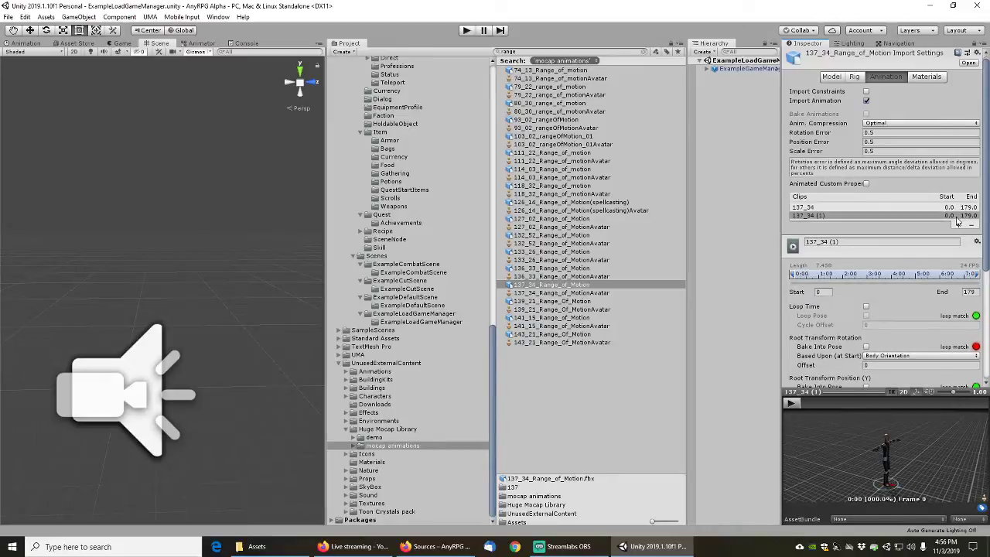
pyautogui.doubleClick(825, 293)
pyautogui.write('123')
pyautogui.press('Tab')
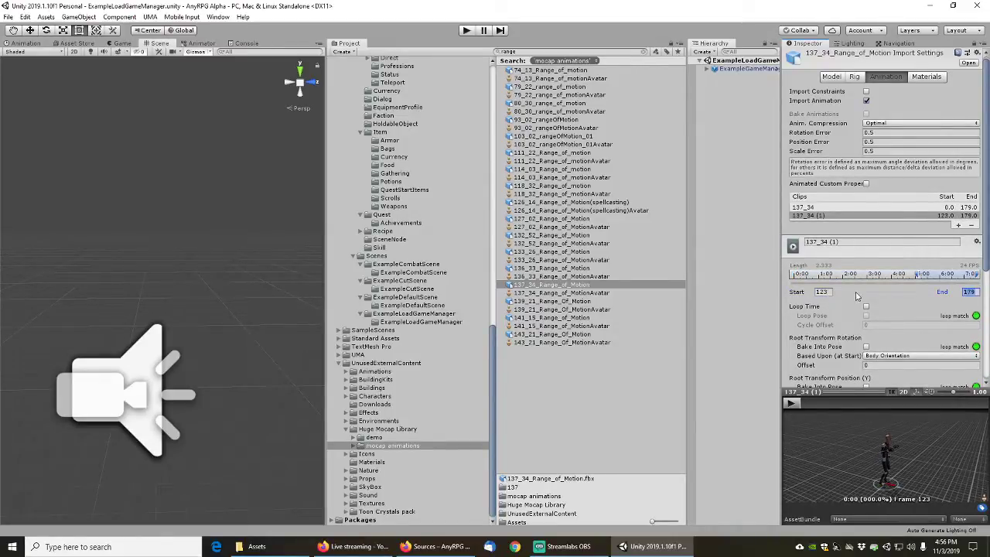
pyautogui.write('148')
pyautogui.press('Tab')
# Bake the root transform rotation and Y position into the pose of the 137_34 (1) clip and apply the settings
pyautogui.click(866, 346)
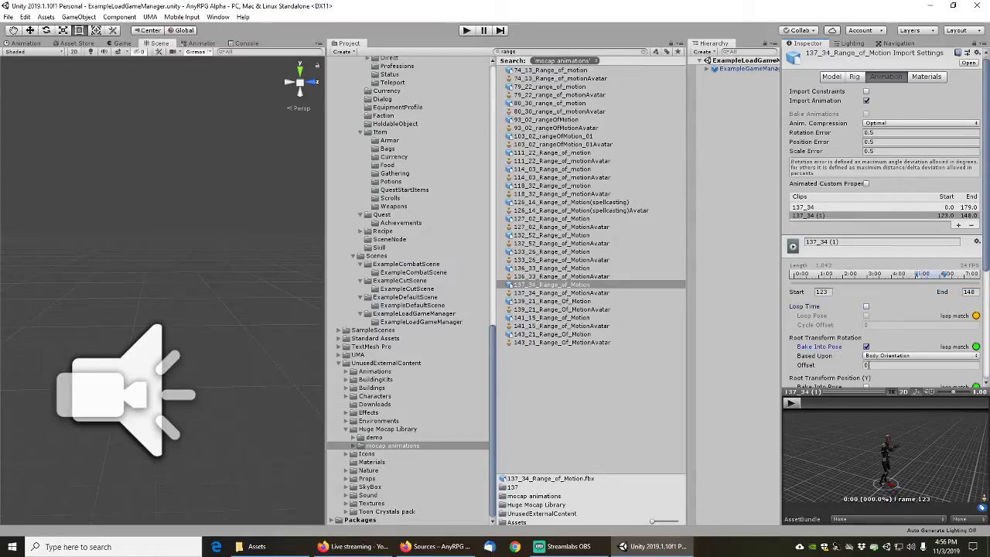
pyautogui.scroll(-3, 937, 374)
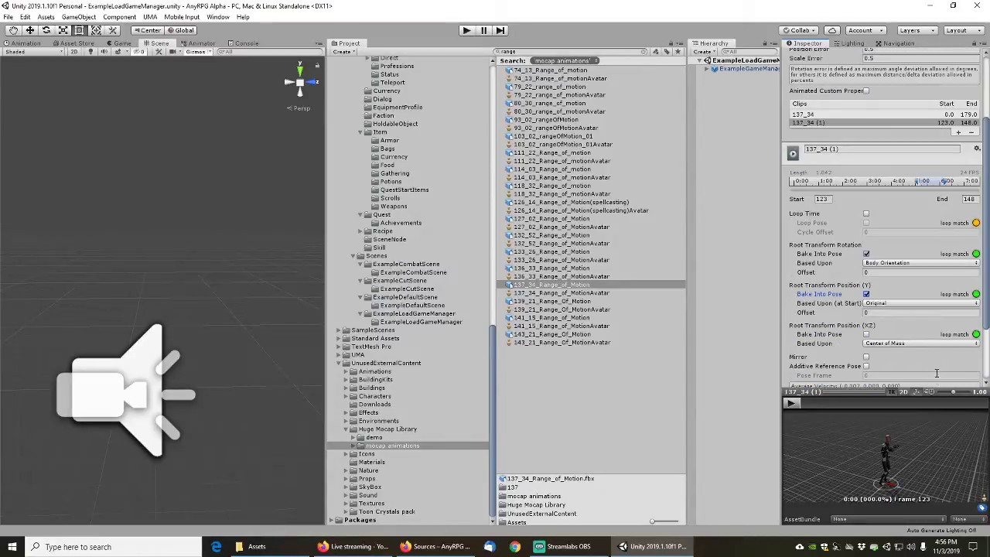
pyautogui.scroll(-3, 922, 354)
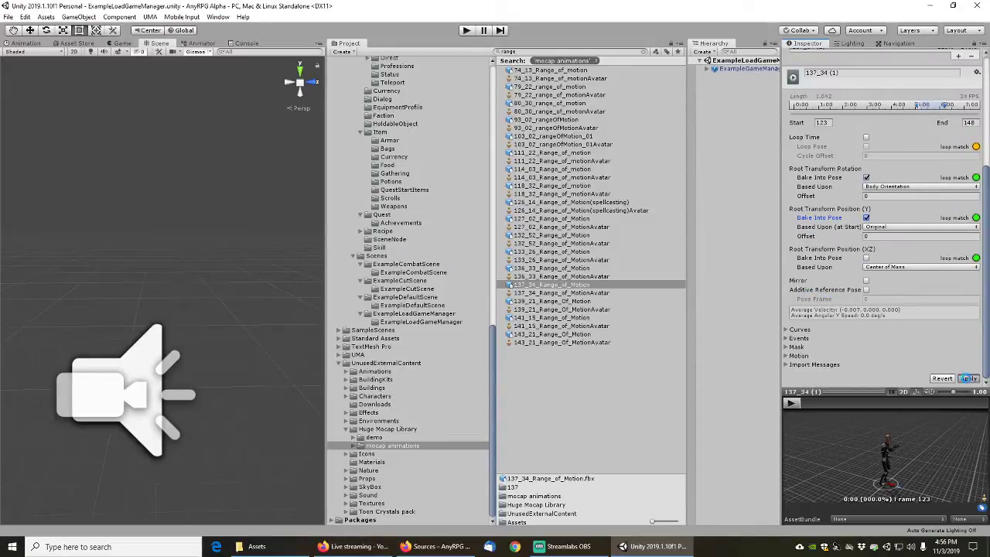
# Play the 137_34 (1) clip in the enlarged preview to check its motion
pyautogui.rightClick(845, 391)
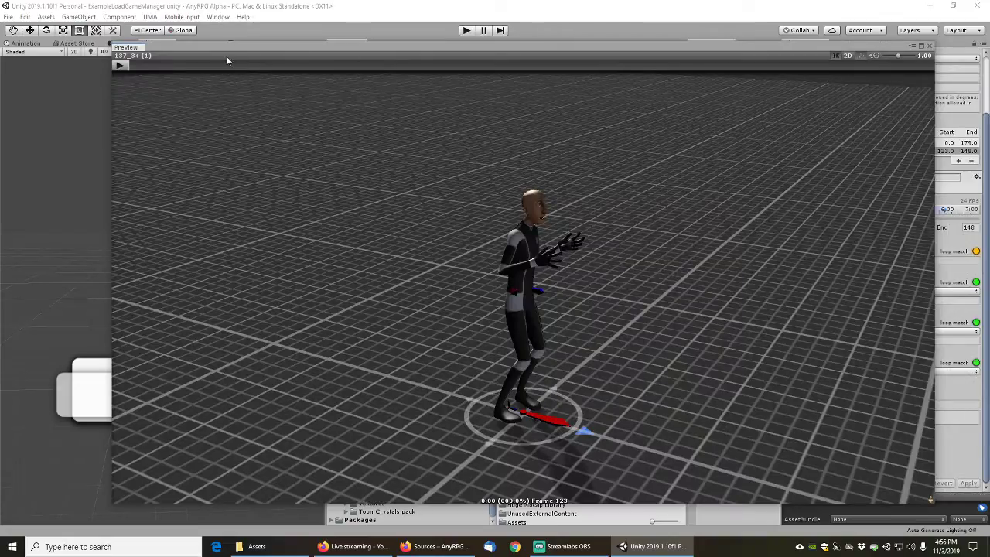
pyautogui.click(119, 66)
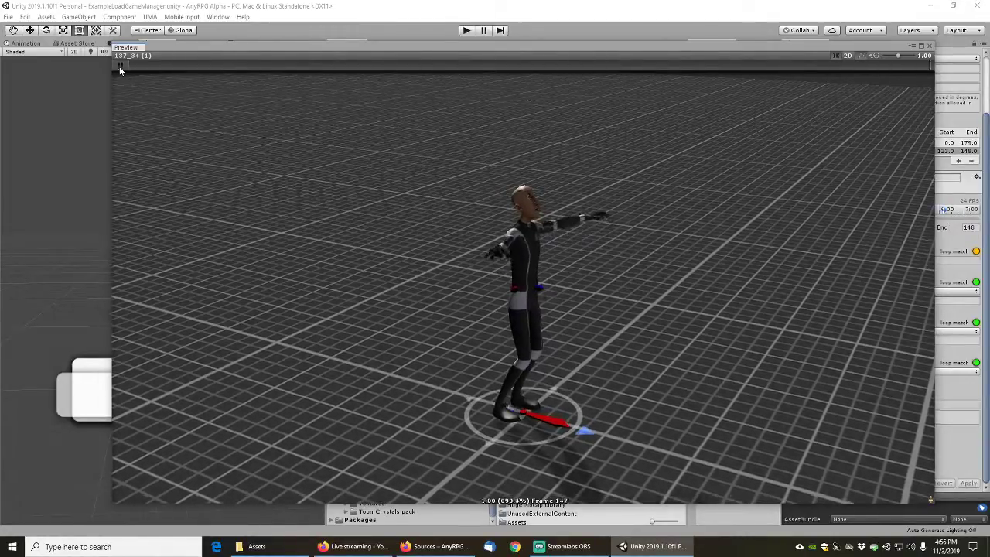
pyautogui.click(120, 66)
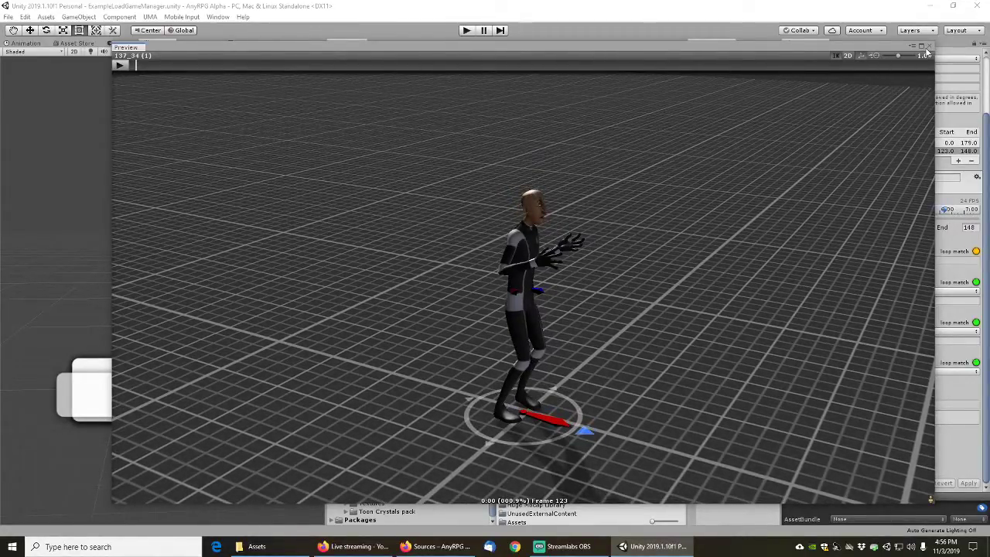
pyautogui.click(930, 49)
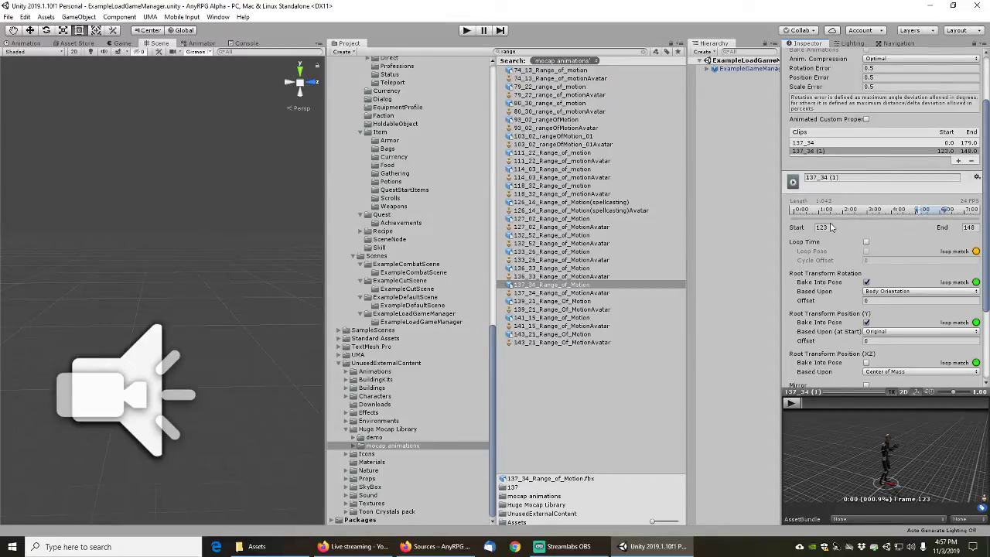
# Rename the 137_34 (1) clip as AnyRPGExampleCastingUpOut2H1s and apply the import settings
pyautogui.click(846, 177)
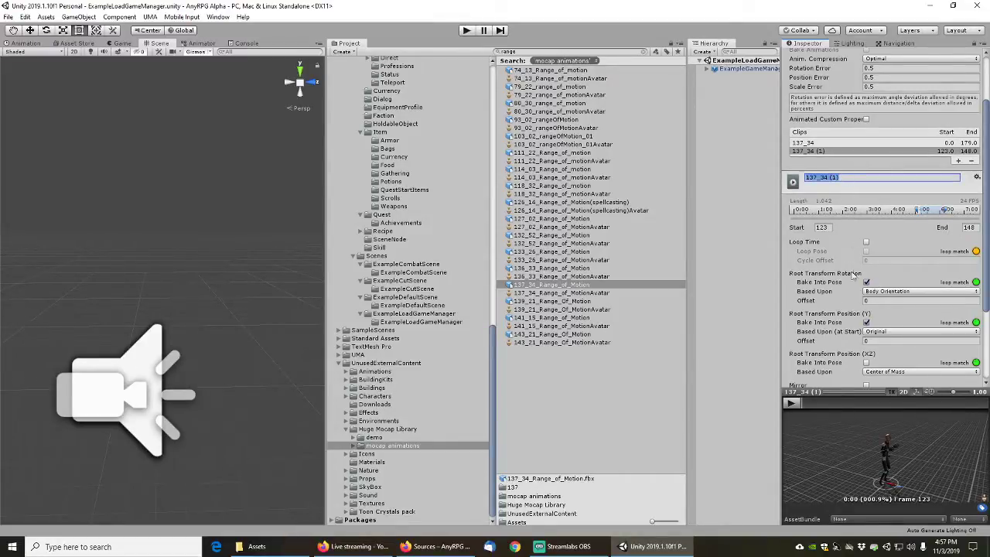
pyautogui.write('AnyRPGExampleCastingUpOut2H1s')
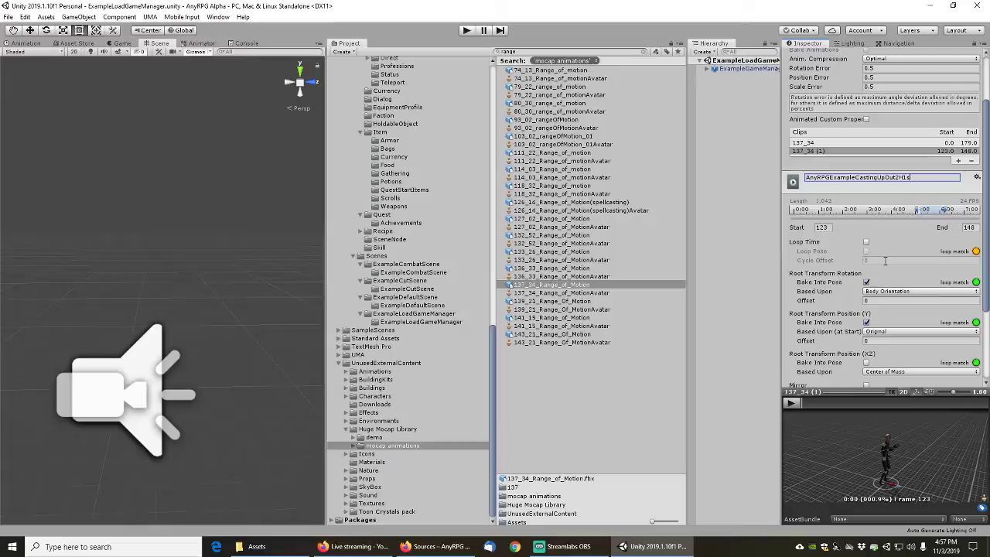
pyautogui.press('Return')
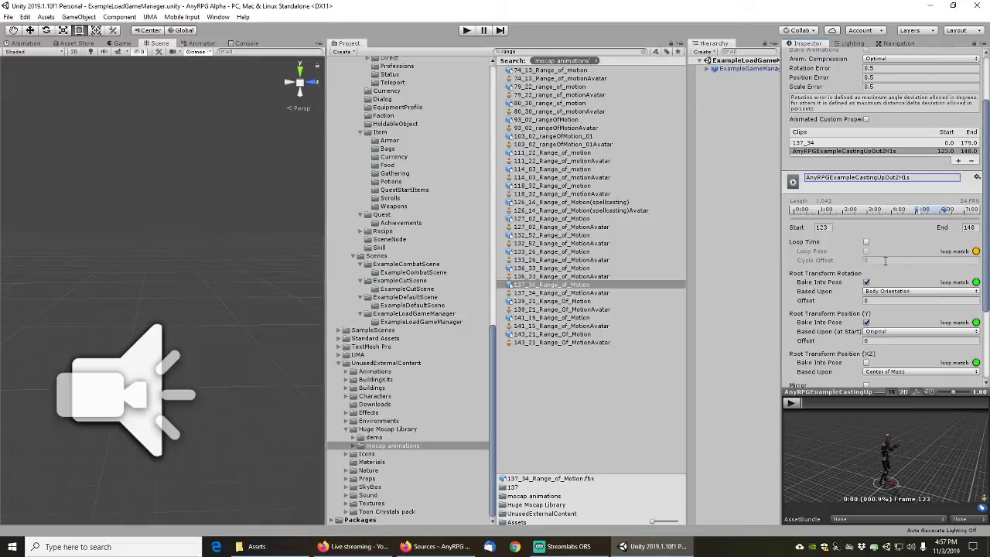
pyautogui.scroll(-3, 913, 247)
pyautogui.click(968, 379)
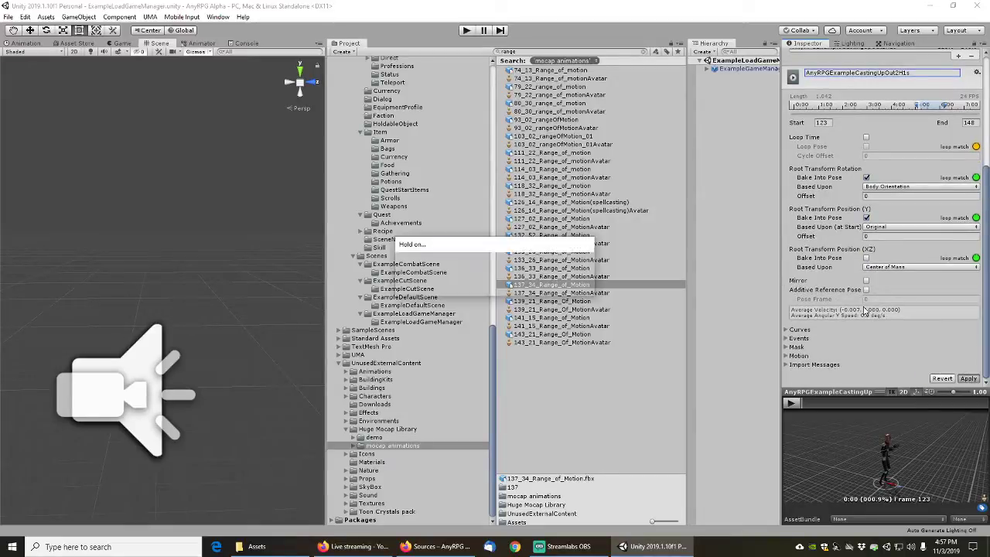
# Scrub through the preview of the 139_21_Range_Of_Motion animation for a usable casting motion
pyautogui.scroll(3, 845, 264)
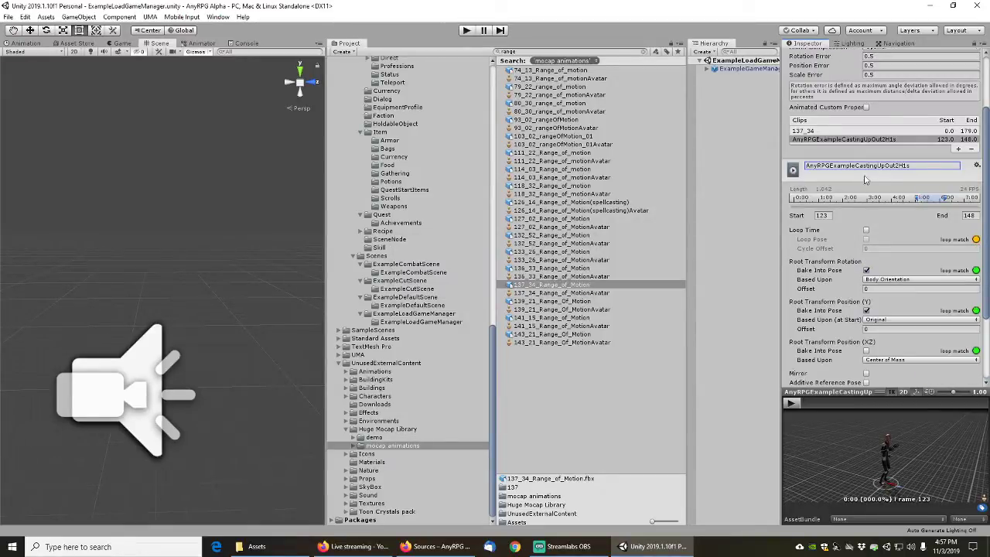
pyautogui.click(553, 304)
pyautogui.moveTo(815, 401); pyautogui.dragTo(973, 401)
pyautogui.moveTo(983, 401); pyautogui.dragTo(951, 405)
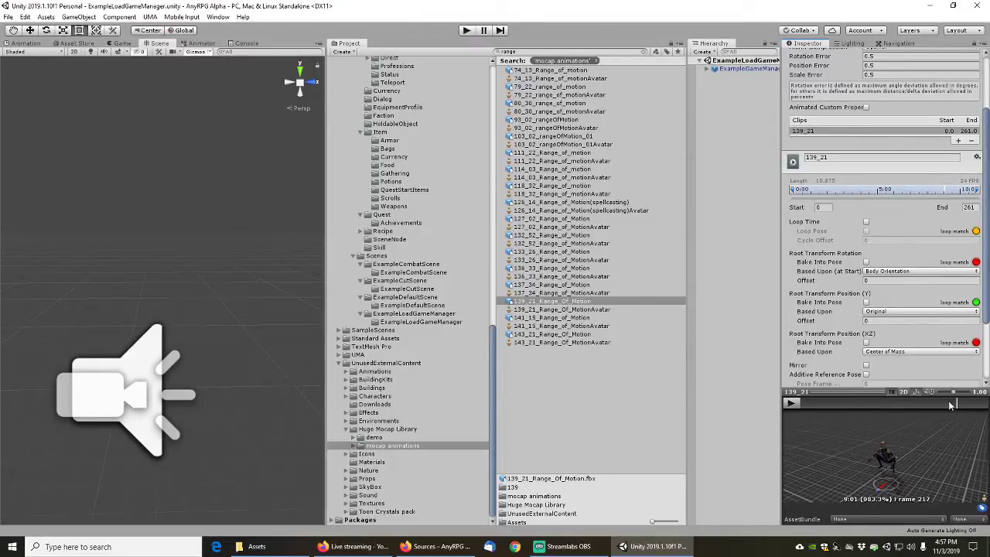
# Scrub the opening part of the 141_15_Range_of_Motion animation in the enlarged preview to examine its arm motion
pyautogui.click(576, 318)
pyautogui.moveTo(802, 403)
pyautogui.mouseDown()
pyautogui.moveTo(830, 403)
pyautogui.moveTo(803, 403)
pyautogui.mouseUp()
pyautogui.rightClick(830, 392)
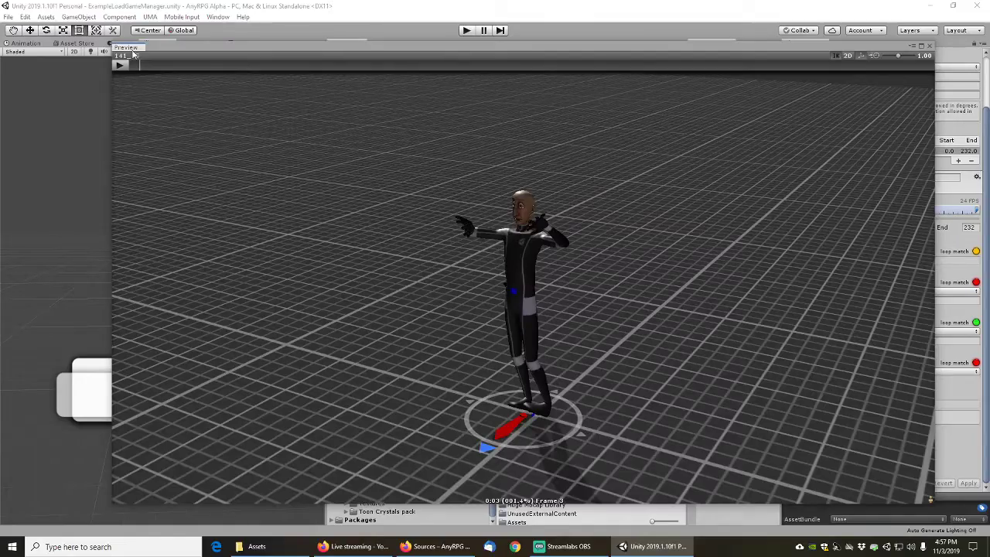
pyautogui.moveTo(137, 64); pyautogui.dragTo(301, 63)
pyautogui.moveTo(593, 348)
pyautogui.mouseDown()
pyautogui.moveTo(596, 264)
pyautogui.moveTo(602, 346)
pyautogui.mouseUp()
pyautogui.click(930, 47)
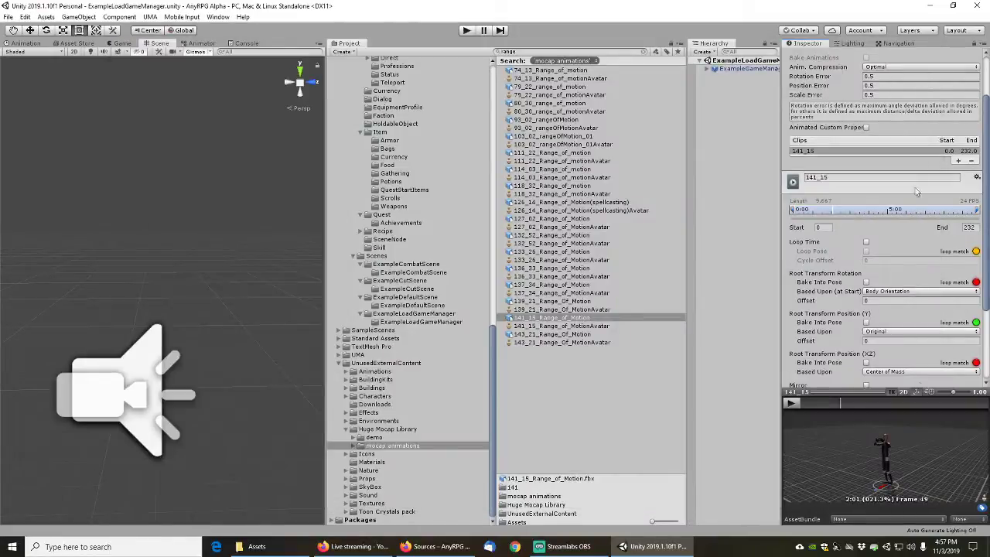
# Bake the root transform rotation and Y position into the pose for the 141_15 clip and apply the import settings
pyautogui.click(867, 282)
pyautogui.click(867, 322)
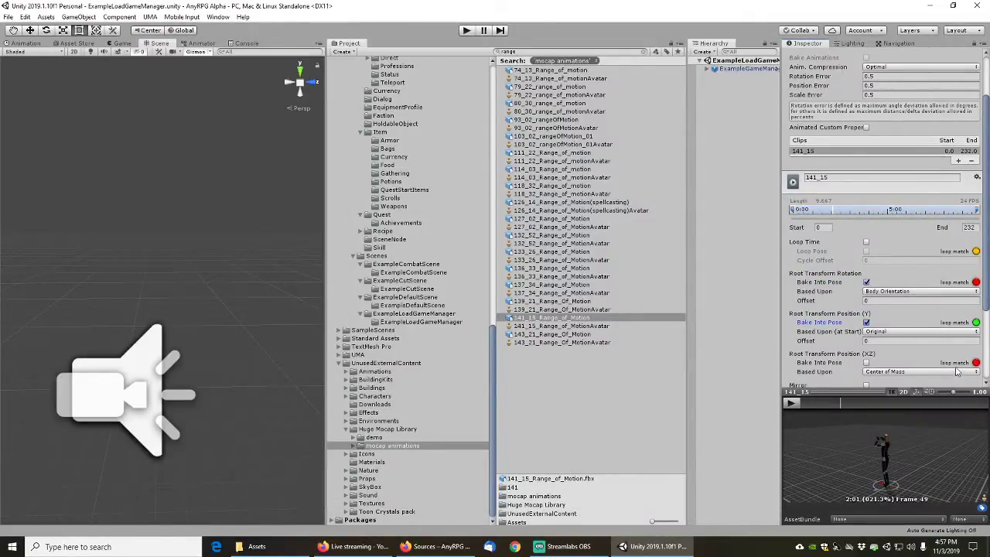
pyautogui.scroll(-3, 957, 372)
pyautogui.click(968, 378)
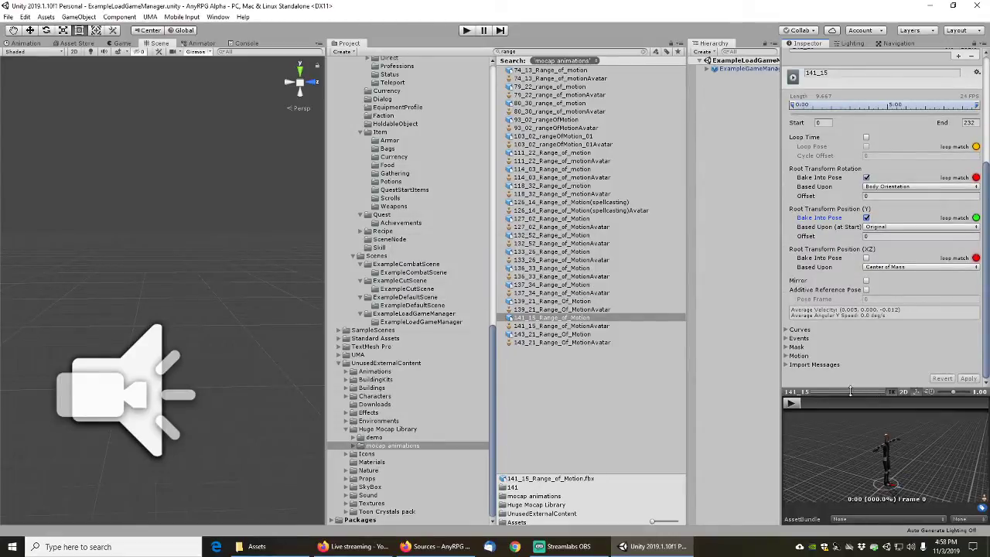
# Scrub through the 141_15 clip in the enlarged preview to look for a usable casting motion
pyautogui.rightClick(851, 392)
pyautogui.moveTo(145, 73); pyautogui.dragTo(715, 124)
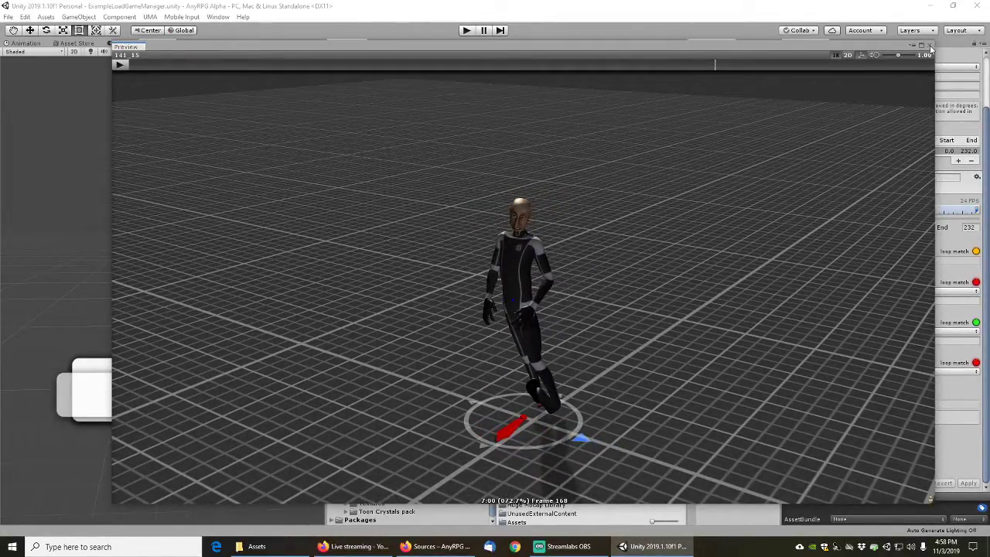
pyautogui.click(931, 50)
# Scrub through the 143_21_Range_Of_Motion animation, including in the enlarged preview, to examine its motion
pyautogui.click(555, 335)
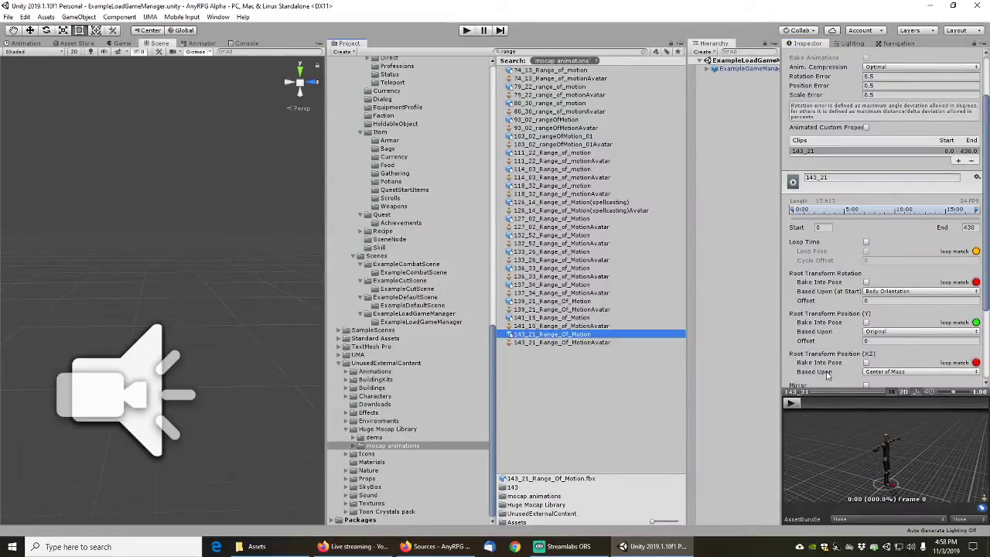
pyautogui.click(792, 403)
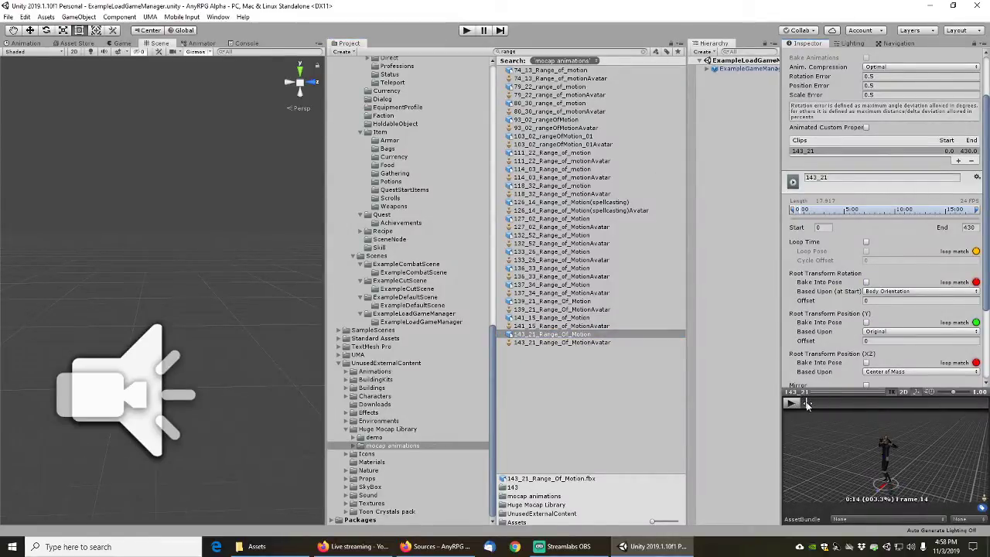
pyautogui.moveTo(818, 404); pyautogui.dragTo(880, 403)
pyautogui.rightClick(862, 392)
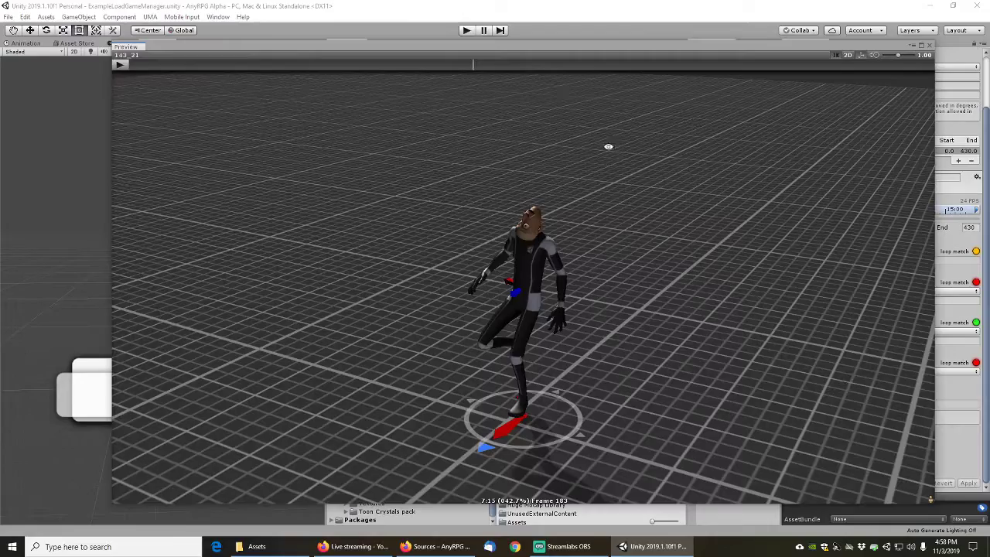
pyautogui.moveTo(183, 66); pyautogui.dragTo(858, 65)
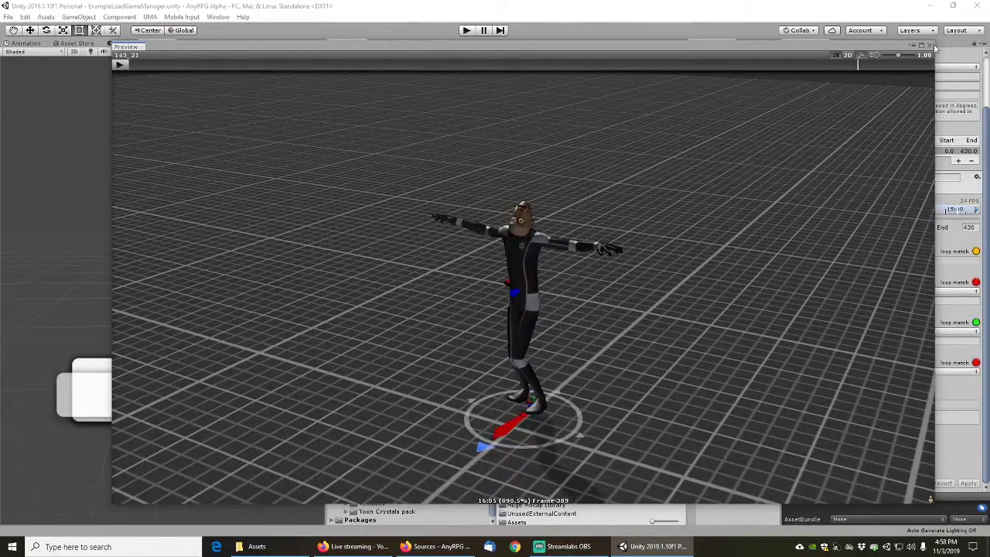
pyautogui.click(930, 47)
# Rename the 143_21_Range_Of_Motion file as 143_21_Range_Of_Motion(upsidedownhead)
pyautogui.click(550, 335)
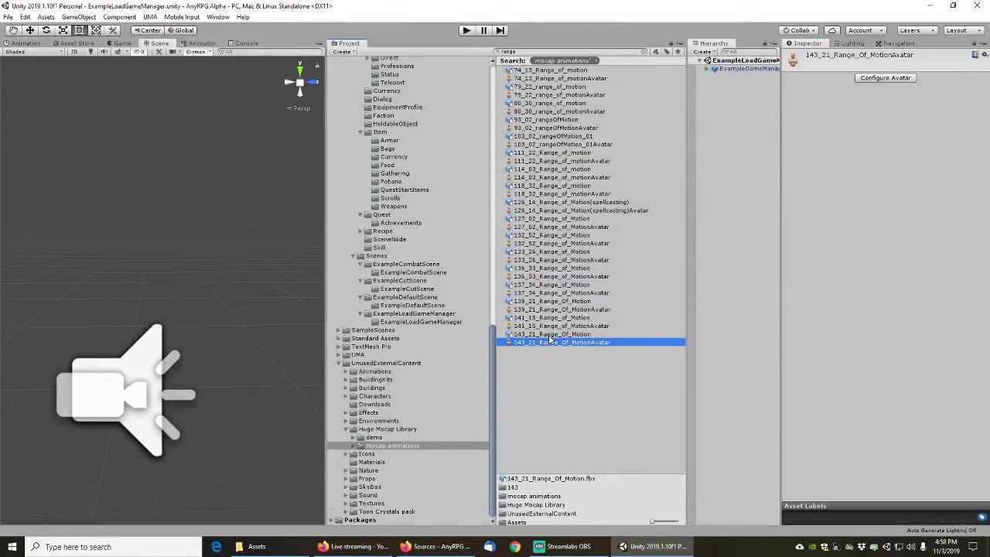
pyautogui.press('F2')
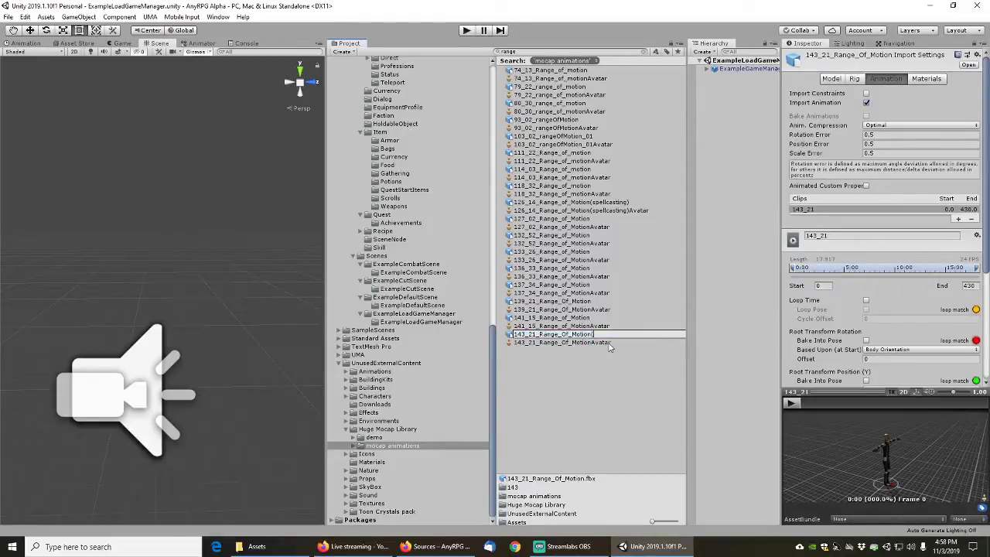
pyautogui.write('(upsideDownhead)')
pyautogui.press('Return')
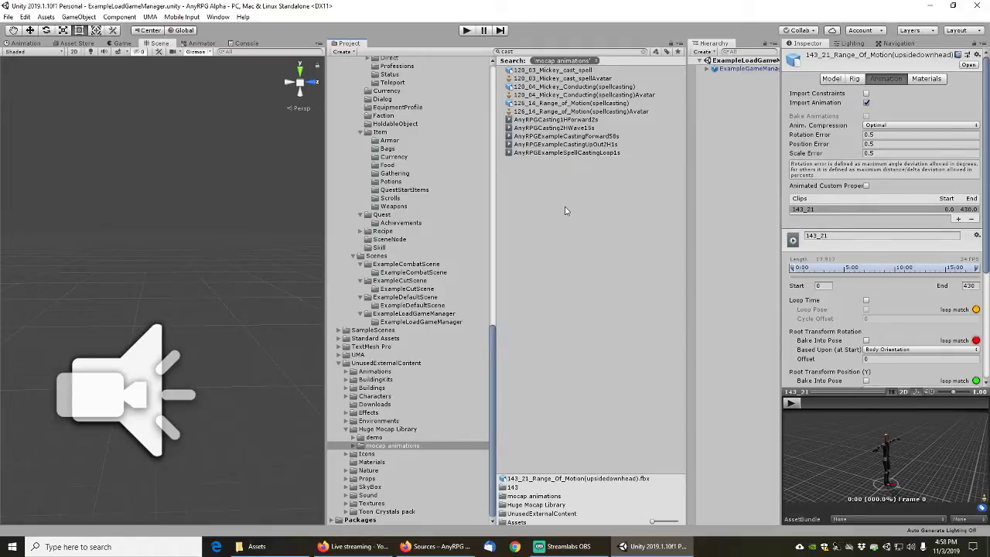
# Play the opening of the 120_03_Mickey_cast_spell animation in the enlarged preview to find where the casting motion starts
pyautogui.click(567, 70)
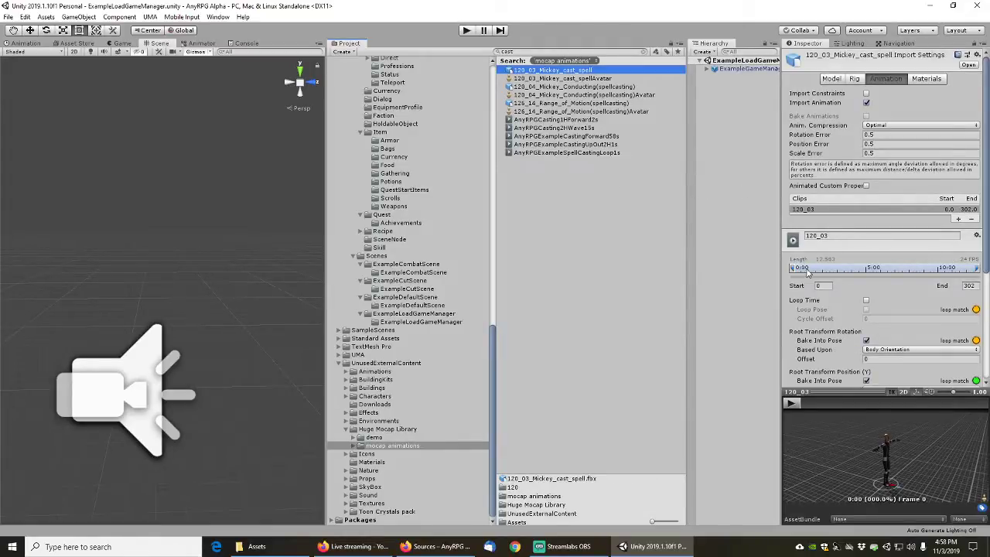
pyautogui.rightClick(821, 392)
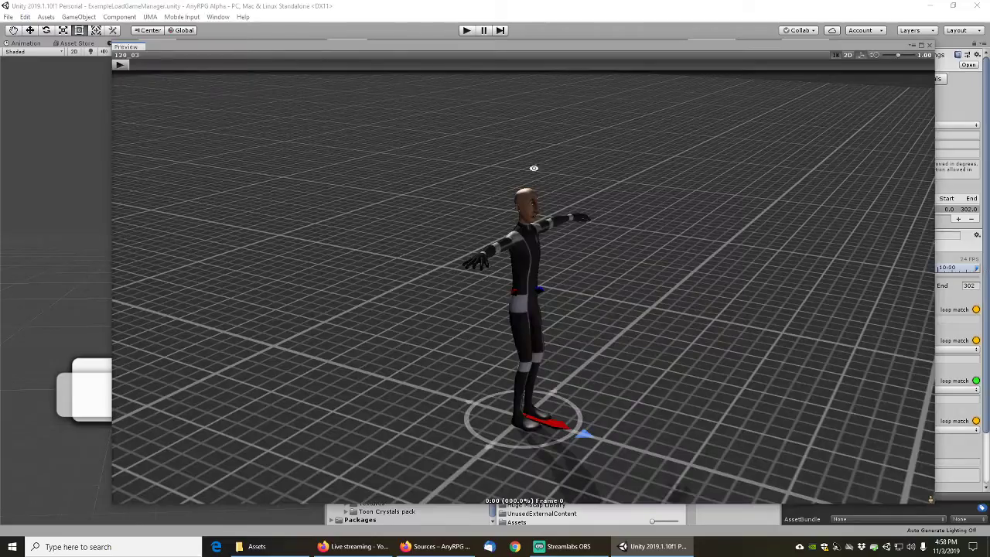
pyautogui.click(122, 65)
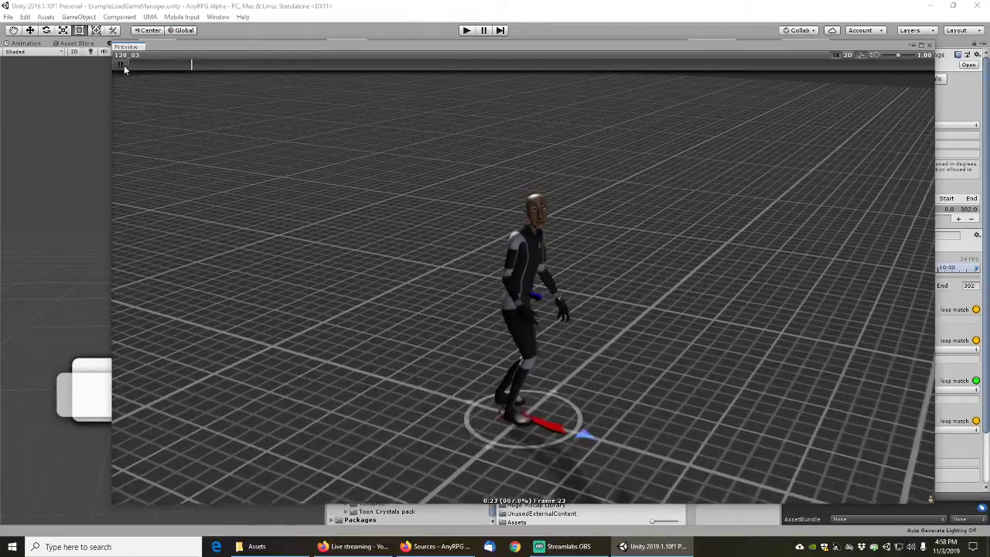
pyautogui.click(121, 65)
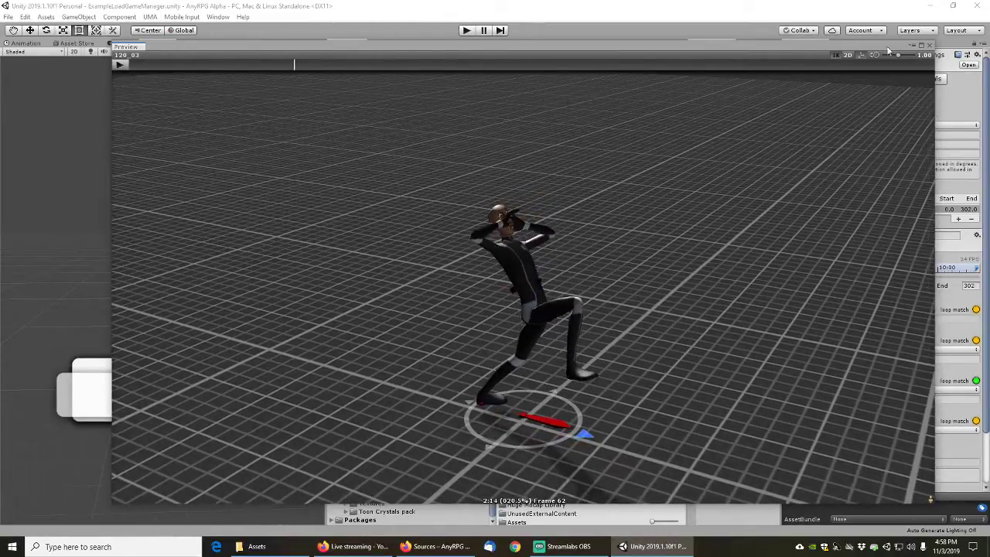
pyautogui.click(931, 44)
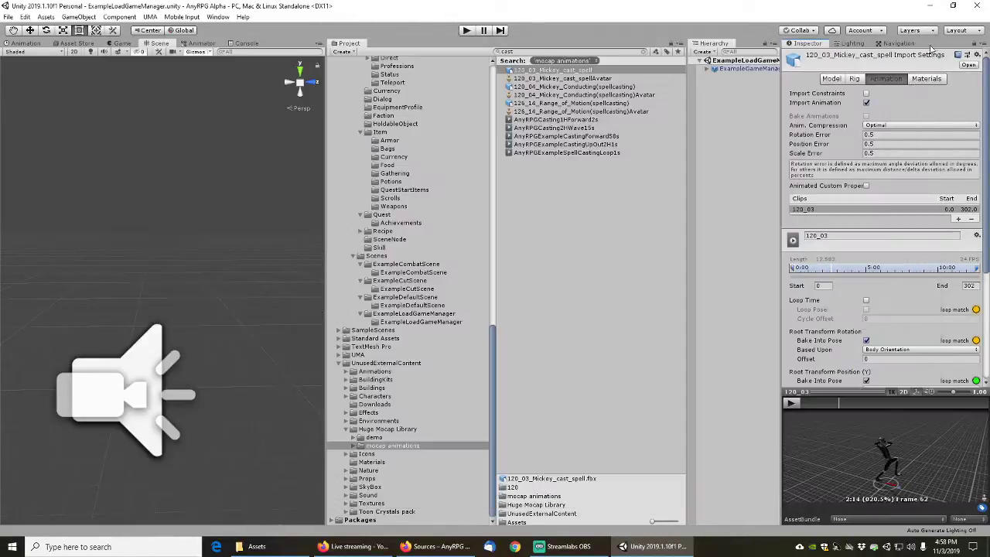
# Add a new clip to 120_03_Mickey_cast_spell starting at frame 43 and name it AnyRPGExampleCasting2HForward
pyautogui.click(958, 220)
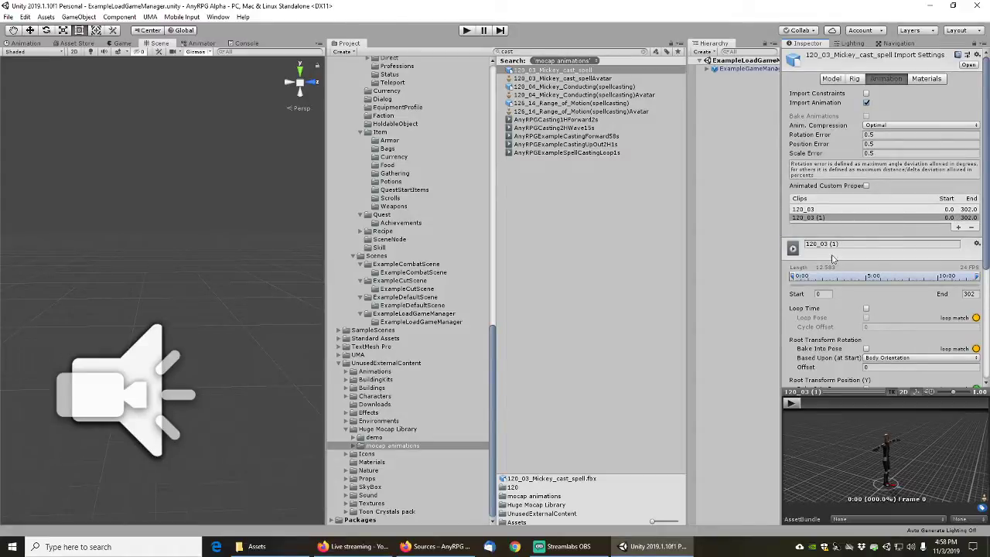
pyautogui.moveTo(793, 279); pyautogui.dragTo(820, 277)
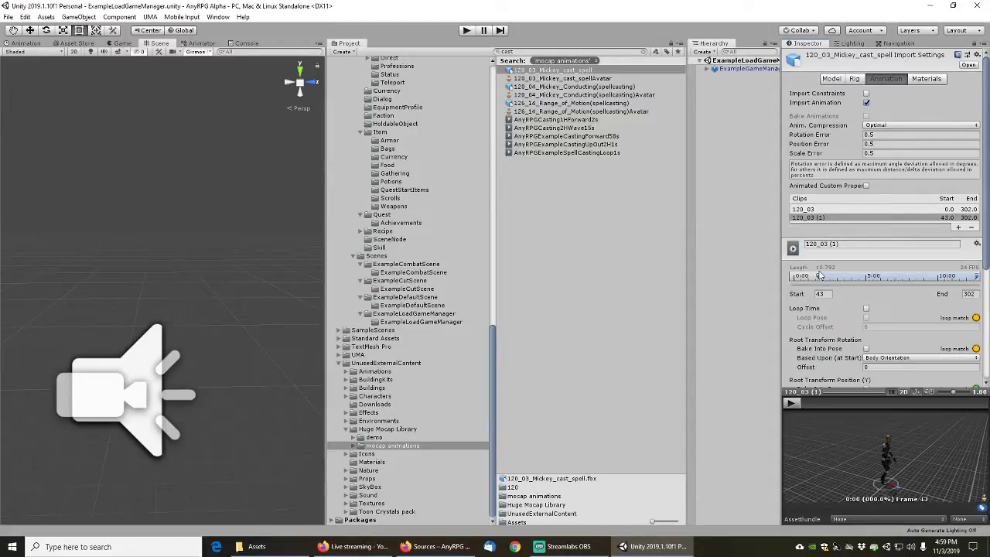
pyautogui.click(845, 244)
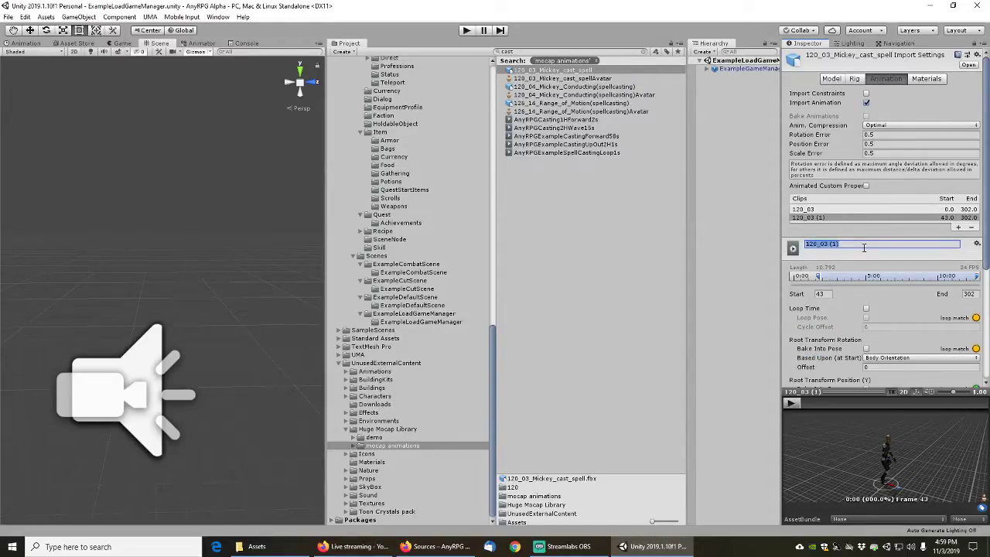
pyautogui.write('AnyRPGExampleCasting2HForward')
pyautogui.press('Return')
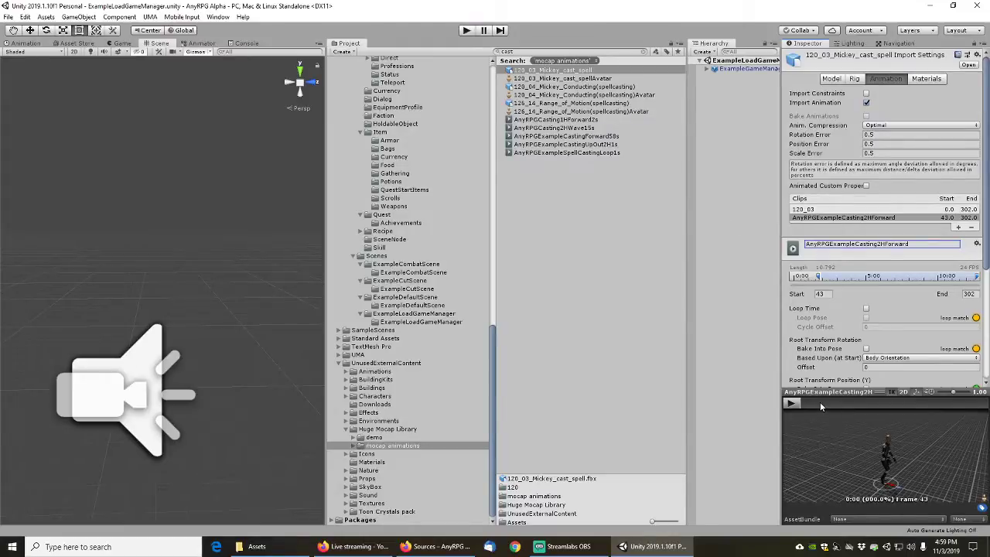
# Scrub the AnyRPGExampleCasting2HForward clip to find its finish, set its end to frame 276 and apply the import settings
pyautogui.click(795, 403)
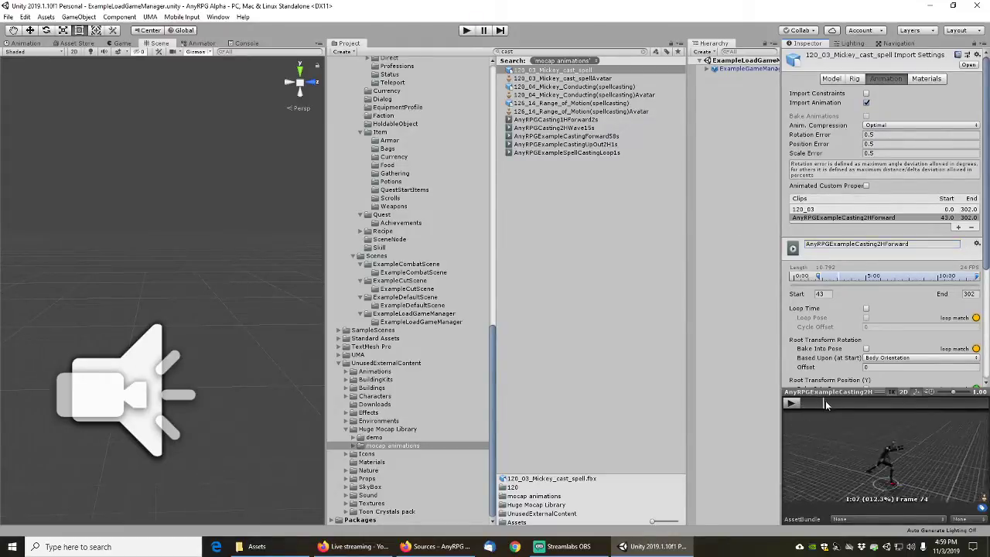
pyautogui.moveTo(848, 400); pyautogui.dragTo(978, 407)
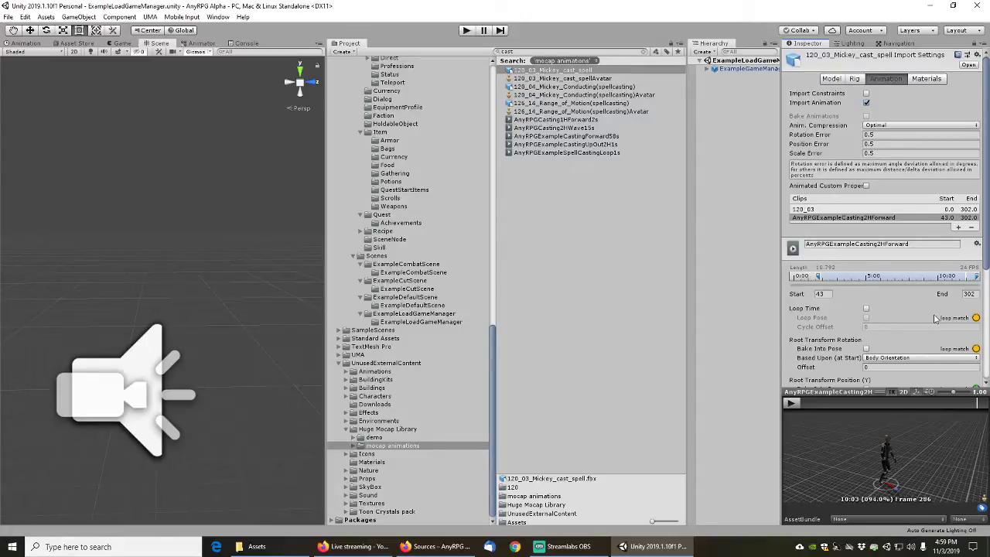
pyautogui.moveTo(979, 279)
pyautogui.mouseDown()
pyautogui.moveTo(954, 279)
pyautogui.moveTo(964, 279)
pyautogui.mouseUp()
pyautogui.scroll(-3, 915, 311)
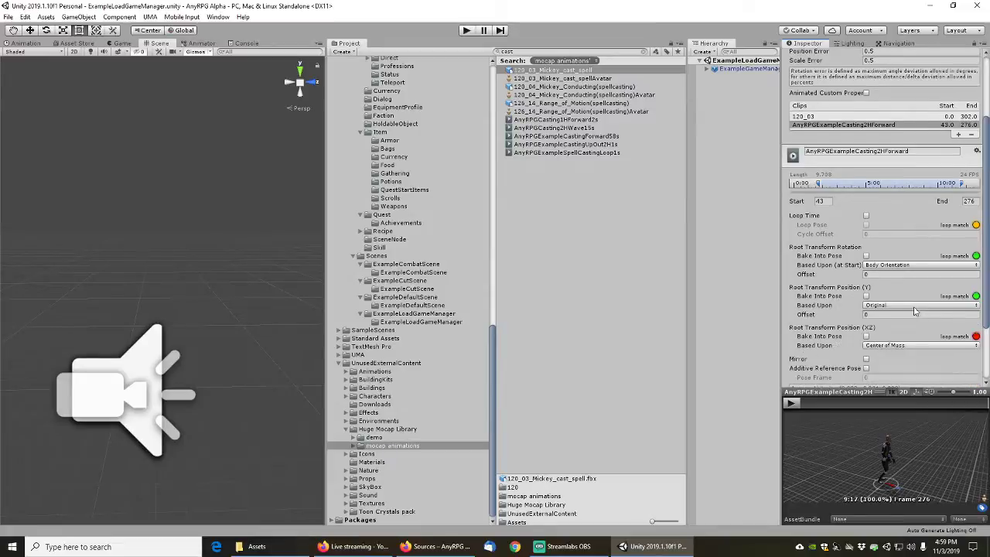
pyautogui.scroll(-3, 974, 374)
pyautogui.click(968, 378)
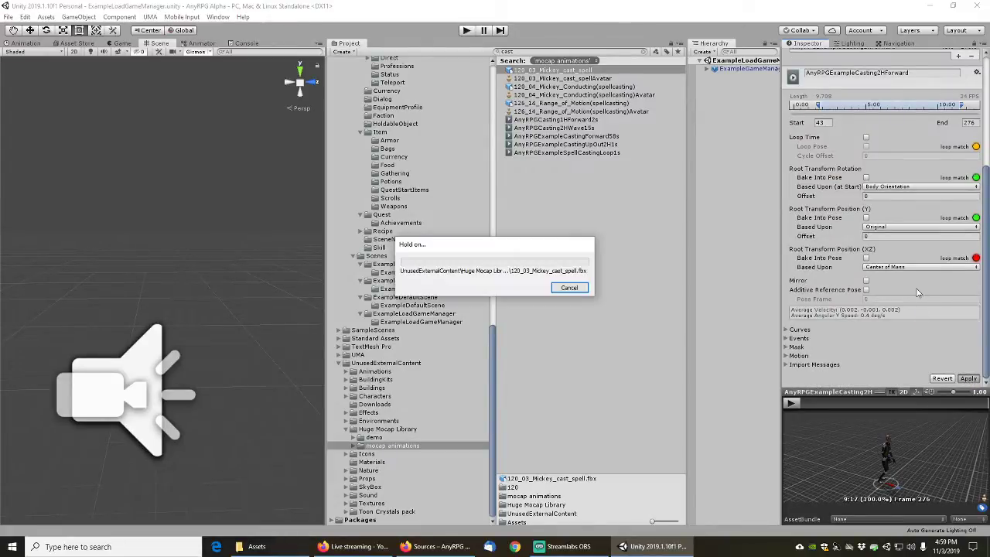
# Bake the root transform rotation and Y position into the pose for AnyRPGExampleCasting2HForward and apply the import settings
pyautogui.click(867, 177)
pyautogui.click(867, 218)
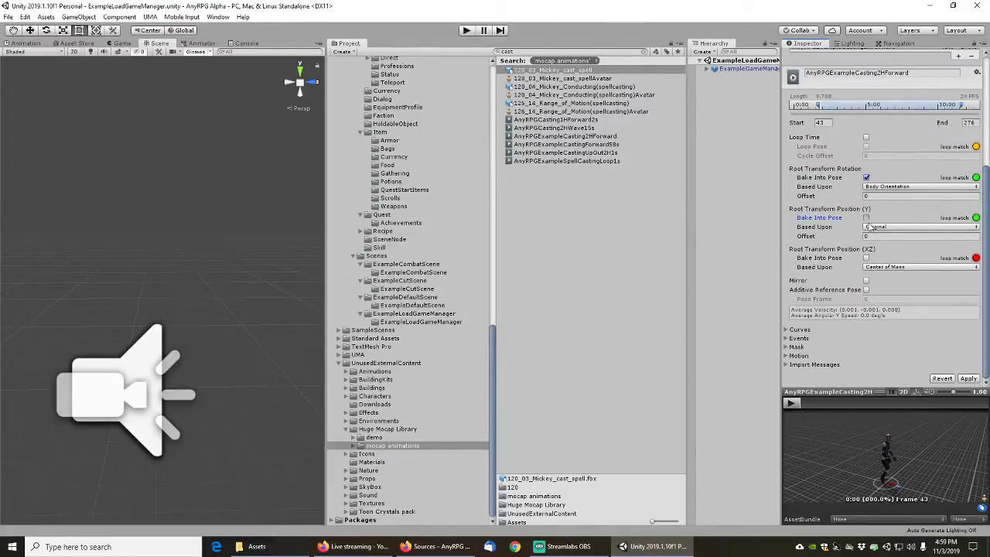
pyautogui.click(969, 379)
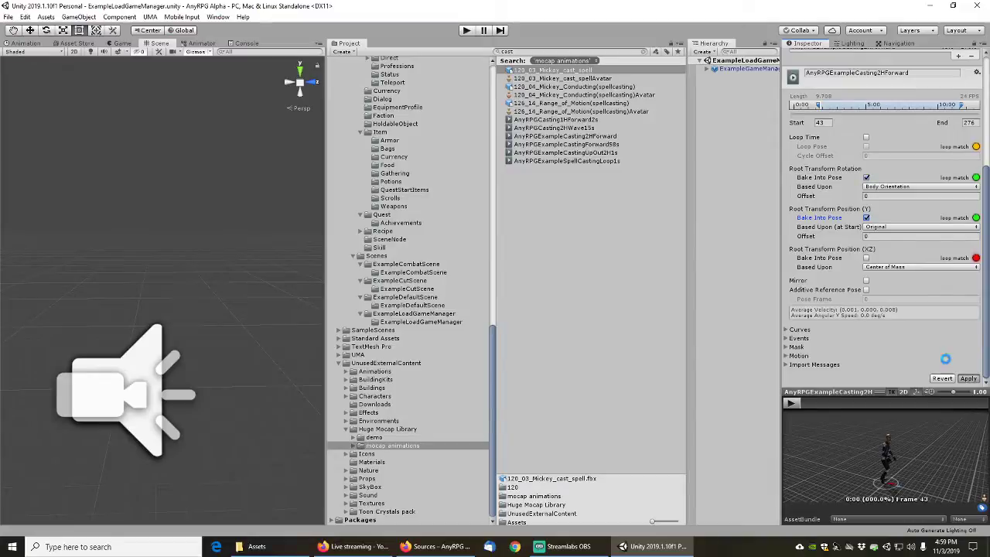
# Rename the AnyRPGExampleCasting2HForward clip as AnyRPGExampleCasting2HForward97s and apply the import settings
pyautogui.scroll(3, 894, 259)
pyautogui.scroll(3, 889, 251)
pyautogui.click(907, 245)
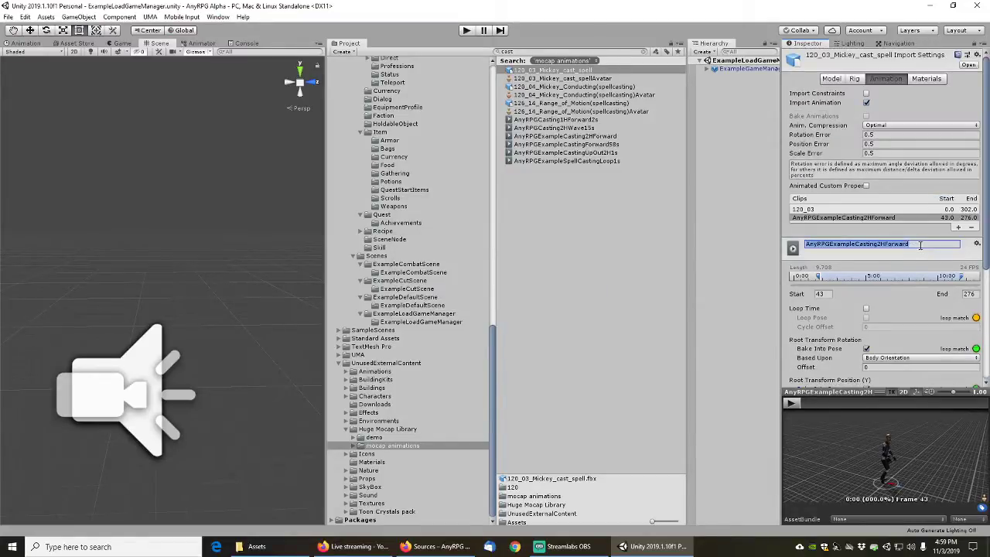
pyautogui.click(925, 244)
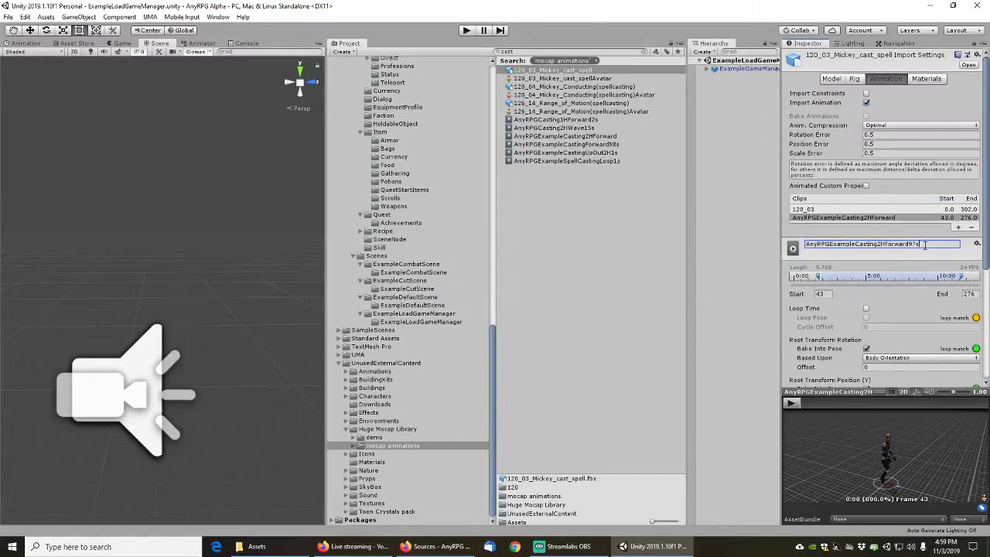
pyautogui.scroll(-5, 913, 309)
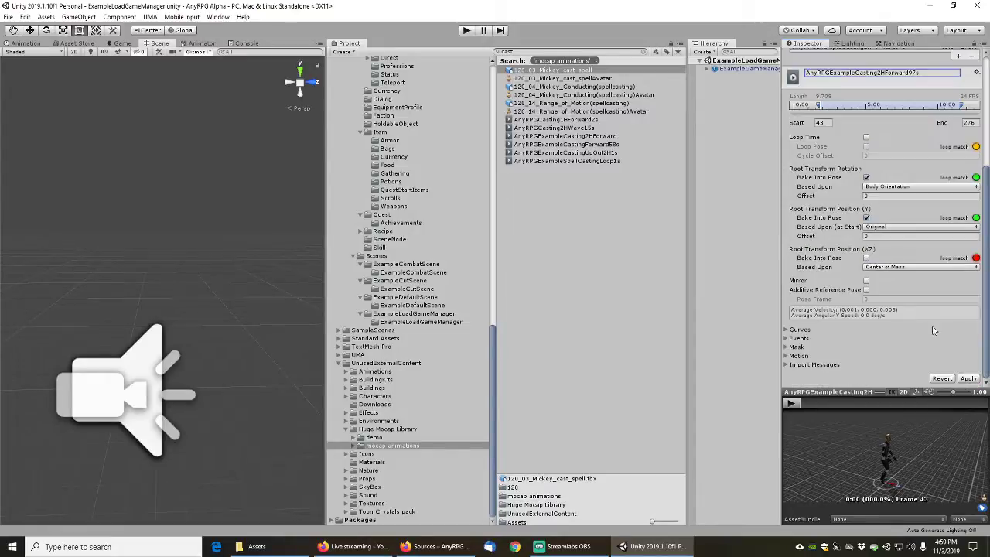
pyautogui.click(969, 378)
# Play the AnyRPGExampleCasting2HForward97s clip in the enlarged preview to check its motion
pyautogui.doubleClick(846, 391)
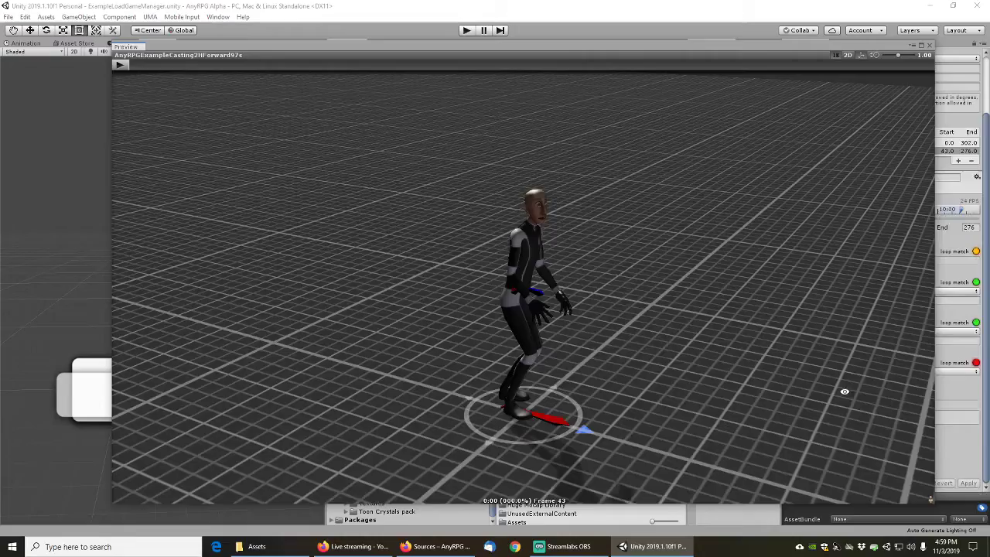
pyautogui.click(120, 65)
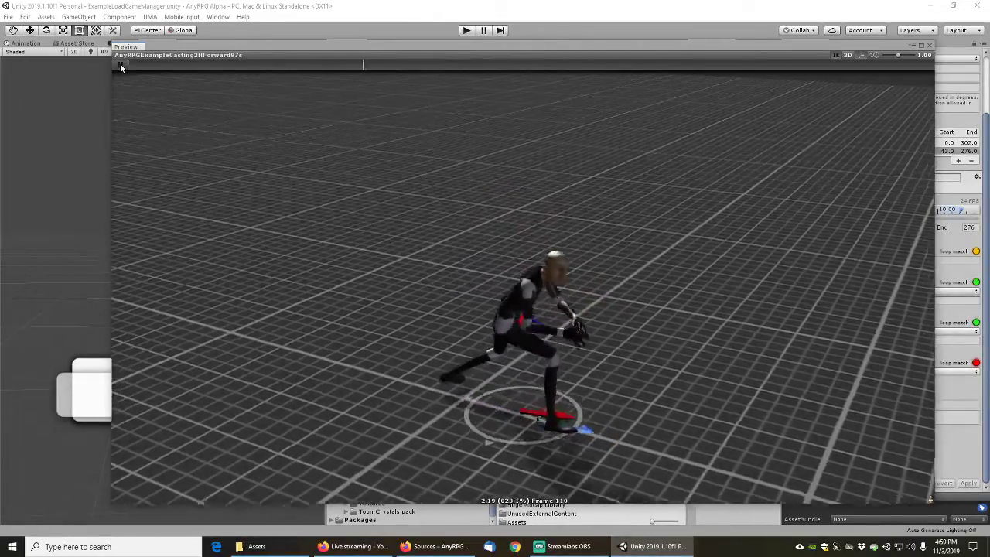
pyautogui.click(120, 65)
pyautogui.click(119, 65)
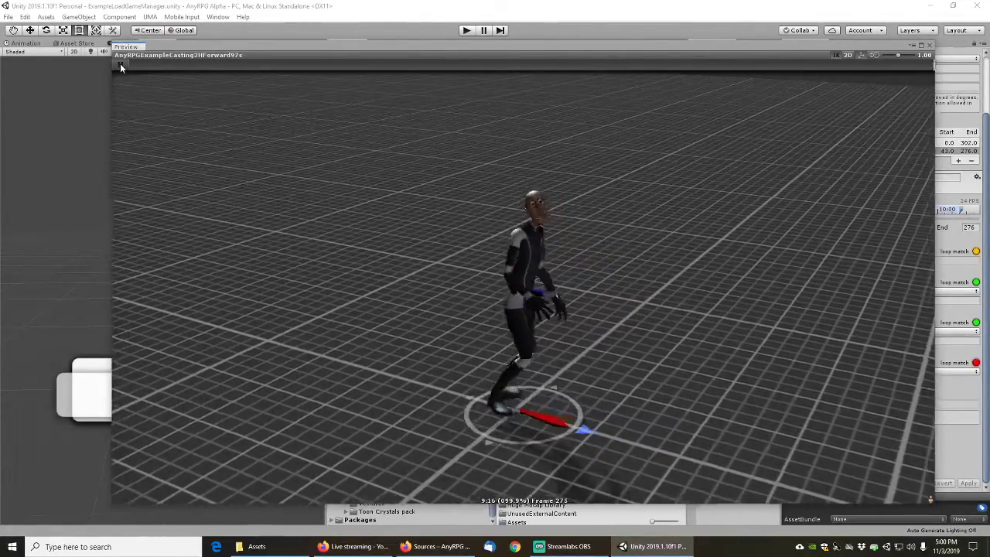
pyautogui.click(120, 64)
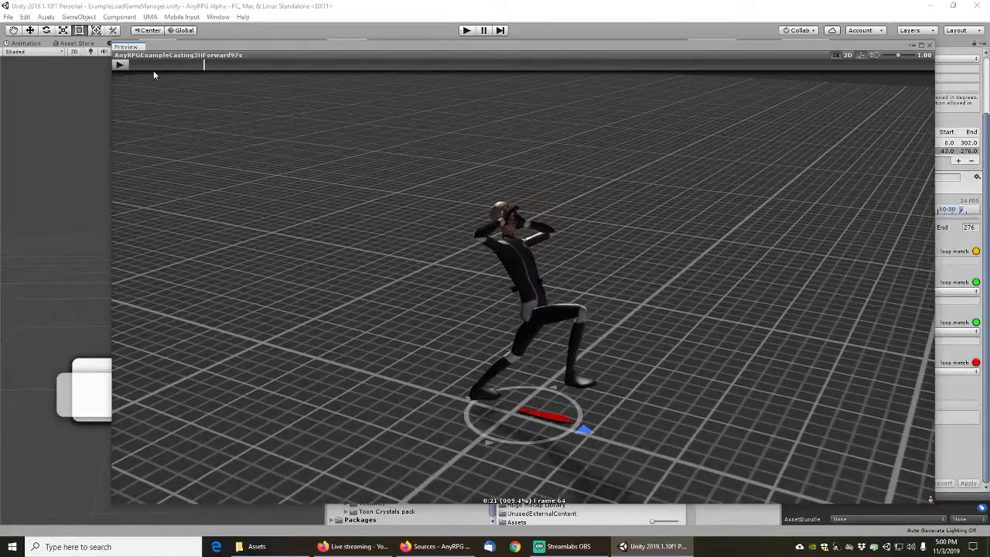
pyautogui.click(930, 45)
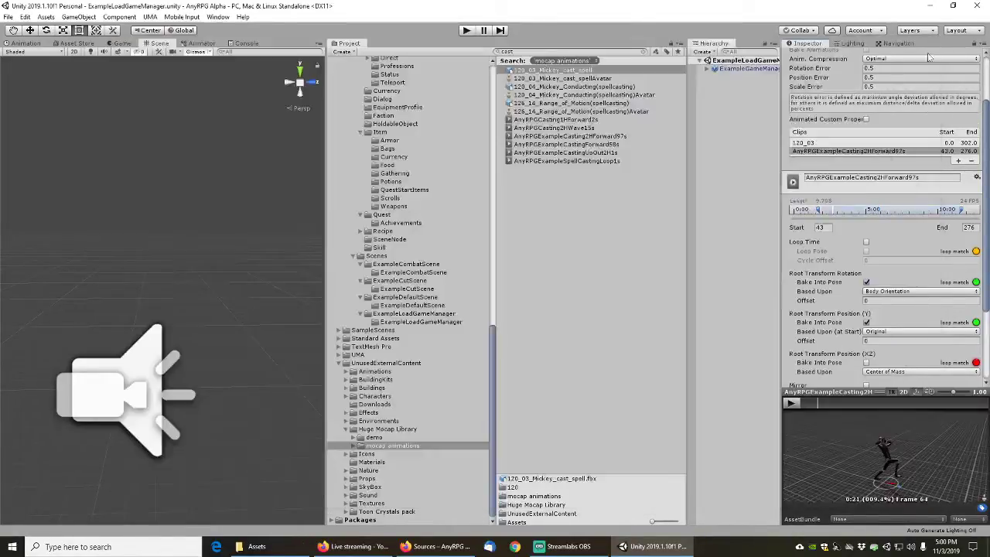
# Add another clip to the 120_03_Mickey_cast_spell animation and set its start to frame 43
pyautogui.click(957, 161)
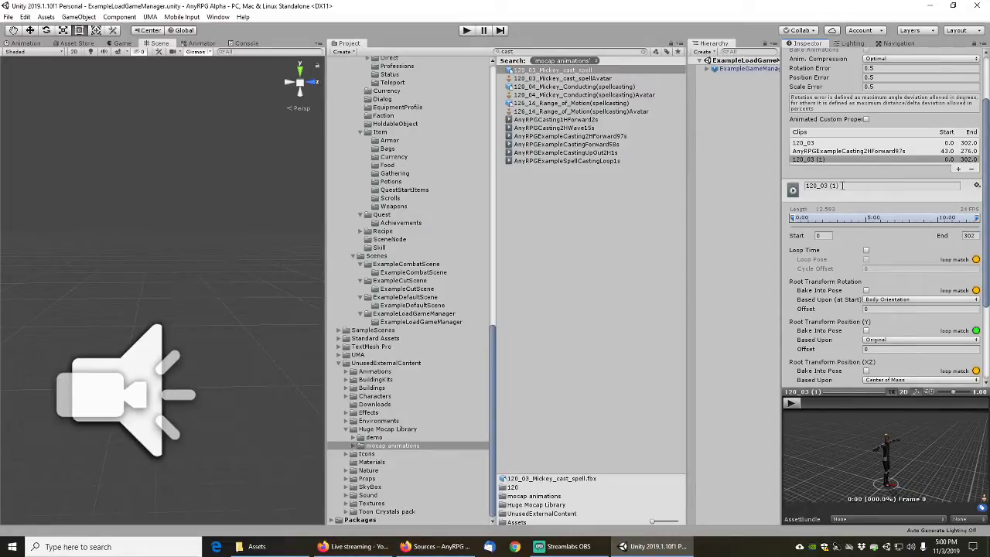
pyautogui.click(844, 186)
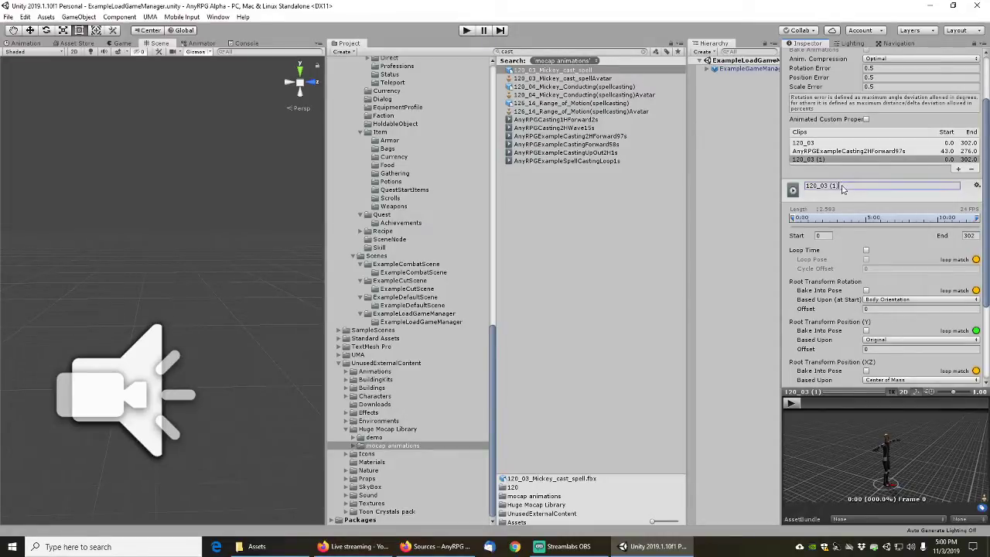
pyautogui.click(822, 235)
pyautogui.write('43')
pyautogui.press('Tab')
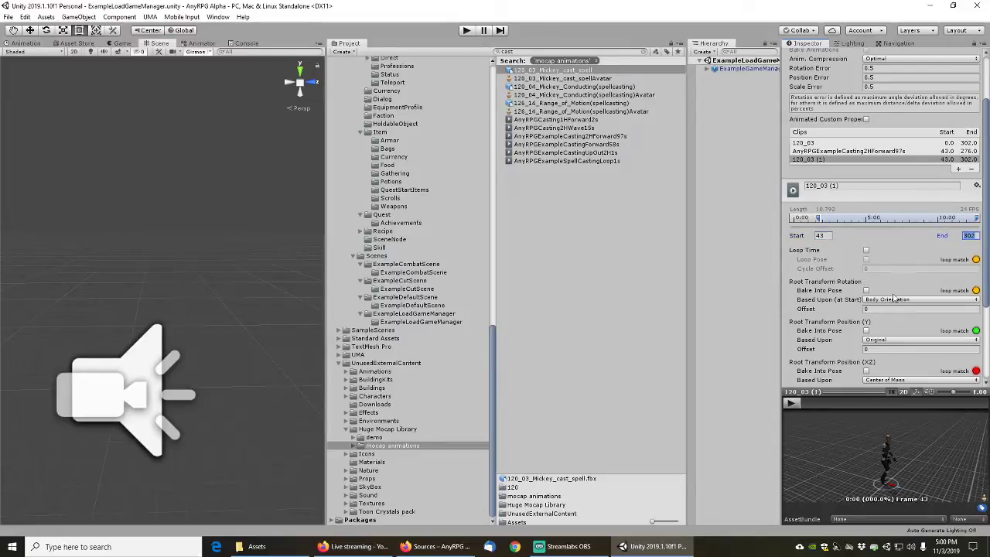
# Bake the root transform rotation and Y position into the pose for the 120_03 (1) clip and apply the import settings
pyautogui.rightClick(839, 391)
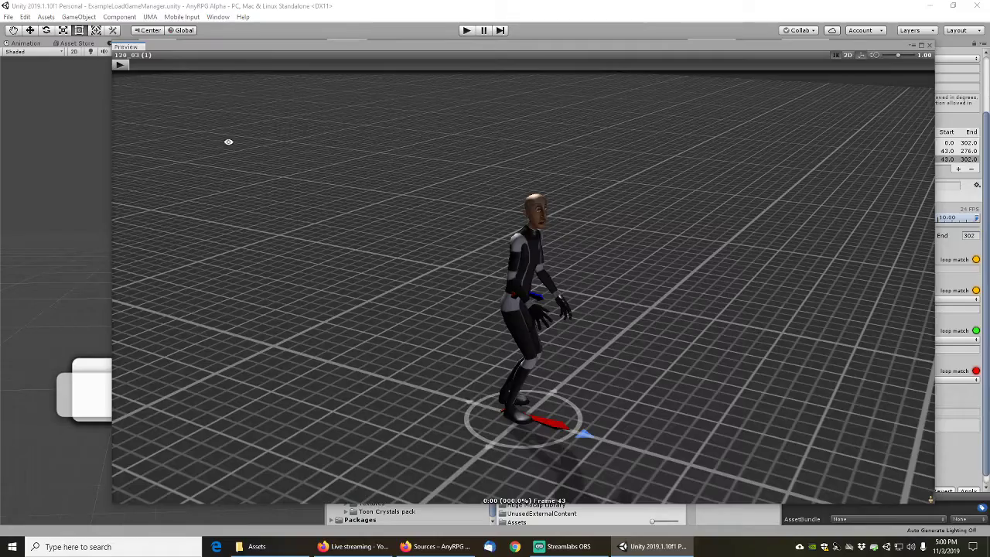
pyautogui.click(929, 47)
pyautogui.click(867, 290)
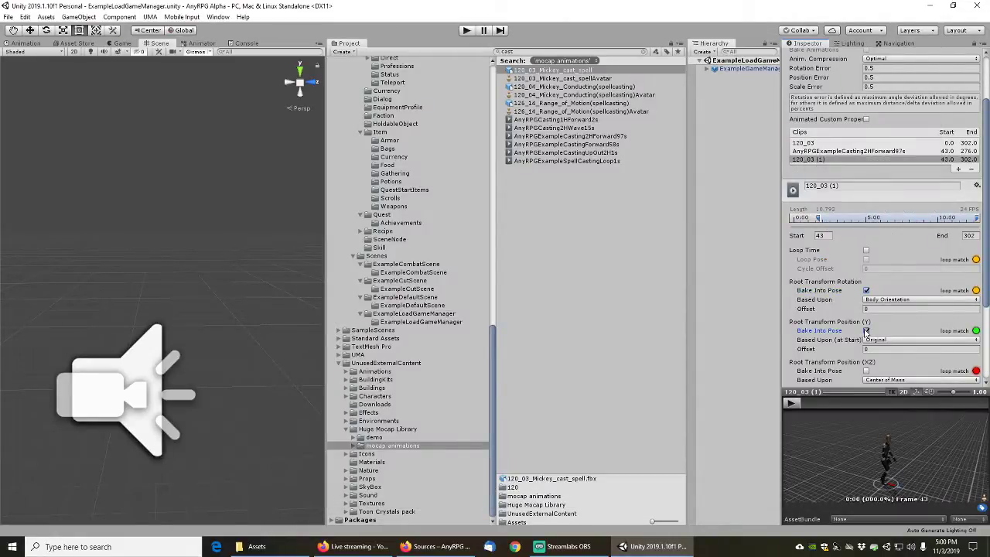
pyautogui.scroll(-3, 897, 361)
pyautogui.click(969, 379)
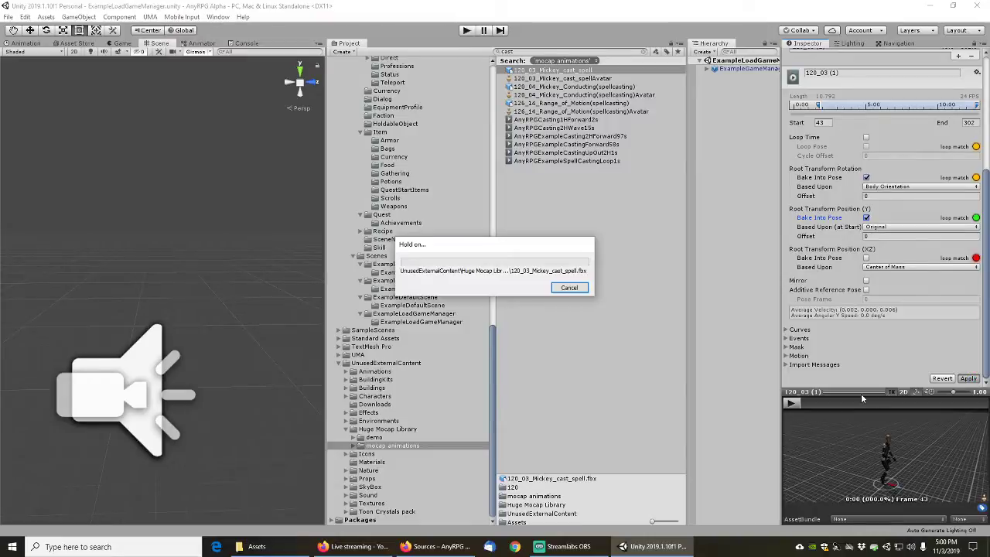
# Play and scrub the enlarged 120_03 (1) preview to find the end of the first cast, set the clip's end to frame 116 and replay it
pyautogui.rightClick(856, 392)
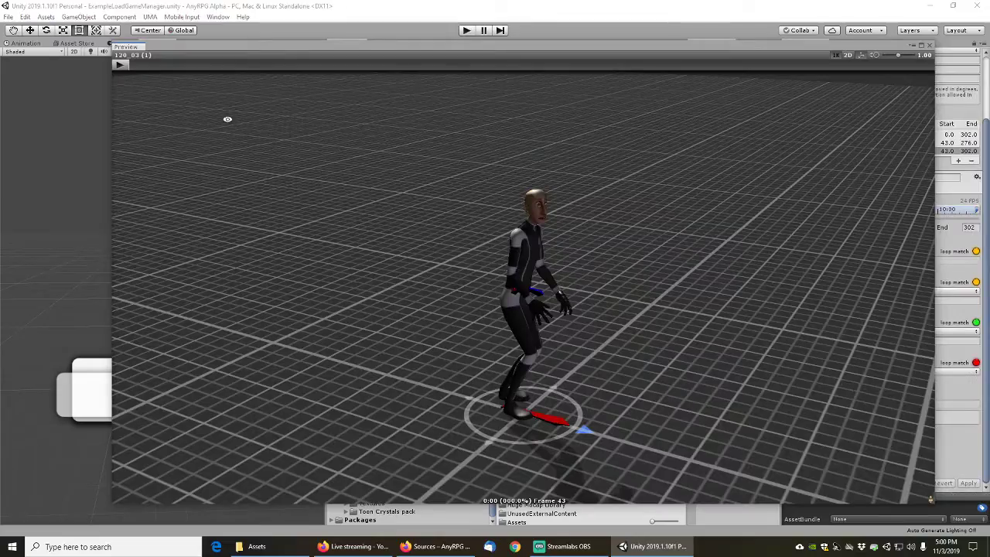
pyautogui.click(121, 65)
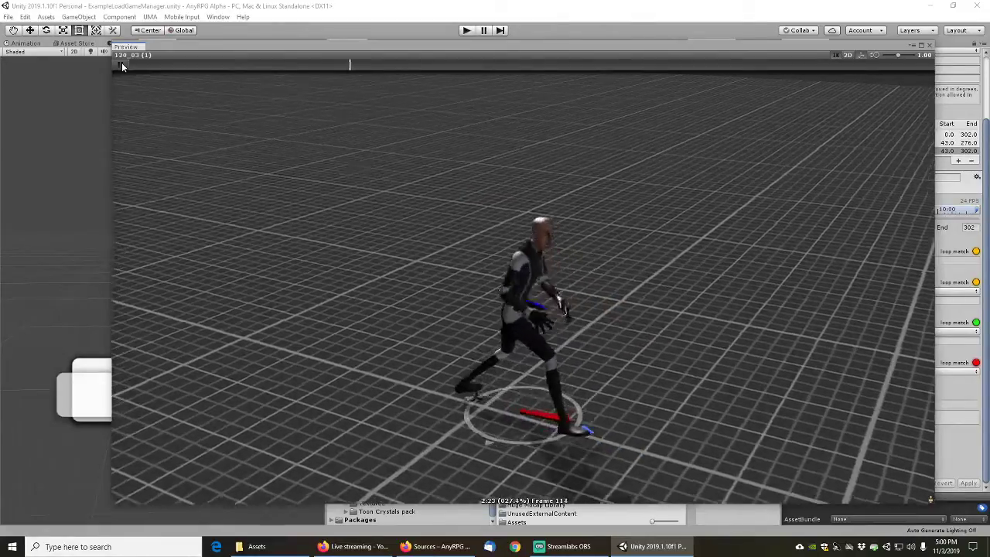
pyautogui.click(120, 64)
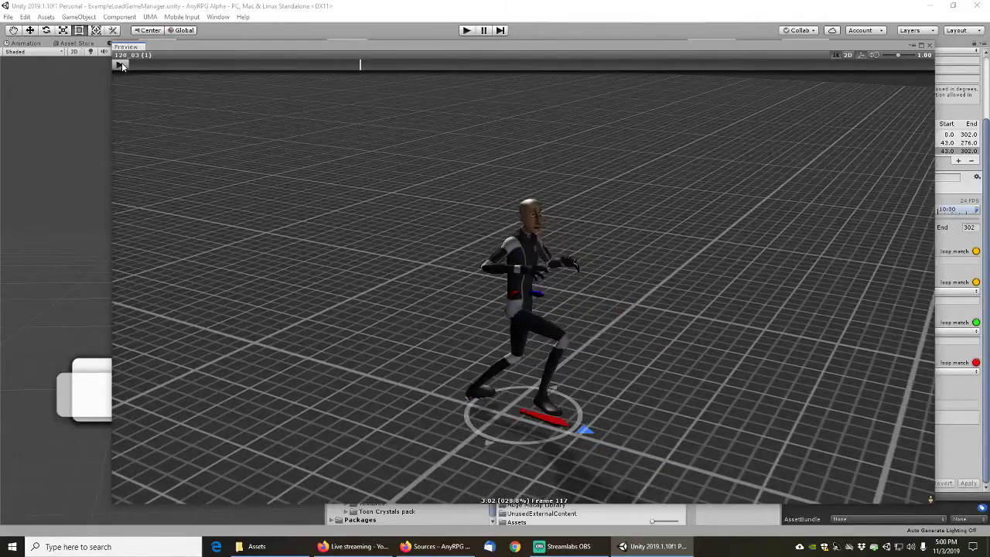
pyautogui.moveTo(354, 66); pyautogui.dragTo(353, 105)
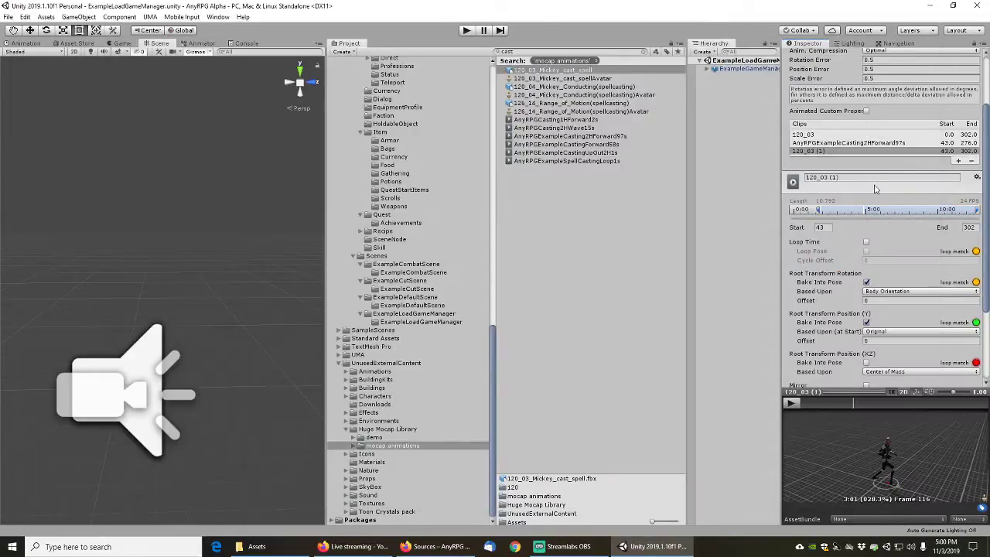
pyautogui.click(976, 227)
pyautogui.write('116')
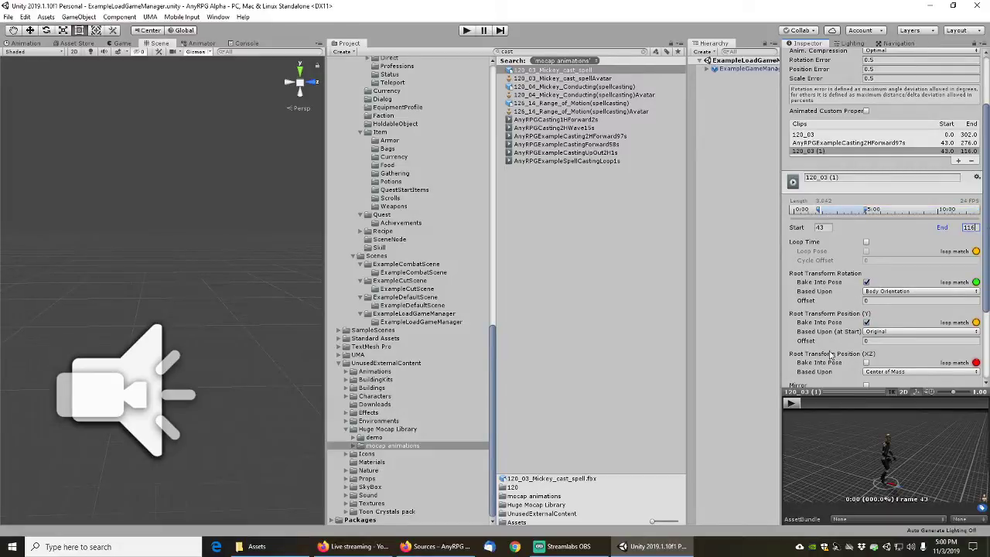
pyautogui.click(792, 403)
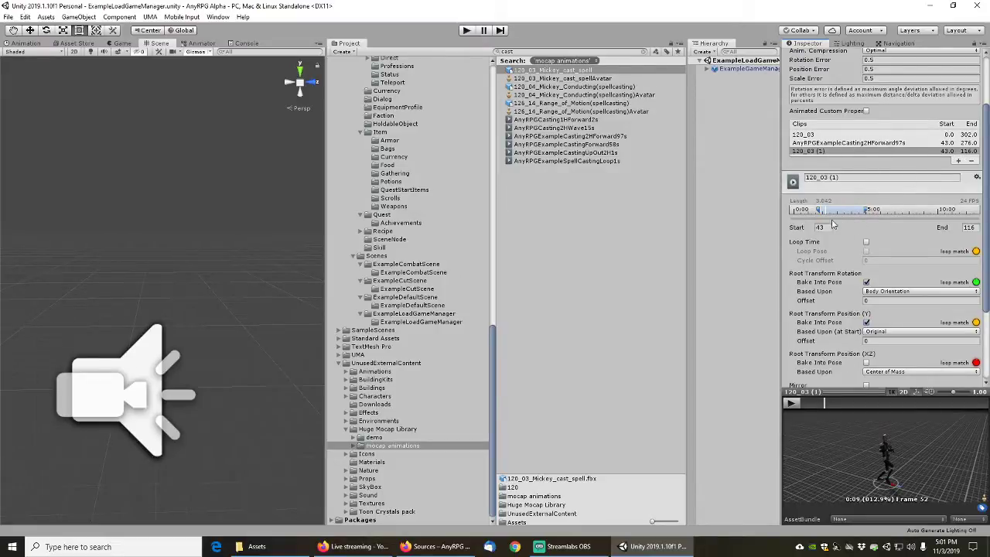
# Rename the 120_03 (1) clip as AnyRPGExampleCasting2HForward3s and apply the import settings
pyautogui.click(851, 177)
pyautogui.write('AnyRPGExampleCasting2HForward3s')
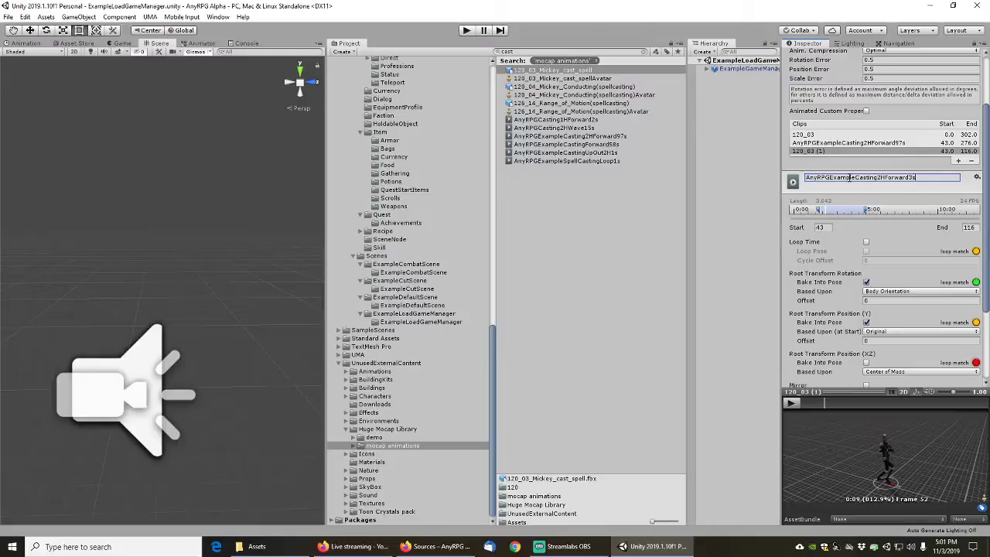
pyautogui.press('Return')
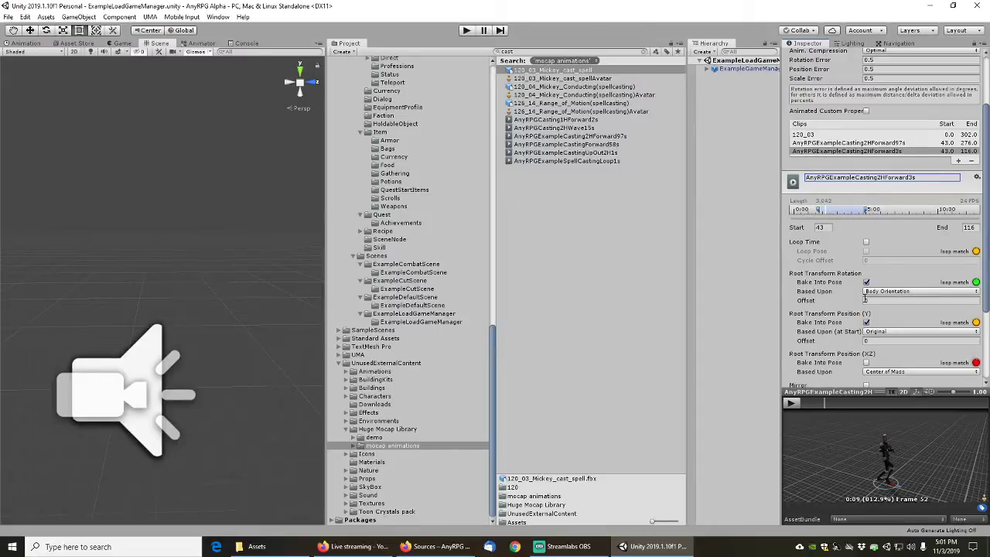
pyautogui.scroll(-3, 866, 298)
pyautogui.click(969, 378)
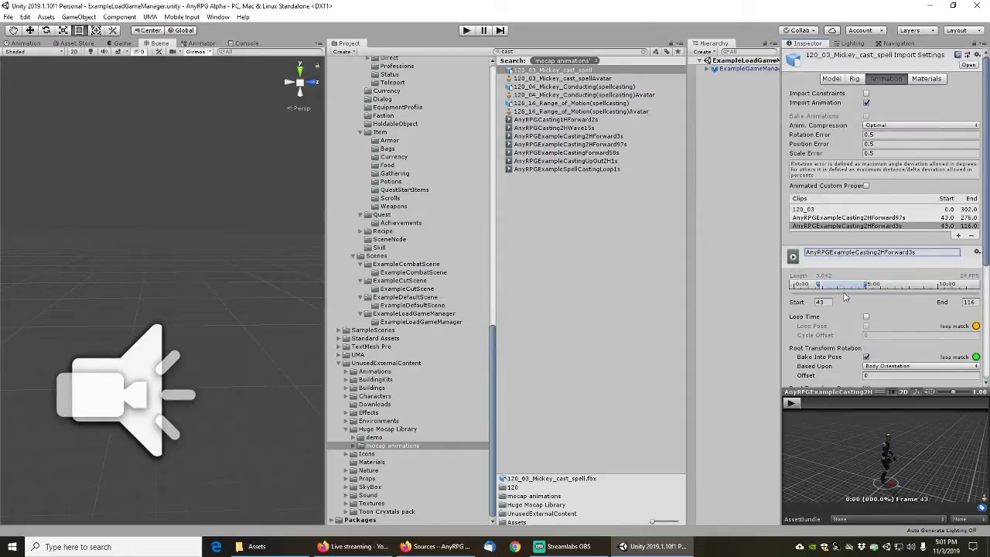
pyautogui.scroll(-3, 848, 298)
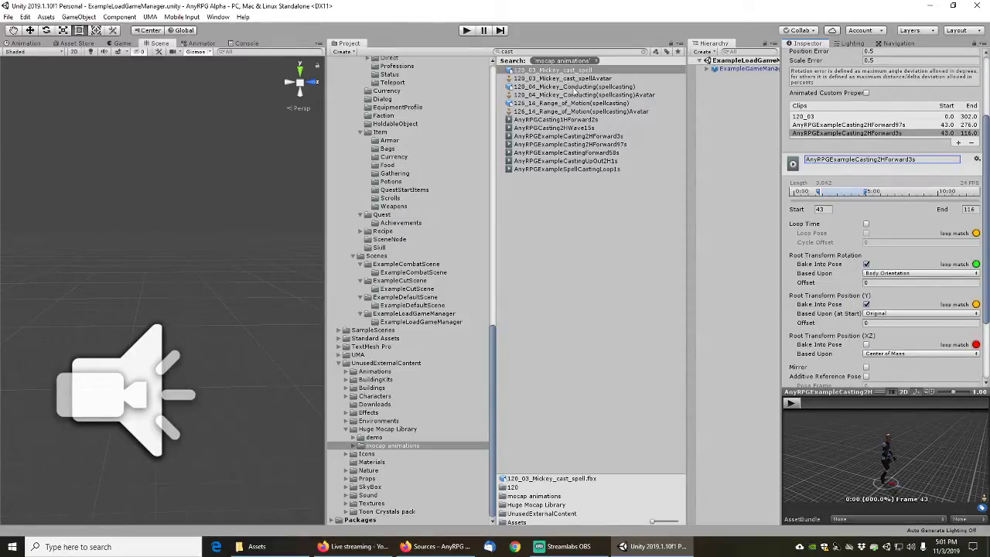
# Open the 120_04_Mickey_Conducting(spellcasting) animation and play and scrub its enlarged preview to examine where the casting begins
pyautogui.click(576, 87)
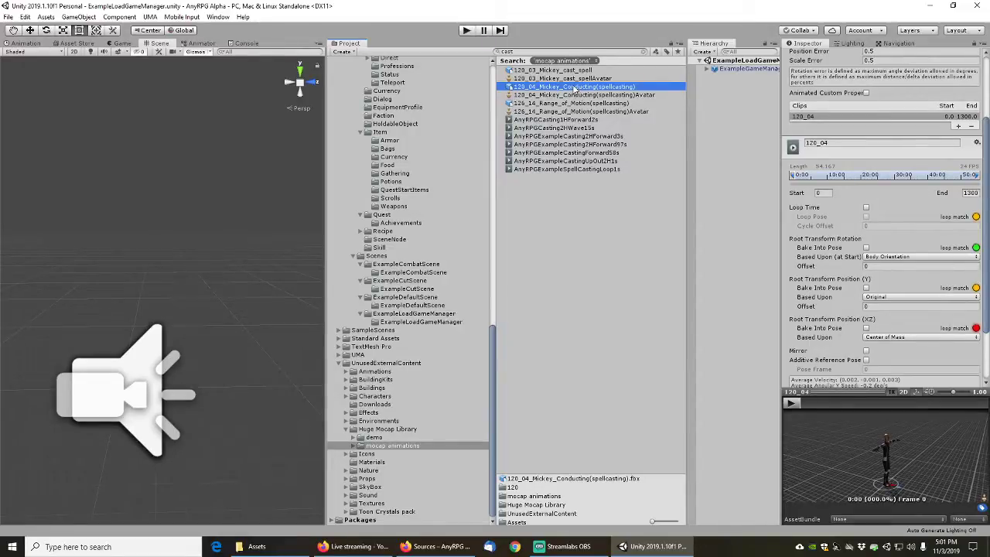
pyautogui.rightClick(855, 391)
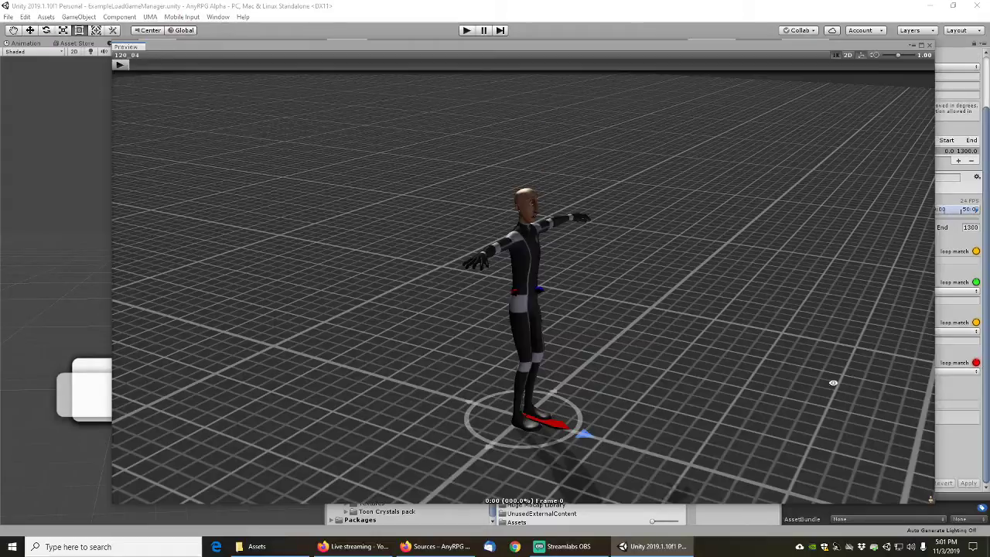
pyautogui.click(120, 64)
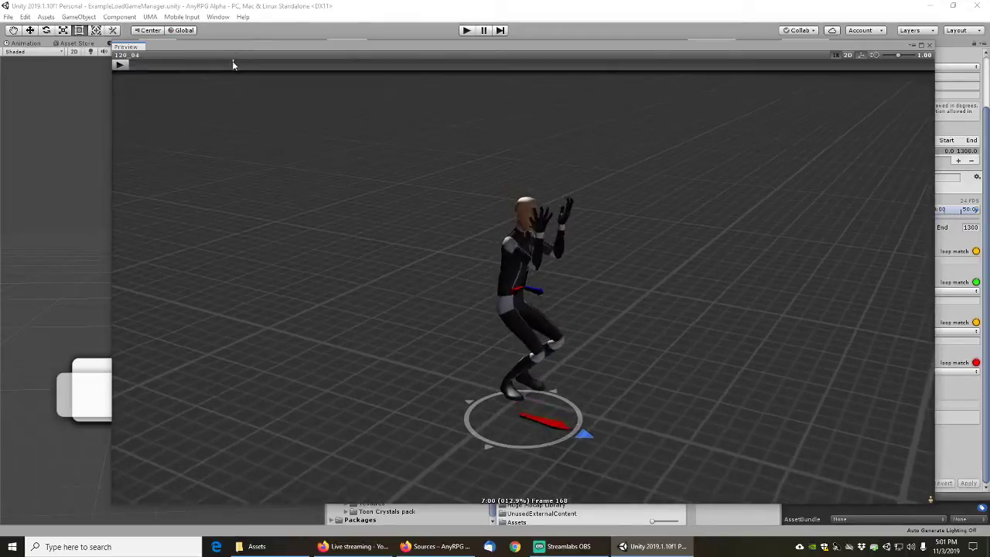
pyautogui.moveTo(227, 64); pyautogui.dragTo(222, 64)
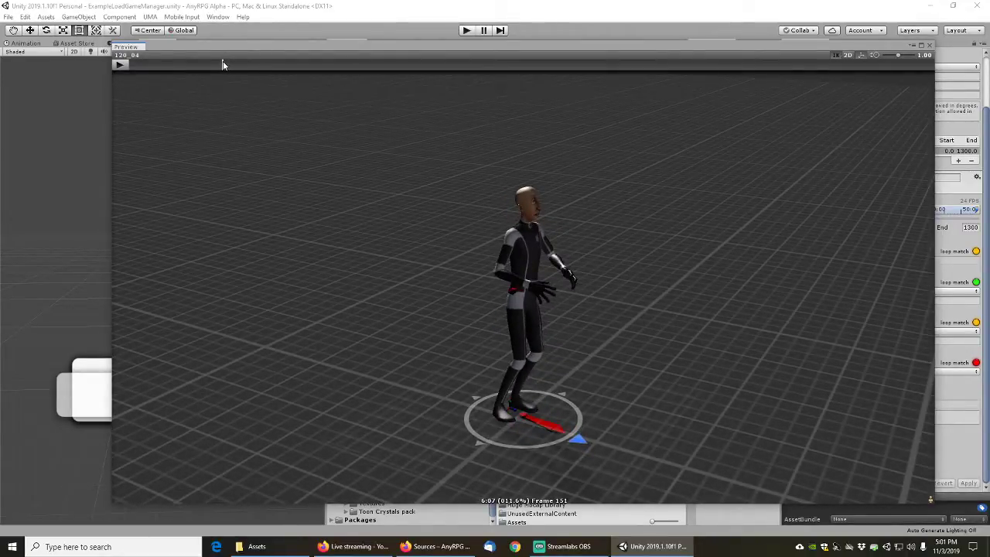
pyautogui.click(931, 47)
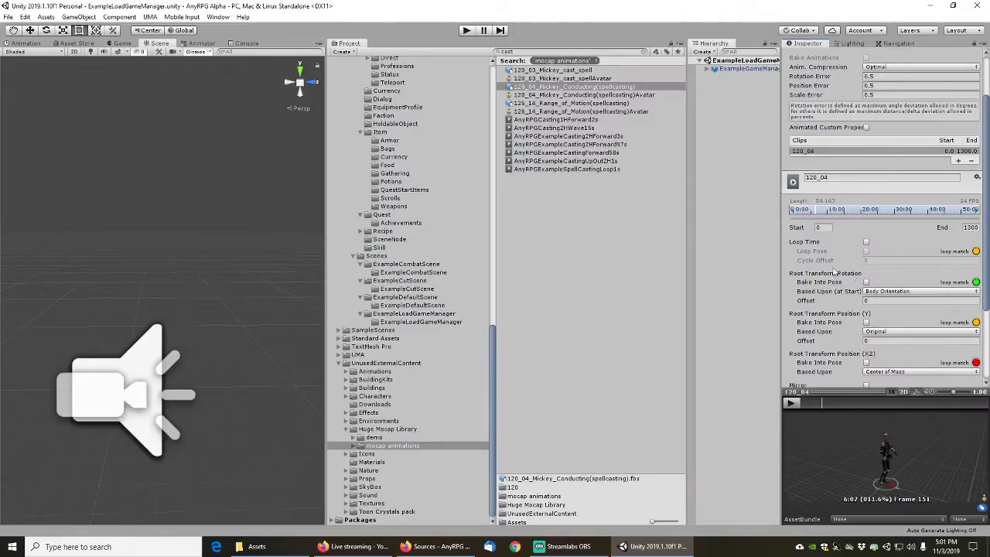
# Bake the root transform rotation and Y position into the pose for the original 120_04 clip
pyautogui.click(867, 322)
pyautogui.click(866, 283)
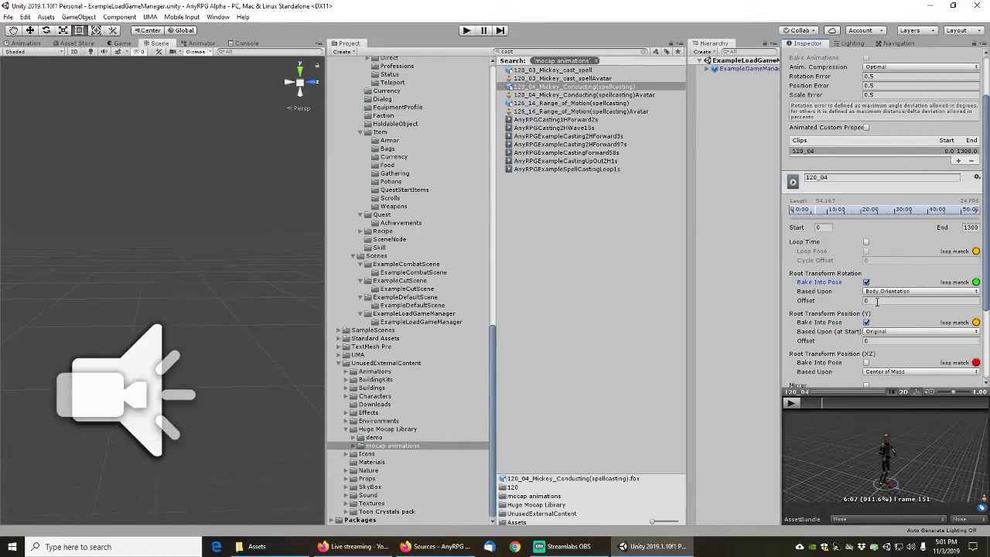
pyautogui.scroll(-1, 859, 321)
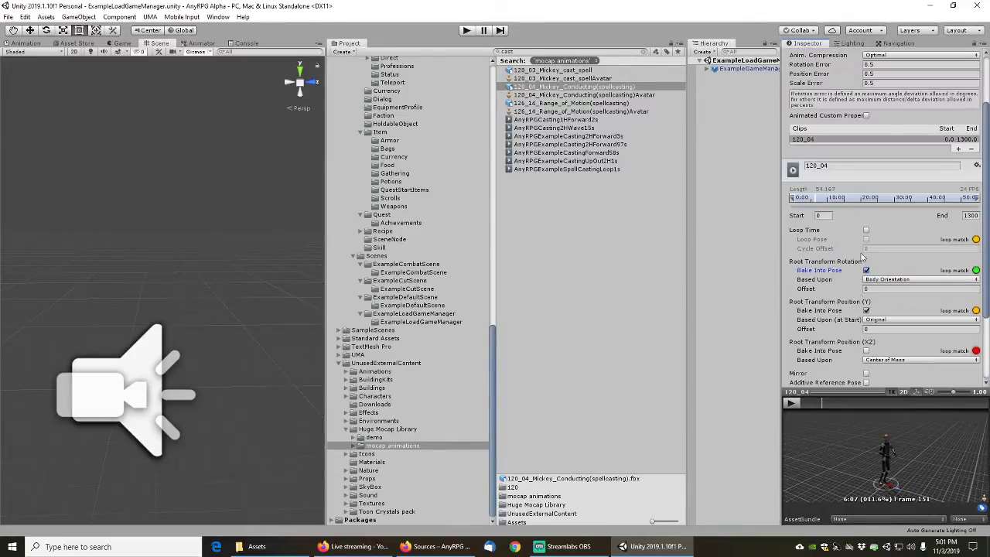
# Add a second clip to the 120_04 animation, bake its root transform rotation and Y position into the pose, and apply the import settings
pyautogui.click(960, 148)
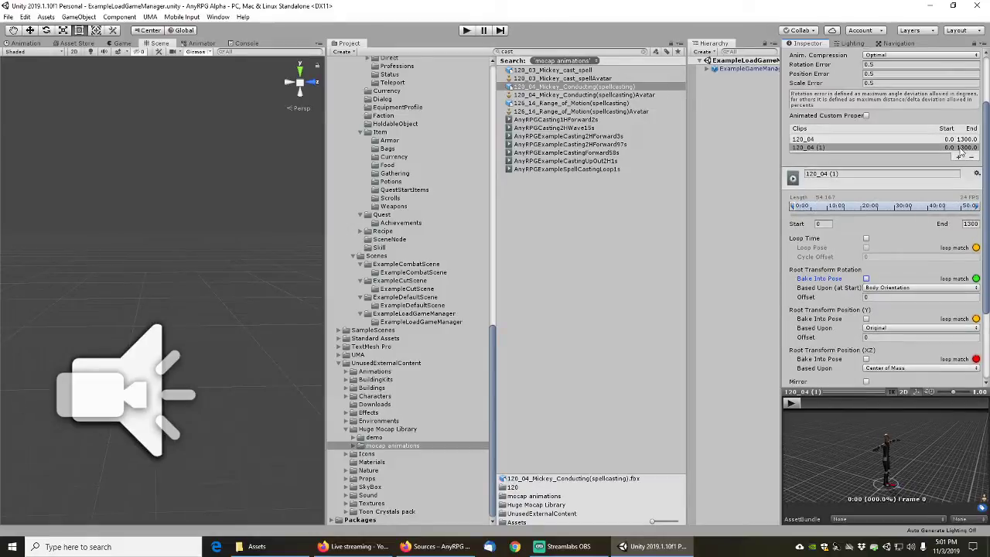
pyautogui.click(866, 278)
pyautogui.click(867, 319)
pyautogui.scroll(-3, 890, 332)
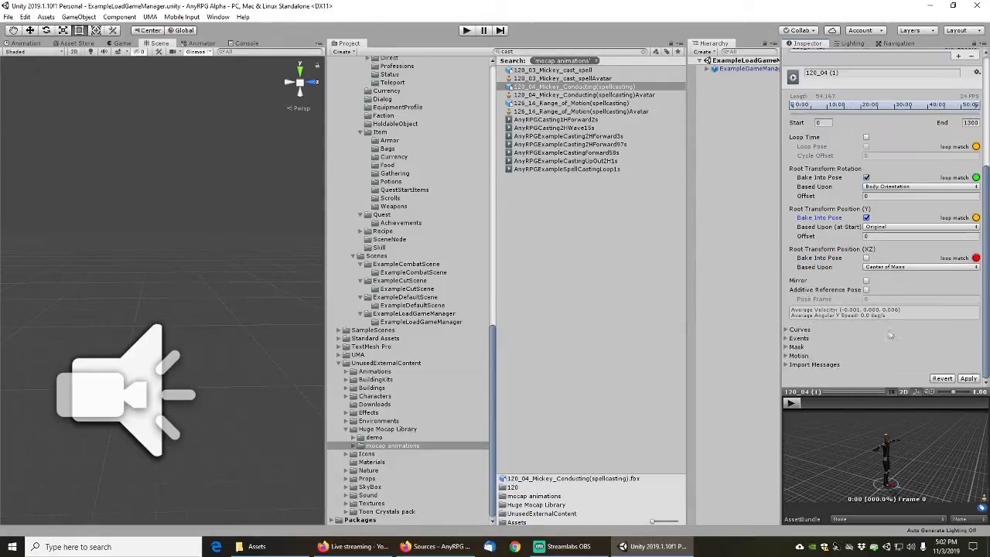
pyautogui.click(969, 379)
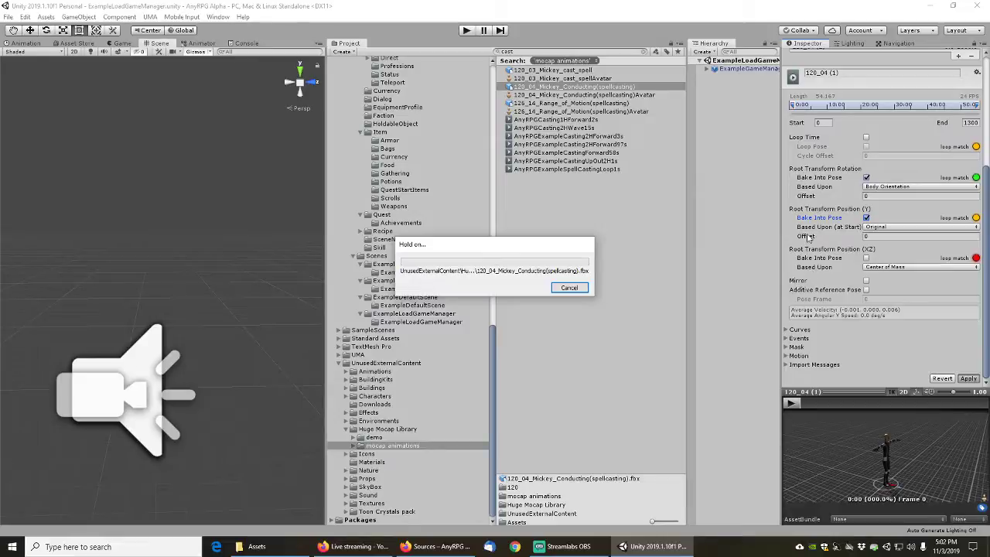
# Scrub the enlarged 120_04 (1) preview to find where the cast begins and set the clip's start to frame 143
pyautogui.rightClick(845, 393)
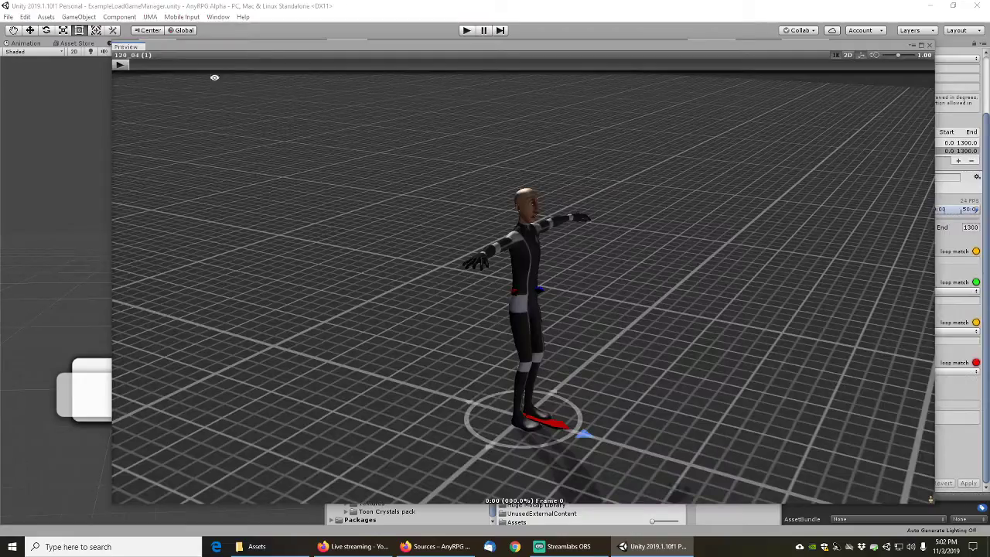
pyautogui.moveTo(152, 68); pyautogui.dragTo(218, 71)
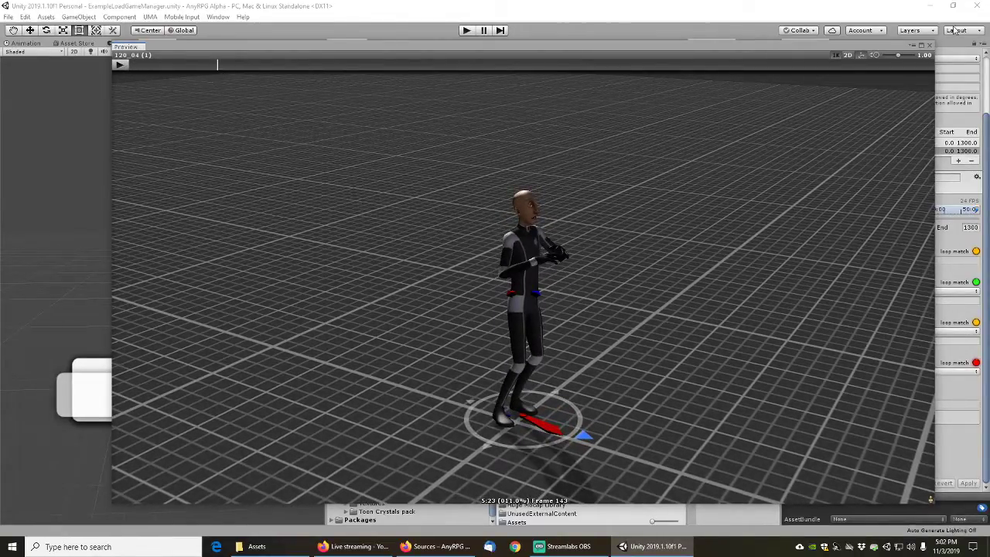
pyautogui.click(932, 47)
pyautogui.click(829, 228)
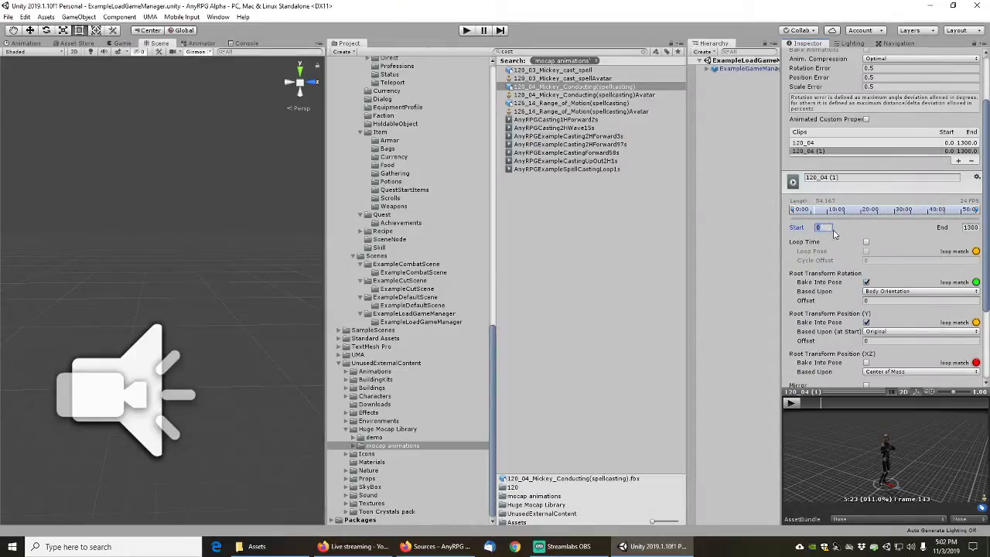
pyautogui.write('143')
pyautogui.press('Tab')
# Play the 120_04 (1) preview to find where the cast finishes, set the clip's end to frame 181 and replay the shortened clip
pyautogui.rightClick(859, 392)
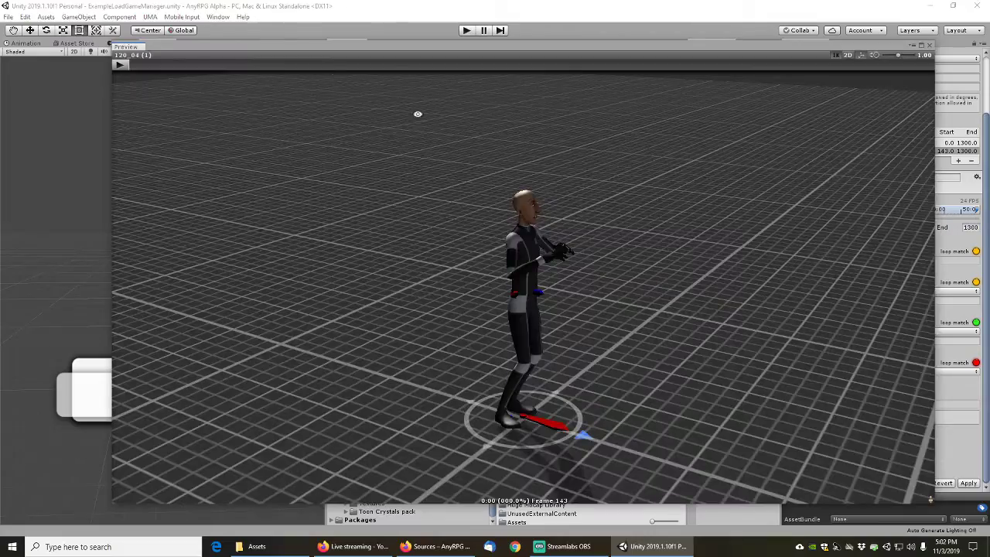
pyautogui.click(123, 65)
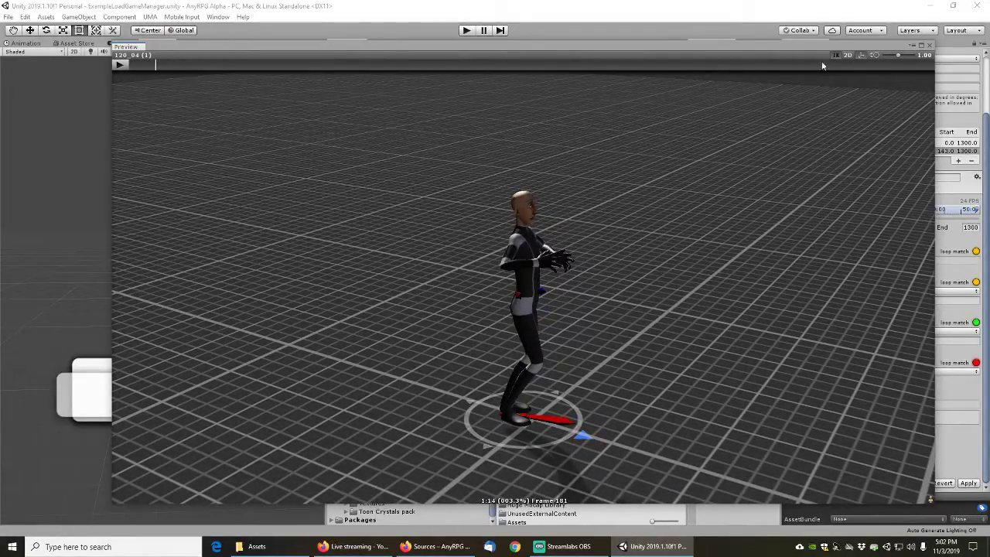
pyautogui.click(929, 47)
pyautogui.click(971, 227)
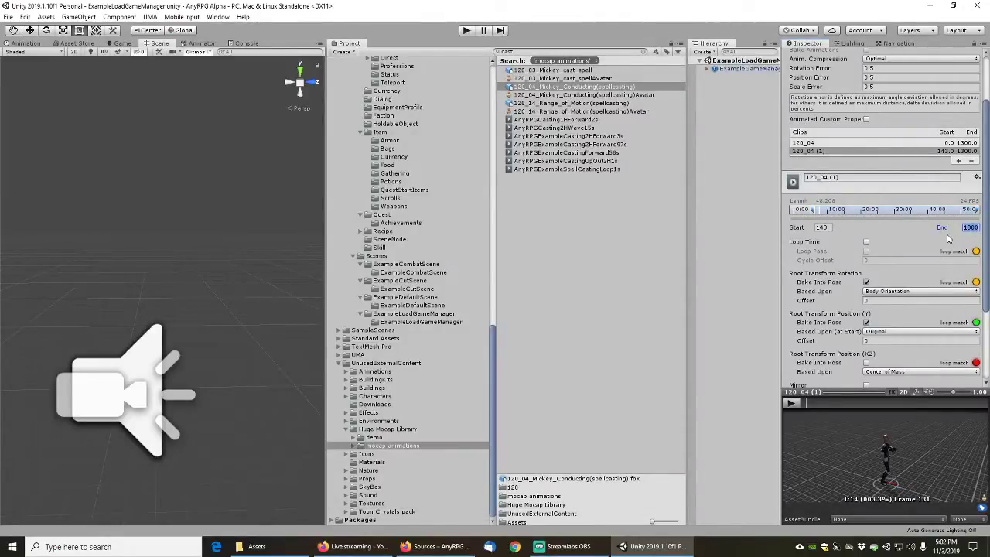
pyautogui.write('181')
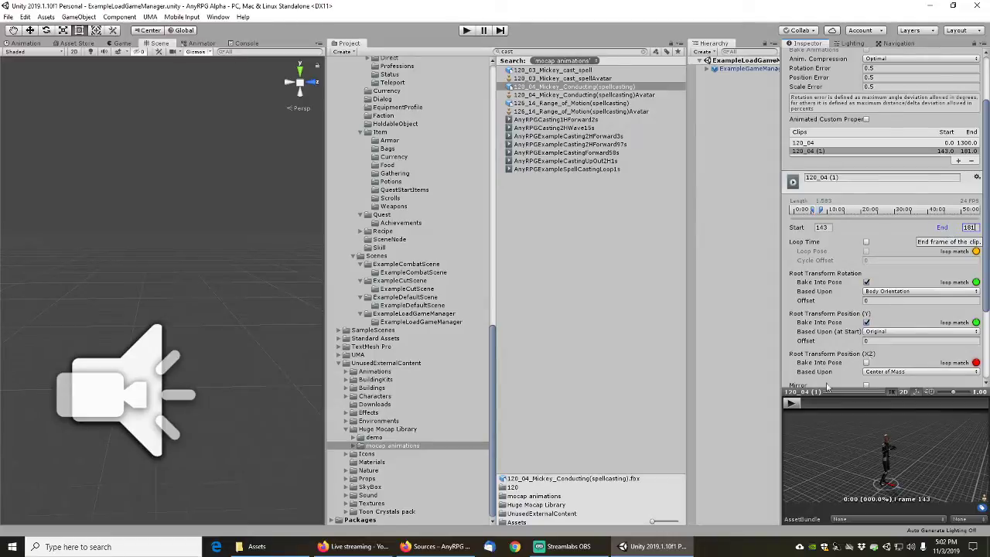
pyautogui.click(791, 404)
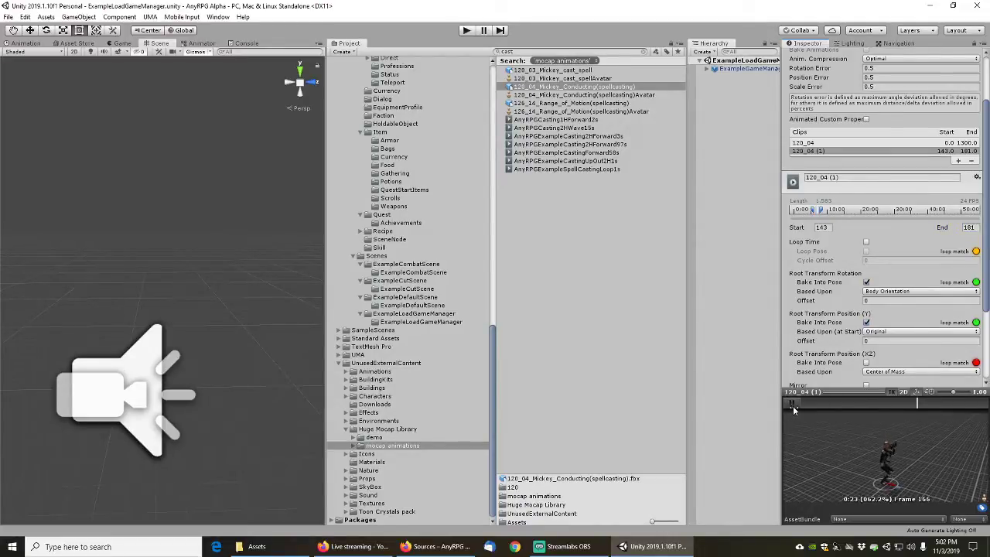
pyautogui.click(792, 405)
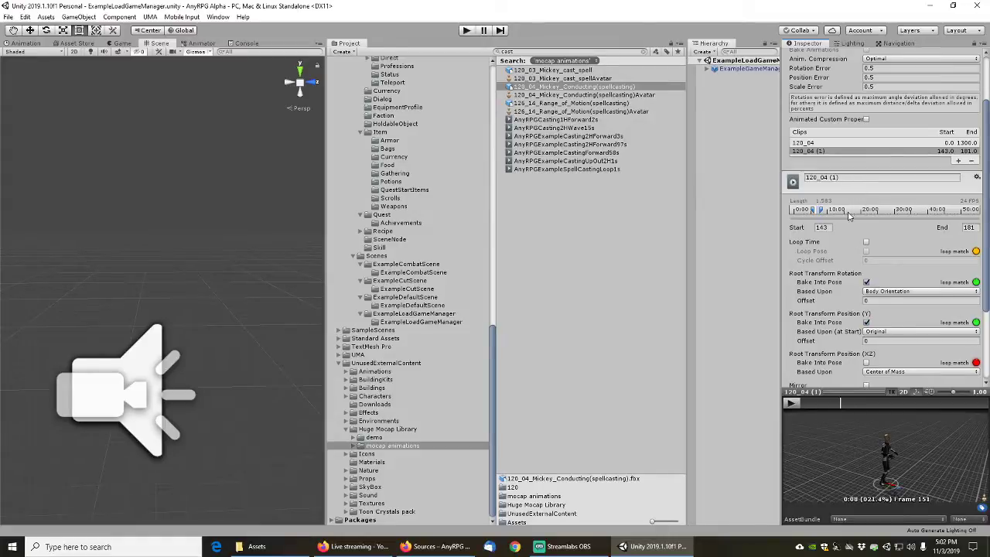
# Rename the 120_04 (1) clip to AnyRPGExample2HCastUp15s and apply the import settings
pyautogui.click(847, 179)
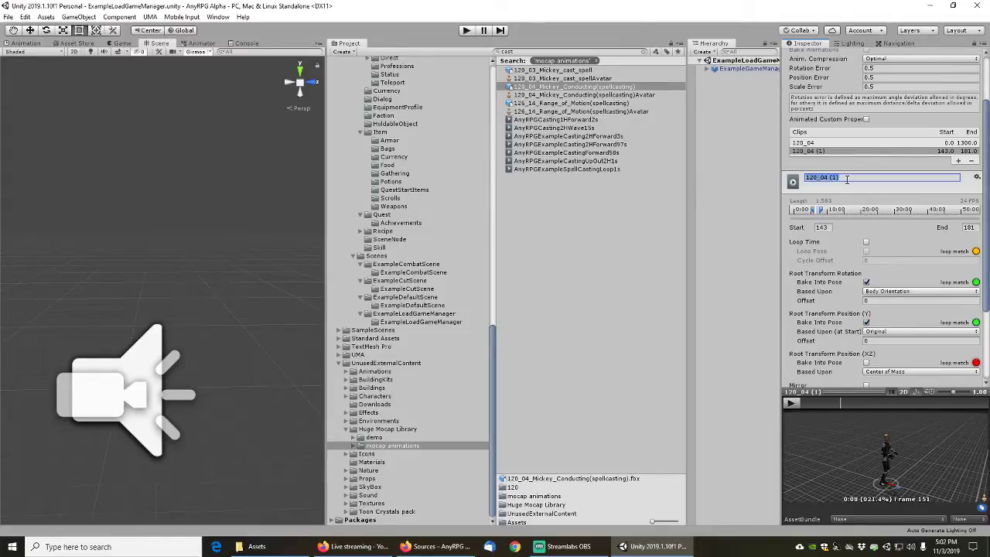
pyautogui.write('AnyRPGExample2HCastUp15s')
pyautogui.press('Return')
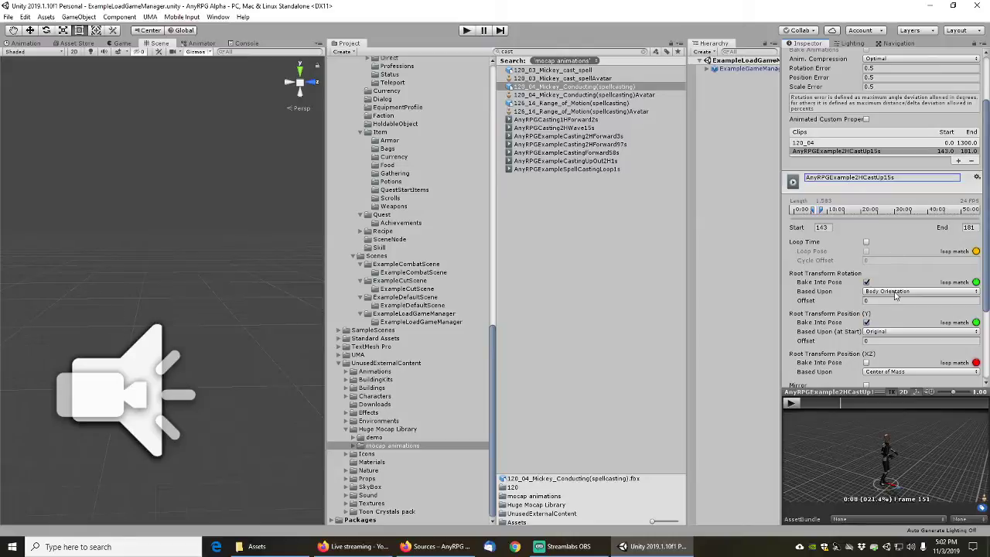
pyautogui.scroll(-3, 896, 295)
pyautogui.click(968, 378)
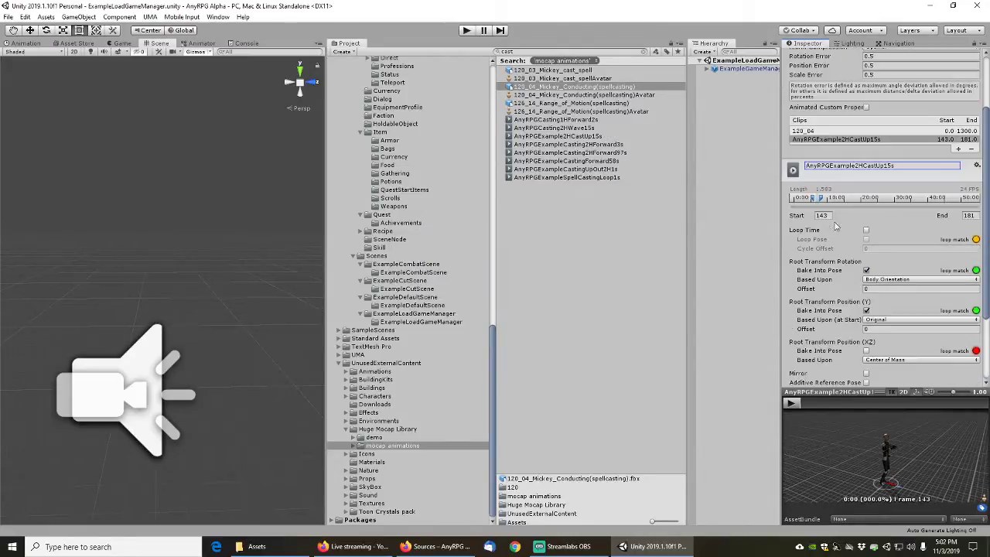
# Add another clip to the 120_04 animation and set its start to frame 143
pyautogui.click(958, 150)
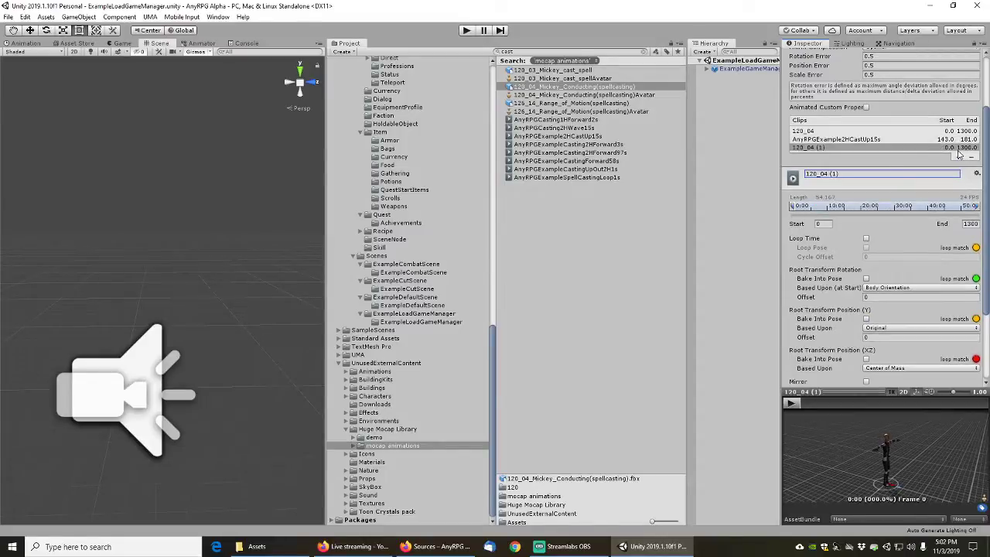
pyautogui.click(823, 224)
pyautogui.write('143')
pyautogui.press('Tab')
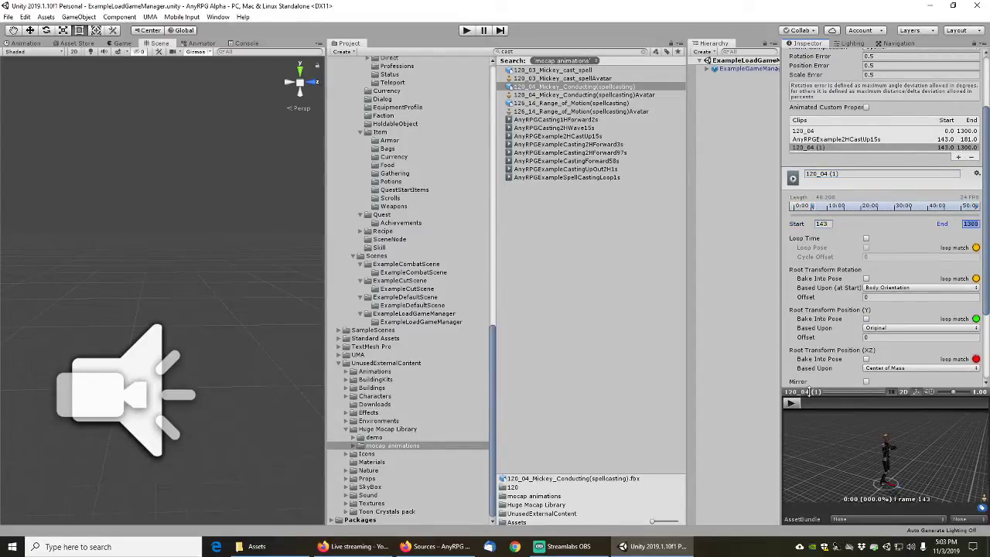
# Scrub the enlarged preview of the new 120_04 (1) clip to find a longer cast's finish and set its end to frame 222
pyautogui.rightClick(825, 391)
pyautogui.click(122, 65)
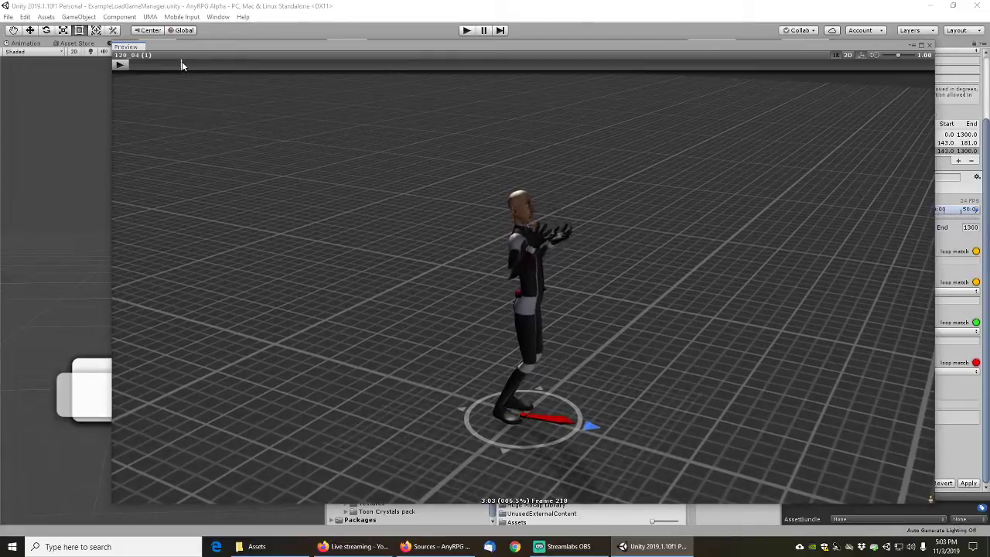
pyautogui.moveTo(217, 65); pyautogui.dragTo(129, 65)
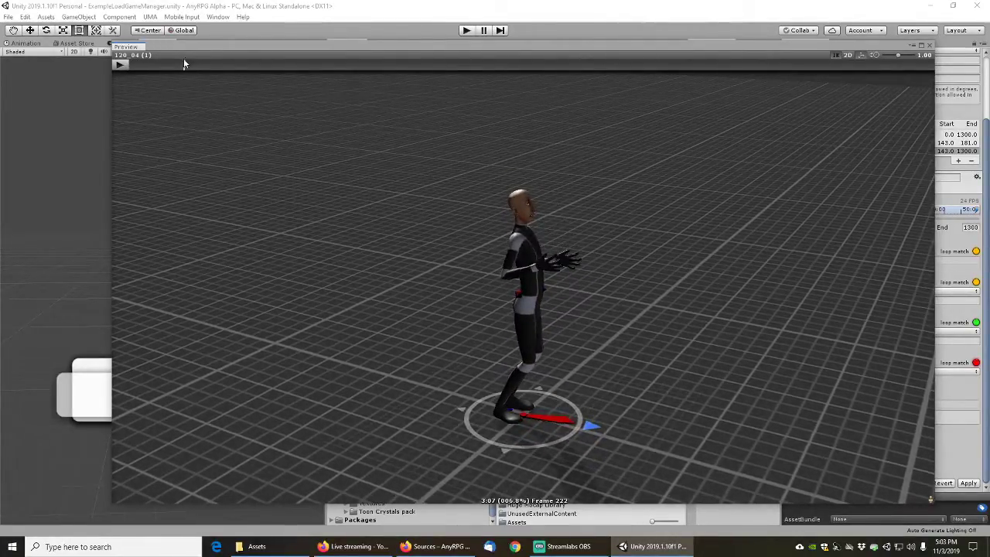
pyautogui.click(933, 47)
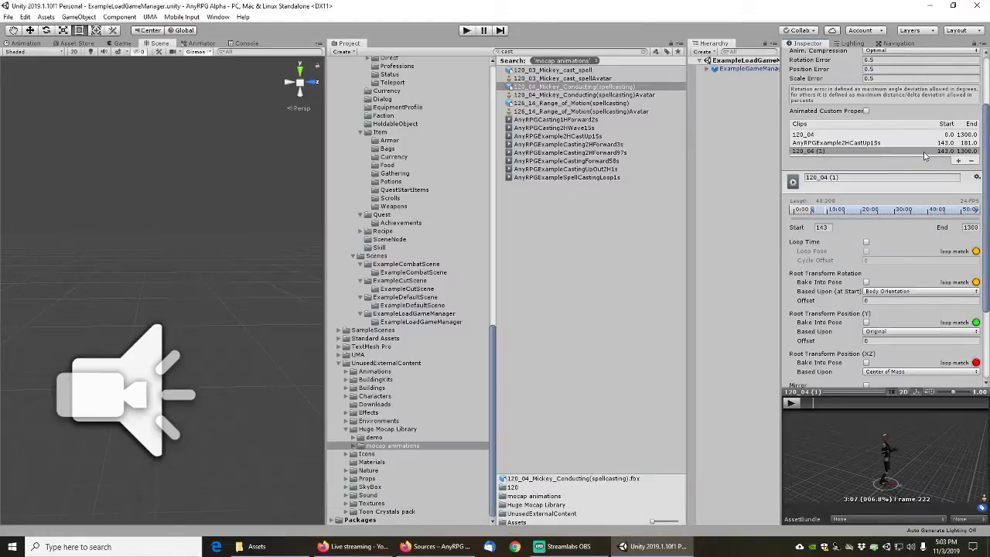
pyautogui.doubleClick(970, 227)
pyautogui.write('222')
pyautogui.press('Tab')
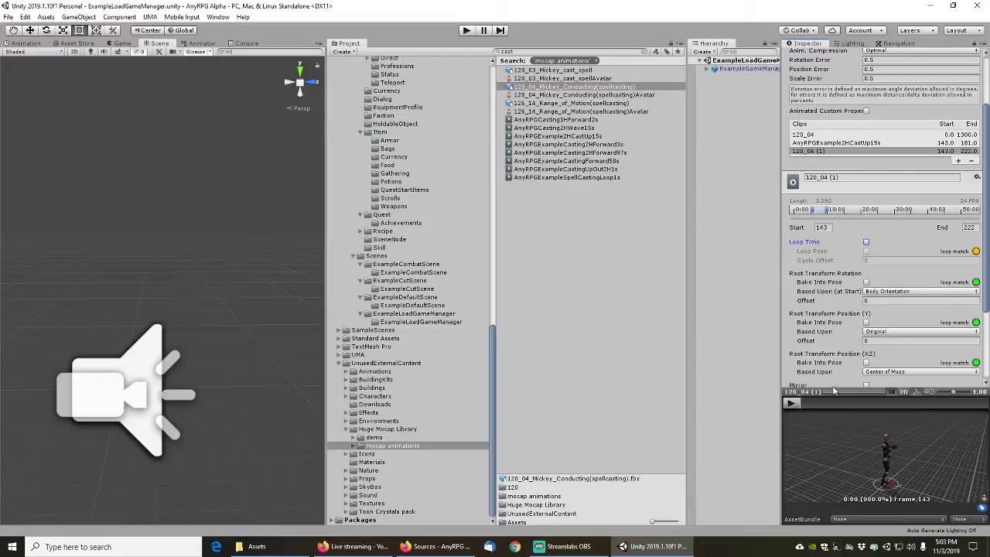
# Bake the root transform rotation and Y position into the pose for the frame 143 to 222 clip and apply the import settings
pyautogui.click(867, 282)
pyautogui.click(867, 322)
pyautogui.scroll(-3, 960, 364)
pyautogui.click(970, 378)
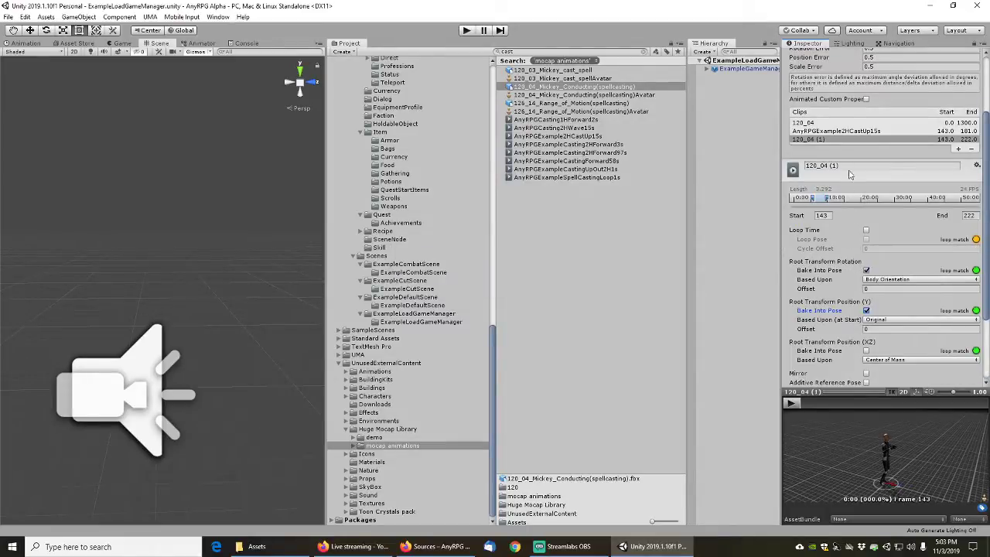
# Rename the frame 143 to 222 clip to AnyRPGExample2HCastup32s, apply the import settings and play its preview
pyautogui.click(857, 166)
pyautogui.write('AnyRPGExample2HCastUp32s')
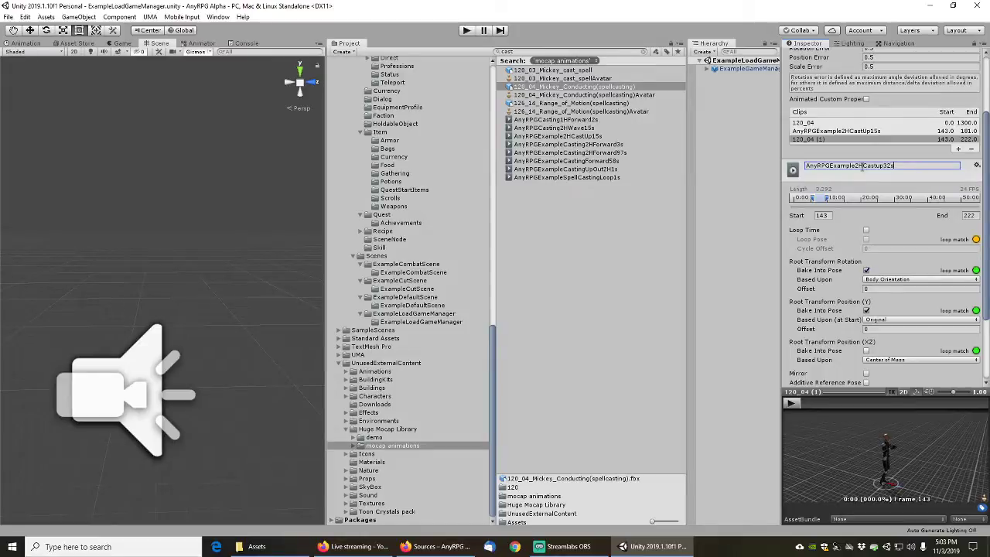
pyautogui.press('Return')
pyautogui.scroll(-5, 868, 281)
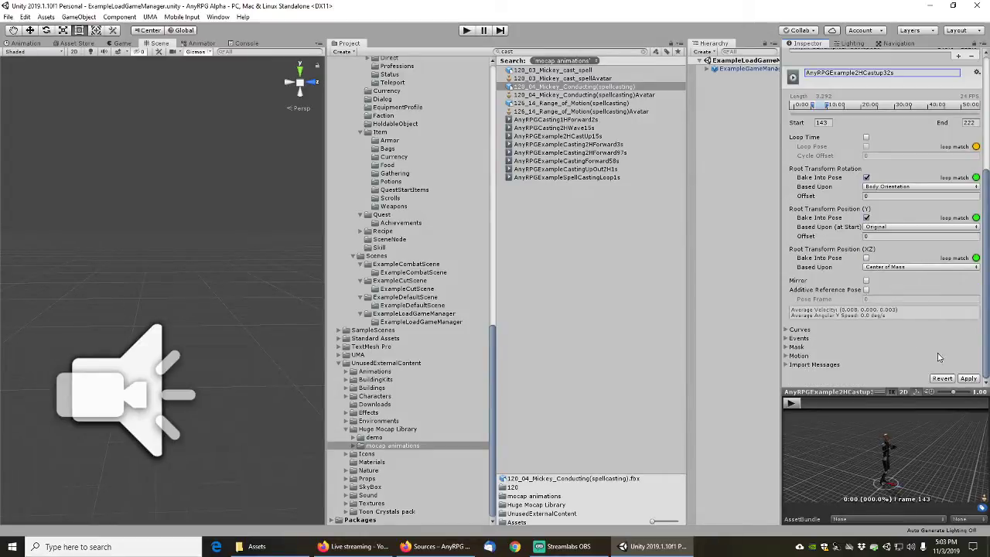
pyautogui.click(969, 378)
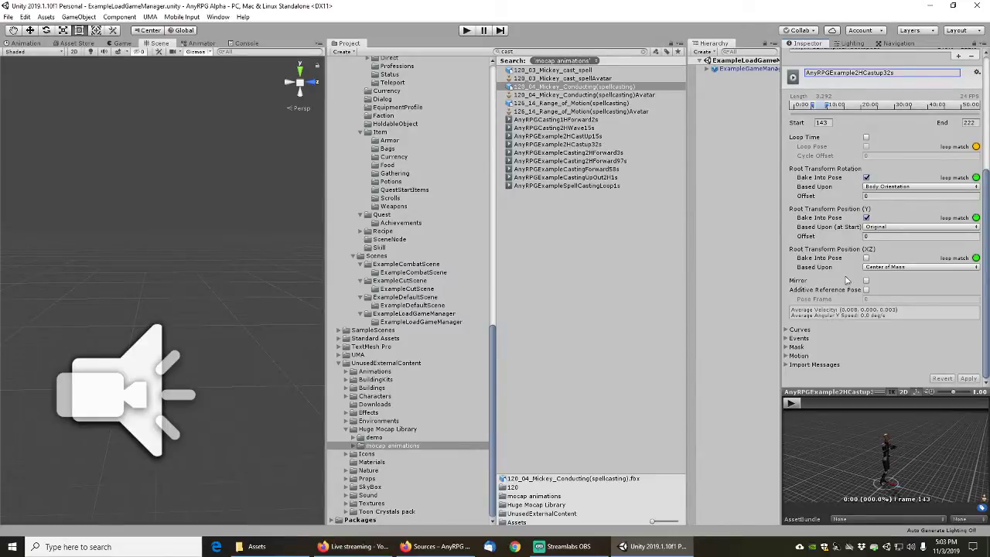
pyautogui.scroll(5, 849, 282)
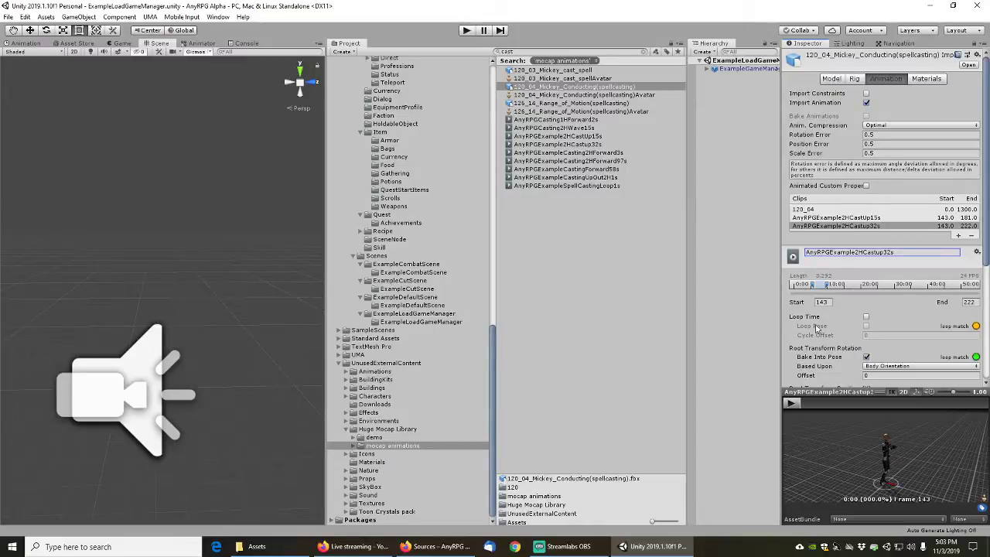
pyautogui.click(791, 403)
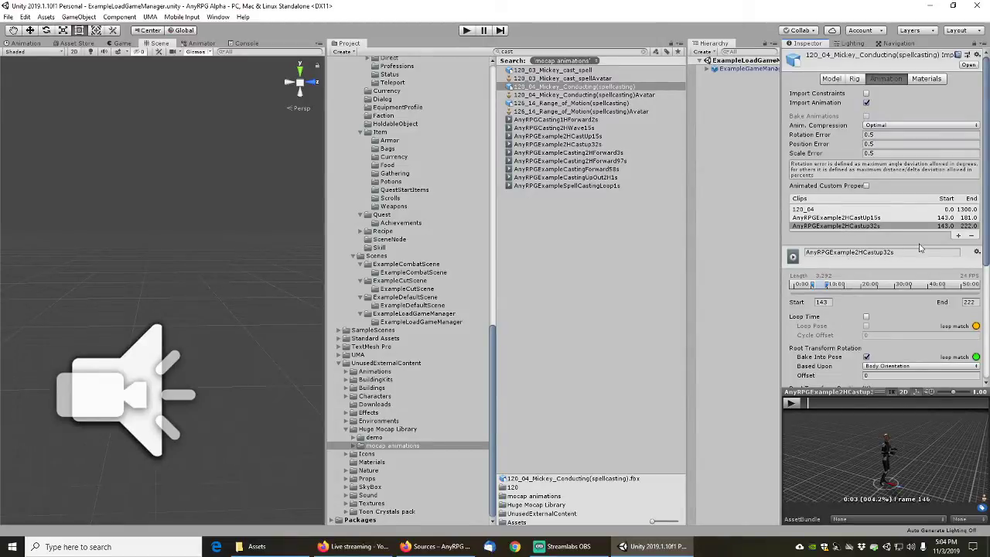
# Add a fourth clip to the 120_04 animation's clip list, with its start at frame 143
pyautogui.click(959, 236)
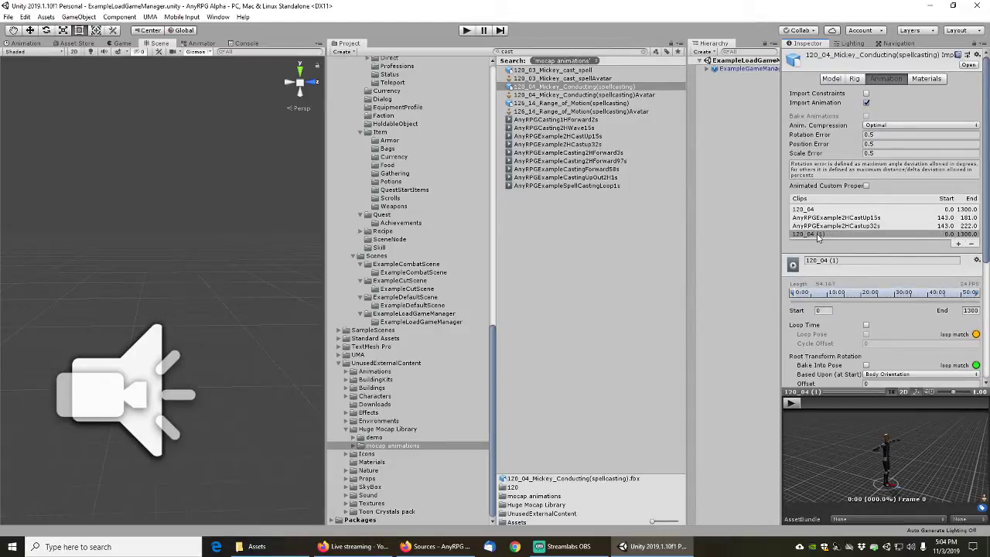
pyautogui.click(822, 310)
pyautogui.click(828, 309)
pyautogui.write('143')
pyautogui.press('Tab')
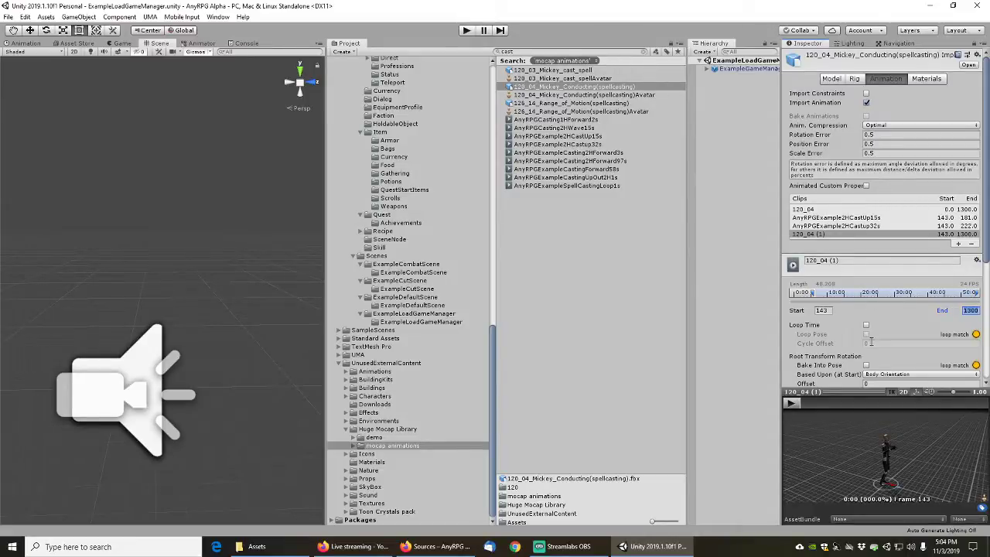
# Bake the fourth clip's root transform rotation and Y position into the pose and apply the import settings
pyautogui.click(867, 364)
pyautogui.scroll(-3, 877, 341)
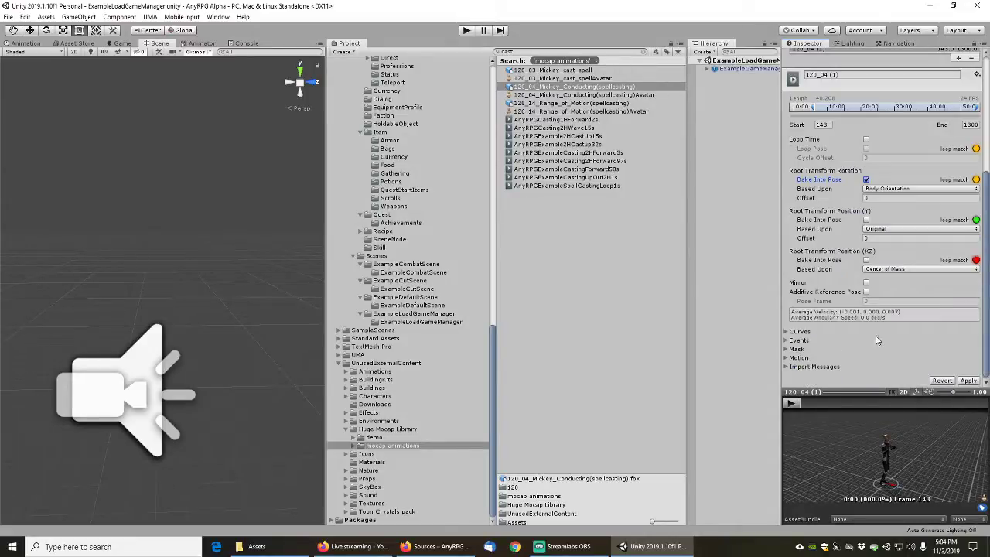
pyautogui.click(867, 219)
pyautogui.click(969, 380)
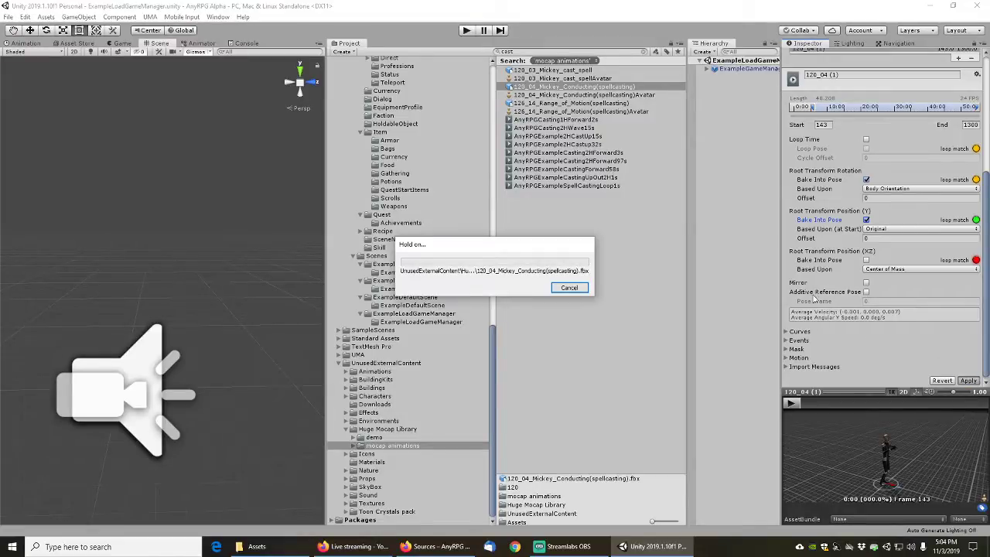
# Scrub the fourth clip's enlarged preview to find where another cast begins and set the clip's start to frame 1135
pyautogui.scroll(5, 838, 281)
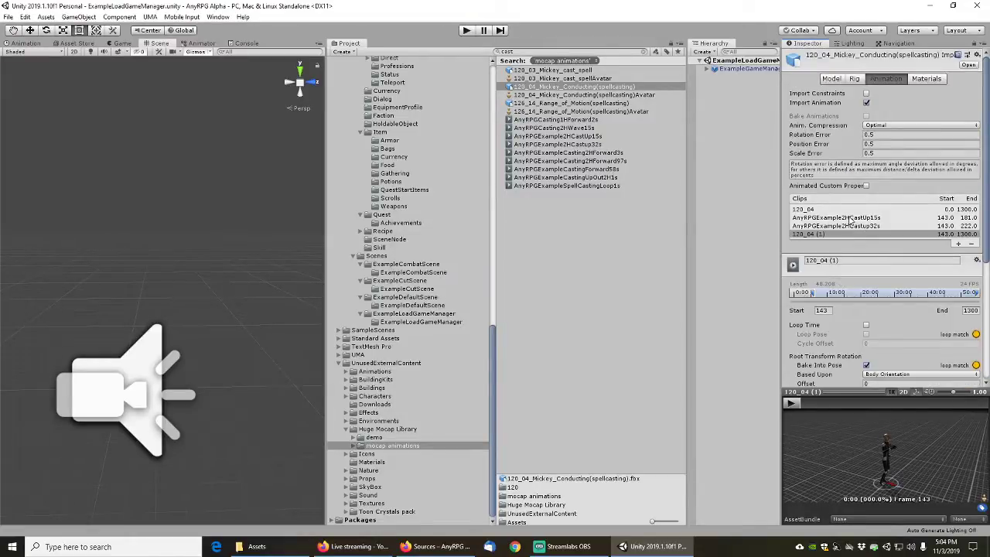
pyautogui.rightClick(859, 393)
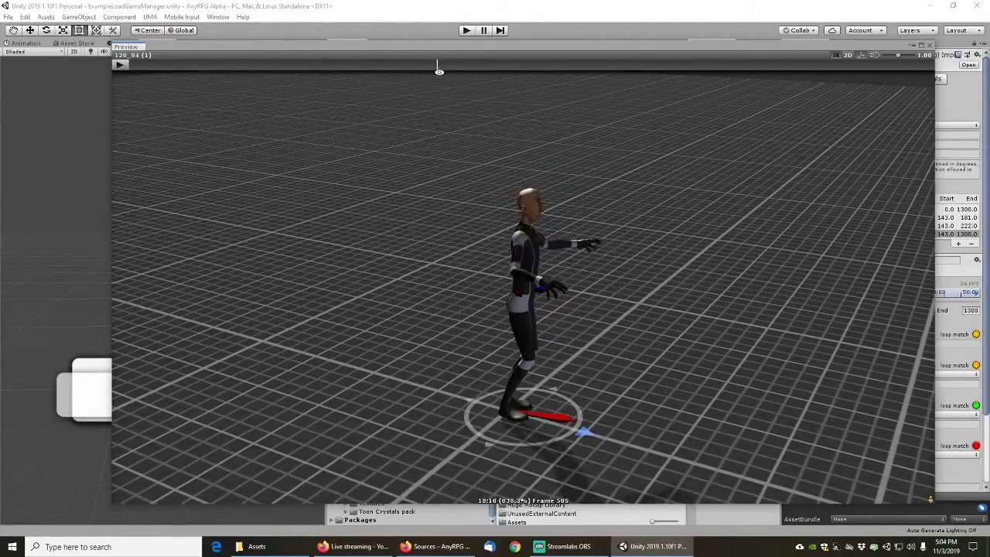
pyautogui.moveTo(440, 72); pyautogui.dragTo(733, 65)
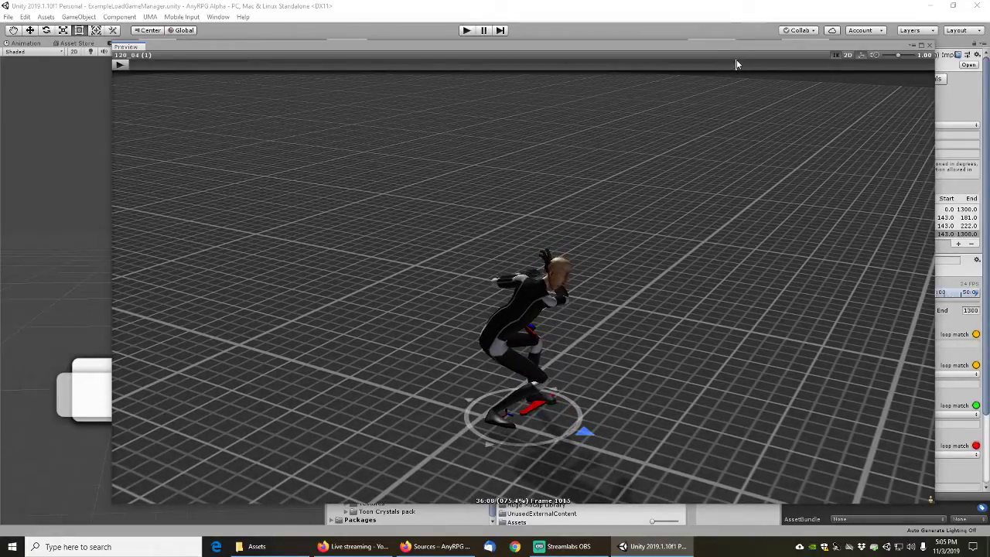
pyautogui.moveTo(735, 64); pyautogui.dragTo(822, 69)
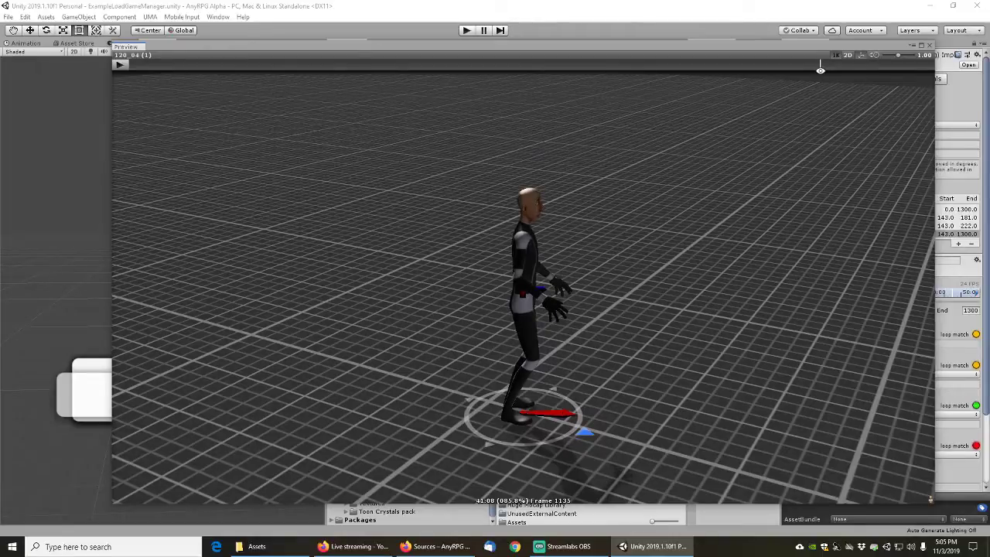
pyautogui.click(932, 44)
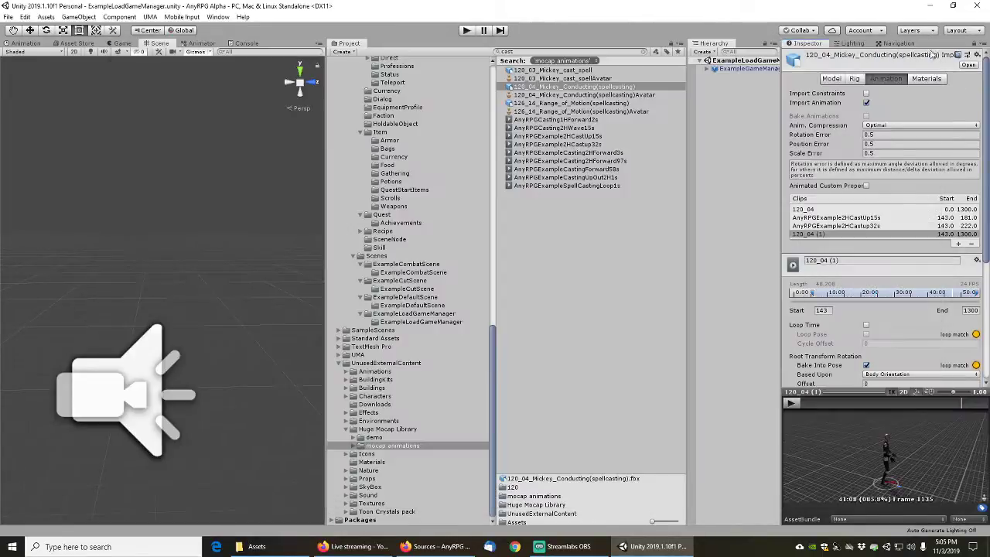
pyautogui.write('1135')
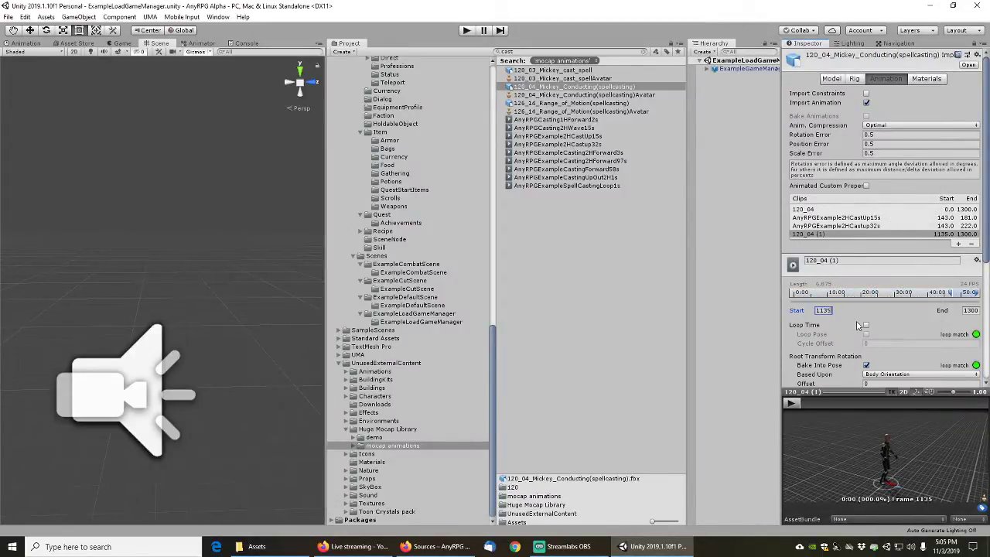
pyautogui.press('Tab')
# Scrub the preview to find where this cast finishes, set the clip's end to frame 1192 and replay the shortened clip
pyautogui.rightClick(868, 392)
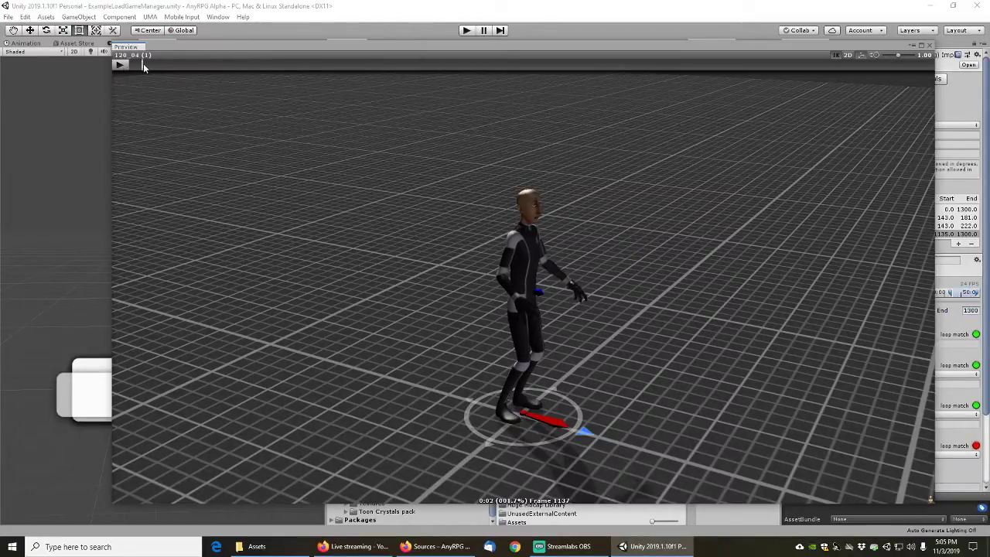
pyautogui.moveTo(144, 65); pyautogui.dragTo(408, 92)
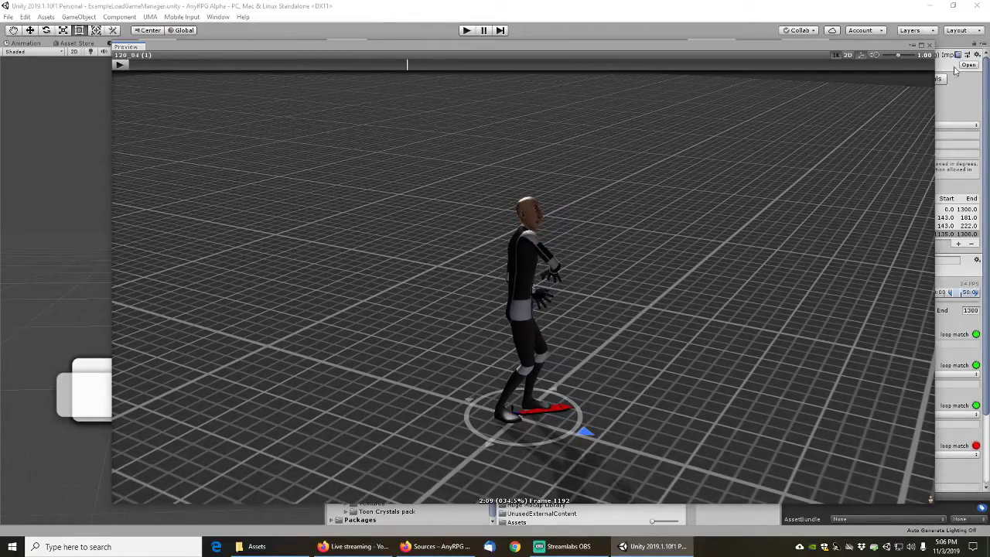
pyautogui.click(931, 47)
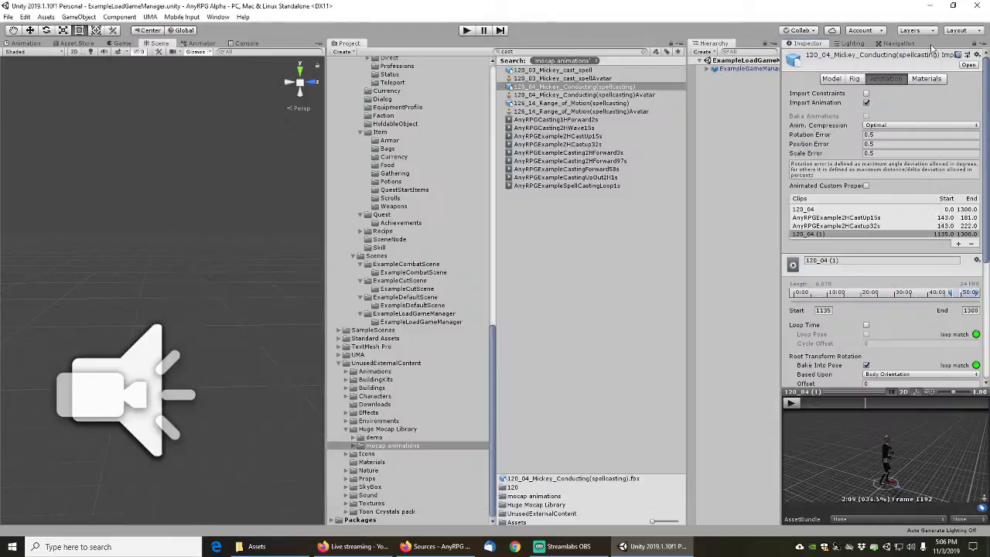
pyautogui.click(970, 309)
pyautogui.write('1192')
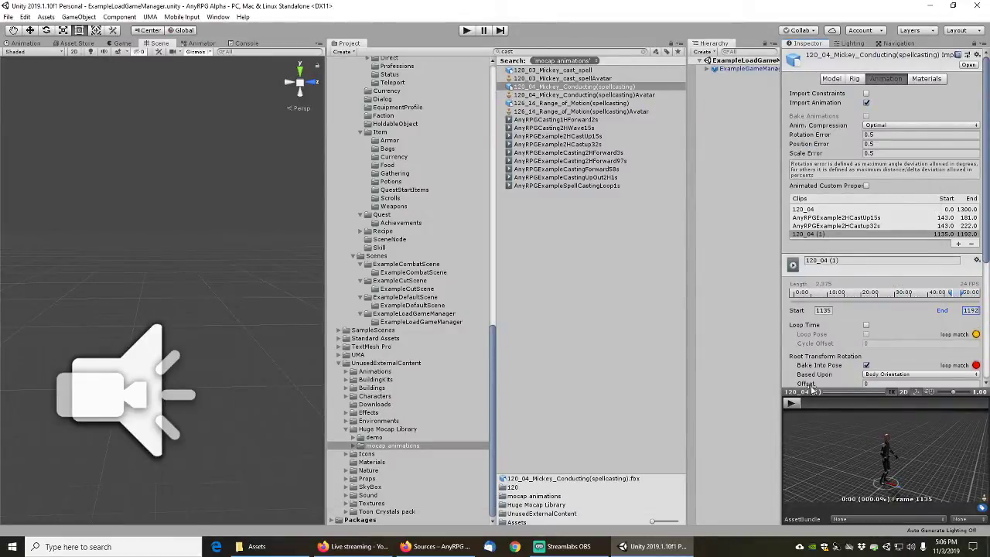
pyautogui.click(792, 404)
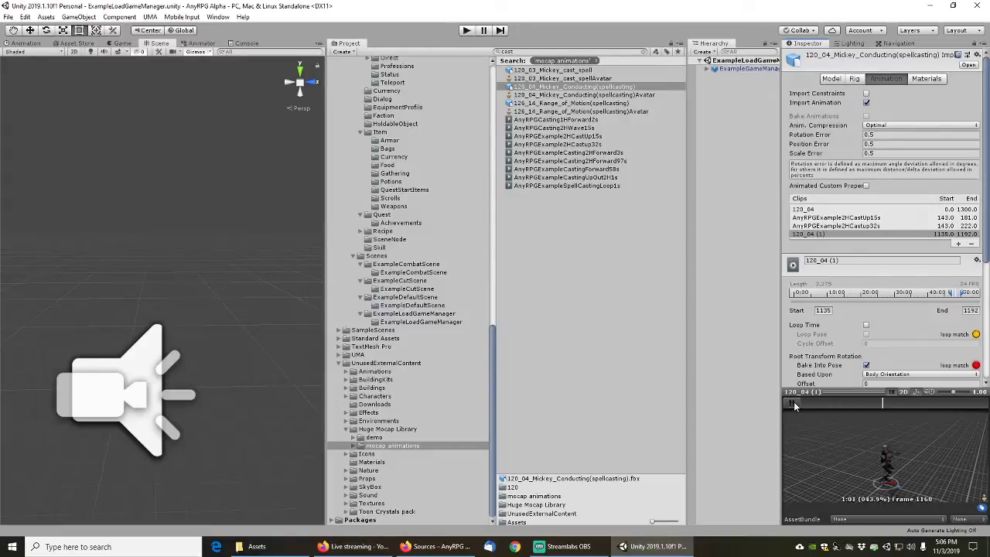
pyautogui.click(794, 404)
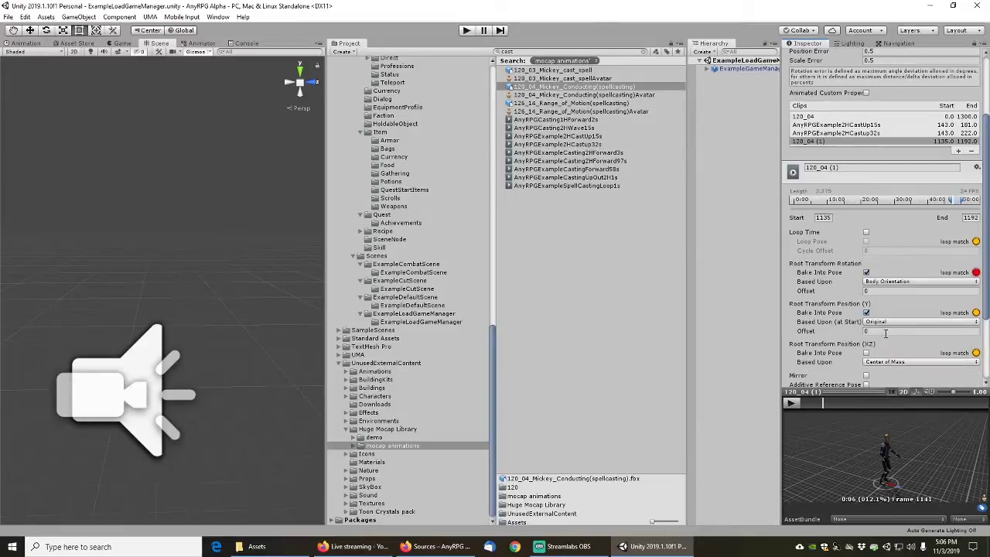
# Rename the frame 1135 to 1192 clip to AnyRPGExample2HCastUp23s and apply the import settings
pyautogui.click(851, 262)
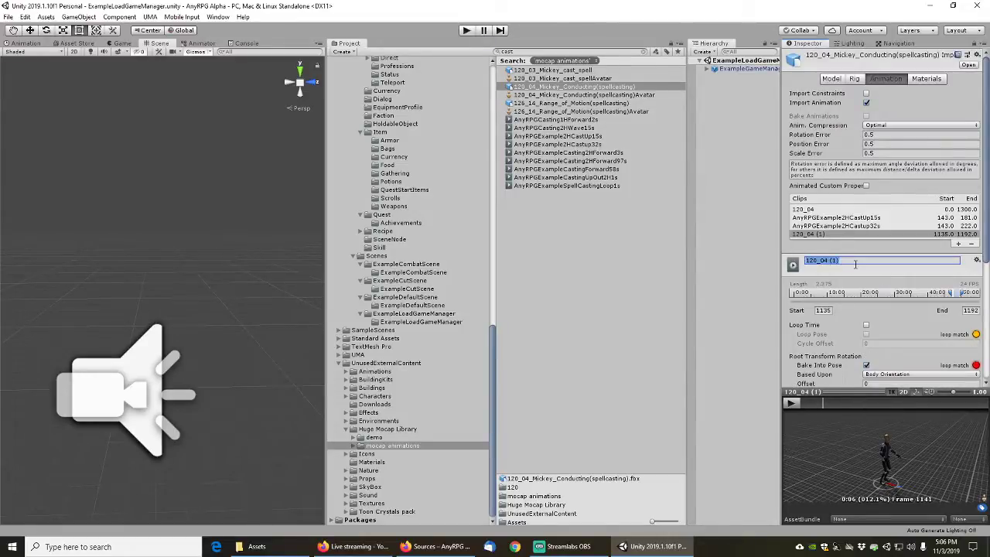
pyautogui.write('AnyRPGExample2HCastUp23s')
pyautogui.press('Return')
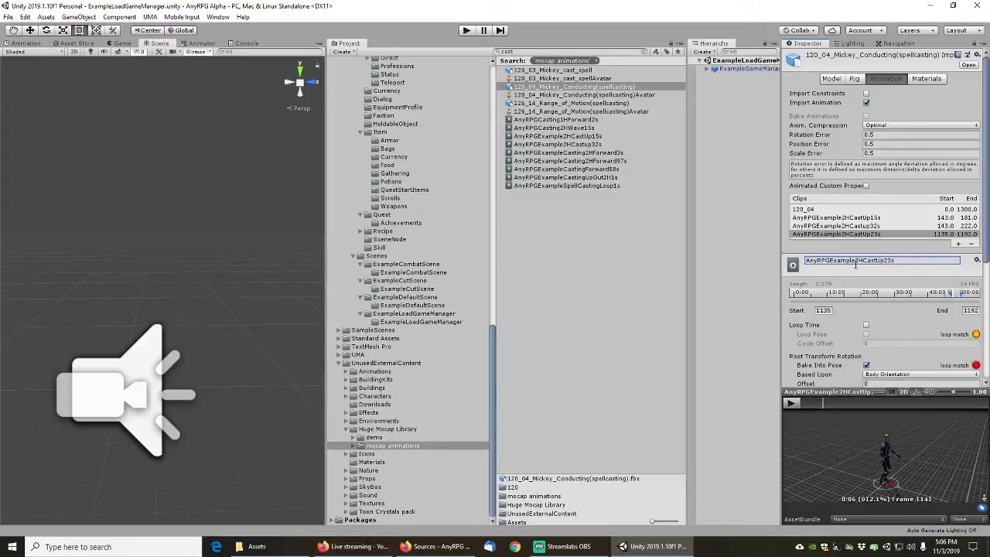
pyautogui.scroll(-5, 922, 349)
pyautogui.click(969, 378)
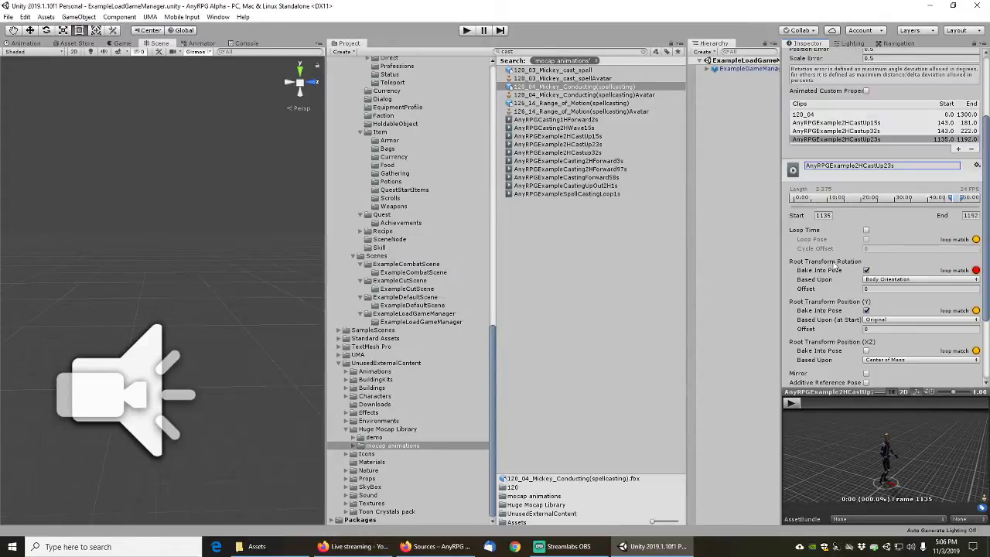
# Add another clip and rename the frame 1135 to 1192 clip to AnyRPGExample1HRightCastUp23s
pyautogui.click(959, 242)
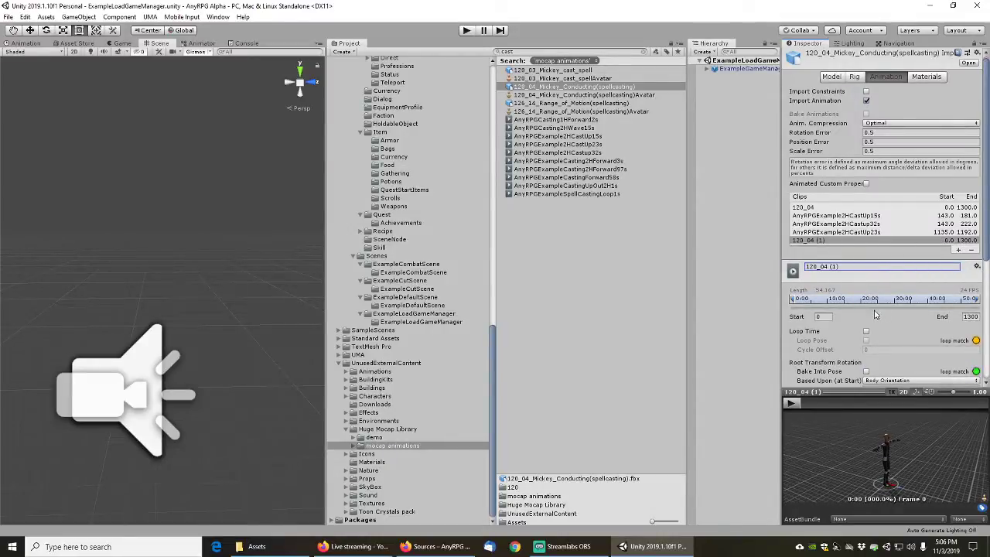
pyautogui.click(843, 232)
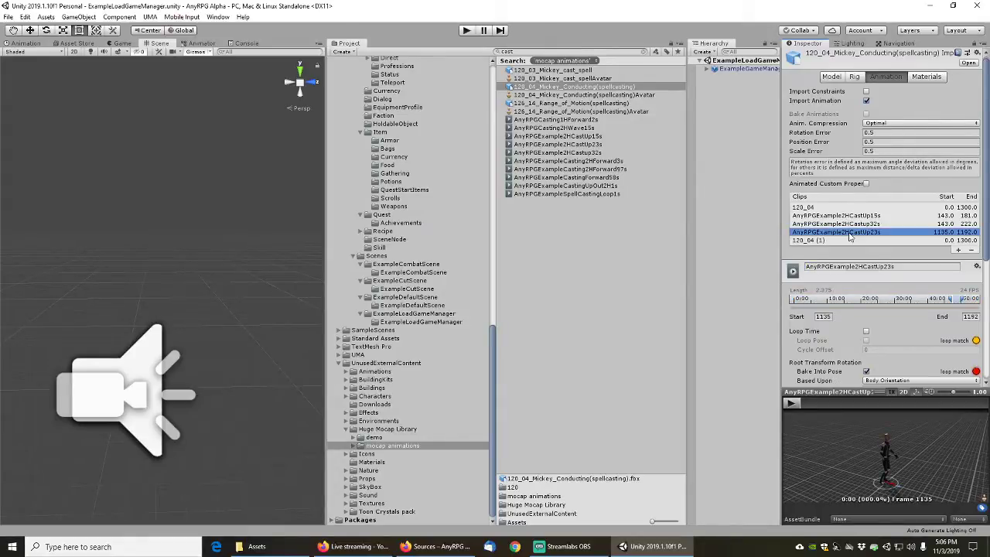
pyautogui.click(851, 267)
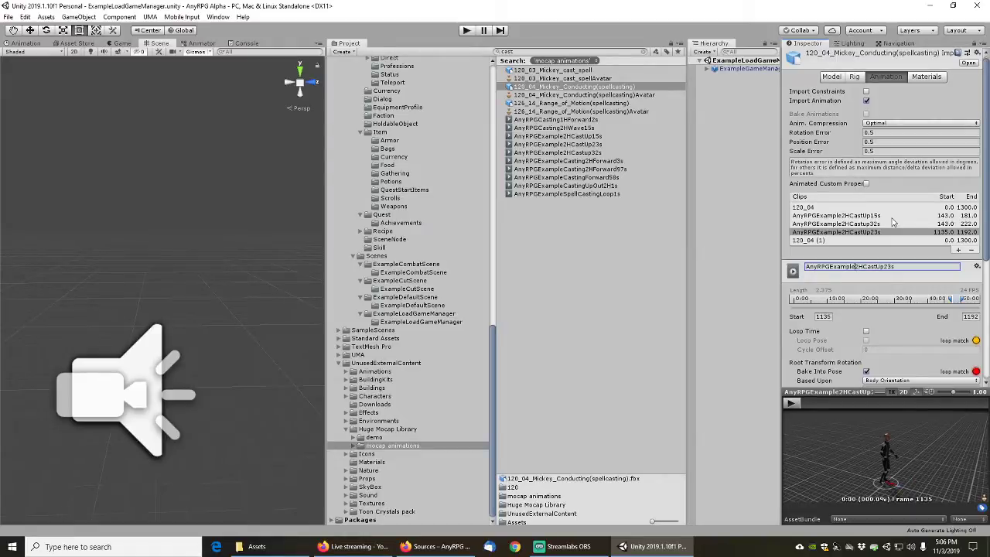
pyautogui.write('1HRight')
pyautogui.press('Return')
# Set the new 120_04 (1) clip's start to frame 1192 and scrub through its opening motion in an enlarged preview
pyautogui.click(818, 244)
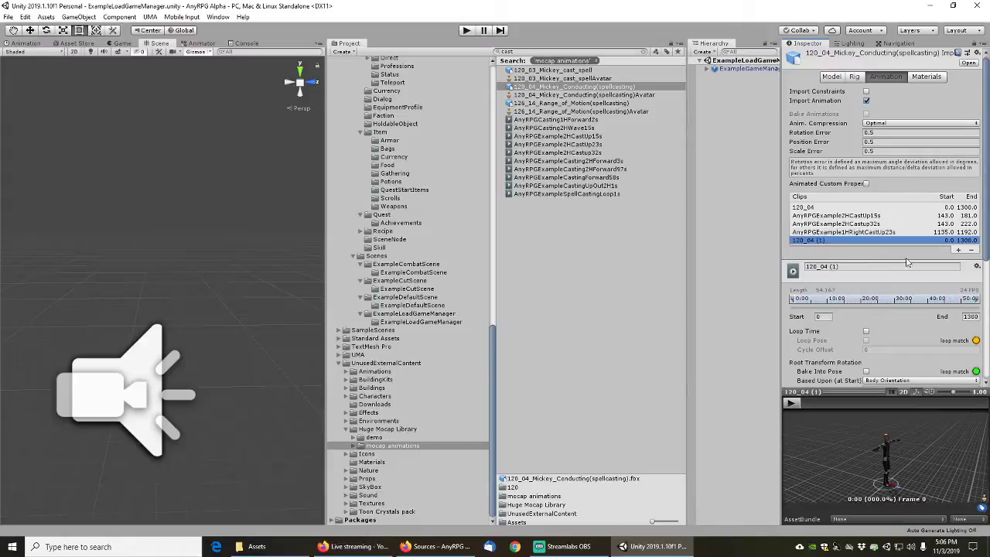
pyautogui.click(818, 317)
pyautogui.write('1192')
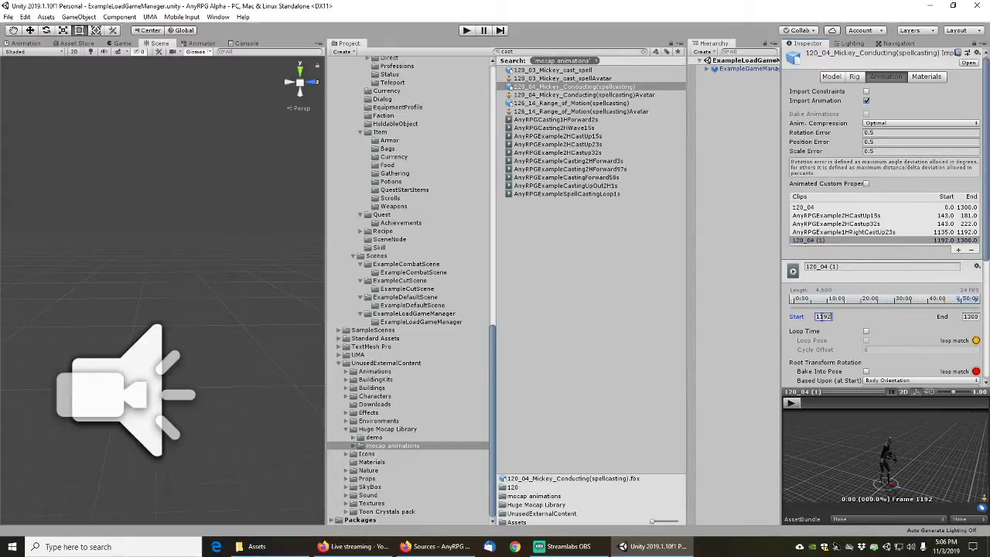
pyautogui.press('Tab')
pyautogui.click(830, 392)
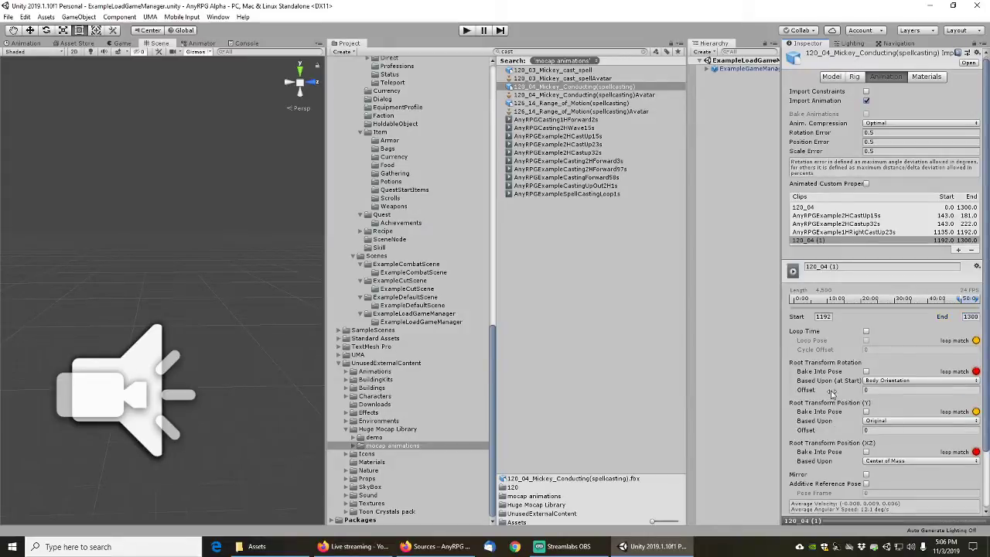
pyautogui.rightClick(841, 523)
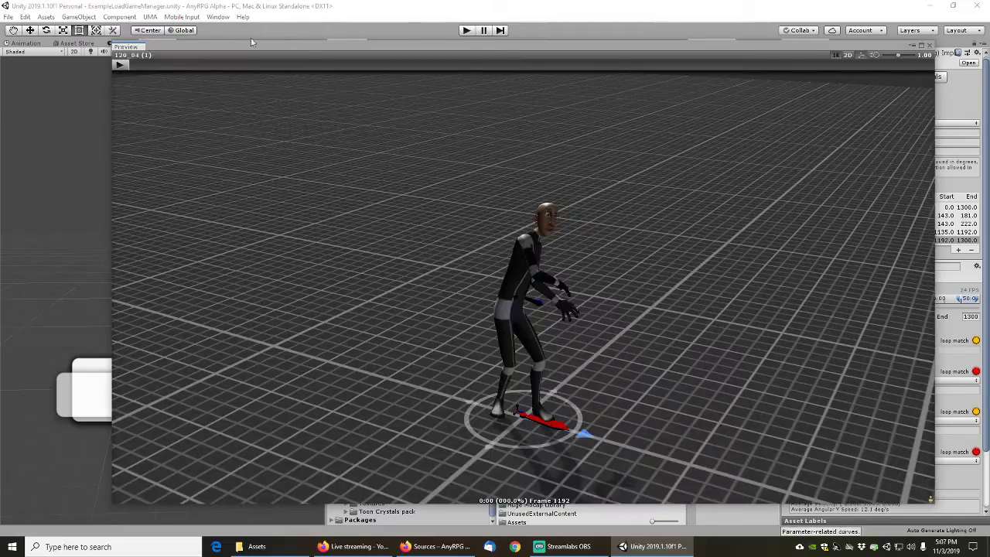
pyautogui.moveTo(131, 65); pyautogui.dragTo(211, 65)
pyautogui.click(930, 44)
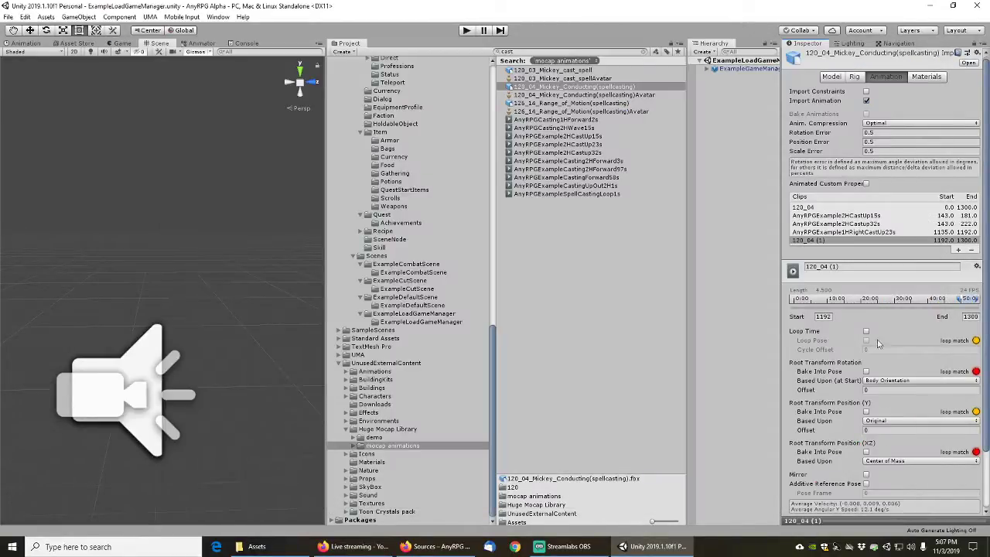
# Bake the 120_04 (1) clip's root transform rotation and Y position into the pose and apply the import settings
pyautogui.click(867, 412)
pyautogui.scroll(-2, 934, 440)
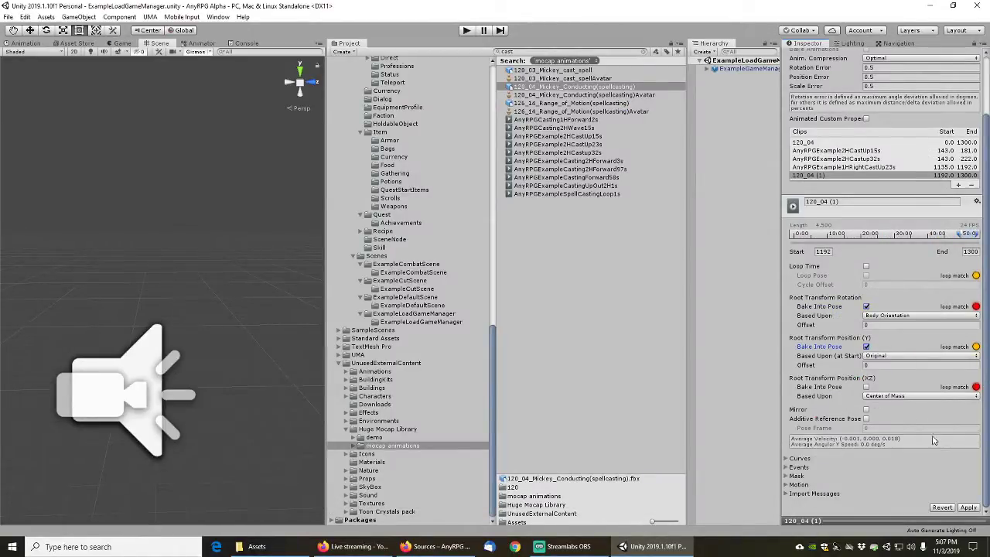
pyautogui.click(968, 507)
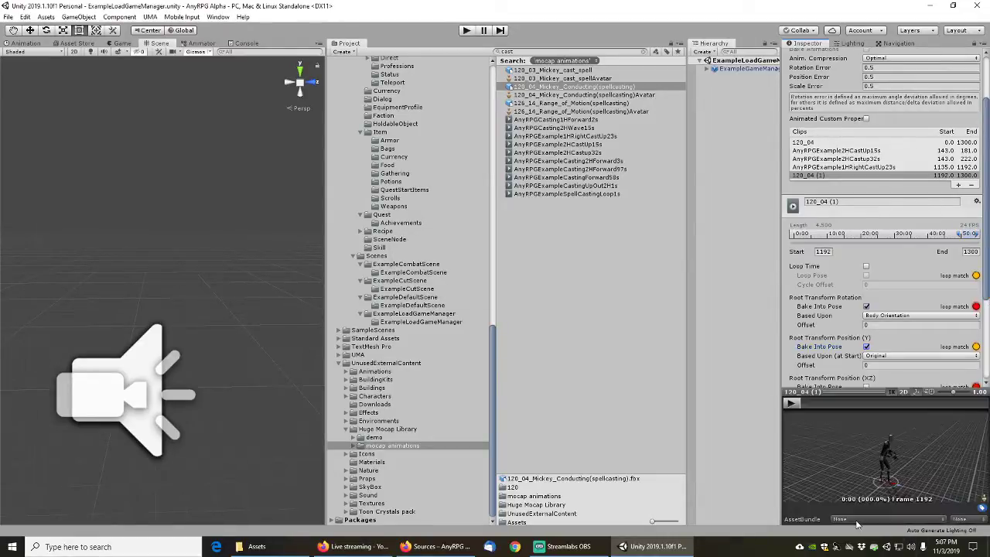
# Scrub the enlarged preview to find where this cast finishes, set the clip's end to frame 1257 and replay it
pyautogui.rightClick(858, 391)
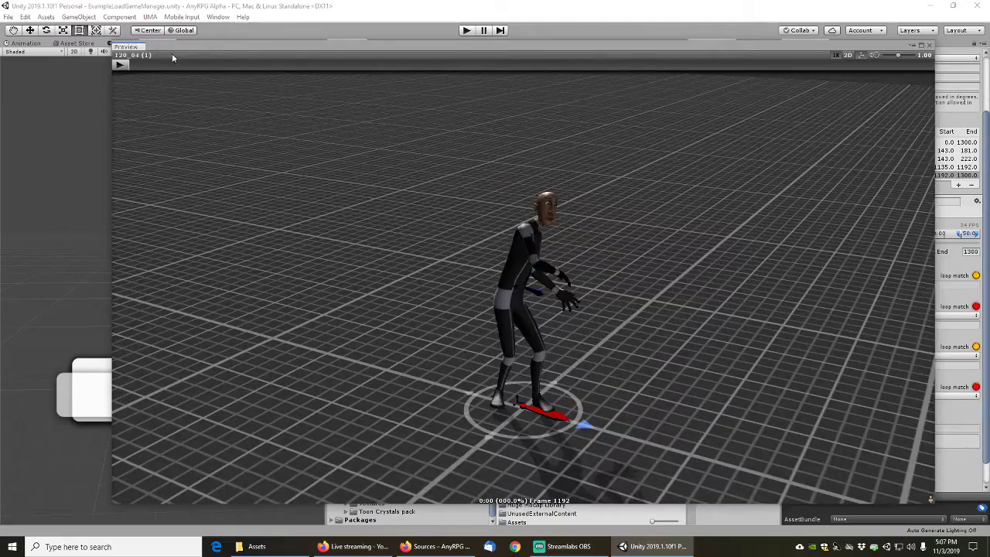
pyautogui.moveTo(129, 63); pyautogui.dragTo(619, 62)
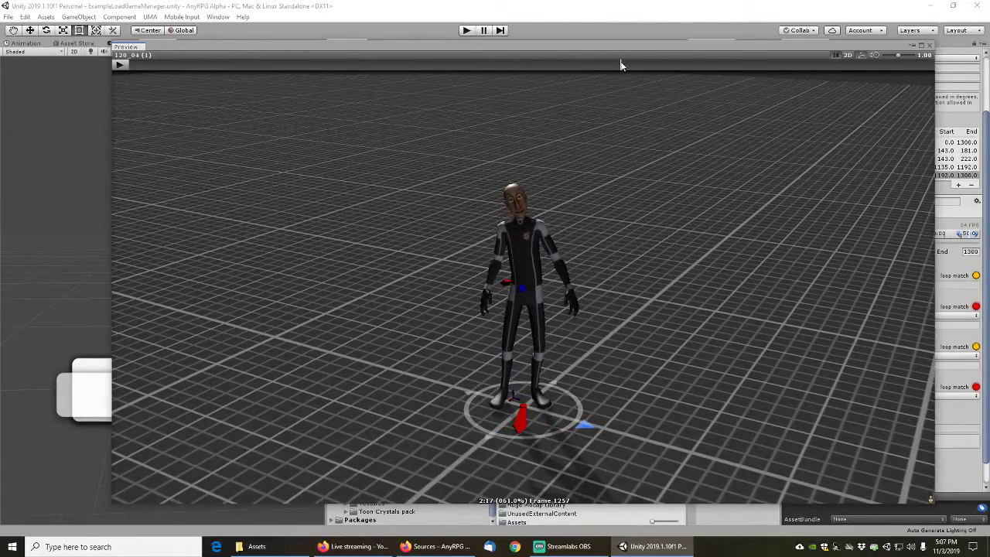
pyautogui.click(921, 46)
pyautogui.click(977, 252)
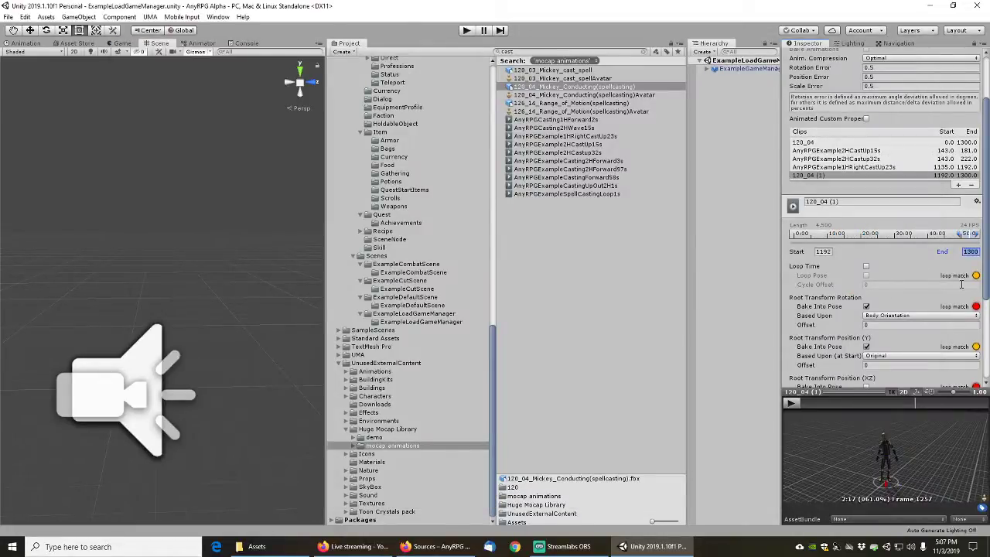
pyautogui.write('1257')
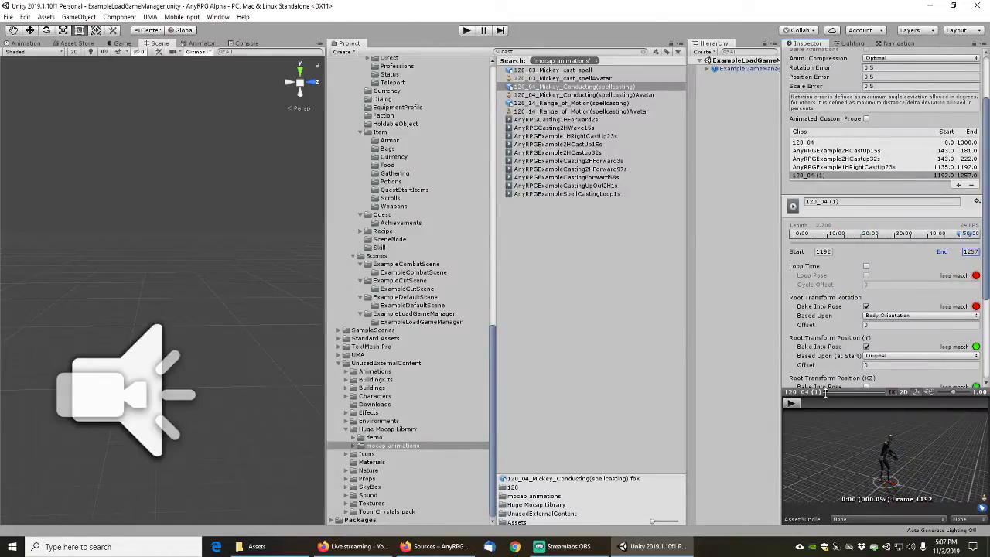
pyautogui.click(791, 402)
# Rename the frame 1192 to 1257 clip to AnyRPGExample1HLeftCastUp27s and apply the import settings
pyautogui.click(853, 205)
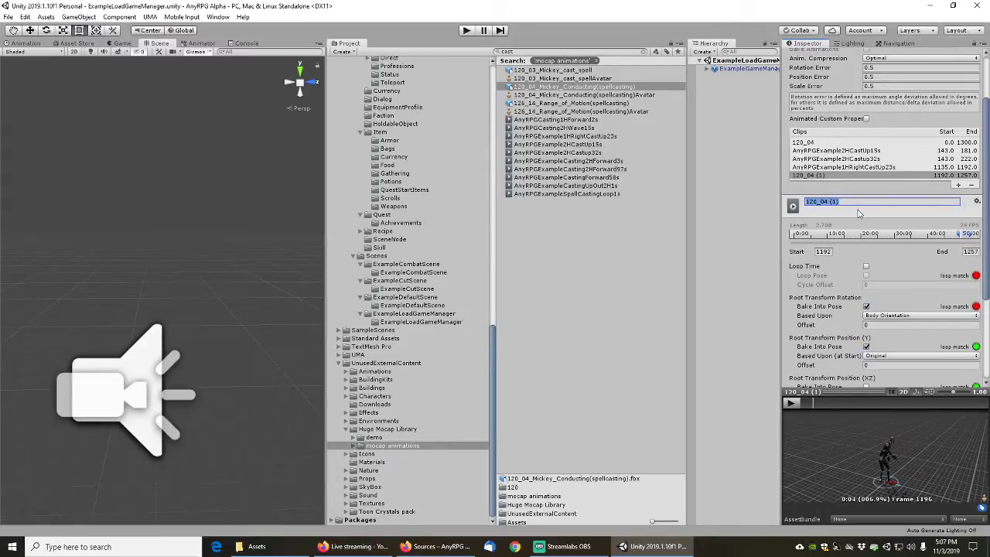
pyautogui.write('AnyRPGExample1HLeftCastUp2')
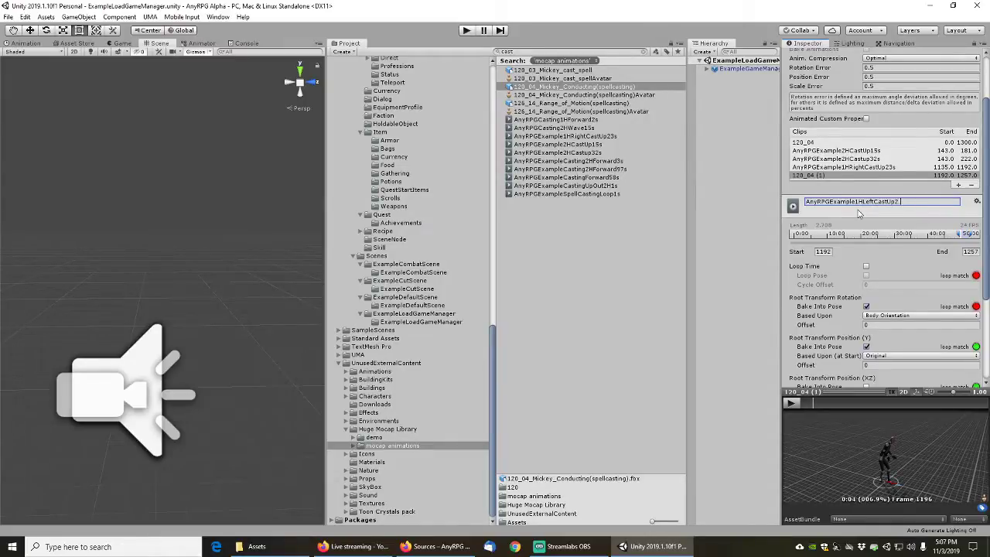
pyautogui.write('7s')
pyautogui.press('Return')
pyautogui.scroll(-4, 851, 316)
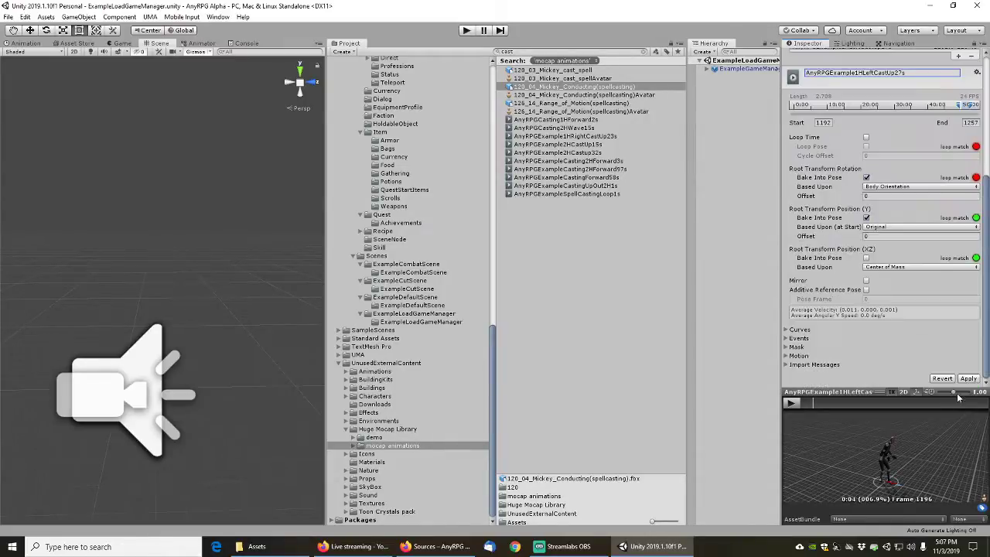
pyautogui.click(968, 378)
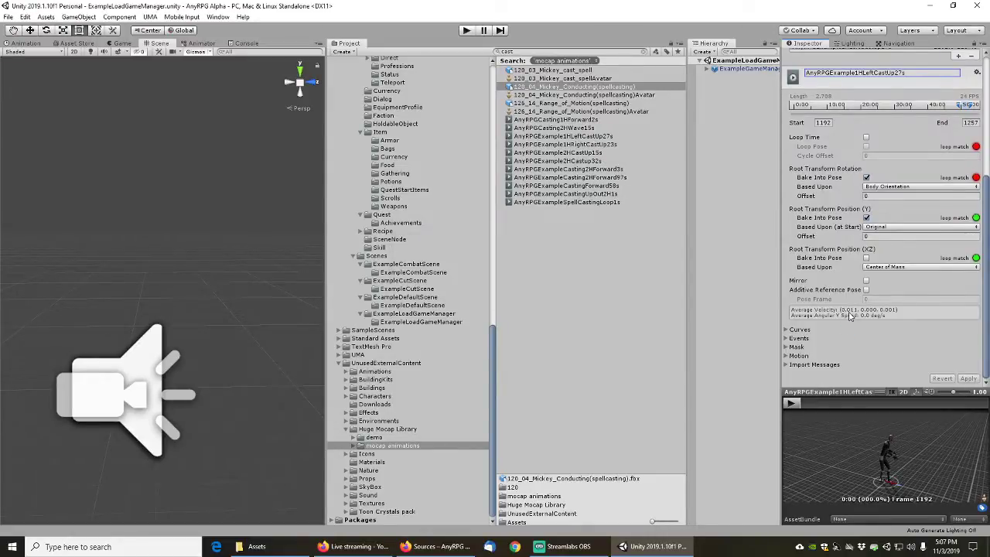
# Add another clip to the conducting animation, set its start to frame 1257 and preview the remaining motion
pyautogui.scroll(5, 851, 315)
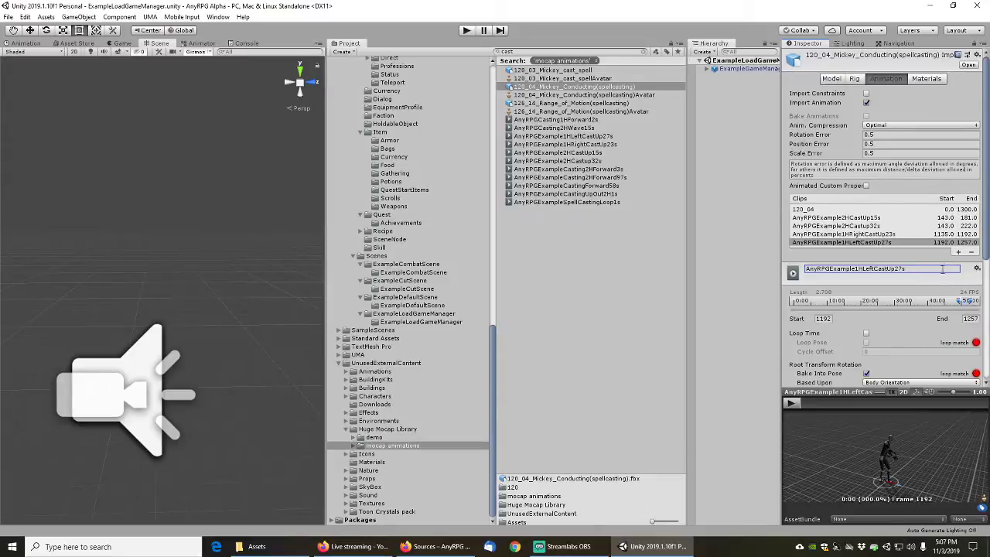
pyautogui.click(958, 251)
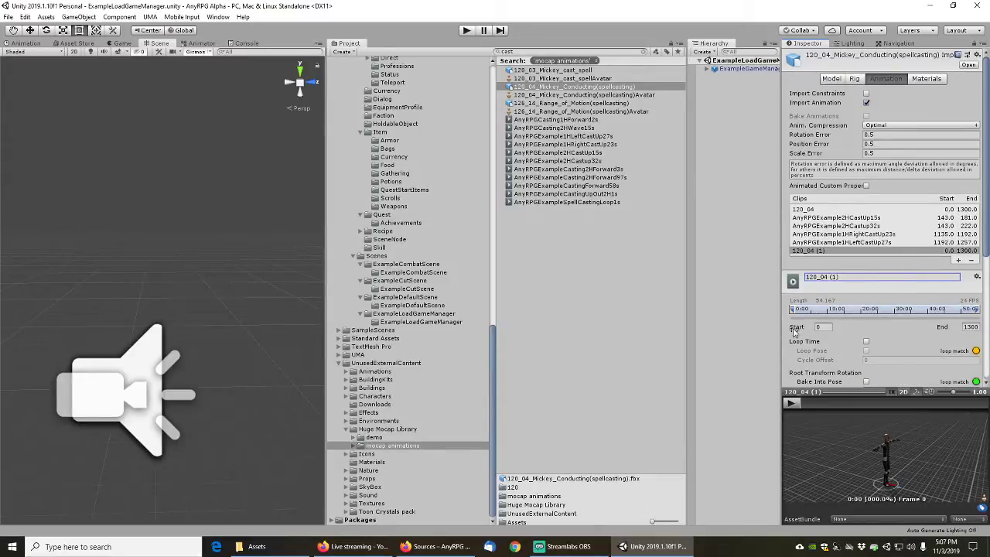
pyautogui.click(824, 328)
pyautogui.write('12')
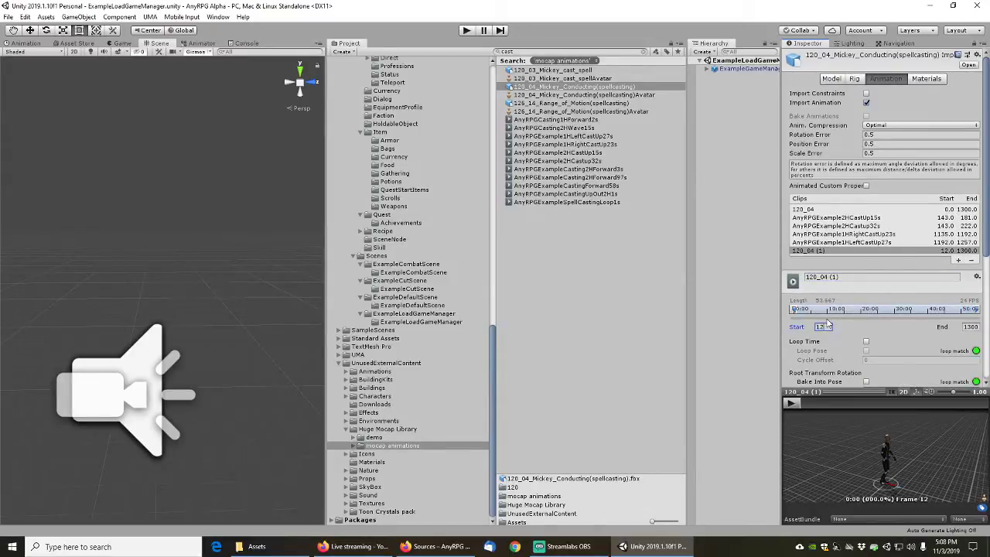
pyautogui.write('57')
pyautogui.click(796, 402)
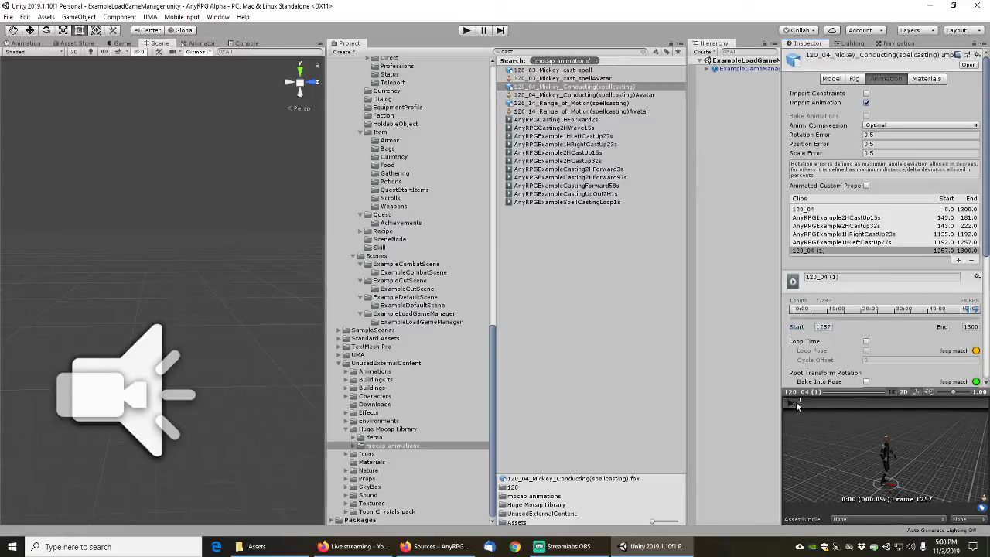
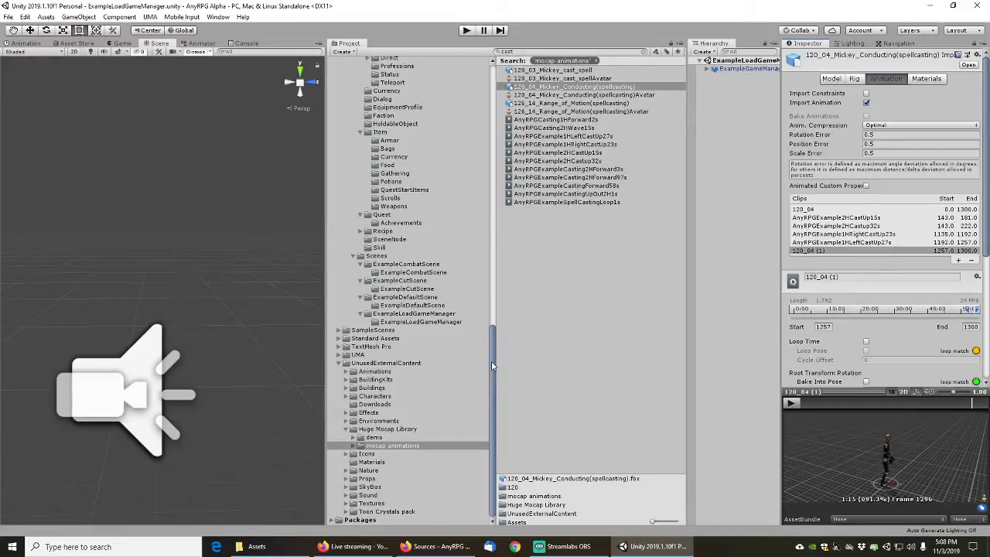
# Search the mocap animations for drink and open 13_07_unscrew_bottlecap__drink_soda, applying the pending import settings of the conducting animation
pyautogui.moveTo(495, 358); pyautogui.dragTo(497, 83)
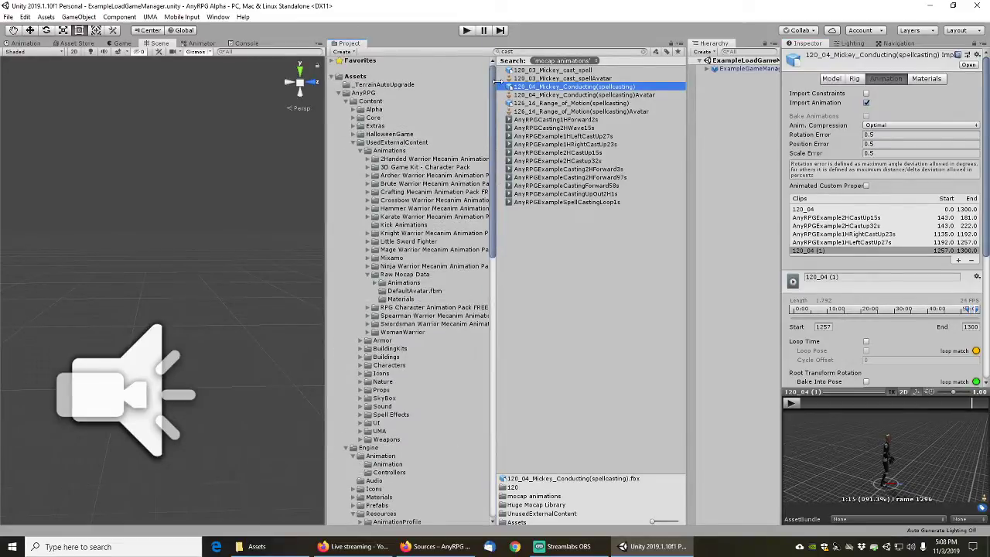
pyautogui.click(353, 143)
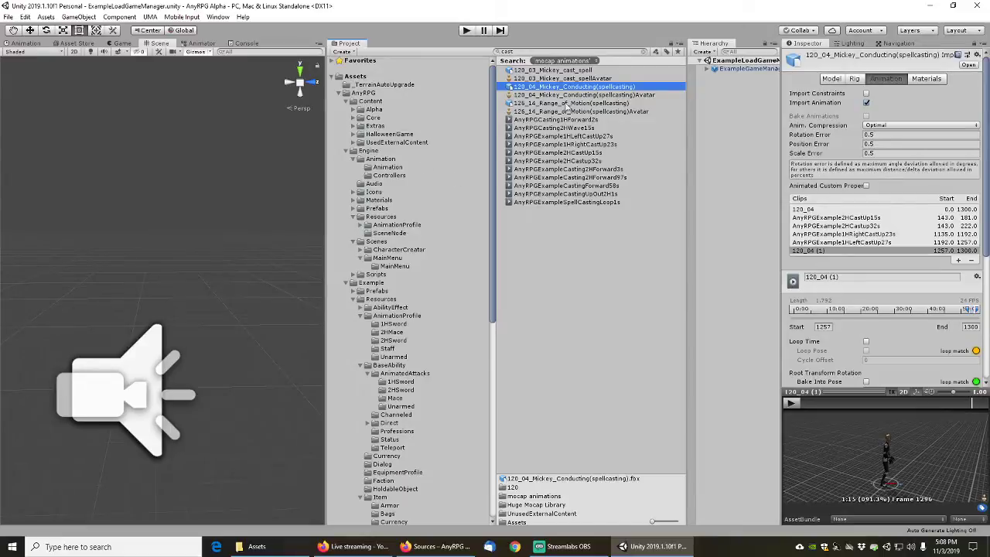
pyautogui.click(521, 53)
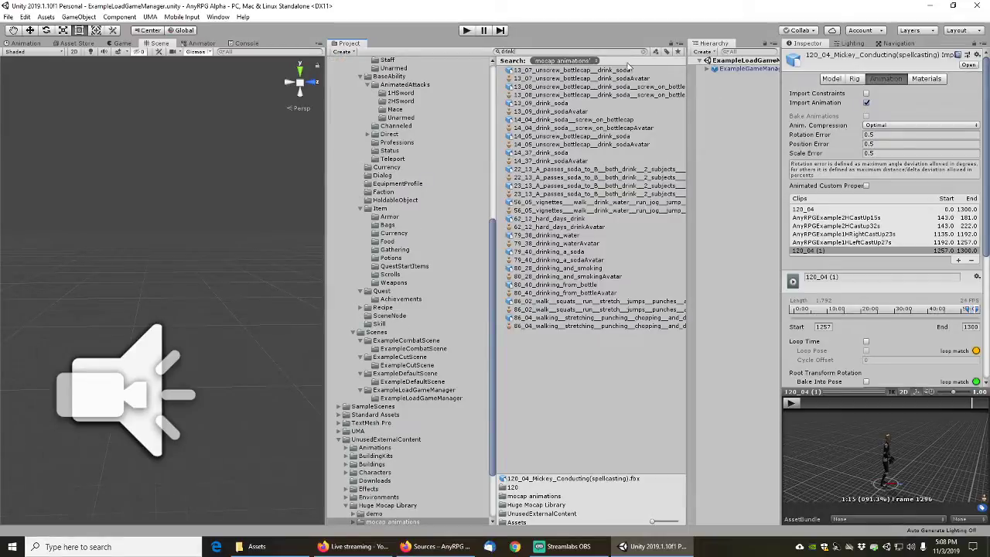
pyautogui.click(563, 71)
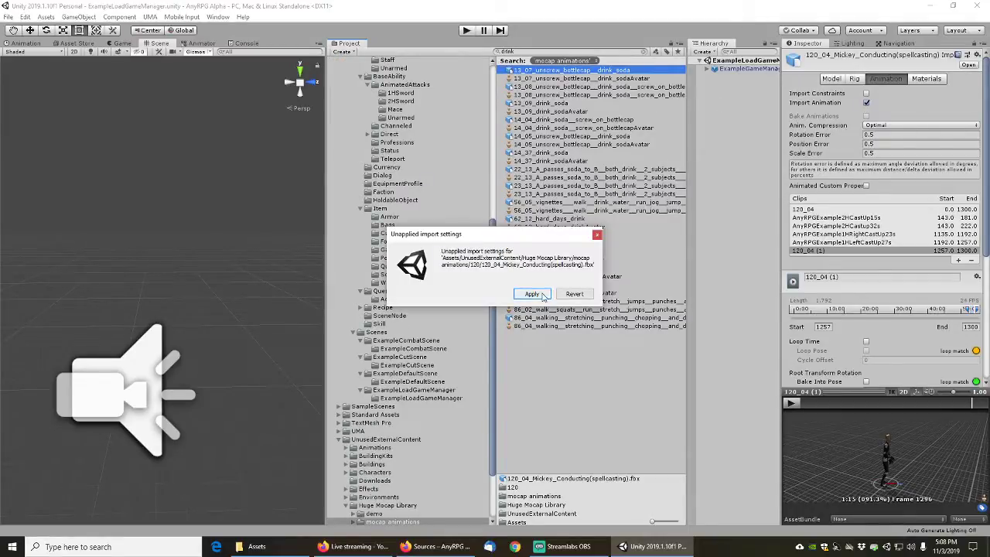
pyautogui.click(542, 294)
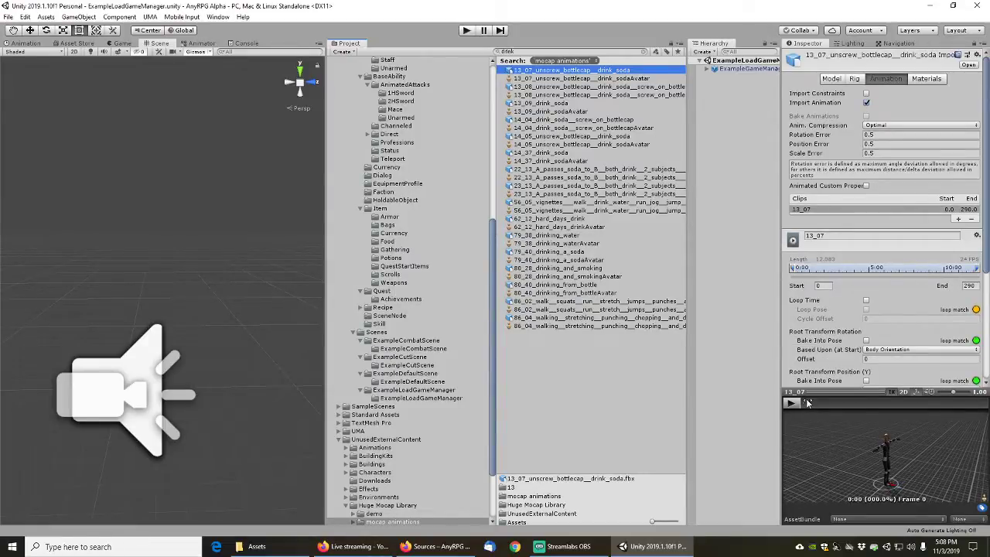
# Add a clip to the drink soda animation, scrub to where the drinking motion begins and set the start to frame 73
pyautogui.moveTo(808, 403); pyautogui.dragTo(847, 411)
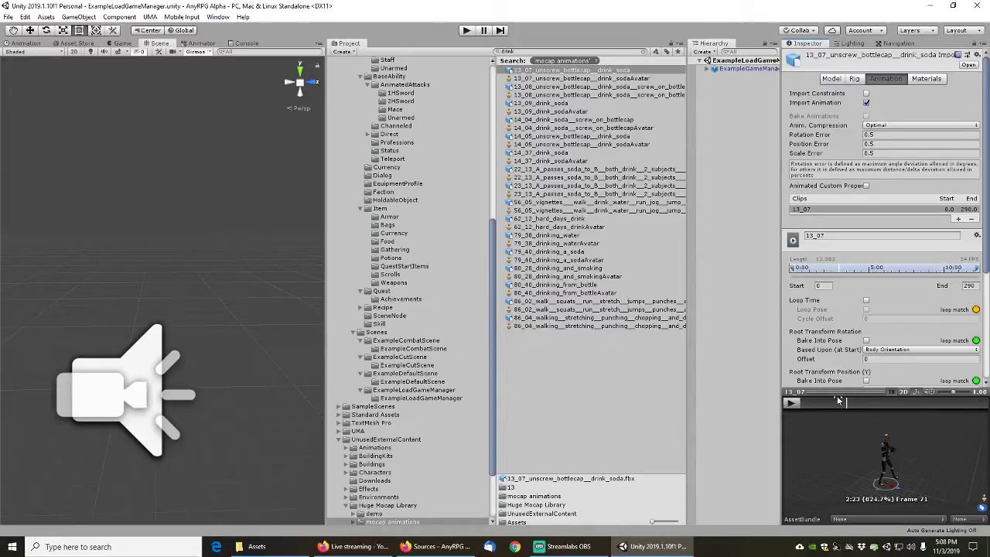
pyautogui.click(957, 219)
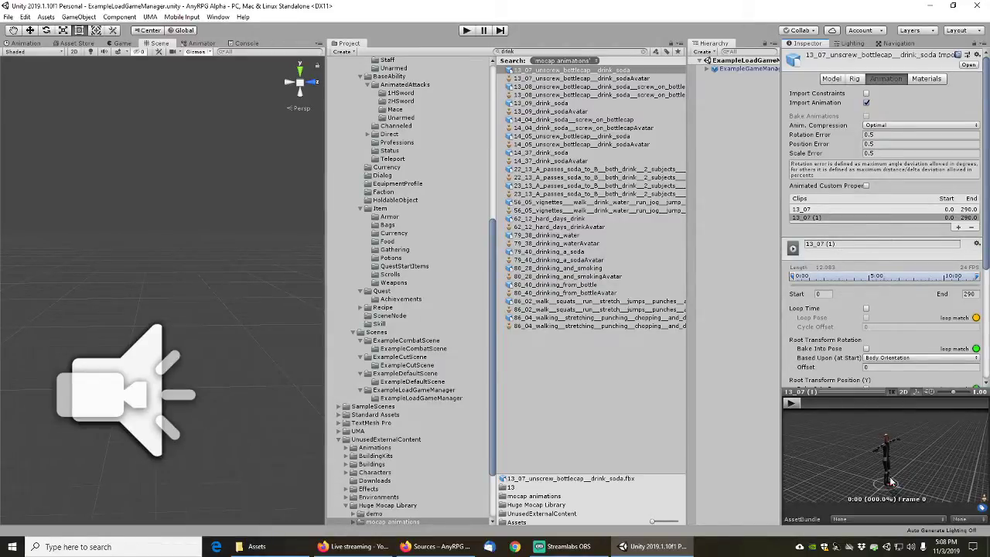
pyautogui.moveTo(806, 402); pyautogui.dragTo(848, 406)
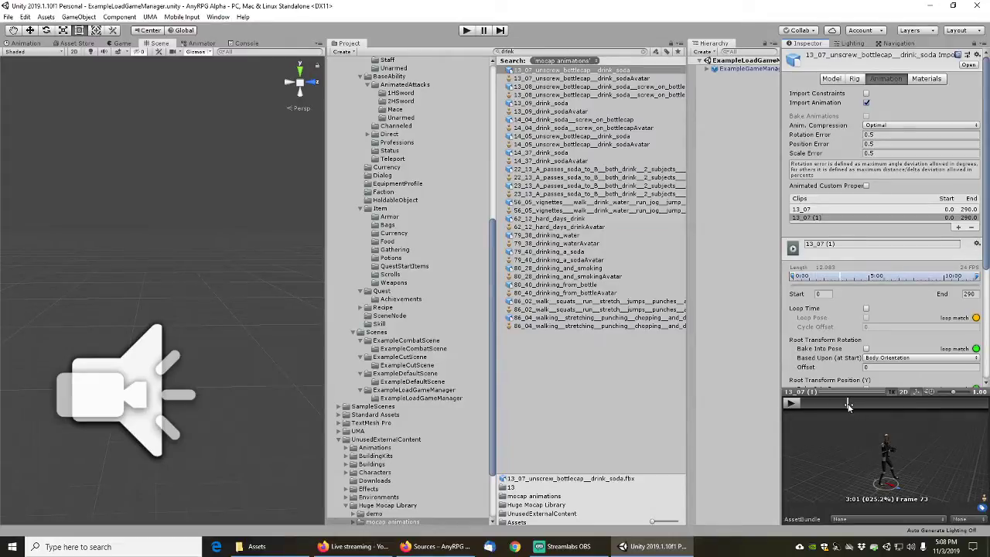
pyautogui.click(825, 294)
pyautogui.write('73')
pyautogui.press('Tab')
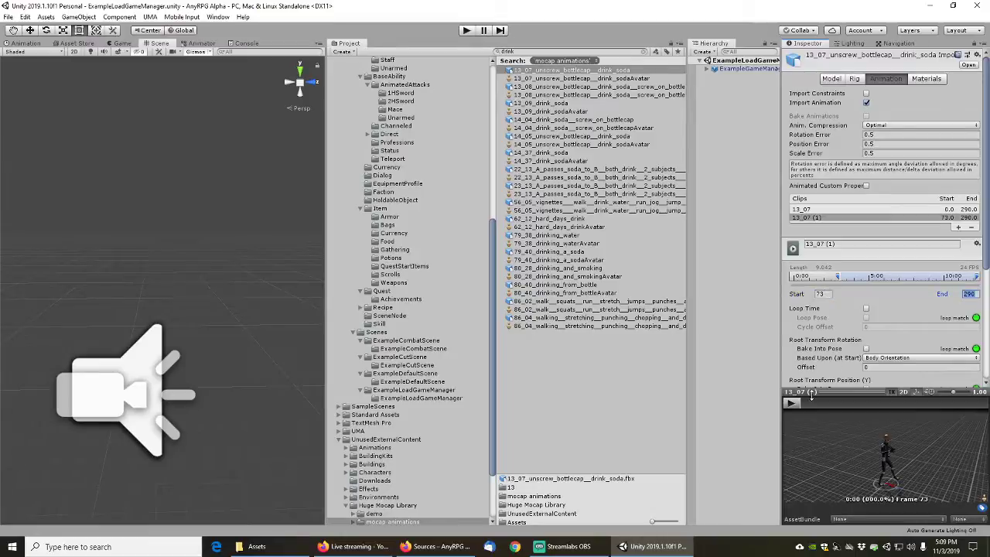
# Scrub the preview to find where the drinking motion finishes and set the 13_07 (1) clip's end to frame 166
pyautogui.moveTo(813, 406); pyautogui.dragTo(882, 408)
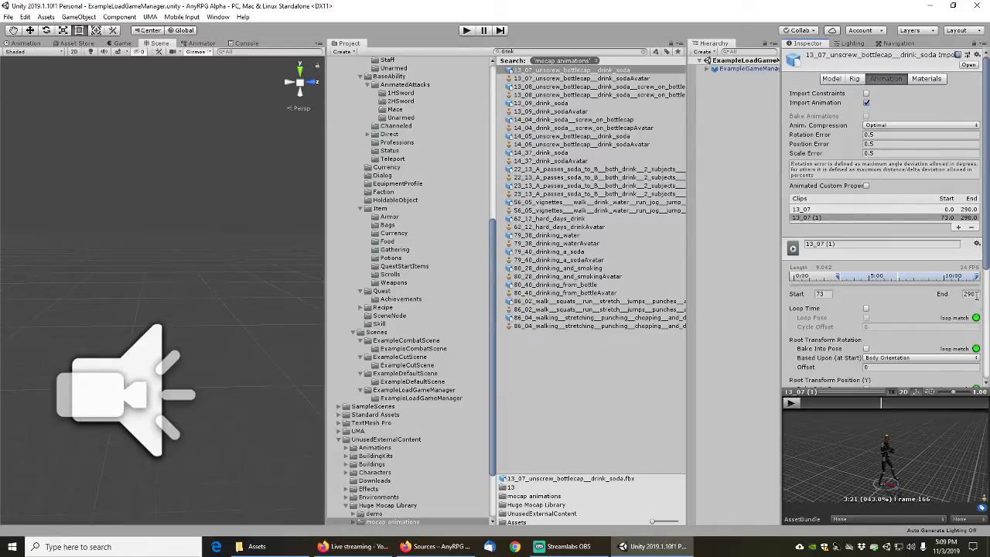
pyautogui.click(976, 294)
pyautogui.write('166')
pyautogui.press('Tab')
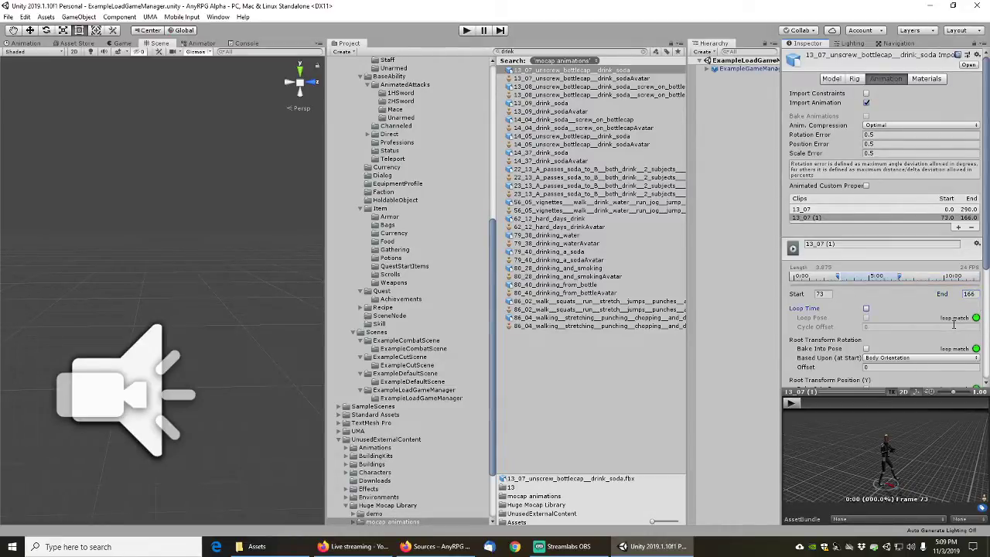
pyautogui.scroll(-3, 871, 302)
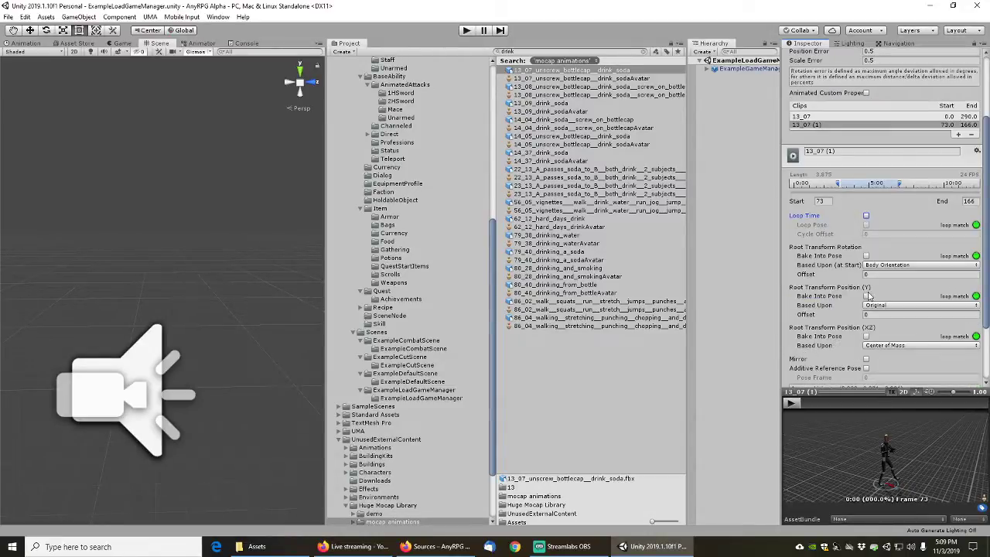
# Bake the 13_07 (1) clip's root transform rotation and Y position into the pose and apply the import settings
pyautogui.click(867, 255)
pyautogui.click(867, 296)
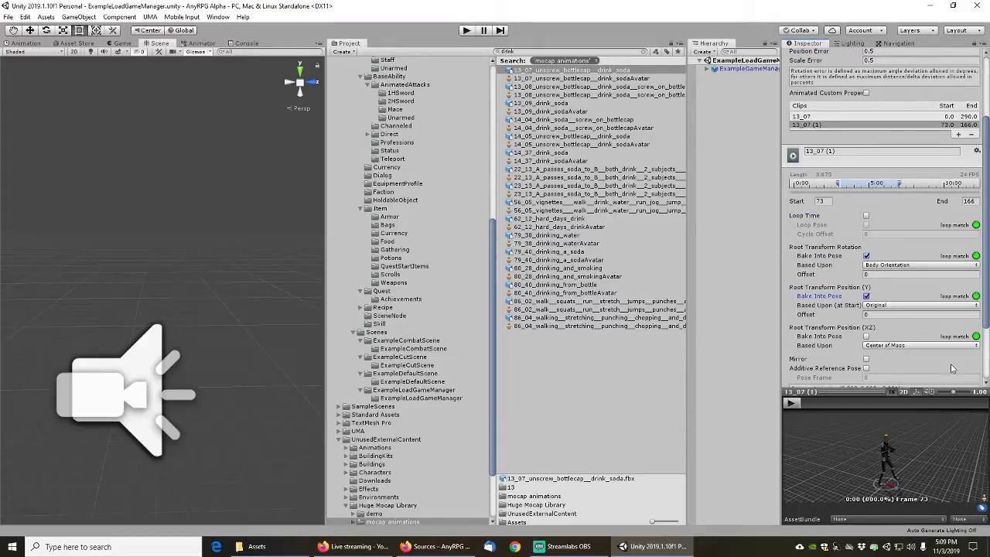
pyautogui.scroll(-3, 954, 369)
pyautogui.click(968, 378)
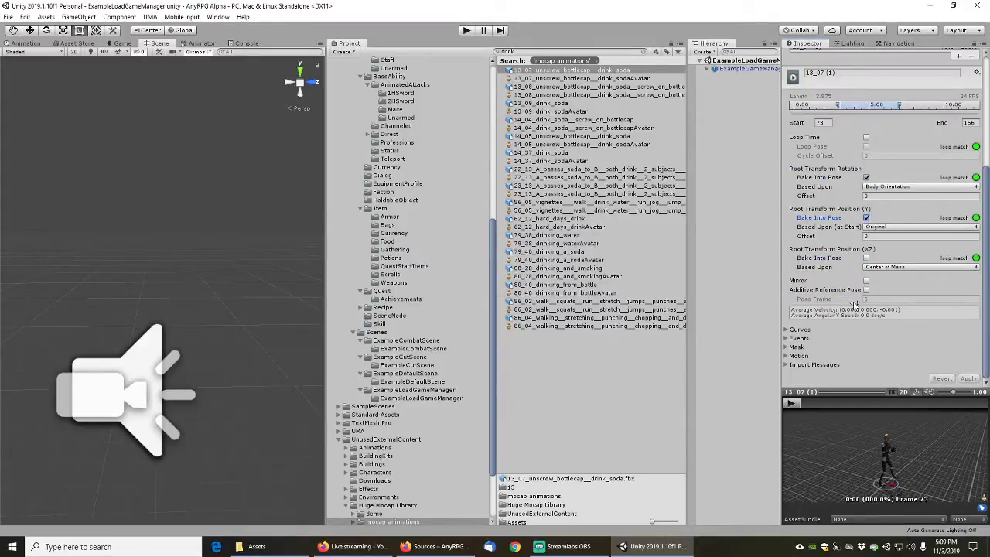
# Rename the 13_07 (1) clip as AnyRPGStandingDrink38s and apply the change
pyautogui.click(856, 244)
pyautogui.write('AnyRPGStandingDrink38s')
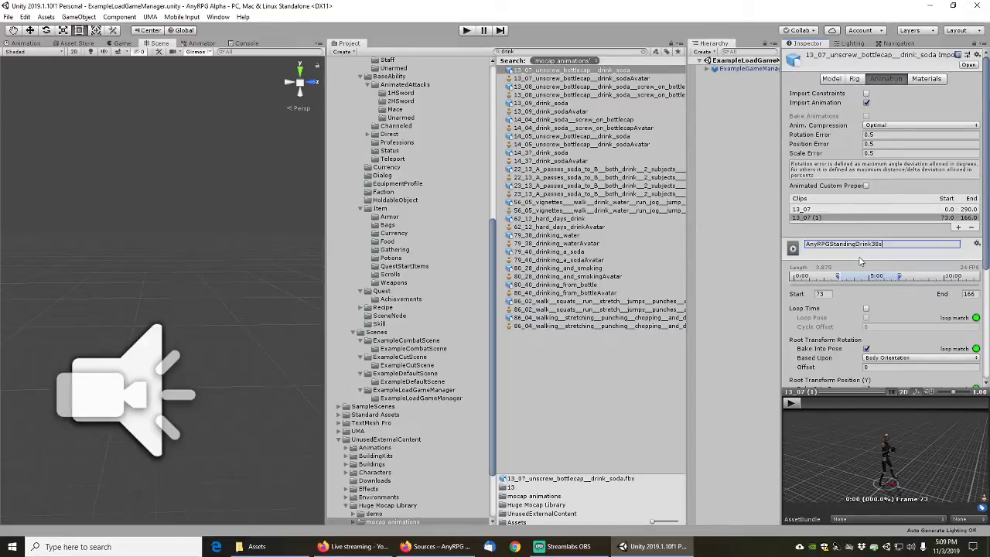
pyautogui.scroll(-4, 955, 352)
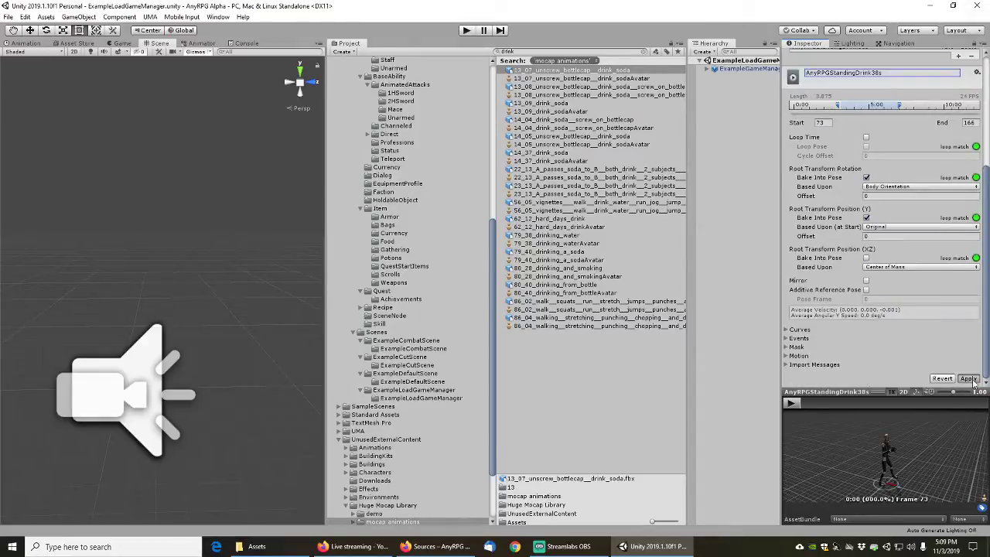
pyautogui.click(970, 379)
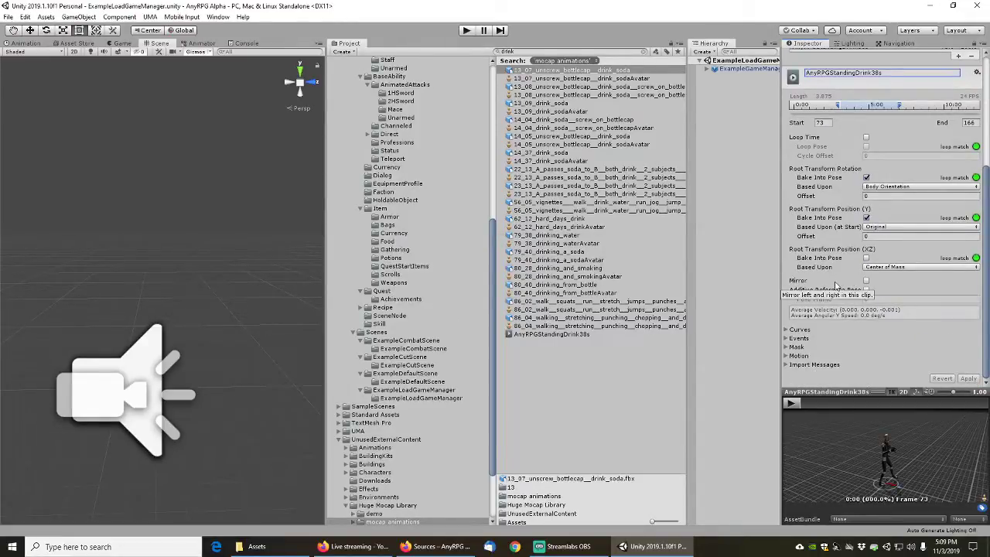
# Play the AnyRPGStandingDrink38s clip in the preview to check the drinking motion
pyautogui.scroll(5, 837, 285)
pyautogui.scroll(-3, 843, 278)
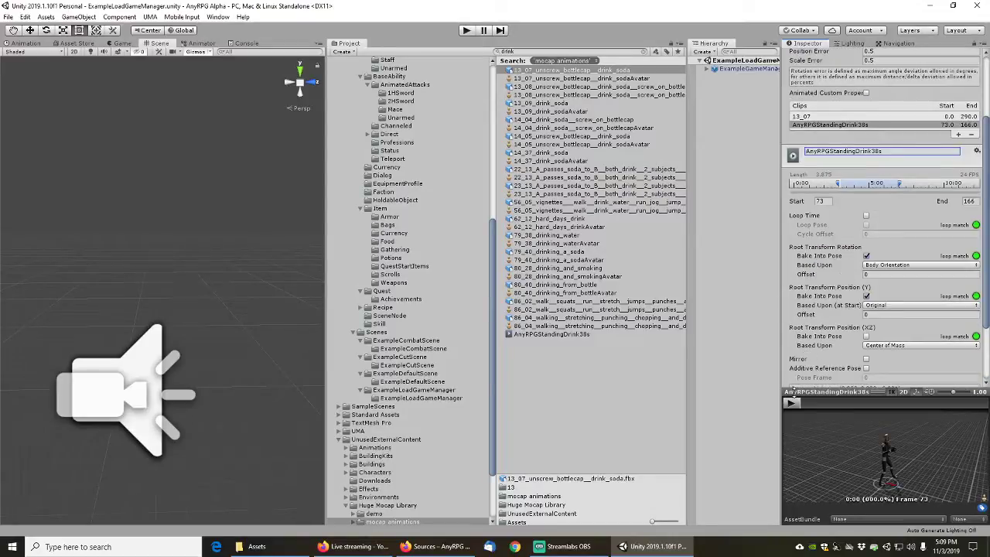
pyautogui.click(797, 403)
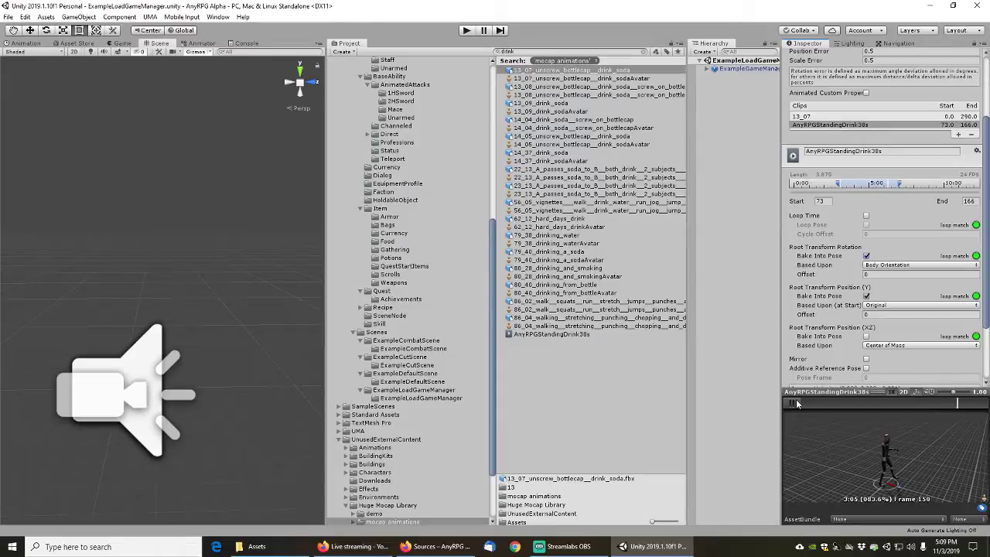
pyautogui.click(797, 403)
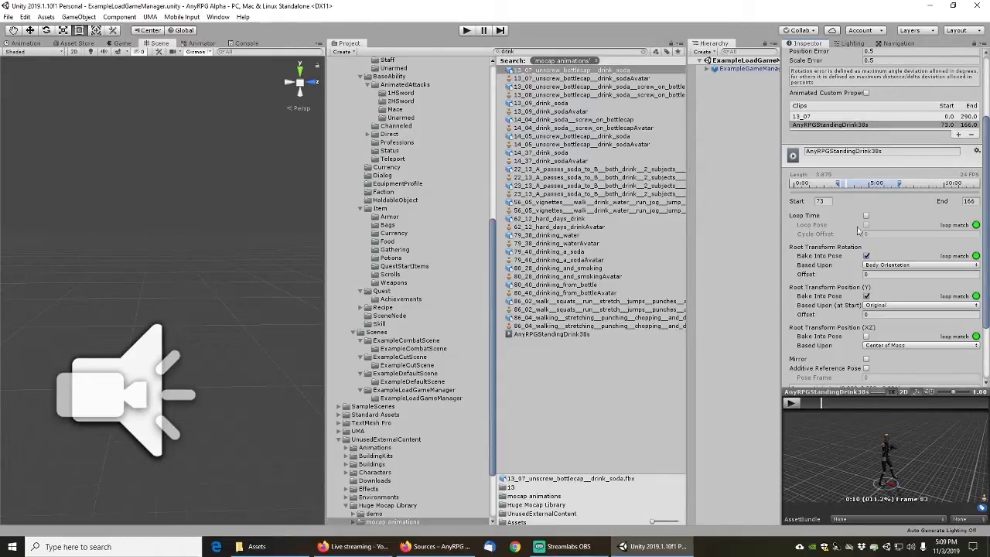
# Add another clip to the 13_07 drink soda animation and scrub through its full motion
pyautogui.scroll(3, 834, 284)
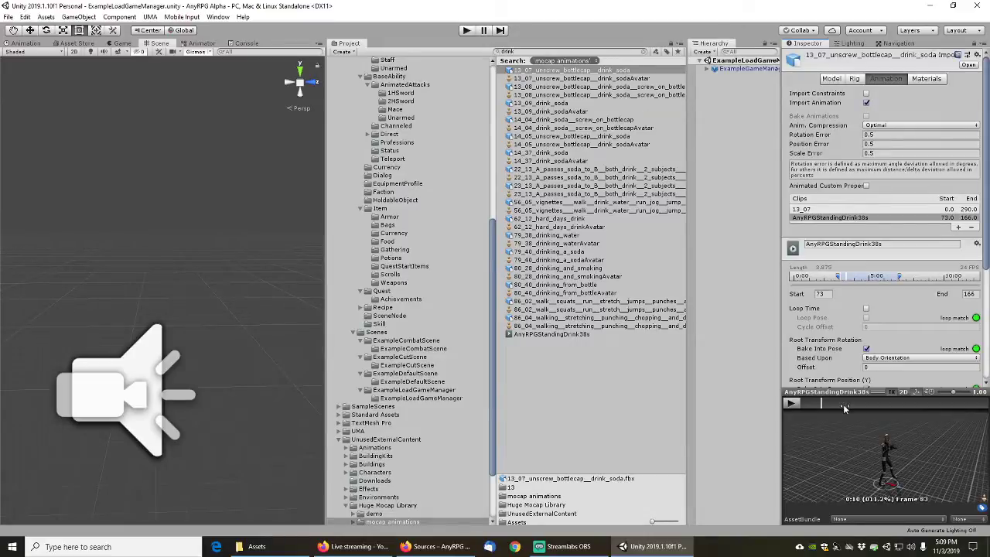
pyautogui.click(958, 227)
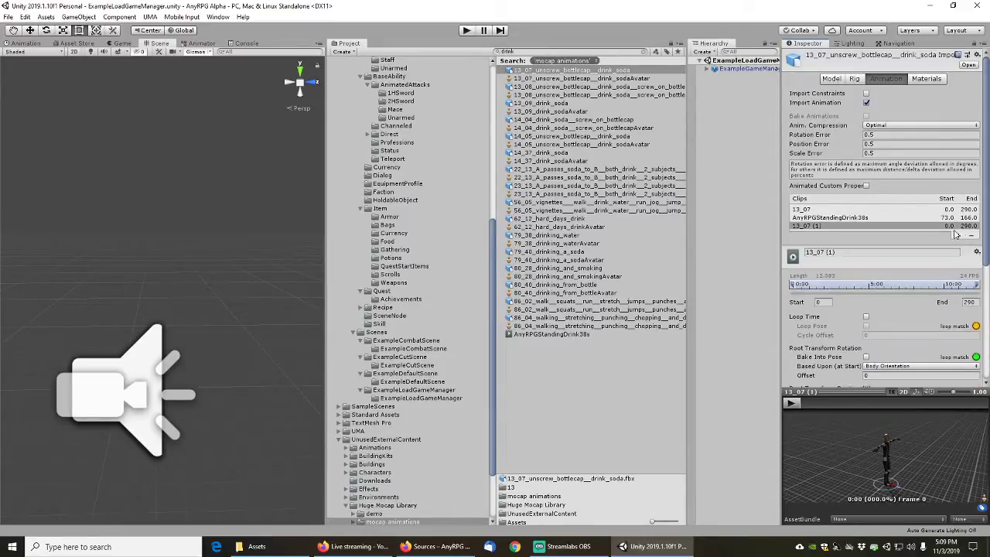
pyautogui.moveTo(811, 409); pyautogui.dragTo(984, 408)
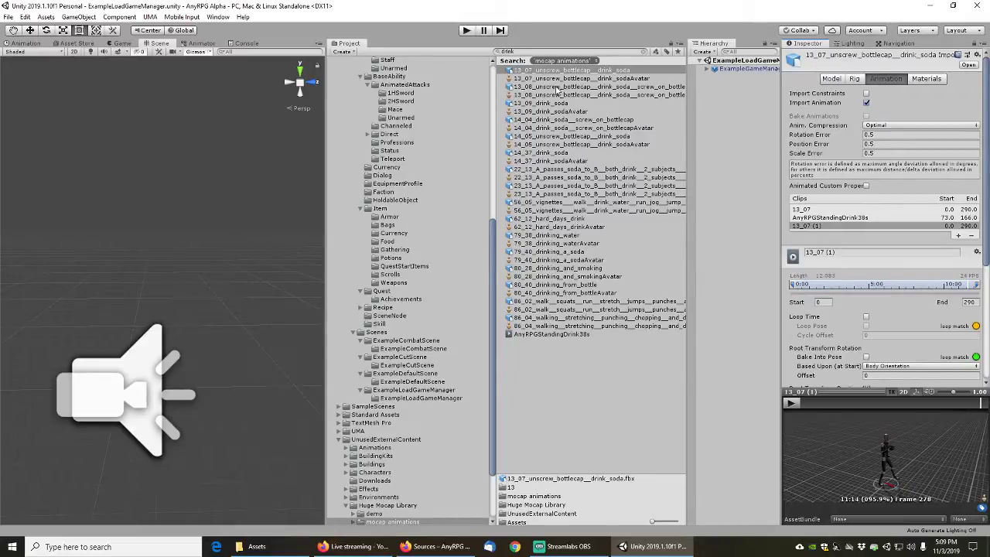
# Open 13_08_unscrew_bottlecap__drink_soda__screw_on_bottlecap, applying the pending import settings, and scrub its preview to frame 62
pyautogui.click(556, 87)
pyautogui.click(530, 296)
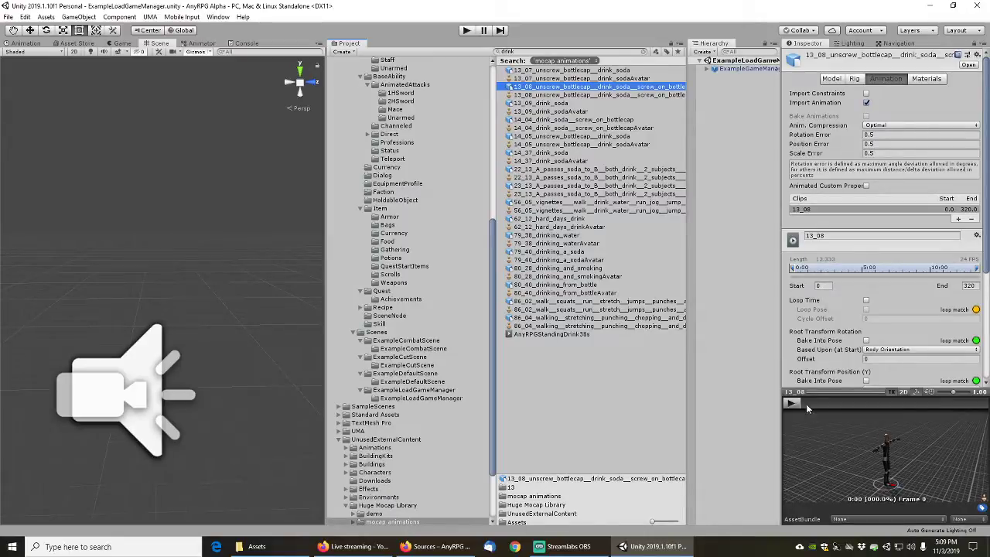
pyautogui.moveTo(807, 405); pyautogui.dragTo(836, 404)
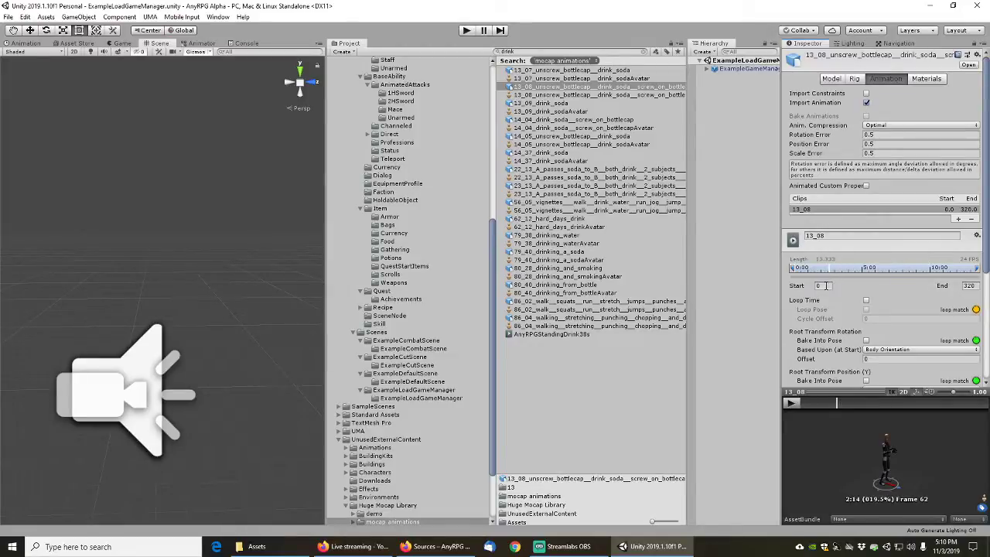
pyautogui.click(826, 285)
pyautogui.write('62')
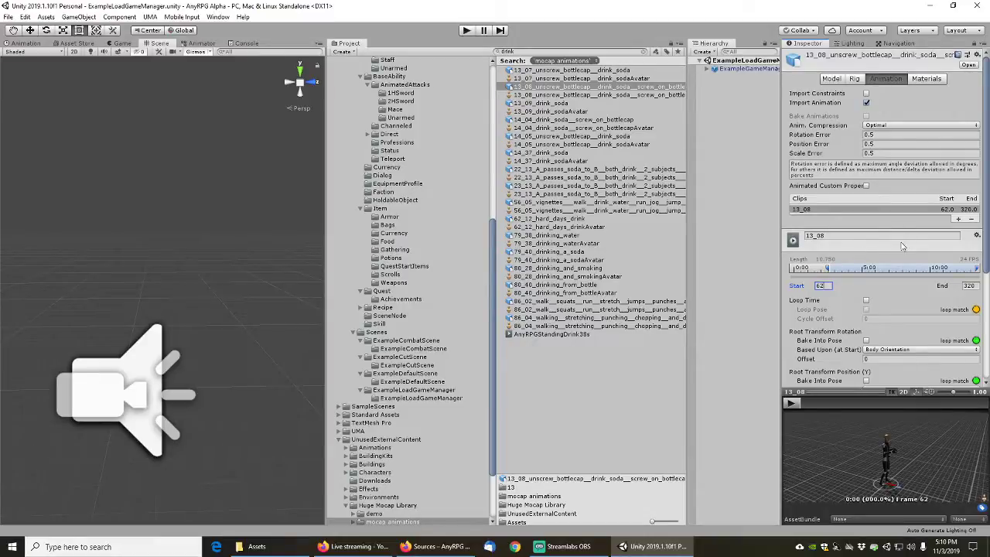
pyautogui.hotkey('ctrl', 'z')
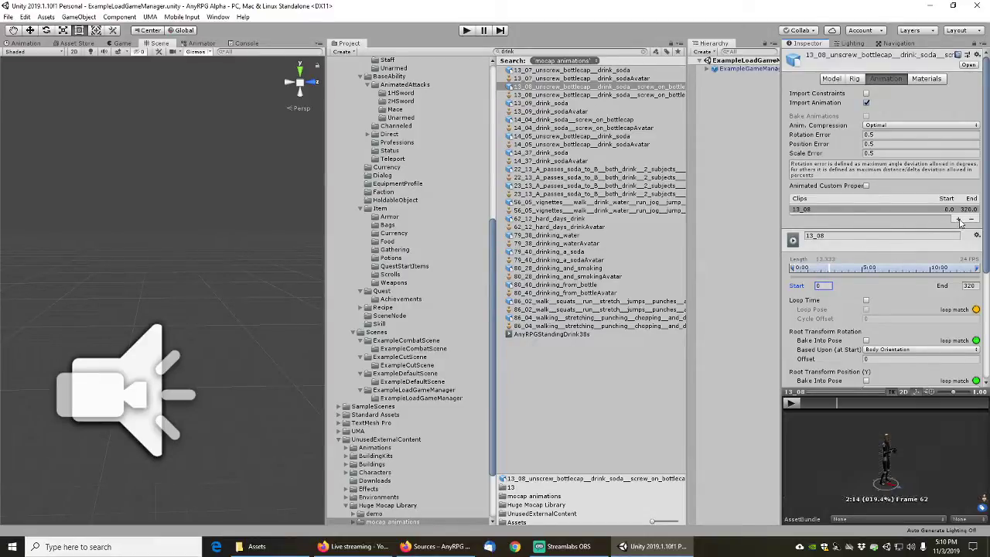
# Add a clip to the 13_08 animation and set its start to frame 62
pyautogui.click(958, 220)
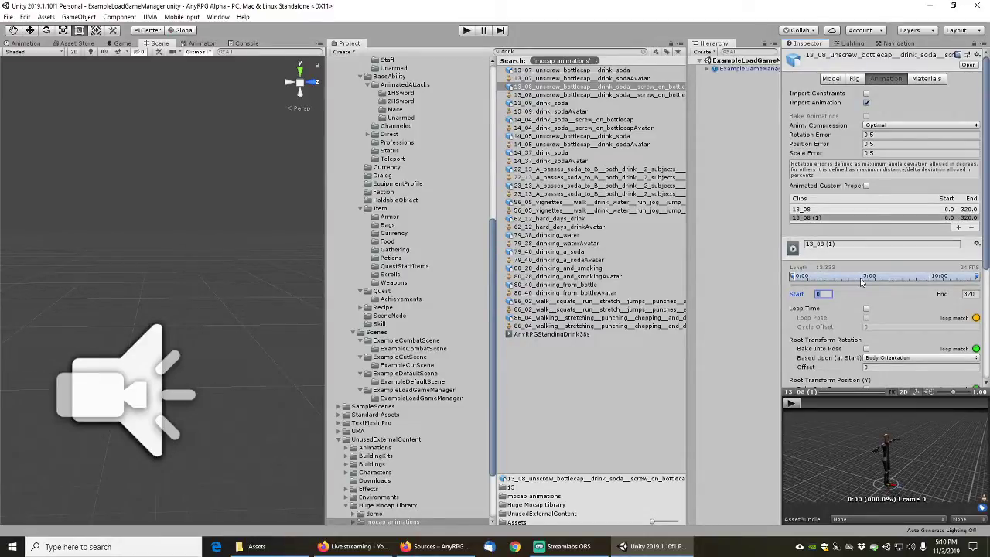
pyautogui.write('62')
pyautogui.press('Tab')
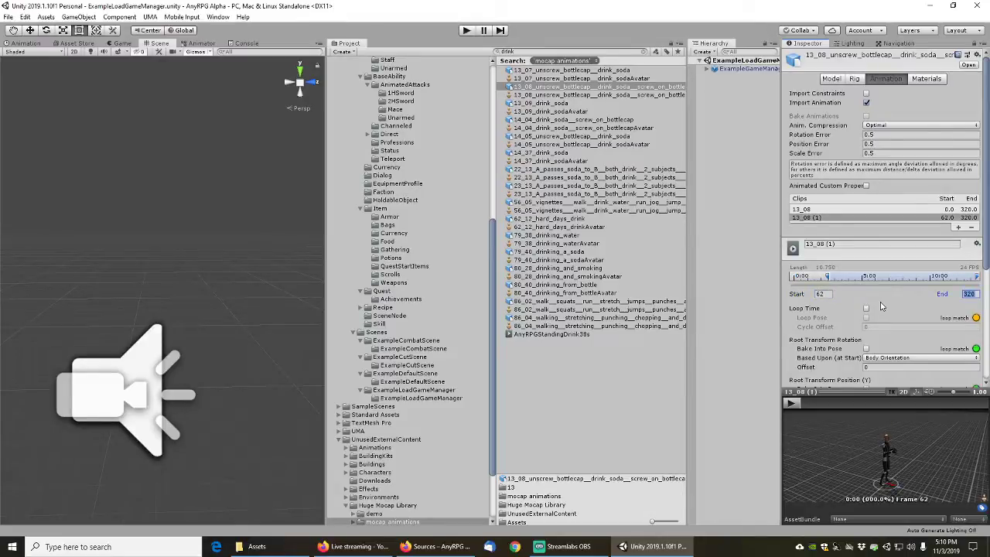
# Scrub the preview to find where the drinking motion finishes and set the 13_08 (1) clip's end to frame 232
pyautogui.moveTo(805, 396); pyautogui.dragTo(925, 406)
pyautogui.click(972, 294)
pyautogui.write('23')
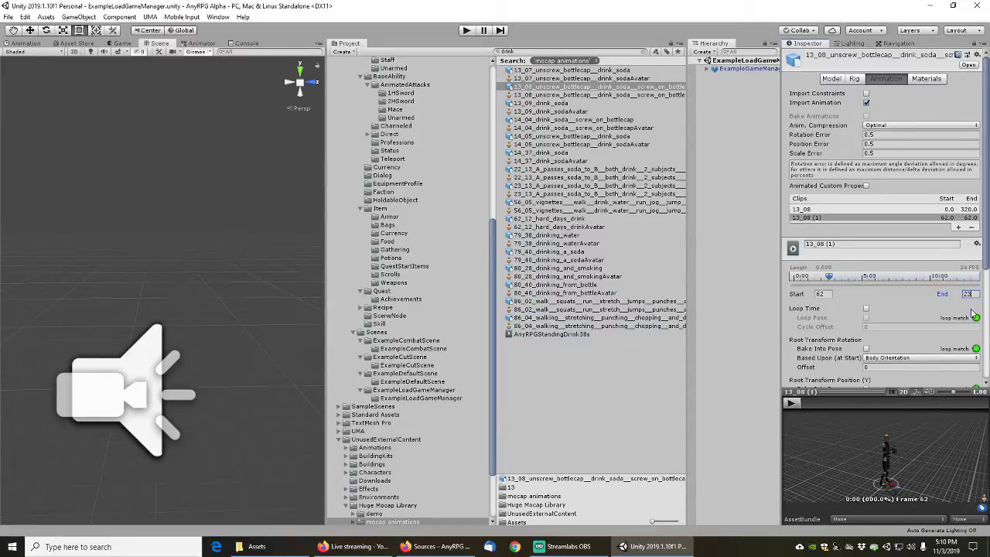
pyautogui.write('2')
pyautogui.press('Tab')
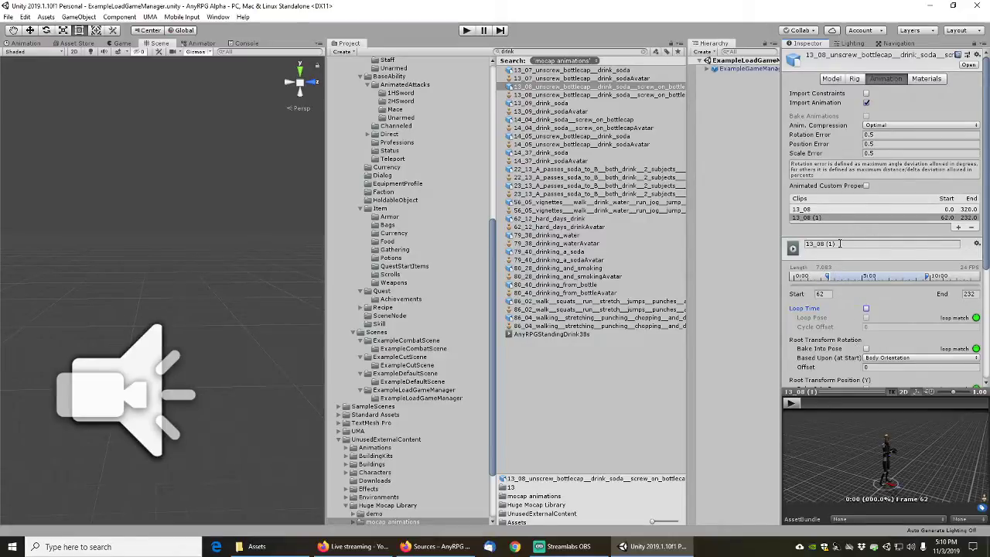
# Rename the 13_08 (1) clip as AnyRPGExampleDrink7s and apply the change
pyautogui.click(840, 244)
pyautogui.write('A')
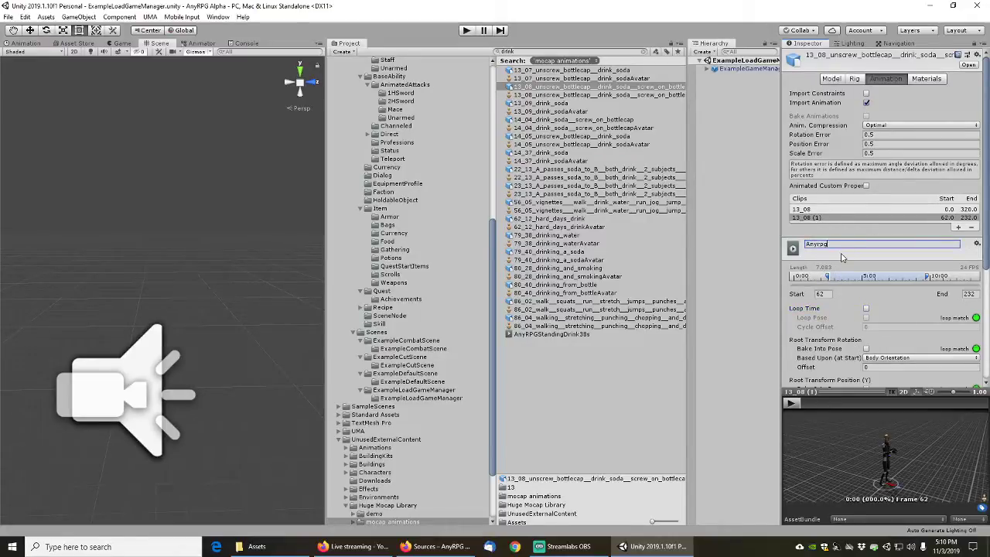
pyautogui.write('nyrpg')
pyautogui.press('Return')
pyautogui.scroll(-5, 889, 329)
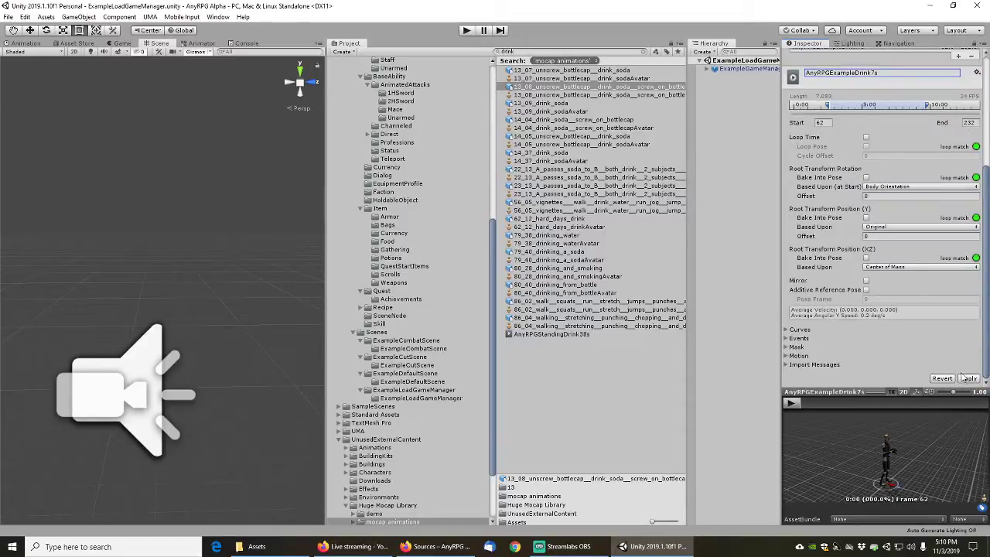
pyautogui.click(968, 379)
# Bake the AnyRPGExampleDrink7s clip's root transform rotation and Y position into the pose, apply the settings and preview the motion
pyautogui.click(867, 177)
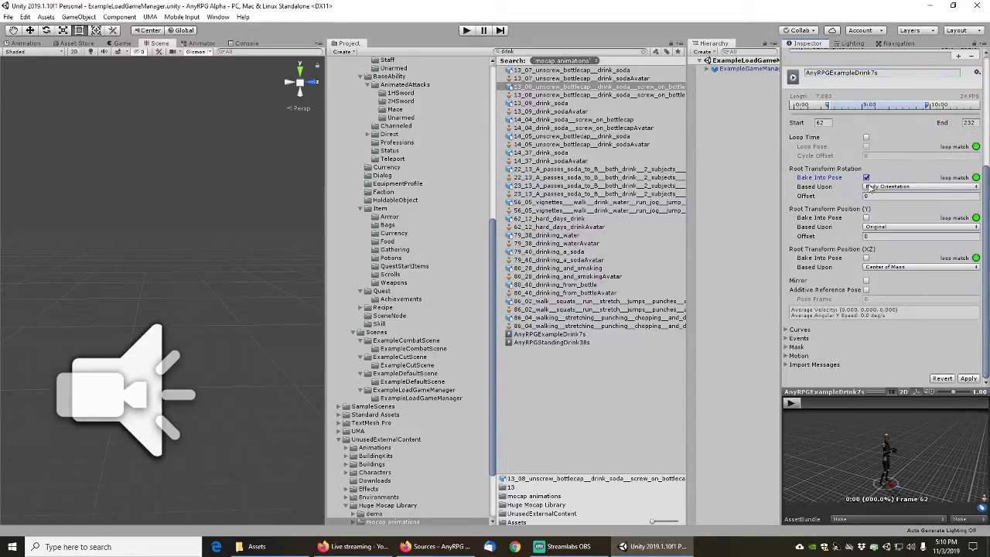
pyautogui.click(866, 217)
pyautogui.click(969, 378)
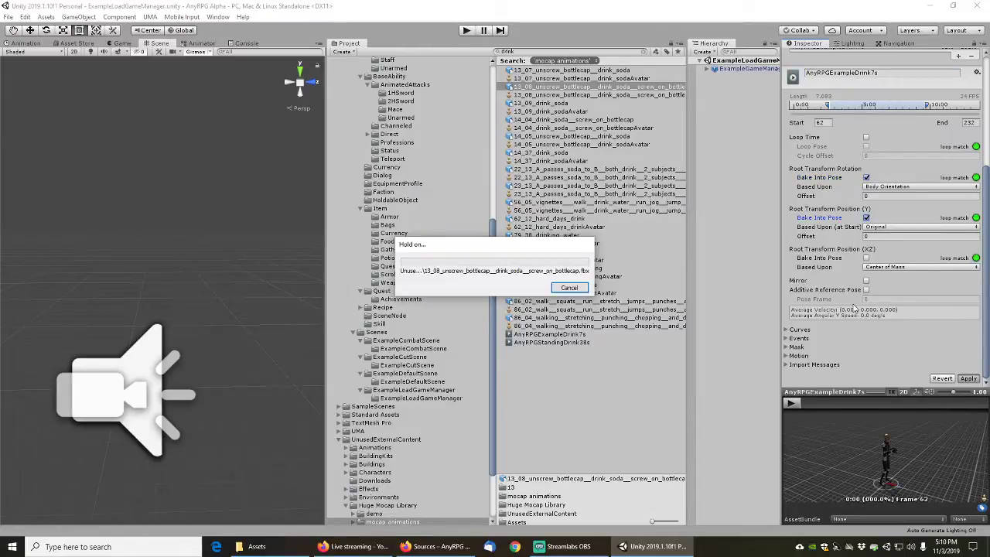
pyautogui.click(792, 403)
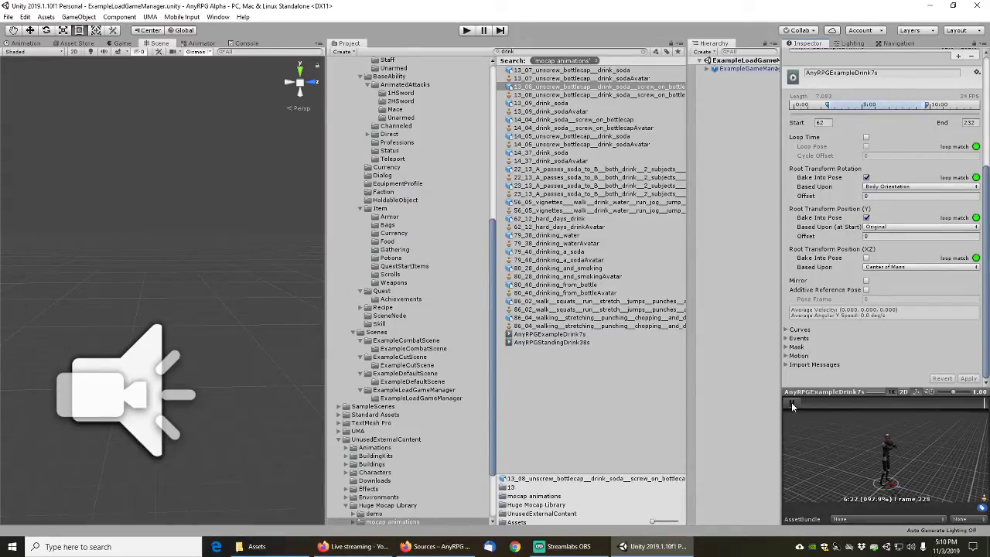
pyautogui.scroll(5, 848, 257)
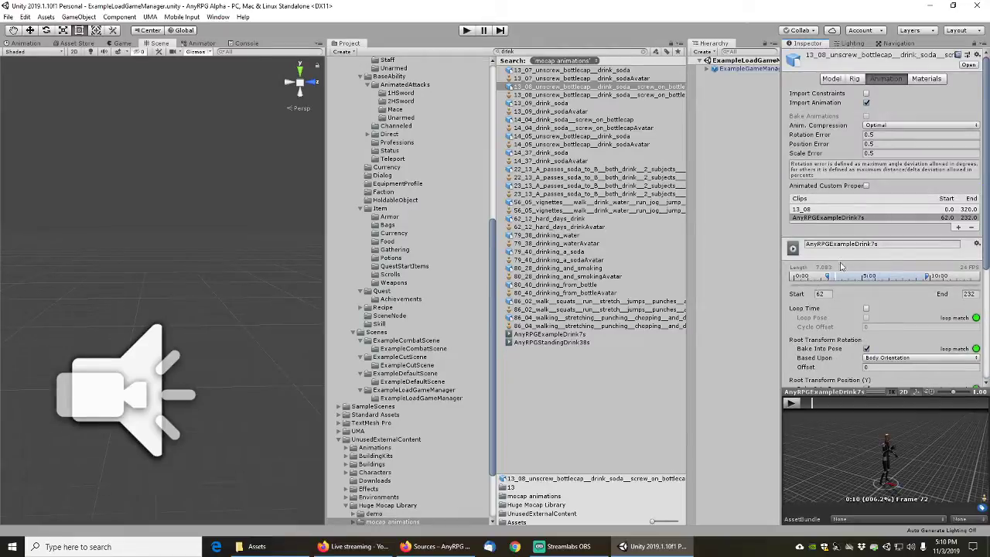
# Add a clip to the 13_09_drink_soda animation and set its start to frame 19, where the drinking motion begins
pyautogui.click(542, 104)
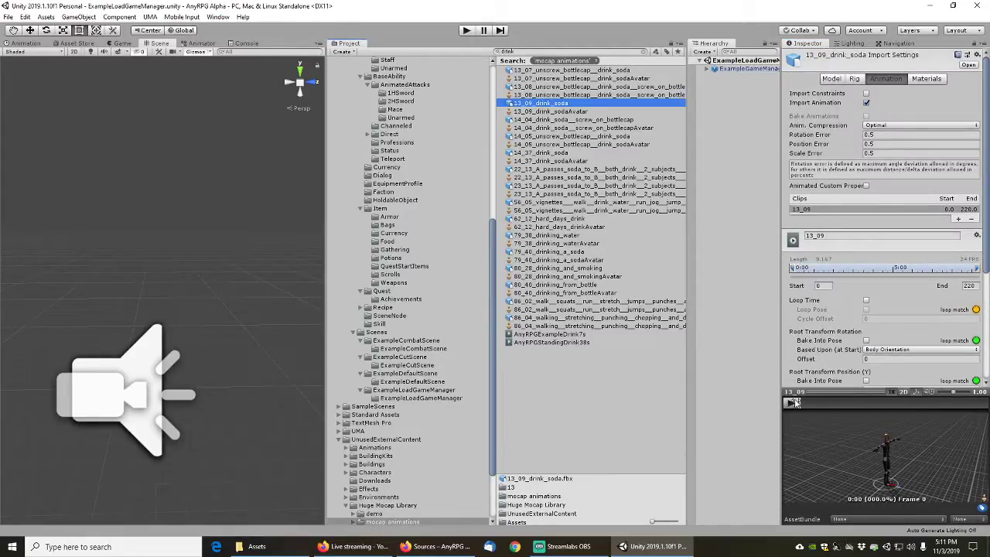
pyautogui.moveTo(815, 405)
pyautogui.mouseDown()
pyautogui.moveTo(802, 404)
pyautogui.moveTo(981, 405)
pyautogui.moveTo(6, 405)
pyautogui.moveTo(971, 407)
pyautogui.moveTo(809, 408)
pyautogui.moveTo(818, 403)
pyautogui.mouseUp()
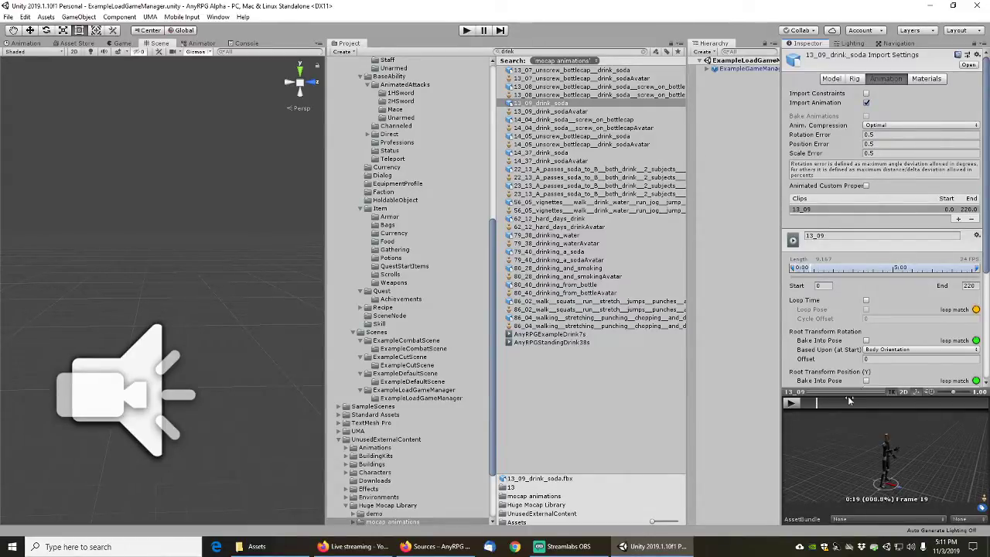
pyautogui.click(957, 220)
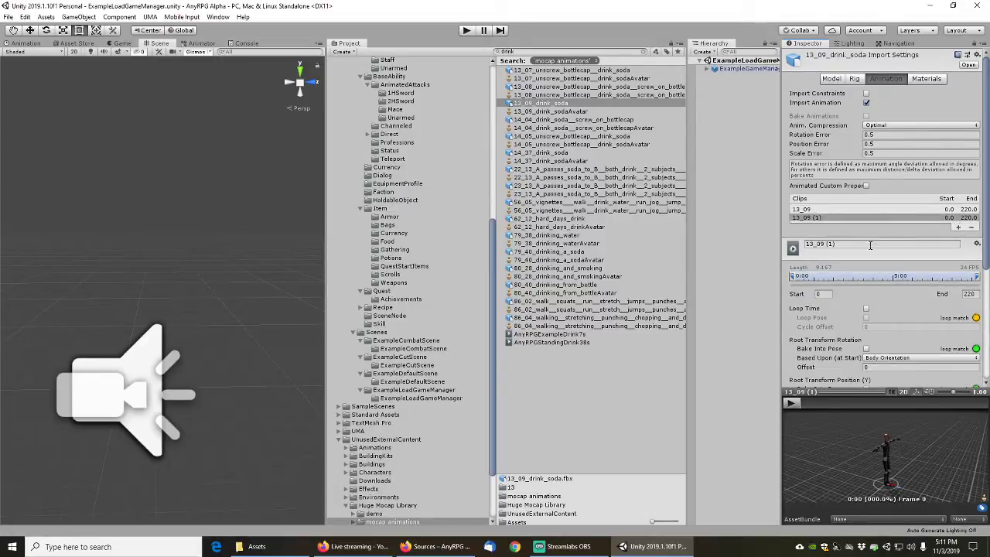
pyautogui.click(825, 293)
pyautogui.write('19')
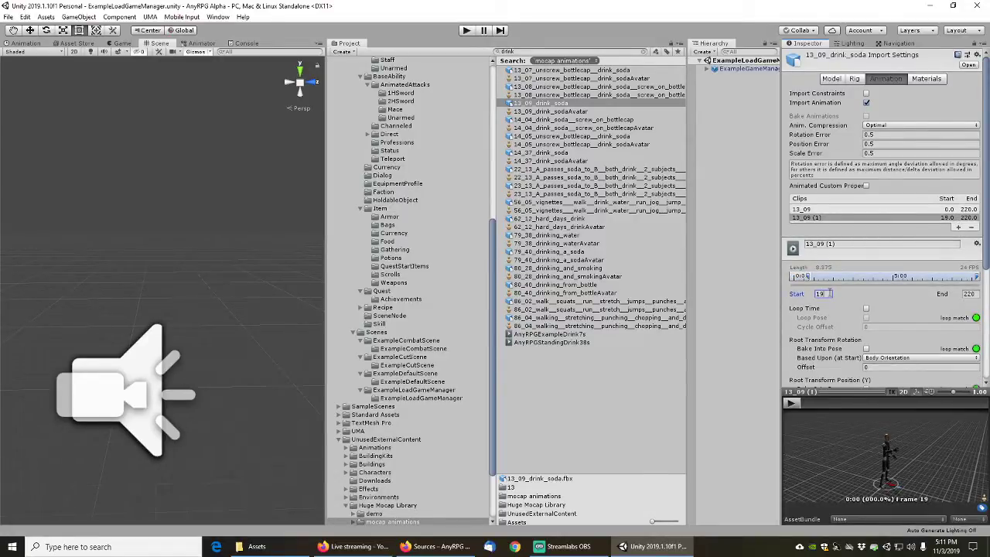
pyautogui.press('Tab')
# Play the 13_09 (1) clip in the preview to check its motion from start to end
pyautogui.click(793, 404)
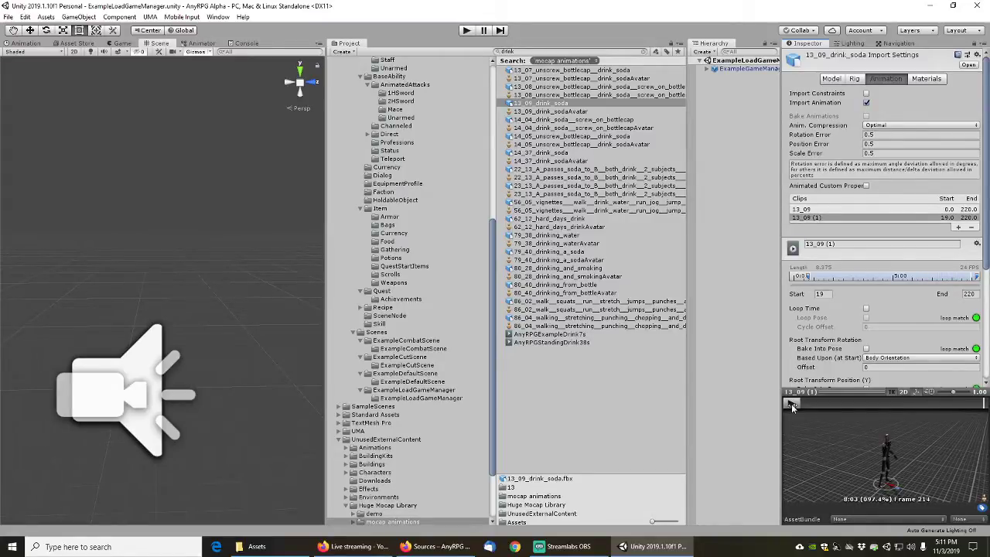
pyautogui.click(792, 404)
pyautogui.click(791, 403)
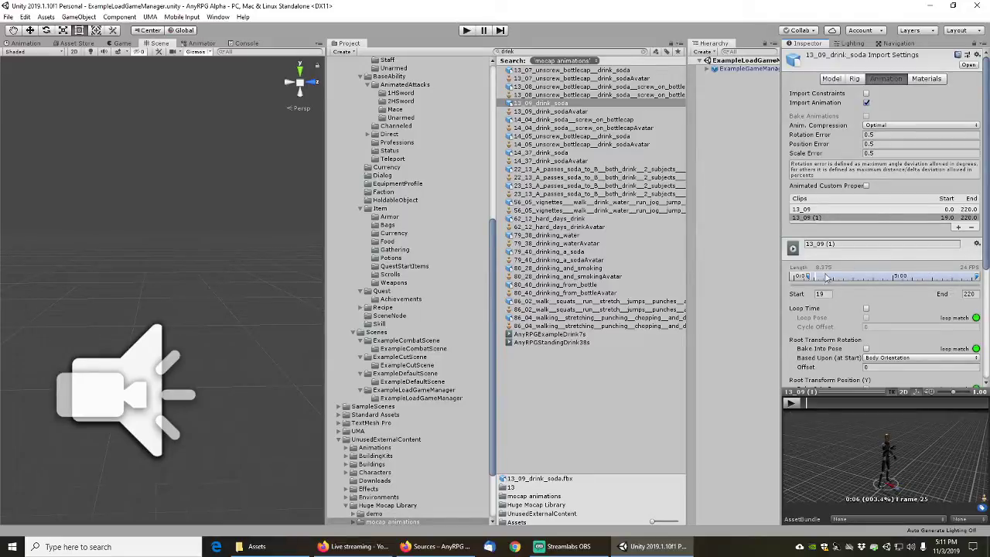
# Rename the 13_09 (1) clip as AnyRPGExampleDrink83s and apply the change
pyautogui.click(839, 244)
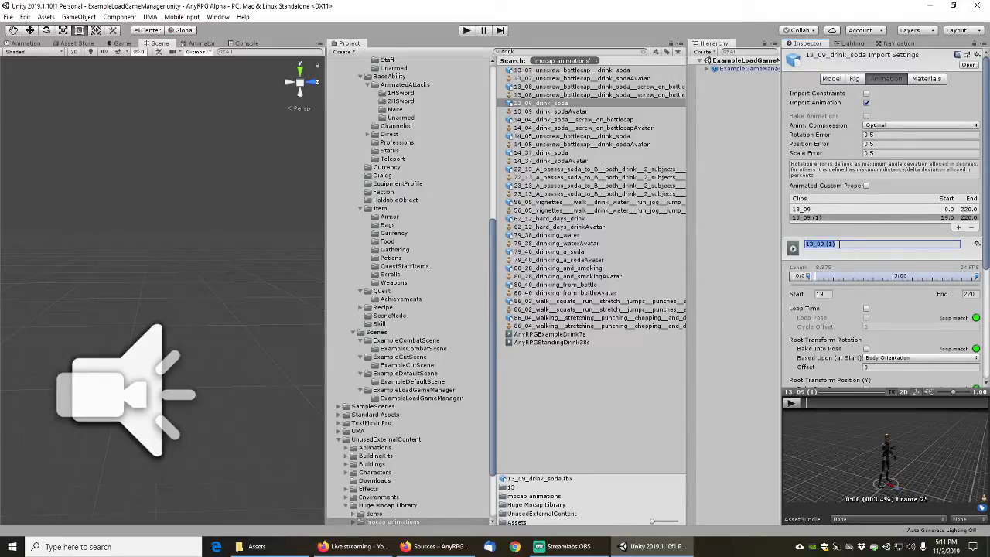
pyautogui.write('AnyRPGExampleDrink83s')
pyautogui.press('Return')
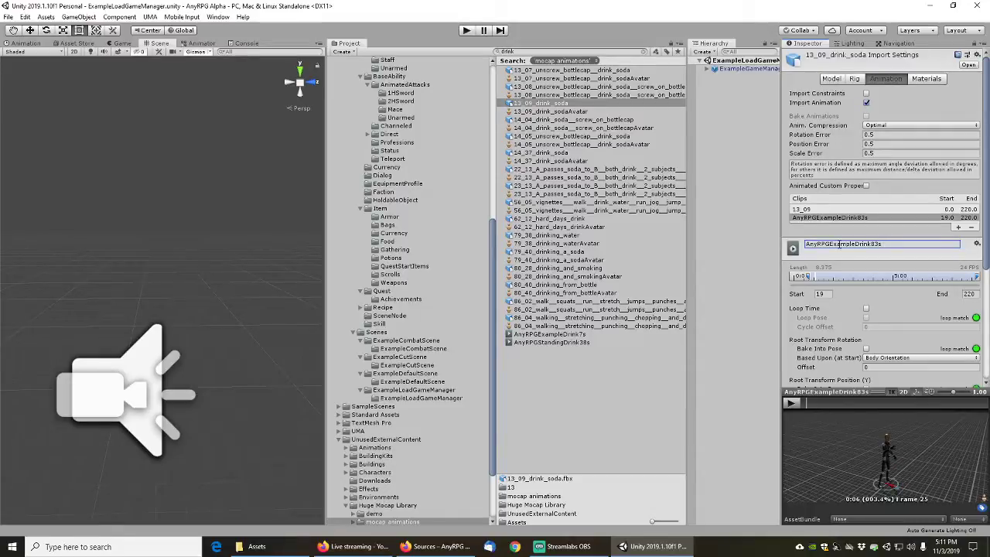
pyautogui.scroll(-5, 943, 280)
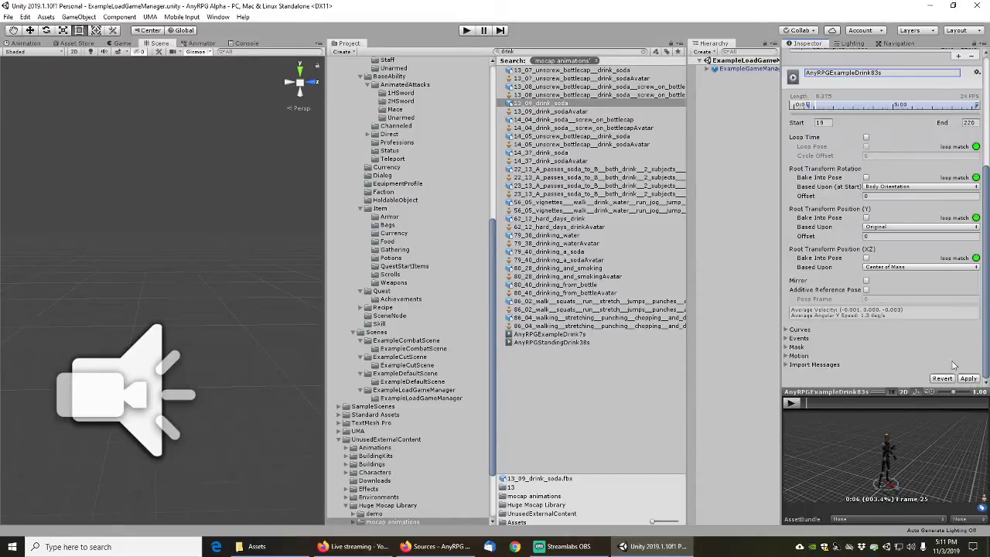
pyautogui.click(969, 378)
# Bake the AnyRPGExampleDrink83s clip's root transform rotation and Y position into the pose, apply the settings and preview the motion
pyautogui.click(867, 177)
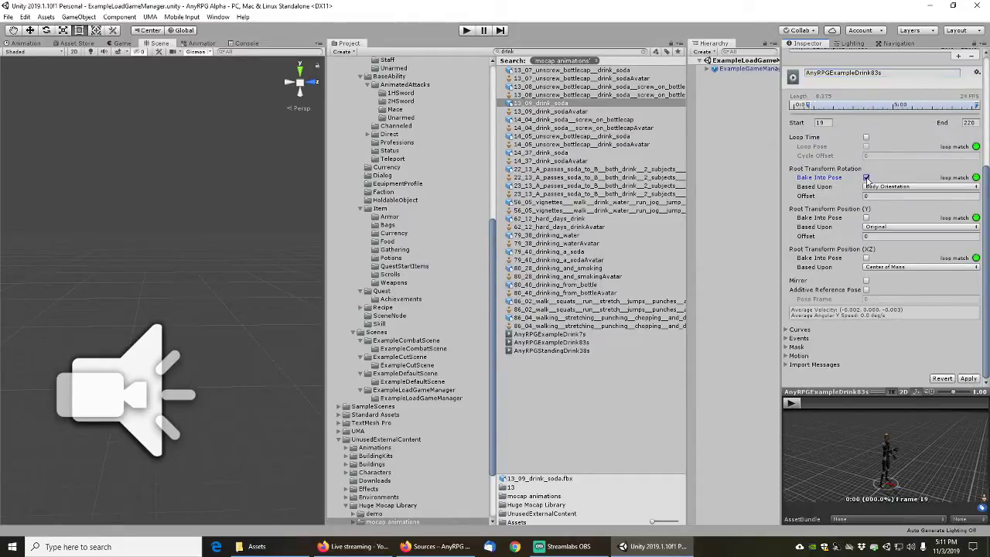
pyautogui.click(867, 218)
pyautogui.click(969, 378)
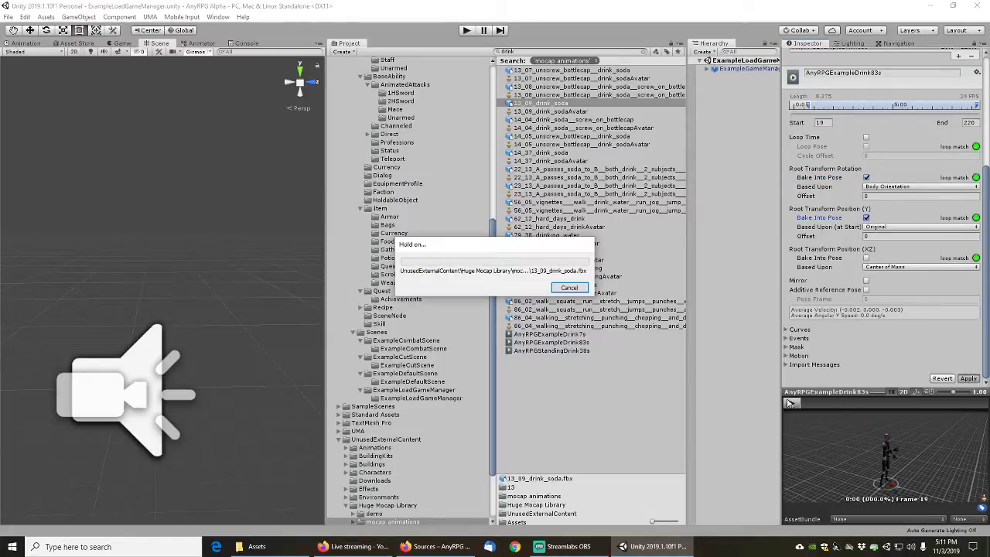
pyautogui.click(791, 403)
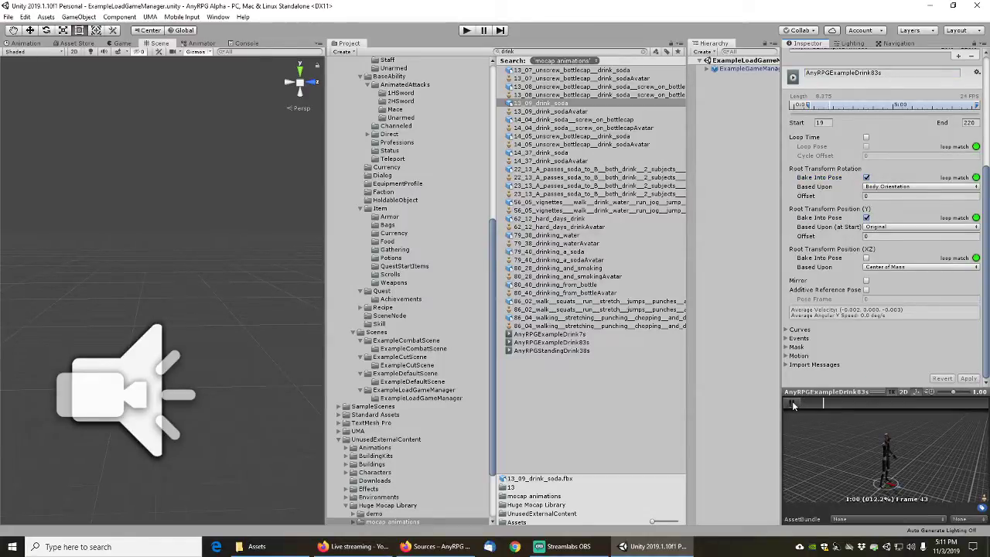
pyautogui.click(792, 403)
pyautogui.moveTo(826, 403); pyautogui.dragTo(910, 402)
pyautogui.scroll(5, 845, 209)
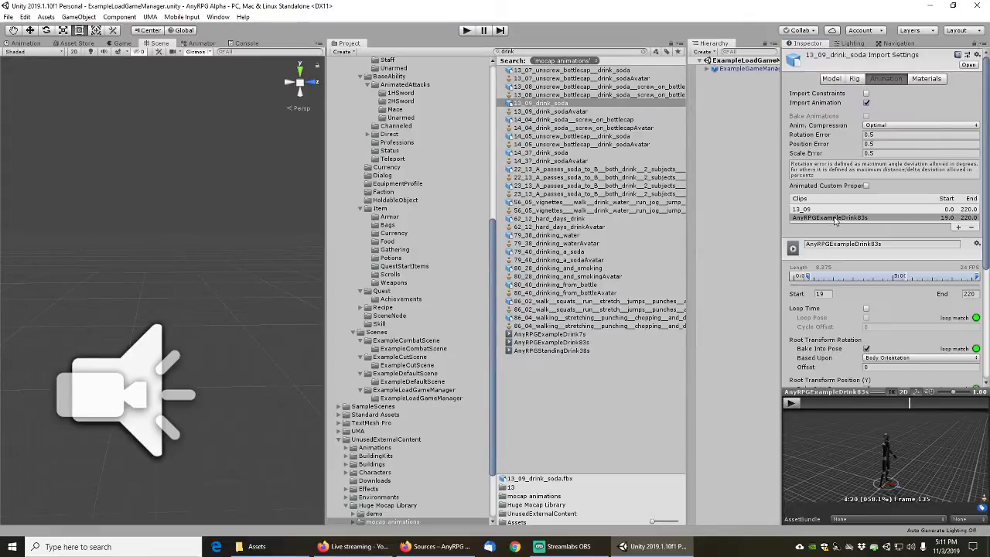
# Add a clip to the 14_04_drink_soda__screw_on_bottlecap animation and set its start to frame 3
pyautogui.click(551, 120)
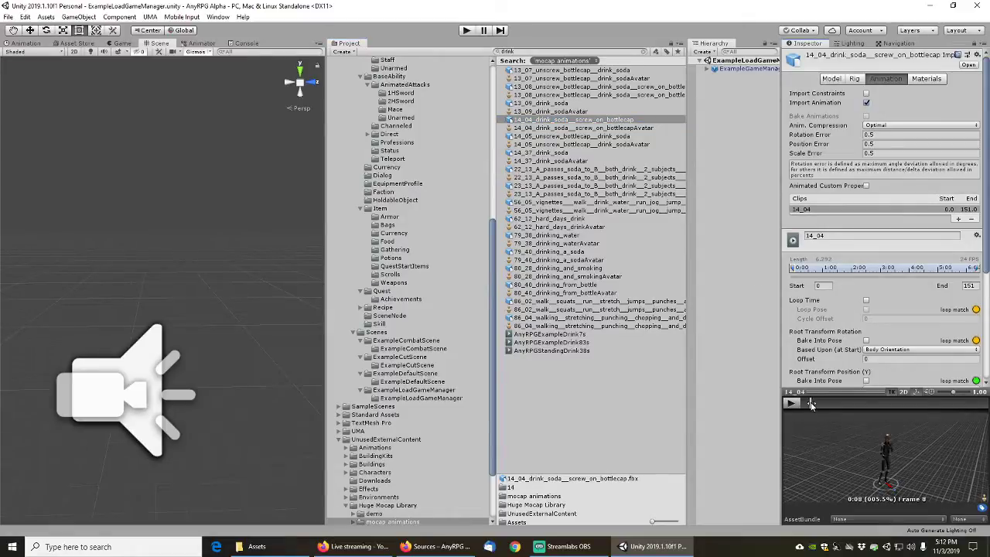
pyautogui.moveTo(811, 404)
pyautogui.mouseDown()
pyautogui.moveTo(964, 406)
pyautogui.moveTo(807, 399)
pyautogui.mouseUp()
pyautogui.click(959, 219)
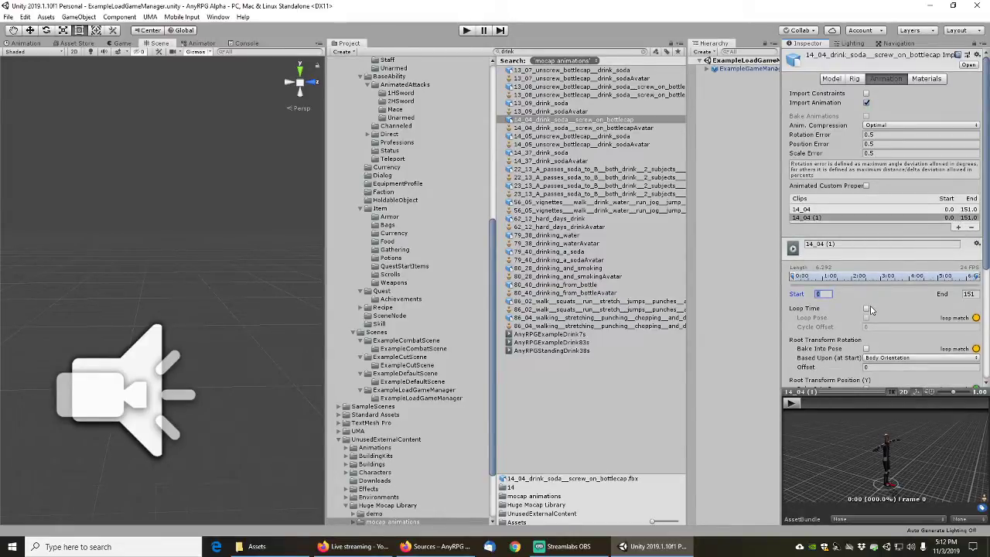
pyautogui.moveTo(802, 402); pyautogui.dragTo(806, 402)
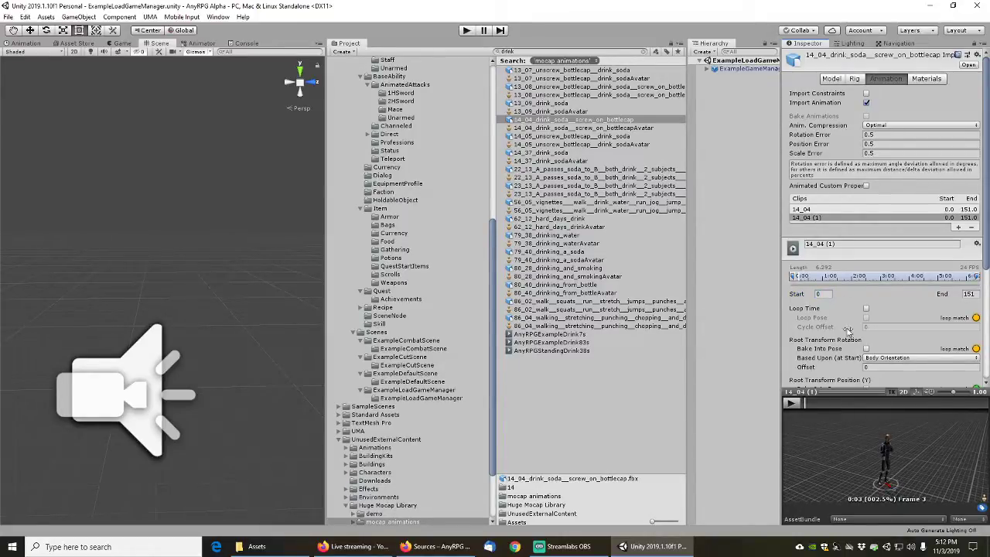
pyautogui.click(826, 294)
pyautogui.write('3')
pyautogui.press('Tab')
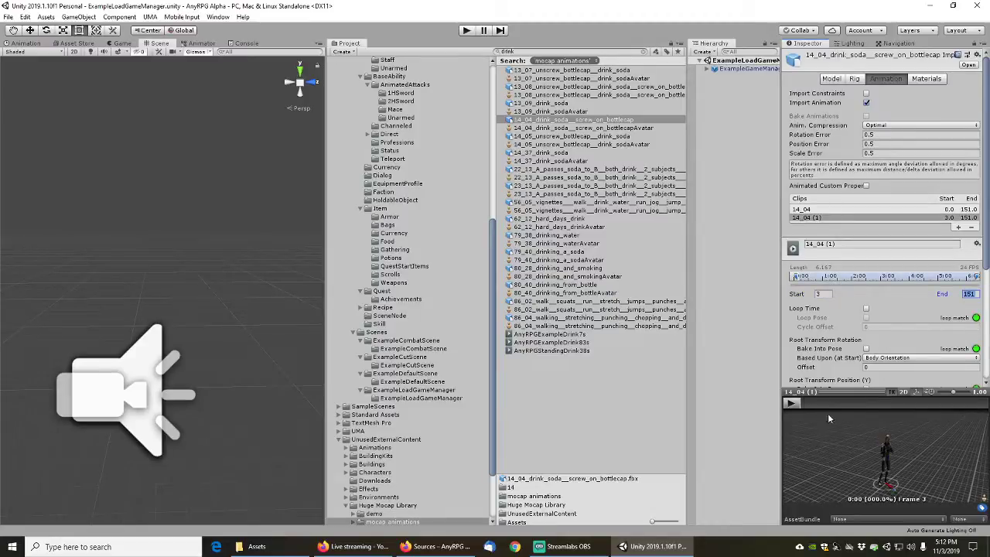
# Set the 14_04 (1) clip's end to frame 100 and bake its root transform rotation and XZ position into the pose
pyautogui.click(791, 403)
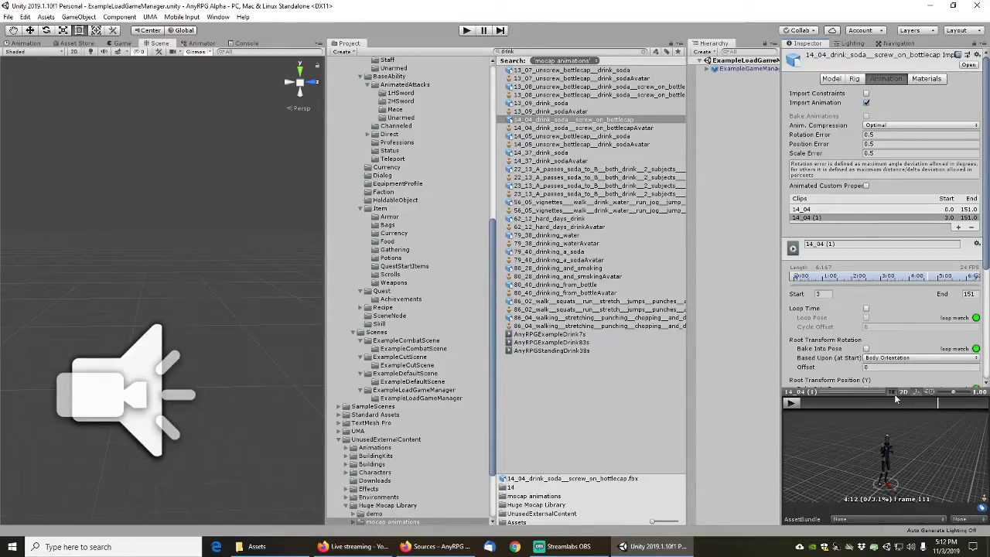
pyautogui.moveTo(937, 401); pyautogui.dragTo(928, 402)
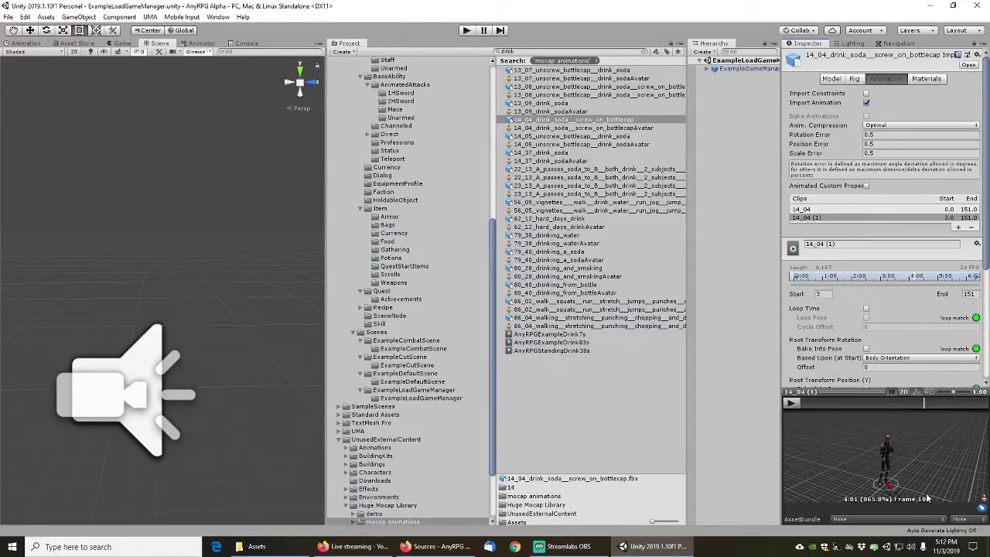
pyautogui.click(968, 294)
pyautogui.write('10')
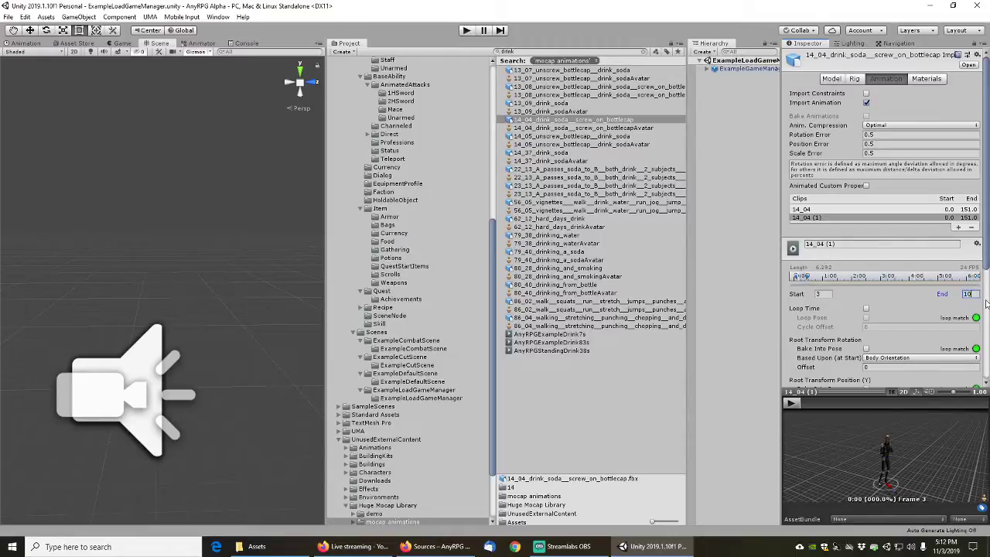
pyautogui.write('0')
pyautogui.press('Tab')
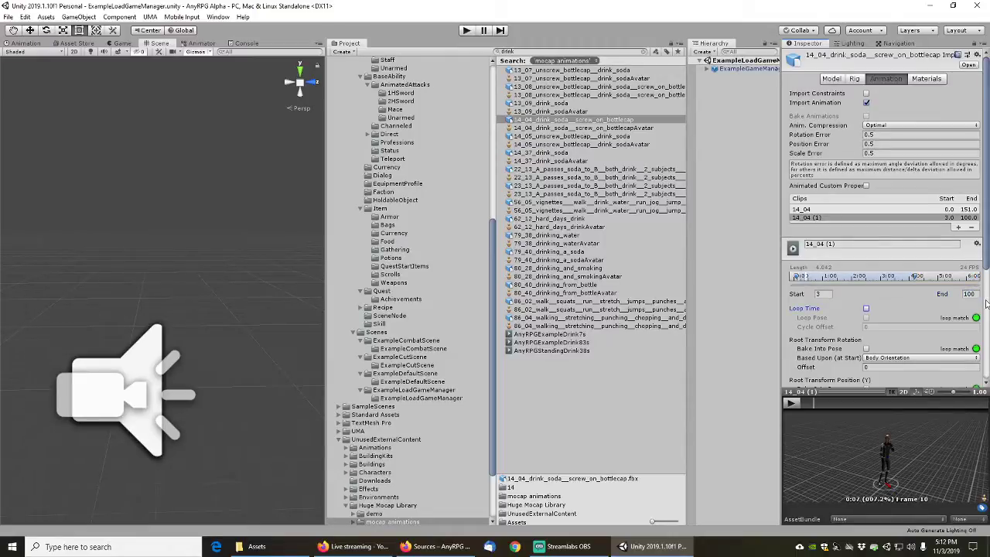
pyautogui.click(866, 349)
pyautogui.scroll(-3, 869, 349)
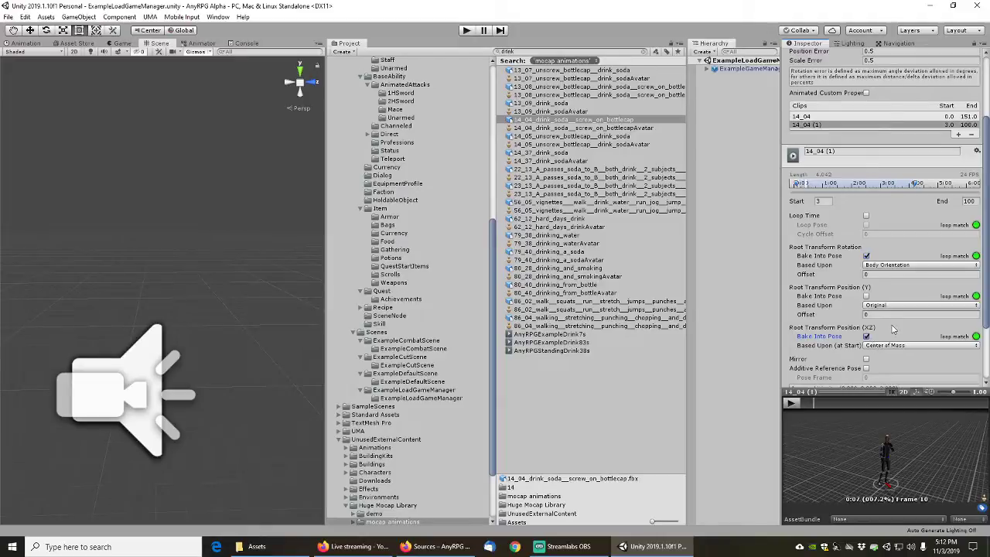
# Rename the 14_04 (1) clip as AnyRPGExampleDrinkLH4s and apply the import settings
pyautogui.scroll(3, 898, 325)
pyautogui.click(852, 244)
pyautogui.write('AnyRPGEx')
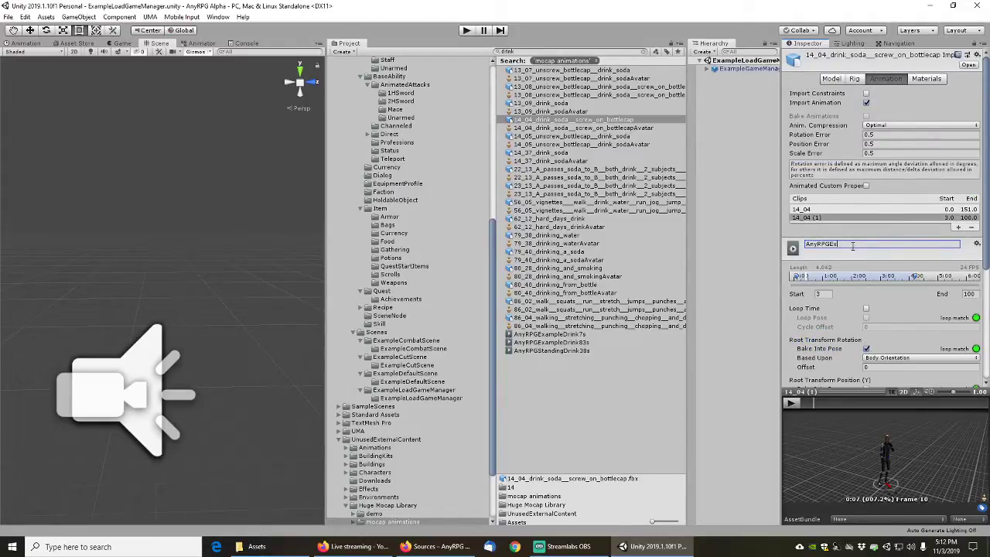
pyautogui.write('ample')
pyautogui.write('DrinkLH4s')
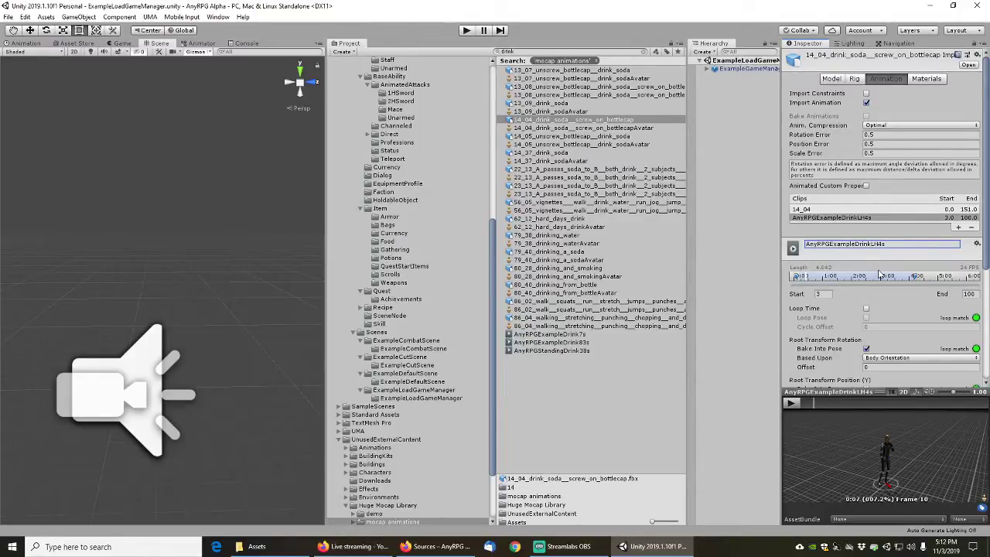
pyautogui.scroll(-5, 879, 275)
pyautogui.click(969, 379)
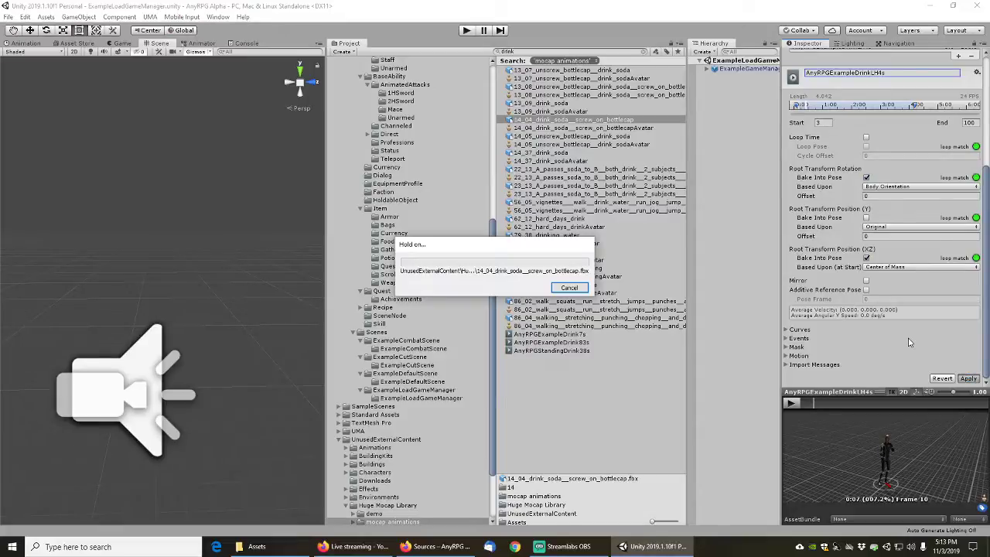
# Add a clip to the 14_05_unscrew_bottlecap__drink_soda animation and set its start to frame 66, after the bottle is opened
pyautogui.scroll(3, 815, 260)
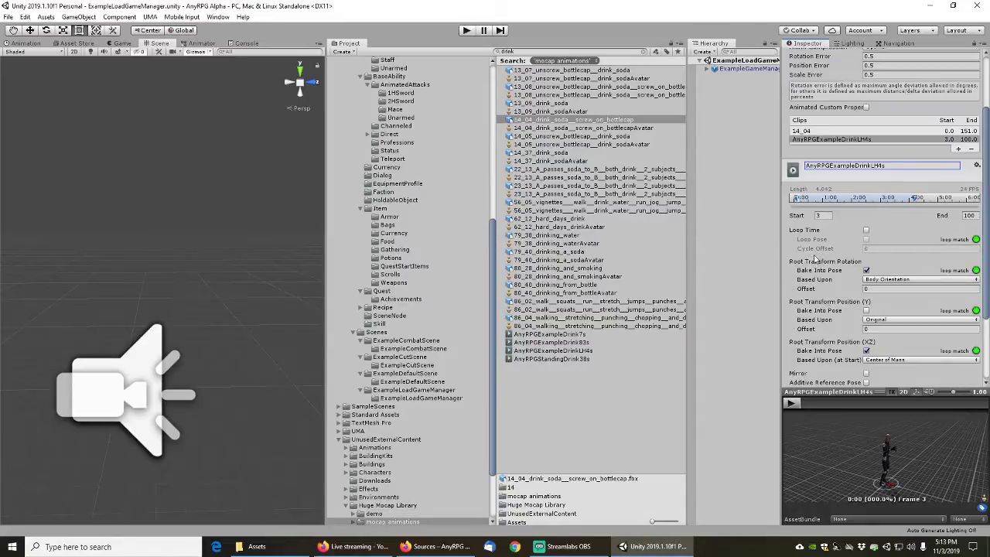
pyautogui.click(571, 137)
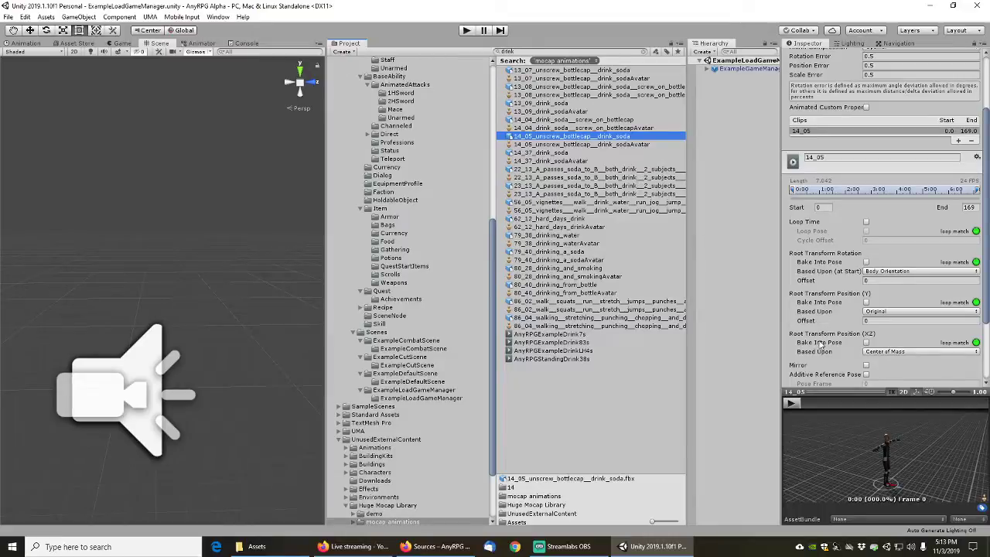
pyautogui.click(808, 403)
pyautogui.moveTo(818, 403); pyautogui.dragTo(874, 406)
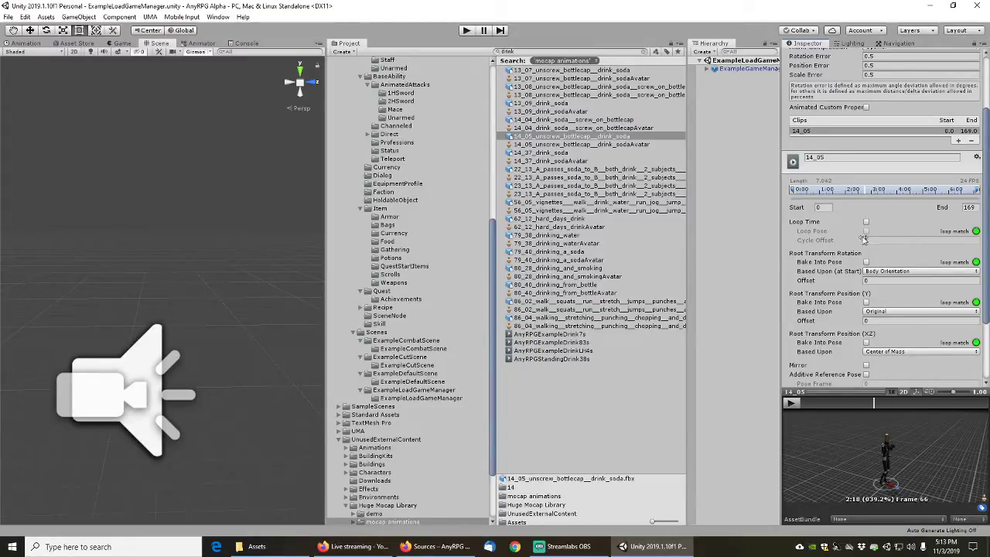
pyautogui.click(959, 140)
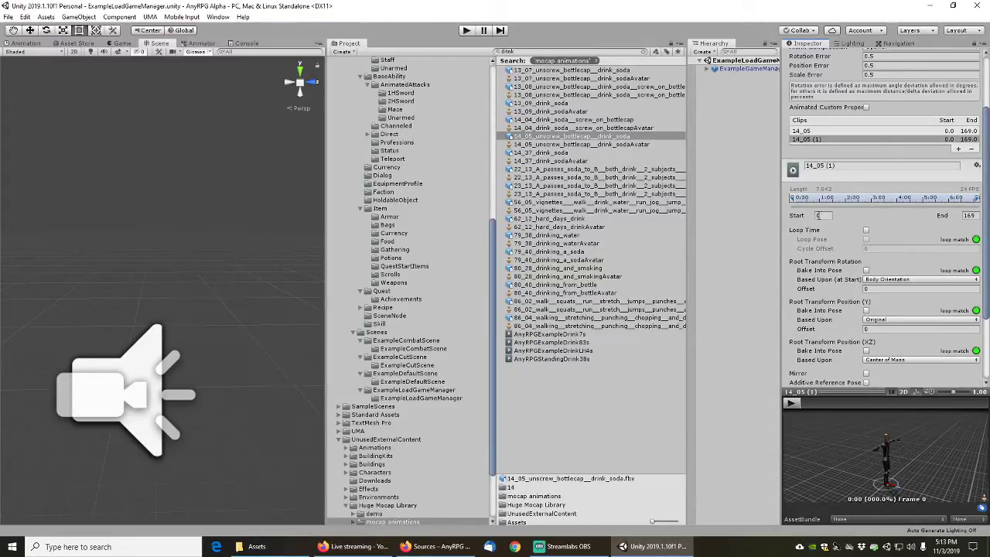
pyautogui.click(822, 215)
pyautogui.write('66')
pyautogui.press('Tab')
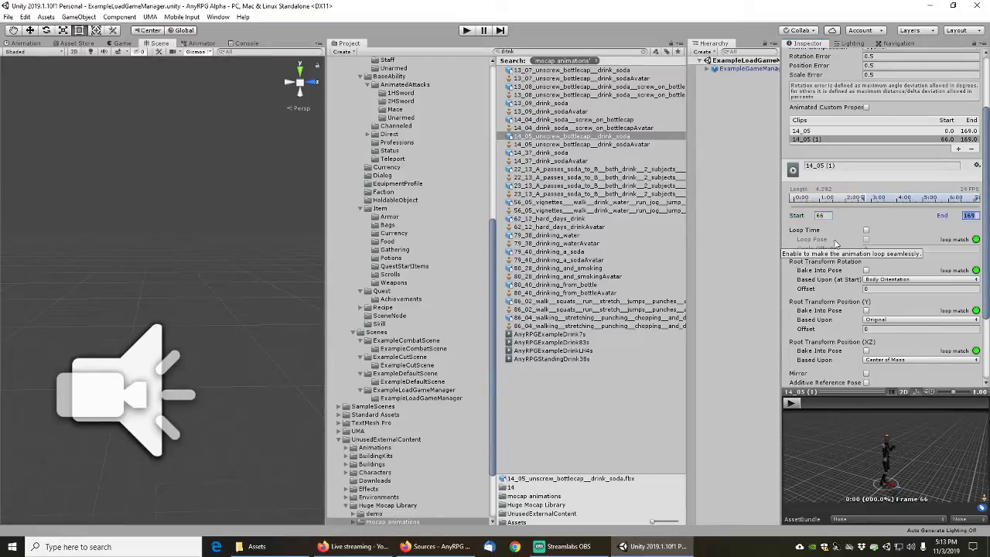
# Set the 14_05 (1) clip's end to frame 163 and bake its root transform rotation and Y position into the pose
pyautogui.click(793, 404)
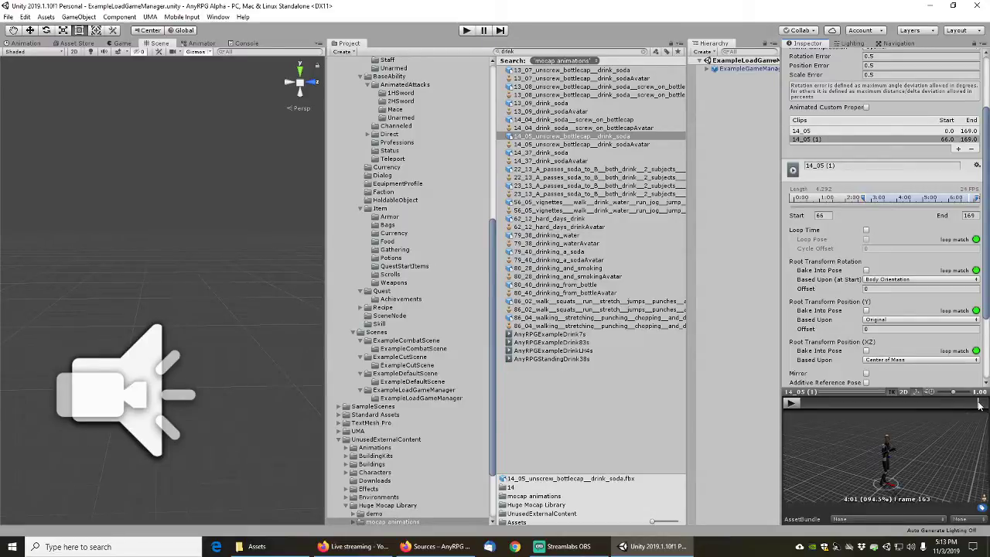
pyautogui.click(972, 216)
pyautogui.write('163')
pyautogui.press('Tab')
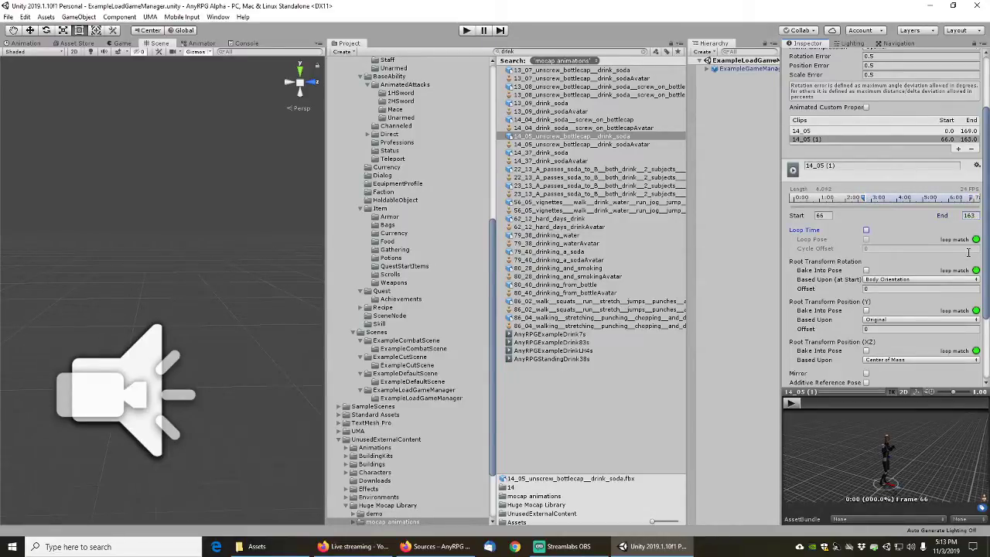
pyautogui.click(867, 270)
pyautogui.click(867, 311)
# Rename the 14_05 (1) clip as AnyRPGExampleDrinkLH4s2 and apply the import settings
pyautogui.click(850, 165)
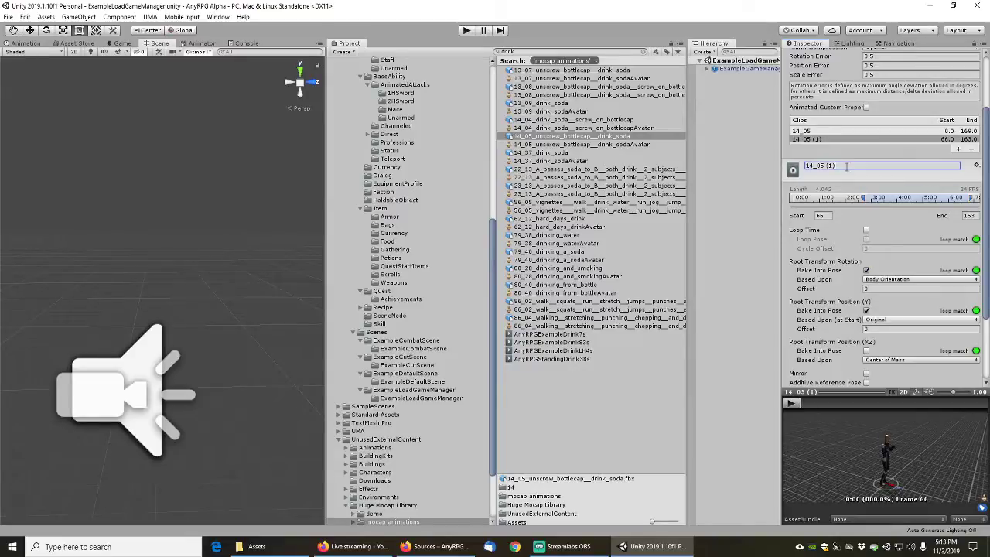
pyautogui.write('ExampleDrinkLH4s2')
pyautogui.press('Return')
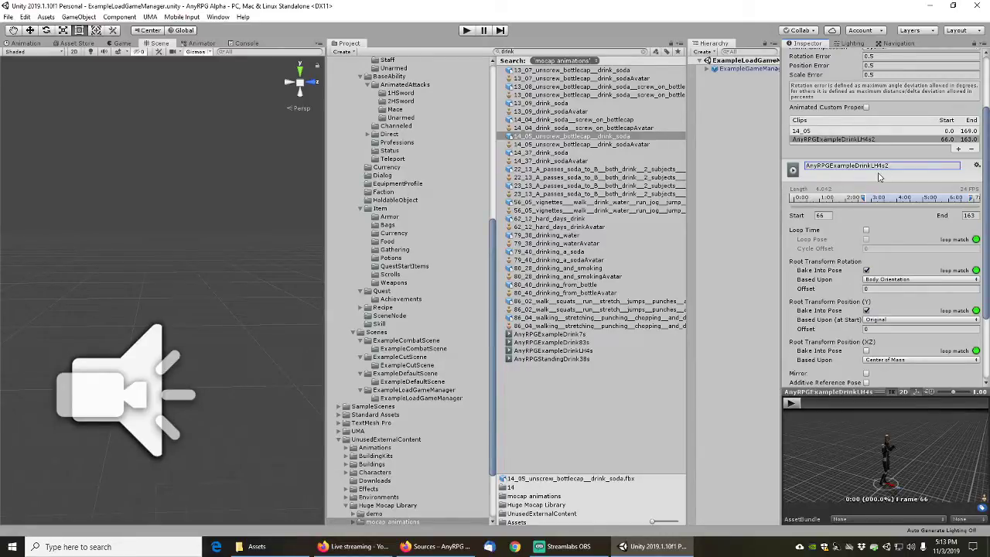
pyautogui.scroll(-3, 887, 273)
pyautogui.click(968, 378)
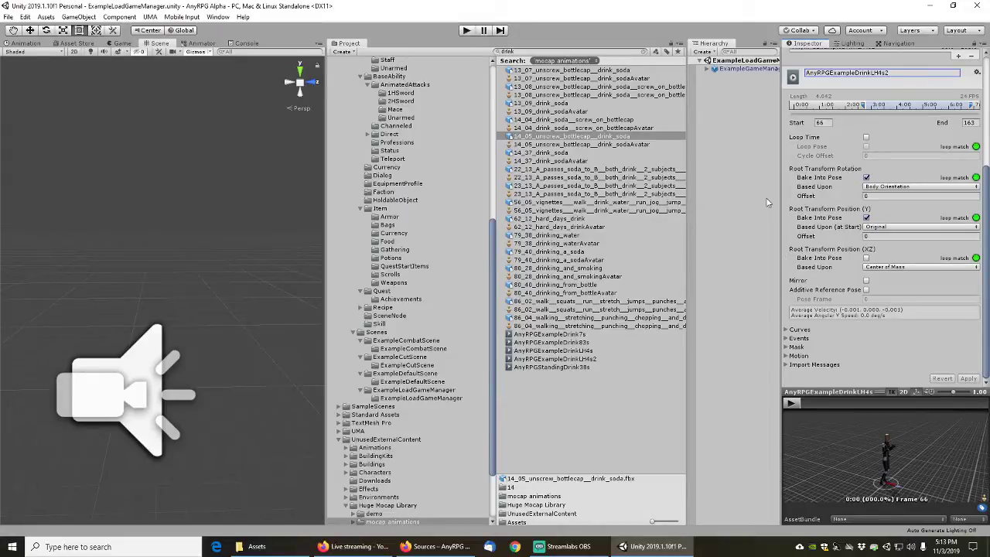
# Scrub through the previews of 14_37_drink_soda, 62_12_hard_days_drink and 79_38_drinking_water to judge their drinking motions
pyautogui.click(546, 152)
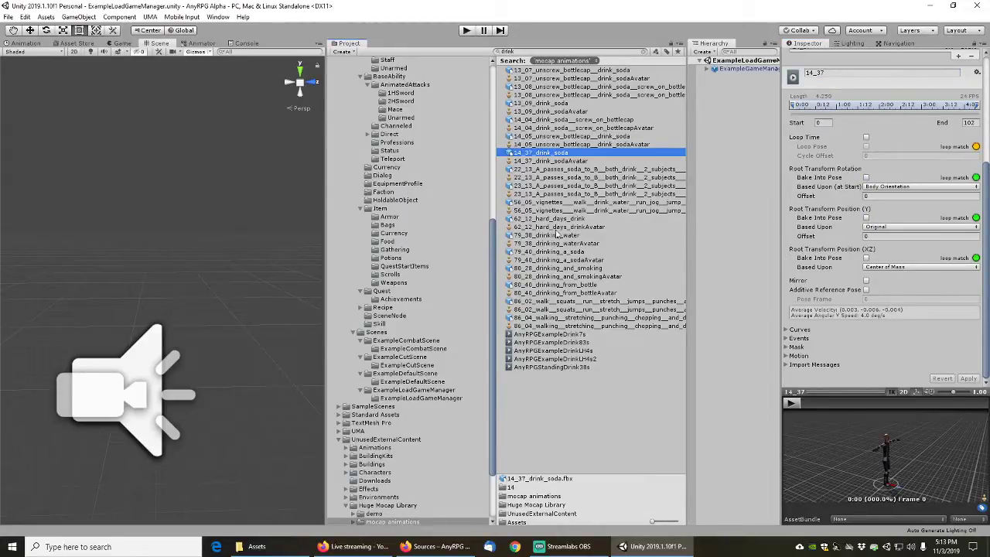
pyautogui.moveTo(806, 402); pyautogui.dragTo(978, 402)
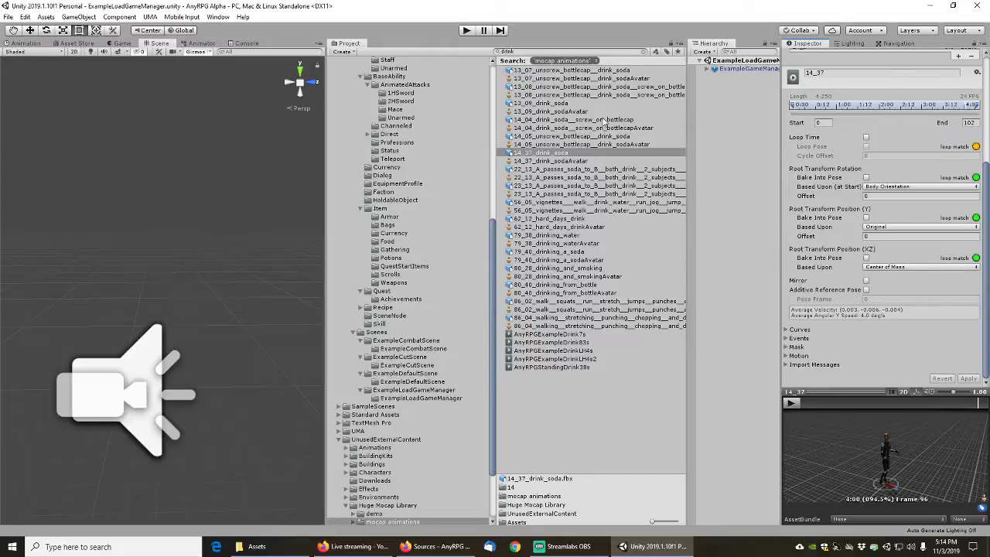
pyautogui.click(559, 219)
pyautogui.moveTo(805, 403); pyautogui.dragTo(977, 401)
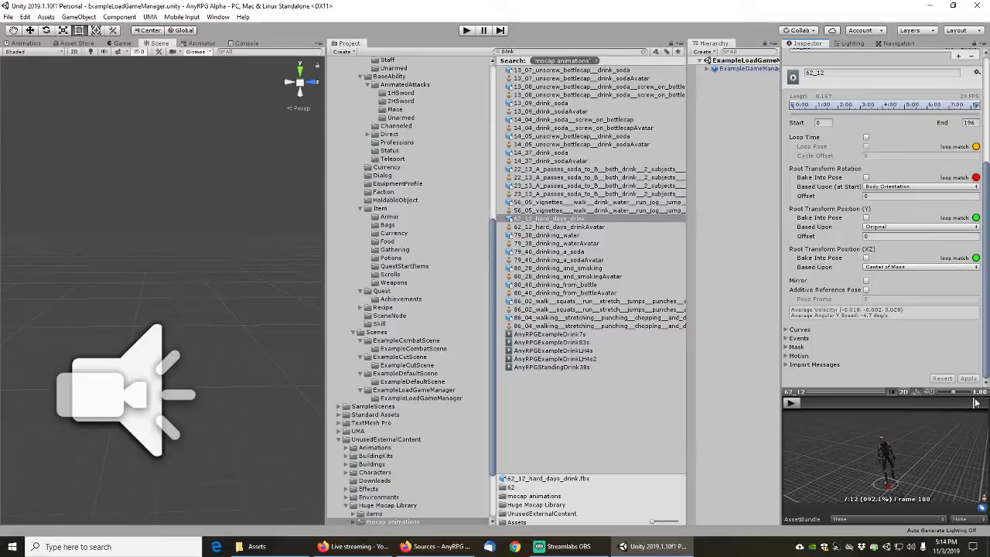
pyautogui.click(558, 234)
pyautogui.moveTo(805, 403); pyautogui.dragTo(979, 403)
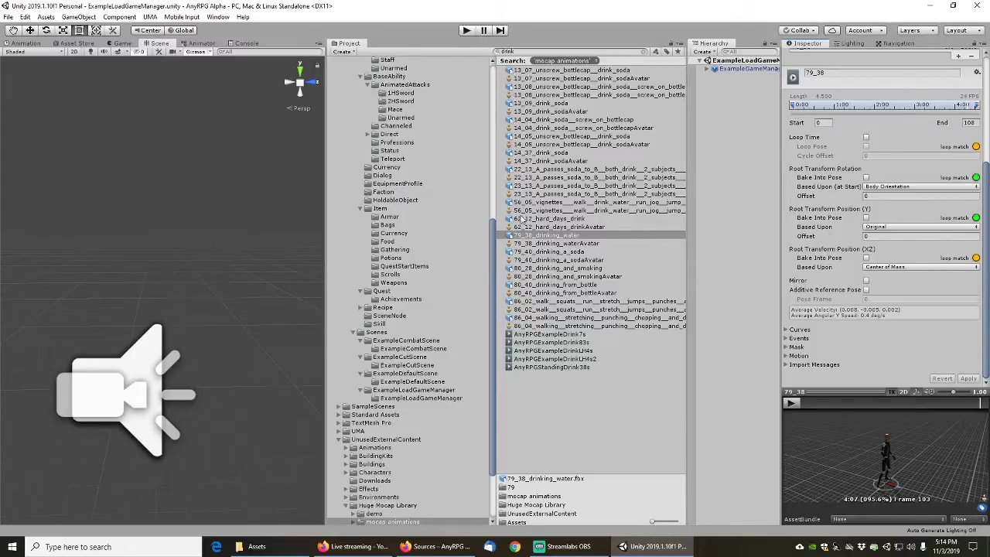
# Examine the 80_28_drinking_and_smoking motion in an enlarged preview window, scrubbing to about frame 164, and close that window
pyautogui.click(547, 267)
pyautogui.moveTo(818, 404); pyautogui.dragTo(412, 7)
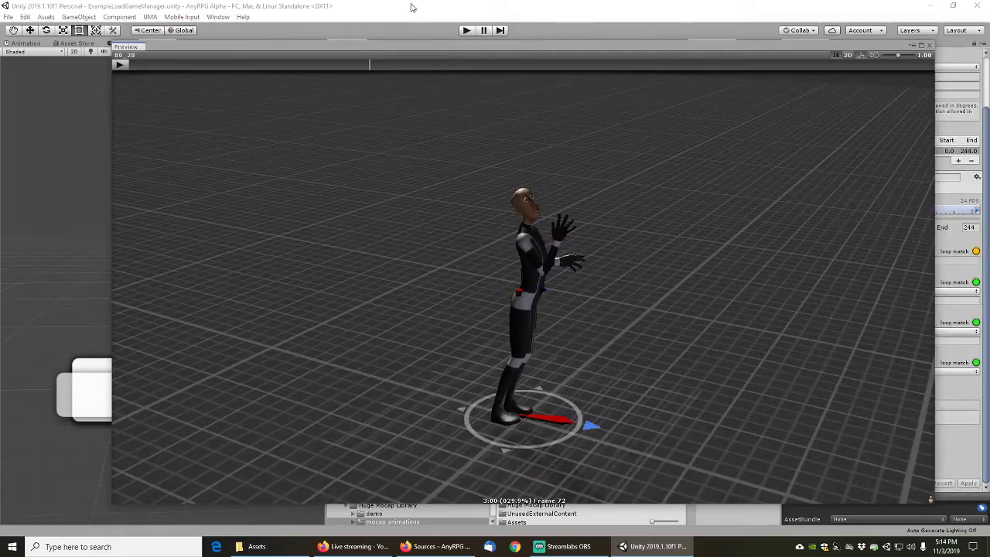
pyautogui.click(151, 65)
pyautogui.moveTo(142, 65)
pyautogui.mouseDown()
pyautogui.moveTo(697, 77)
pyautogui.moveTo(836, 66)
pyautogui.moveTo(673, 70)
pyautogui.mouseUp()
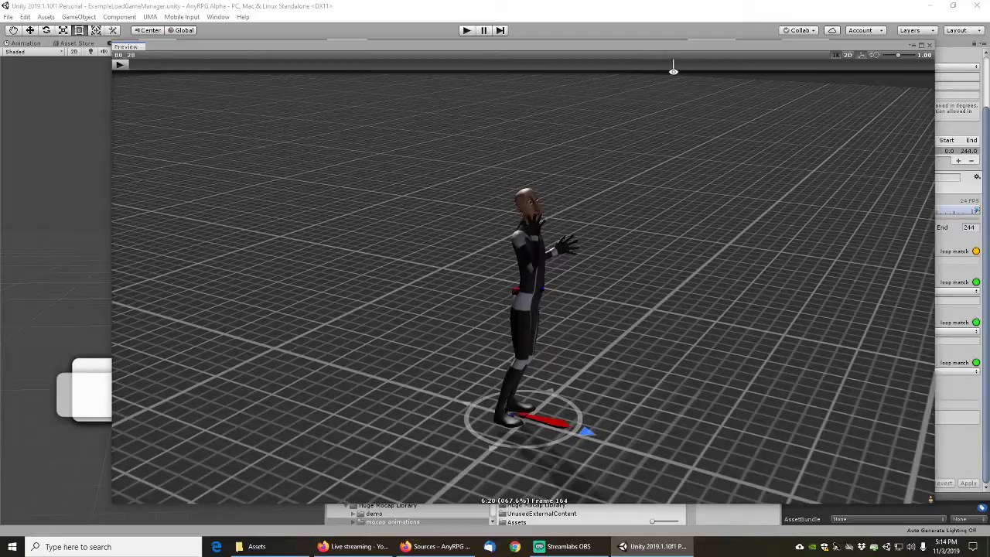
pyautogui.click(932, 46)
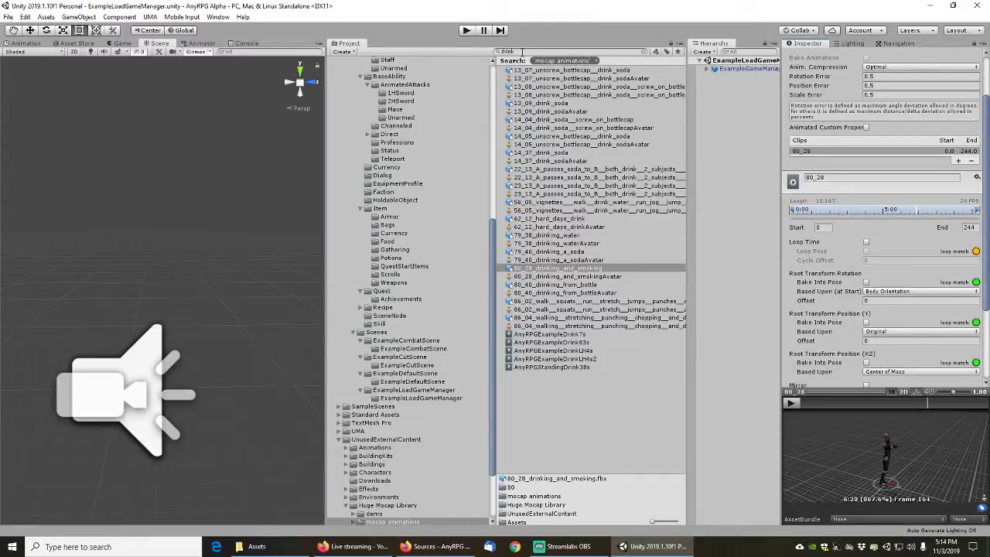
# Search the mocap animations for "eating" and scrub through the preview of 79_12_eating_dinner
pyautogui.click(523, 52)
pyautogui.write('eating')
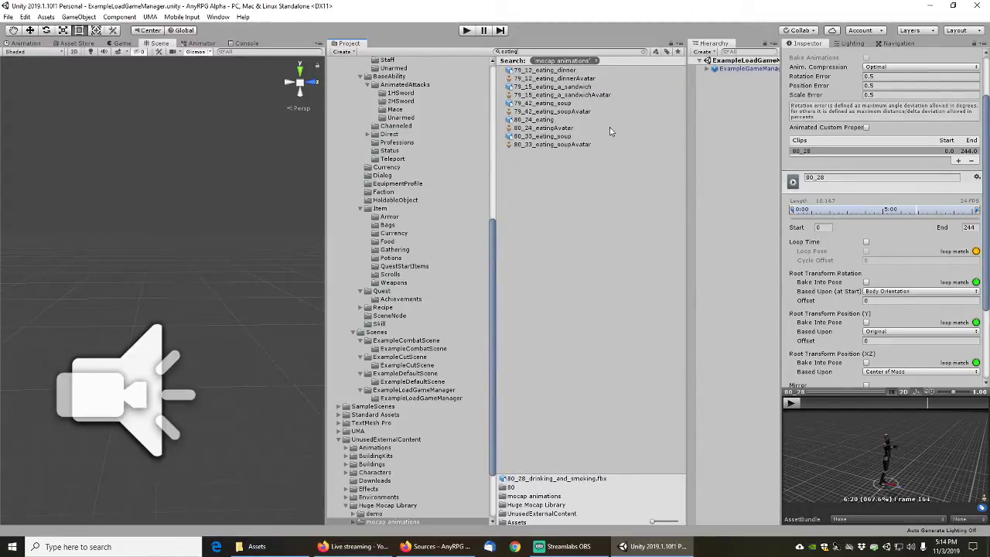
pyautogui.click(546, 71)
pyautogui.moveTo(806, 405); pyautogui.dragTo(962, 406)
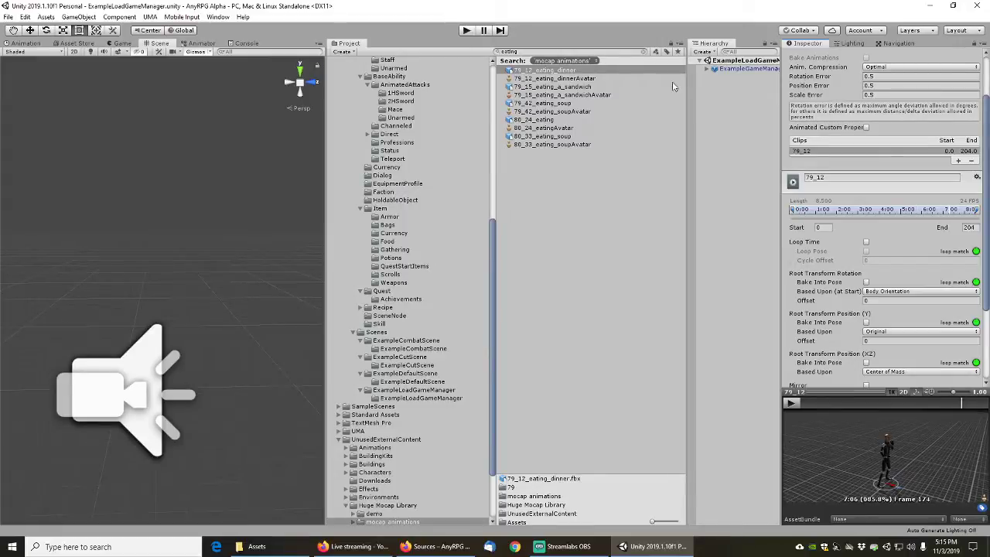
# Scrub through the previews of 79_15_eating_a_sandwich, 79_42_eating_soup, 80_24_eating and 80_33_eating_soup to compare their eating motions
pyautogui.click(569, 87)
pyautogui.moveTo(804, 403); pyautogui.dragTo(976, 410)
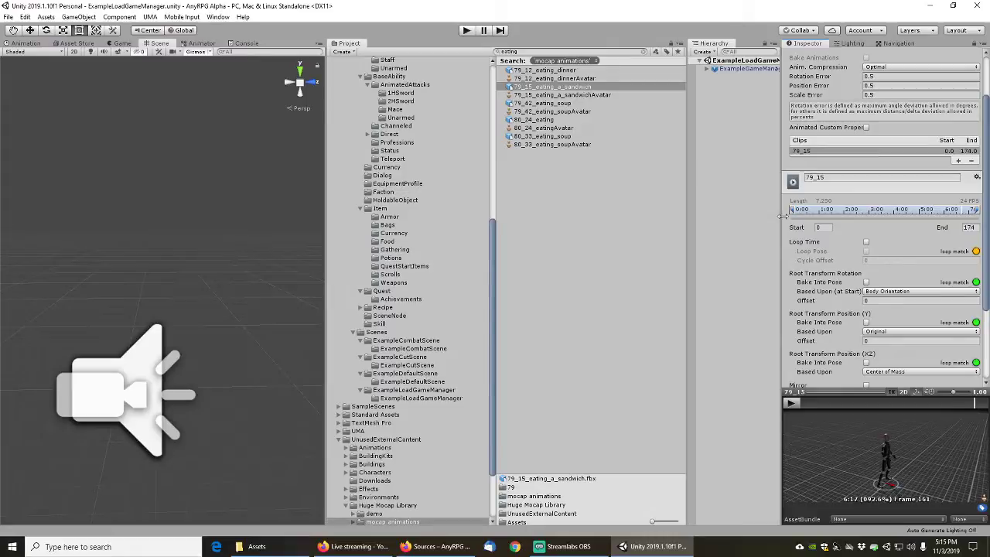
pyautogui.click(541, 104)
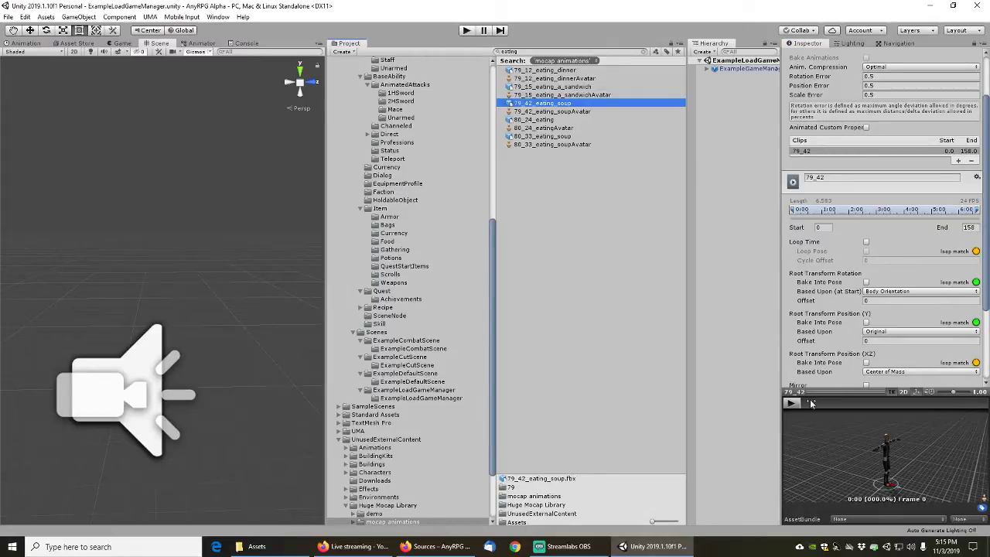
pyautogui.moveTo(811, 403); pyautogui.dragTo(975, 400)
pyautogui.click(522, 120)
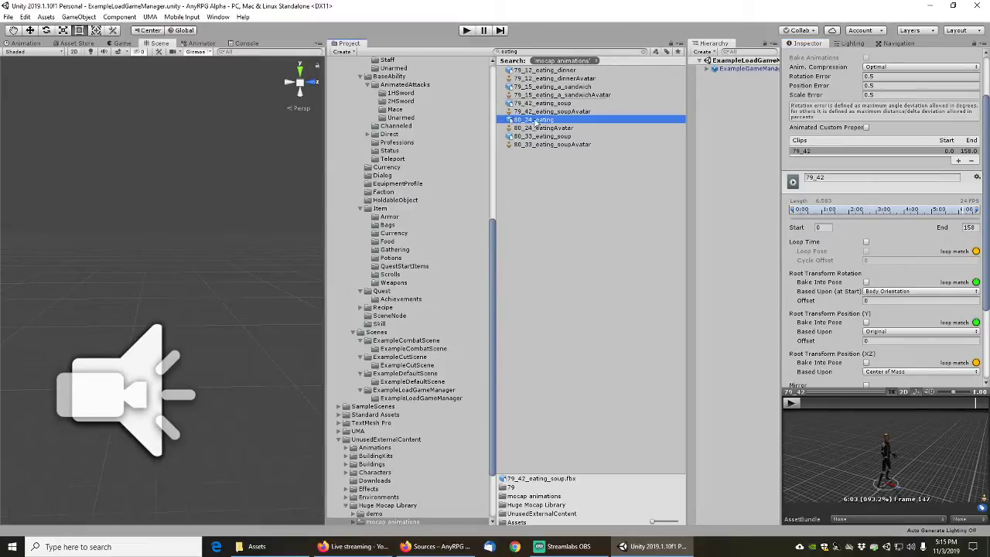
pyautogui.moveTo(809, 408); pyautogui.dragTo(969, 409)
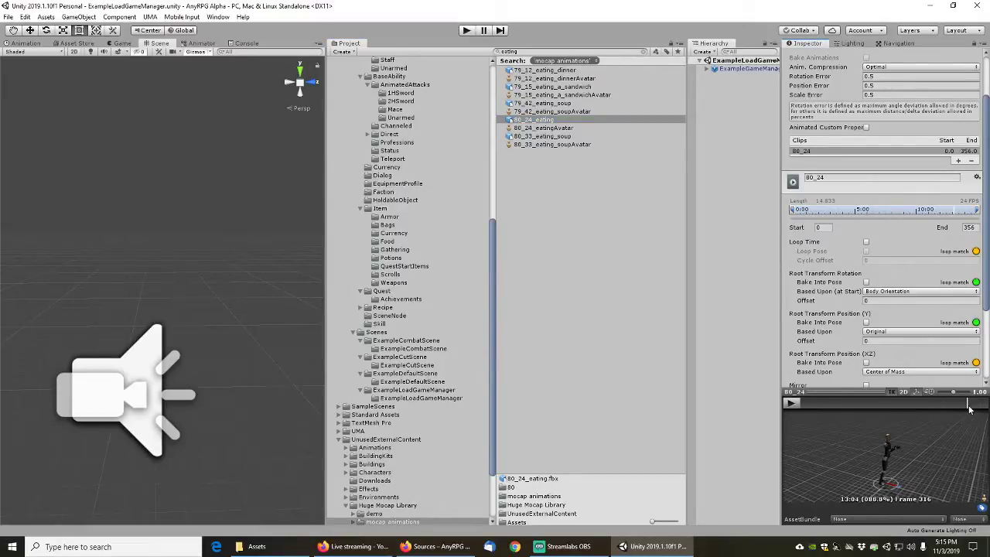
pyautogui.click(546, 137)
pyautogui.moveTo(808, 402); pyautogui.dragTo(980, 413)
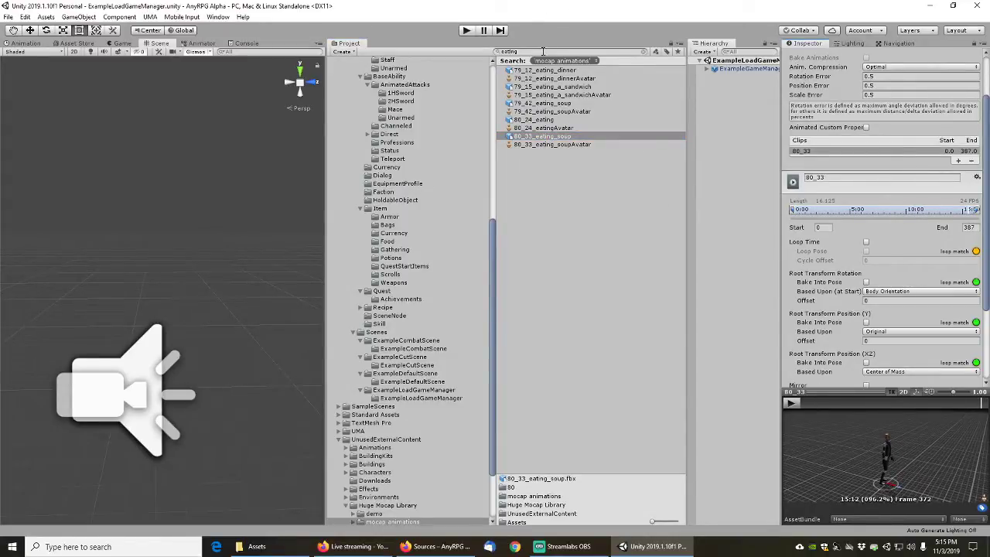
pyautogui.click(543, 52)
pyautogui.click(548, 120)
pyautogui.moveTo(815, 402)
pyautogui.mouseDown()
pyautogui.moveTo(978, 402)
pyautogui.moveTo(801, 405)
pyautogui.moveTo(897, 398)
pyautogui.moveTo(979, 407)
pyautogui.moveTo(799, 407)
pyautogui.moveTo(822, 404)
pyautogui.mouseUp()
# Add a second clip to 79_15_eating_a_sandwich and set its start frame to 22
pyautogui.click(551, 88)
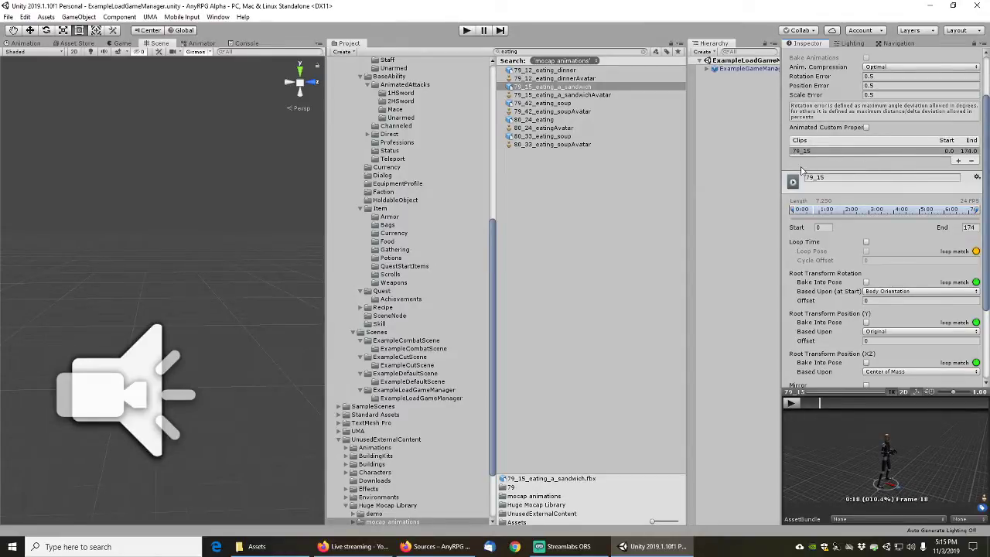
pyautogui.click(959, 161)
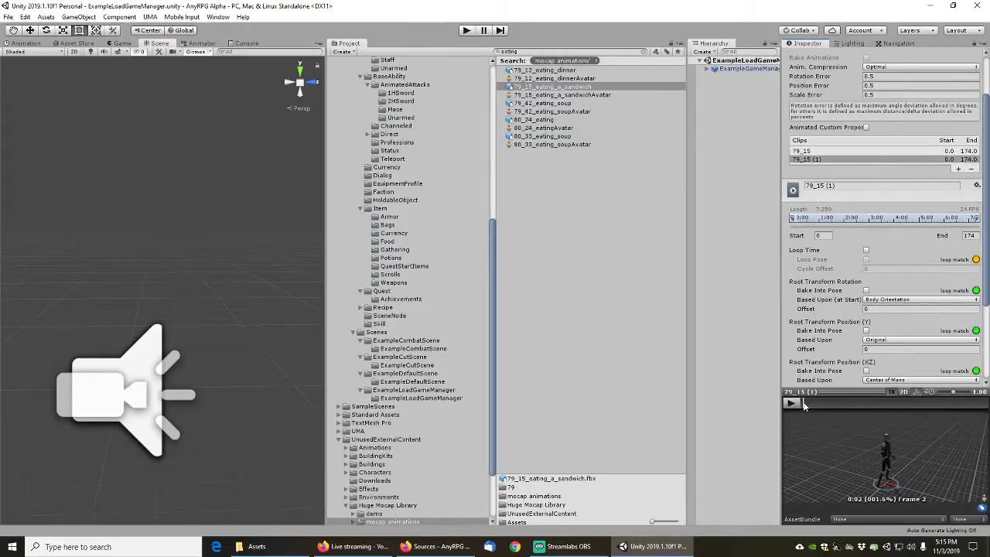
pyautogui.moveTo(805, 403); pyautogui.dragTo(827, 401)
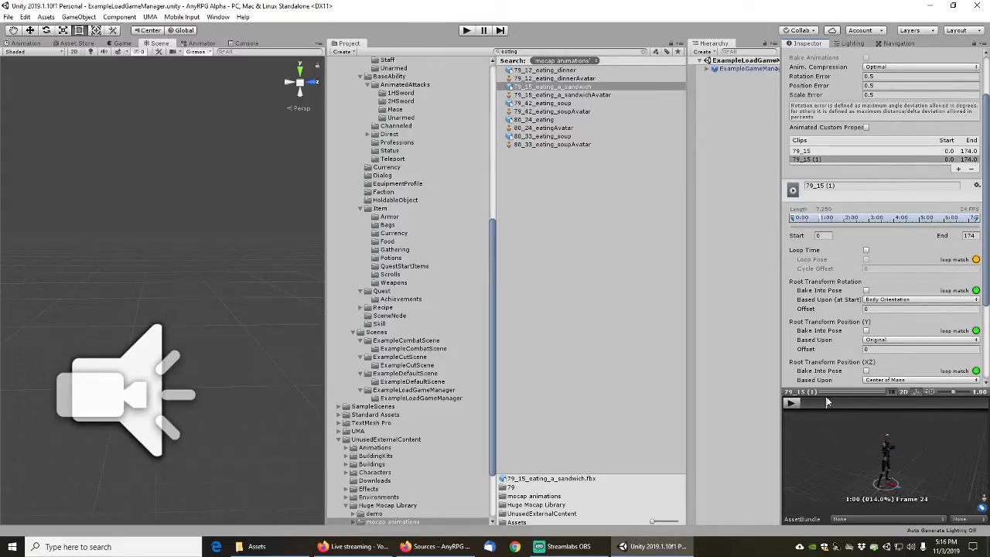
pyautogui.click(822, 235)
pyautogui.write('22')
pyautogui.press('Tab')
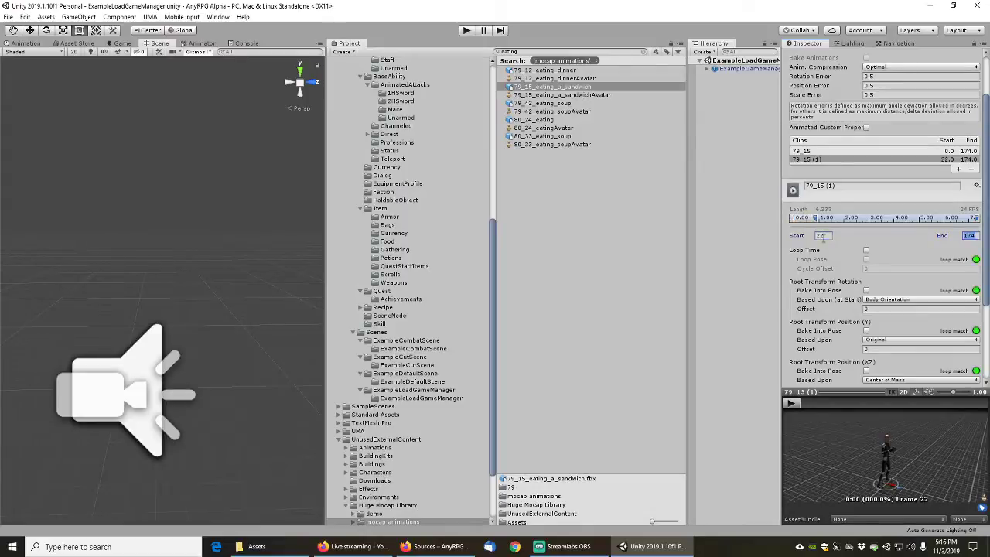
# Set the new sandwich clip's end frame to 159 and bake its root rotation and Y position into the pose
pyautogui.moveTo(808, 402); pyautogui.dragTo(970, 404)
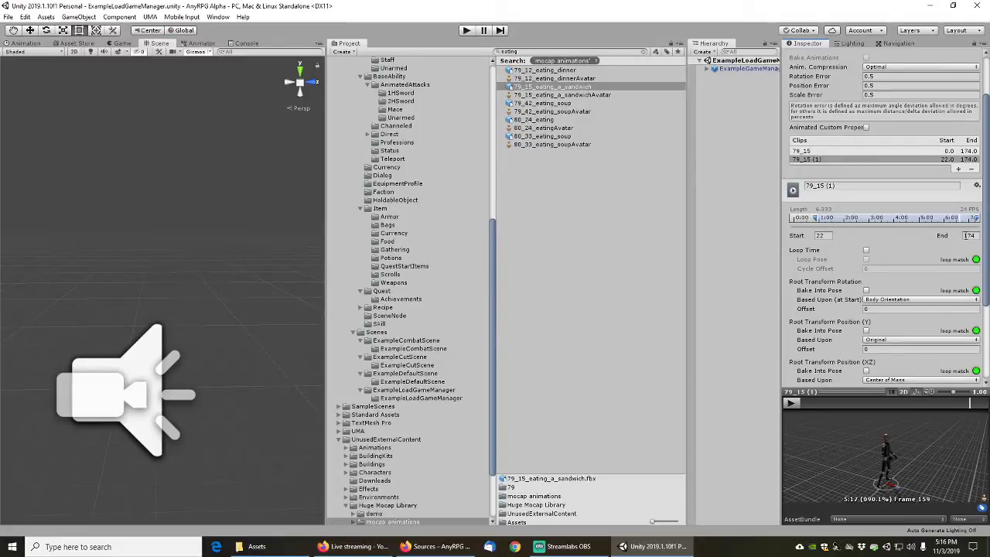
pyautogui.click(970, 235)
pyautogui.write('159')
pyautogui.press('Tab')
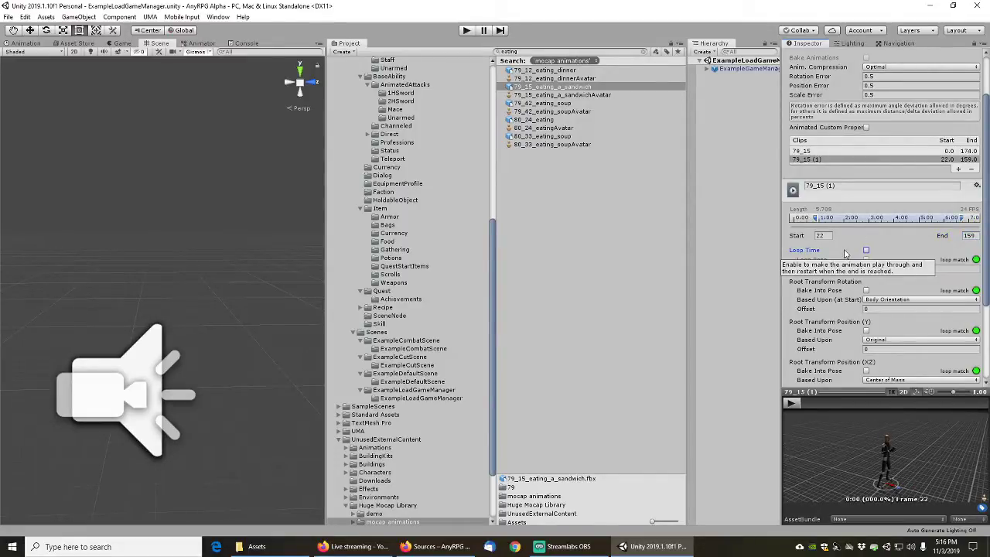
pyautogui.click(867, 291)
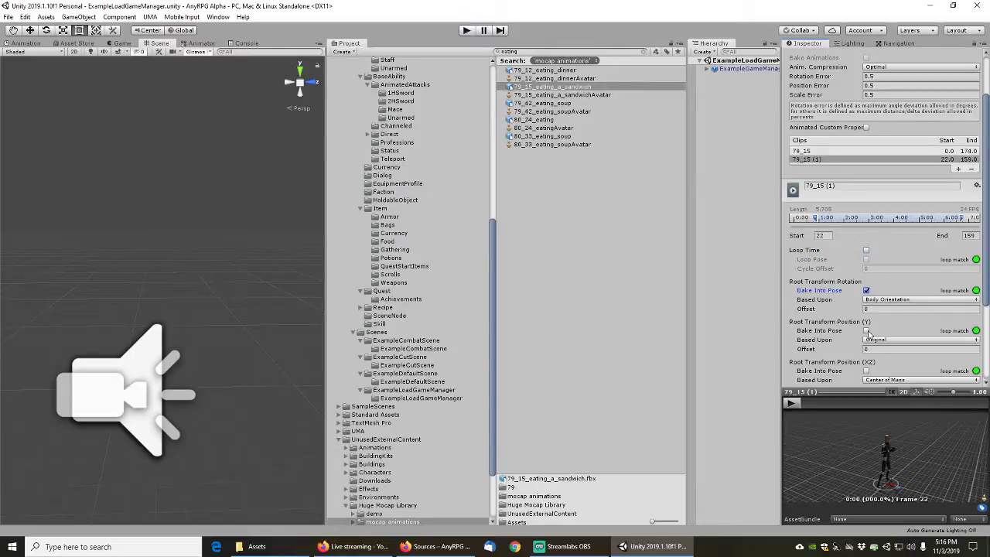
pyautogui.click(867, 331)
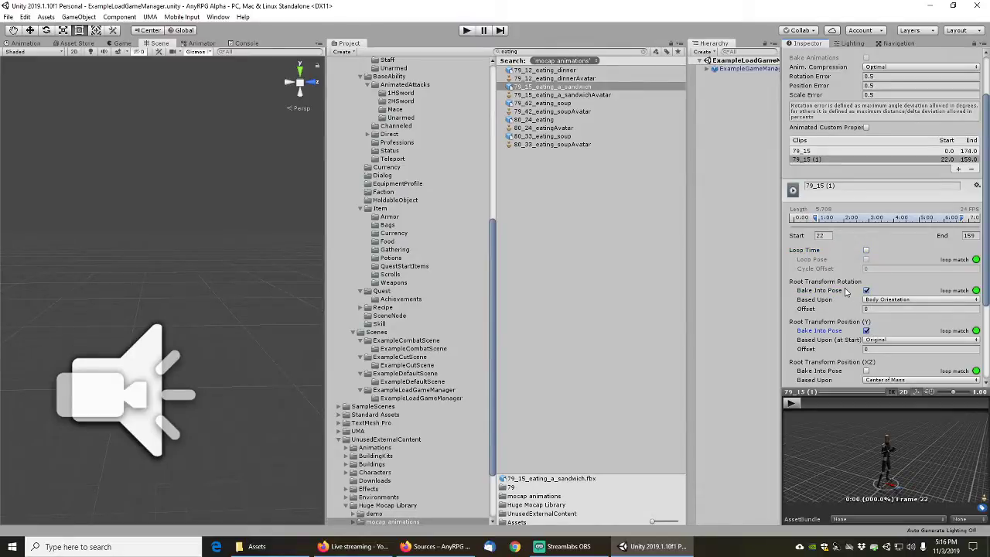
# Rename the 79_15 (1) clip as AnyRPGEatingStanding57s and apply the import settings
pyautogui.click(851, 187)
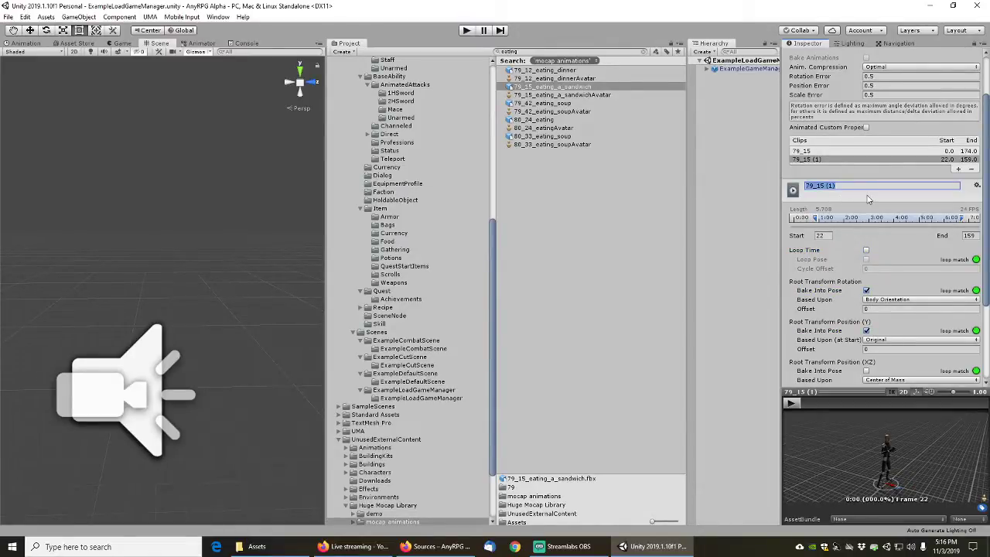
pyautogui.write('AnyRPGEating')
pyautogui.write('Stand')
pyautogui.press('BackSpace')
pyautogui.write('anding')
pyautogui.press('Return')
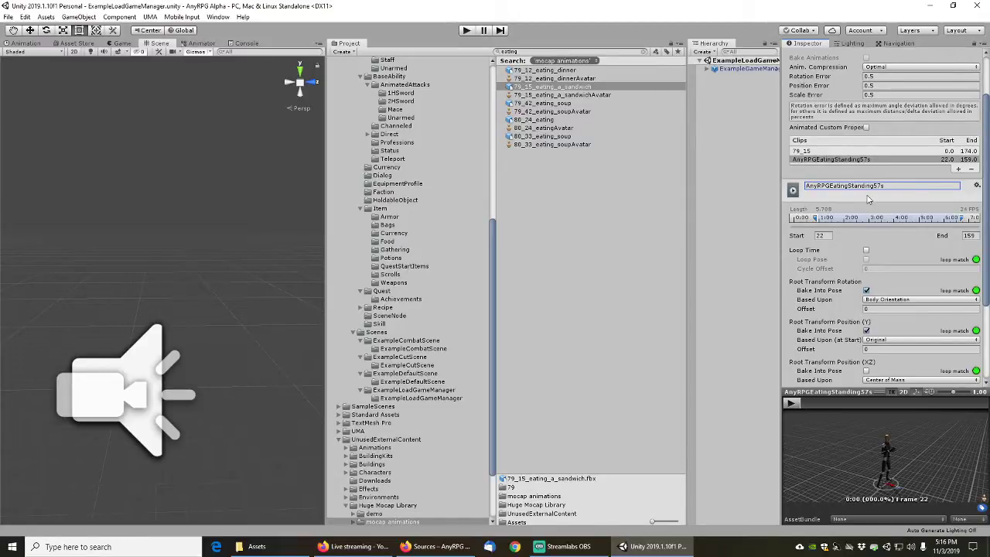
pyautogui.scroll(-3, 958, 345)
pyautogui.click(968, 378)
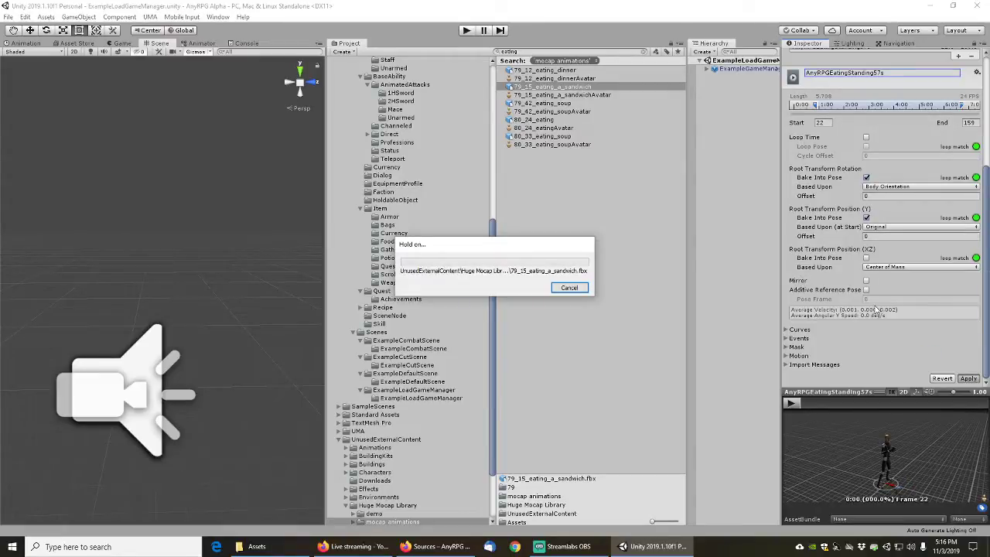
# Extend the standing eating clip's end to frame 165 on the timeline and play its preview to check the motion
pyautogui.scroll(3, 834, 309)
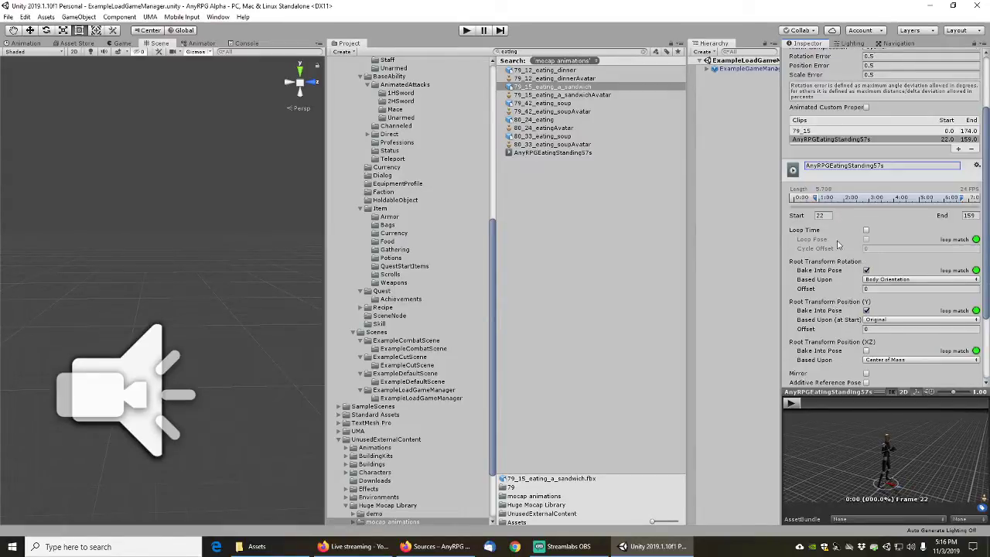
pyautogui.moveTo(848, 403); pyautogui.dragTo(986, 408)
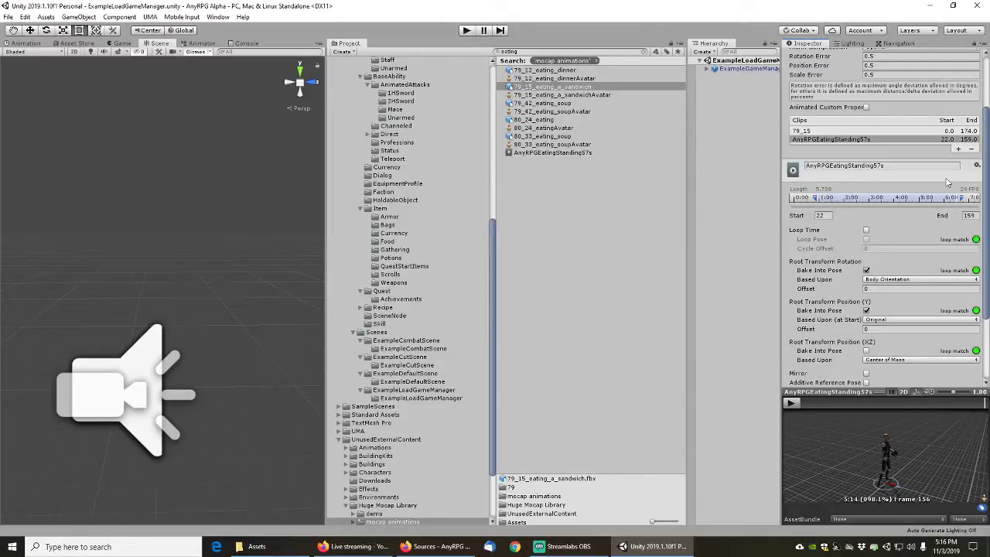
pyautogui.moveTo(964, 200); pyautogui.dragTo(971, 199)
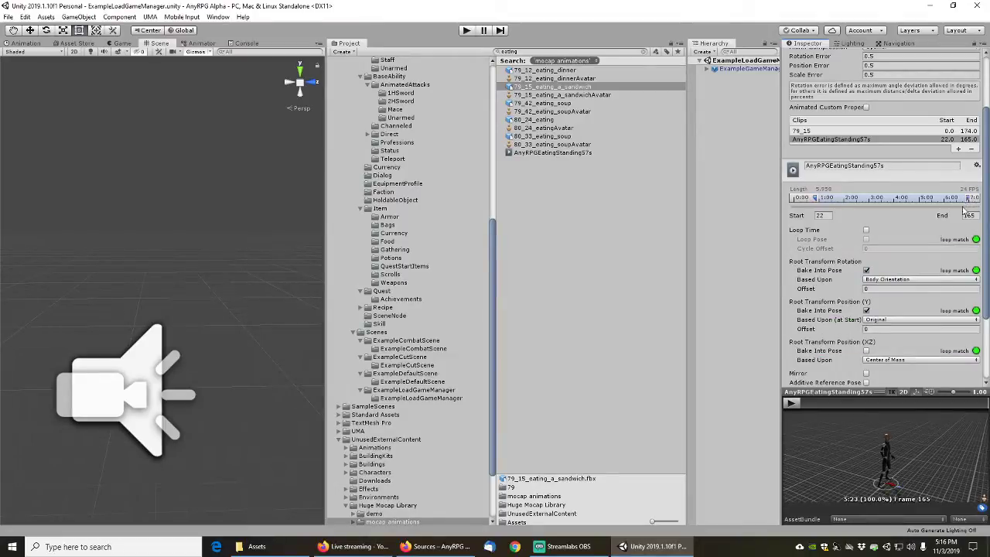
pyautogui.click(792, 404)
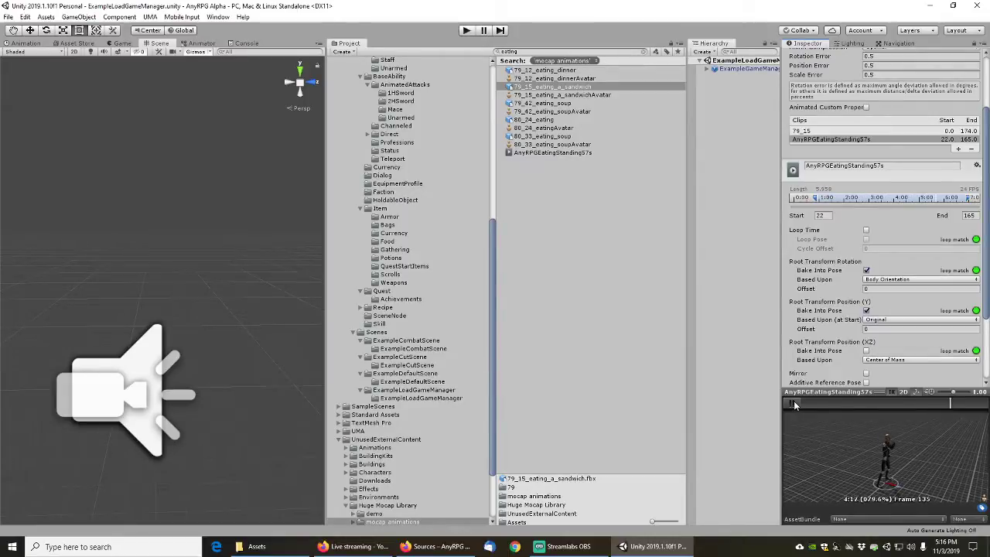
pyautogui.click(795, 405)
# Rename the standing eating clip as AnyRPGEatingStanding6s and apply the import settings
pyautogui.click(874, 169)
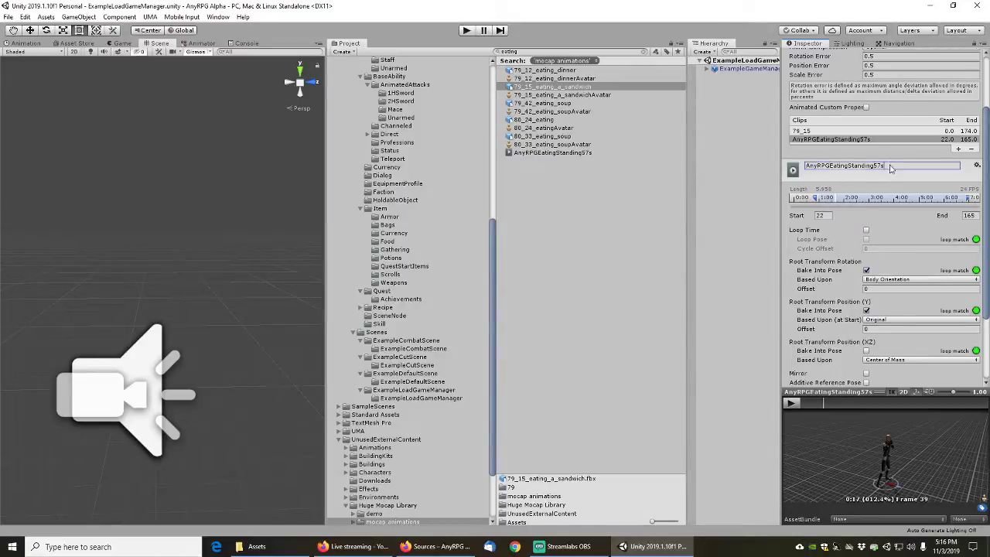
pyautogui.click(906, 169)
pyautogui.write('6s')
pyautogui.scroll(-3, 811, 331)
pyautogui.click(969, 379)
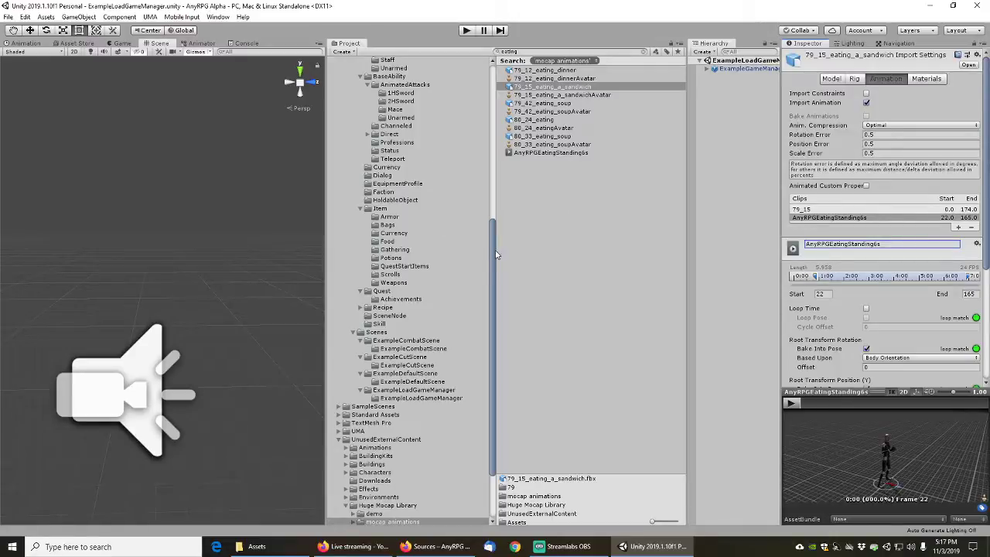
# Collapse the Engine folder in the project tree, and rename the eating clip as AnyRPGExampleEatingStanding6s, applying the import settings
pyautogui.moveTo(492, 255); pyautogui.dragTo(475, 83)
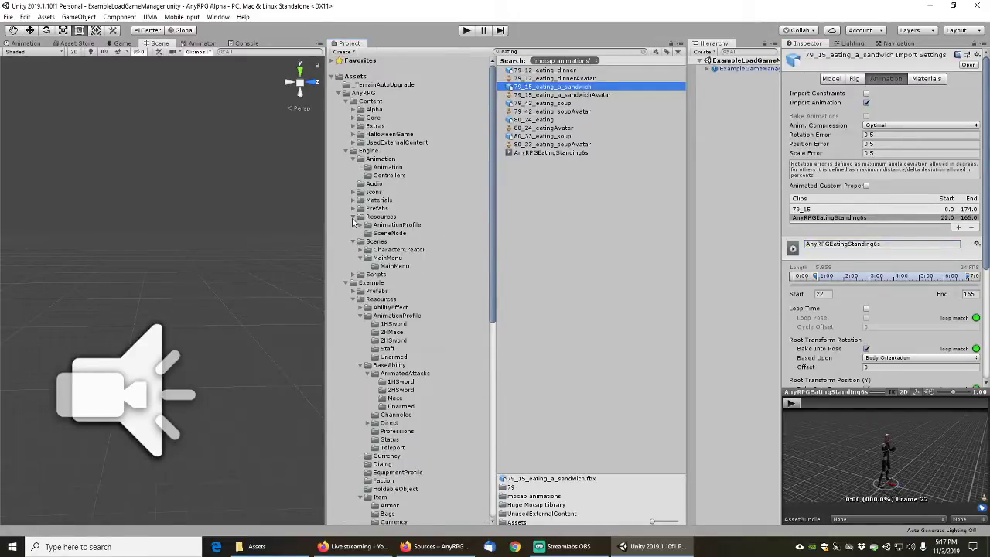
pyautogui.click(345, 150)
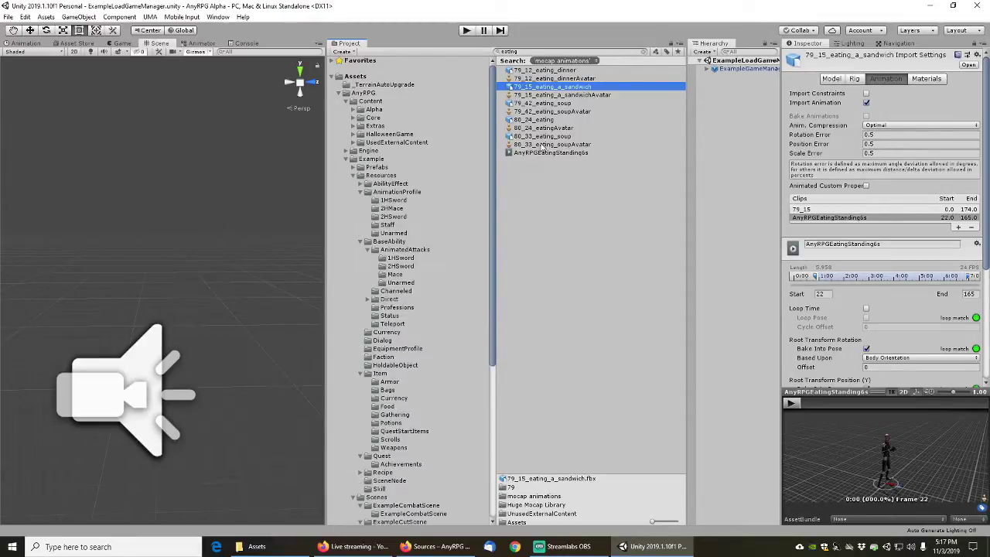
pyautogui.click(839, 244)
pyautogui.click(834, 245)
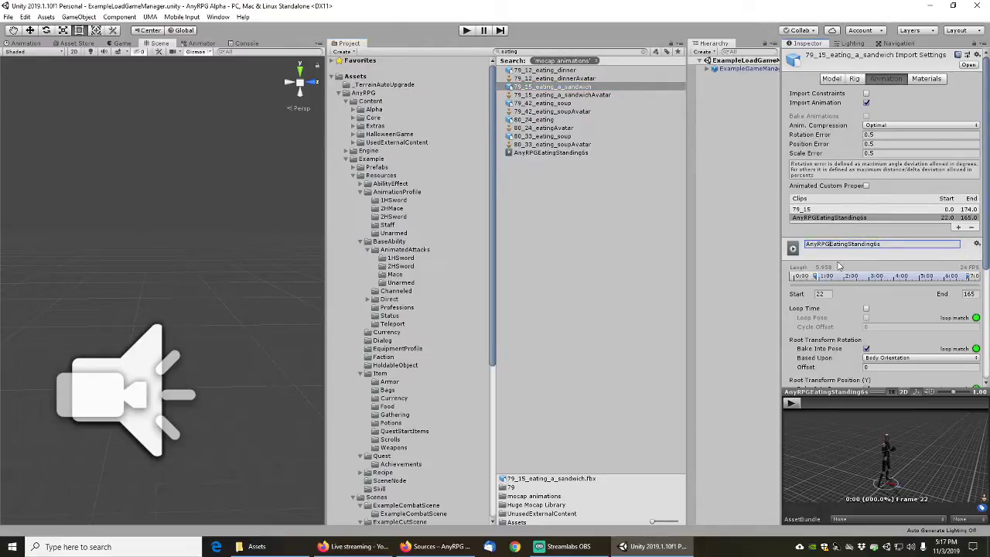
pyautogui.write('xampleE')
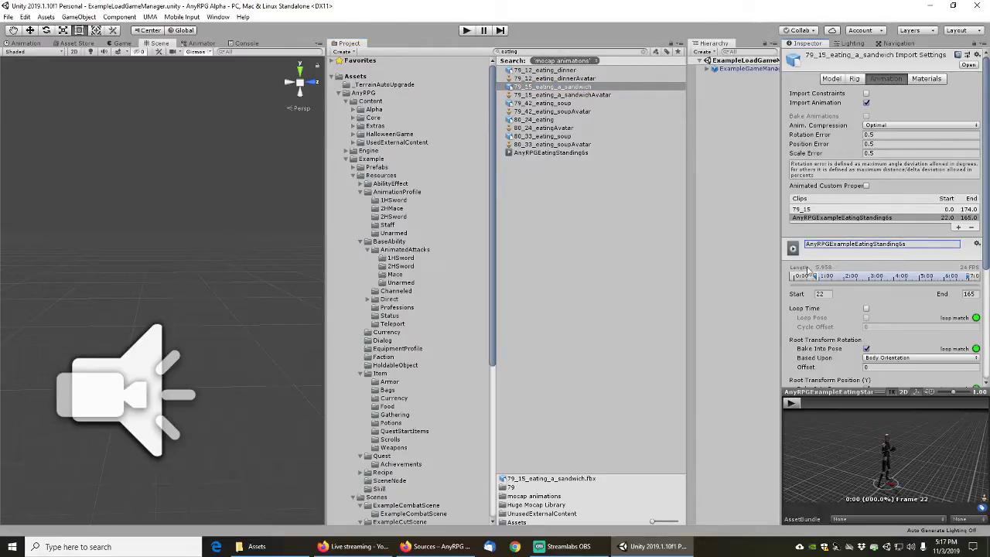
pyautogui.scroll(-5, 847, 290)
pyautogui.click(969, 379)
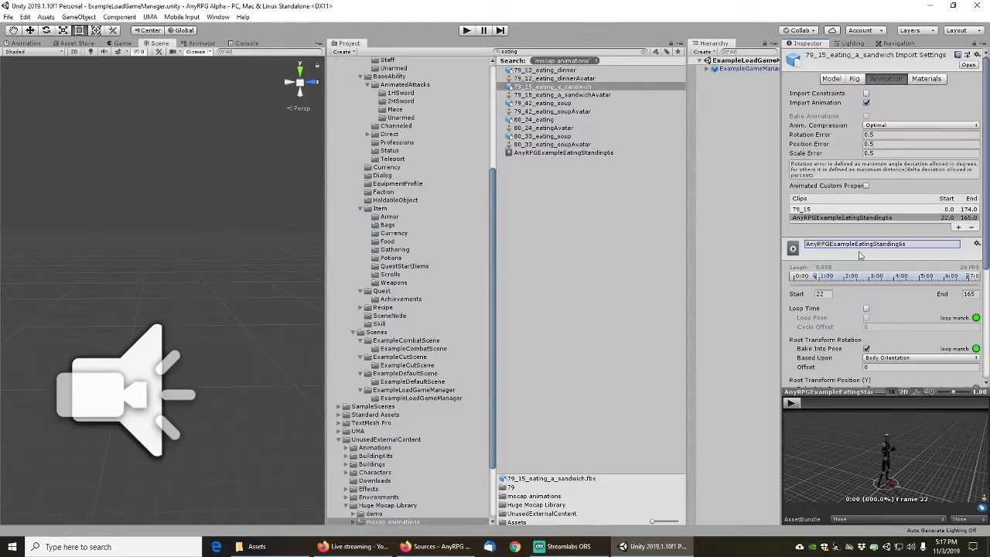
# Collapse the AnimationProfile folder under Example's Resources, select BaseAbility and clear the "eating" search
pyautogui.moveTo(491, 234); pyautogui.dragTo(489, 102)
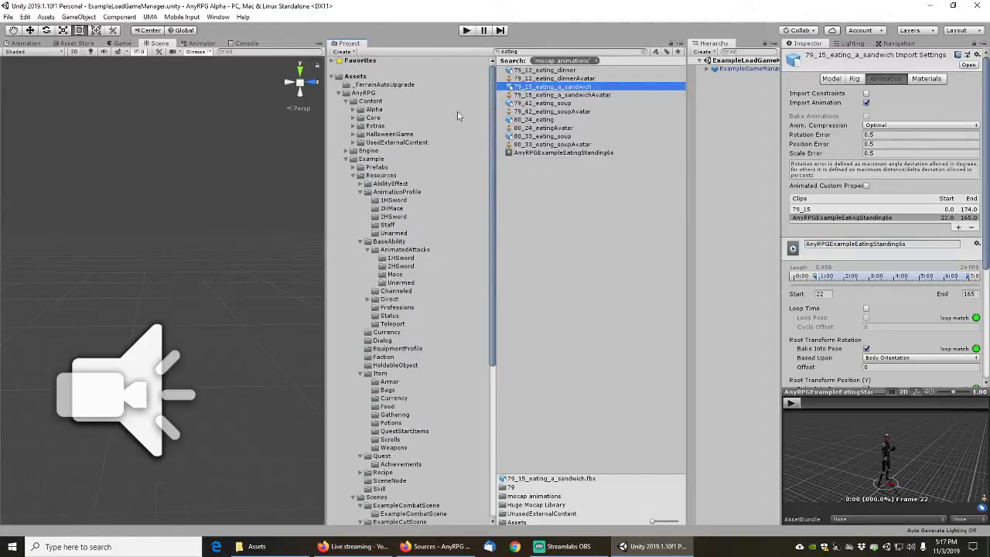
pyautogui.click(353, 176)
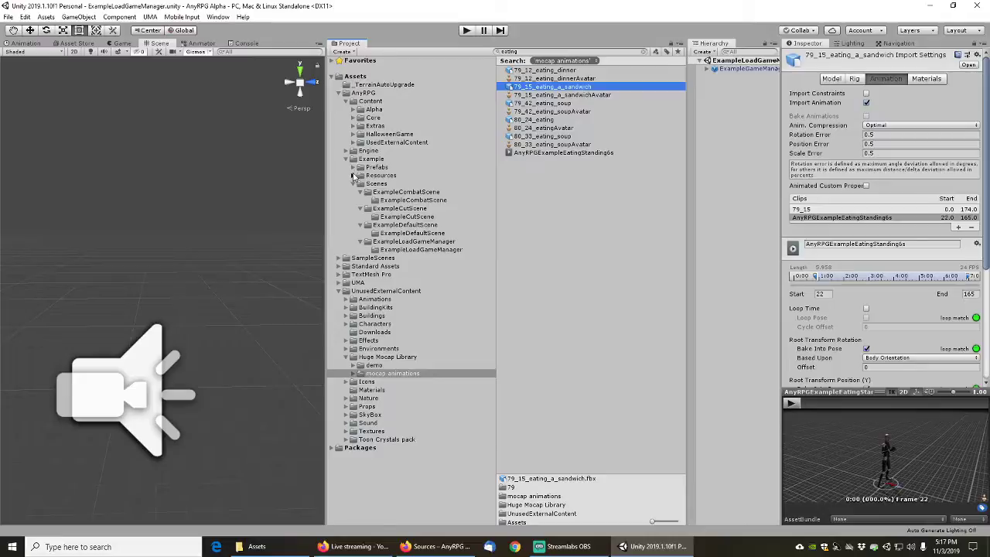
pyautogui.click(354, 175)
pyautogui.click(360, 193)
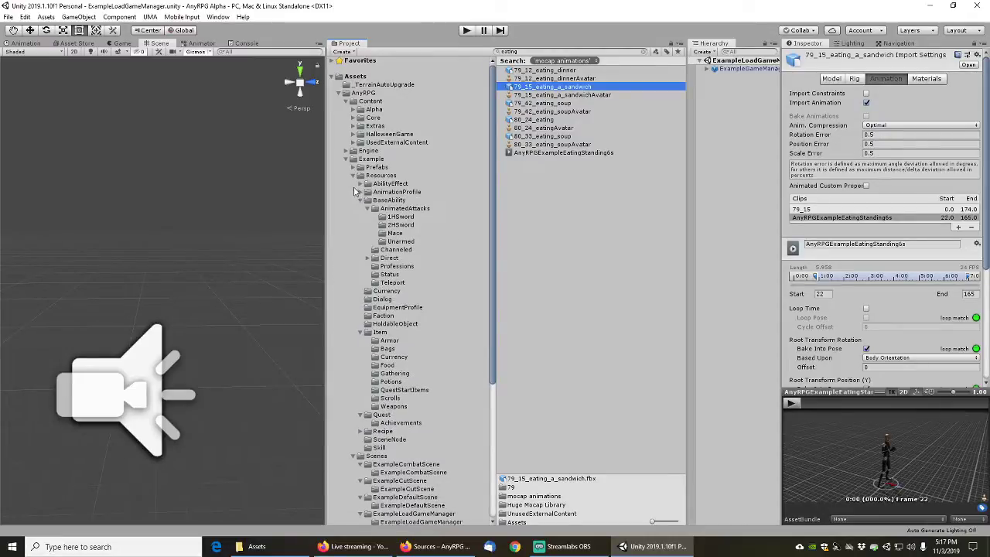
pyautogui.click(388, 202)
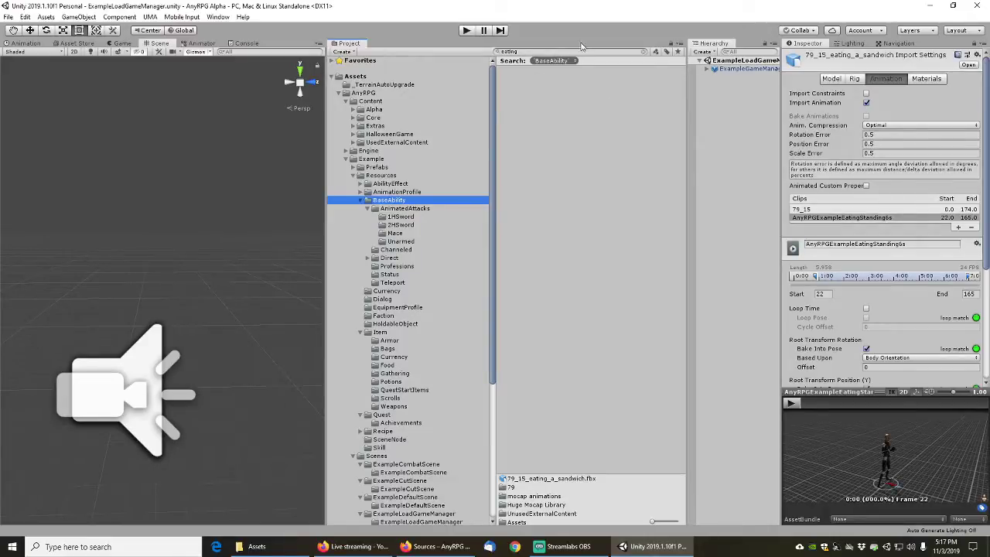
pyautogui.click(644, 54)
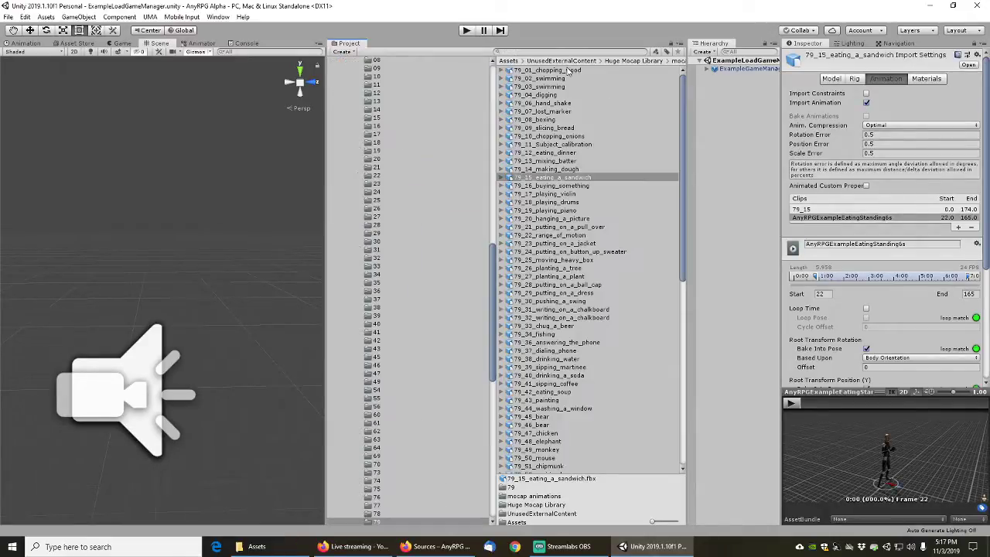
# Open the Resources folder of Example in the project tree and expand its AbilityEffect subfolder
pyautogui.moveTo(494, 271); pyautogui.dragTo(495, 85)
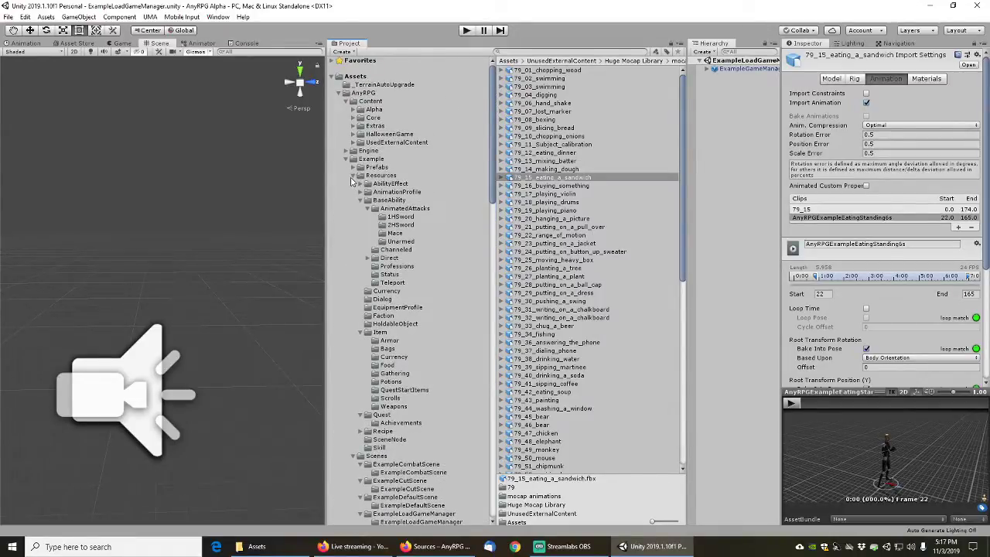
pyautogui.click(374, 177)
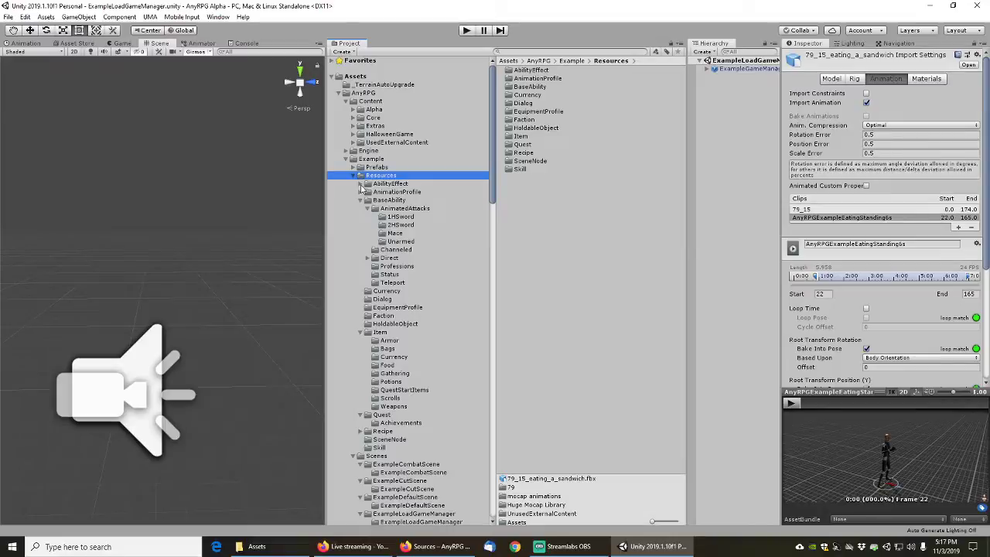
pyautogui.click(360, 185)
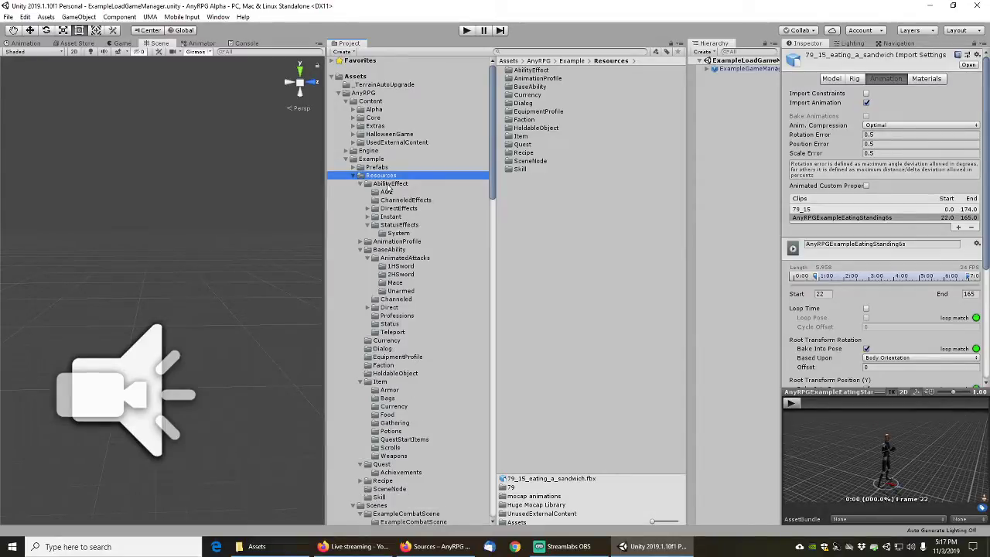
# Collapse the AbilityEffect folder and open the Channeled folder under Example's BaseAbility resources
pyautogui.click(393, 184)
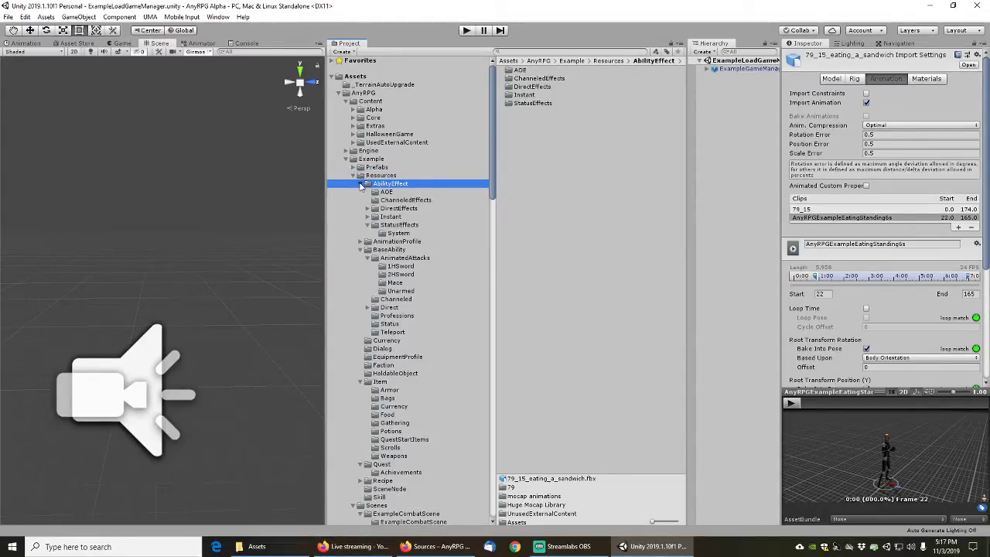
pyautogui.click(361, 184)
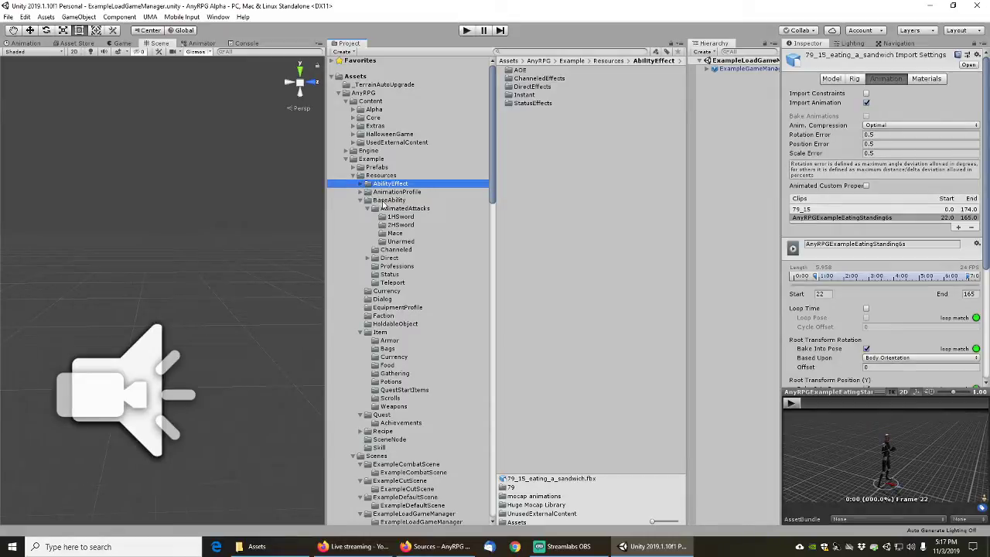
pyautogui.click(387, 201)
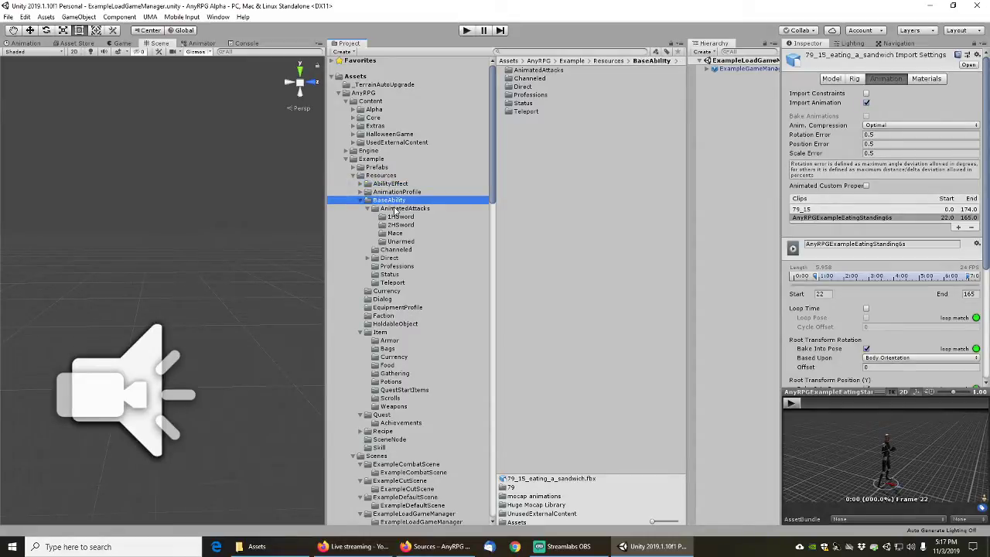
pyautogui.click(400, 211)
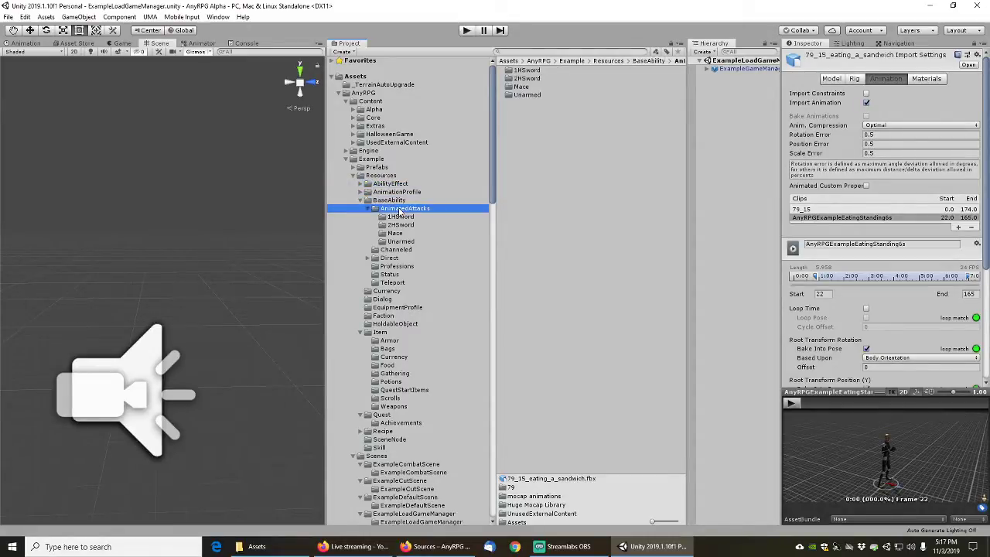
pyautogui.click(393, 251)
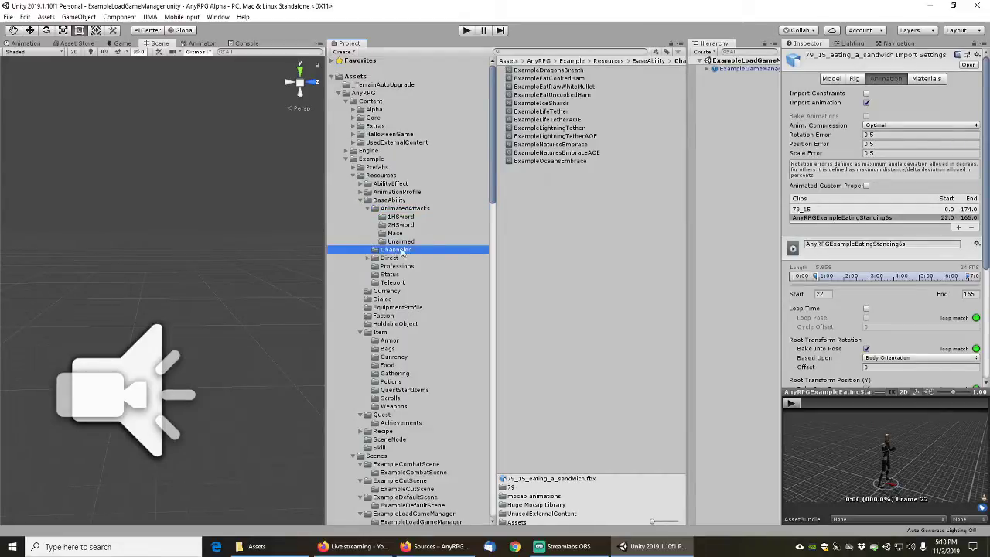
# Set the casting animation clip of the ExampleDragonsBreath ability to AnyRPGExampleCasting2HForward3s
pyautogui.click(551, 71)
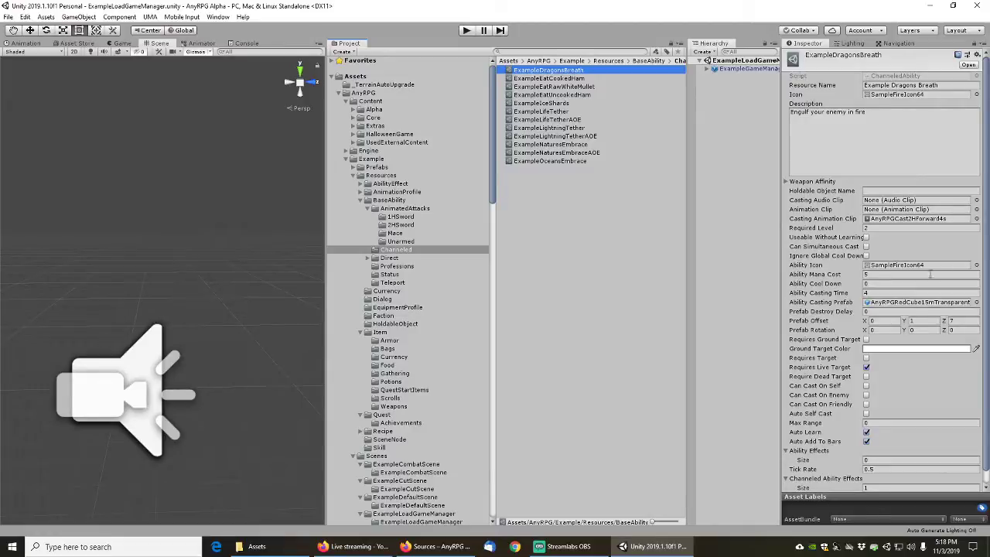
pyautogui.click(976, 219)
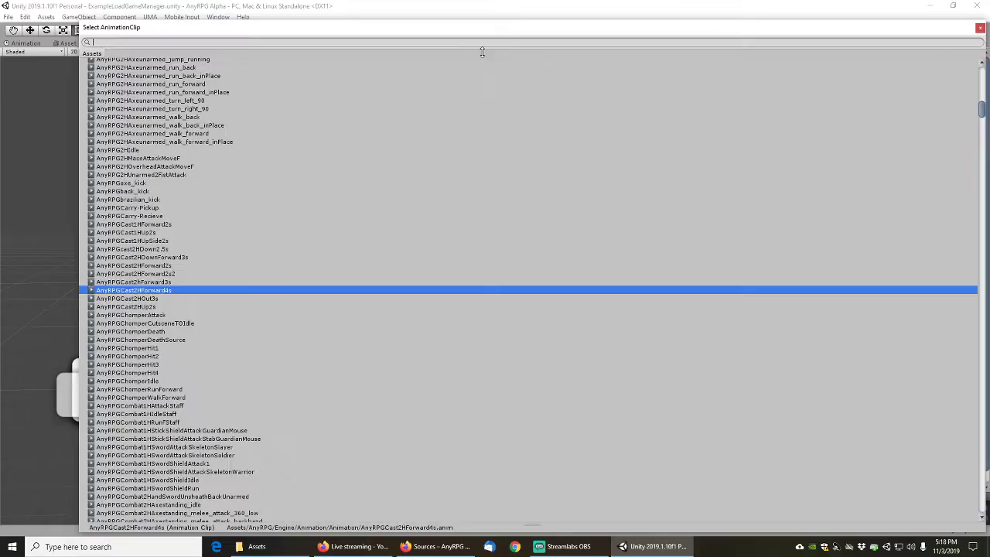
pyautogui.write('exa')
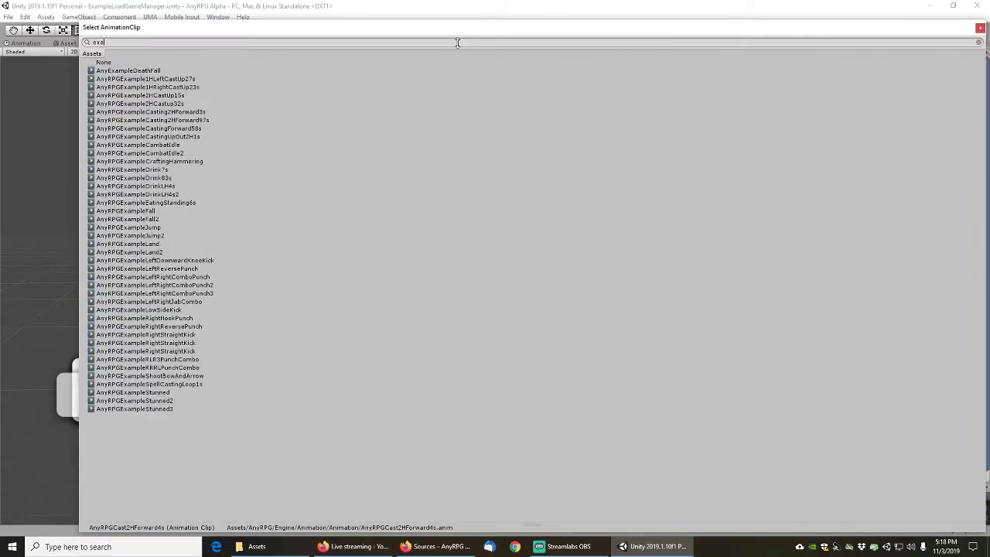
pyautogui.write('mple*cast')
pyautogui.hotkey('ctrl', 'a')
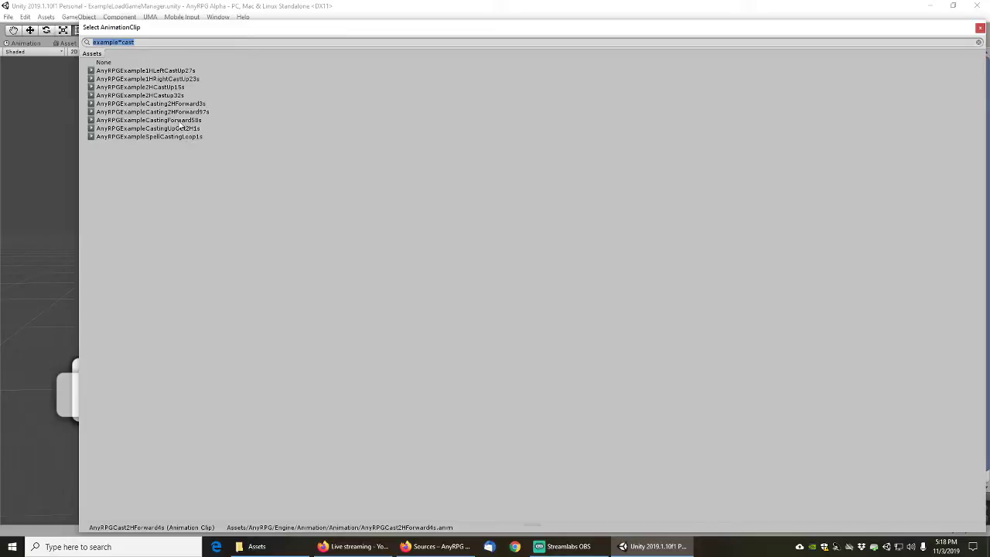
pyautogui.click(171, 104)
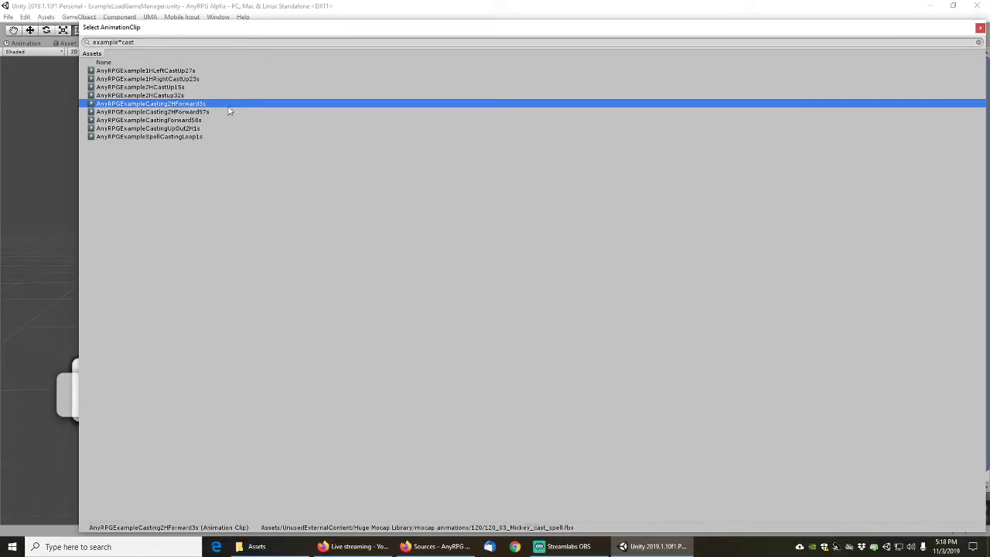
pyautogui.doubleClick(170, 104)
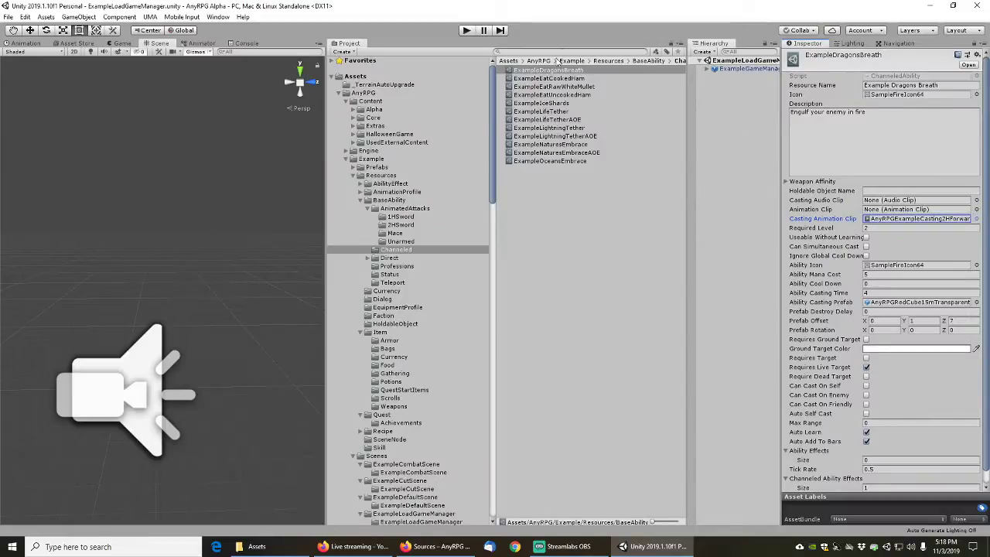
# Set the casting animation clip of the ExampleEatCookedHam ability to AnyRPGExampleEatingStanding6s
pyautogui.click(555, 79)
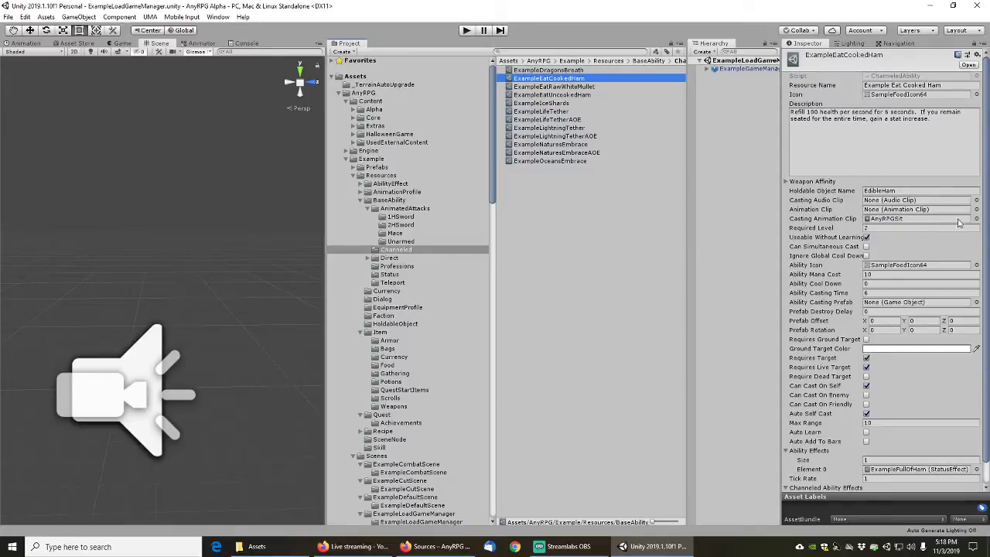
pyautogui.click(976, 219)
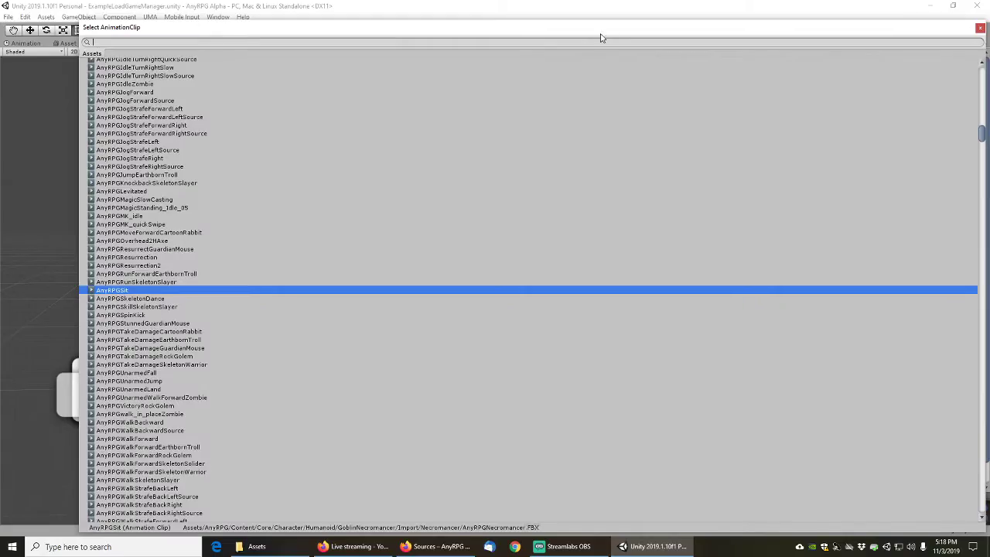
pyautogui.moveTo(823, 26); pyautogui.dragTo(799, 31)
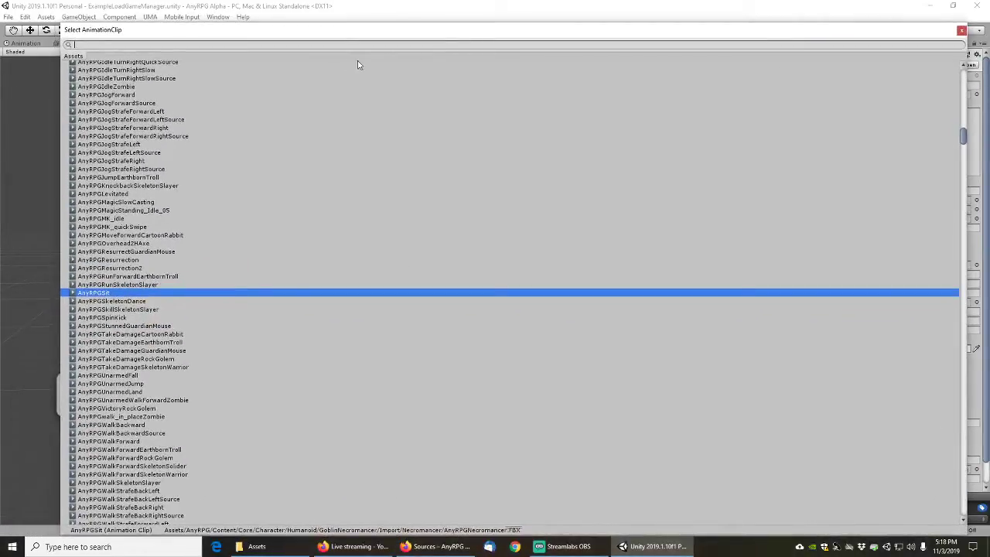
pyautogui.write('east')
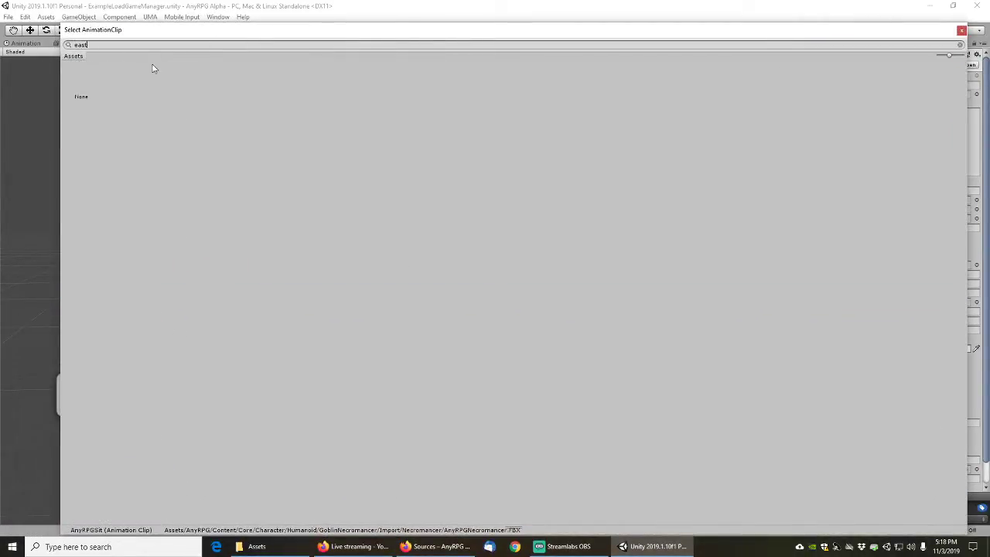
pyautogui.hotkey('ctrl', 'a')
pyautogui.write('eat')
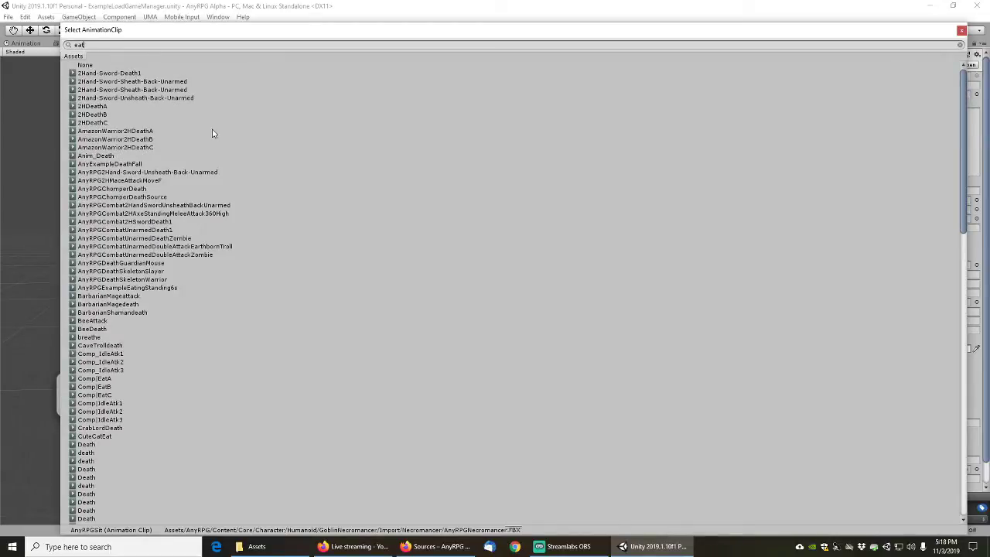
pyautogui.hotkey('ctrl', 'a')
pyautogui.write('a')
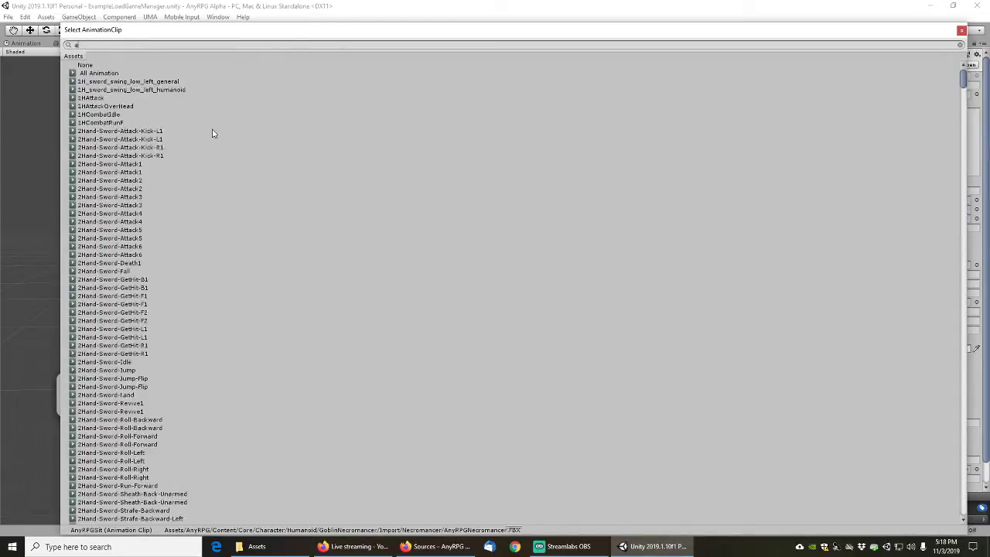
pyautogui.write('nyrpg*eat')
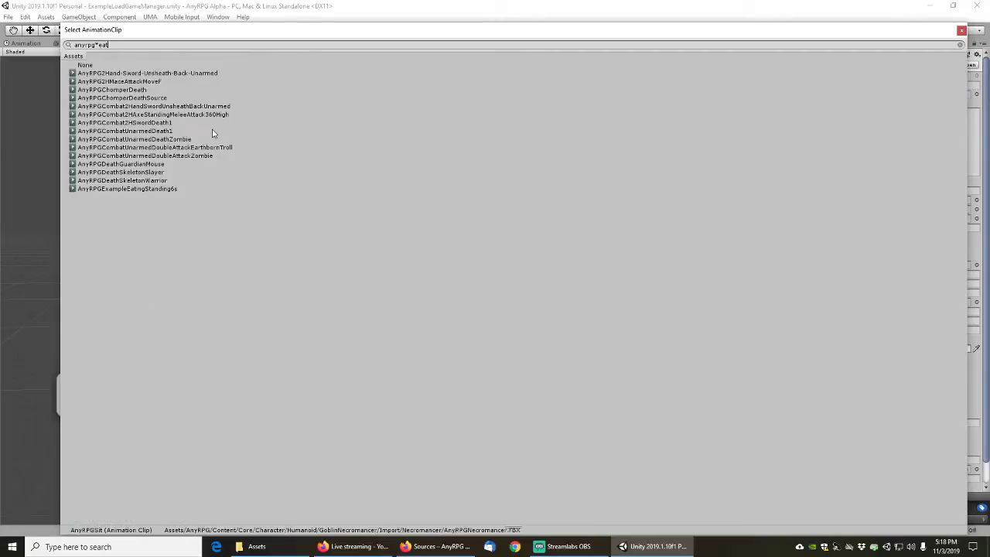
pyautogui.press('BackSpace')
pyautogui.press('BackSpace')
pyautogui.press('BackSpace')
pyautogui.press('BackSpace')
pyautogui.press('BackSpace')
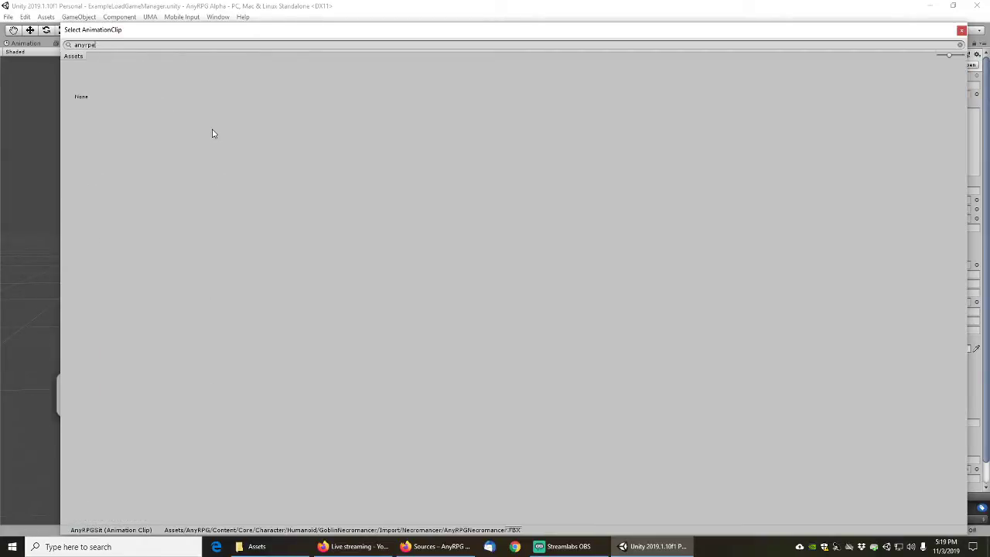
pyautogui.write('gexample*')
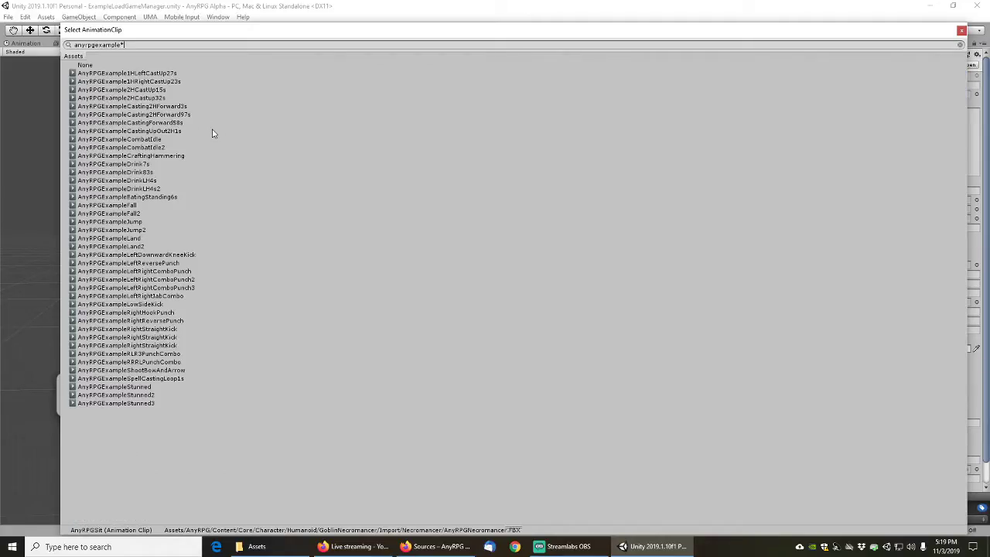
pyautogui.write('eat')
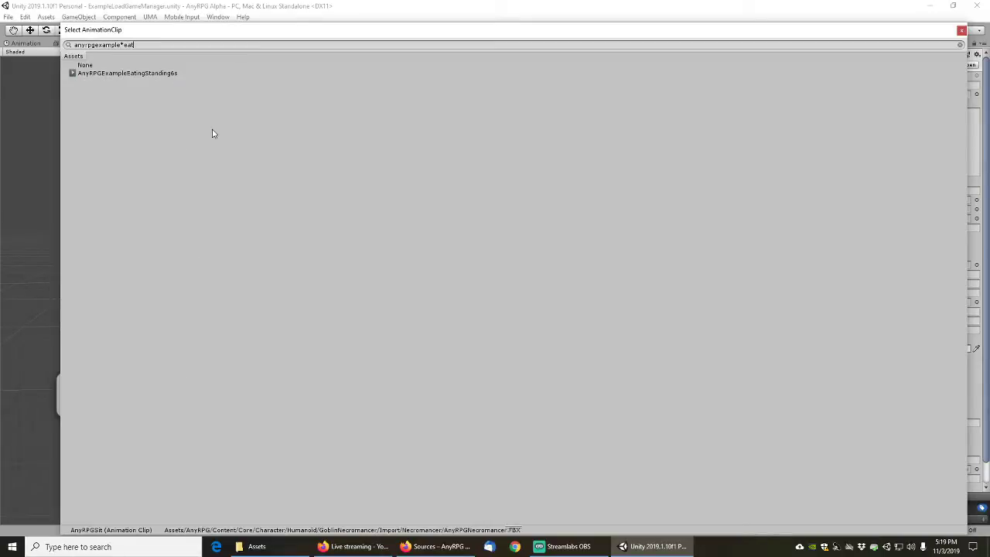
pyautogui.doubleClick(150, 73)
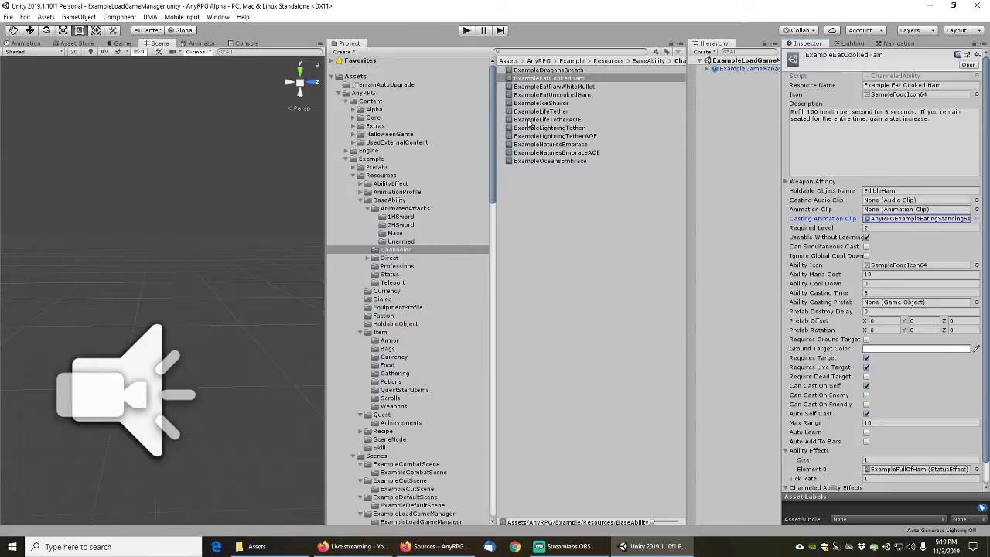
# Assign AnyRPGExampleEatingStanding6s as the casting animation clip of the ExampleEatRawWhiteMullet ability
pyautogui.click(559, 87)
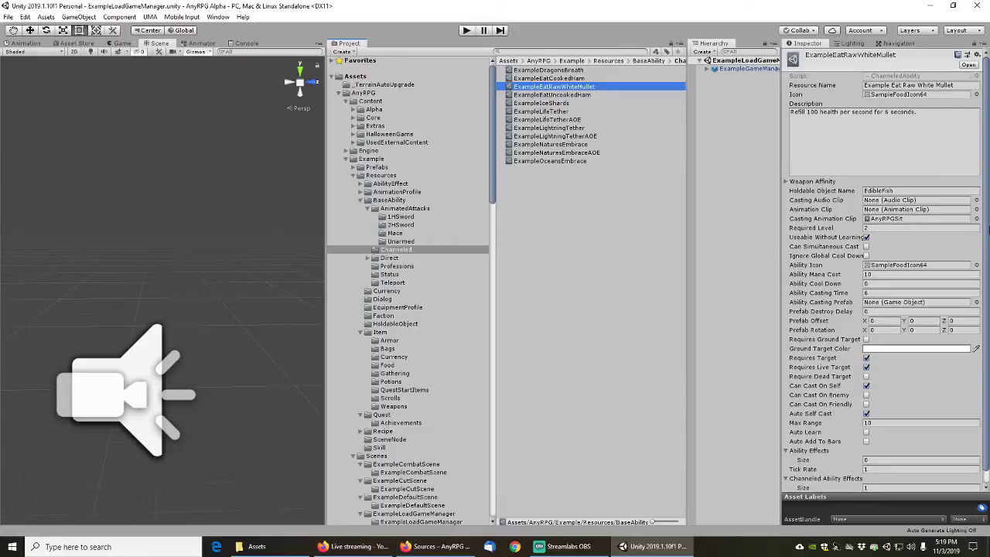
pyautogui.click(977, 218)
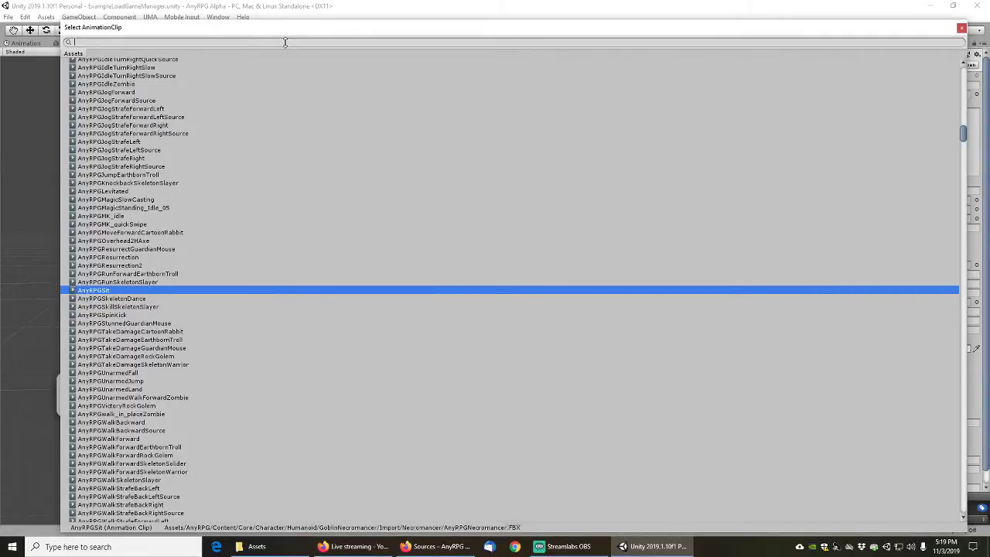
pyautogui.write('eating')
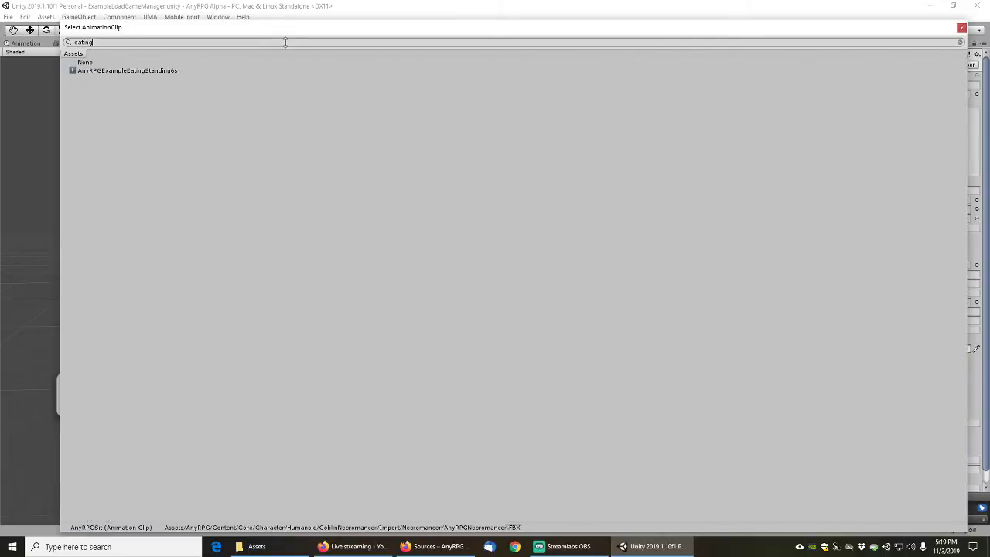
pyautogui.doubleClick(151, 71)
# Replace the casting animation clip of the ExampleEatUncookedHam ability with AnyRPGExampleEatingStanding6s
pyautogui.click(564, 94)
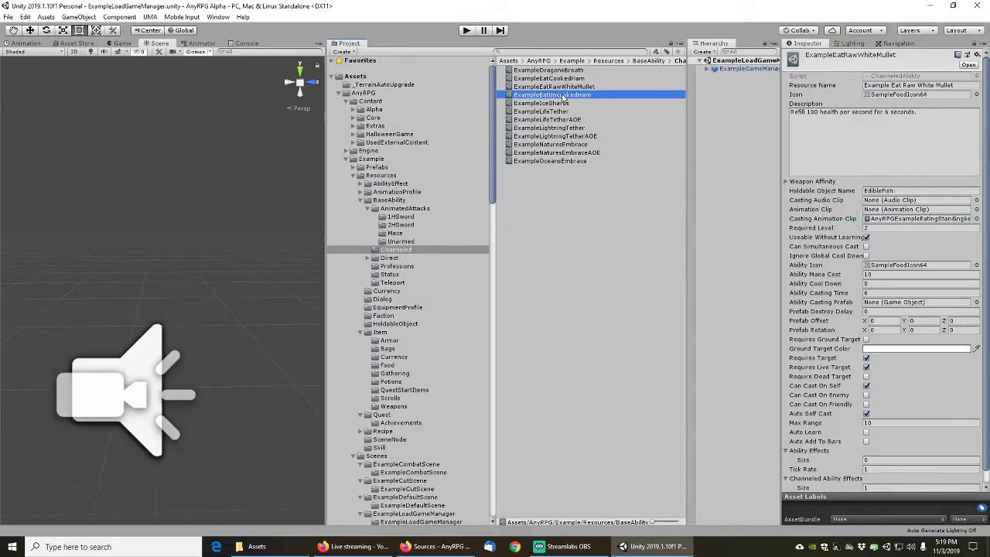
pyautogui.click(977, 219)
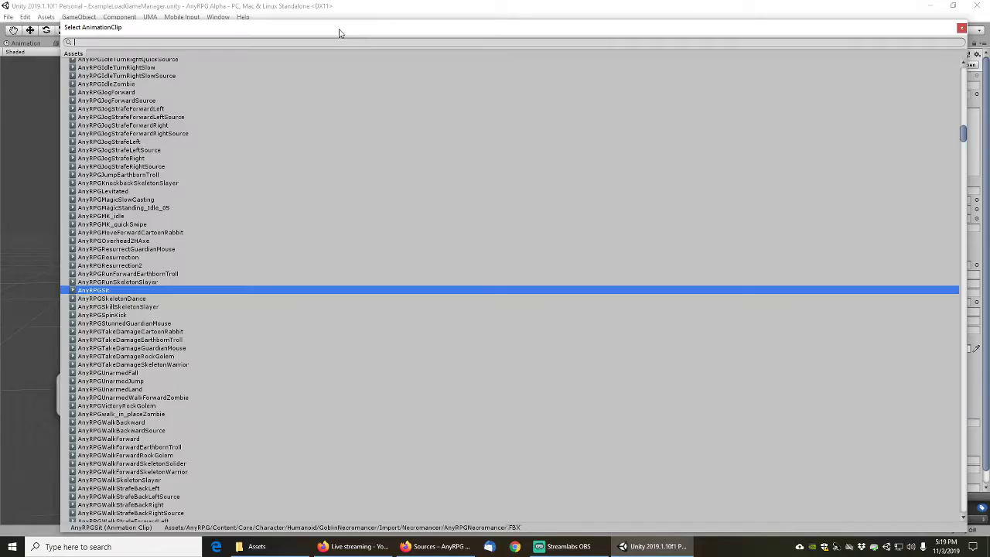
pyautogui.write('eat')
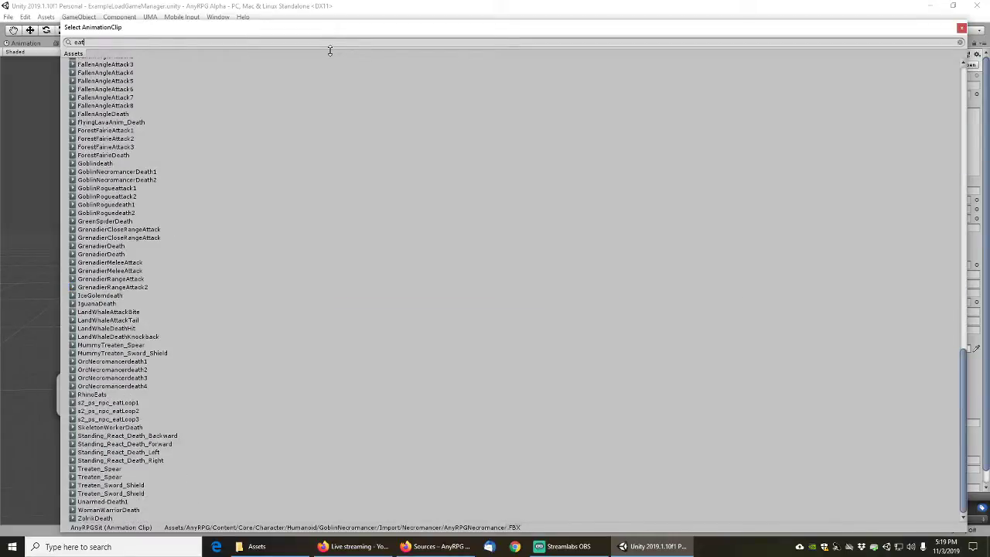
pyautogui.write('ing')
pyautogui.click(147, 72)
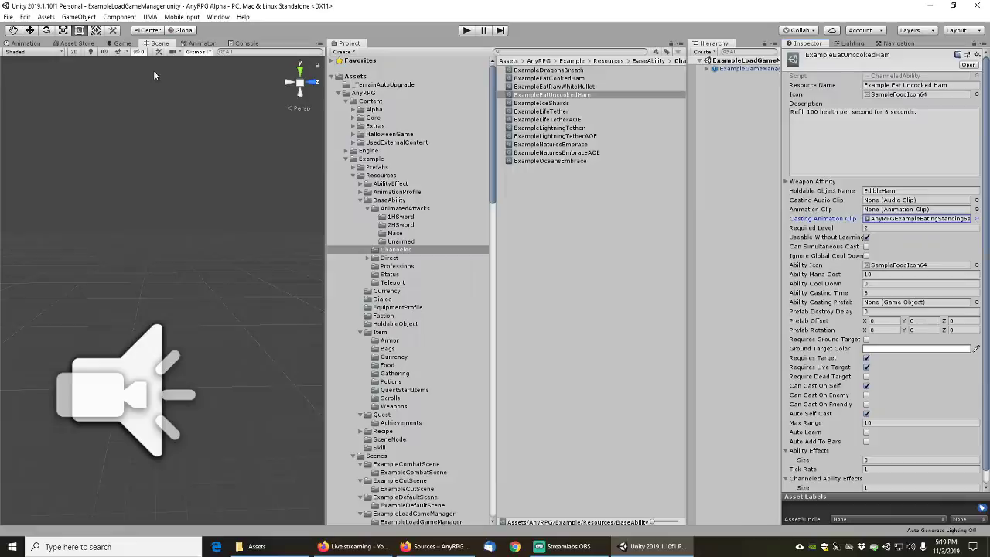
pyautogui.doubleClick(154, 71)
# Set ExampleIceShards' casting animation clip to AnyRPGExampleCasting2HForward3s and its ability casting time to 3
pyautogui.click(557, 104)
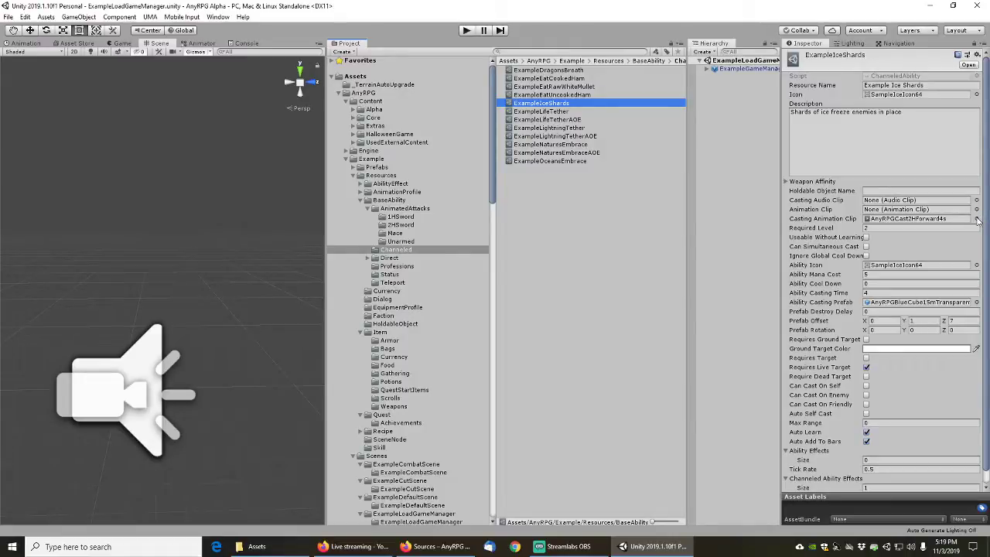
pyautogui.click(976, 219)
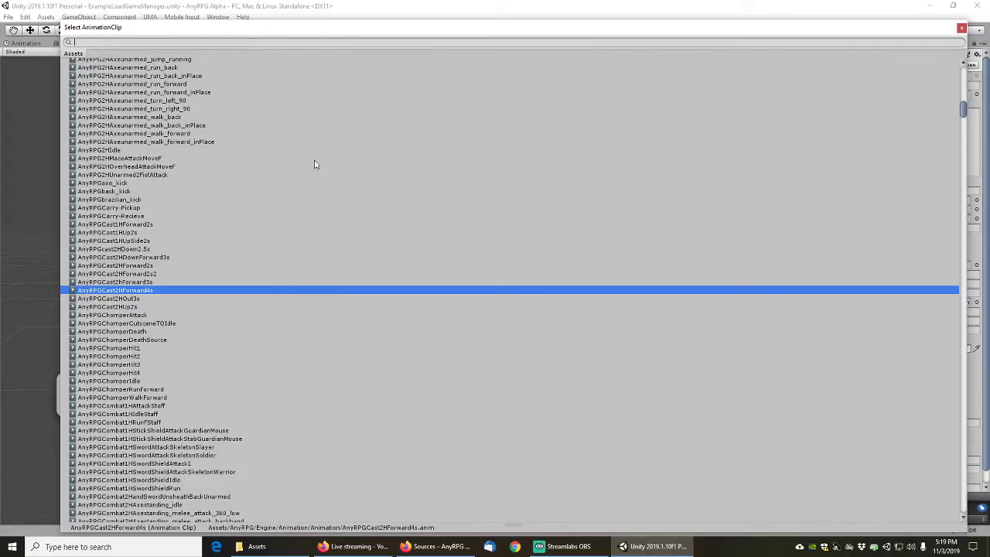
pyautogui.write('examplecast')
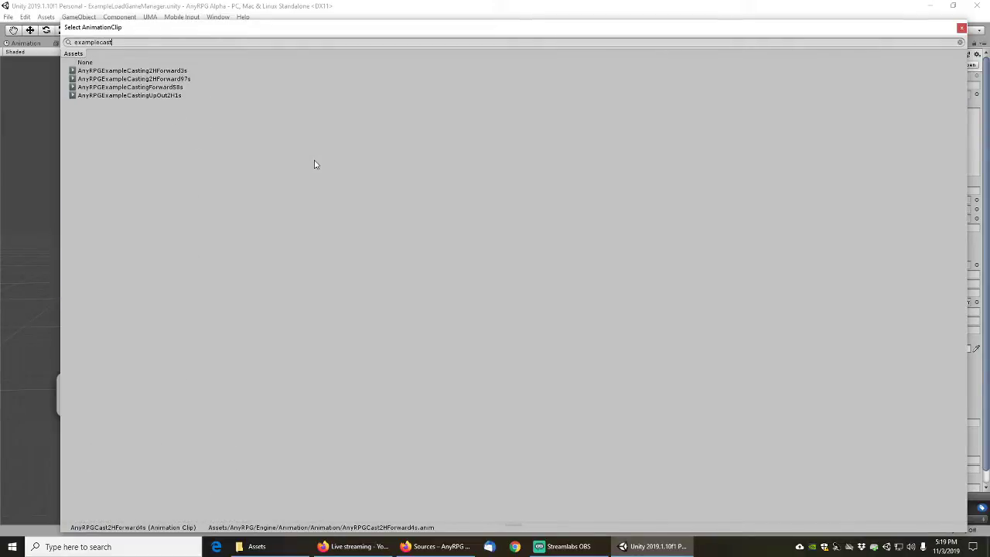
pyautogui.doubleClick(158, 71)
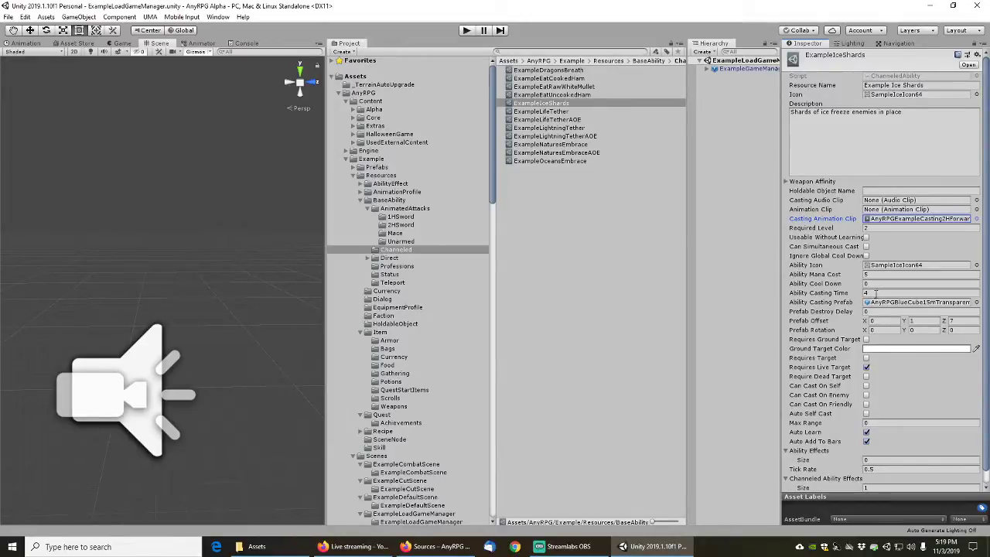
pyautogui.click(877, 292)
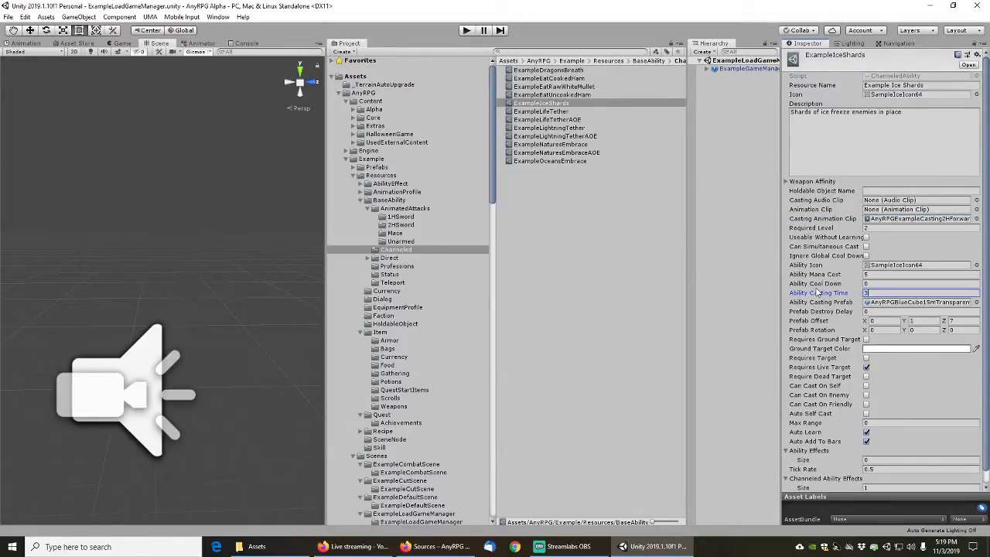
pyautogui.click(890, 302)
# Set the ability casting time of ExampleDragonsBreath to 3
pyautogui.click(563, 70)
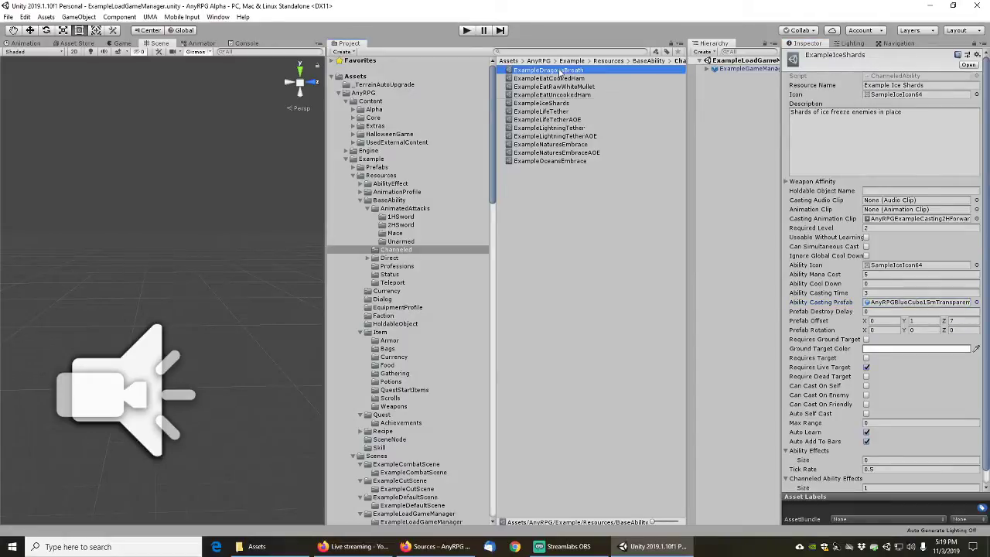
pyautogui.click(871, 294)
pyautogui.click(890, 301)
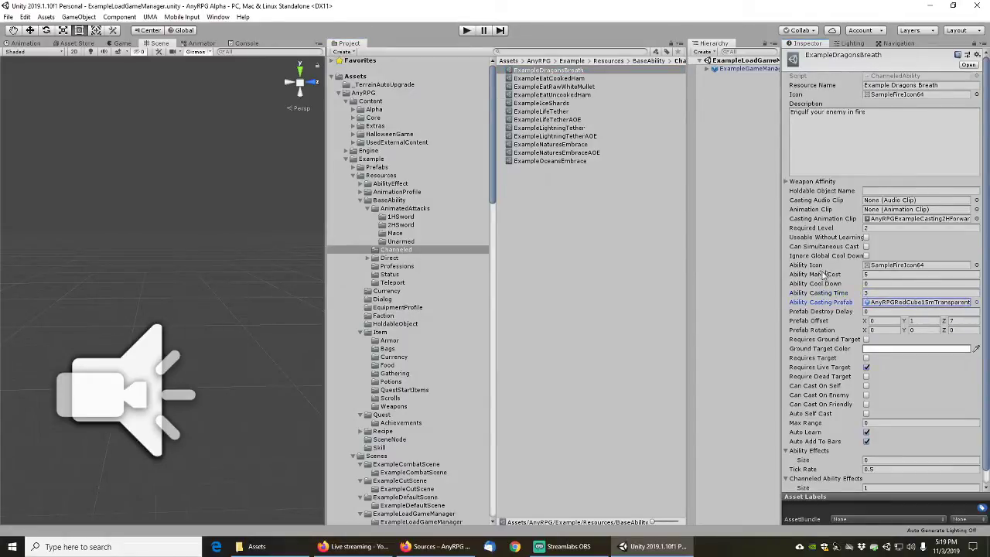
# Set ExampleLifeTether's ability casting time to 2.99 and its casting animation clip to AnyRPGExampleCasting2HForward3s
pyautogui.click(548, 112)
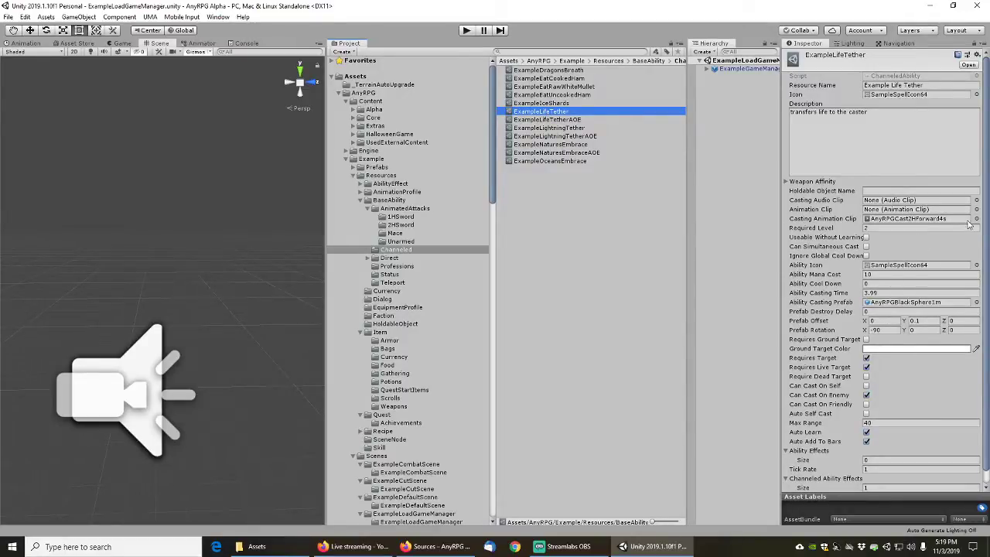
pyautogui.click(842, 294)
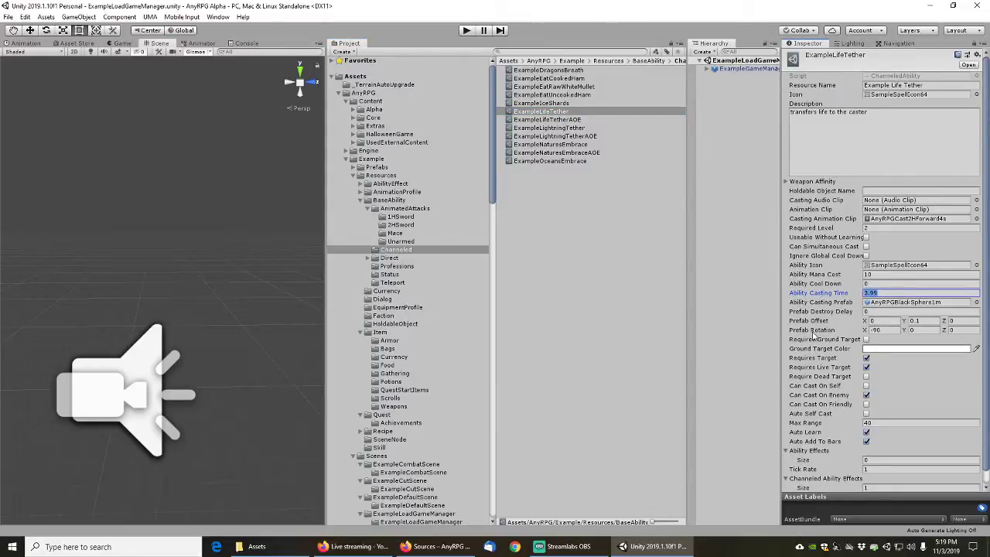
pyautogui.write('2.99')
pyautogui.press('Tab')
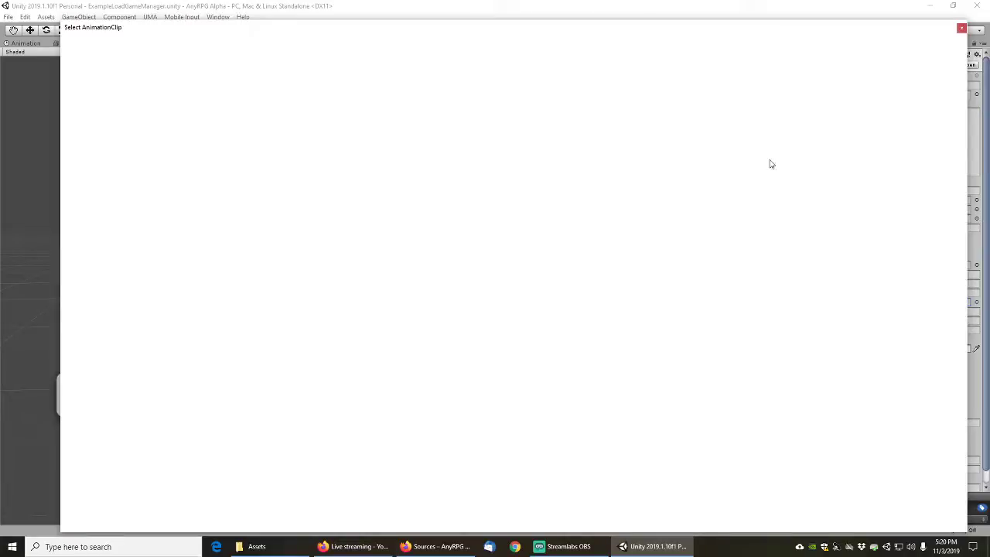
pyautogui.click(976, 219)
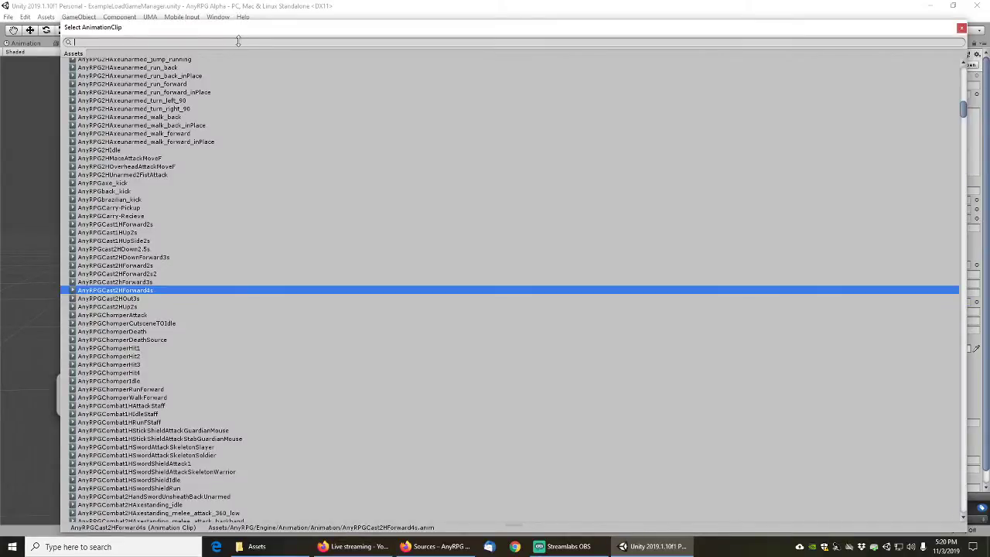
pyautogui.write('example')
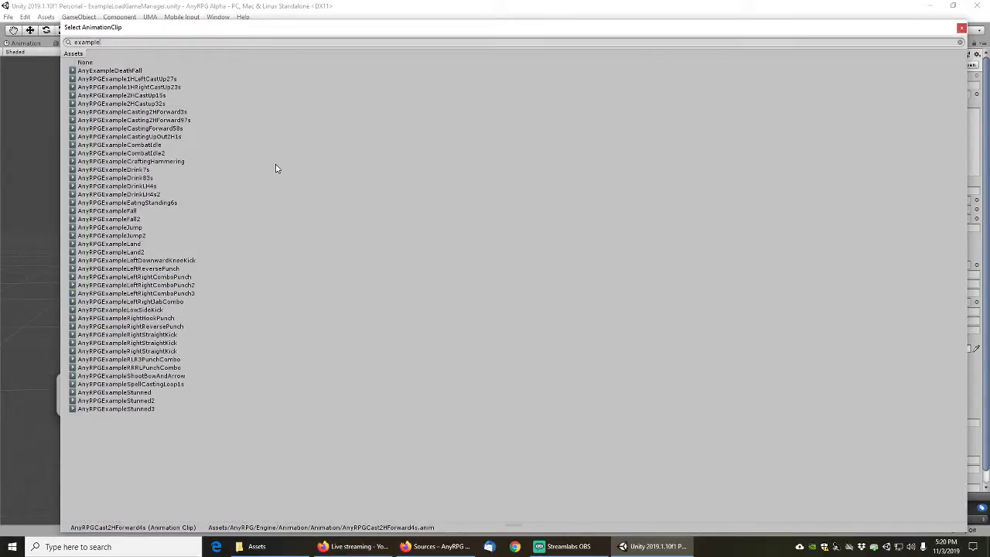
pyautogui.write('*cast')
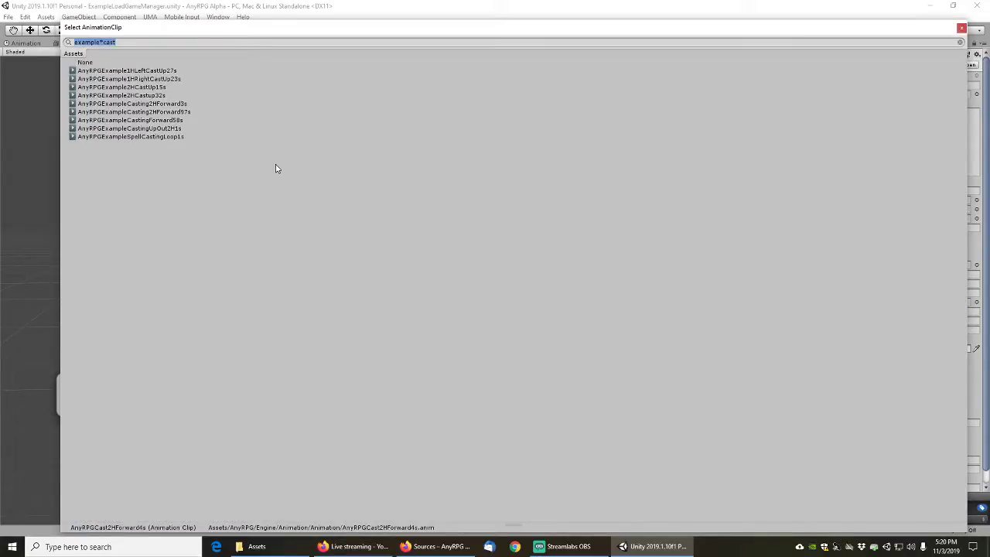
pyautogui.doubleClick(155, 104)
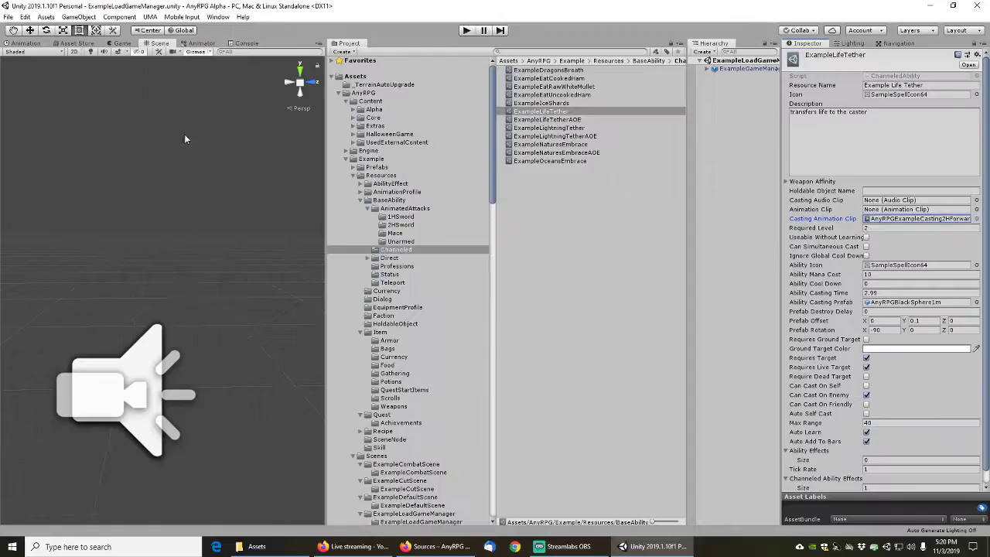
# Assign AnyRPGExample2HCastup32s as ExampleLifeTetherAOE's casting animation clip and set its ability casting time to 3.2
pyautogui.click(547, 121)
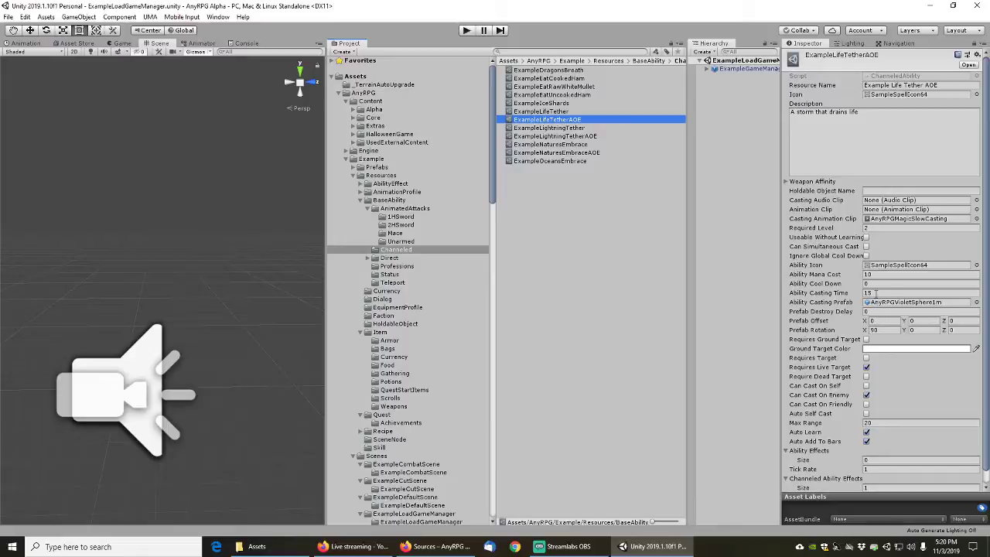
pyautogui.click(976, 219)
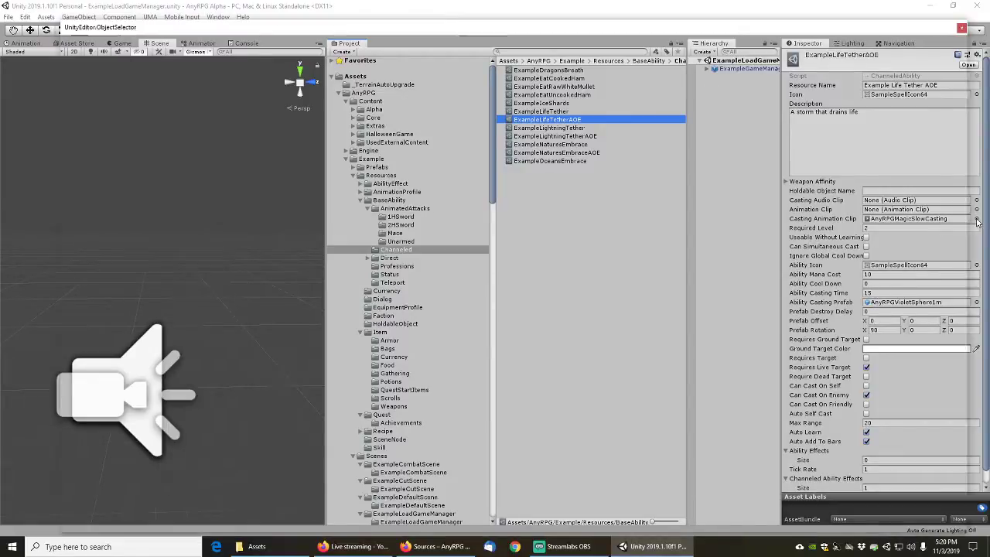
pyautogui.press('Escape')
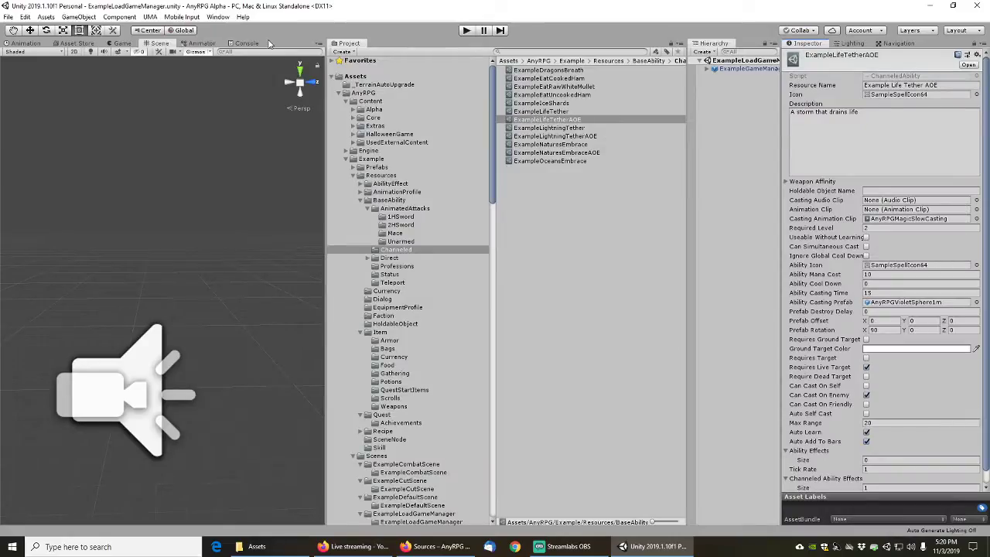
pyautogui.click(977, 218)
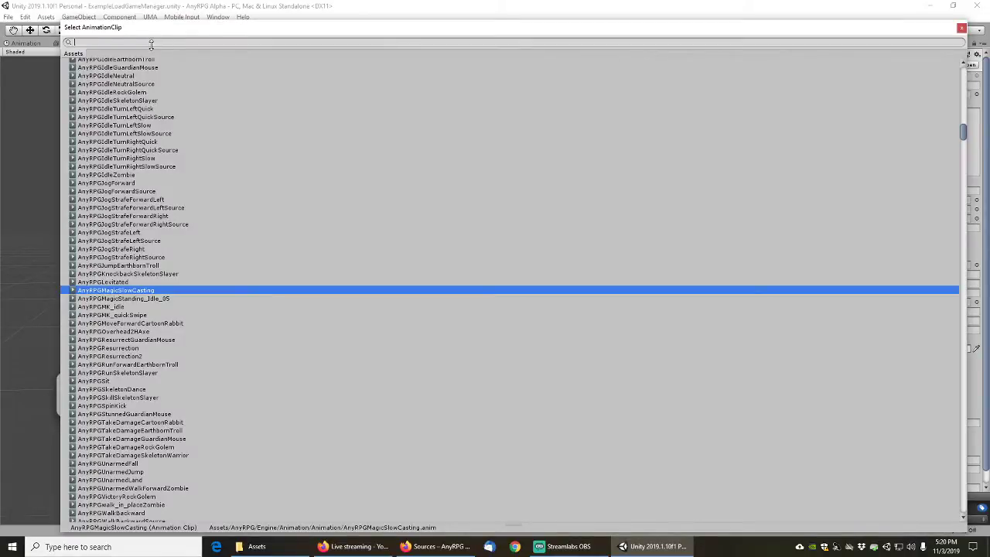
pyautogui.write('example*cast')
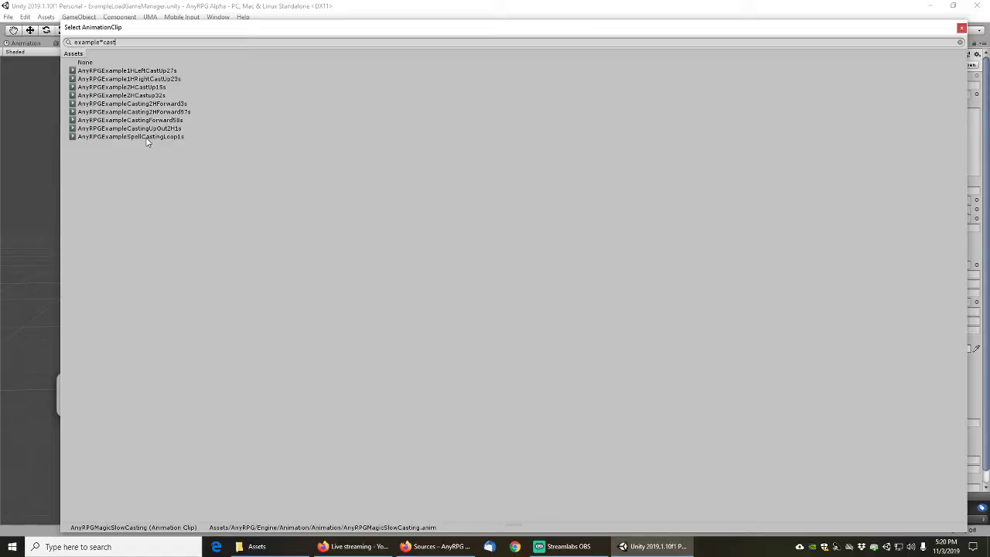
pyautogui.doubleClick(137, 96)
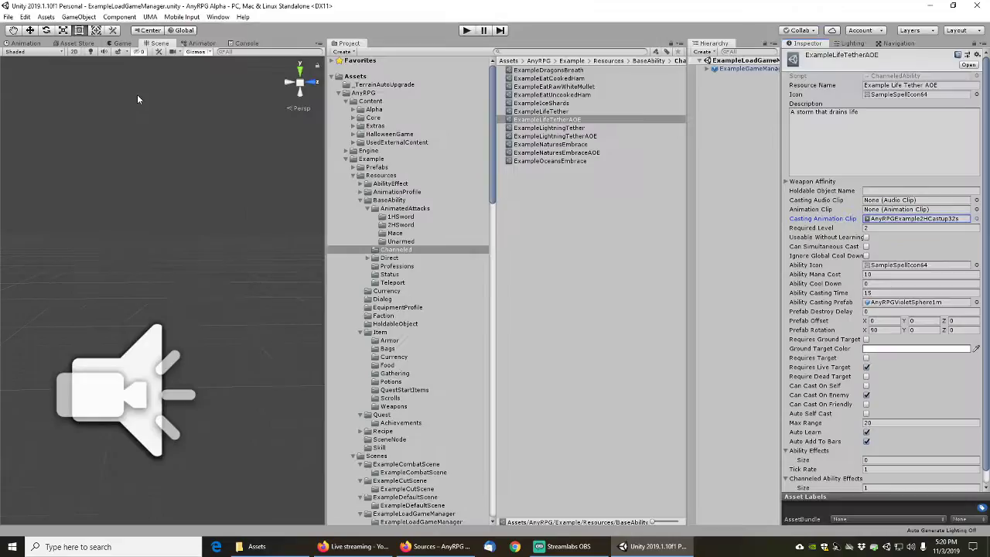
pyautogui.click(879, 293)
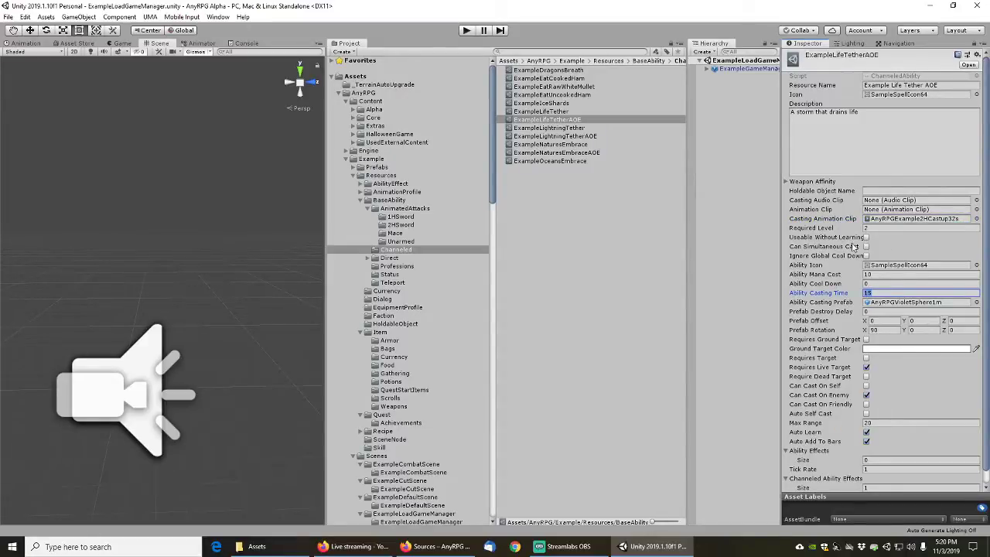
pyautogui.write('3.2')
pyautogui.press('Tab')
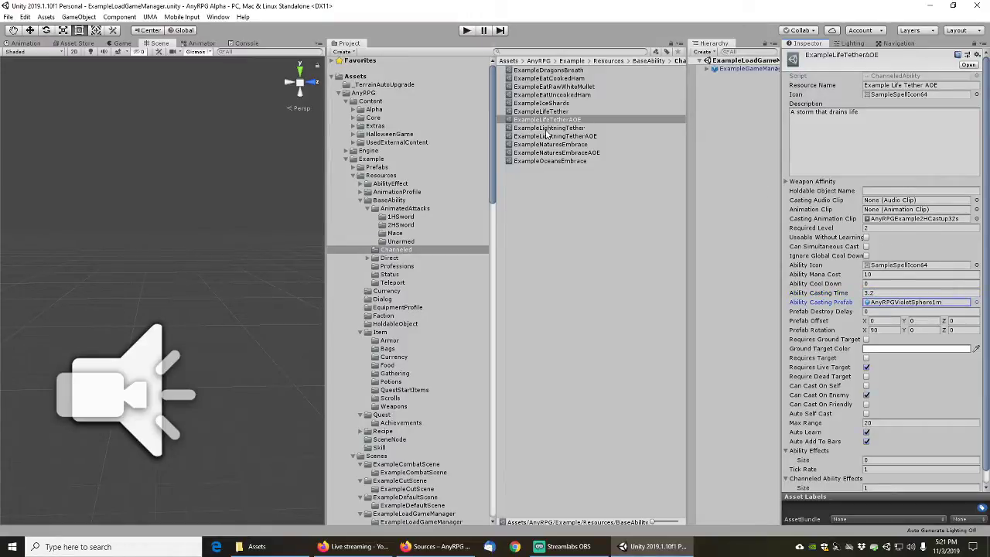
# Give ExampleLightningTether an ability casting time of 2.99 and the casting animation clip AnyRPGExampleCasting2HForward3s
pyautogui.click(548, 129)
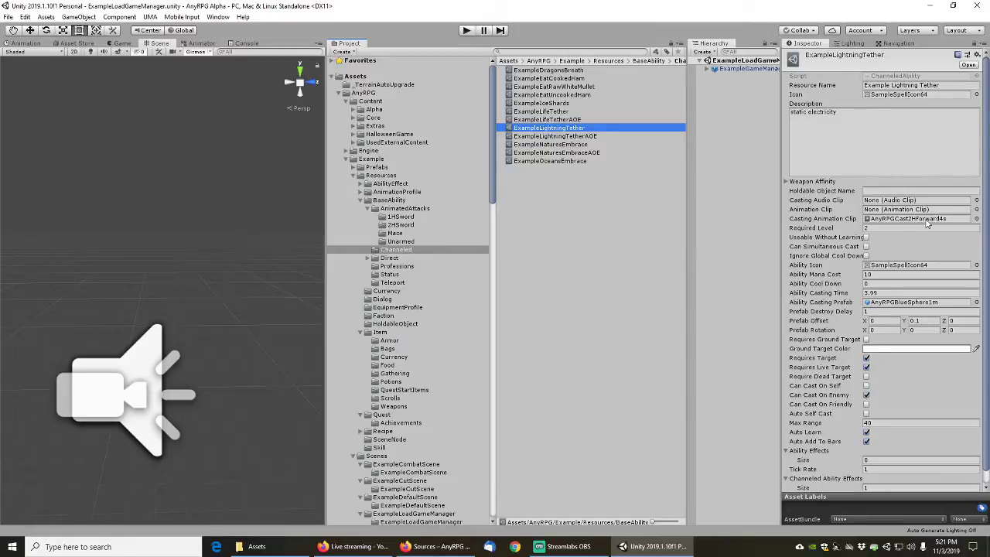
pyautogui.click(882, 293)
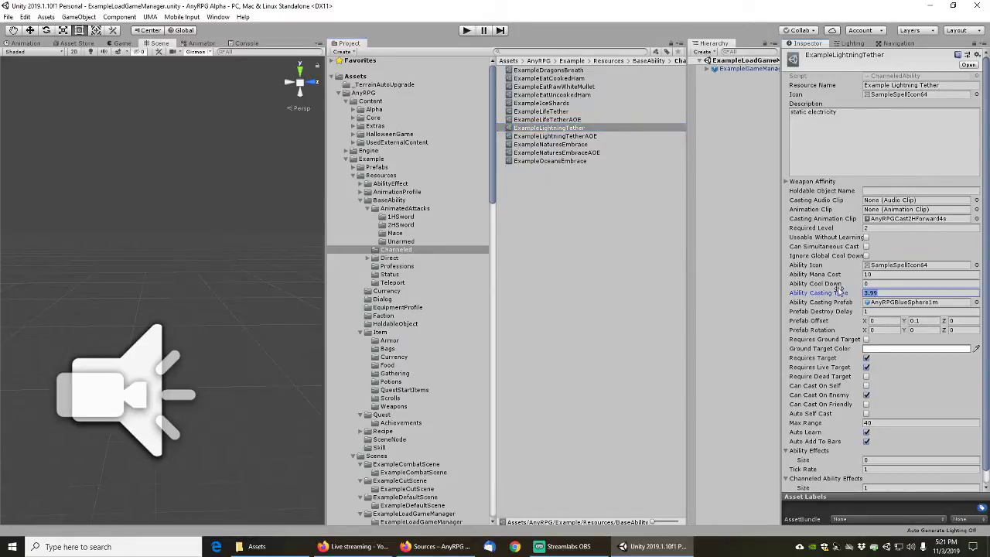
pyautogui.write('2.99')
pyautogui.press('Tab')
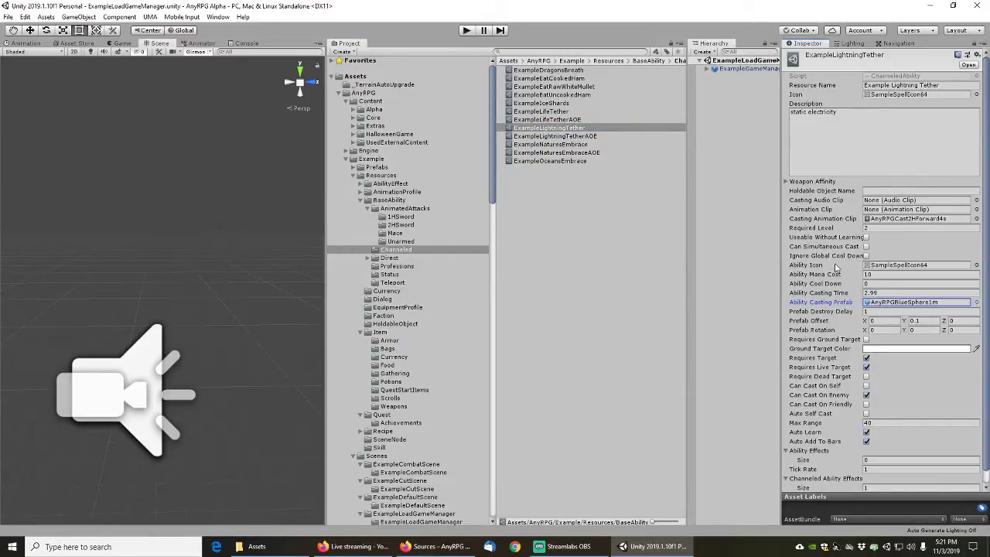
pyautogui.click(976, 220)
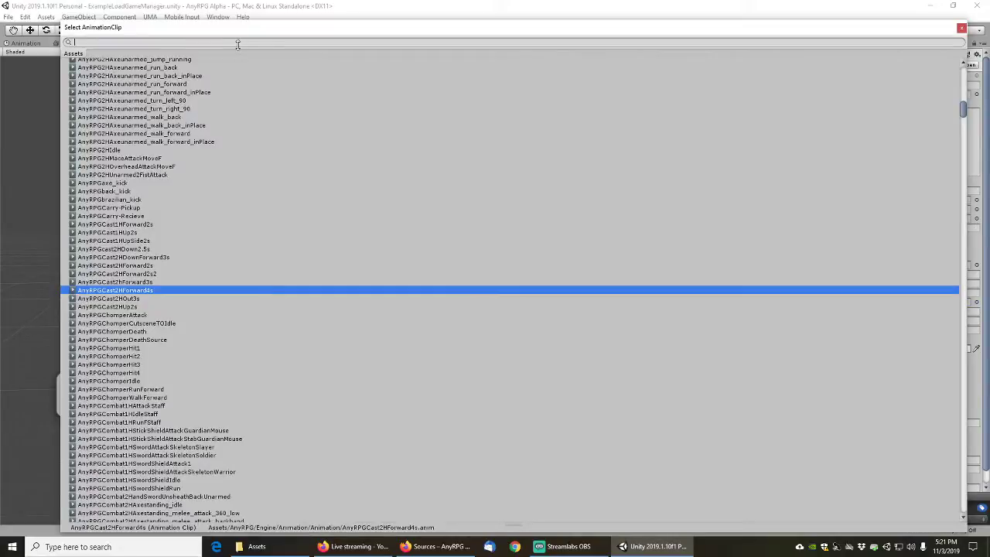
pyautogui.write('example*cast')
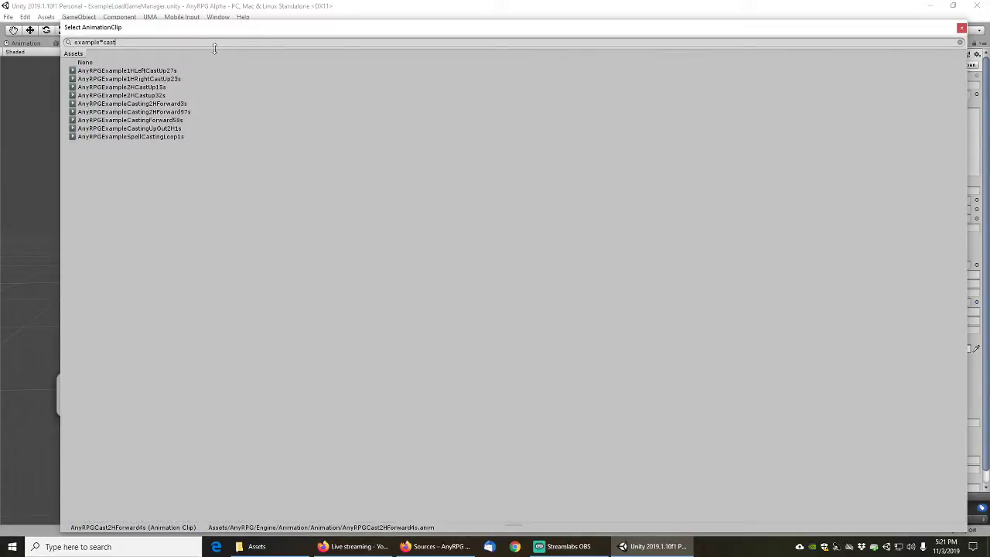
pyautogui.doubleClick(163, 107)
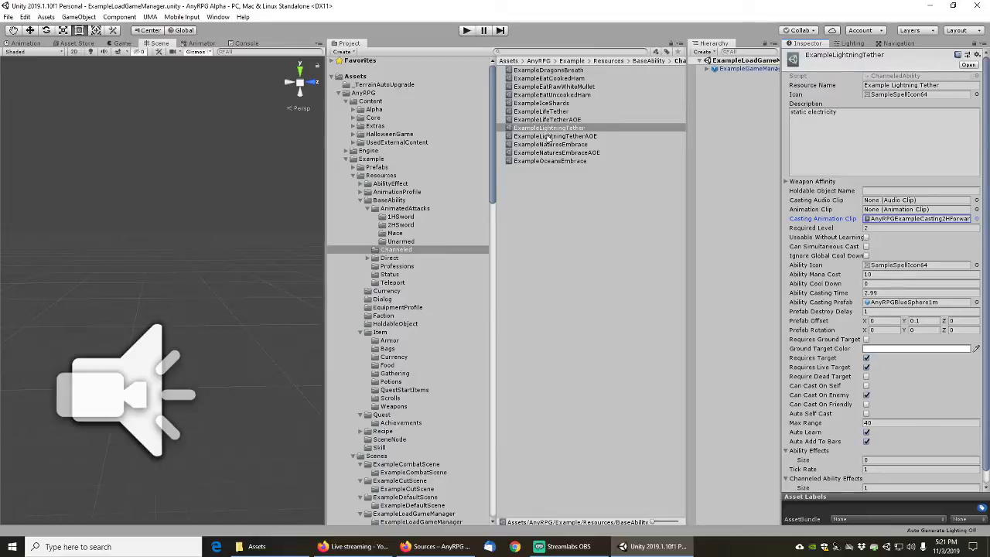
# Set ExampleLightningTetherAOE's casting animation clip to AnyRPGExample2HCastup32s and its ability casting time to 3.2
pyautogui.click(552, 138)
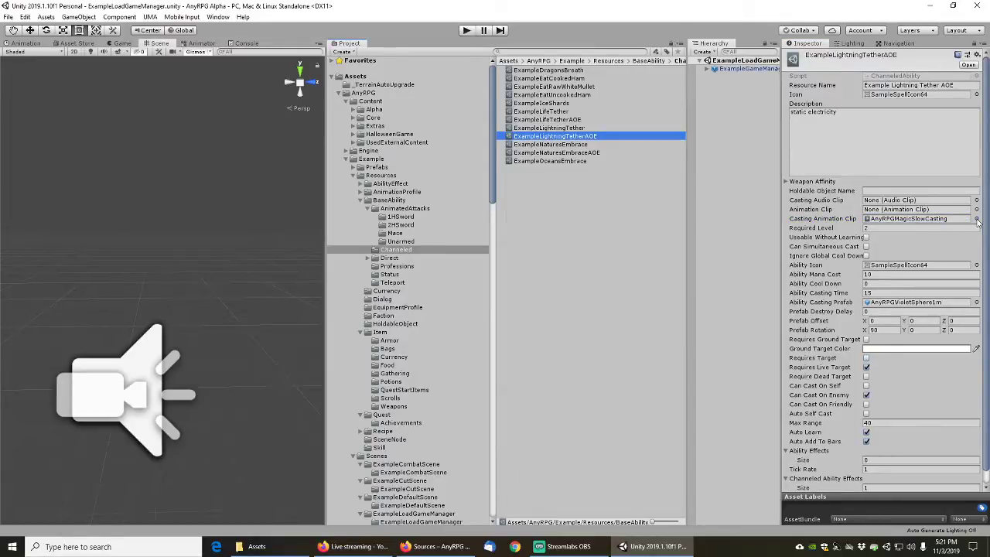
pyautogui.click(977, 220)
pyautogui.write('example*cast')
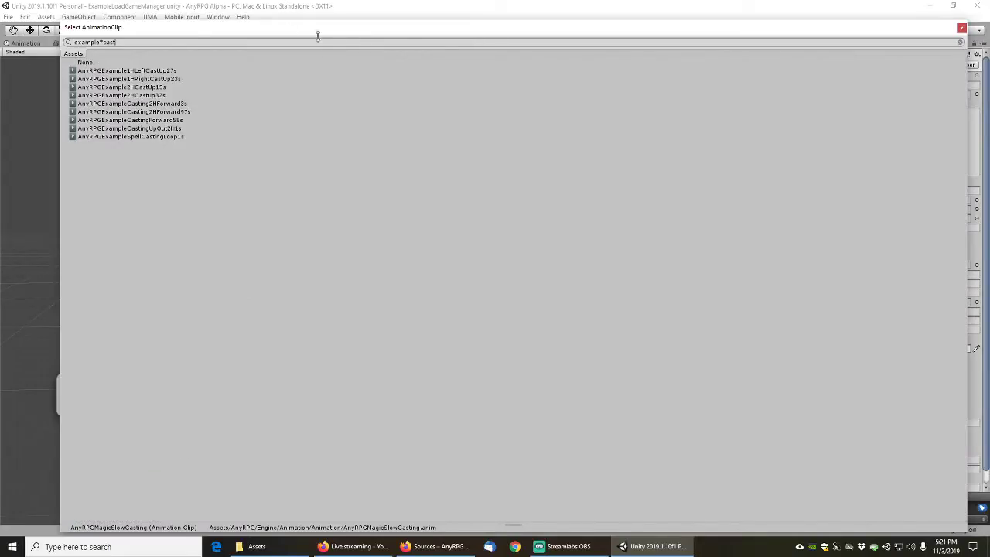
pyautogui.doubleClick(147, 96)
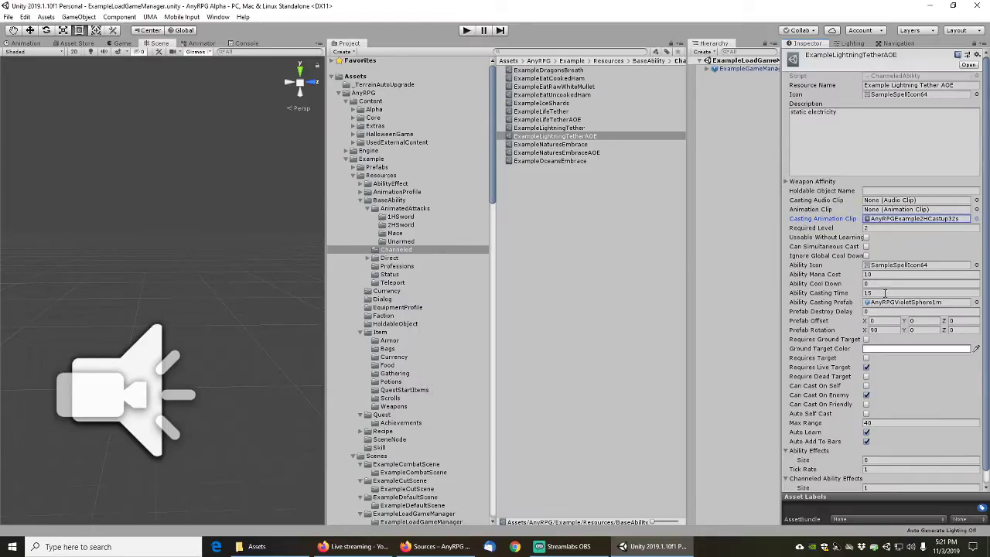
pyautogui.click(884, 292)
pyautogui.press('Tab')
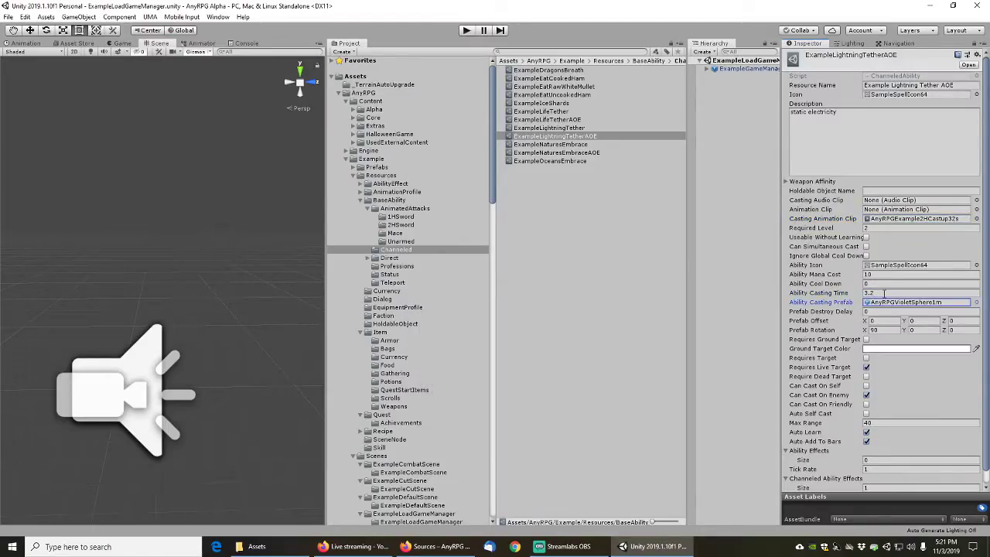
# Assign AnyRPGExample2HCastup32s as ExampleNaturesEmbrace's casting animation clip, set its ability casting time to 3.2 and save
pyautogui.click(556, 144)
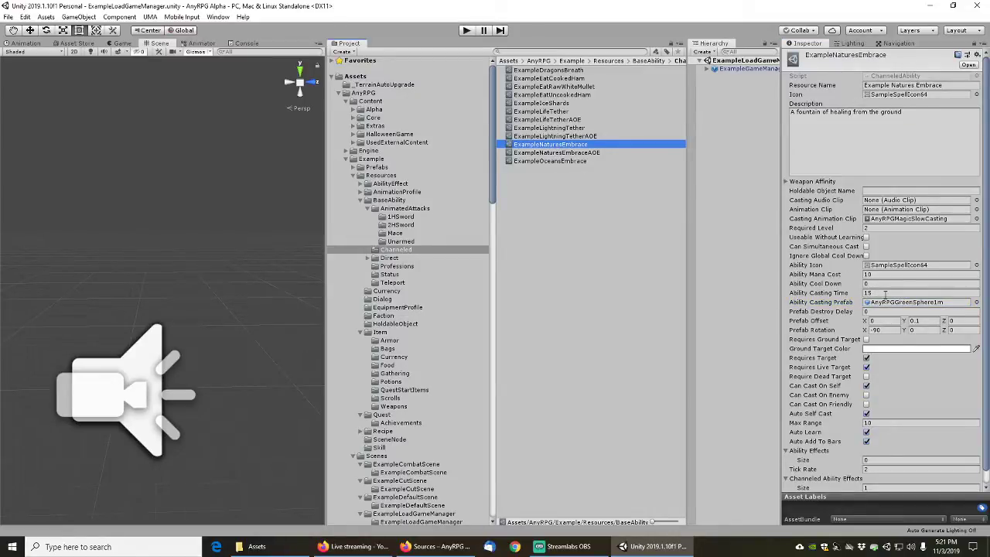
pyautogui.click(977, 219)
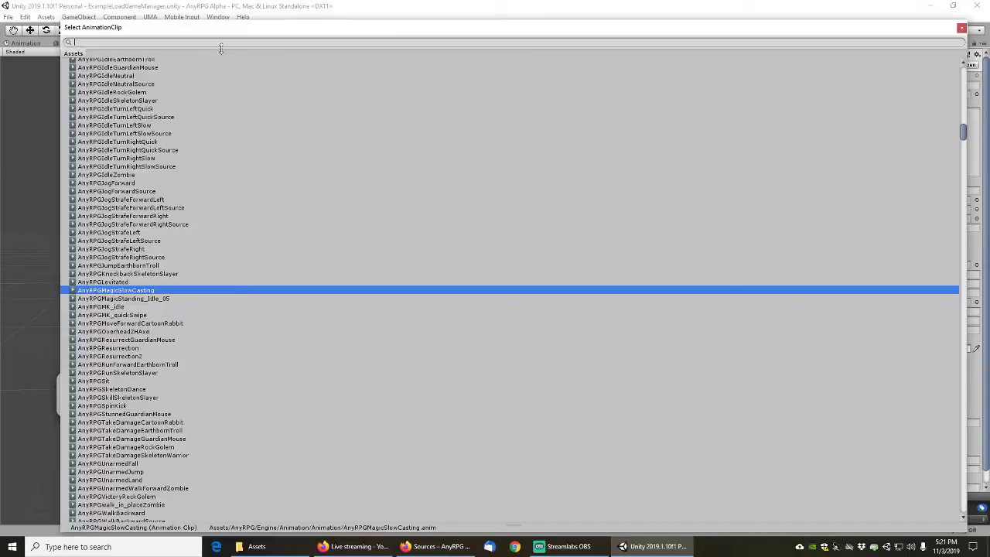
pyautogui.write('example*cast')
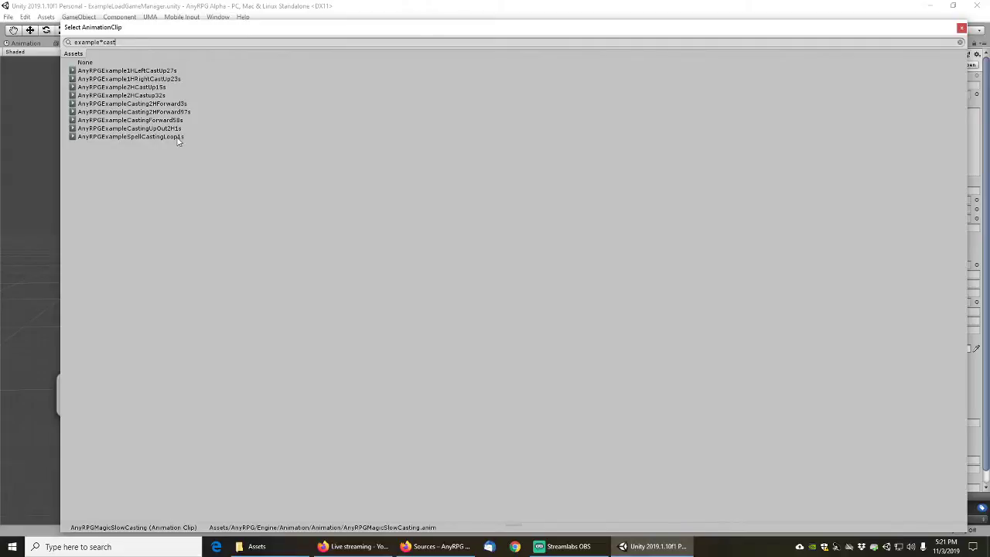
pyautogui.hotkey('ctrl', 'a')
pyautogui.write('anyrpgh*')
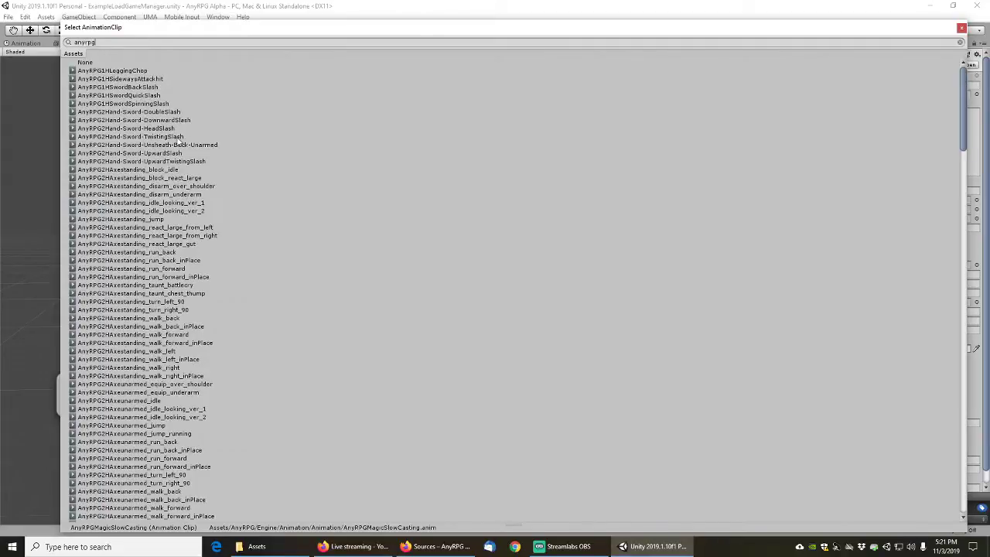
pyautogui.press('BackSpace')
pyautogui.press('BackSpace')
pyautogui.write('G*CAST')
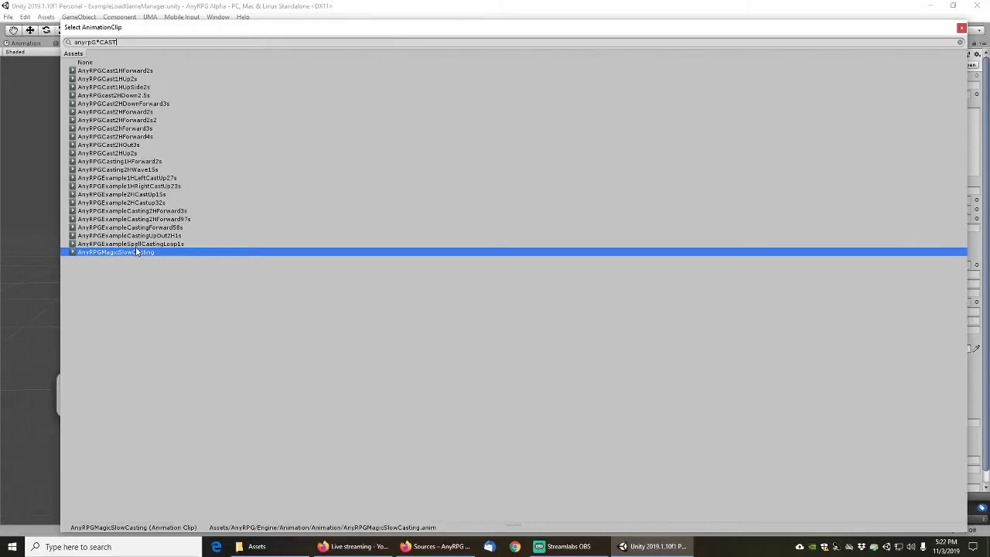
pyautogui.doubleClick(148, 205)
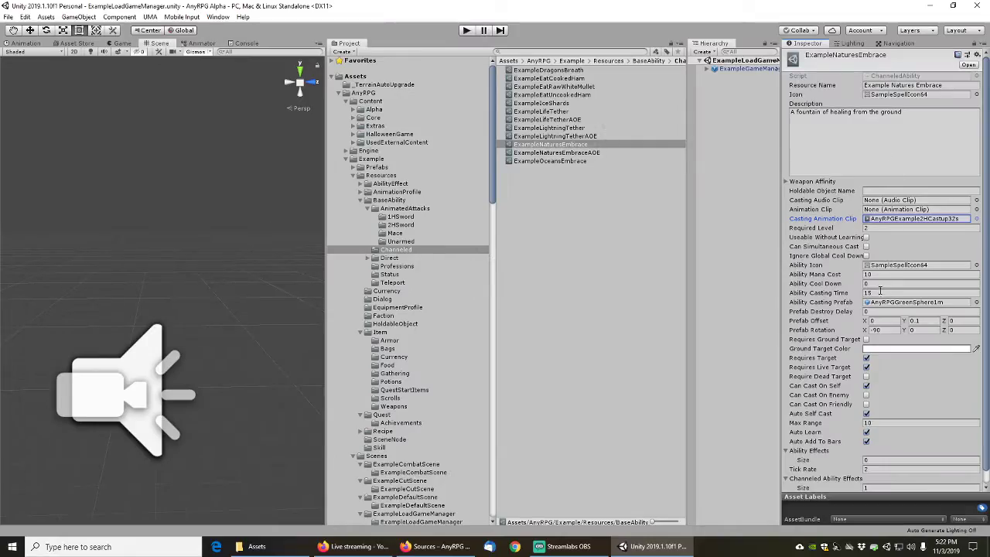
pyautogui.click(880, 292)
pyautogui.press('Tab')
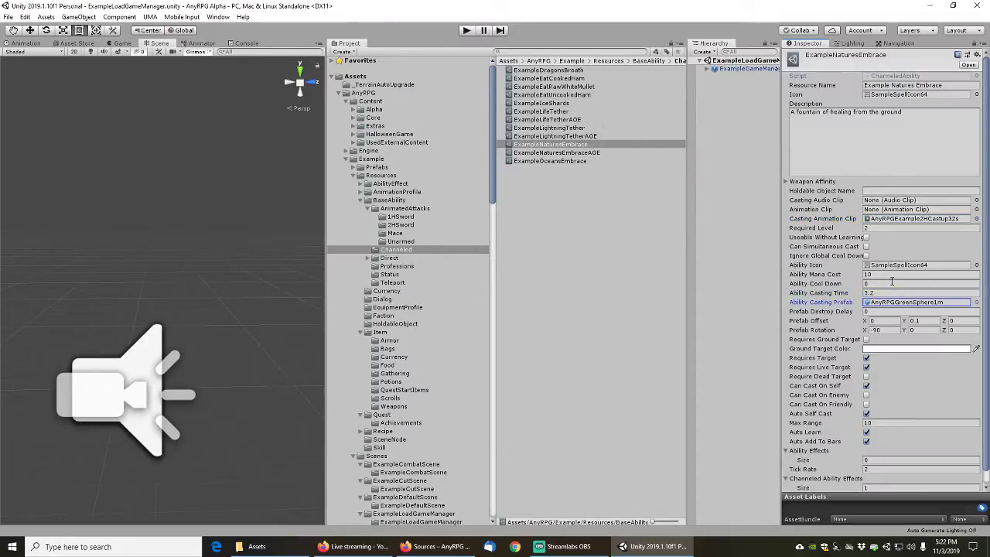
pyautogui.hotkey('ctrl', 's')
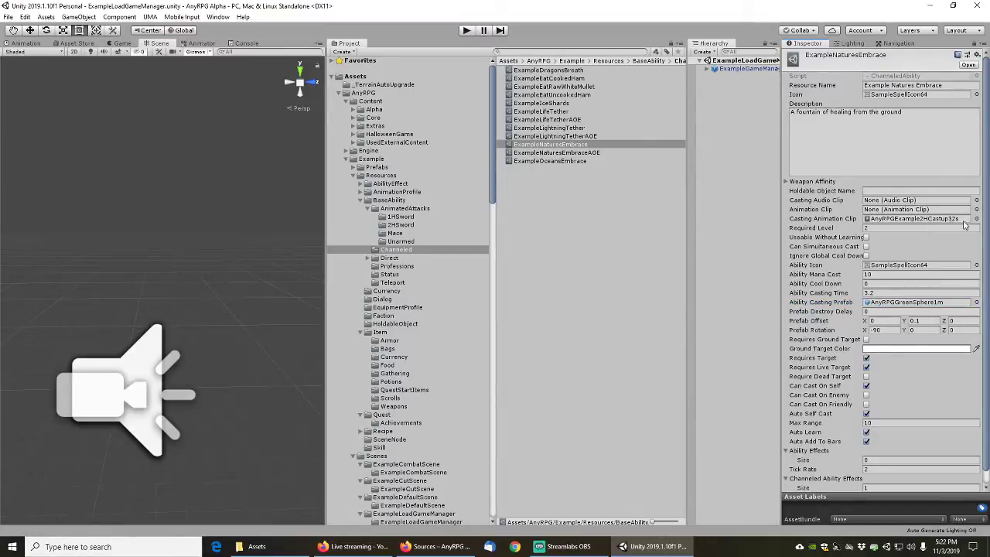
# Replace the casting animation clip of ExampleNaturesEmbrace with AnyRPGCasting2HWave15s
pyautogui.click(976, 219)
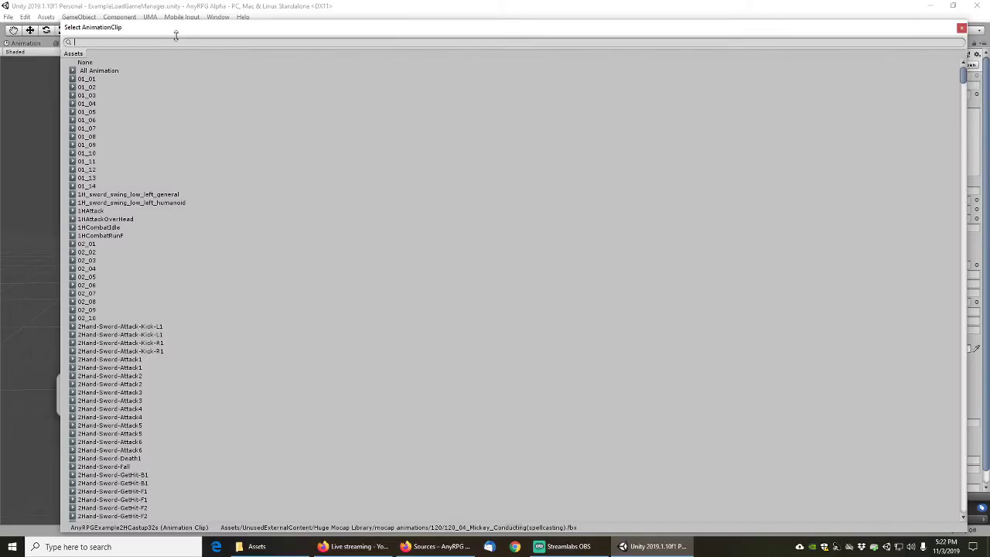
pyautogui.write('example*cast')
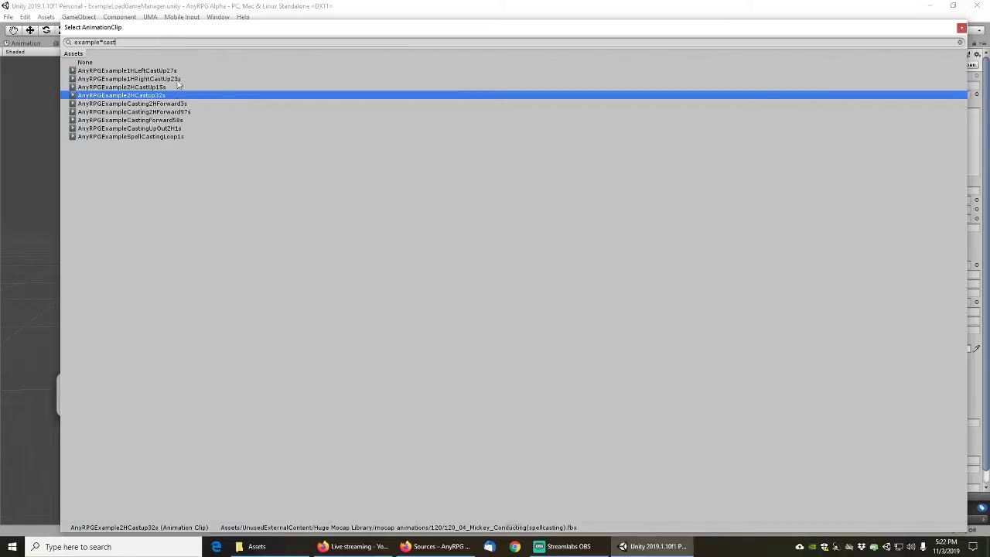
pyautogui.hotkey('ctrl', 'a')
pyautogui.write('ANYRPG*cast')
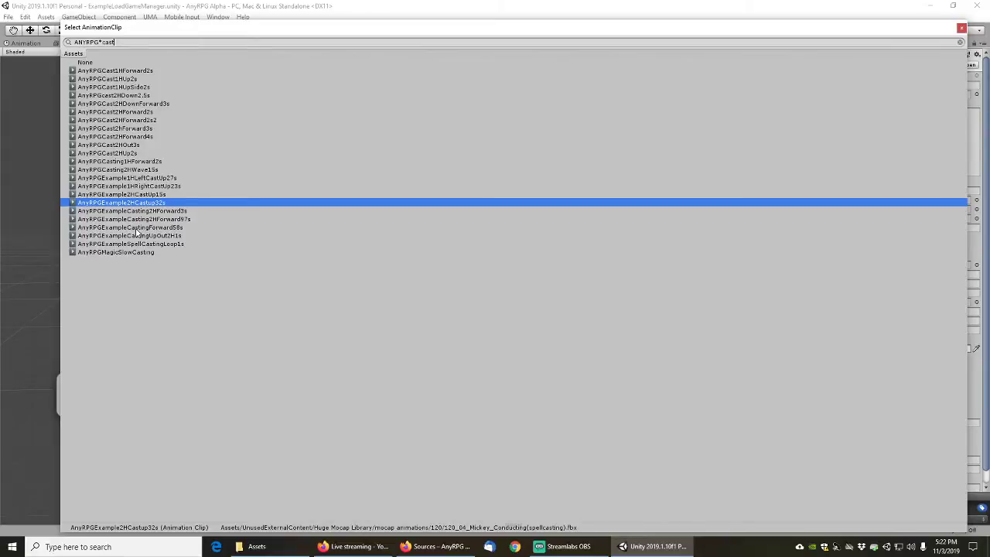
pyautogui.click(143, 170)
pyautogui.doubleClick(144, 171)
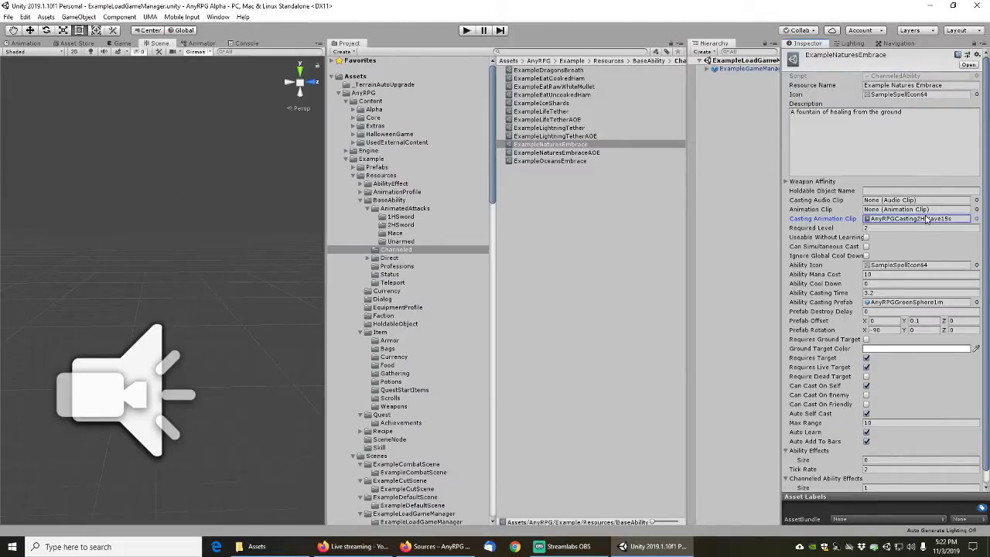
# Locate the Casting Animation Clip of ExampleNaturesEmbrace and preview the 126_14_Range_of_Motion(spellcasting) animation and its casting clips
pyautogui.click(926, 219)
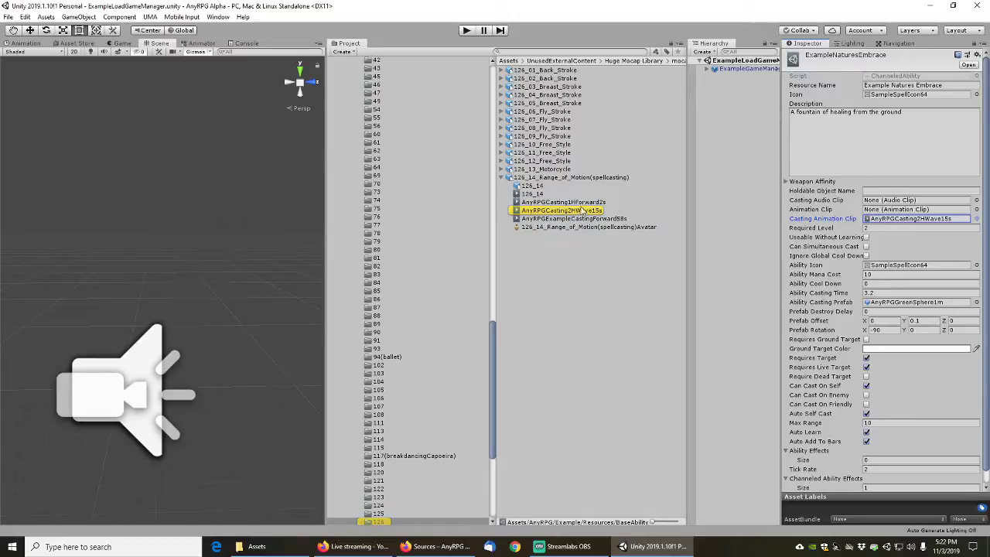
pyautogui.click(574, 179)
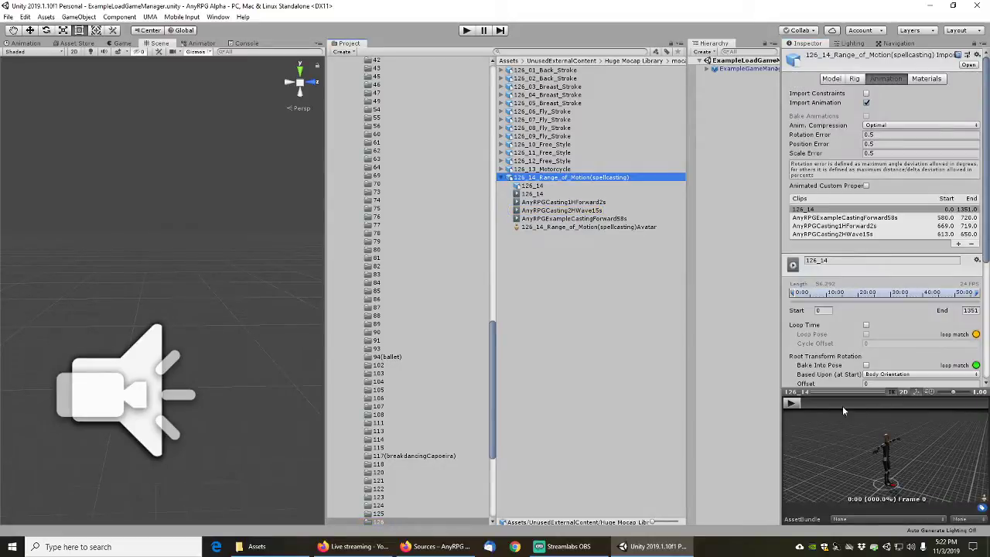
pyautogui.click(793, 403)
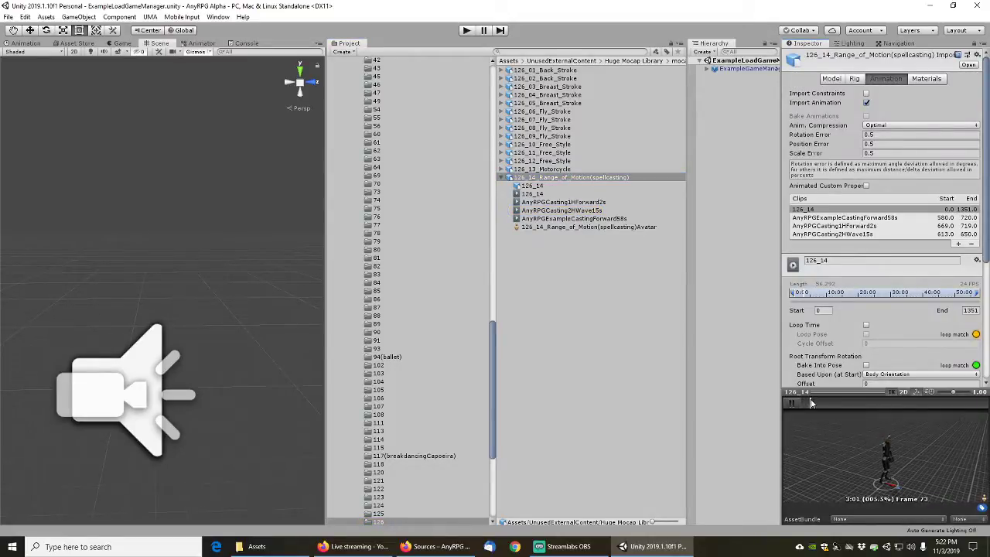
pyautogui.moveTo(811, 403)
pyautogui.mouseDown()
pyautogui.moveTo(896, 404)
pyautogui.moveTo(883, 401)
pyautogui.mouseUp()
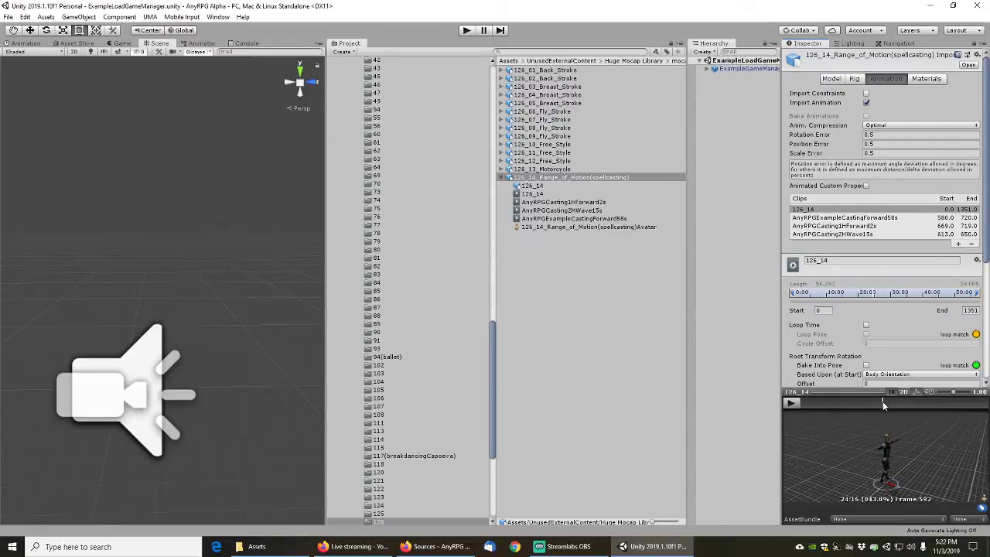
pyautogui.click(584, 211)
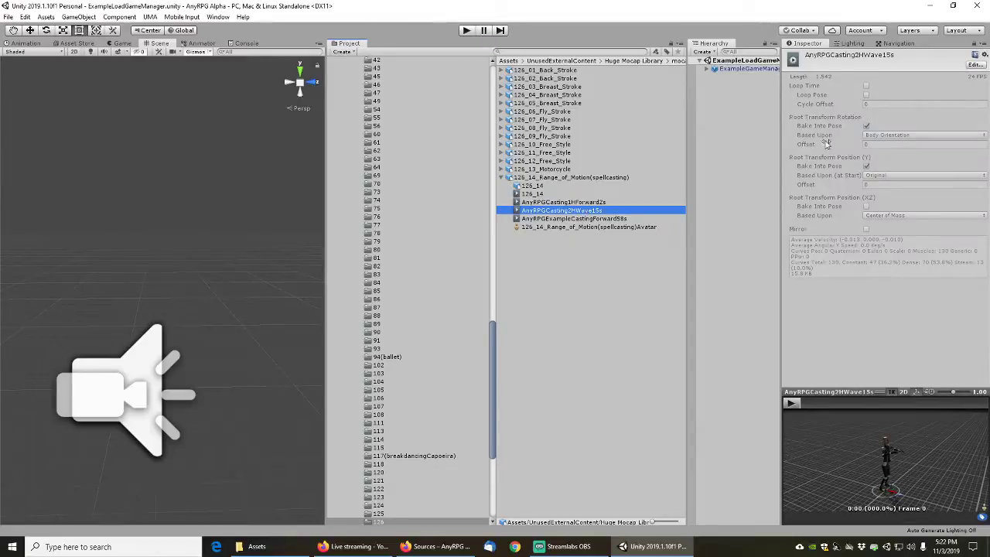
pyautogui.click(584, 220)
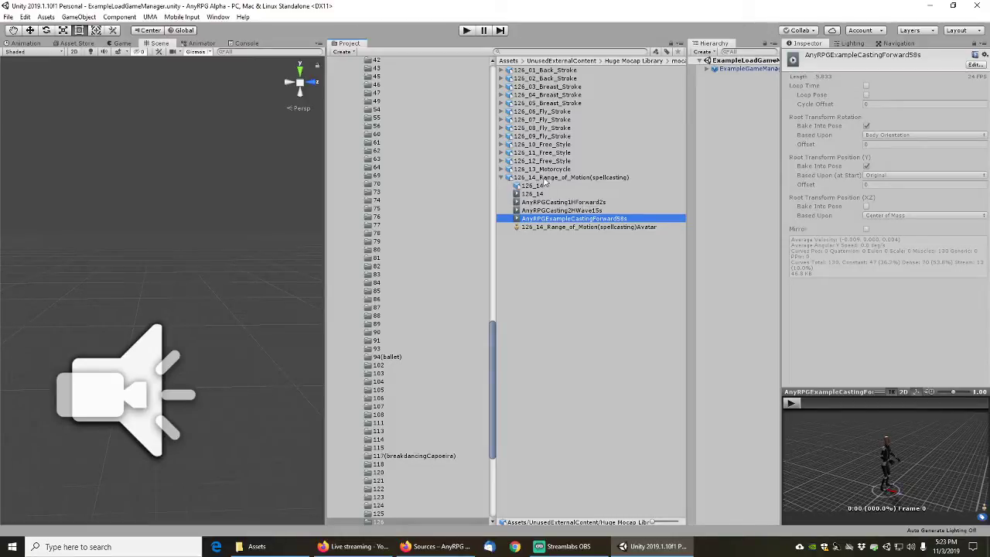
# Add a new clip to the 126_14_Range_of_Motion(spellcasting) import settings, set its start frame to 580 and preview it
pyautogui.click(545, 179)
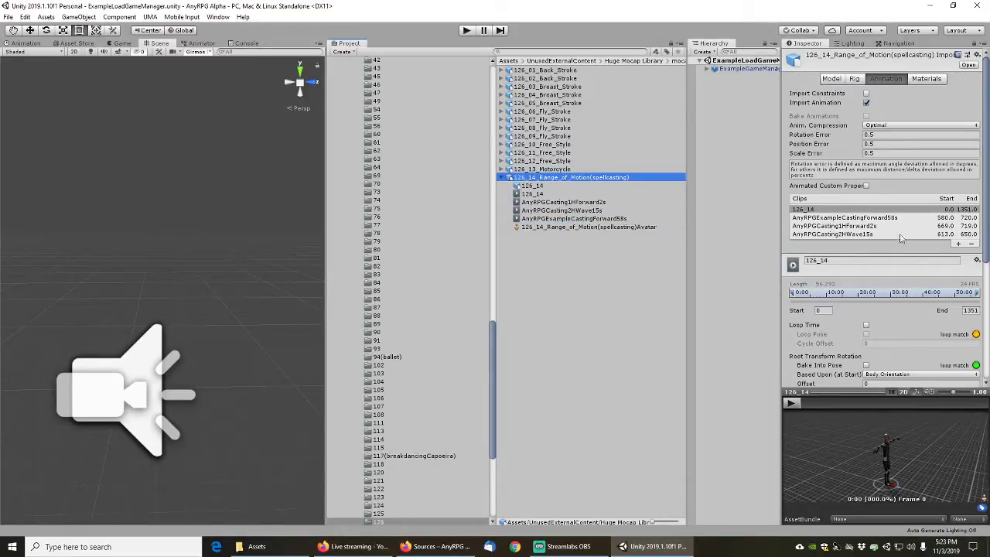
pyautogui.click(958, 243)
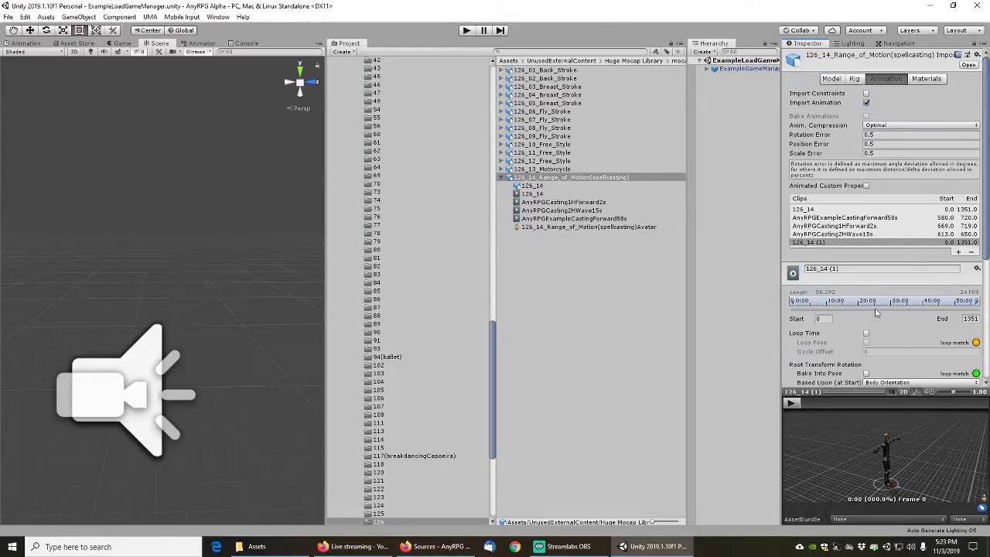
pyautogui.click(825, 319)
pyautogui.write('580')
pyautogui.press('Tab')
pyautogui.click(792, 403)
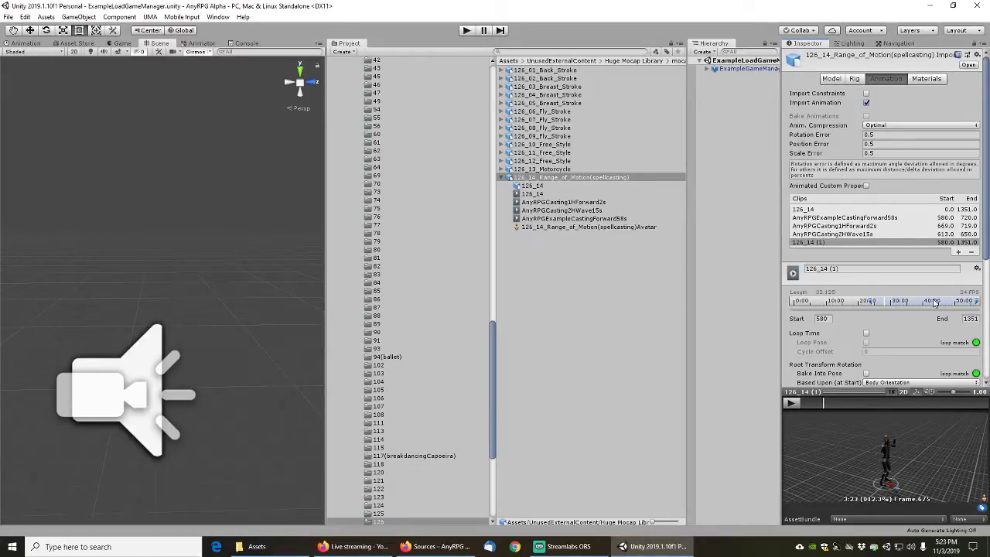
# Set the end frame of the 126_14 (1) clip to 675
pyautogui.click(973, 319)
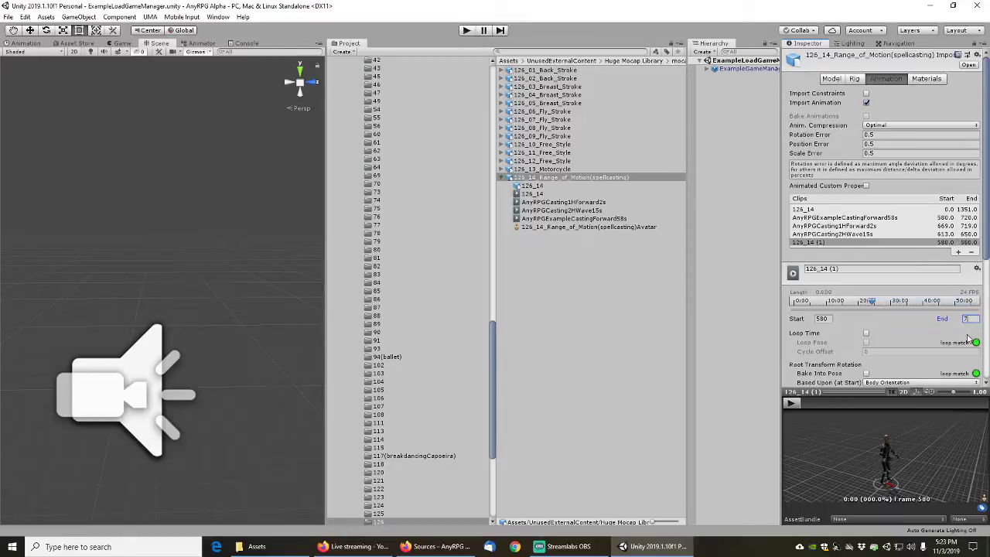
pyautogui.write('765')
pyautogui.press('Tab')
pyautogui.hotkey('shift', 'Tab')
pyautogui.write('675')
pyautogui.press('Tab')
# Enable Loop Time, Loop Pose and Bake Into Pose for root rotation and Y position on the 126_14 (1) clip, and apply the import settings
pyautogui.scroll(-3, 889, 338)
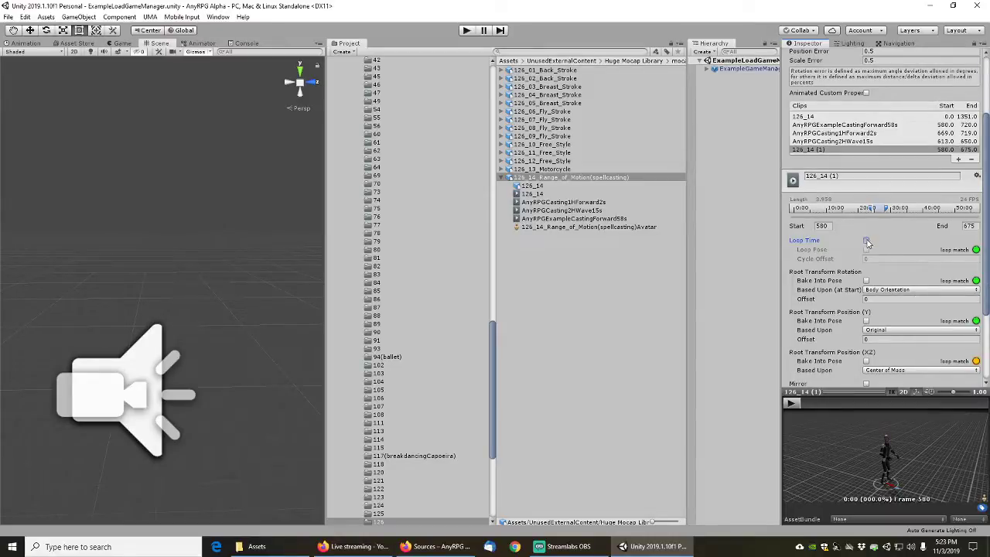
pyautogui.click(867, 240)
pyautogui.click(866, 250)
pyautogui.click(867, 281)
pyautogui.click(867, 321)
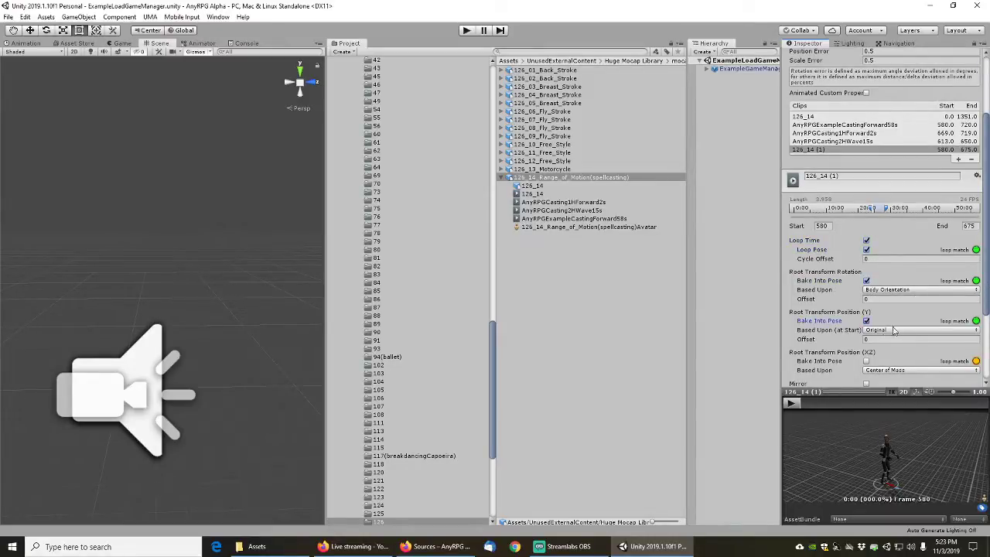
pyautogui.scroll(-3, 906, 334)
pyautogui.click(967, 379)
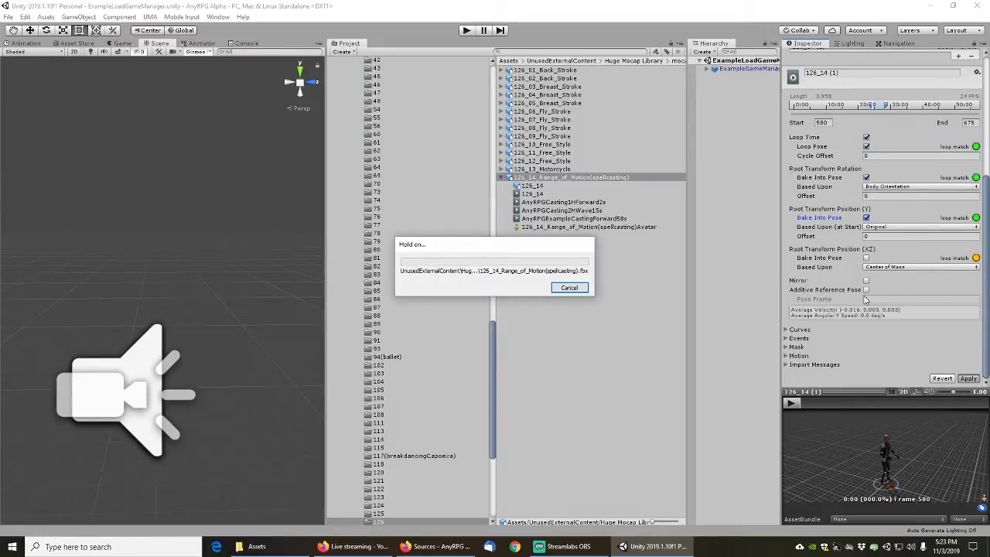
# Preview the 126_14 (1) clip, turn off its Loop Time and replay it from the start
pyautogui.click(793, 402)
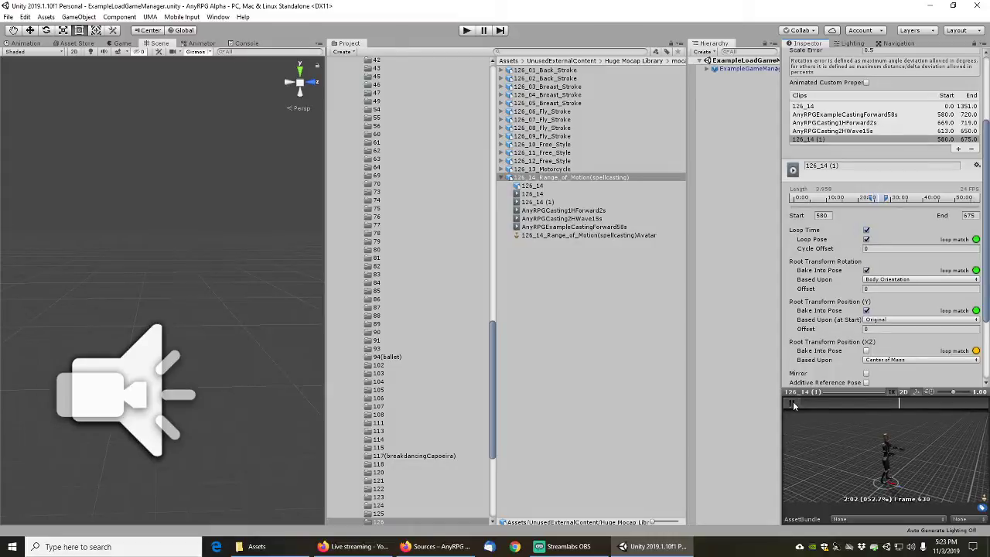
pyautogui.click(802, 403)
pyautogui.moveTo(802, 403)
pyautogui.mouseDown()
pyautogui.moveTo(828, 404)
pyautogui.moveTo(794, 406)
pyautogui.mouseUp()
pyautogui.click(794, 402)
pyautogui.click(866, 231)
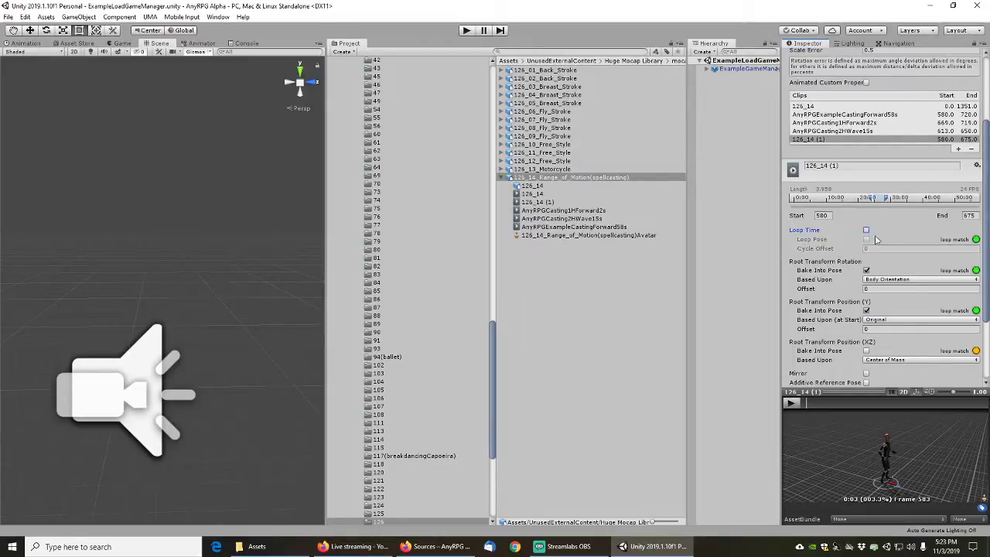
pyautogui.click(794, 403)
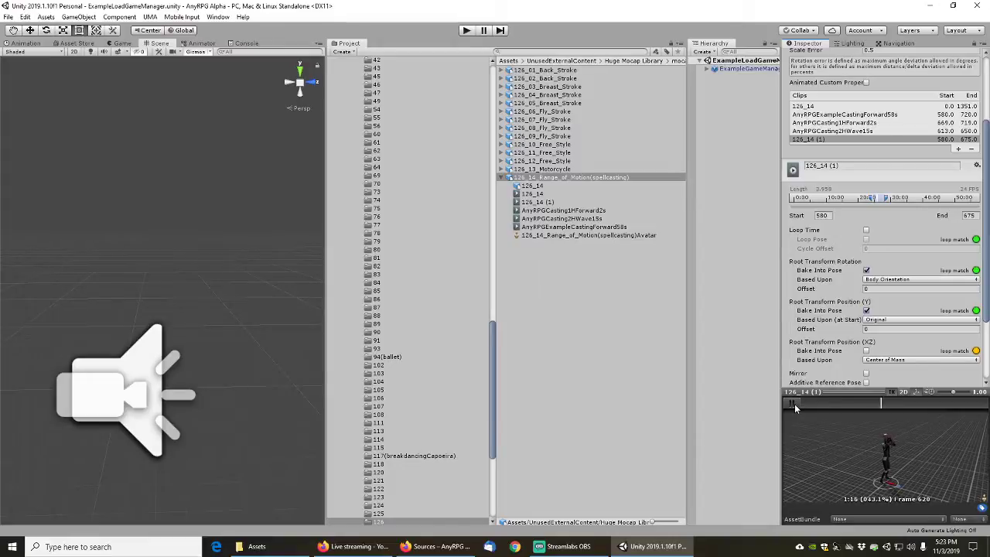
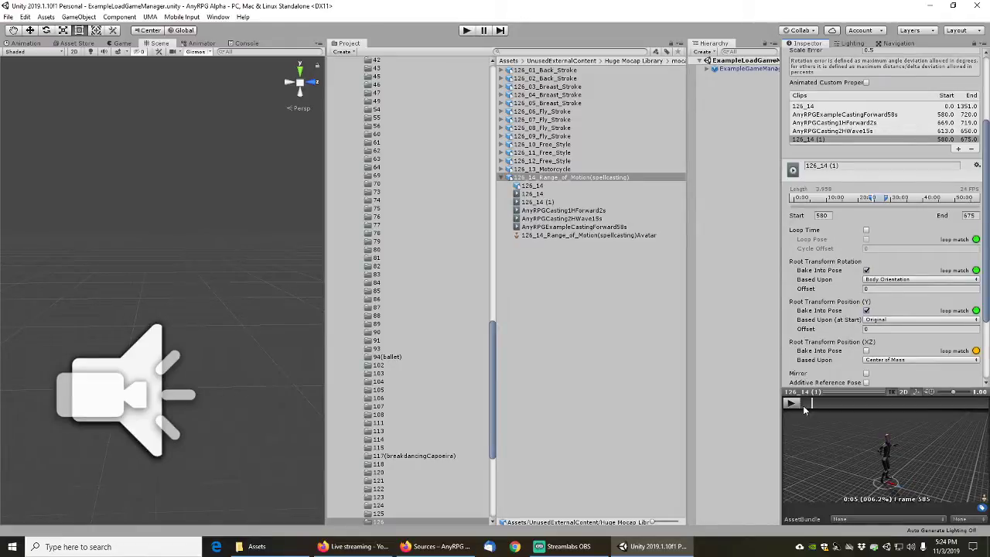
pyautogui.moveTo(803, 405); pyautogui.dragTo(800, 404)
# Rename the 126_14 (1) clip as AnyRPGCasting2HWave4s and apply the import settings
pyautogui.click(858, 166)
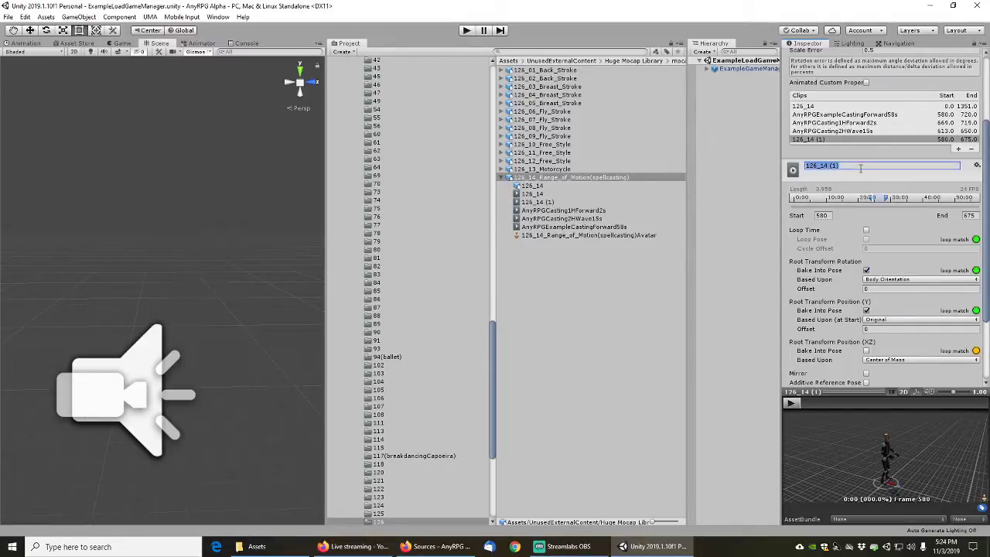
pyautogui.write('AnyRPGCasting2HWave4s')
pyautogui.press('Return')
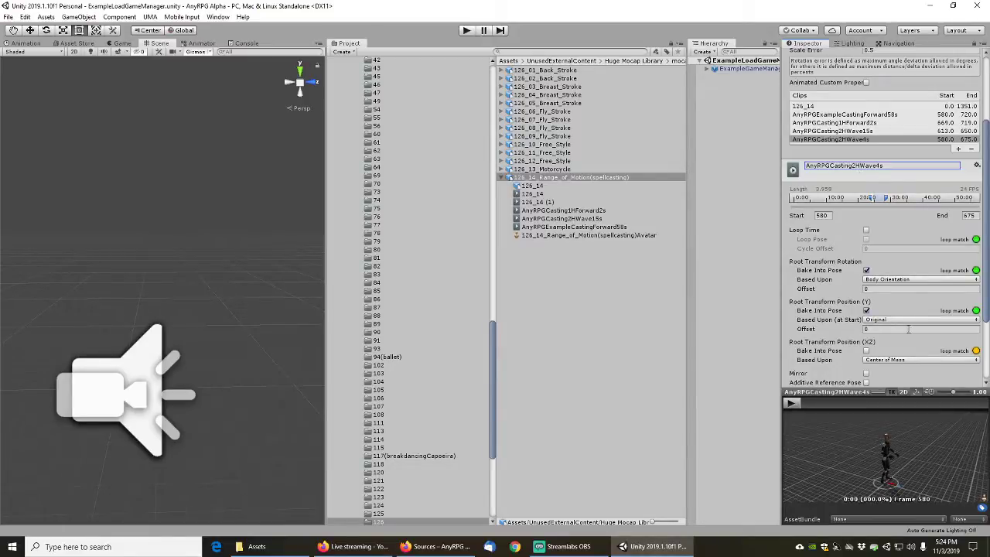
pyautogui.scroll(-3, 910, 329)
pyautogui.click(969, 378)
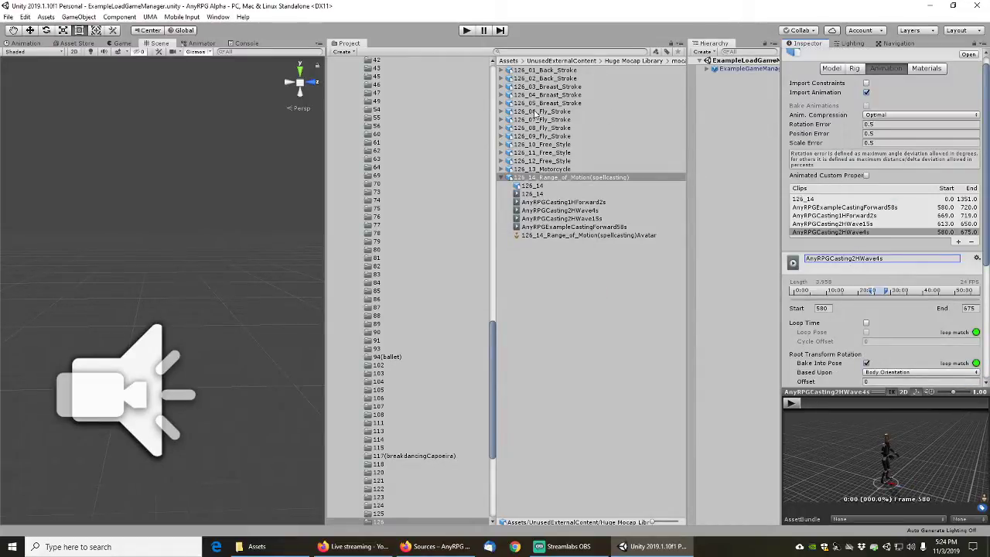
# Set the Ability Casting Time of the channeled ability ExampleLifeTetherAOE to 4
pyautogui.scroll(10, 456, 257)
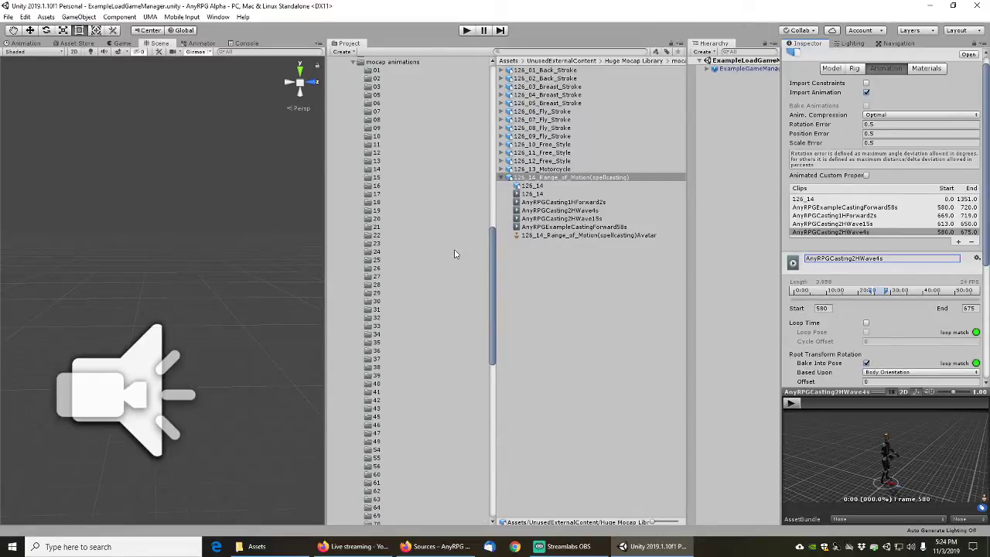
pyautogui.scroll(9, 455, 254)
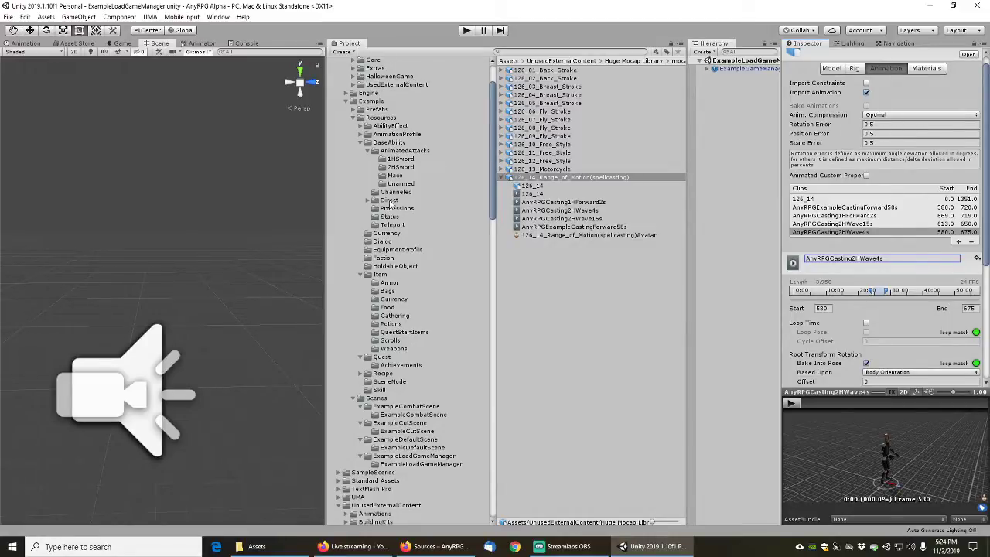
pyautogui.click(394, 192)
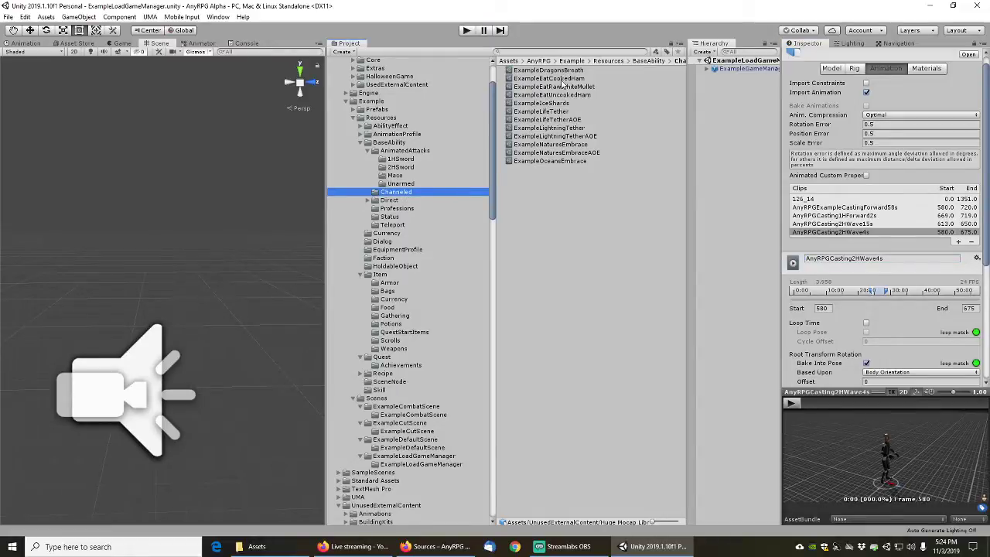
pyautogui.click(547, 112)
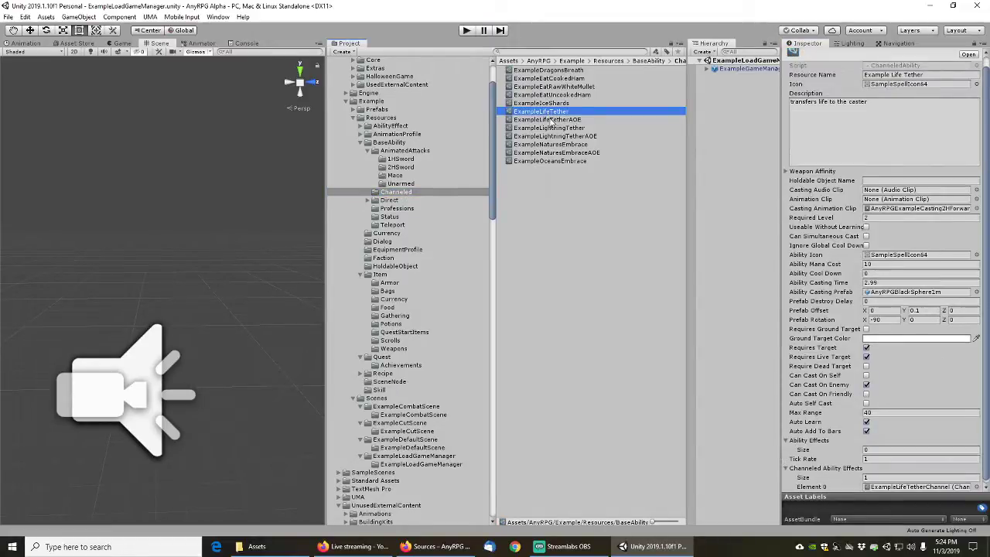
pyautogui.click(550, 120)
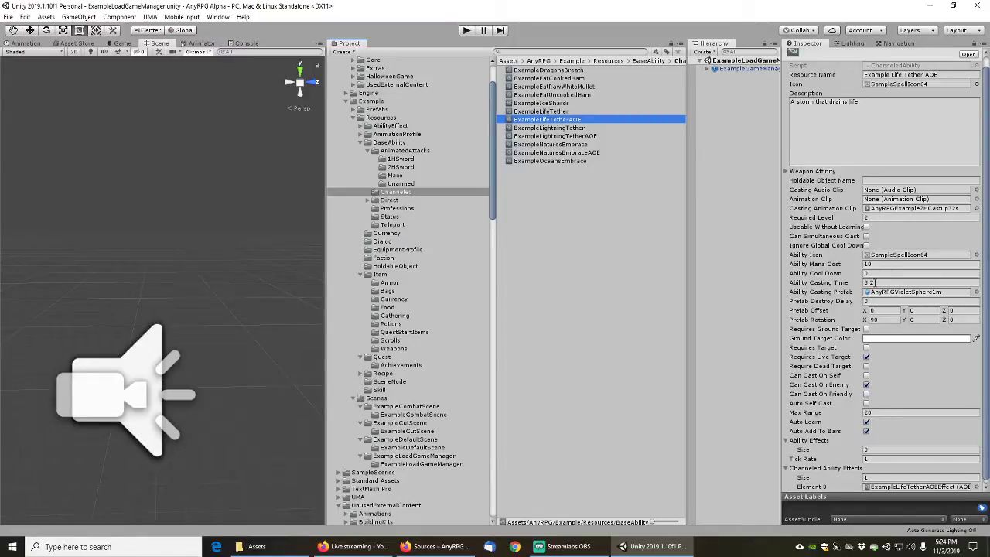
pyautogui.click(874, 283)
# Find the anyrpg*CAST clips and assign AnyRPGCasting2HWave4s as the Casting Animation Clip of ExampleLifeTetherAOE
pyautogui.click(976, 209)
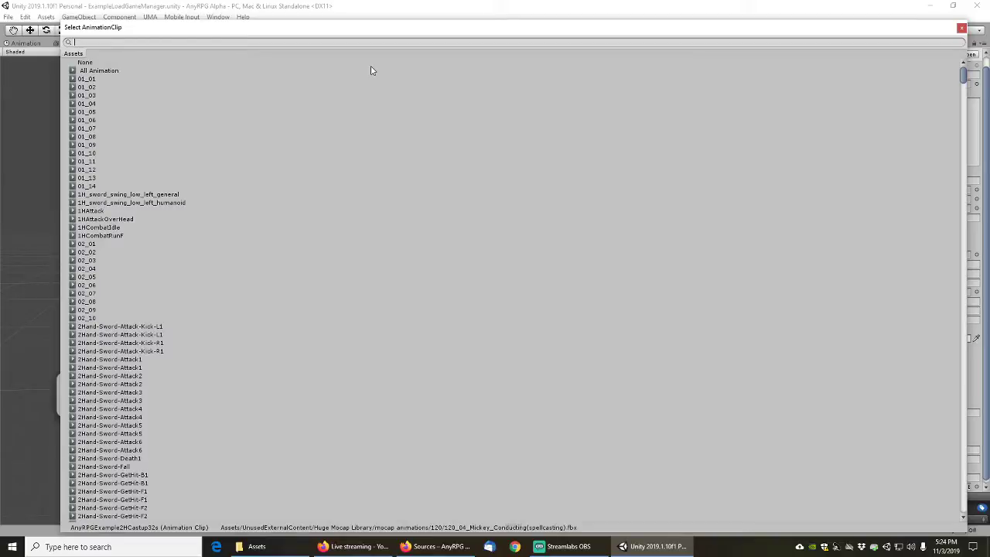
pyautogui.write('anyrpg*CAST')
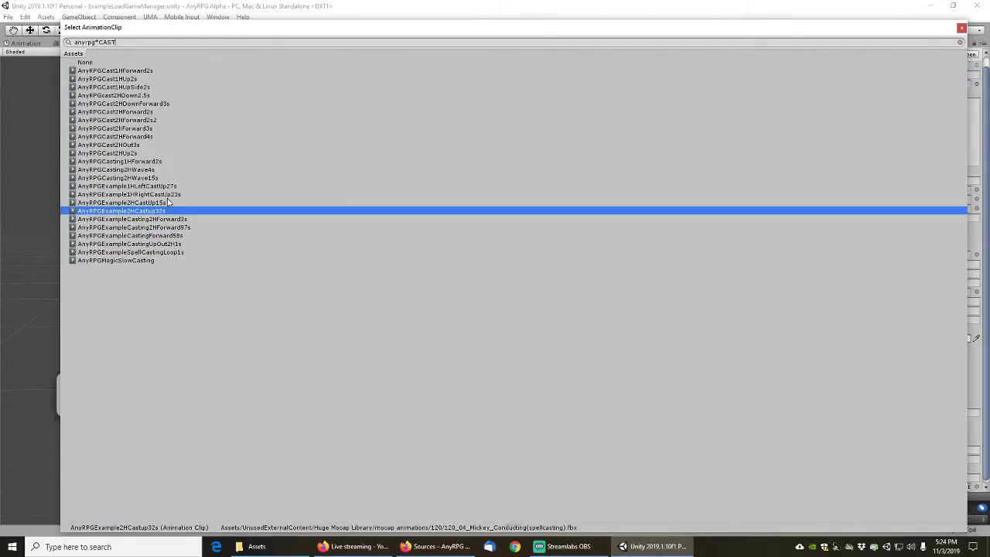
pyautogui.doubleClick(132, 170)
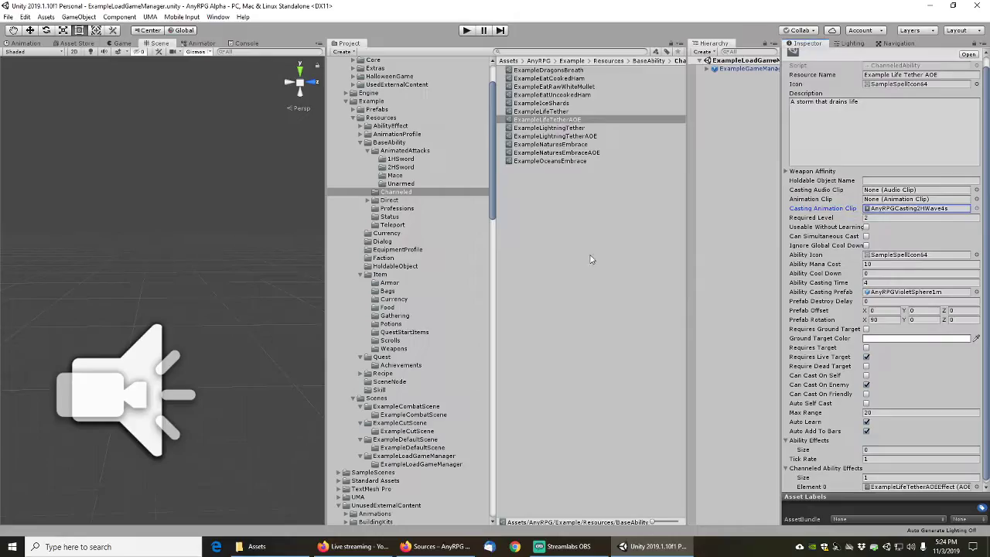
# Rename the AnyRPGCasting1HForward2s clip in the 126_14_Range_of_Motion(spellcasting) import settings as AnyRPGExampleCasting1HForward2s
pyautogui.click(913, 210)
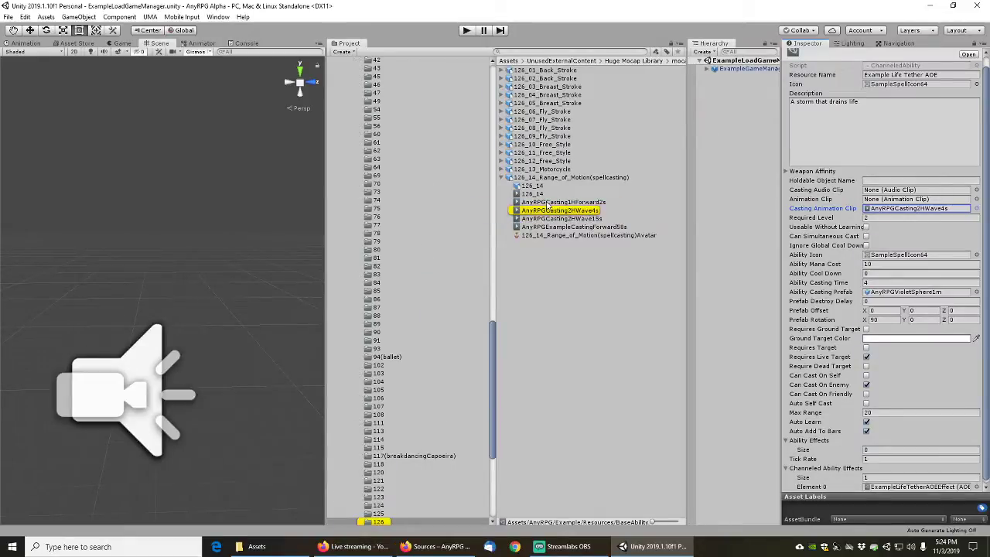
pyautogui.click(547, 203)
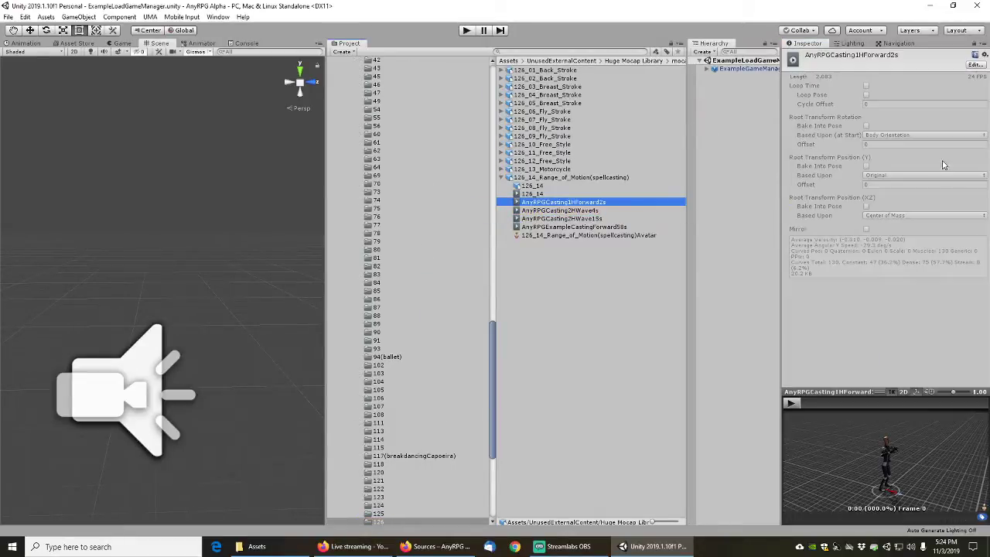
pyautogui.click(539, 179)
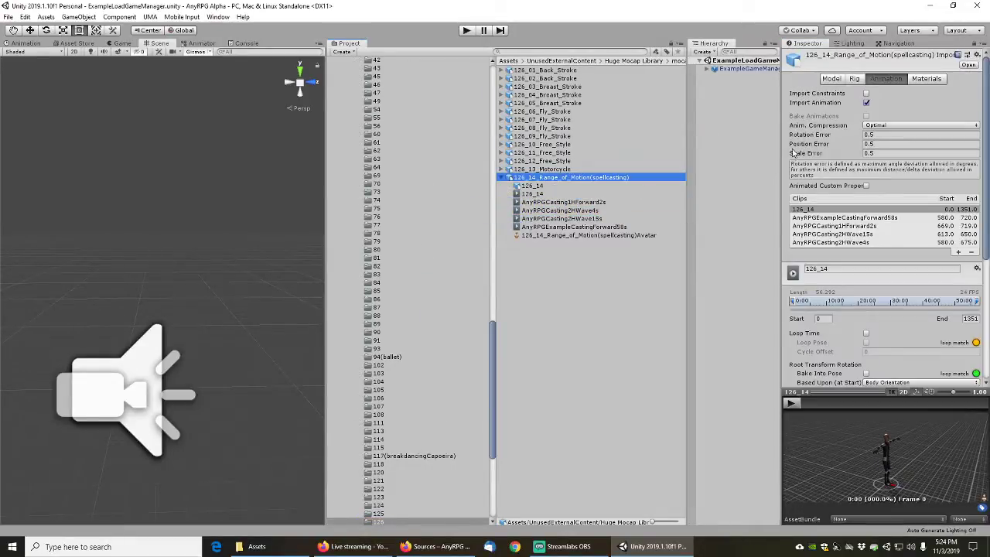
pyautogui.click(839, 227)
pyautogui.click(829, 269)
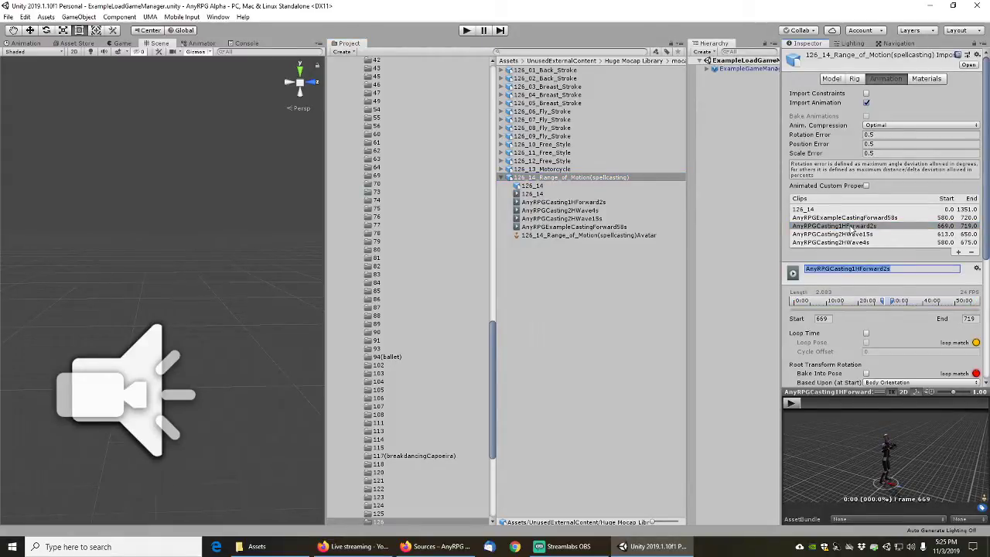
pyautogui.press('Home')
pyautogui.press('Right')
pyautogui.press('Right')
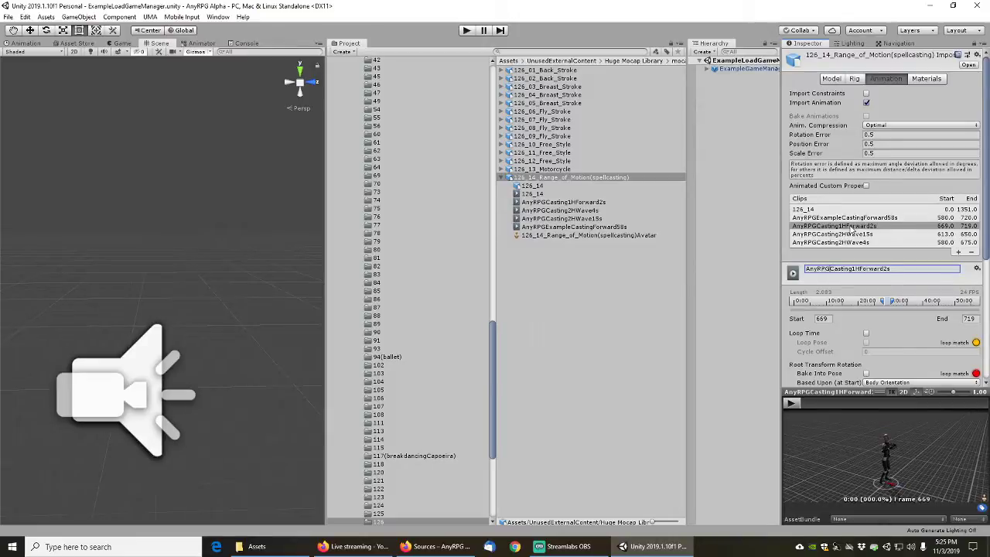
pyautogui.press('Right')
pyautogui.press('Right')
pyautogui.press('Right')
pyautogui.press('Right')
pyautogui.write('eXAM')
pyautogui.press('BackSpace')
pyautogui.press('BackSpace')
pyautogui.press('BackSpace')
pyautogui.press('BackSpace')
pyautogui.write('Example')
pyautogui.press('Return')
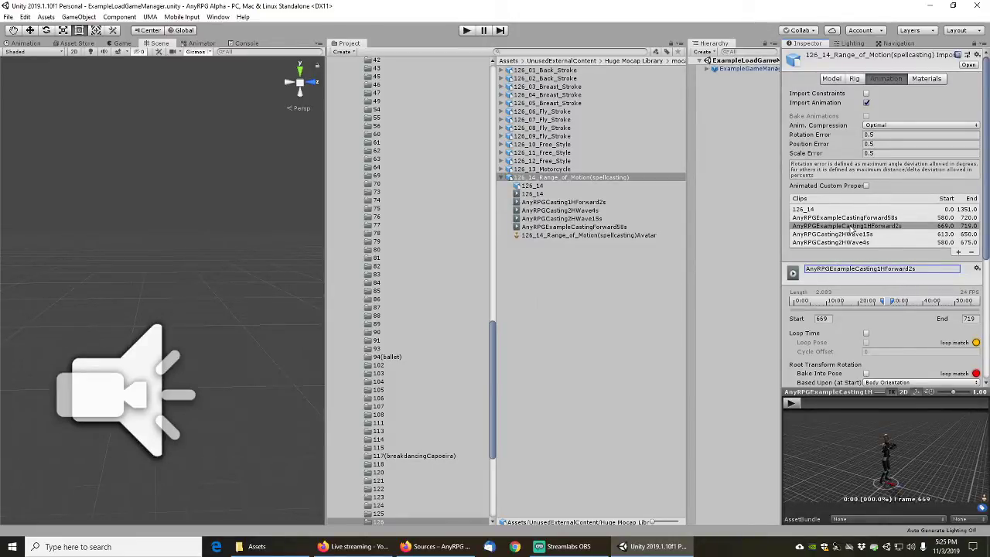
# Rename the AnyRPGCasting2HWave15s clip in the spellcasting import settings as AnyRPGExampleCasting2HWave15s
pyautogui.click(841, 234)
pyautogui.click(834, 268)
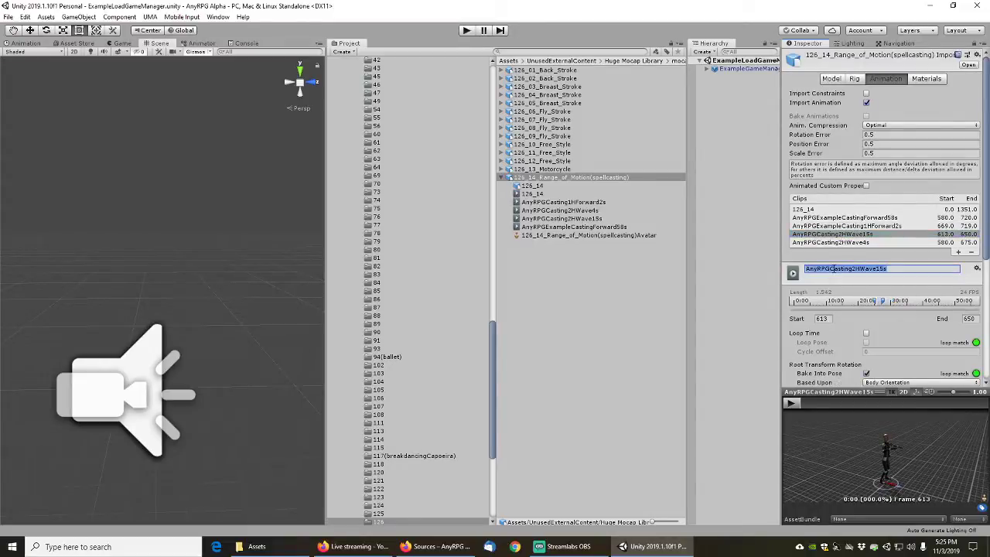
pyautogui.click(832, 268)
pyautogui.write('Example')
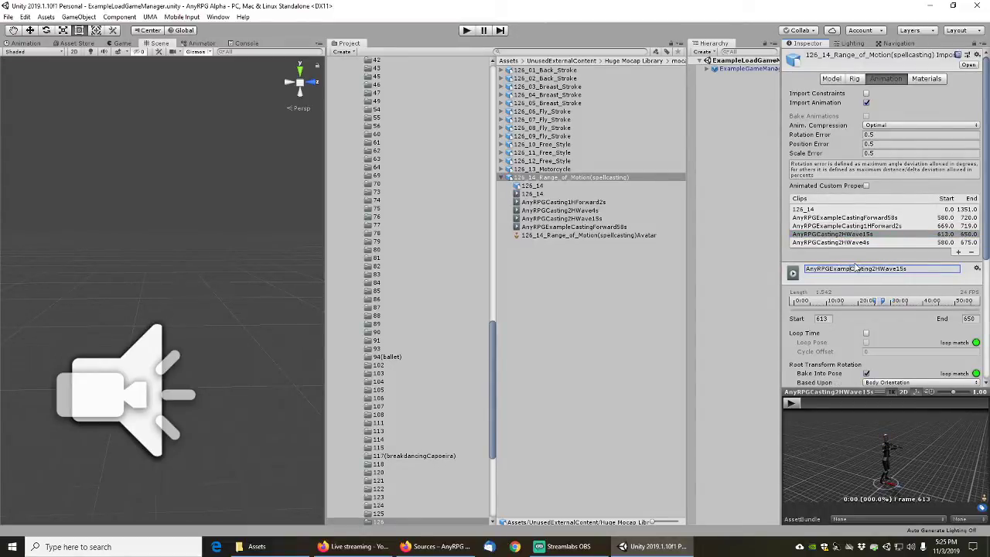
pyautogui.press('Return')
# Rename the AnyRPGCasting2HWave4s clip as AnyRPGExampleCasting2HWave4s and apply the import settings
pyautogui.click(850, 243)
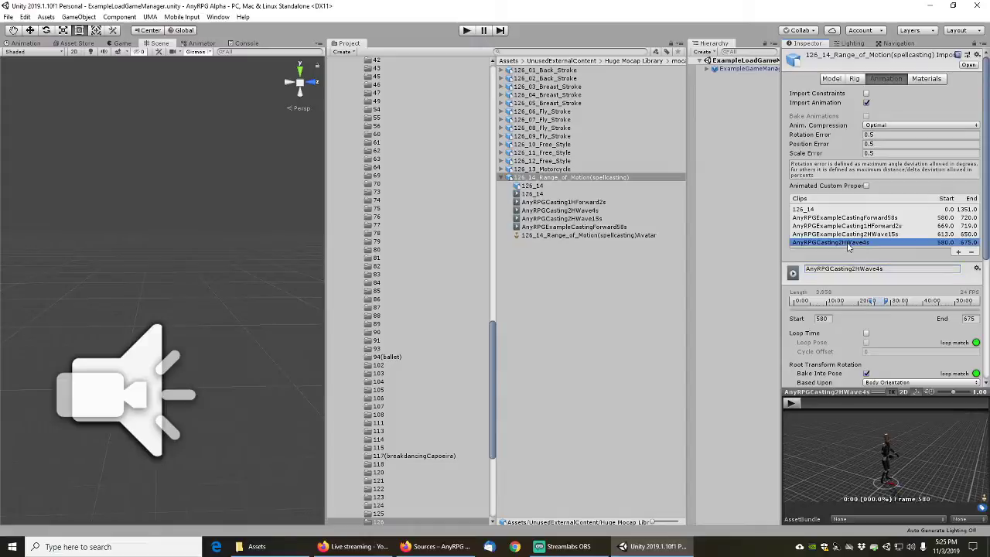
pyautogui.click(832, 268)
pyautogui.click(832, 268)
pyautogui.write('Example')
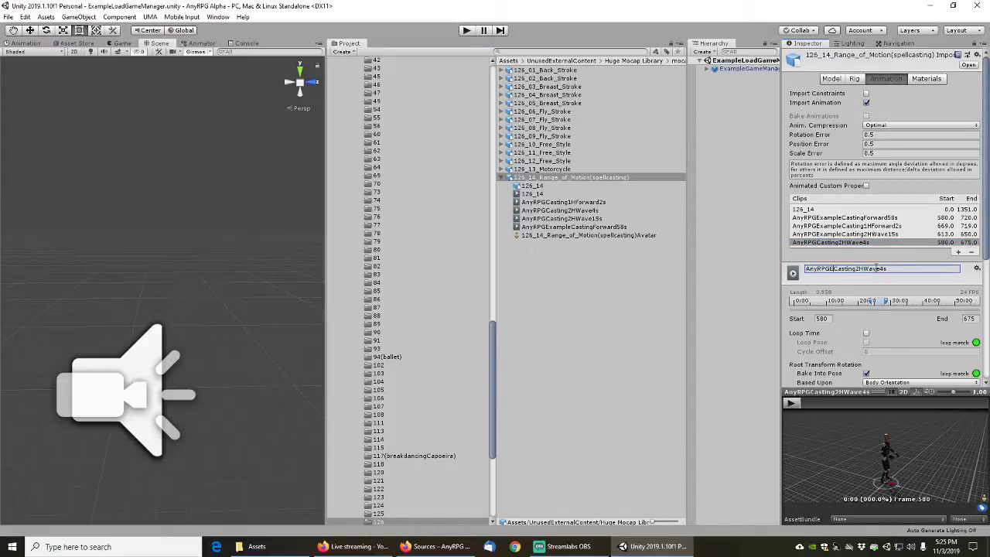
pyautogui.press('Return')
pyautogui.scroll(-5, 900, 269)
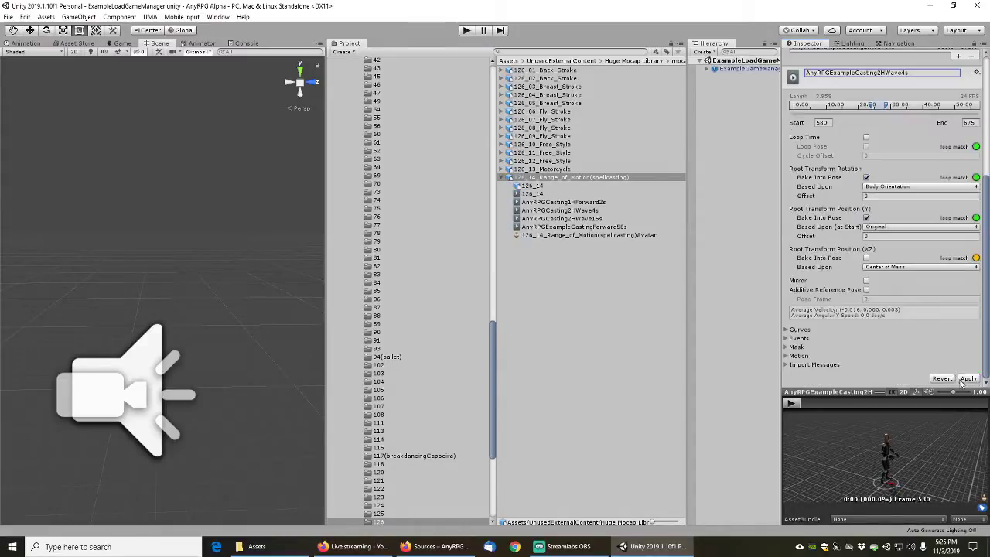
pyautogui.click(969, 379)
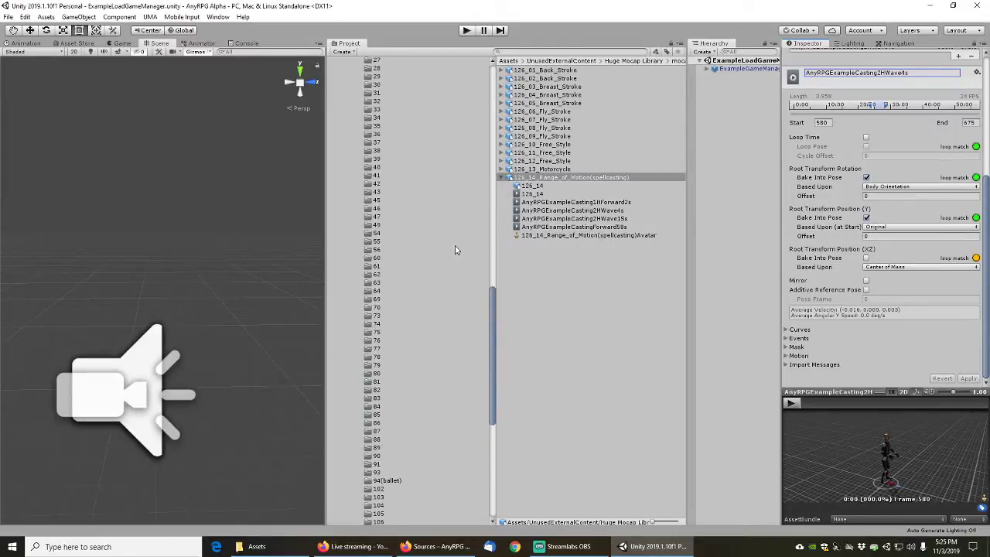
# Search the mocap animations folder for anyrpg and locate the AnyRPGFishingandReeling clip in its source folder
pyautogui.scroll(6, 433, 220)
pyautogui.scroll(5, 430, 214)
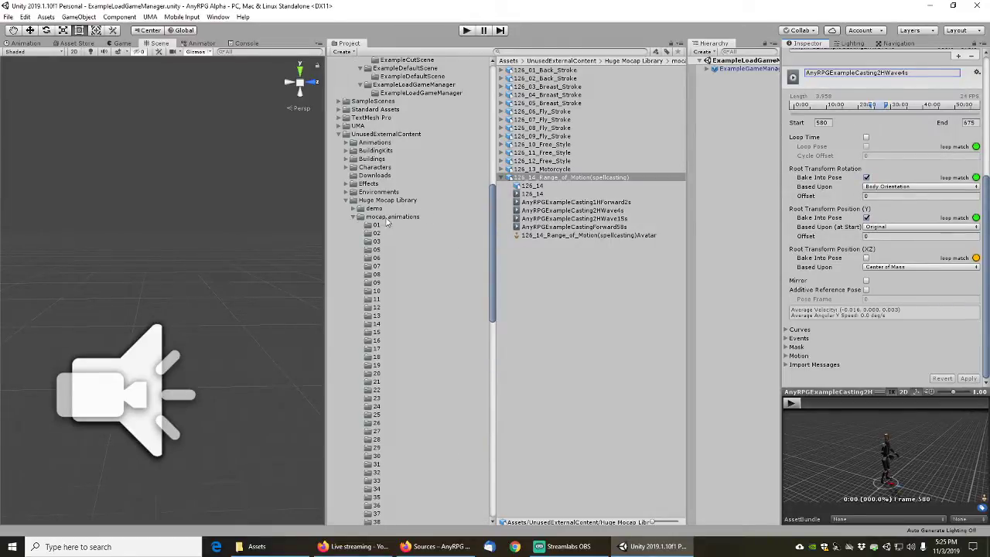
pyautogui.click(388, 217)
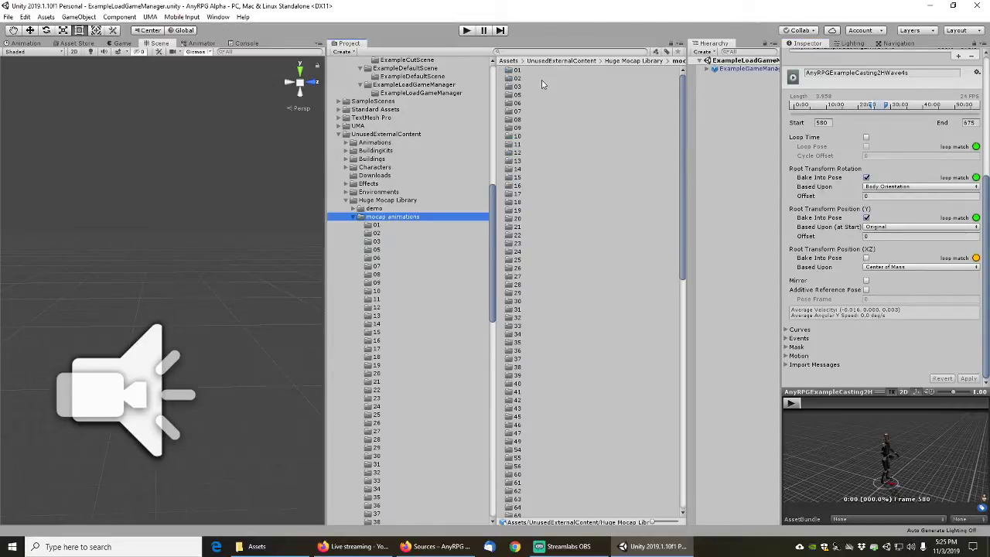
pyautogui.click(546, 52)
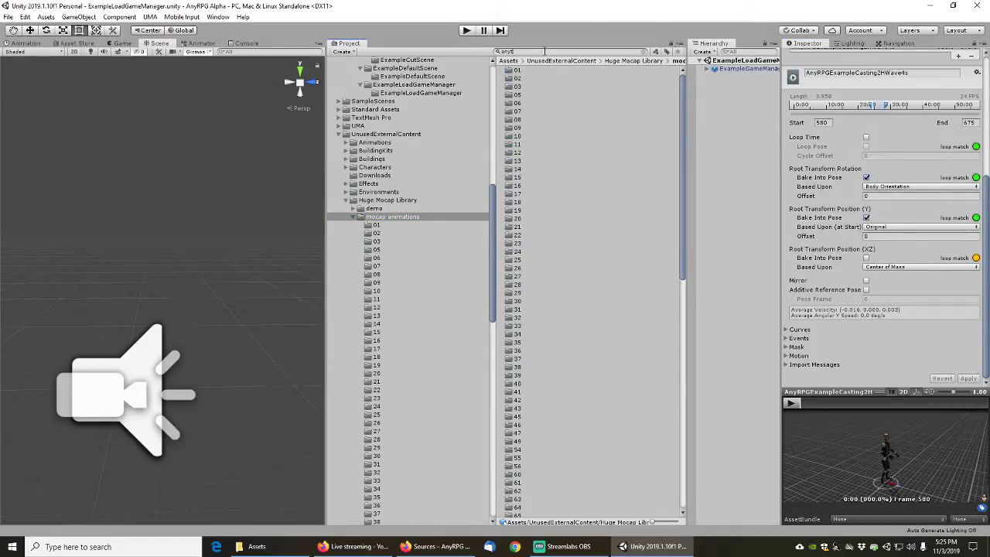
pyautogui.write('anyrpg')
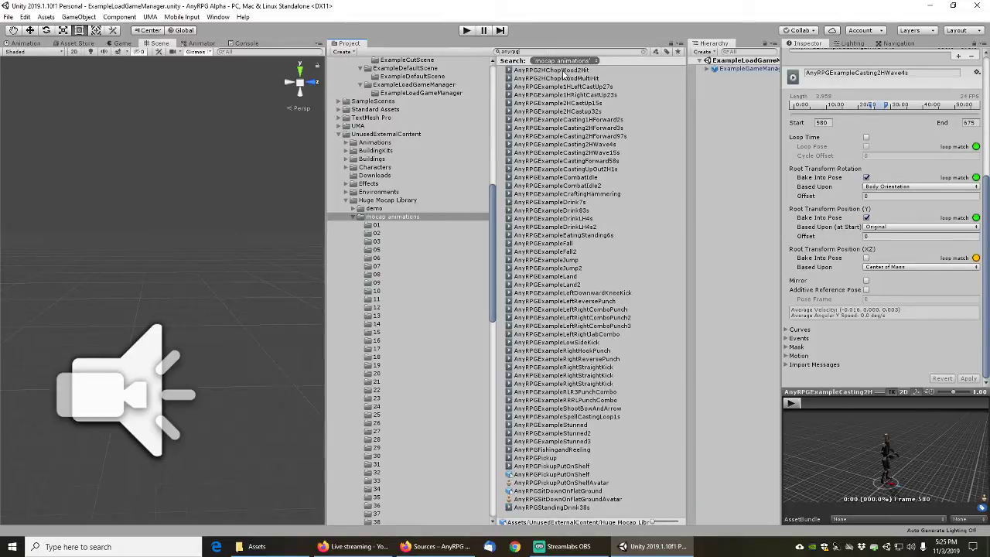
pyautogui.click(563, 72)
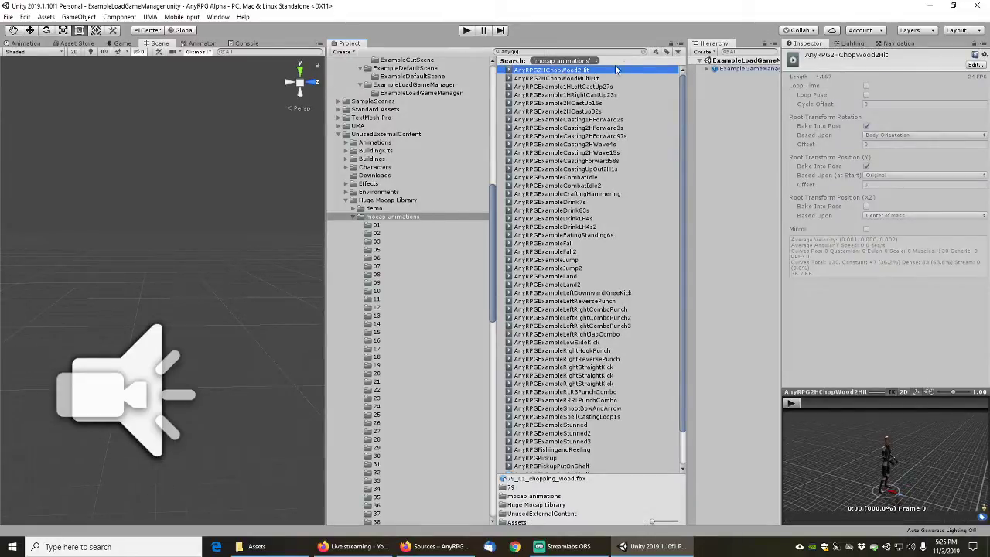
pyautogui.scroll(-2, 565, 288)
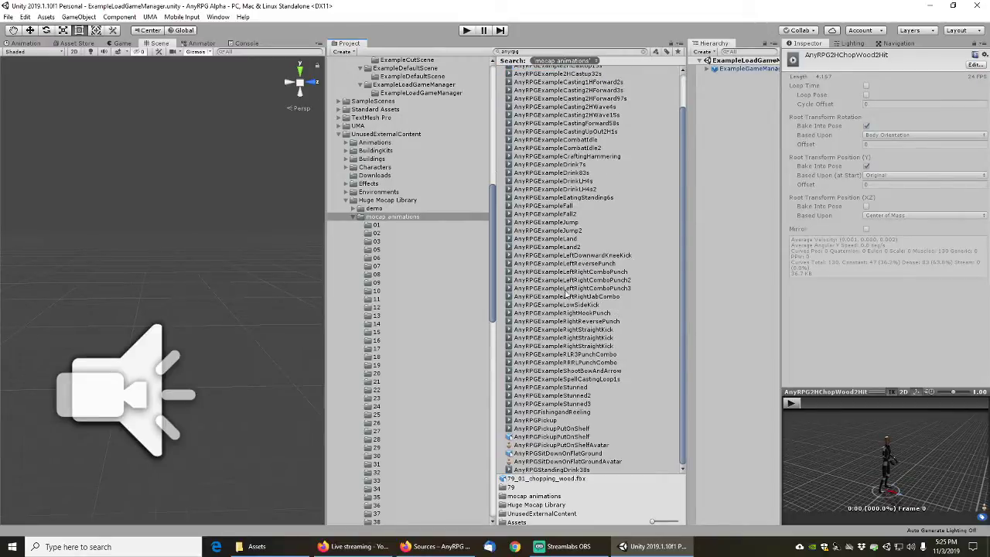
pyautogui.click(551, 413)
pyautogui.click(647, 53)
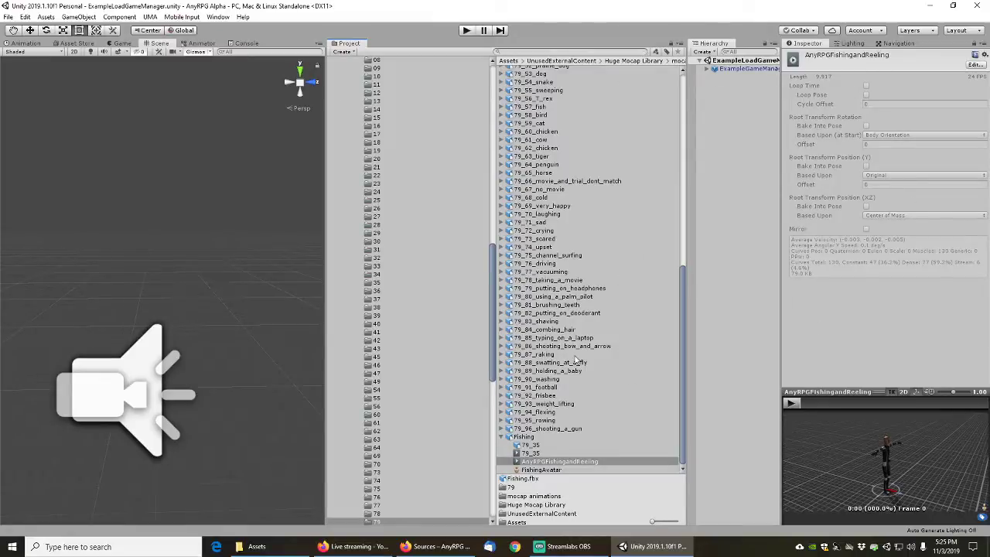
# Rename the AnyRPGFishingandReeling clip of the Fishing file as AnyRPGExampleFishingandReeling and apply the import settings
pyautogui.click(531, 438)
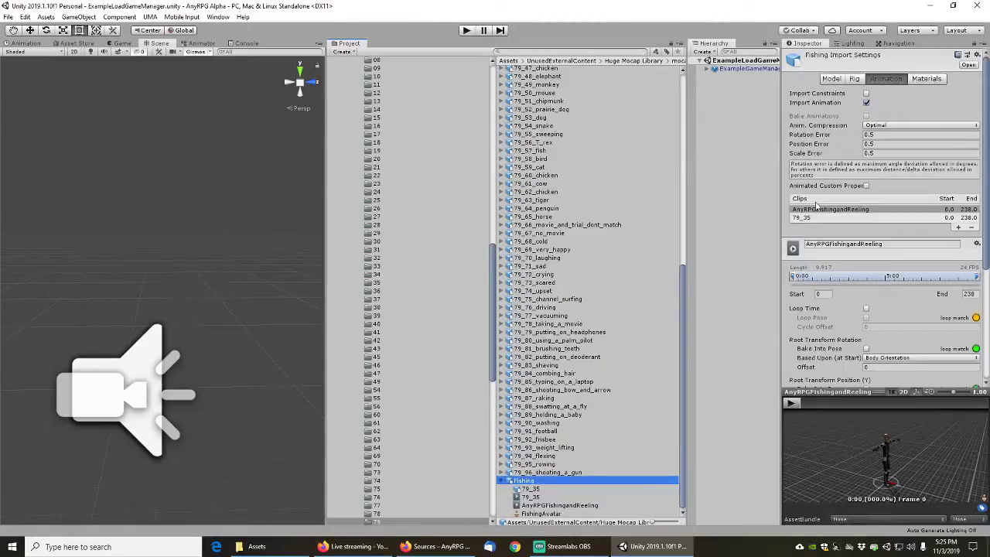
pyautogui.click(842, 243)
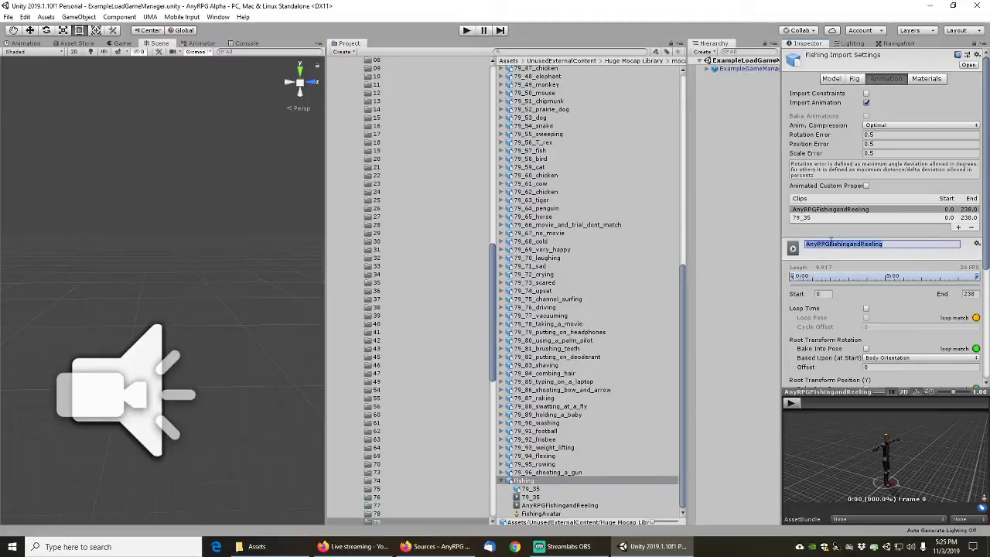
pyautogui.click(830, 243)
pyautogui.write('Example')
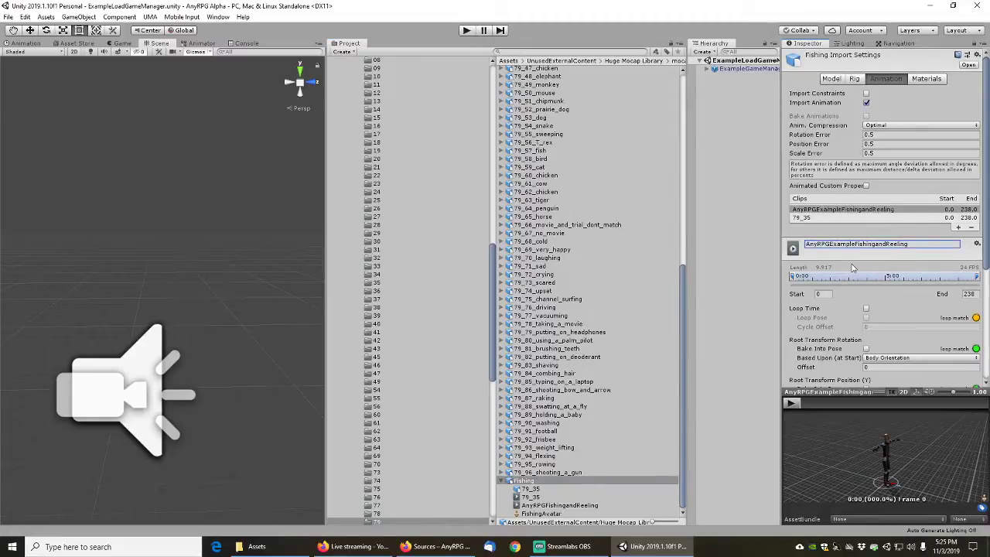
pyautogui.scroll(-5, 899, 227)
pyautogui.click(967, 379)
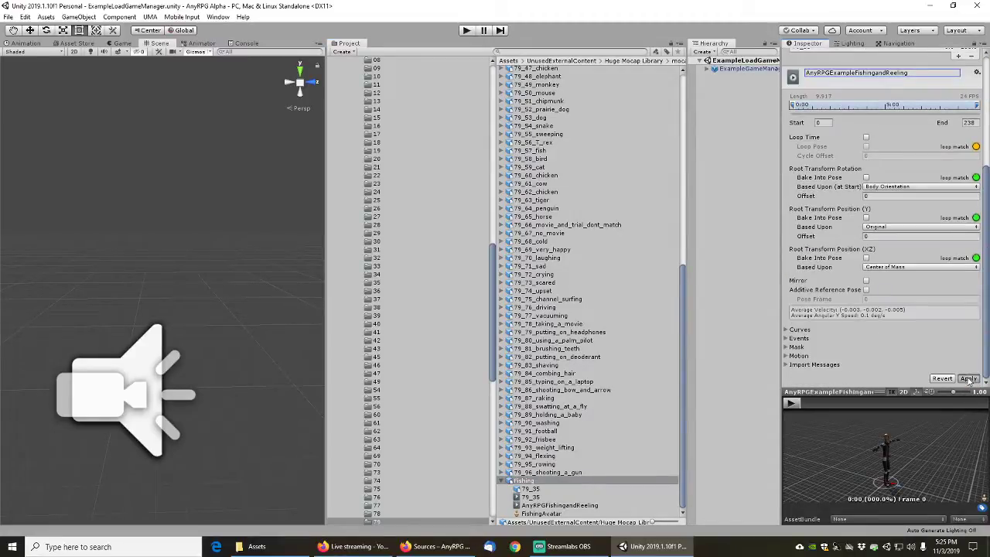
# Search the mocap animations folder for anyrpg and locate the AnyRPG2HChopWood2Hit clip in its source folder
pyautogui.scroll(5, 435, 209)
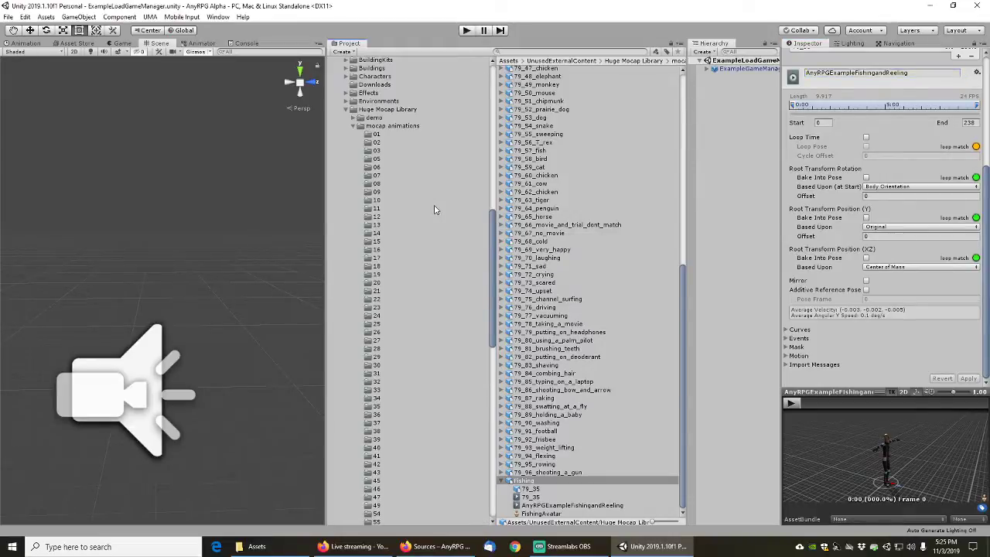
pyautogui.click(393, 126)
pyautogui.click(531, 70)
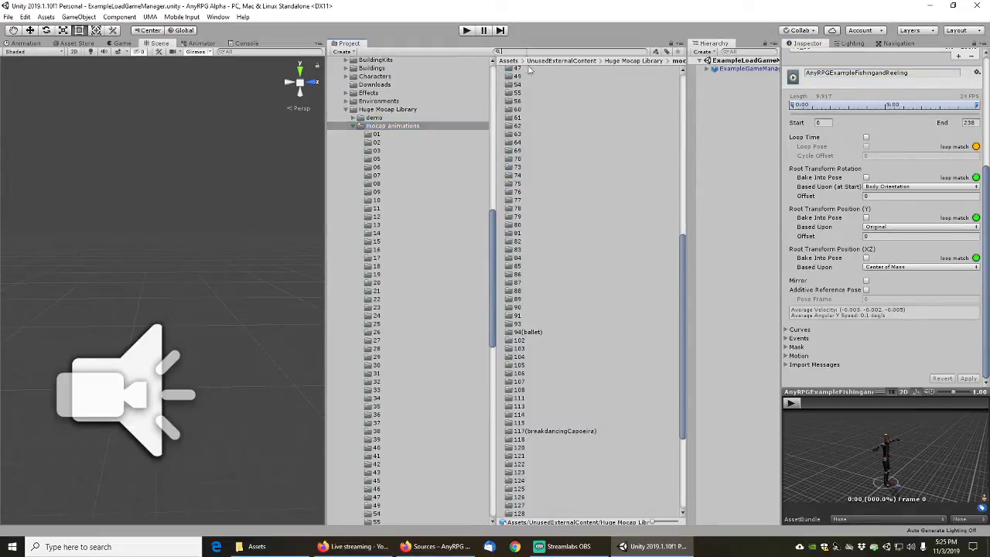
pyautogui.write('anyrpg')
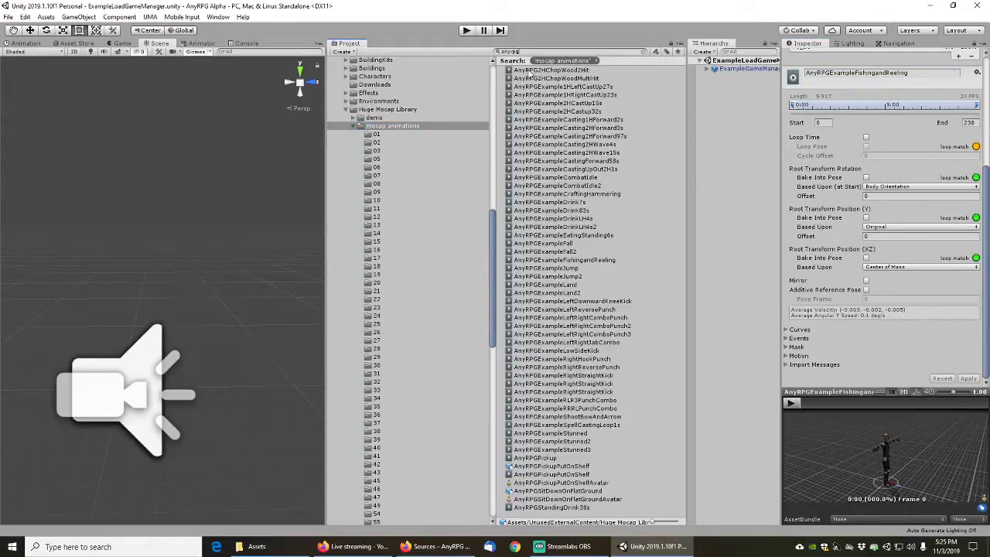
pyautogui.click(541, 70)
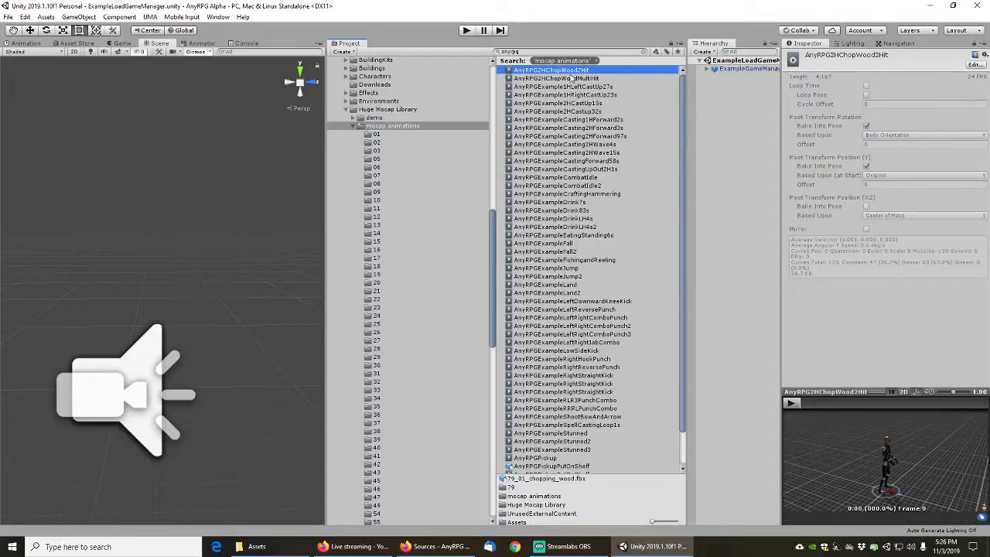
pyautogui.click(644, 51)
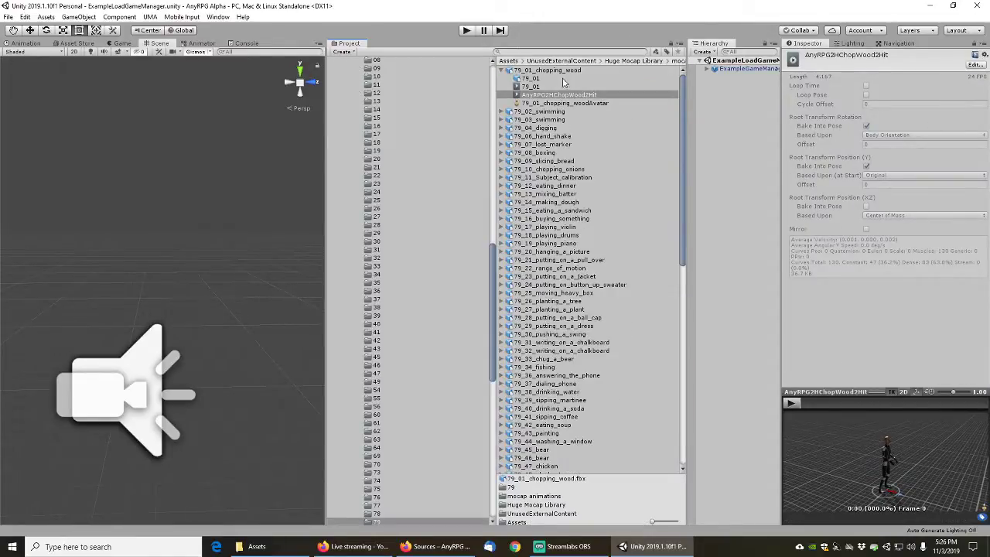
# Rename the AnyRPG2HChopWood2Hit clip of 79_01_chopping_wood as AnyRPGExample2HChopWood2Hit and apply the import settings
pyautogui.click(561, 71)
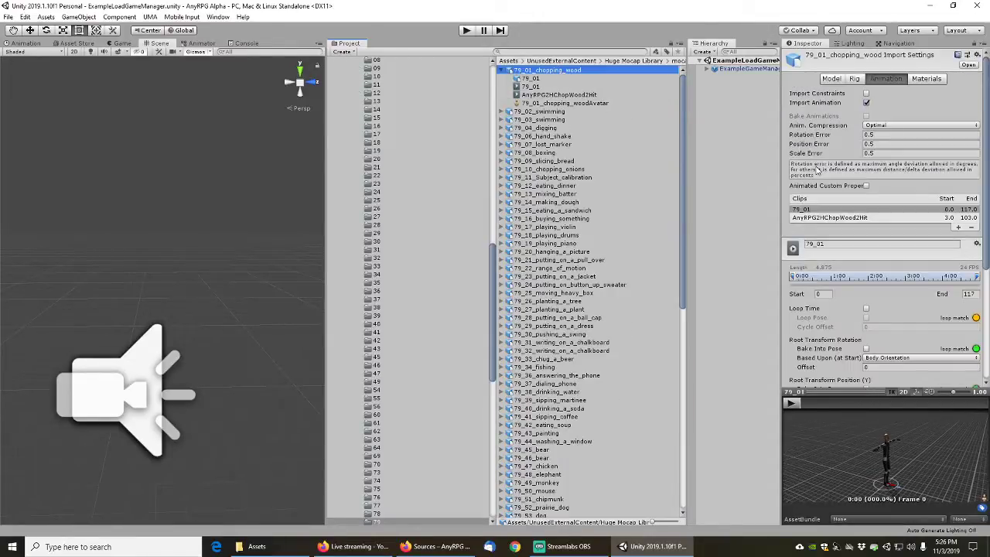
pyautogui.click(828, 218)
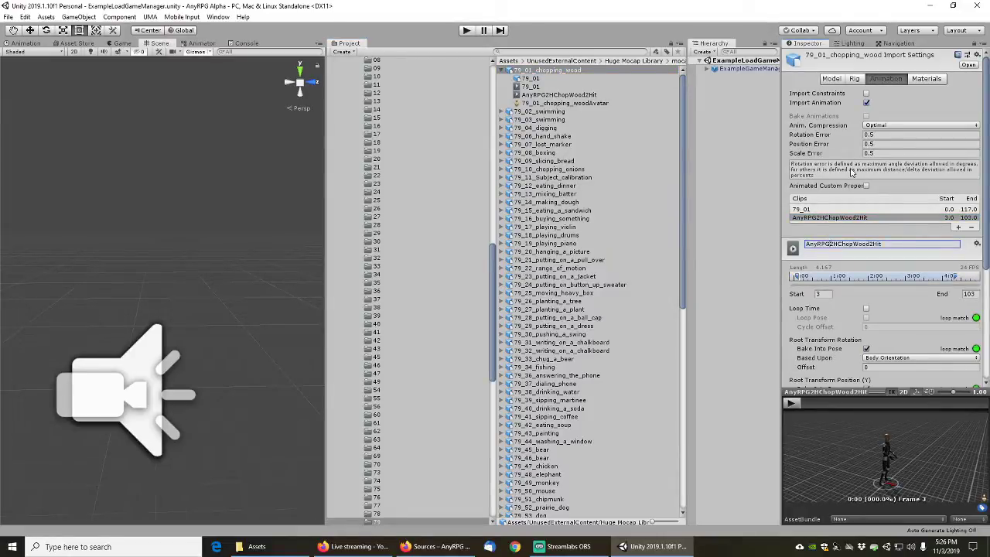
pyautogui.write('Example')
pyautogui.scroll(-5, 893, 263)
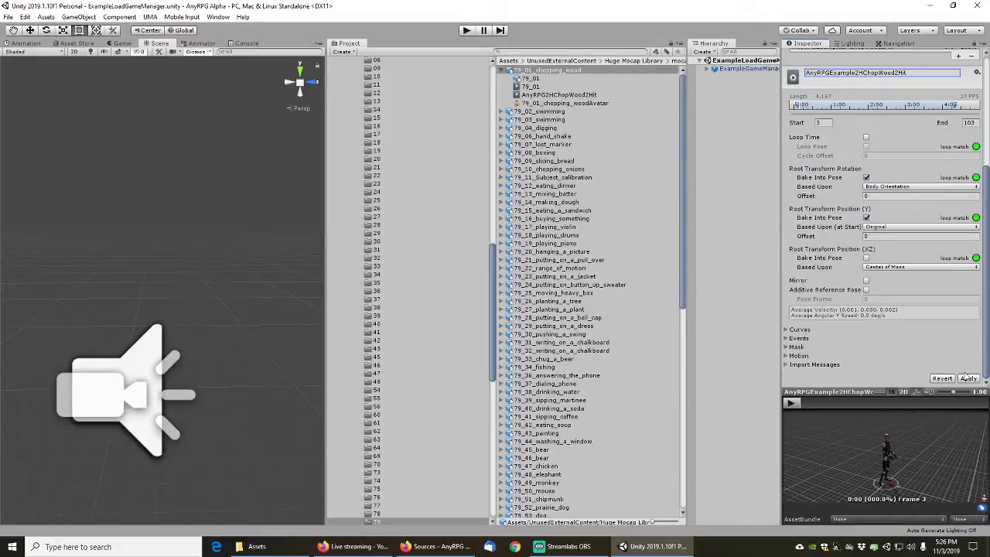
pyautogui.click(969, 378)
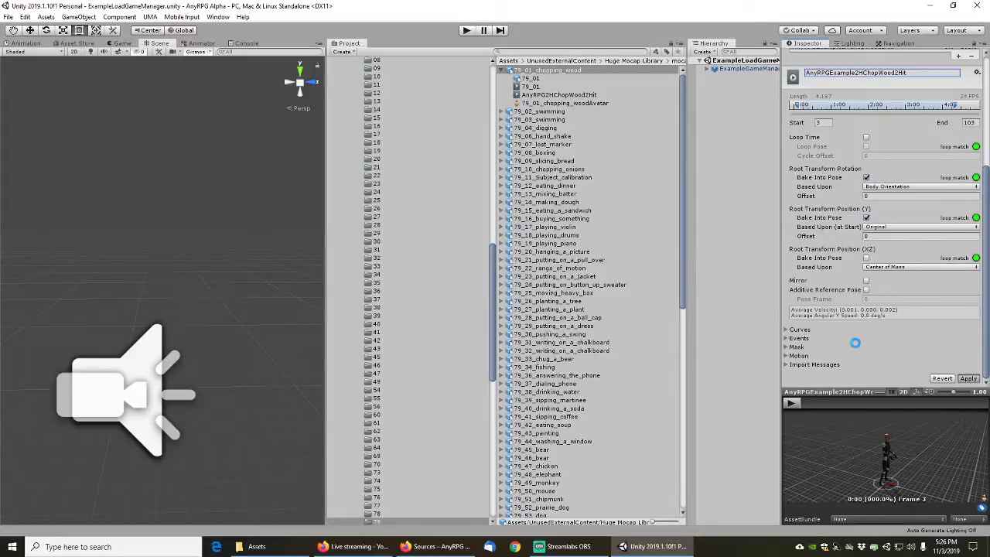
# Search the mocap animations folder for anyrpg and locate the AnyRPG2HChopWoodMultiHit clip in its source folder
pyautogui.scroll(6, 464, 156)
pyautogui.click(478, 156)
pyautogui.click(534, 52)
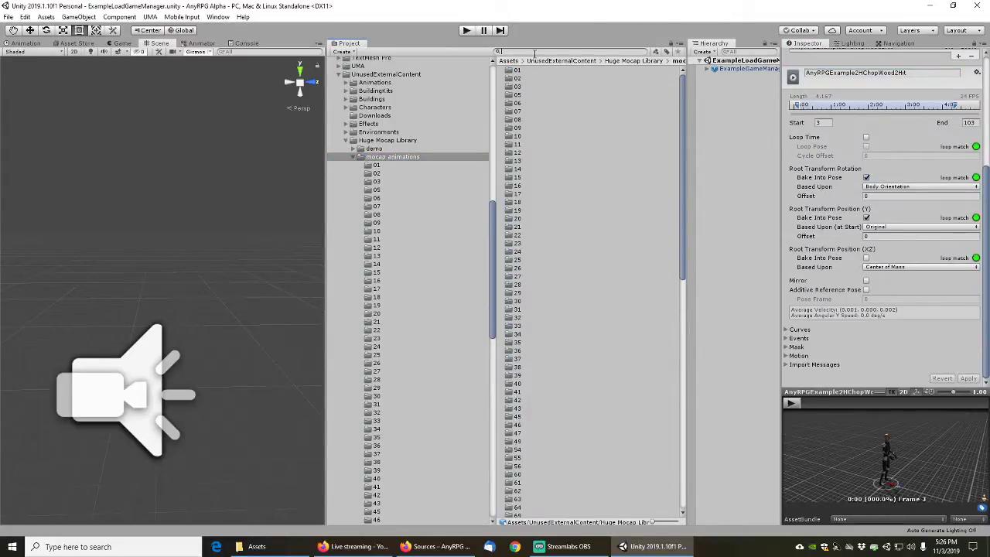
pyautogui.write('anyrpg')
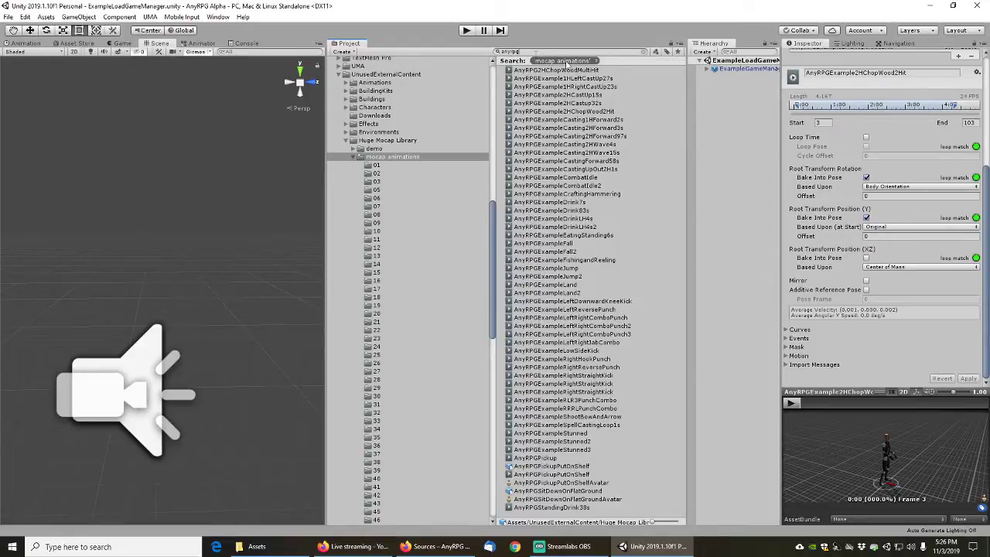
pyautogui.click(557, 72)
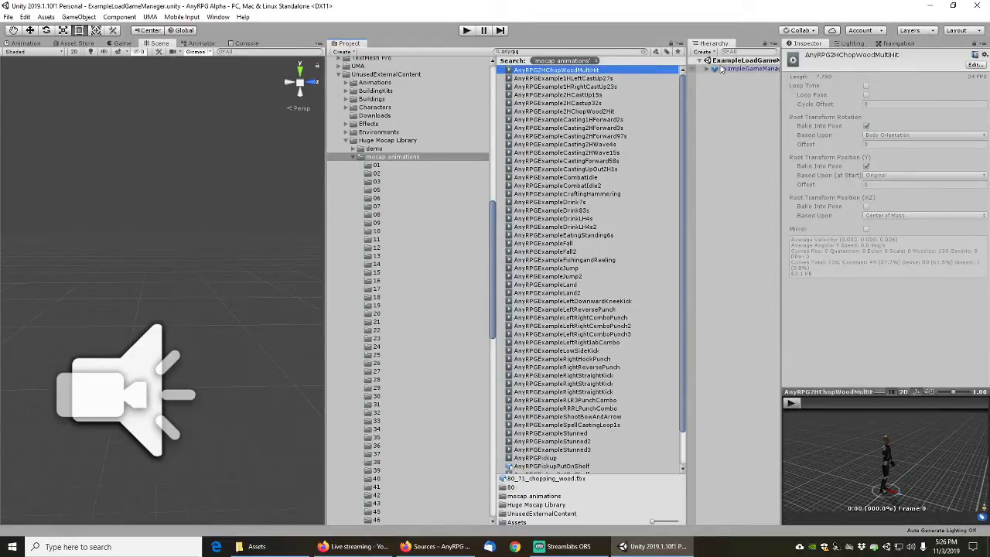
pyautogui.click(647, 52)
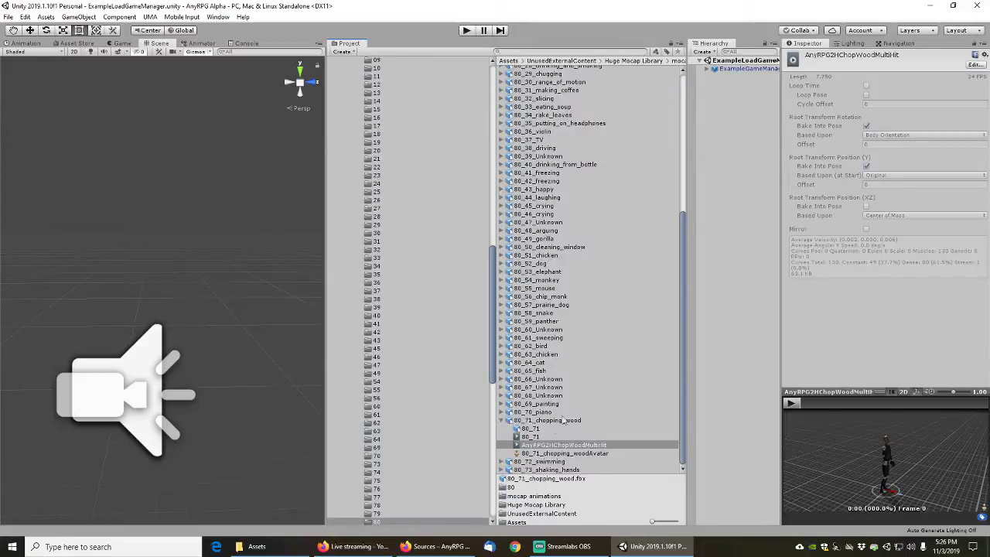
# Rename the AnyRPG2HChopWoodMultiHit clip of 80_71_chopping_wood as AnyRPGExample2HChopWoodMultiHit and apply the import settings
pyautogui.click(544, 421)
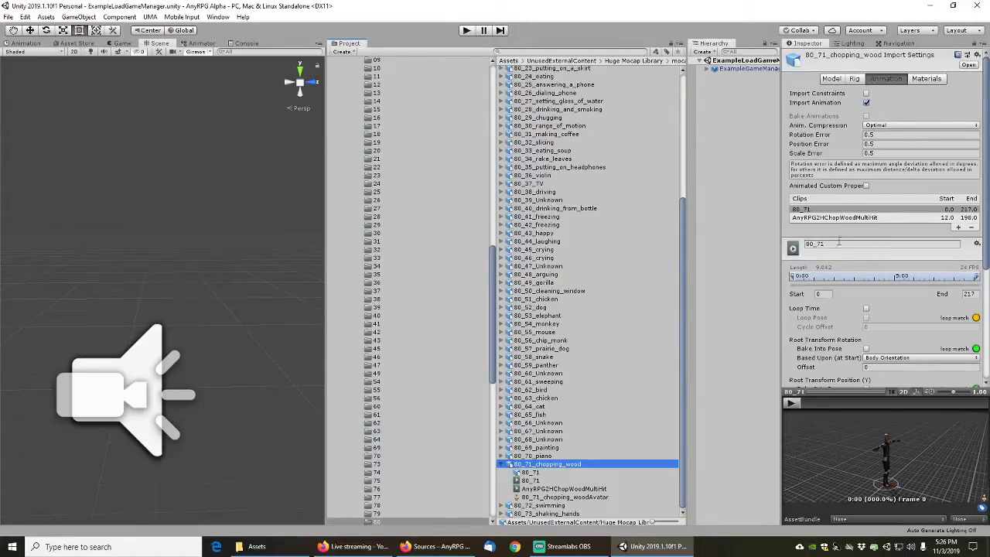
pyautogui.click(850, 218)
pyautogui.click(848, 244)
pyautogui.click(840, 244)
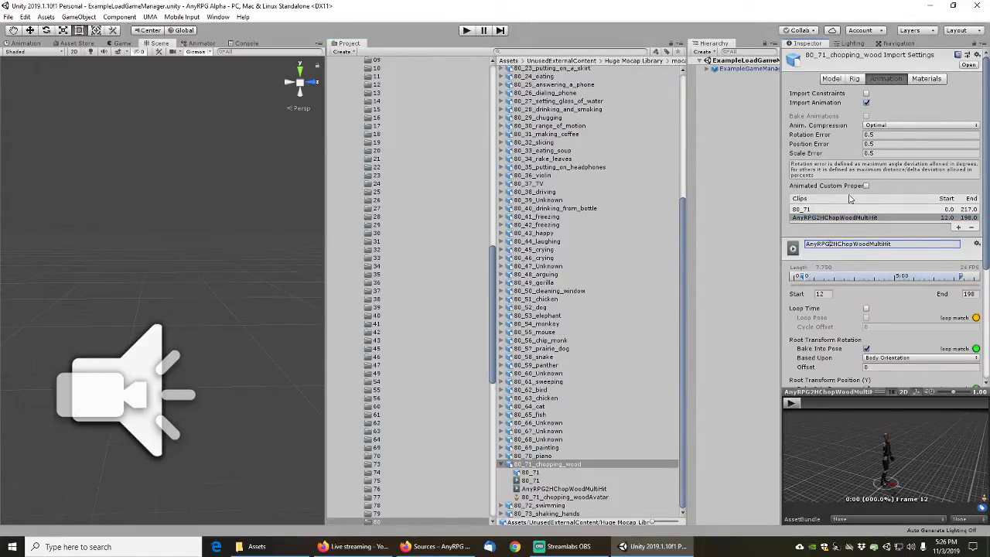
pyautogui.write('enera')
pyautogui.press('BackSpace')
pyautogui.press('BackSpace')
pyautogui.press('BackSpace')
pyautogui.press('BackSpace')
pyautogui.press('BackSpace')
pyautogui.write('Example')
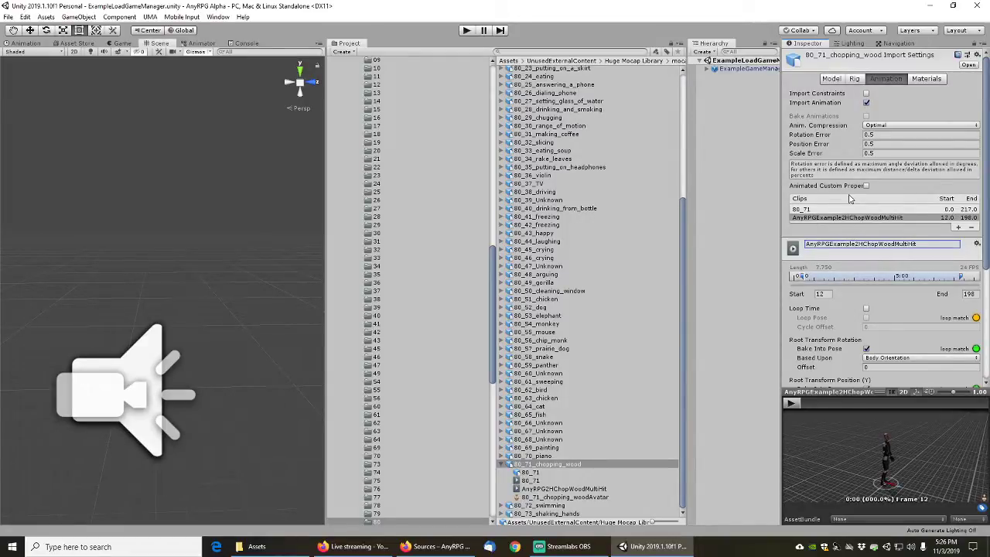
pyautogui.scroll(-5, 855, 278)
pyautogui.click(969, 379)
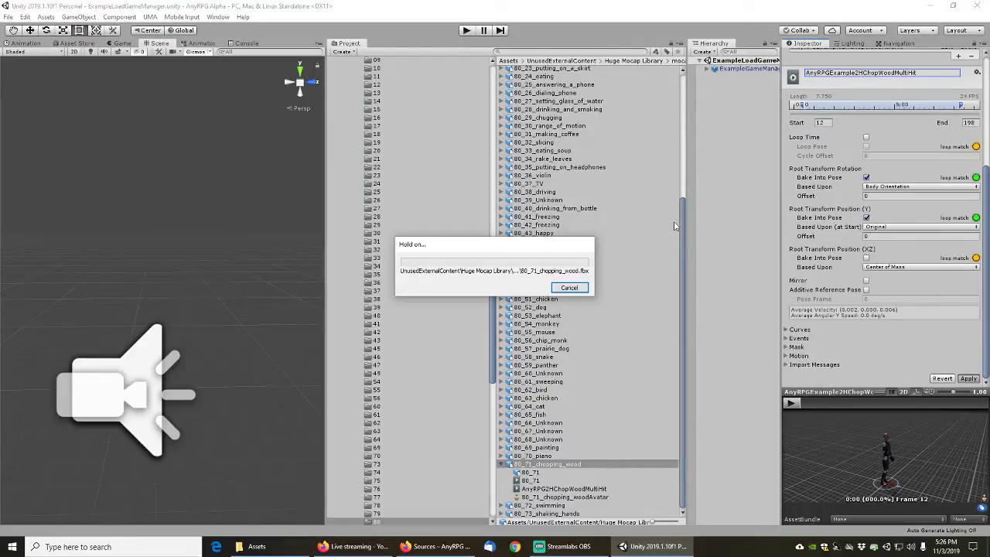
# Search the mocap animations folder for anyrpg and locate the AnyRPGPickup clip in its source folder
pyautogui.scroll(4, 441, 171)
pyautogui.click(393, 118)
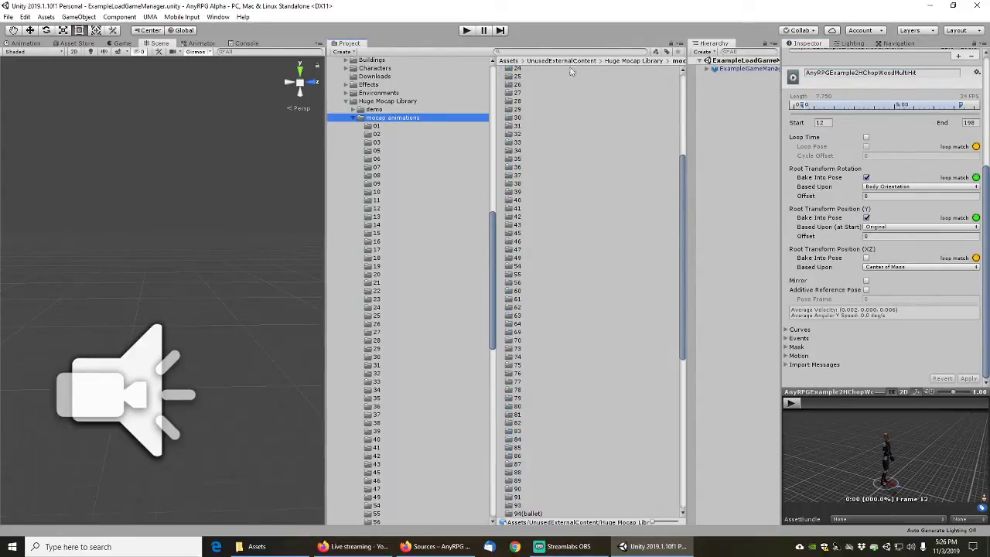
pyautogui.click(545, 51)
pyautogui.write('anyrpg')
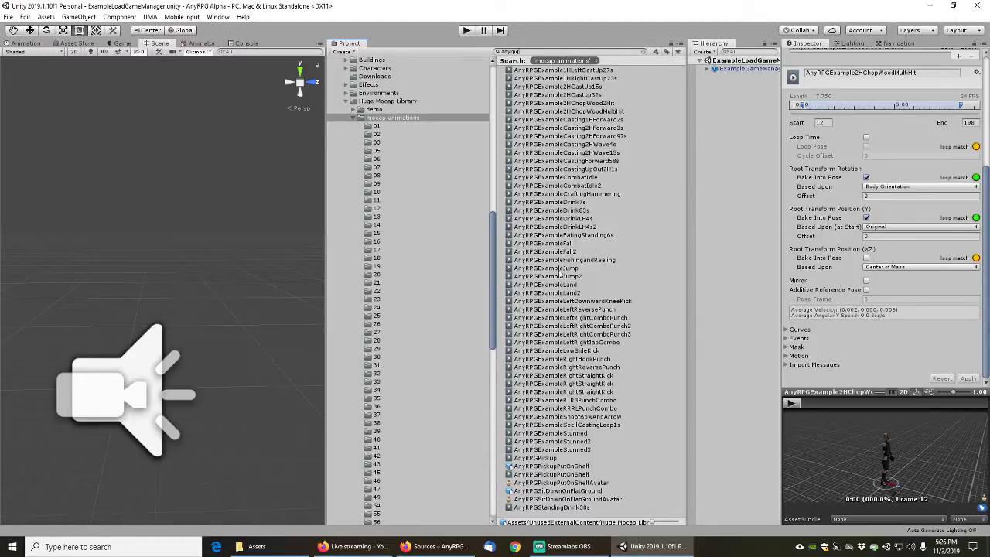
pyautogui.click(544, 459)
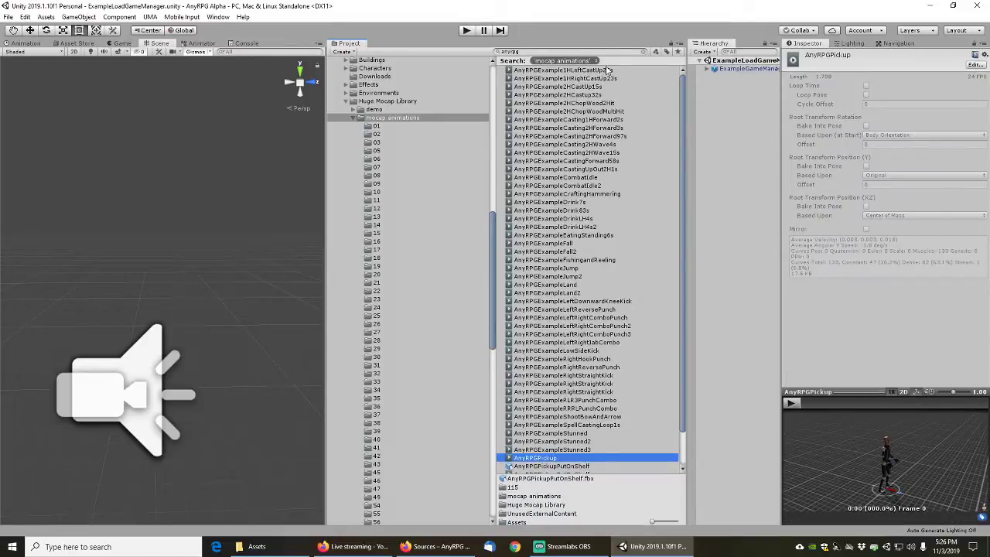
pyautogui.click(644, 53)
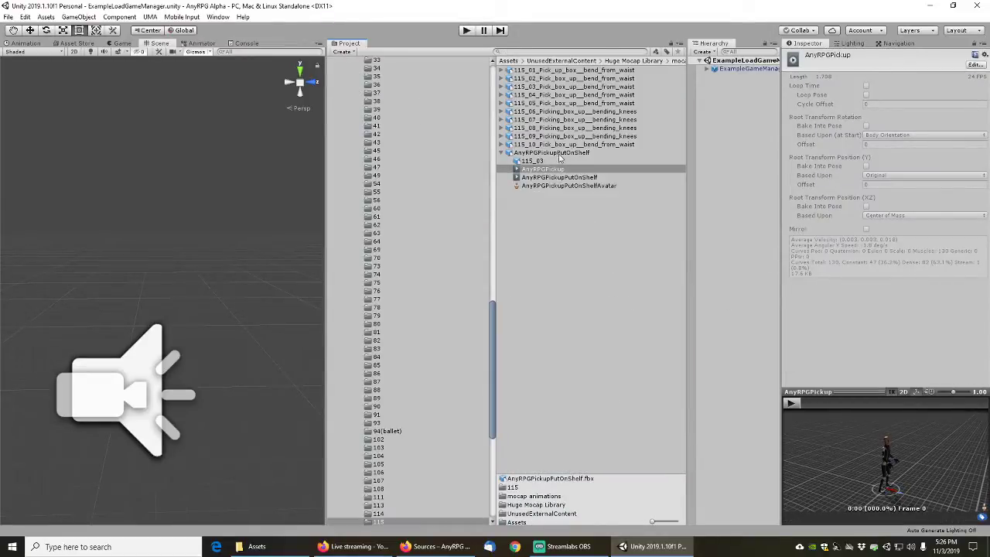
# Rename the AnyRPGPickupPutOnShelf clip of the AnyRPGPickupPutOnShelf model as AnyRPGExamplePickupPutOnShelf
pyautogui.click(551, 152)
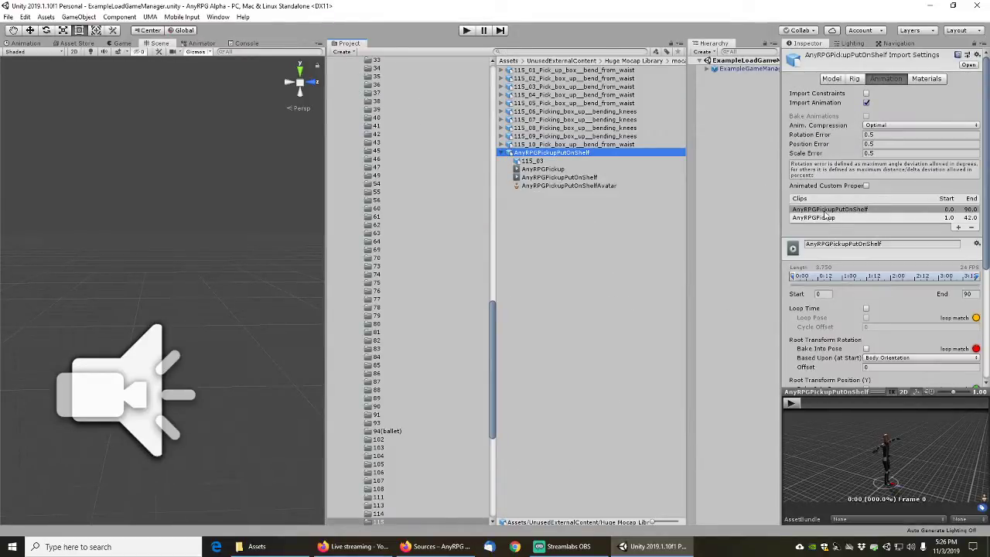
pyautogui.click(830, 244)
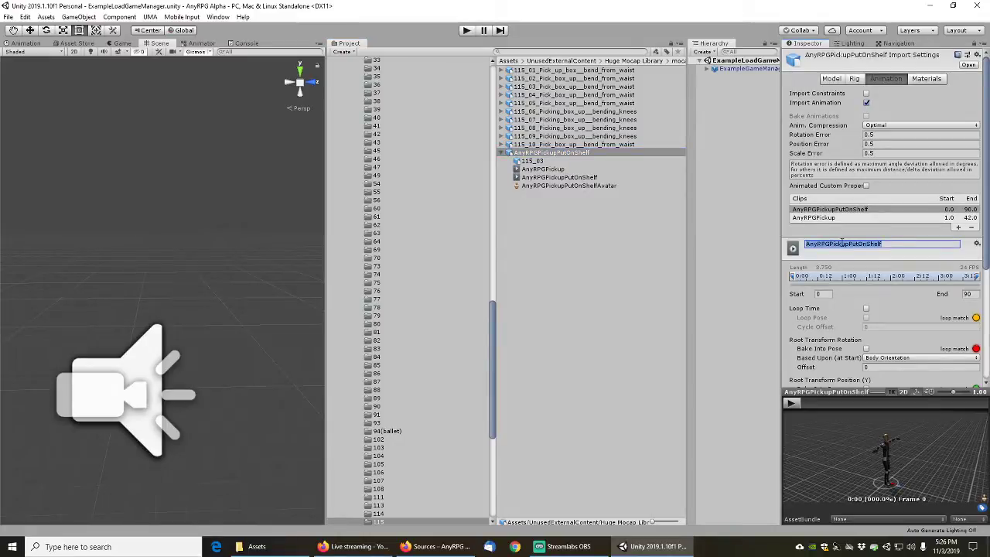
pyautogui.press('Home')
pyautogui.write('Example')
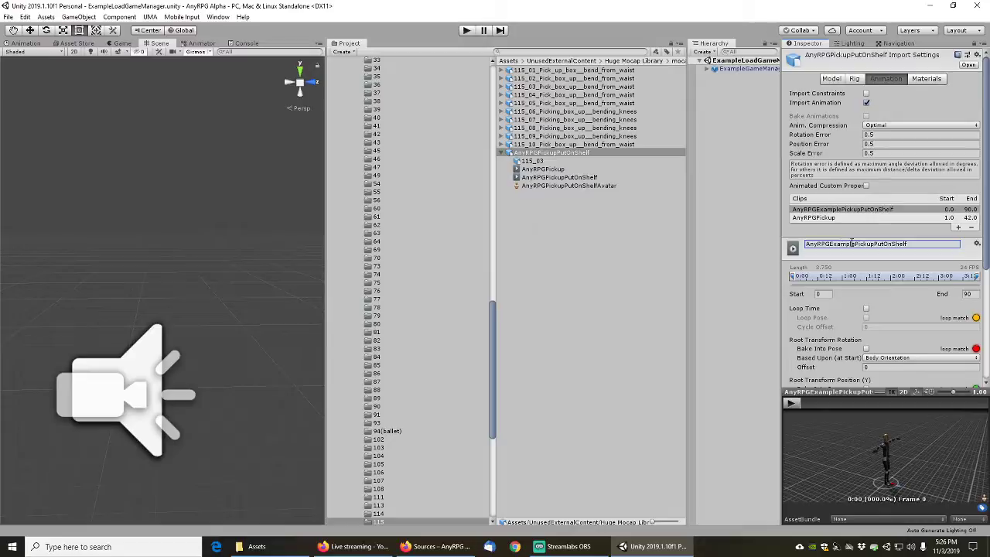
# Rename the AnyRPGPickup clip of the same model as AnyRPGExamplePickup and apply the import settings
pyautogui.click(822, 218)
pyautogui.click(835, 243)
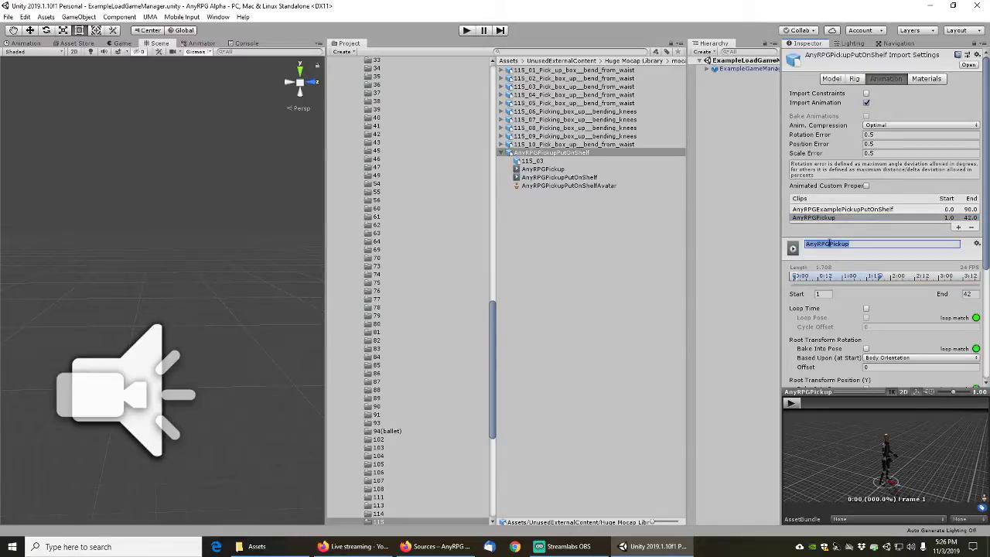
pyautogui.click(841, 244)
pyautogui.write('Example')
pyautogui.scroll(-5, 864, 283)
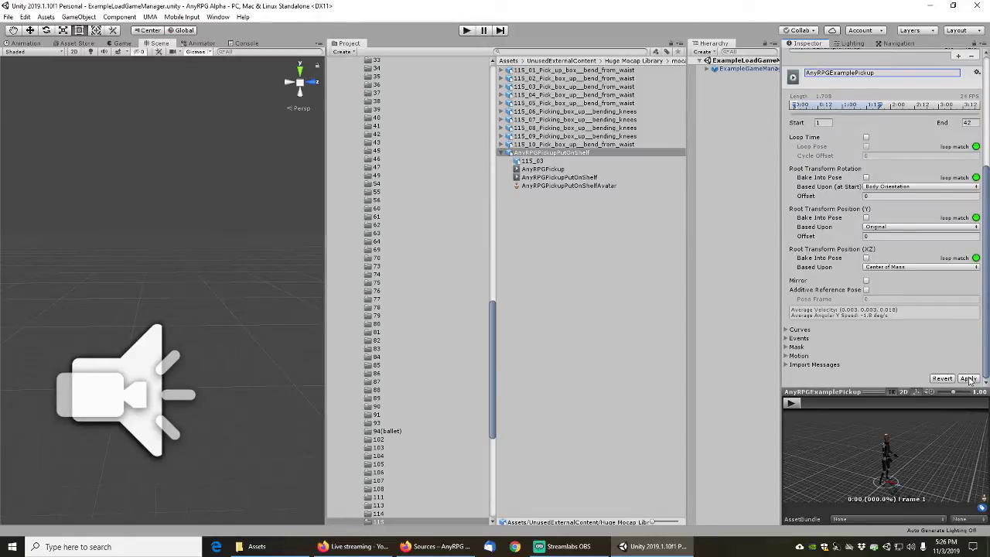
pyautogui.click(969, 378)
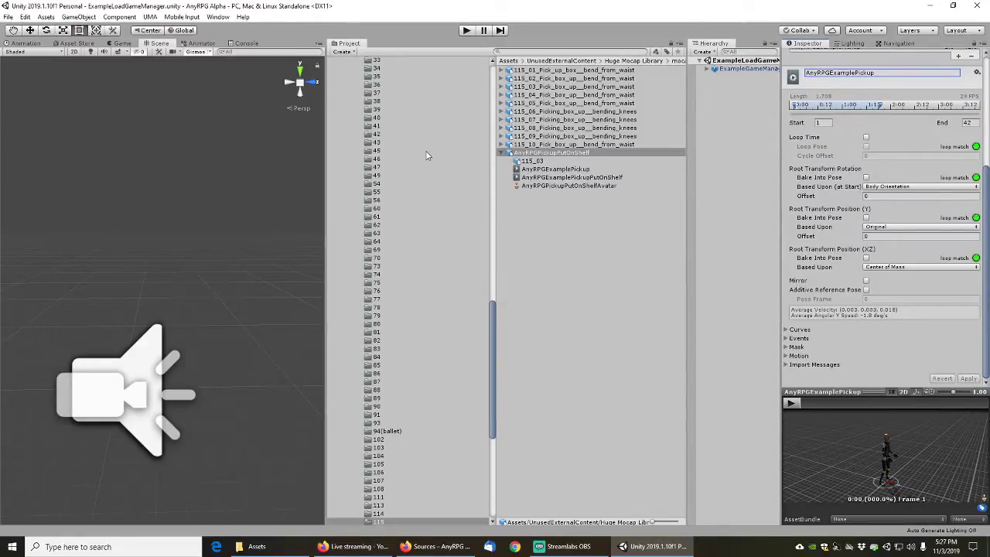
# Search the mocap animations folder for anyrpg and locate the AnyRPGStandingDrink38s clip in its source folder
pyautogui.scroll(10, 426, 151)
pyautogui.click(392, 106)
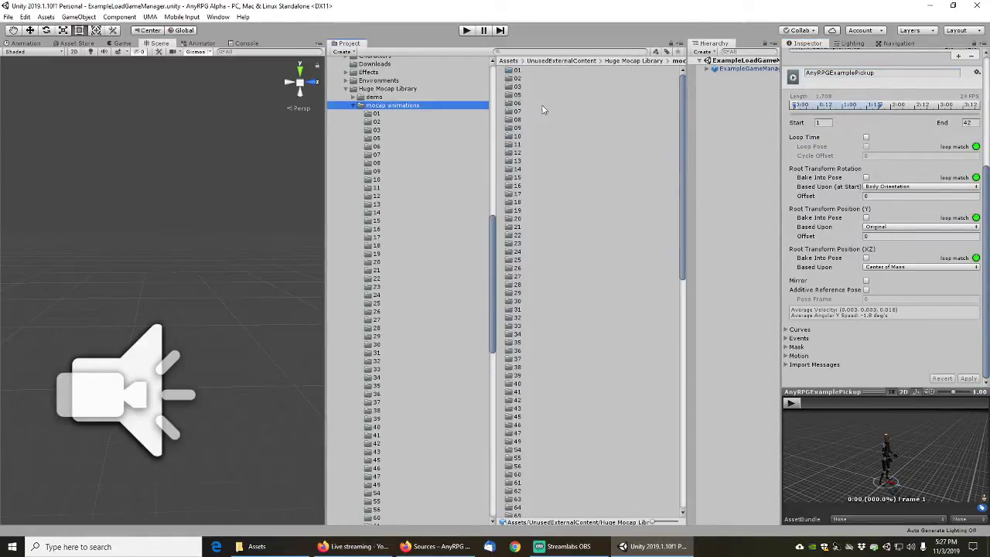
pyautogui.click(557, 53)
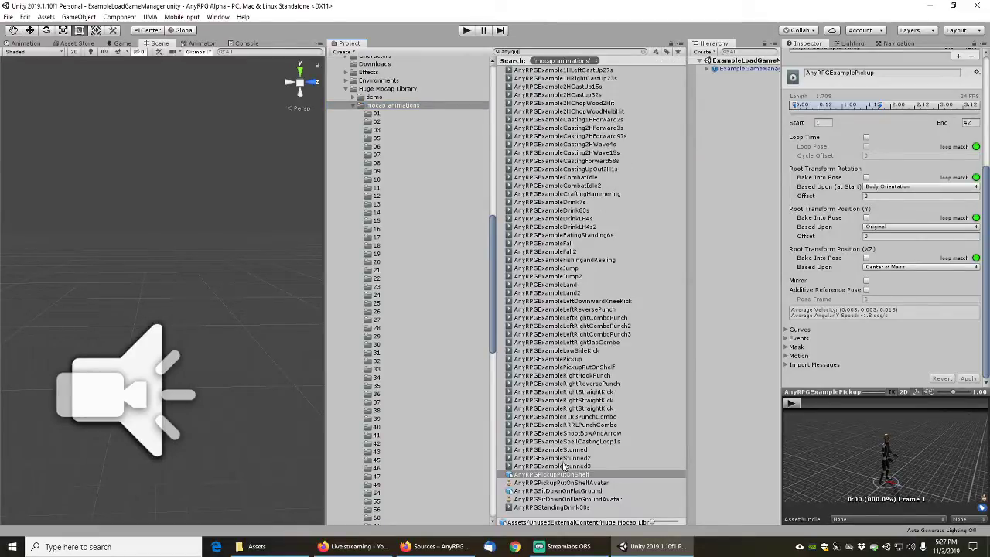
pyautogui.click(550, 509)
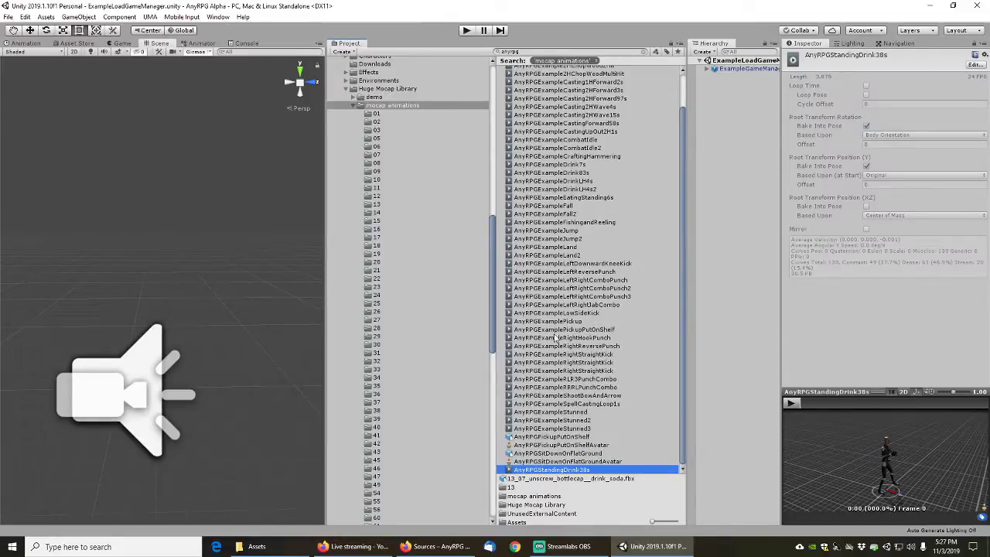
pyautogui.scroll(1, 558, 267)
pyautogui.scroll(-1, 553, 220)
pyautogui.click(644, 52)
# Rename the AnyRPGStandingDrink38s clip of 13_07_unscrew_bottlecap__drink_soda as AnyRPGExampleStandingDrink38s and apply the import settings
pyautogui.click(561, 121)
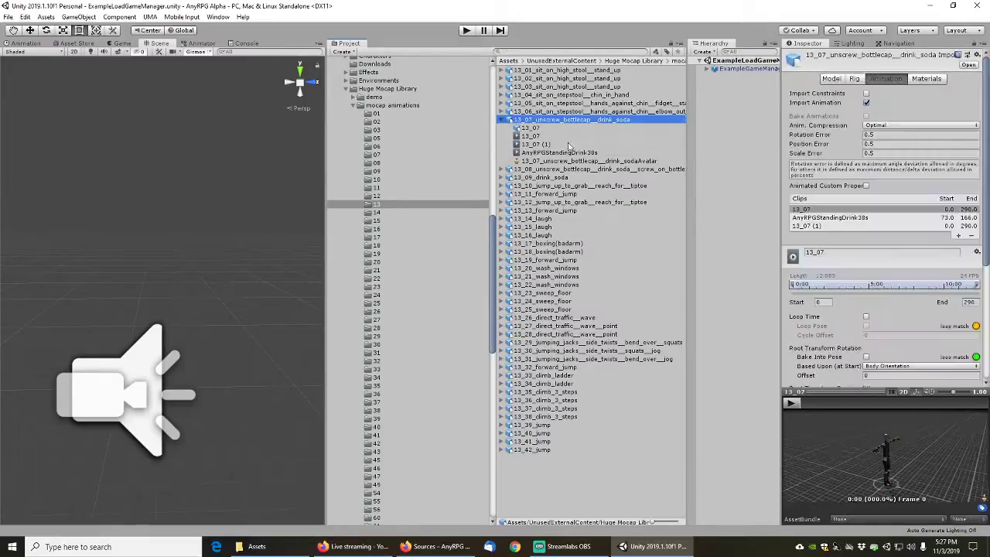
pyautogui.click(847, 219)
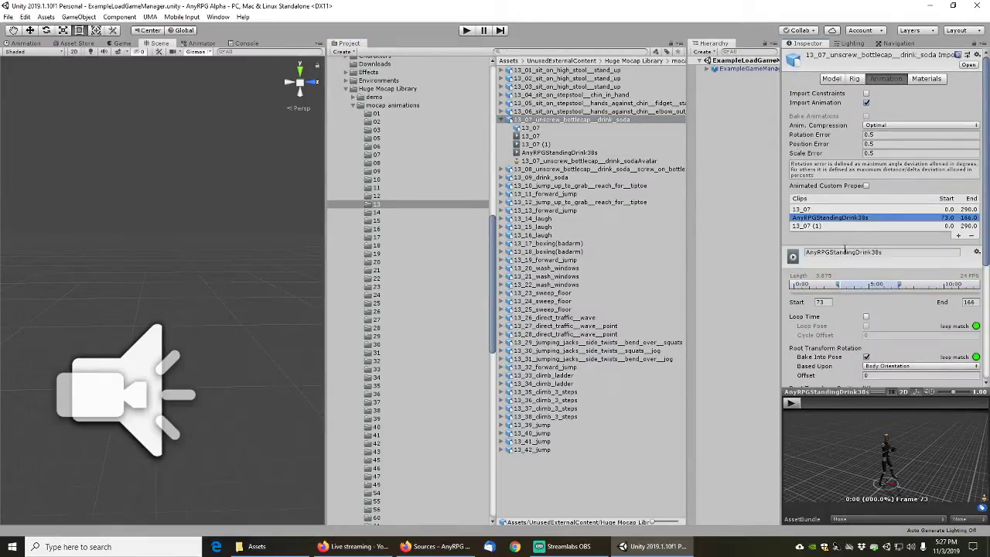
pyautogui.click(845, 252)
pyautogui.write('Example')
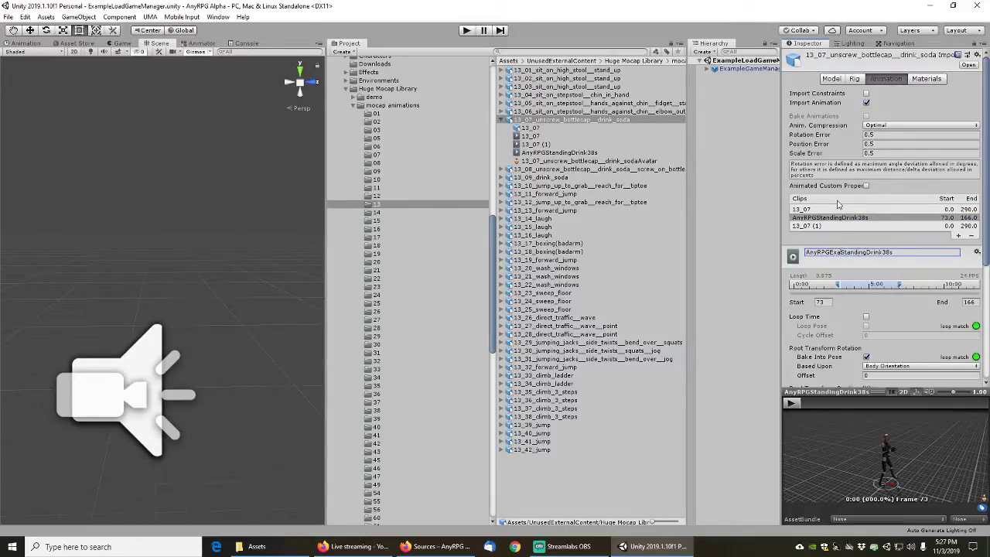
pyautogui.press('Return')
pyautogui.scroll(-5, 952, 347)
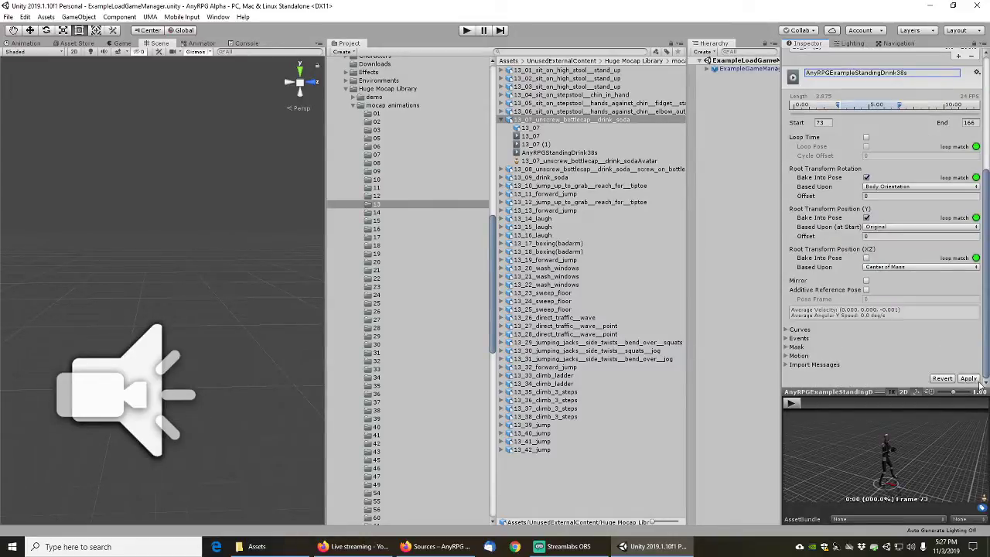
pyautogui.click(969, 379)
pyautogui.scroll(3, 845, 225)
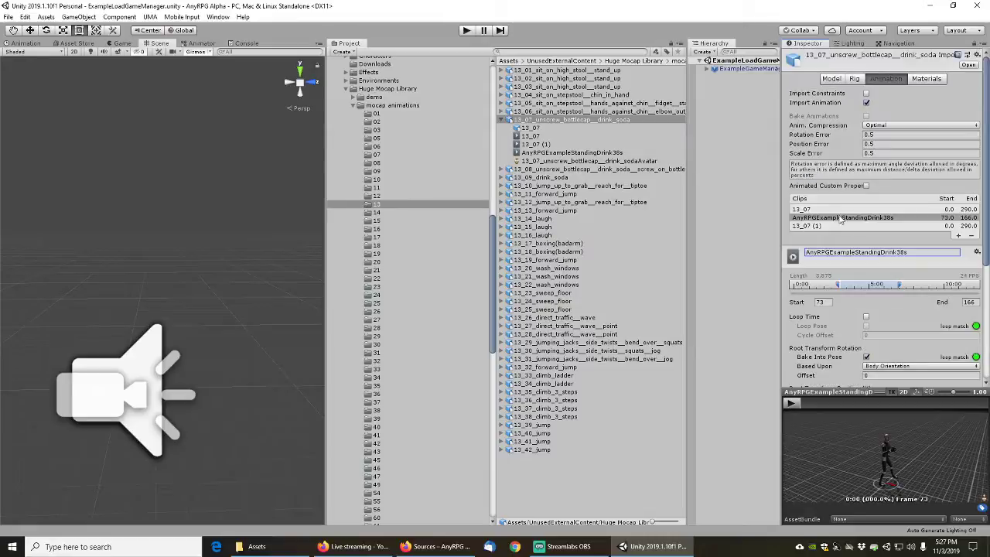
# Search the Raw Mocap Data folder under UsedExternalContent for anyrpg and inspect the AnyRPGIdleNeutralSource clip
pyautogui.scroll(5, 419, 151)
pyautogui.scroll(12, 419, 151)
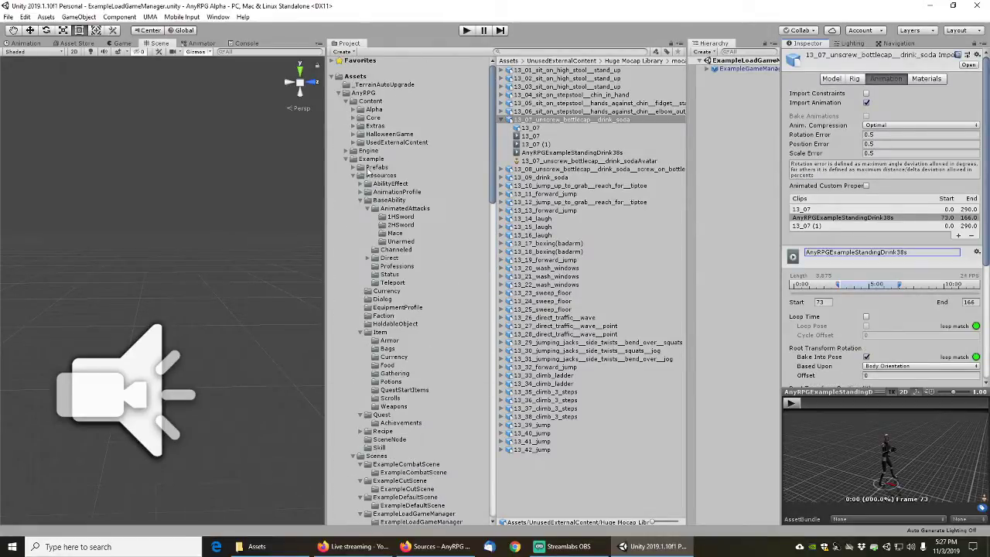
pyautogui.click(347, 160)
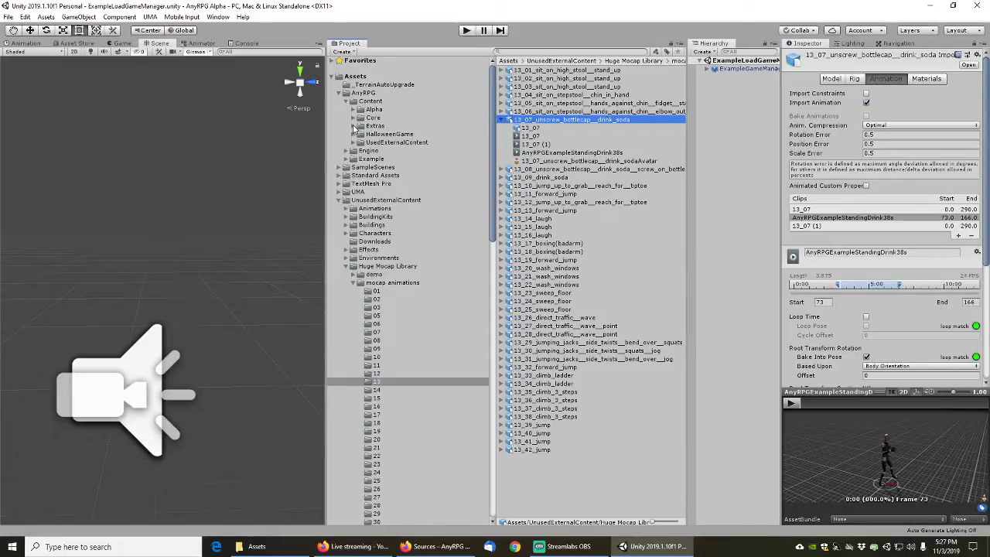
pyautogui.click(360, 142)
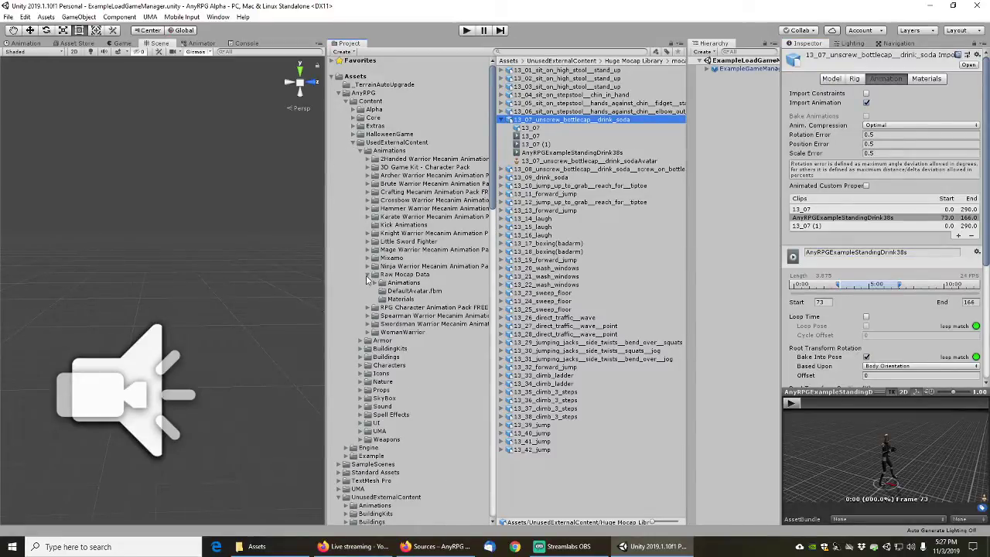
pyautogui.click(403, 276)
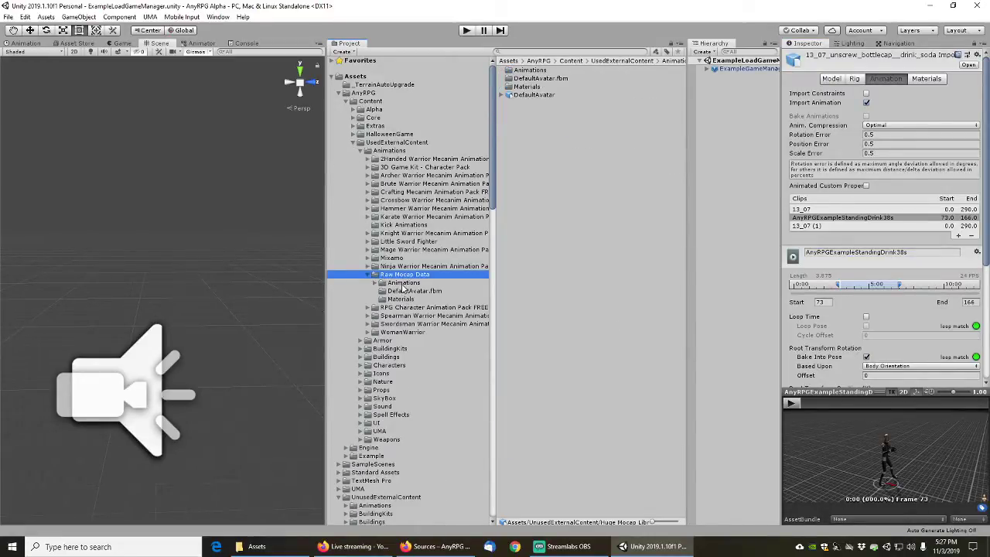
pyautogui.click(403, 283)
pyautogui.click(403, 276)
pyautogui.click(543, 52)
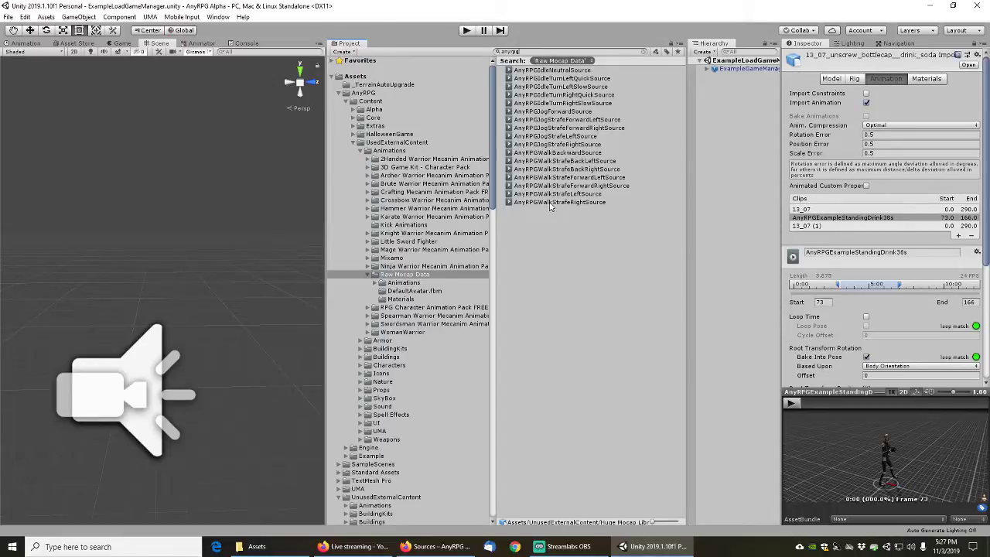
pyautogui.click(549, 70)
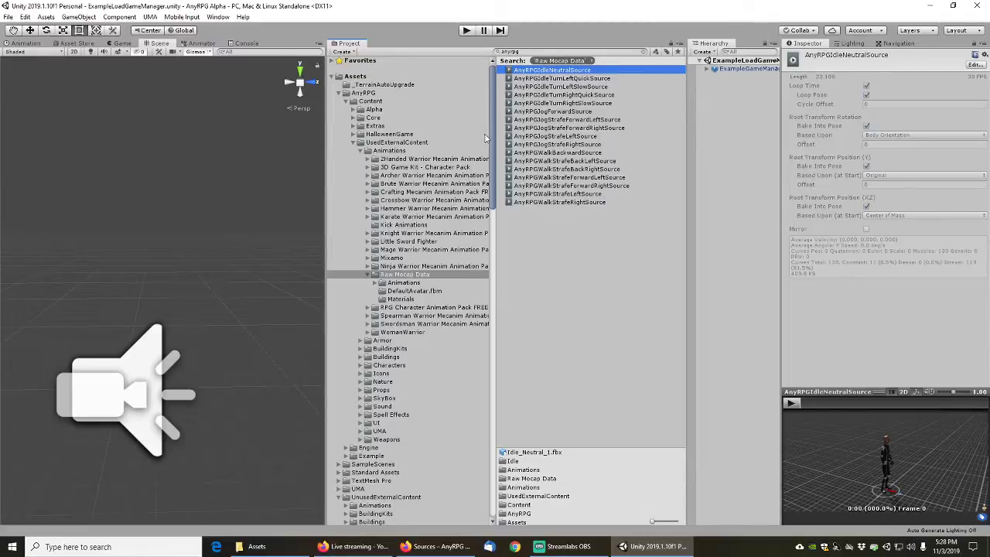
# Collapse the mocap animations and UsedExternalContent folders, clear the search and open the Channeled folder under the Example BaseAbility resources
pyautogui.moveTo(491, 137); pyautogui.dragTo(484, 210)
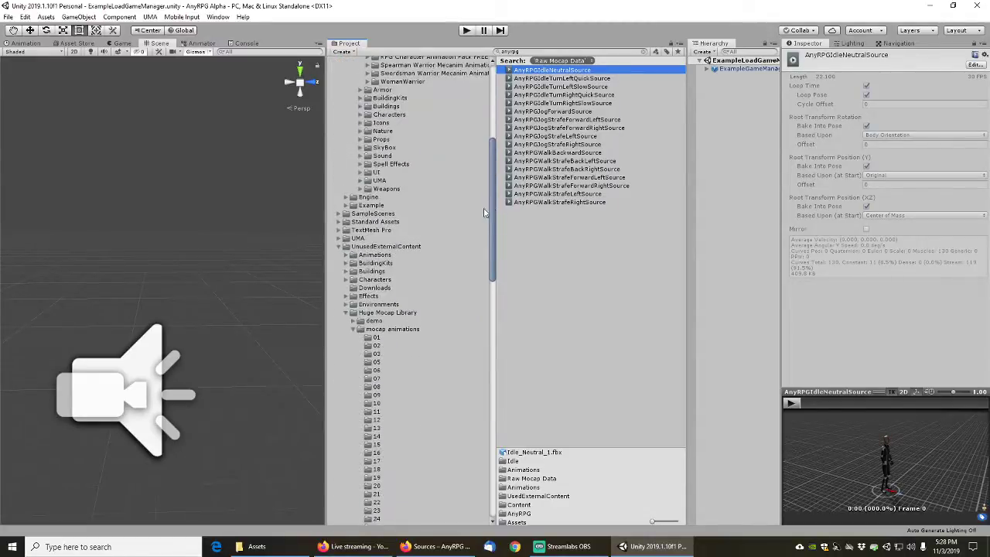
pyautogui.click(359, 330)
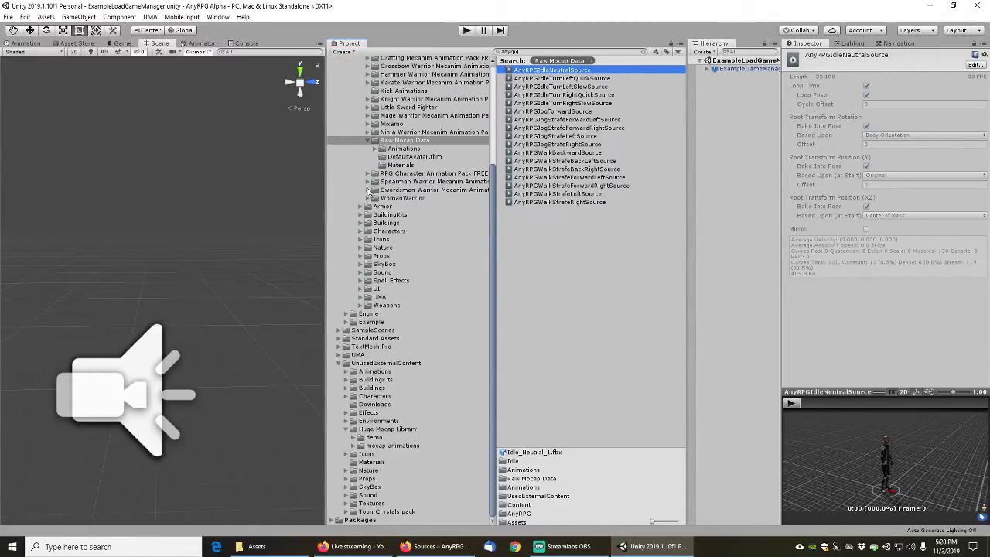
pyautogui.scroll(5, 392, 180)
pyautogui.click(355, 138)
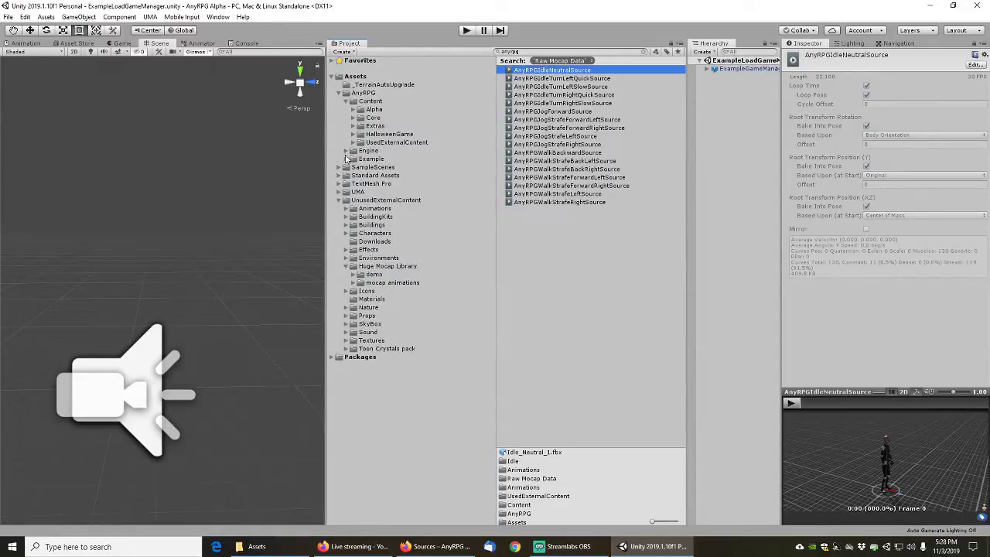
pyautogui.click(345, 160)
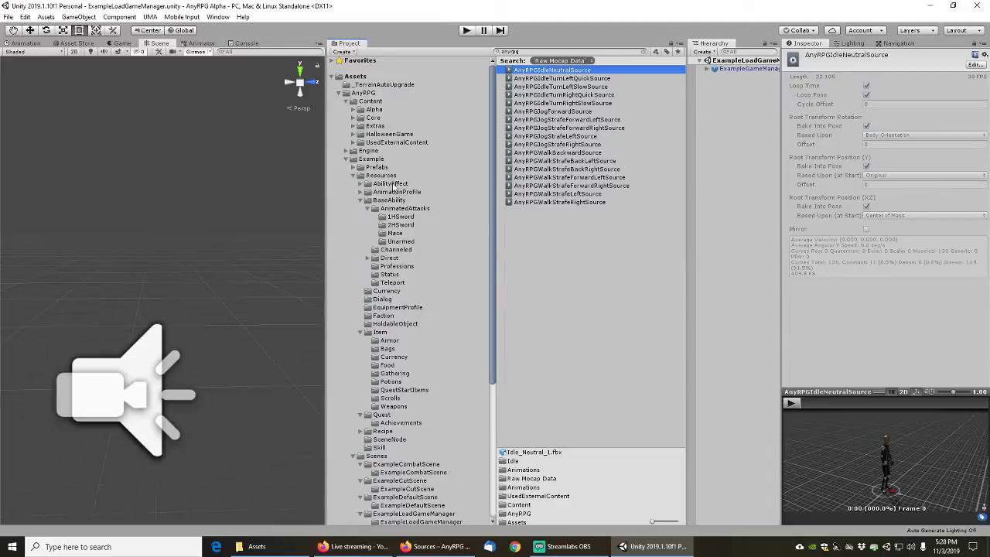
pyautogui.click(388, 200)
pyautogui.click(431, 251)
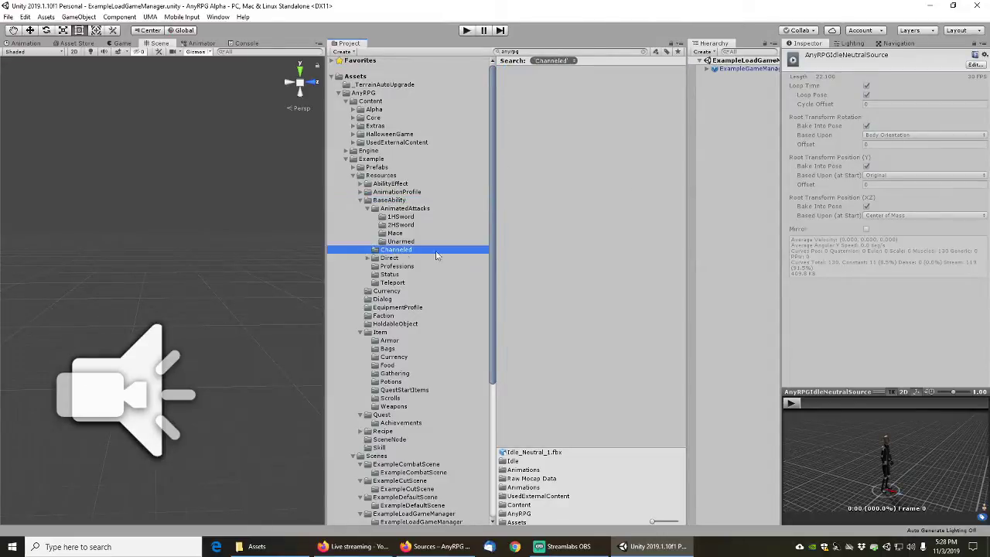
pyautogui.click(644, 51)
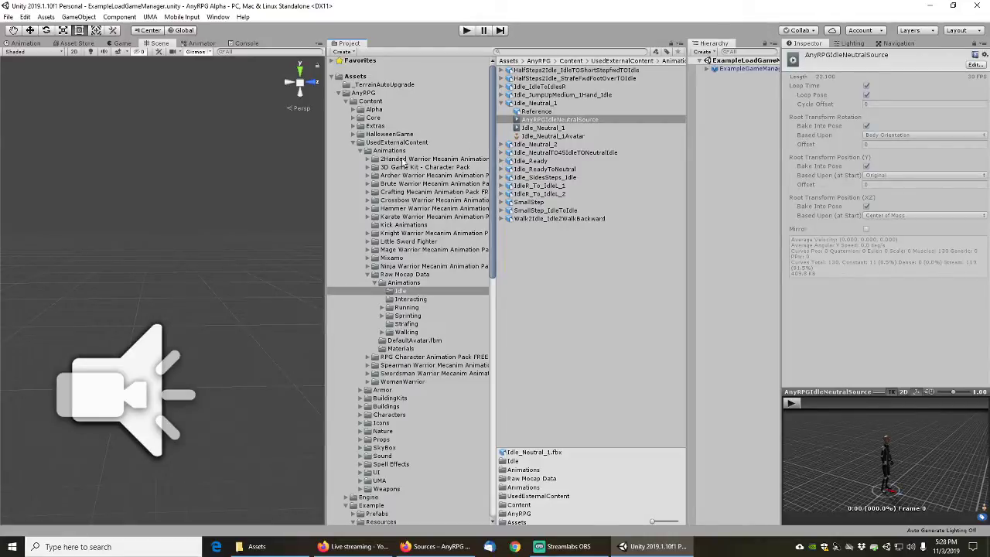
pyautogui.click(353, 144)
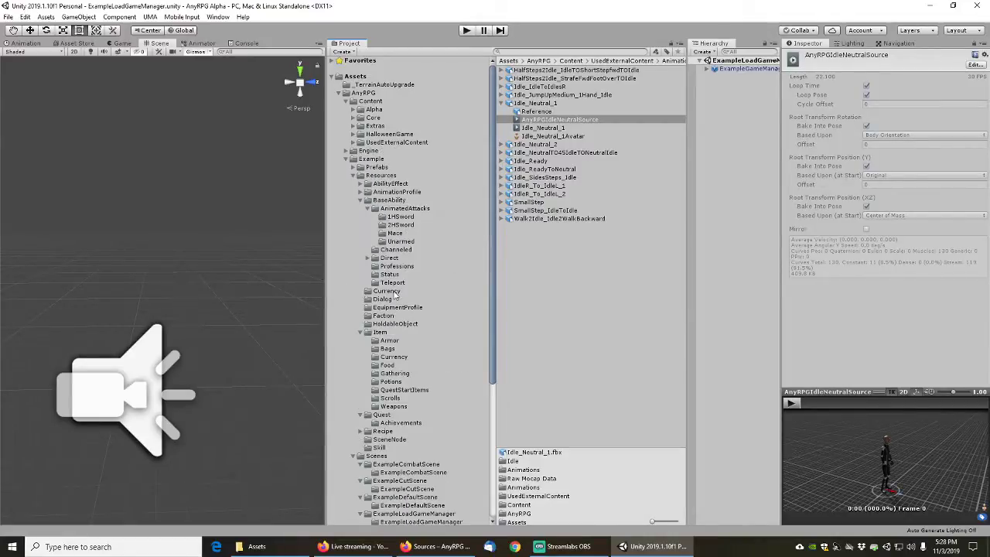
pyautogui.click(414, 252)
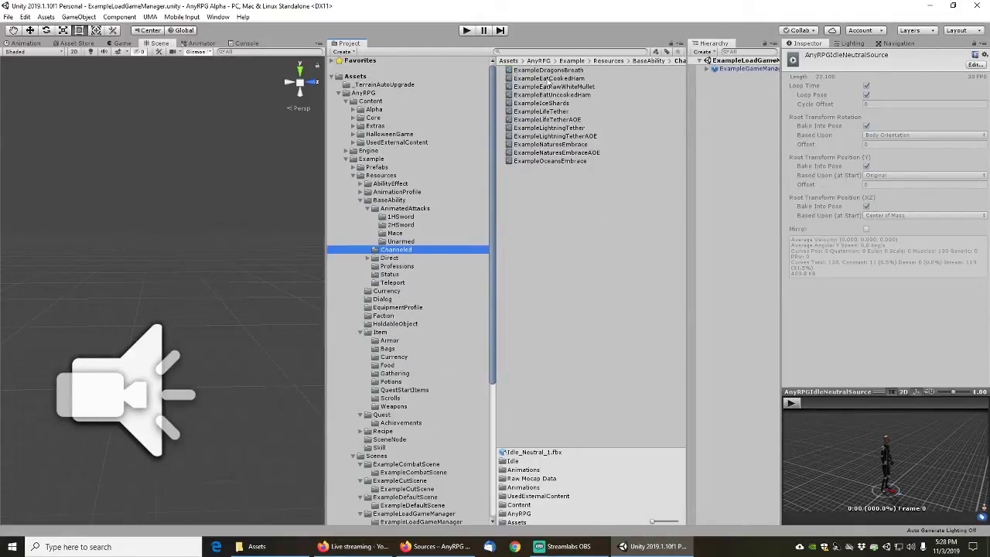
# Review the casting animation clips and settings of ExampleEatUncookedHam, ExampleLifeTether and ExampleLifeTetherAOE
pyautogui.click(547, 95)
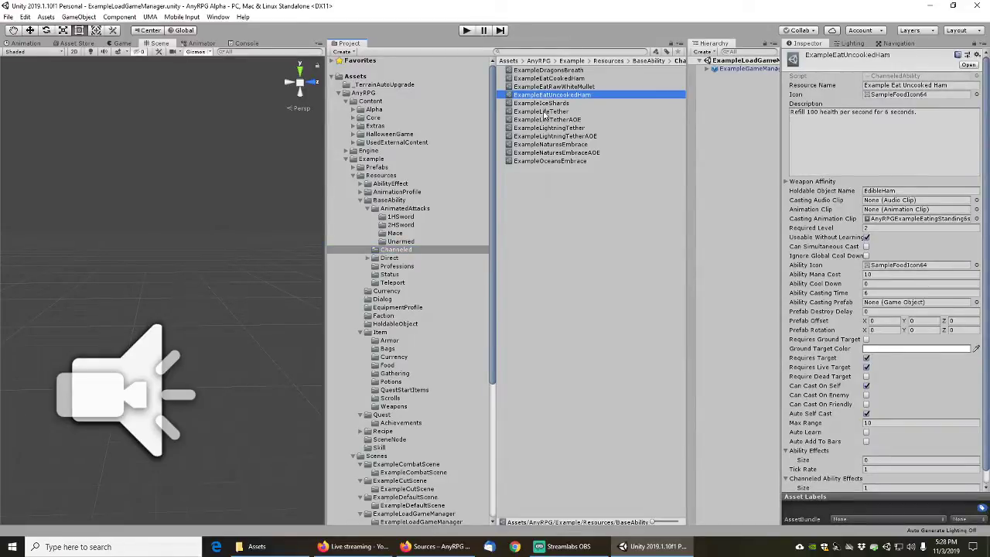
pyautogui.click(545, 112)
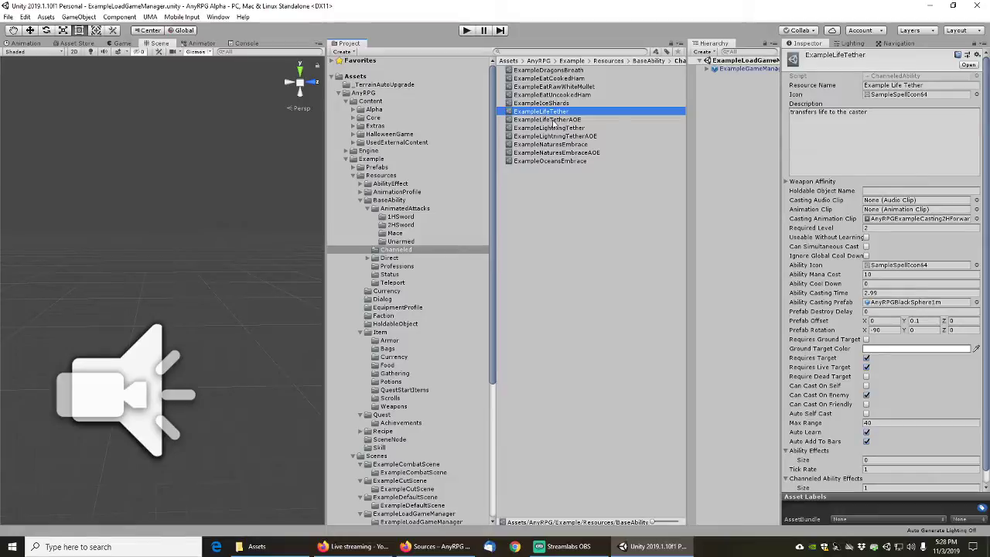
pyautogui.click(552, 120)
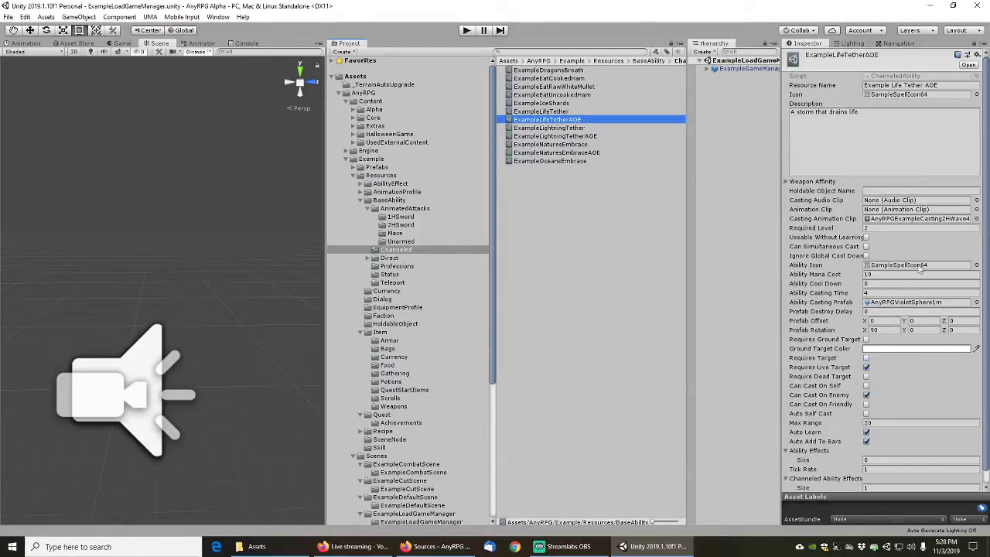
# Assign AnyRPGExampleCasting2HWave4s as the casting animation clip of ExampleLightningTetherAOE and set its ability casting time to 4
pyautogui.click(559, 136)
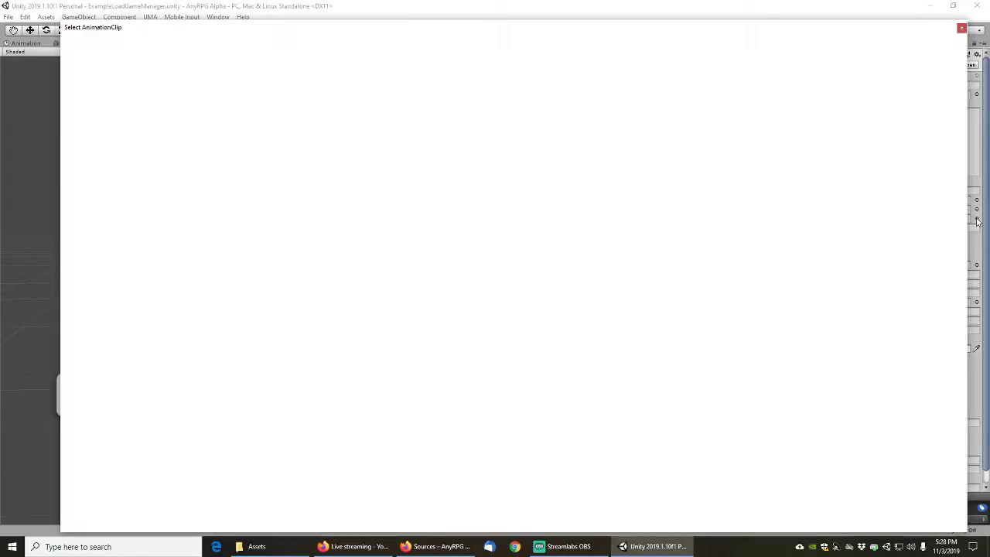
pyautogui.click(976, 219)
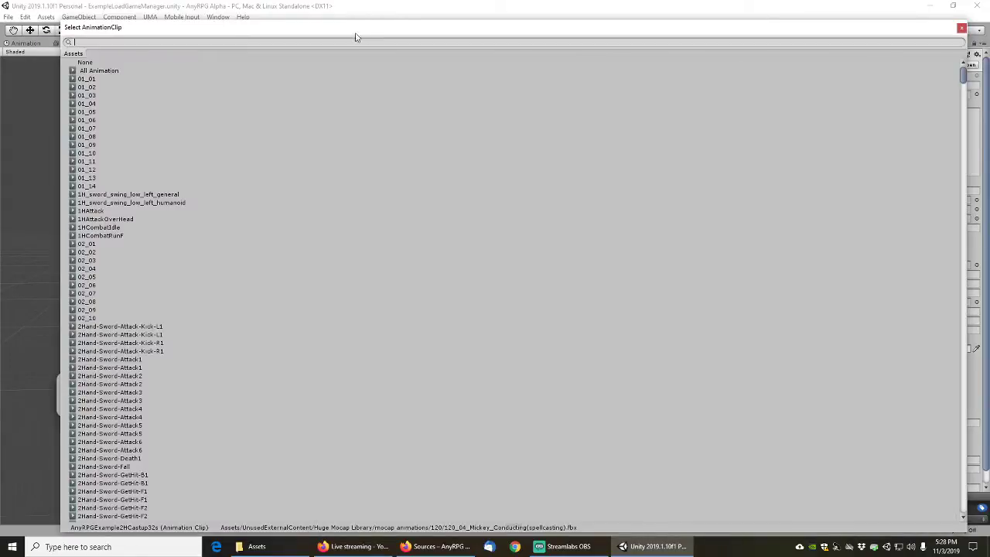
pyautogui.write('4s')
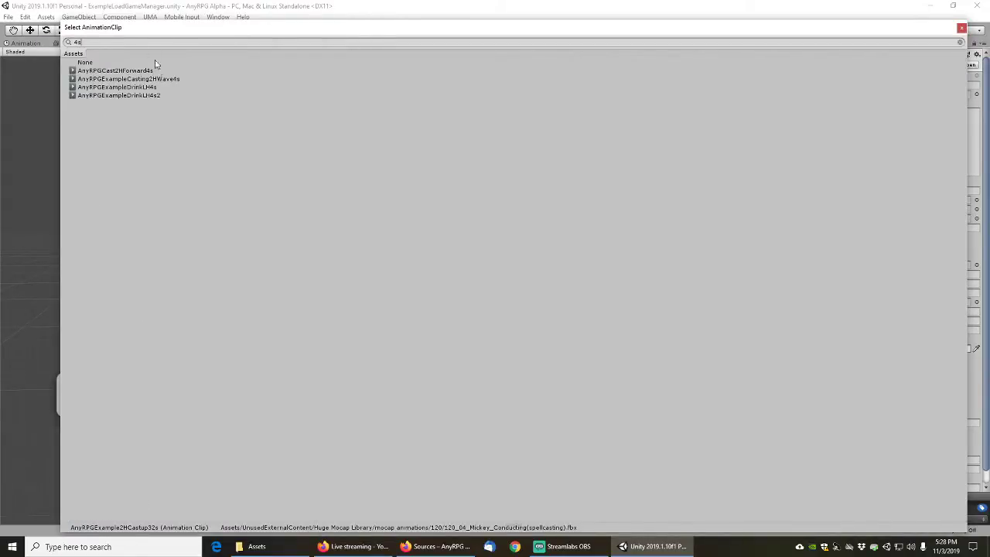
pyautogui.click(136, 79)
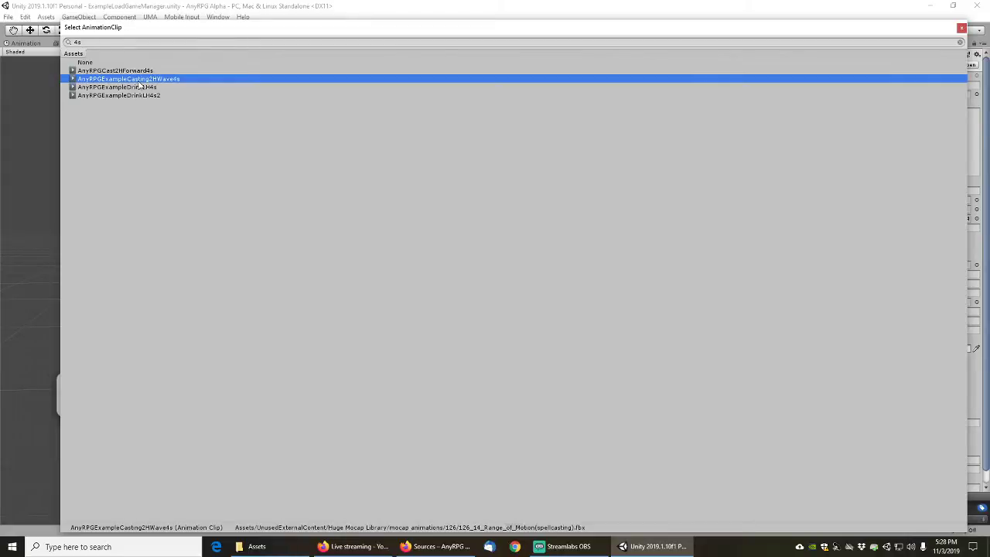
pyautogui.doubleClick(151, 78)
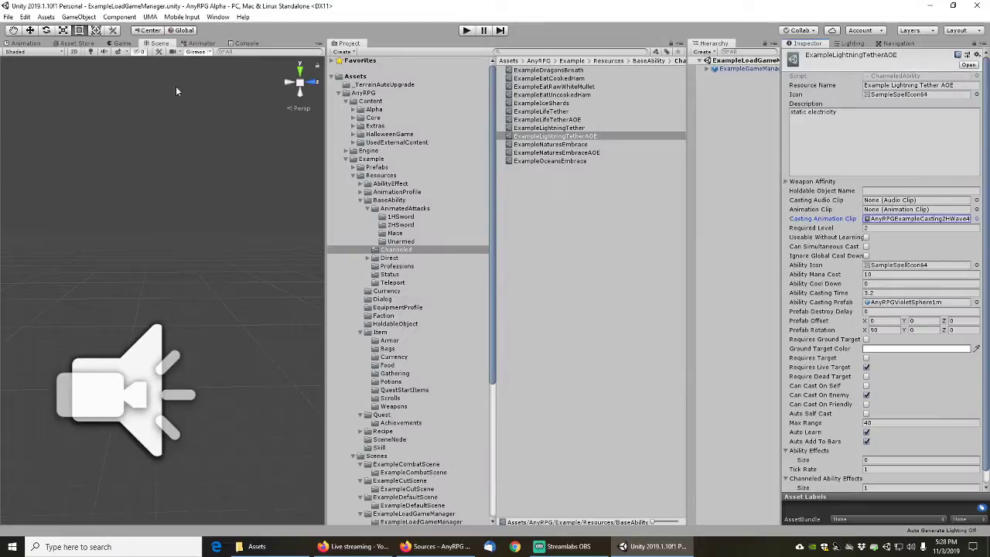
pyautogui.click(872, 292)
pyautogui.write('4')
pyautogui.press('Tab')
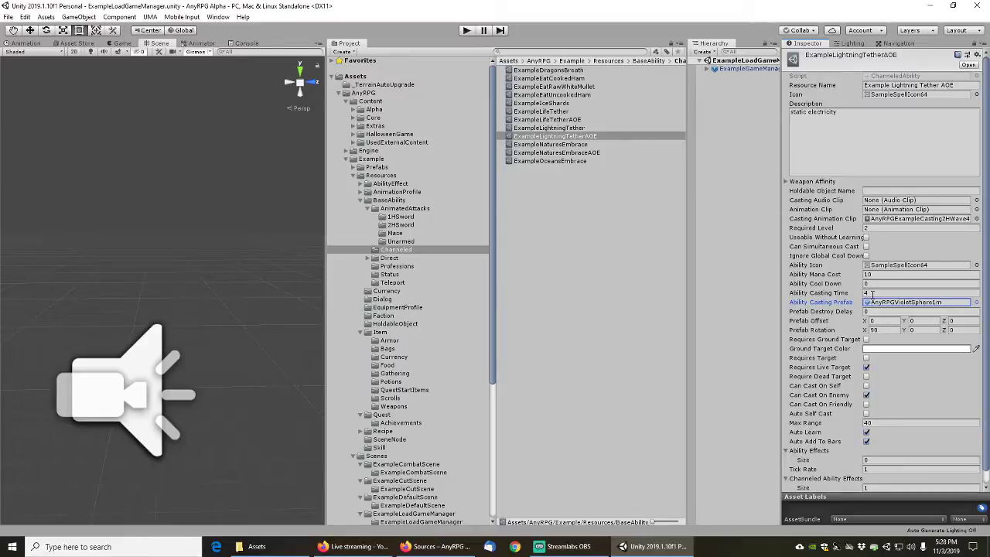
# Assign AnyRPGExampleCasting2HWave4s as the casting animation clip of ExampleNaturesEmbrace and set its ability casting time to 4
pyautogui.click(551, 144)
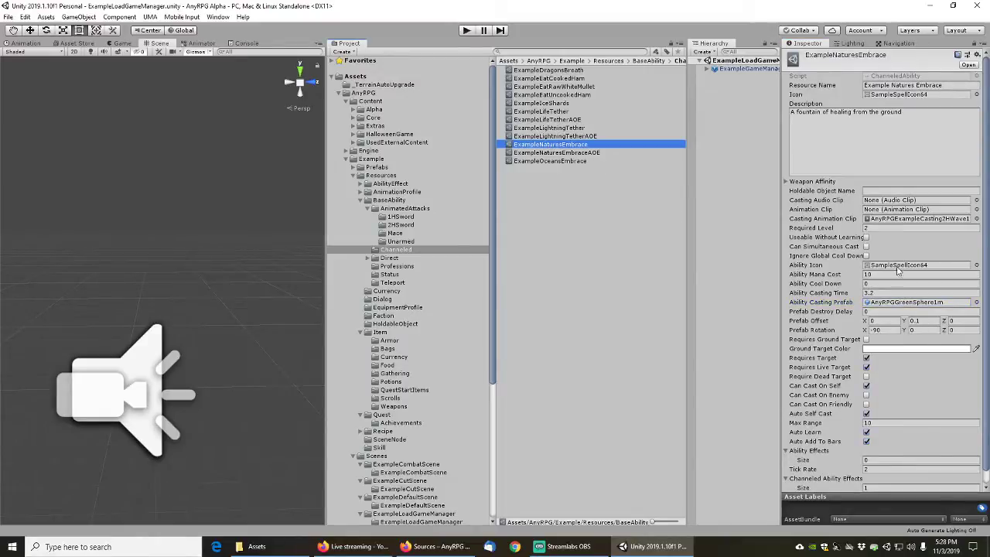
pyautogui.click(976, 219)
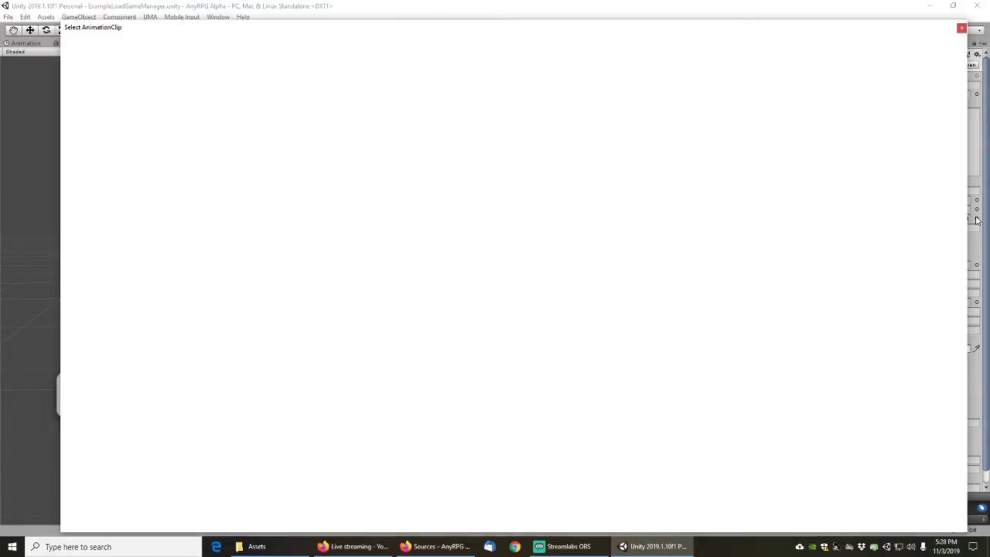
pyautogui.write('any')
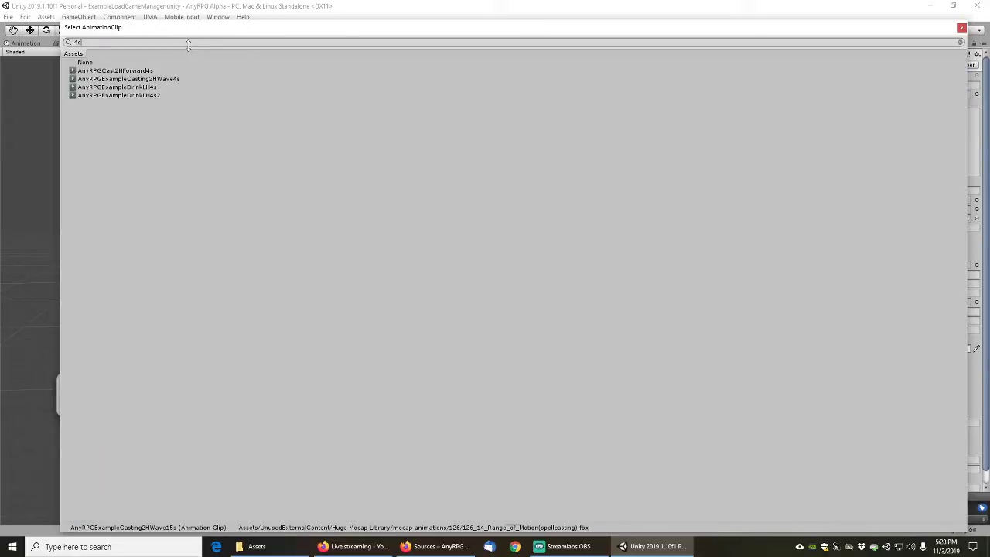
pyautogui.doubleClick(165, 80)
pyautogui.click(876, 293)
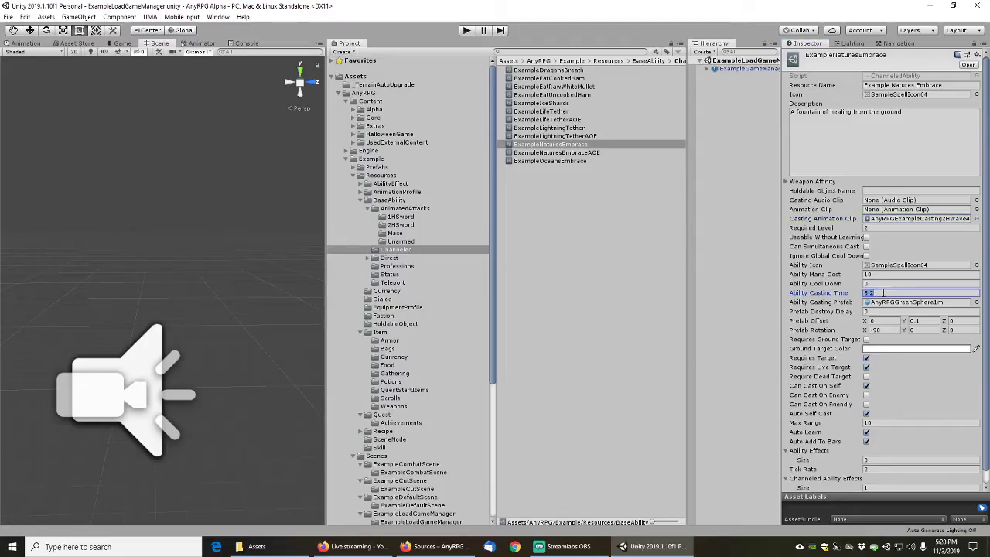
pyautogui.write('4')
pyautogui.press('Tab')
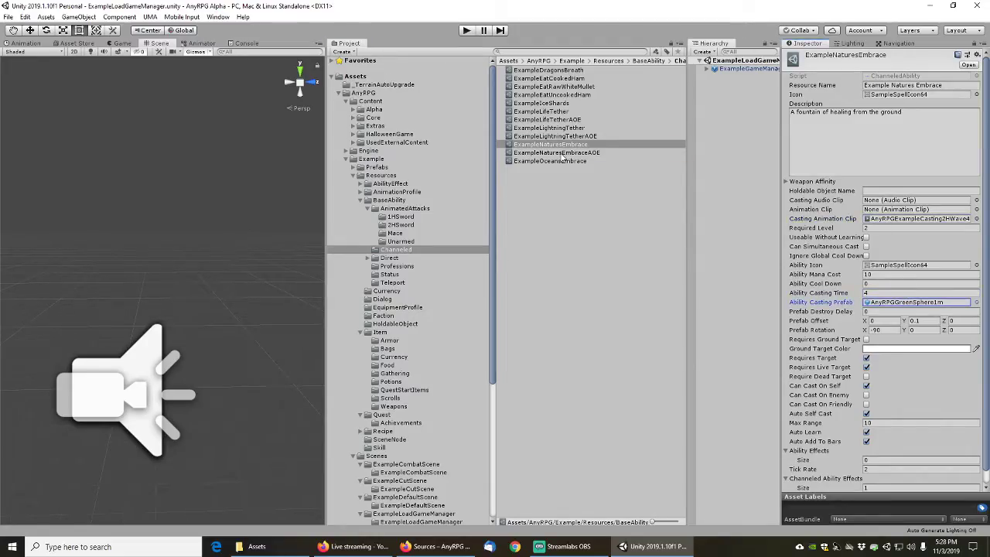
# Assign AnyRPGExampleCasting2HWave4s as the casting animation clip of ExampleNaturesEmbraceAOE and set its ability casting time to 4
pyautogui.click(563, 154)
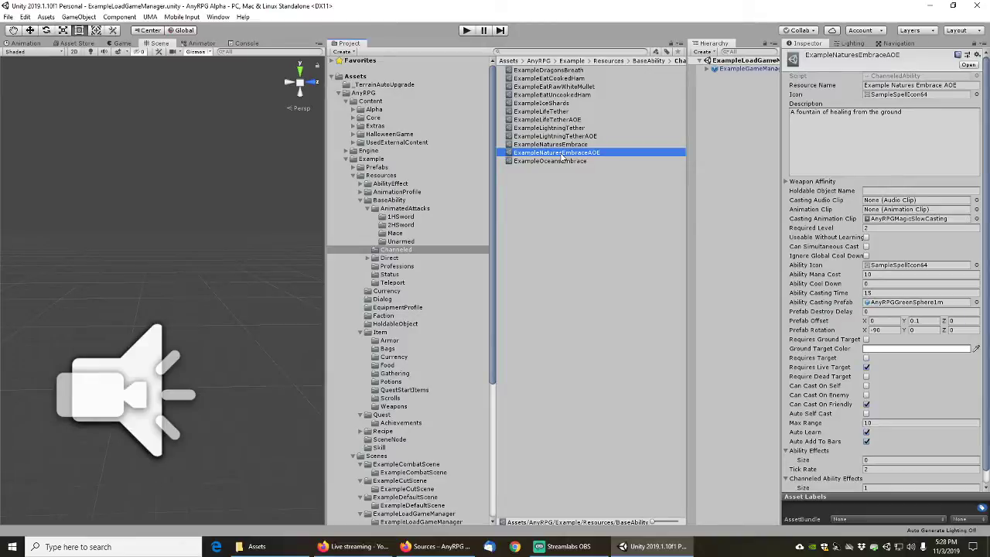
pyautogui.click(977, 219)
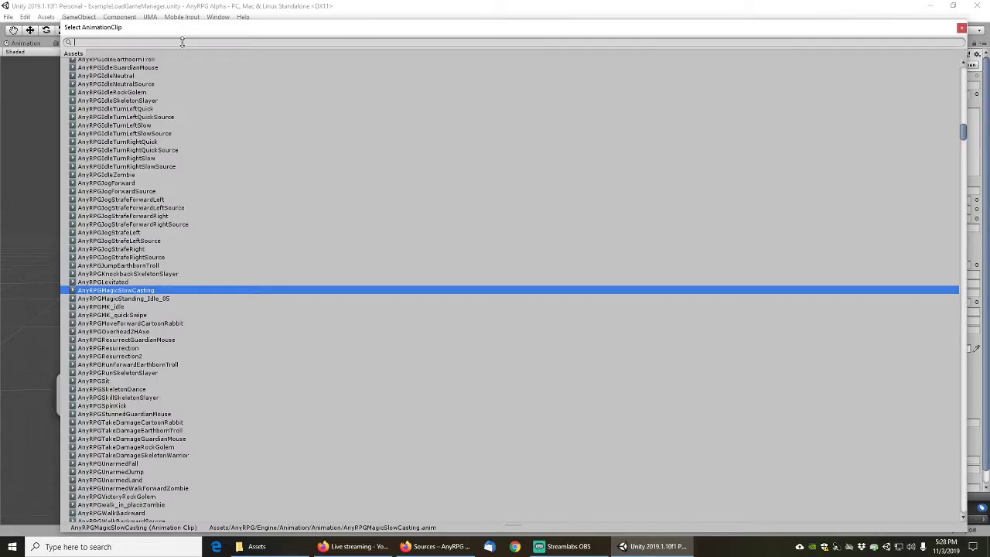
pyautogui.write('4s')
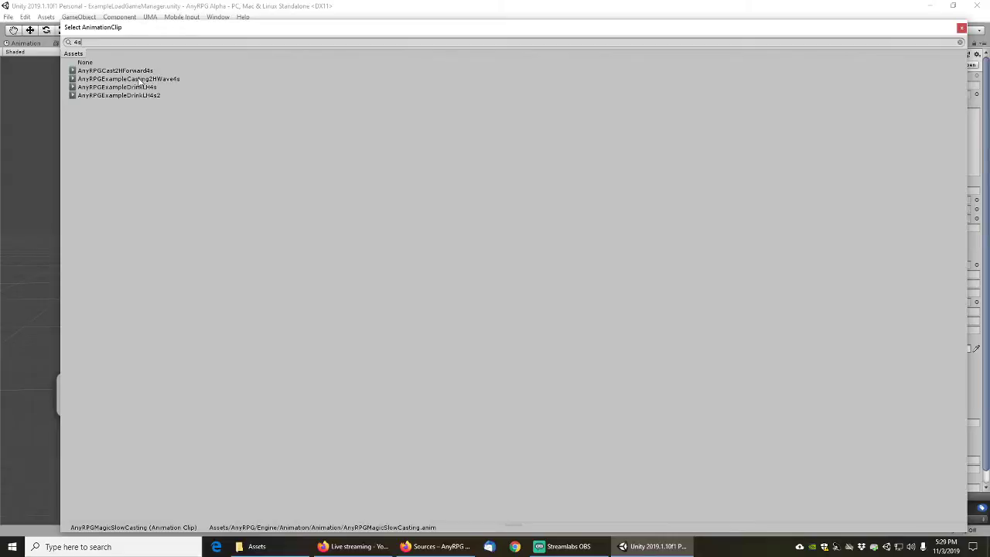
pyautogui.doubleClick(140, 82)
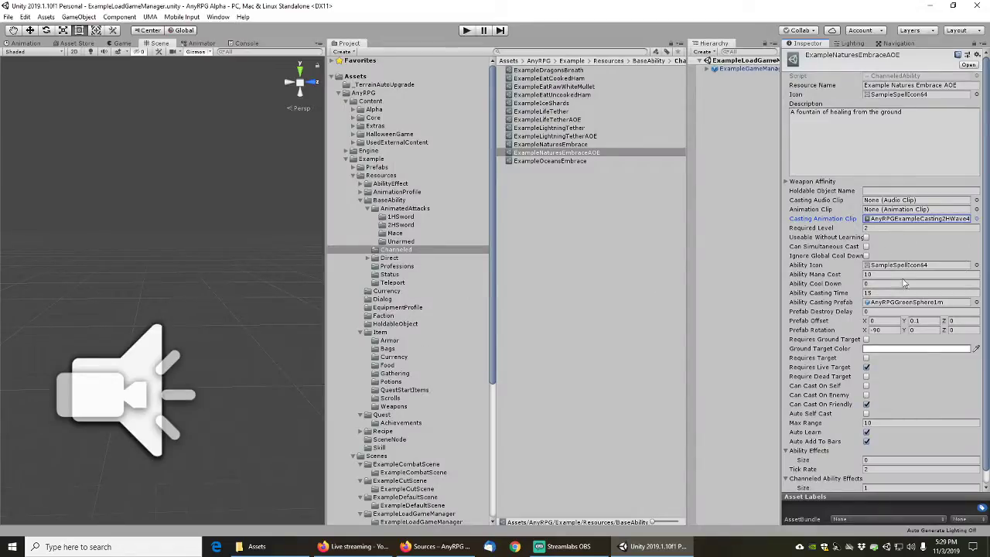
pyautogui.click(882, 293)
pyautogui.write('4')
pyautogui.press('Tab')
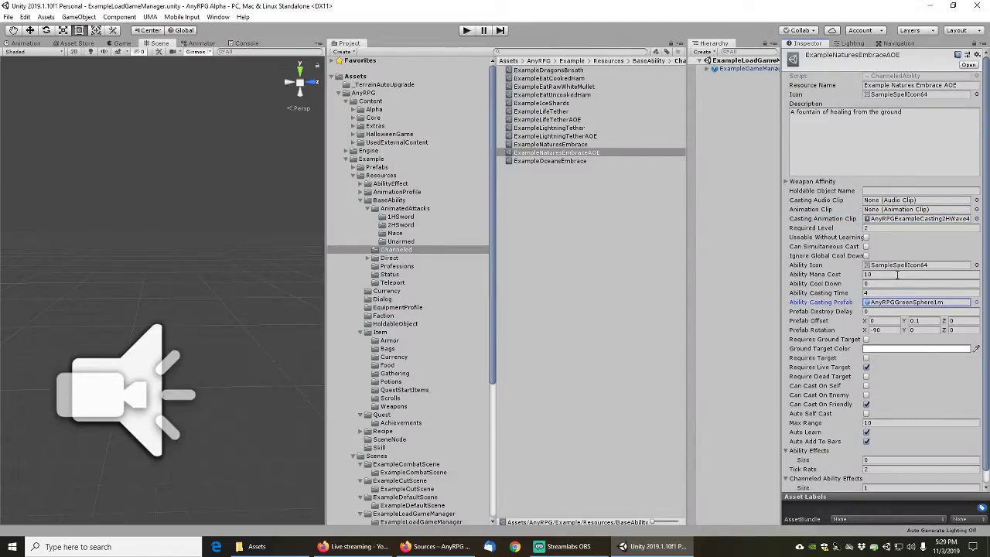
# Give ExampleOceansEmbrace the AnyRPGExampleCasting2HWave4s casting animation clip with an ability casting time of 4, and save the scene
pyautogui.click(555, 162)
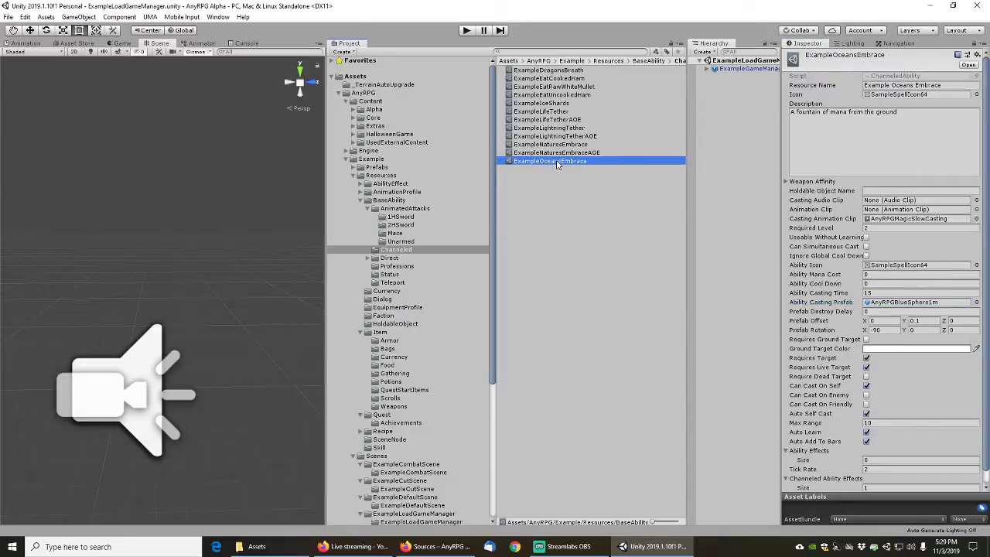
pyautogui.click(976, 218)
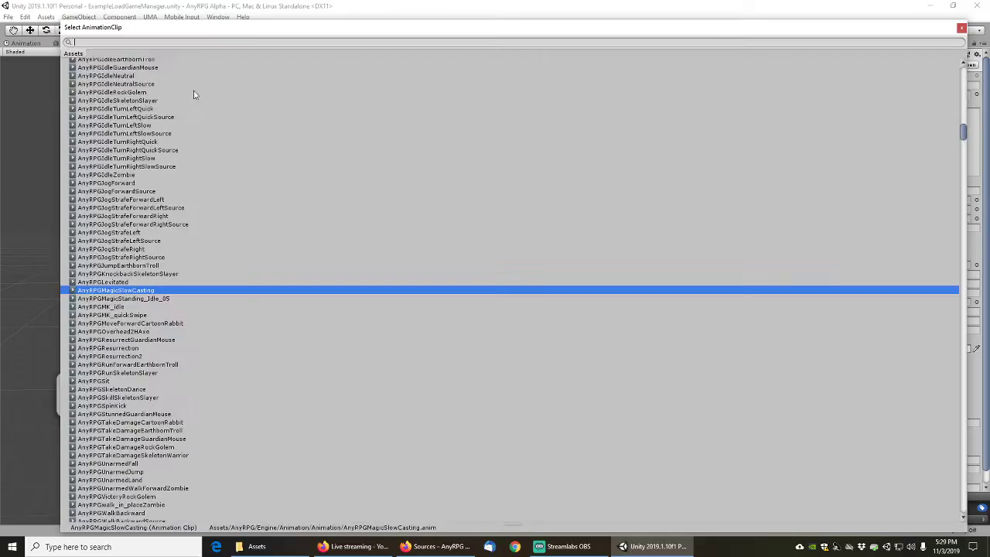
pyautogui.write('4s')
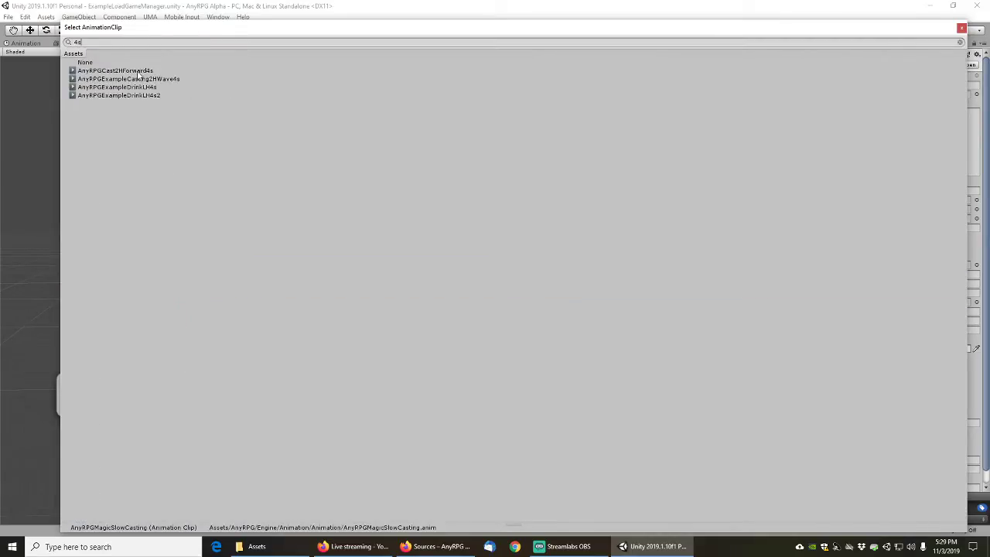
pyautogui.doubleClick(138, 79)
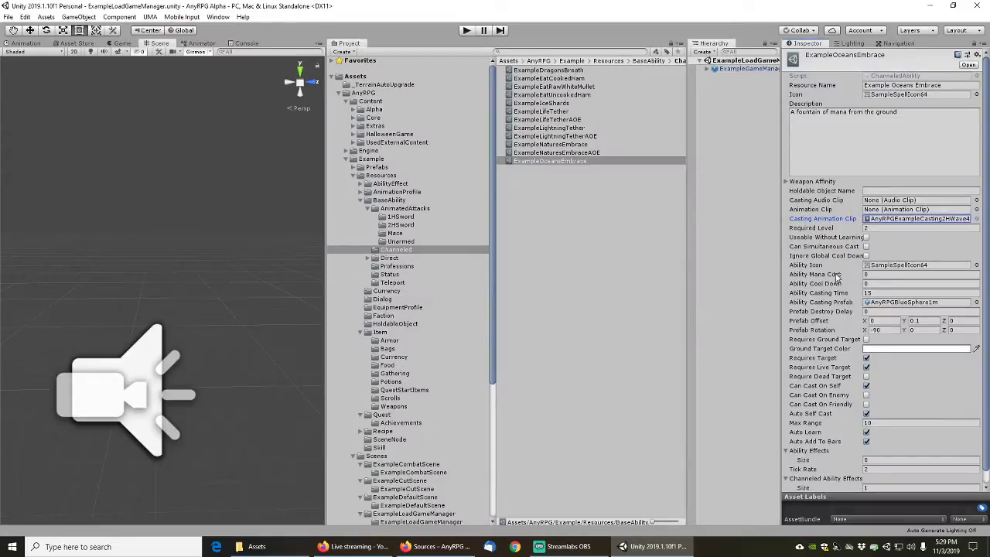
pyautogui.click(875, 293)
pyautogui.write('4')
pyautogui.press('Tab')
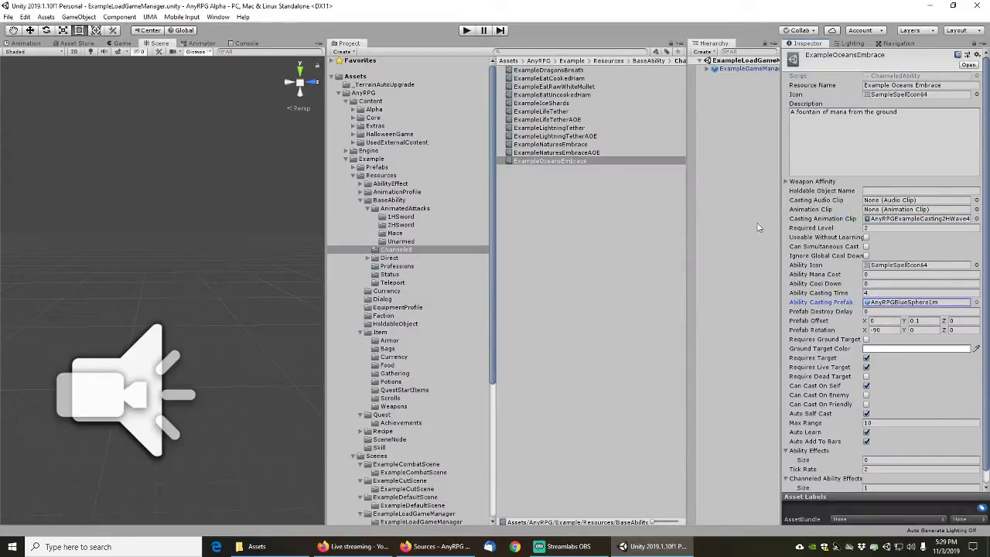
pyautogui.click(7, 16)
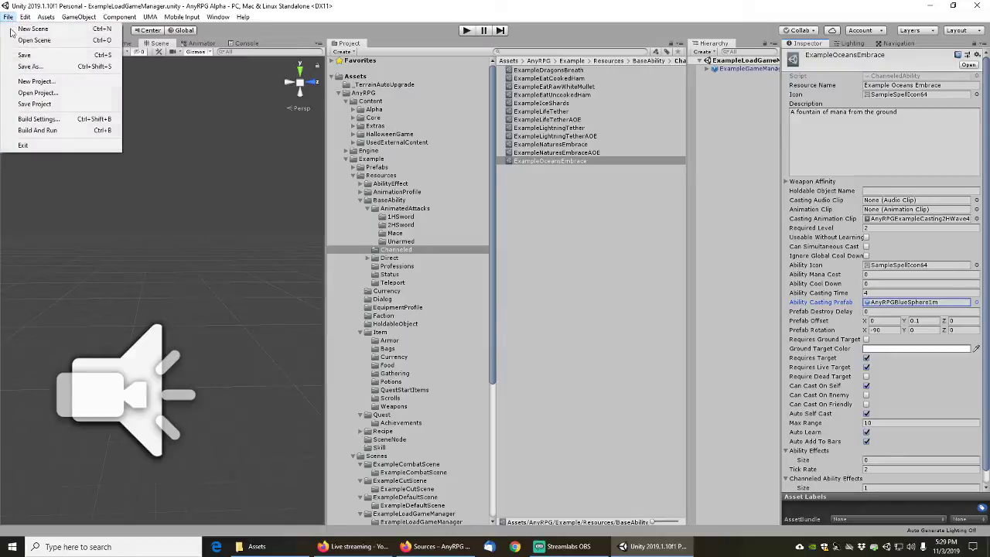
pyautogui.click(24, 59)
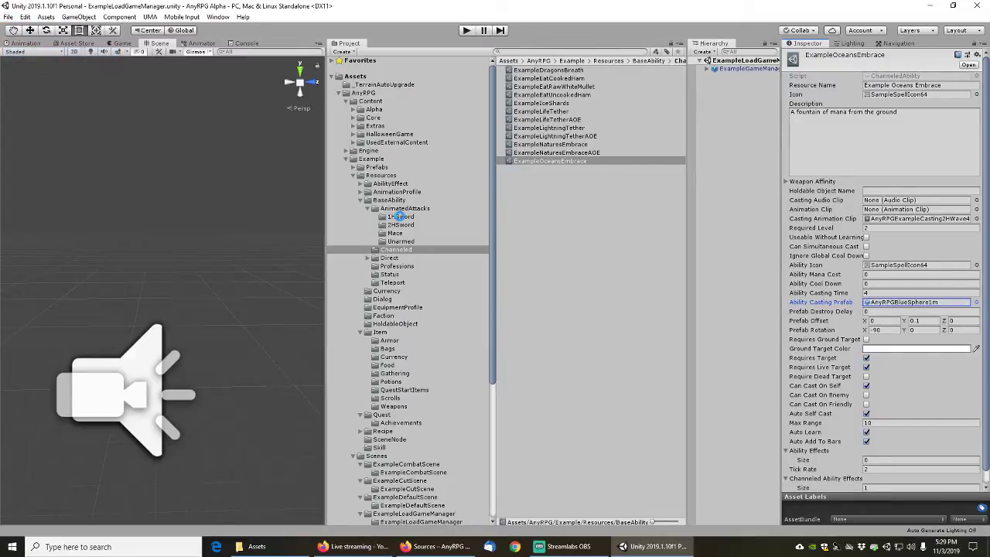
# In the Direct abilities folder, set ExampleLightOfRevival's casting animation clip to AnyRPGExample2HCastUp15s, copying the search filter anyrpg*example*cast for reuse
pyautogui.click(368, 258)
pyautogui.click(390, 259)
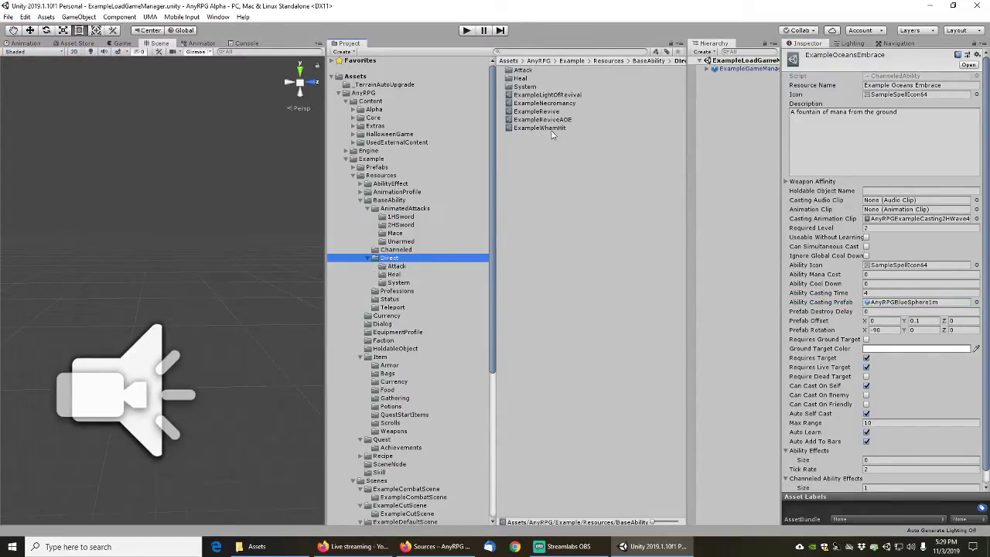
pyautogui.click(548, 95)
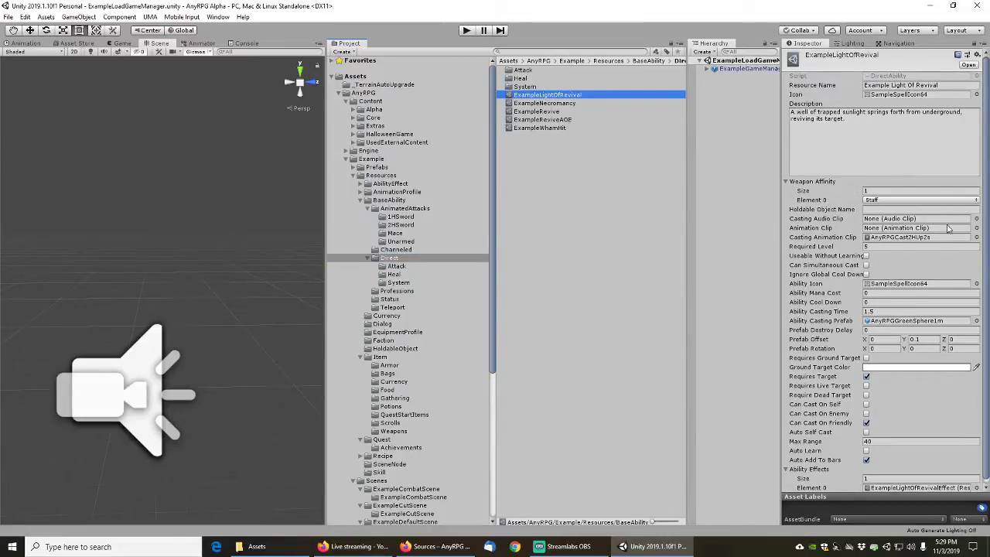
pyautogui.click(977, 237)
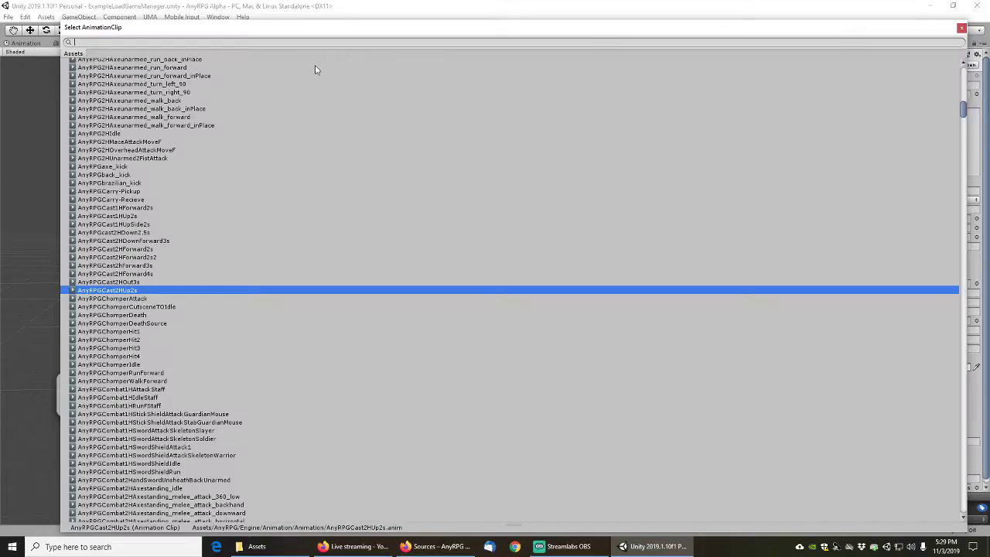
pyautogui.write('any')
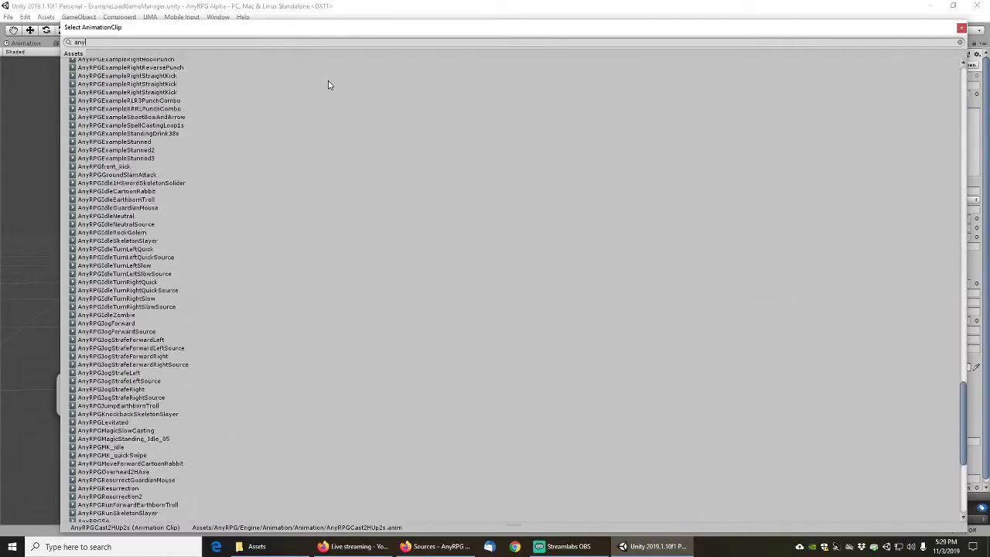
pyautogui.write('rpg*')
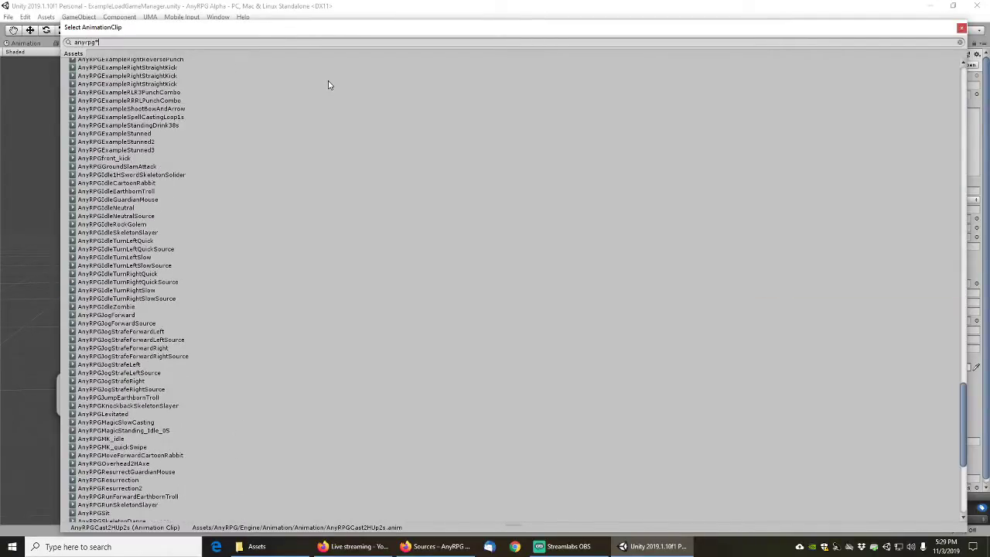
pyautogui.write('example')
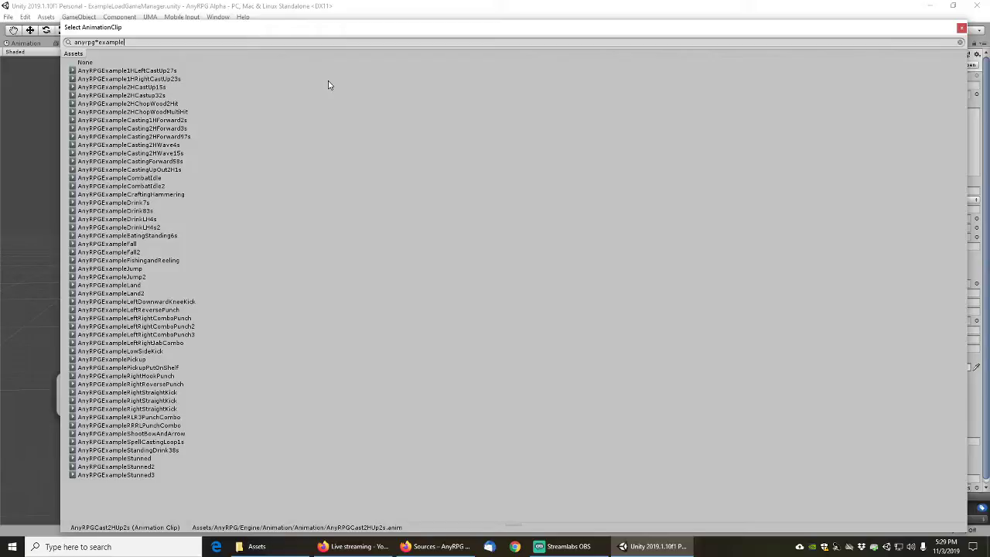
pyautogui.write('*cast')
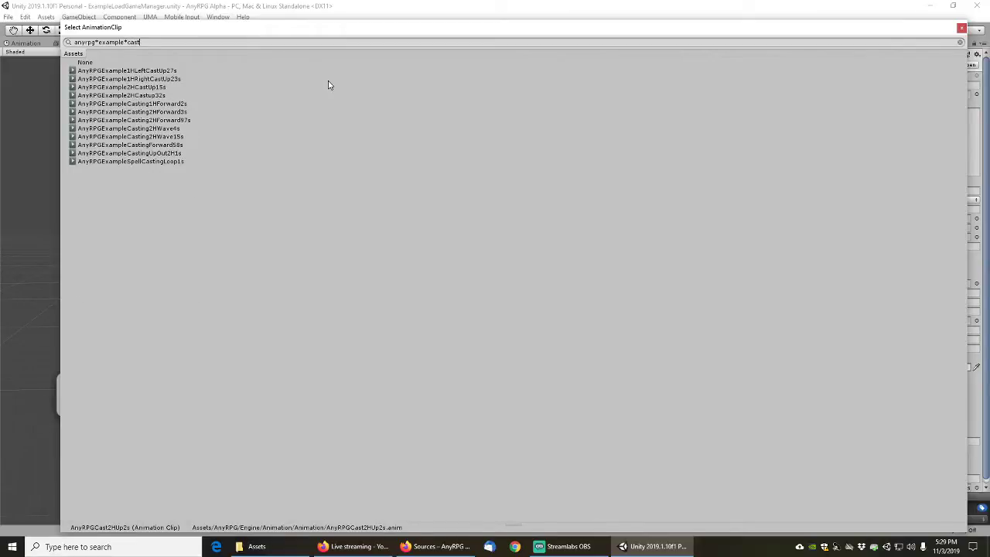
pyautogui.hotkey('ctrl', 'a')
pyautogui.hotkey('ctrl', 'c')
pyautogui.doubleClick(144, 87)
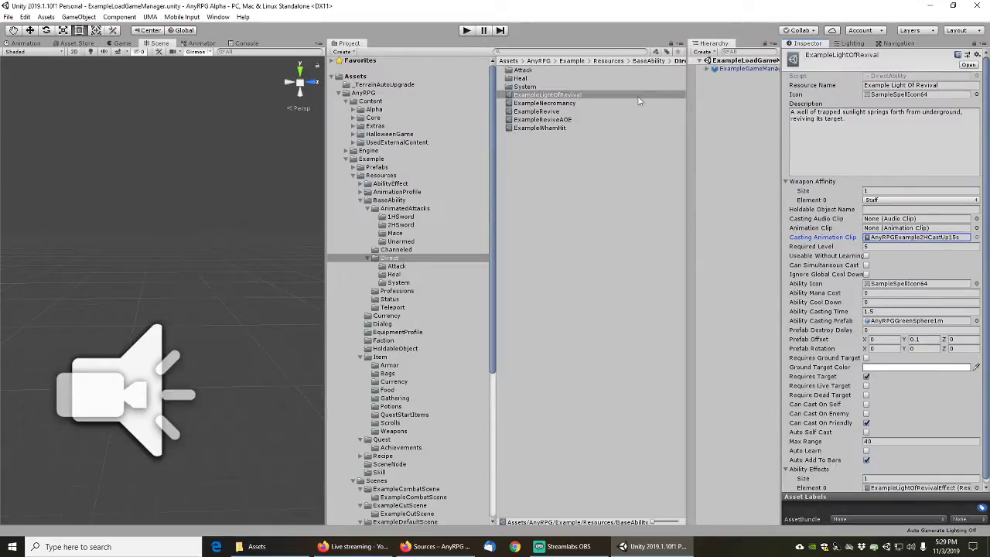
# Set ExampleNecromancy's casting animation clip to AnyRPGExample2HCastUp15s using the copied anyrpg*example*cast filter
pyautogui.click(546, 104)
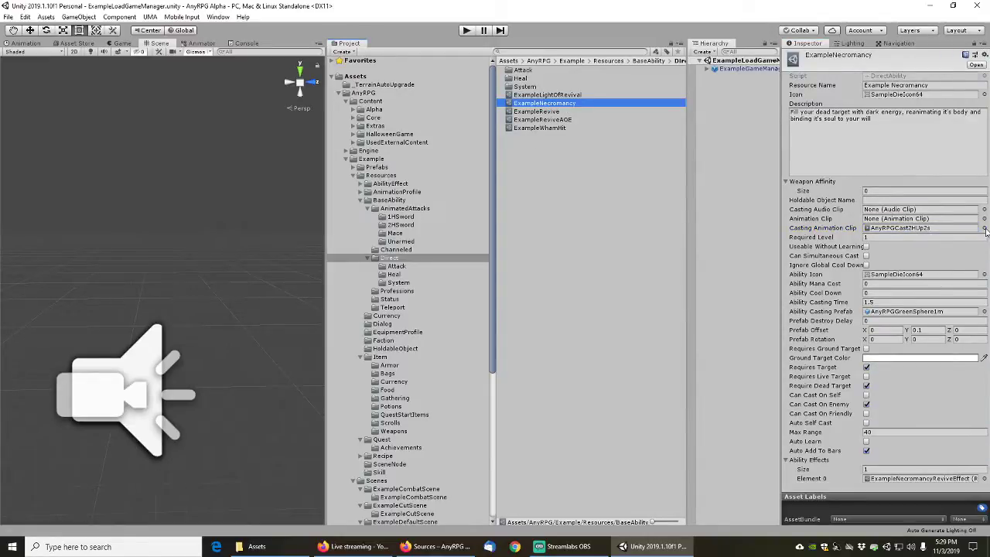
pyautogui.click(984, 229)
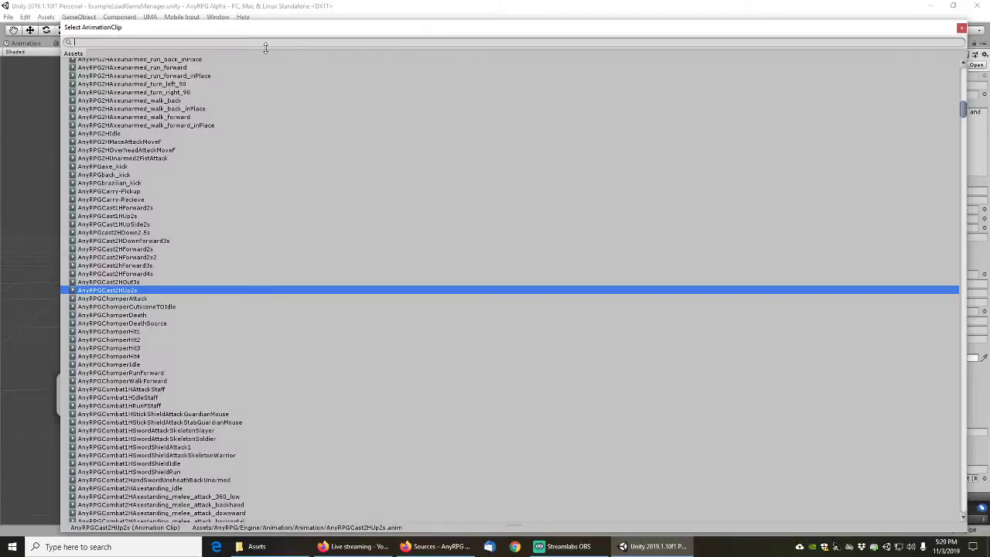
pyautogui.hotkey('ctrl', 'v')
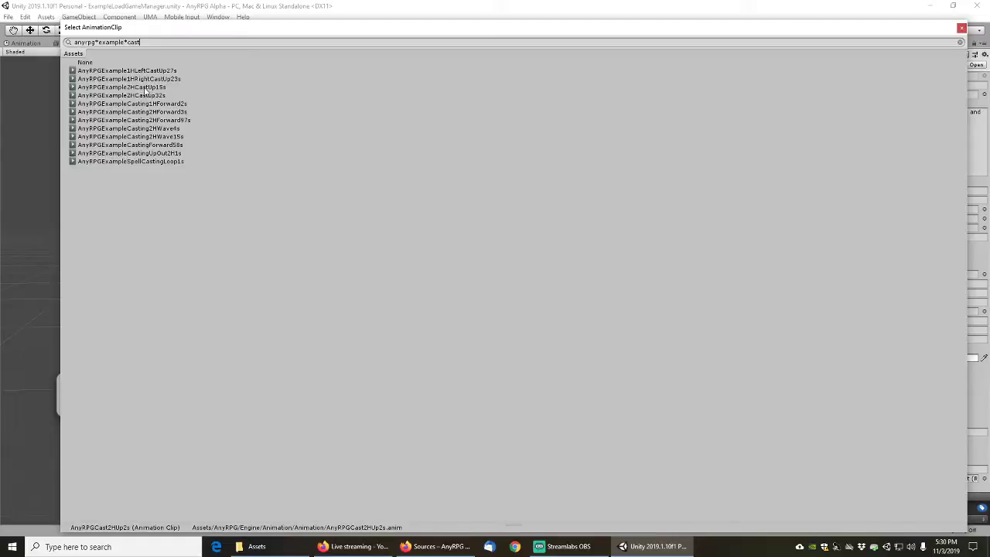
pyautogui.doubleClick(147, 86)
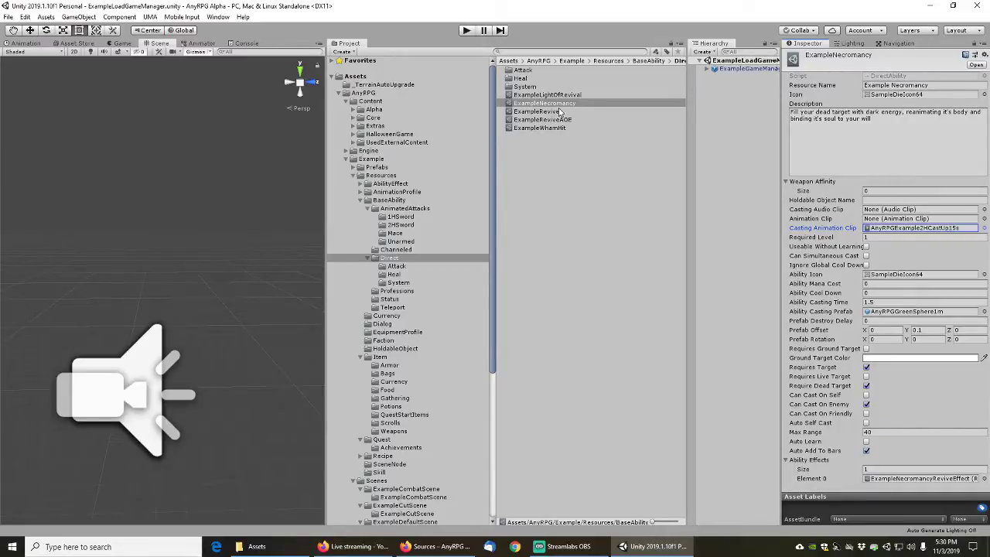
# Set ExampleRevive's casting animation clip to AnyRPGExample2HCastUp15s, filtering the clips with anyrpg*example*cast
pyautogui.click(546, 112)
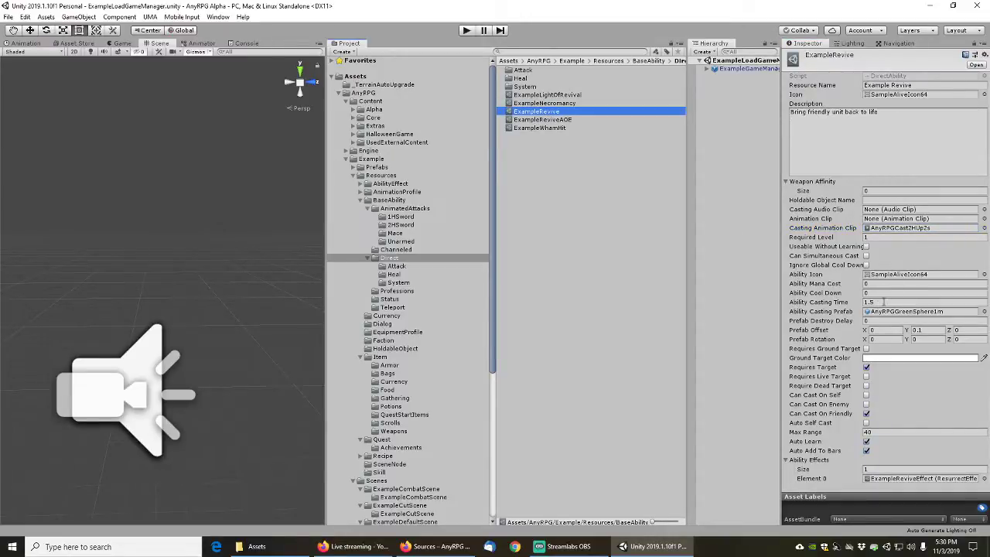
pyautogui.click(984, 227)
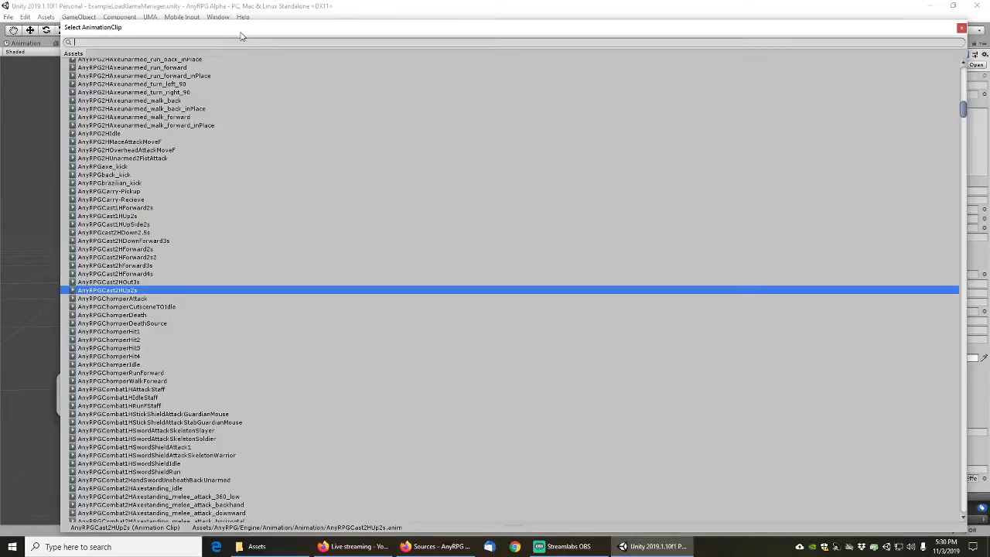
pyautogui.write('AnyRPGExample')
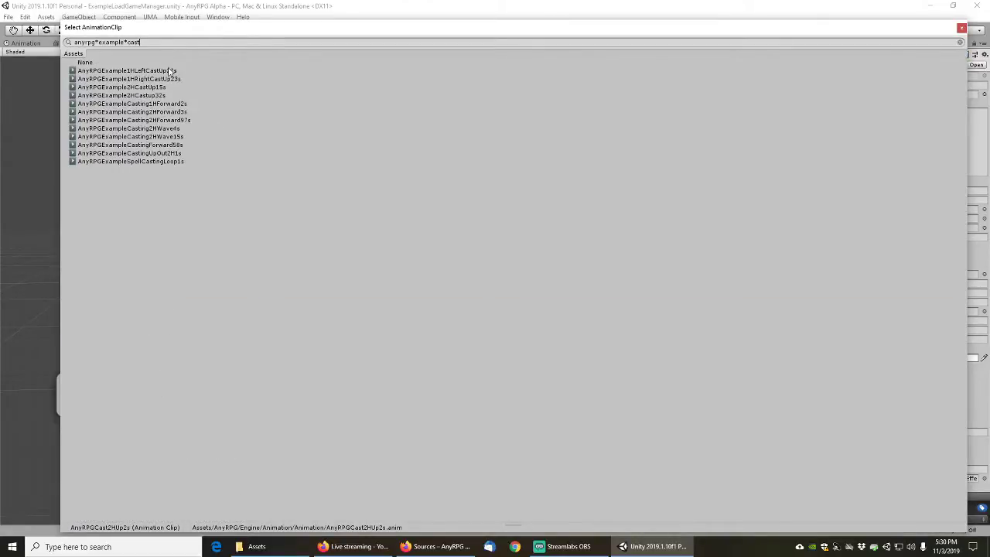
pyautogui.doubleClick(155, 87)
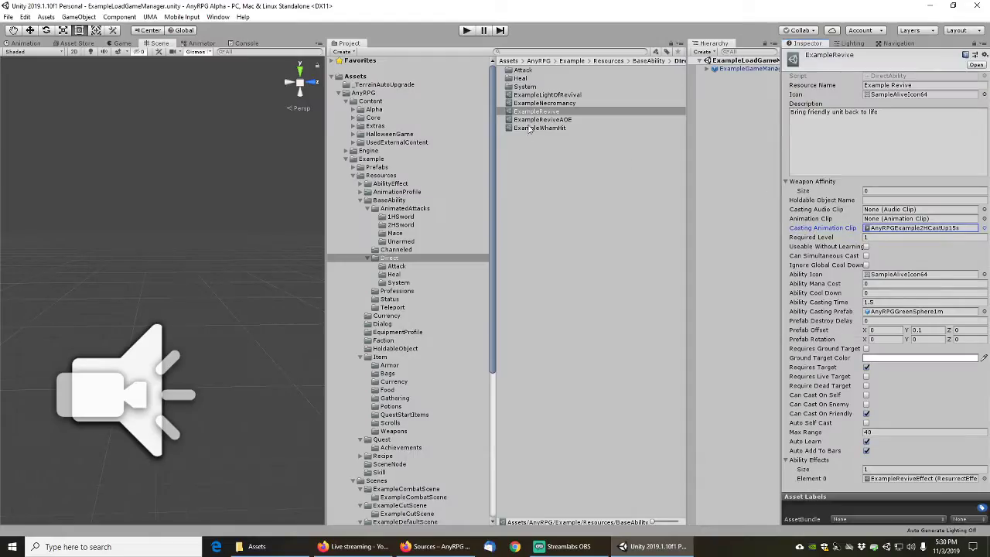
# Assign AnyRPGExample2HCastUp15s as the casting animation clip of ExampleReviveAOE, check ExampleWhamHit, and save the scene
pyautogui.click(542, 120)
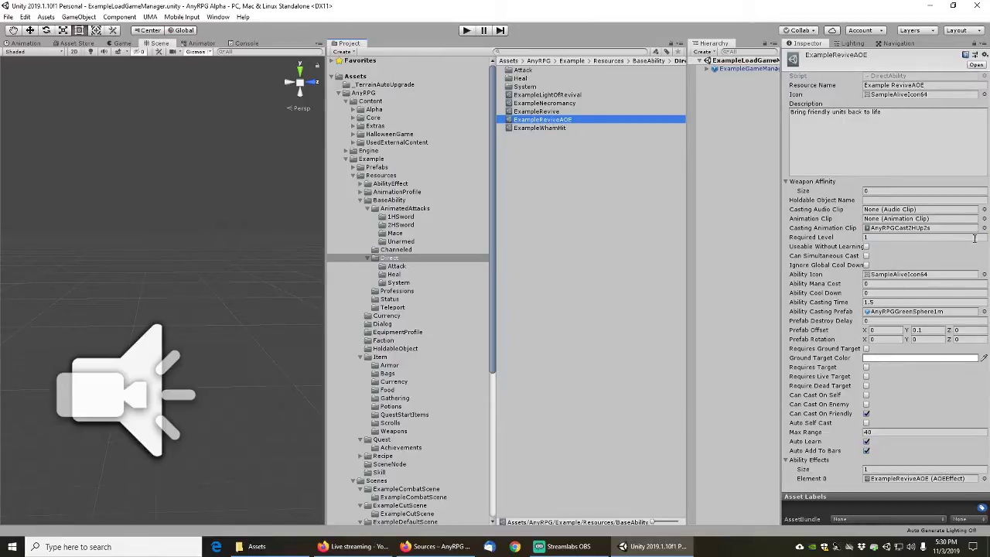
pyautogui.click(984, 228)
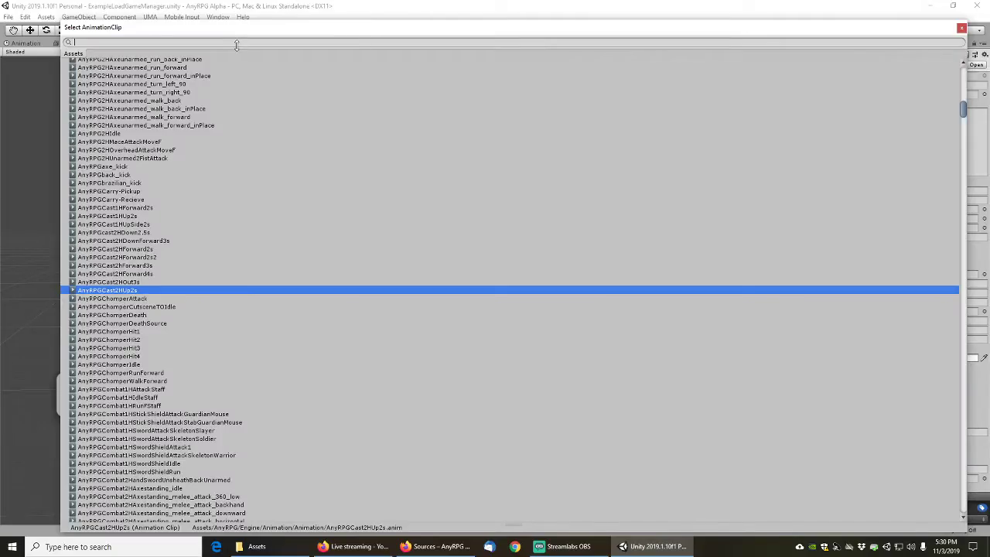
pyautogui.write('AnyRPGExample')
pyautogui.doubleClick(151, 90)
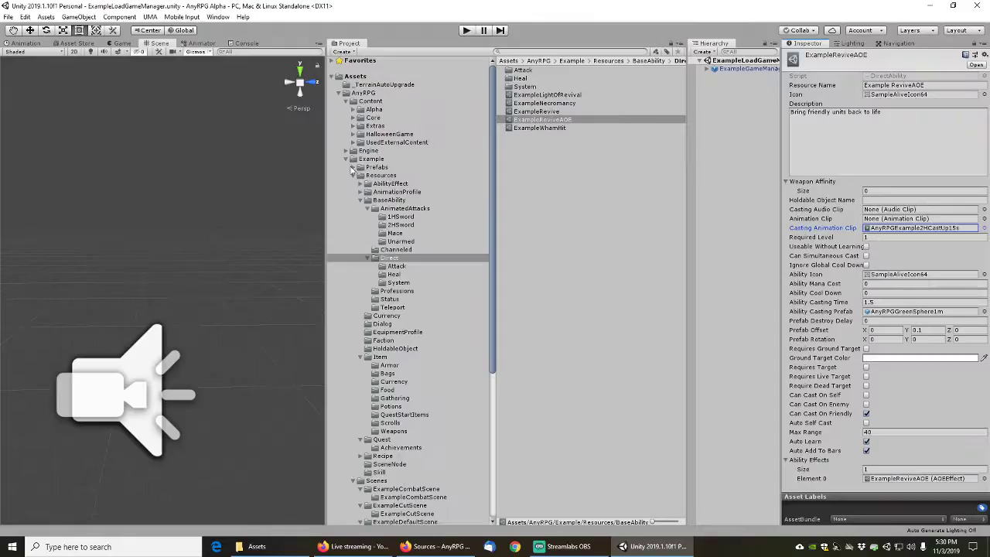
pyautogui.click(551, 127)
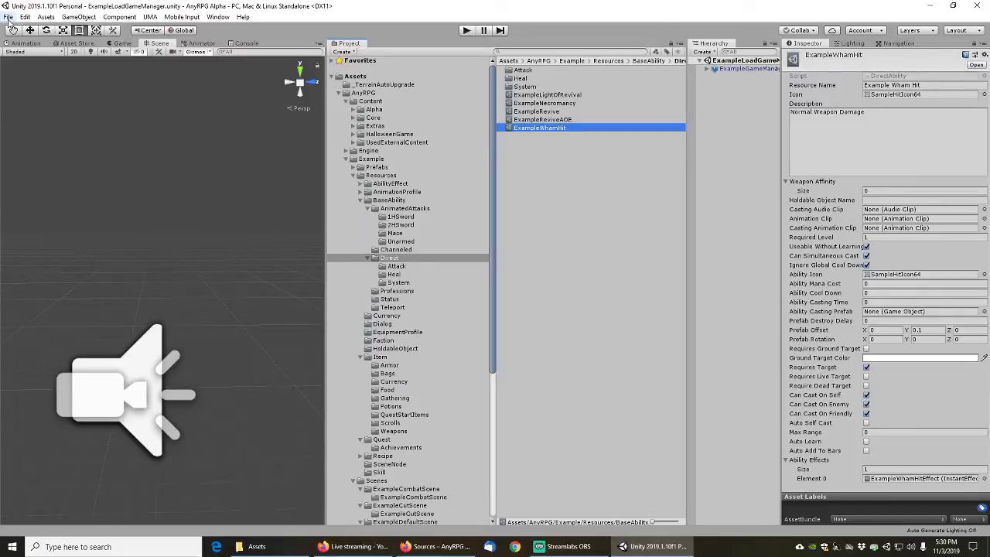
pyautogui.click(8, 17)
pyautogui.click(24, 55)
# In the Direct abilities' Attack folder, set ExampleBigFireball's casting animation clip to AnyRPGExampleCasting1HForward2s
pyautogui.click(400, 267)
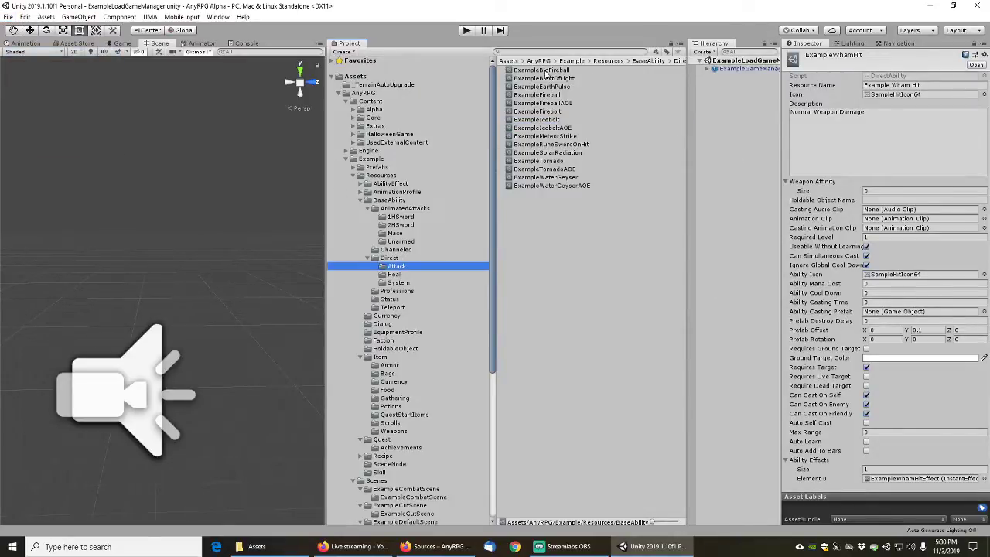
pyautogui.click(551, 70)
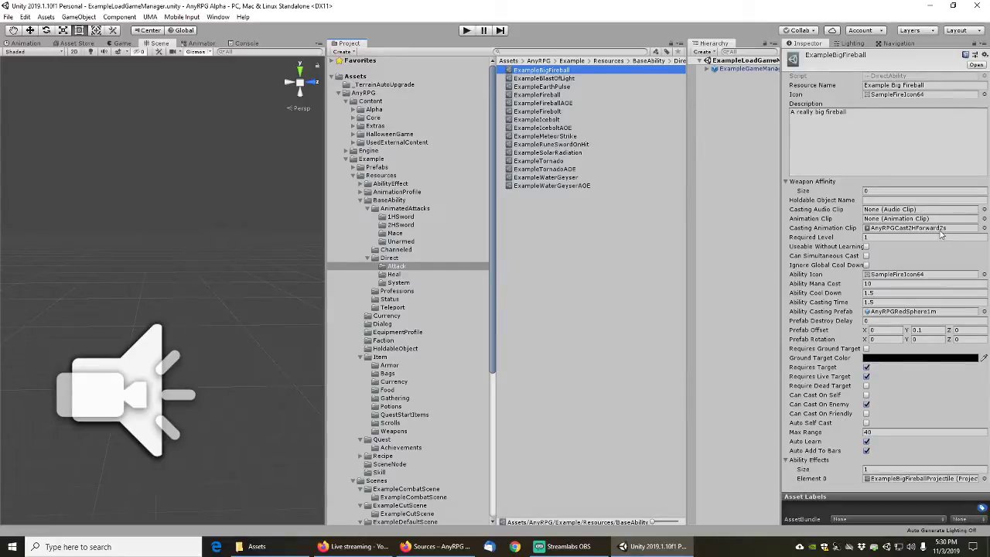
pyautogui.click(984, 229)
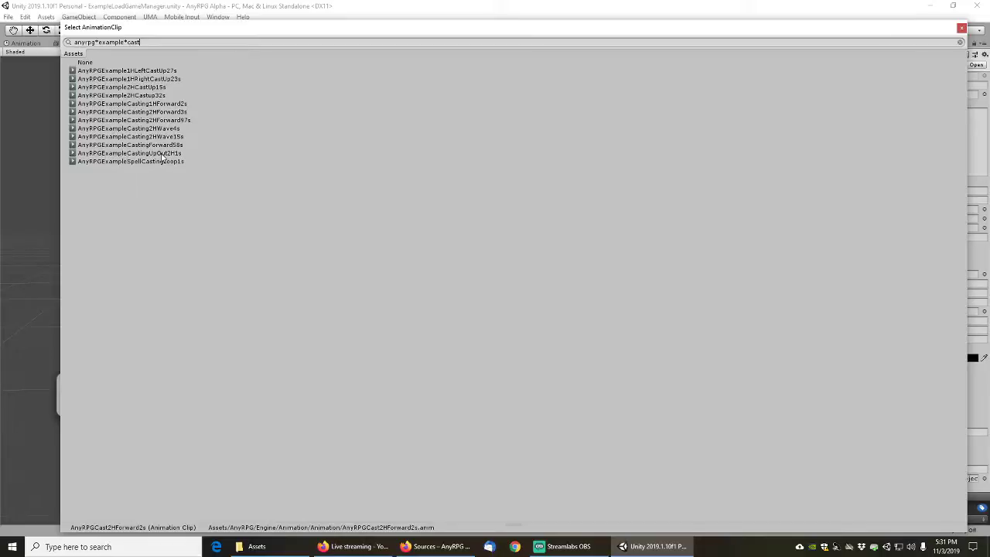
pyautogui.doubleClick(161, 104)
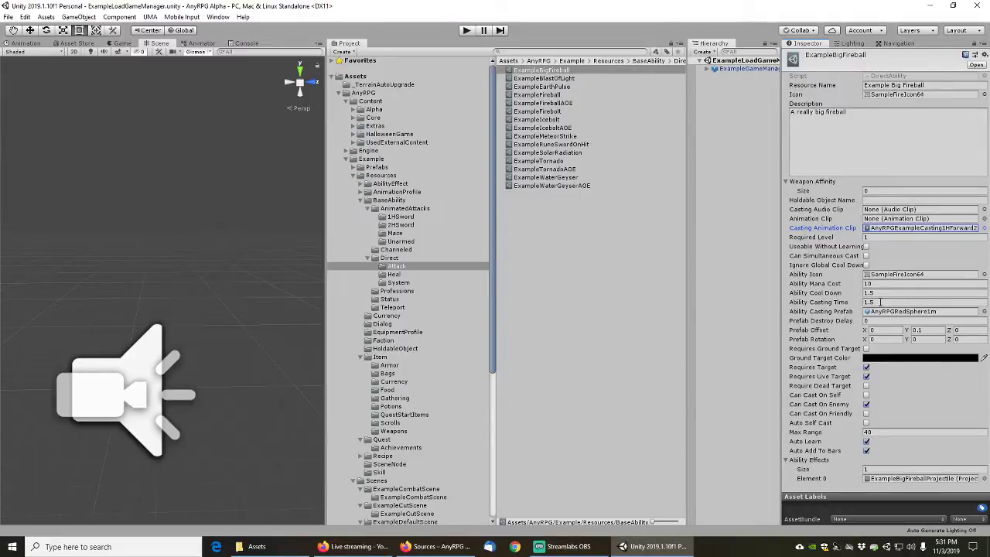
# Set ExampleBigFireball's ability cool down to 0 and its ability casting time to 2
pyautogui.click(880, 302)
pyautogui.hotkey('shift', 'Tab')
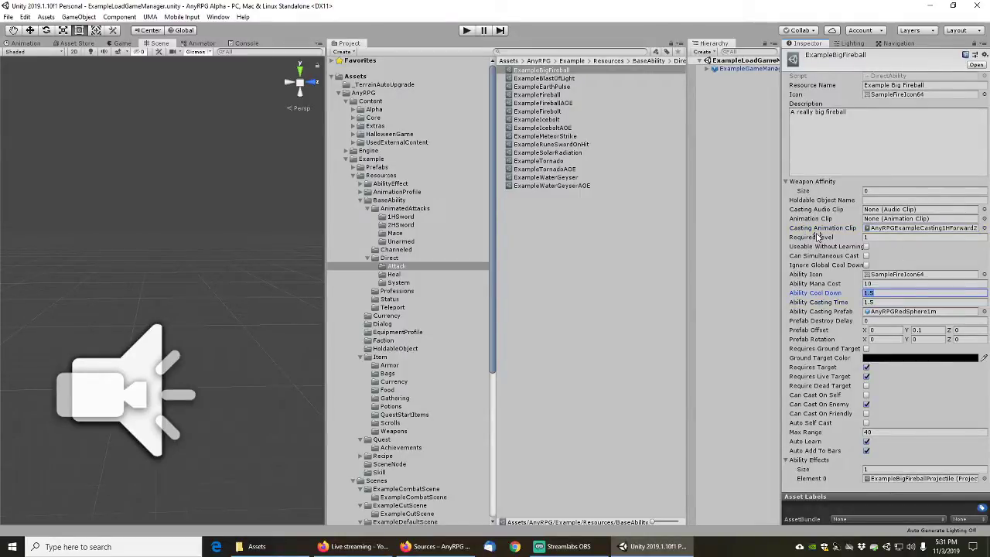
pyautogui.write('0')
pyautogui.press('Tab')
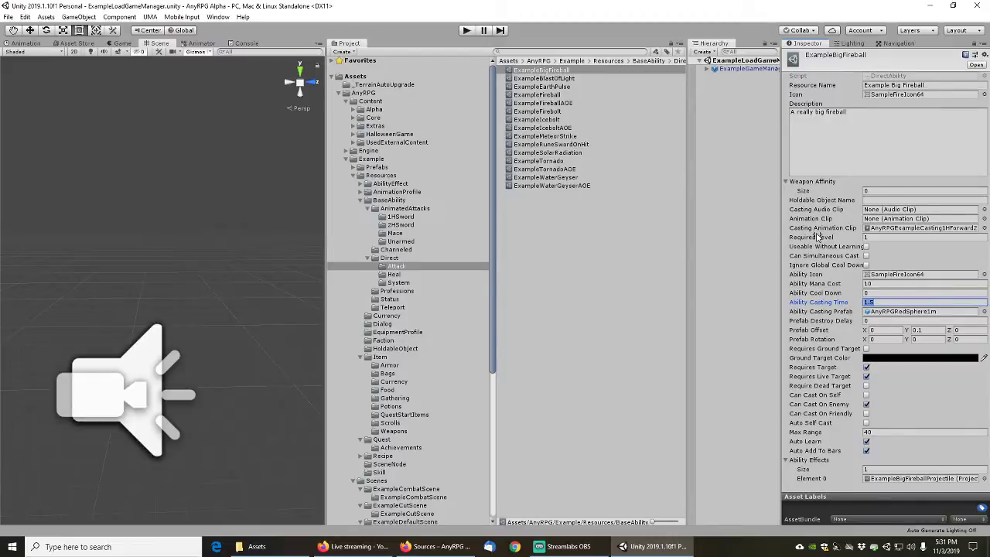
pyautogui.write('2')
pyautogui.press('Tab')
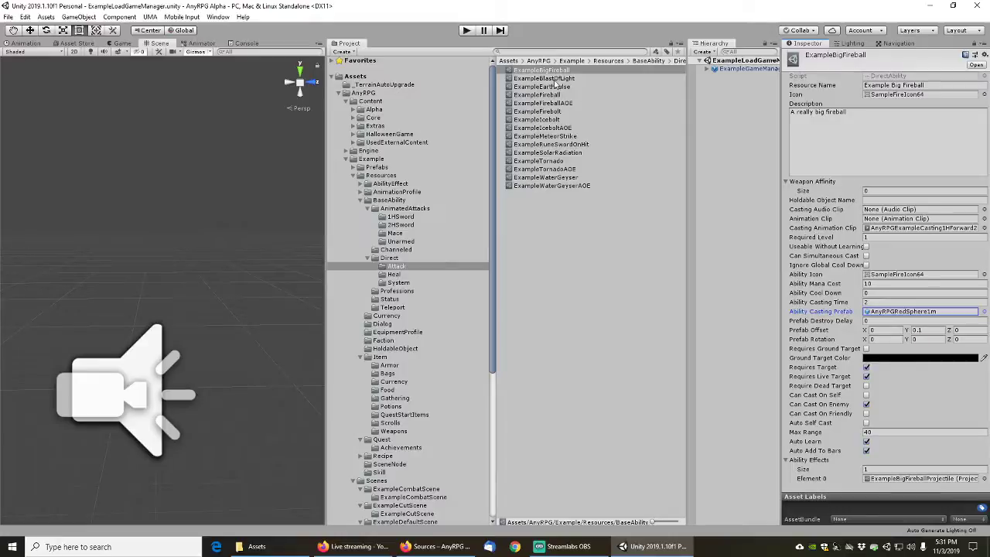
# Give ExampleEarthPulse an ability casting time of 2 and the AnyRPGExampleCasting1HForward2s casting animation clip
pyautogui.click(551, 80)
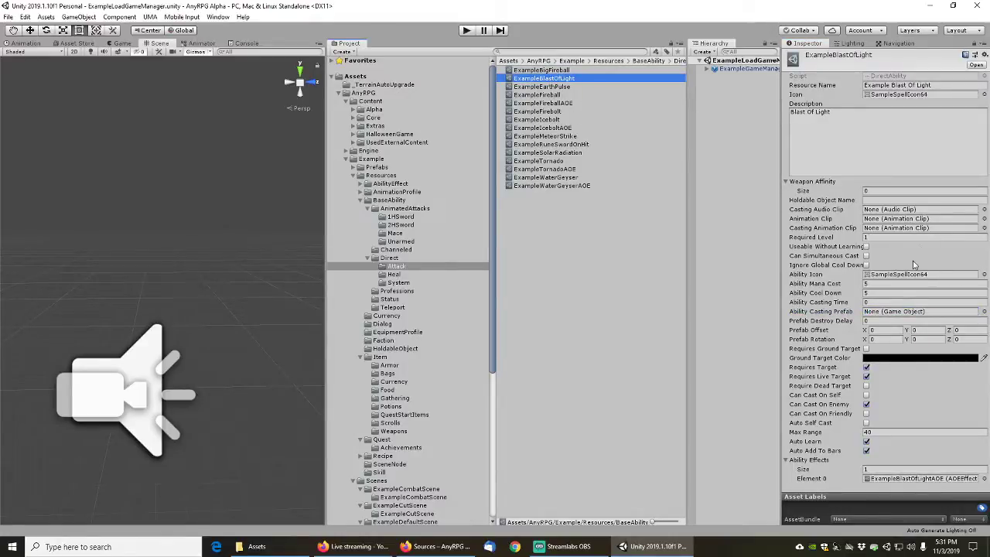
pyautogui.click(548, 89)
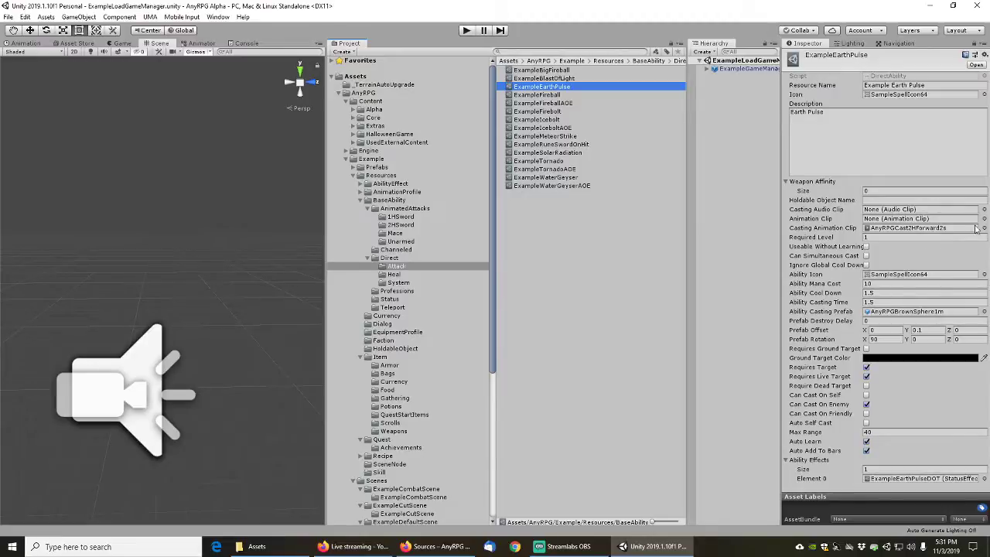
pyautogui.click(880, 303)
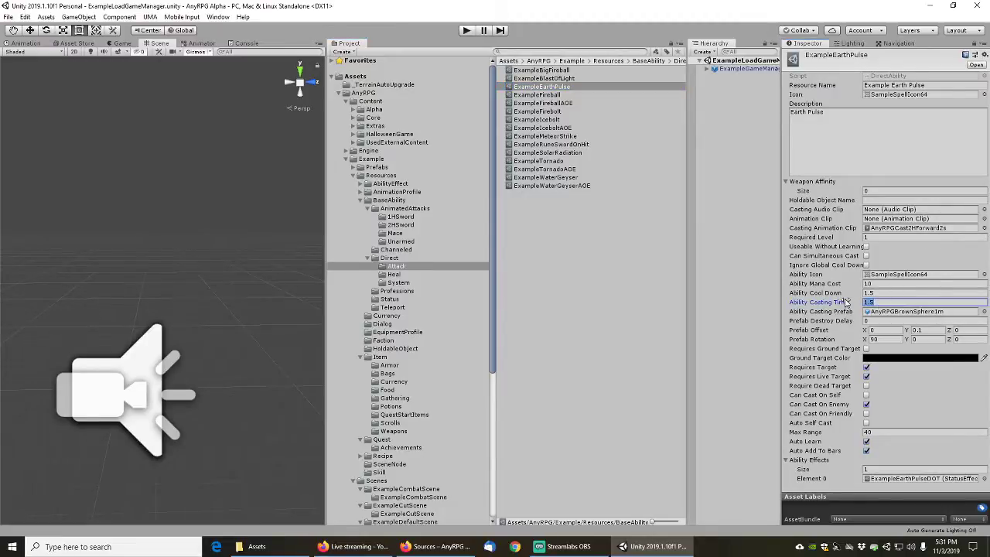
pyautogui.write('2')
pyautogui.press('Tab')
pyautogui.click(984, 228)
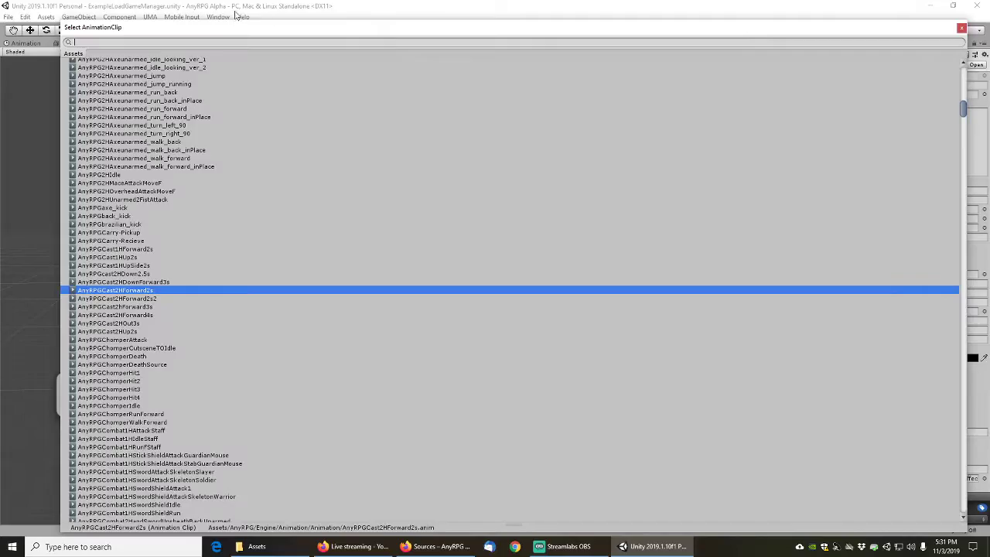
pyautogui.write('anyrpg*example*cast')
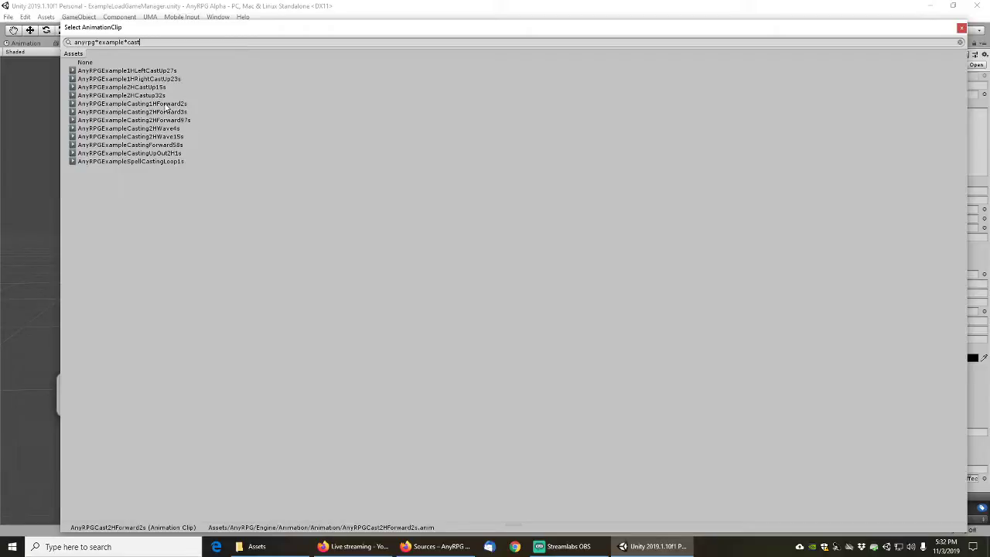
pyautogui.doubleClick(166, 104)
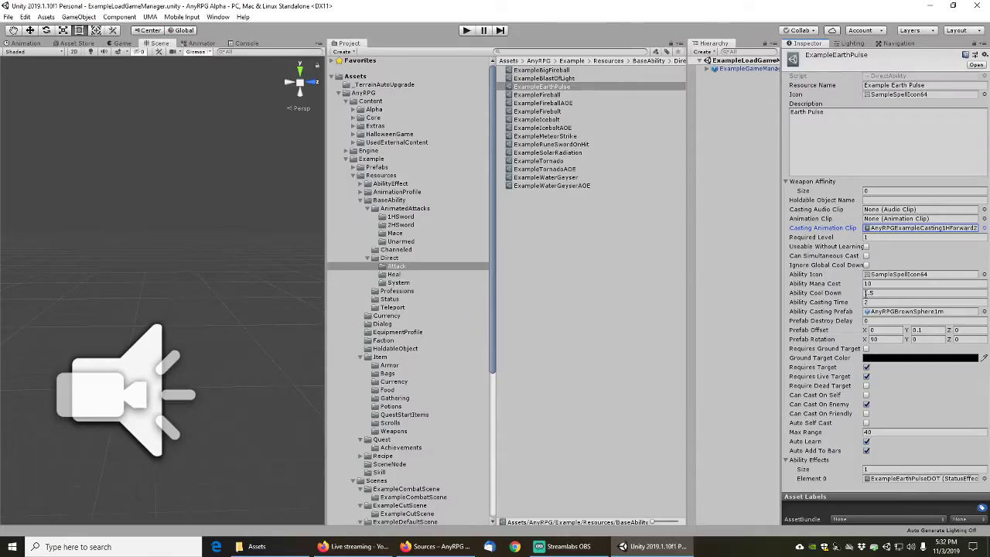
pyautogui.click(534, 95)
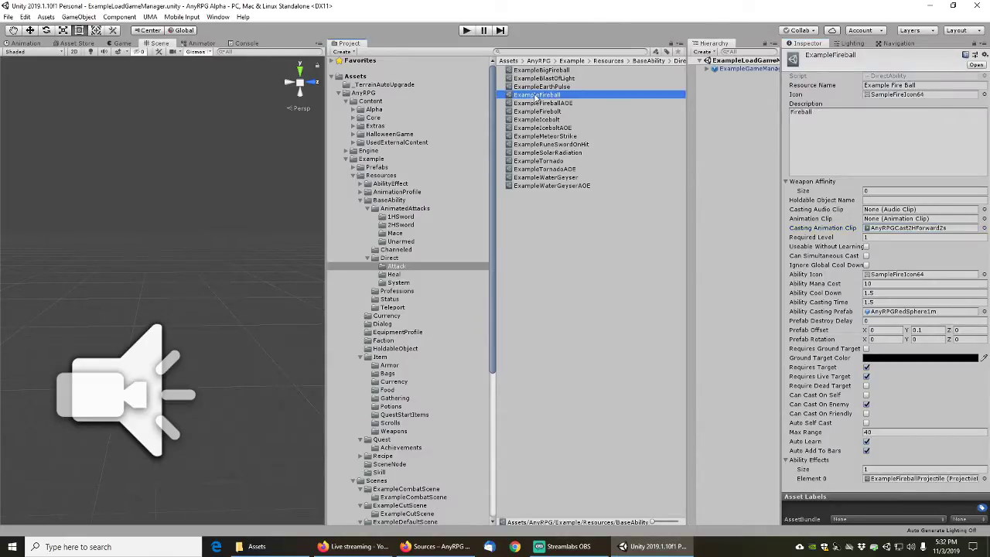
pyautogui.keyDown('shift'); pyautogui.click(544, 104); pyautogui.keyUp('shift')
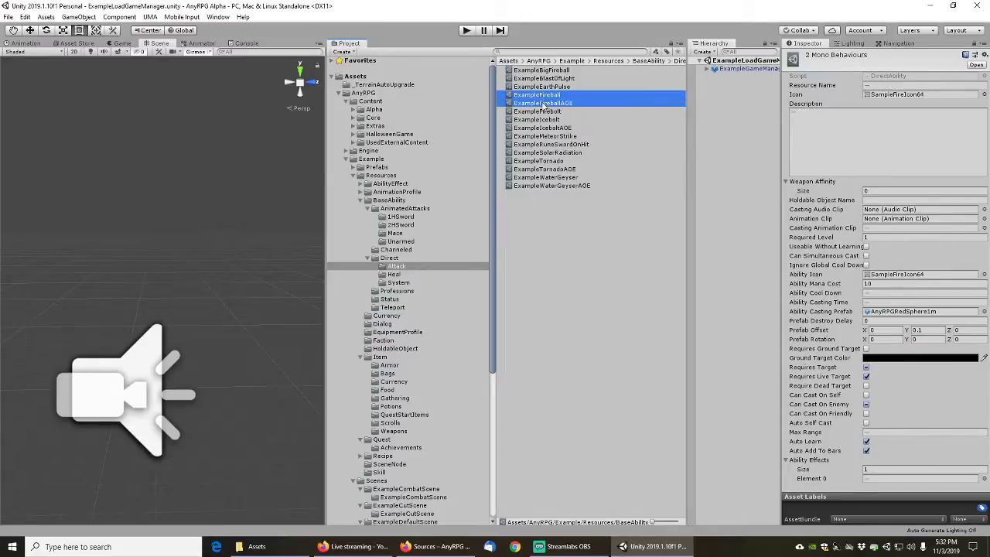
pyautogui.click(552, 95)
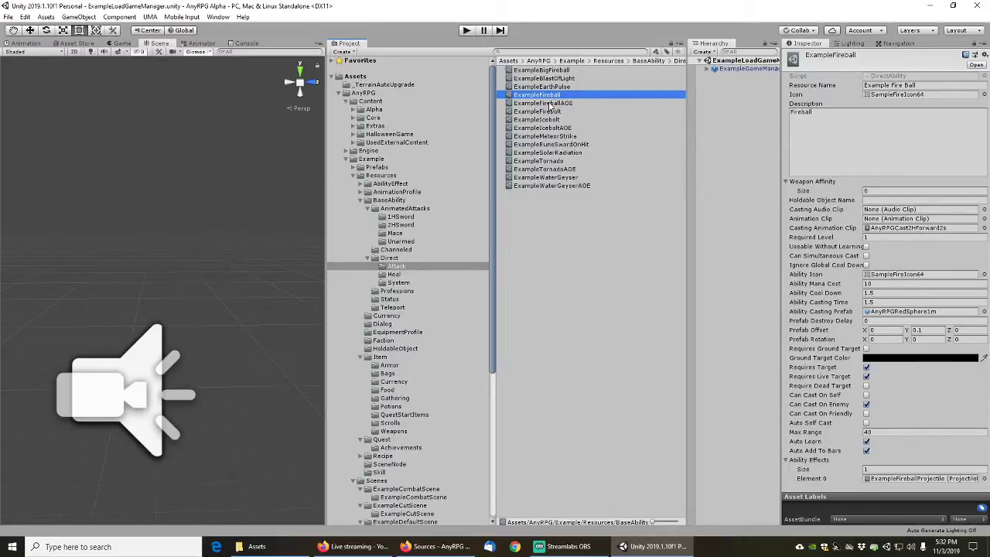
pyautogui.click(550, 104)
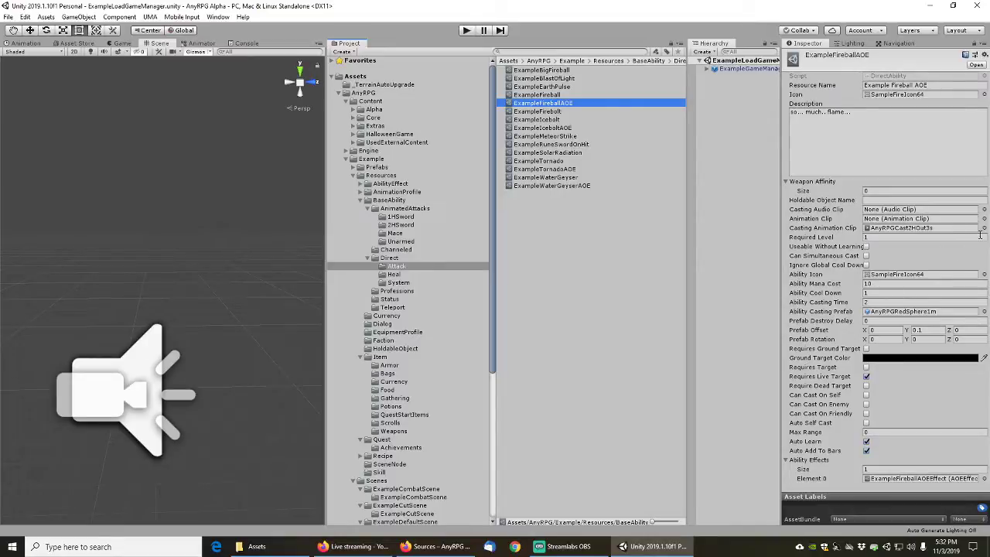
# Set ExampleFireball's casting animation clip to AnyRPGExampleCasting1HForward2s using the anyrpg*example*cast filter, with an ability casting time of 2
pyautogui.press('Up')
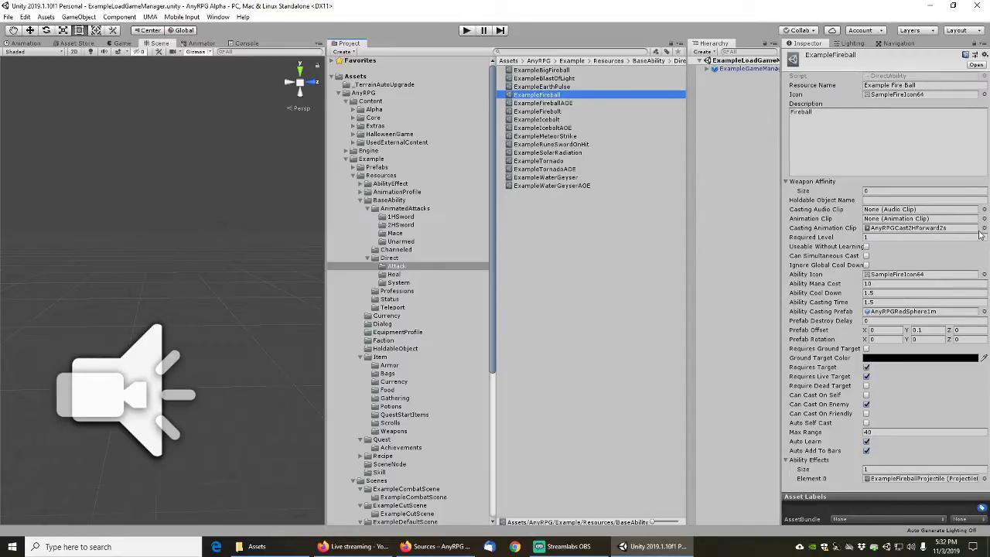
pyautogui.click(984, 227)
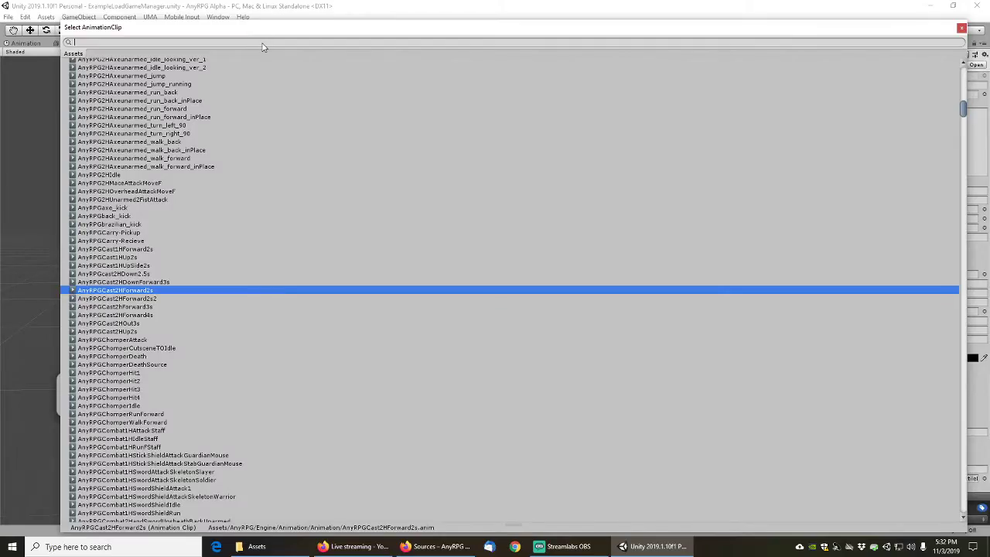
pyautogui.press('Escape')
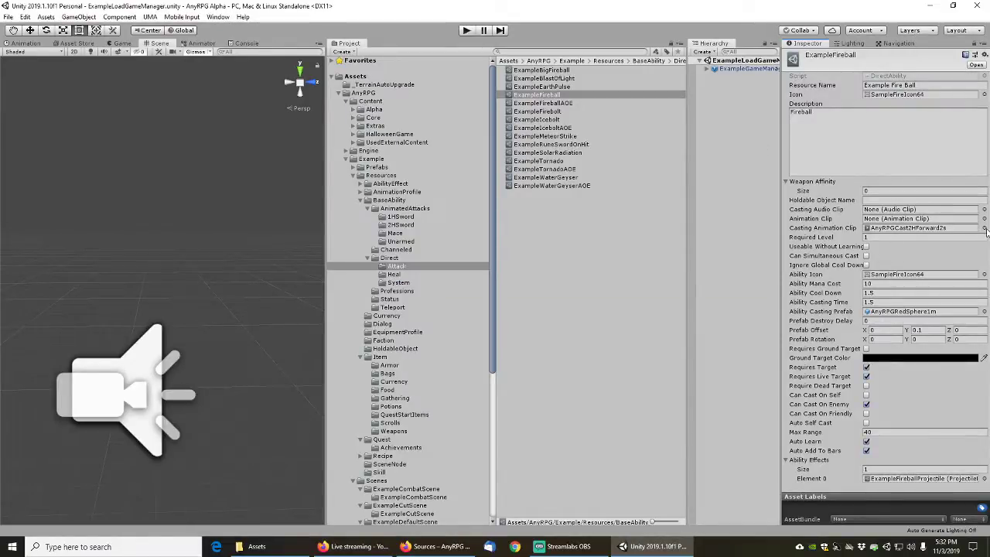
pyautogui.click(984, 227)
pyautogui.write('anyrpg*example*cast')
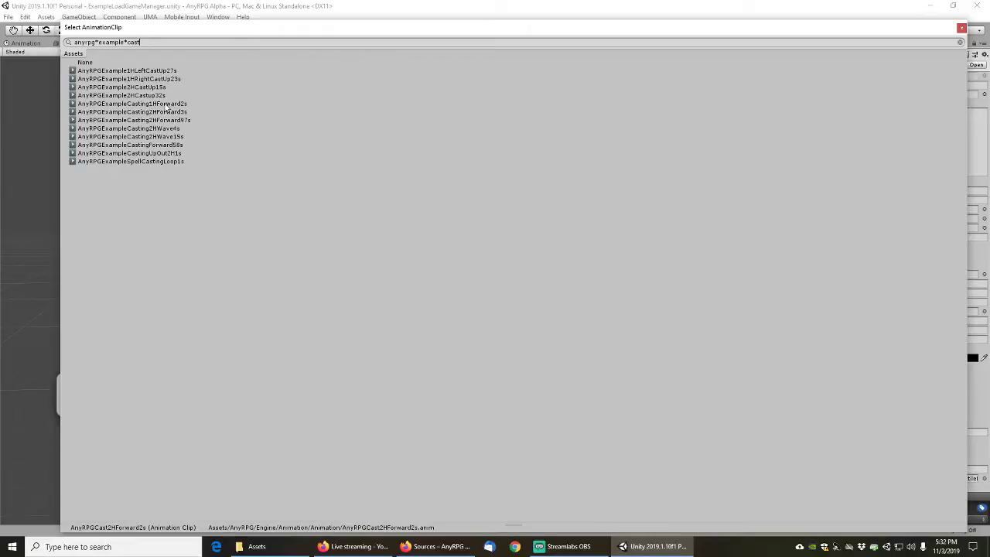
pyautogui.doubleClick(167, 104)
pyautogui.click(882, 302)
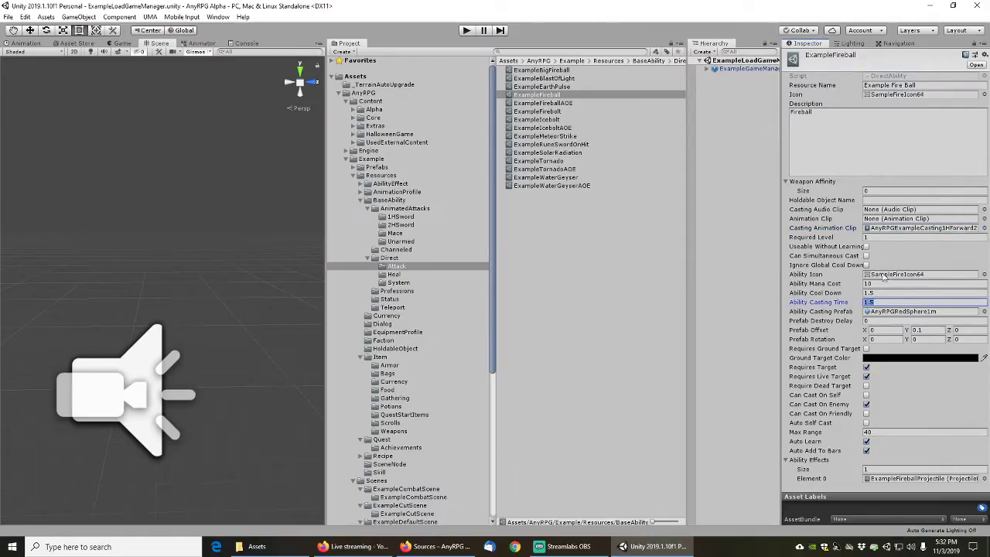
pyautogui.write('2')
pyautogui.press('Tab')
# Set ExampleFireballAOE's casting animation clip to AnyRPGExampleCastingUpOut2H1s and its ability casting time to 1
pyautogui.click(557, 103)
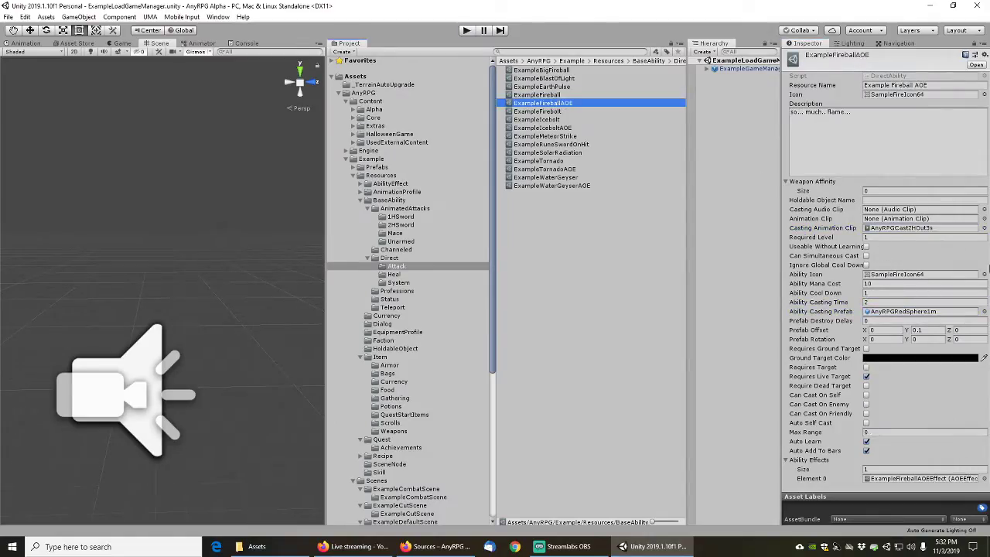
pyautogui.click(985, 228)
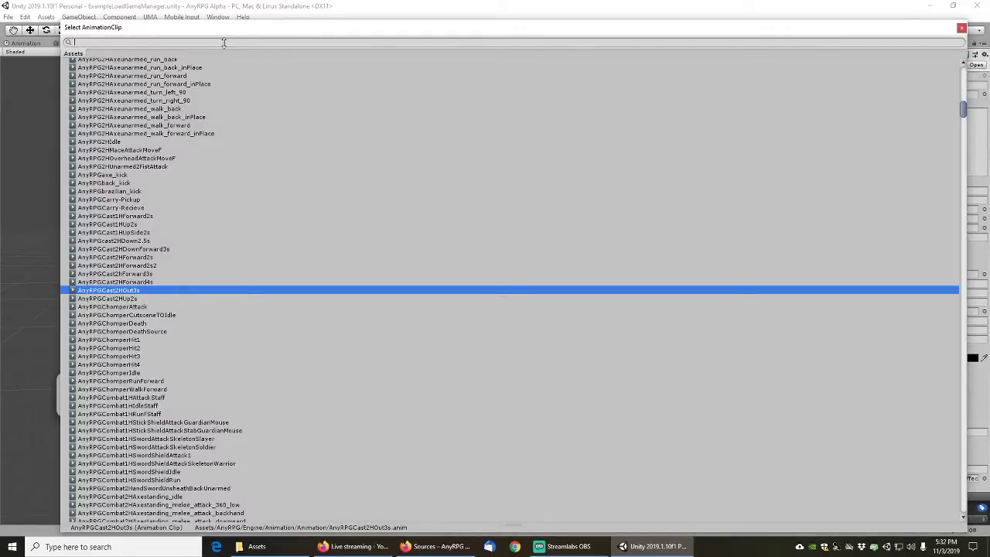
pyautogui.write('anyrpg*example*cast')
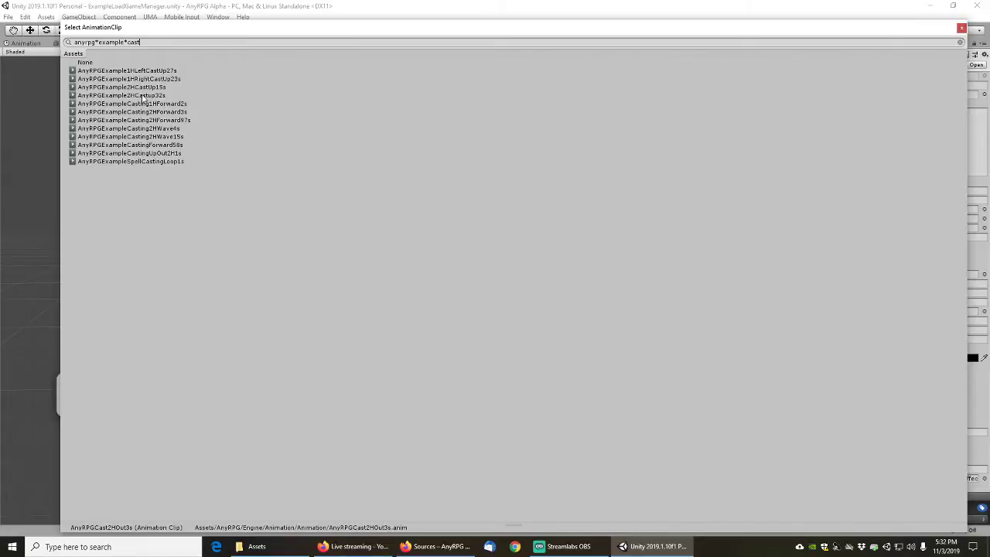
pyautogui.doubleClick(162, 154)
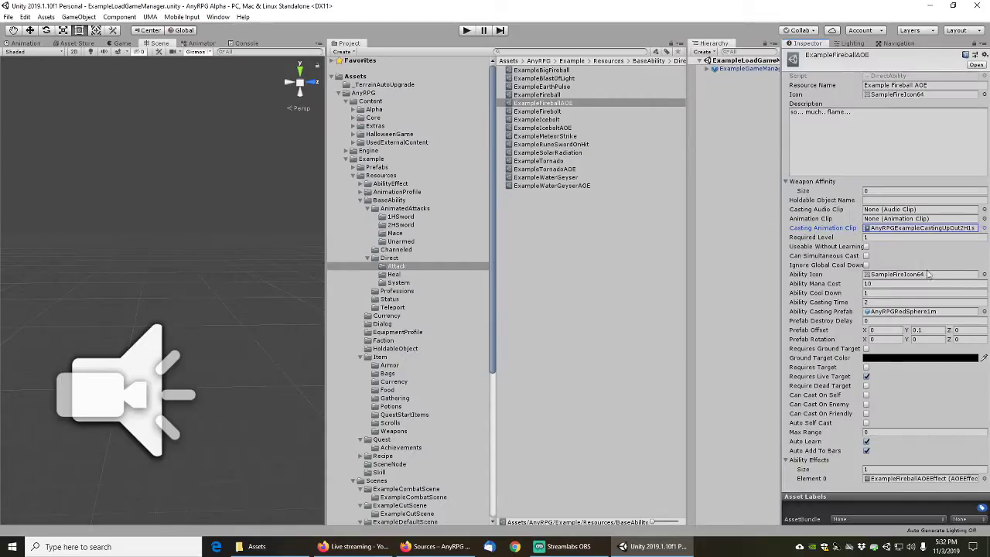
pyautogui.click(878, 302)
pyautogui.write('1')
pyautogui.press('Tab')
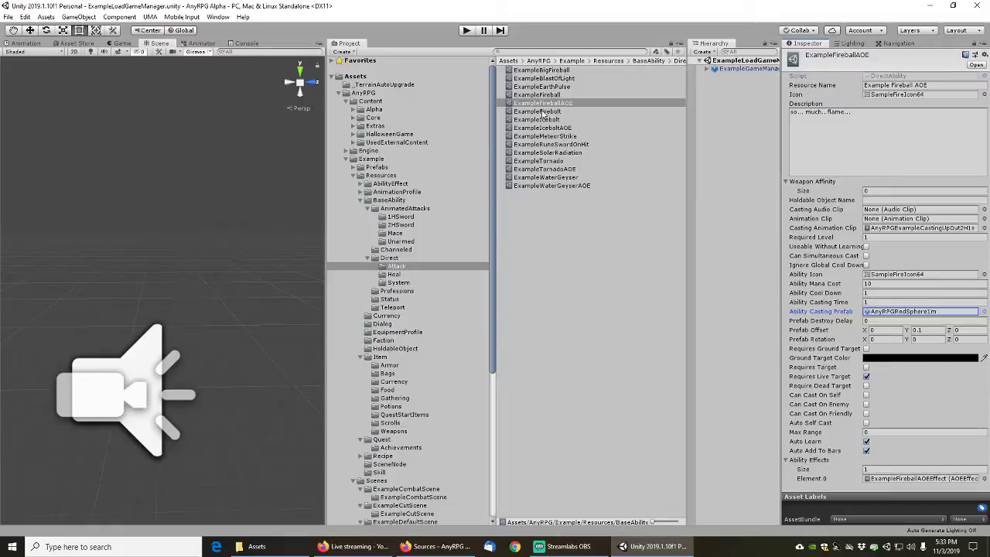
# Set ExampleFirebolt's casting animation clip to AnyRPGExampleCasting1HForward2s using the anyrpg*example*cast filter
pyautogui.click(539, 112)
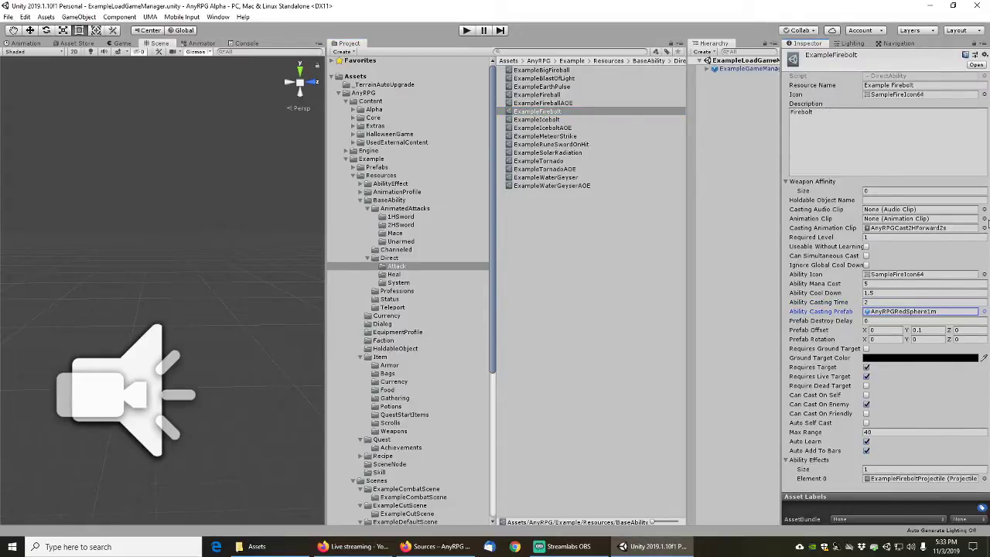
pyautogui.click(984, 228)
pyautogui.write('anyrpg*example*cast')
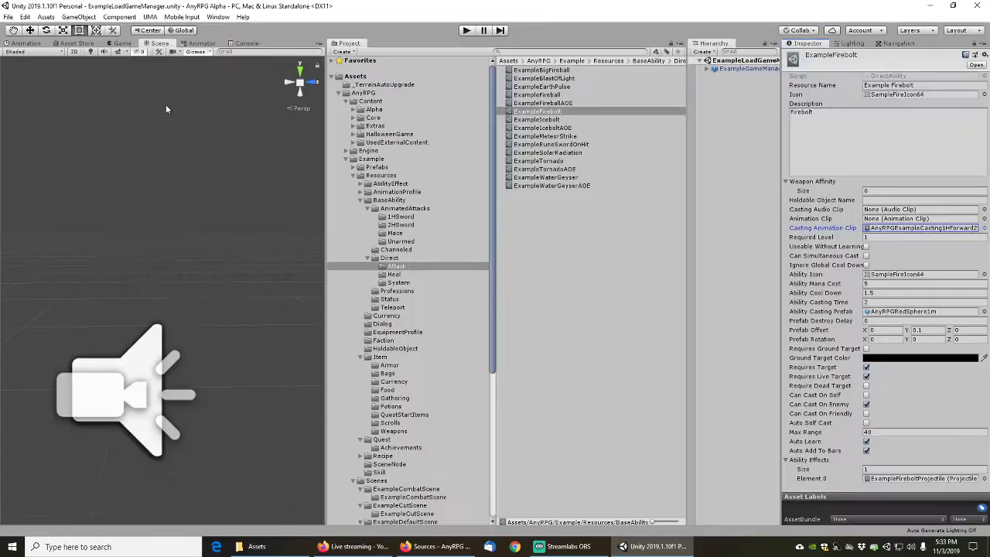
pyautogui.doubleClick(164, 104)
# Give ExampleIcebolt an ability casting time of 2 and the AnyRPGExampleCasting1HForward2s casting animation clip
pyautogui.click(547, 121)
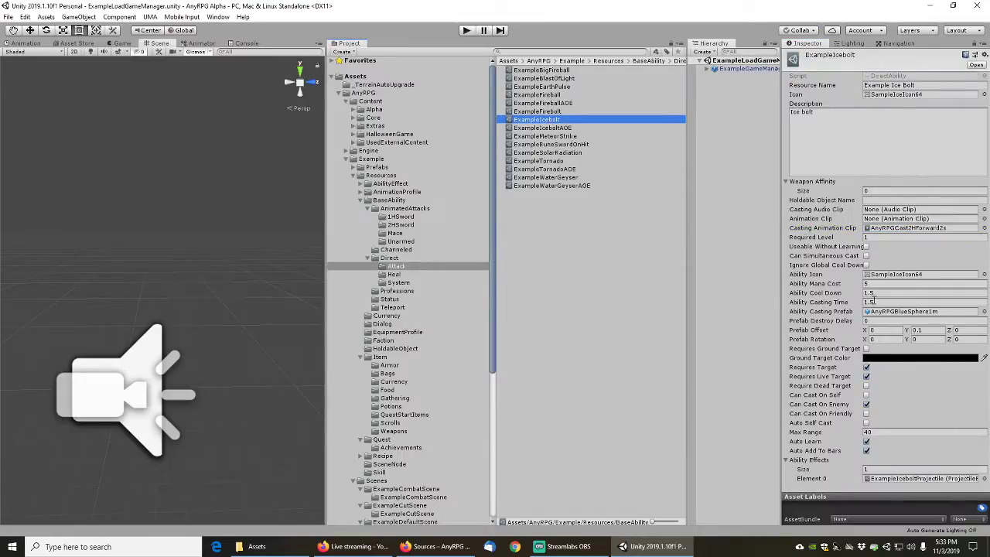
pyautogui.click(921, 311)
pyautogui.click(985, 228)
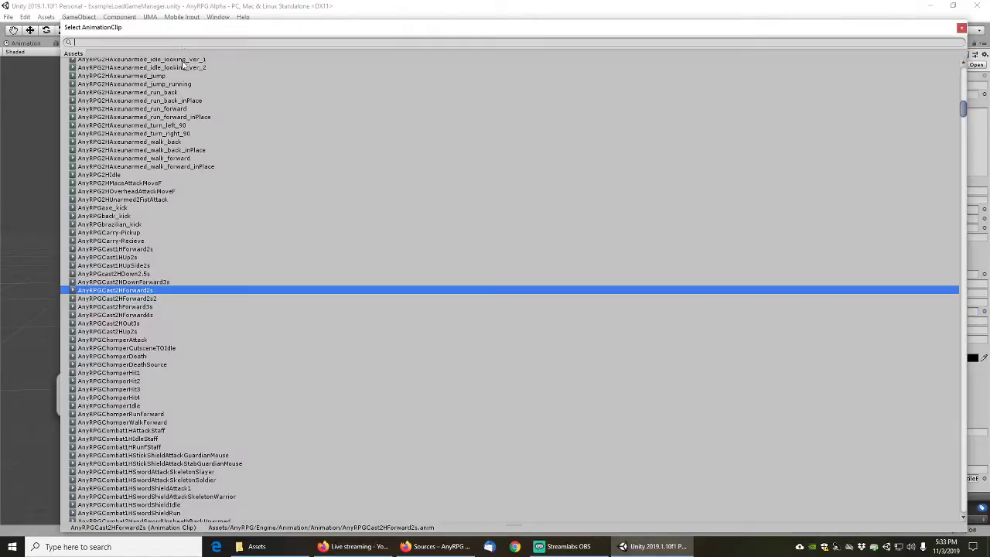
pyautogui.write('anyrpg*example*cast')
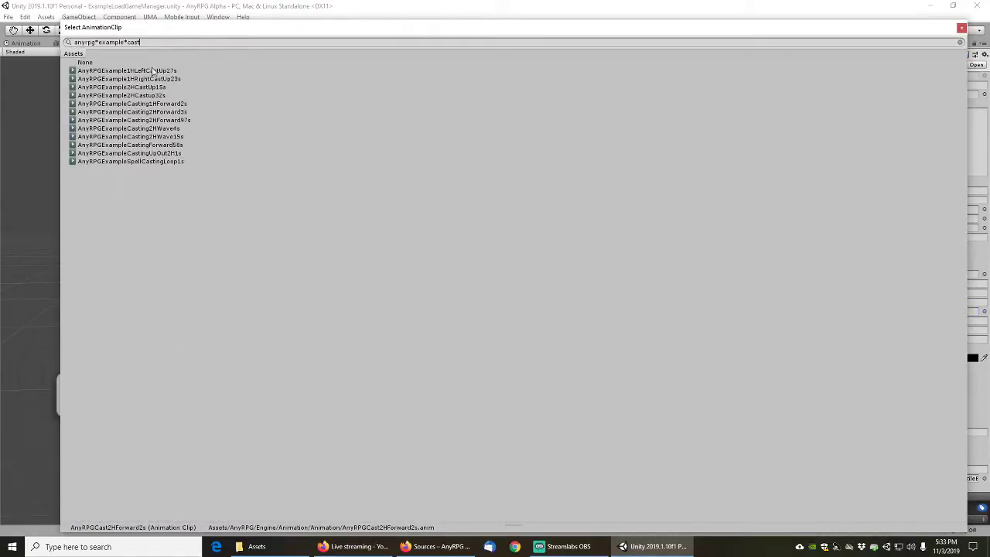
pyautogui.doubleClick(154, 103)
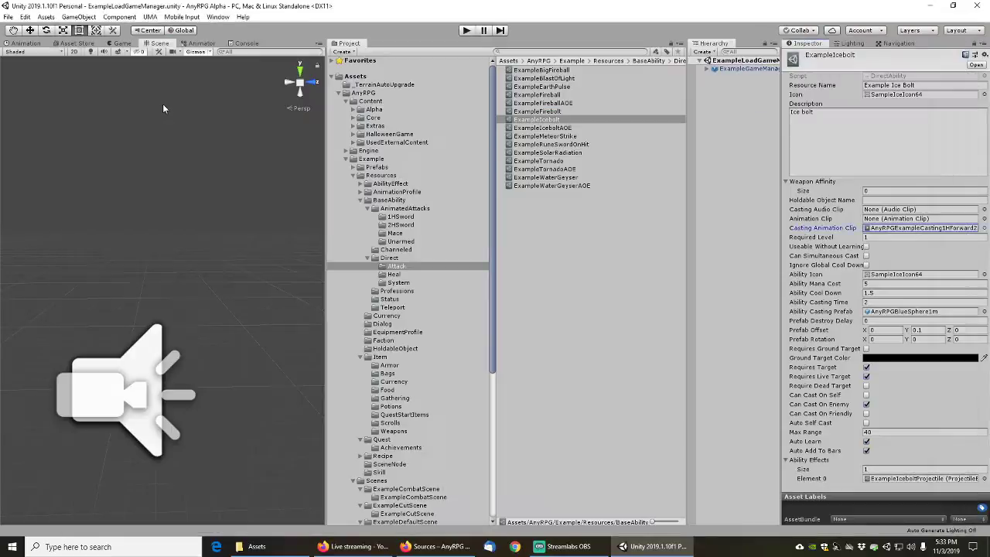
# Set ExampleIceboltAOE's ability casting time to 1 and its casting animation clip to AnyRPGExampleCastingUpOut2H1s
pyautogui.click(545, 128)
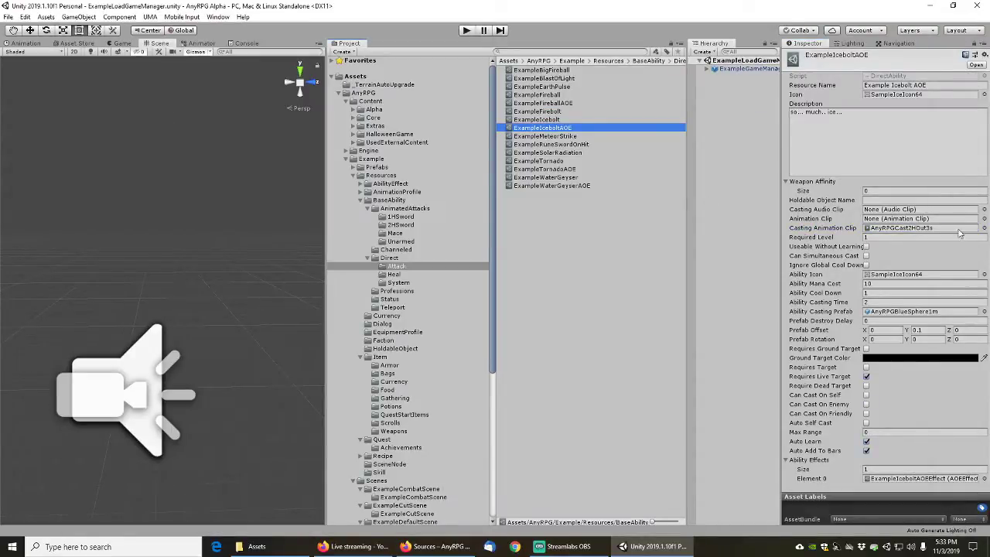
pyautogui.click(872, 307)
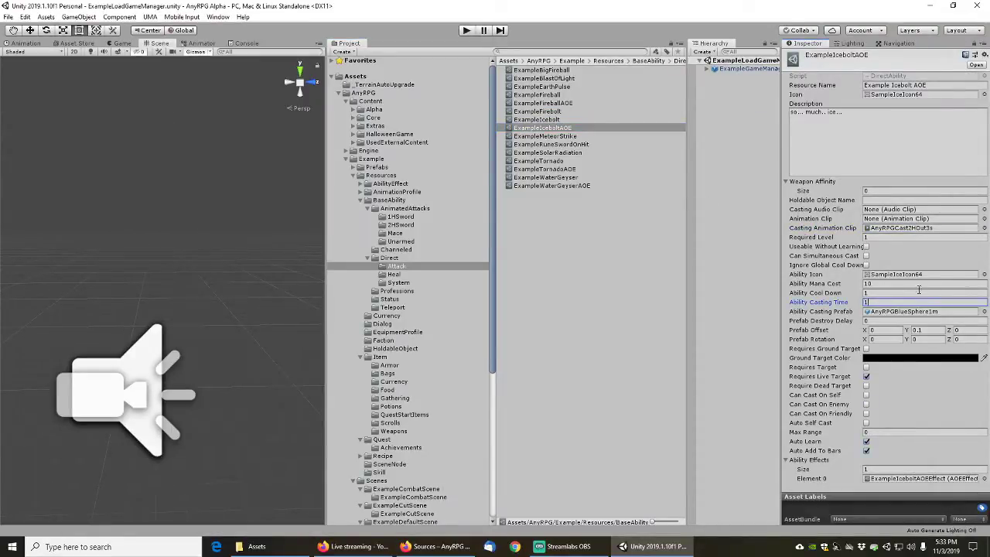
pyautogui.click(984, 228)
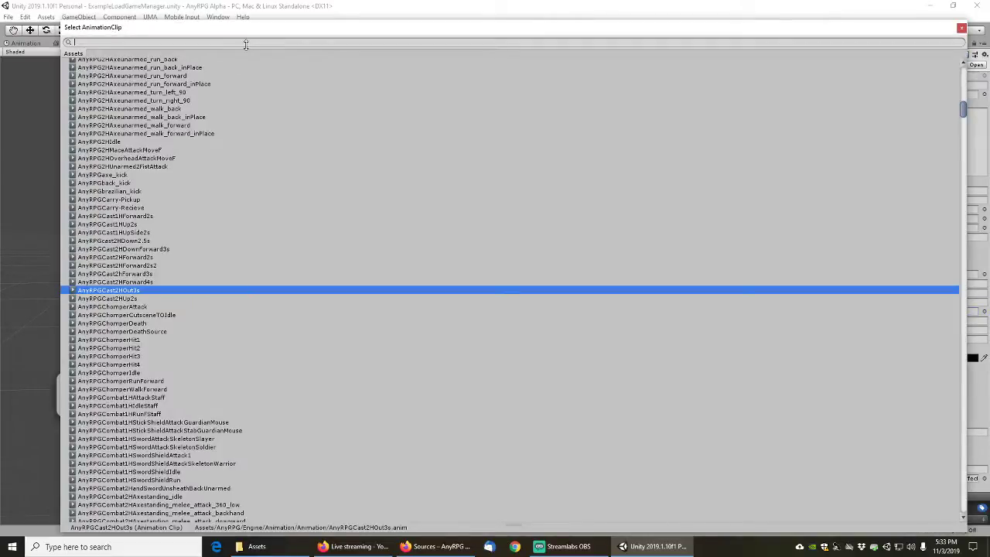
pyautogui.doubleClick(163, 153)
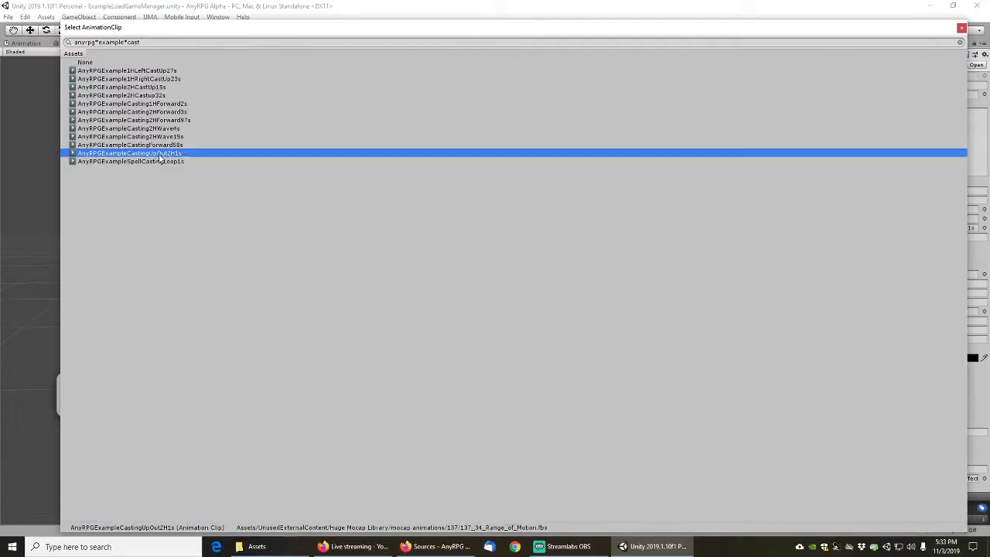
# Set ExampleMeteorStrike's casting animation clip to AnyRPGExampleCastingUpOut2H1s and its ability casting time to 1
pyautogui.click(530, 136)
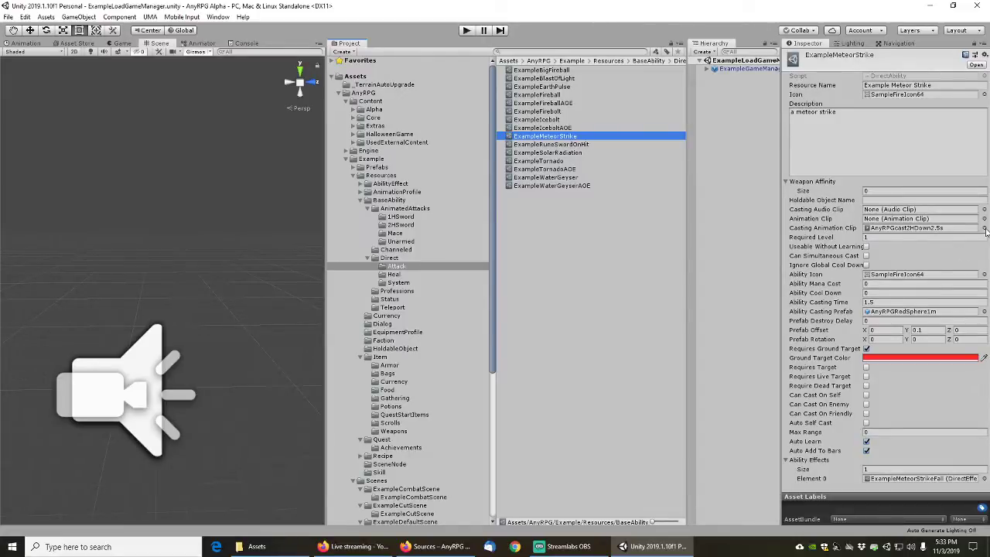
pyautogui.click(984, 228)
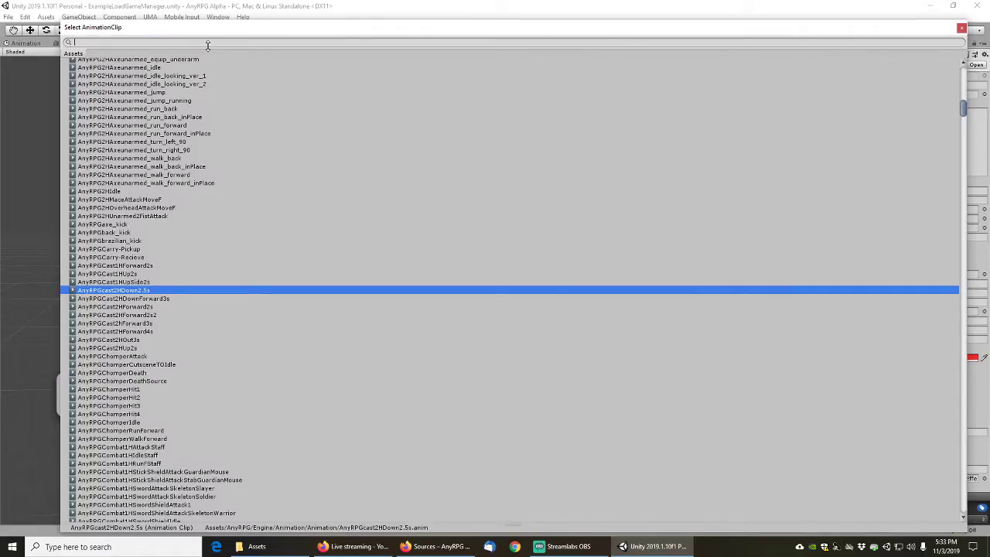
pyautogui.write('anyrpg*example*cast')
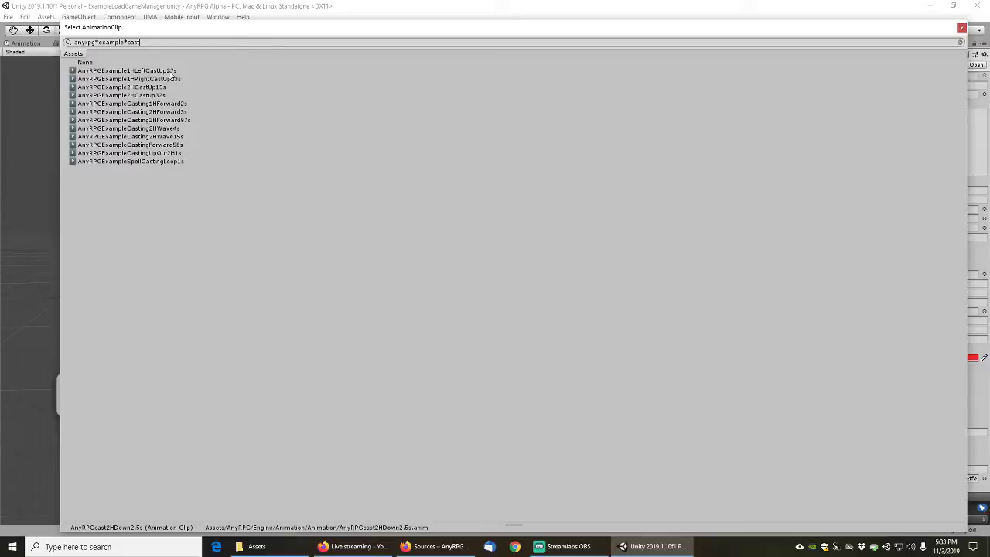
pyautogui.doubleClick(164, 154)
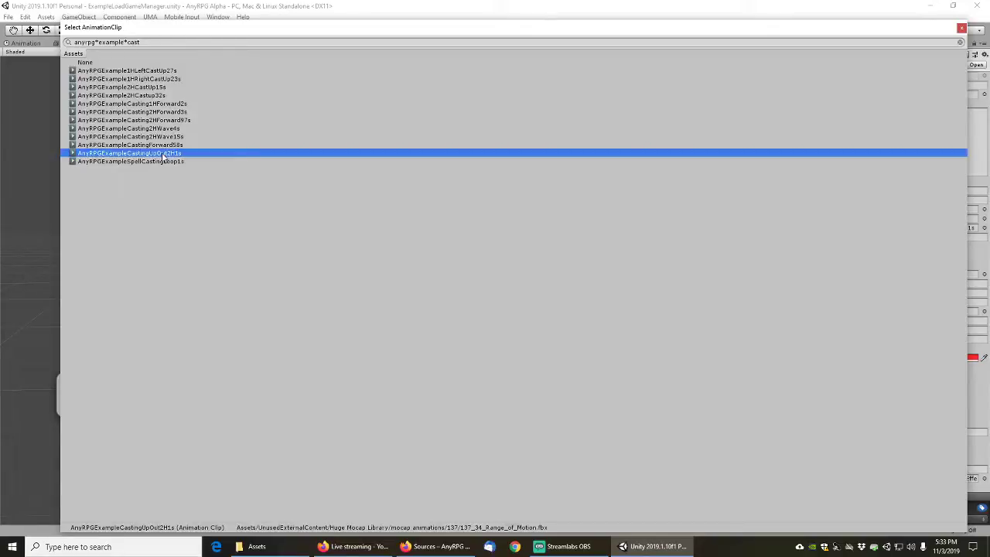
pyautogui.click(876, 303)
pyautogui.press('BackSpace')
pyautogui.press('BackSpace')
pyautogui.press('Tab')
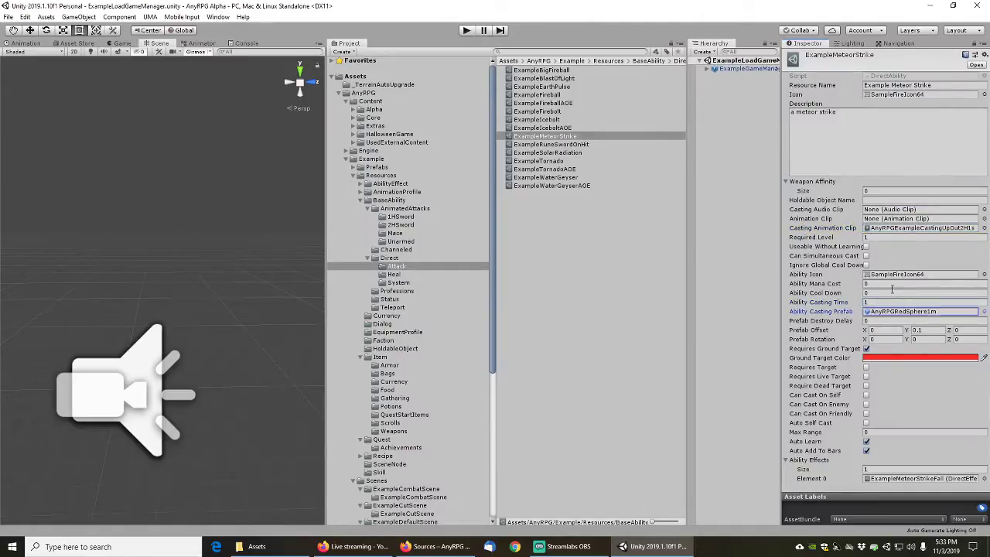
# Check ExampleRuneSwordOnHit and ExampleSolarRadiation, and give ExampleTornado a casting time of 2 and the AnyRPGExampleCasting1HForward2s casting clip
pyautogui.click(555, 145)
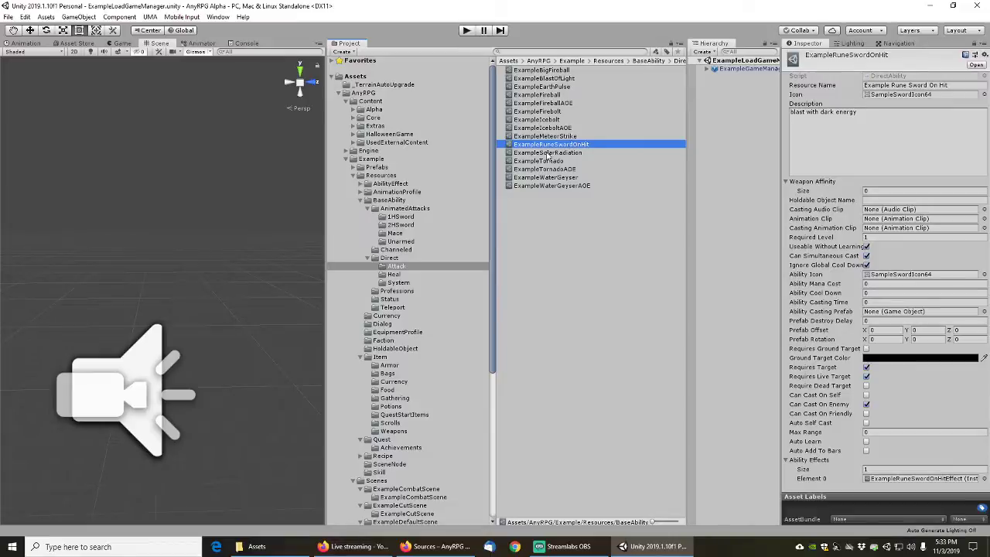
pyautogui.click(546, 153)
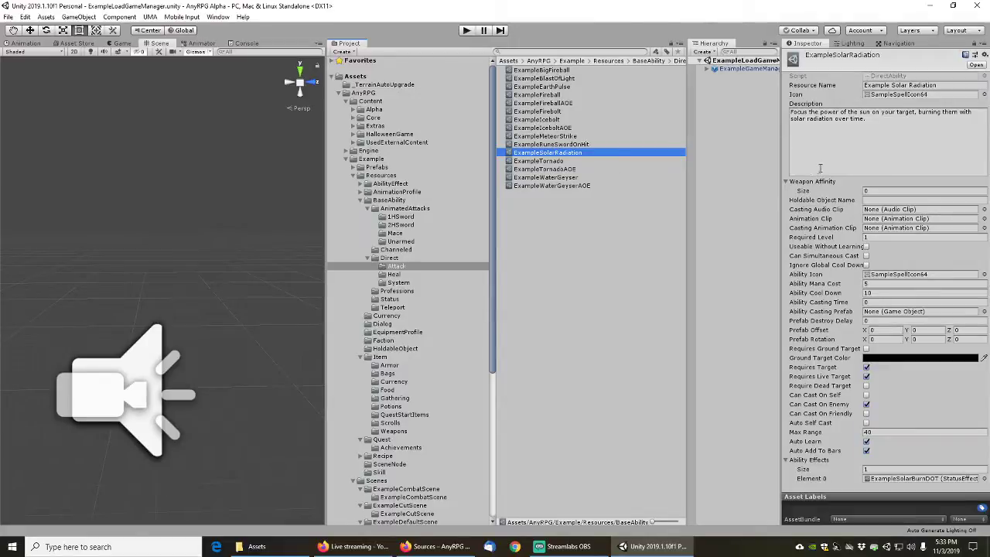
pyautogui.click(542, 162)
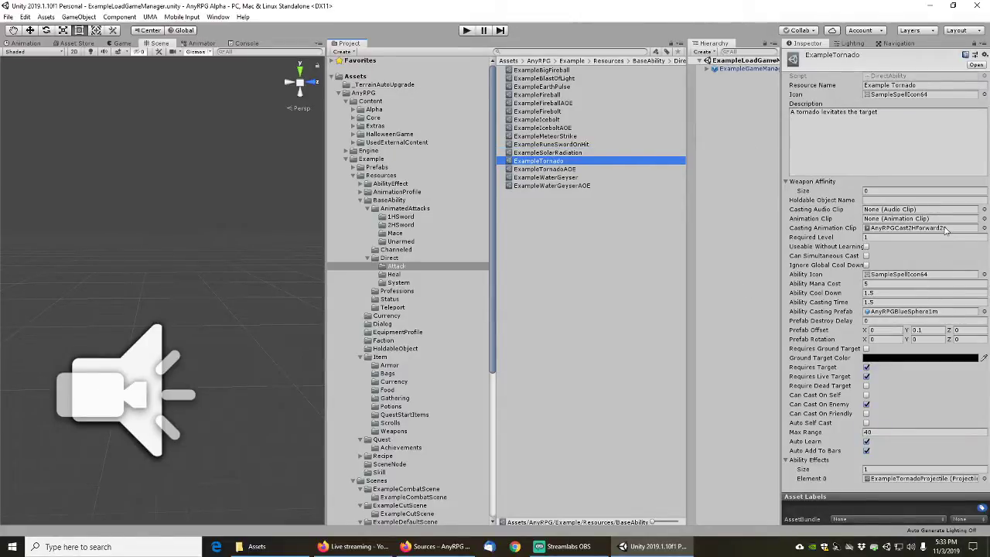
pyautogui.click(883, 303)
pyautogui.write('2')
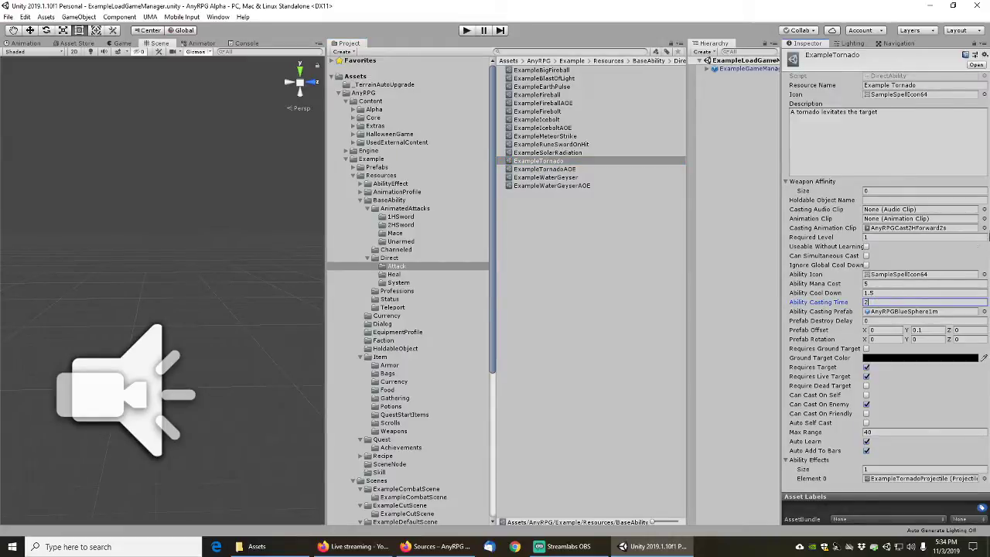
pyautogui.click(984, 228)
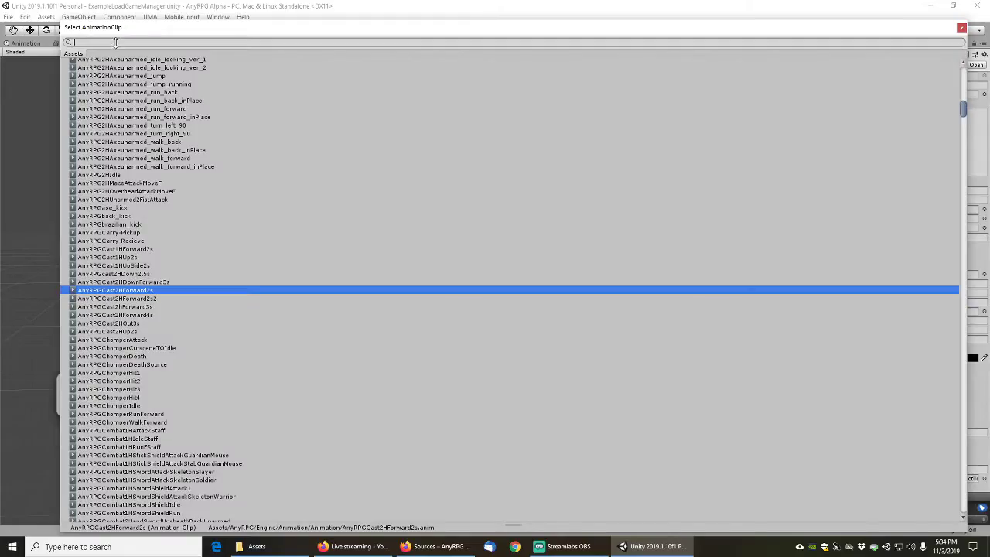
pyautogui.write('anyrpg*example*cast')
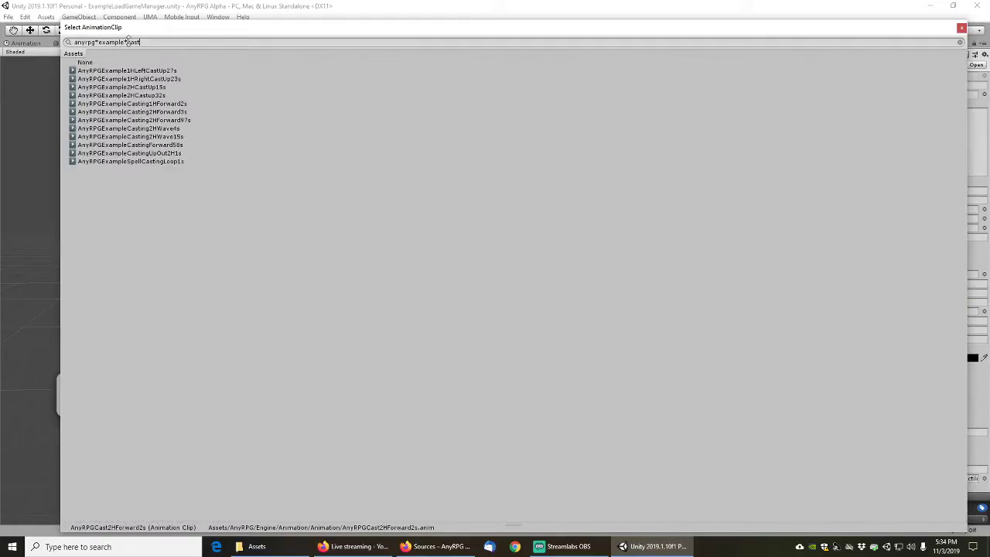
pyautogui.click(154, 106)
pyautogui.doubleClick(153, 110)
# Give ExampleTornadoAOE an ability casting time of 1 and a one-second AnyRPGExample casting animation clip found with anyrpg*example*cast
pyautogui.click(549, 168)
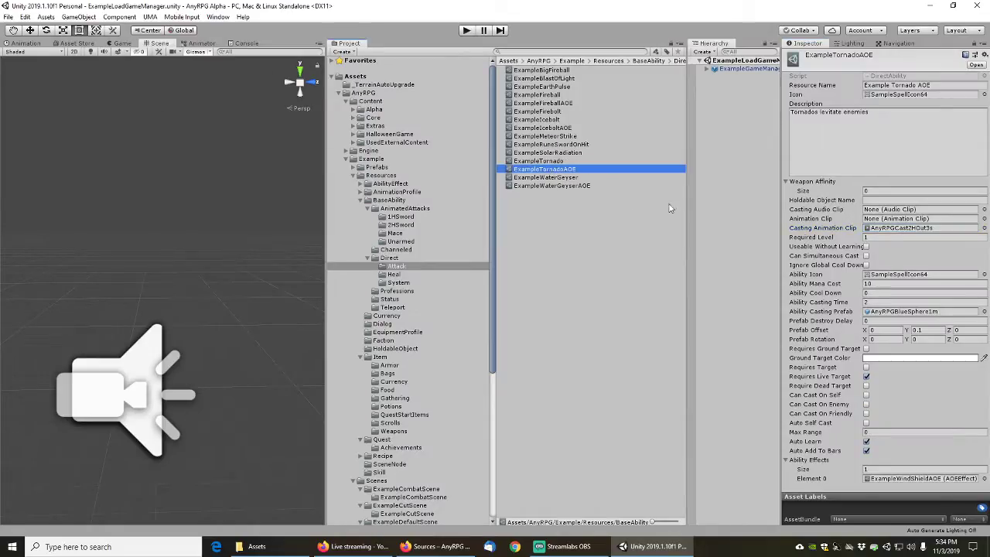
pyautogui.click(881, 311)
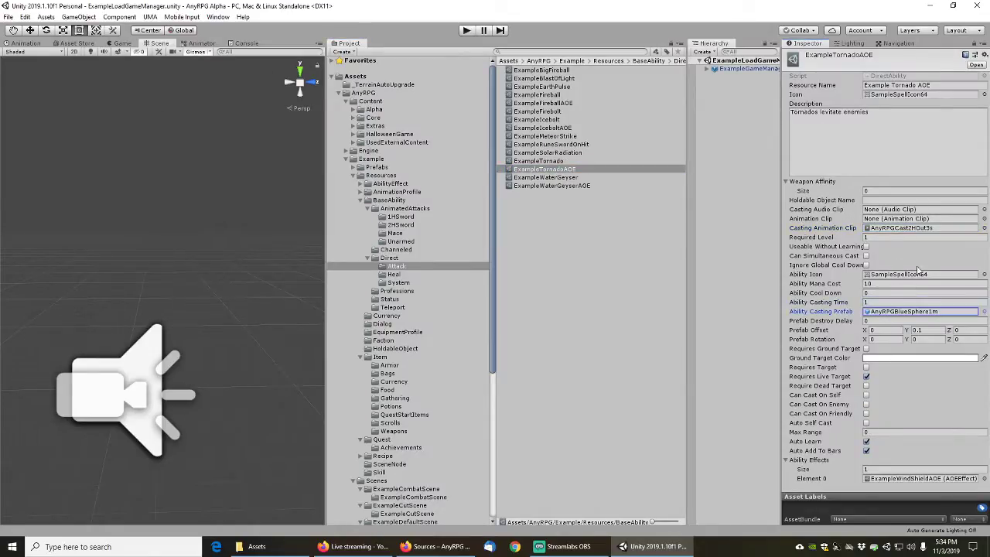
pyautogui.click(984, 228)
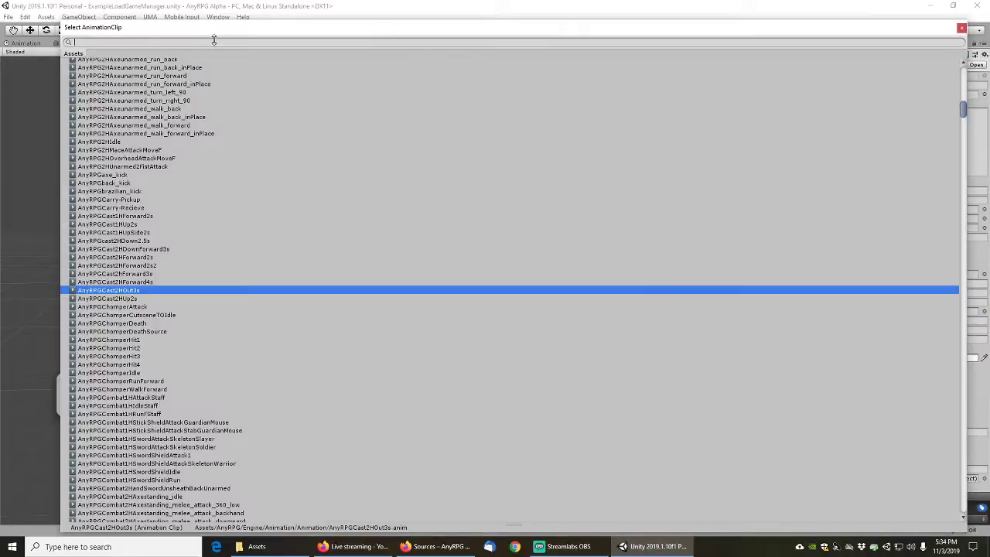
pyautogui.write('anyrpg*example*cast')
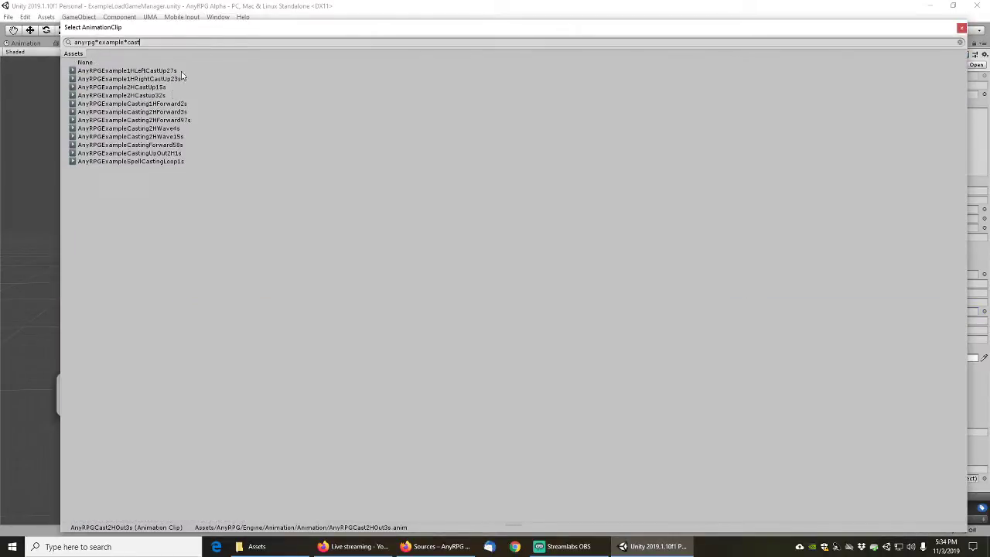
pyautogui.doubleClick(160, 161)
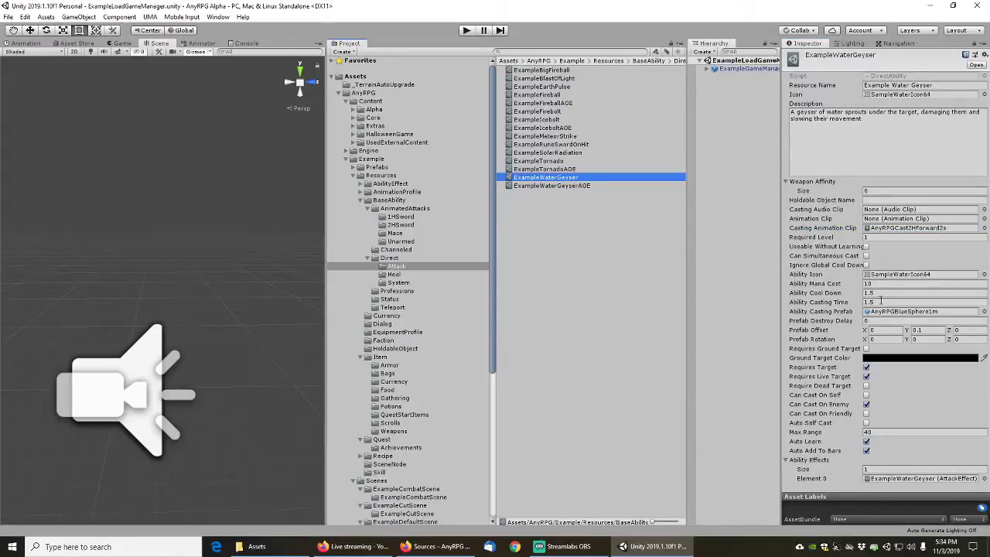
# Set ExampleWaterGeyser's casting animation clip to AnyRPGExampleCasting1HForward2s and its ability casting time to 2
pyautogui.click(984, 228)
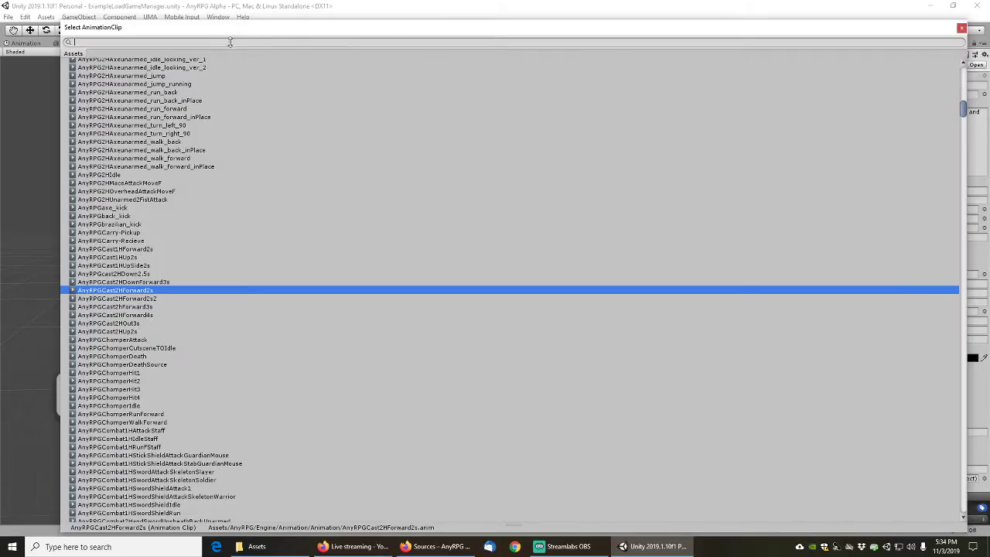
pyautogui.write('AnyRPGExampleCast')
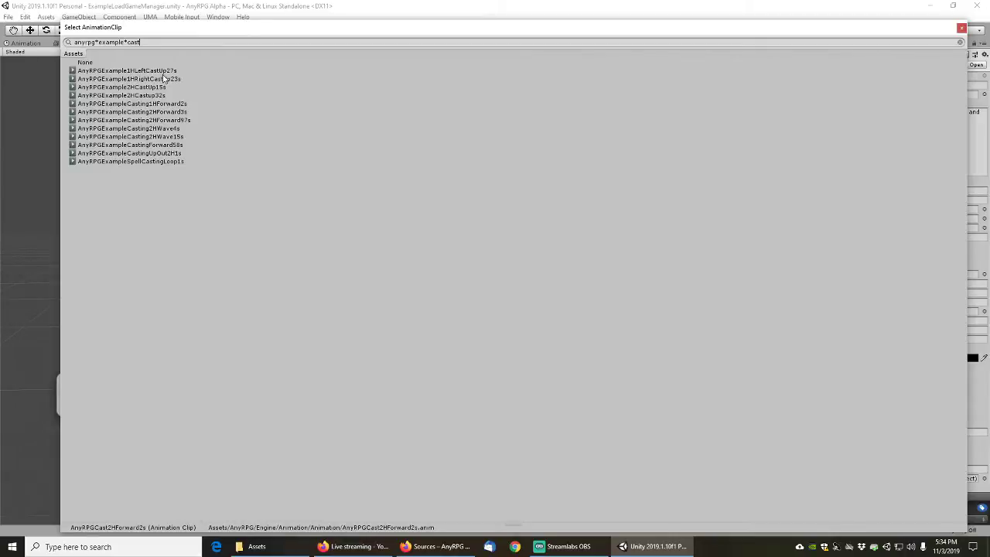
pyautogui.doubleClick(162, 104)
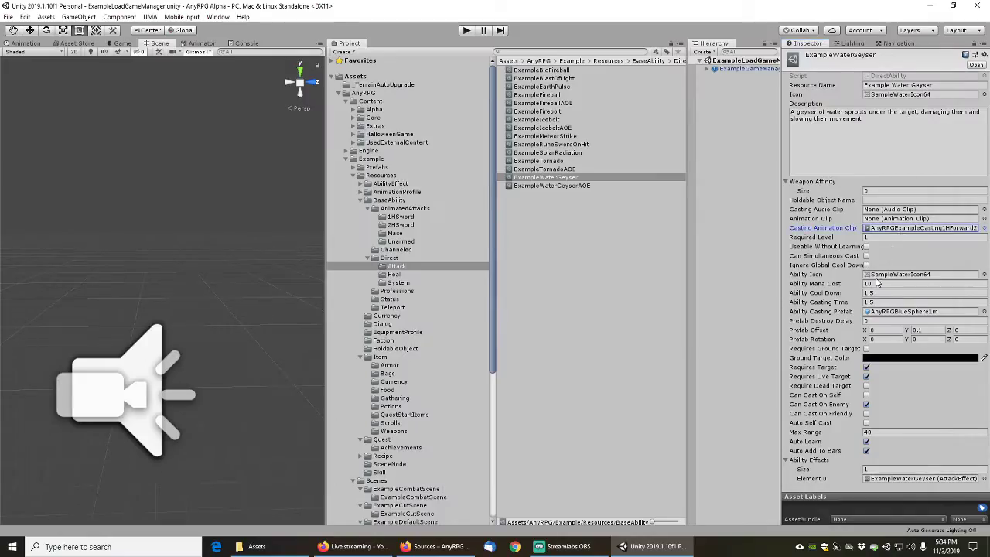
pyautogui.click(882, 303)
pyautogui.write('2')
pyautogui.press('Return')
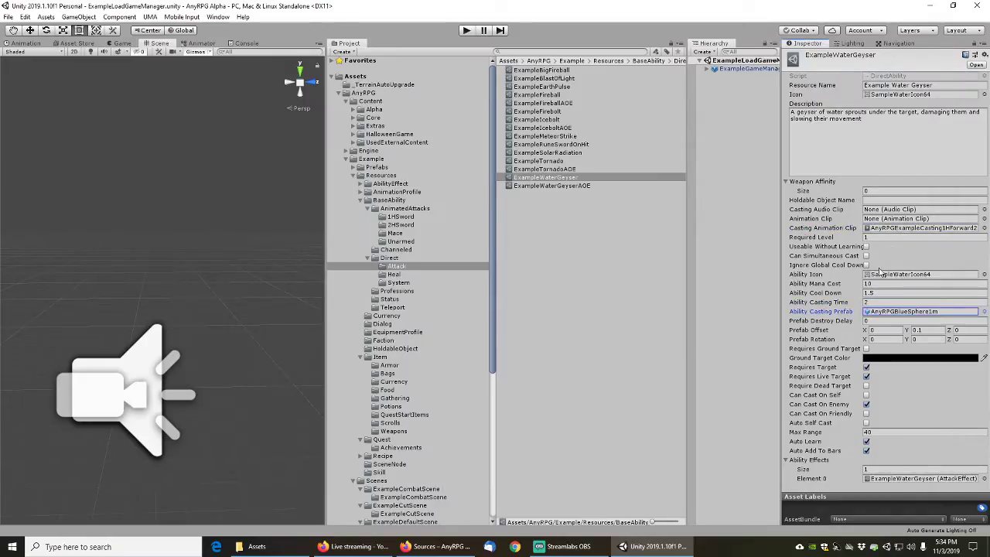
# Set ExampleWaterGeyserAOE's casting animation clip to AnyRPGExampleCastingUpOut2H1s and its ability casting time to 1
pyautogui.click(547, 186)
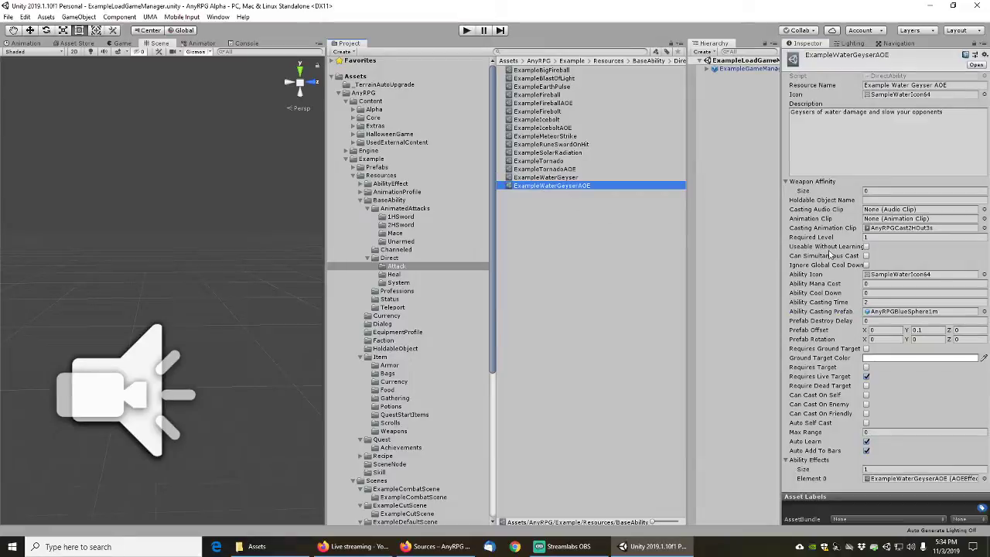
pyautogui.click(984, 228)
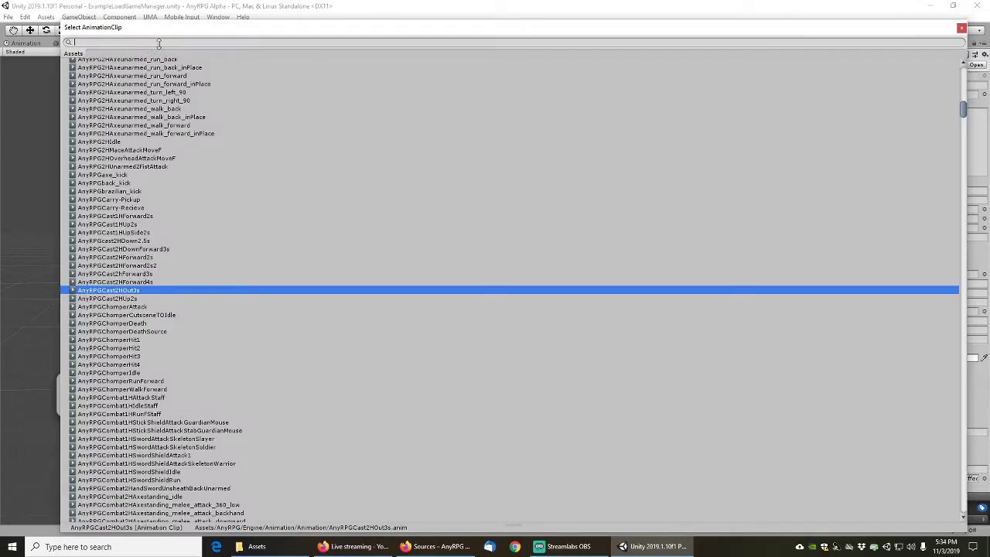
pyautogui.write('anyrpg*example*cast')
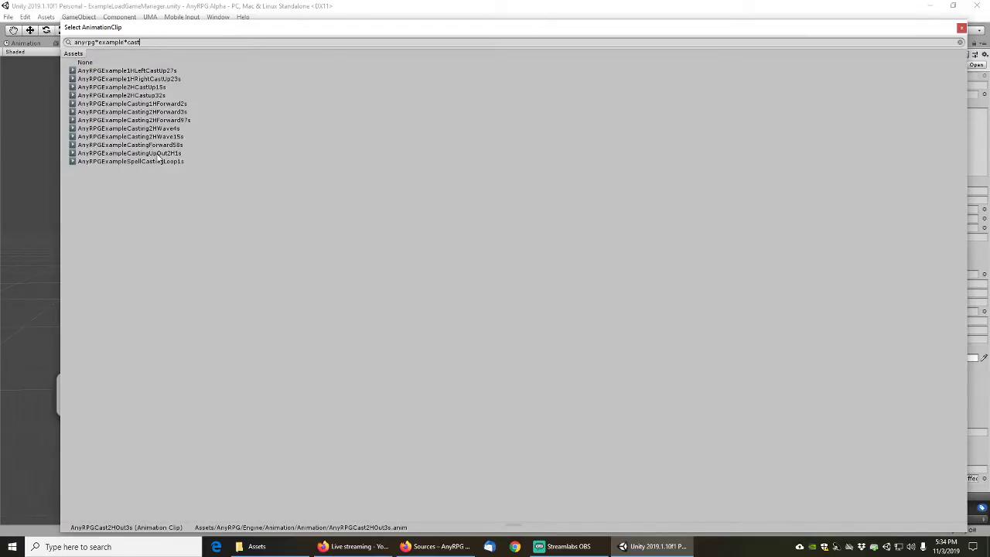
pyautogui.doubleClick(155, 153)
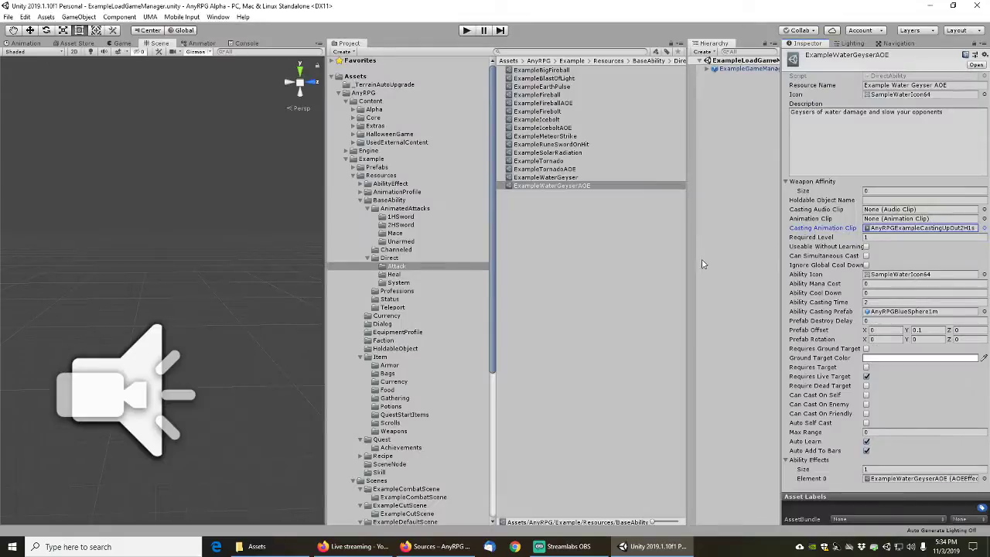
pyautogui.click(874, 302)
pyautogui.write('1')
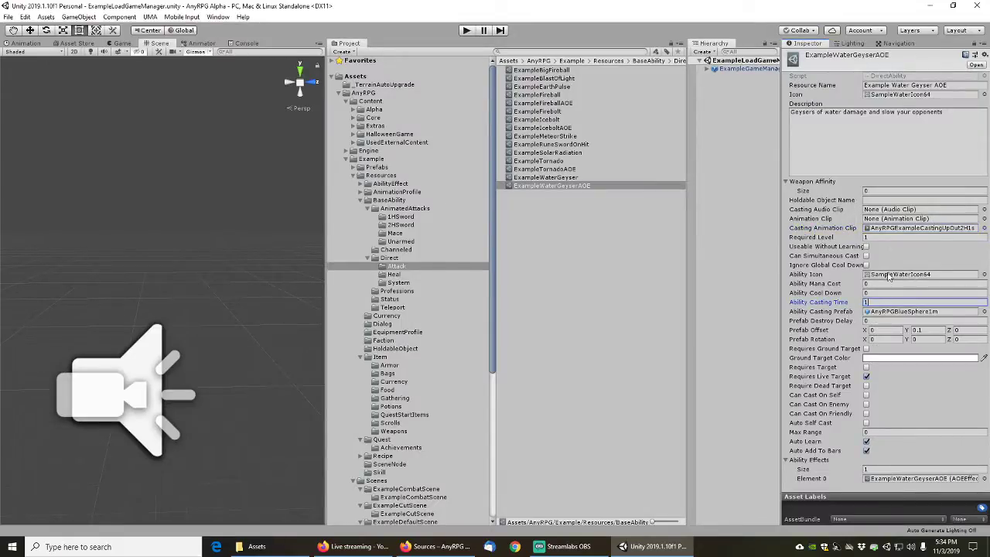
# In the Heal folder, set ExampleHealingCircle's casting animation clip to AnyRPGExample2HCastUp15s
pyautogui.press('Tab')
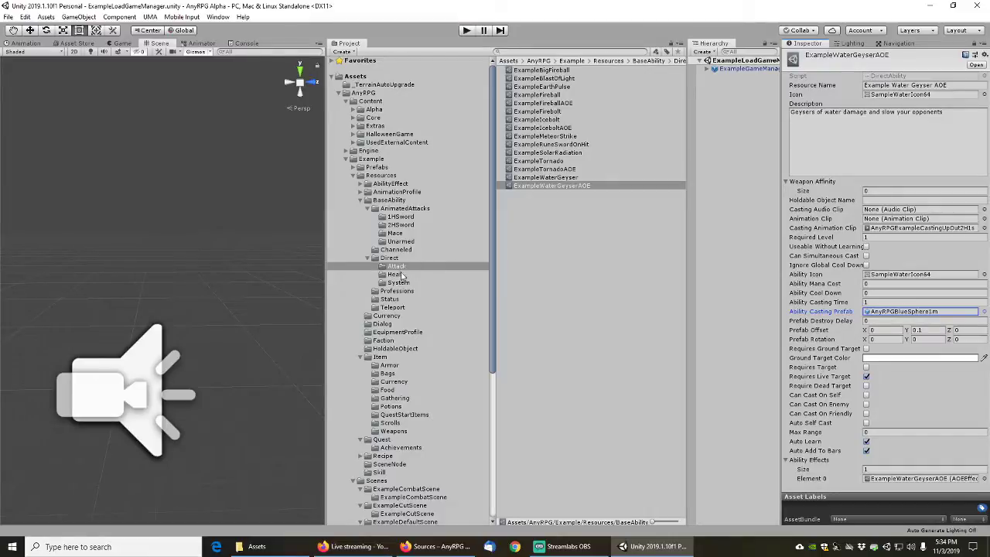
pyautogui.click(394, 274)
pyautogui.click(544, 71)
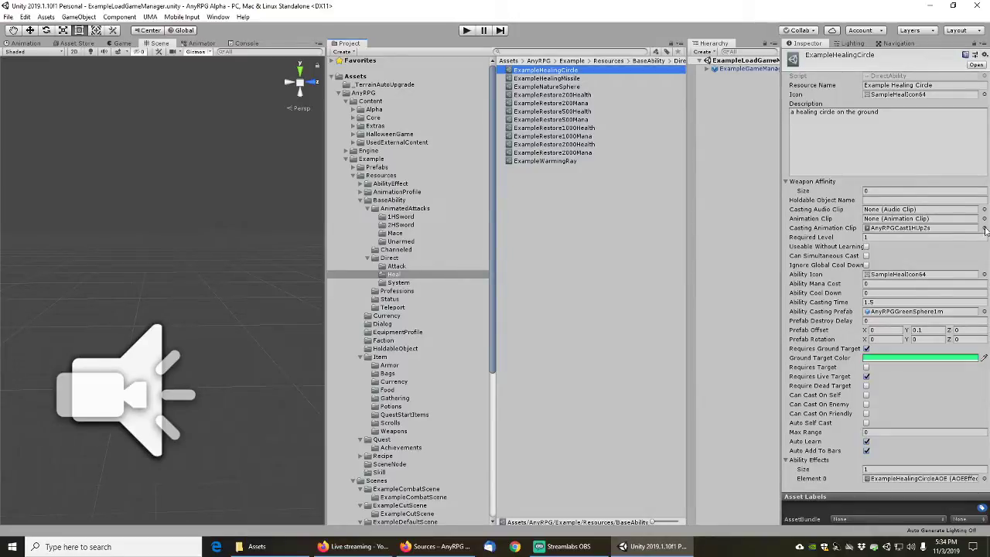
pyautogui.click(984, 228)
pyautogui.write('anyrpg*example*cast')
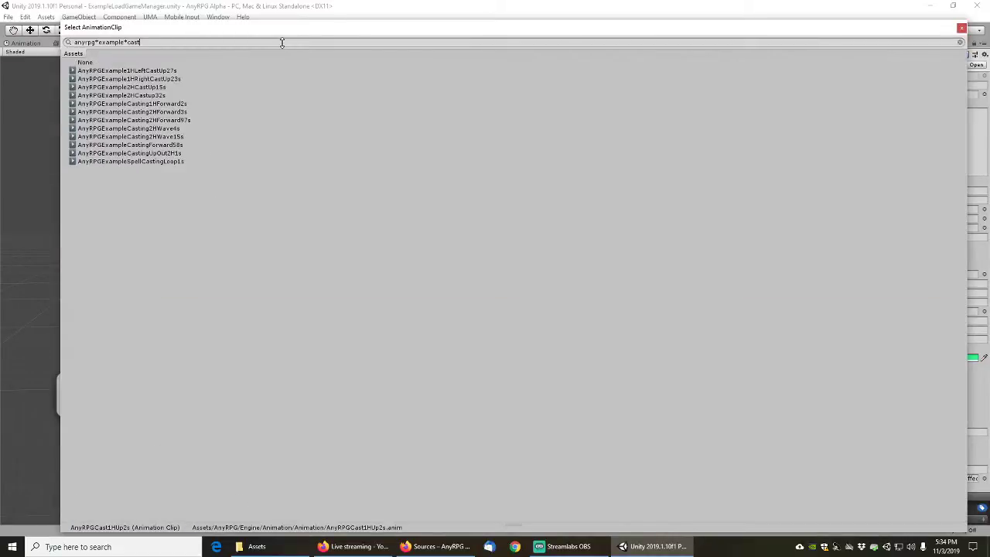
pyautogui.doubleClick(158, 87)
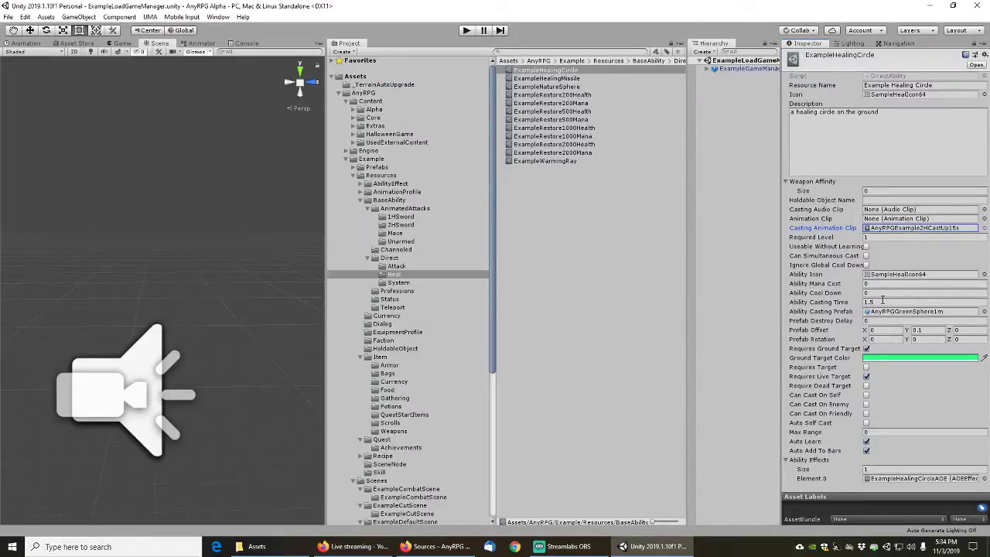
# Set ExampleHealingMissile's casting animation clip to AnyRPGExampleCasting1HForward2s, found with anyrpg*example*cast
pyautogui.click(554, 79)
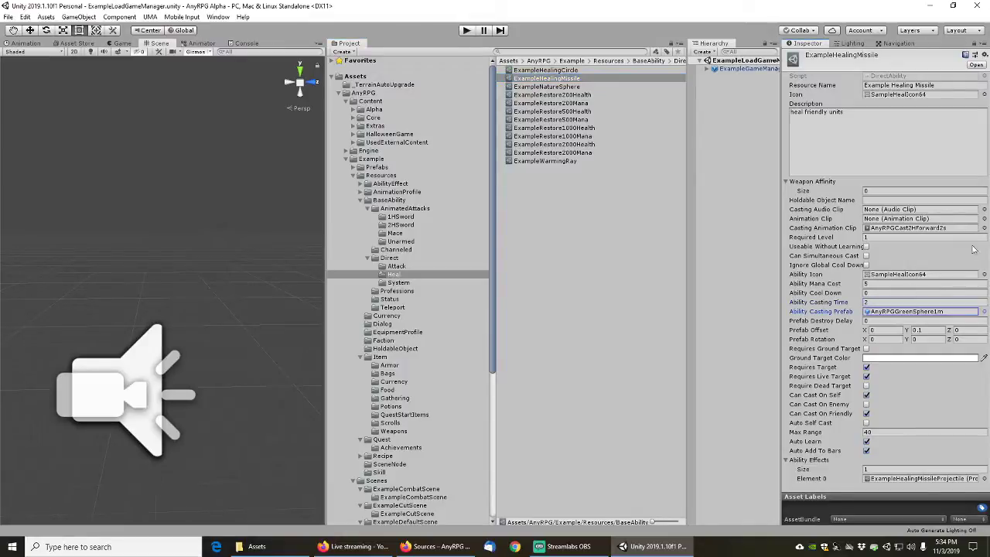
pyautogui.click(984, 228)
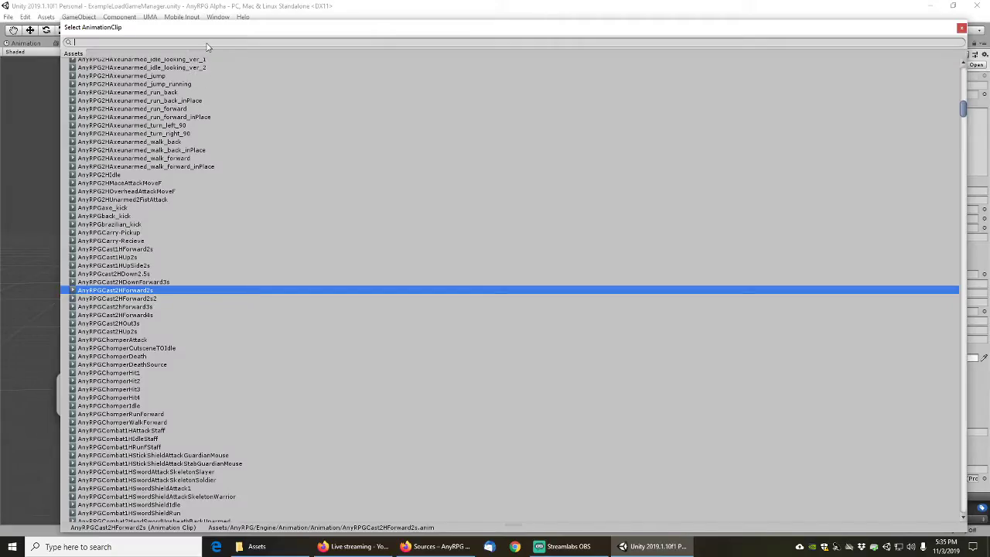
pyautogui.write('anyrpg*example*cast')
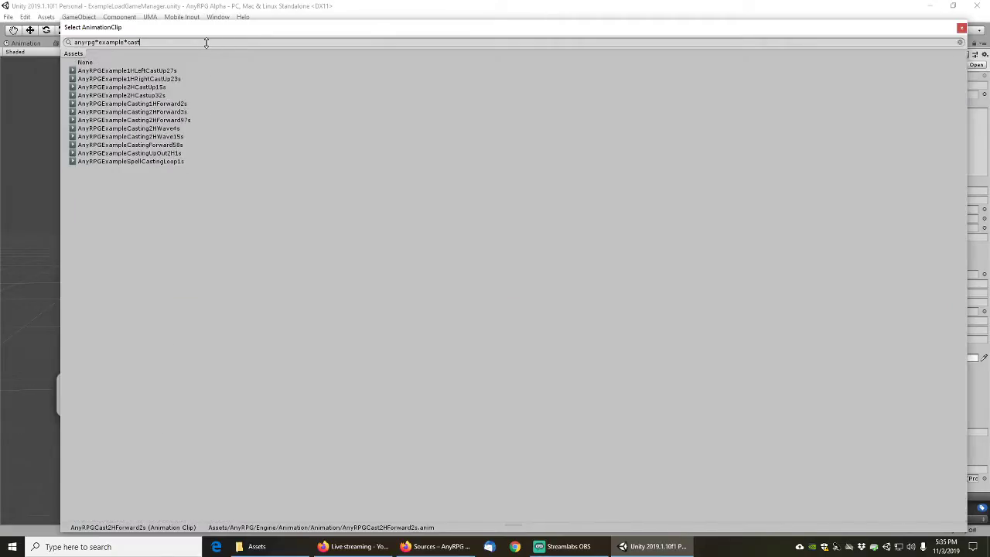
pyautogui.doubleClick(161, 111)
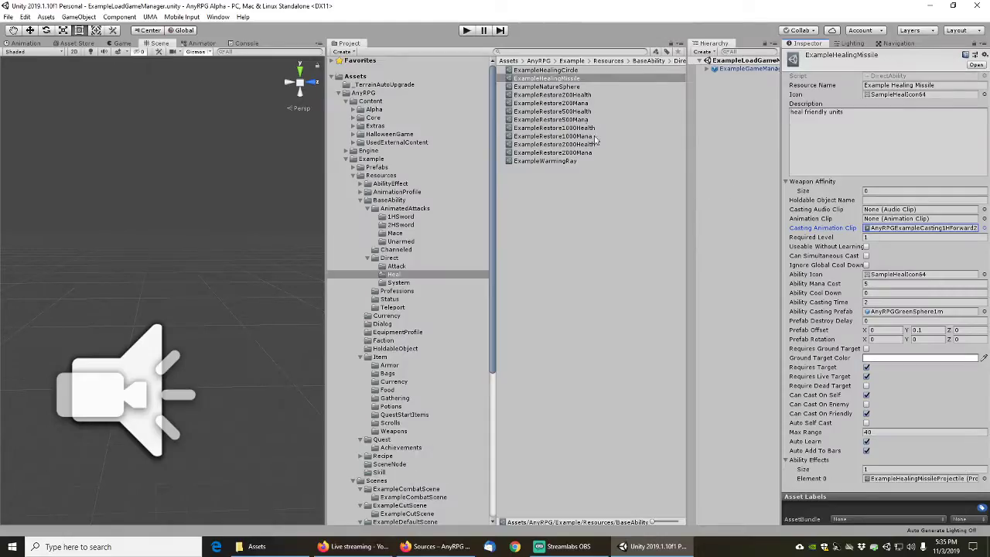
# Give ExampleNatureSphere the AnyRPGExample2HCastUp15s casting animation clip and an ability casting time of 1.5
pyautogui.click(546, 88)
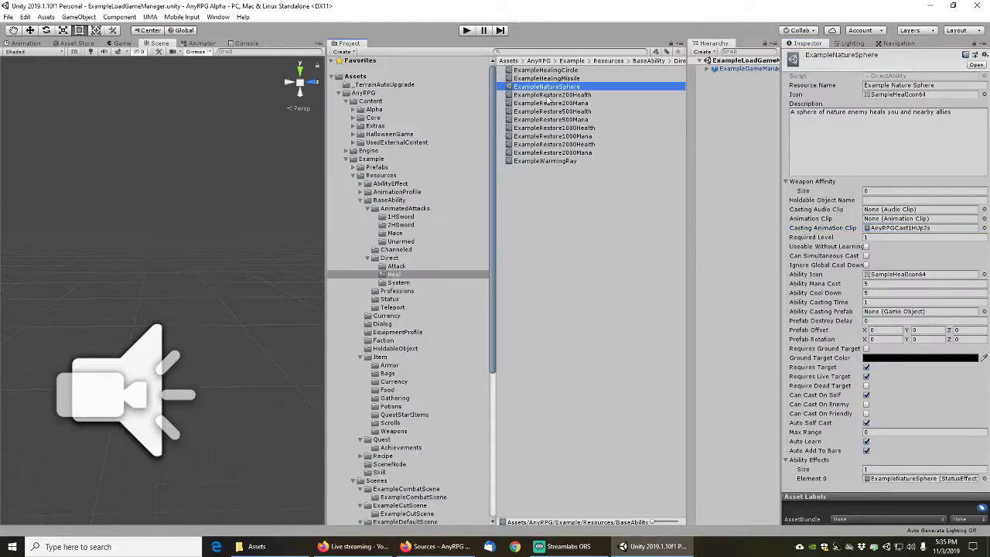
pyautogui.click(984, 229)
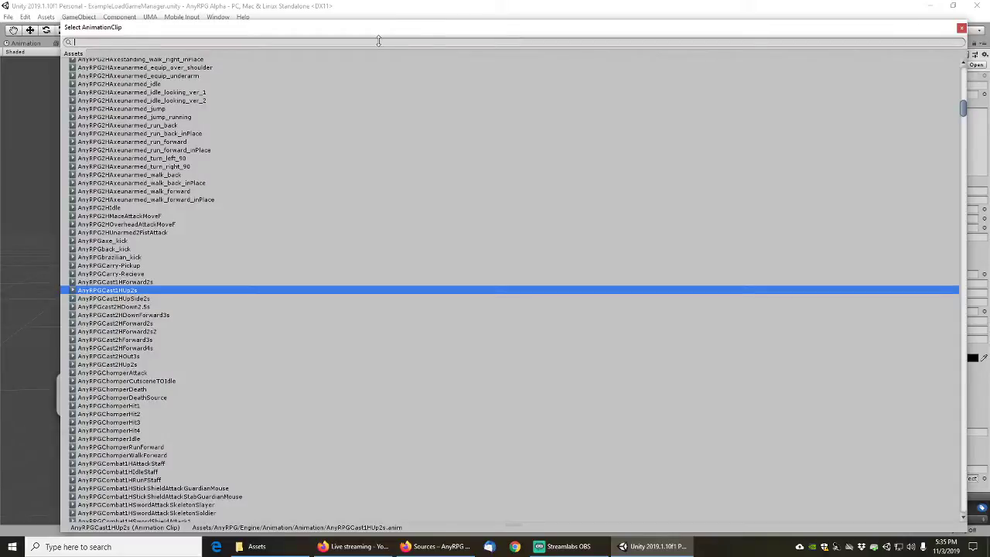
pyautogui.write('anyrpg*example*cast')
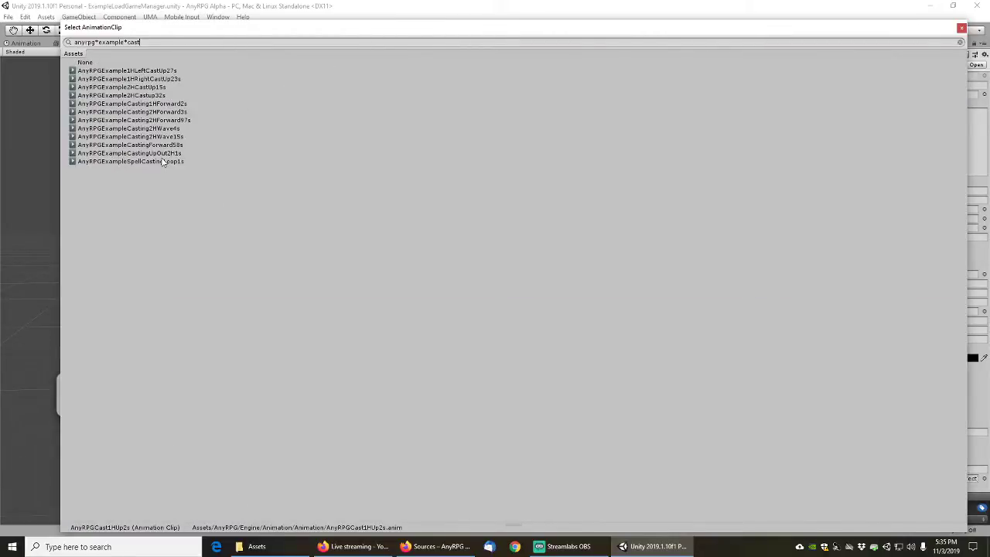
pyautogui.doubleClick(151, 89)
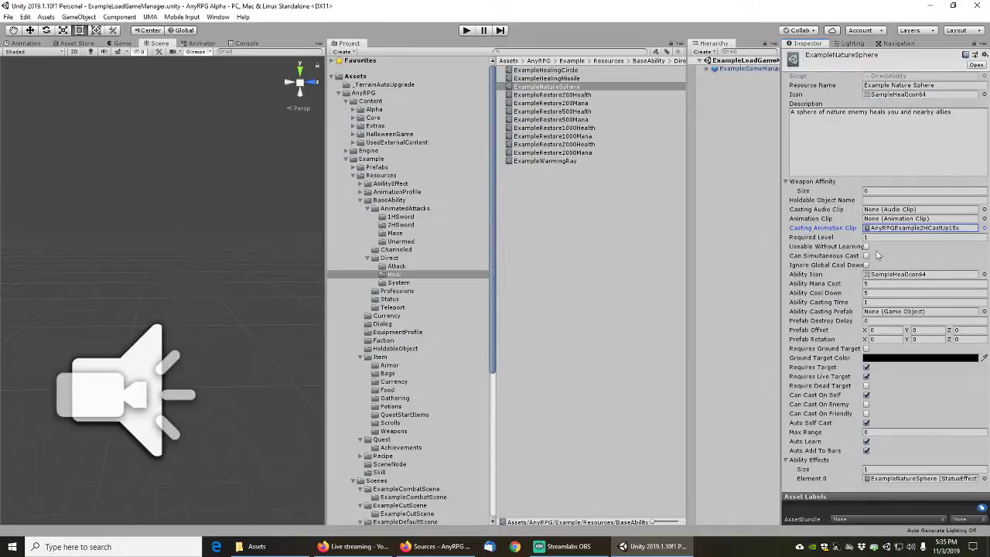
pyautogui.click(873, 302)
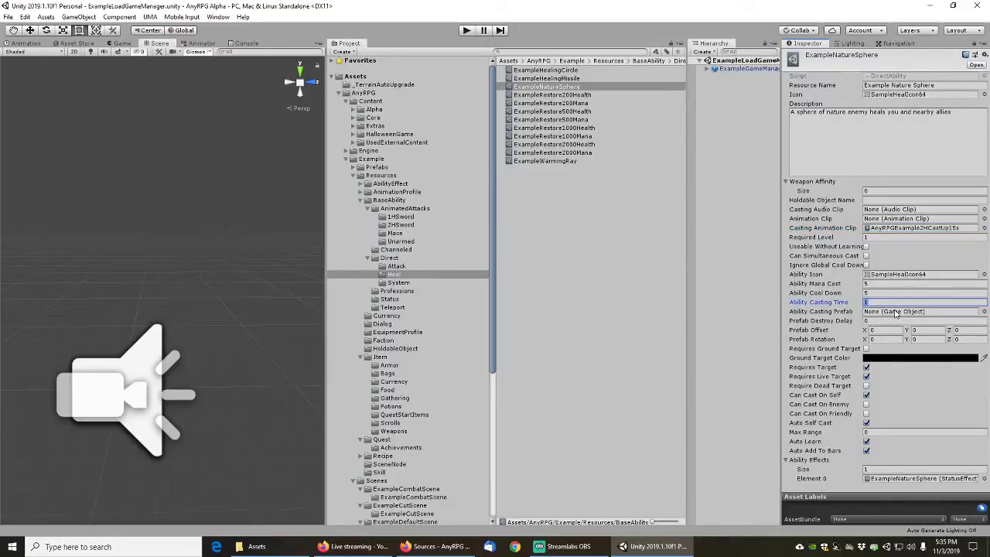
pyautogui.click(895, 311)
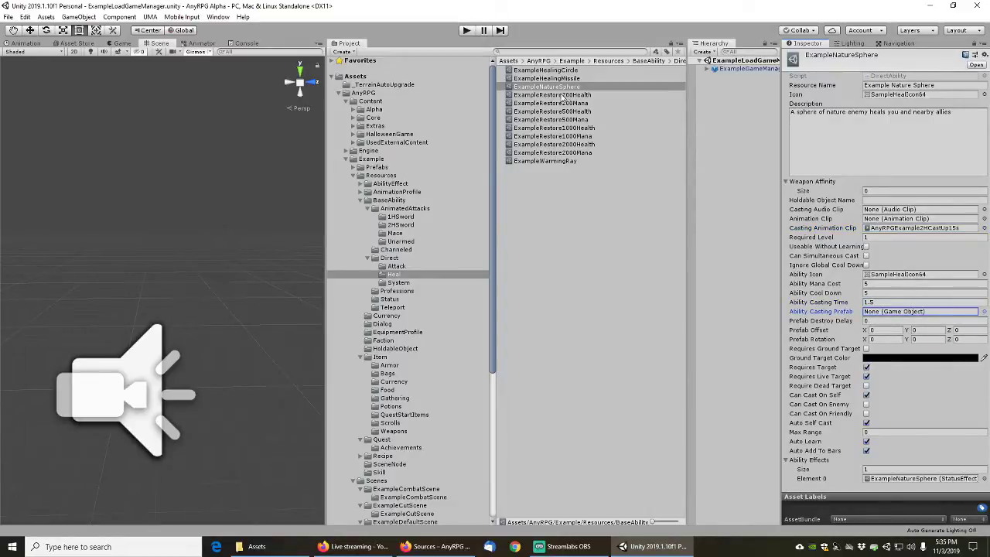
# Assign AnyRPGExampleStandingDrink38s as the casting animation clip of all ExampleRestore health and mana abilities together, from ExampleRestore200Health to ExampleRestore2000Mana
pyautogui.click(559, 96)
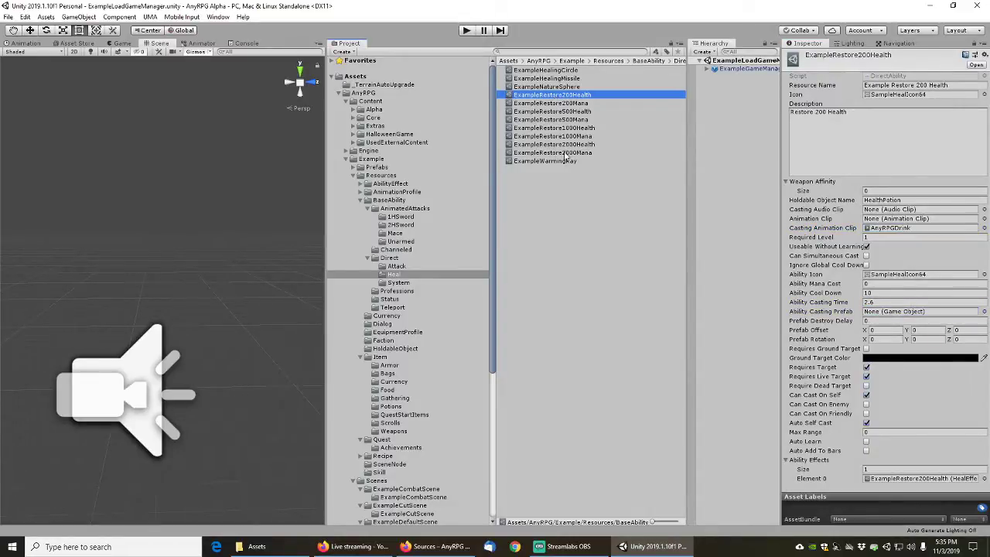
pyautogui.click(562, 152)
pyautogui.click(561, 137)
pyautogui.click(560, 120)
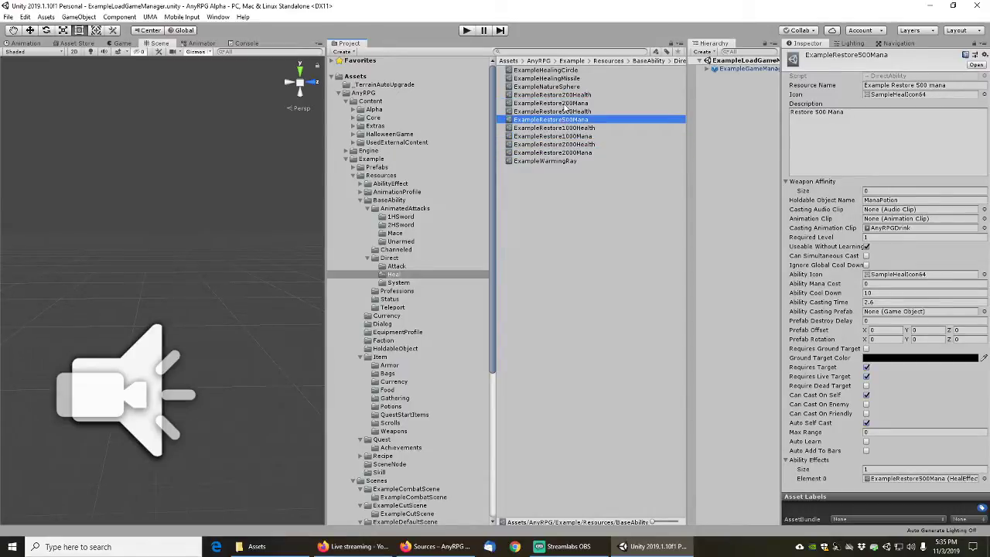
pyautogui.click(567, 95)
pyautogui.keyDown('shift'); pyautogui.click(572, 153); pyautogui.keyUp('shift')
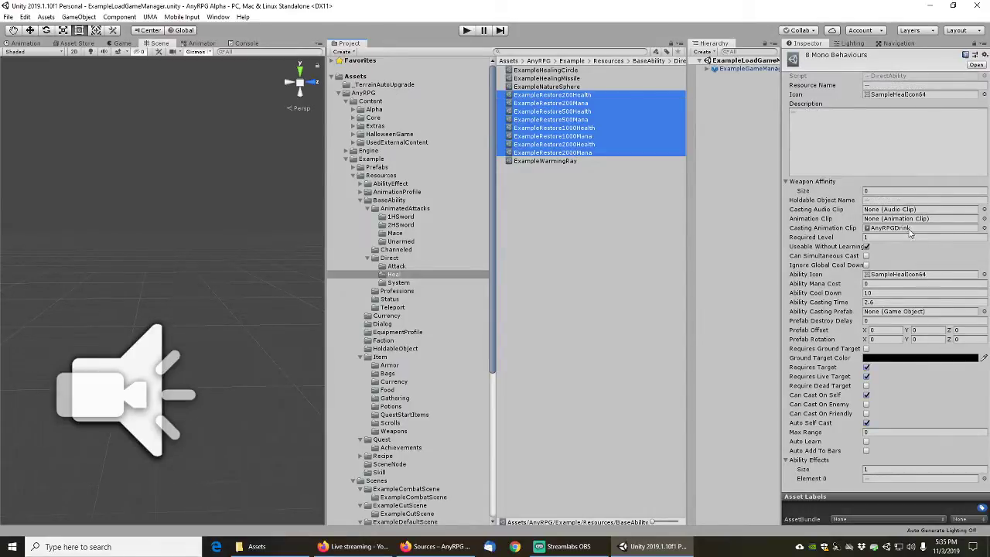
pyautogui.click(984, 228)
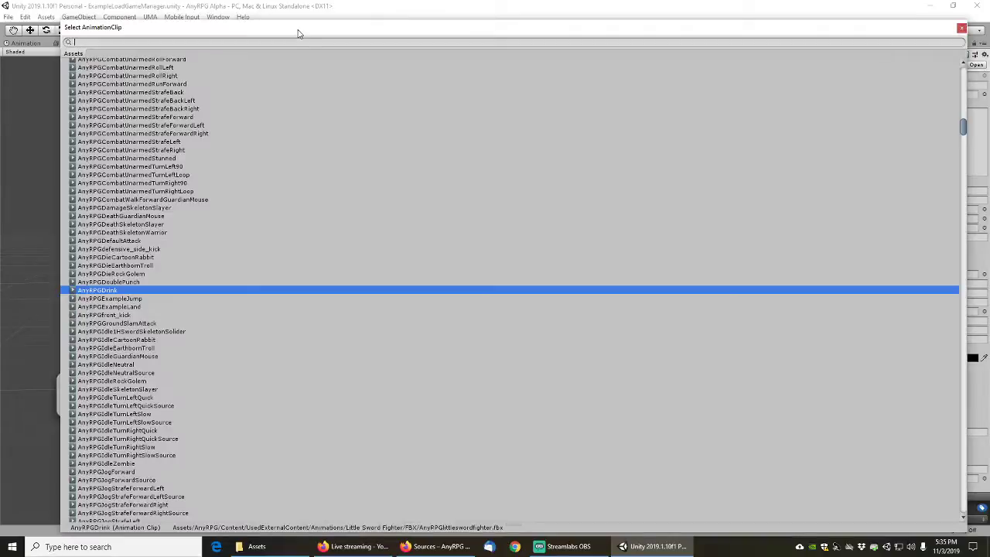
pyautogui.moveTo(323, 30); pyautogui.dragTo(328, 9)
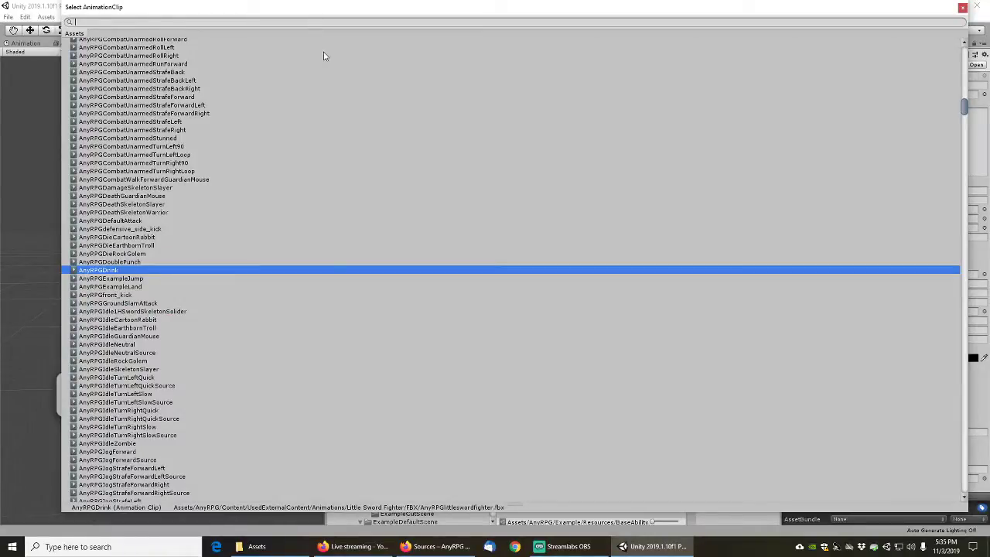
pyautogui.write('anyrpgexam')
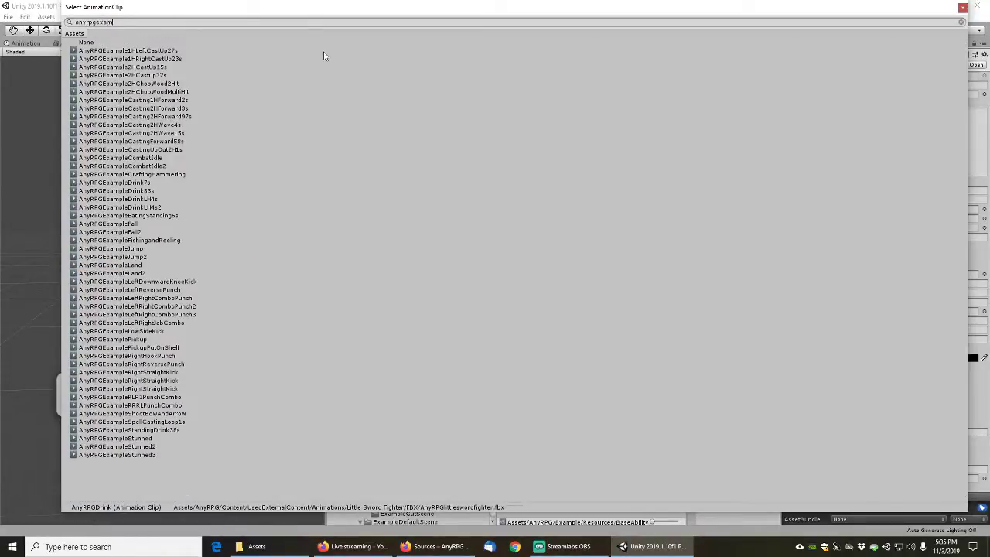
pyautogui.write('ple*drink')
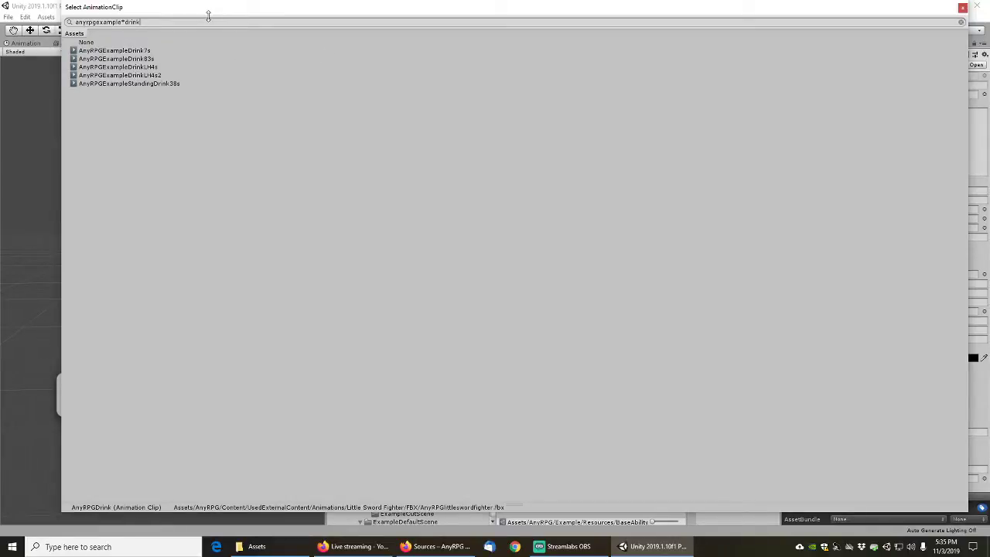
pyautogui.moveTo(205, 11); pyautogui.dragTo(215, 70)
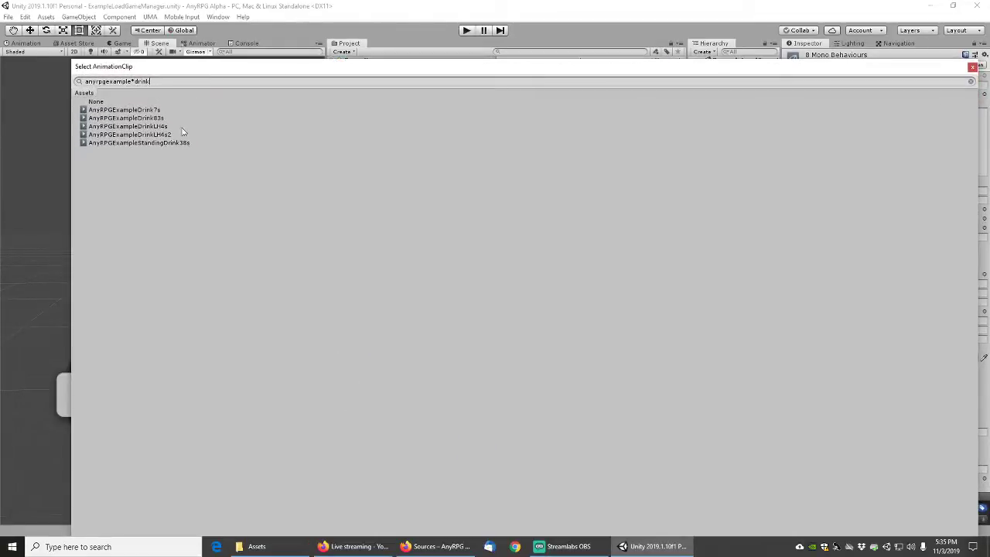
pyautogui.doubleClick(143, 143)
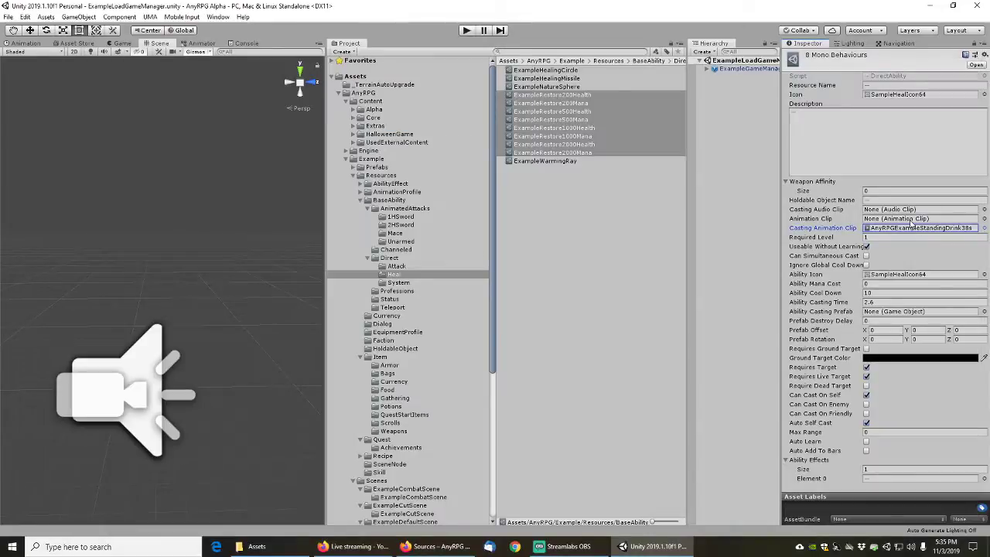
# Set the ability casting time of all the selected ExampleRestore abilities to 3.8
pyautogui.click(887, 303)
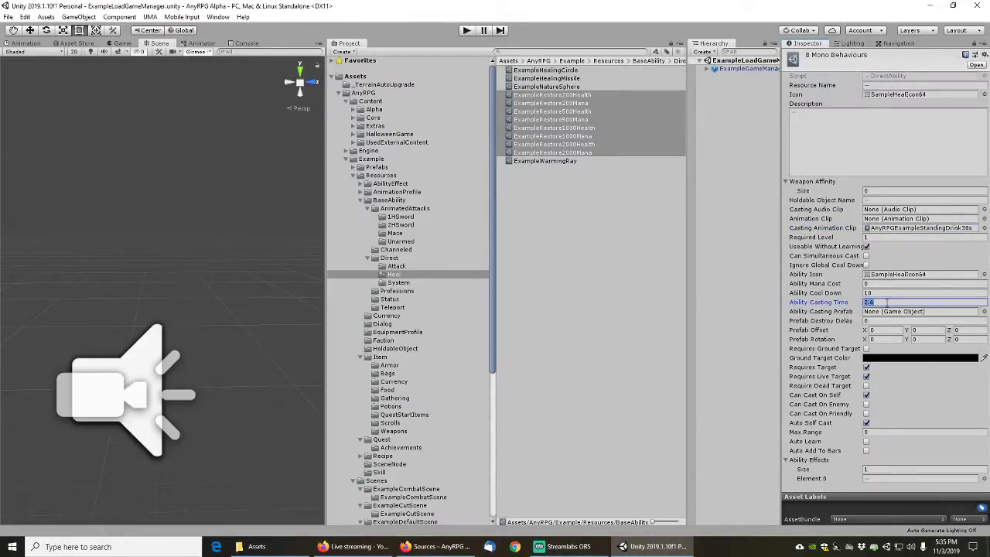
pyautogui.write('3.8')
pyautogui.press('Tab')
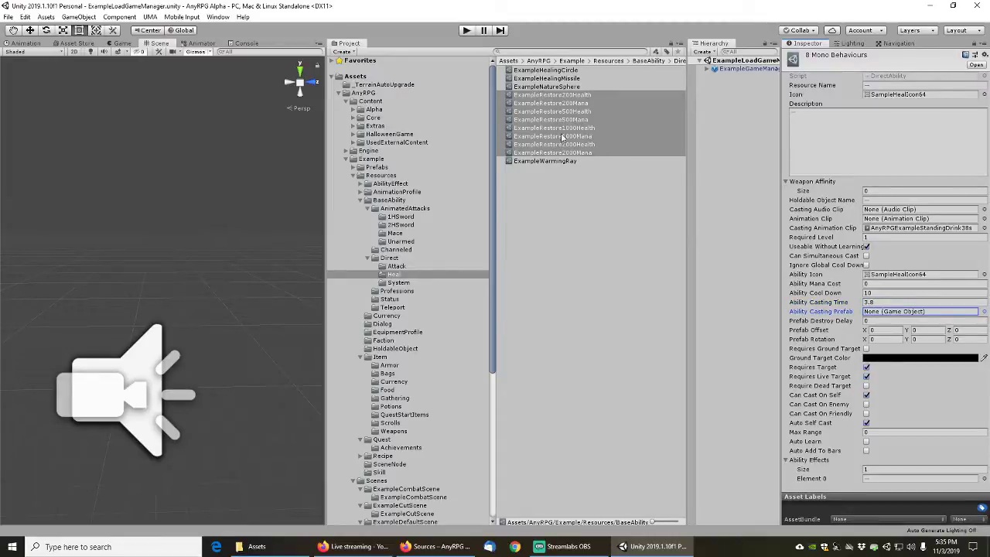
# Set ExampleWarmingRay's casting animation clip to AnyRPGExample2HCastUp15s
pyautogui.click(549, 162)
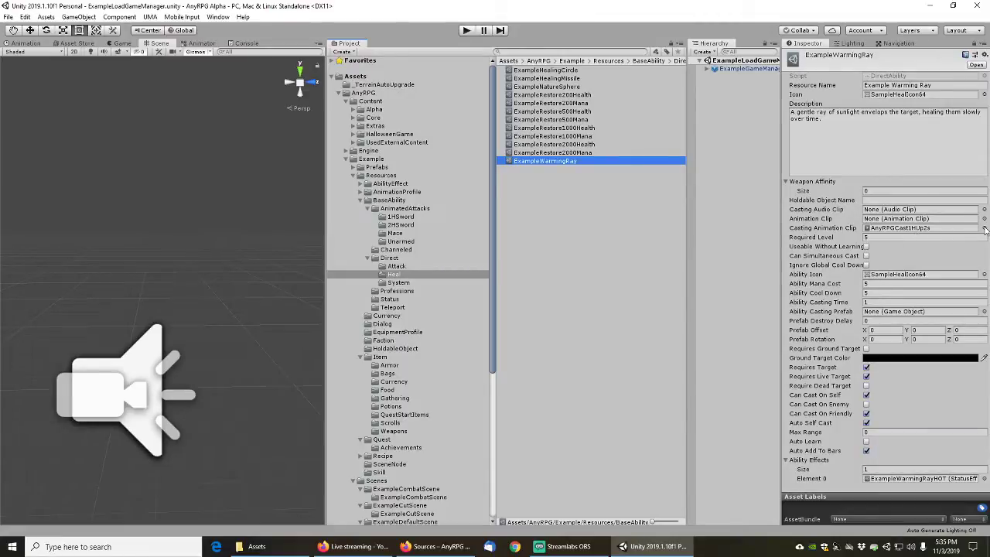
pyautogui.click(984, 229)
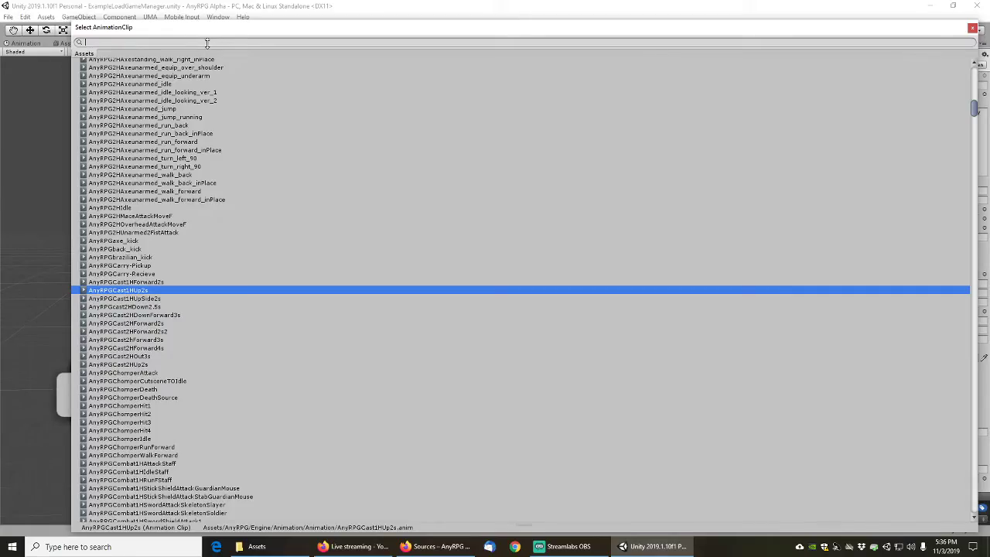
pyautogui.write('anyrpg*example*cast')
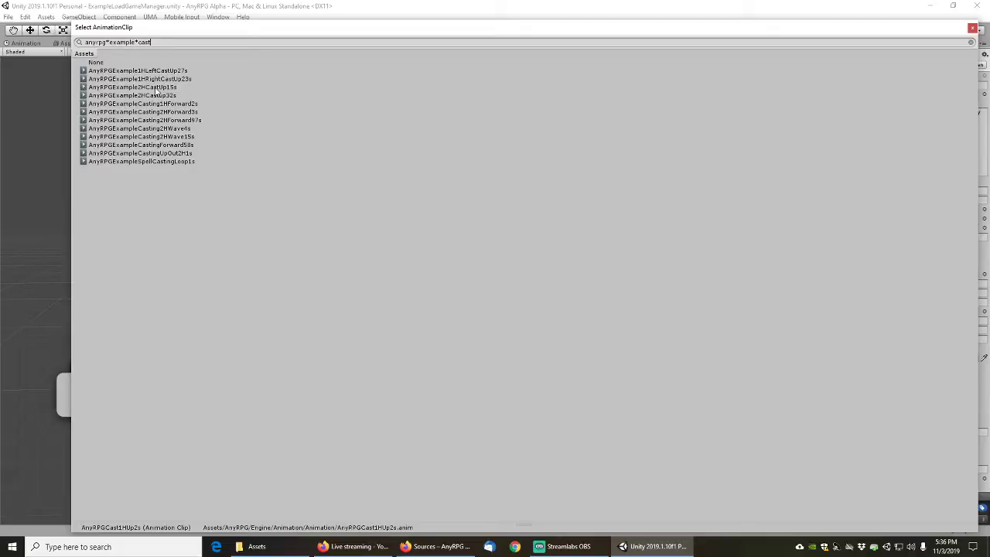
pyautogui.doubleClick(155, 88)
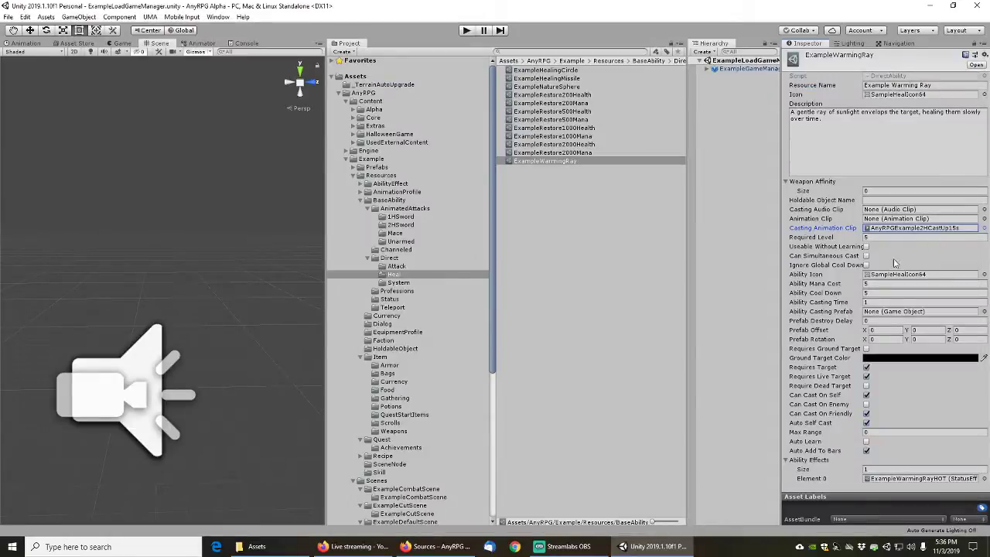
# Set ExampleWarmingRay's ability casting time to 1.5 and save the changes
pyautogui.click(872, 303)
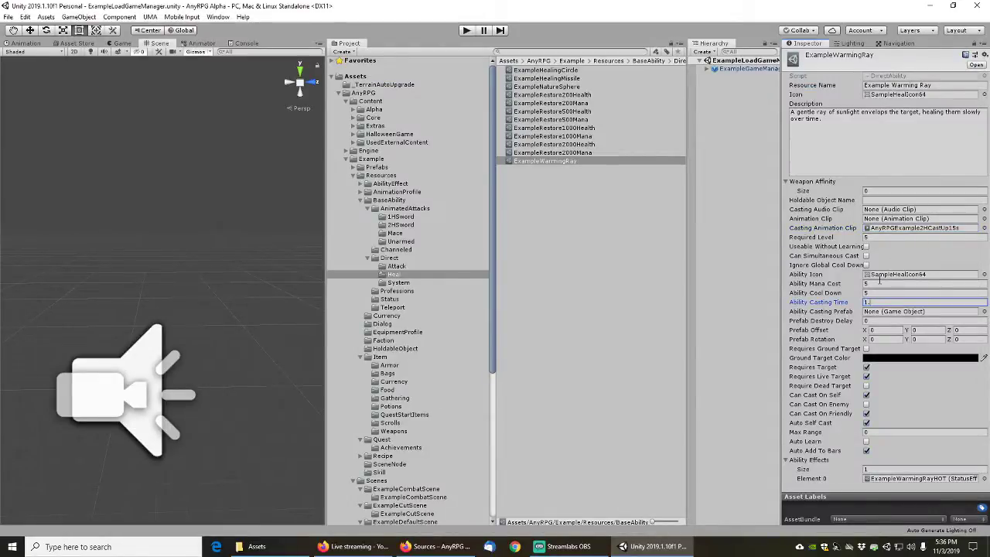
pyautogui.write('1.5')
pyautogui.press('Tab')
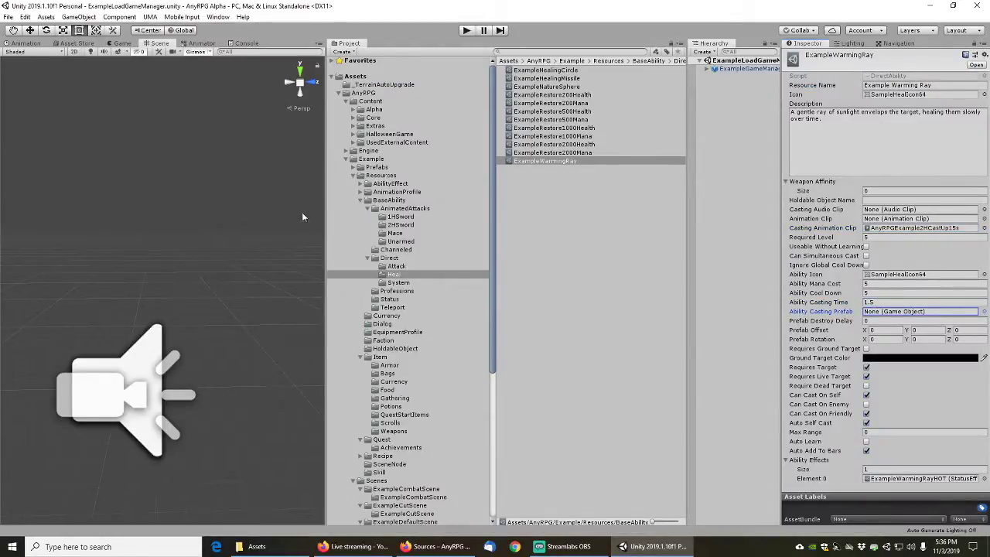
pyautogui.click(8, 16)
pyautogui.click(27, 51)
# Check the casting animation clips of the System abilities from ExampleDeath to ExampleWhiteHit and of ExampleAlchemy in the Professions folder
pyautogui.click(396, 284)
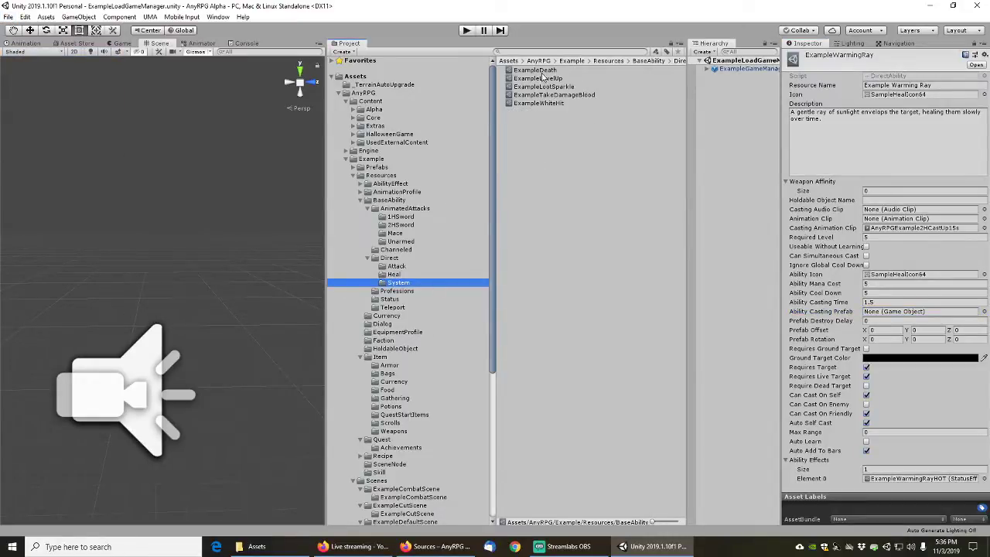
pyautogui.click(541, 70)
pyautogui.press('Down')
pyautogui.press('Down')
pyautogui.press('Down')
pyautogui.press('Down')
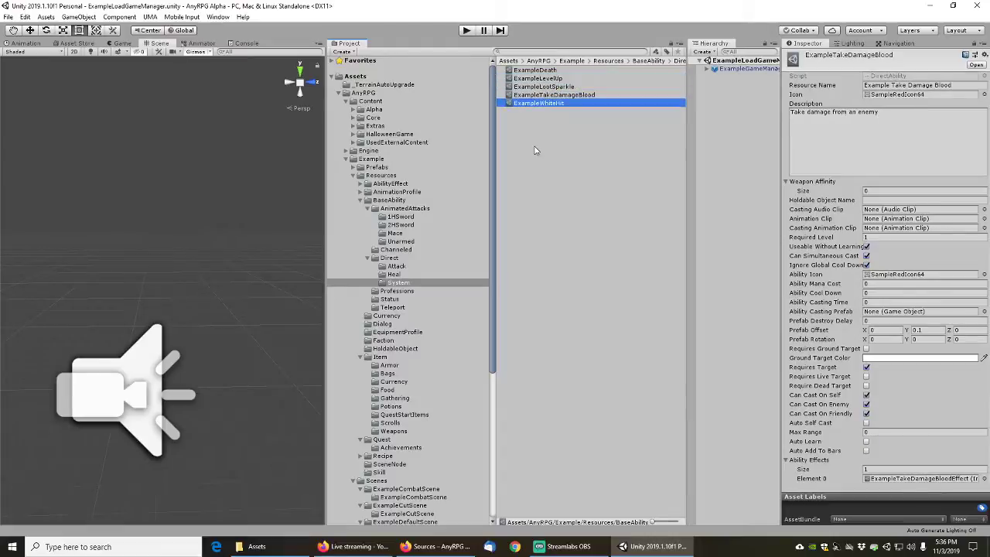
pyautogui.click(403, 292)
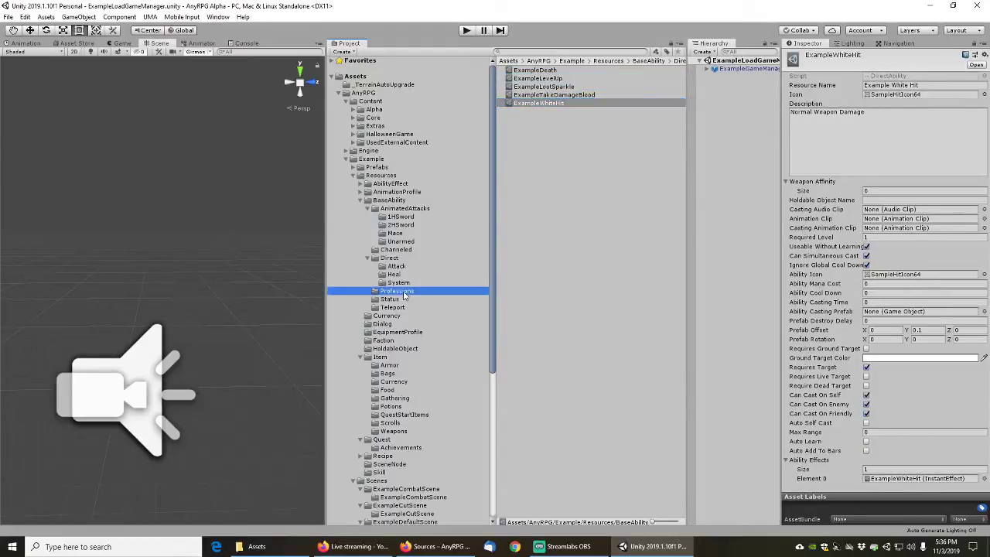
pyautogui.click(542, 70)
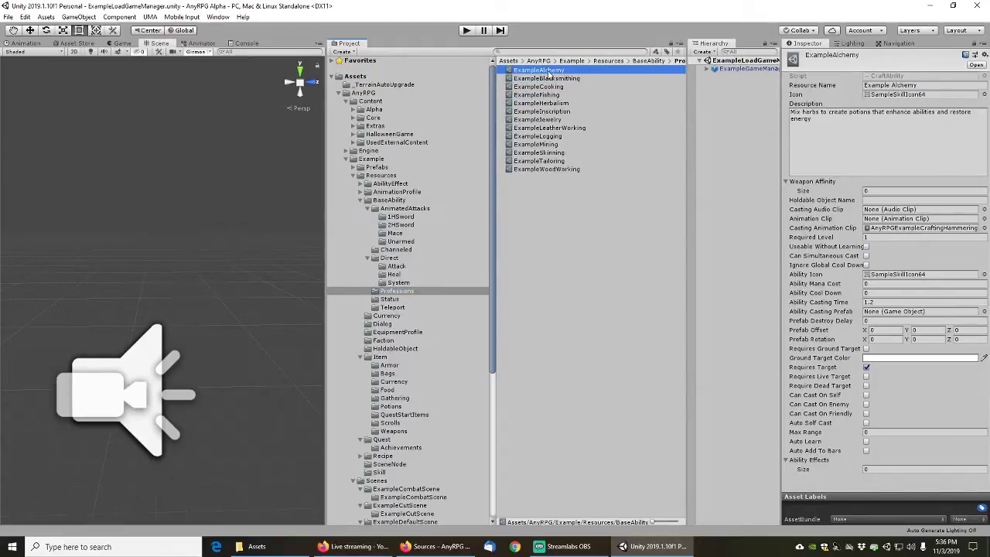
# Check the casting animation clips and casting times of the remaining Professions abilities from ExampleBlacksmithing to ExampleWoodWorking
pyautogui.press('Down')
pyautogui.press('Down')
pyautogui.press('Down')
pyautogui.press('Down')
pyautogui.press('Down')
pyautogui.press('Down')
pyautogui.press('Down')
pyautogui.press('Down')
pyautogui.press('Down')
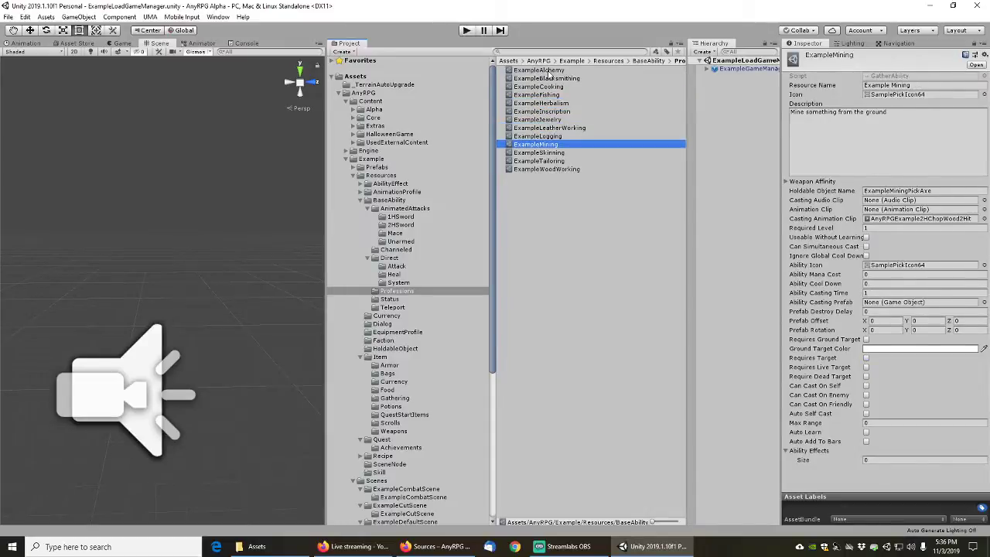
pyautogui.press('Down')
pyautogui.press('Down')
pyautogui.press('Down')
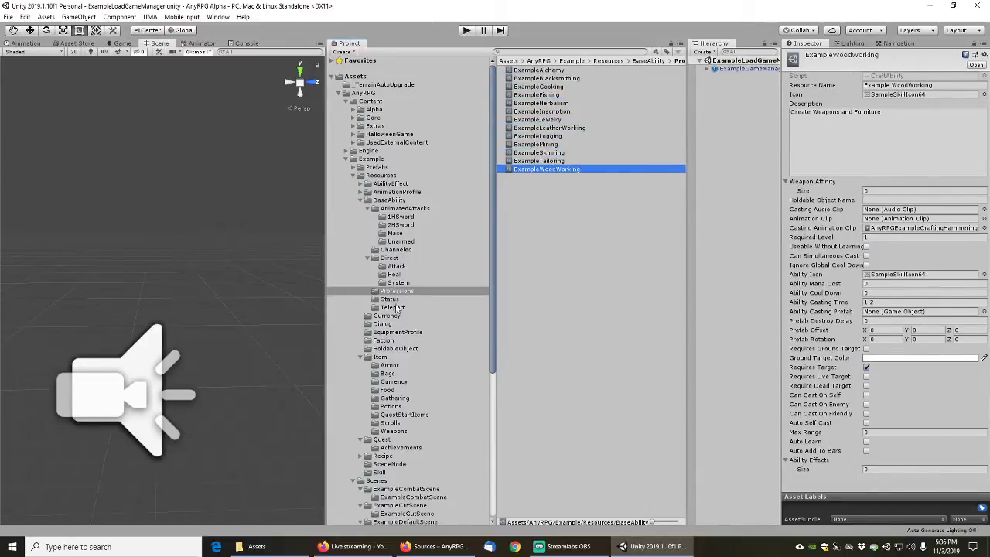
# Examine the casting animation clips and casting times of the Status abilities from ExampleBlessingOfTheMakers to ExampleChainAura
pyautogui.click(390, 299)
pyautogui.click(554, 70)
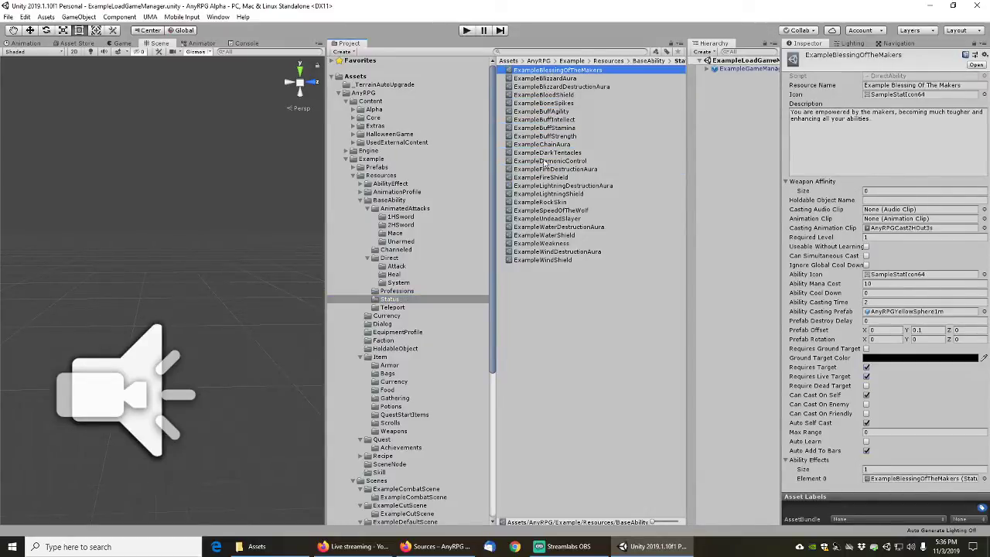
pyautogui.press('Down')
pyautogui.press('Down')
pyautogui.press('Down')
pyautogui.press('Down')
pyautogui.press('Down')
pyautogui.press('Down')
pyautogui.press('Down')
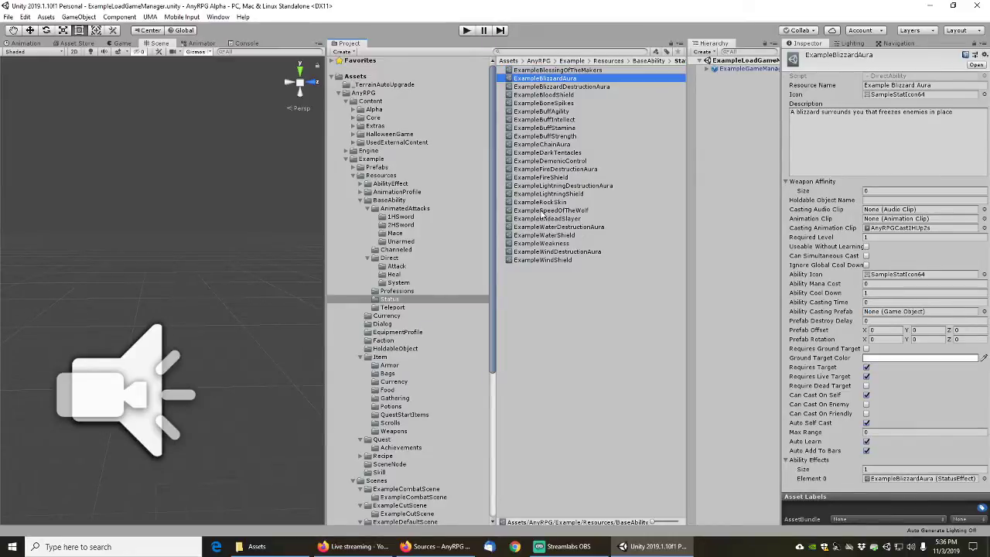
pyautogui.press('Down')
pyautogui.press('Down')
pyautogui.press('Down')
pyautogui.press('Down')
pyautogui.press('Down')
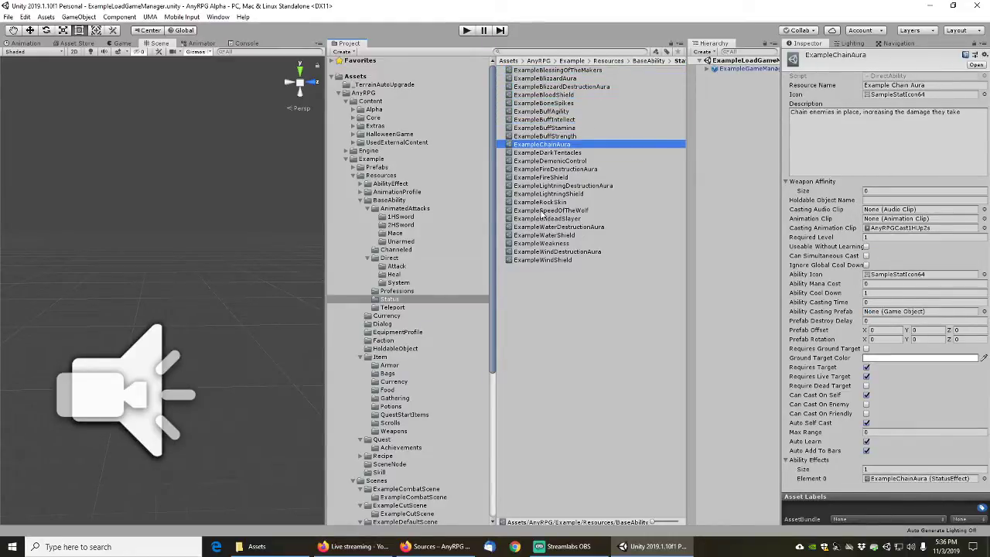
pyautogui.press('Up')
pyautogui.press('Up')
pyautogui.press('Up')
pyautogui.press('Up')
pyautogui.press('Up')
pyautogui.press('Up')
pyautogui.press('Up')
pyautogui.press('Up')
pyautogui.press('Up')
pyautogui.press('Up')
pyautogui.press('Up')
pyautogui.press('Up')
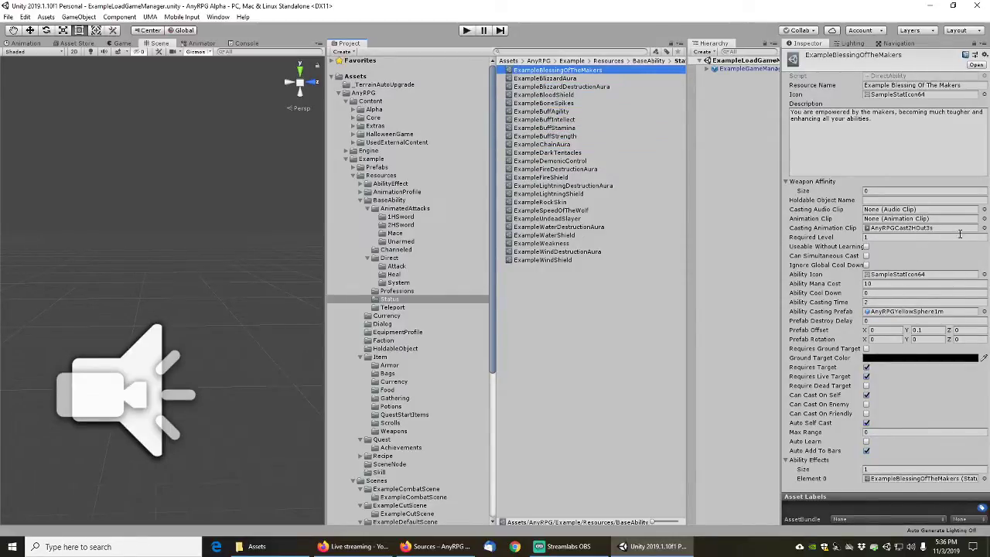
# Set ExampleBlessingOfTheMakers' casting animation clip to AnyRPGExample2HCastUp15s and its ability casting time to 1.5
pyautogui.click(985, 228)
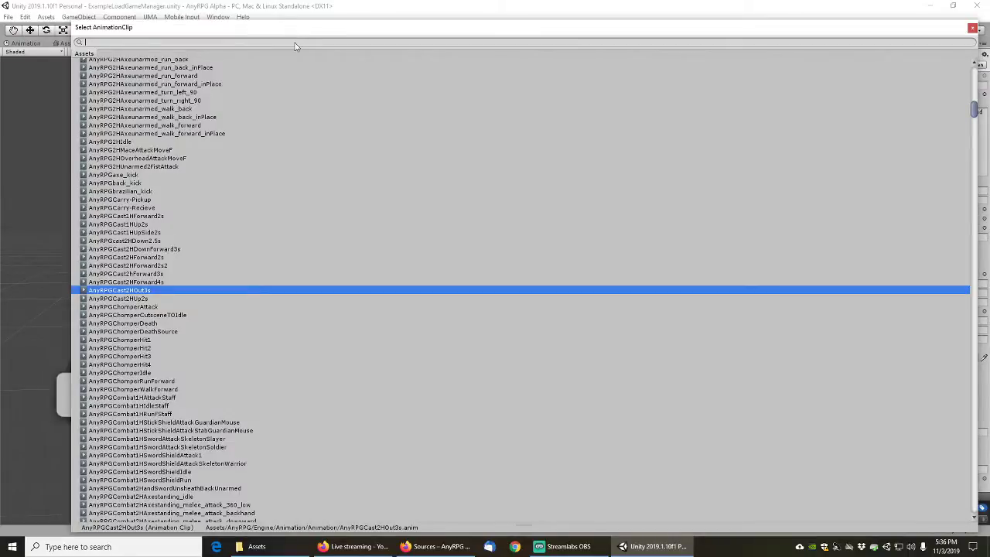
pyautogui.write('anyrpg*example*cast')
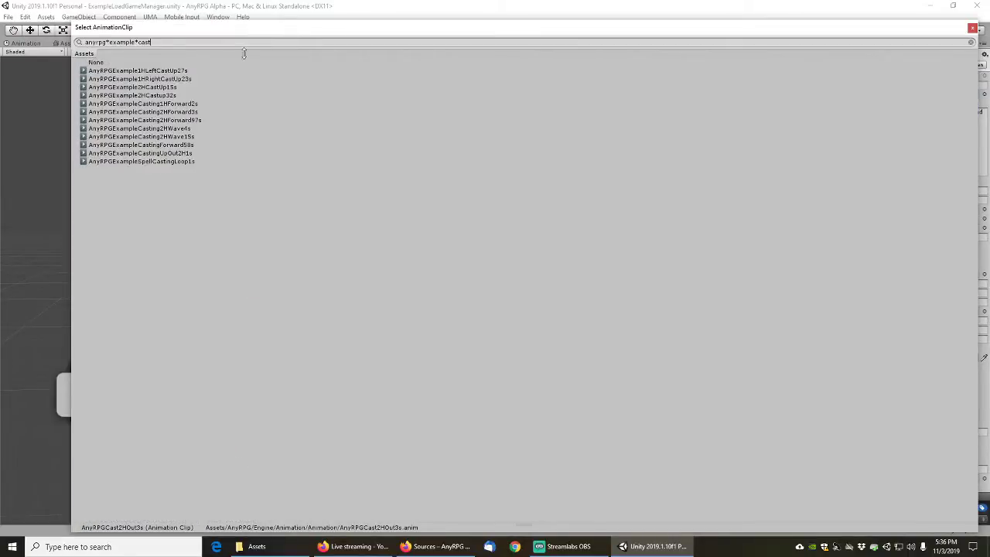
pyautogui.doubleClick(156, 87)
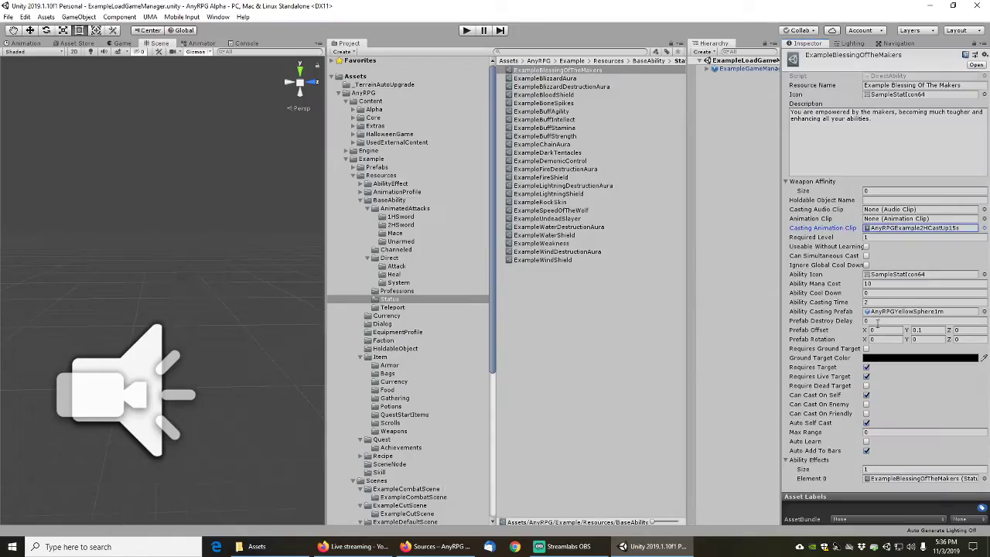
pyautogui.click(875, 293)
pyautogui.click(886, 302)
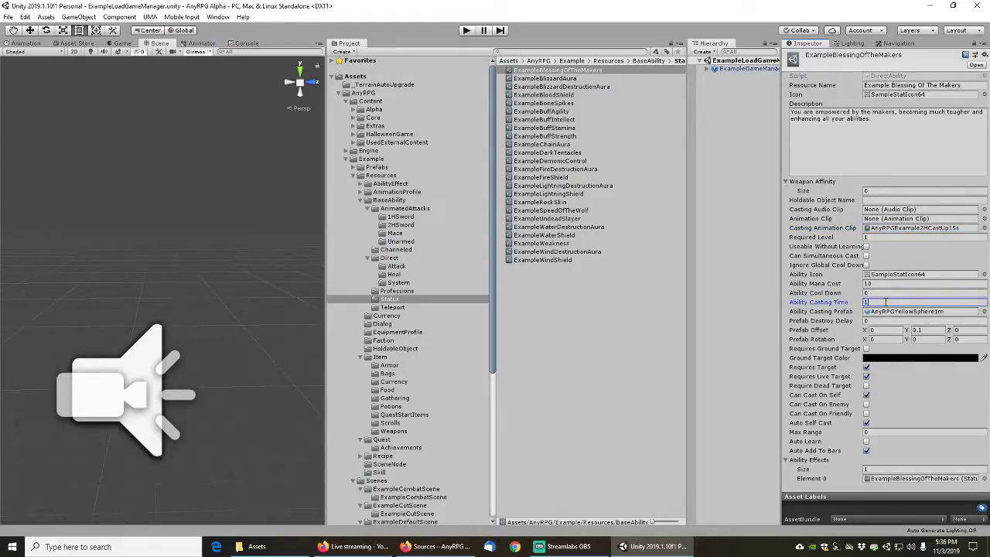
# Set ExampleBlizzardAura's casting animation clip to AnyRPGExample2HCastUp15s and its ability casting time to 1.5
pyautogui.click(546, 78)
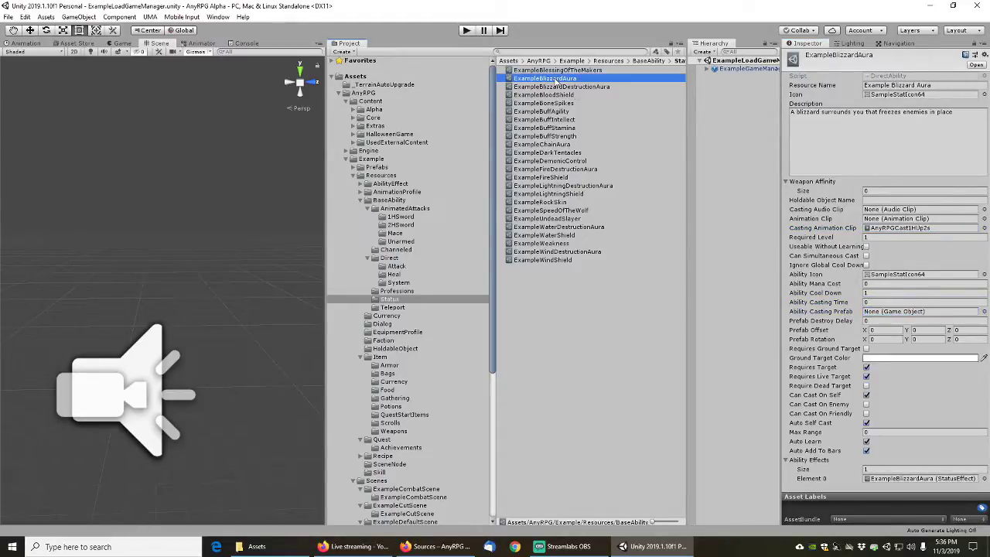
pyautogui.click(985, 229)
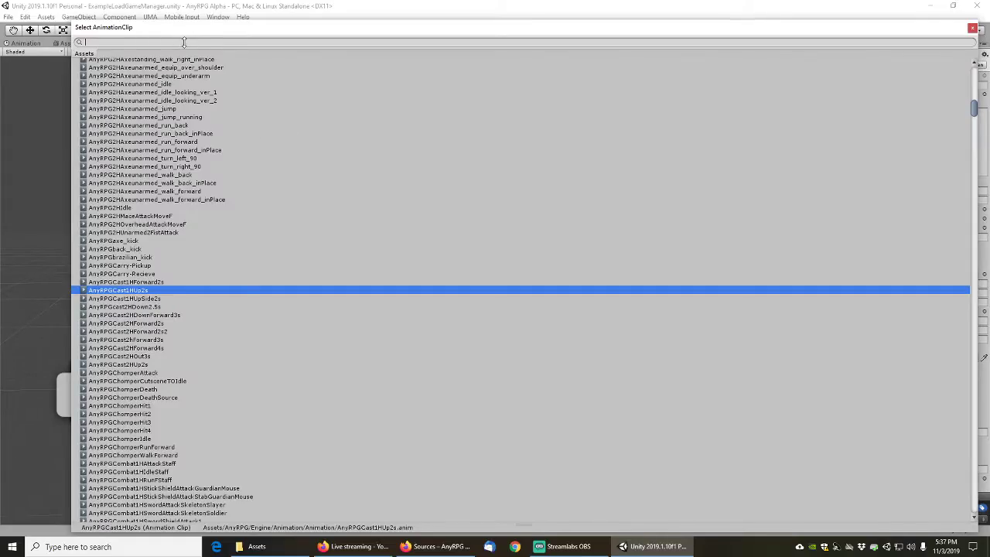
pyautogui.write('anyrpg*example*cast')
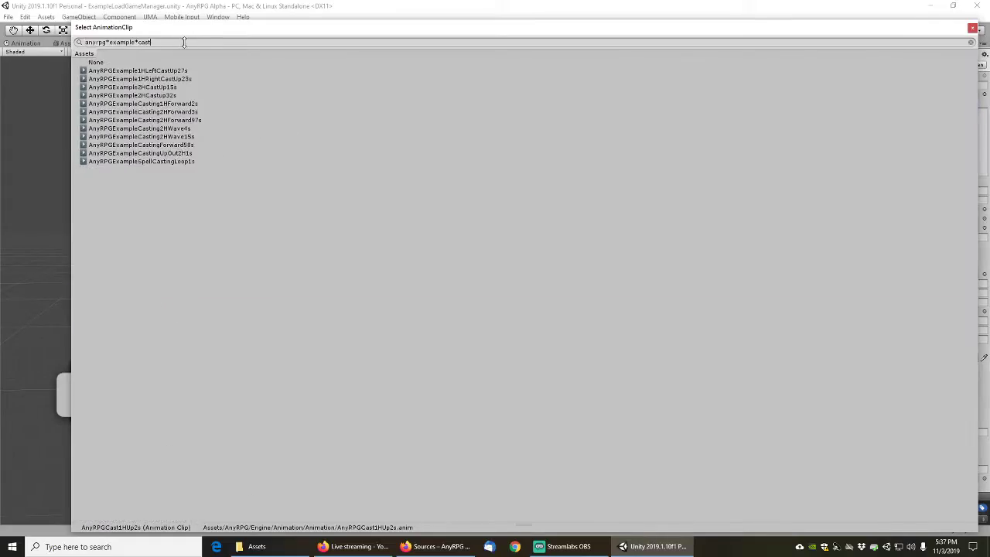
pyautogui.doubleClick(157, 88)
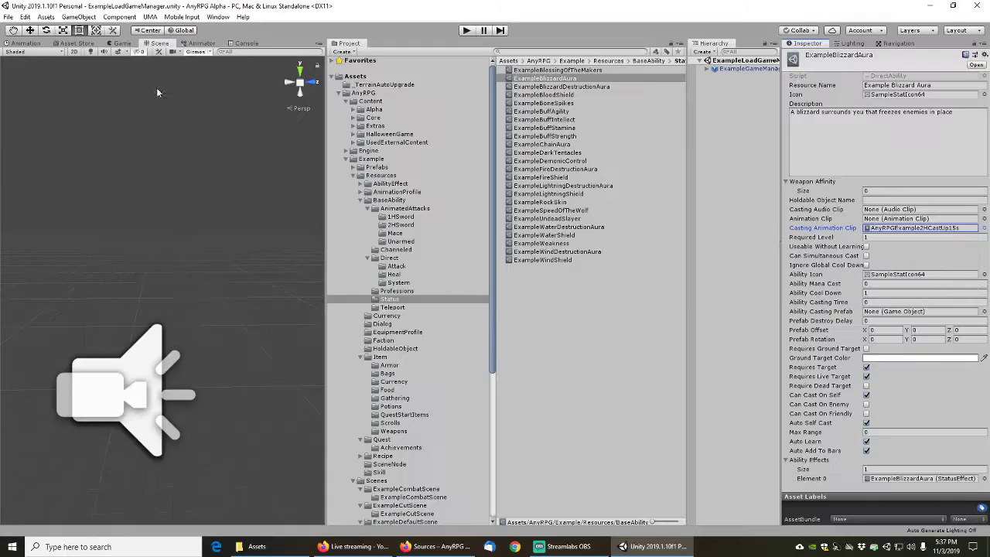
pyautogui.click(874, 303)
pyautogui.doubleClick(874, 302)
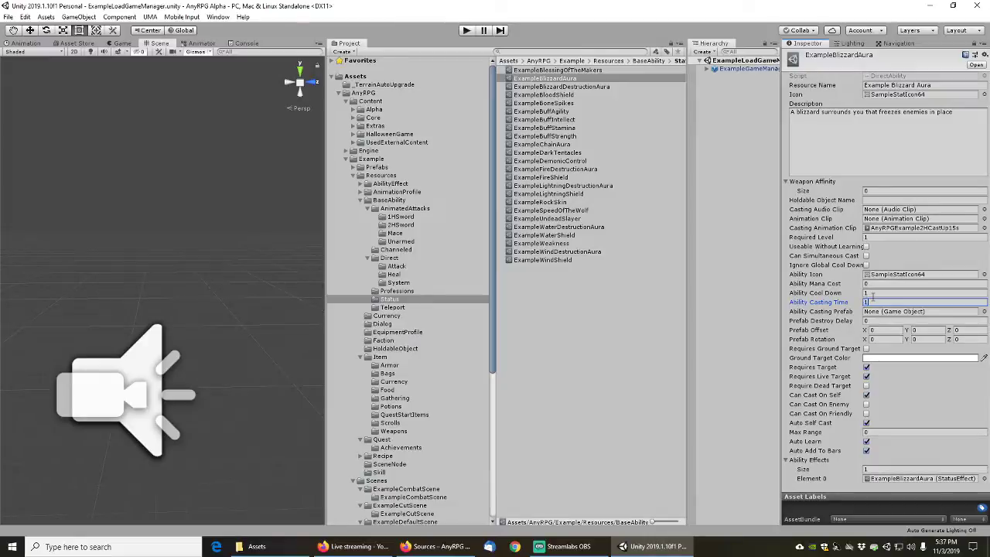
pyautogui.write('1.5')
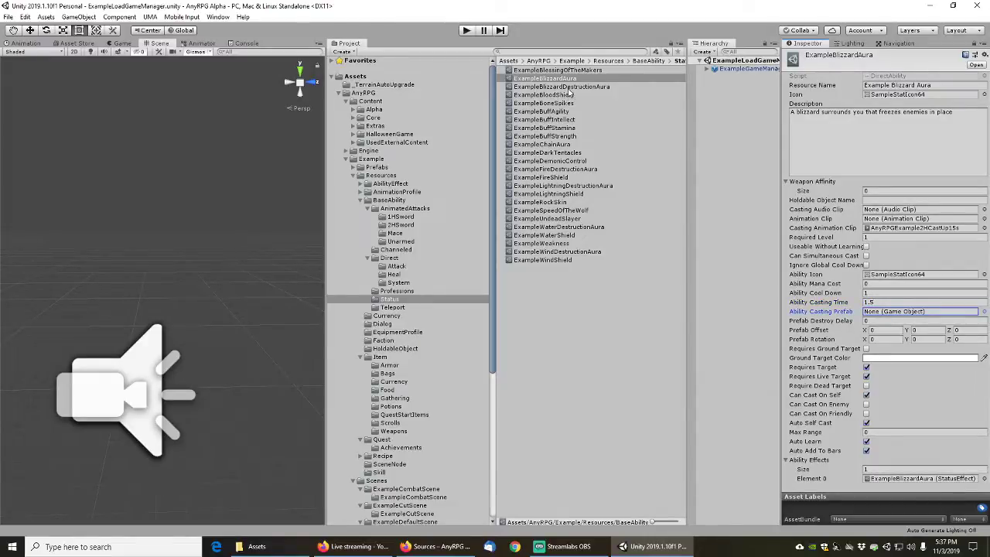
# Set ExampleBlizzardDestructionAura's ability casting time to 1.5 and its casting animation clip to AnyRPGExample2HCastUp15s
pyautogui.click(570, 87)
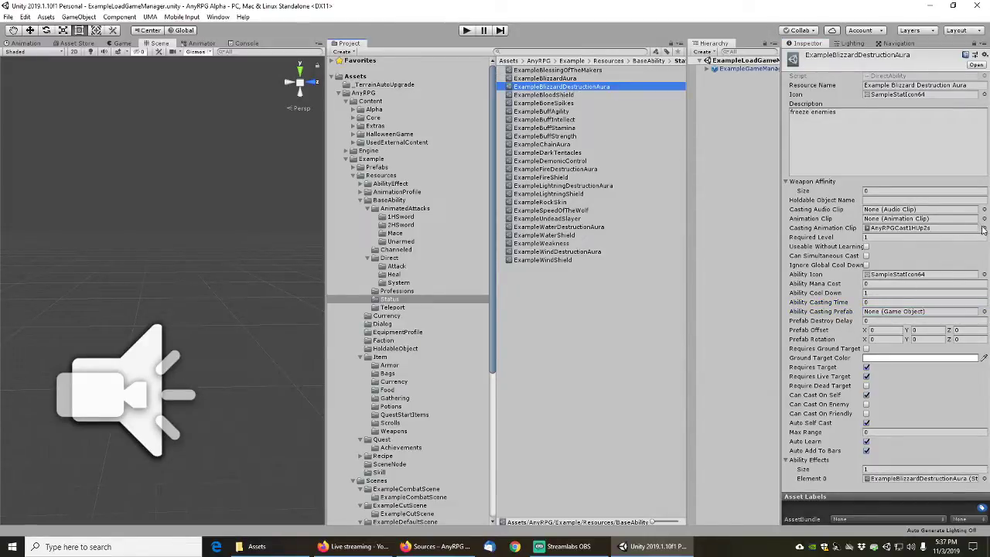
pyautogui.click(882, 302)
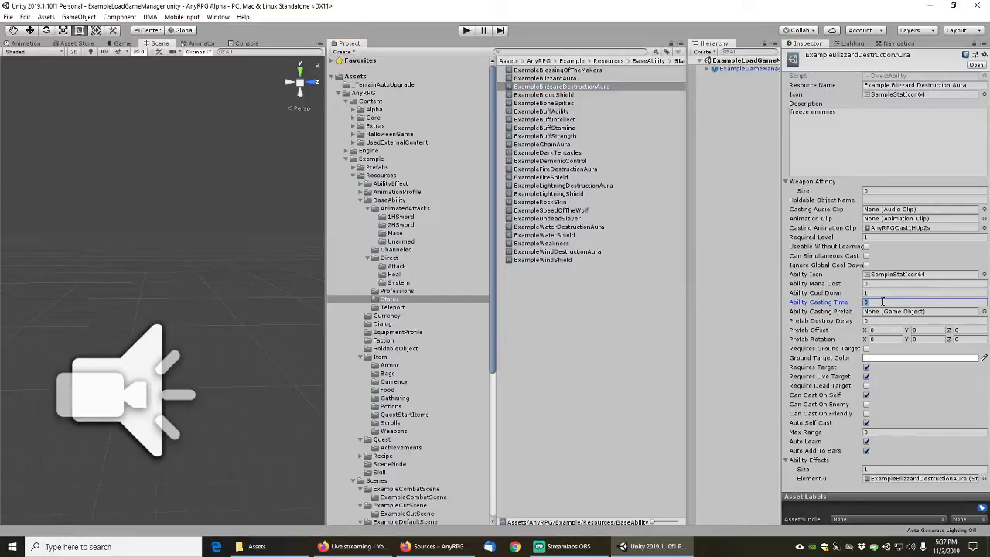
pyautogui.press('Tab')
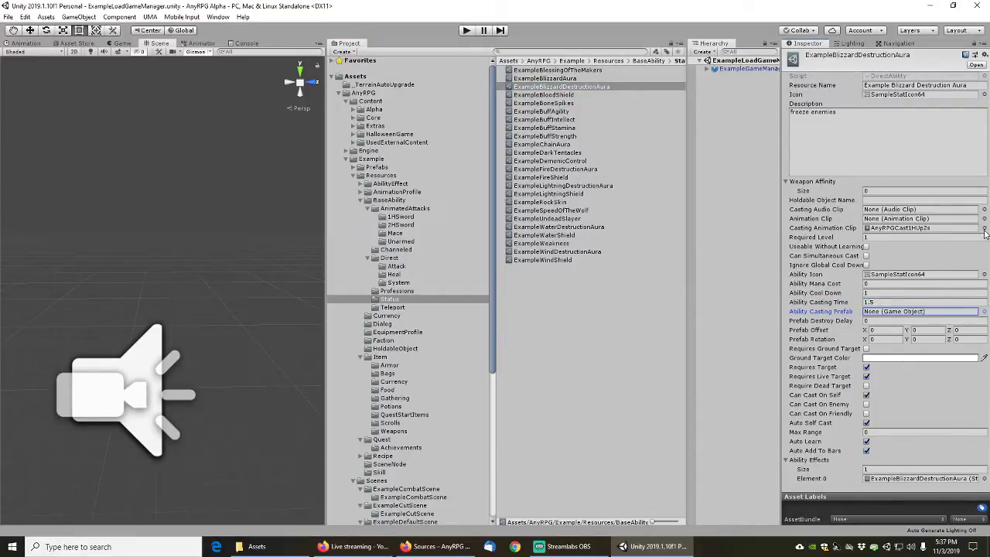
pyautogui.click(984, 228)
pyautogui.write('anyrpg*example*cast')
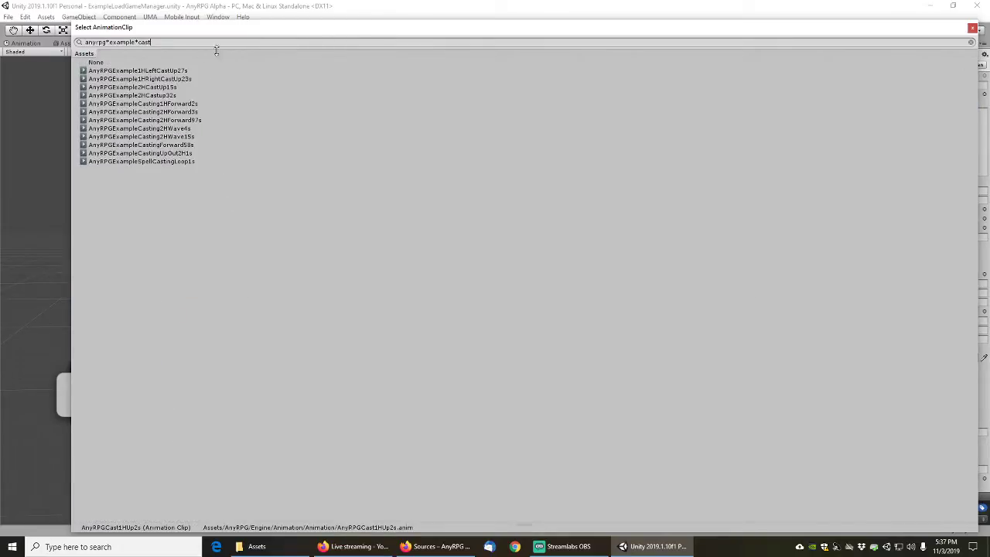
pyautogui.doubleClick(160, 87)
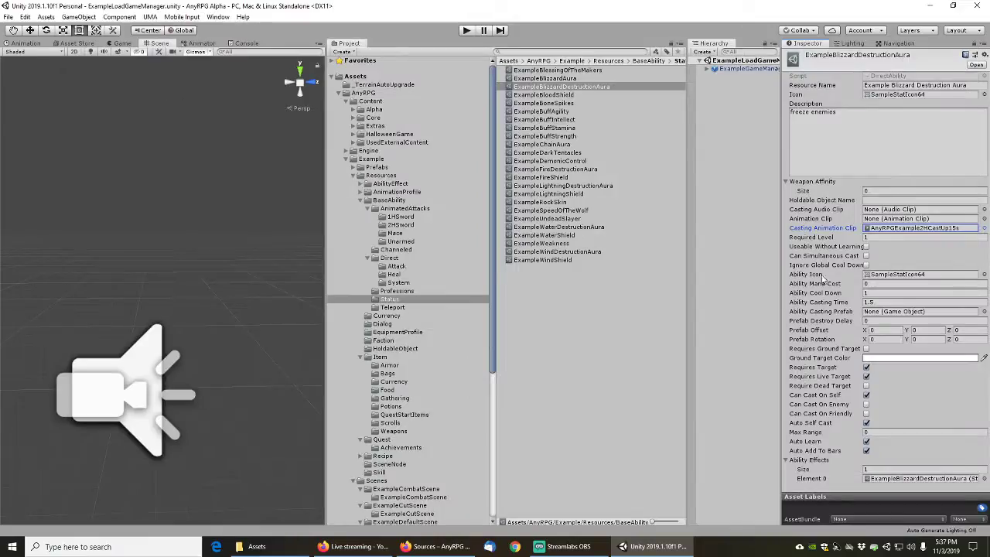
# Set ExampleBloodShield's ability casting time to 1 and its casting animation clip to AnyRPGExampleCastingUpOut2H1s
pyautogui.click(544, 95)
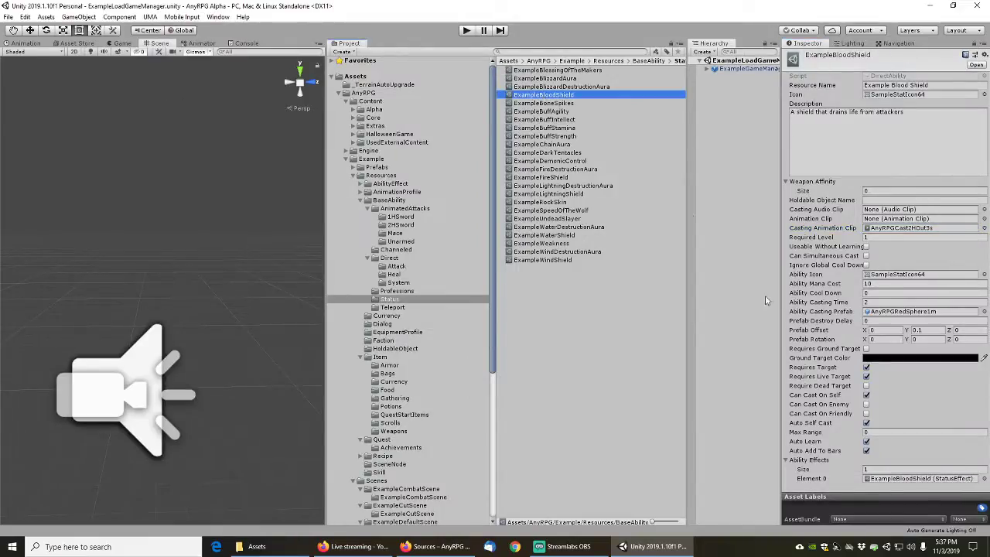
pyautogui.click(868, 303)
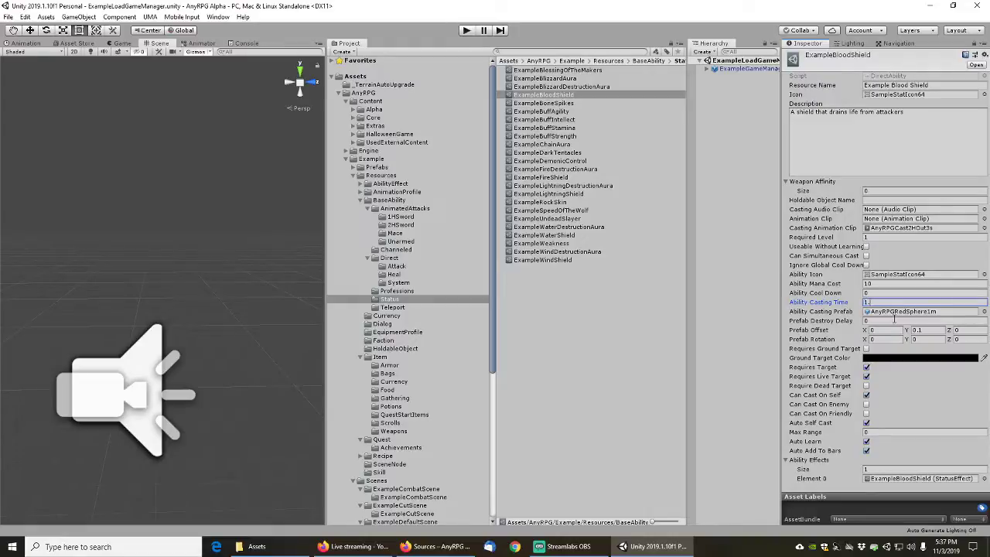
pyautogui.write('5')
pyautogui.press('Tab')
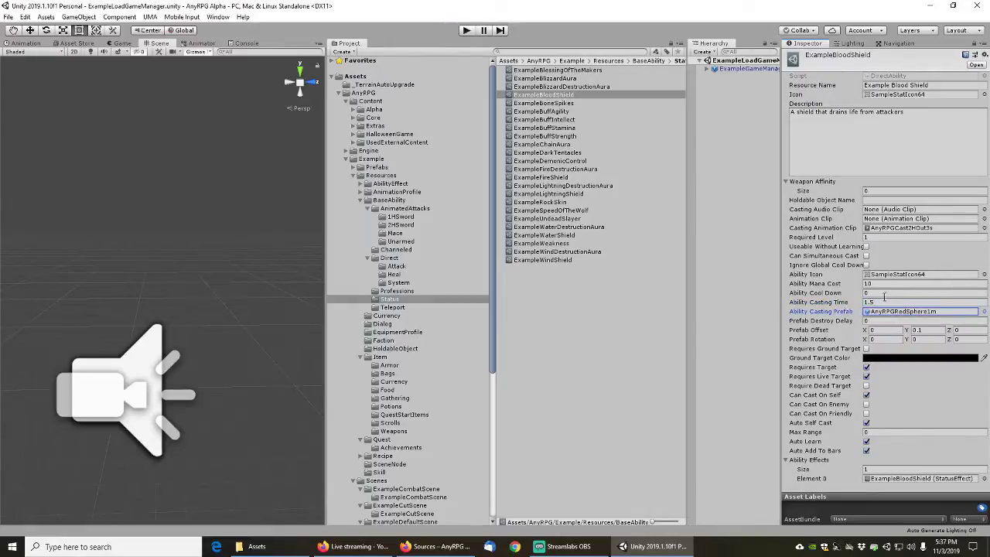
pyautogui.click(884, 301)
pyautogui.write('1')
pyautogui.press('Tab')
pyautogui.click(985, 228)
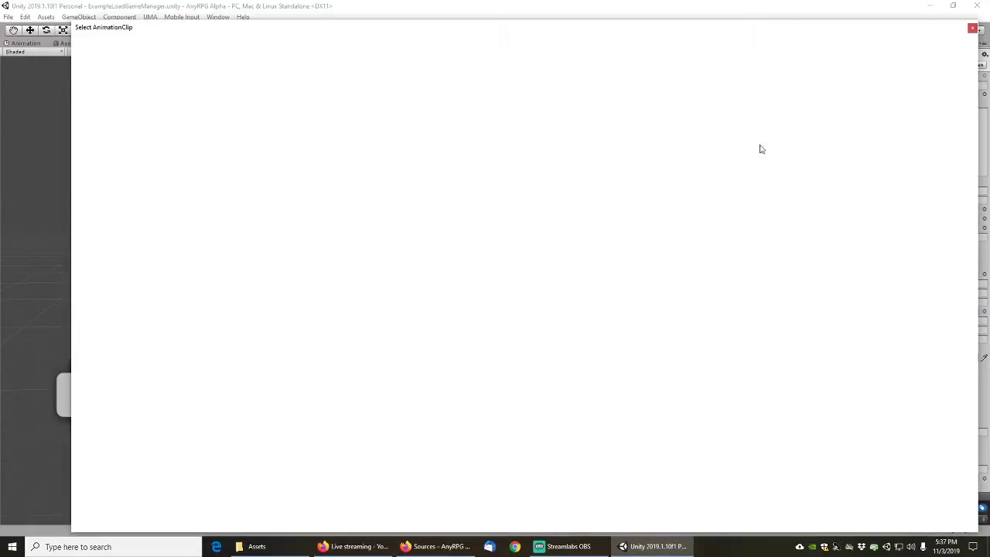
pyautogui.write('anyrpg*example*cast')
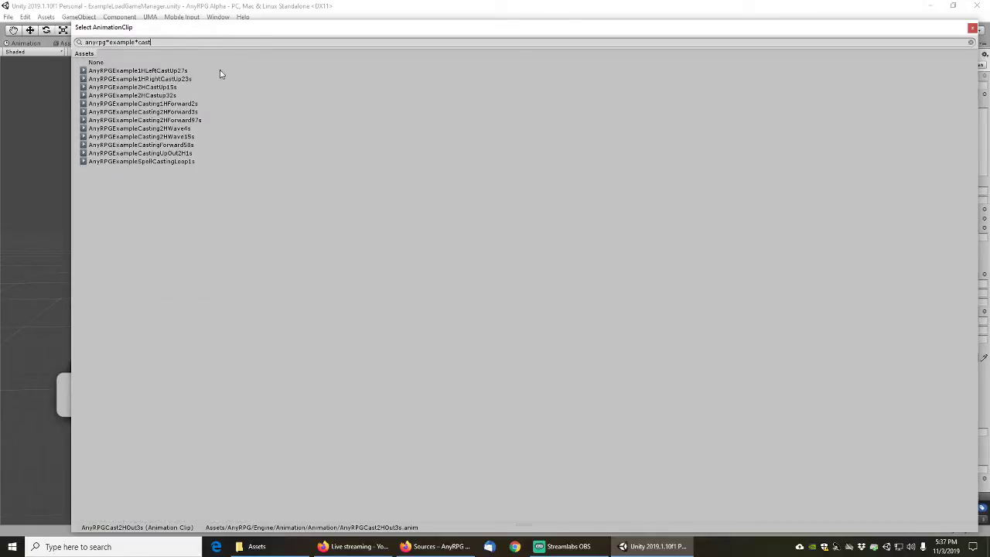
pyautogui.doubleClick(176, 154)
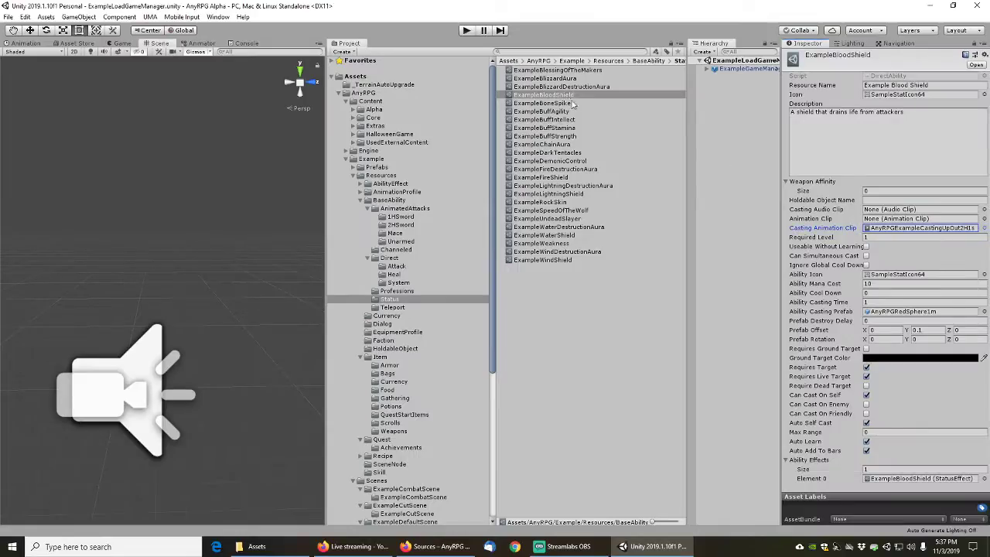
# Give ExampleBlizzardAura and ExampleBlizzardDestructionAura together the casting animation clip AnyRPGExampleCastingUpOut2H1s and an ability casting time of 1
pyautogui.moveTo(569, 68); pyautogui.dragTo(571, 88)
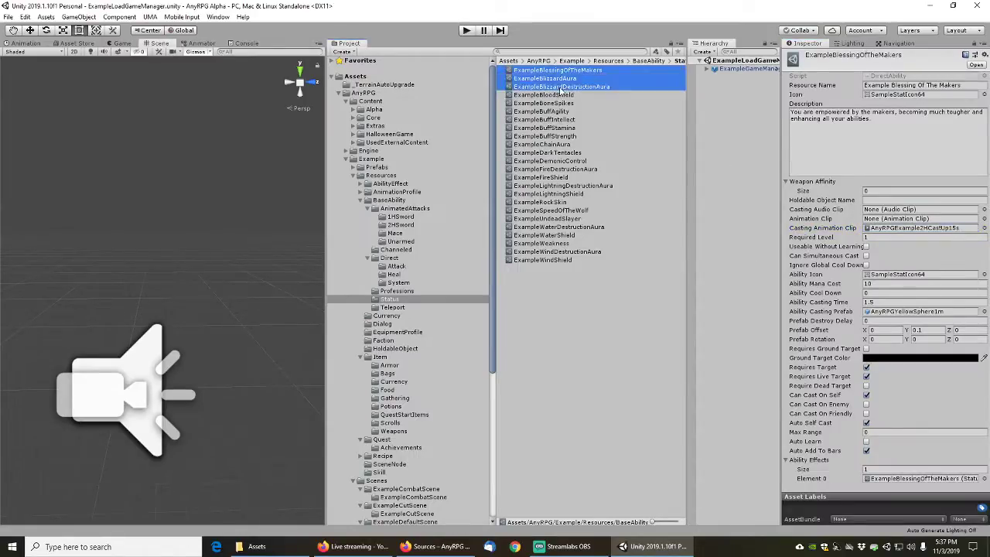
pyautogui.click(557, 78)
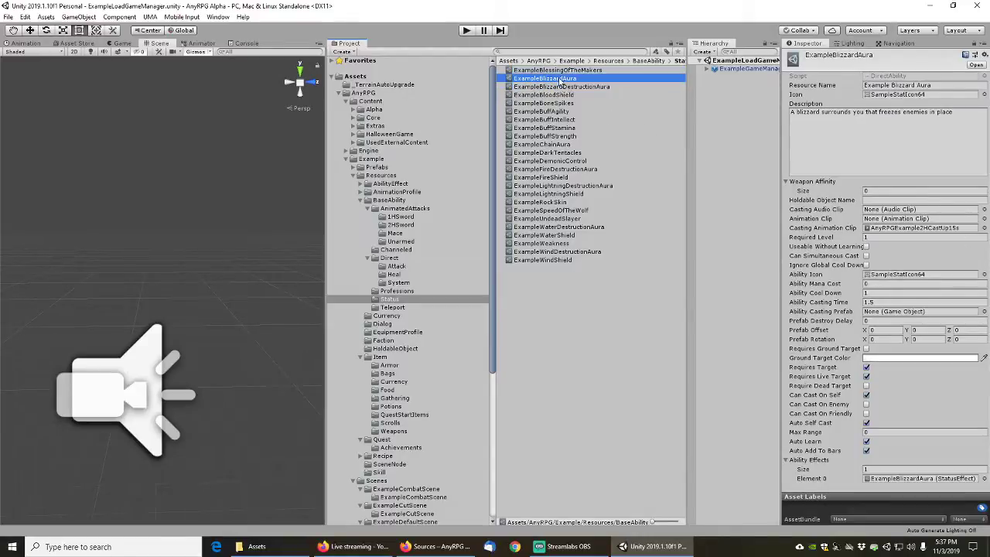
pyautogui.keyDown('shift'); pyautogui.click(562, 86); pyautogui.keyUp('shift')
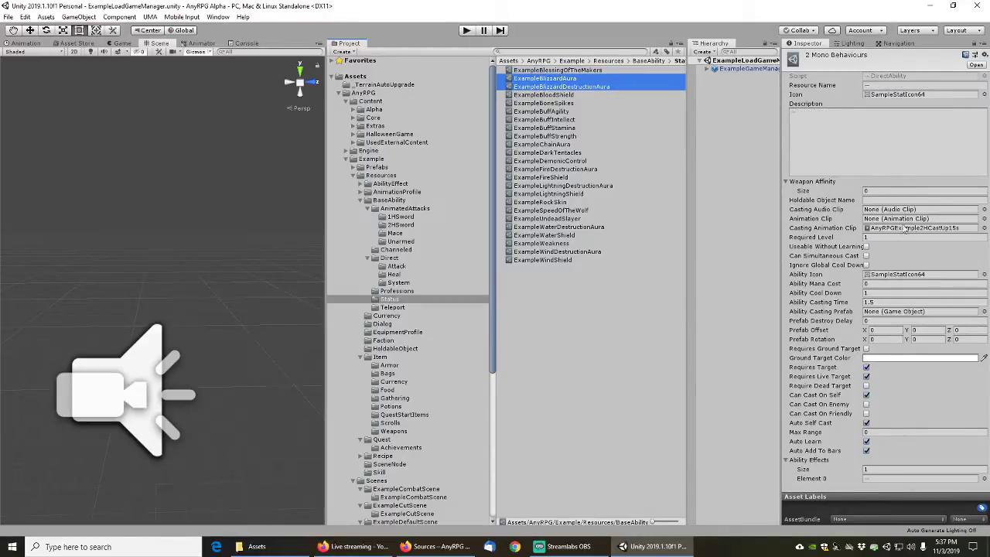
pyautogui.click(985, 228)
pyautogui.write('anyrpg*example*cast')
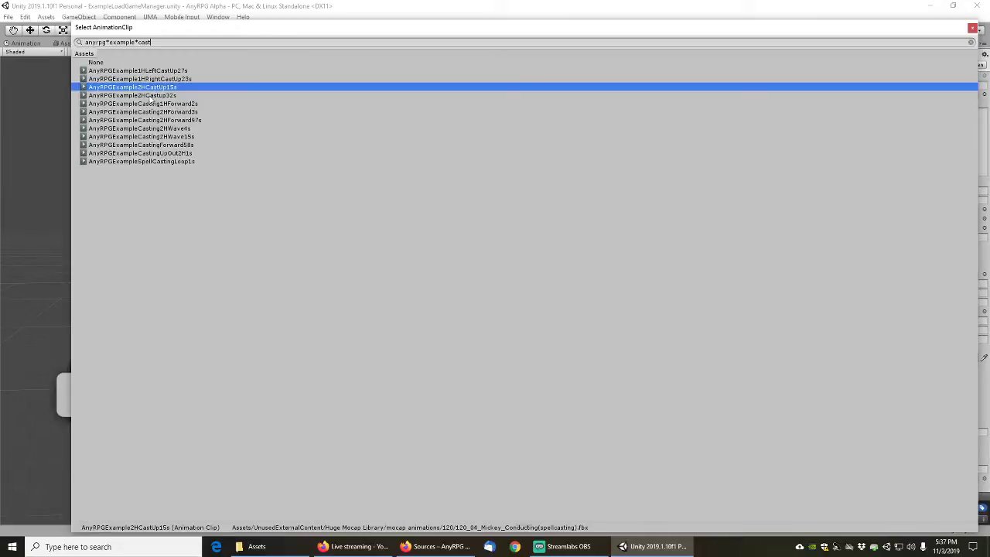
pyautogui.click(176, 154)
pyautogui.doubleClick(177, 155)
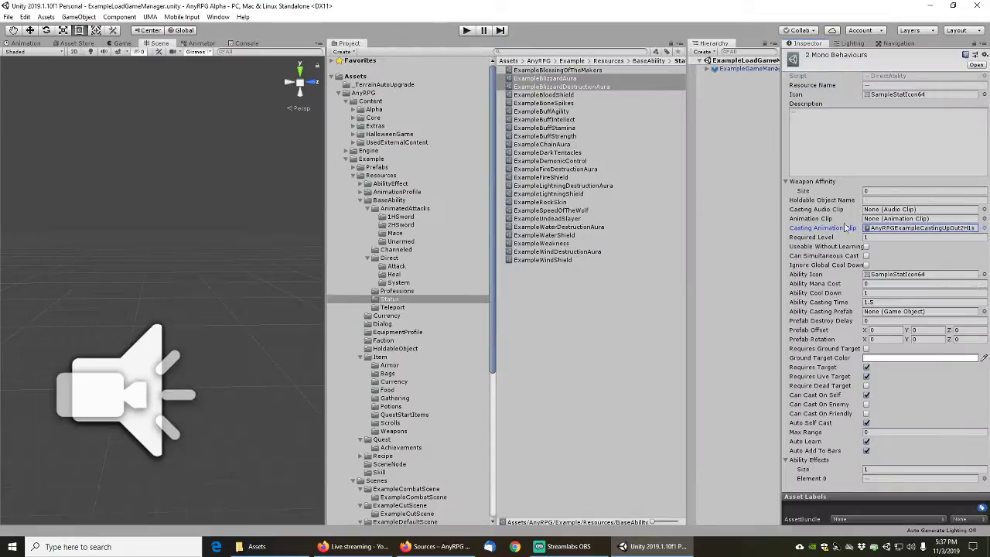
pyautogui.click(880, 302)
pyautogui.write('1')
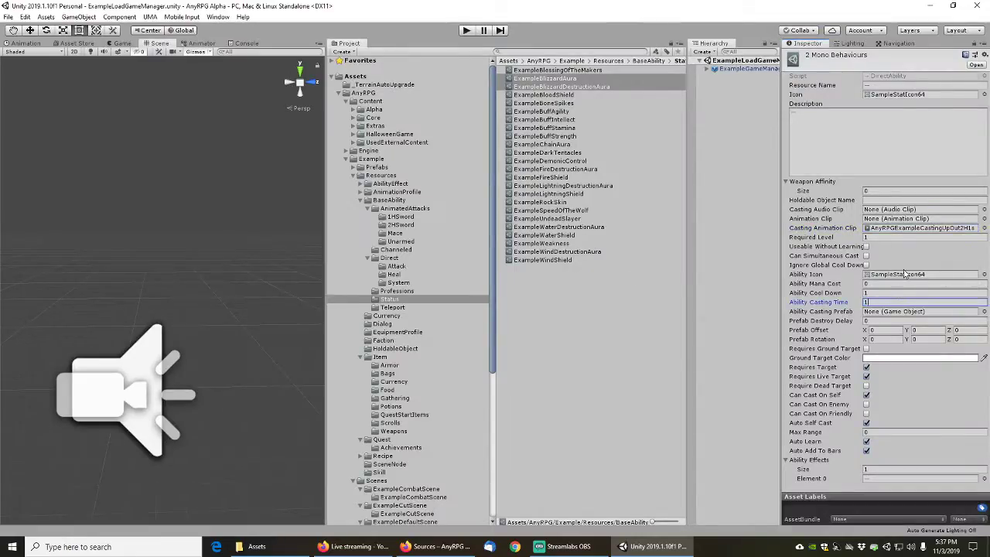
pyautogui.press('Tab')
# Set ExampleBoneSpikes' ability casting time to 0 and its casting animation clip to AnyRPGExampleCastingUpOut2H1s
pyautogui.click(547, 103)
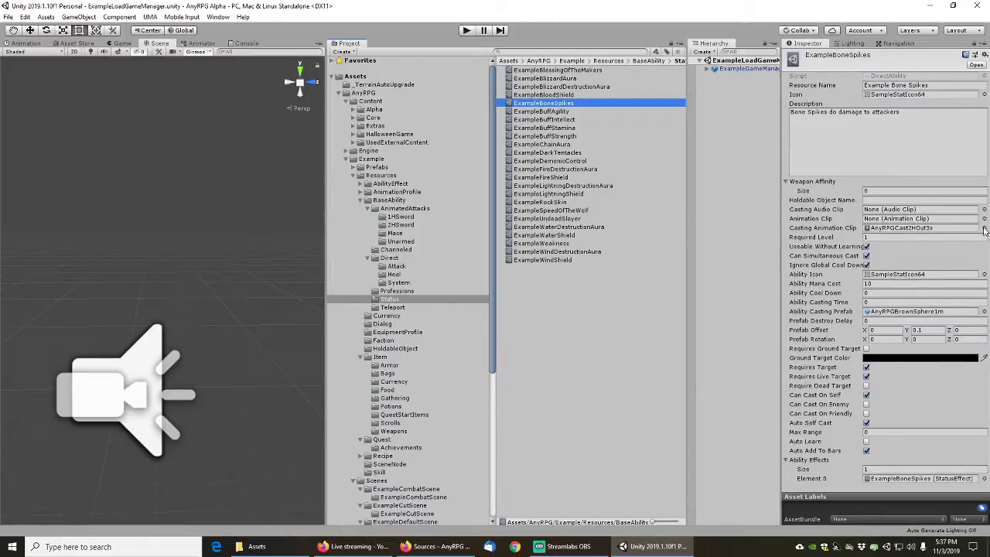
pyautogui.click(868, 305)
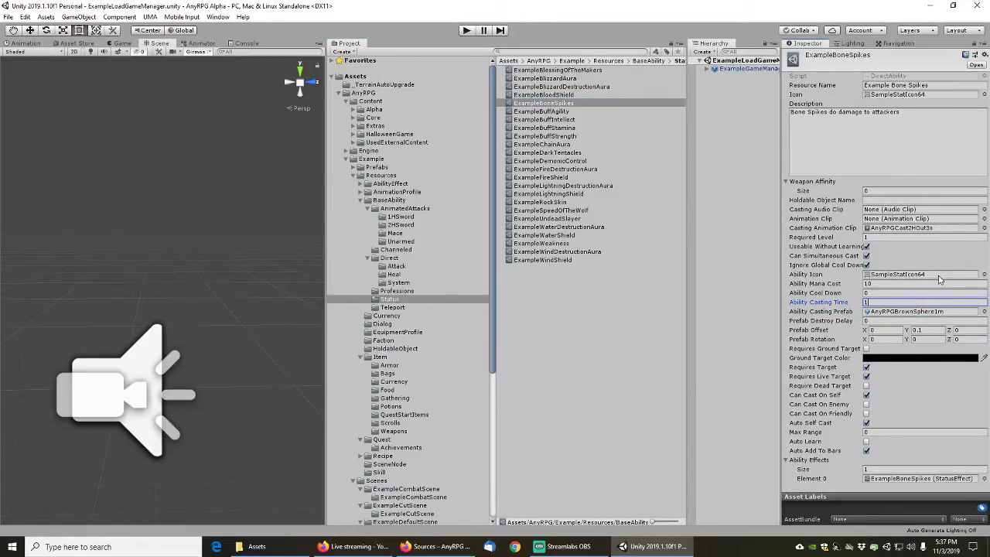
pyautogui.write('0')
pyautogui.press('Tab')
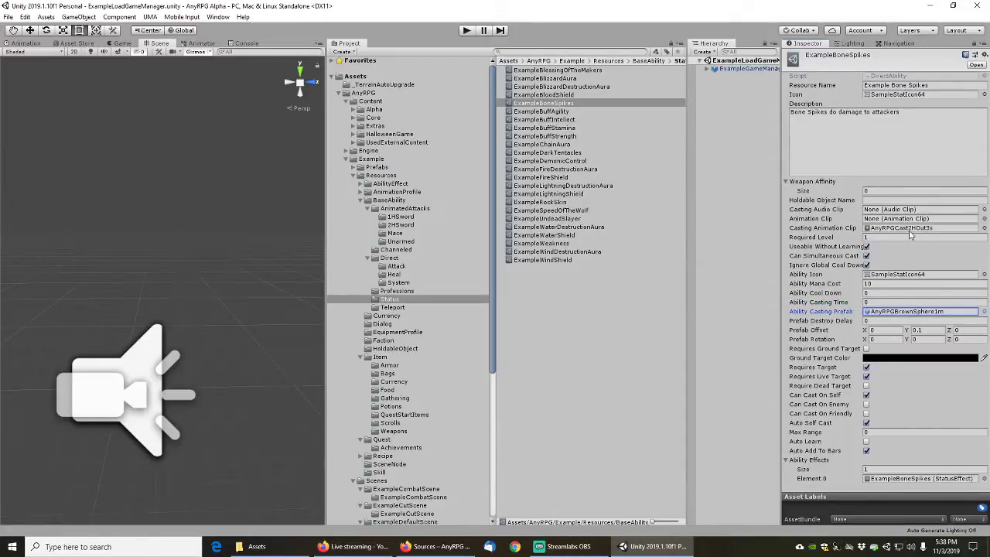
pyautogui.click(984, 228)
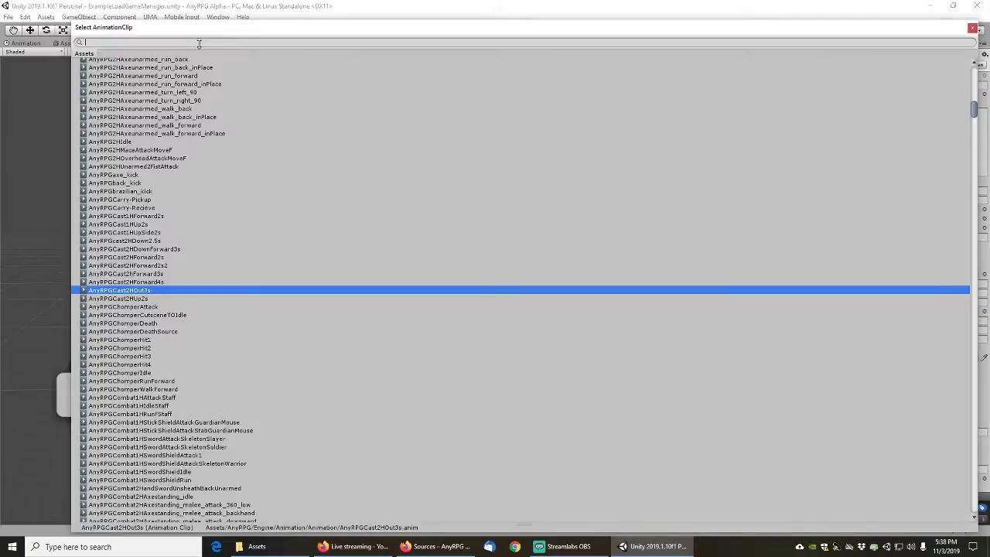
pyautogui.write('anyrpg*example*cast')
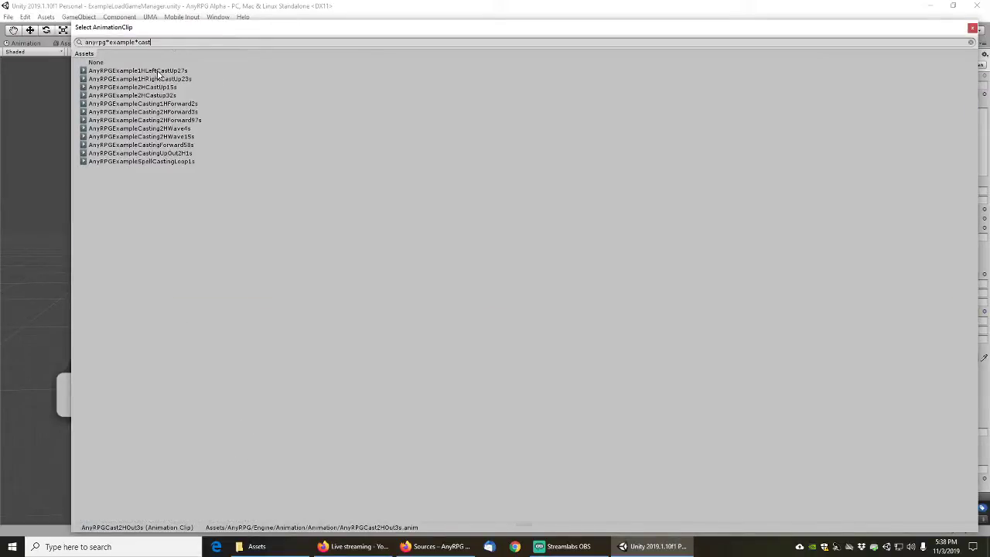
pyautogui.doubleClick(172, 153)
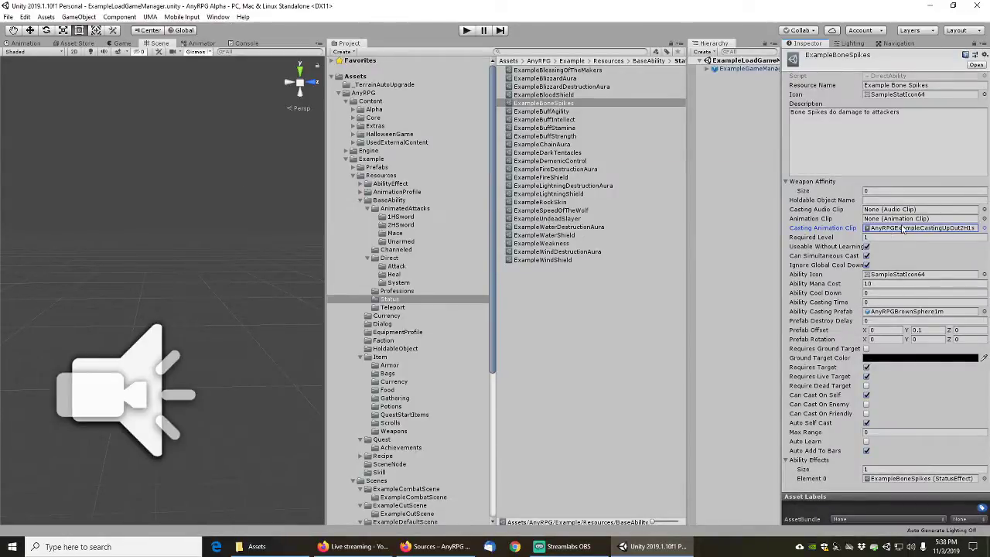
# Pass over the four buff abilities and set ExampleChainAura's casting animation clip to AnyRPGExampleCastingUpOut2H1s
pyautogui.click(546, 111)
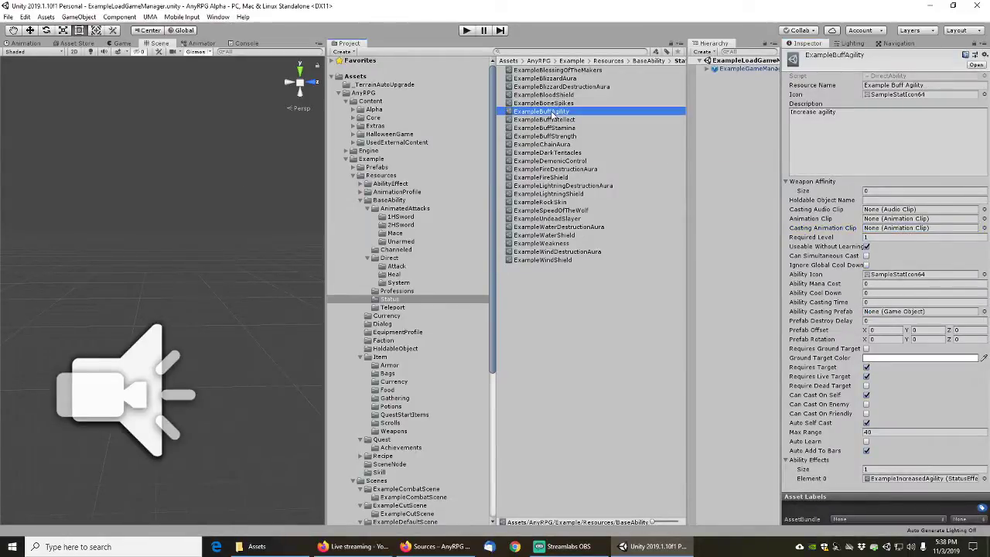
pyautogui.click(557, 120)
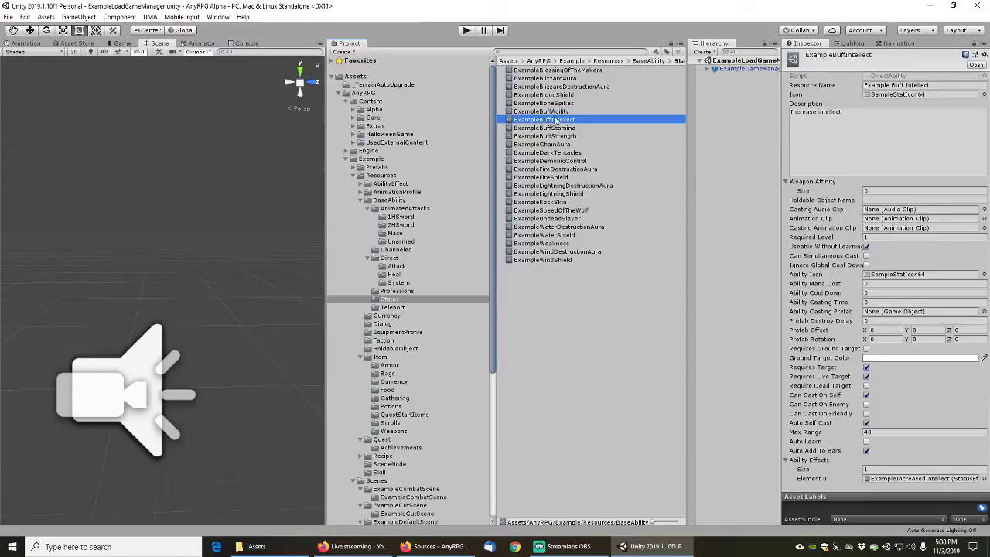
pyautogui.click(559, 128)
pyautogui.click(561, 135)
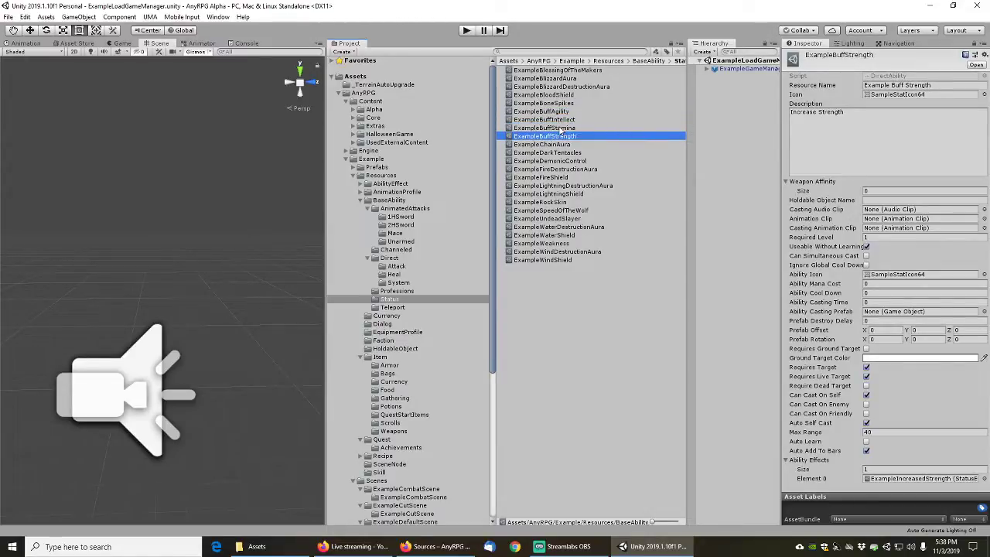
pyautogui.press('Down')
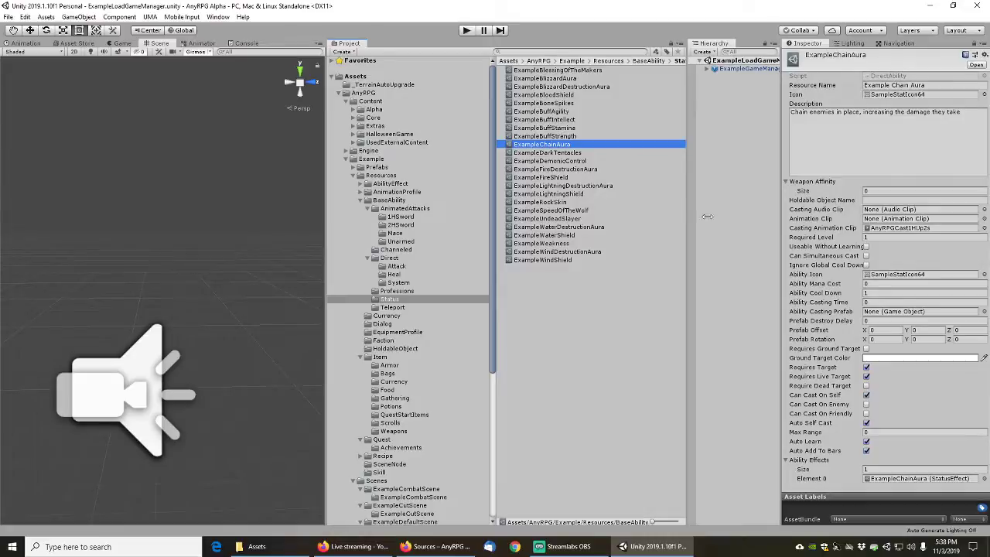
pyautogui.click(984, 228)
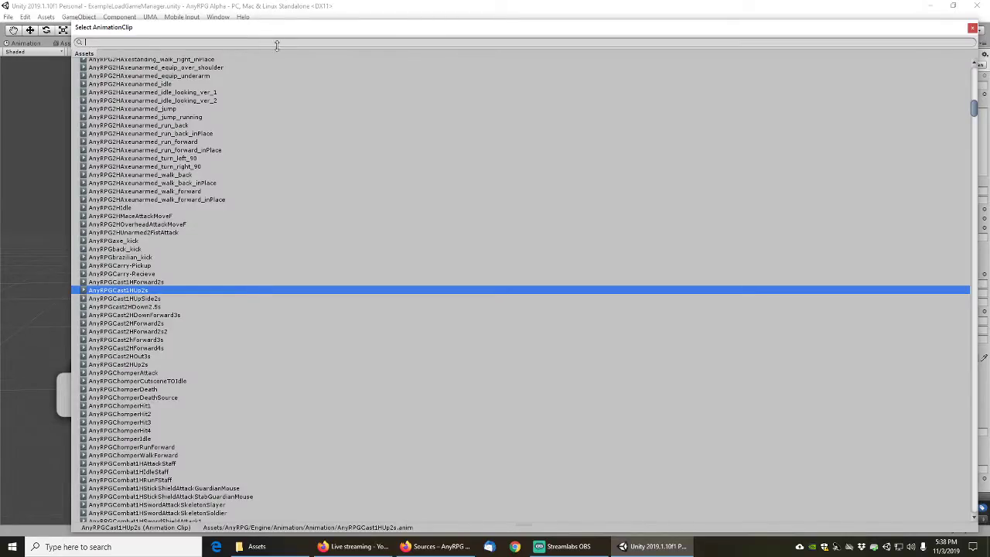
pyautogui.write('AnyRPGExampleCast')
pyautogui.doubleClick(186, 154)
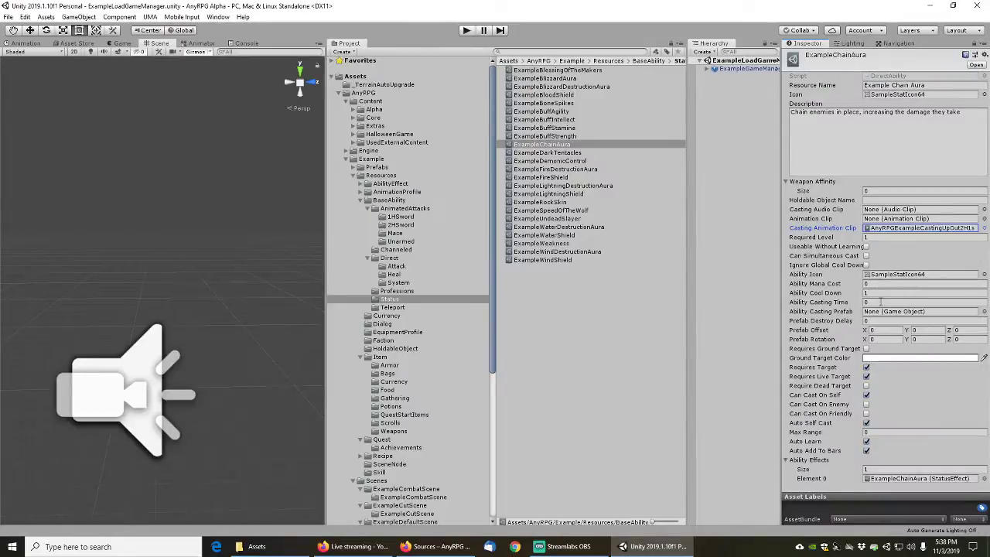
pyautogui.click(873, 311)
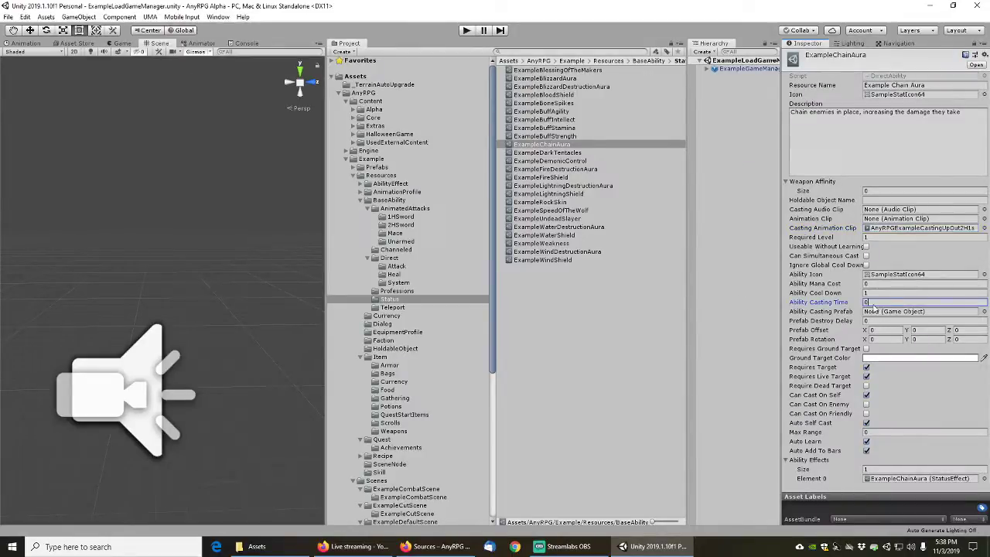
# Set ExampleDarkTentacles' ability casting time to 1 and its casting animation clip to AnyRPGExampleCastingUpOut2H1s
pyautogui.click(554, 154)
pyautogui.click(877, 304)
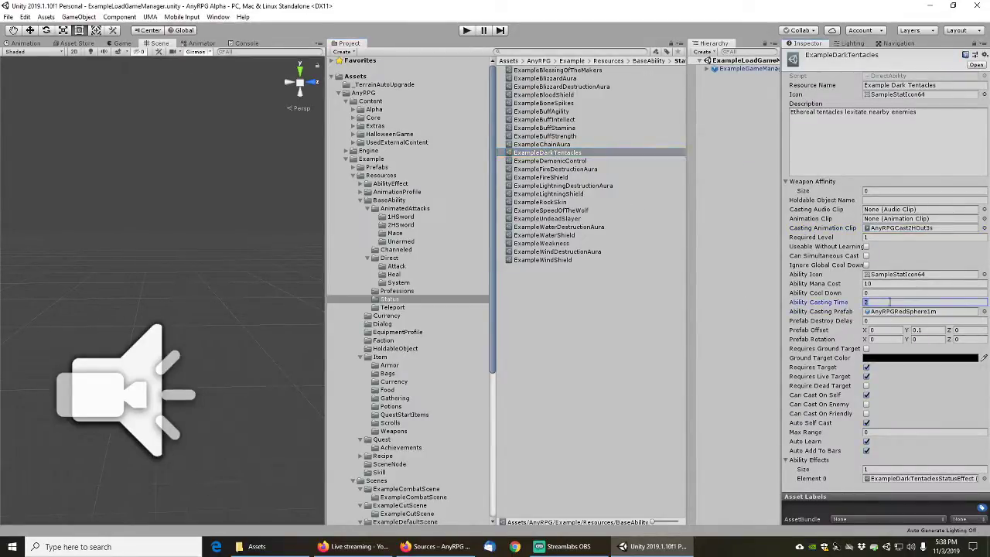
pyautogui.click(984, 228)
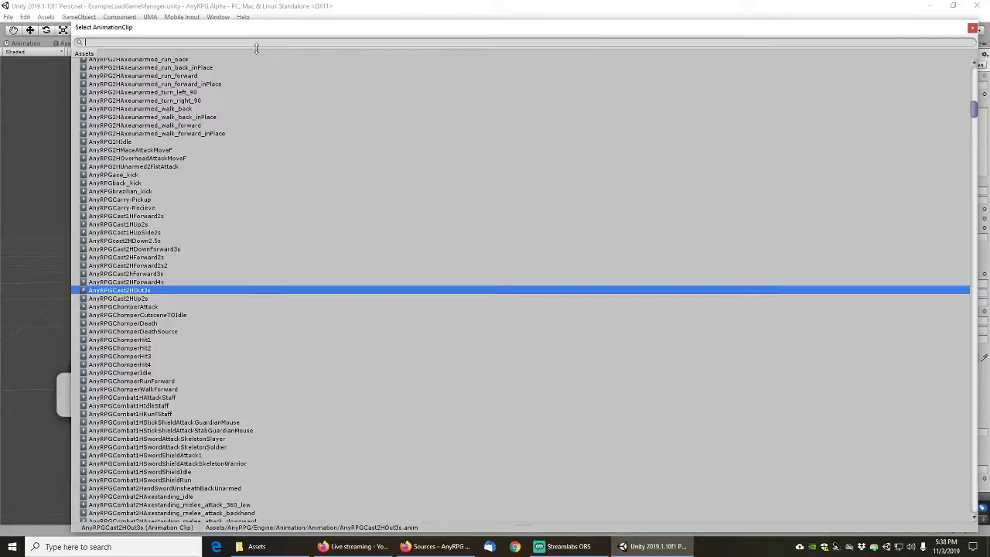
pyautogui.write('anyrpg*example*cast')
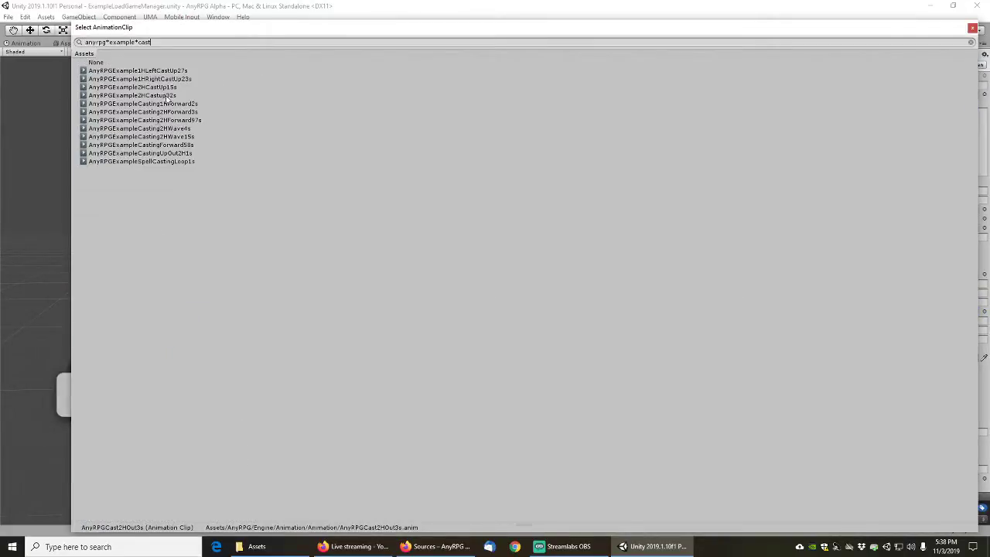
pyautogui.doubleClick(162, 153)
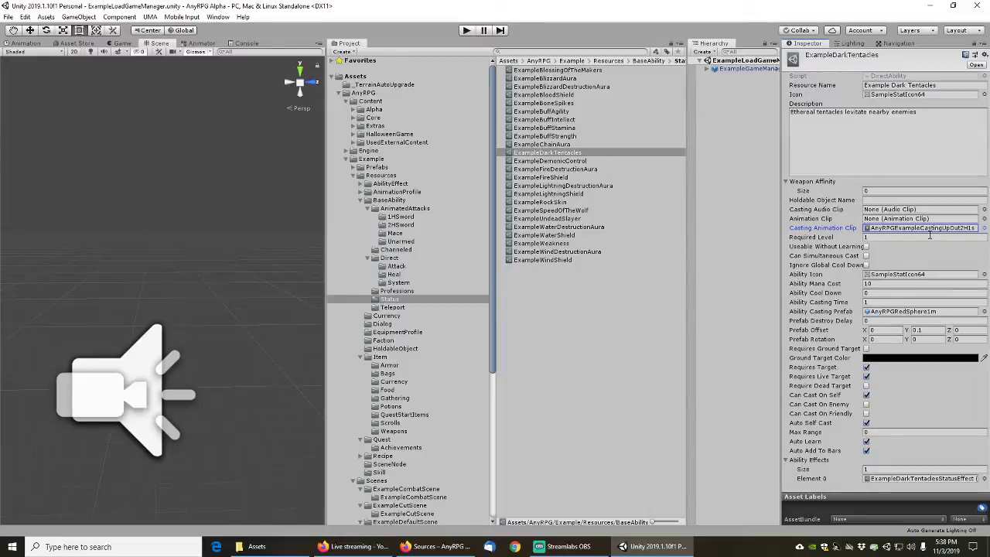
# Skip ExampleDemonicControl and give ExampleFireDestructionAura an ability casting time of 1 and the casting animation clip AnyRPGExampleCastingUpOut2H1s
pyautogui.click(554, 161)
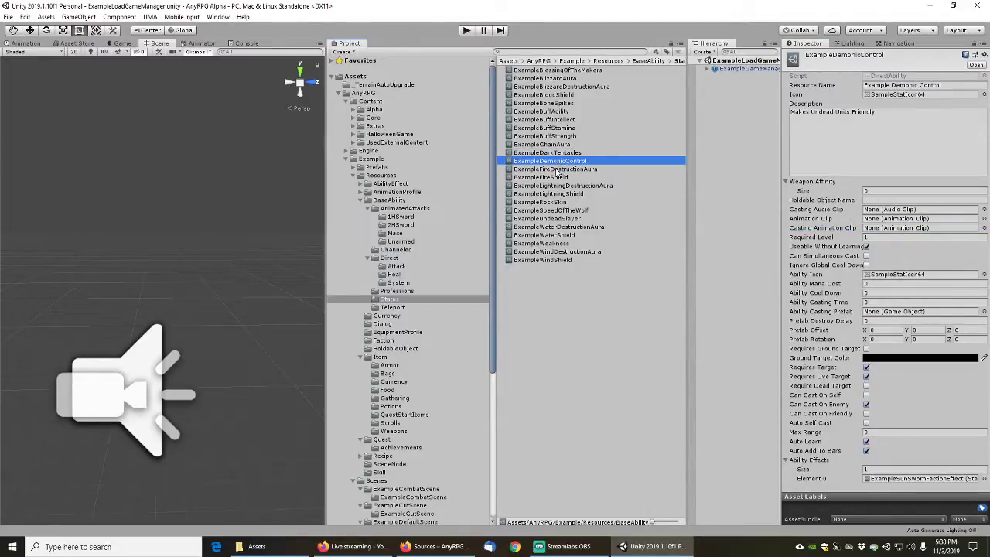
pyautogui.click(560, 170)
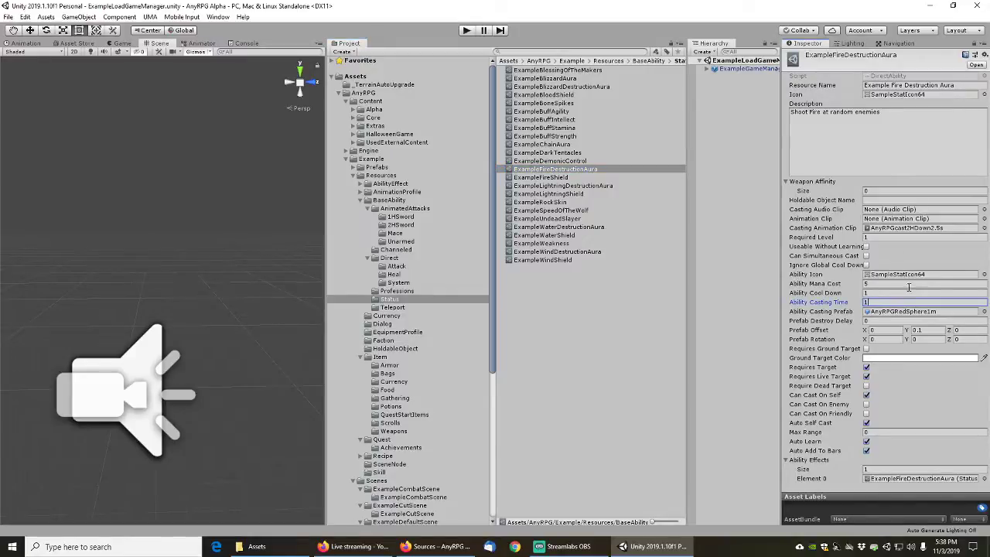
pyautogui.click(984, 227)
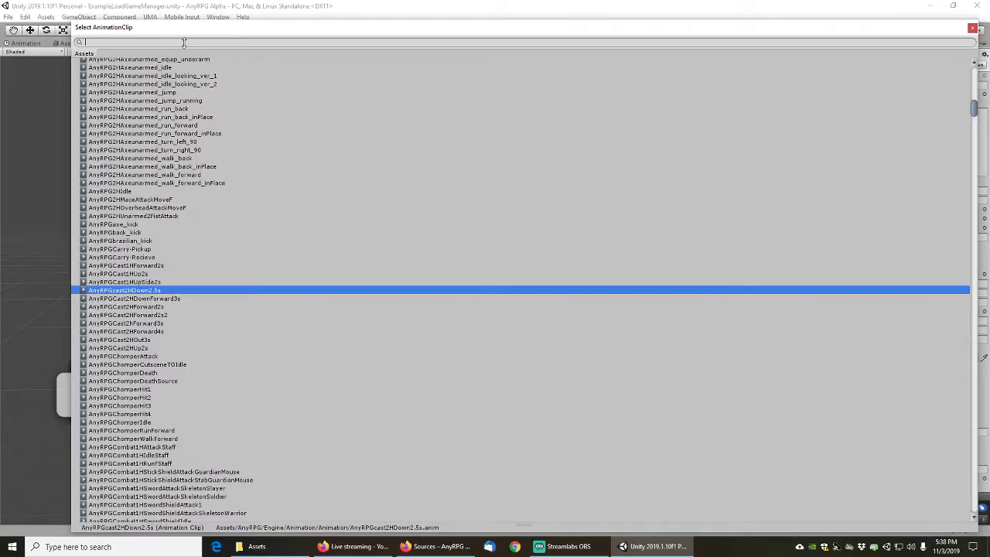
pyautogui.write('anyrpg*example*cast')
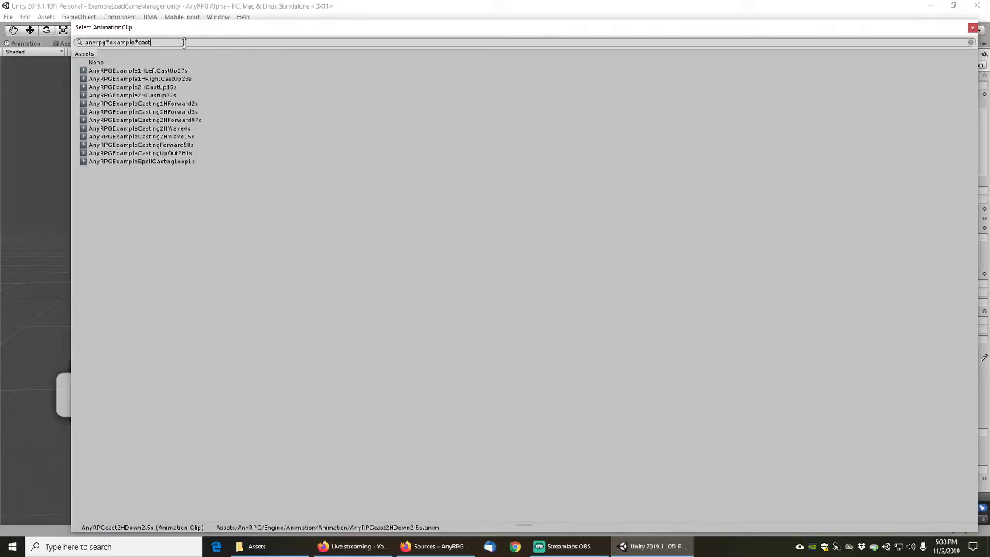
pyautogui.click(167, 154)
pyautogui.press('Escape')
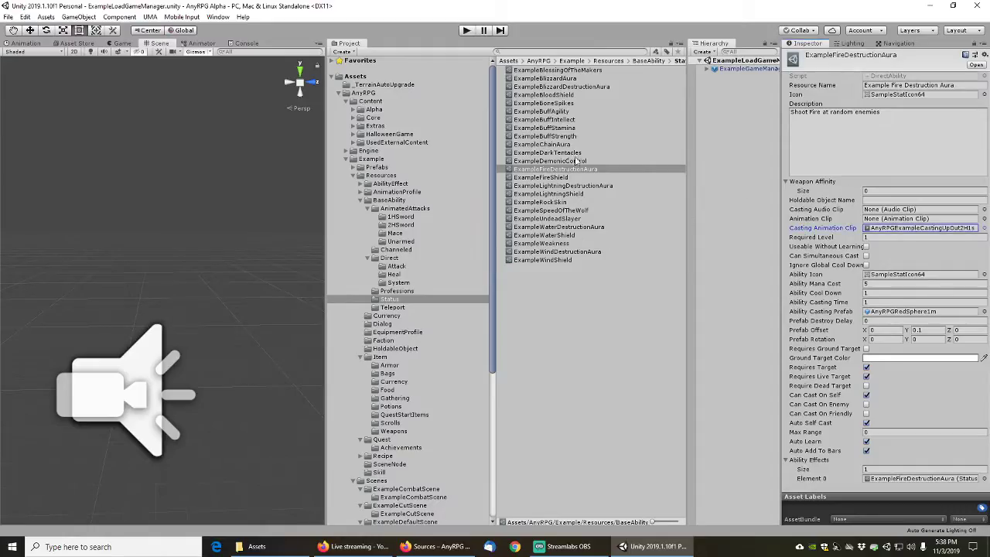
# Set ExampleFireShield's casting animation clip to AnyRPGExampleCastingUpOut2H1s
pyautogui.click(877, 302)
pyautogui.click(984, 227)
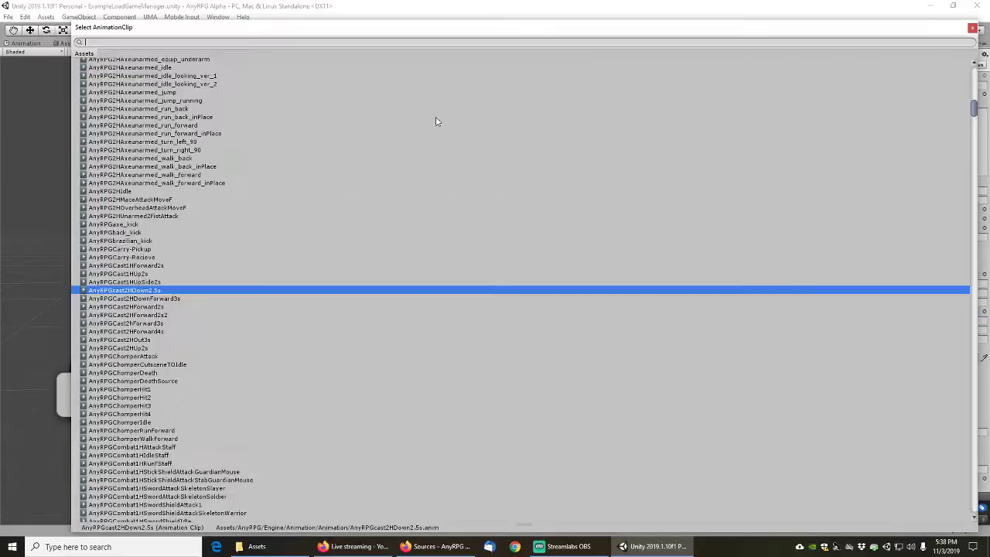
pyautogui.write('anyrpg*example*cast')
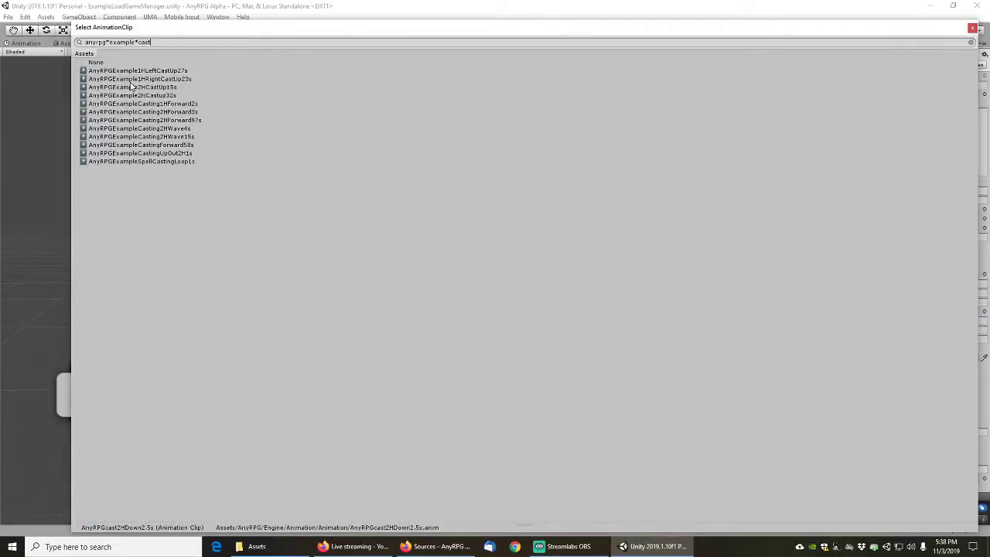
pyautogui.doubleClick(159, 154)
# Set ExampleLightningDestructionAura's ability casting time to 1 and its casting animation clip to AnyRPGExampleCastingUpOut2H1s
pyautogui.click(563, 187)
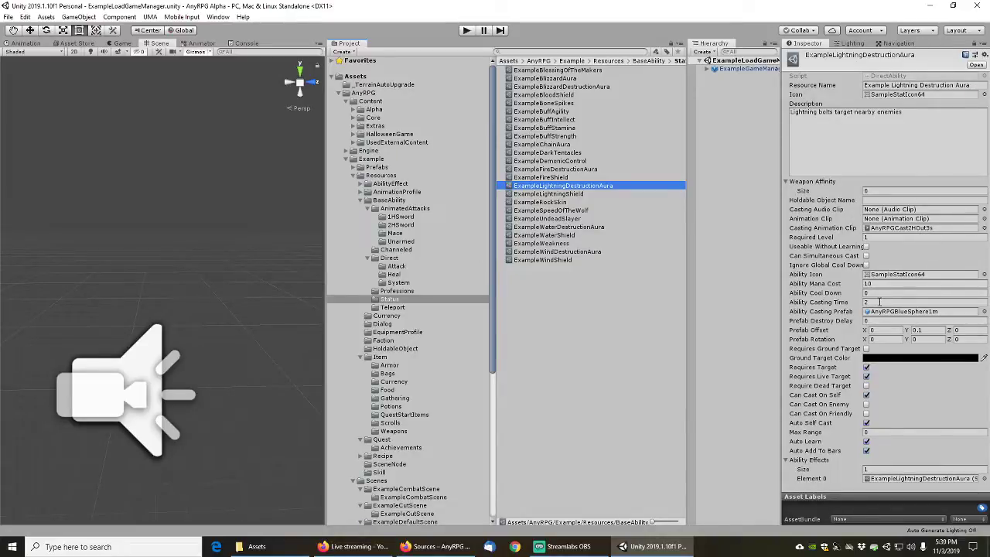
pyautogui.click(879, 301)
pyautogui.write('1')
pyautogui.press('Tab')
pyautogui.click(985, 228)
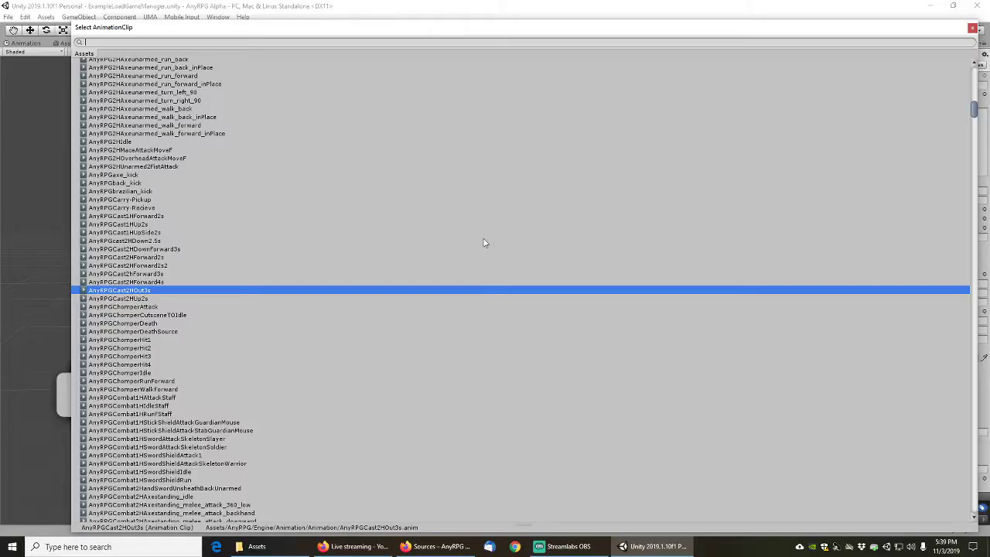
pyautogui.doubleClick(171, 154)
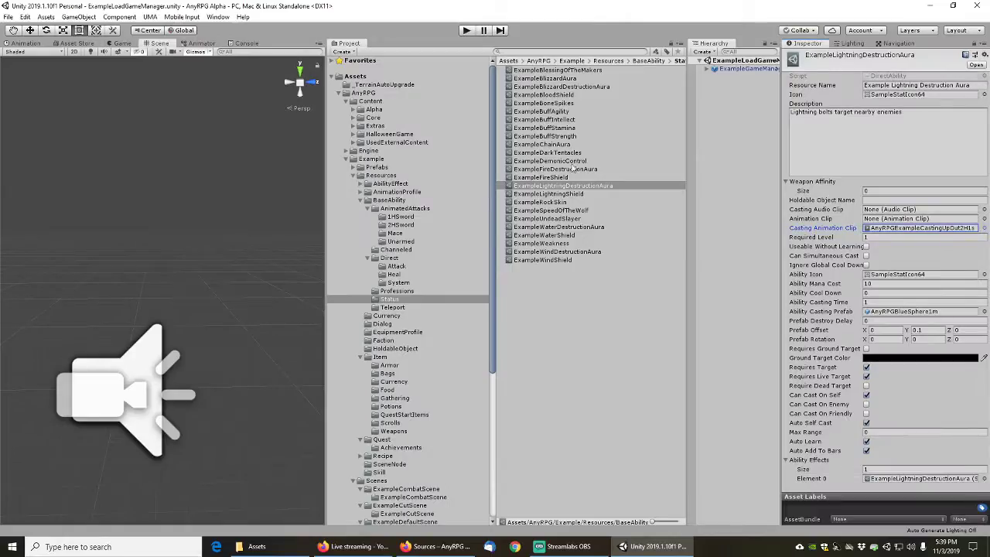
# Set ExampleLightningShield's ability casting time to 1 and its casting animation clip to AnyRPGExampleCastingUpOut2H1s
pyautogui.click(554, 195)
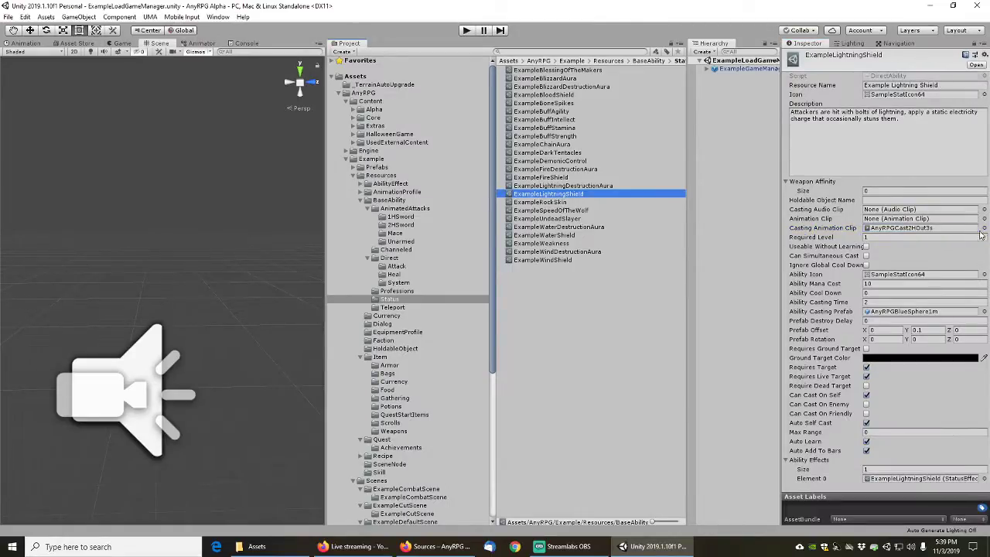
pyautogui.click(874, 303)
pyautogui.write('1')
pyautogui.press('Tab')
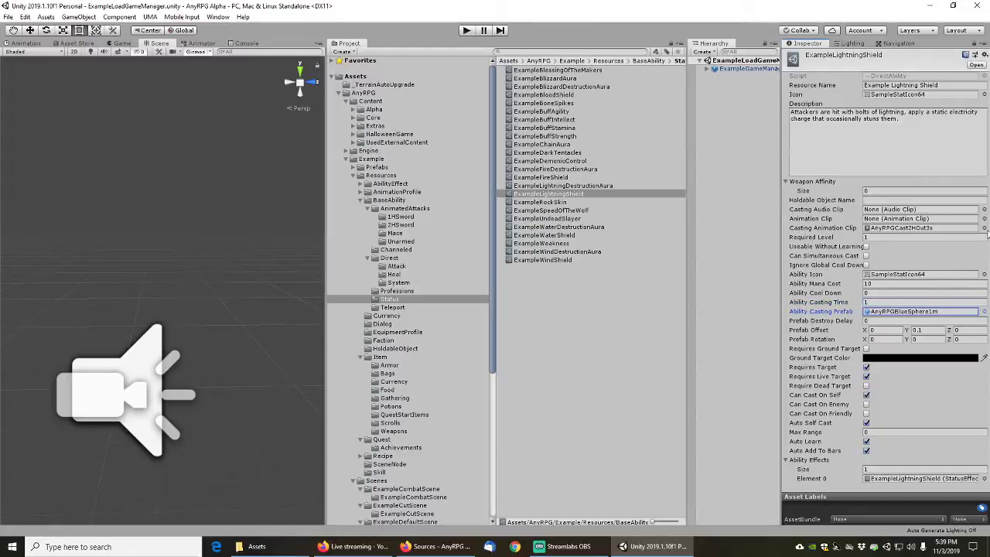
pyautogui.click(984, 229)
pyautogui.write('anyrpg*example*cast')
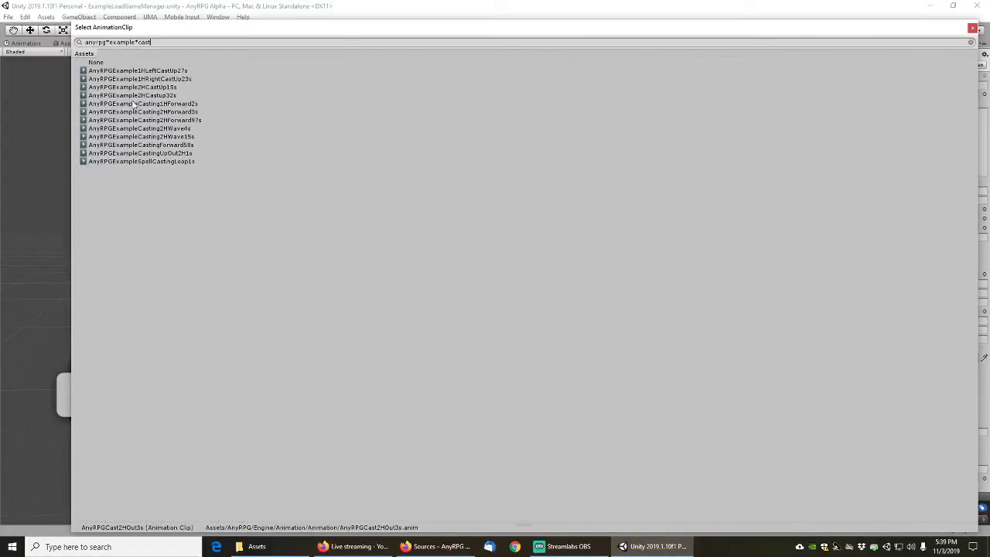
pyautogui.doubleClick(163, 154)
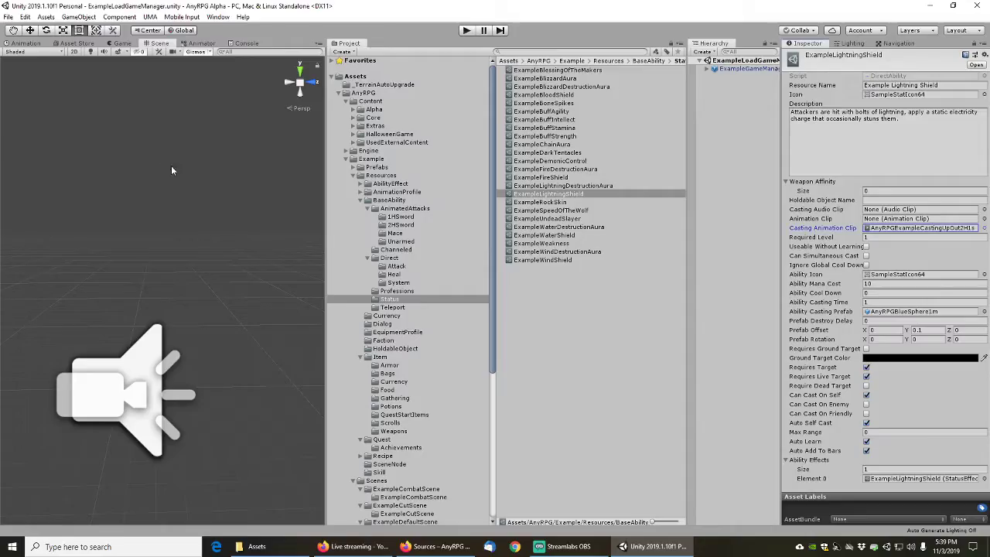
# Set ExampleRockSkin's casting animation clip to AnyRPGExampleCastingUpOut2H1s, then select ExampleSpeedOfTheWolf
pyautogui.click(570, 203)
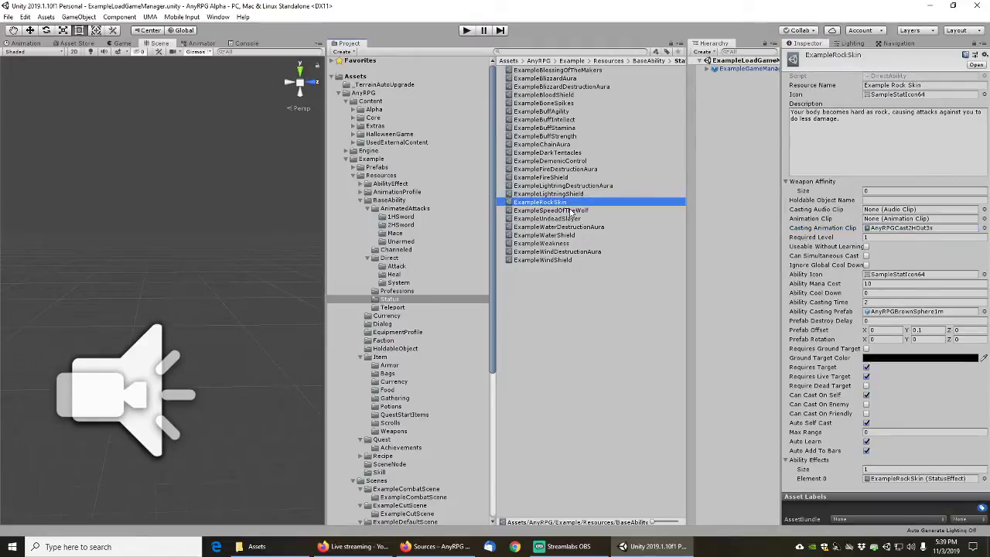
pyautogui.click(882, 311)
pyautogui.click(984, 229)
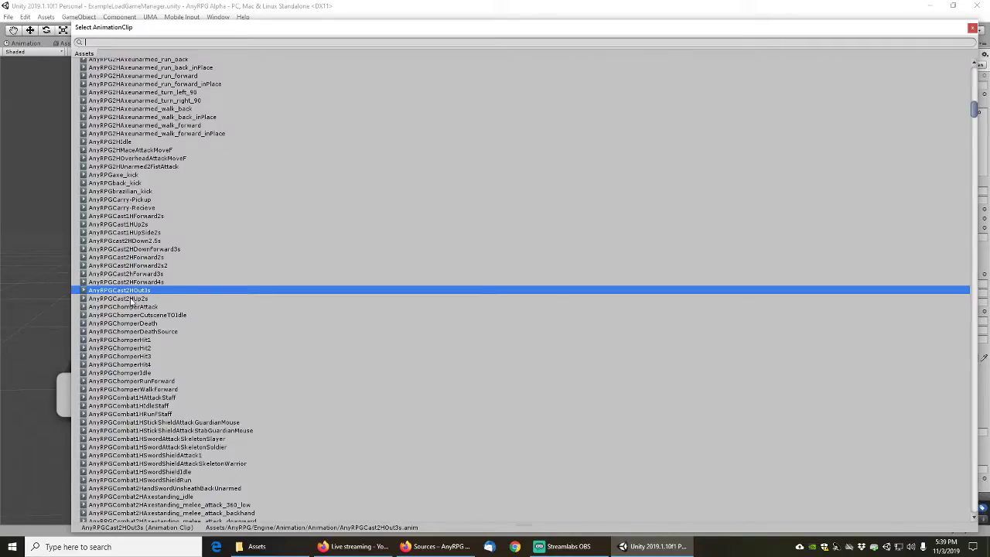
pyautogui.write('anyrpg*example*cast')
pyautogui.click(159, 153)
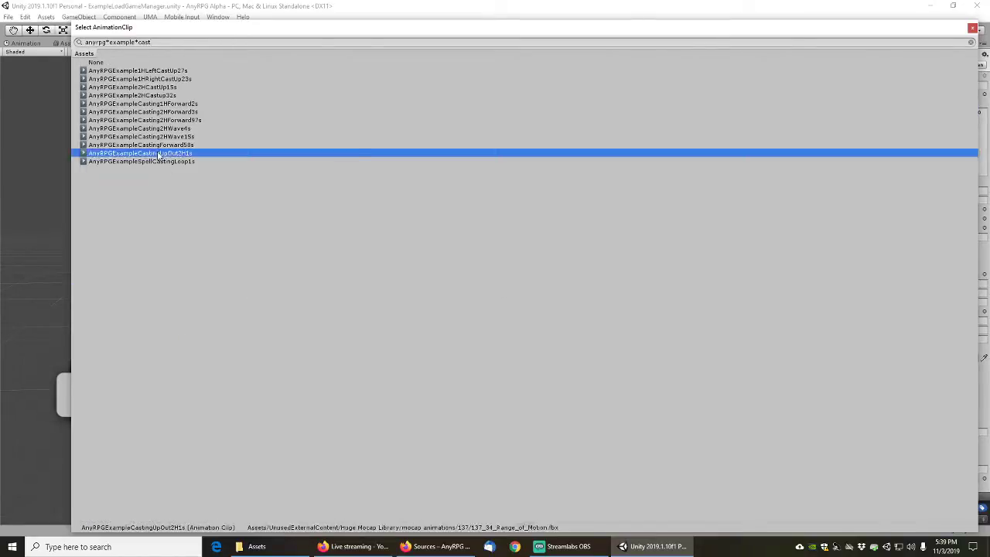
pyautogui.doubleClick(158, 155)
pyautogui.click(555, 211)
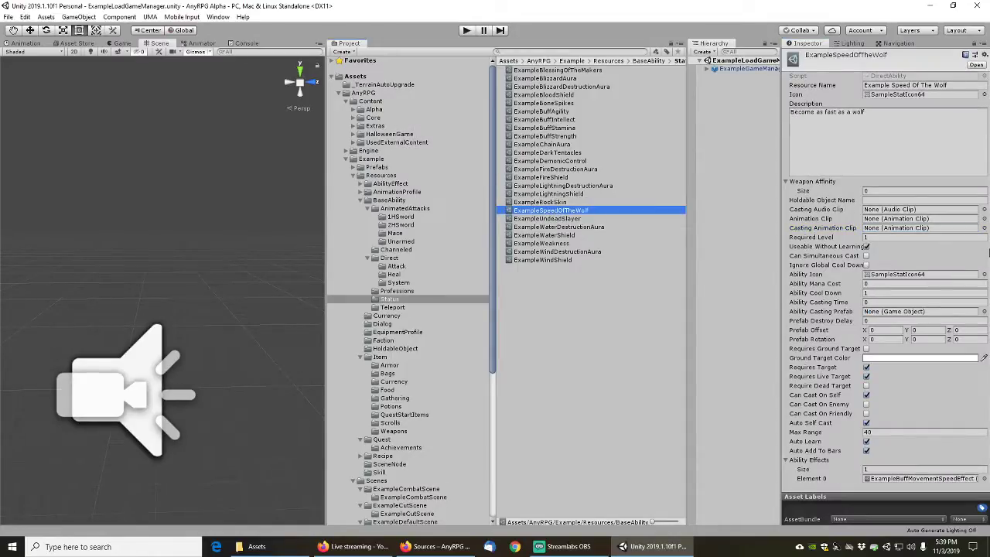
# Set ExampleSpeedOfTheWolf's casting animation clip to AnyRPGExampleCastingUpOut2H1s
pyautogui.click(871, 311)
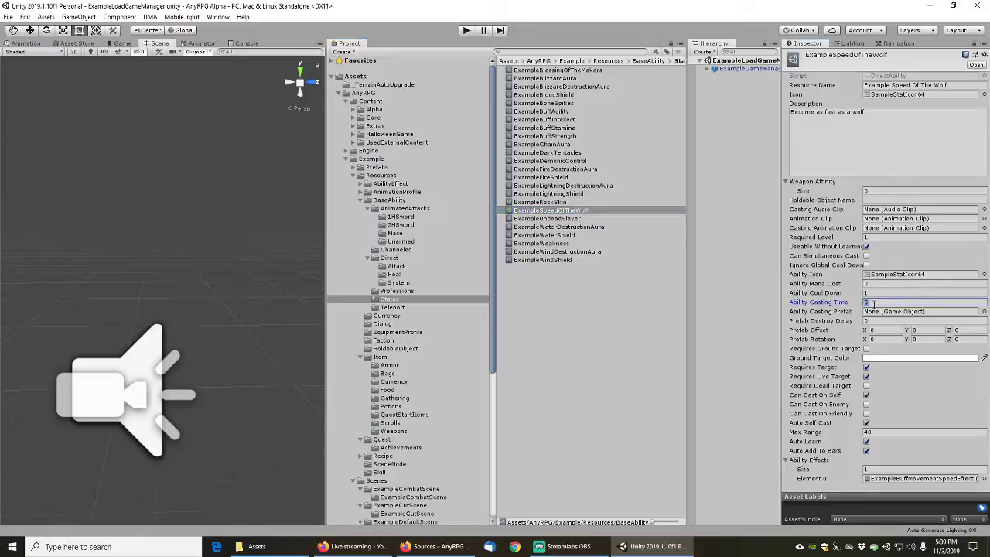
pyautogui.click(984, 228)
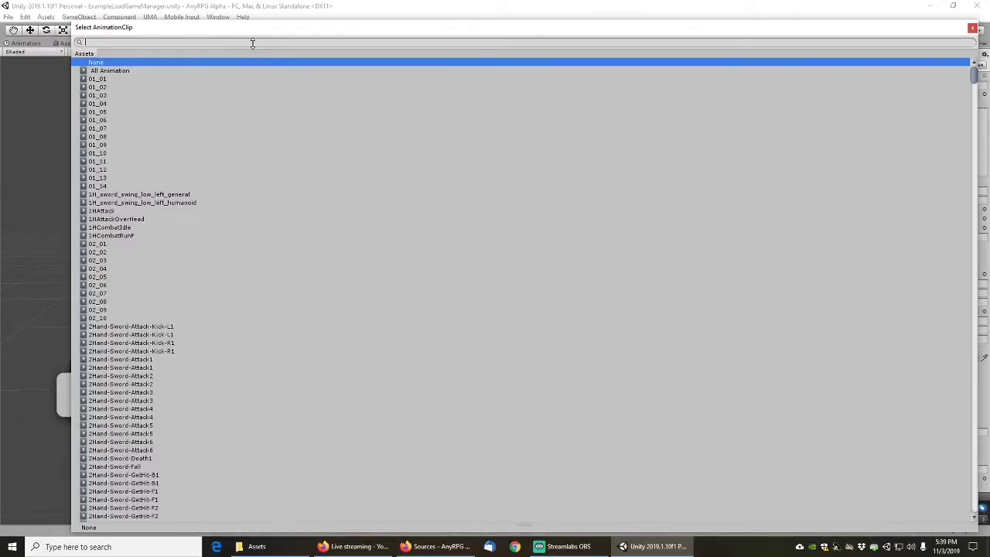
pyautogui.write('anyrpg*example*cast')
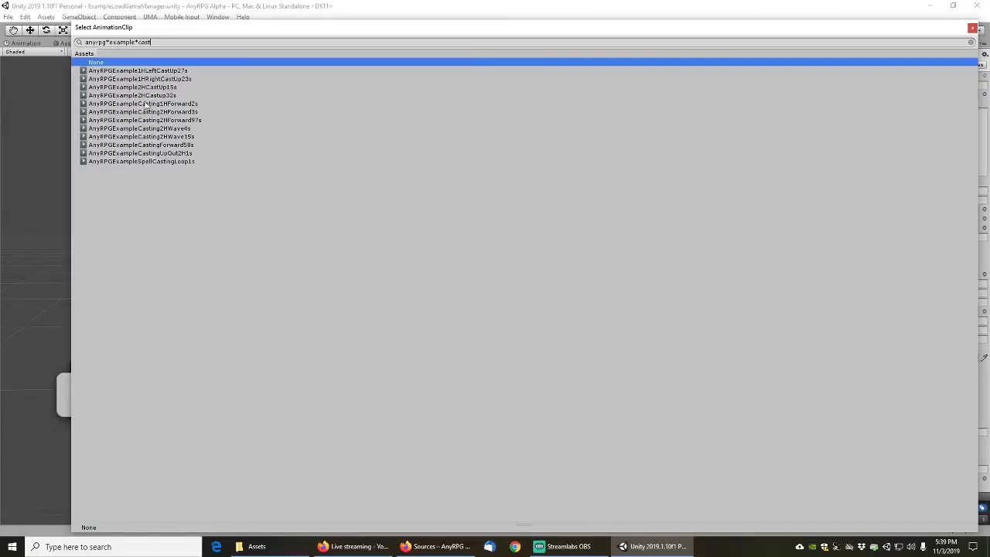
pyautogui.doubleClick(165, 155)
# Set the casting time to 1 and the casting animation clip to AnyRPGExampleCastingUpOut2H1s for the Water and Wind Destruction Aura and Shield abilities together
pyautogui.click(555, 220)
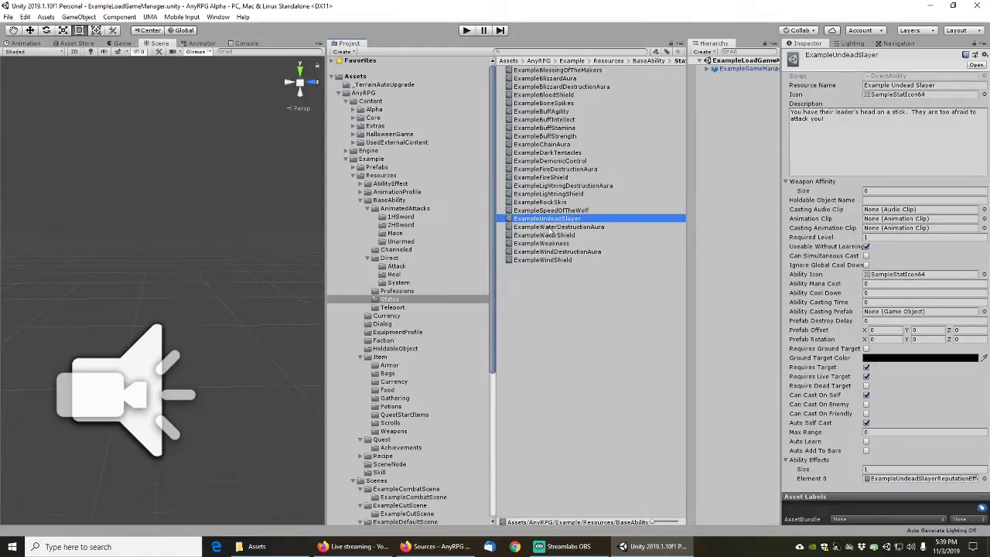
pyautogui.click(554, 227)
pyautogui.keyDown('shift'); pyautogui.click(559, 236); pyautogui.keyUp('shift')
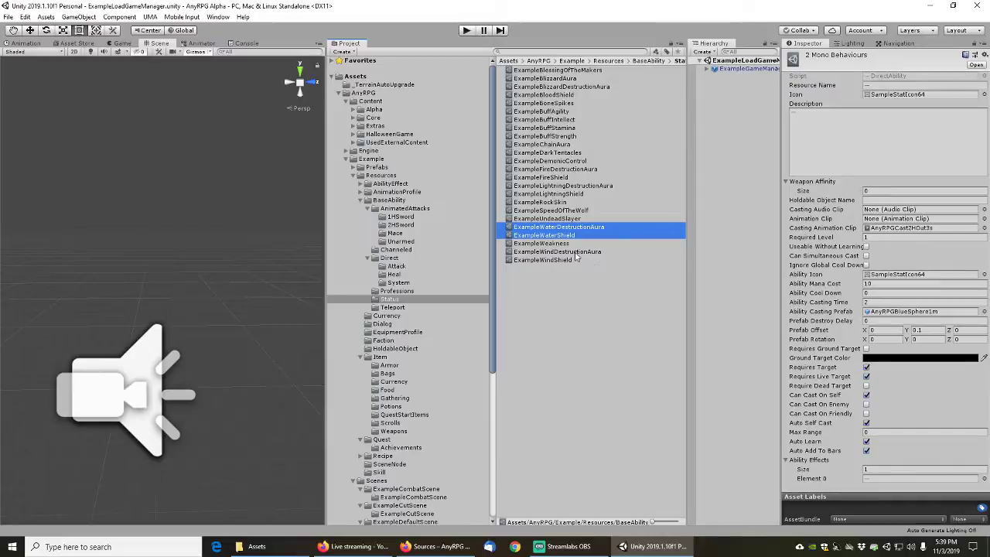
pyautogui.keyDown('ctrl'); pyautogui.click(575, 252); pyautogui.keyUp('ctrl')
pyautogui.keyDown('ctrl'); pyautogui.click(568, 261); pyautogui.keyUp('ctrl')
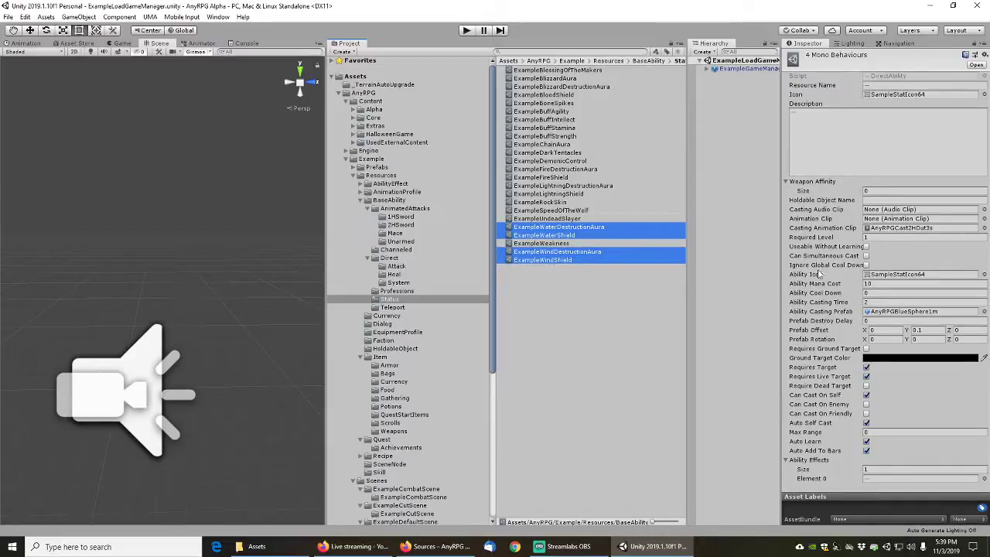
pyautogui.click(984, 227)
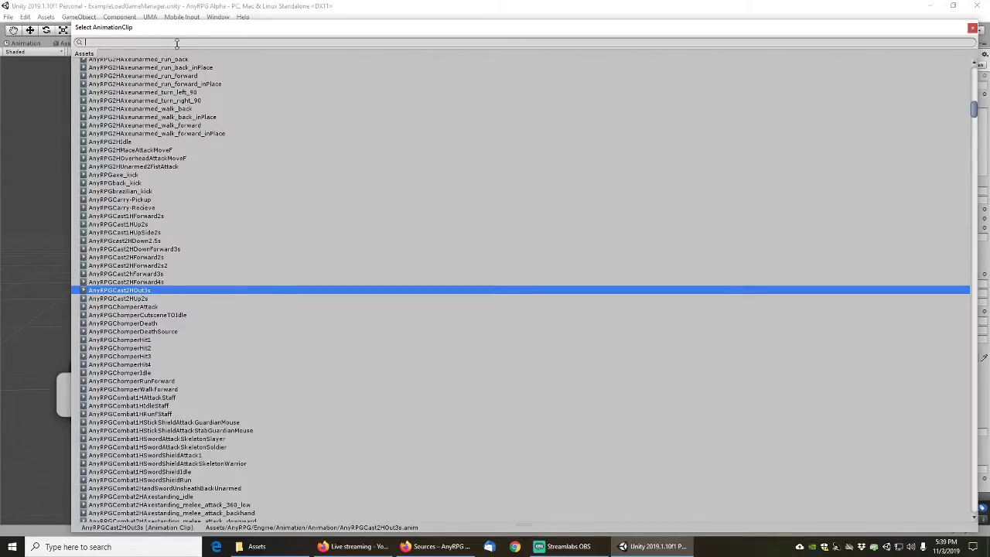
pyautogui.hotkey('ctrl', 'v')
pyautogui.doubleClick(169, 159)
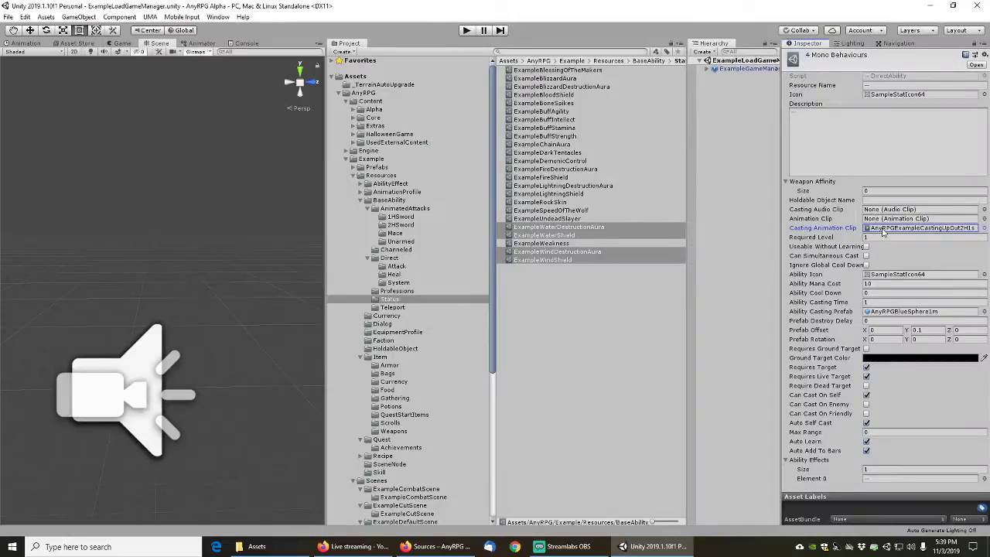
# Clear ExampleWeakness's casting animation clip by assigning None
pyautogui.click(520, 245)
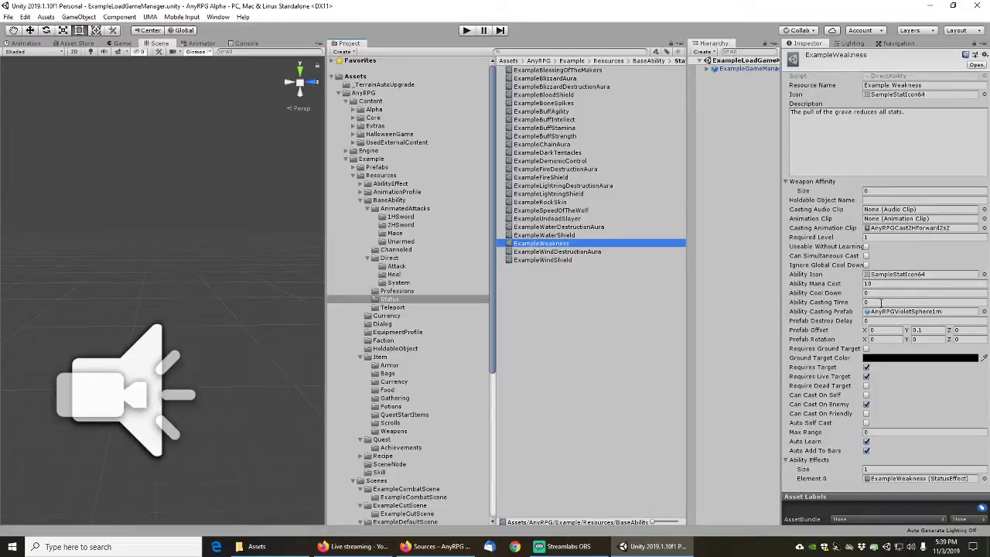
pyautogui.click(880, 303)
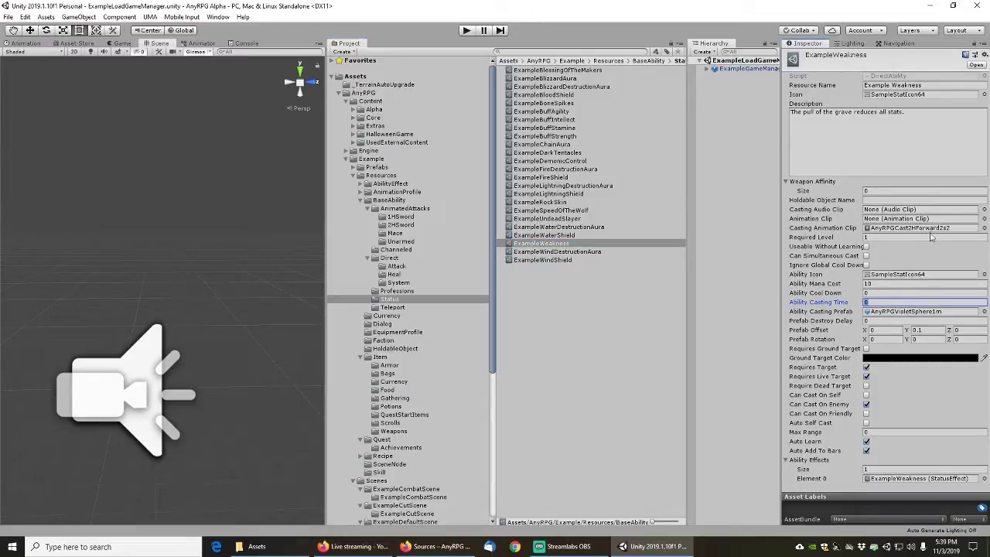
pyautogui.click(985, 229)
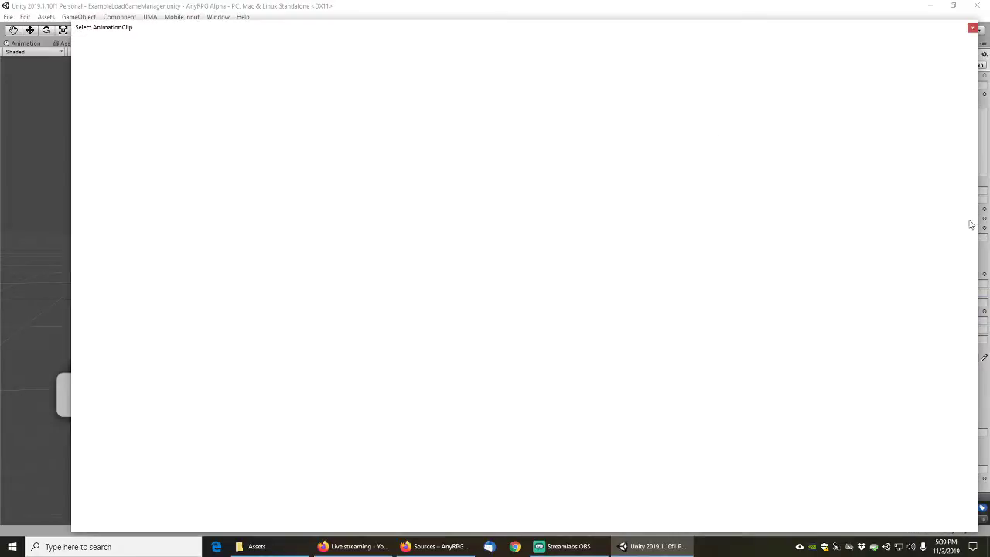
pyautogui.scroll(10, 499, 170)
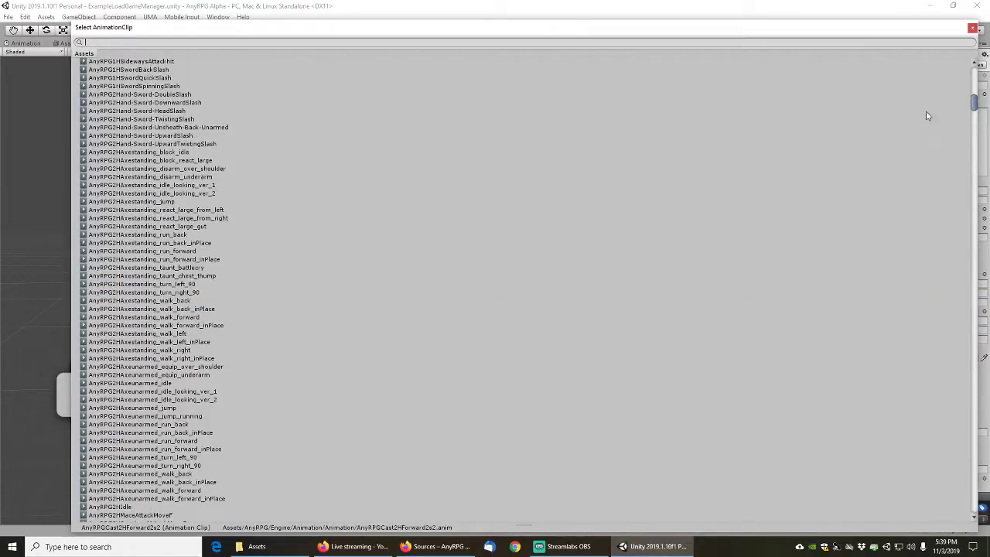
pyautogui.moveTo(974, 103); pyautogui.dragTo(975, 68)
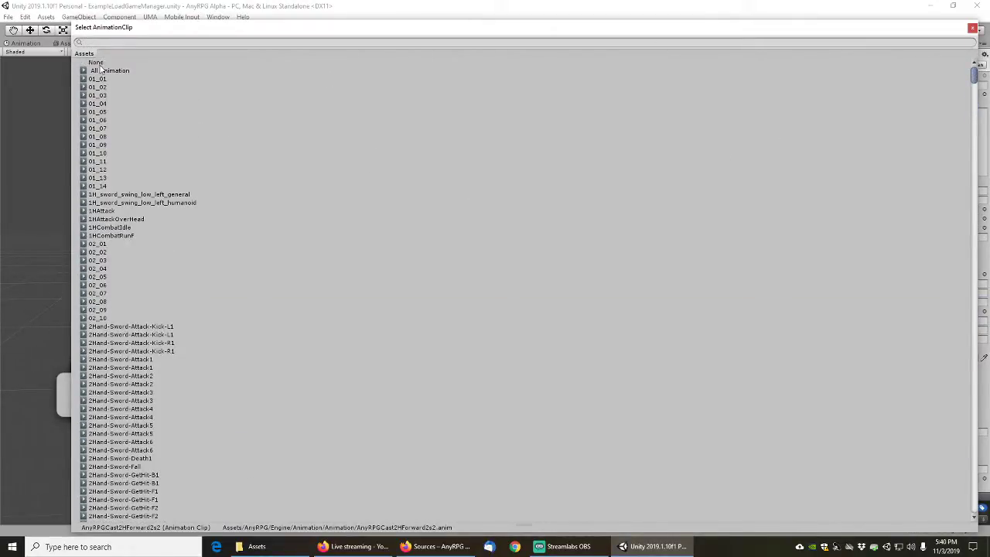
pyautogui.click(98, 64)
pyautogui.doubleClick(97, 63)
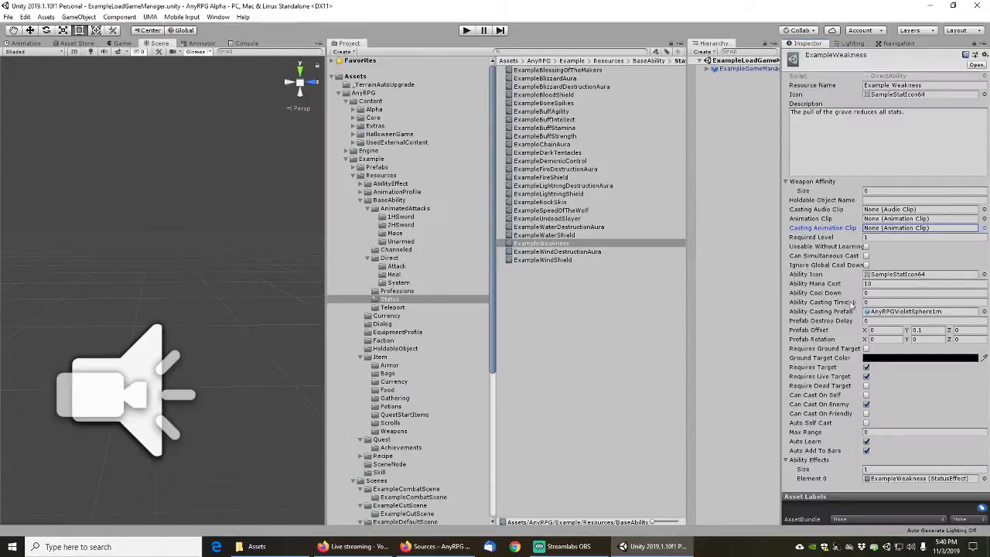
# Review the casting clips and casting times of the Status abilities from ExampleWindDestructionAura and ExampleWindShield back up to the stat buffs
pyautogui.click(555, 252)
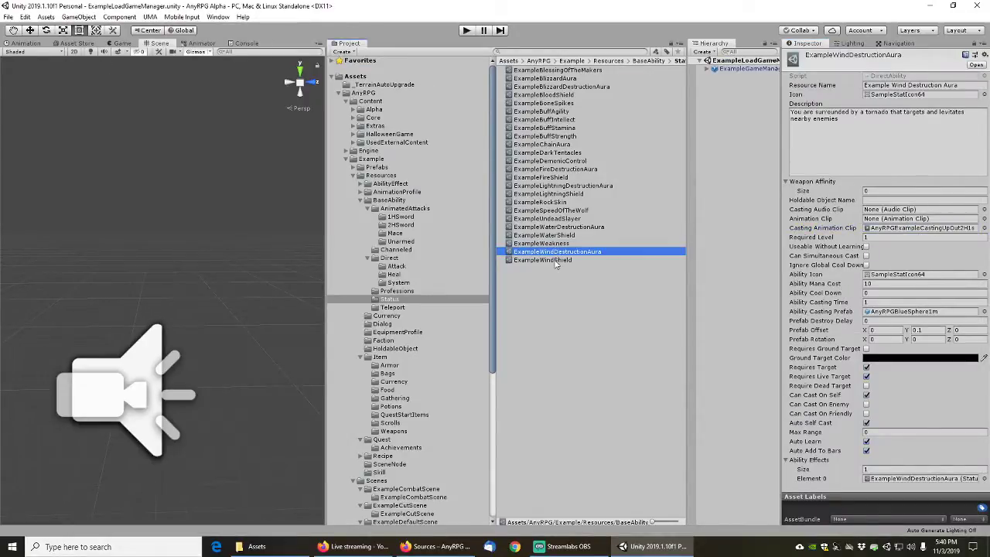
pyautogui.click(553, 261)
pyautogui.press('Up')
pyautogui.press('Up')
pyautogui.press('Up')
pyautogui.press('Up')
pyautogui.press('Up')
pyautogui.press('Up')
pyautogui.press('Up')
pyautogui.press('Up')
pyautogui.press('Up')
pyautogui.press('Up')
pyautogui.press('Up')
pyautogui.press('Up')
pyautogui.press('Up')
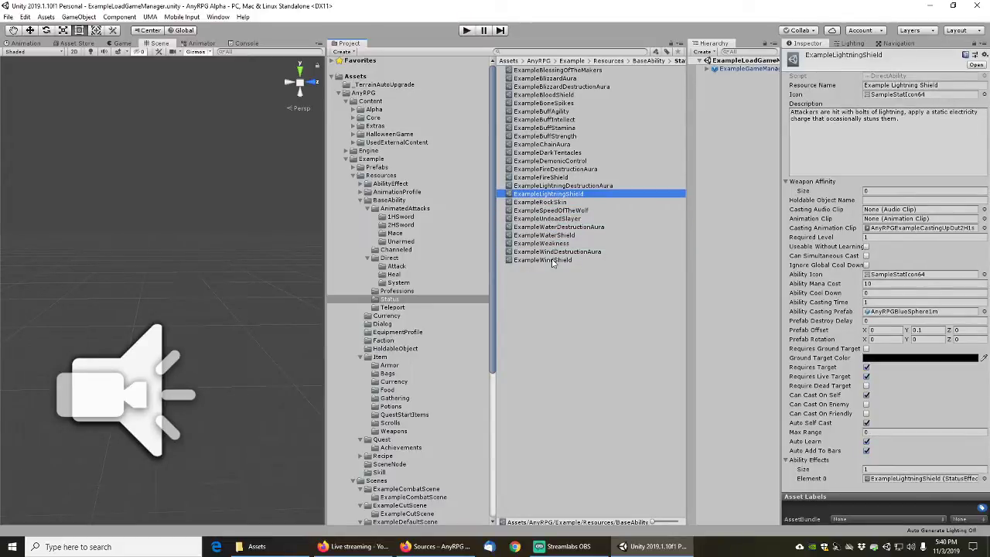
pyautogui.press('Up')
pyautogui.press('Up')
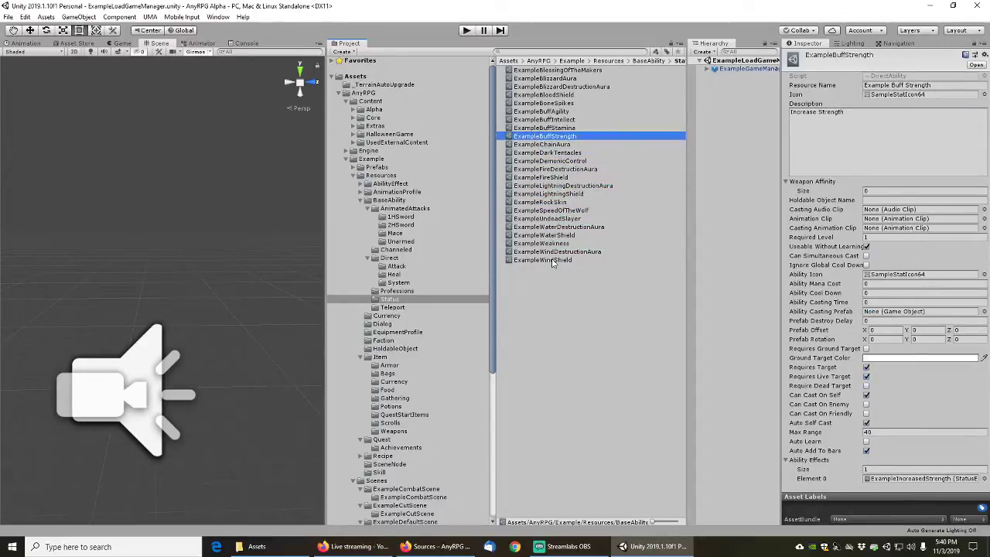
pyautogui.press('Down')
pyautogui.press('Down')
pyautogui.press('Up')
pyautogui.press('Up')
pyautogui.press('Up')
pyautogui.press('Up')
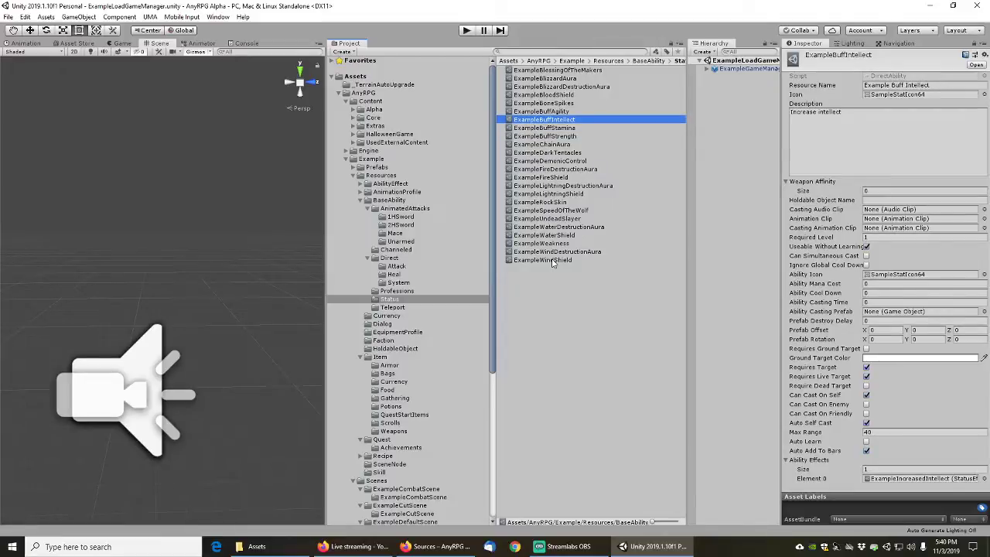
# In the Teleport abilities, set TeleportExampleDefaultScene's casting animation clip to AnyRPGExampleCasting2HWave4s and its ability casting time to 4
pyautogui.click(395, 307)
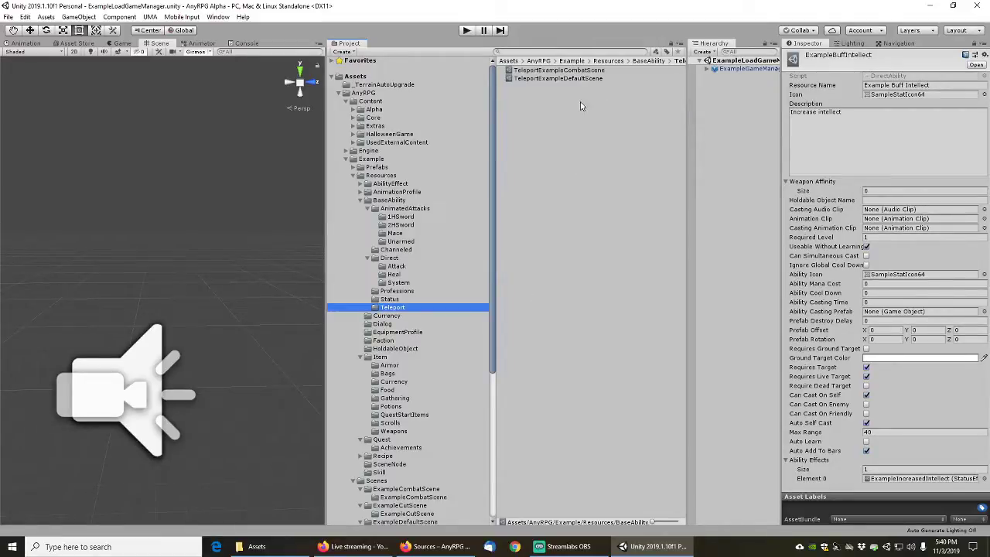
pyautogui.click(562, 70)
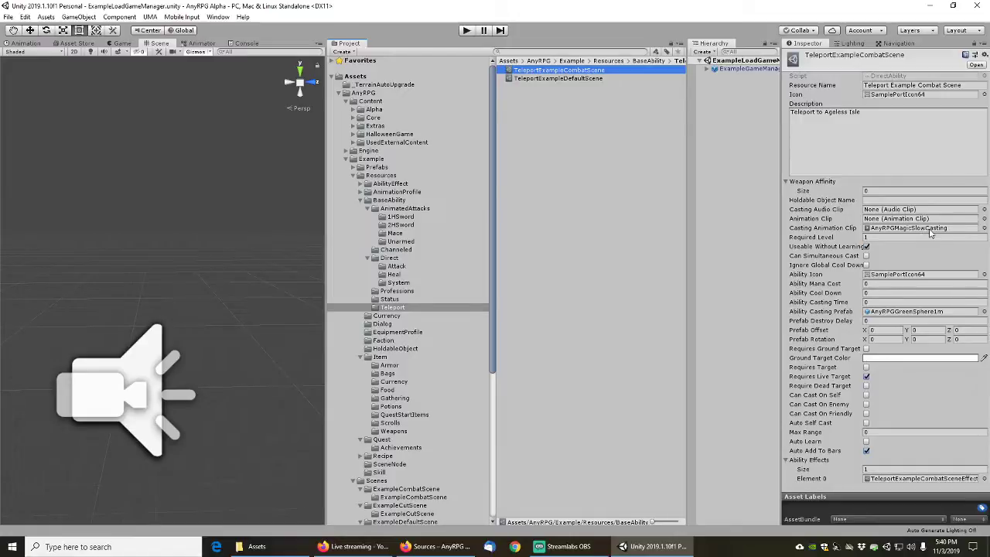
pyautogui.click(569, 79)
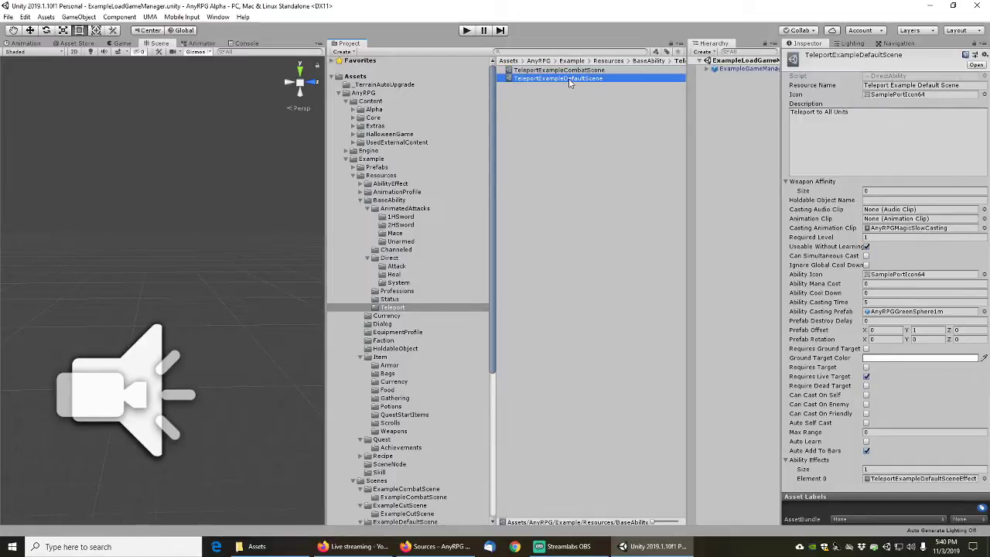
pyautogui.click(984, 228)
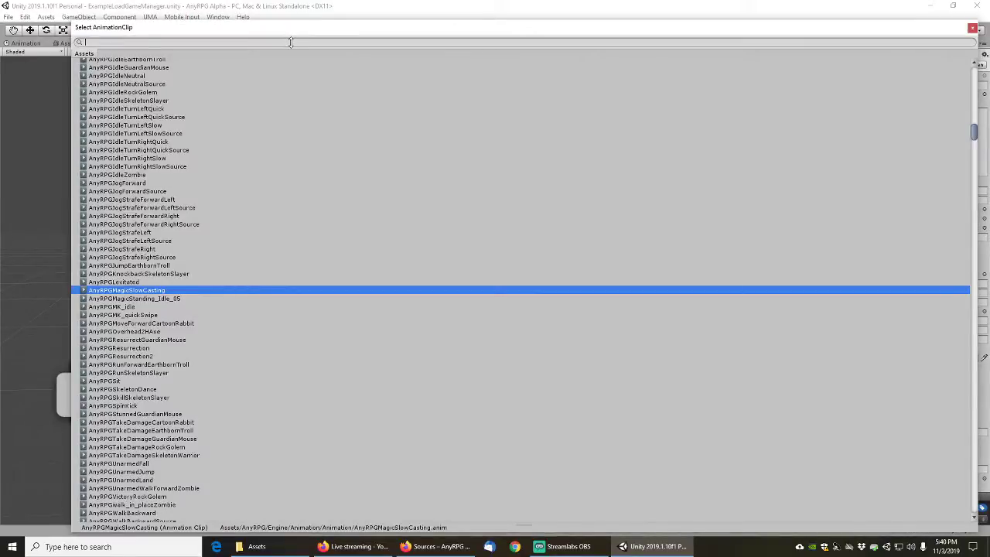
pyautogui.write('anyrpg*example*cast')
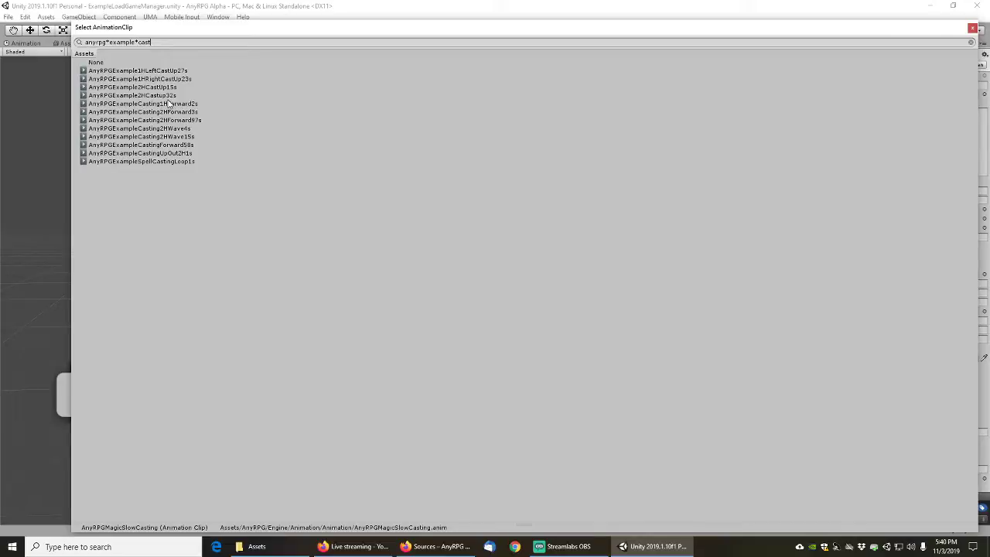
pyautogui.doubleClick(167, 129)
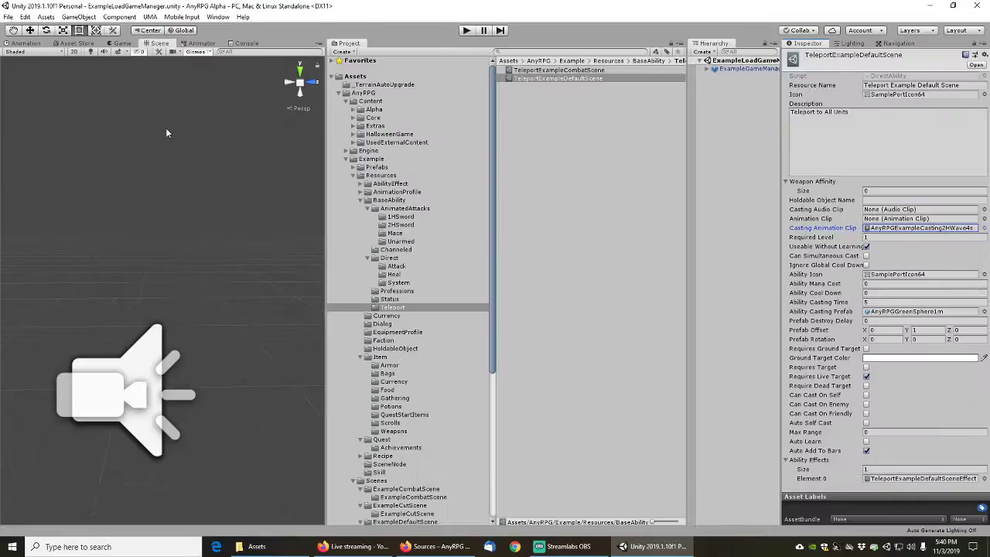
pyautogui.click(875, 303)
pyautogui.write('4')
pyautogui.press('Tab')
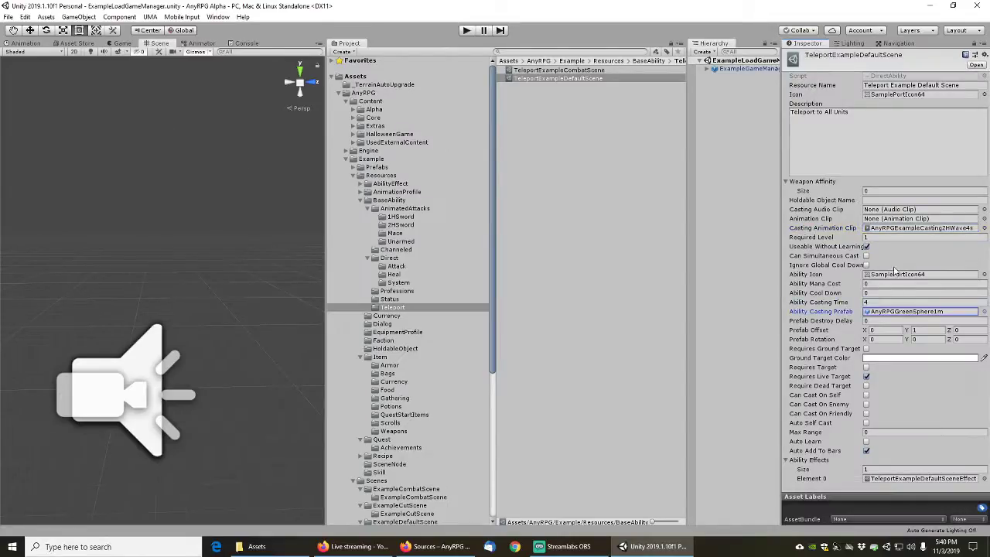
# Clear TeleportExampleCombatScene's casting animation clip by assigning None
pyautogui.click(562, 70)
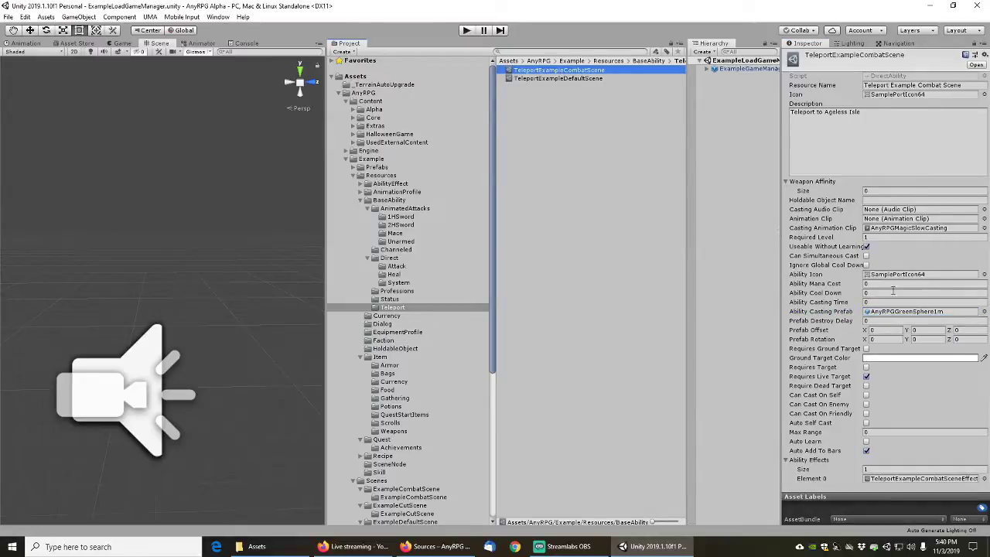
pyautogui.click(985, 228)
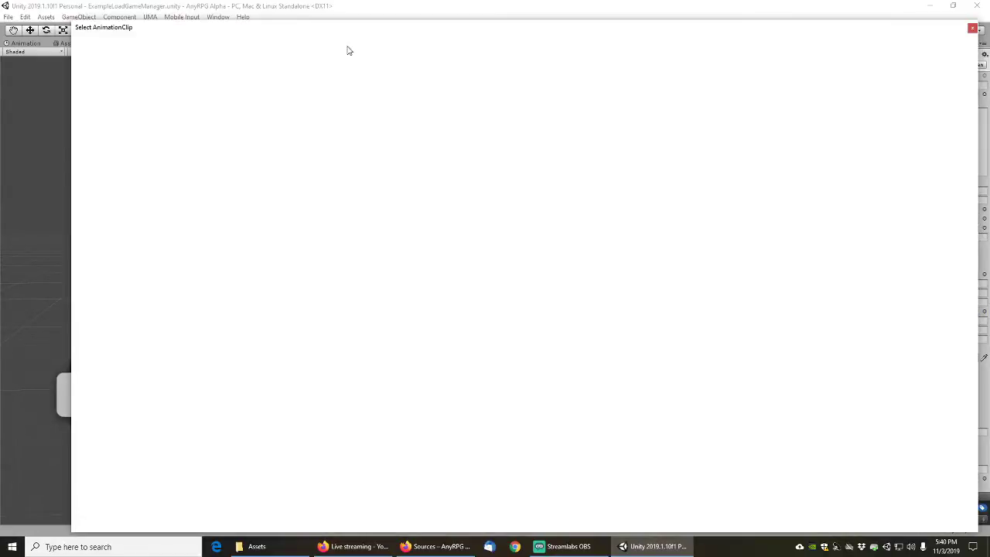
pyautogui.moveTo(973, 134); pyautogui.dragTo(971, 62)
pyautogui.doubleClick(102, 64)
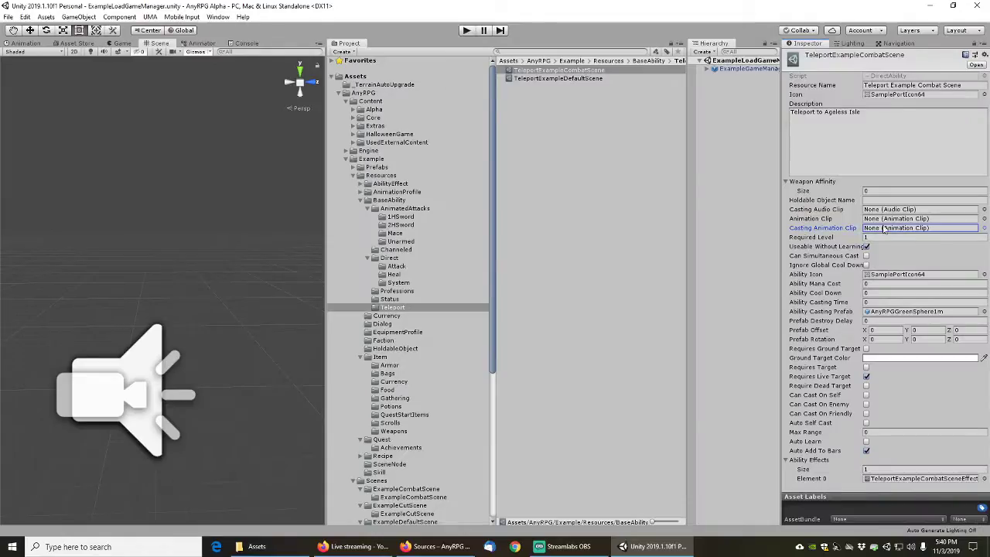
# Collapse the BaseAbility folder in the project tree and save the changes
pyautogui.click(368, 258)
pyautogui.click(368, 208)
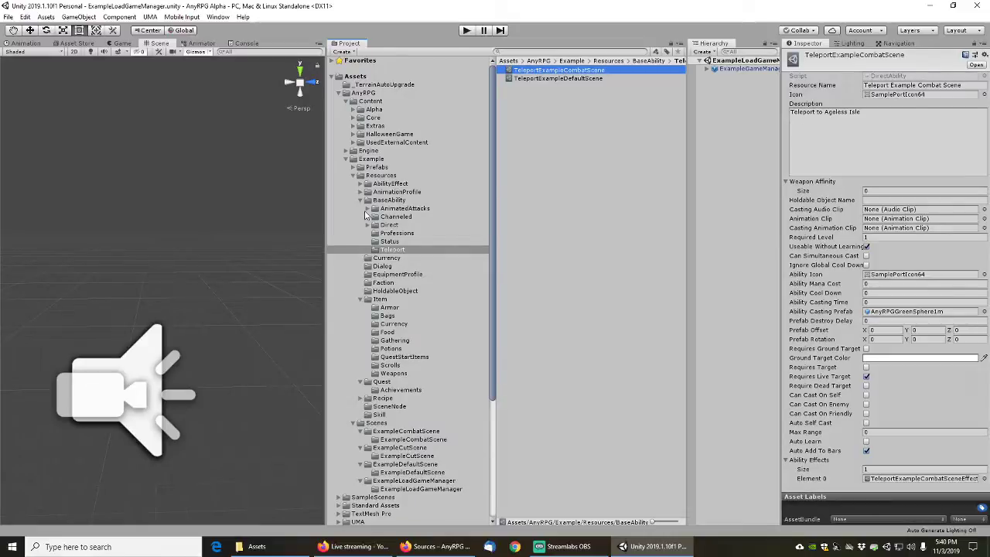
pyautogui.click(395, 209)
pyautogui.click(368, 209)
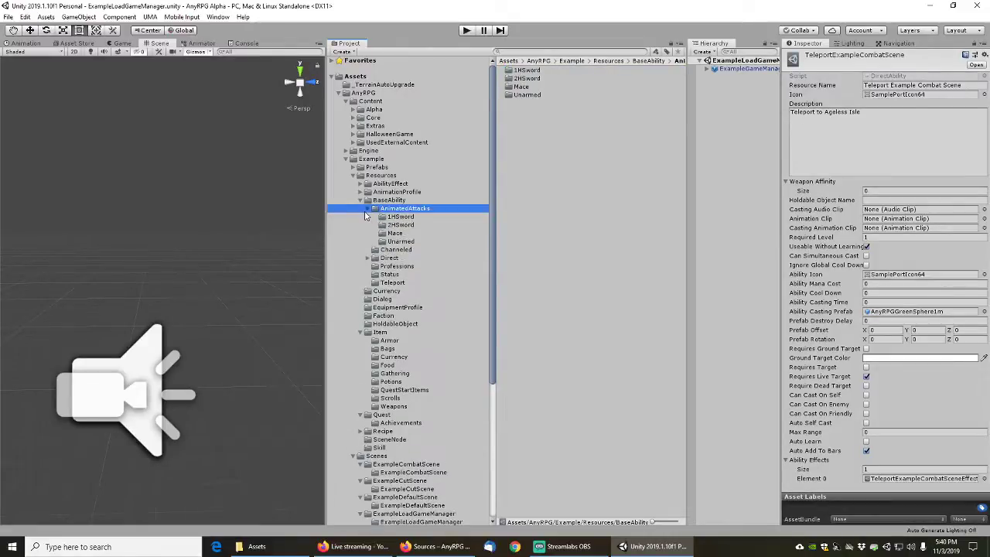
pyautogui.click(362, 200)
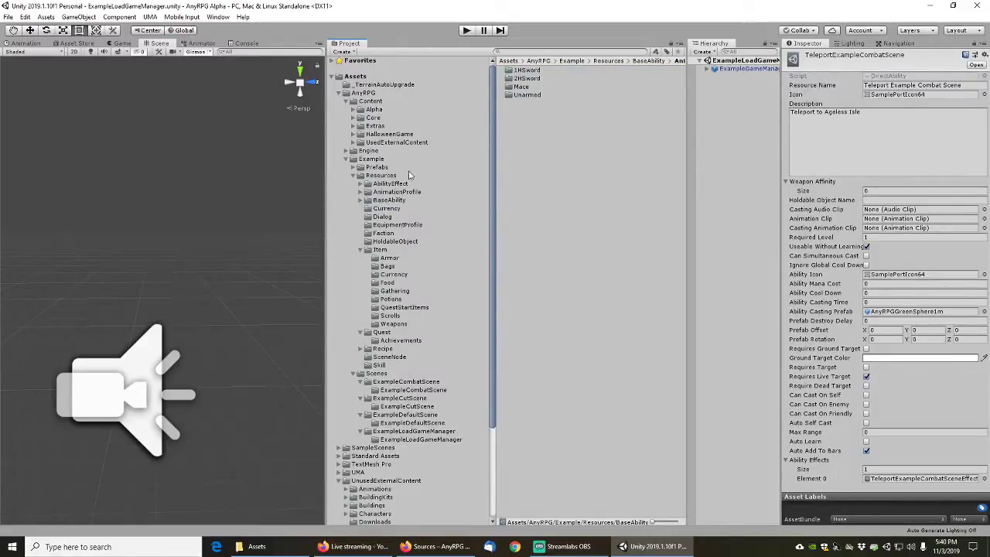
pyautogui.click(7, 16)
pyautogui.click(27, 56)
# Collapse the Example Resources folder and the Content folder, keeping the Example folder expanded
pyautogui.click(347, 158)
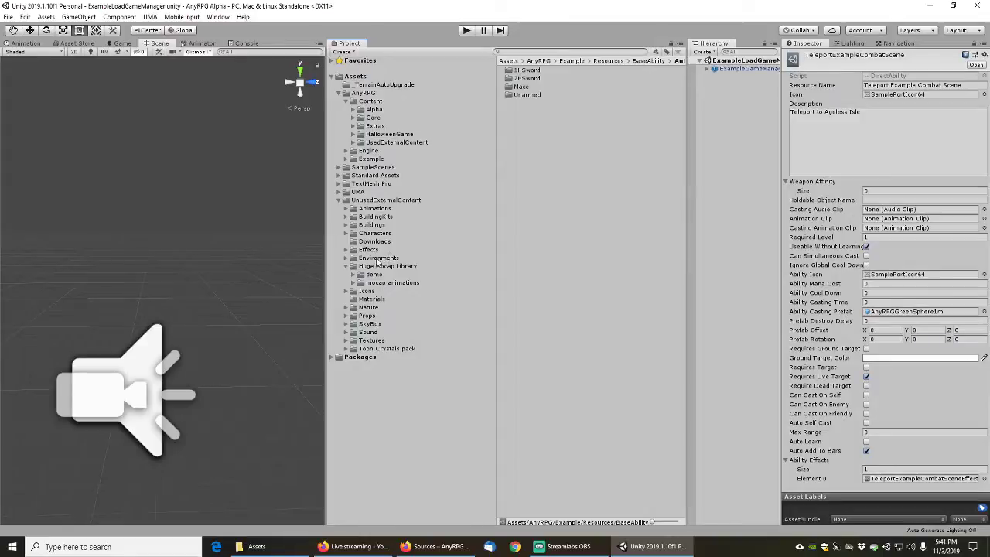
pyautogui.click(346, 158)
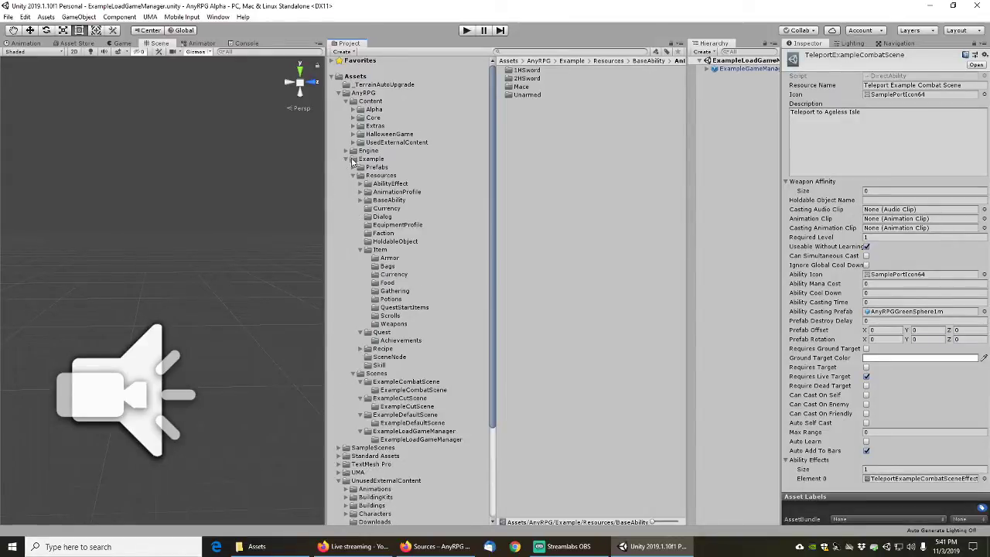
pyautogui.click(352, 176)
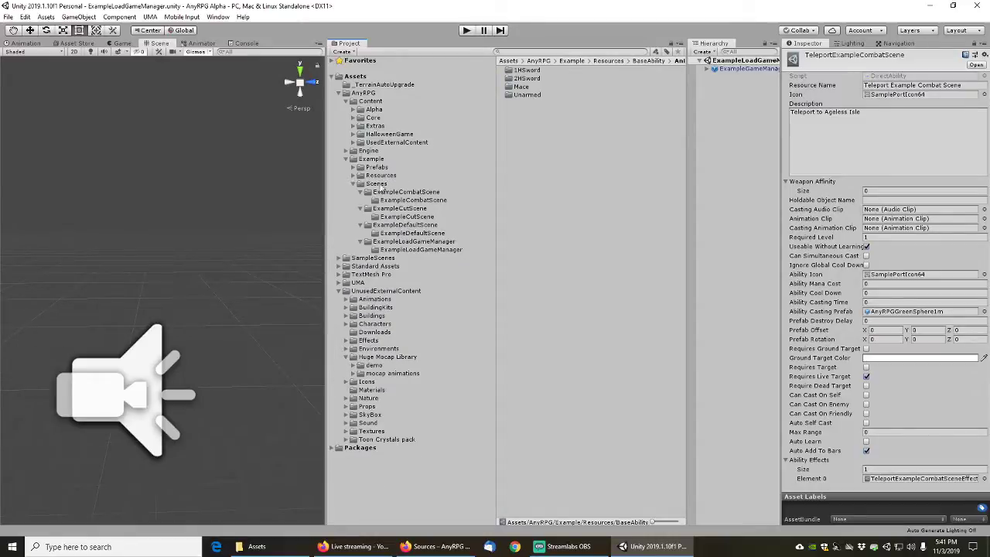
pyautogui.click(346, 101)
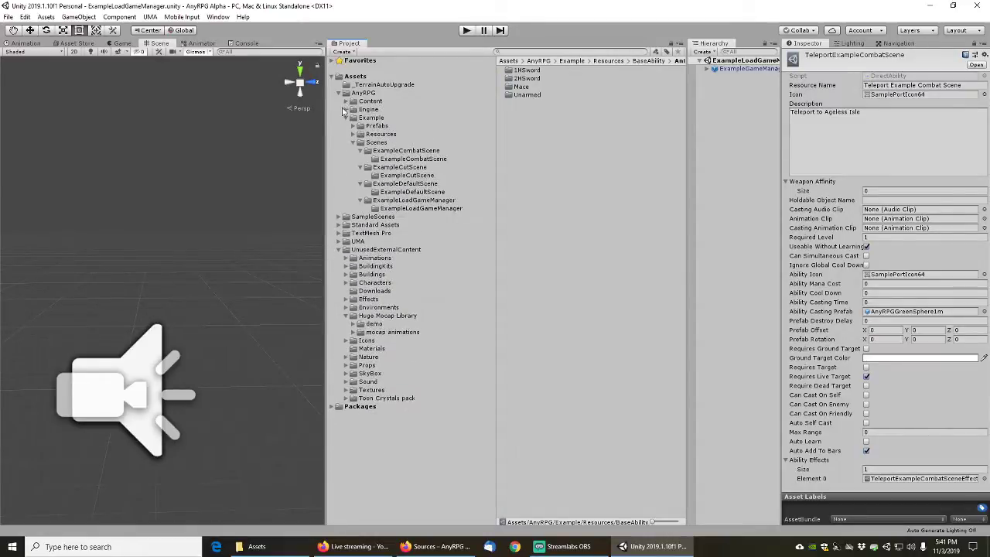
# Select the ExampleLoadGameManager, ExampleDefaultScene, ExampleCutScene, ExampleCombatScene and MainMenu scene assets together, expanding the Engine folder and collapsing UnusedExternalContent
pyautogui.click(346, 110)
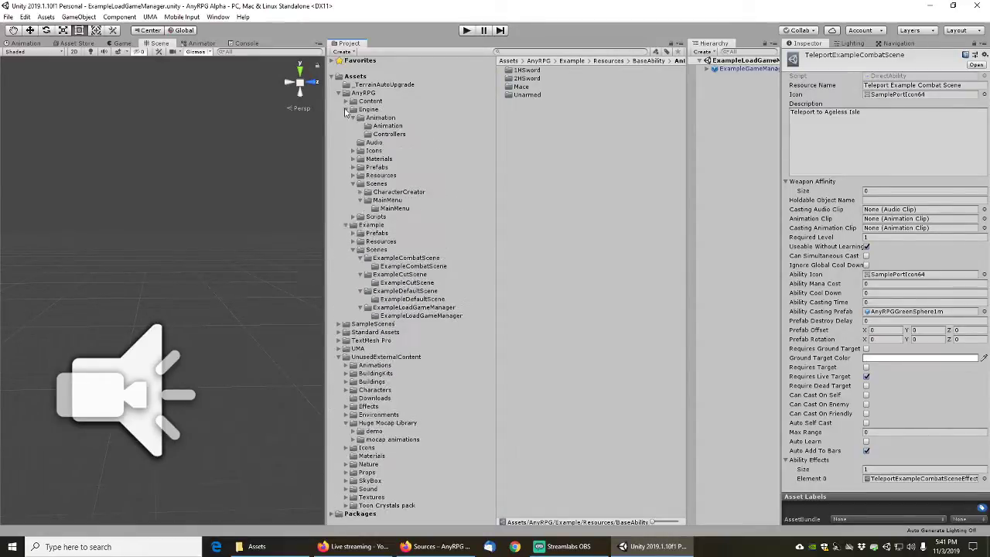
pyautogui.click(346, 357)
pyautogui.click(406, 309)
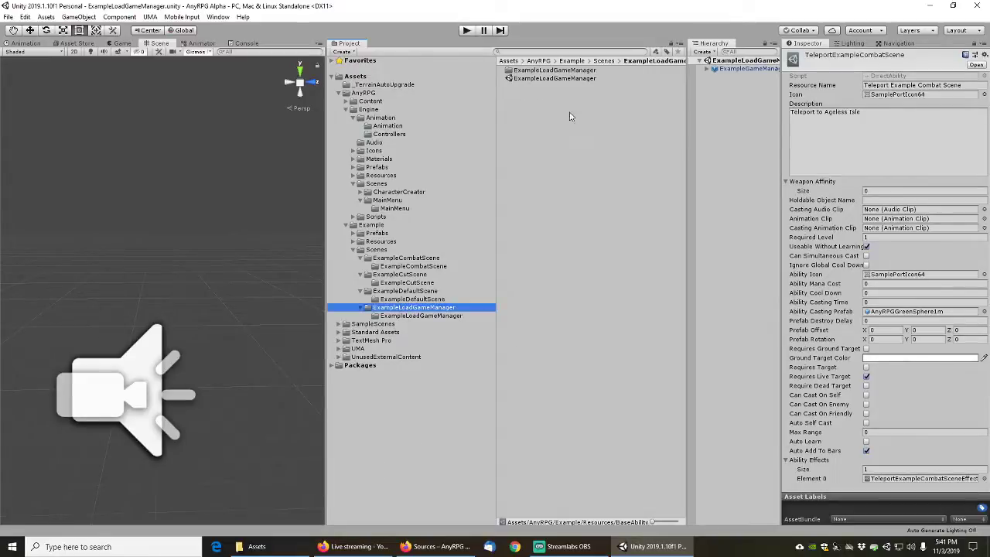
pyautogui.click(549, 79)
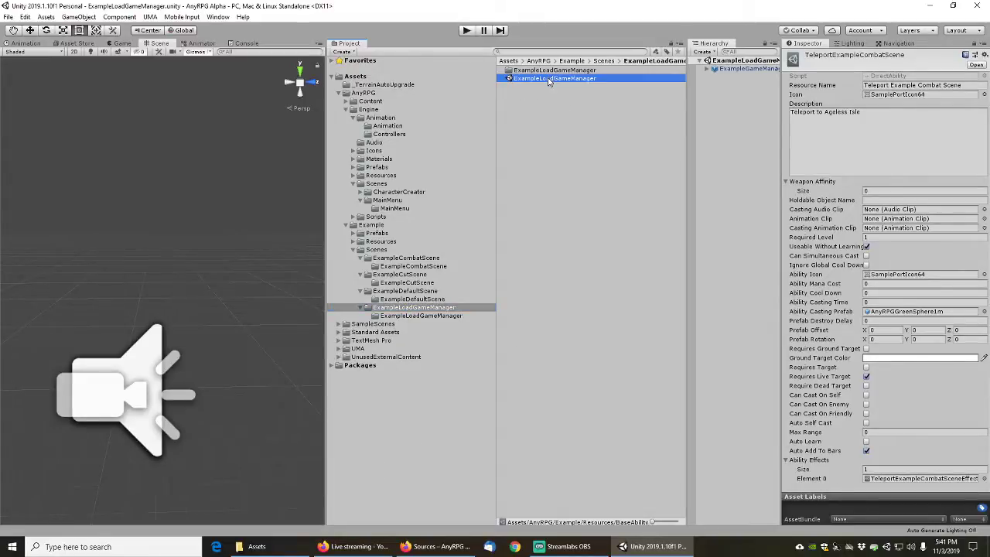
pyautogui.click(406, 291)
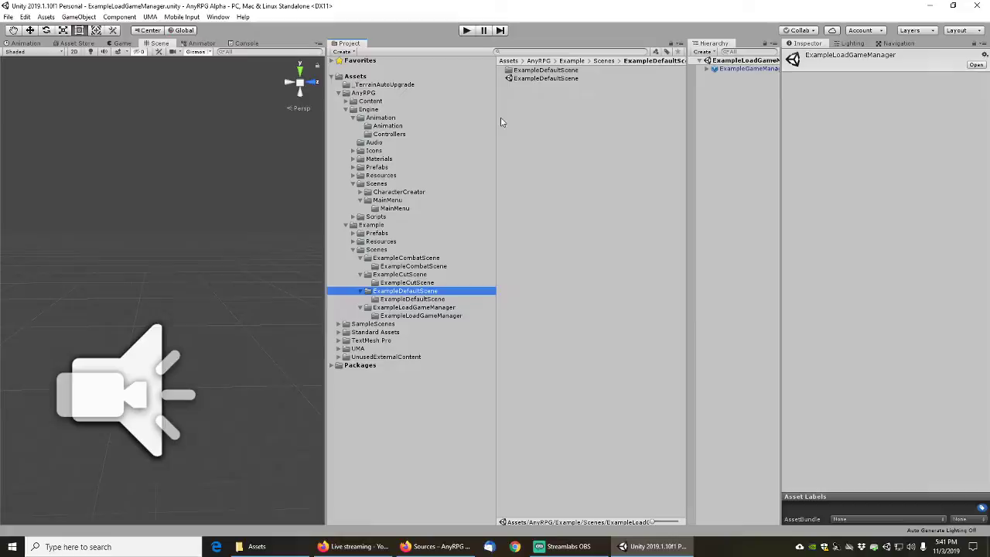
pyautogui.keyDown('ctrl'); pyautogui.click(545, 78); pyautogui.keyUp('ctrl')
pyautogui.click(399, 275)
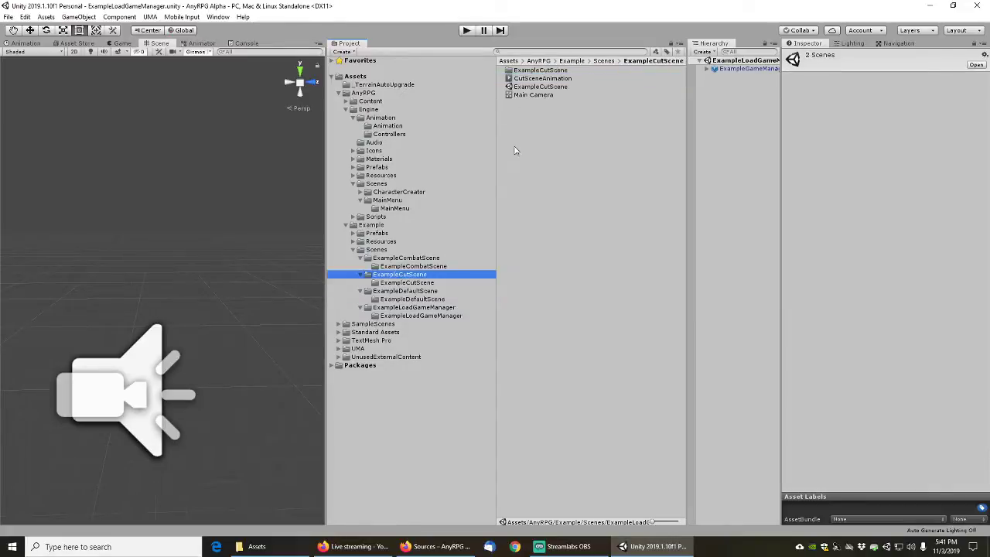
pyautogui.keyDown('ctrl'); pyautogui.click(539, 87); pyautogui.keyUp('ctrl')
pyautogui.click(408, 259)
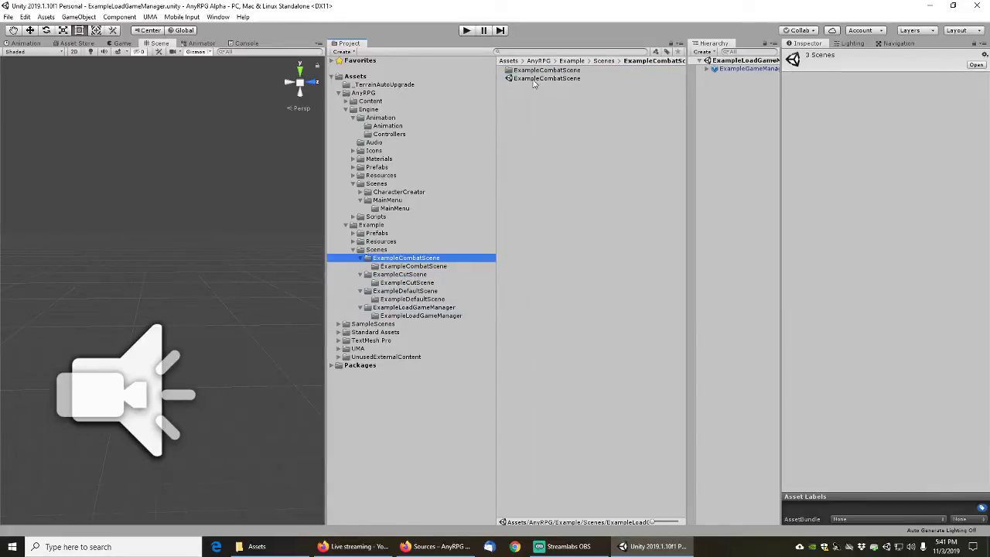
pyautogui.keyDown('ctrl'); pyautogui.click(535, 79); pyautogui.keyUp('ctrl')
pyautogui.click(387, 201)
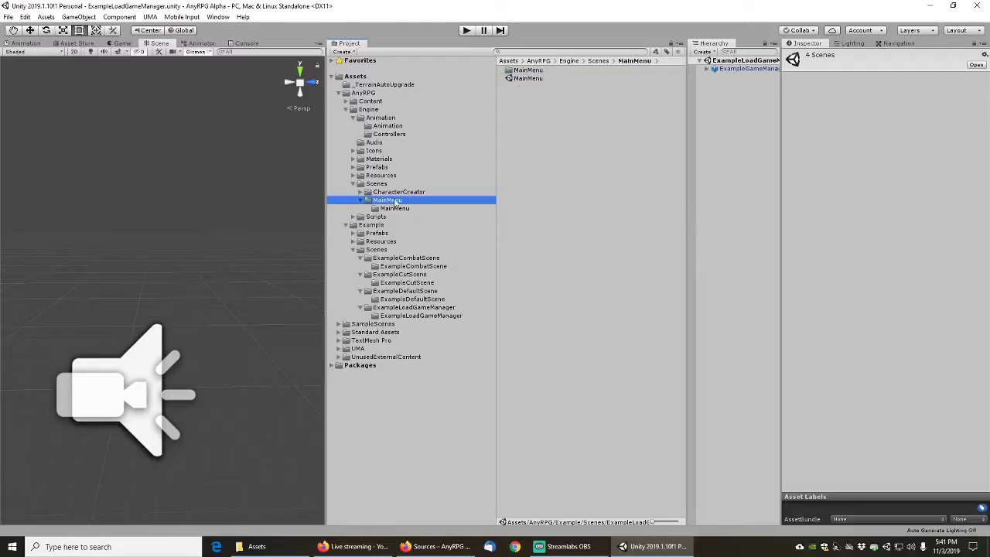
pyautogui.keyDown('ctrl'); pyautogui.click(528, 79); pyautogui.keyUp('ctrl')
# Select all dependencies of the chosen scenes and open them for package export with Include dependencies turned off
pyautogui.rightClick(527, 79)
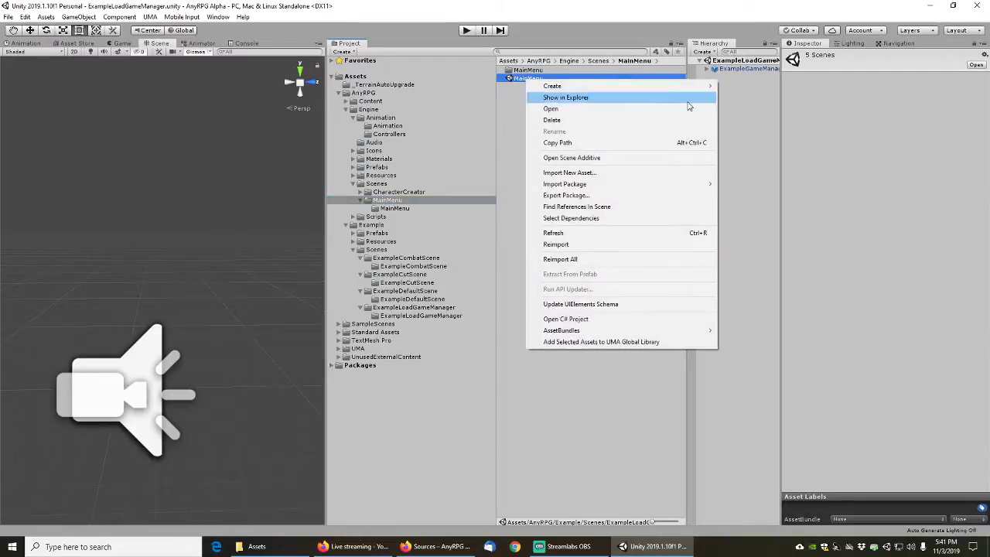
pyautogui.click(586, 219)
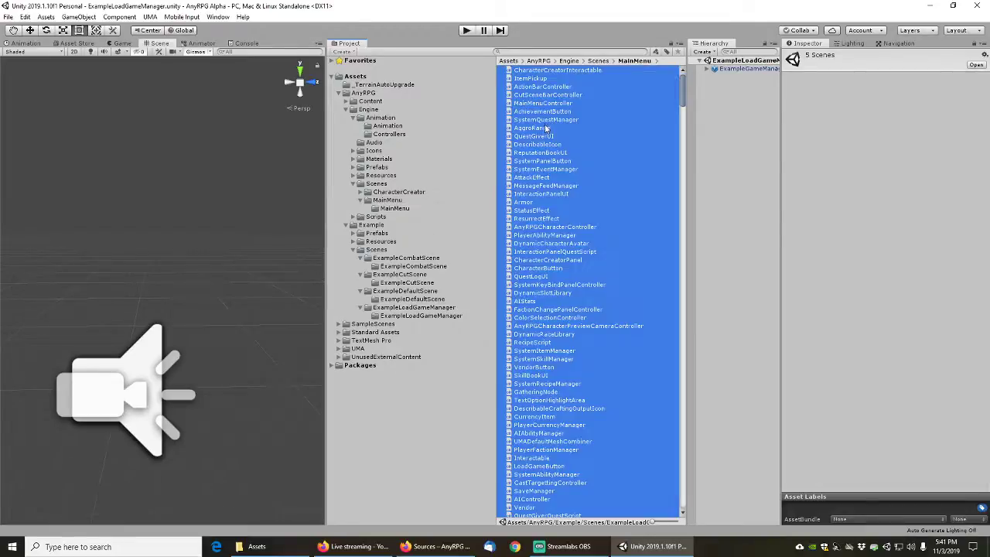
pyautogui.rightClick(551, 152)
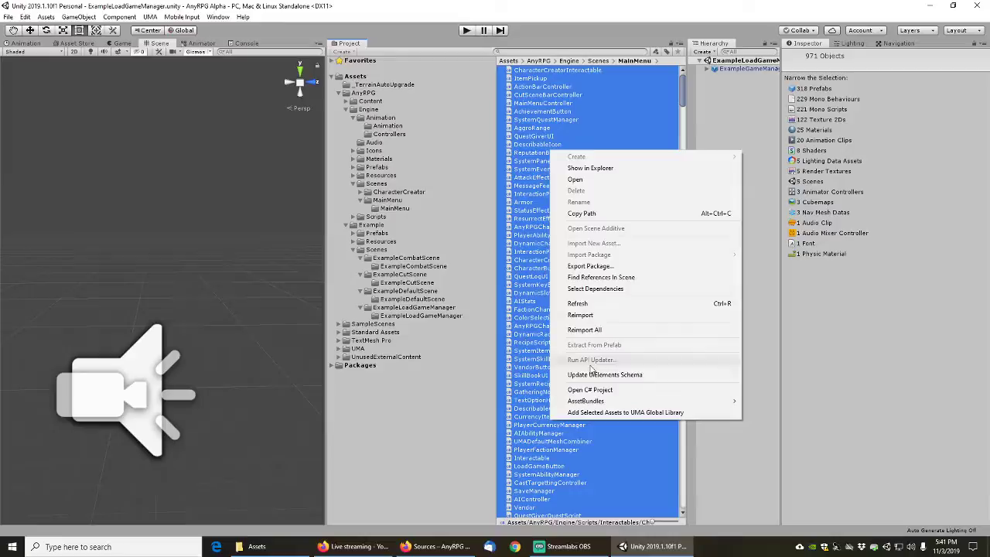
pyautogui.click(596, 266)
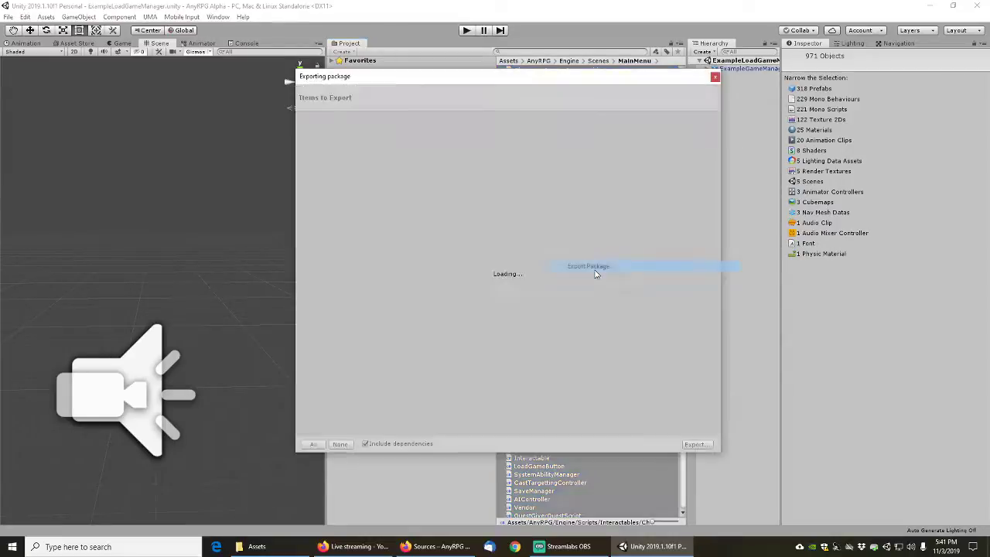
pyautogui.click(366, 444)
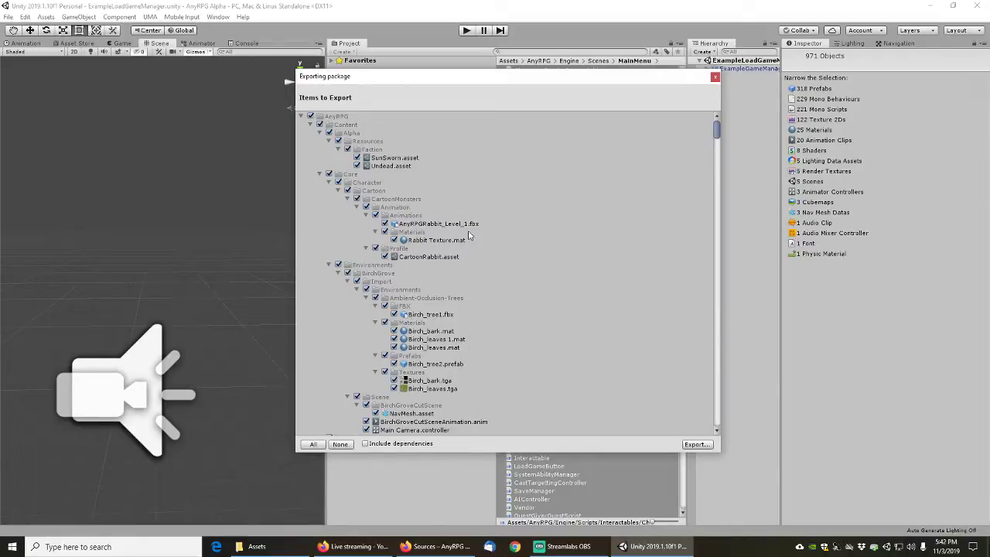
# Examine the export item list from the AnyRPG Content folder through the animation, icon, nature, props and UI assets
pyautogui.scroll(-2, 469, 236)
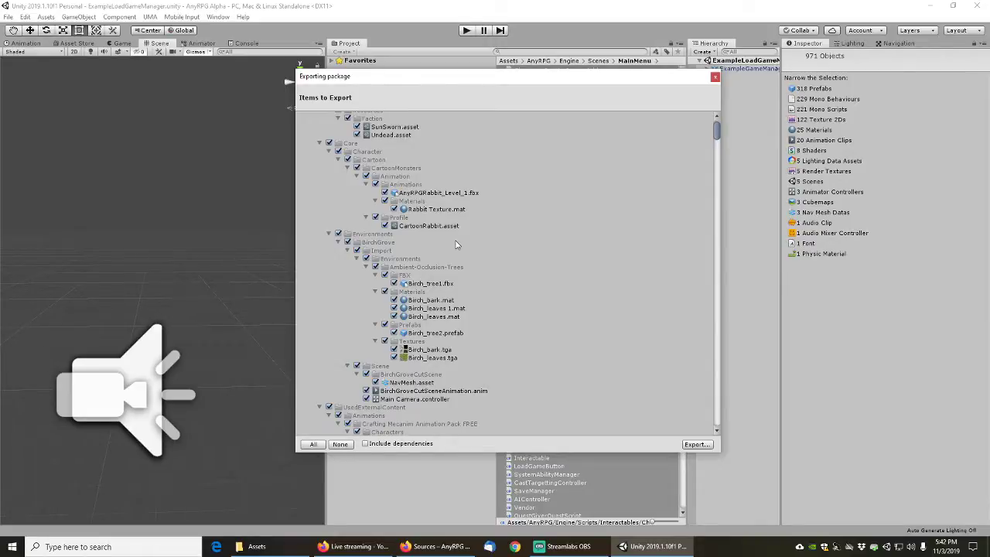
pyautogui.scroll(-3, 456, 244)
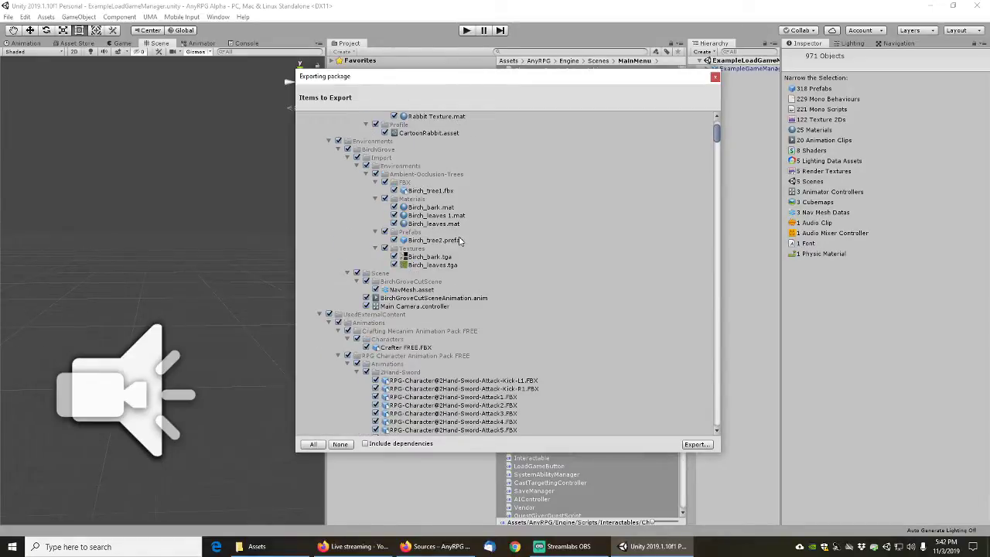
pyautogui.scroll(-4, 459, 240)
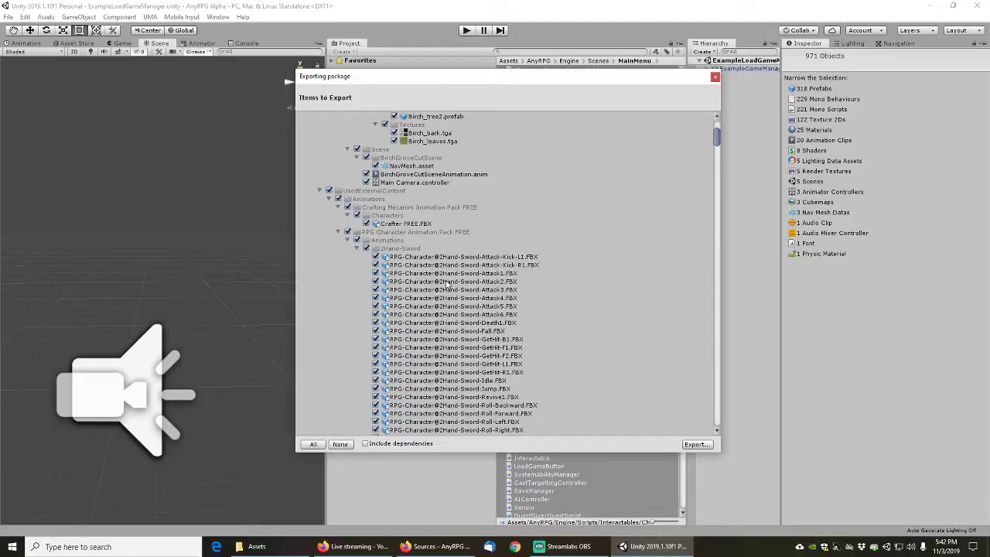
pyautogui.scroll(-4, 447, 285)
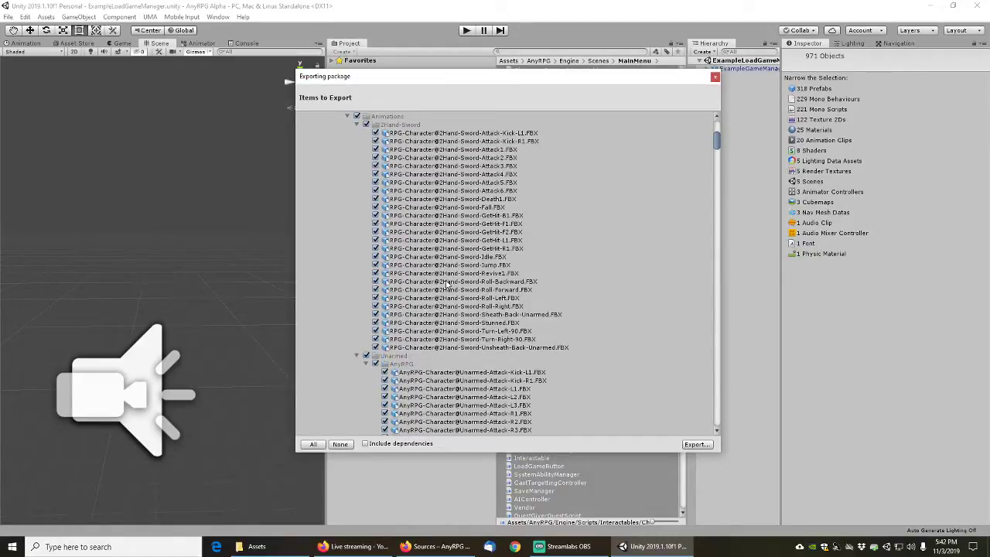
pyautogui.scroll(3, 447, 285)
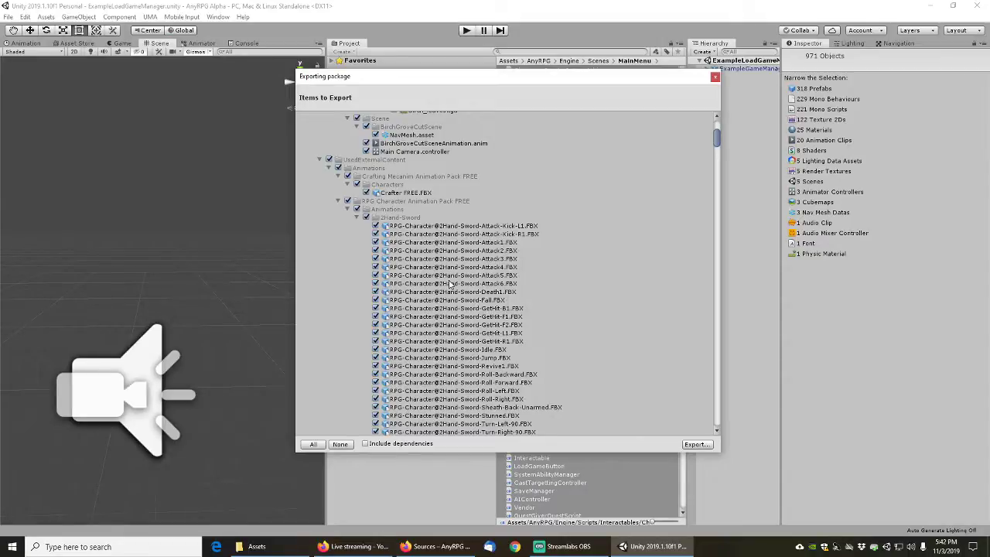
pyautogui.scroll(6, 448, 284)
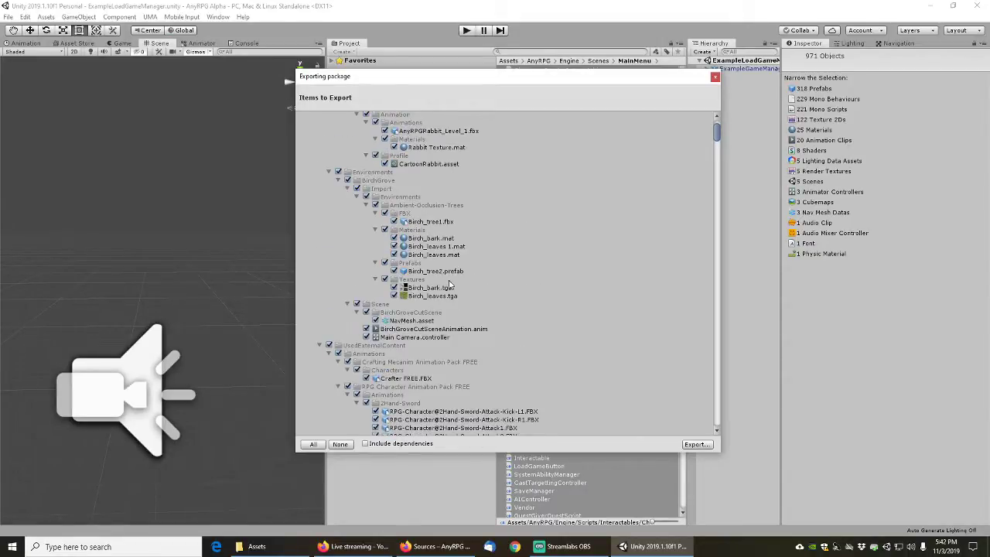
pyautogui.scroll(3, 449, 284)
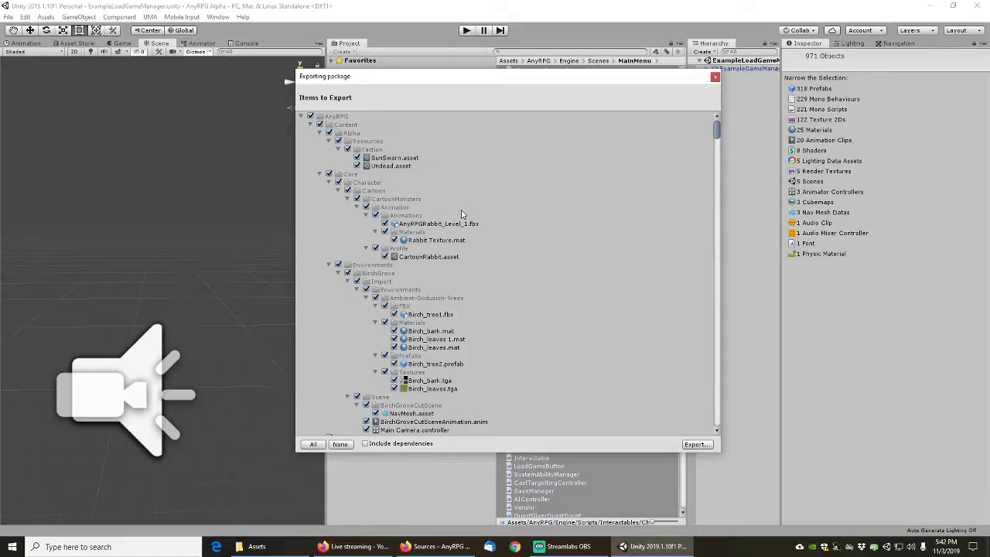
pyautogui.scroll(-4, 462, 215)
pyautogui.scroll(-6, 462, 215)
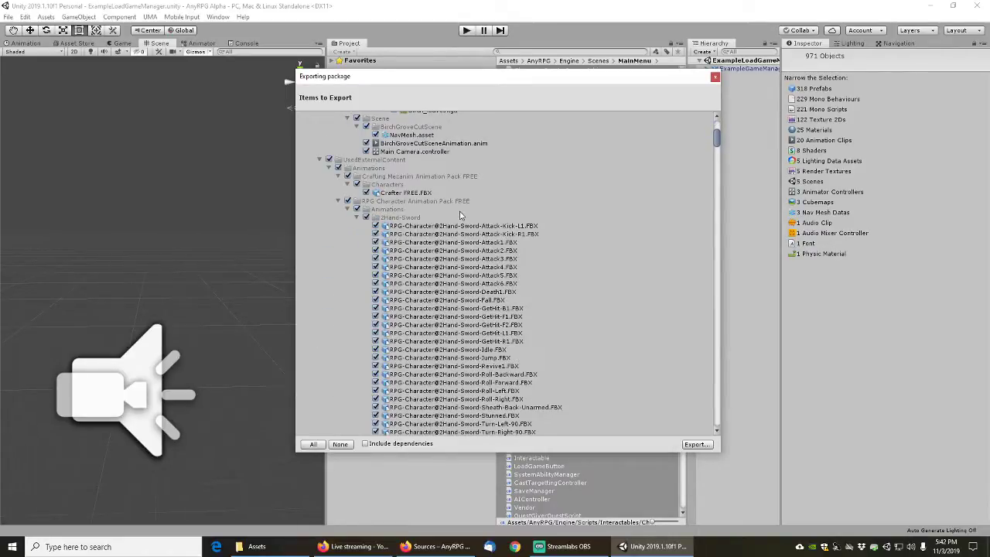
pyautogui.scroll(4, 462, 216)
pyautogui.scroll(-9, 718, 136)
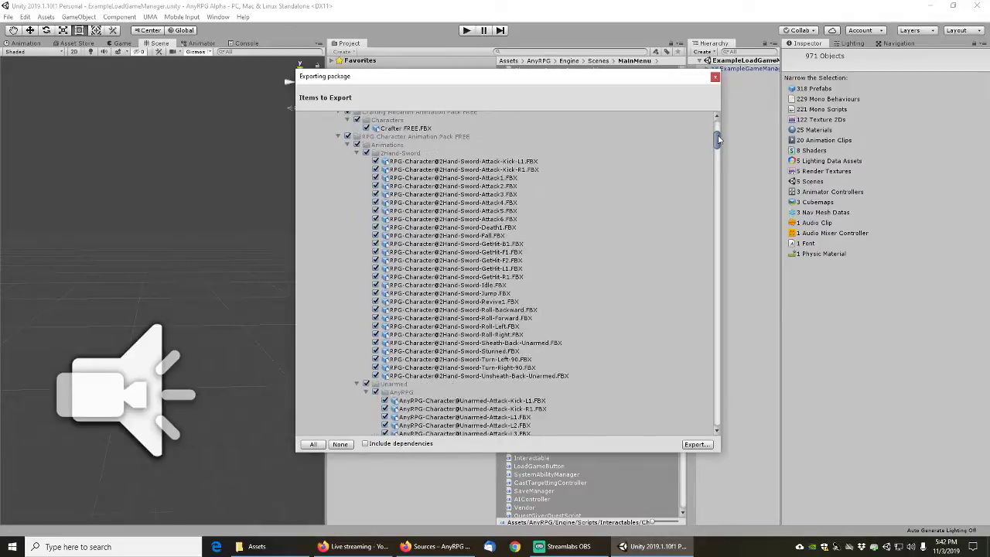
pyautogui.moveTo(718, 143); pyautogui.dragTo(721, 160)
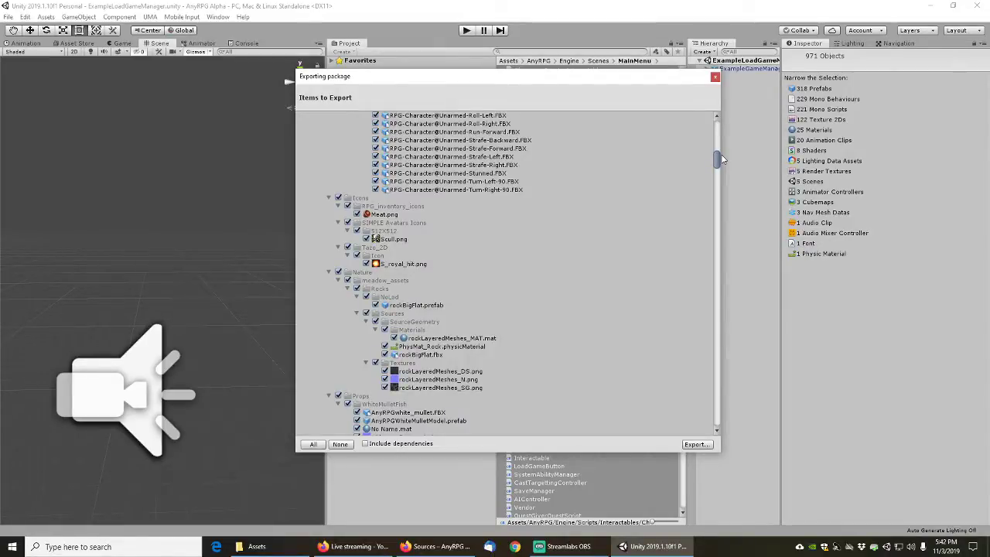
pyautogui.moveTo(722, 154); pyautogui.dragTo(719, 165)
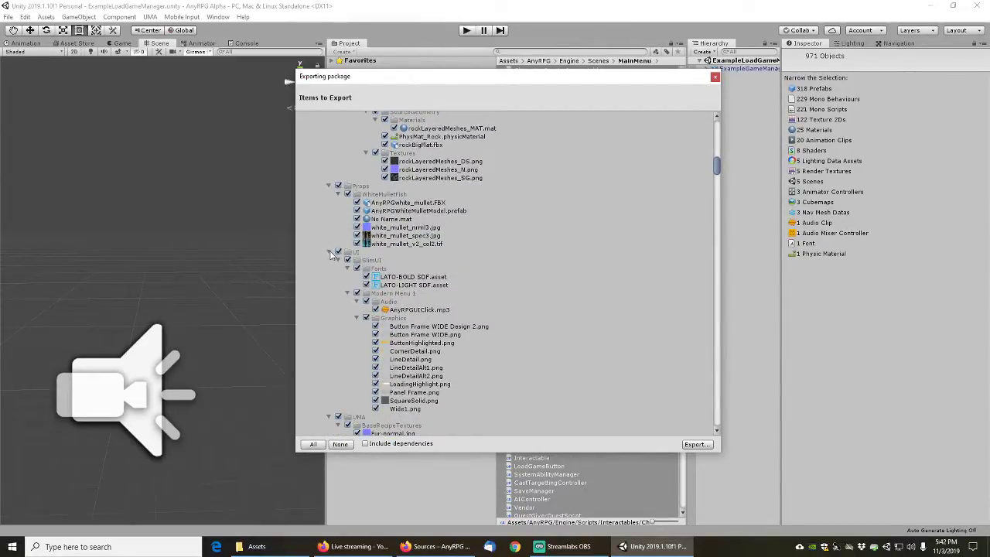
# Collapse UI, both UMA folders, Engine, Example, Standard Assets and TextMesh Pro in the export list to expose UnusedExternalContent
pyautogui.click(328, 251)
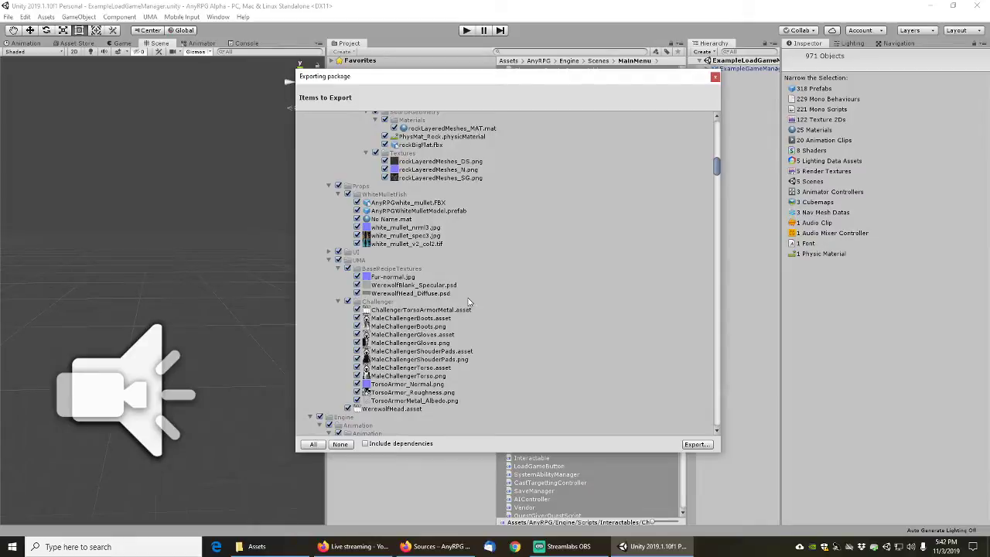
pyautogui.click(328, 260)
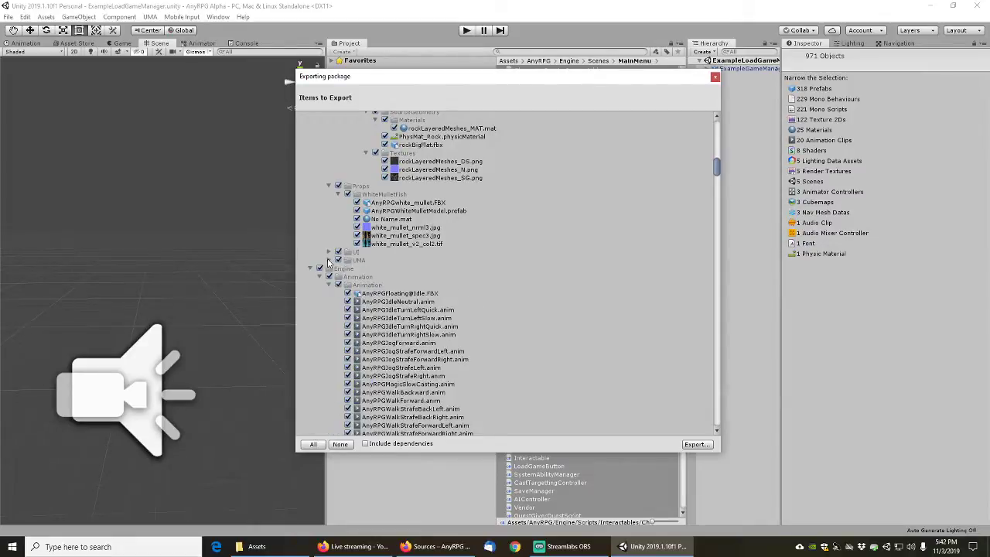
pyautogui.click(310, 268)
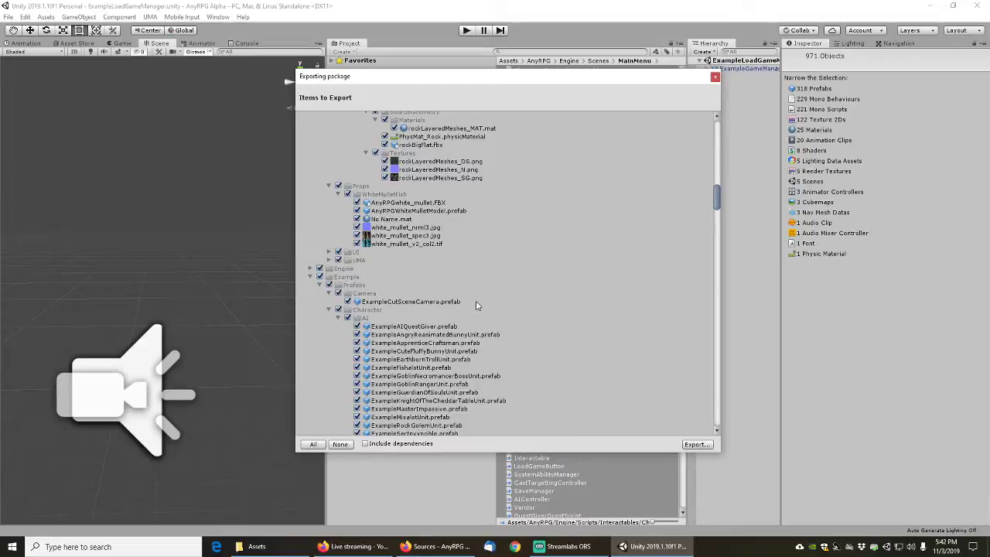
pyautogui.click(310, 277)
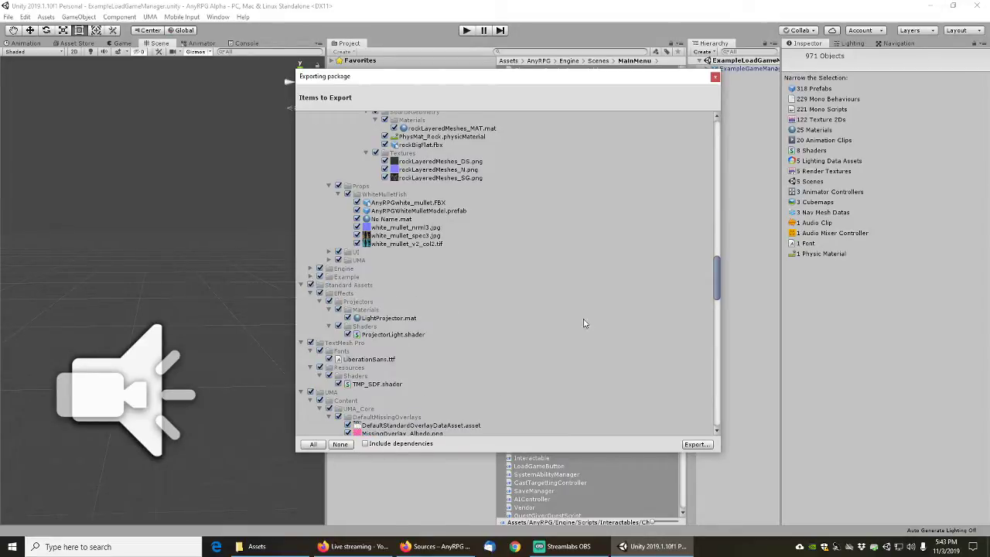
pyautogui.moveTo(715, 276); pyautogui.dragTo(715, 286)
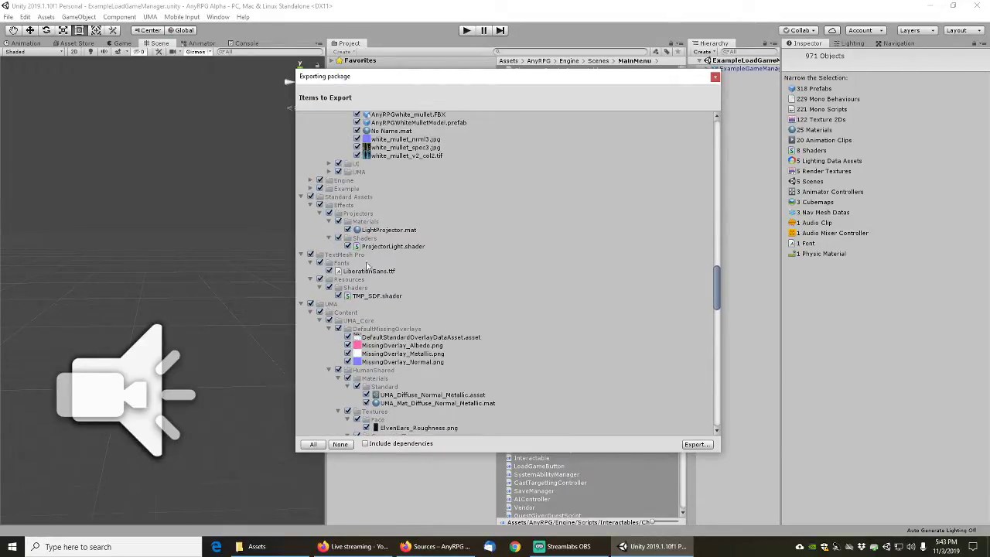
pyautogui.click(302, 304)
pyautogui.click(302, 255)
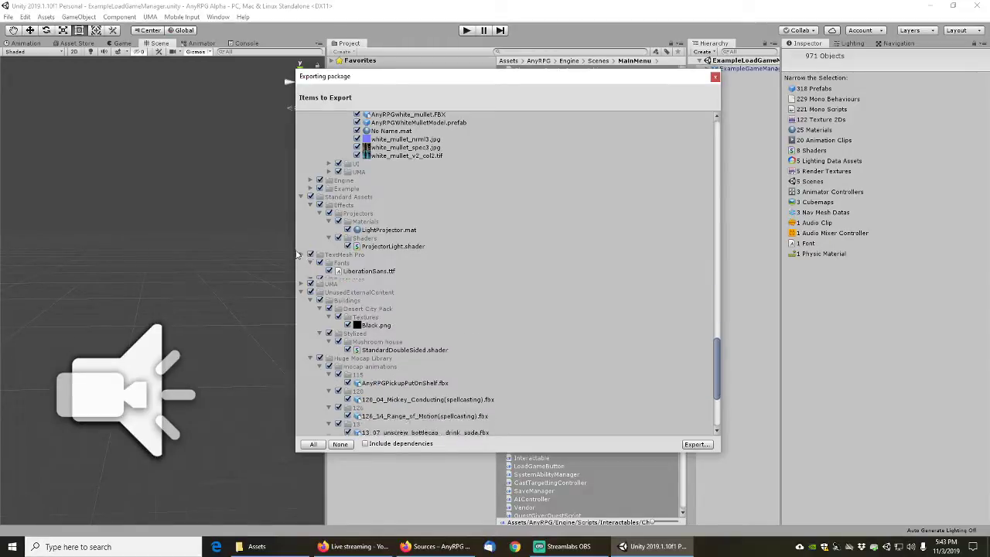
pyautogui.click(302, 196)
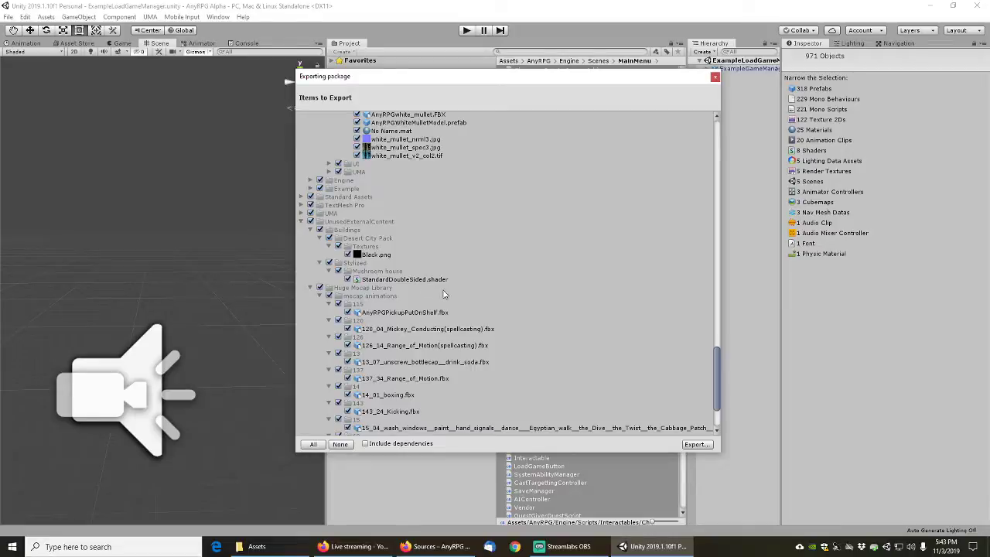
# Review the UnusedExternalContent entries, collapse that folder, return to the list's beginning and close the export window without exporting
pyautogui.moveTo(719, 366)
pyautogui.mouseDown()
pyautogui.moveTo(722, 385)
pyautogui.moveTo(719, 363)
pyautogui.mouseUp()
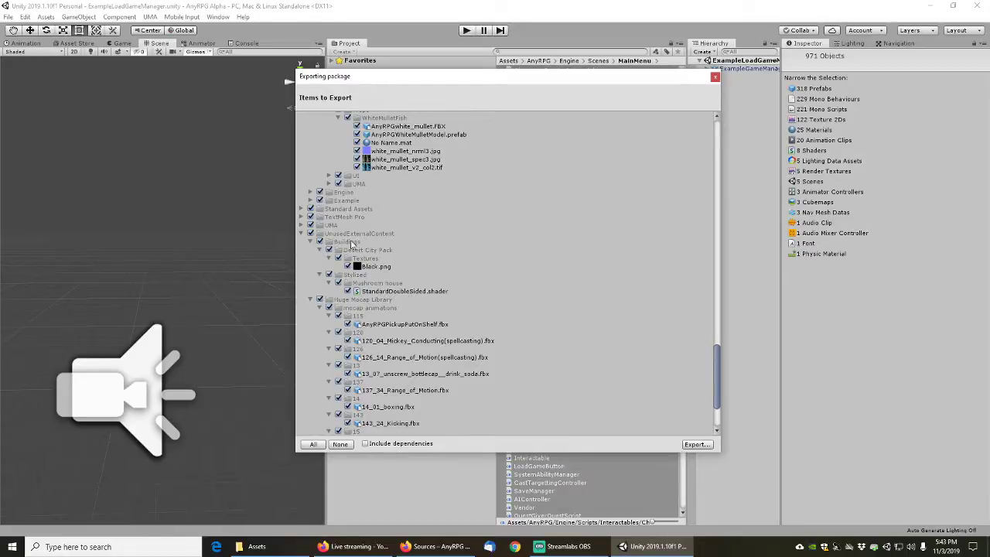
pyautogui.scroll(5, 420, 288)
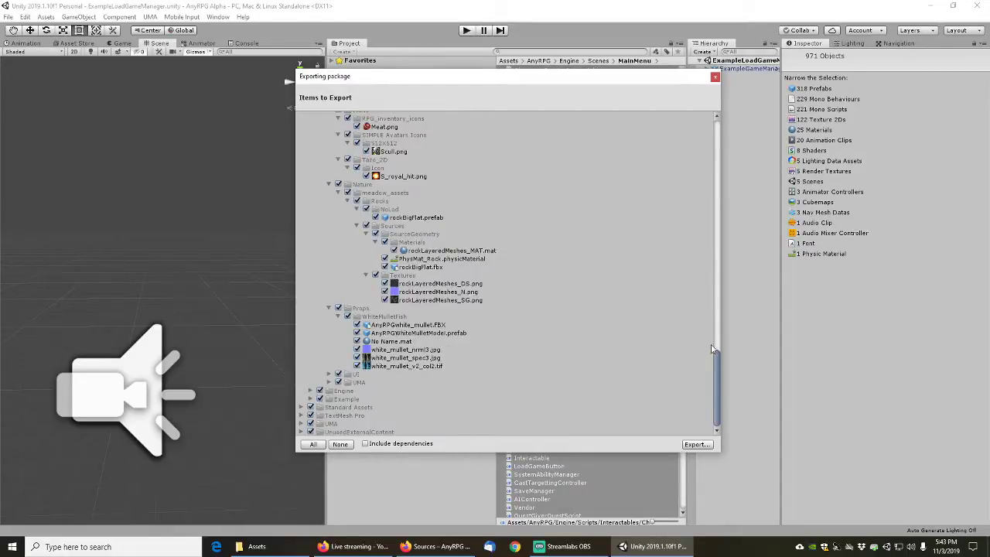
pyautogui.moveTo(718, 367); pyautogui.dragTo(745, 130)
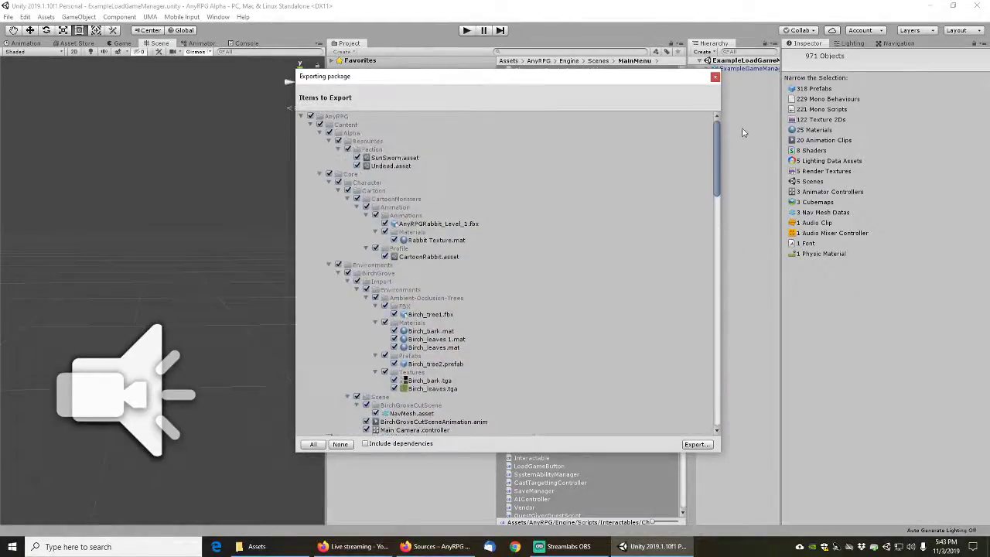
pyautogui.click(715, 78)
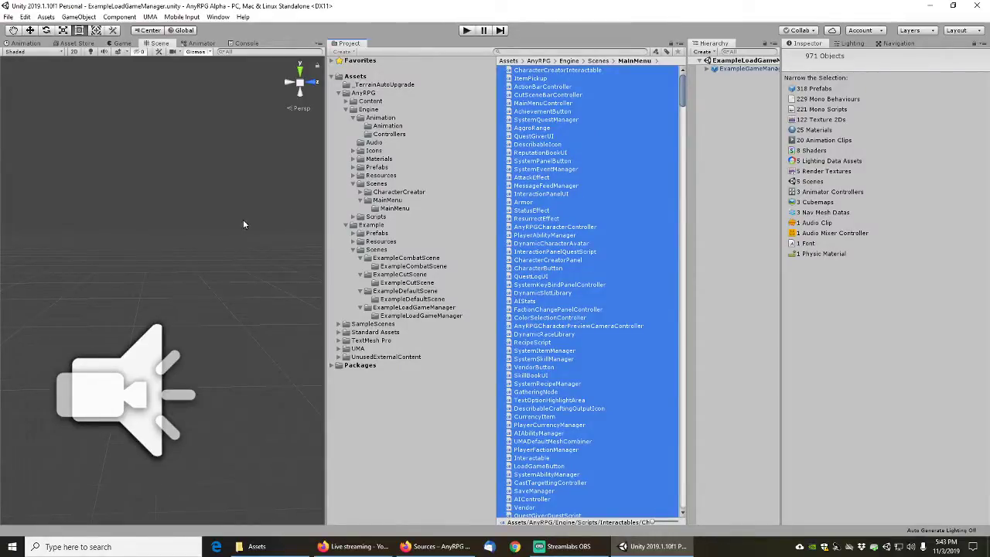
# Reduce the asset selection to the ReputationBookUI script, then switch to Firefox and show the Cohesion YouTube channel page
pyautogui.click(582, 151)
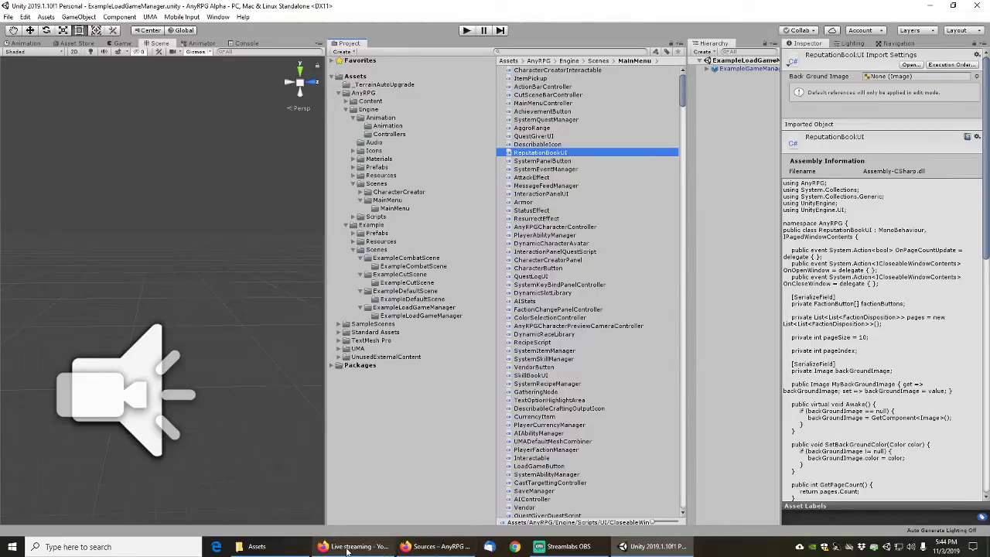
pyautogui.click(422, 547)
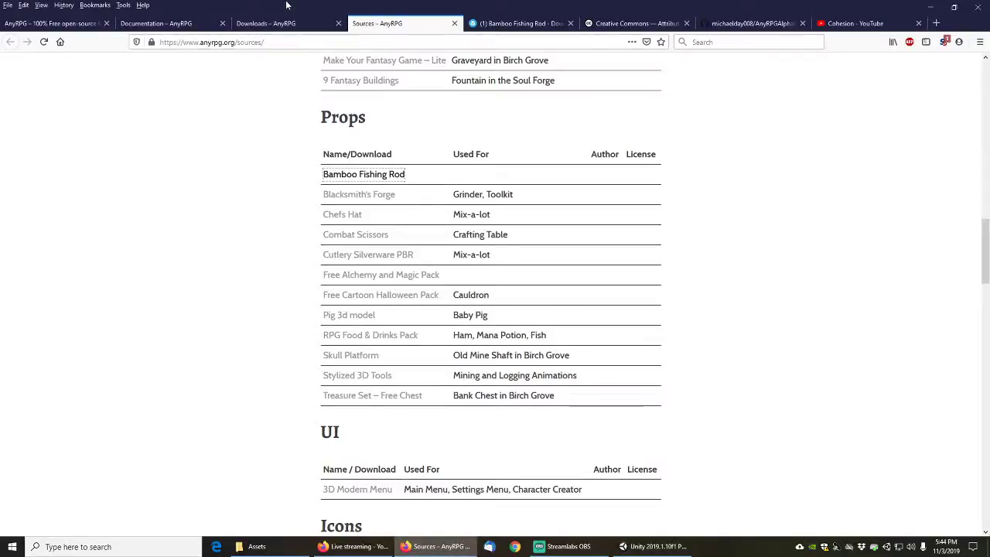
pyautogui.click(853, 22)
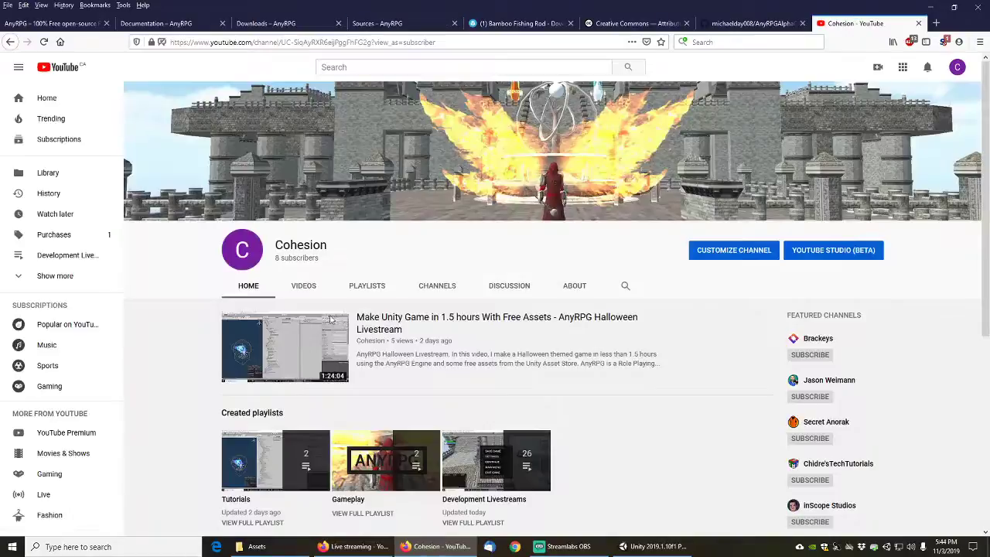